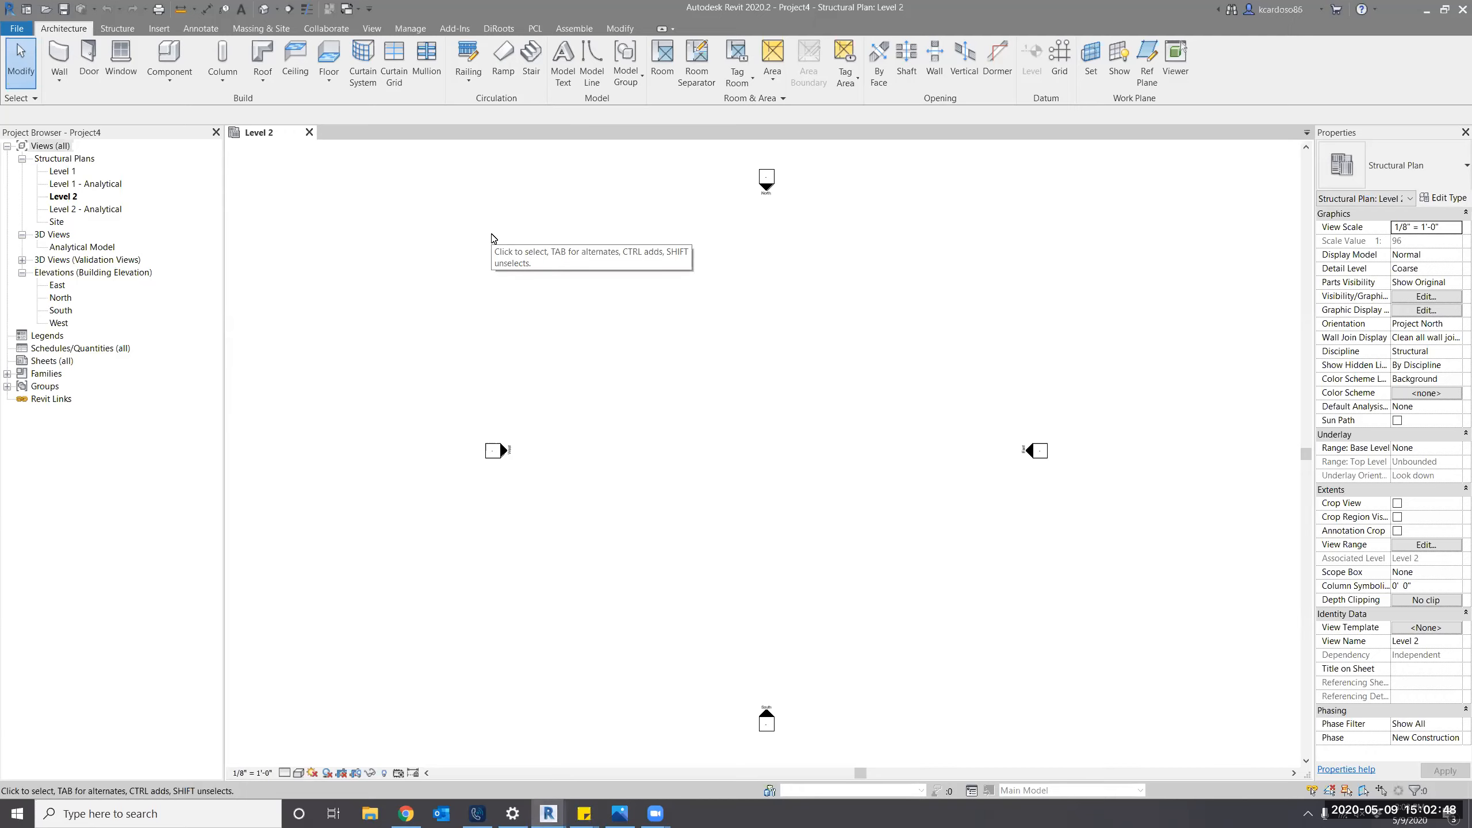
# Locate the Structural Analysis-Default.rte template for a new project under _Generic Sample Library, Templates, US Imperial, and leave without creating the project.
pyautogui.click(16, 27)
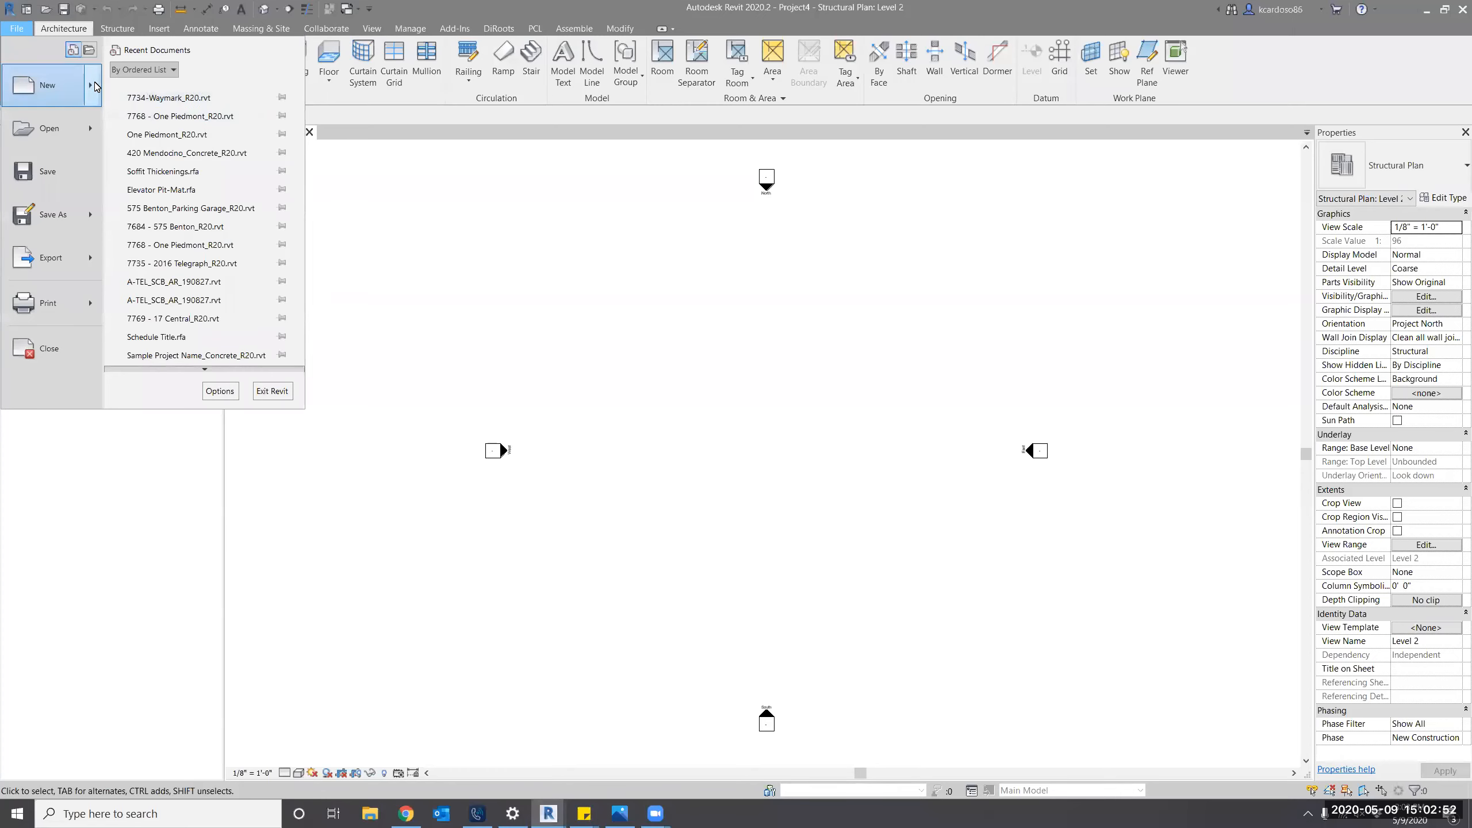
pyautogui.moveTo(47, 85)
pyautogui.click(183, 96)
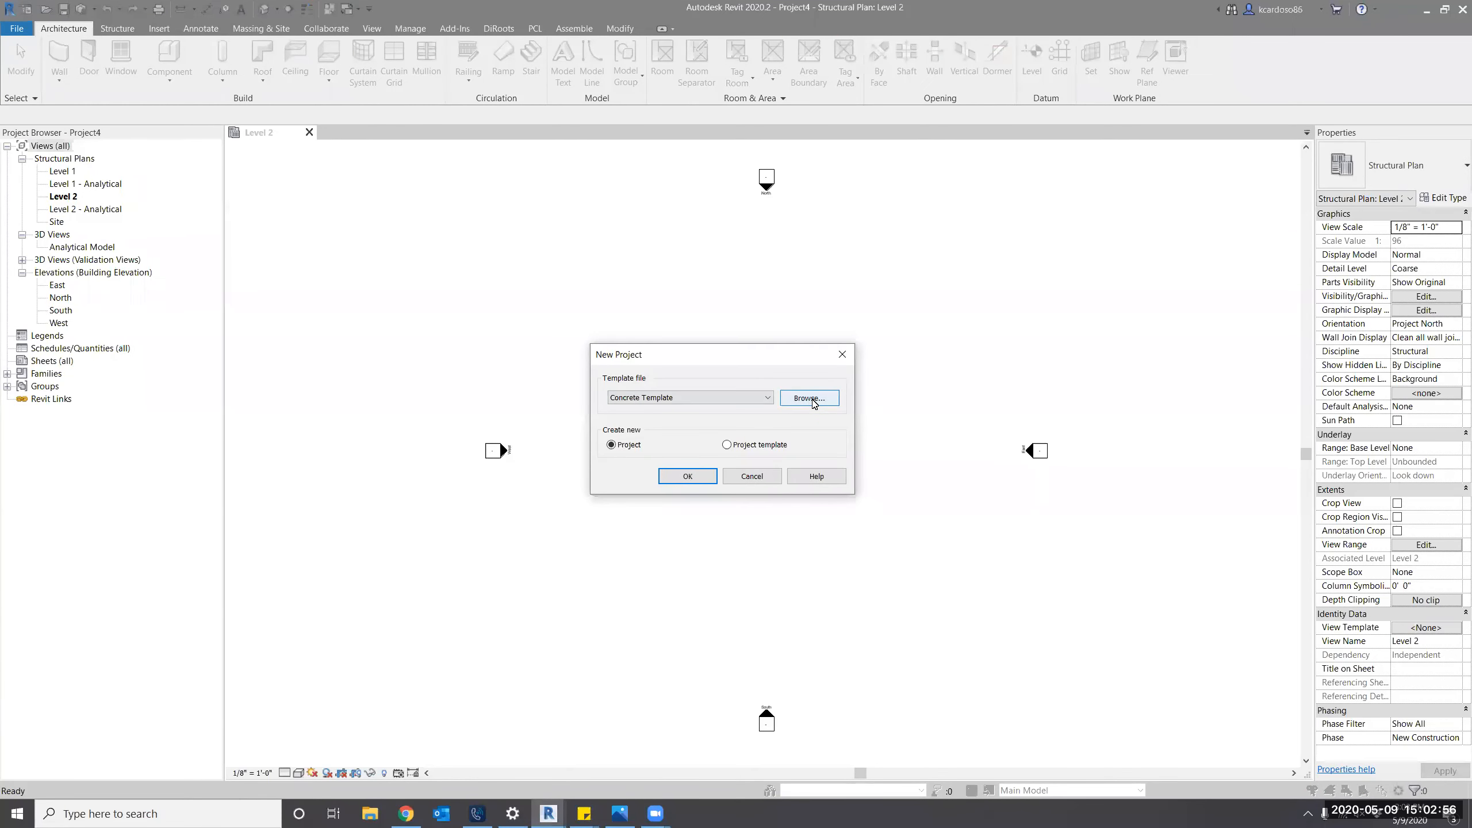
pyautogui.click(806, 400)
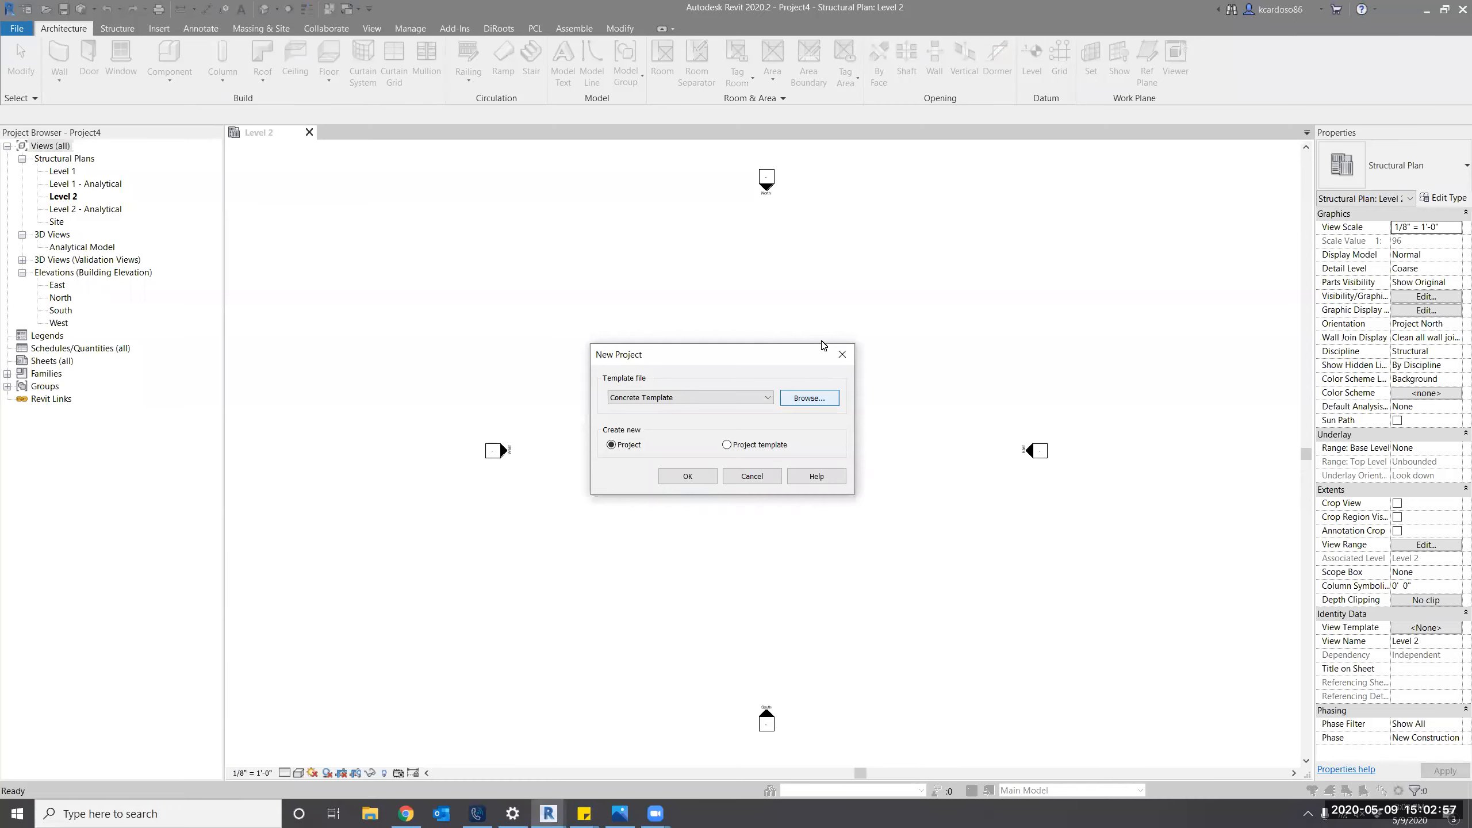
pyautogui.click(818, 401)
pyautogui.click(976, 178)
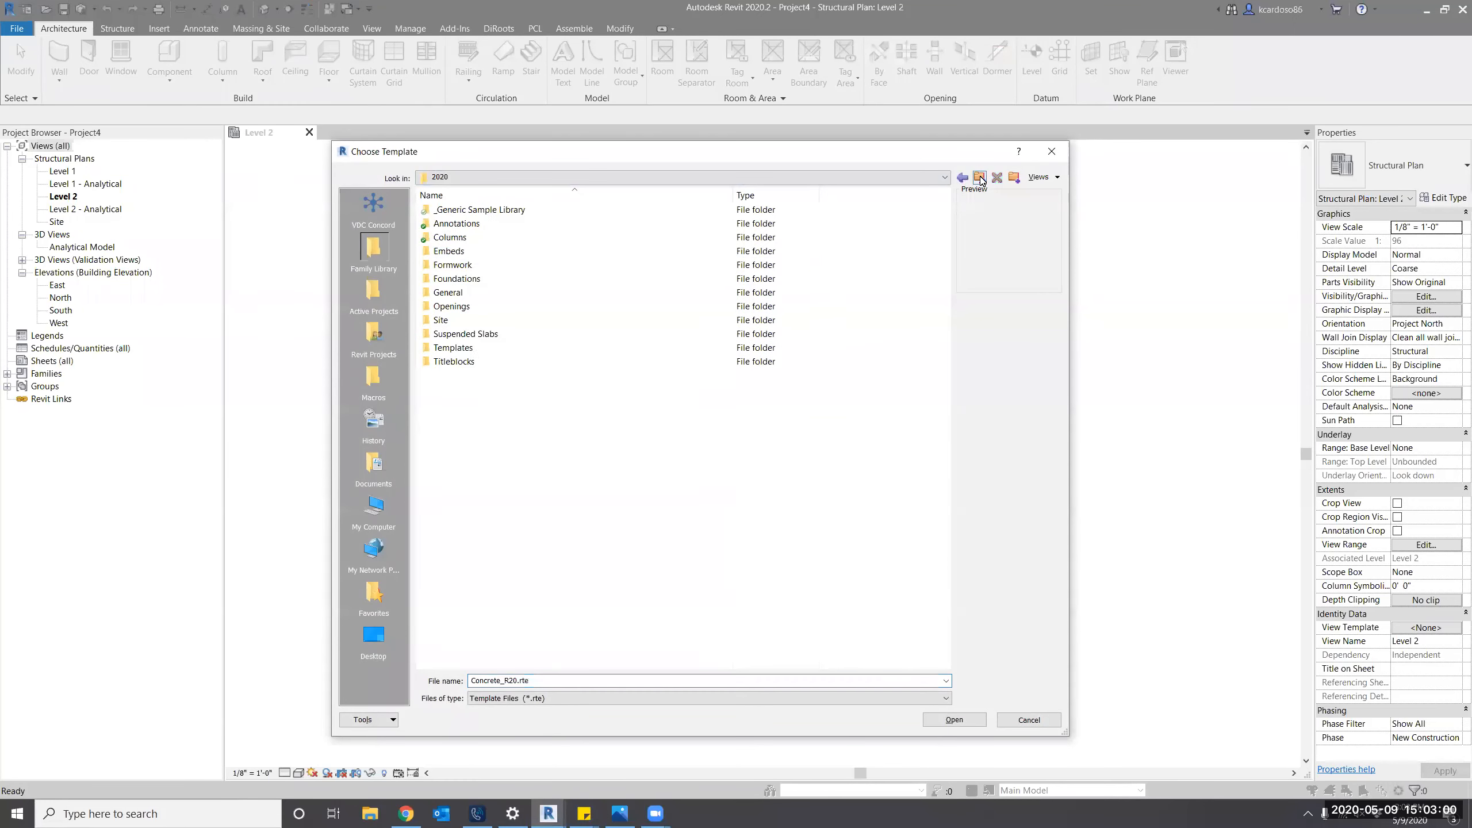
pyautogui.doubleClick(518, 209)
pyautogui.doubleClick(453, 236)
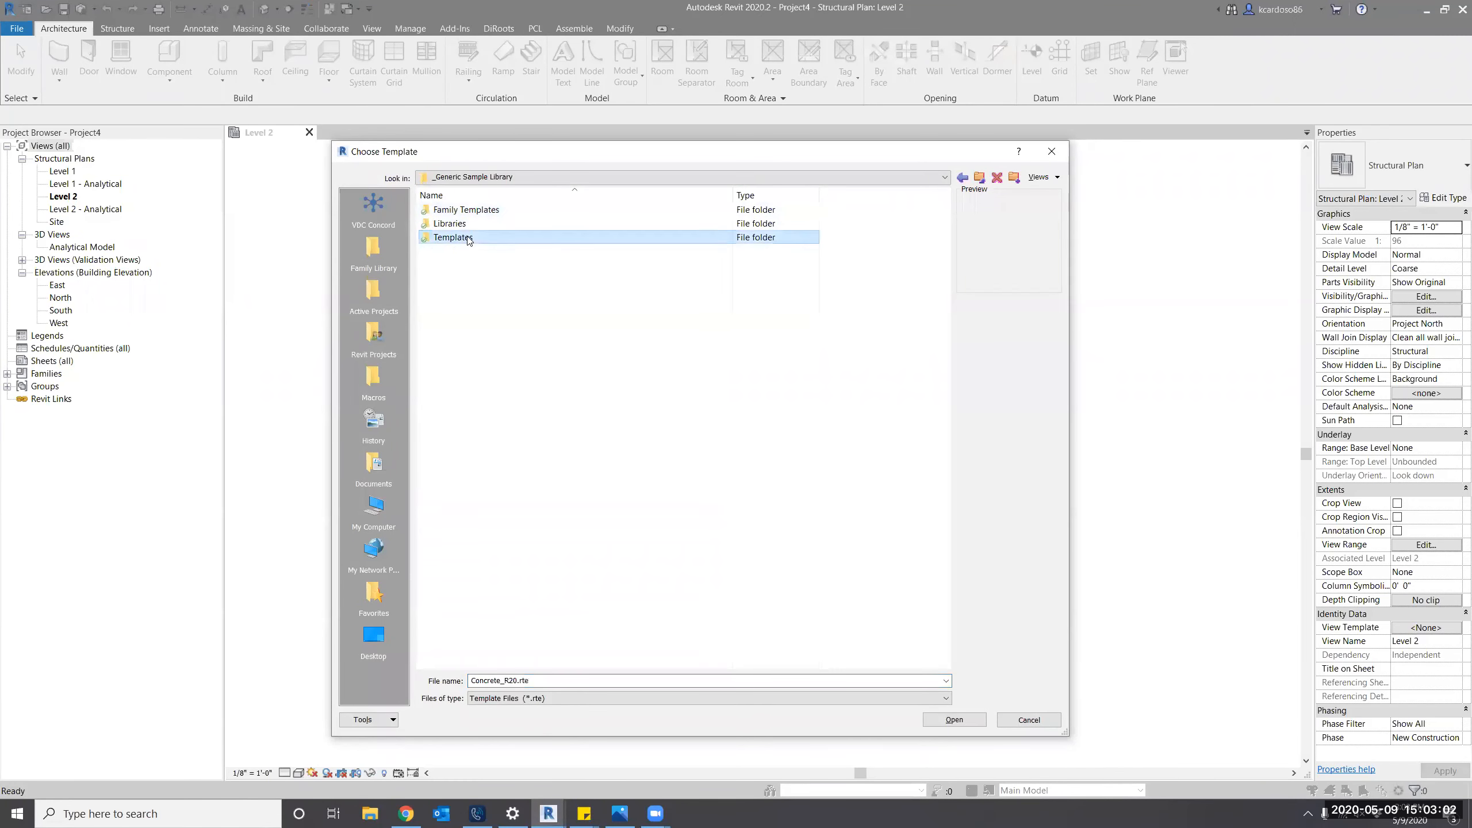
pyautogui.doubleClick(458, 210)
pyautogui.click(490, 306)
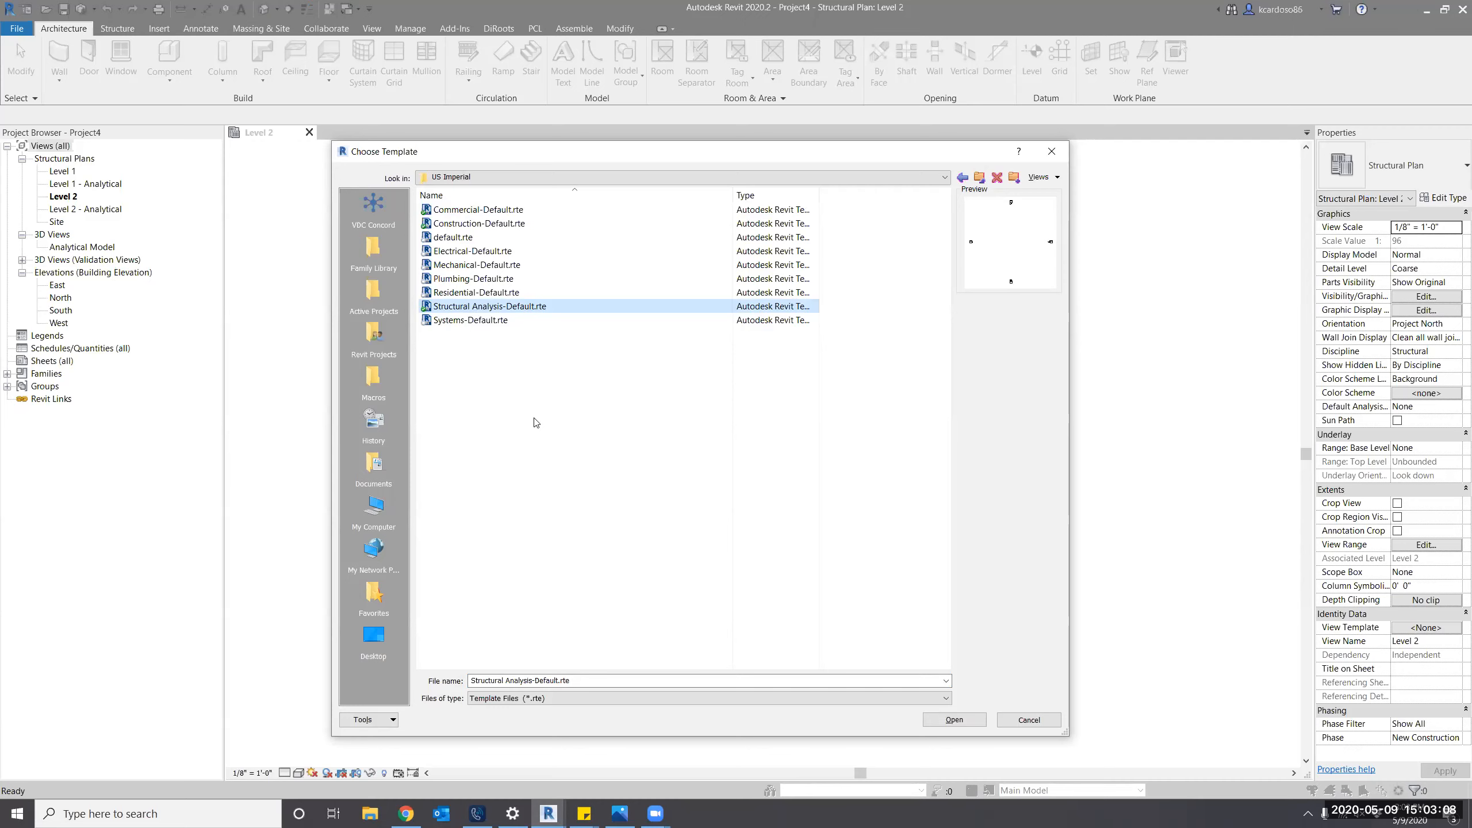
pyautogui.click(1052, 151)
pyautogui.click(842, 354)
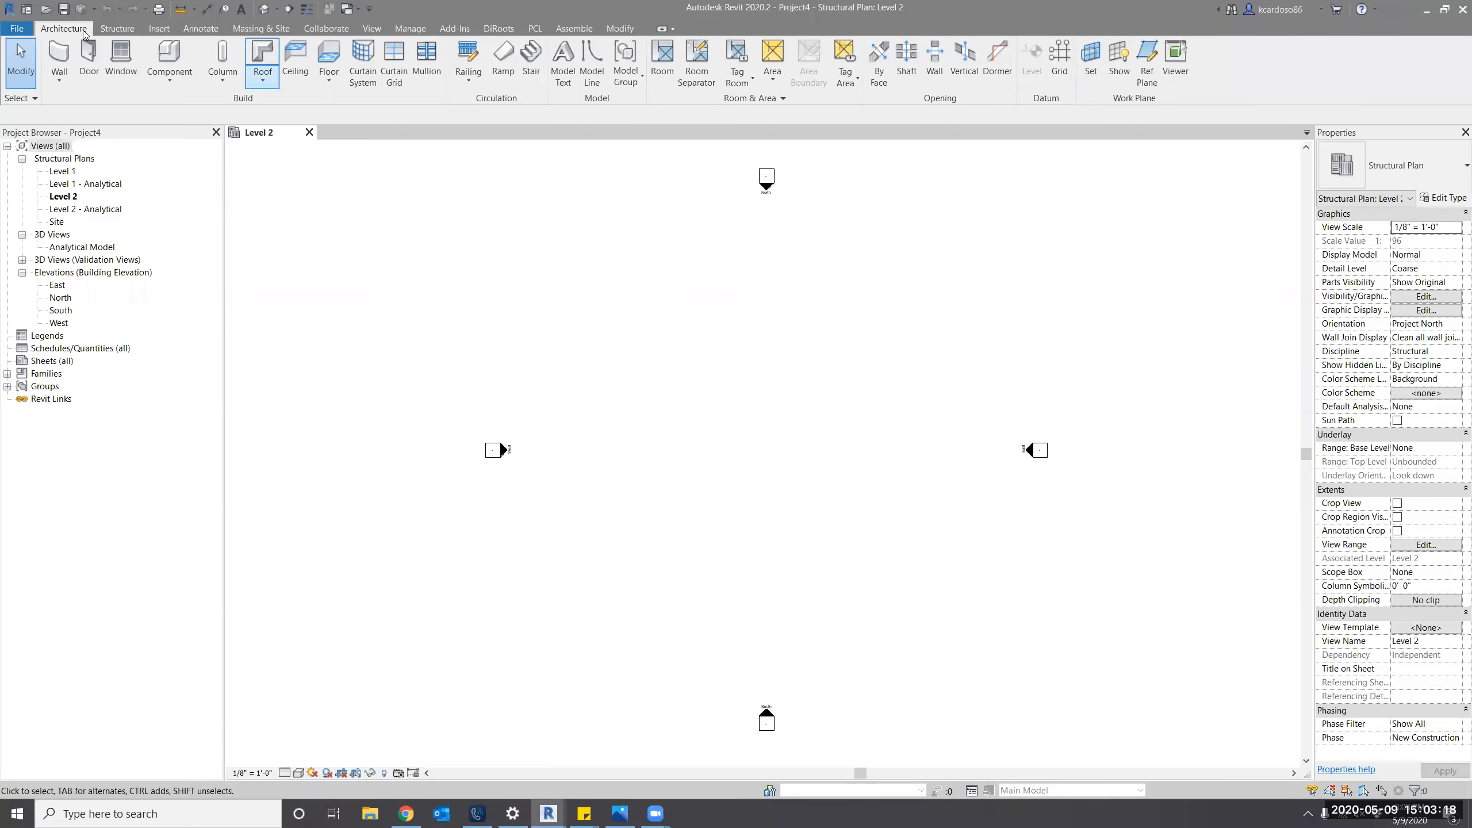
# Open the keyboard shortcut customization from the user interface options and look up the shortcut for Structural Column.
pyautogui.click(16, 28)
pyautogui.click(215, 398)
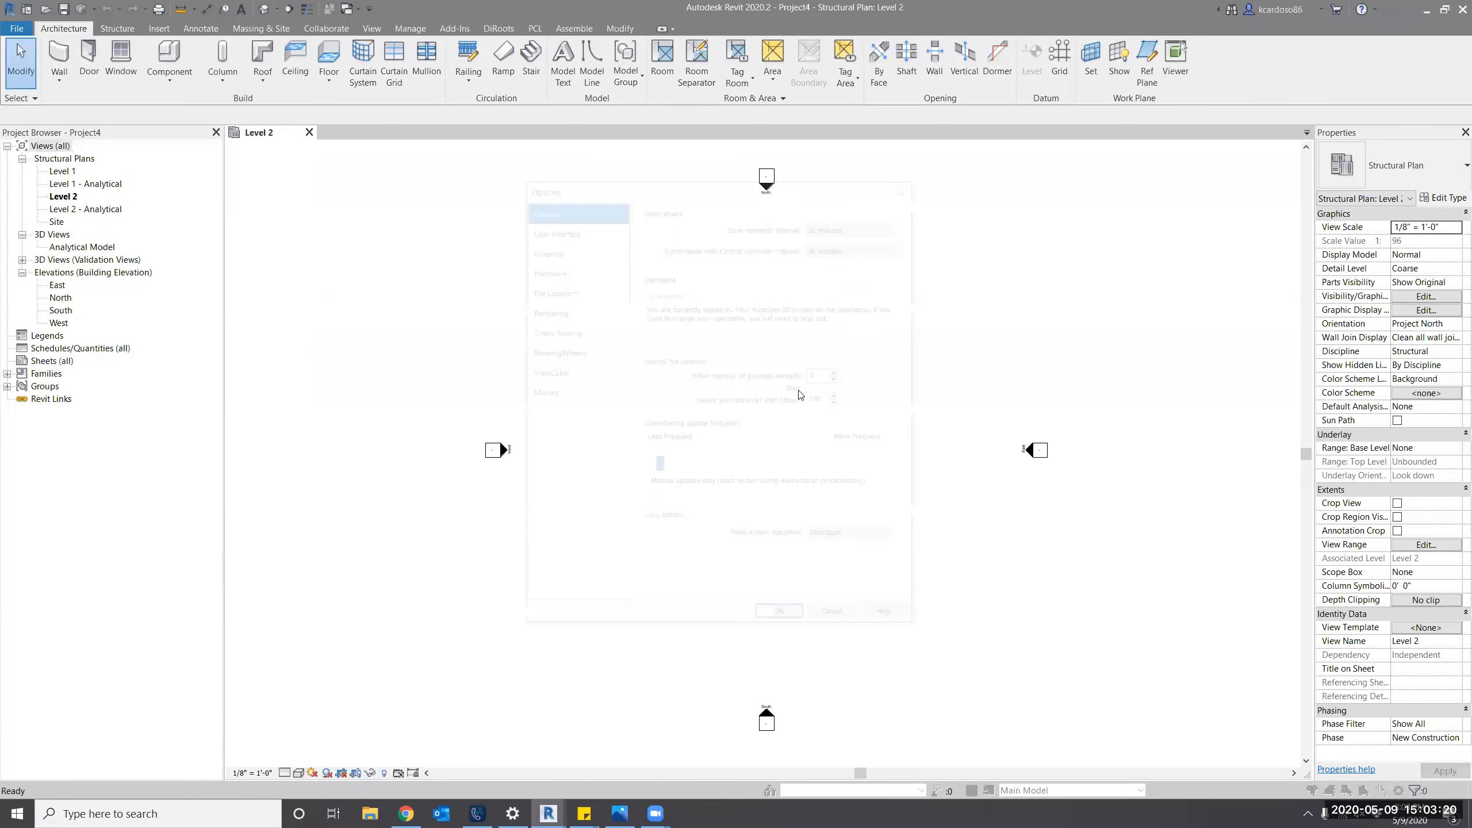
pyautogui.click(568, 229)
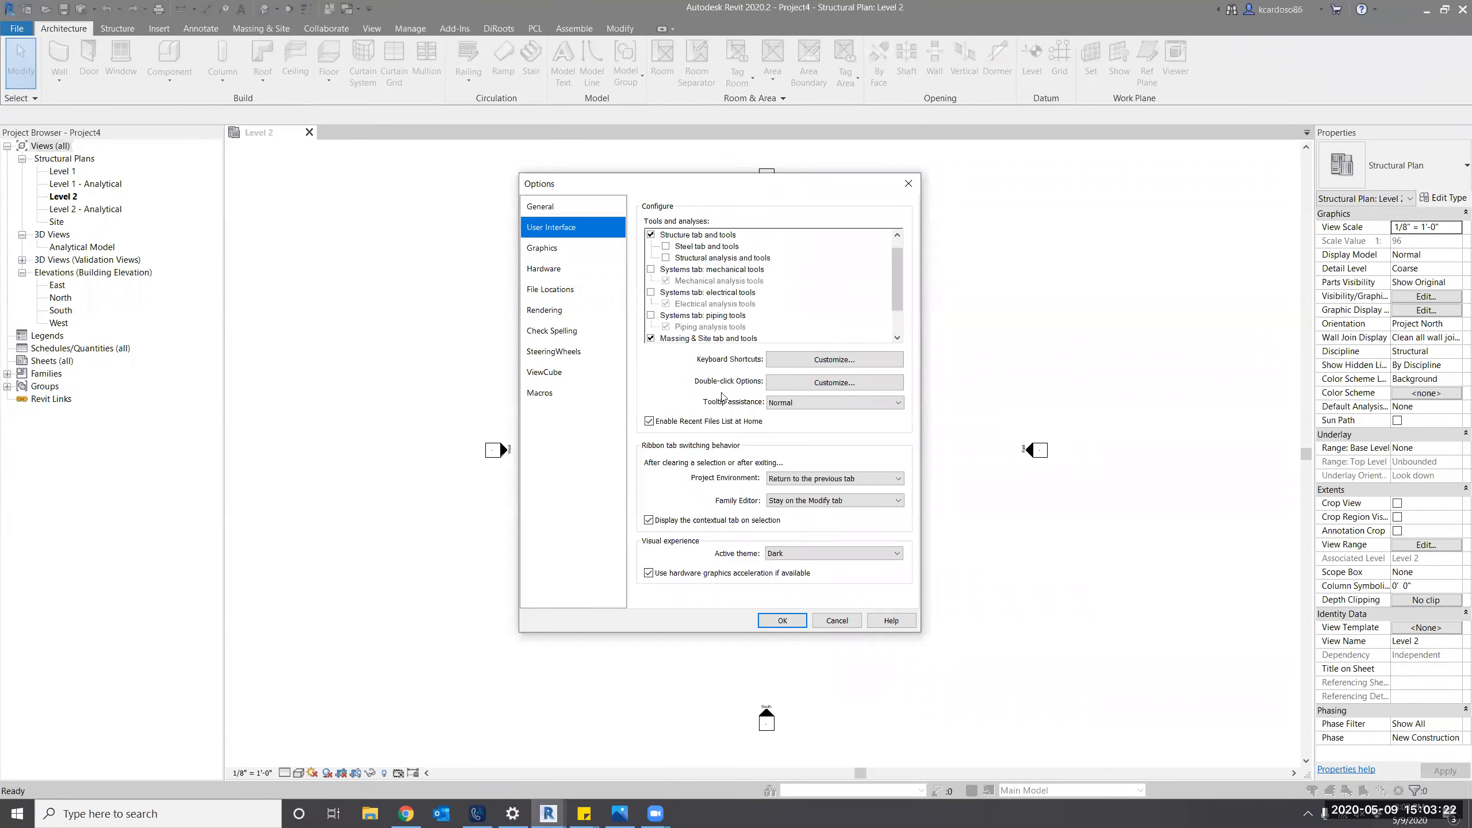
pyautogui.click(816, 360)
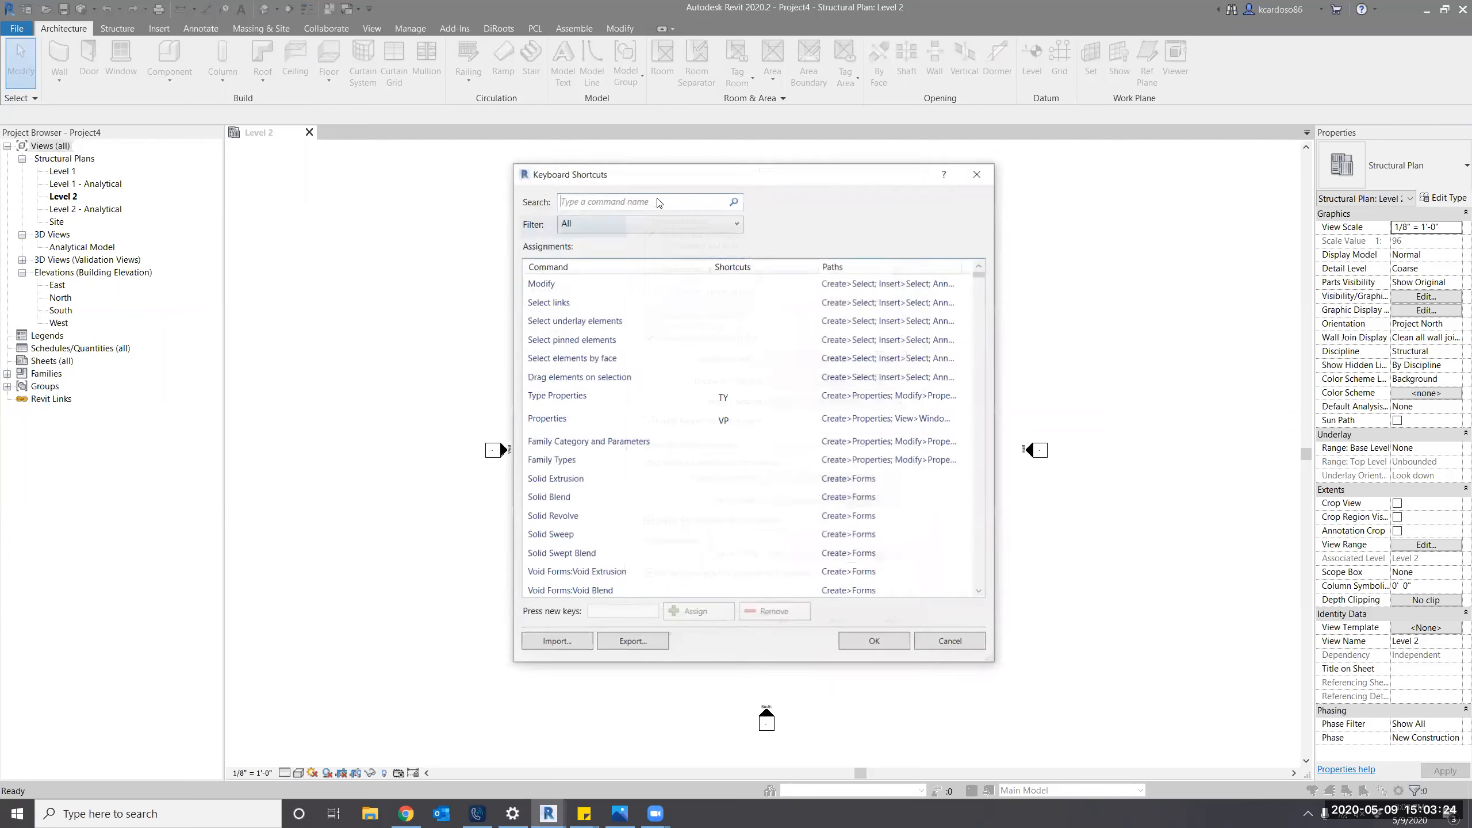
pyautogui.write('column')
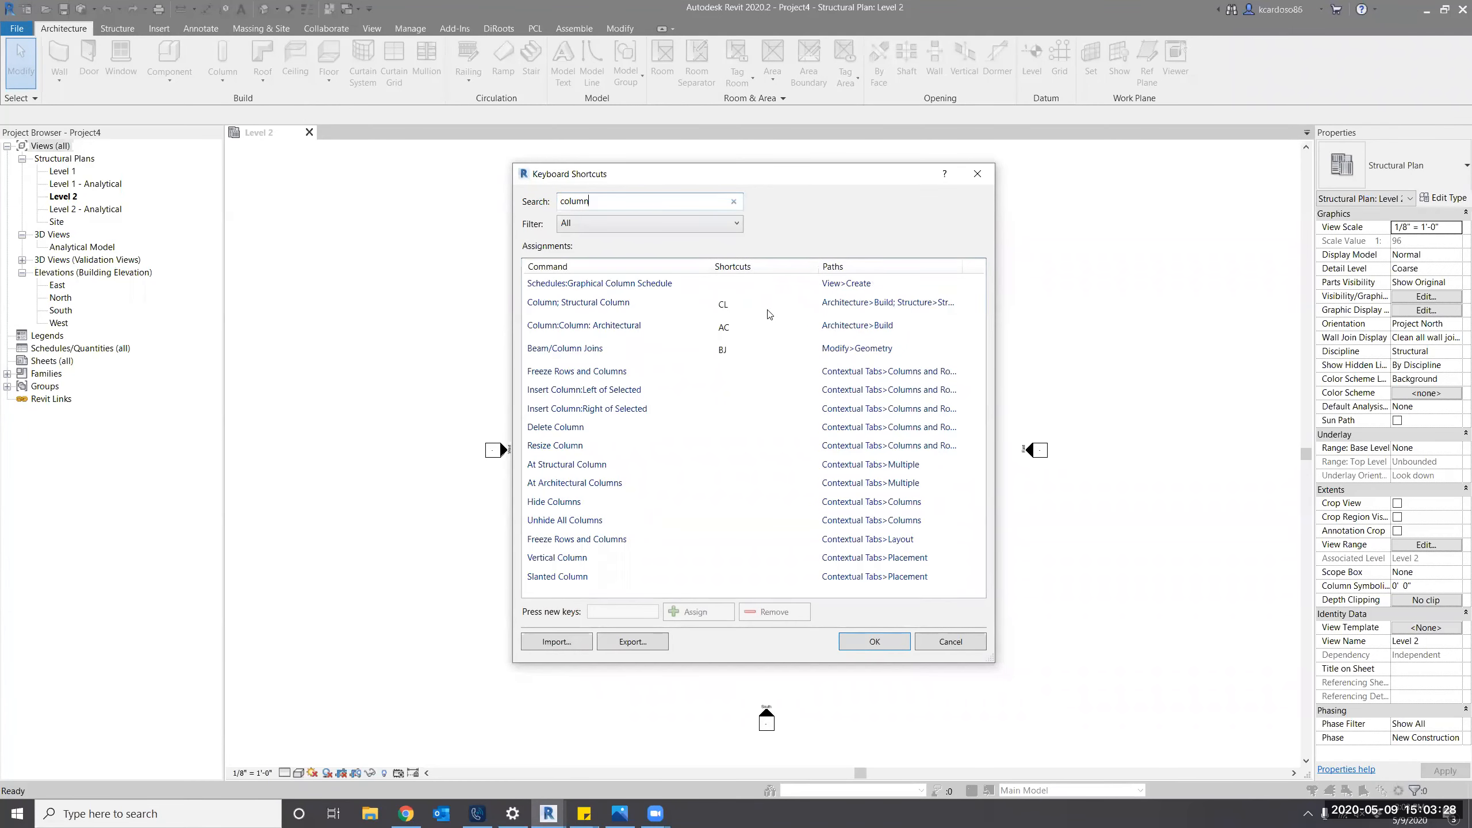
pyautogui.click(725, 306)
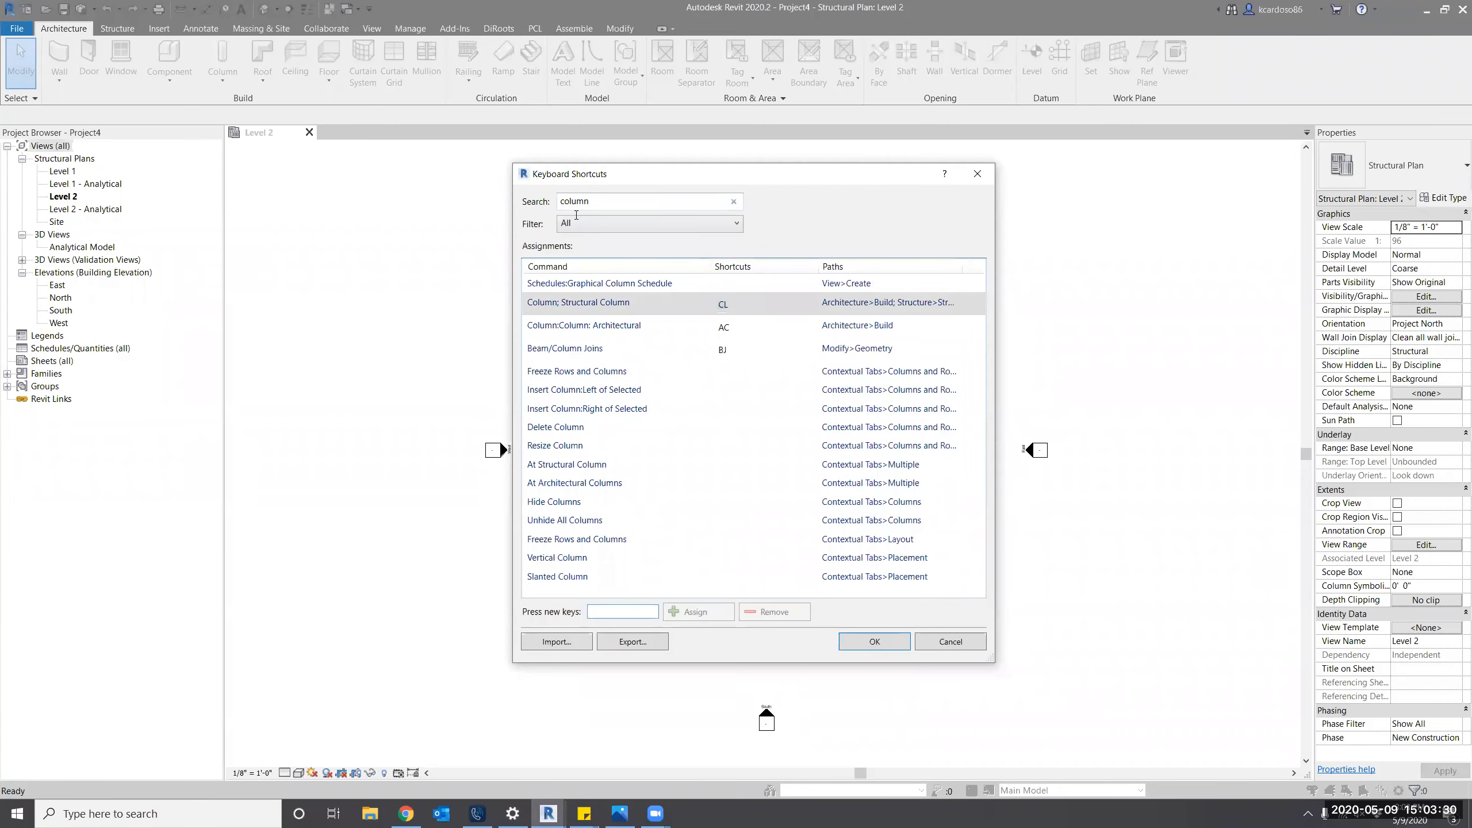
# Search the keyboard shortcuts for "isolate" to check the isolated foundation and isolate commands.
pyautogui.click(598, 202)
pyautogui.doubleClick(599, 202)
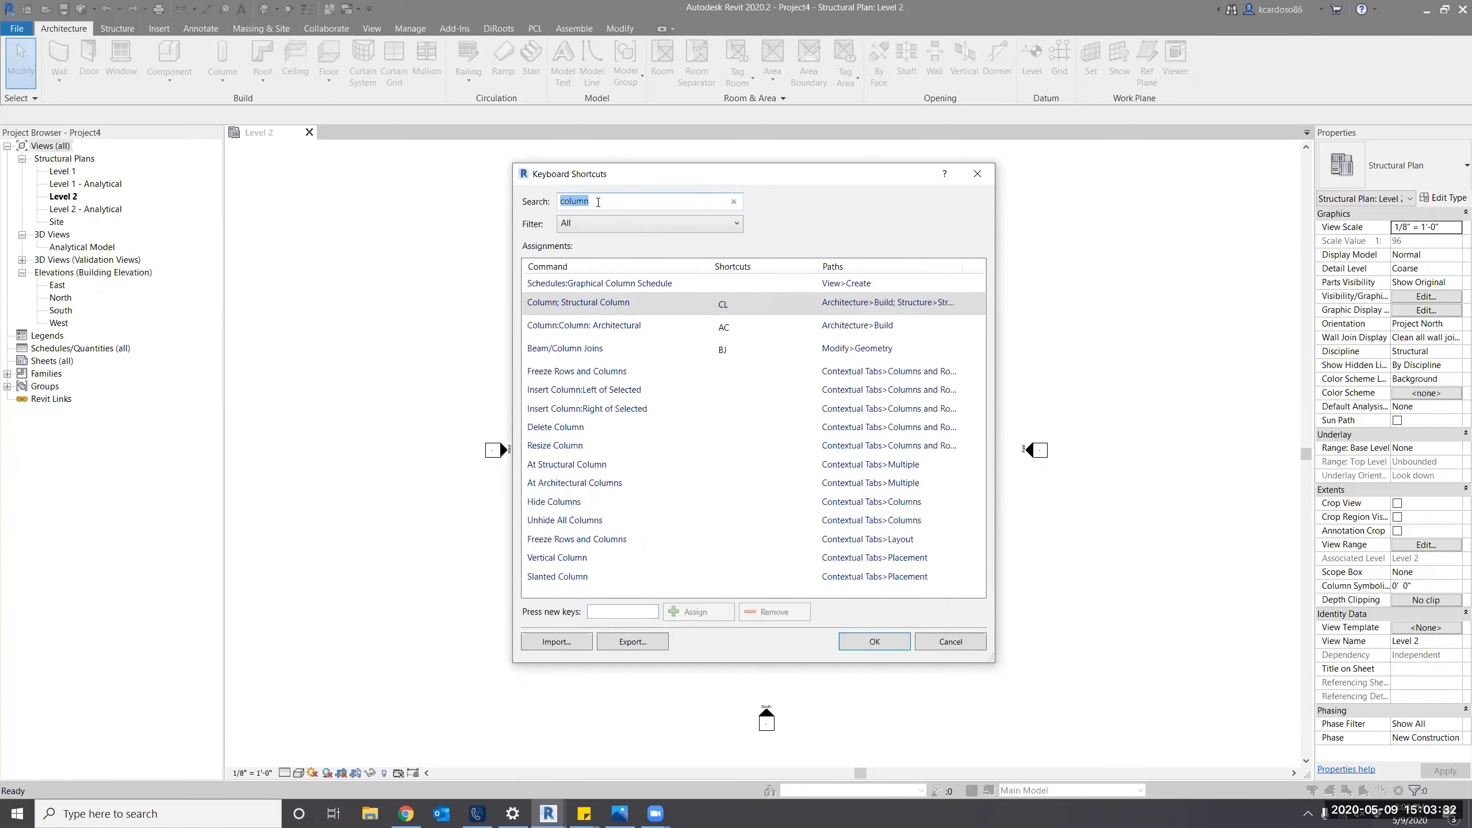
pyautogui.write('isoalted')
pyautogui.hotkey('ctrl', 'a')
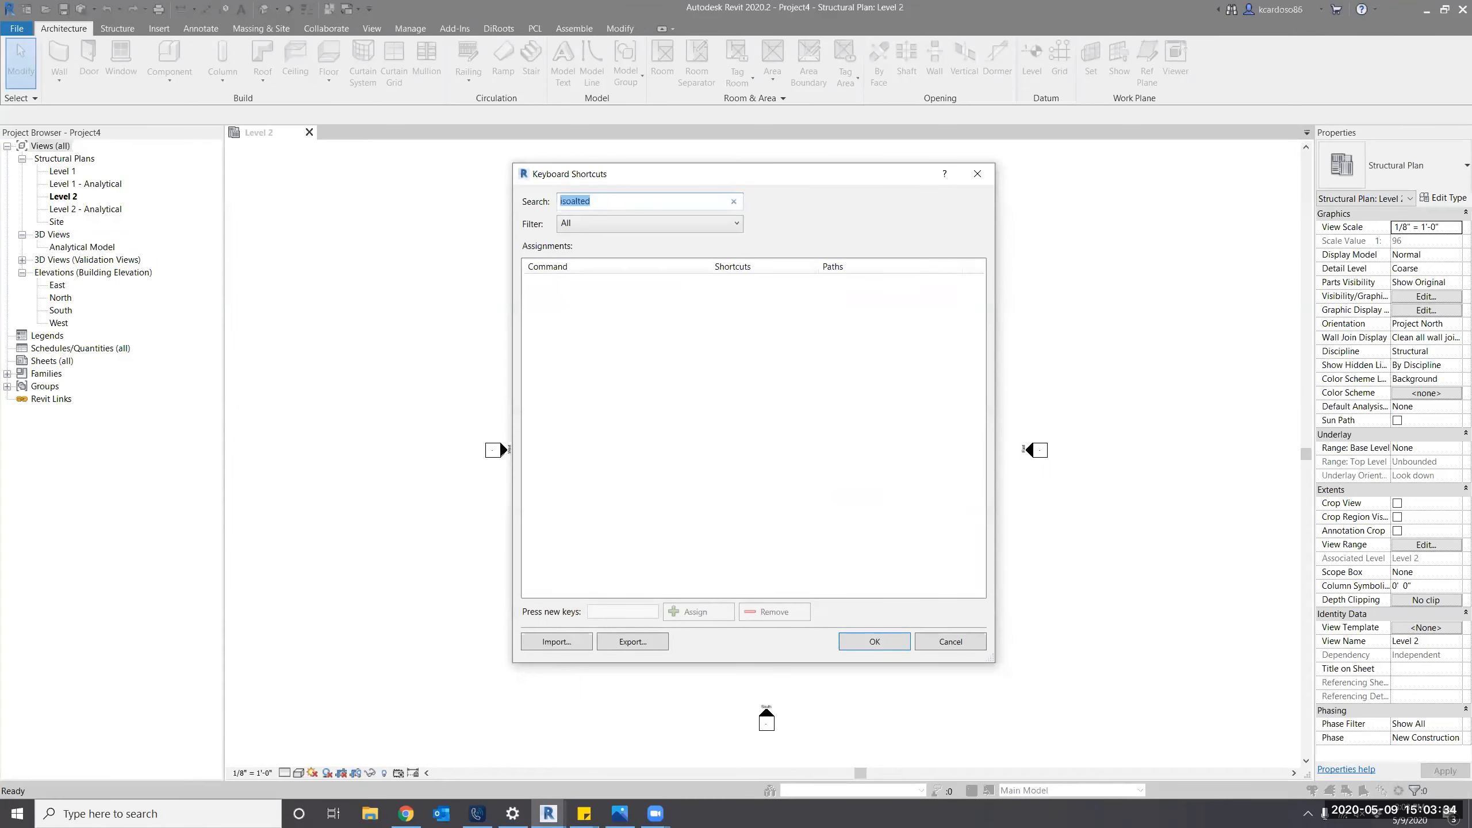
pyautogui.write('isolate')
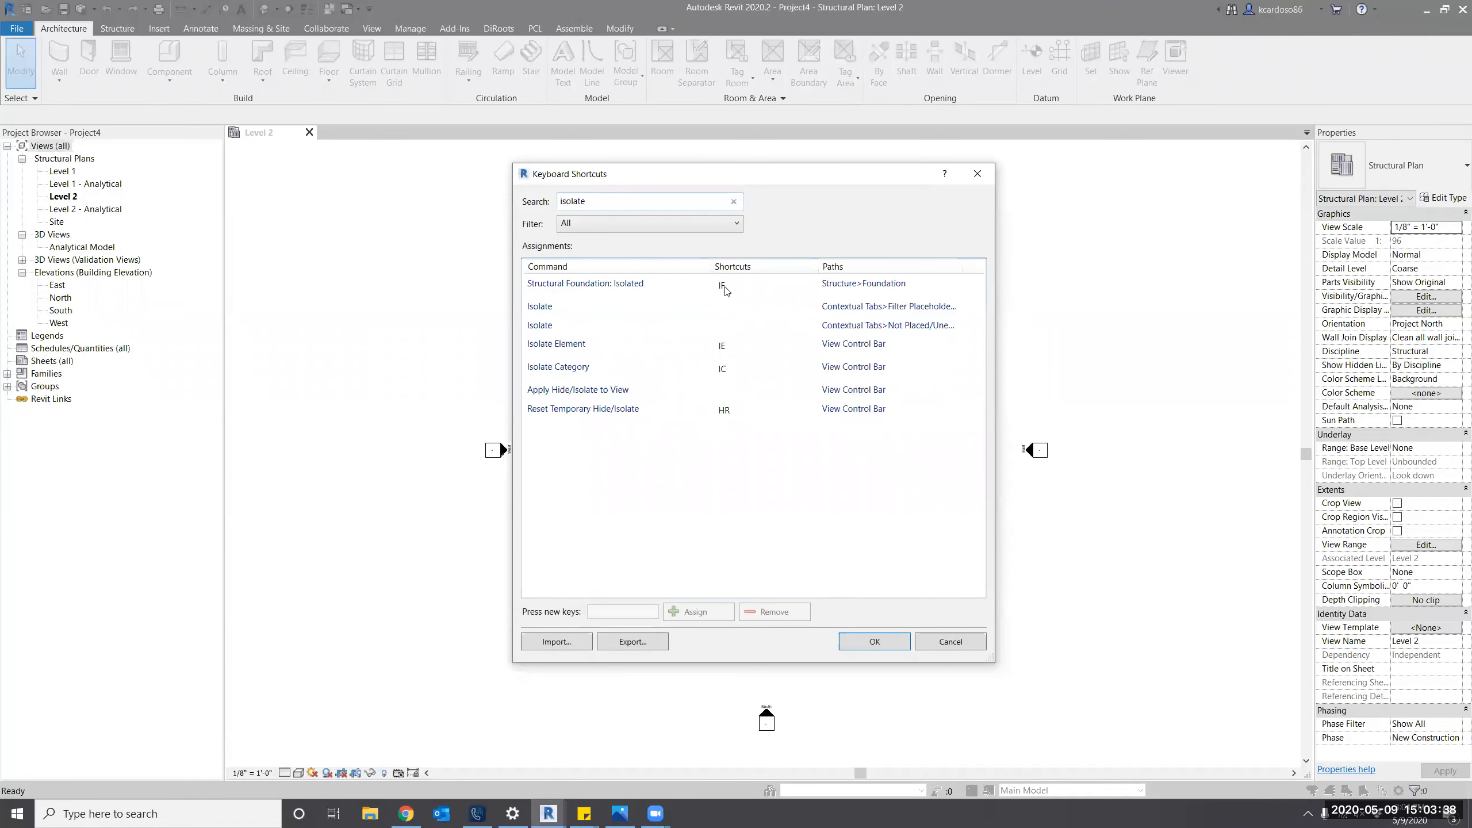
# Look up the keyboard shortcuts for the structural floor and beam commands.
pyautogui.doubleClick(665, 202)
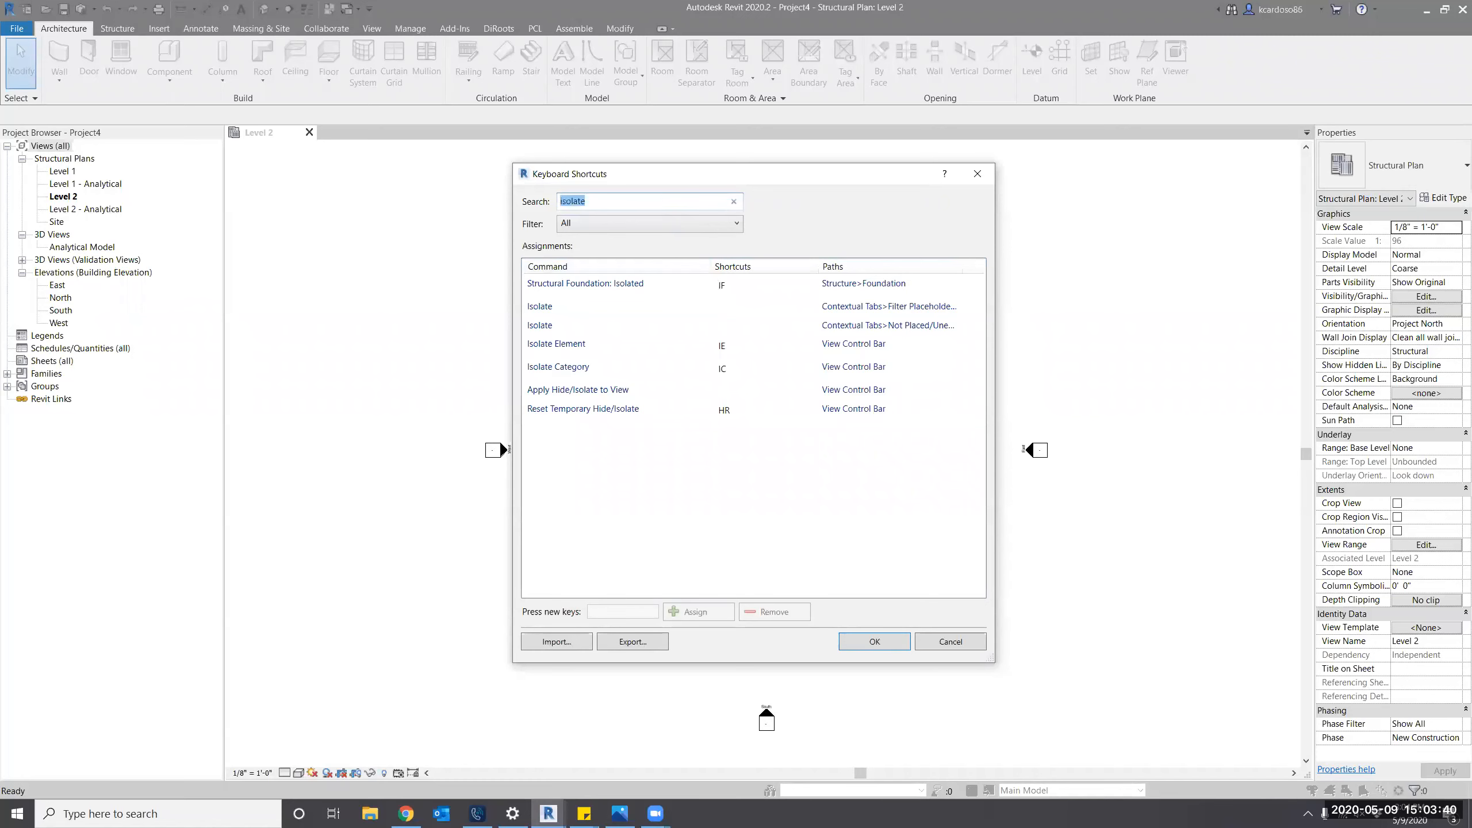
pyautogui.write('floor')
pyautogui.click(729, 324)
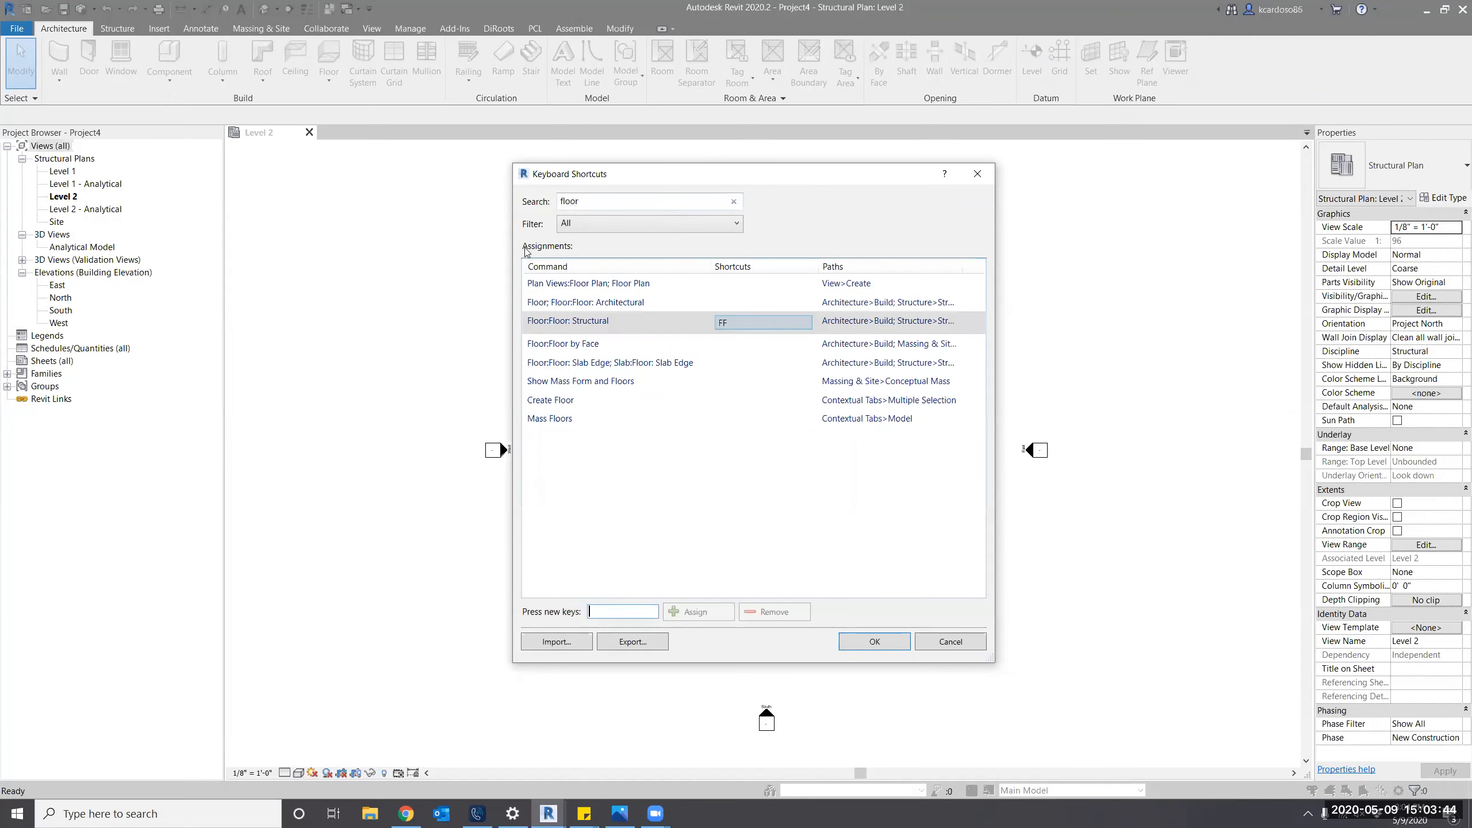
pyautogui.click(614, 198)
pyautogui.doubleClick(613, 198)
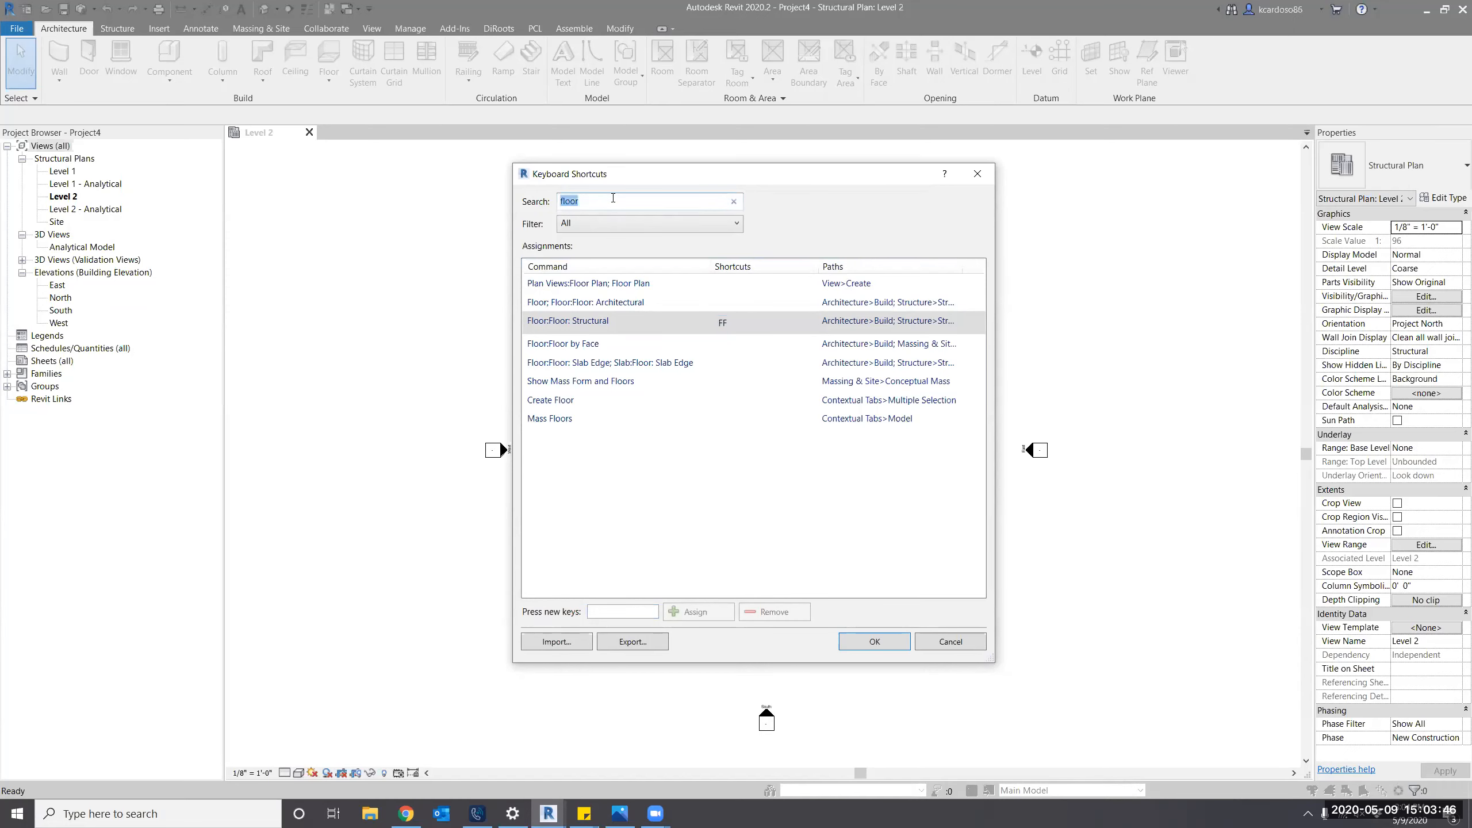
pyautogui.write('beam')
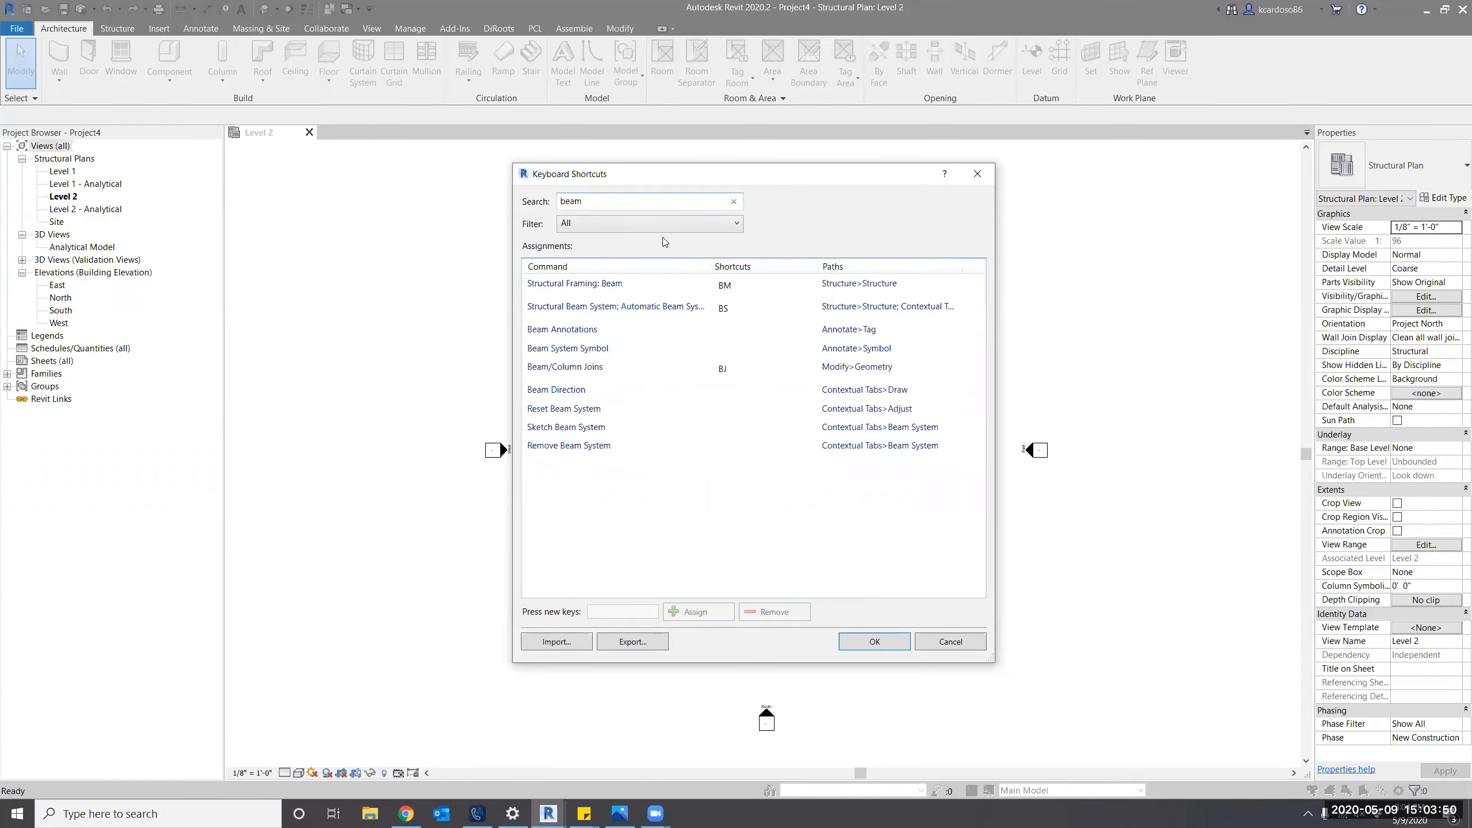
# Look up the keyboard shortcuts for the hide category and array commands.
pyautogui.doubleClick(661, 207)
pyautogui.write('hide cate')
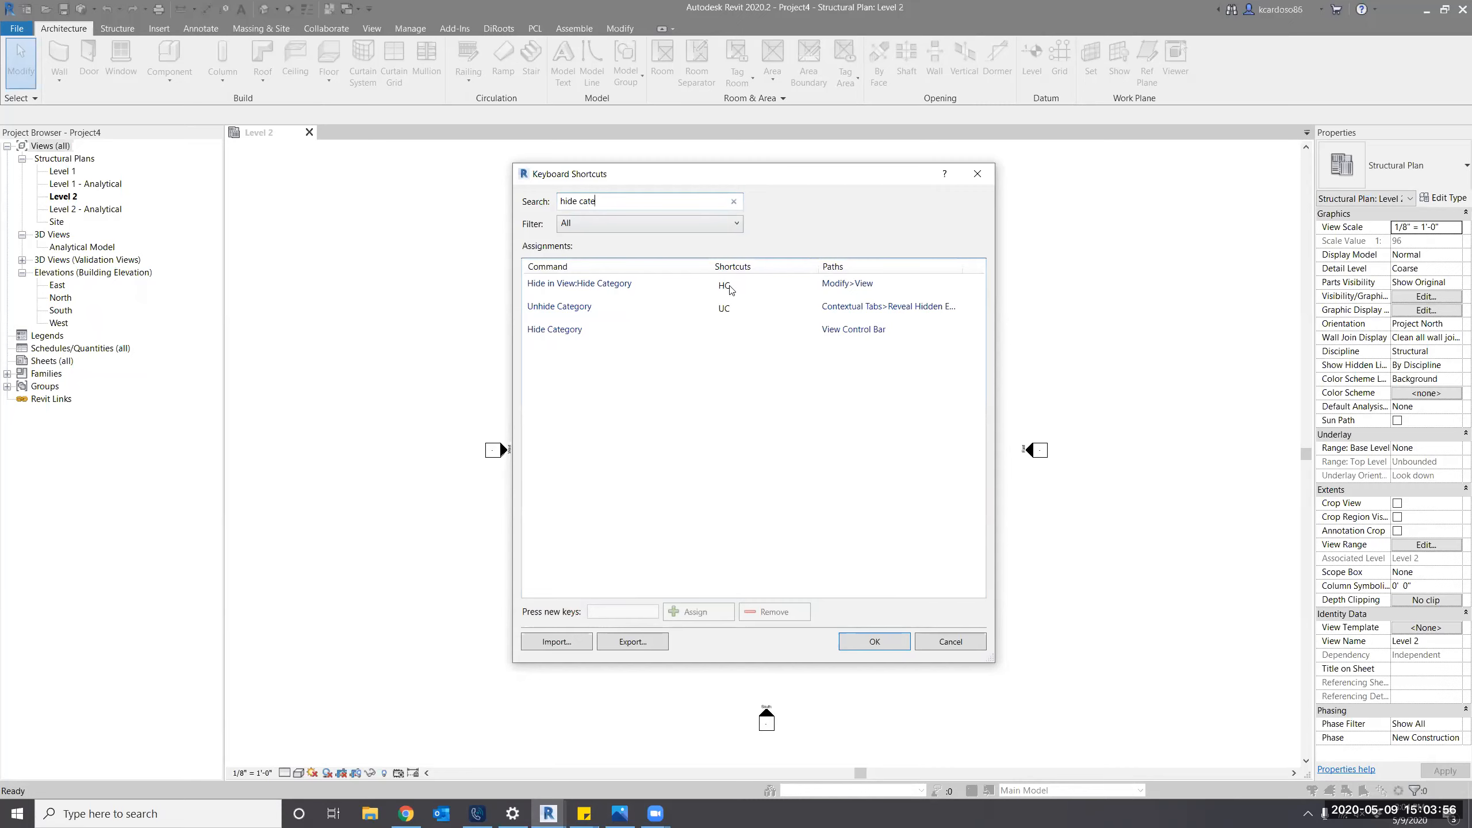
pyautogui.doubleClick(624, 200)
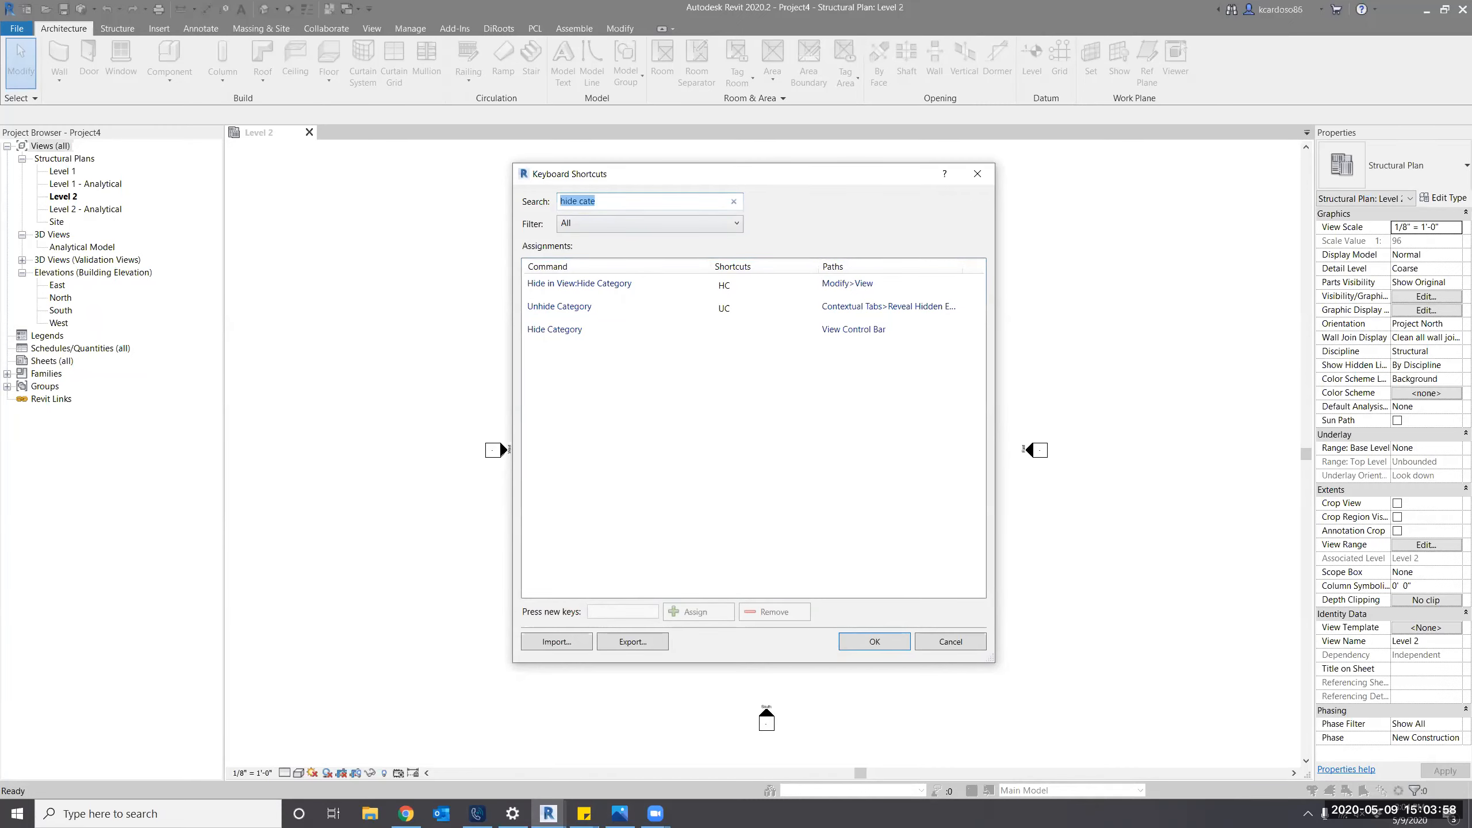
pyautogui.write('array')
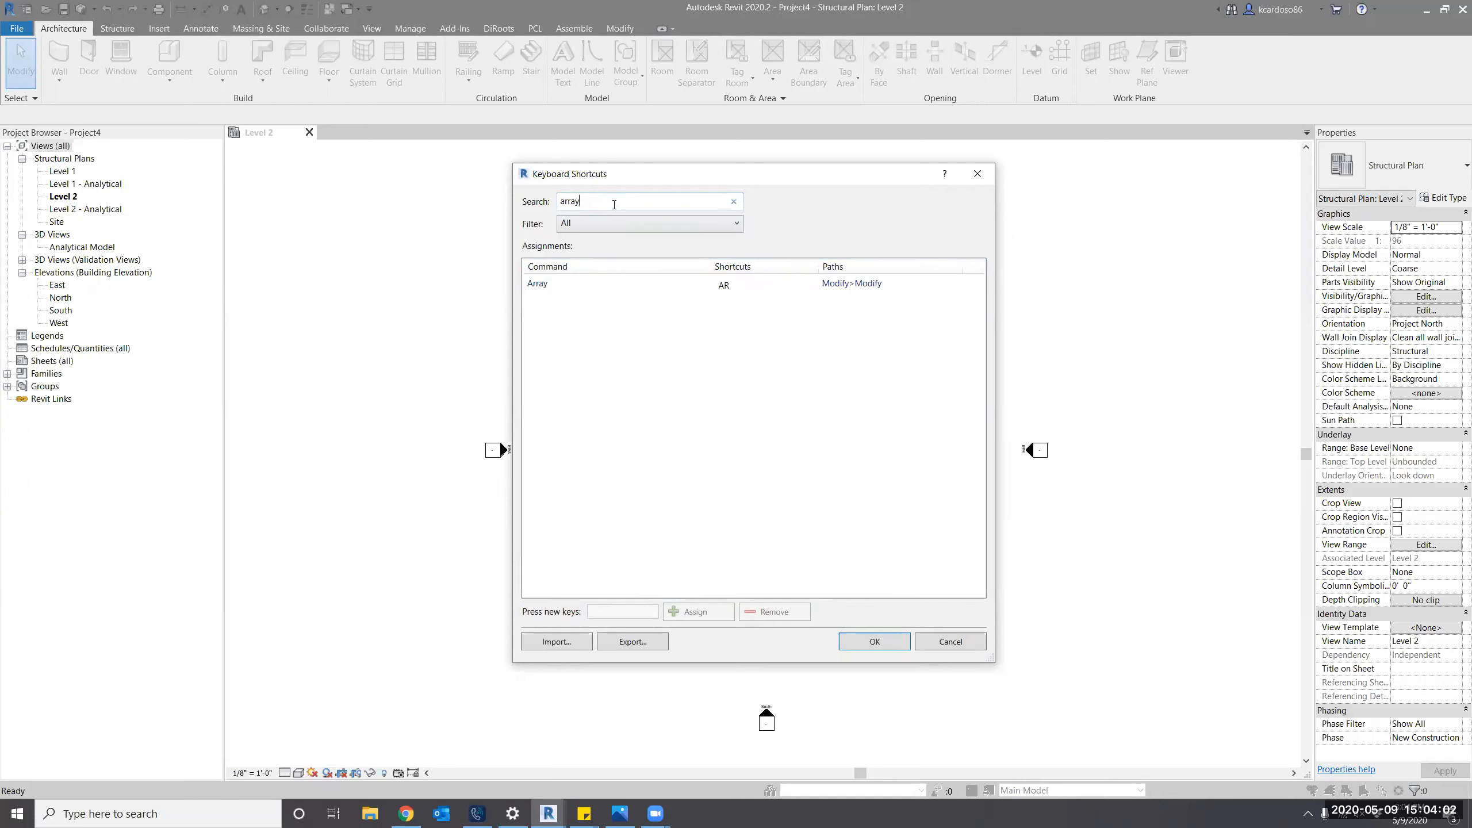
# Look up the shortcuts for the select all and grid commands, and close the shortcut settings and options.
pyautogui.doubleClick(615, 204)
pyautogui.write('sel')
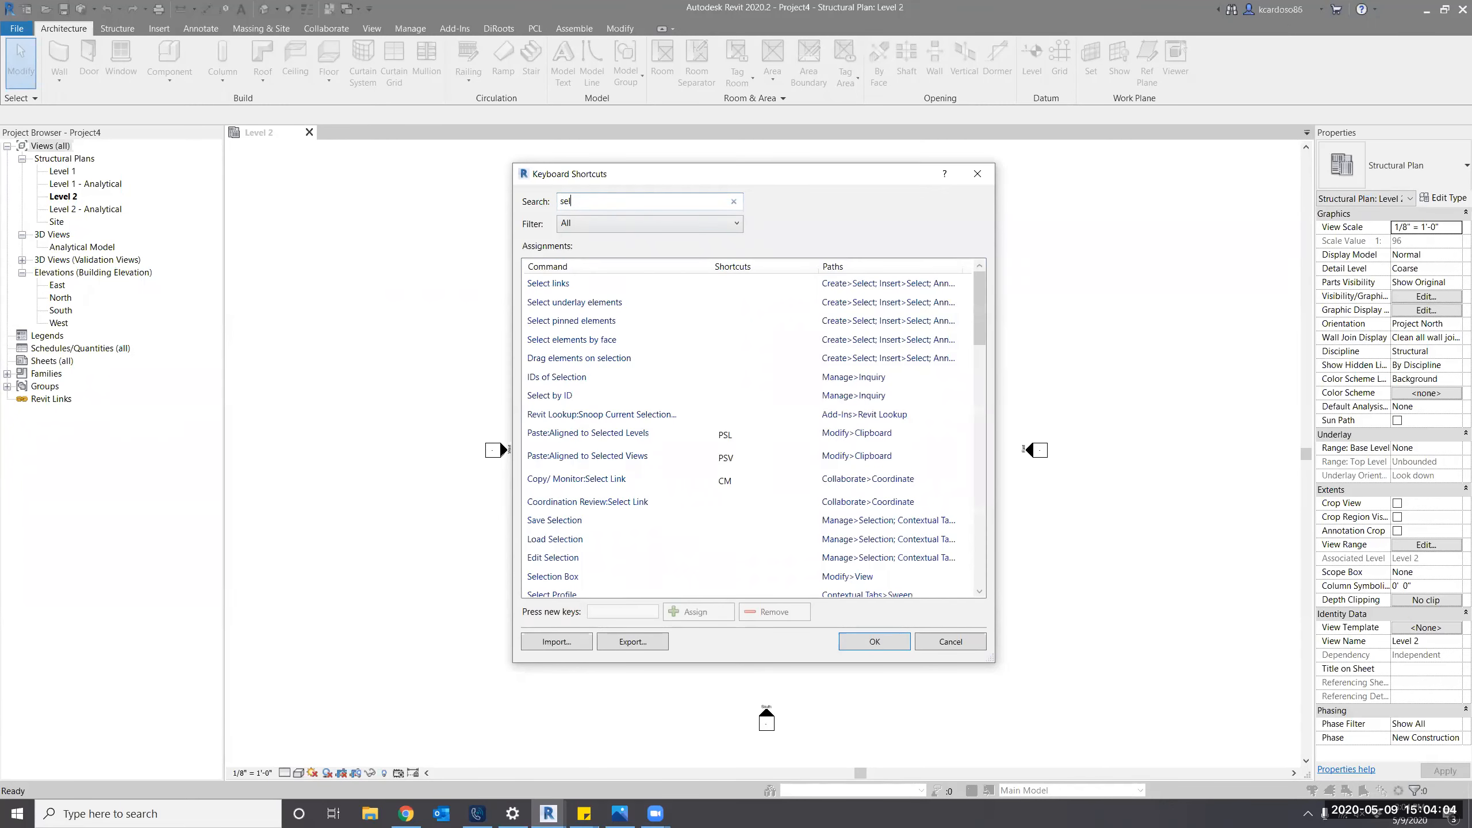
pyautogui.write('ect all')
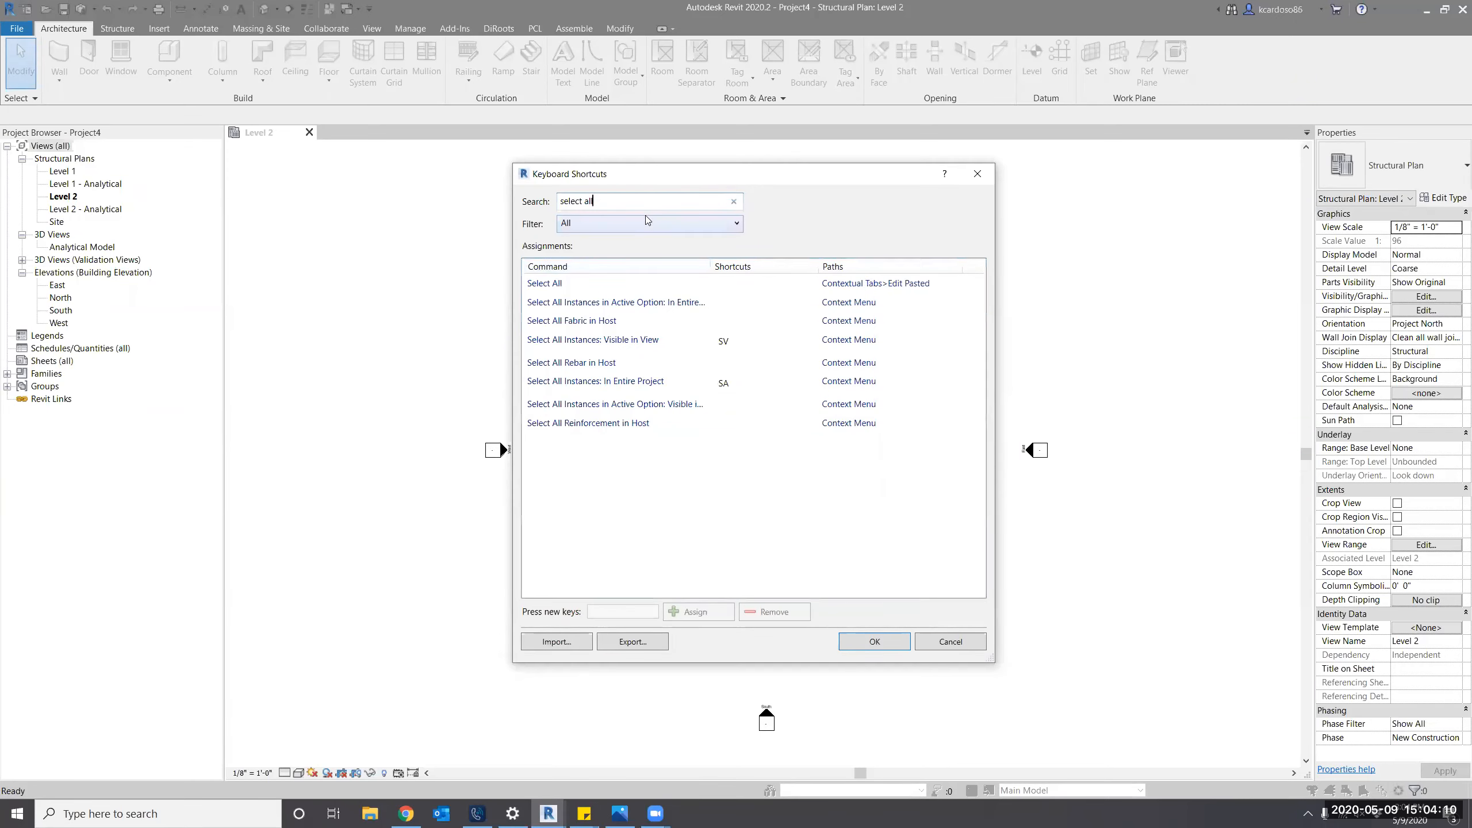
pyautogui.moveTo(646, 204); pyautogui.dragTo(557, 203)
pyautogui.write('Grid')
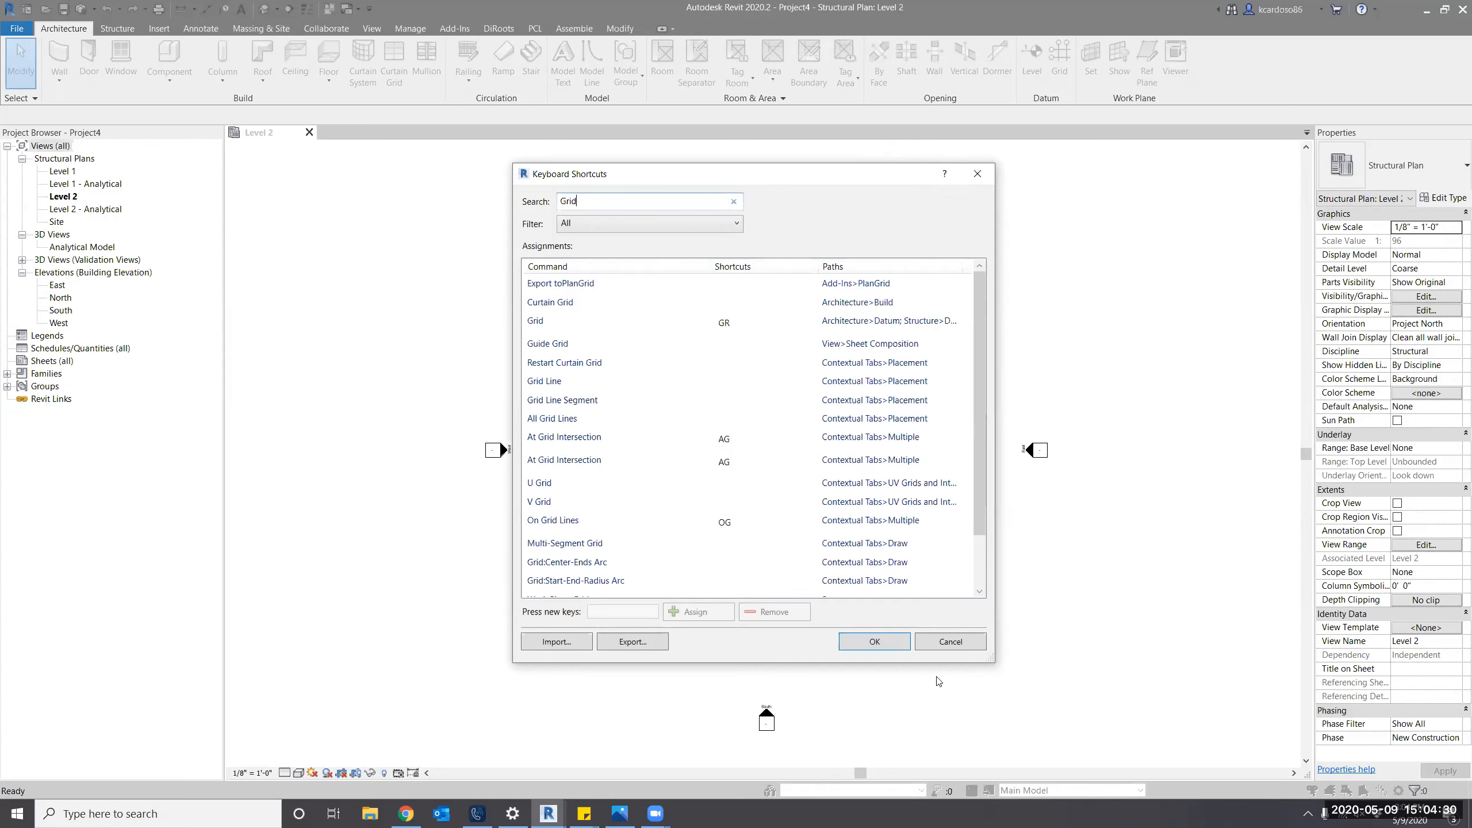
pyautogui.click(887, 647)
pyautogui.click(838, 621)
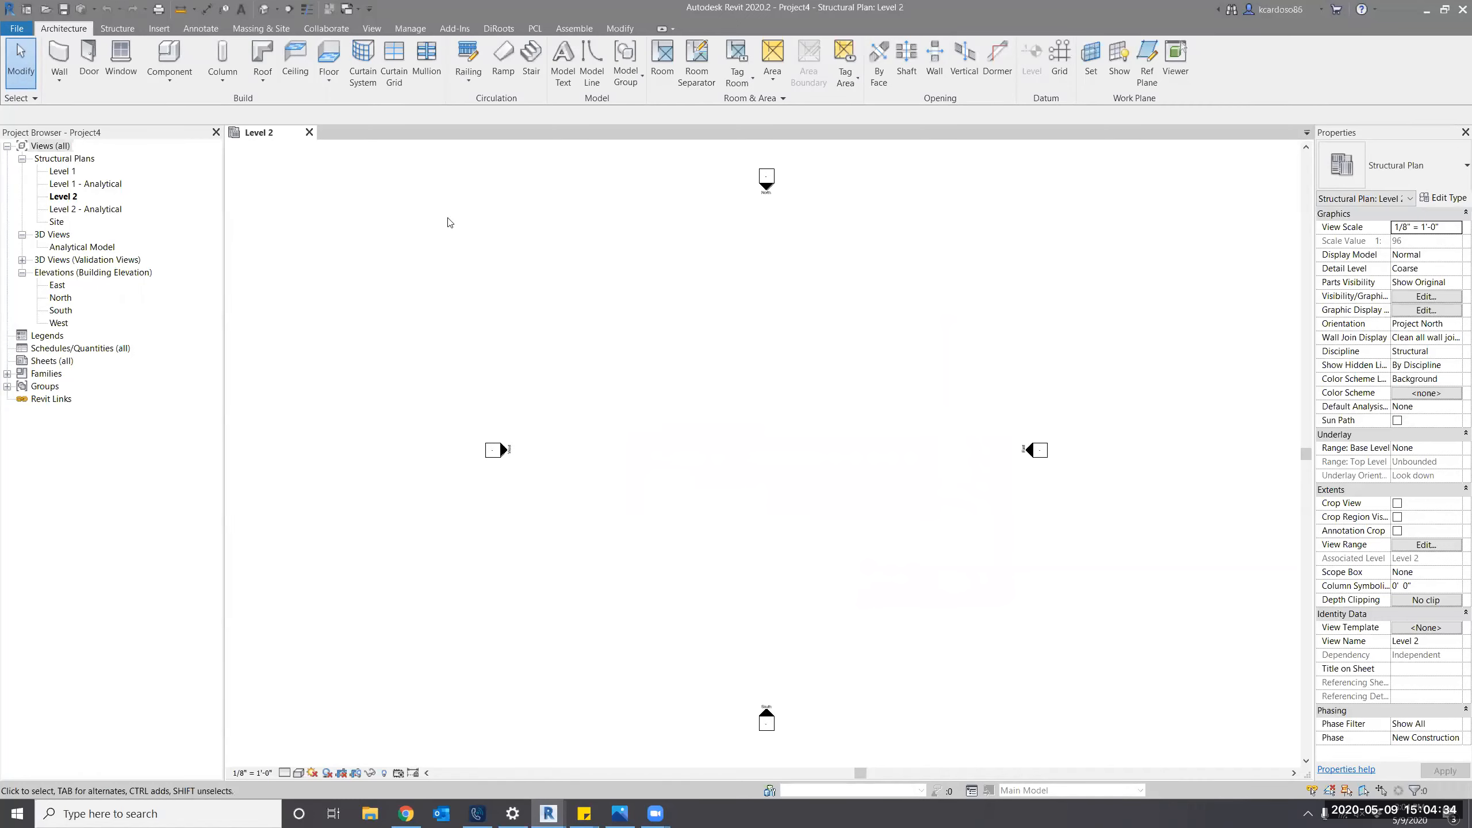
# Set the line color of the Walls category to Blue in the project's object styles.
pyautogui.click(411, 28)
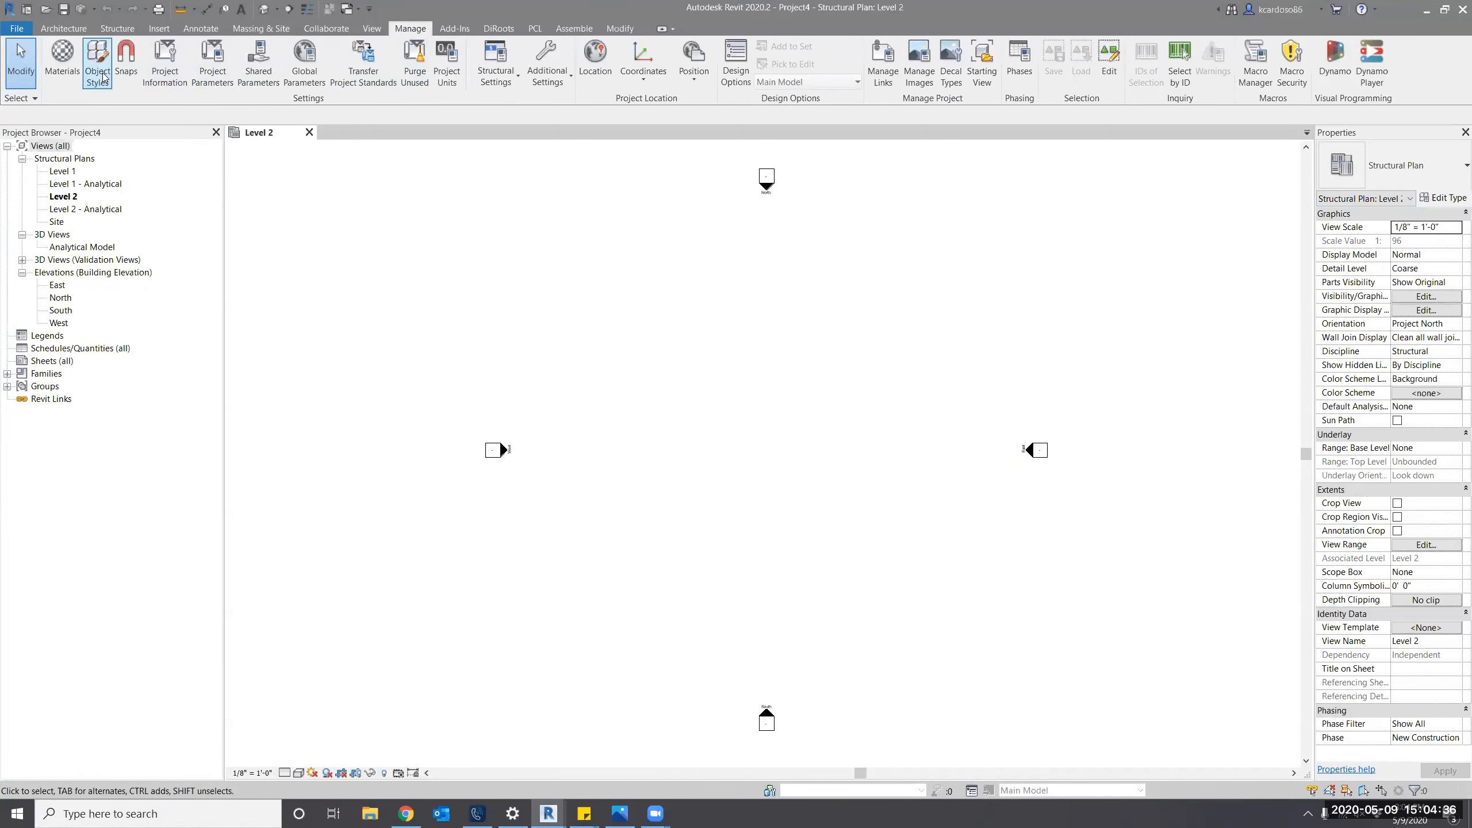
pyautogui.click(98, 62)
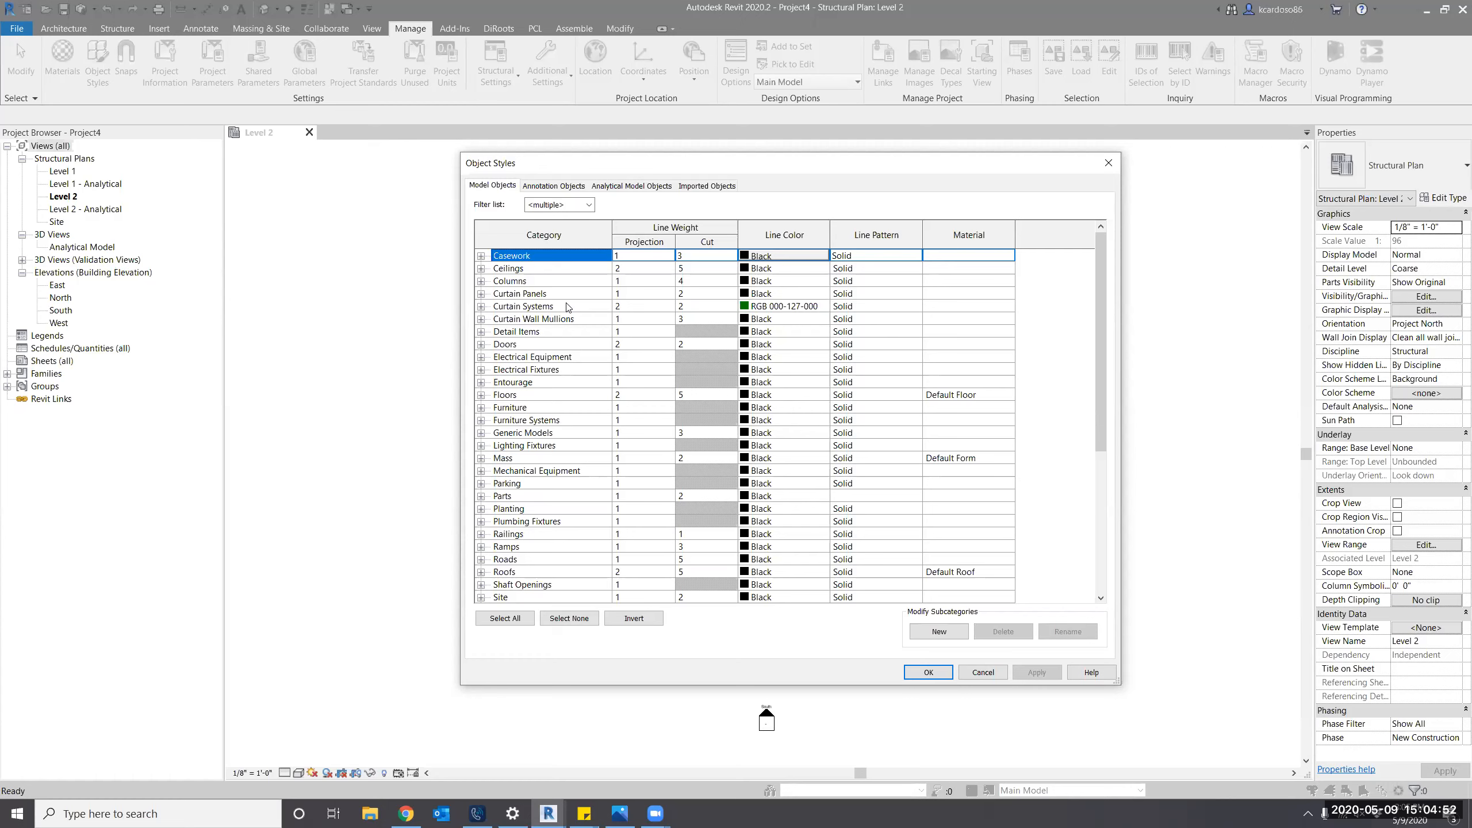
pyautogui.click(560, 384)
pyautogui.press('w')
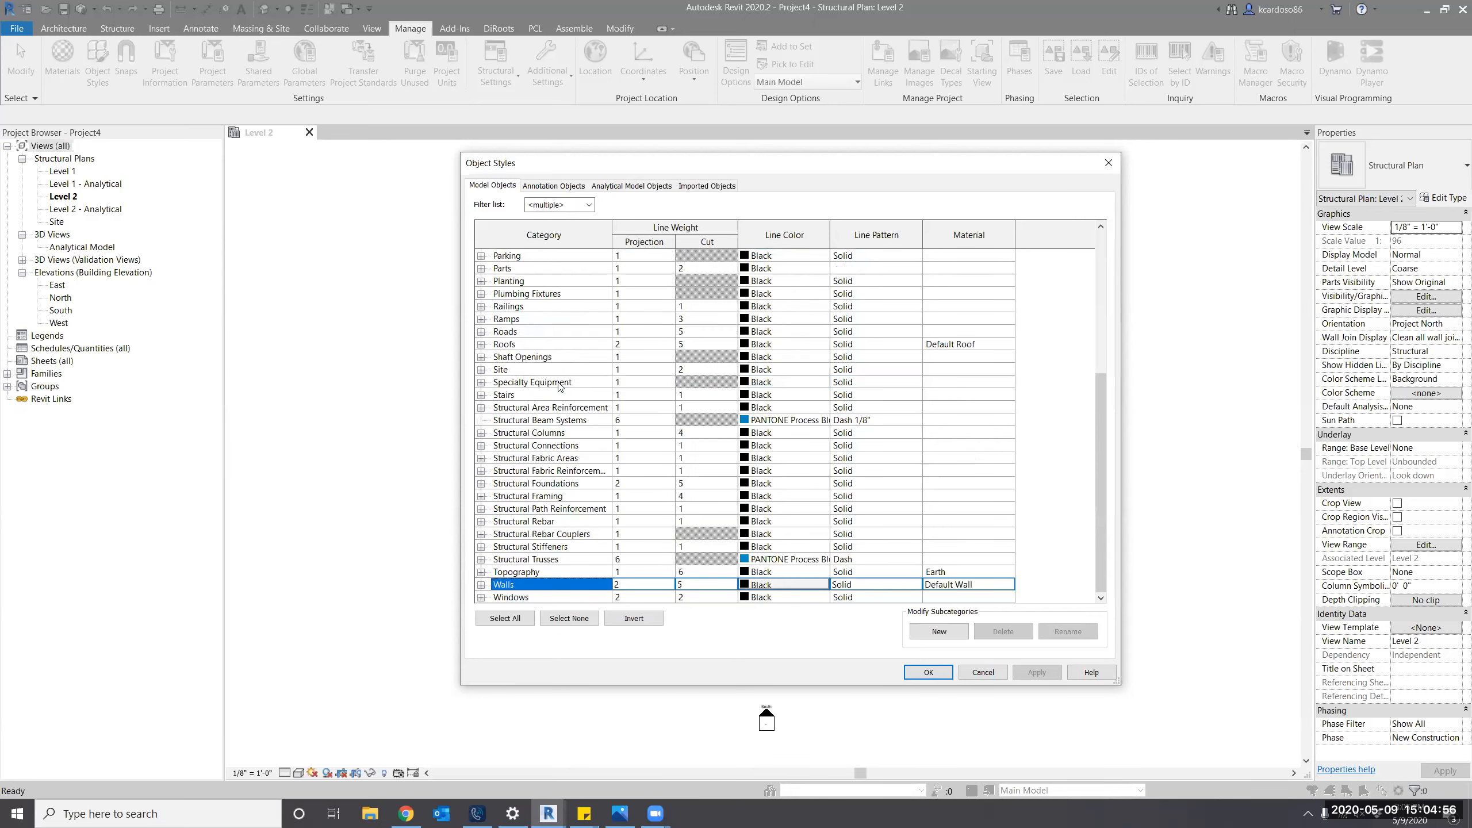
pyautogui.click(800, 585)
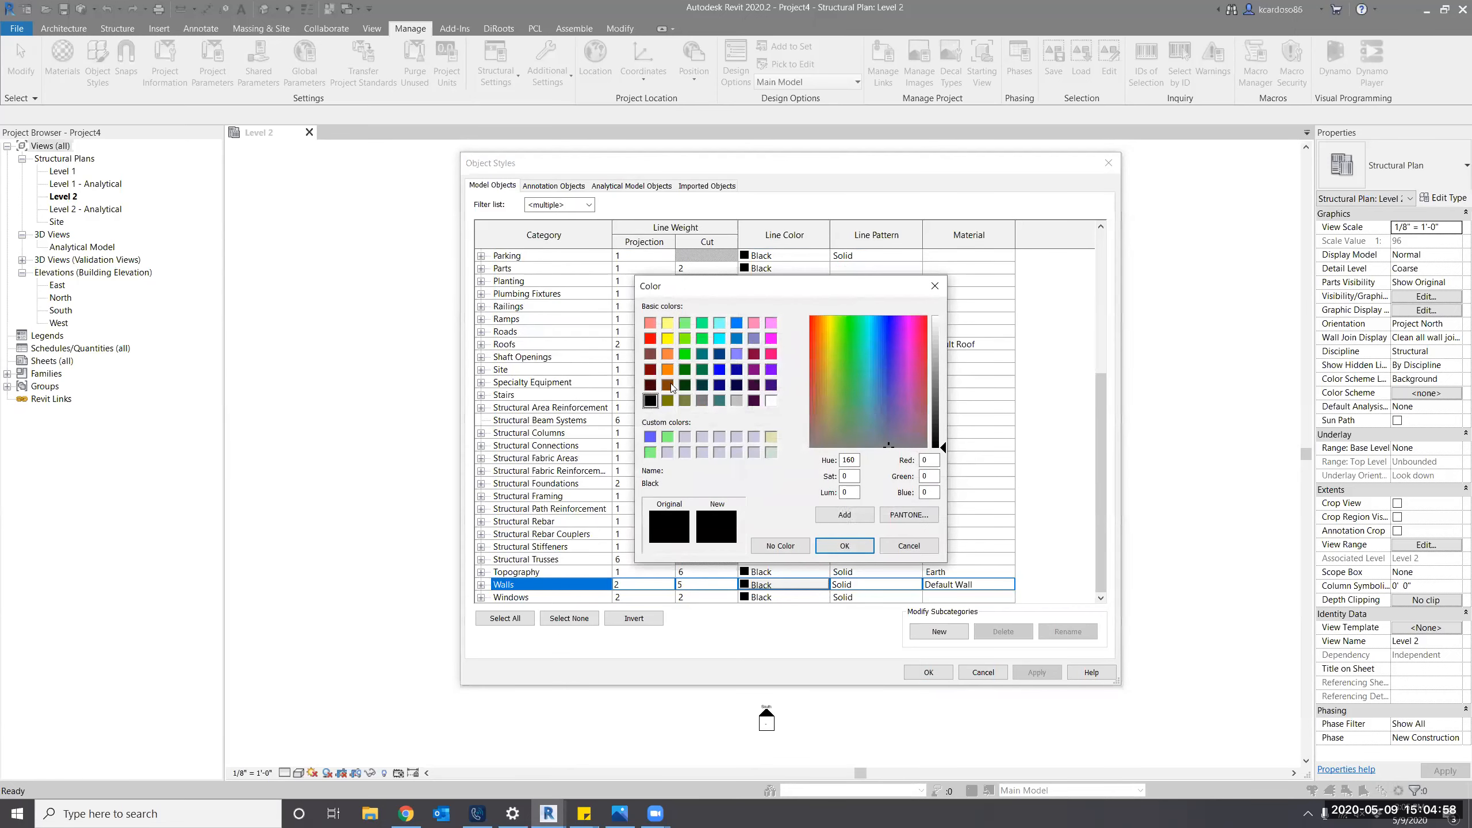
pyautogui.click(719, 369)
pyautogui.click(844, 545)
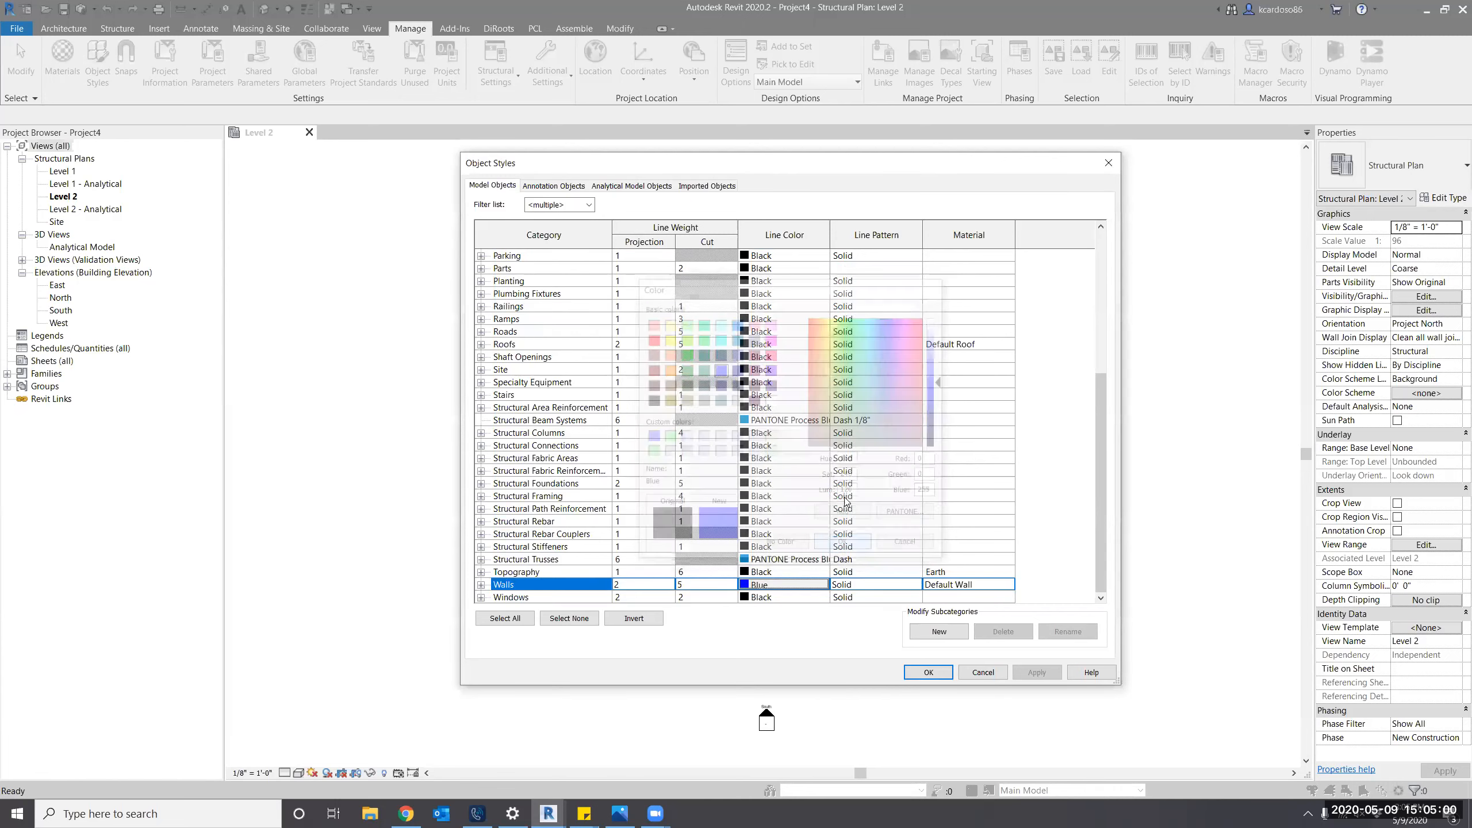
# Set the line color of the Structural Foundations category to Magenta.
pyautogui.click(544, 520)
pyautogui.click(584, 483)
pyautogui.click(778, 484)
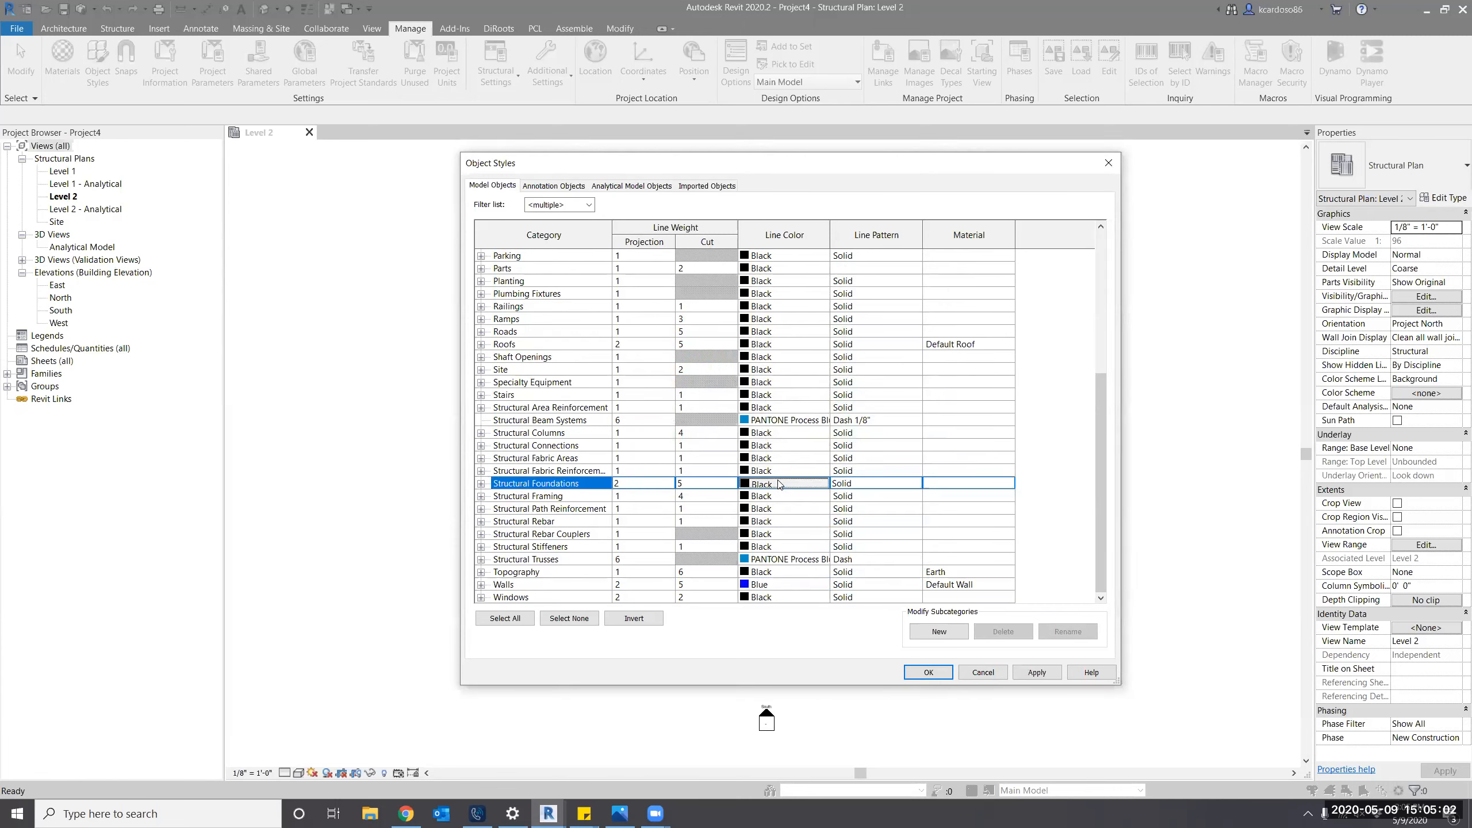
pyautogui.click(778, 484)
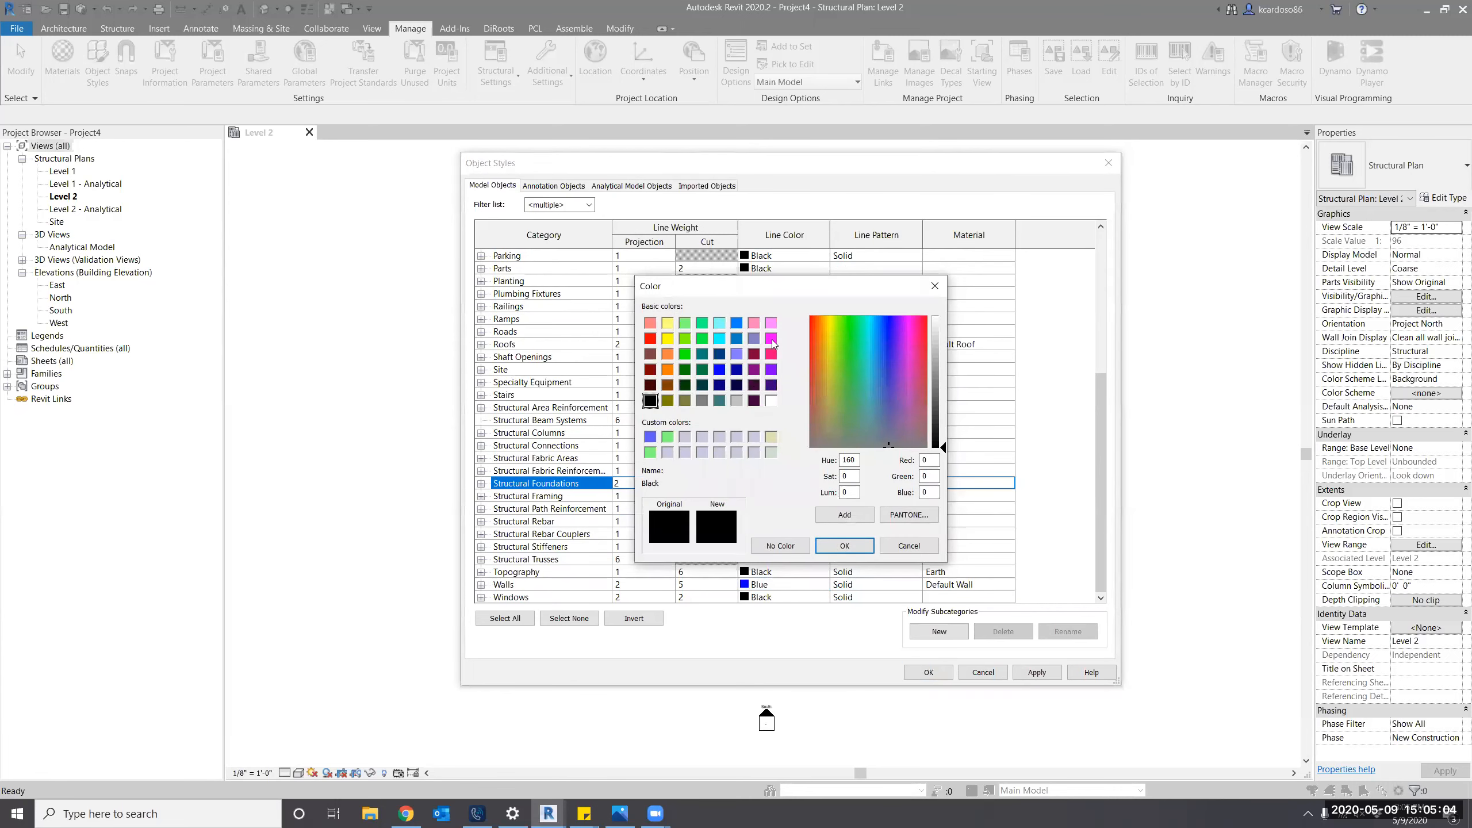
pyautogui.click(771, 339)
pyautogui.click(844, 545)
# Set the line color of the Floors category to Magenta.
pyautogui.click(602, 442)
pyautogui.scroll(3, 603, 434)
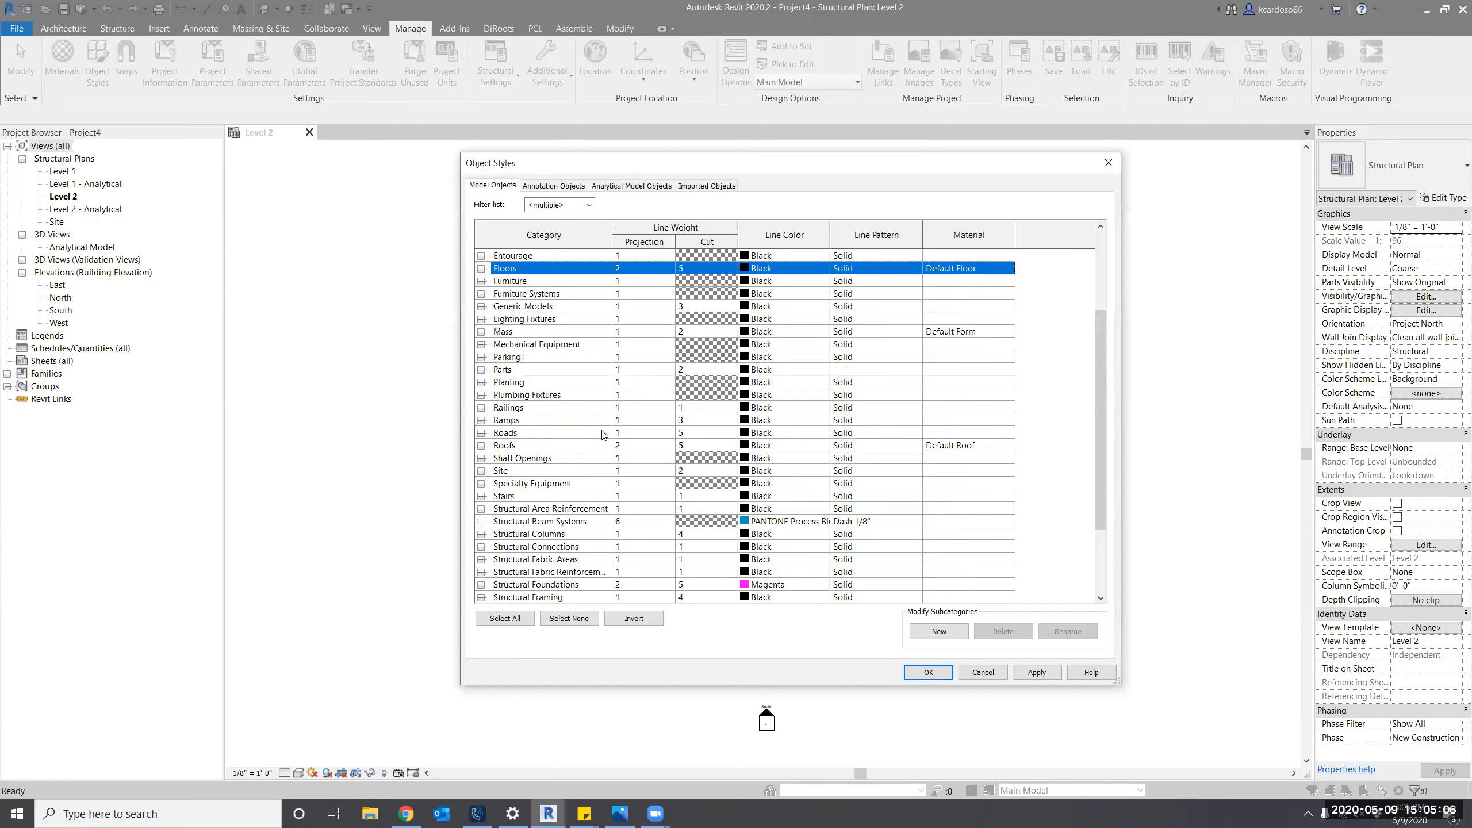
pyautogui.click(791, 268)
pyautogui.click(791, 268)
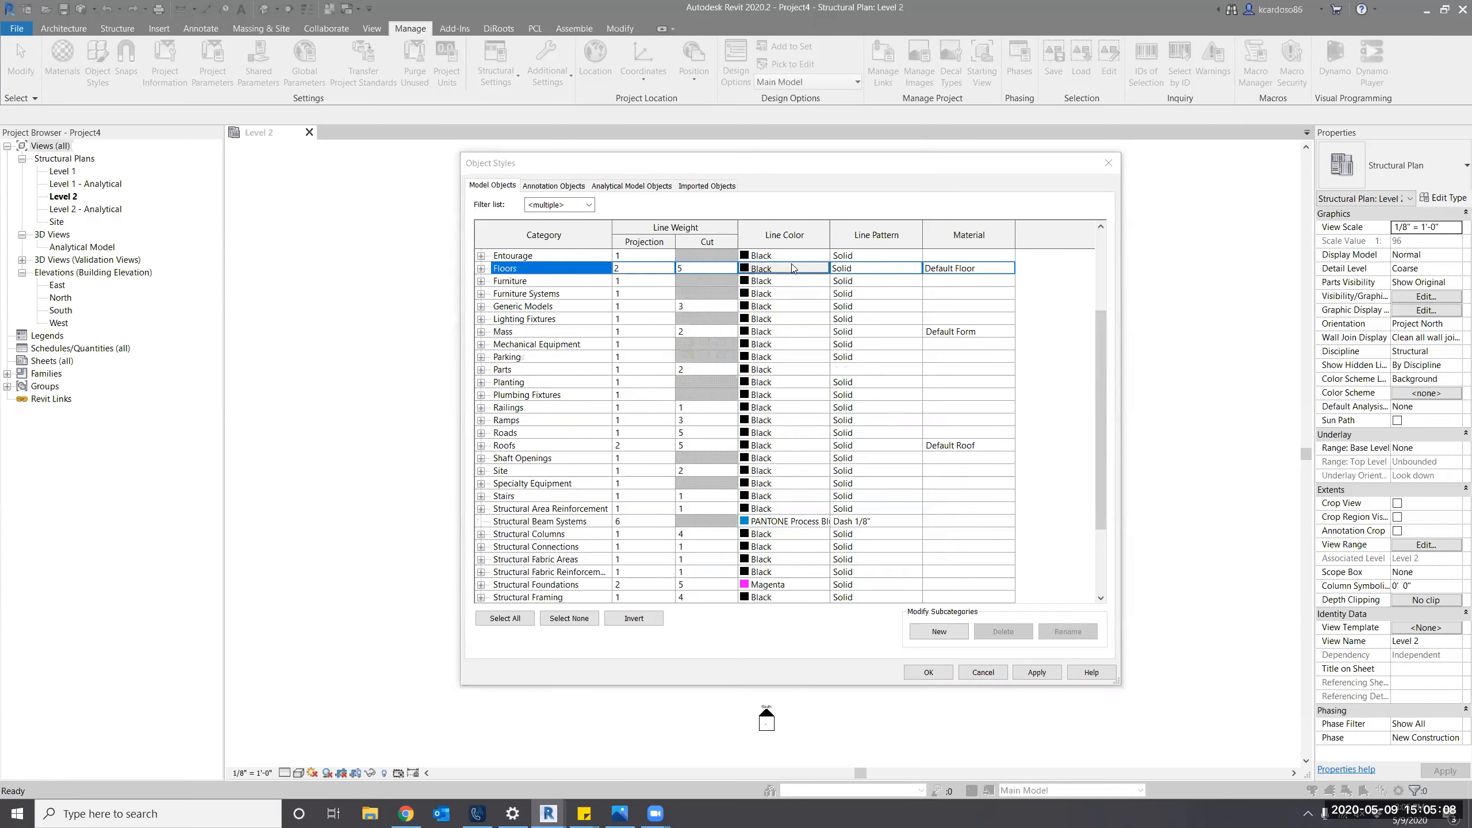
pyautogui.click(771, 355)
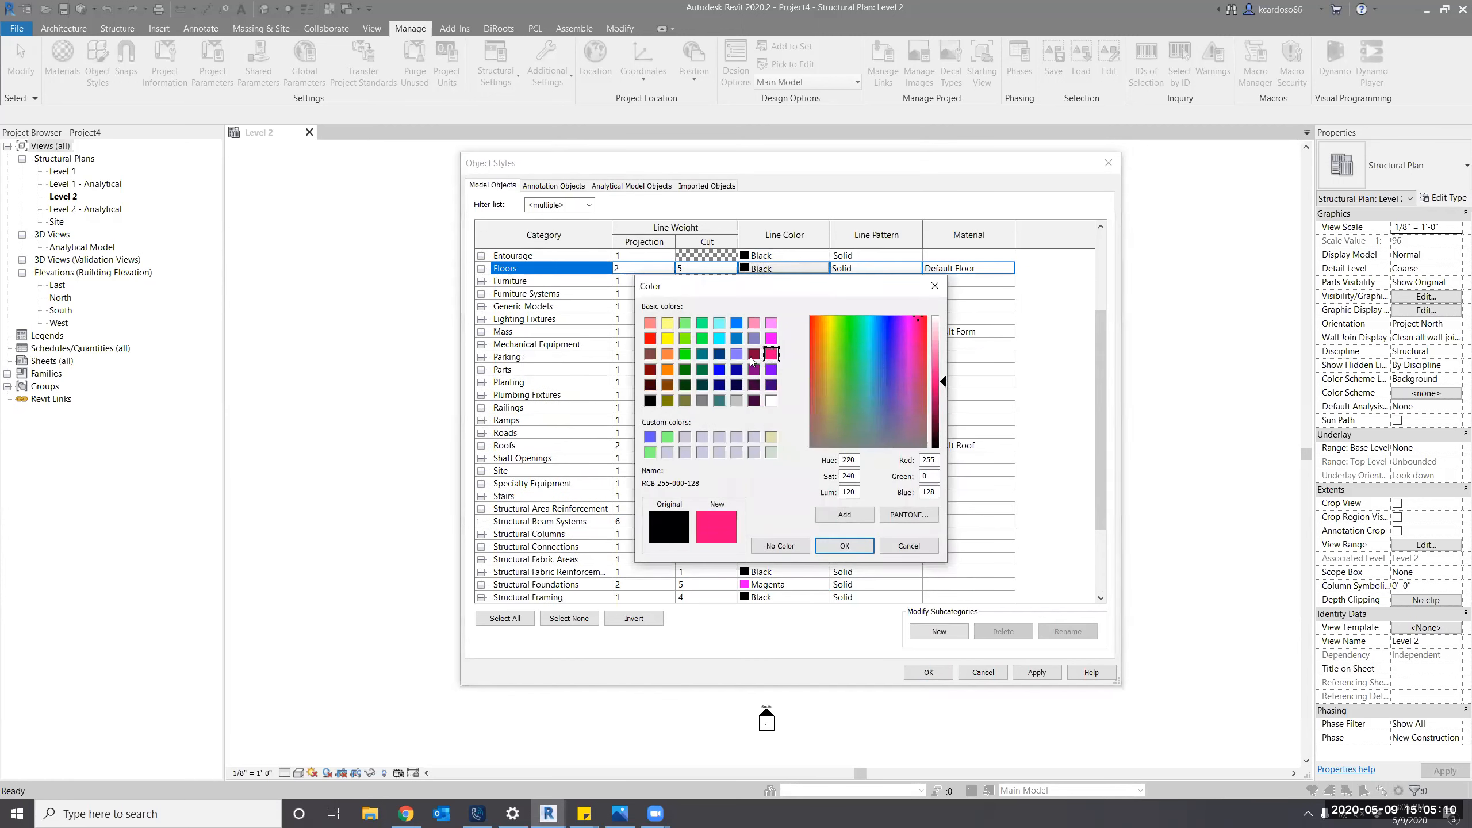
pyautogui.click(771, 338)
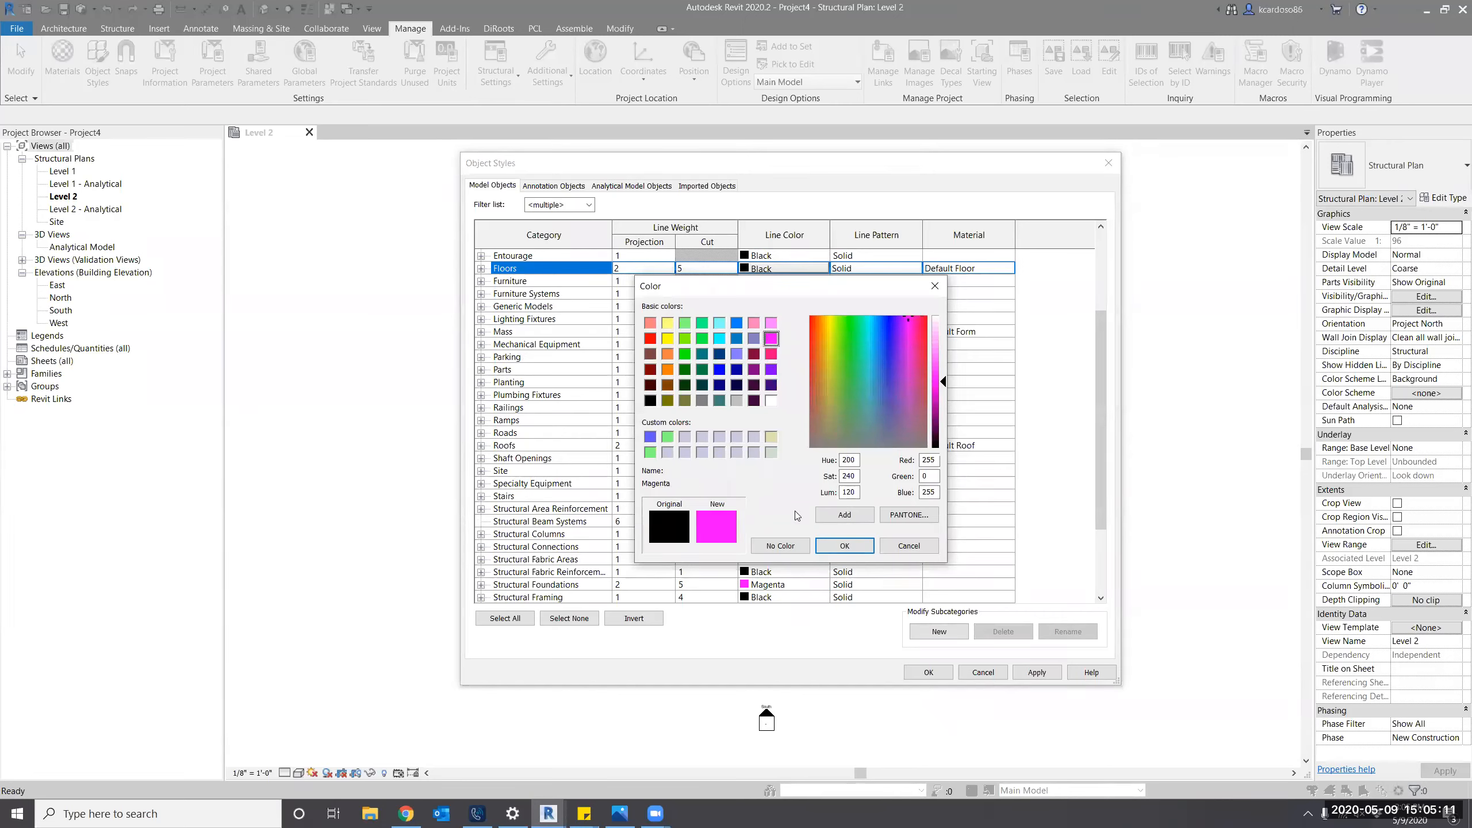
pyautogui.click(845, 547)
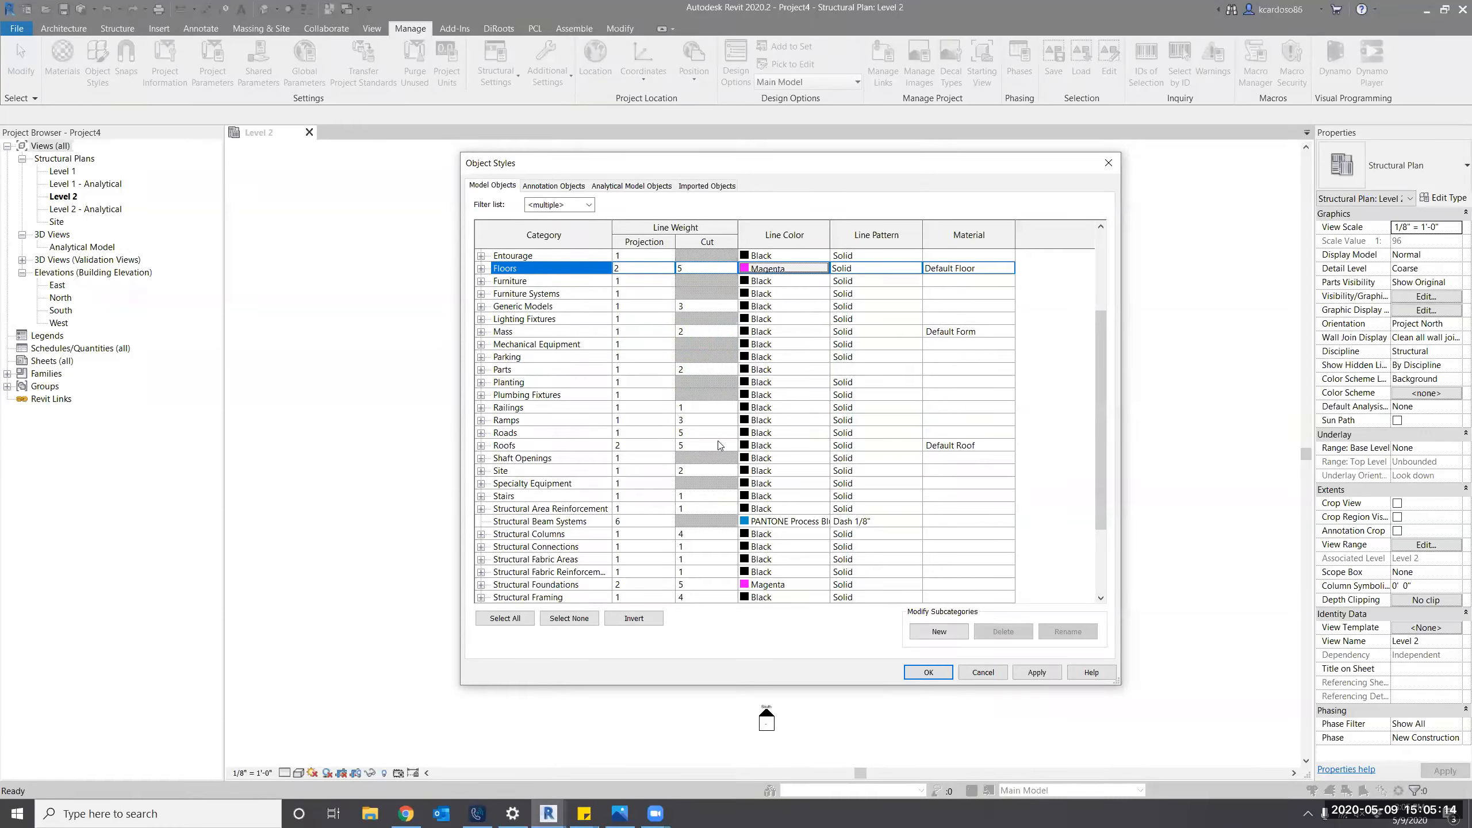
# Set the line color of the Structural Columns category to Cyan.
pyautogui.click(537, 385)
pyautogui.write('str')
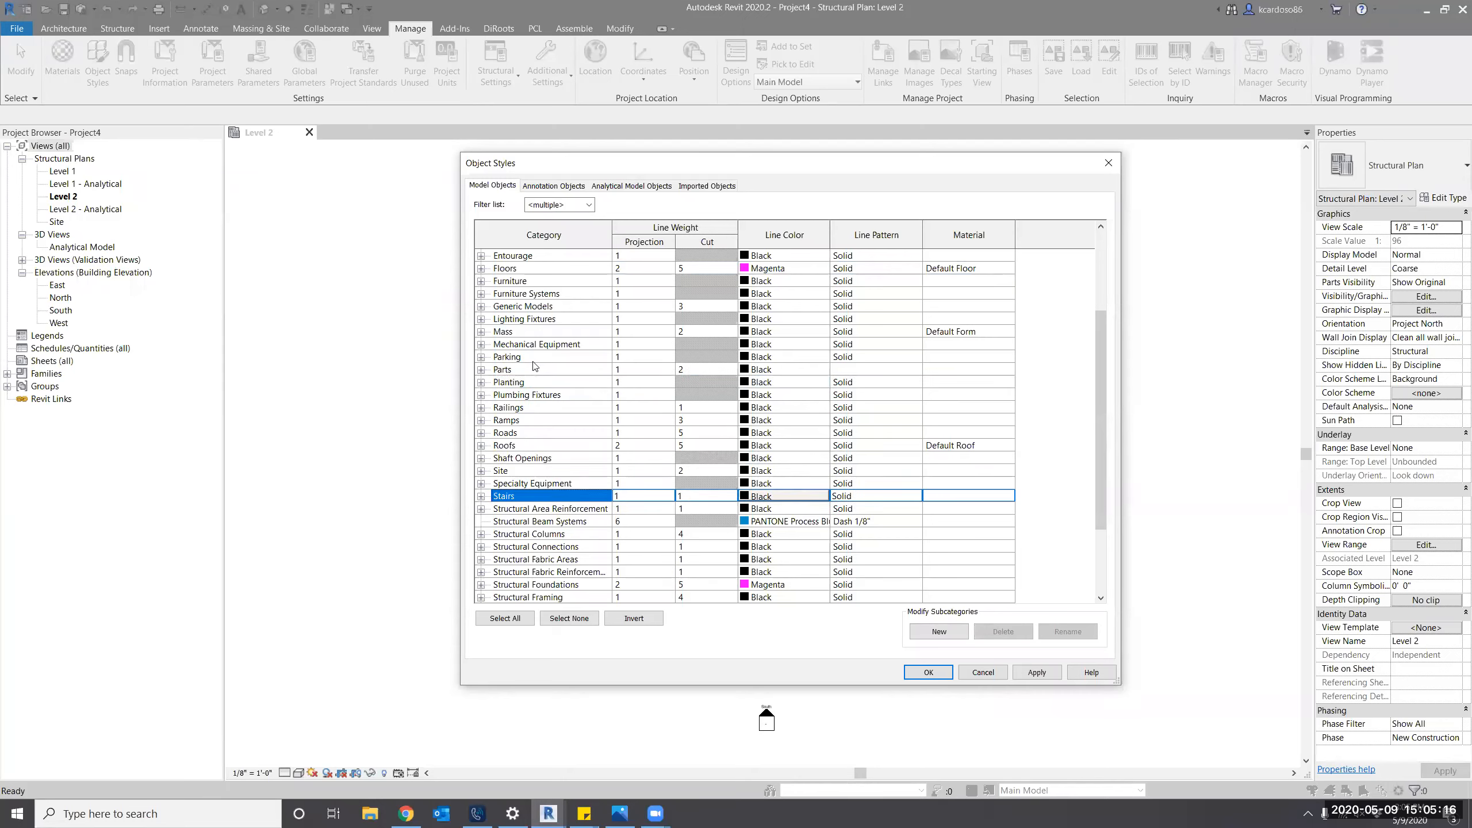
pyautogui.scroll(-3, 577, 406)
pyautogui.click(574, 434)
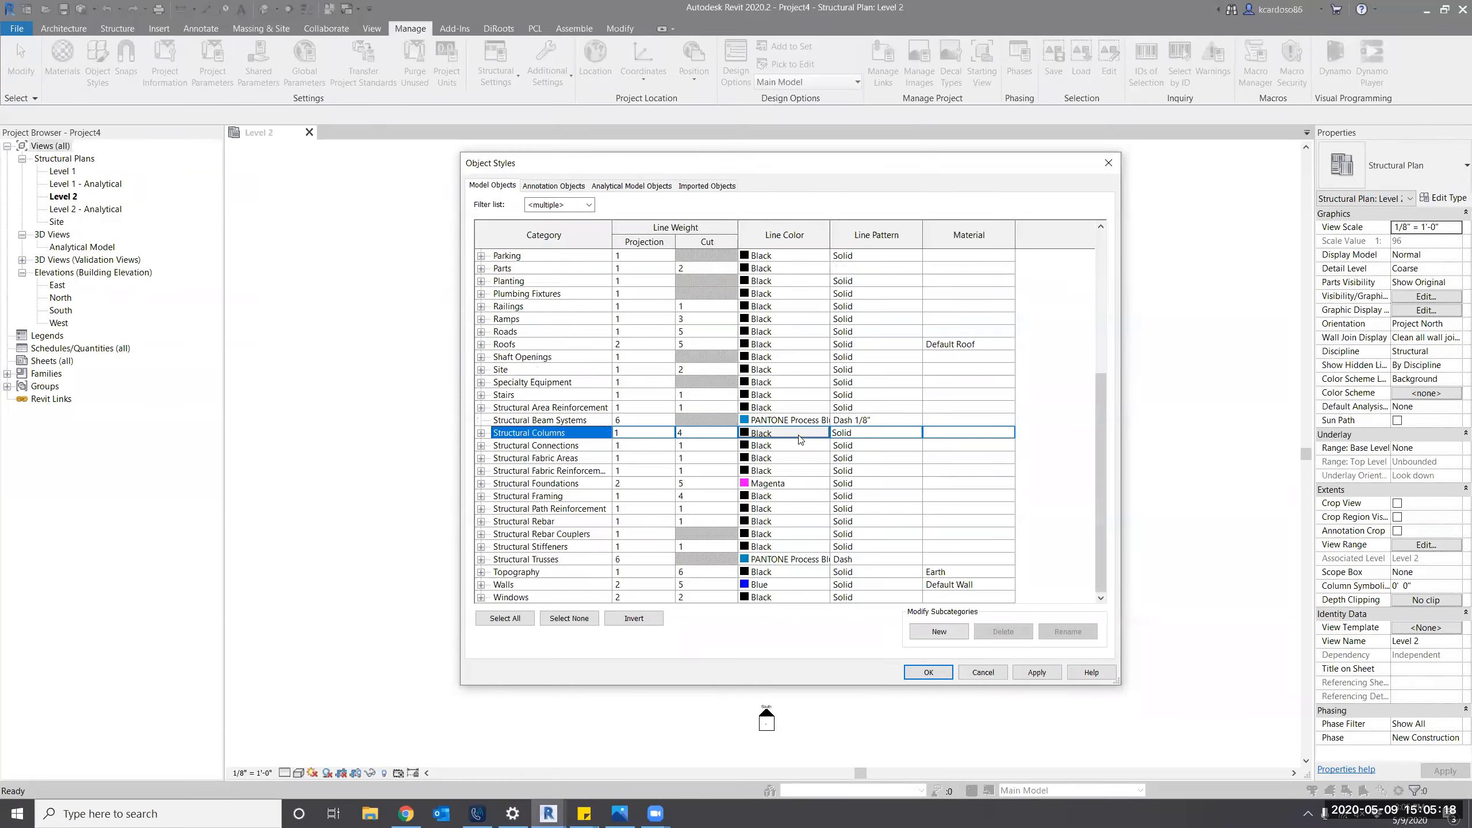
pyautogui.click(788, 433)
pyautogui.click(719, 338)
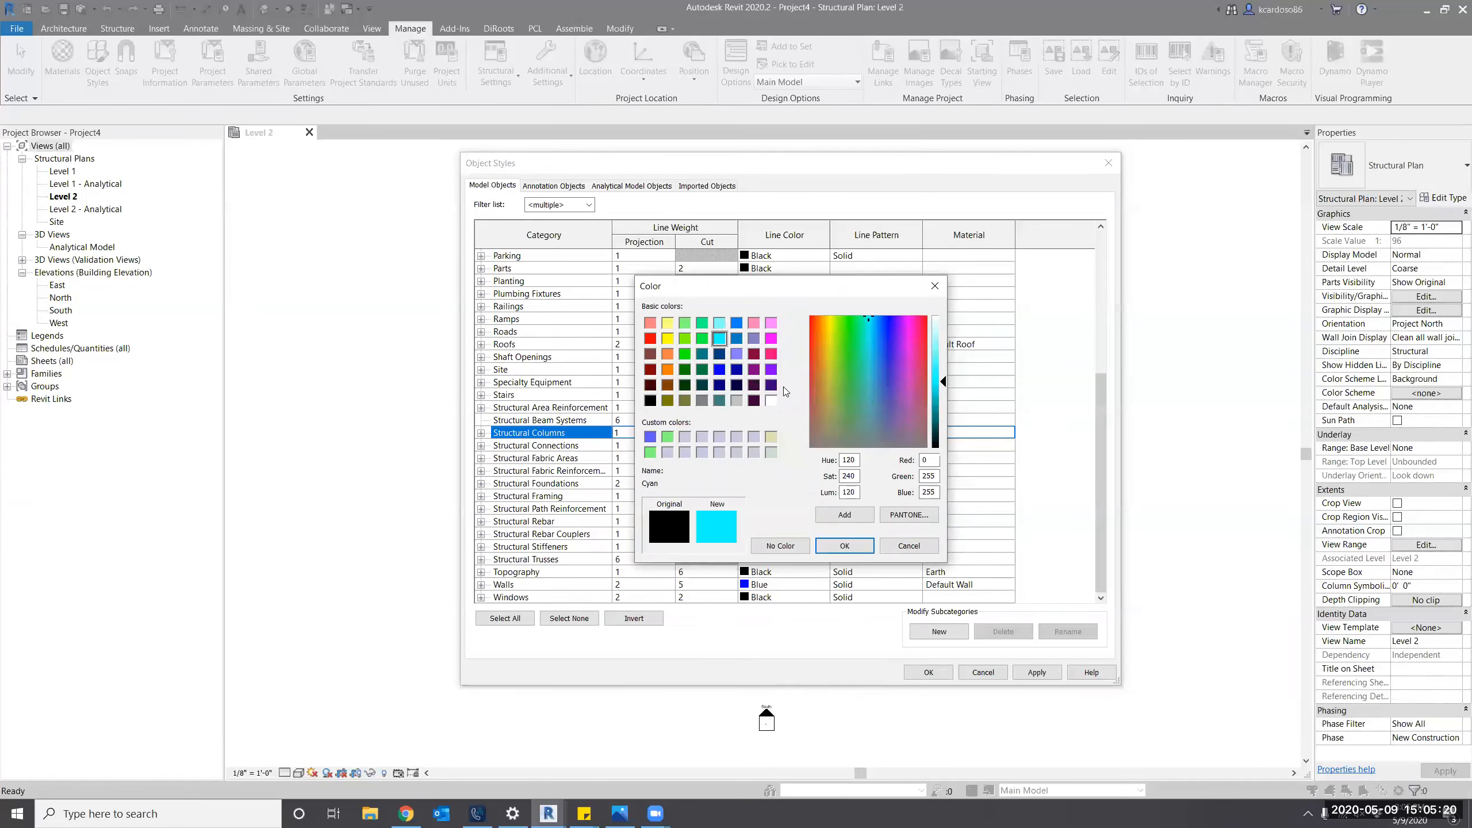
pyautogui.click(844, 546)
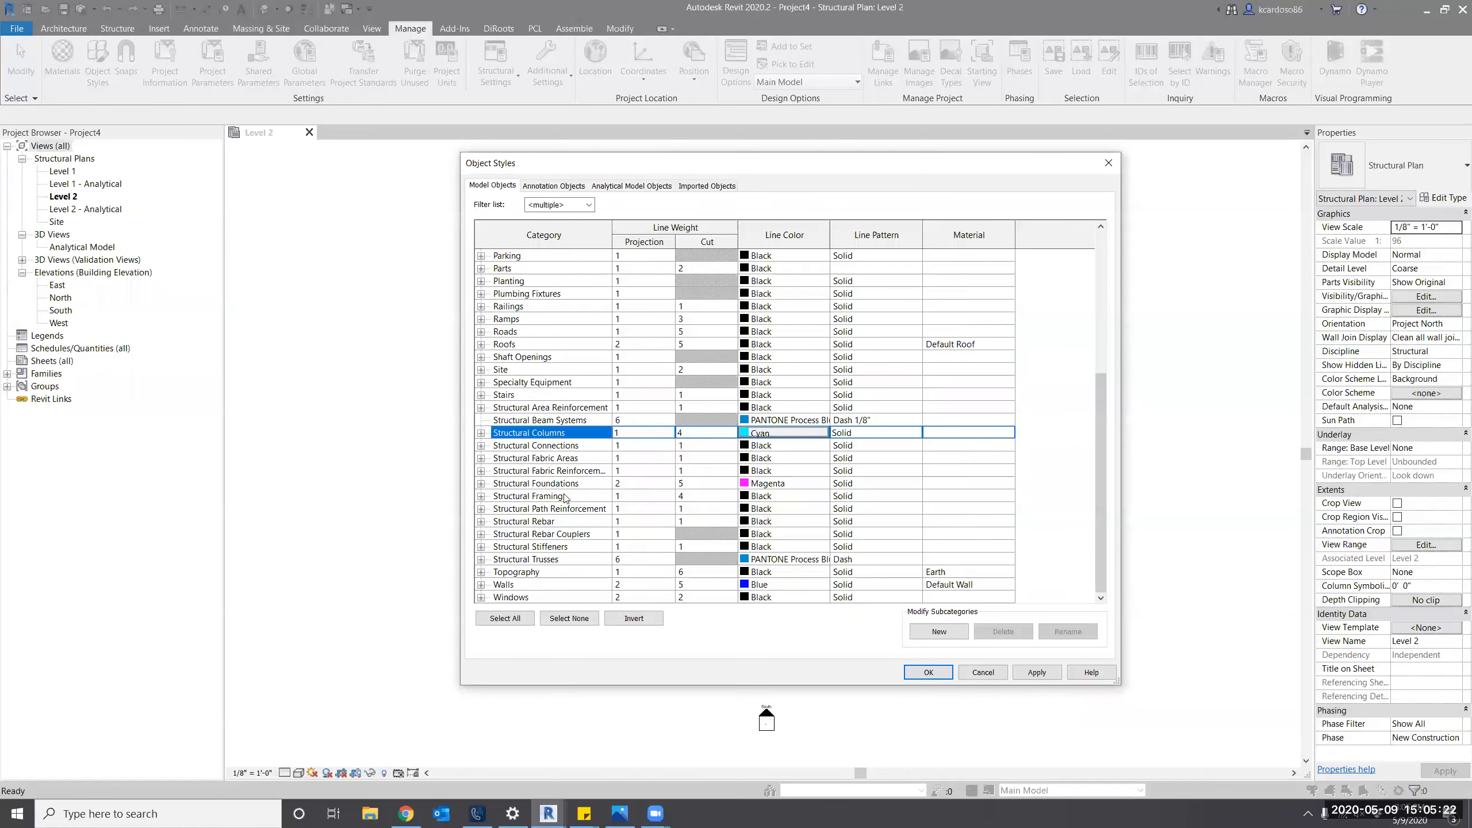
# Set the line color of the Structural Framing category to Green.
pyautogui.click(567, 497)
pyautogui.click(783, 497)
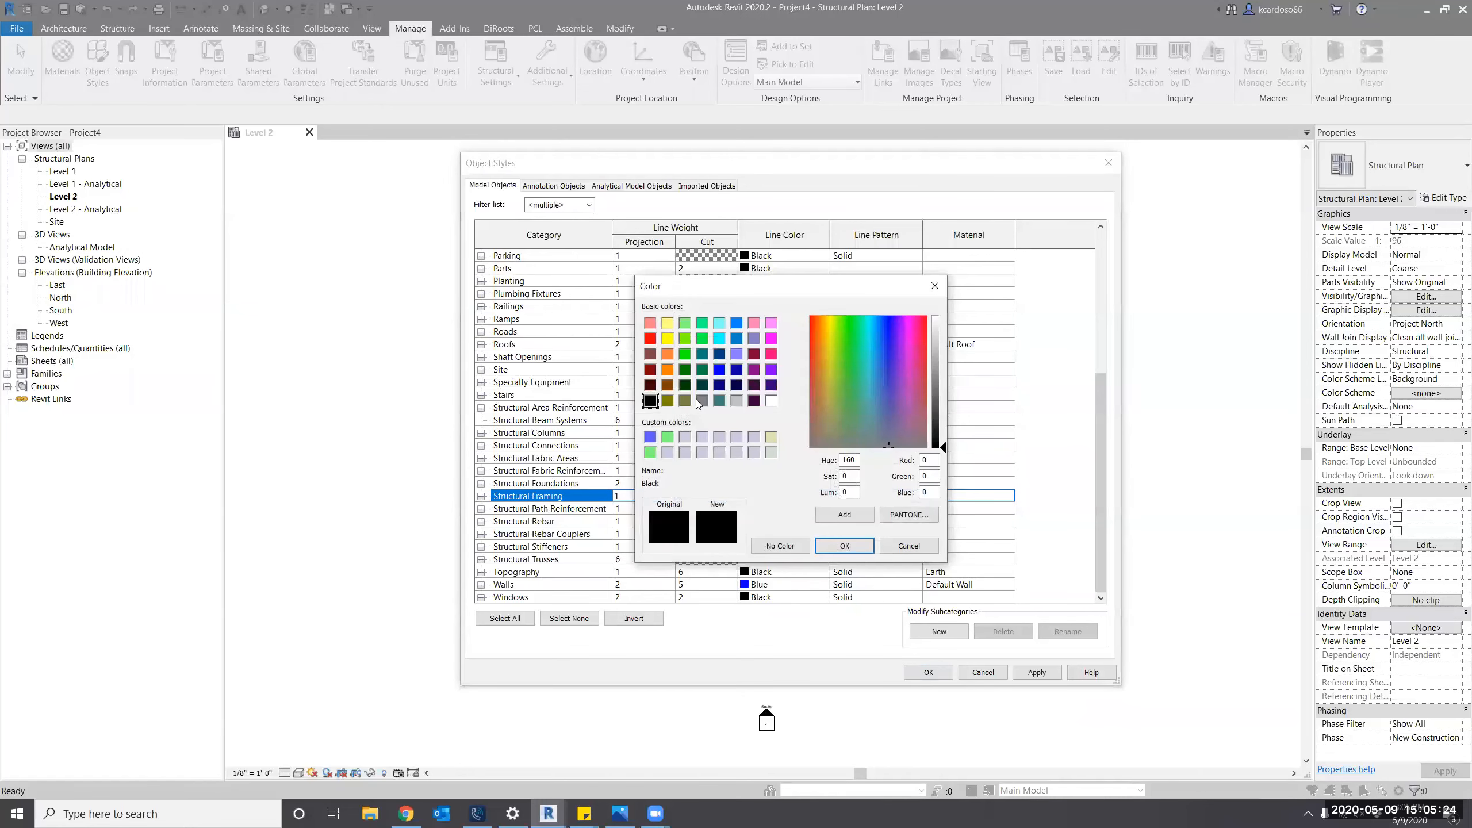
pyautogui.click(684, 354)
pyautogui.click(831, 549)
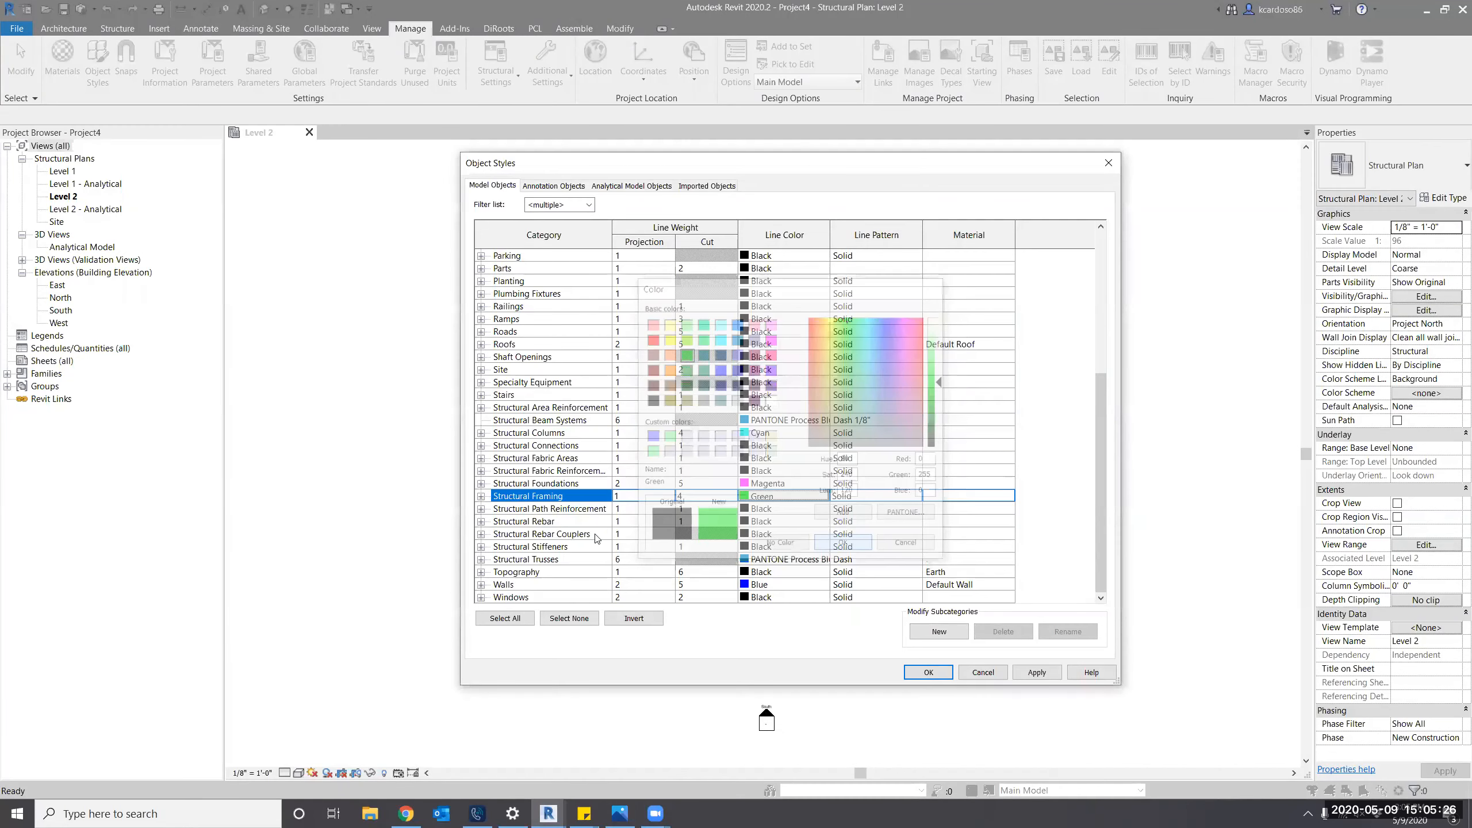
# Set the line color of the Casework category to Red and accept the object style changes.
pyautogui.click(580, 534)
pyautogui.press('Home')
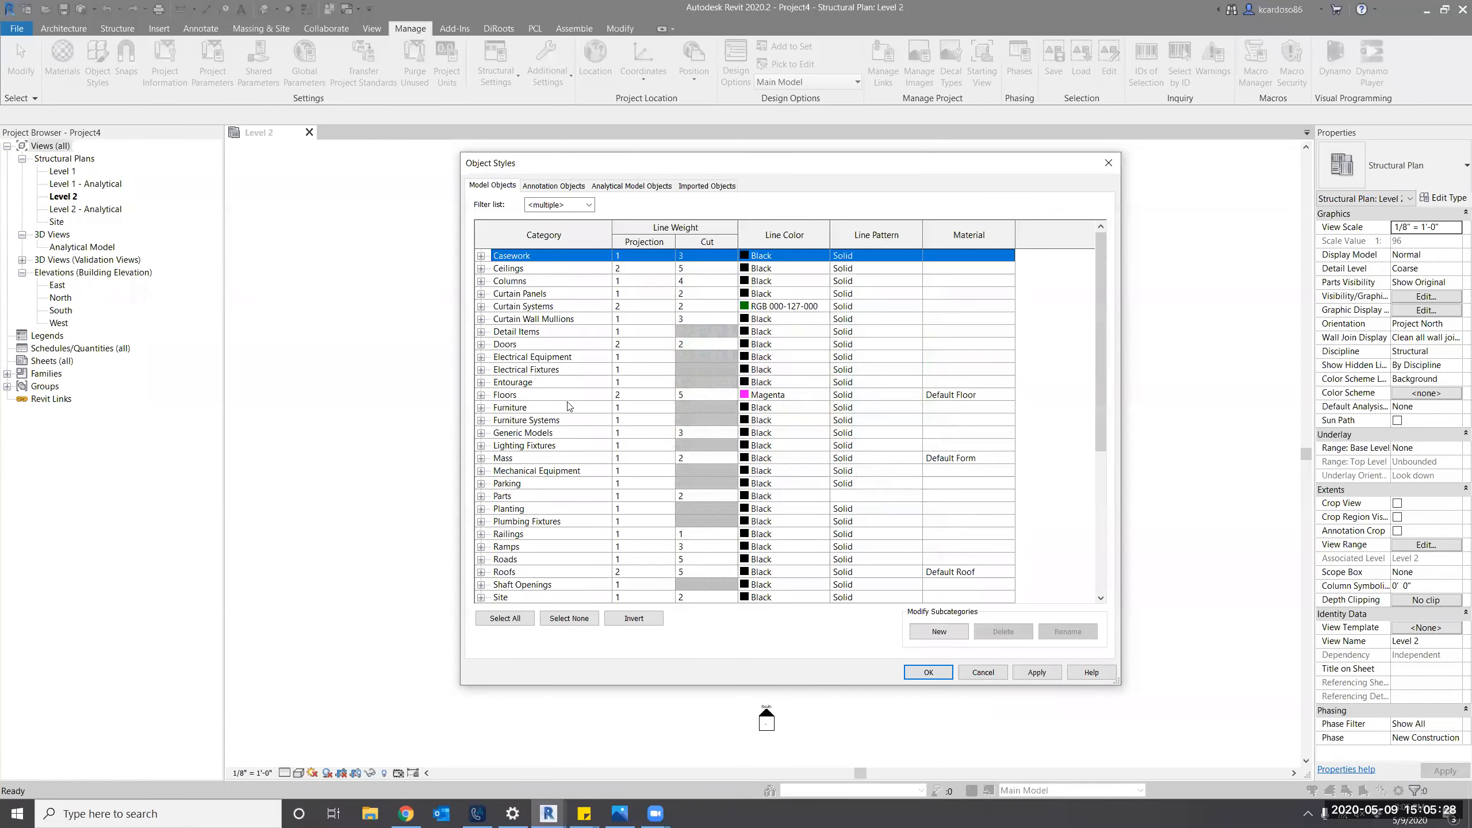
pyautogui.click(759, 258)
pyautogui.click(761, 259)
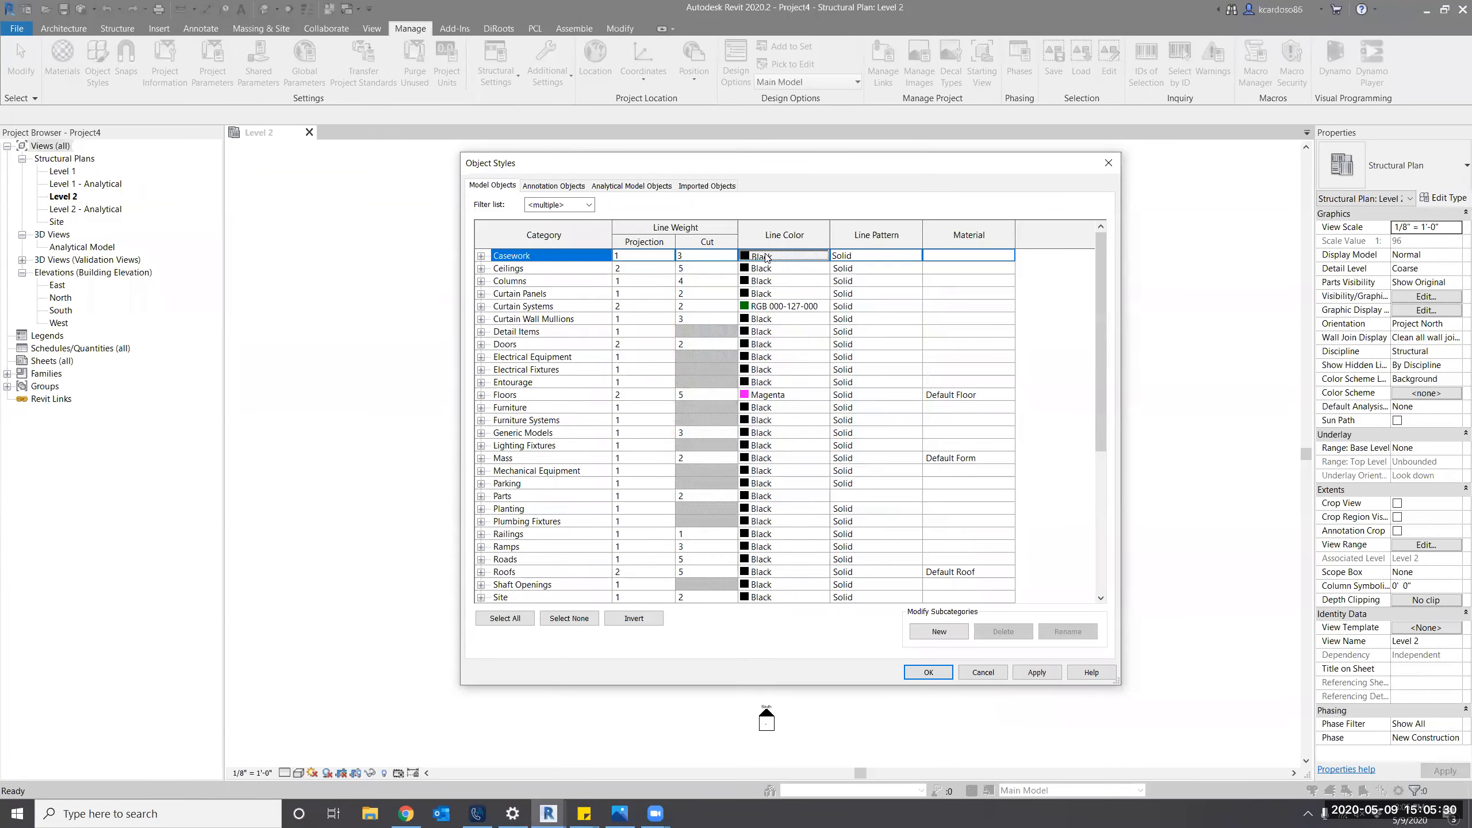
pyautogui.click(649, 338)
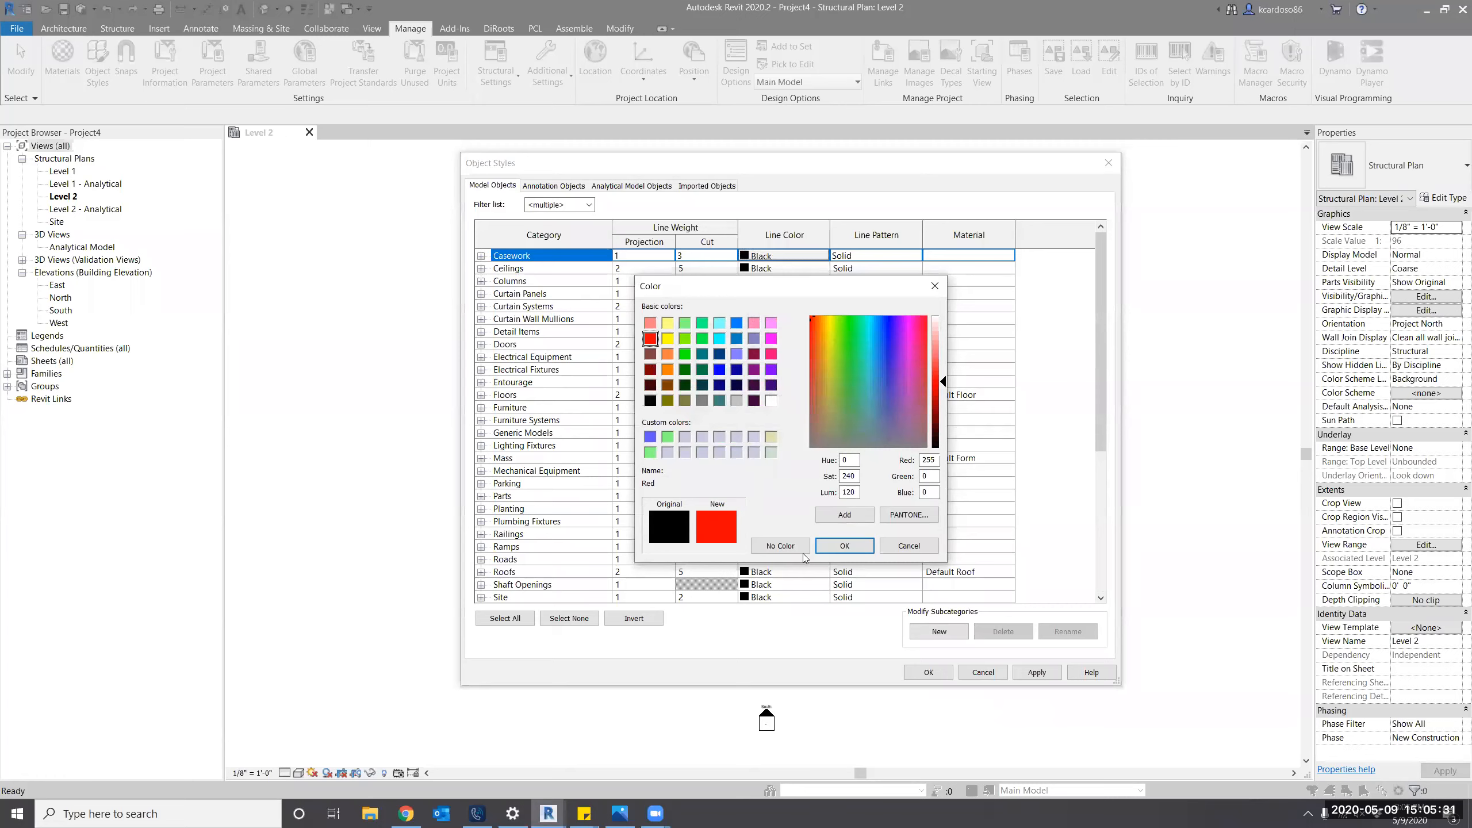
pyautogui.click(845, 545)
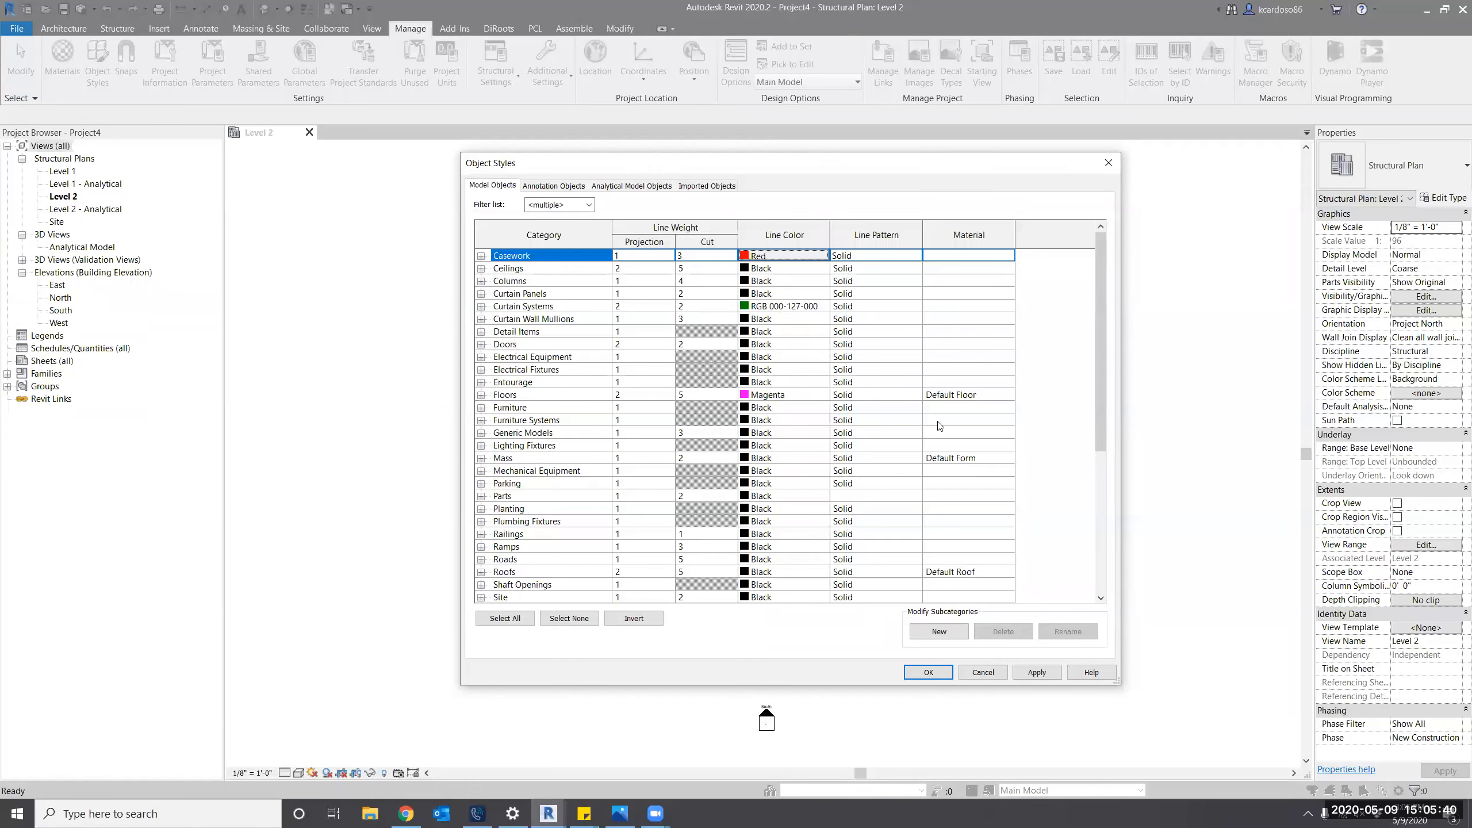
pyautogui.click(929, 673)
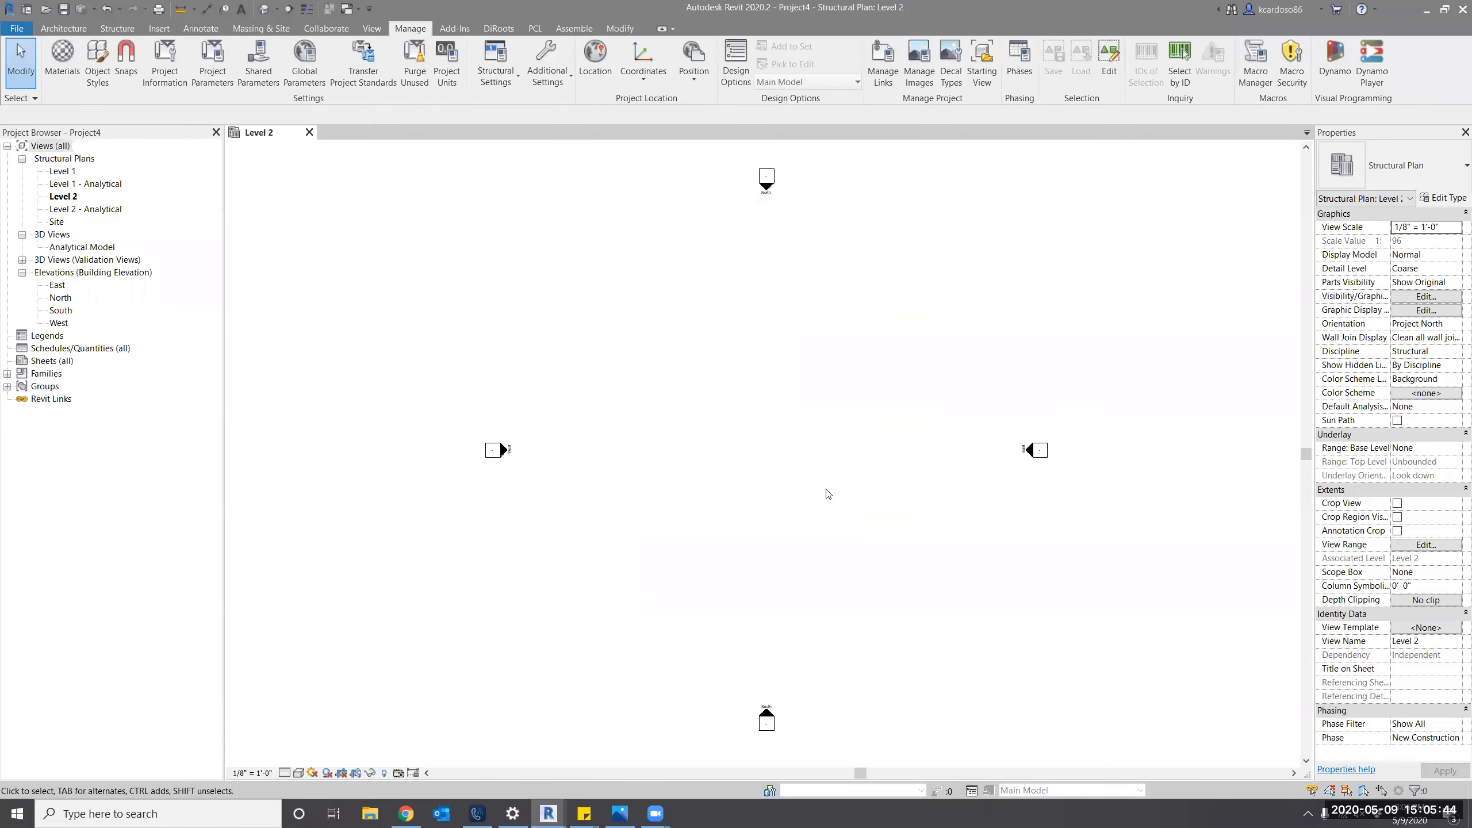
# Look up the keyboard shortcut for the Default 3D View command, and close the shortcut settings and options.
pyautogui.click(16, 27)
pyautogui.click(219, 391)
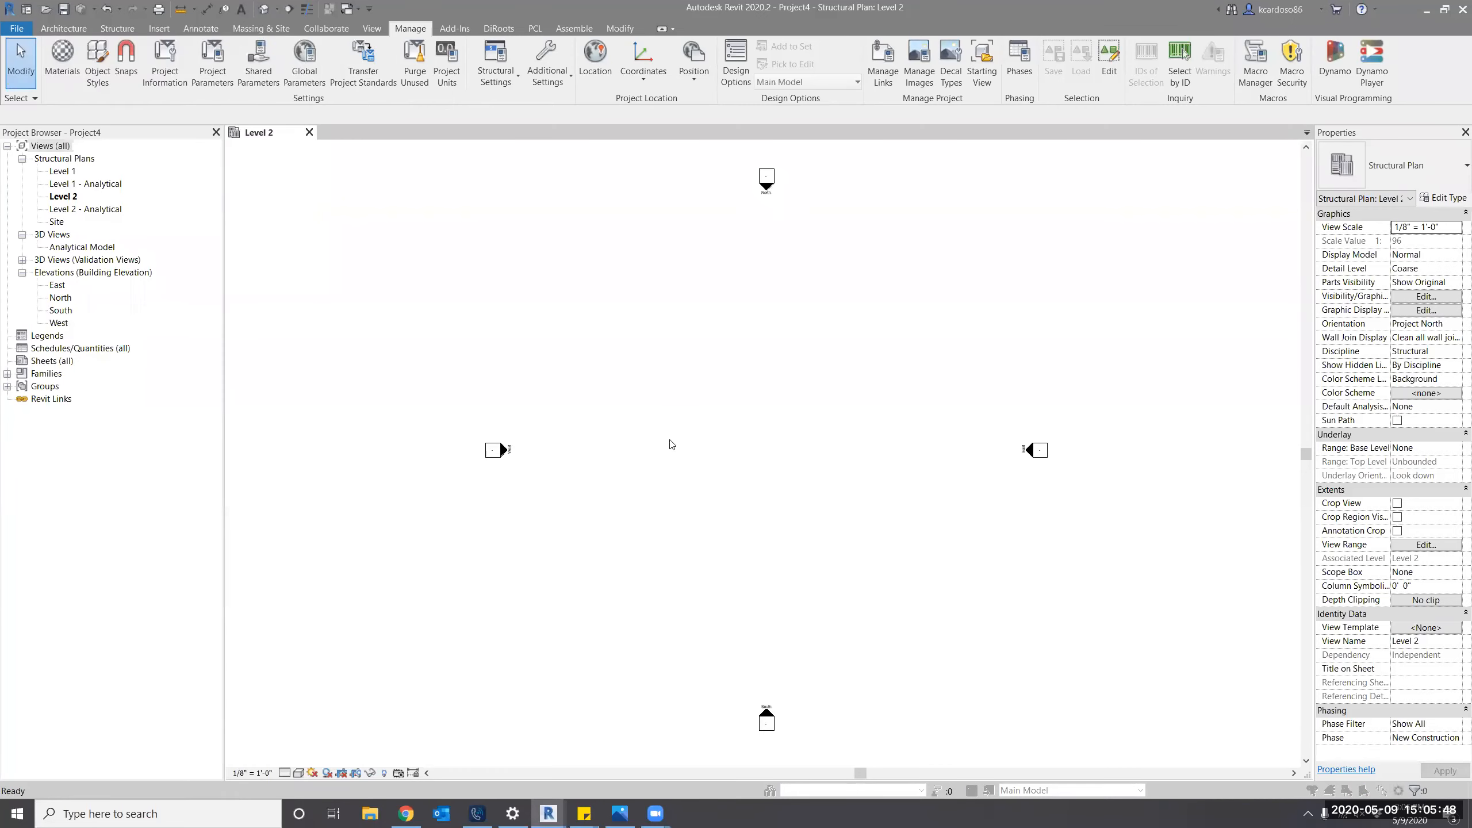
pyautogui.click(574, 226)
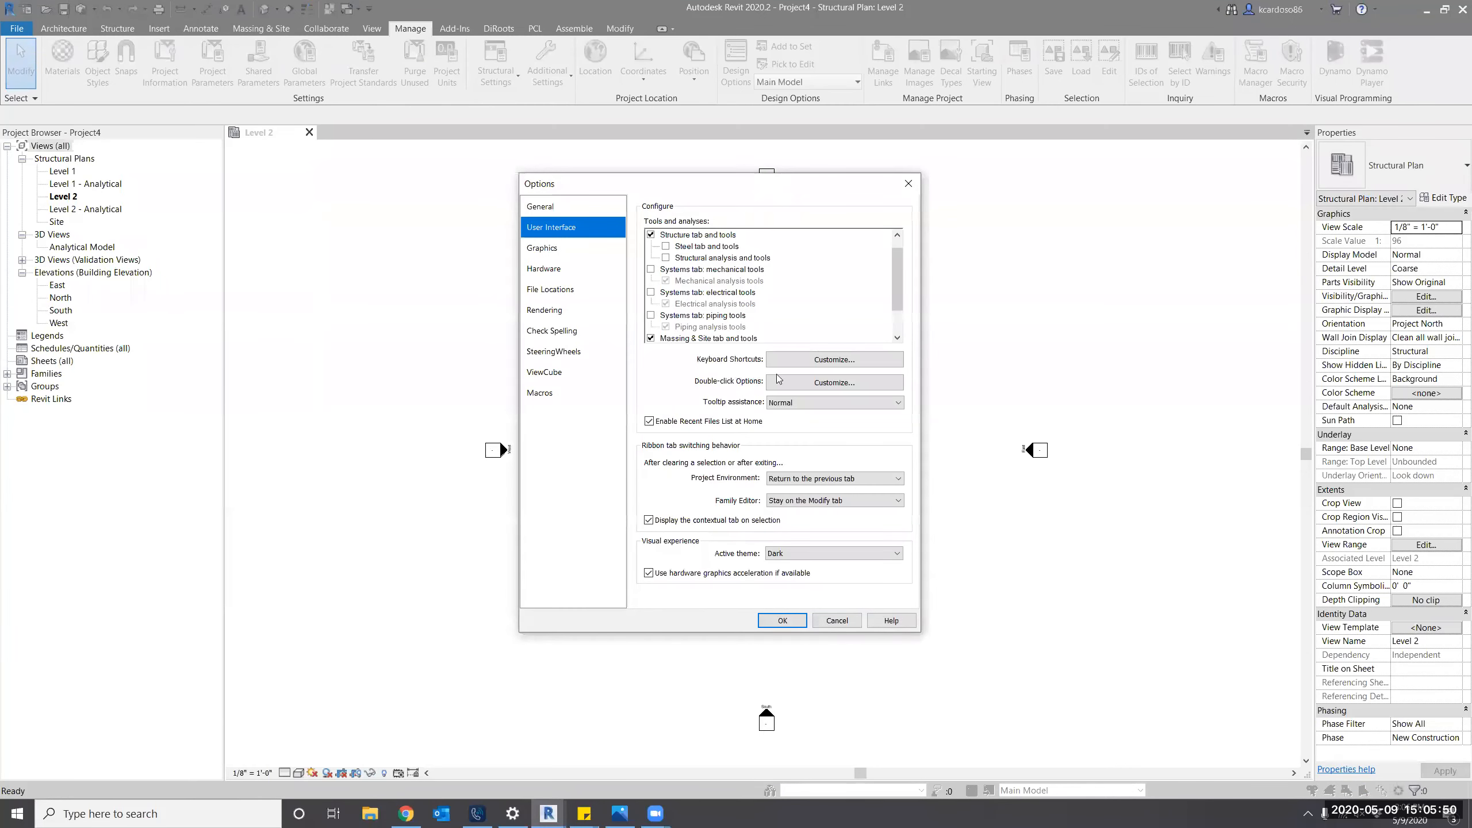
pyautogui.click(794, 362)
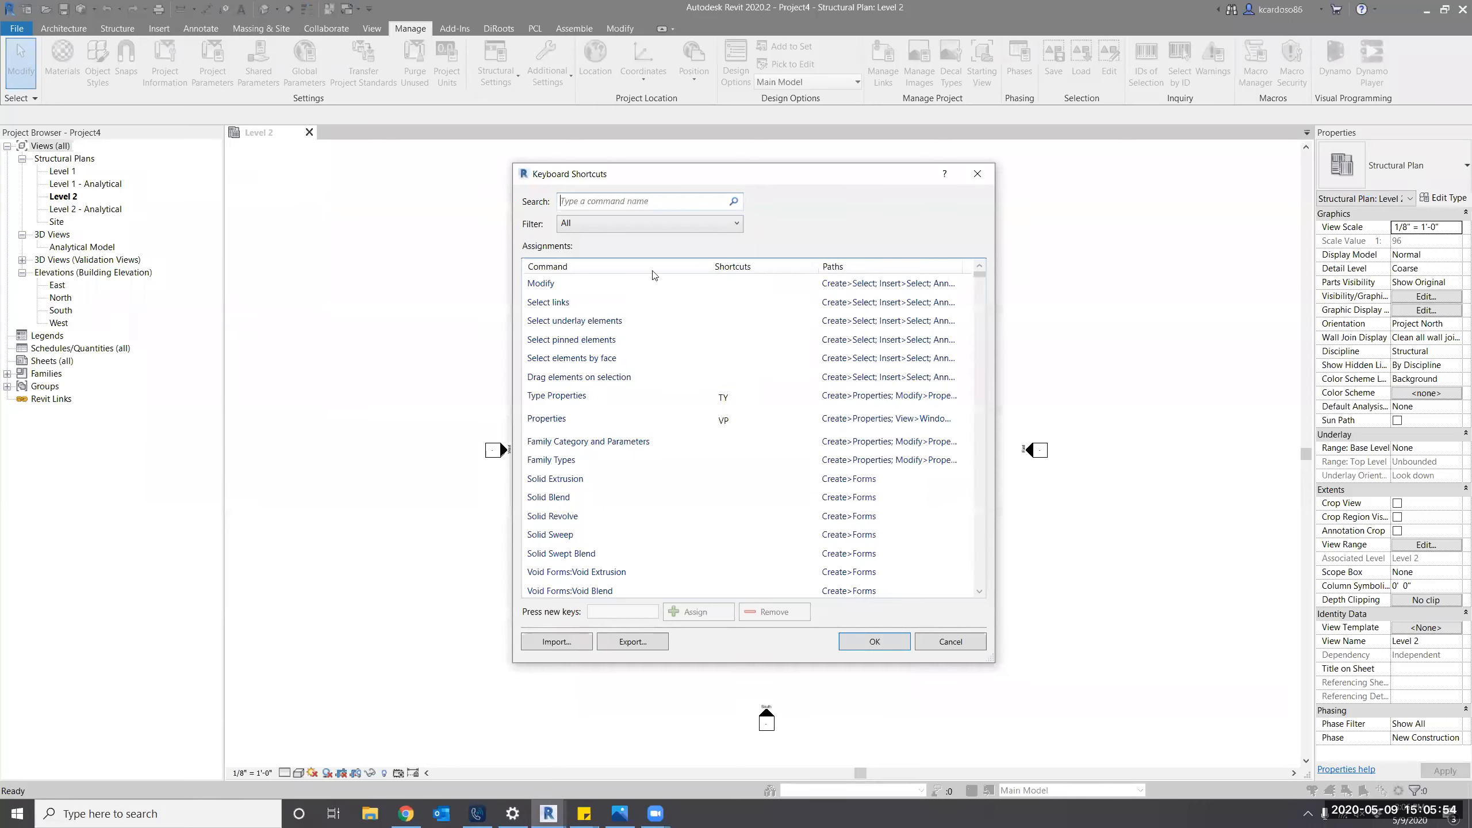
pyautogui.click(655, 196)
pyautogui.write('defaul')
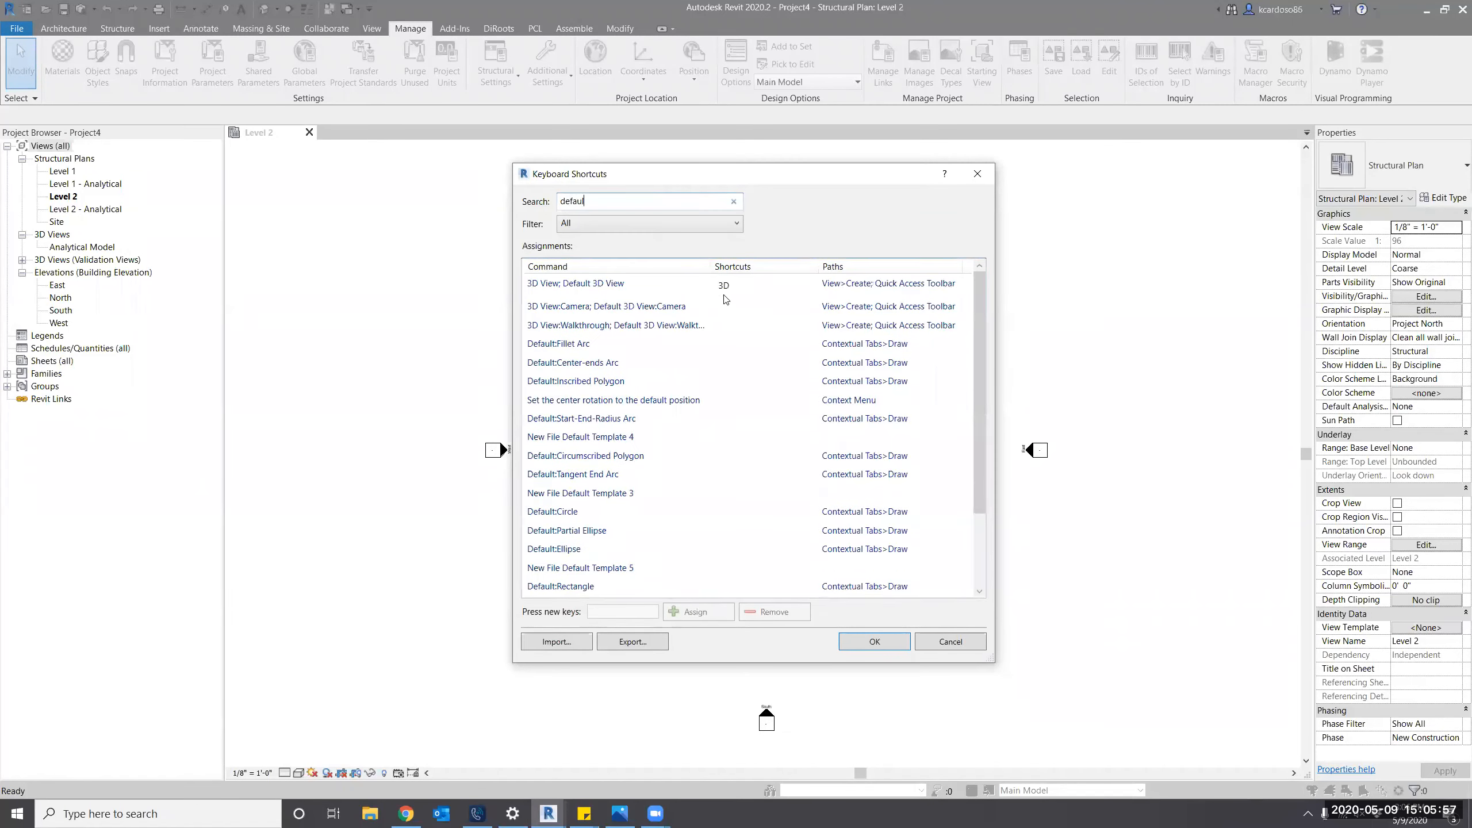
pyautogui.click(731, 286)
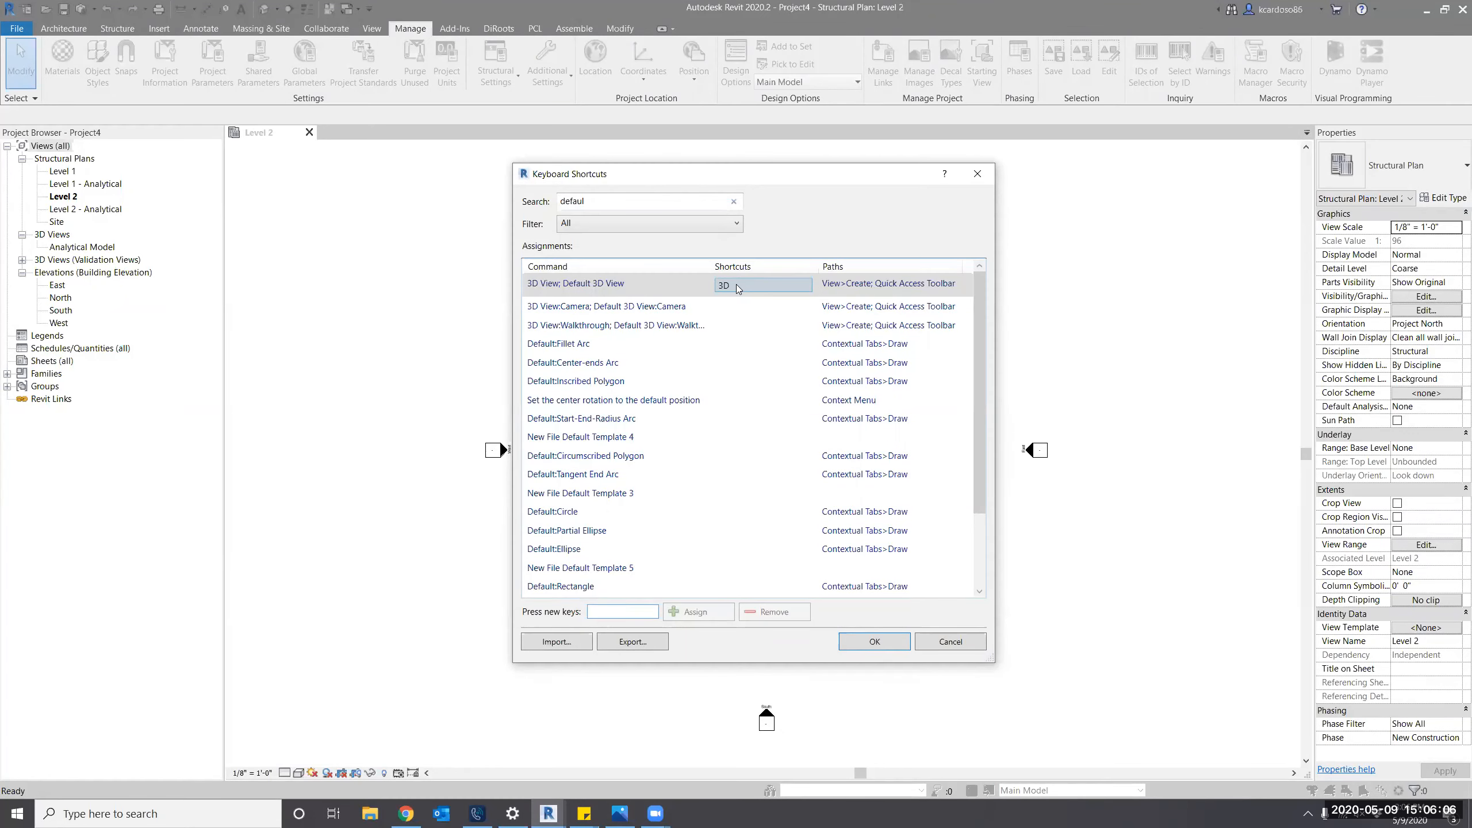
pyautogui.press('Escape')
pyautogui.press('Escape')
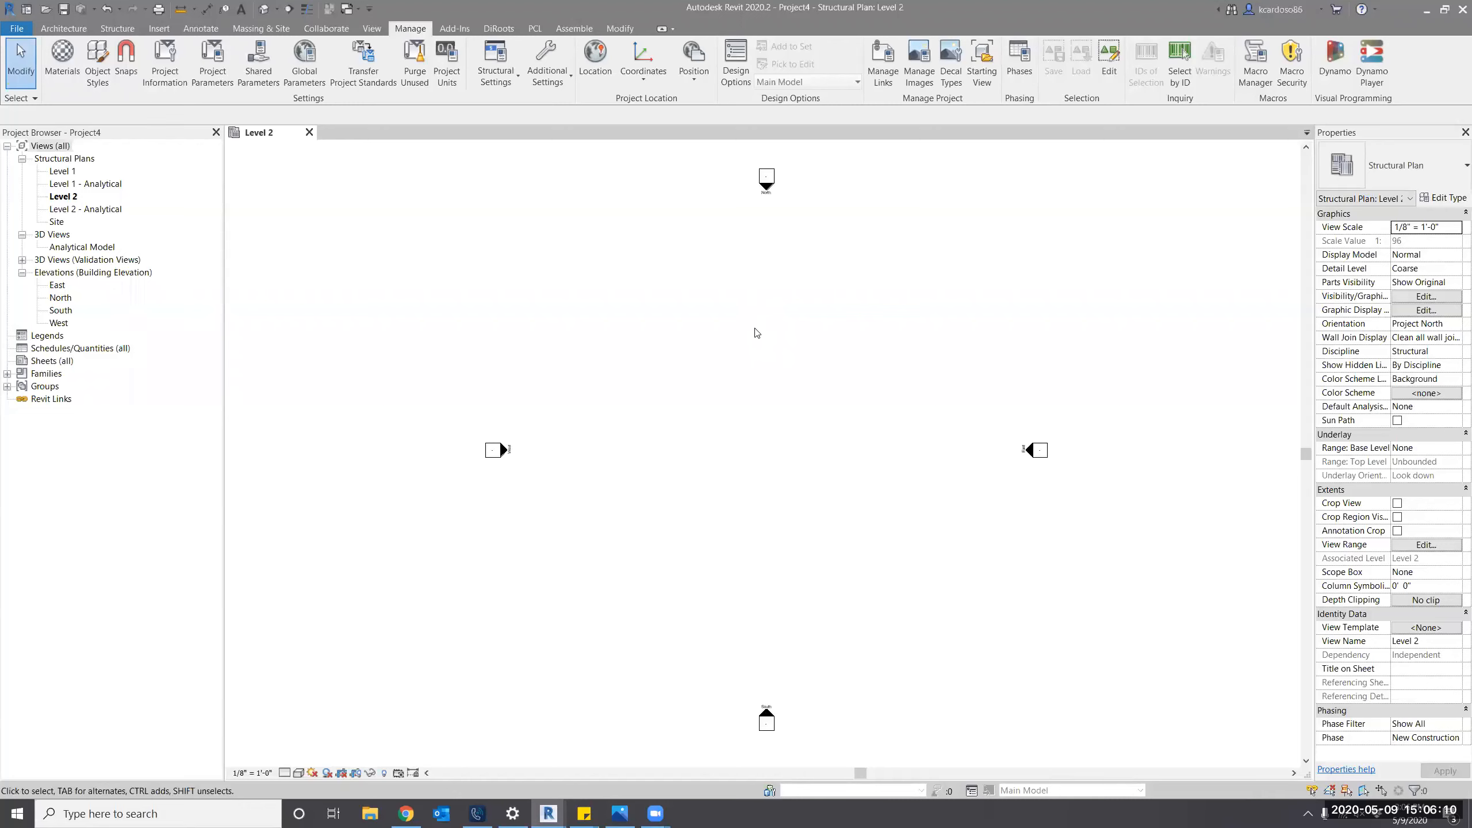
# Open the Level 1 plan in place of Level 2 and delete the Level 1 - Analytical, Level 2 - Analytical and Site plans.
pyautogui.doubleClick(58, 170)
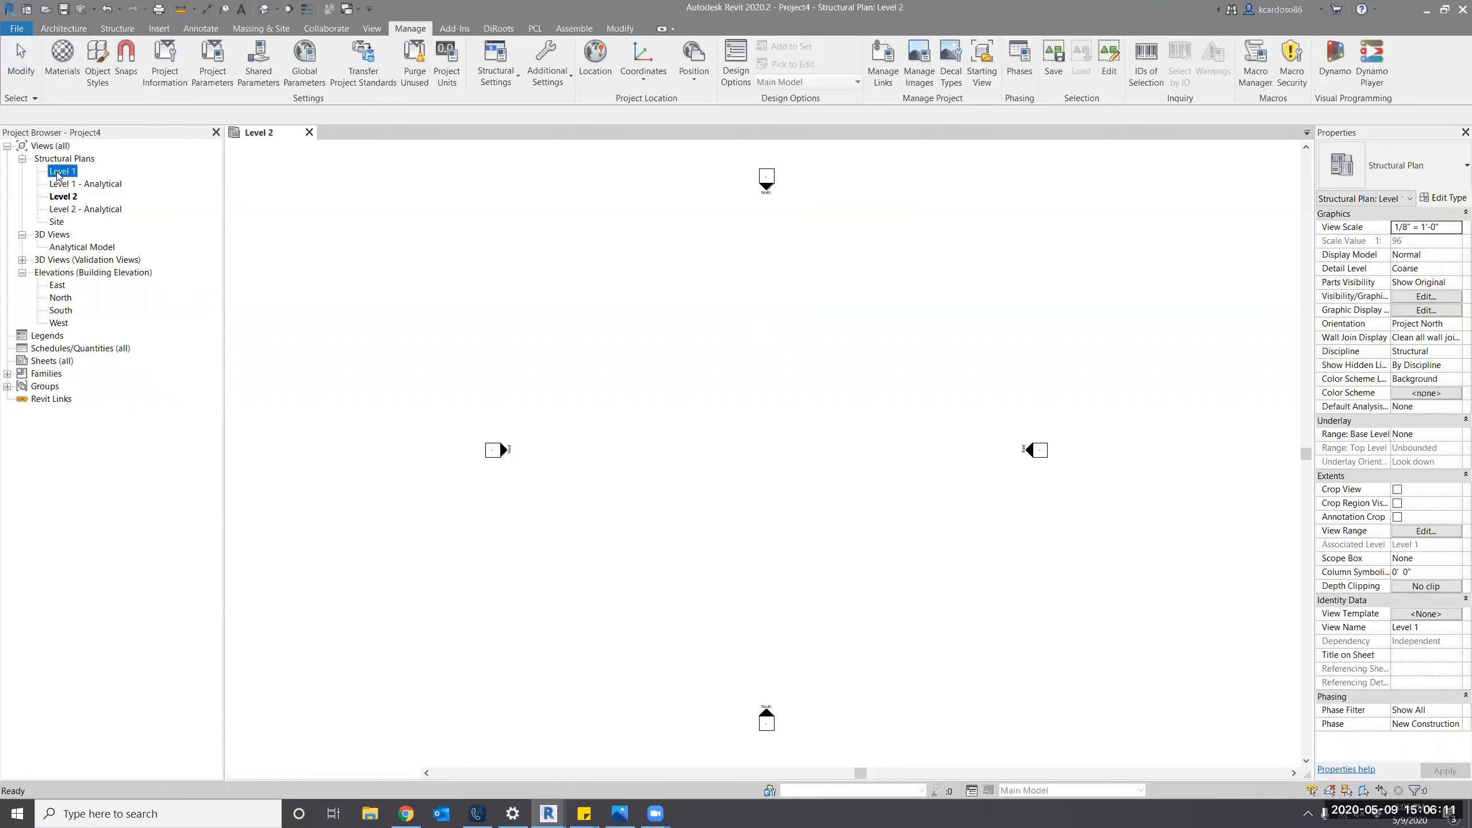
pyautogui.click(309, 133)
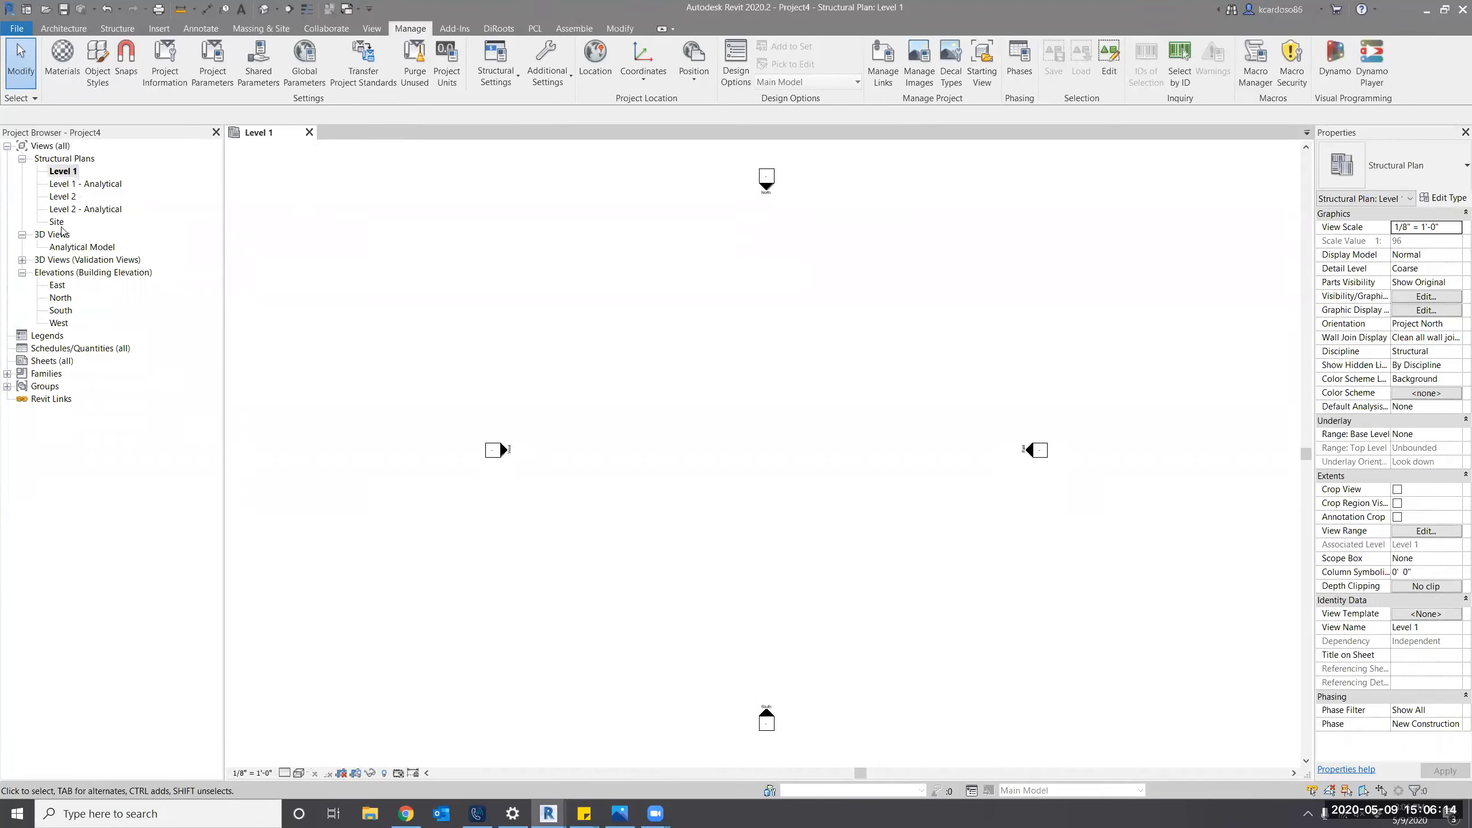
pyautogui.click(105, 185)
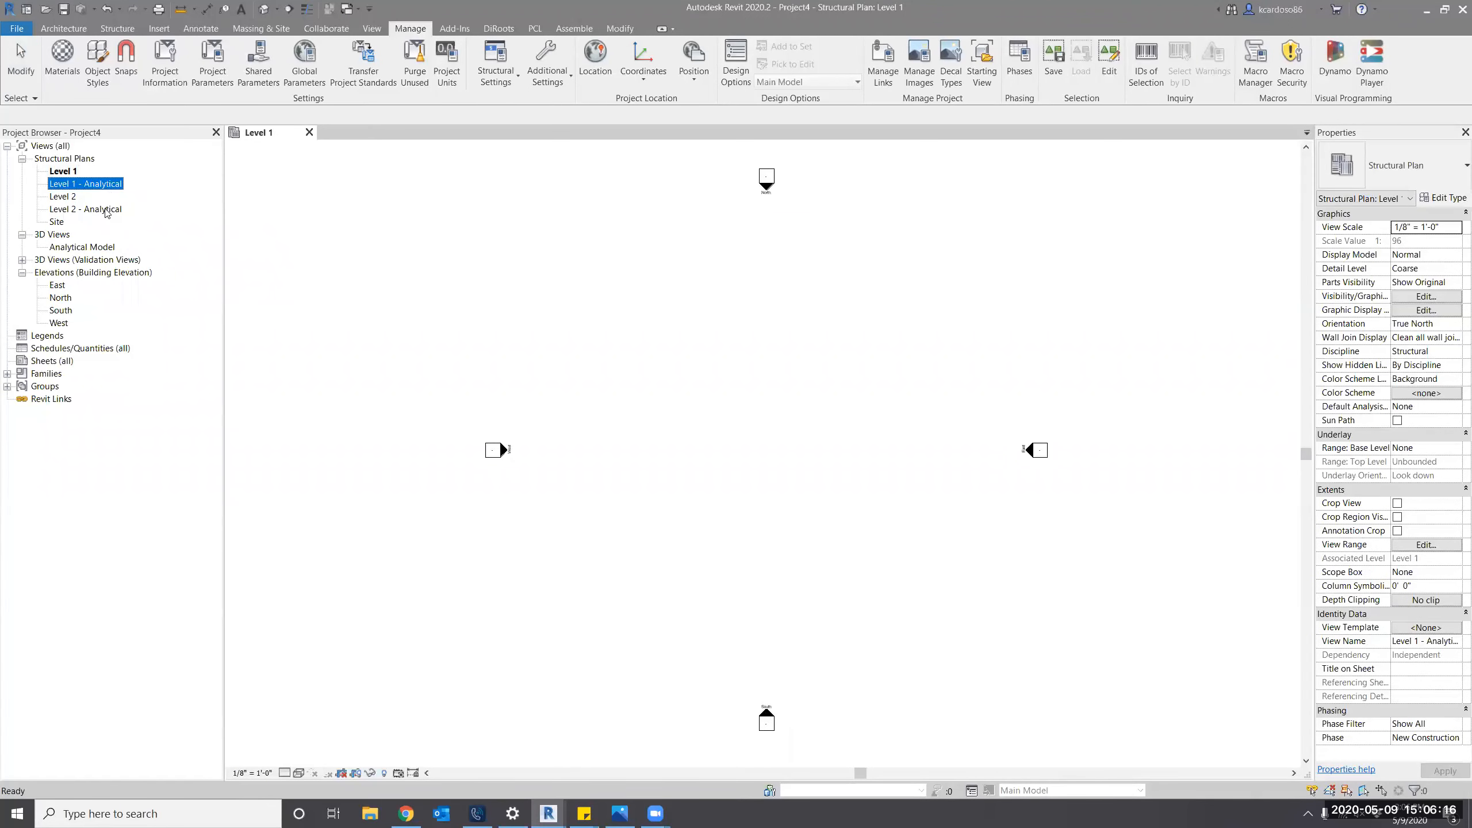
pyautogui.keyDown('ctrl'); pyautogui.click(107, 208); pyautogui.keyUp('ctrl')
pyautogui.keyDown('ctrl'); pyautogui.click(61, 222); pyautogui.keyUp('ctrl')
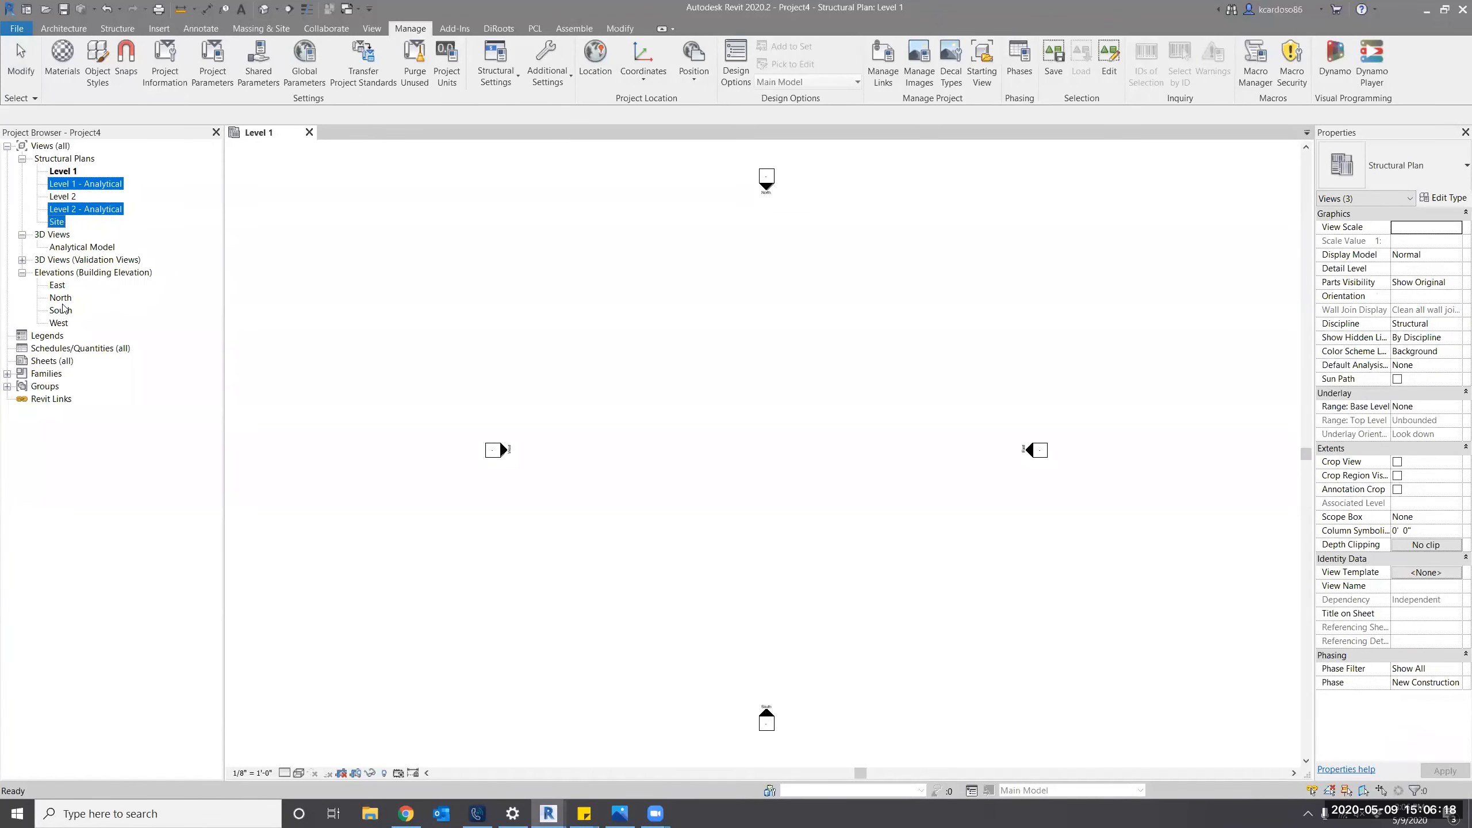
pyautogui.press('Delete')
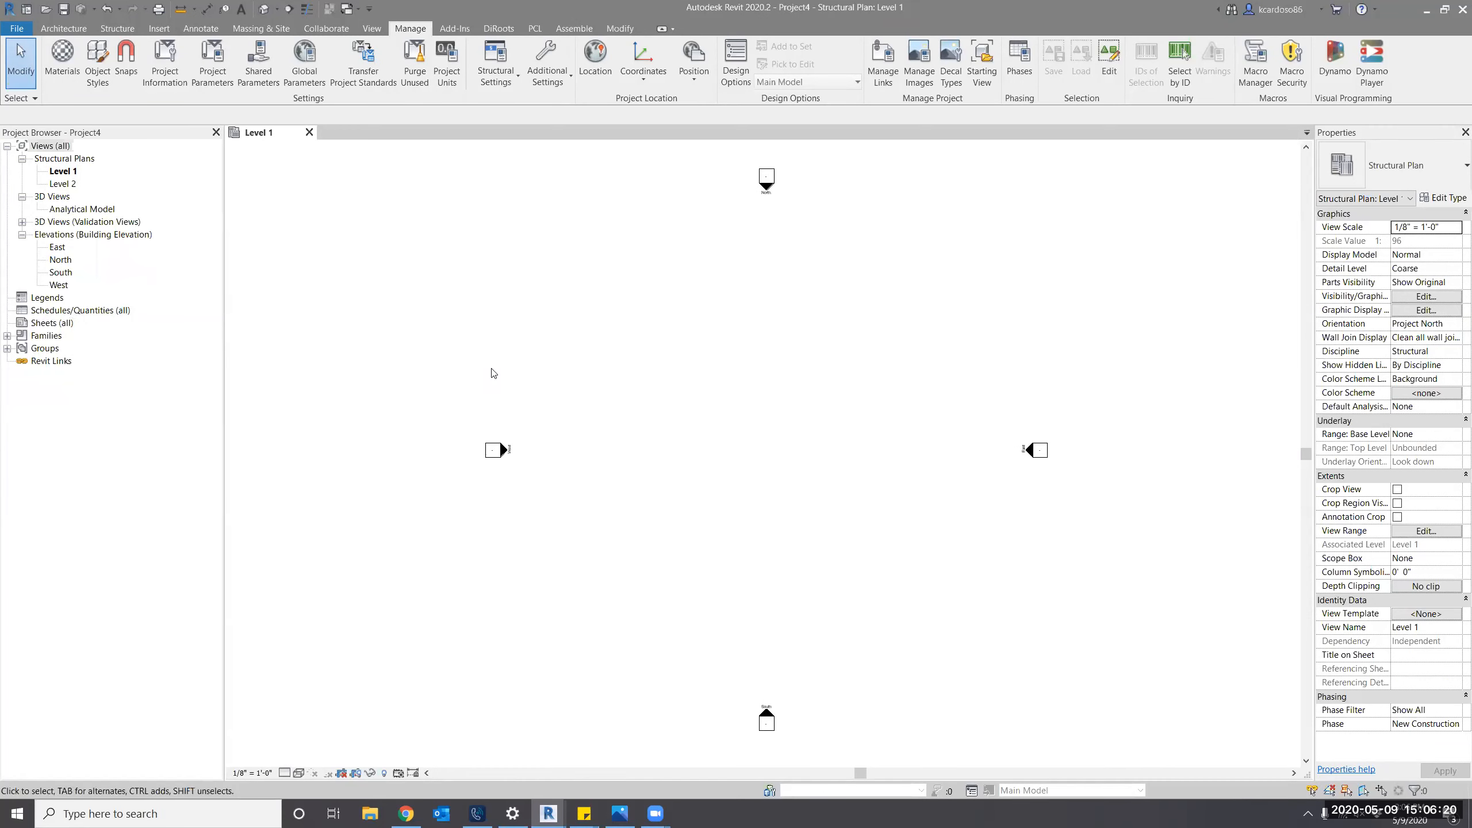
# Open the default 3D view and tile it beside the Level 1 plan, with both views set to fit their windows.
pyautogui.scroll(-1, 487, 370)
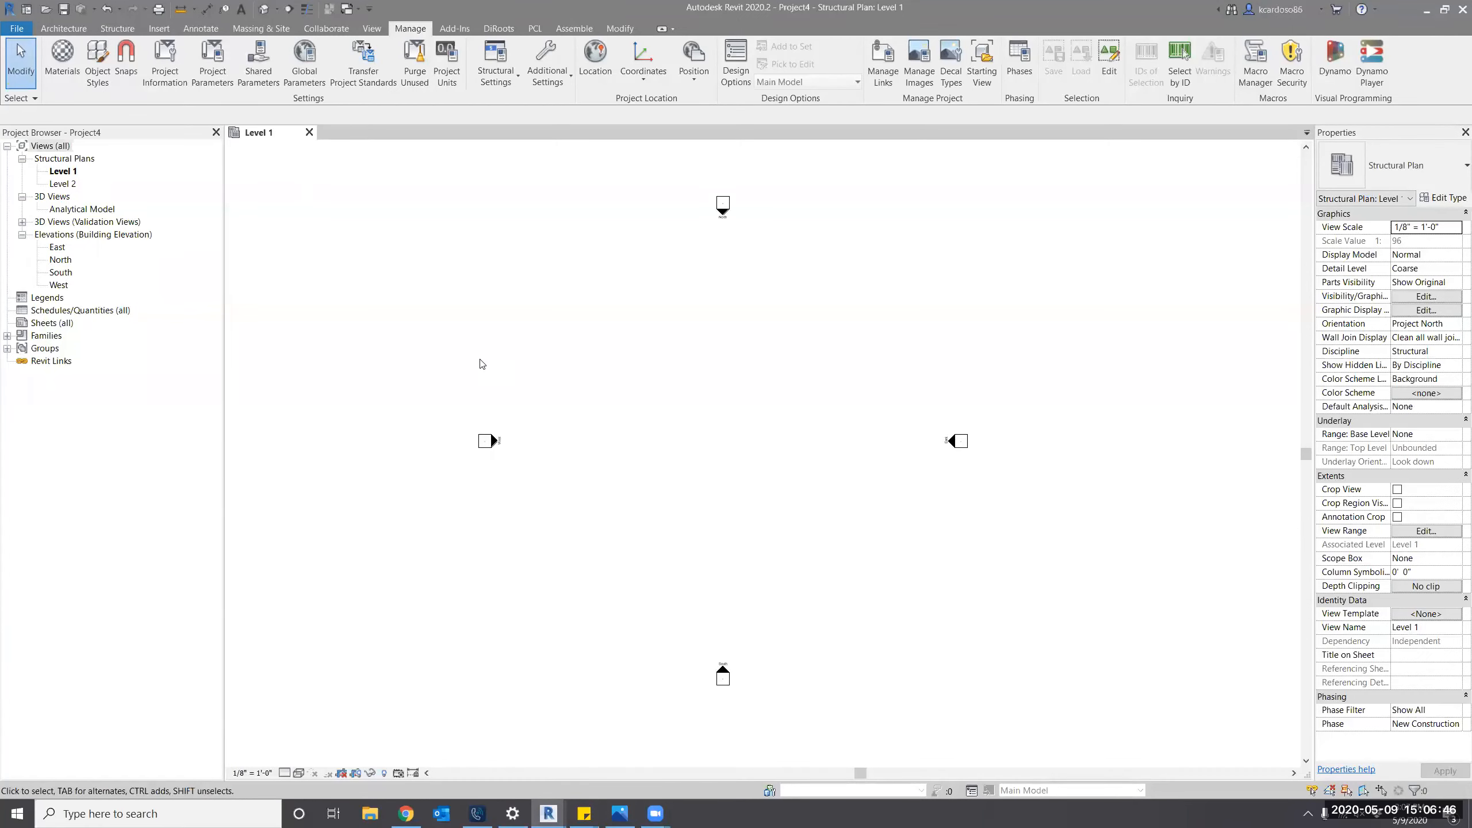
pyautogui.press('3')
pyautogui.press('d')
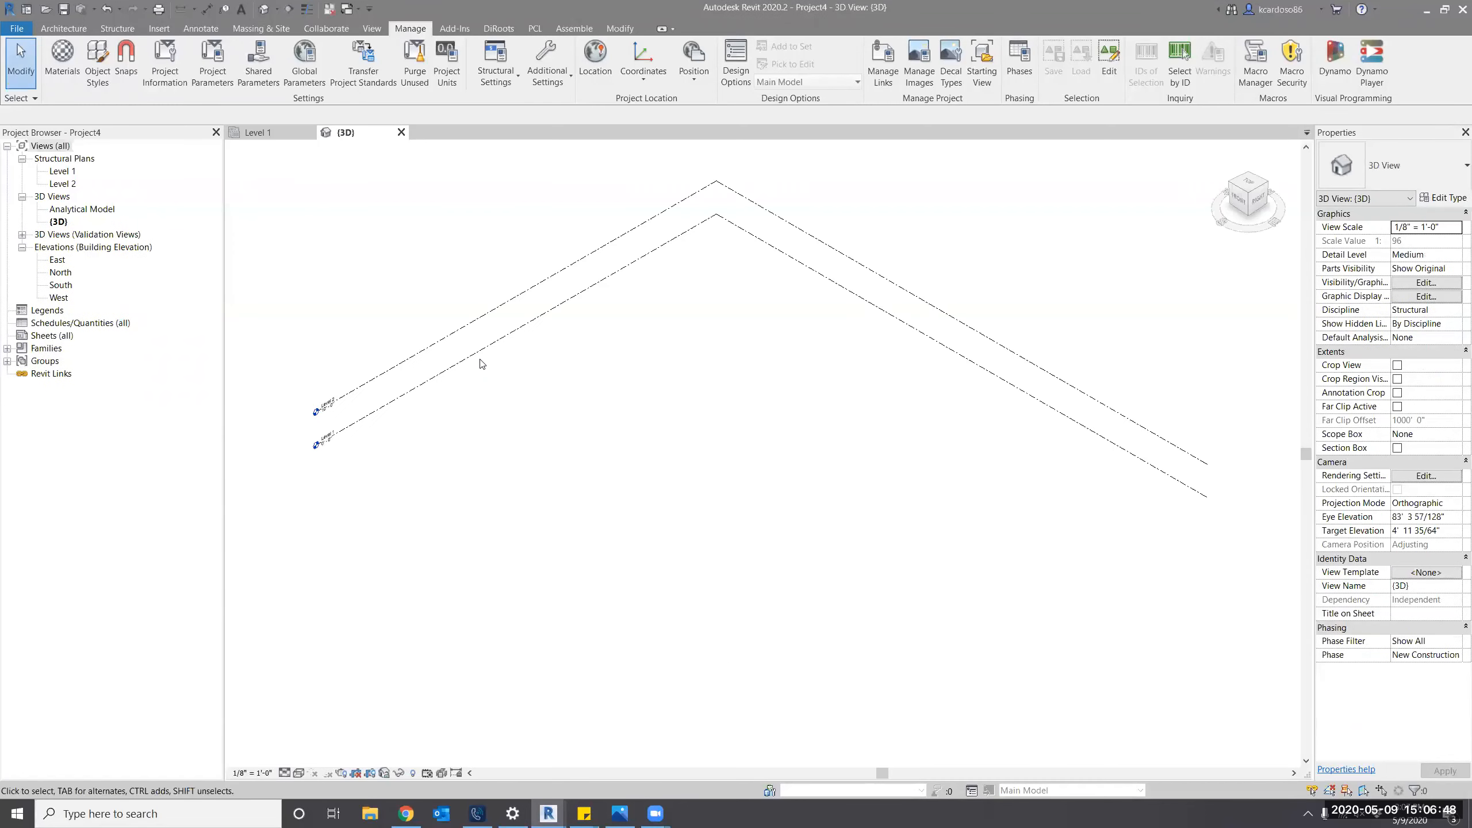
pyautogui.click(275, 141)
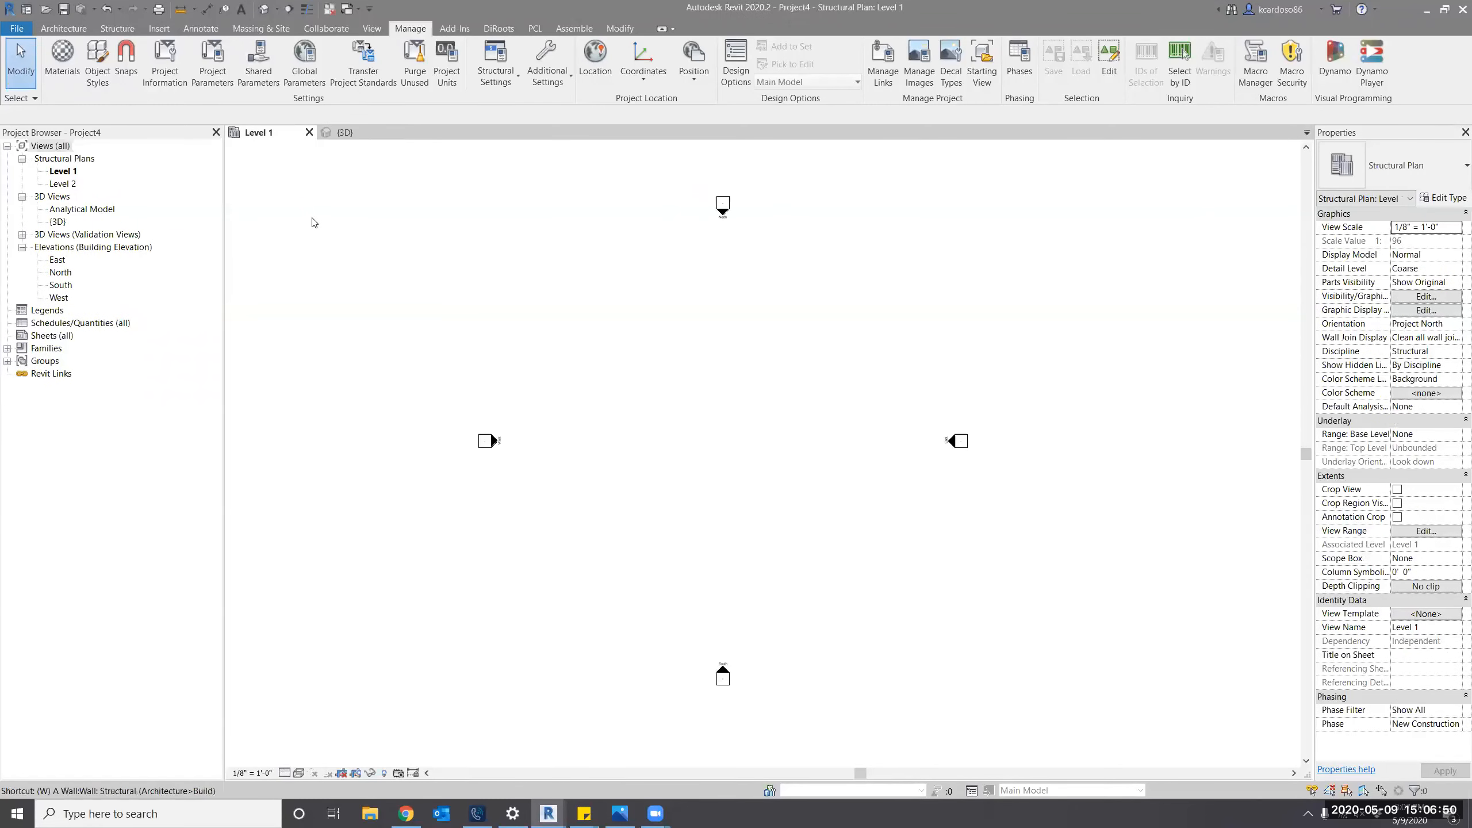
pyautogui.press('w')
pyautogui.press('t')
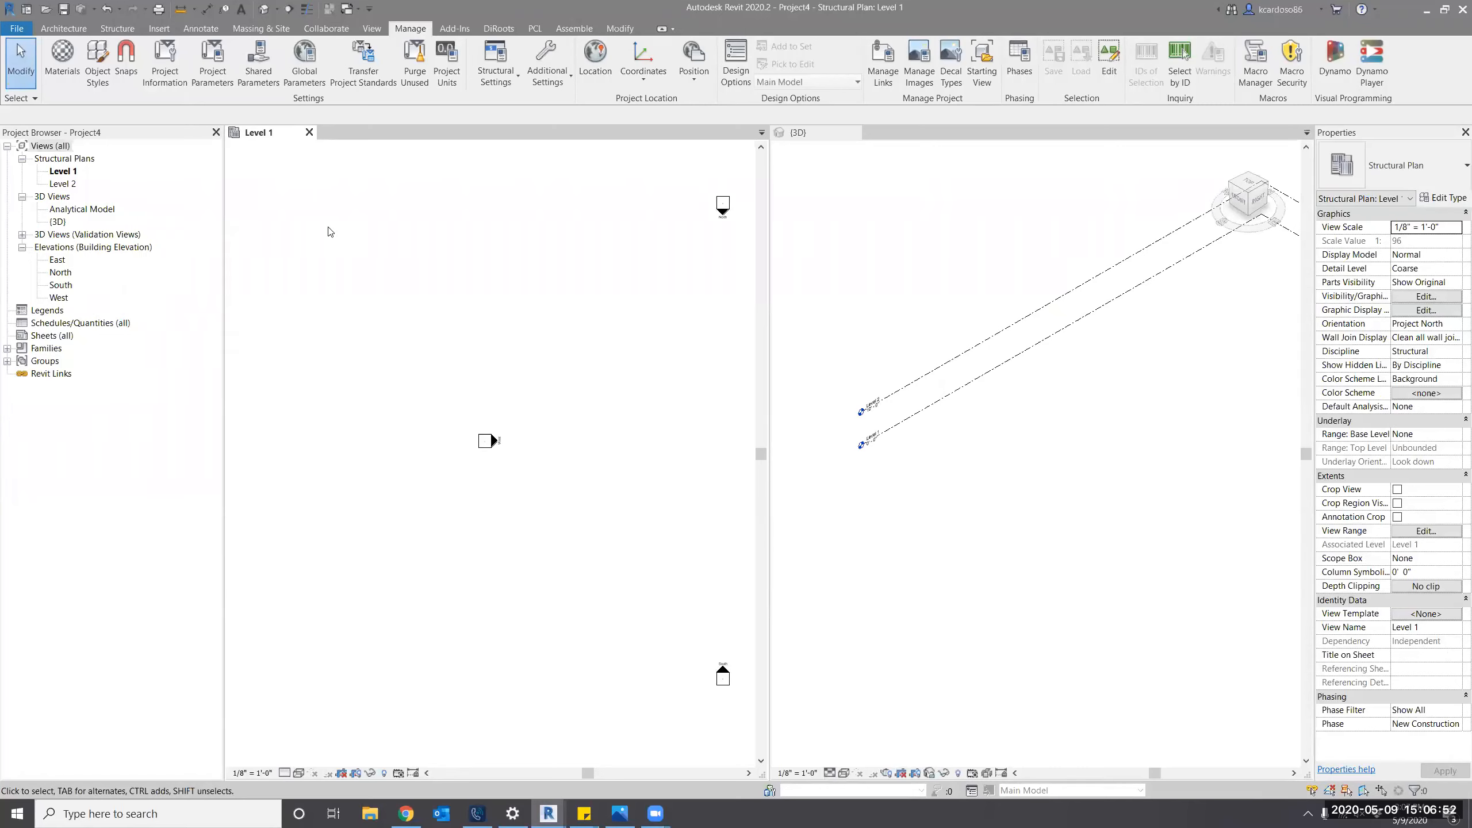
pyautogui.press('z')
pyautogui.press('a')
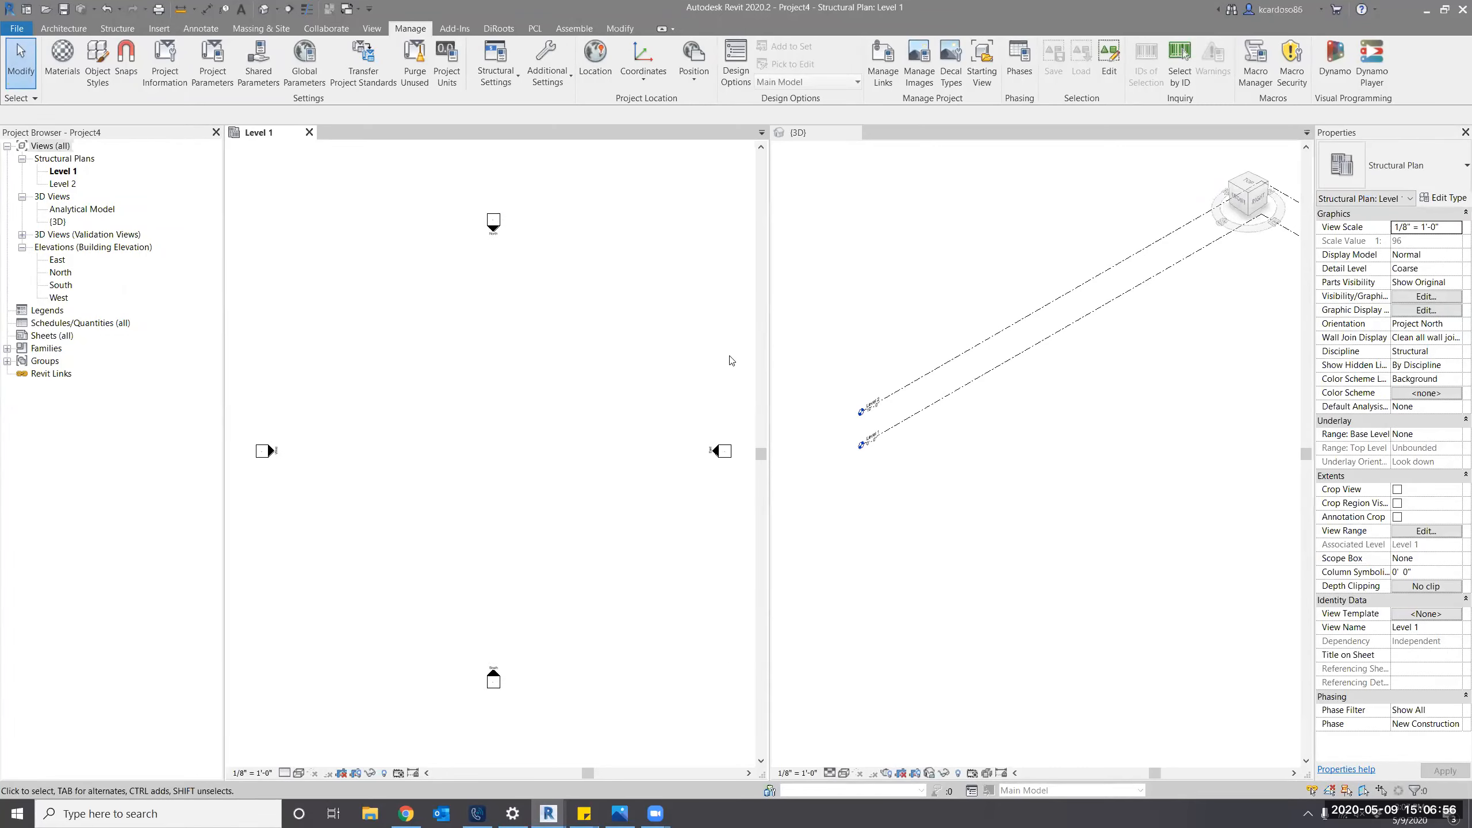
# Set the elevation of Level 2 to 15' in the 3D view.
pyautogui.click(817, 133)
pyautogui.keyDown('shift'); pyautogui.moveTo(862, 236); pyautogui.dragTo(960, 483, button='middle'); pyautogui.keyUp('shift')
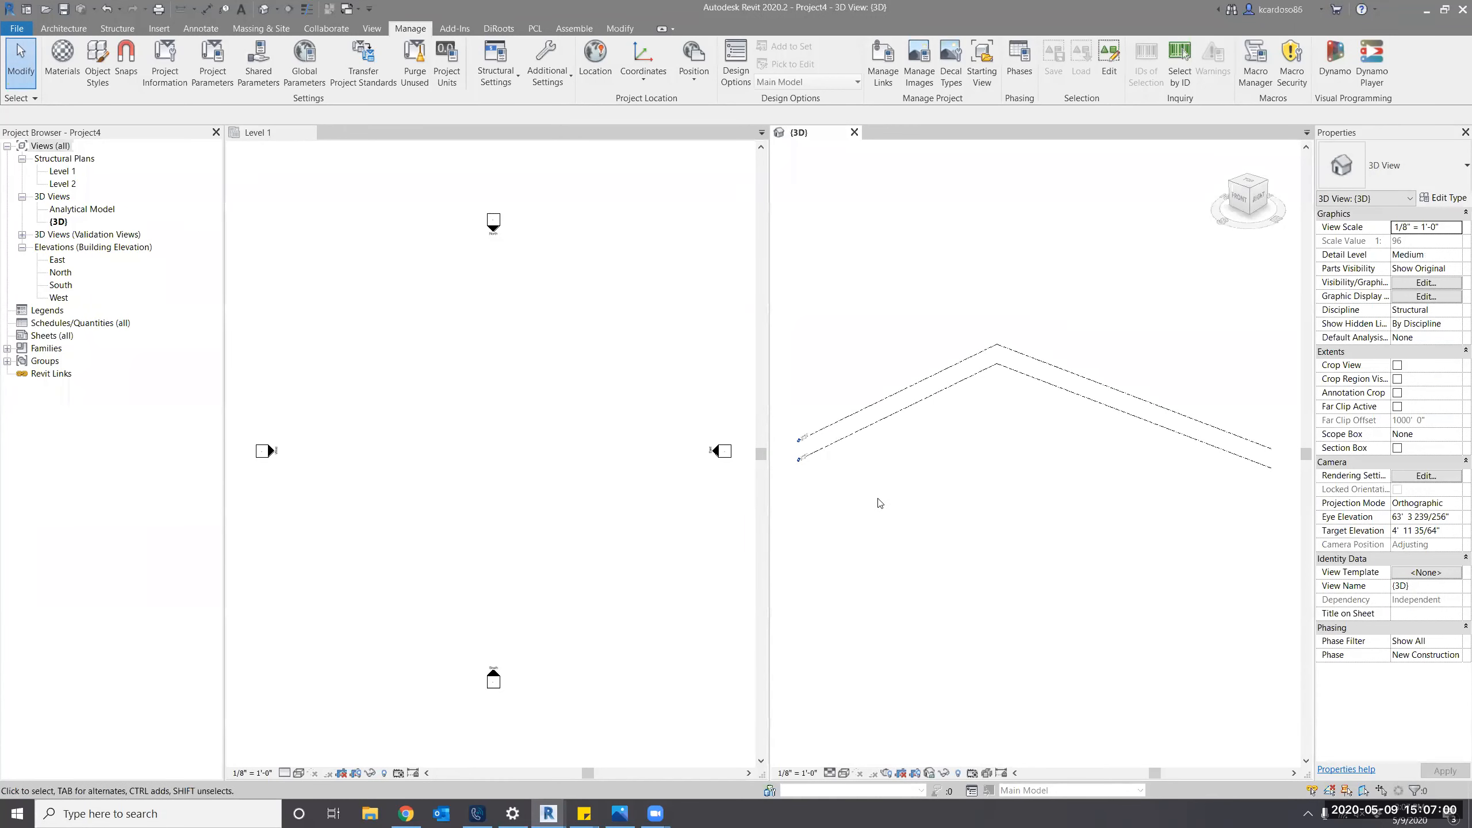
pyautogui.scroll(4, 799, 461)
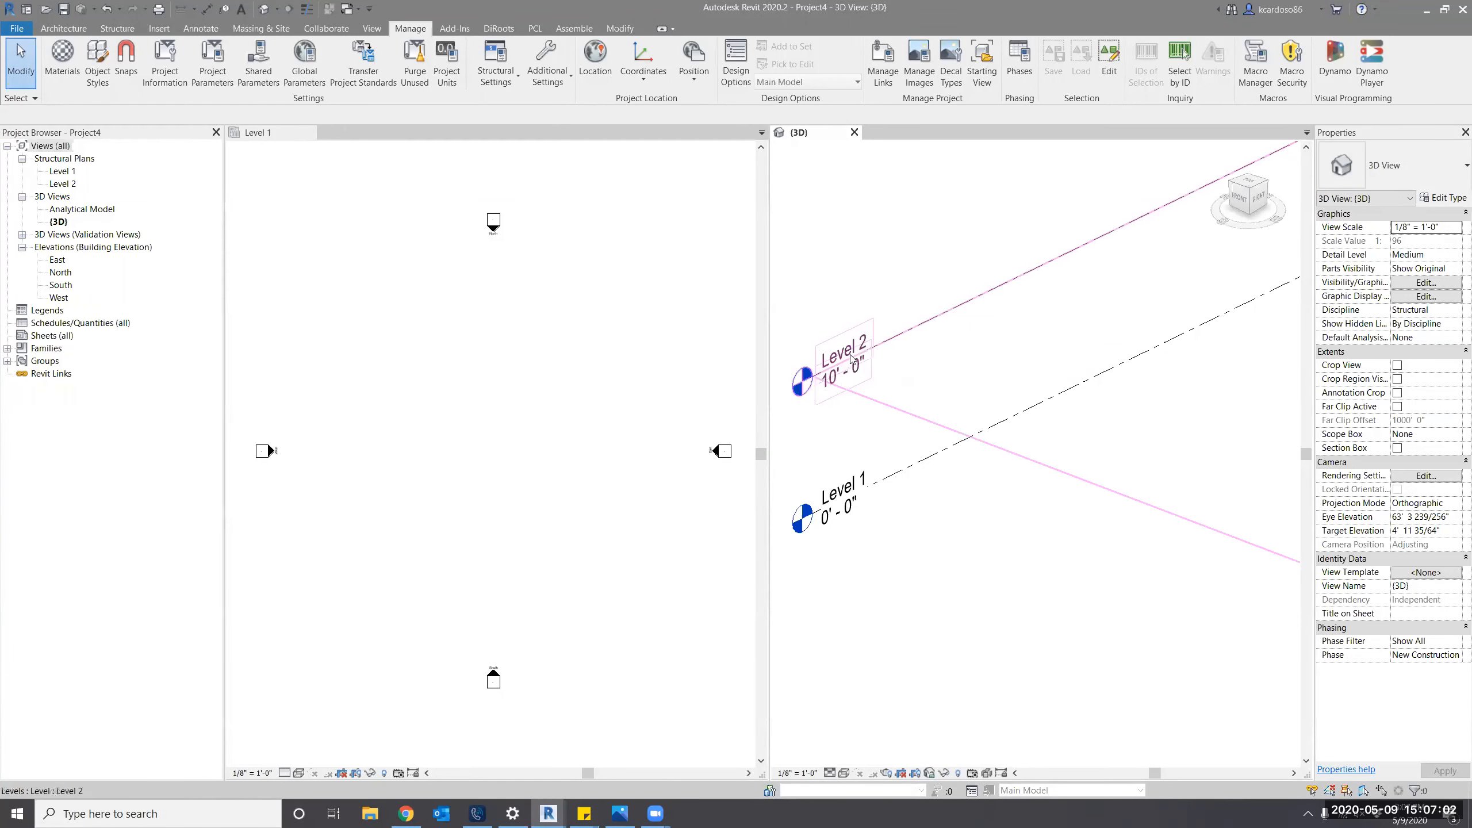
pyautogui.doubleClick(874, 378)
pyautogui.write('15')
pyautogui.press('Return')
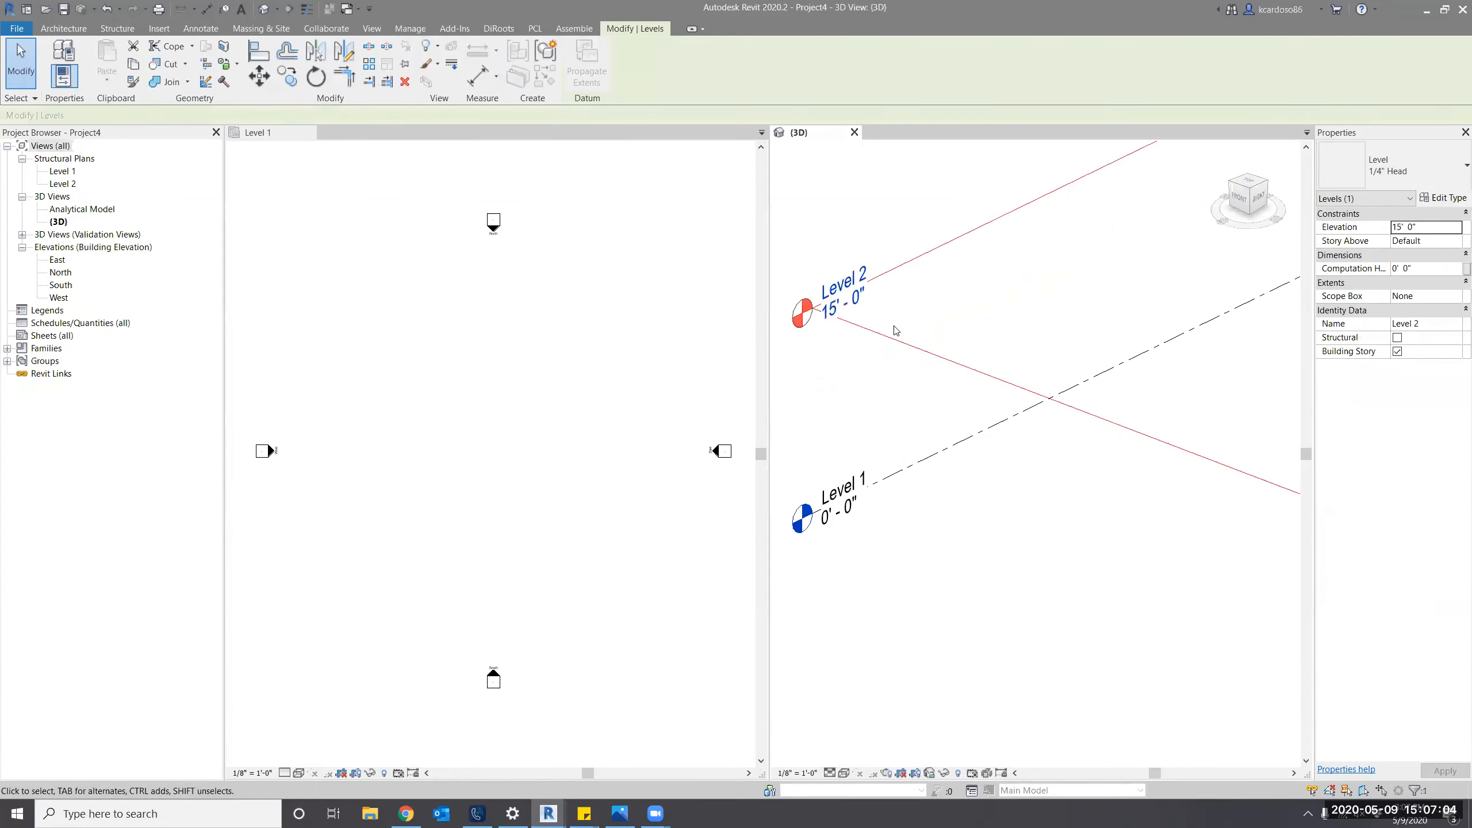
# Deselect Level 2 and make the Level 1 structural plan the active view.
pyautogui.scroll(-6, 887, 336)
pyautogui.moveTo(1019, 492); pyautogui.dragTo(992, 529, button='middle')
pyautogui.click(992, 528)
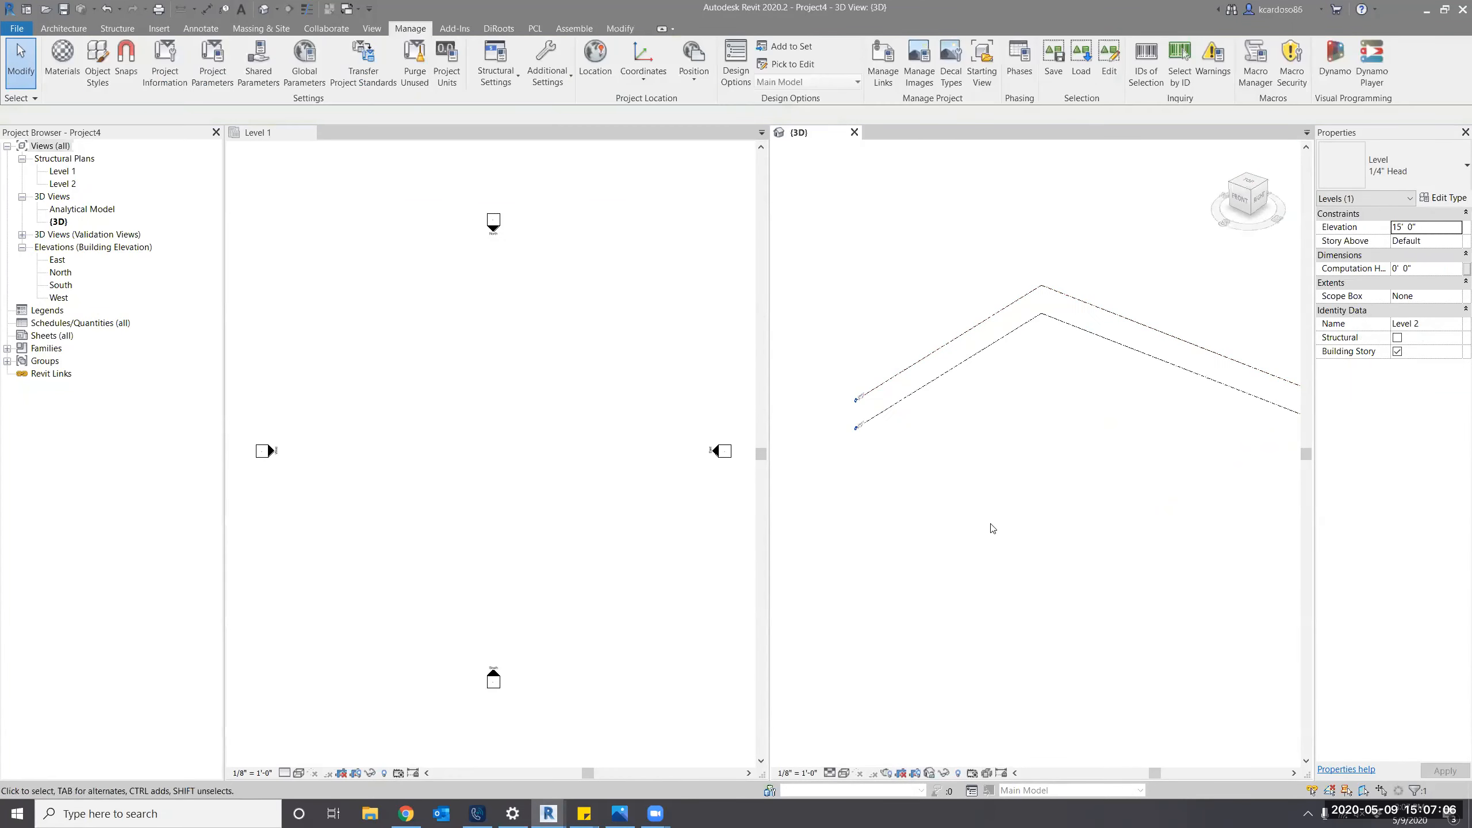
pyautogui.click(595, 303)
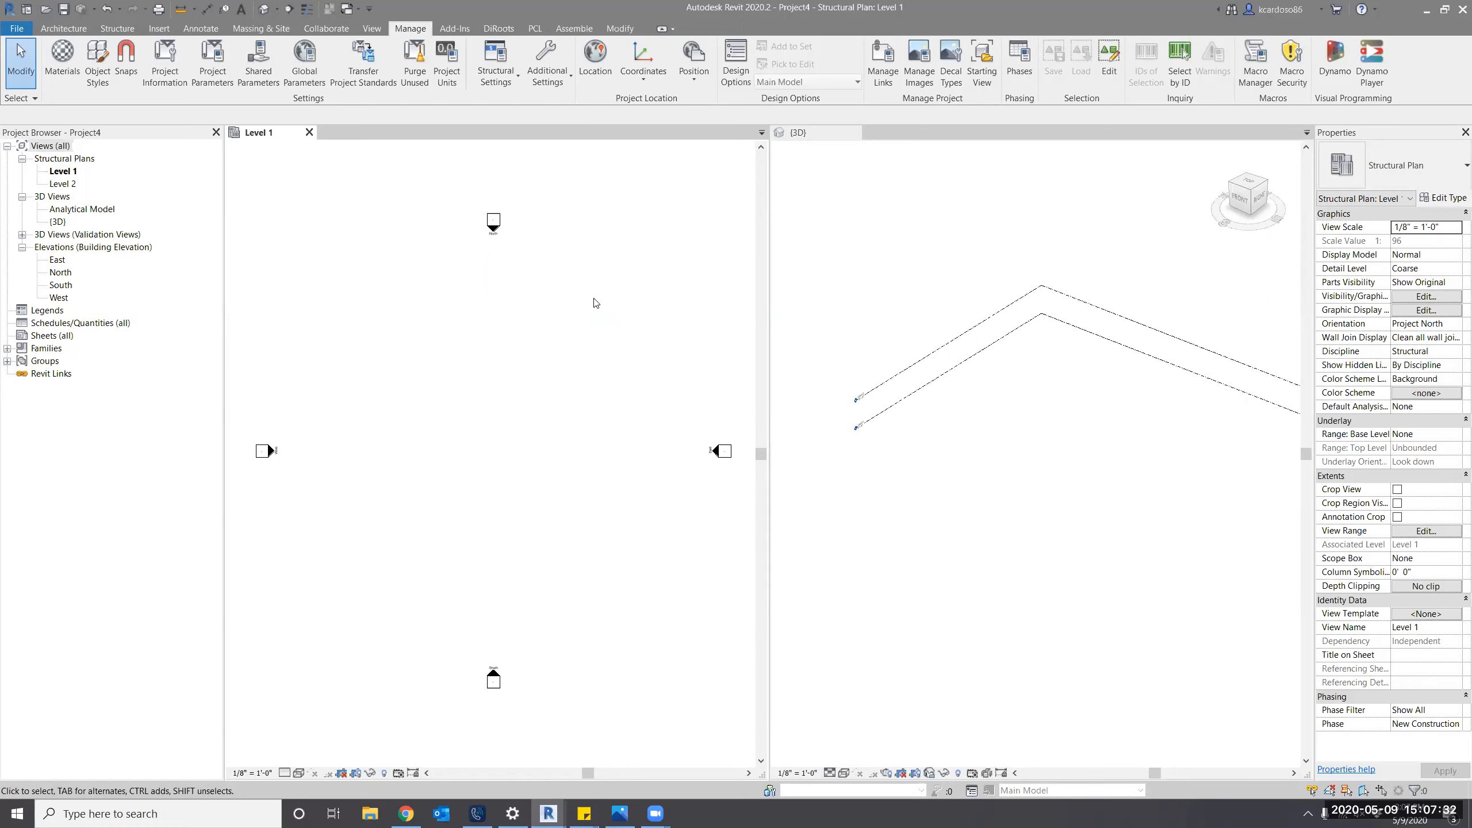
pyautogui.press('v')
pyautogui.press('v')
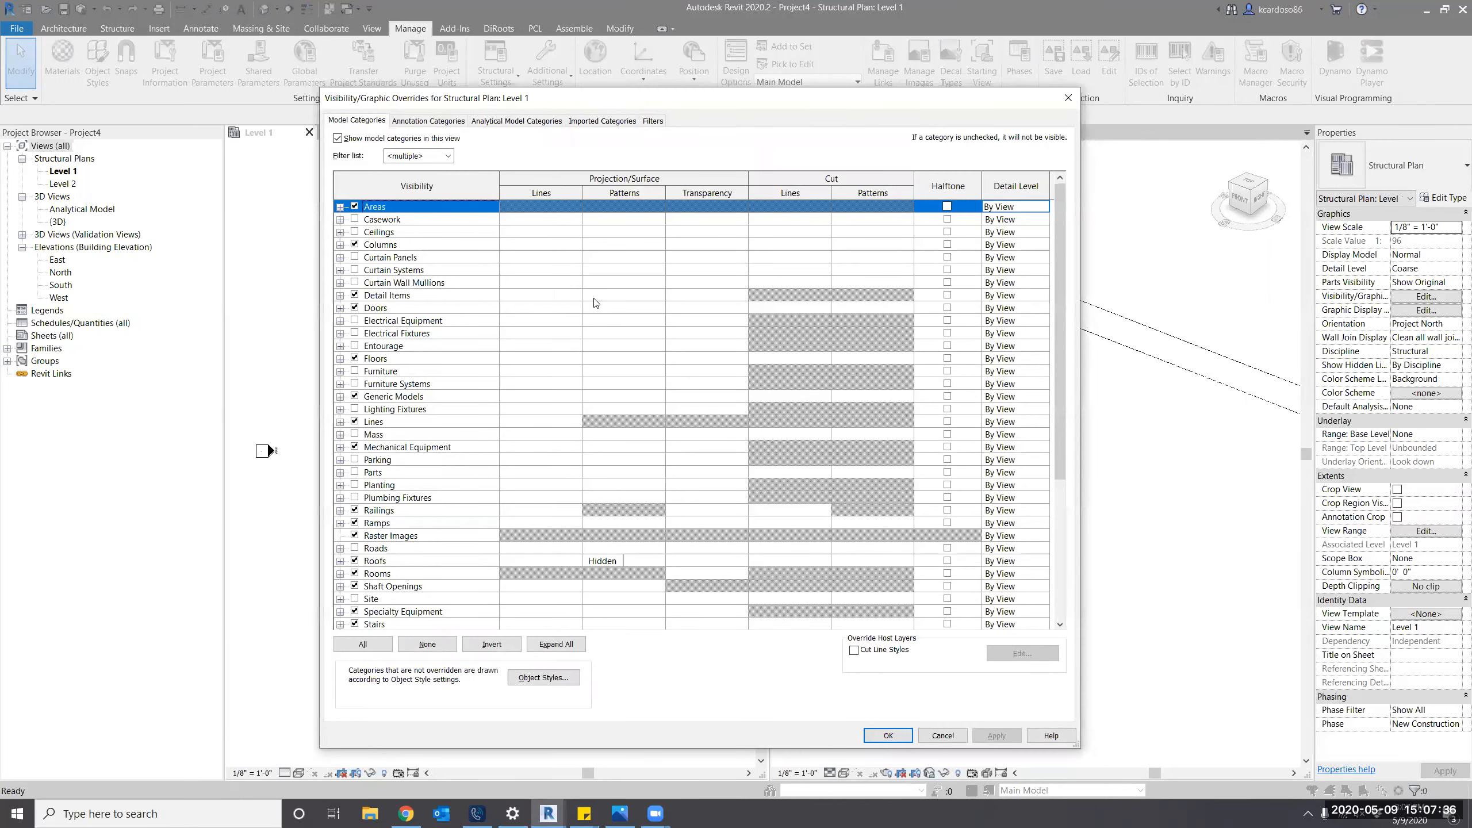
pyautogui.press('Escape')
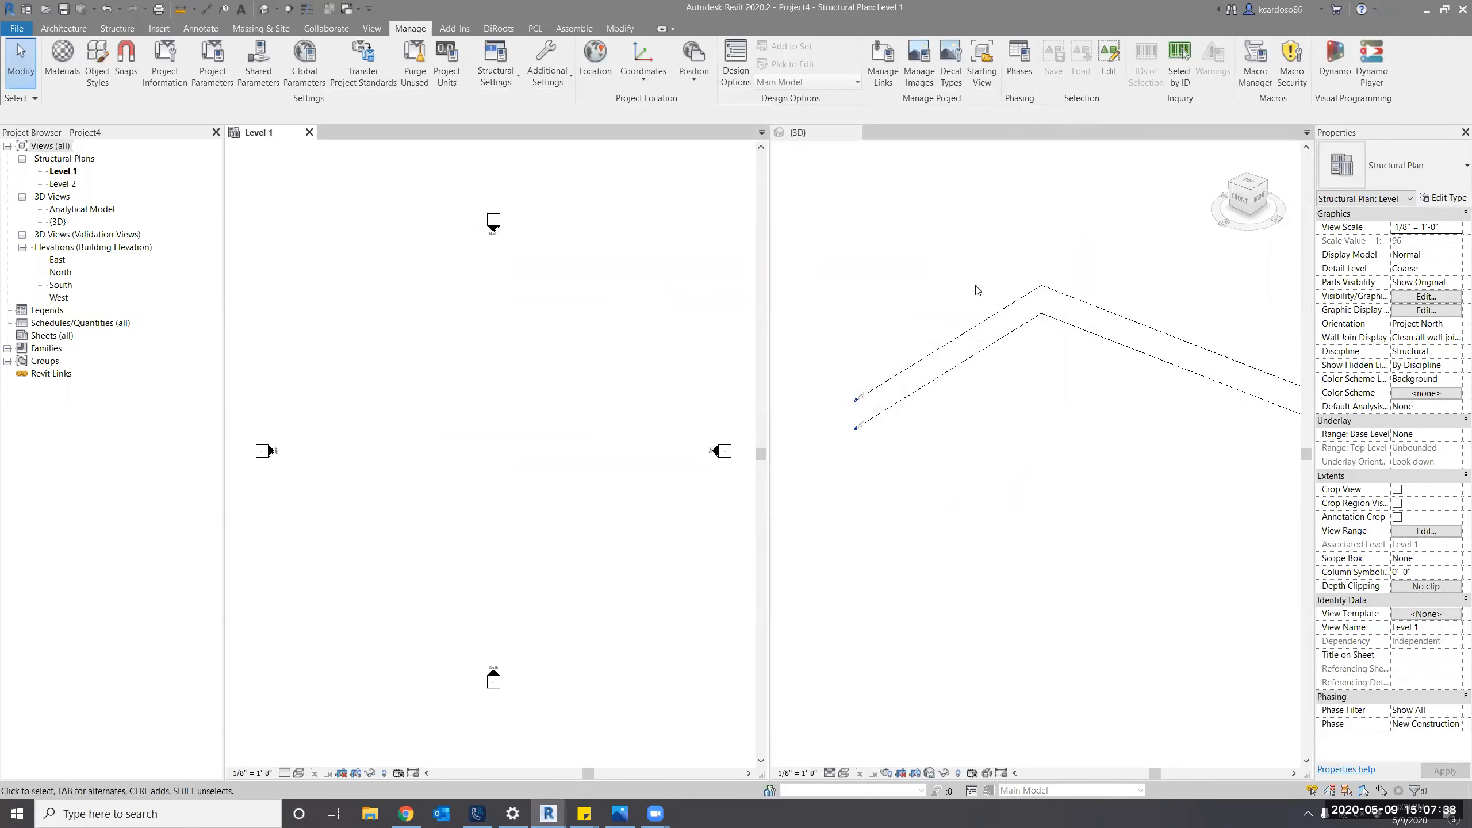
# Turn on the Site category with its Internal Origin and Project Base Point in the Level 1 plan's visibility/graphic overrides.
pyautogui.click(1413, 300)
pyautogui.click(436, 373)
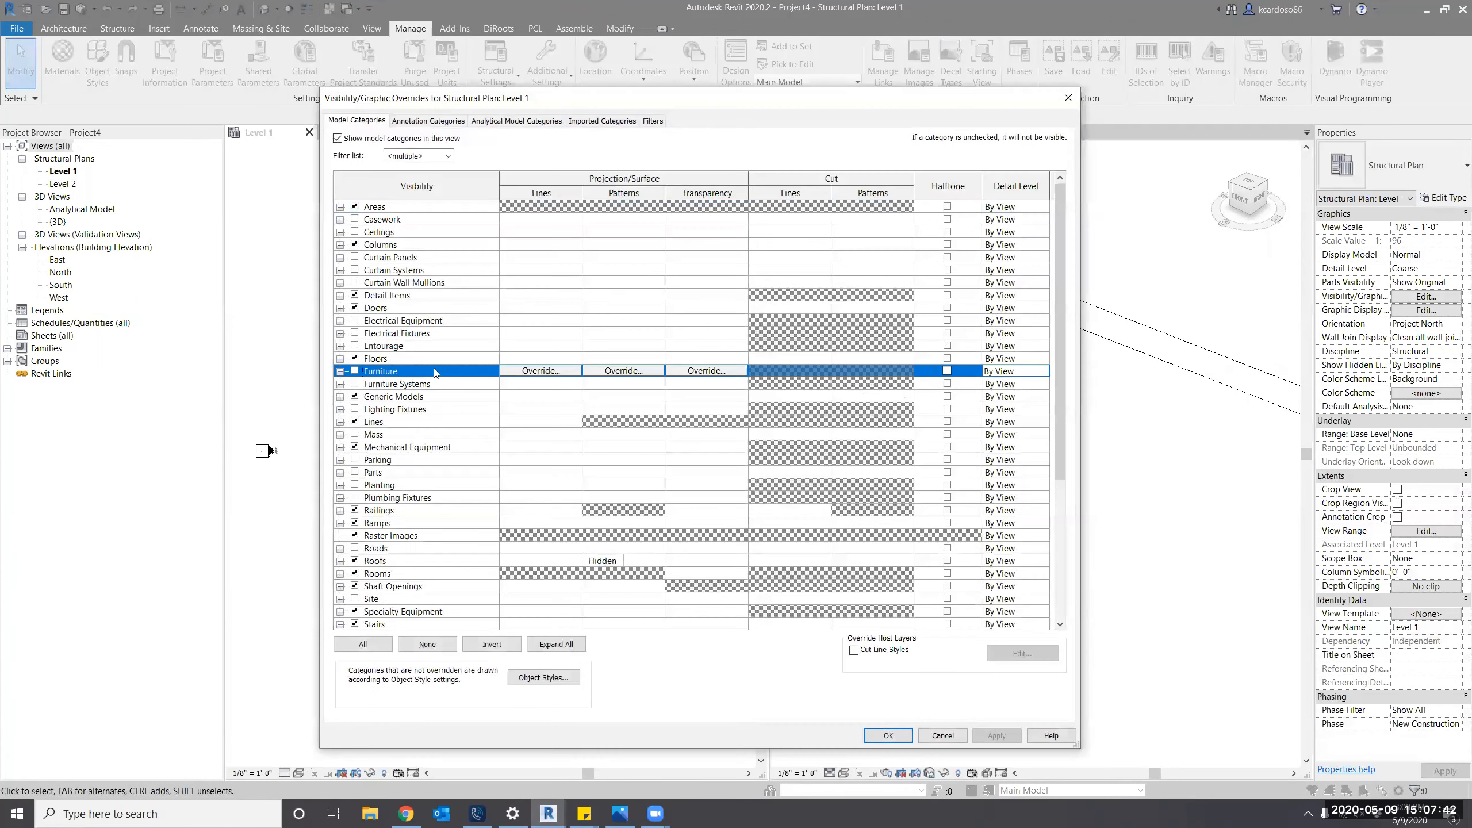
pyautogui.scroll(-5, 436, 372)
pyautogui.click(354, 397)
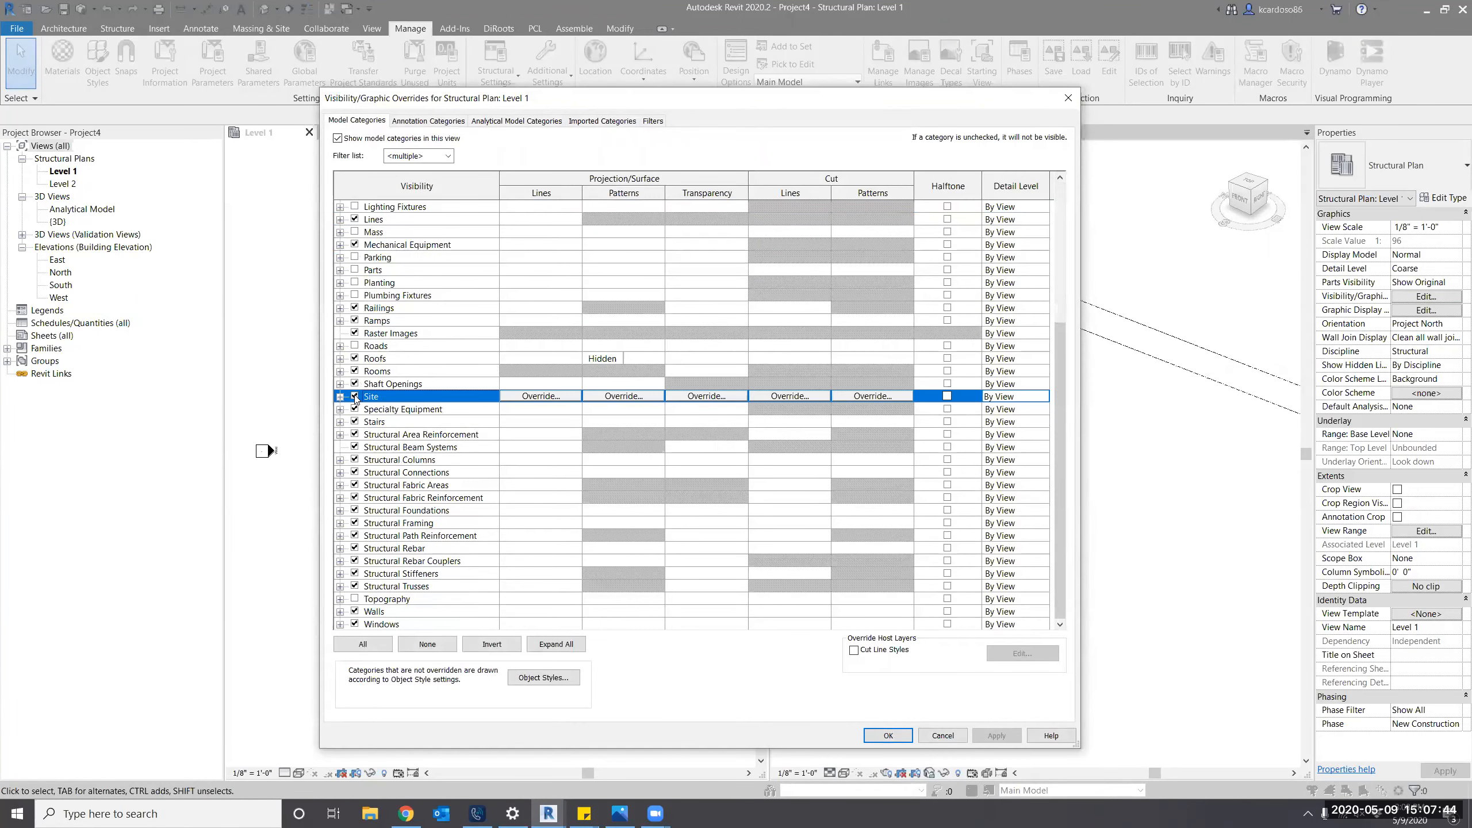
pyautogui.click(340, 397)
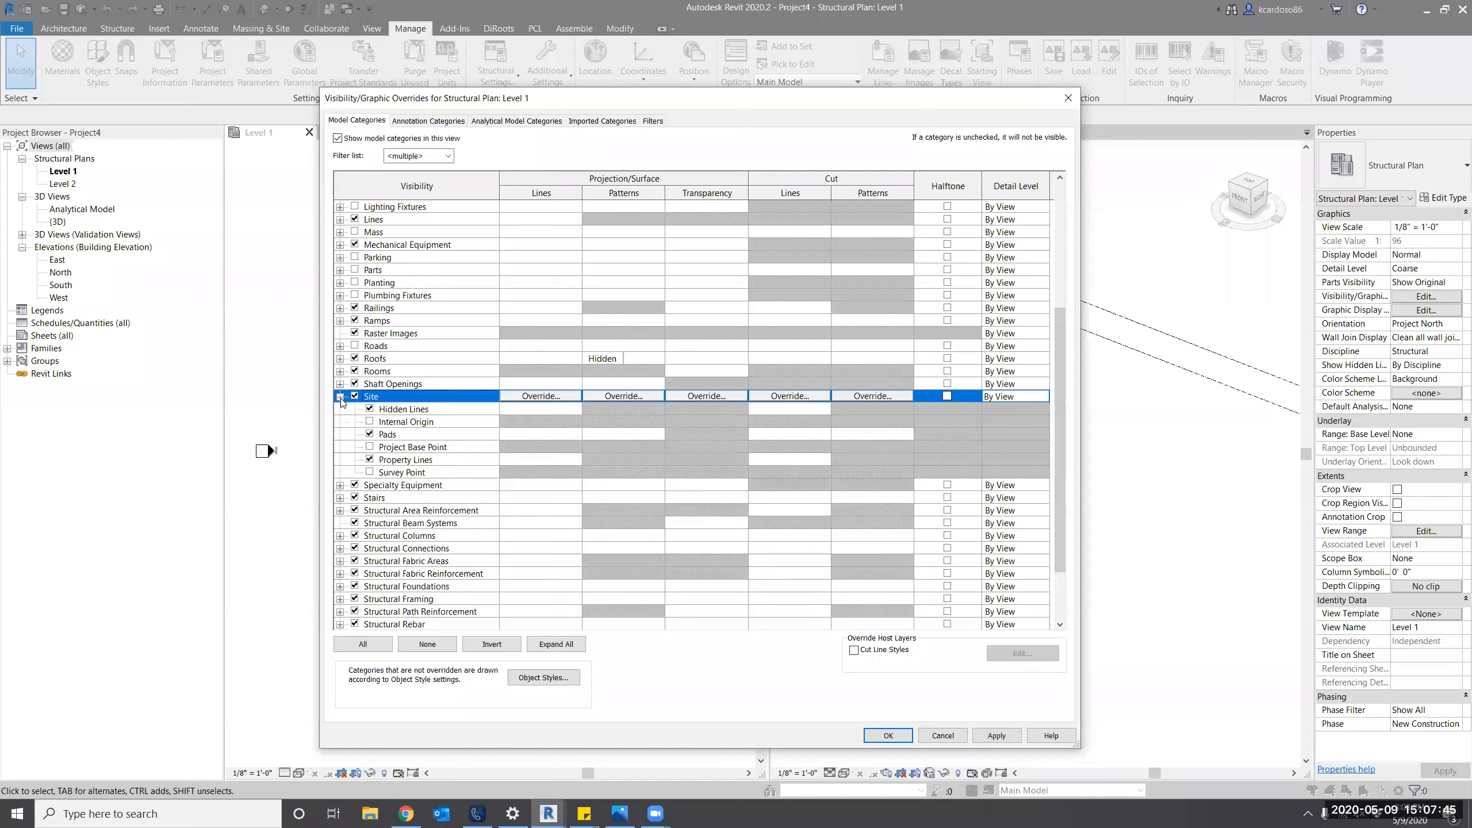
pyautogui.click(370, 422)
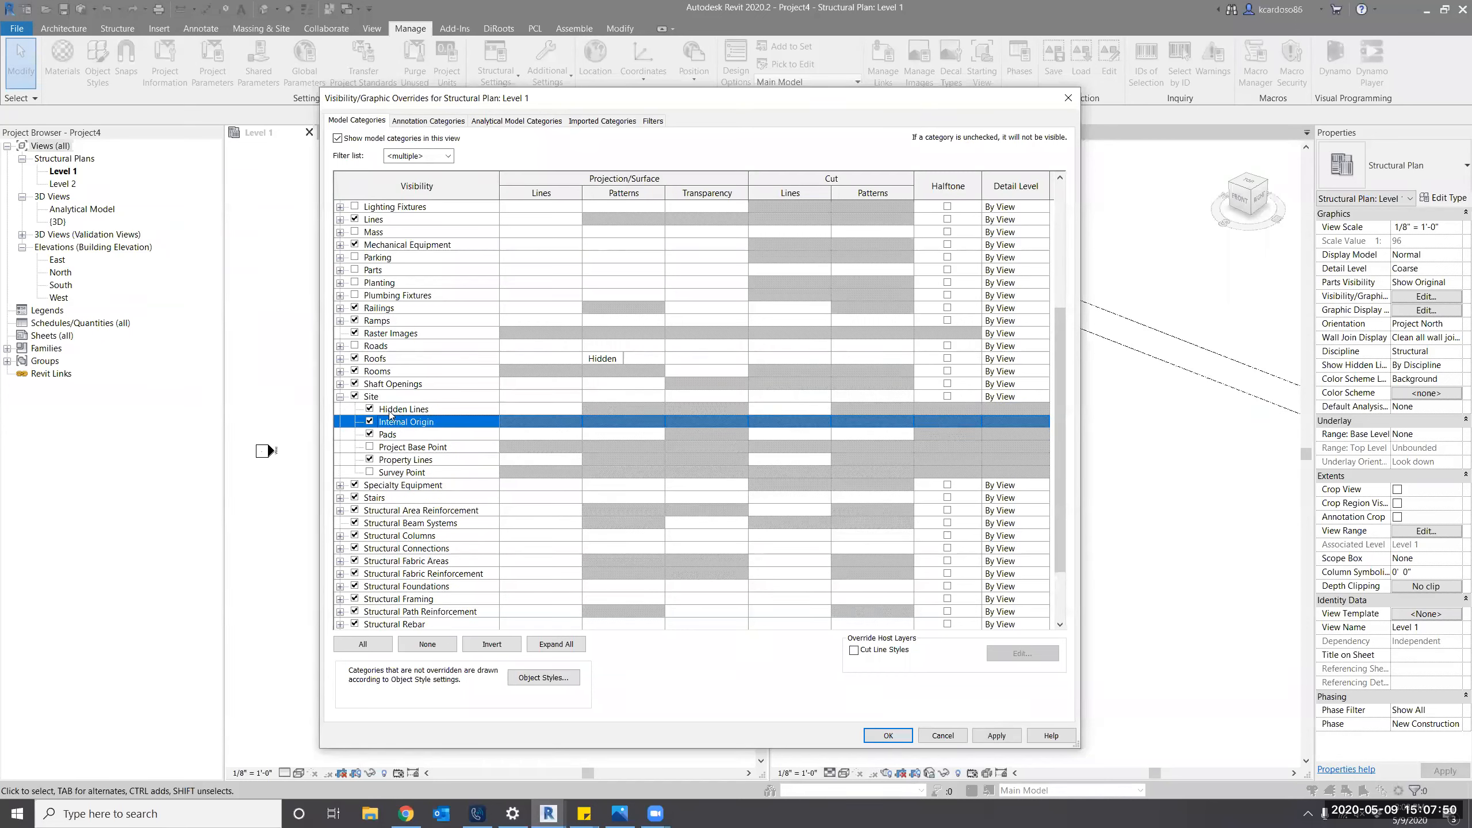
pyautogui.click(369, 447)
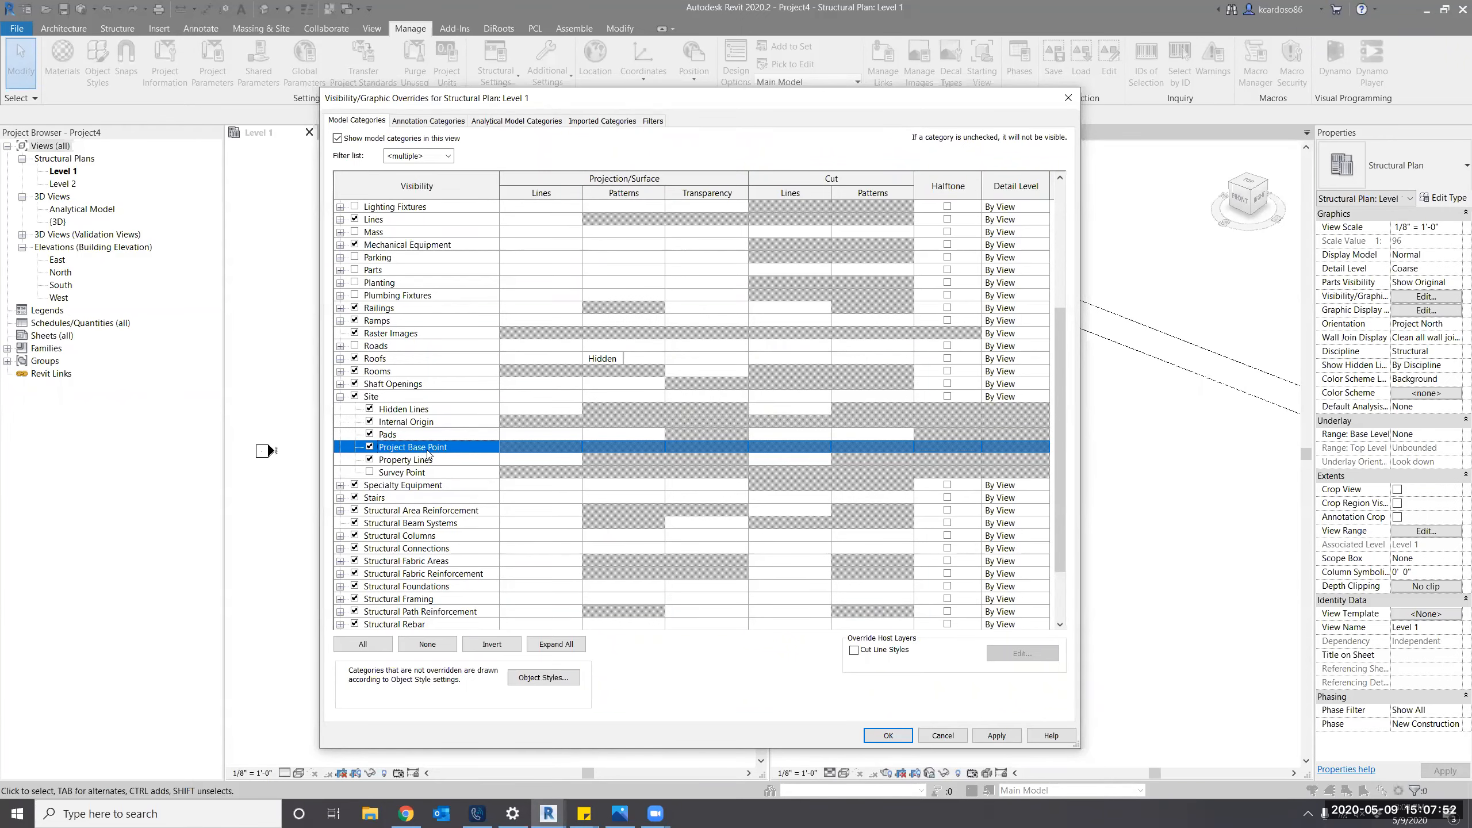
pyautogui.click(897, 737)
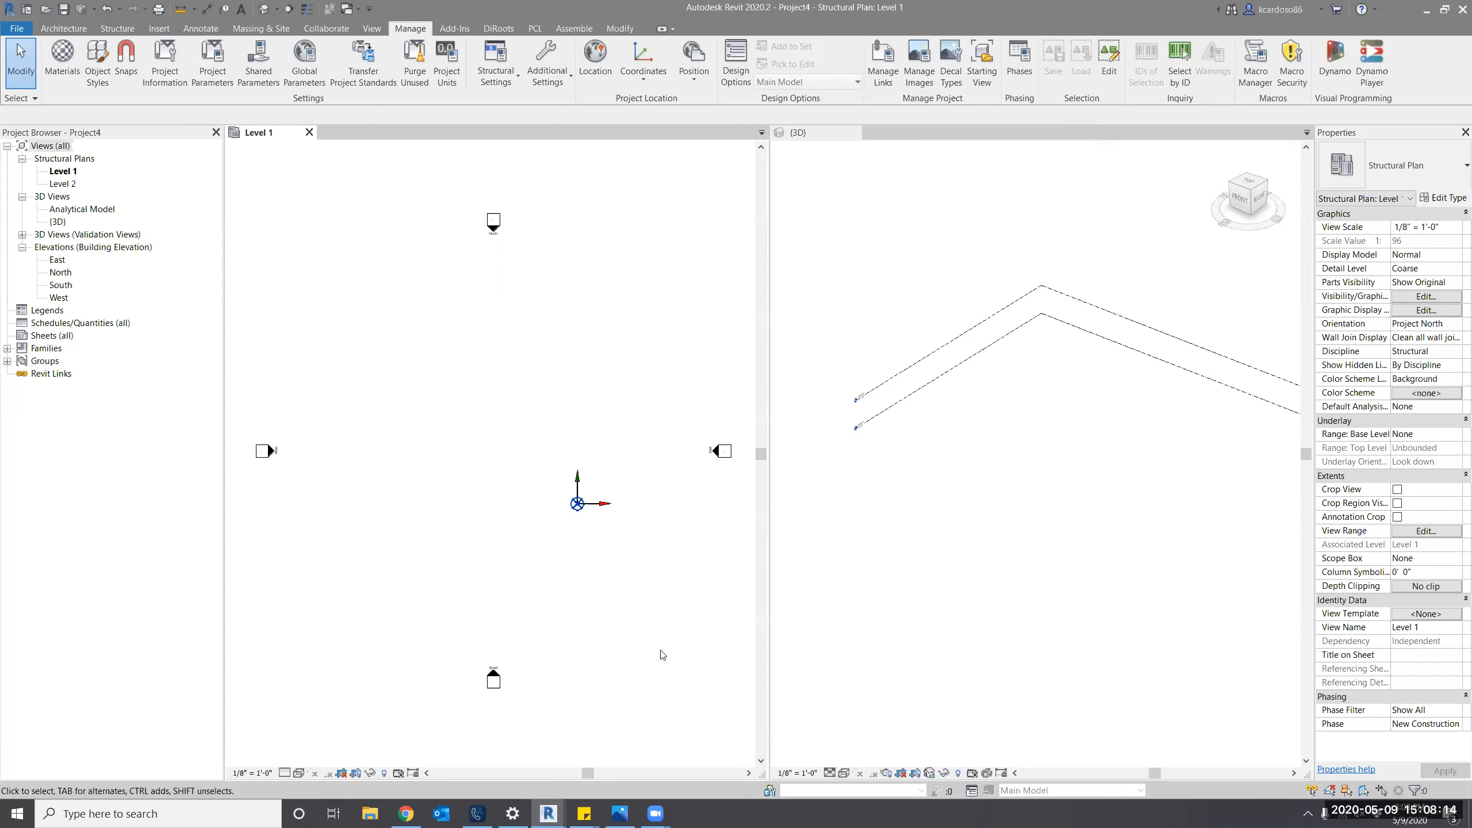
# Draw a vertical grid line upward from the project base point in the Level 1 plan.
pyautogui.moveTo(667, 601); pyautogui.dragTo(539, 668, button='middle')
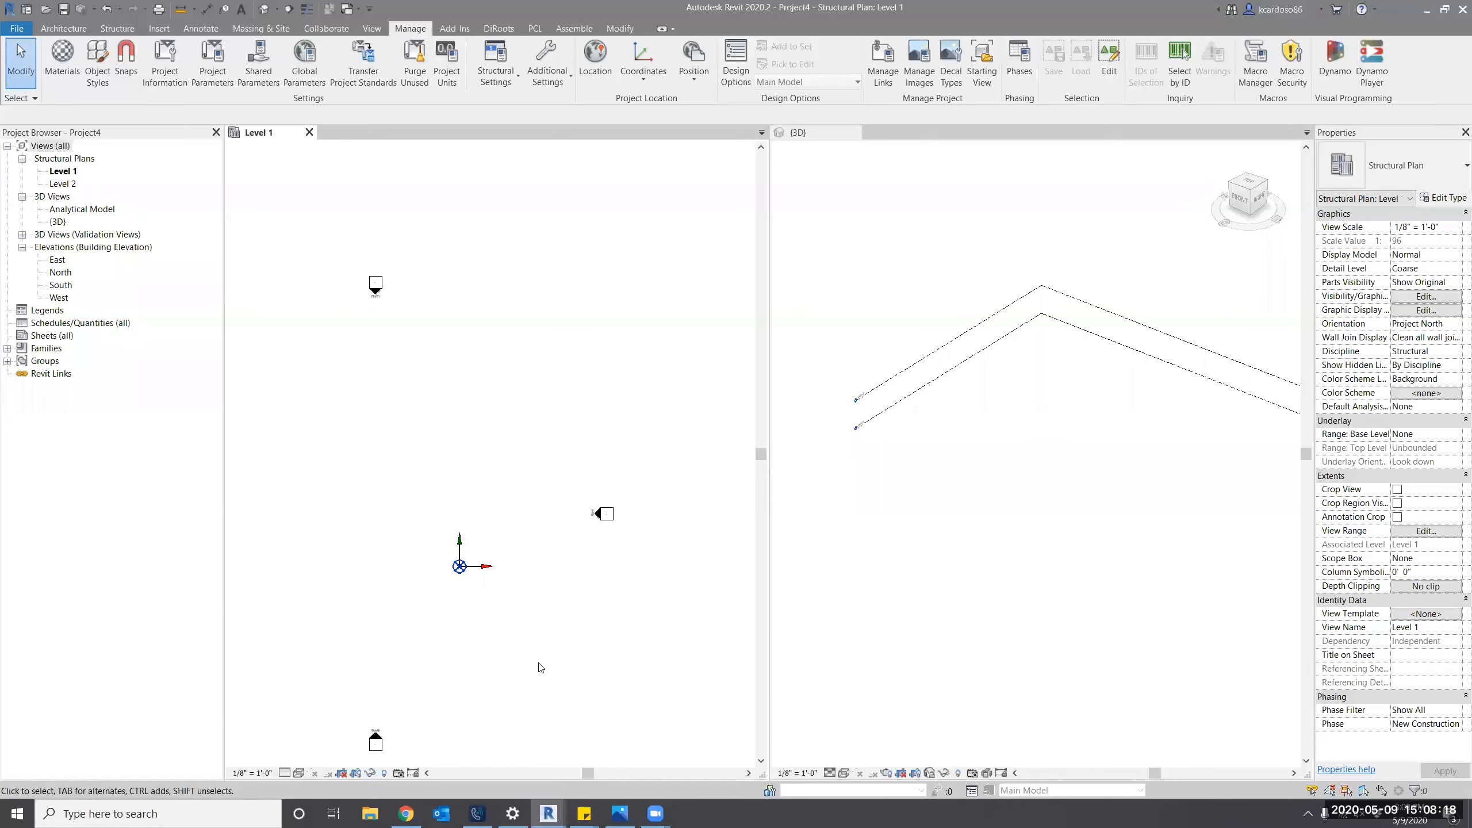
pyautogui.press('g')
pyautogui.press('r')
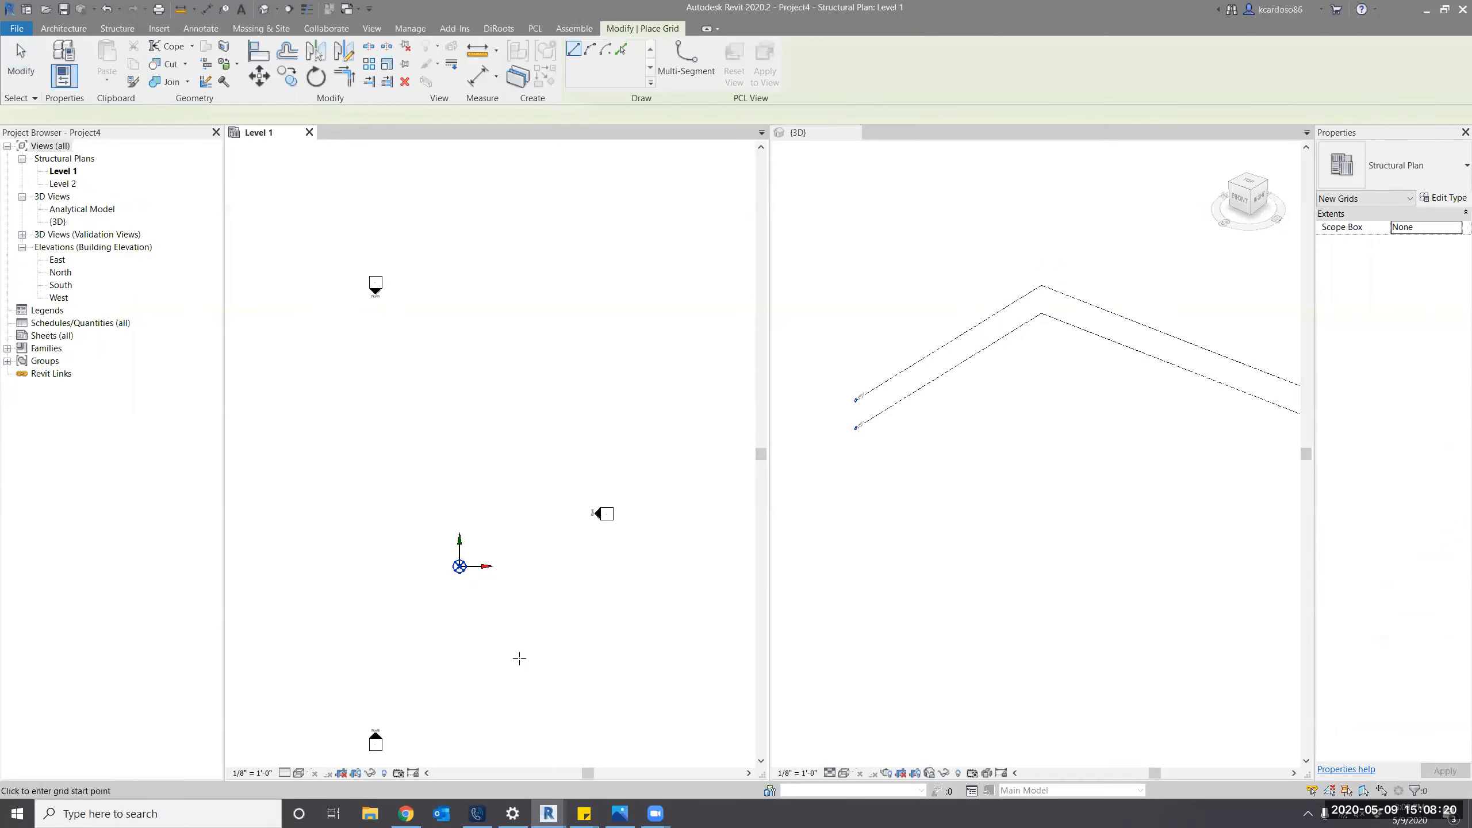
pyautogui.click(459, 566)
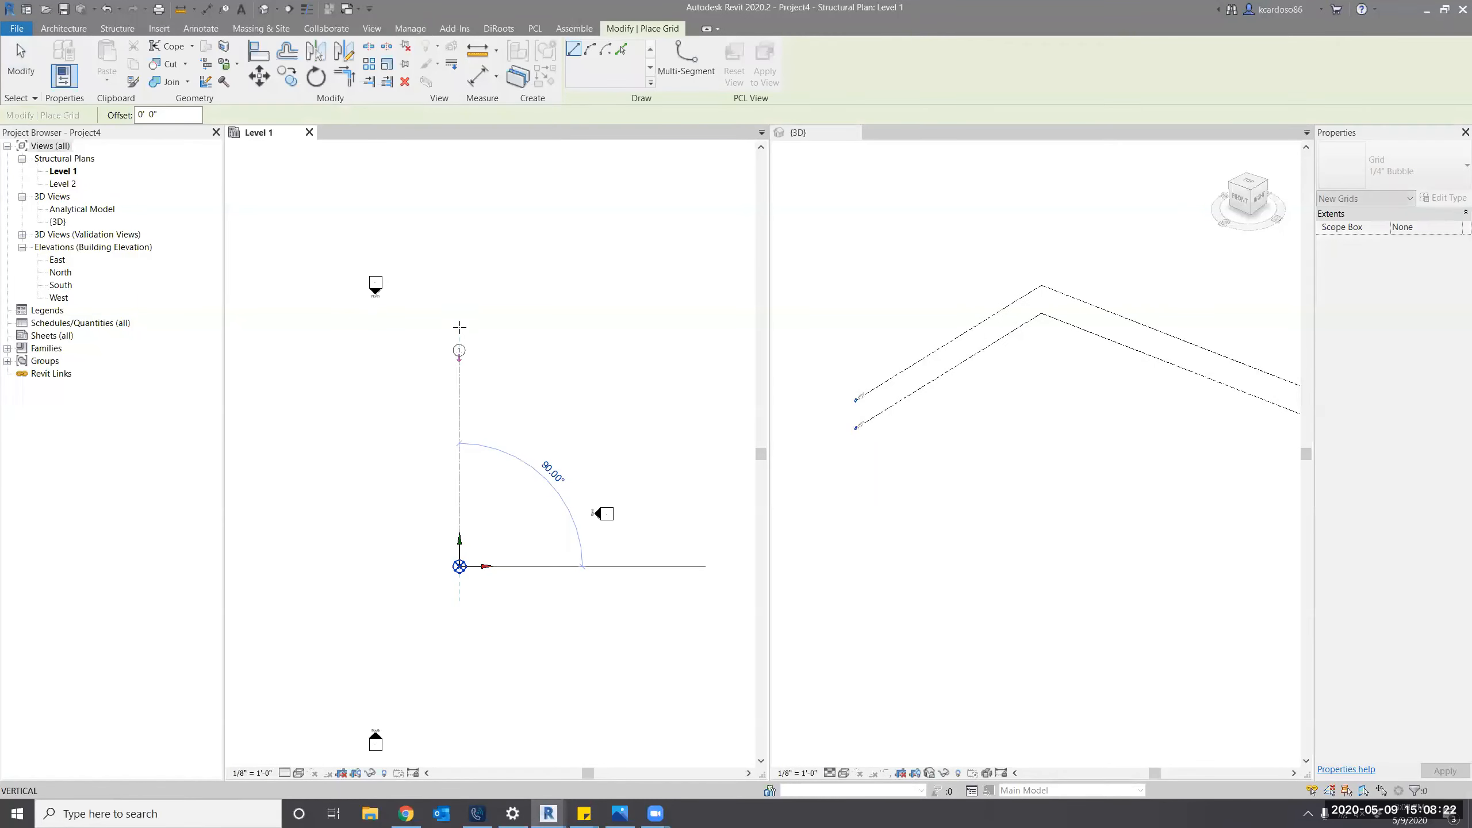
pyautogui.click(459, 295)
pyautogui.press('Escape')
pyautogui.press('Escape')
pyautogui.scroll(-1, 470, 320)
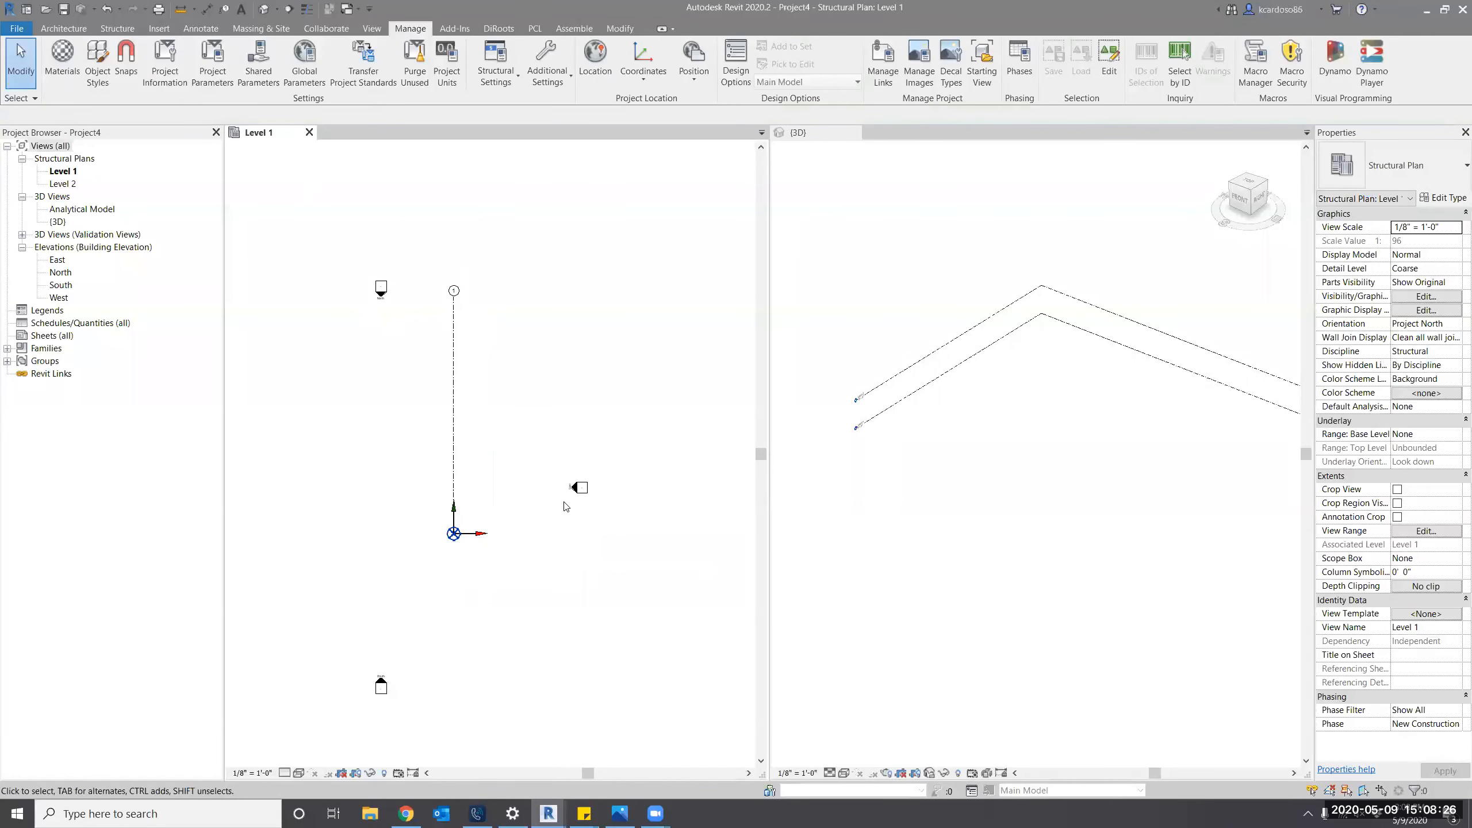
# Select all instances of the elevation markers in the Level 1 plan and delete them.
pyautogui.moveTo(540, 449)
pyautogui.mouseDown()
pyautogui.moveTo(623, 461)
pyautogui.moveTo(628, 518)
pyautogui.mouseUp()
pyautogui.scroll(-1, 635, 576)
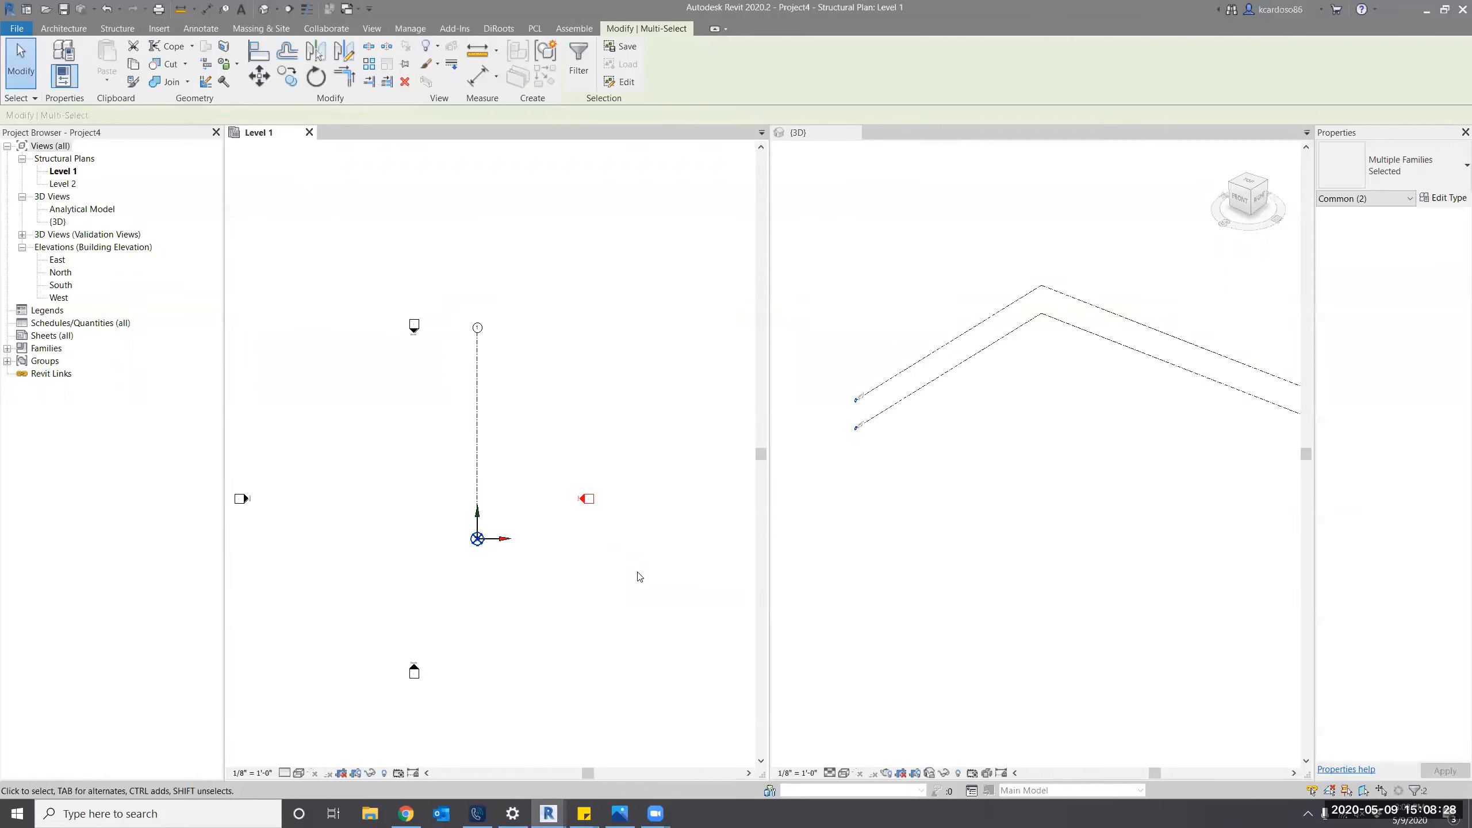
pyautogui.moveTo(633, 567); pyautogui.dragTo(659, 560, button='middle')
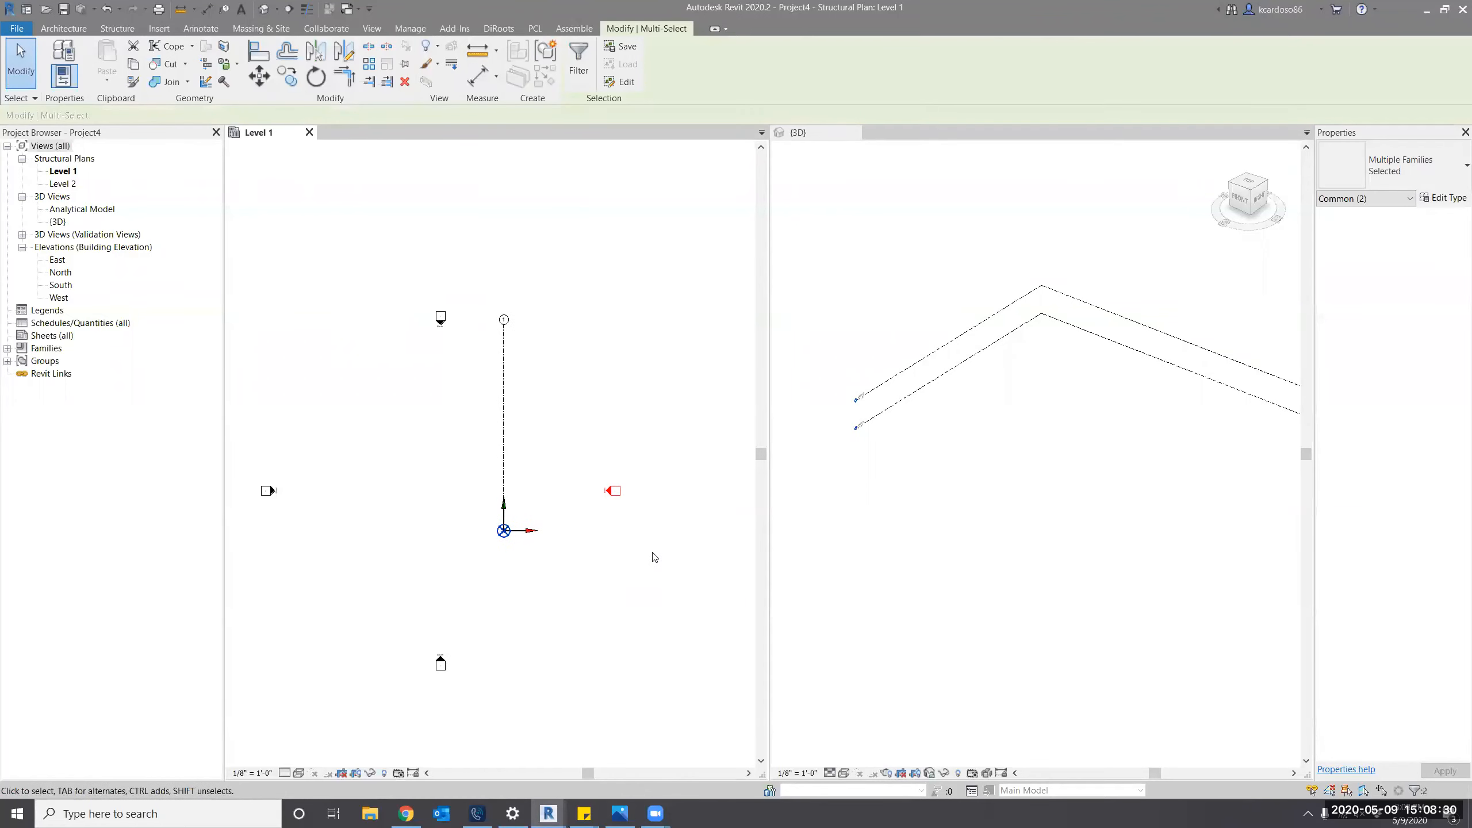
pyautogui.press('s')
pyautogui.press('a')
pyautogui.press('Delete')
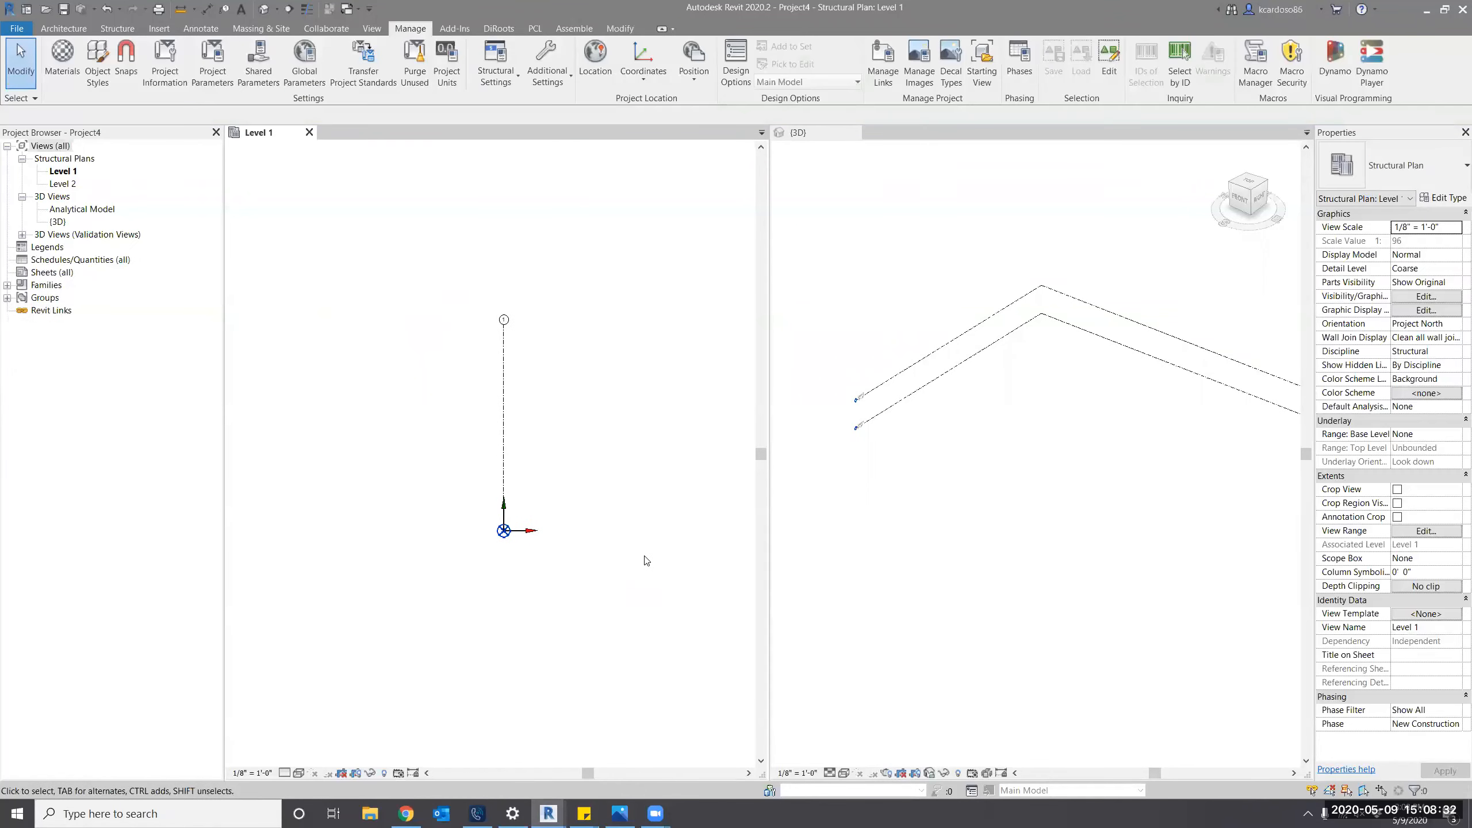
# Extend grid 1 downward past the project base point and lengthen its bubble end upward.
pyautogui.moveTo(680, 441); pyautogui.dragTo(479, 427, button='middle')
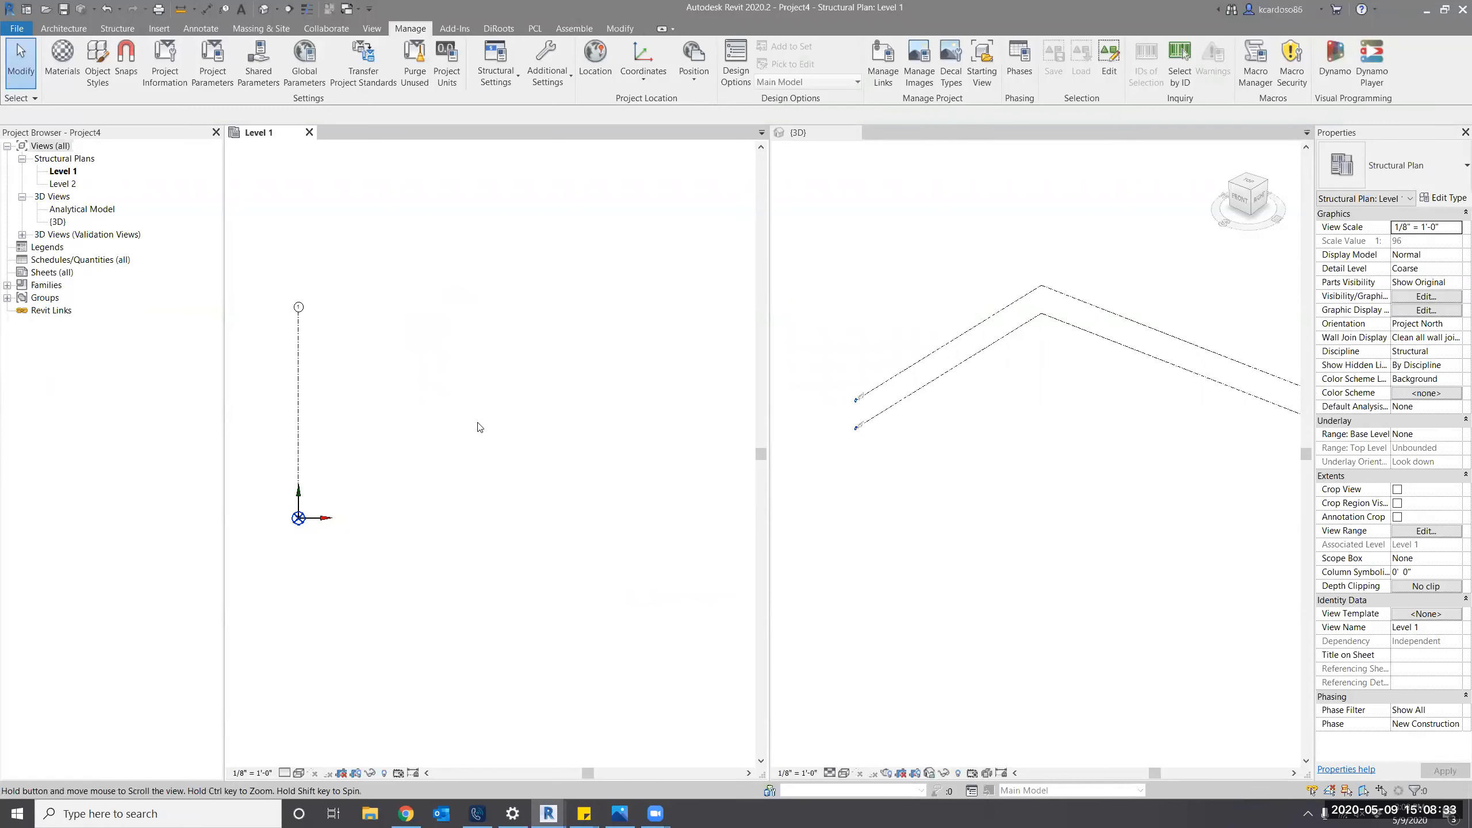
pyautogui.click(300, 336)
pyautogui.moveTo(301, 517); pyautogui.dragTo(301, 563)
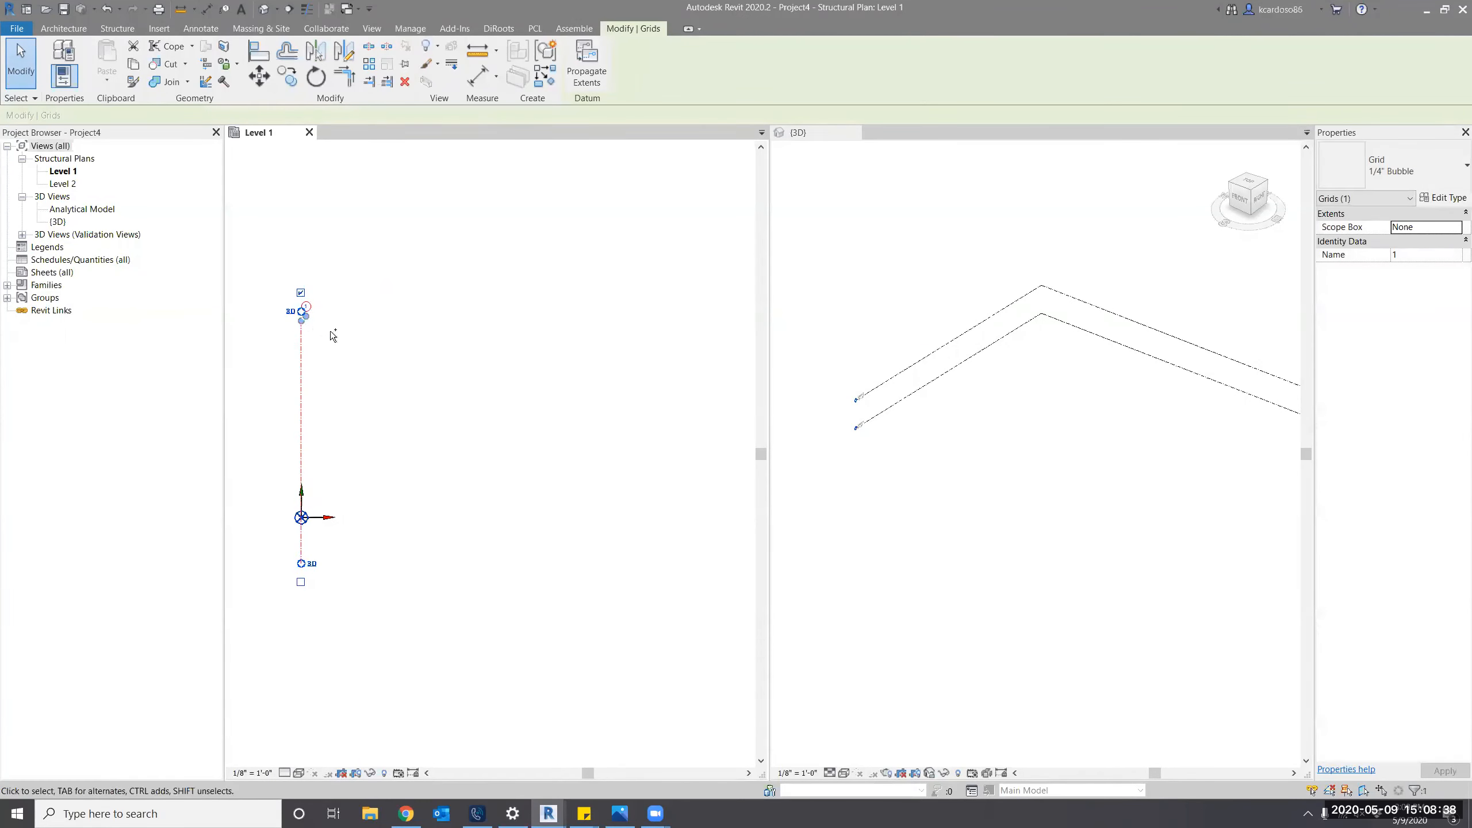
pyautogui.hotkey('ctrl', 'z')
pyautogui.scroll(2, 312, 311)
pyautogui.click(295, 322)
pyautogui.moveTo(296, 312); pyautogui.dragTo(295, 257)
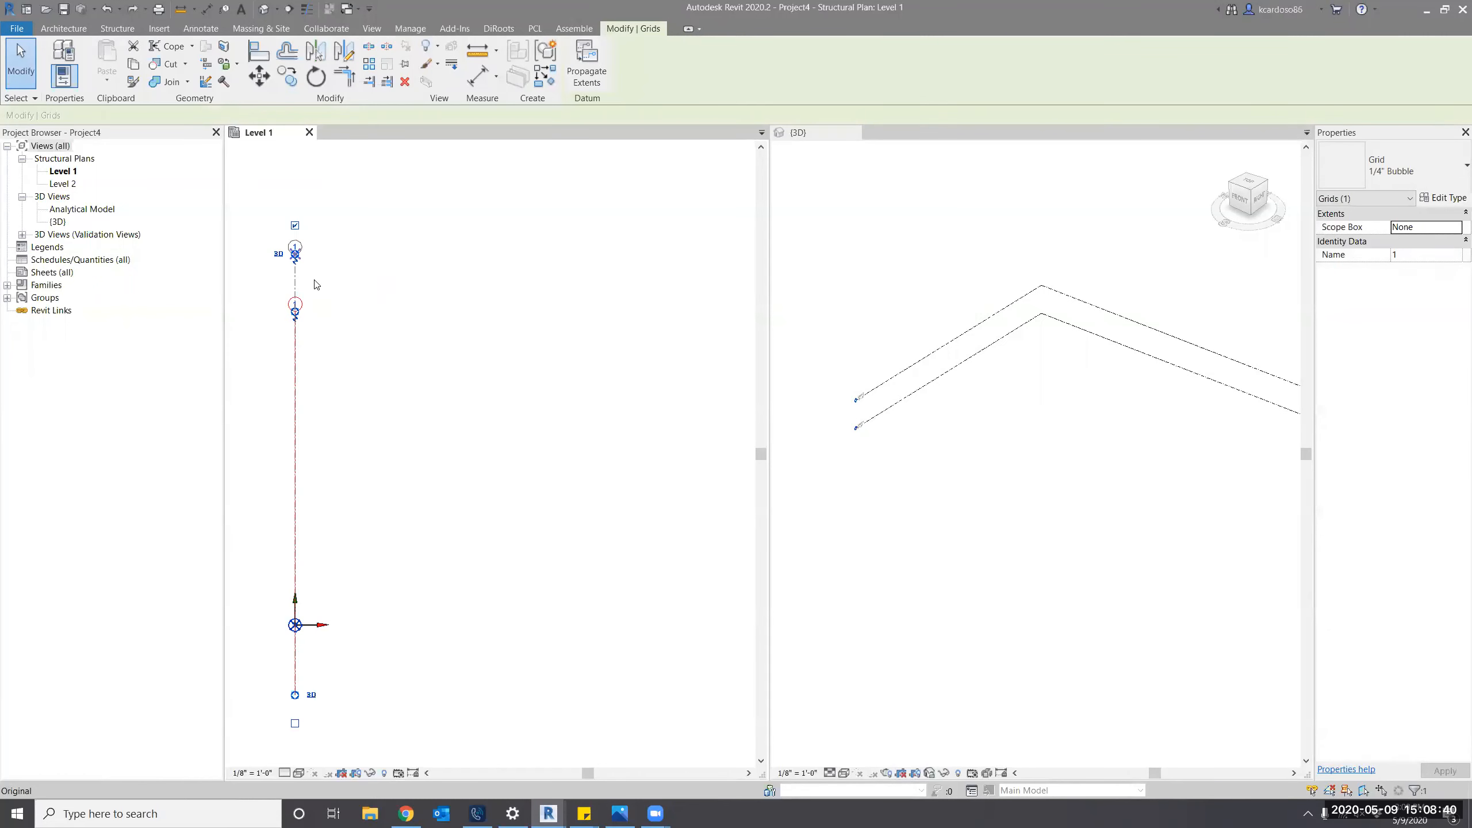
pyautogui.scroll(-2, 315, 287)
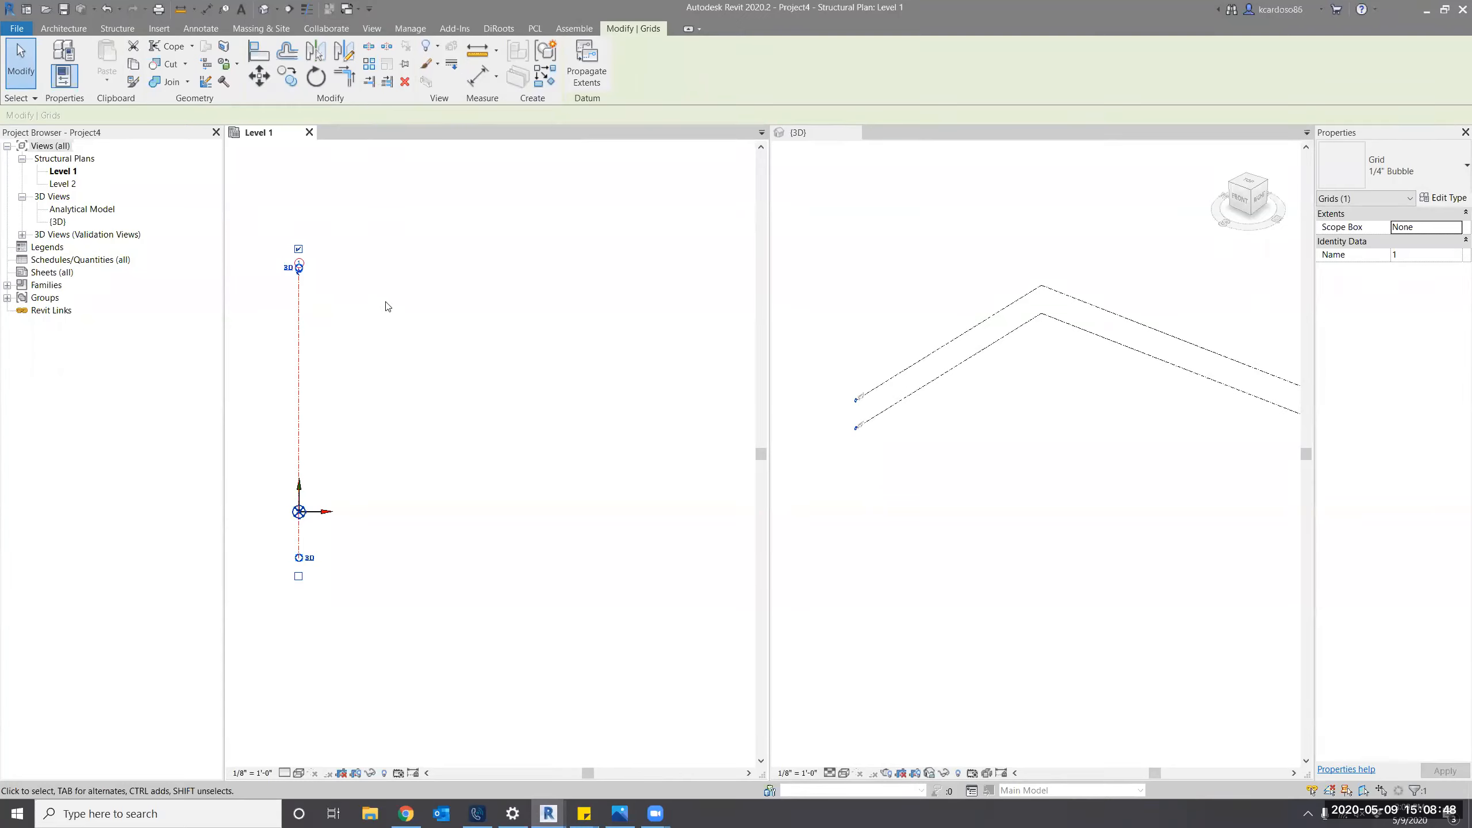
# Array grid 1 linearly to the right as 5 ungrouped vertical grids spaced 20' apart.
pyautogui.press('a')
pyautogui.press('r')
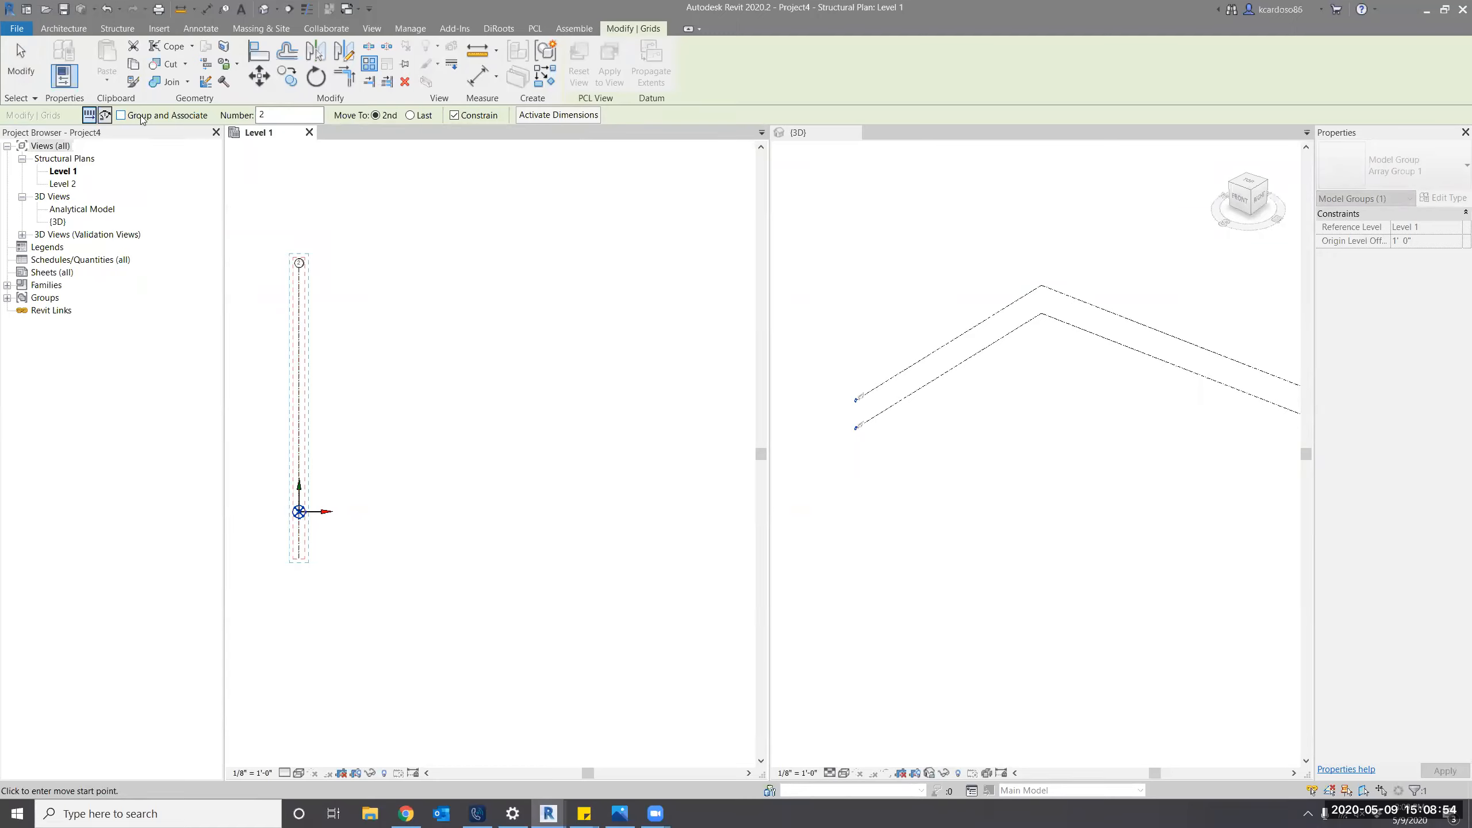
pyautogui.doubleClick(289, 119)
pyautogui.write('5')
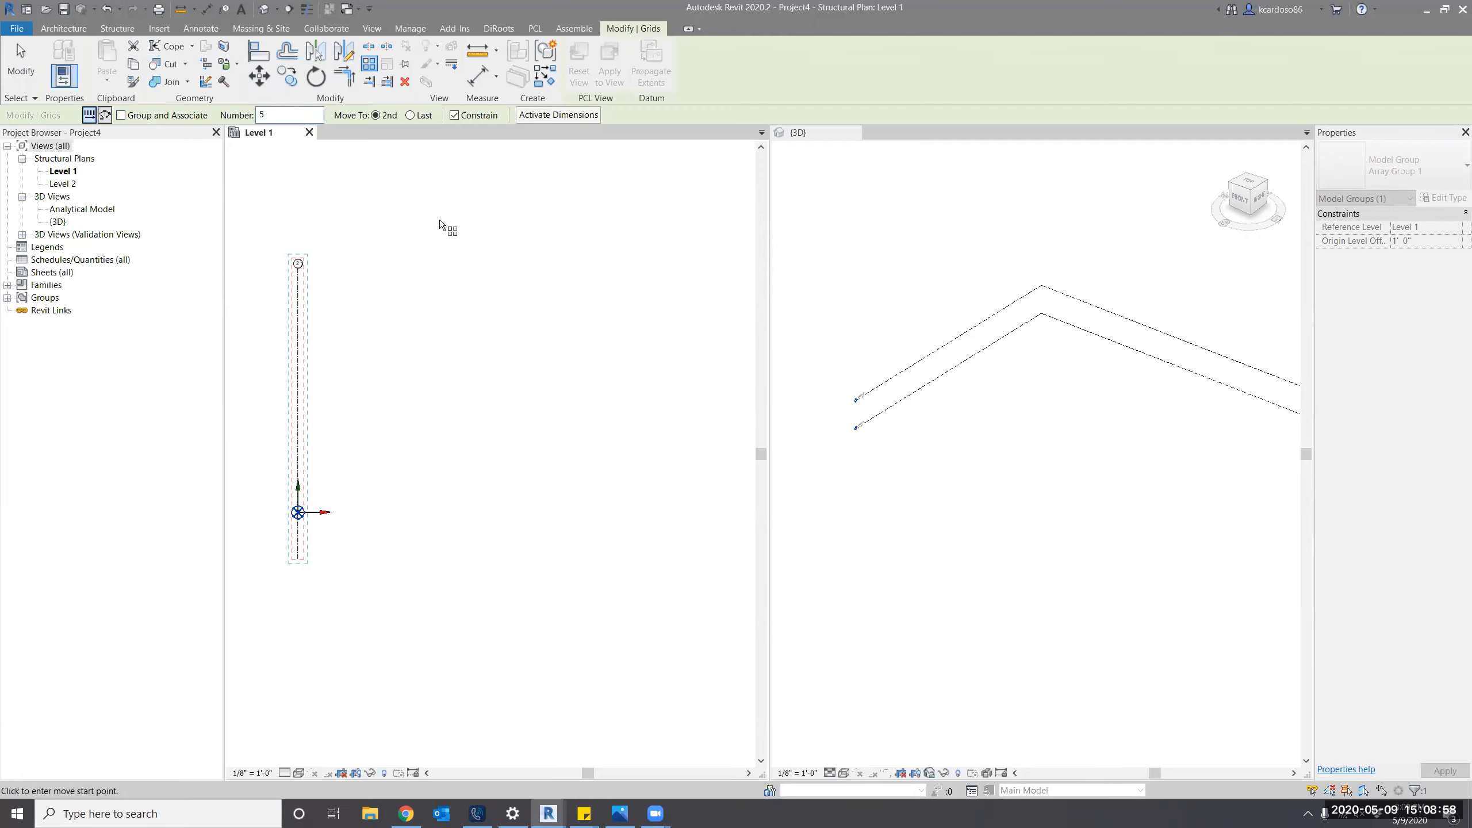
pyautogui.click(403, 199)
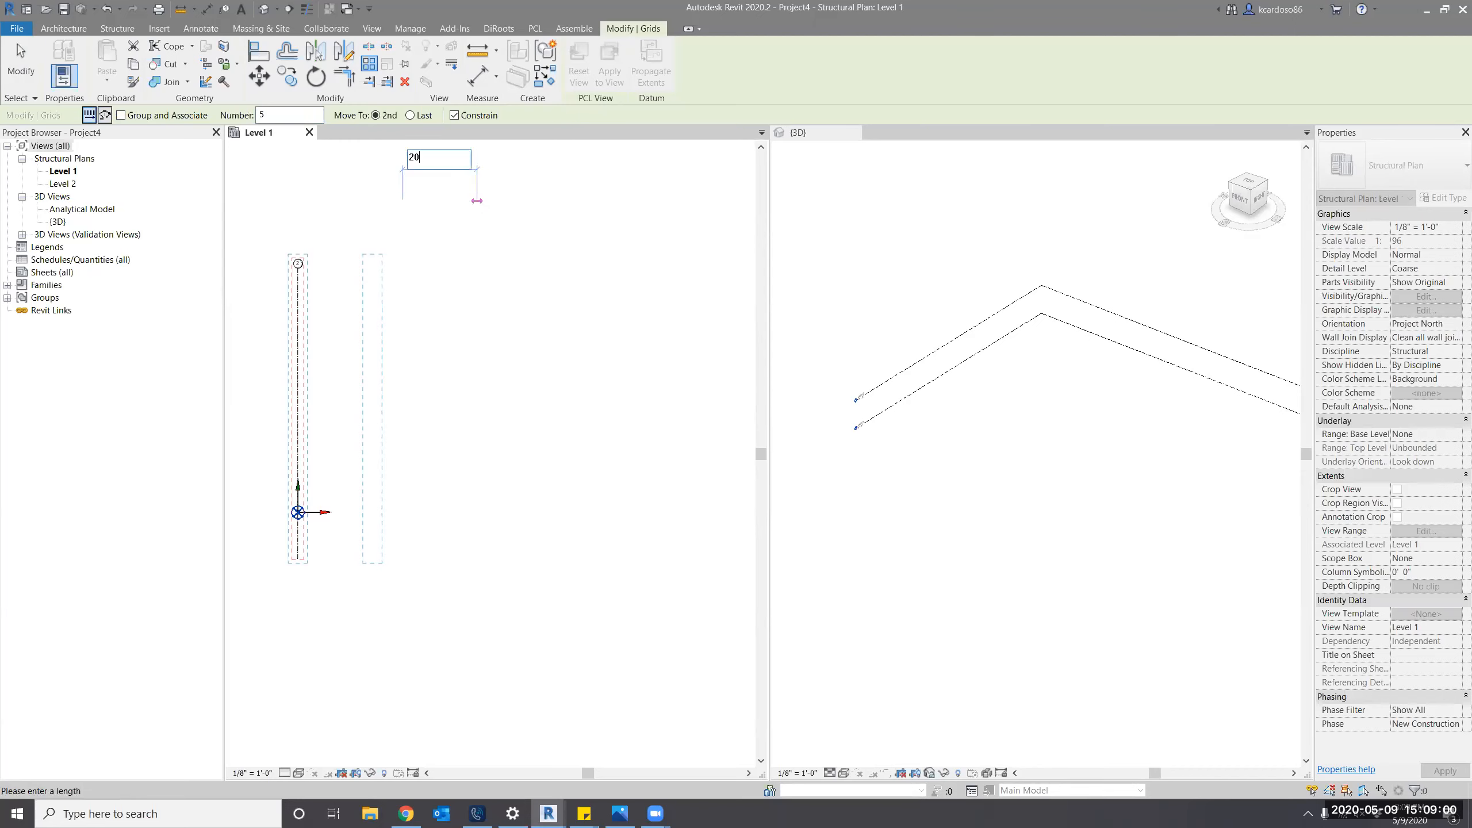
pyautogui.click(449, 200)
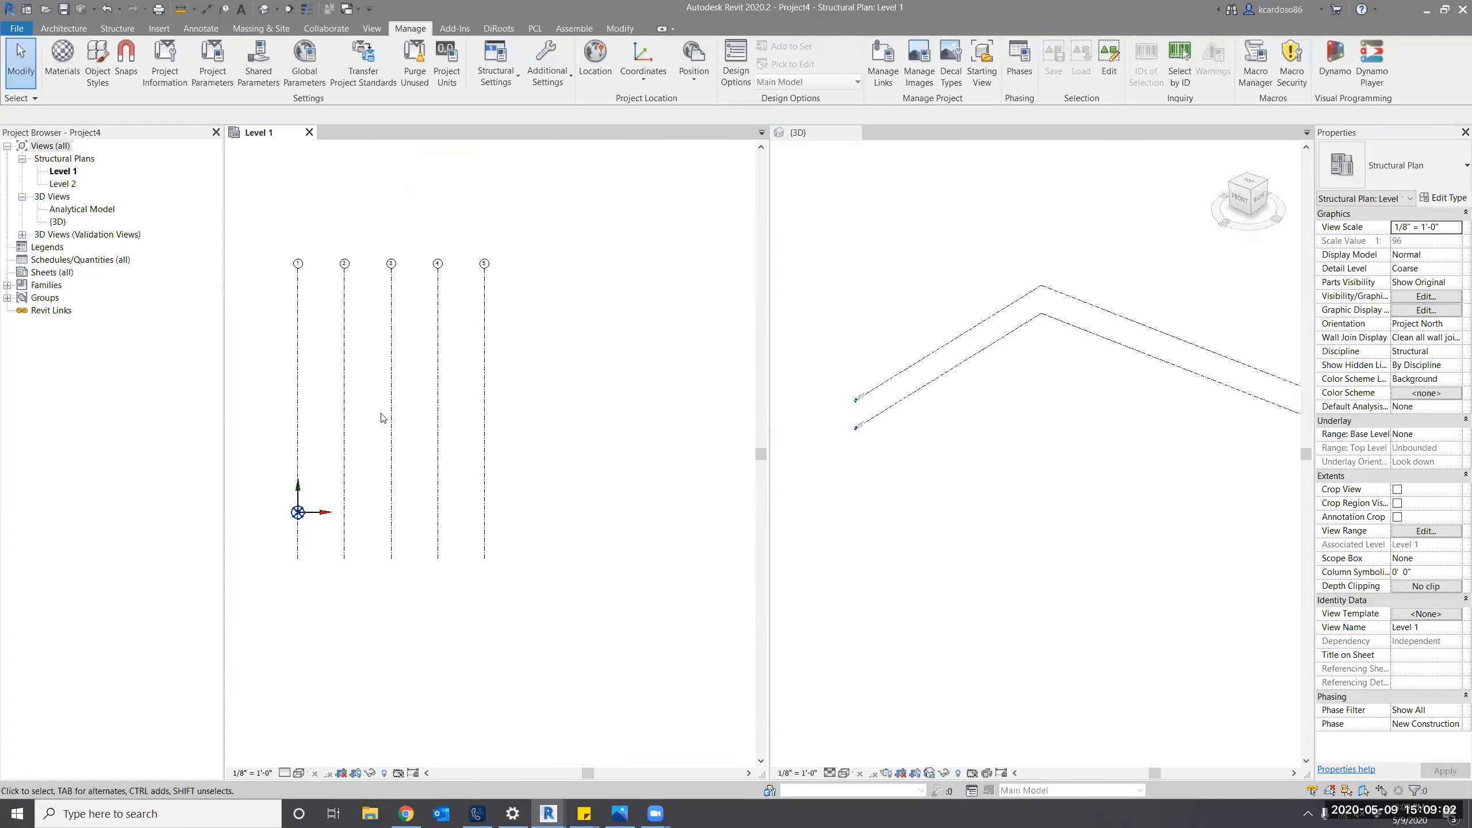
# Draw a horizontal grid line from right to left across the upper part of the five vertical grids and name it A.
pyautogui.scroll(3, 368, 391)
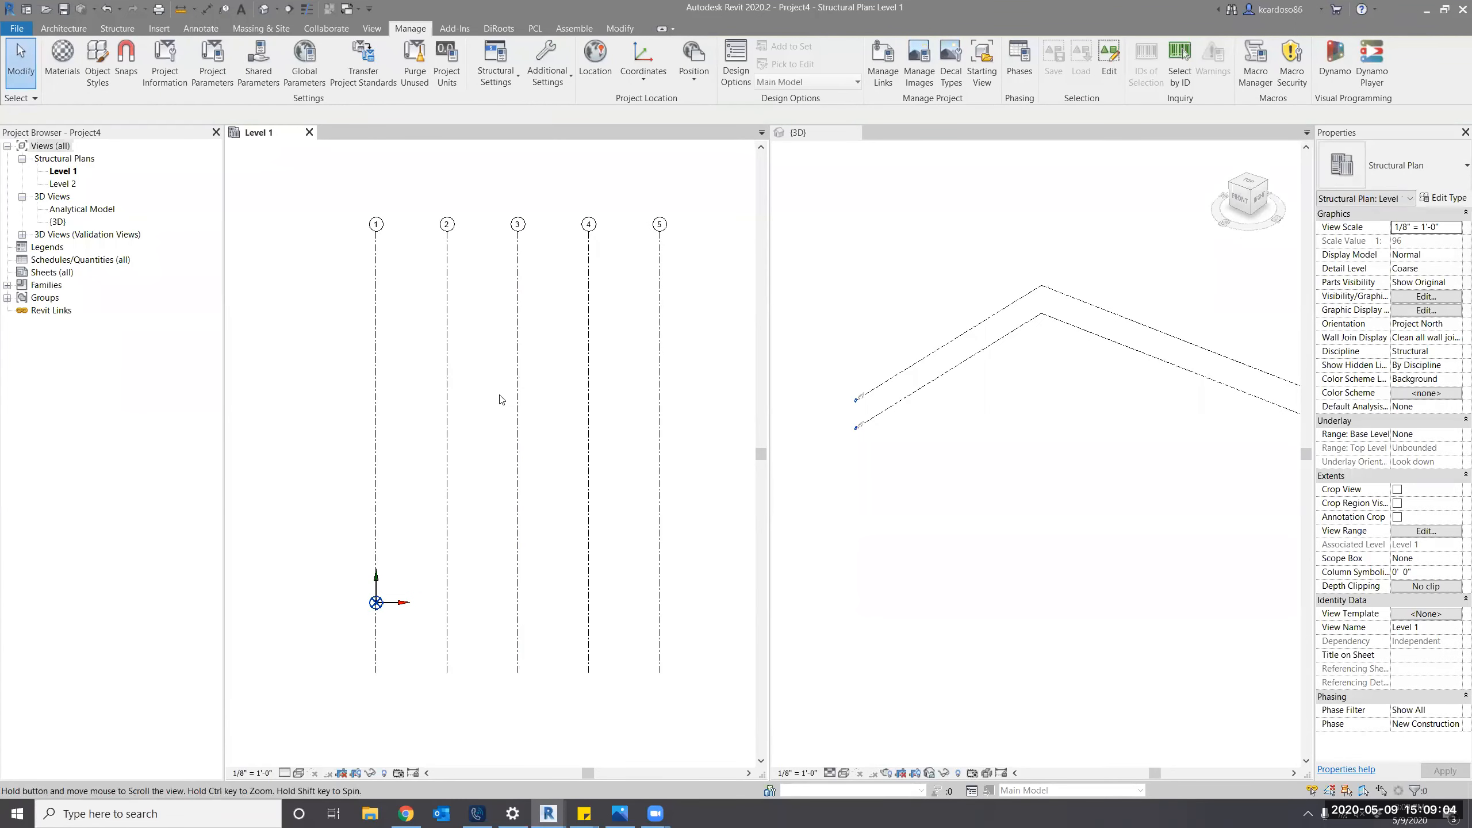
pyautogui.press('g')
pyautogui.press('r')
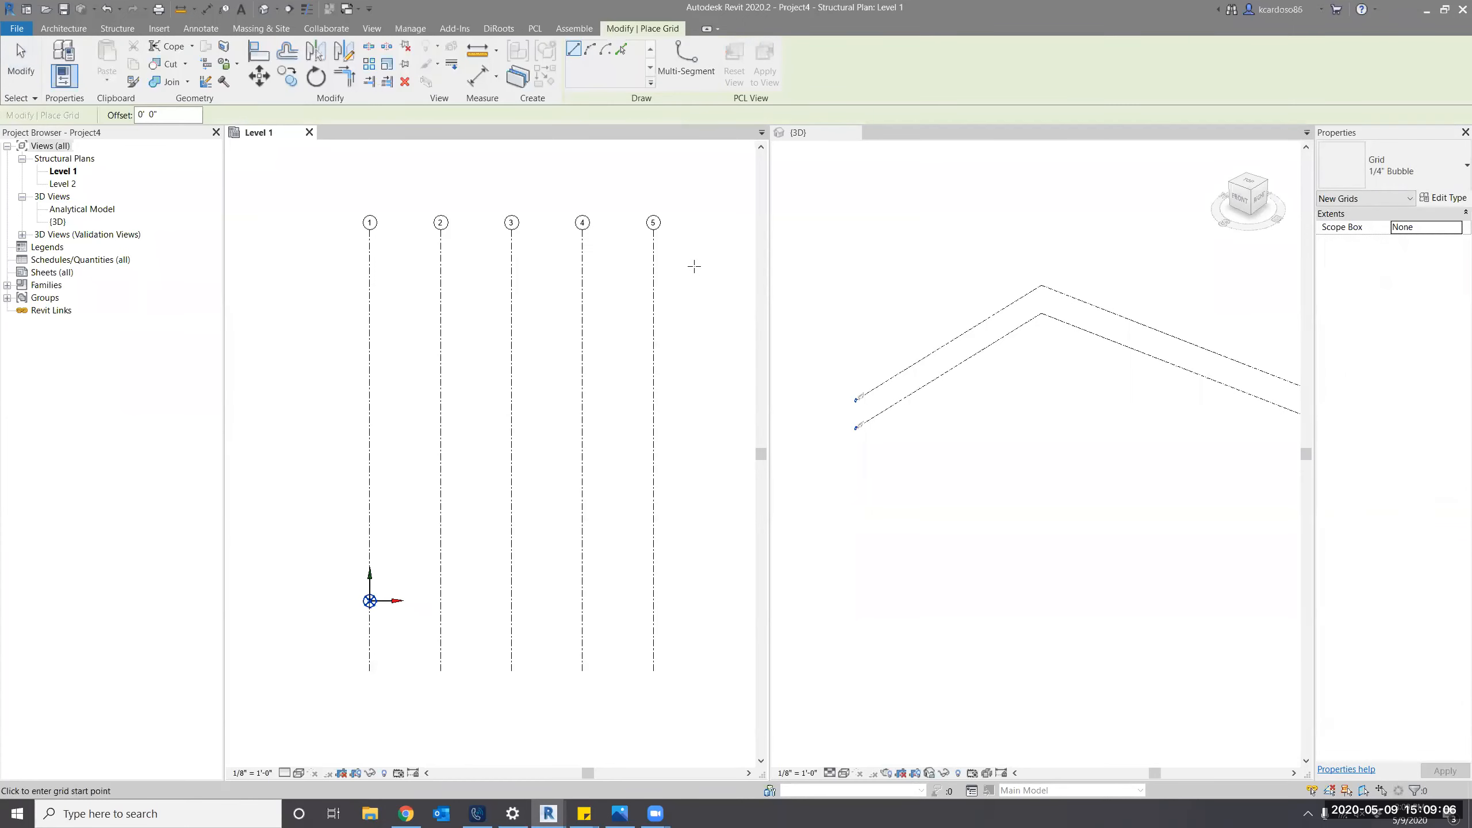
pyautogui.click(696, 266)
pyautogui.click(321, 266)
pyautogui.press('Escape')
pyautogui.press('Escape')
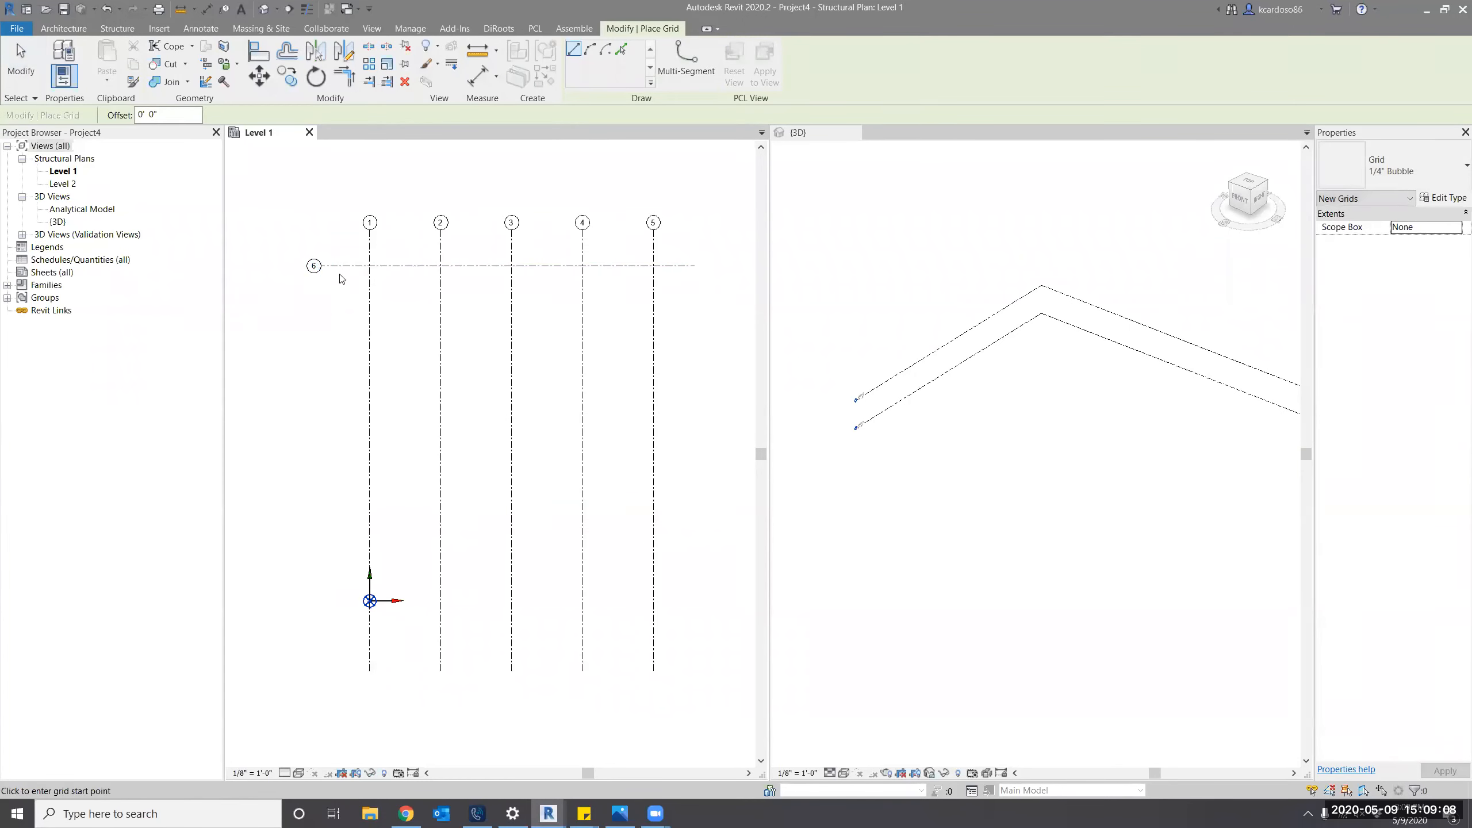
pyautogui.doubleClick(313, 265)
pyautogui.write('A')
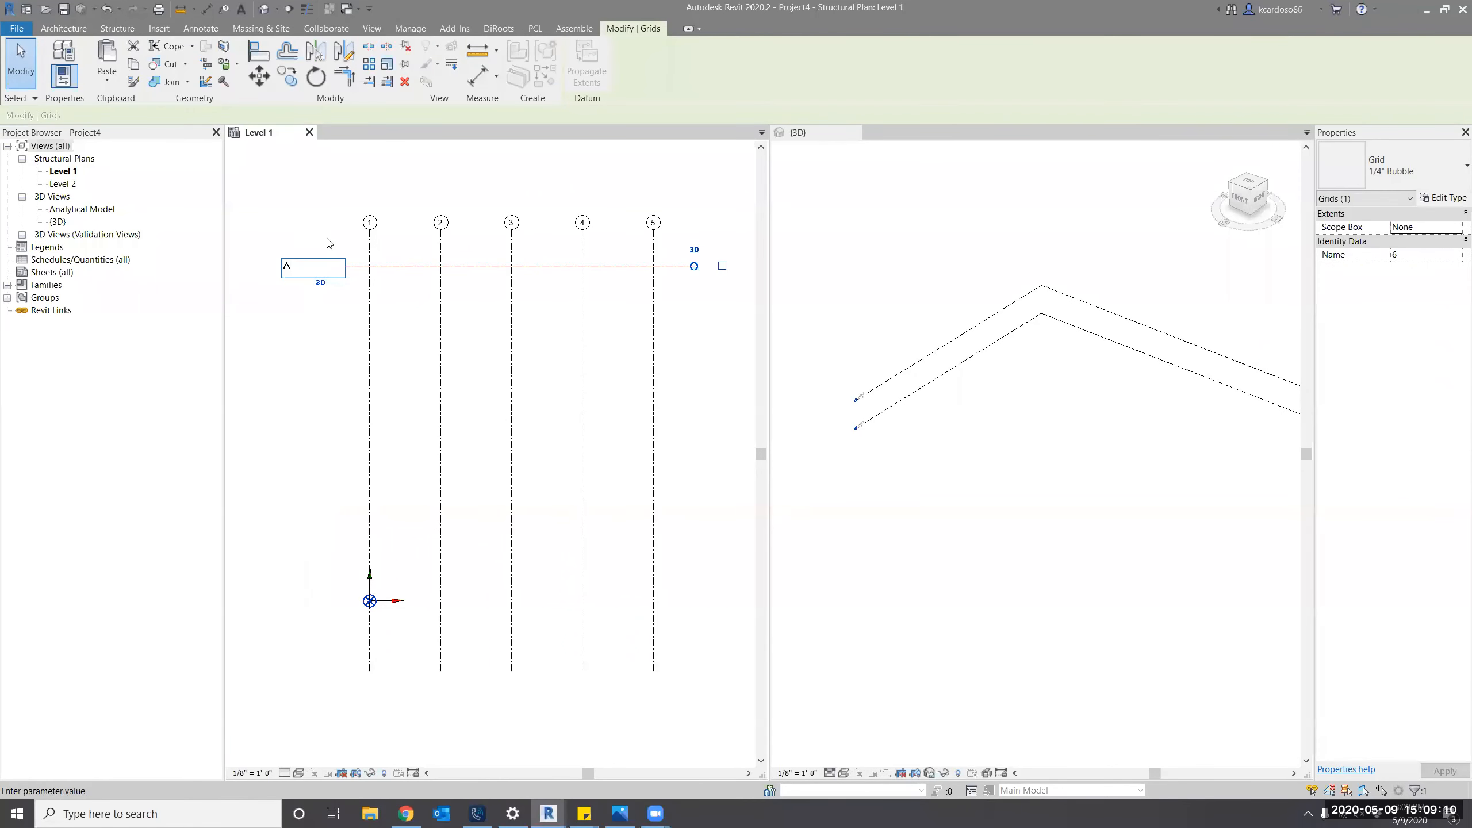
pyautogui.press('Return')
# Array grid A linearly downward as 5 ungrouped horizontal grids spaced 20' apart.
pyautogui.scroll(-1, 326, 219)
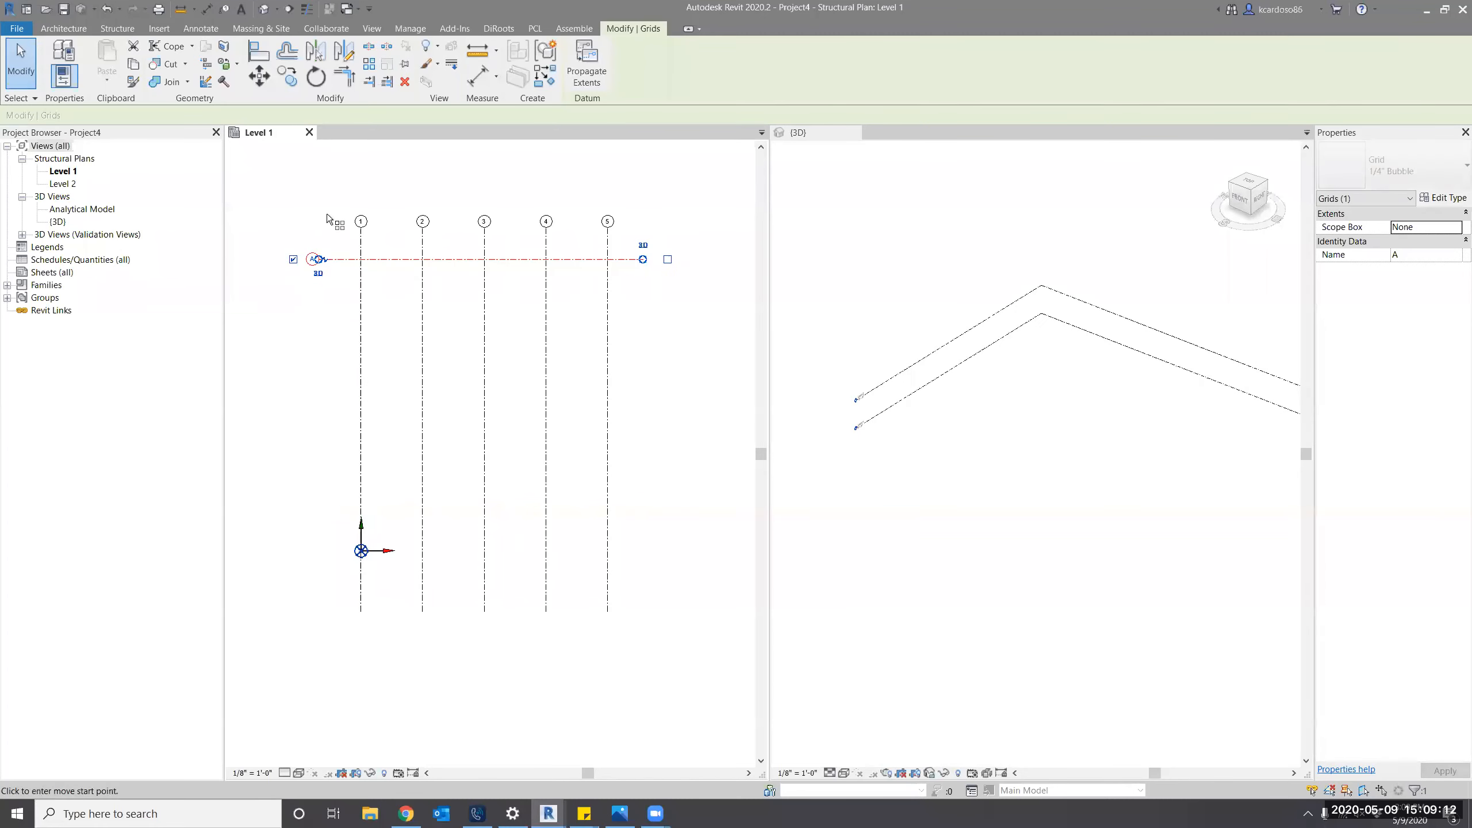
pyautogui.press('a')
pyautogui.press('r')
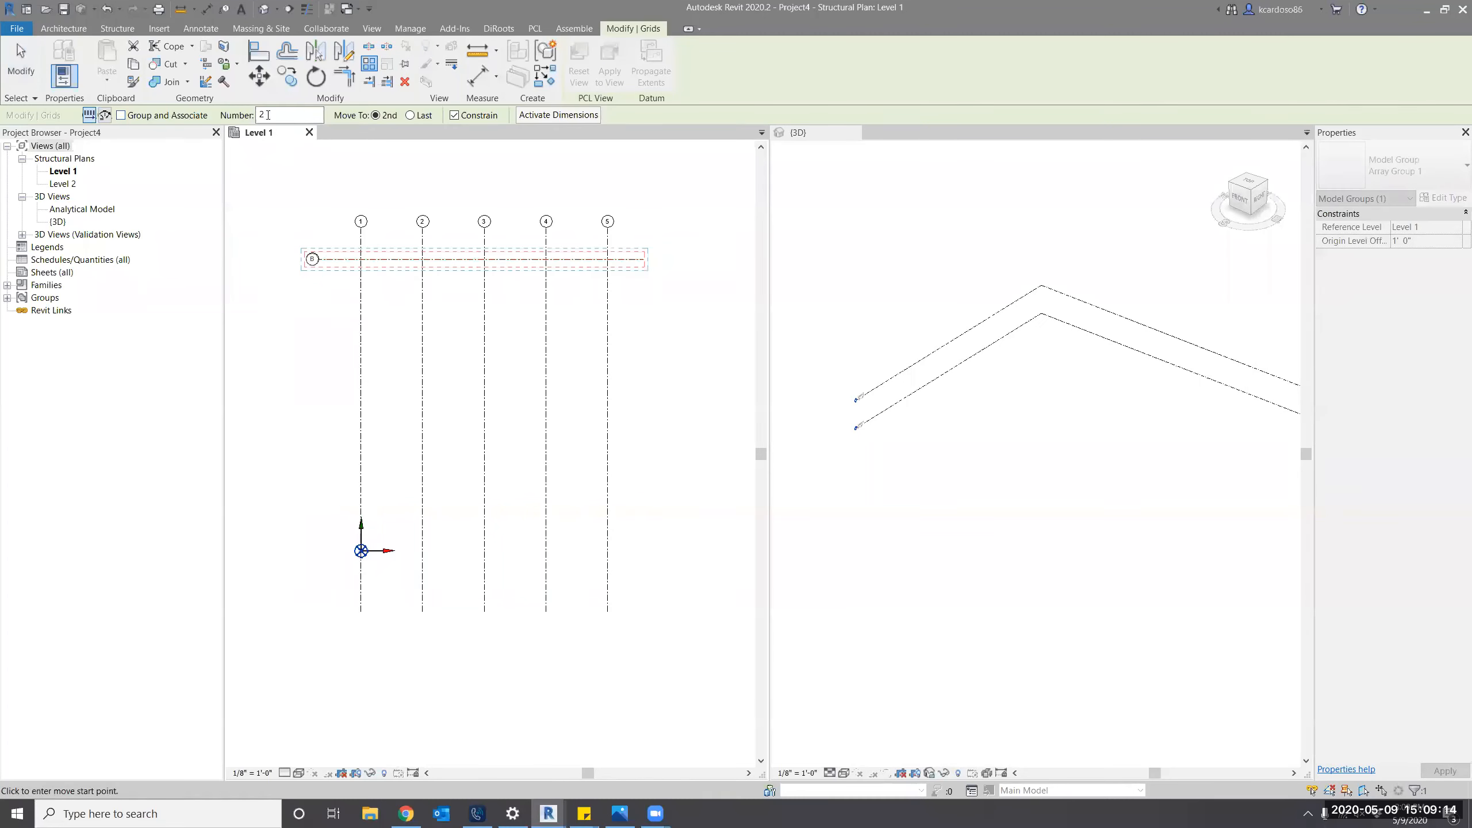
pyautogui.moveTo(277, 115); pyautogui.dragTo(234, 94)
pyautogui.write('5')
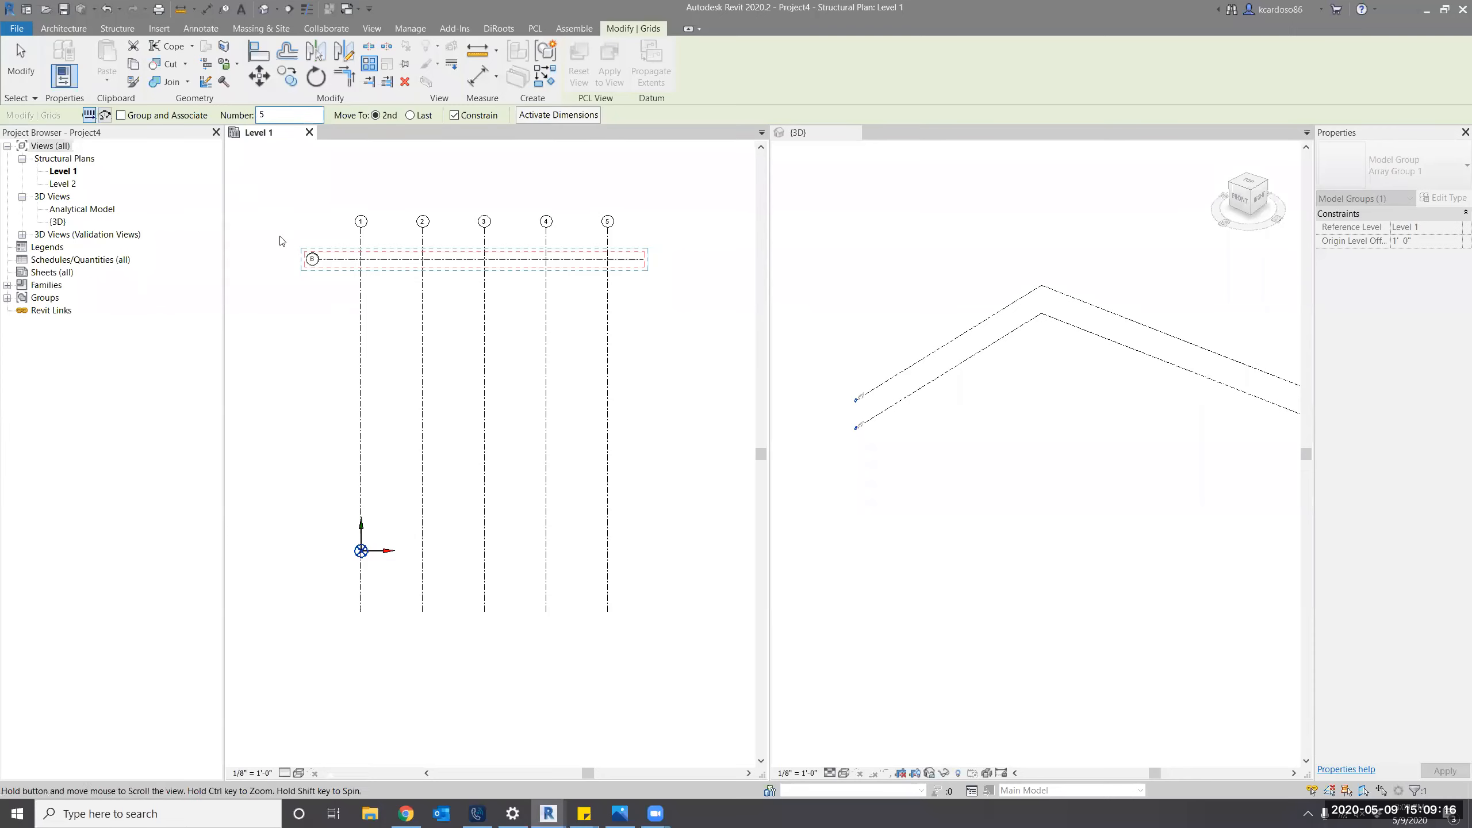
pyautogui.click(263, 223)
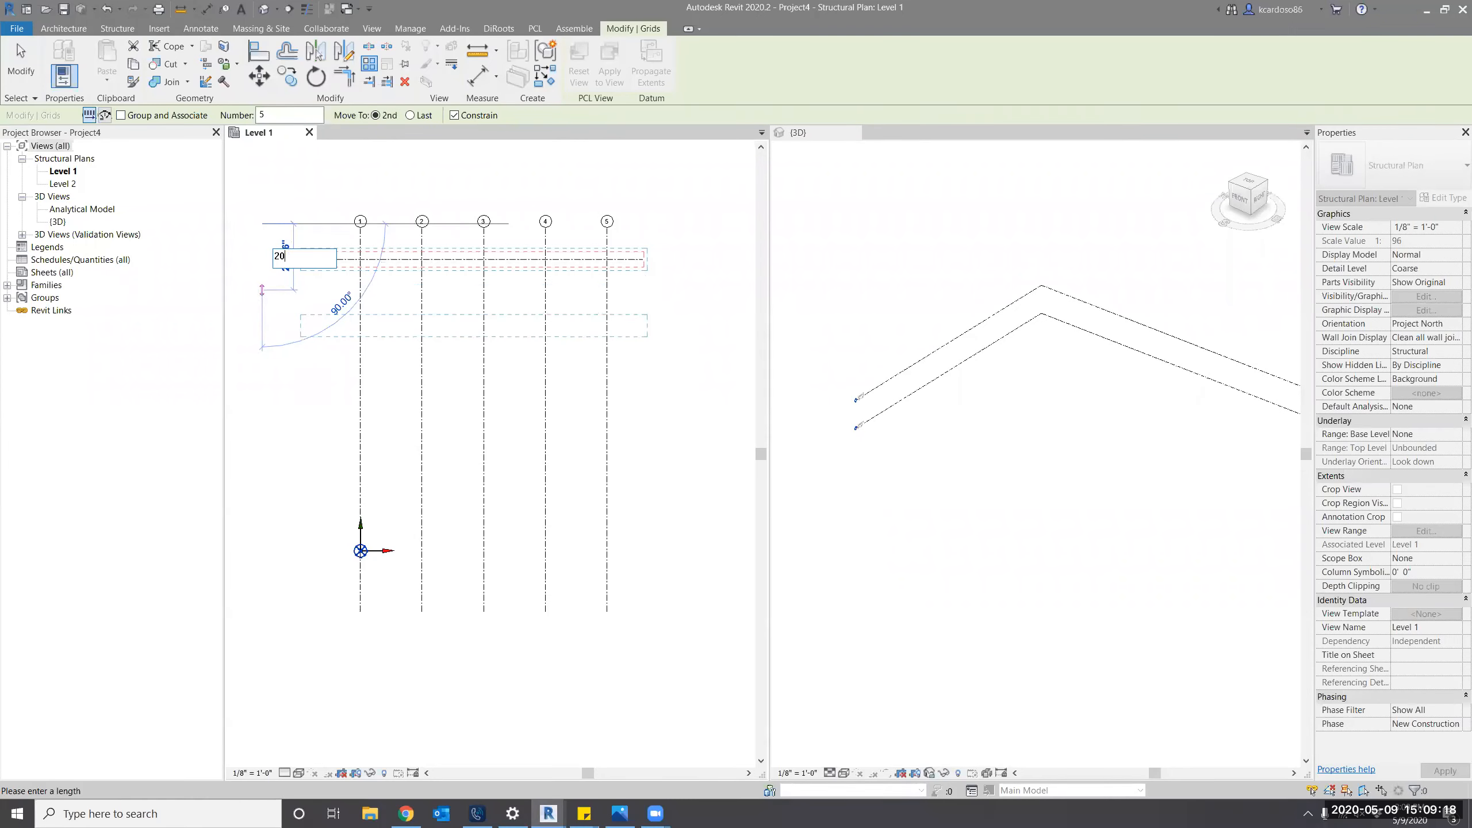
pyautogui.click(262, 290)
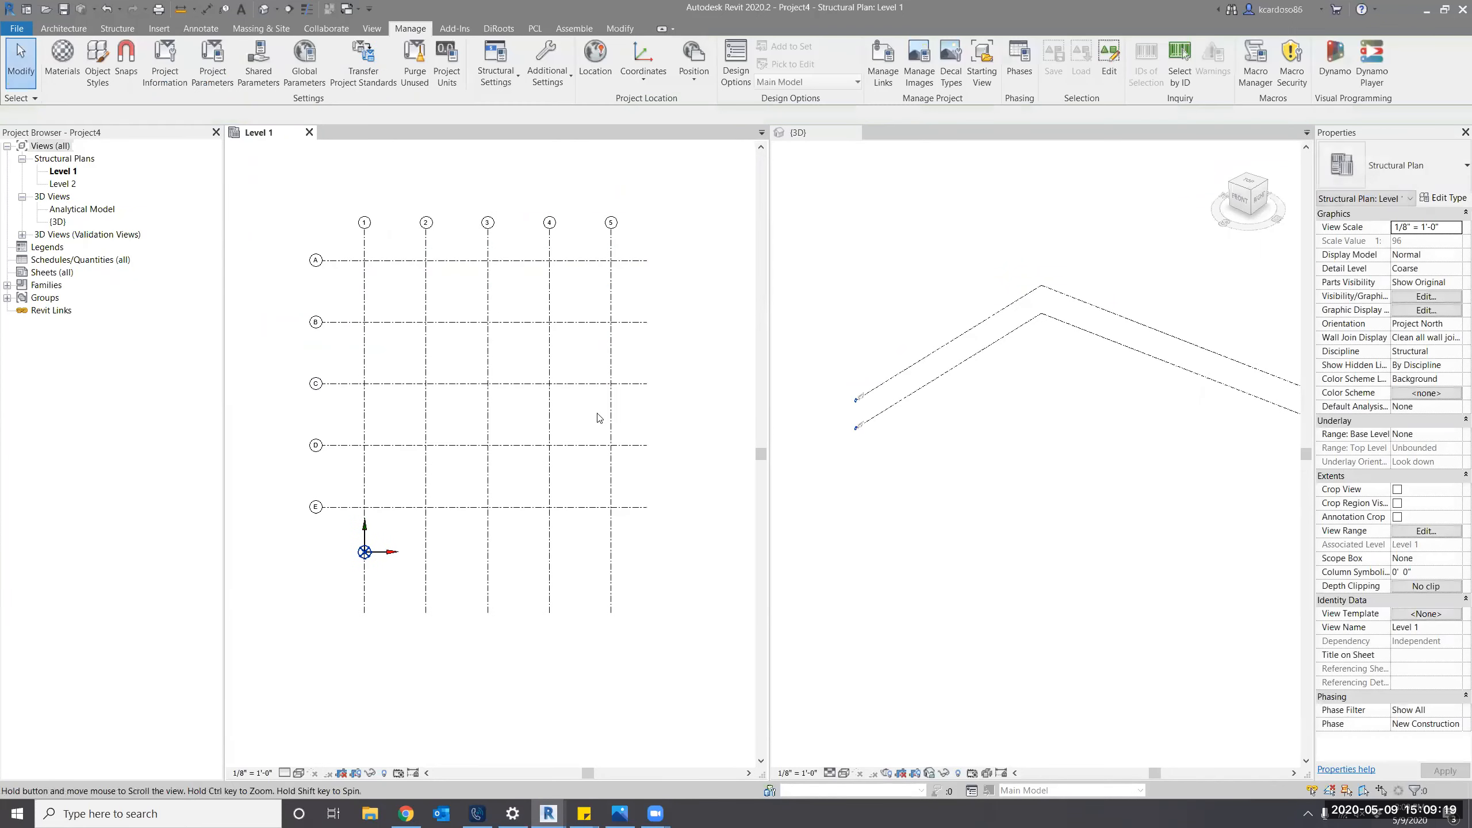
# Shorten the lower ends of the vertical grids slightly below the project base point.
pyautogui.click(489, 600)
pyautogui.click(532, 668)
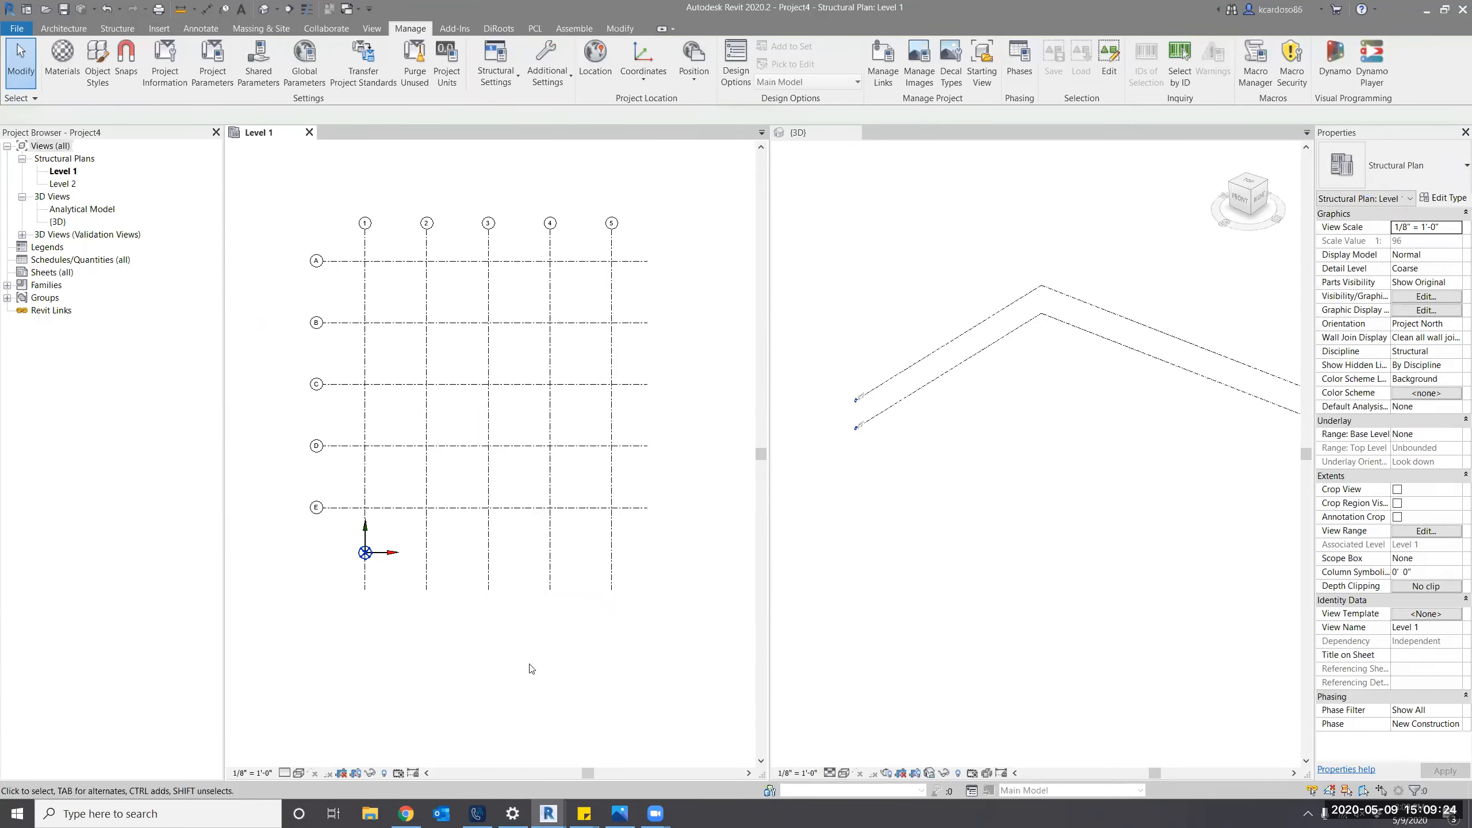
# Nudge the five horizontal grids A to E slightly downward together.
pyautogui.scroll(2, 363, 586)
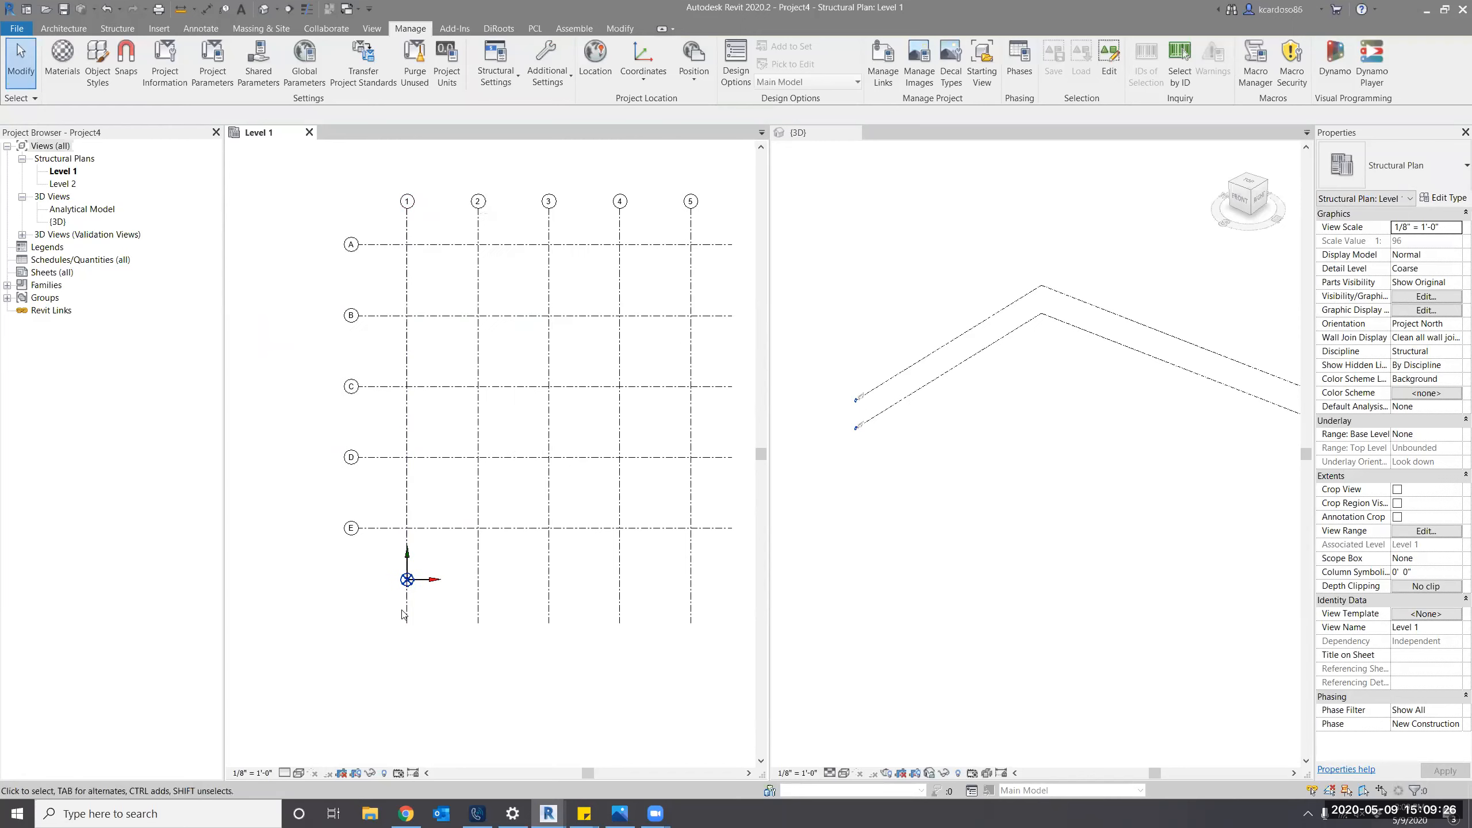
pyautogui.click(383, 246)
pyautogui.moveTo(392, 284); pyautogui.dragTo(307, 564)
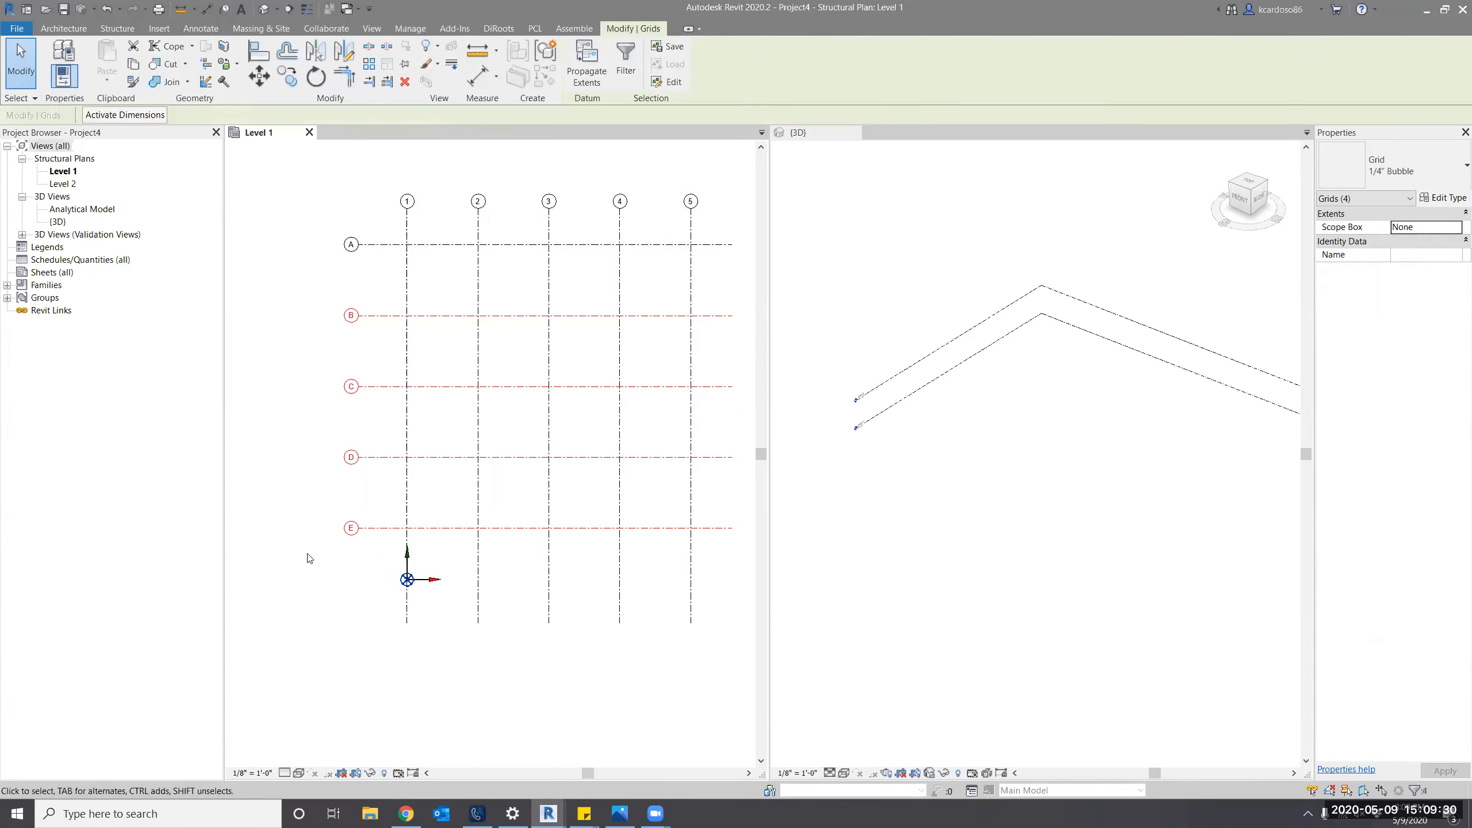
pyautogui.keyDown('ctrl'); pyautogui.moveTo(334, 265); pyautogui.dragTo(314, 294); pyautogui.keyUp('ctrl')
pyautogui.press('Down')
pyautogui.press('Down')
pyautogui.press('Down')
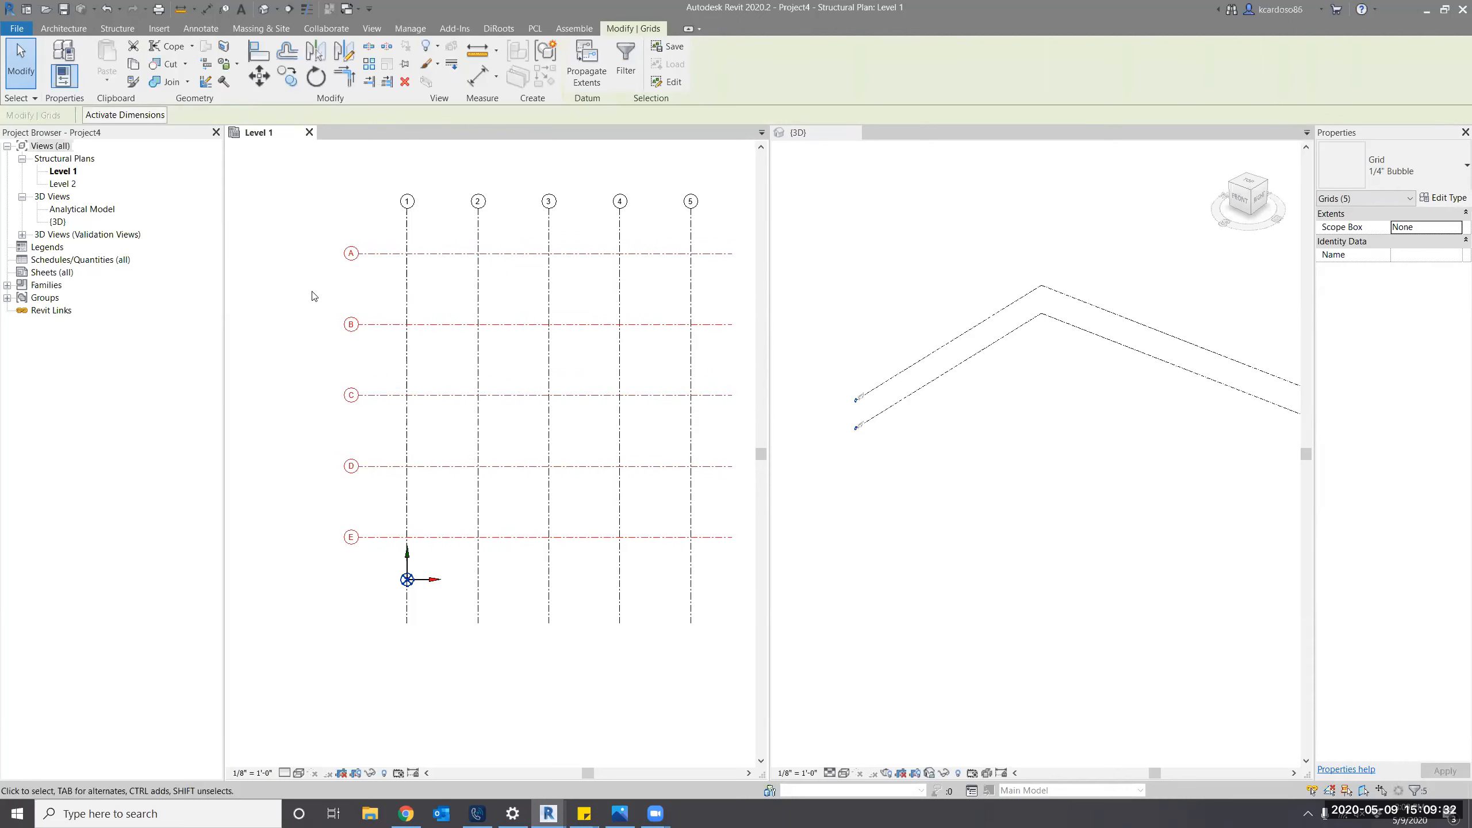
pyautogui.keyDown('ctrl'); pyautogui.moveTo(716, 224); pyautogui.dragTo(367, 237); pyautogui.keyUp('ctrl')
pyautogui.moveTo(536, 454); pyautogui.dragTo(515, 463, button='middle')
pyautogui.press('m')
pyautogui.press('v')
pyautogui.press('c')
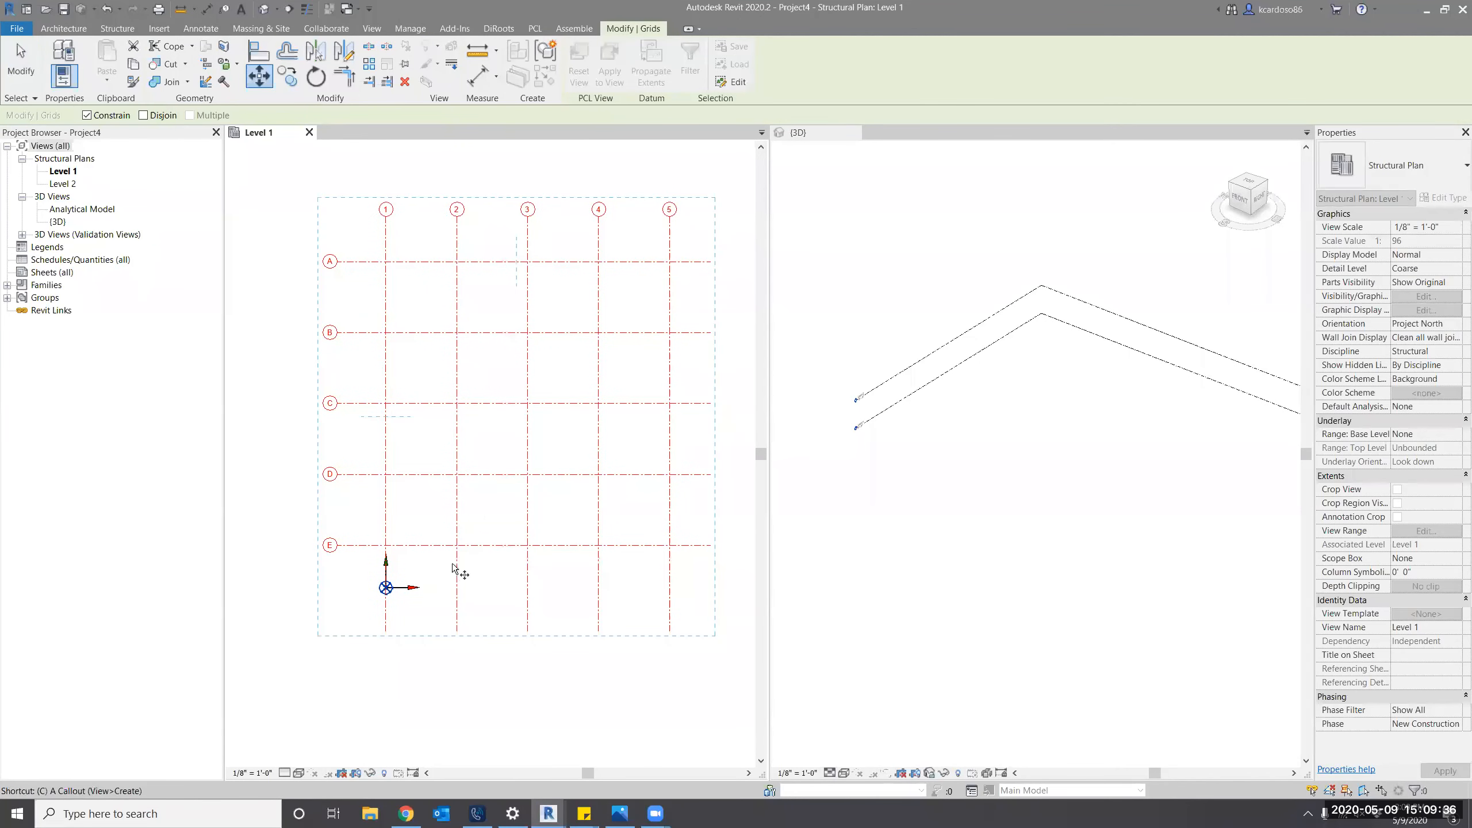
pyautogui.click(386, 545)
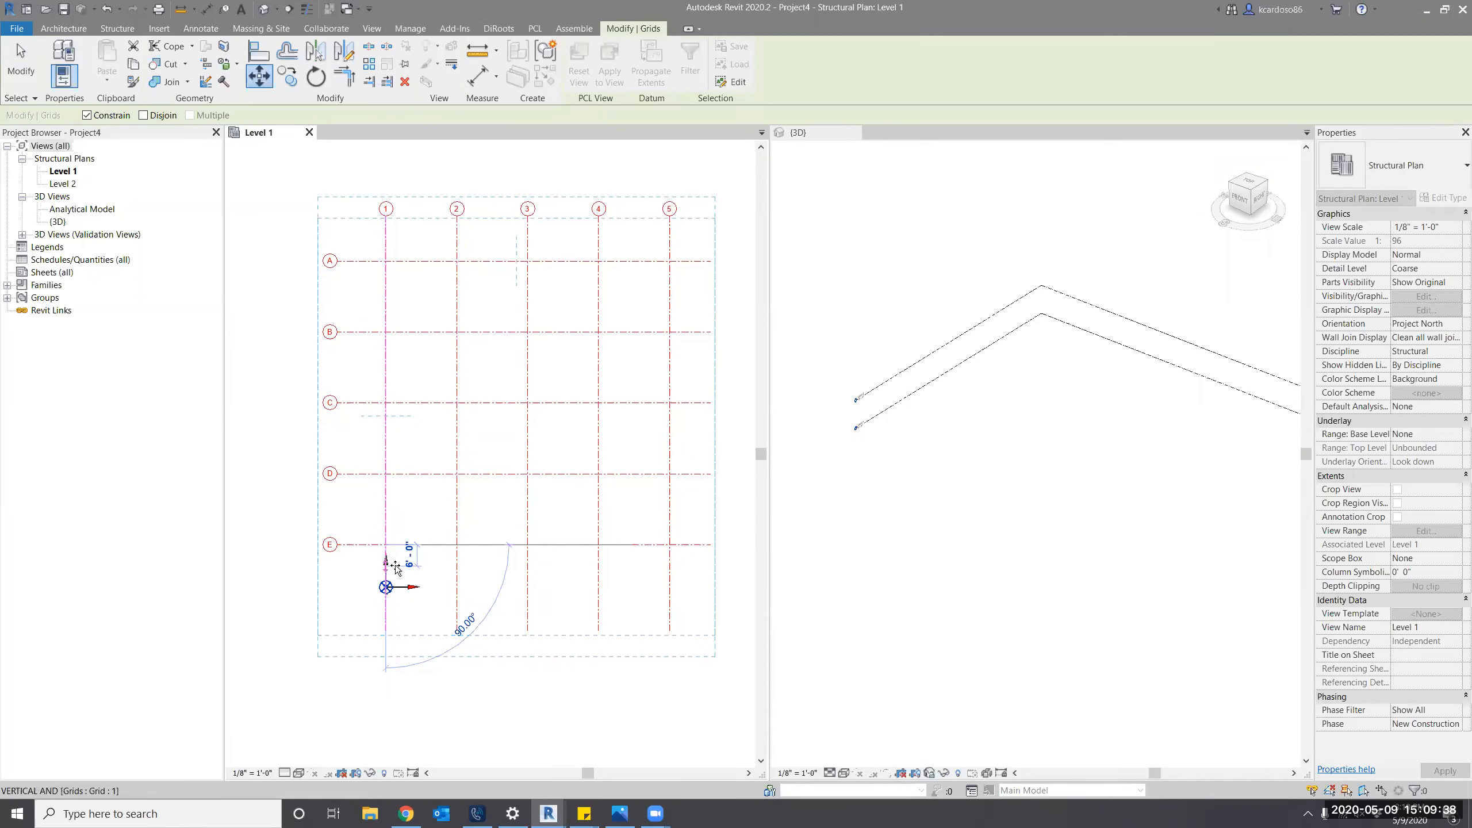
pyautogui.press('Escape')
# Select all ten grids and move them so the intersection of grids E and 1 lands on the project base point.
pyautogui.scroll(-2, 410, 514)
pyautogui.click(498, 503)
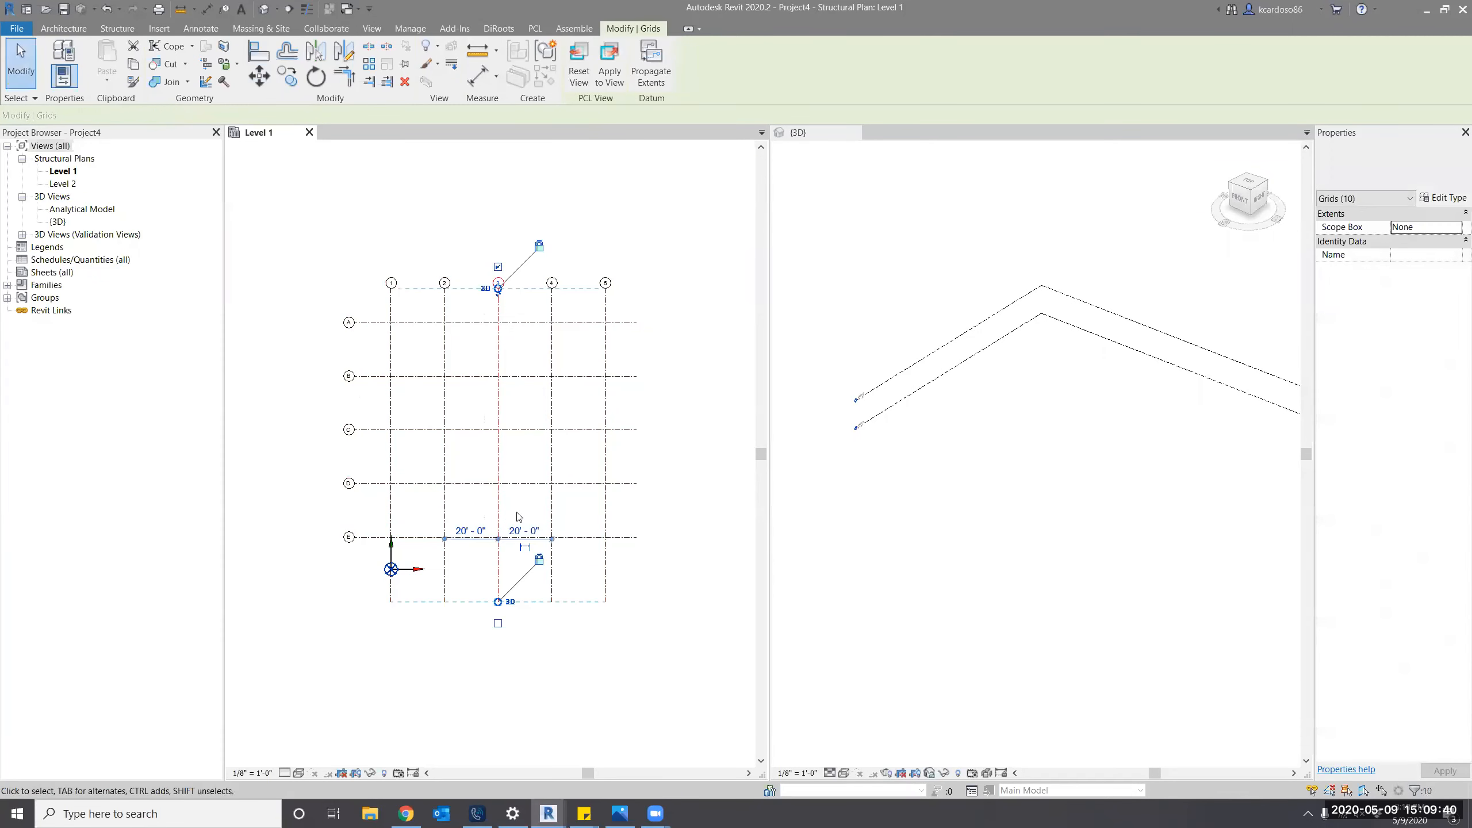
pyautogui.scroll(1, 516, 511)
pyautogui.moveTo(516, 514); pyautogui.dragTo(510, 512, button='middle')
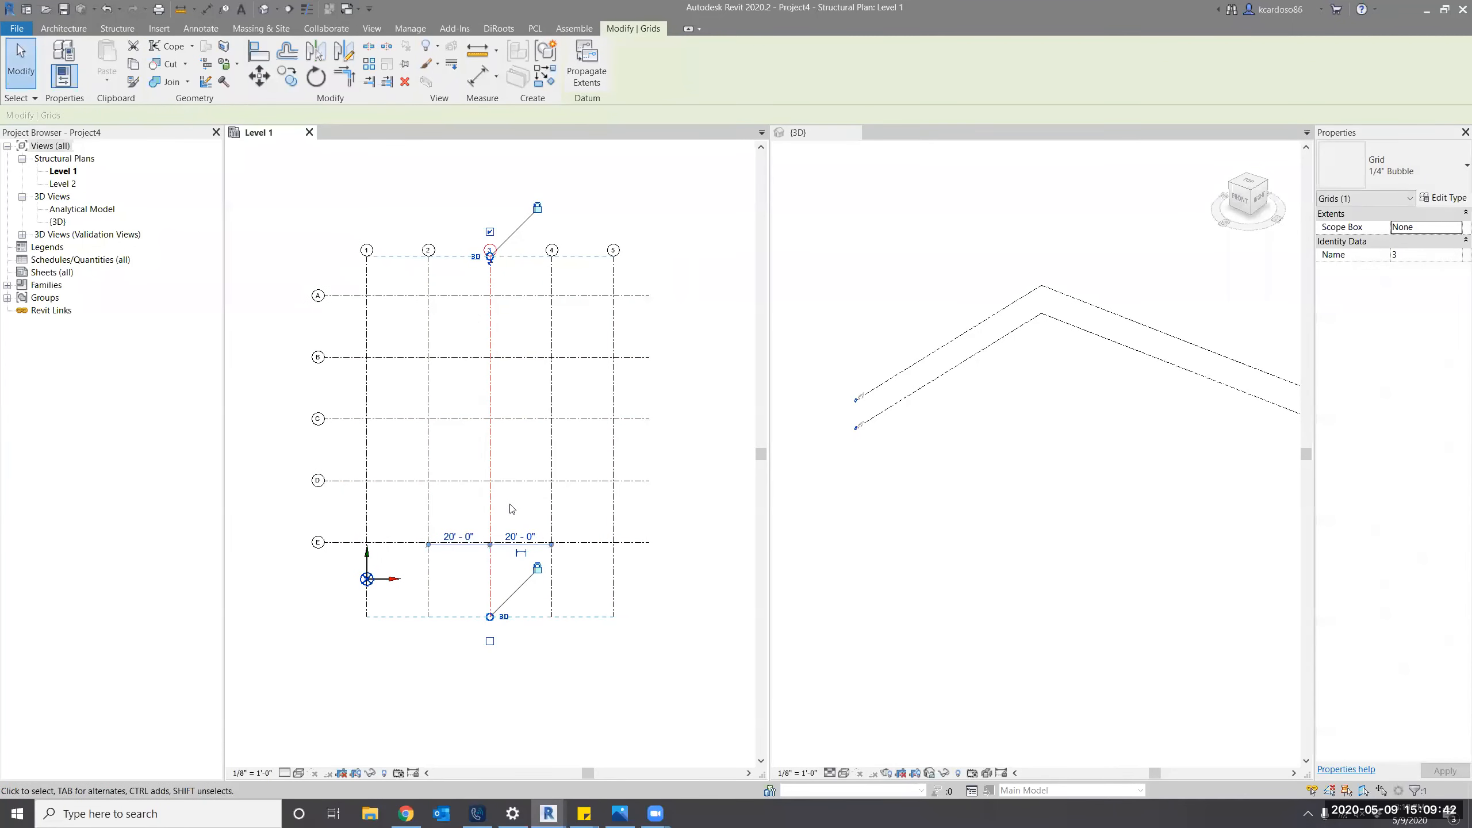
pyautogui.press('s')
pyautogui.press('a')
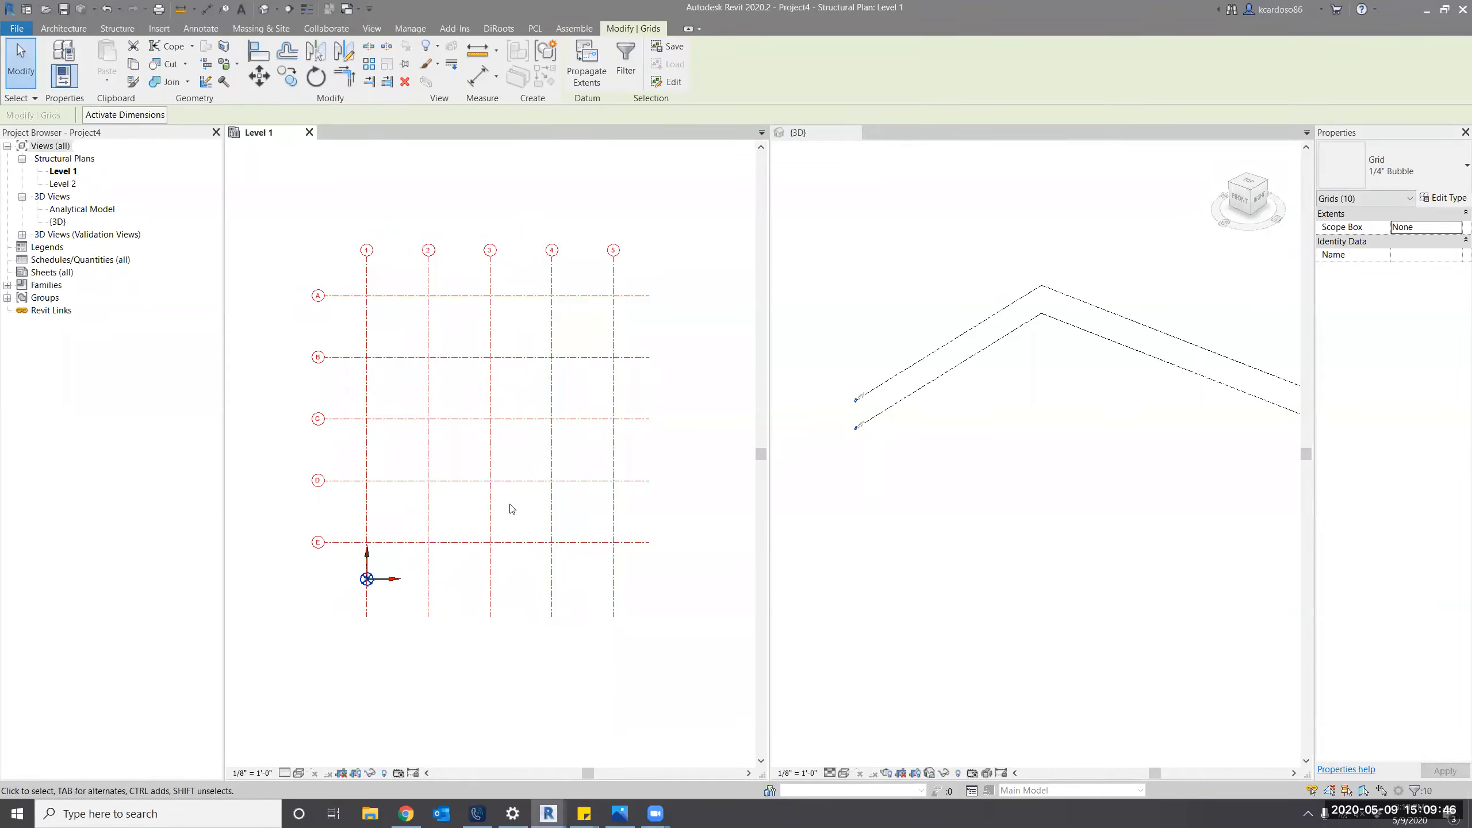
pyautogui.press('m')
pyautogui.press('v')
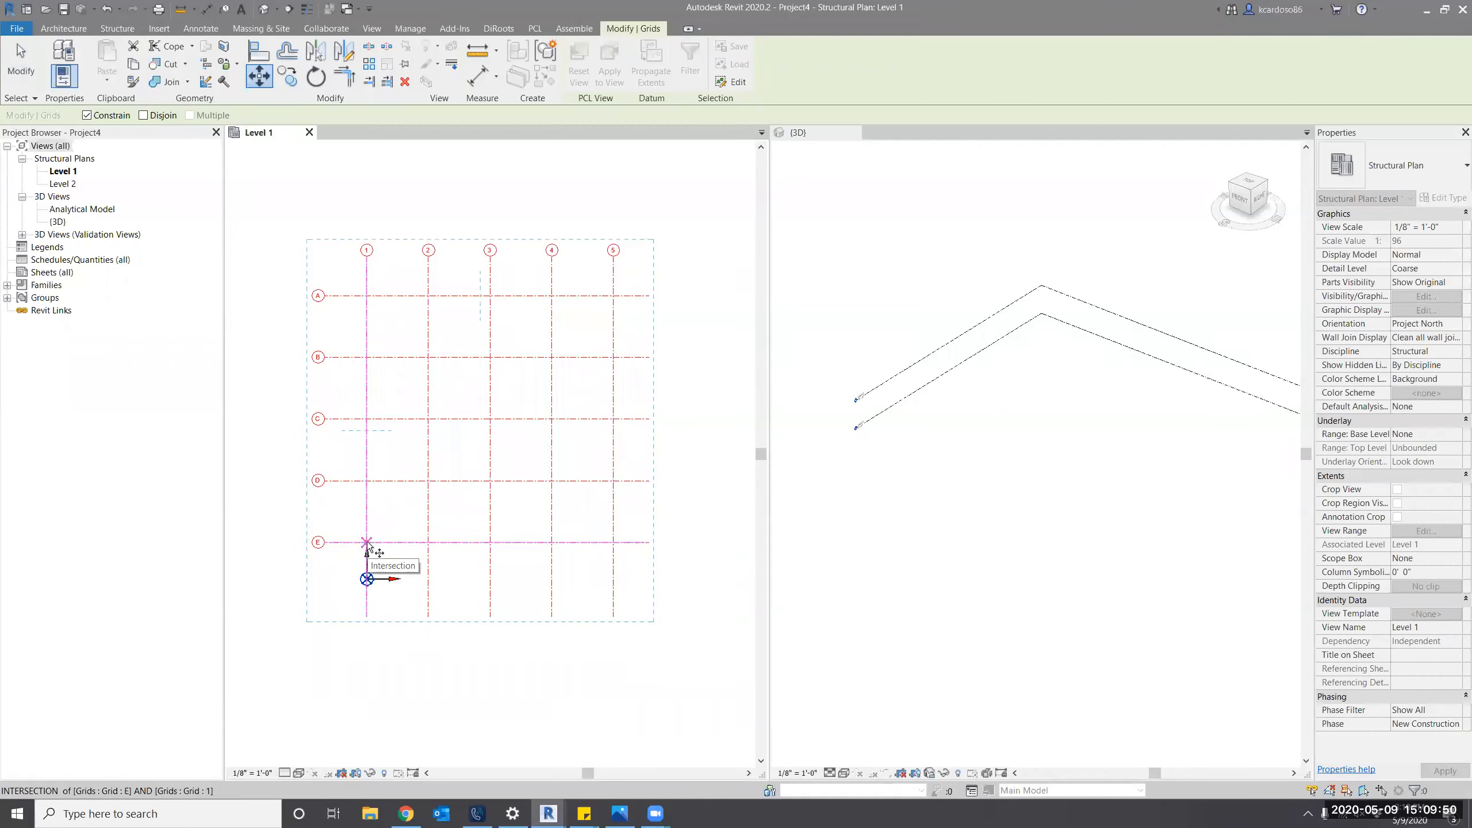
pyautogui.click(367, 542)
pyautogui.scroll(2, 367, 542)
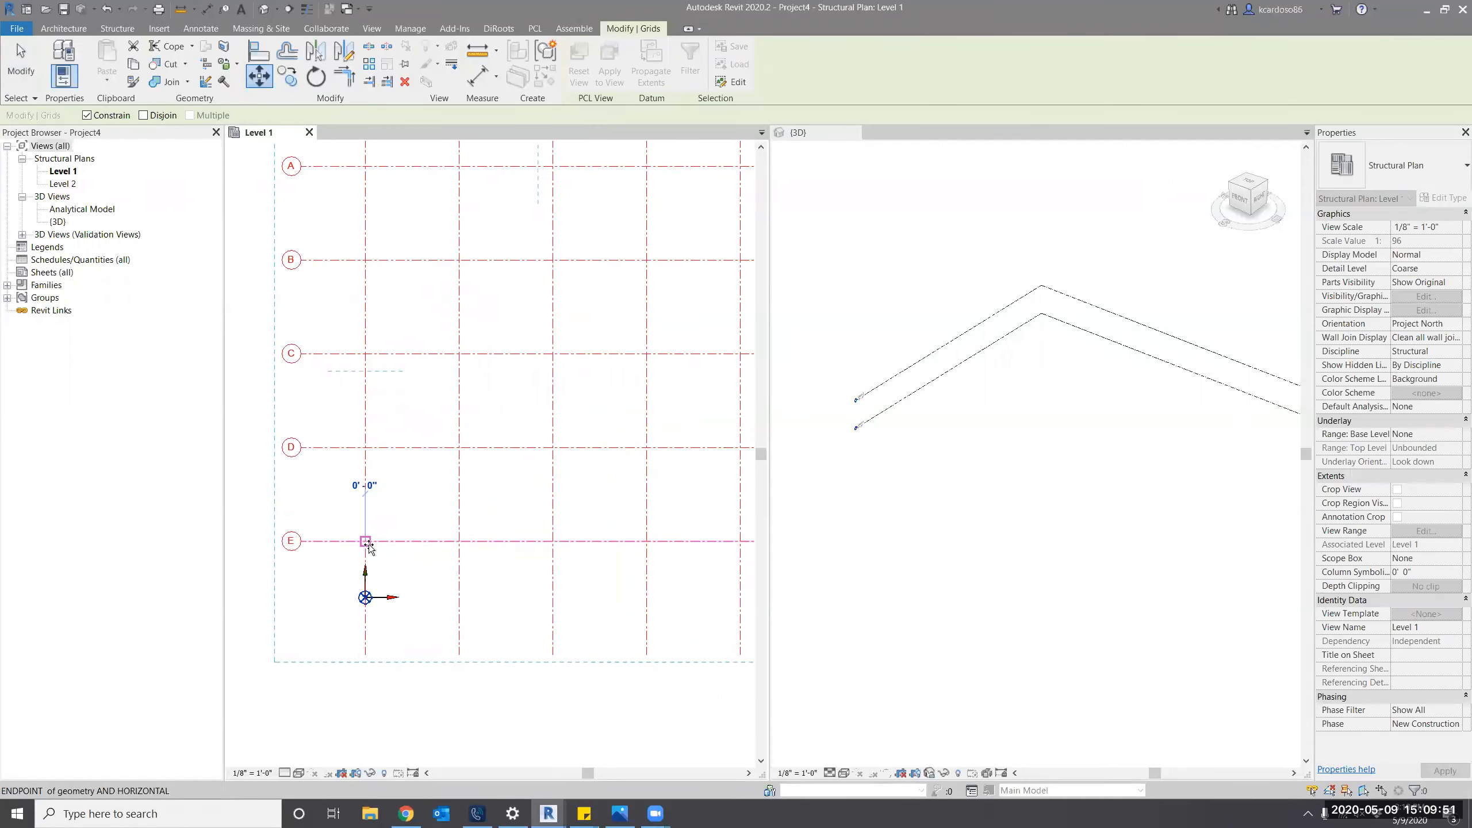
pyautogui.click(364, 606)
pyautogui.scroll(-3, 346, 659)
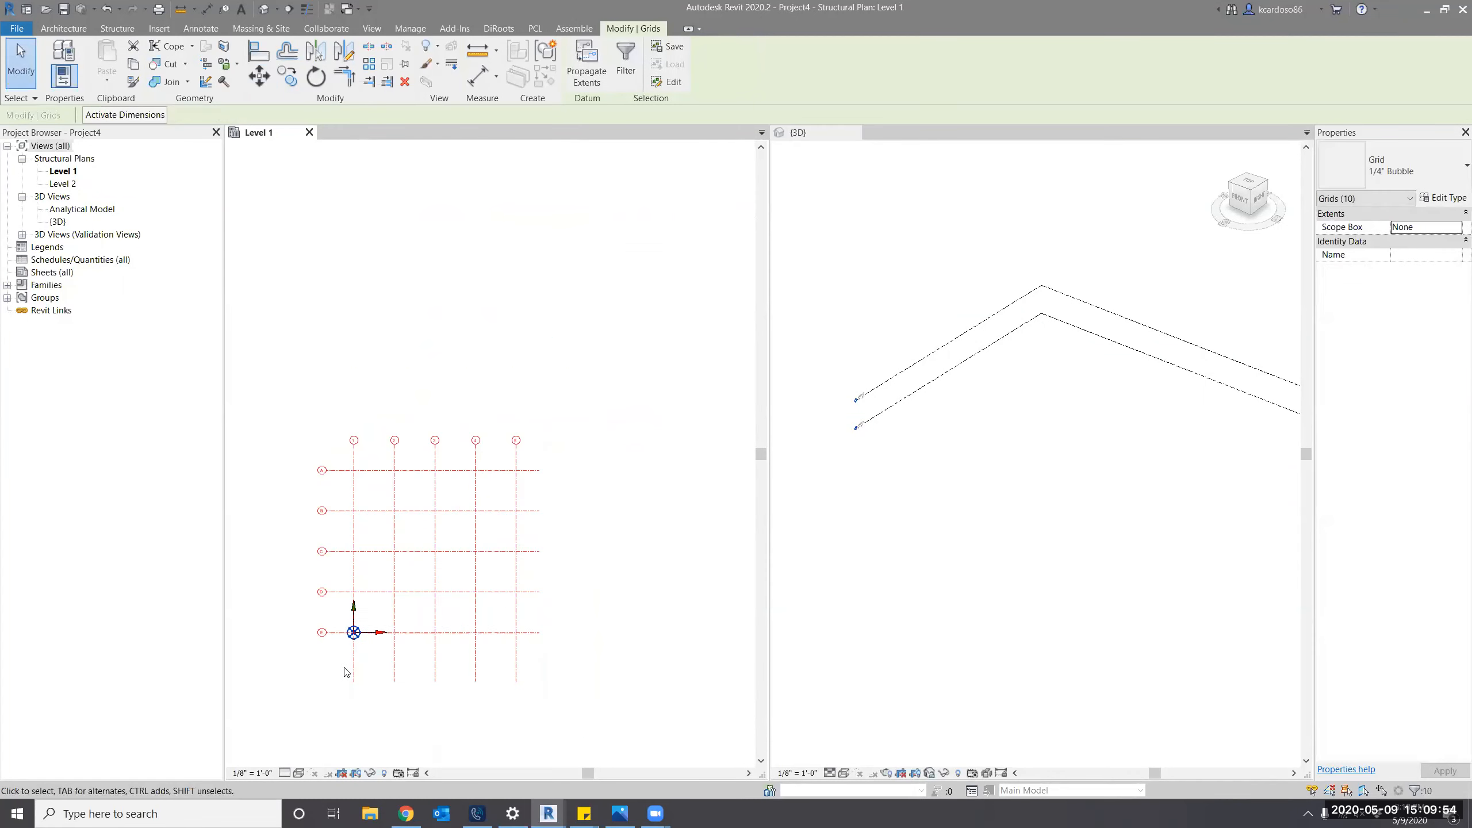
pyautogui.scroll(1, 346, 674)
pyautogui.press('Escape')
pyautogui.click(351, 664)
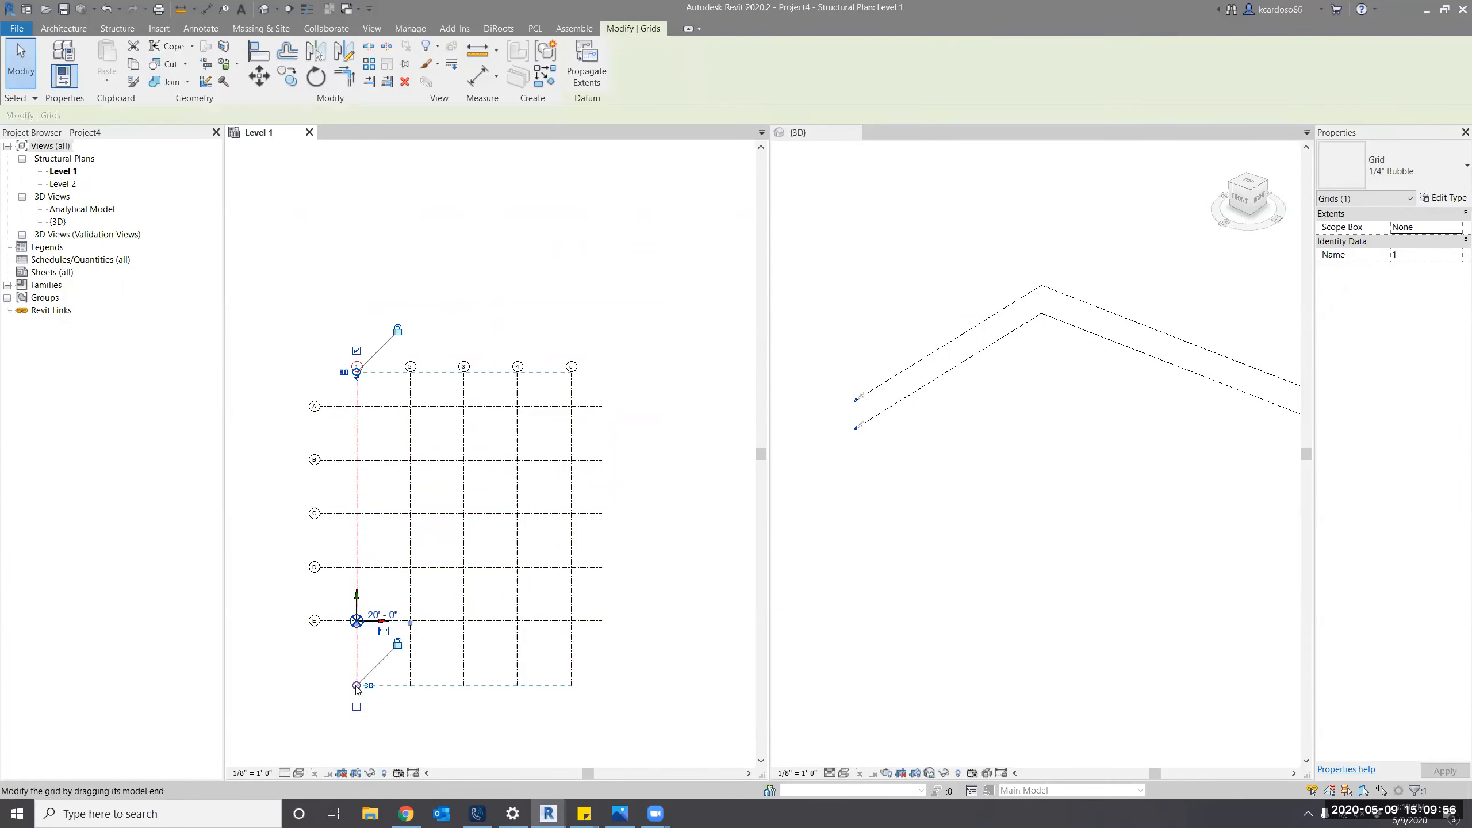
pyautogui.press('Escape')
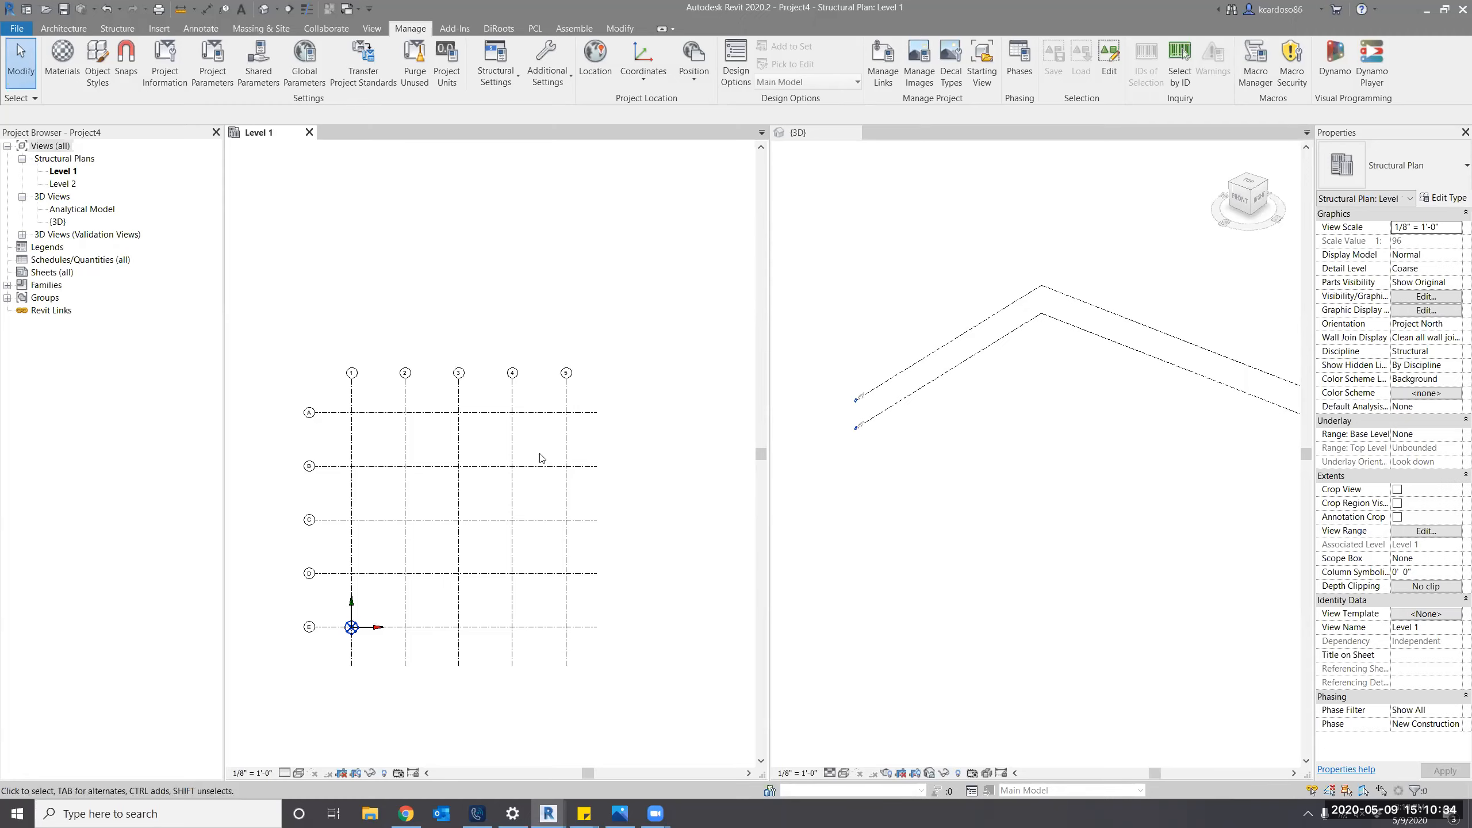
# Hide the Site category in the Level 1 structural plan's visibility/graphic overrides.
pyautogui.moveTo(511, 646); pyautogui.dragTo(519, 645, button='middle')
pyautogui.scroll(1, 380, 659)
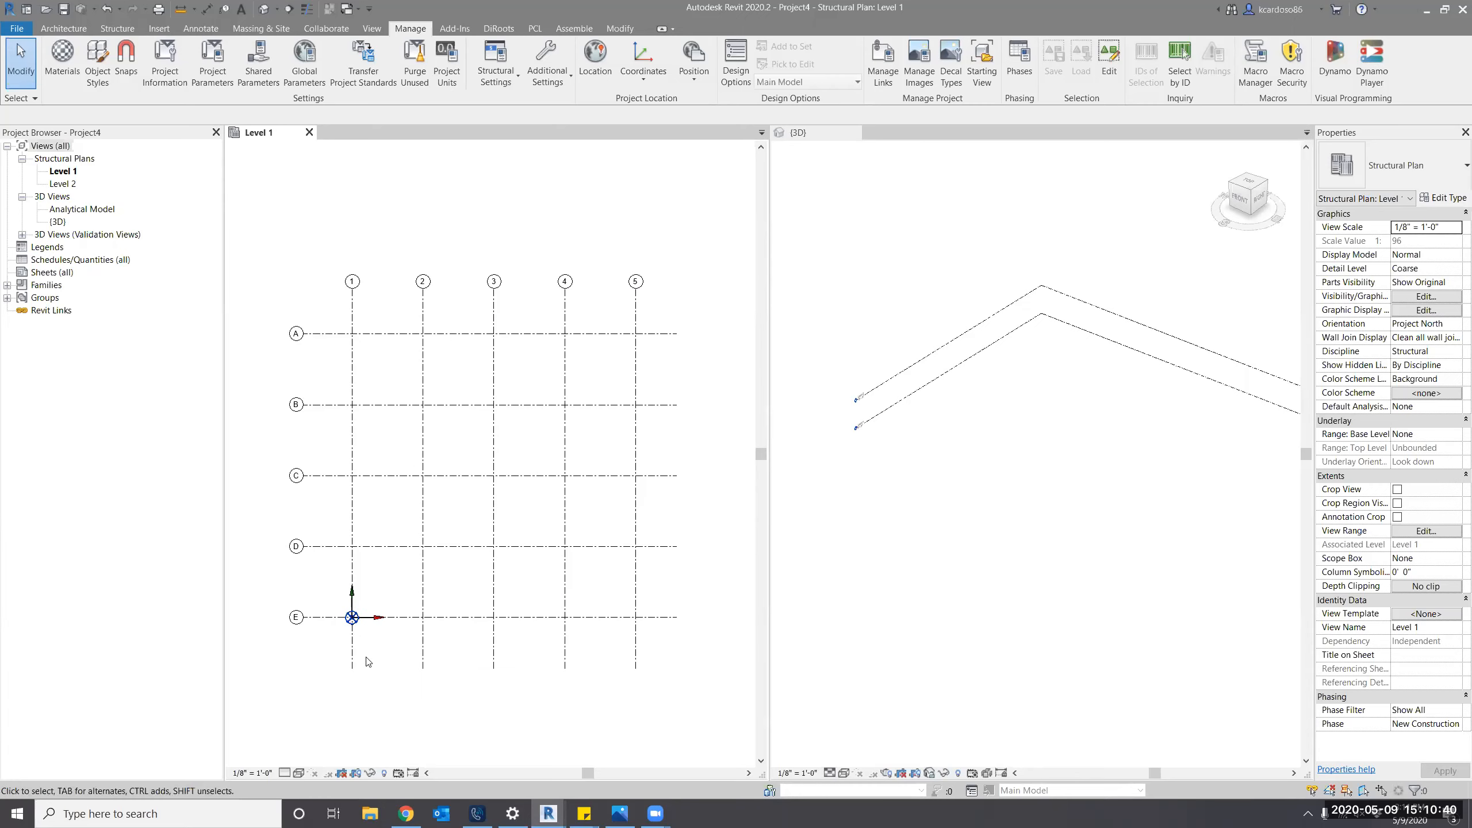
pyautogui.press('v')
pyautogui.press('g')
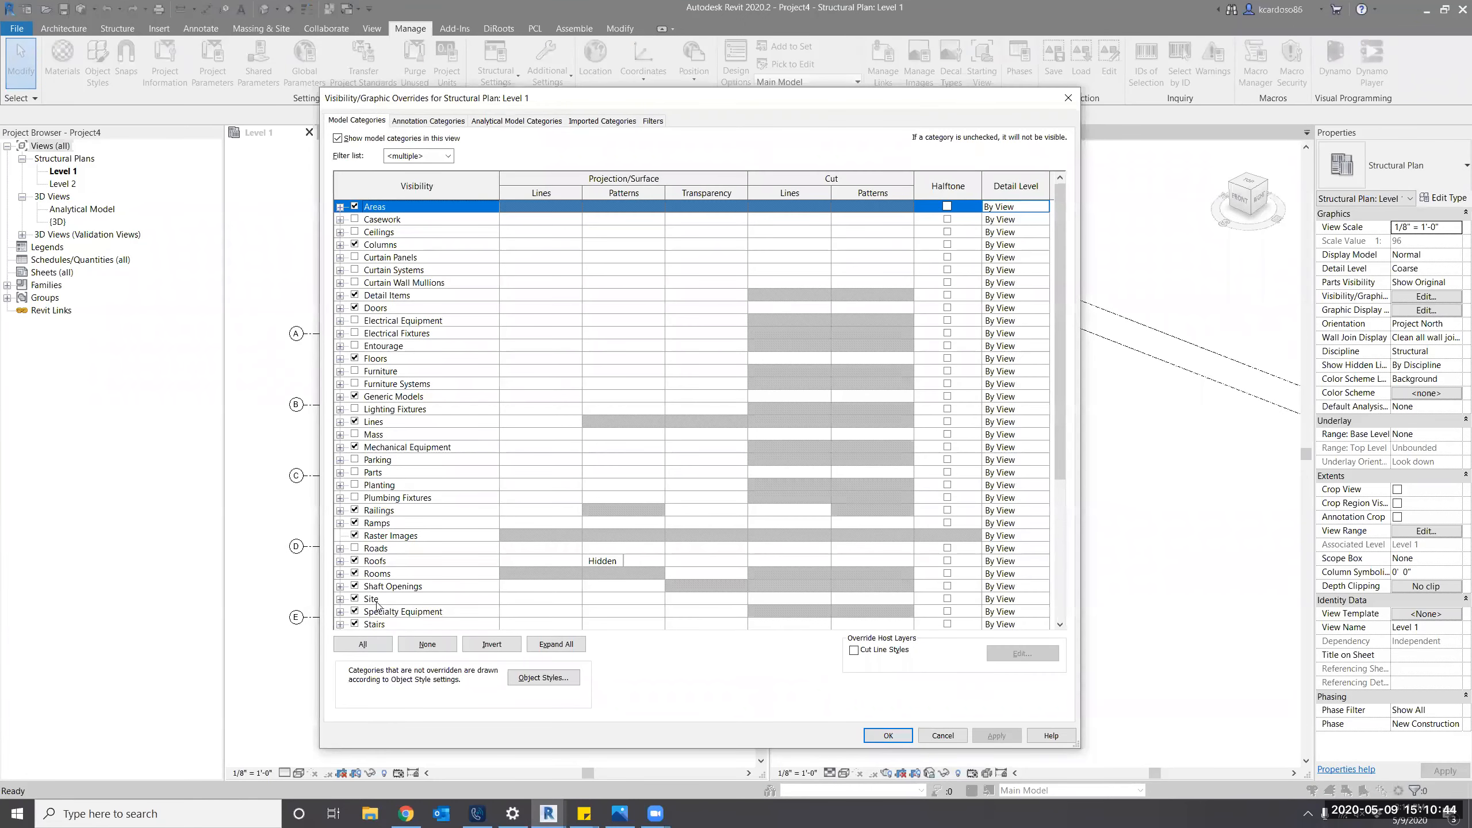
pyautogui.click(355, 598)
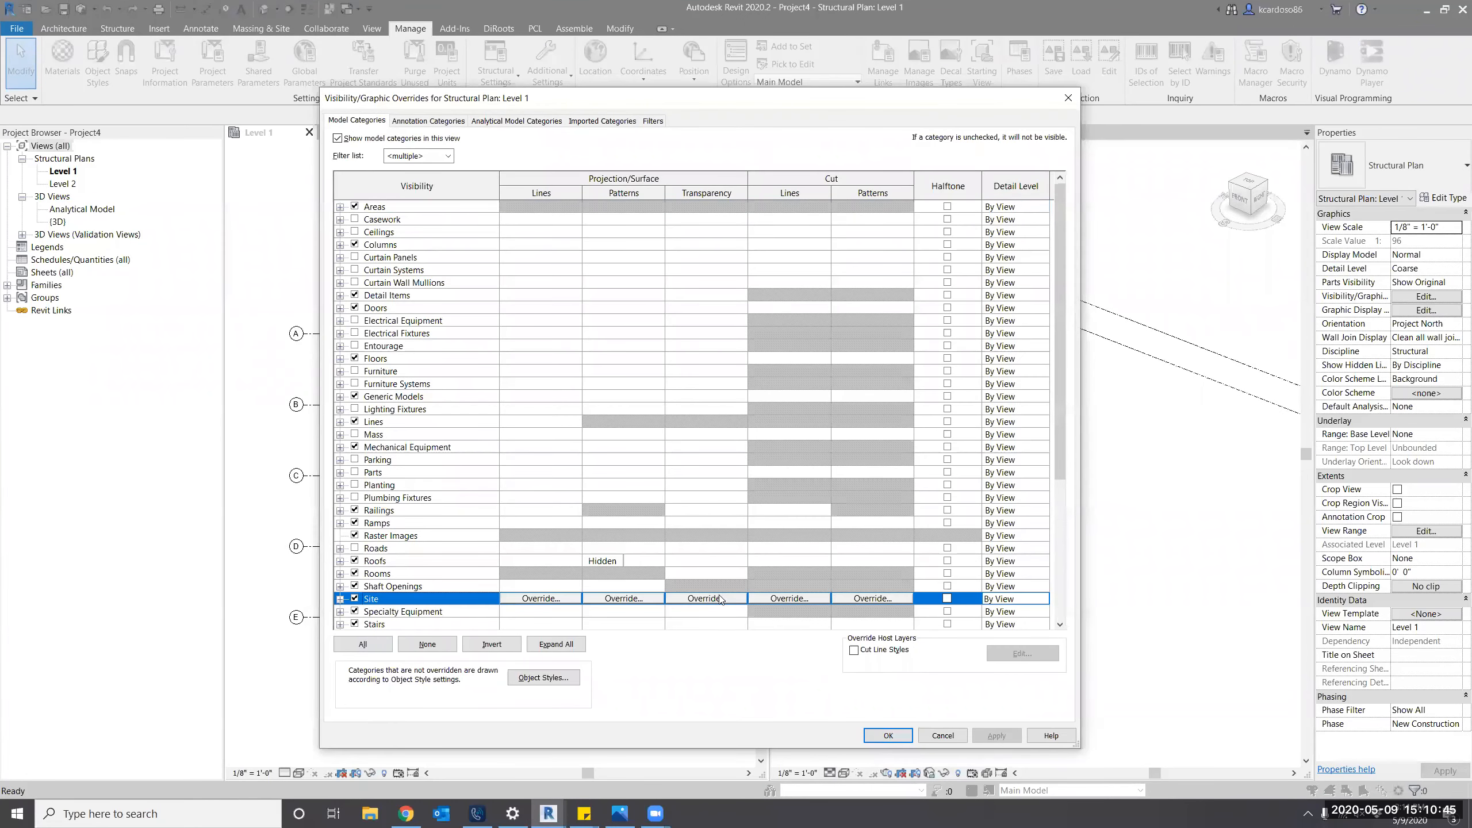
pyautogui.click(888, 735)
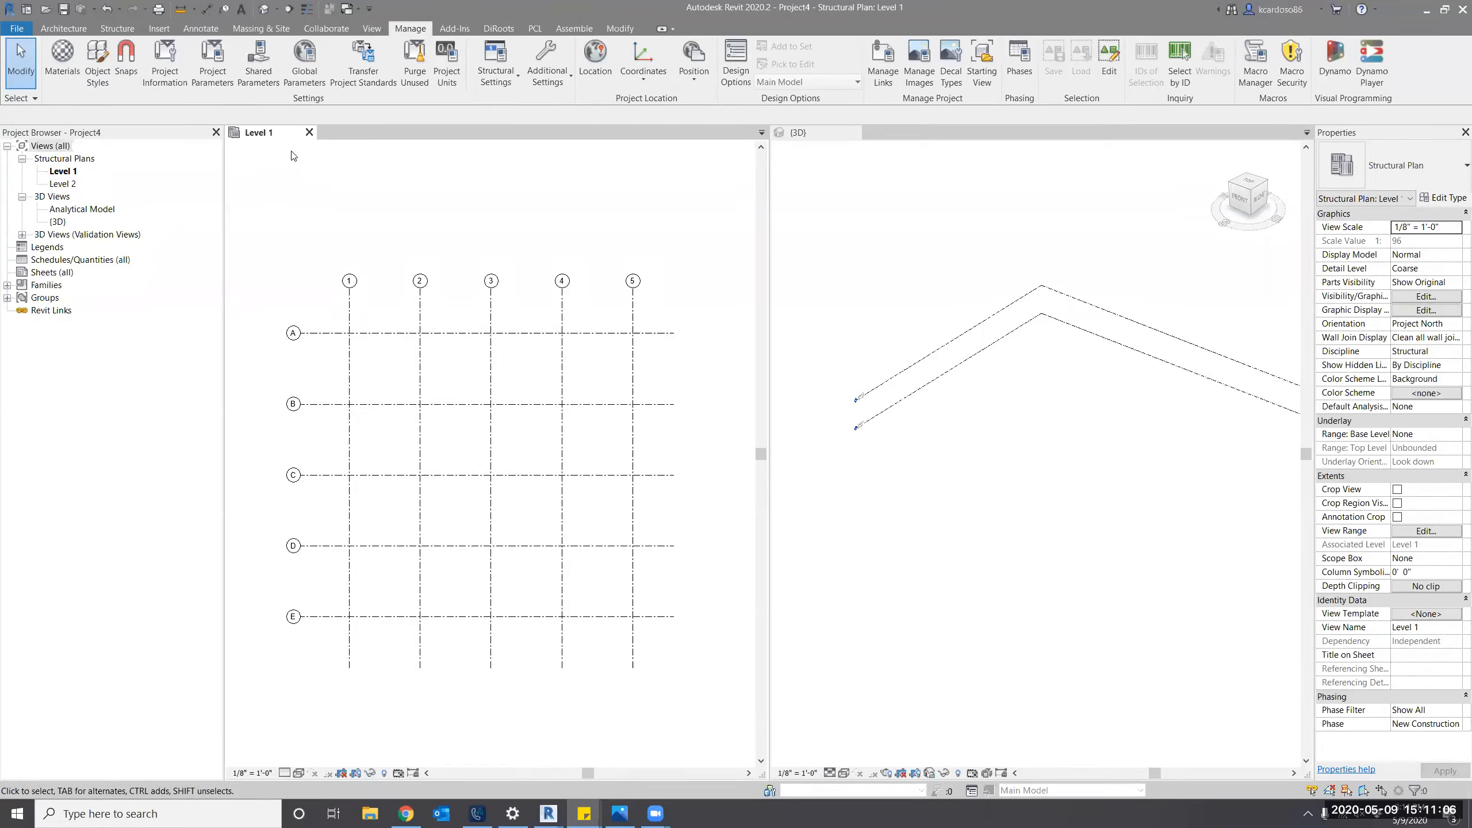
# Start a structural wall and set its location line to Finish Face: Exterior.
pyautogui.click(127, 29)
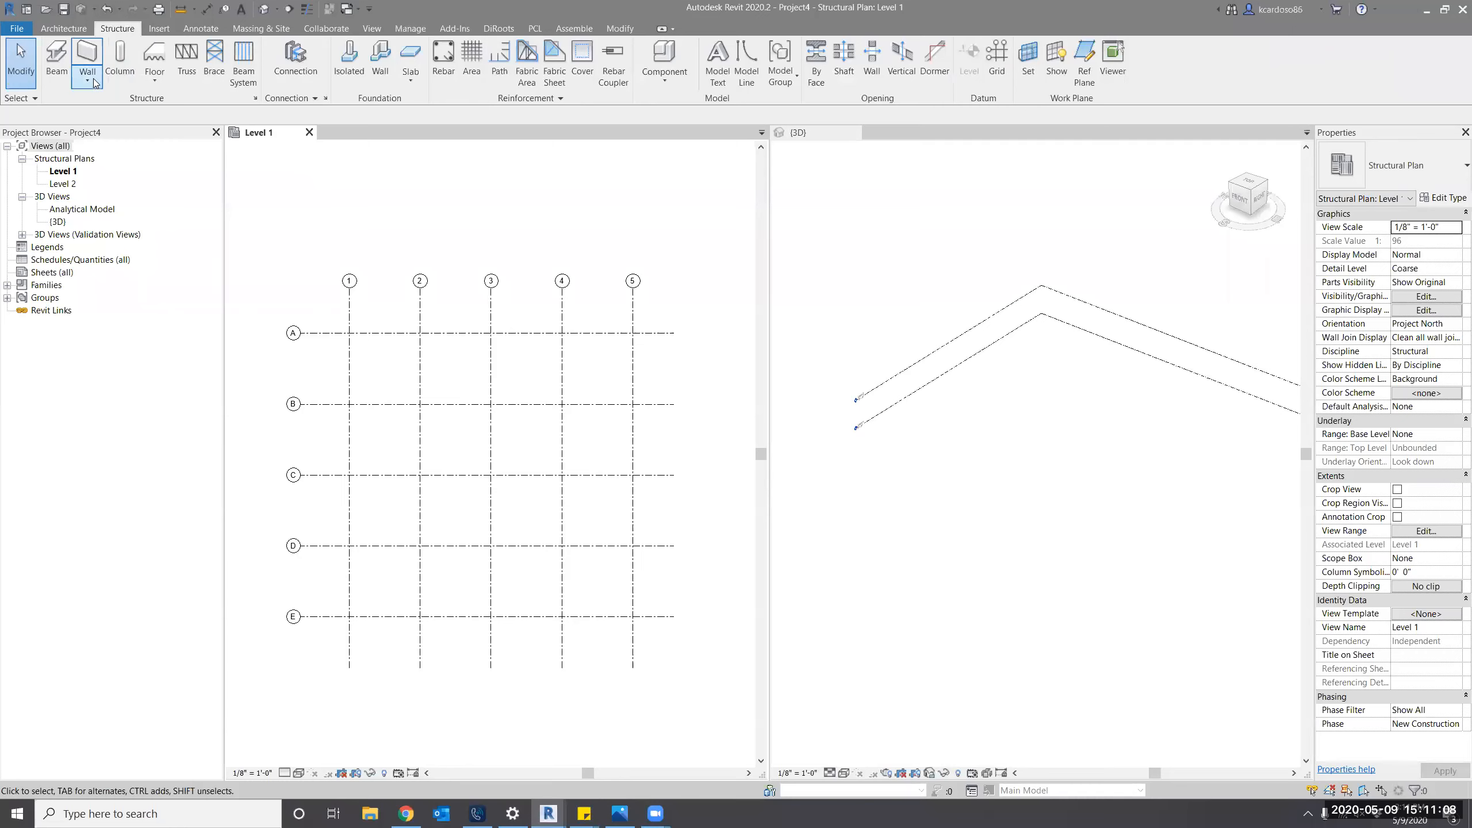
pyautogui.click(87, 79)
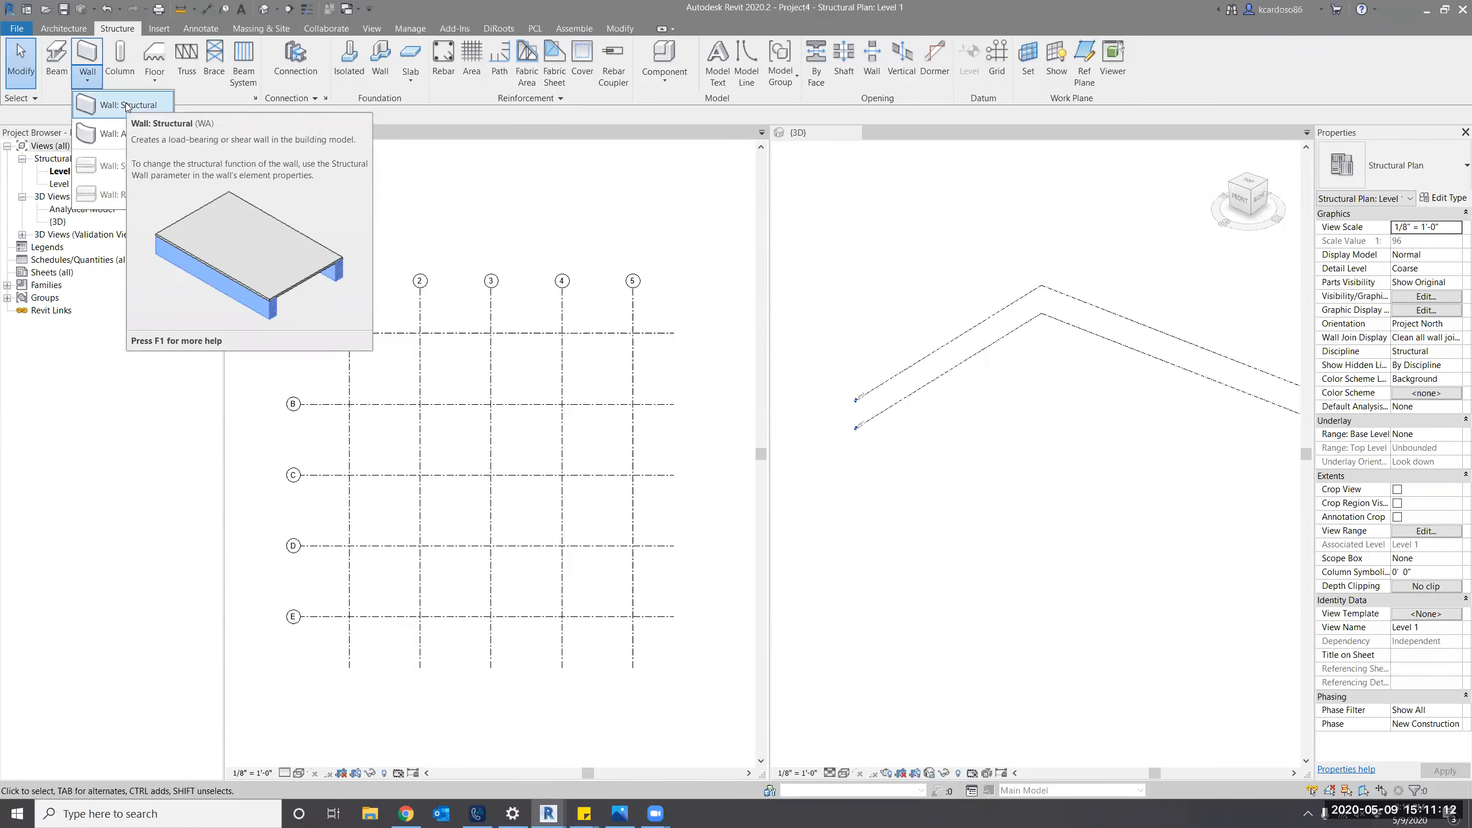
pyautogui.click(128, 106)
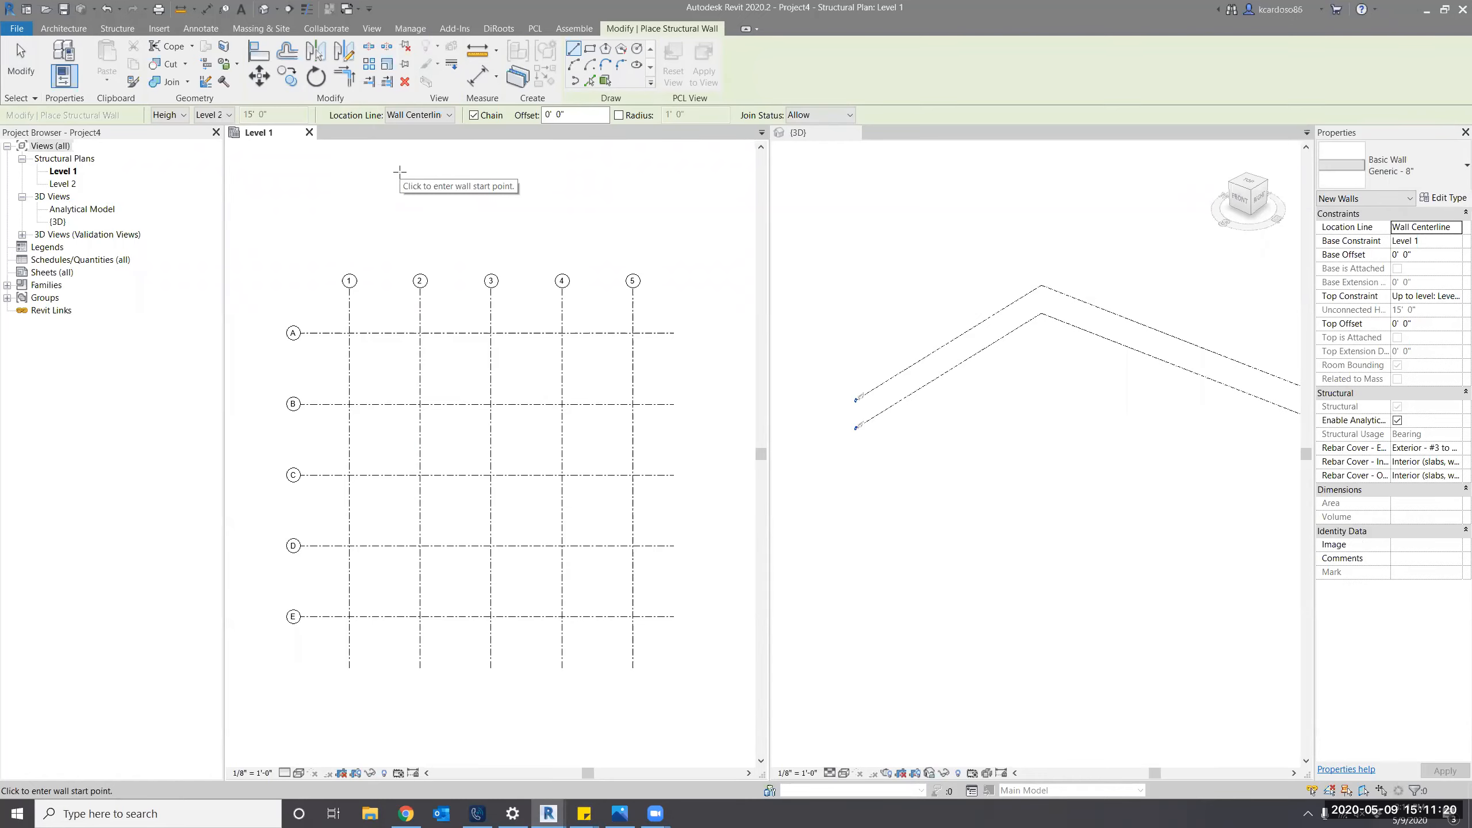
pyautogui.click(117, 28)
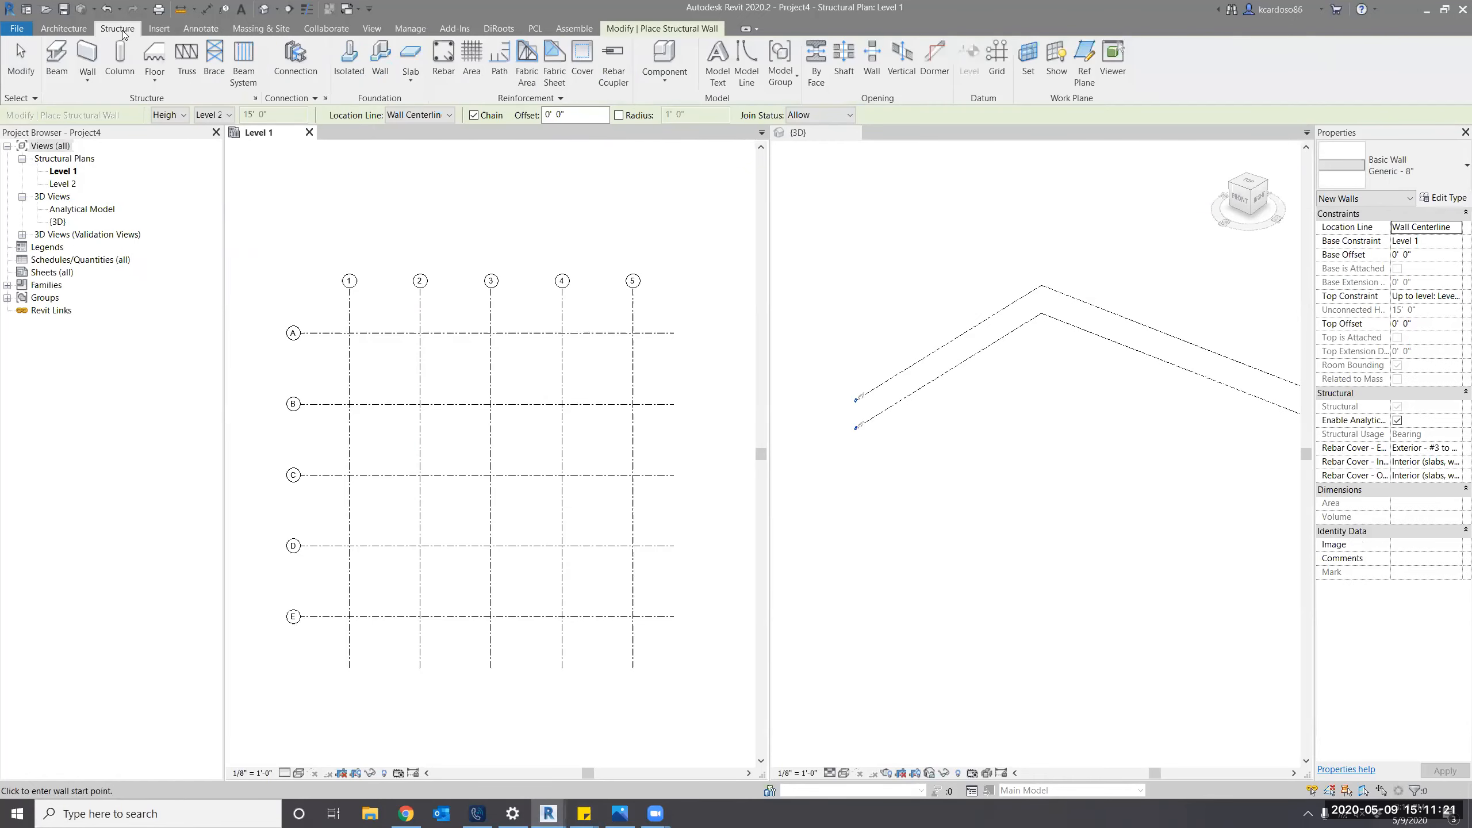
pyautogui.click(89, 76)
pyautogui.click(106, 100)
pyautogui.click(229, 115)
pyautogui.click(229, 115)
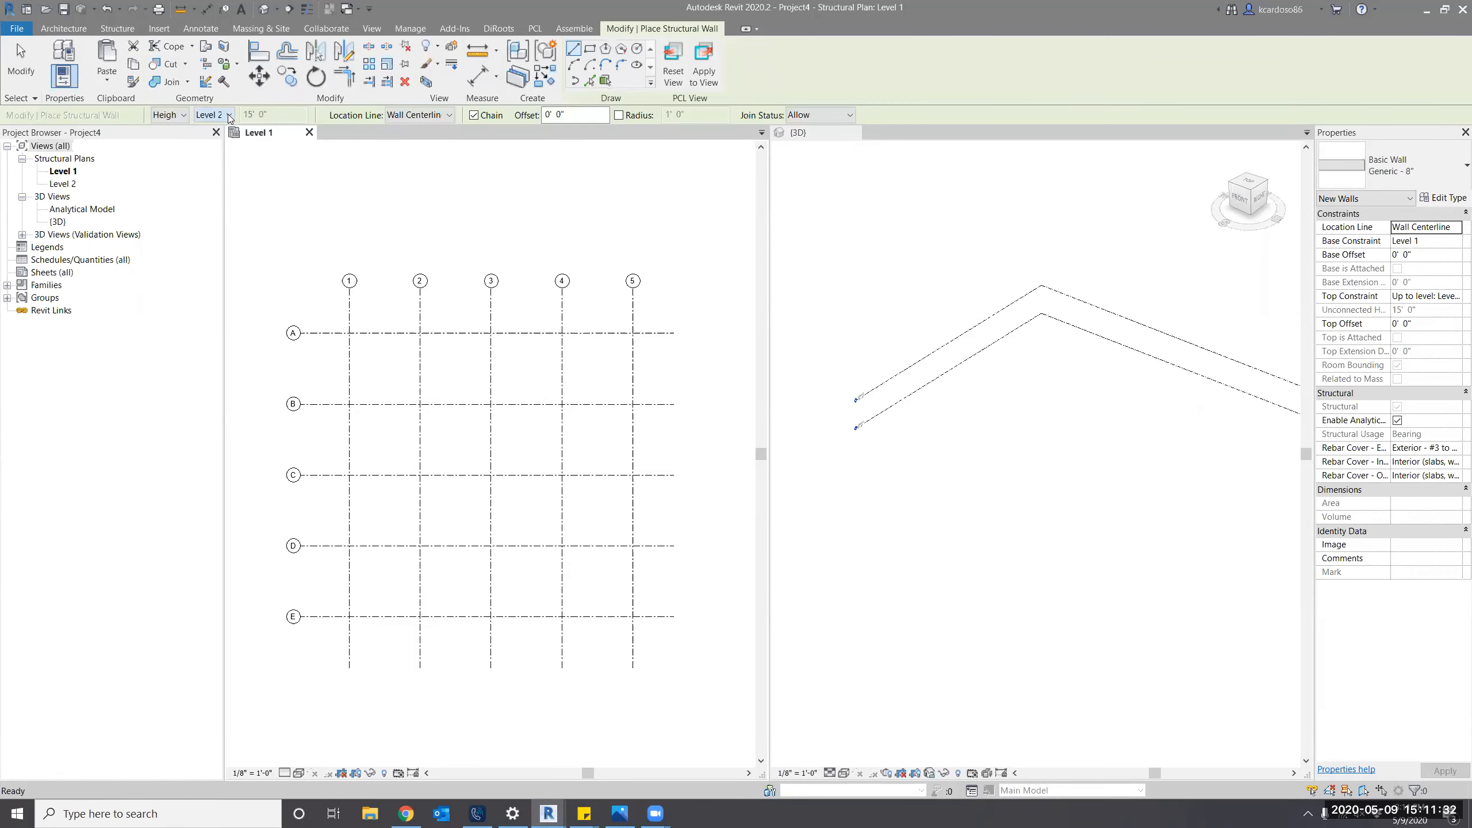
pyautogui.click(421, 115)
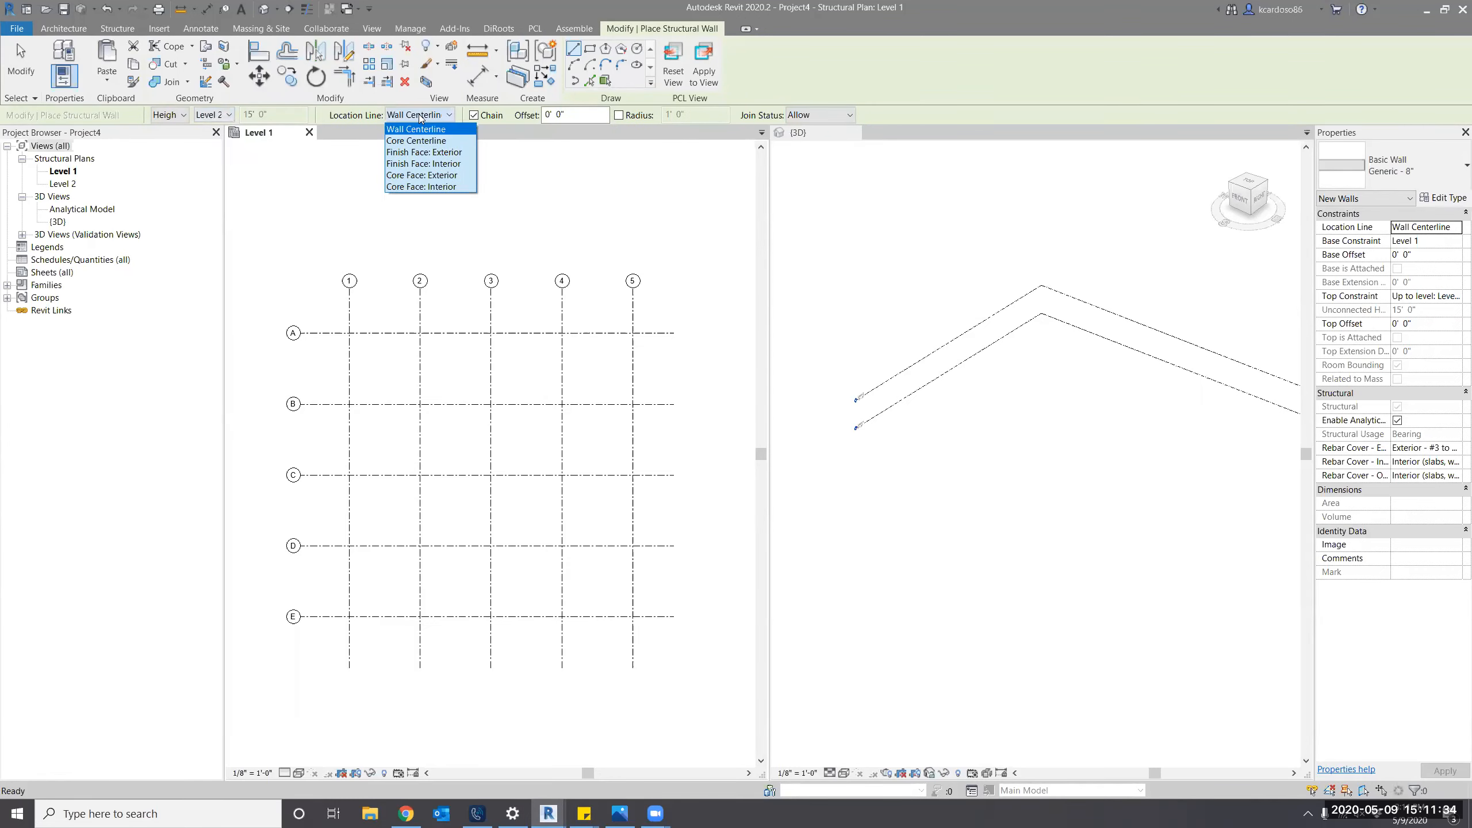
pyautogui.click(428, 152)
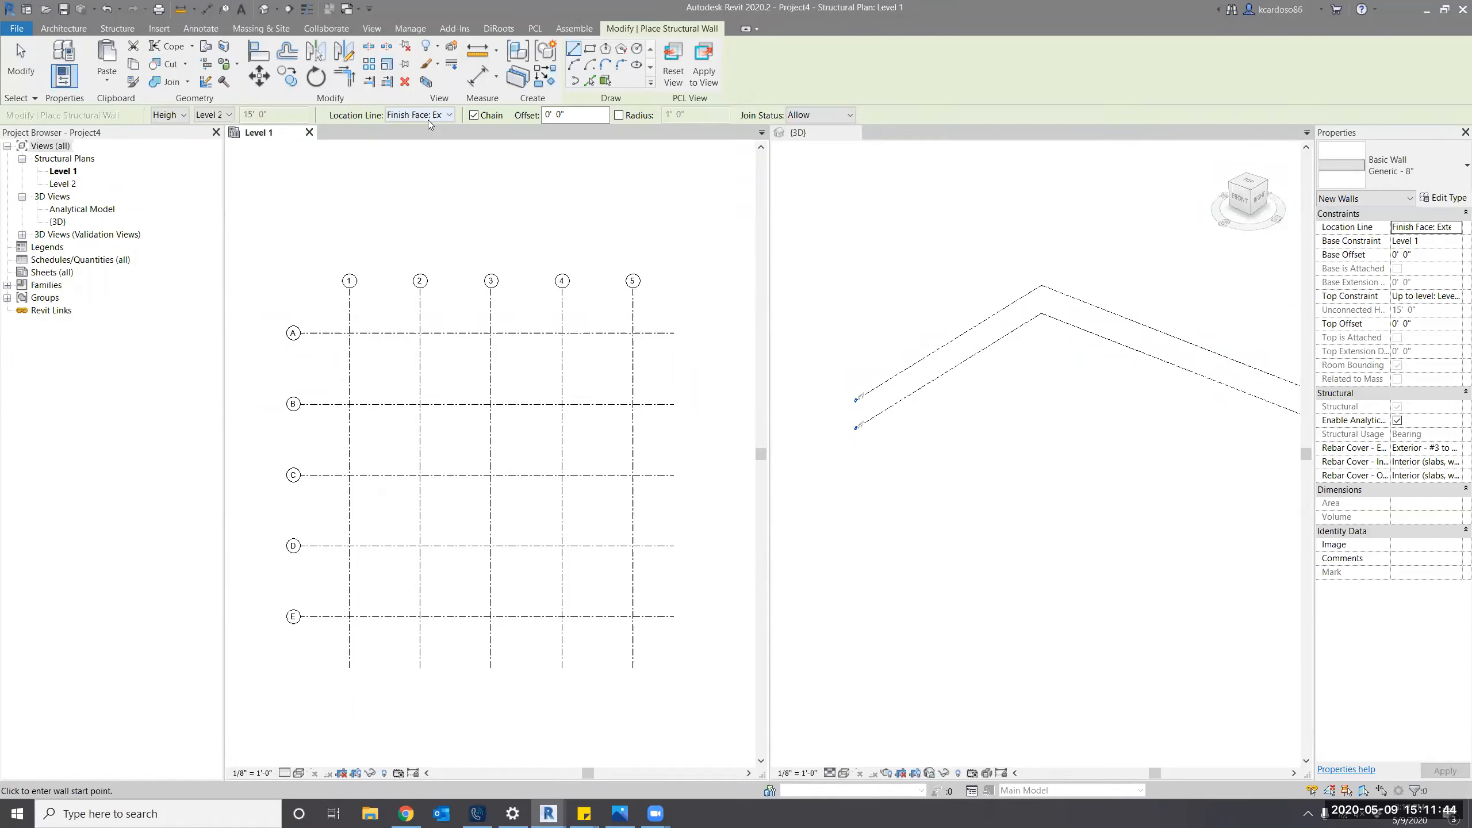
# Draw chained structural walls from grid intersection E-1 up to A-1, and across to A-5.
pyautogui.scroll(2, 380, 615)
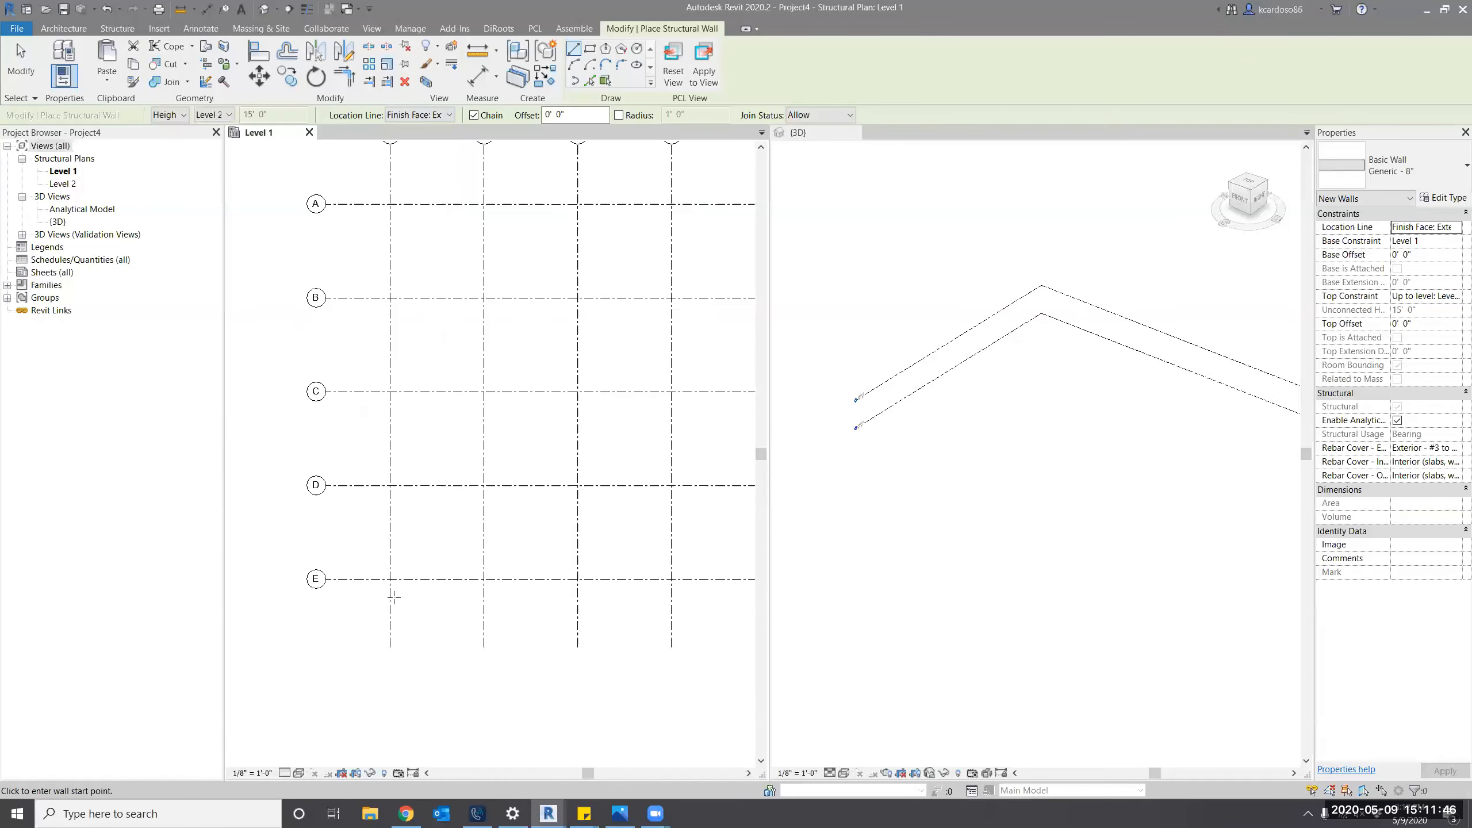
pyautogui.click(390, 581)
pyautogui.scroll(2, 391, 582)
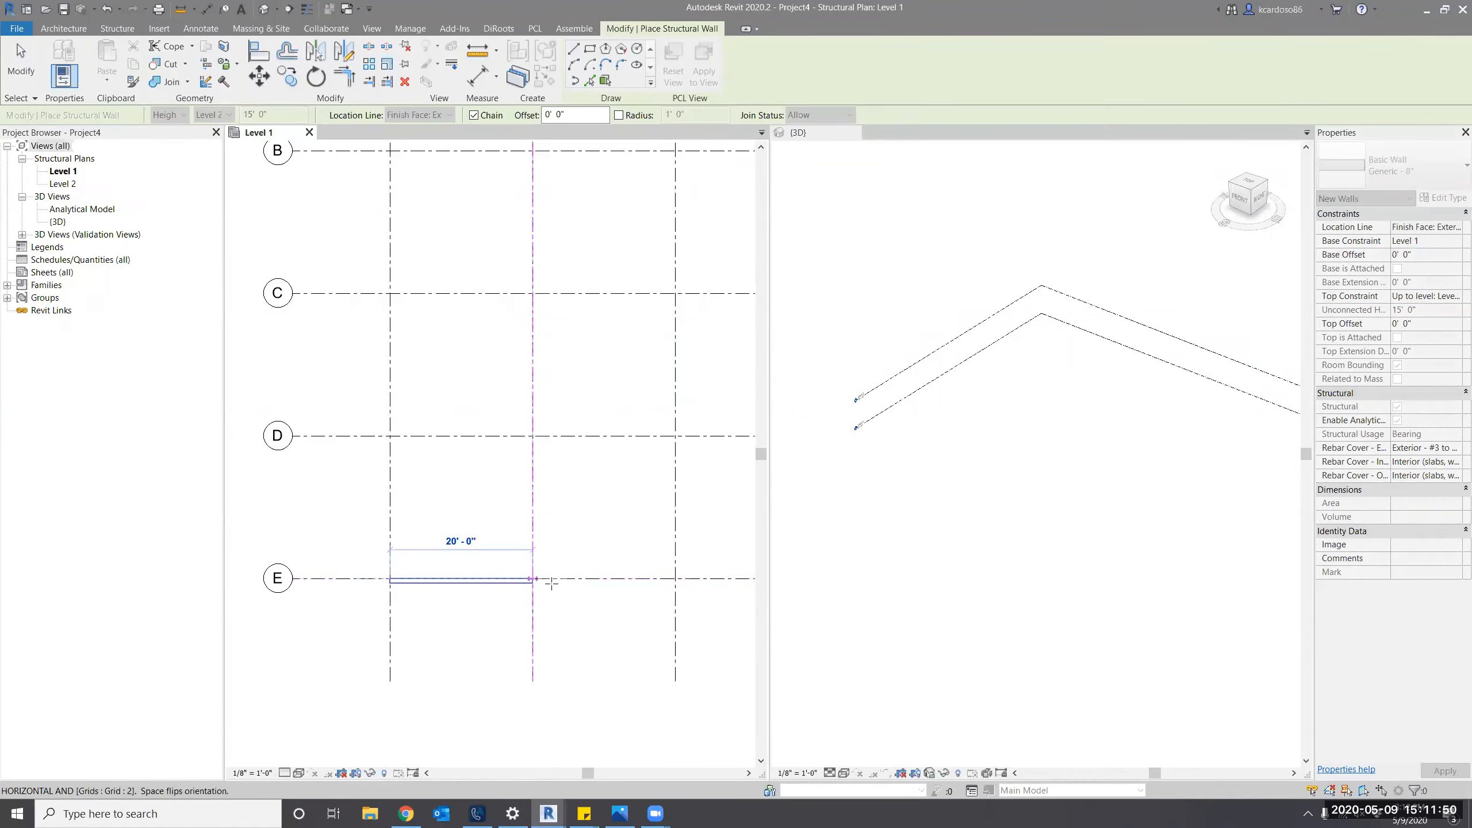
pyautogui.scroll(4, 580, 577)
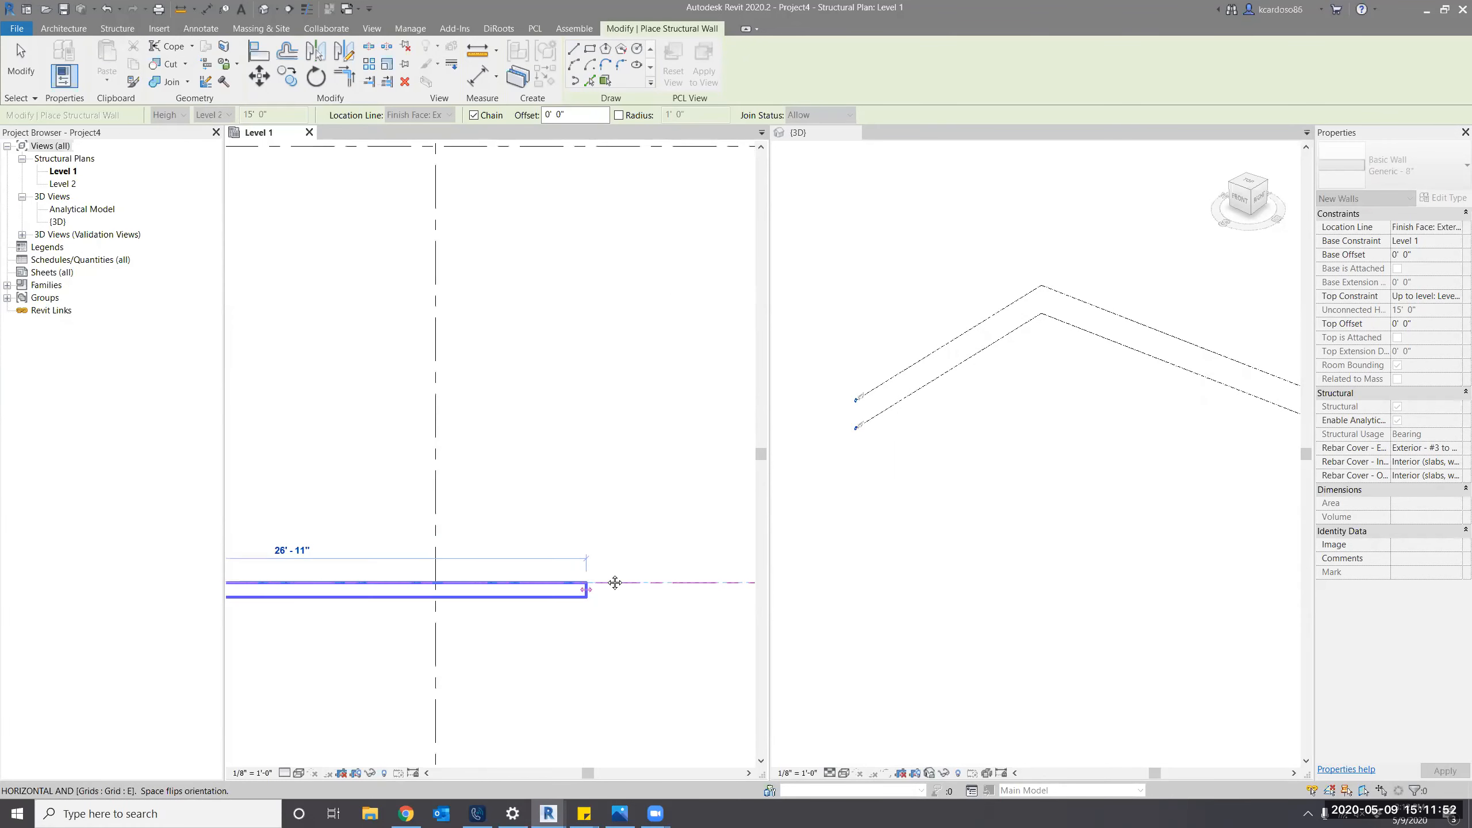
pyautogui.scroll(-1, 683, 555)
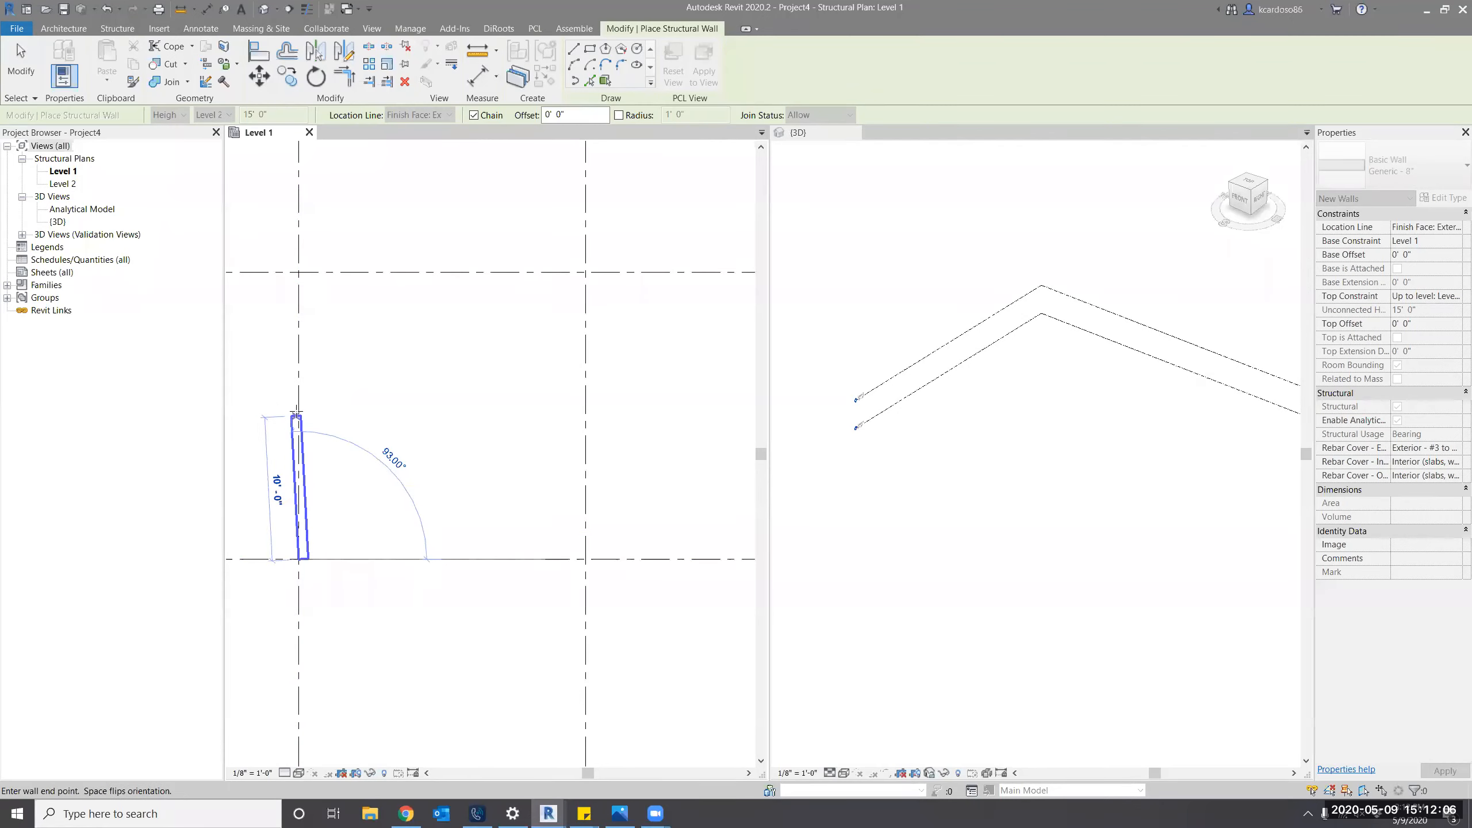
pyautogui.scroll(-5, 302, 440)
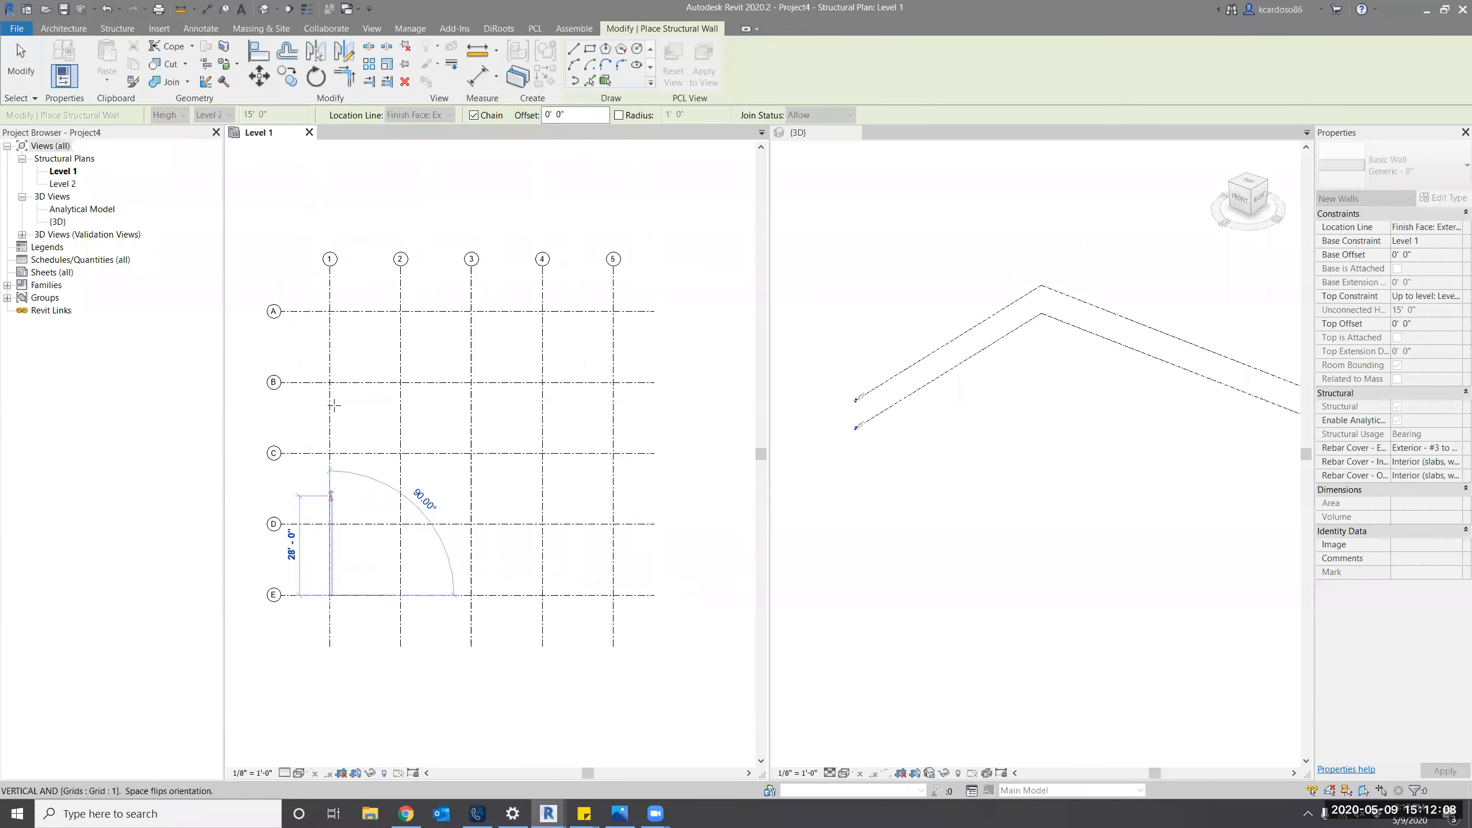
pyautogui.click(330, 312)
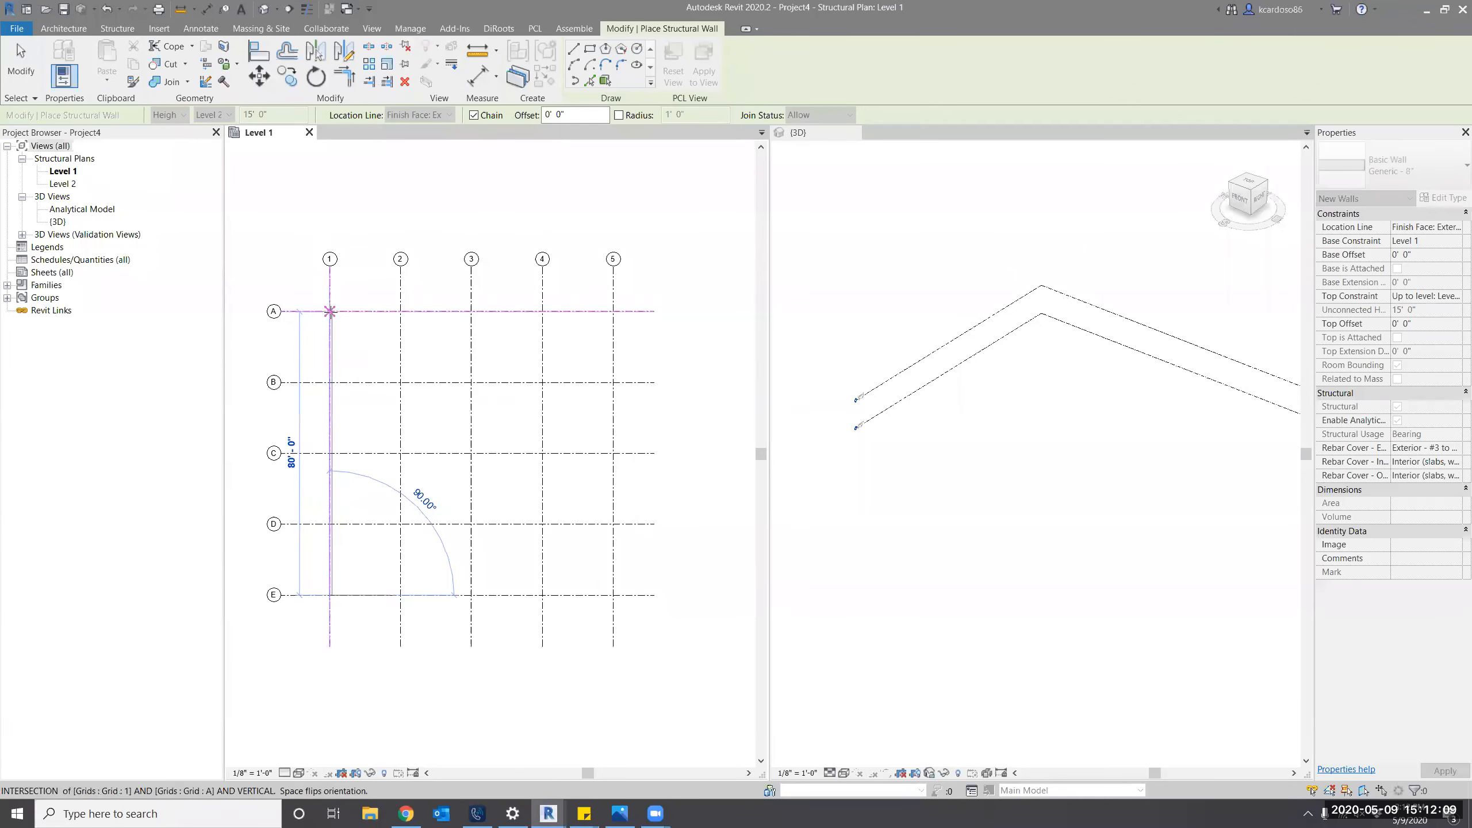
pyautogui.click(613, 312)
pyautogui.press('Escape')
pyautogui.press('Escape')
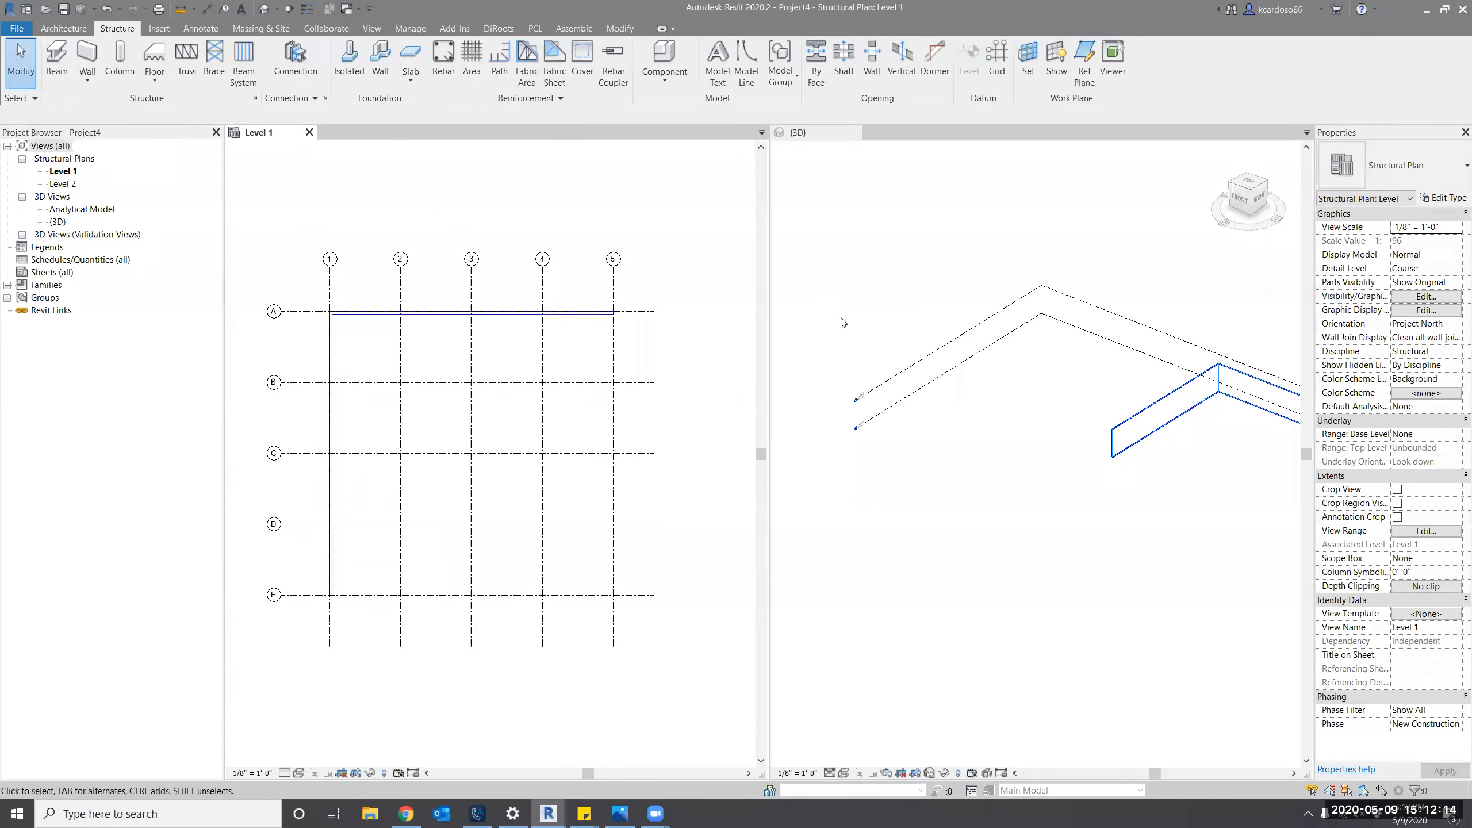
# Select Level 1 and Level 2 in the 3D view and maximize their 3D extents.
pyautogui.click(871, 332)
pyautogui.moveTo(1154, 577); pyautogui.dragTo(1021, 575, button='middle')
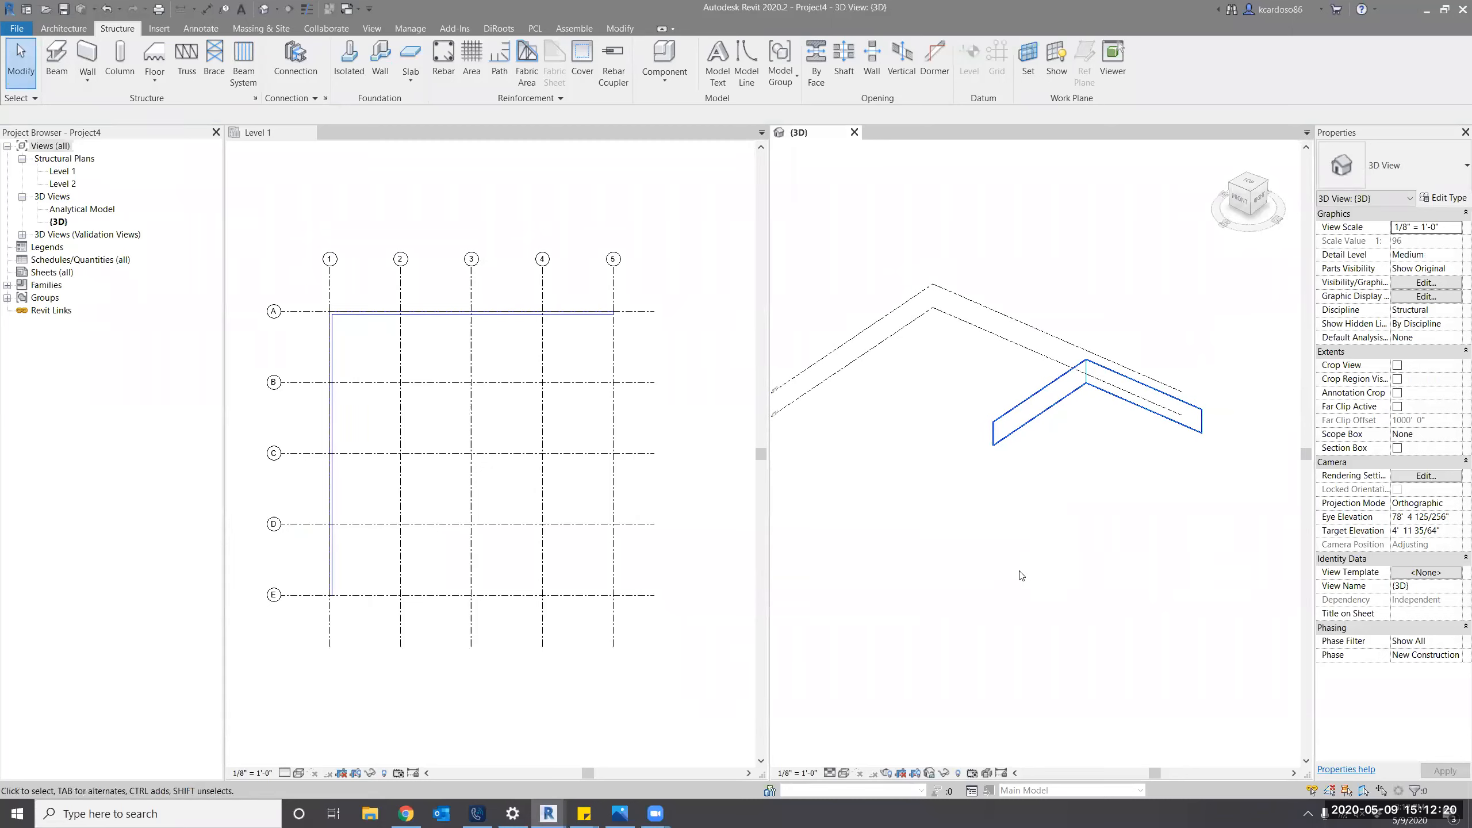
pyautogui.scroll(-1, 1021, 575)
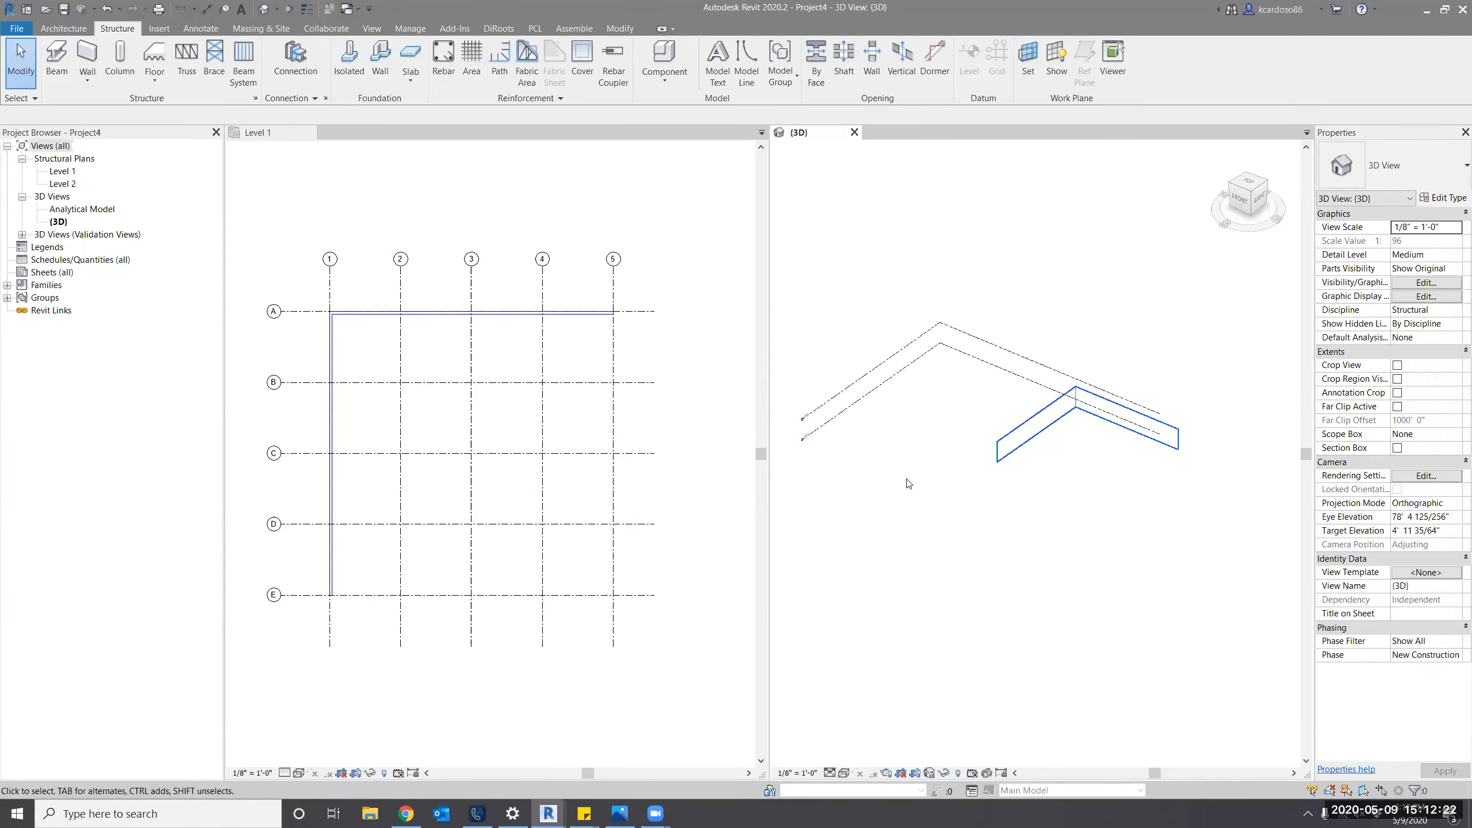
pyautogui.click(843, 415)
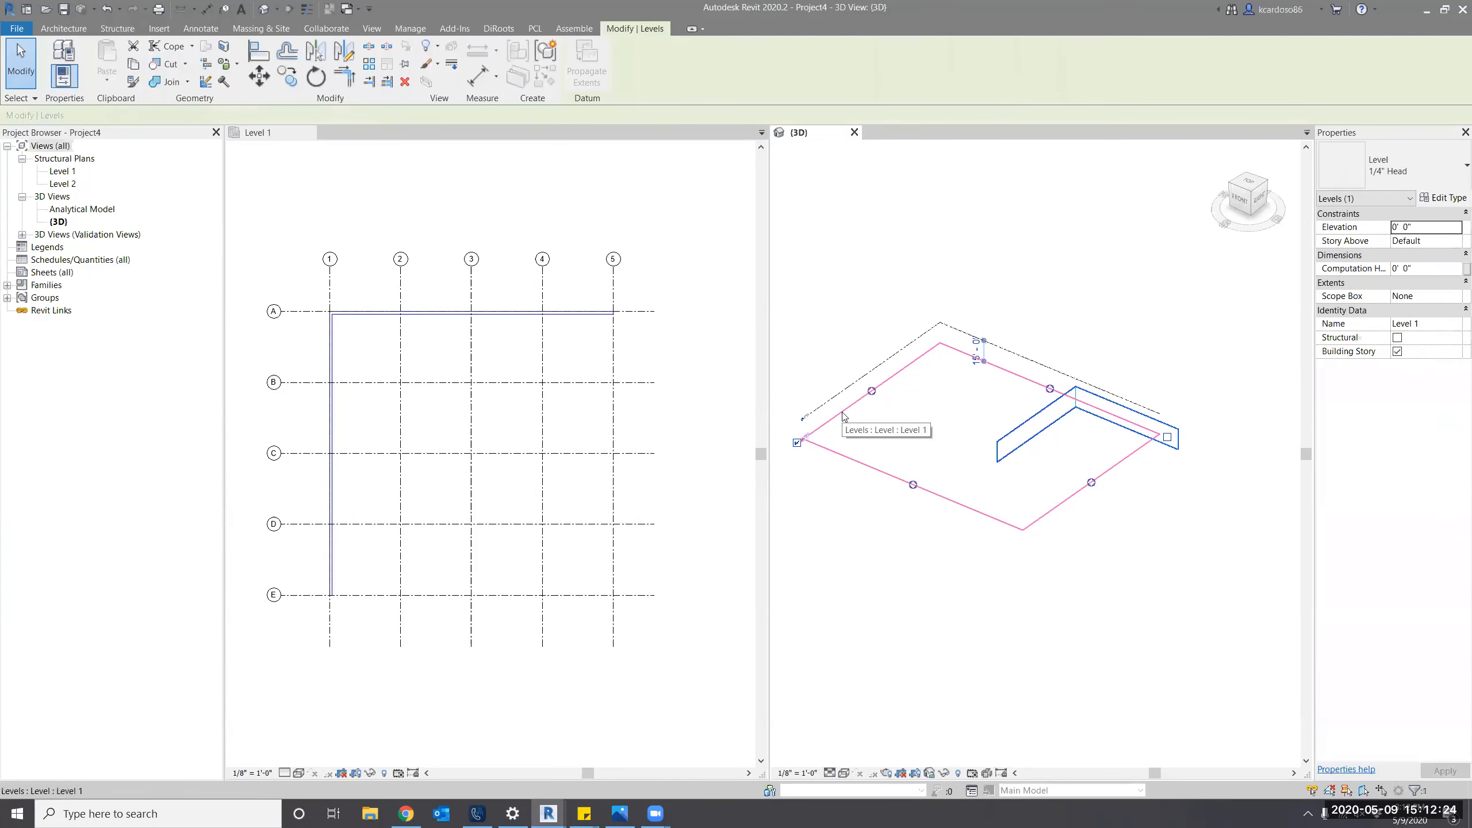
pyautogui.keyDown('ctrl'); pyautogui.click(838, 395); pyautogui.keyUp('ctrl')
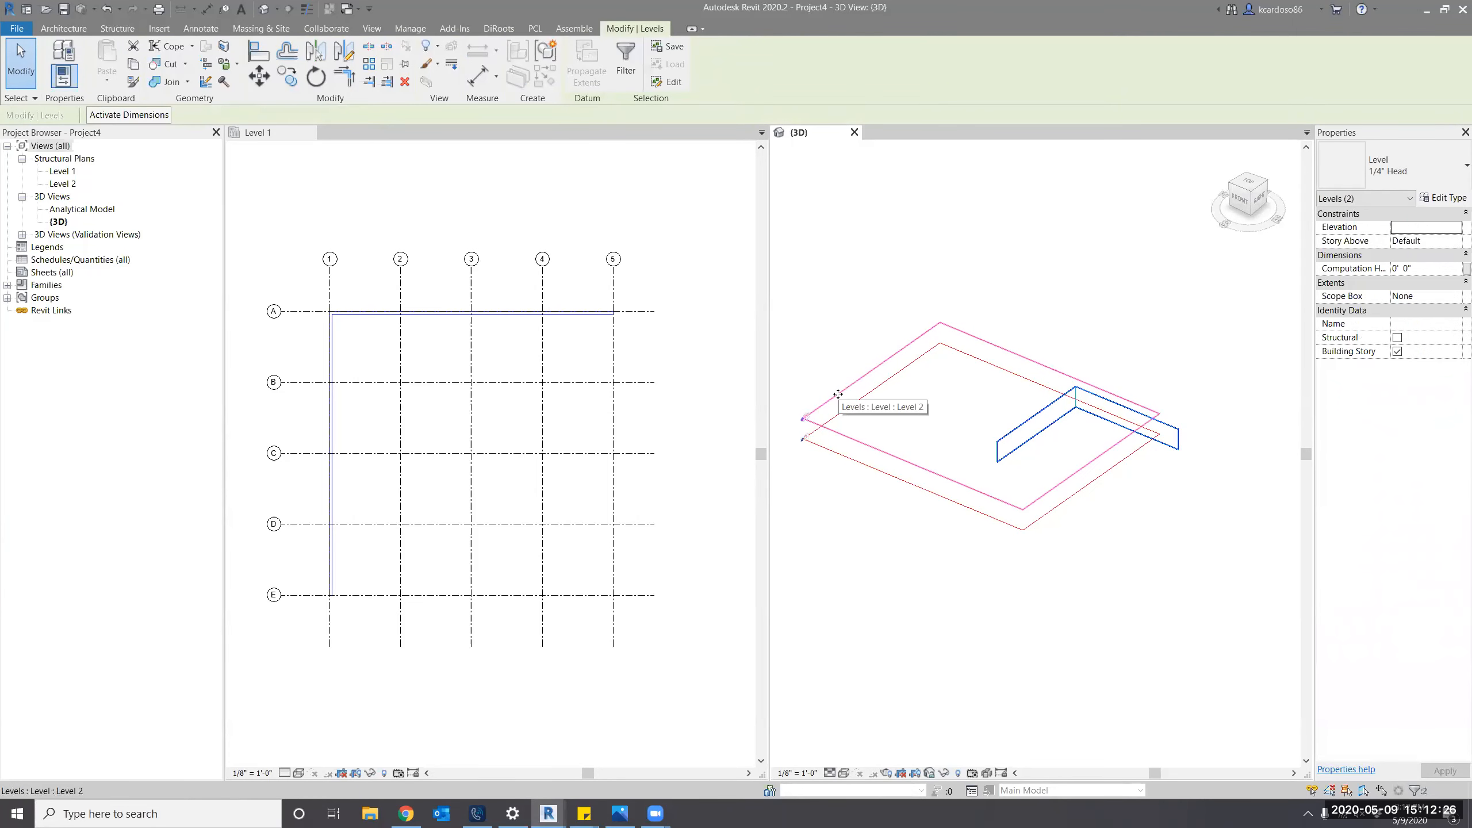
pyautogui.rightClick(838, 394)
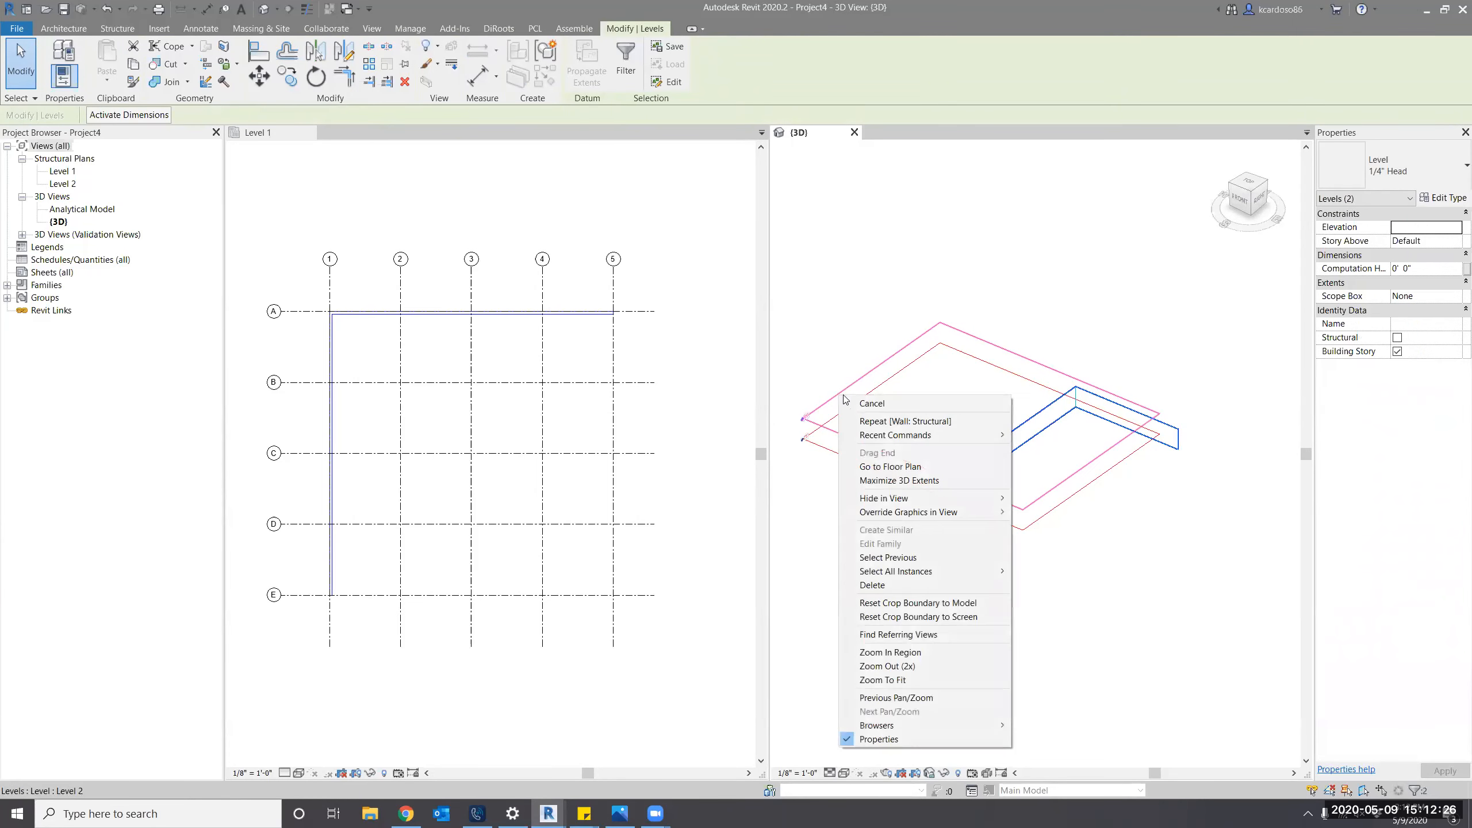
pyautogui.click(932, 481)
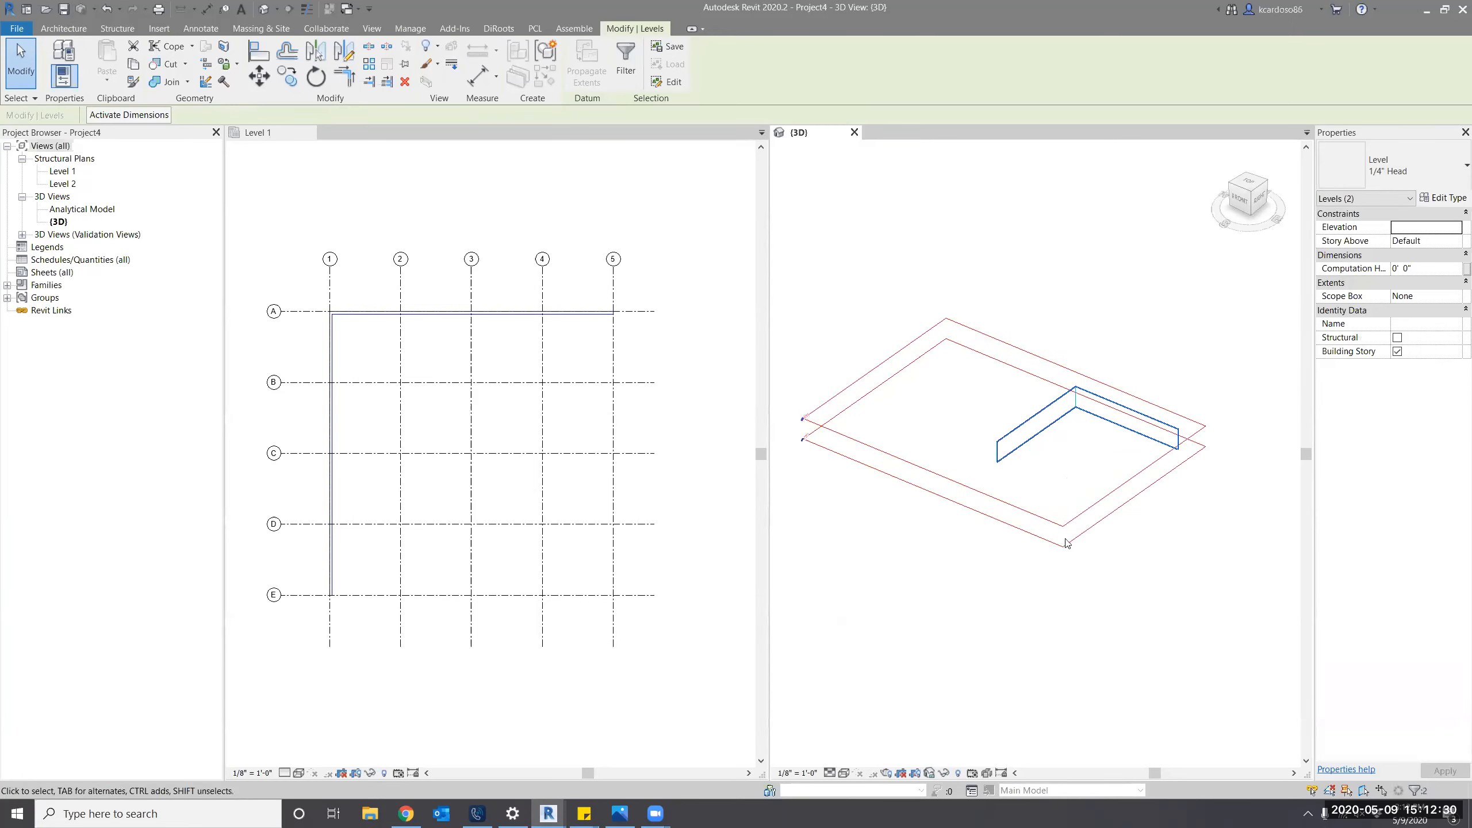
pyautogui.keyDown('shift'); pyautogui.moveTo(1066, 543); pyautogui.dragTo(1029, 580, button='middle'); pyautogui.keyUp('shift')
pyautogui.click(951, 567)
pyautogui.moveTo(929, 509); pyautogui.dragTo(922, 535, button='middle')
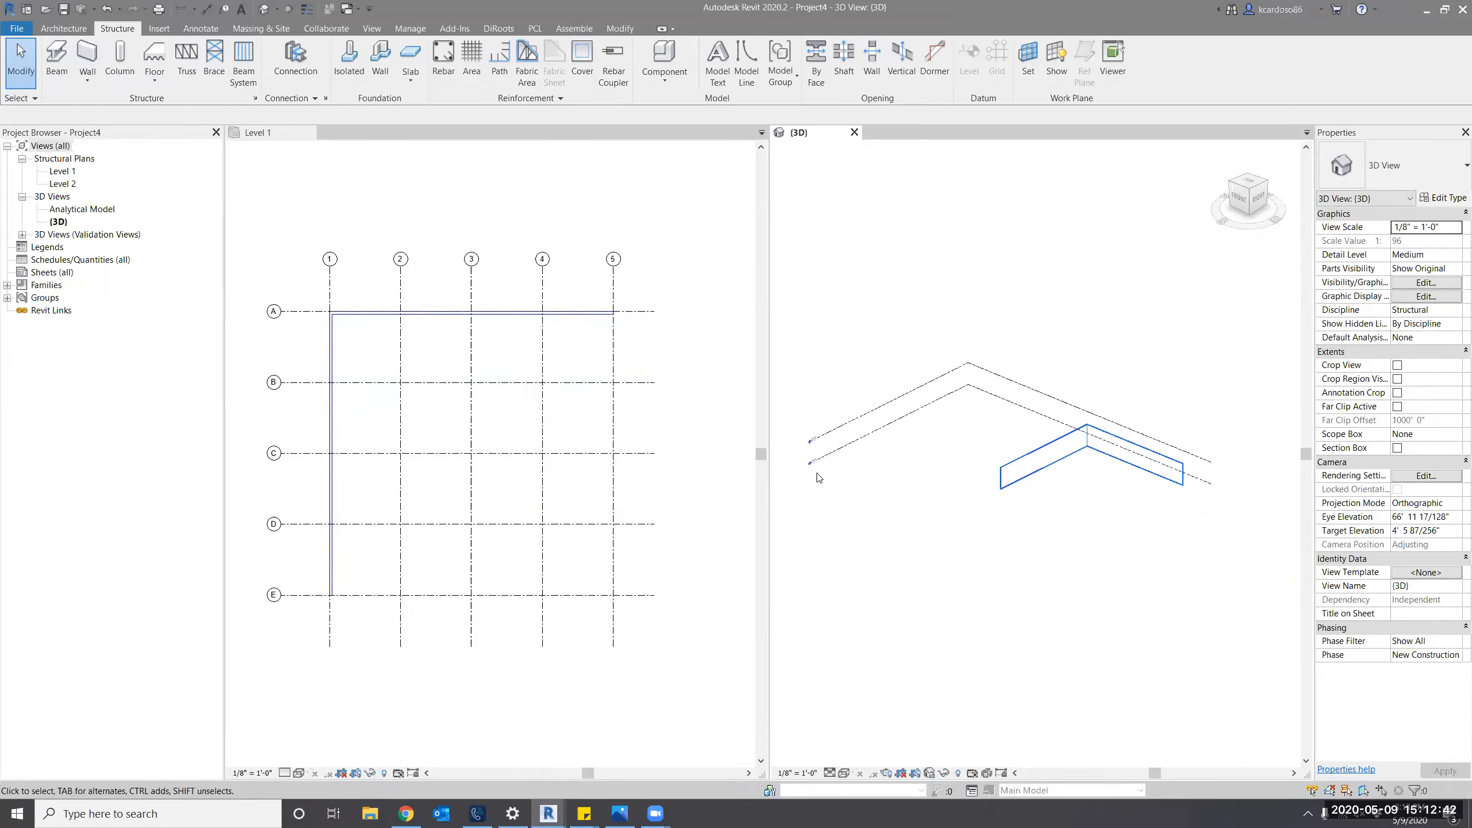
# Try hiding the Levels category in the 3D view and undo it.
pyautogui.click(825, 446)
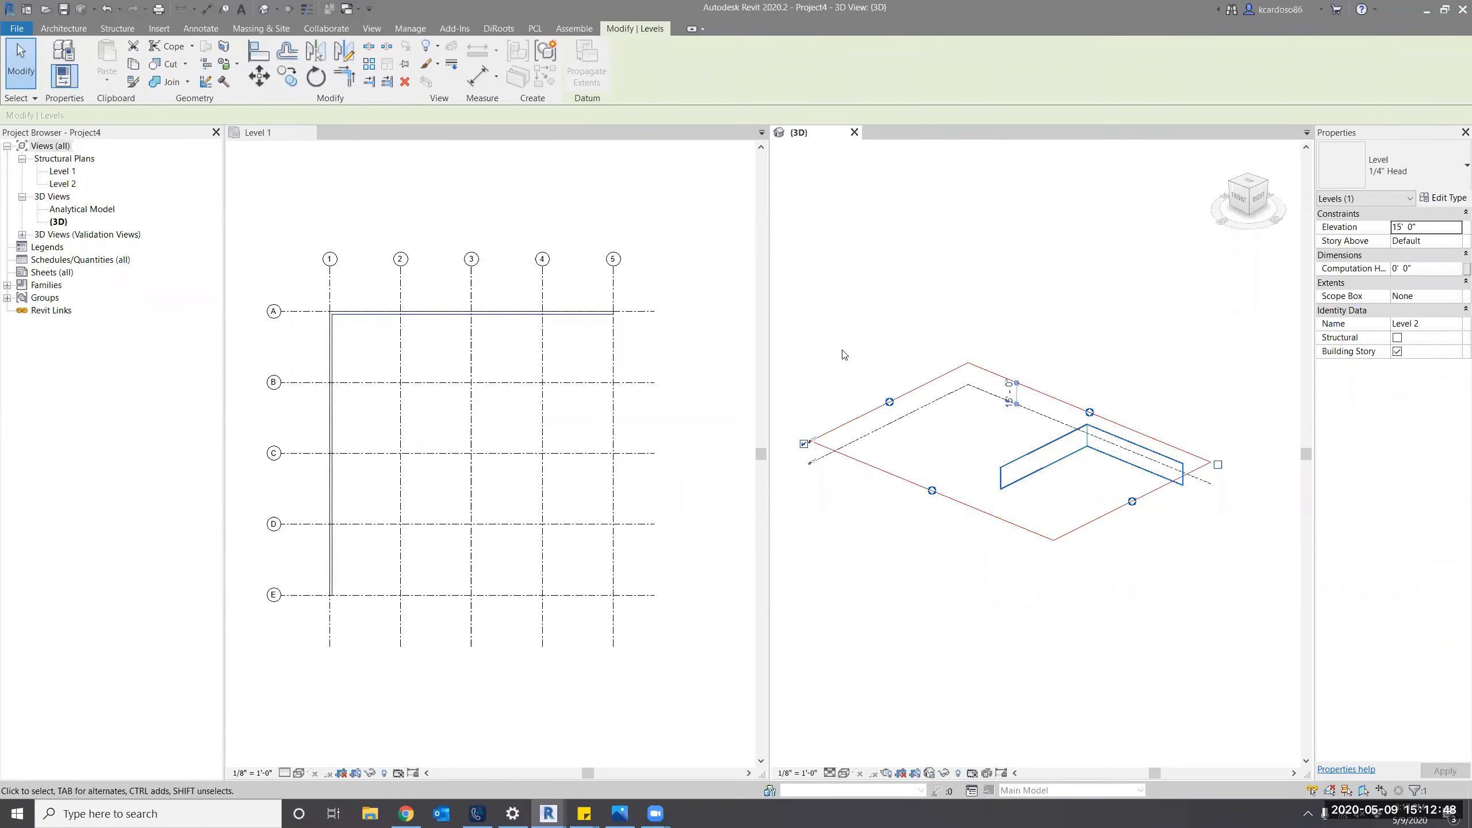
pyautogui.press('v')
pyautogui.press('h')
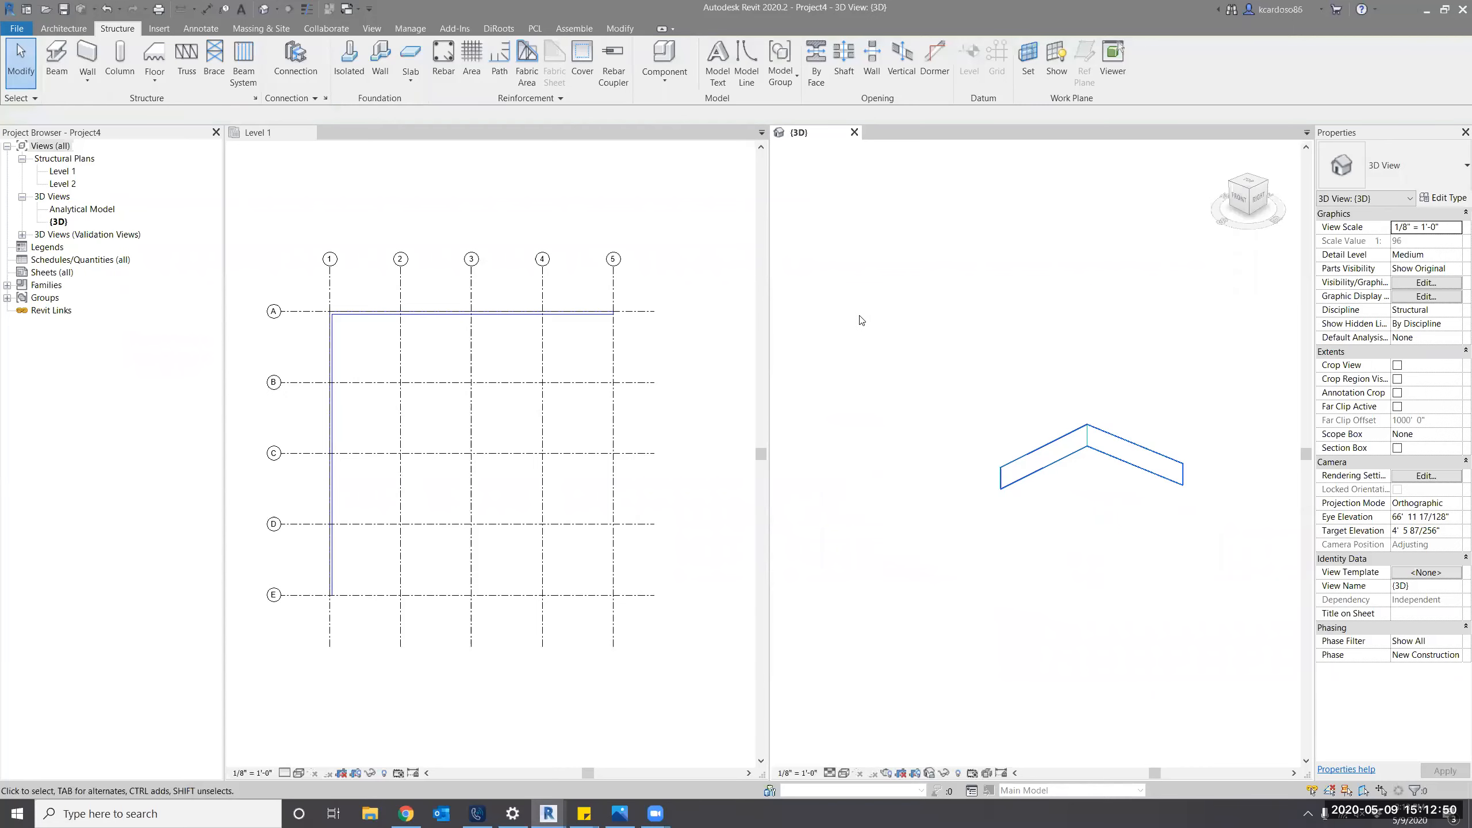
pyautogui.hotkey('ctrl', 'z')
# Hide the whole category of the Level 2 datum in the 3D view.
pyautogui.click(876, 409)
pyautogui.rightClick(877, 412)
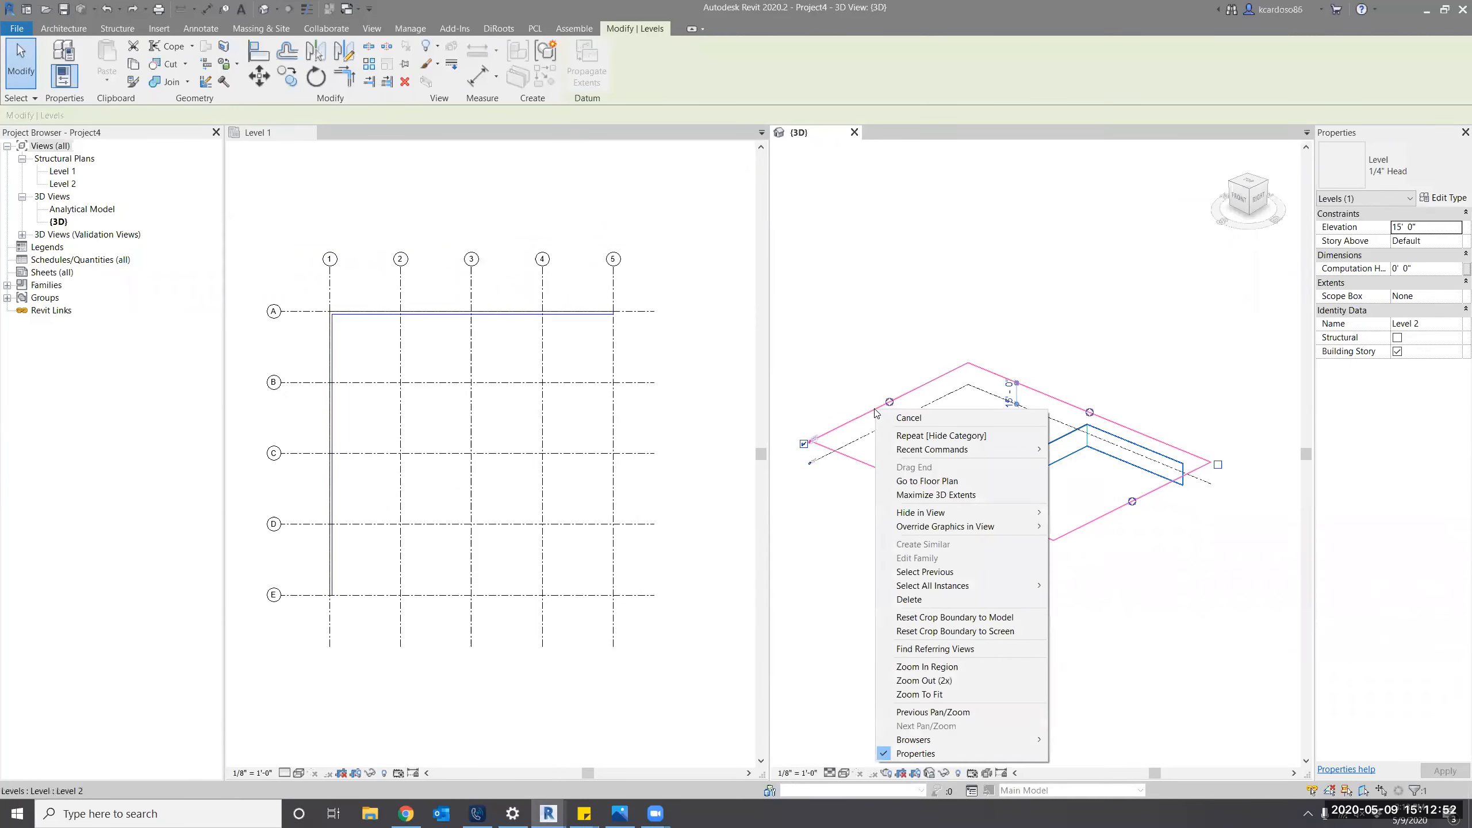
pyautogui.moveTo(995, 527)
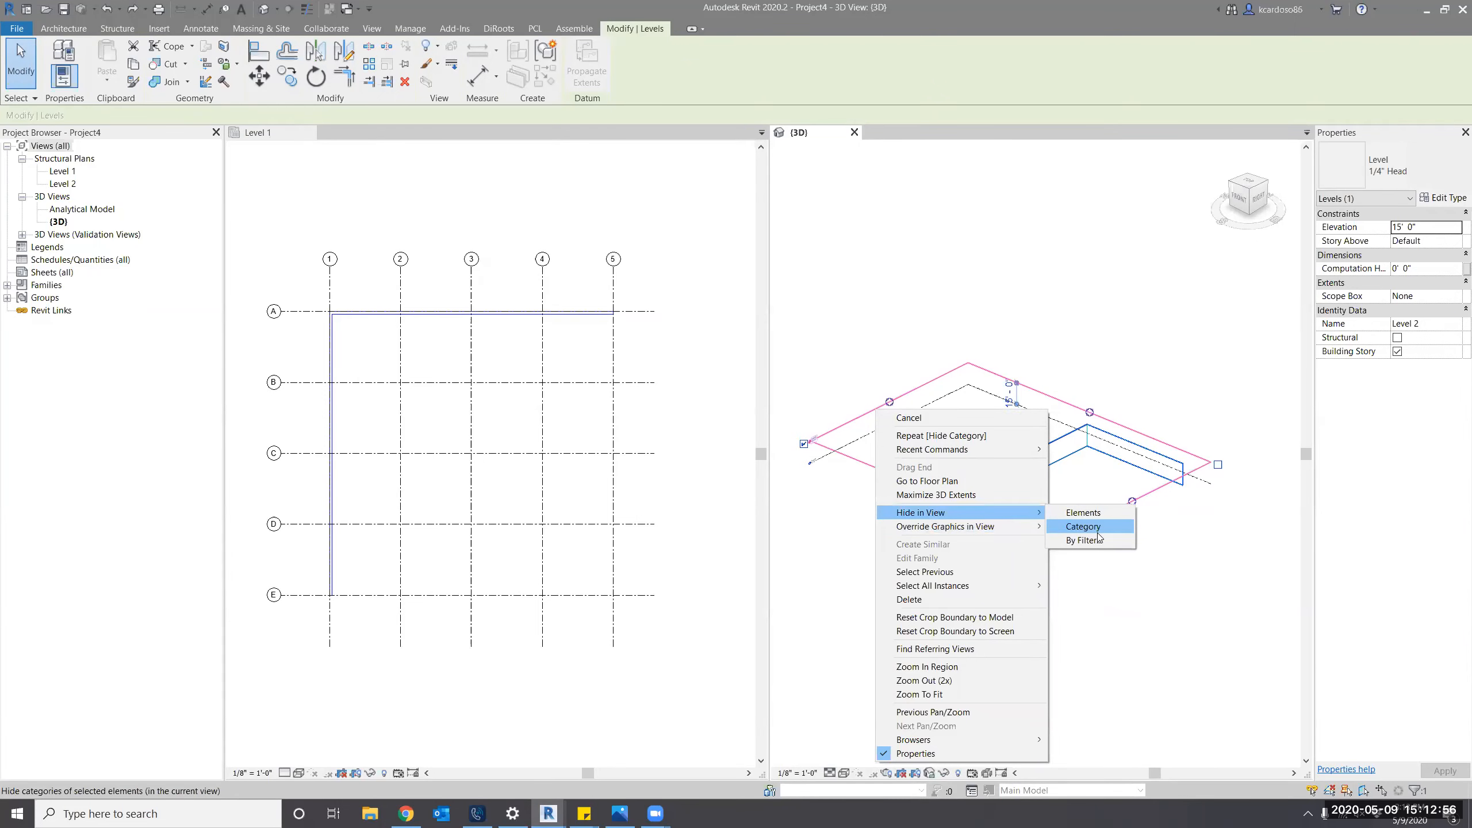
pyautogui.click(1097, 528)
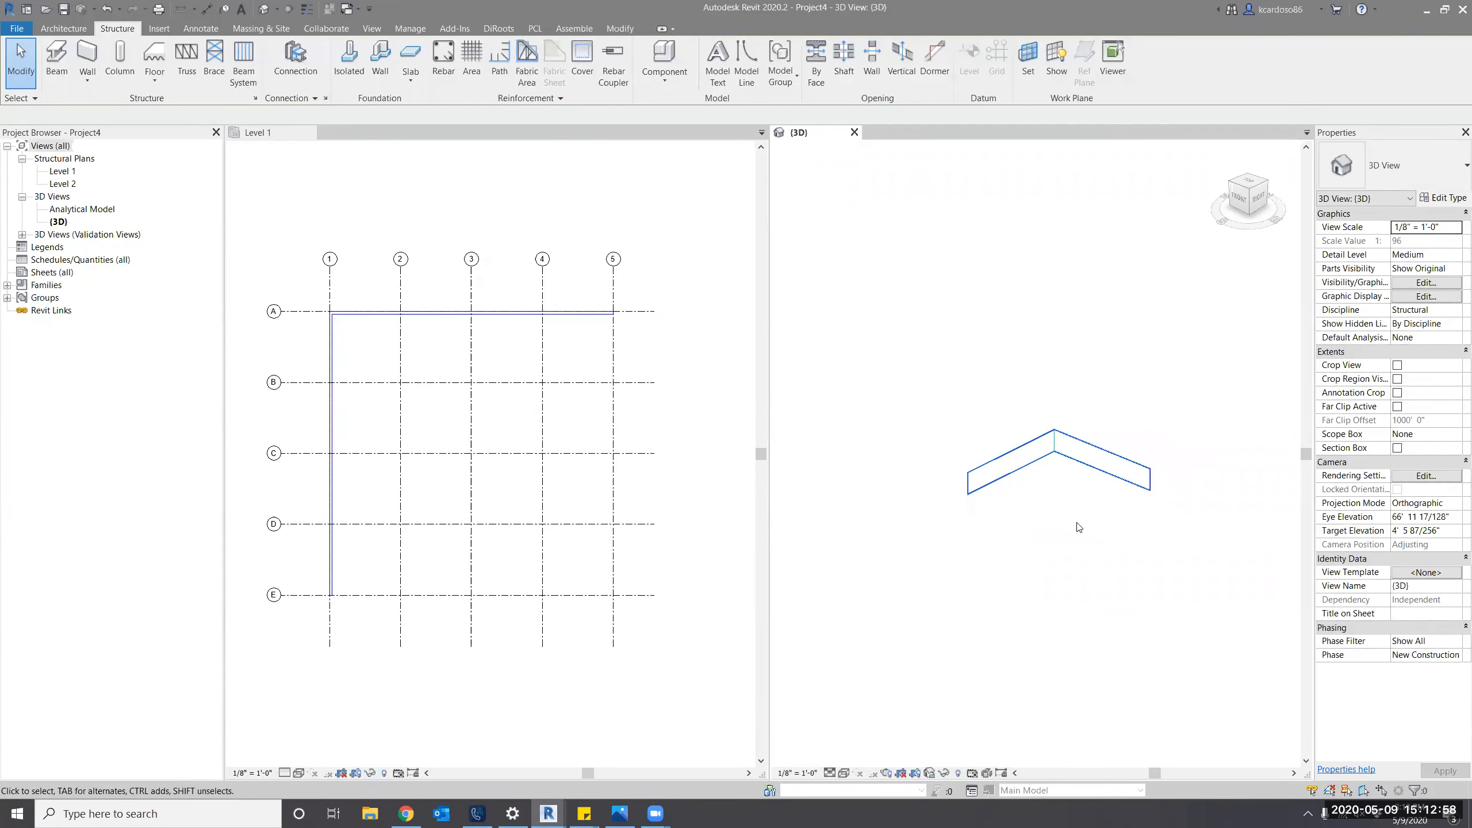
# Set the visual style of the 3D view to Consistent Colors.
pyautogui.keyDown('shift'); pyautogui.scroll(3, 1084, 529); pyautogui.keyUp('shift')
pyautogui.keyDown('shift'); pyautogui.moveTo(1093, 533); pyautogui.dragTo(905, 585, button='middle'); pyautogui.keyUp('shift')
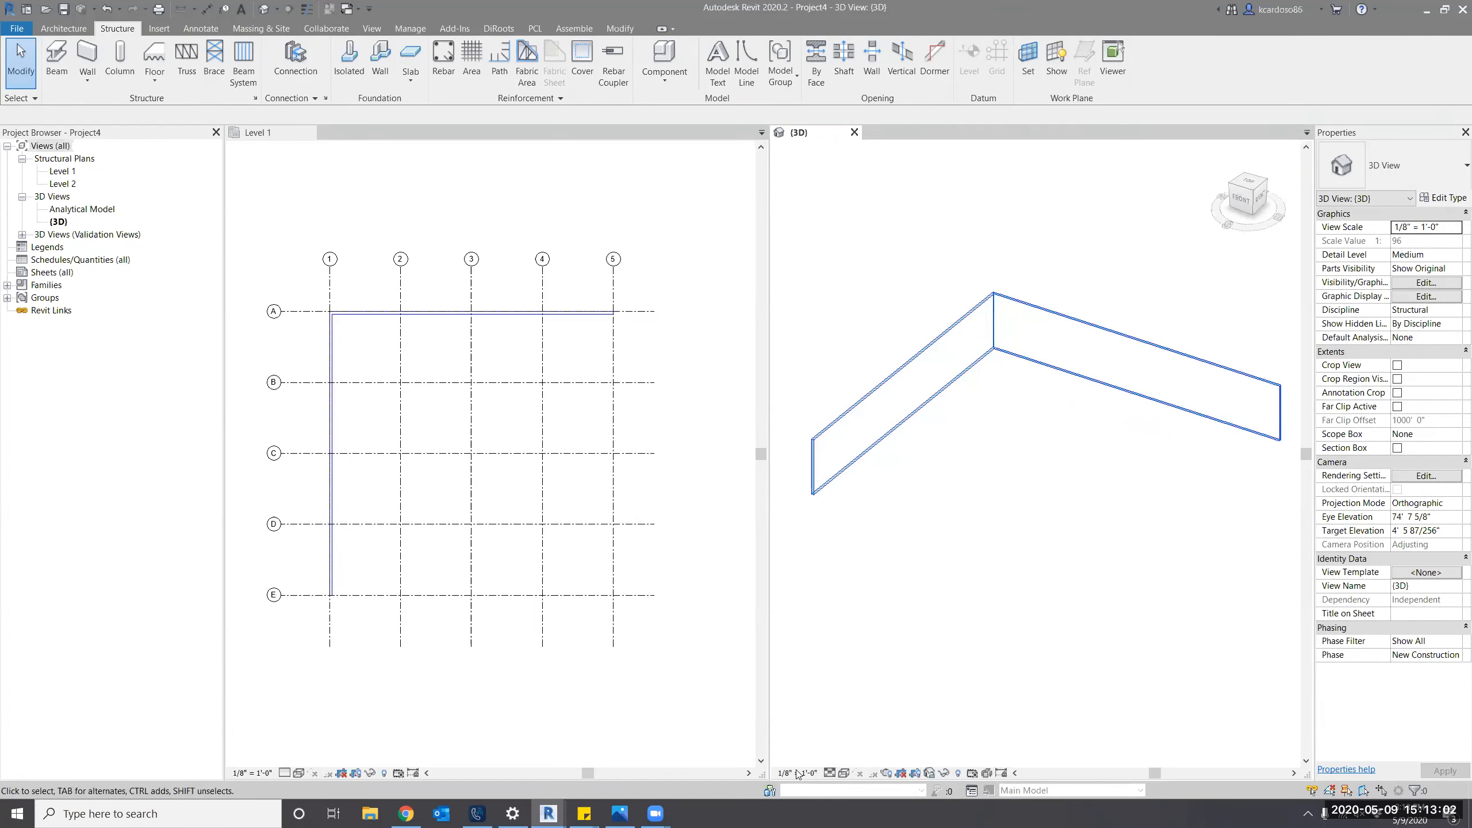
pyautogui.click(844, 773)
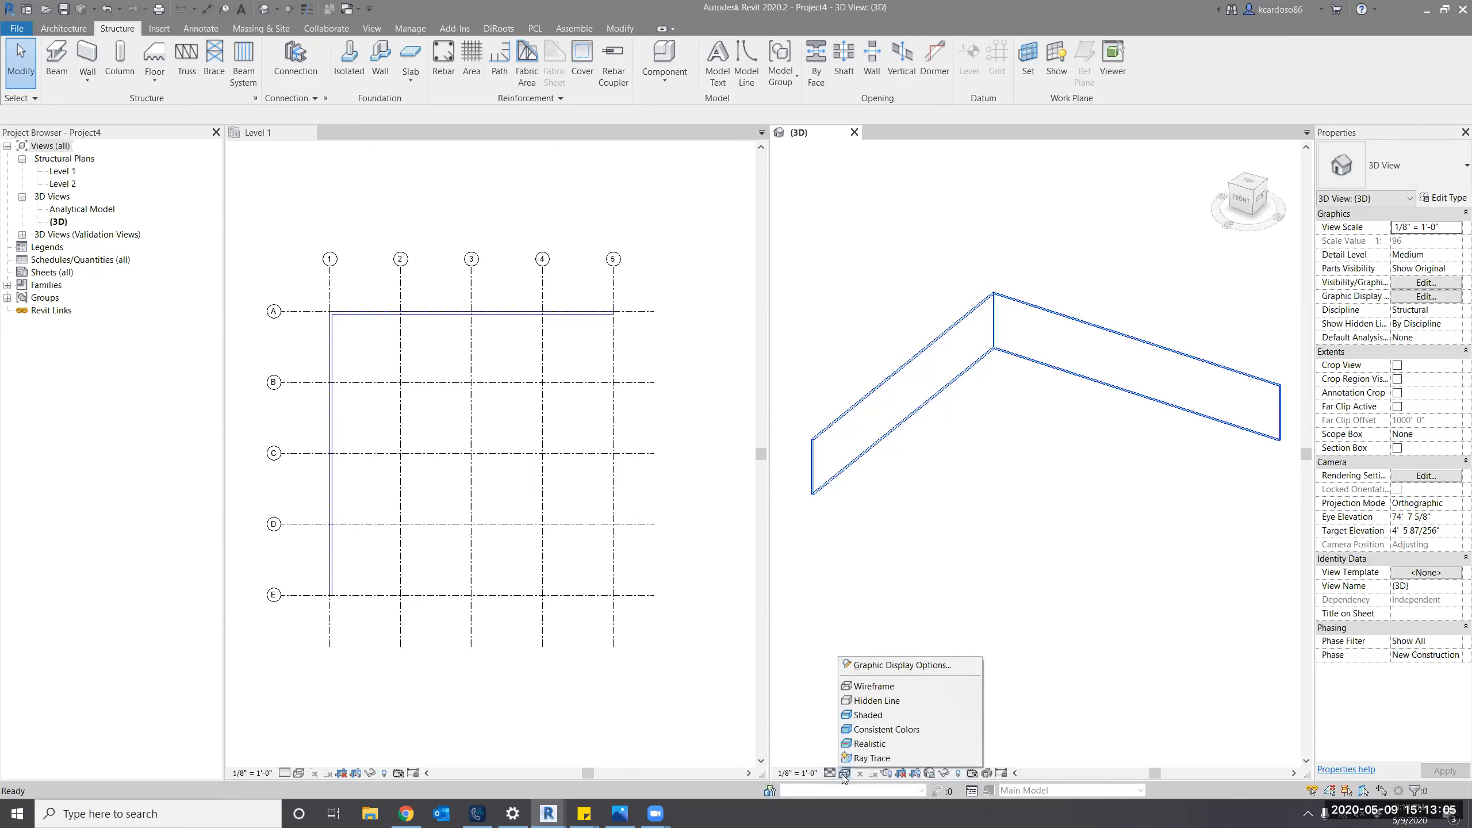
pyautogui.click(864, 729)
pyautogui.keyDown('shift'); pyautogui.moveTo(888, 631); pyautogui.dragTo(863, 592, button='middle'); pyautogui.keyUp('shift')
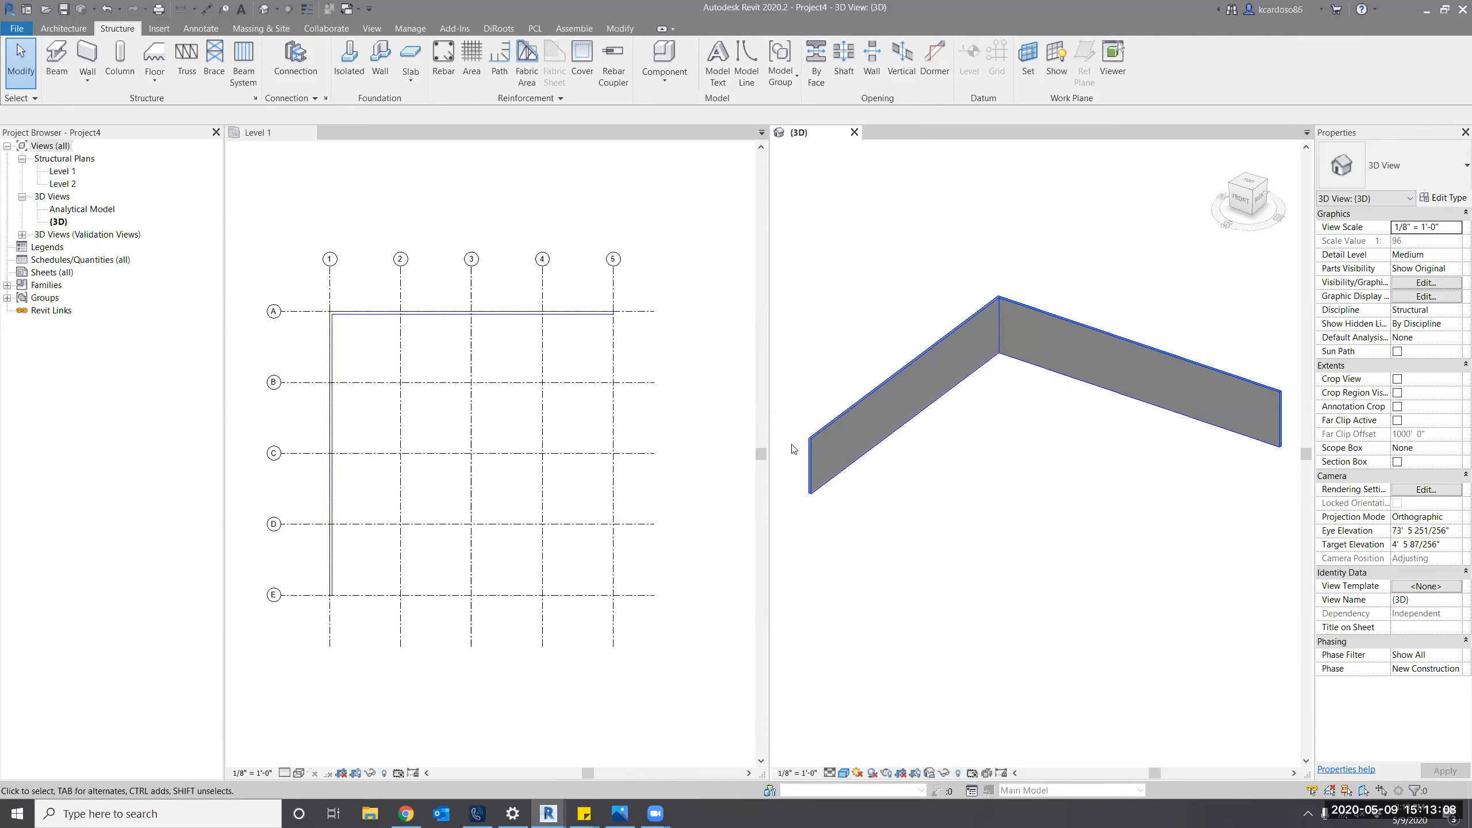
# Turn off the display of all analytical model categories in the 3D view's visibility/graphic overrides.
pyautogui.scroll(6, 793, 448)
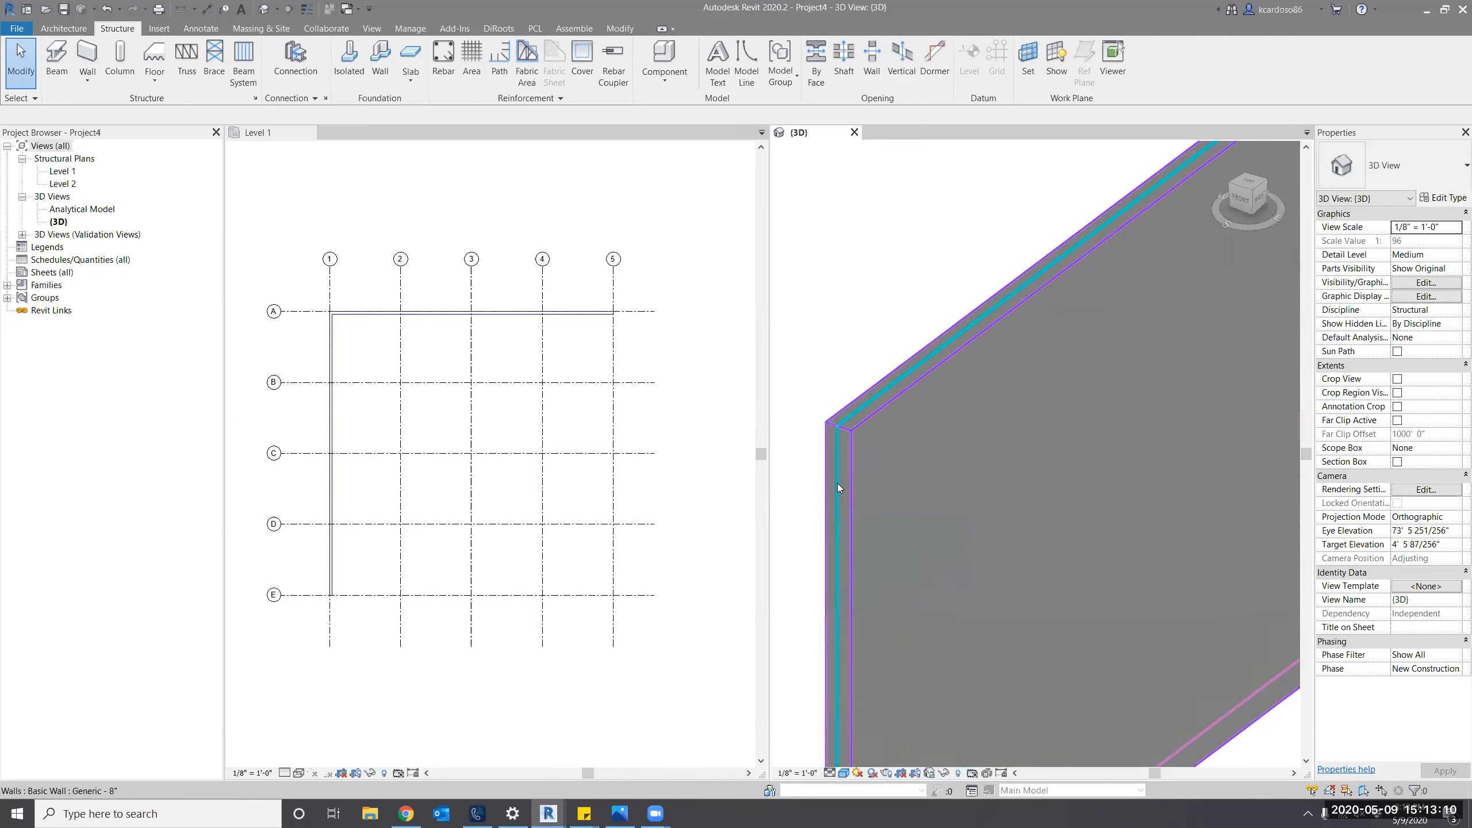
pyautogui.scroll(-4, 846, 400)
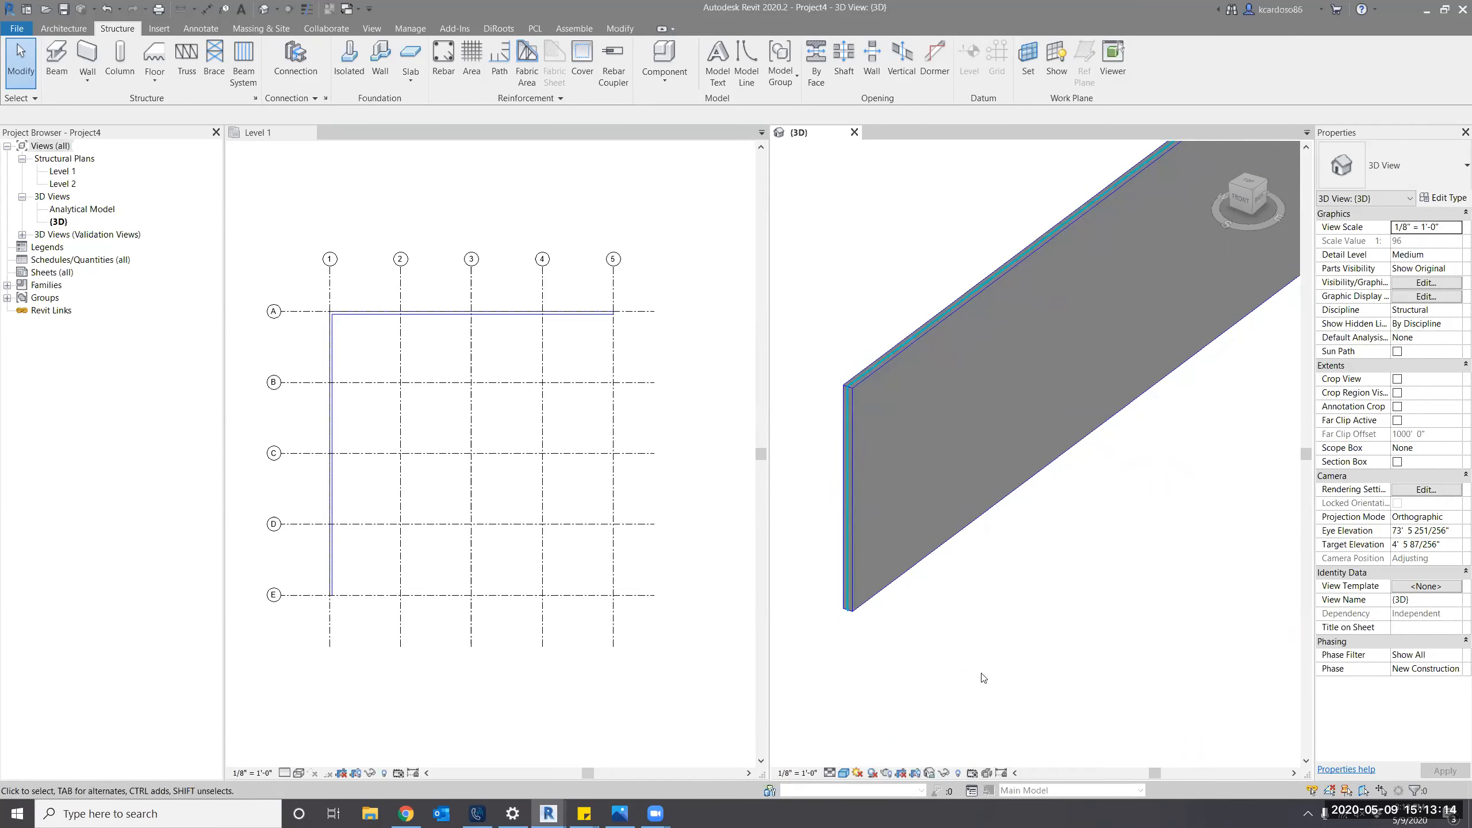
pyautogui.press('v')
pyautogui.press('g')
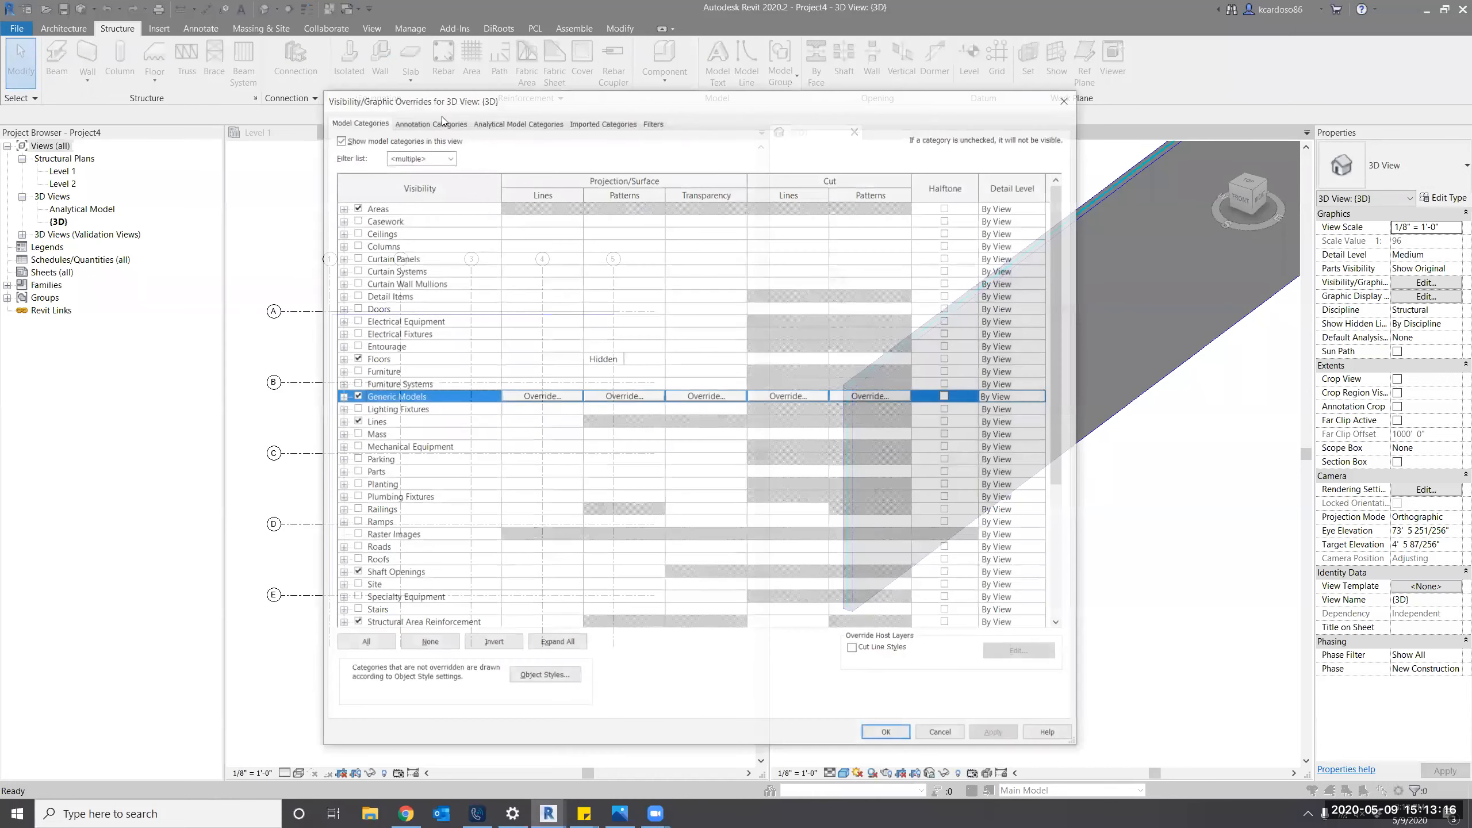
pyautogui.click(531, 123)
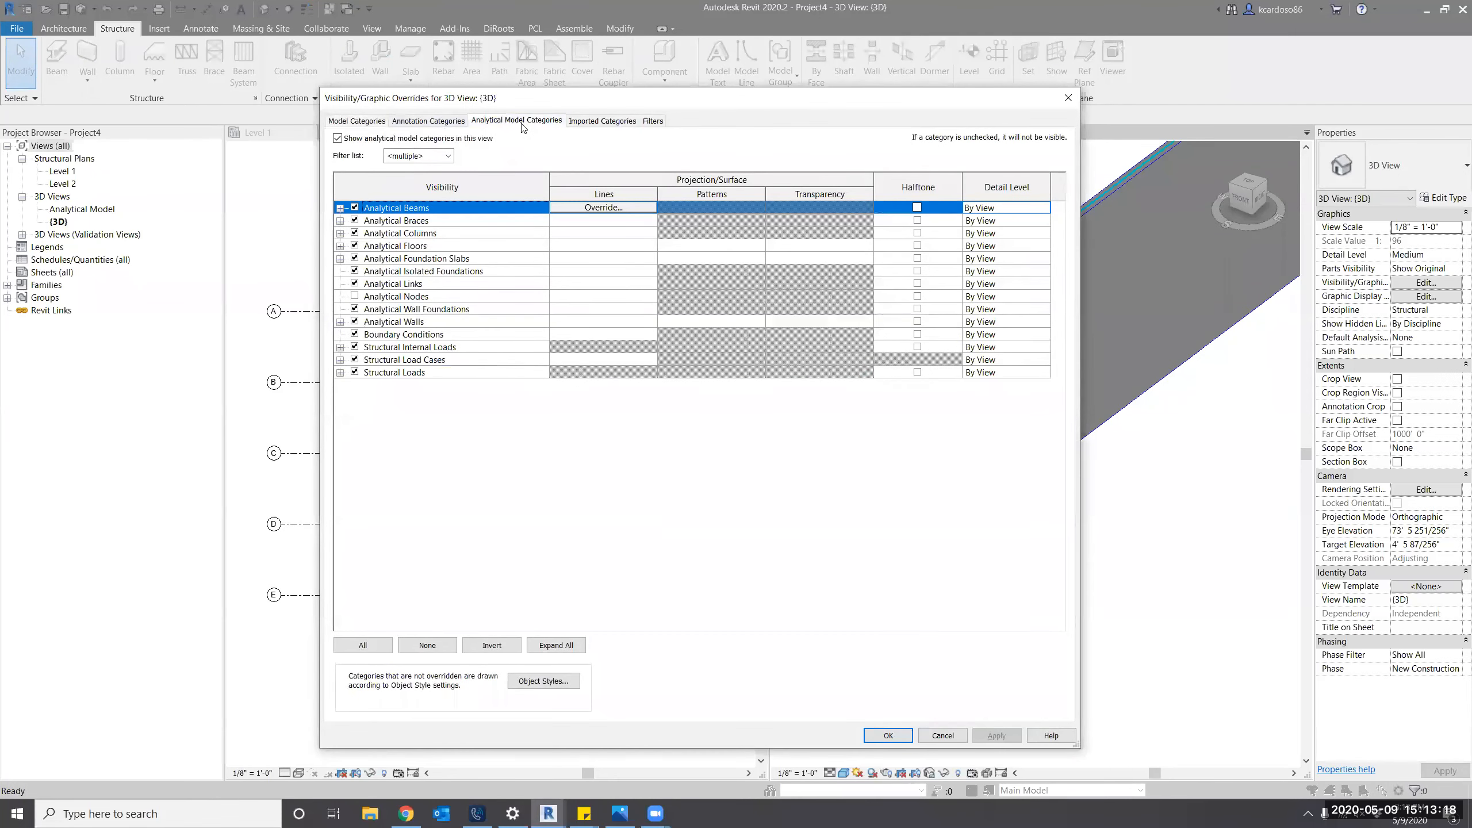
pyautogui.click(337, 138)
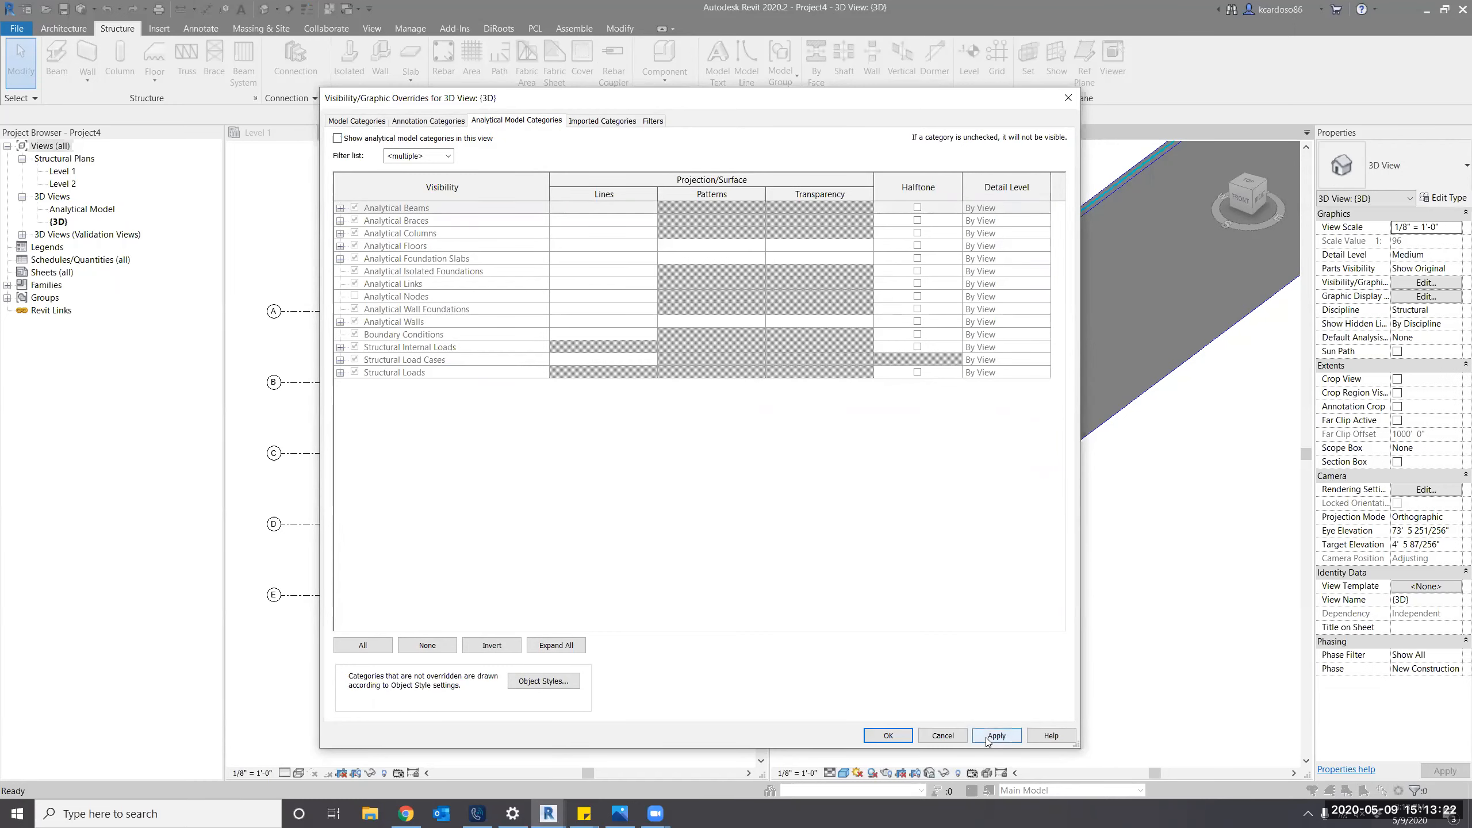
pyautogui.click(996, 735)
pyautogui.click(888, 735)
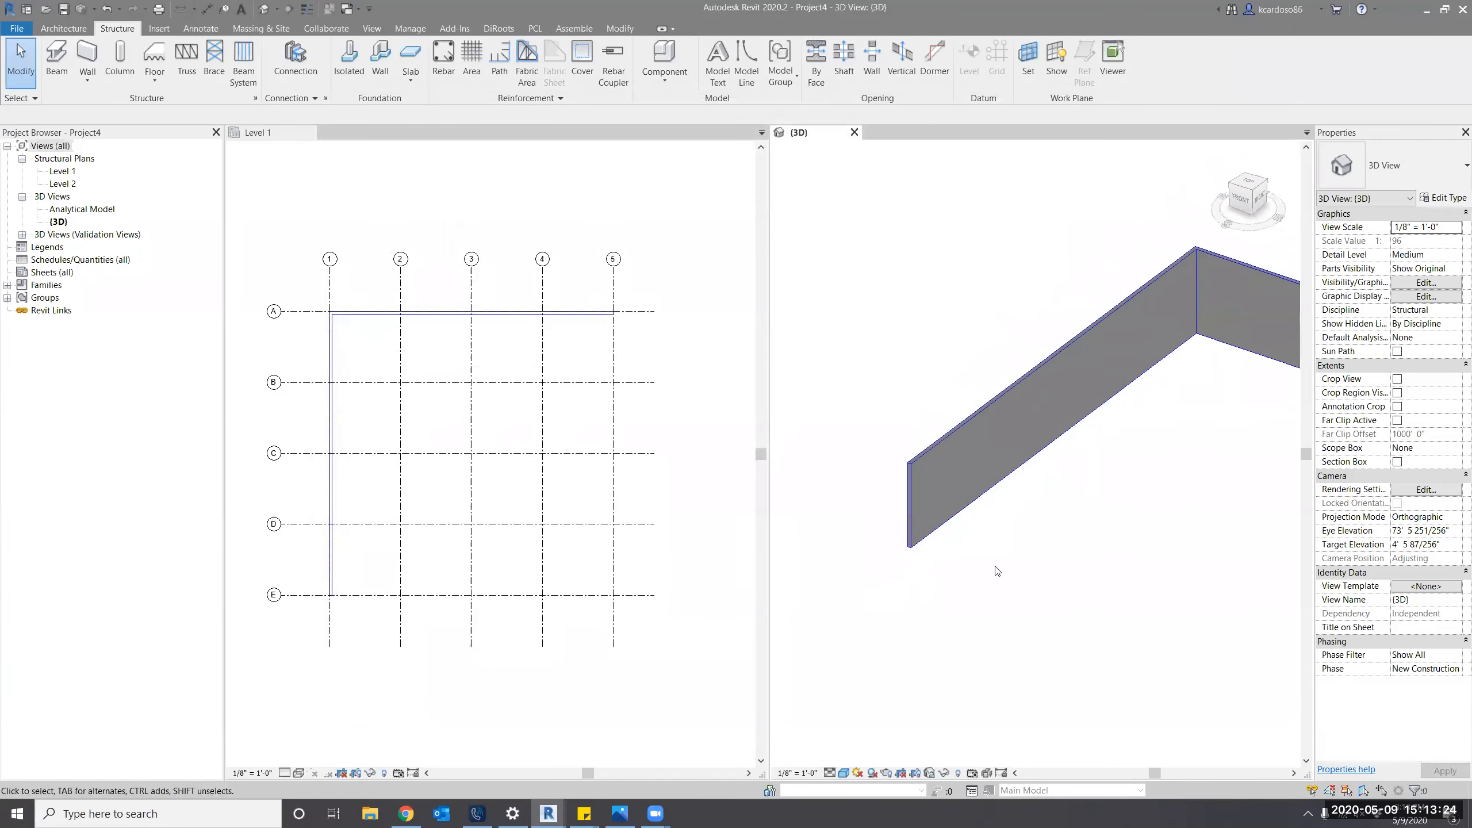
pyautogui.scroll(-1, 1008, 558)
pyautogui.moveTo(1154, 557); pyautogui.dragTo(989, 530, button='middle')
pyautogui.scroll(-2, 988, 529)
pyautogui.keyDown('shift'); pyautogui.moveTo(1053, 583); pyautogui.dragTo(1039, 577, button='middle'); pyautogui.keyUp('shift')
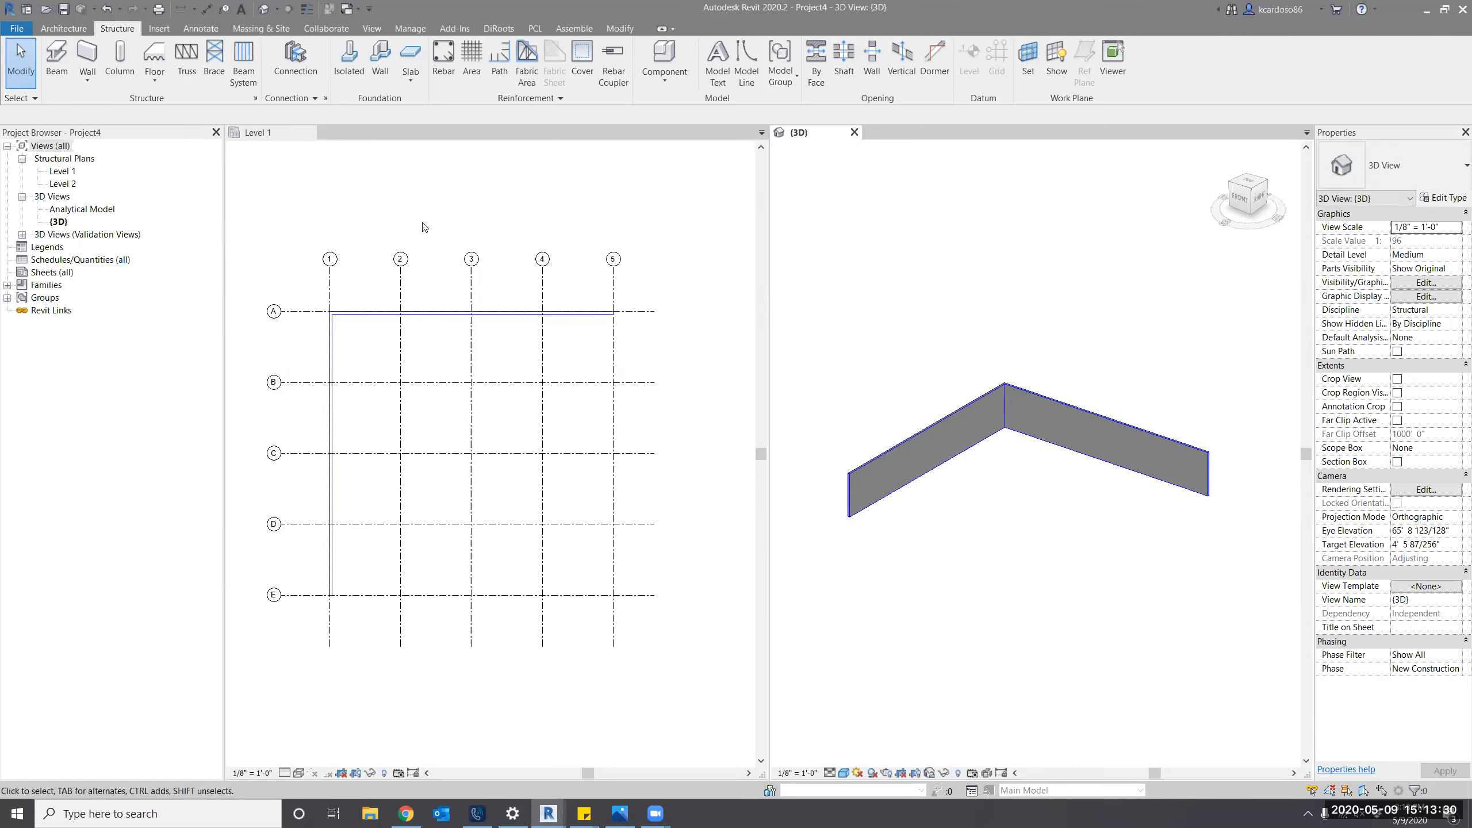
# Start a vertical W10X49 structural column in the Level 1 plan with its height set to Level 2.
pyautogui.click(408, 210)
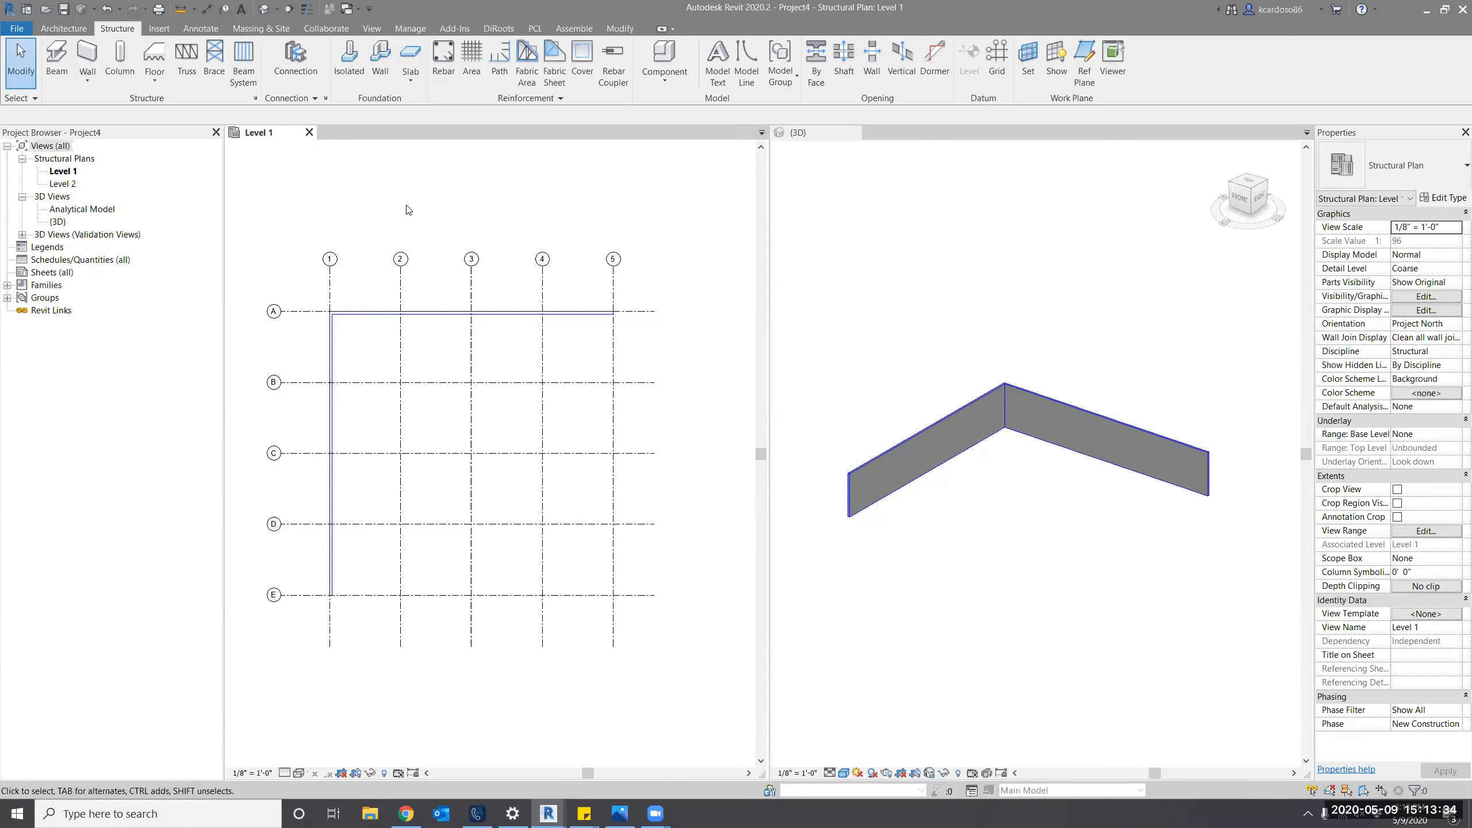
pyautogui.press('c')
pyautogui.press('l')
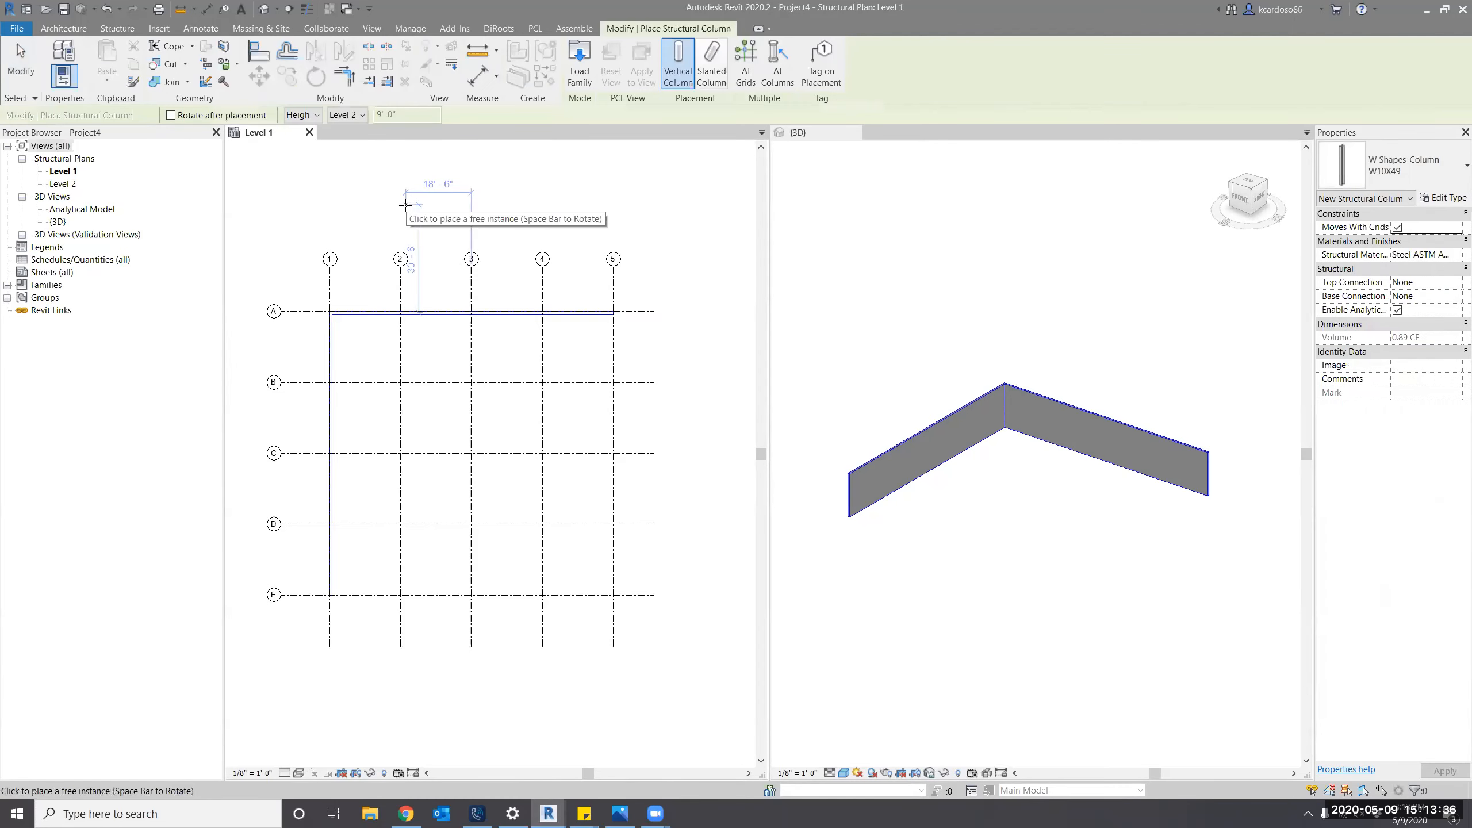
pyautogui.click(305, 117)
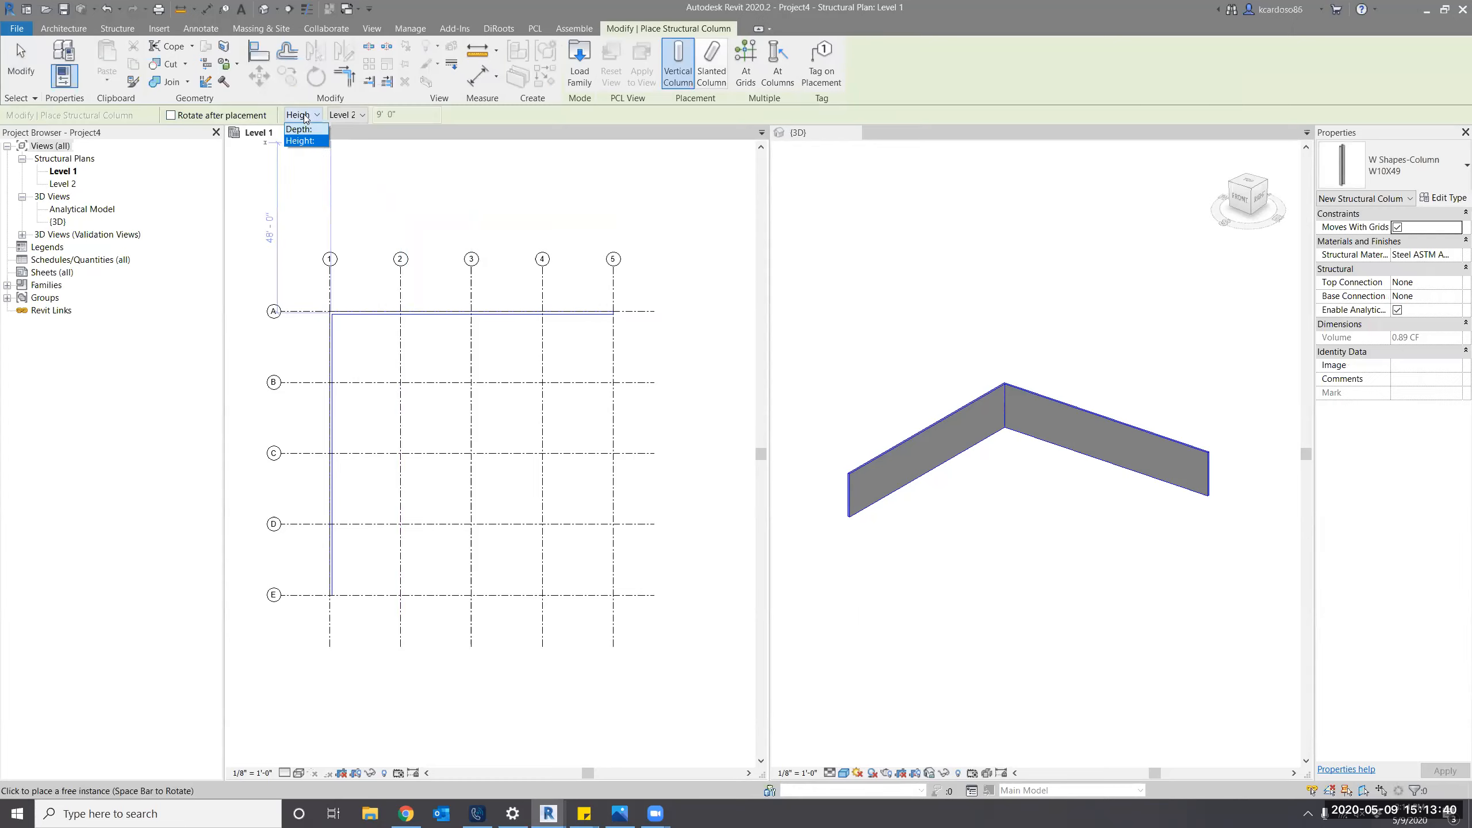
pyautogui.click(346, 117)
pyautogui.click(348, 141)
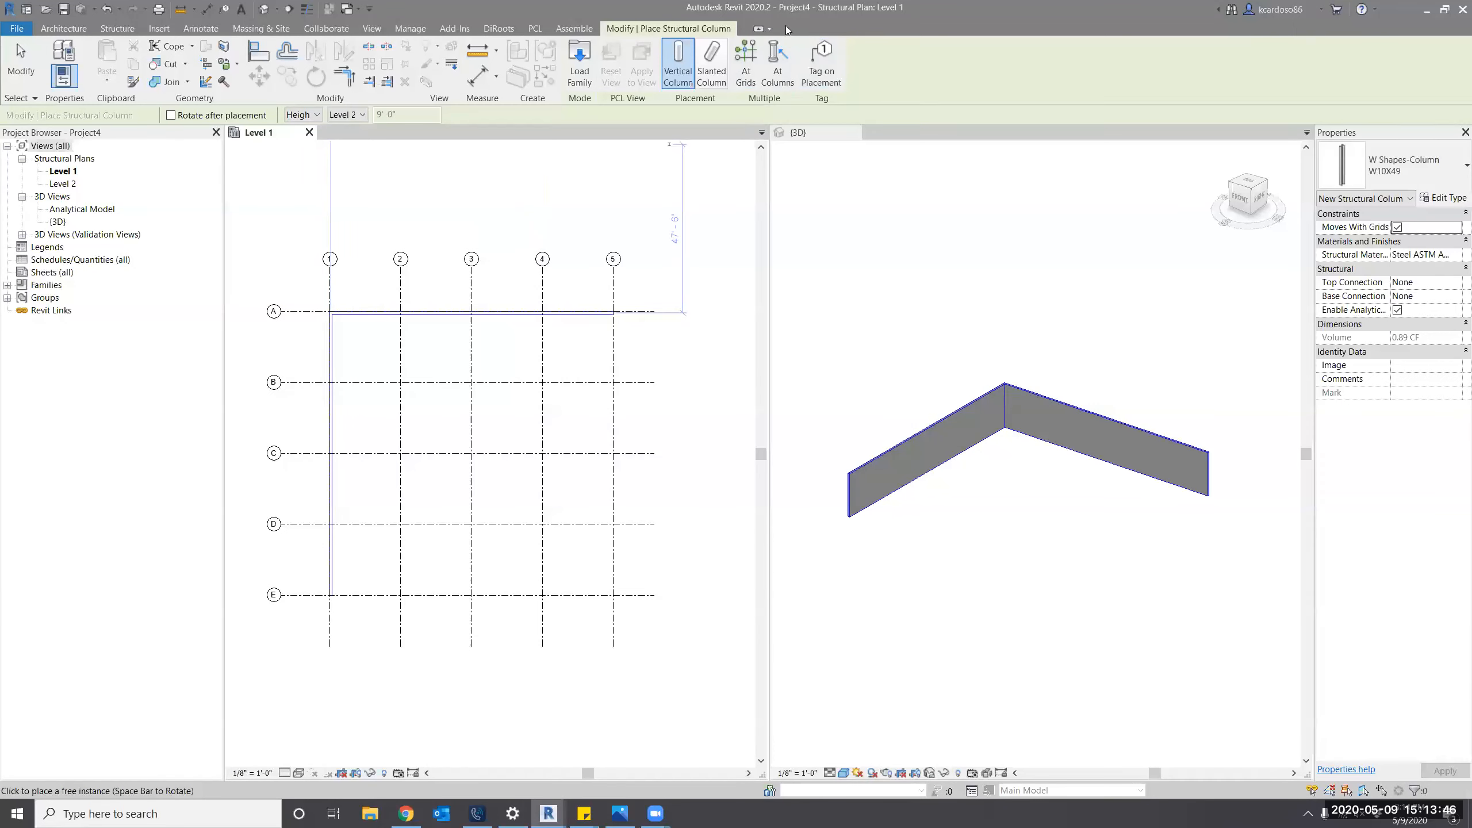
# Place W10X49 structural columns at all intersections of grids 2 to 5 with grids B to E.
pyautogui.click(747, 76)
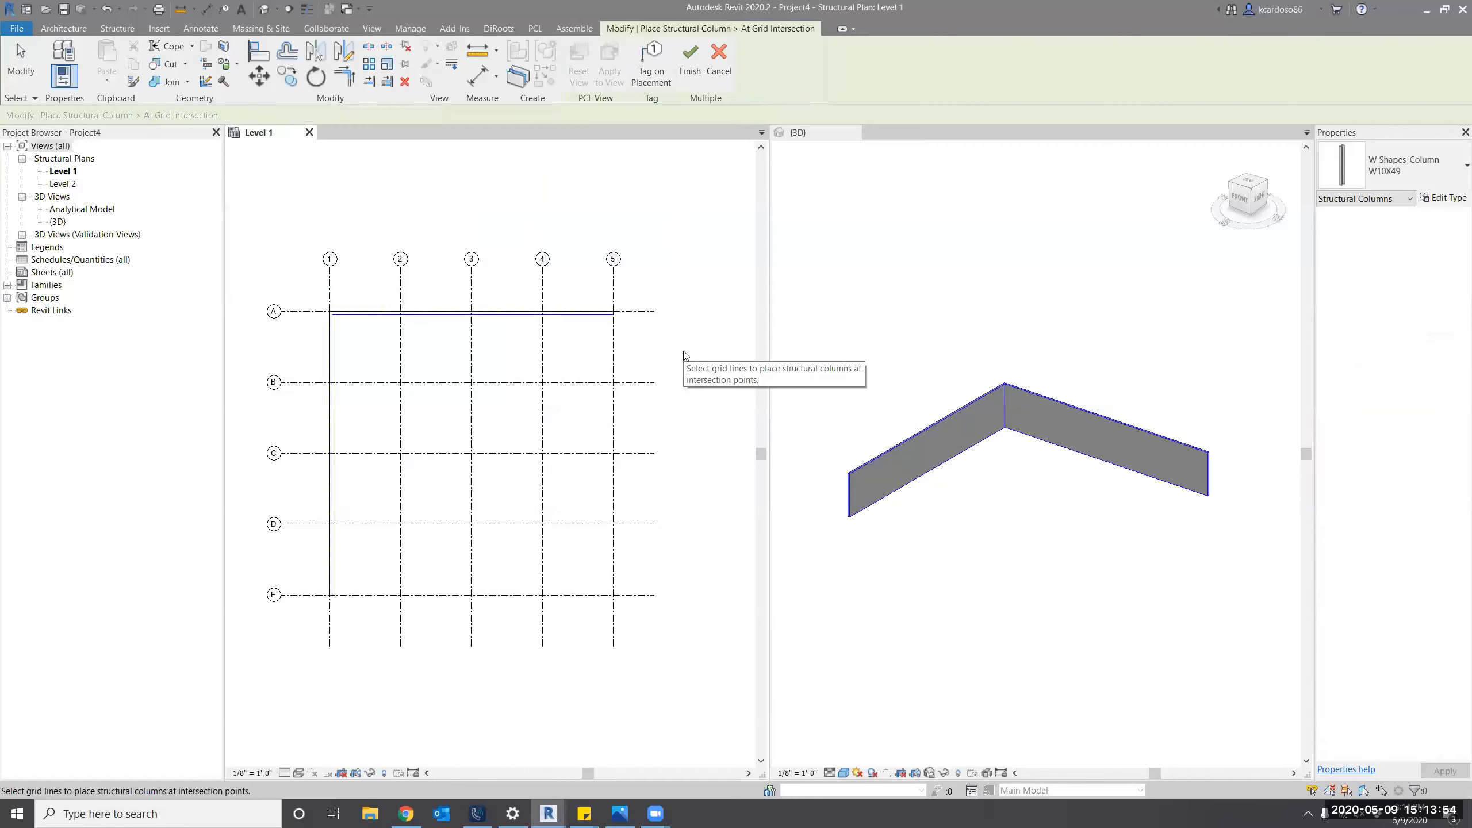
pyautogui.moveTo(682, 352); pyautogui.dragTo(371, 632)
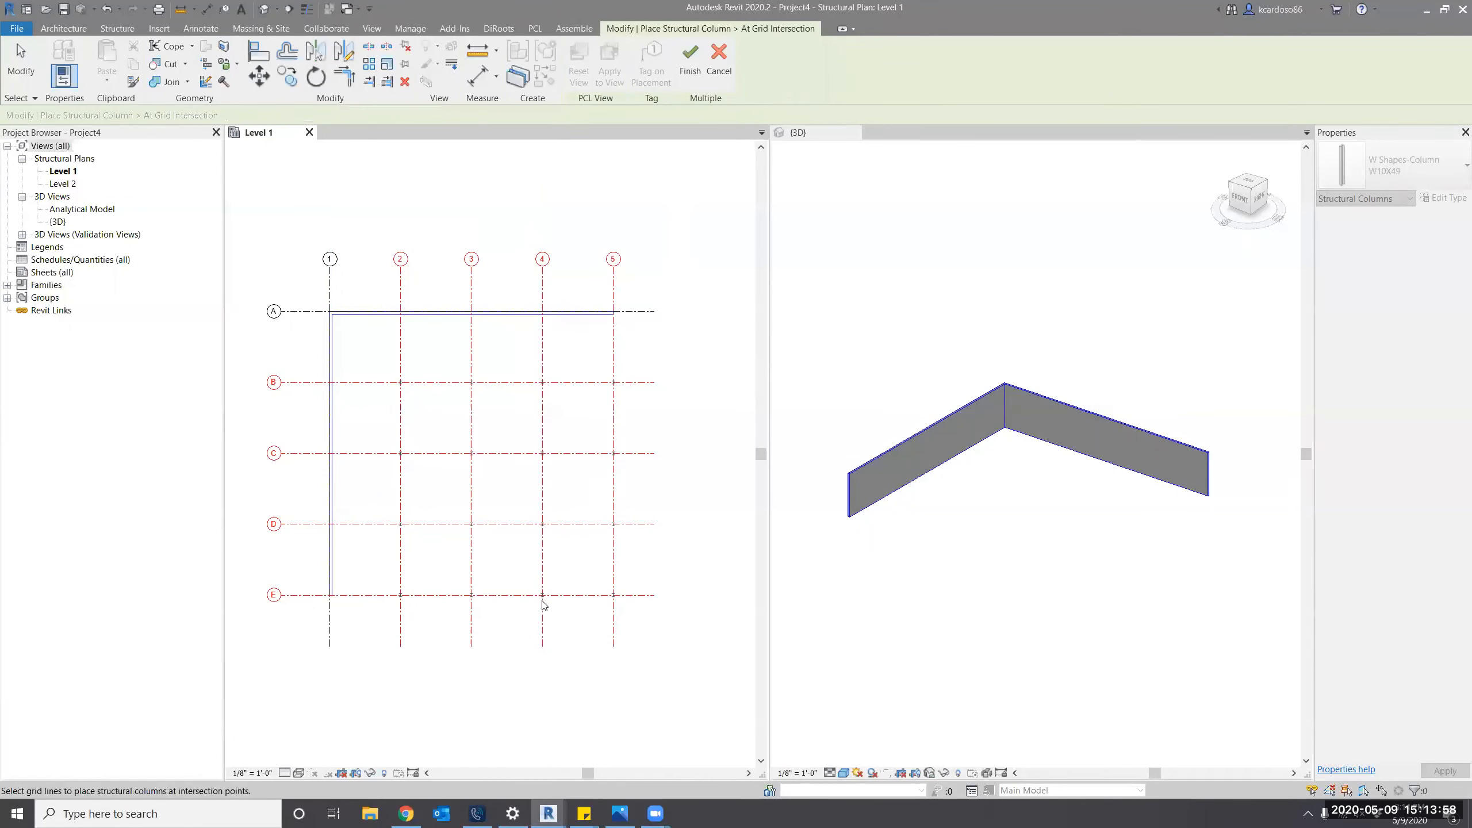
pyautogui.scroll(3, 544, 605)
pyautogui.scroll(2, 550, 589)
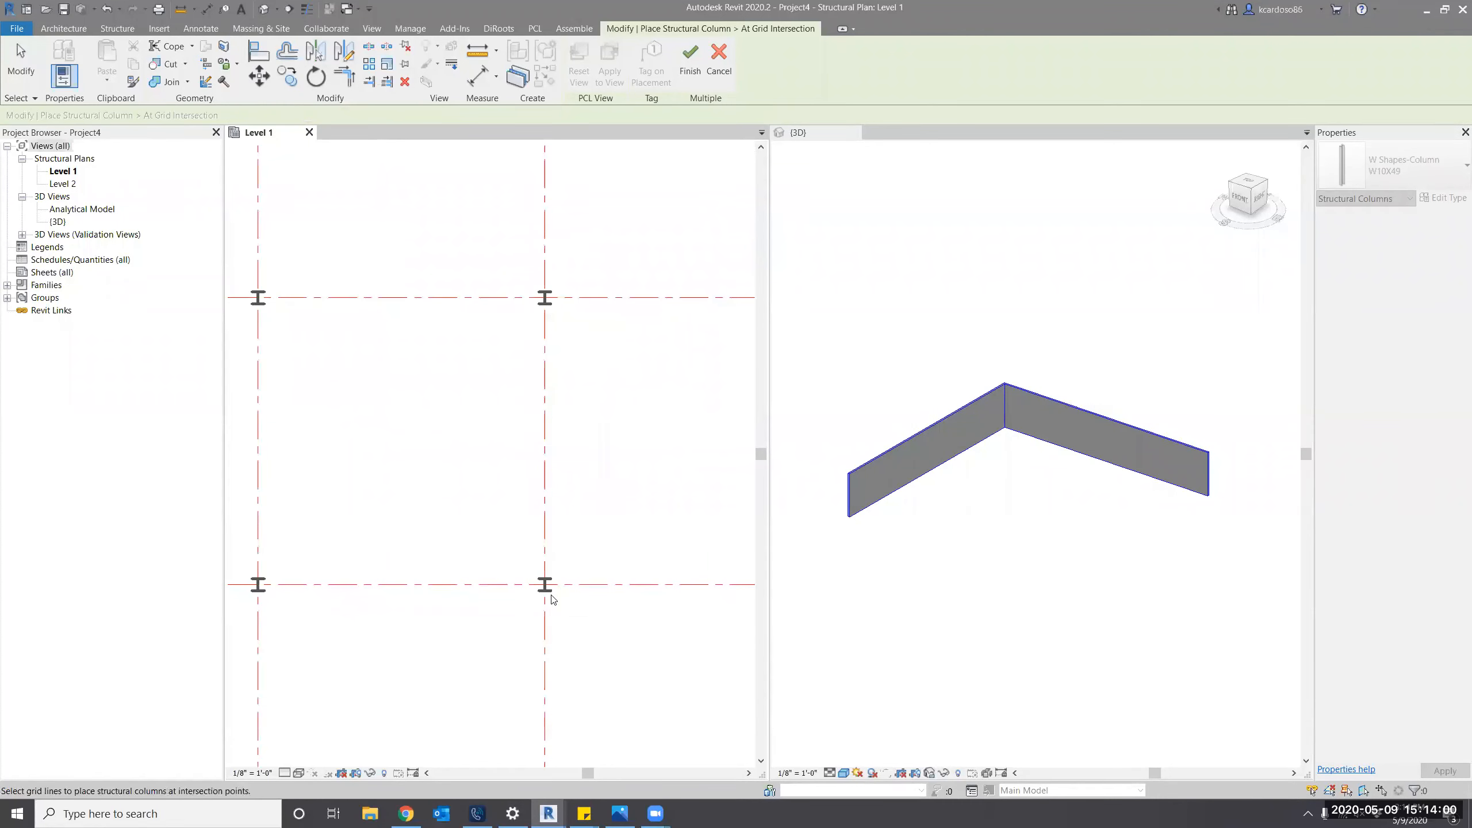
pyautogui.scroll(-5, 551, 598)
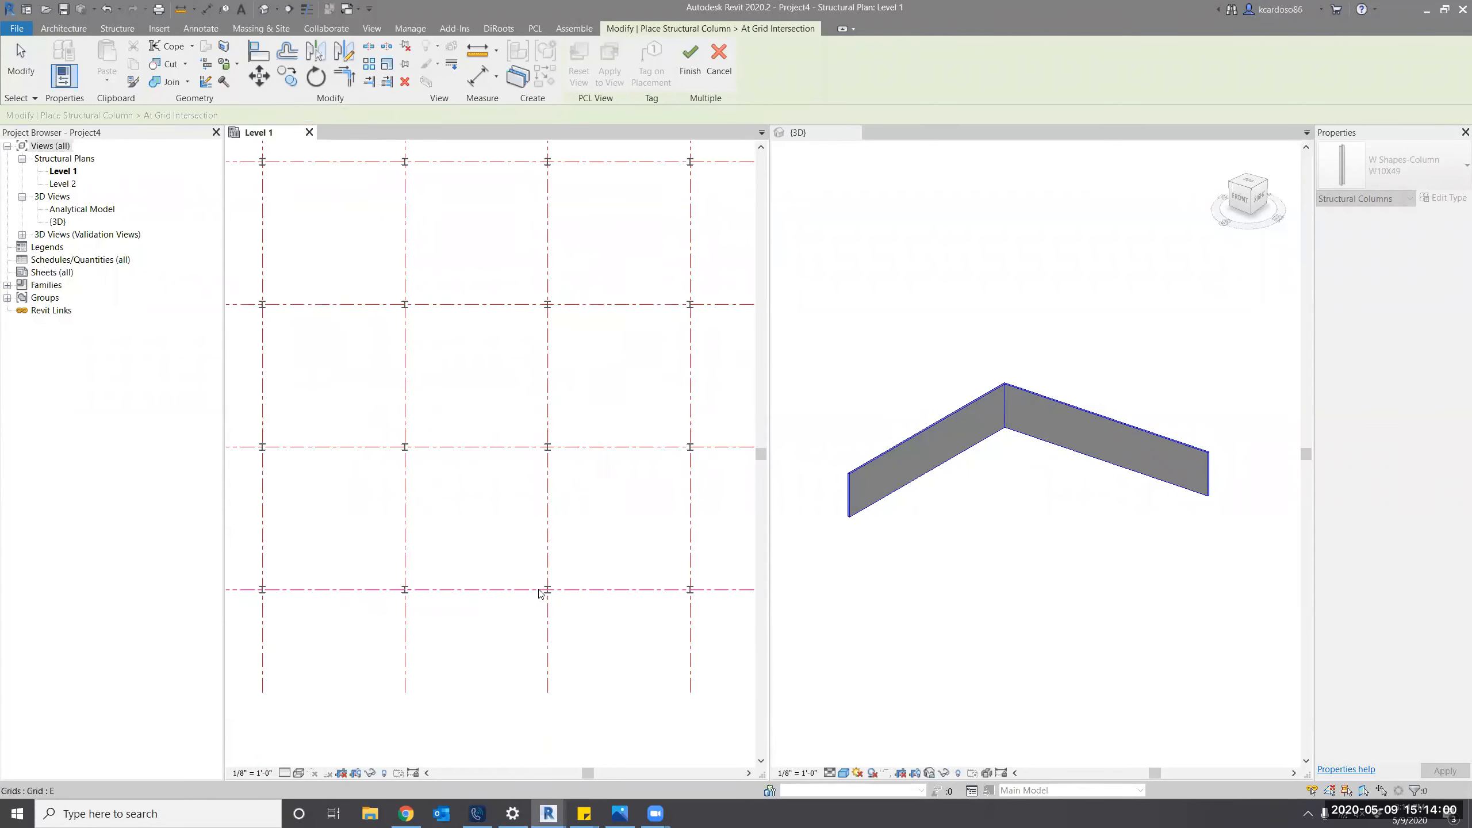
pyautogui.click(690, 71)
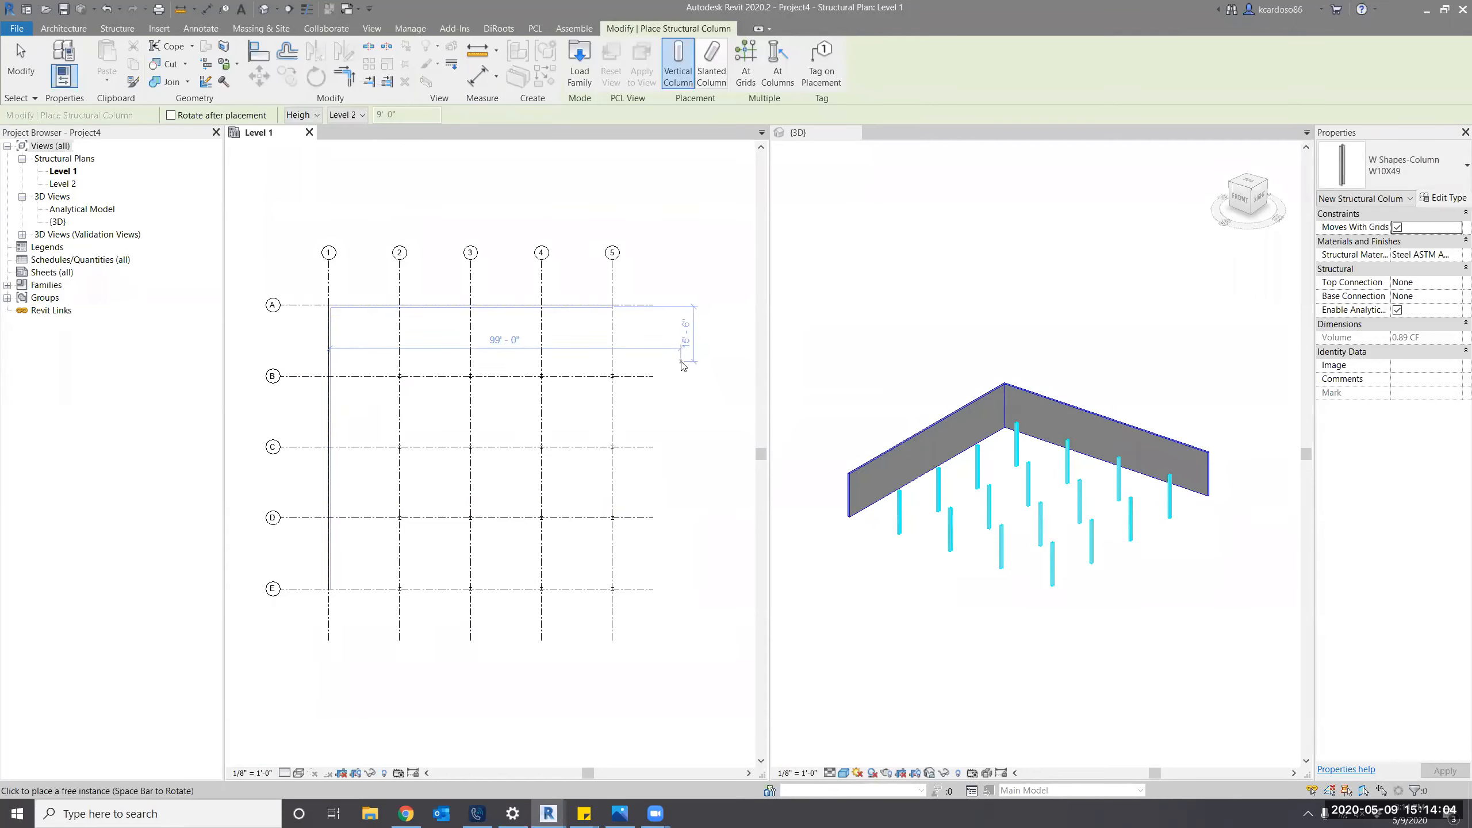
pyautogui.press('Escape')
pyautogui.press('Escape')
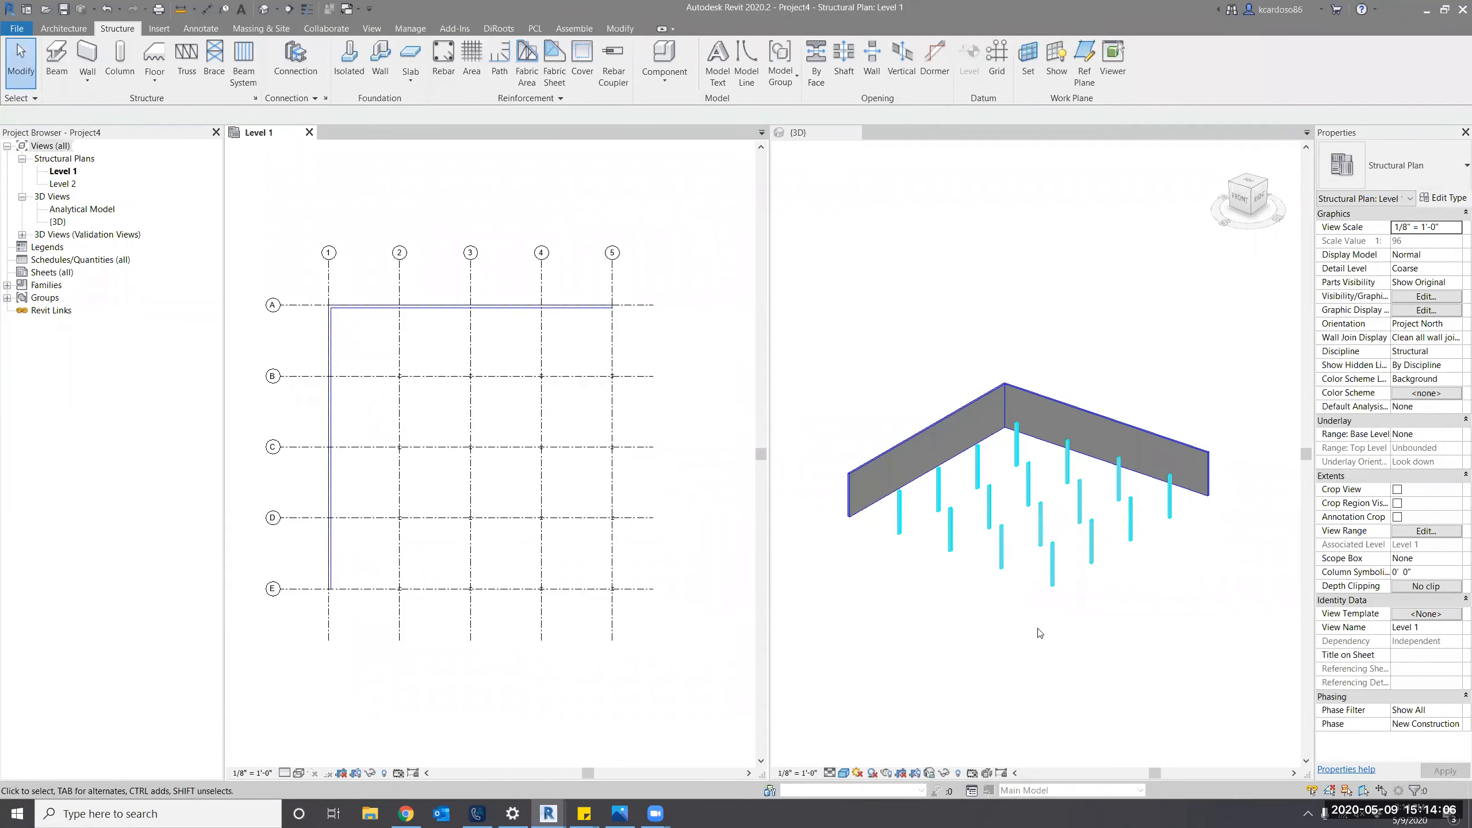
# Select all instances of the W10X49 columns and change their type to the 18 x 24 Concrete-Rectangular-Column.
pyautogui.scroll(2, 1043, 631)
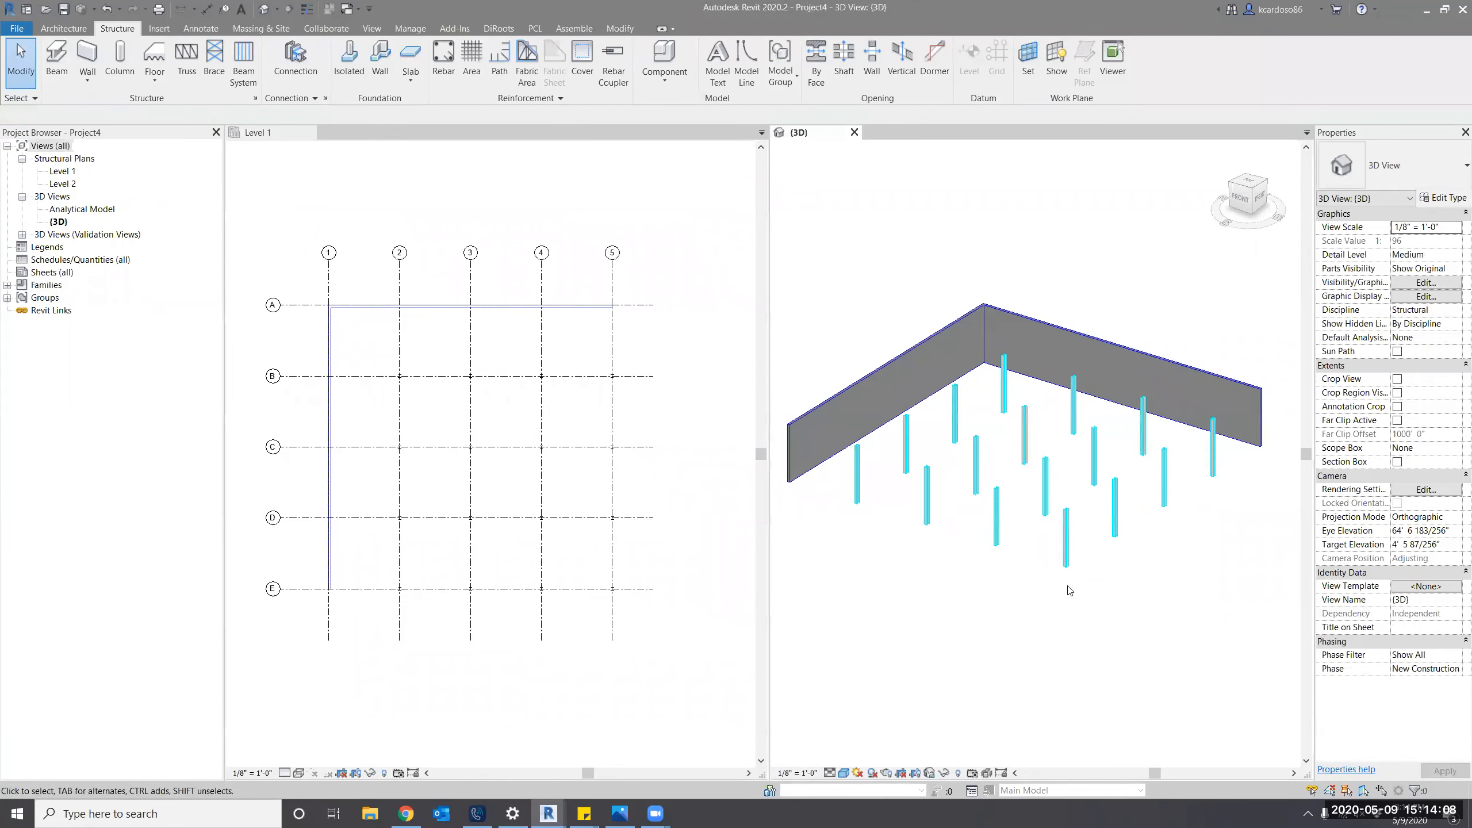
pyautogui.click(1066, 554)
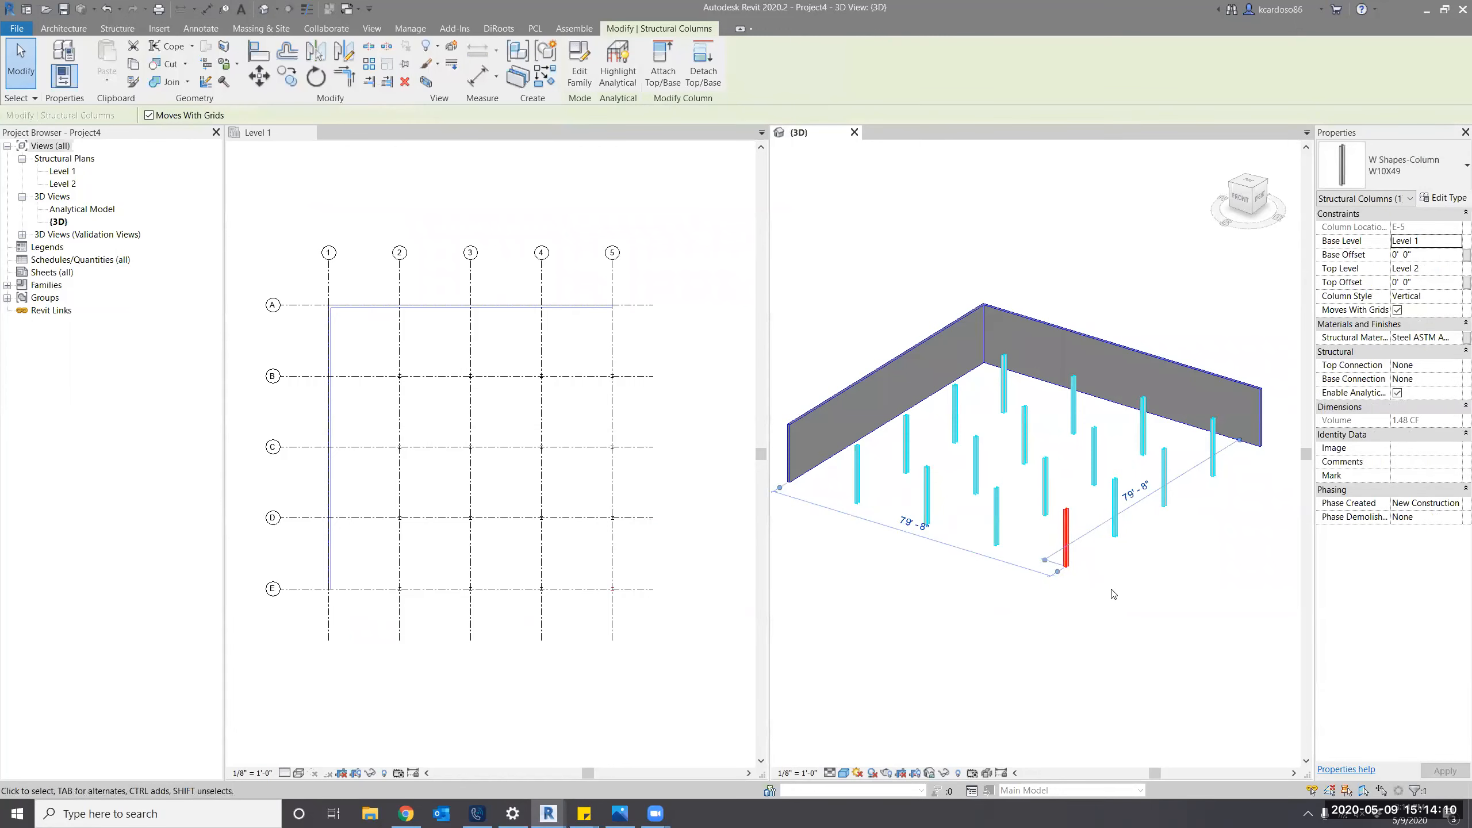
pyautogui.press('s')
pyautogui.press('a')
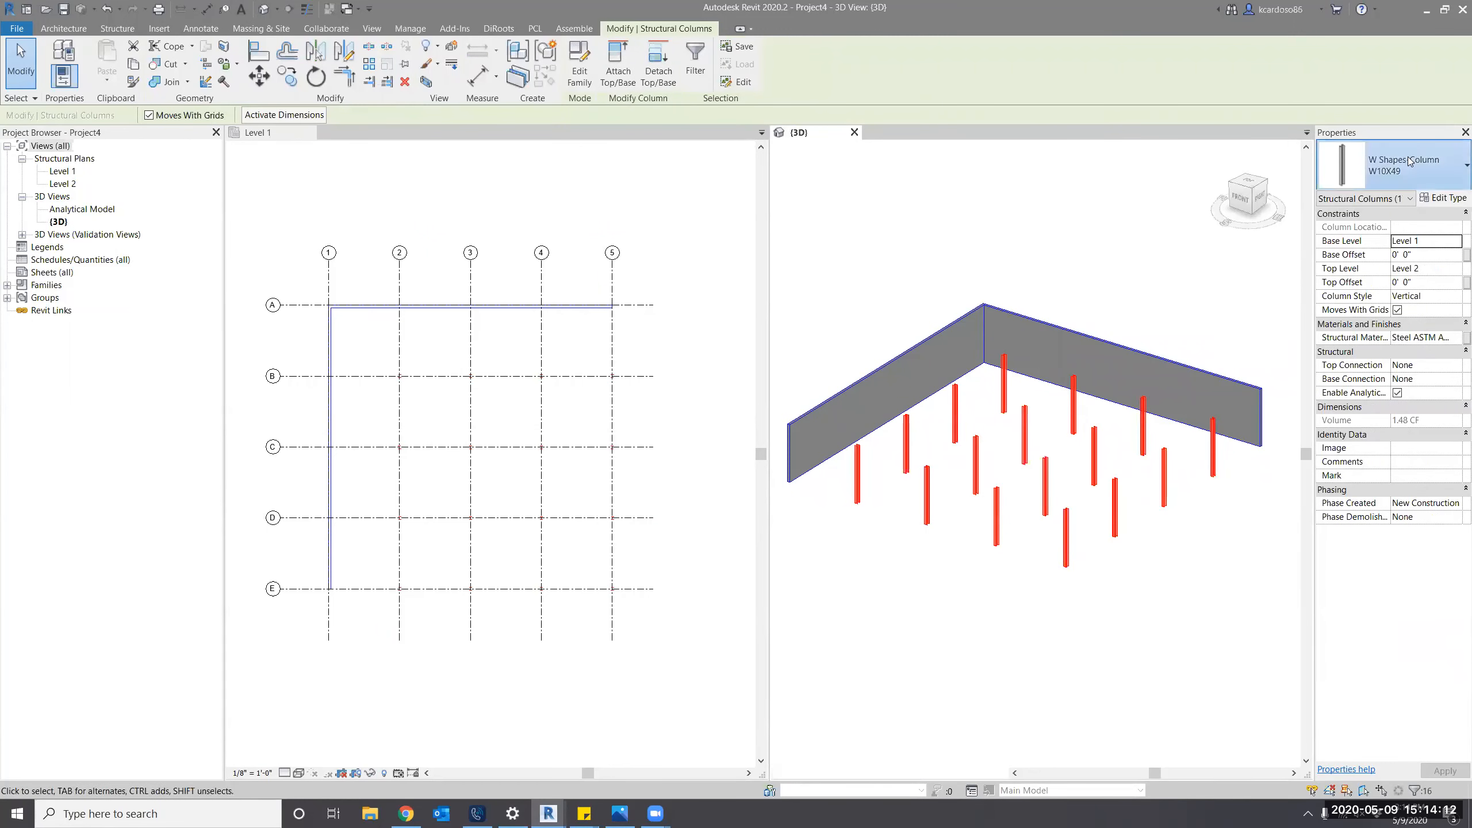
pyautogui.click(1410, 160)
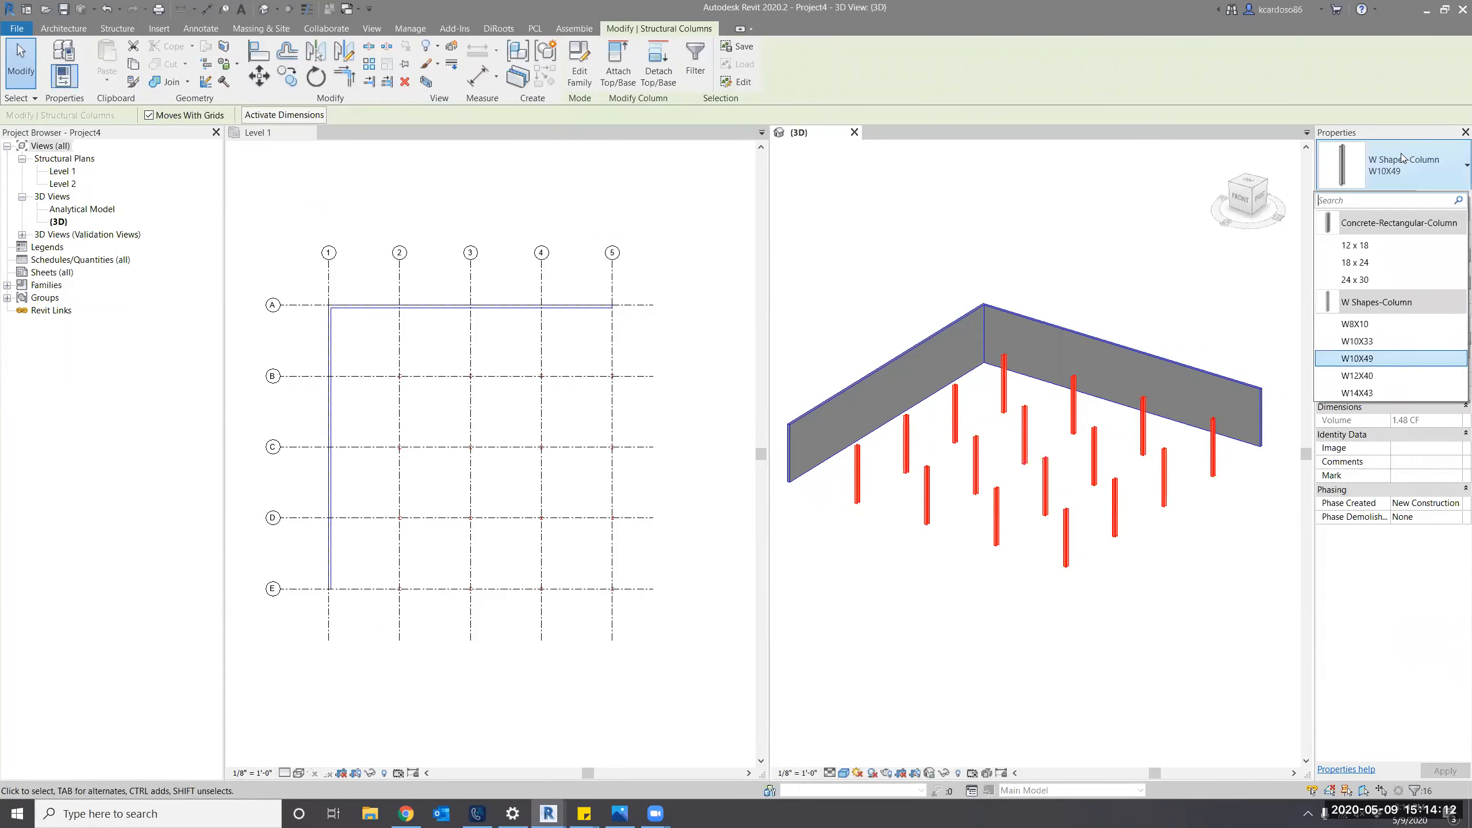
pyautogui.click(1357, 262)
pyautogui.click(962, 638)
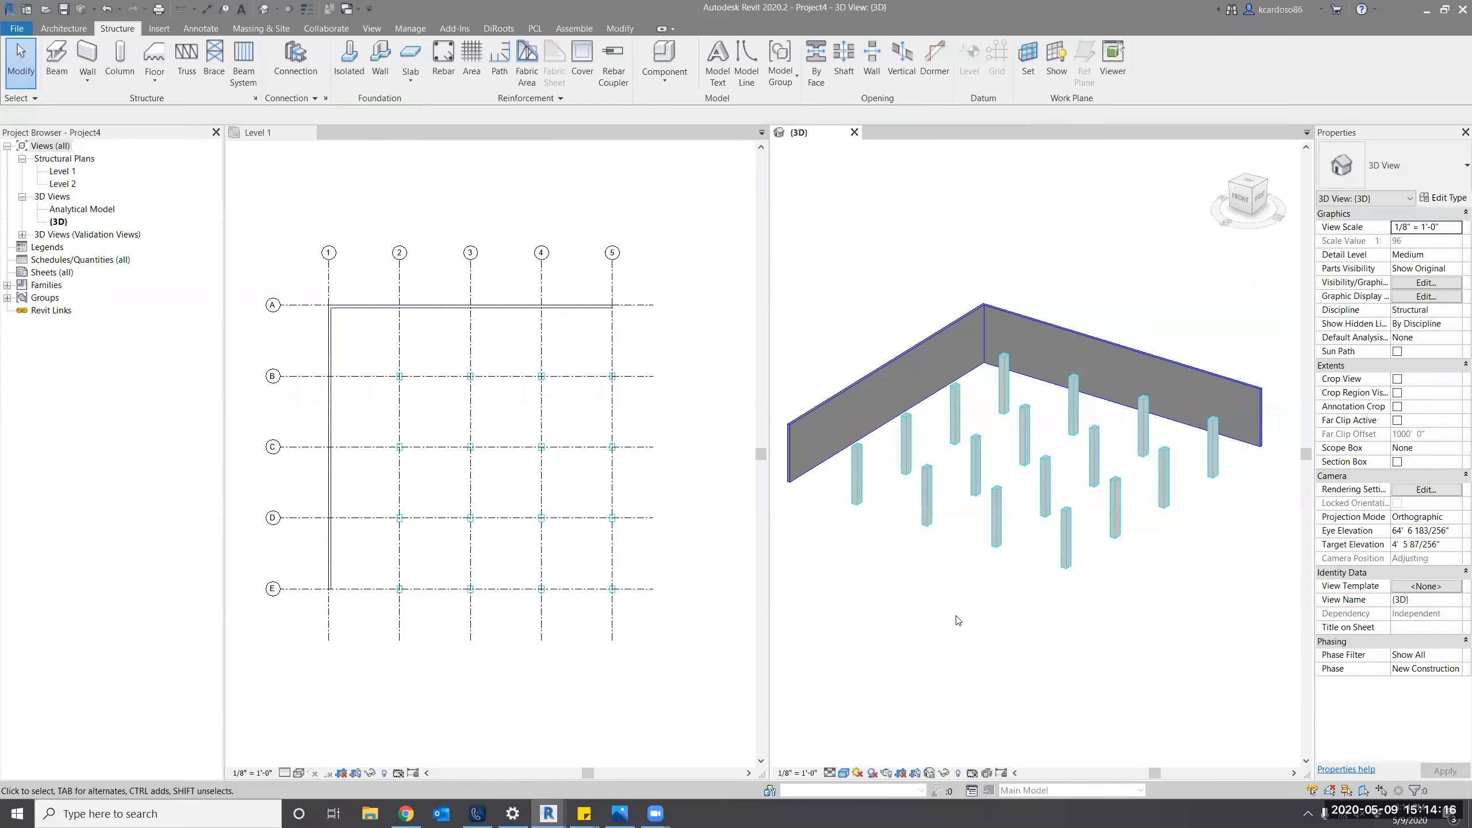
pyautogui.scroll(-2, 958, 620)
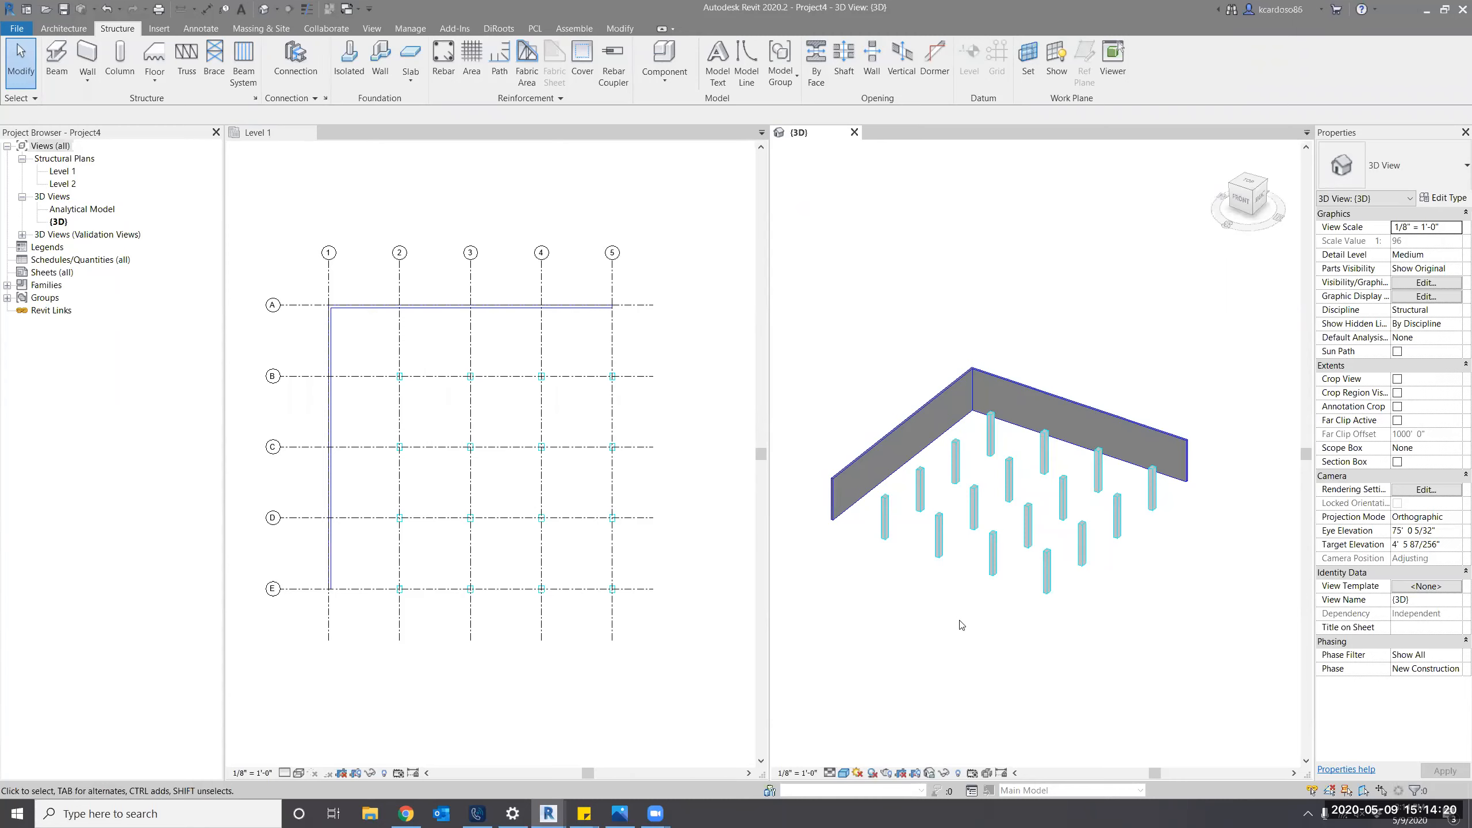
# Place 72" x 48" x 18" rectangular isolated footings under all the concrete columns from the Level 1 plan.
pyautogui.click(445, 257)
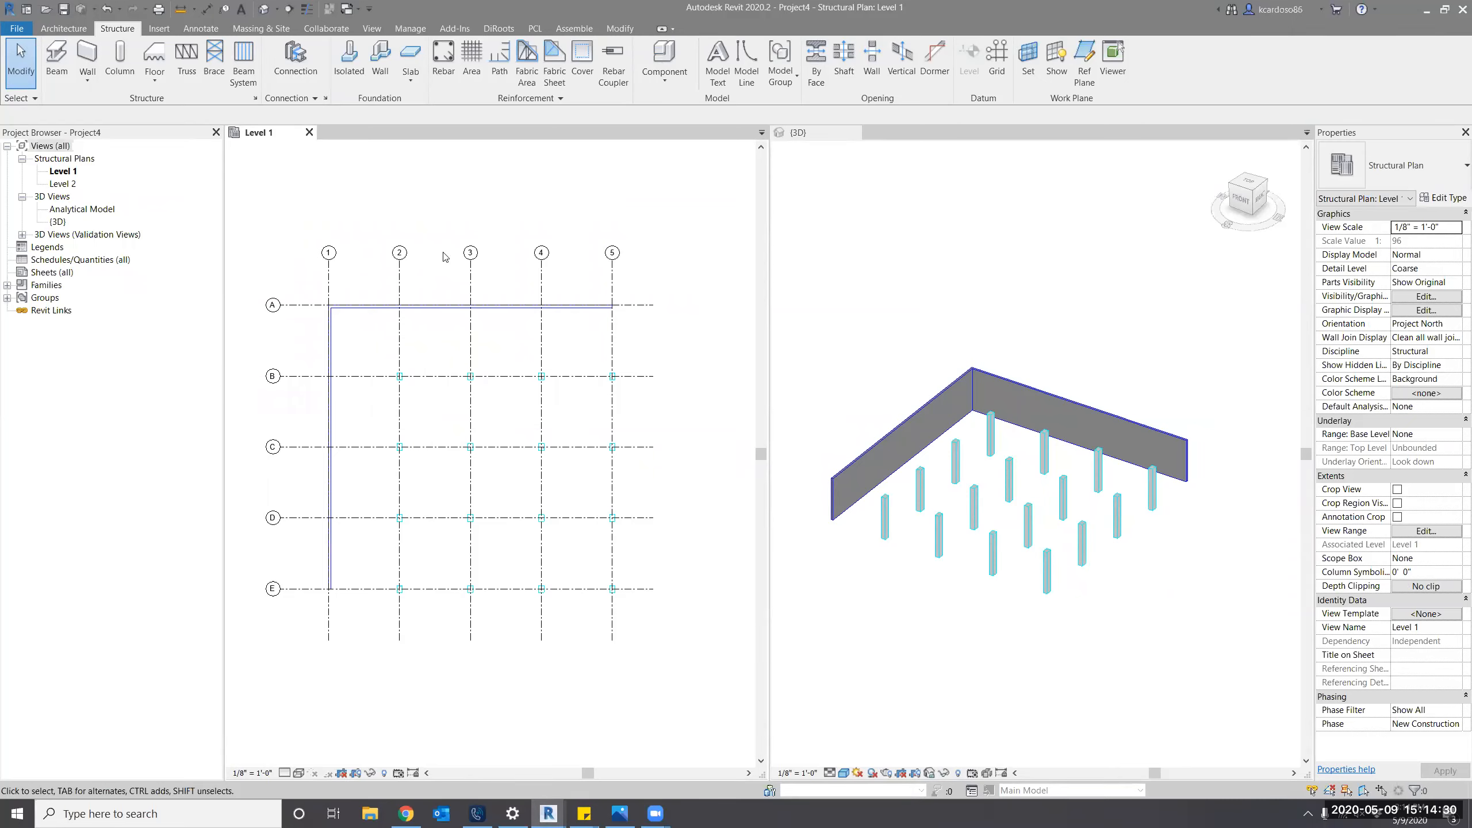
pyautogui.press('i')
pyautogui.press('f')
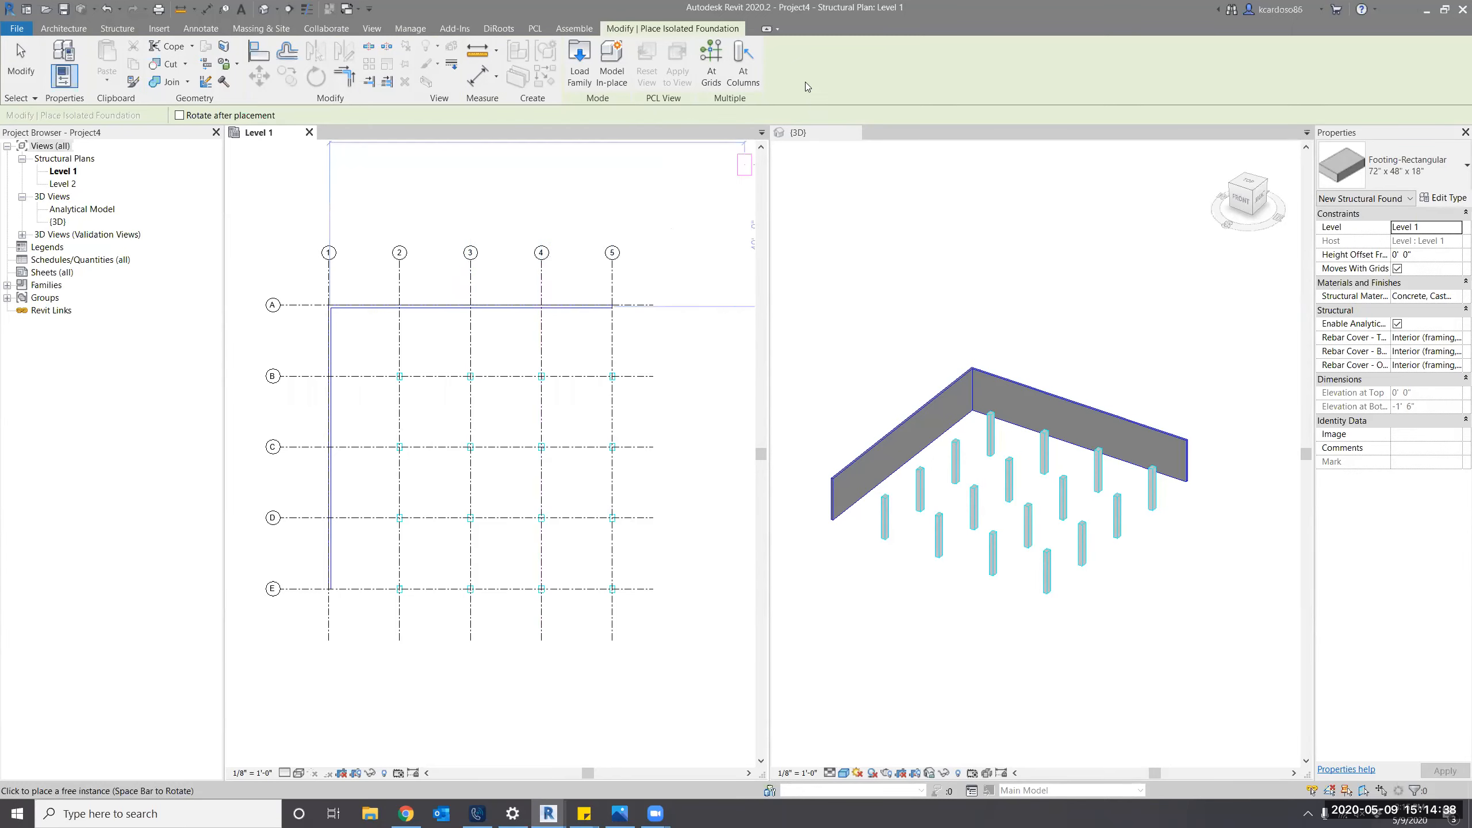
pyautogui.click(745, 64)
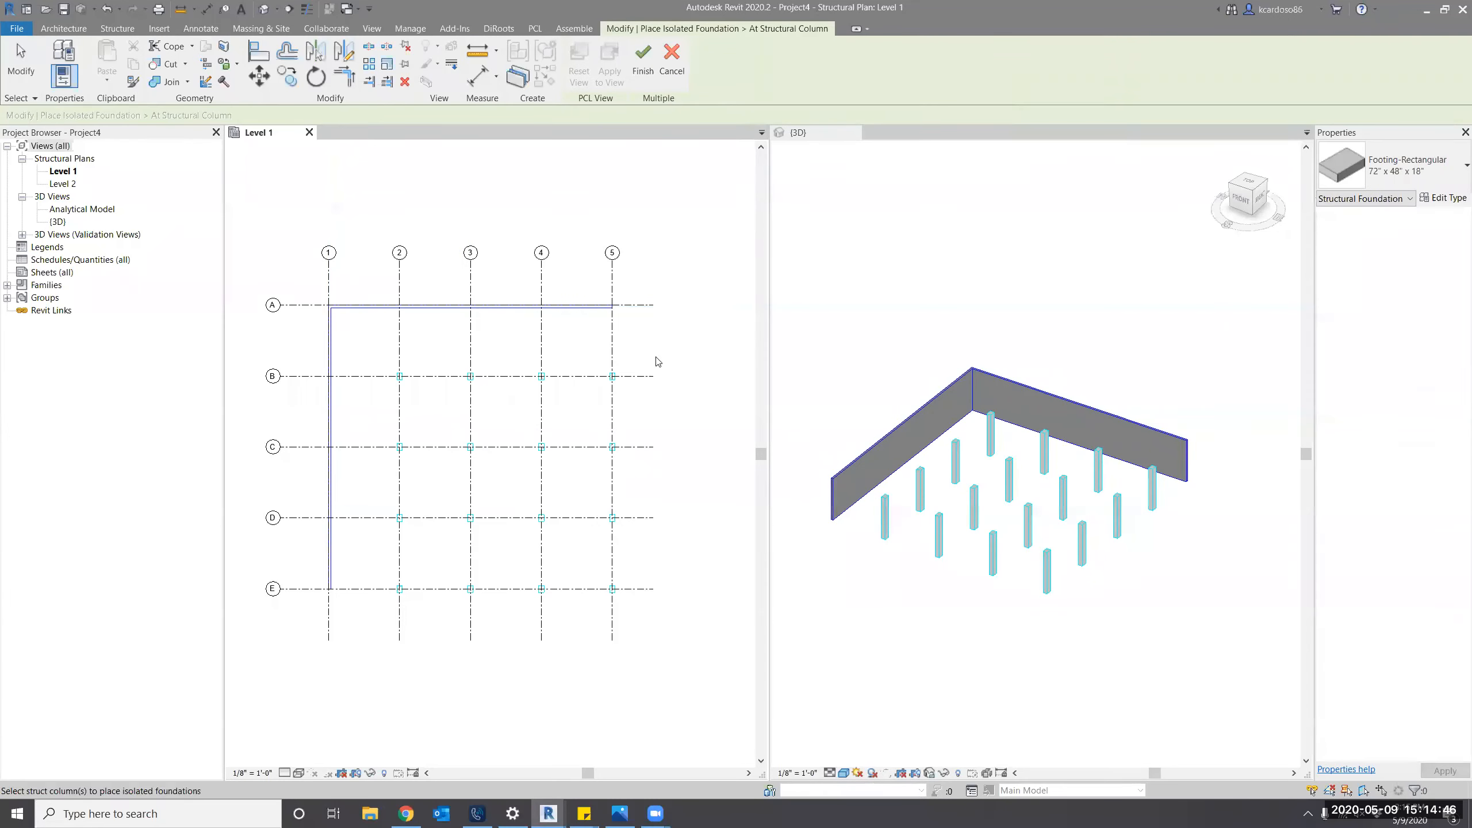
pyautogui.moveTo(384, 369); pyautogui.dragTo(378, 617)
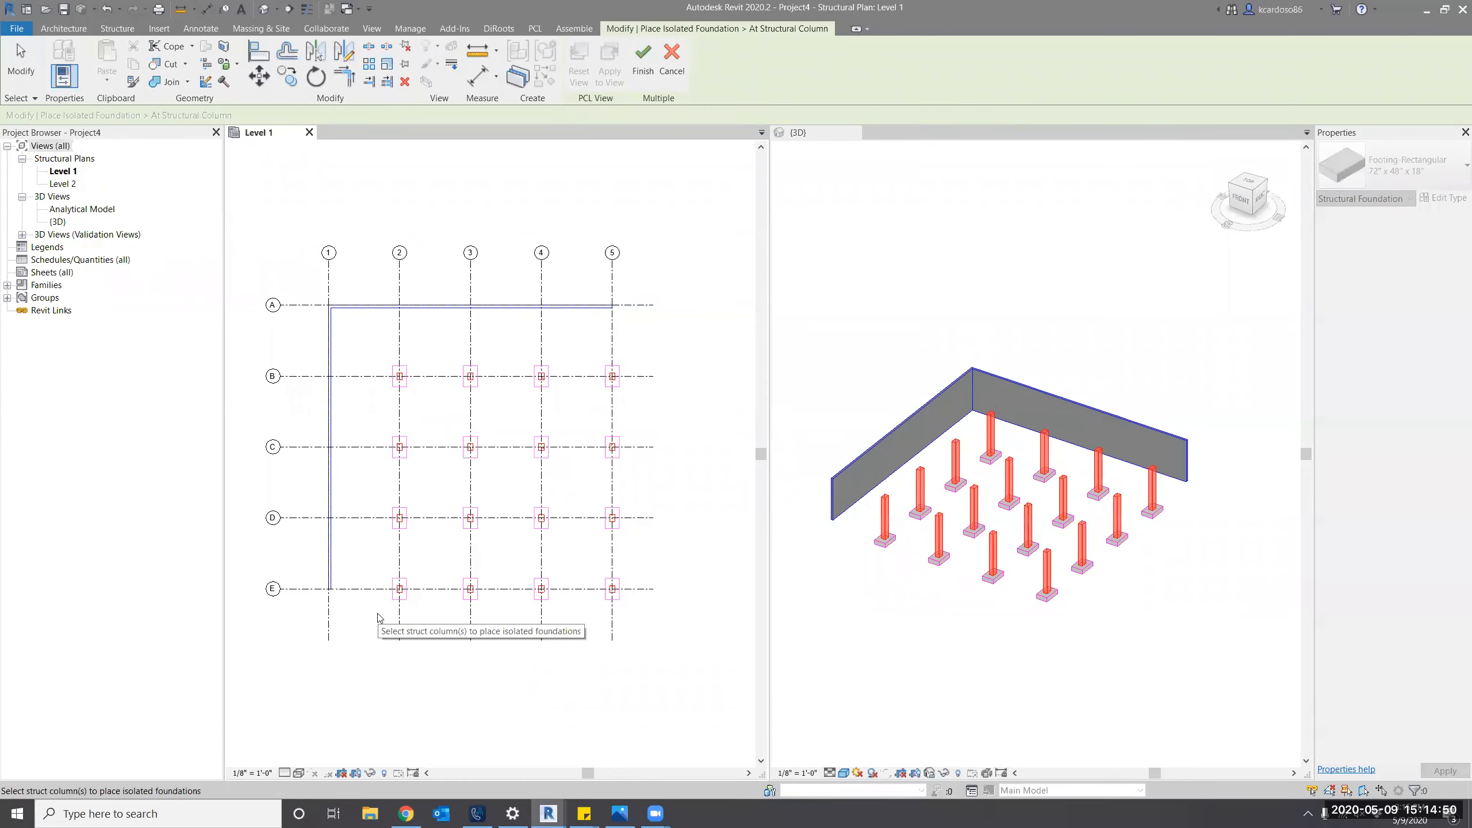
pyautogui.click(643, 61)
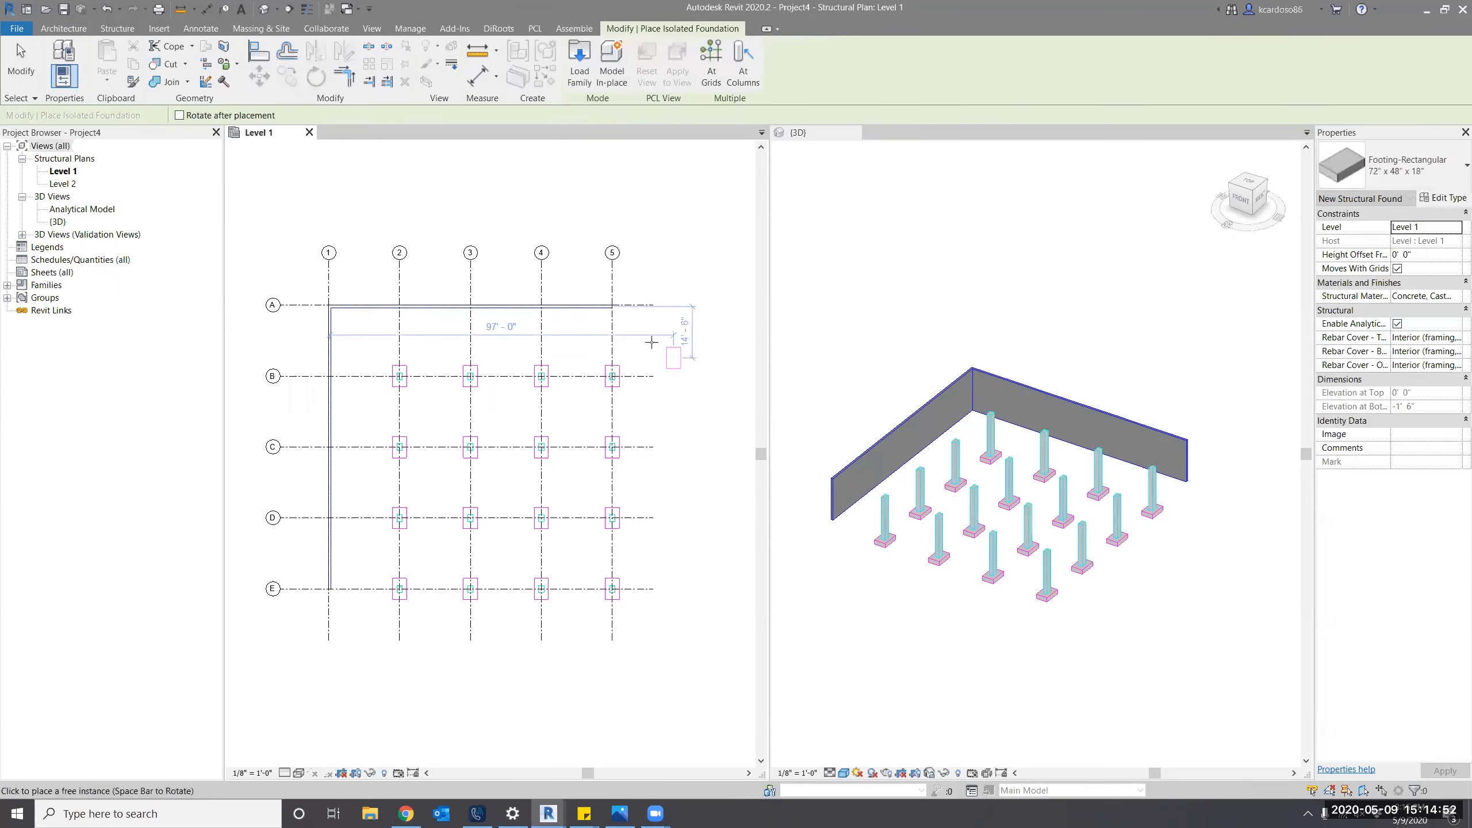
pyautogui.press('Escape')
pyautogui.press('Escape')
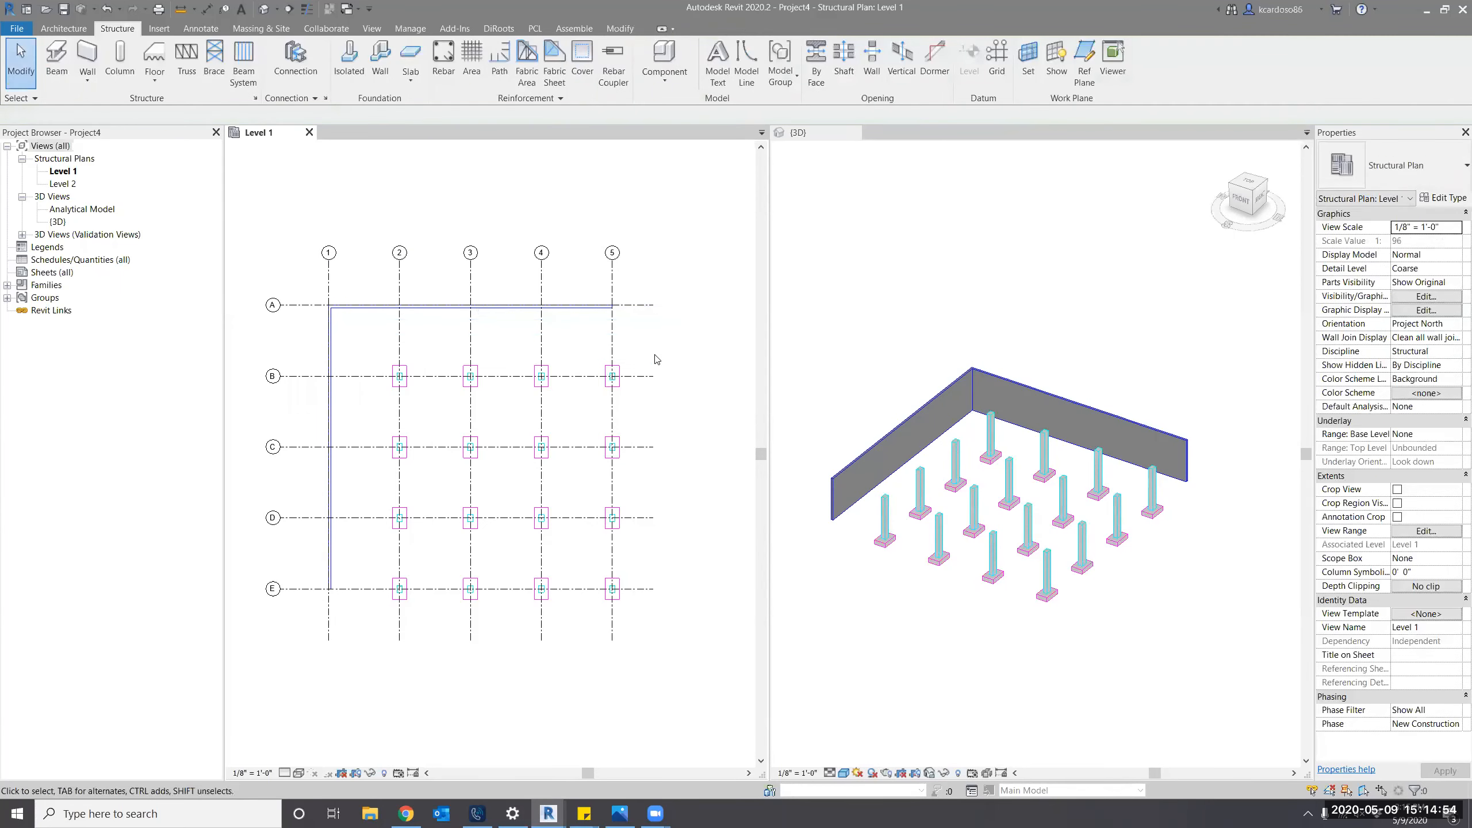
# Open the type properties of the footing at grid intersection E-5 and rename its type to 72" x 72" x 18".
pyautogui.moveTo(655, 357); pyautogui.dragTo(657, 343, button='middle')
pyautogui.click(1070, 661)
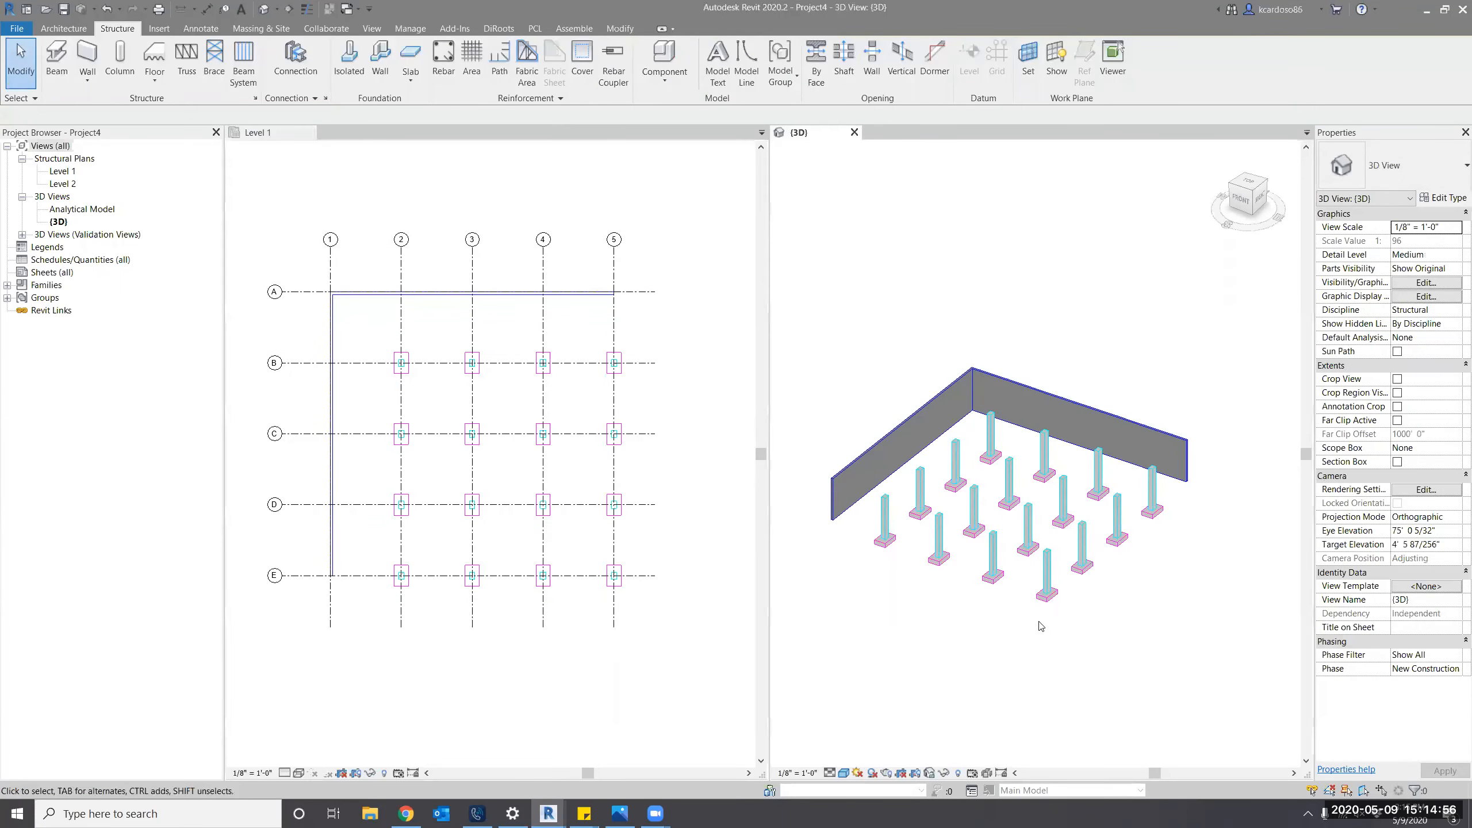
pyautogui.scroll(3, 1049, 626)
pyautogui.scroll(5, 1058, 618)
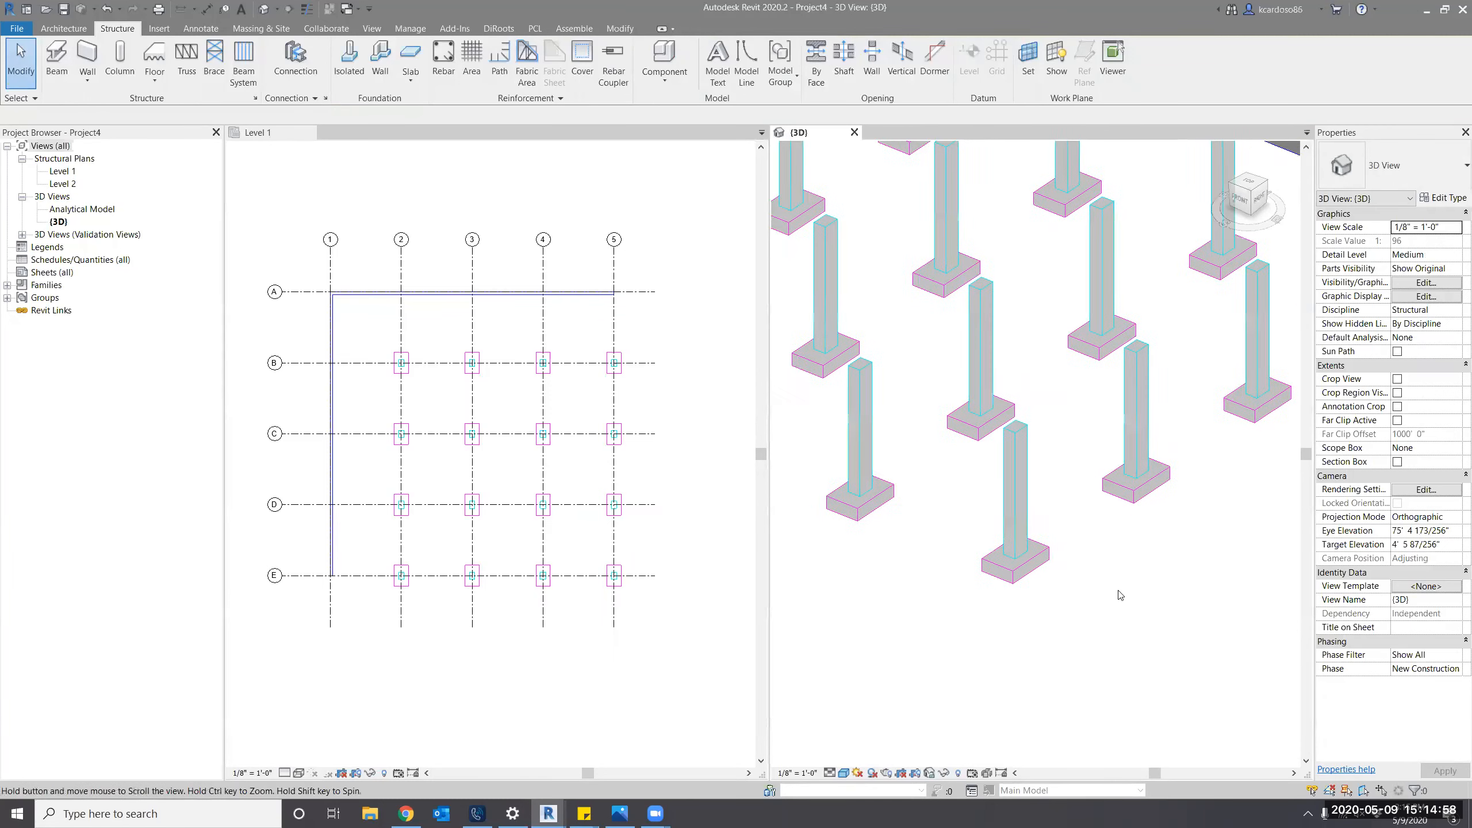
pyautogui.scroll(-2, 1107, 580)
pyautogui.click(1089, 536)
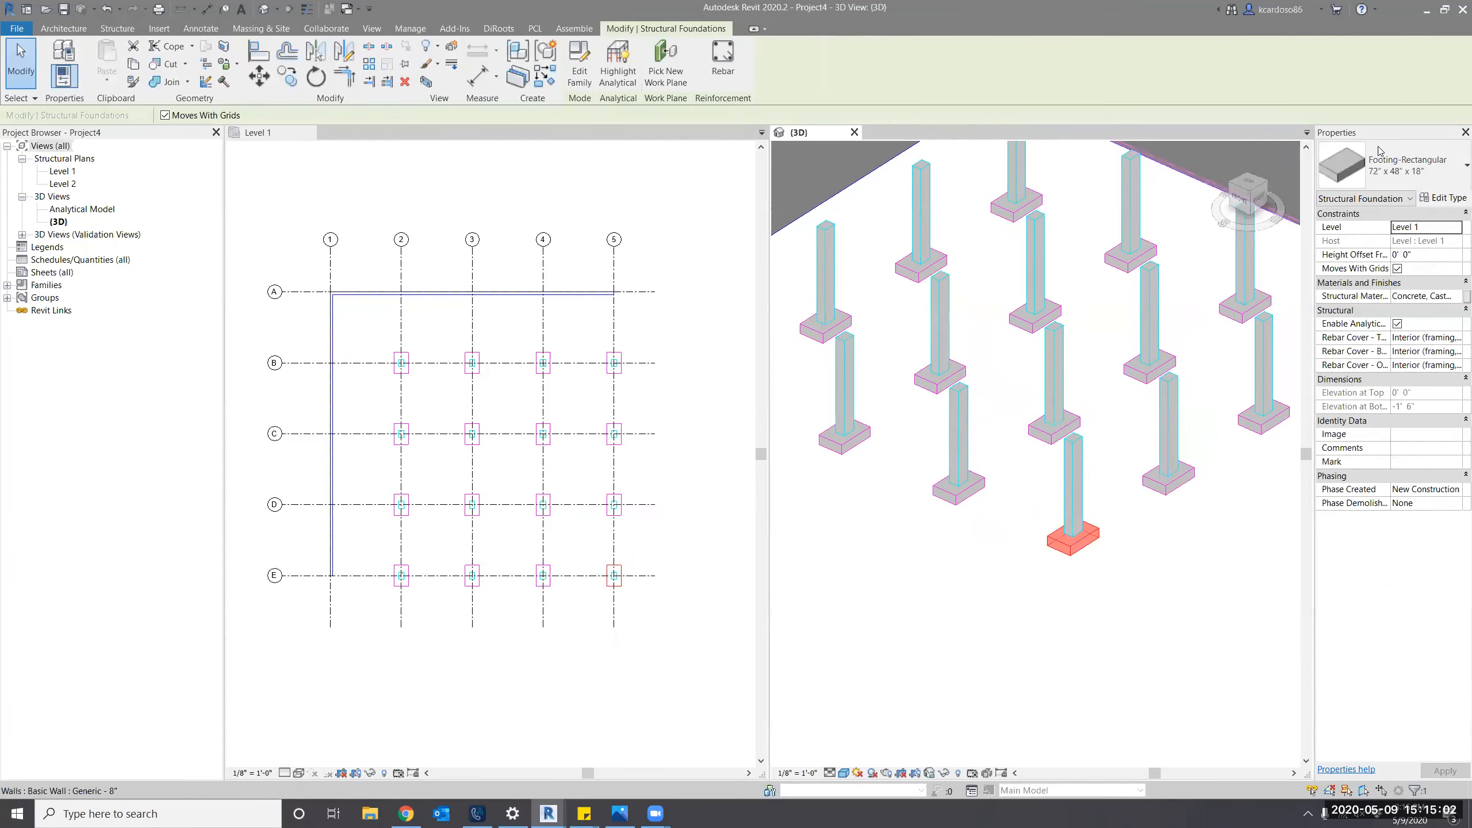
pyautogui.click(1444, 198)
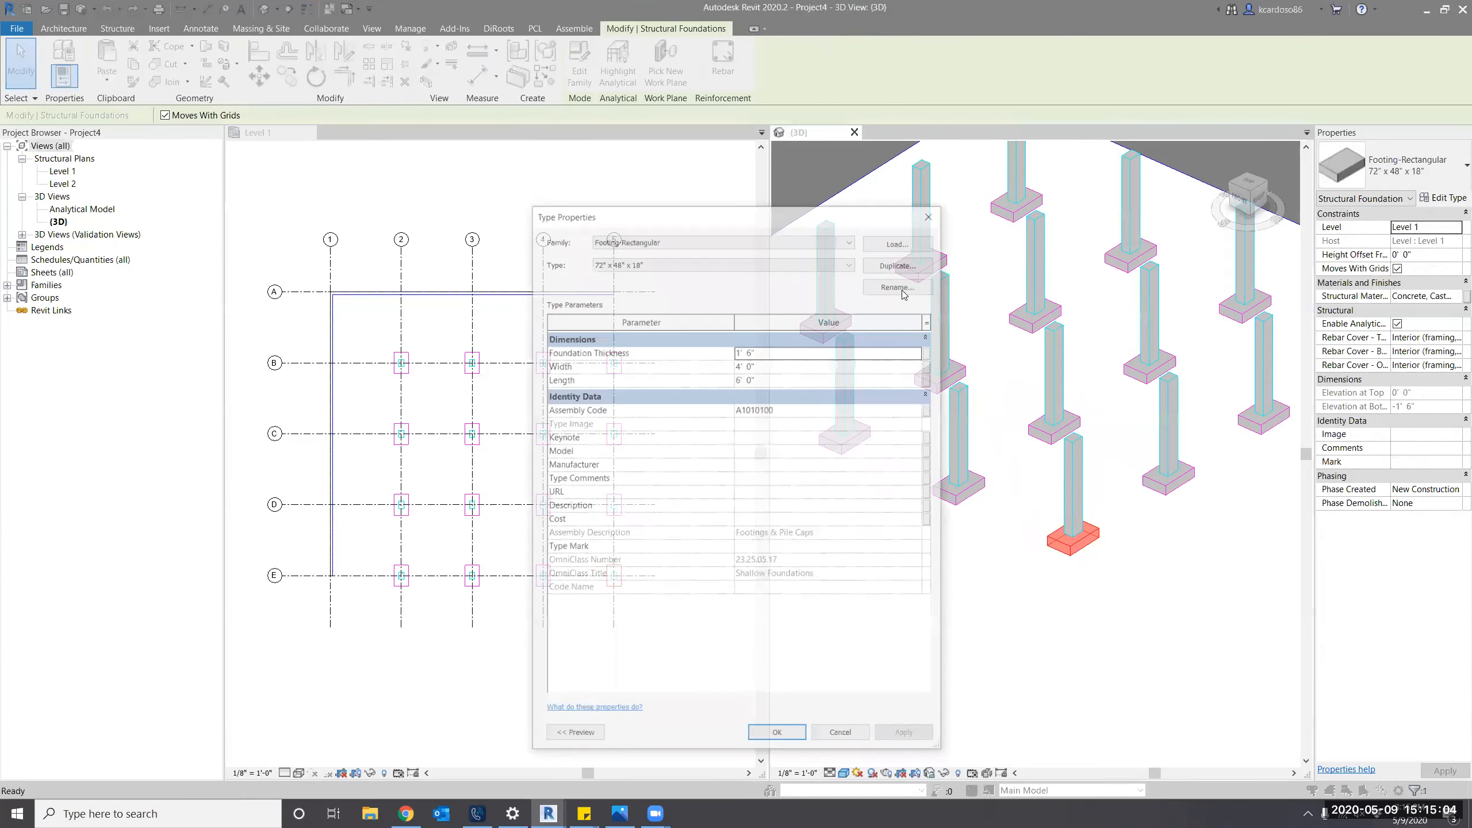
pyautogui.click(900, 284)
pyautogui.click(702, 443)
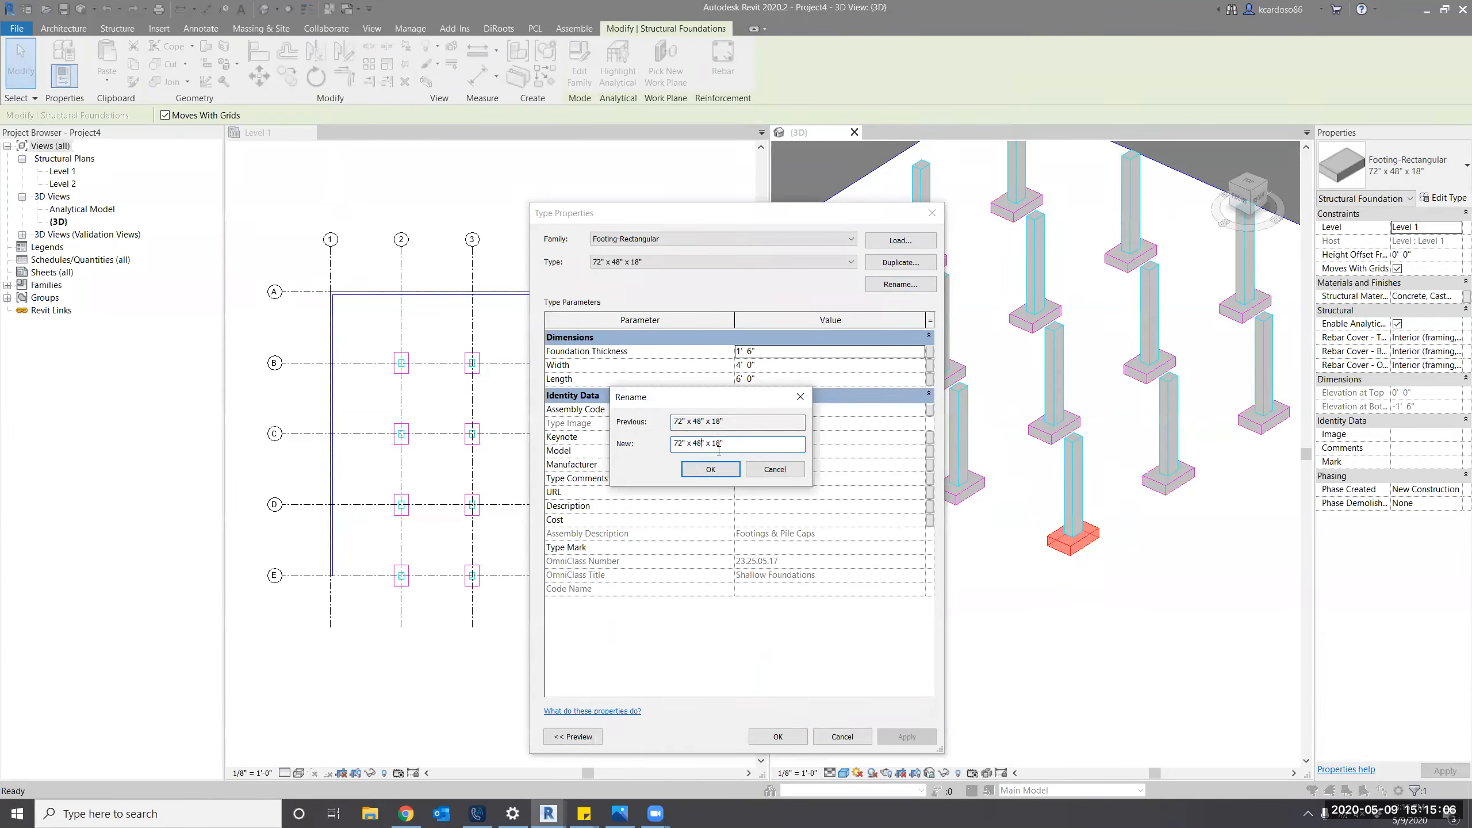
pyautogui.press('BackSpace')
pyautogui.press('BackSpace')
pyautogui.write('72')
pyautogui.click(711, 468)
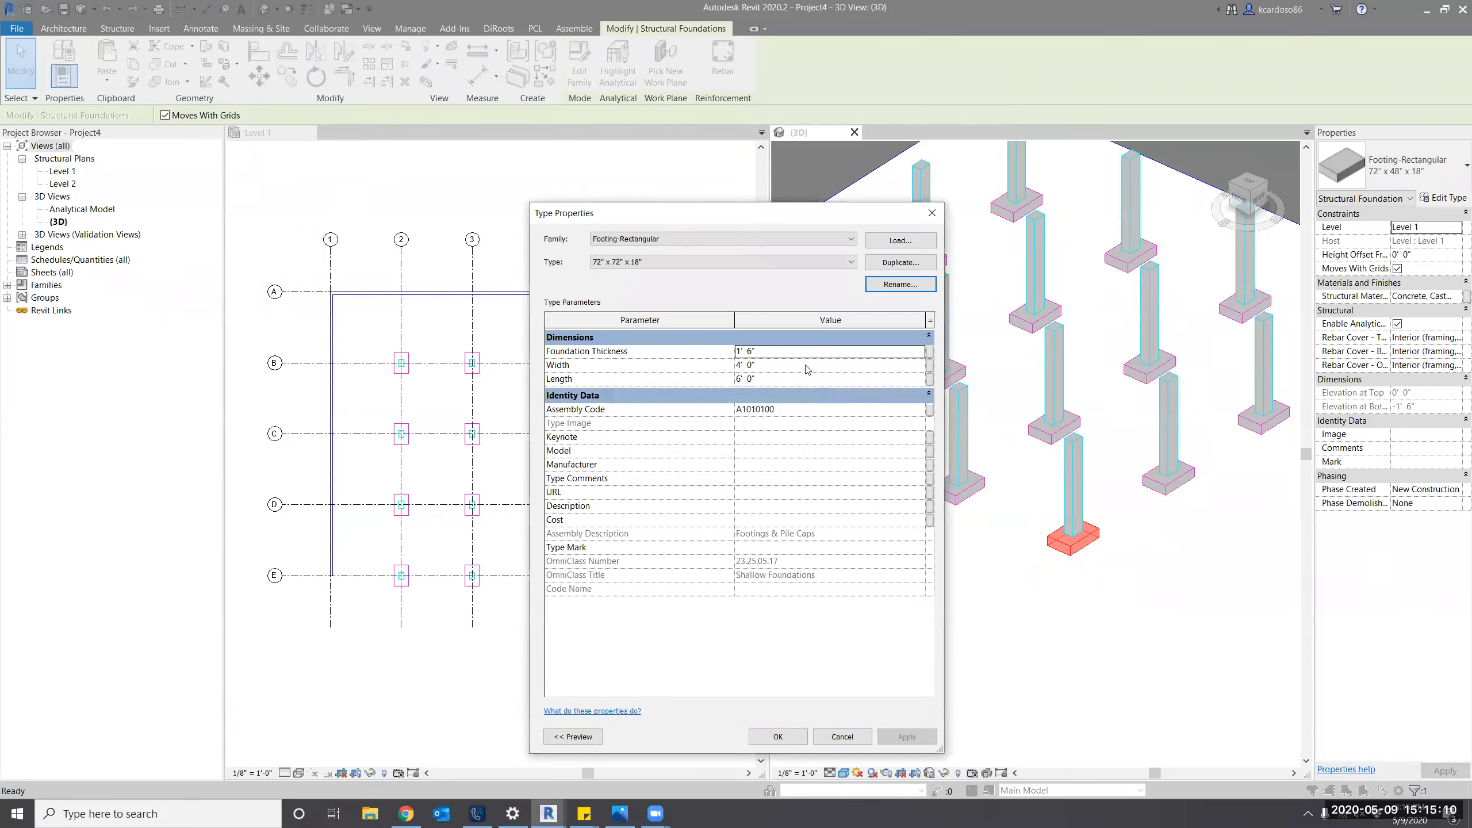
# Set the footing type's width to 72" and apply the type change.
pyautogui.click(806, 364)
pyautogui.write('72')
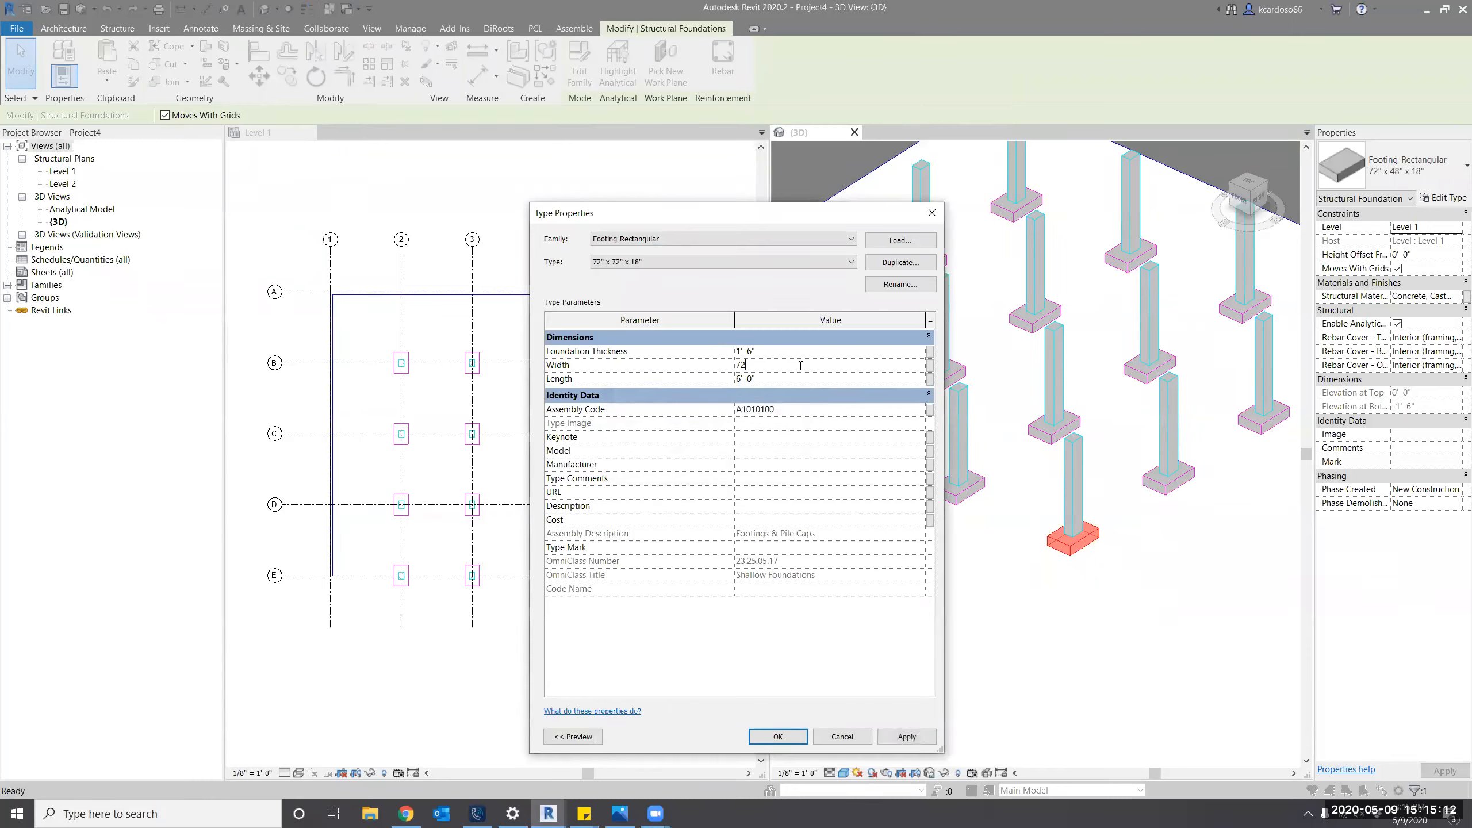
pyautogui.write('"')
pyautogui.press('Return')
pyautogui.click(794, 741)
pyautogui.click(1018, 625)
pyautogui.scroll(-2, 1028, 628)
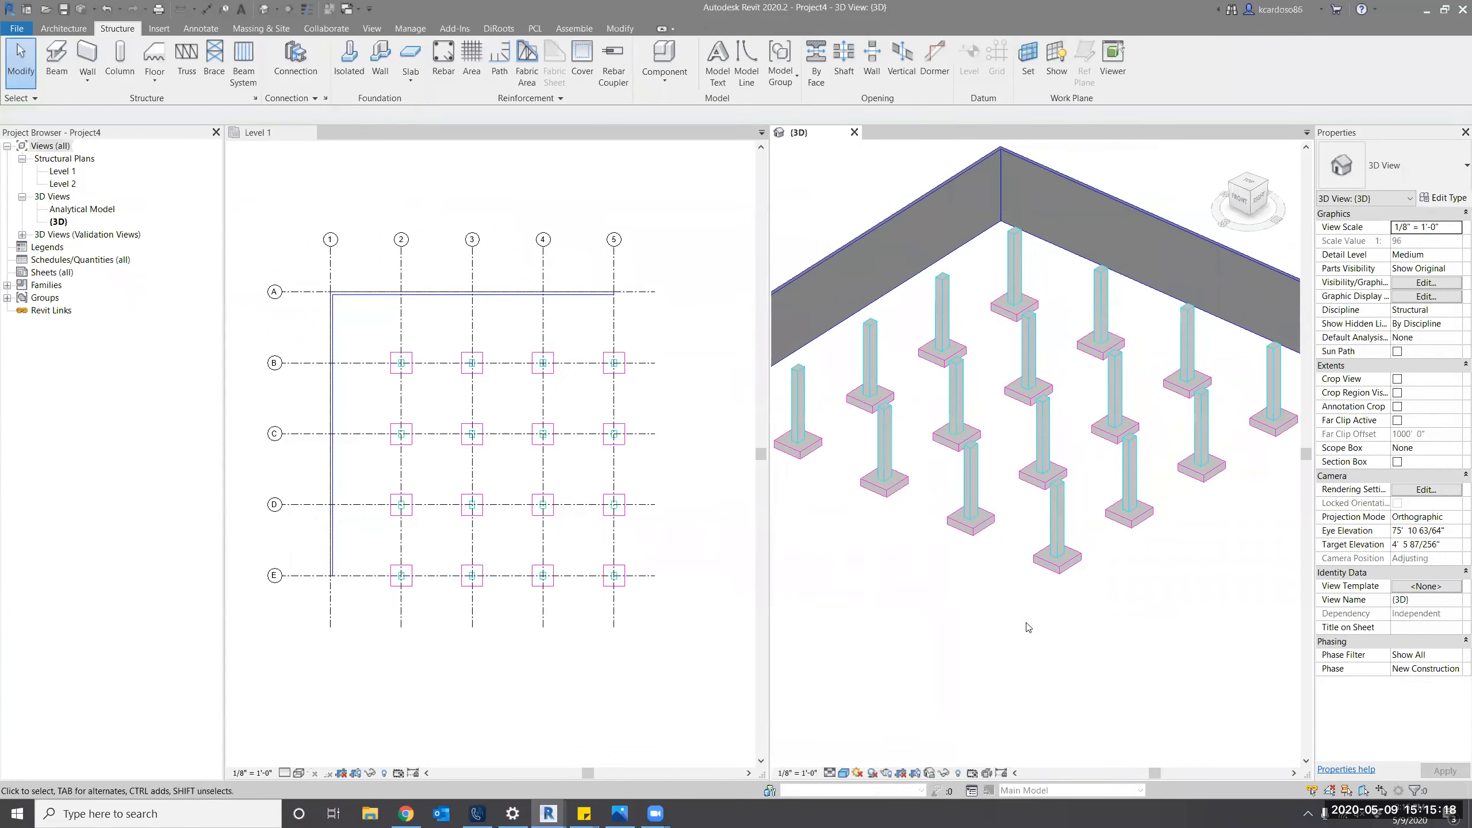
pyautogui.moveTo(1028, 627)
pyautogui.mouseDown(button='middle')
pyautogui.moveTo(1088, 628)
pyautogui.moveTo(1020, 648)
pyautogui.mouseUp(button='middle')
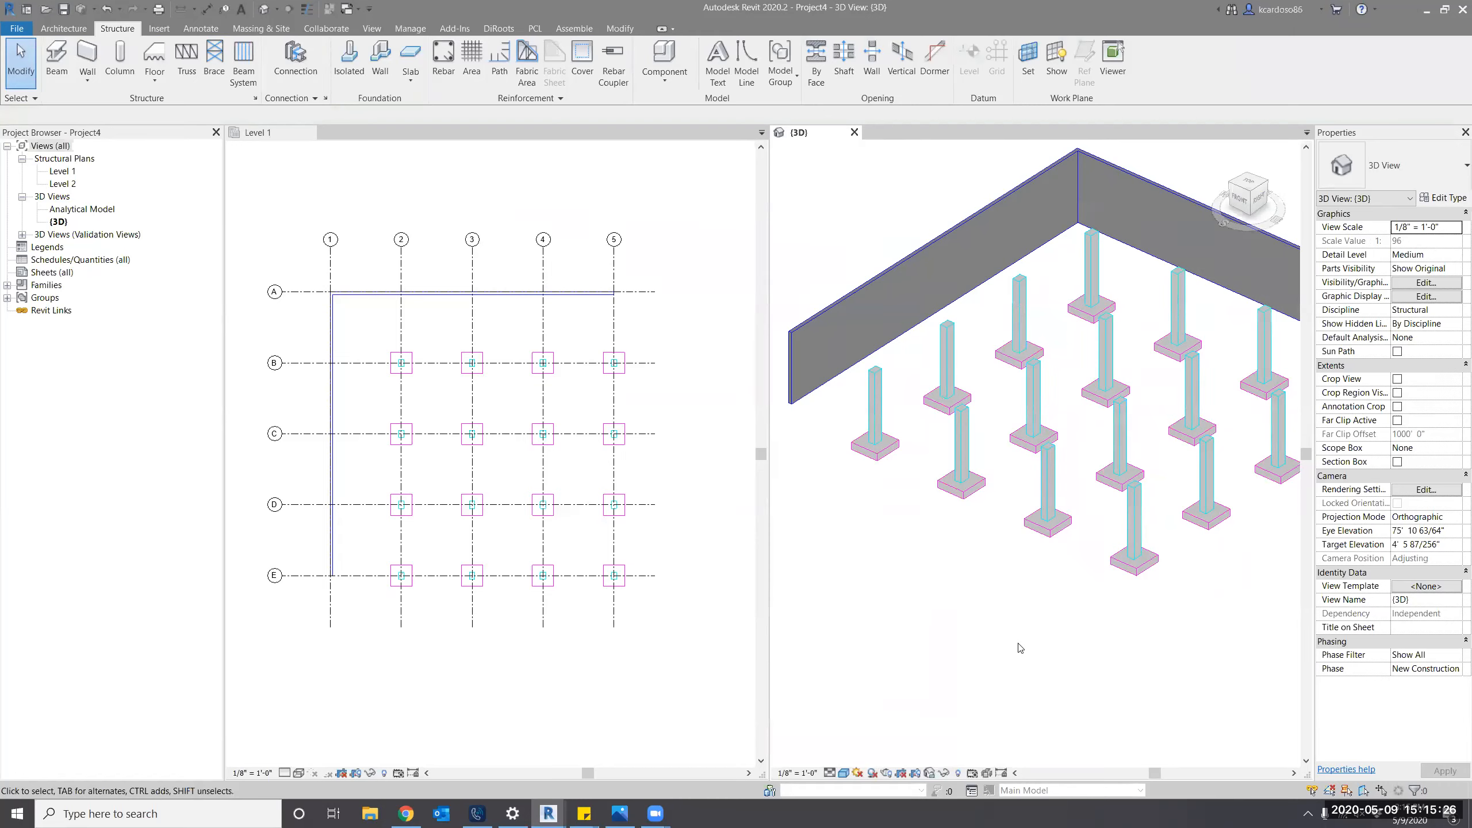
# Start a structural floor on the Level 1 plan and create boundary lines from the wall chain along grids 1 and A.
pyautogui.click(486, 199)
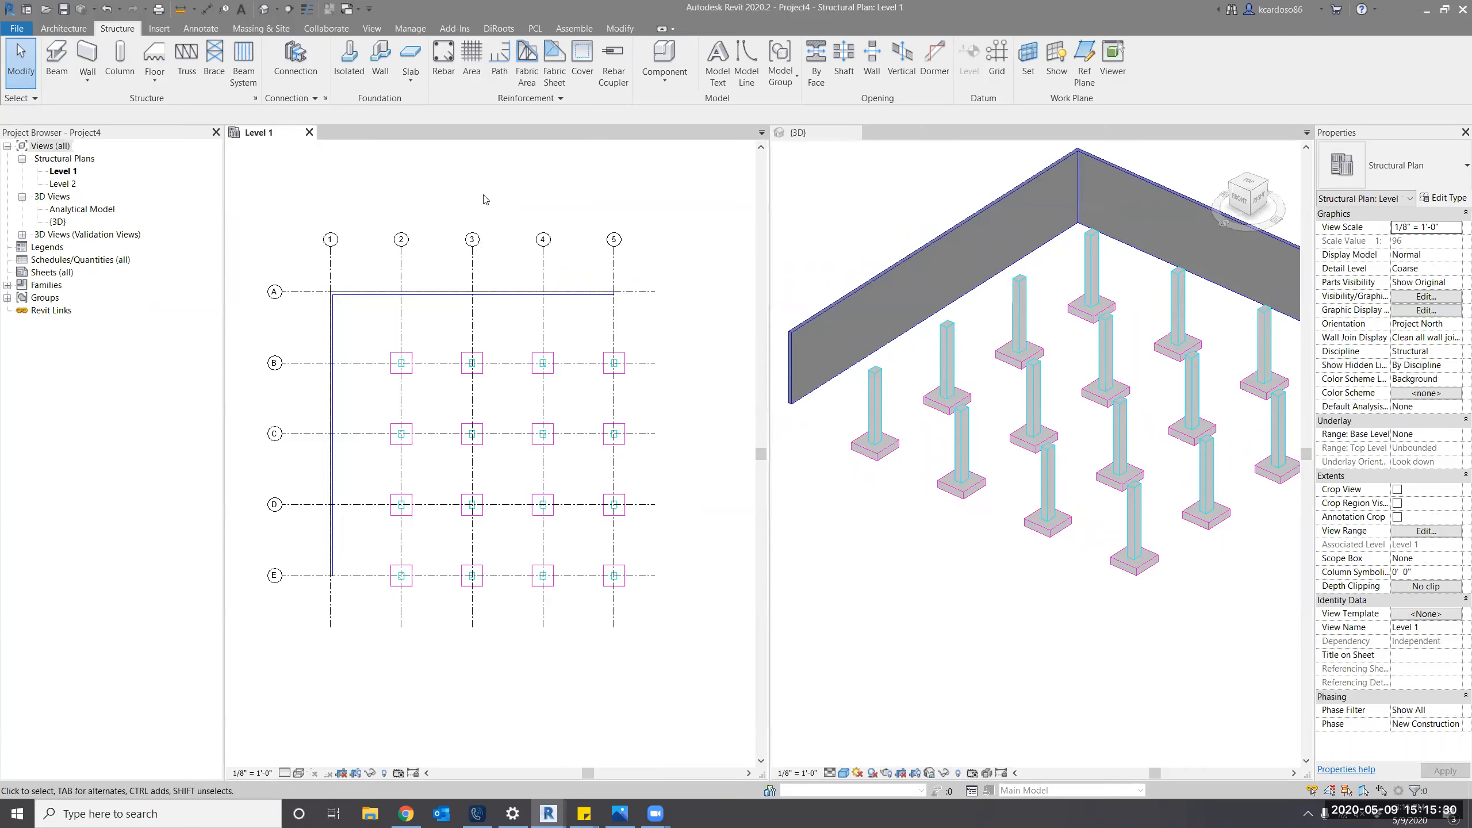
pyautogui.press('s')
pyautogui.press('b')
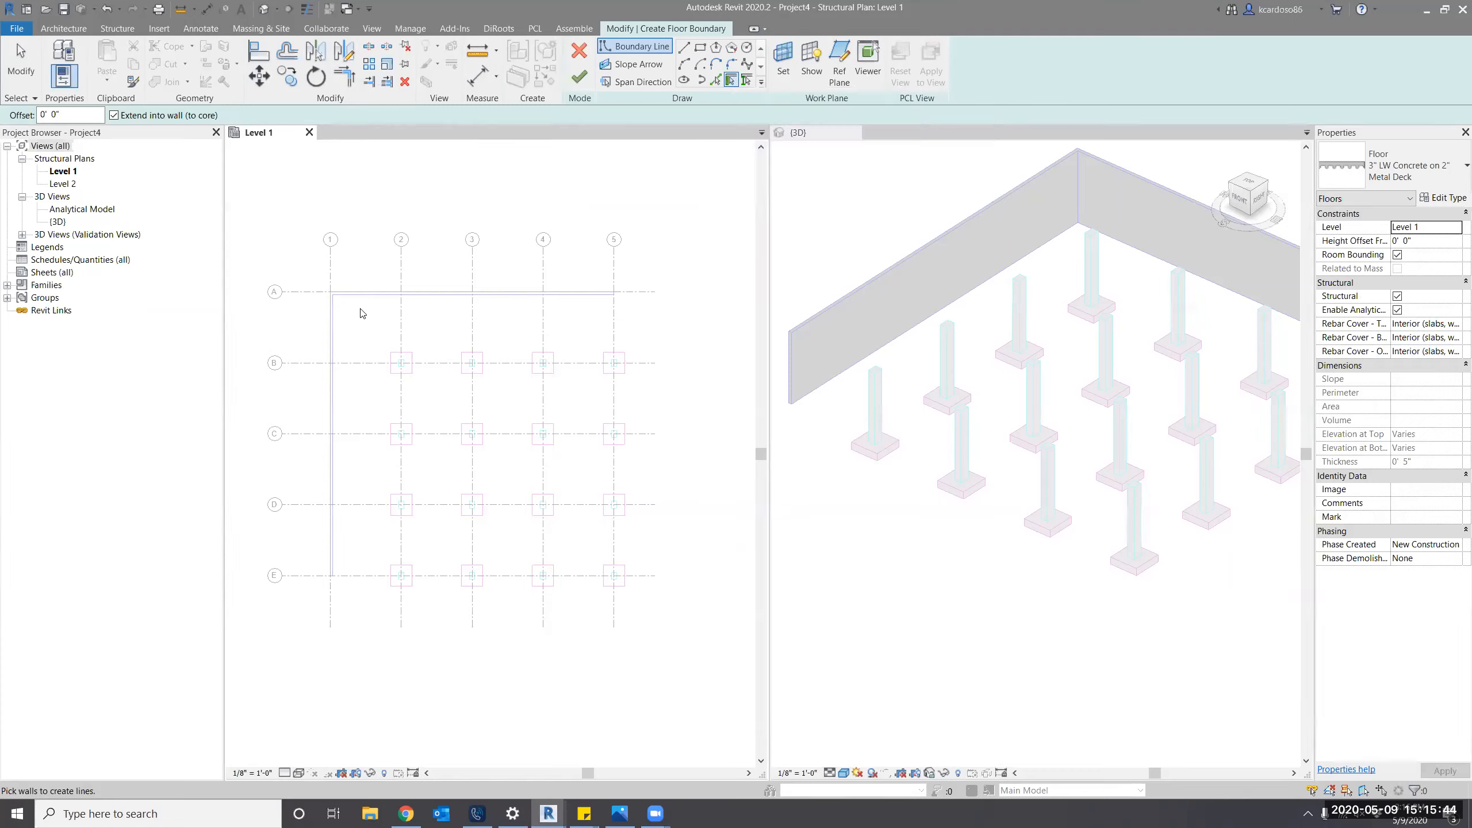
pyautogui.press('Tab')
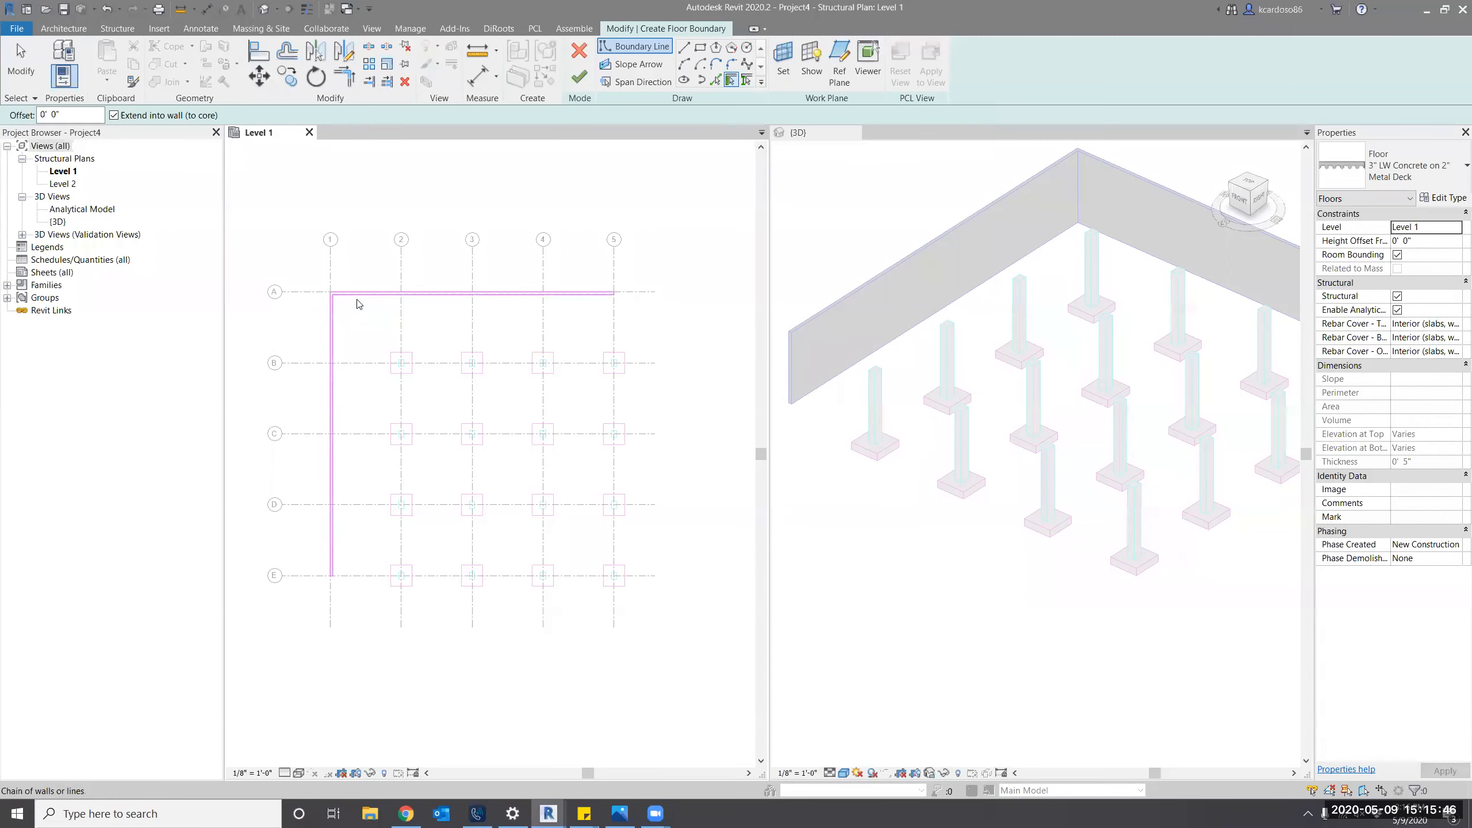
pyautogui.scroll(2, 358, 304)
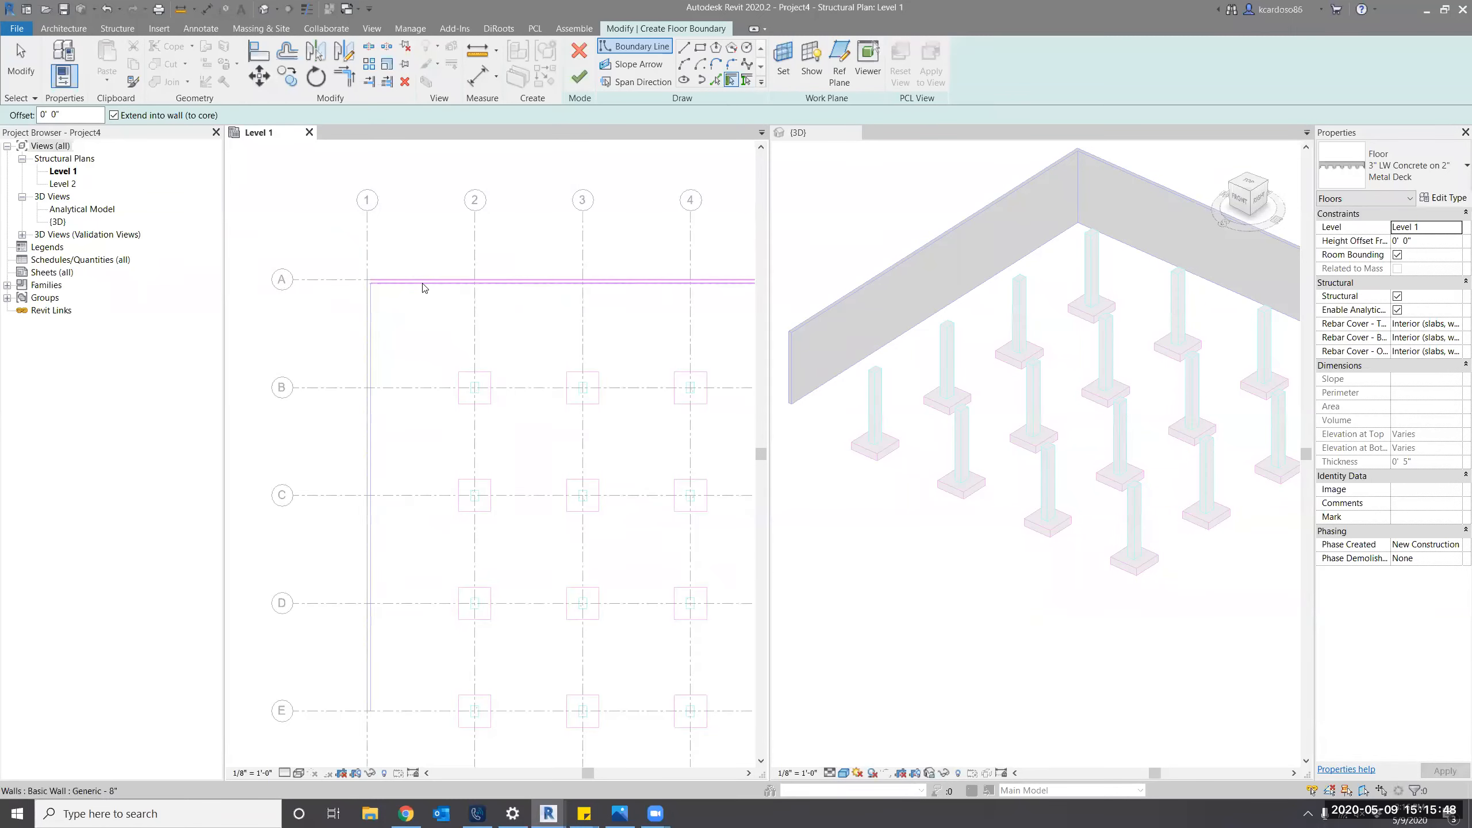
pyautogui.press('Tab')
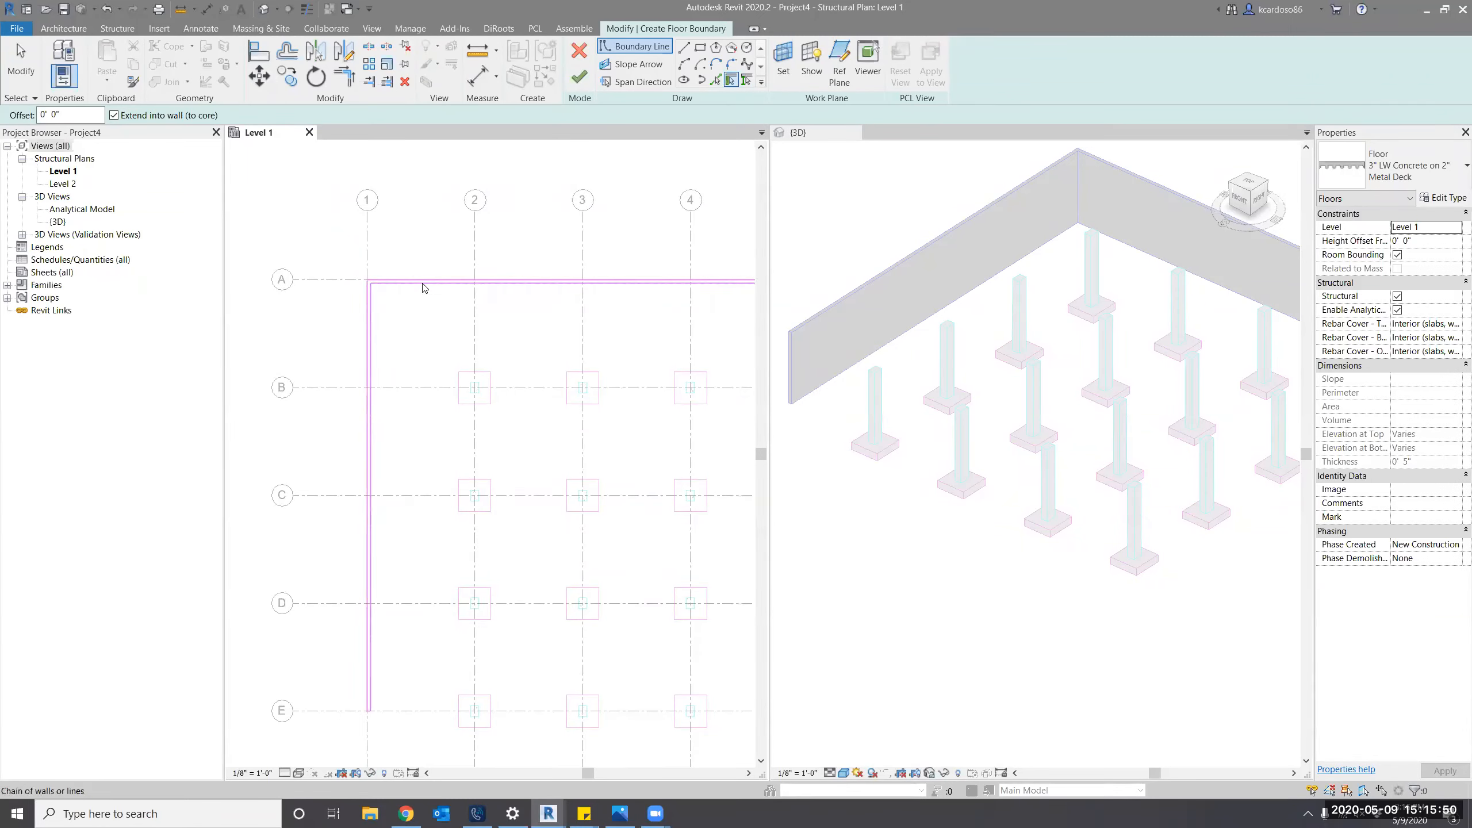
pyautogui.click(423, 287)
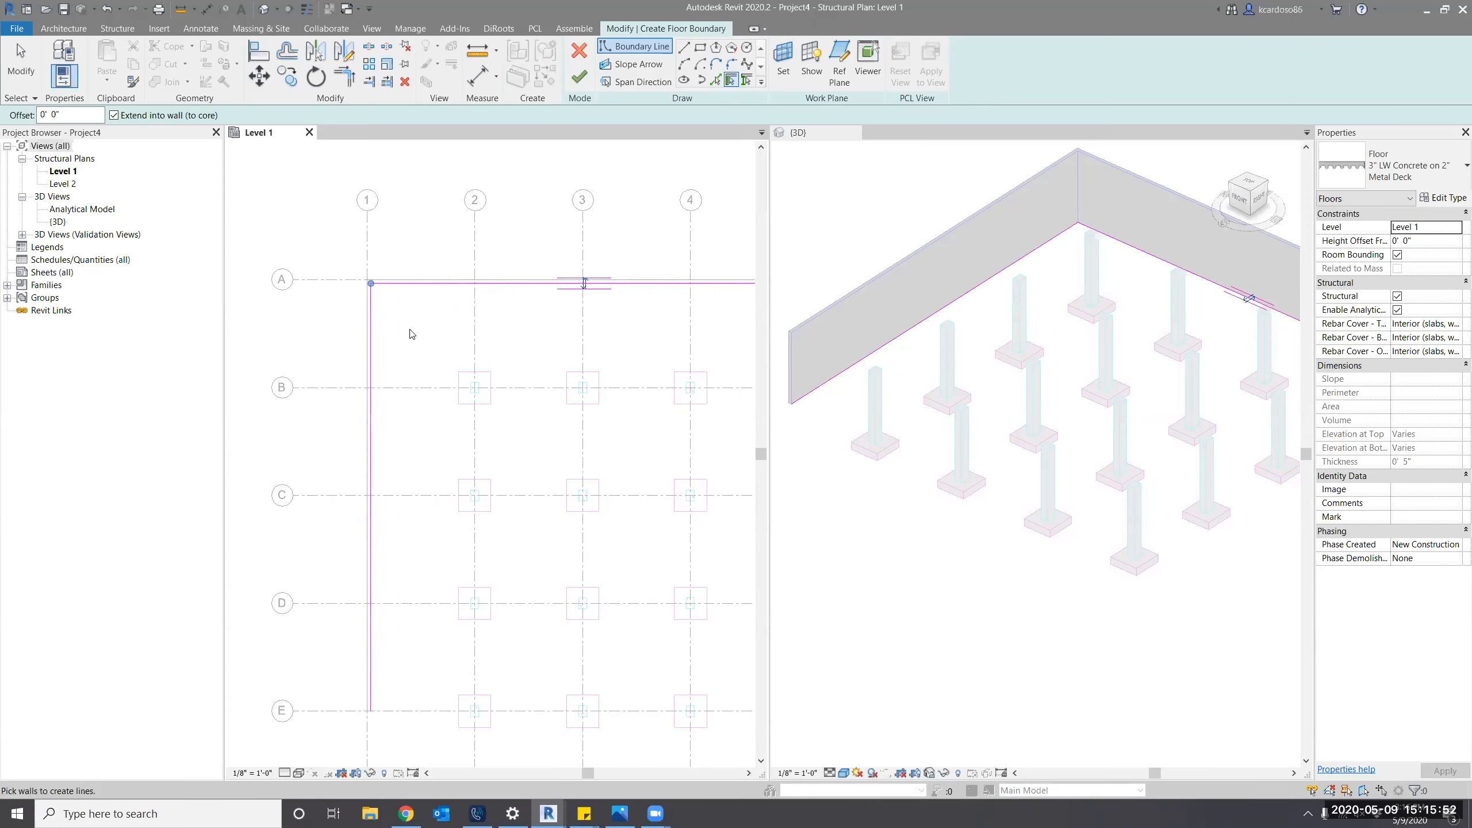
# Add floor boundary lines by picking grids 5 and E, with locking to the grids enabled.
pyautogui.click(716, 81)
pyautogui.moveTo(604, 185); pyautogui.dragTo(574, 187, button='middle')
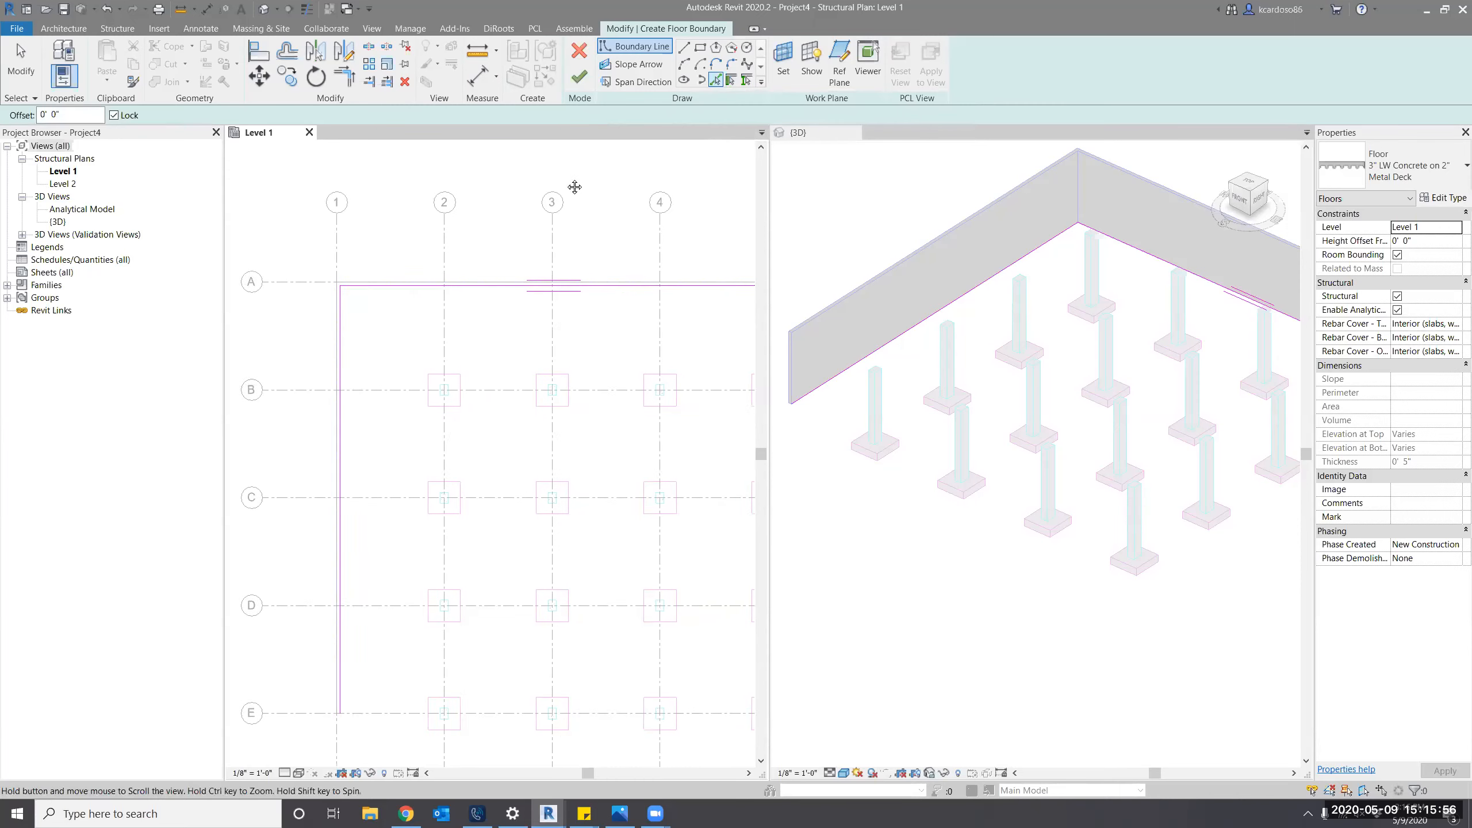
pyautogui.scroll(-2, 574, 187)
pyautogui.click(697, 226)
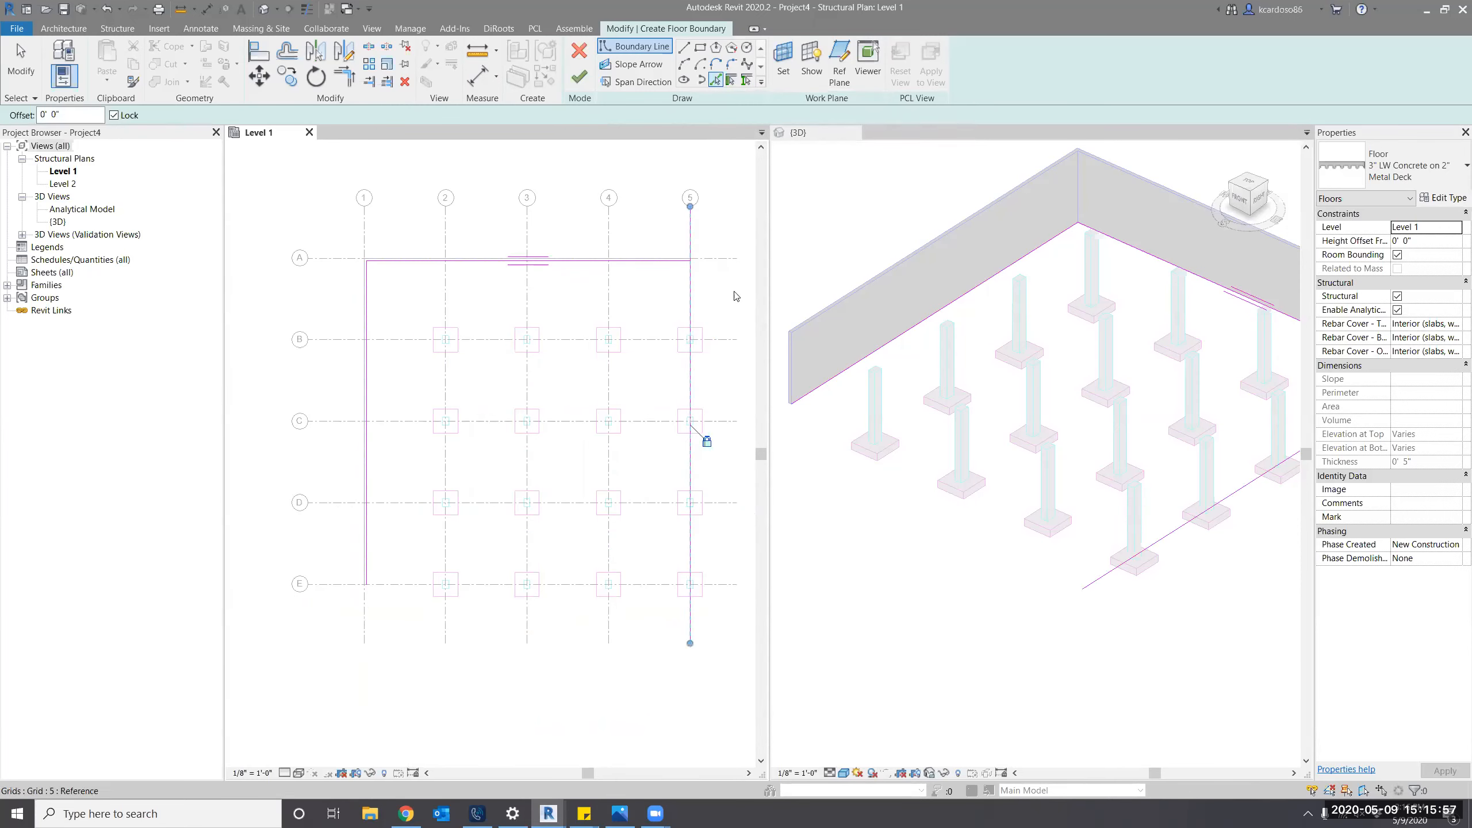
pyautogui.click(722, 584)
pyautogui.moveTo(717, 630); pyautogui.dragTo(707, 633, button='middle')
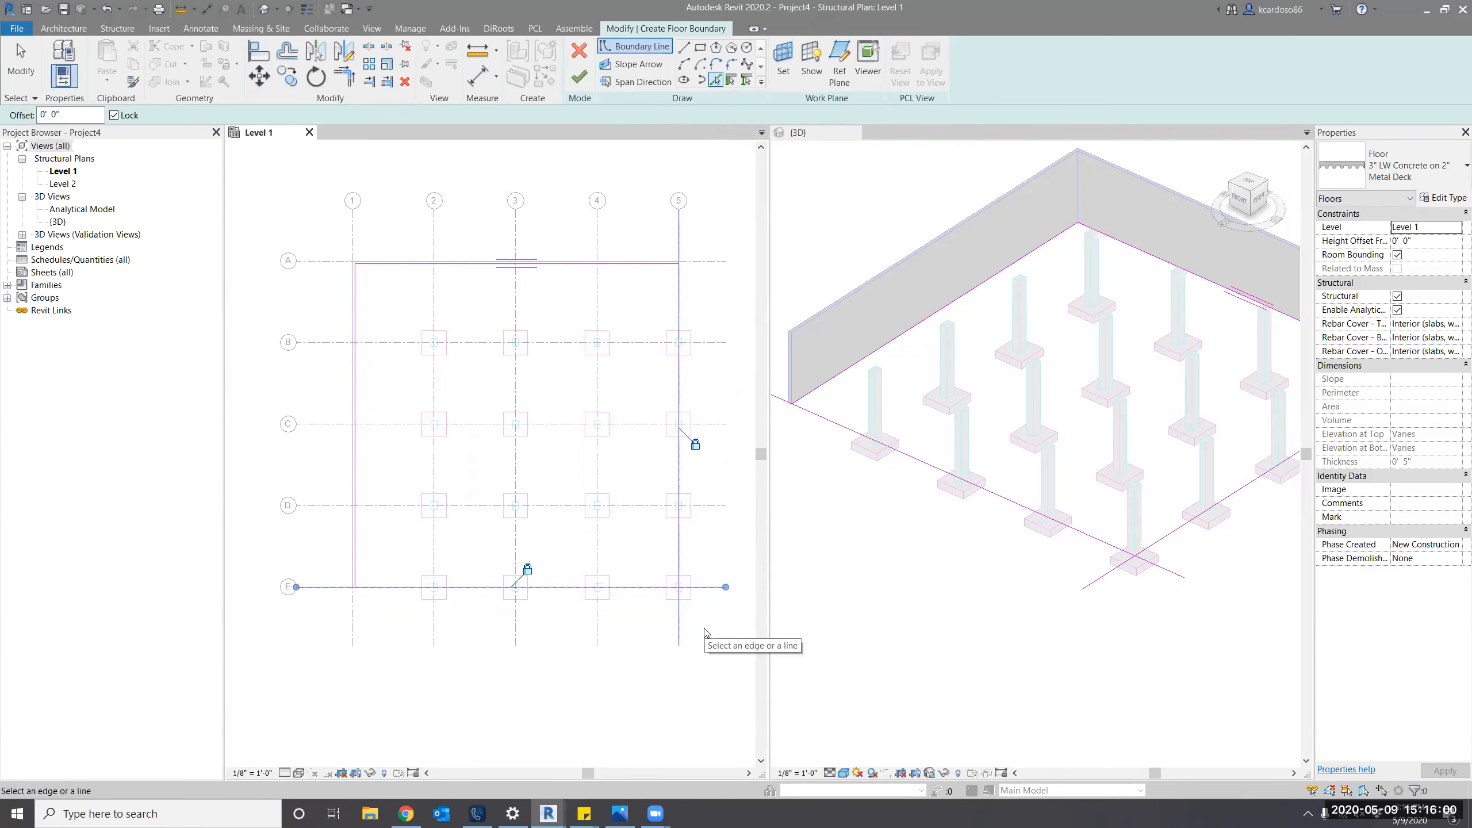
# Trim the floor boundary lines to corners so they form a closed rectangle between grids 1, 5, A and E.
pyautogui.press('Escape')
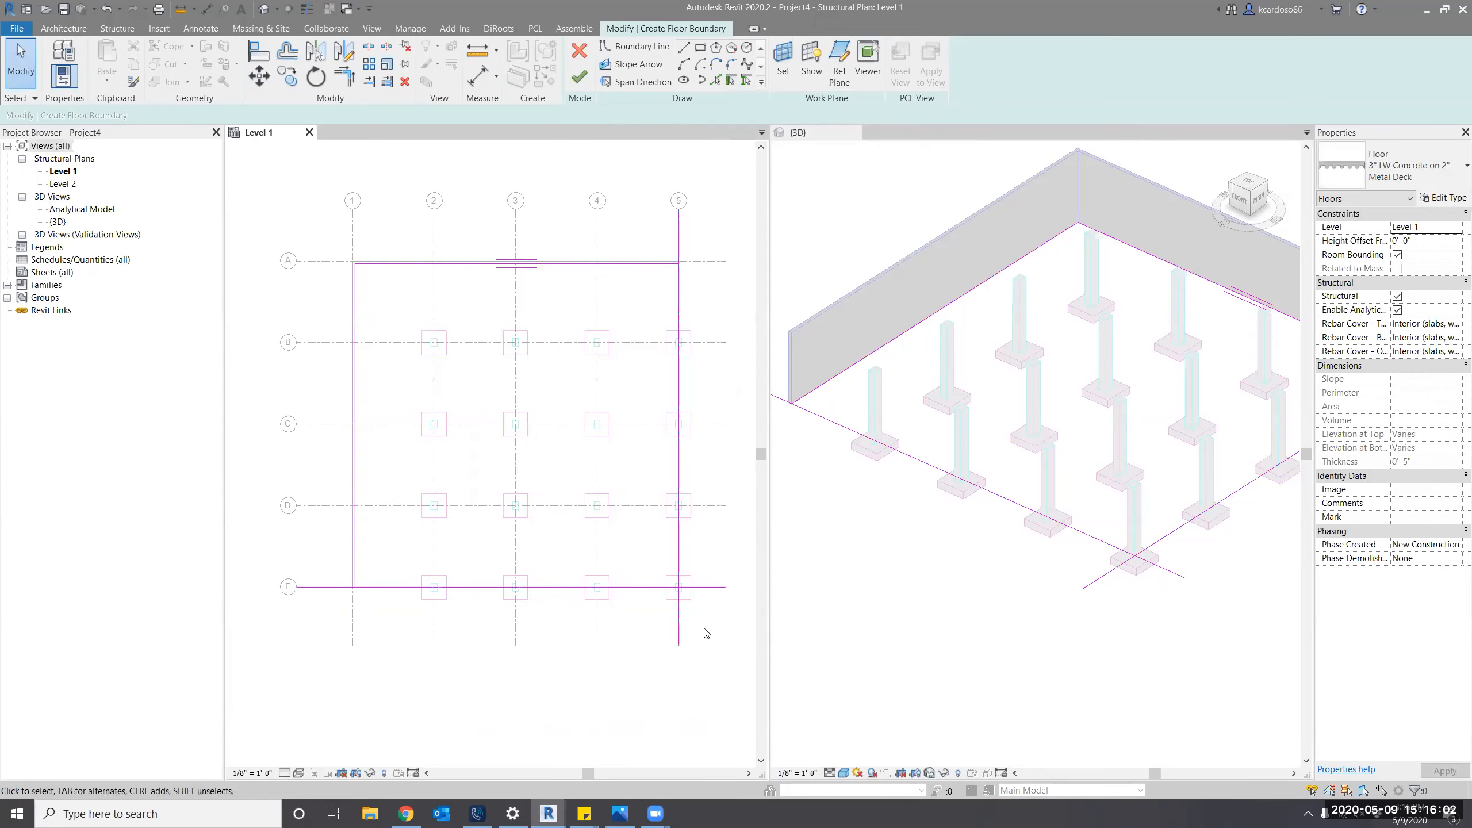
pyautogui.press('t')
pyautogui.press('r')
pyautogui.click(672, 264)
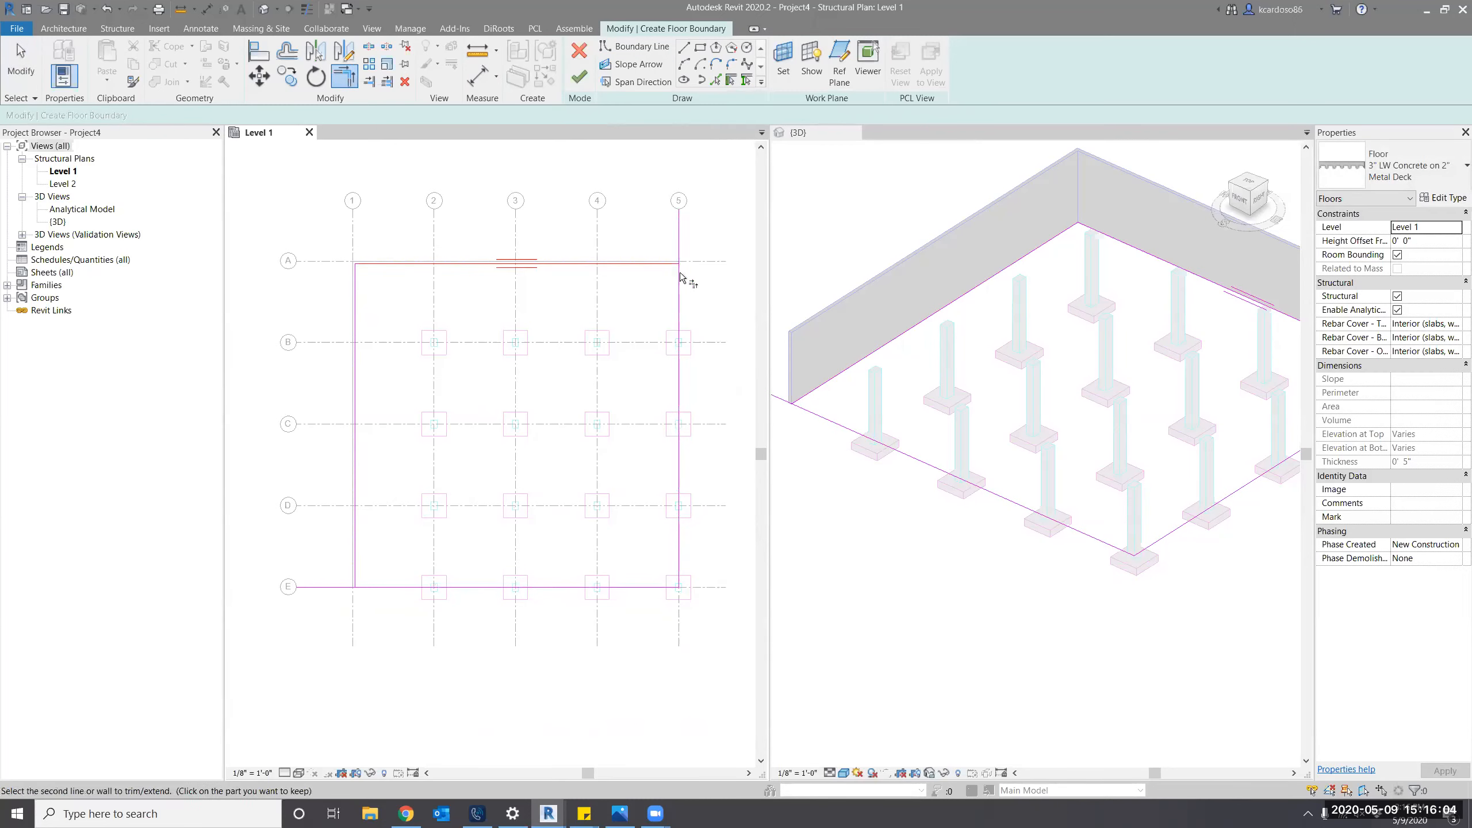
pyautogui.click(679, 274)
pyautogui.click(355, 581)
pyautogui.click(364, 588)
pyautogui.press('Escape')
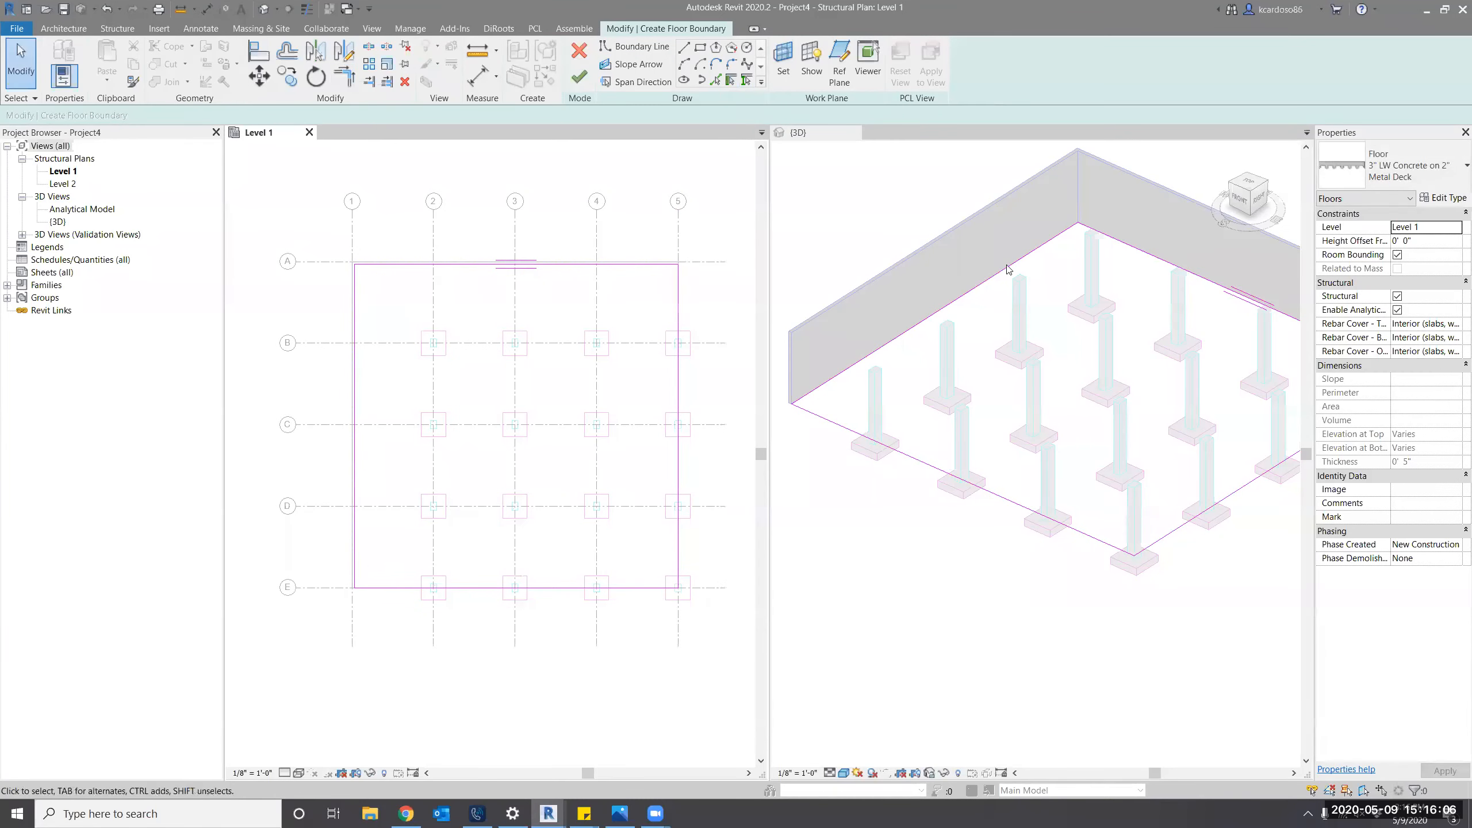
# Change the type of the floor being sketched to Generic - 12".
pyautogui.click(1409, 180)
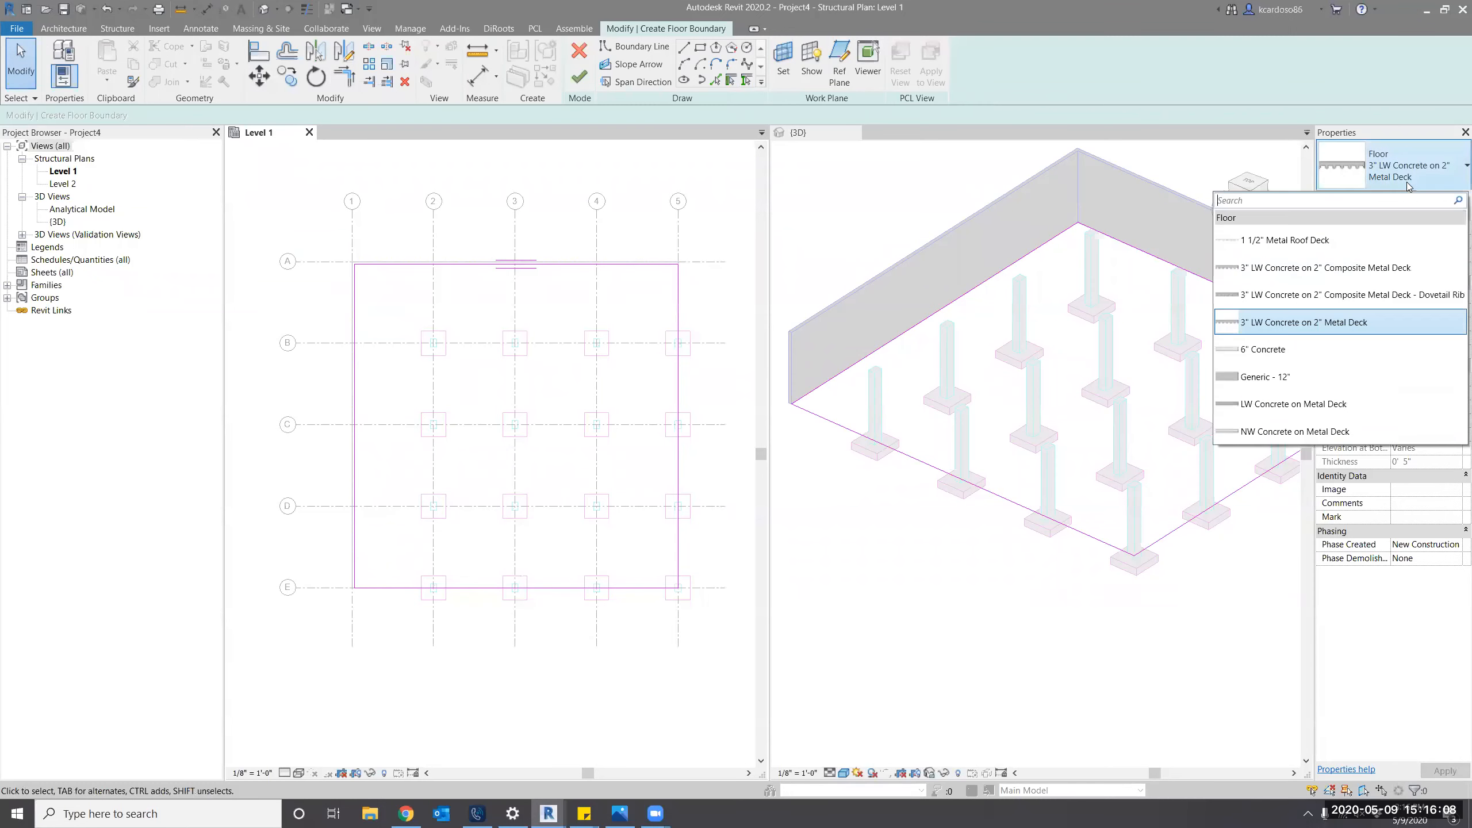
pyautogui.click(1284, 378)
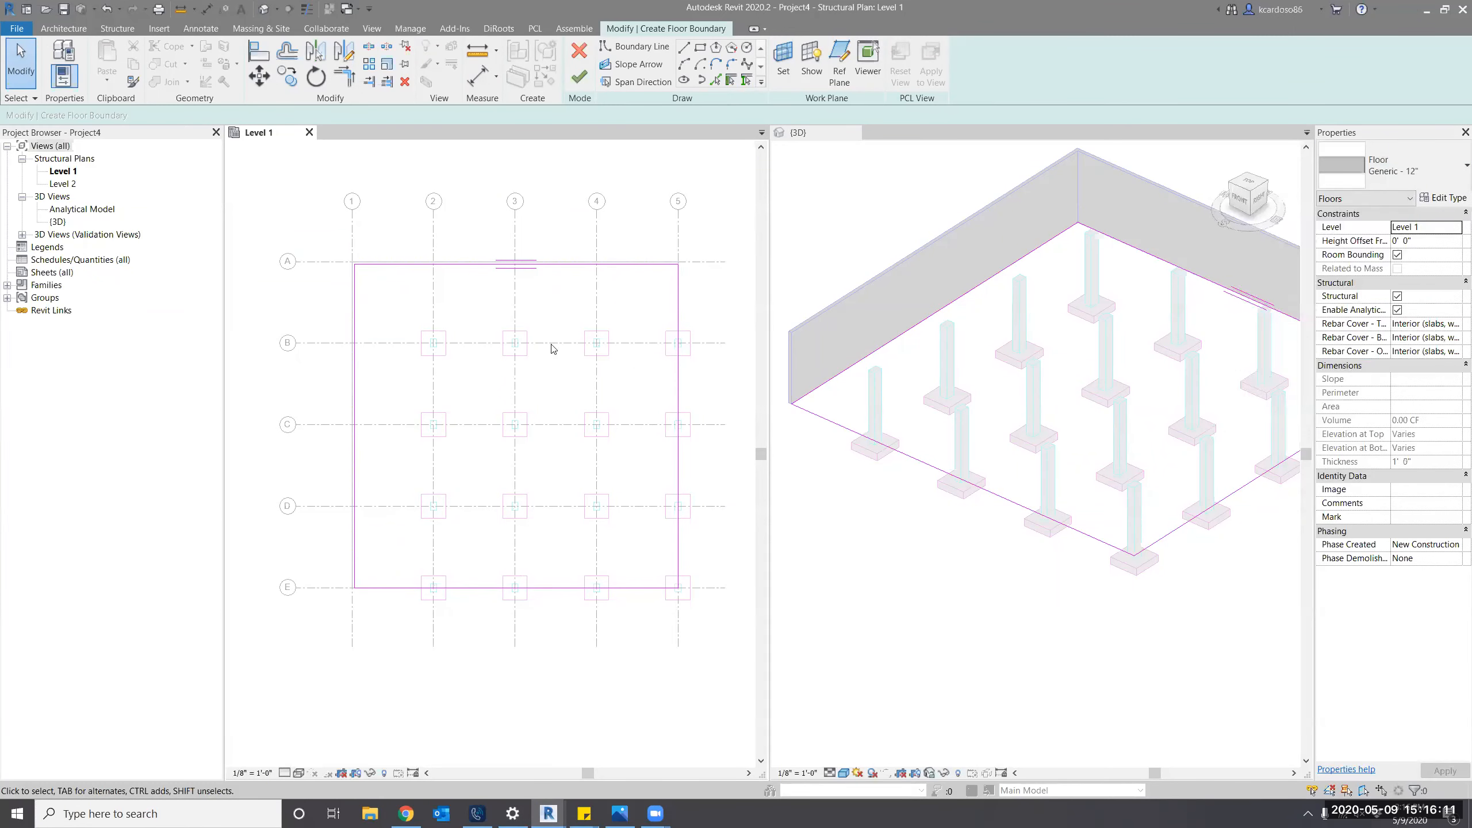
# Finish the floor sketch and close the Level 1 plan so that only the 3D view stays open.
pyautogui.click(581, 84)
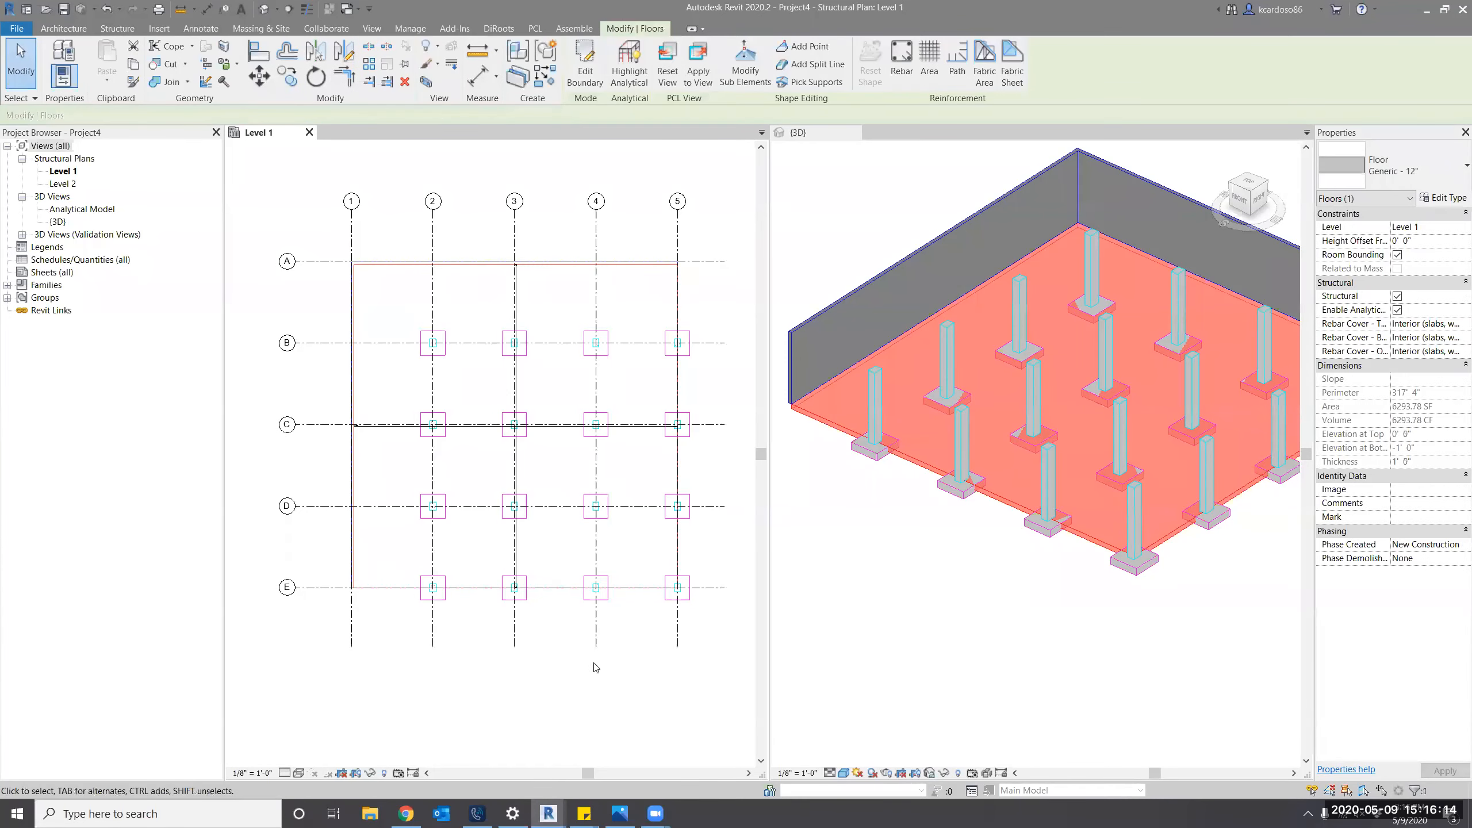
pyautogui.click(578, 664)
pyautogui.click(1038, 646)
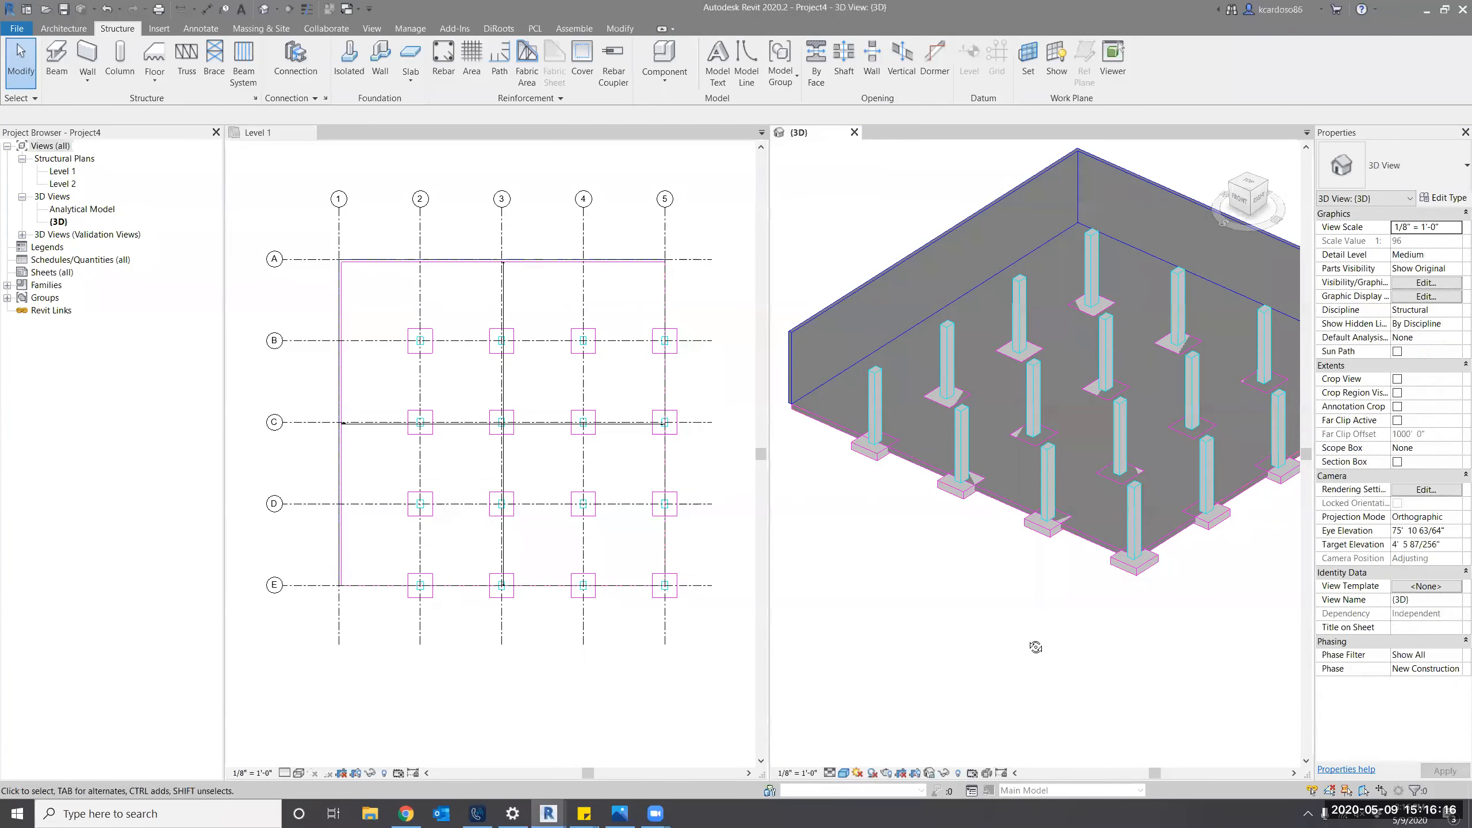
pyautogui.keyDown('shift'); pyautogui.moveTo(1035, 646); pyautogui.dragTo(1075, 632, button='middle'); pyautogui.keyUp('shift')
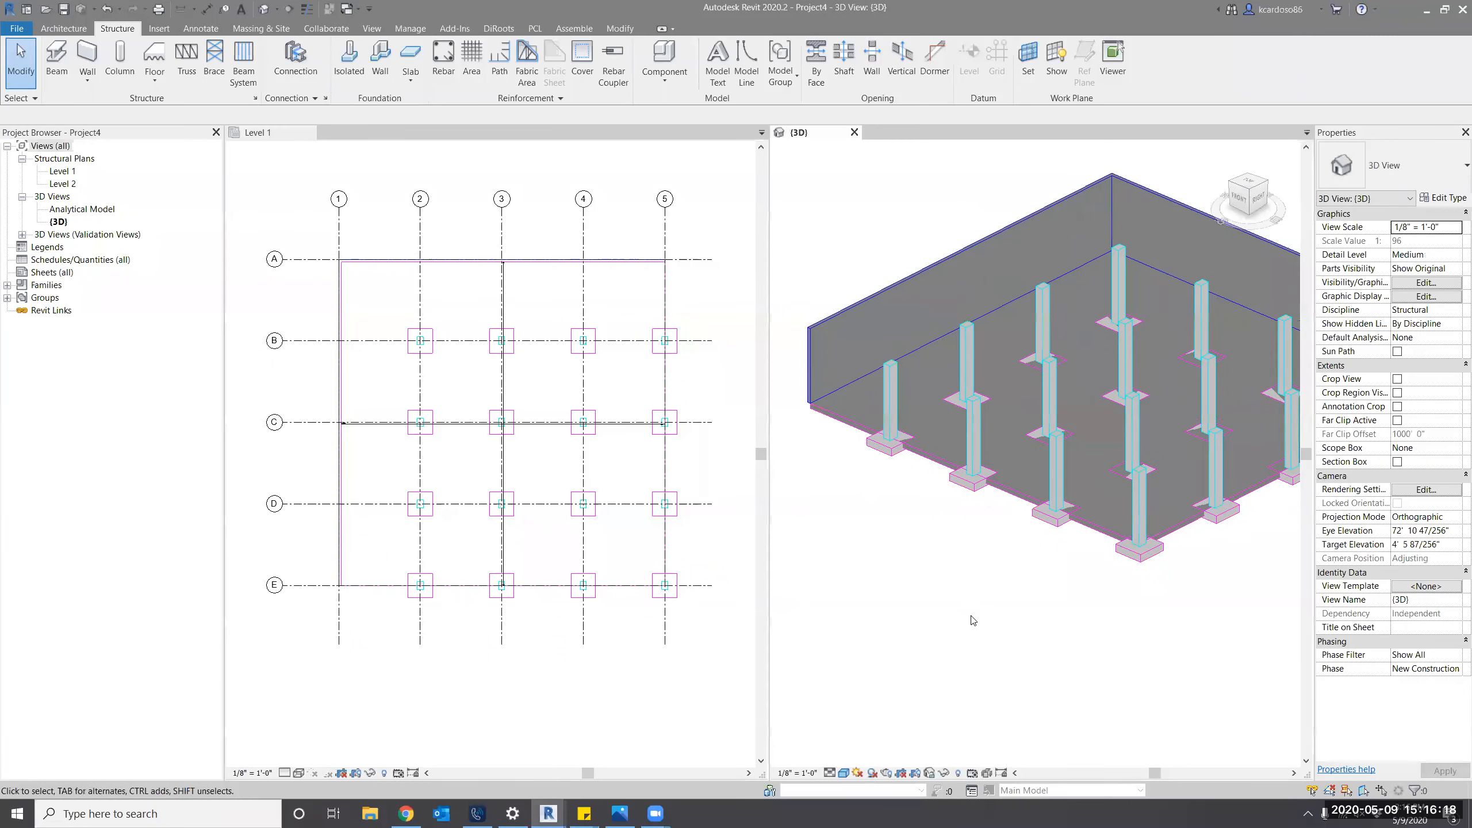
pyautogui.click(309, 133)
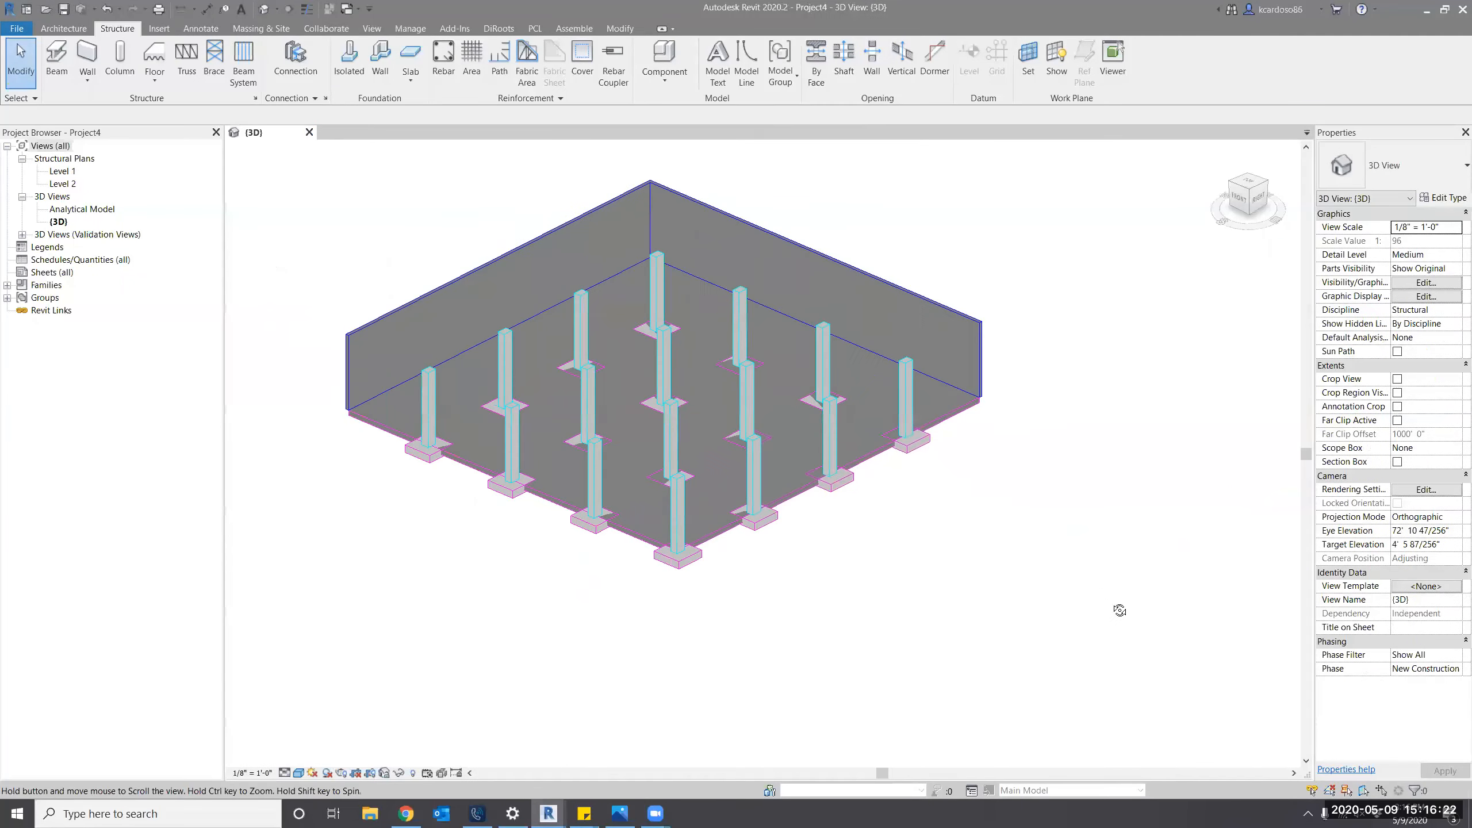
pyautogui.keyDown('shift'); pyautogui.moveTo(1117, 608); pyautogui.dragTo(1062, 525, button='middle'); pyautogui.keyUp('shift')
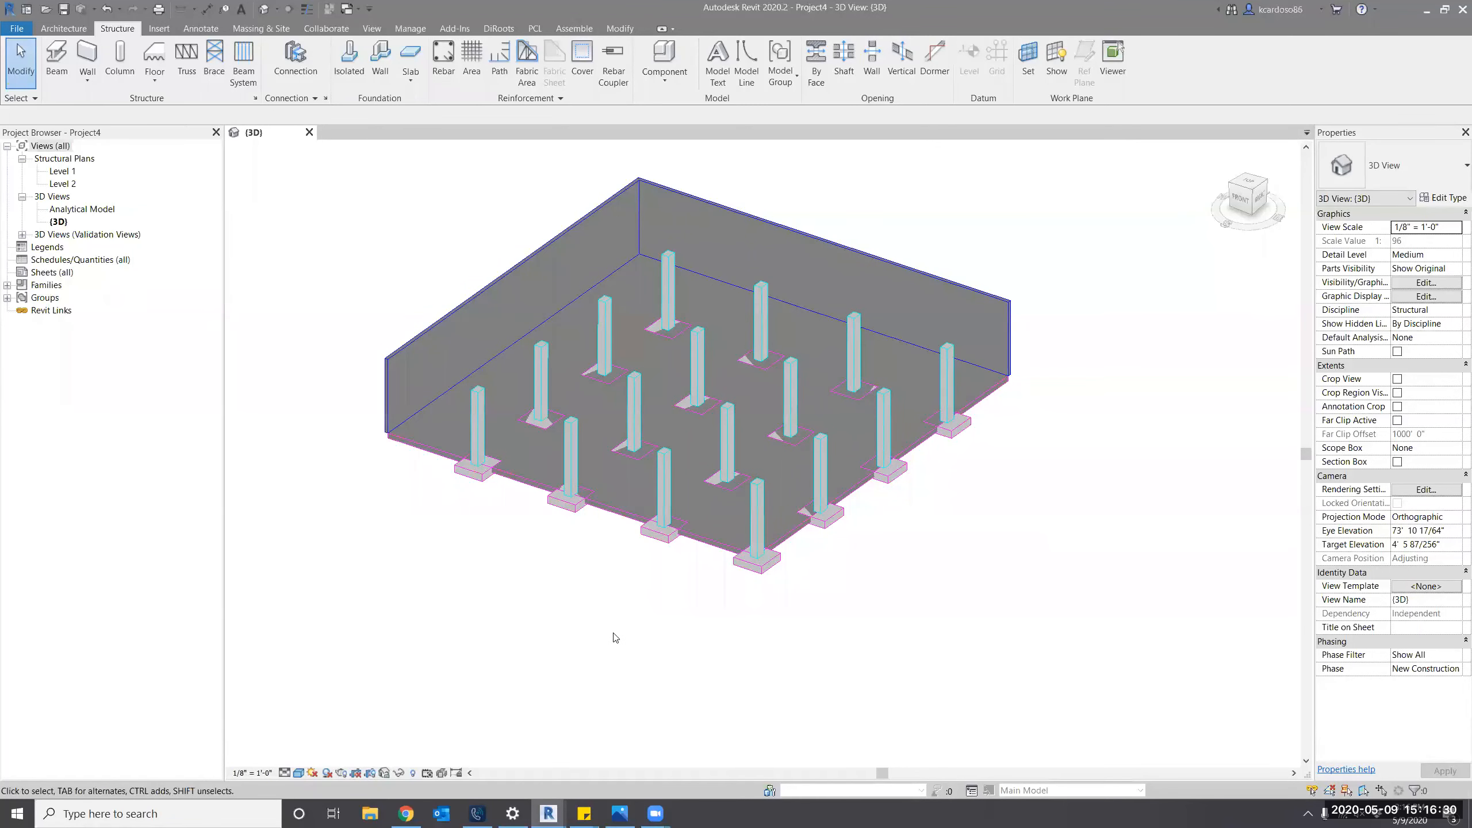
# Rename the floor slab's type to Slab on Grade - 5".
pyautogui.click(705, 547)
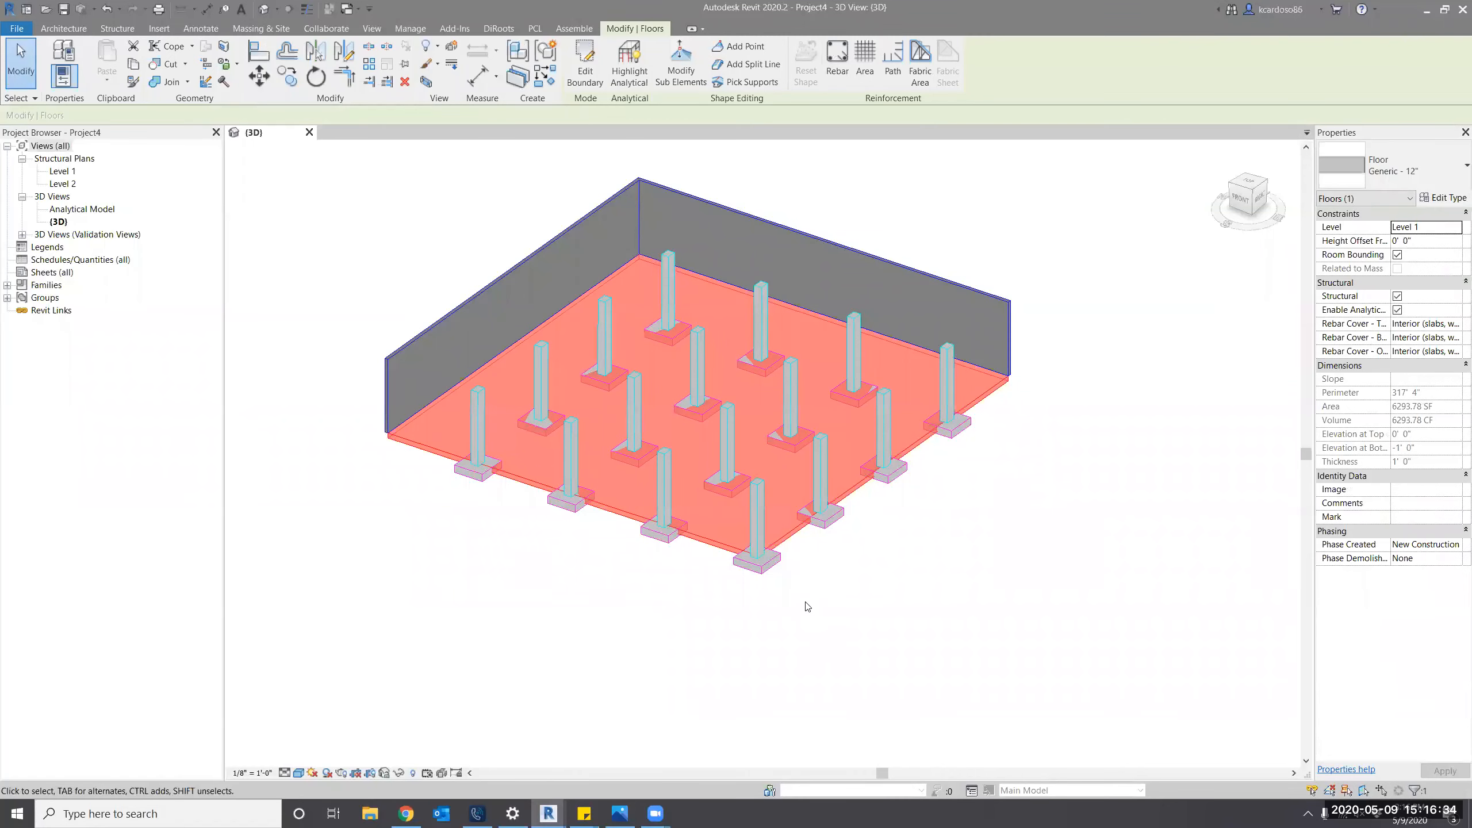
pyautogui.click(1446, 198)
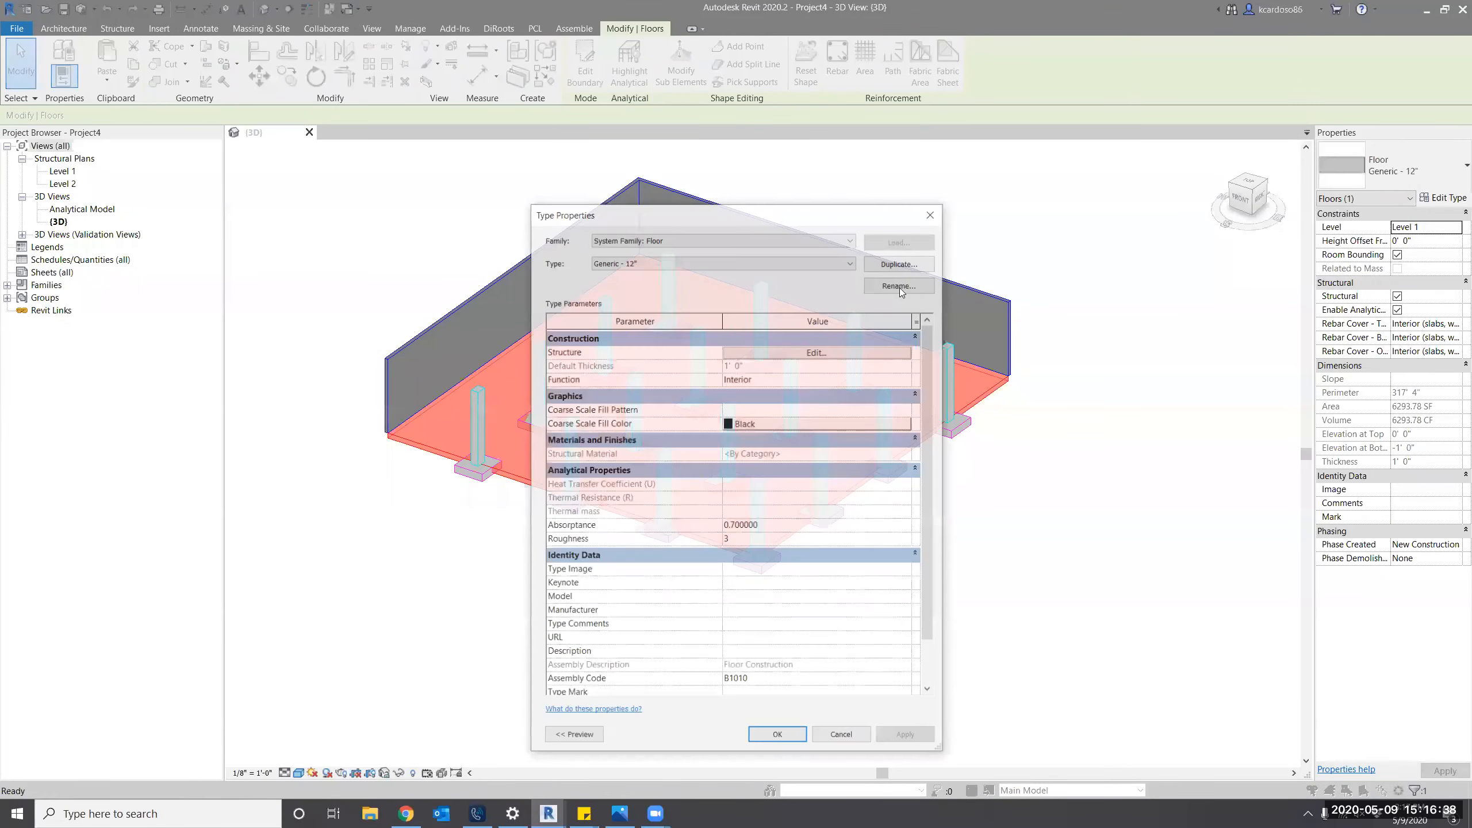
pyautogui.click(899, 285)
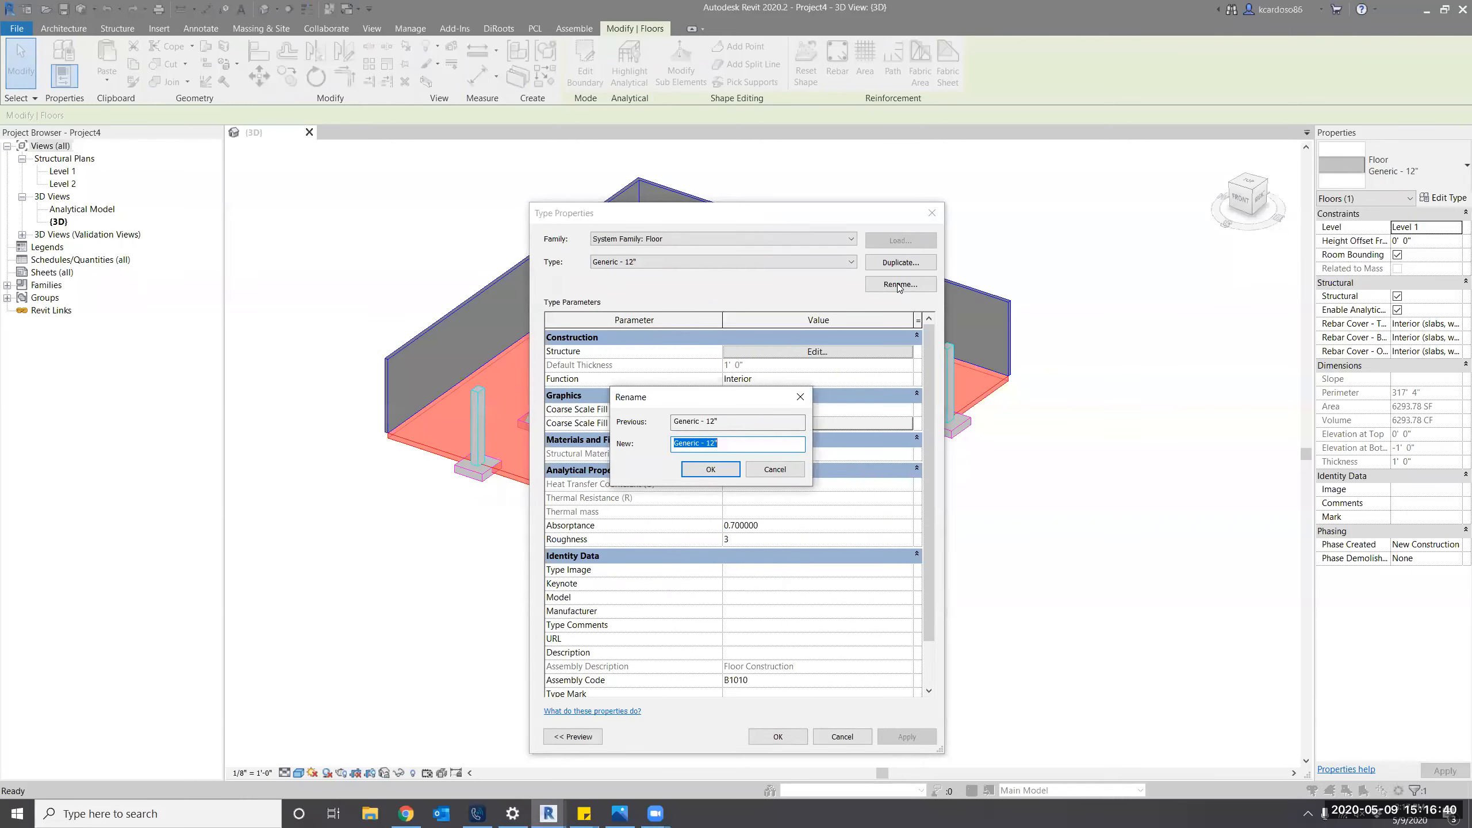
pyautogui.write('Slab on Grade - 5"')
pyautogui.press('Return')
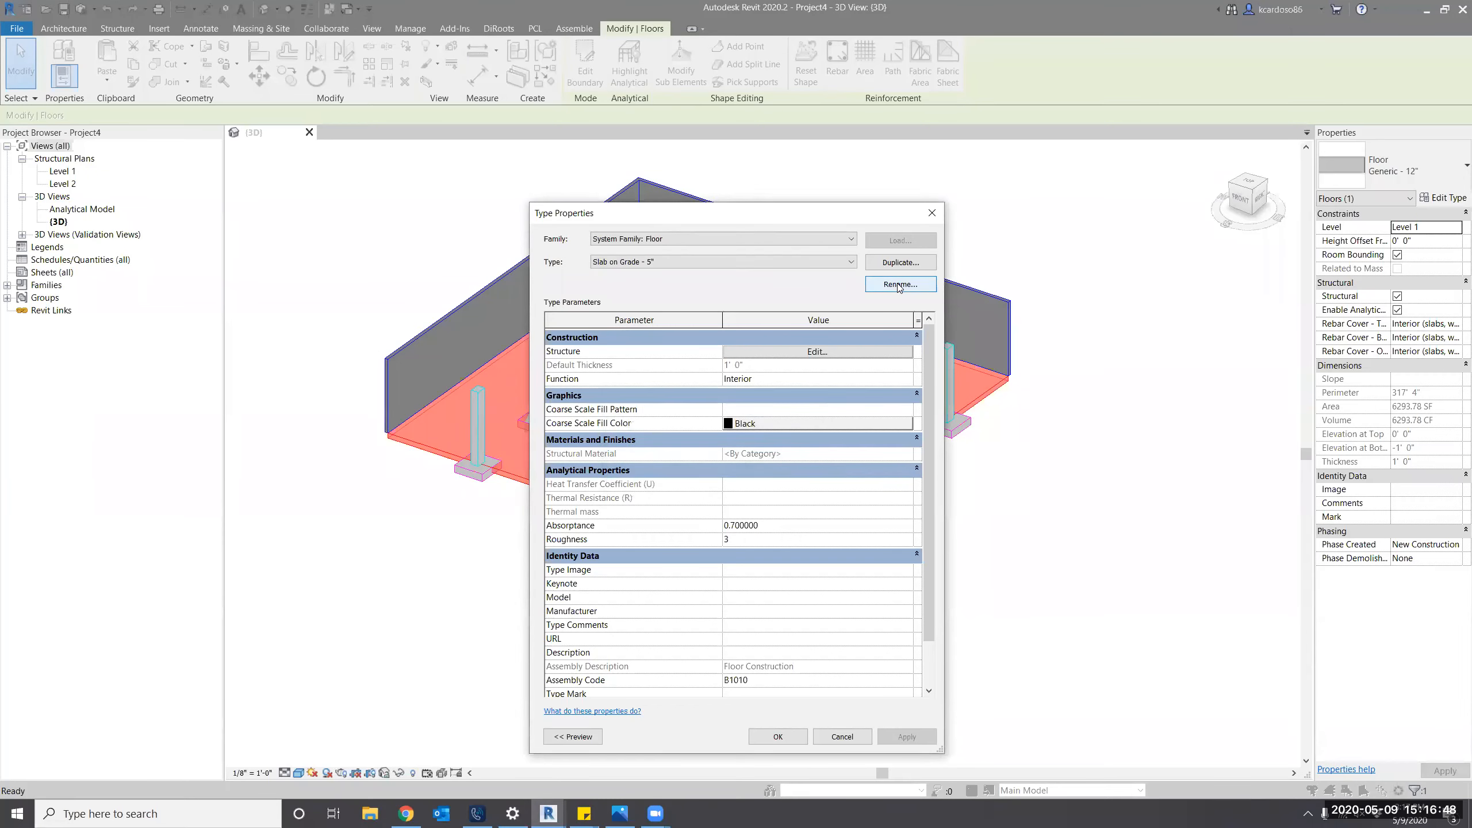
# Set the structure layer thickness of the Slab on Grade floor type to 5".
pyautogui.click(805, 353)
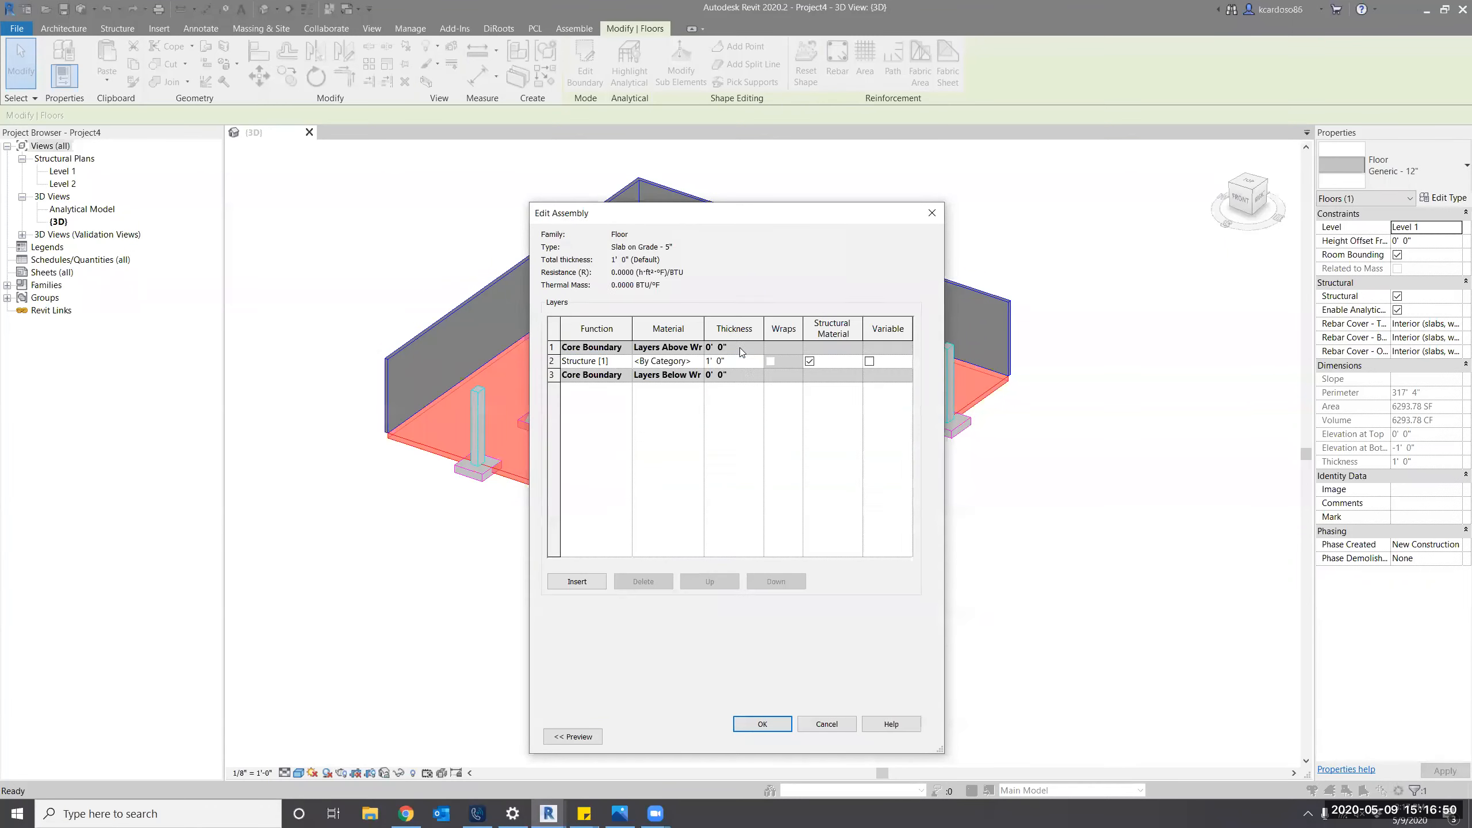
pyautogui.doubleClick(749, 362)
pyautogui.write('5"')
pyautogui.press('Tab')
pyautogui.click(778, 724)
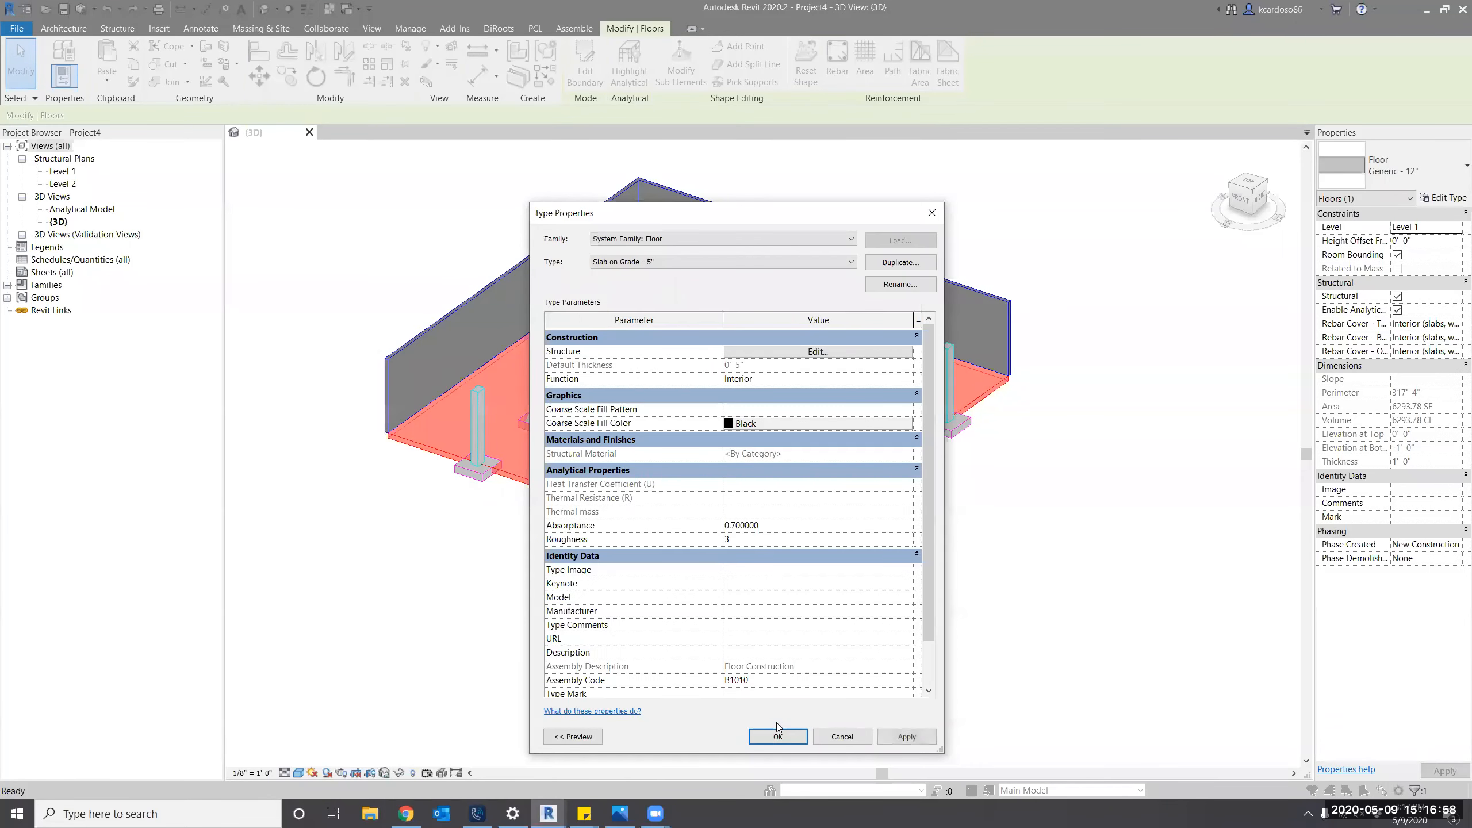
pyautogui.click(780, 733)
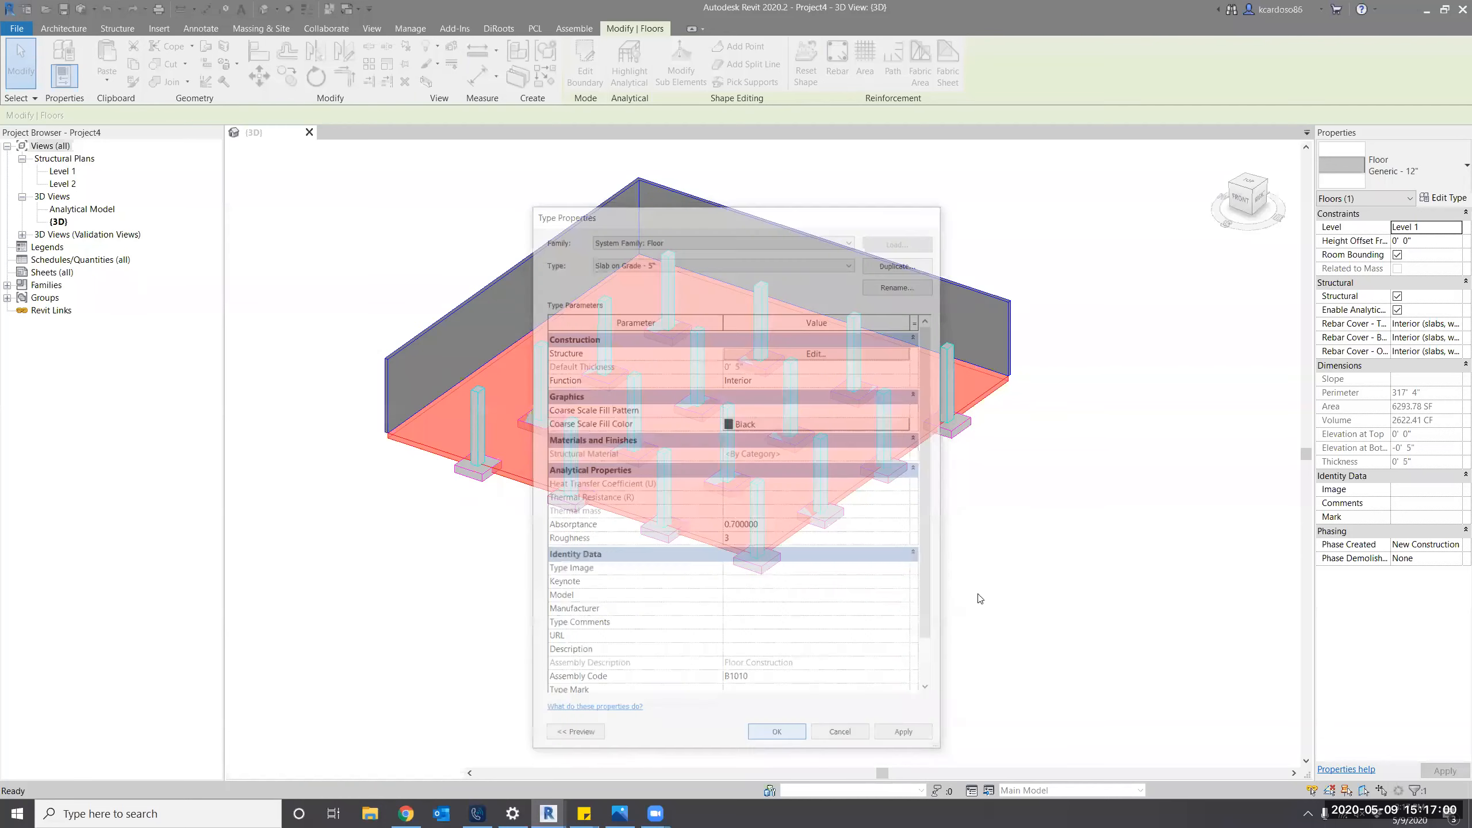
# Rename the Generic - 8" wall type to Shotcrete - Exterior - 12".
pyautogui.scroll(4, 1038, 401)
pyautogui.keyDown('shift'); pyautogui.moveTo(1011, 470); pyautogui.dragTo(1045, 512, button='middle'); pyautogui.keyUp('shift')
pyautogui.scroll(-2, 1045, 513)
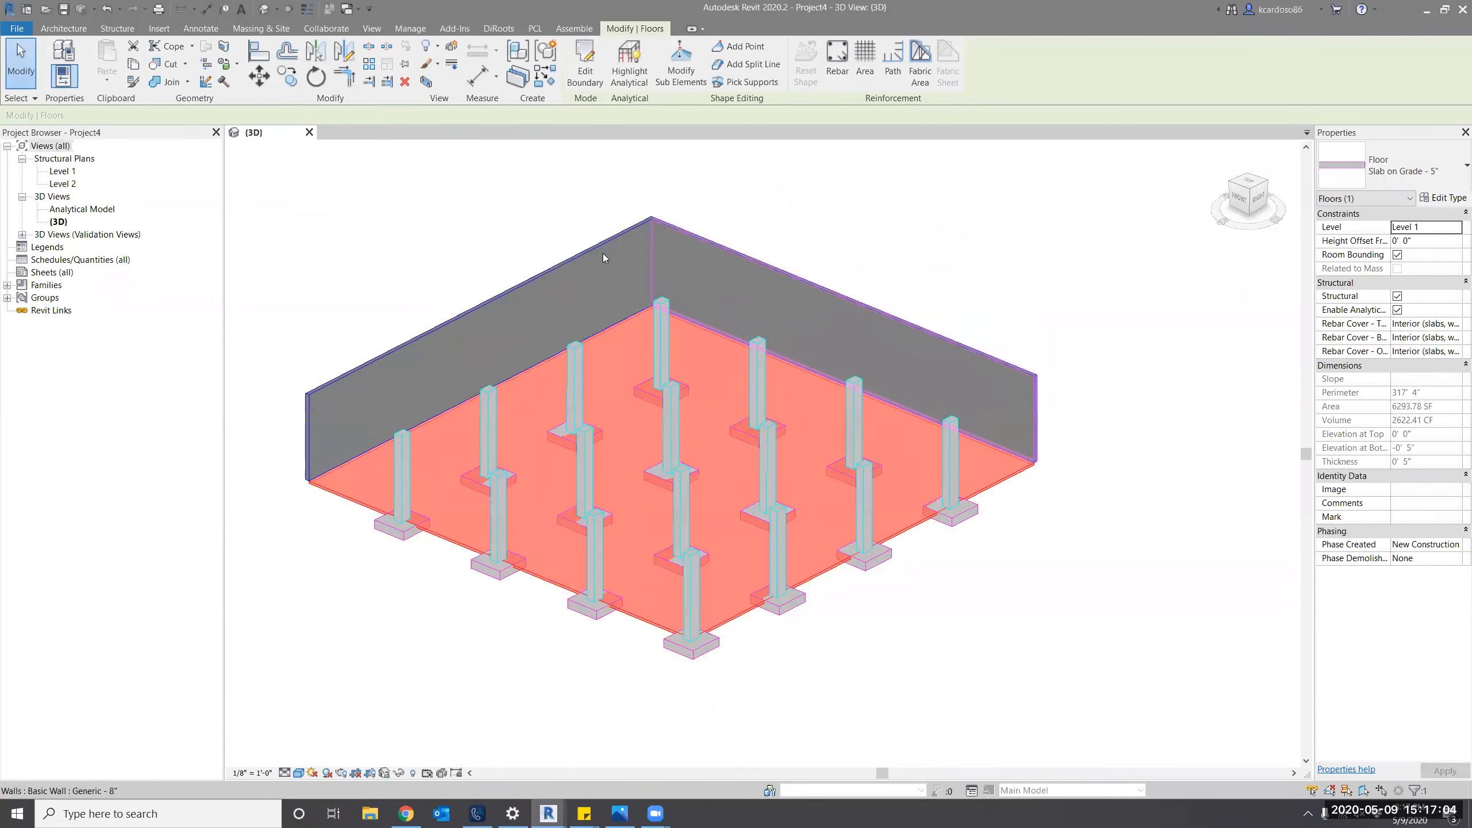
pyautogui.click(707, 273)
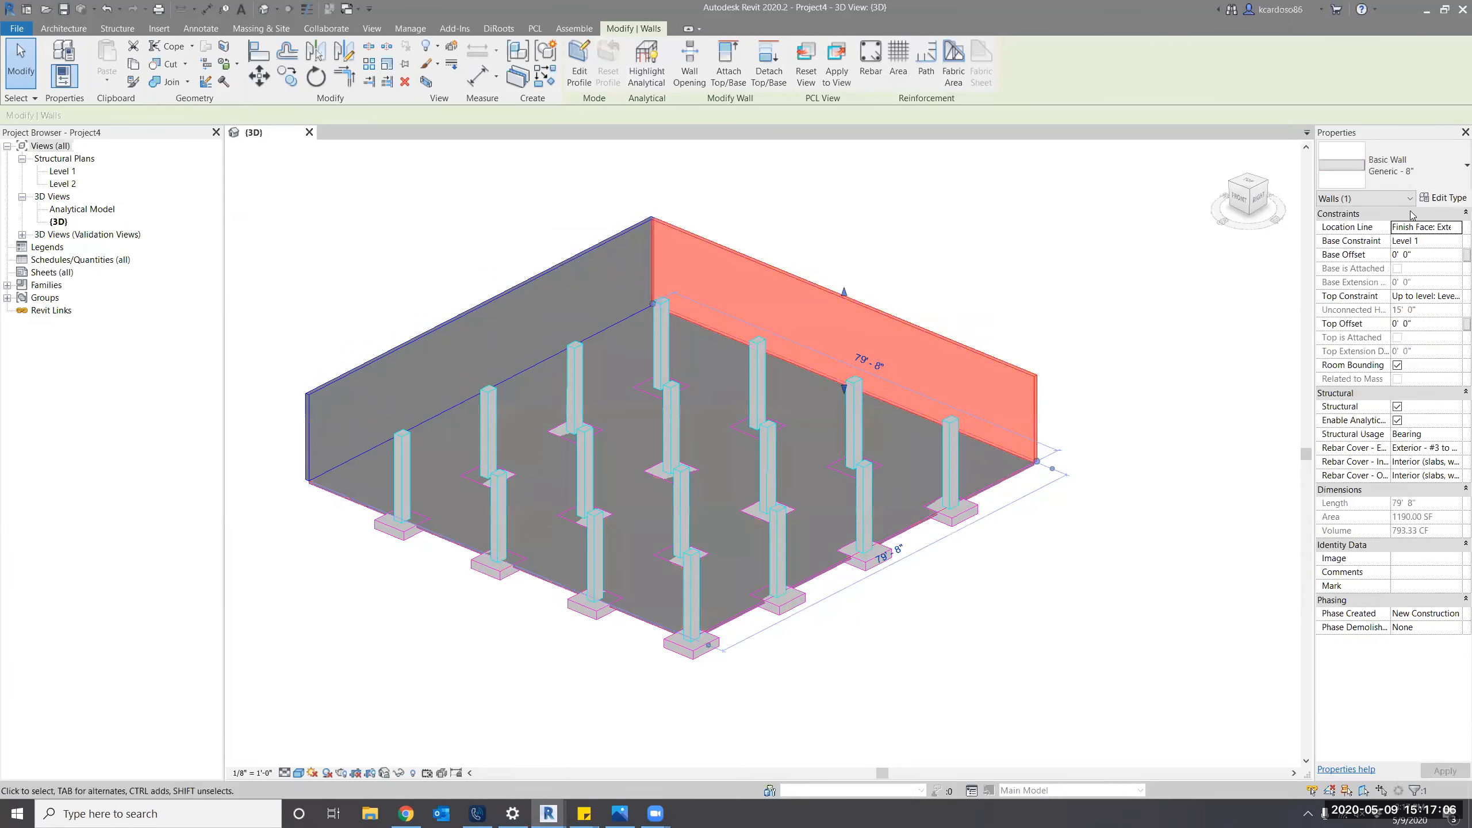
pyautogui.click(1444, 199)
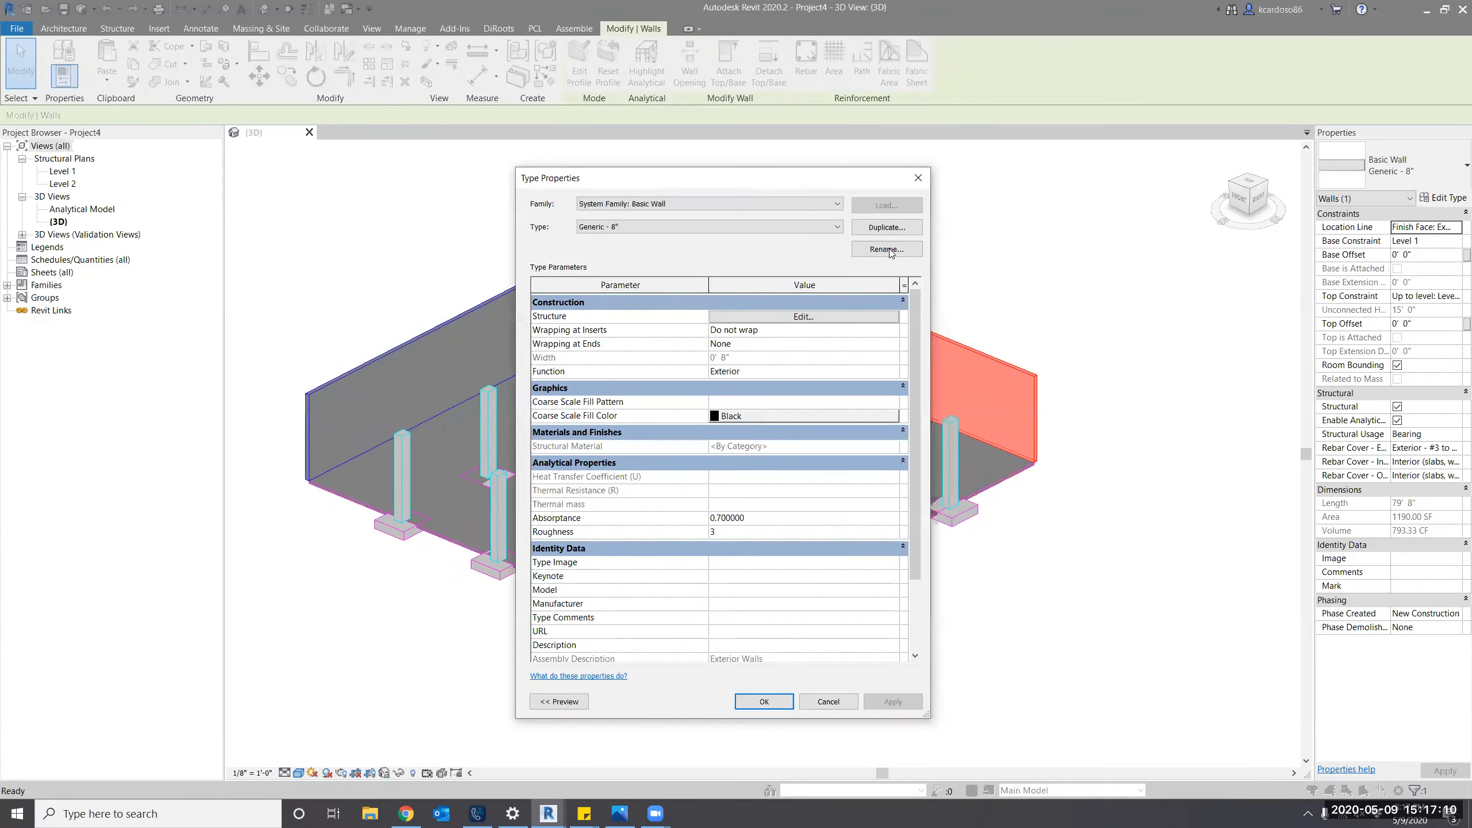
pyautogui.click(887, 250)
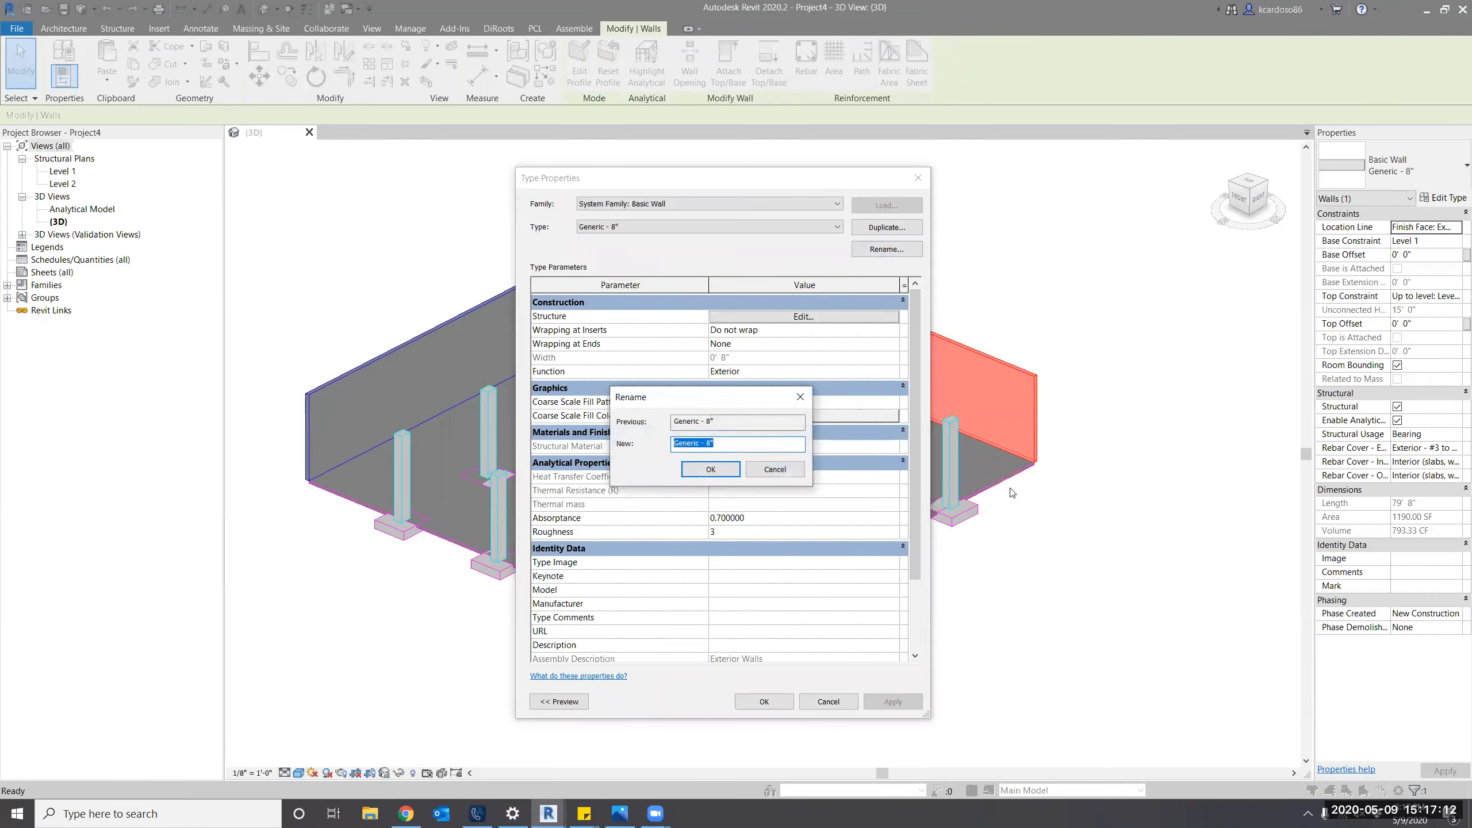
pyautogui.write('Shotcrete - Exterior - 12"')
pyautogui.click(726, 473)
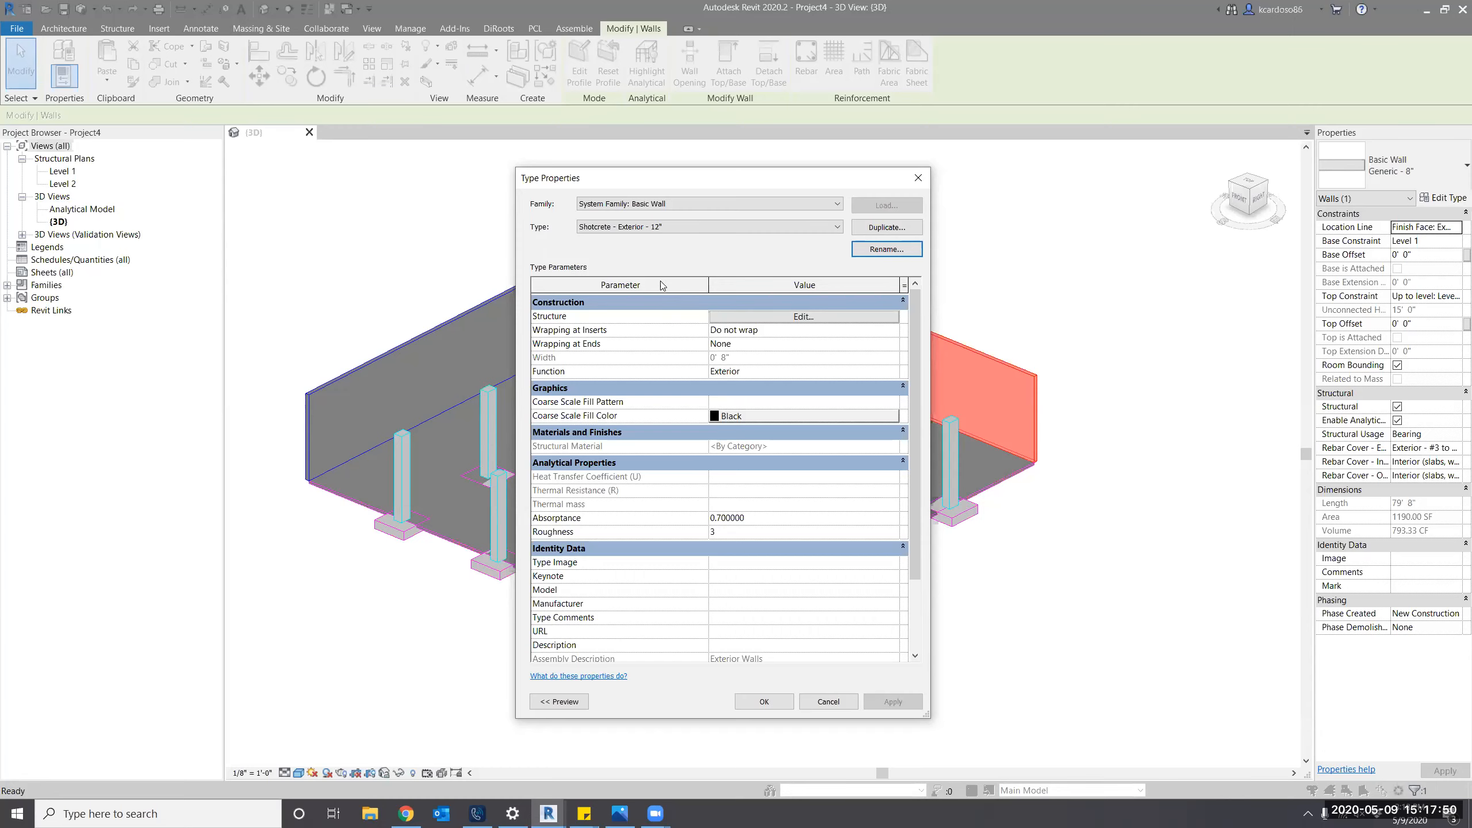
# Set the structure layer thickness of the Shotcrete - Exterior wall type to 1' 0".
pyautogui.click(803, 316)
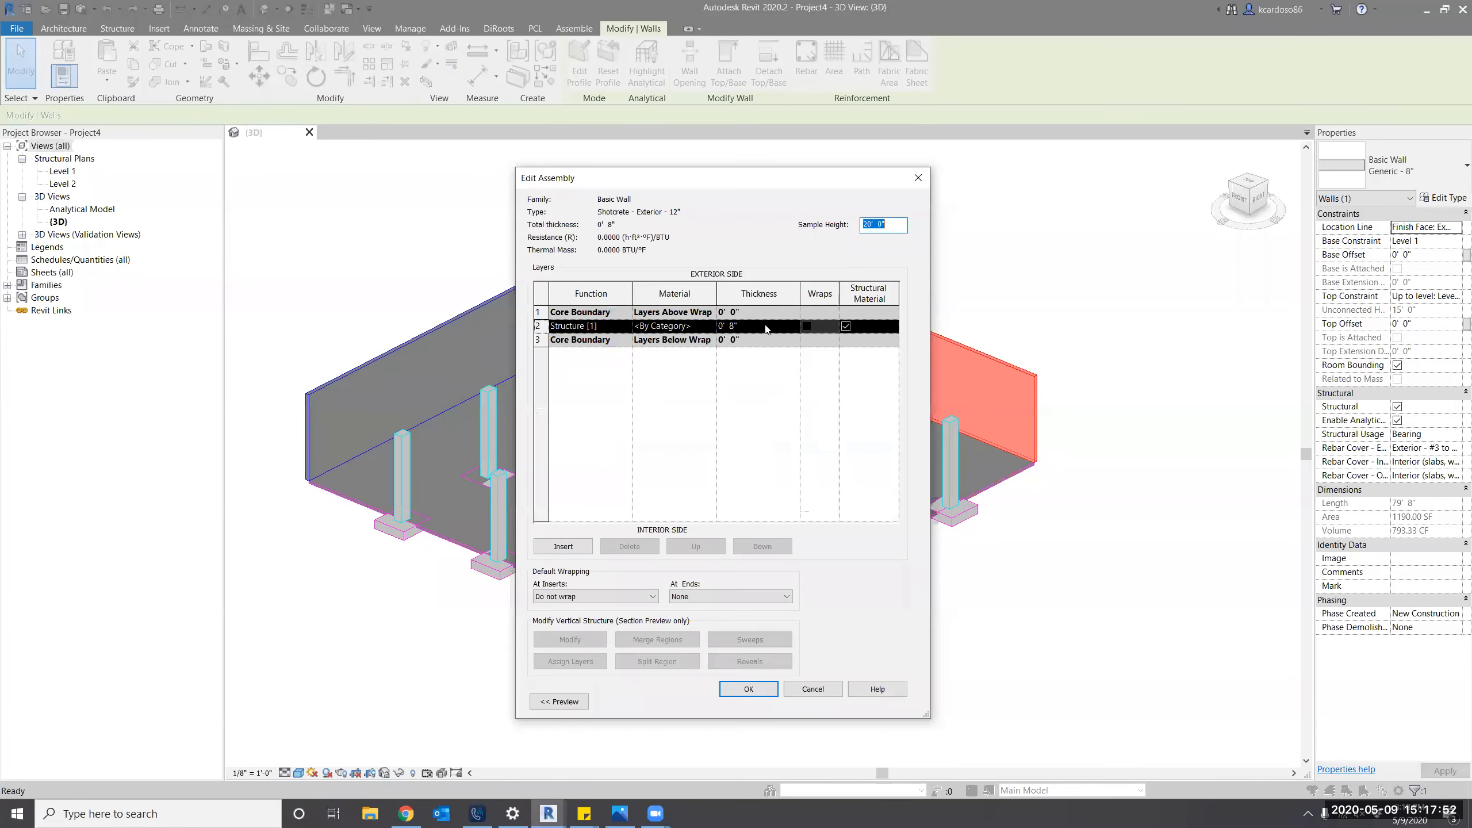
pyautogui.click(765, 325)
pyautogui.write('1')
pyautogui.press('Tab')
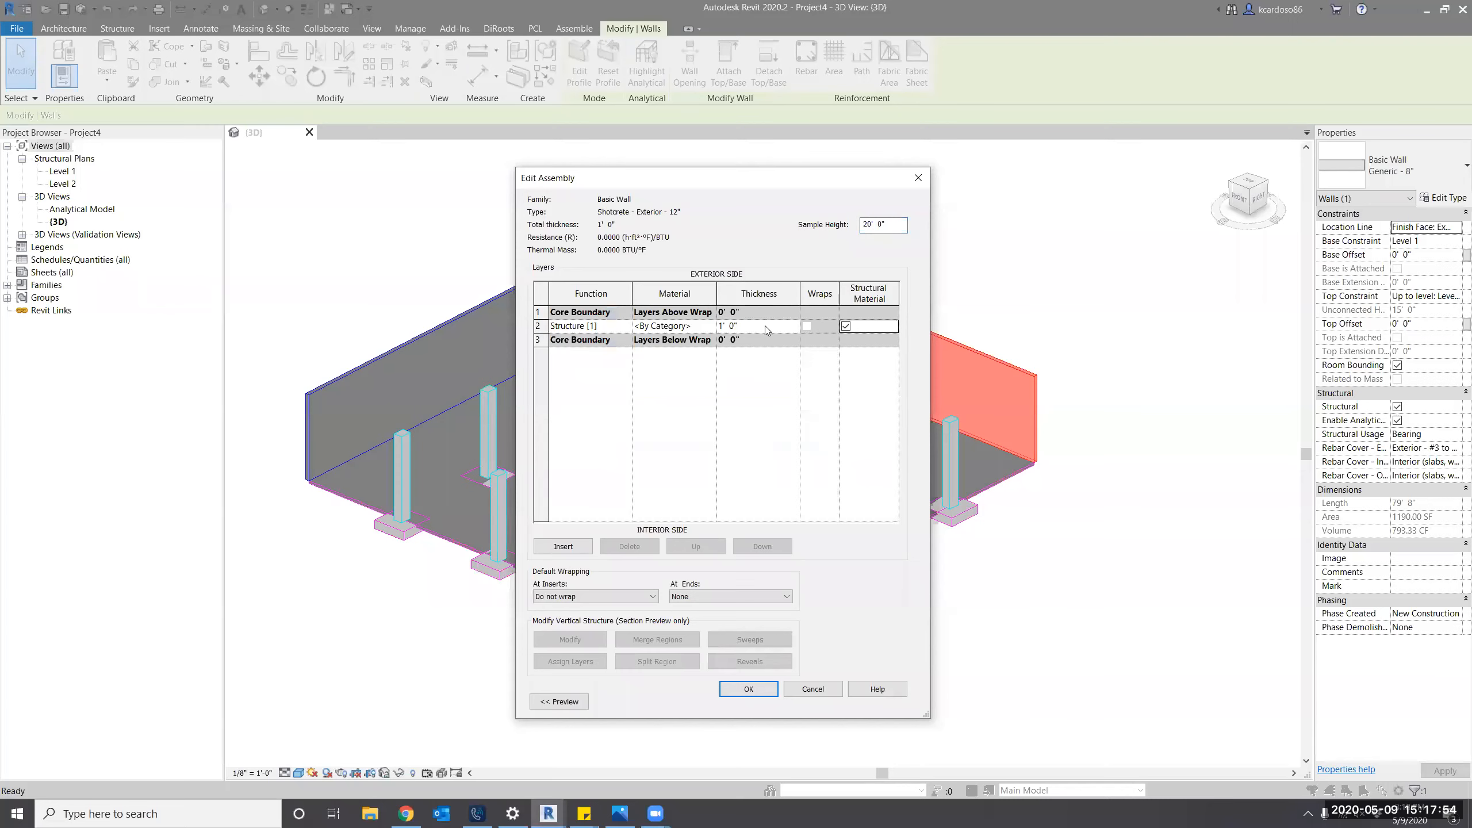
pyautogui.click(749, 688)
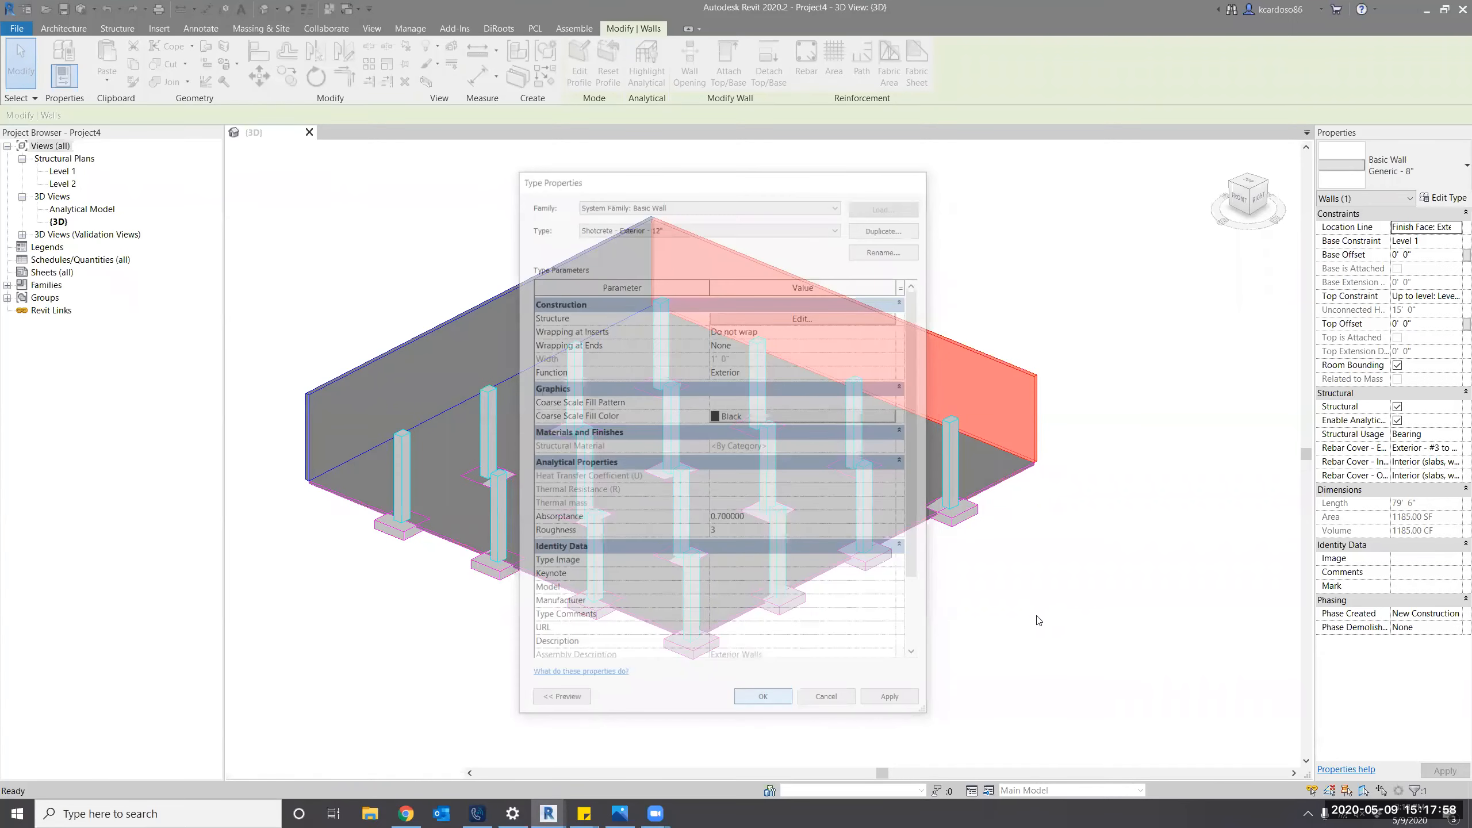
pyautogui.press('Escape')
# Examine the free end of the shotcrete wall where its base meets the slab corner.
pyautogui.scroll(5, 971, 436)
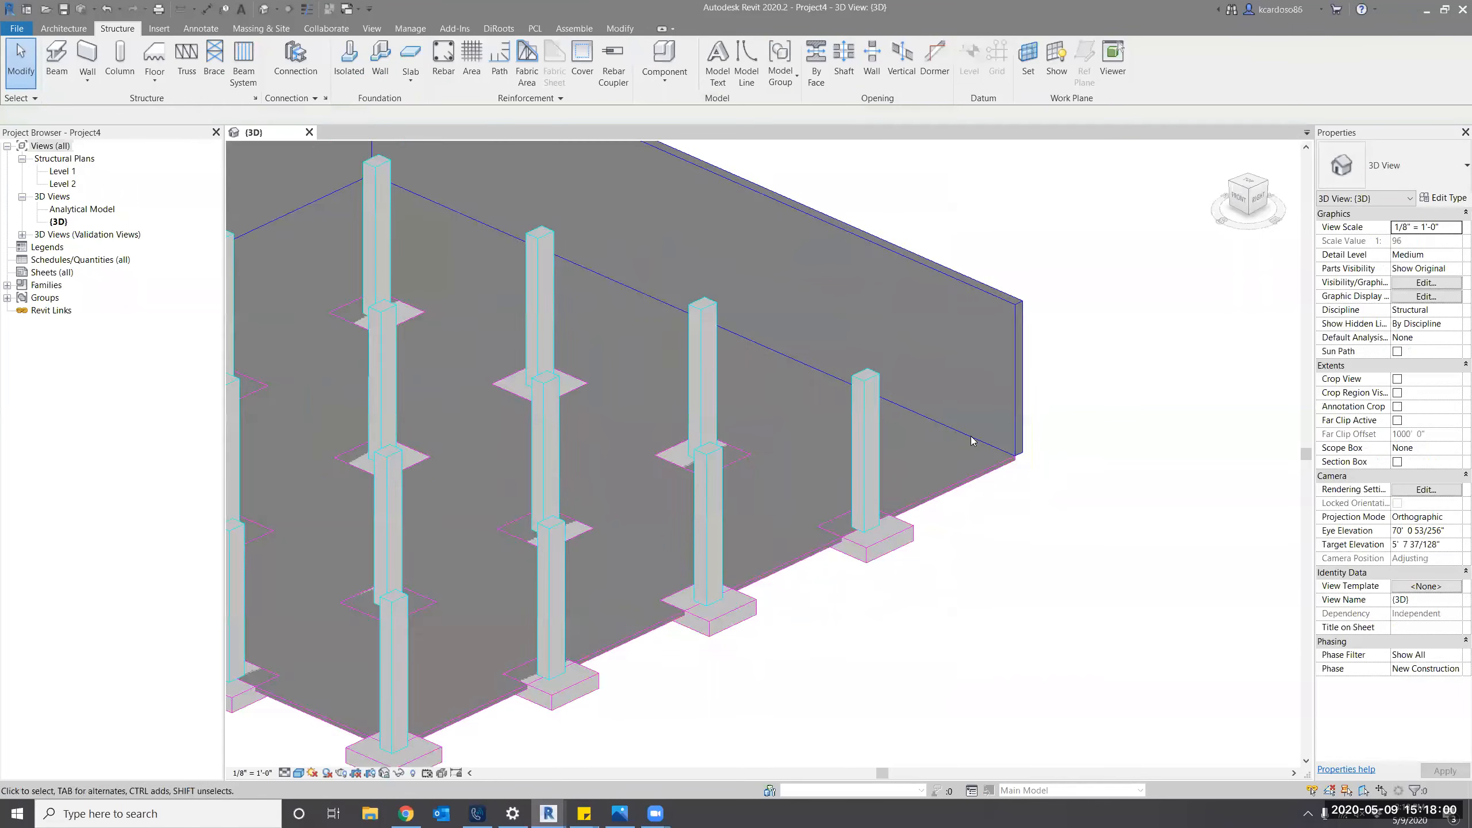
pyautogui.scroll(4, 972, 438)
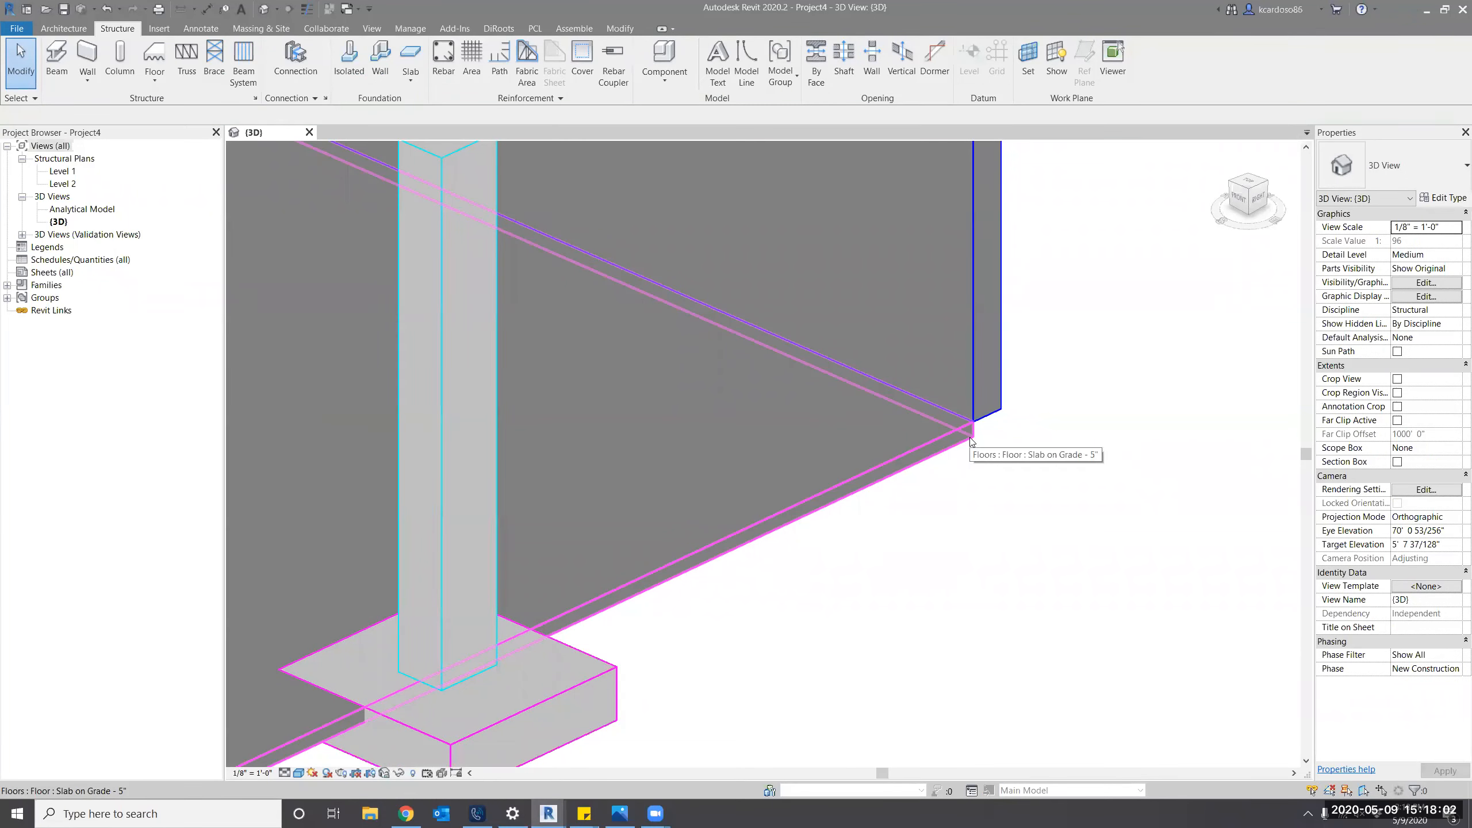
pyautogui.scroll(-5, 971, 440)
pyautogui.click(992, 436)
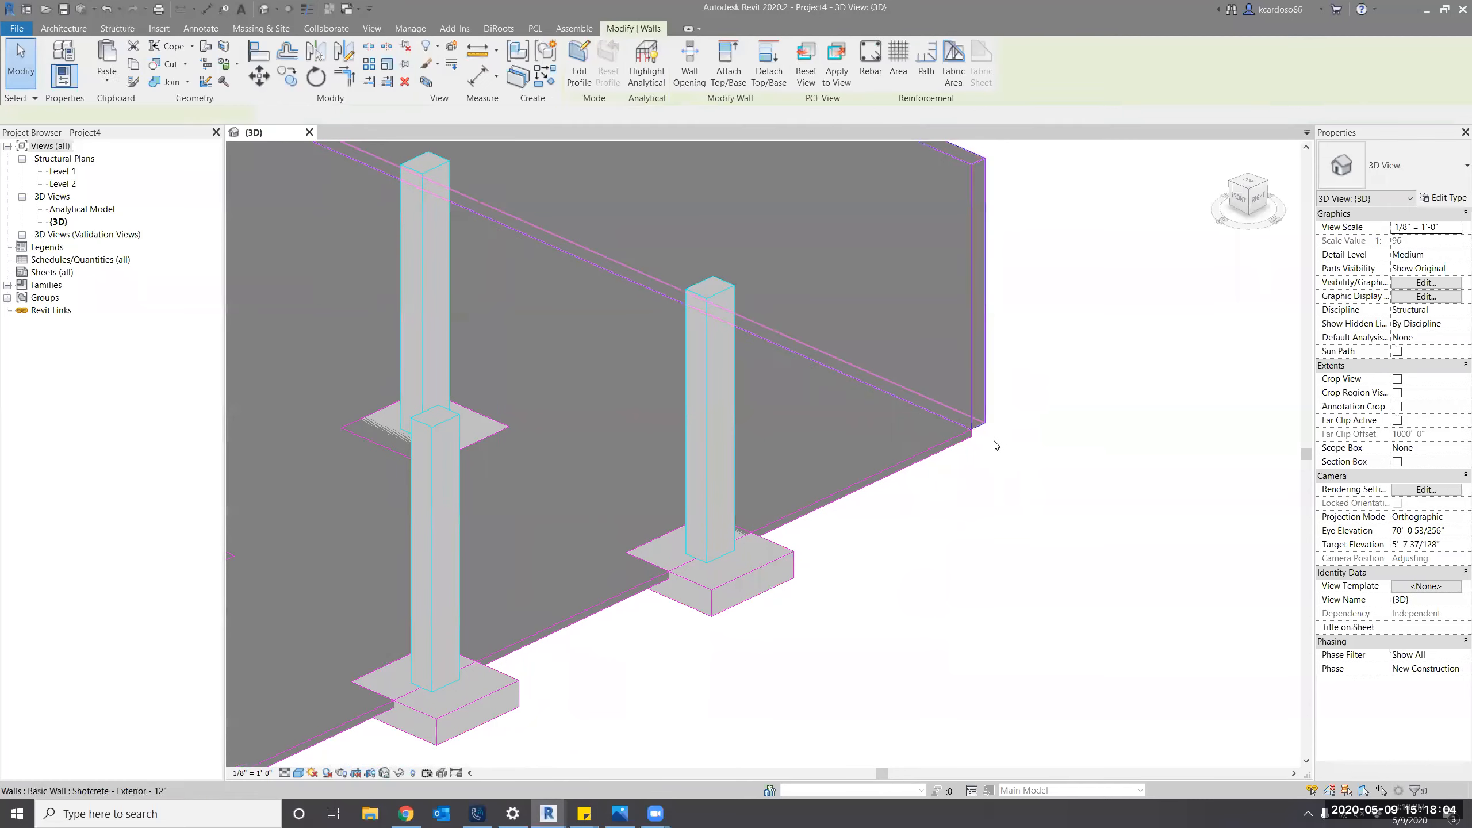
pyautogui.scroll(5, 989, 431)
pyautogui.scroll(3, 978, 429)
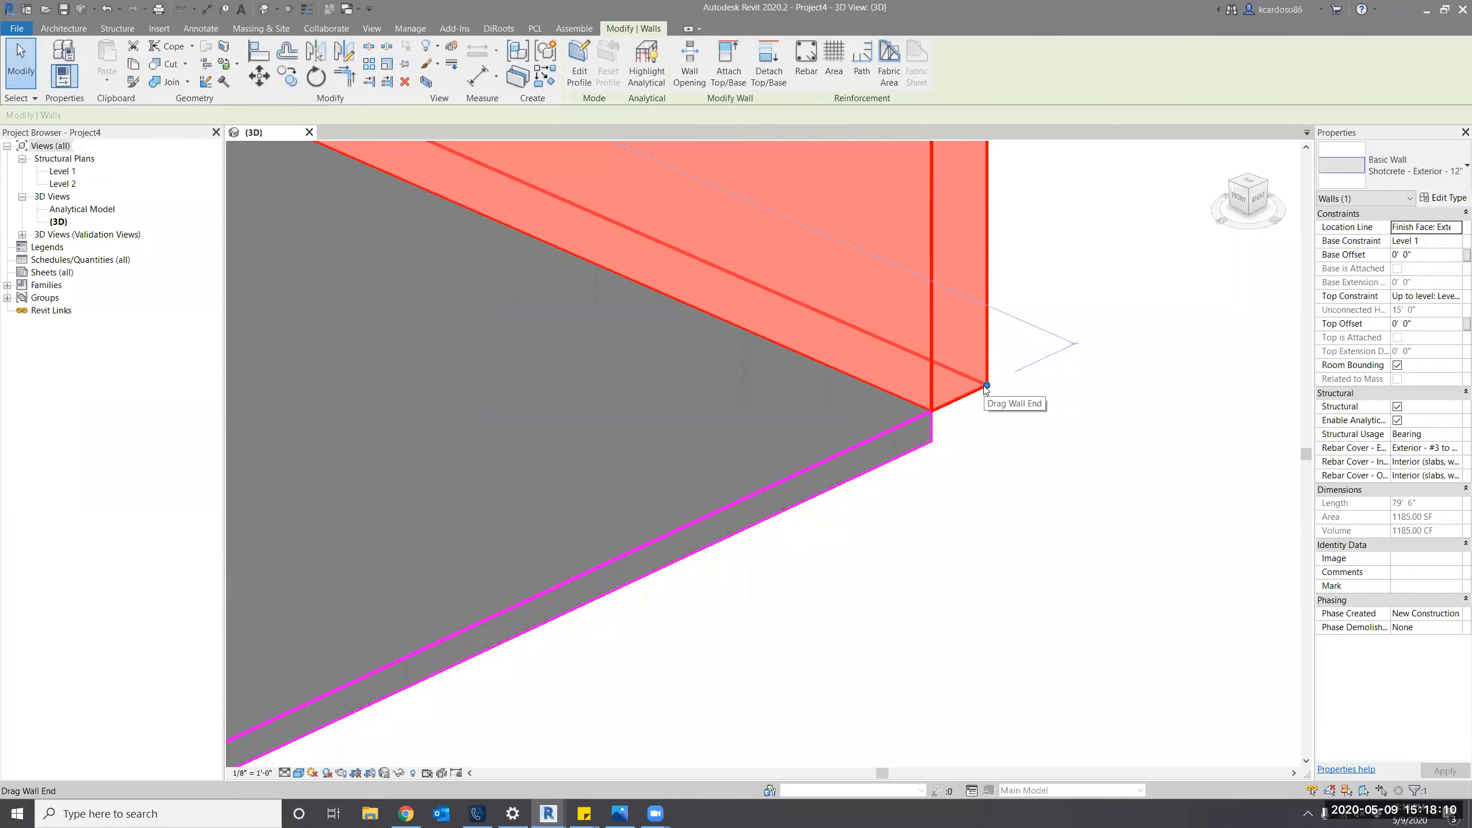
pyautogui.scroll(-3, 1017, 419)
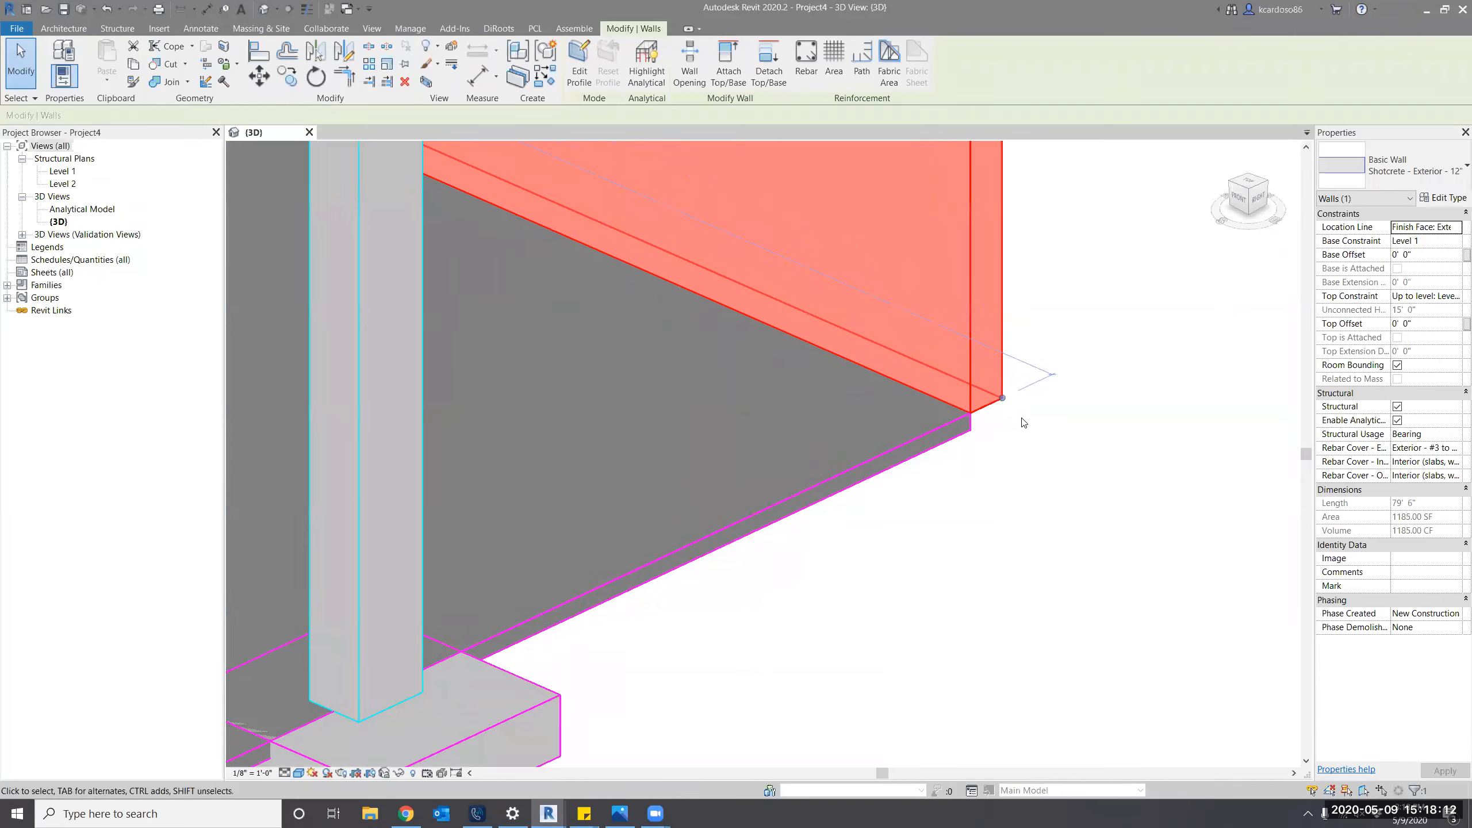
pyautogui.scroll(-5, 1016, 539)
pyautogui.click(1000, 584)
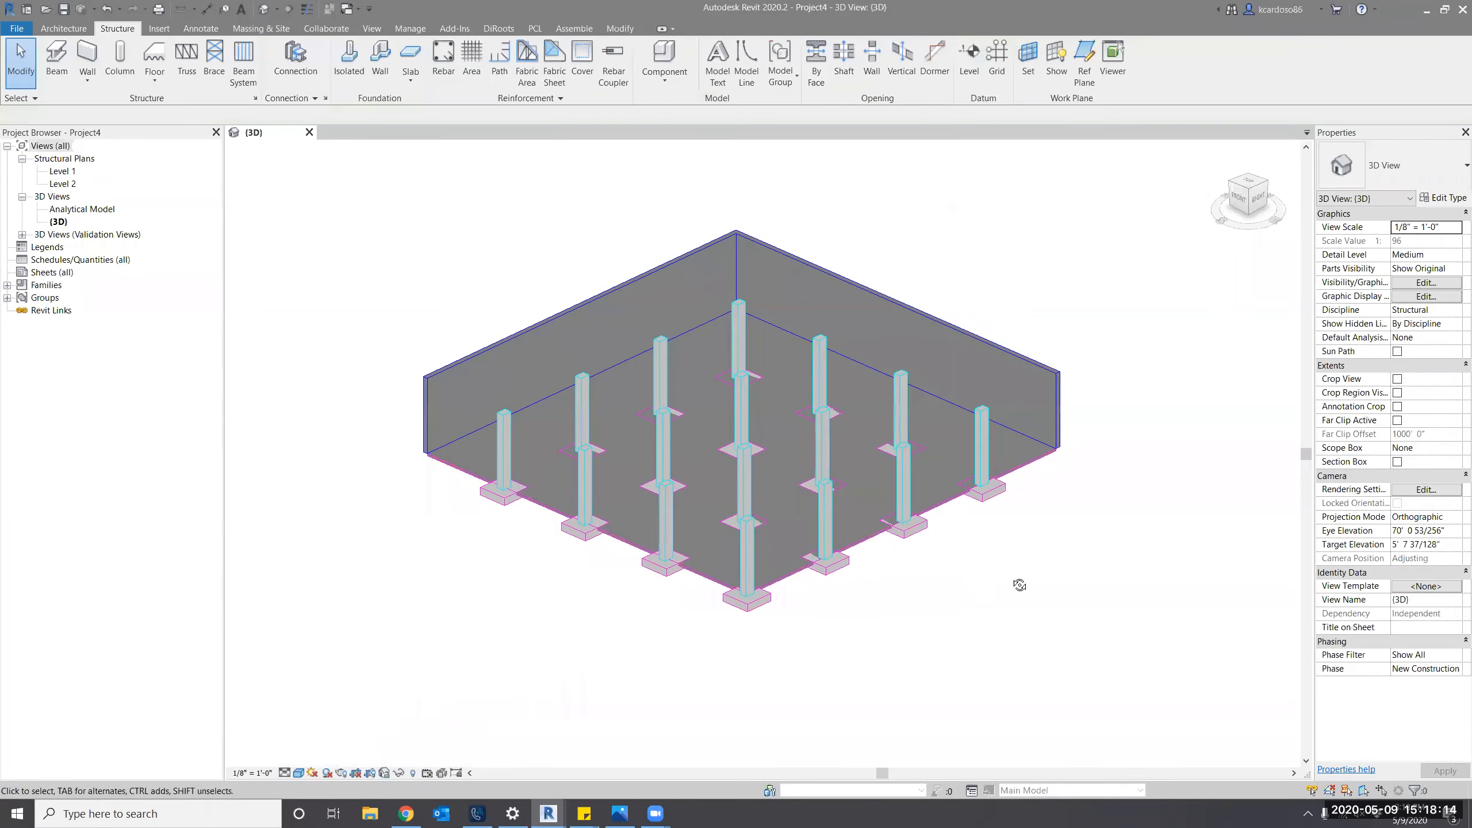
# Select all 18 x 24 concrete columns in the project and set their base offset to -1' 0", accepting the move of the attached footings.
pyautogui.click(896, 525)
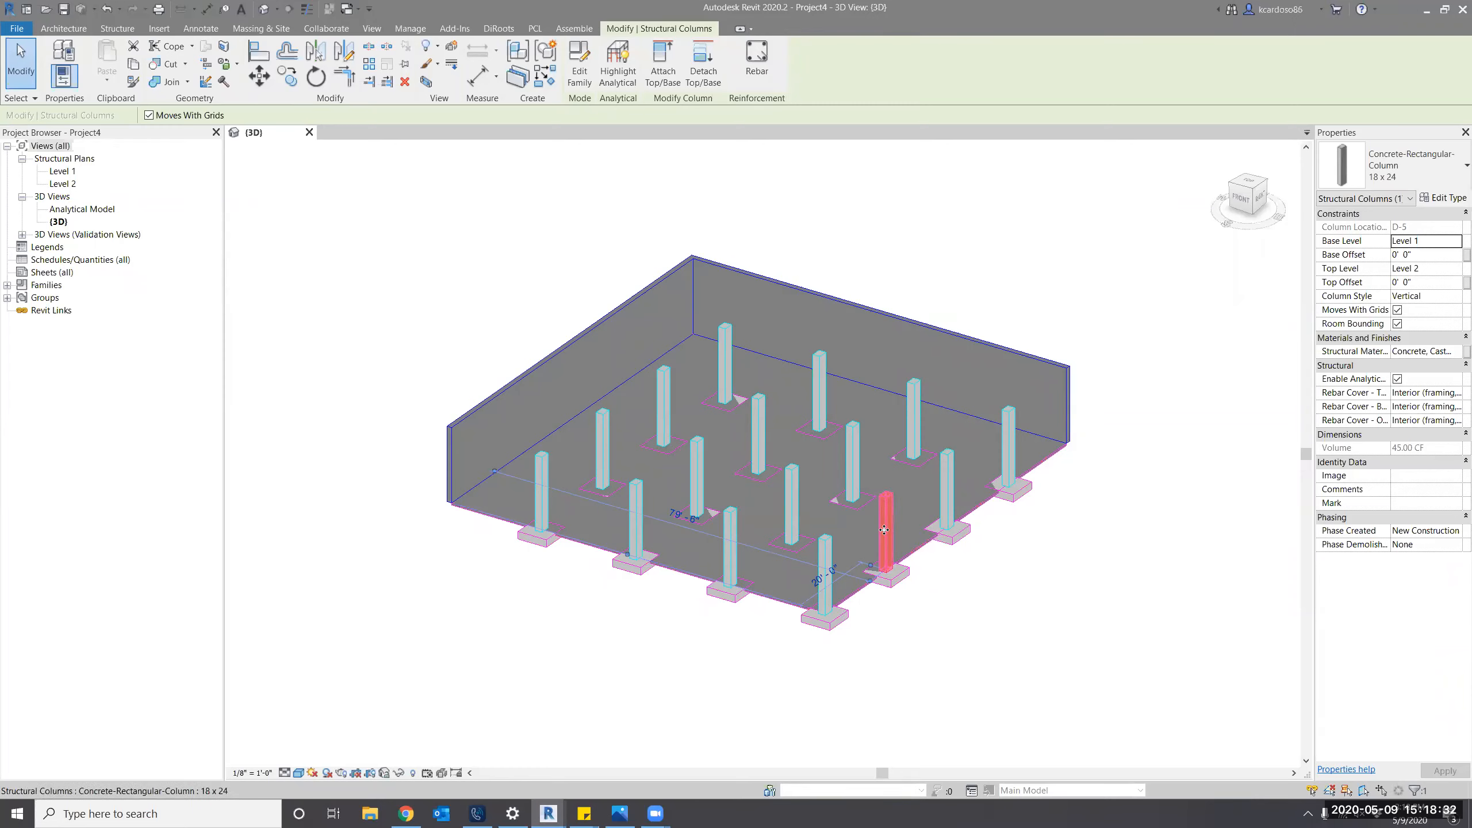
pyautogui.press('s')
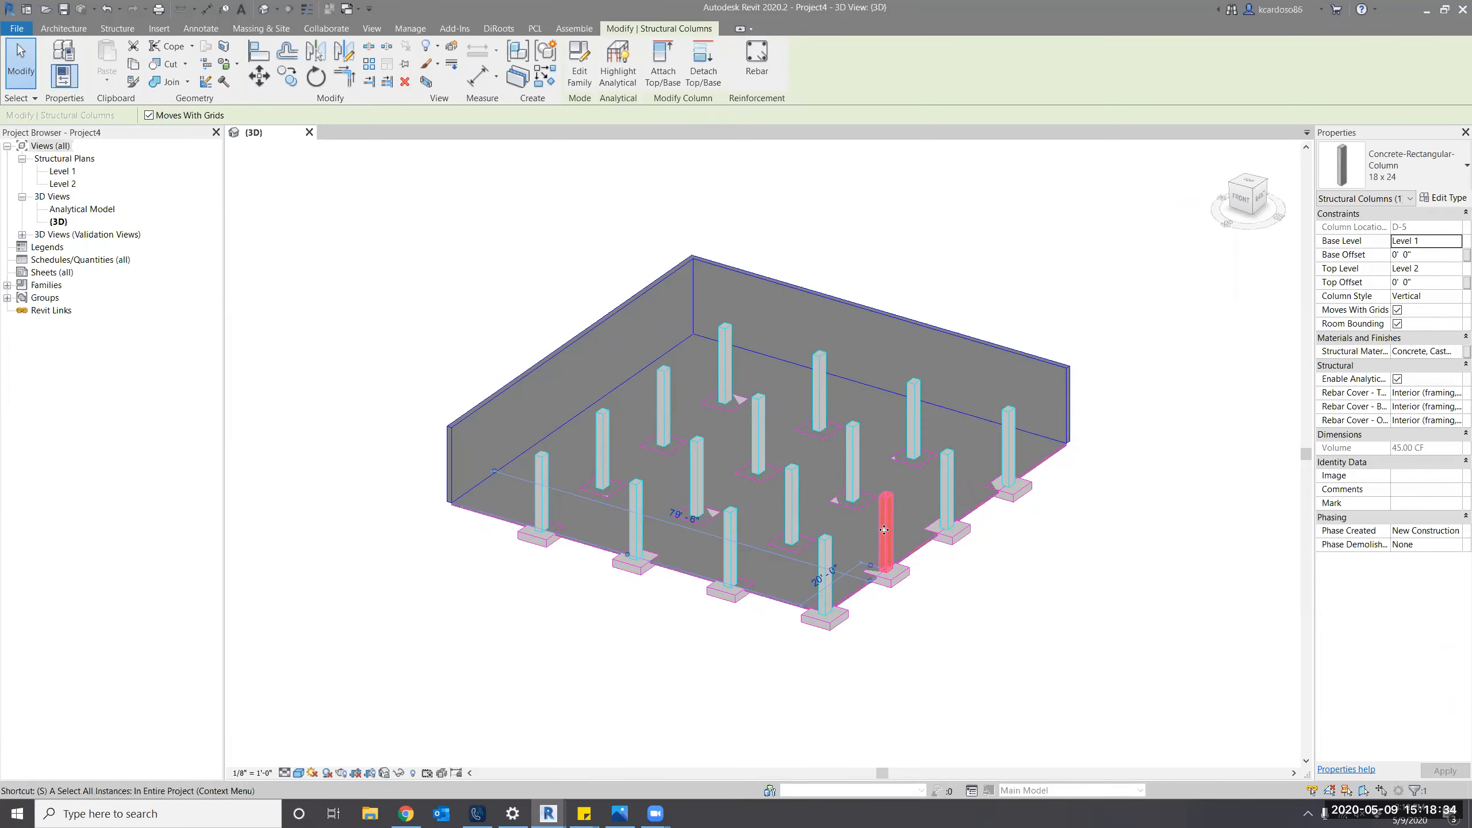
pyautogui.press('a')
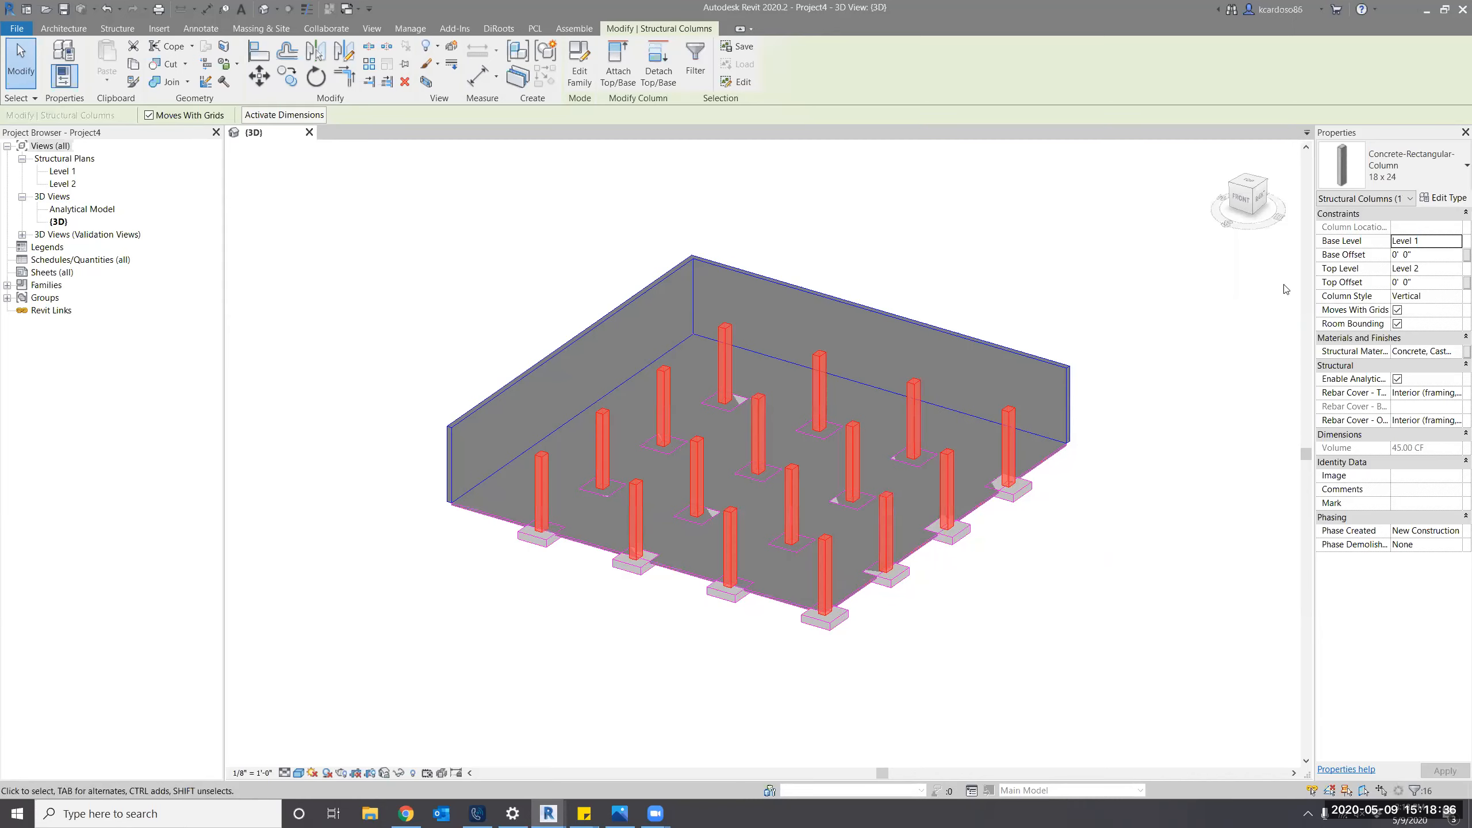
pyautogui.click(1437, 255)
pyautogui.write('-1')
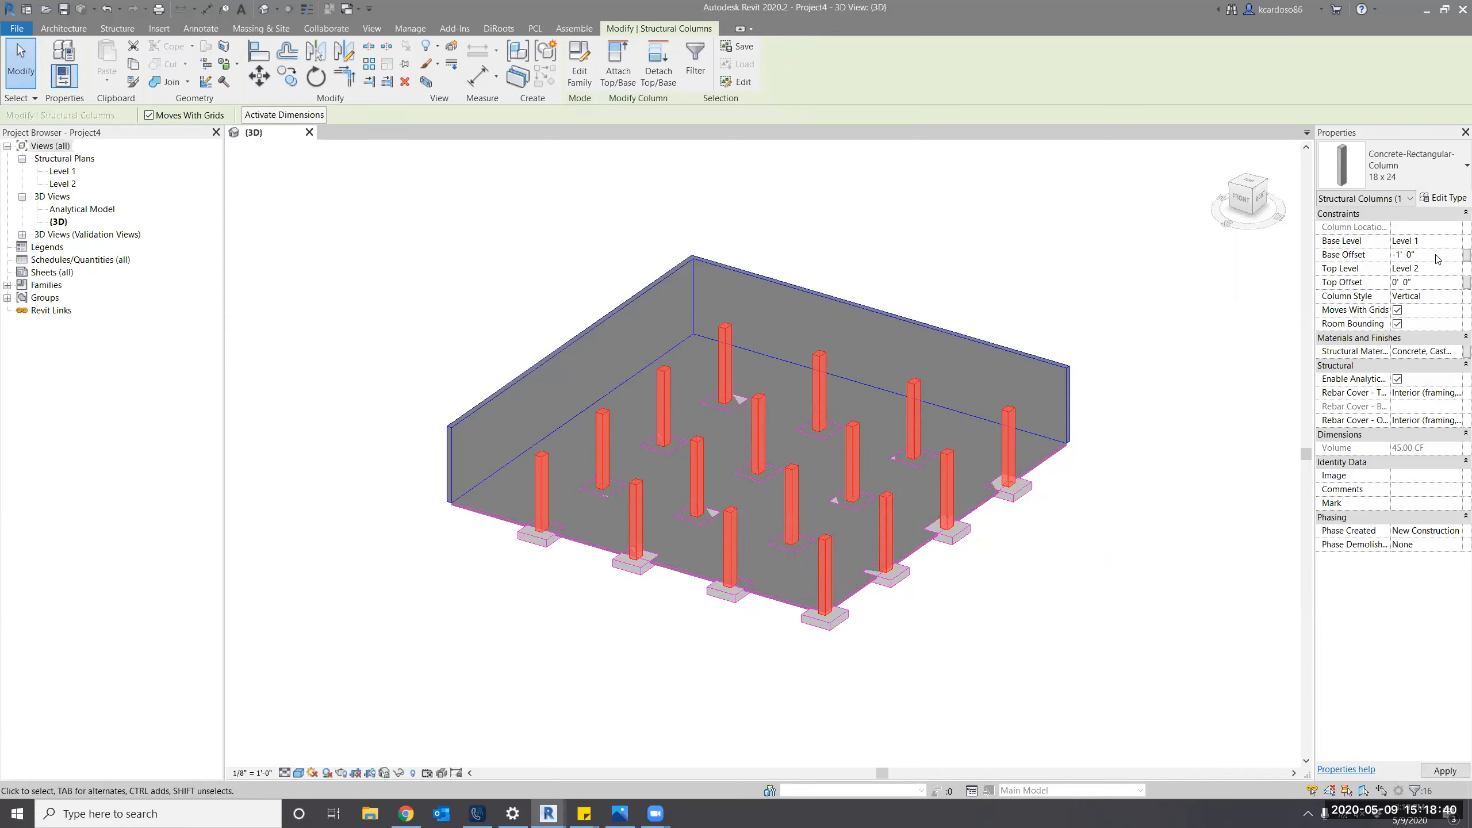
pyautogui.press('Return')
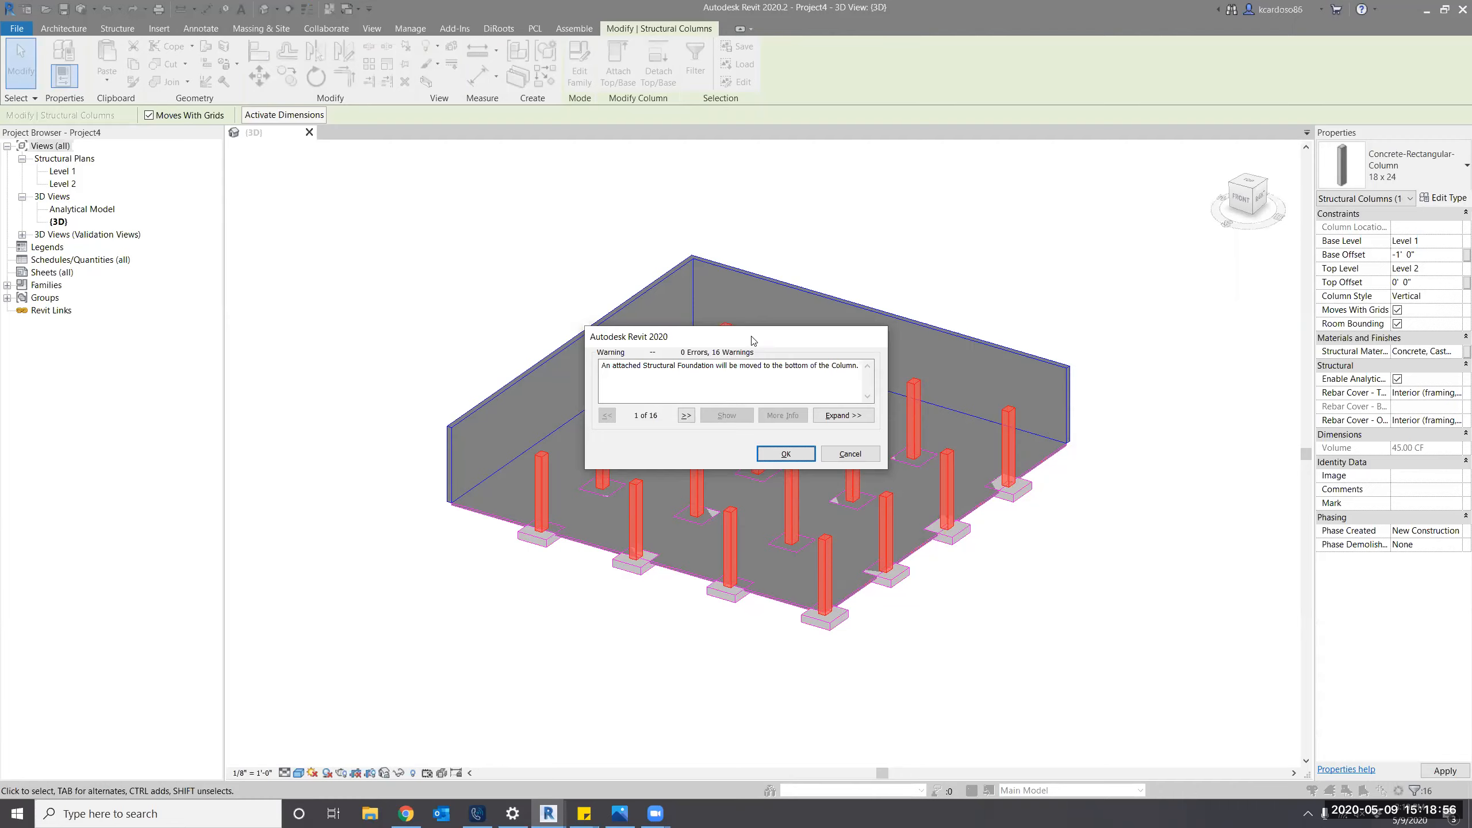
pyautogui.click(798, 455)
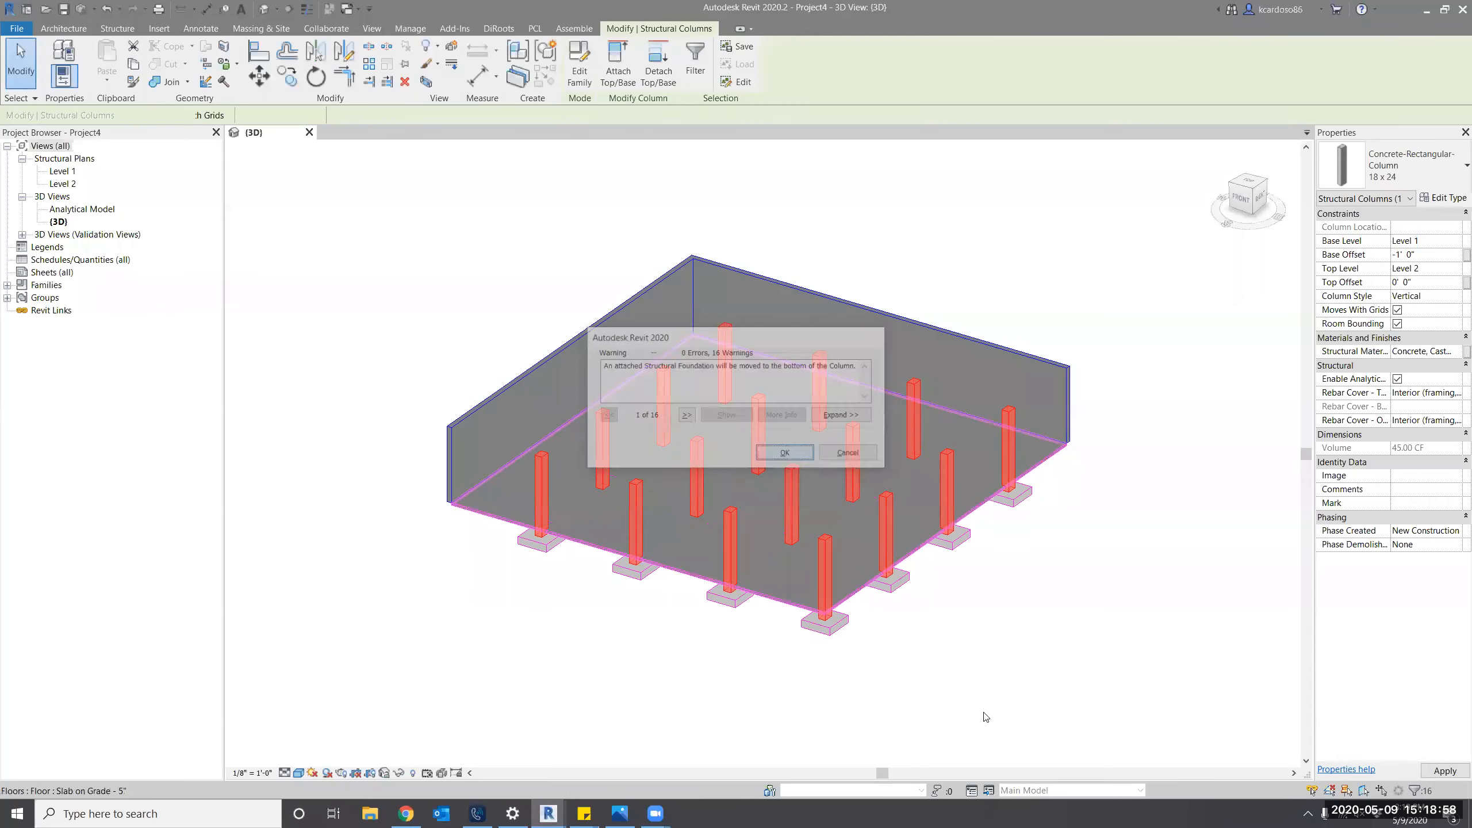
pyautogui.click(966, 700)
pyautogui.keyDown('shift'); pyautogui.moveTo(954, 681); pyautogui.dragTo(952, 678, button='middle'); pyautogui.keyUp('shift')
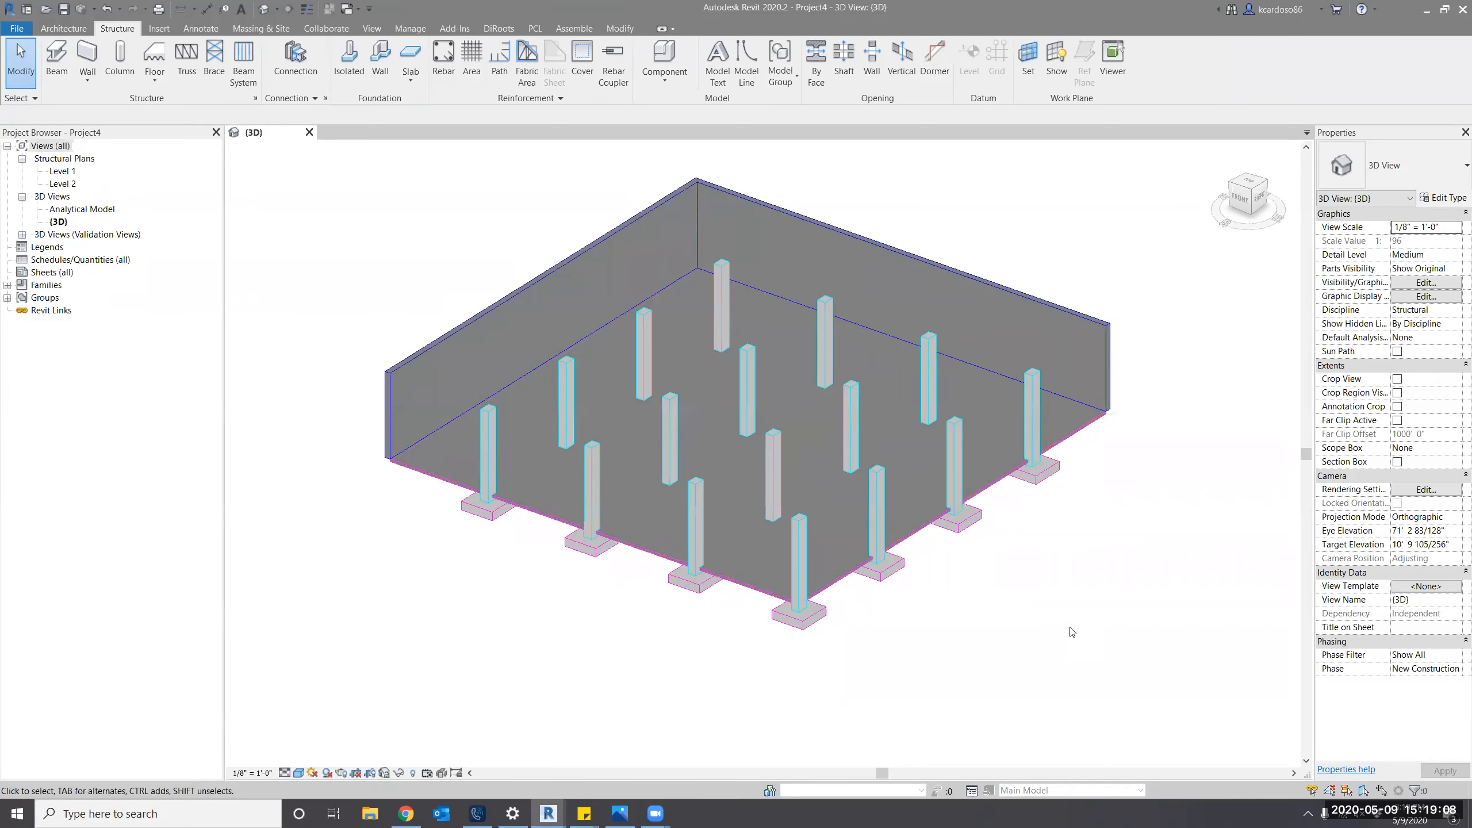
# Override the Floors category in the 3D view with a surface transparency of 25%.
pyautogui.press('v')
pyautogui.press('g')
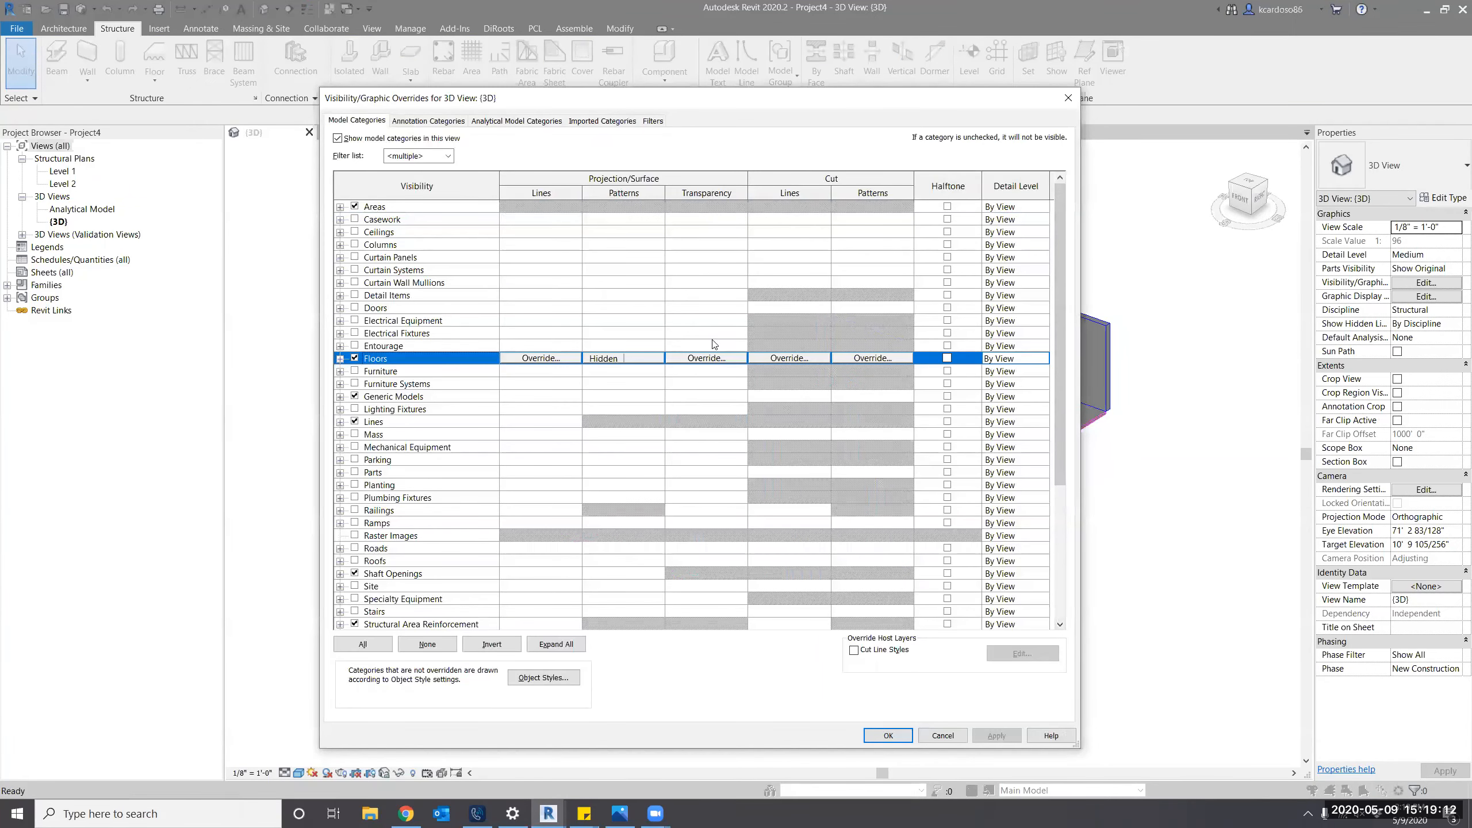
pyautogui.click(713, 359)
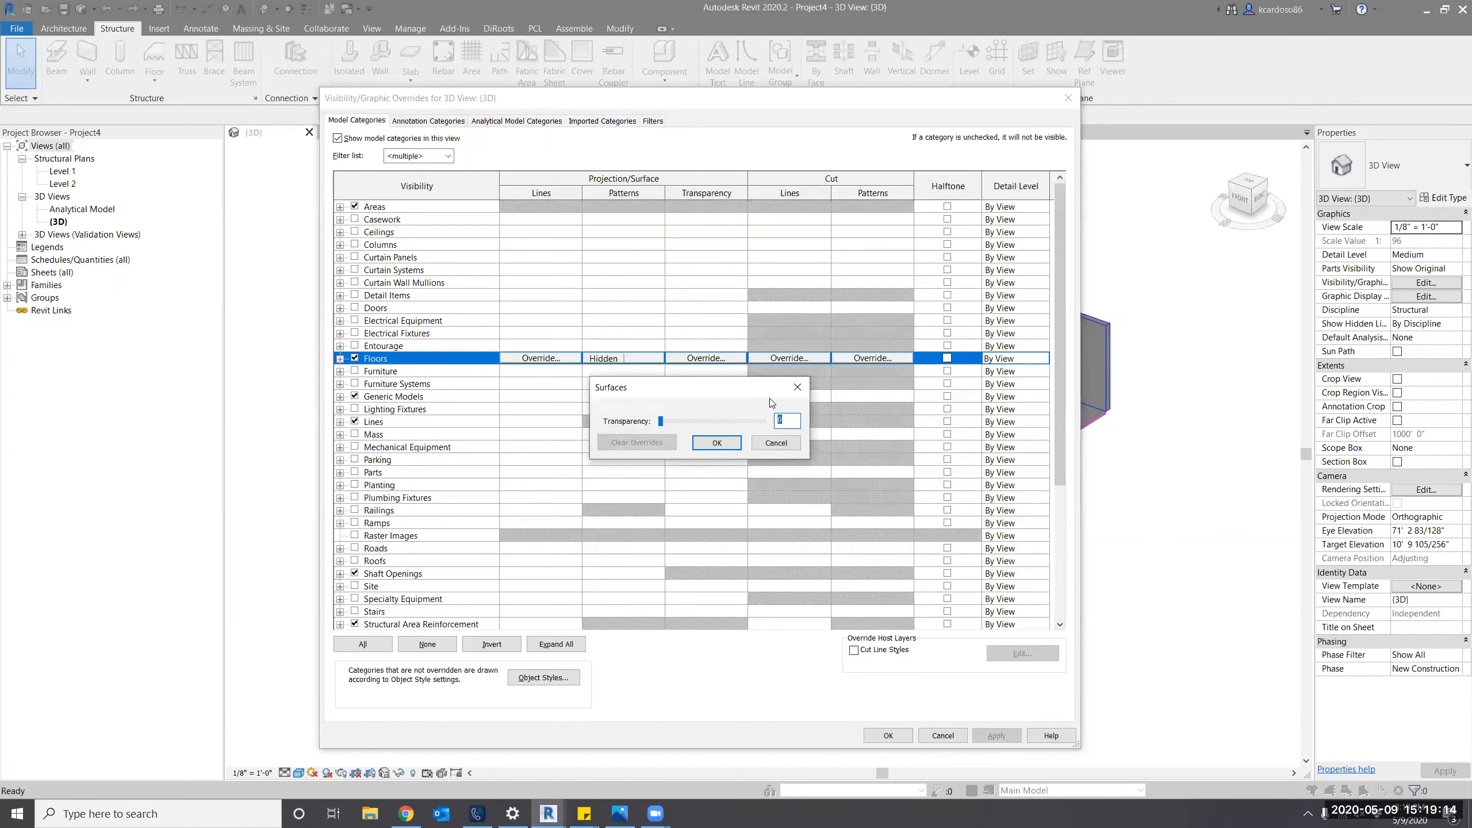
pyautogui.write('25')
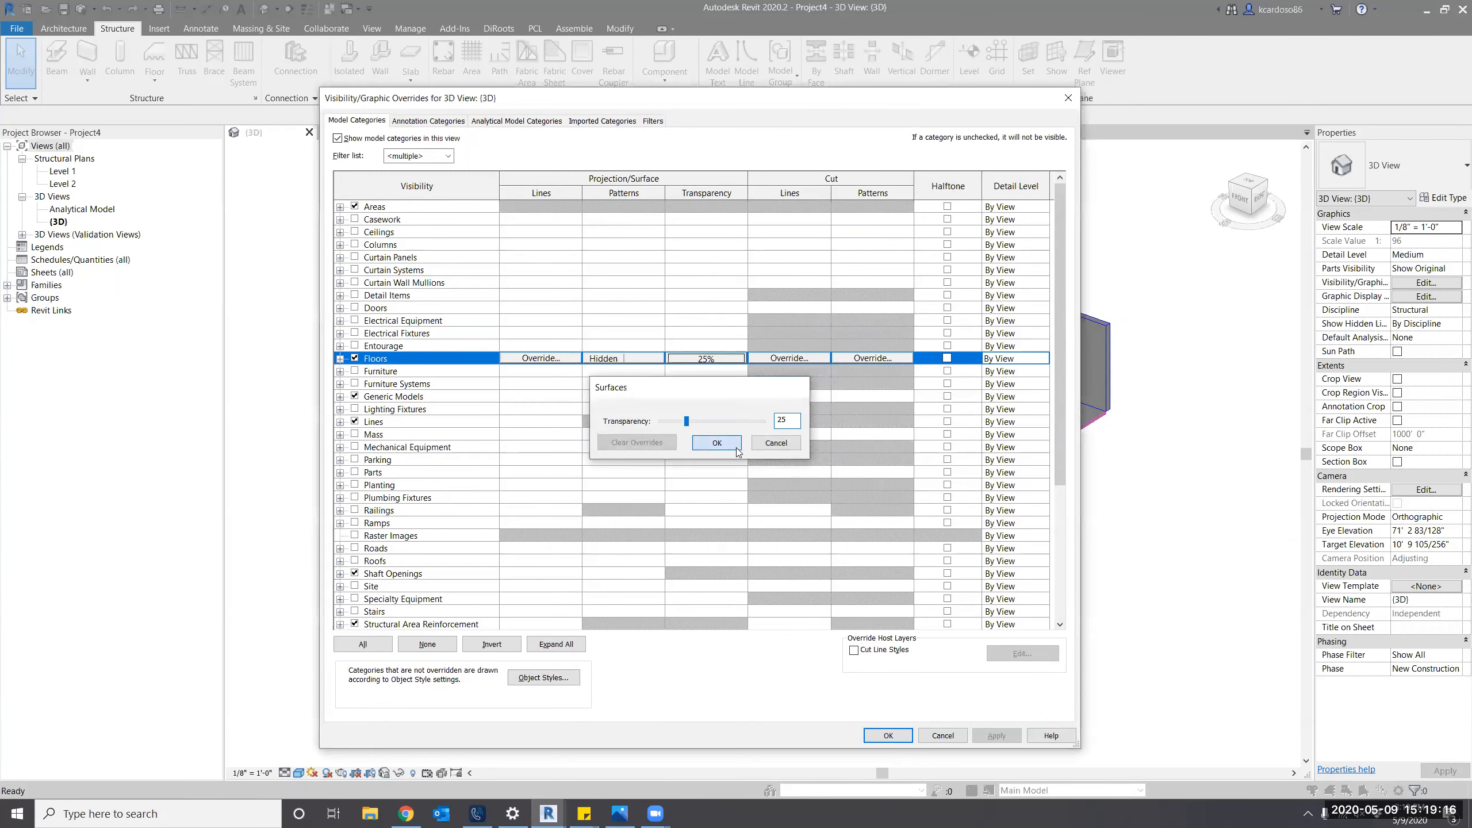
pyautogui.click(731, 443)
pyautogui.press('Return')
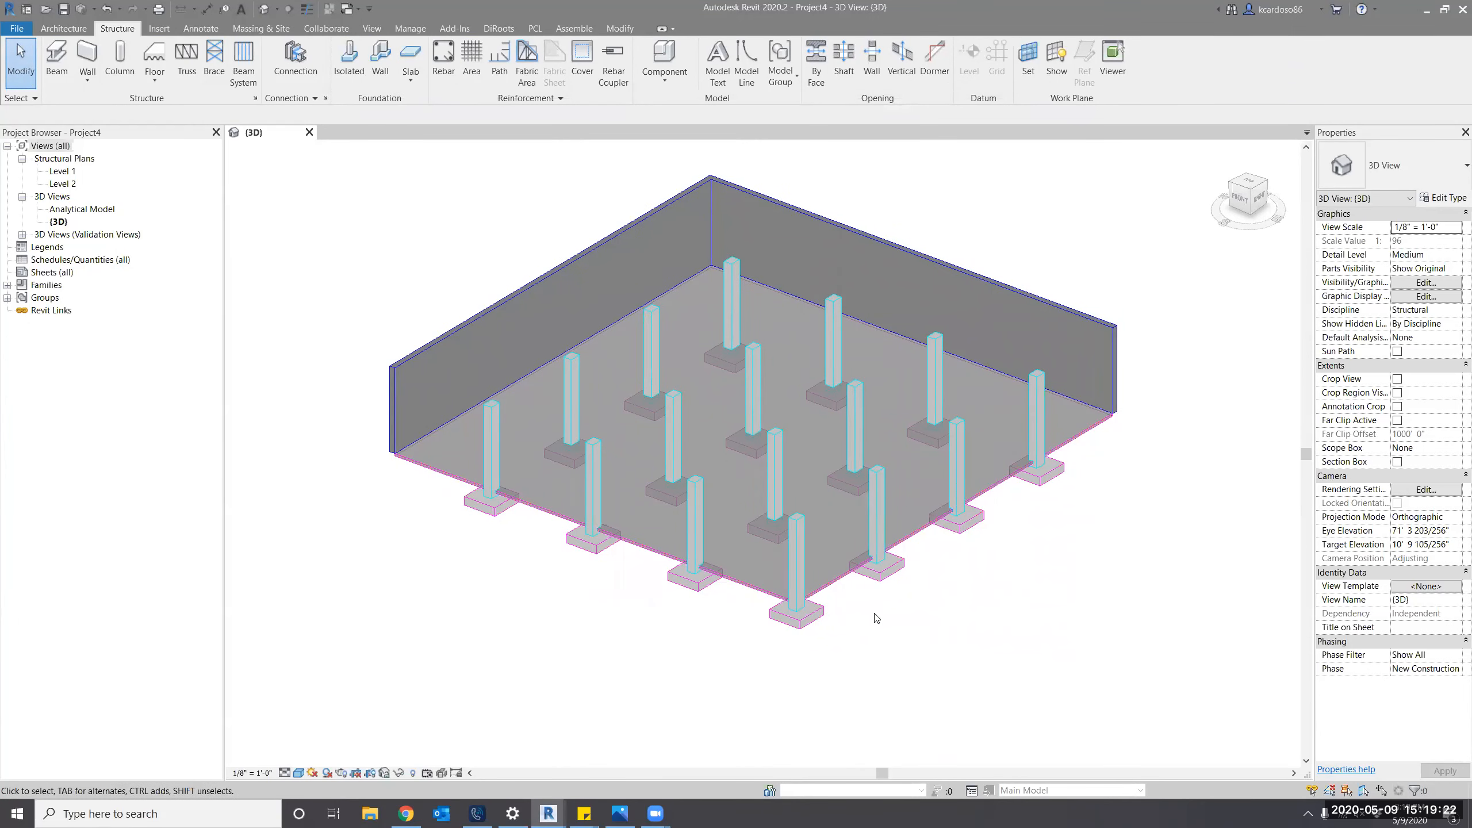
# Examine how the columns and isolated footings sit beneath the slab on grade near its open corner.
pyautogui.scroll(8, 776, 533)
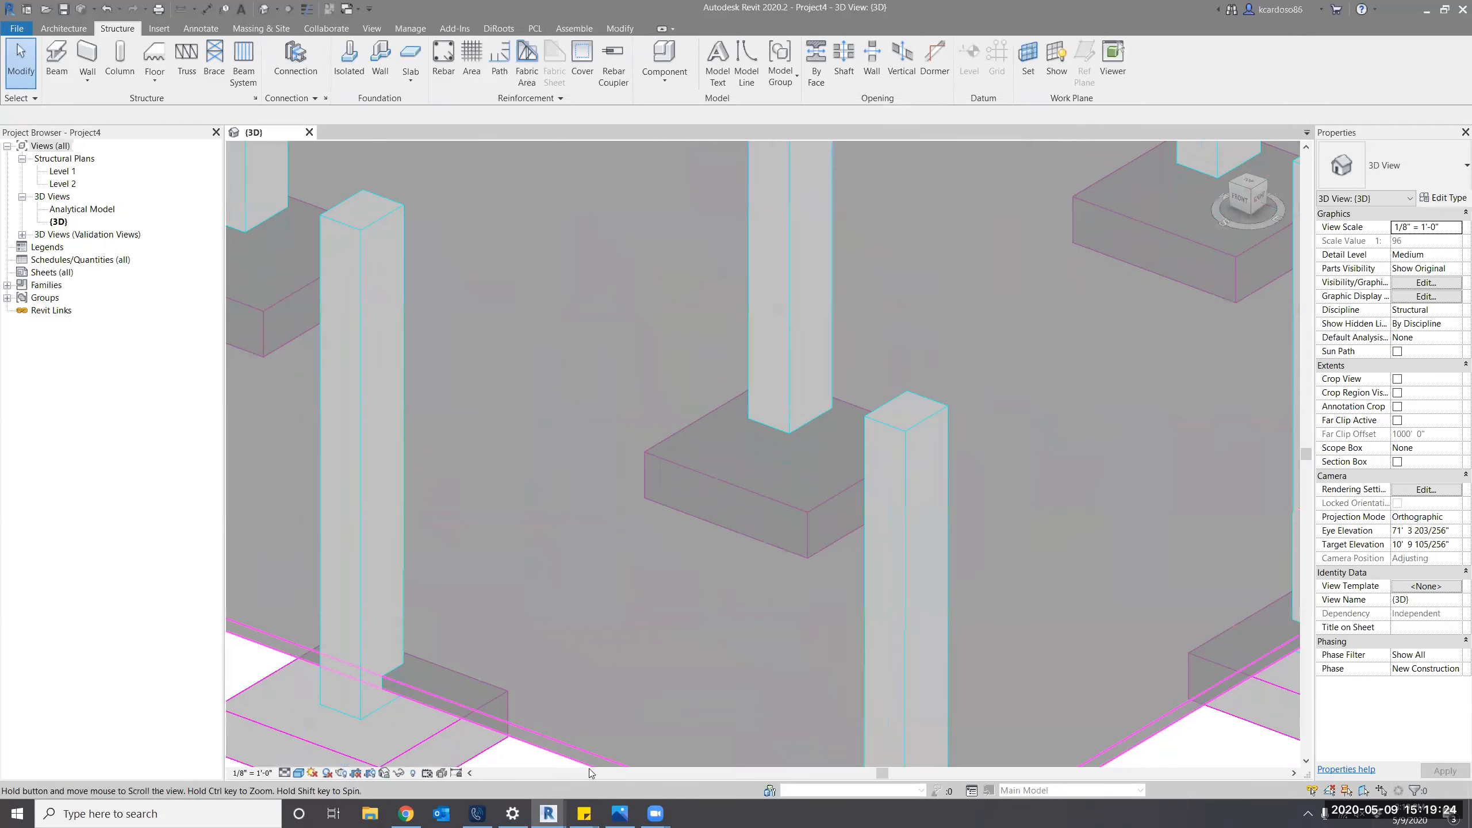
pyautogui.moveTo(589, 769); pyautogui.dragTo(587, 740, button='middle')
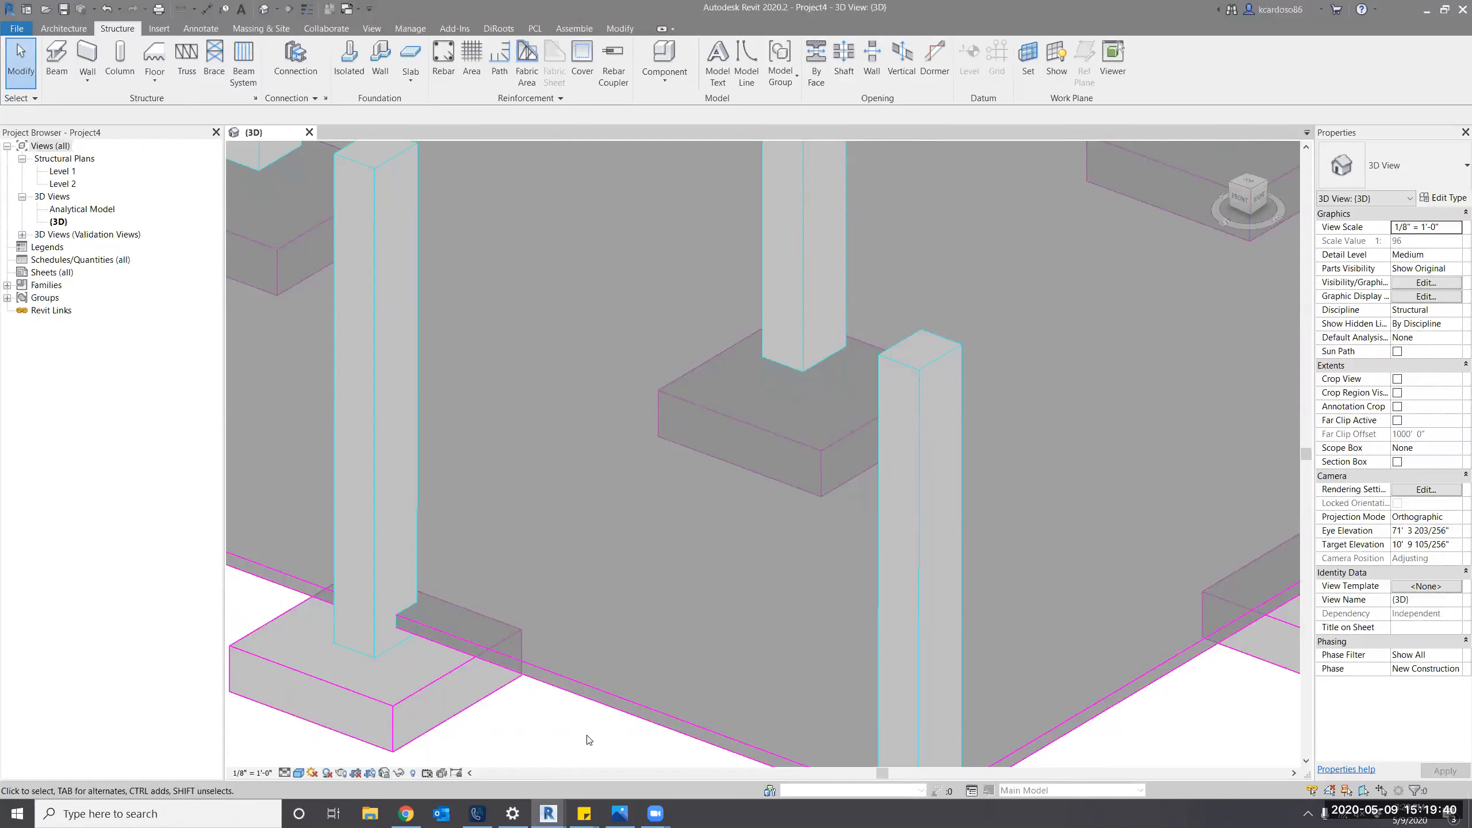
pyautogui.click(635, 619)
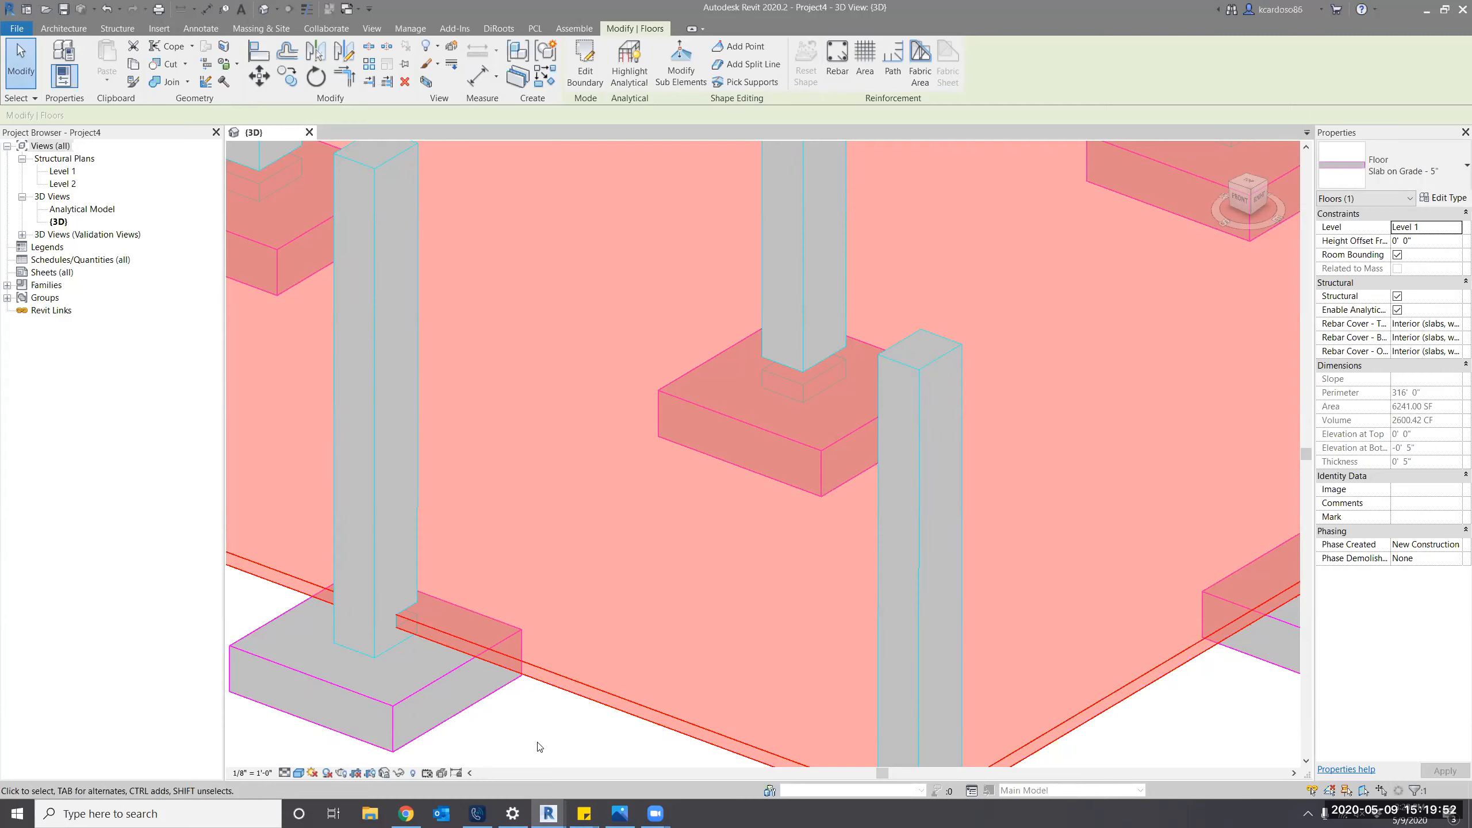
pyautogui.scroll(-4, 683, 626)
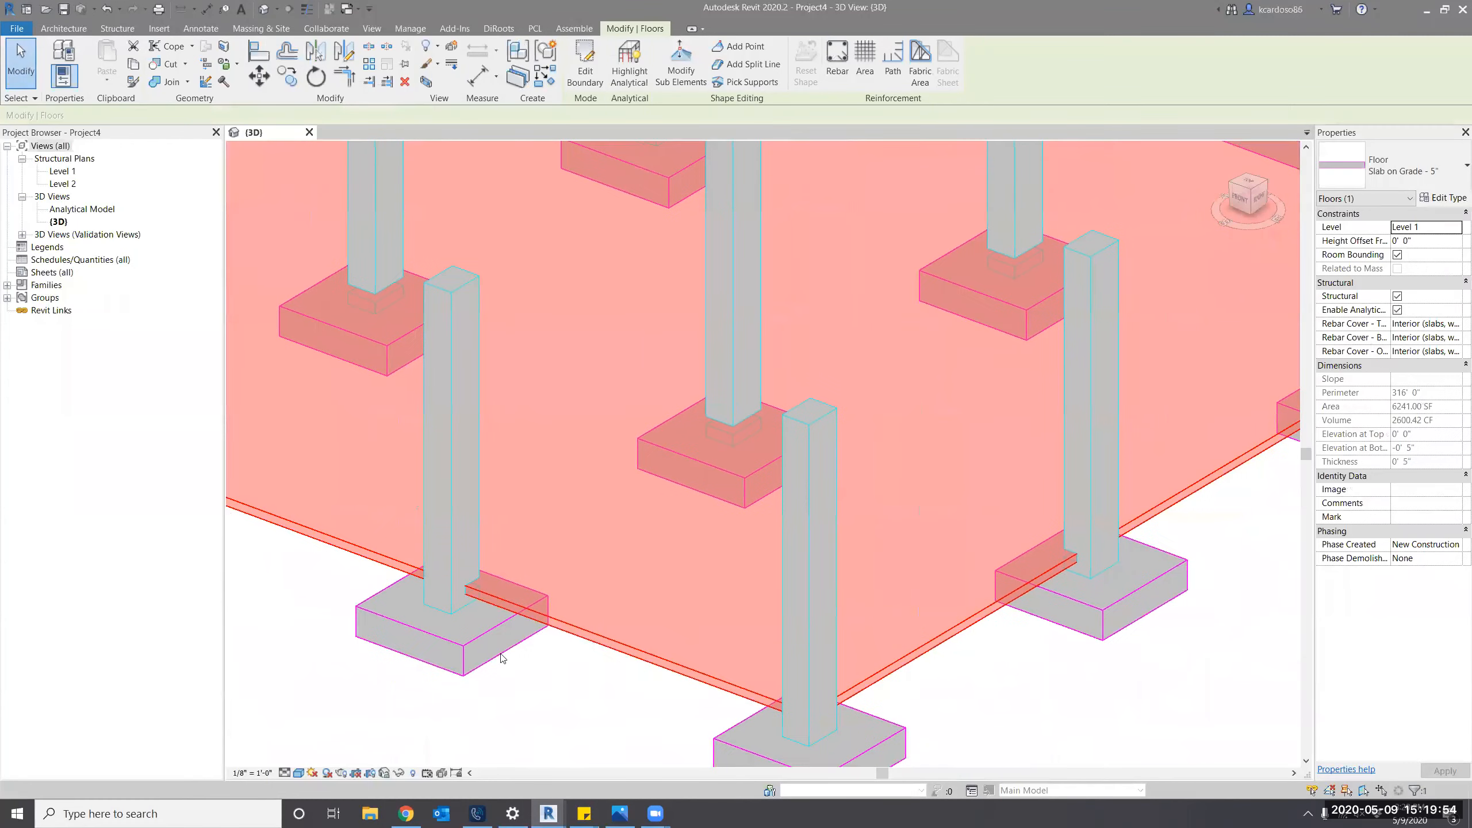
pyautogui.moveTo(501, 653); pyautogui.dragTo(465, 576, button='middle')
pyautogui.press('Escape')
pyautogui.moveTo(681, 417); pyautogui.dragTo(667, 466, button='middle')
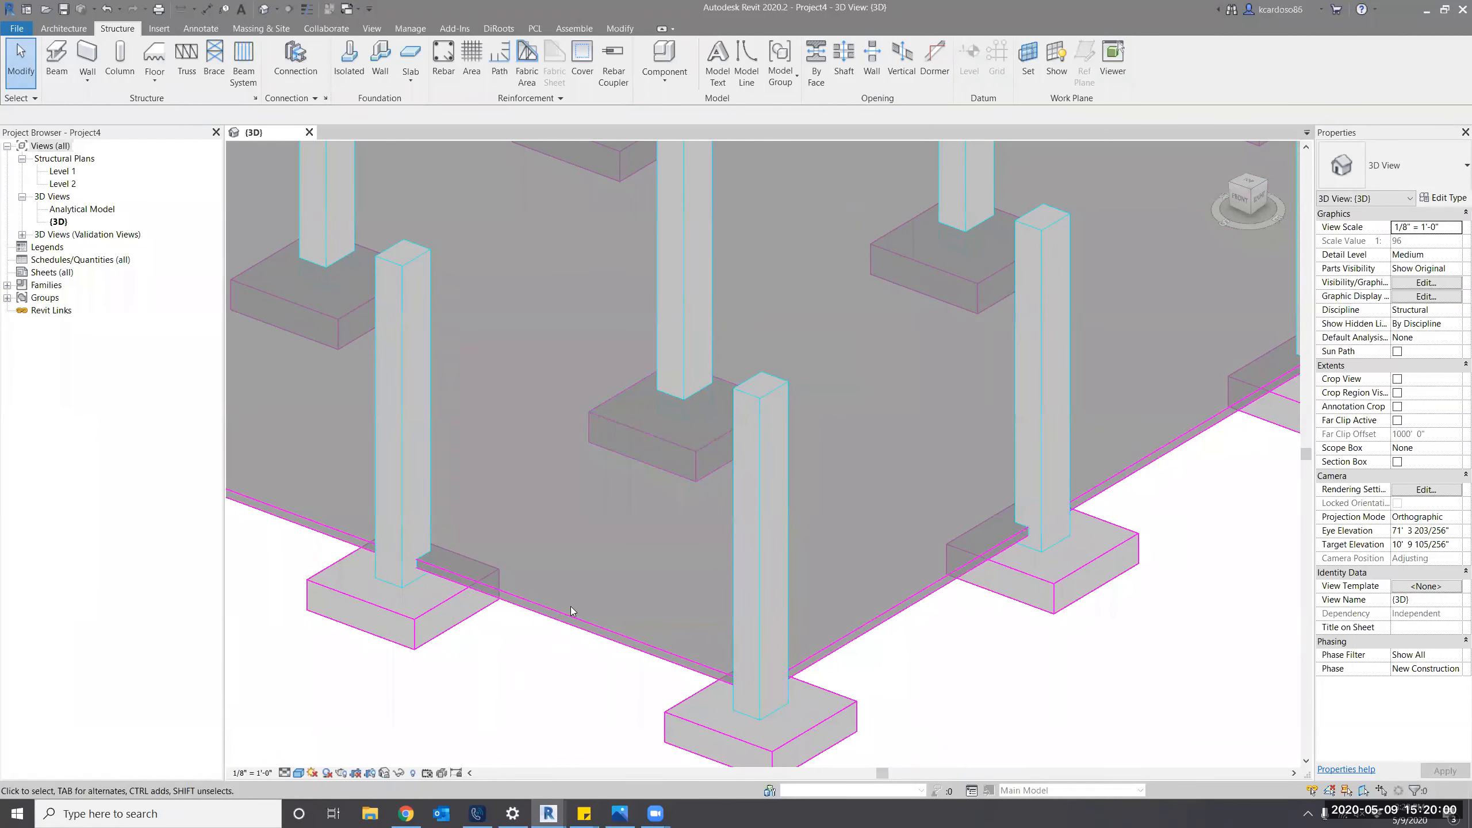
pyautogui.click(539, 662)
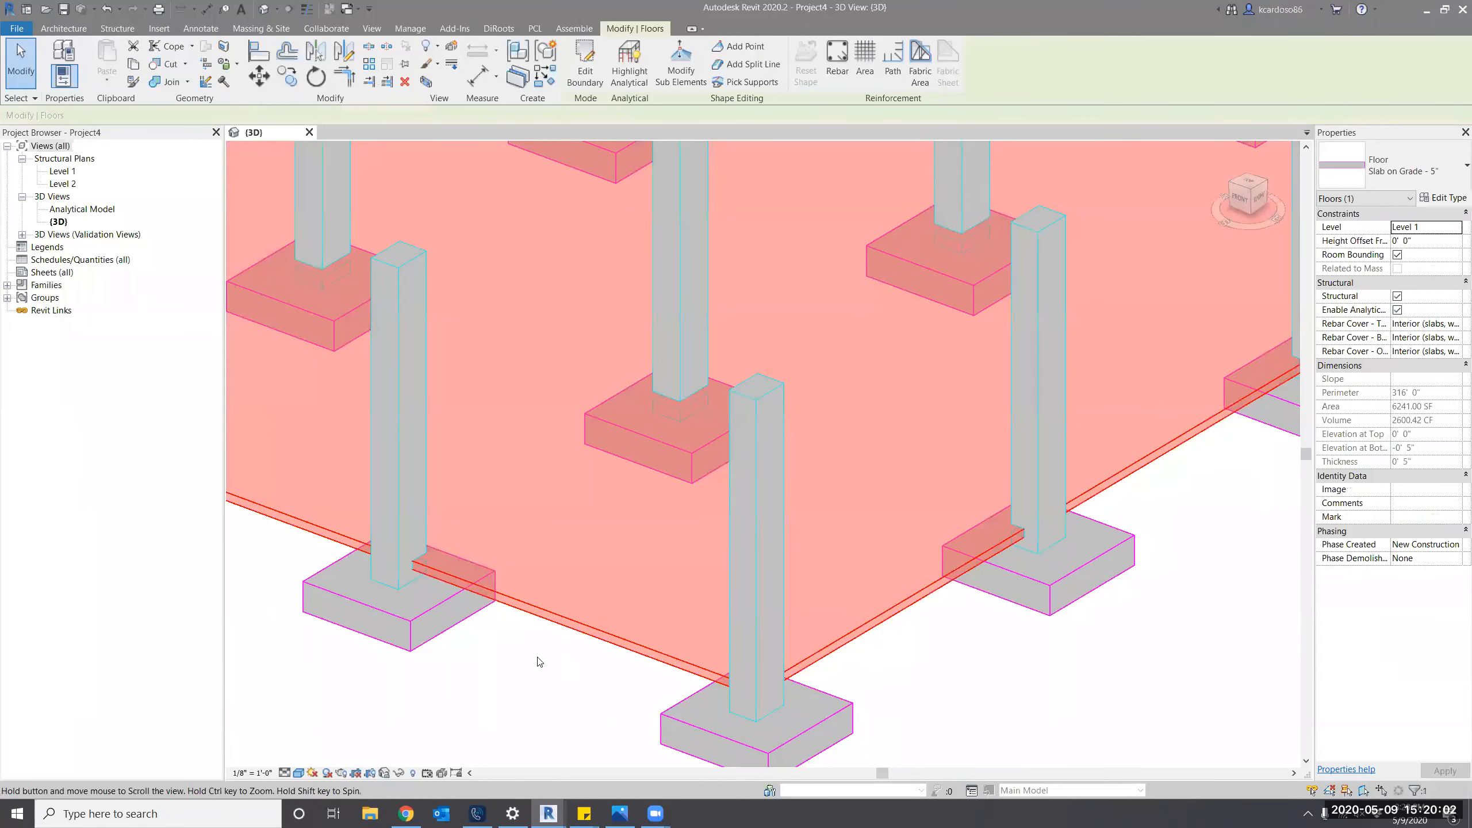
pyautogui.moveTo(539, 662); pyautogui.dragTo(527, 665, button='middle')
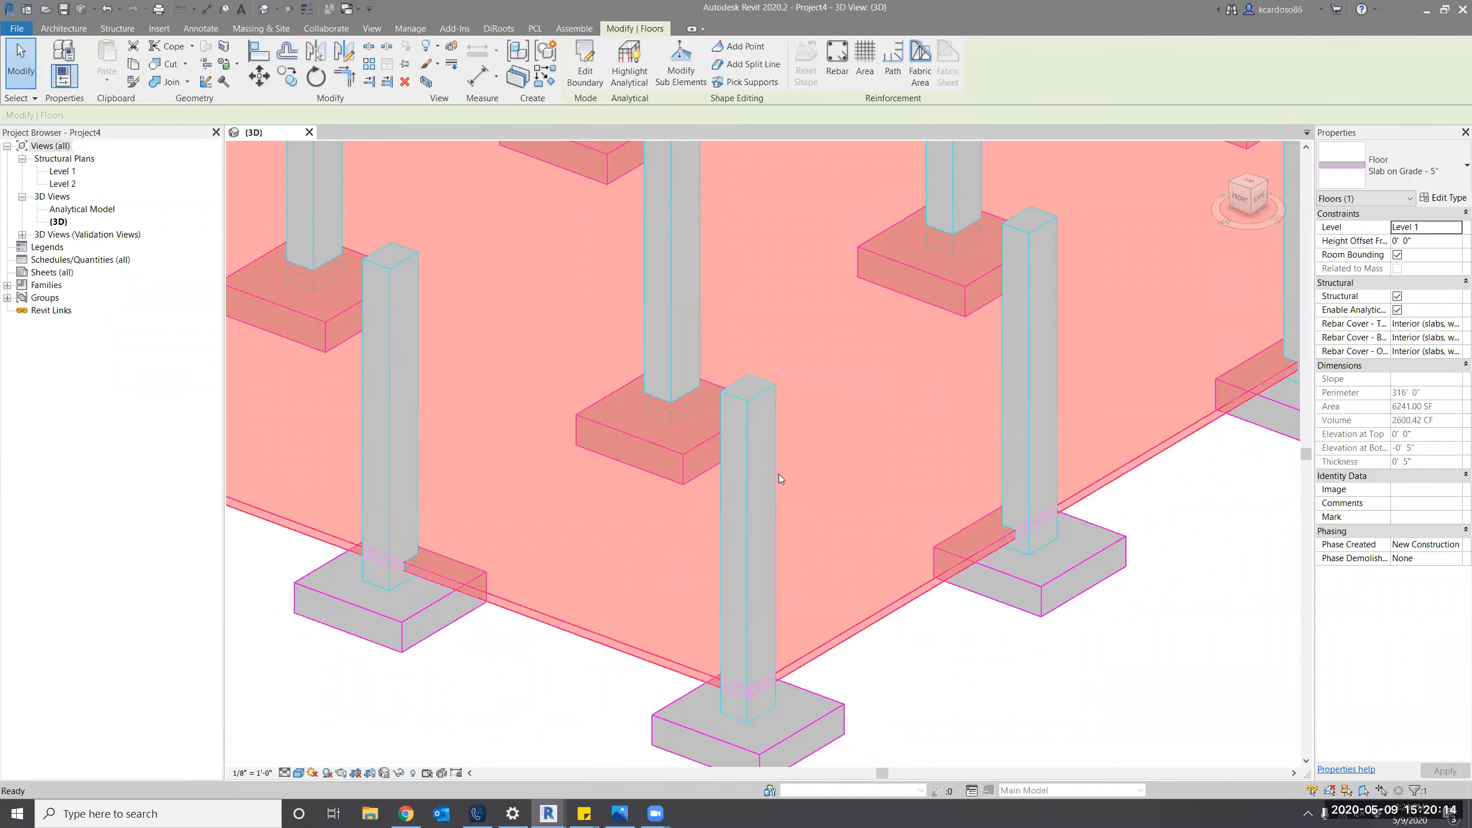
pyautogui.press('Escape')
pyautogui.scroll(-3, 979, 568)
pyautogui.keyDown('shift'); pyautogui.moveTo(959, 592); pyautogui.dragTo(992, 387, button='middle'); pyautogui.keyUp('shift')
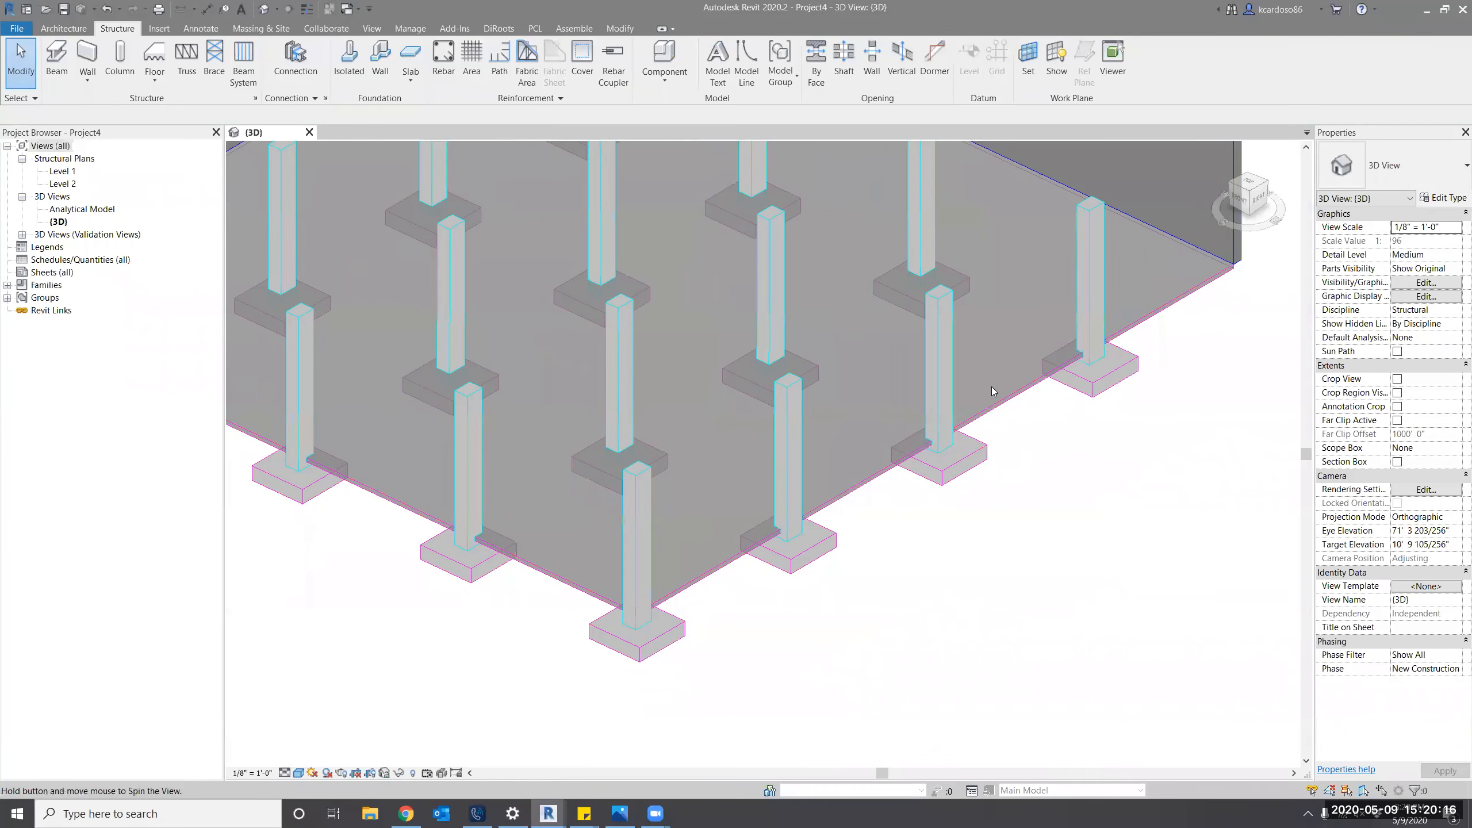
# Edit the slab on grade's boundary and draw an outward arc of about 14'-3" radius around the second edge footing from the wall.
pyautogui.click(804, 537)
pyautogui.moveTo(971, 516); pyautogui.dragTo(907, 555, button='middle')
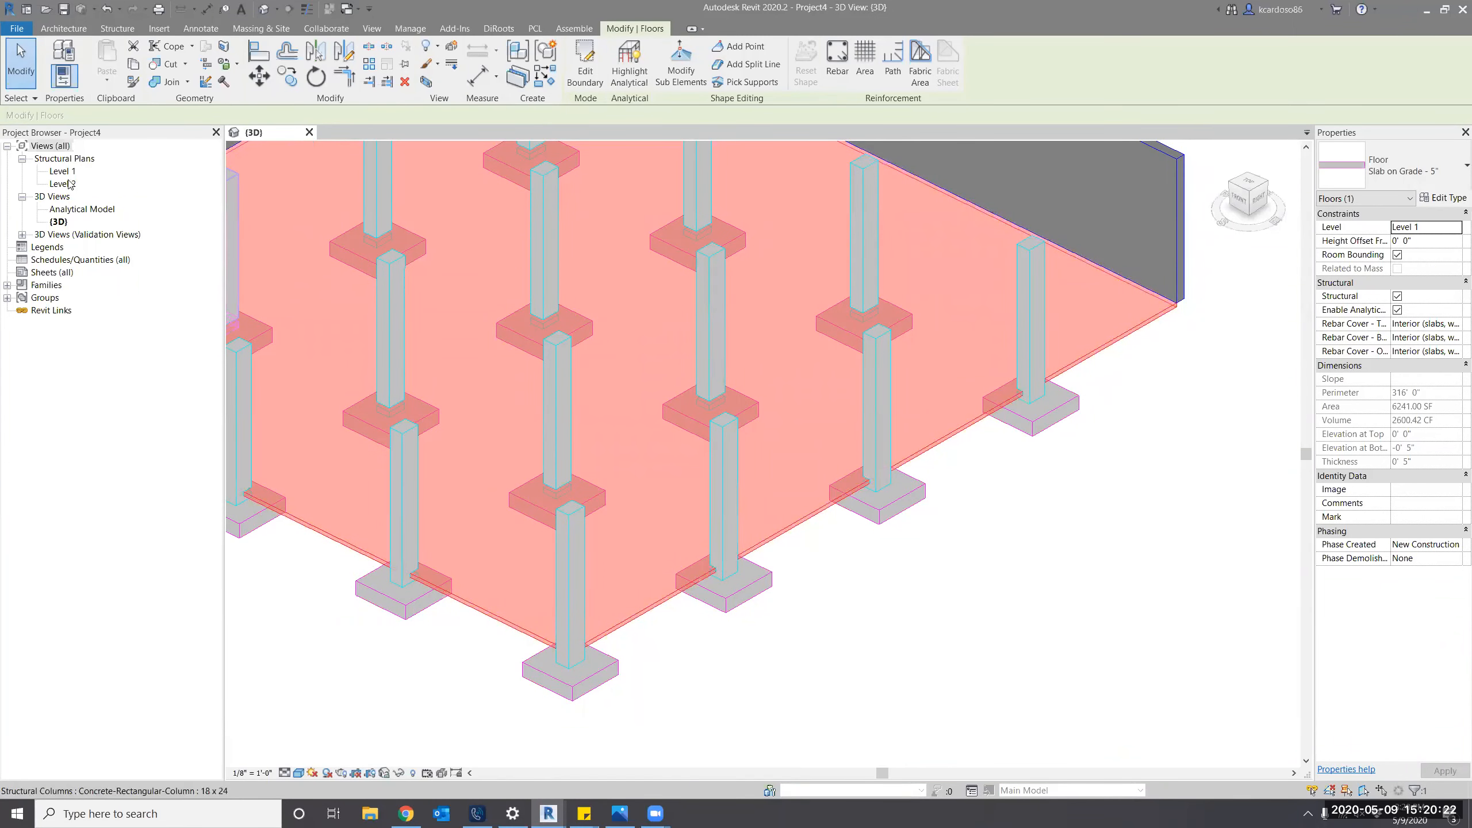
pyautogui.doubleClick(949, 438)
pyautogui.moveTo(978, 535); pyautogui.dragTo(960, 555, button='middle')
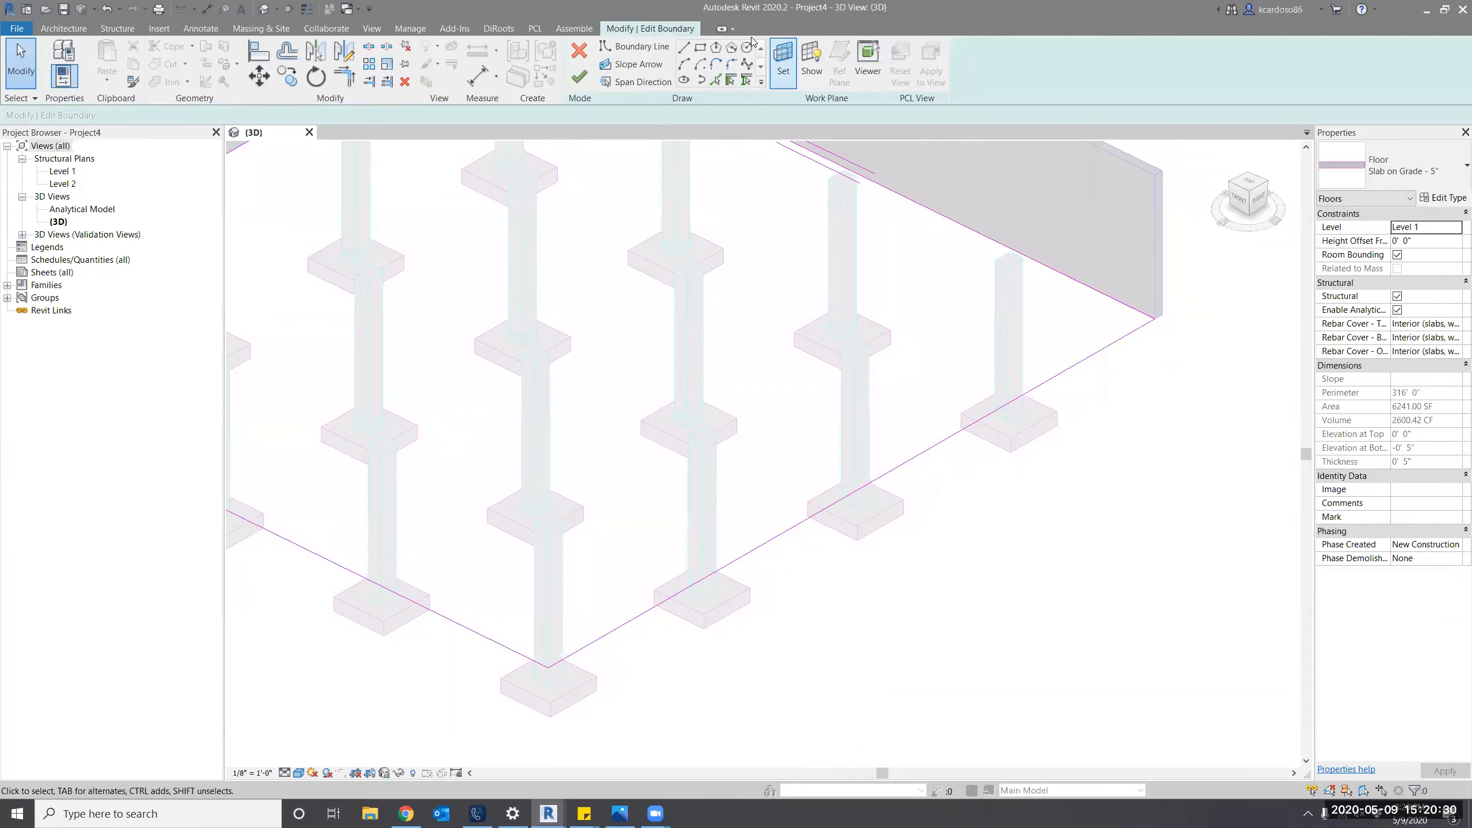
pyautogui.click(687, 69)
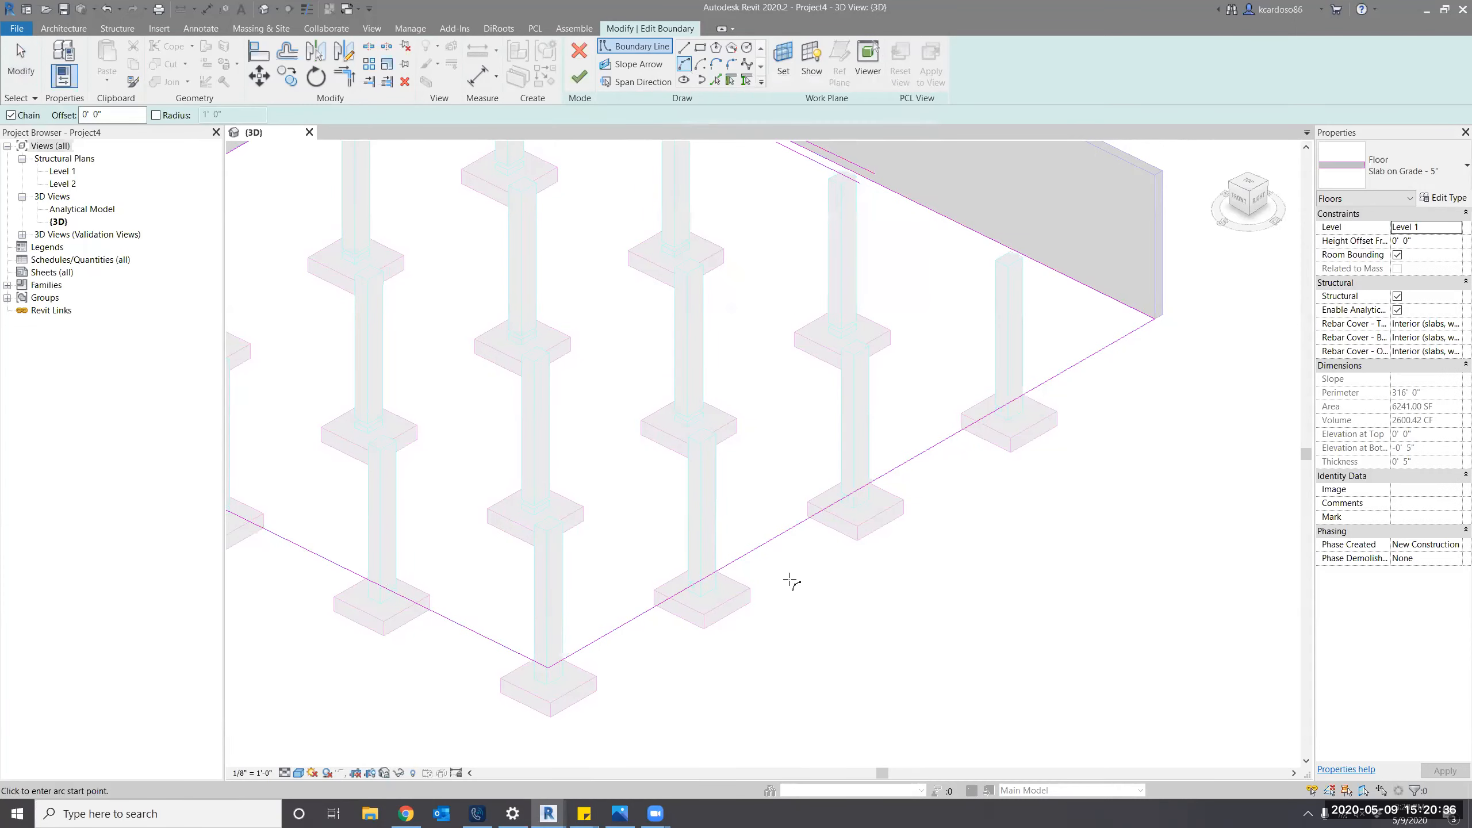
pyautogui.click(766, 541)
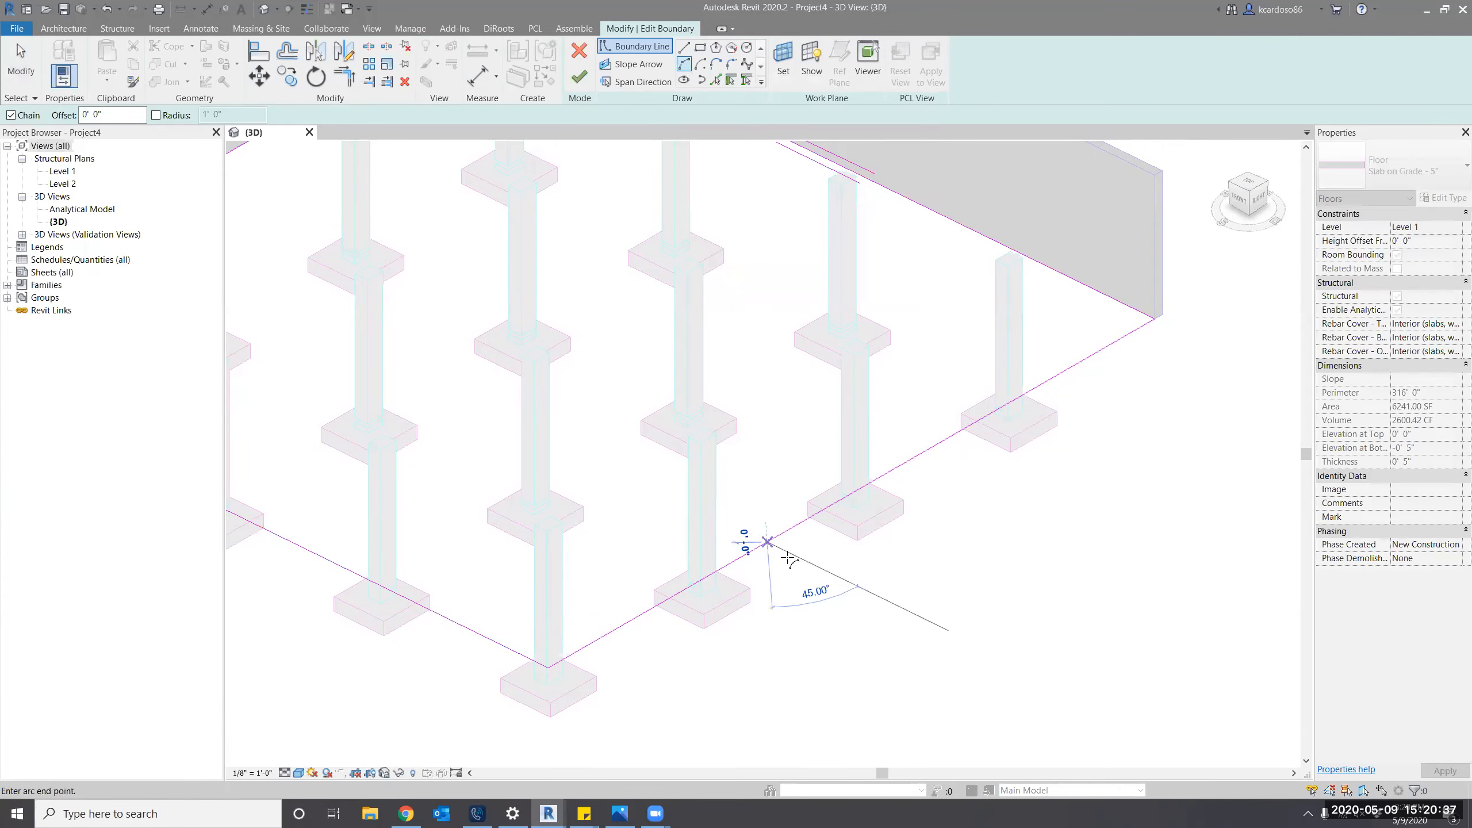
pyautogui.click(986, 417)
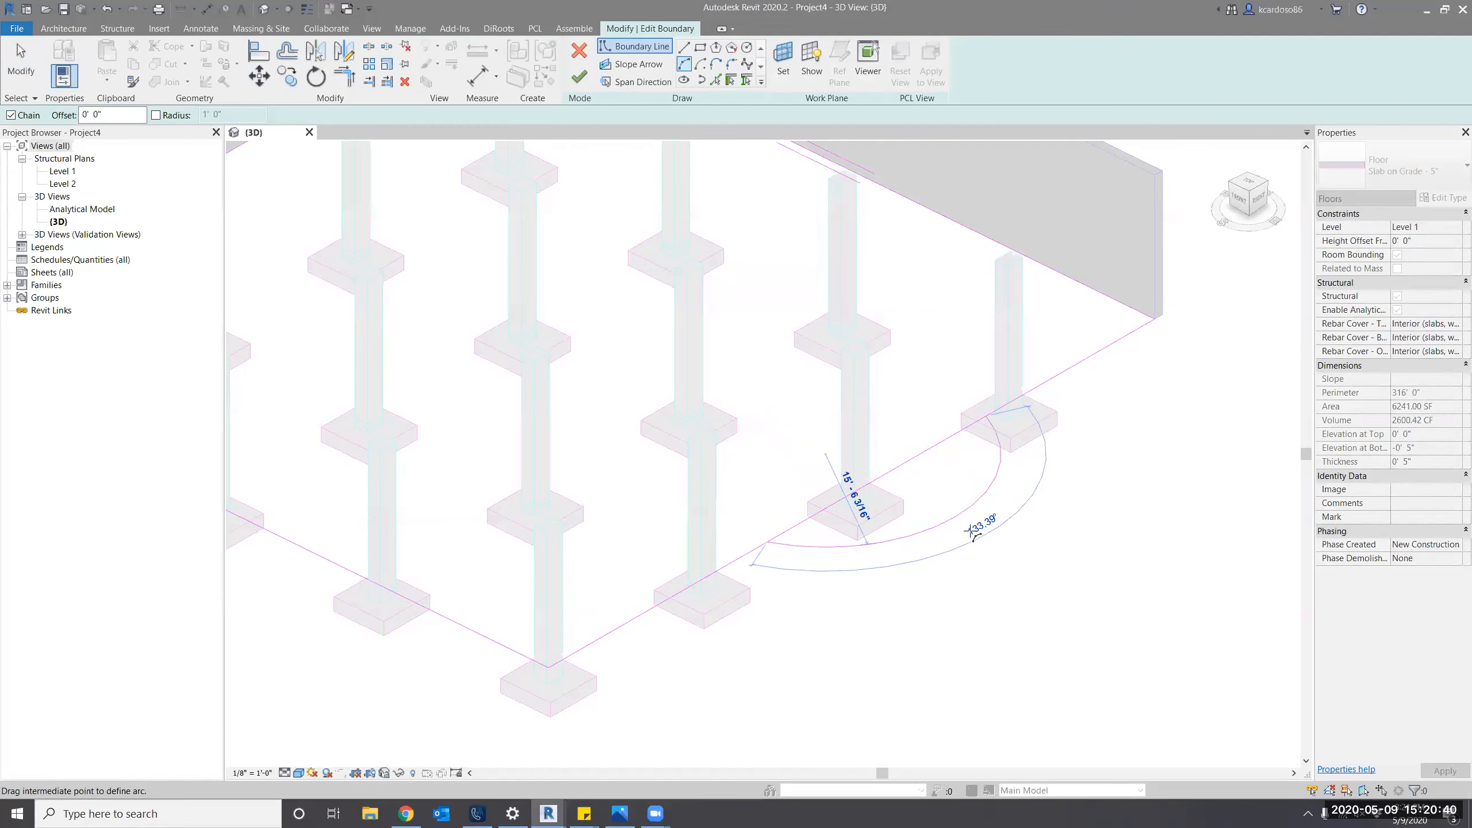
pyautogui.click(971, 533)
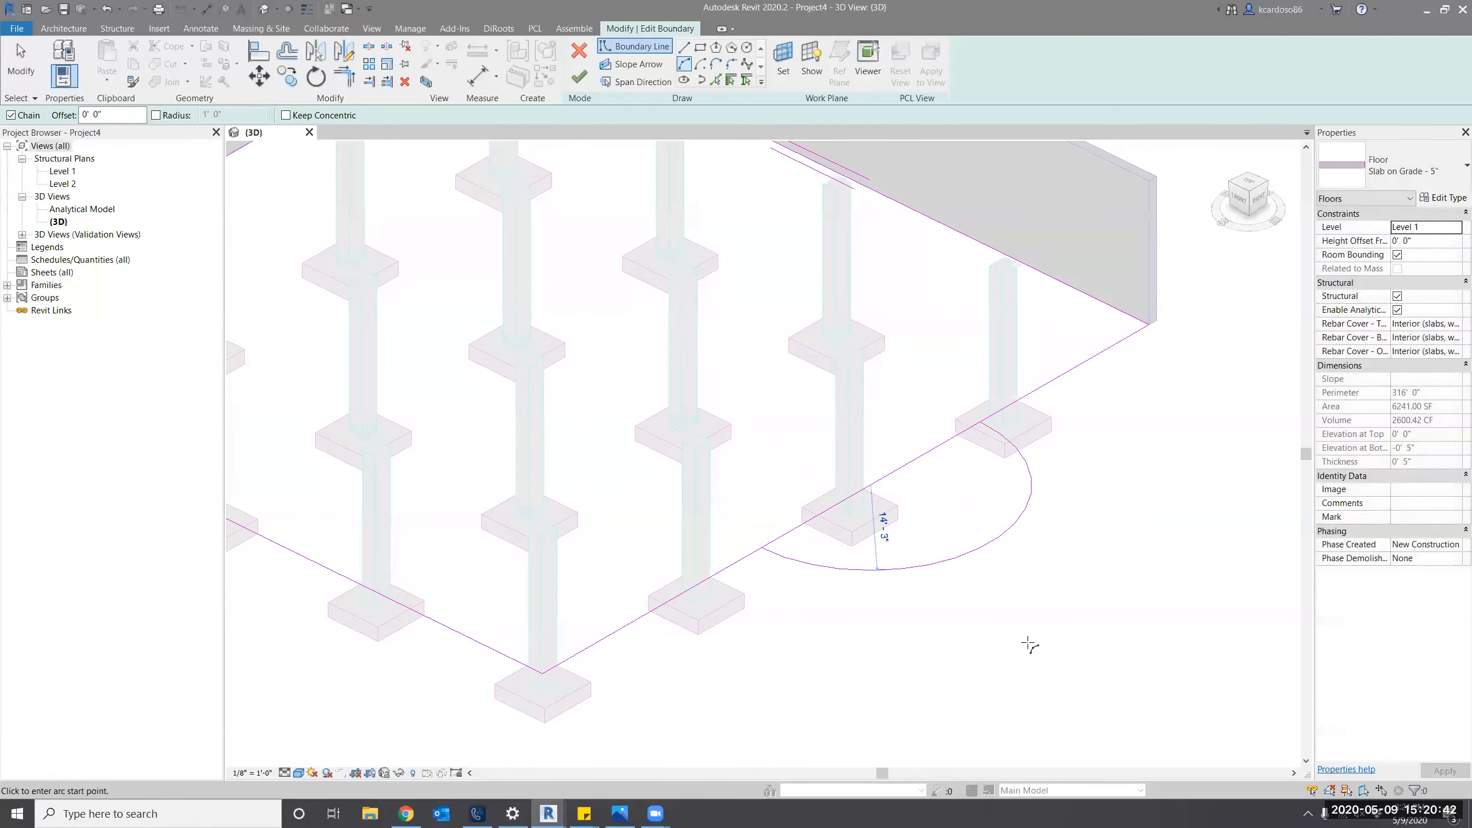
pyautogui.press('Escape')
pyautogui.press('Escape')
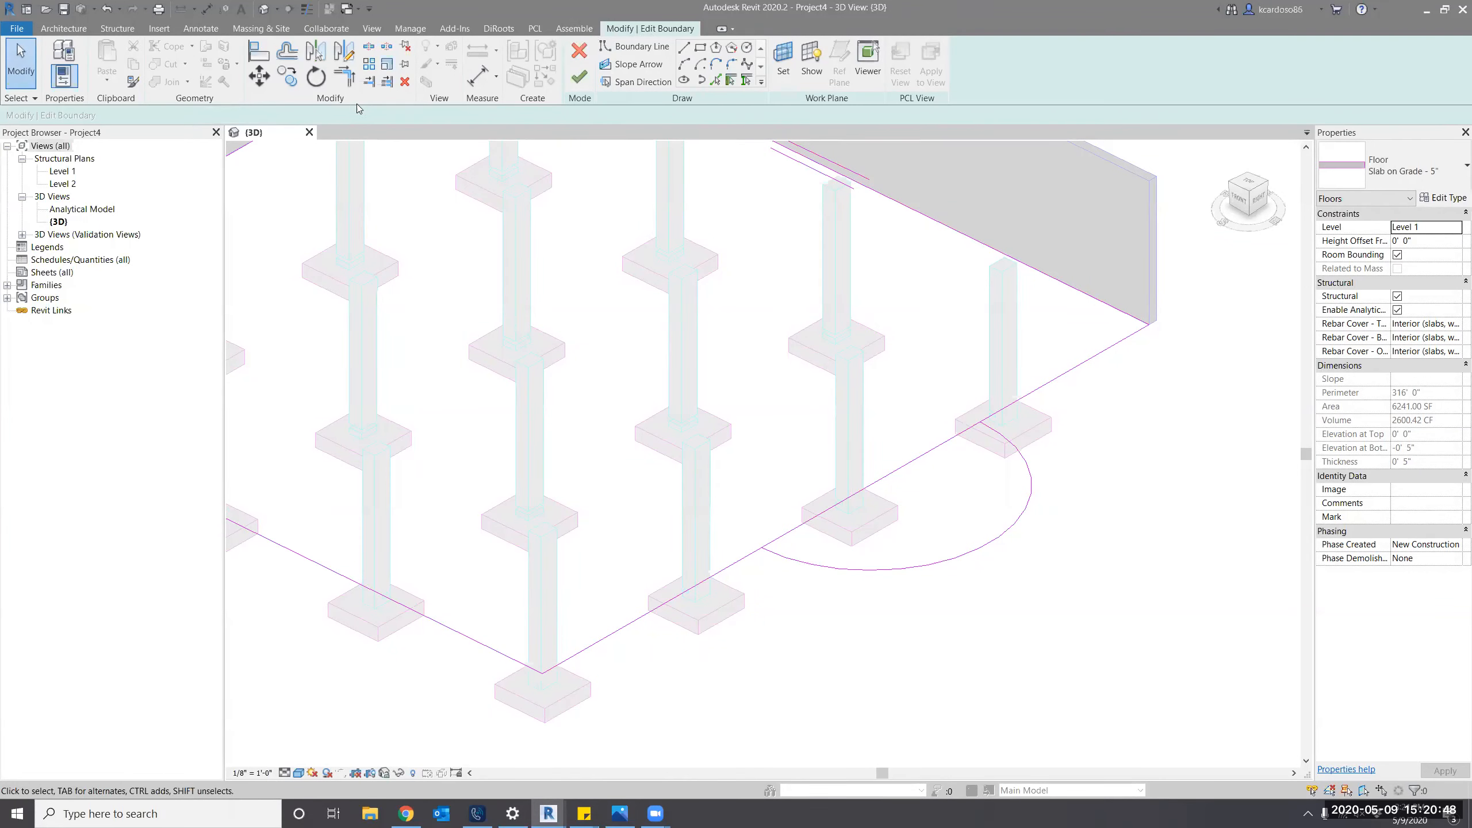
# Trim the straight slab edge to both ends of the arc and finish the boundary edit.
pyautogui.click(369, 48)
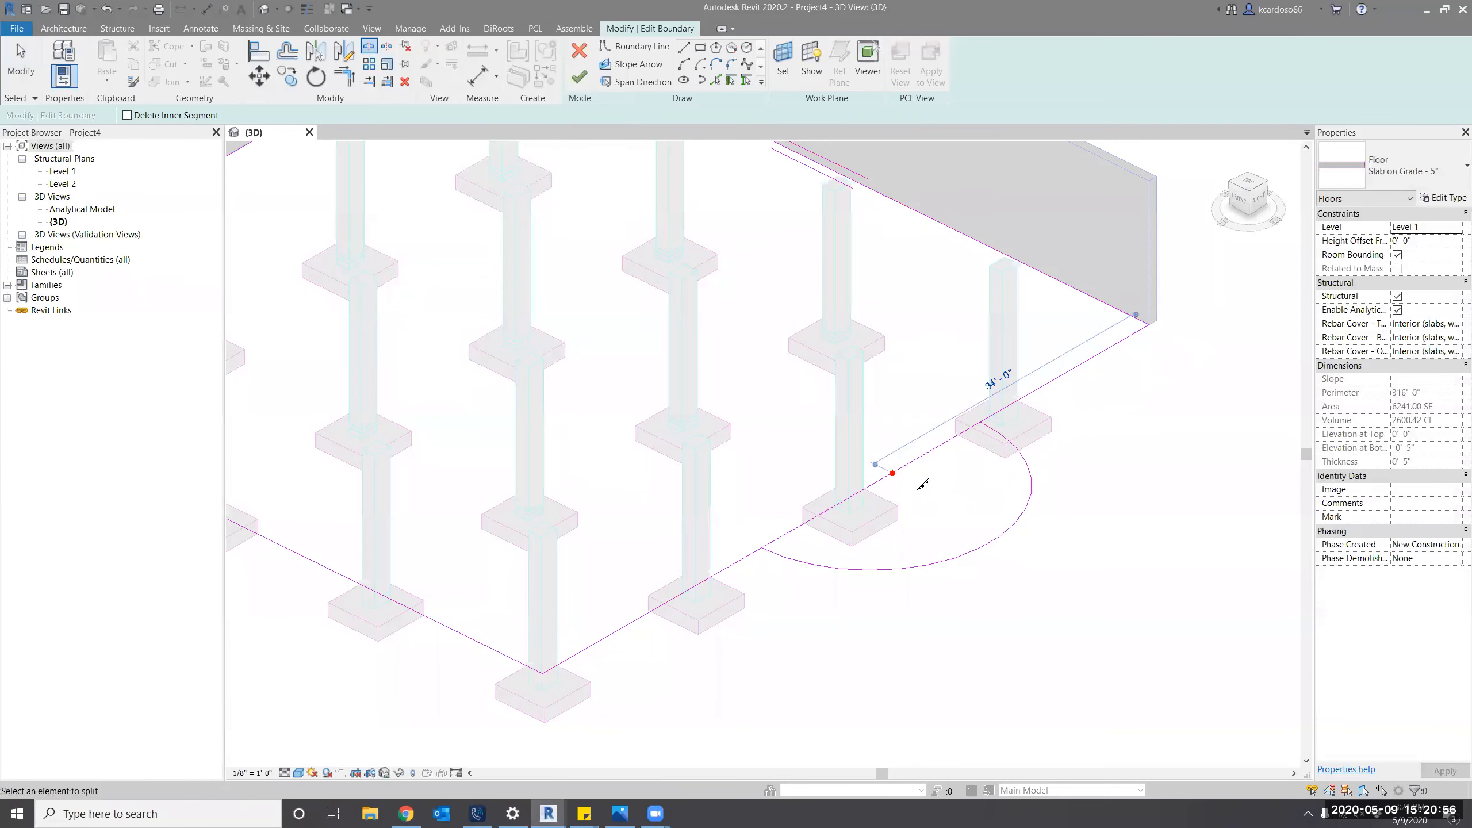
pyautogui.press('t')
pyautogui.press('r')
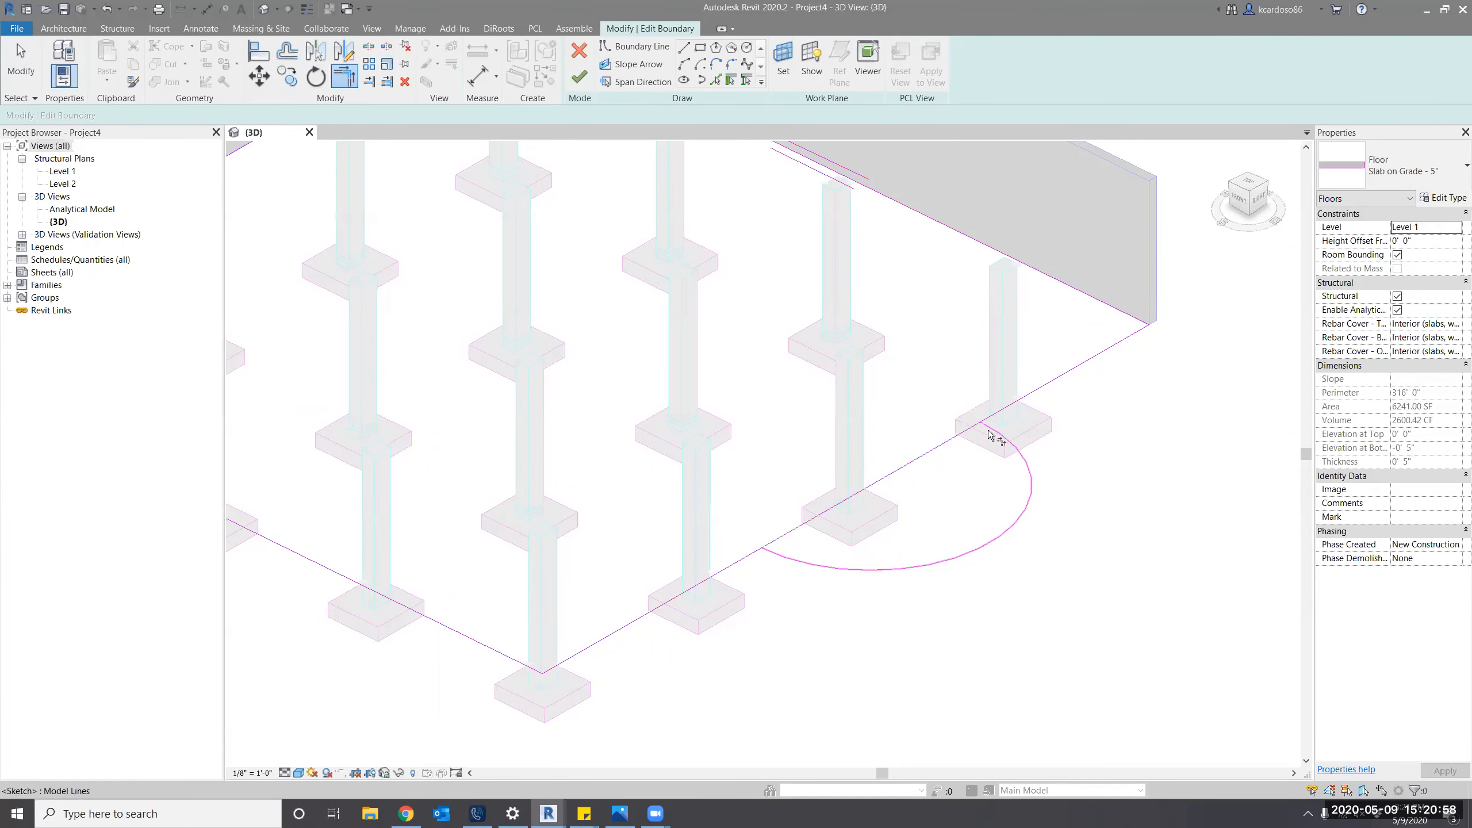
pyautogui.click(993, 419)
pyautogui.click(752, 554)
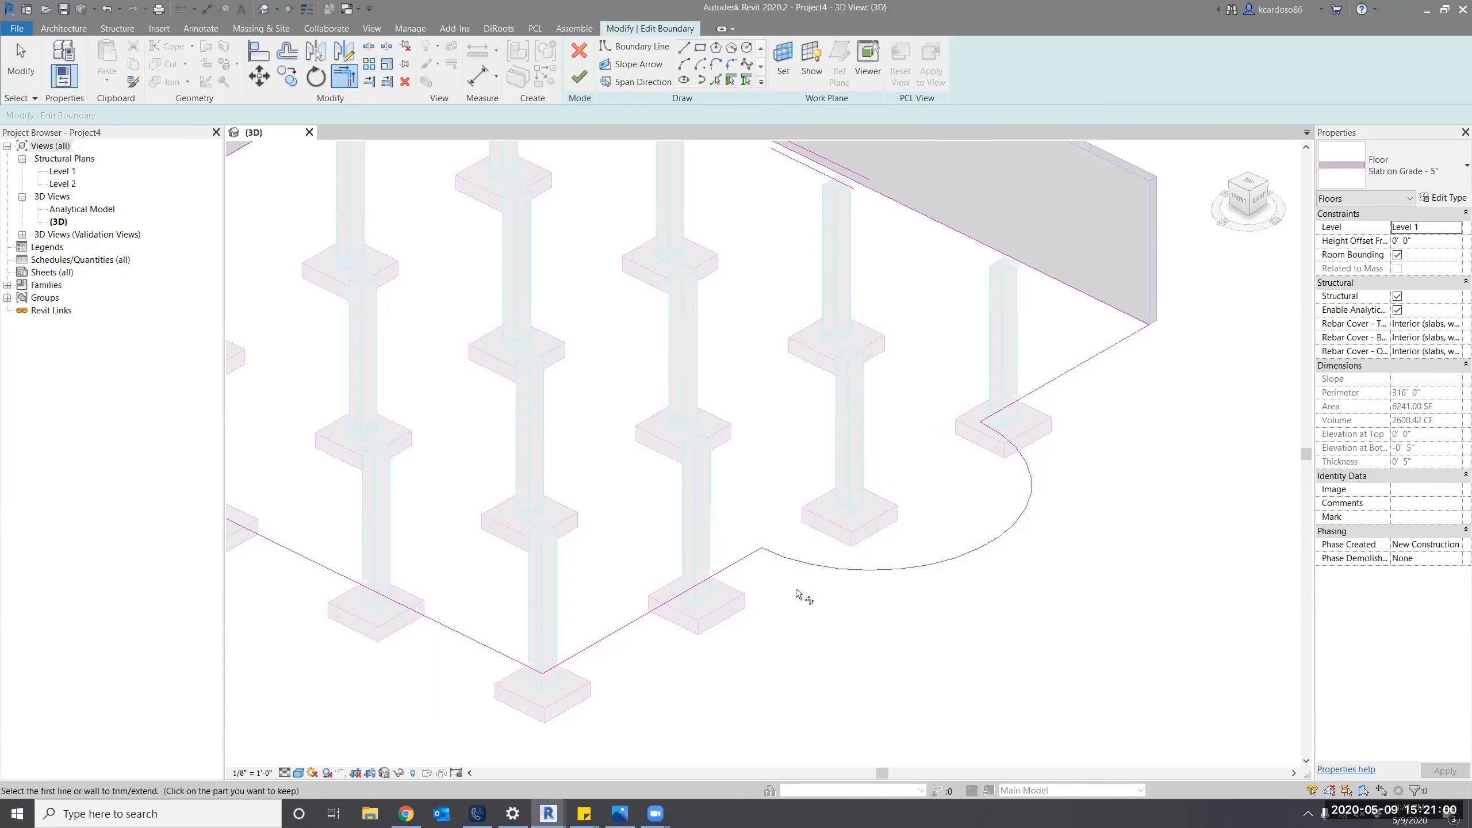
pyautogui.press('Escape')
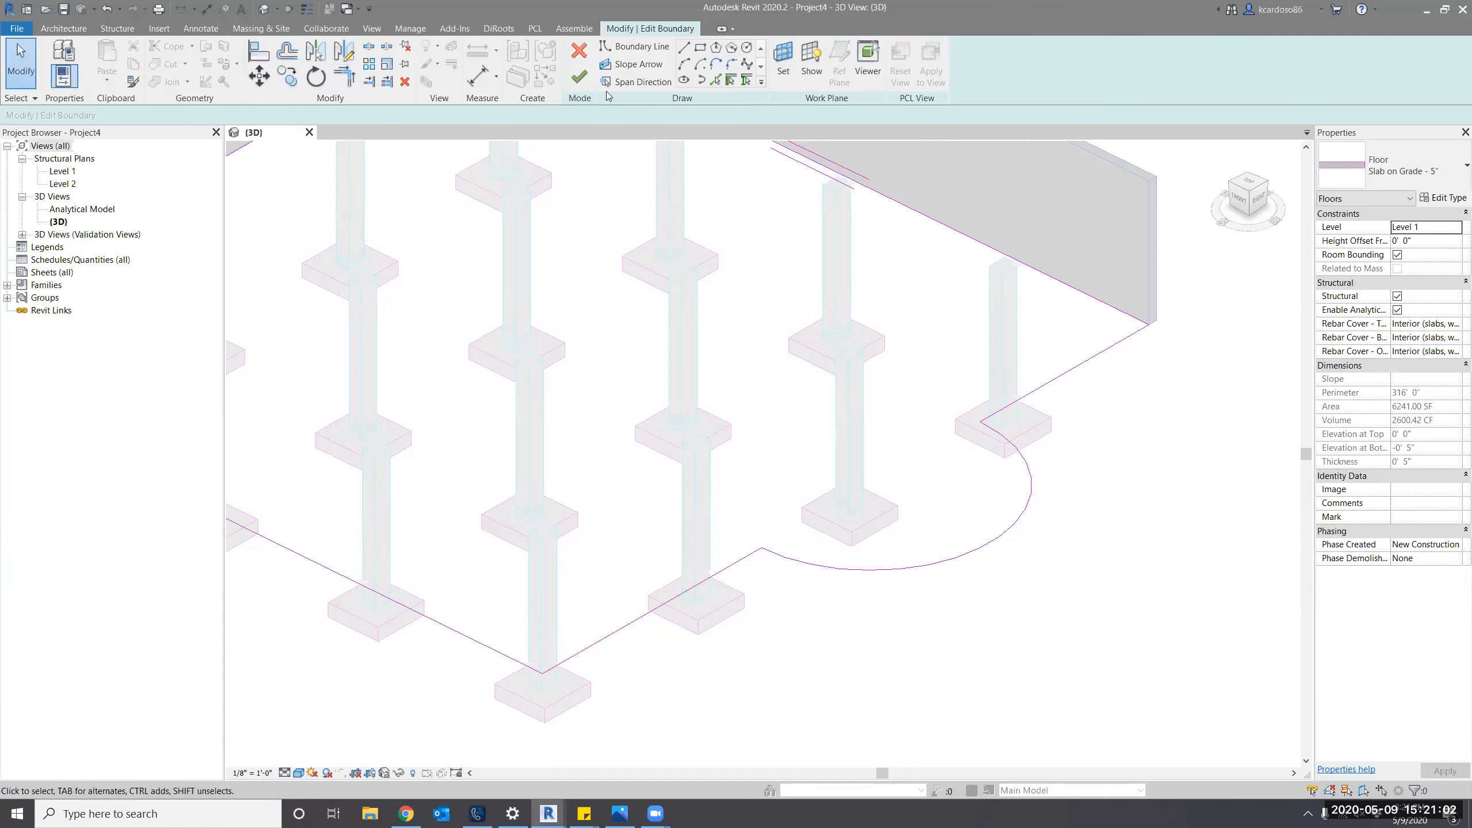
pyautogui.click(578, 76)
pyautogui.keyDown('shift'); pyautogui.moveTo(1104, 641); pyautogui.dragTo(1085, 664, button='middle'); pyautogui.keyUp('shift')
pyautogui.click(1085, 664)
pyautogui.scroll(-1, 632, 764)
pyautogui.moveTo(632, 765); pyautogui.dragTo(699, 754, button='middle')
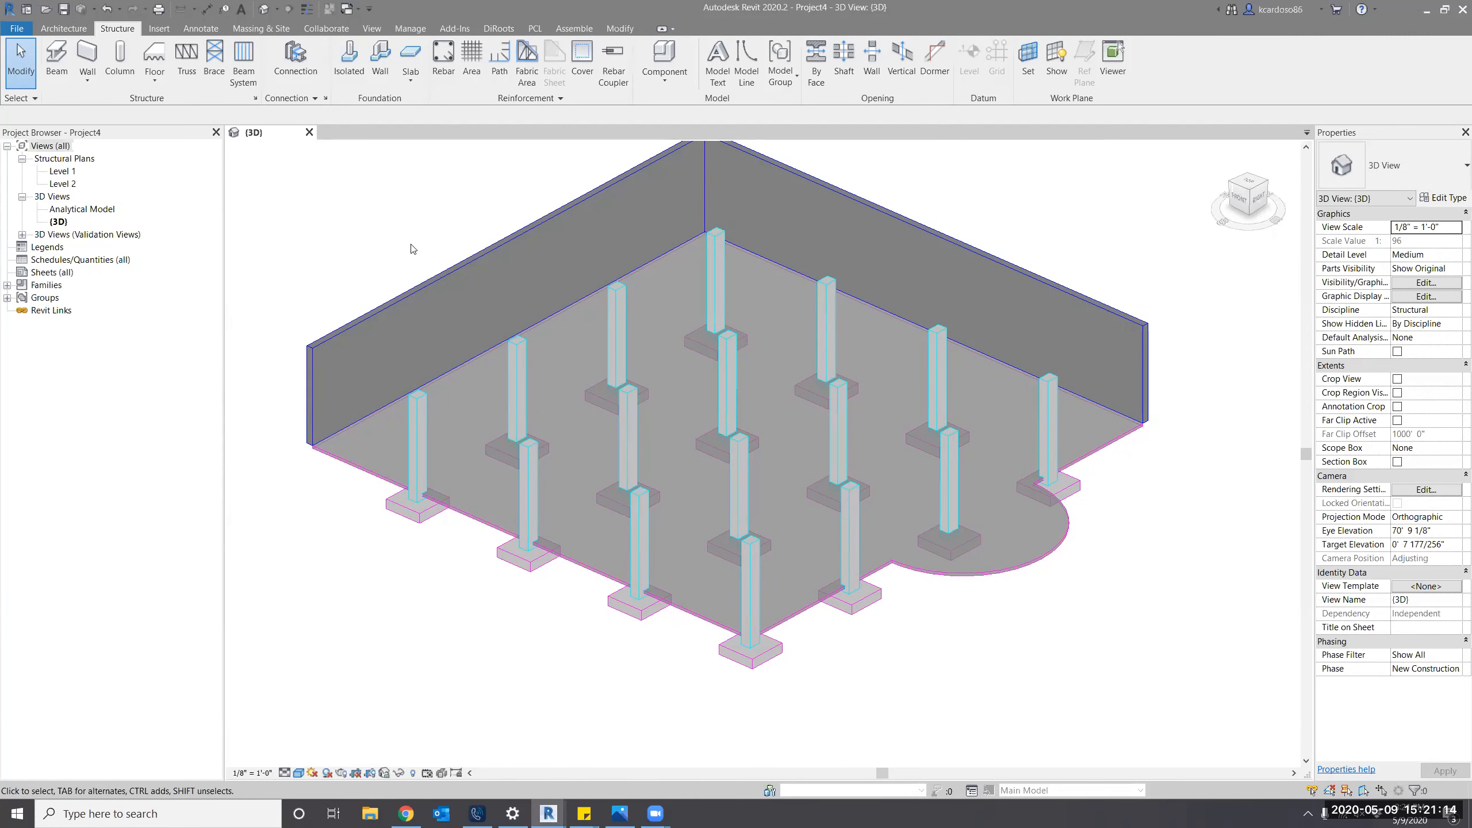
# Try selecting the two connected shotcrete walls as a chain from a wall face, clearing the selection each time.
pyautogui.moveTo(436, 273); pyautogui.dragTo(444, 300, button='middle')
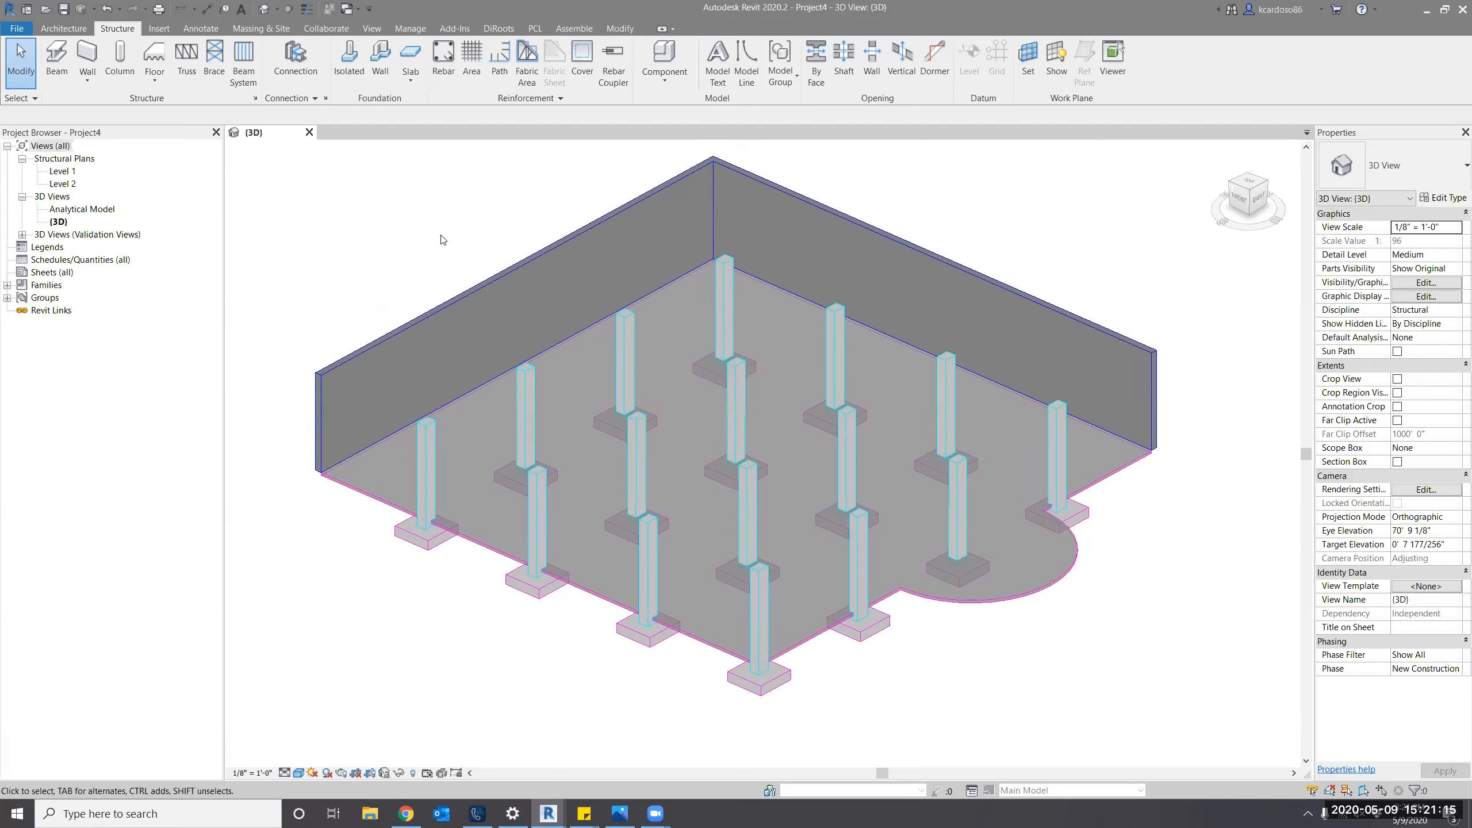
pyautogui.press('Tab')
pyautogui.click(485, 325)
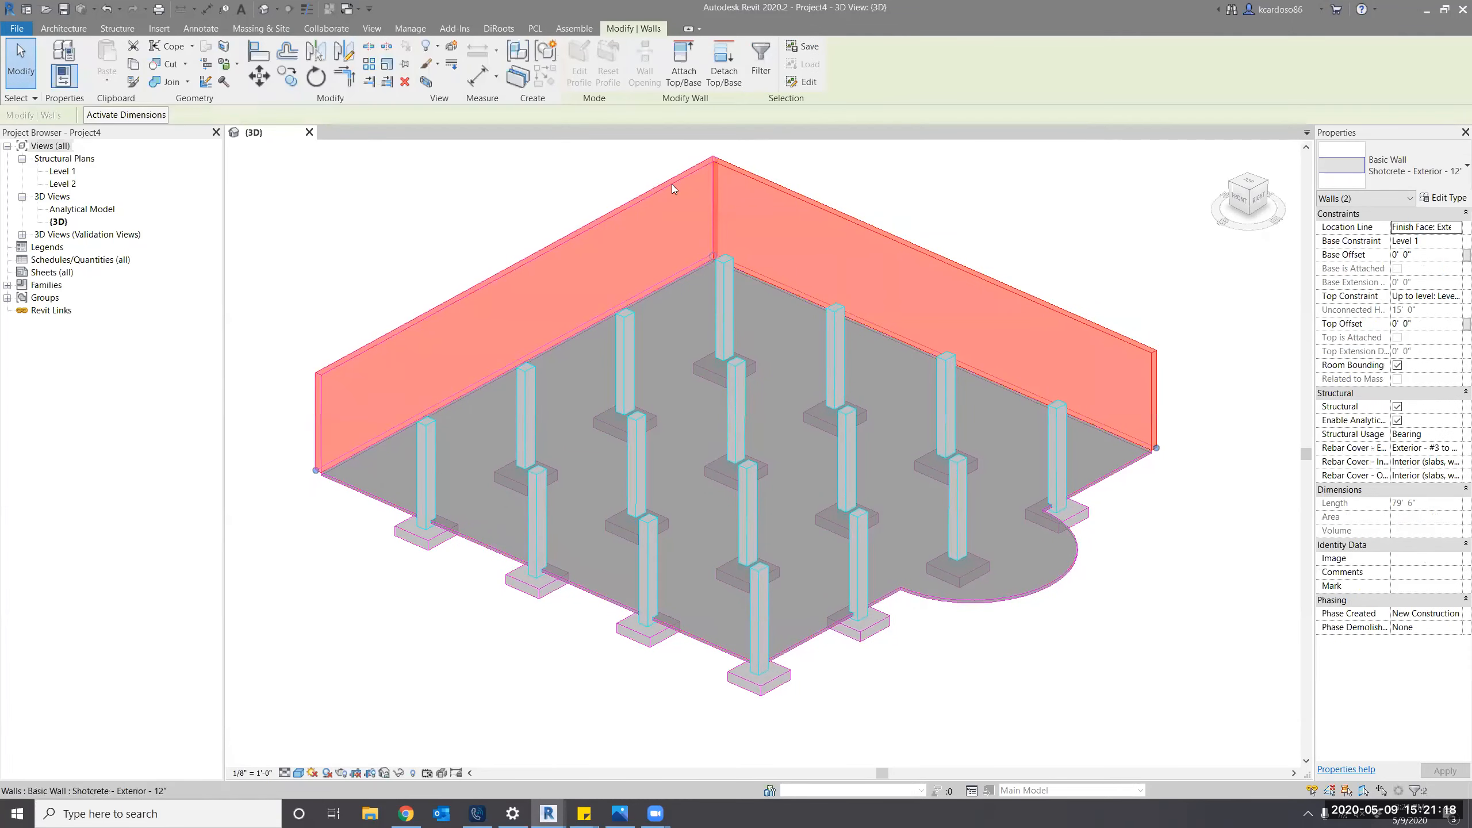
pyautogui.click(458, 219)
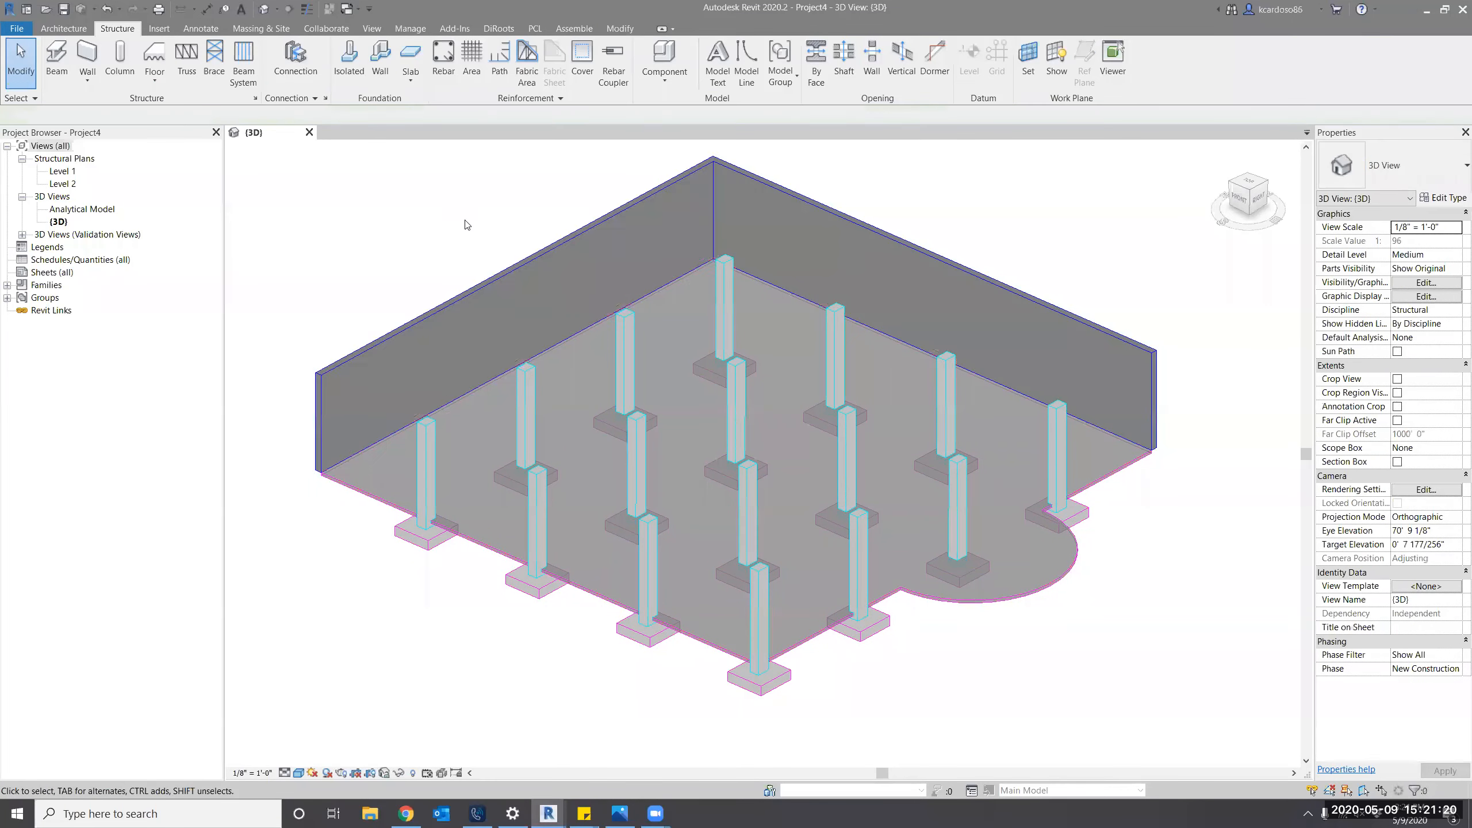
pyautogui.press('Tab')
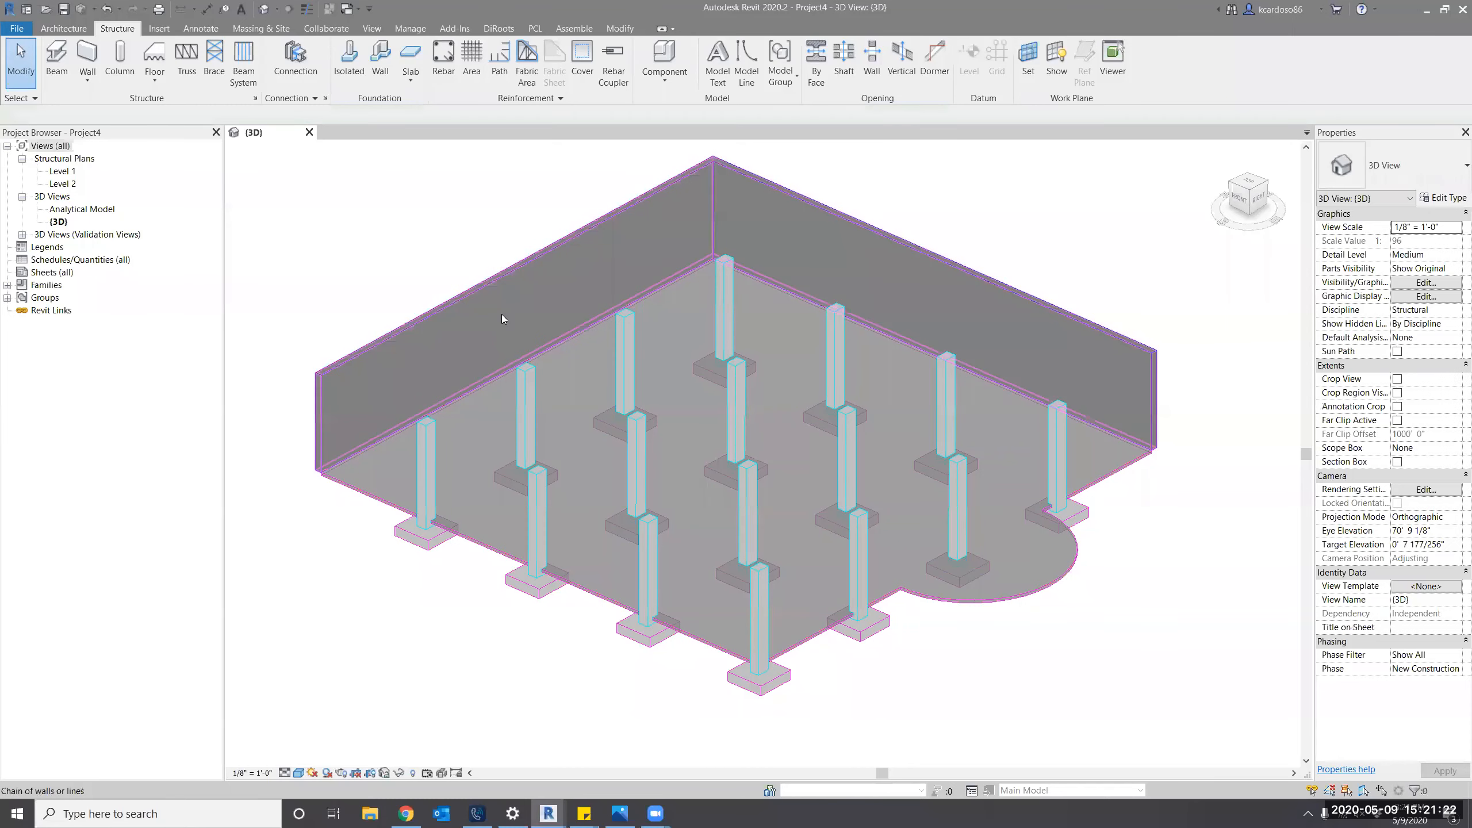
pyautogui.click(502, 319)
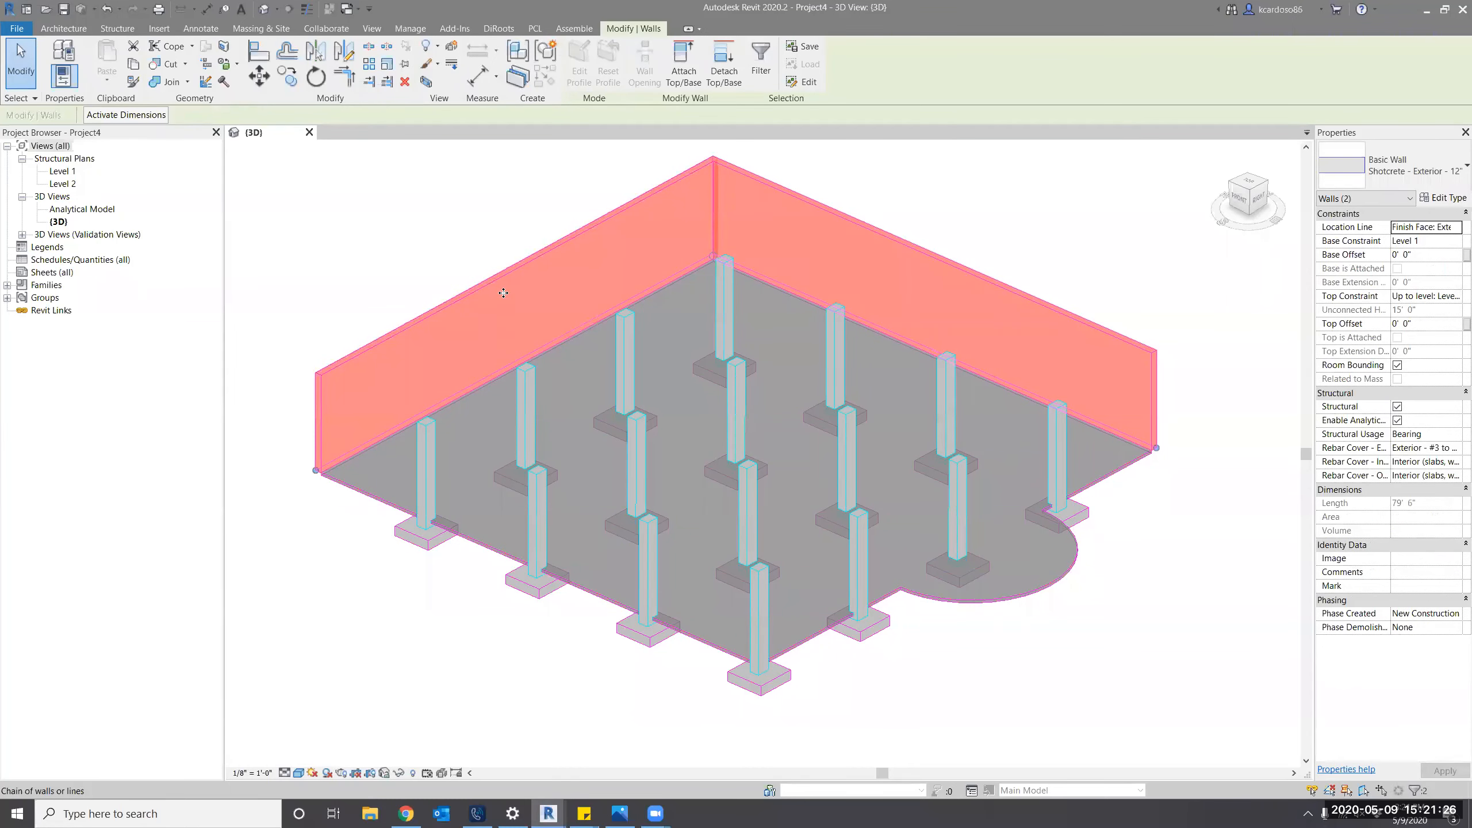
pyautogui.click(525, 253)
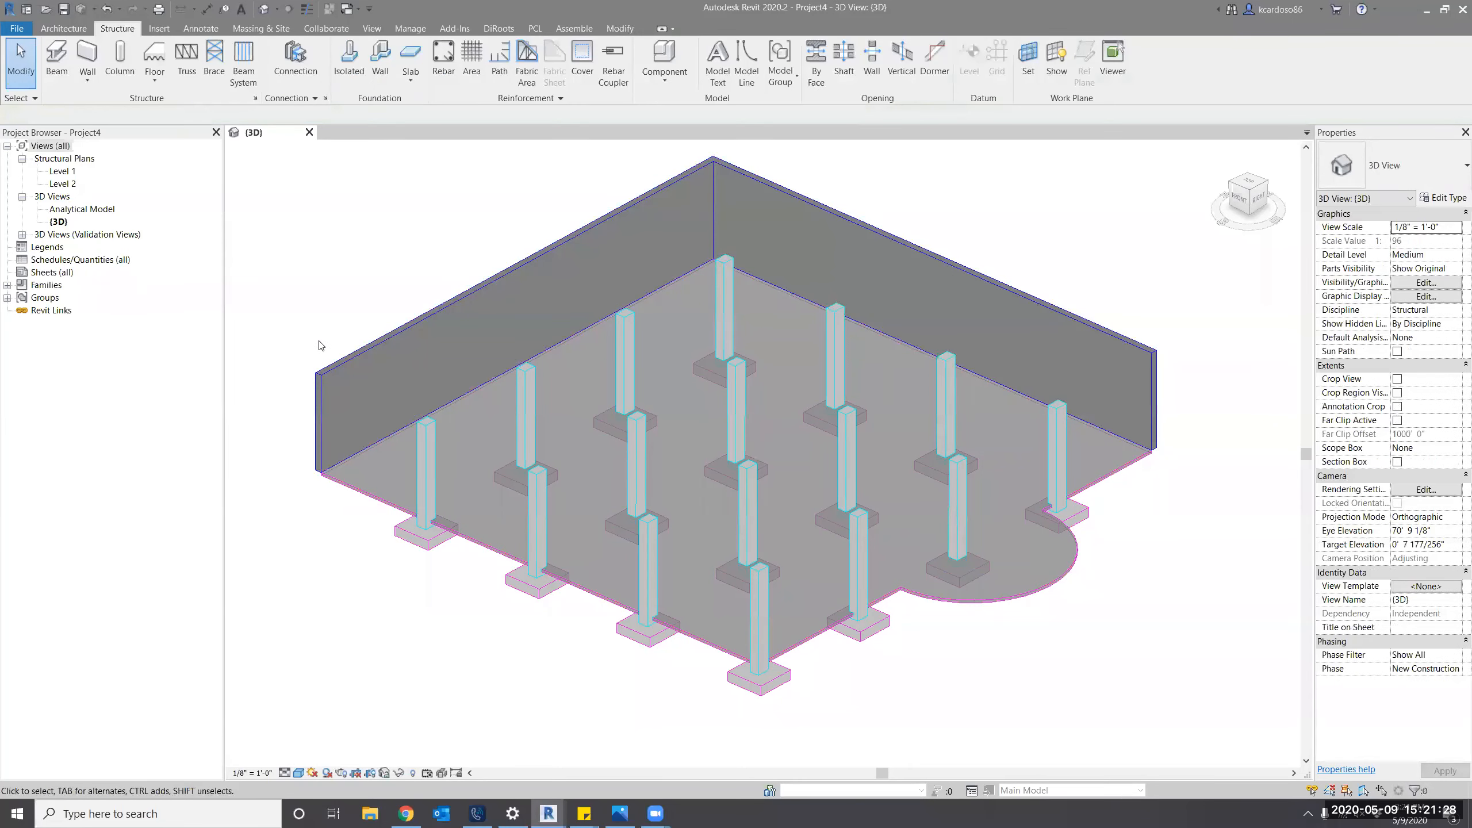
# Turn on the option to select elements by face.
pyautogui.scroll(2, 322, 346)
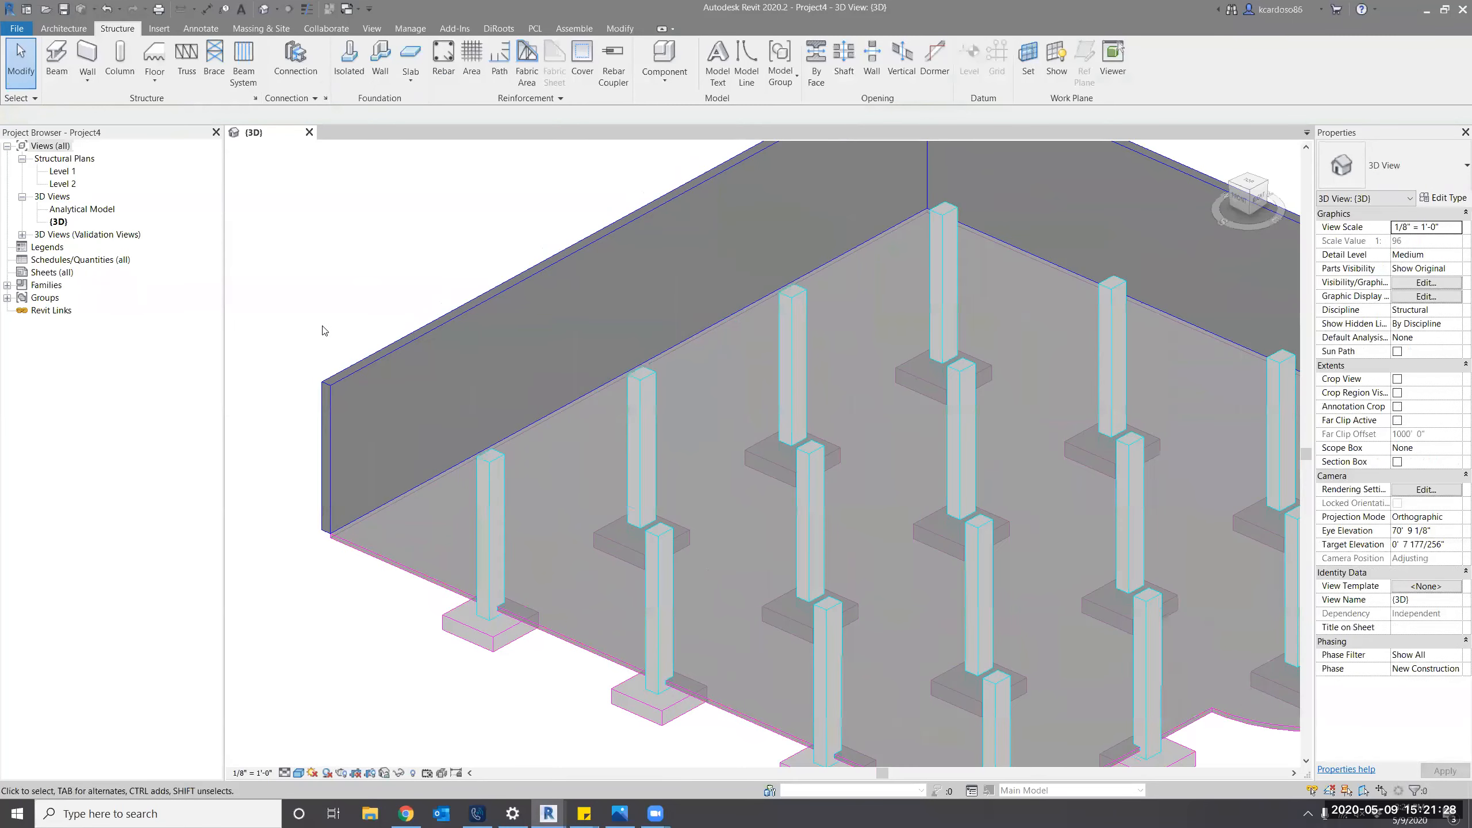
pyautogui.click(34, 98)
pyautogui.click(35, 100)
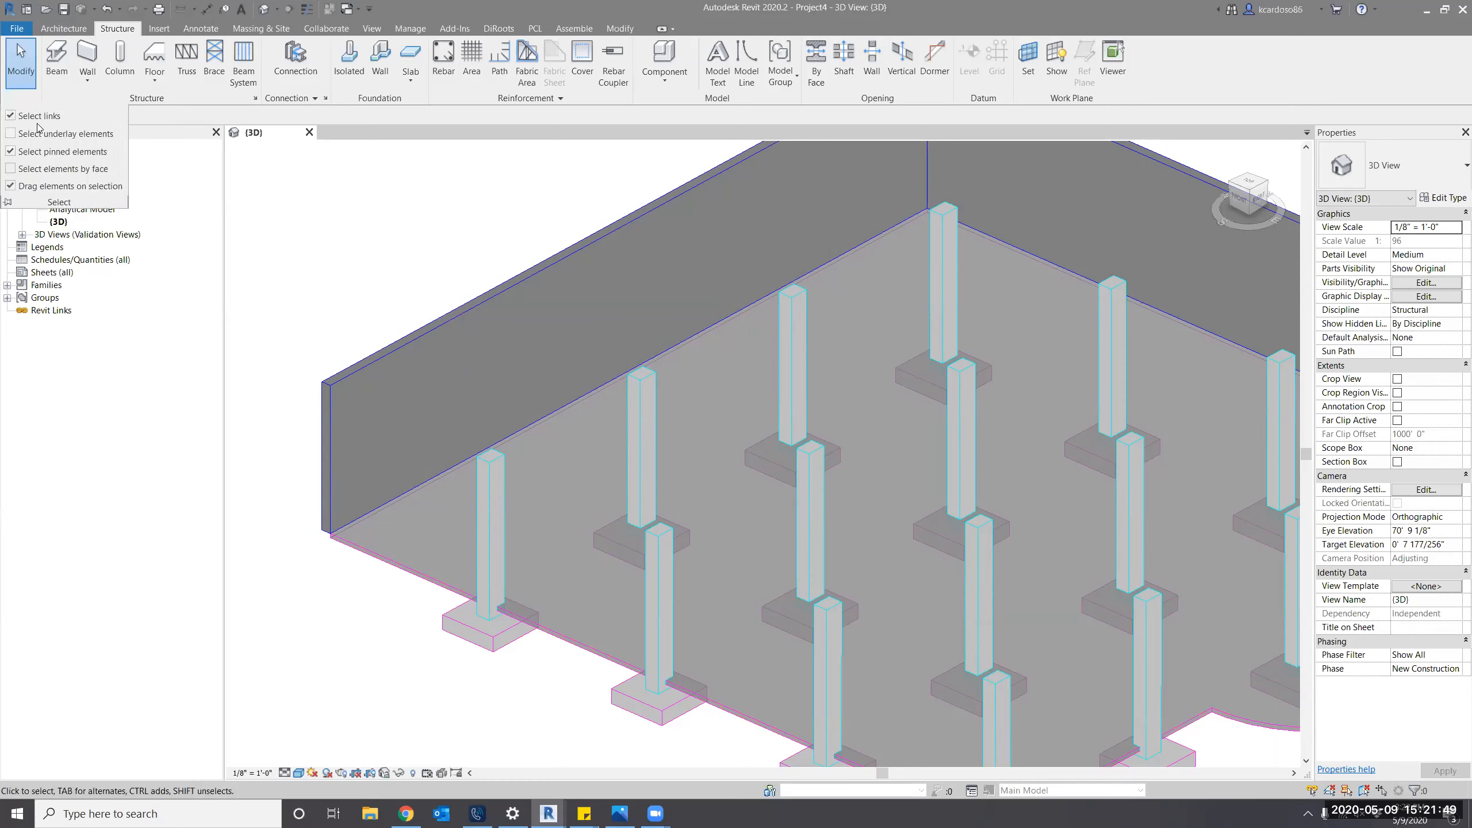
pyautogui.click(10, 168)
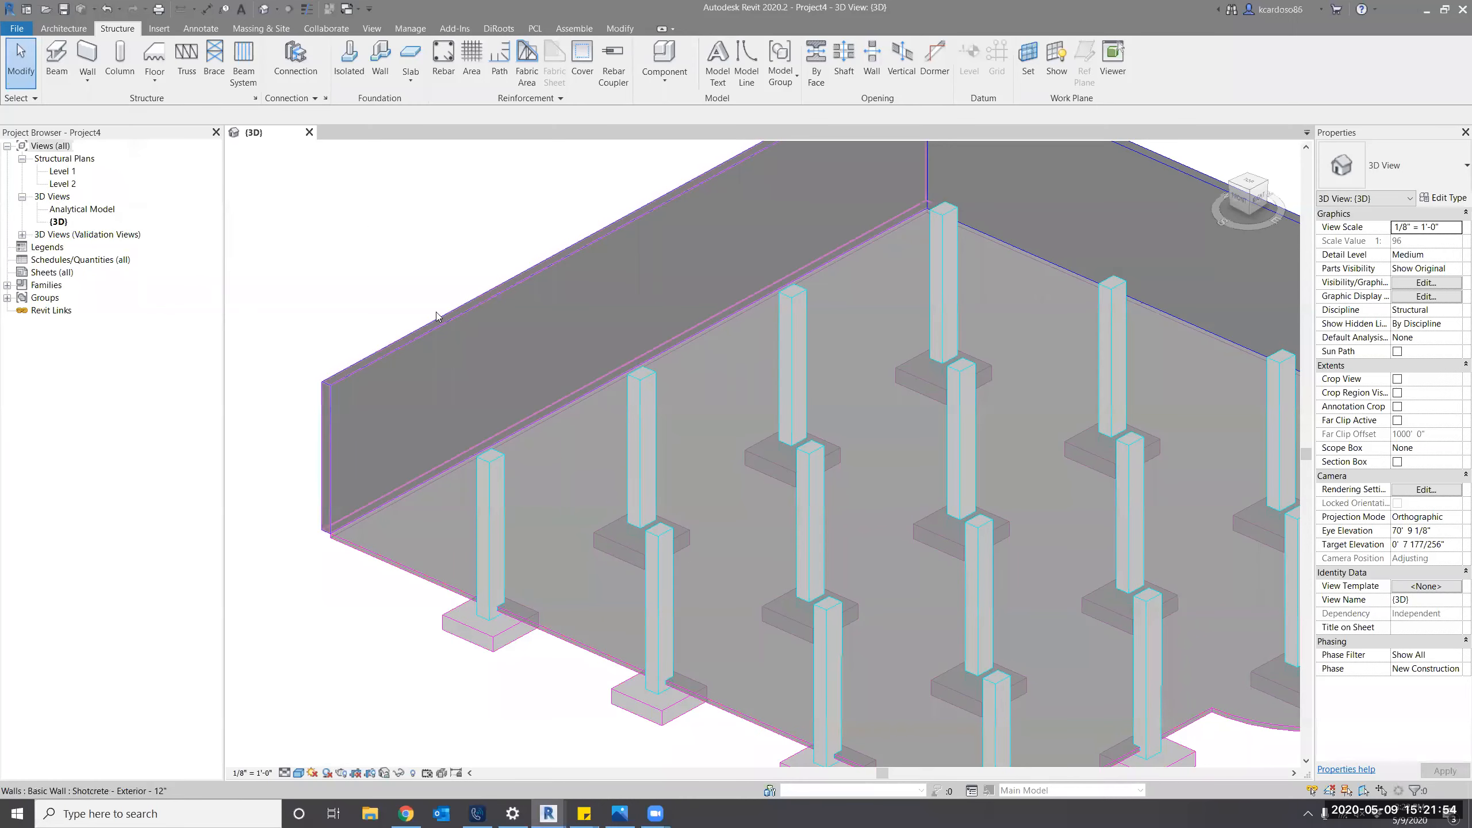
# Select both connected shotcrete walls as a chain and set their base offset to -1' 0".
pyautogui.scroll(-2, 440, 354)
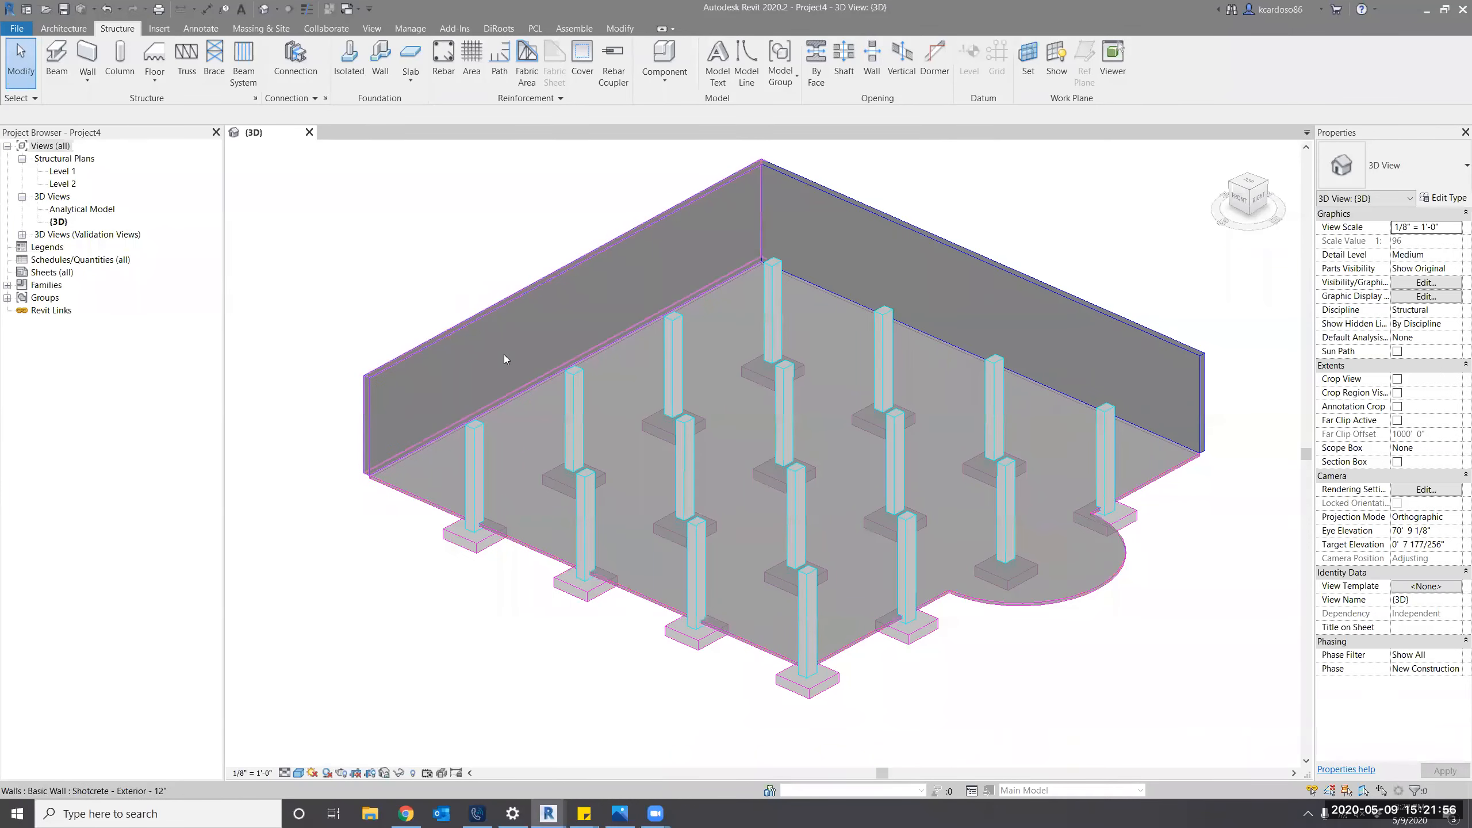
pyautogui.press('Tab')
pyautogui.click(517, 337)
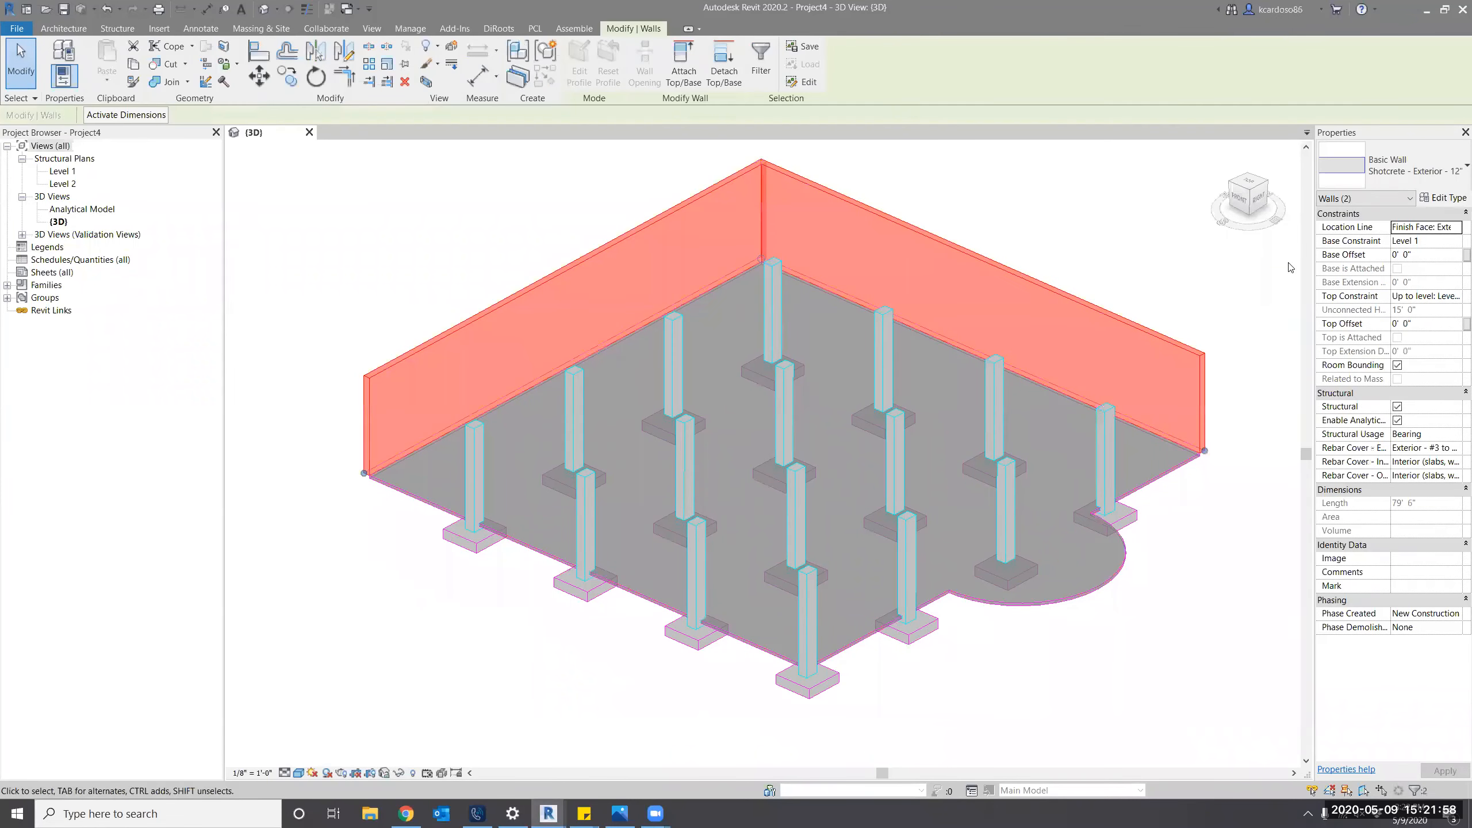
pyautogui.click(1432, 256)
pyautogui.write('-1')
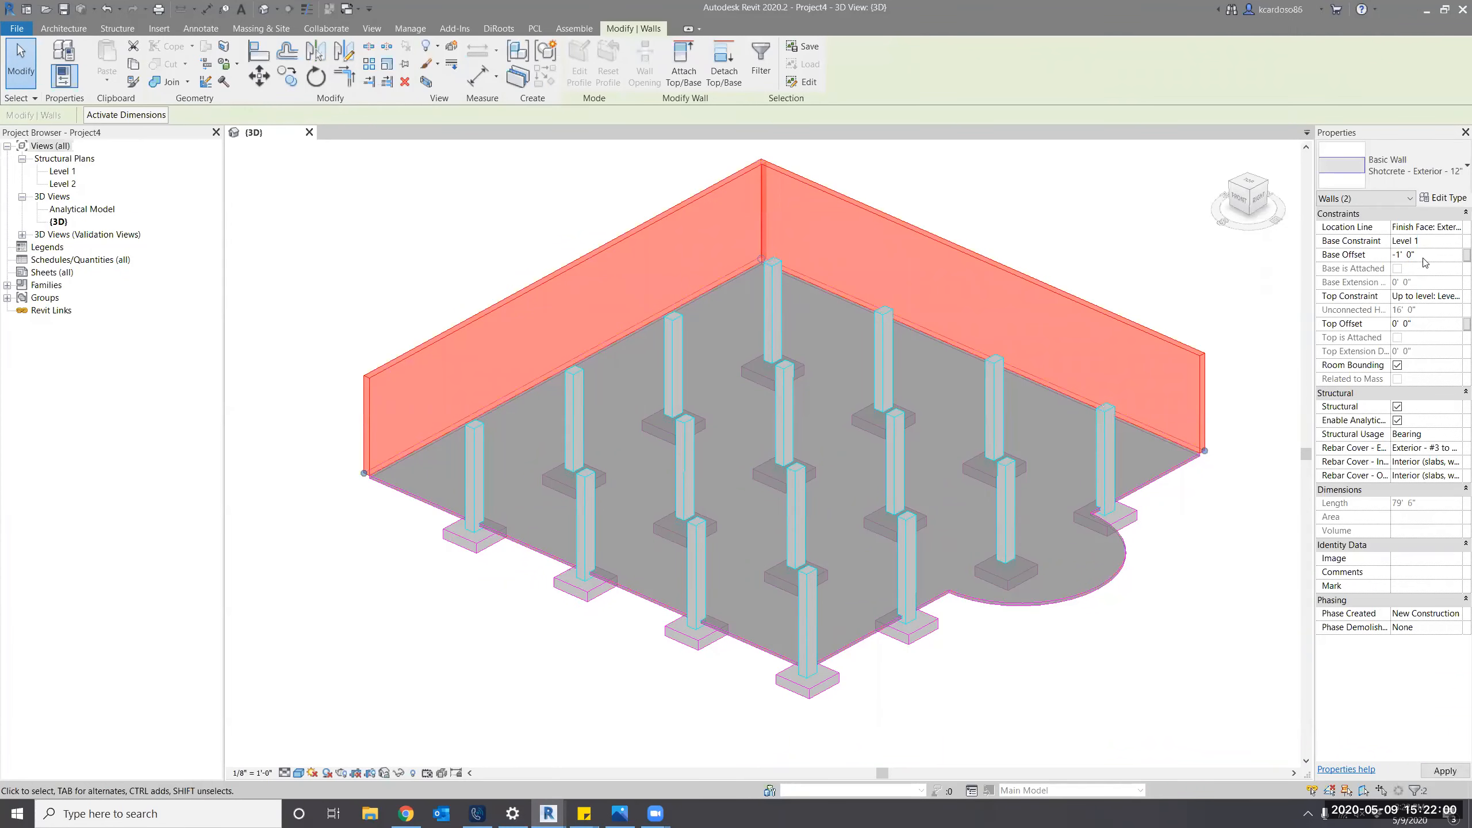
pyautogui.click(1223, 584)
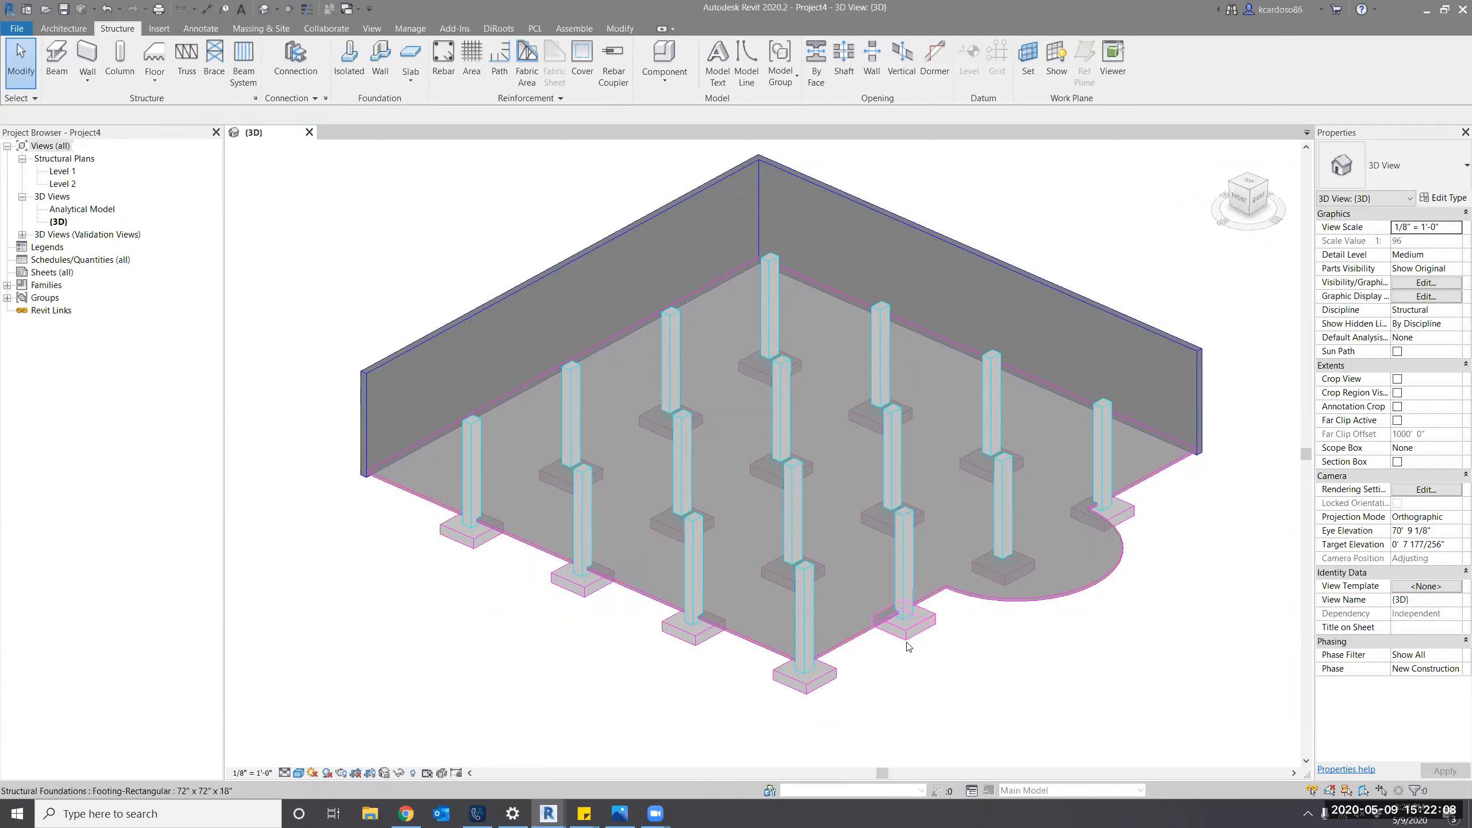
# Examine the grid 5 footings and the slab arc in the Level 1 plan, closing that view when done.
pyautogui.doubleClick(62, 170)
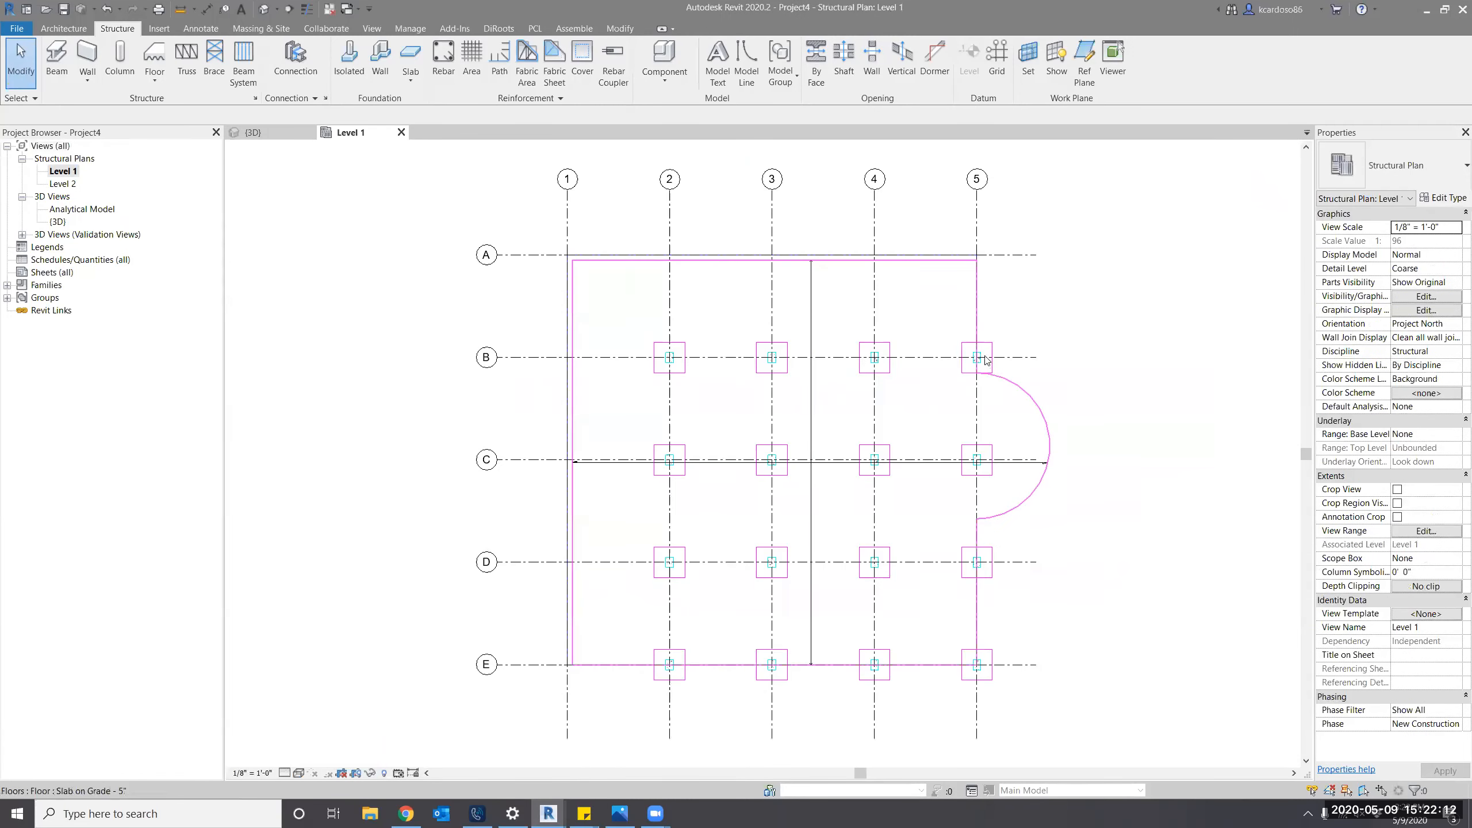
pyautogui.scroll(5, 982, 383)
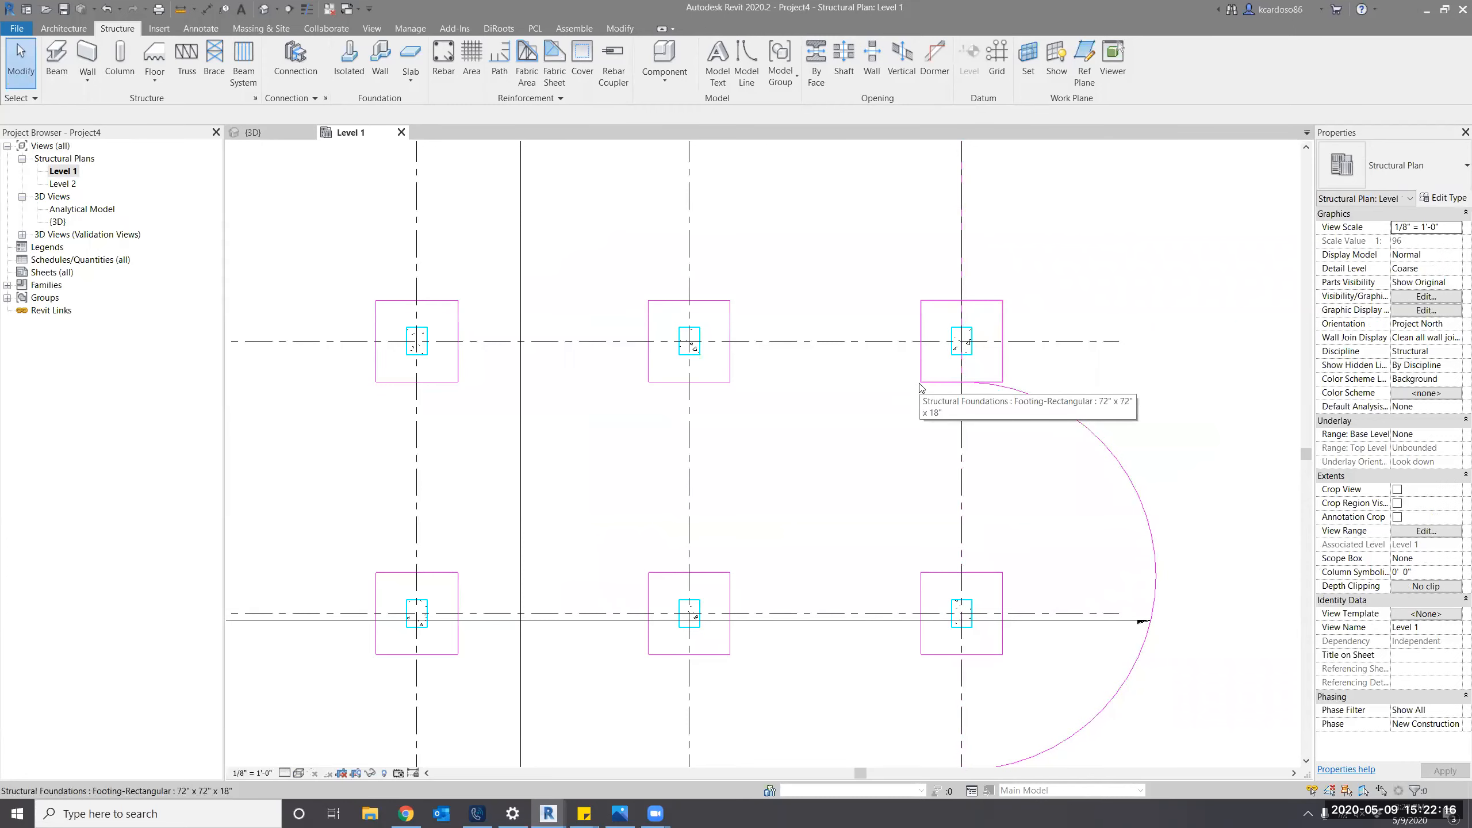
pyautogui.scroll(-2, 922, 388)
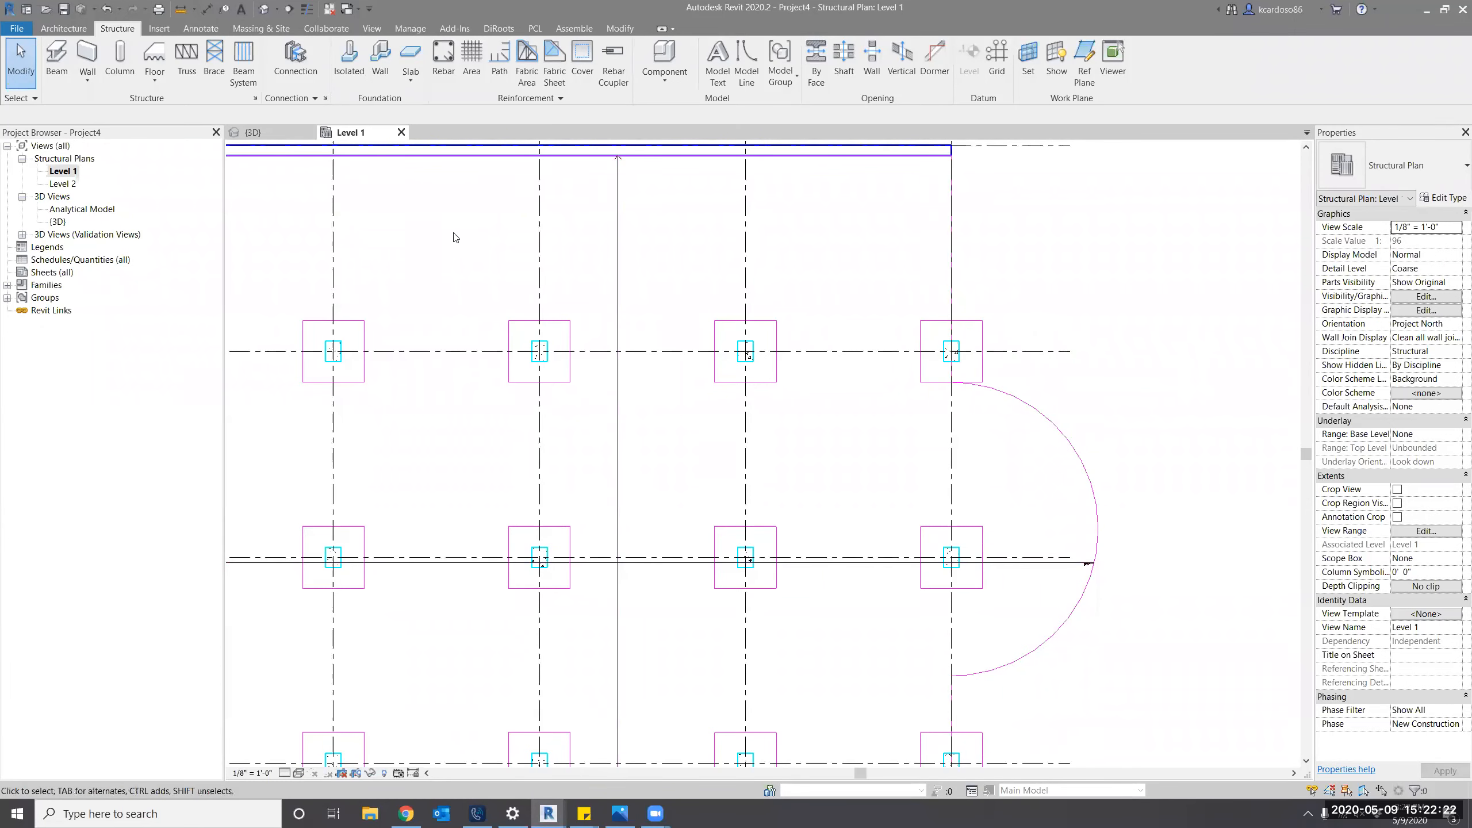
pyautogui.click(401, 132)
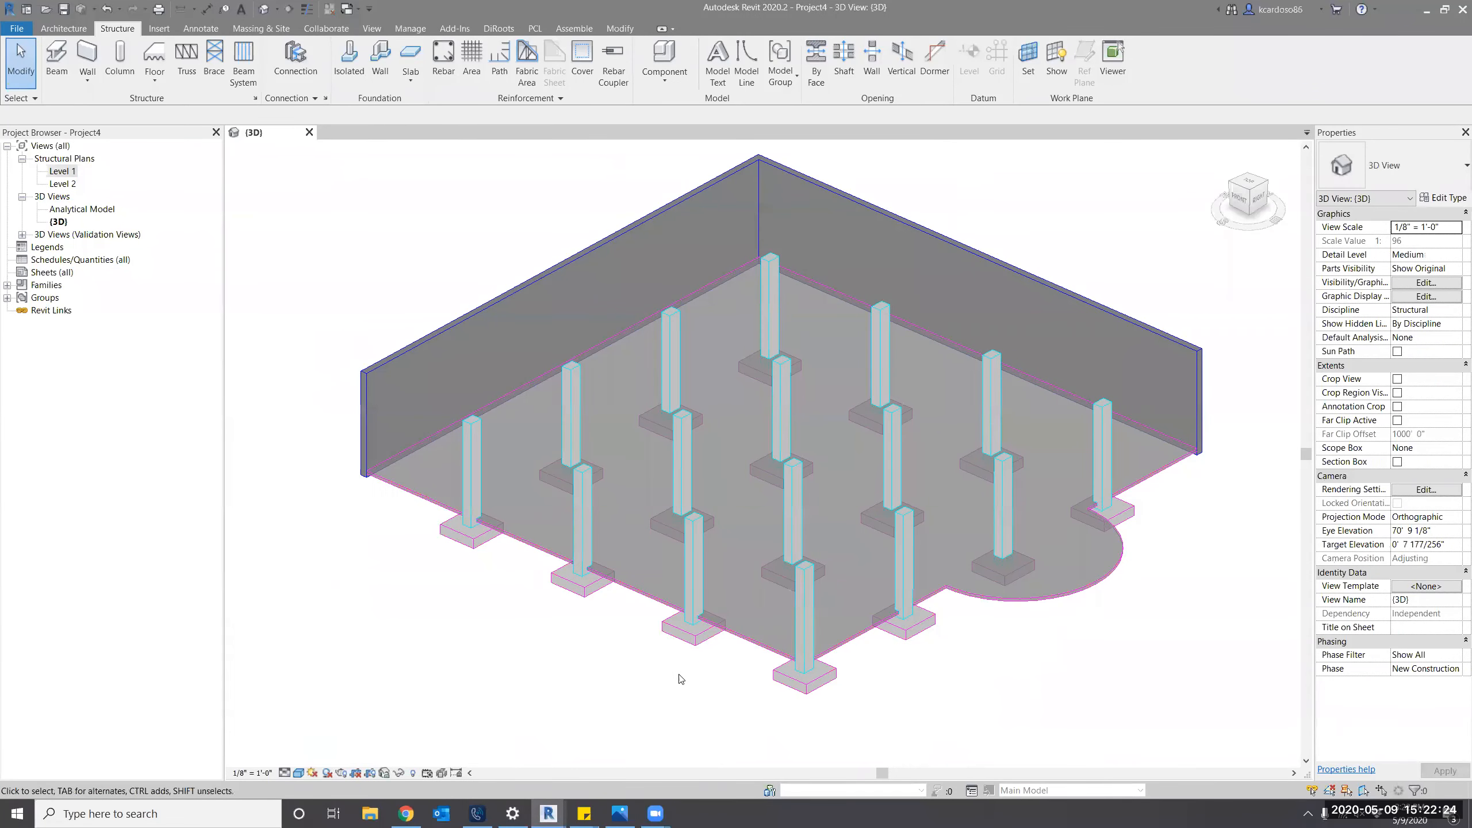
# Align the outer faces of the four grid E columns to the slab's straight edge face using multiple alignment.
pyautogui.keyDown('shift'); pyautogui.moveTo(675, 675); pyautogui.dragTo(706, 670, button='middle'); pyautogui.keyUp('shift')
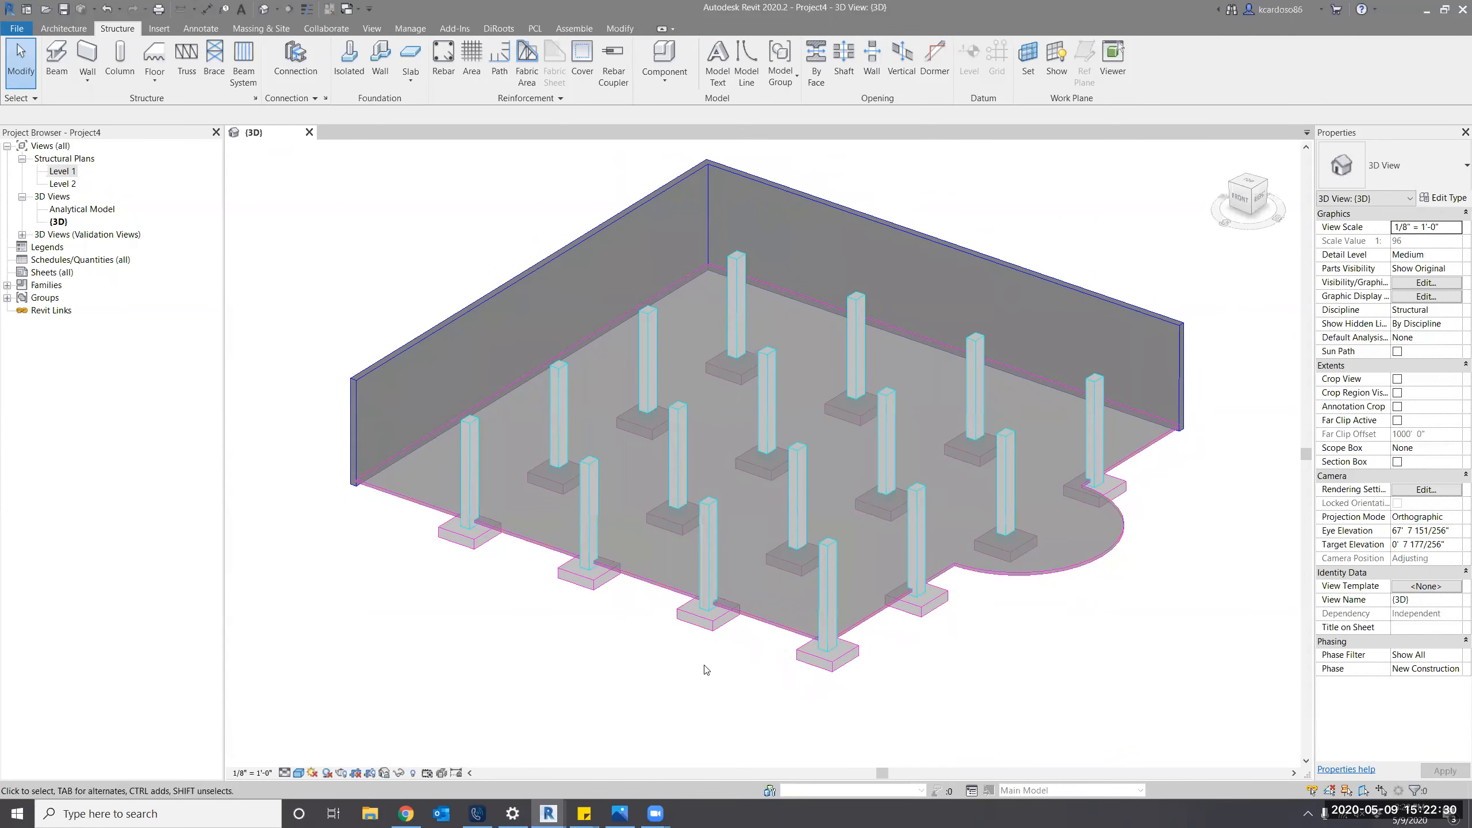
pyautogui.press('a')
pyautogui.press('l')
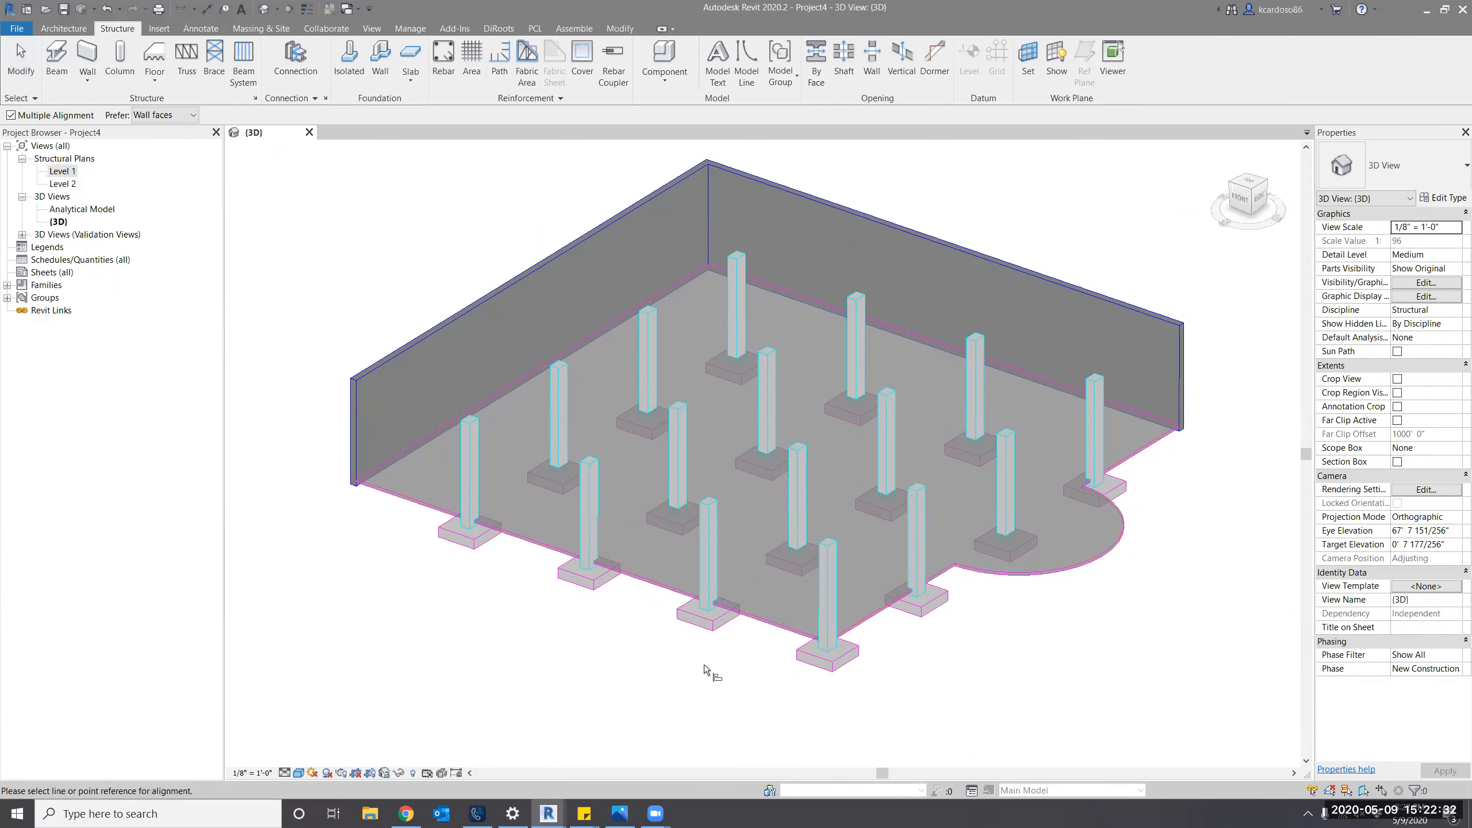
pyautogui.scroll(10, 762, 619)
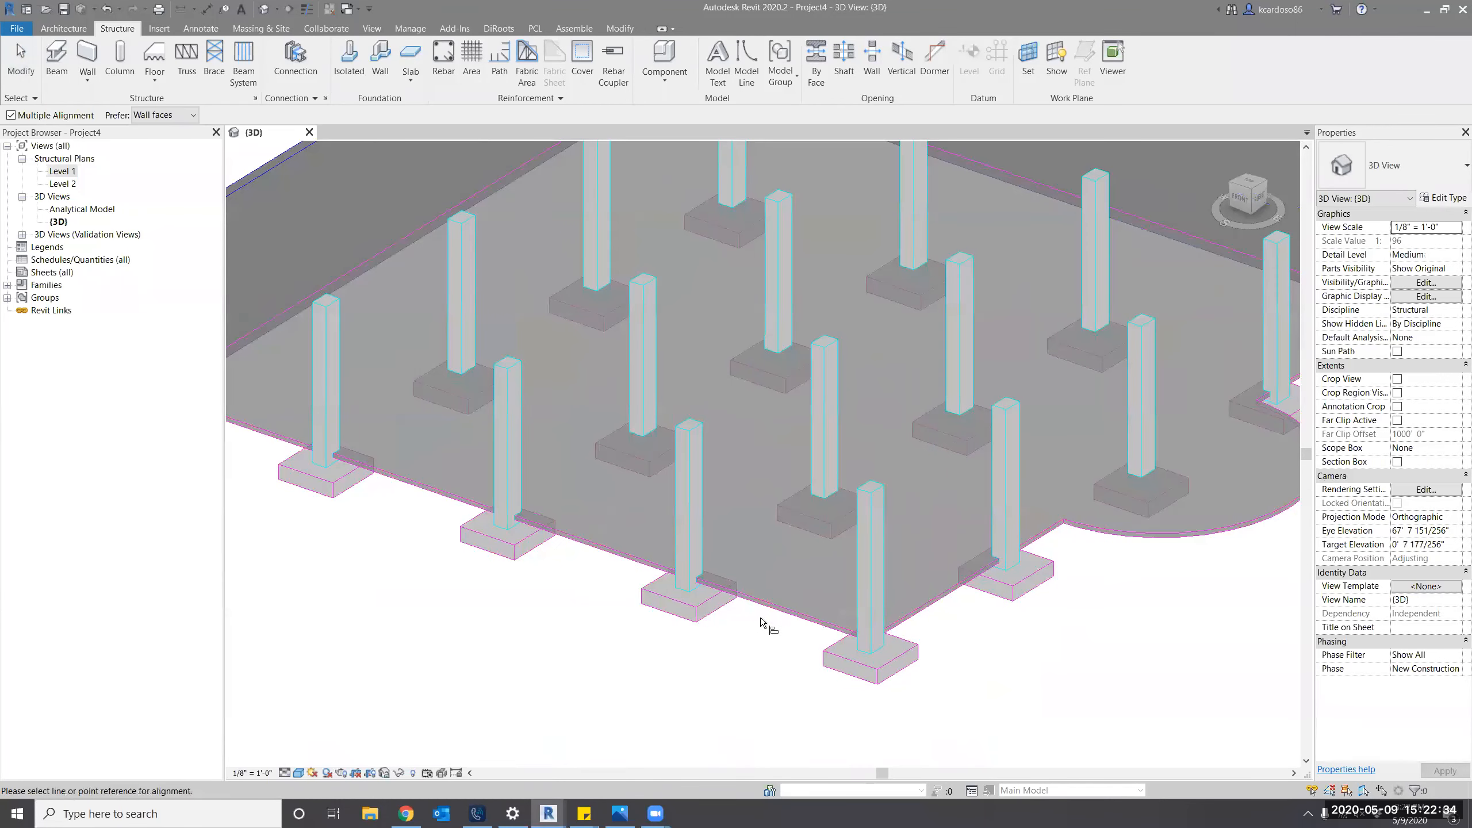
pyautogui.scroll(2, 773, 622)
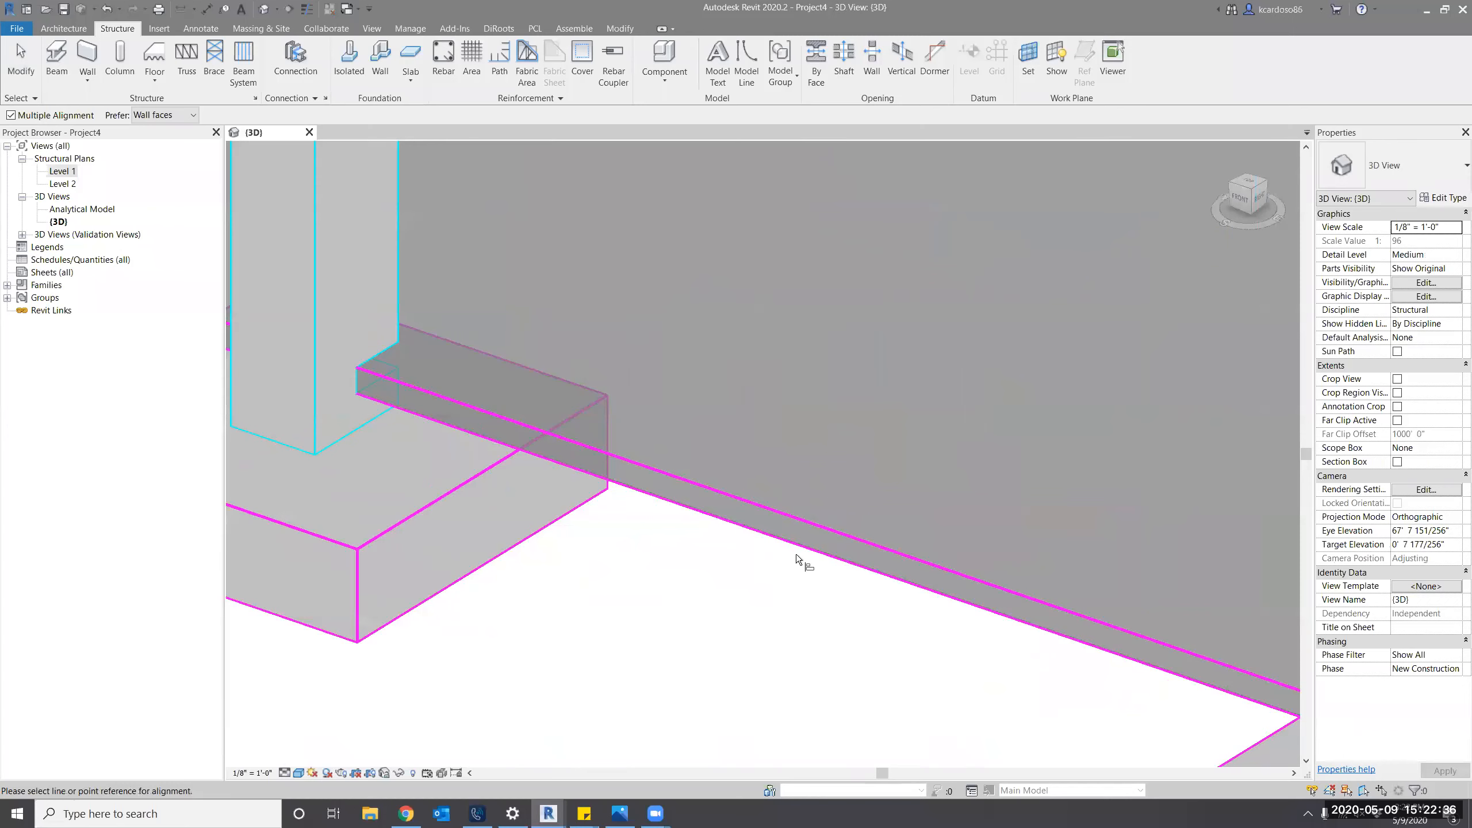
pyautogui.click(801, 534)
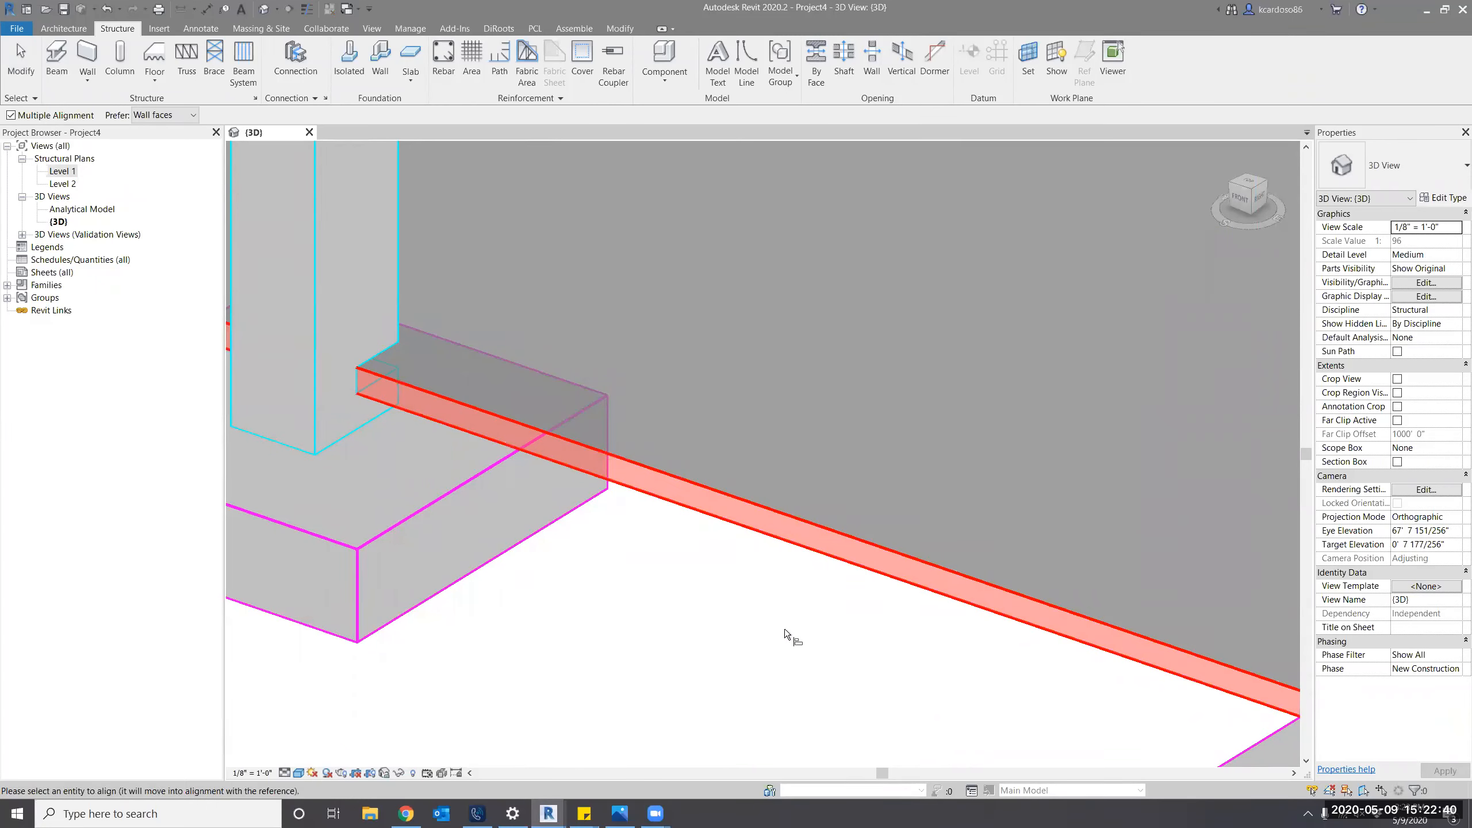
pyautogui.scroll(-6, 782, 627)
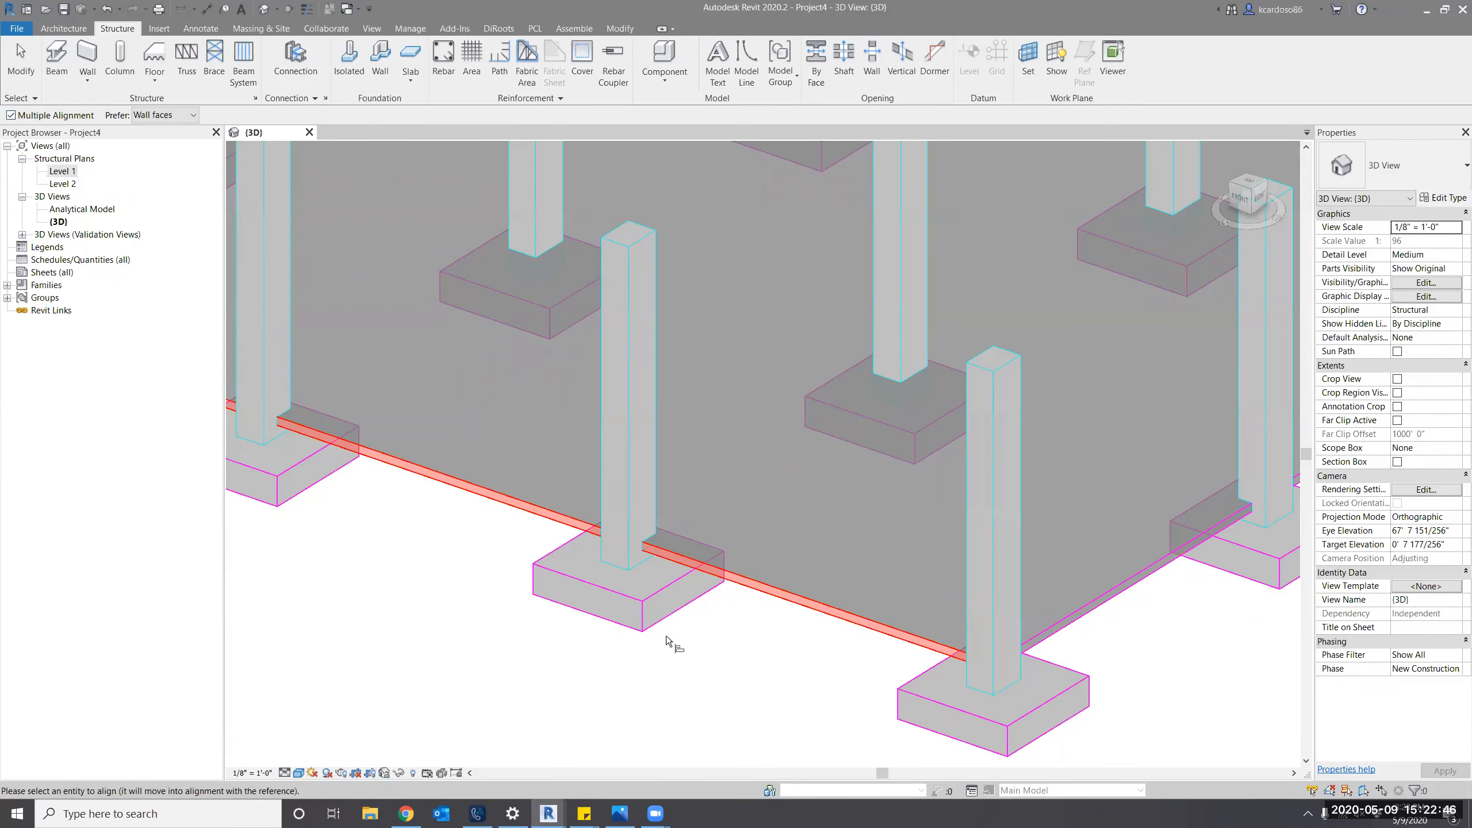
pyautogui.click(981, 525)
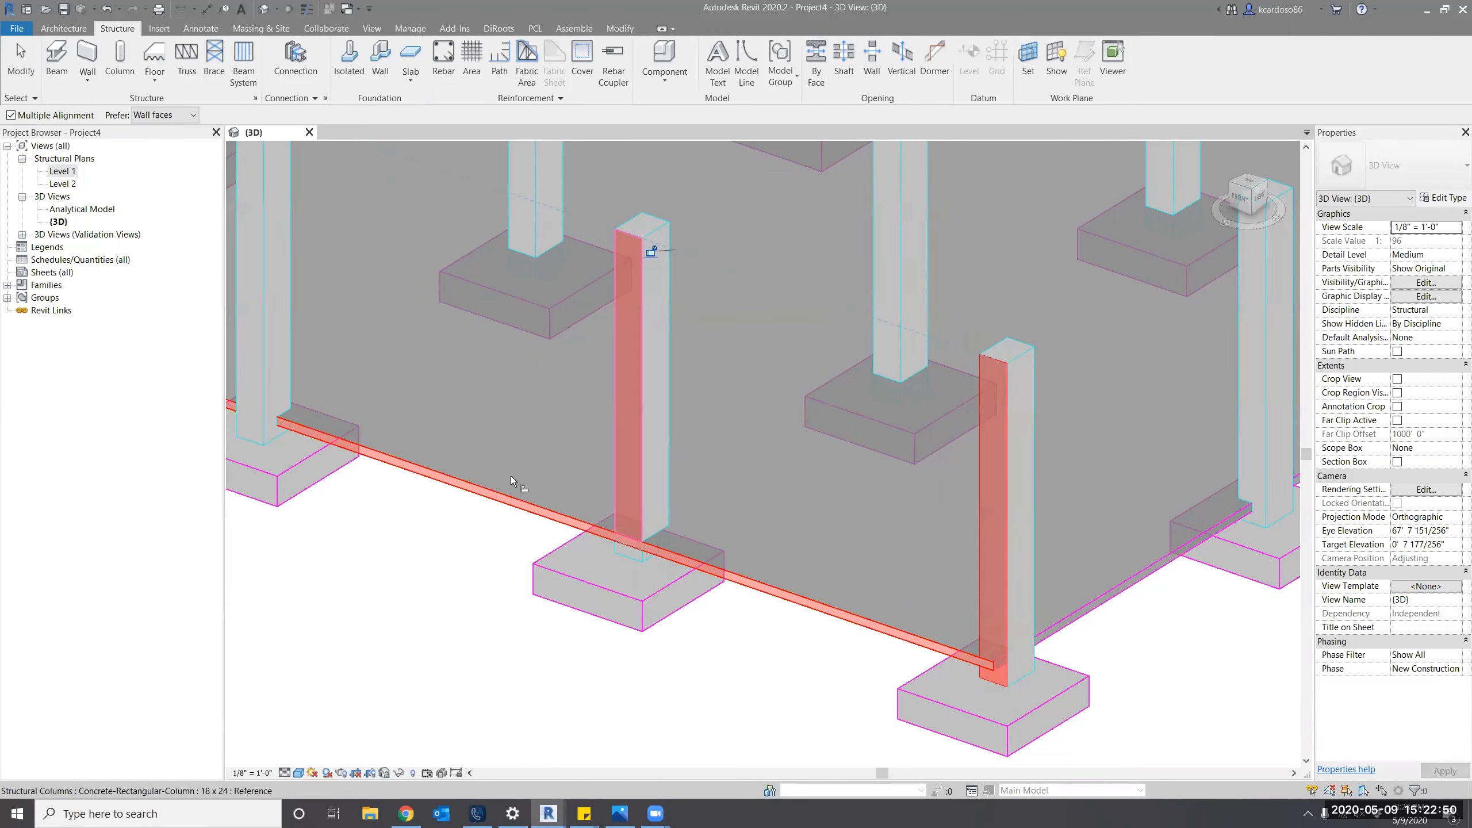
pyautogui.moveTo(511, 477); pyautogui.dragTo(561, 580, button='middle')
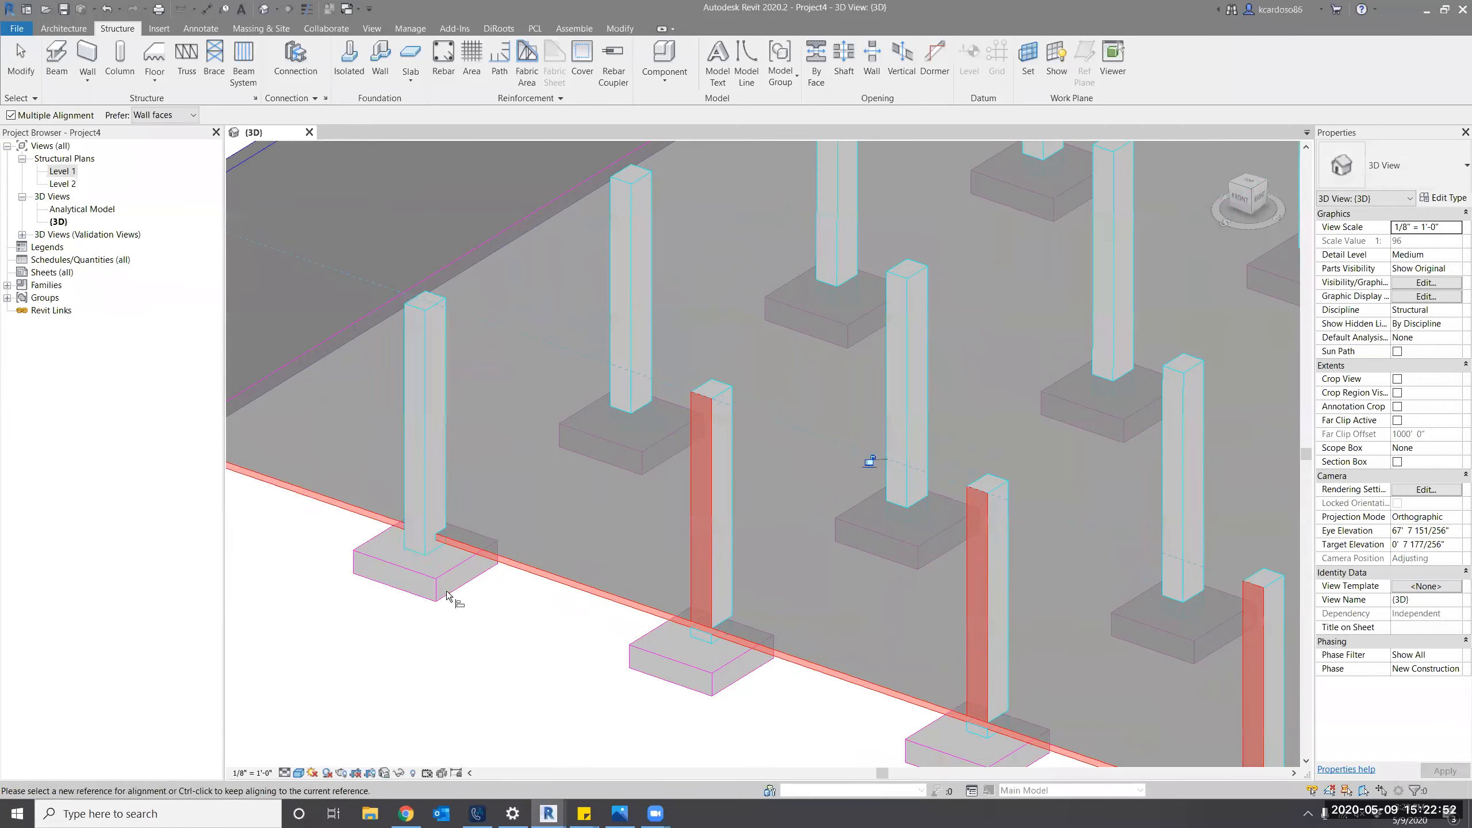
pyautogui.click(417, 540)
pyautogui.scroll(-2, 490, 591)
pyautogui.moveTo(1076, 690); pyautogui.dragTo(886, 592, button='middle')
pyautogui.scroll(3, 876, 679)
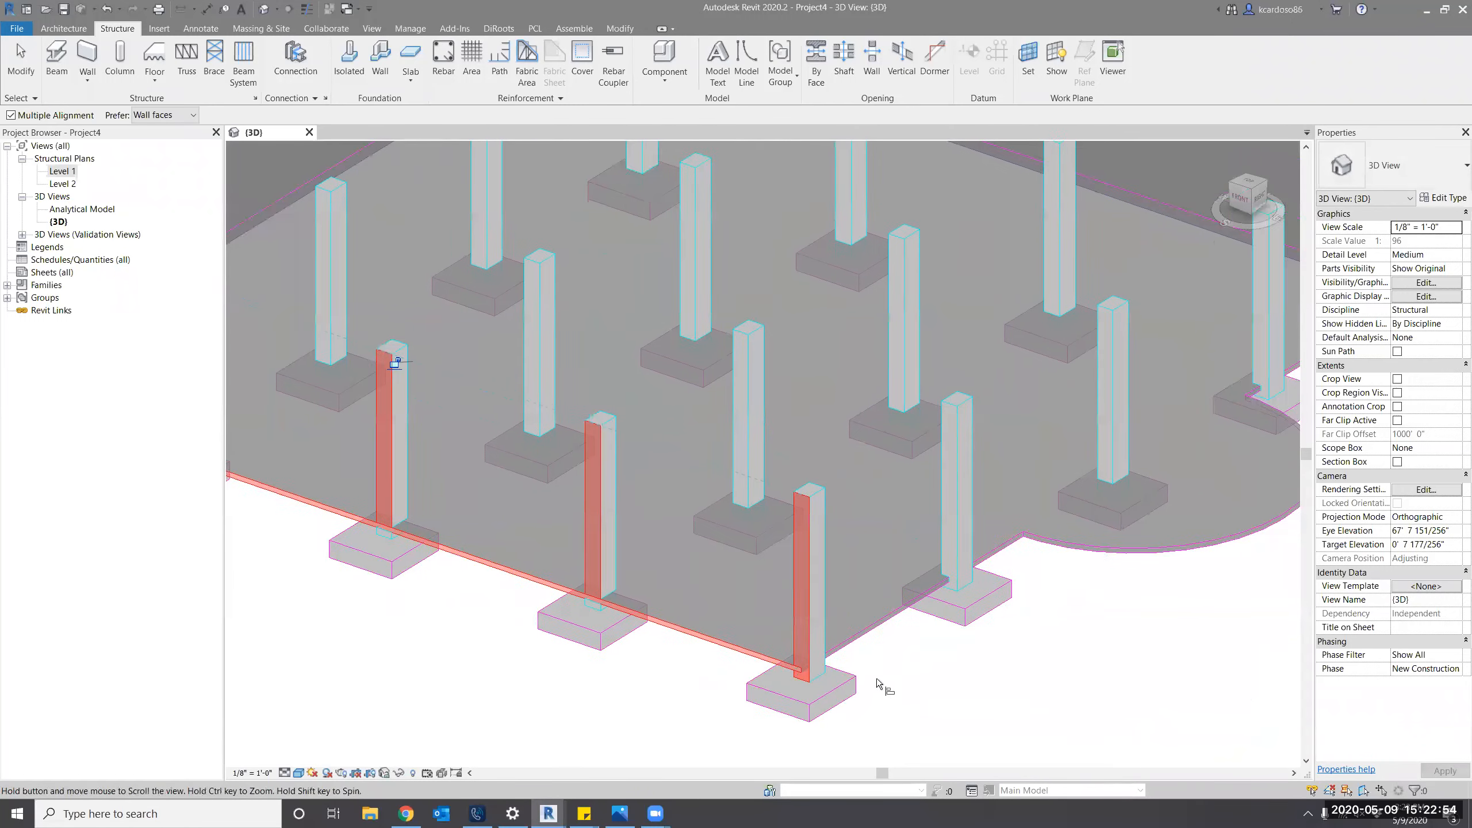
pyautogui.press('Escape')
# Align the outer faces of the four grid 5 columns to the slab's straight edge face beside the arc.
pyautogui.scroll(4, 869, 637)
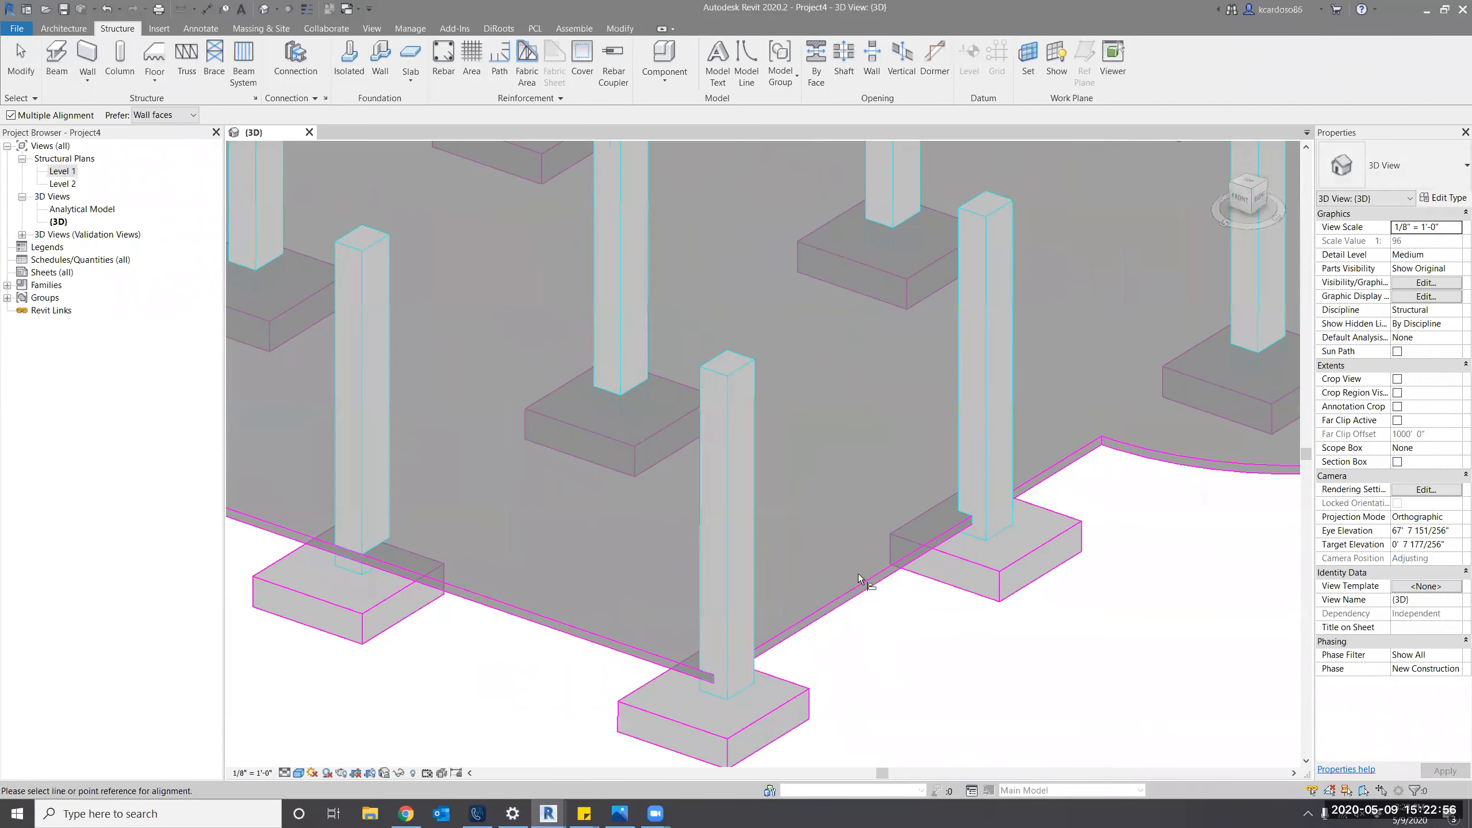
pyautogui.click(857, 584)
pyautogui.scroll(-3, 846, 654)
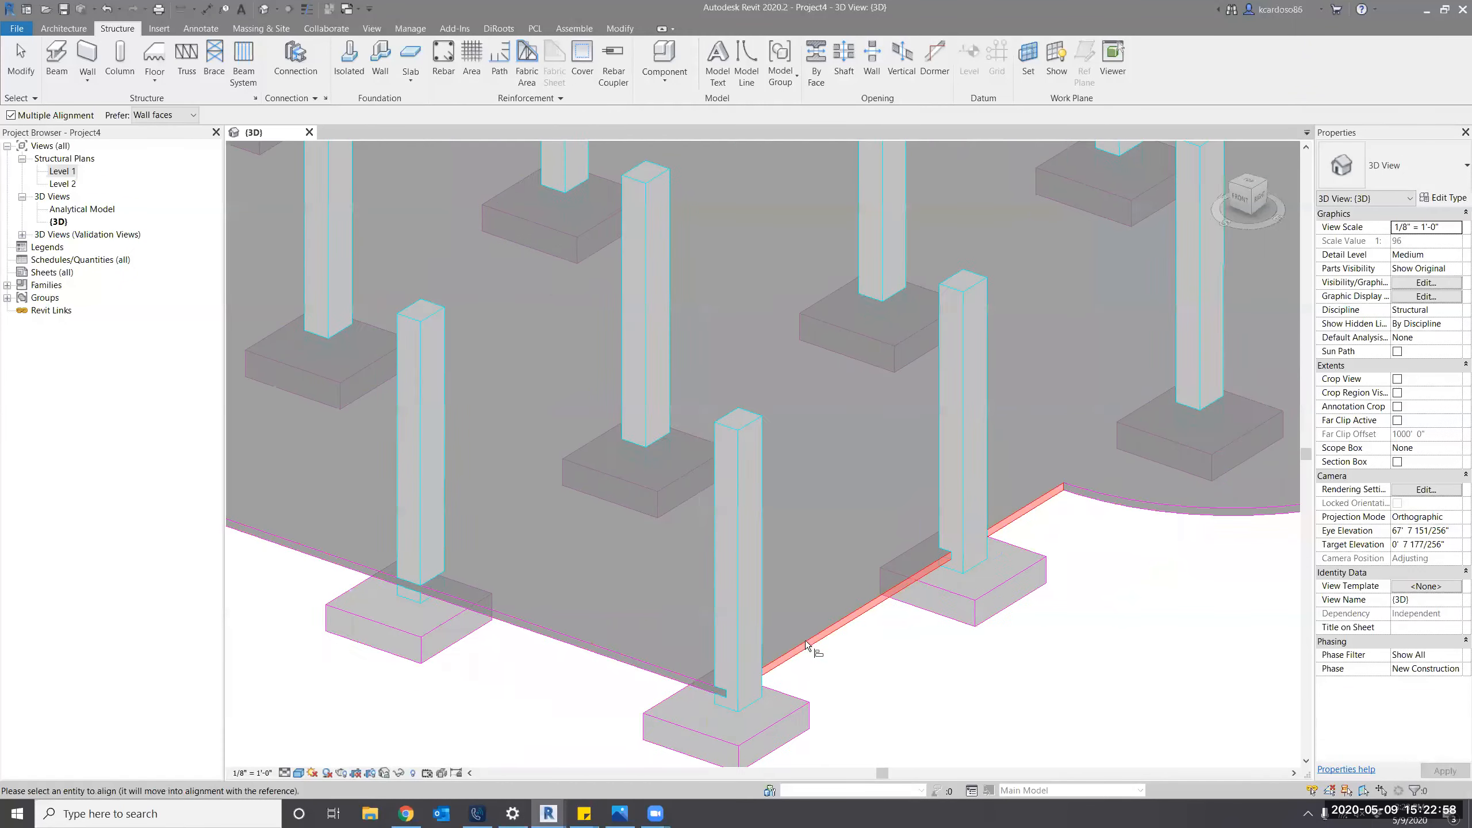
pyautogui.click(762, 647)
pyautogui.click(951, 535)
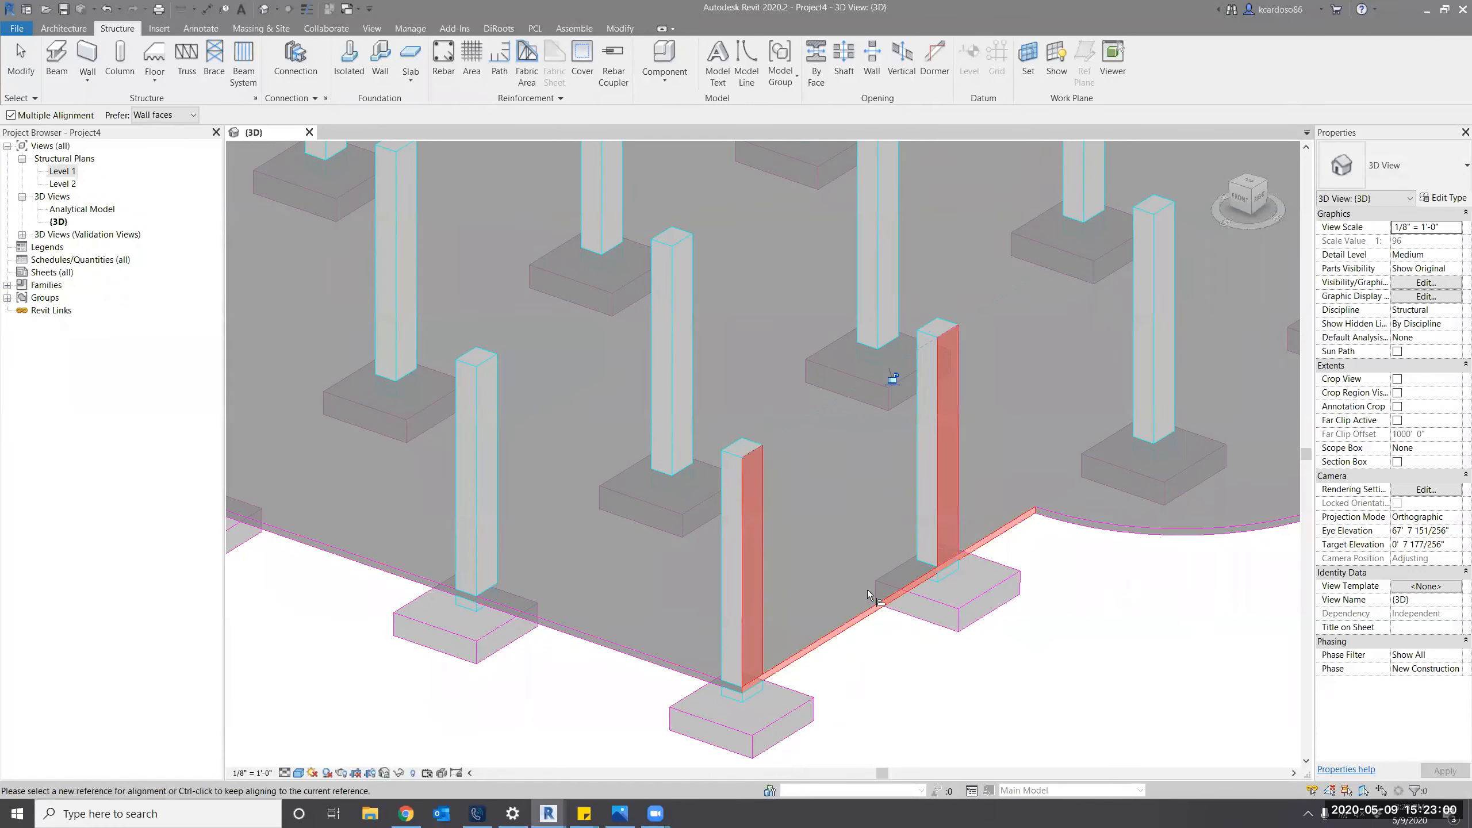
pyautogui.moveTo(1163, 412); pyautogui.dragTo(854, 535, button='middle')
pyautogui.click(853, 535)
pyautogui.click(1045, 412)
pyautogui.moveTo(1196, 469)
pyautogui.mouseDown(button='middle')
pyautogui.moveTo(1104, 495)
pyautogui.moveTo(1158, 531)
pyautogui.moveTo(1222, 475)
pyautogui.mouseUp(button='middle')
pyautogui.press('Escape')
pyautogui.press('Escape')
pyautogui.scroll(-3, 1142, 521)
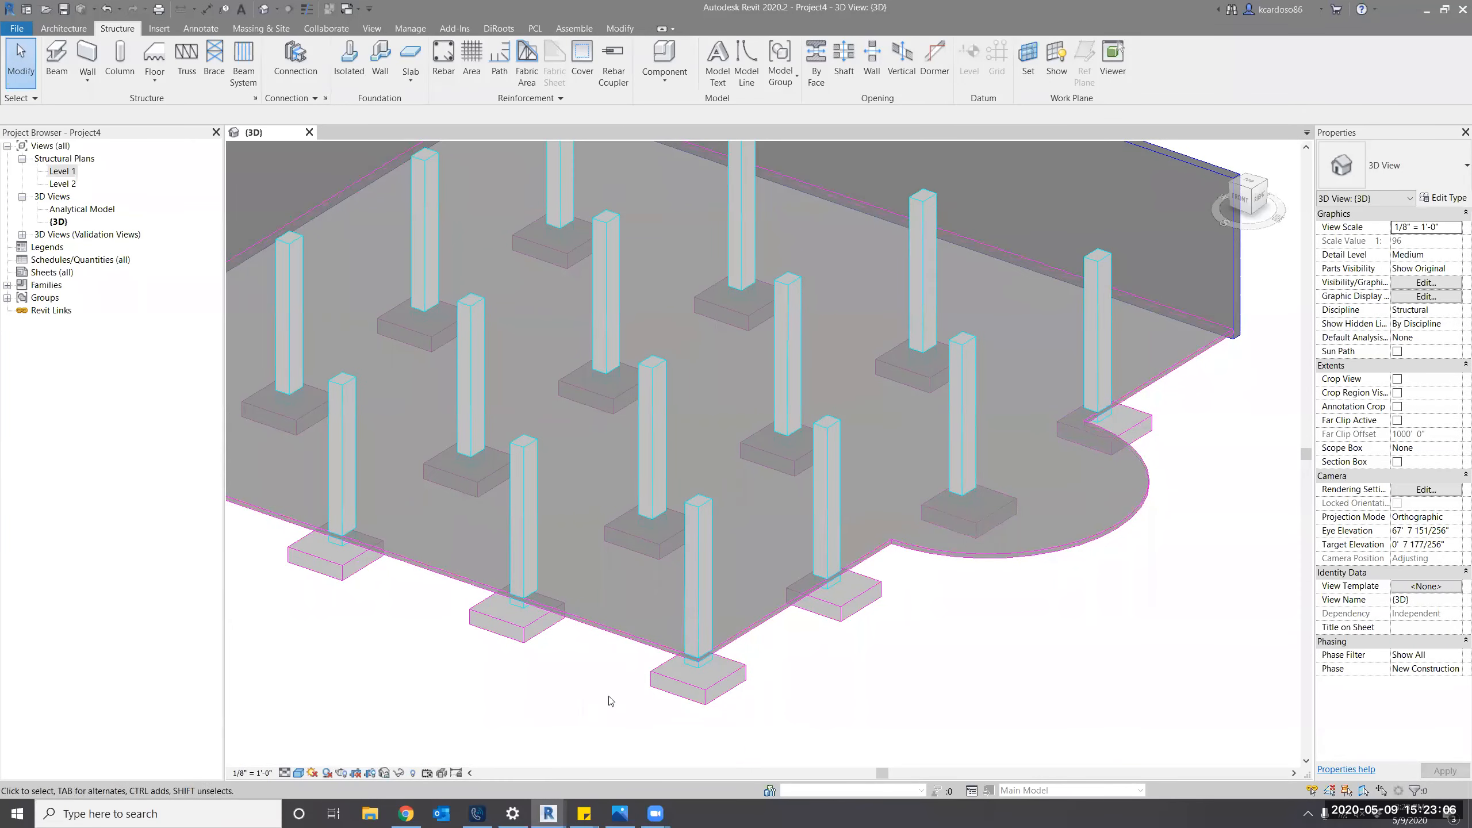
# In the Level 1 plan, align the grid 5 footings' left/right centrelines with the centres of their columns.
pyautogui.moveTo(922, 668); pyautogui.dragTo(876, 679, button='middle')
pyautogui.scroll(-2, 875, 679)
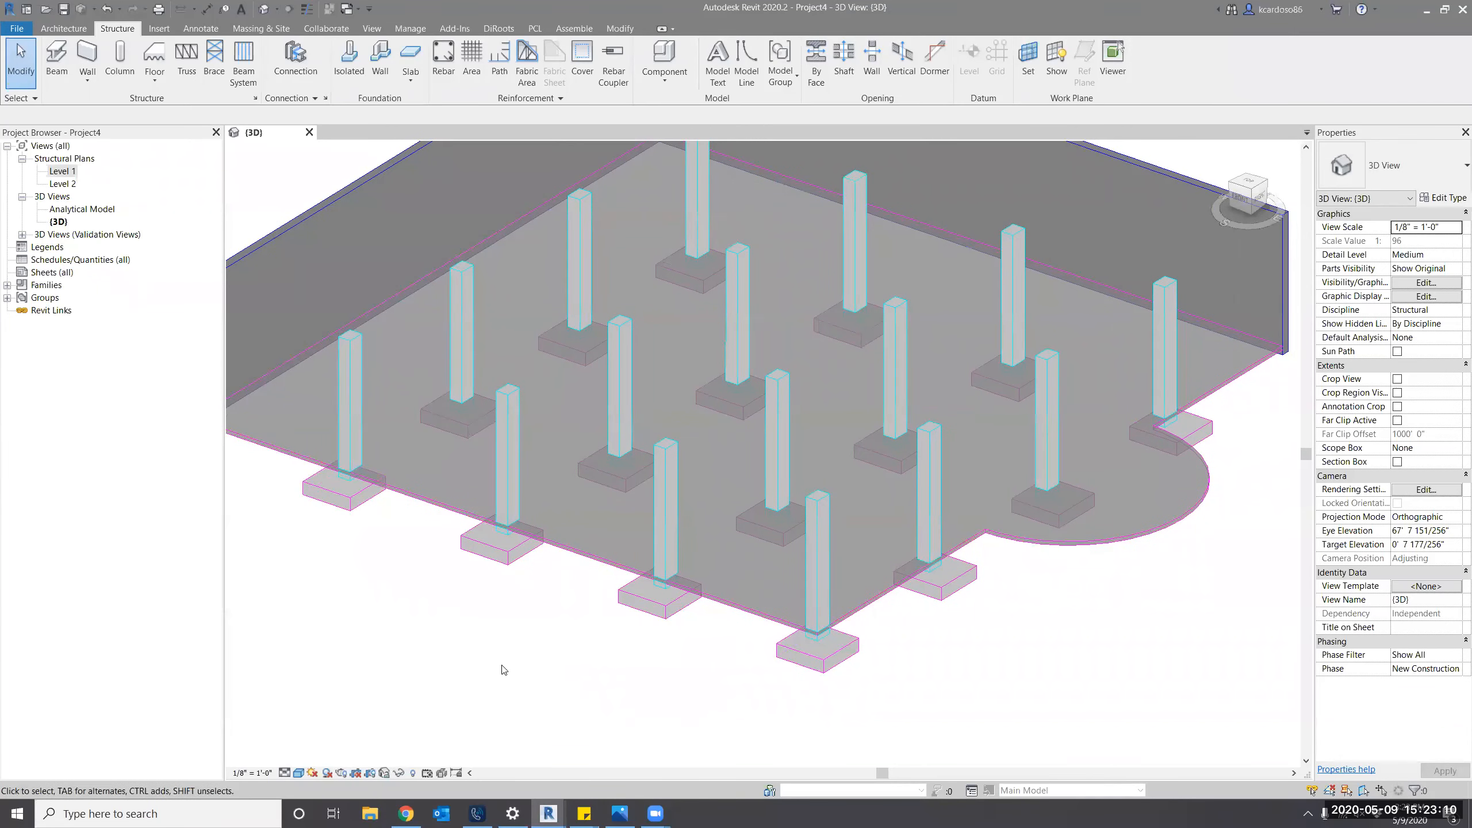
pyautogui.doubleClick(63, 171)
pyautogui.scroll(1, 1009, 344)
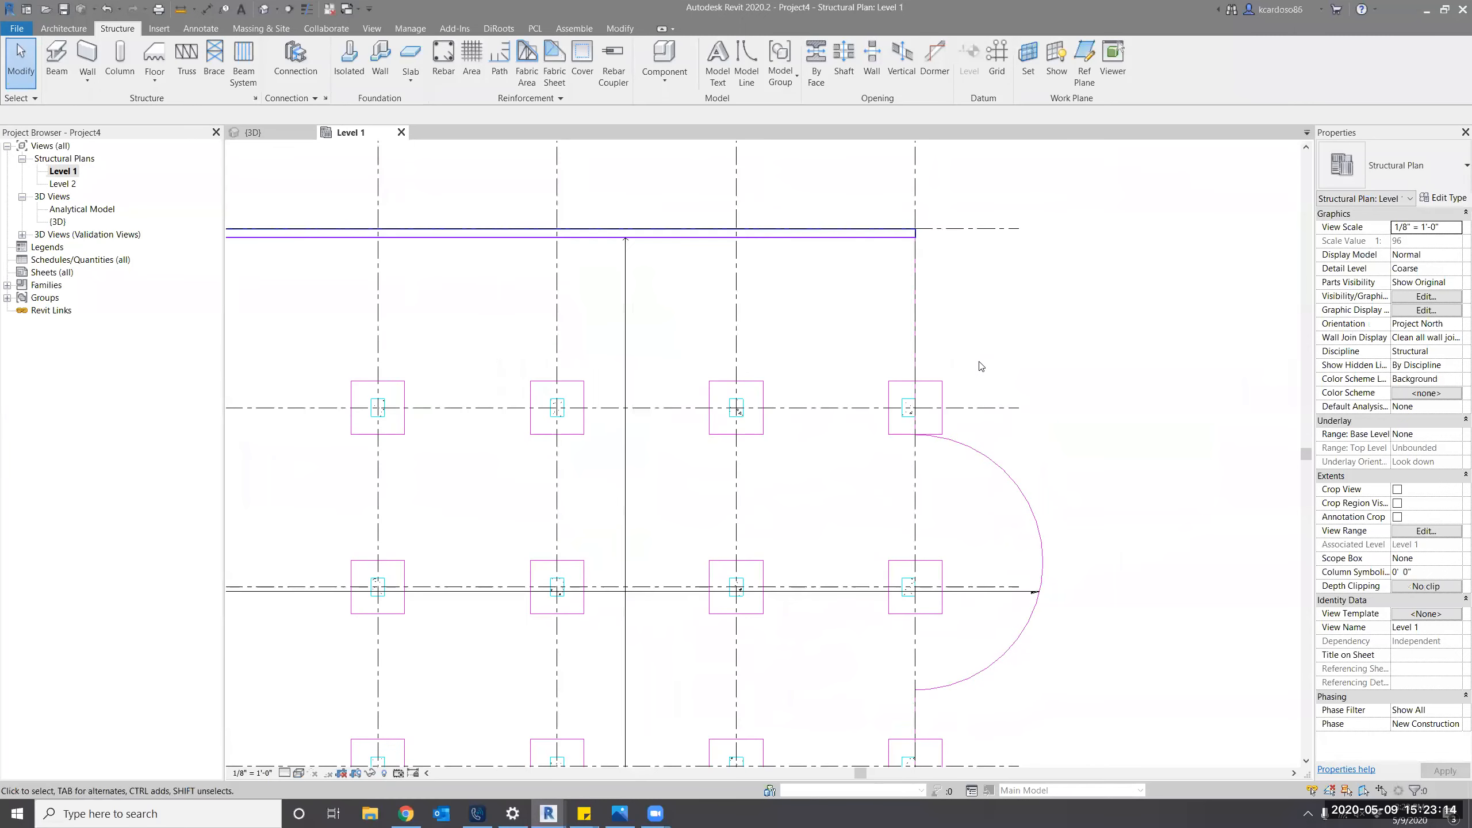
pyautogui.press('a')
pyautogui.press('l')
pyautogui.scroll(3, 930, 342)
pyautogui.click(919, 400)
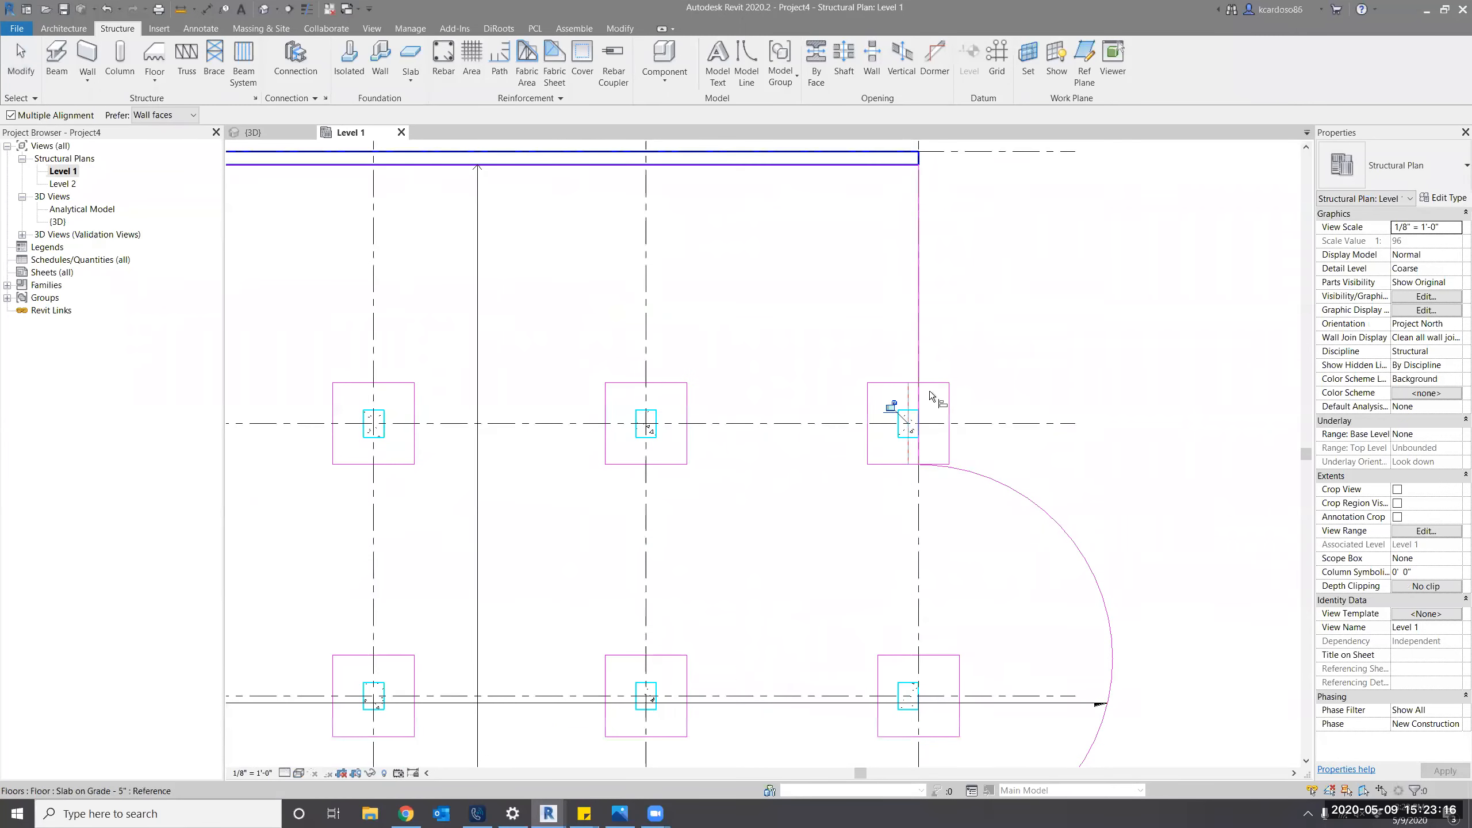
pyautogui.scroll(-2, 930, 298)
pyautogui.click(923, 547)
pyautogui.click(923, 730)
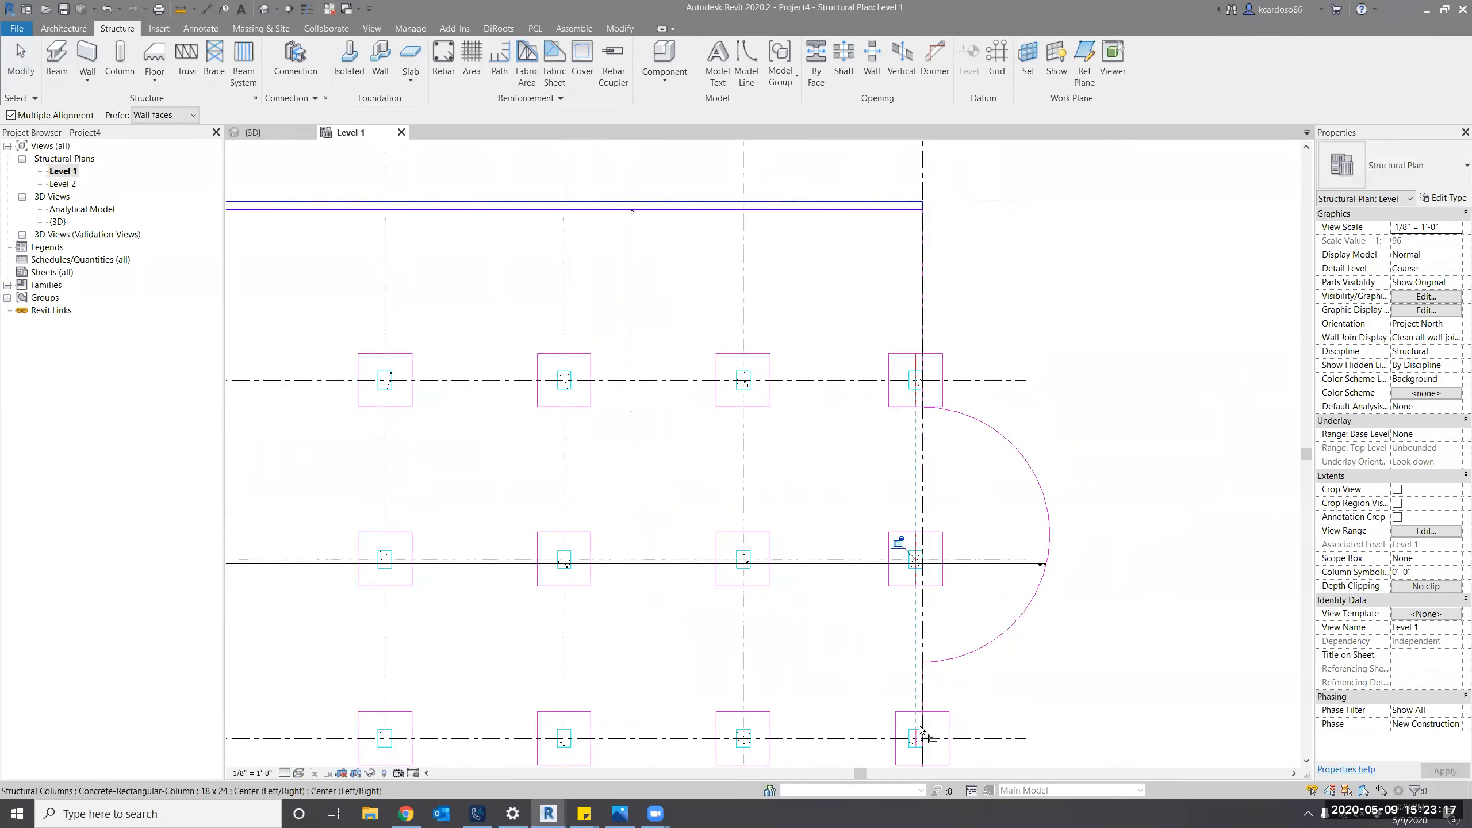
pyautogui.moveTo(919, 730); pyautogui.dragTo(922, 545, button='middle')
pyautogui.click(920, 547)
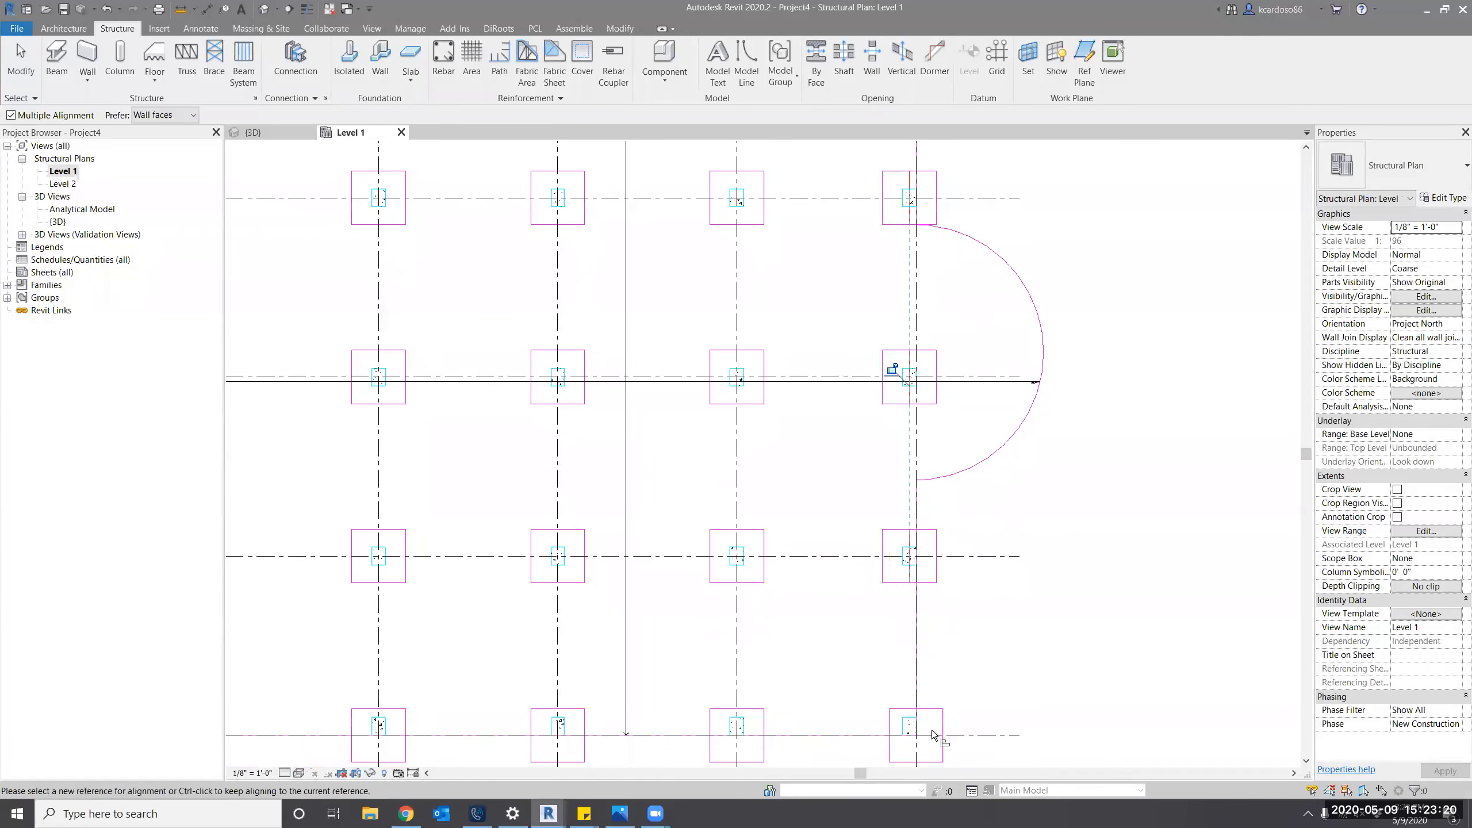
pyautogui.click(921, 732)
pyautogui.moveTo(1012, 636); pyautogui.dragTo(1013, 632, button='middle')
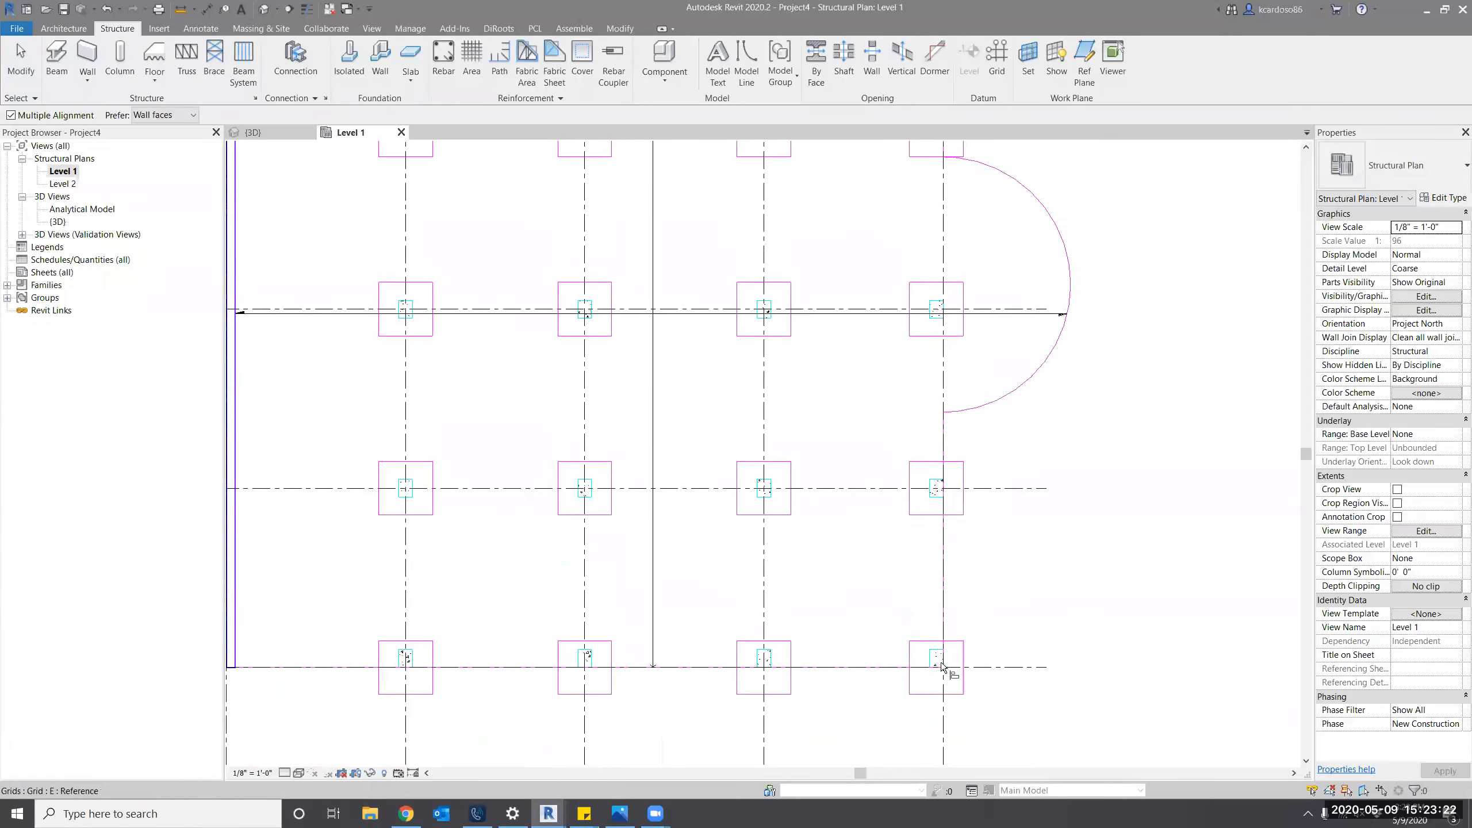
# Align the grid E footings' front/back centrelines with the centres of their columns.
pyautogui.scroll(3, 915, 574)
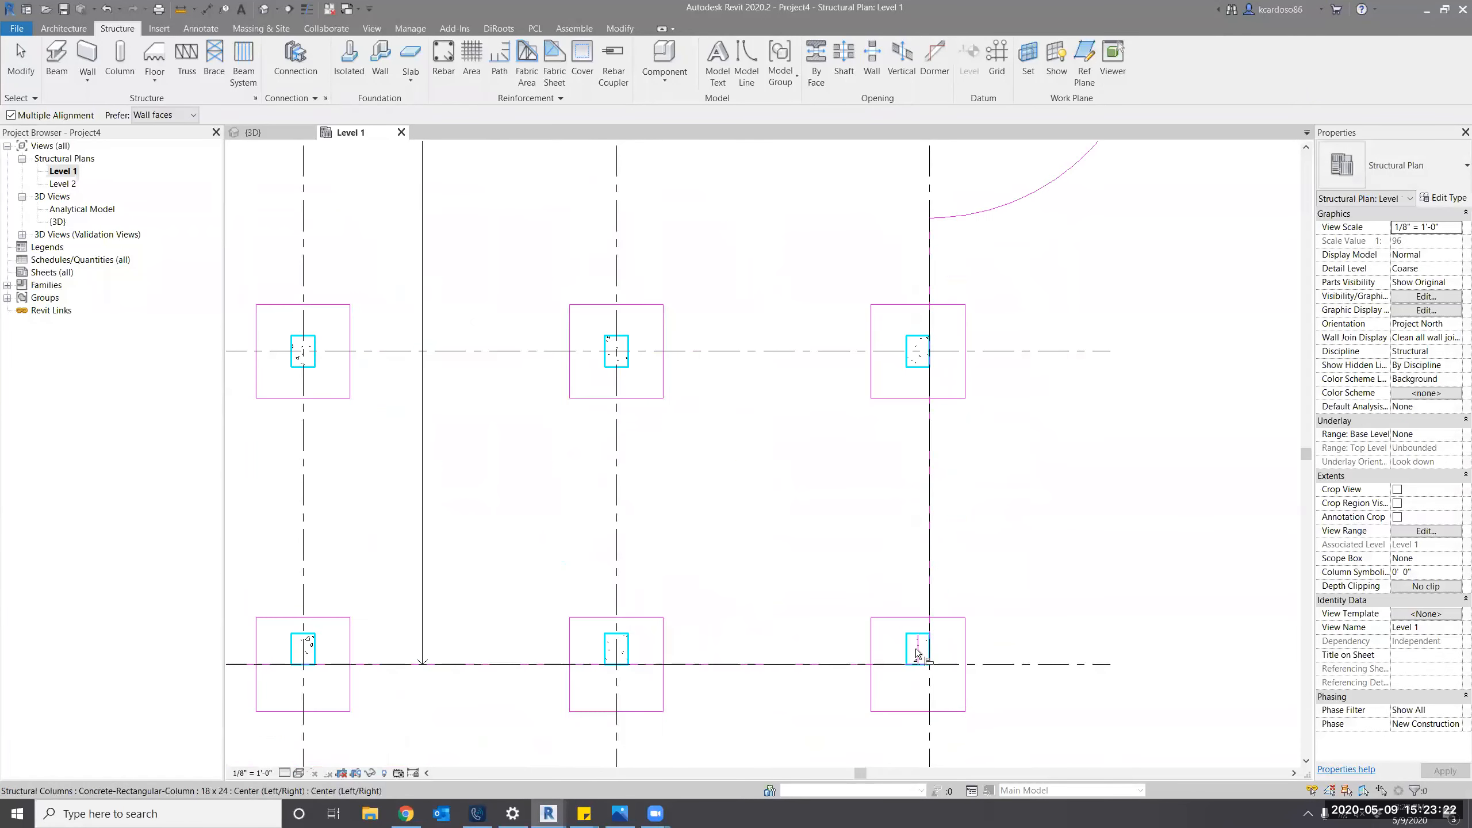
pyautogui.click(887, 666)
pyautogui.click(647, 666)
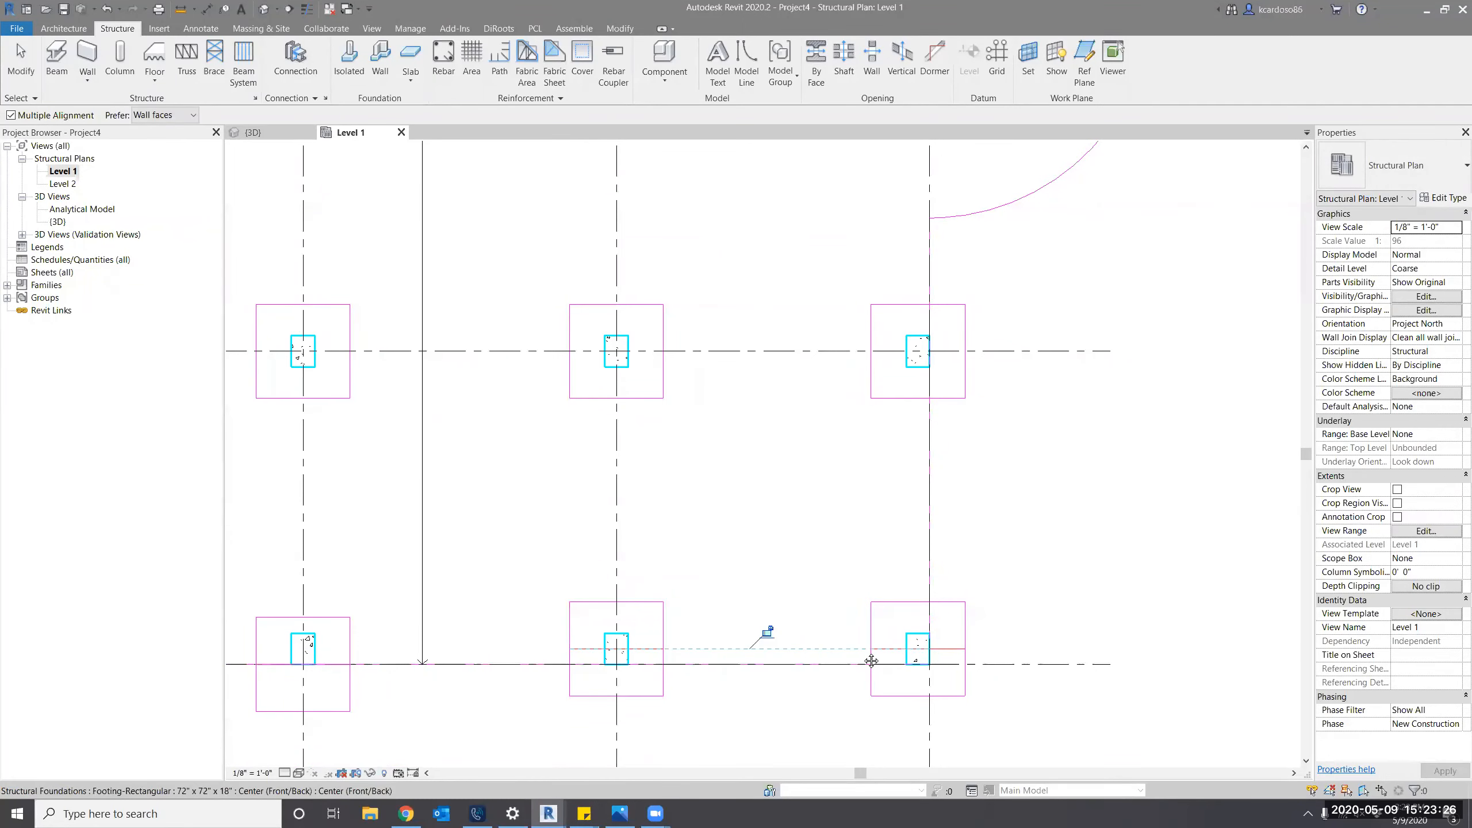
pyautogui.scroll(-1, 519, 633)
pyautogui.scroll(-3, 580, 667)
pyautogui.press('Escape')
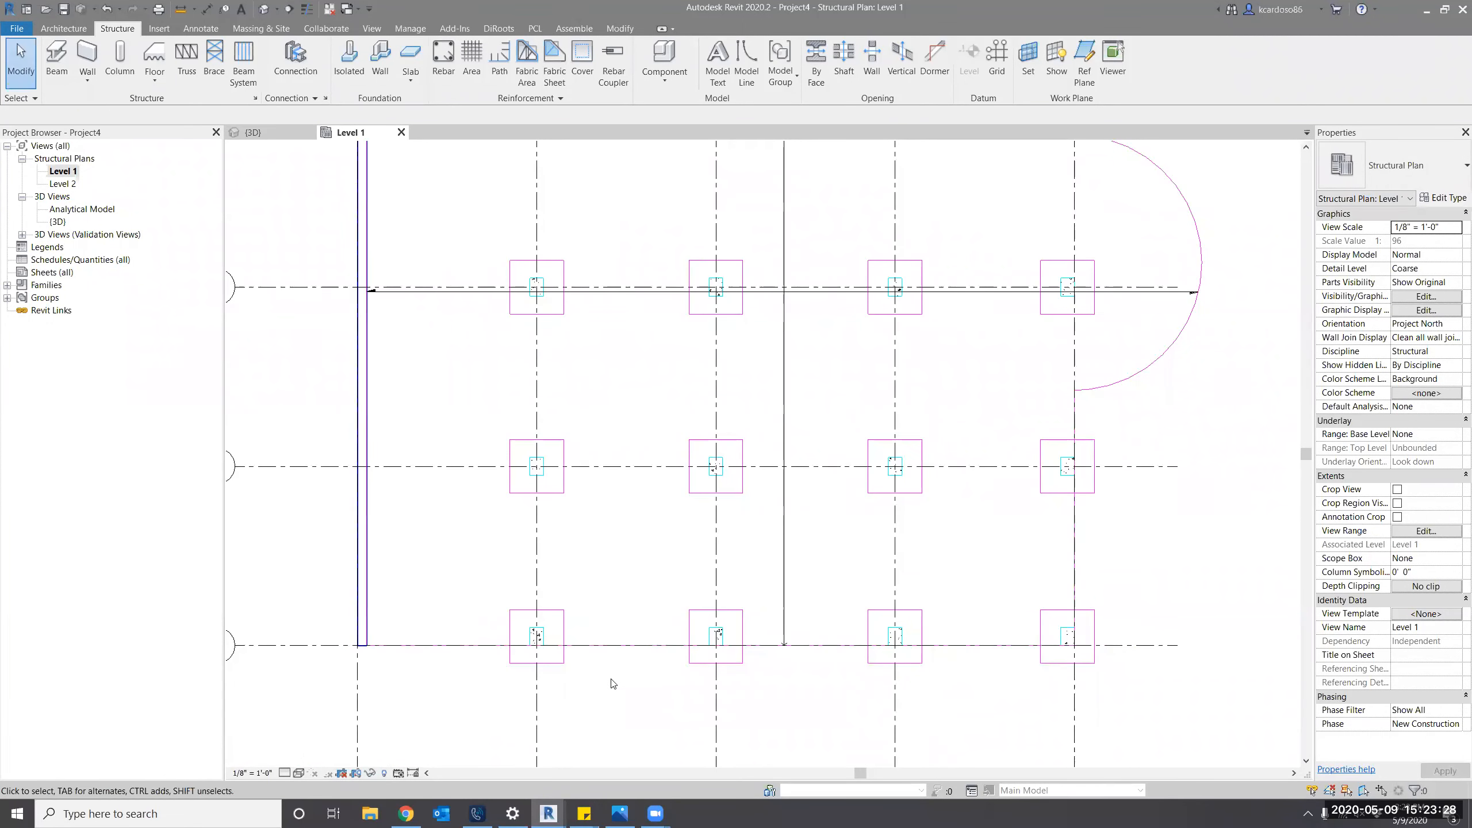
# Return to the 3D view, close the inactive Level 1 view and review the aligned columns and footings.
pyautogui.hotkey('ctrl', 'Tab')
pyautogui.moveTo(745, 685); pyautogui.dragTo(741, 692, button='middle')
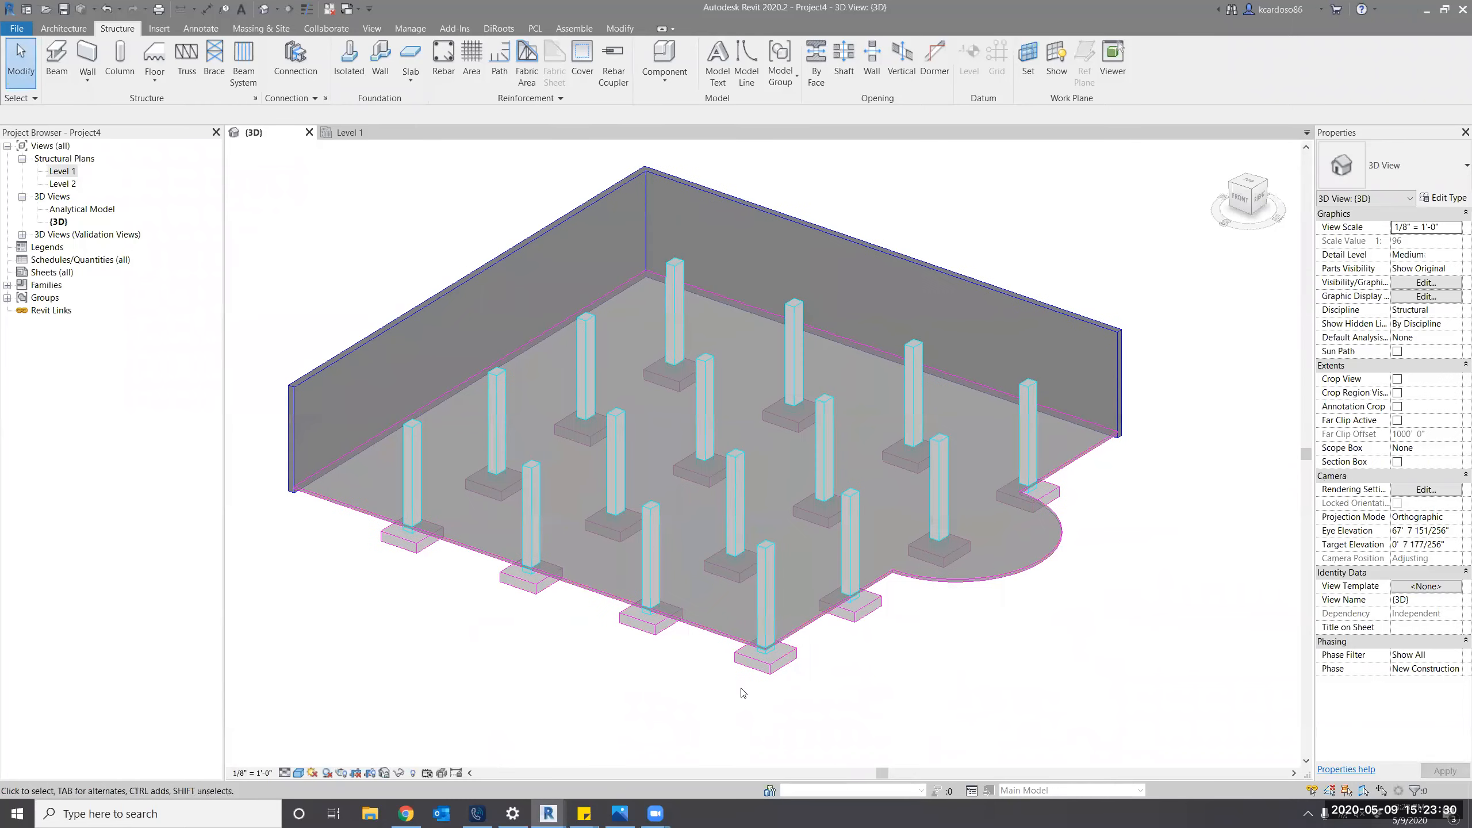
pyautogui.press('c')
pyautogui.press('h')
pyautogui.scroll(1, 742, 690)
pyautogui.keyDown('shift'); pyautogui.moveTo(973, 698); pyautogui.dragTo(1009, 686, button='middle'); pyautogui.keyUp('shift')
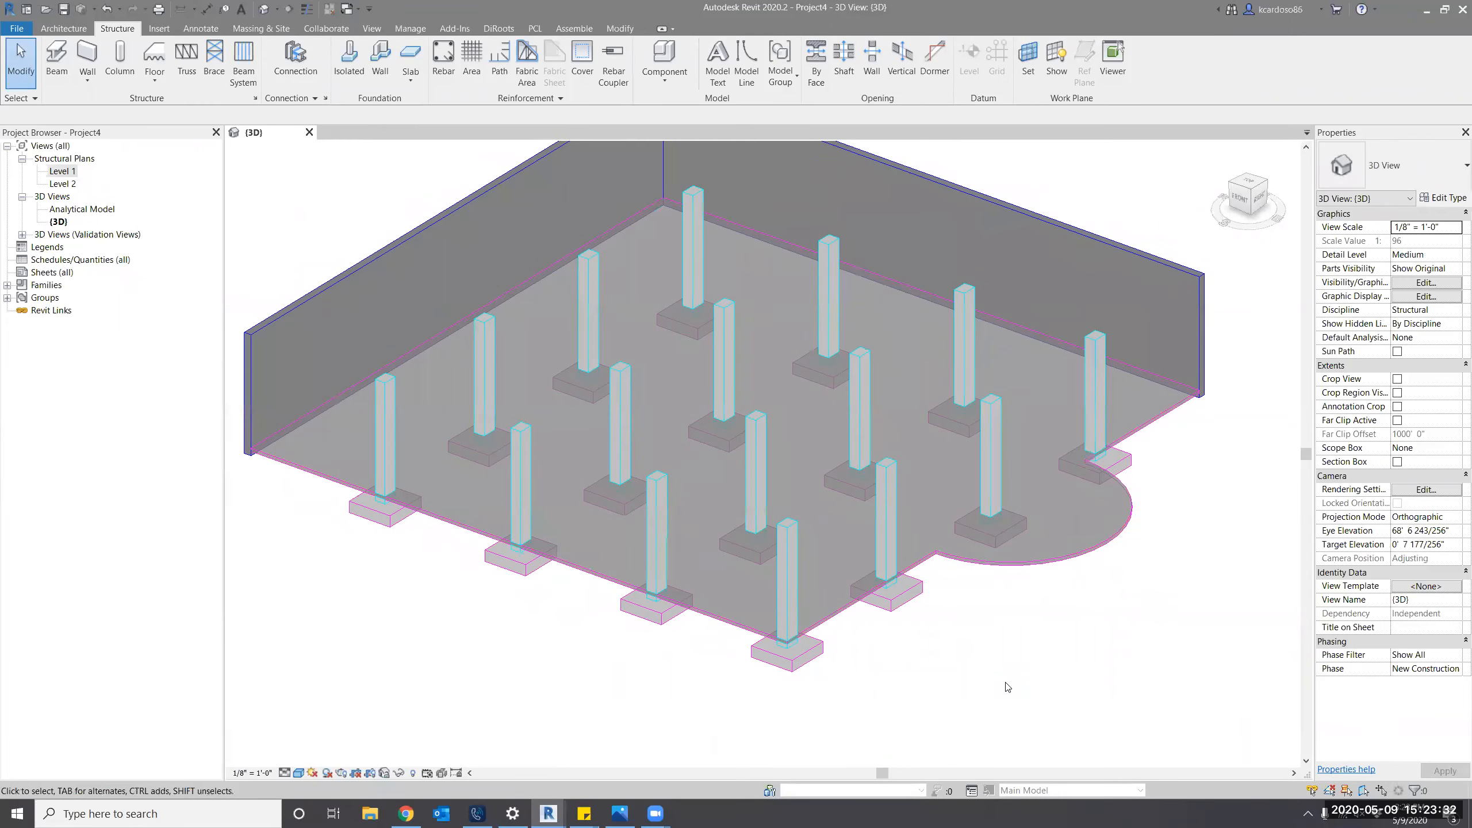
pyautogui.moveTo(914, 689); pyautogui.dragTo(956, 704, button='middle')
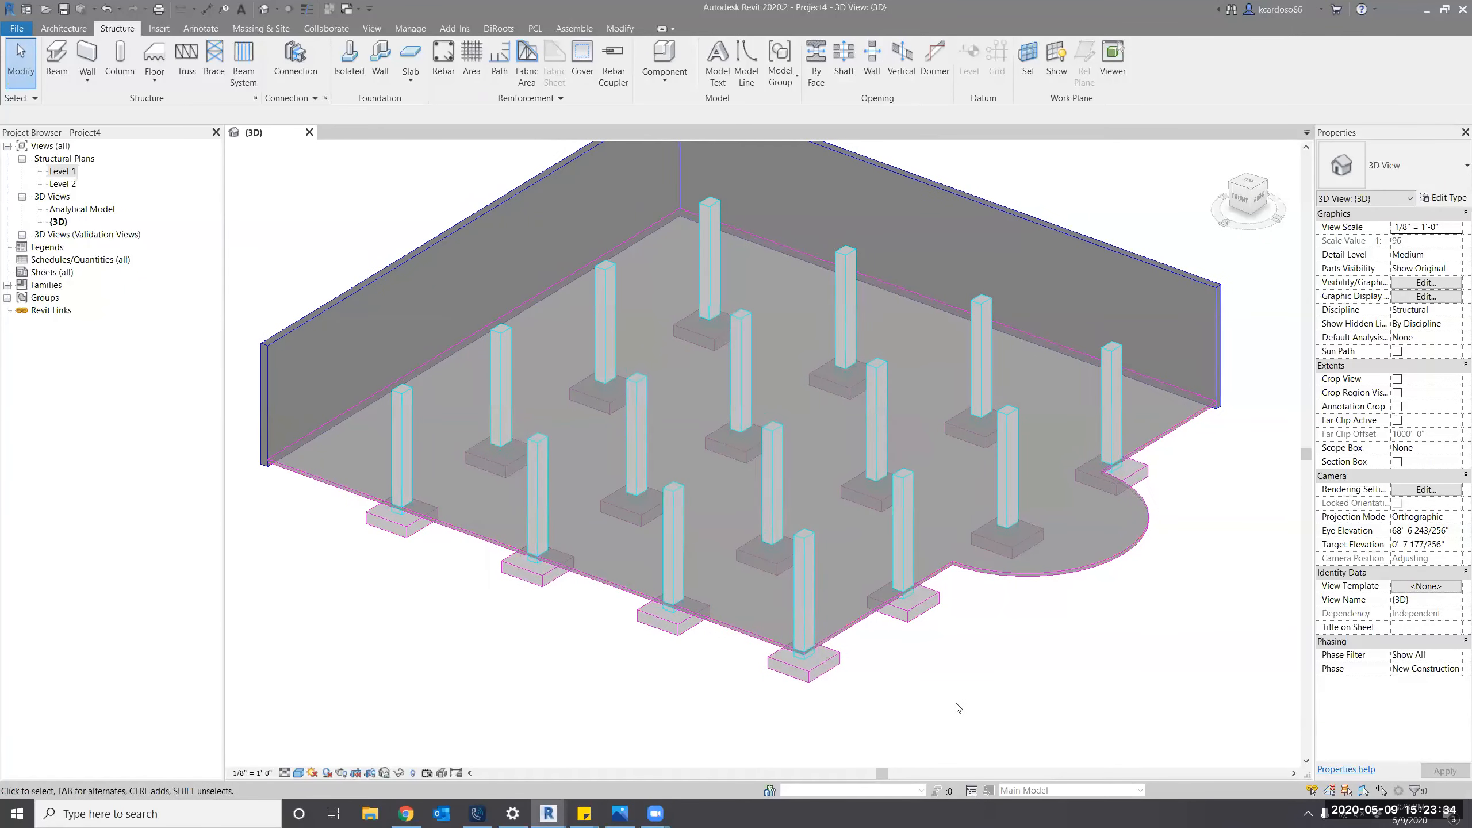
pyautogui.scroll(-1, 982, 687)
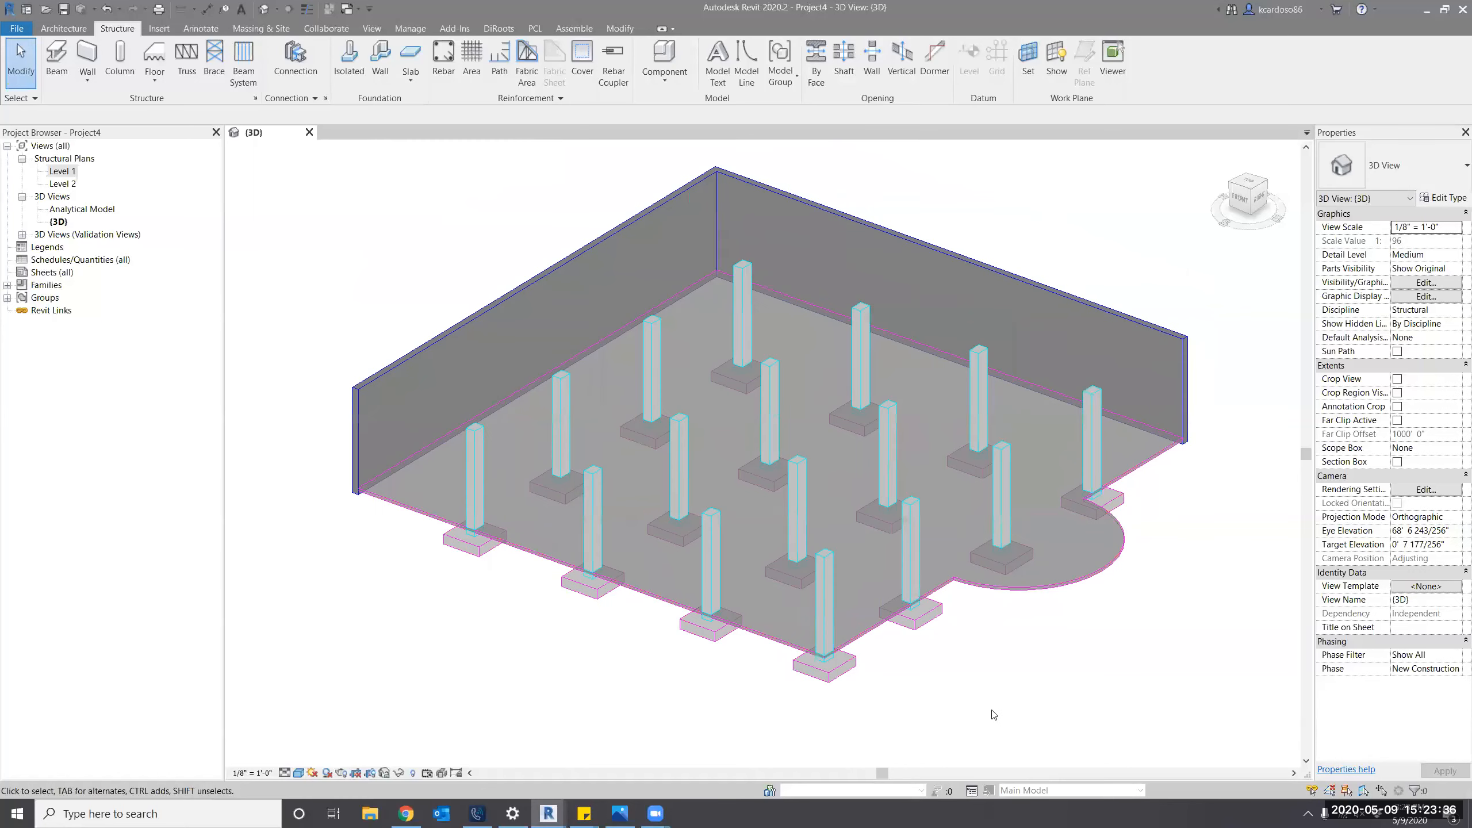
pyautogui.moveTo(986, 688); pyautogui.dragTo(992, 712, button='middle')
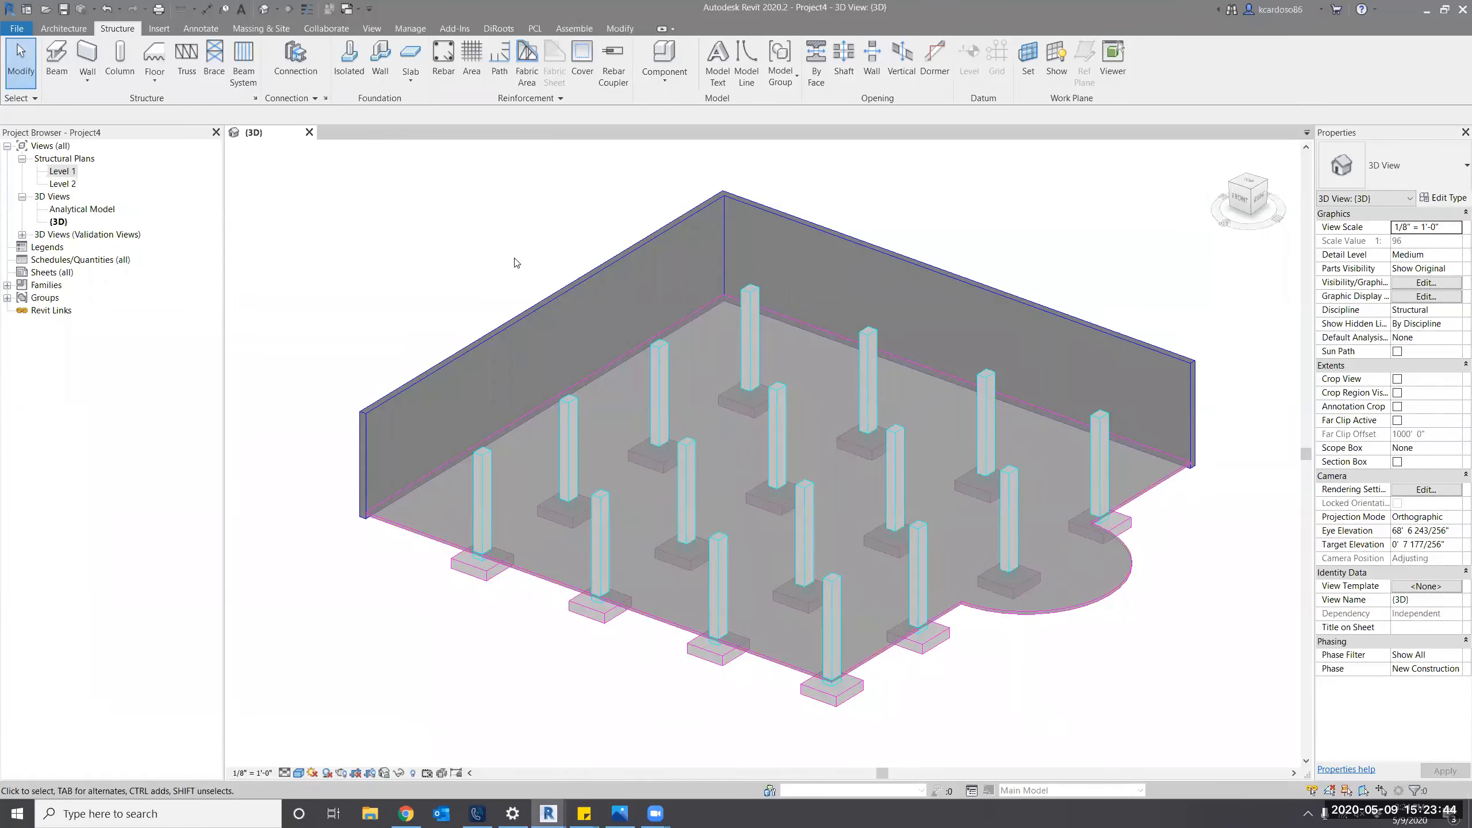
# Place a Bearing Footing - 36" x 12" wall foundation under the building's left wall.
pyautogui.click(386, 81)
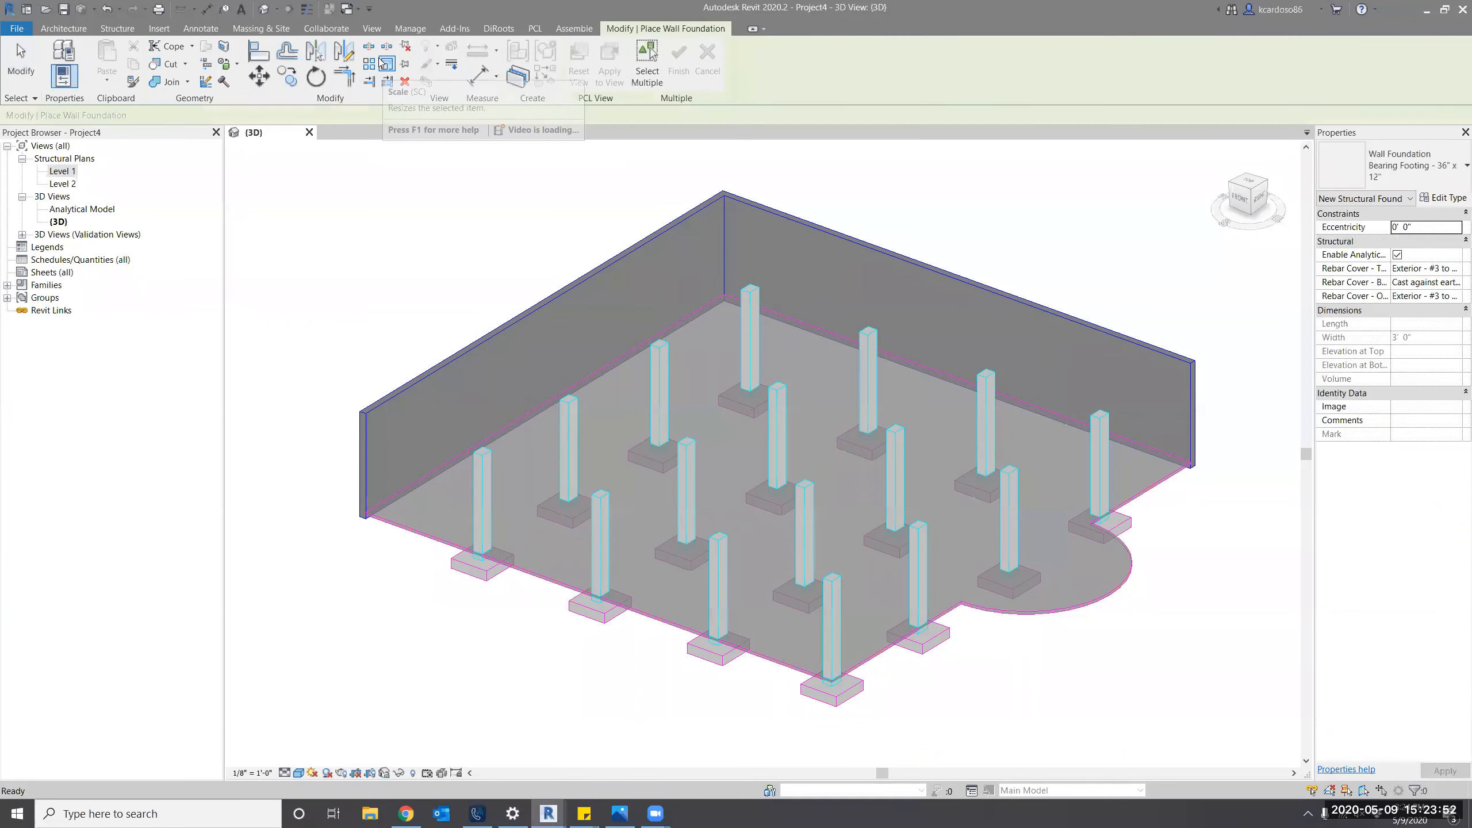
pyautogui.click(457, 362)
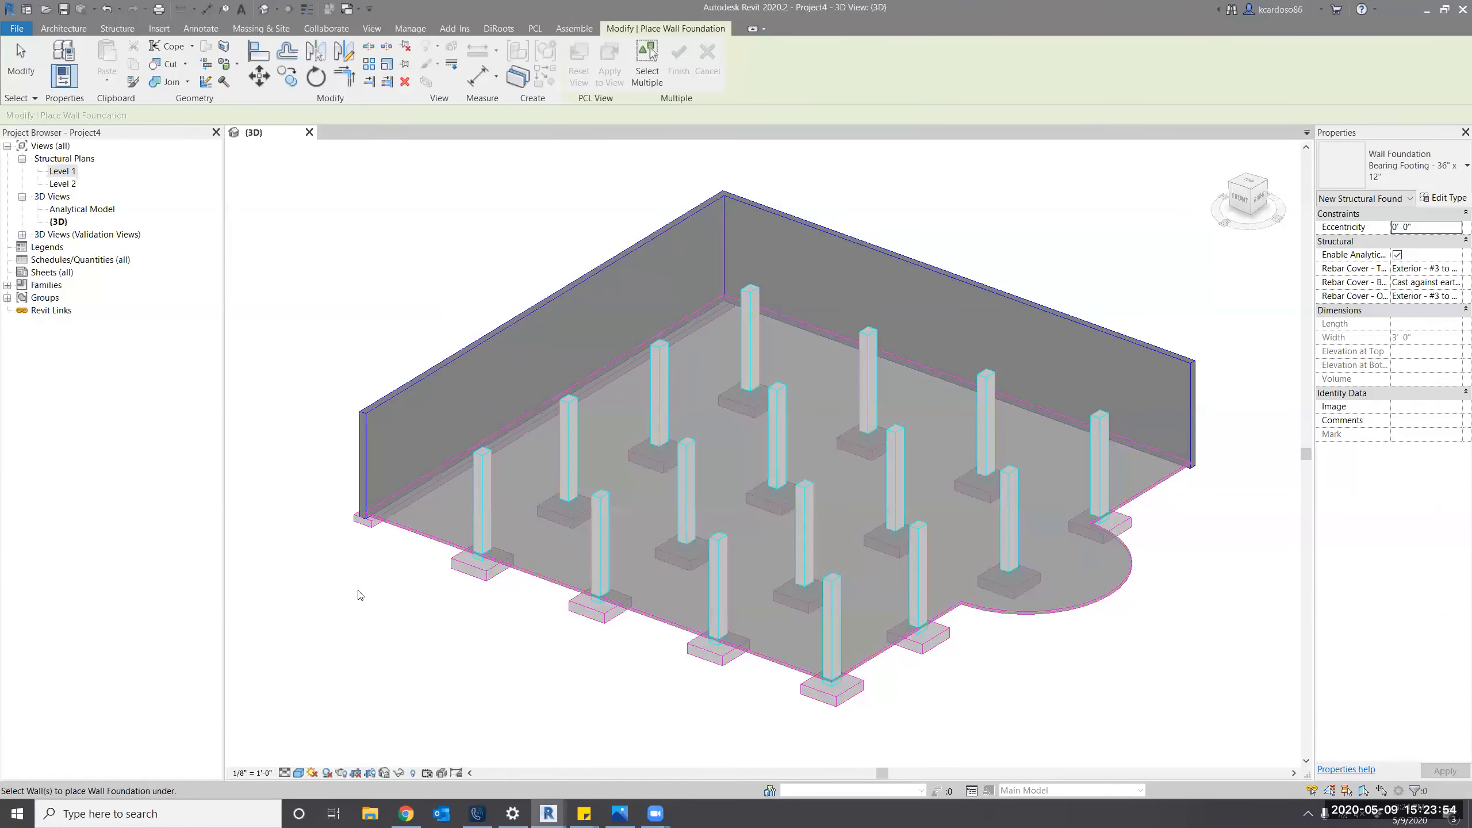
pyautogui.press('Escape')
pyautogui.press('Escape')
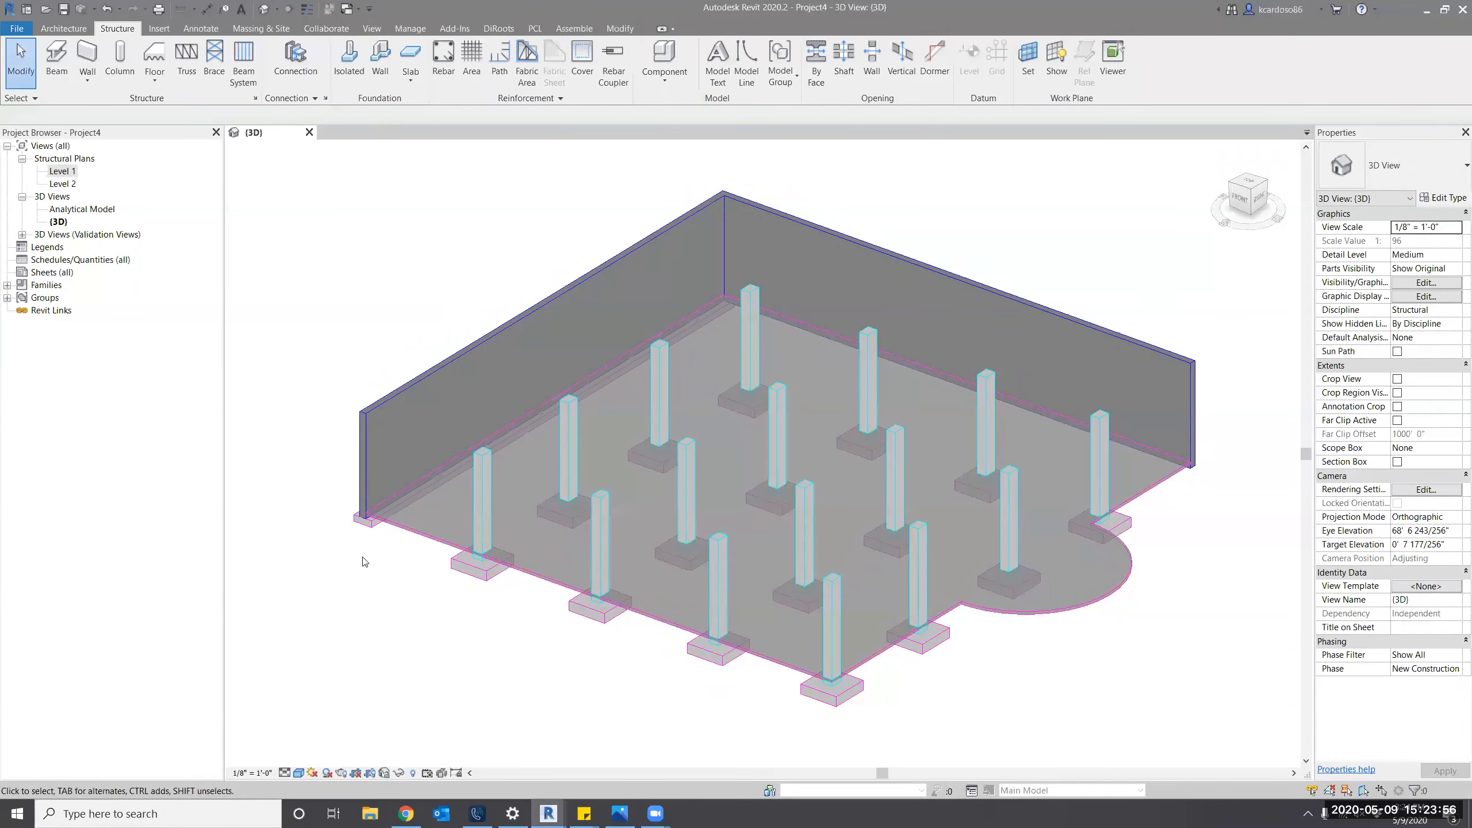
# Review the type properties of the new wall foundation and close them without changes.
pyautogui.scroll(4, 385, 510)
pyautogui.click(386, 522)
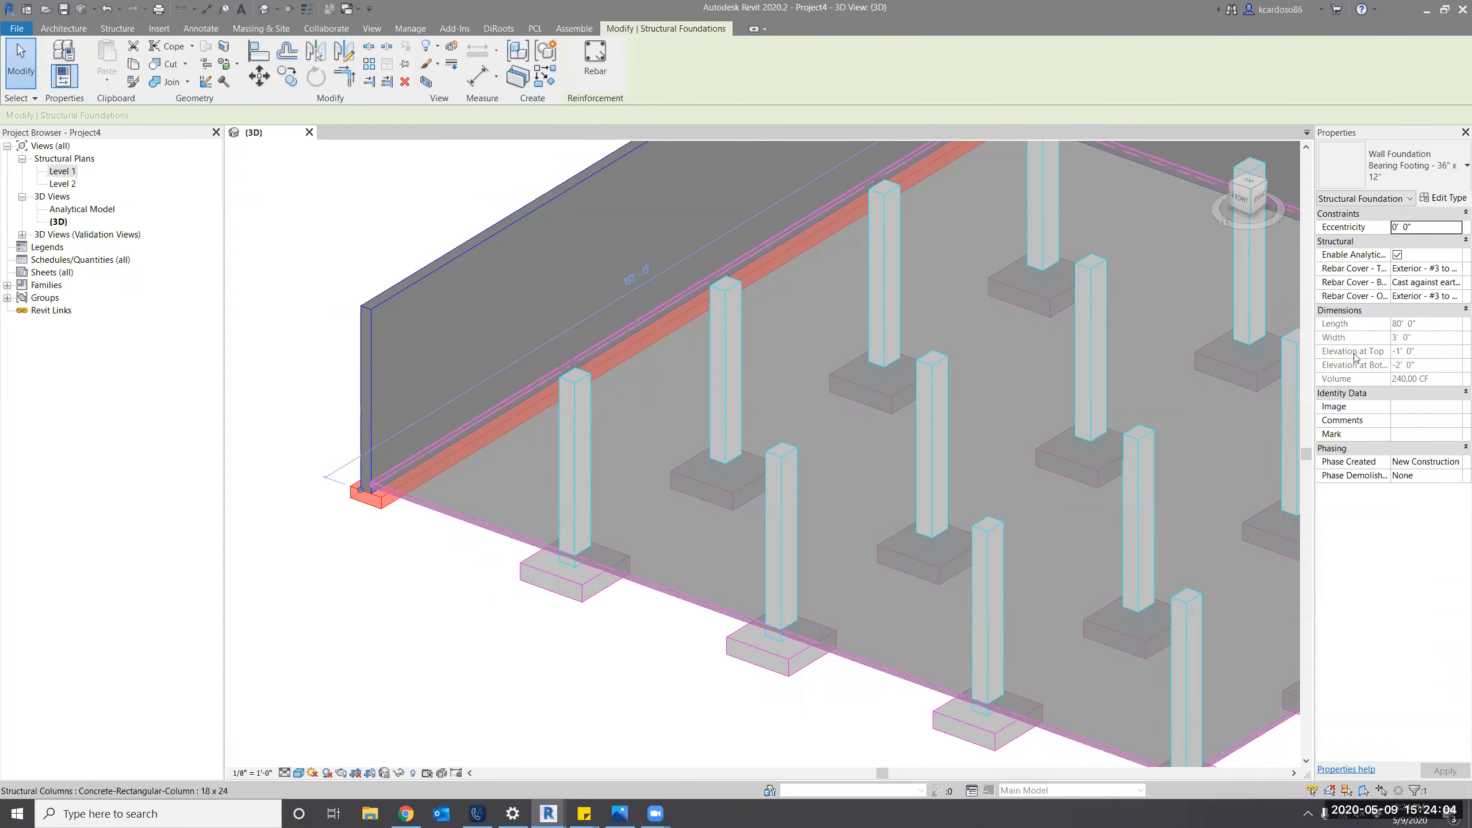
pyautogui.click(1445, 199)
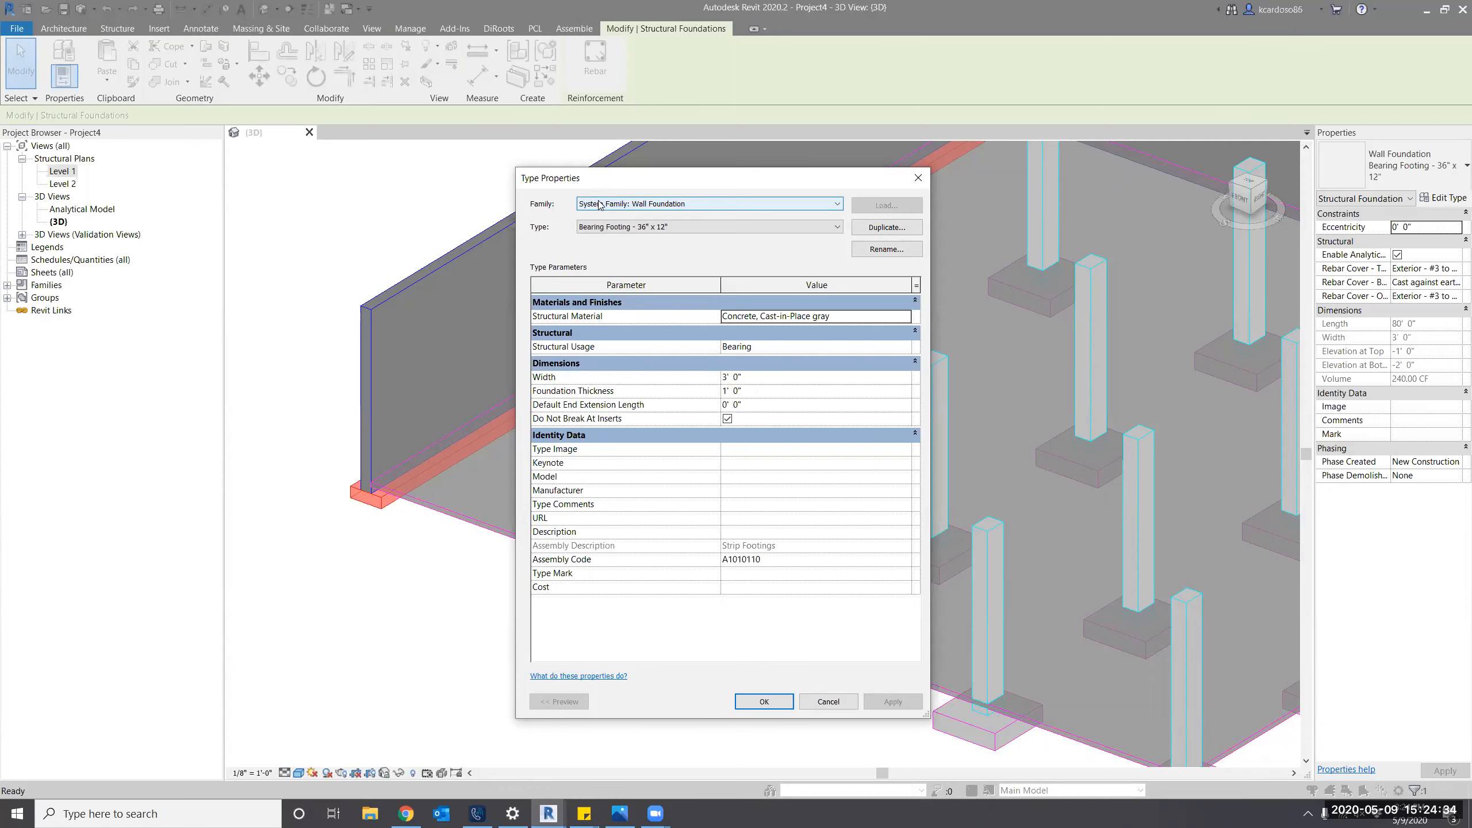
pyautogui.press('Escape')
# Delete the wall foundation from under the building's left wall.
pyautogui.scroll(4, 365, 585)
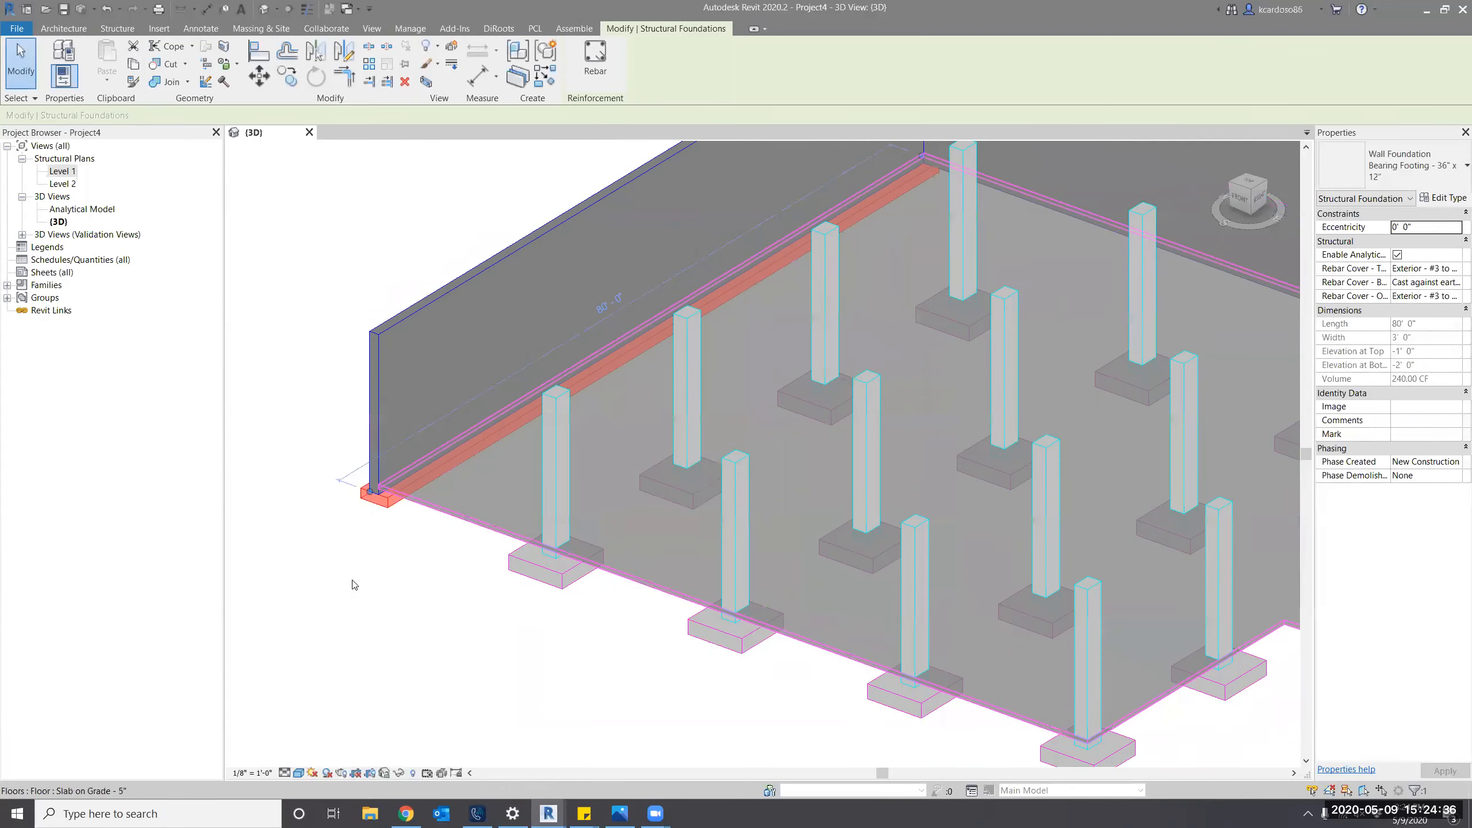
pyautogui.press('Delete')
pyautogui.scroll(-3, 366, 585)
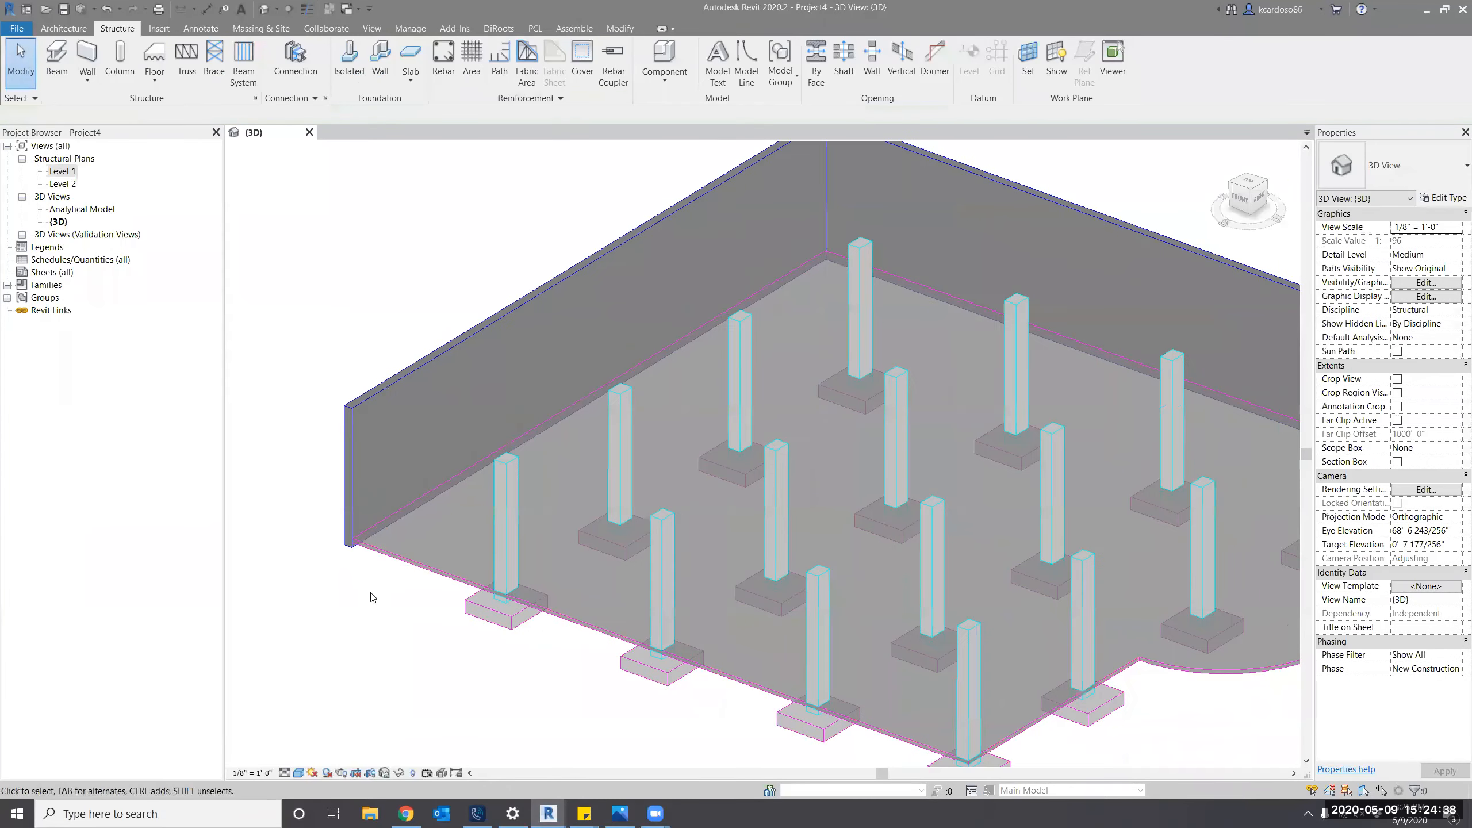
pyautogui.moveTo(332, 574); pyautogui.dragTo(313, 545, button='middle')
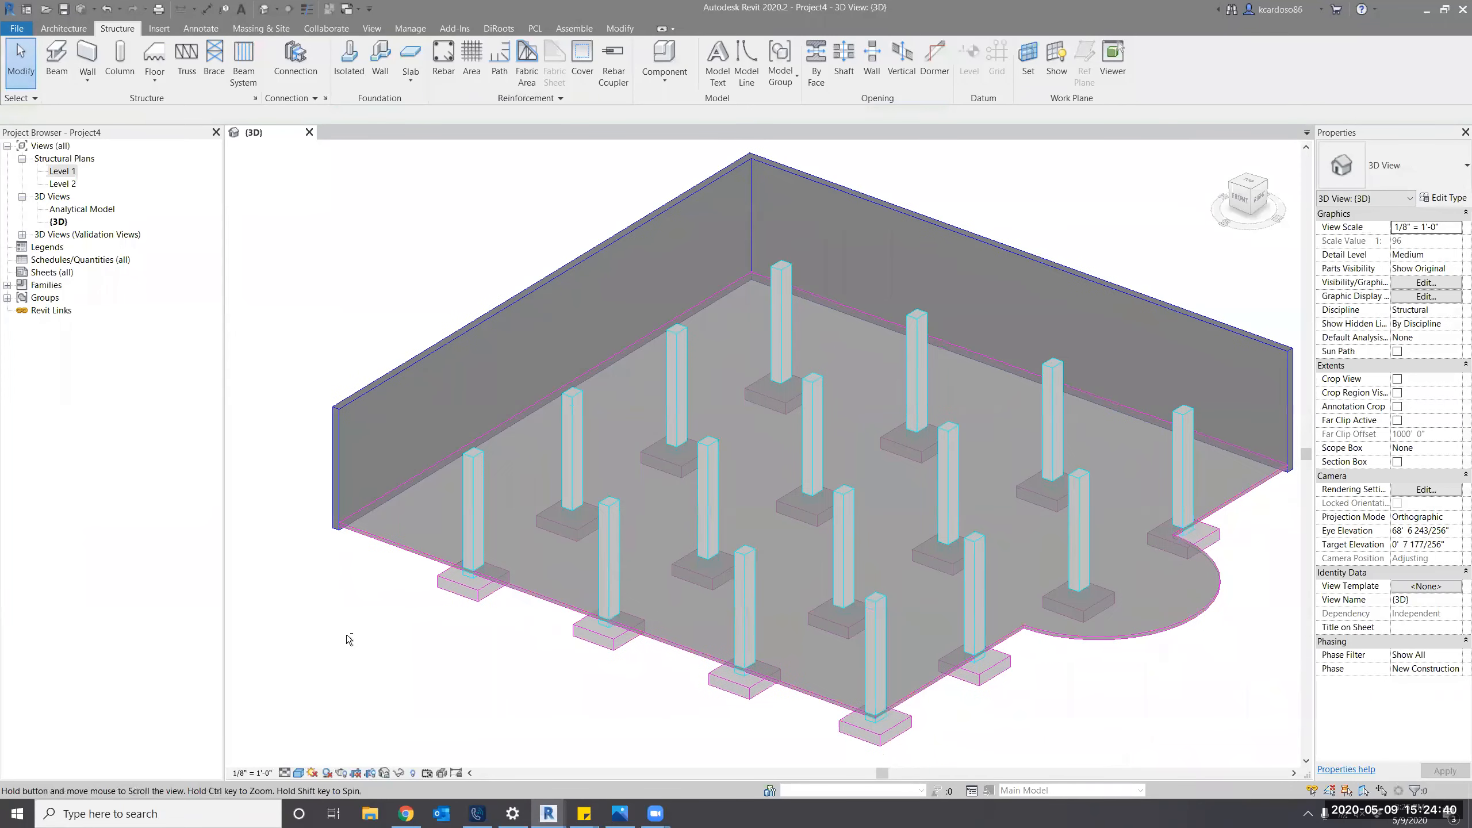
pyautogui.scroll(-1, 382, 626)
pyautogui.moveTo(382, 626)
pyautogui.keyDown('shift'); pyautogui.mouseDown(button='middle')
pyautogui.moveTo(365, 624)
pyautogui.moveTo(400, 622)
pyautogui.mouseUp(button='middle'); pyautogui.keyUp('shift')
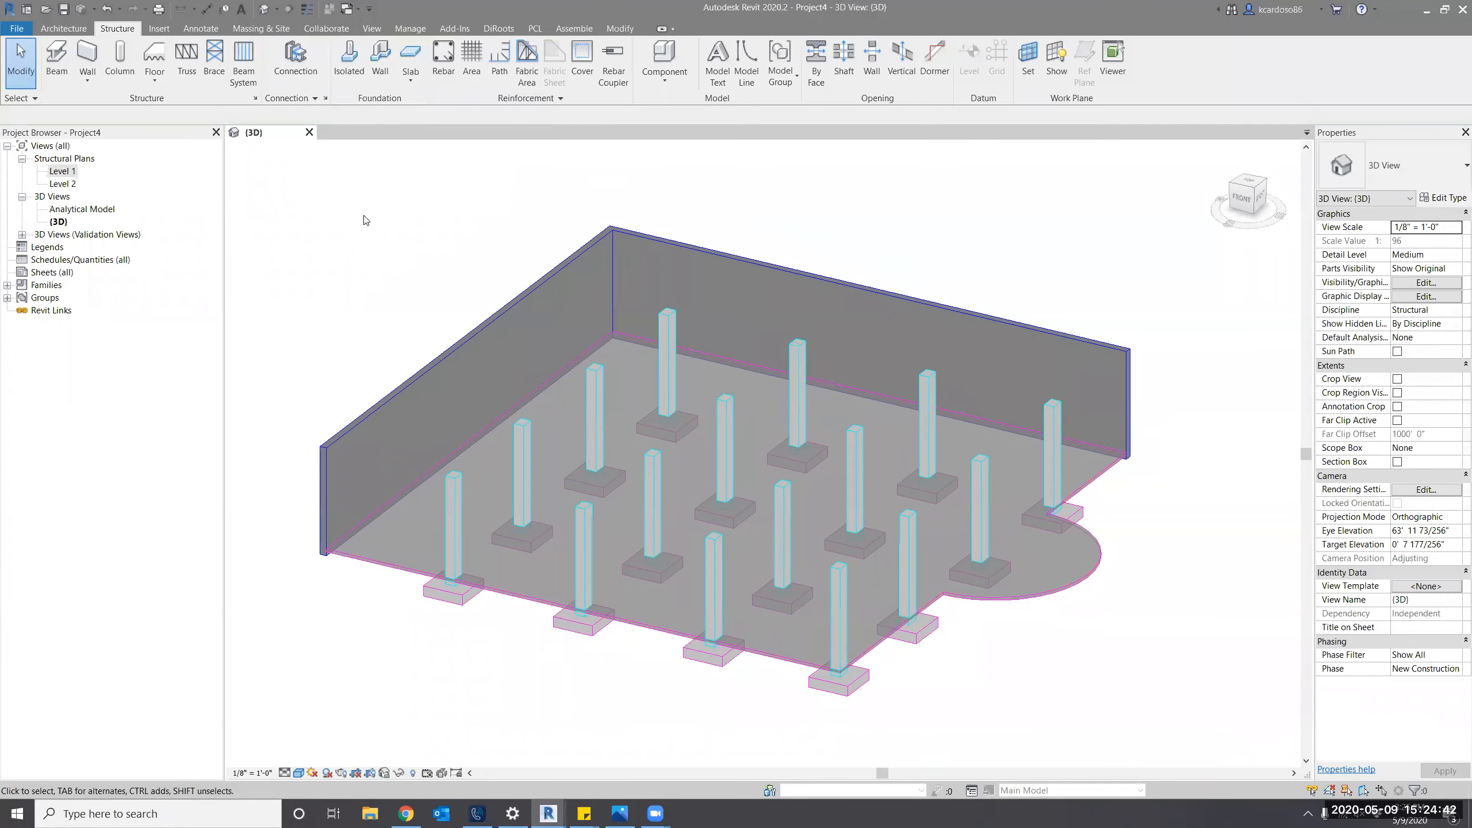
# Create a new family from the Structural Framing - Beams and Braces.rft template.
pyautogui.click(8, 30)
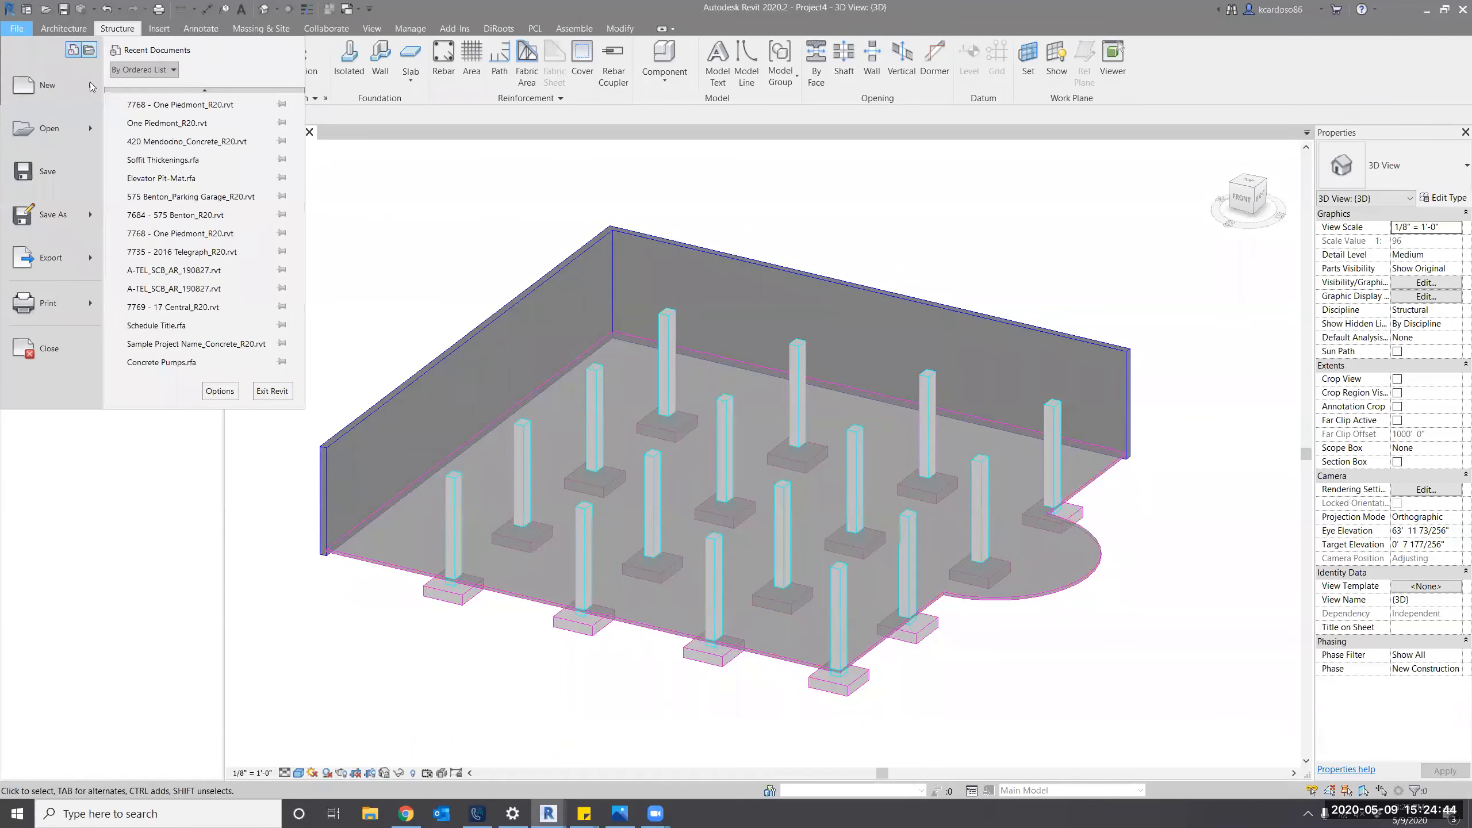
pyautogui.moveTo(96, 85)
pyautogui.click(209, 136)
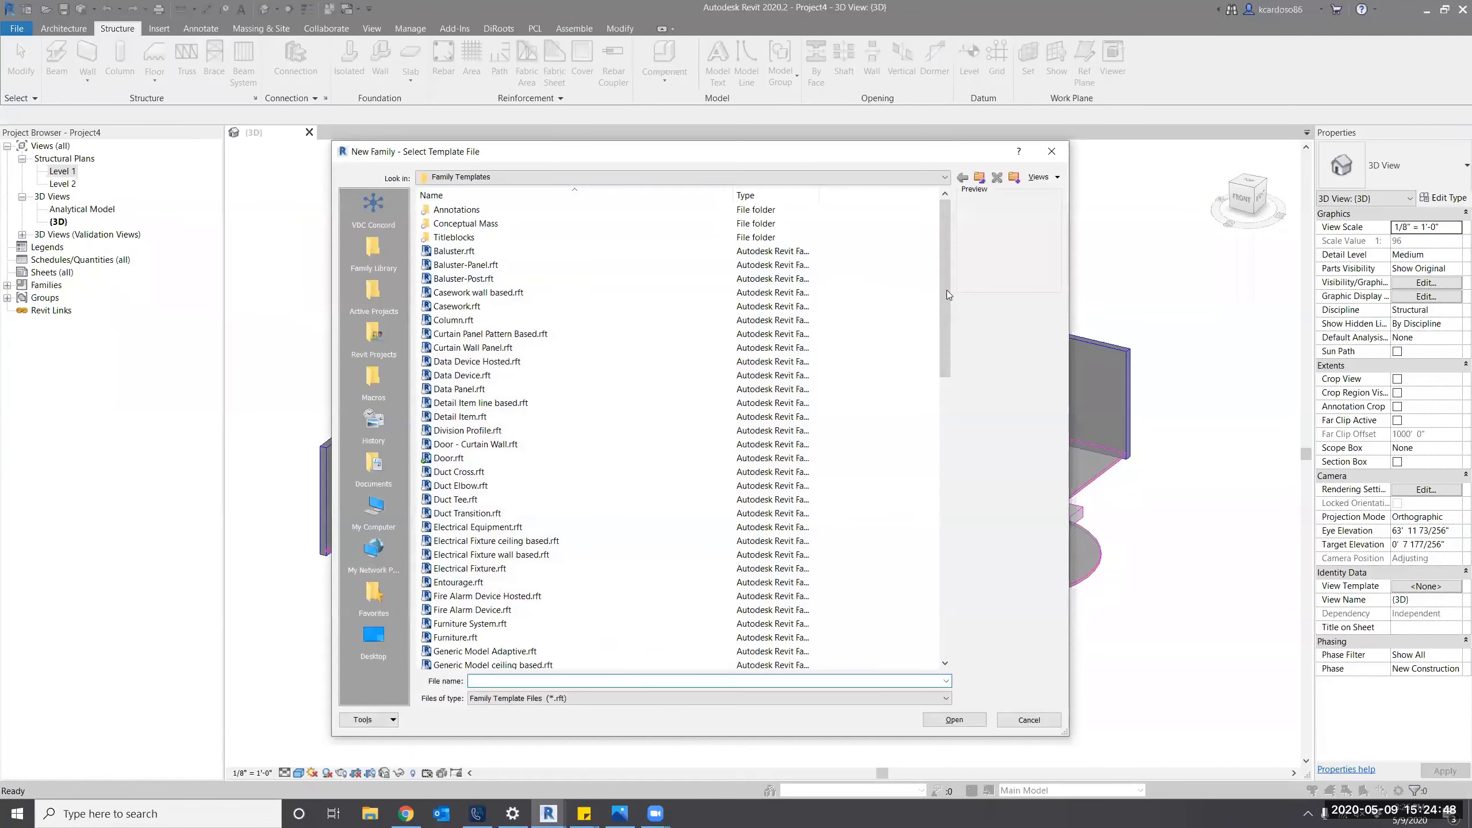
pyautogui.moveTo(948, 291); pyautogui.dragTo(951, 667)
pyautogui.click(594, 525)
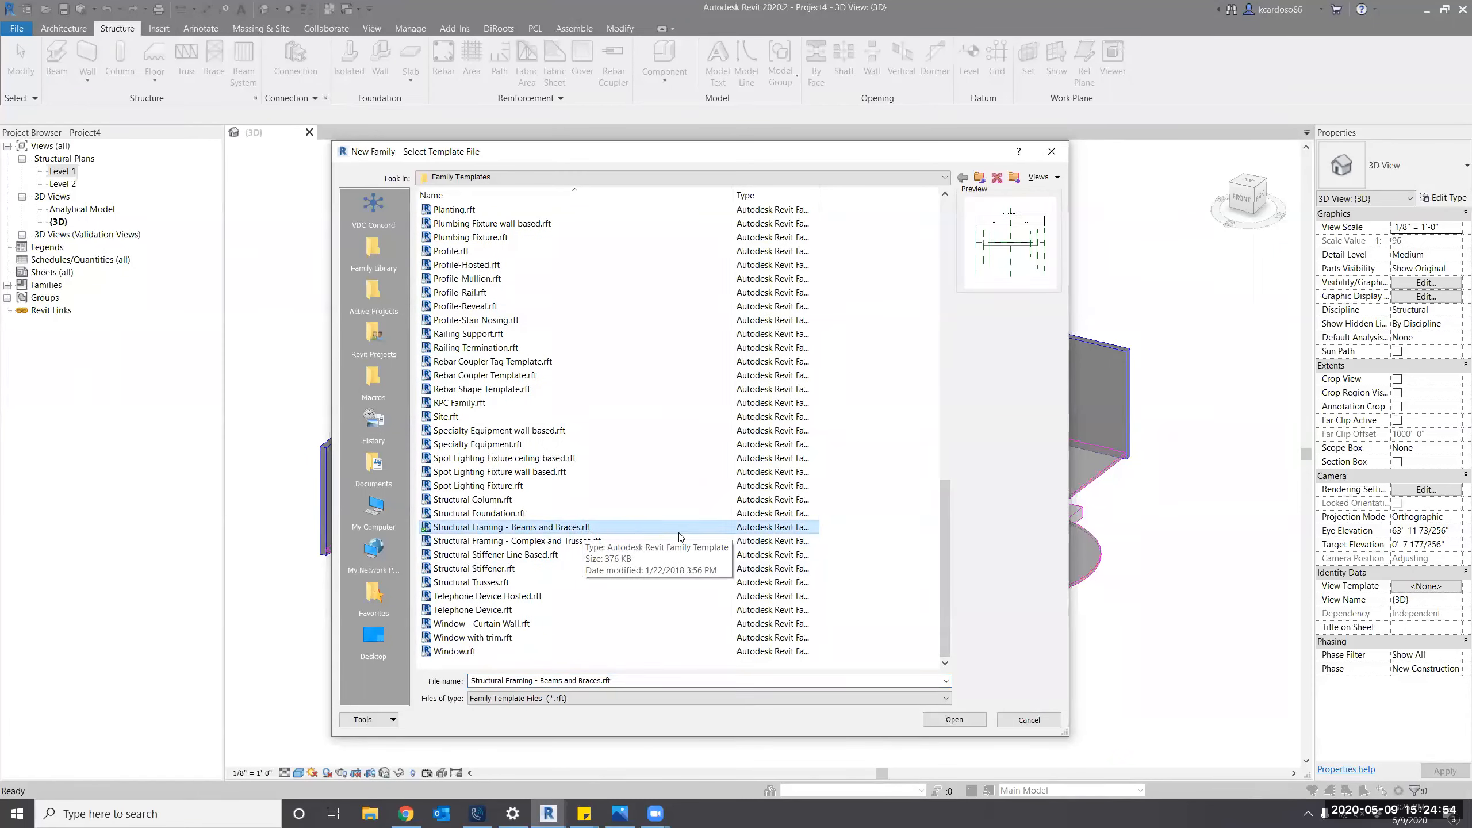
pyautogui.click(948, 719)
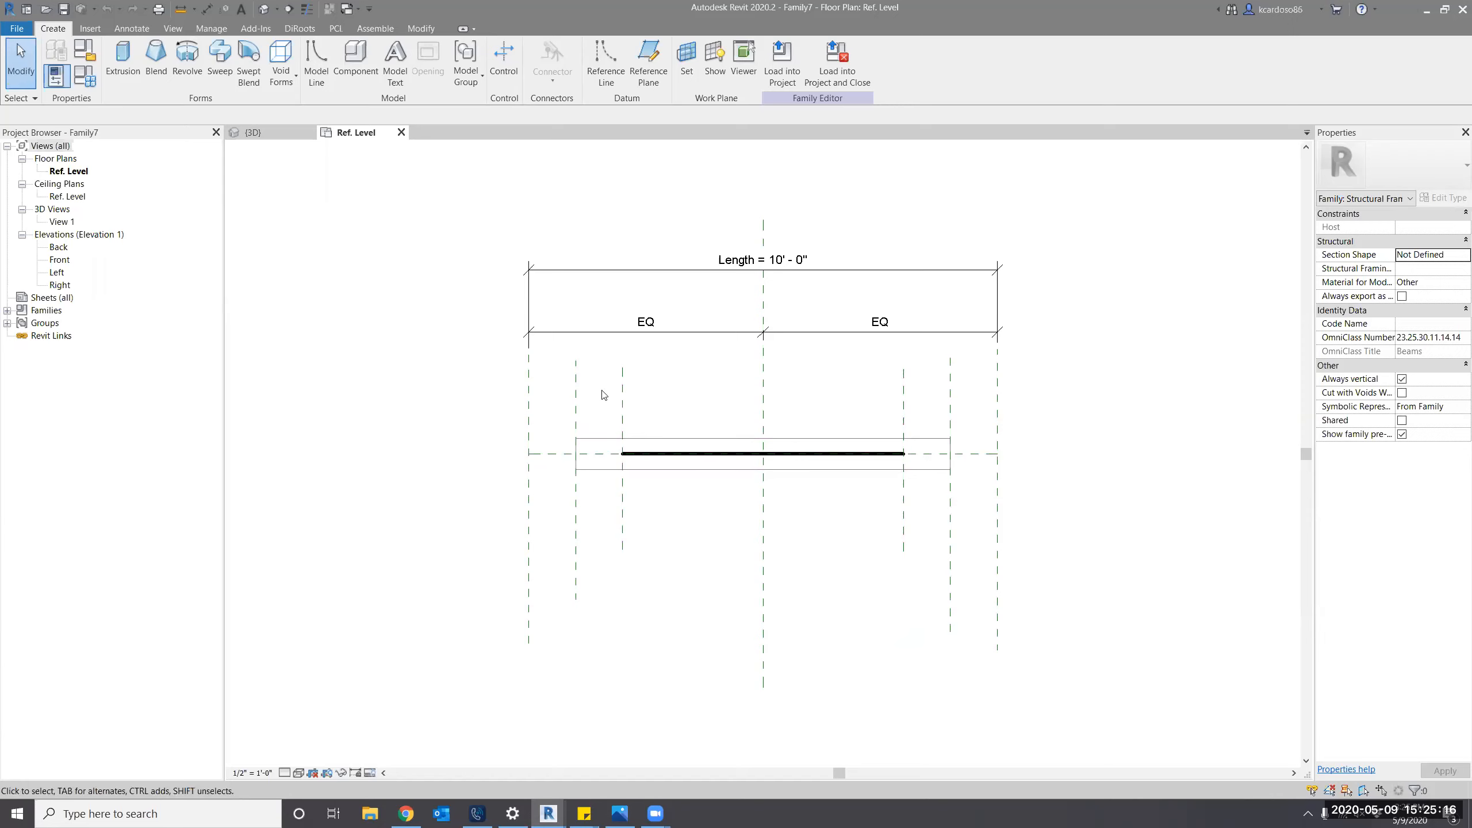
# Delete the four inner vertical reference planes and the template's default beam geometry, keeping the end and centre planes.
pyautogui.moveTo(648, 405); pyautogui.dragTo(573, 376)
pyautogui.keyDown('ctrl'); pyautogui.moveTo(969, 380); pyautogui.dragTo(896, 408); pyautogui.keyUp('ctrl')
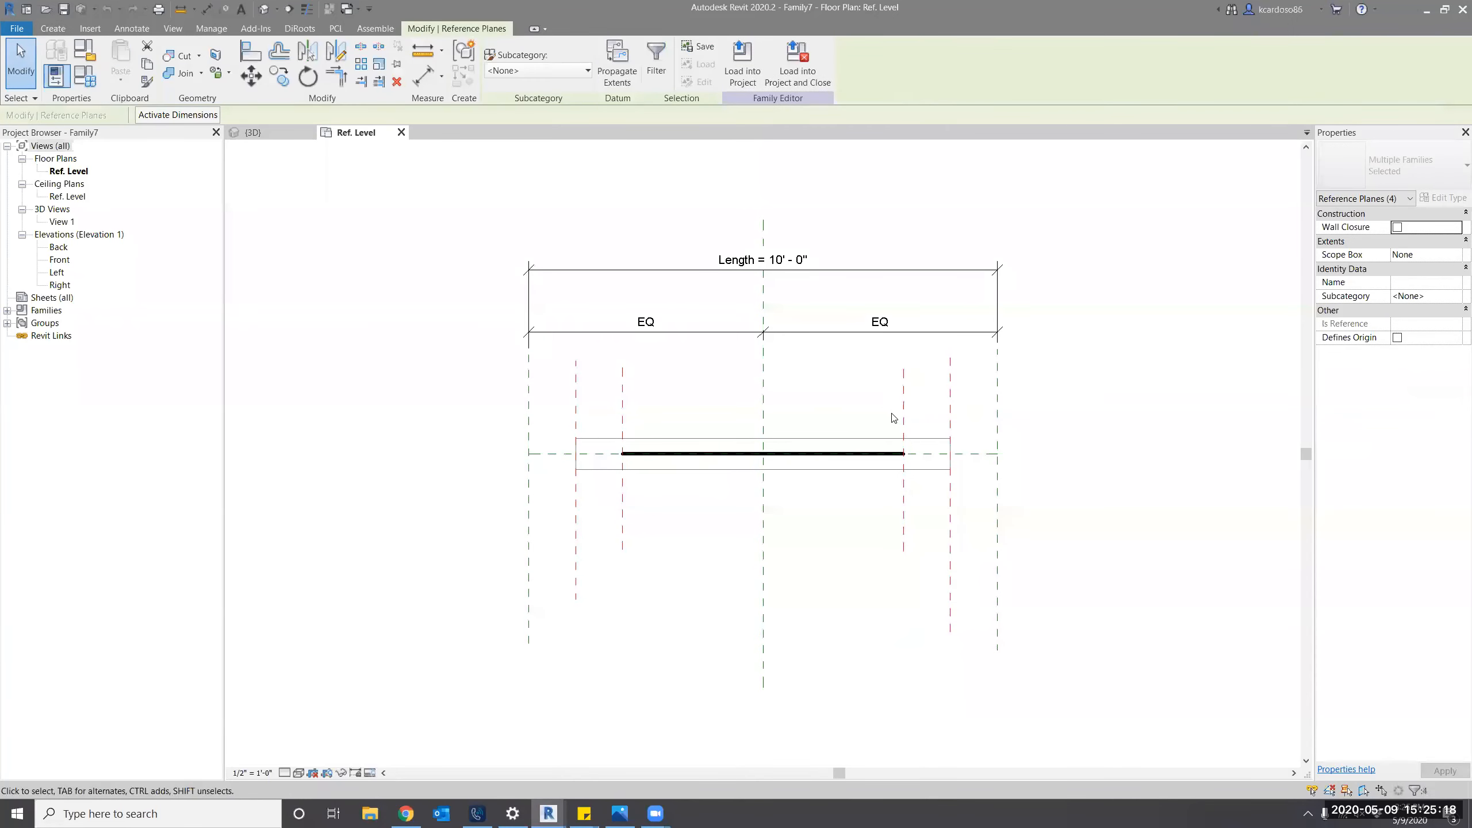
pyautogui.press('Delete')
pyautogui.moveTo(556, 417); pyautogui.dragTo(965, 528)
pyautogui.press('Delete')
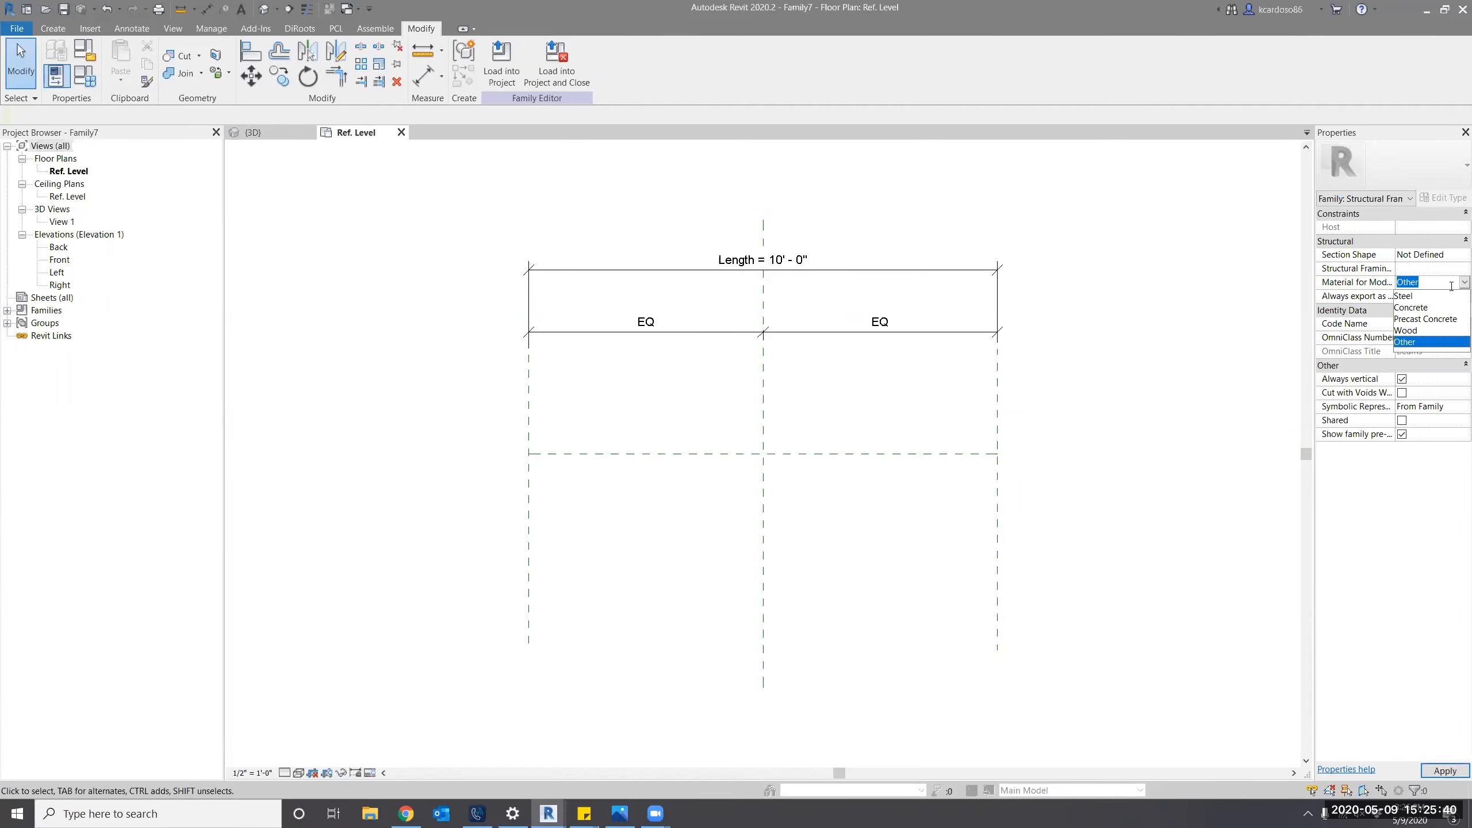
# Set the beam family's material for model behavior to Concrete.
pyautogui.click(1427, 309)
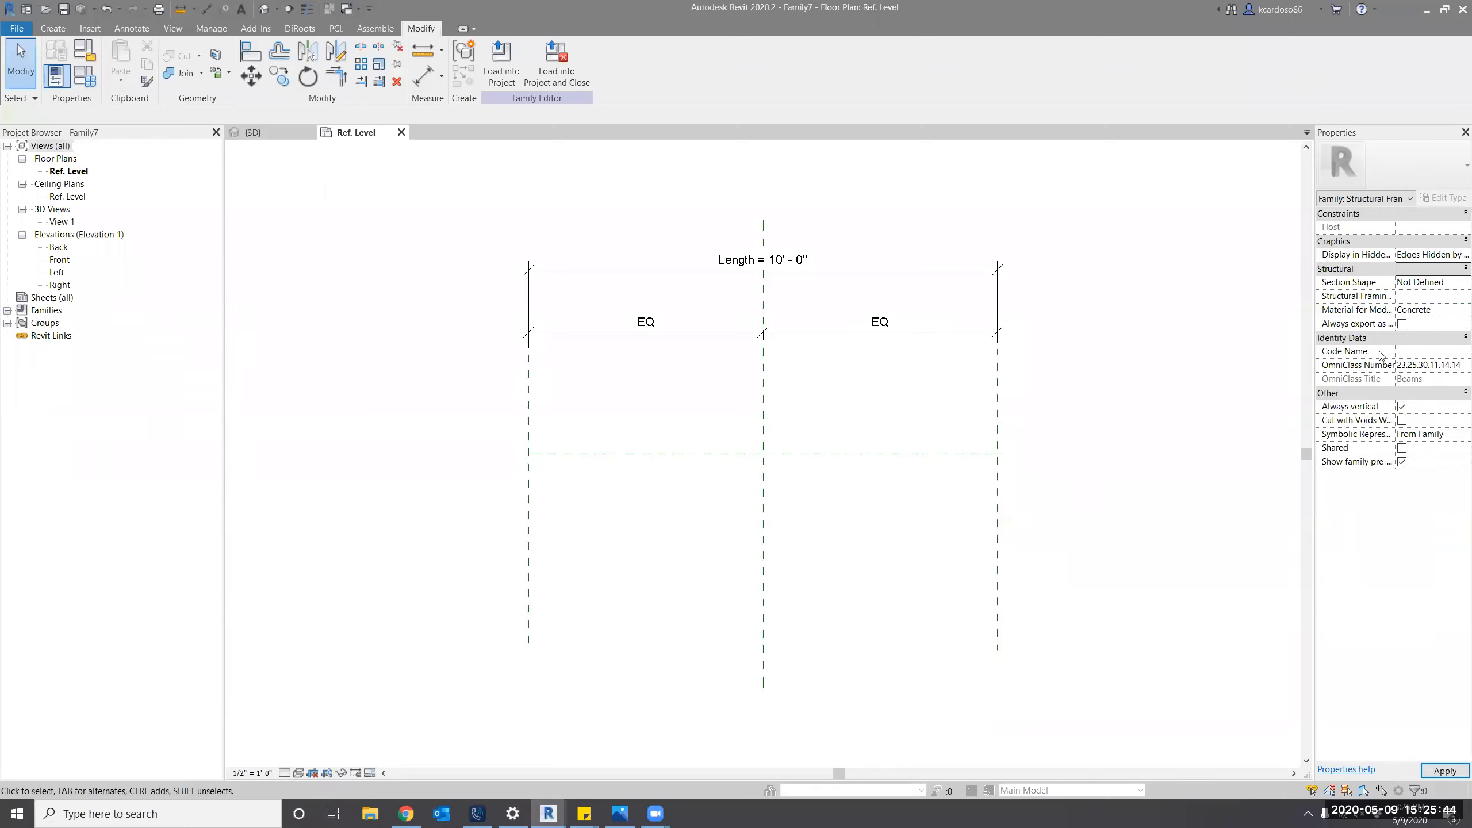
pyautogui.moveTo(911, 509); pyautogui.dragTo(901, 514, button='middle')
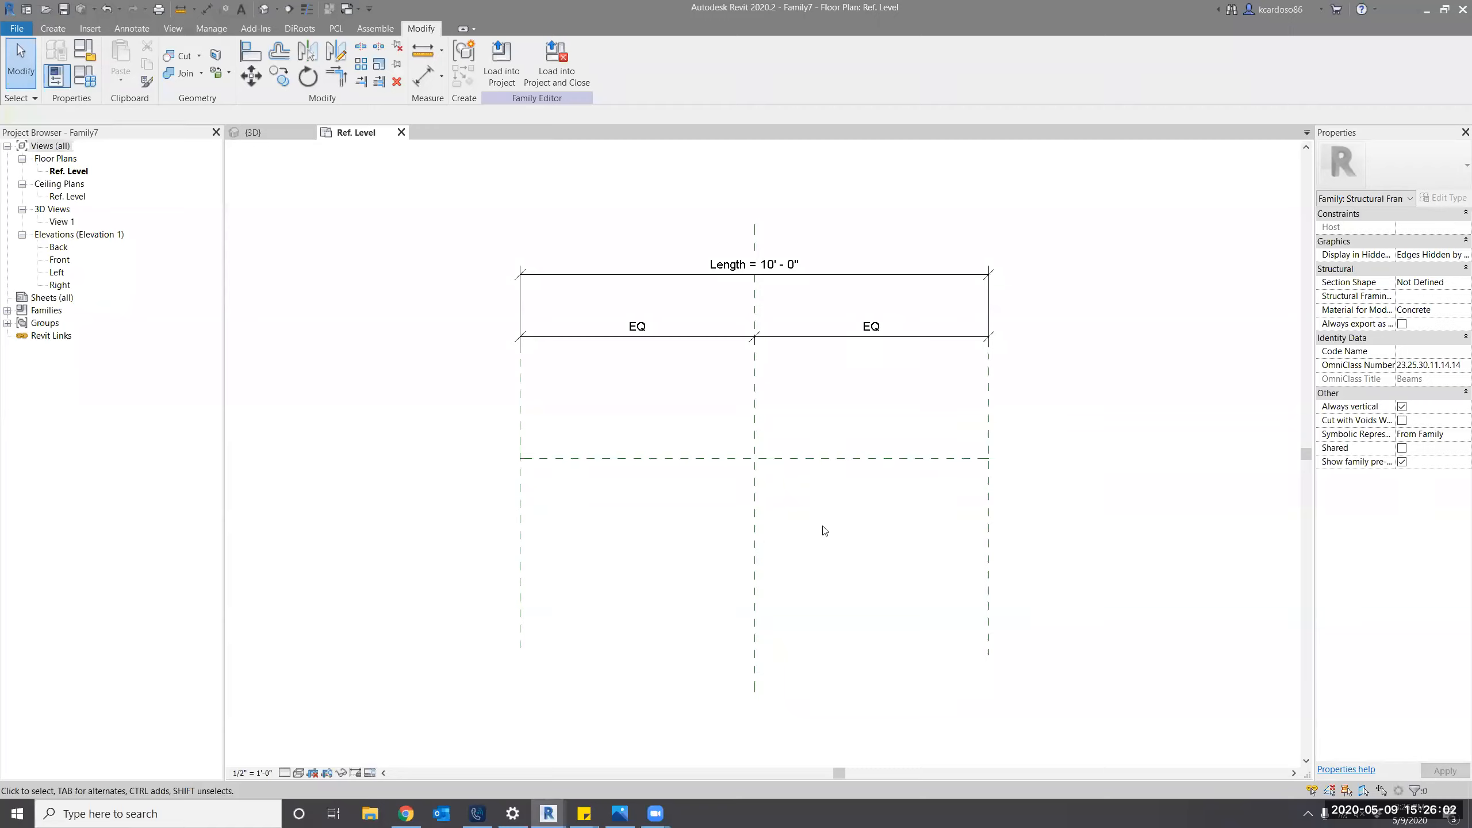
# Add reference planes offset 2' 0" on both sides of the horizontal centre plane in the Ref. Level plan.
pyautogui.click(60, 31)
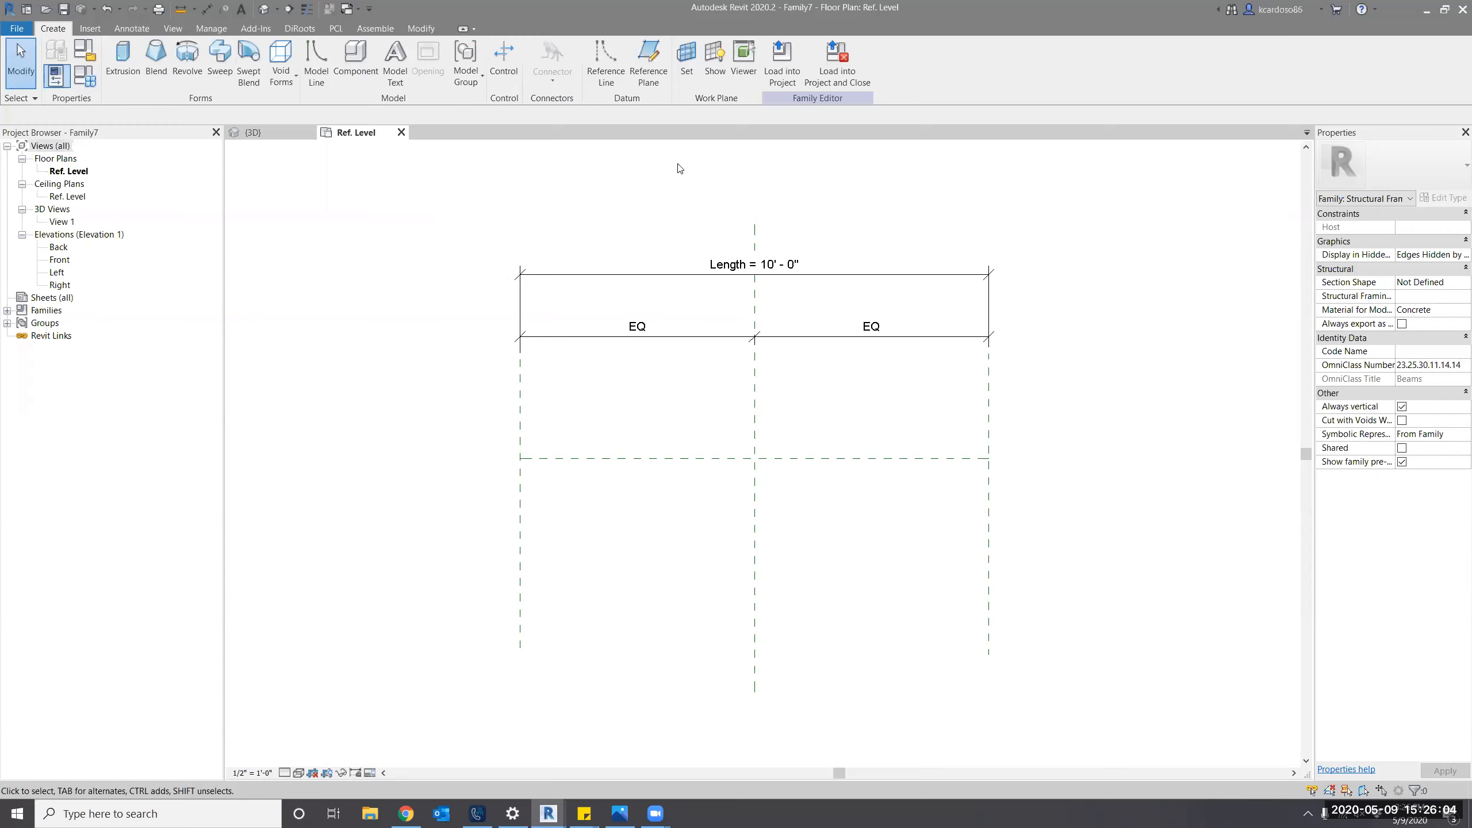
pyautogui.click(650, 61)
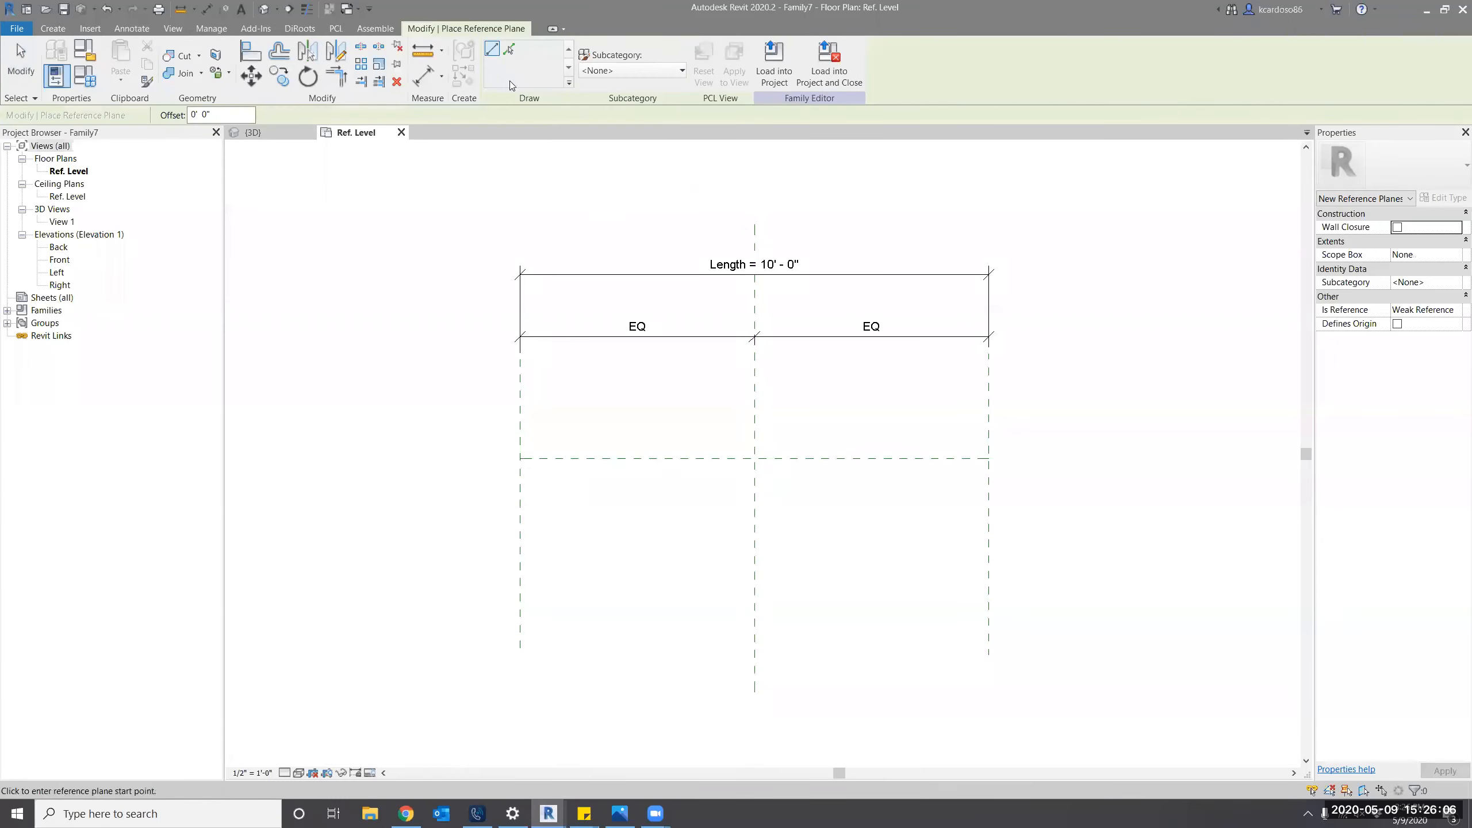
pyautogui.click(509, 51)
pyautogui.click(247, 115)
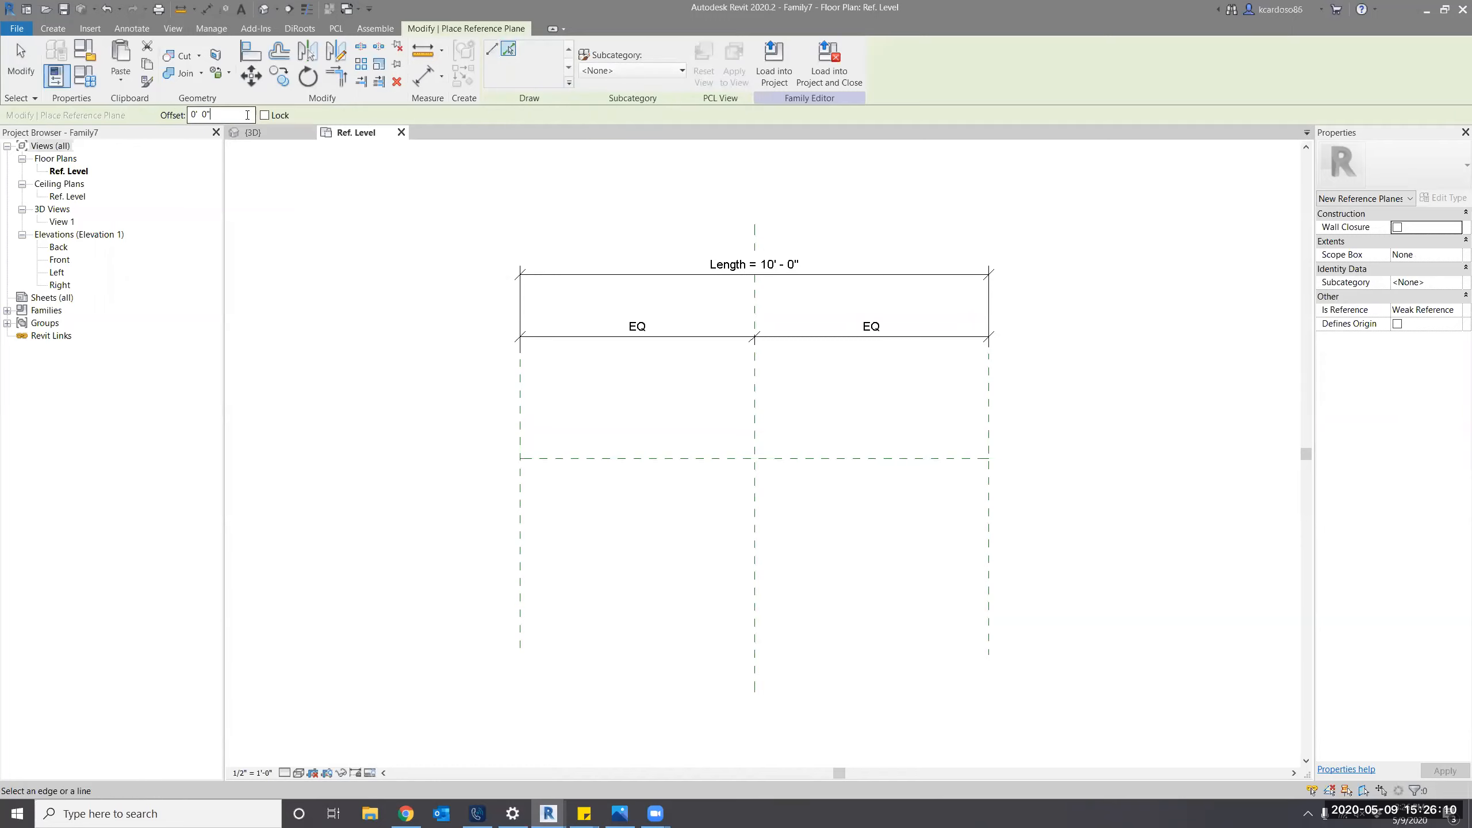
pyautogui.doubleClick(247, 115)
pyautogui.write('2')
pyautogui.press('Return')
pyautogui.click(605, 468)
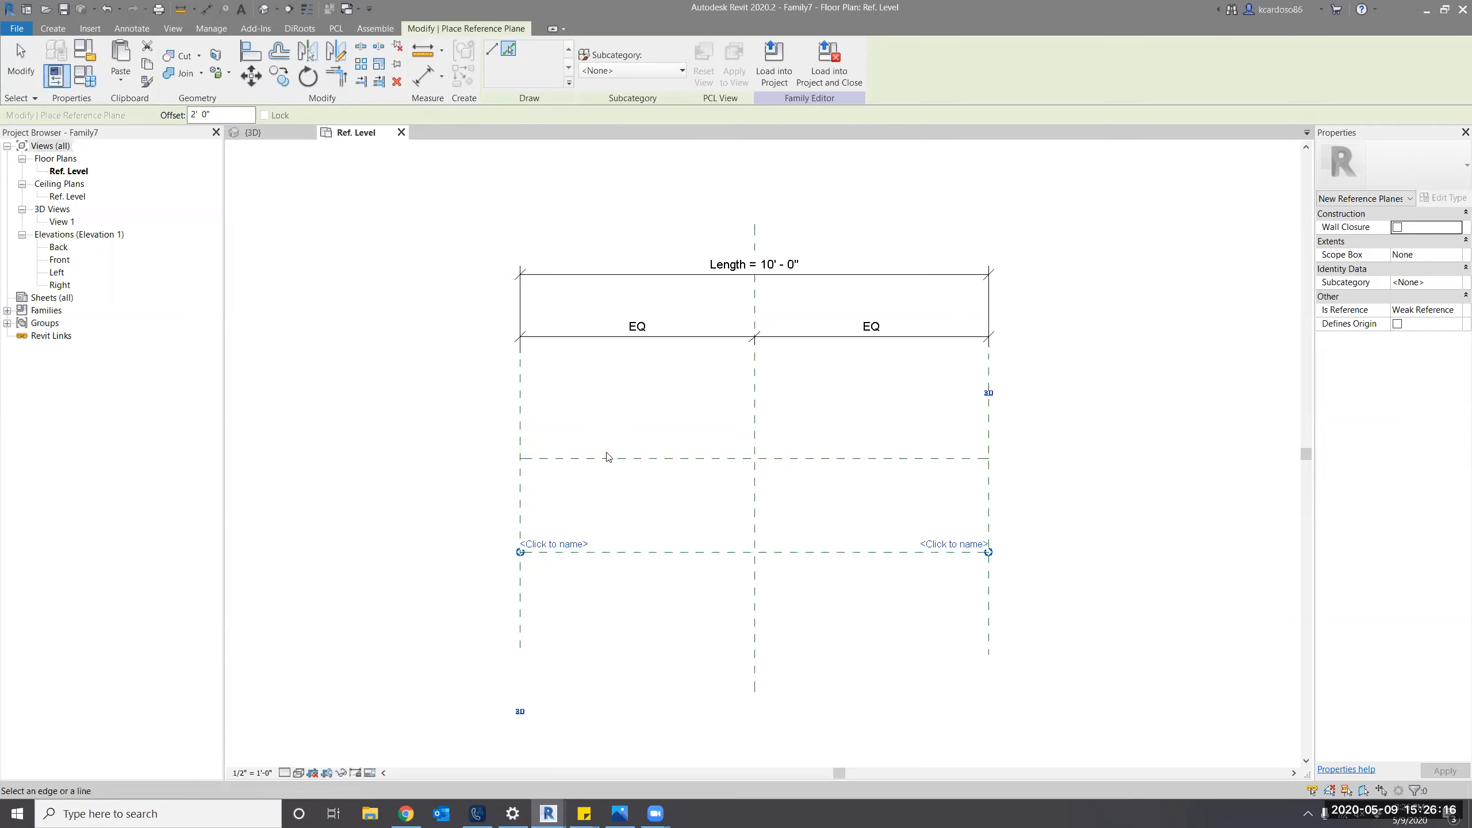
pyautogui.click(609, 456)
pyautogui.press('Escape')
pyautogui.press('Escape')
pyautogui.moveTo(630, 540); pyautogui.dragTo(623, 554, button='middle')
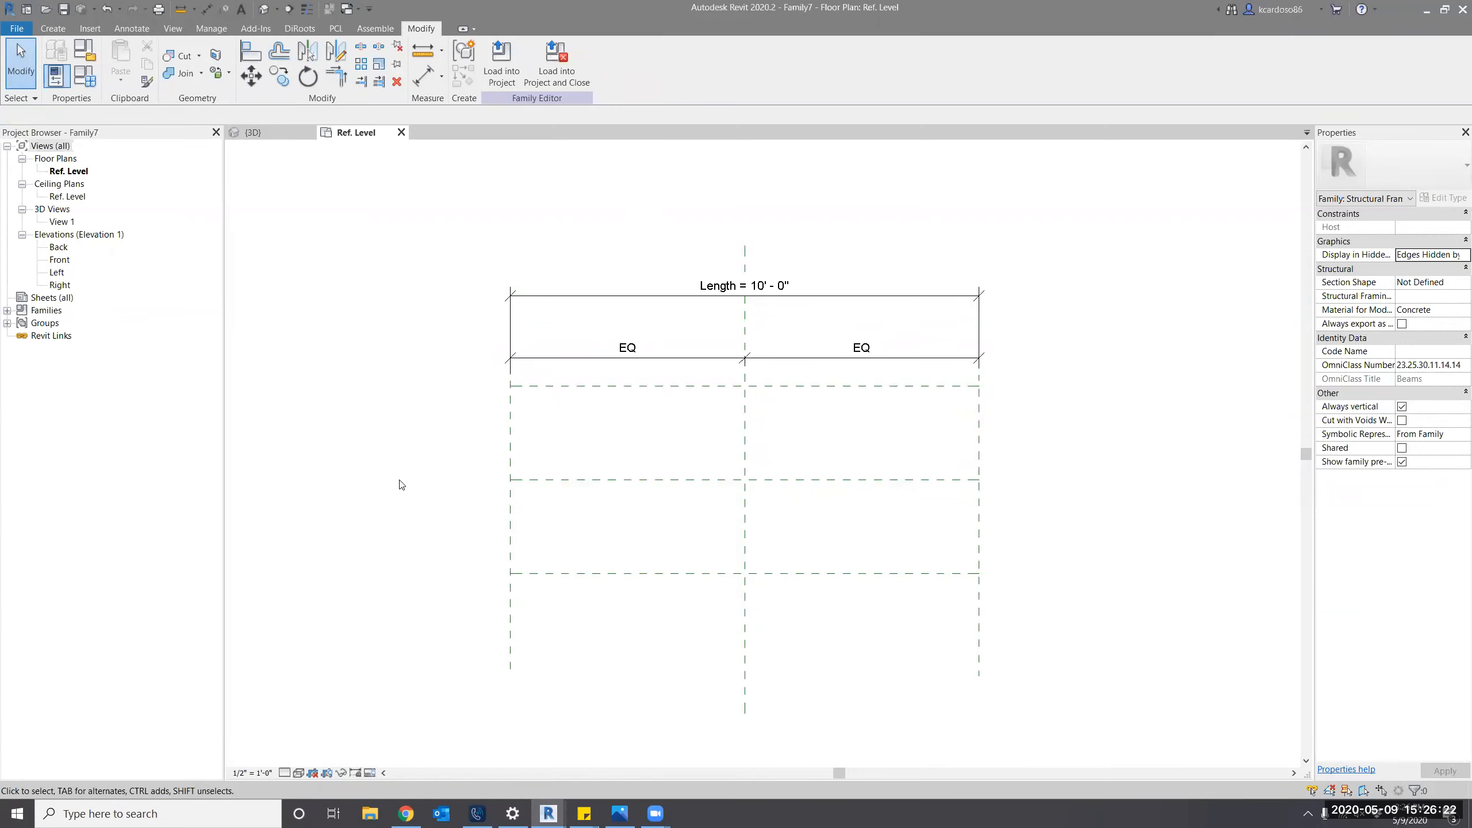
# In the Right elevation, add a horizontal reference plane offset 2' 0" below the Ref. Level.
pyautogui.doubleClick(60, 285)
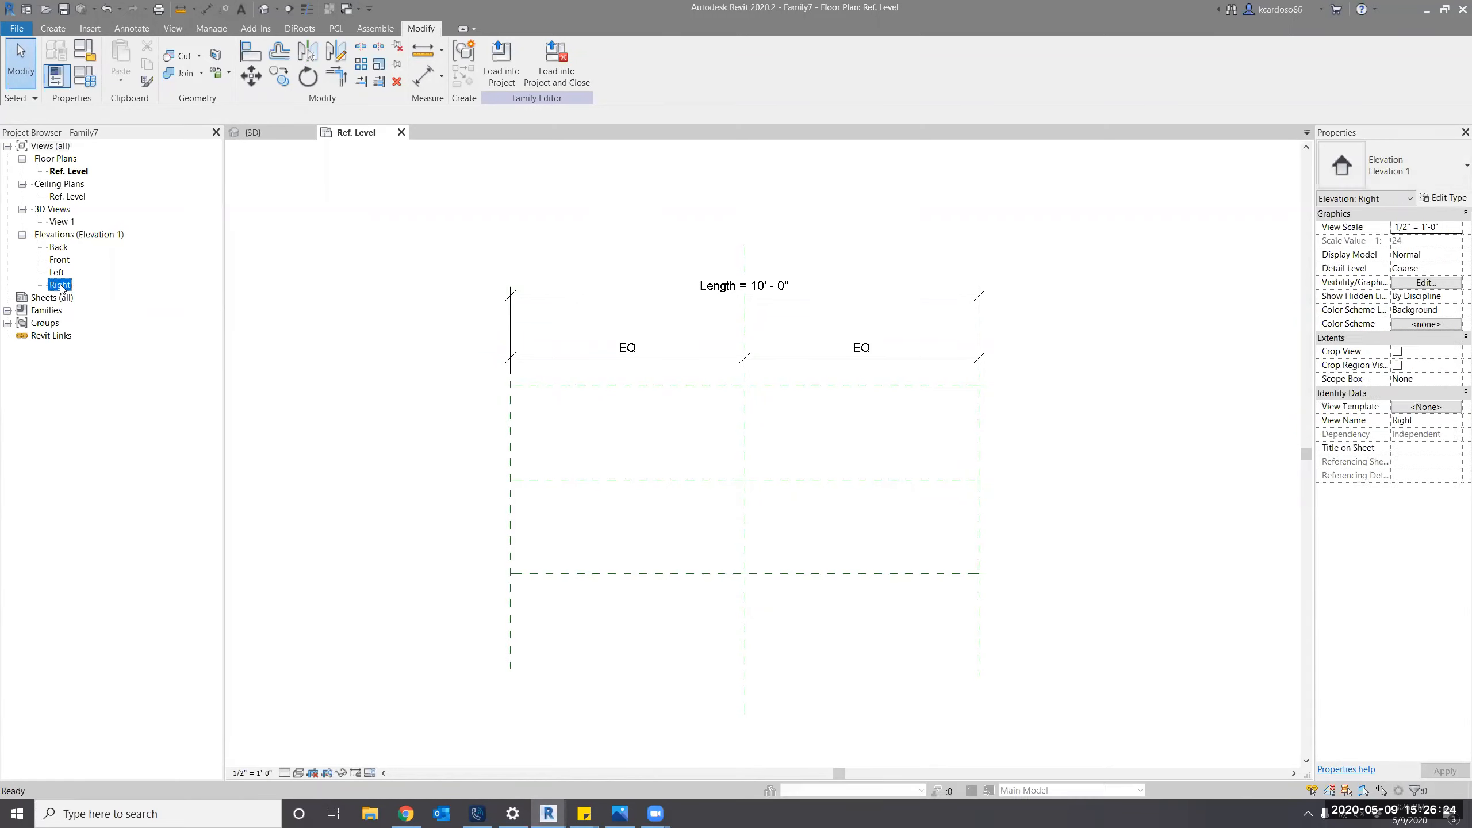
pyautogui.moveTo(875, 492); pyautogui.dragTo(854, 352, button='middle')
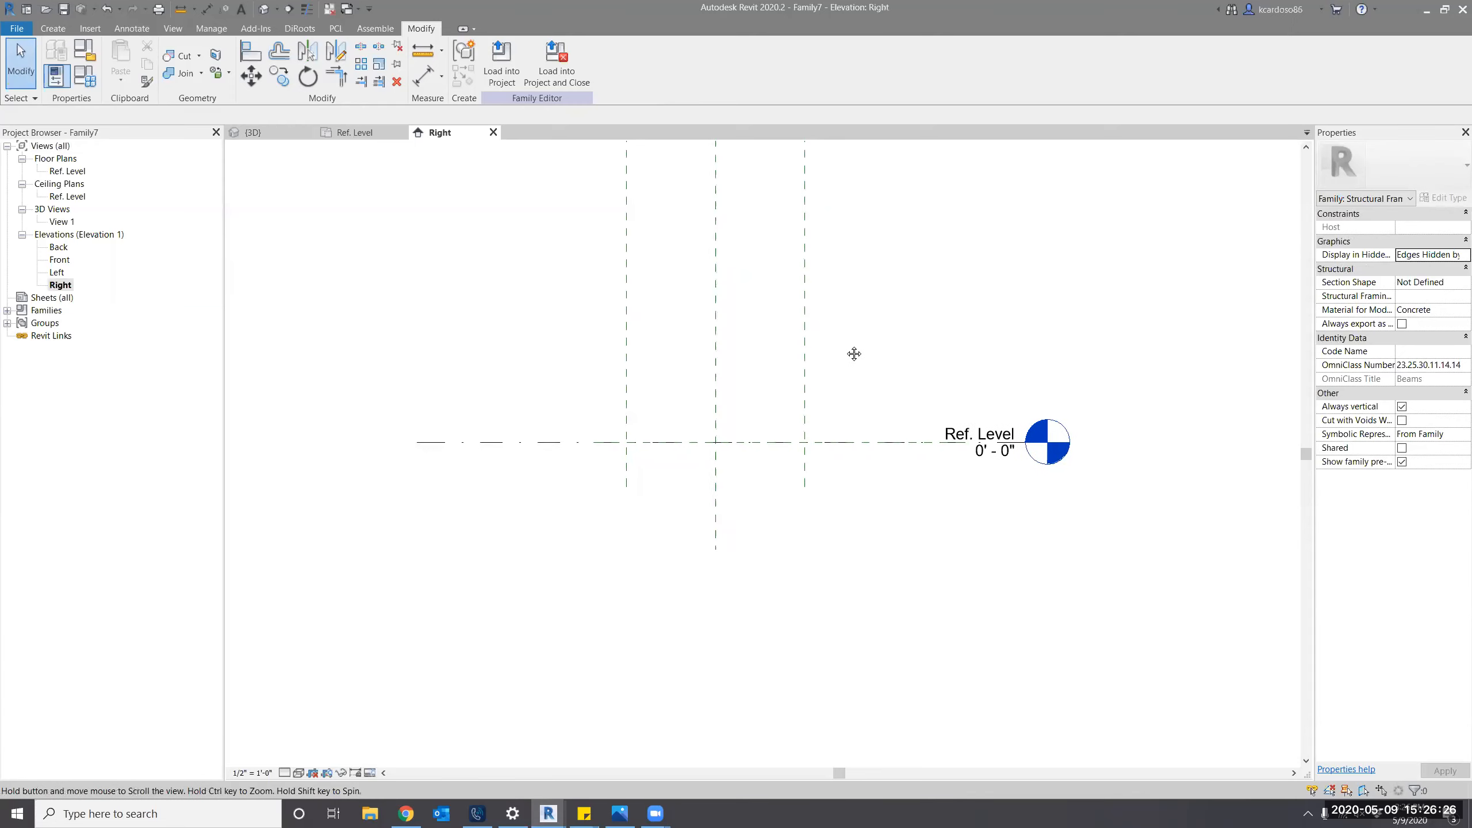
pyautogui.scroll(1, 764, 508)
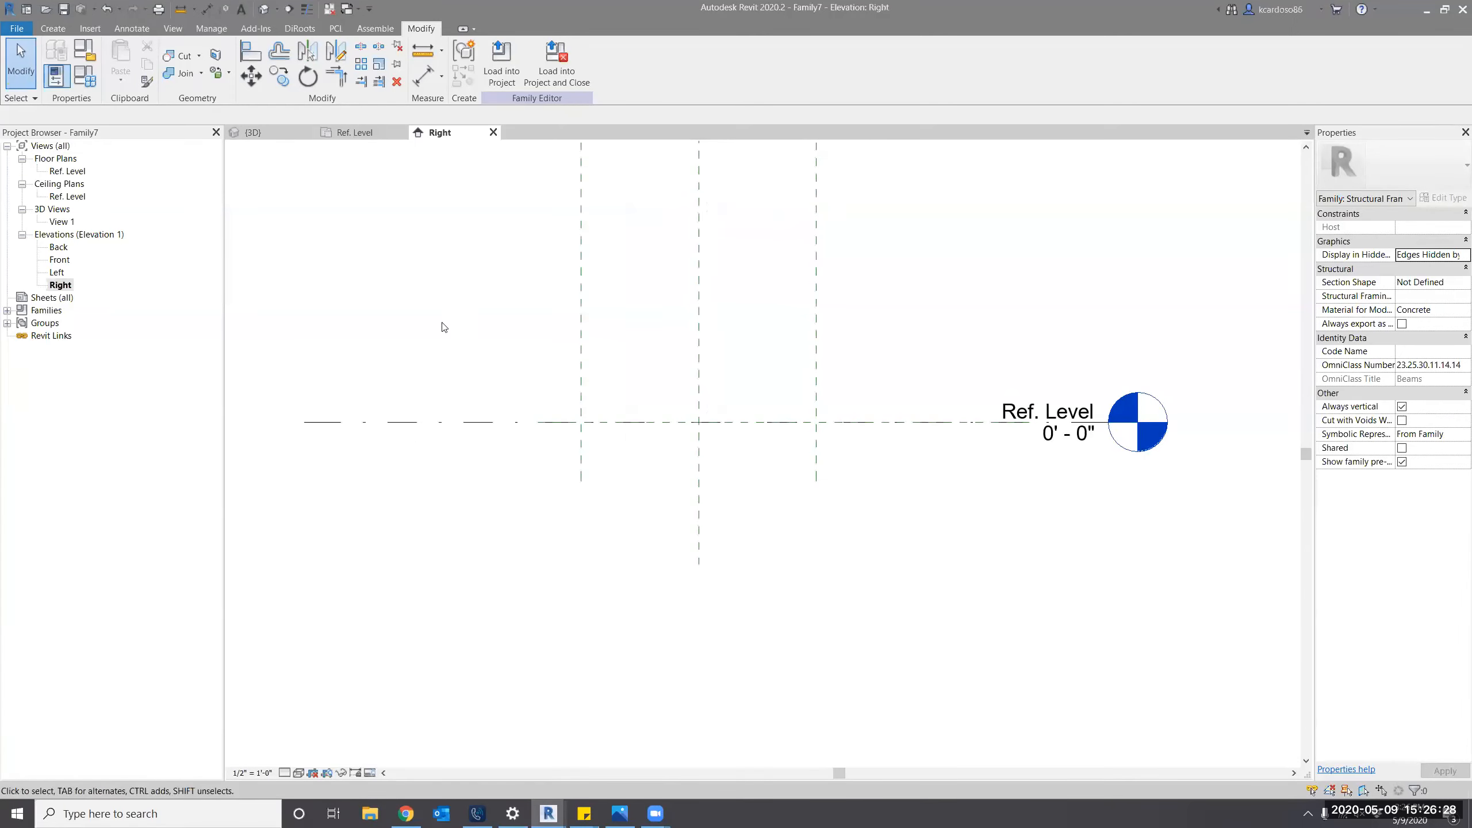
pyautogui.click(53, 28)
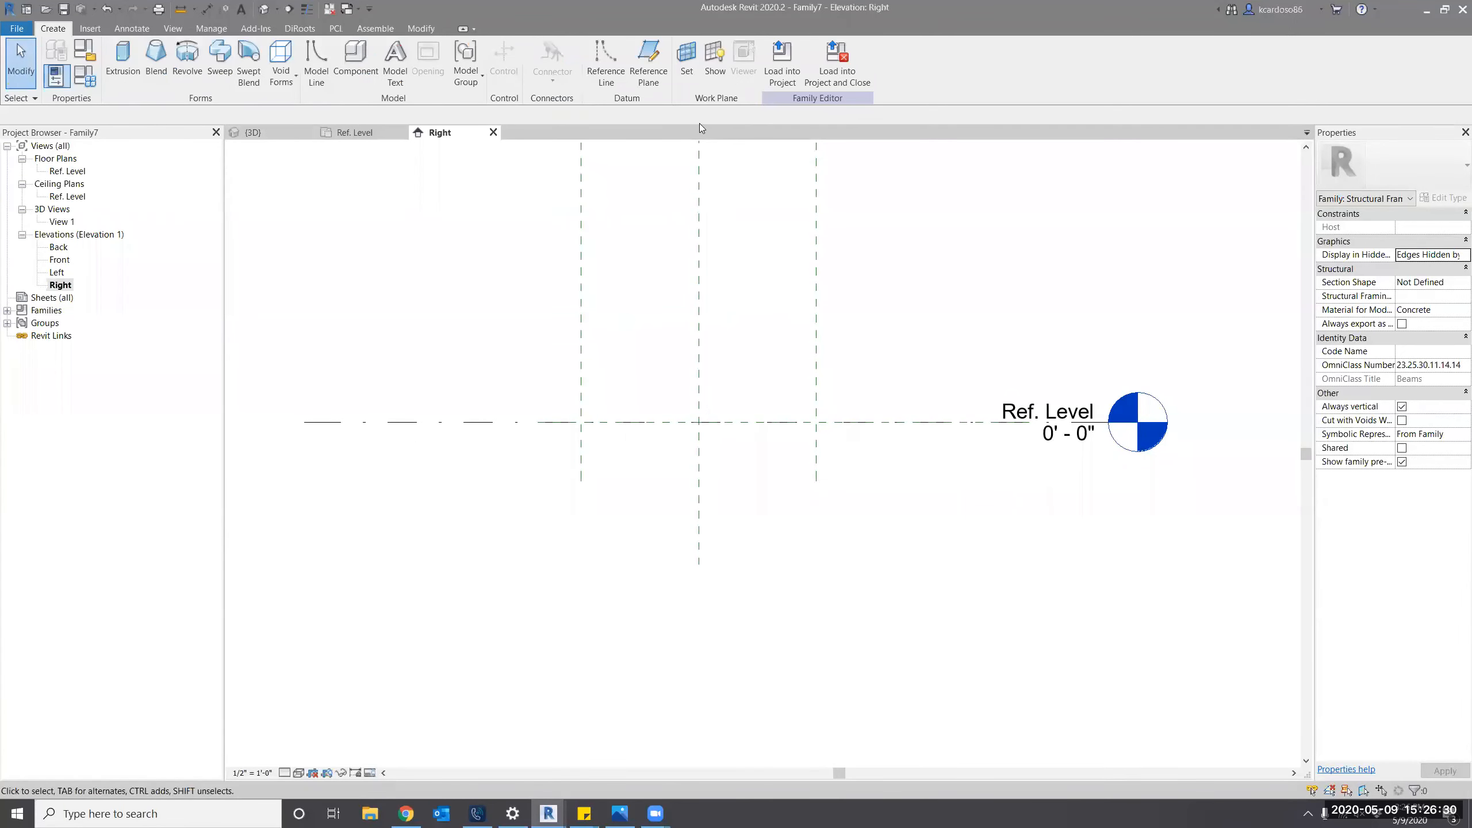
pyautogui.click(648, 61)
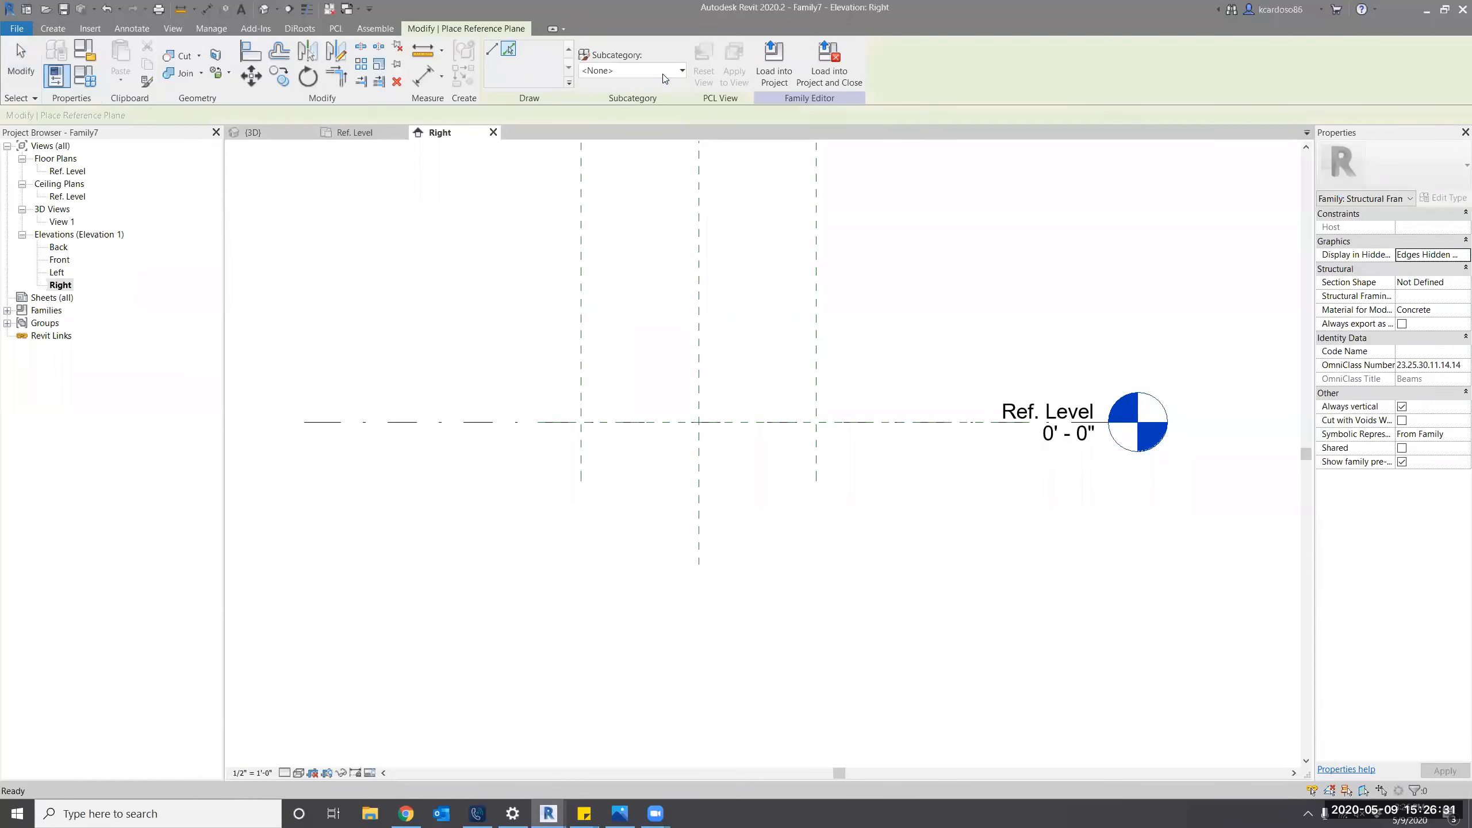
pyautogui.click(509, 52)
pyautogui.click(227, 115)
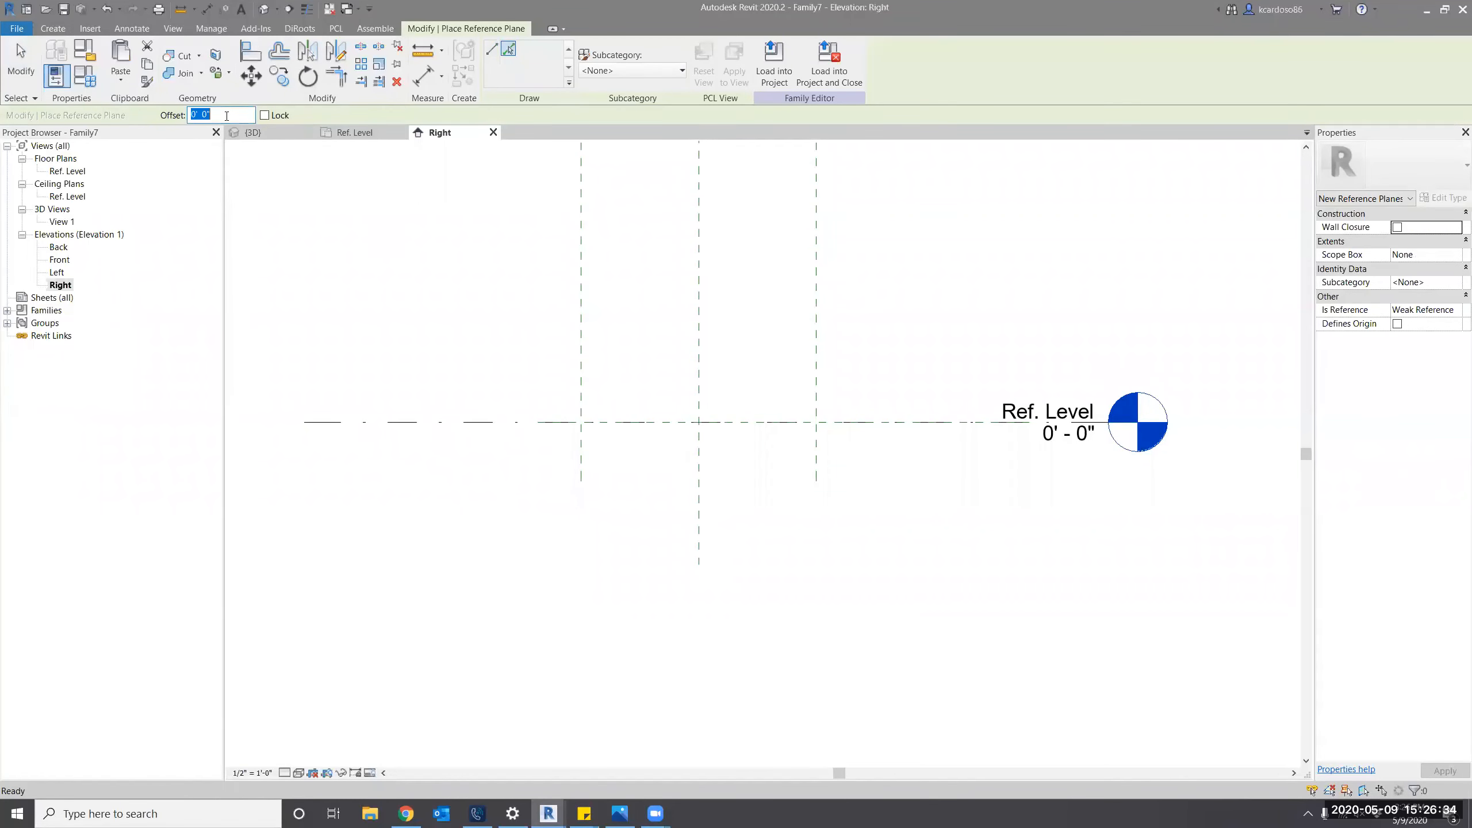
pyautogui.write('2')
pyautogui.press('Return')
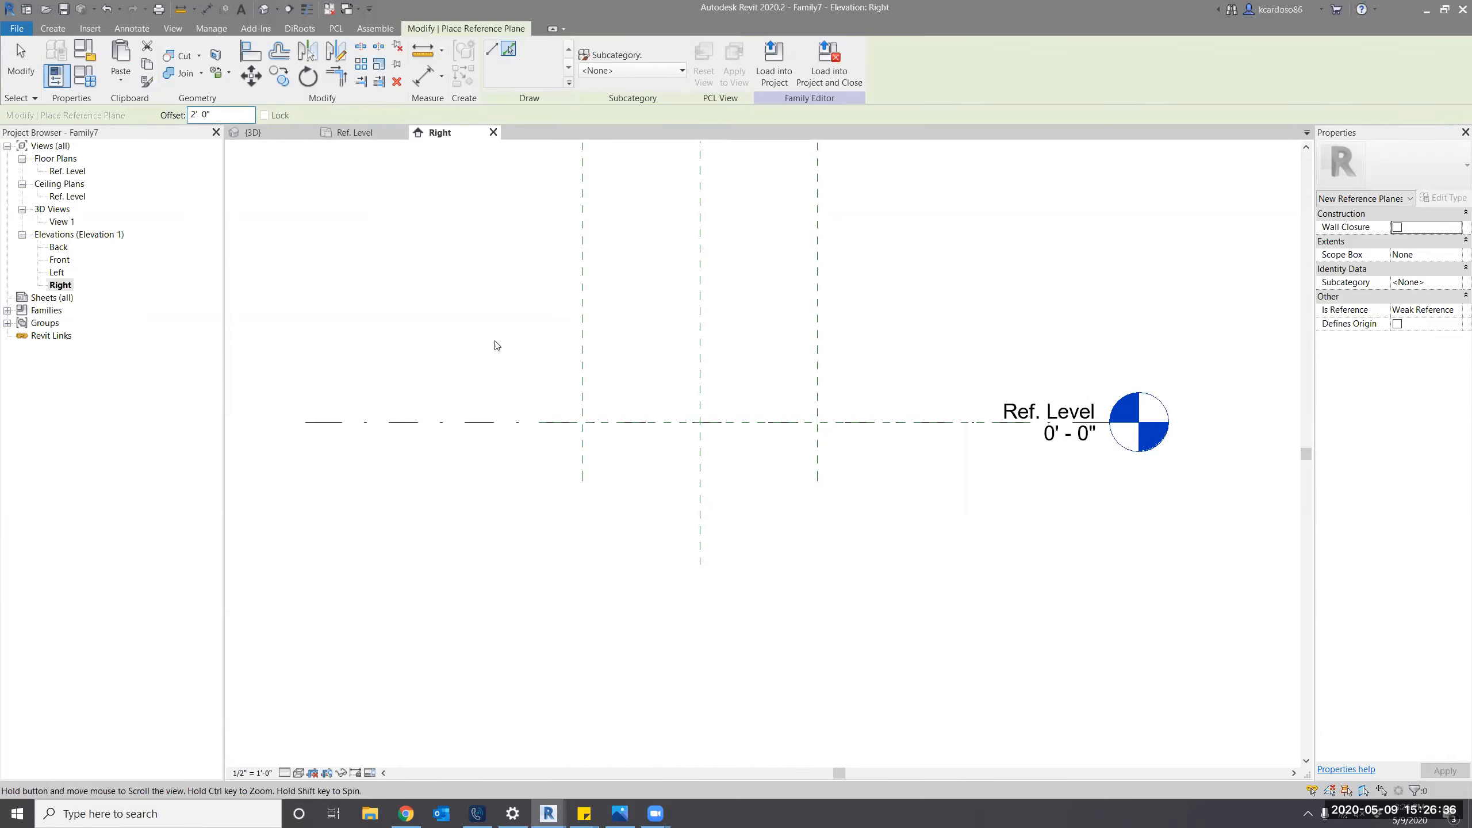
pyautogui.click(557, 430)
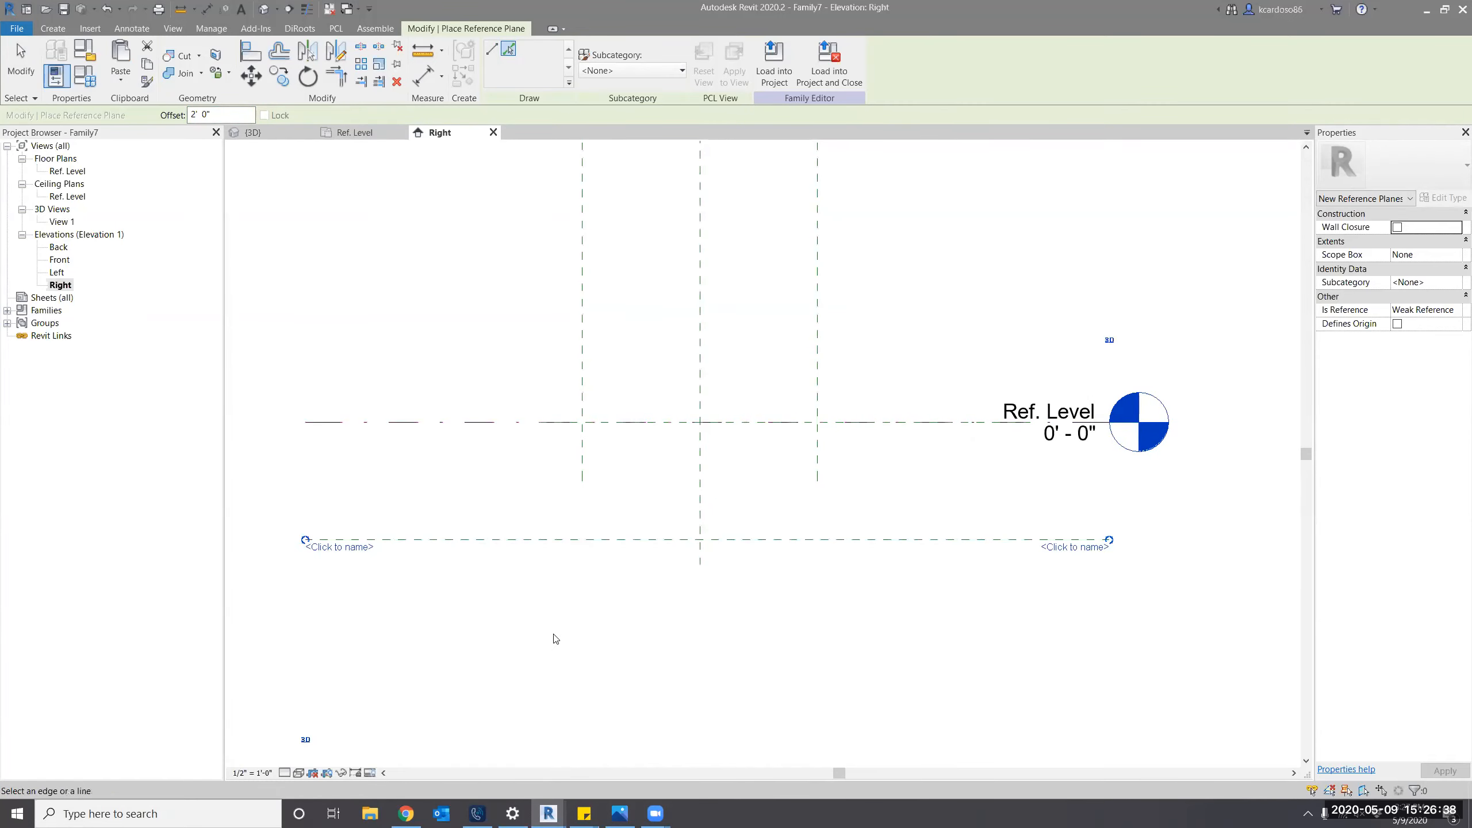
pyautogui.press('Escape')
pyautogui.press('Escape')
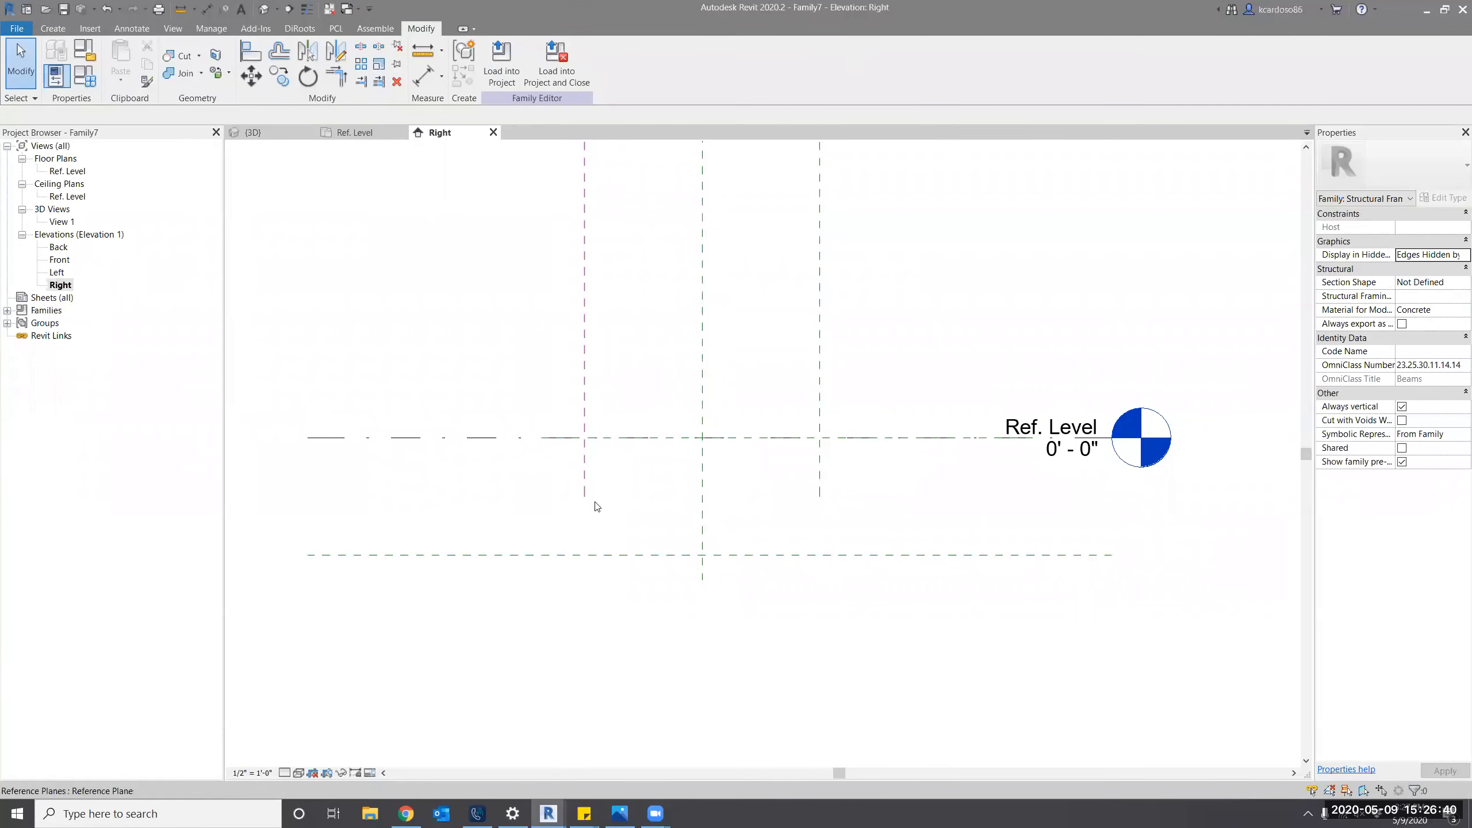
# Extend the lower ends of the two outer vertical reference planes past the lower horizontal plane.
pyautogui.click(586, 502)
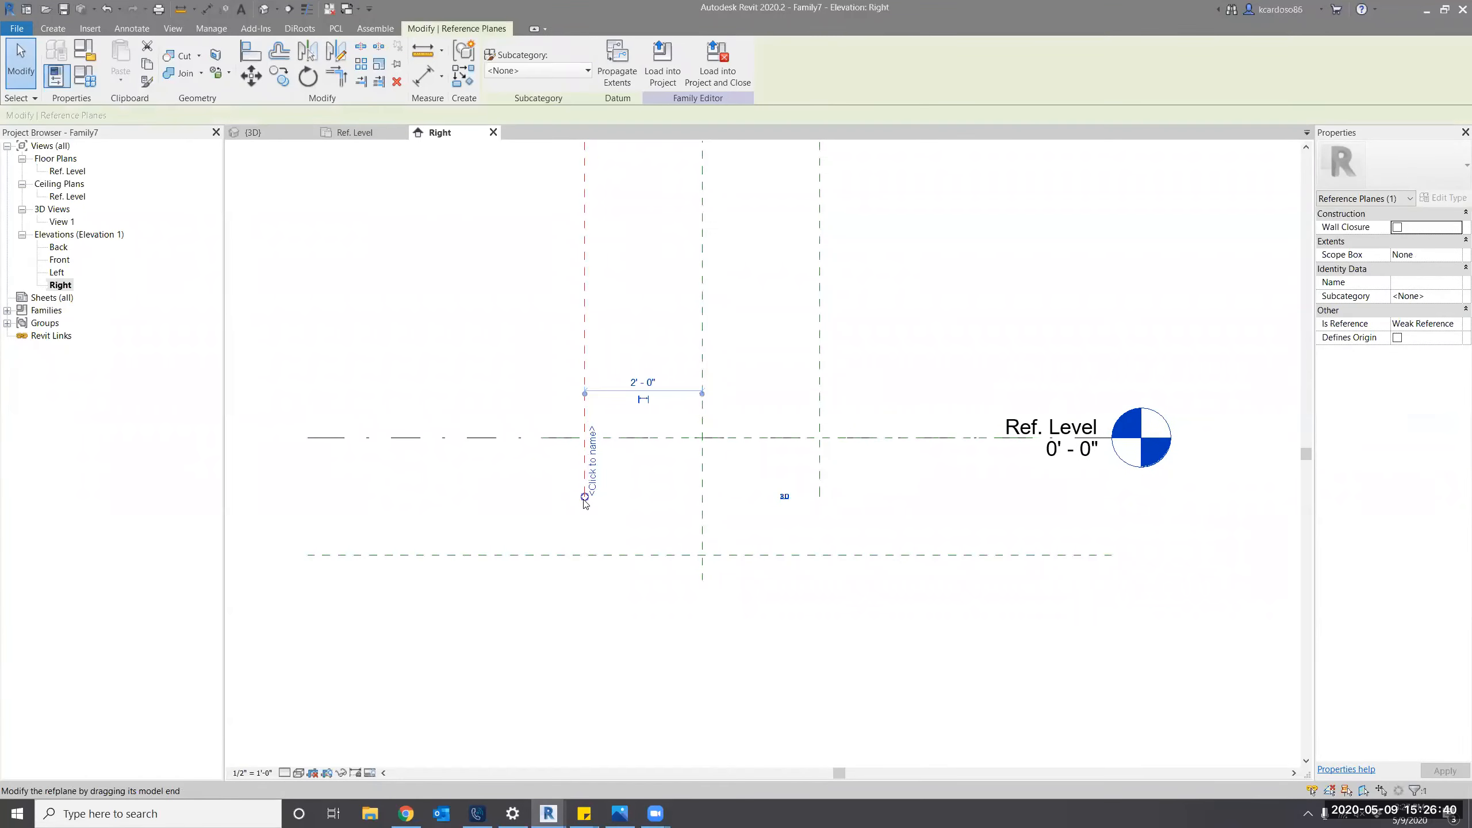
pyautogui.click(819, 491)
pyautogui.moveTo(819, 503); pyautogui.dragTo(821, 616)
pyautogui.click(854, 630)
pyautogui.click(819, 604)
pyautogui.click(871, 634)
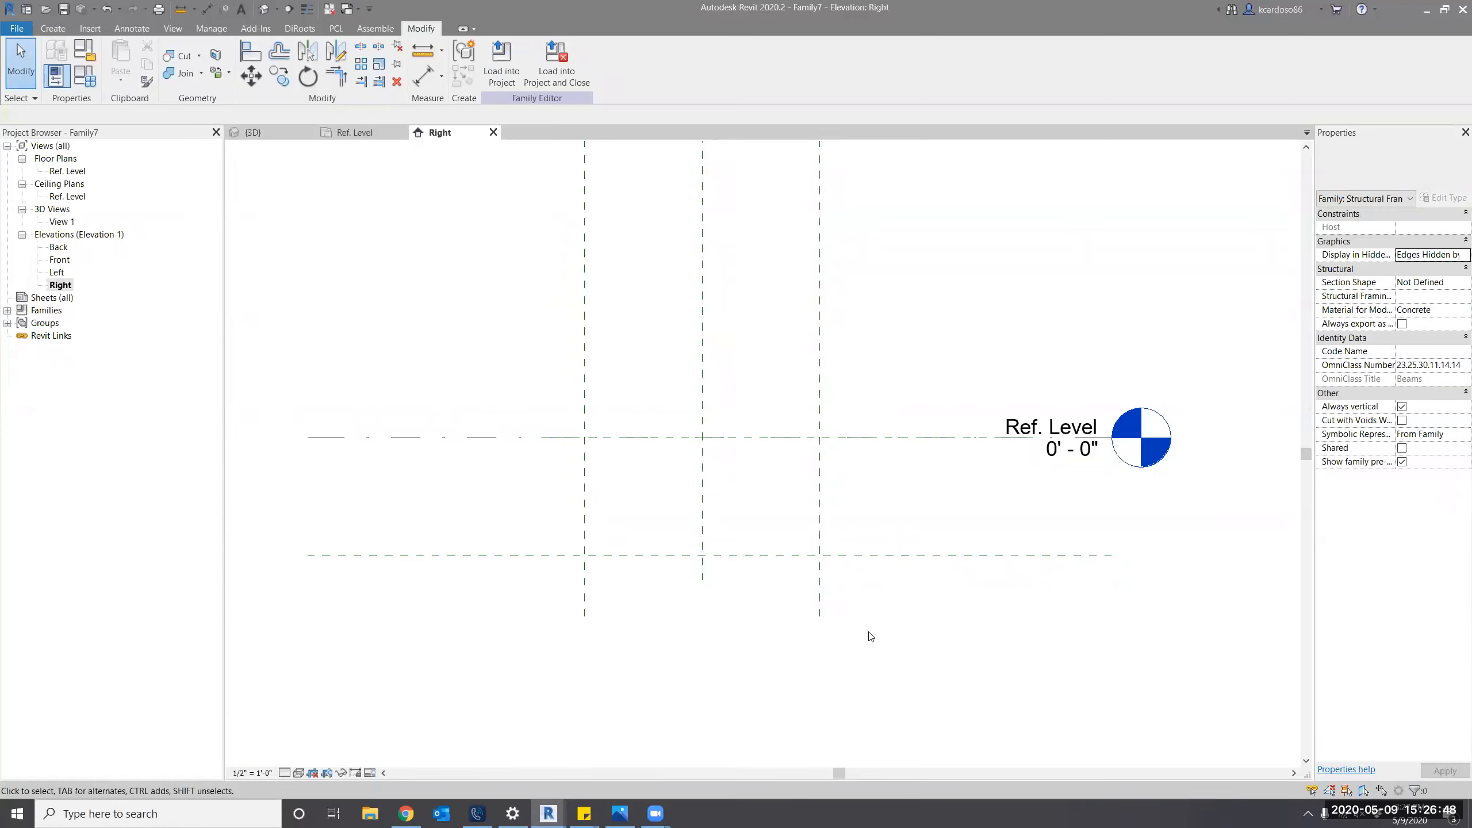
# Start a solid Sweep in the Ref. Level plan of the beam family.
pyautogui.click(375, 135)
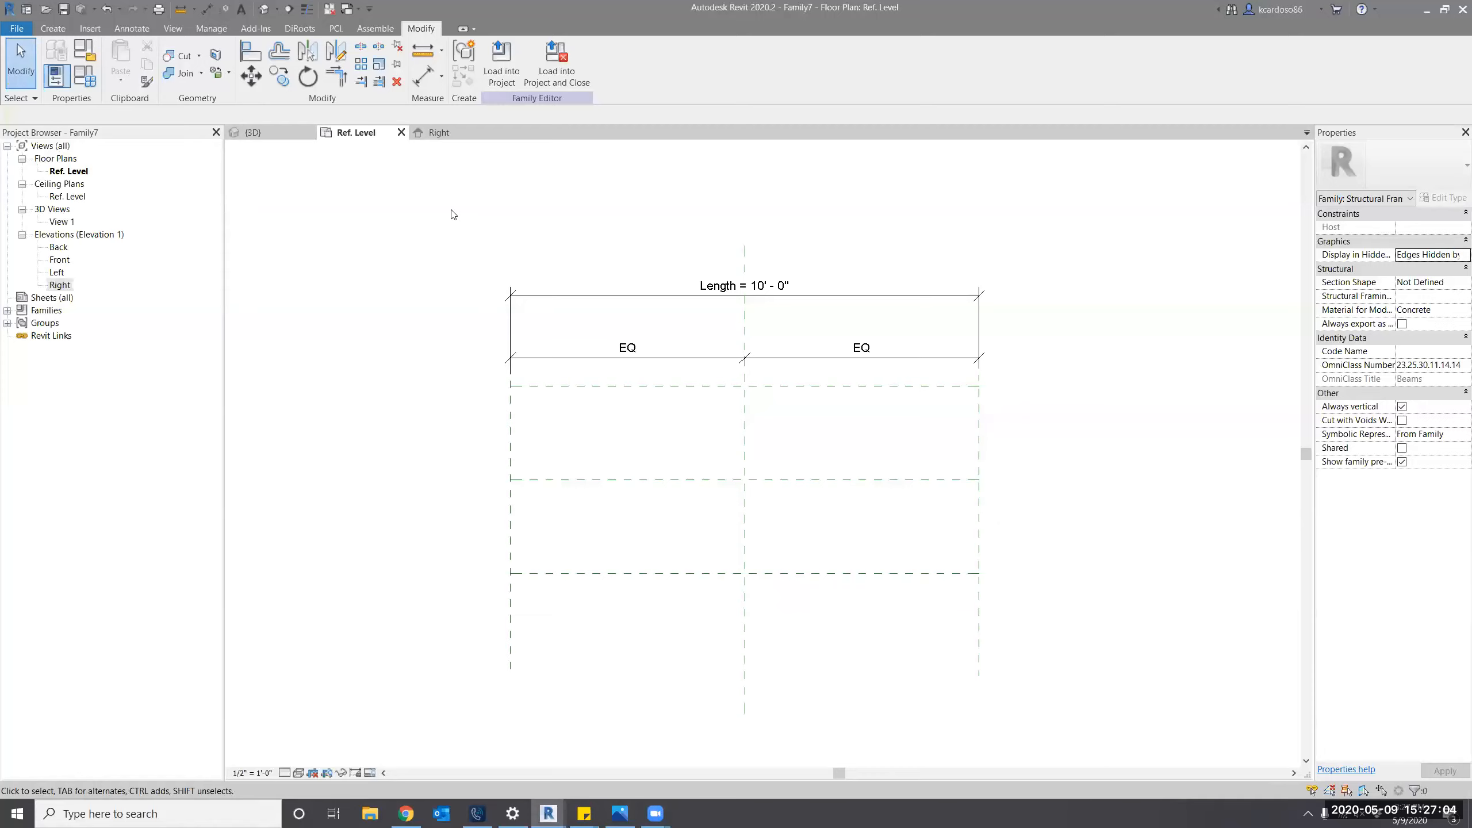
pyautogui.click(60, 30)
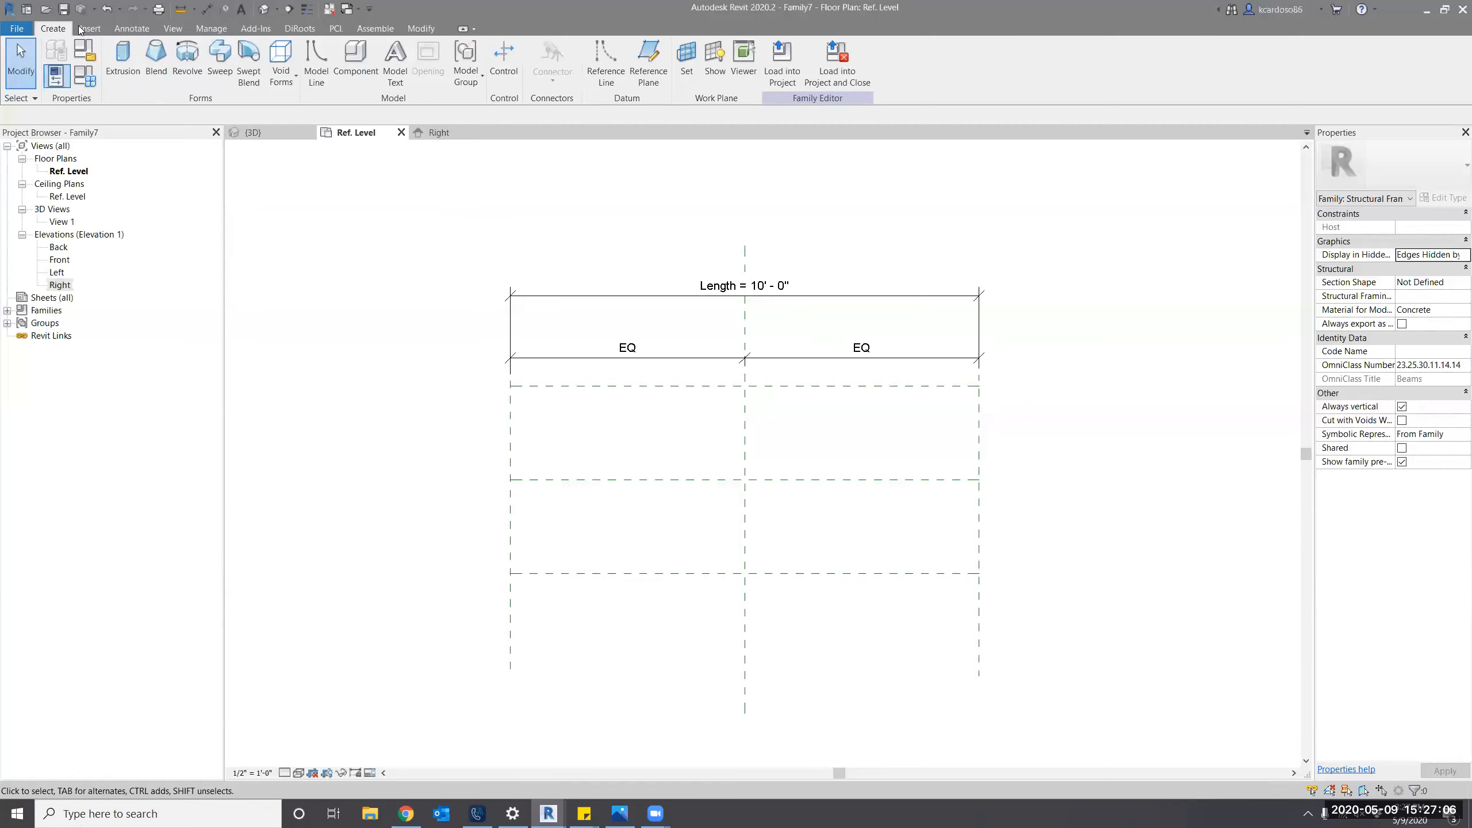
pyautogui.click(220, 60)
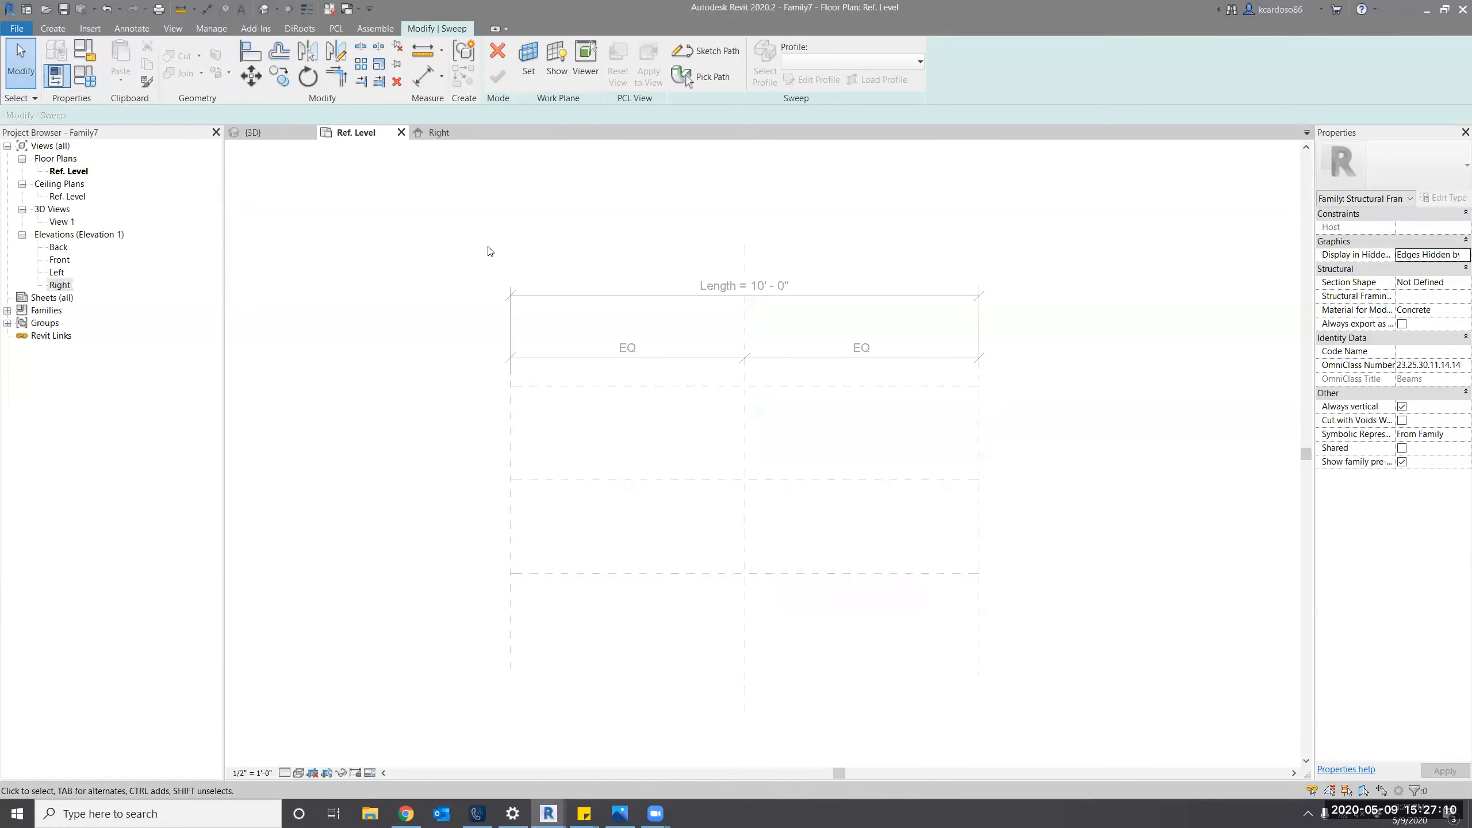
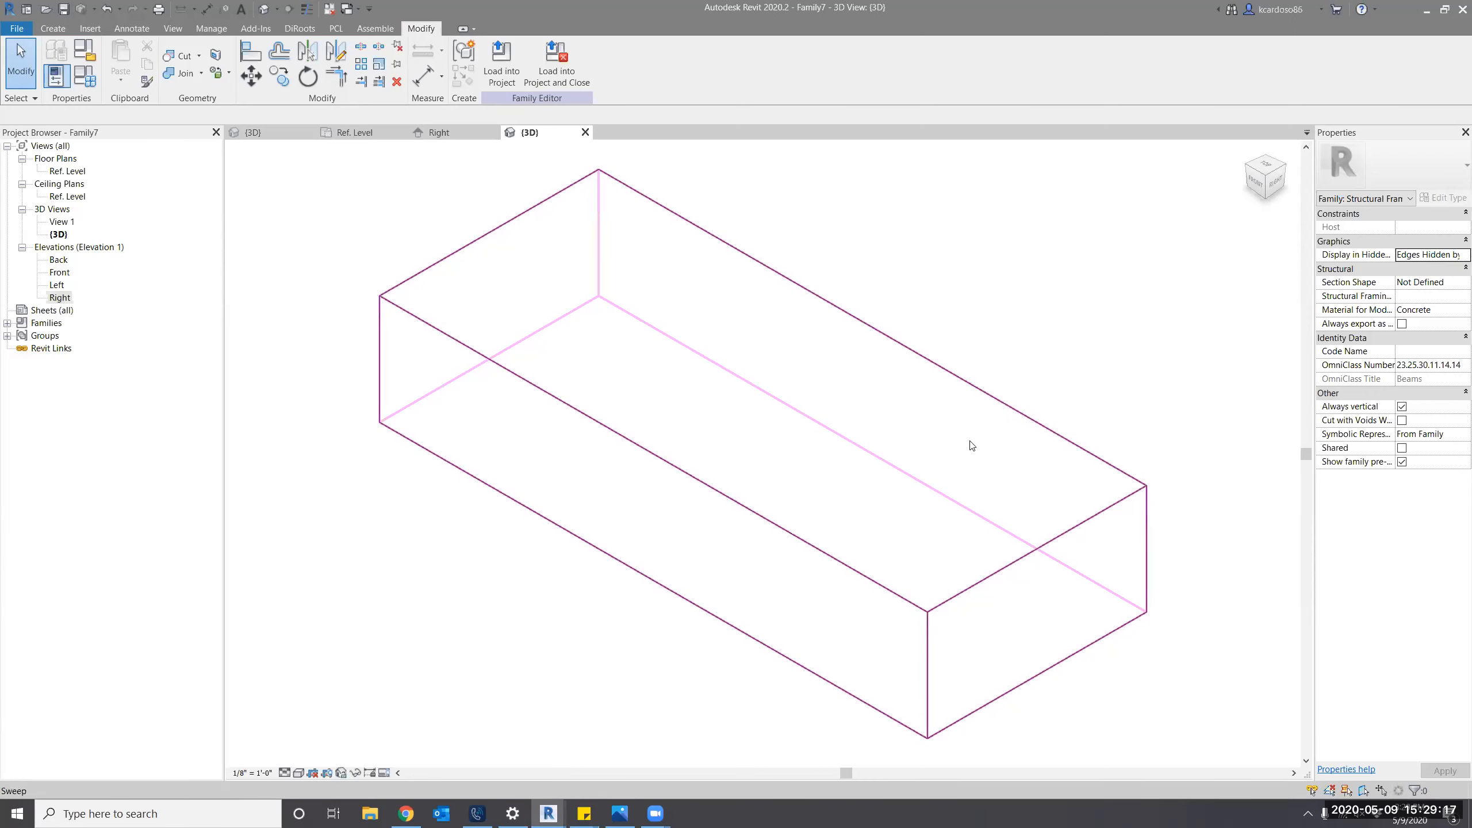
# Associate the beam sweep's Material property with the Structural Material family parameter.
pyautogui.click(856, 390)
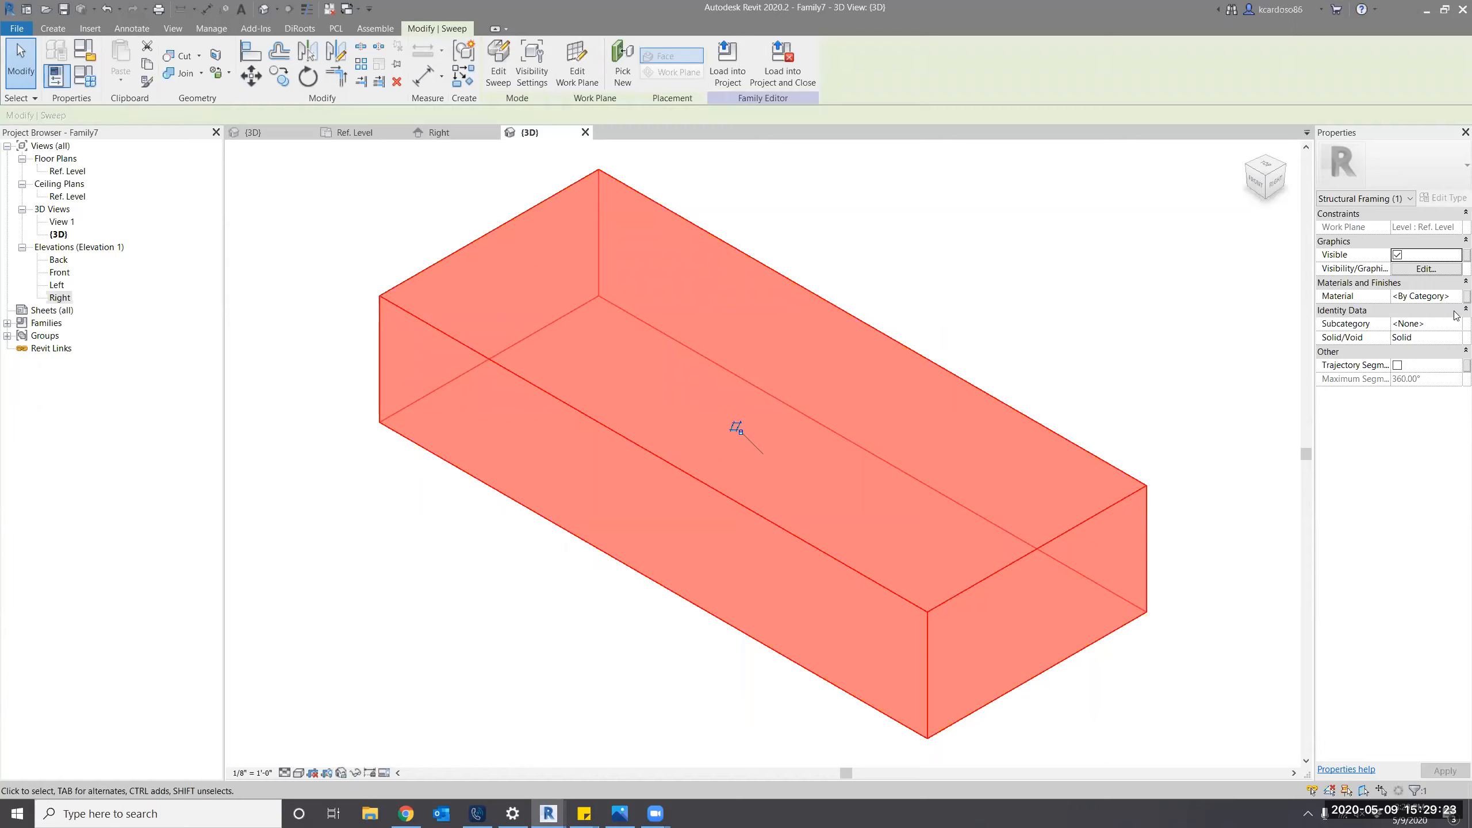
pyautogui.click(1466, 296)
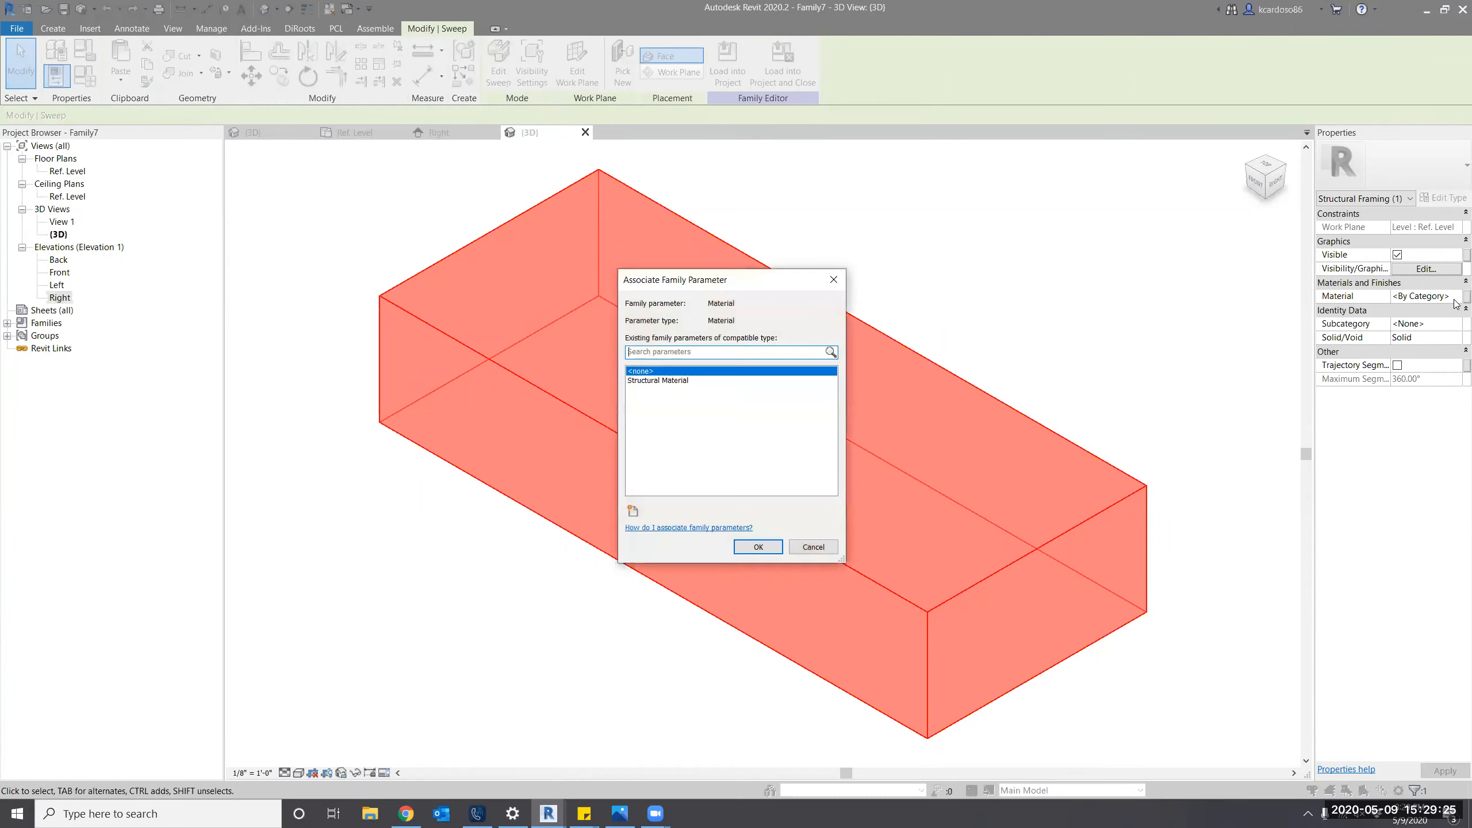
pyautogui.click(672, 382)
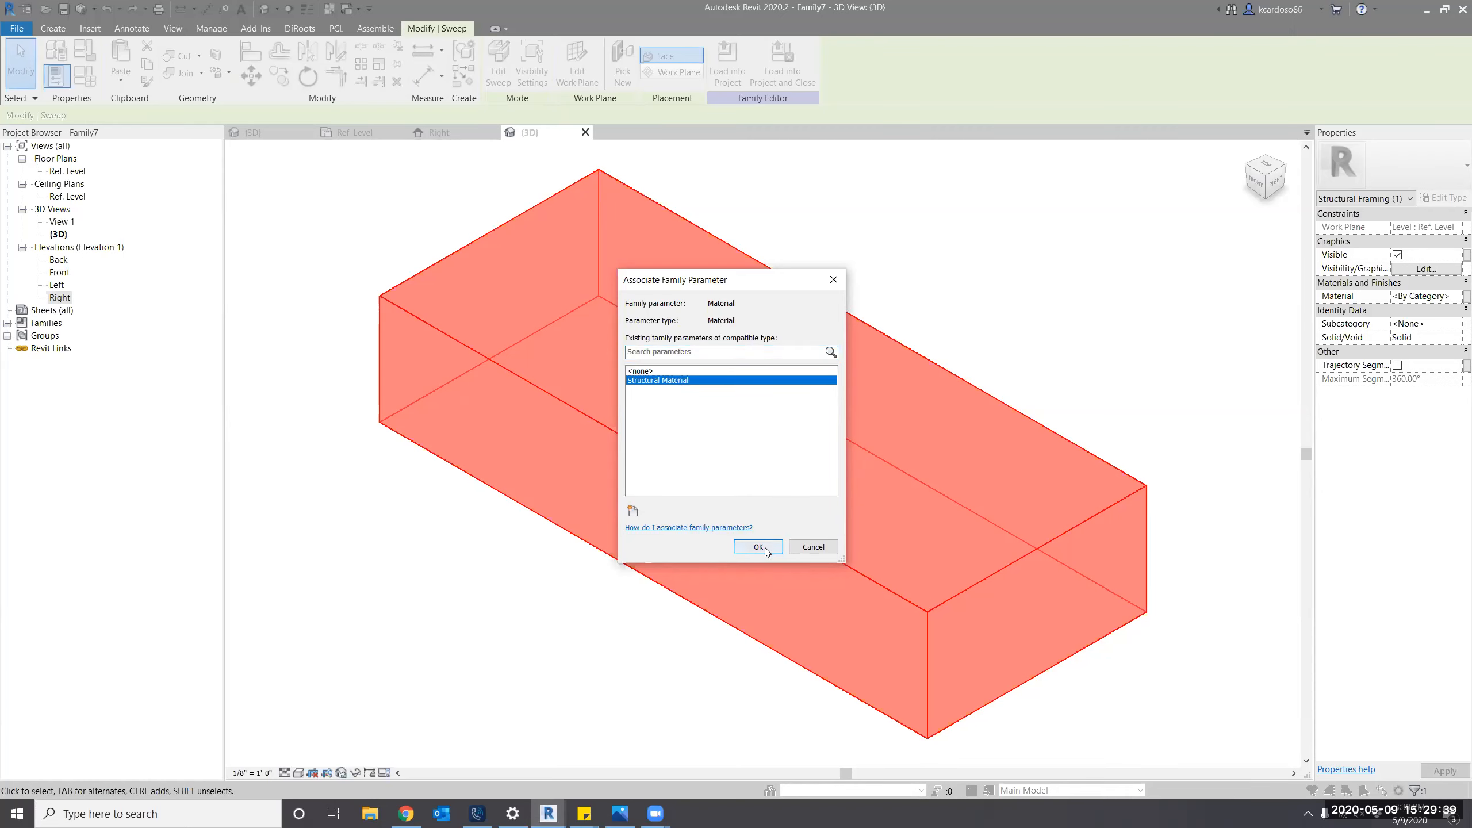
pyautogui.click(758, 547)
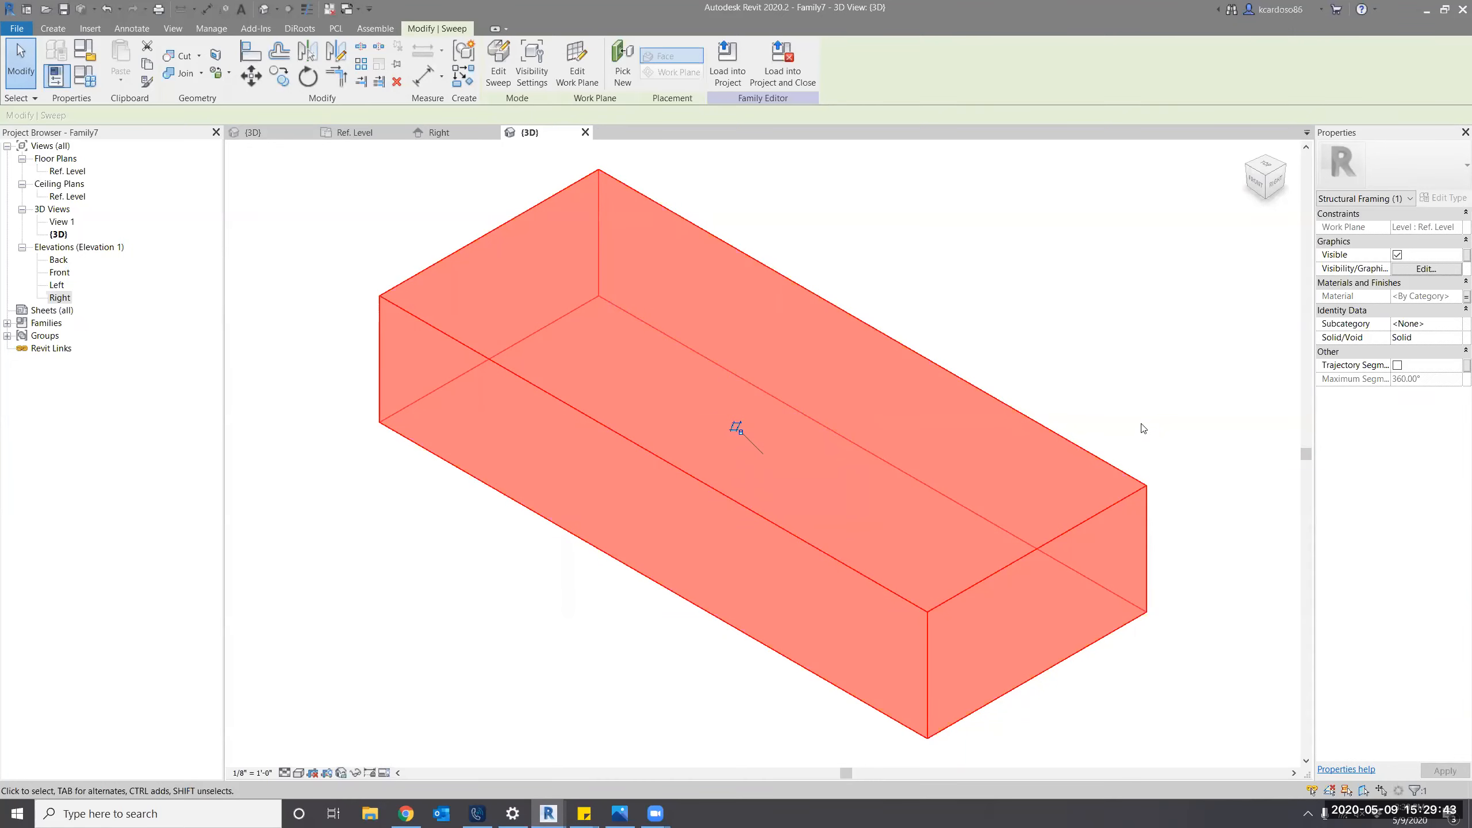
pyautogui.click(1031, 368)
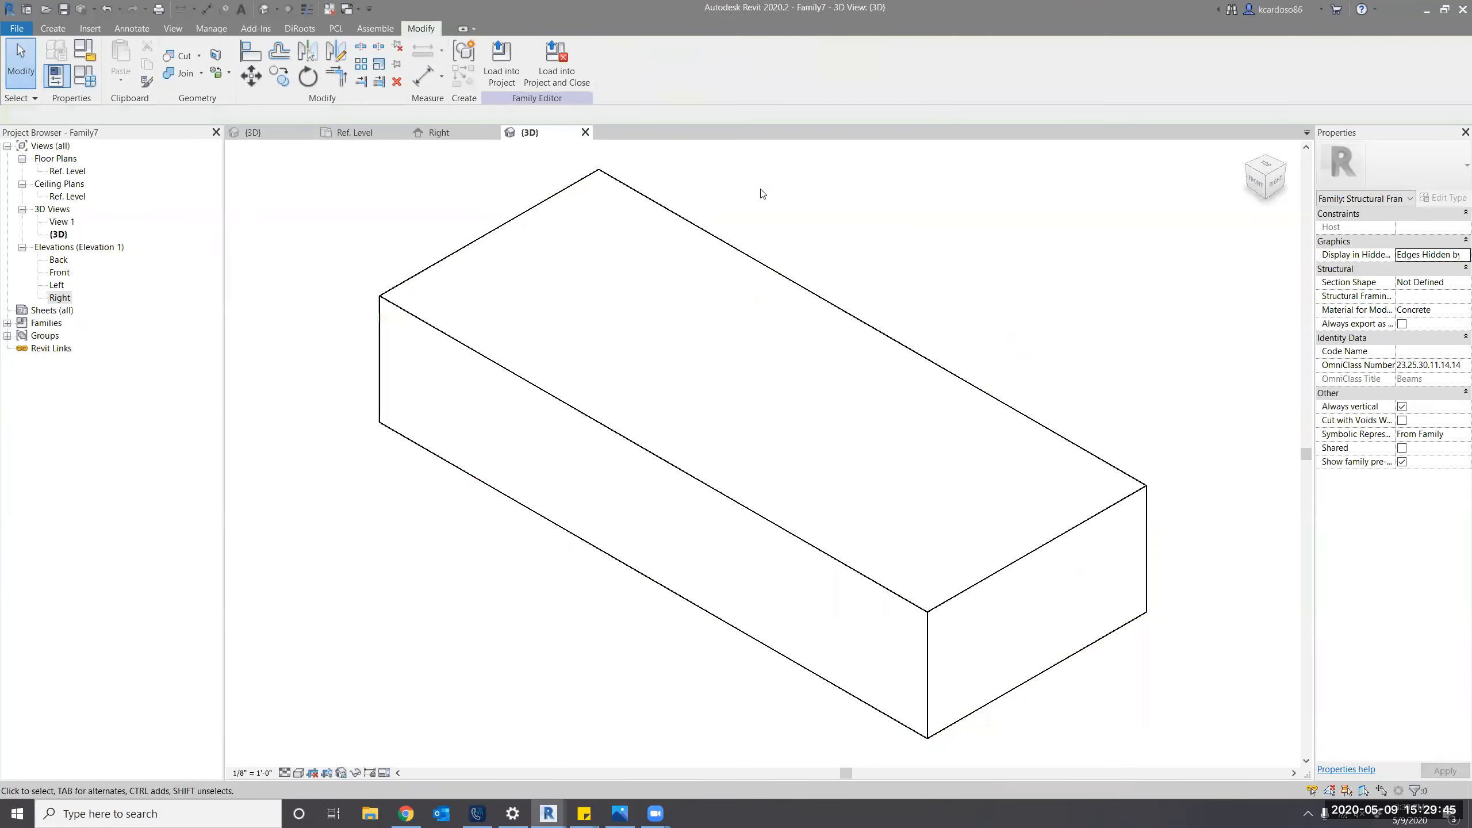
# Load the beam family into the project, closing it without saving, and leave beam placement.
pyautogui.click(557, 66)
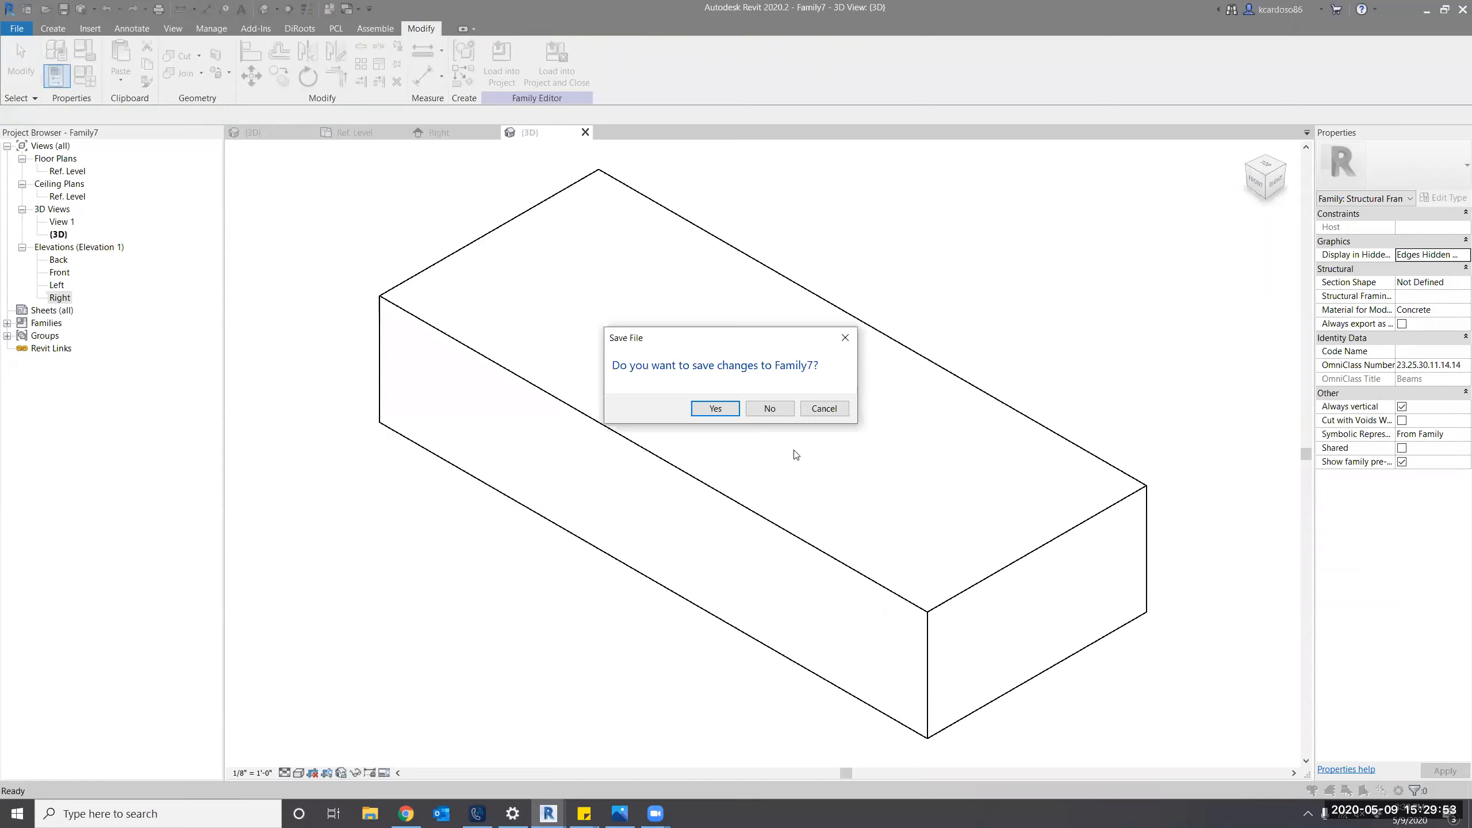
pyautogui.click(771, 409)
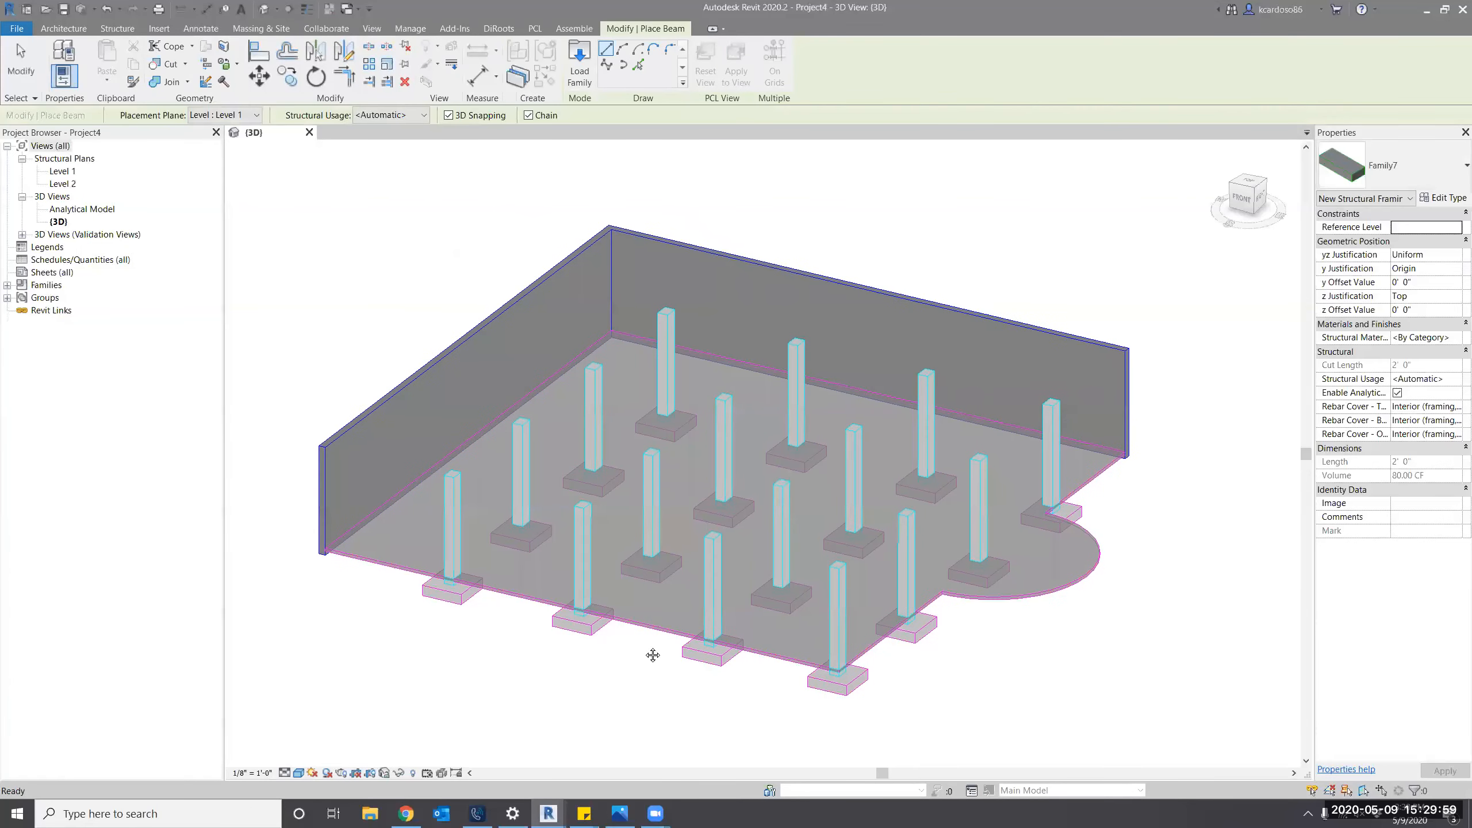
pyautogui.press('Escape')
pyautogui.moveTo(637, 683); pyautogui.dragTo(663, 659, button='middle')
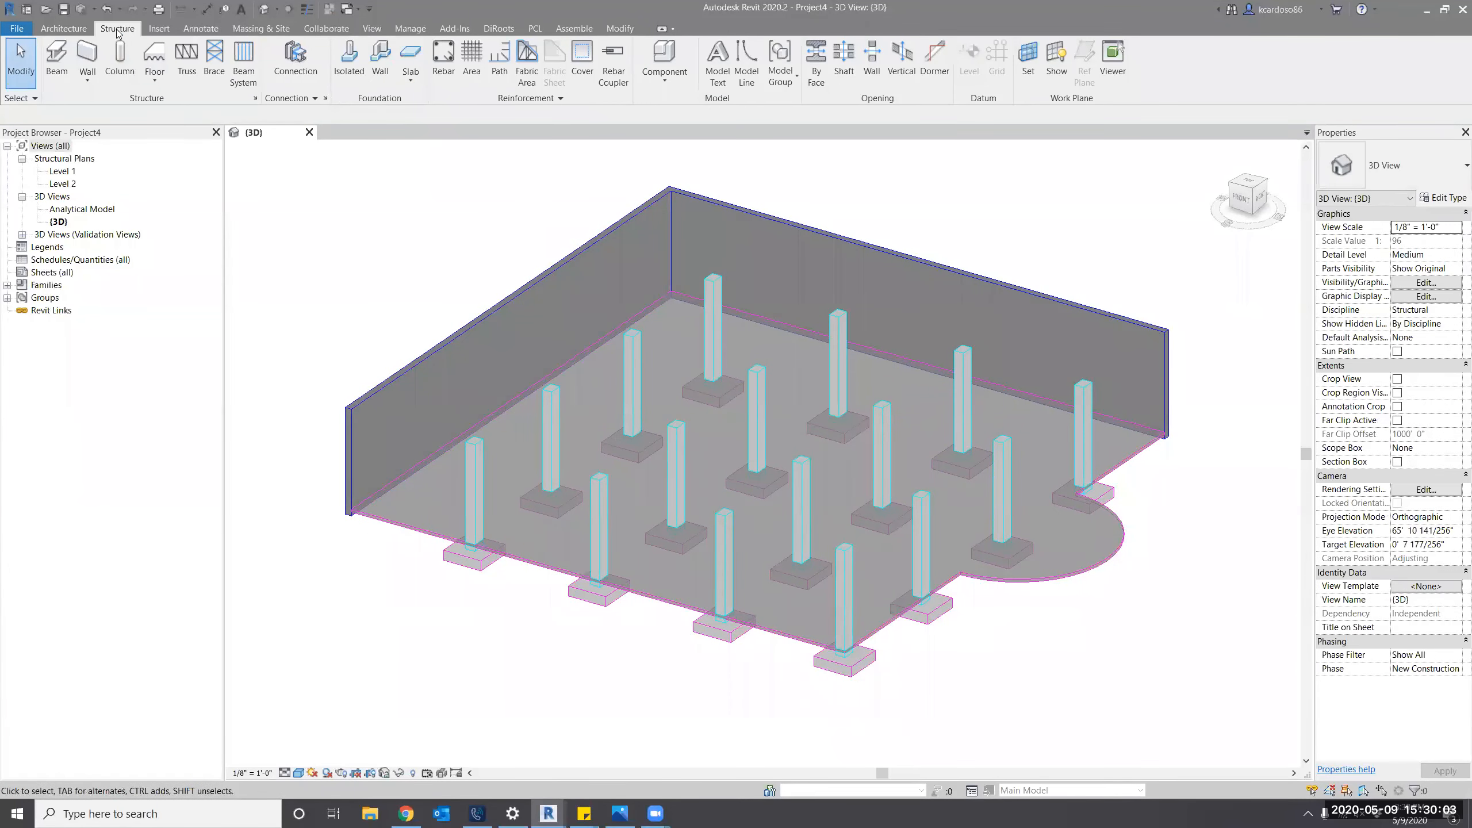
pyautogui.click(57, 58)
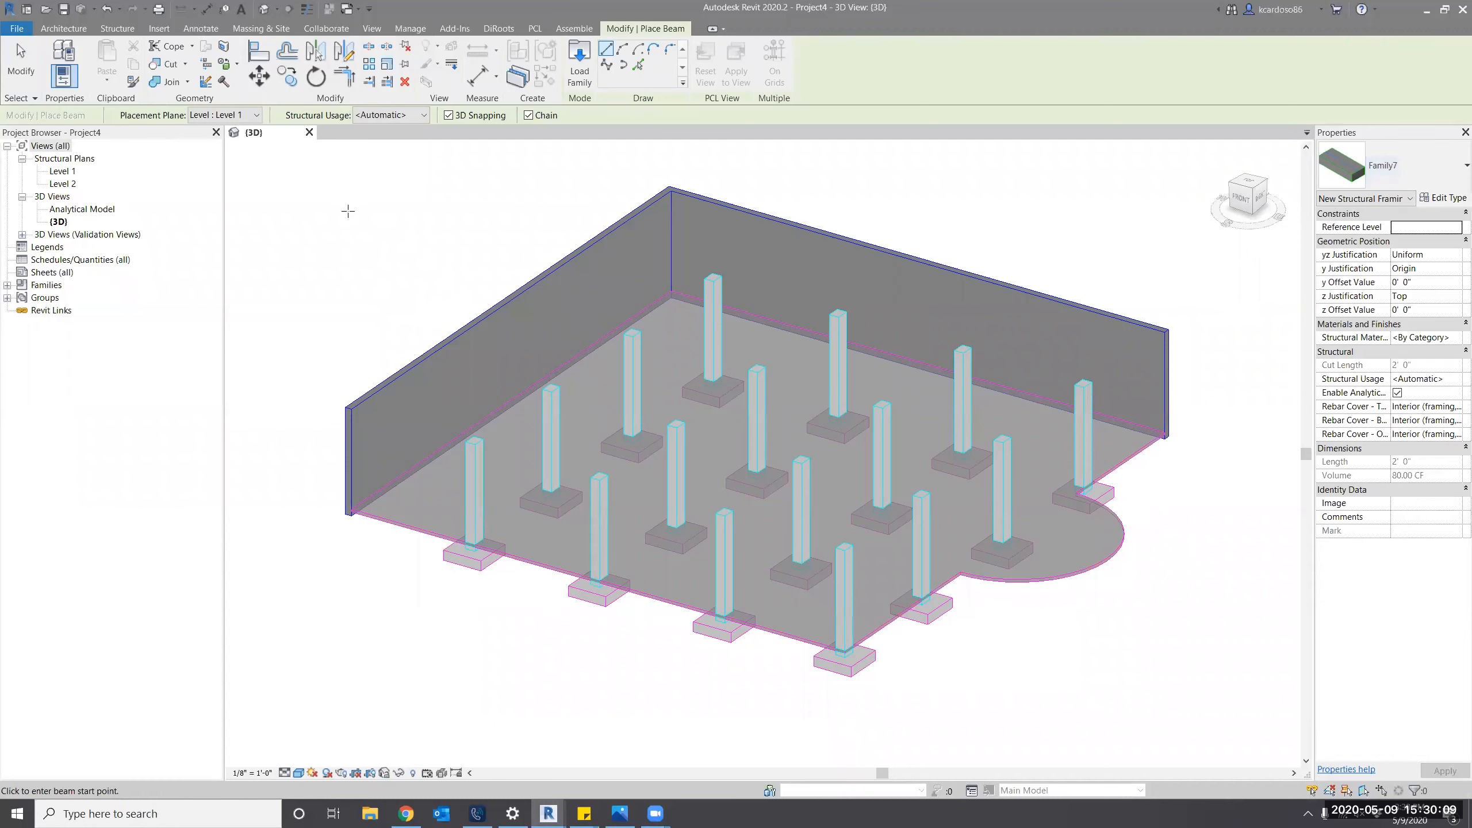
pyautogui.press('Escape')
pyautogui.press('Escape')
# Start placing a Family7 beam from the project's Structural Framing families.
pyautogui.click(7, 284)
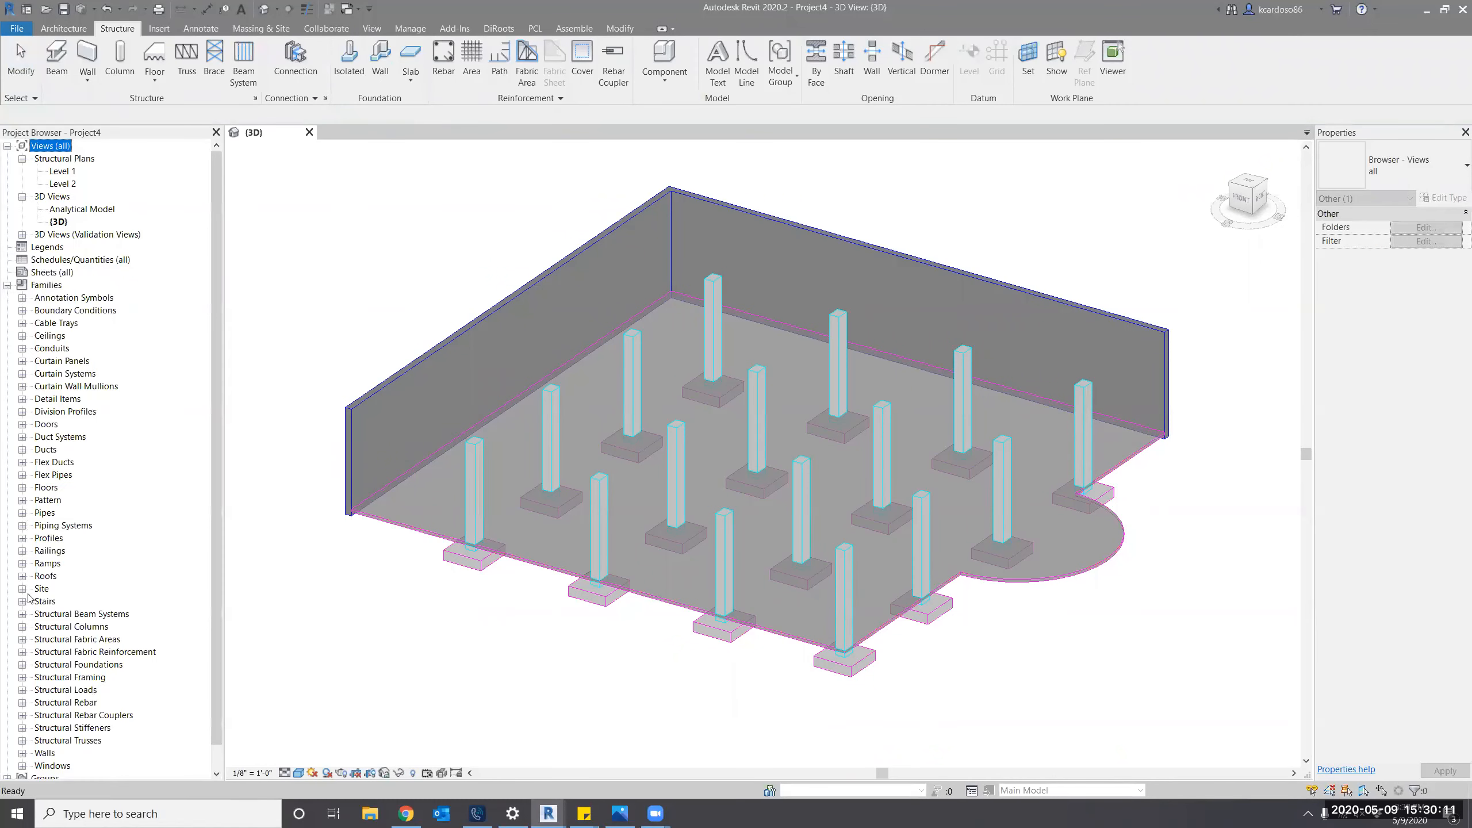
pyautogui.click(22, 677)
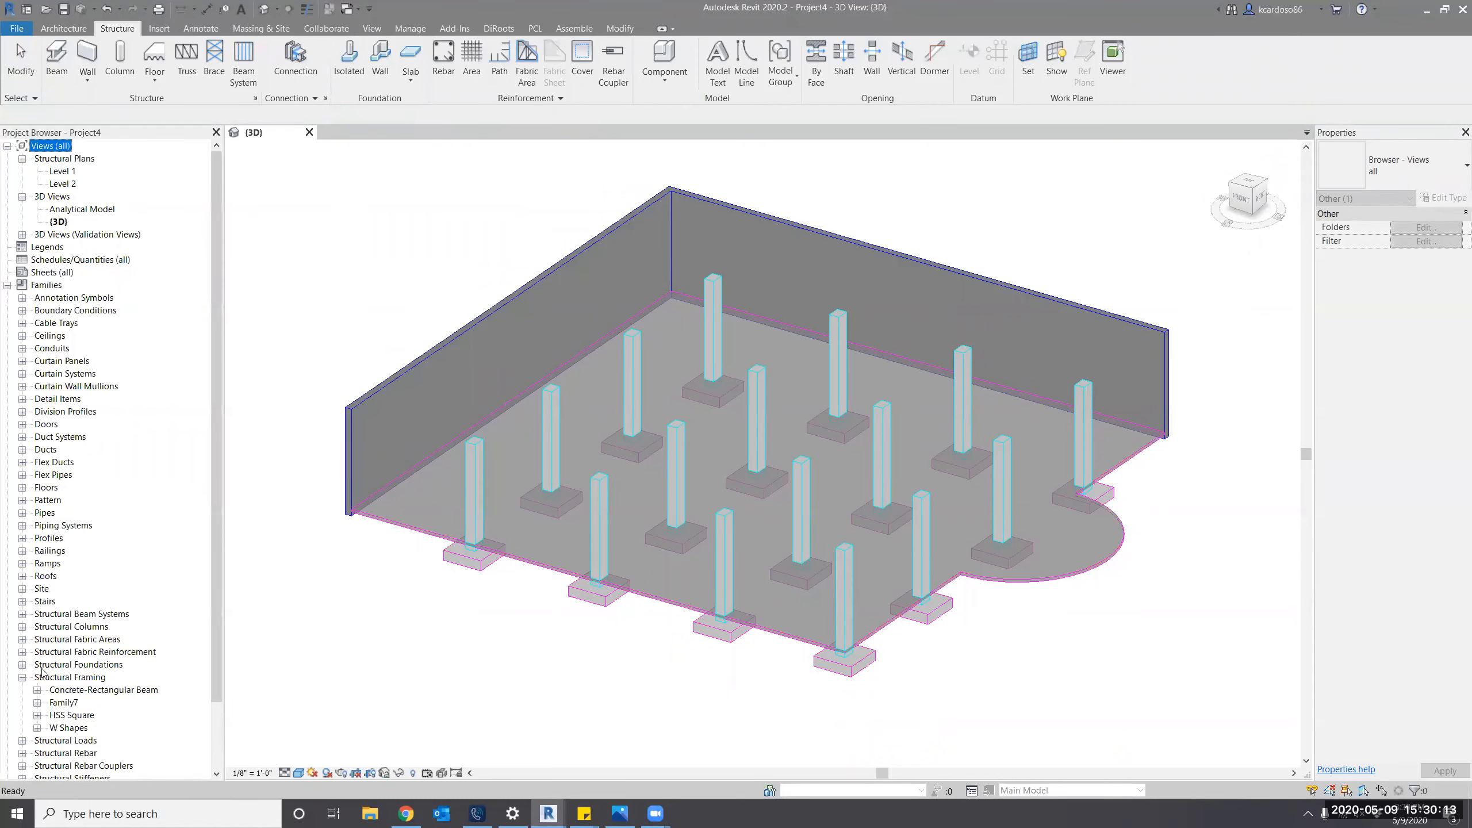
pyautogui.scroll(-2, 39, 638)
pyautogui.click(38, 628)
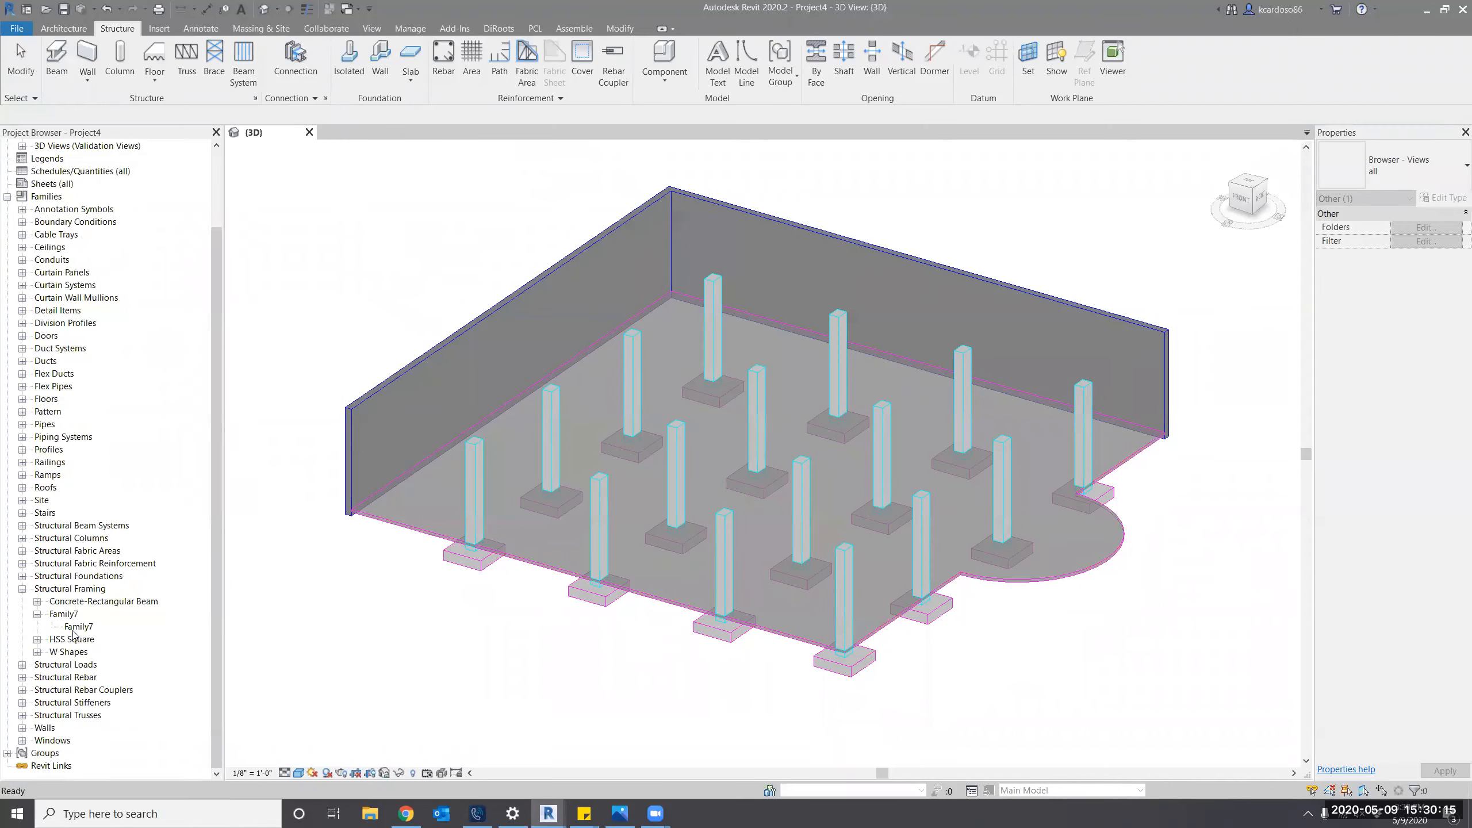
pyautogui.moveTo(77, 629); pyautogui.dragTo(493, 615)
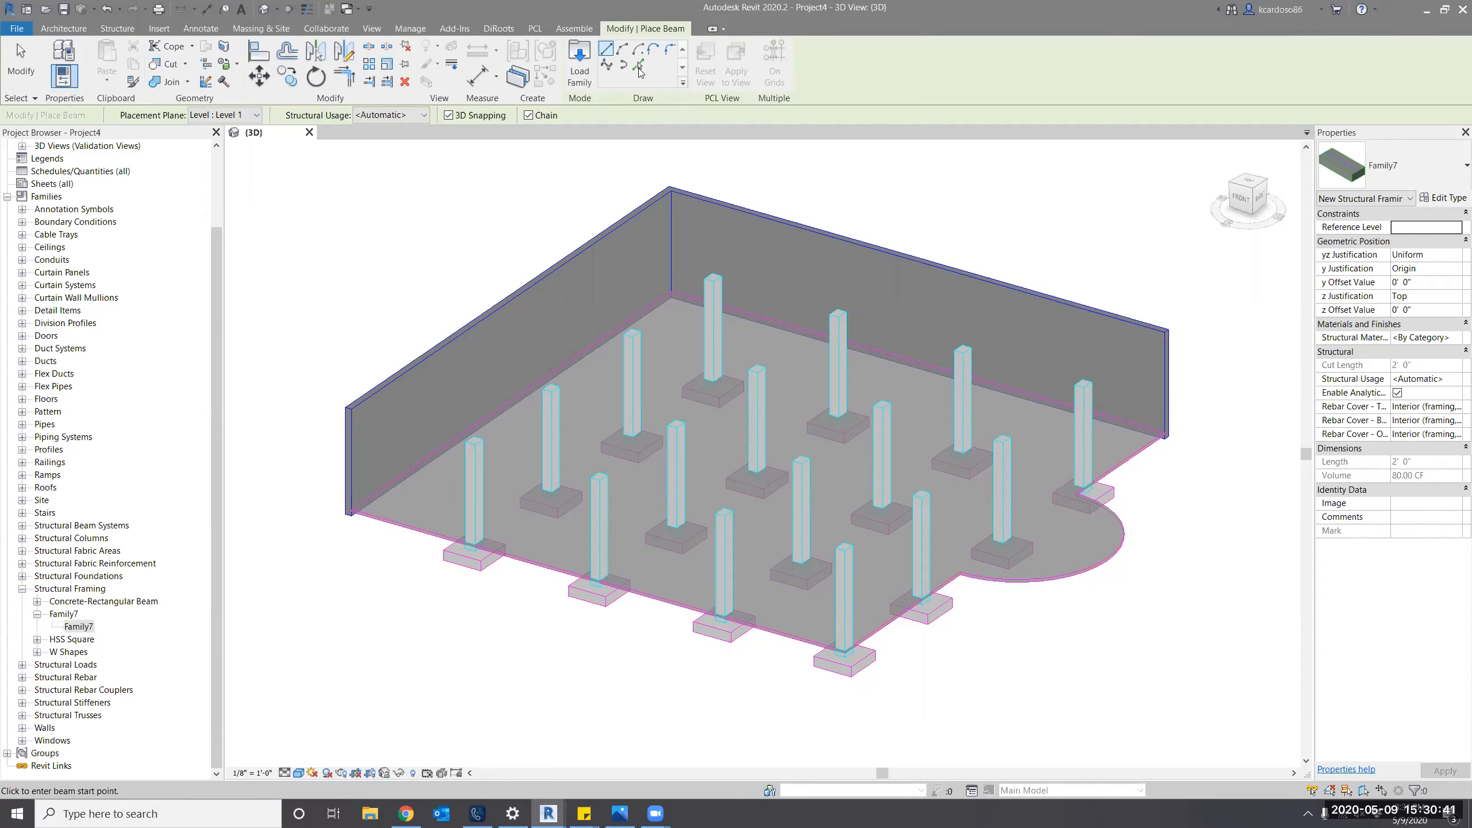
# Place Family7 beams along the bottom edges of the two walls by picking those edges.
pyautogui.click(638, 68)
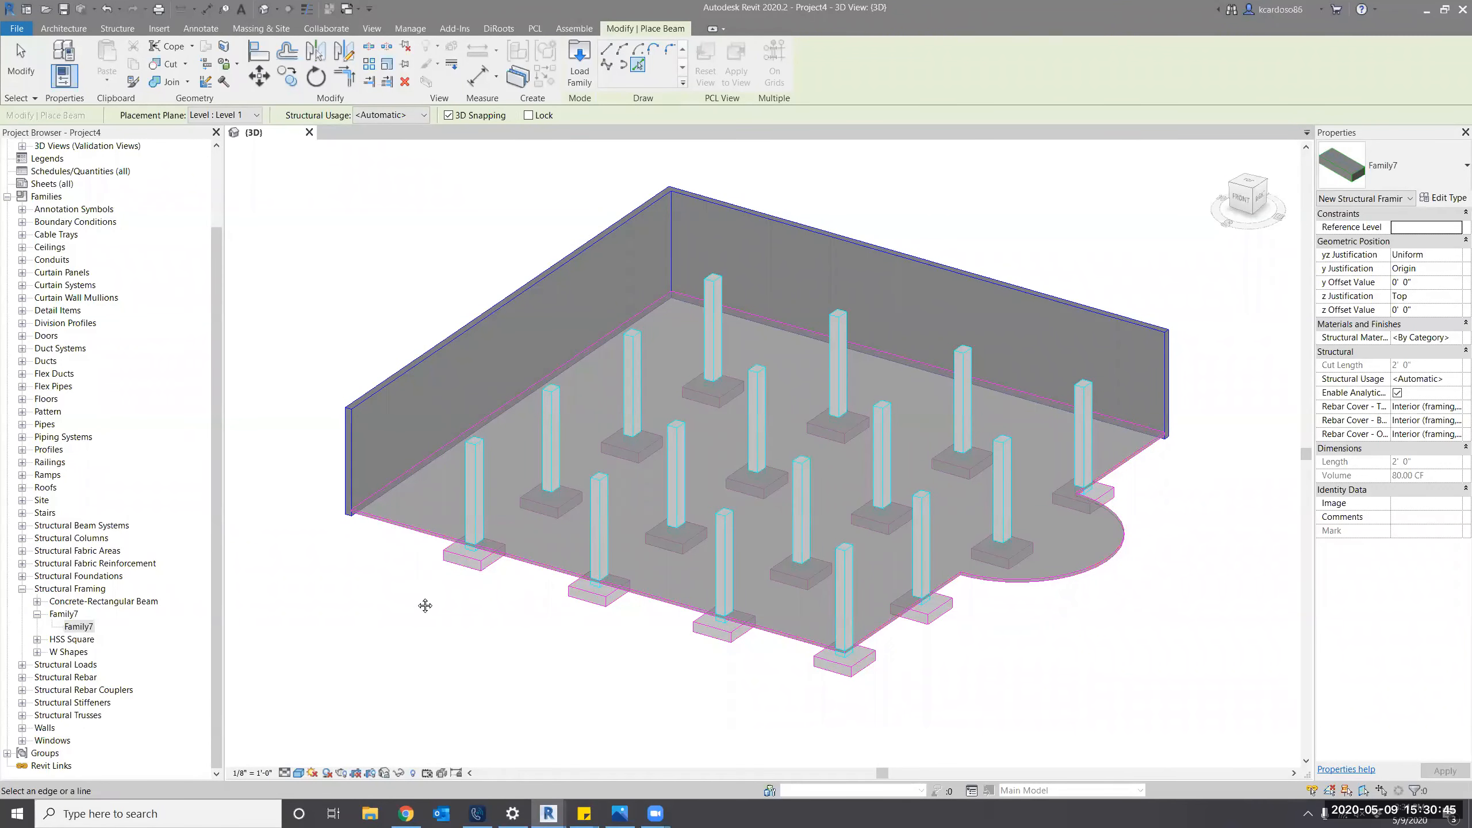
pyautogui.keyDown('shift'); pyautogui.moveTo(426, 606); pyautogui.dragTo(756, 625, button='middle'); pyautogui.keyUp('shift')
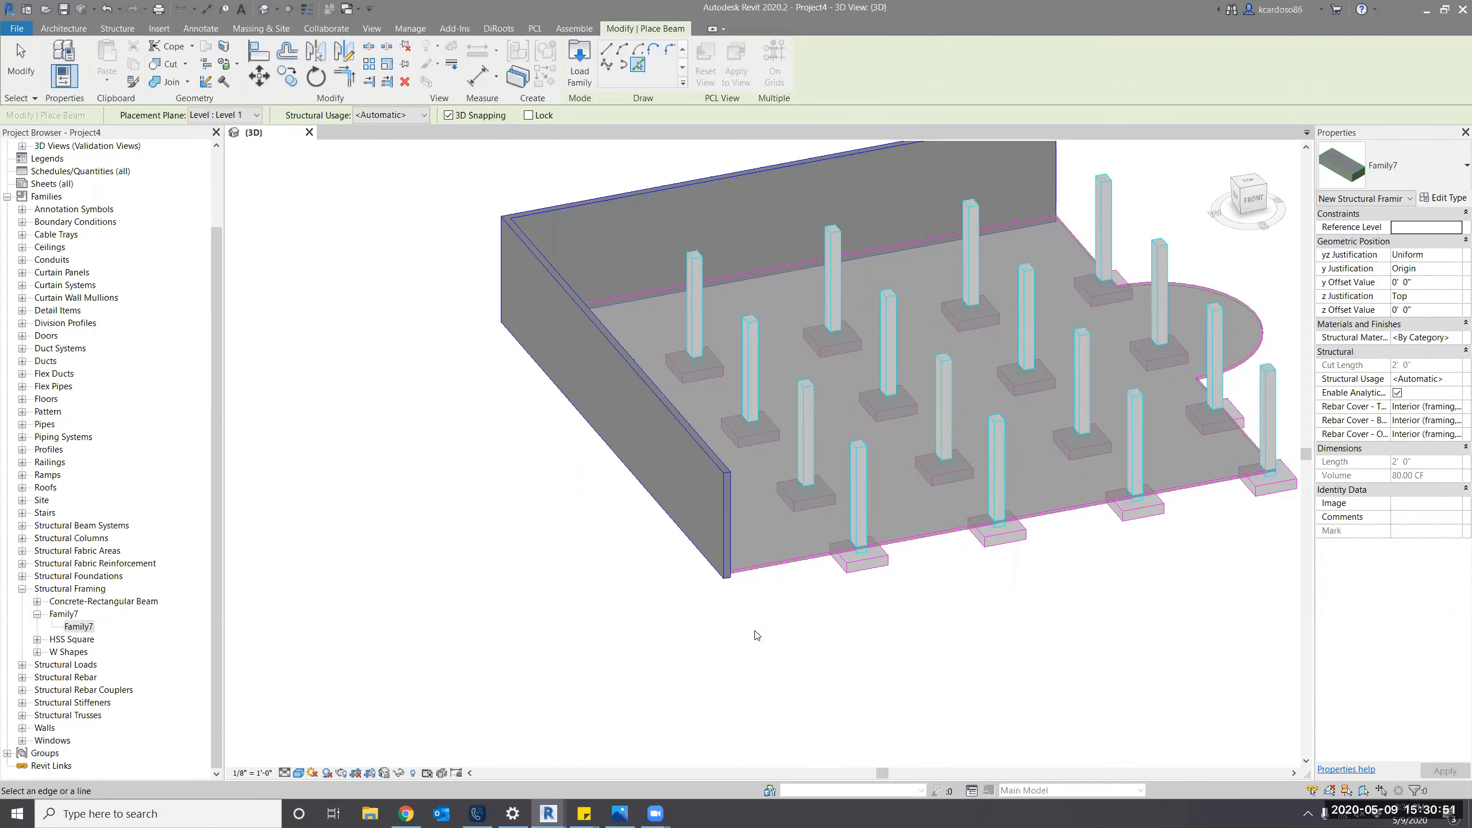
pyautogui.keyDown('shift'); pyautogui.moveTo(758, 637); pyautogui.dragTo(646, 299, button='middle'); pyautogui.keyUp('shift')
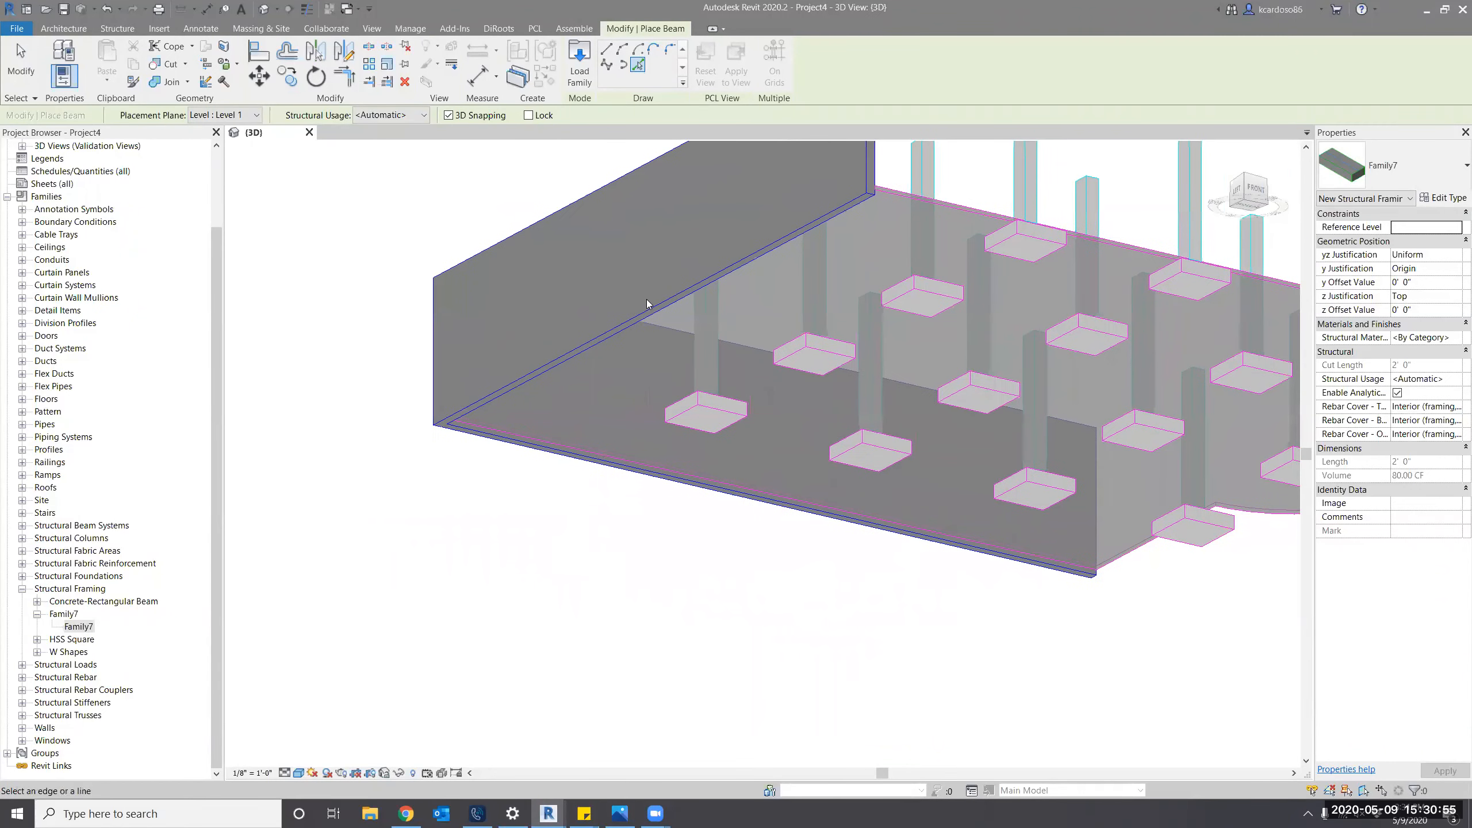
pyautogui.click(647, 306)
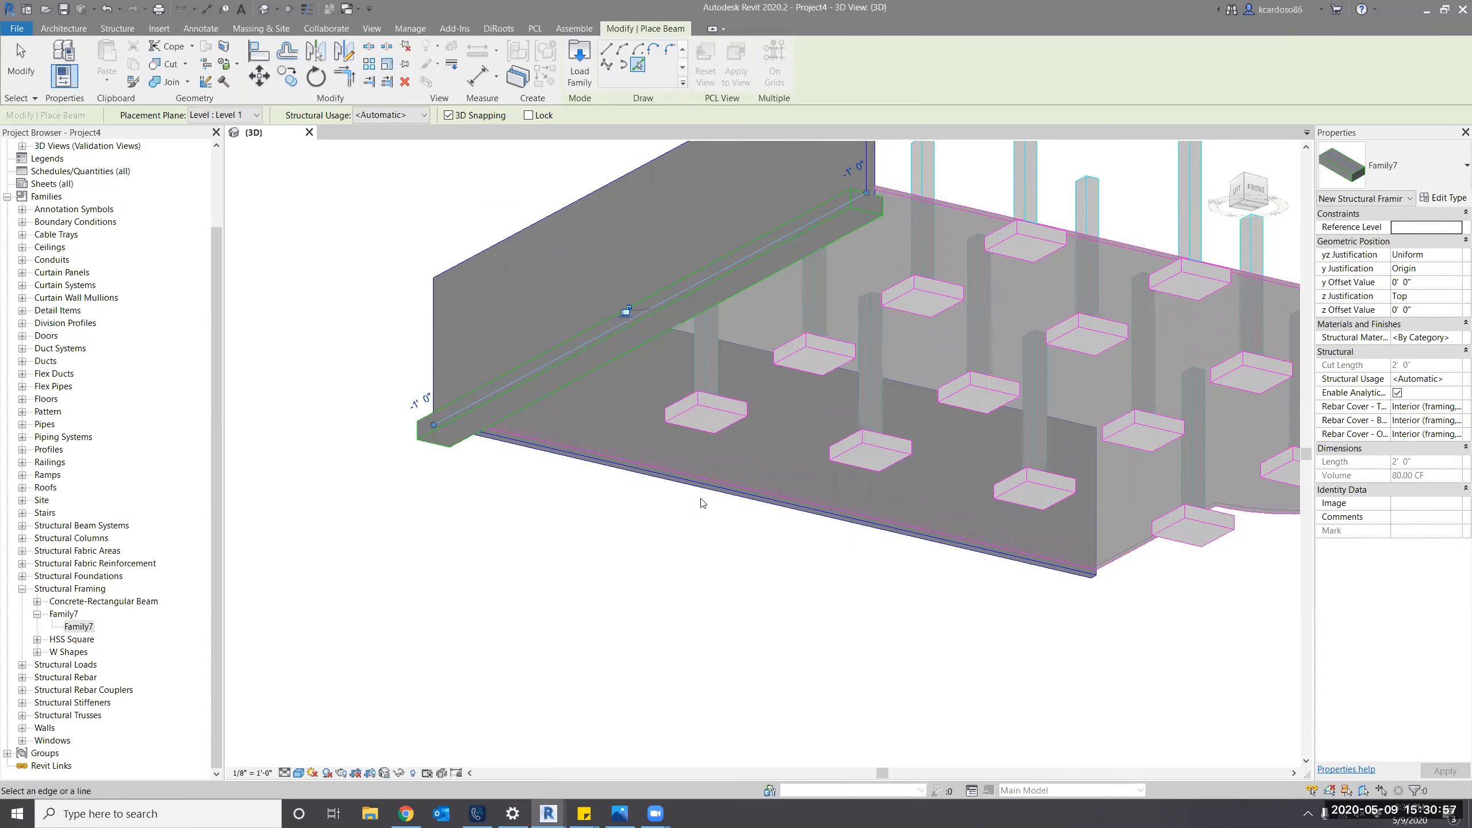
pyautogui.keyDown('shift'); pyautogui.moveTo(701, 502); pyautogui.dragTo(704, 494, button='middle'); pyautogui.keyUp('shift')
pyautogui.click(699, 582)
pyautogui.scroll(-2, 701, 591)
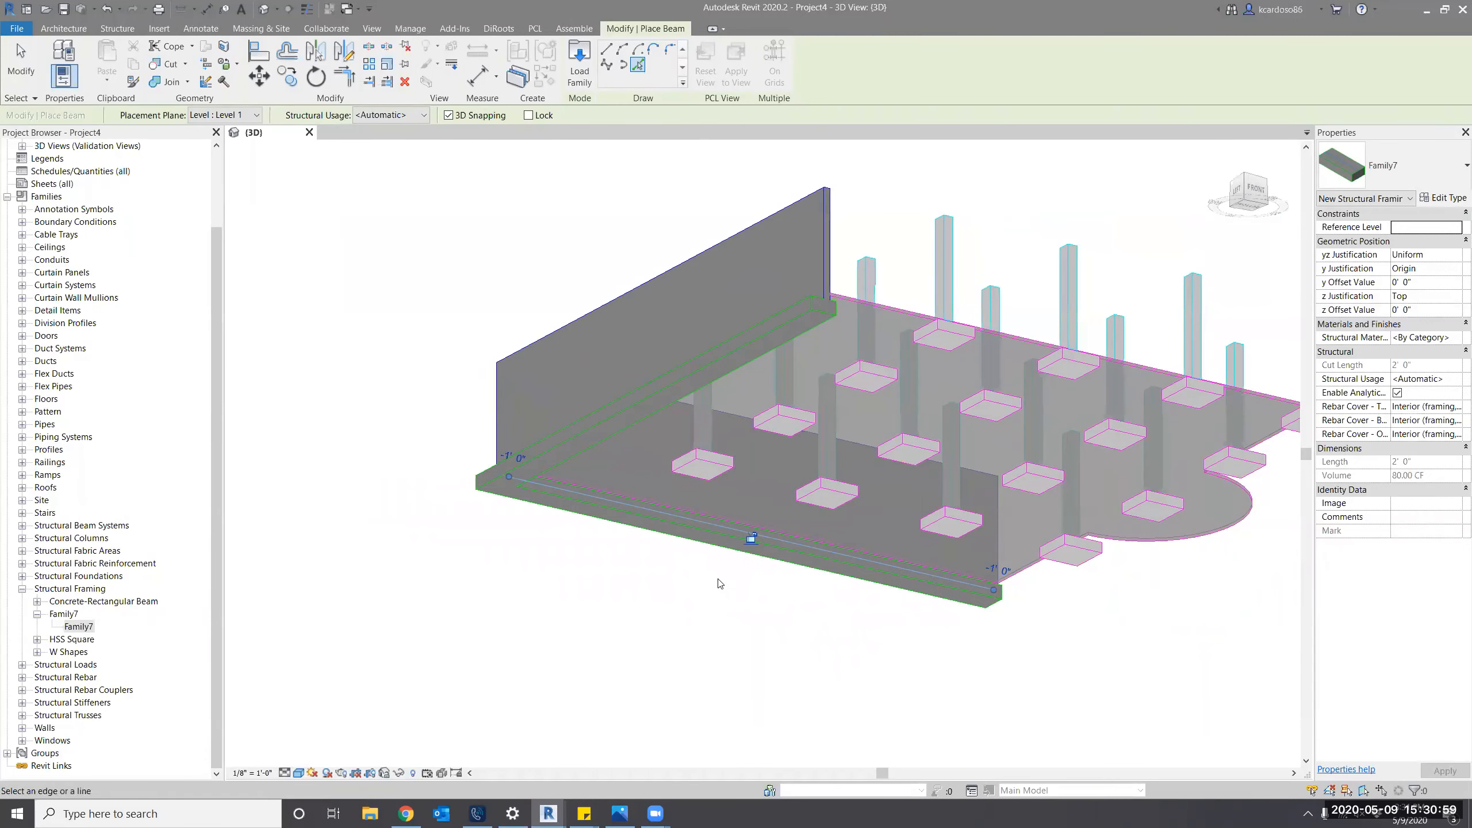
pyautogui.press('Escape')
pyautogui.press('Escape')
# Examine how the new beams sit beneath the two walls, viewing the model from below and above.
pyautogui.keyDown('shift'); pyautogui.moveTo(716, 587); pyautogui.dragTo(649, 569, button='middle'); pyautogui.keyUp('shift')
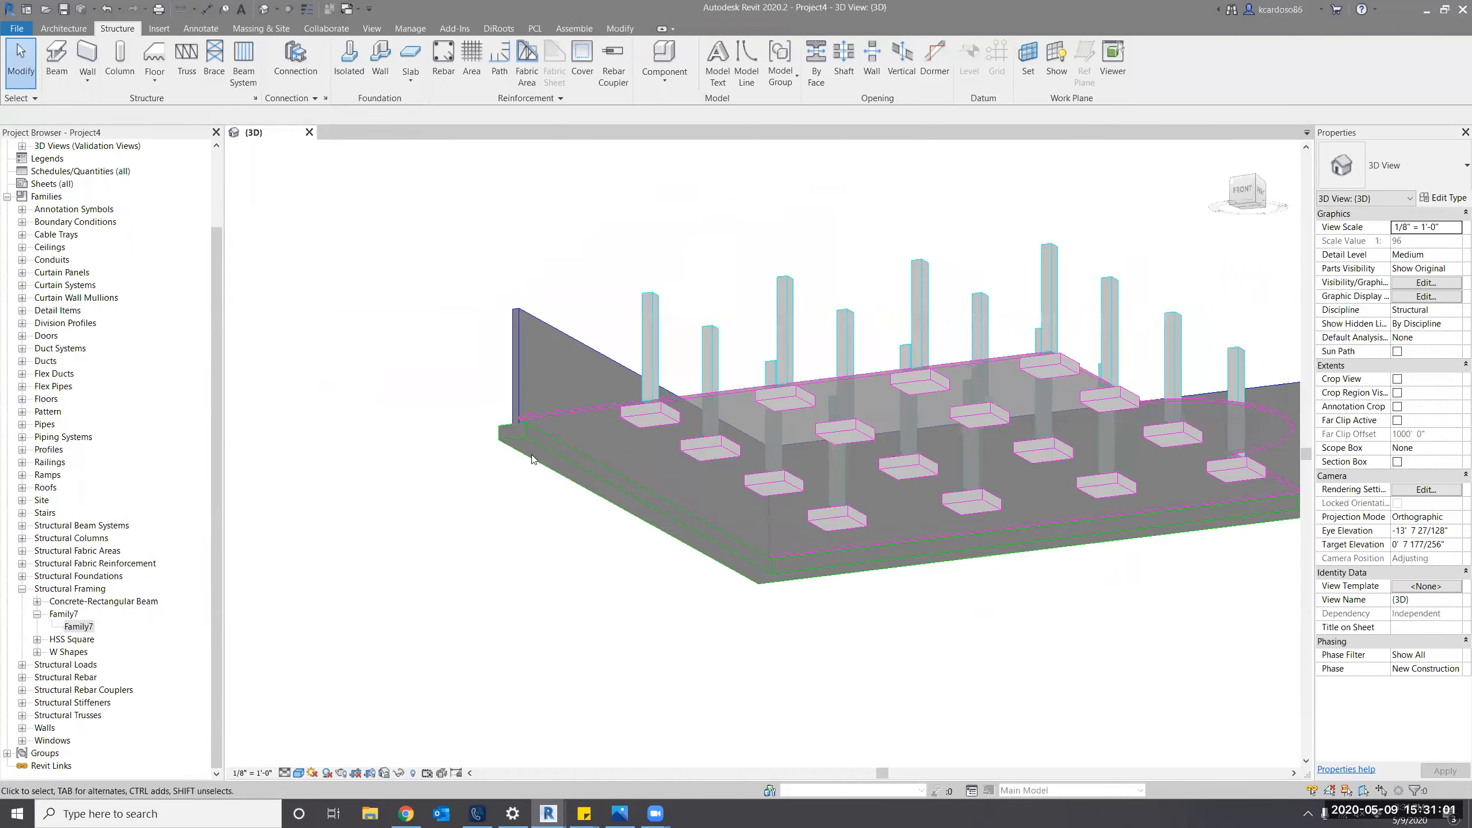
pyautogui.scroll(5, 511, 440)
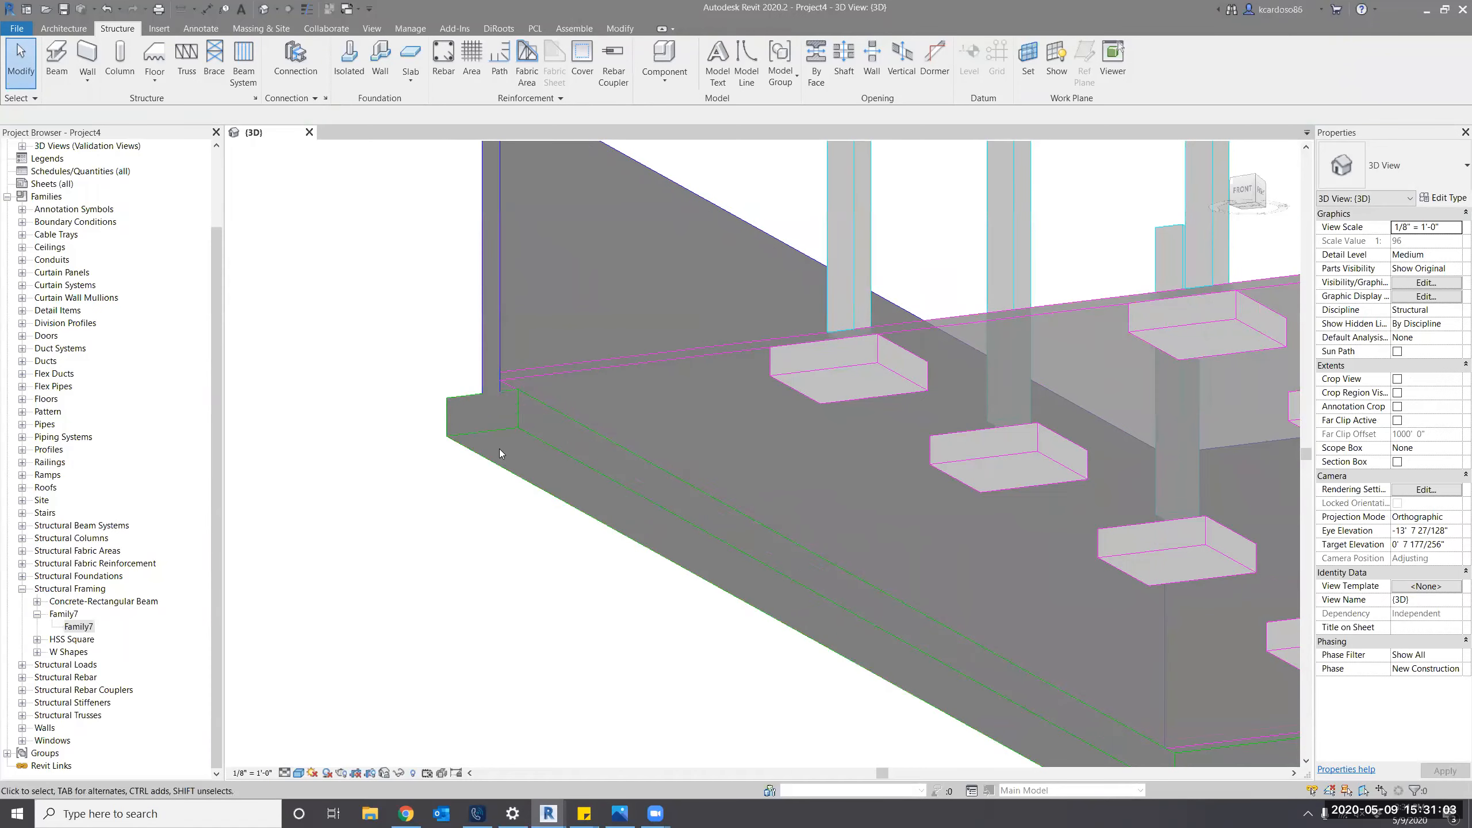
pyautogui.scroll(-4, 500, 458)
pyautogui.keyDown('shift'); pyautogui.moveTo(664, 593); pyautogui.dragTo(1010, 609, button='middle'); pyautogui.keyUp('shift')
pyautogui.moveTo(1046, 680); pyautogui.dragTo(974, 717, button='middle')
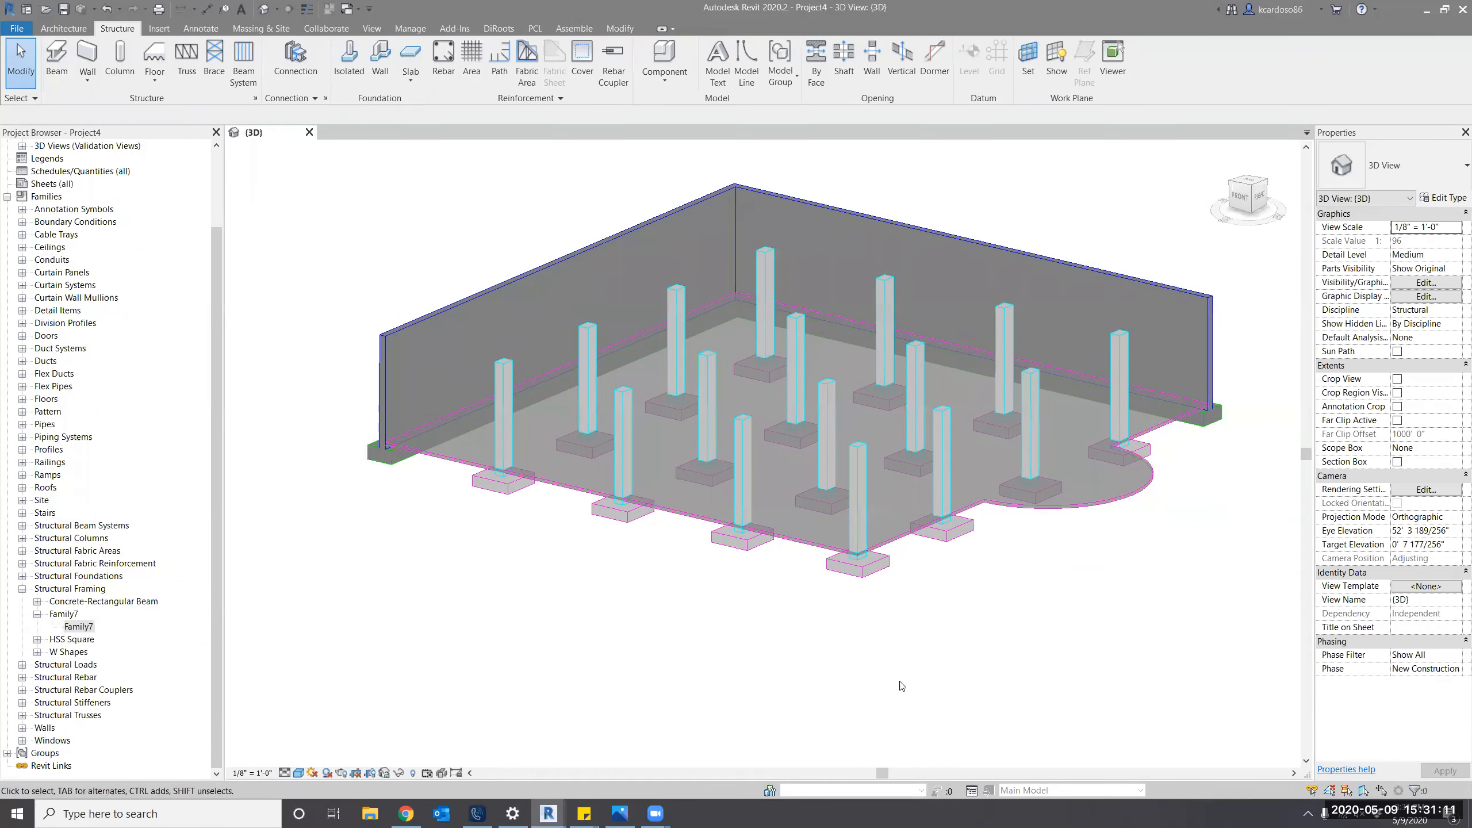
pyautogui.scroll(1, 328, 342)
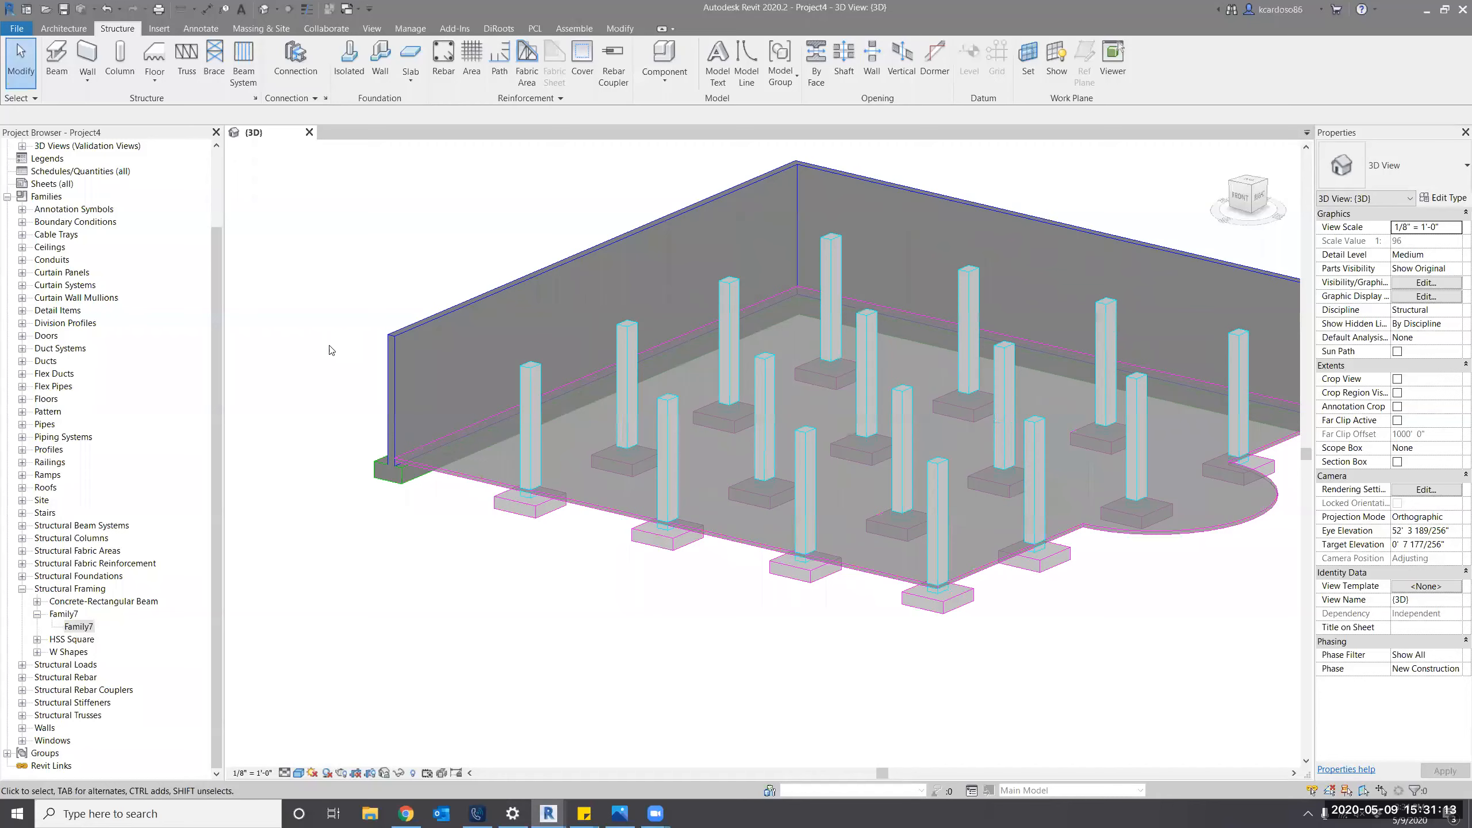
pyautogui.click(396, 402)
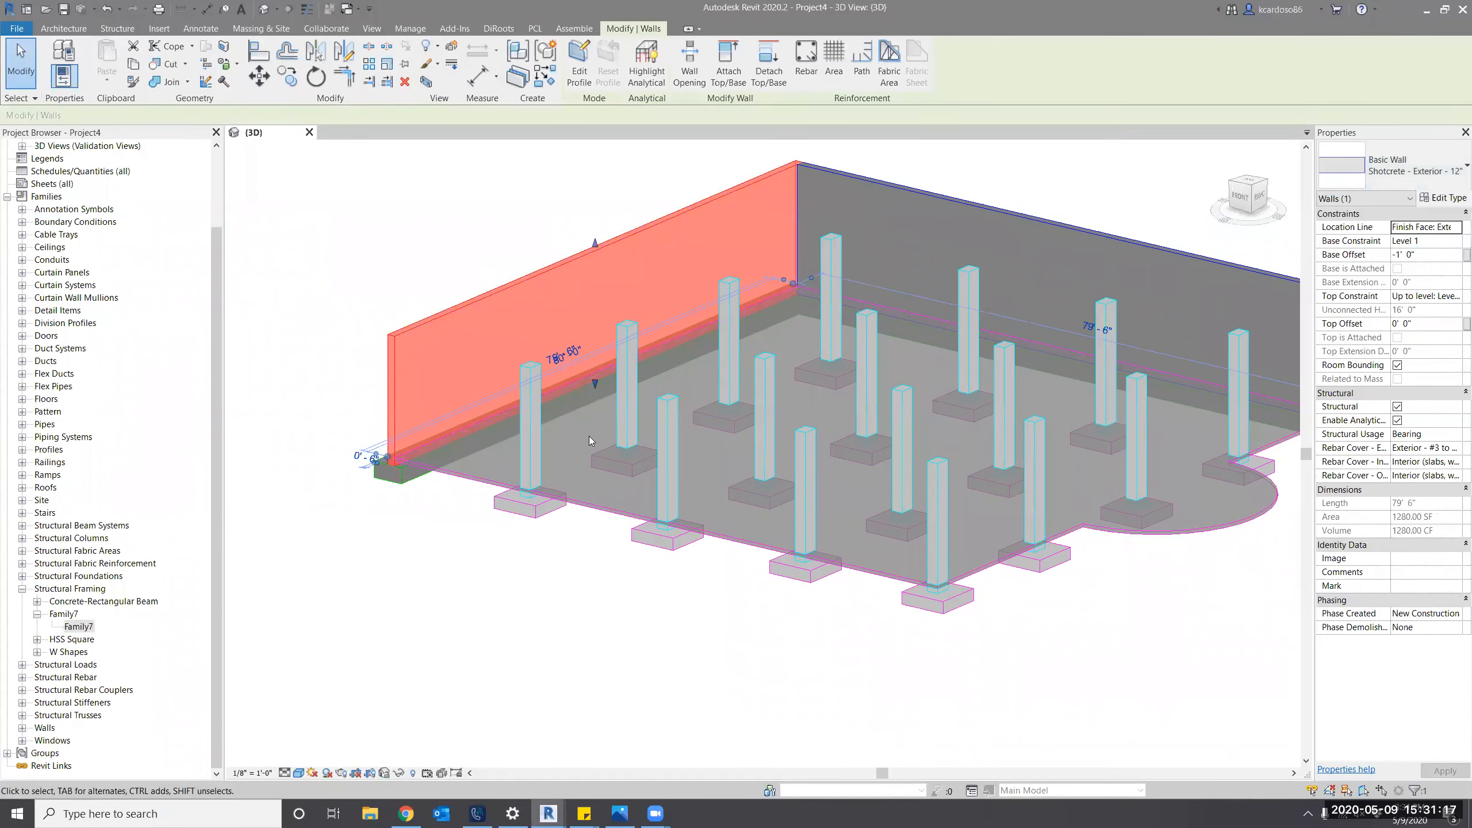
pyautogui.moveTo(619, 410); pyautogui.dragTo(610, 385, button='middle')
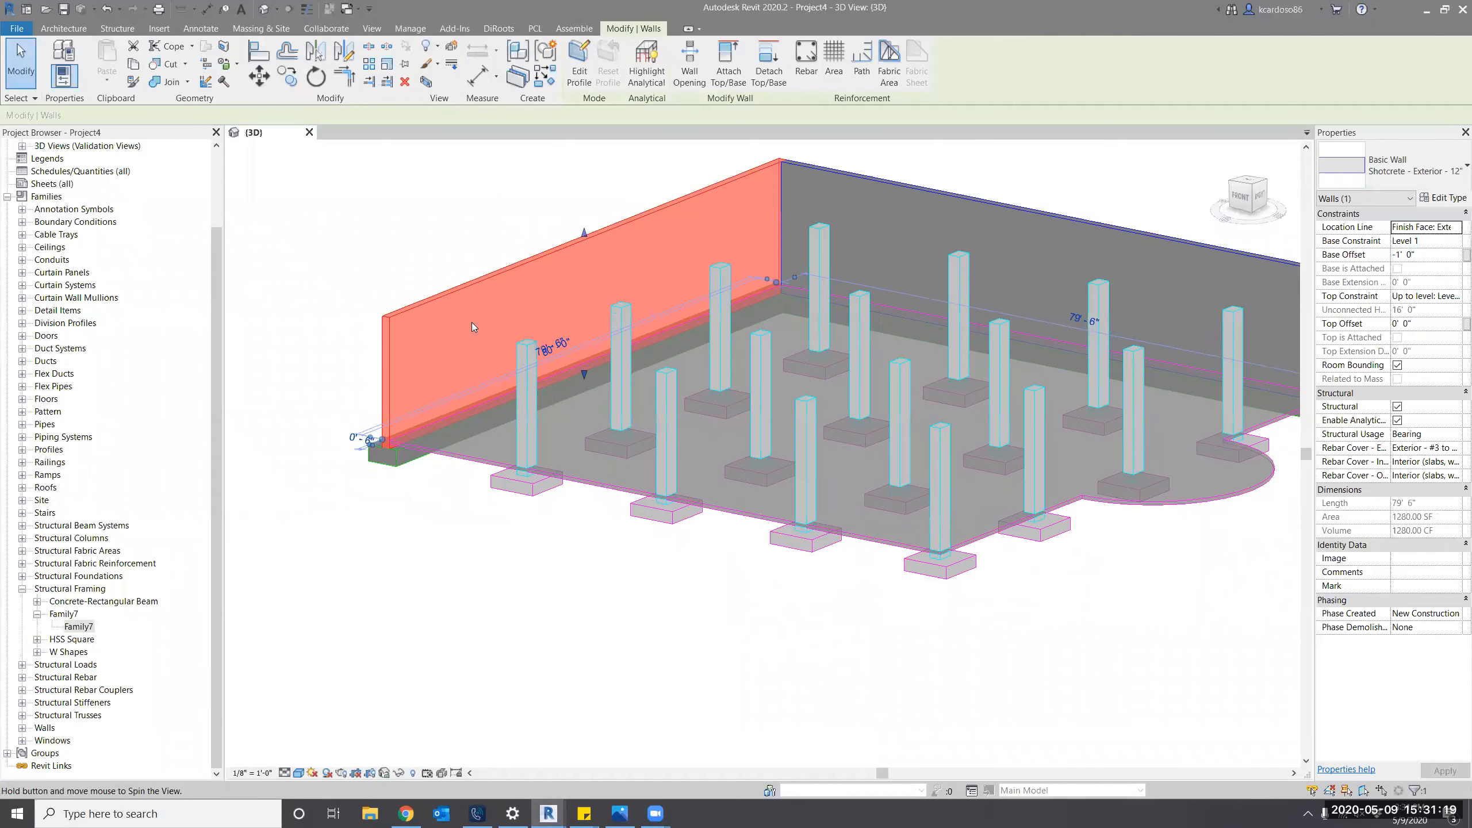
pyautogui.keyDown('shift'); pyautogui.moveTo(550, 490); pyautogui.dragTo(570, 404, button='middle'); pyautogui.keyUp('shift')
pyautogui.click(592, 387)
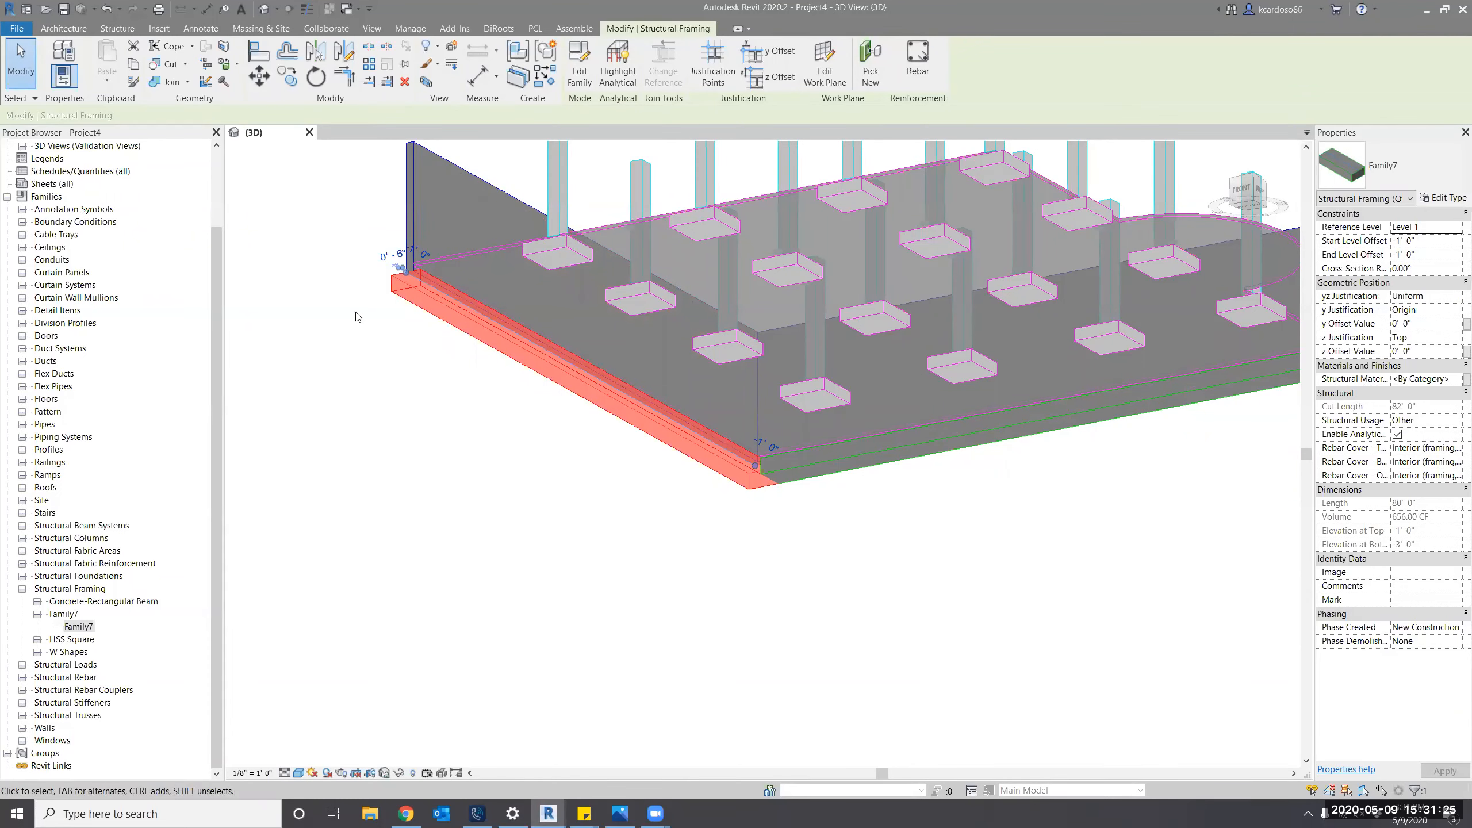
# In the Level 1 structural plan, align the beam along grid 1 with the centreline of its wall.
pyautogui.click(253, 245)
pyautogui.scroll(3, 219, 237)
pyautogui.doubleClick(62, 171)
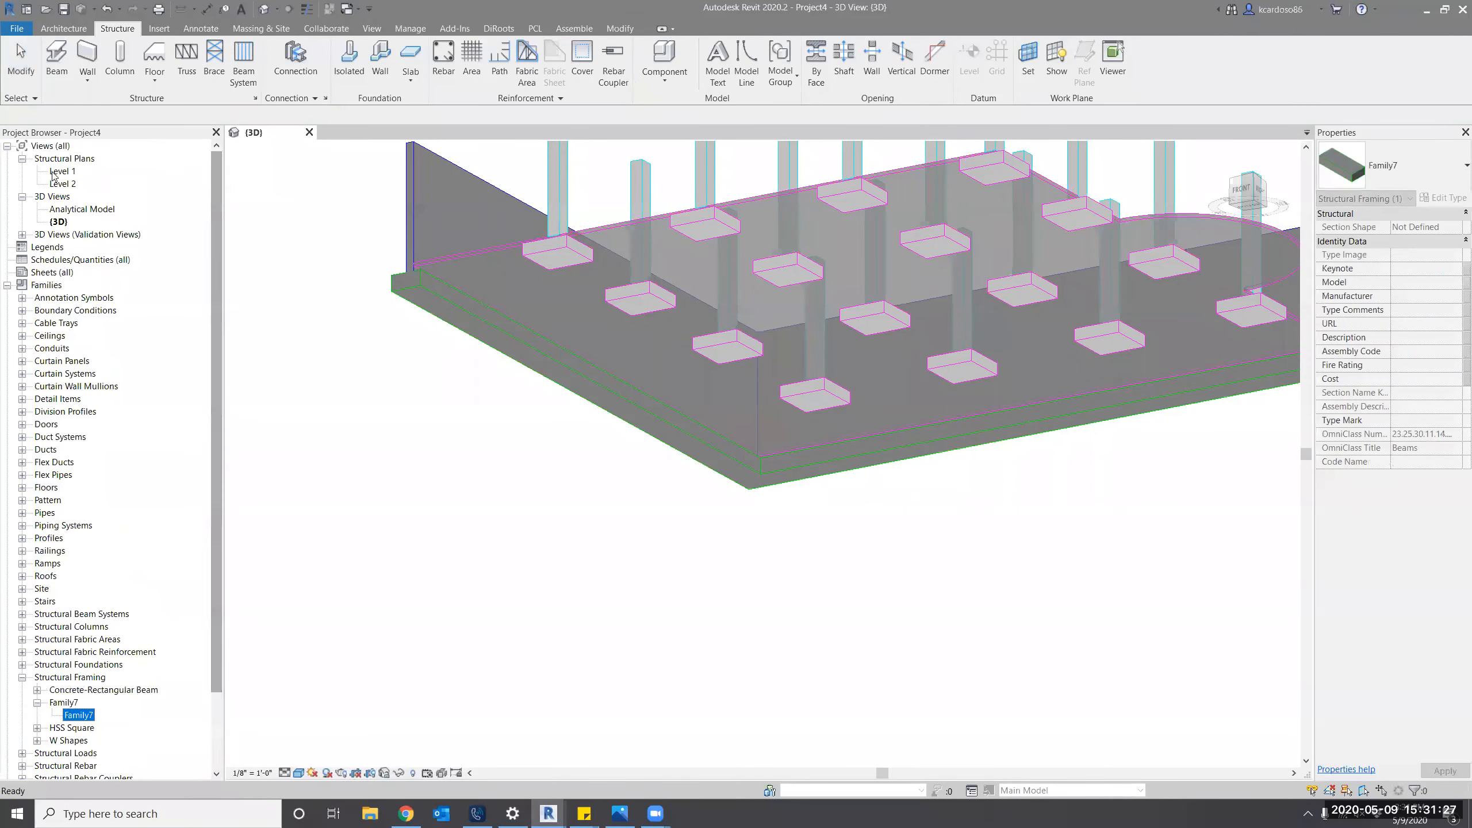
pyautogui.scroll(6, 617, 690)
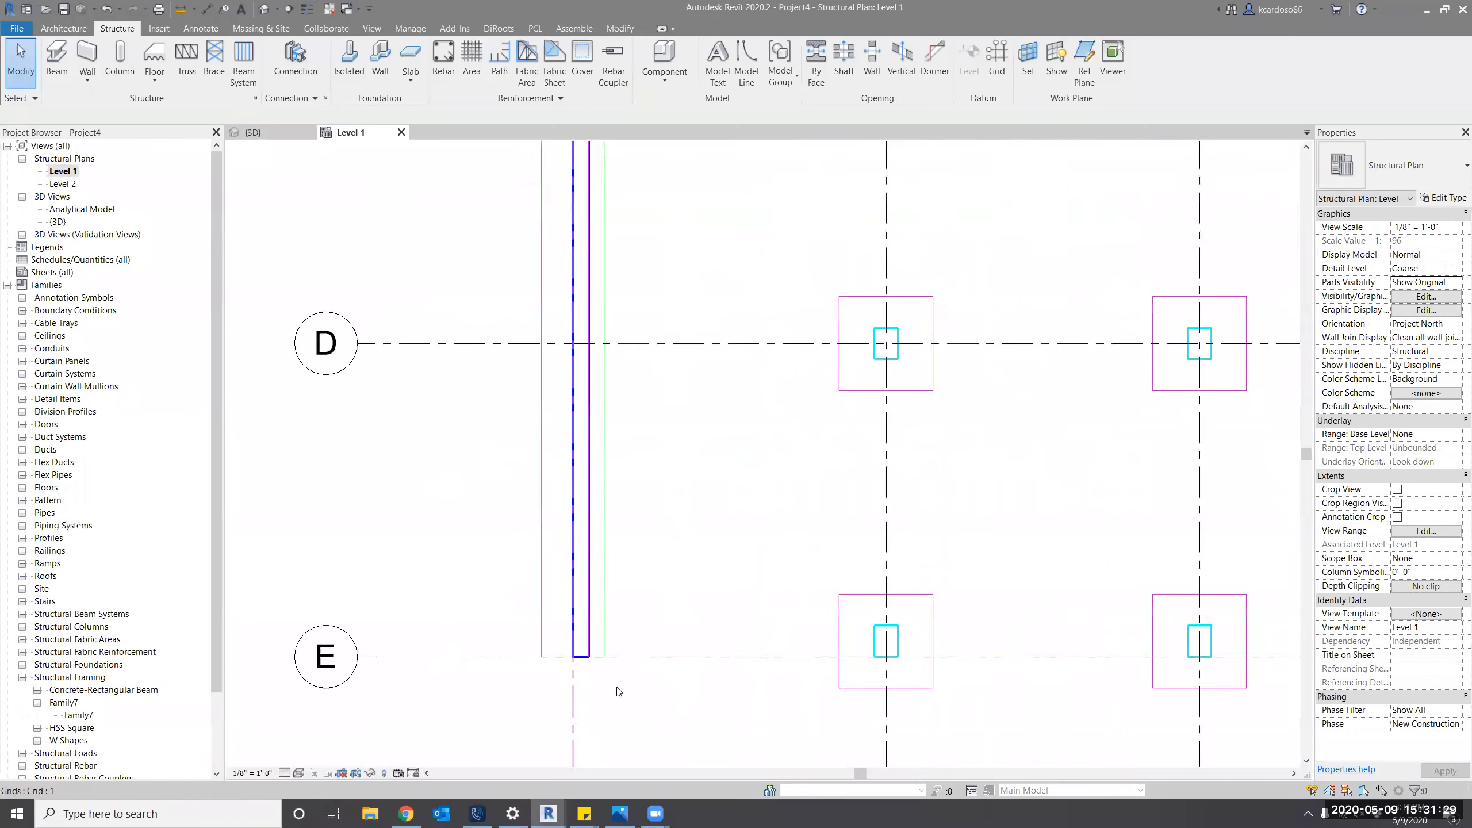
pyautogui.press('a')
pyautogui.press('l')
pyautogui.click(585, 619)
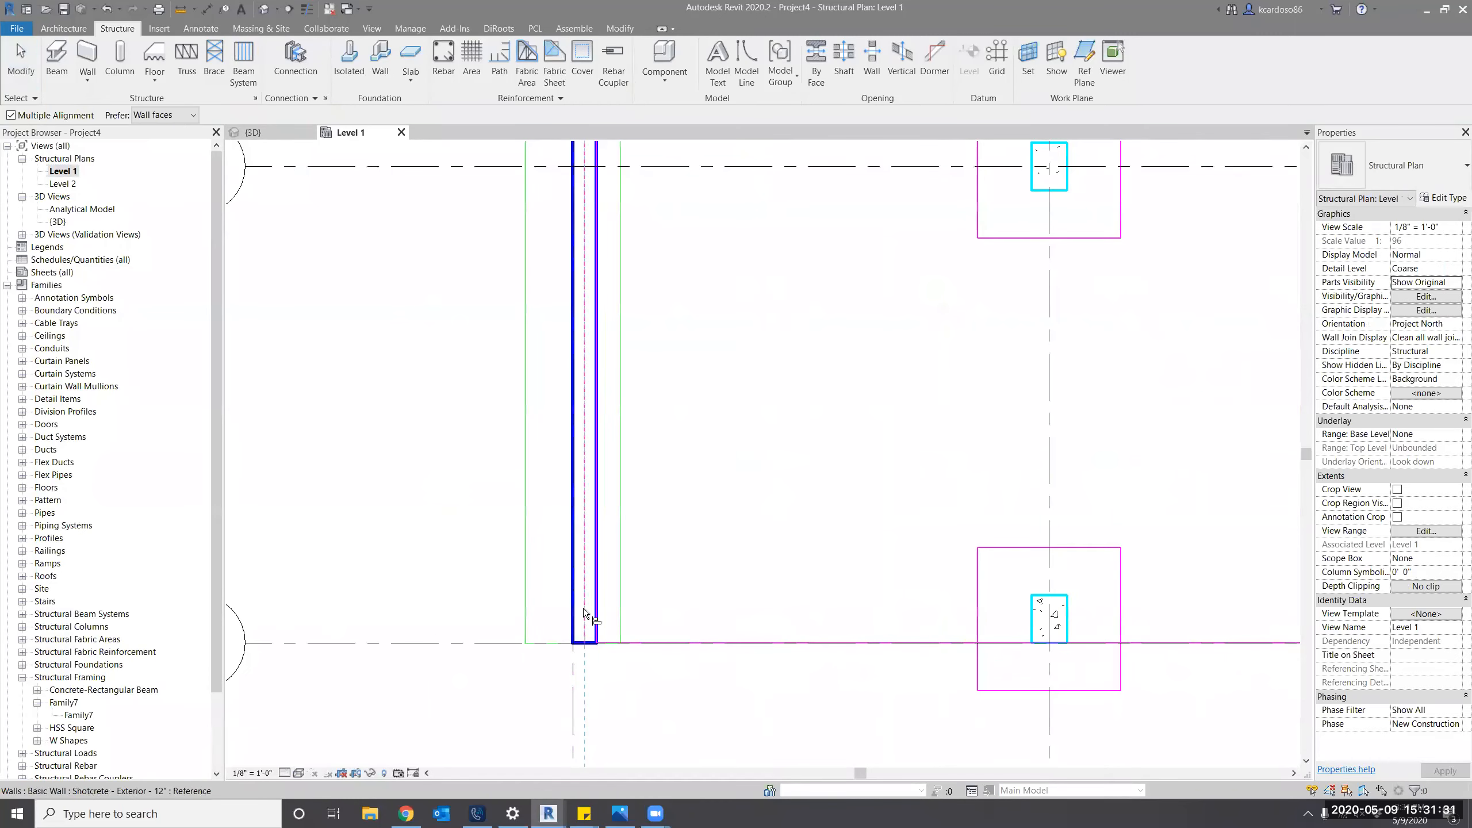
pyautogui.click(575, 683)
# Align the beam along grid A with the centreline of the wall above it.
pyautogui.scroll(-2, 575, 684)
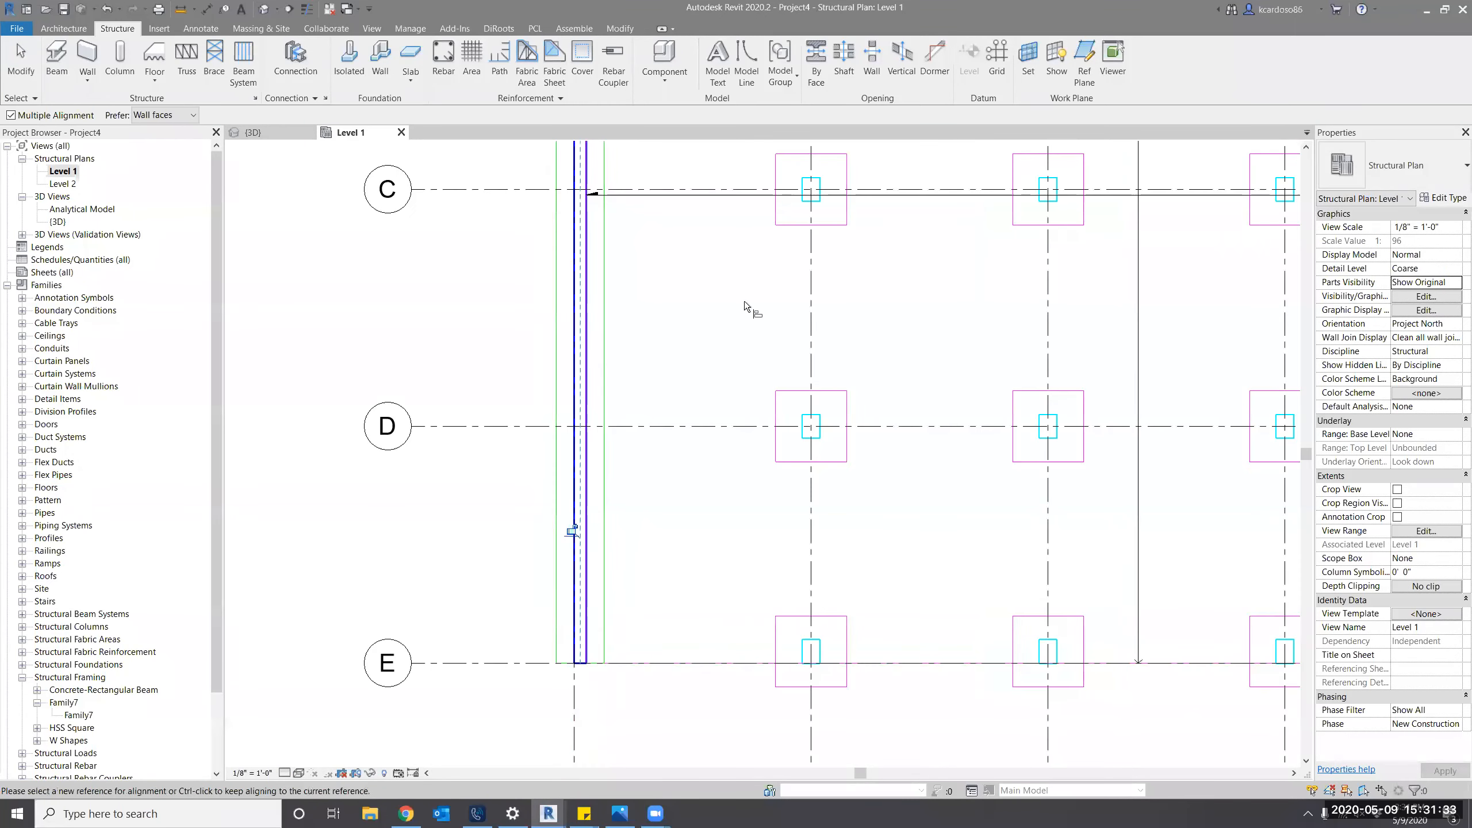
pyautogui.moveTo(674, 152); pyautogui.dragTo(647, 543, button='middle')
pyautogui.scroll(2, 625, 371)
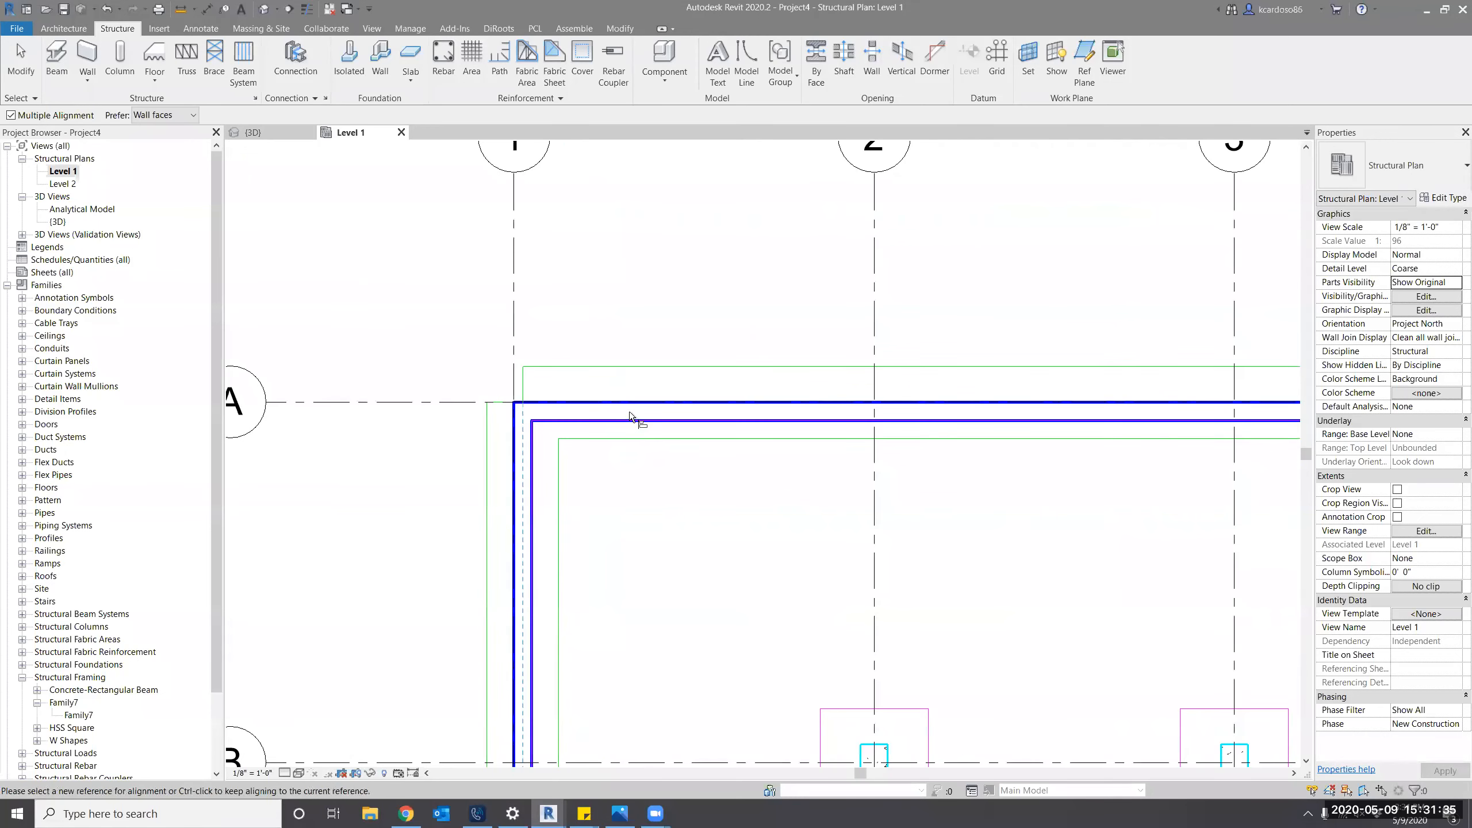
pyautogui.click(644, 421)
pyautogui.click(648, 400)
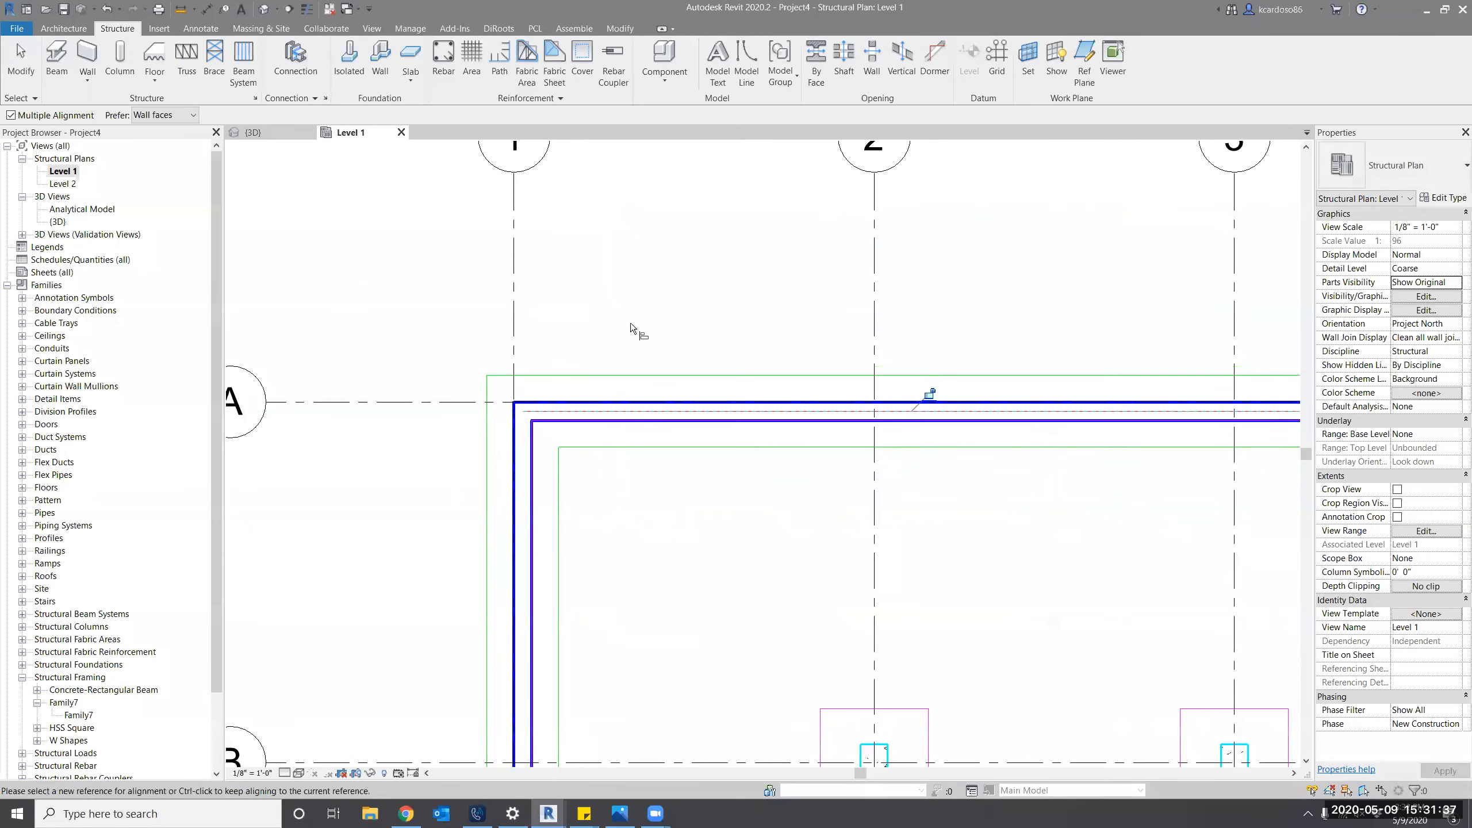
# End the beam alignment and show the whole model in the 3D view.
pyautogui.press('Escape')
pyautogui.press('Escape')
pyautogui.scroll(-4, 617, 327)
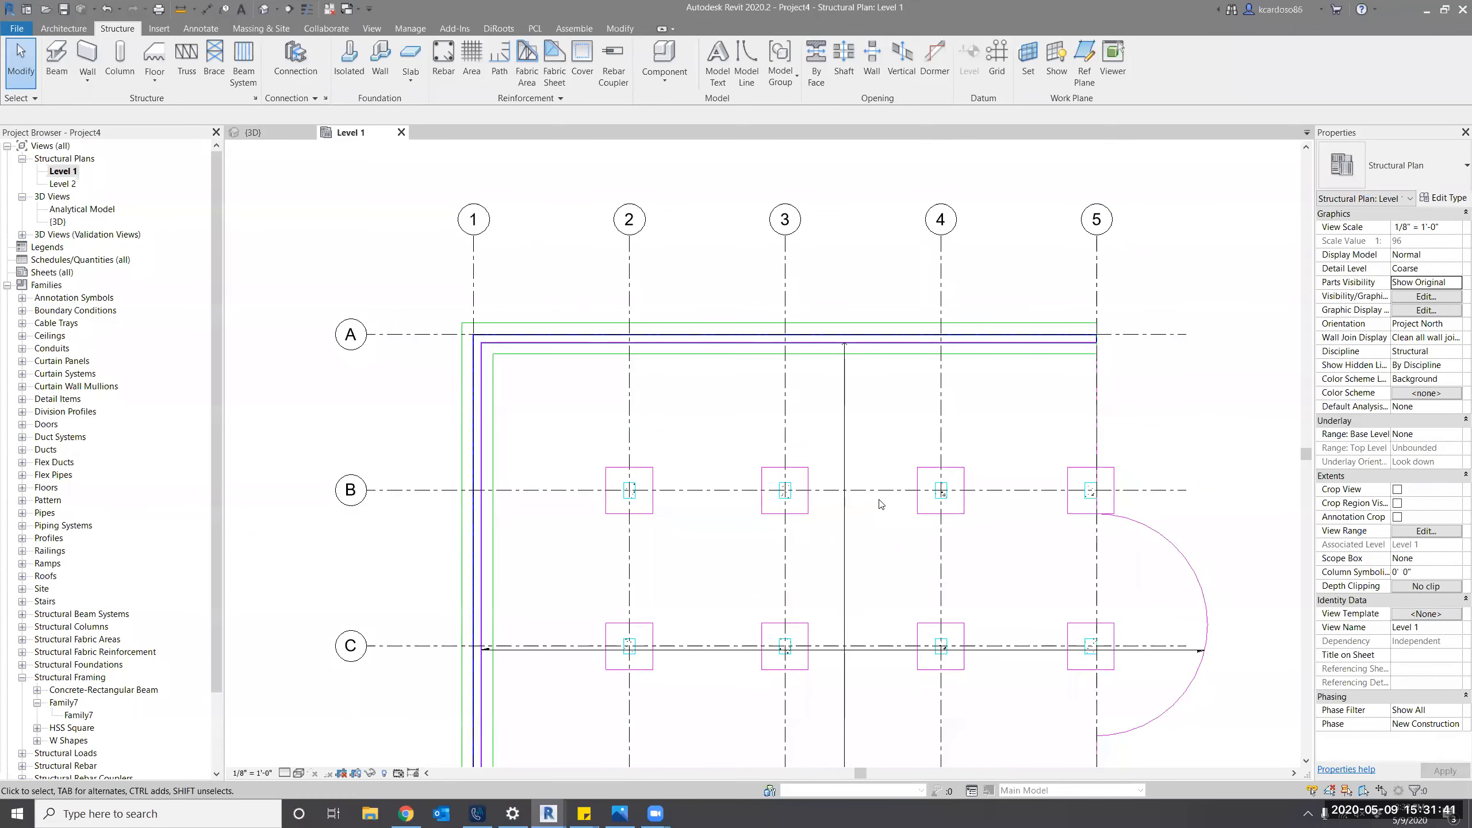
pyautogui.hotkey('ctrl', 'Tab')
pyautogui.moveTo(741, 603); pyautogui.dragTo(997, 652, button='middle')
pyautogui.scroll(-3, 695, 638)
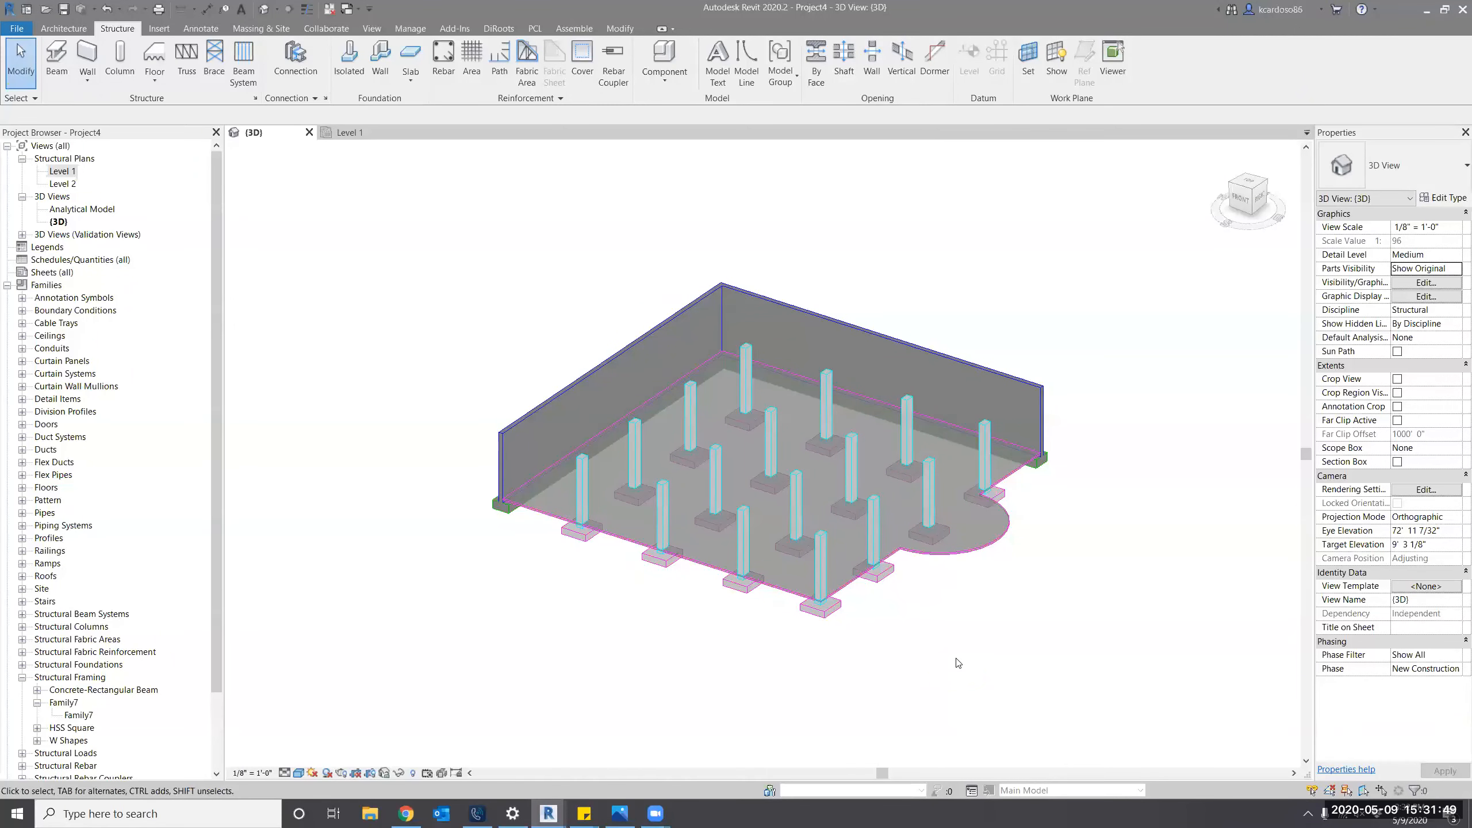
# Change the view background colour to black in the graphics options.
pyautogui.click(24, 30)
pyautogui.click(222, 393)
pyautogui.click(550, 247)
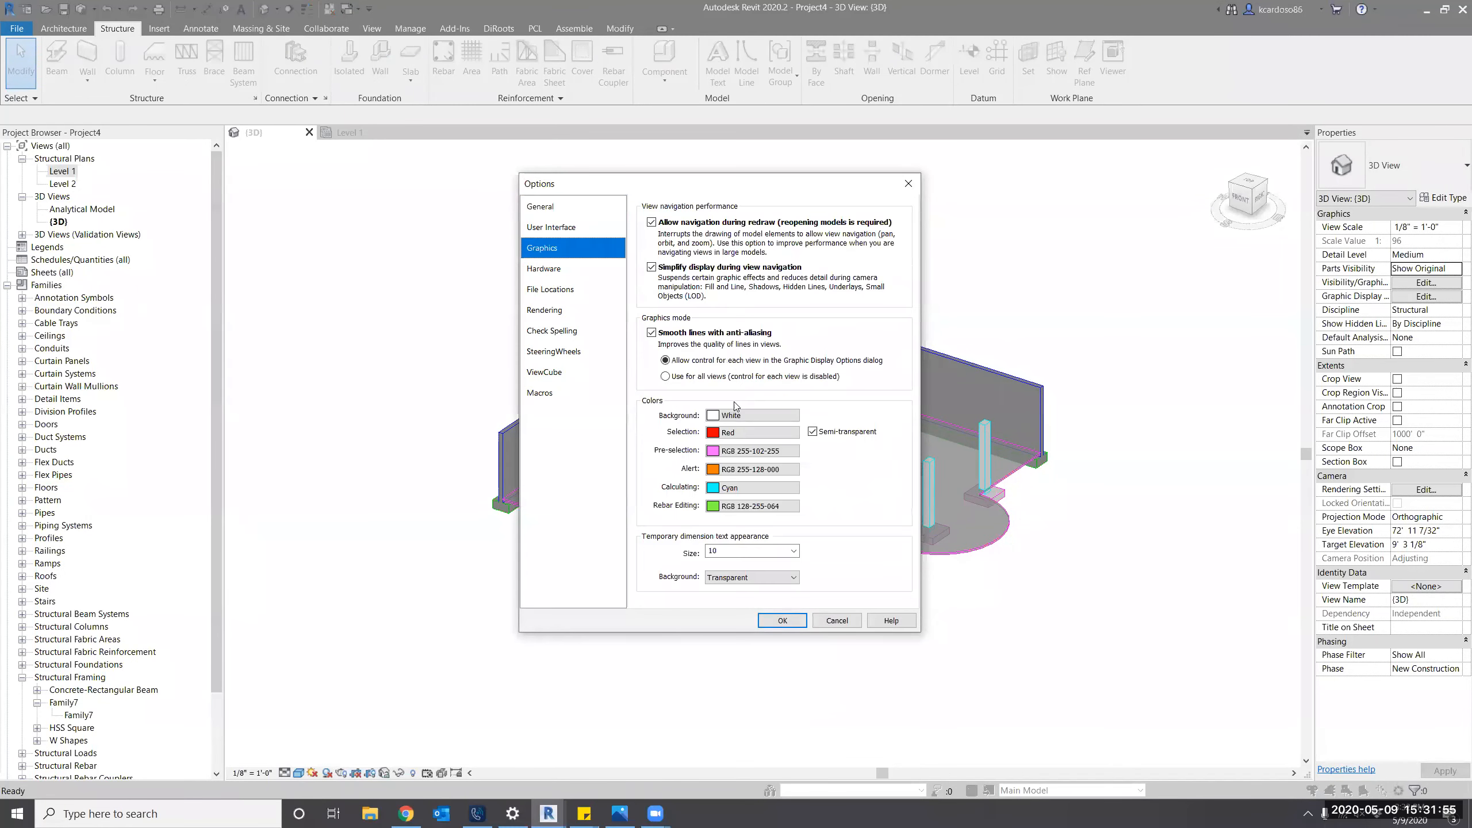
pyautogui.click(751, 415)
pyautogui.click(580, 384)
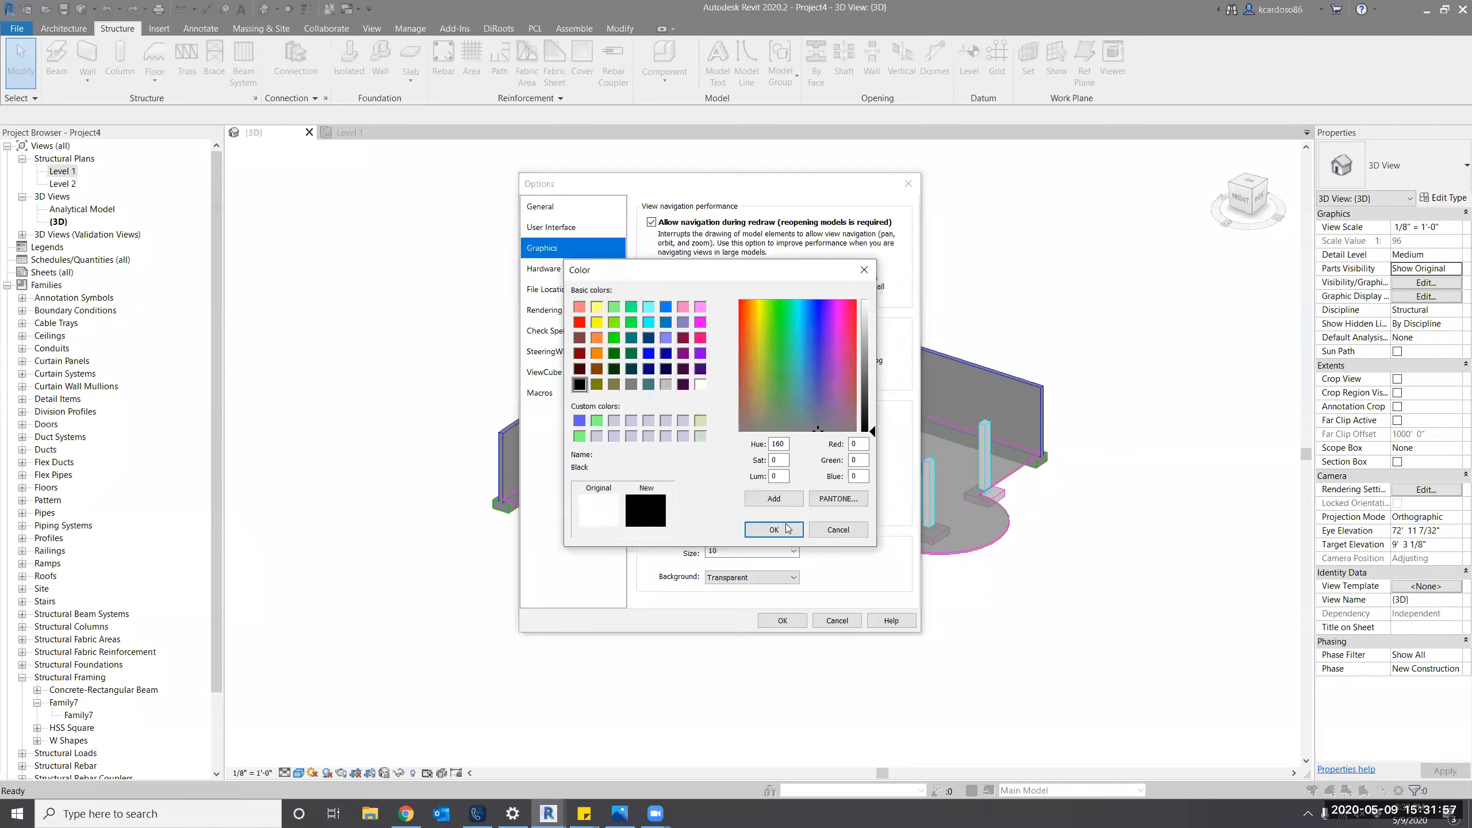
pyautogui.click(775, 530)
pyautogui.click(783, 620)
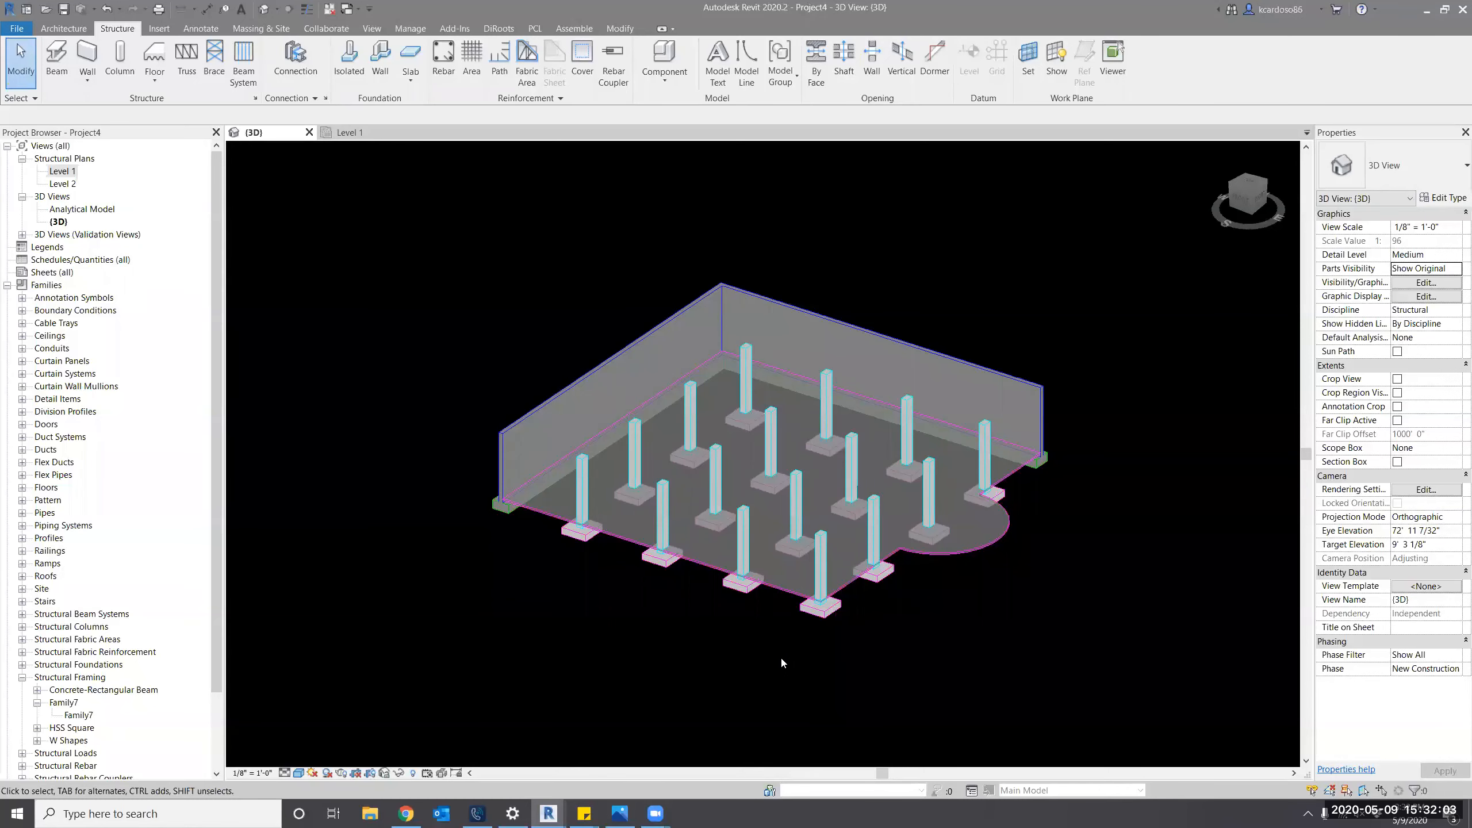
pyautogui.scroll(5, 493, 529)
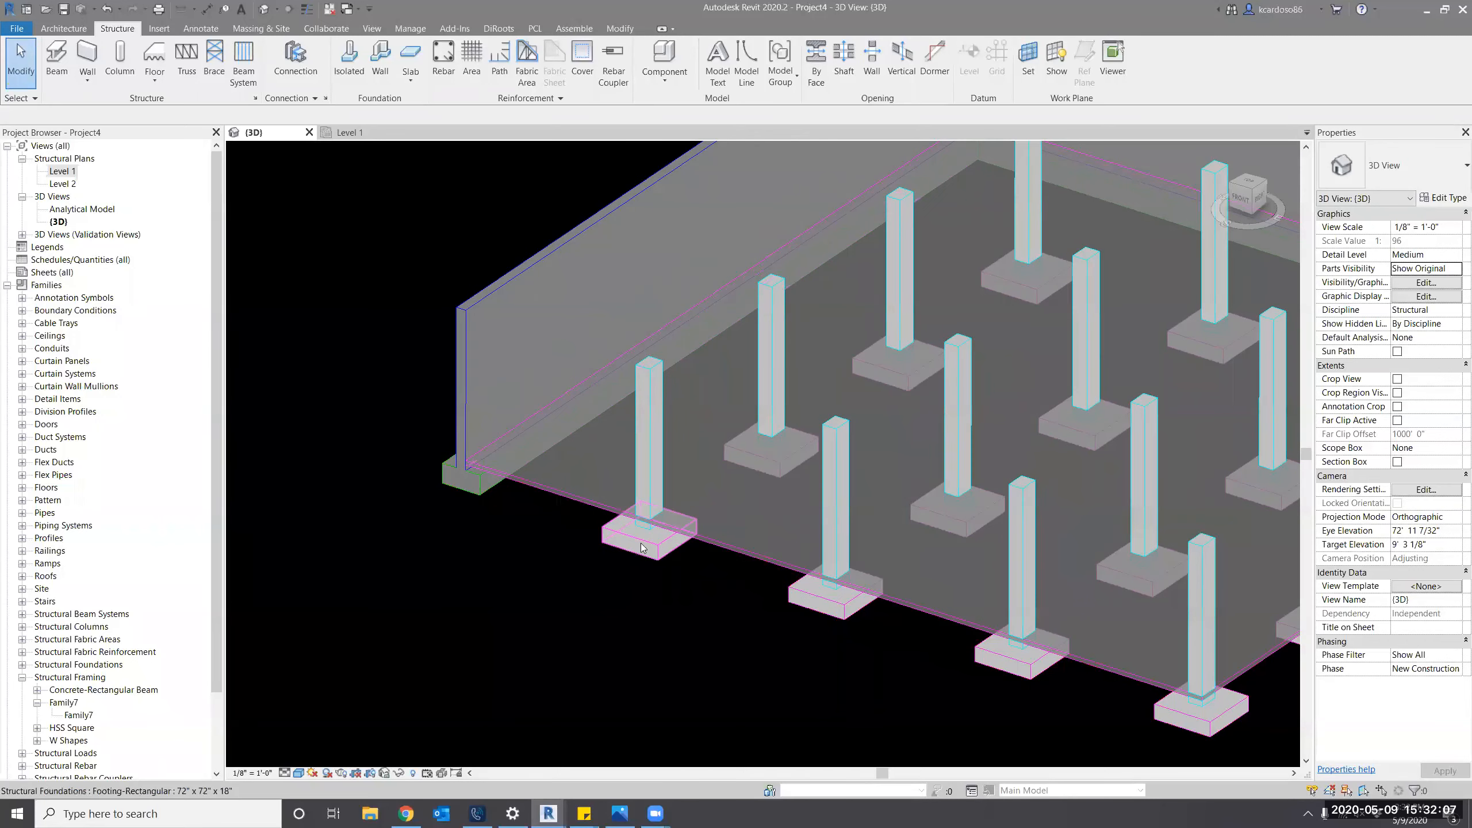
pyautogui.scroll(2, 650, 569)
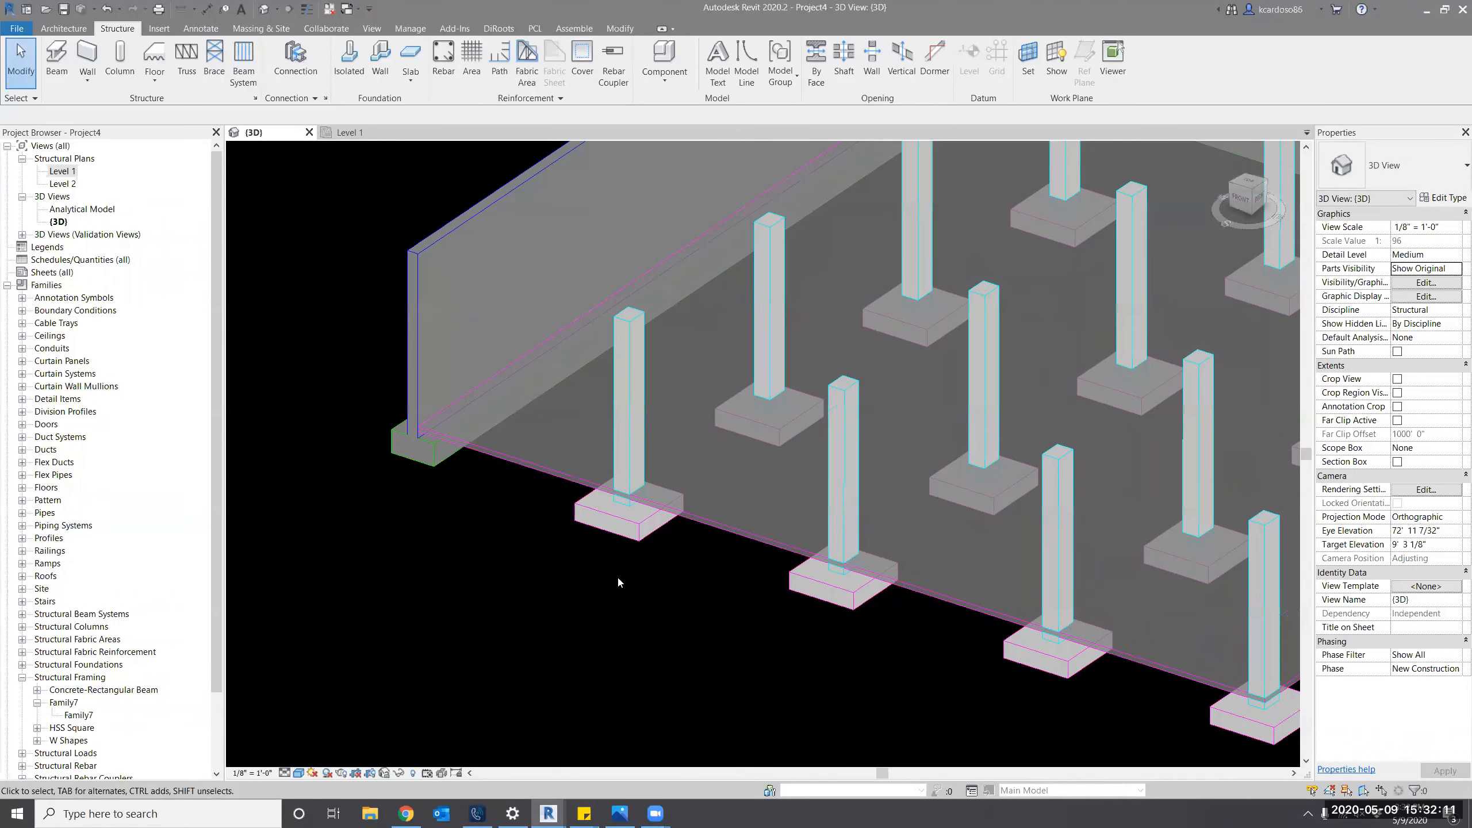
pyautogui.click(625, 30)
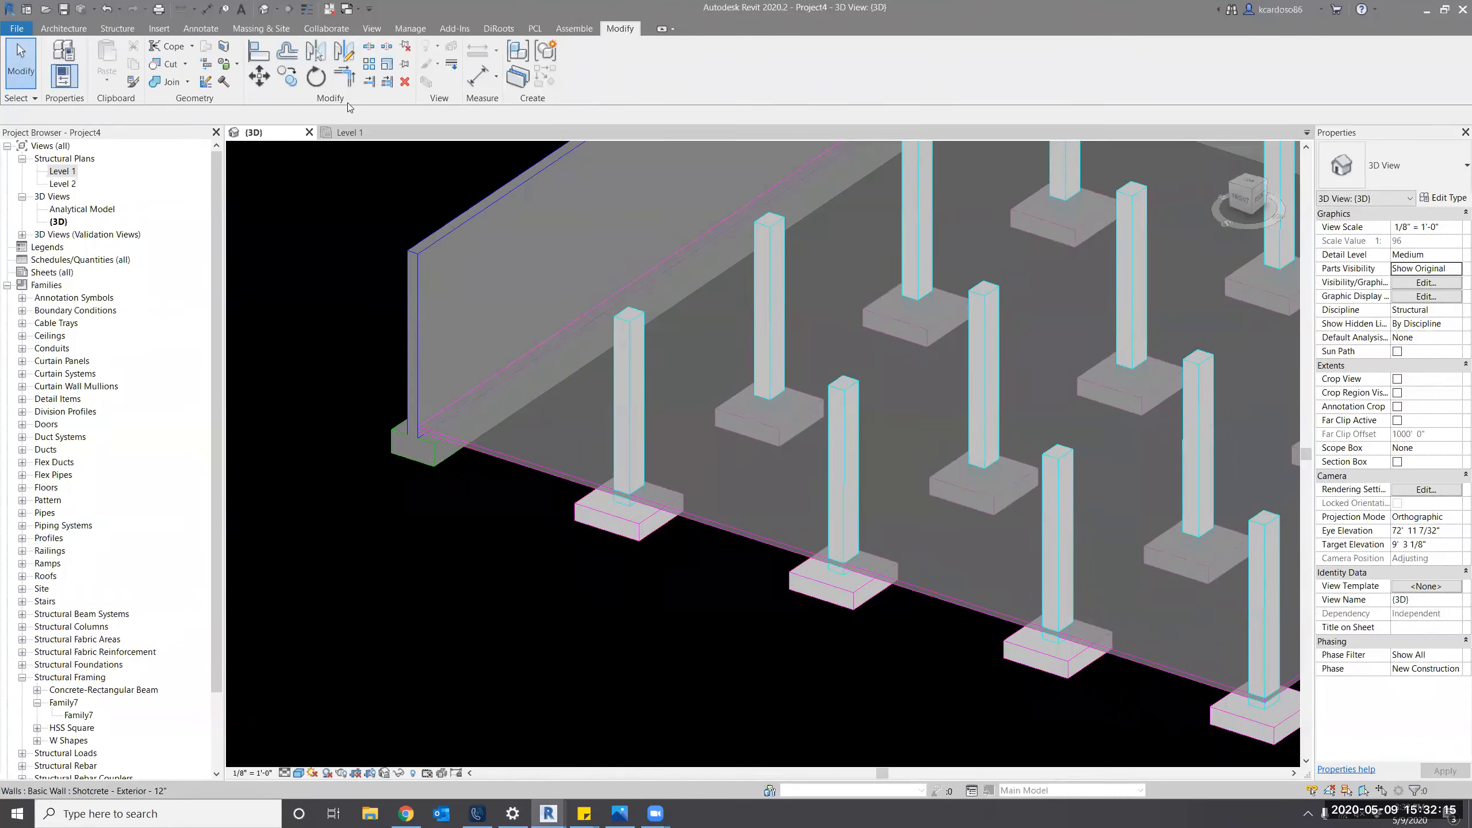
pyautogui.click(371, 82)
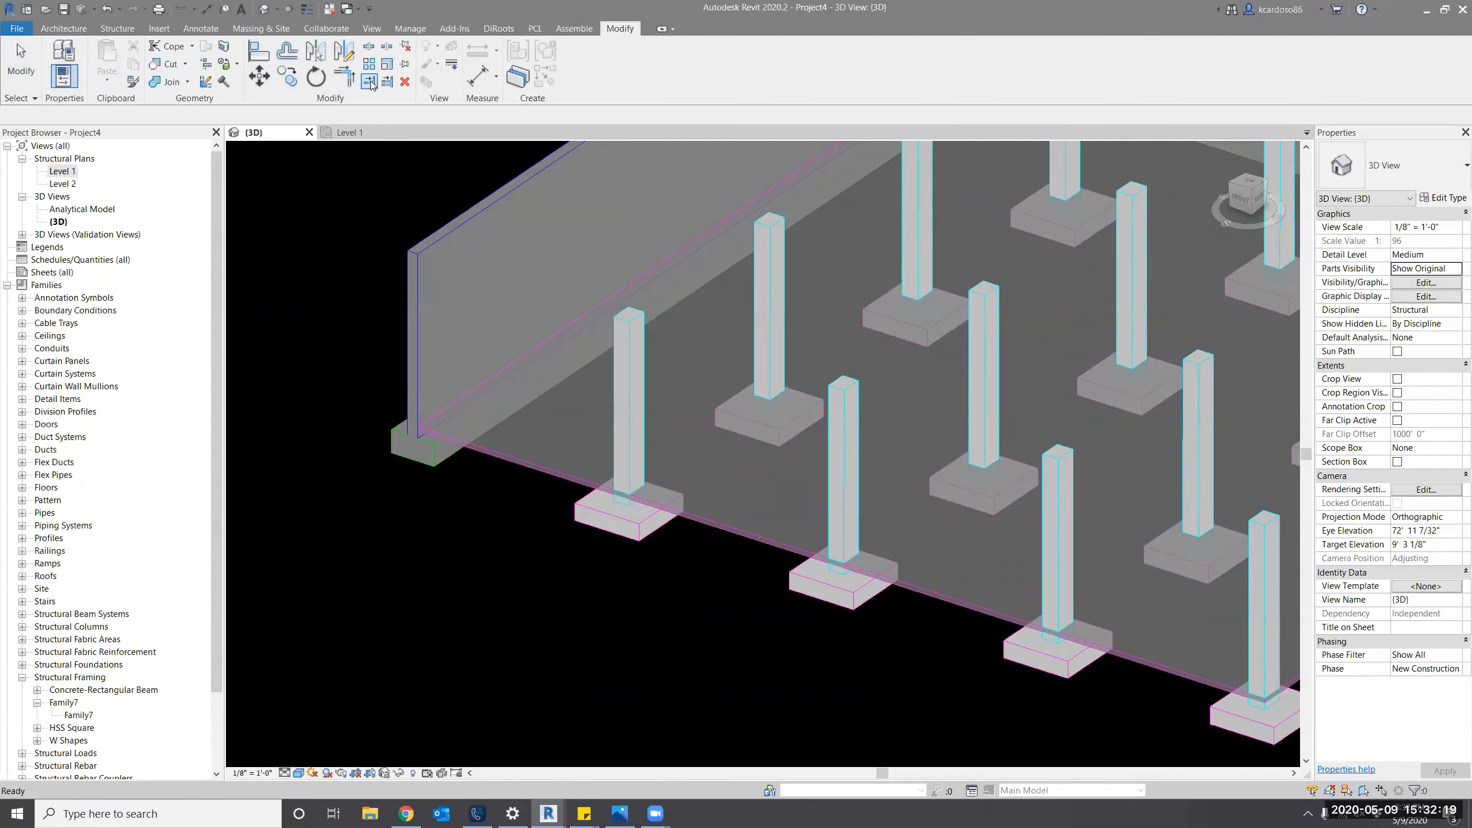
pyautogui.moveTo(602, 595); pyautogui.dragTo(659, 593, button='middle')
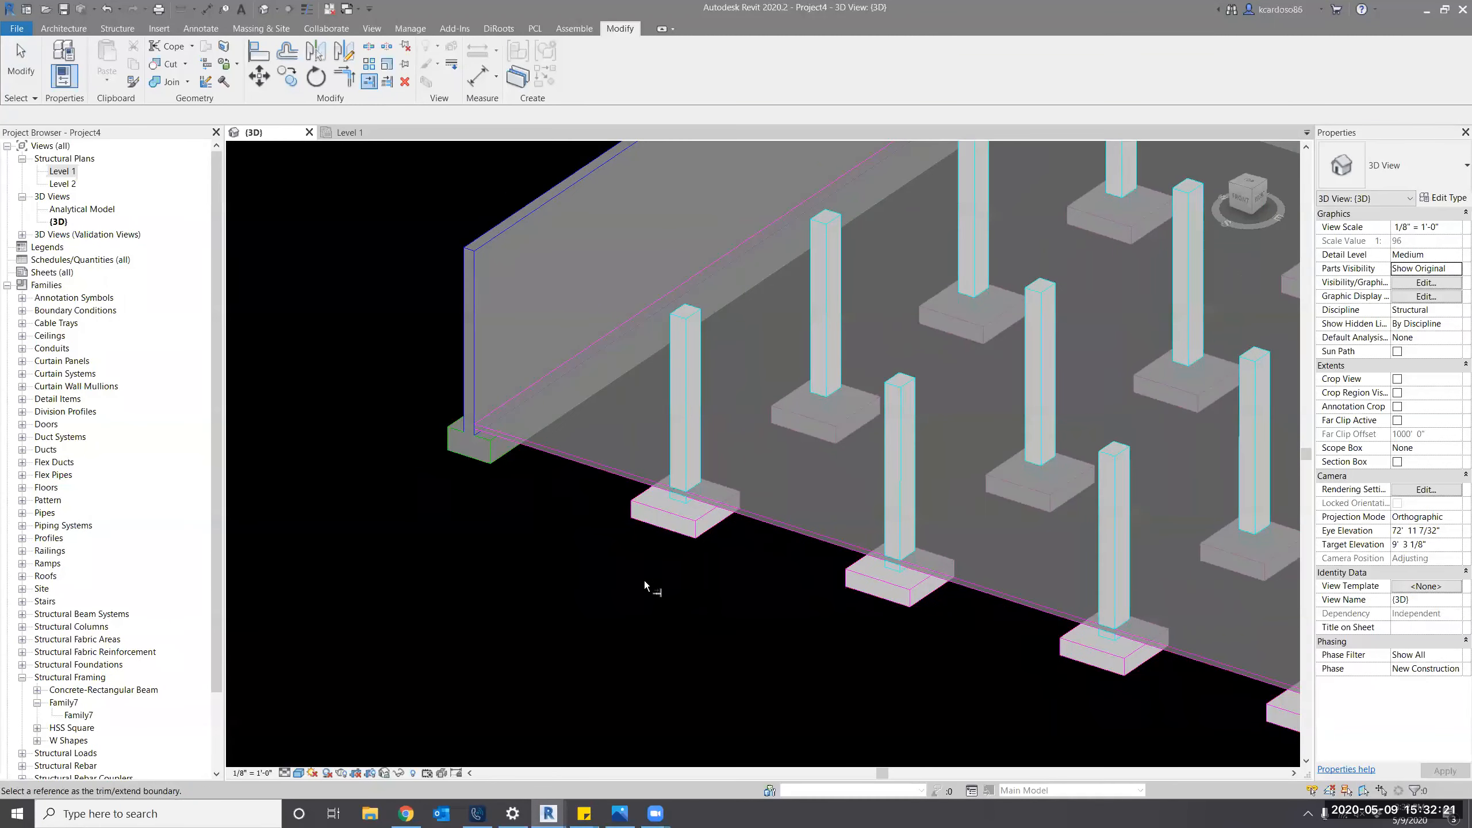
pyautogui.scroll(3, 645, 580)
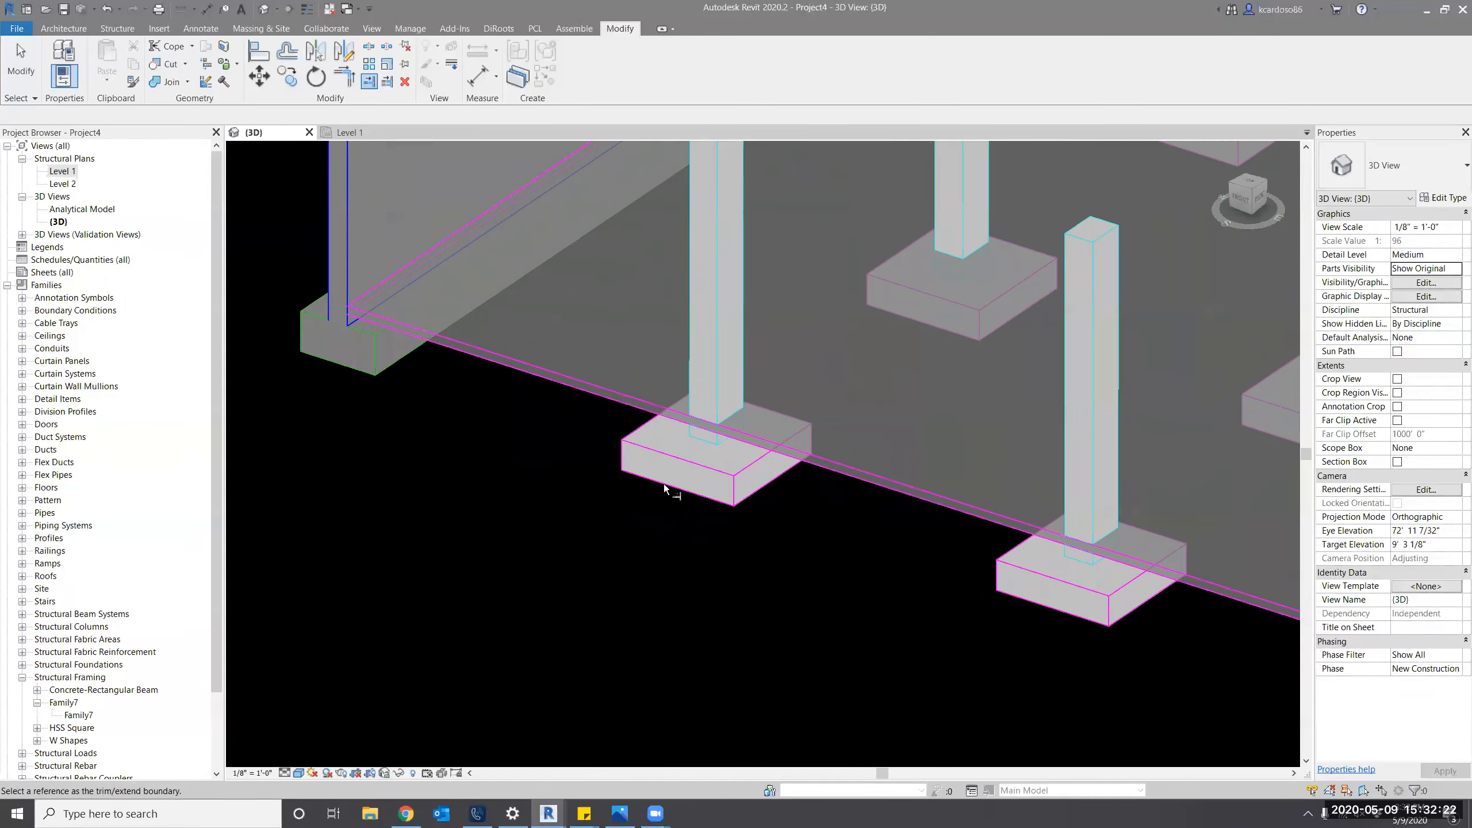
pyautogui.click(420, 350)
pyautogui.scroll(-5, 979, 515)
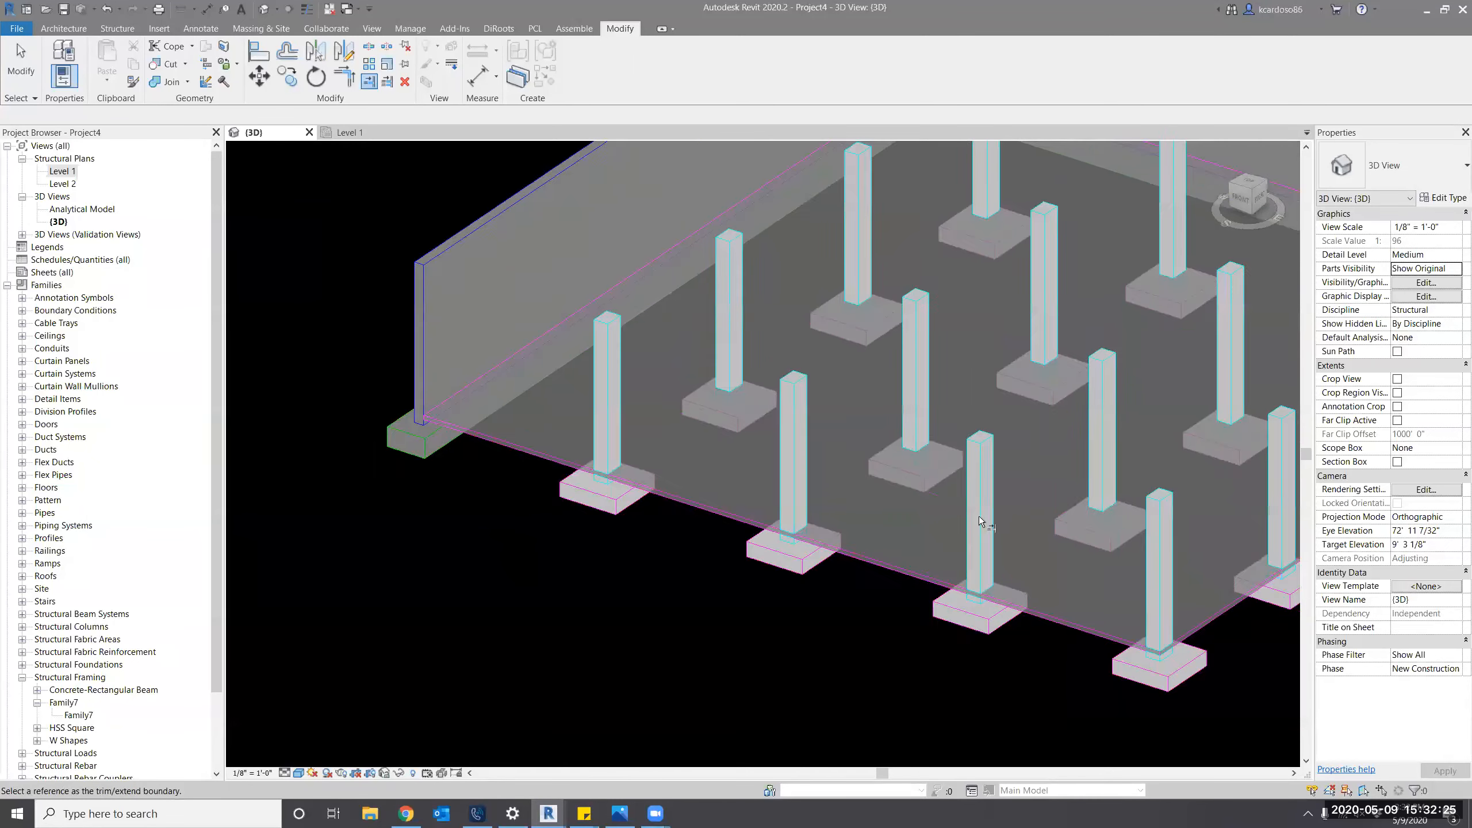
pyautogui.scroll(6, 776, 410)
pyautogui.scroll(3, 777, 414)
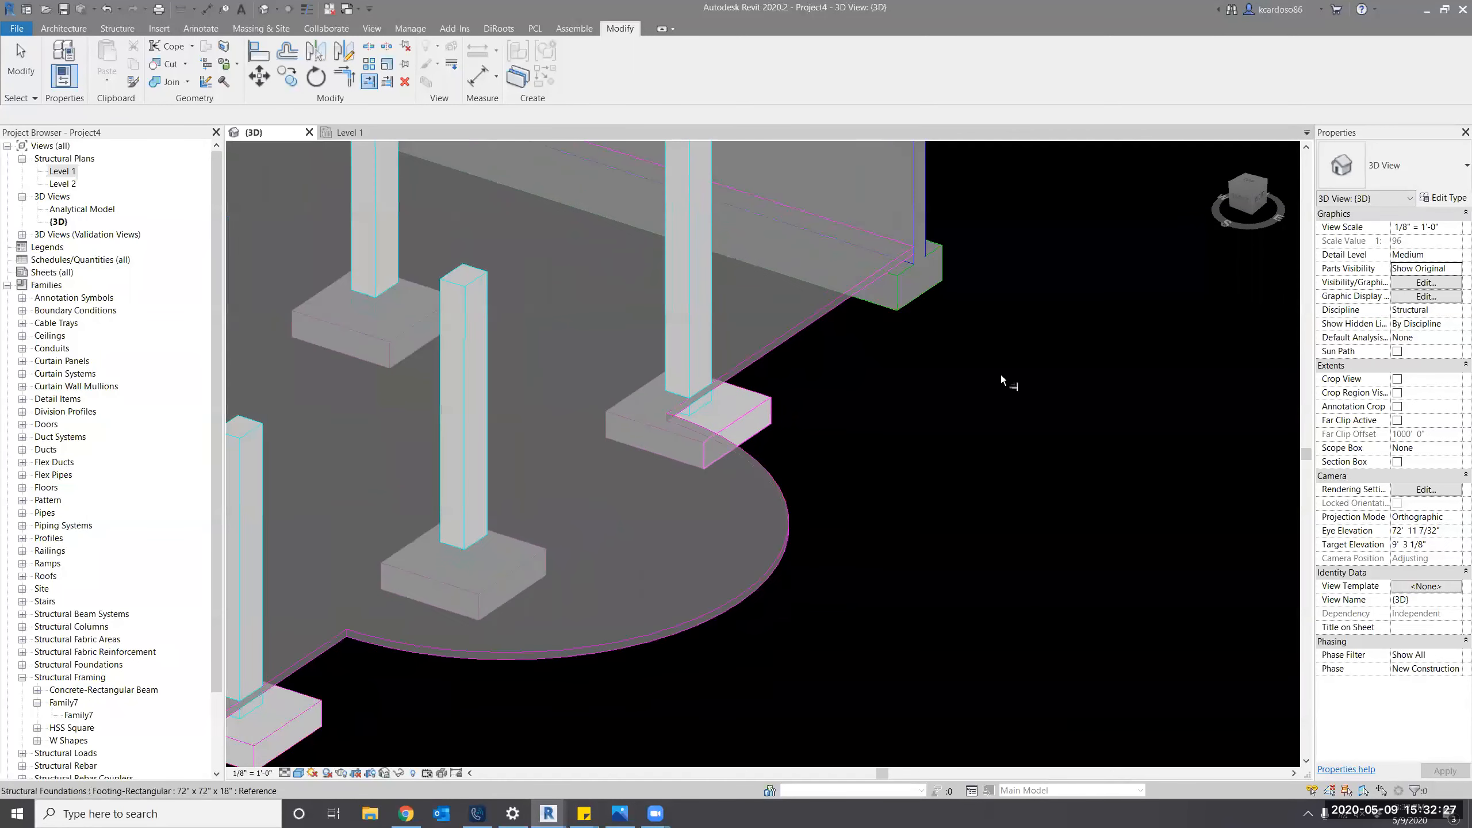
pyautogui.scroll(-5, 1090, 433)
pyautogui.press('Escape')
pyautogui.scroll(-3, 1095, 466)
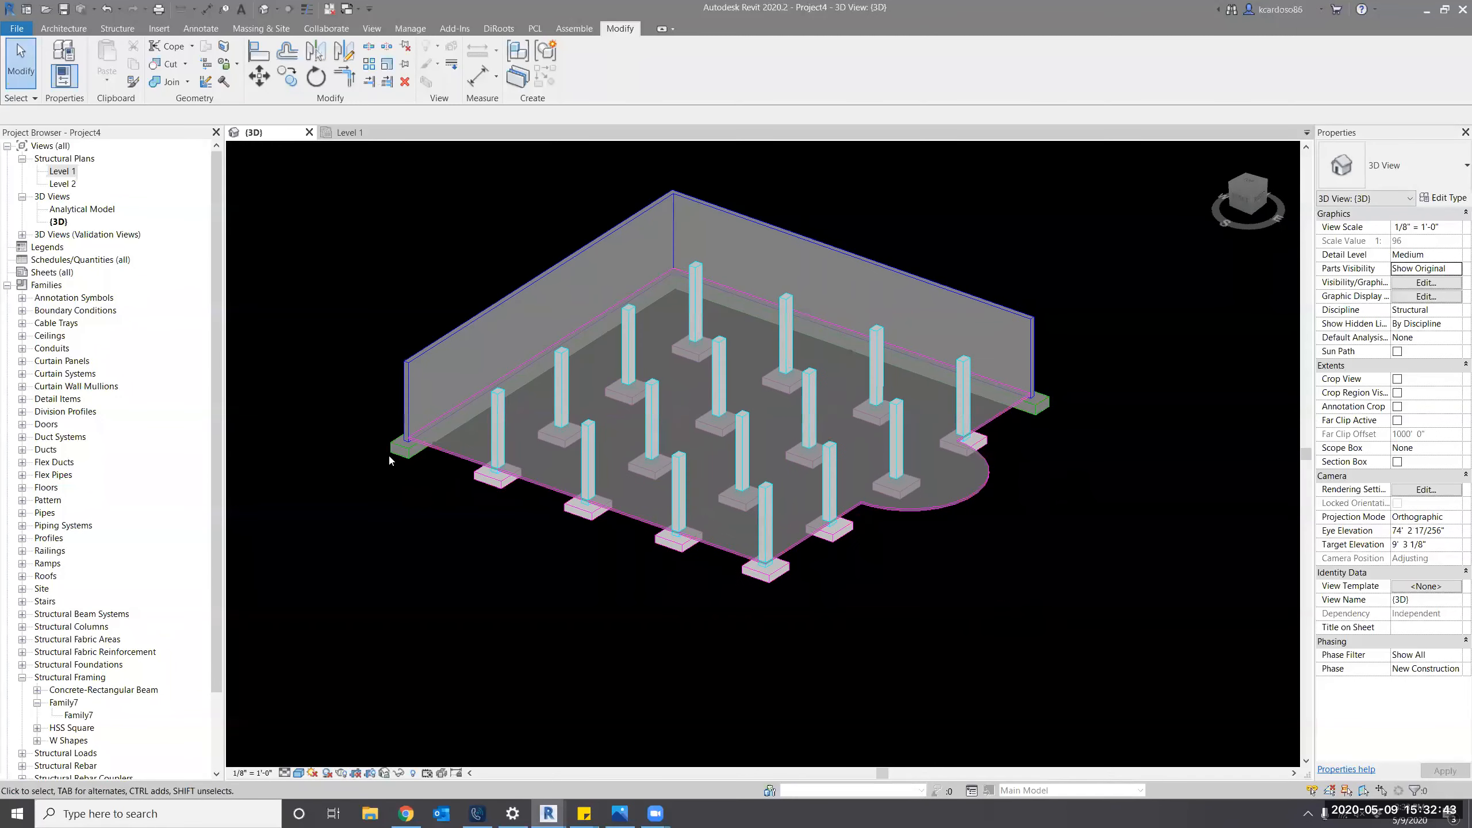
# Examine the wall, slab and grade beam junction at the grid 1 wall's open end, viewing the model from the front.
pyautogui.scroll(2, 386, 453)
pyautogui.scroll(5, 403, 440)
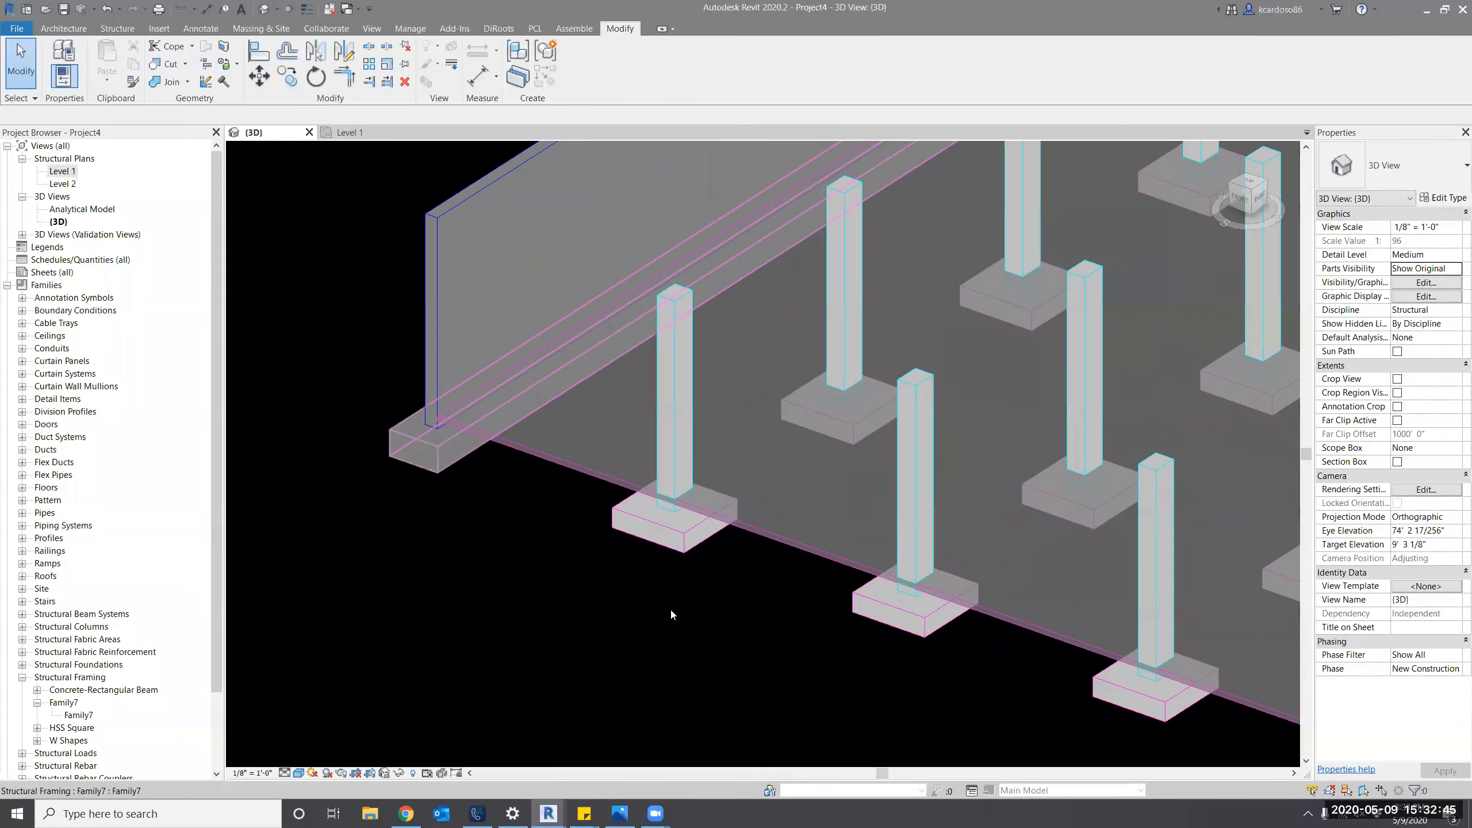
pyautogui.click(773, 577)
pyautogui.keyDown('shift'); pyautogui.moveTo(773, 577); pyautogui.dragTo(804, 449, button='middle'); pyautogui.keyUp('shift')
pyautogui.click(697, 639)
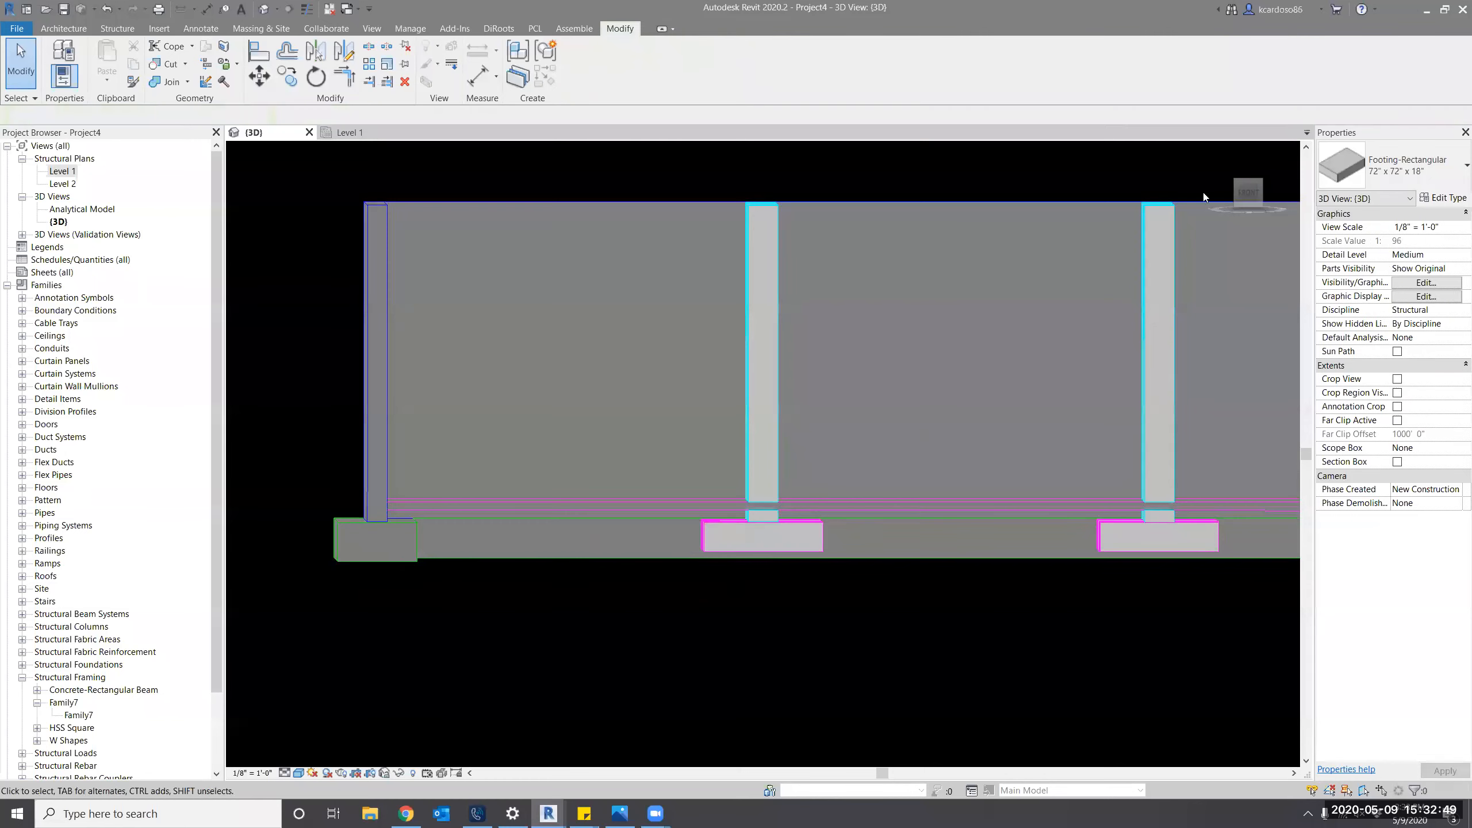
pyautogui.click(1246, 193)
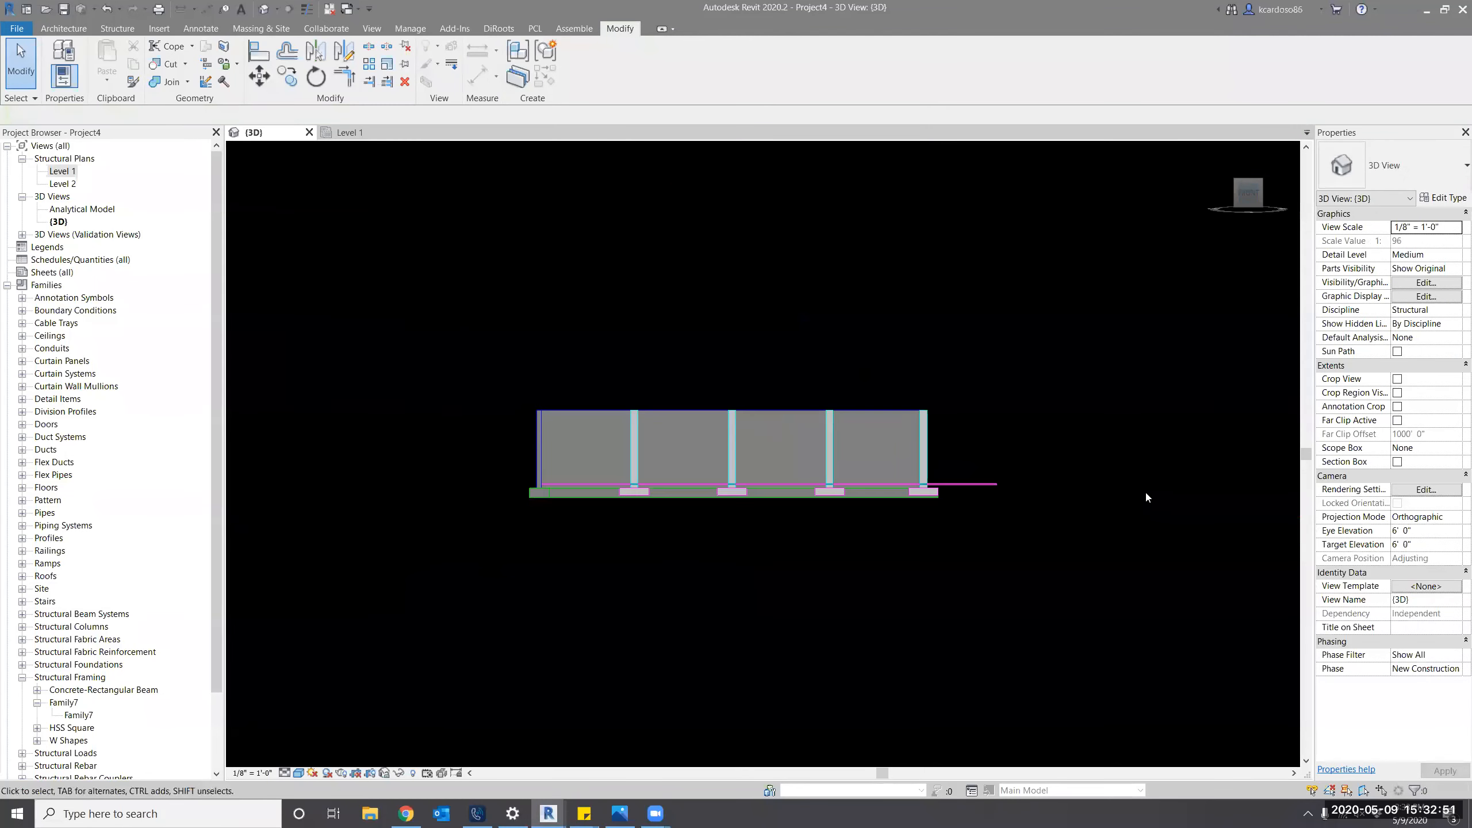
pyautogui.scroll(5, 548, 522)
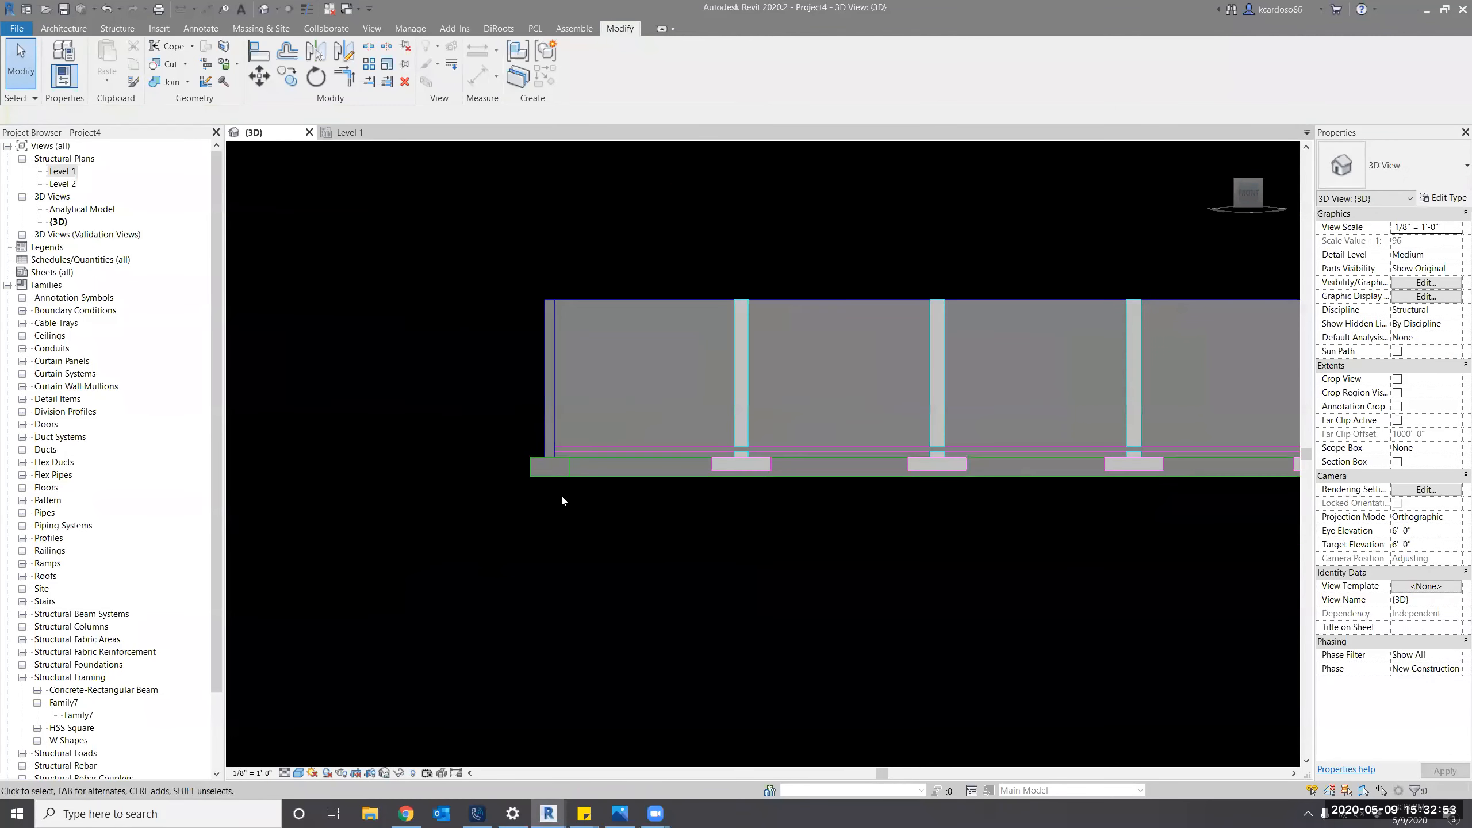
pyautogui.scroll(1, 614, 550)
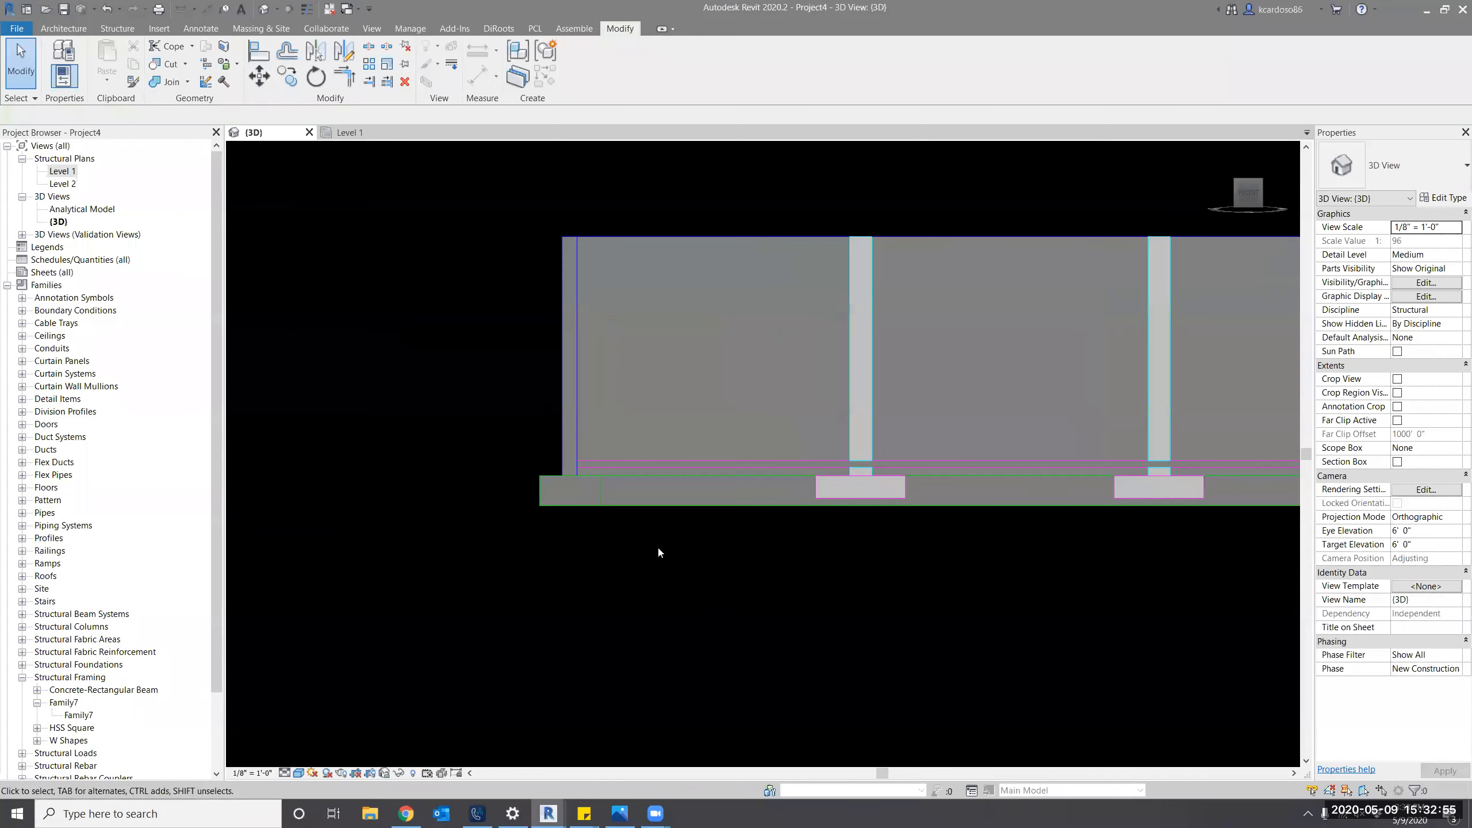
# Inspect the slab on grade, the Family7 grade beam and the wall by selecting each in the front view.
pyautogui.click(683, 466)
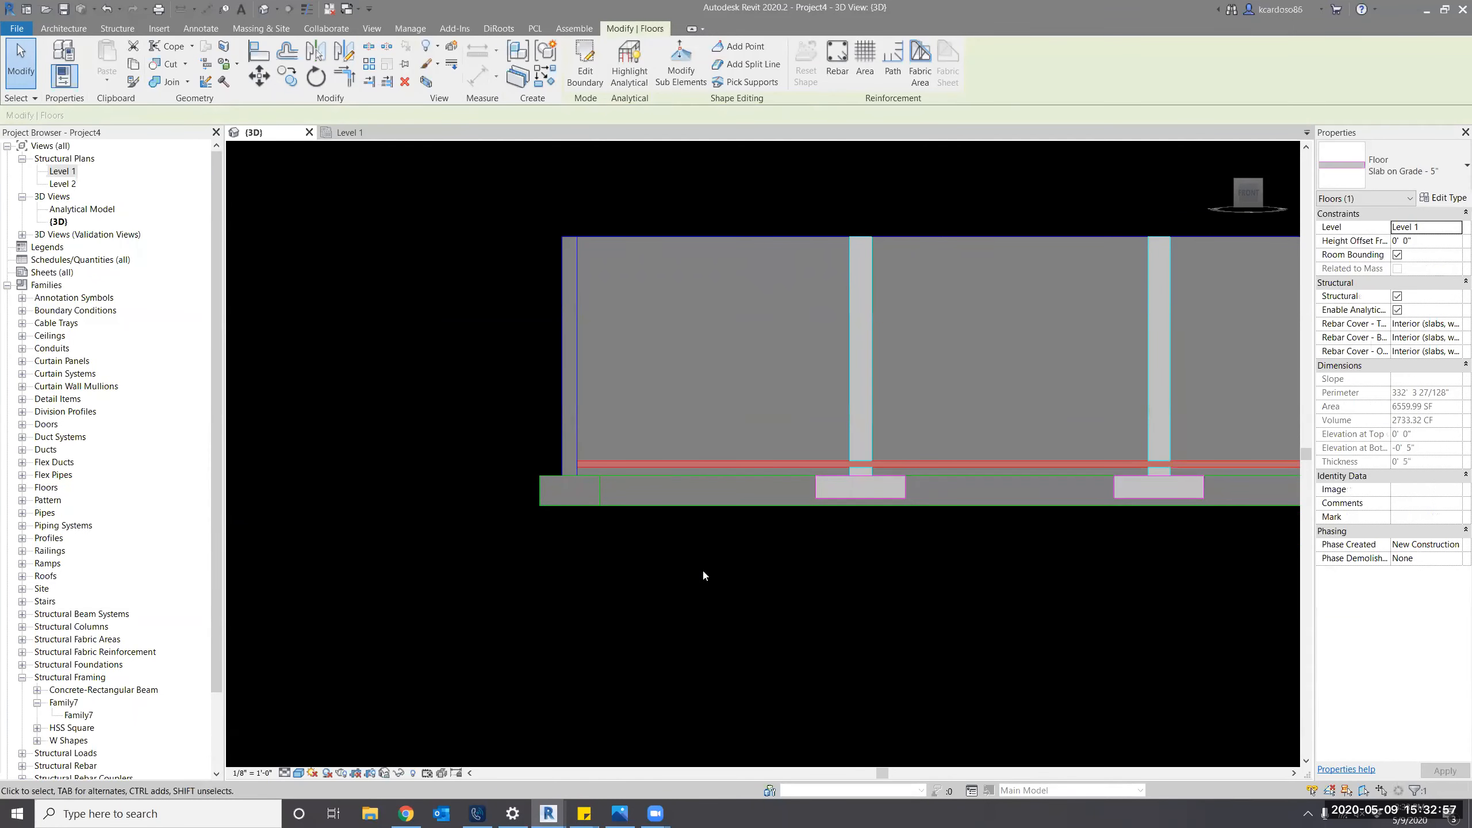
pyautogui.scroll(2, 632, 506)
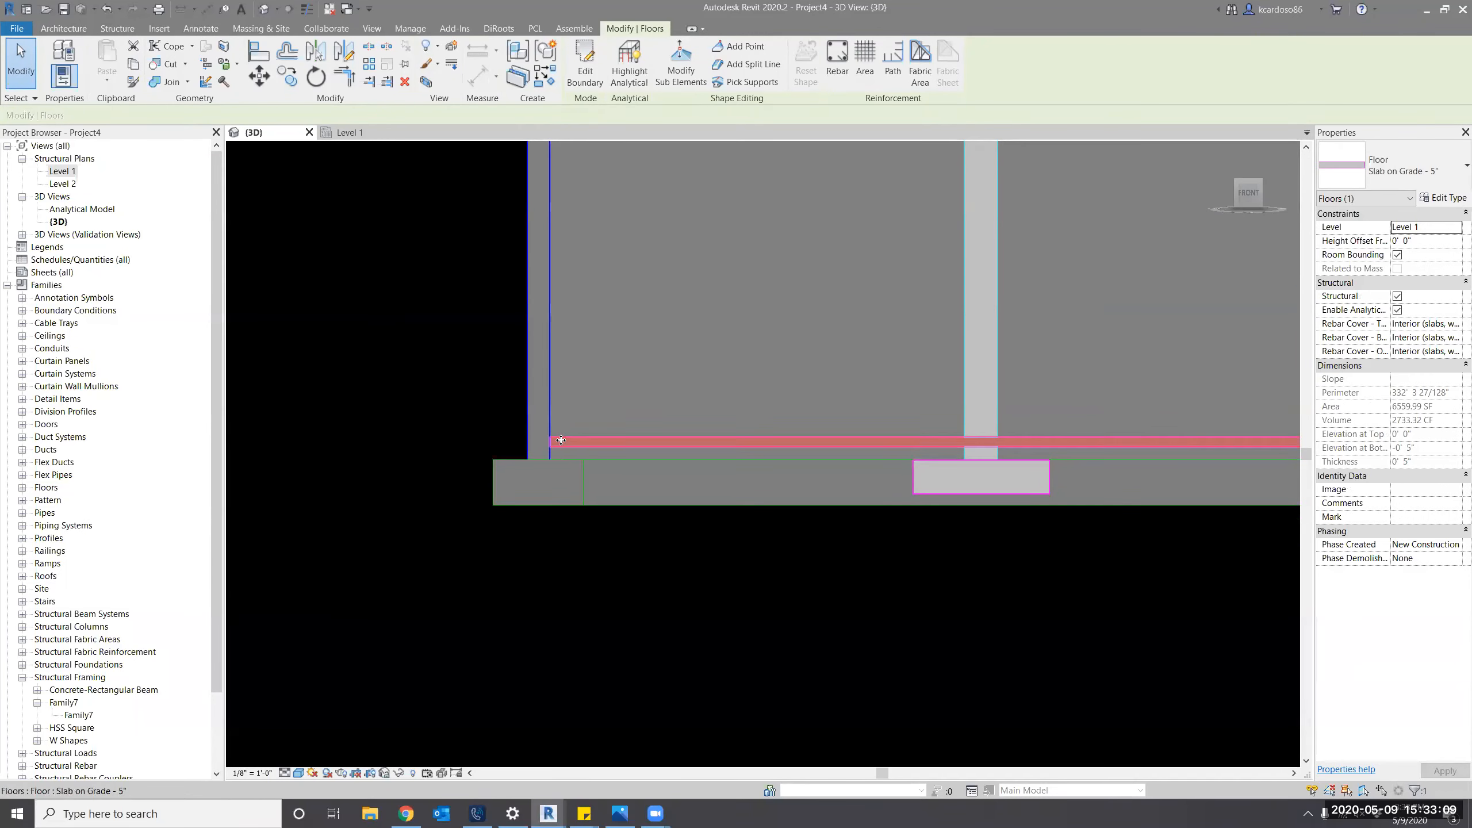
pyautogui.click(584, 587)
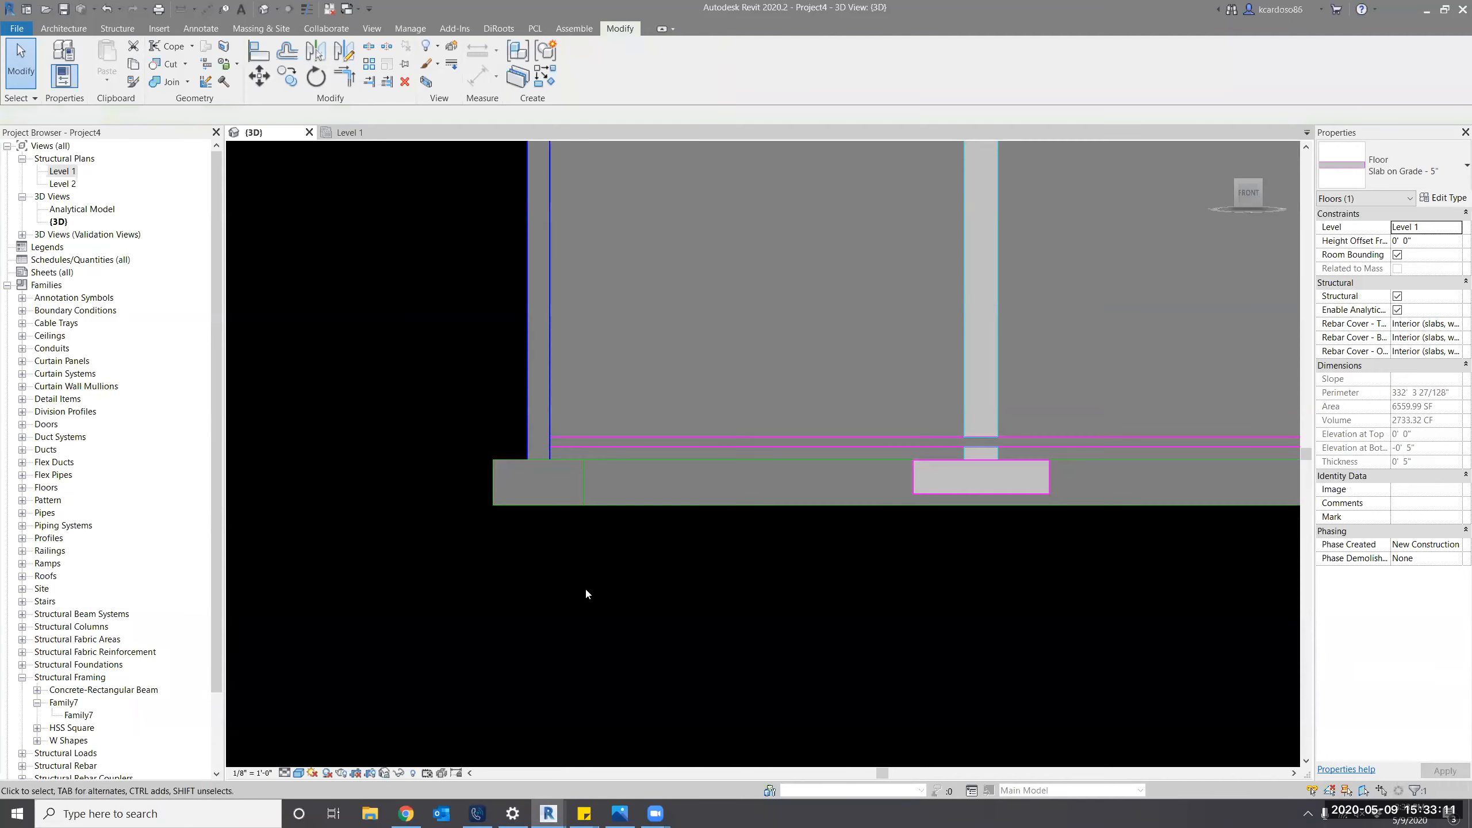
pyautogui.click(541, 490)
pyautogui.click(539, 377)
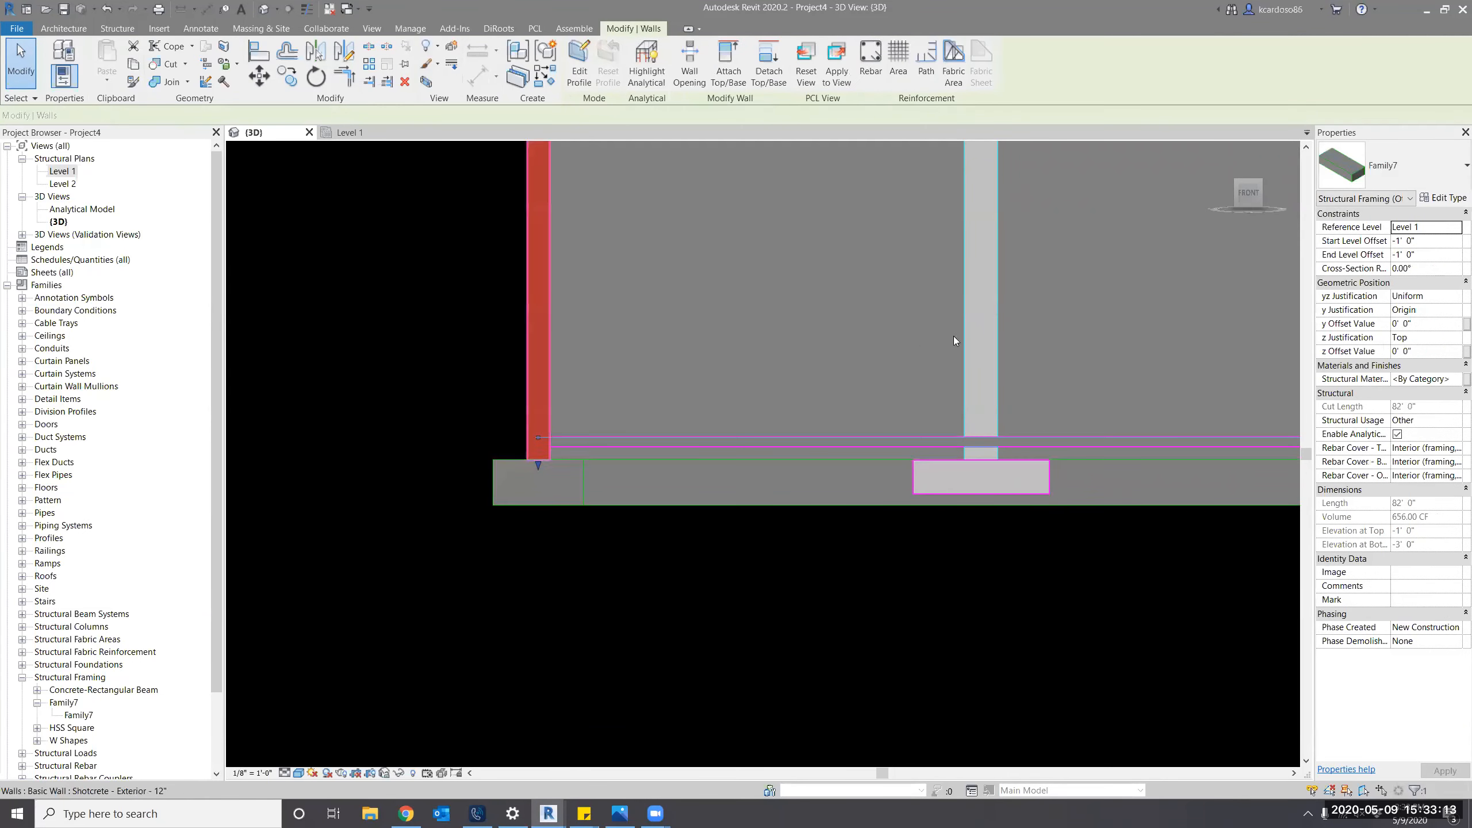
# Examine how the exterior wall, column, floor slab and continuous wall footing meet in the 3D view.
pyautogui.keyDown('ctrl'); pyautogui.click(980, 359); pyautogui.keyUp('ctrl')
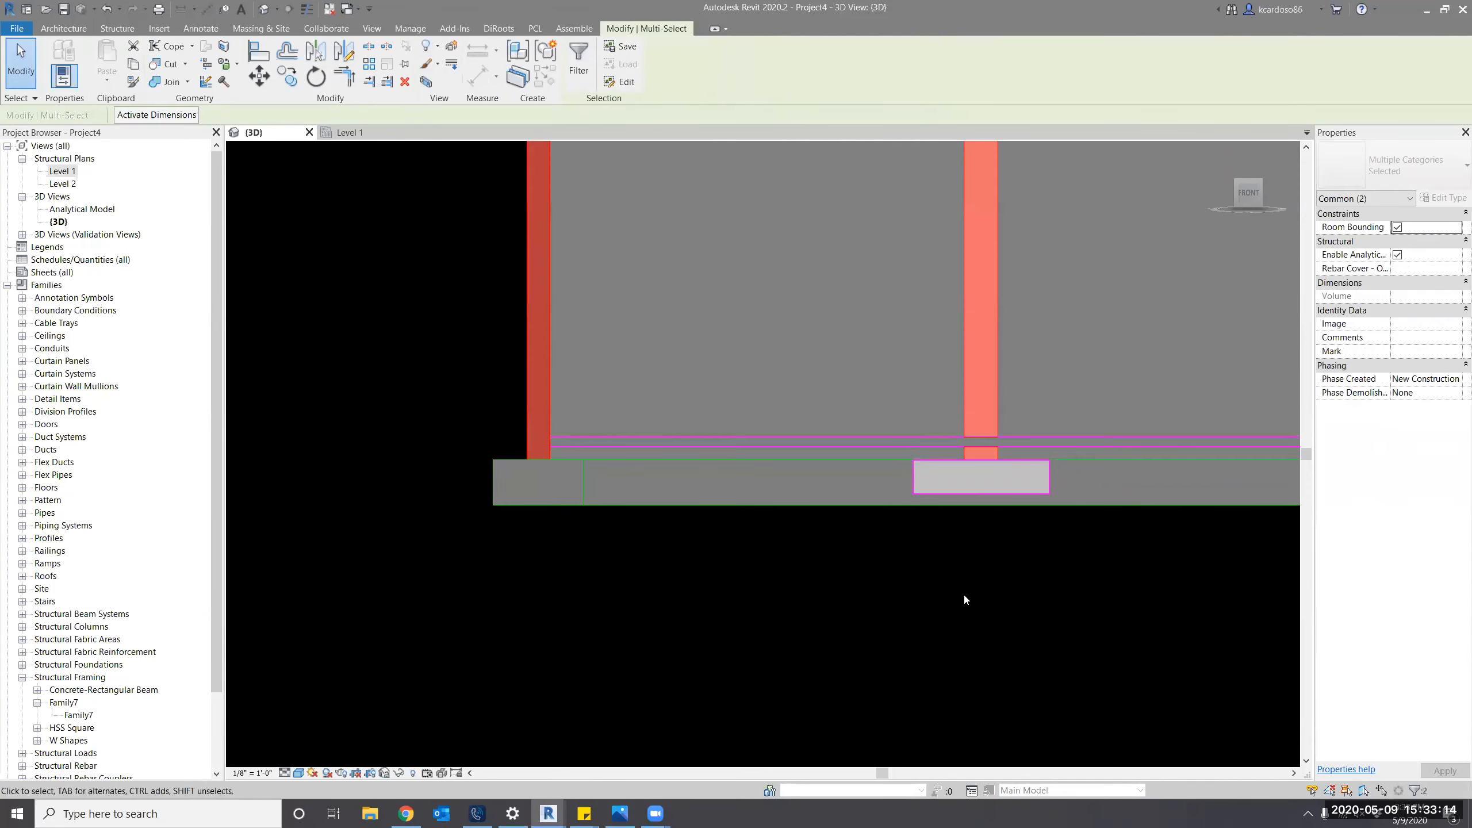
pyautogui.click(578, 444)
pyautogui.scroll(2, 578, 444)
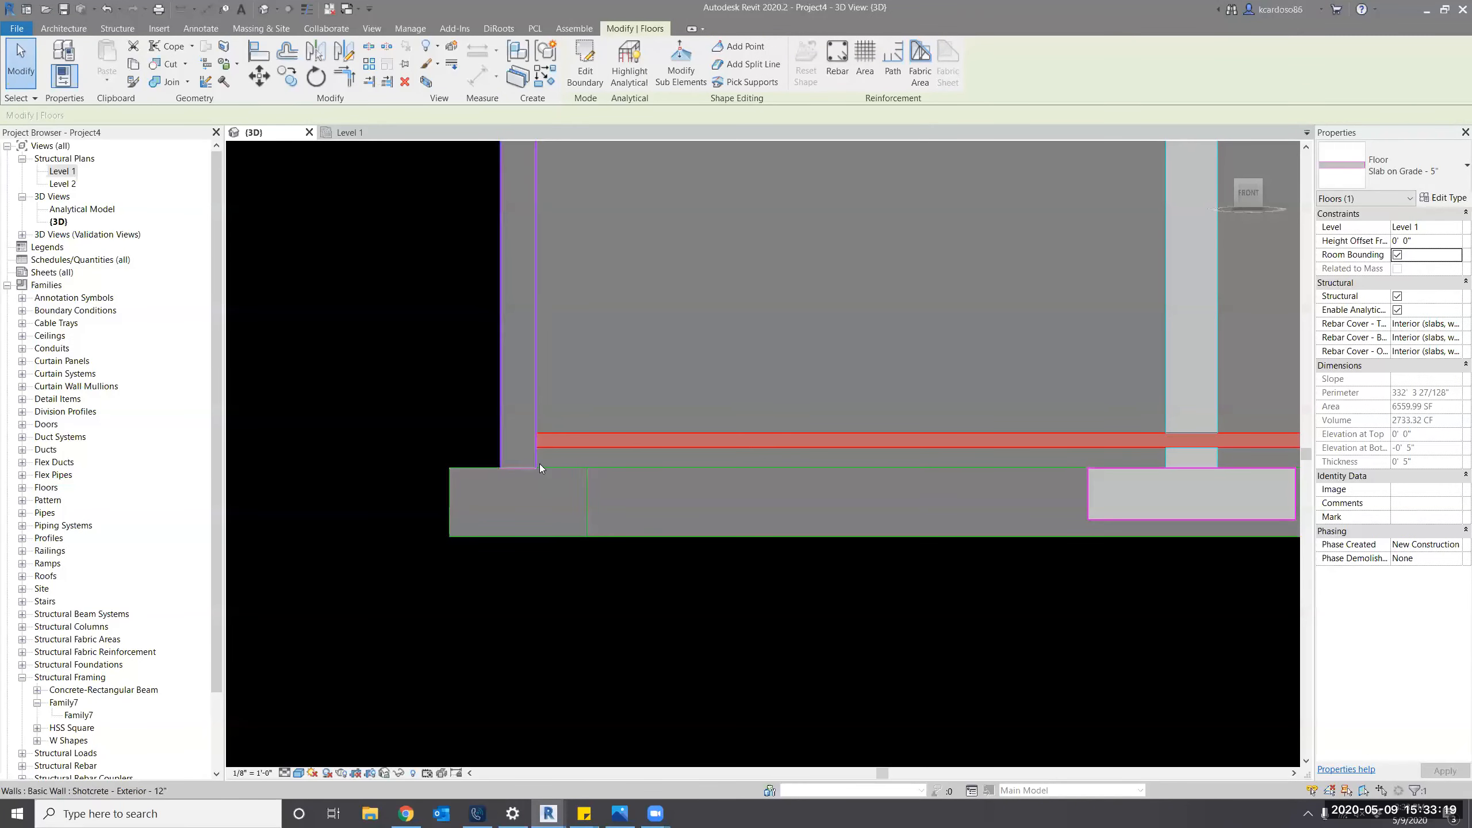
pyautogui.scroll(-3, 528, 450)
pyautogui.keyDown('shift'); pyautogui.moveTo(559, 487); pyautogui.dragTo(515, 606, button='middle'); pyautogui.keyUp('shift')
pyautogui.click(464, 542)
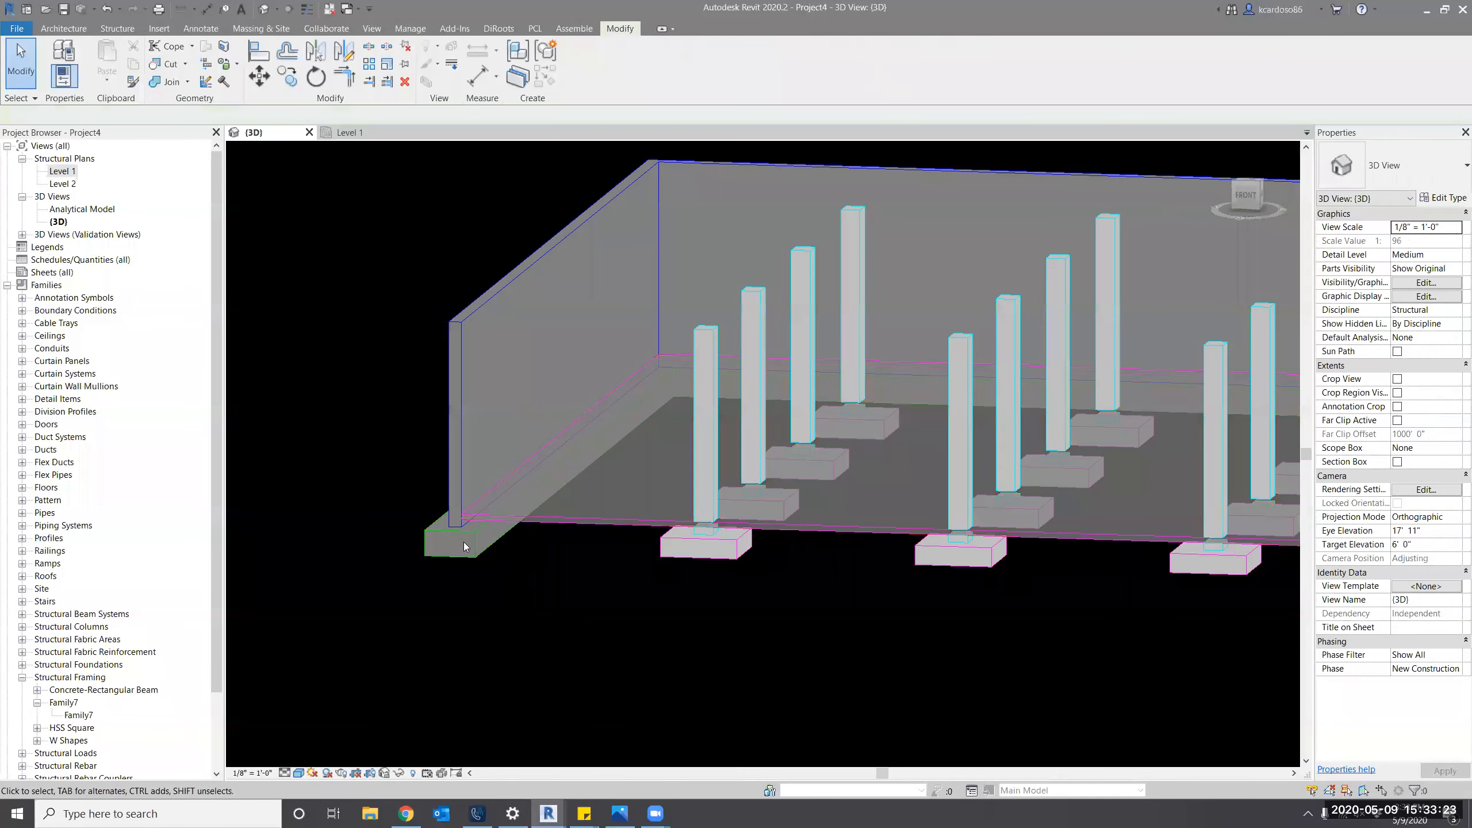
pyautogui.scroll(4, 483, 573)
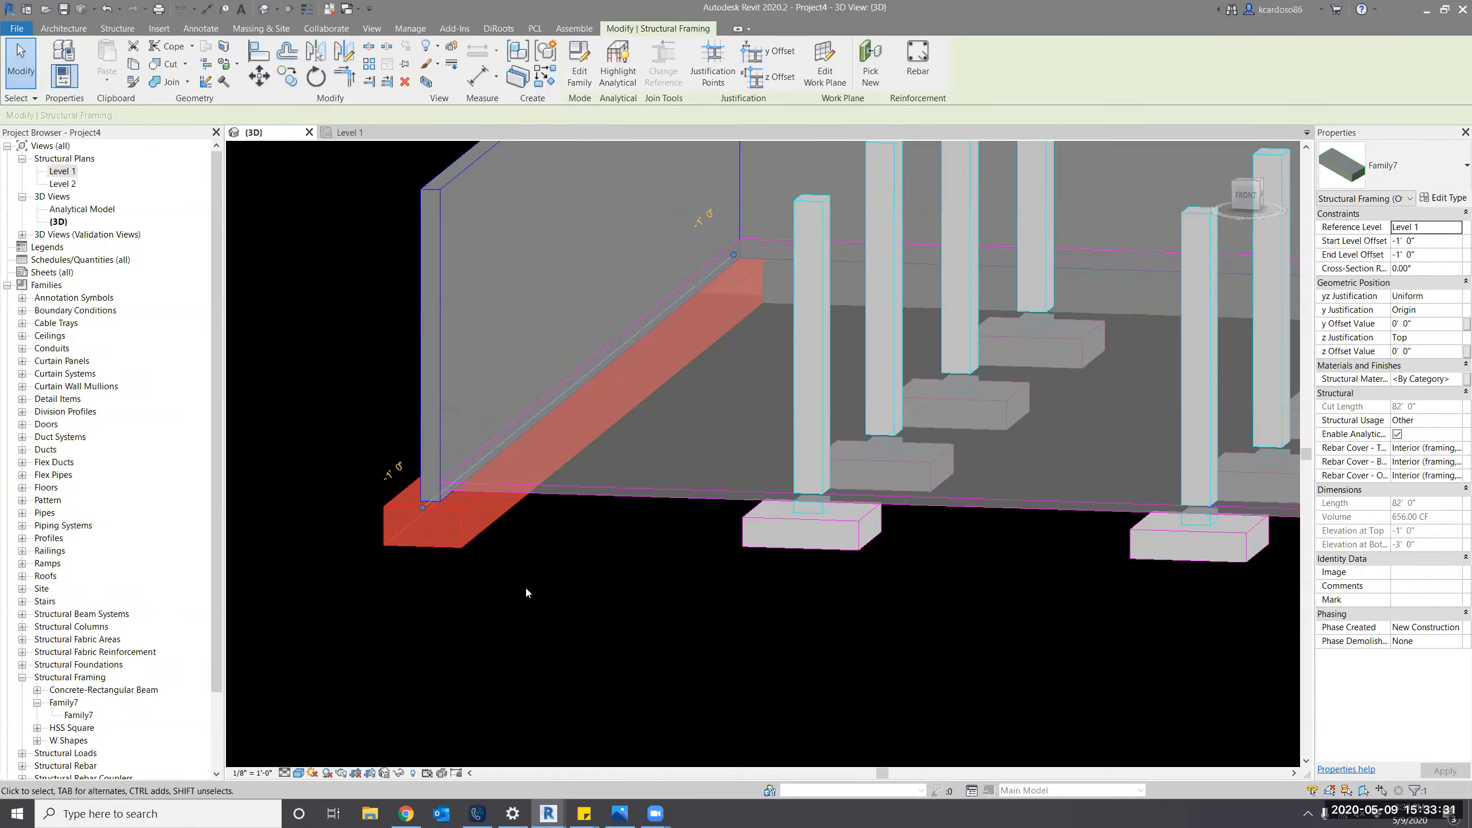
pyautogui.keyDown('shift'); pyautogui.moveTo(540, 619); pyautogui.dragTo(562, 686, button='middle'); pyautogui.keyUp('shift')
pyautogui.click(563, 687)
pyautogui.moveTo(217, 673); pyautogui.dragTo(217, 716)
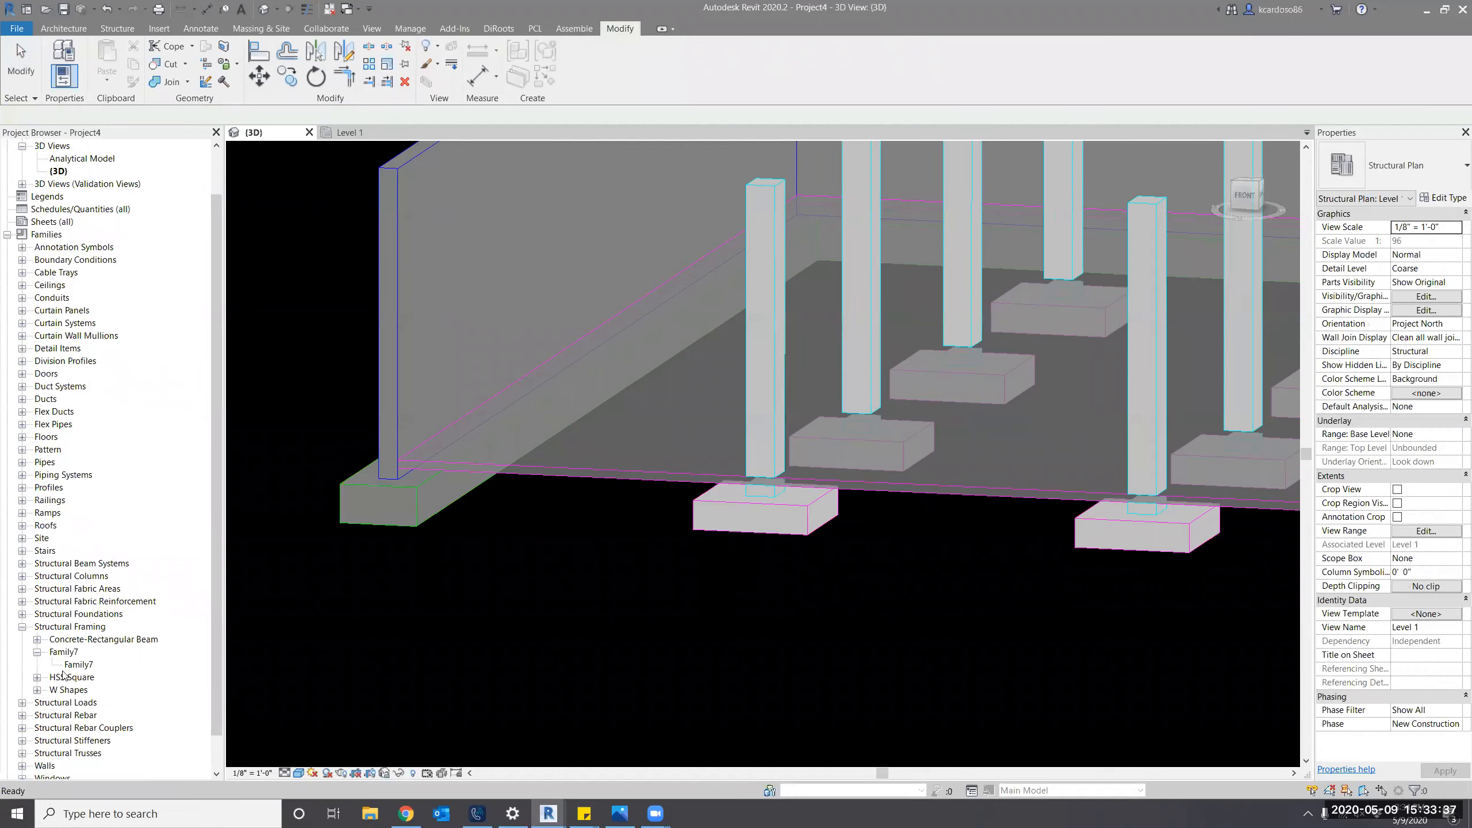
# Check the type properties of the continuous footing under the exterior wall for editable dimensions.
pyautogui.click(406, 509)
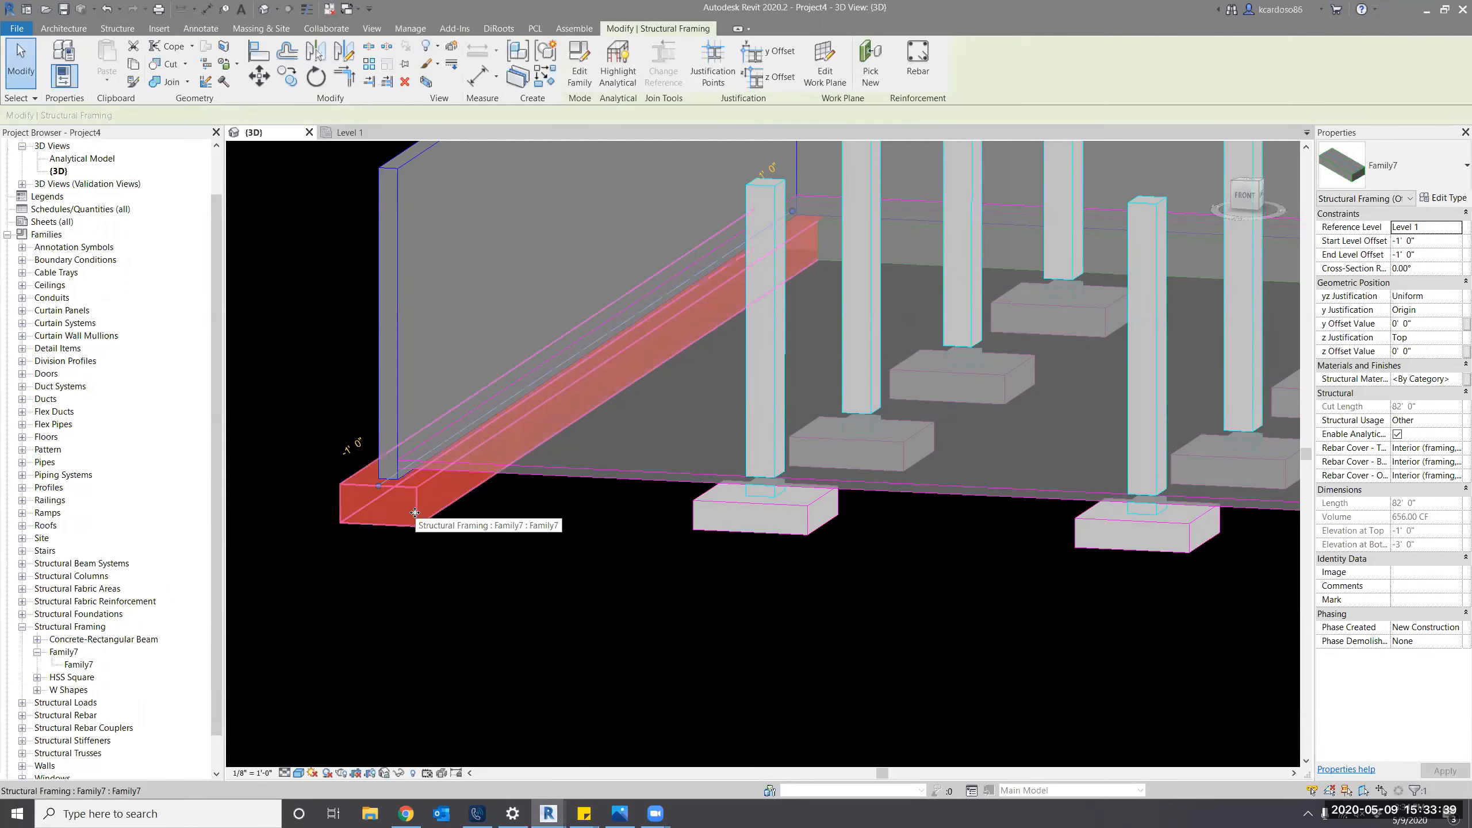
pyautogui.click(1444, 197)
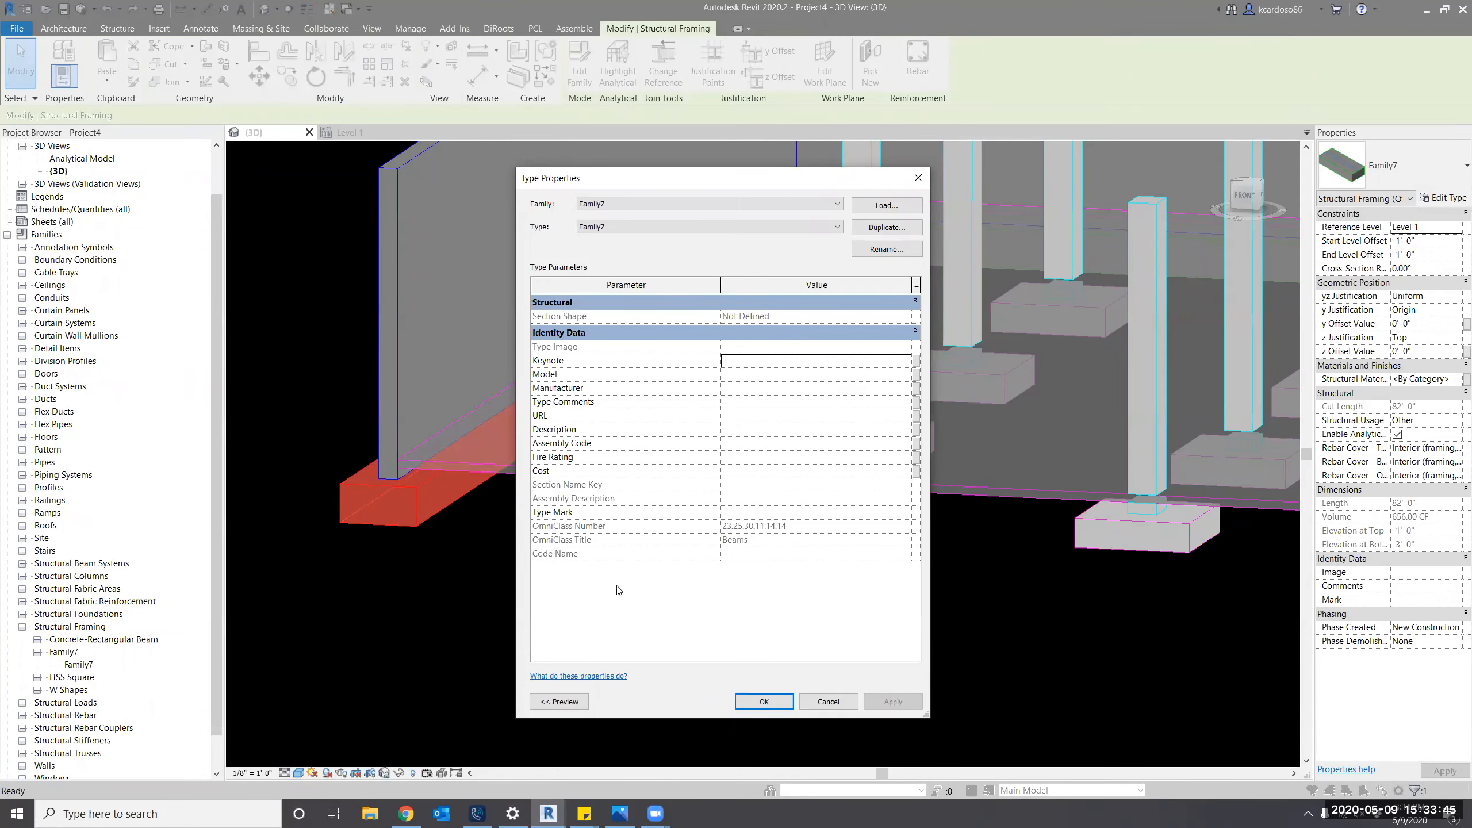
pyautogui.press('Escape')
# Open the wall footing's family for editing and show its Ref. Level floor plan.
pyautogui.scroll(-1, 496, 551)
pyautogui.moveTo(489, 554); pyautogui.dragTo(474, 568, button='middle')
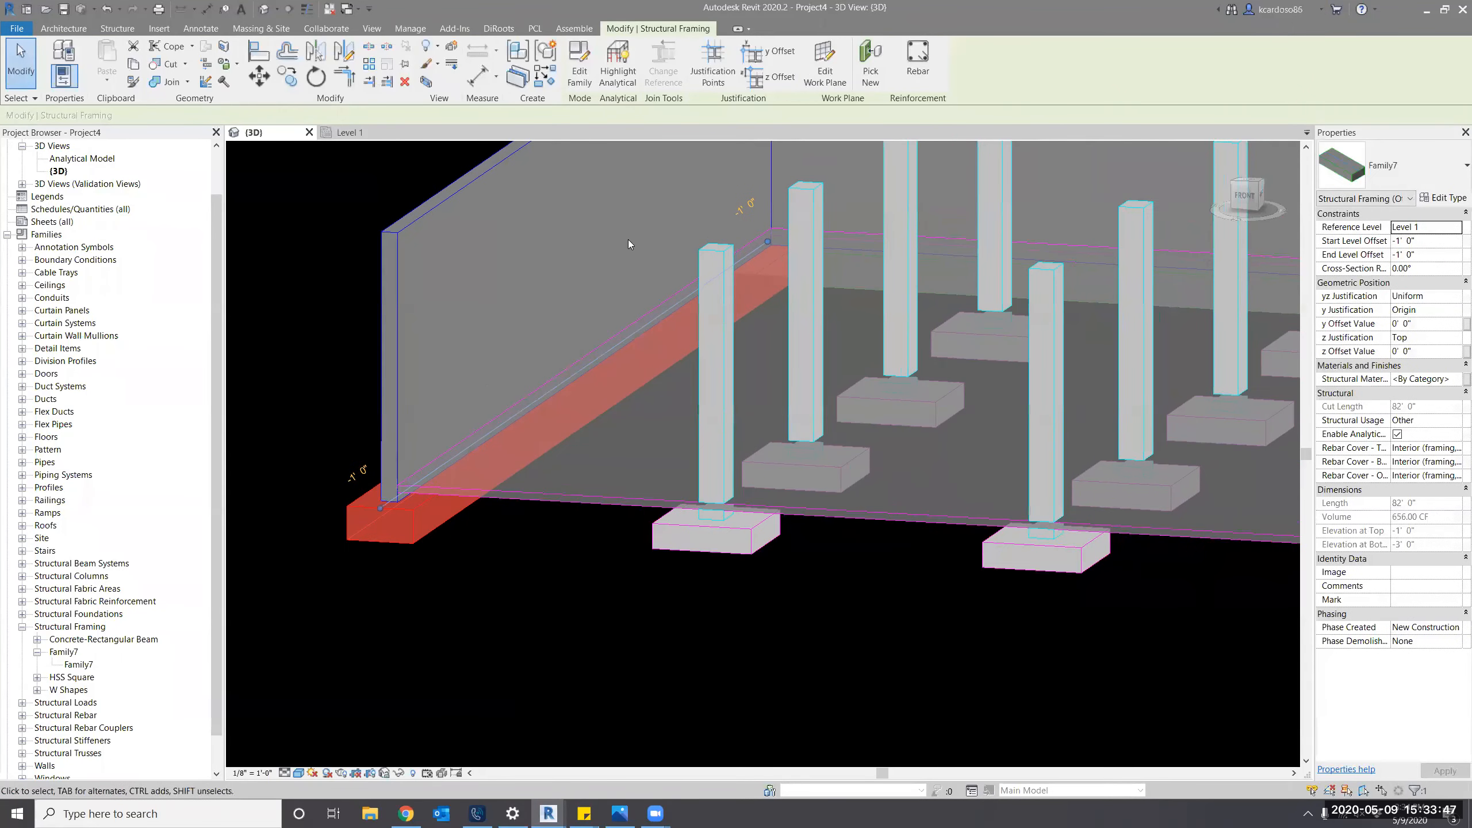
pyautogui.click(579, 63)
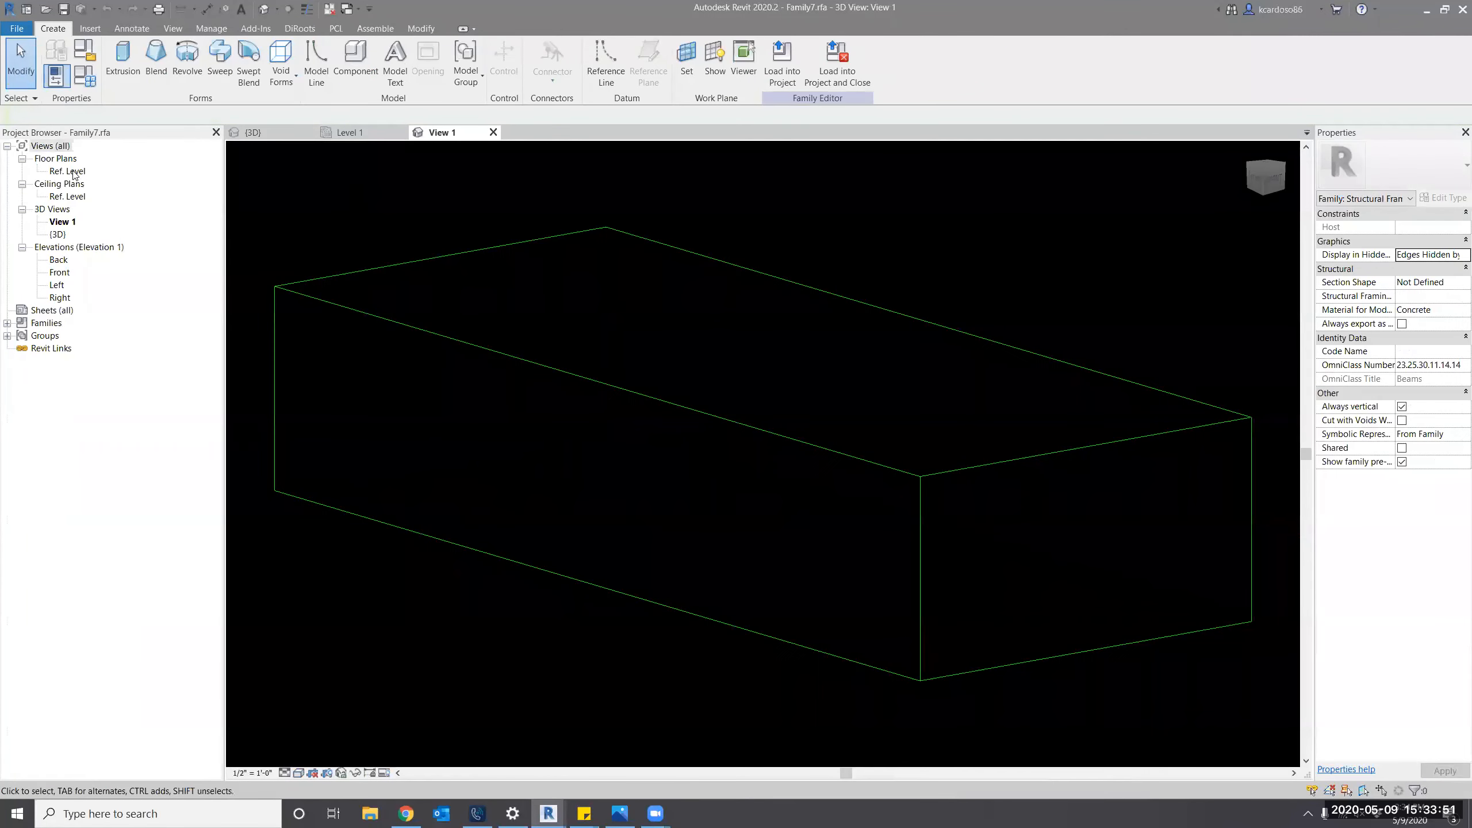
pyautogui.doubleClick(73, 172)
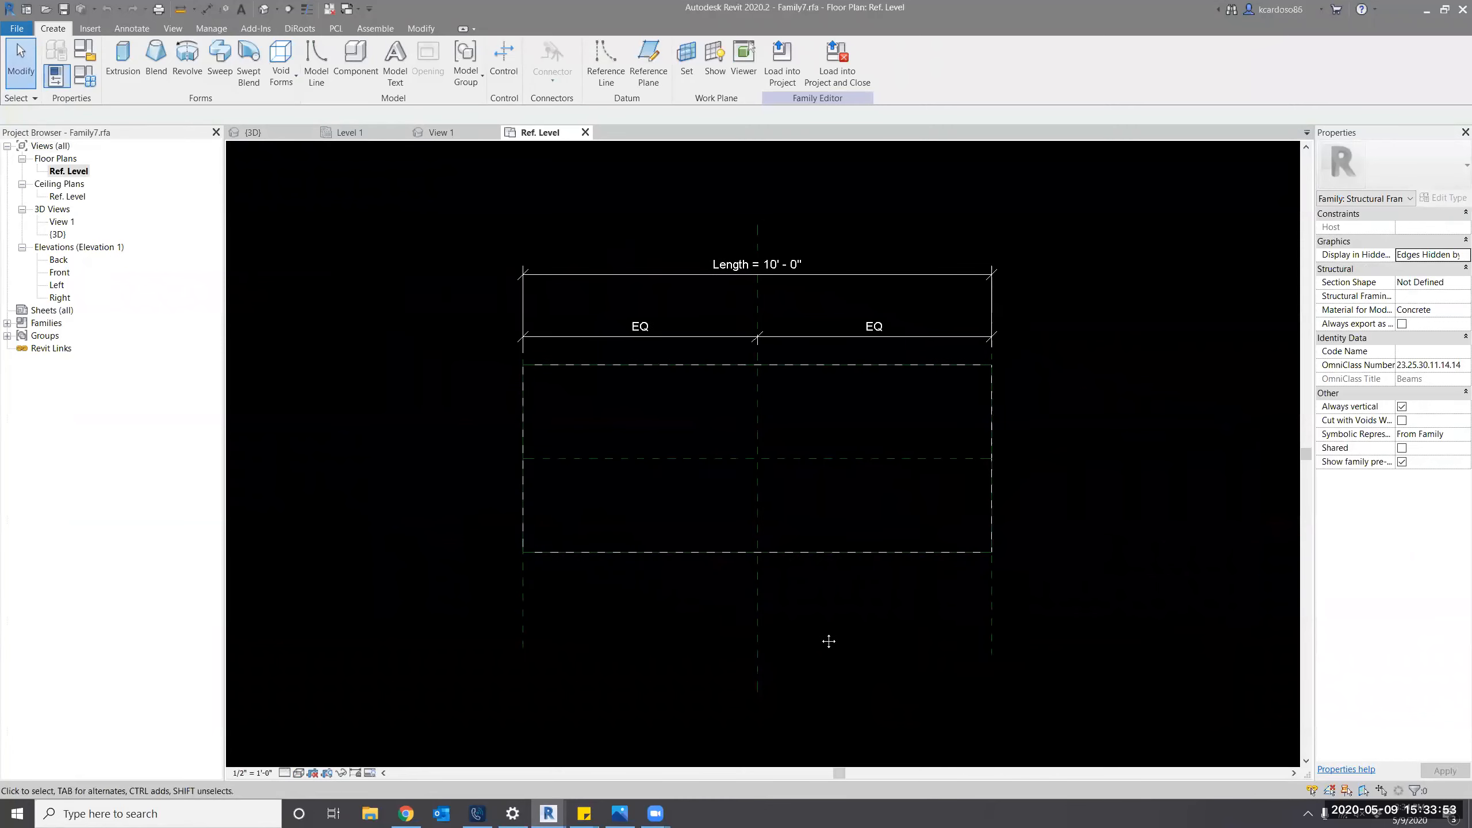
pyautogui.moveTo(829, 642); pyautogui.dragTo(827, 641, button='middle')
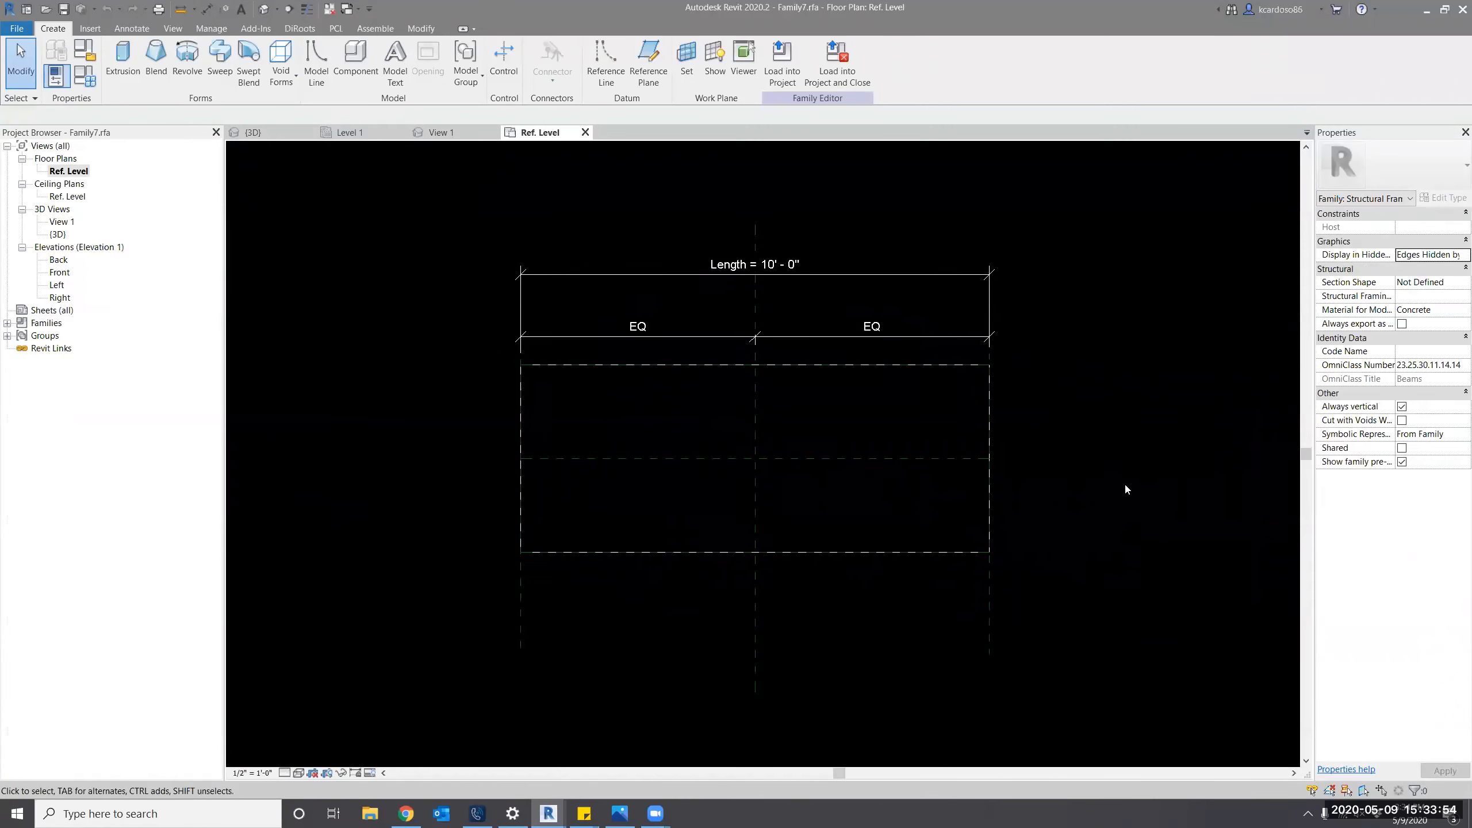
# Extend the two outer lengthwise reference planes past the footing's end to make room for dimensions.
pyautogui.click(990, 366)
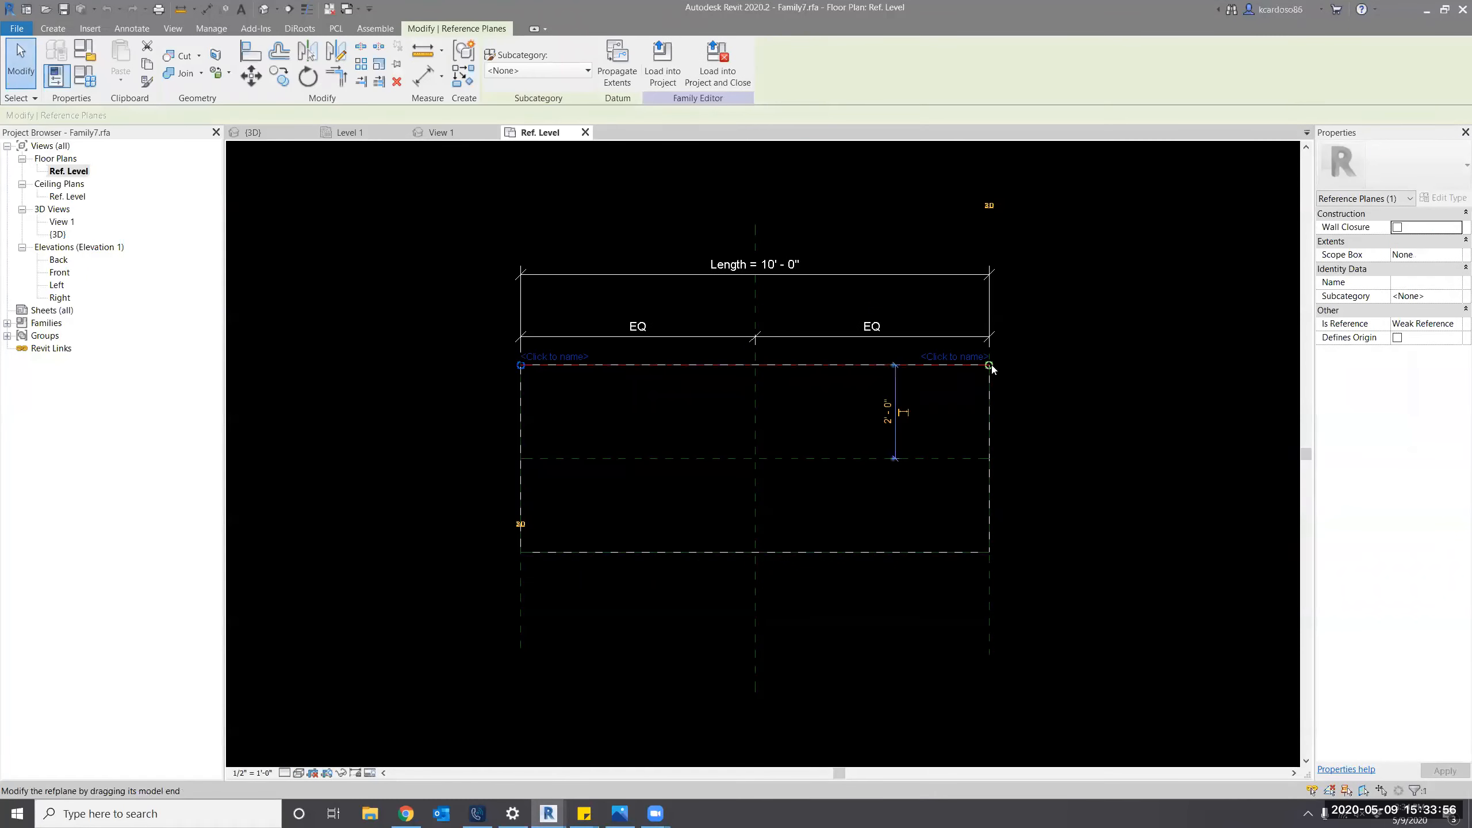
pyautogui.click(986, 552)
pyautogui.click(1084, 593)
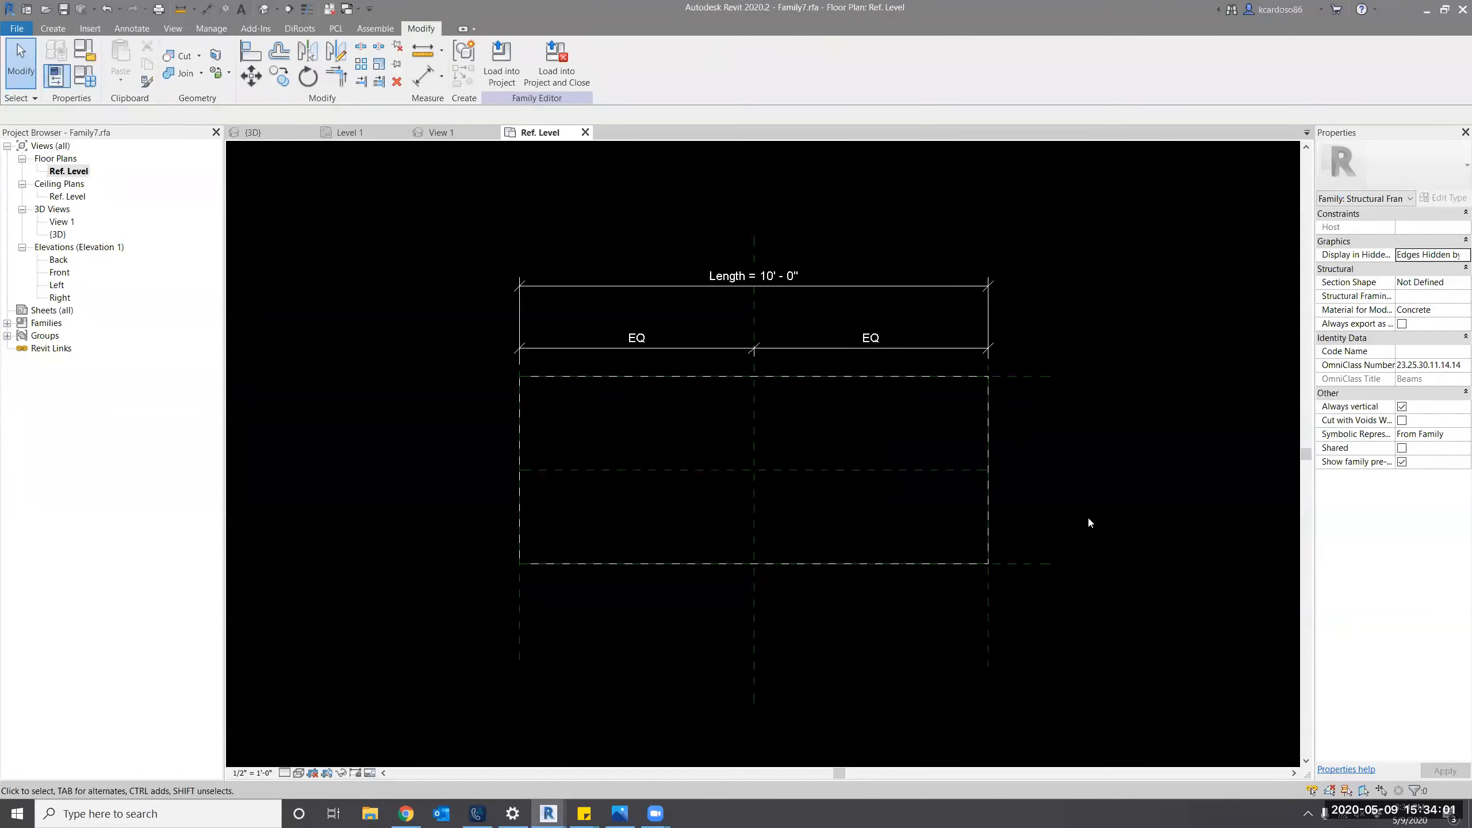
# Place an aligned dimension across the footing's overall width, between the two outer lengthwise reference planes.
pyautogui.press('d')
pyautogui.press('i')
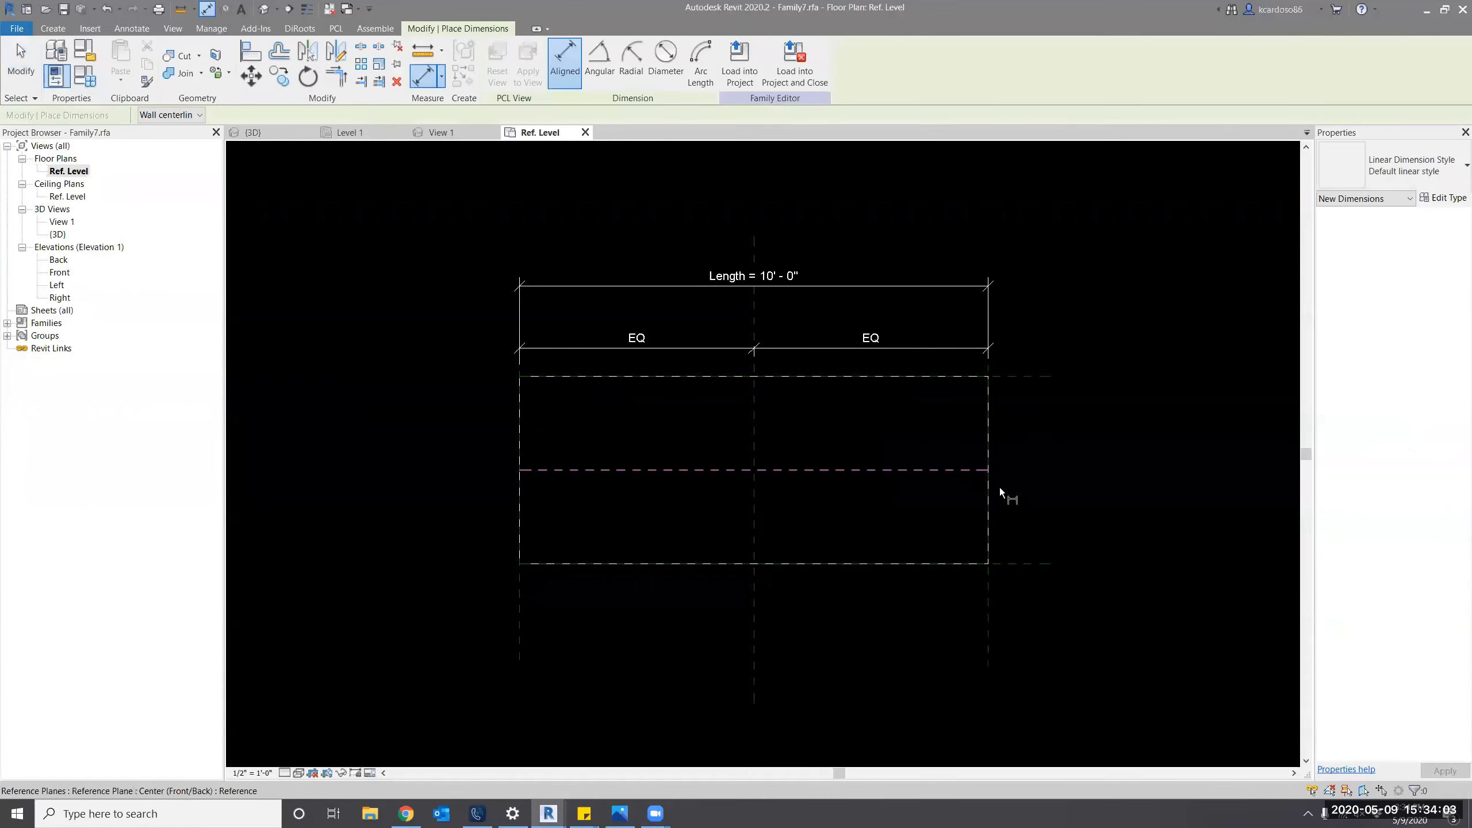
pyautogui.click(1045, 565)
pyautogui.click(1042, 375)
pyautogui.click(1060, 440)
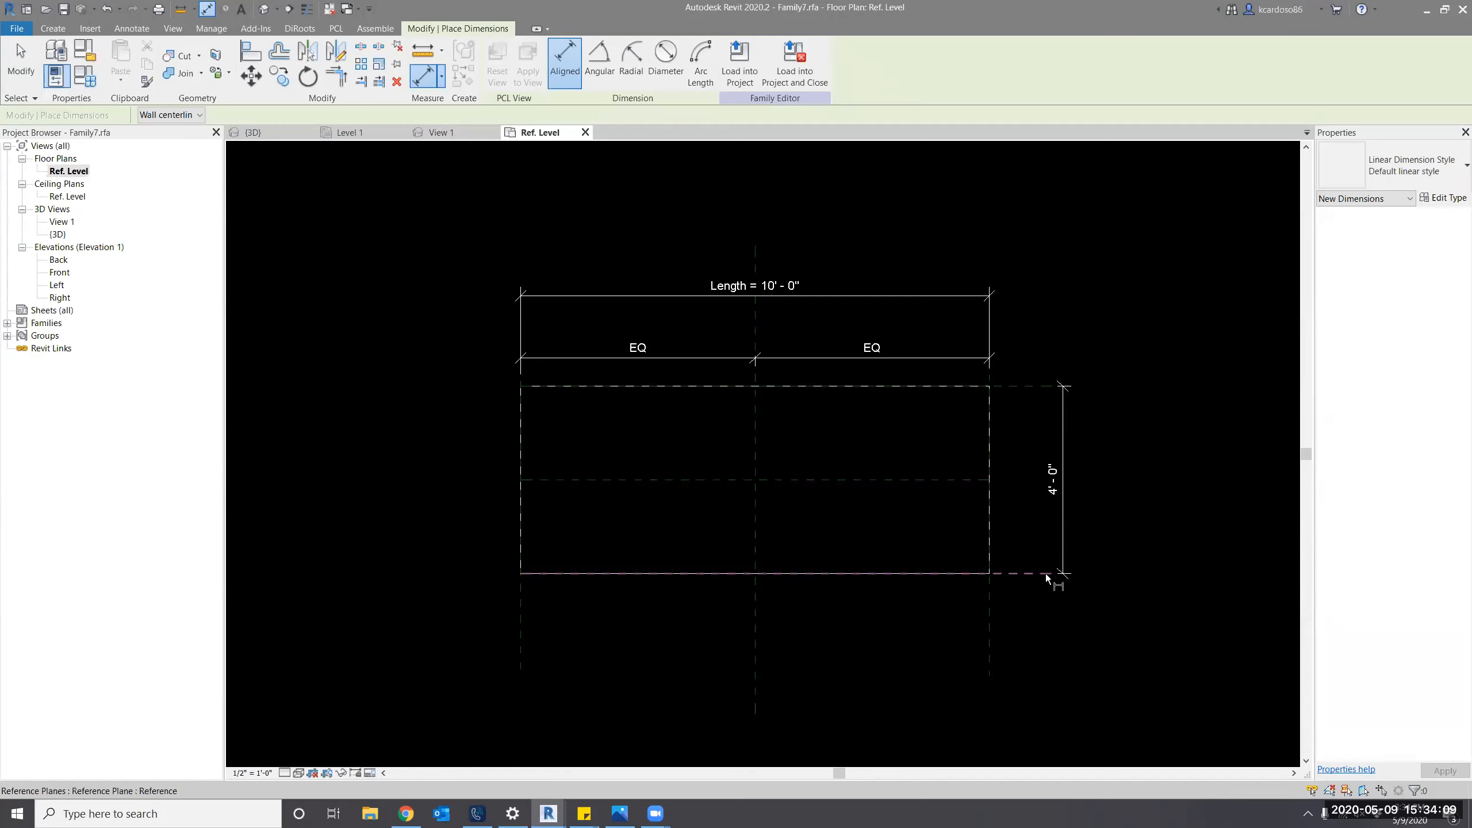
# Dimension both outer lengthwise reference planes to the center plane in one string and make the segments equal.
pyautogui.click(1044, 573)
pyautogui.click(967, 484)
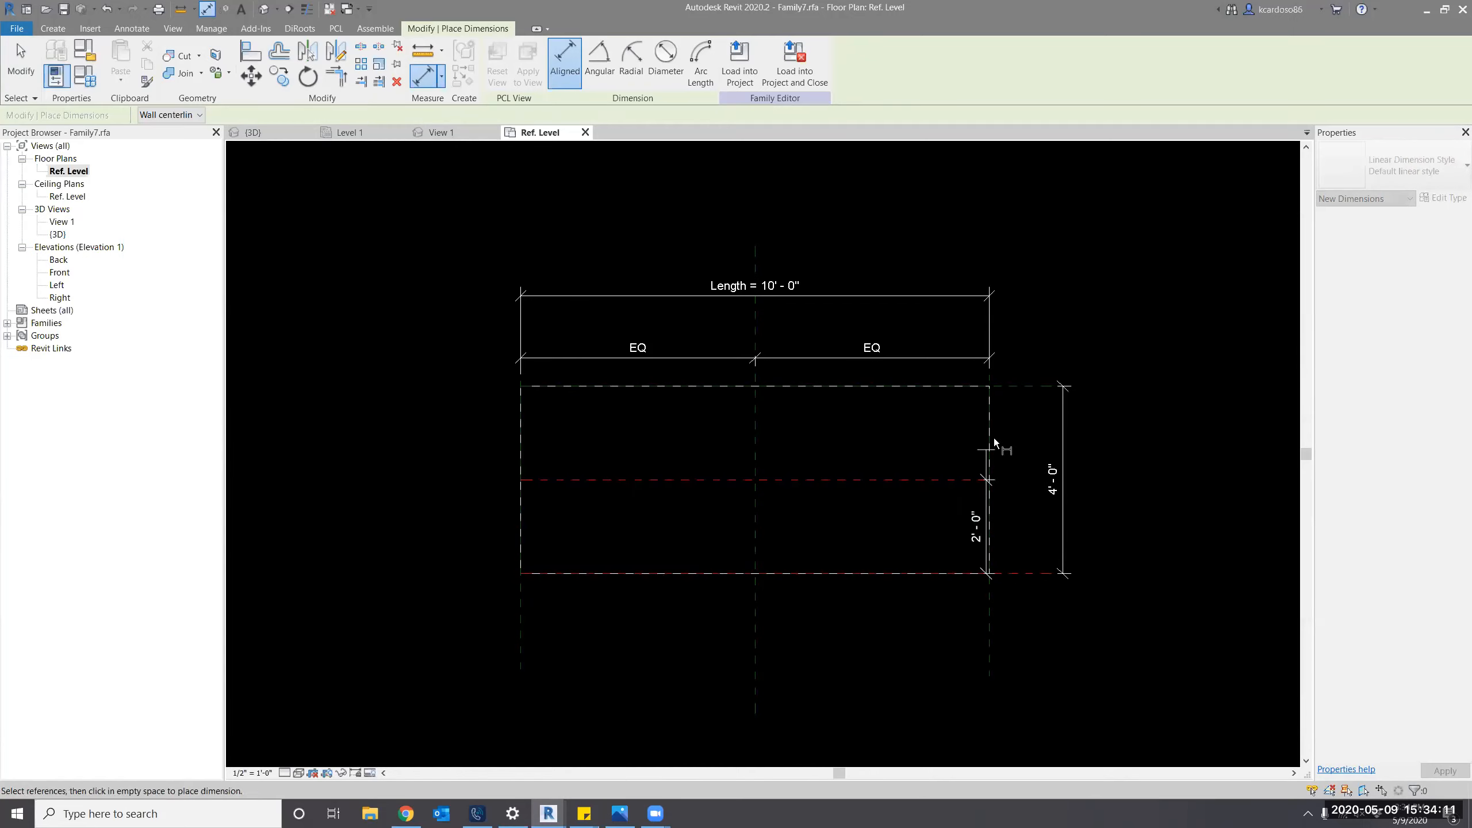
pyautogui.click(1028, 387)
pyautogui.click(1033, 327)
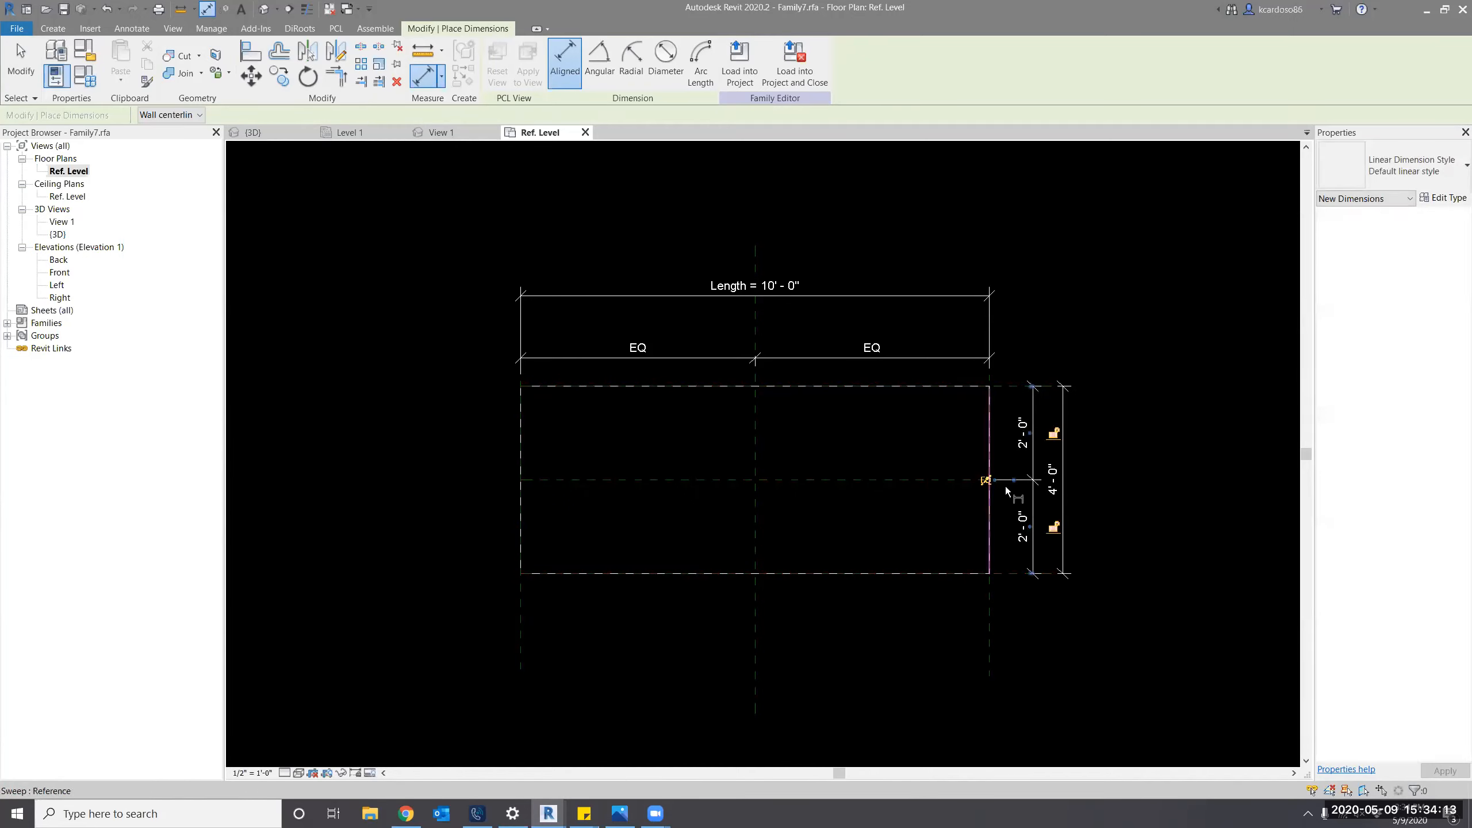
pyautogui.click(985, 480)
pyautogui.moveTo(1167, 525); pyautogui.dragTo(1167, 526, button='middle')
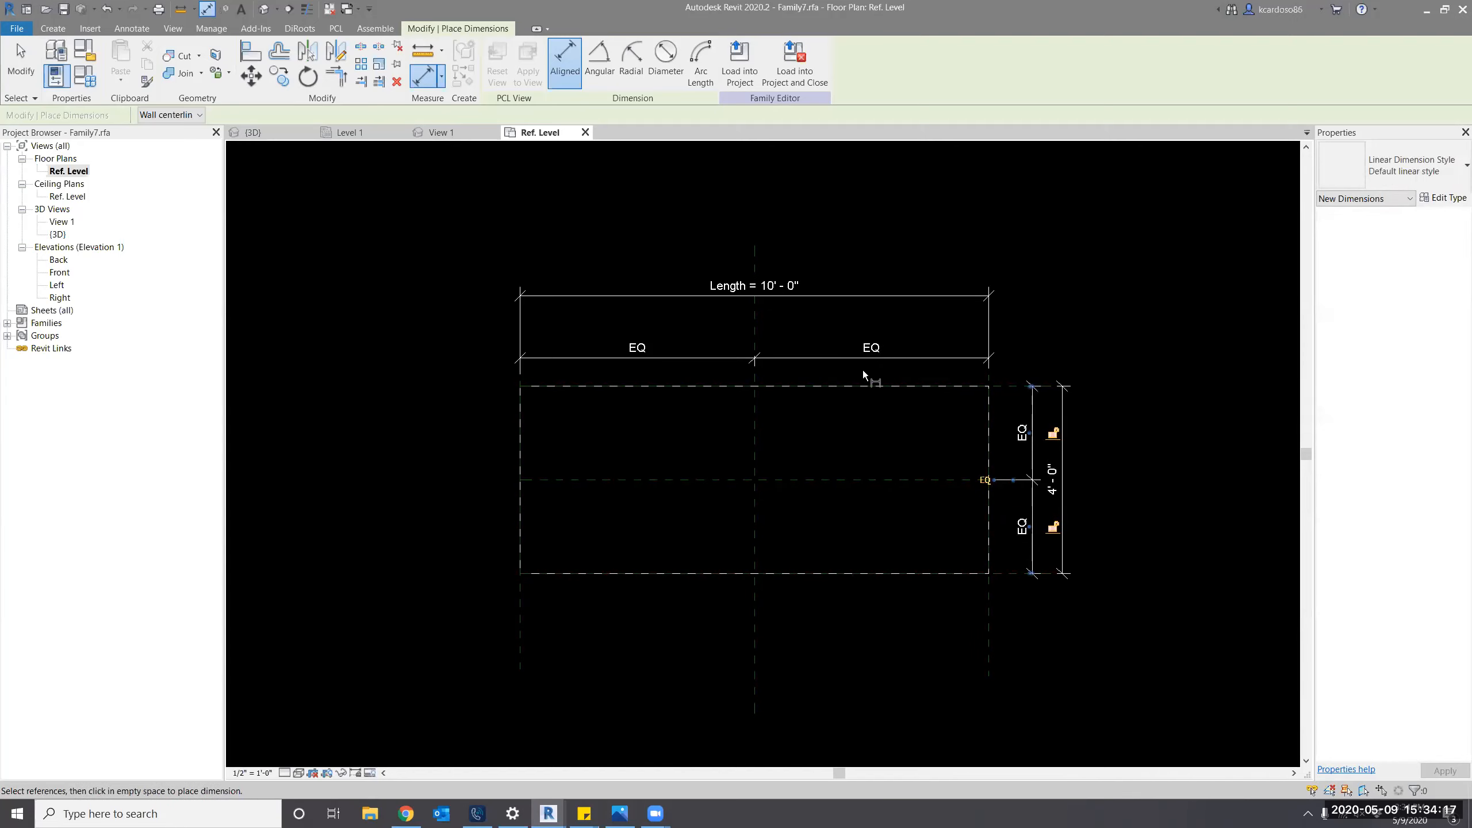
pyautogui.press('Escape')
pyautogui.press('Escape')
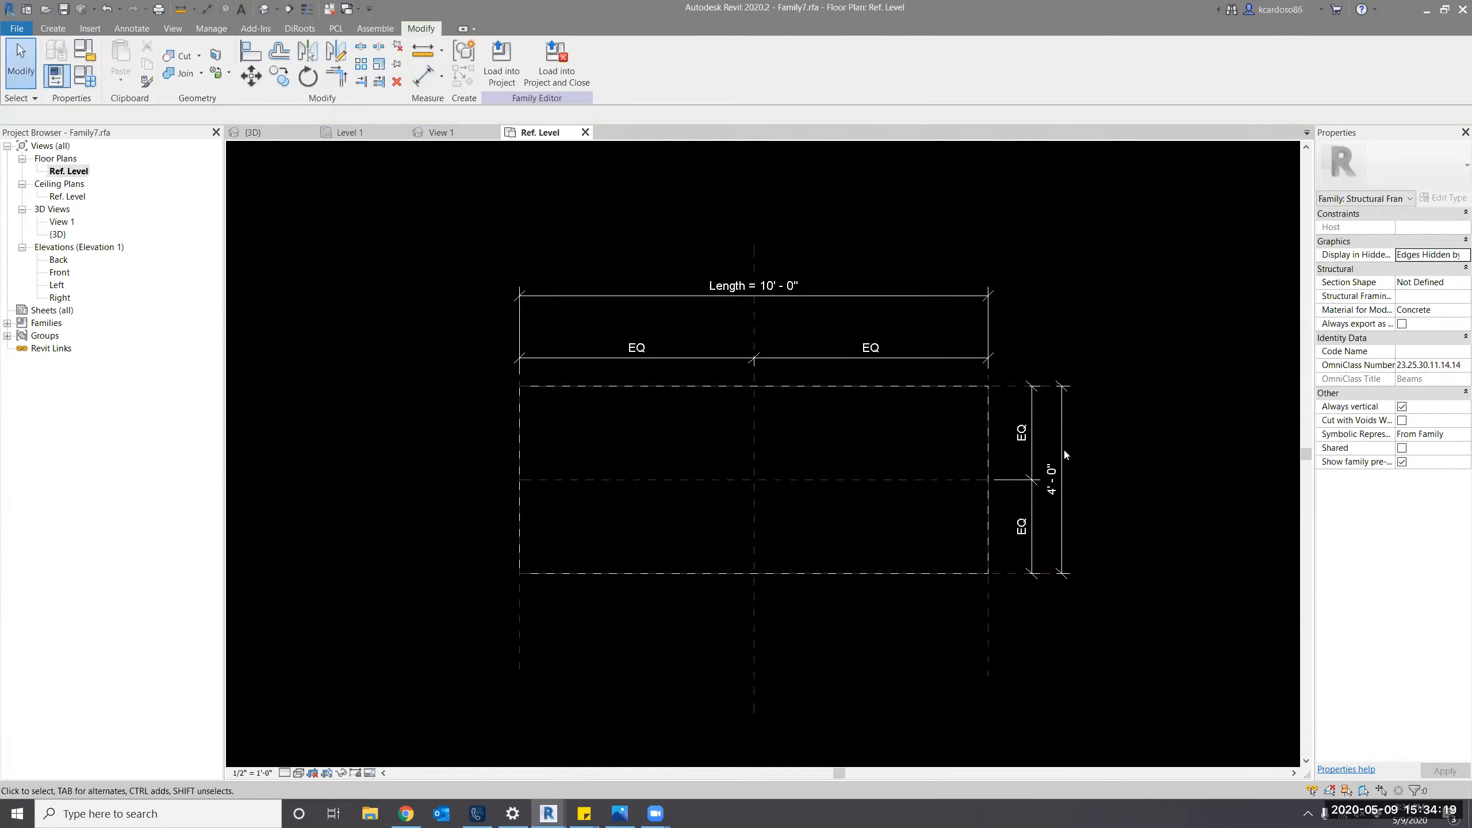
# Label the overall width dimension with a new family type parameter named Width.
pyautogui.click(1063, 447)
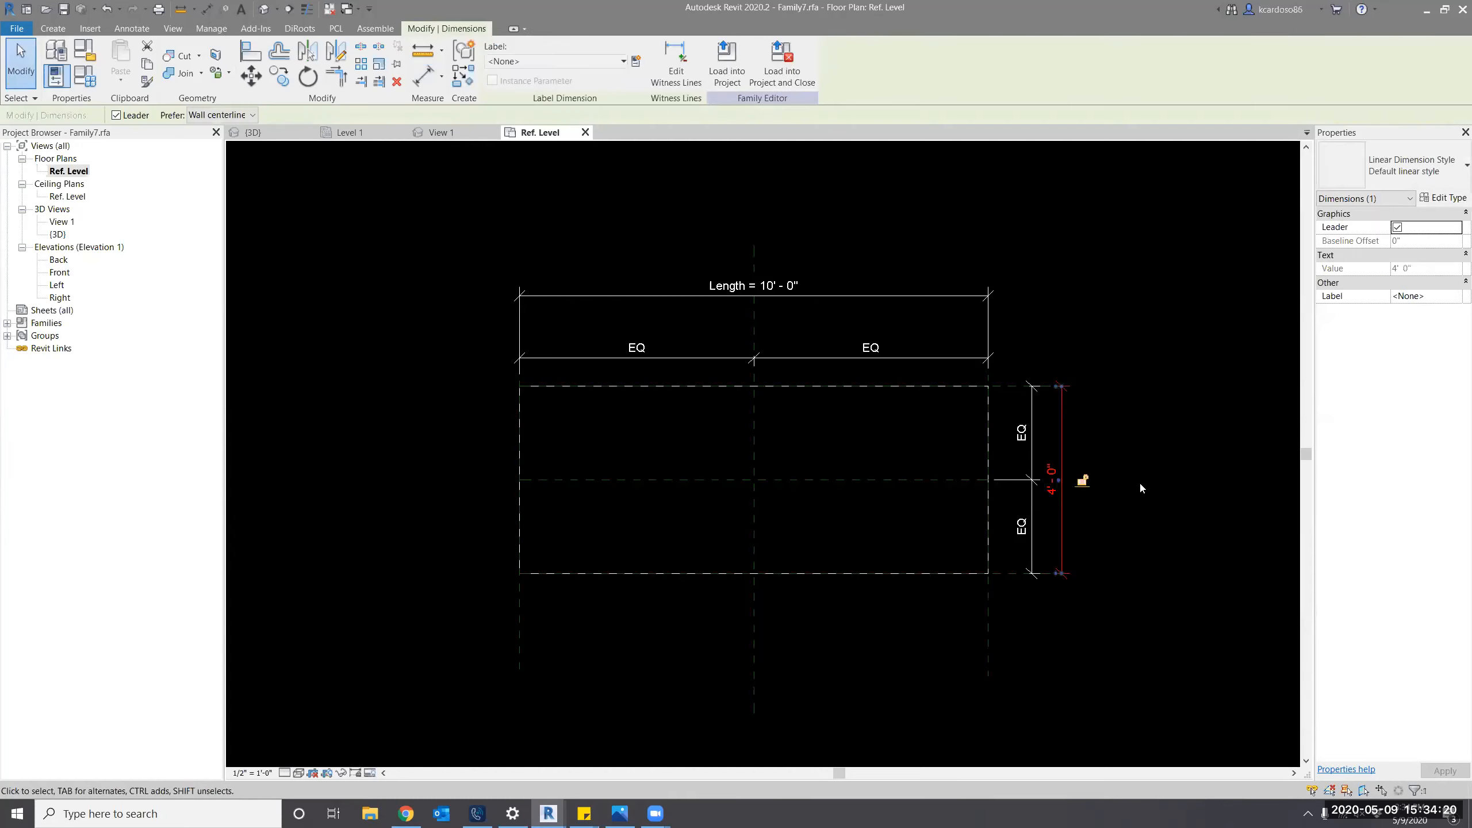
pyautogui.click(636, 61)
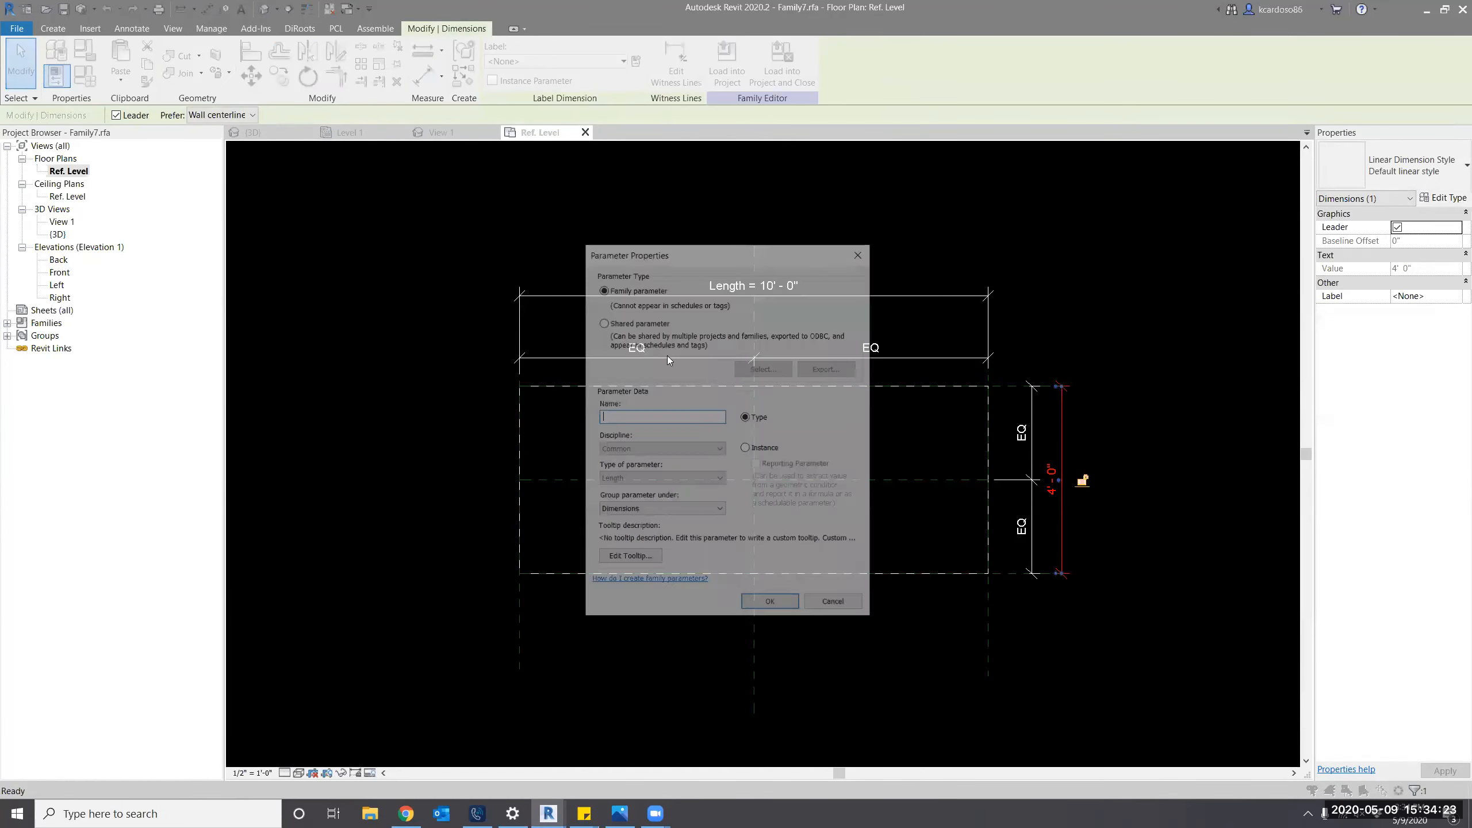
pyautogui.write('Width')
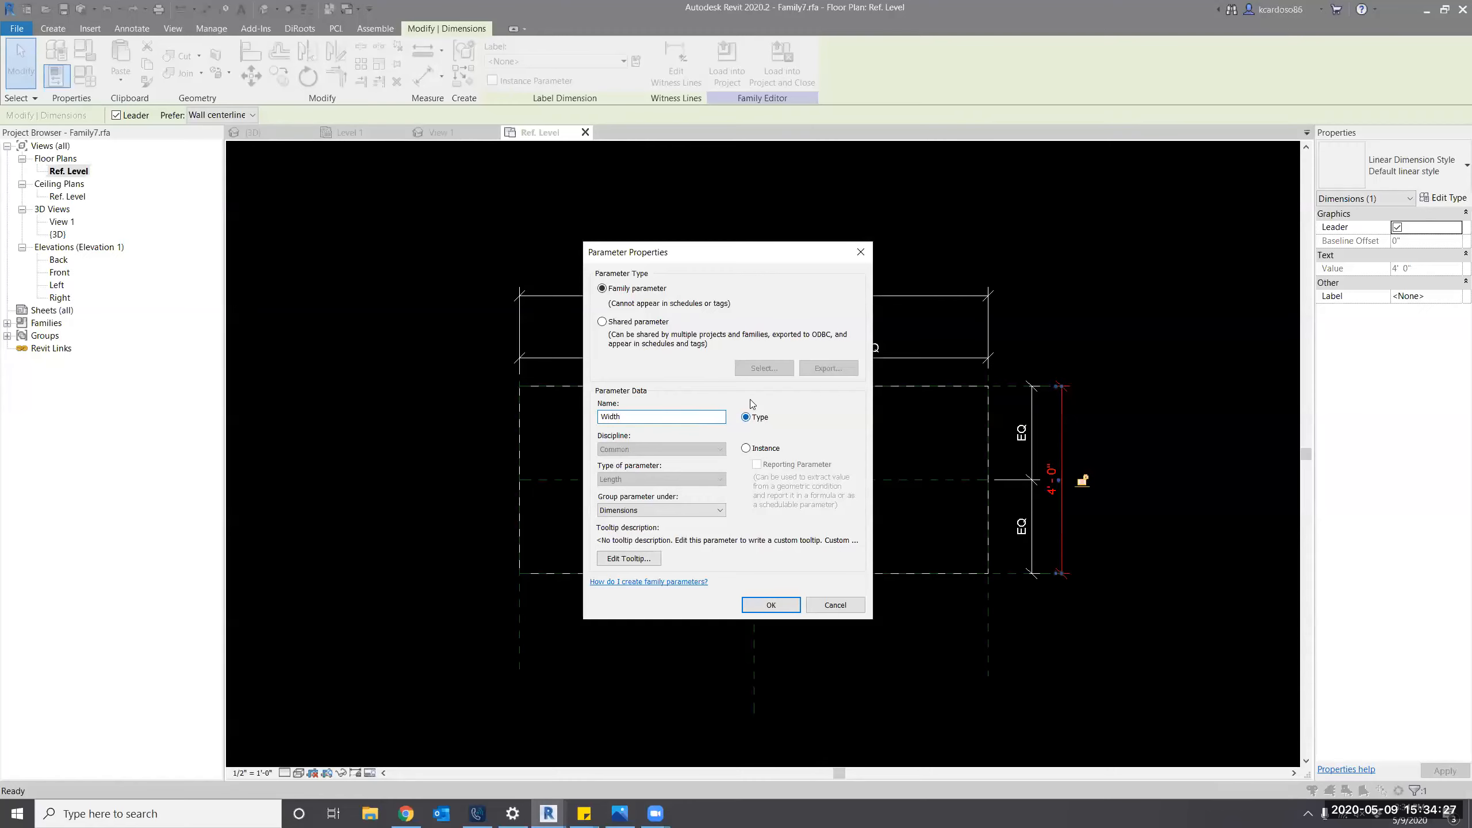
pyautogui.click(787, 612)
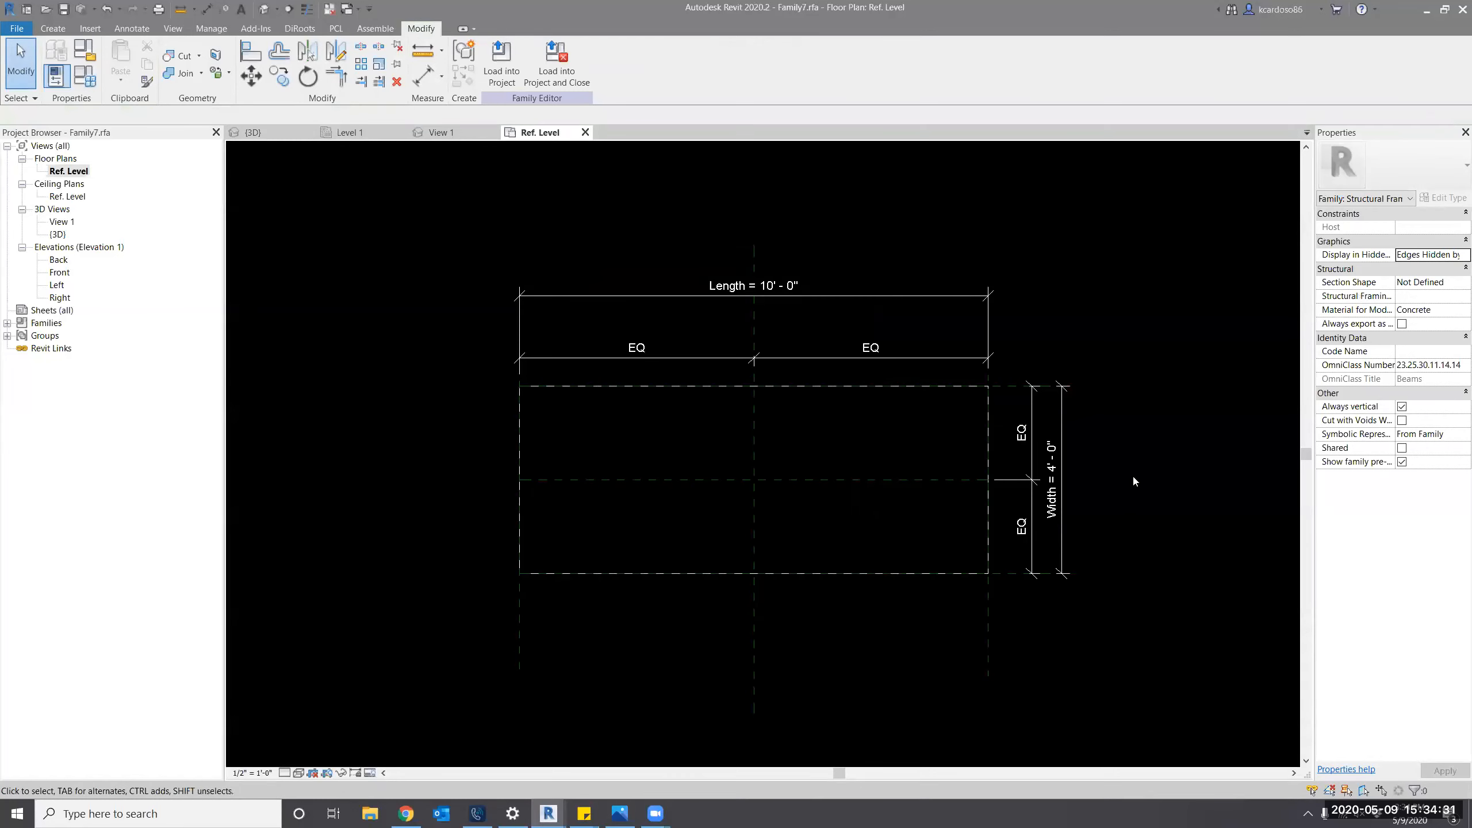
# In the Right elevation, place an aligned dimension from Ref. Level to the footing's bottom reference plane.
pyautogui.doubleClick(60, 297)
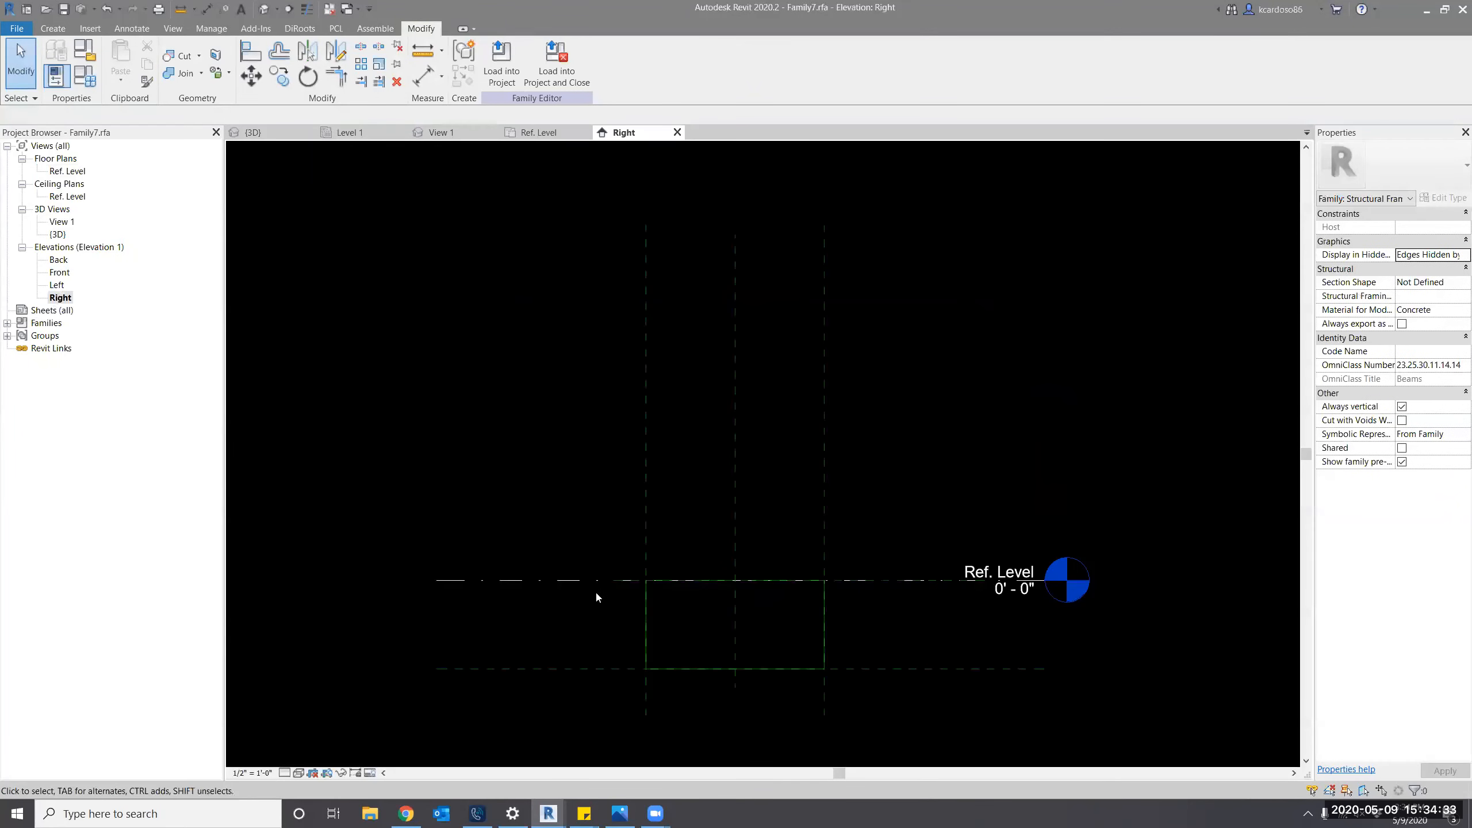
pyautogui.scroll(2, 623, 579)
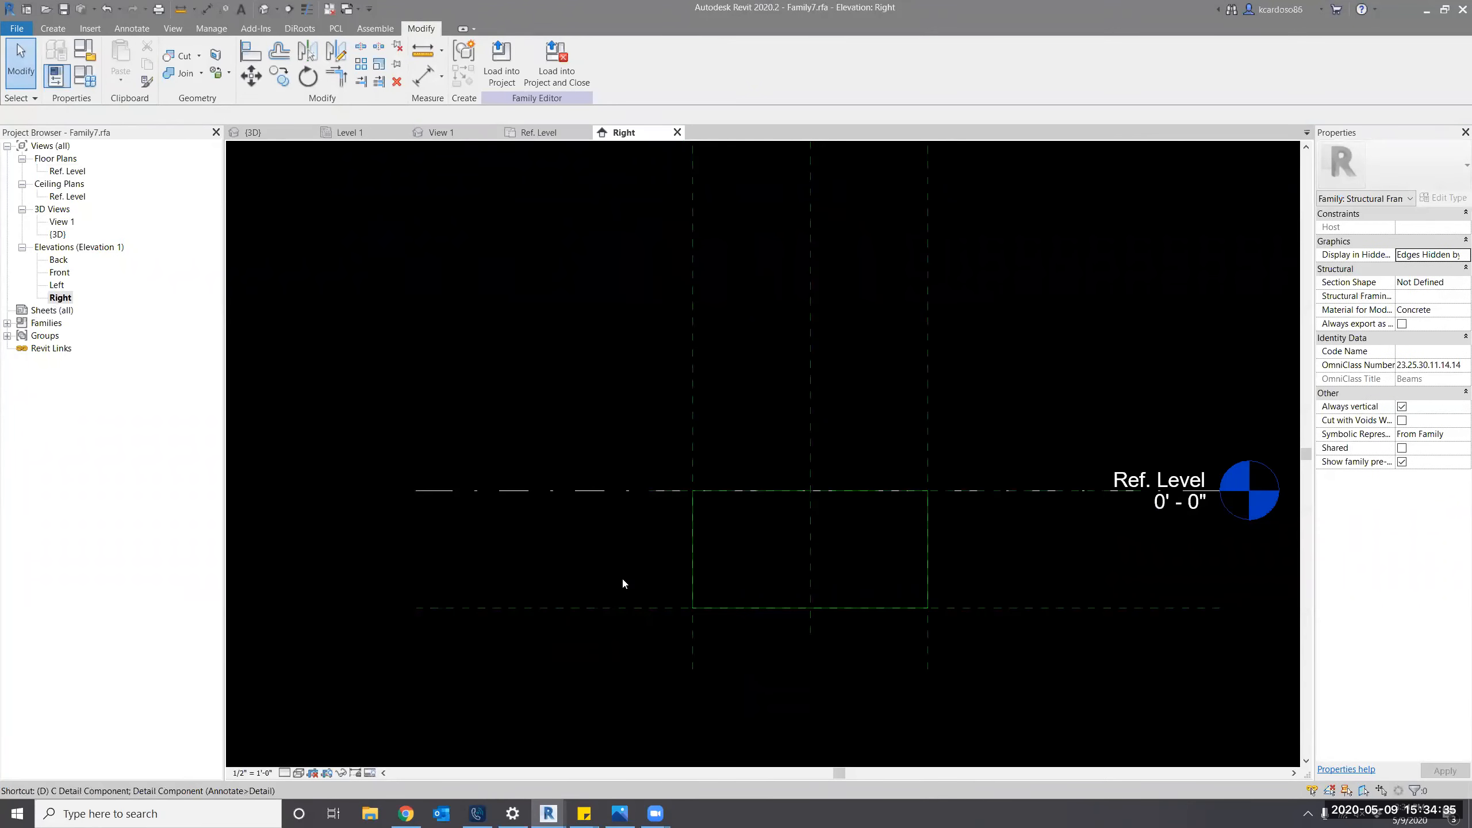
pyautogui.press('i')
pyautogui.click(604, 493)
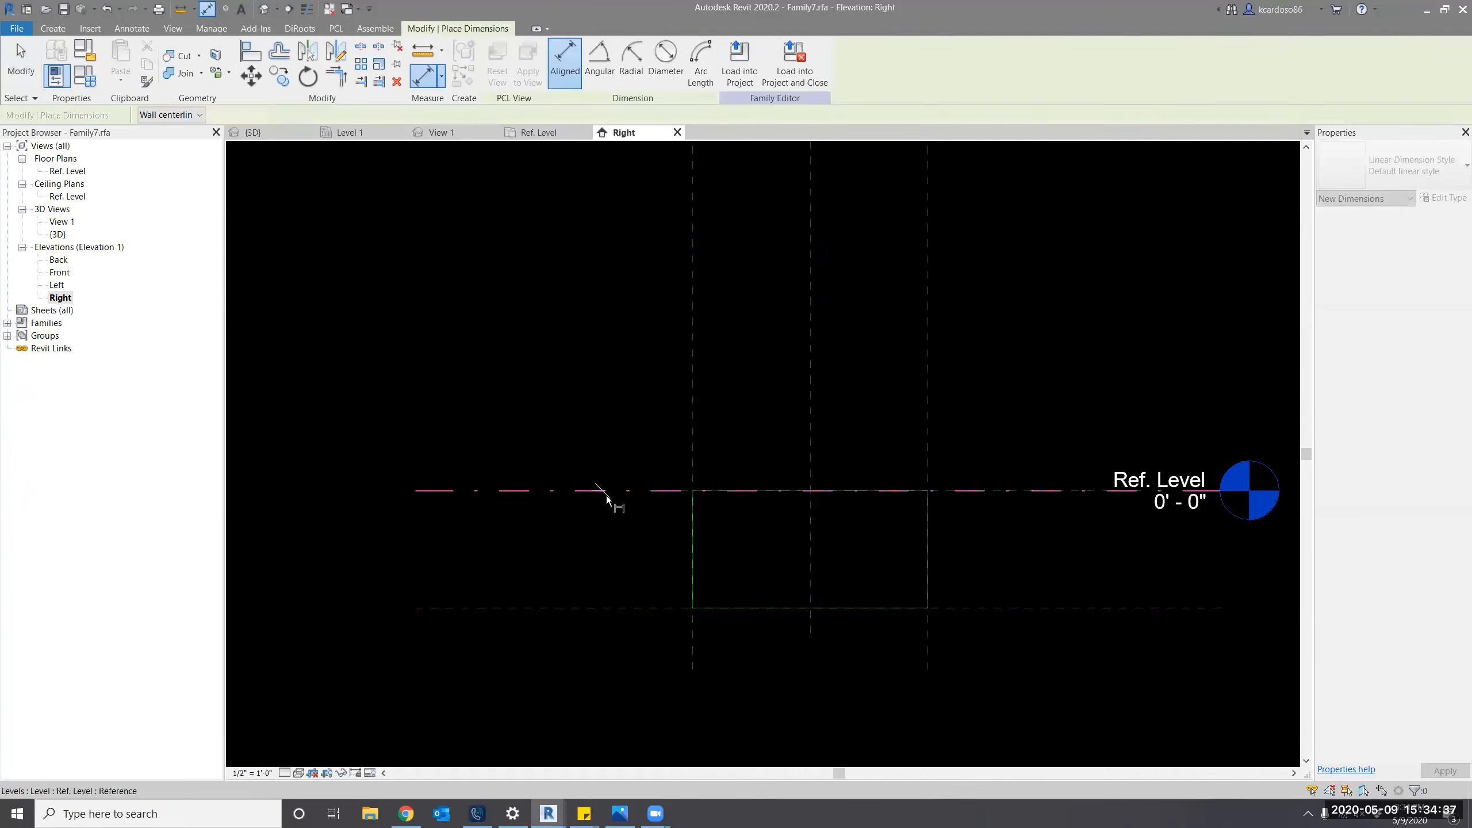
pyautogui.click(628, 607)
pyautogui.click(624, 670)
pyautogui.press('Escape')
pyautogui.press('Escape')
# Label the footing's vertical dimension with a new family type parameter named Depth.
pyautogui.click(624, 546)
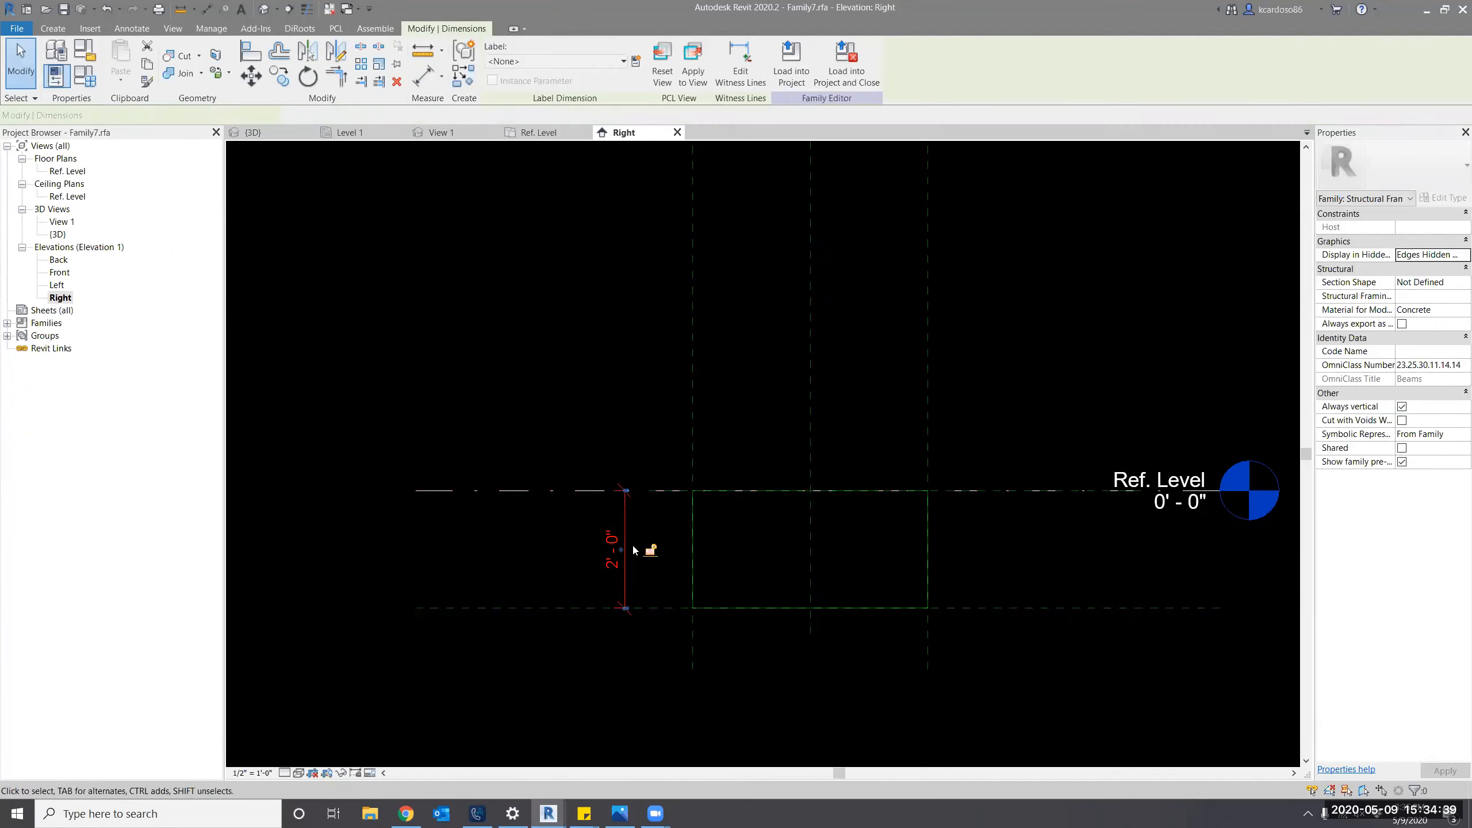
pyautogui.click(636, 61)
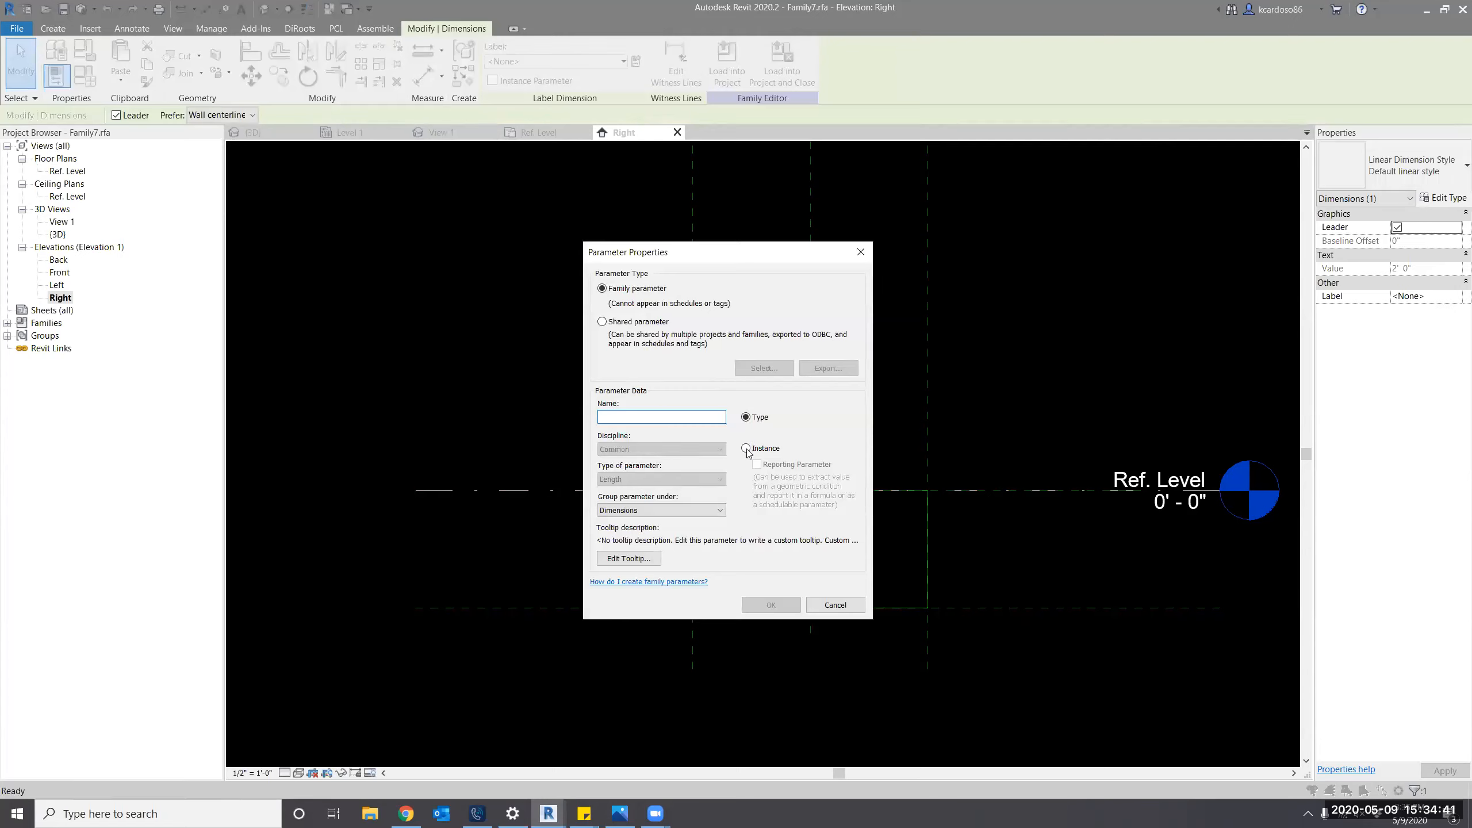
pyautogui.write('Dep')
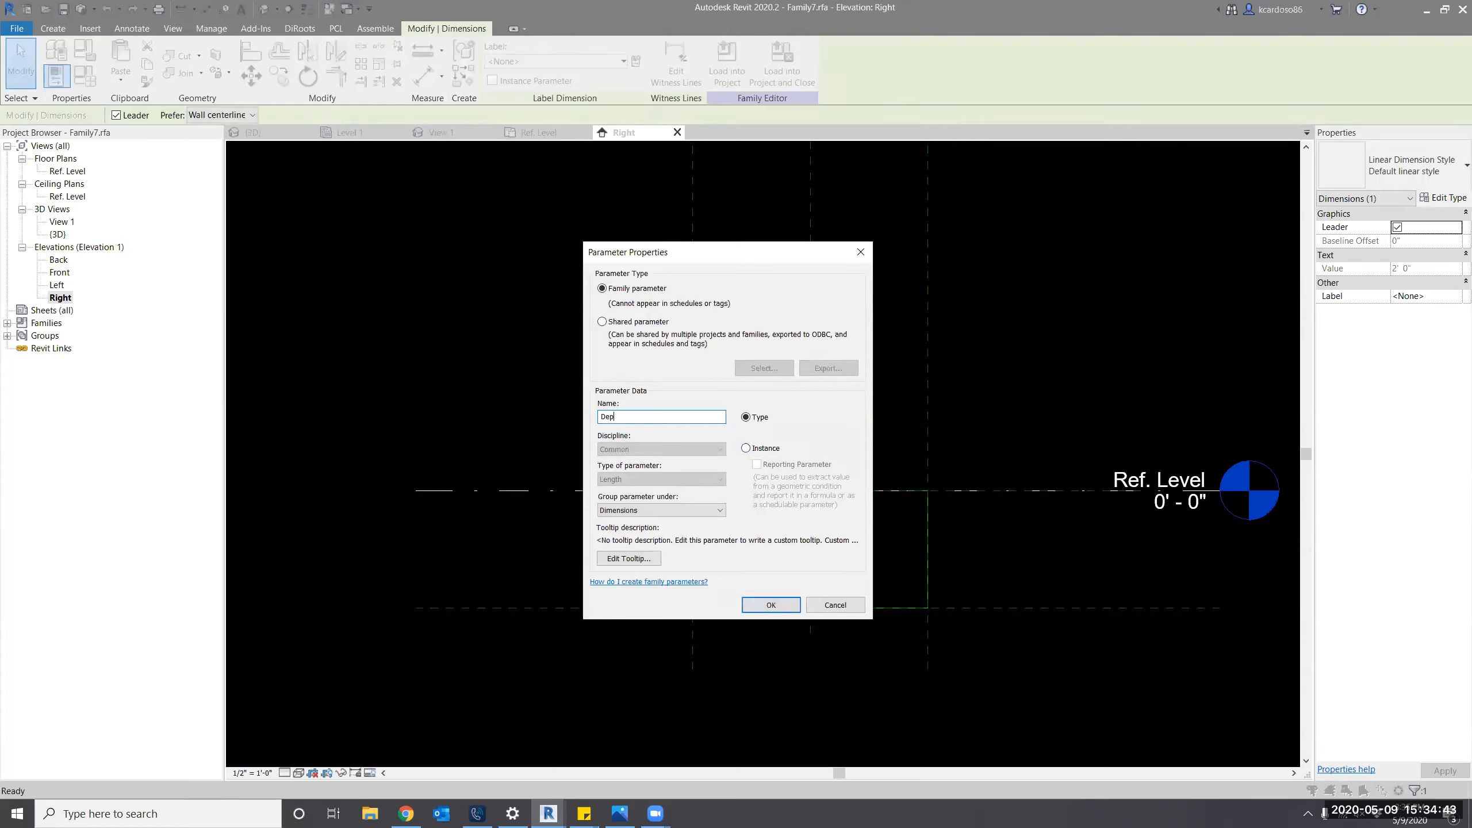
pyautogui.write('th')
pyautogui.click(775, 605)
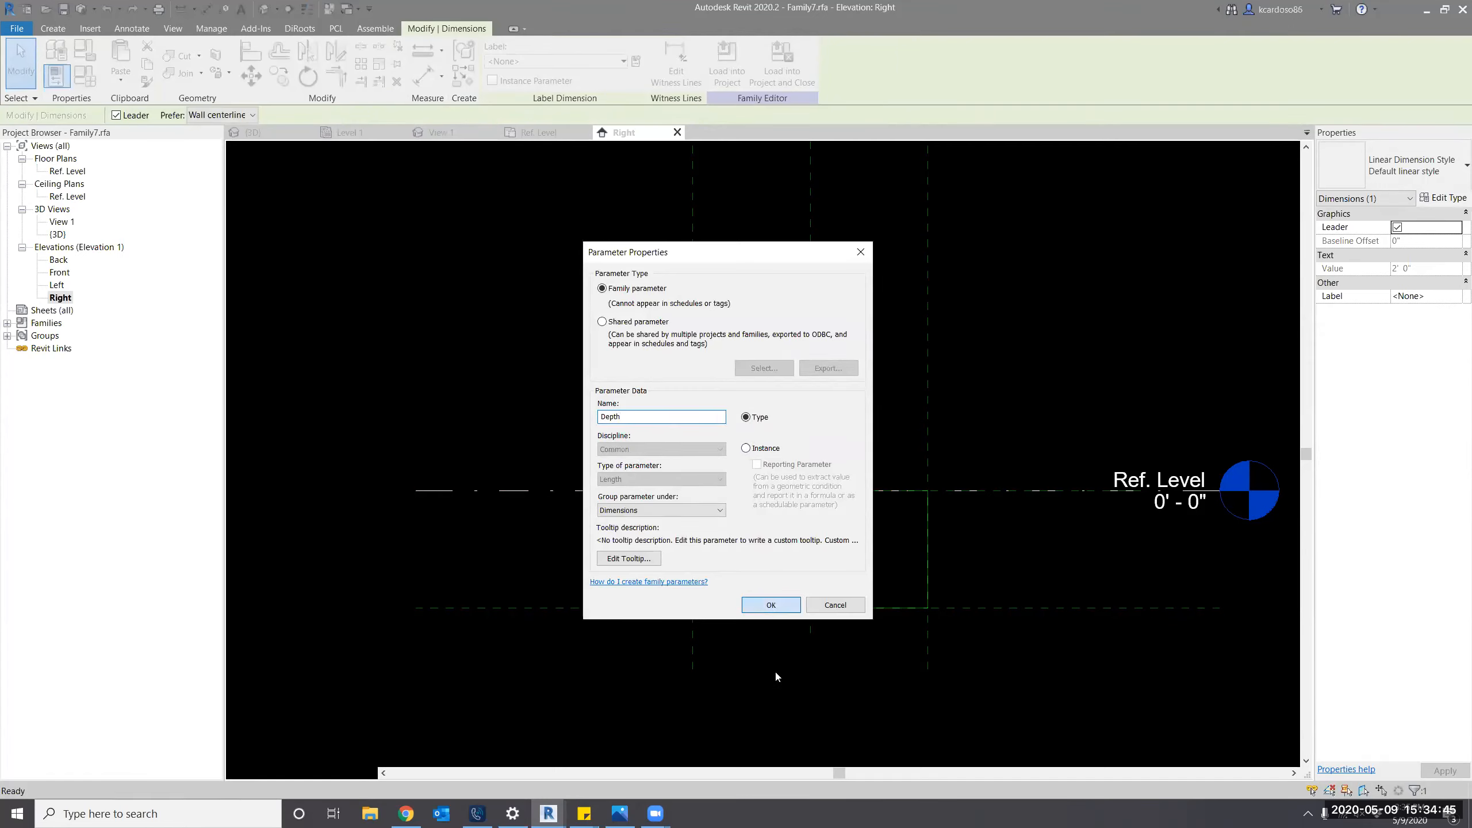
pyautogui.moveTo(530, 392); pyautogui.dragTo(514, 392, button='middle')
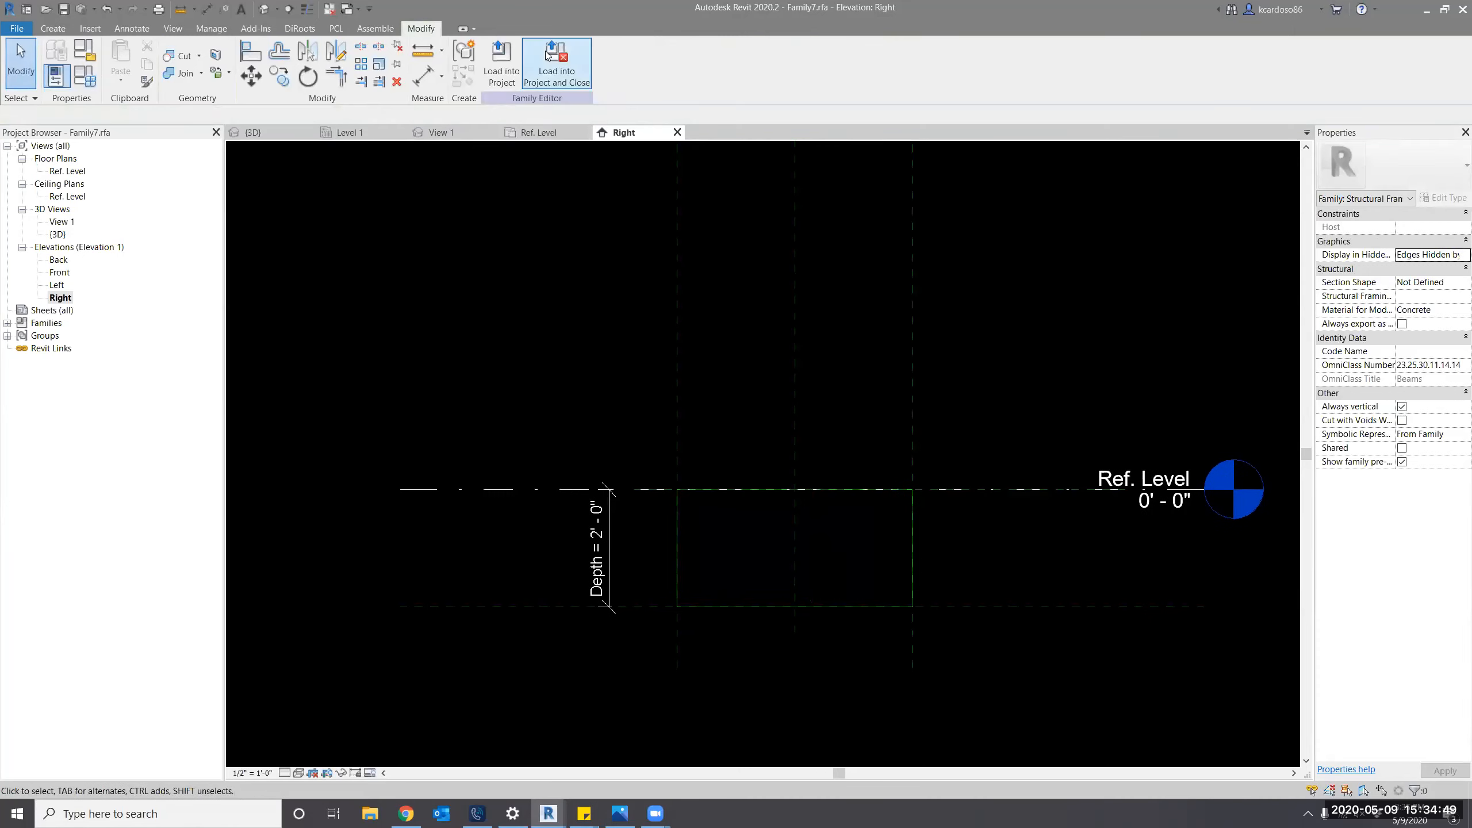
# Load the family into the project and close it without saving, overwrite the existing version, and select the wall footing.
pyautogui.click(557, 73)
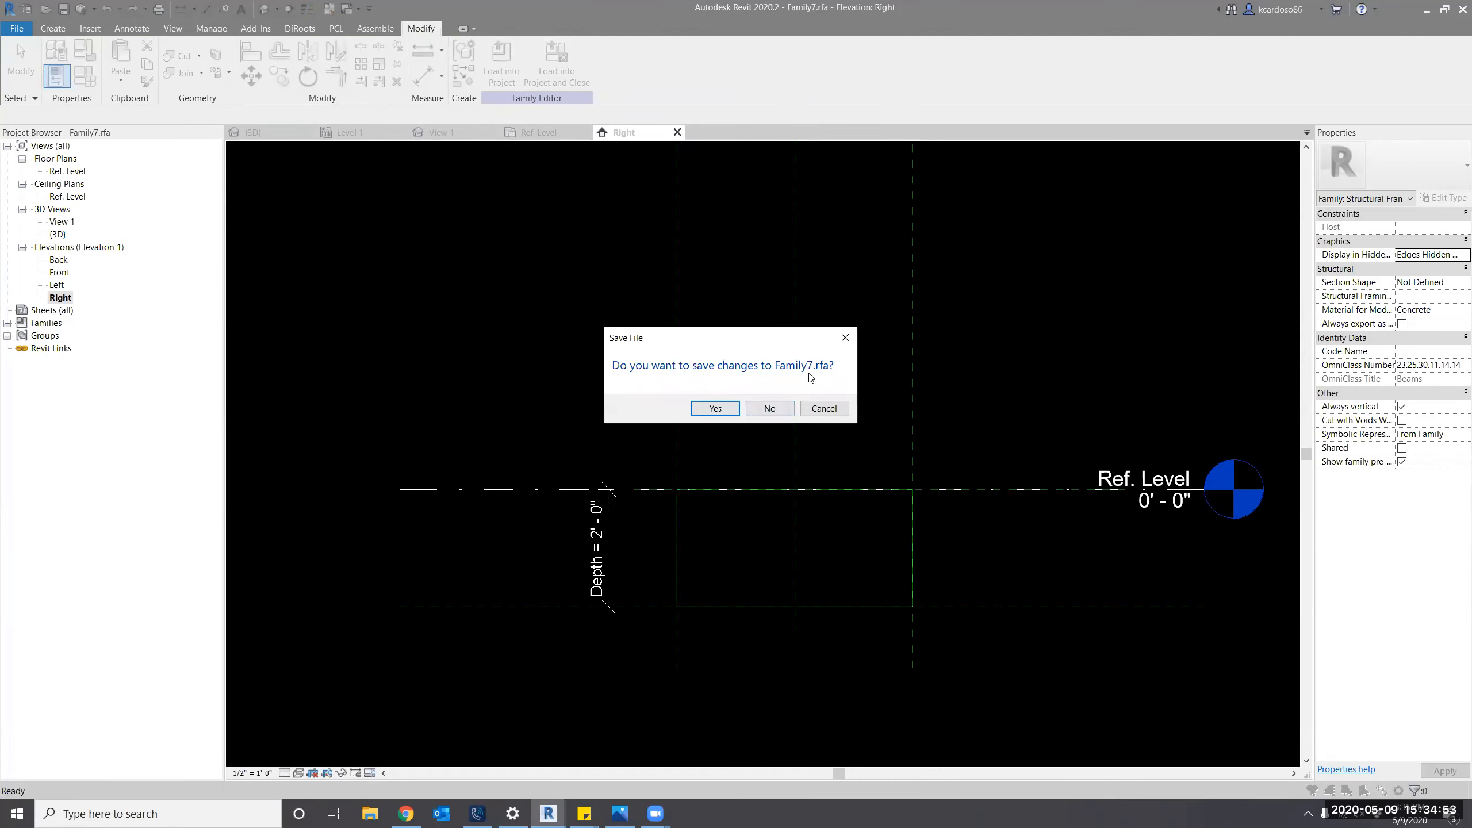
pyautogui.click(768, 409)
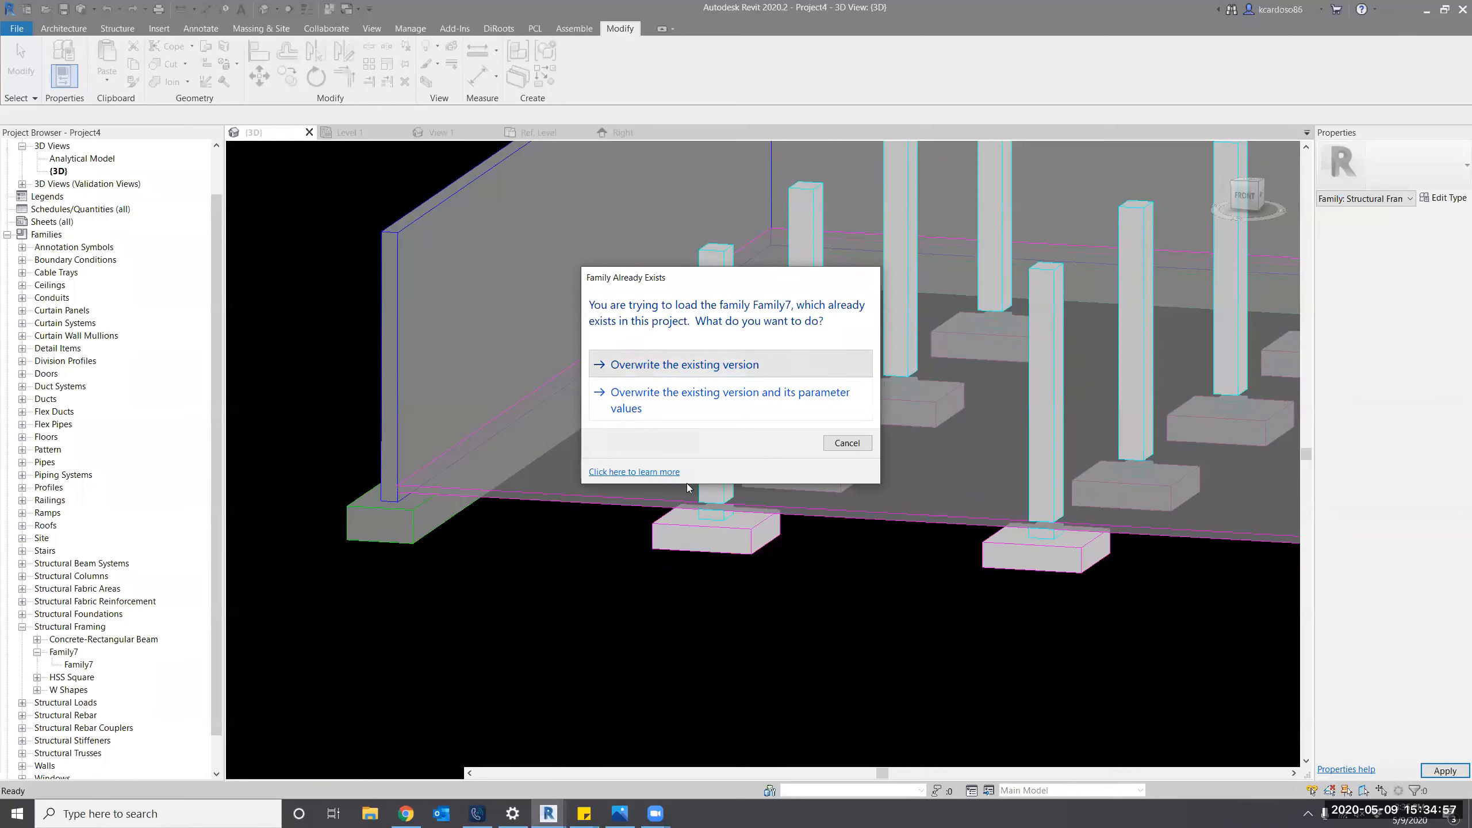
pyautogui.click(686, 364)
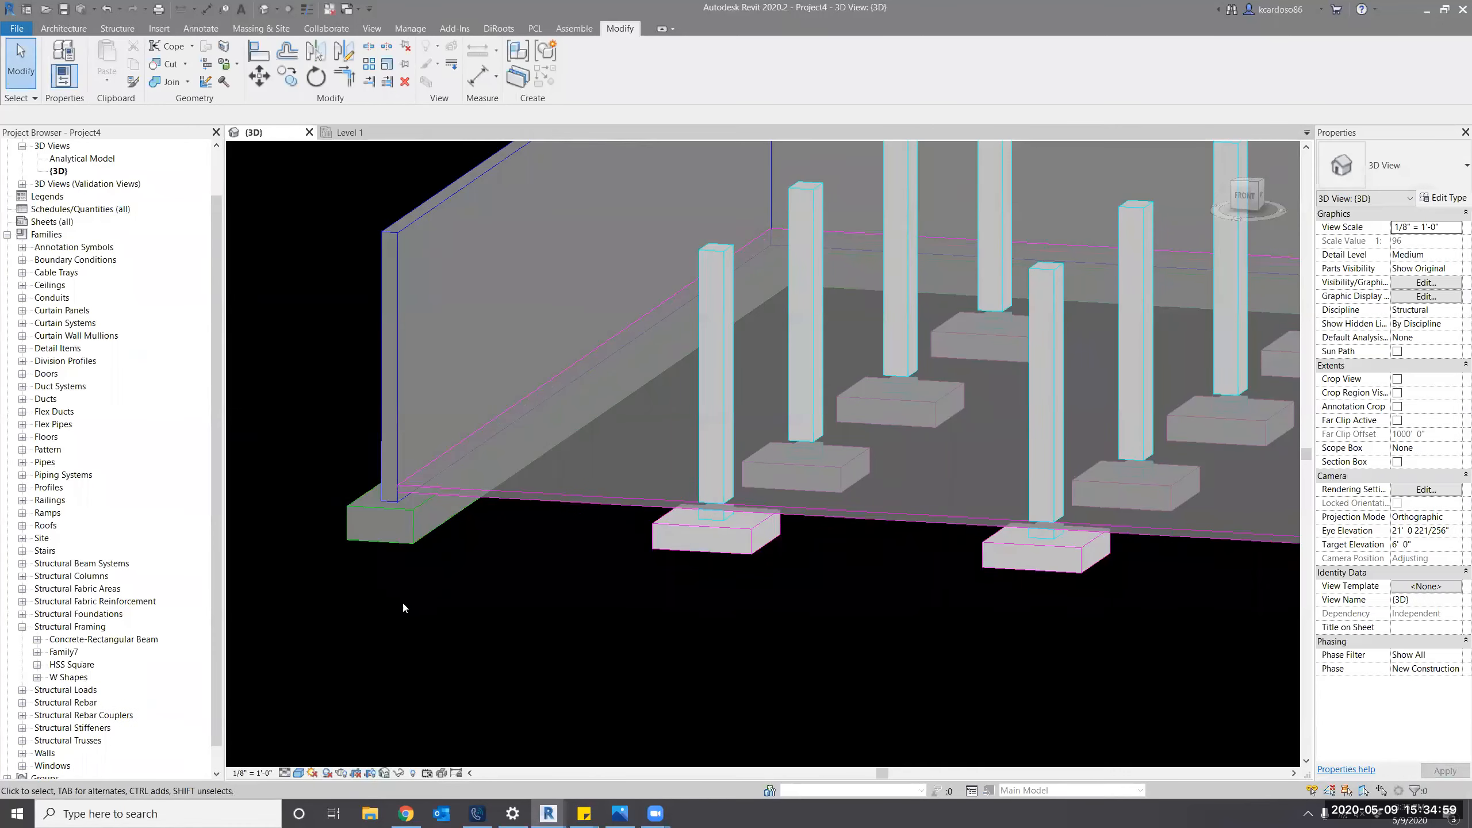
pyautogui.click(404, 536)
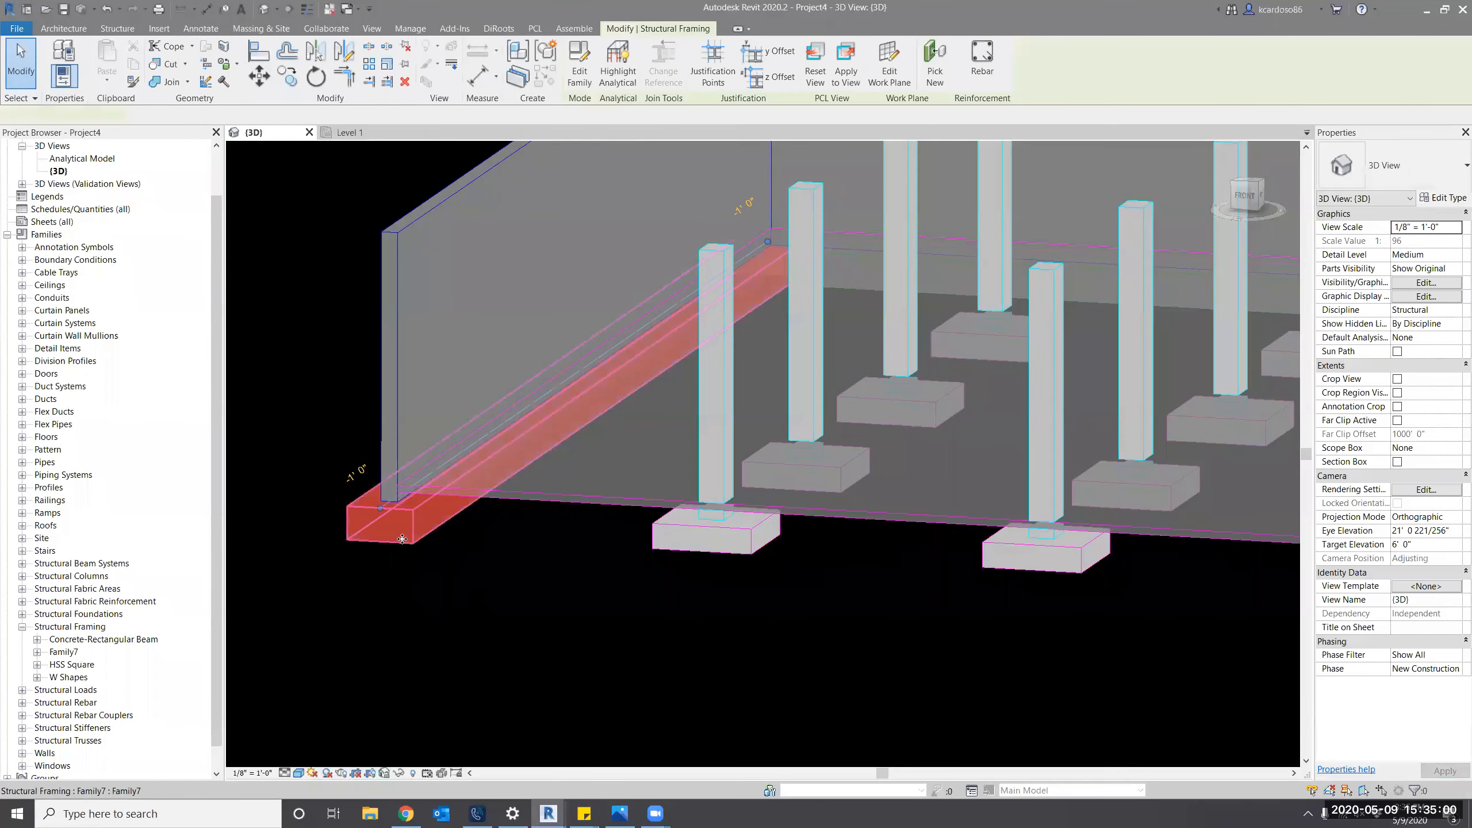
# Rename the selected wall footing's type to 48" x 24".
pyautogui.click(1446, 199)
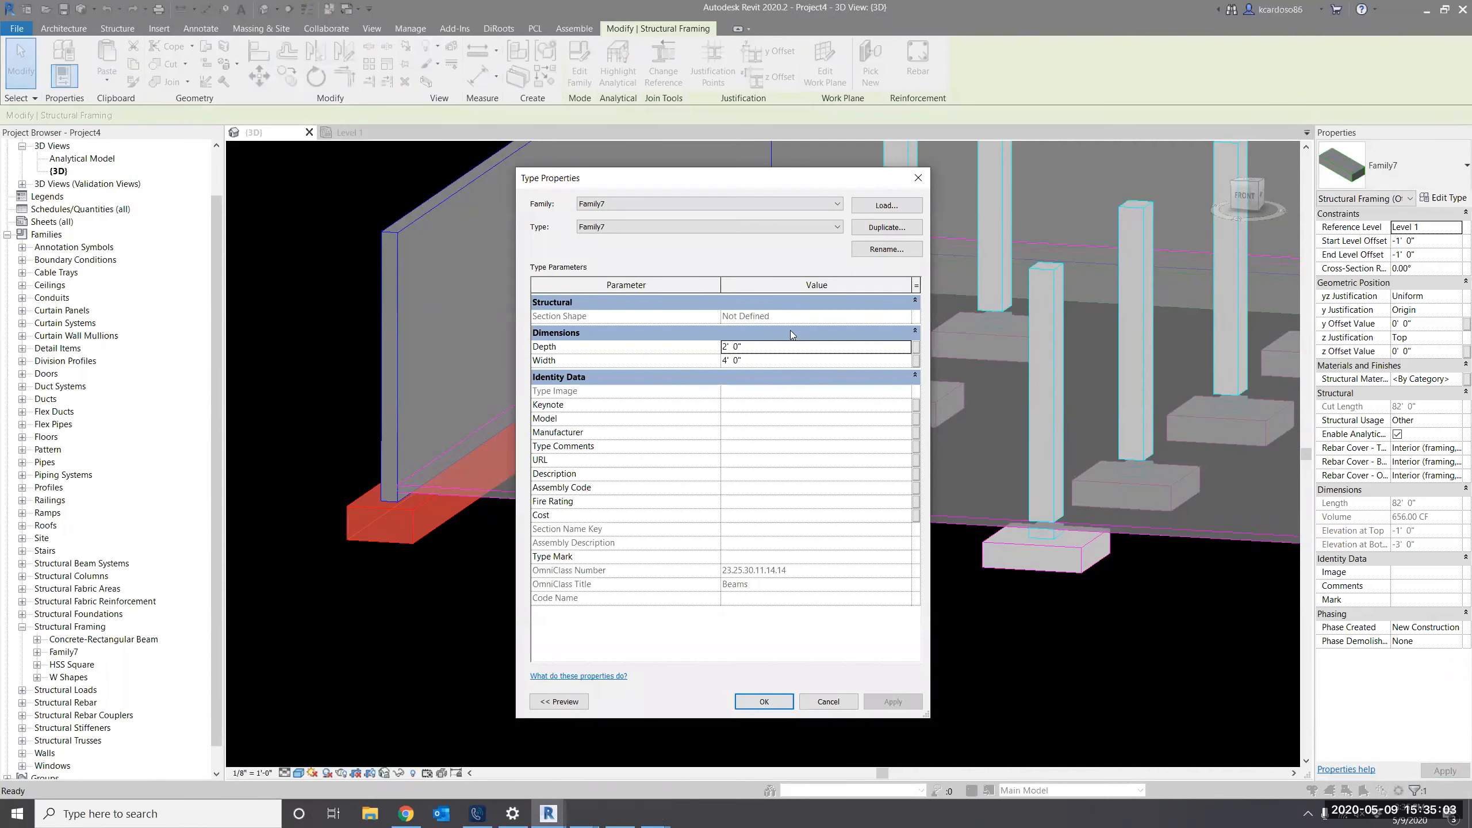
pyautogui.click(892, 249)
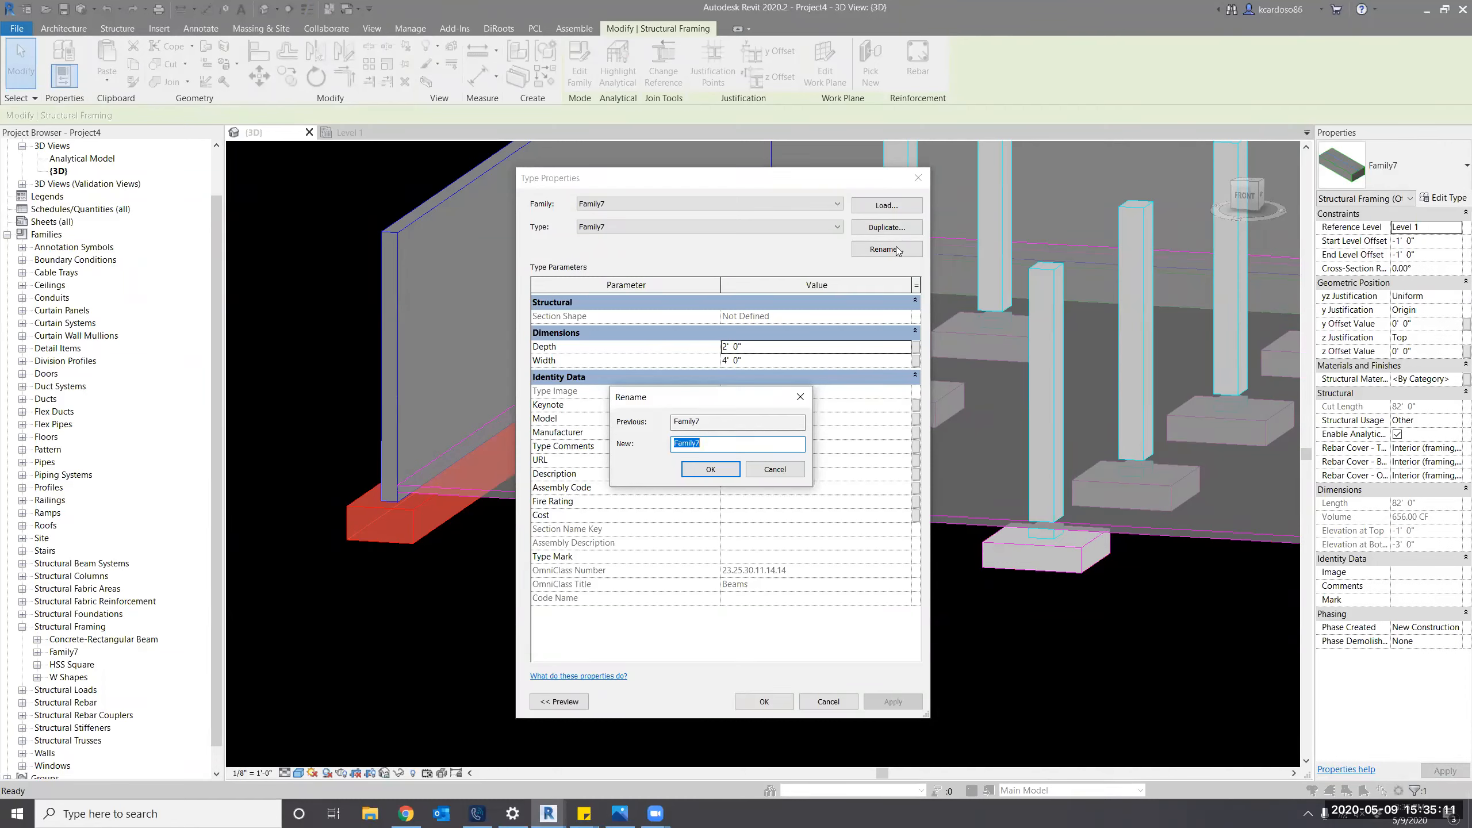
pyautogui.write('48" x 24"')
pyautogui.click(711, 469)
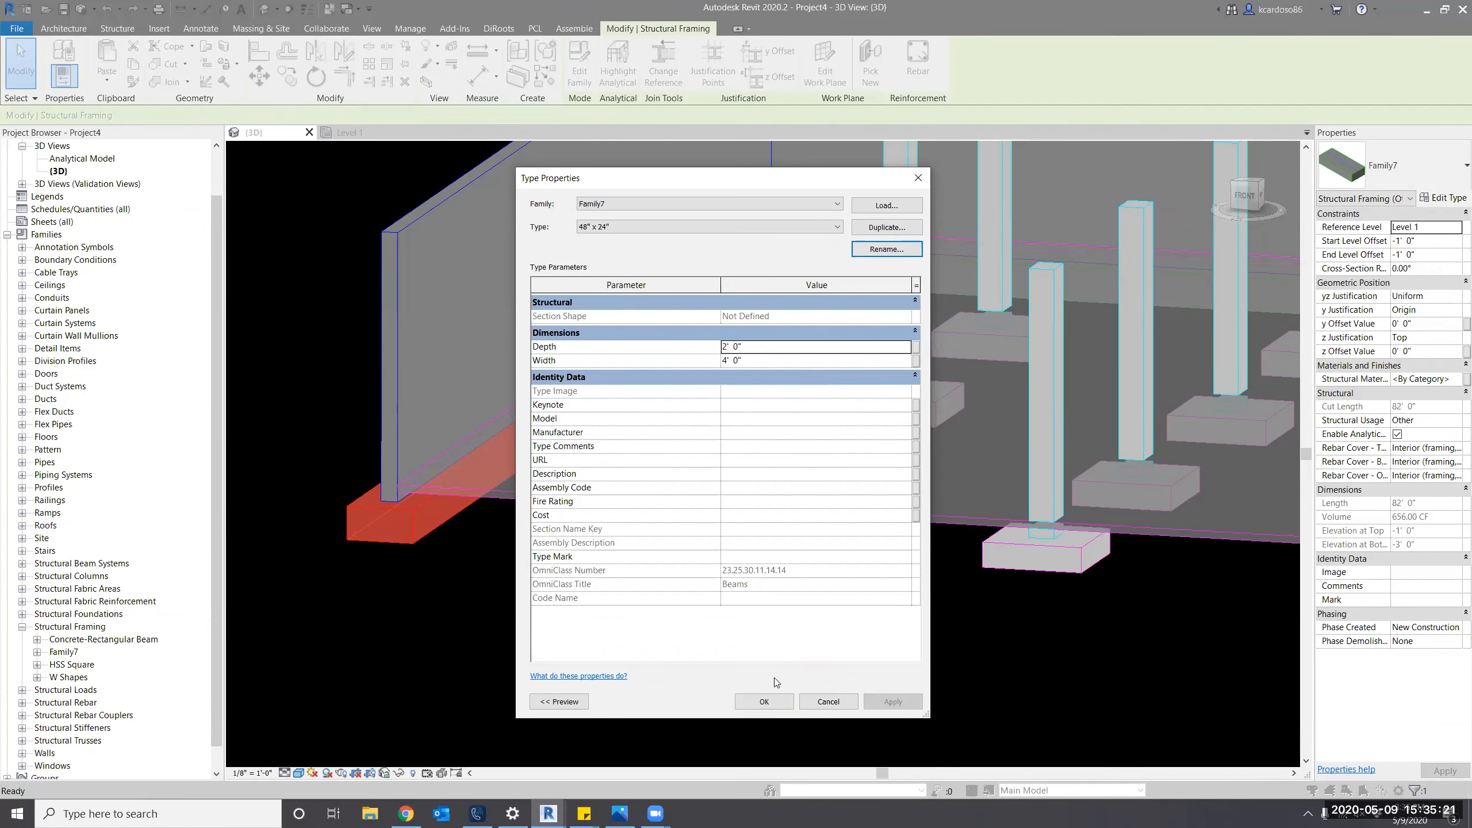
pyautogui.click(780, 704)
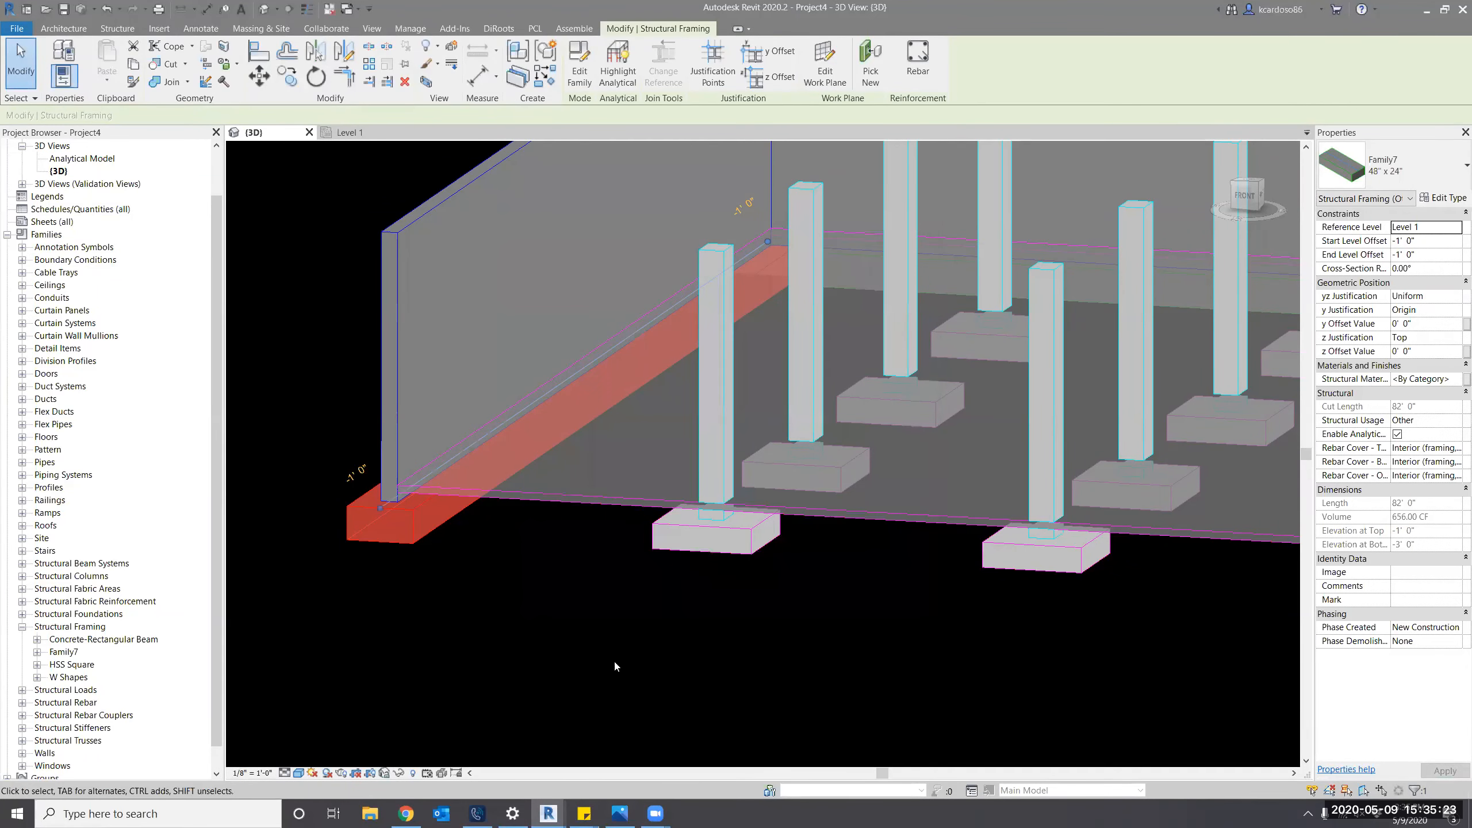
# Rename the Family7 structural framing family as Continuous Ftg.
pyautogui.click(38, 652)
pyautogui.click(63, 653)
pyautogui.rightClick(64, 653)
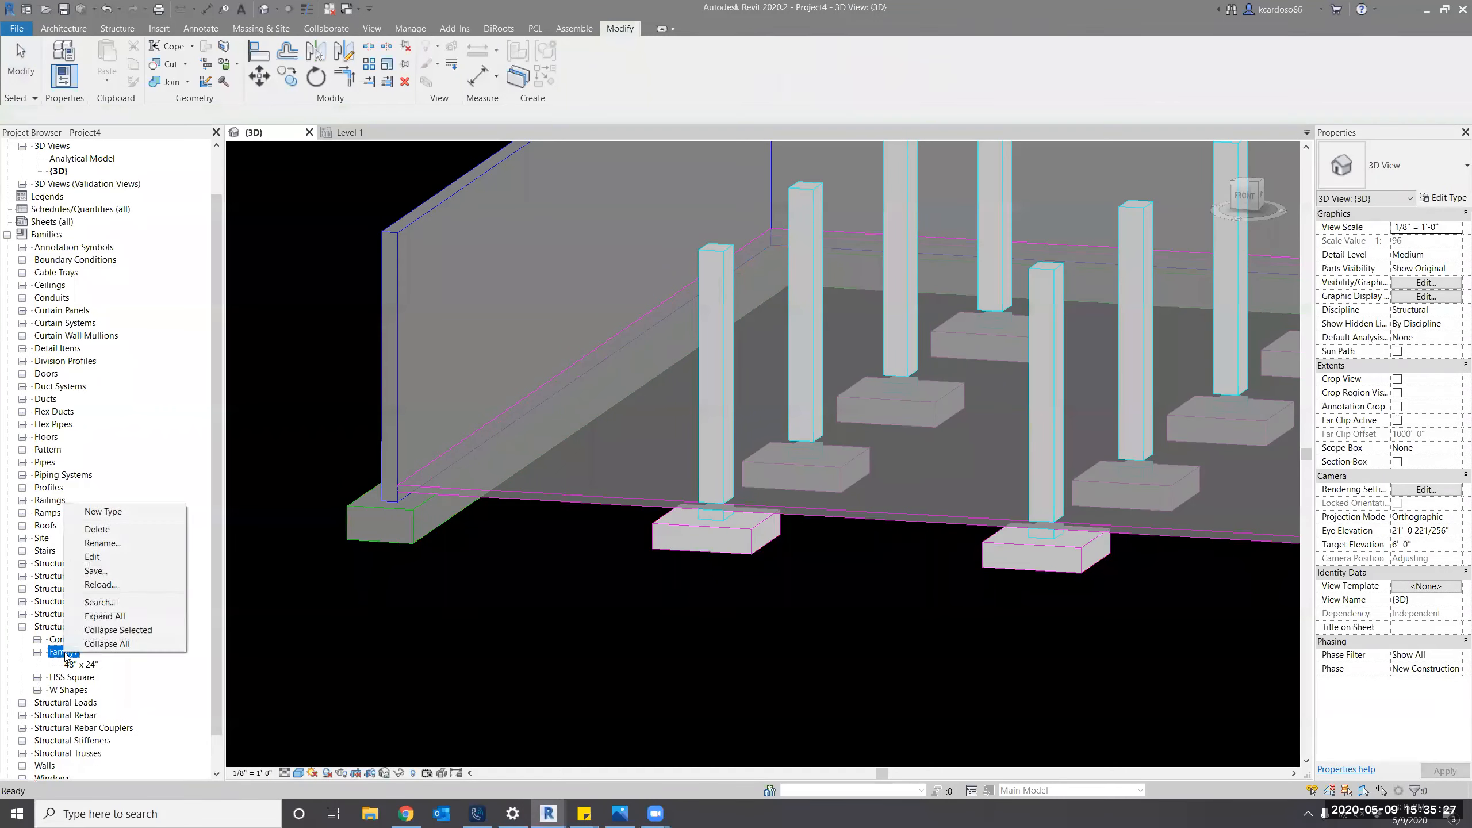
pyautogui.click(142, 543)
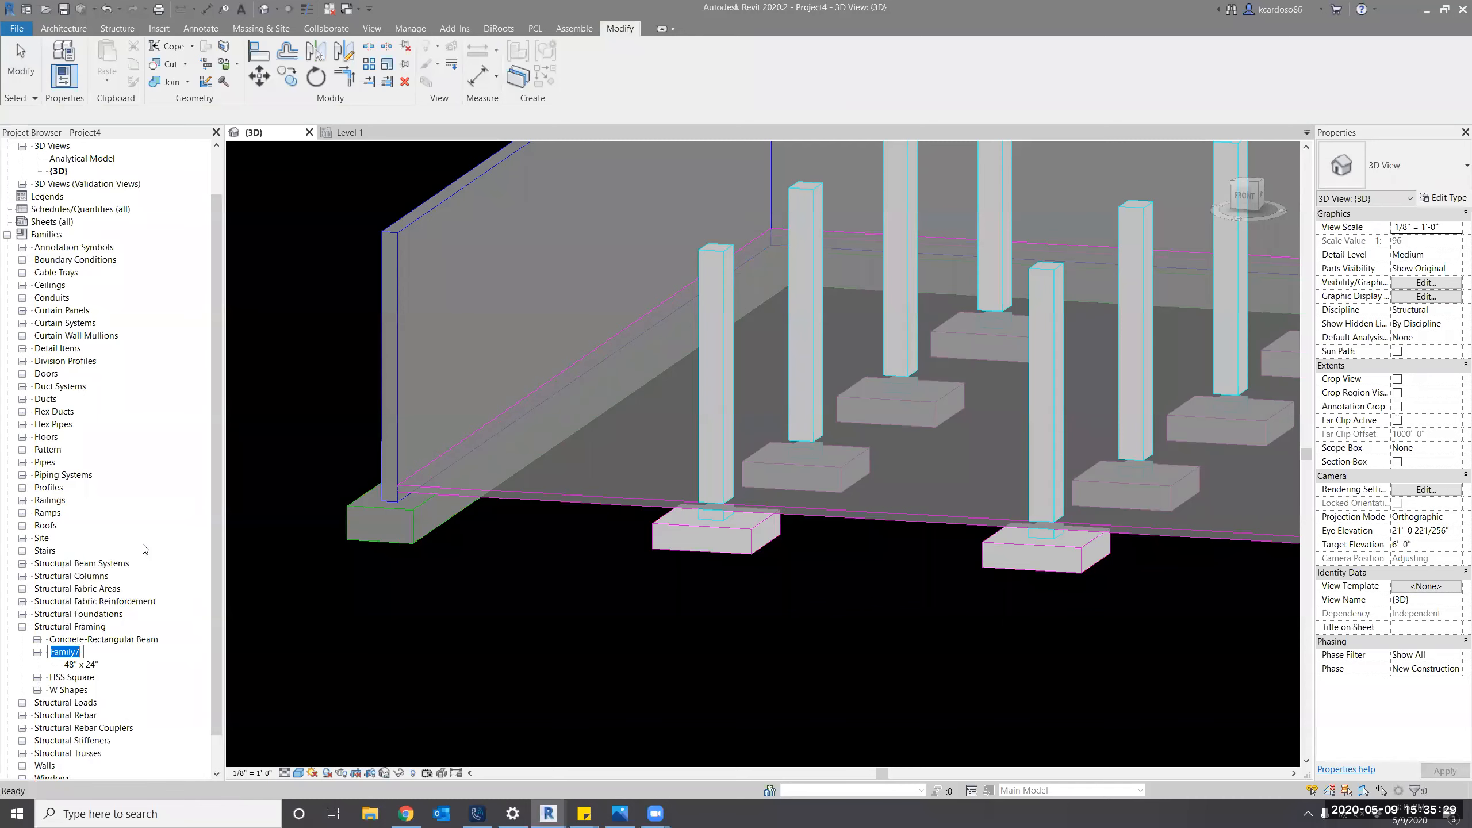
pyautogui.write('Continuous Ftg')
pyautogui.press('Return')
pyautogui.rightClick(93, 657)
pyautogui.click(151, 570)
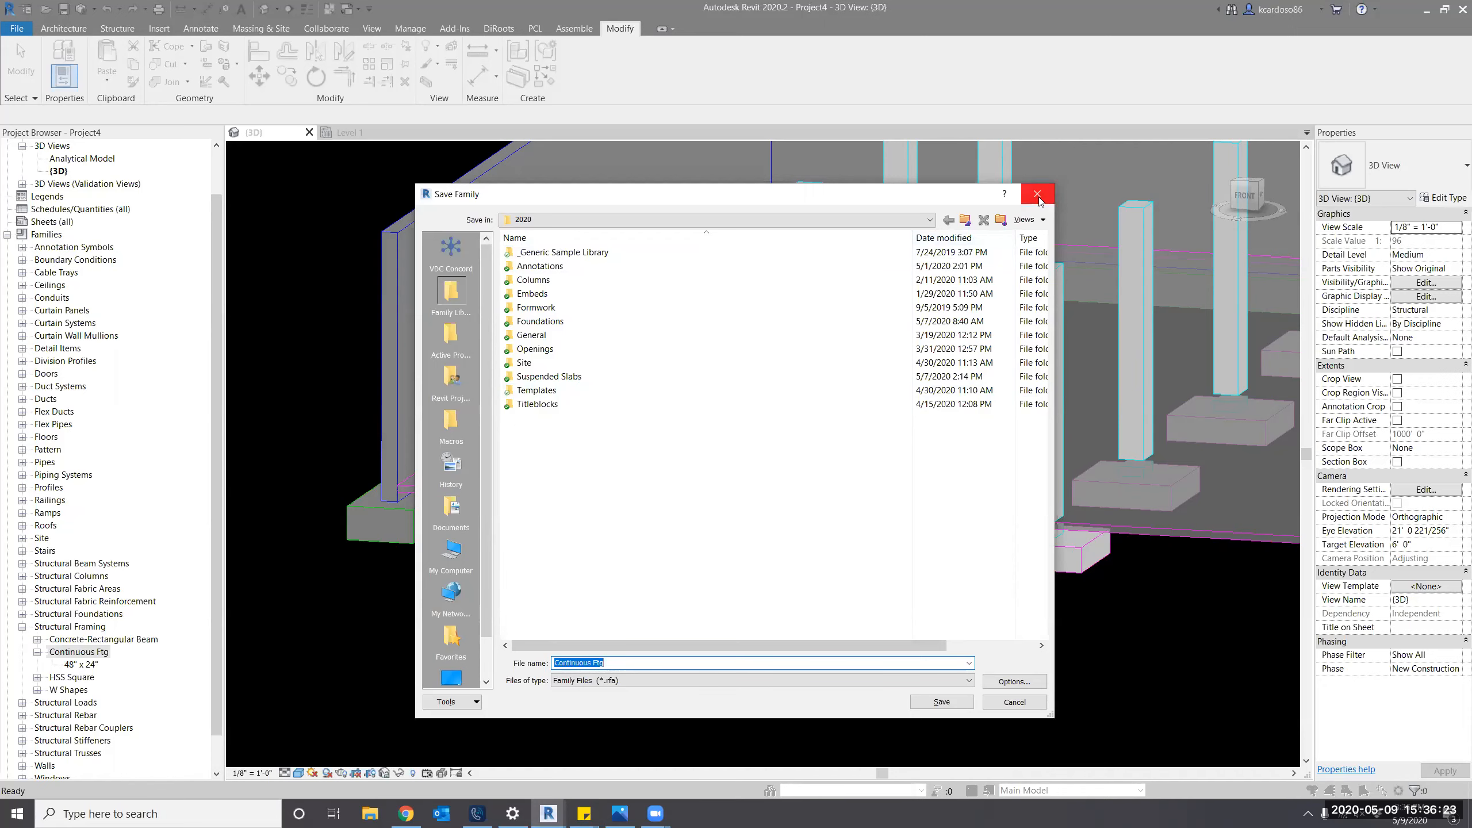
pyautogui.press('Escape')
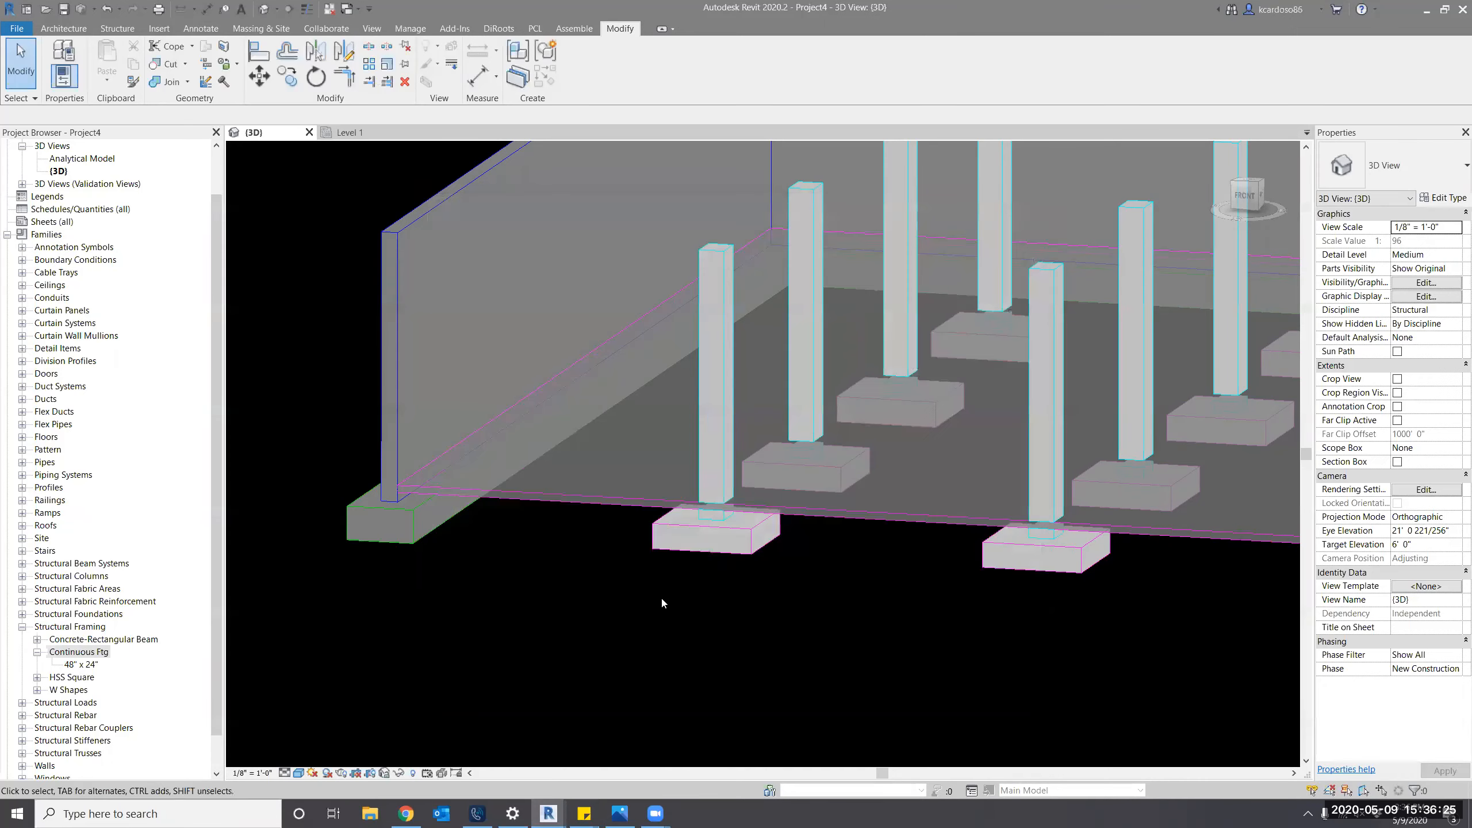
# Create a new family from the Structural Framing - Beams and Braces.rft template.
pyautogui.moveTo(660, 596)
pyautogui.keyDown('shift'); pyautogui.mouseDown(button='middle')
pyautogui.moveTo(655, 628)
pyautogui.moveTo(647, 618)
pyautogui.mouseUp(button='middle'); pyautogui.keyUp('shift')
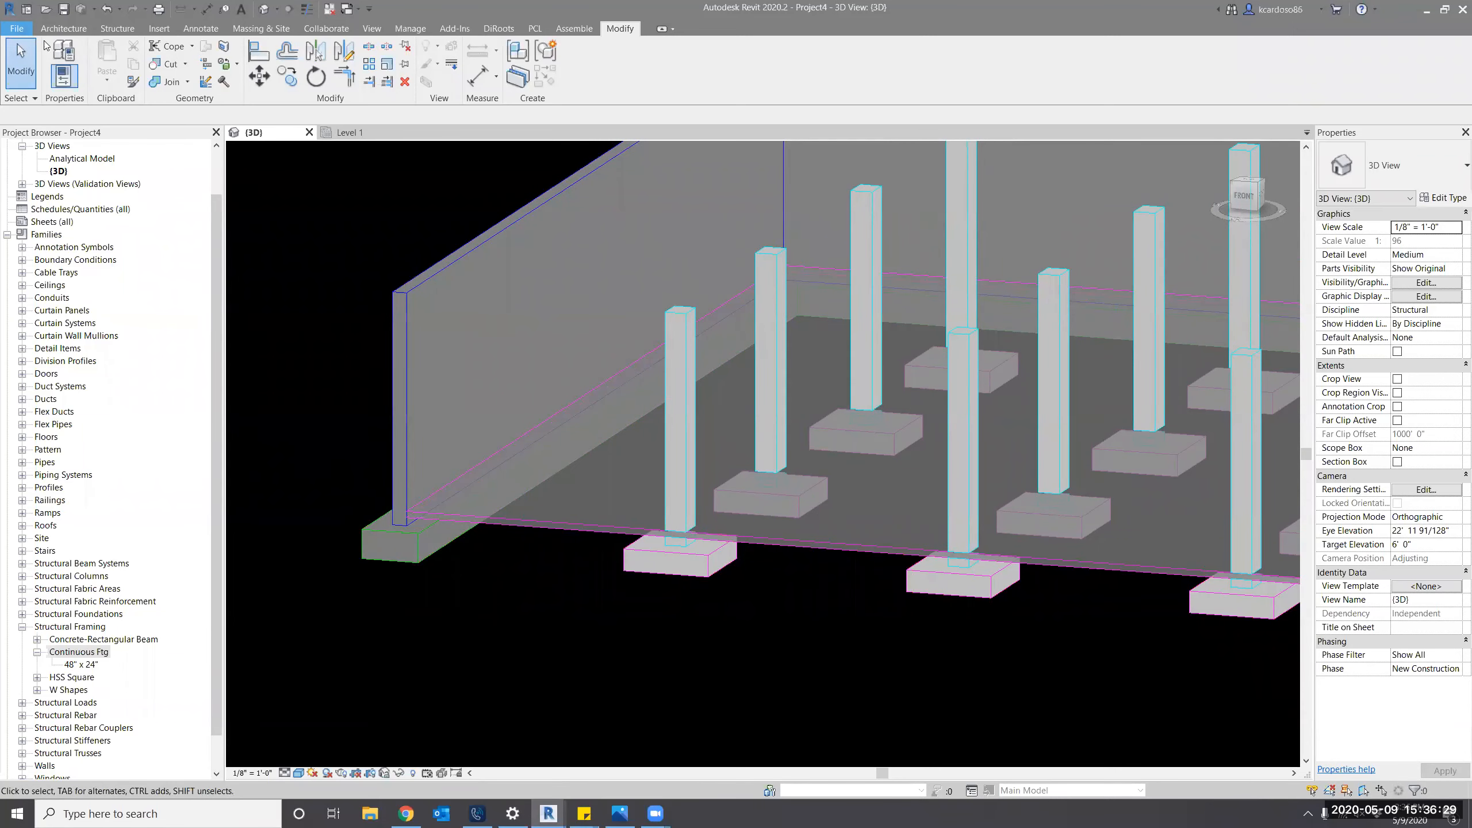
pyautogui.click(16, 28)
pyautogui.moveTo(100, 86)
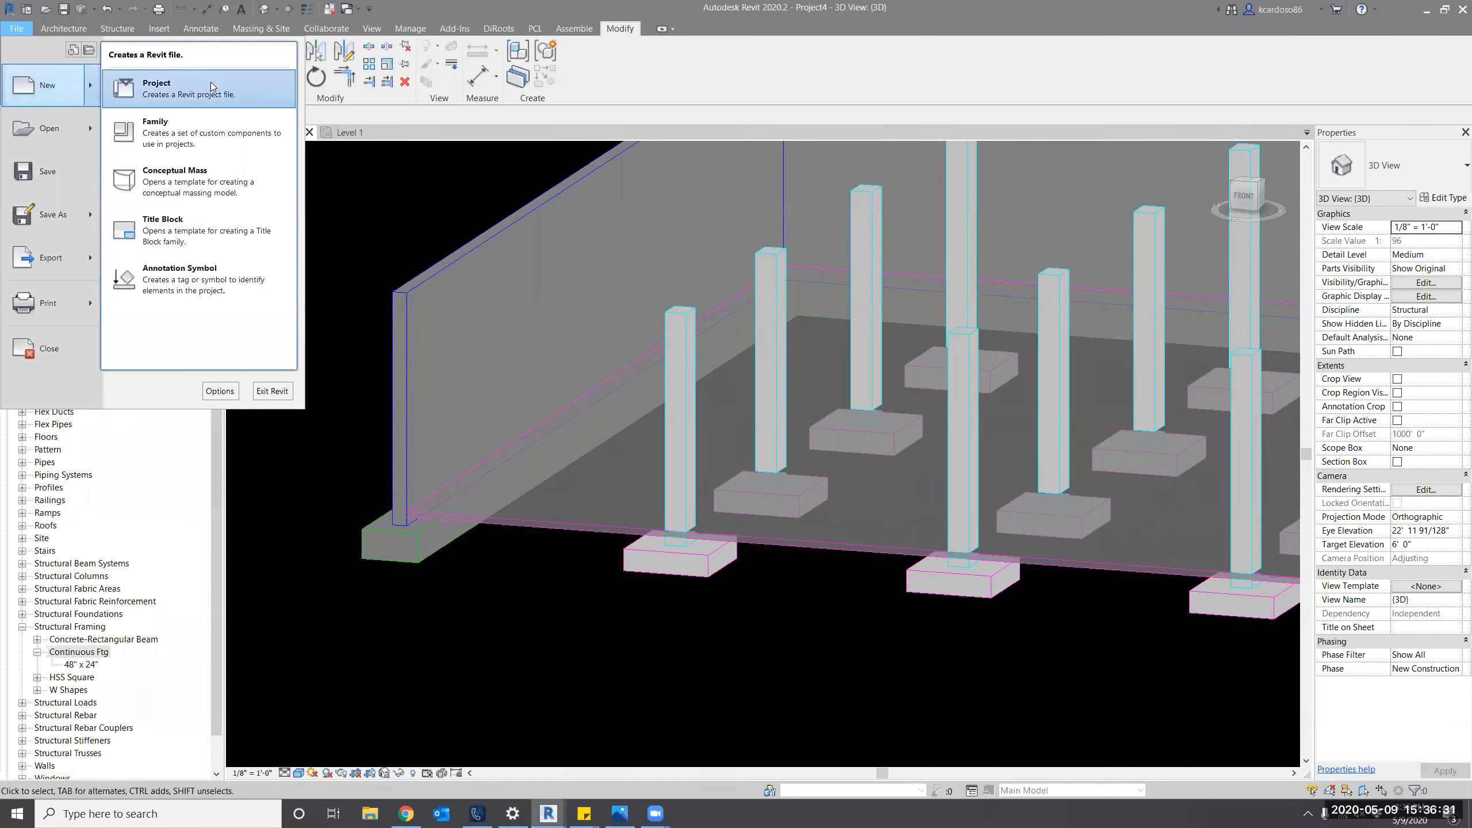
pyautogui.click(203, 132)
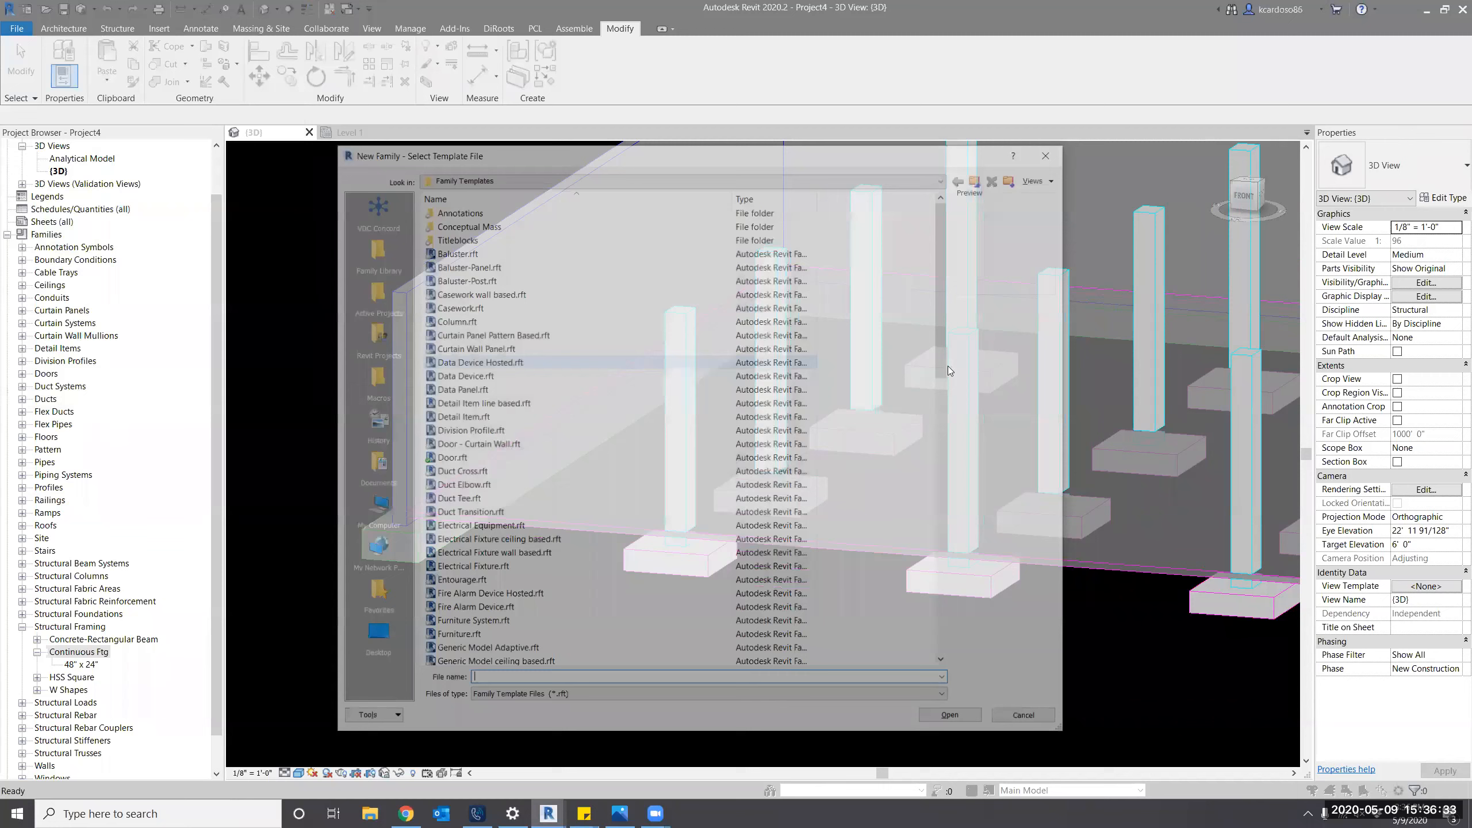
pyautogui.moveTo(947, 371); pyautogui.dragTo(950, 660)
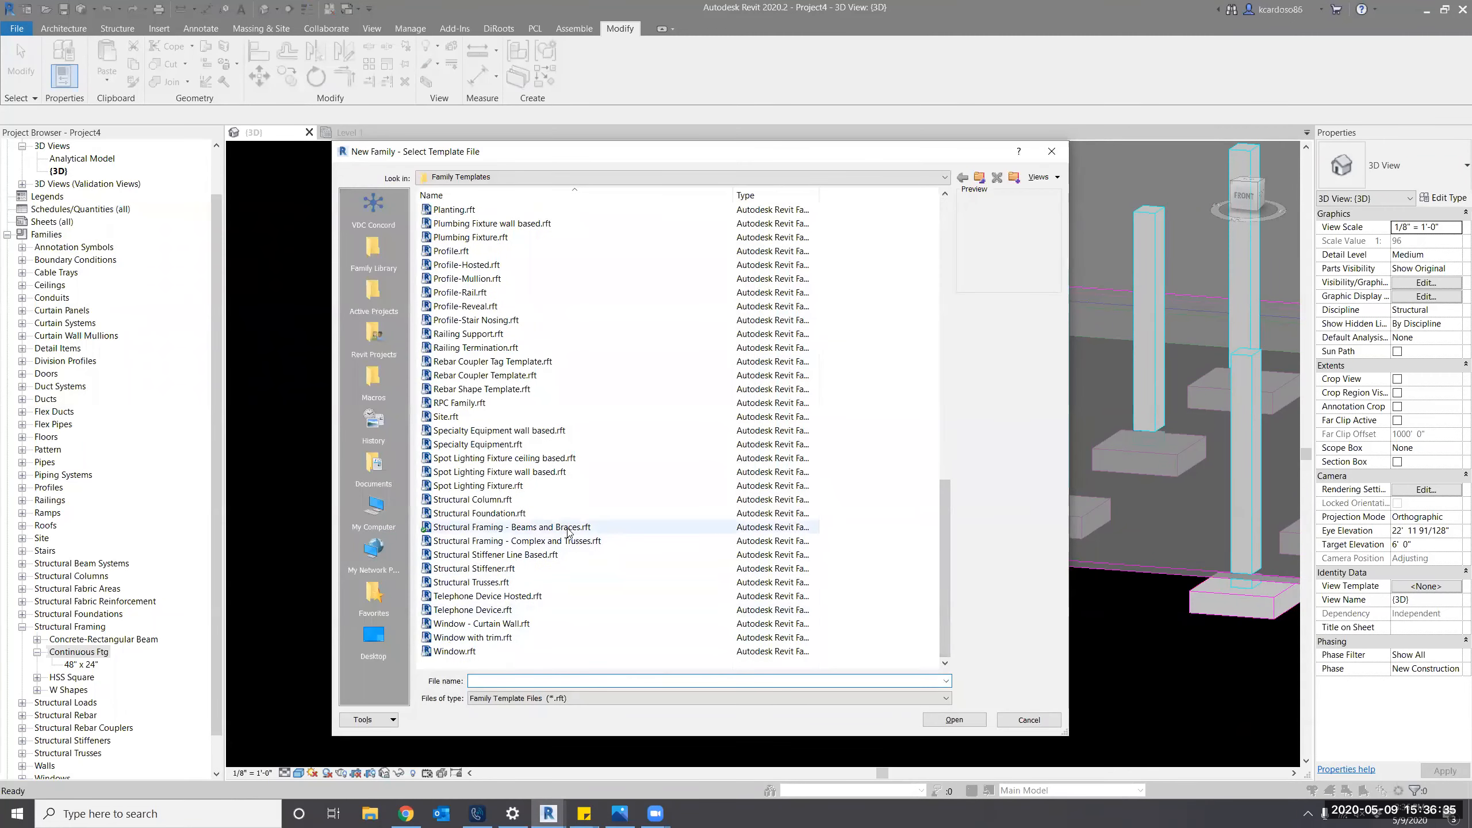
pyautogui.click(586, 528)
pyautogui.click(939, 719)
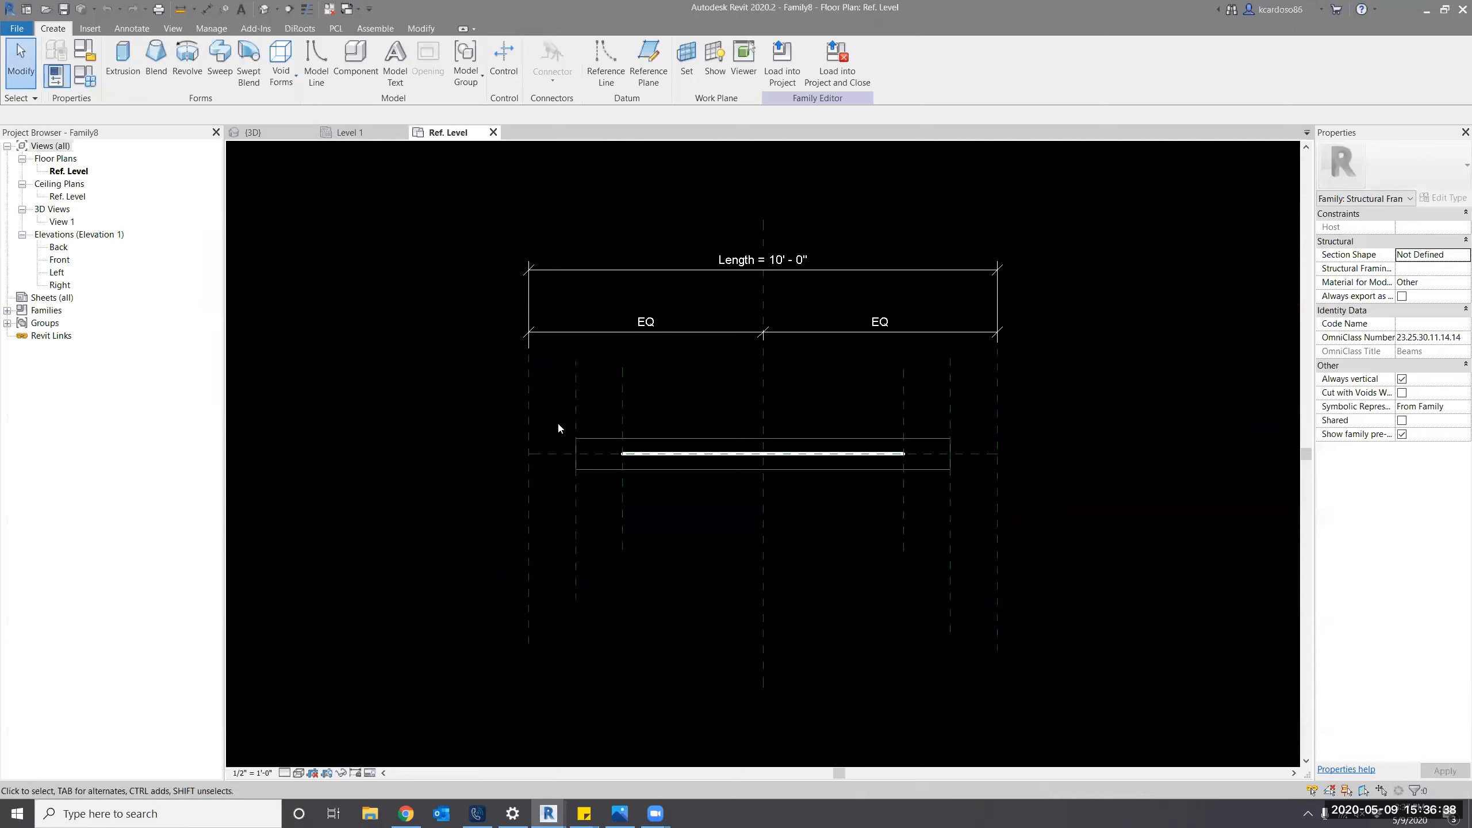
# Delete the template's default beam geometry with its inner reference planes and set the family's model behavior material to Concrete.
pyautogui.moveTo(556, 421); pyautogui.dragTo(985, 501)
pyautogui.press('Delete')
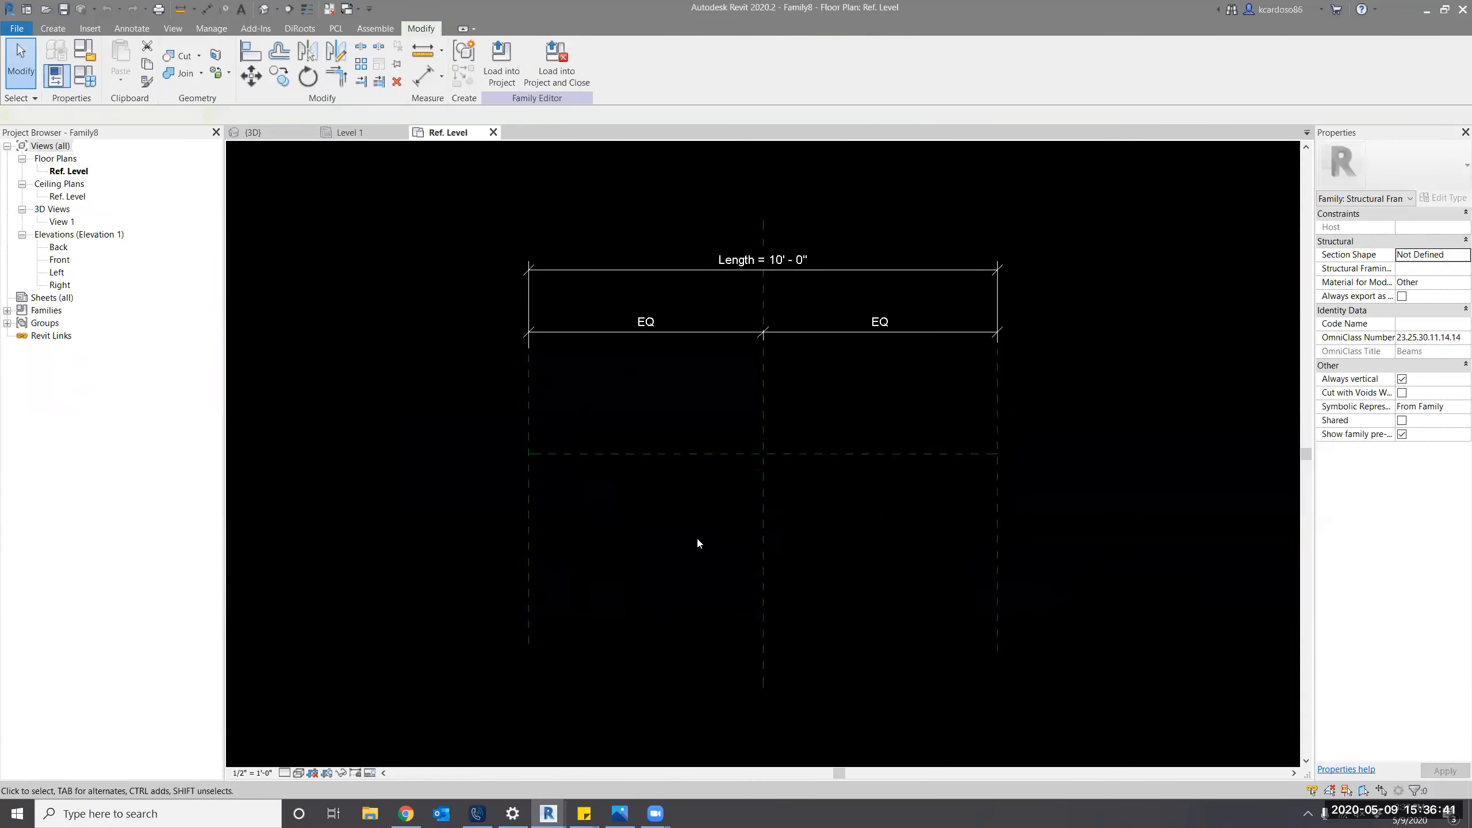
pyautogui.click(1423, 283)
pyautogui.click(1423, 284)
pyautogui.click(1414, 307)
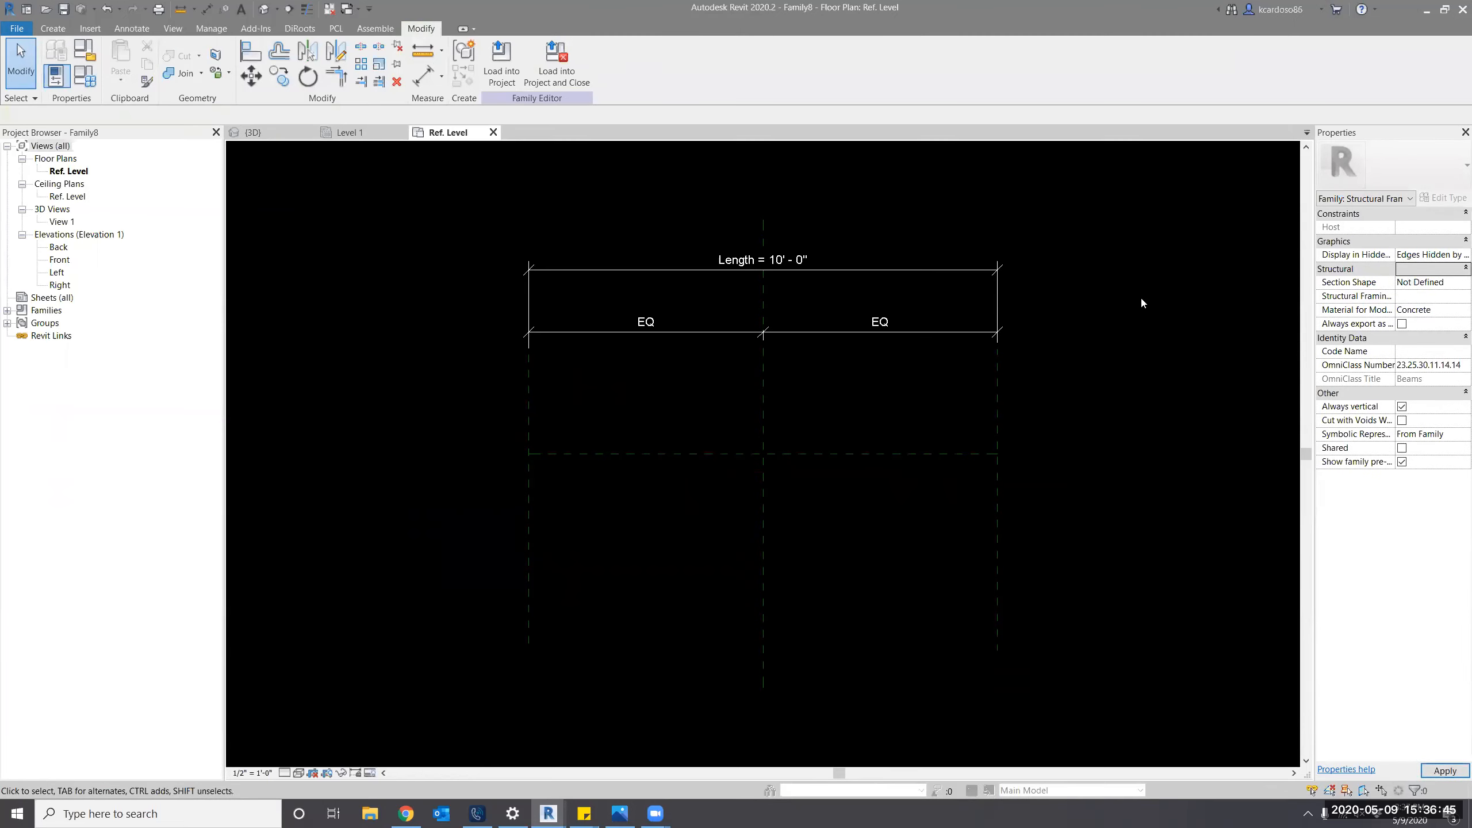
# In the Ref. Level plan, add a reference plane offset 1' 6" above the horizontal center reference plane.
pyautogui.scroll(1, 938, 422)
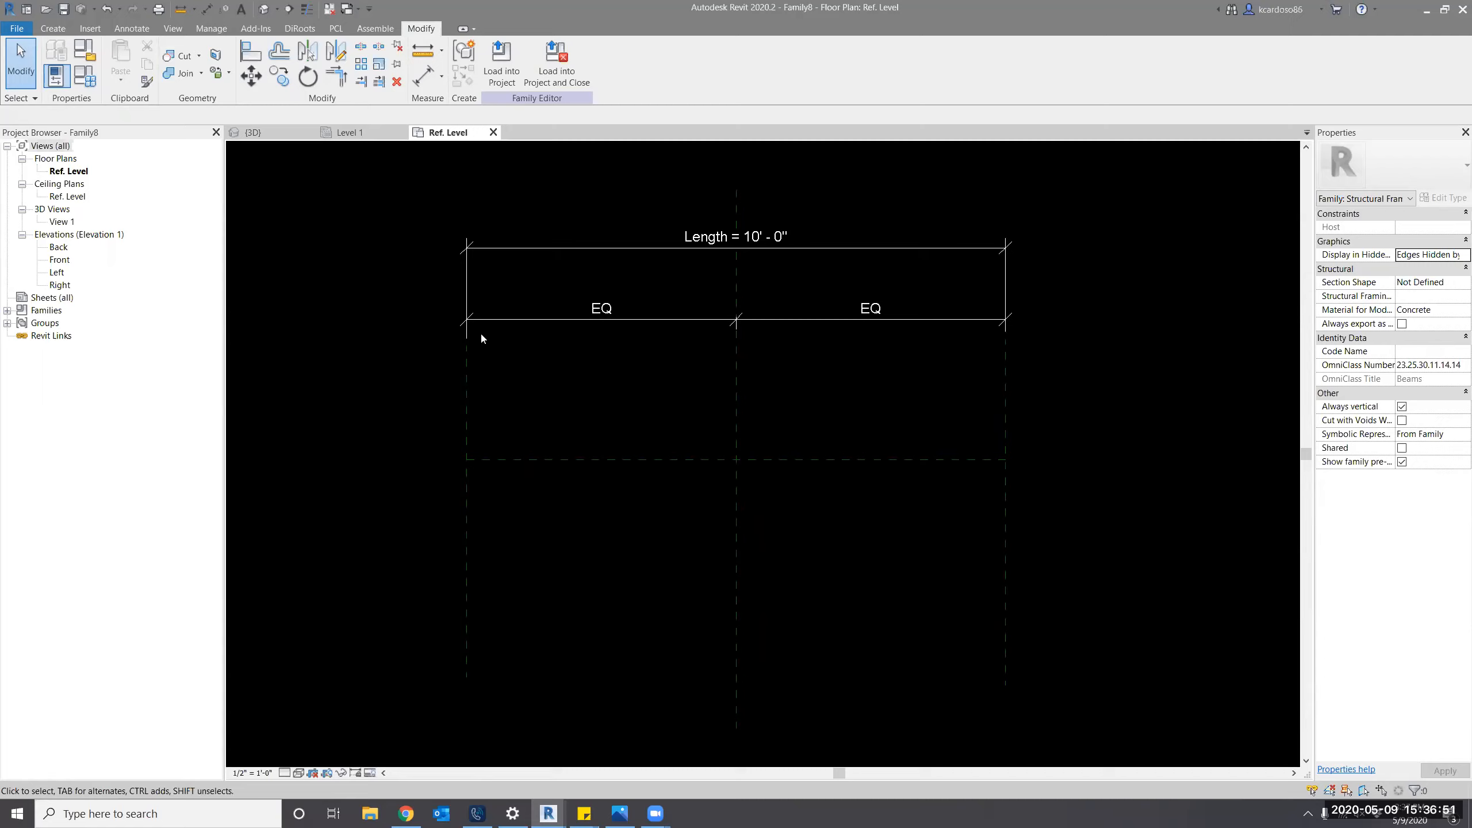
pyautogui.press('r')
pyautogui.press('p')
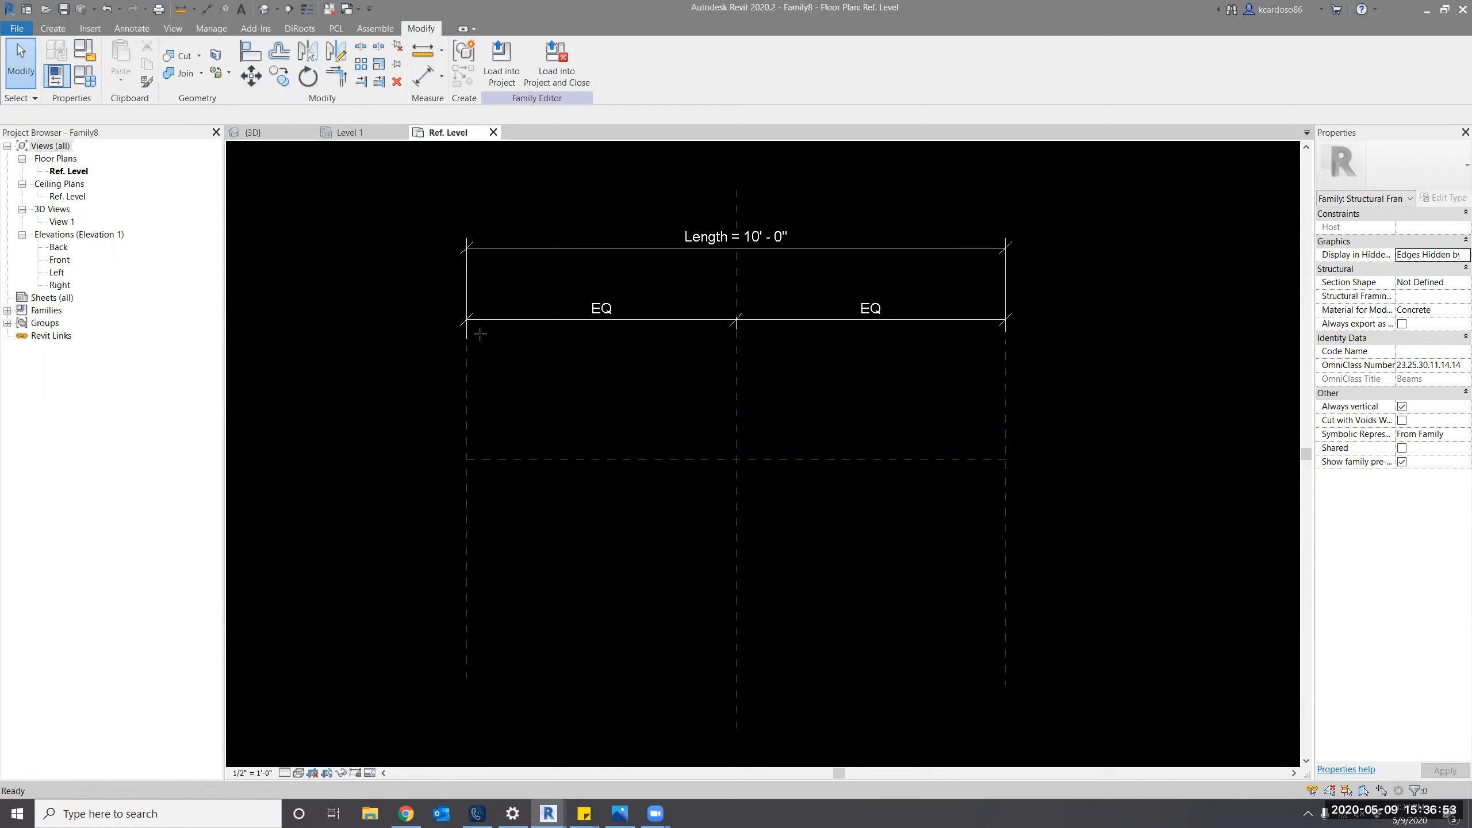
pyautogui.click(510, 49)
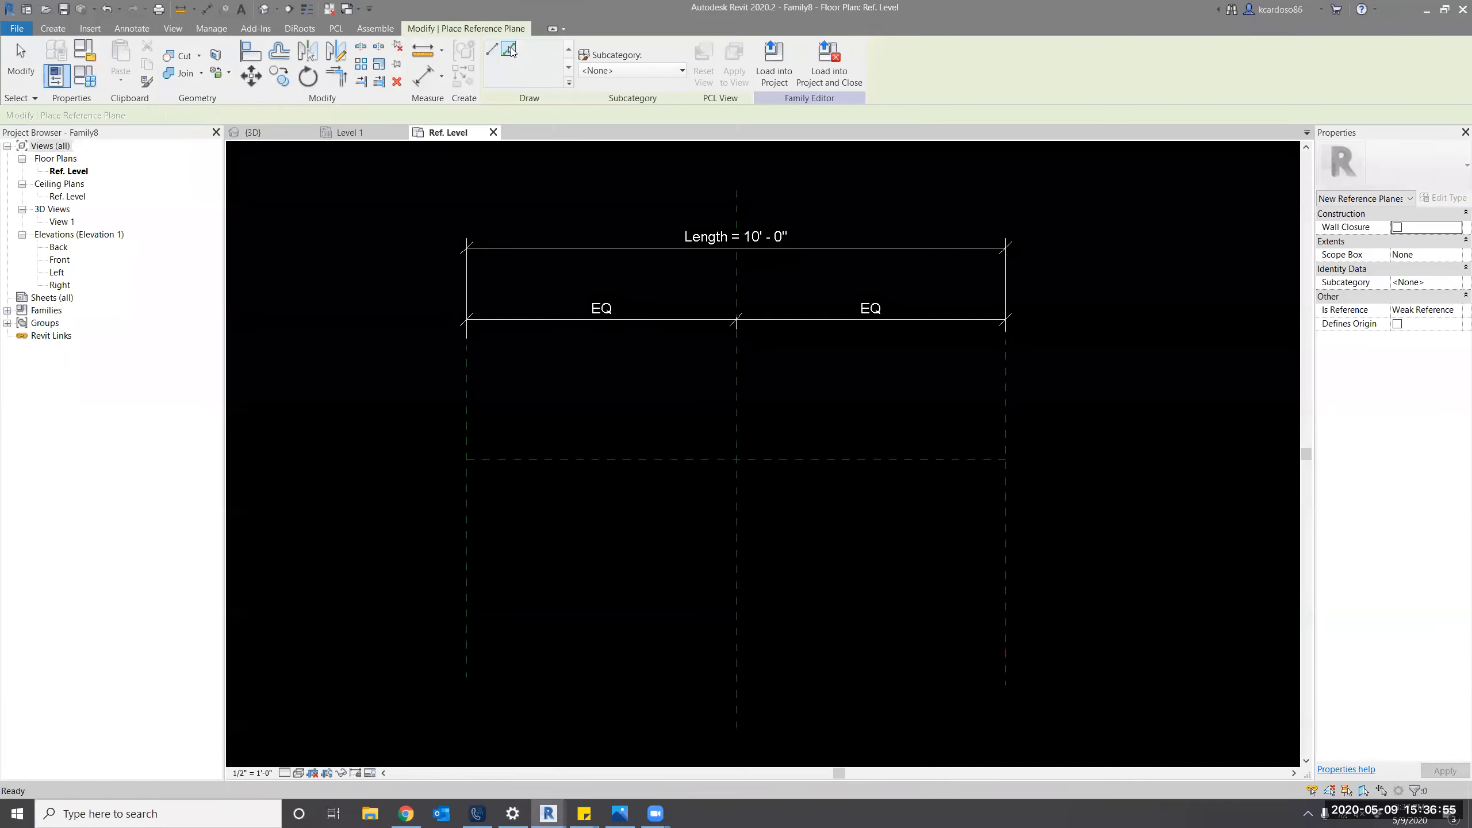
pyautogui.click(239, 115)
pyautogui.doubleClick(238, 115)
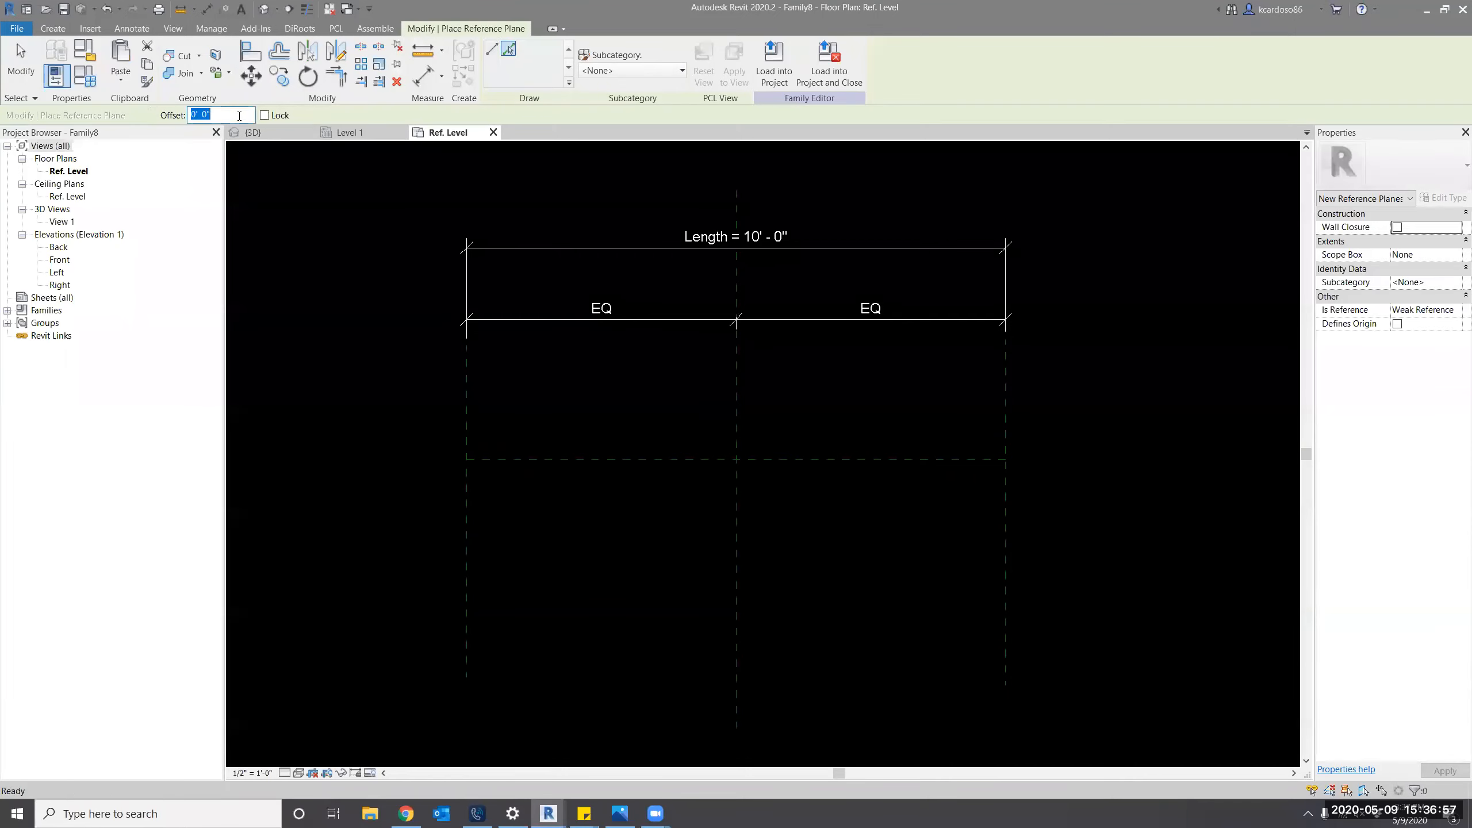
pyautogui.write('1\' 6"')
pyautogui.press('Return')
pyautogui.click(614, 455)
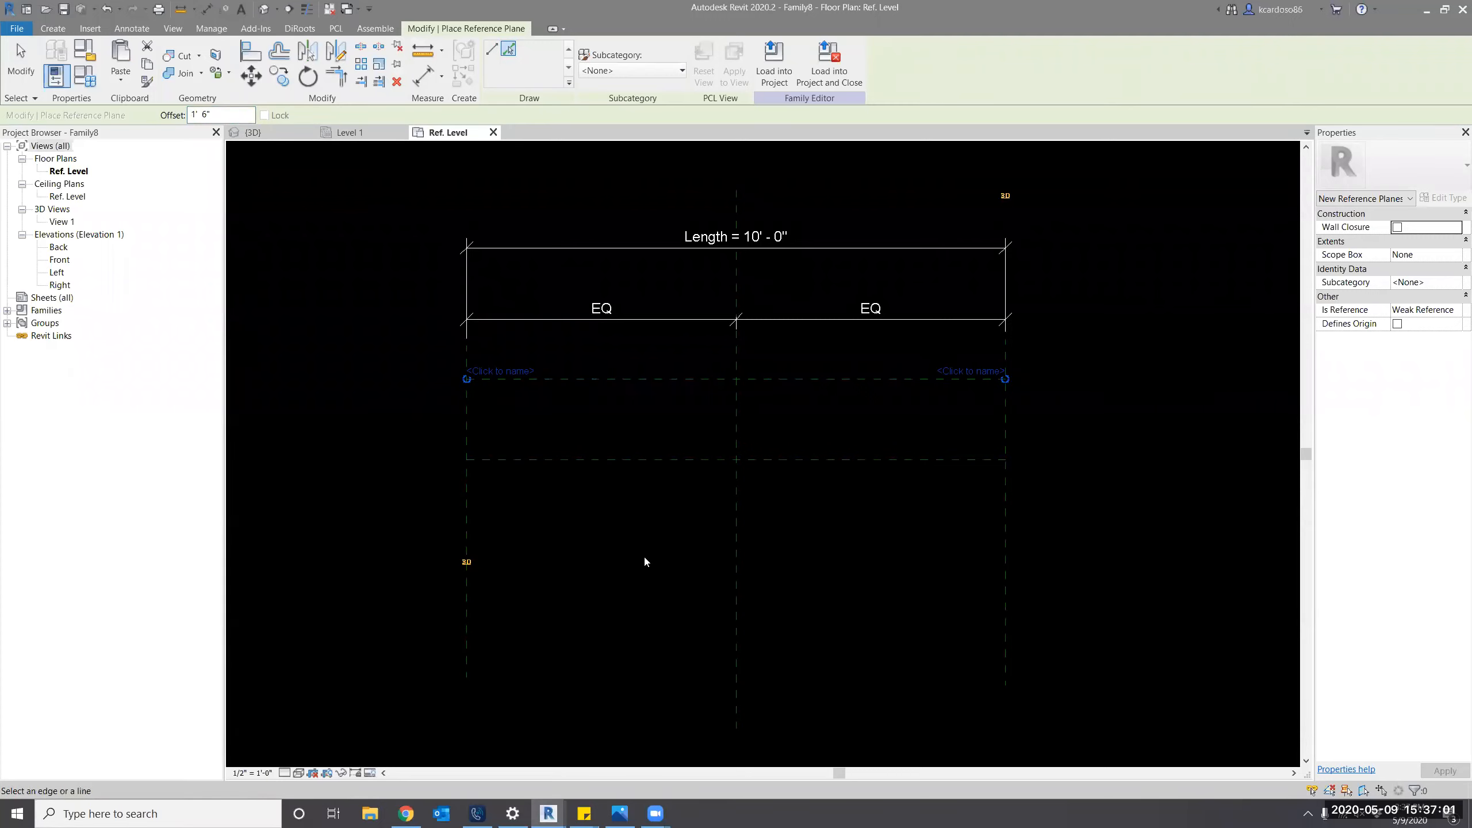
pyautogui.press('Escape')
pyautogui.press('Escape')
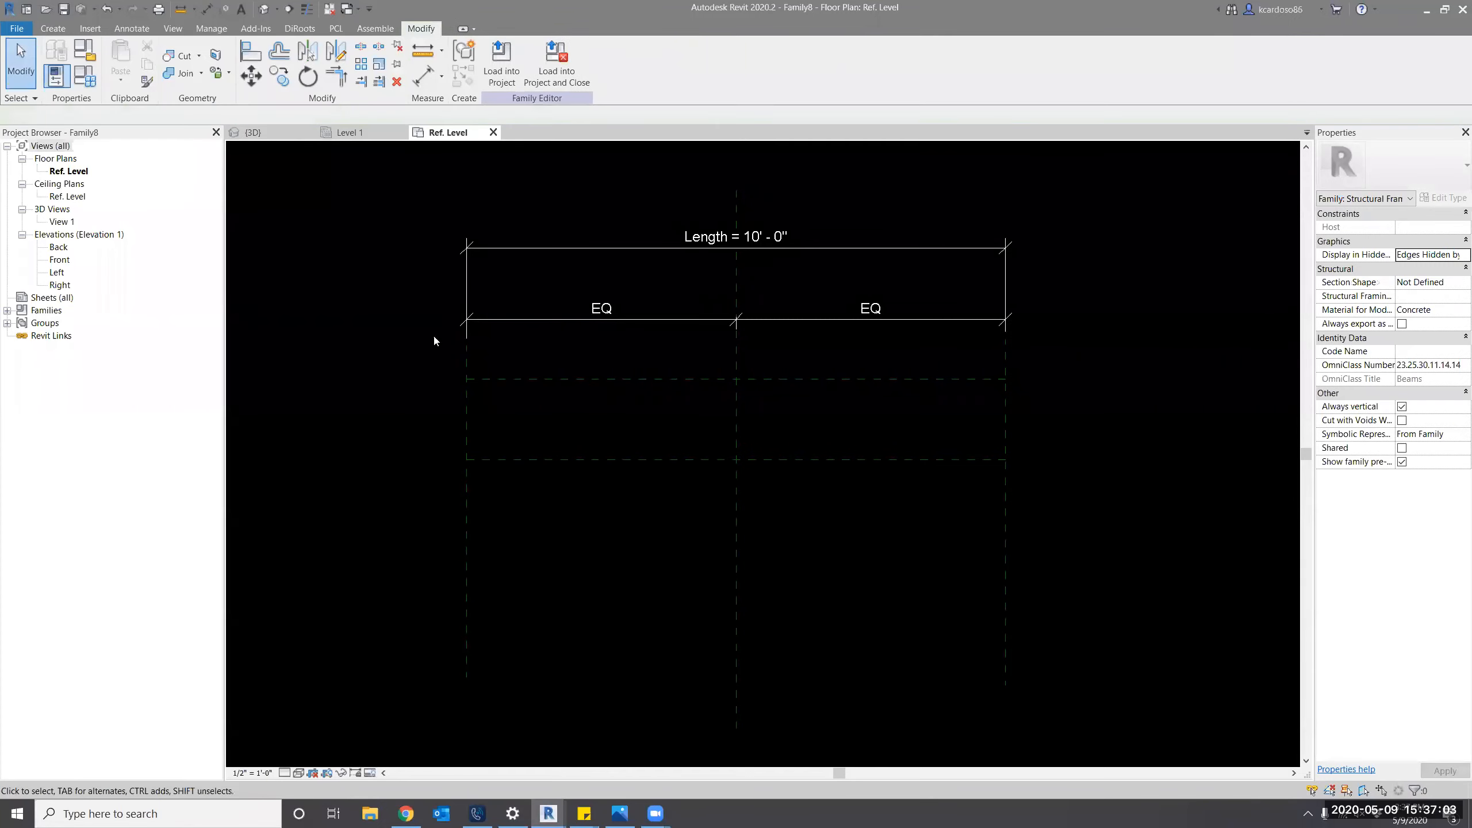
# In the Right elevation, add a reference plane offset 1' 0" below Ref. Level.
pyautogui.doubleClick(66, 286)
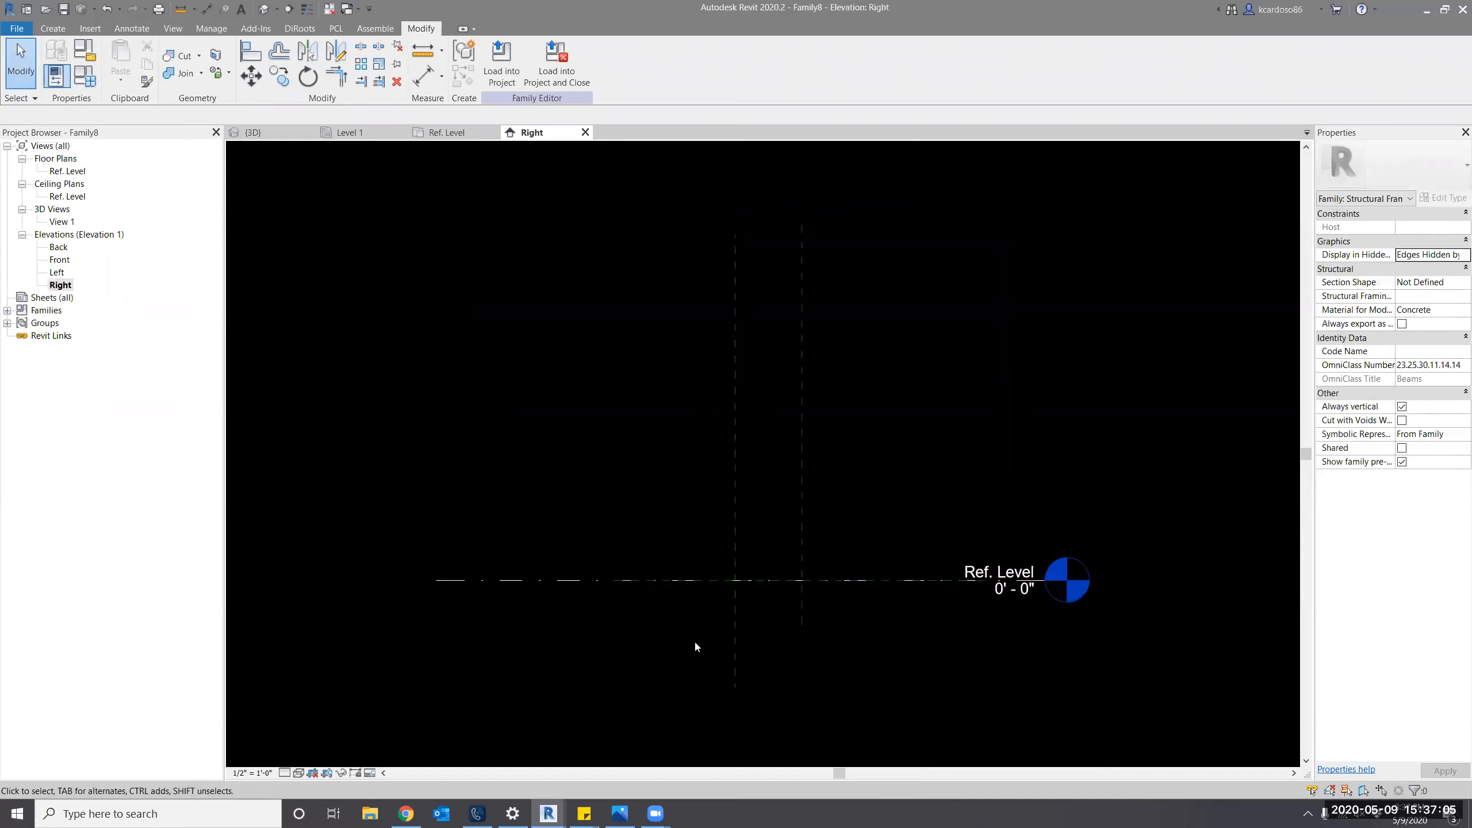
pyautogui.scroll(2, 630, 496)
pyautogui.moveTo(694, 640); pyautogui.dragTo(608, 490, button='middle')
pyautogui.press('r')
pyautogui.press('p')
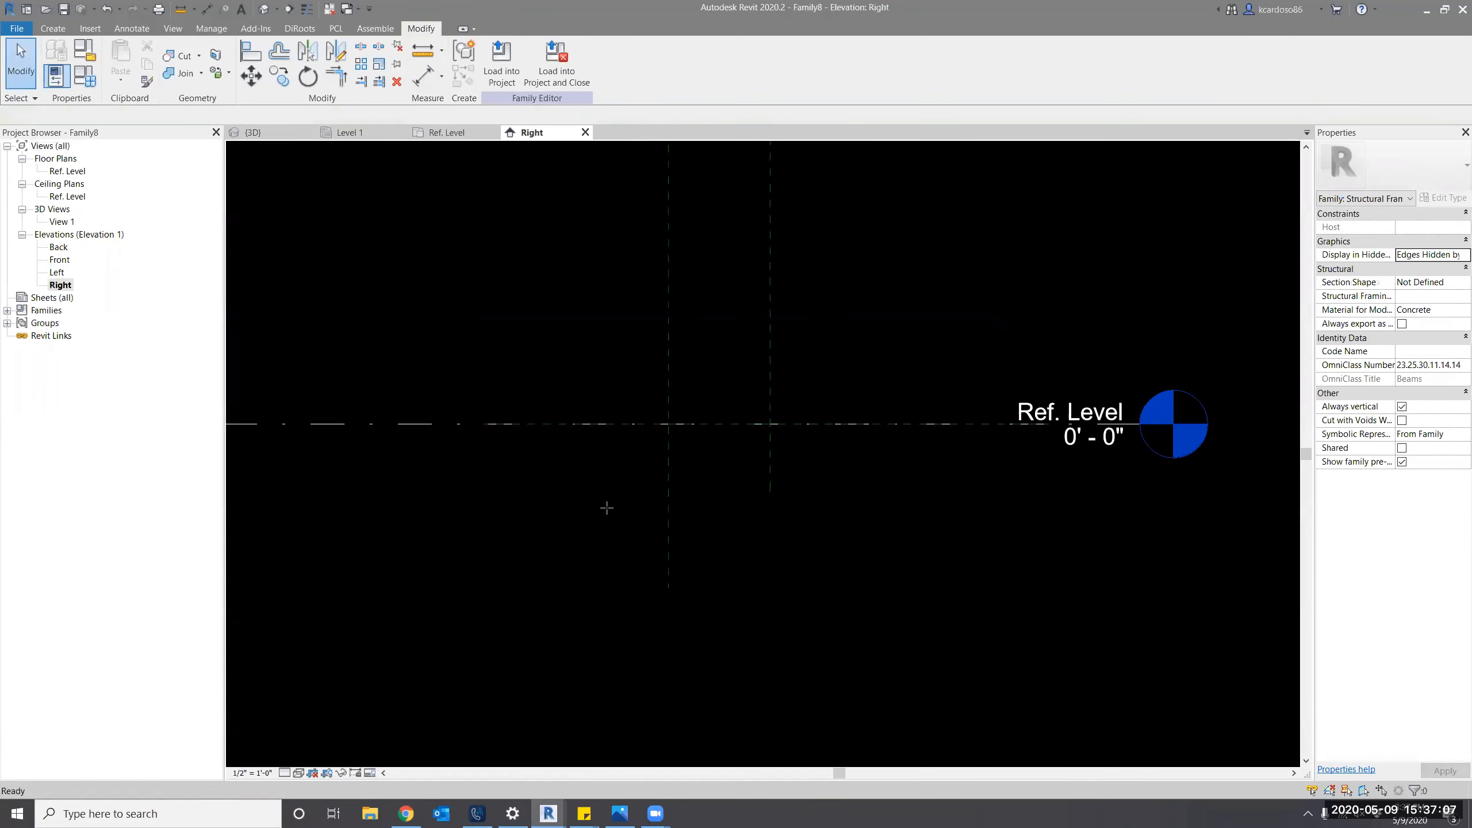
pyautogui.click(509, 53)
pyautogui.doubleClick(220, 113)
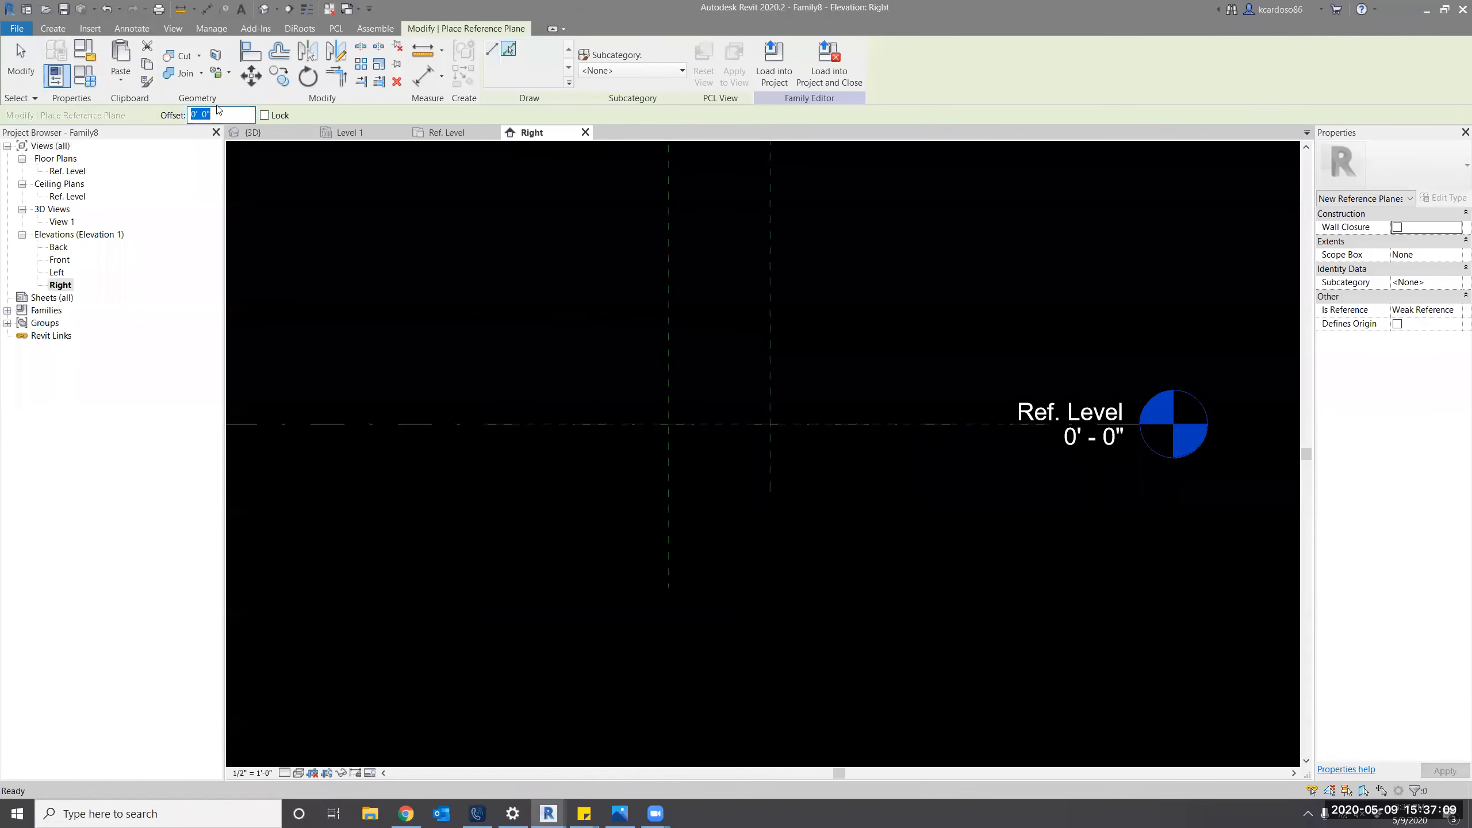
pyautogui.write('1')
pyautogui.press('Return')
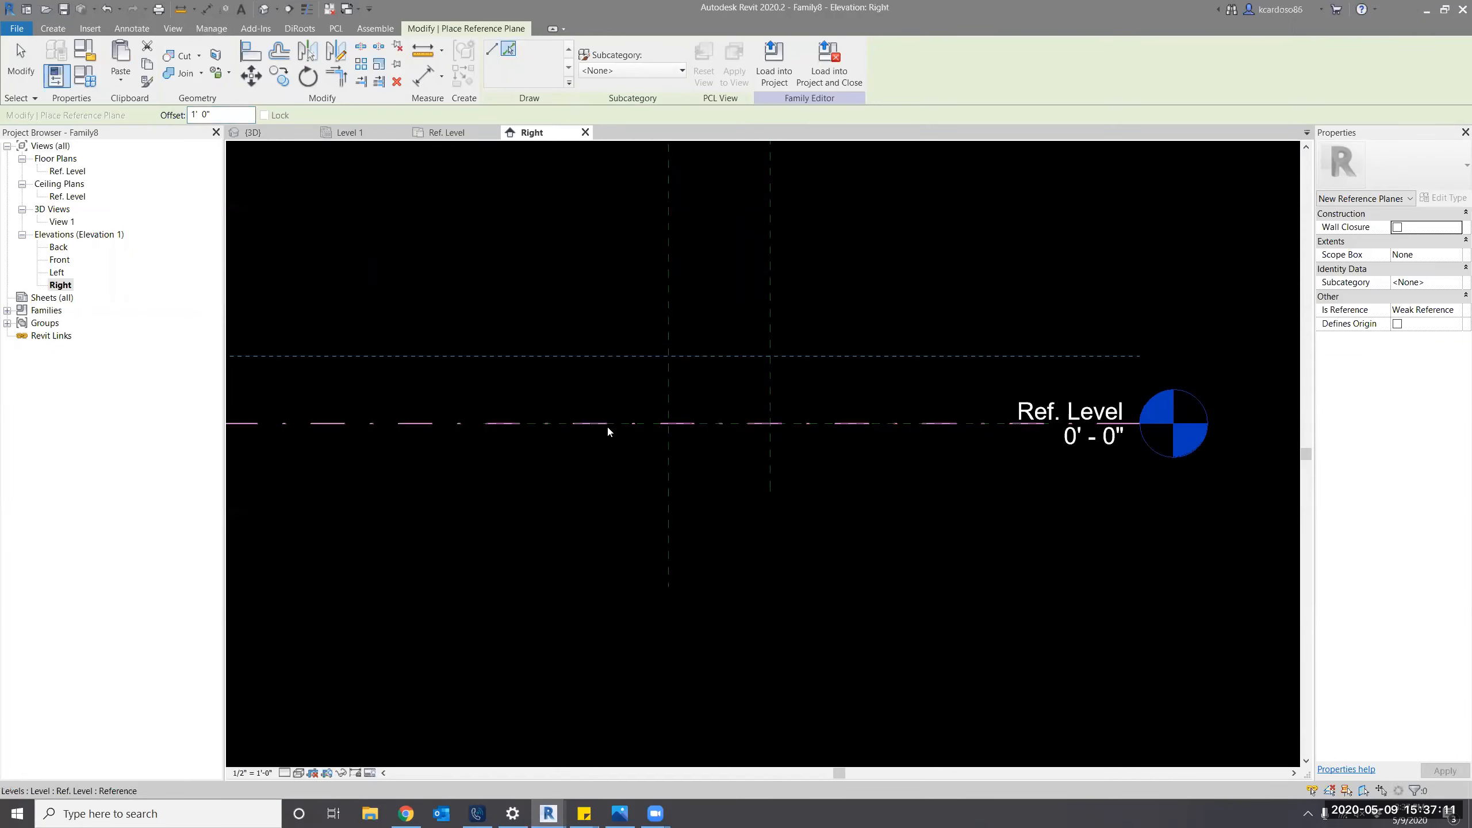
pyautogui.click(608, 428)
pyautogui.press('Escape')
pyautogui.press('Escape')
pyautogui.scroll(-1, 912, 623)
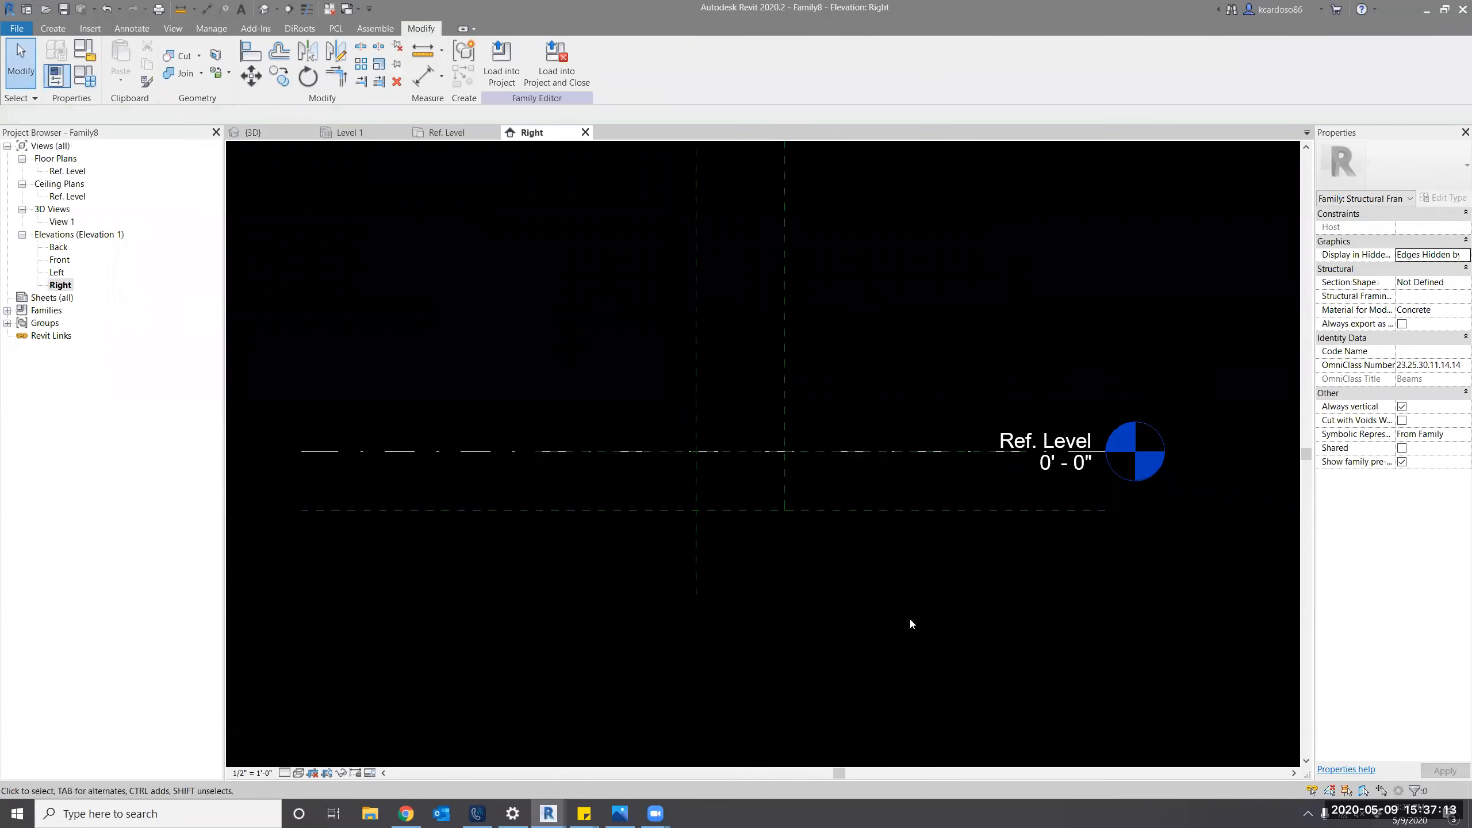
# Place an aligned dimension from Ref. Level to the reference plane below it.
pyautogui.press('d')
pyautogui.press('i')
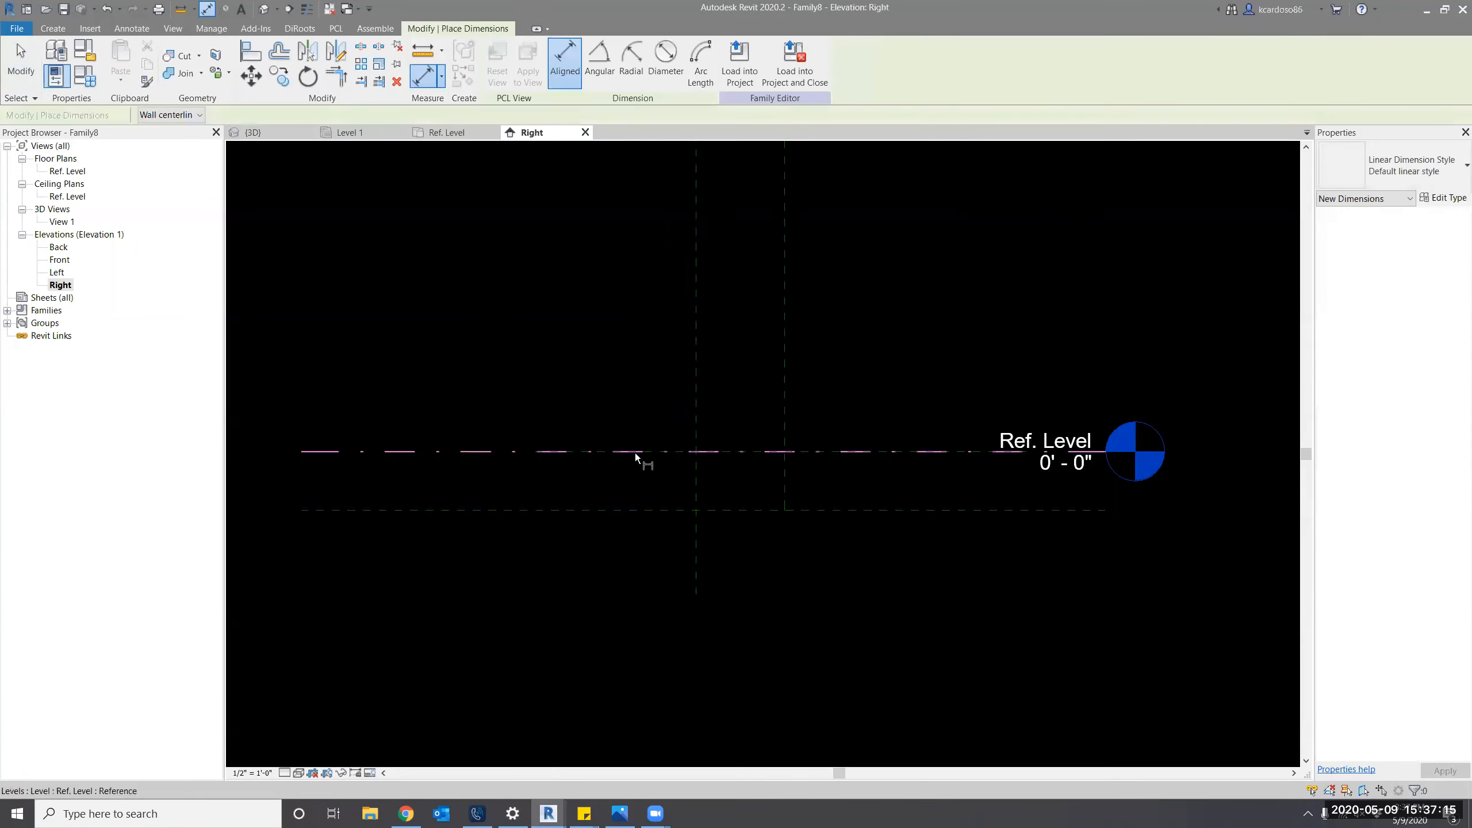
pyautogui.click(635, 454)
pyautogui.click(640, 509)
pyautogui.click(629, 592)
pyautogui.scroll(-1, 638, 562)
pyautogui.scroll(2, 637, 510)
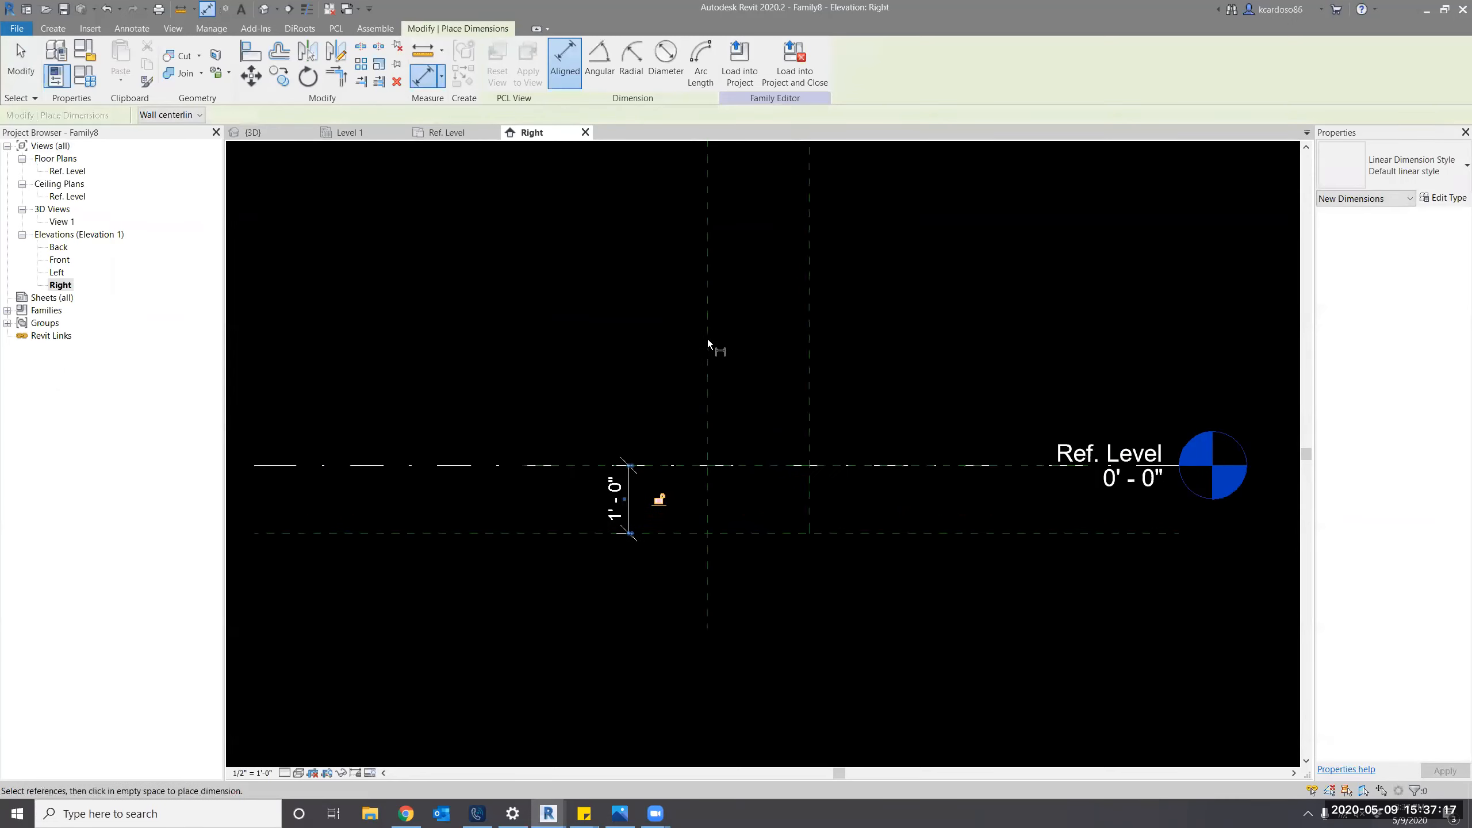
# Place an aligned dimension between the two vertical reference planes above Ref. Level.
pyautogui.click(708, 356)
pyautogui.click(809, 401)
pyautogui.click(818, 405)
pyautogui.press('Escape')
pyautogui.press('Escape')
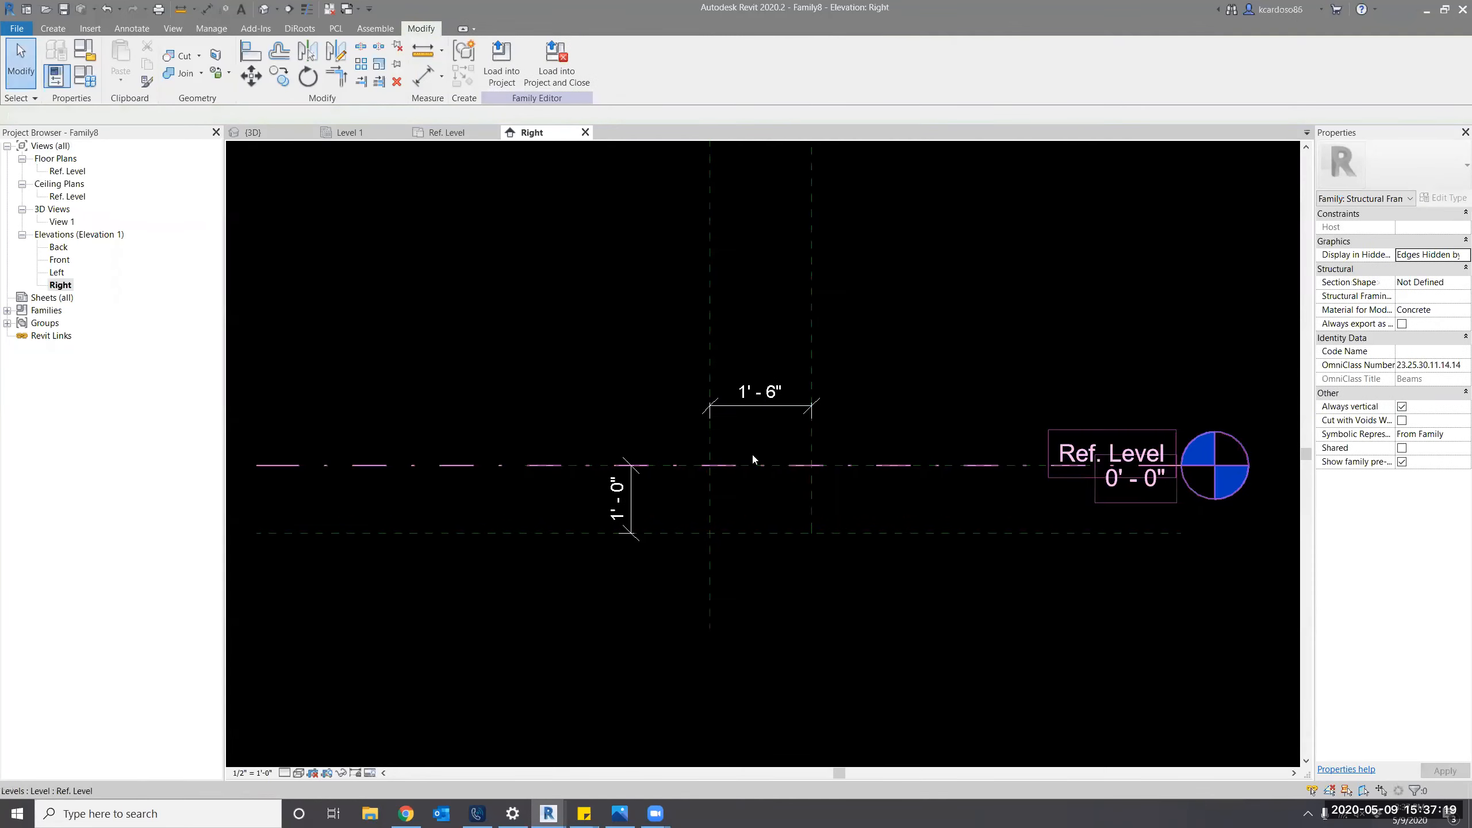
# Label the horizontal dimension between the vertical reference planes with a new instance family parameter named Width.
pyautogui.click(760, 400)
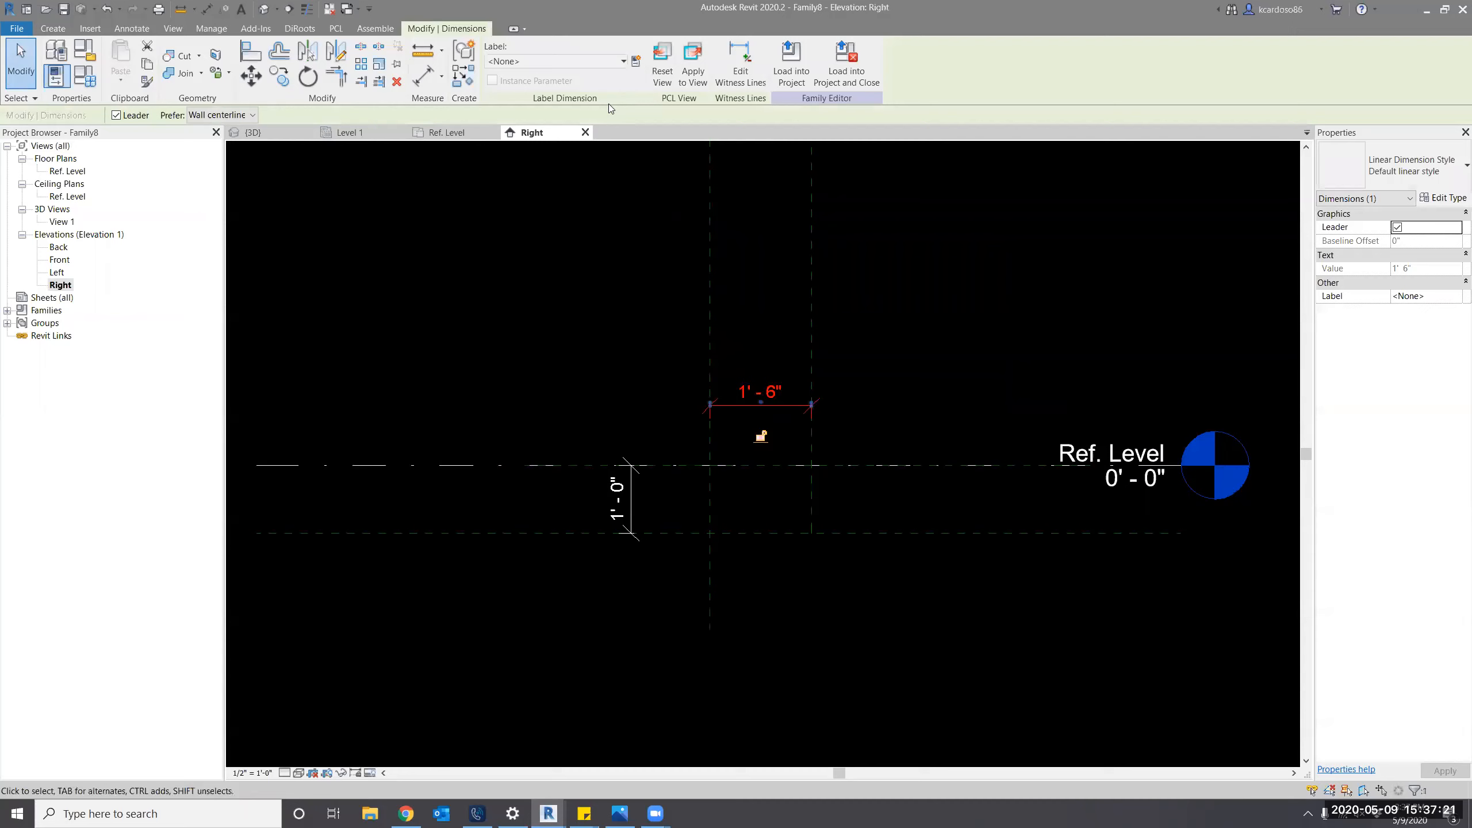
pyautogui.click(636, 61)
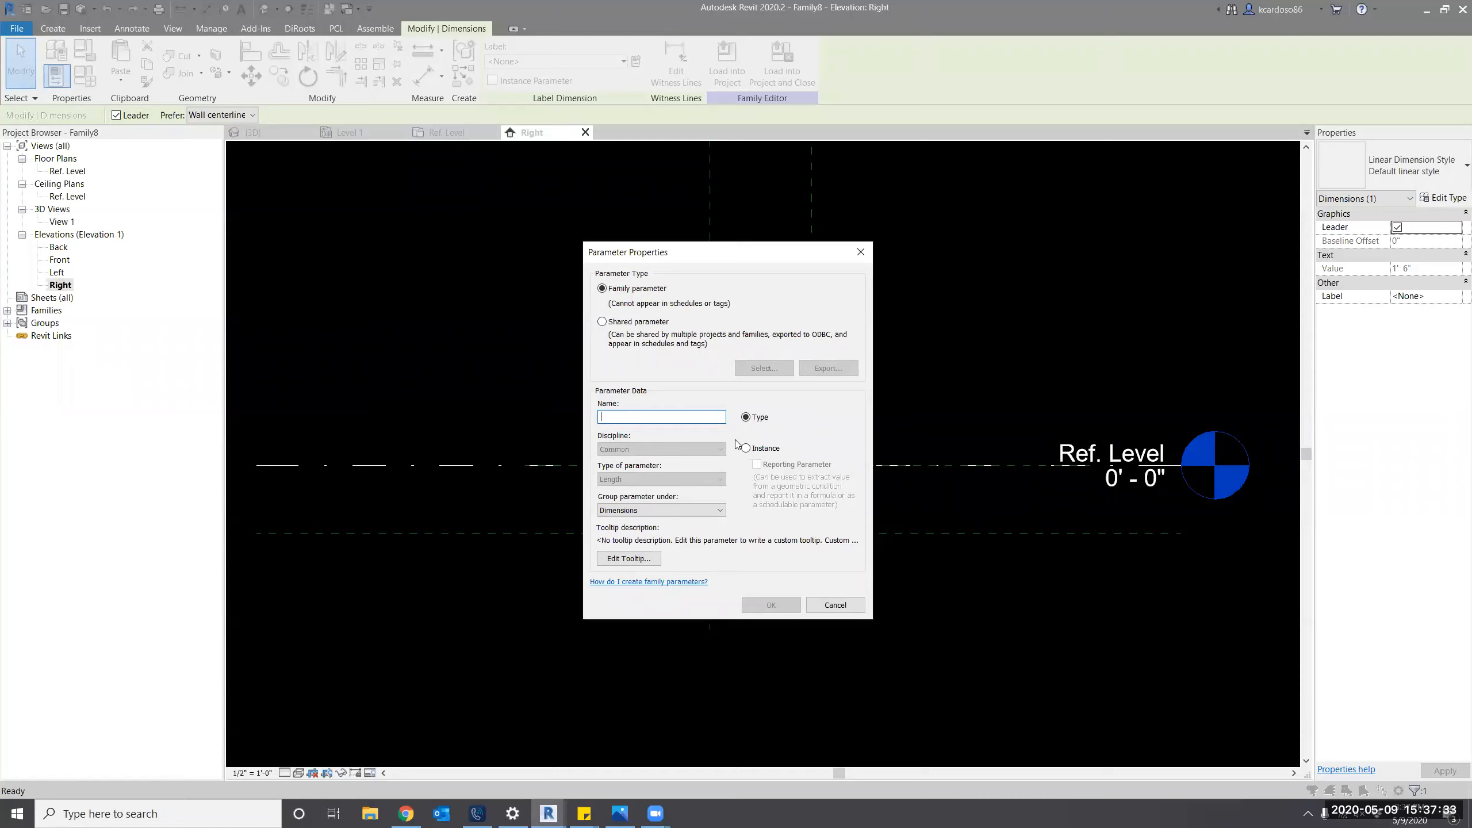
pyautogui.click(746, 448)
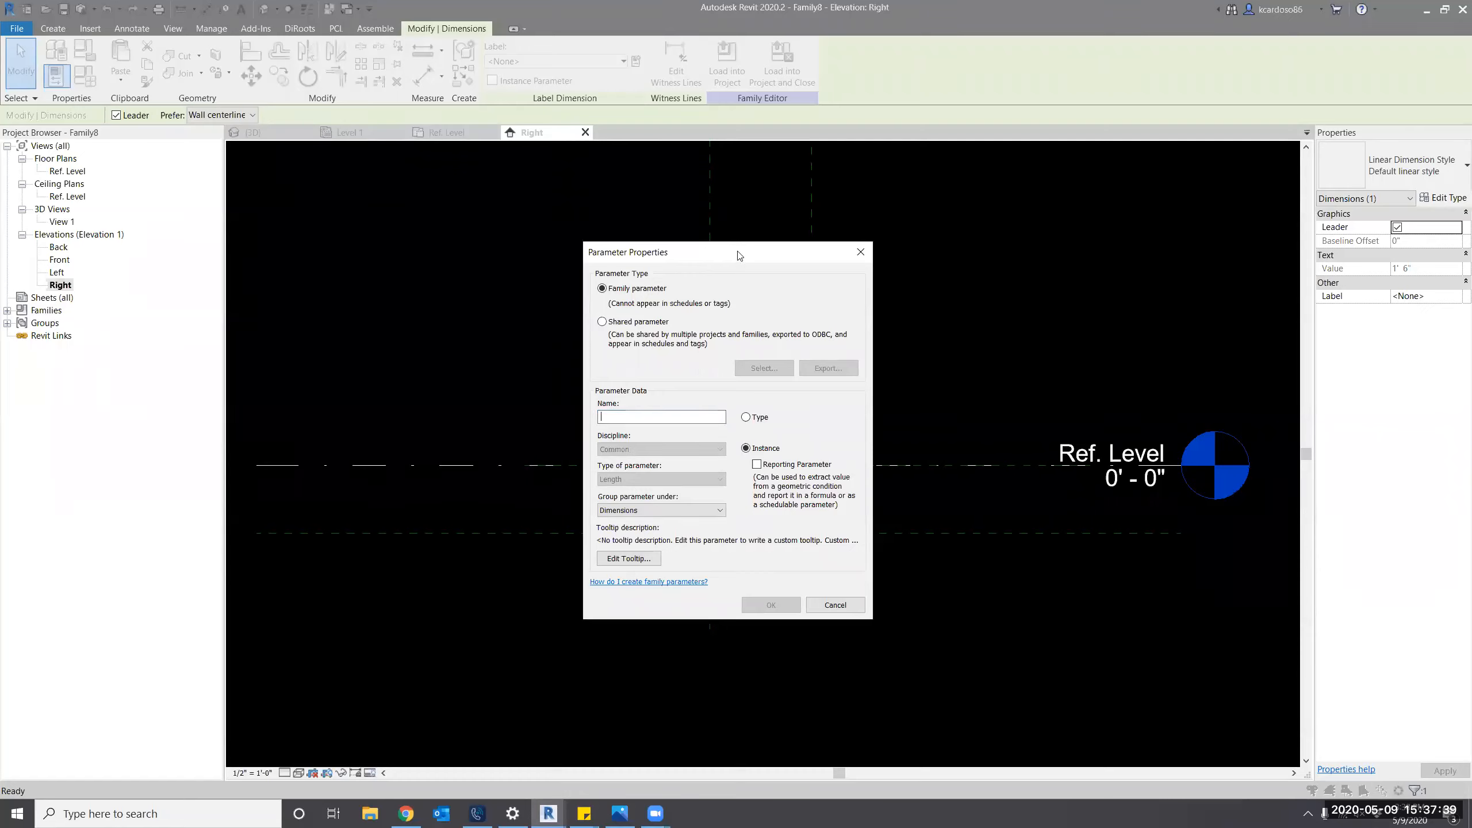
pyautogui.moveTo(740, 256); pyautogui.dragTo(724, 273)
pyautogui.write('Width')
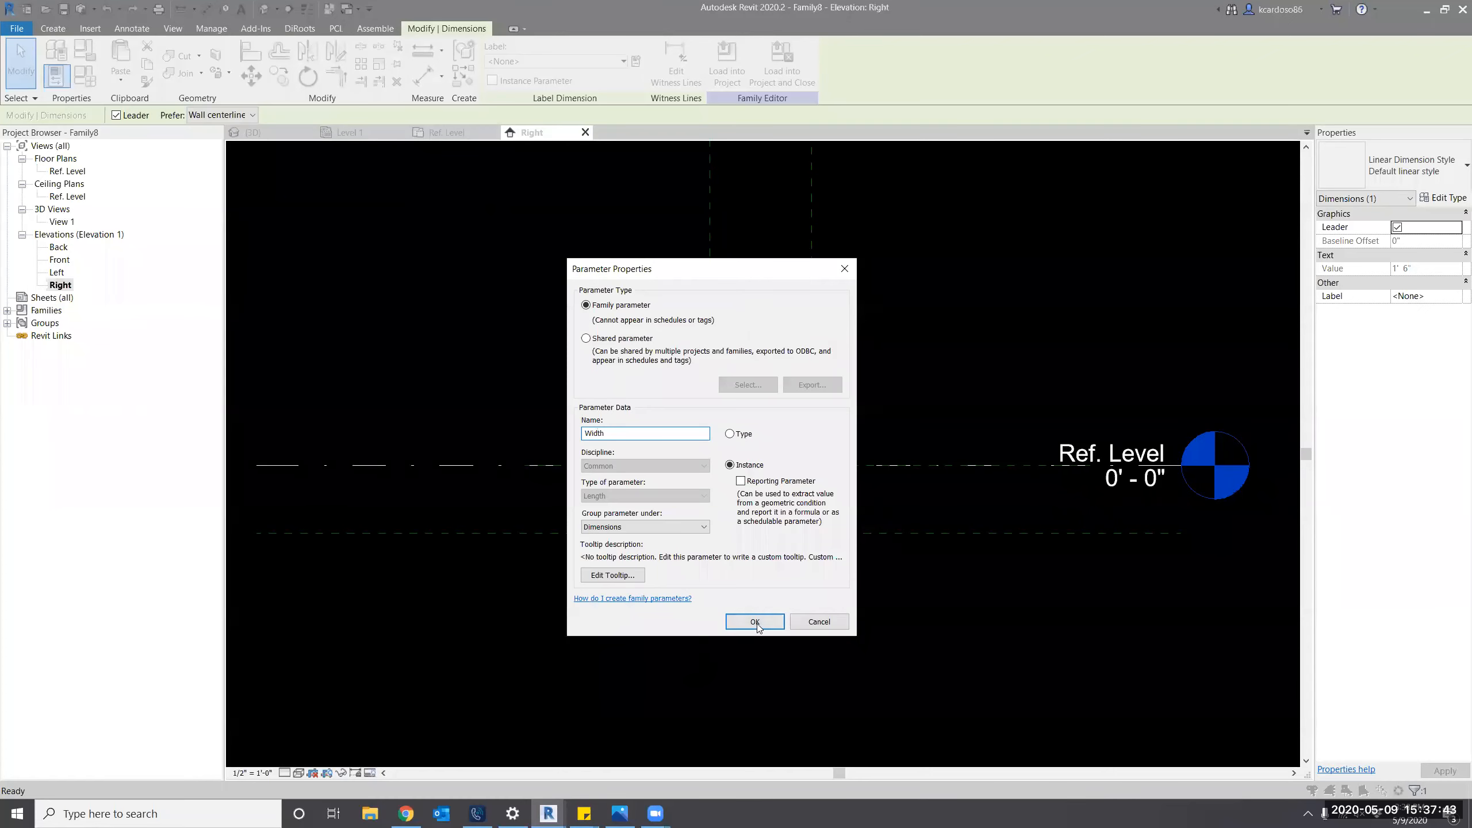
pyautogui.click(755, 622)
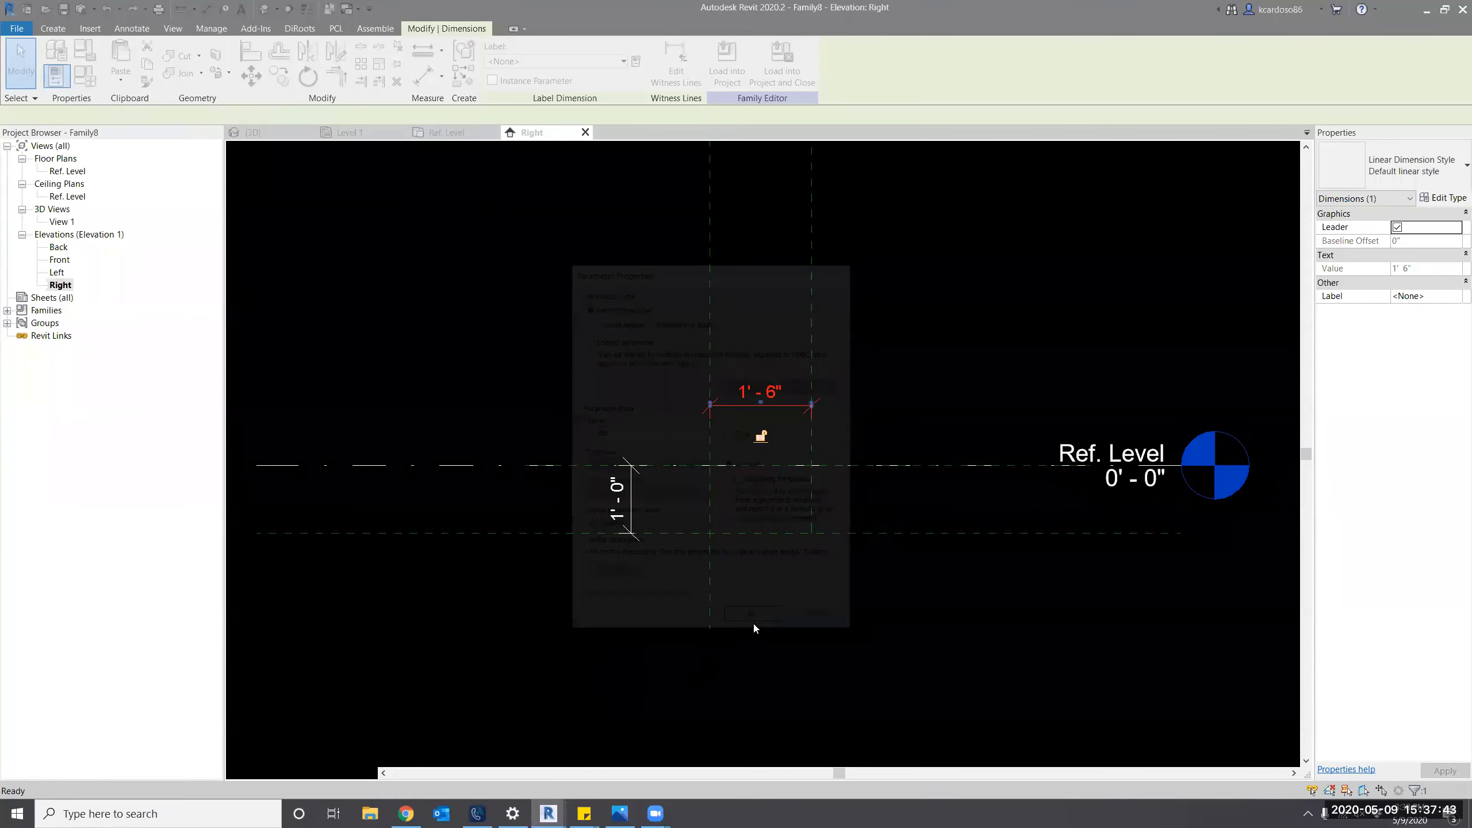
pyautogui.click(787, 650)
# Label the vertical dimension below Ref. Level with a new instance family parameter named Depth.
pyautogui.click(625, 494)
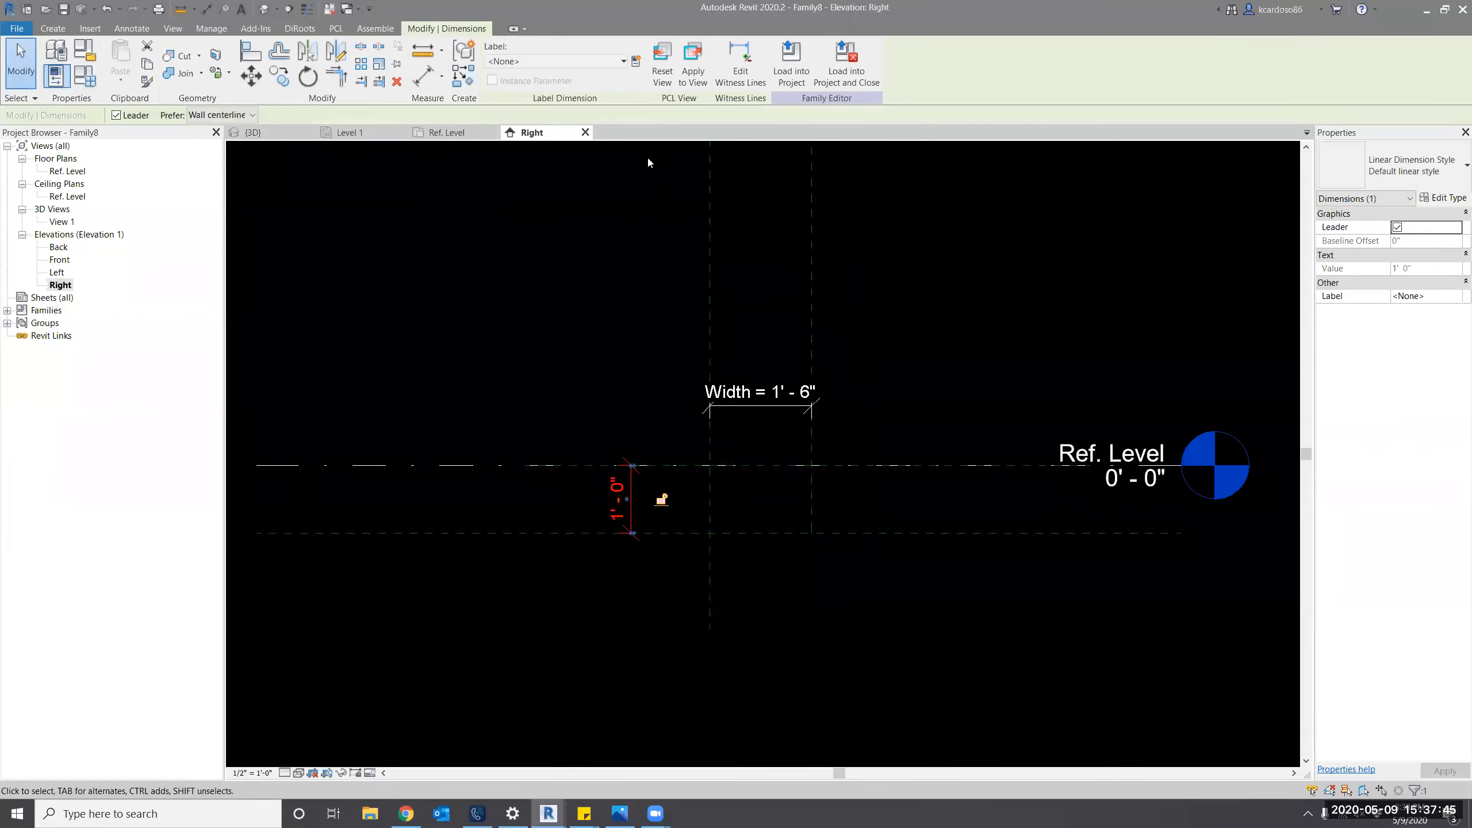
pyautogui.click(636, 61)
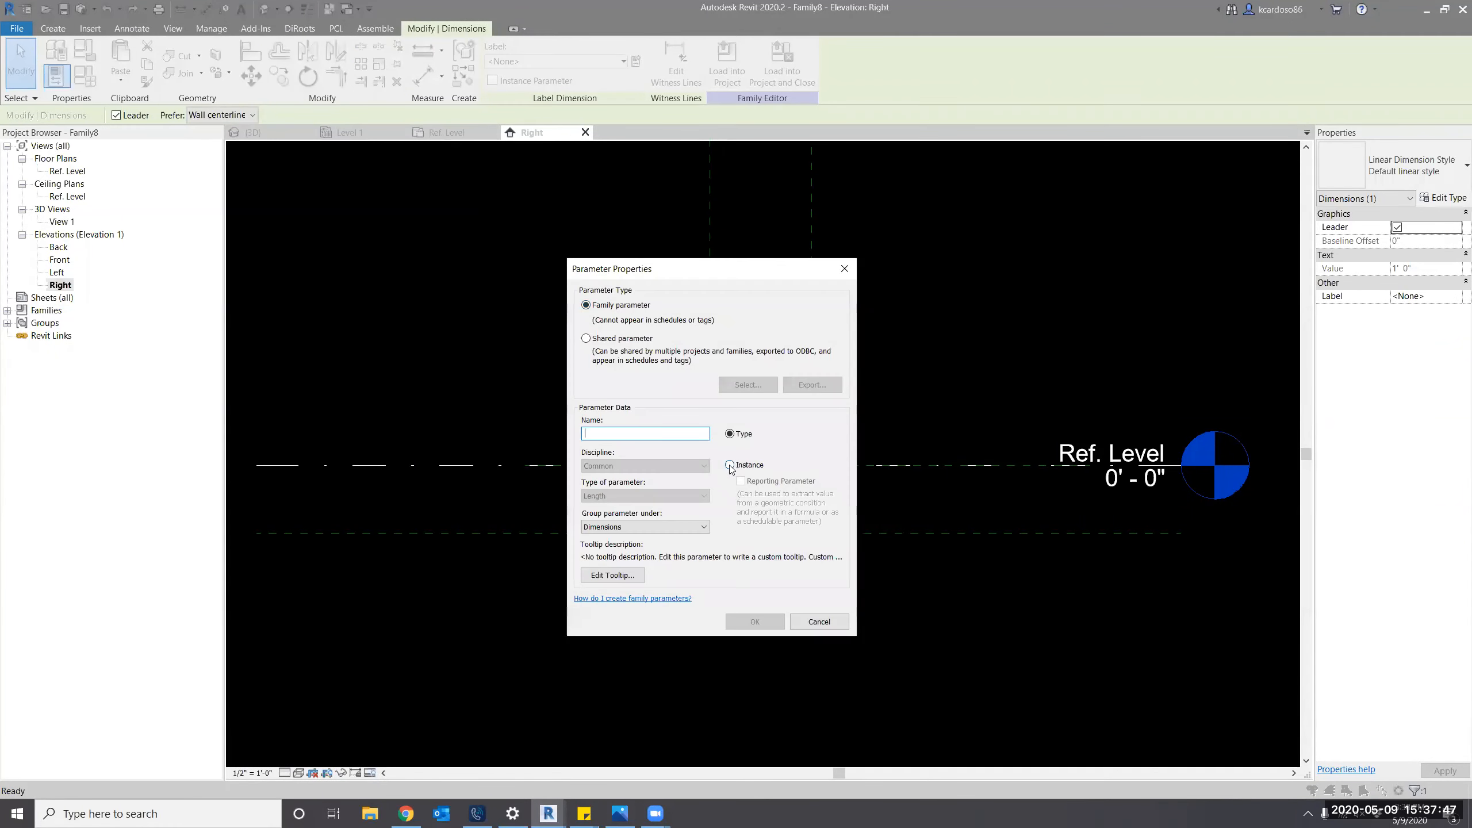
pyautogui.click(730, 465)
pyautogui.click(686, 435)
pyautogui.write('Depth')
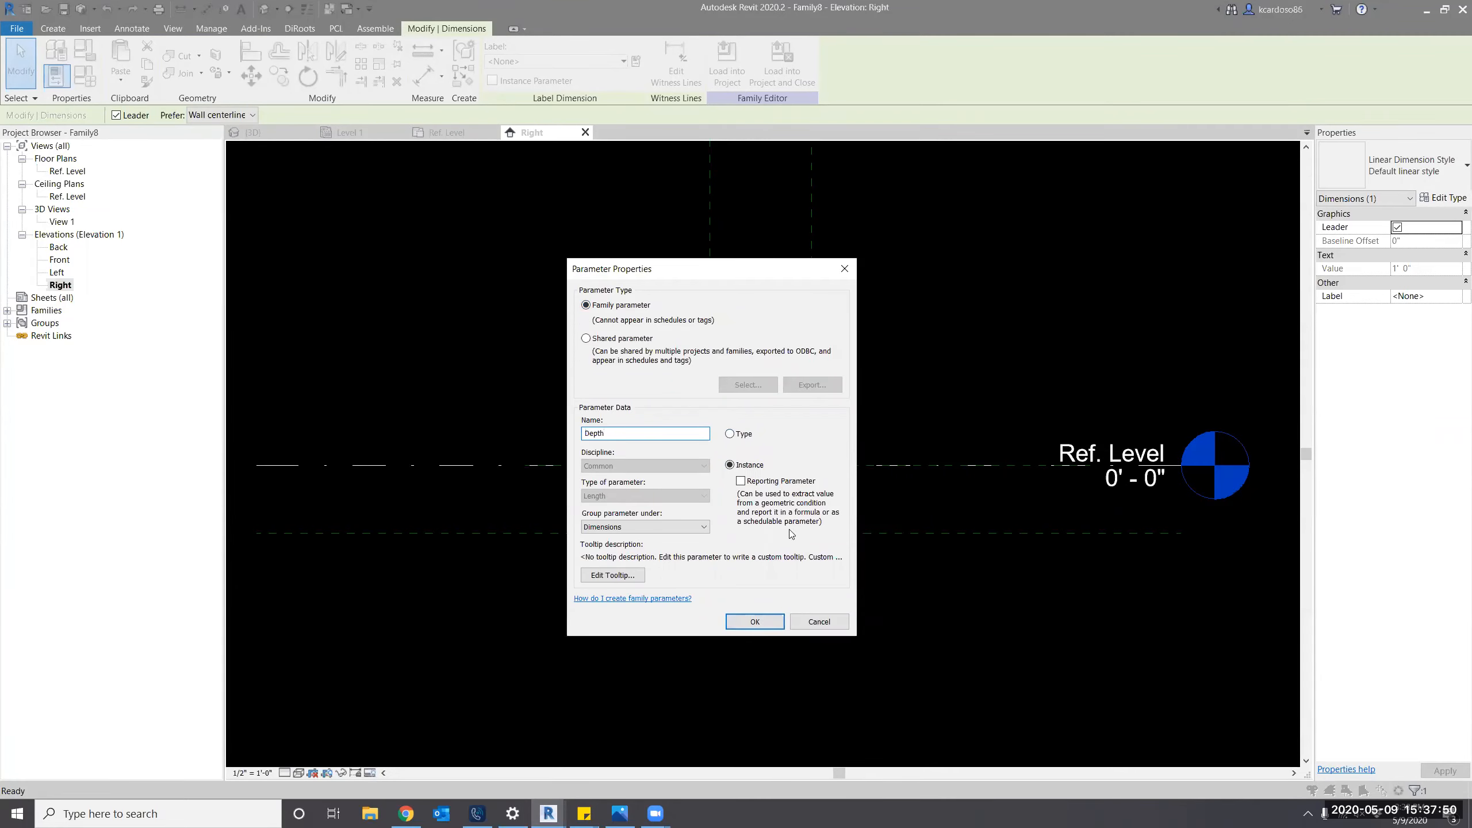
pyautogui.click(771, 622)
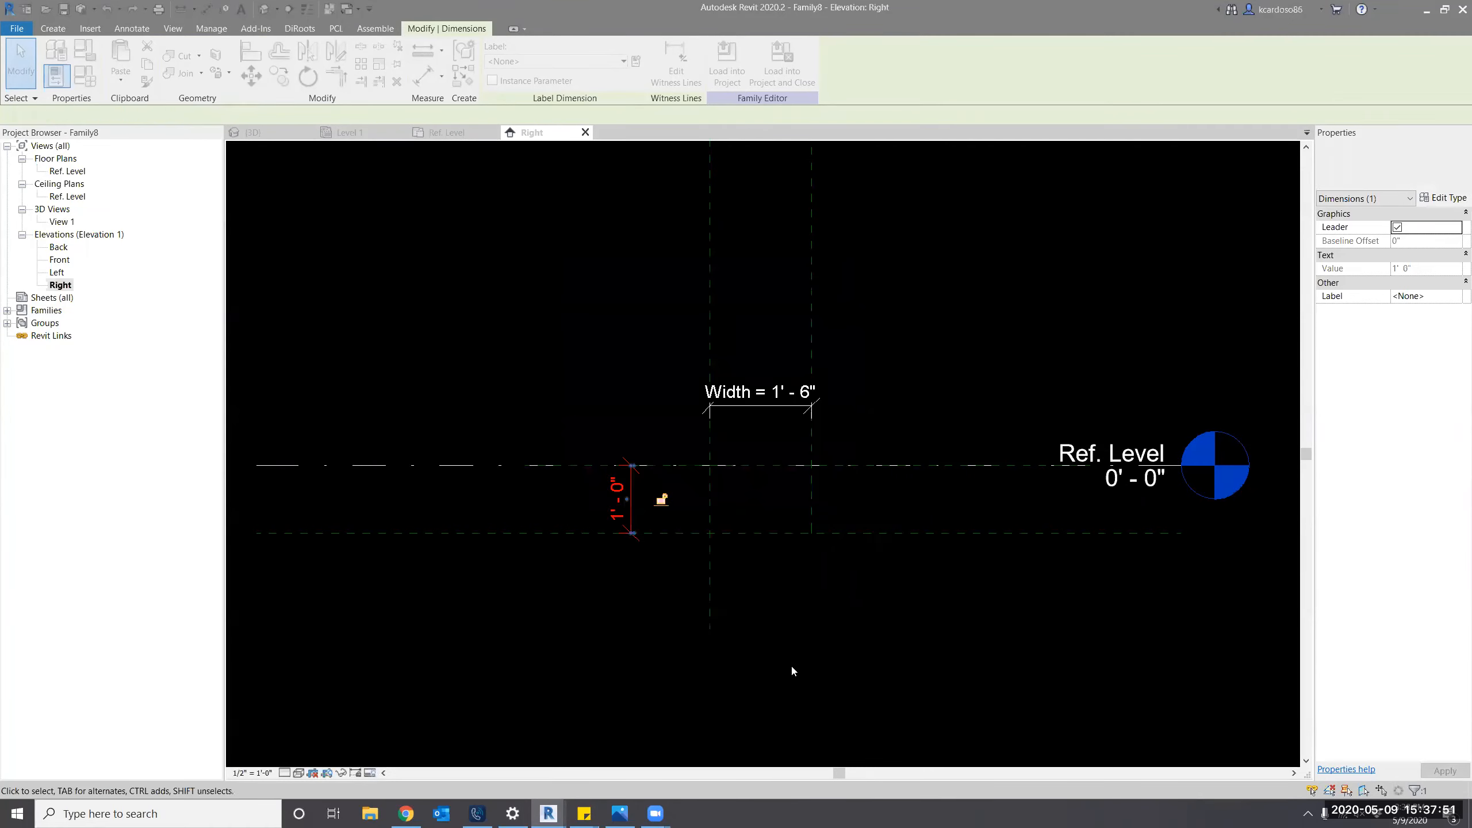
pyautogui.click(791, 664)
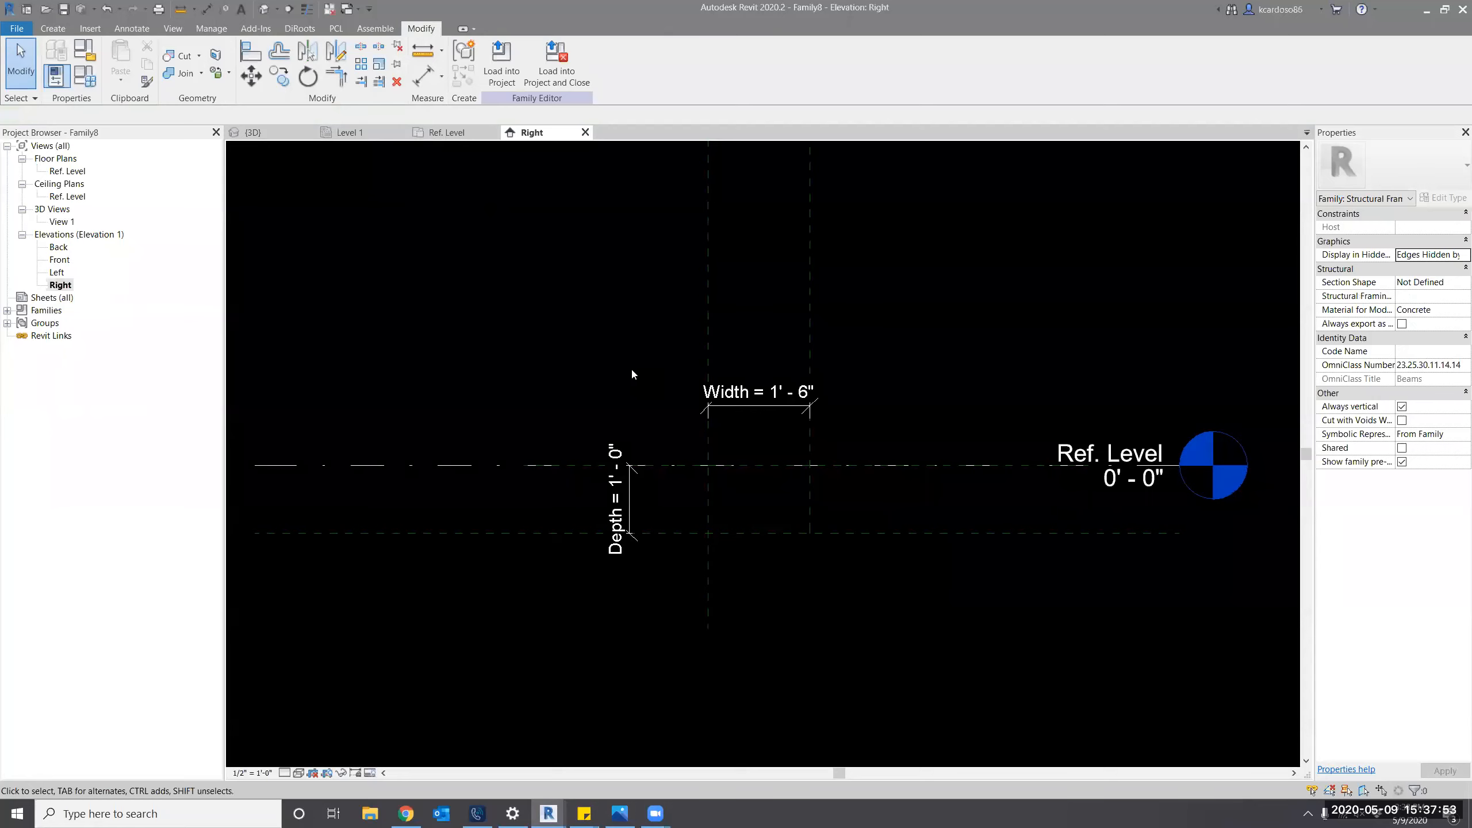
# In the Ref. Level plan, start a sweep and create its path by picking the Center (Front/Back) reference plane with Lock enabled, completing the path.
pyautogui.click(455, 135)
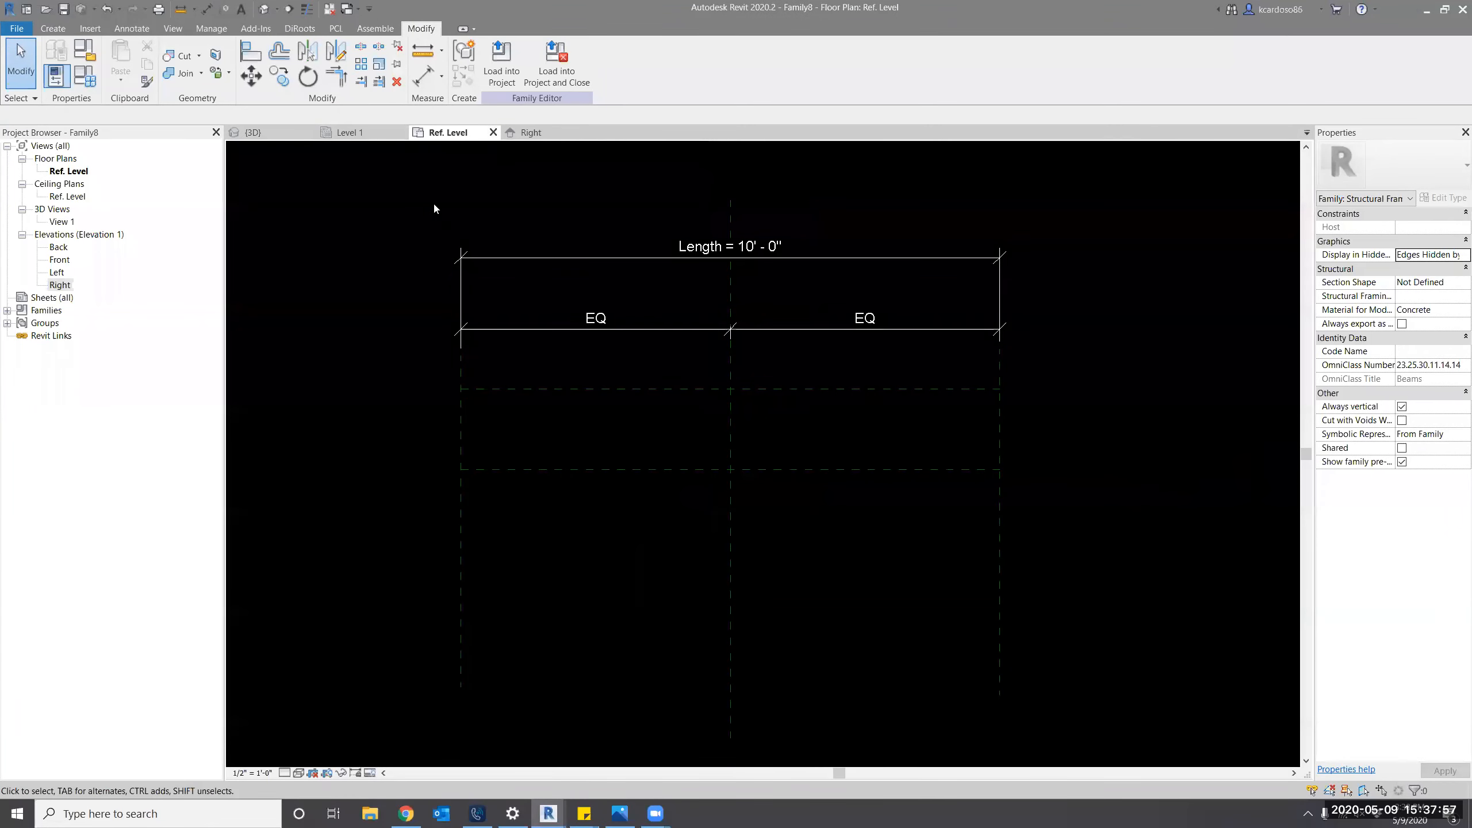
pyautogui.click(52, 28)
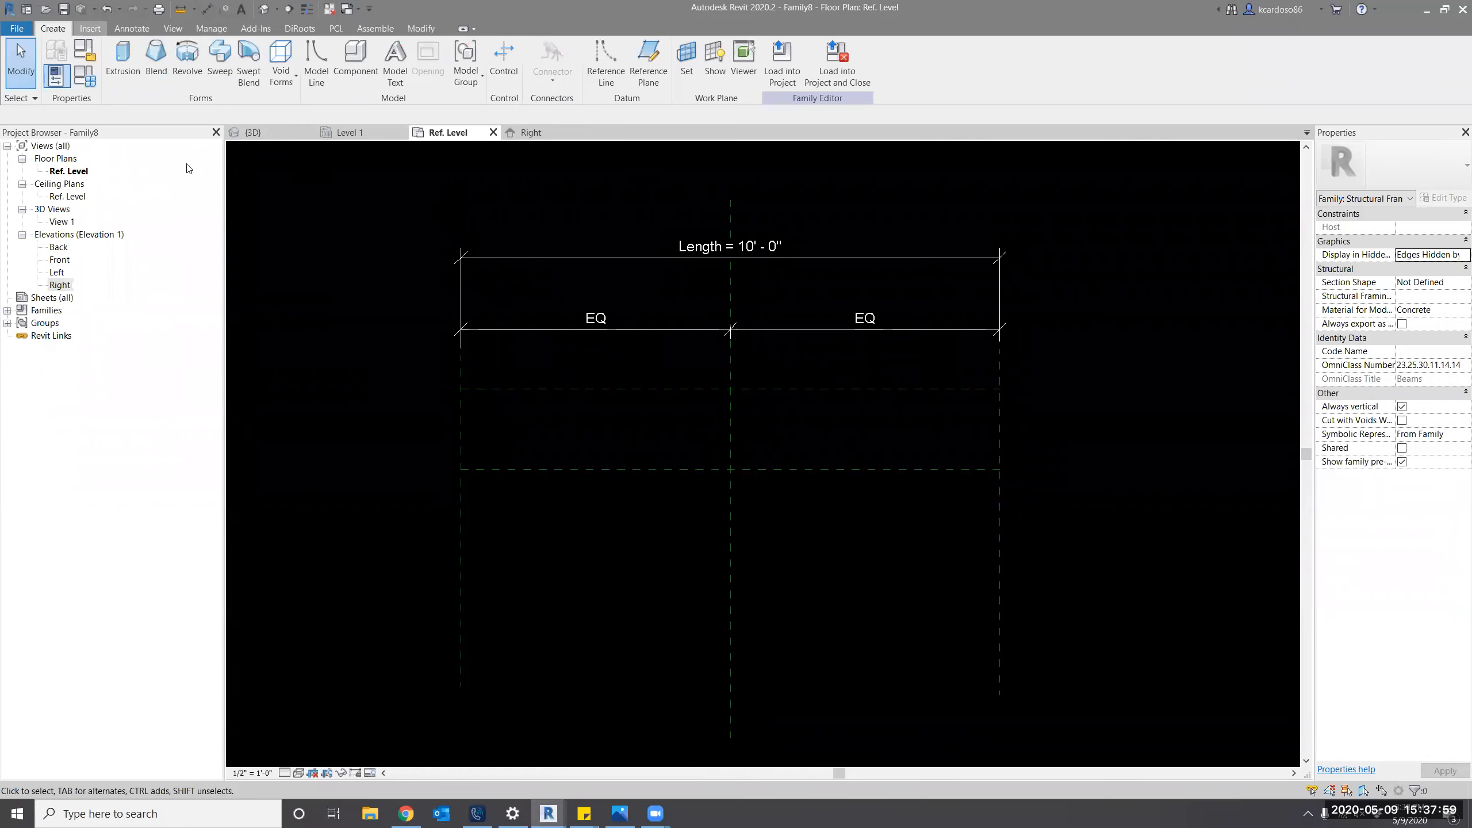
pyautogui.click(220, 58)
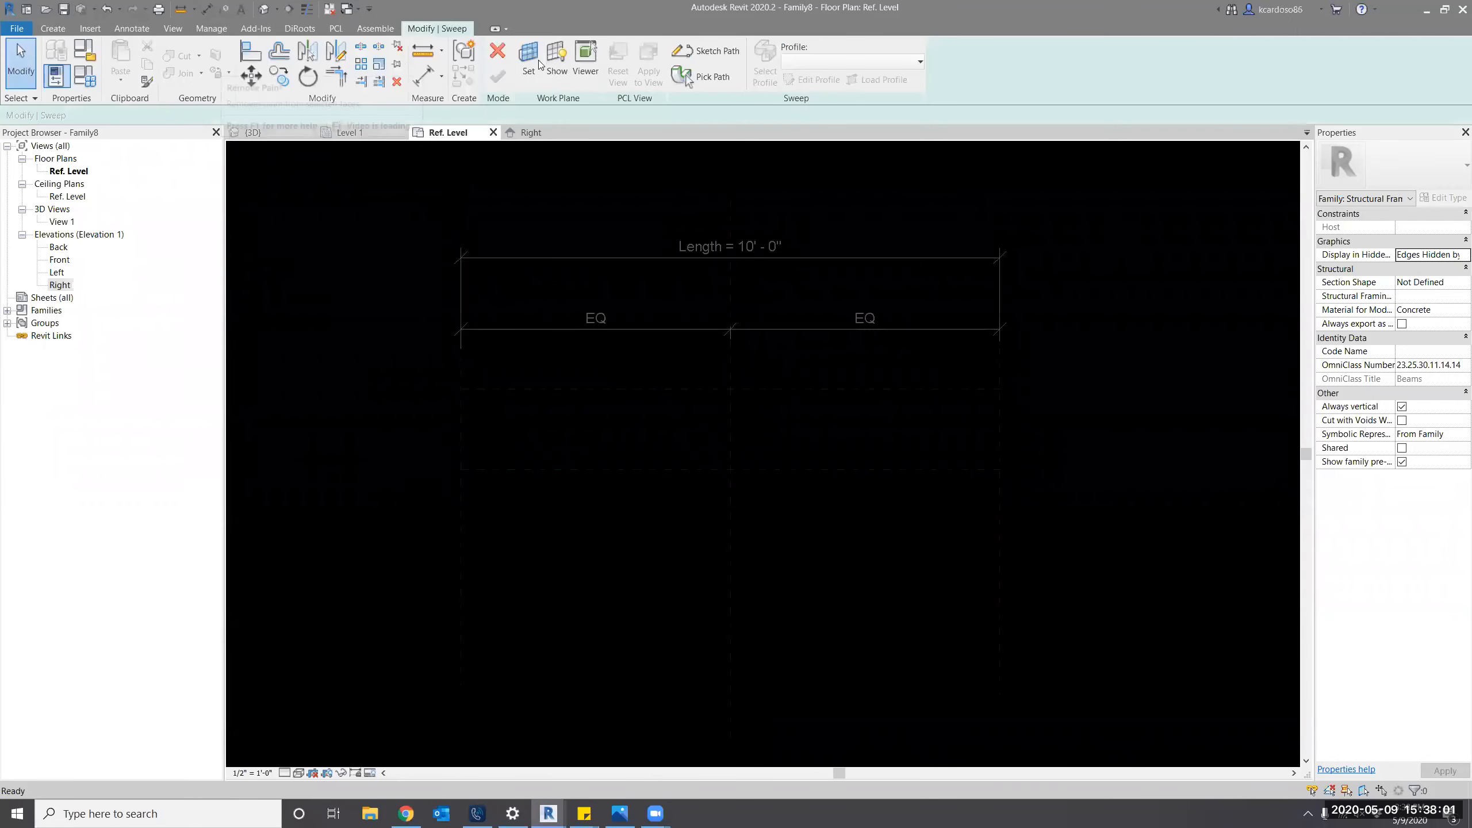
pyautogui.click(708, 51)
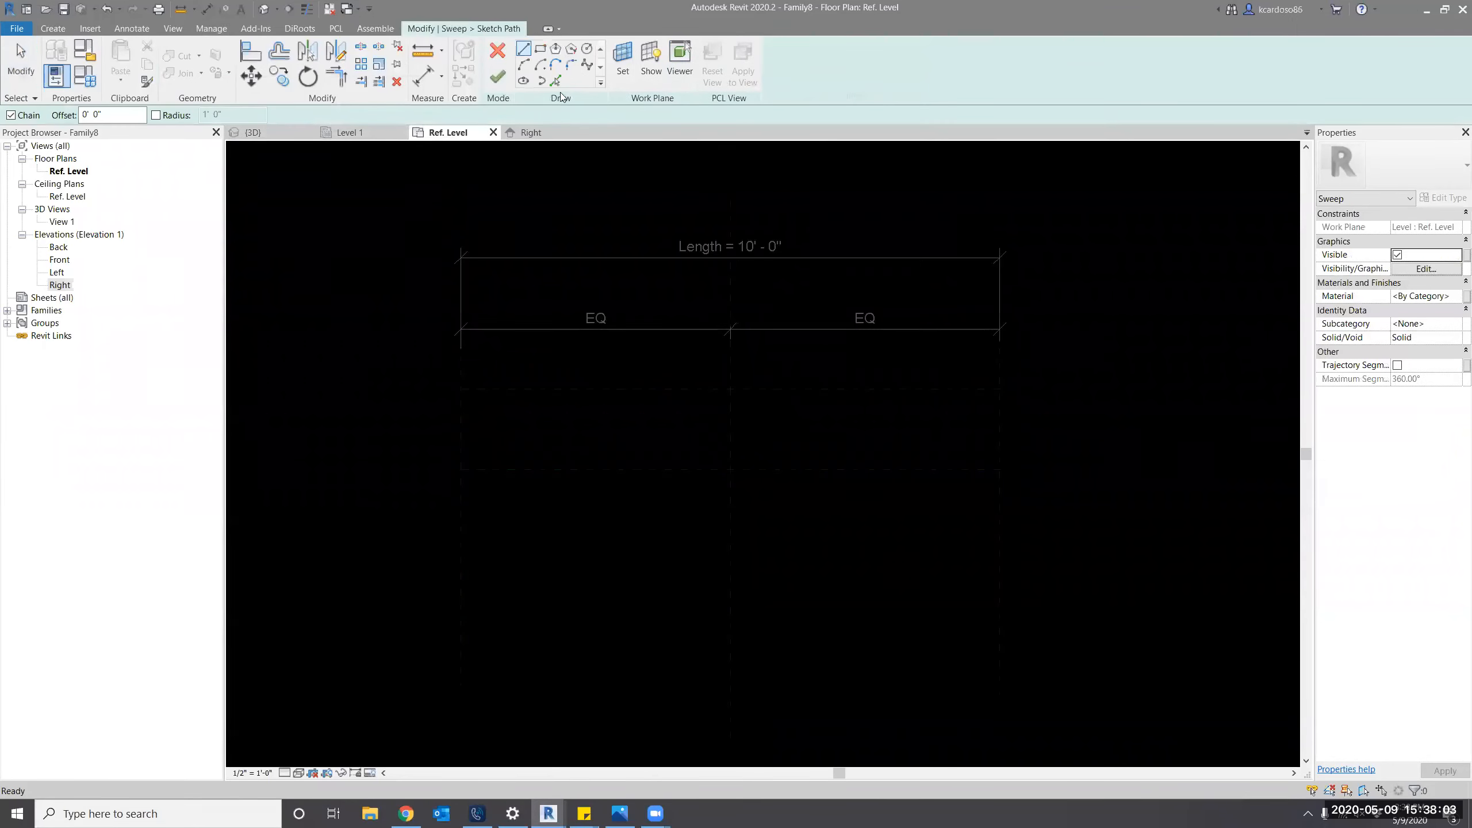
pyautogui.click(556, 79)
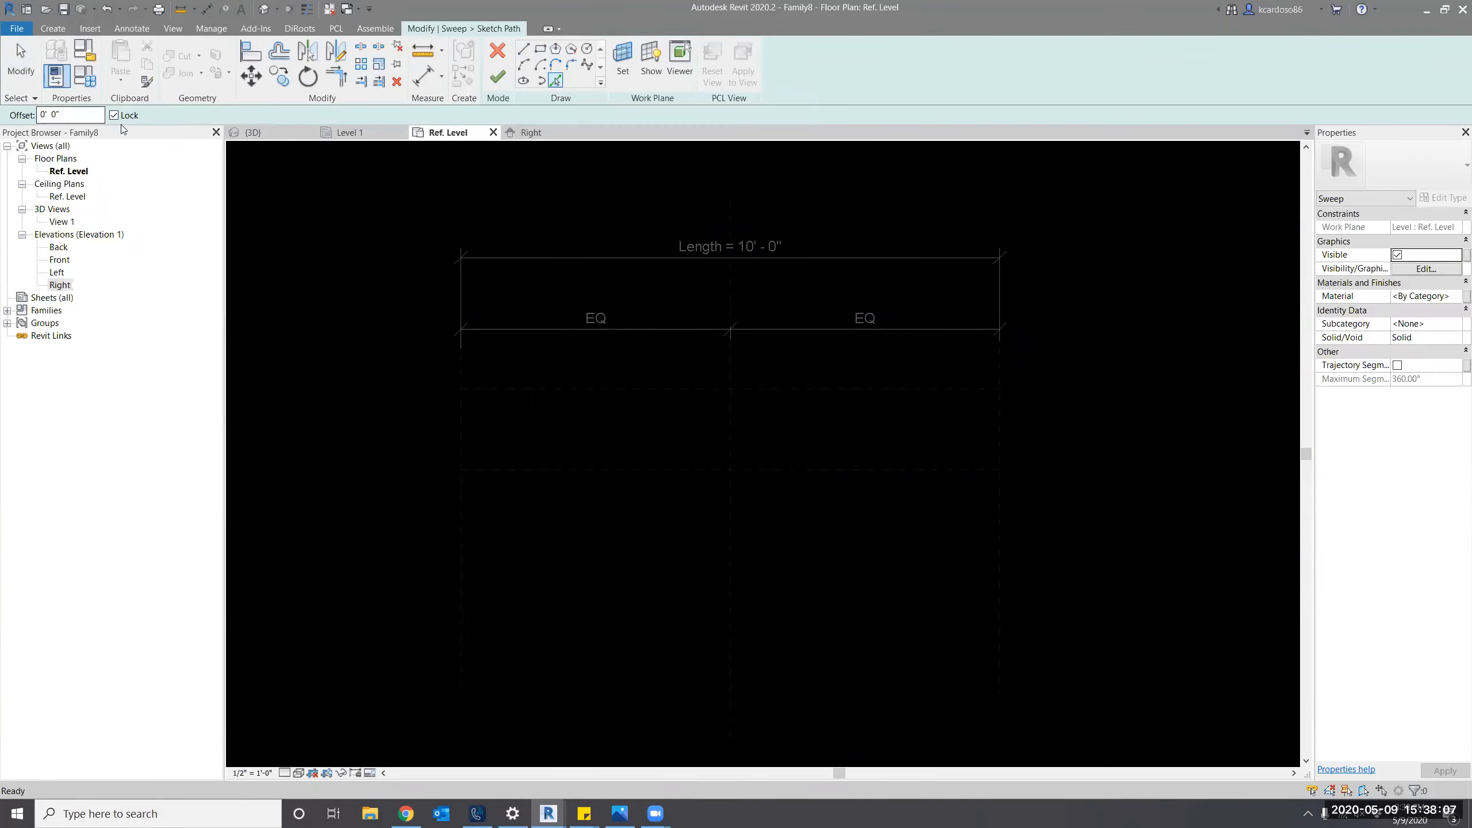
pyautogui.click(641, 468)
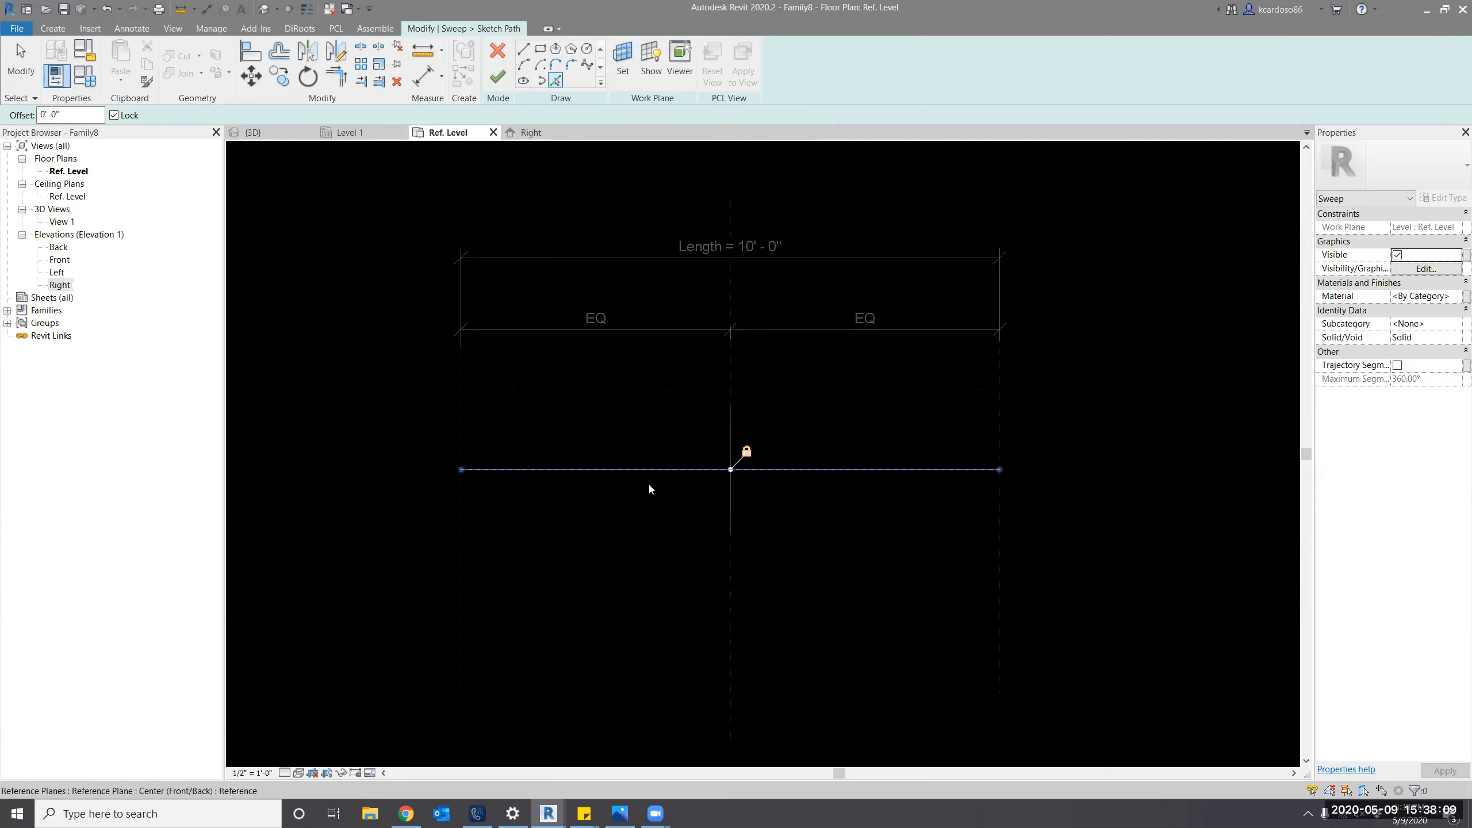
pyautogui.moveTo(684, 538); pyautogui.dragTo(704, 522, button='middle')
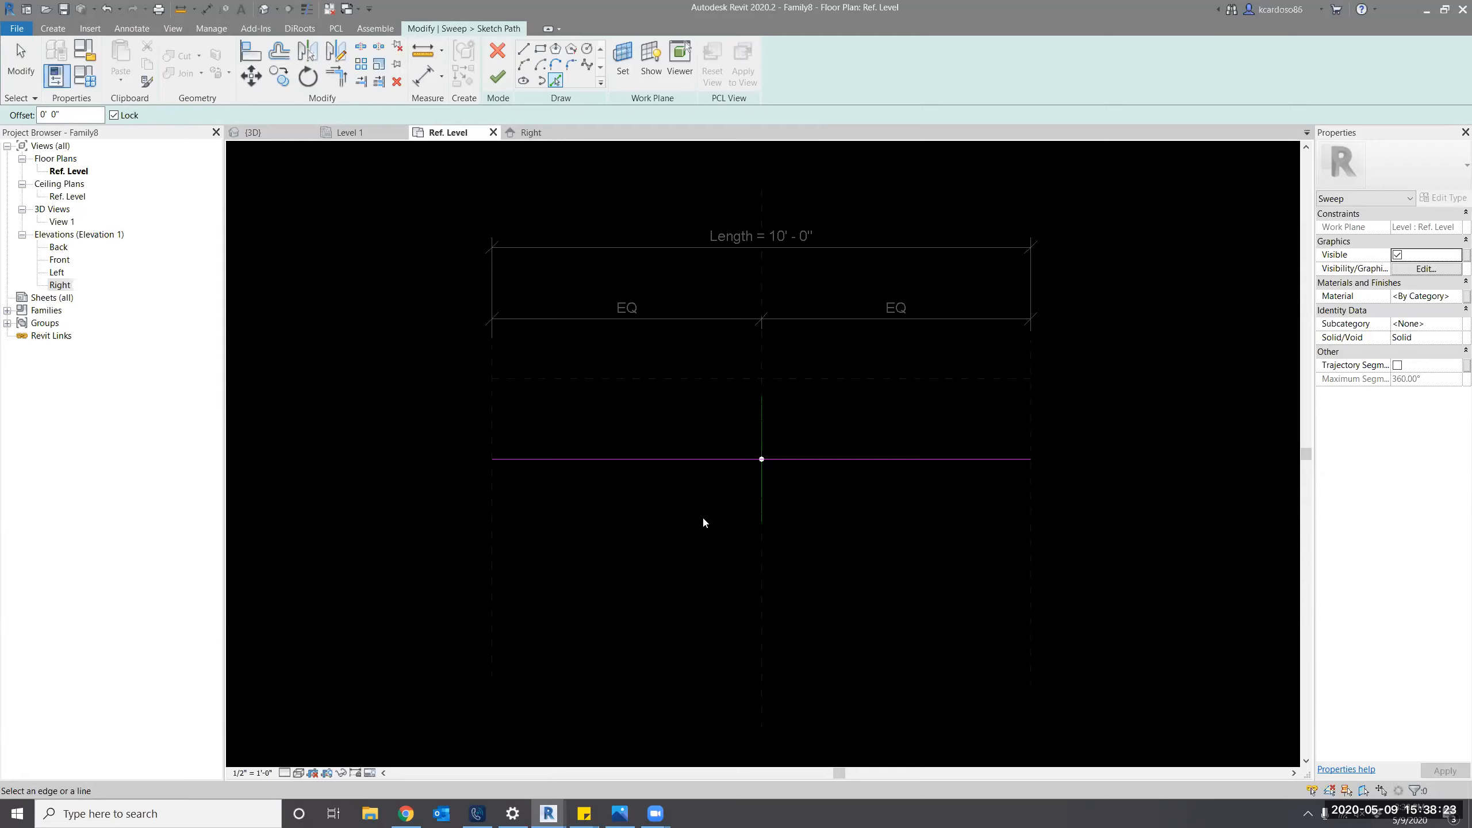
pyautogui.moveTo(789, 534); pyautogui.dragTo(784, 535, button='middle')
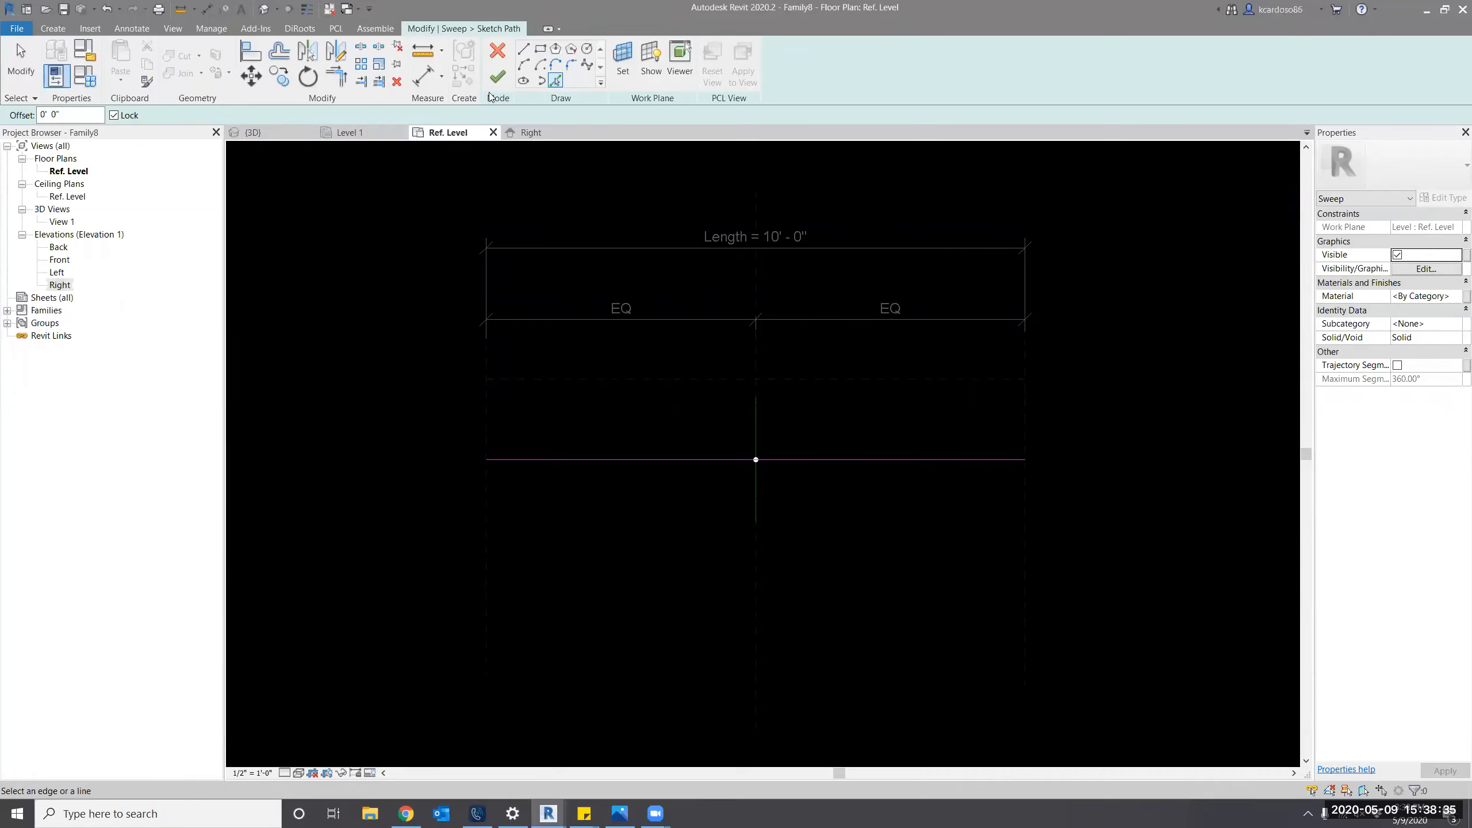
pyautogui.click(497, 76)
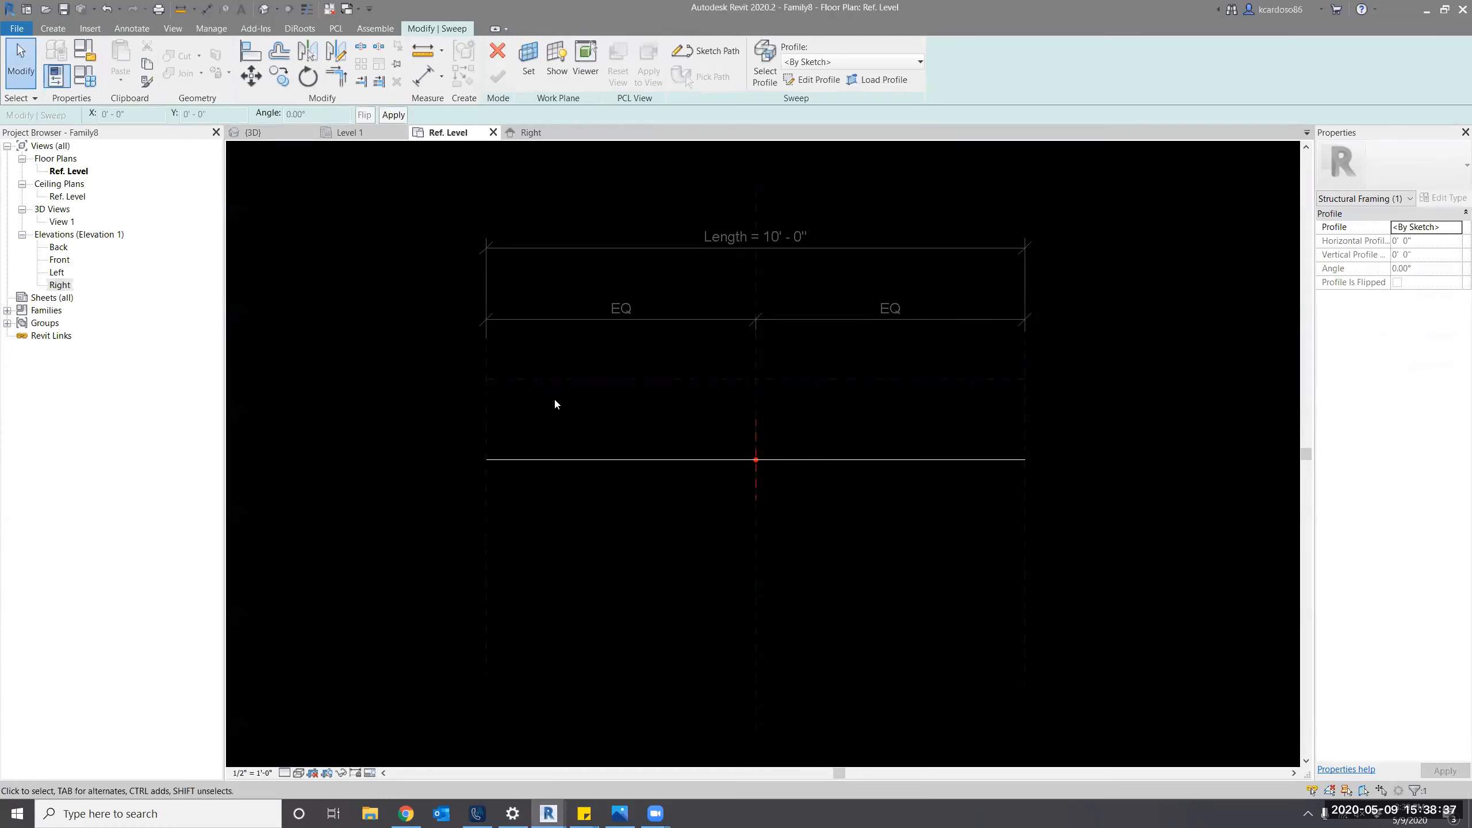
pyautogui.click(789, 569)
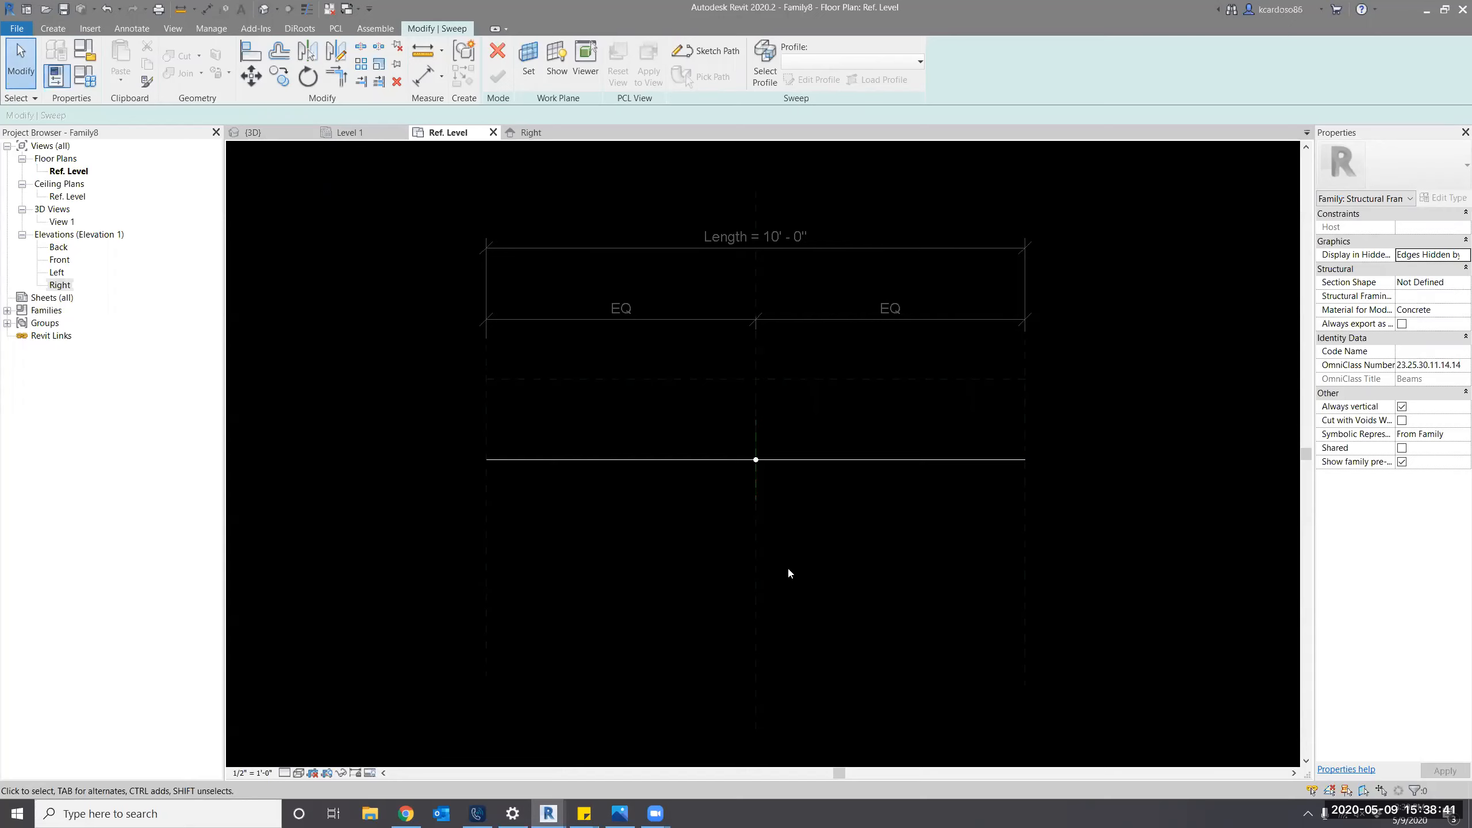
# In the Right elevation, edit the sweep profile and pick locked lines from the center vertical plane, Ref. Level and the lower reference plane.
pyautogui.doubleClick(60, 285)
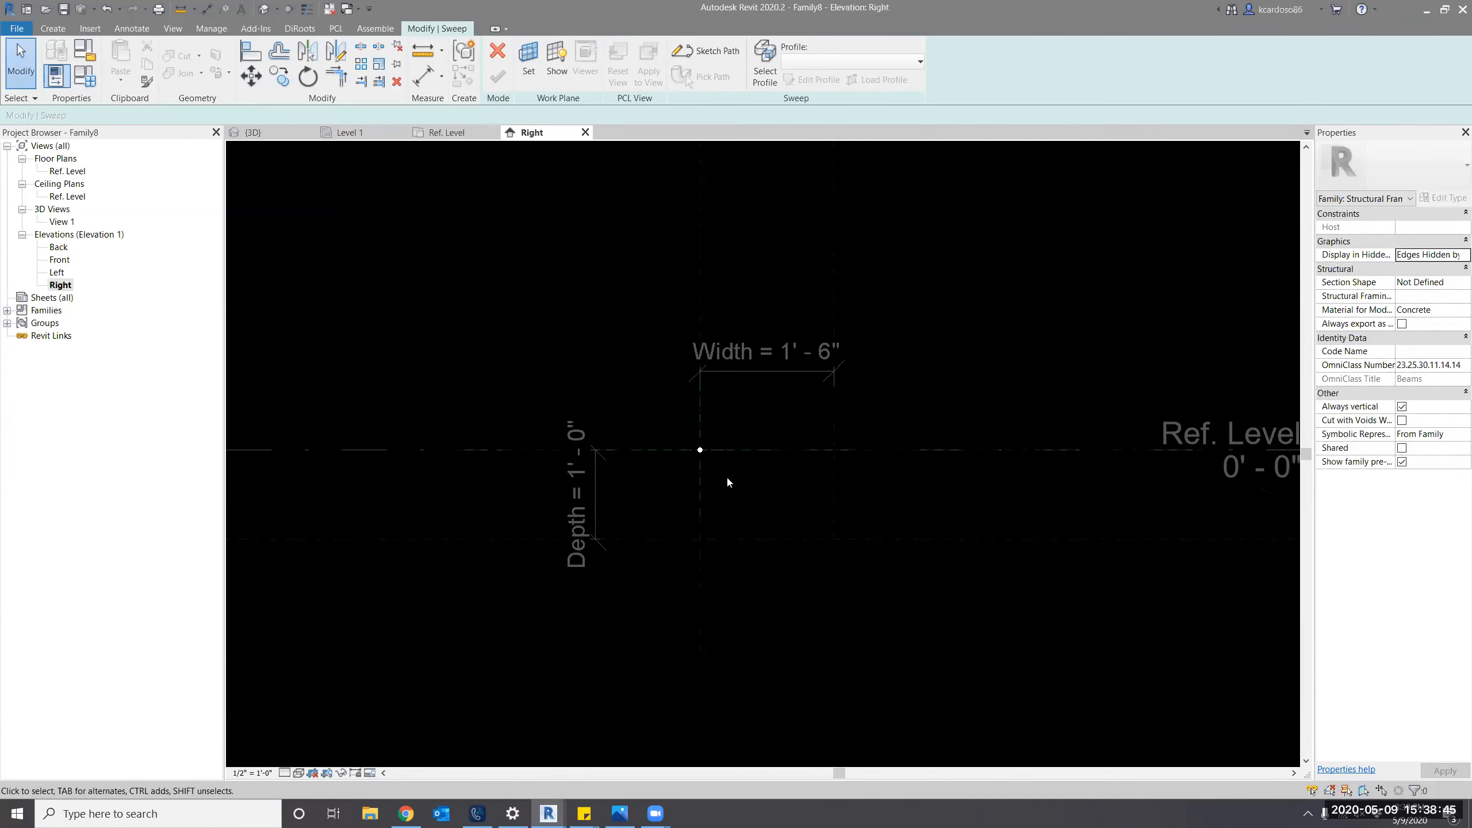
pyautogui.click(700, 451)
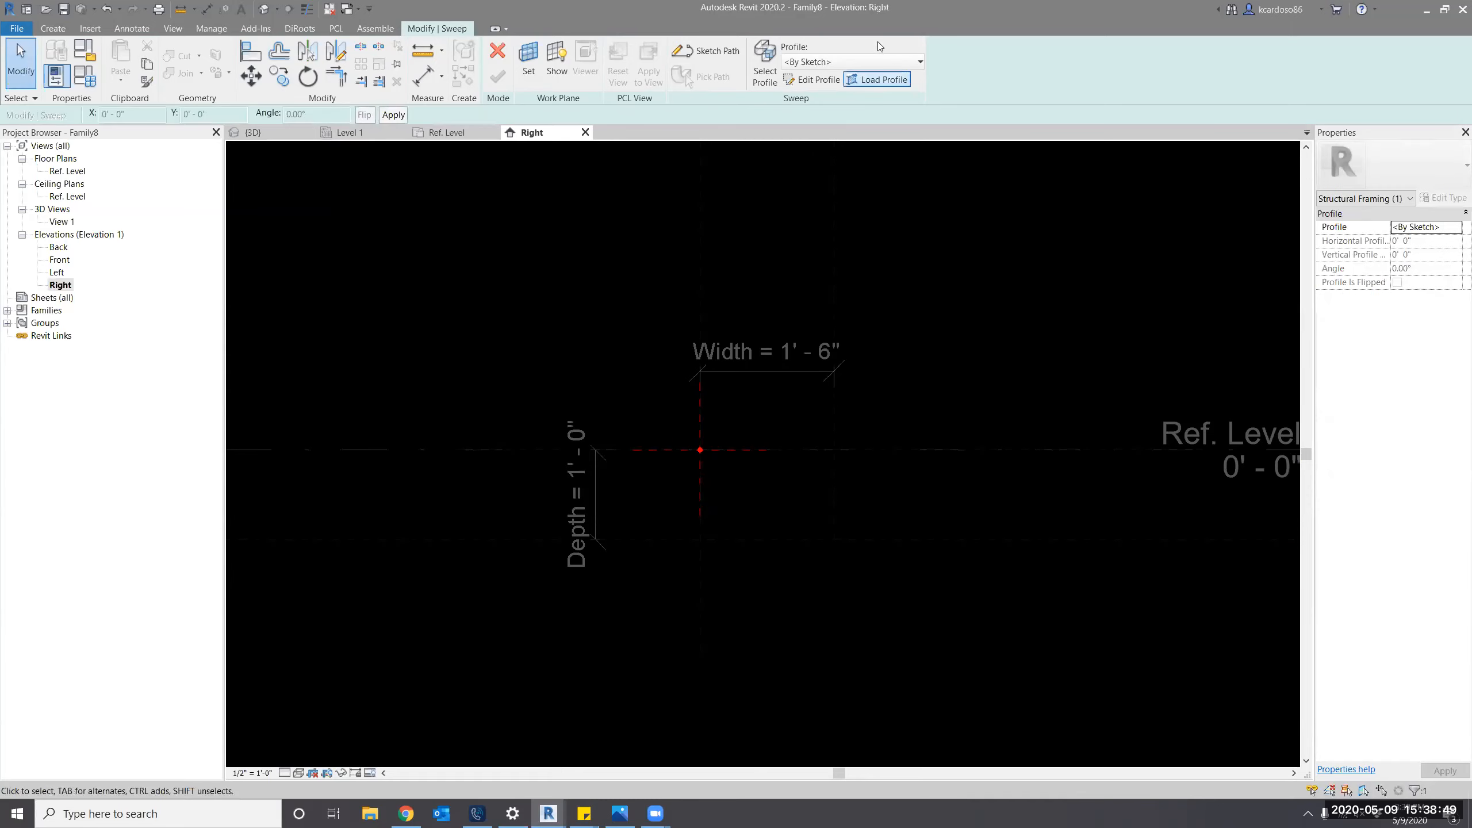
pyautogui.click(821, 81)
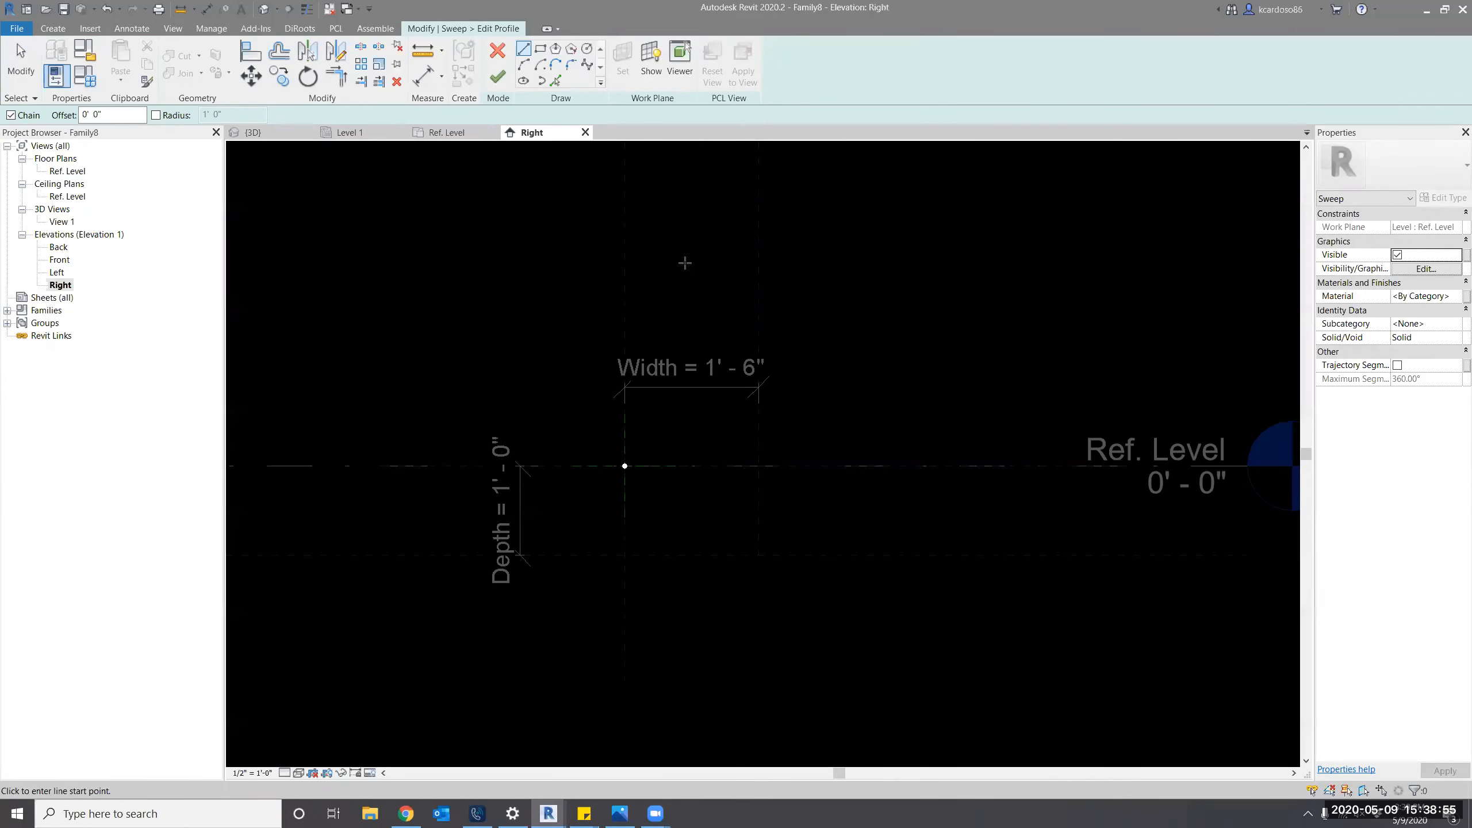
pyautogui.click(555, 81)
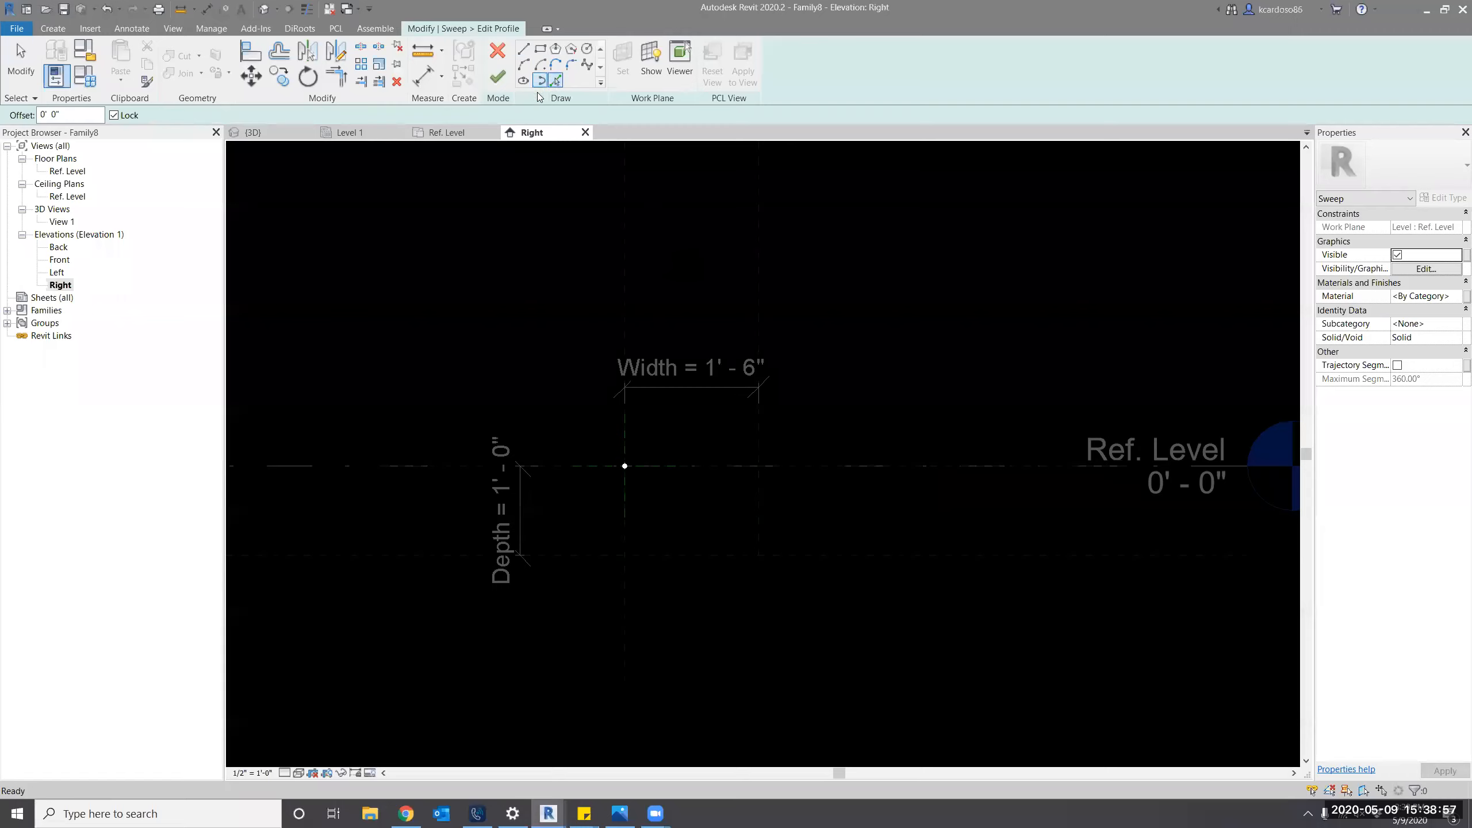
pyautogui.click(623, 310)
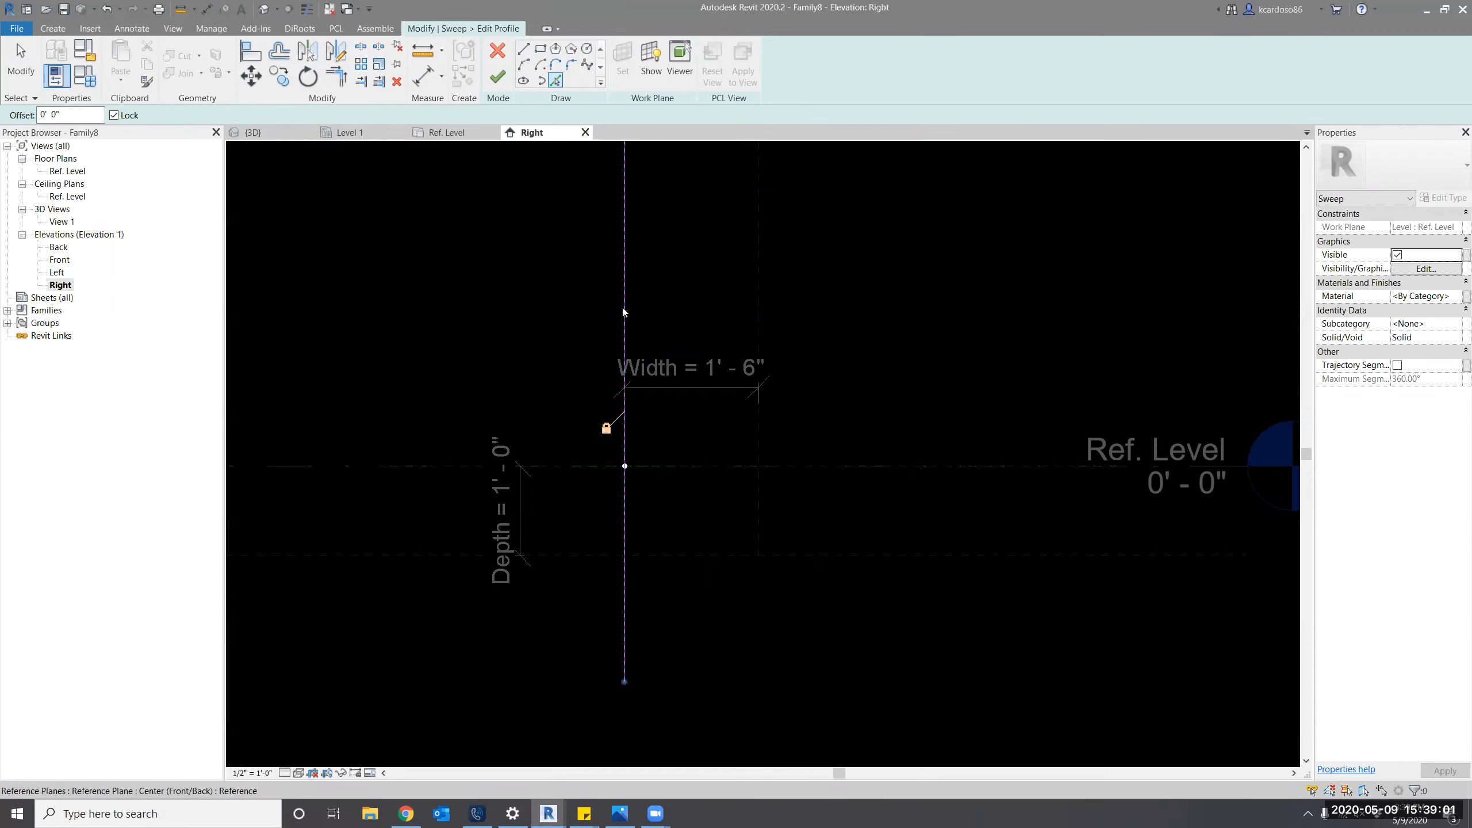
pyautogui.click(908, 465)
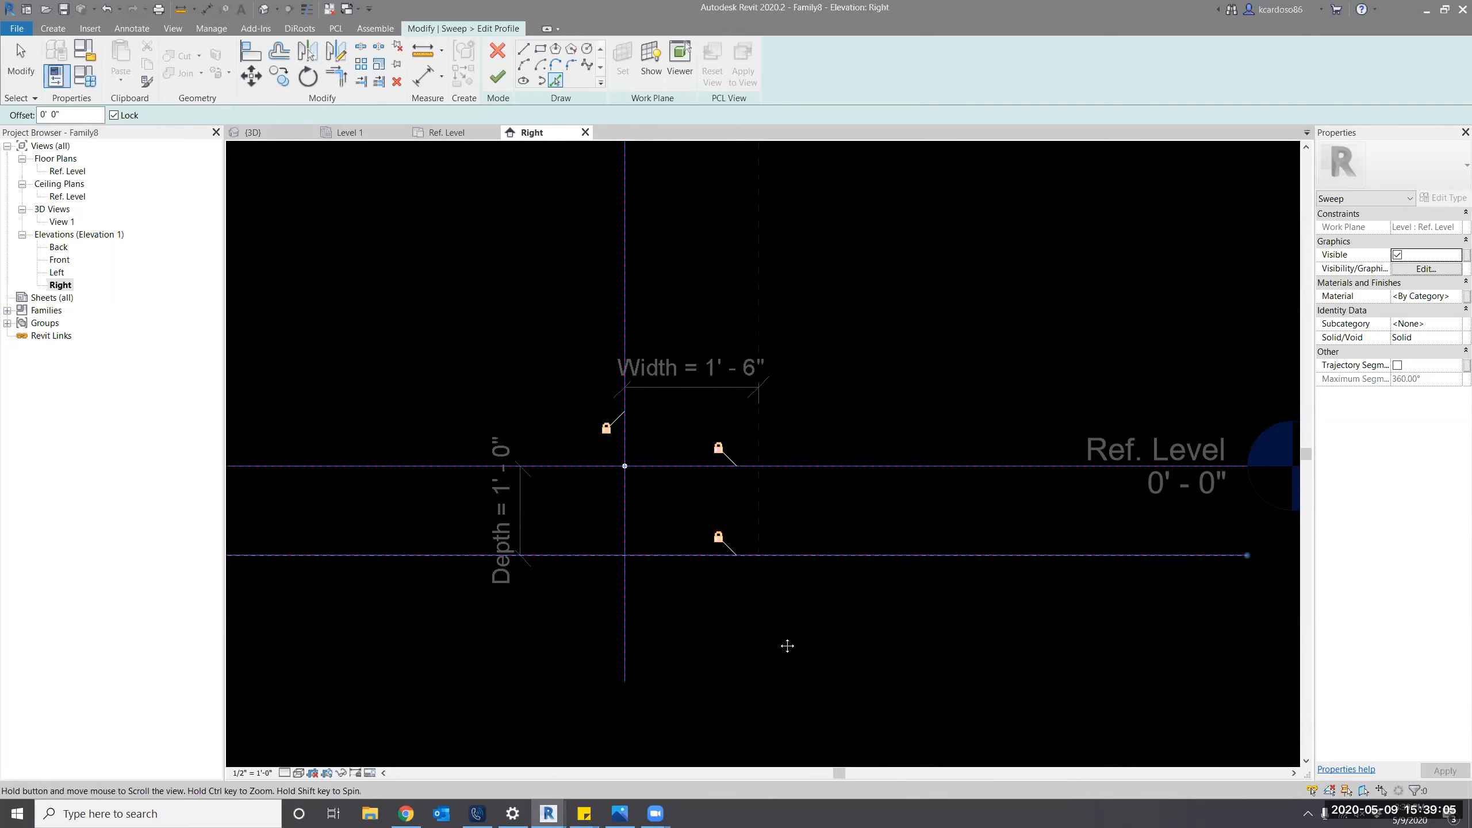
pyautogui.moveTo(786, 644); pyautogui.dragTo(772, 634, button='middle')
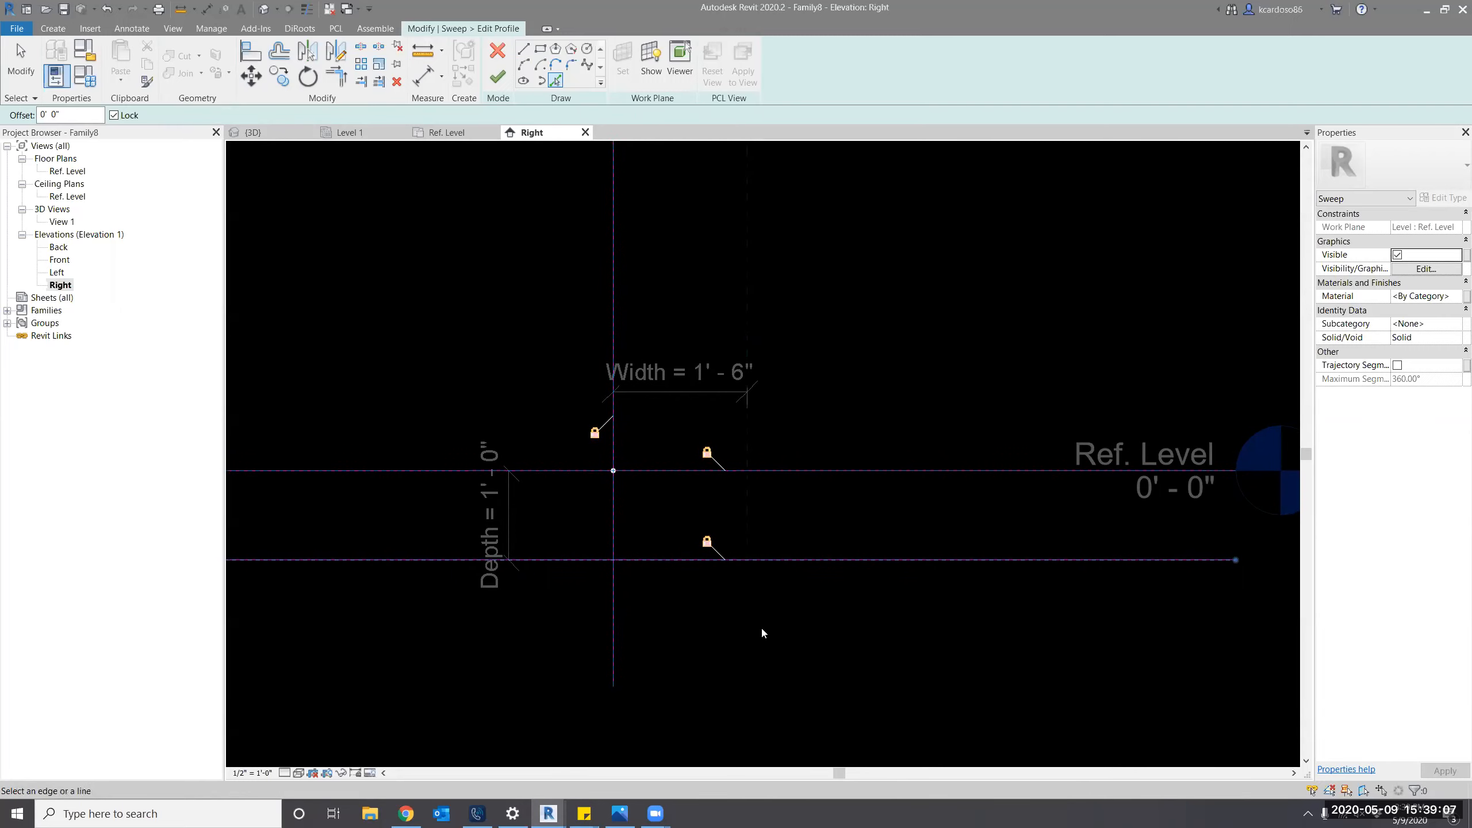
pyautogui.press('Escape')
pyautogui.press('Escape')
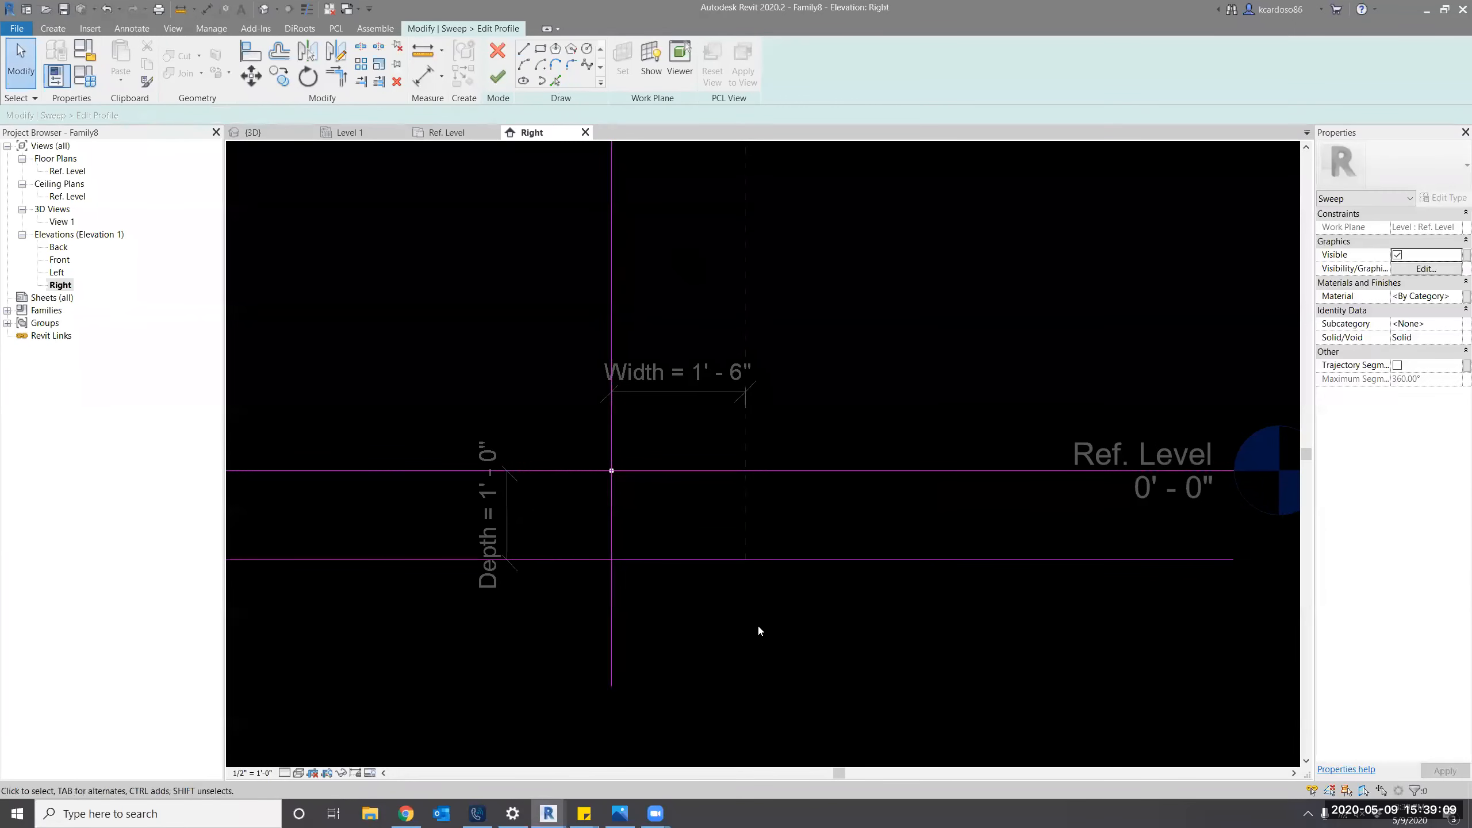
# Trim the center vertical profile line to corners with the Ref. Level line and the lower line, keeping the segment between them.
pyautogui.press('t')
pyautogui.press('r')
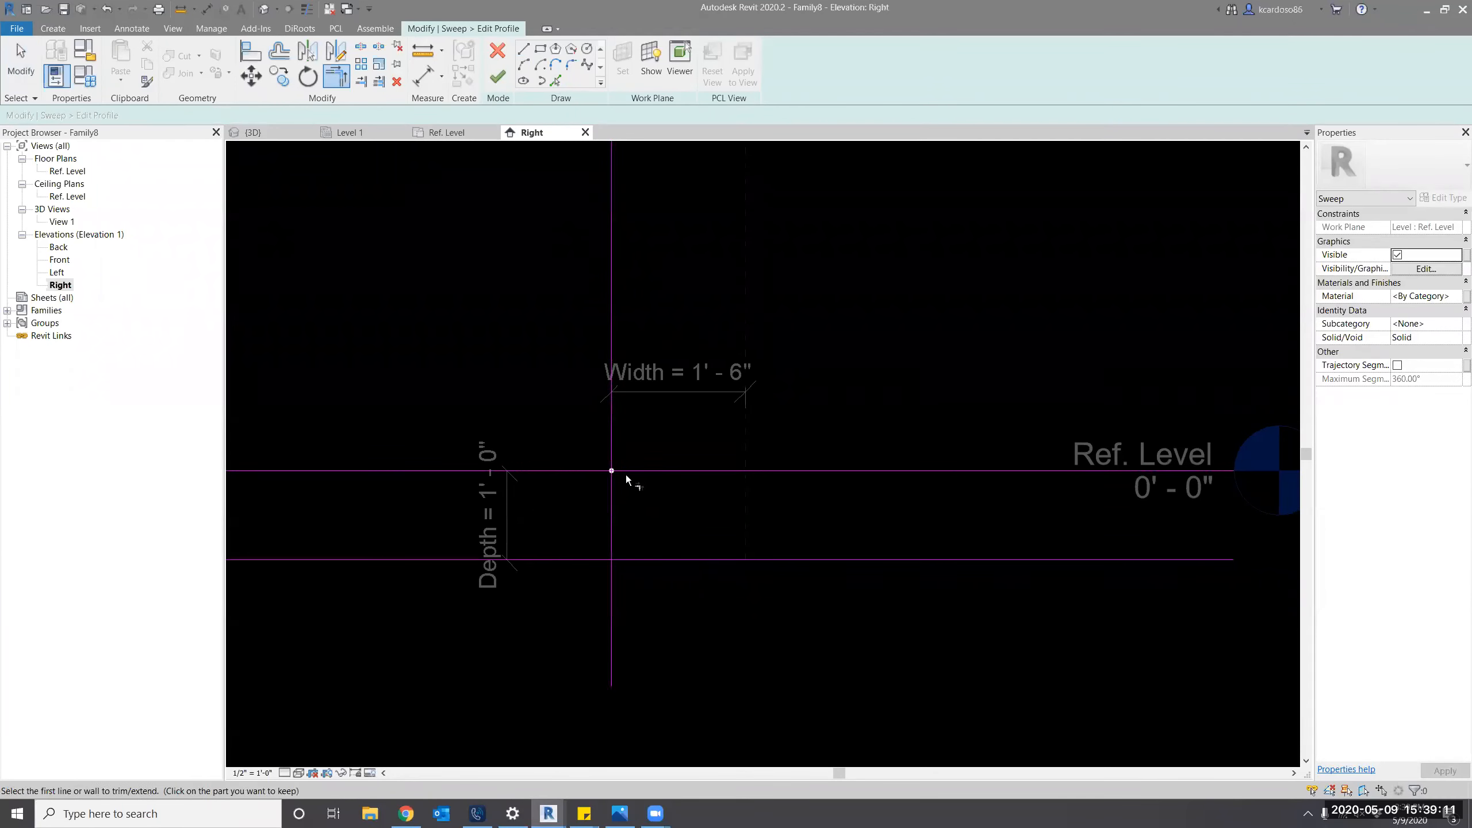
pyautogui.click(624, 471)
pyautogui.click(612, 488)
pyautogui.click(612, 510)
pyautogui.click(634, 560)
pyautogui.moveTo(672, 599)
pyautogui.mouseDown(button='middle')
pyautogui.moveTo(671, 611)
pyautogui.moveTo(665, 573)
pyautogui.mouseUp(button='middle')
pyautogui.press('Escape')
pyautogui.press('Escape')
pyautogui.scroll(1, 672, 571)
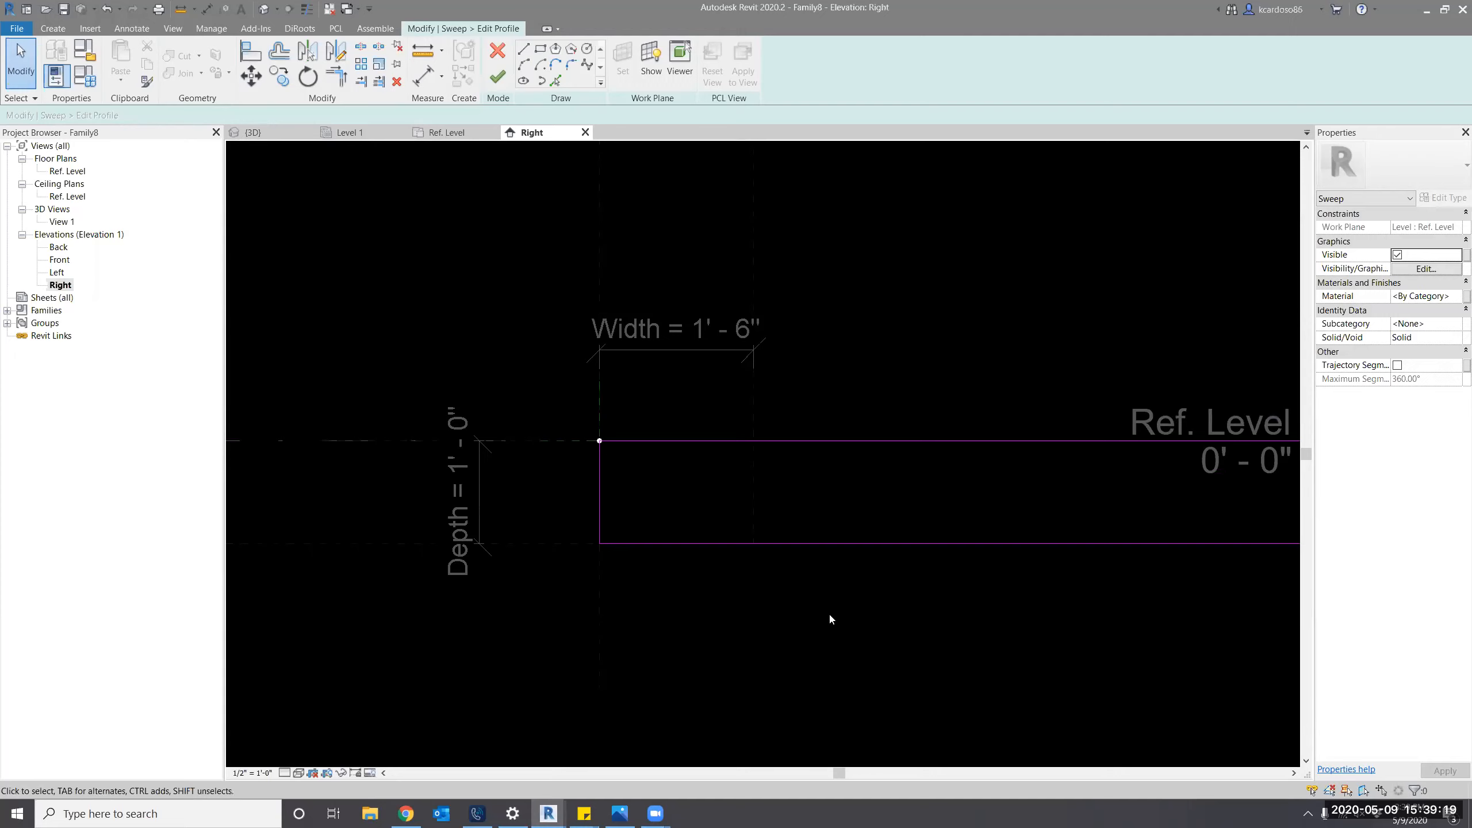
# Switch to File Explorer and open SOG Detail.png from Desktop > BIM Advantage Webinar > Structural Details.
pyautogui.click(372, 815)
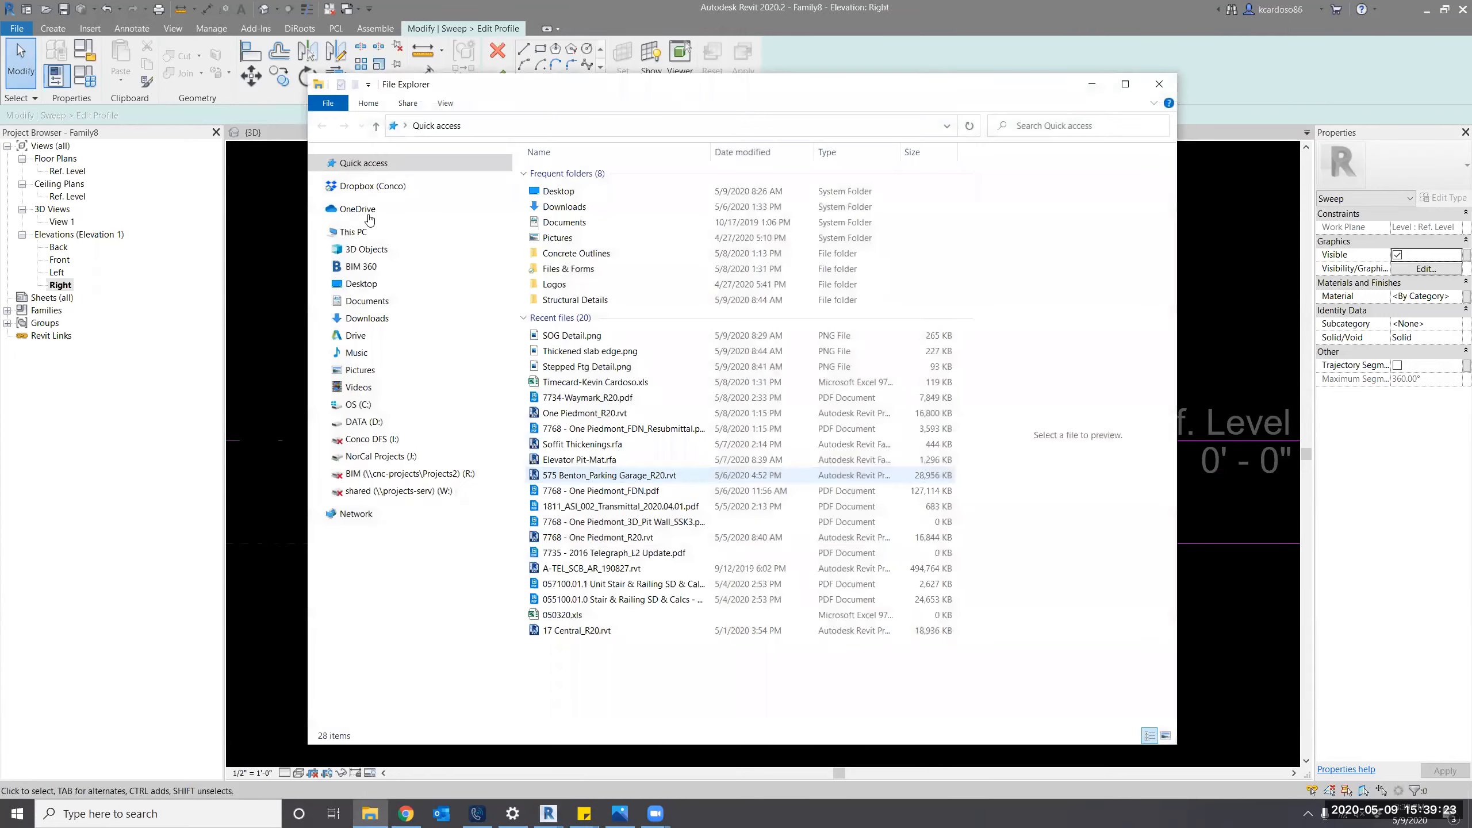
pyautogui.click(360, 283)
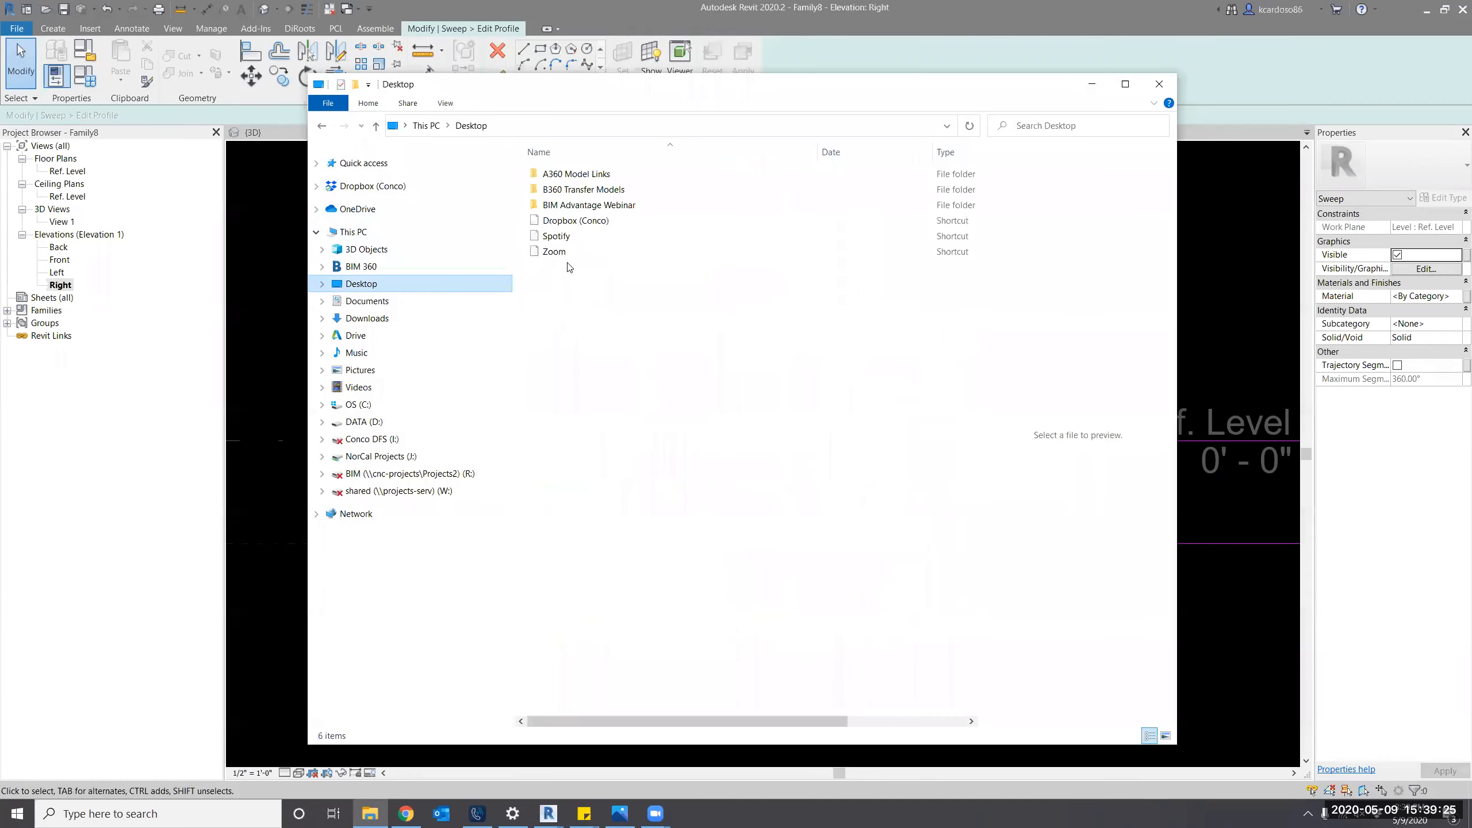
pyautogui.doubleClick(585, 205)
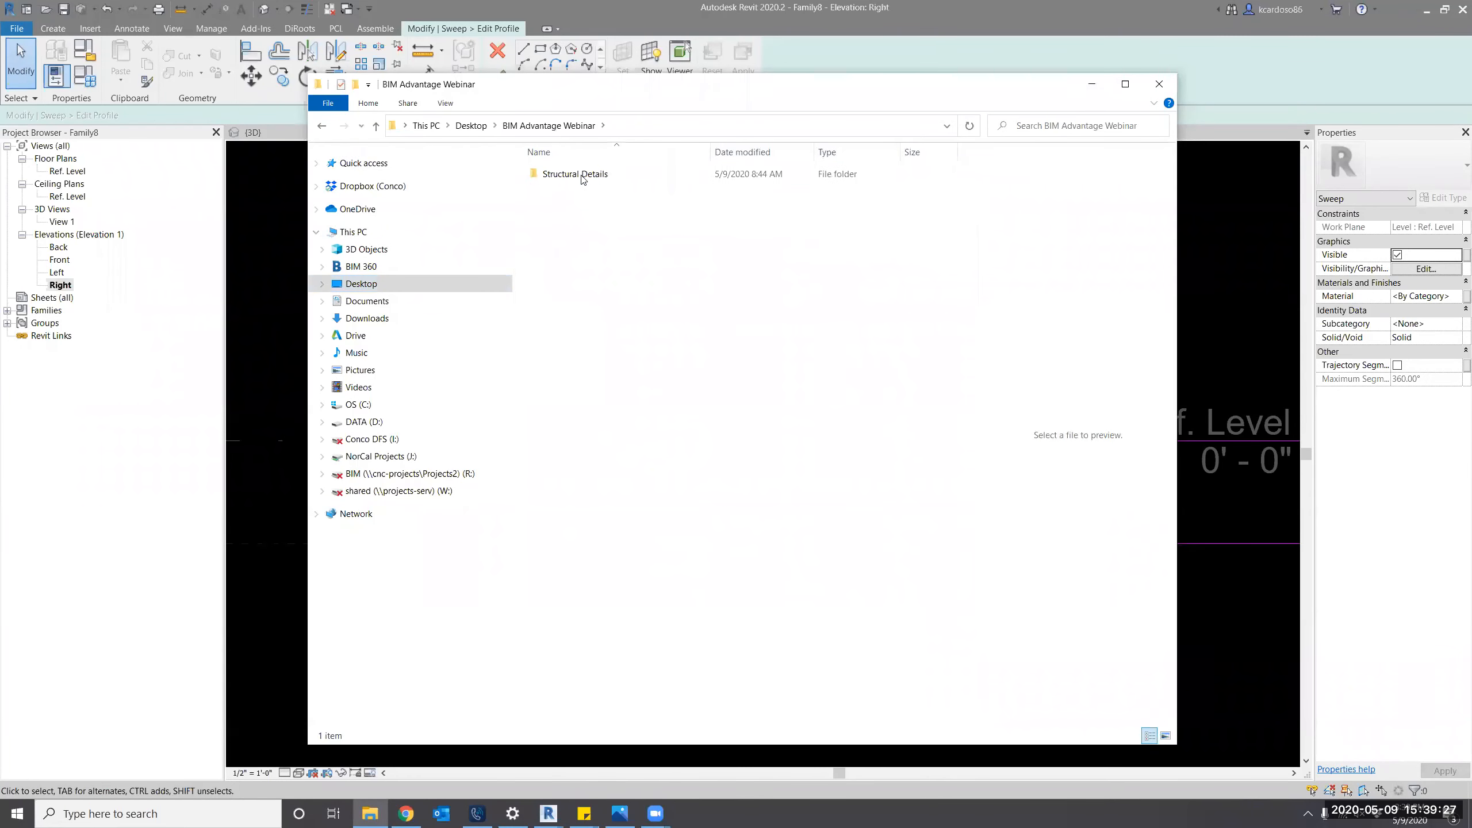
pyautogui.doubleClick(583, 187)
pyautogui.doubleClick(568, 187)
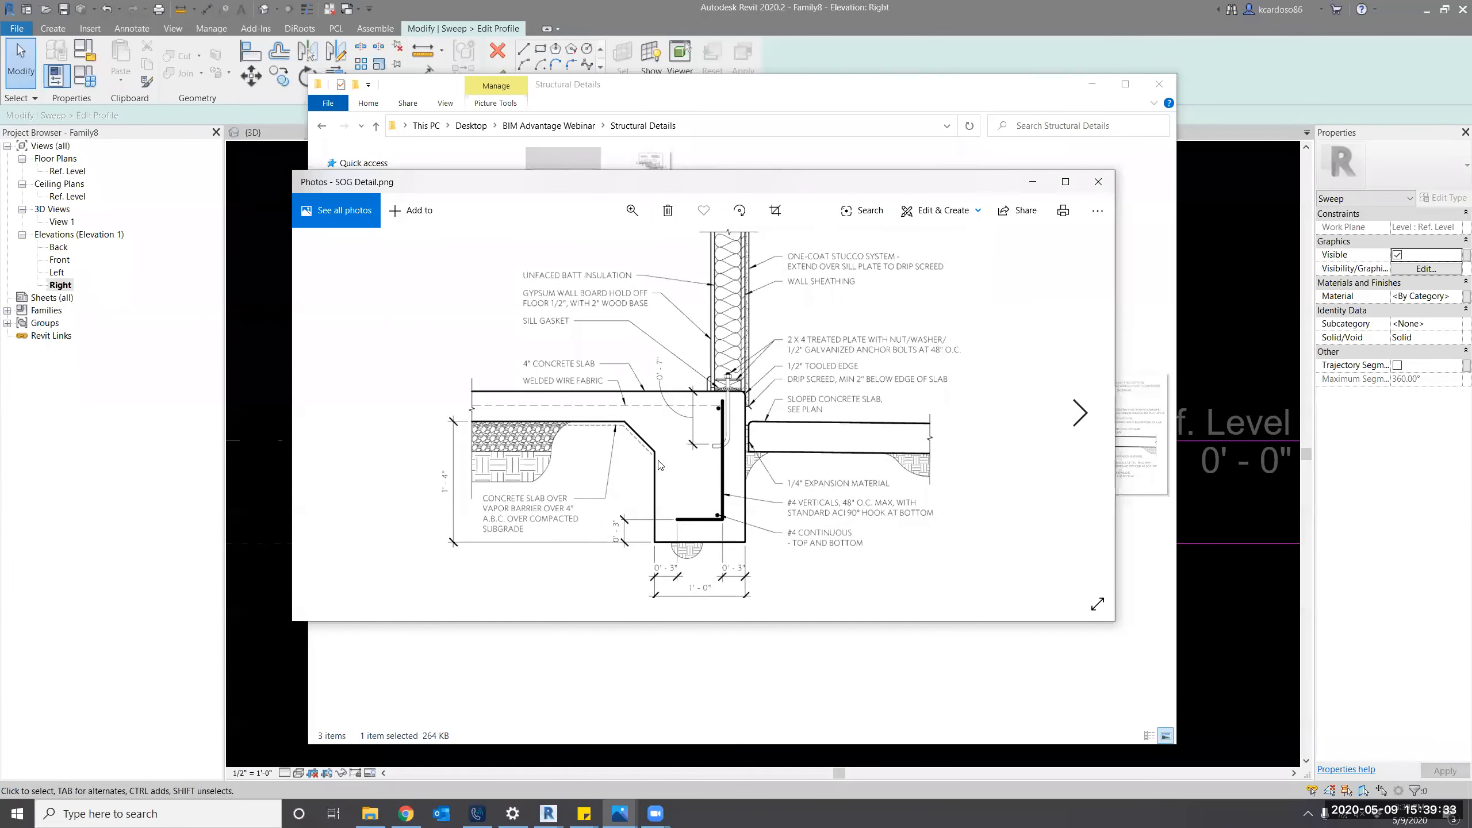
# On the SOG detail image, outline the slab, sloped thickening and footing below with the drawing pen, and scribble over the thickening area.
pyautogui.click(940, 210)
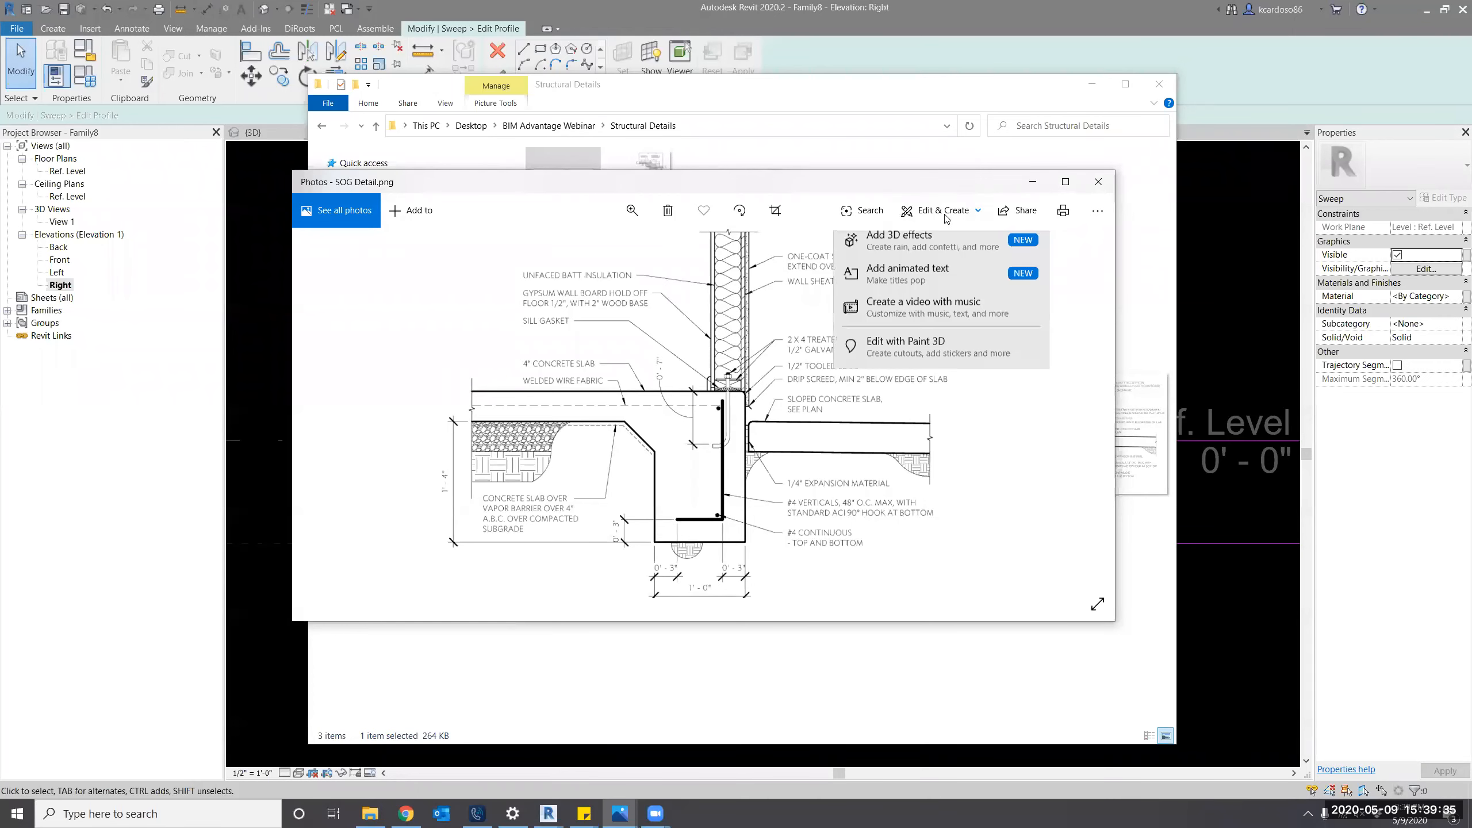
pyautogui.click(922, 287)
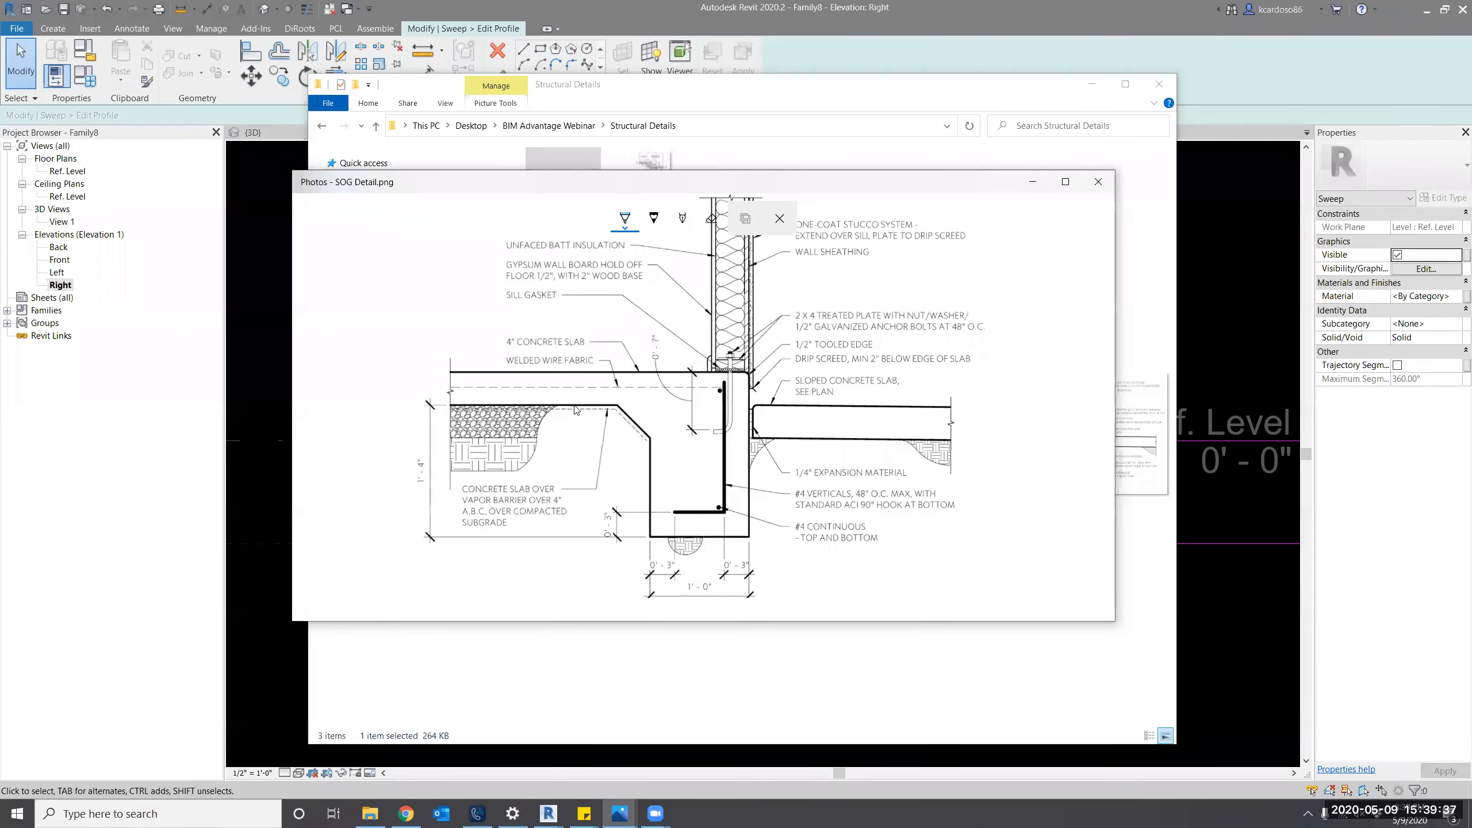
pyautogui.moveTo(579, 405)
pyautogui.mouseDown()
pyautogui.moveTo(752, 405)
pyautogui.moveTo(752, 374)
pyautogui.moveTo(554, 374)
pyautogui.mouseUp()
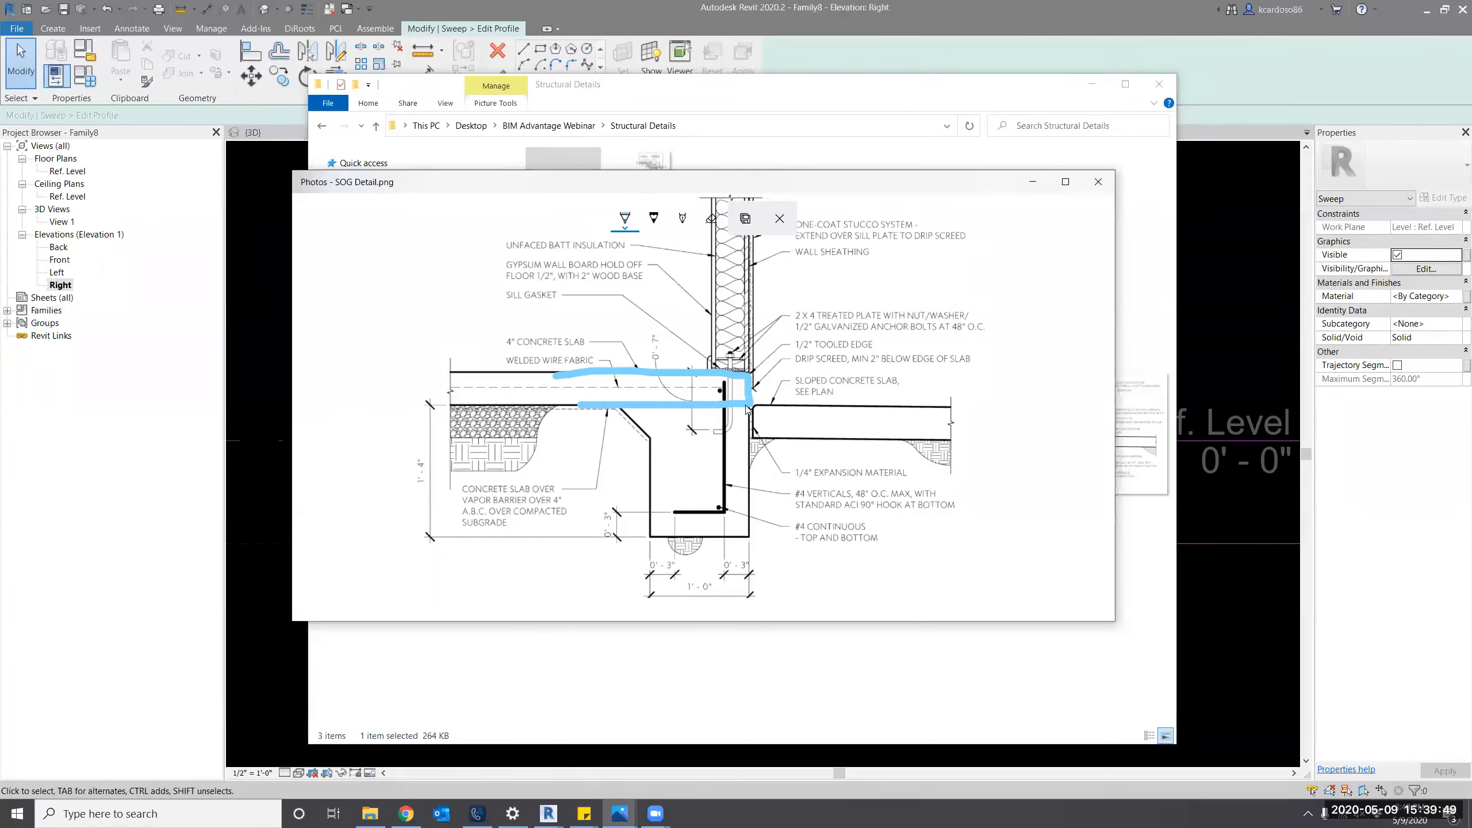
pyautogui.moveTo(615, 408)
pyautogui.mouseDown()
pyautogui.moveTo(654, 441)
pyautogui.moveTo(756, 445)
pyautogui.moveTo(762, 414)
pyautogui.mouseUp()
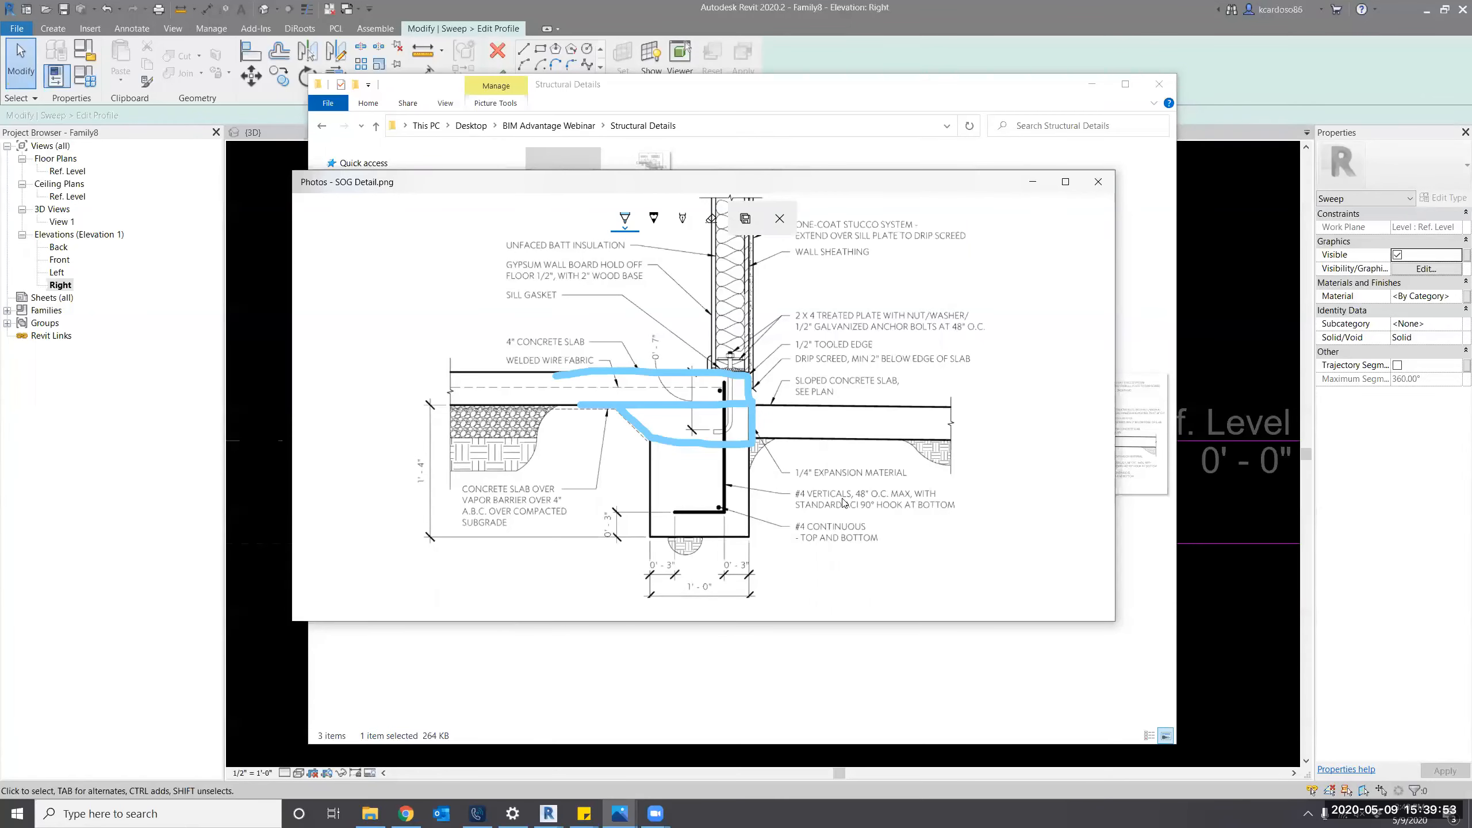
pyautogui.moveTo(650, 442)
pyautogui.mouseDown()
pyautogui.moveTo(647, 533)
pyautogui.moveTo(712, 536)
pyautogui.moveTo(752, 482)
pyautogui.moveTo(754, 445)
pyautogui.mouseUp()
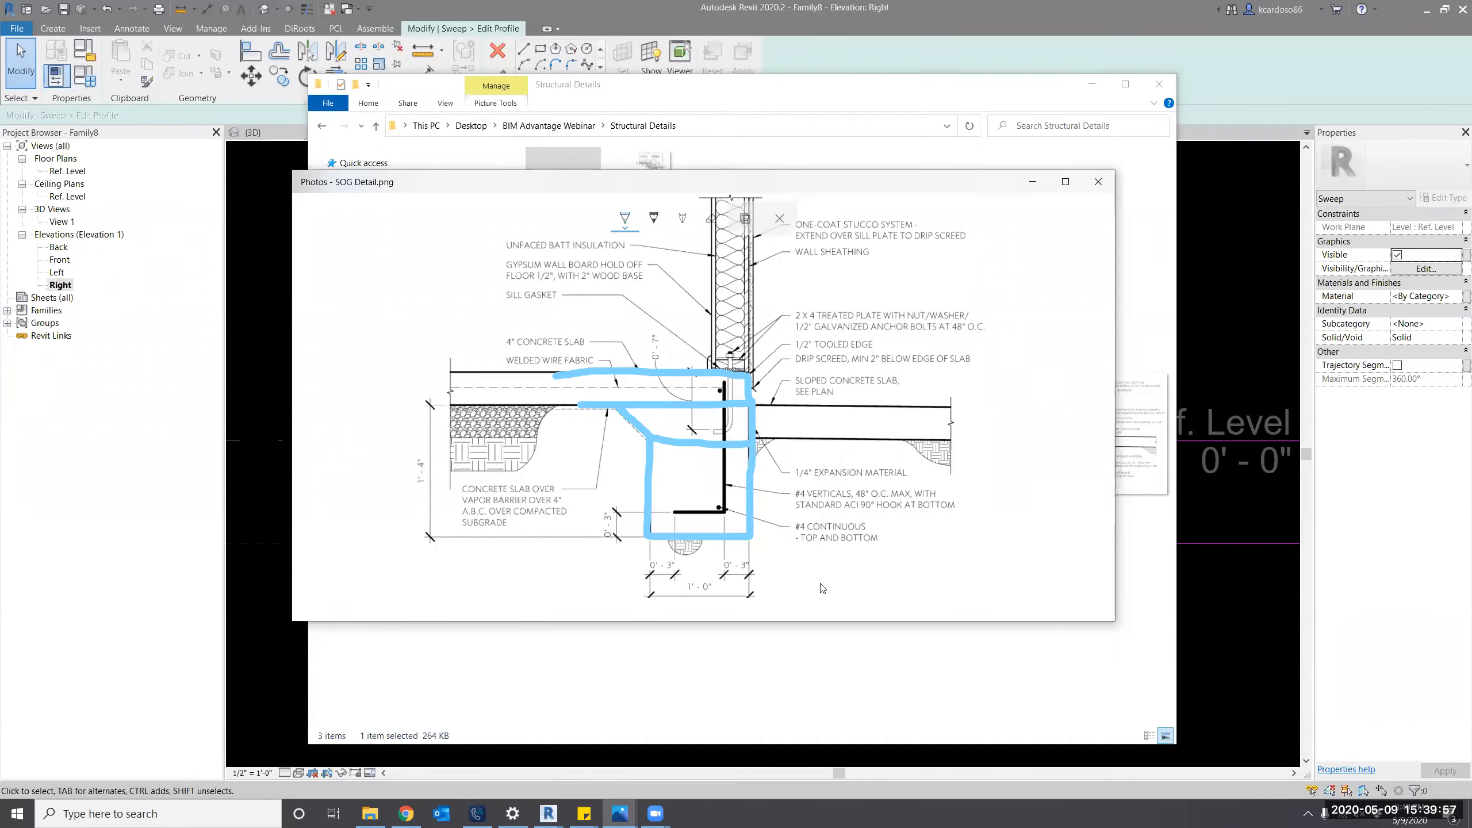
pyautogui.moveTo(642, 419); pyautogui.dragTo(739, 432)
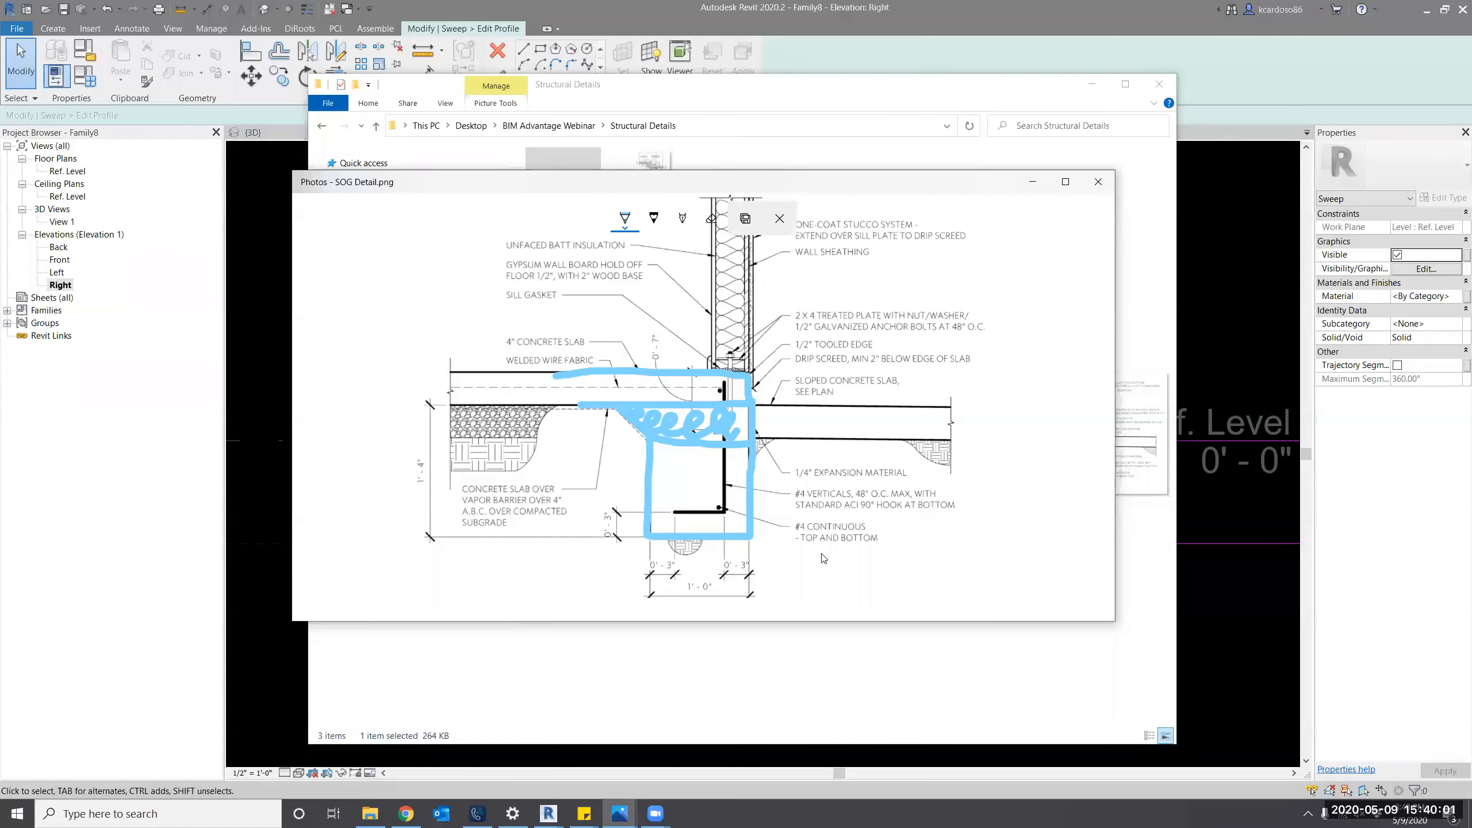
# Return to Revit and draw a 45° profile line from the Width plane's intersection with the lower line up to the Ref. Level line.
pyautogui.click(1240, 607)
pyautogui.scroll(1, 812, 464)
pyautogui.moveTo(799, 455); pyautogui.dragTo(771, 454, button='middle')
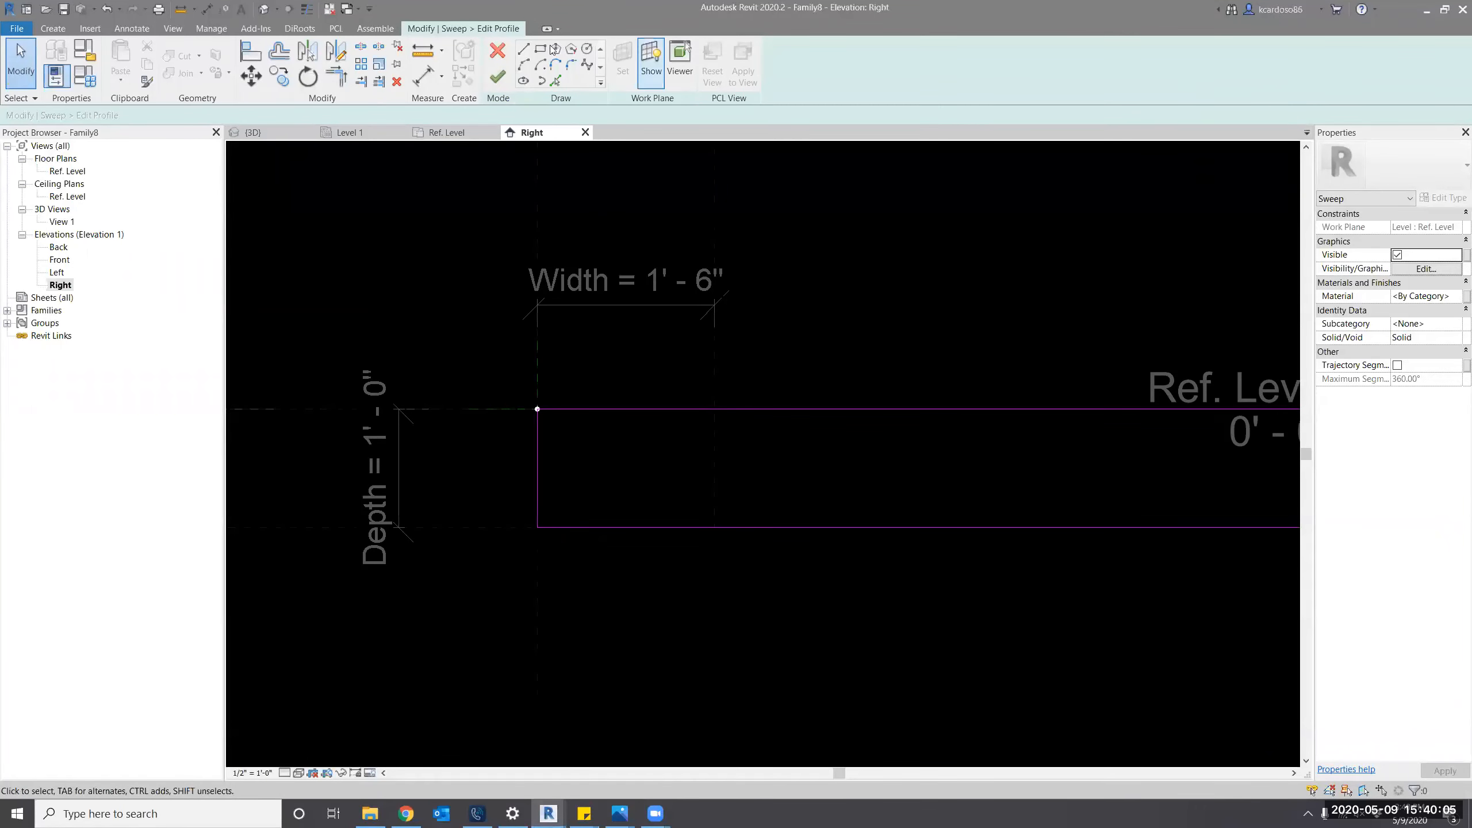
pyautogui.click(523, 48)
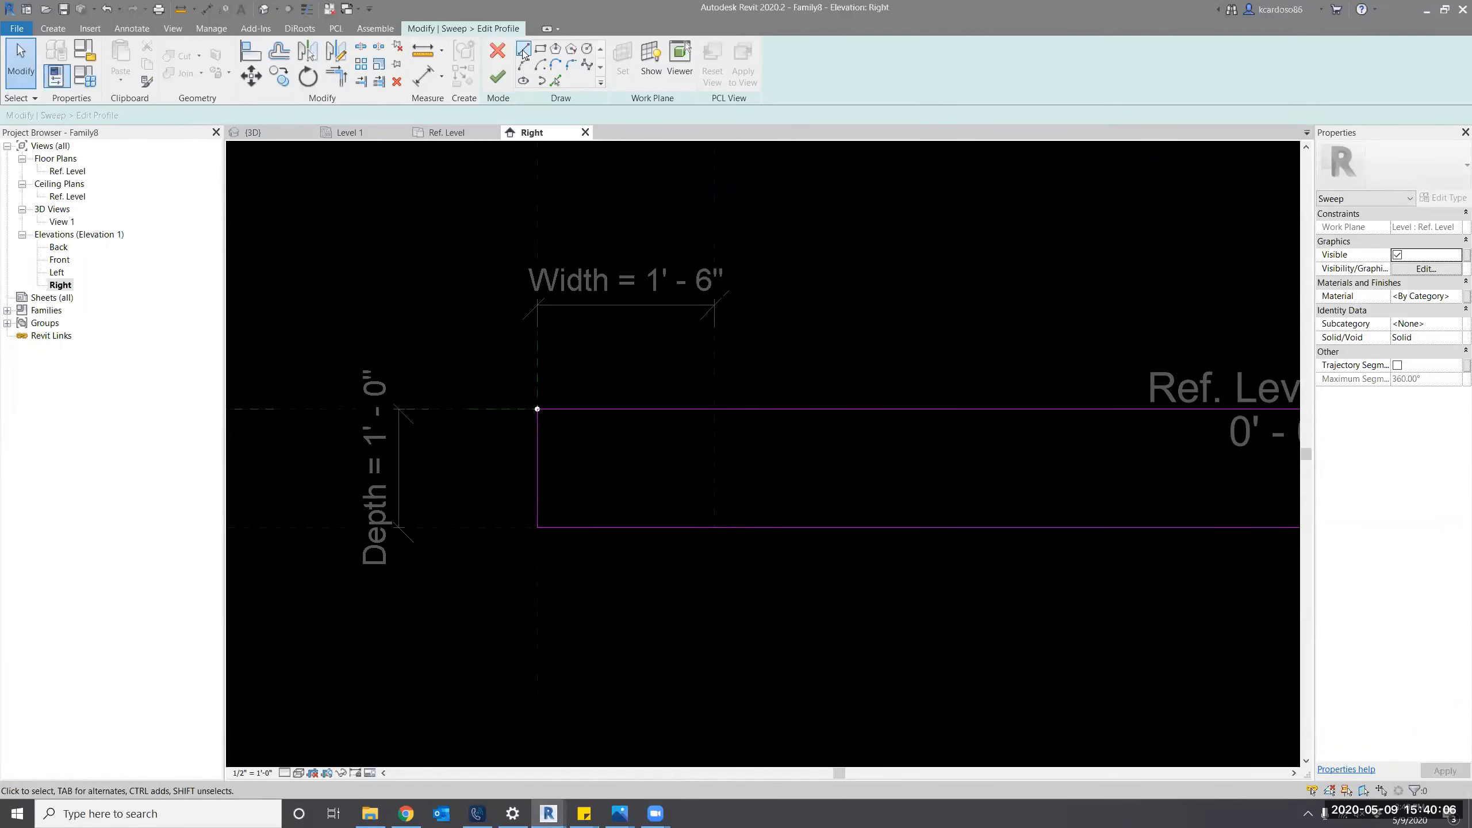
pyautogui.click(717, 527)
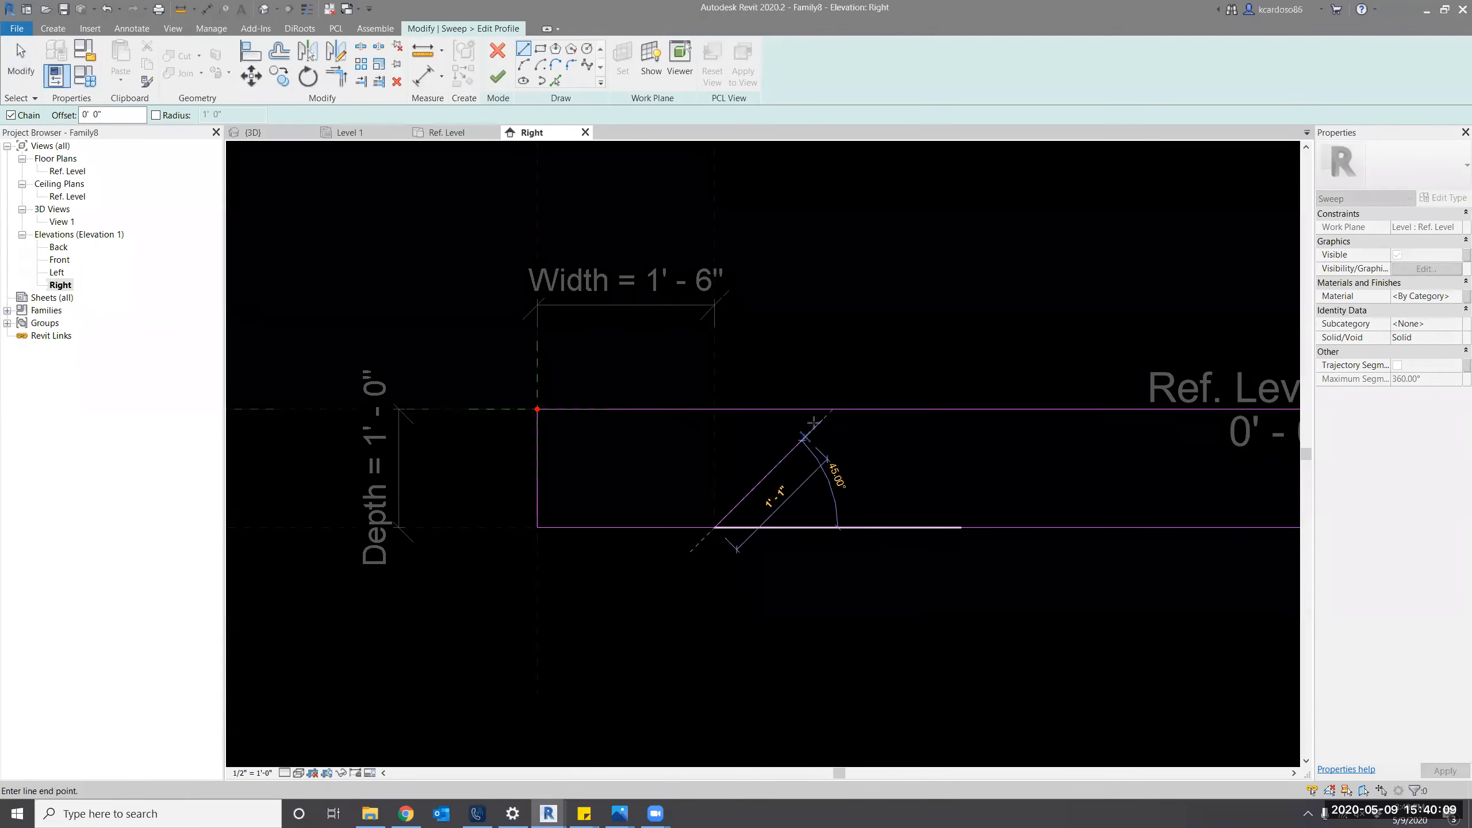
pyautogui.click(830, 409)
pyautogui.press('Escape')
pyautogui.scroll(-1, 846, 477)
pyautogui.press('Escape')
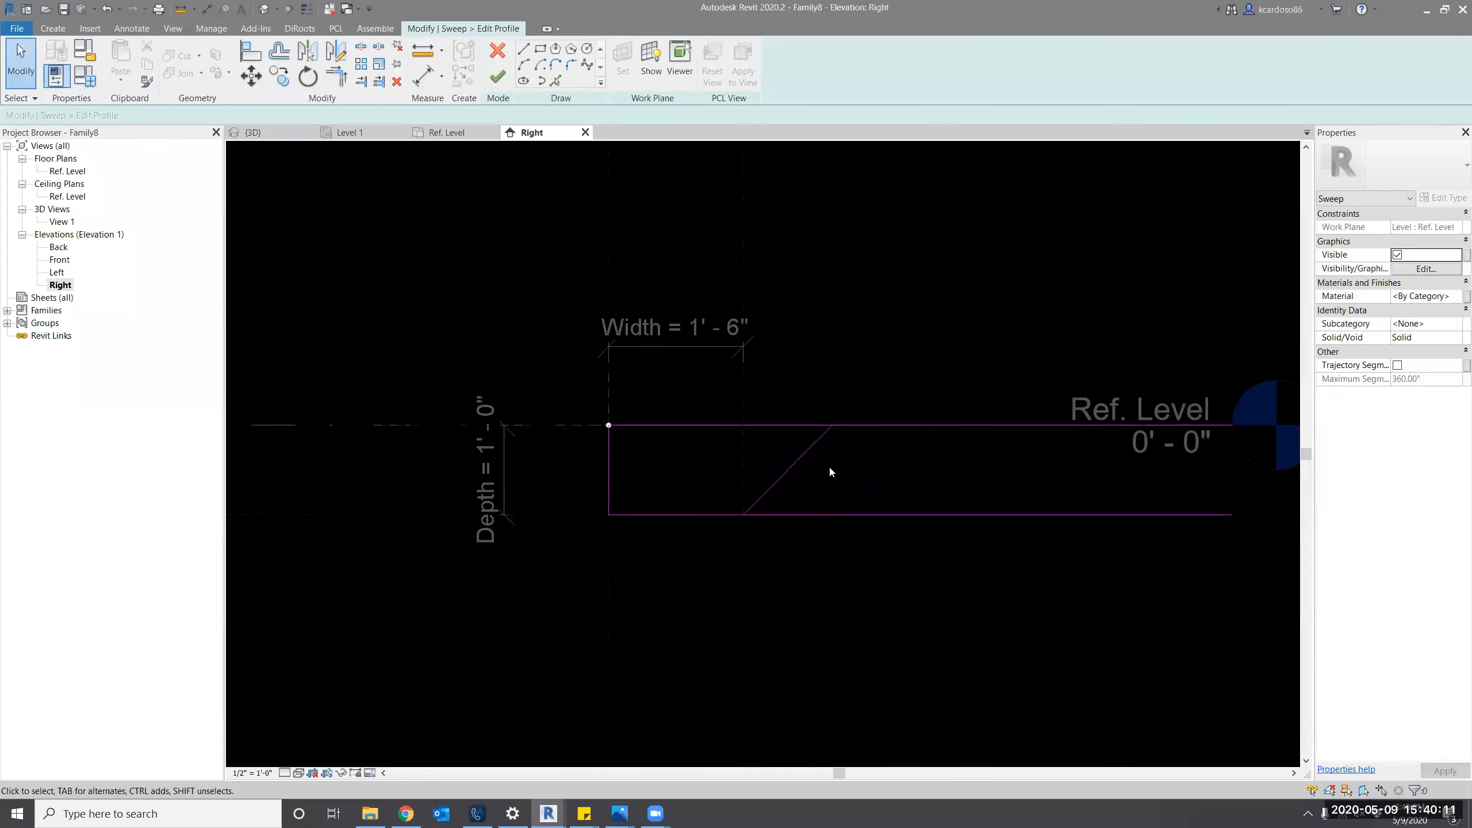
# Trim the sloped line to corners with the Ref. Level line and the lower line, closing the profile.
pyautogui.click(824, 437)
pyautogui.click(815, 426)
pyautogui.click(812, 444)
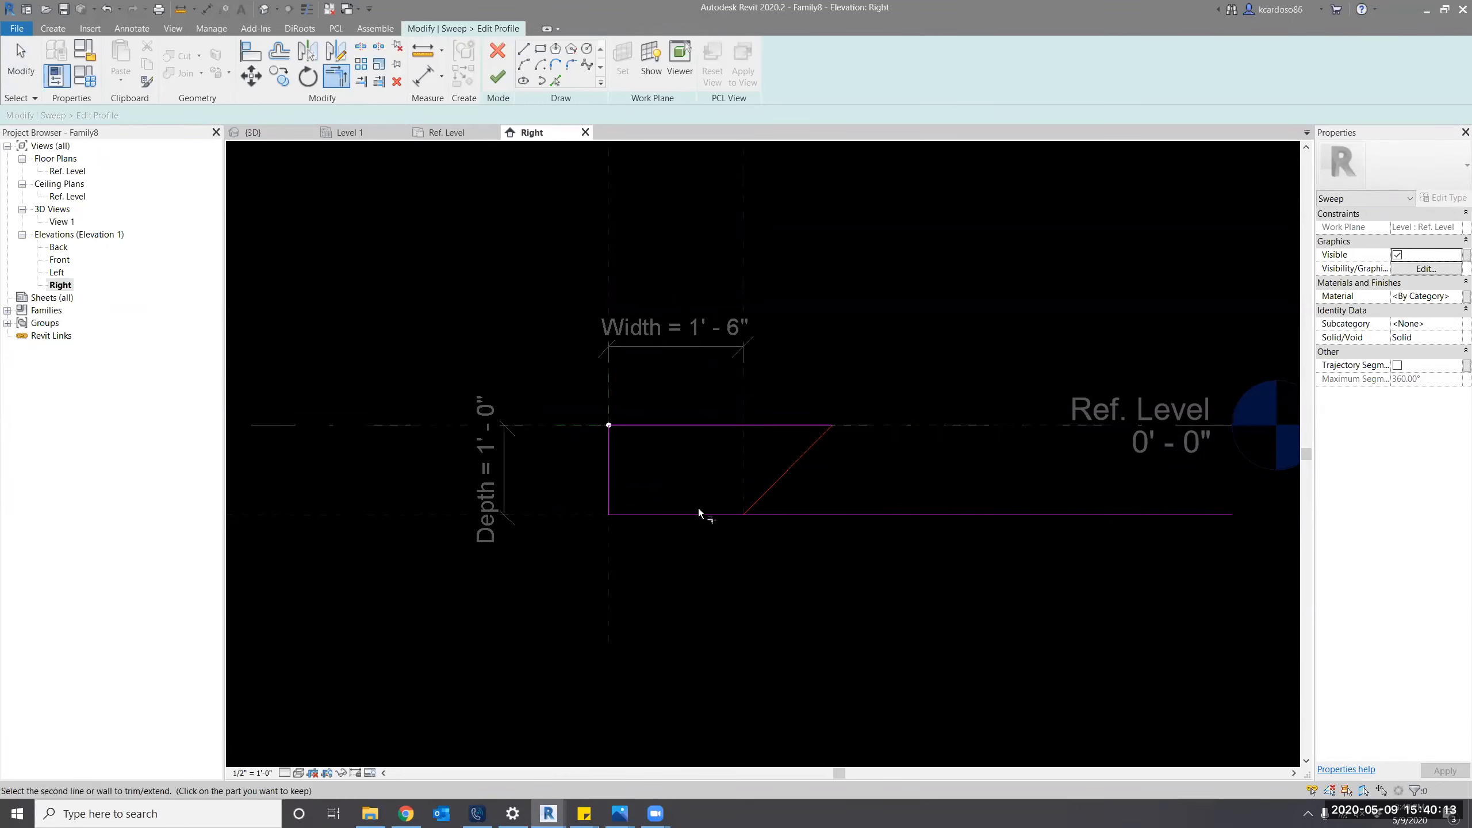
pyautogui.click(698, 513)
pyautogui.moveTo(709, 571); pyautogui.dragTo(713, 592, button='middle')
pyautogui.press('Escape')
pyautogui.scroll(-1, 716, 598)
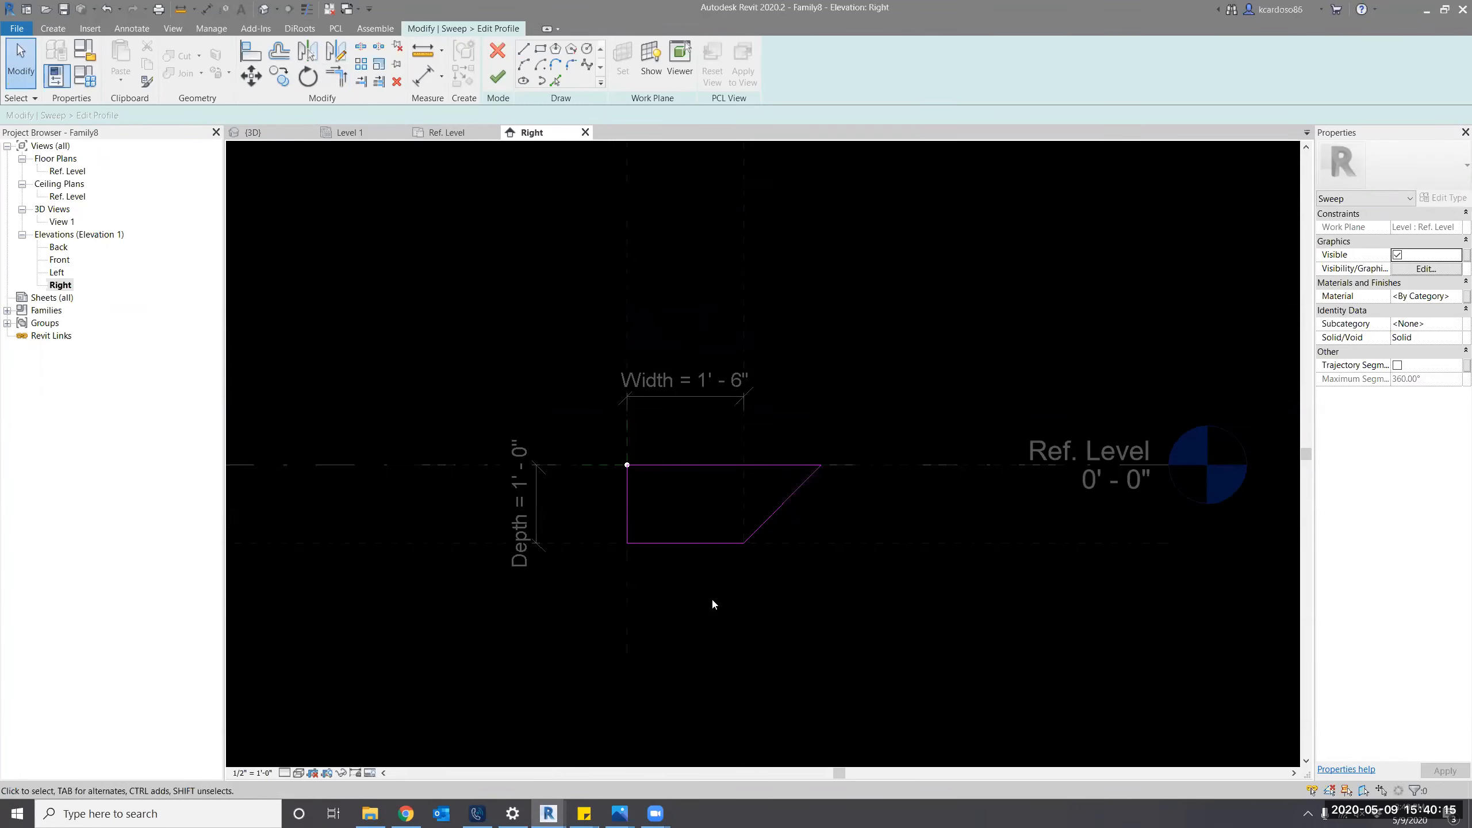
# Finish the profile sketch and complete the sweep edit.
pyautogui.click(498, 76)
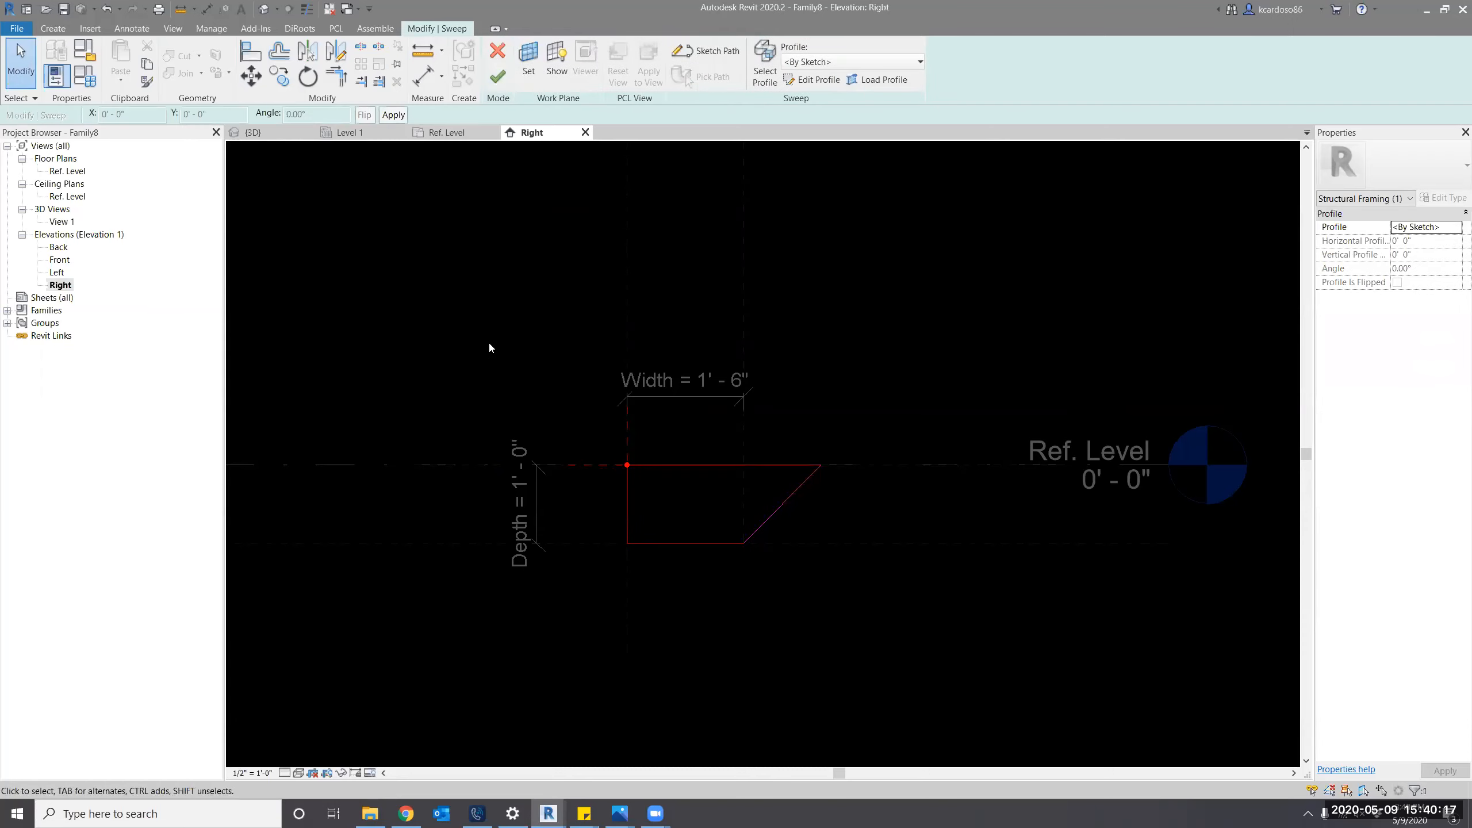
pyautogui.click(484, 344)
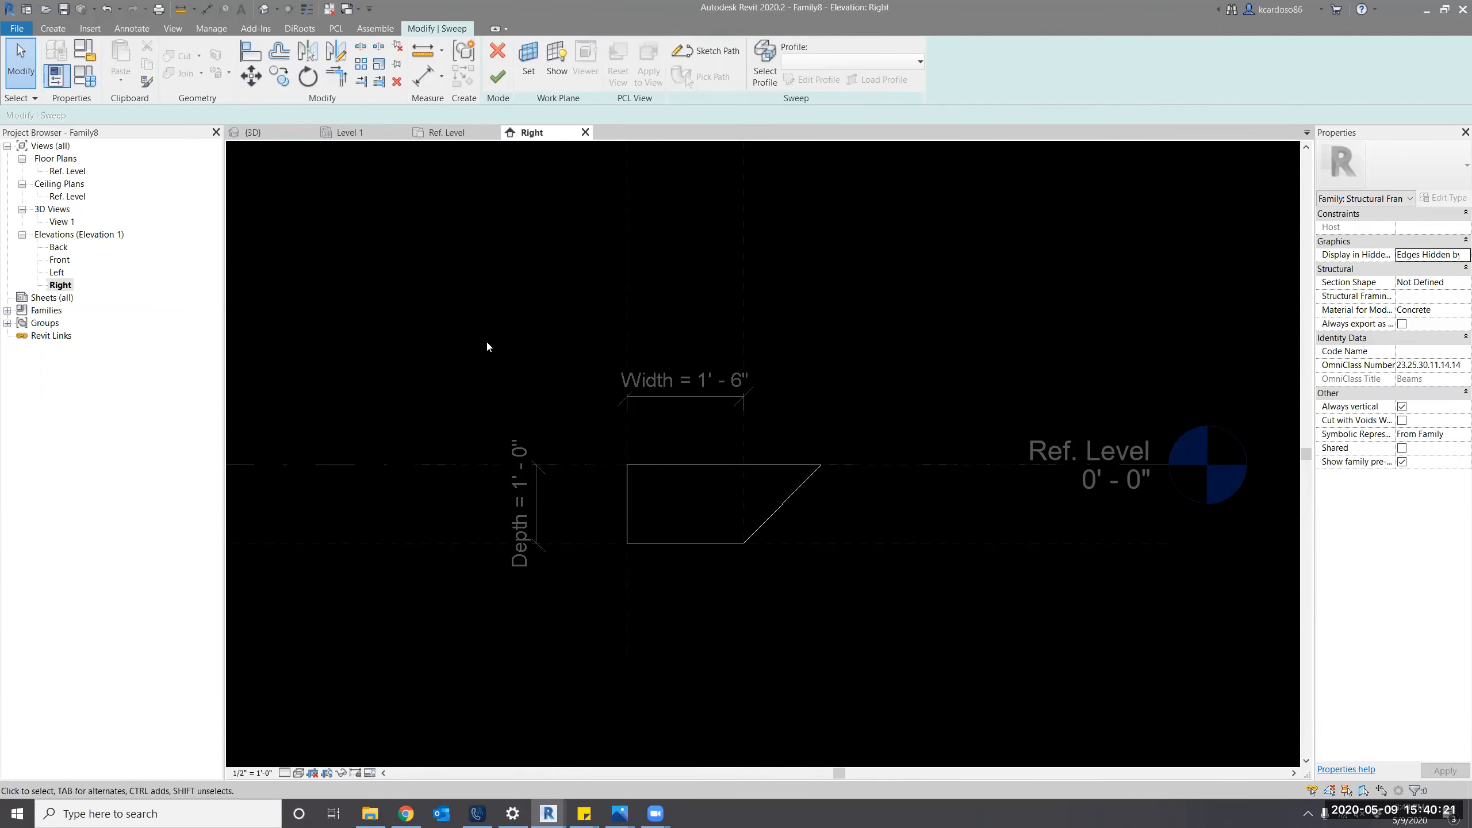
pyautogui.click(497, 76)
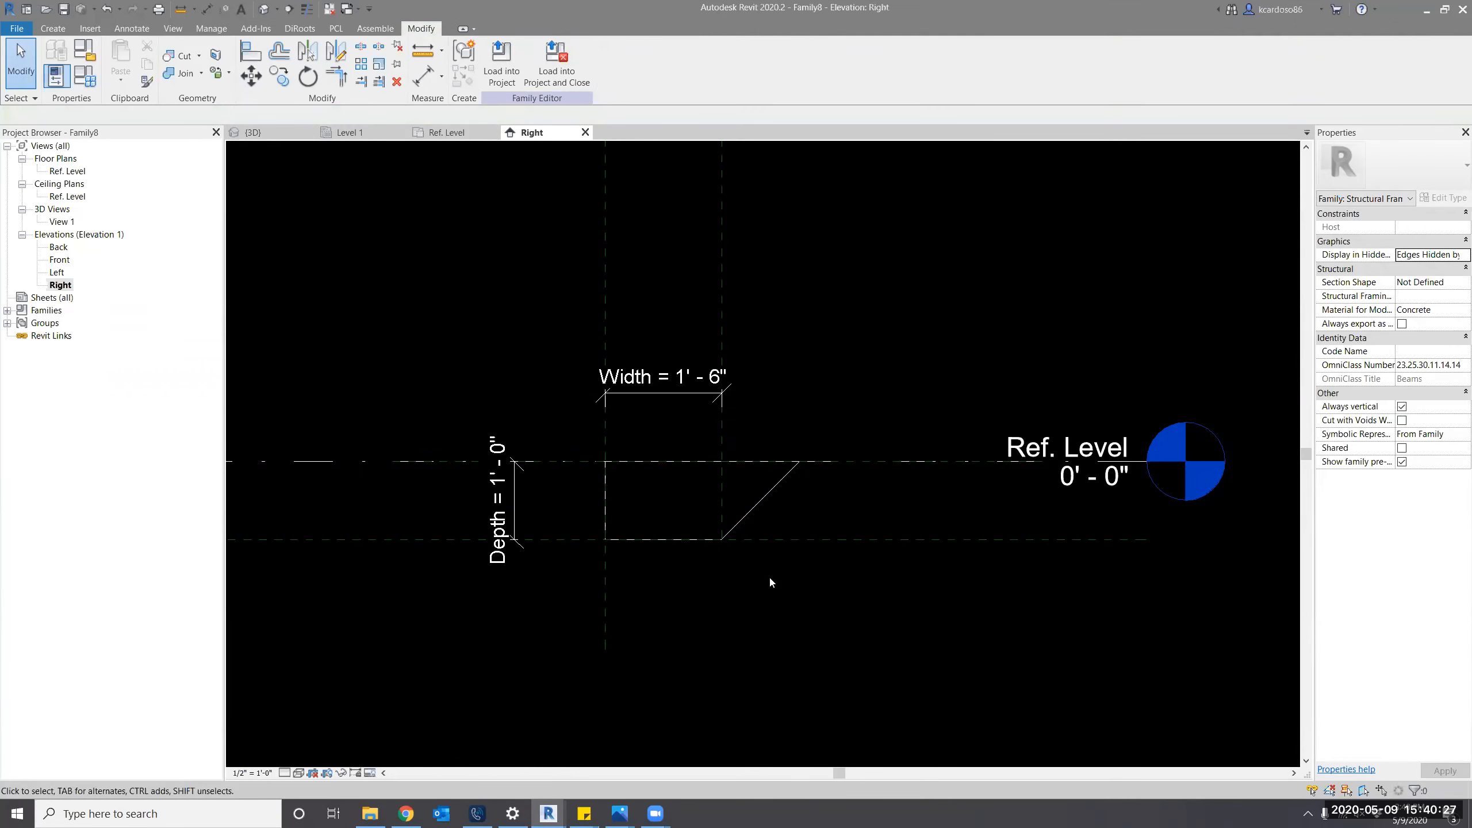
# In Family Types, reorder the Dimensions parameters to Width, Depth, Length.
pyautogui.moveTo(562, 605); pyautogui.dragTo(992, 562, button='middle')
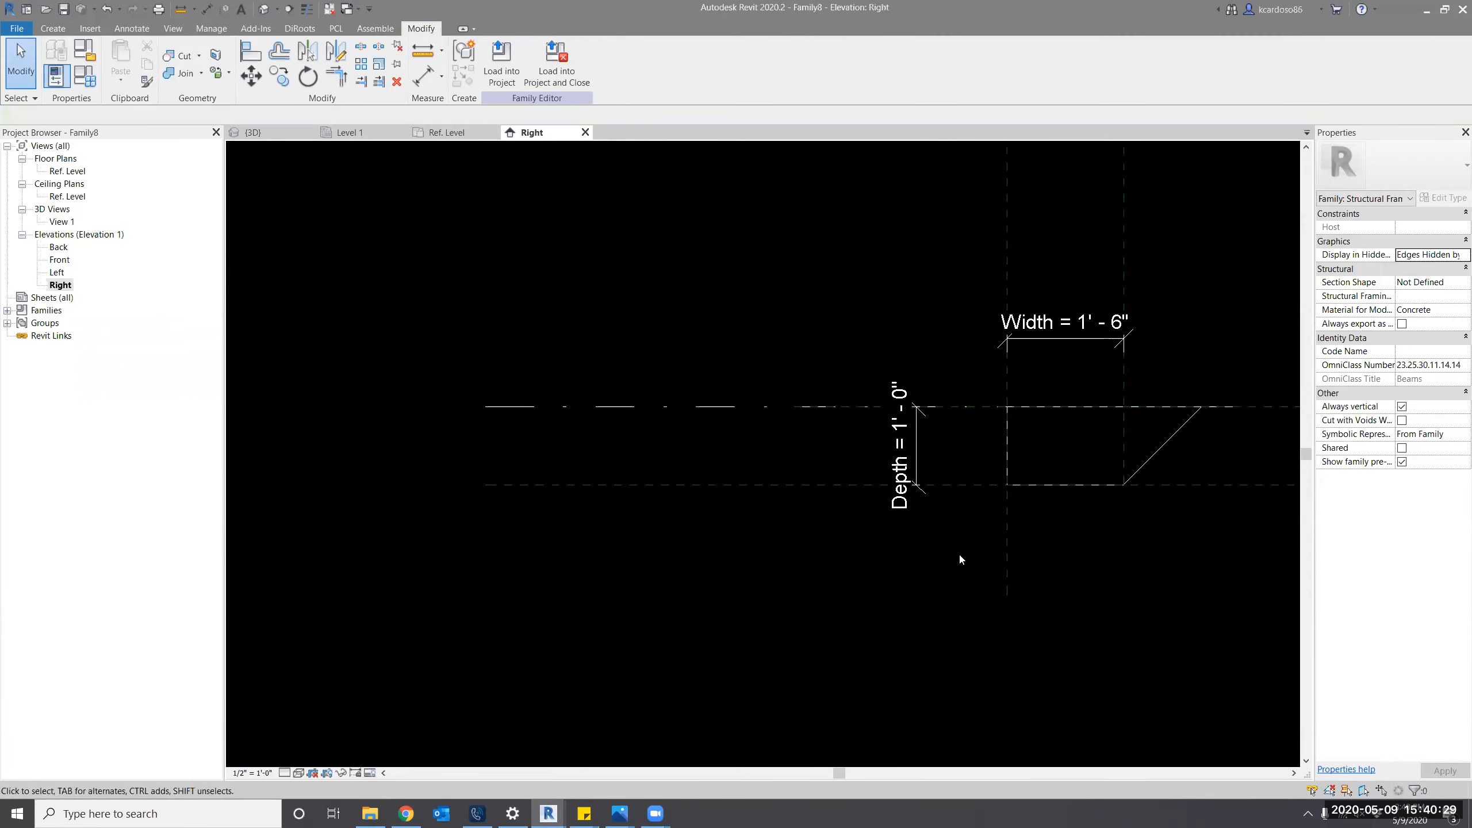
pyautogui.click(81, 72)
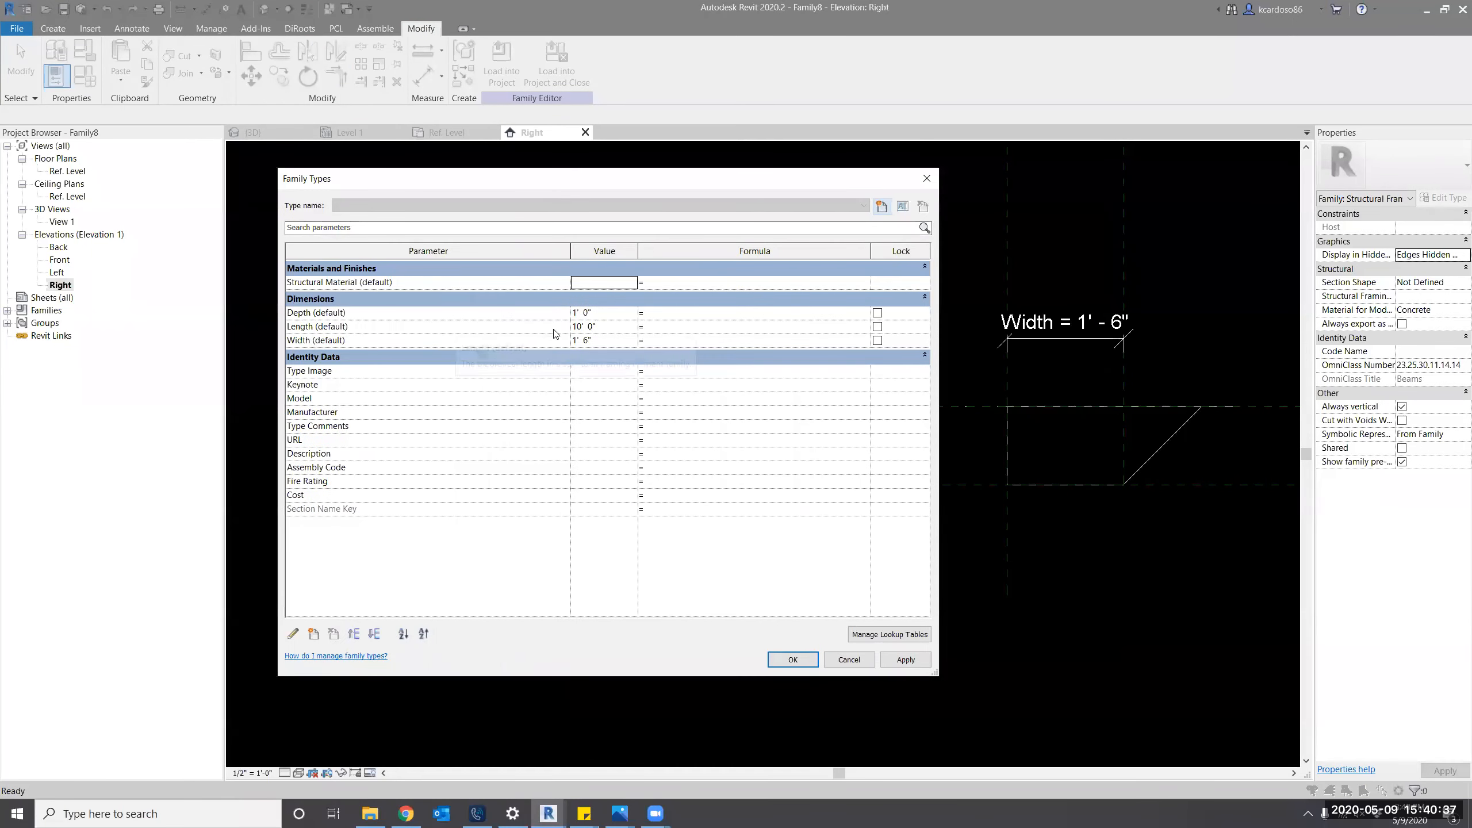
pyautogui.click(312, 327)
pyautogui.click(374, 633)
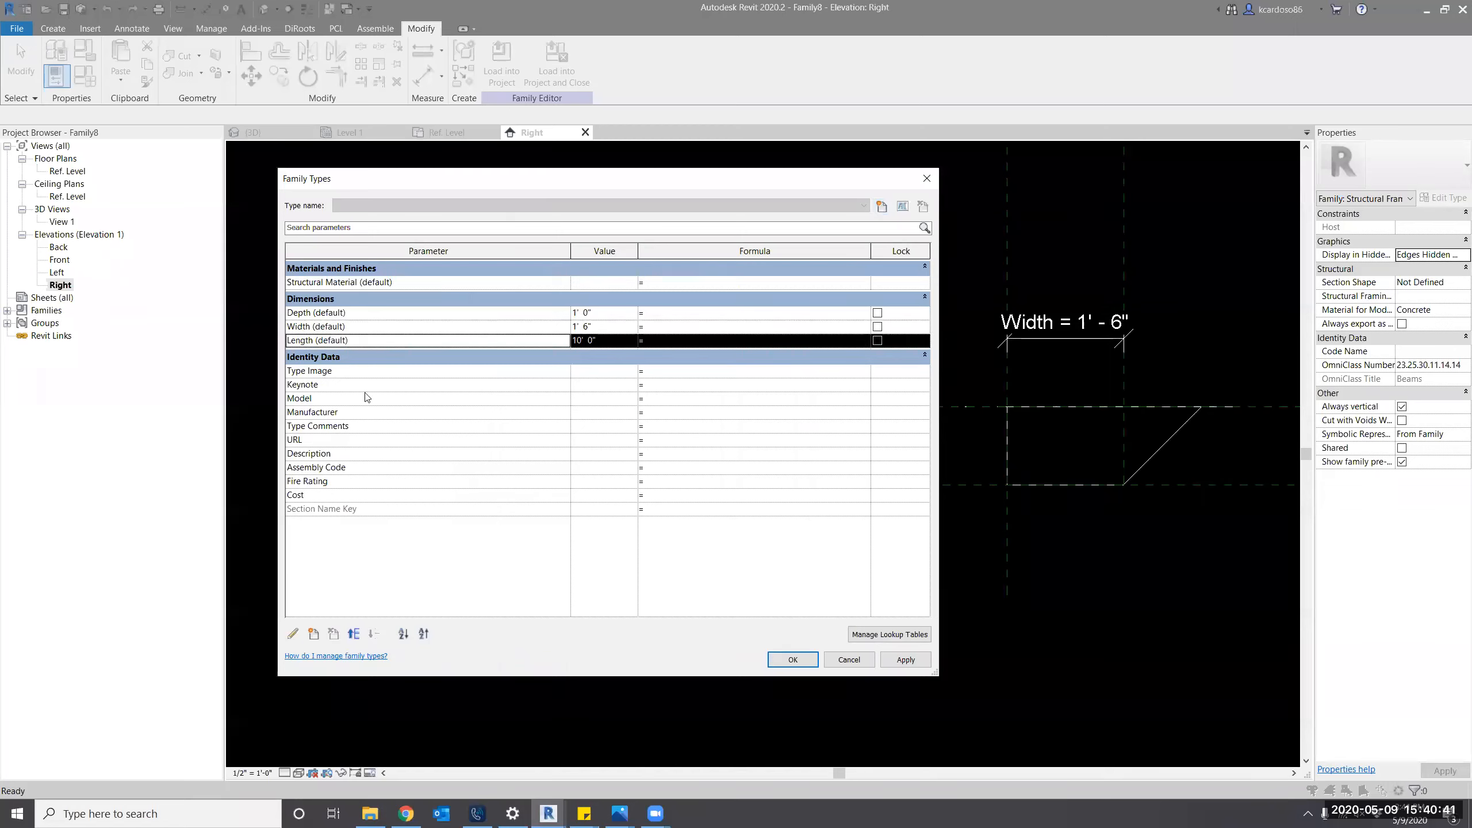
pyautogui.click(307, 327)
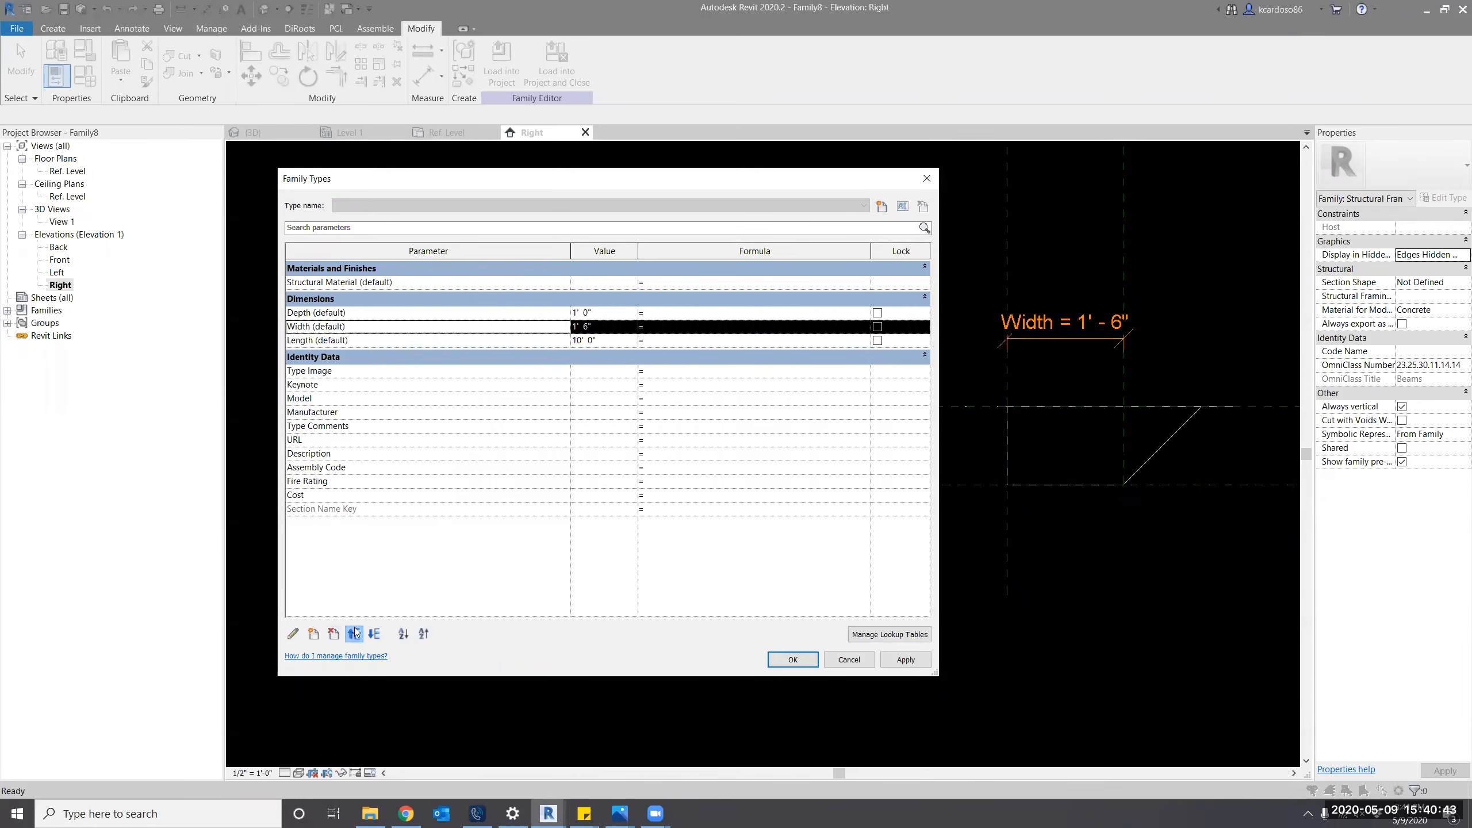
pyautogui.click(355, 634)
# Flex the family by setting Width to 2' 0" and applying it.
pyautogui.click(602, 313)
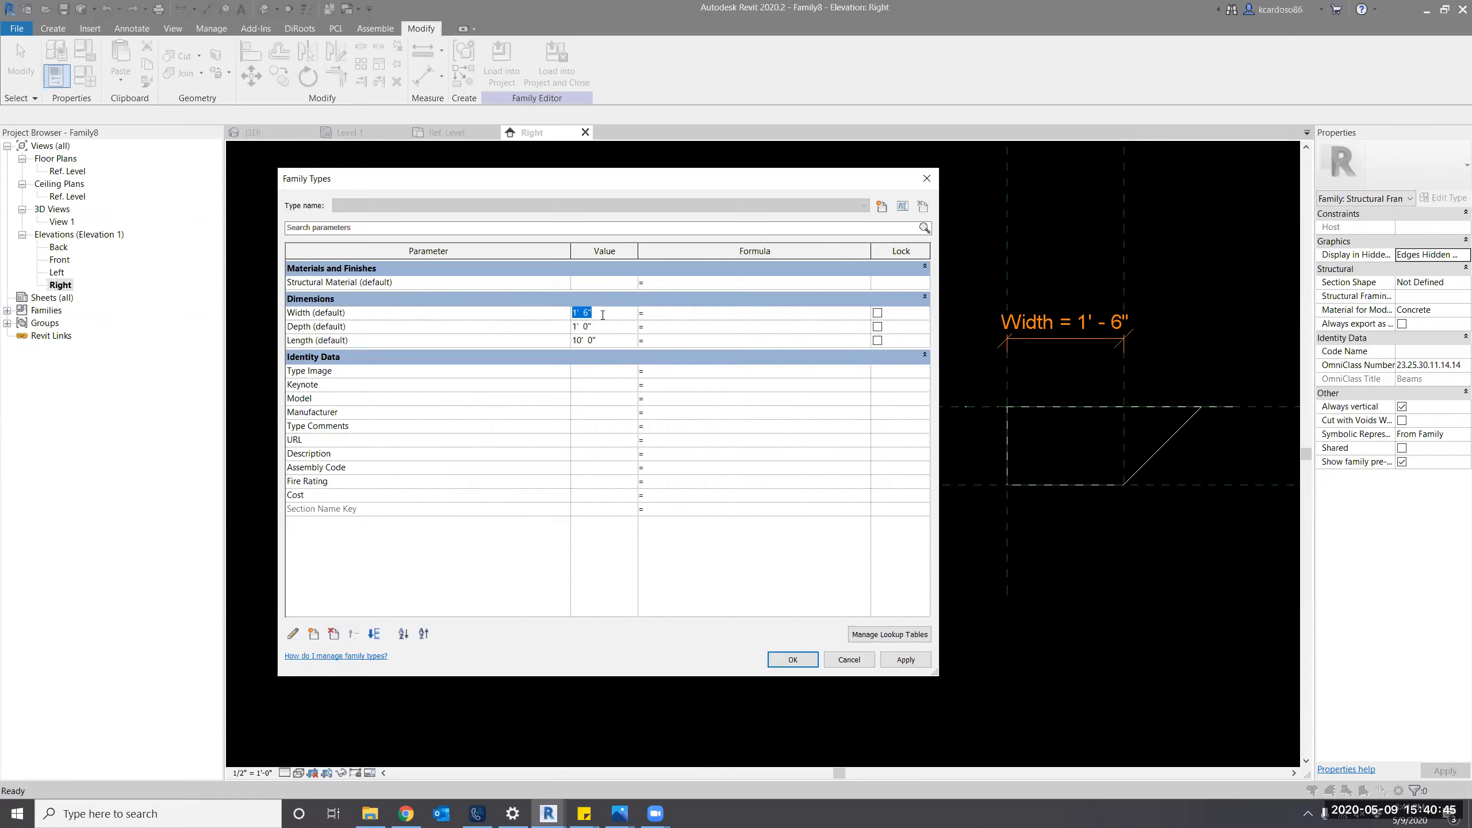
pyautogui.write('2')
pyautogui.press('Tab')
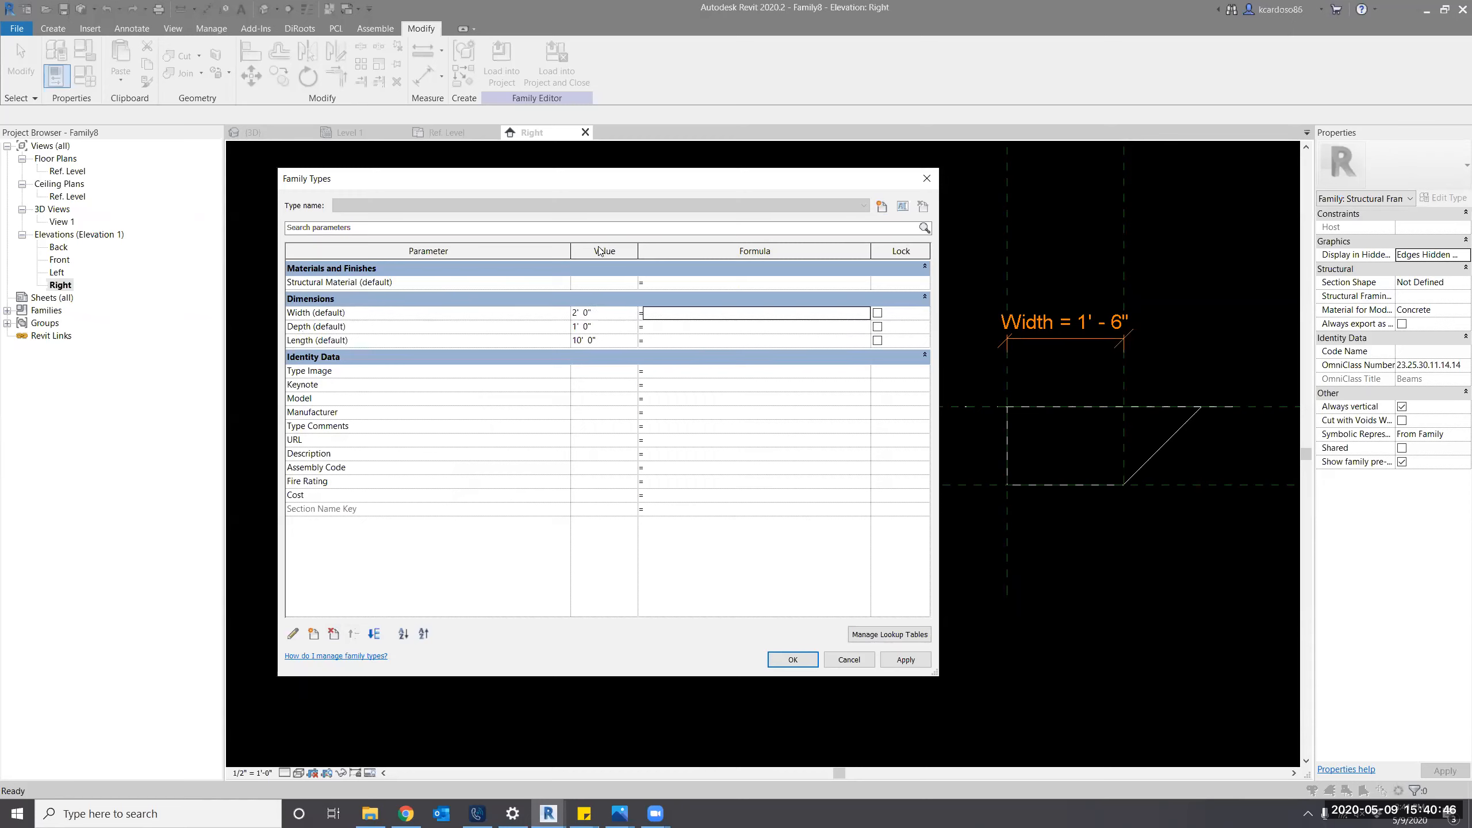
pyautogui.click(906, 659)
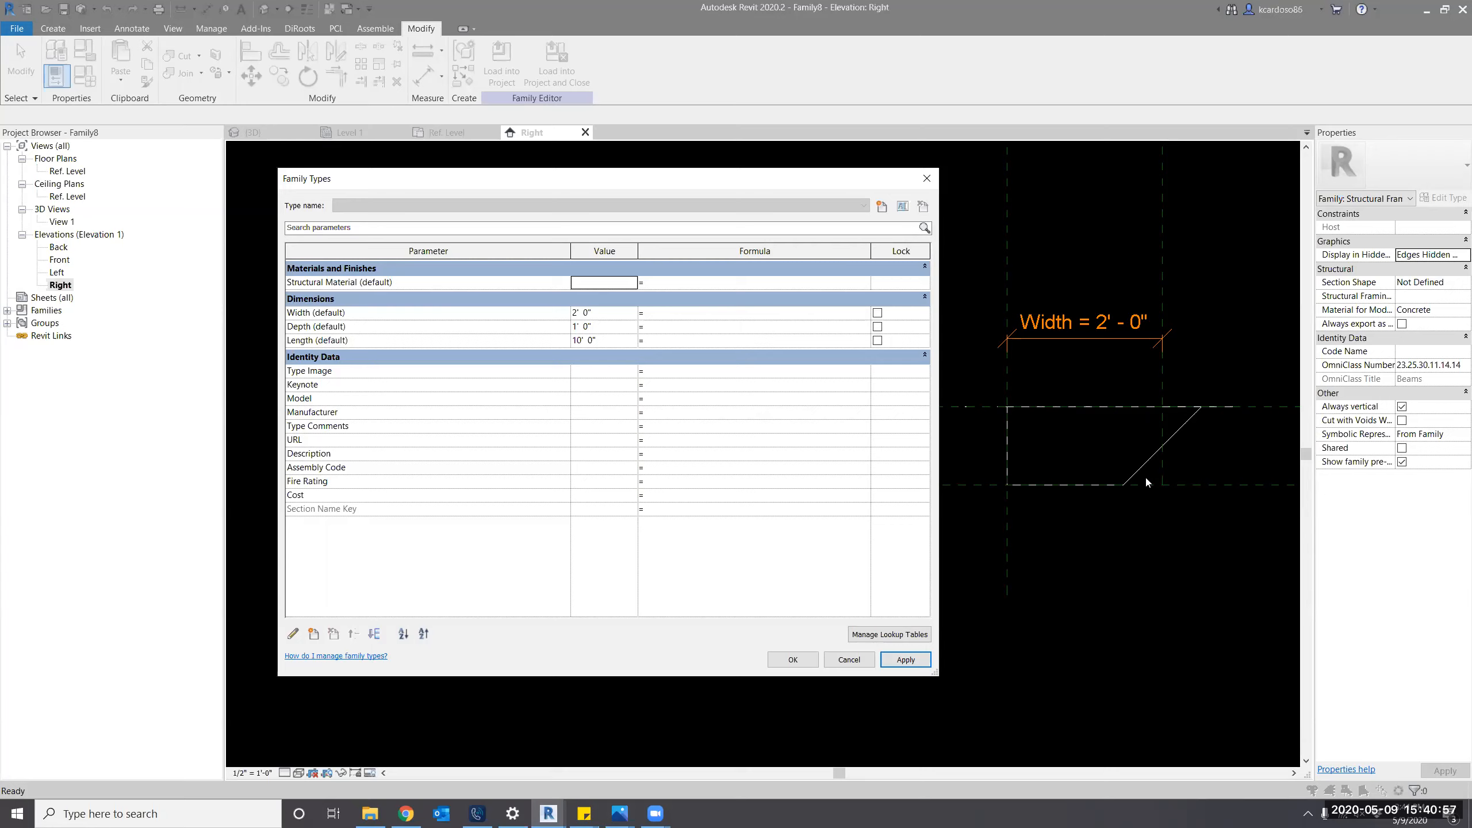
# Set Width to 1' 6" and accept the Family Types changes.
pyautogui.click(624, 313)
pyautogui.write('1.5')
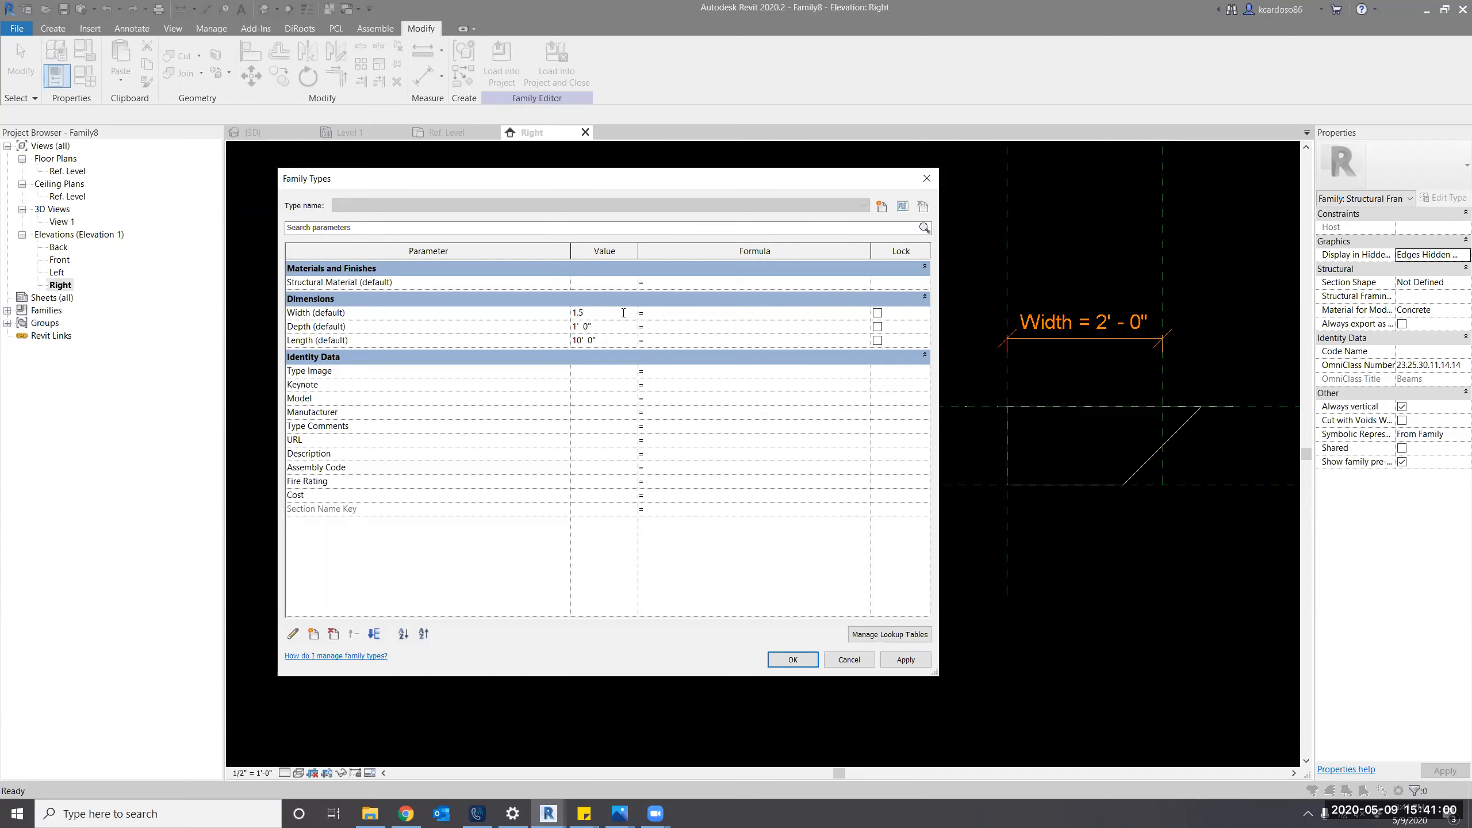
pyautogui.press('Tab')
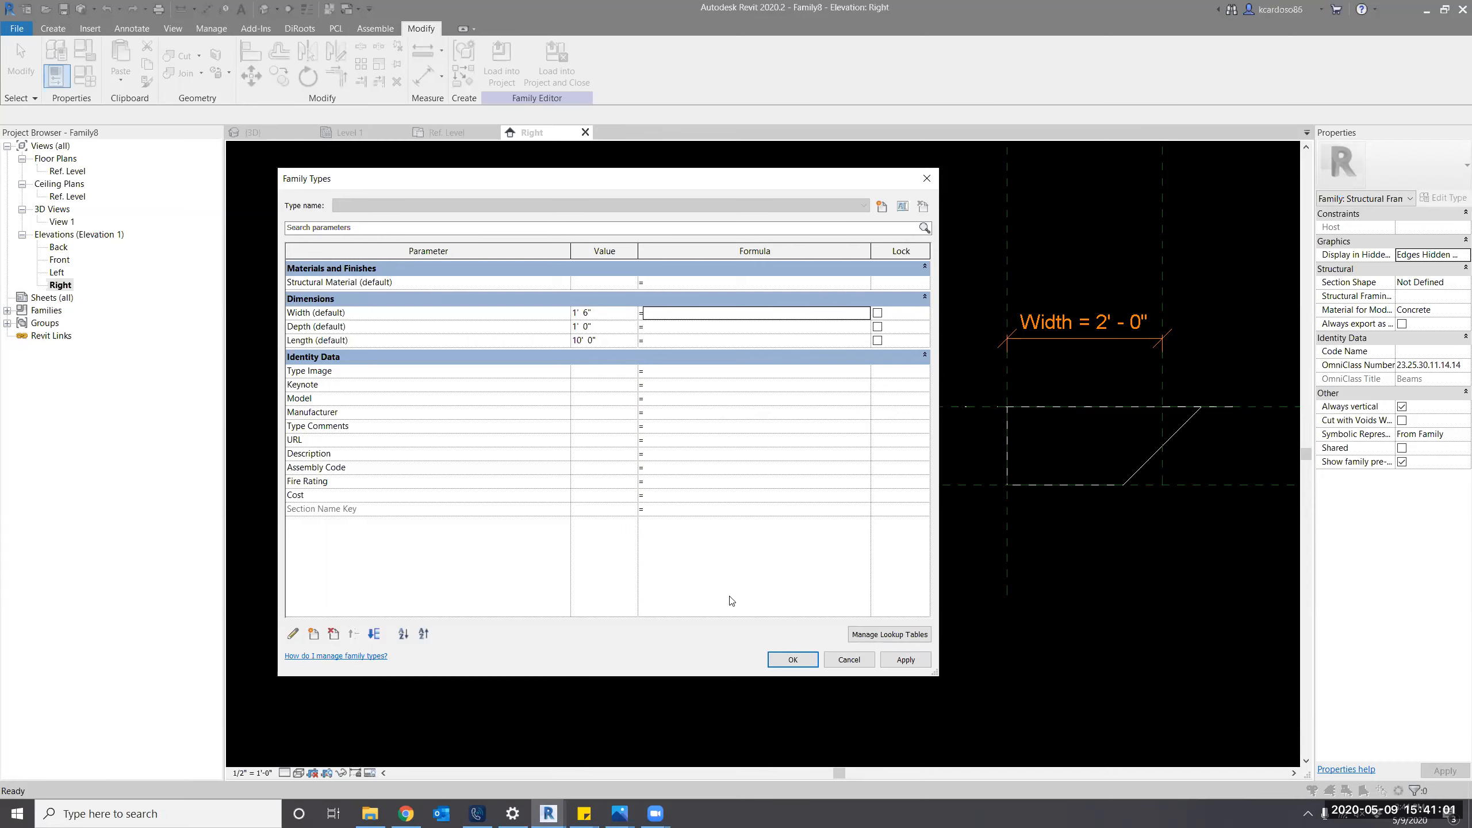
pyautogui.click(793, 662)
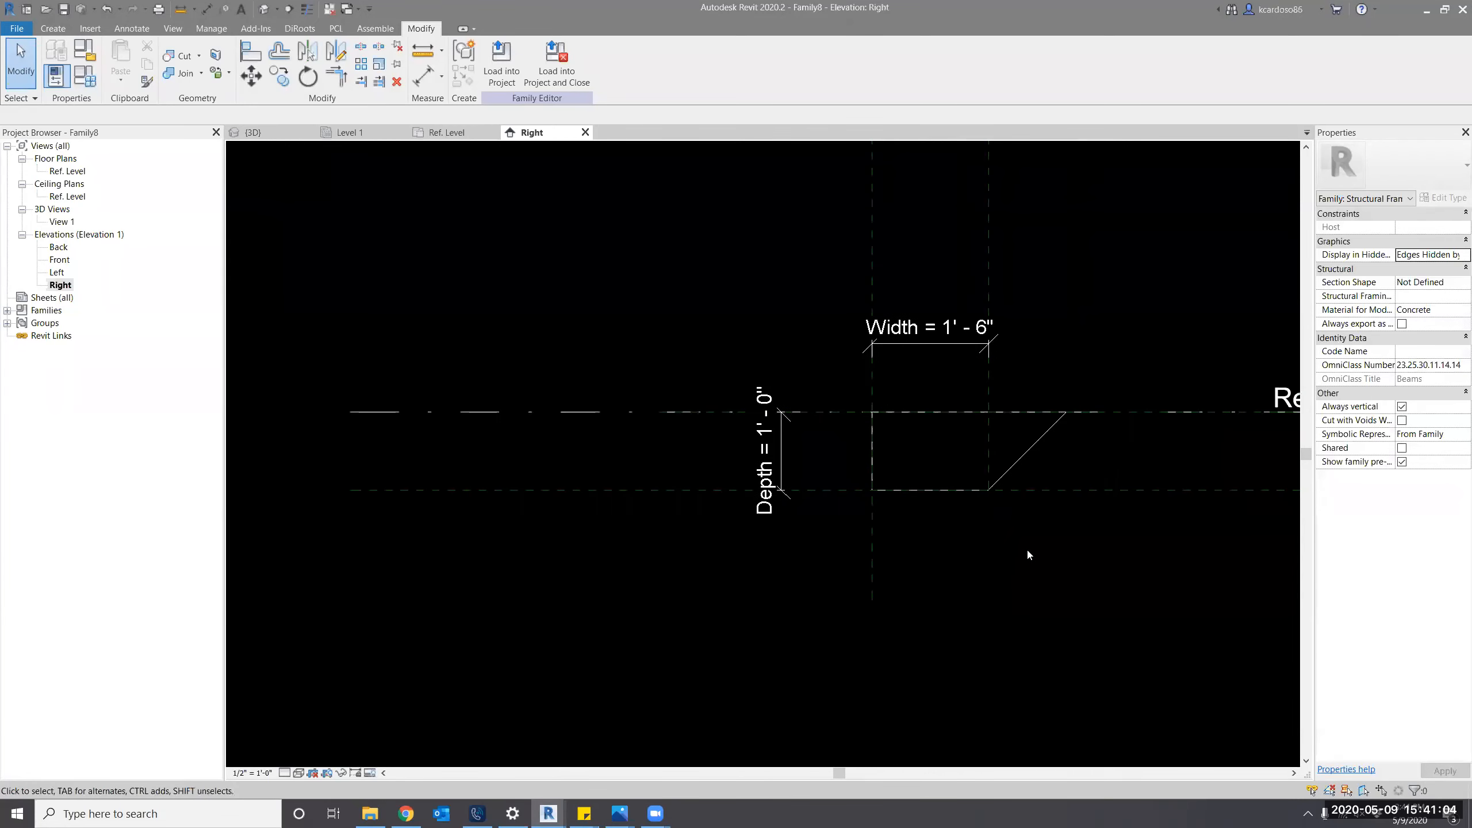
# Edit the sweep's profile and align and lock the sloped line's lower endpoint to the vertical reference plane that defines Width.
pyautogui.click(1025, 458)
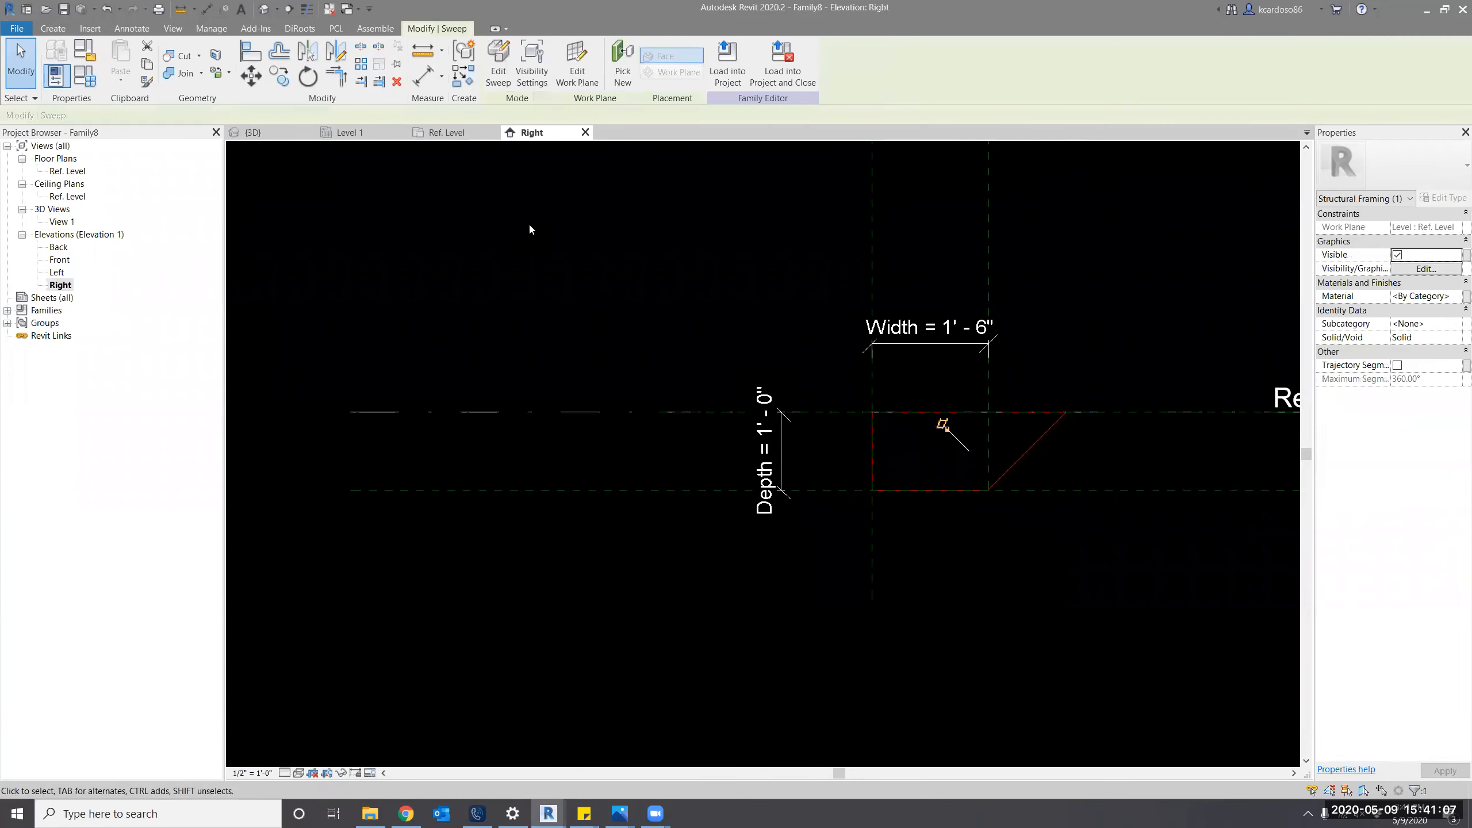
pyautogui.click(498, 62)
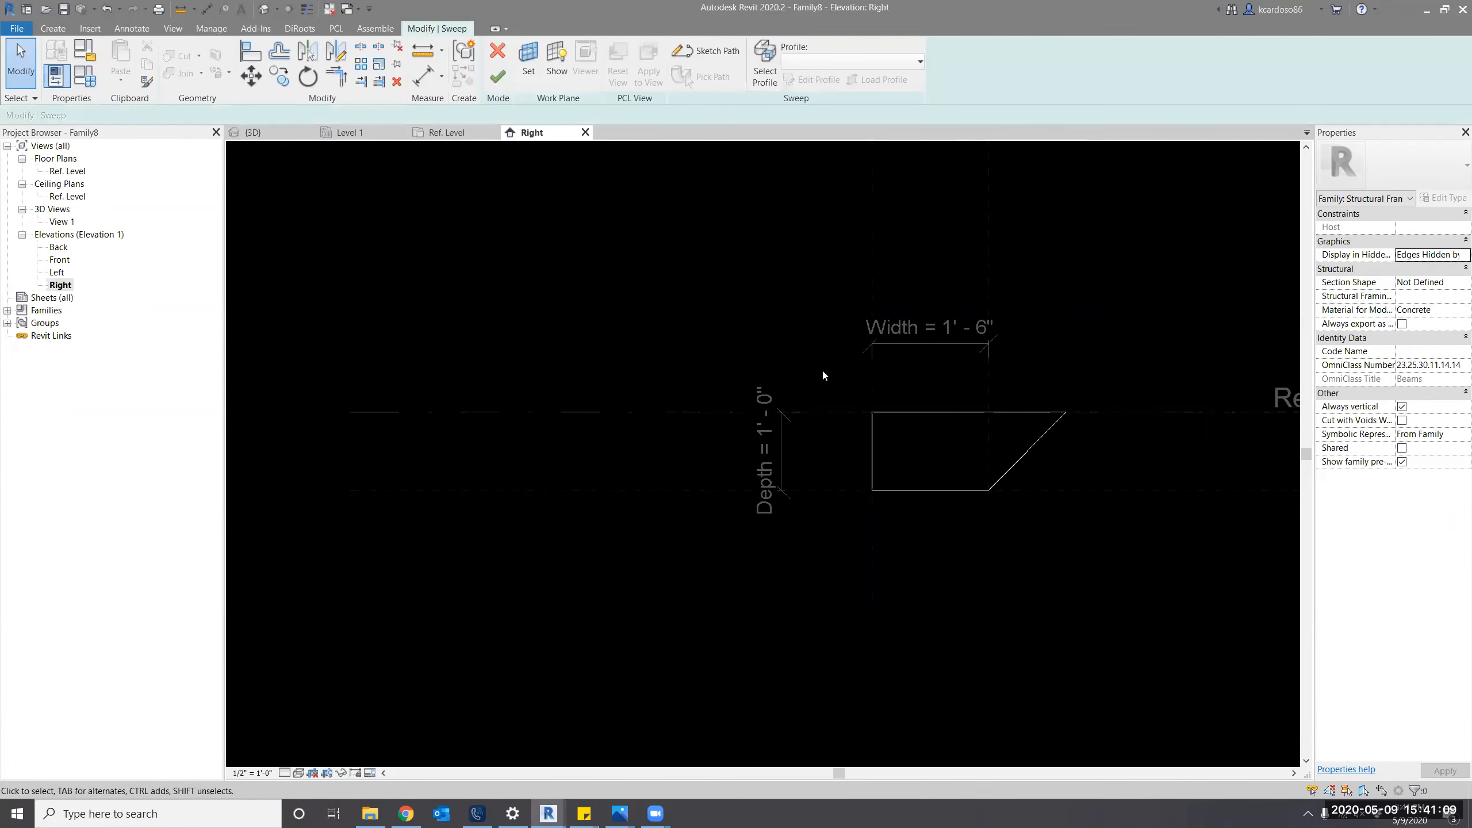
pyautogui.click(872, 413)
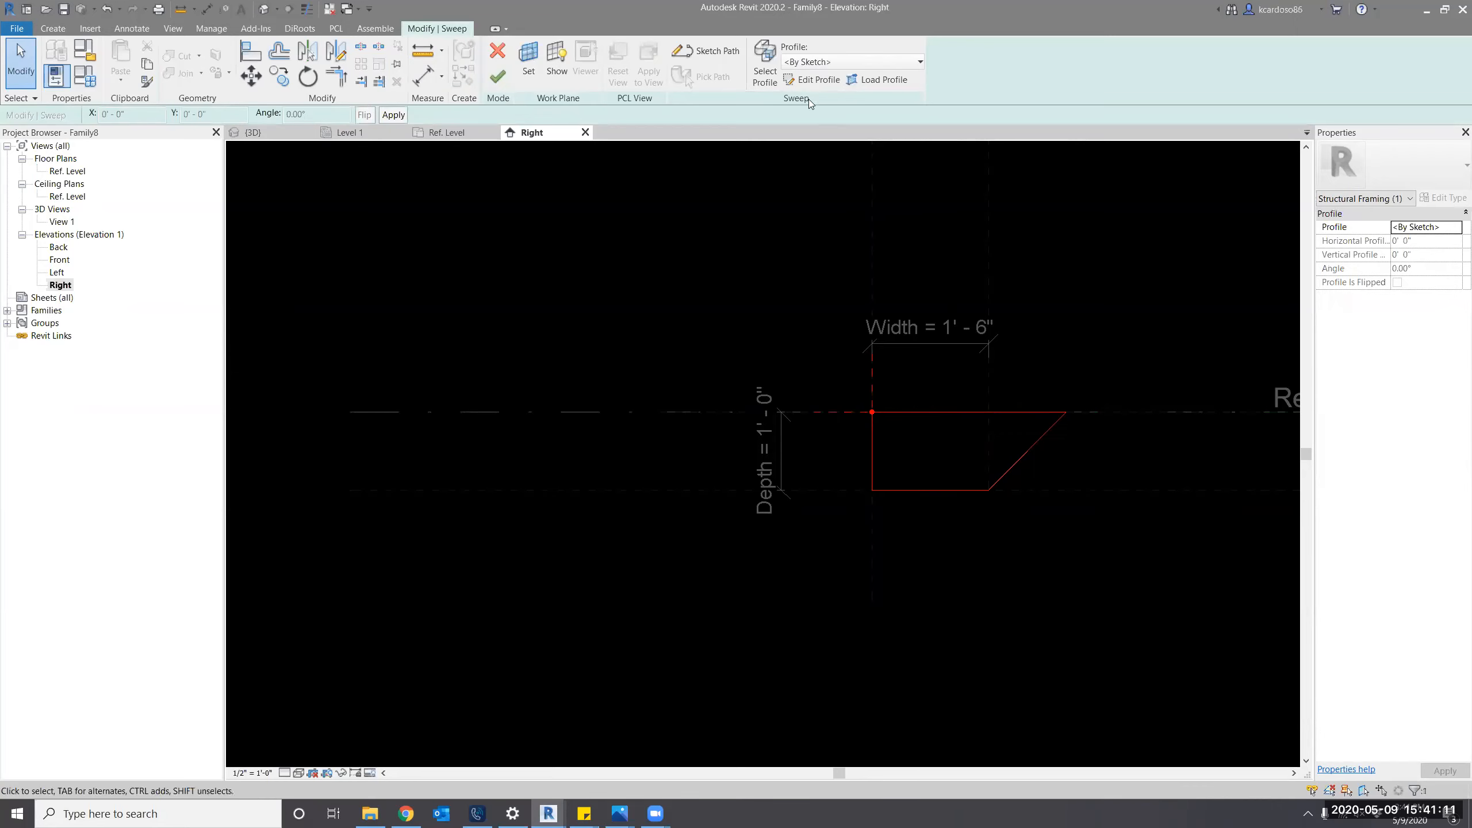
pyautogui.click(812, 80)
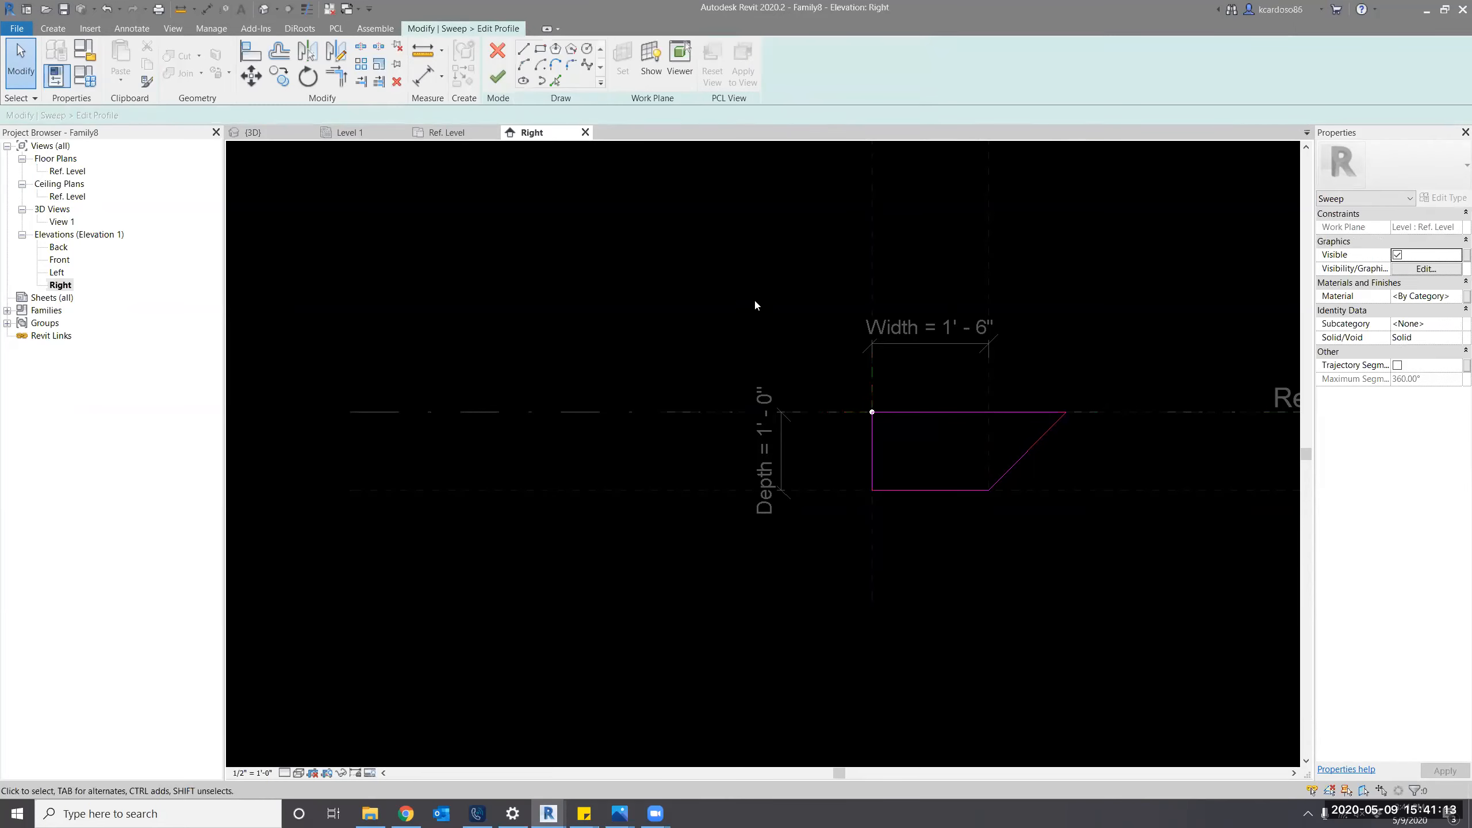
pyautogui.press('a')
pyautogui.press('l')
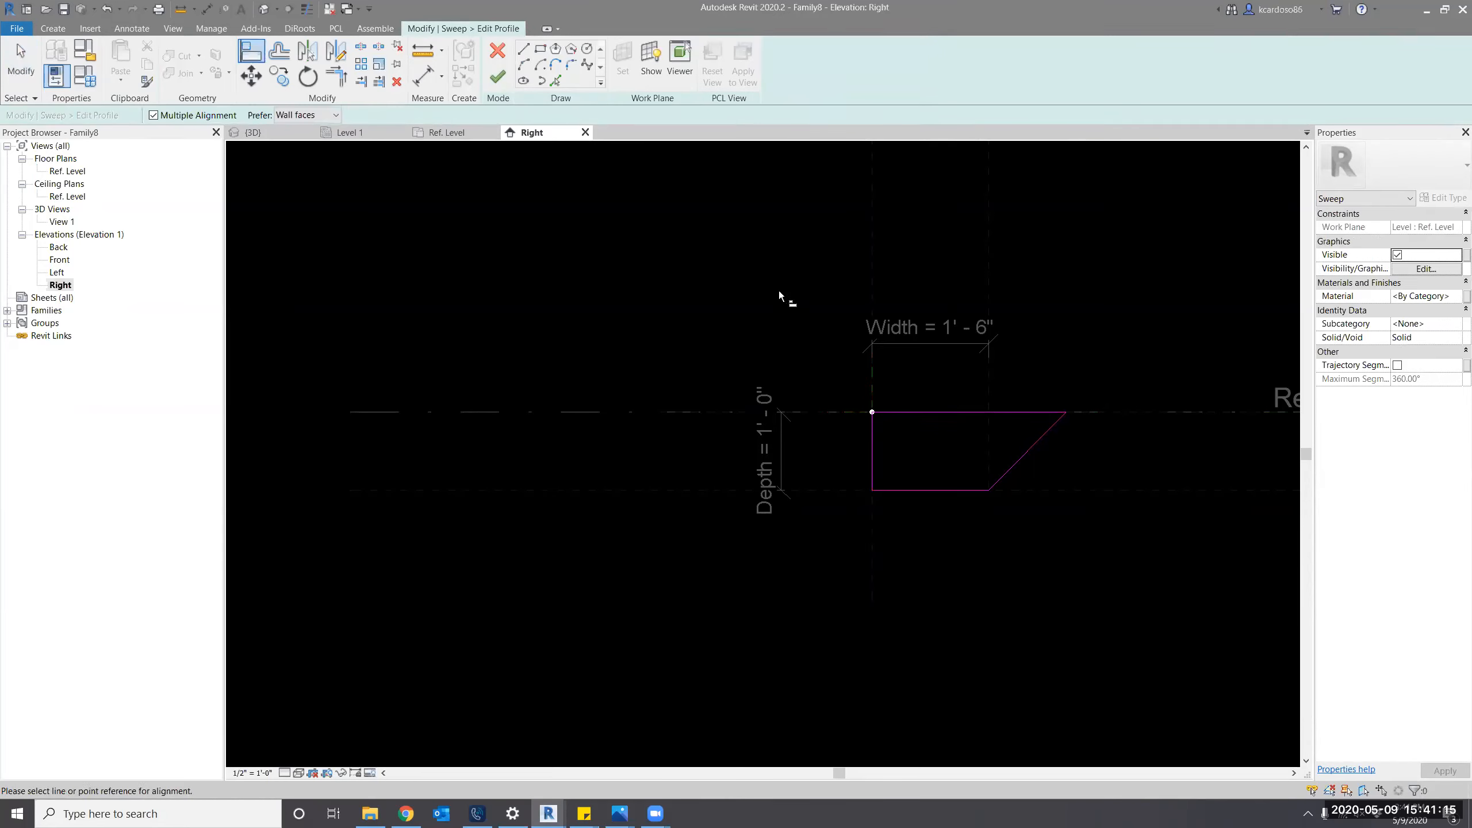
pyautogui.click(987, 282)
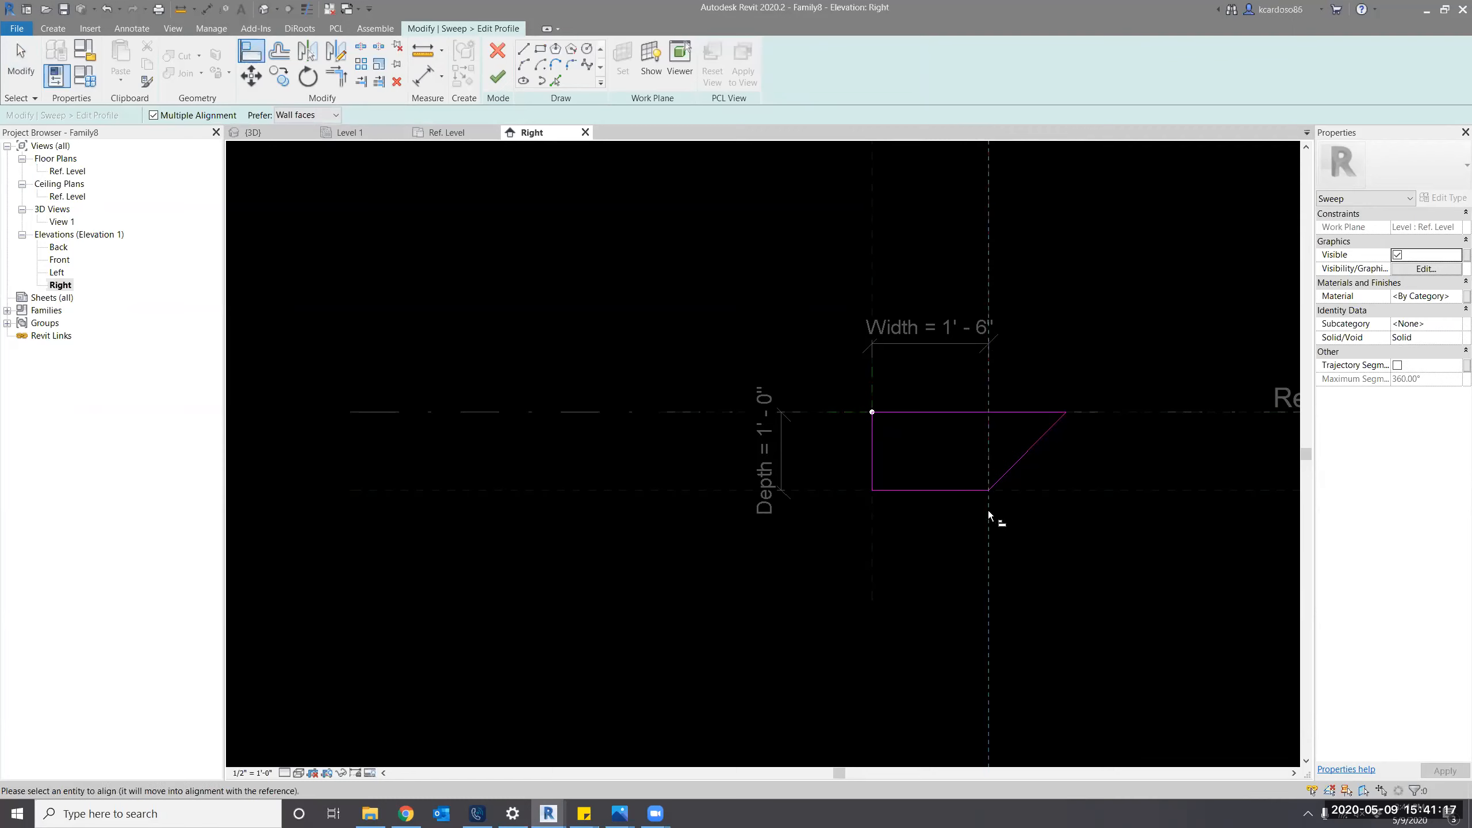
pyautogui.click(988, 490)
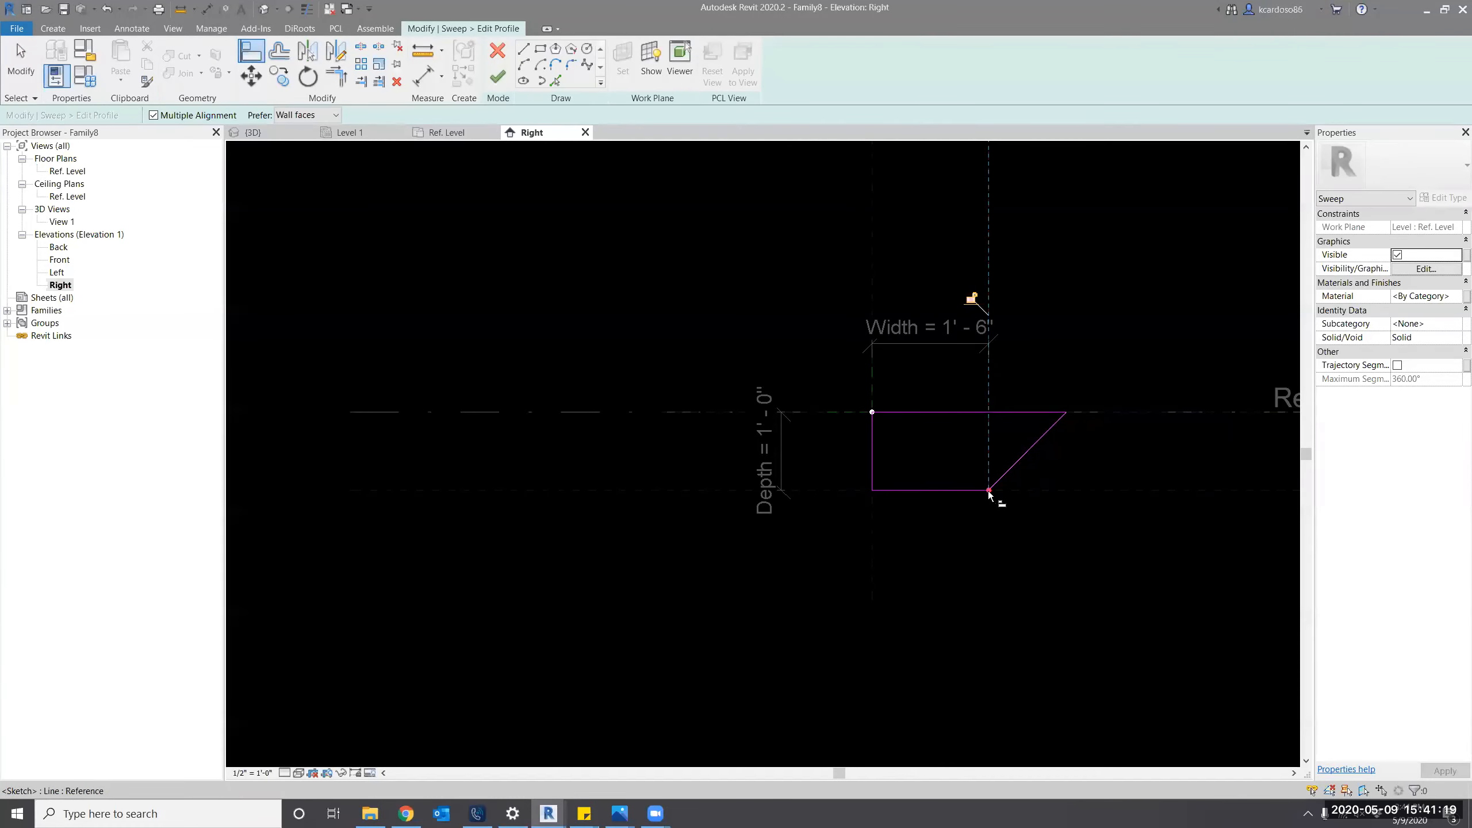
pyautogui.click(971, 299)
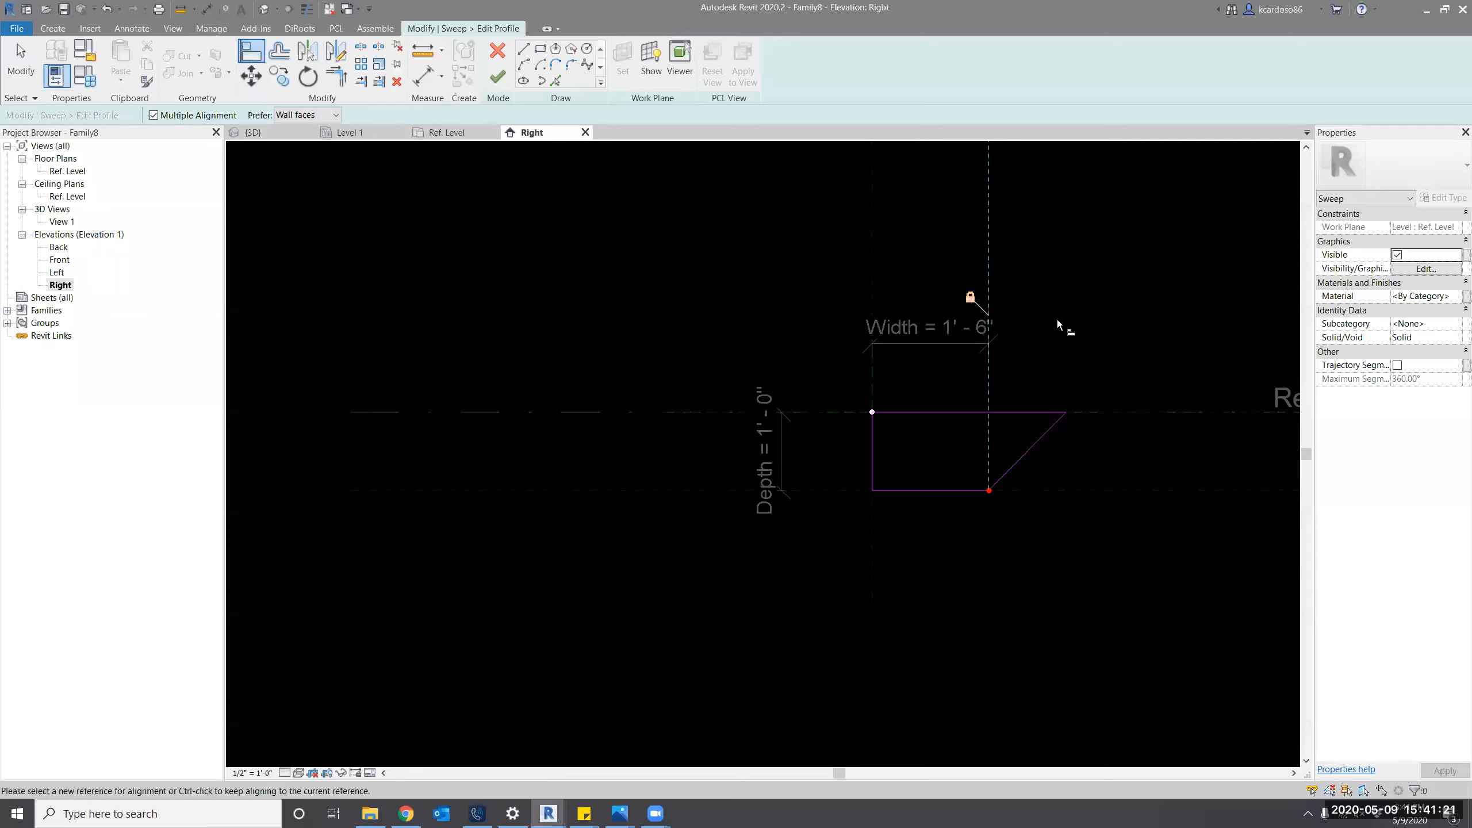
pyautogui.press('Escape')
pyautogui.press('Escape')
pyautogui.scroll(-1, 1061, 324)
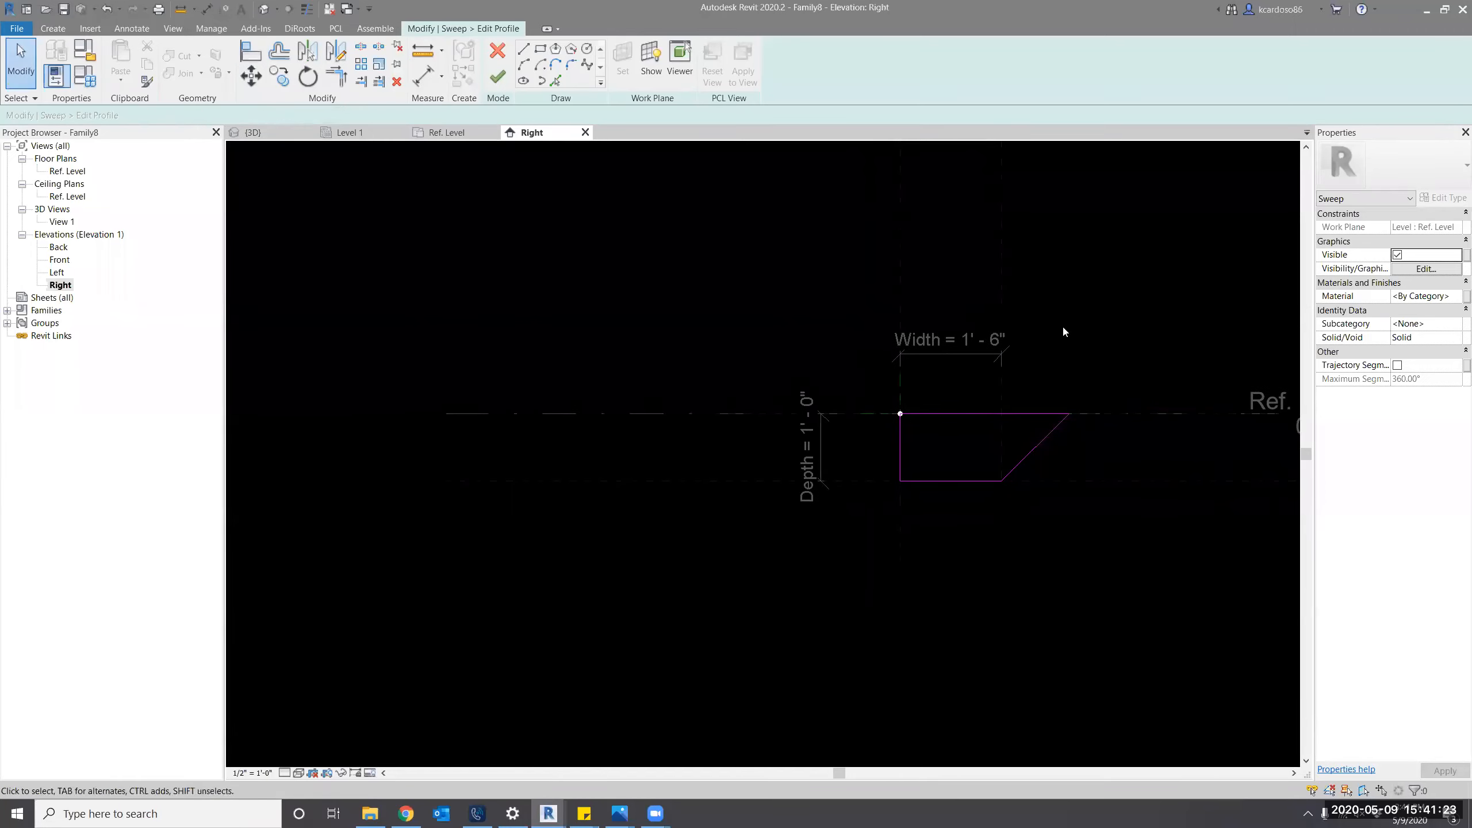
# Finish the edited profile and the sweep, leaving nothing selected.
pyautogui.click(497, 75)
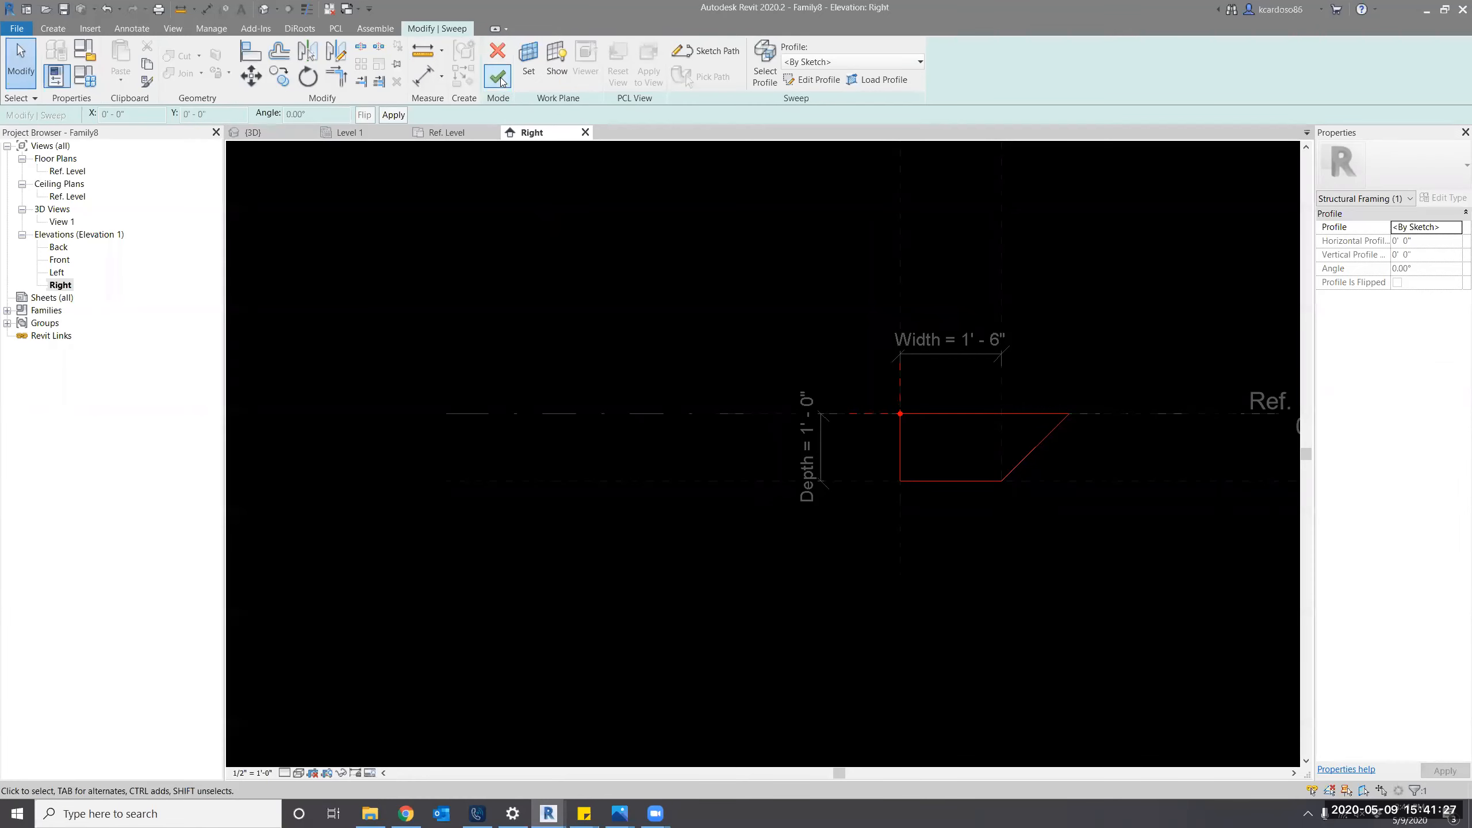
pyautogui.click(497, 75)
pyautogui.press('Escape')
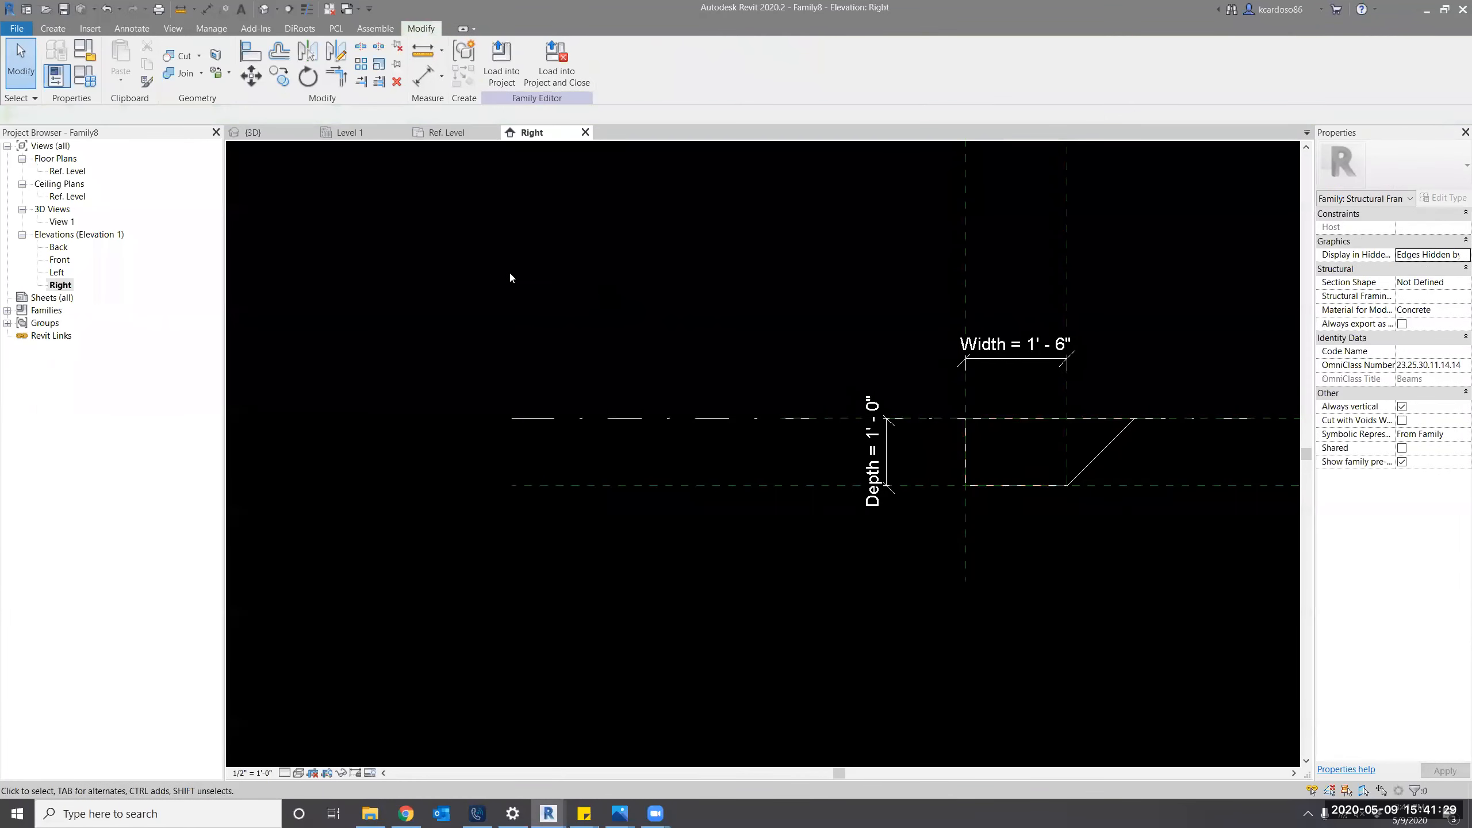
# Set the Width parameter to 2' 0" in Family Types and apply it to test the locked corner.
pyautogui.click(84, 76)
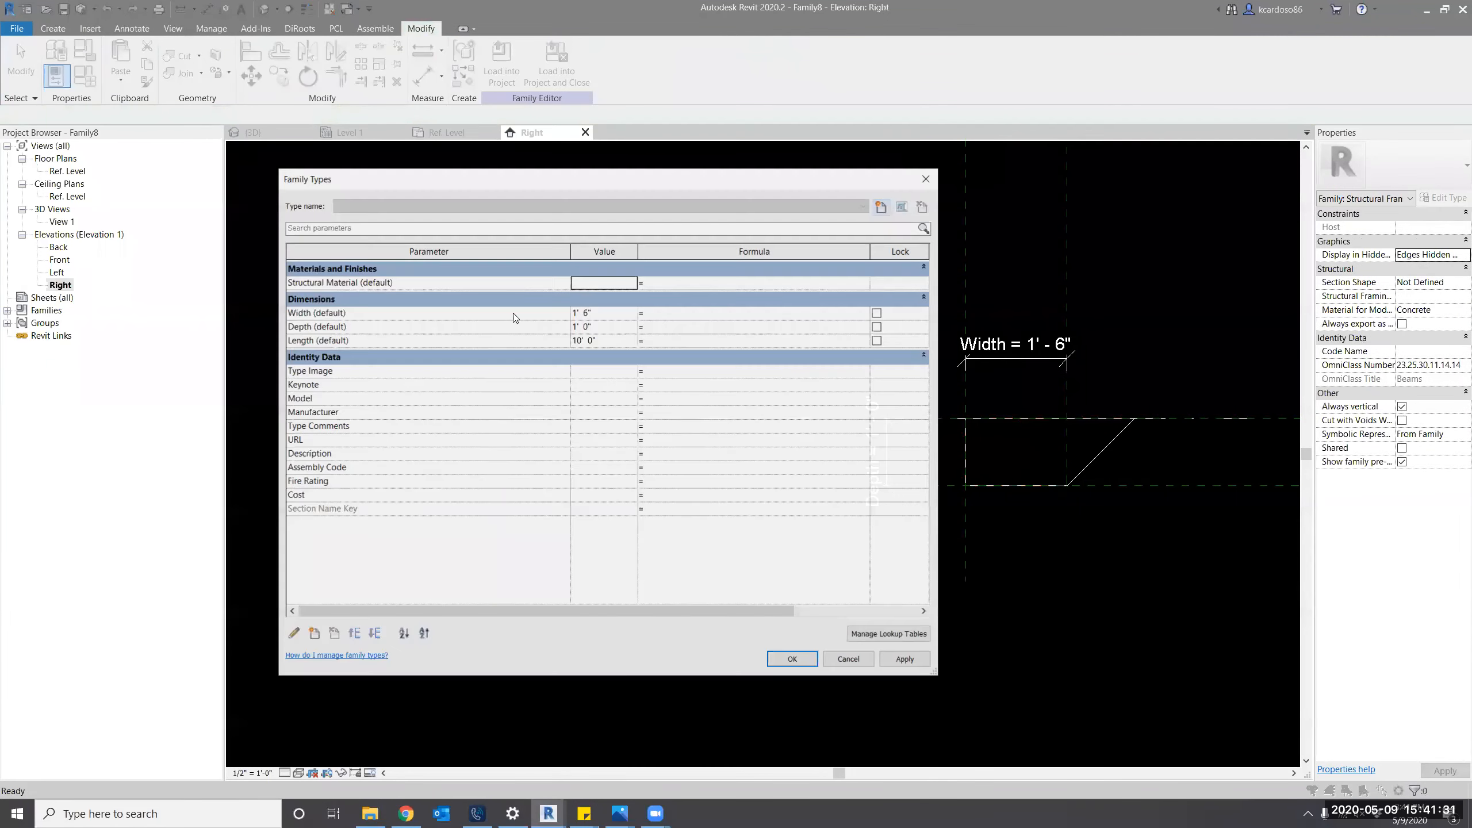
pyautogui.click(614, 317)
pyautogui.write('2')
pyautogui.press('Tab')
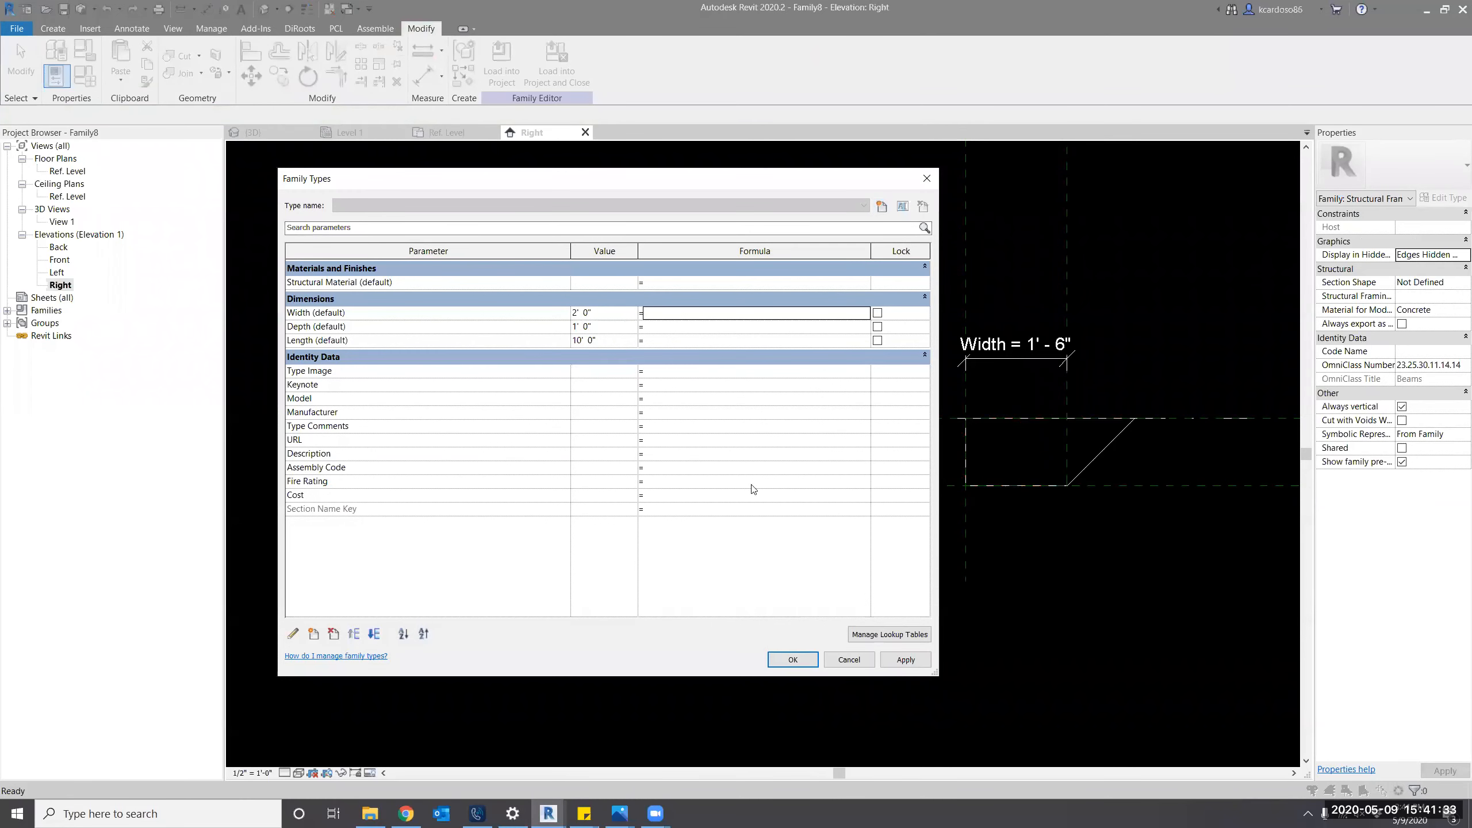
pyautogui.click(907, 662)
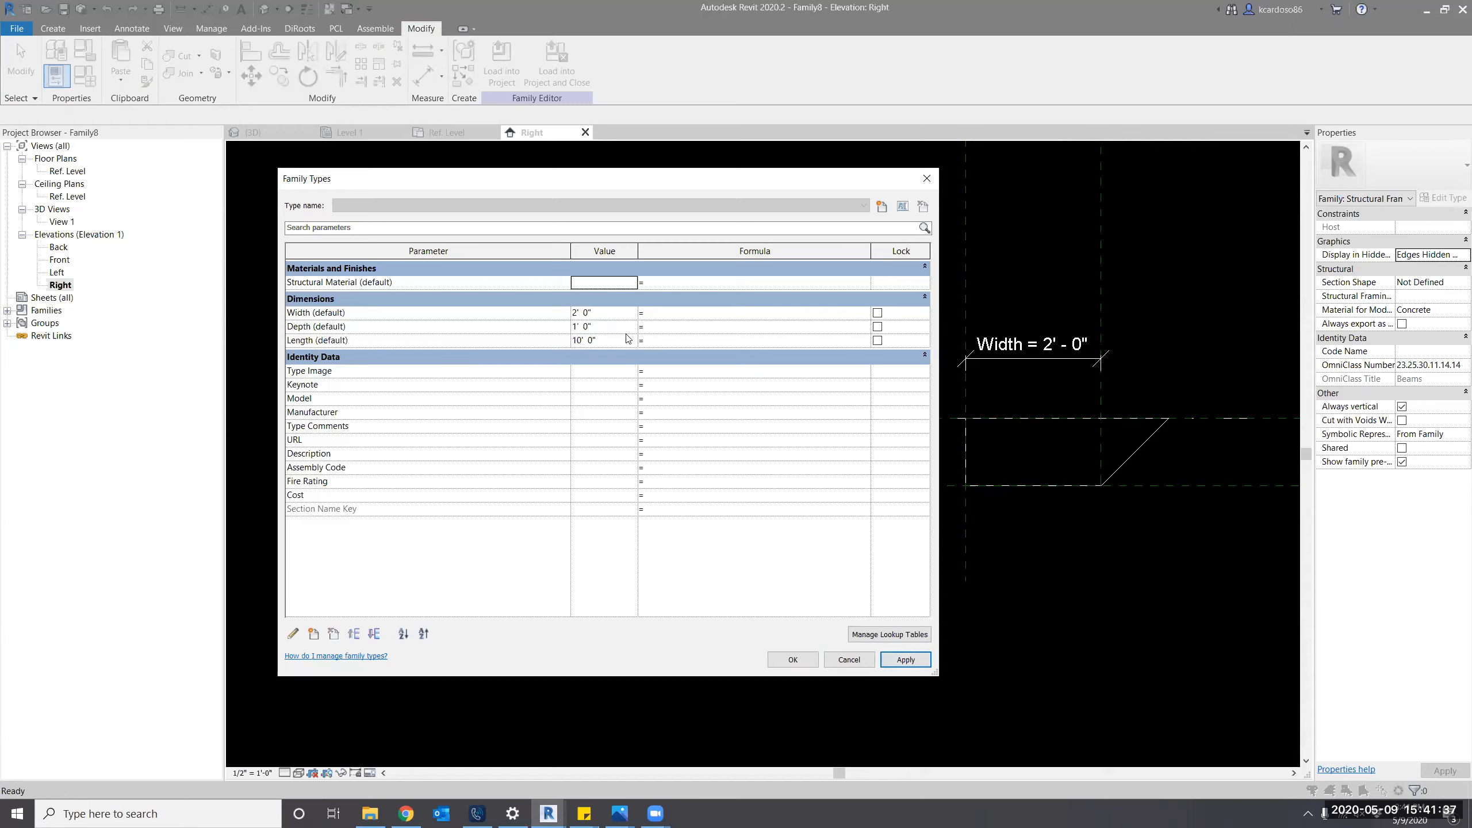
# Set the Depth parameter to 1' 6" and apply it.
pyautogui.click(602, 326)
pyautogui.write('1.5')
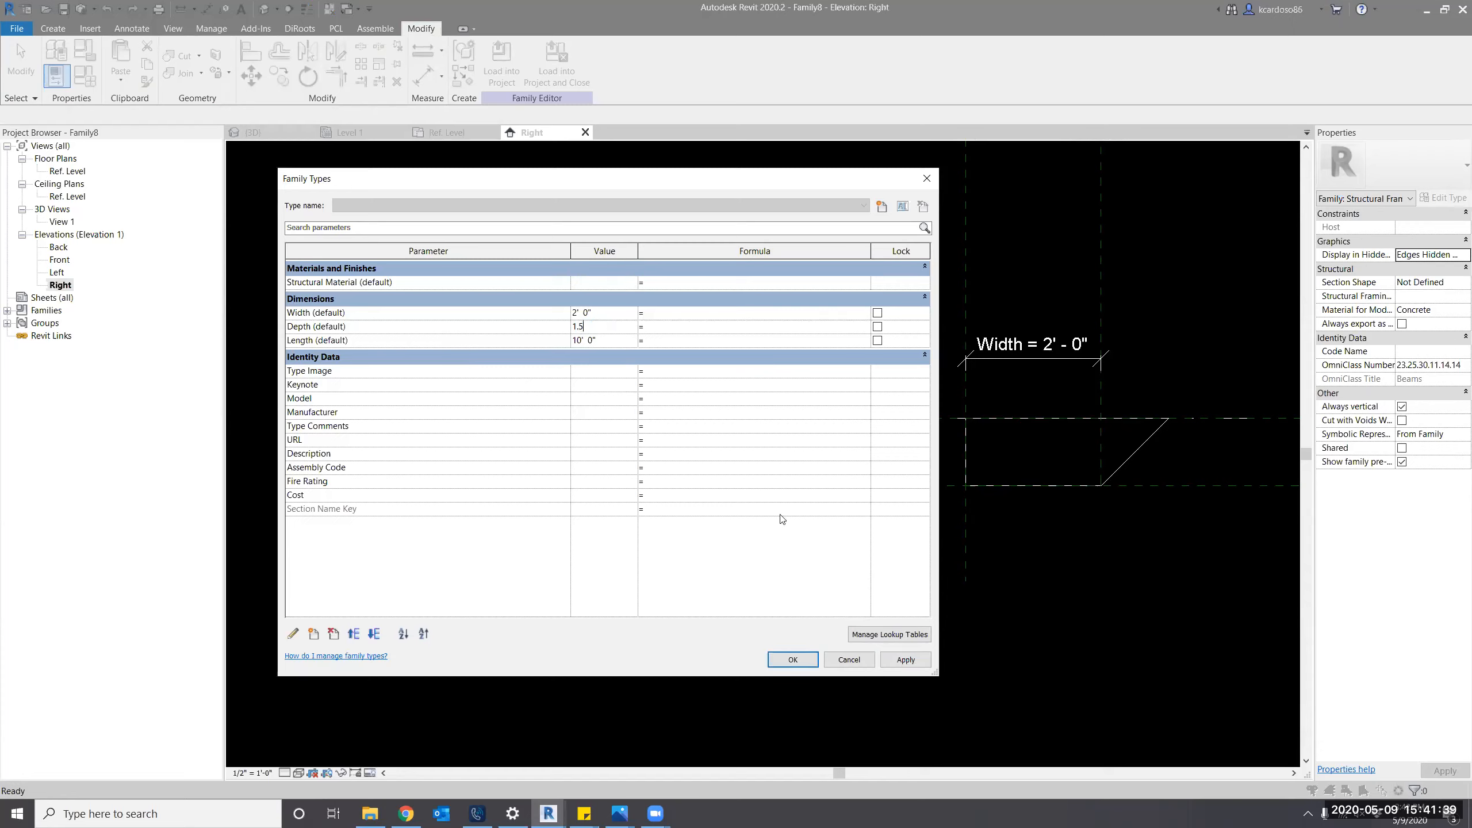
pyautogui.click(905, 661)
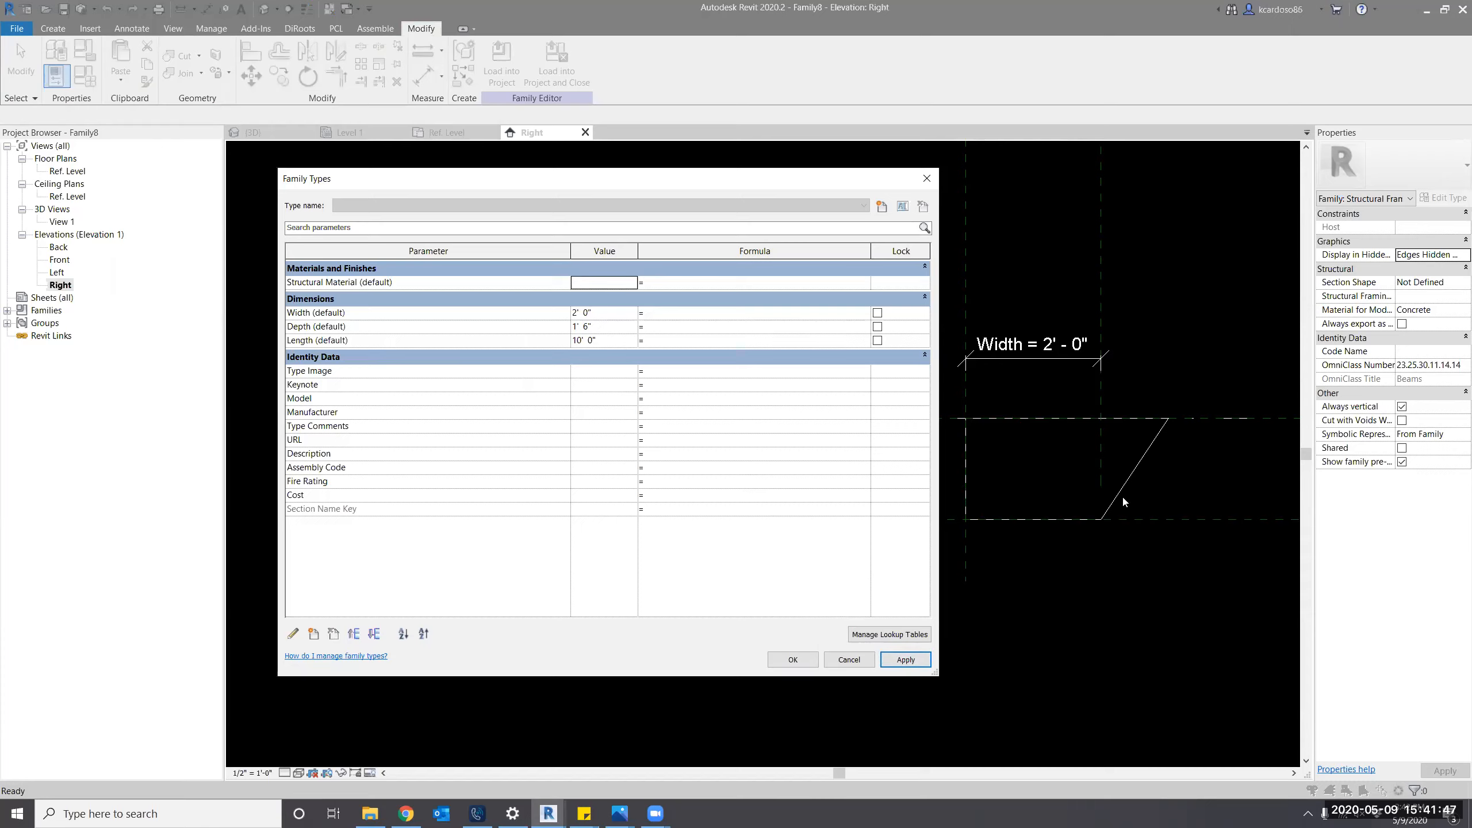
# Edit the sweep's profile and add an angular dimension between the vertical Width reference plane and the sloped line.
pyautogui.press('Escape')
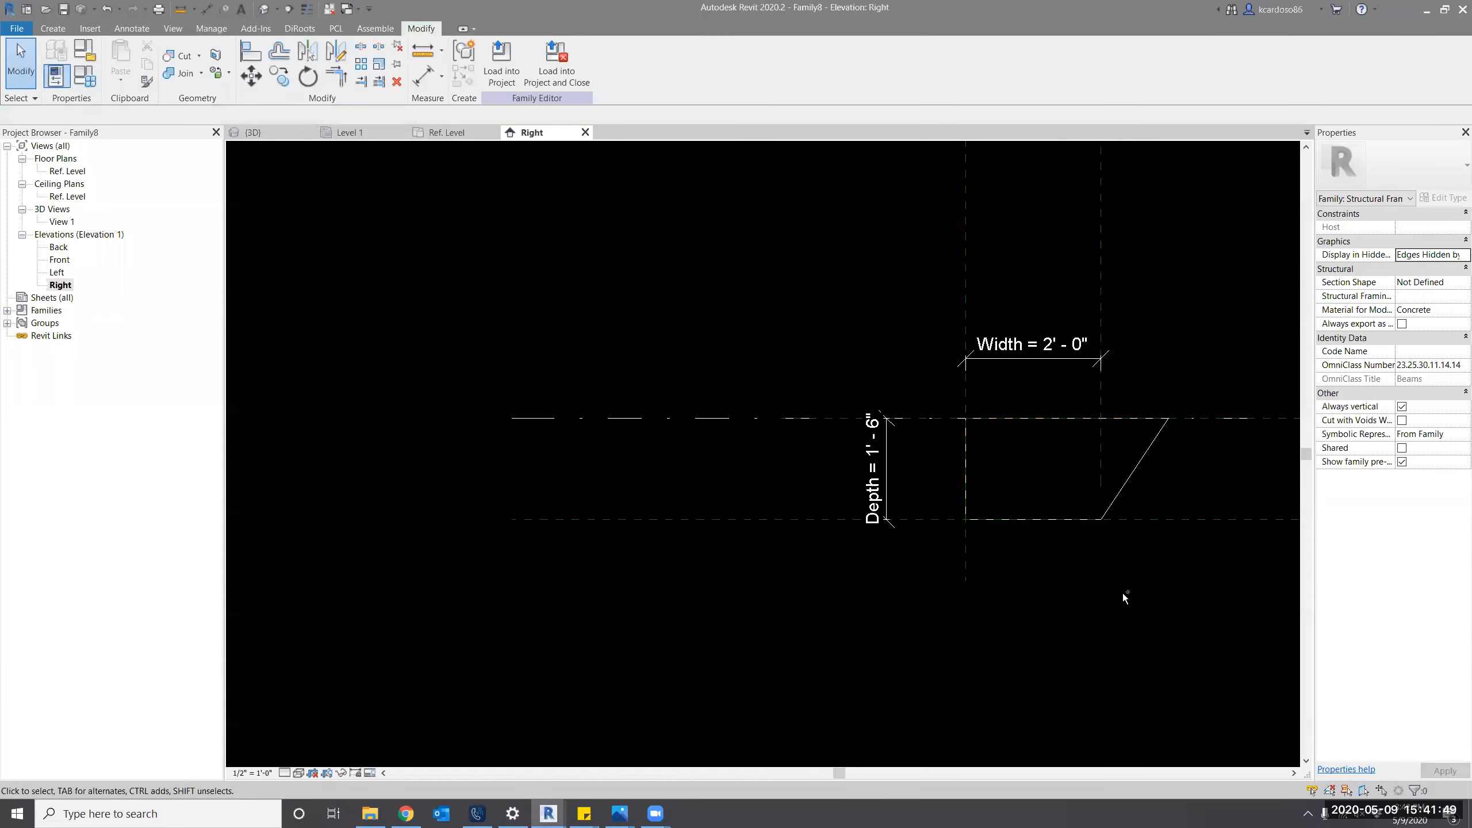
pyautogui.doubleClick(1151, 457)
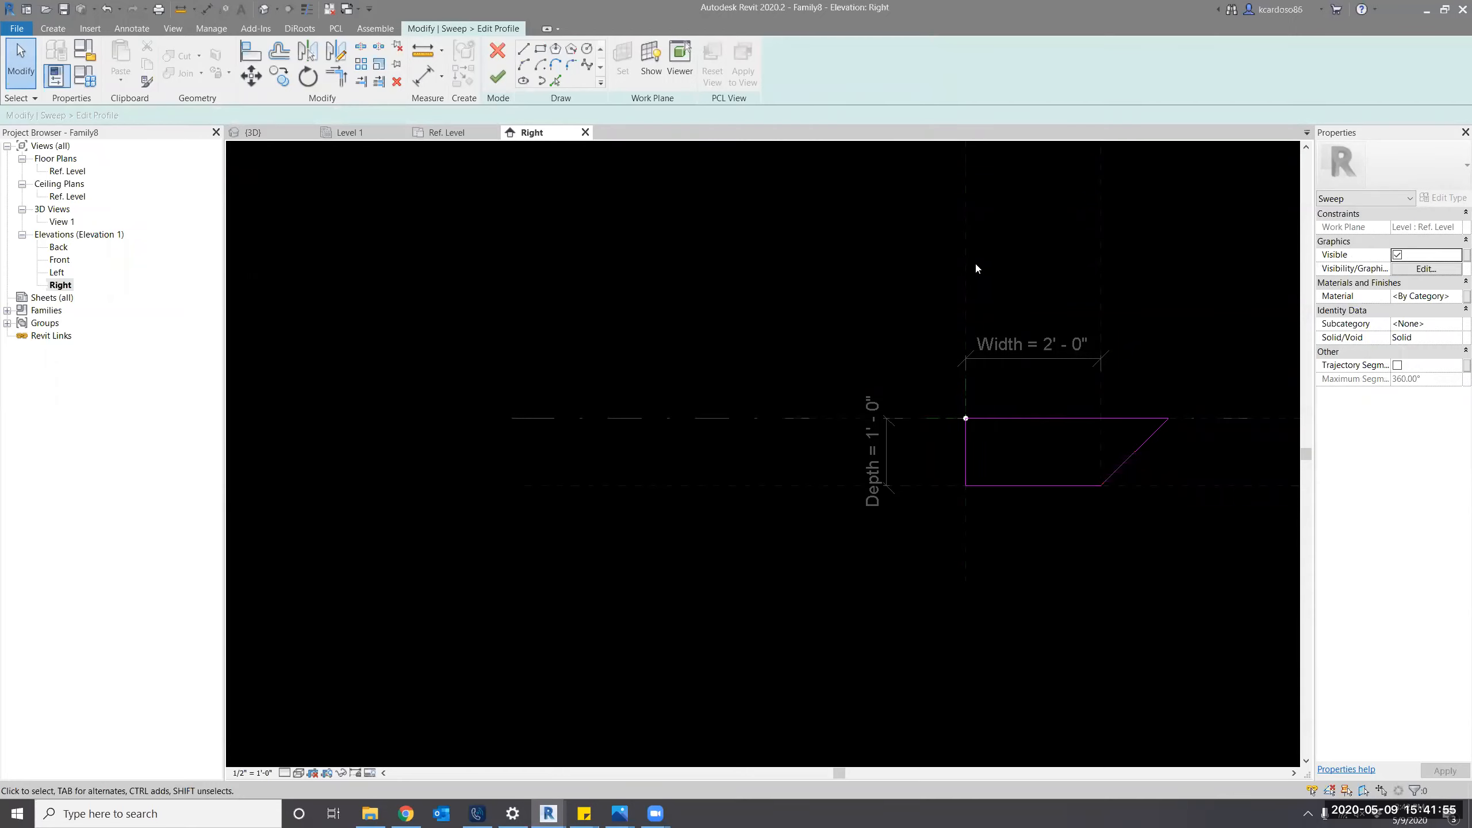
pyautogui.press('d')
pyautogui.press('i')
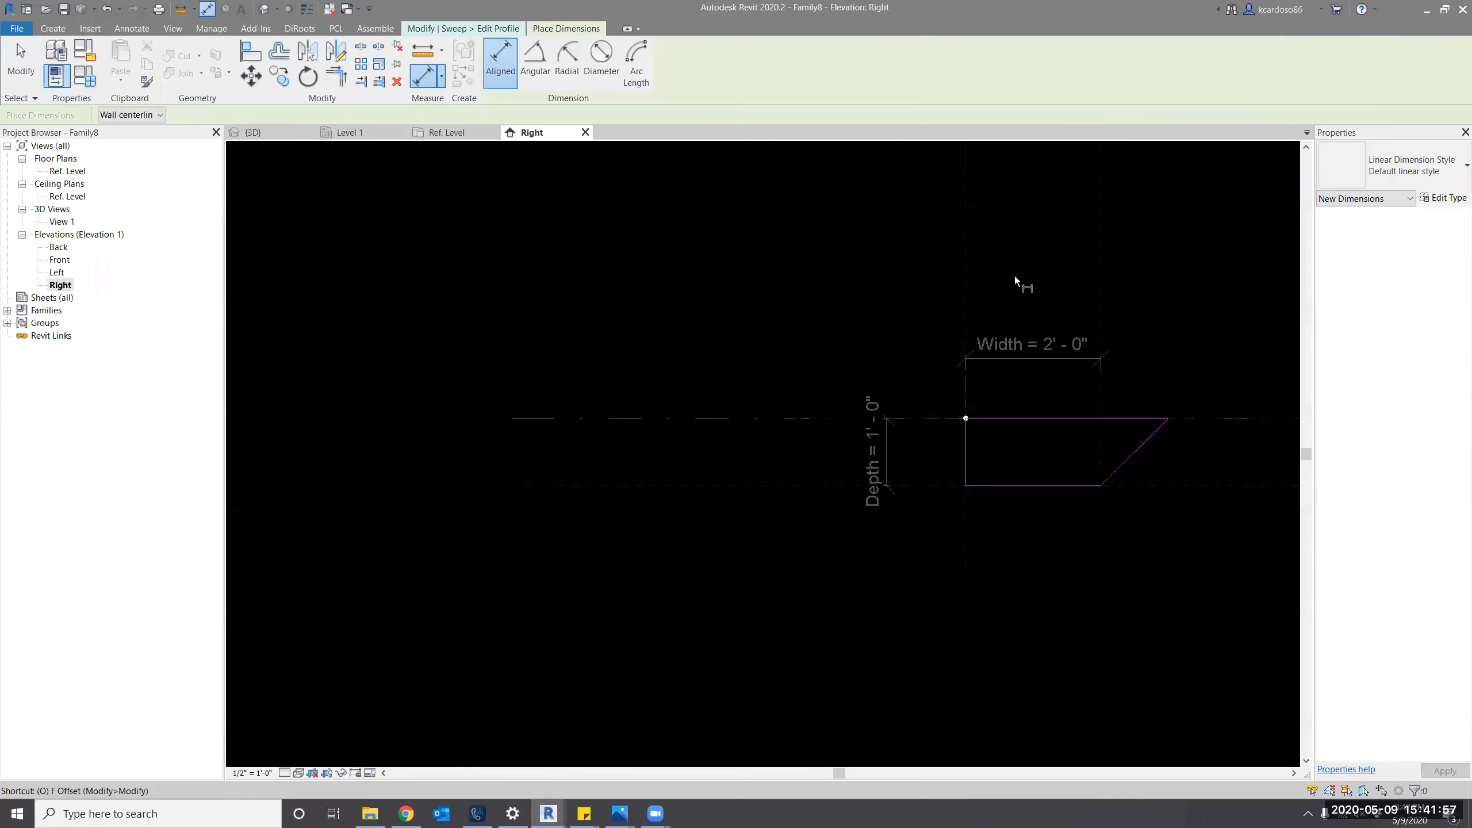
pyautogui.click(534, 58)
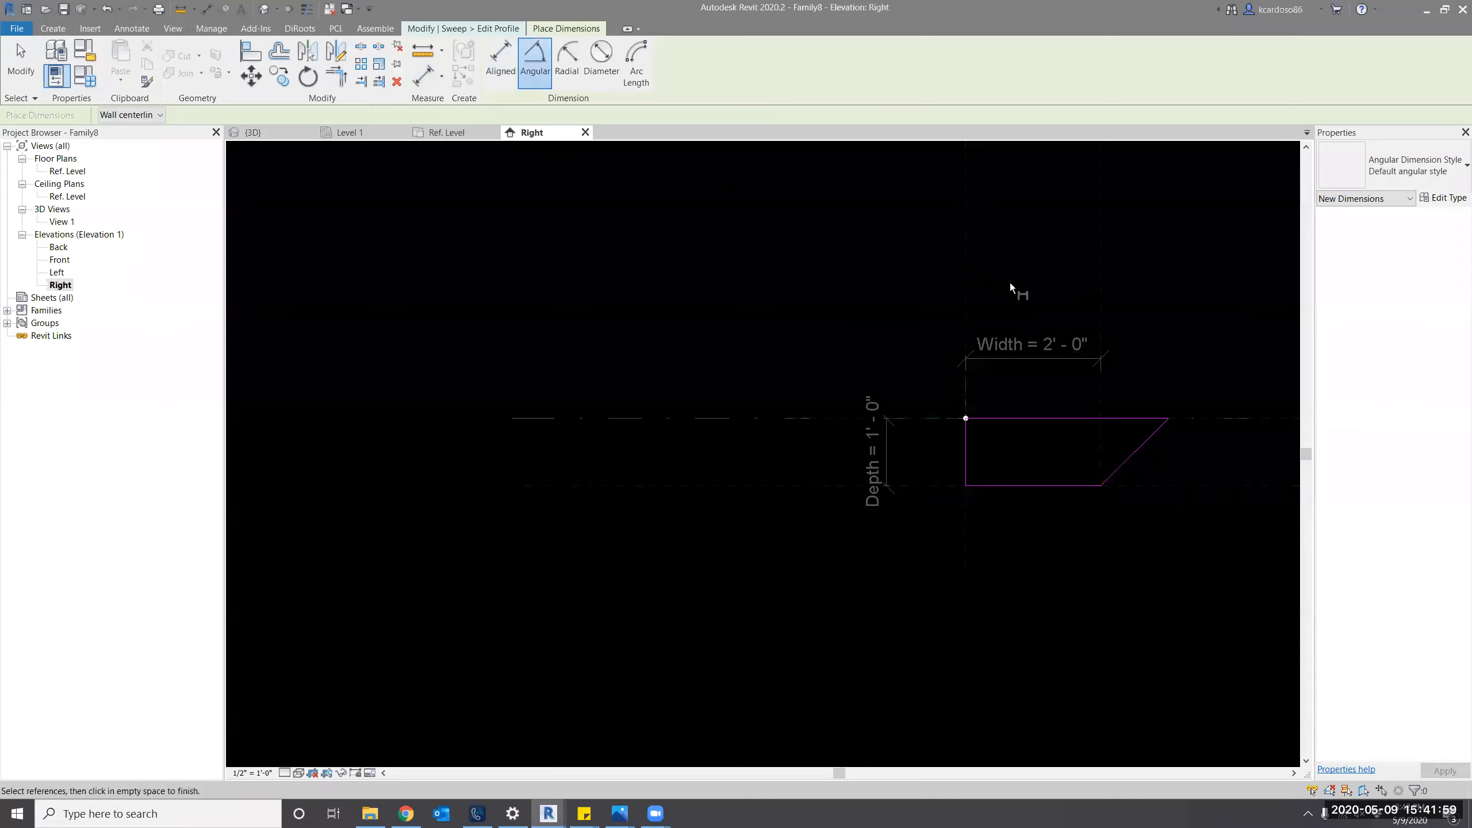
pyautogui.click(1113, 299)
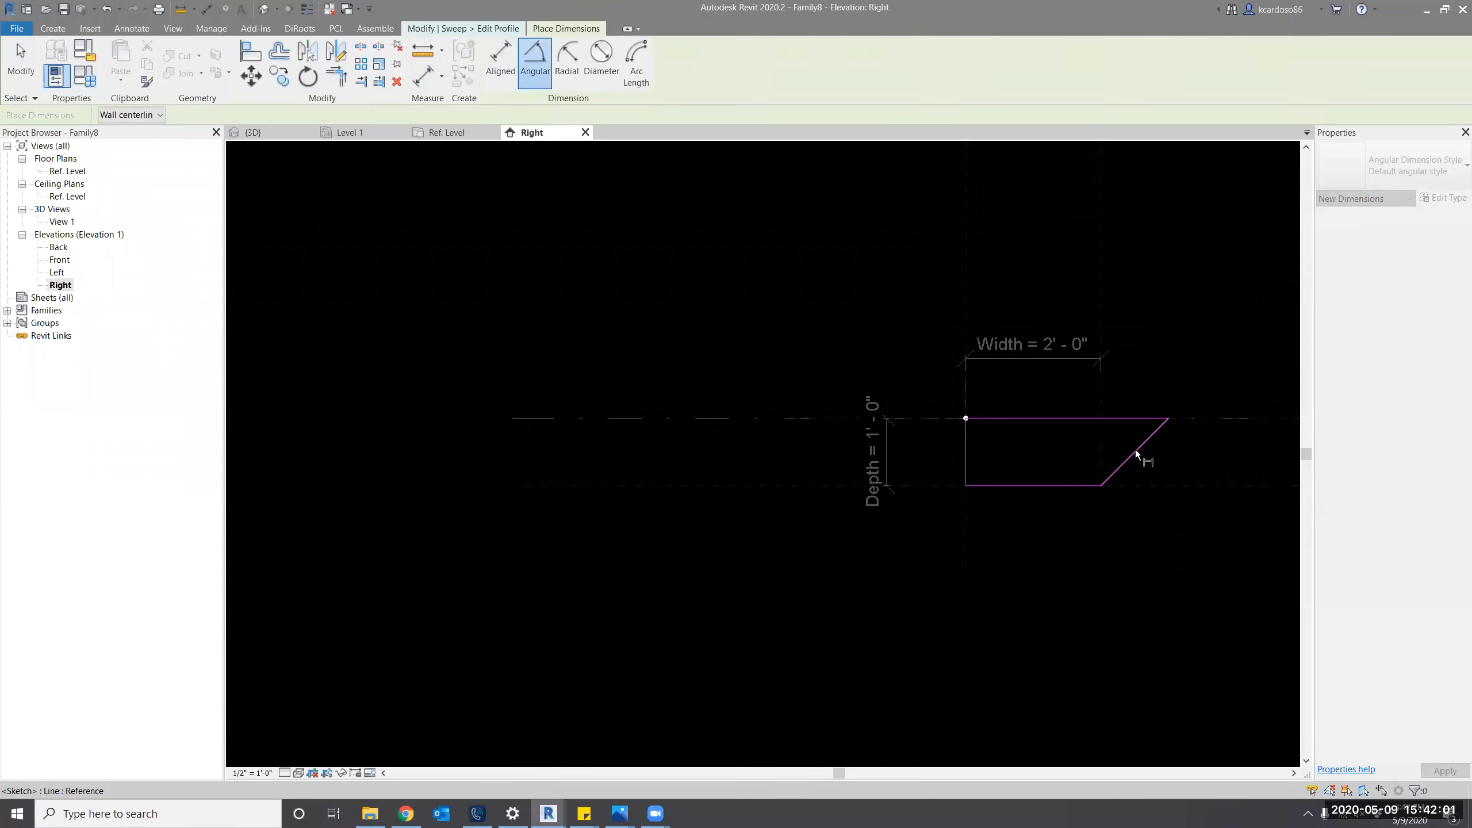
pyautogui.click(1135, 450)
pyautogui.click(1171, 345)
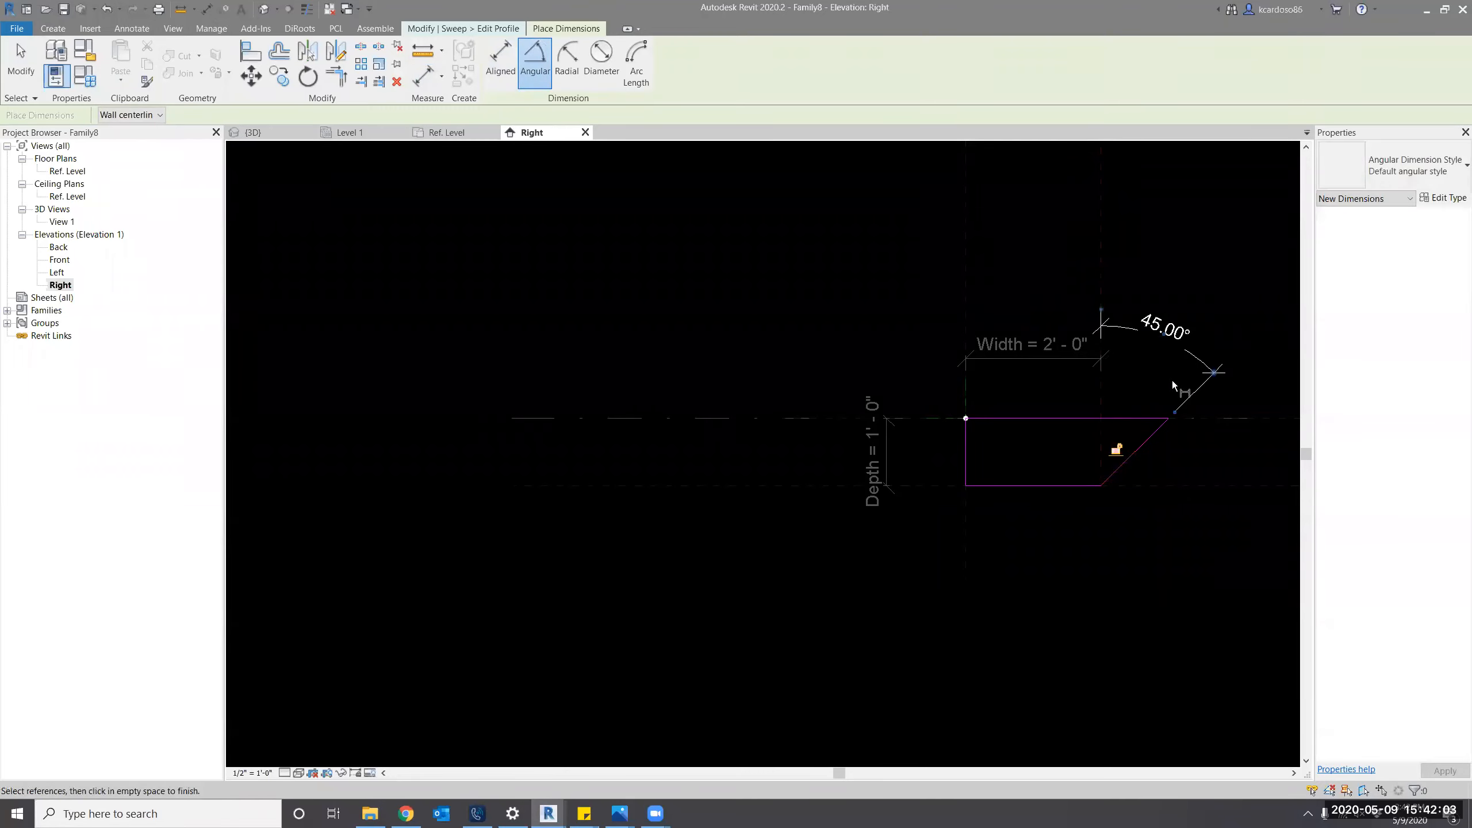
pyautogui.press('Escape')
pyautogui.press('Escape')
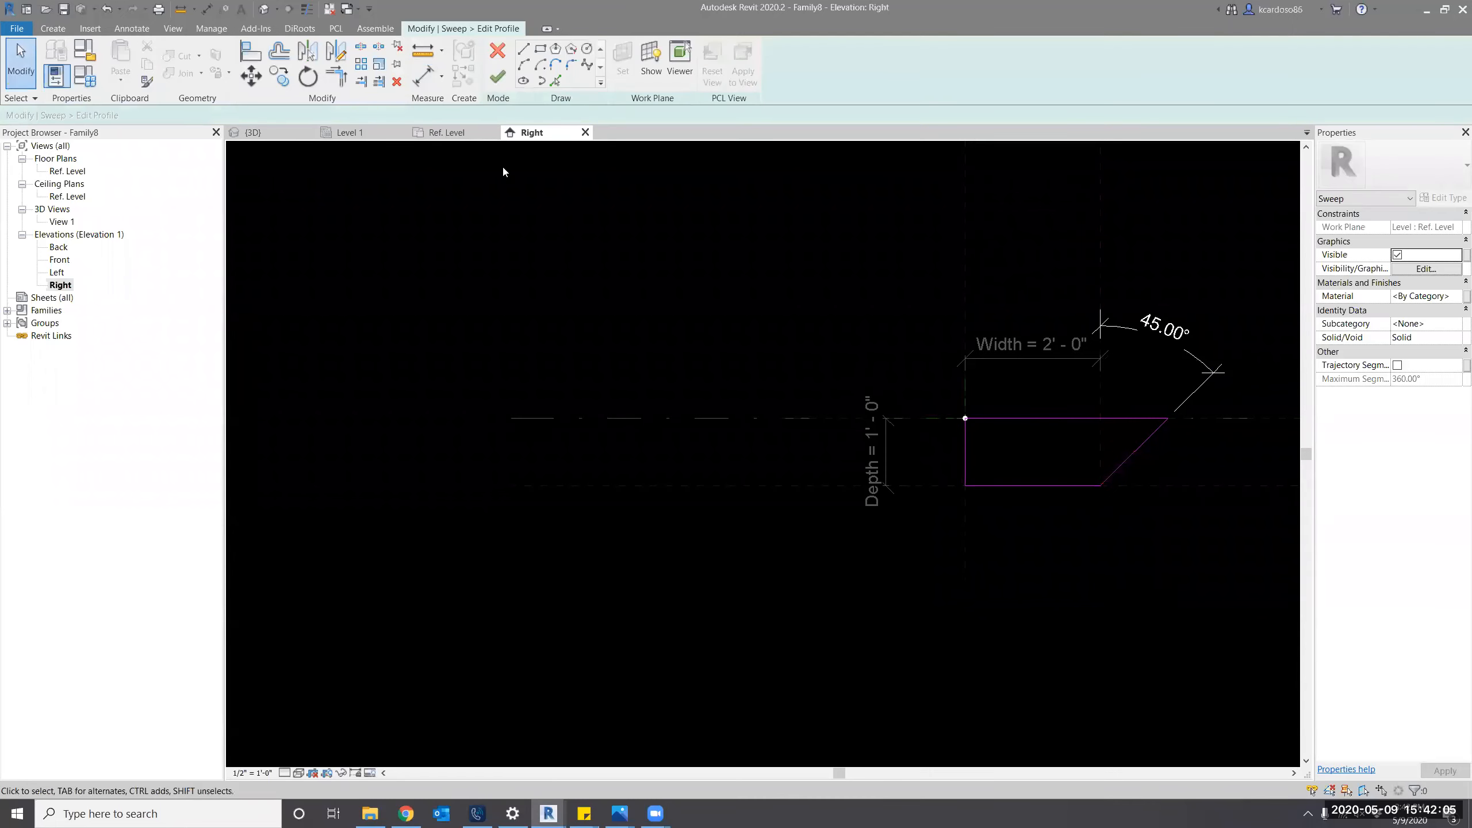
# Finish the dimensioned profile and the sweep, clearing the selection.
pyautogui.click(498, 76)
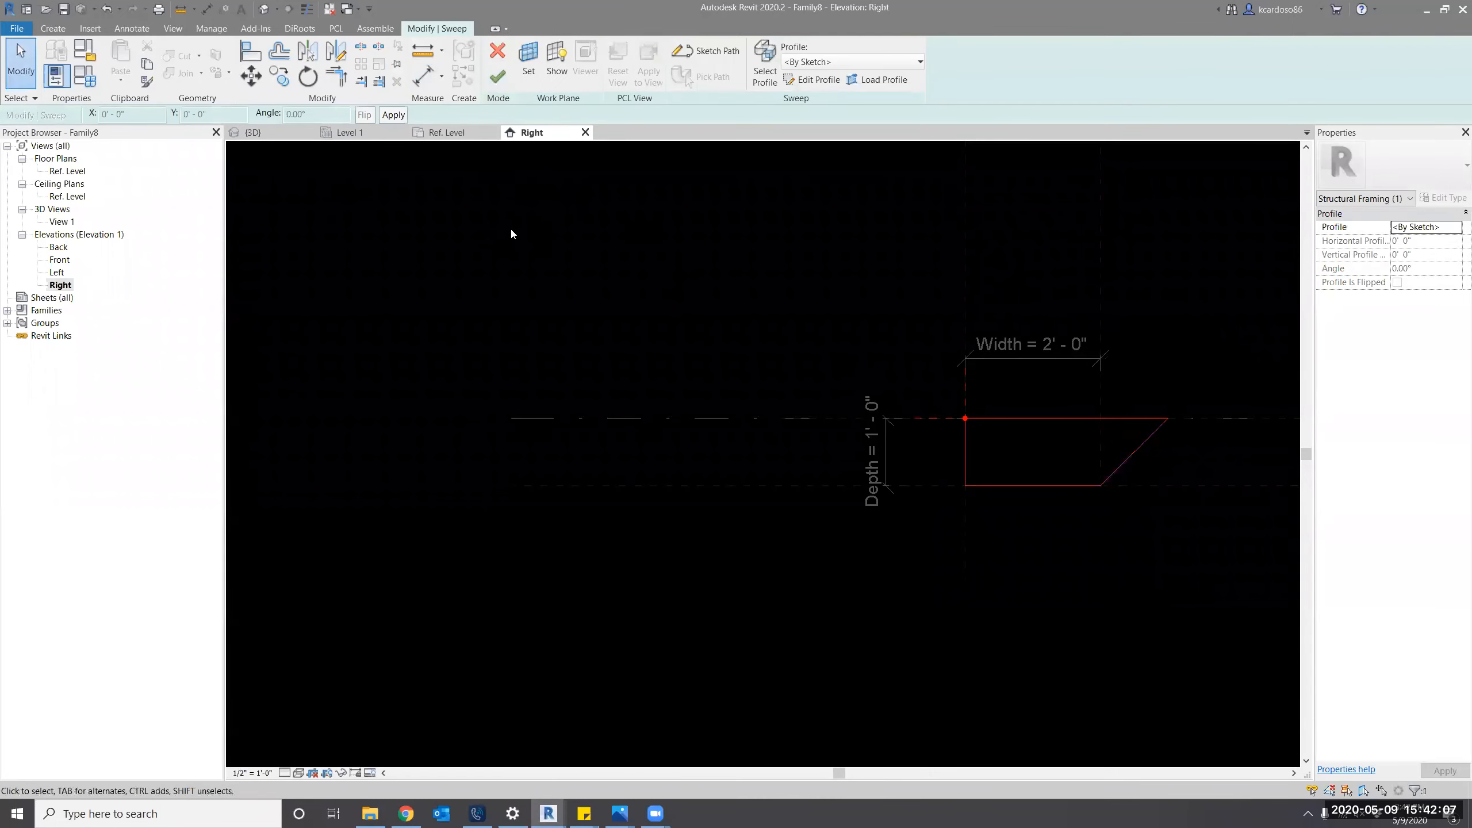
pyautogui.click(497, 76)
pyautogui.press('Escape')
# Set the Depth parameter to 2' 0" in Family Types and apply it to test the sloped side's angle.
pyautogui.click(85, 81)
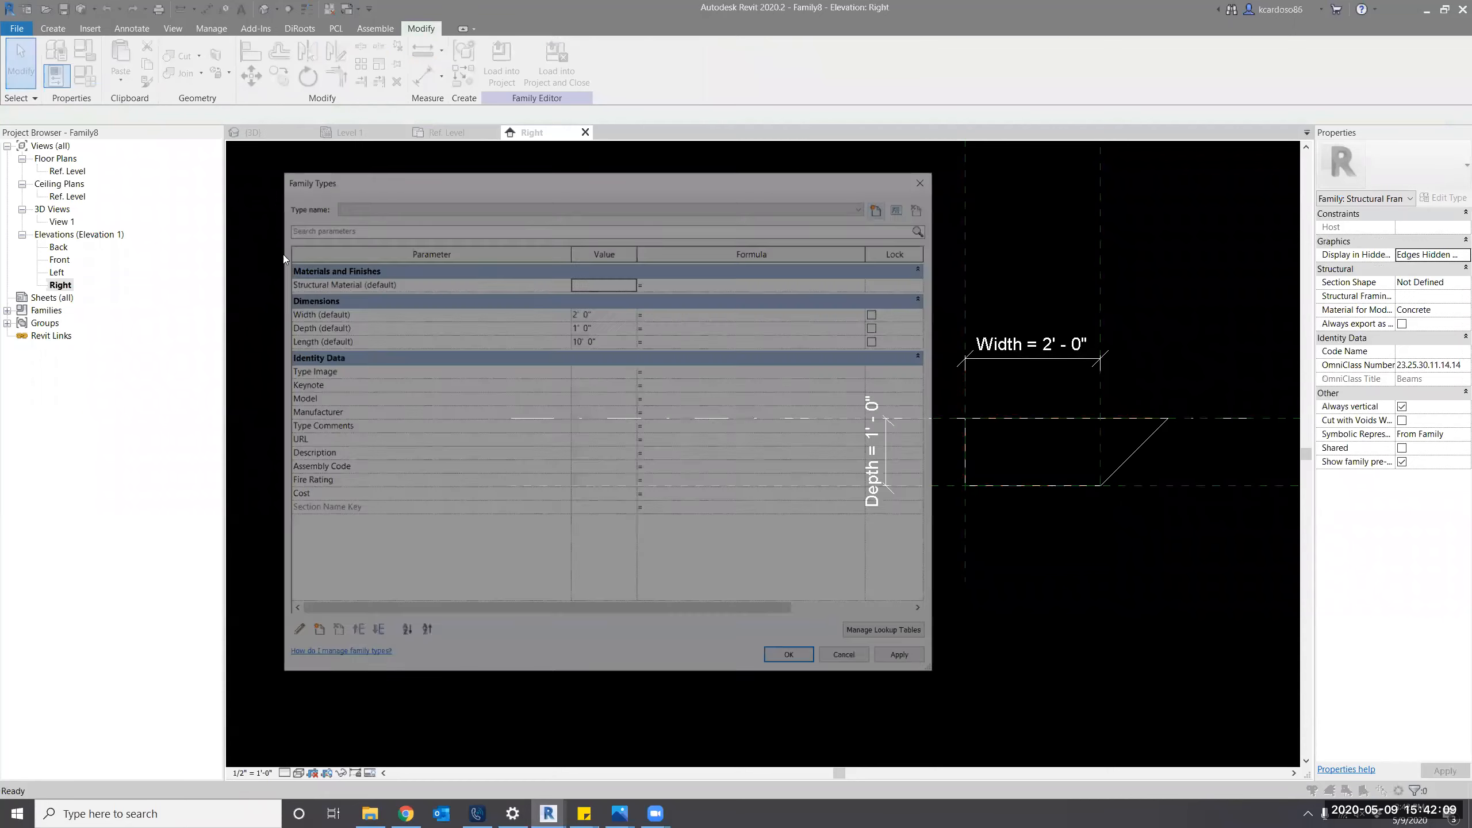
pyautogui.click(611, 327)
pyautogui.write('2')
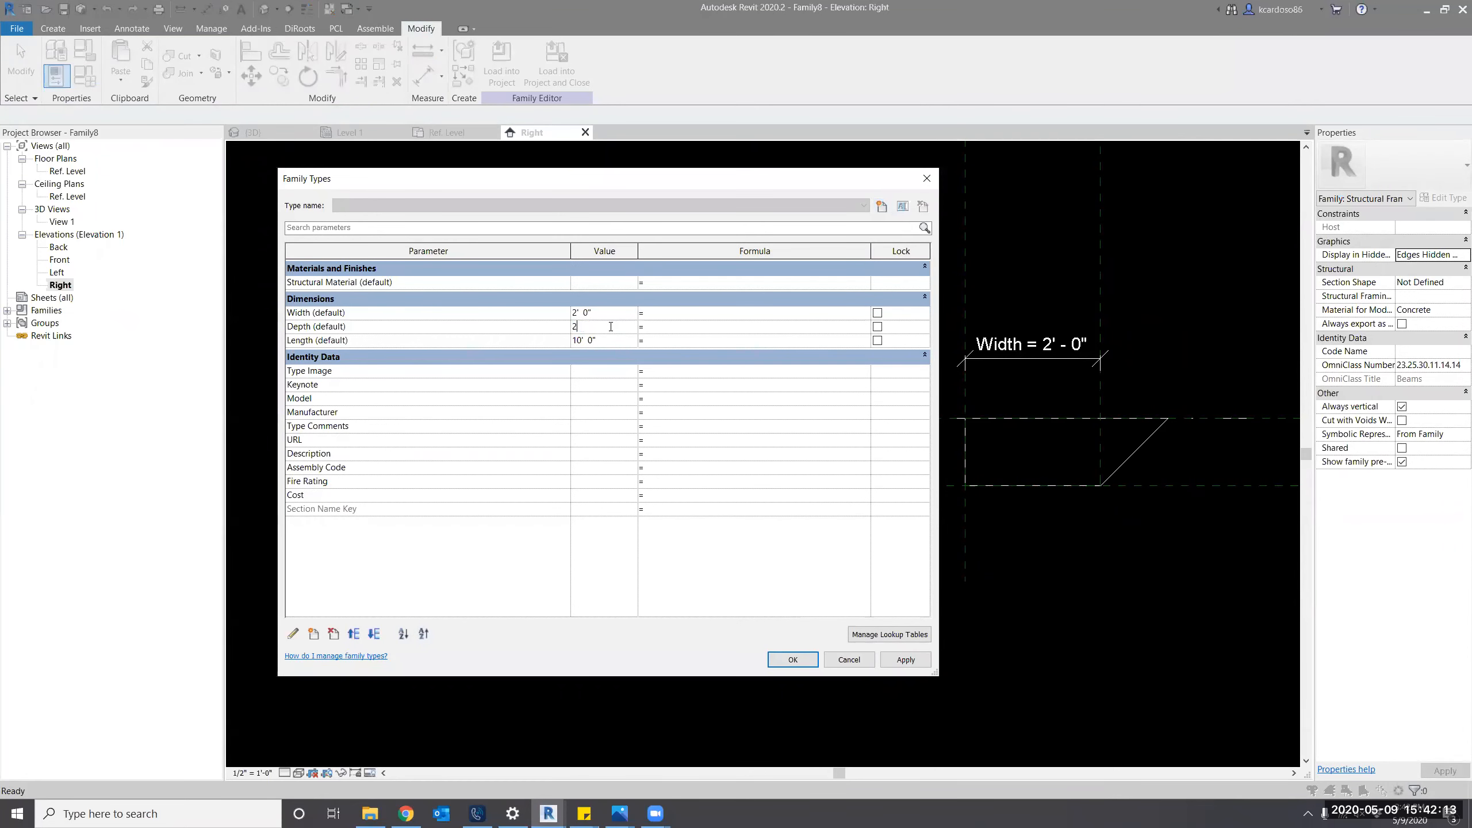
pyautogui.press('Tab')
pyautogui.click(905, 660)
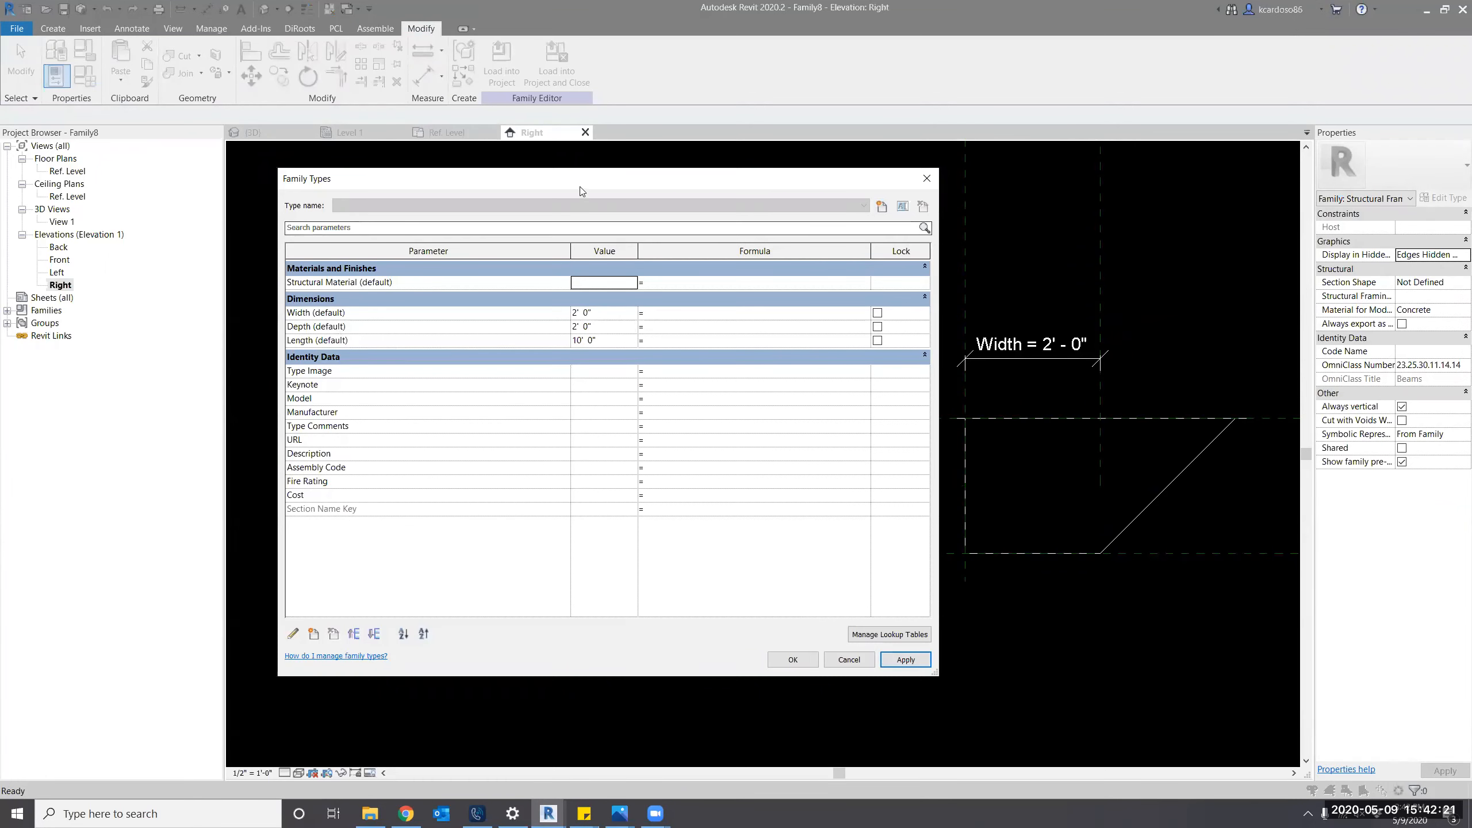
# Set Width to 1' 6" and Depth to 1' 0", apply both values and close Family Types.
pyautogui.moveTo(579, 189); pyautogui.dragTo(590, 198)
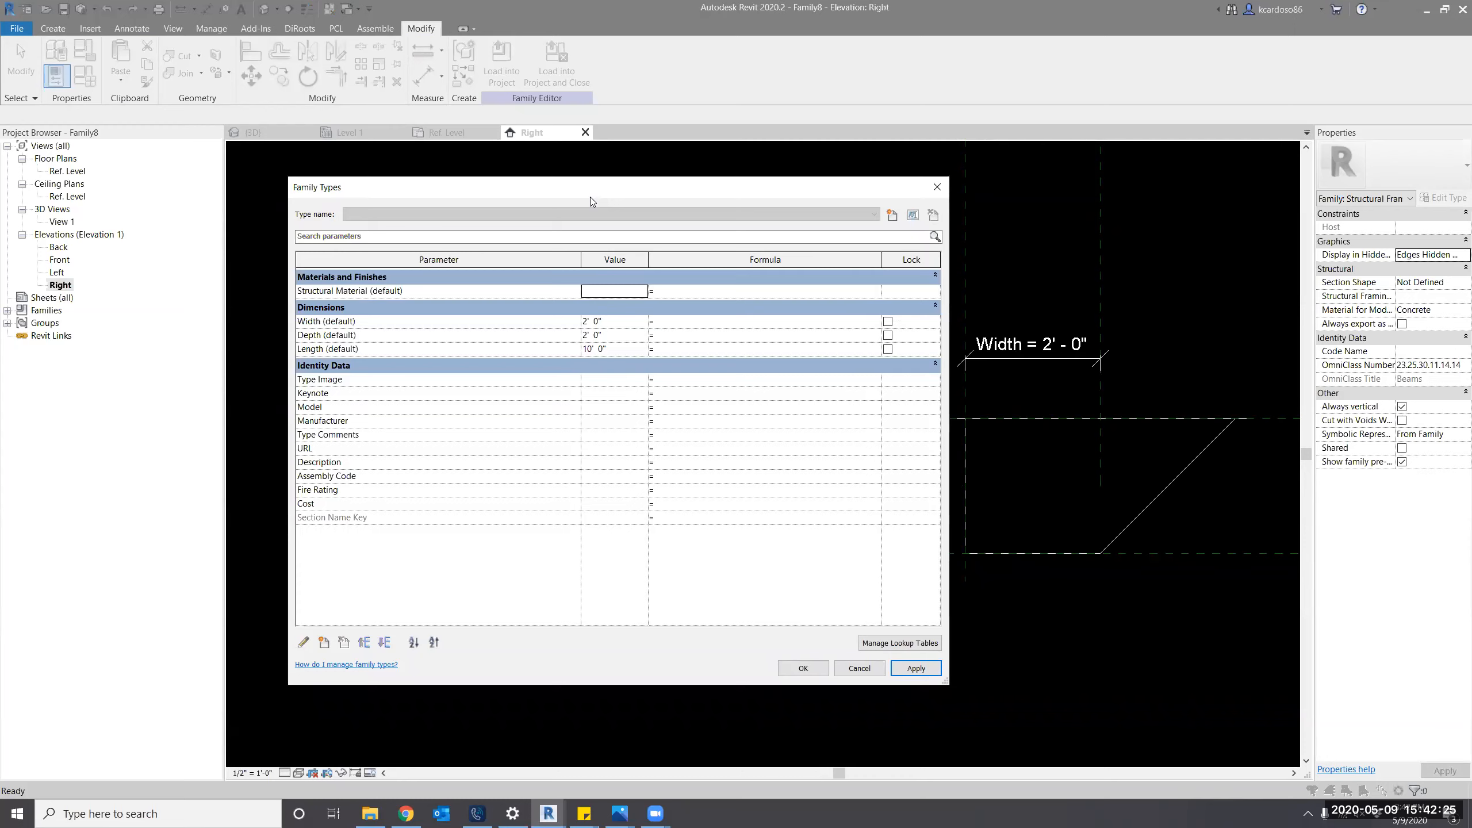
pyautogui.click(634, 322)
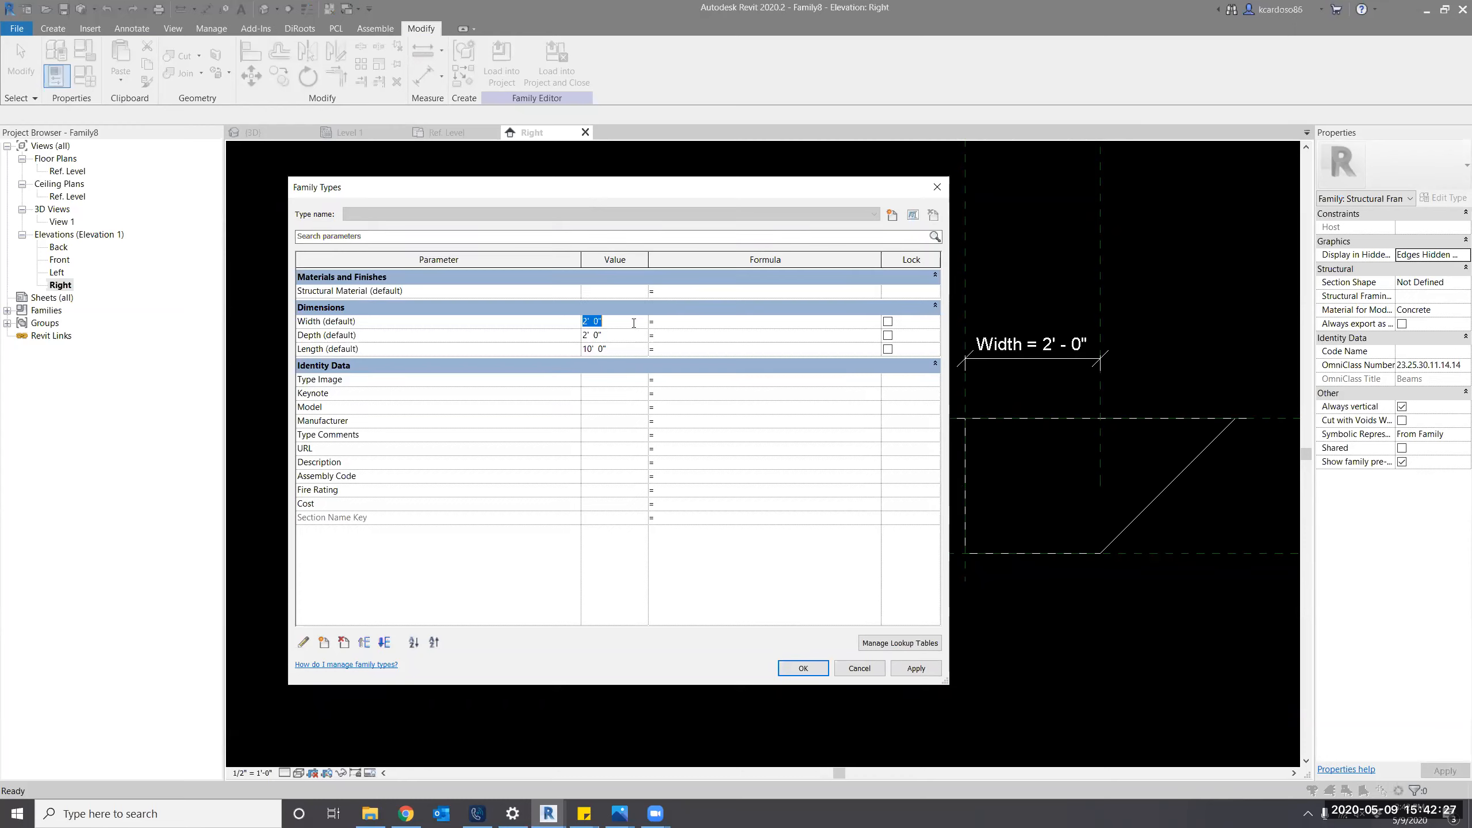
pyautogui.write("1'6")
pyautogui.click(623, 334)
pyautogui.write("1'")
pyautogui.press('Tab')
pyautogui.click(915, 670)
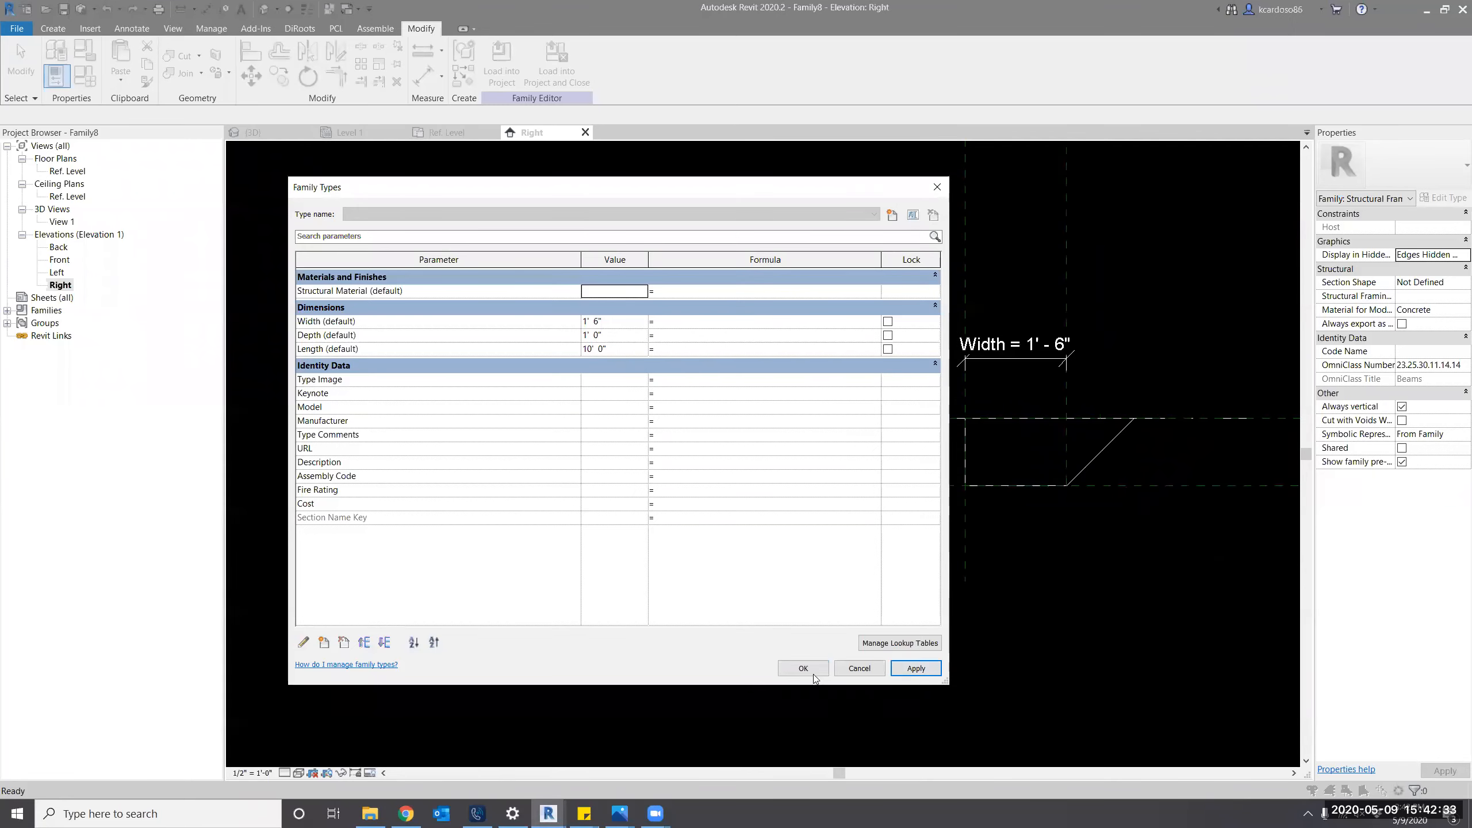
pyautogui.click(803, 668)
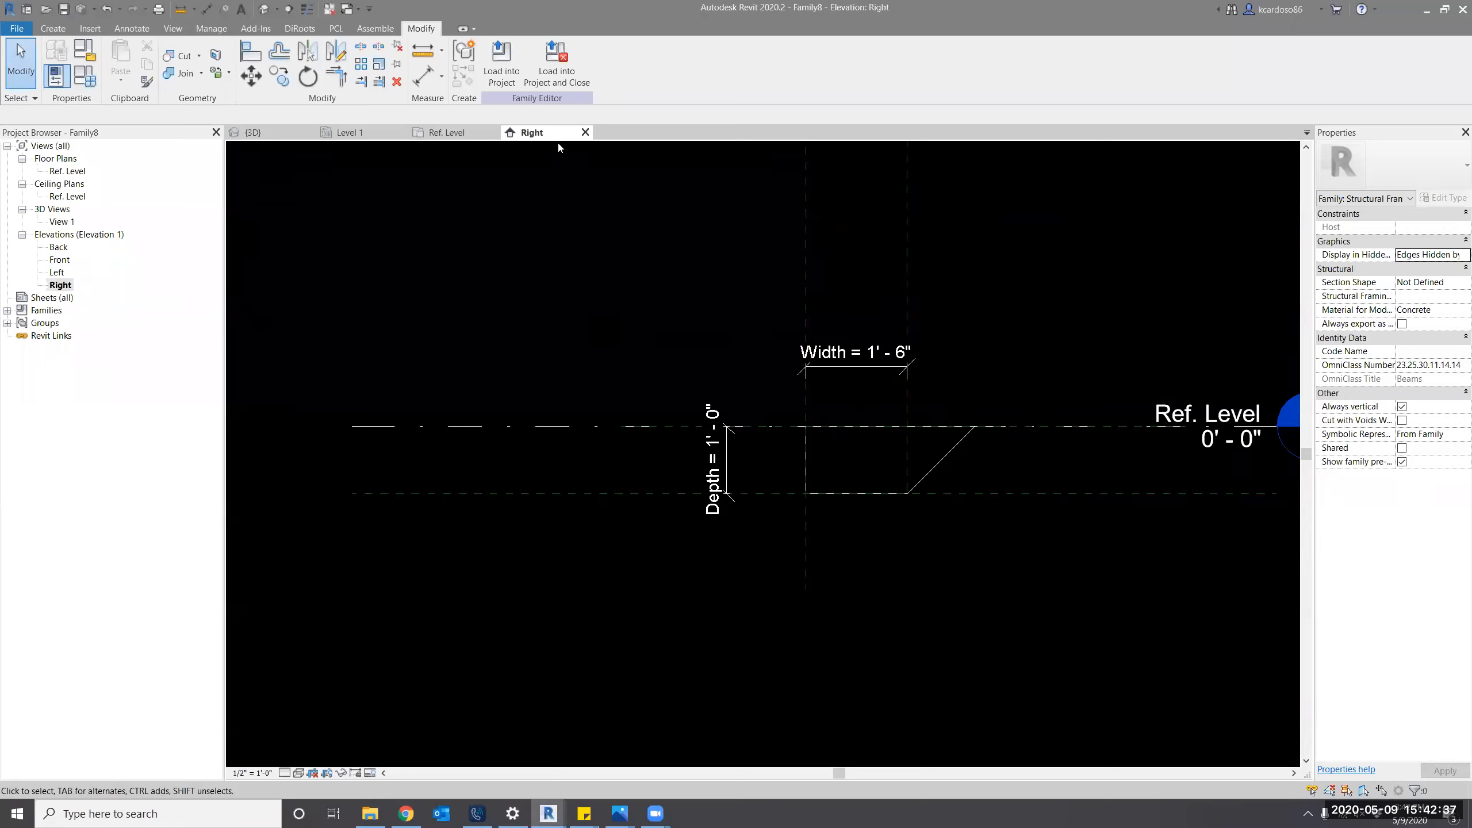
# Load the family into the project and close it without saving, leaving beam placement.
pyautogui.click(564, 72)
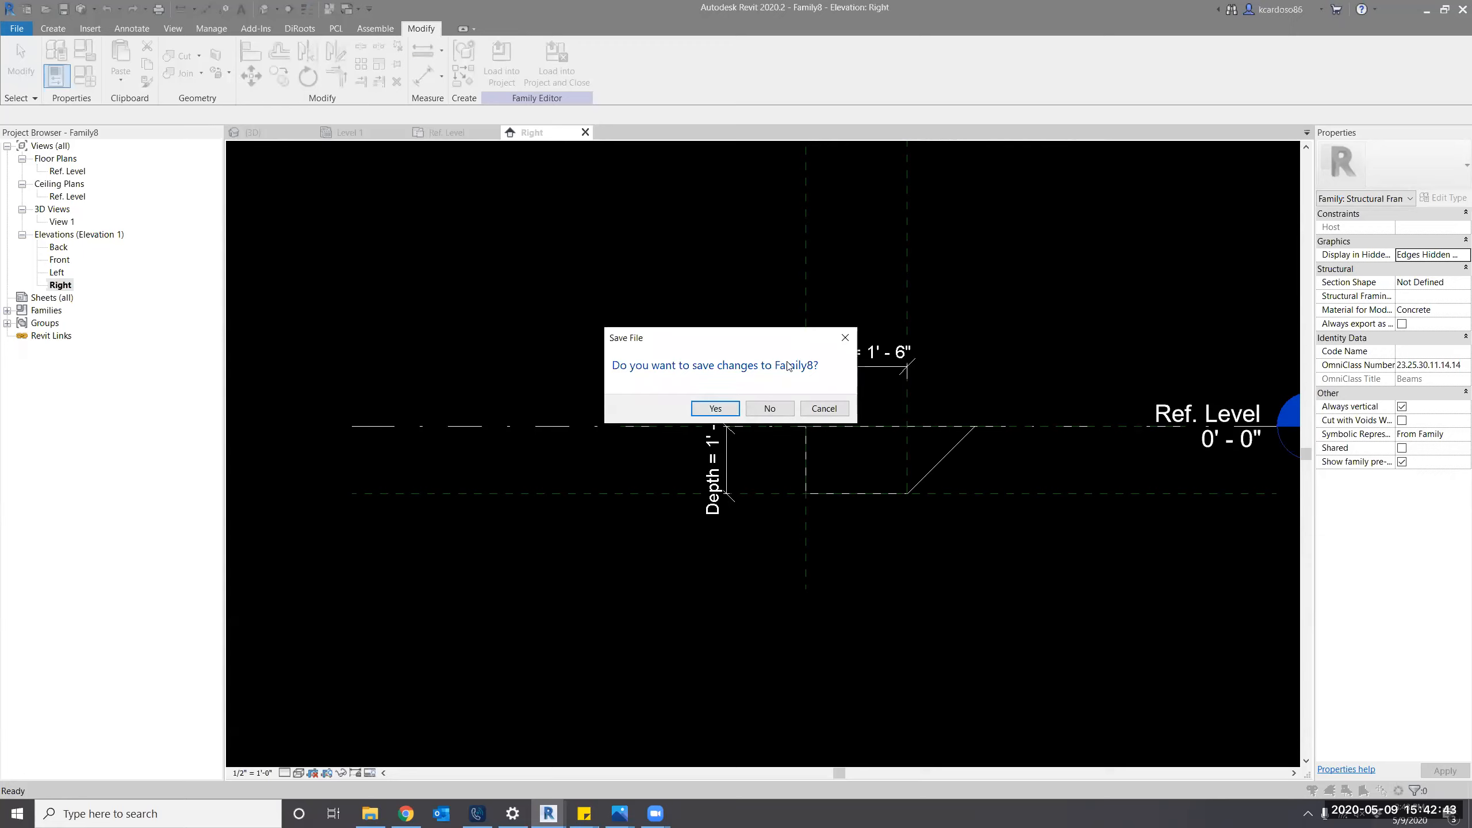
pyautogui.click(770, 409)
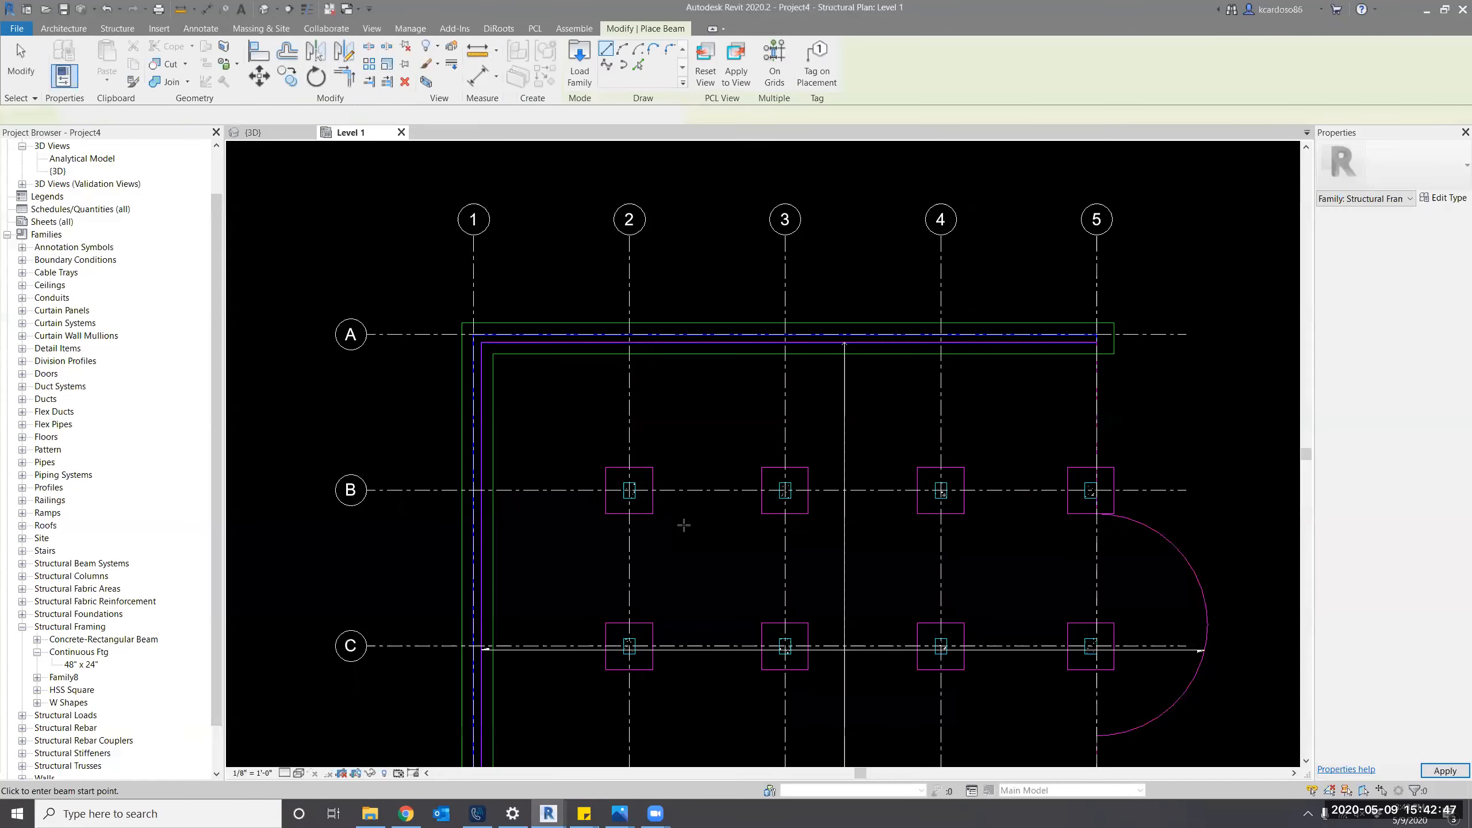
pyautogui.moveTo(684, 525); pyautogui.dragTo(724, 437, button='middle')
pyautogui.press('Escape')
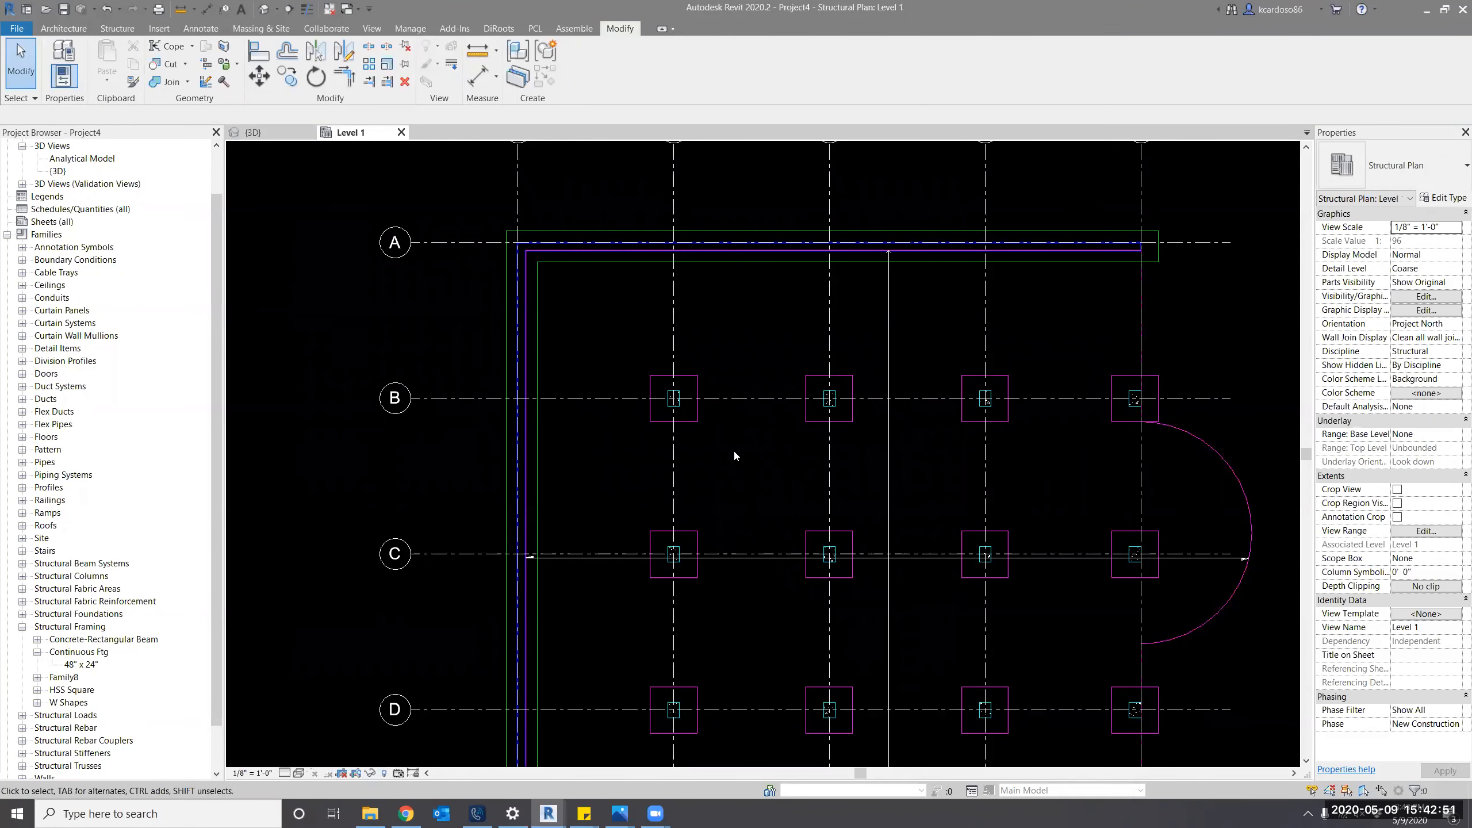
# Open the default 3D view and close the Level 1 plan, with the foundation corner in view.
pyautogui.press('3')
pyautogui.press('d')
pyautogui.scroll(-1, 601, 626)
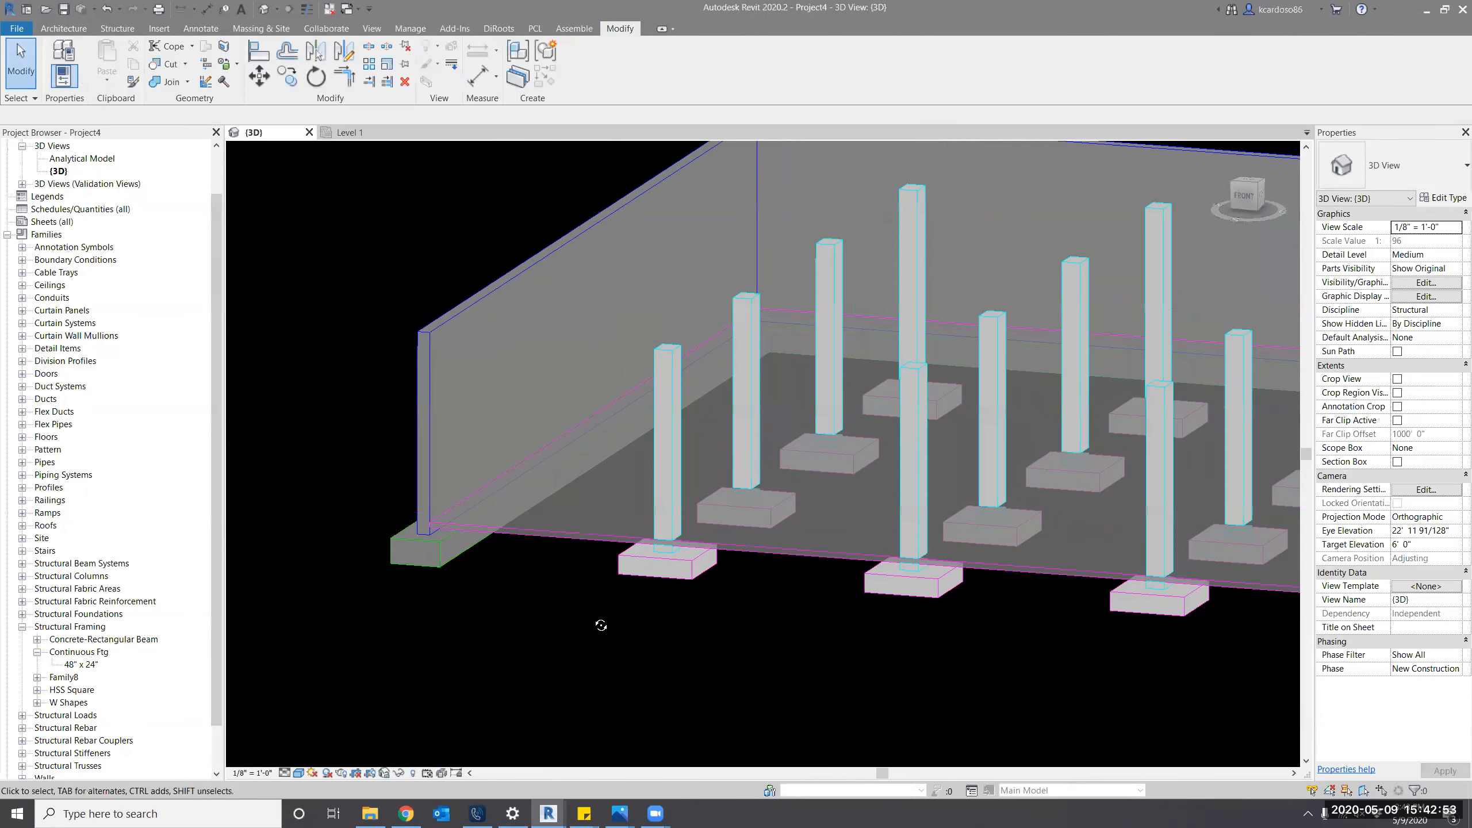
pyautogui.scroll(-1, 601, 626)
pyautogui.keyDown('shift'); pyautogui.moveTo(601, 625); pyautogui.dragTo(581, 636, button='middle'); pyautogui.keyUp('shift')
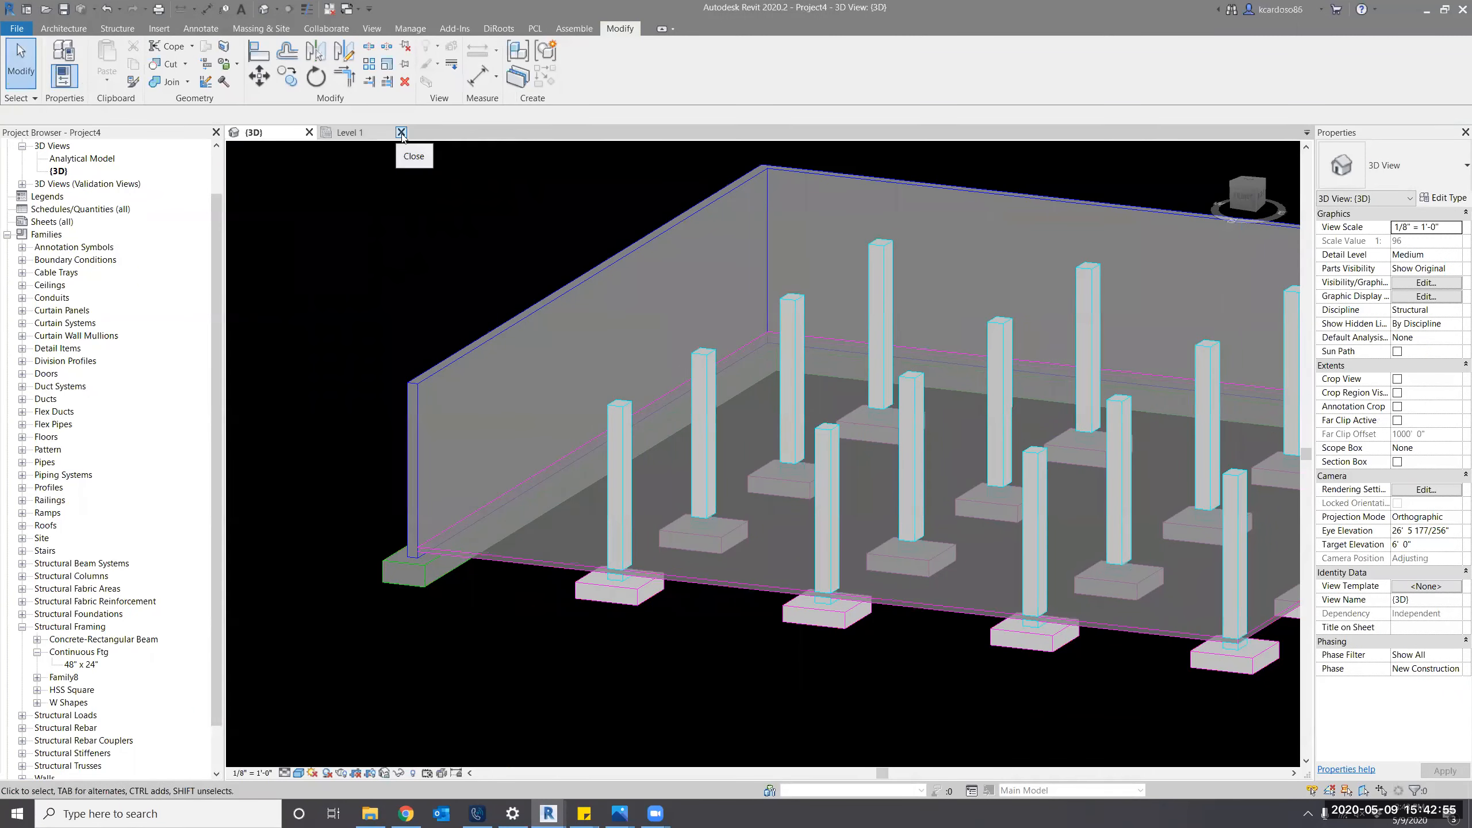
pyautogui.click(401, 133)
pyautogui.keyDown('shift'); pyautogui.moveTo(470, 690); pyautogui.dragTo(484, 695, button='middle'); pyautogui.keyUp('shift')
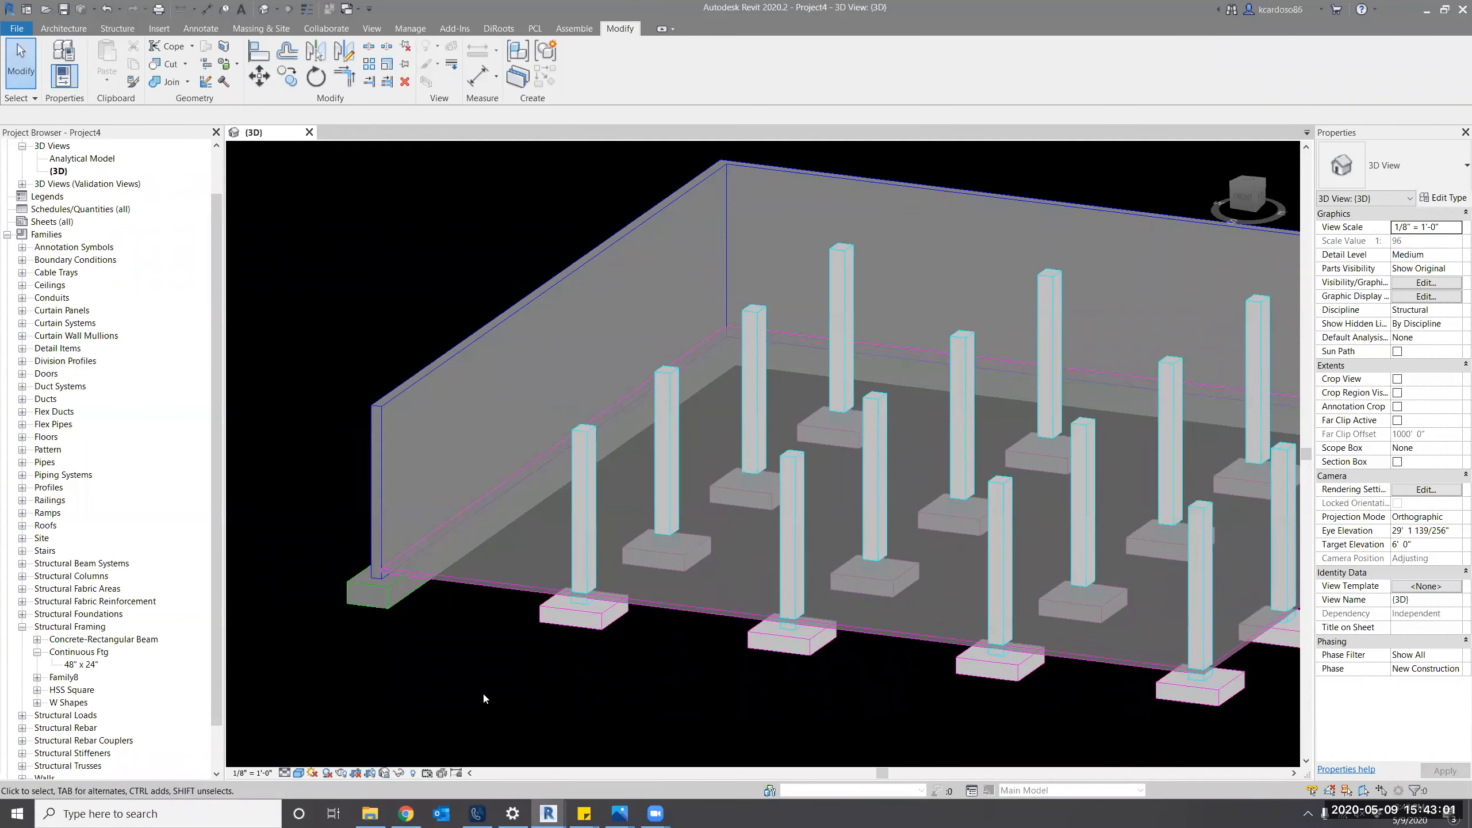
# Place Family8 beams by Pick Lines along the slab edges at the two foundation walls.
pyautogui.press('b')
pyautogui.press('m')
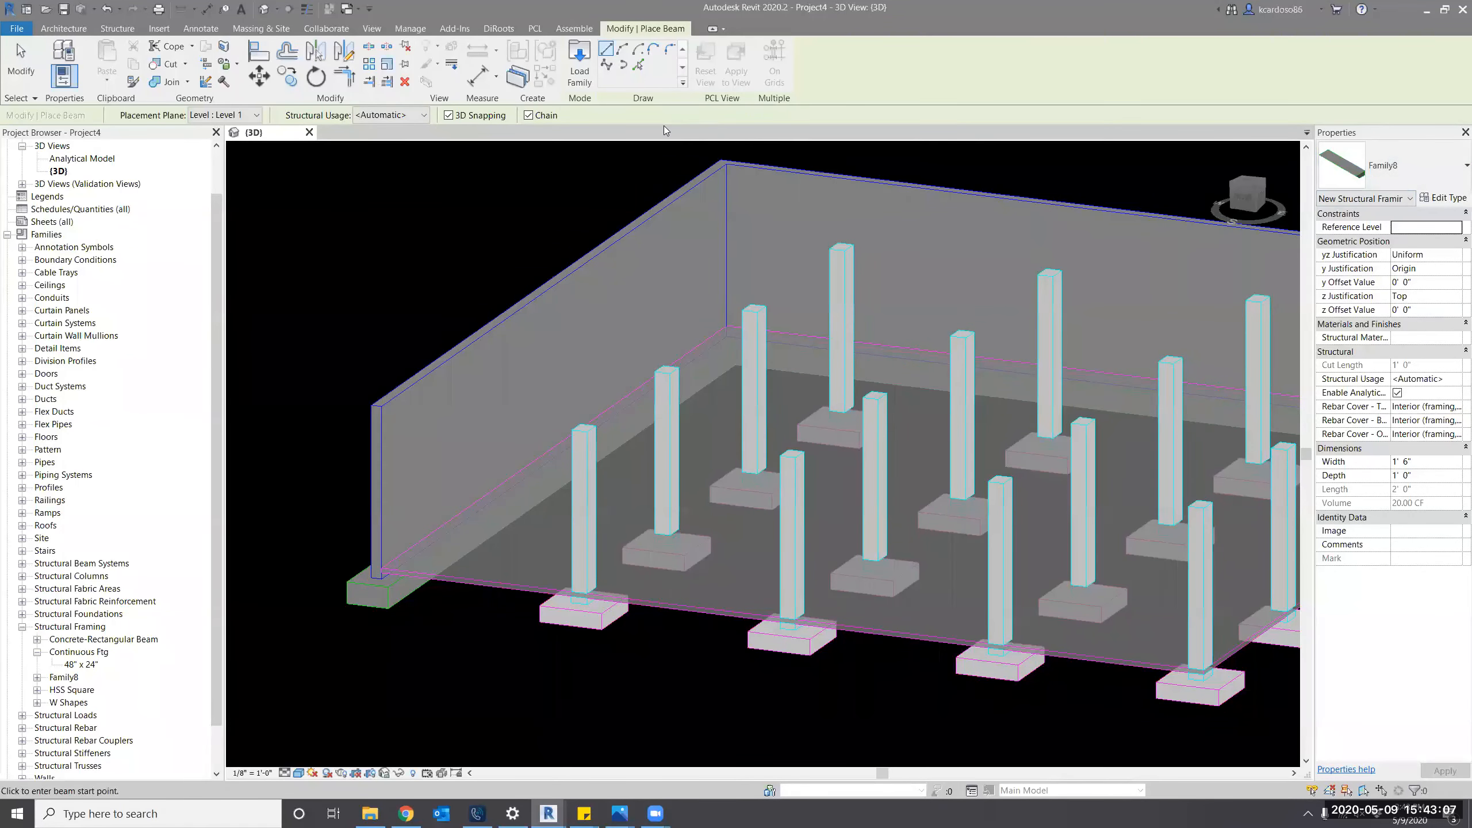
pyautogui.click(638, 65)
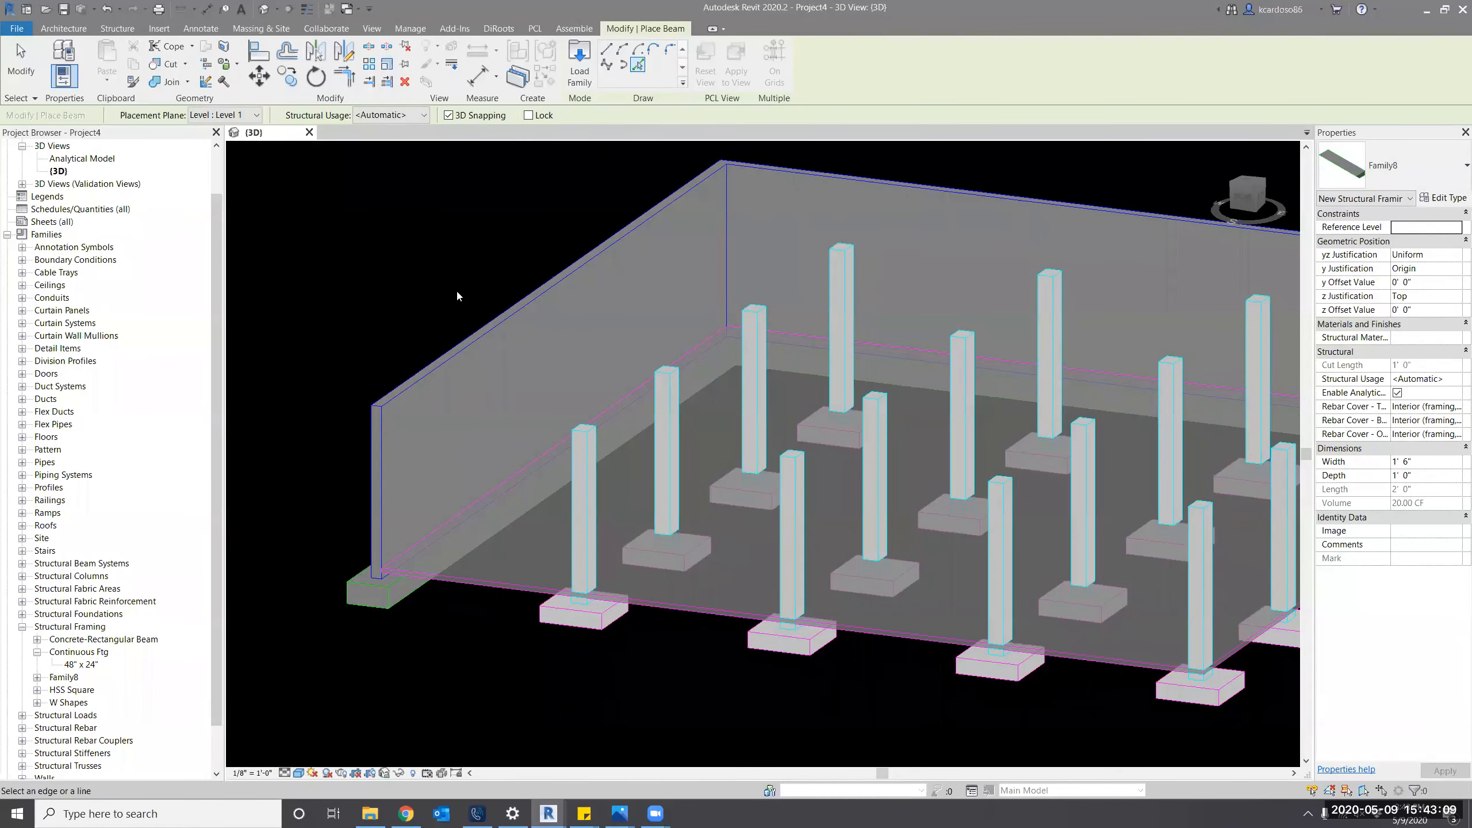
pyautogui.scroll(3, 336, 623)
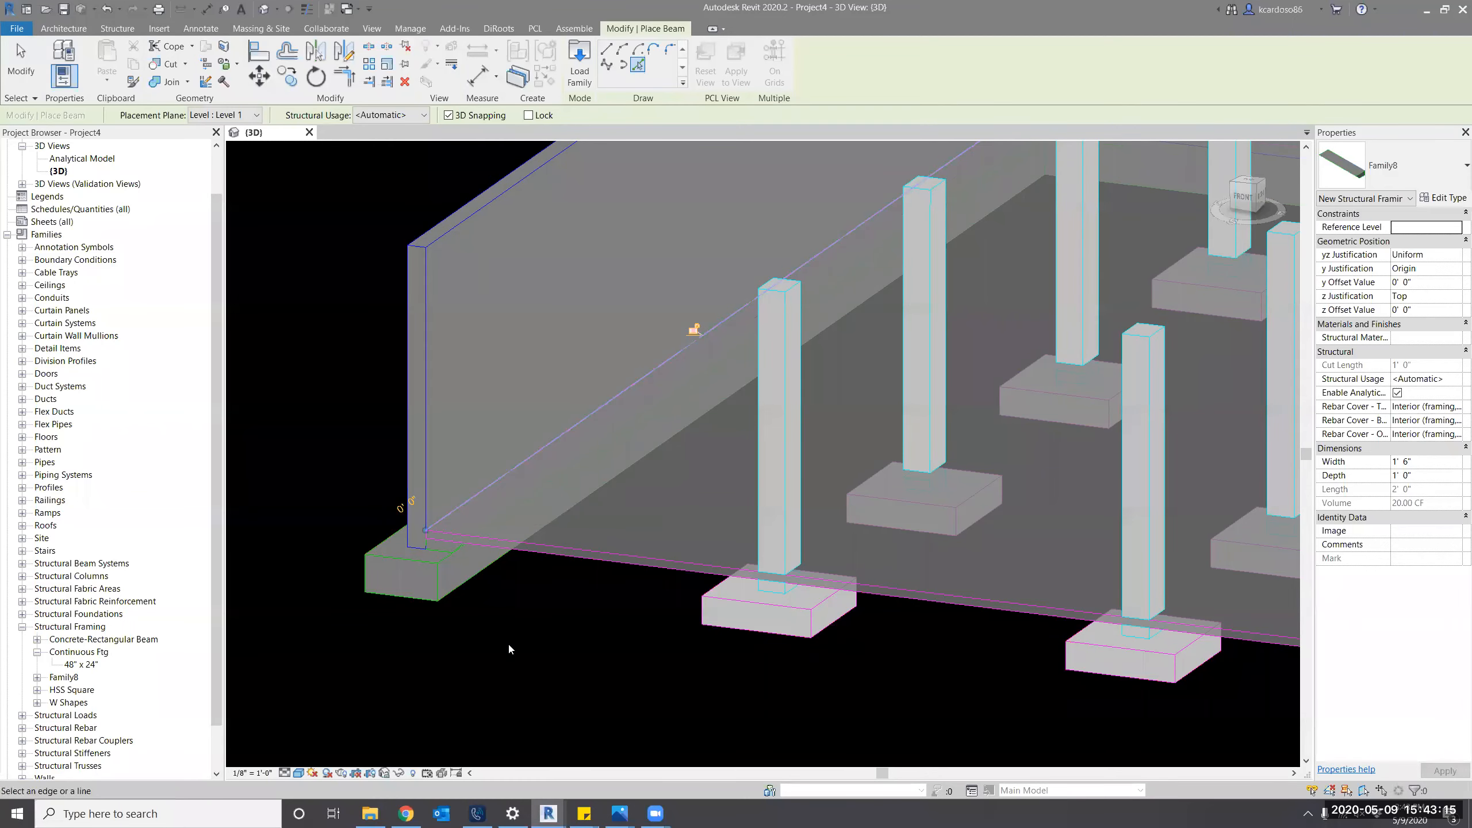
pyautogui.scroll(-2, 665, 523)
pyautogui.moveTo(666, 522); pyautogui.dragTo(232, 562, button='middle')
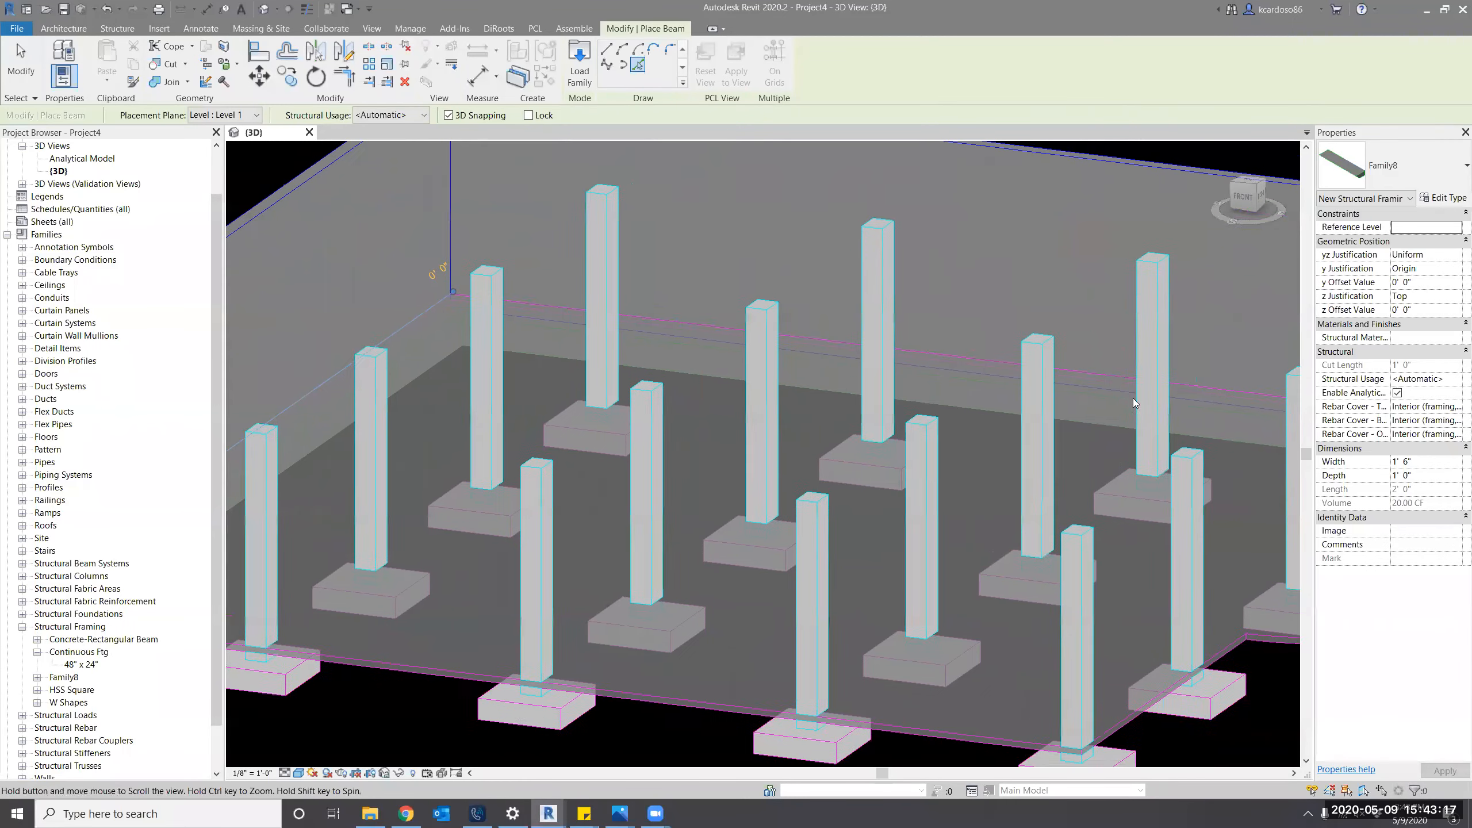
pyautogui.moveTo(1133, 398); pyautogui.dragTo(759, 395, button='middle')
pyautogui.scroll(2, 1170, 390)
pyautogui.click(1165, 400)
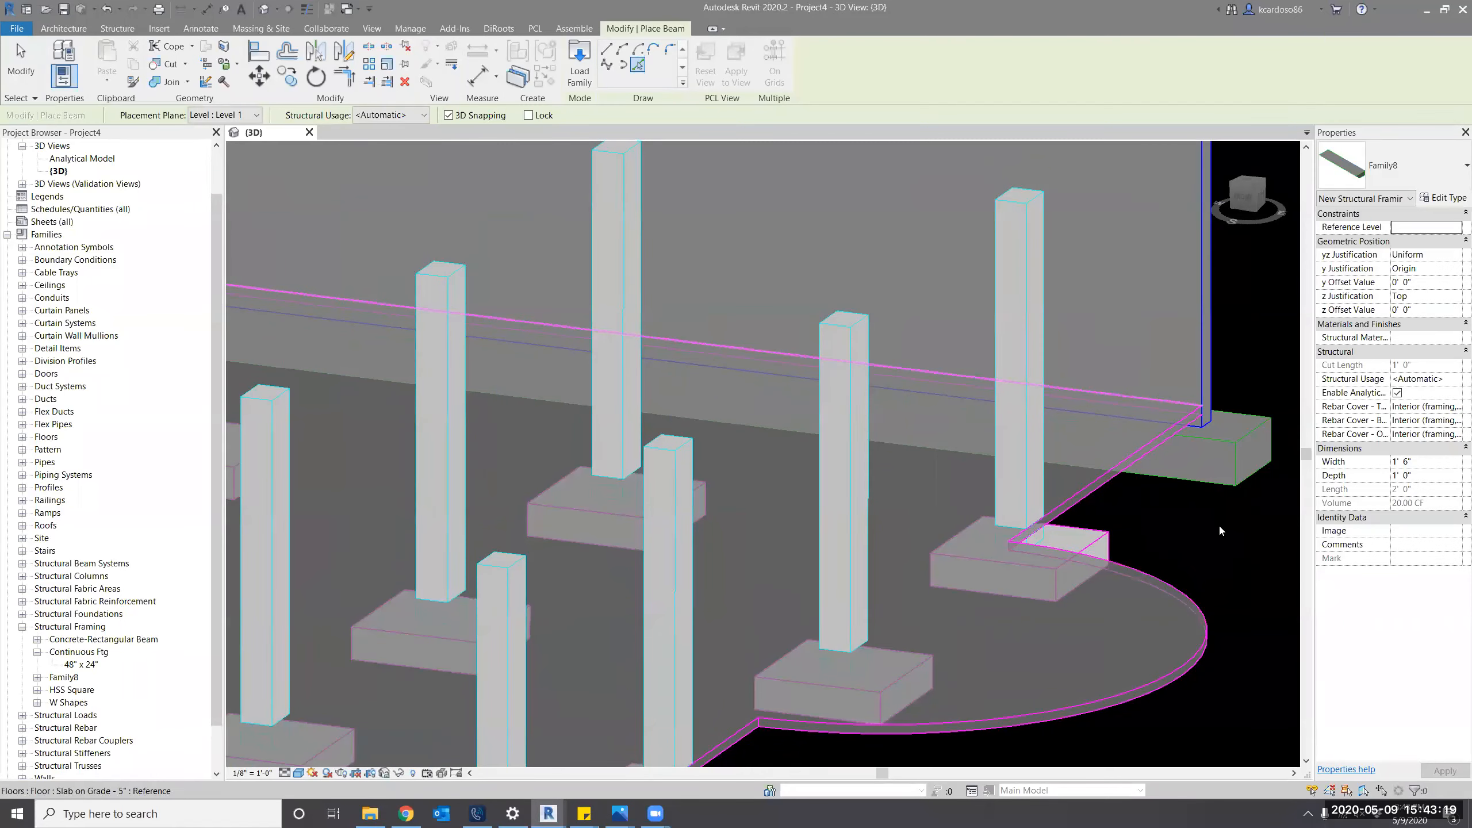
pyautogui.press('Escape')
# Examine the new beam's sloped profile against the slab at the wall end, selecting the beam and slab together.
pyautogui.keyDown('shift'); pyautogui.moveTo(1224, 526); pyautogui.dragTo(940, 308, button='middle'); pyautogui.keyUp('shift')
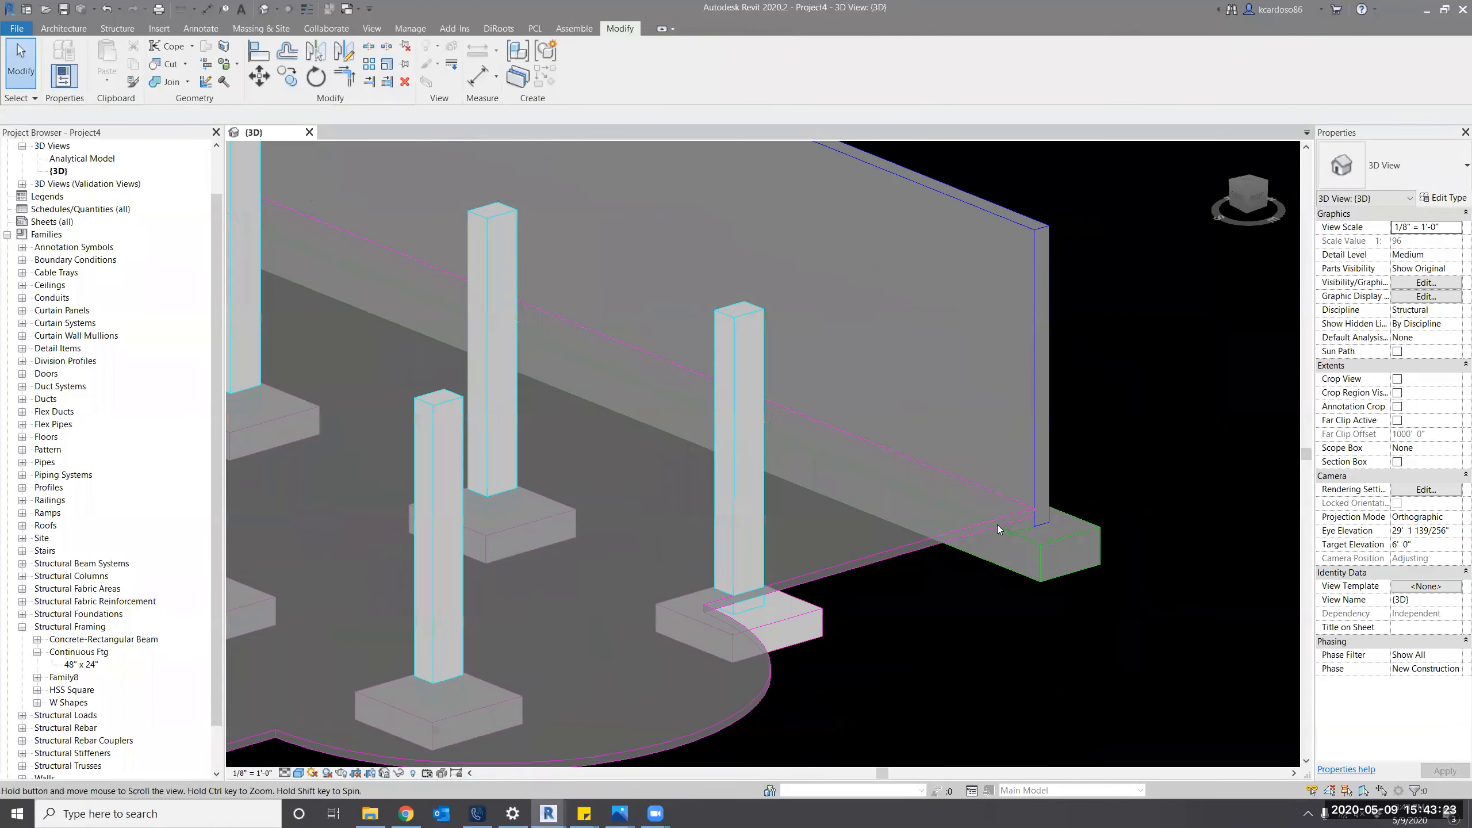
pyautogui.moveTo(997, 525); pyautogui.dragTo(965, 401, button='middle')
pyautogui.scroll(1, 980, 453)
pyautogui.scroll(4, 960, 461)
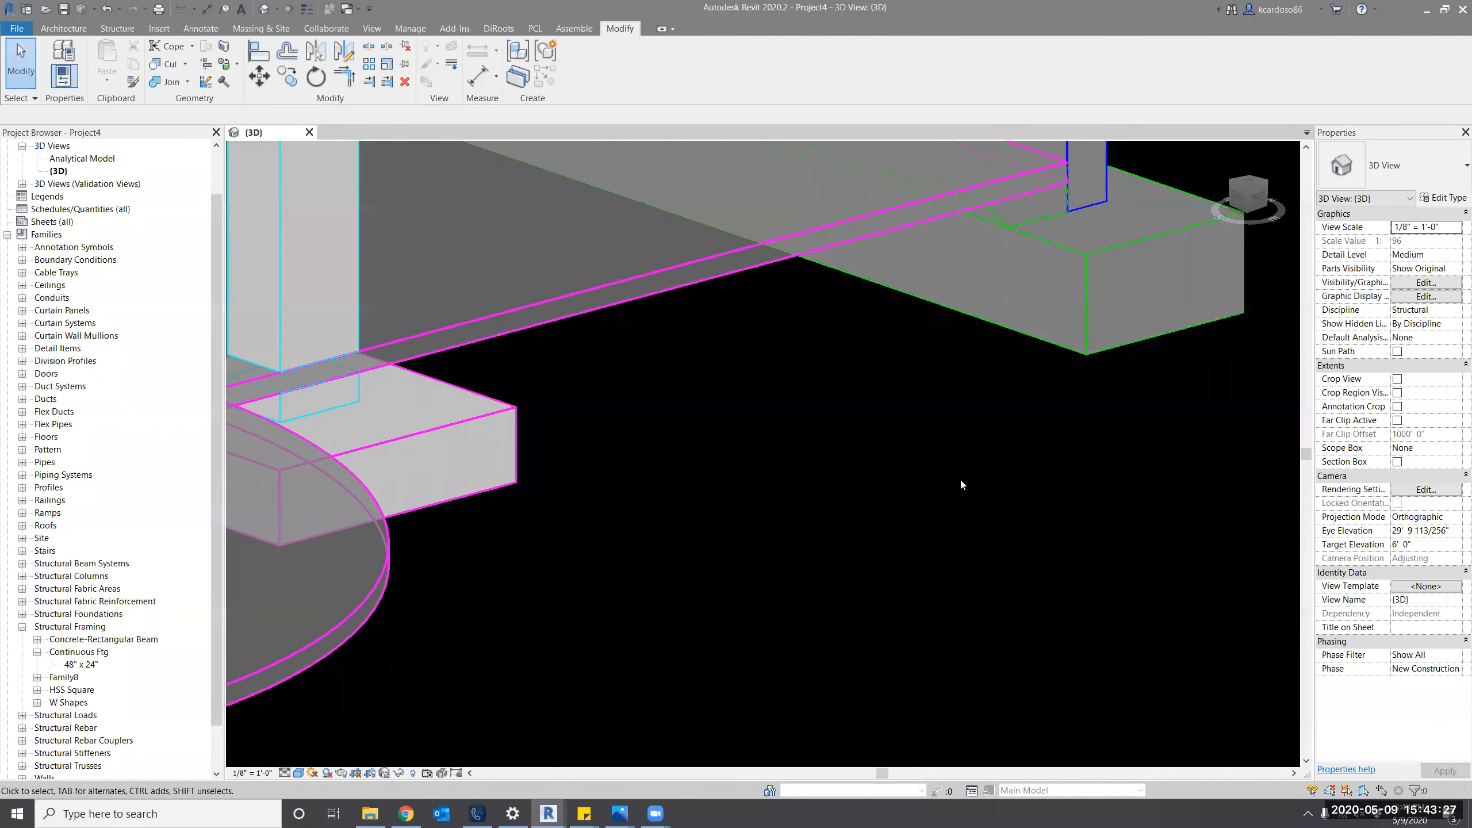
pyautogui.click(1028, 202)
pyautogui.moveTo(985, 538); pyautogui.dragTo(997, 635, button='middle')
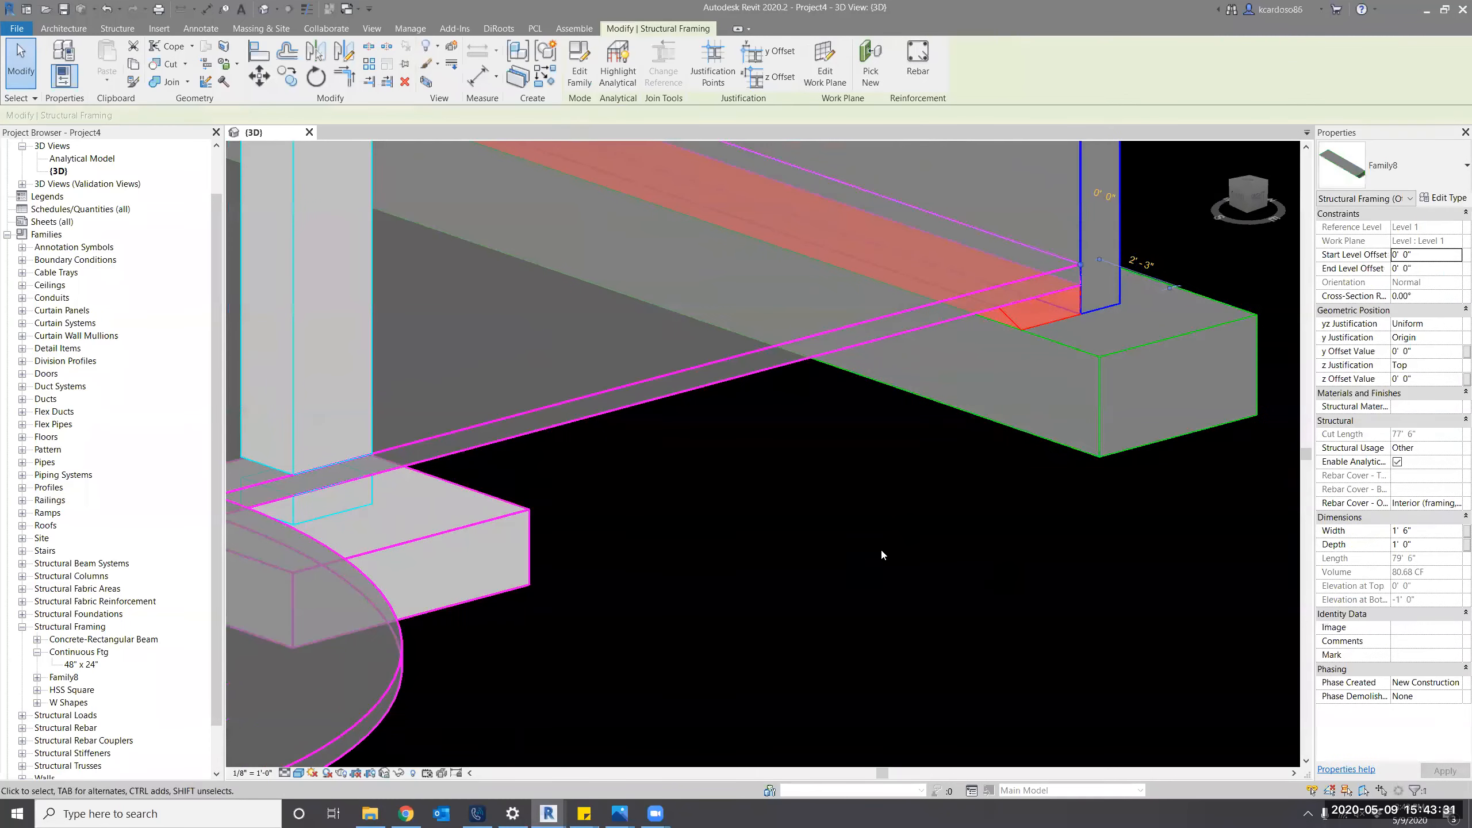
pyautogui.keyDown('ctrl'); pyautogui.click(638, 405); pyautogui.keyUp('ctrl')
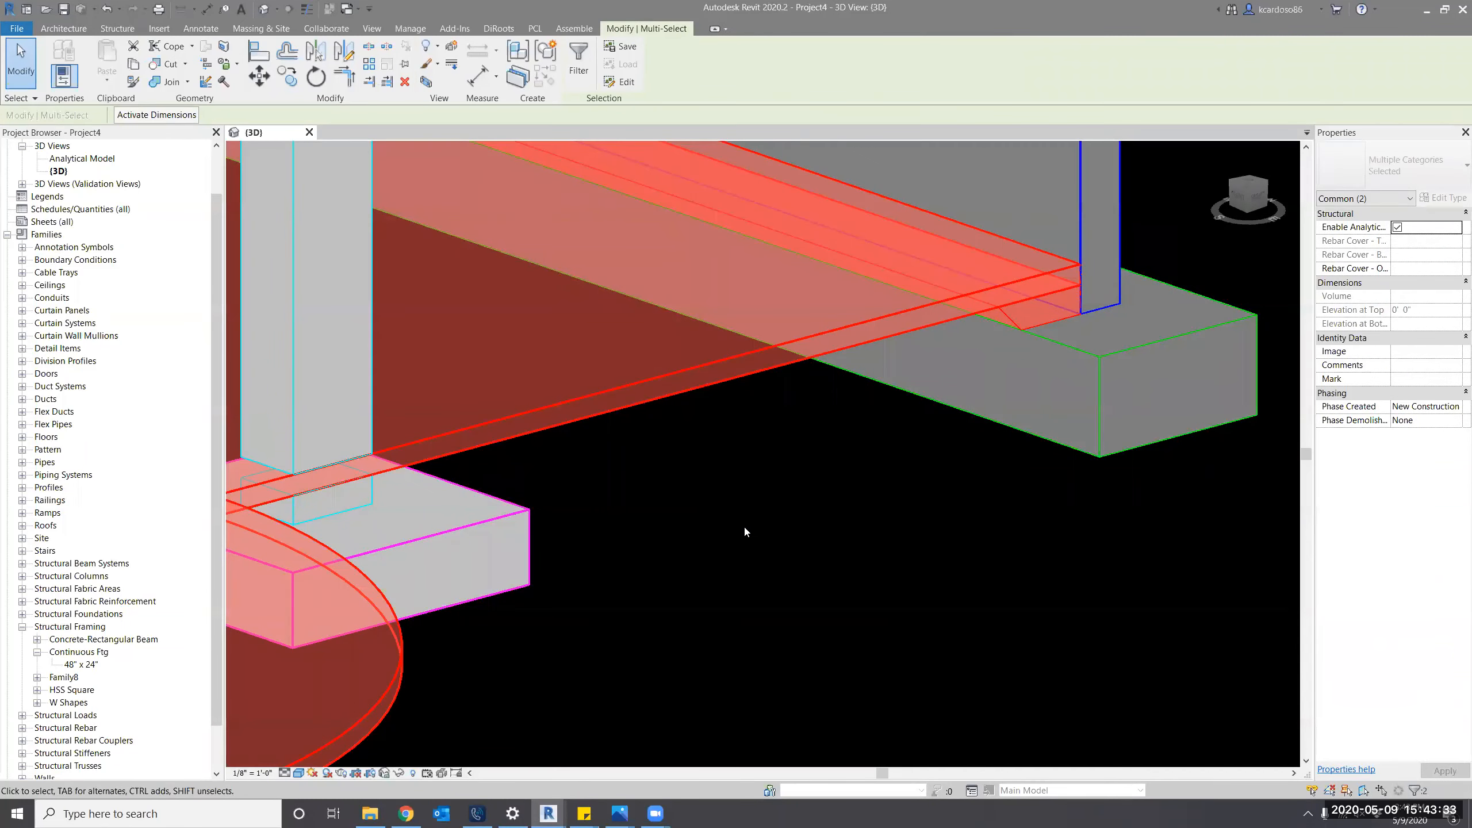
pyautogui.scroll(-5, 743, 526)
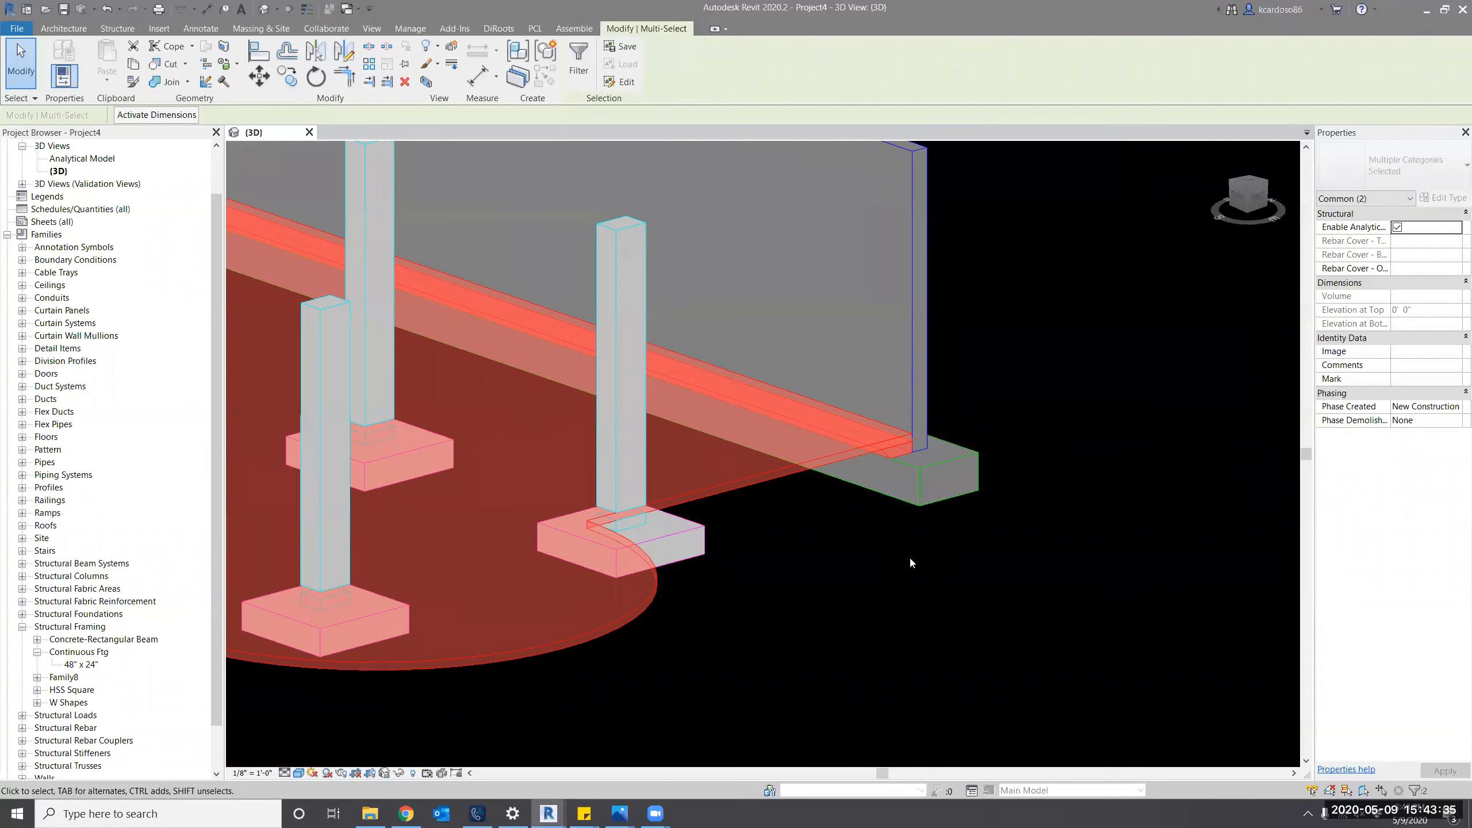
pyautogui.press('Escape')
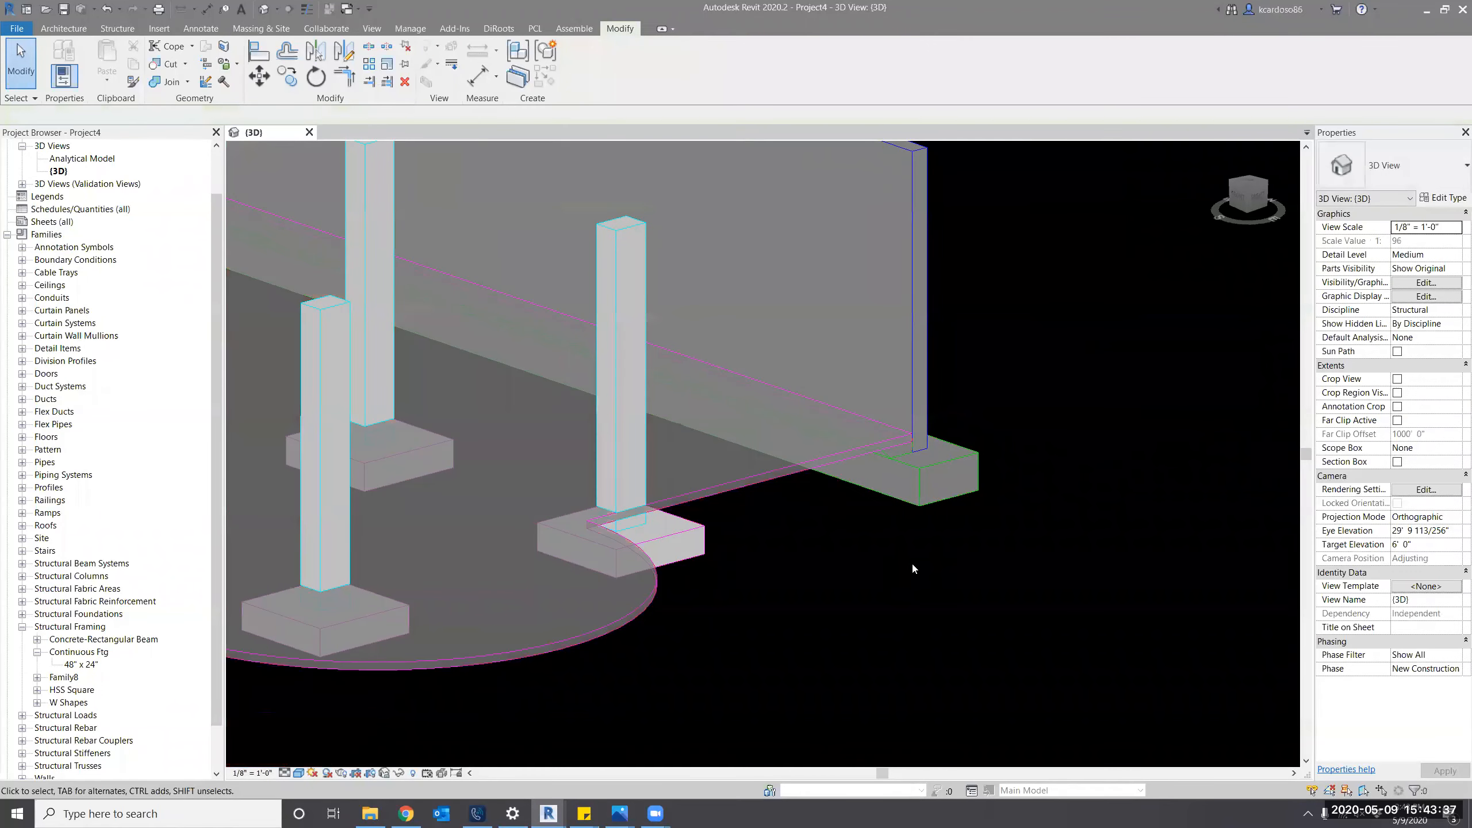
pyautogui.moveTo(921, 560); pyautogui.dragTo(1429, 550, button='middle')
pyautogui.scroll(-4, 818, 664)
pyautogui.moveTo(818, 665); pyautogui.dragTo(979, 616, button='middle')
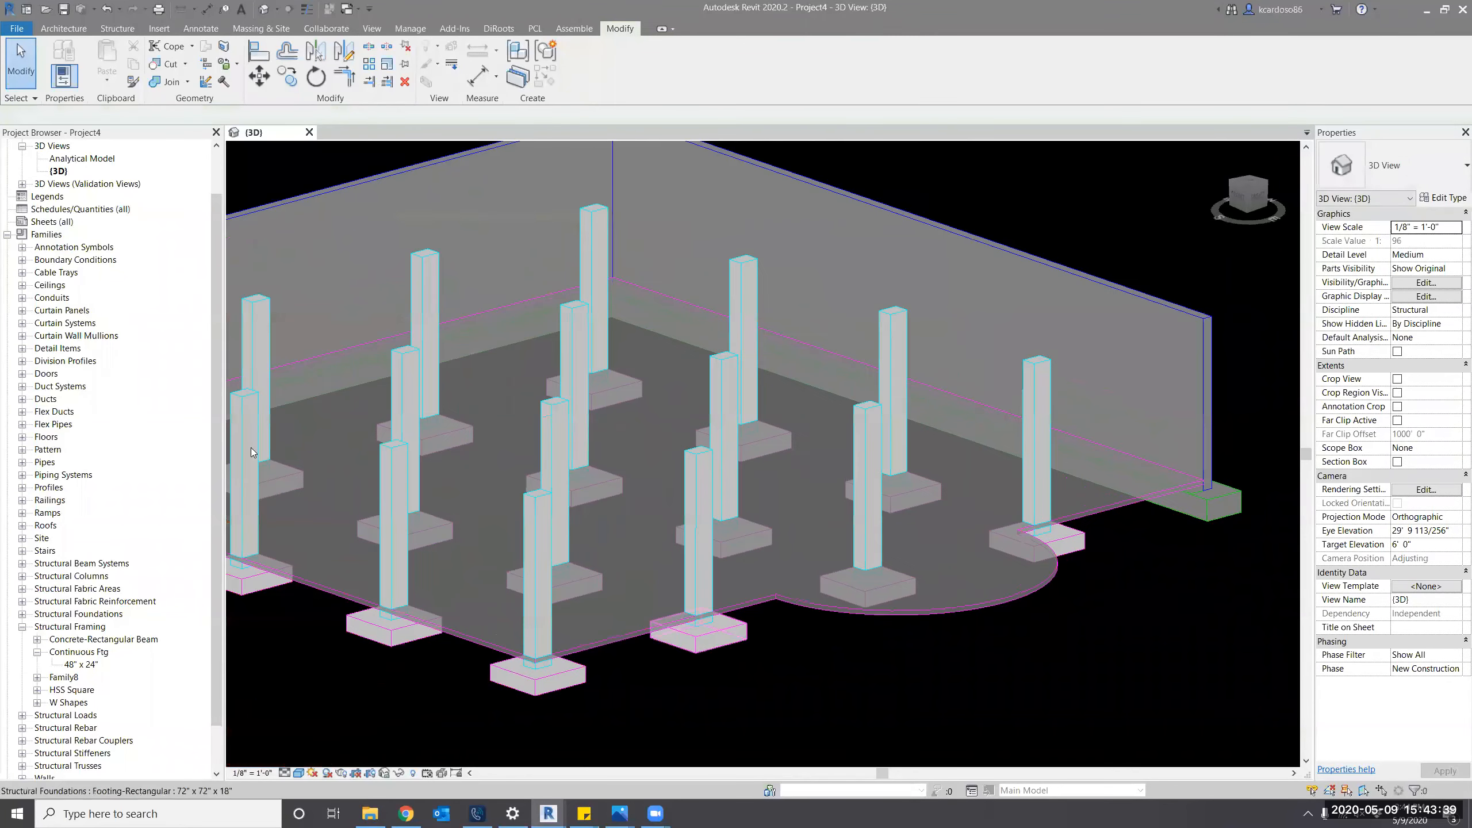
pyautogui.moveTo(250, 447); pyautogui.dragTo(444, 445, button='middle')
pyautogui.moveTo(289, 473); pyautogui.dragTo(434, 471, button='middle')
pyautogui.scroll(3, 298, 464)
pyautogui.scroll(1, 508, 593)
pyautogui.moveTo(339, 583); pyautogui.dragTo(497, 589, button='middle')
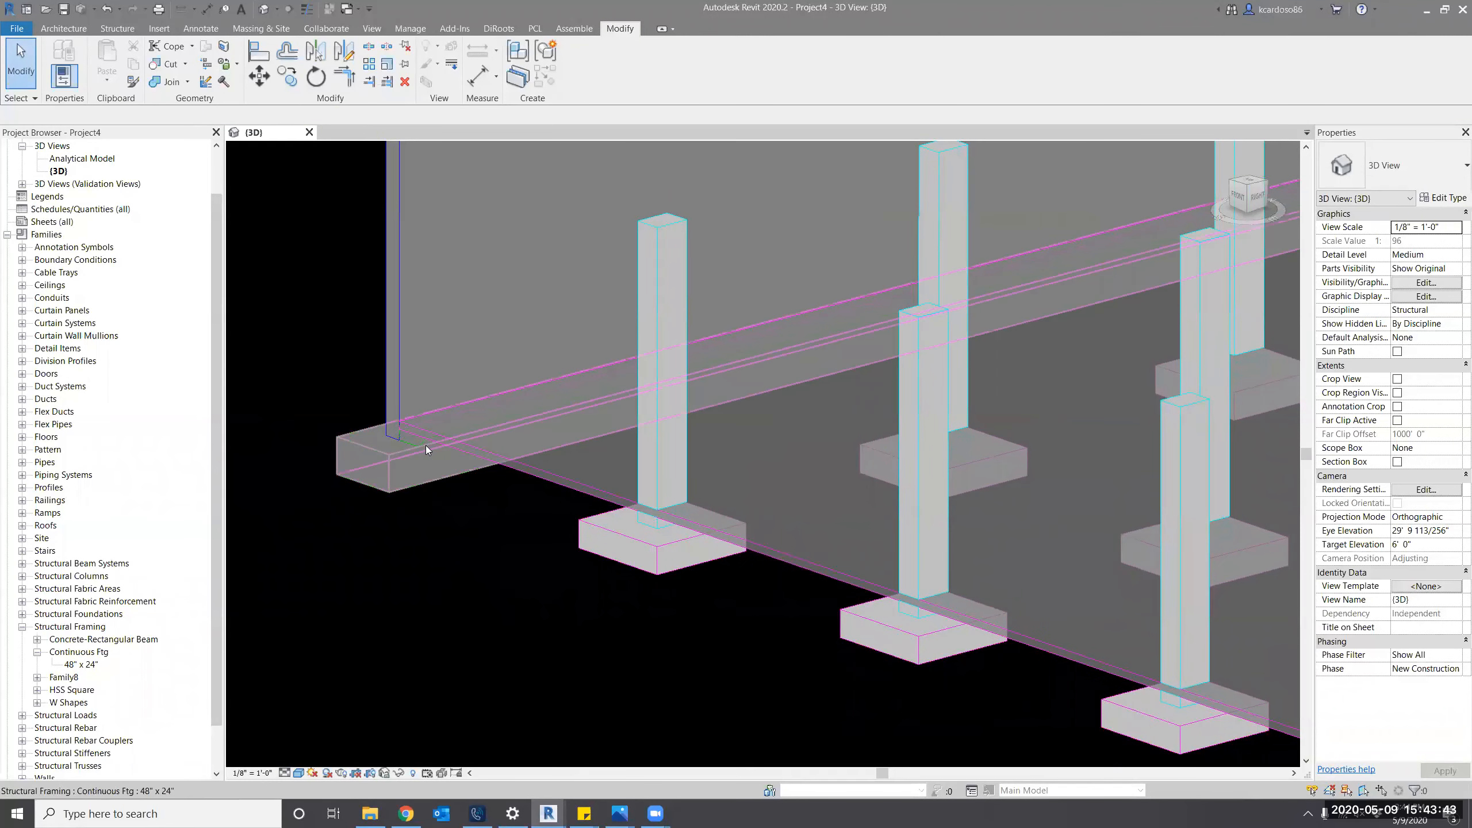
pyautogui.press('b')
pyautogui.press('m')
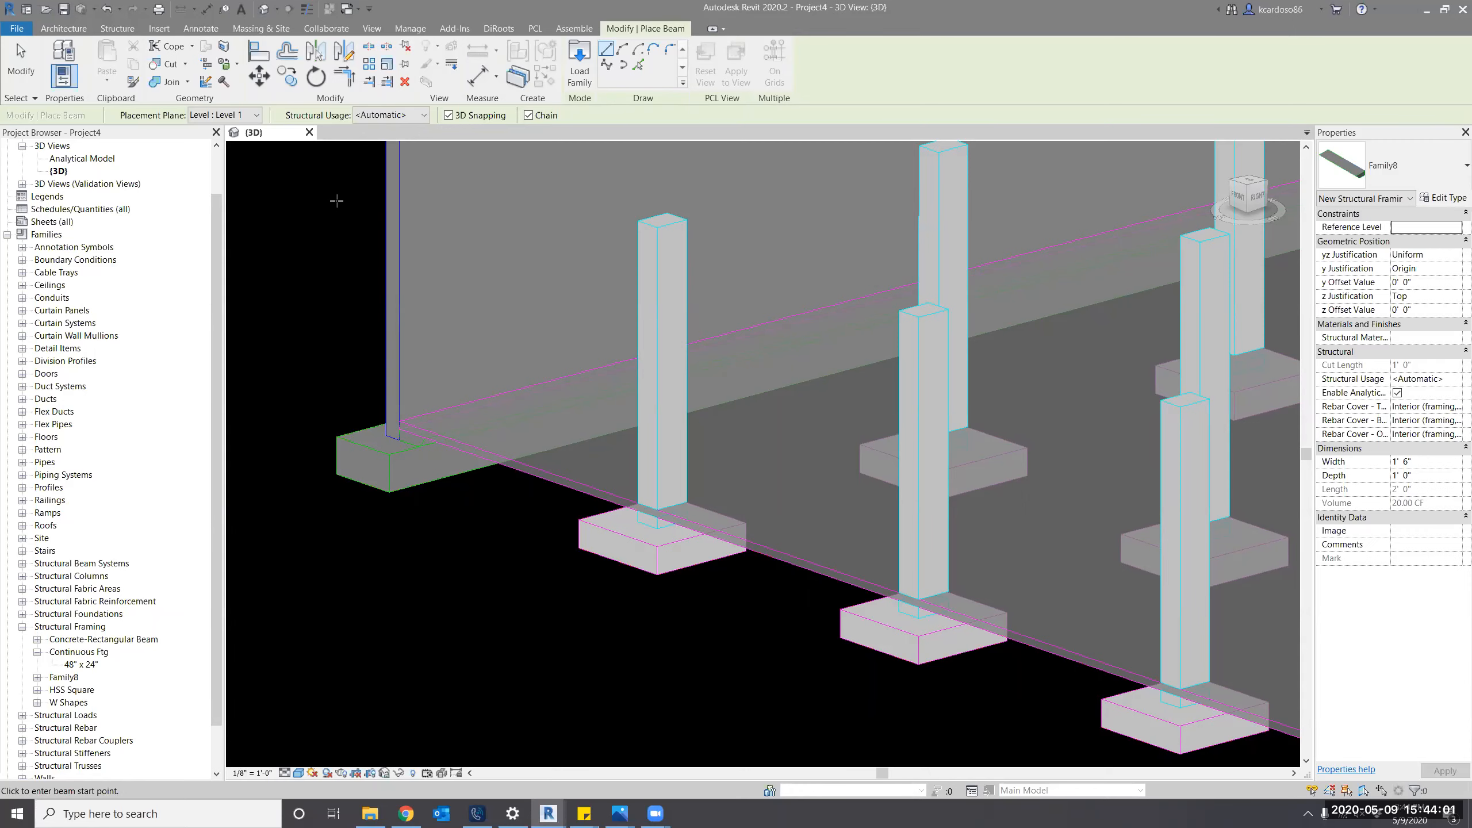
pyautogui.scroll(-2, 302, 198)
pyautogui.press('Escape')
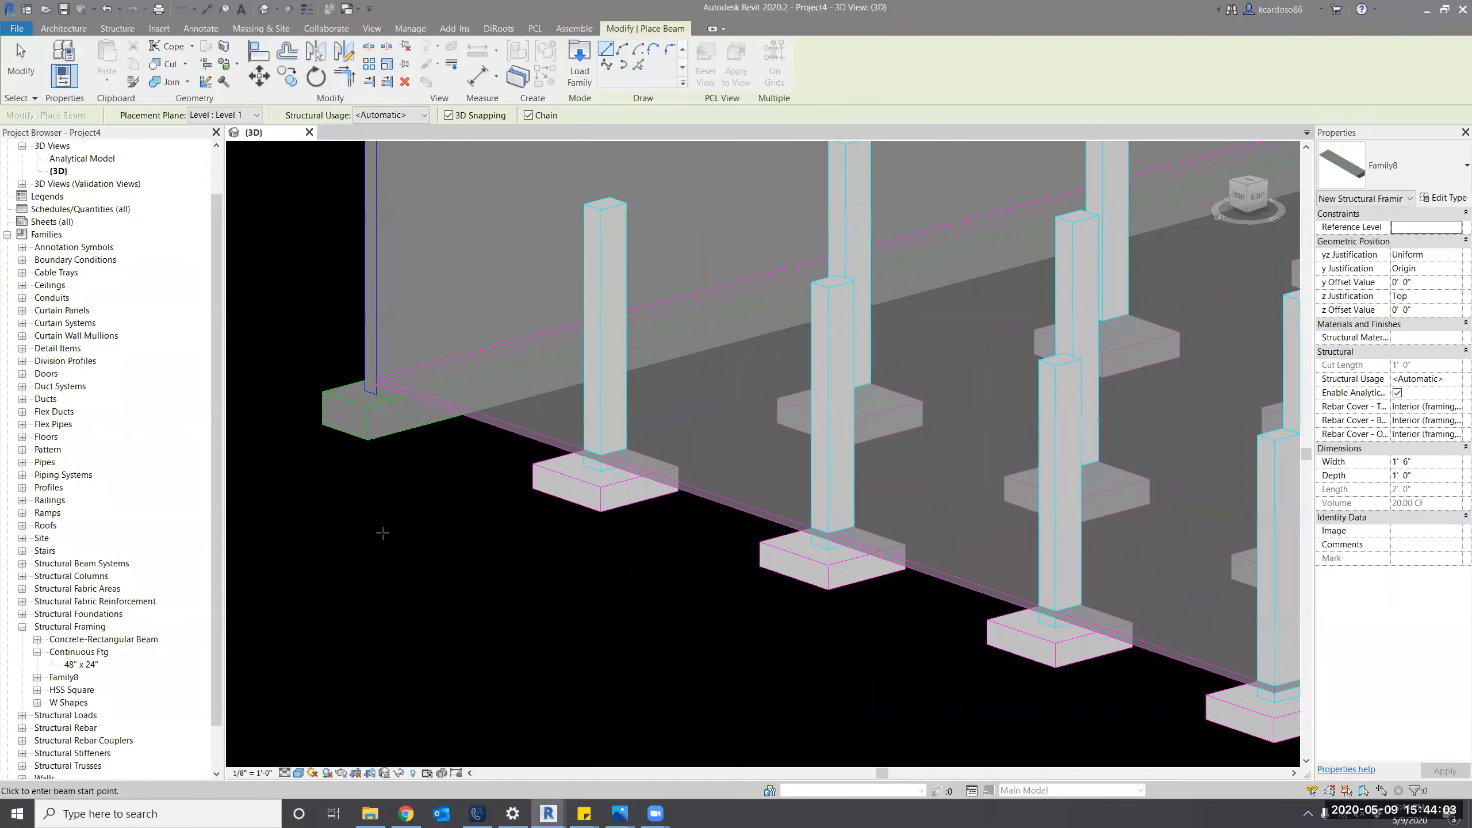
# Select the Family8 beam along the wall and review the thickened slab edge in the SOG Detail image.
pyautogui.scroll(1, 387, 419)
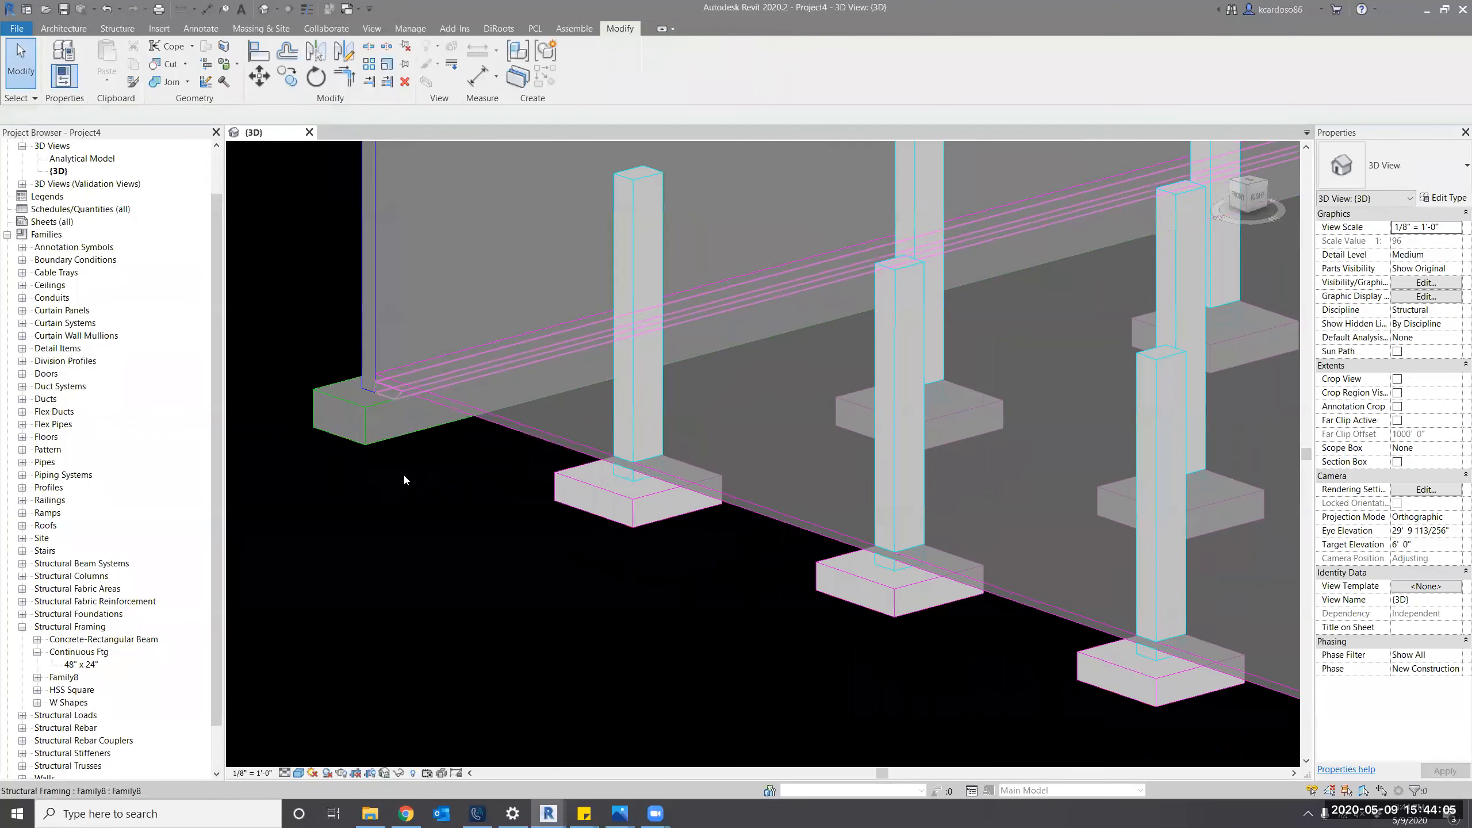
pyautogui.click(470, 385)
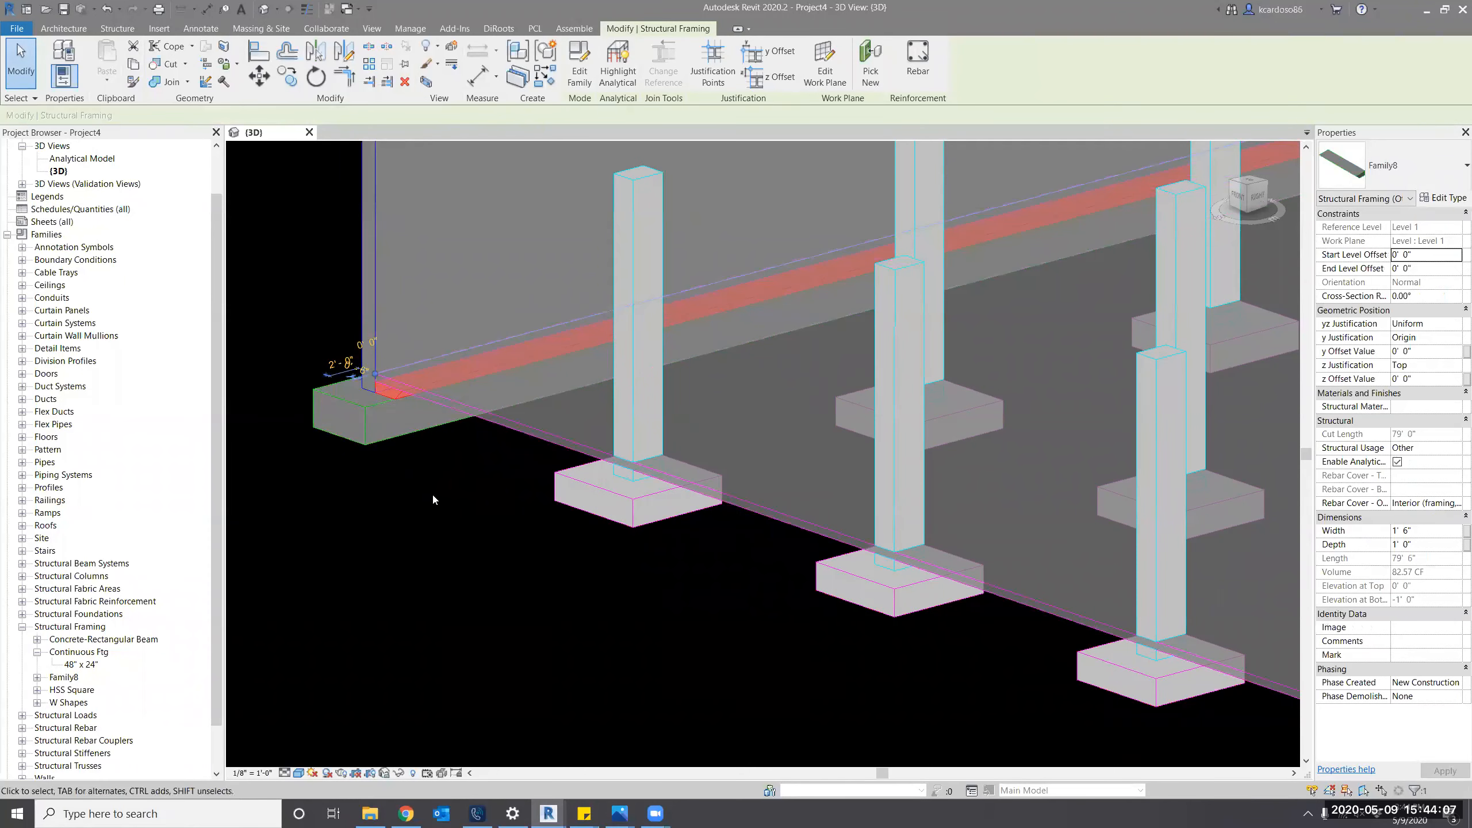
pyautogui.scroll(-1, 446, 498)
pyautogui.scroll(-1, 416, 397)
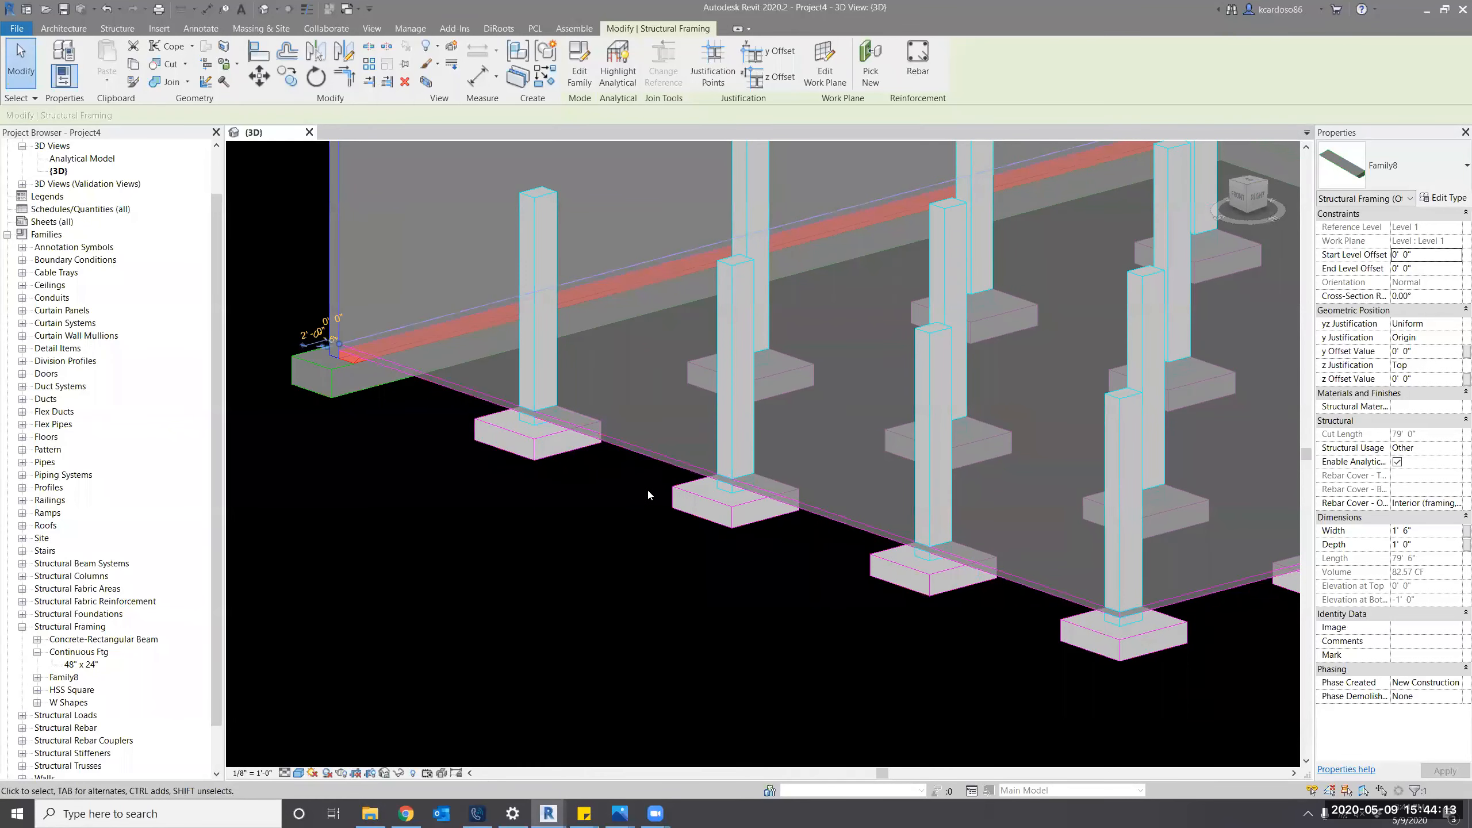
pyautogui.moveTo(620, 815)
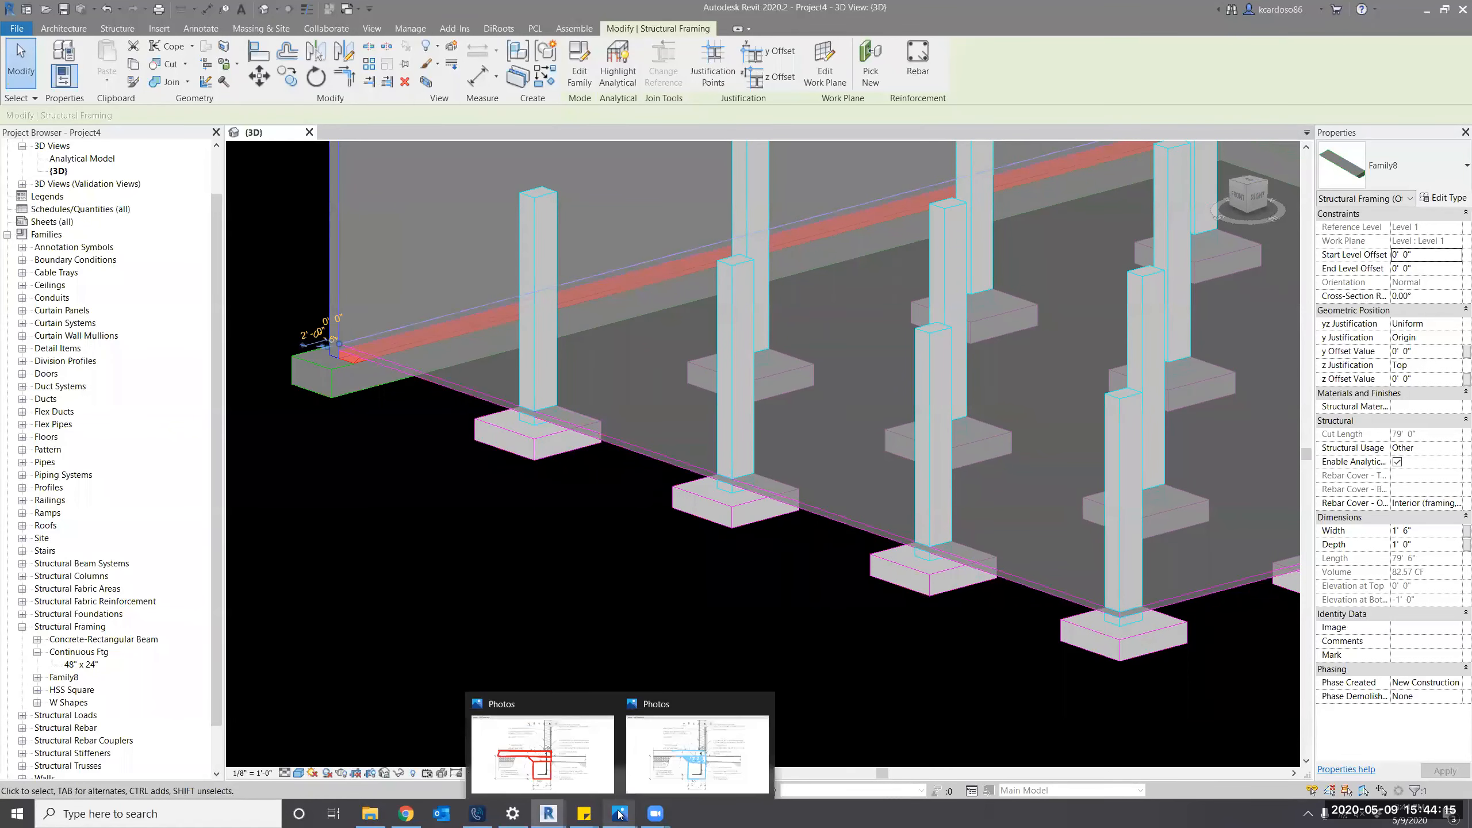
pyautogui.click(652, 789)
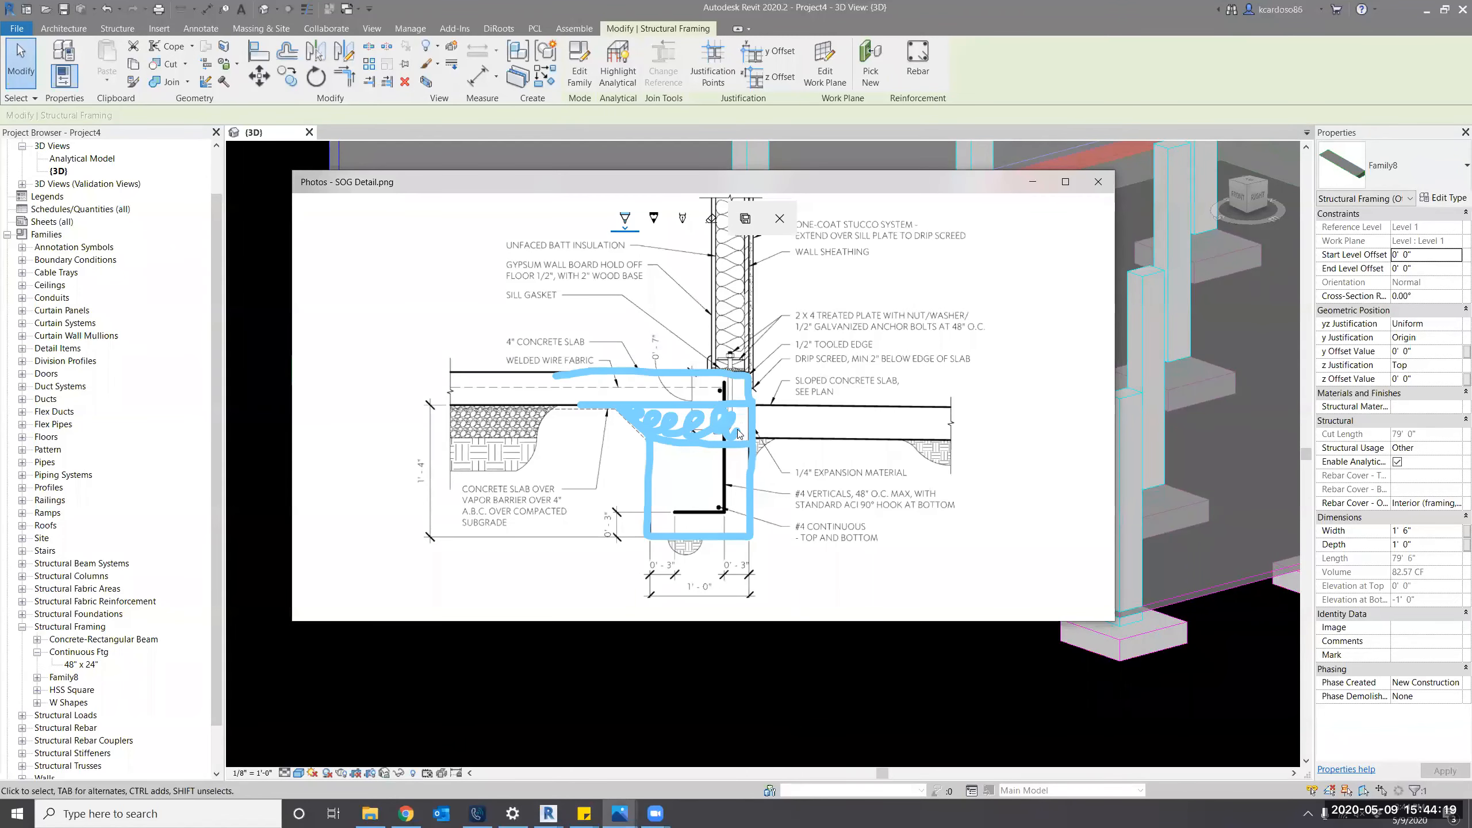
pyautogui.click(733, 681)
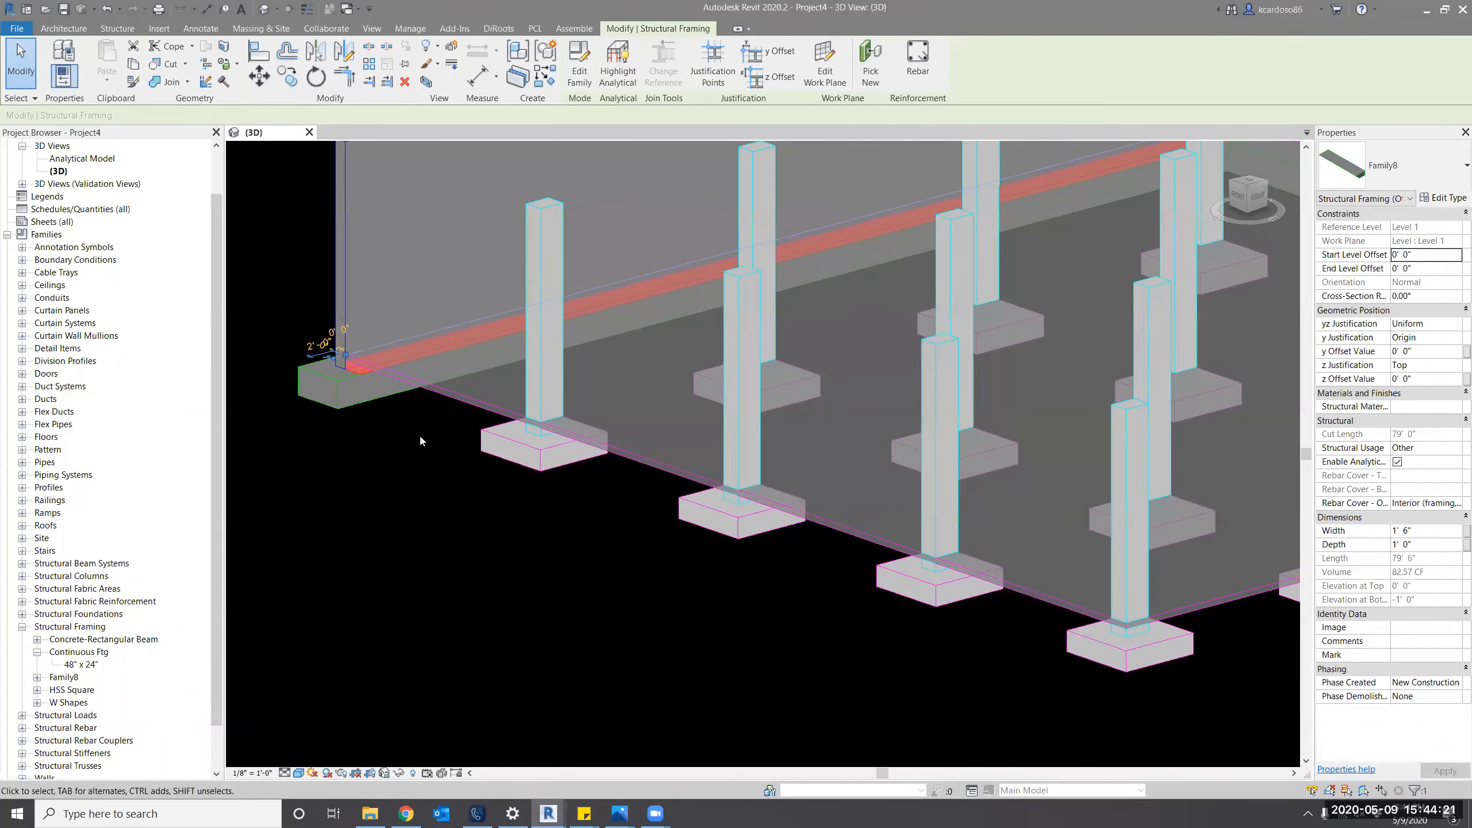
# Create a similar Family8 beam by Pick Lines along the long straight slab edge that starts at the wall footing.
pyautogui.moveTo(418, 434); pyautogui.dragTo(424, 447, button='middle')
pyautogui.scroll(1, 423, 384)
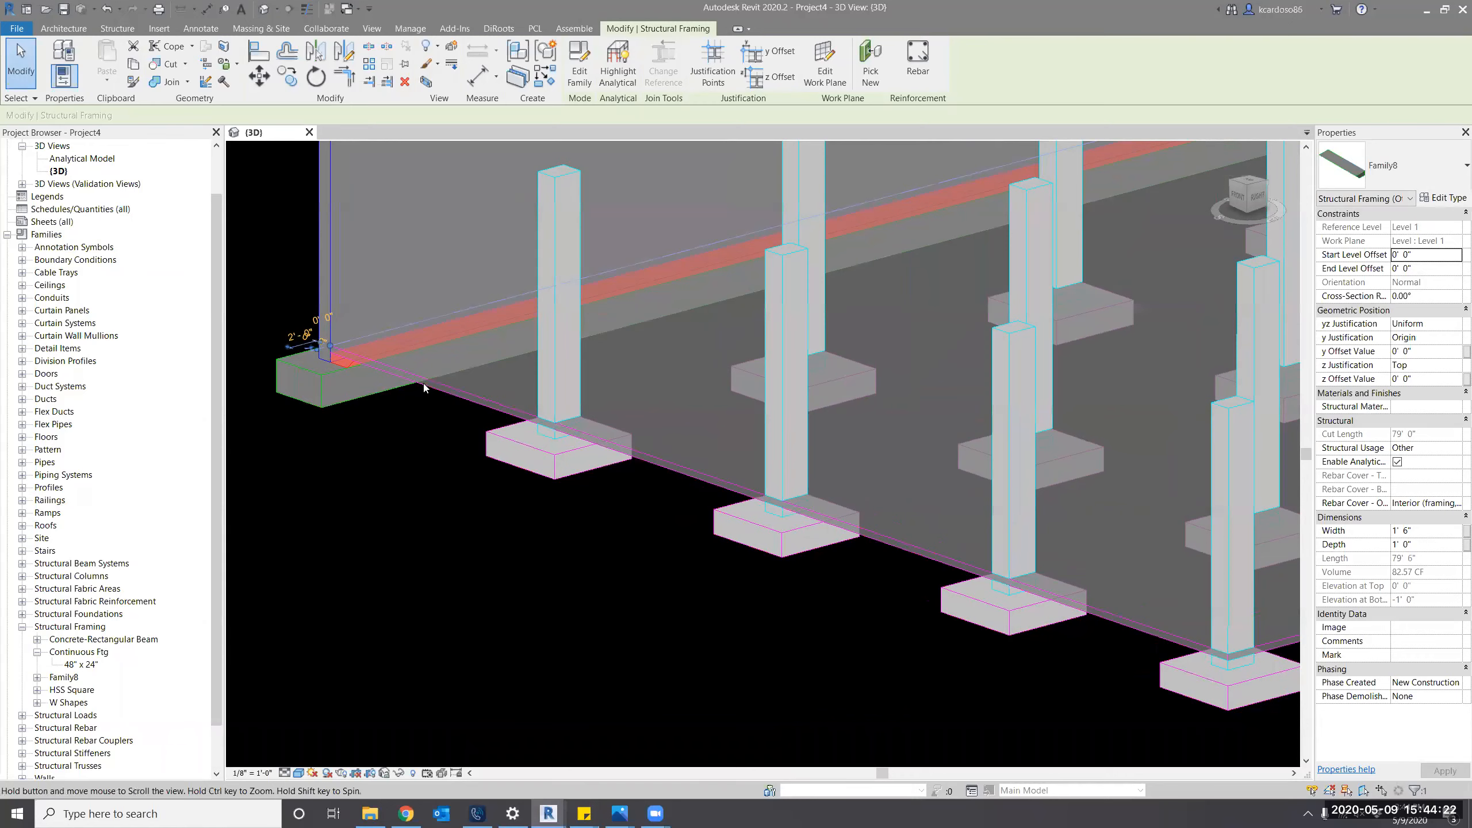
pyautogui.rightClick(411, 345)
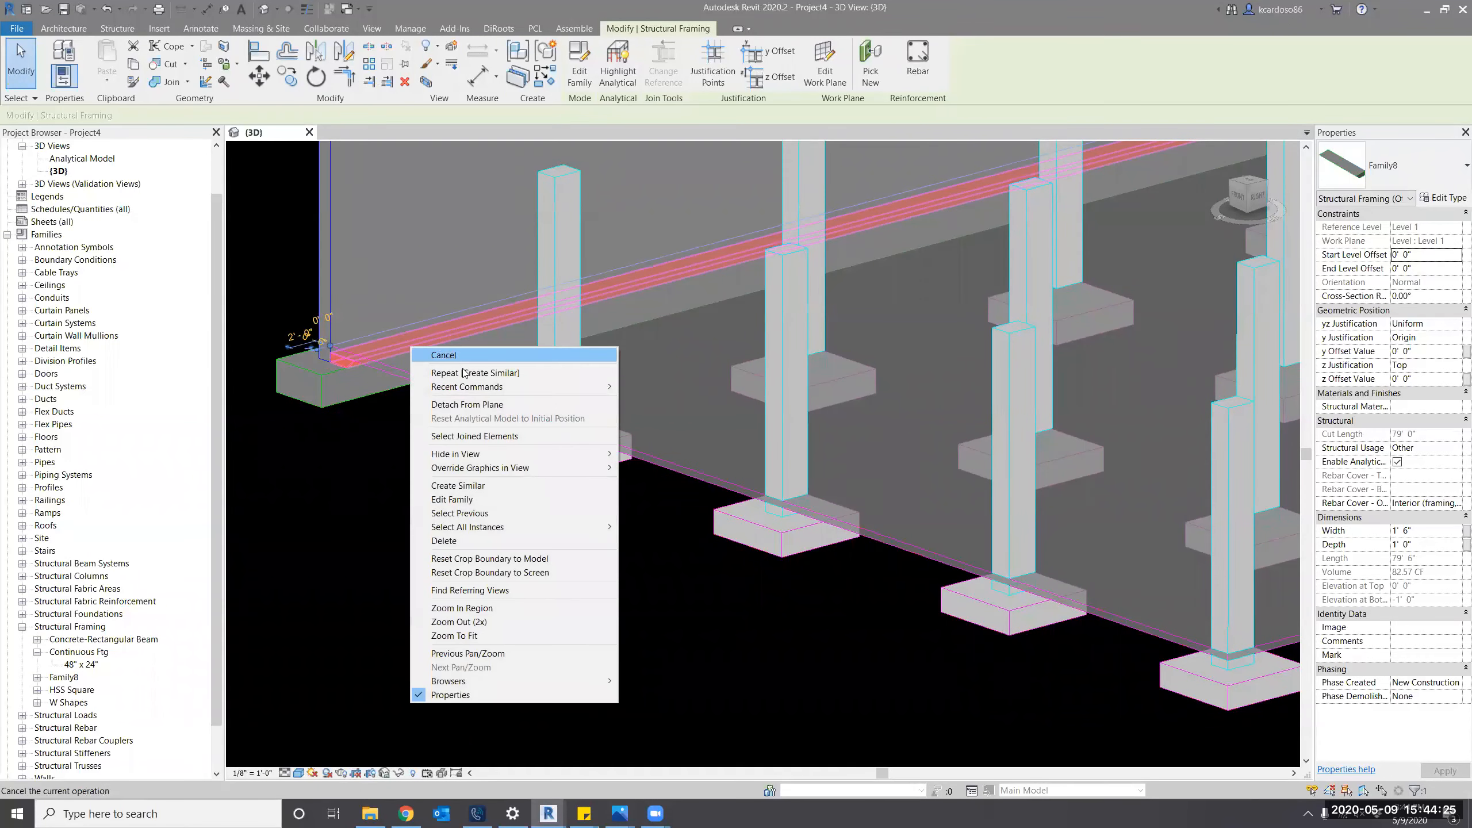
pyautogui.click(476, 489)
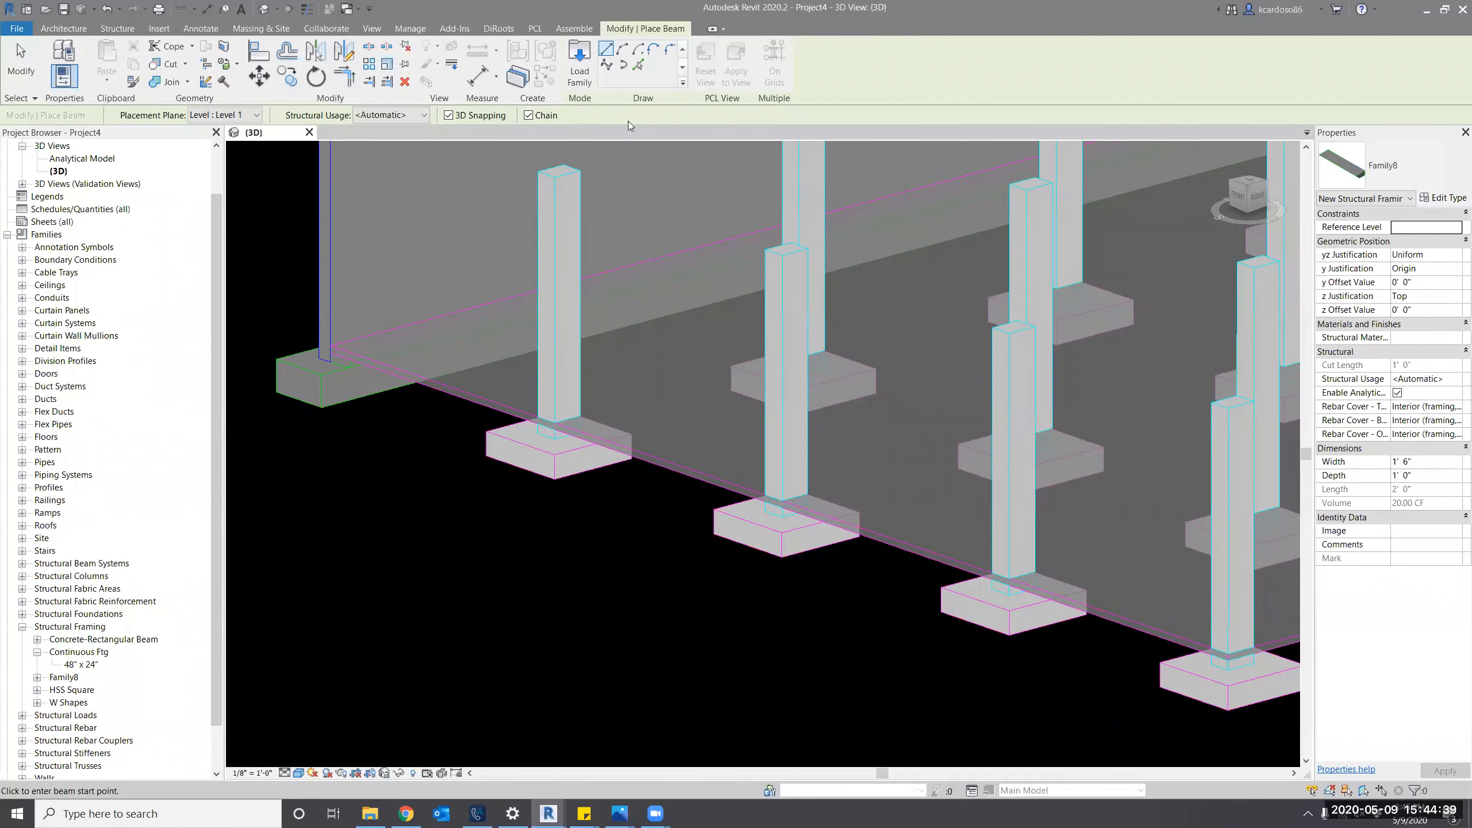
pyautogui.click(639, 65)
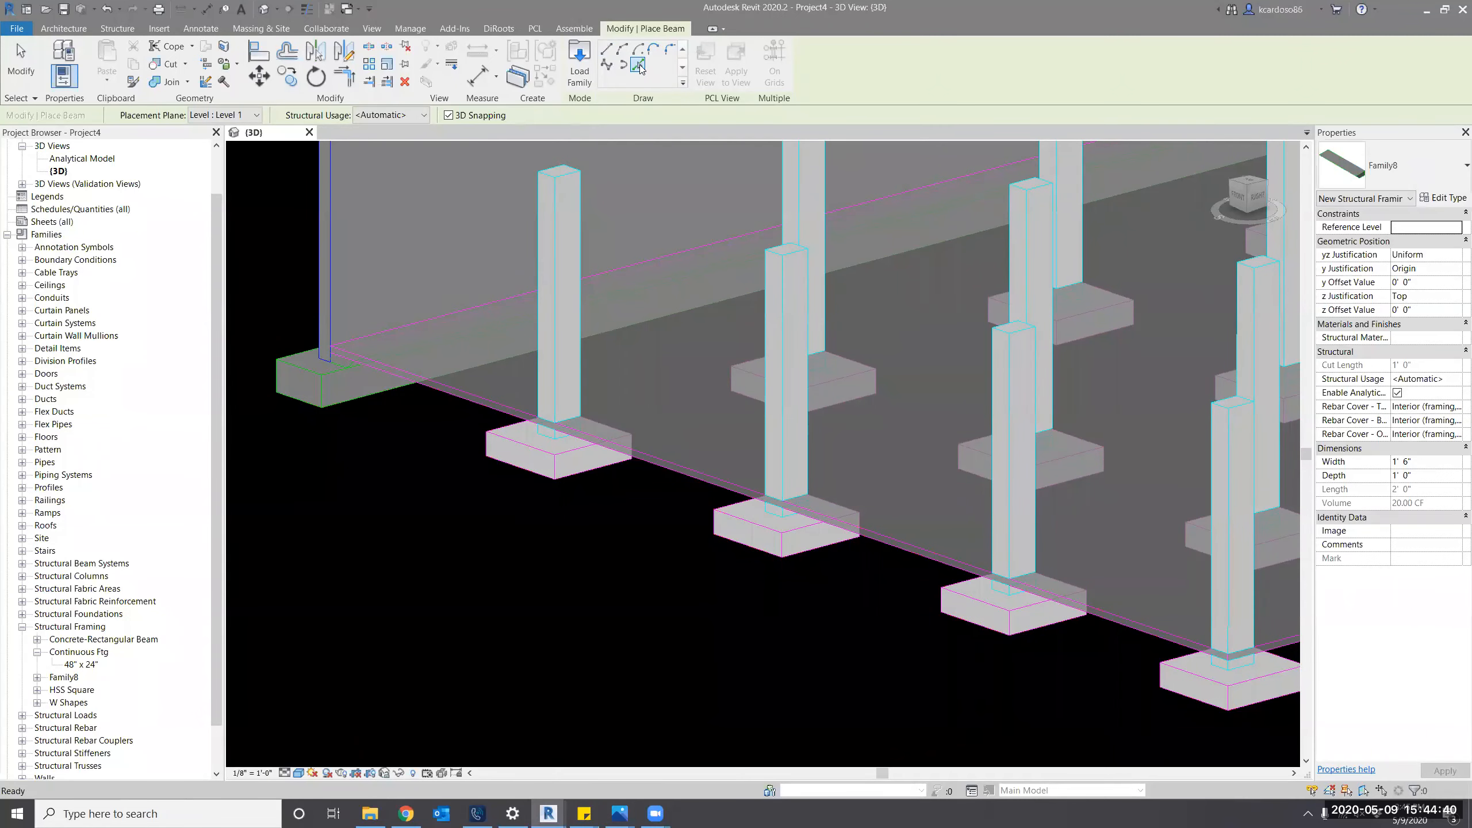
pyautogui.click(481, 396)
pyautogui.scroll(-5, 708, 618)
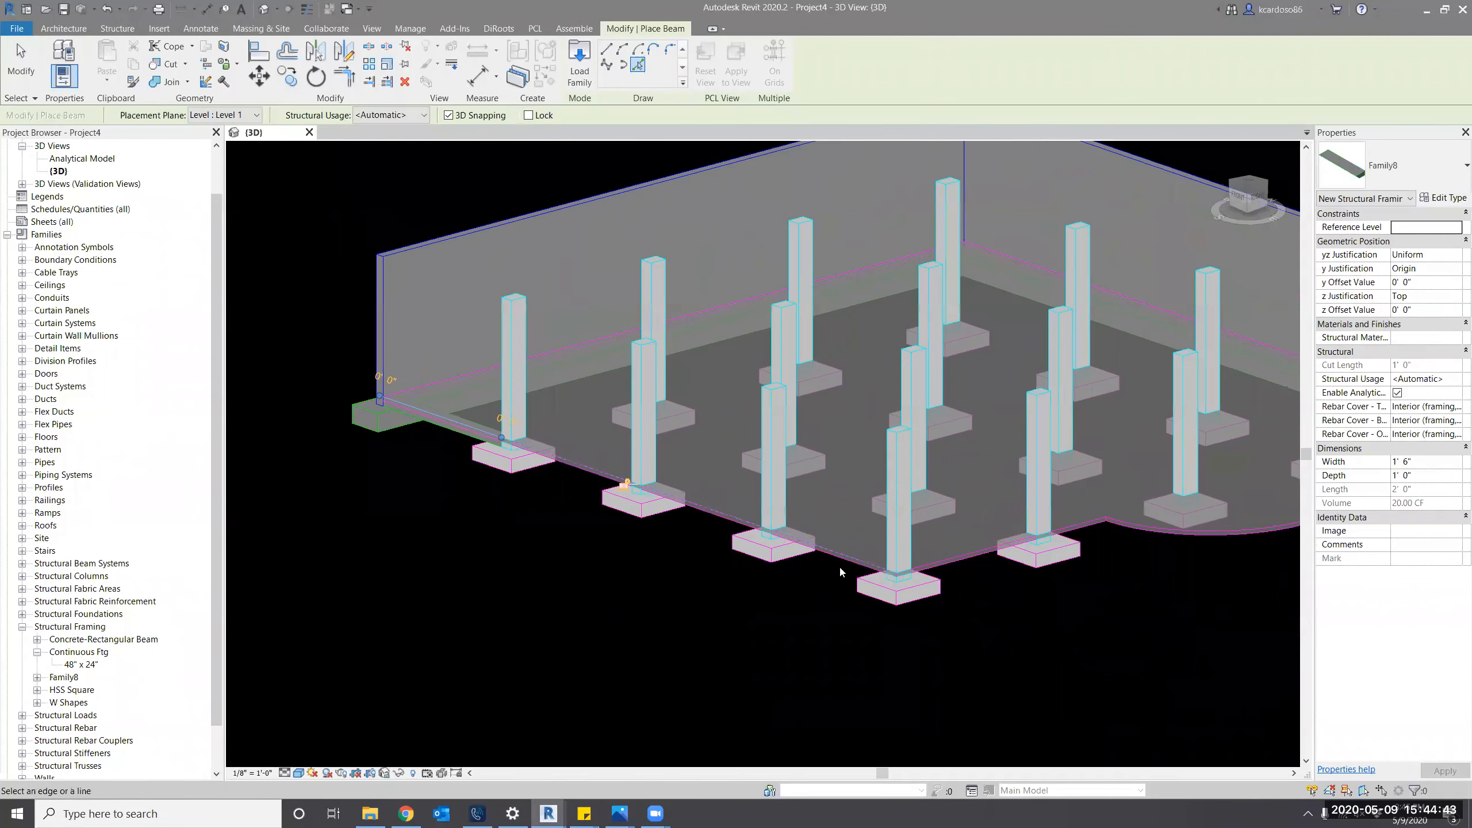
# Place Family8 beams by Pick Lines on the short front slab edge, the curved edge and the straight edge meeting the other wall.
pyautogui.scroll(6, 911, 512)
pyautogui.click(909, 514)
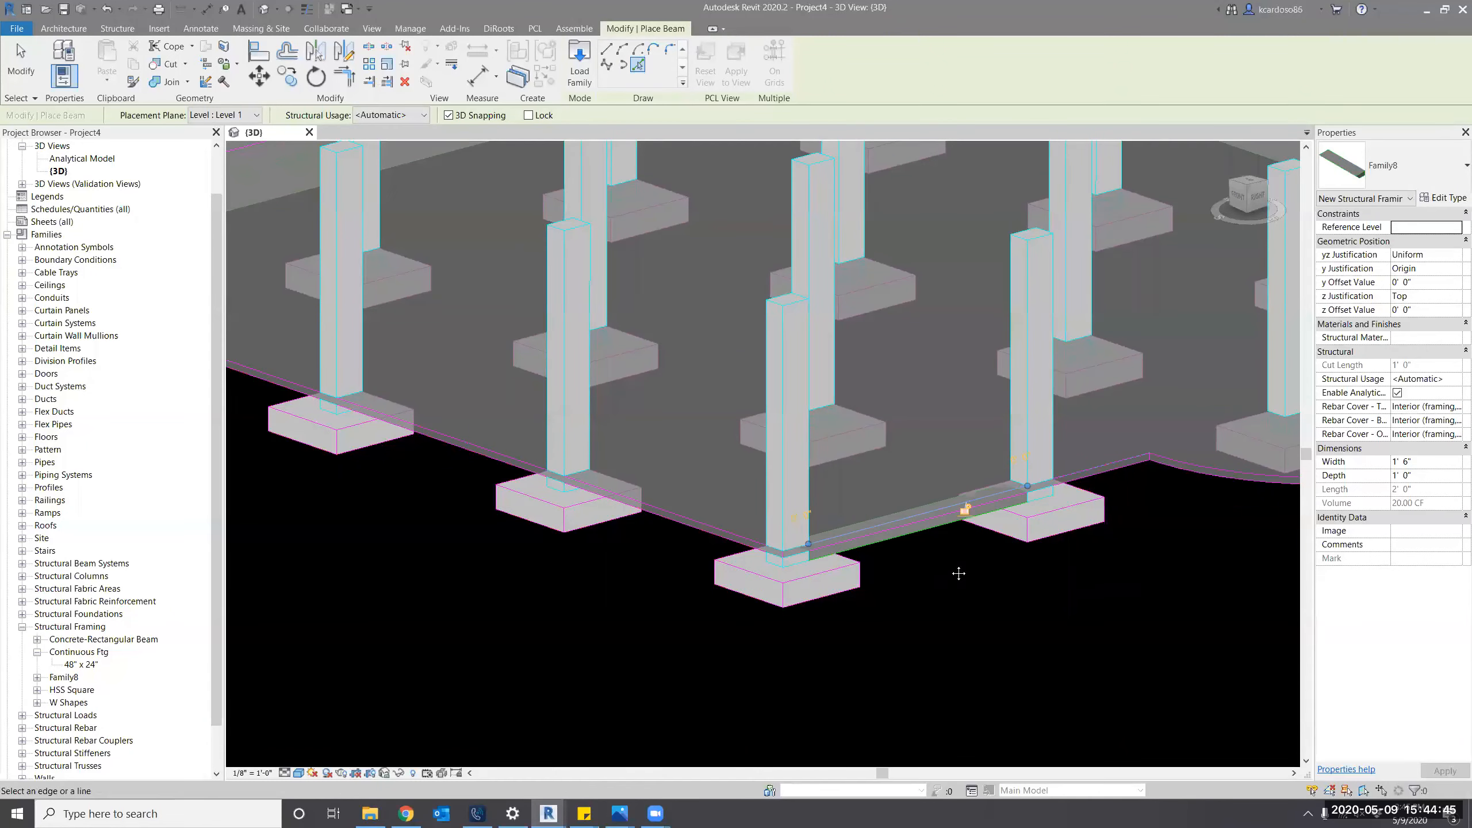
pyautogui.scroll(-2, 955, 569)
pyautogui.moveTo(954, 569); pyautogui.dragTo(678, 544, button='middle')
pyautogui.scroll(-2, 951, 592)
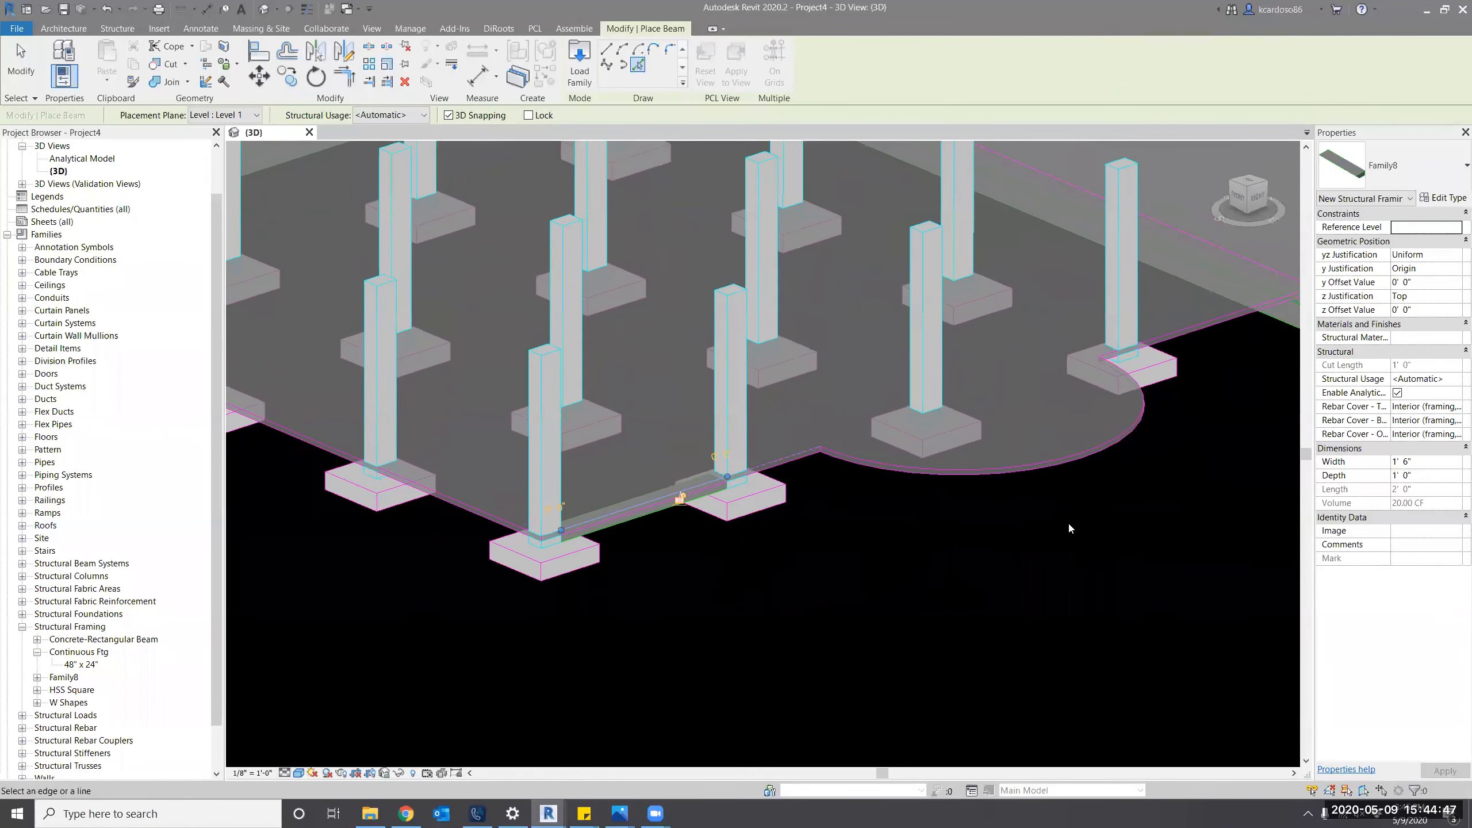
pyautogui.scroll(2, 1068, 522)
pyautogui.click(1061, 463)
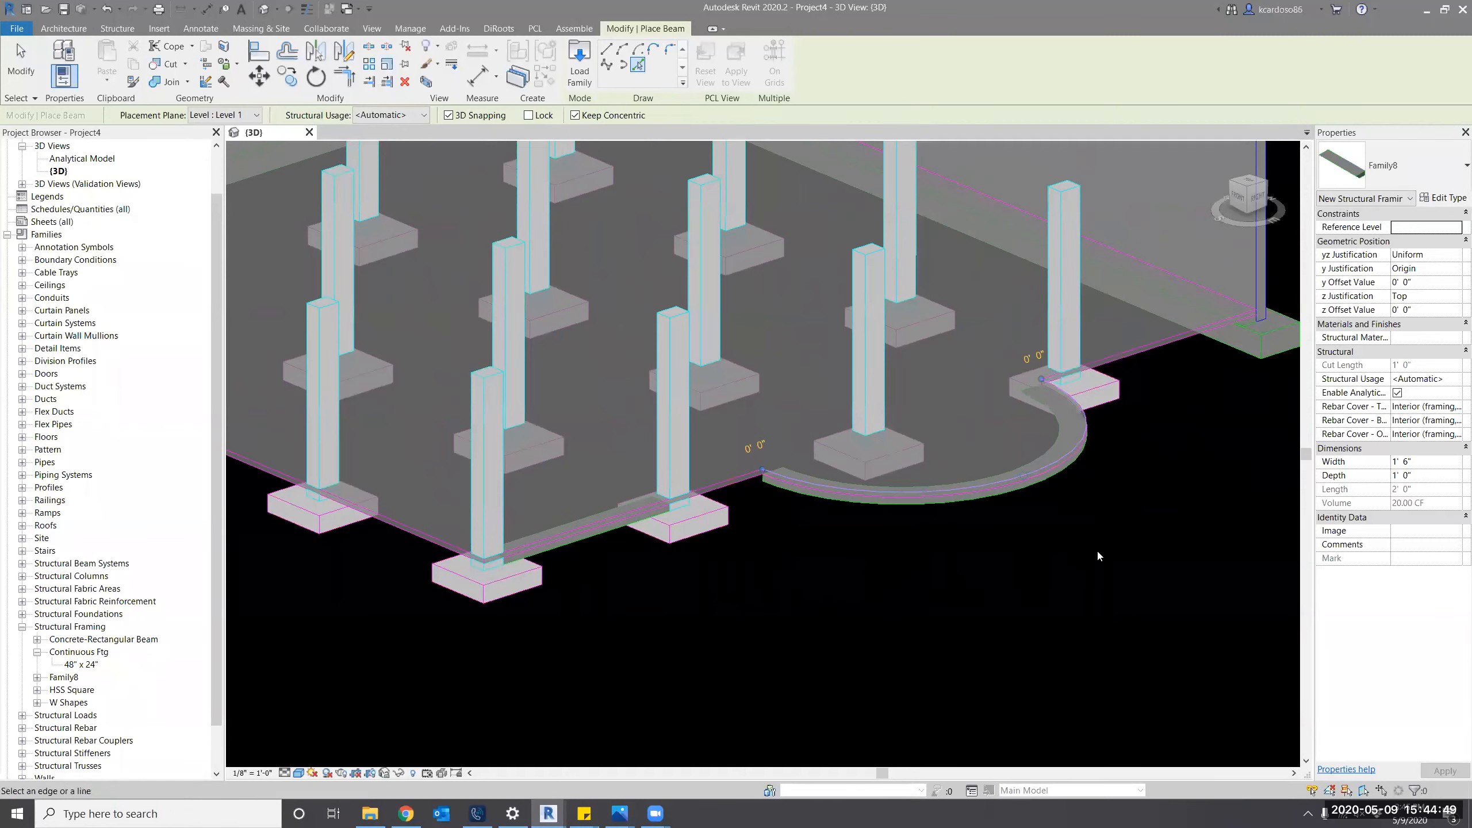
pyautogui.click(1143, 347)
pyautogui.moveTo(1151, 484); pyautogui.dragTo(1150, 485, button='middle')
pyautogui.press('Escape')
pyautogui.press('Escape')
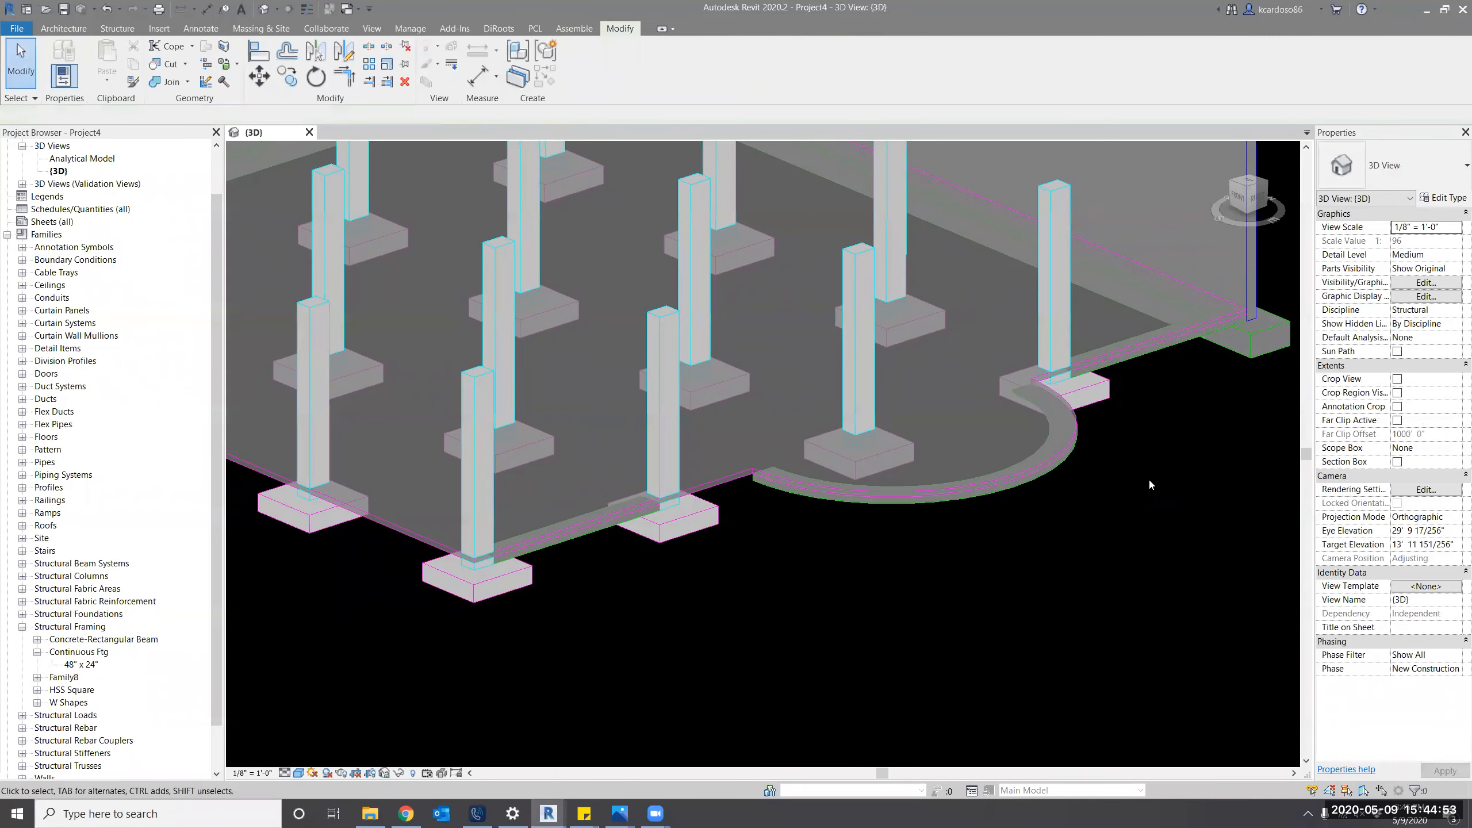
# Trim/Extend the short front beam to meet the curved beam at the start of the arc.
pyautogui.scroll(-3, 1121, 542)
pyautogui.scroll(3, 833, 582)
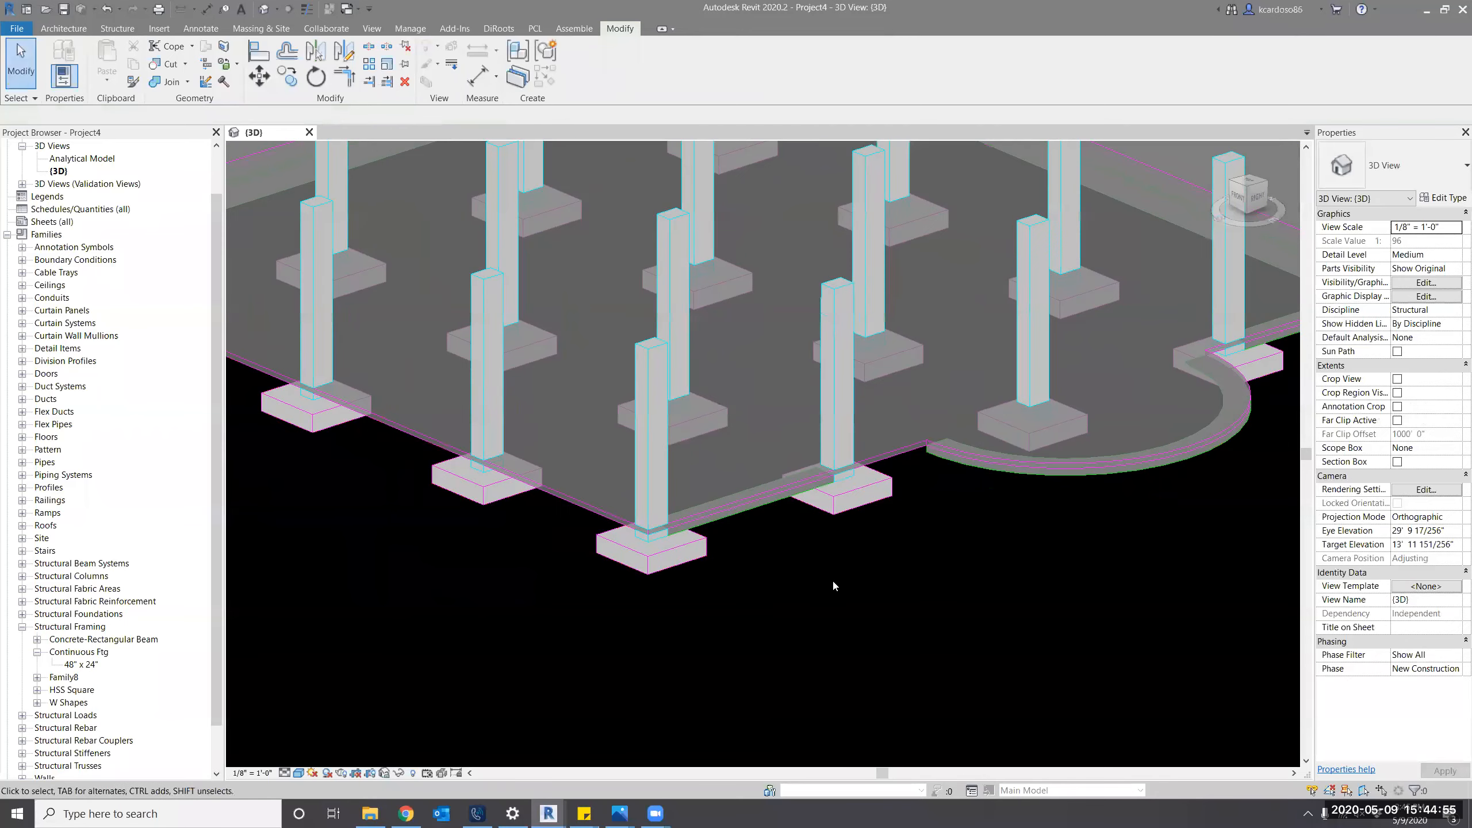
pyautogui.click(797, 487)
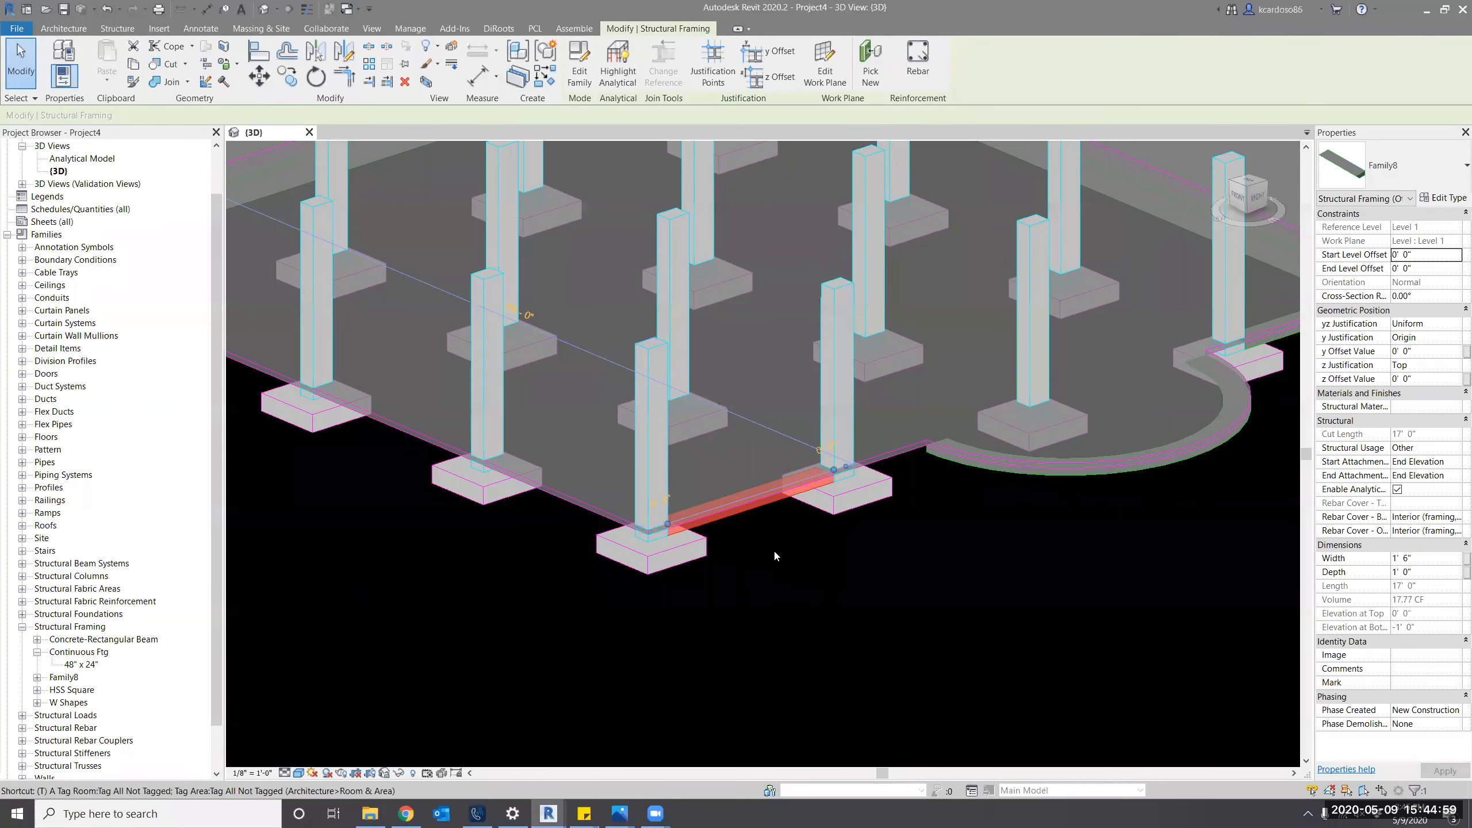
pyautogui.press('t')
pyautogui.press('r')
pyautogui.click(754, 508)
pyautogui.click(1093, 479)
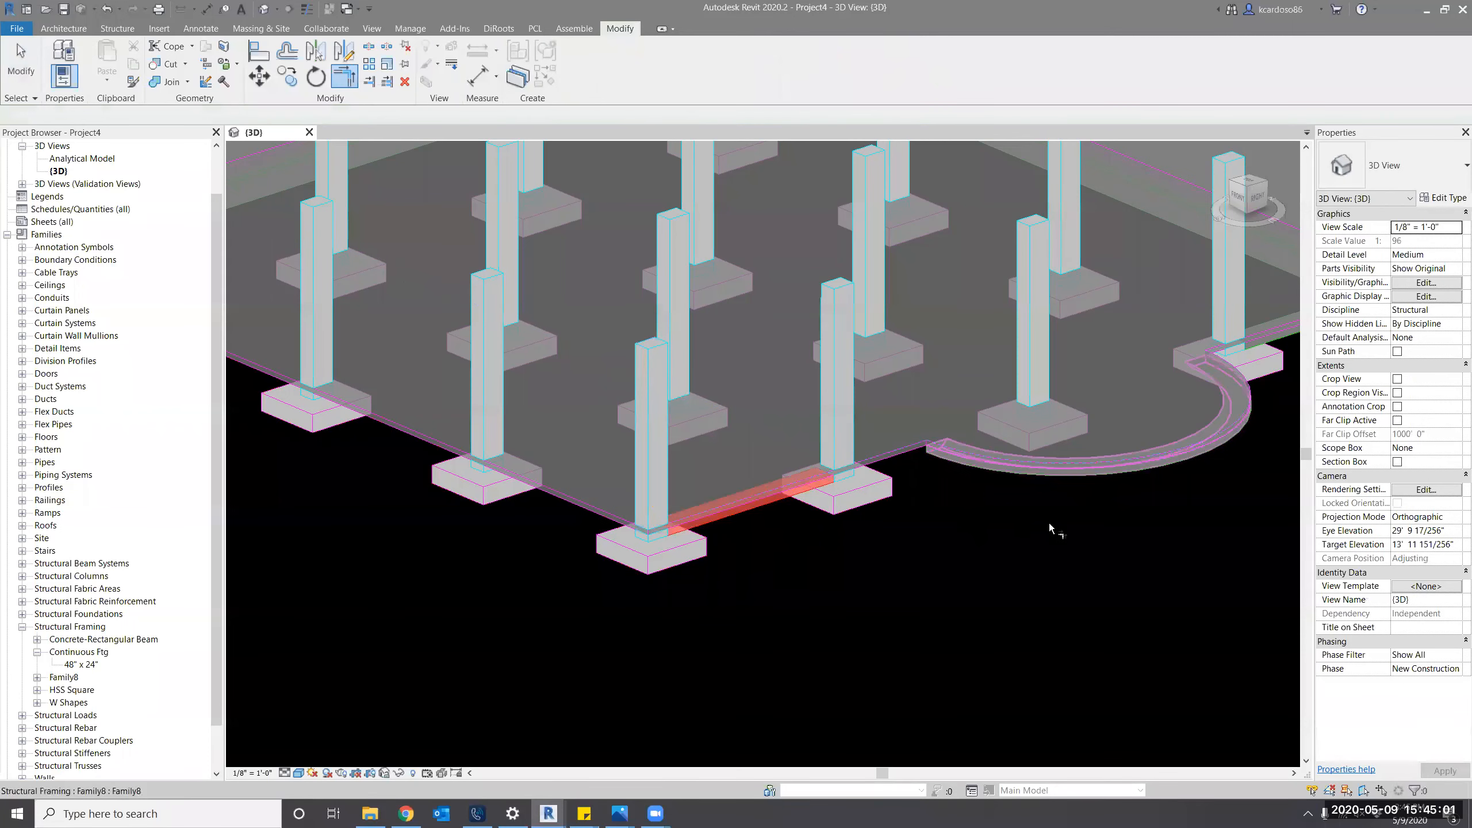
# Trim/Extend the front beam and the long straight edge beam into a corner at the column footing.
pyautogui.moveTo(1009, 561); pyautogui.dragTo(1256, 556, button='middle')
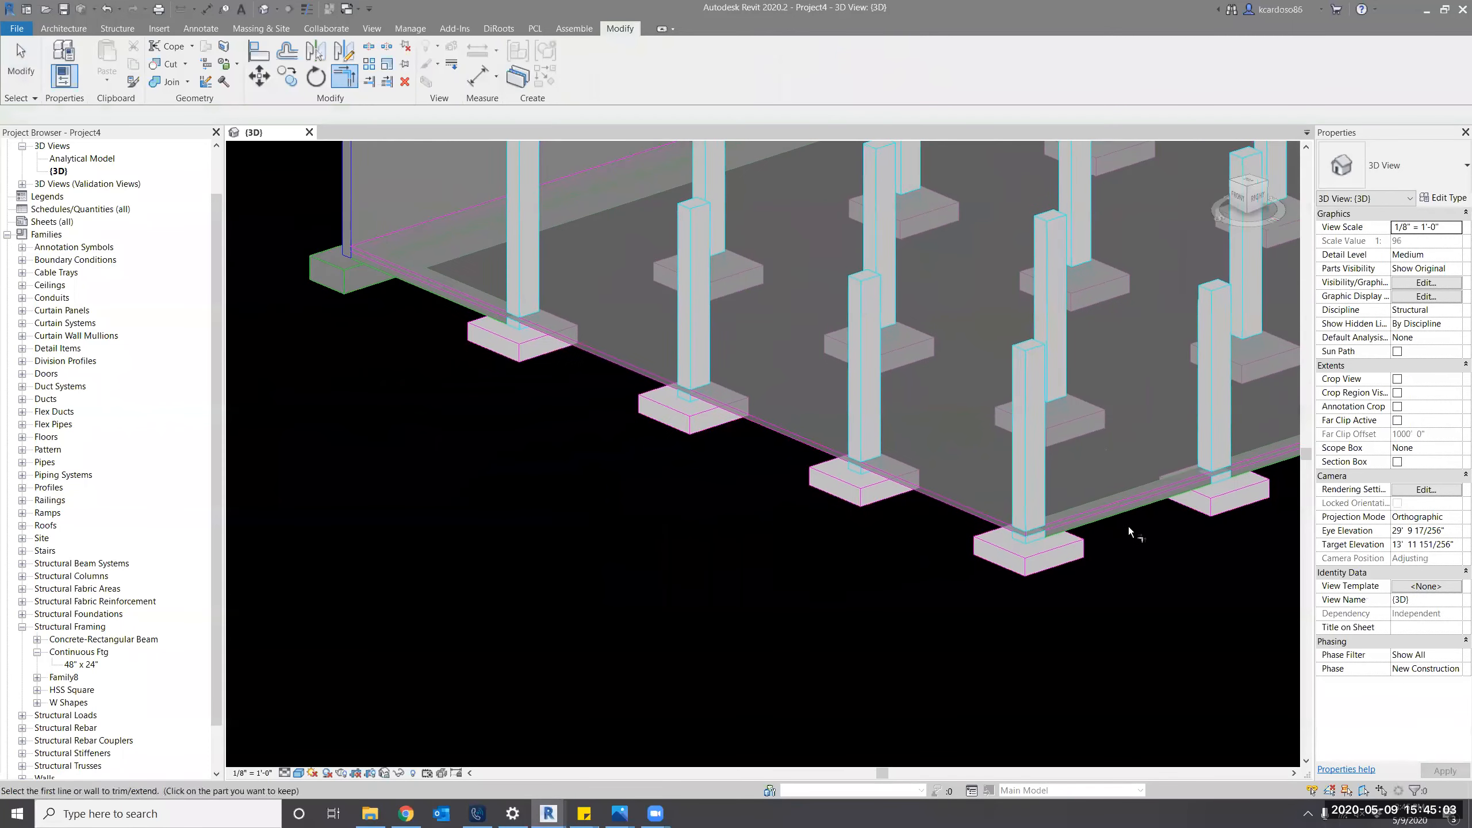
pyautogui.click(1127, 513)
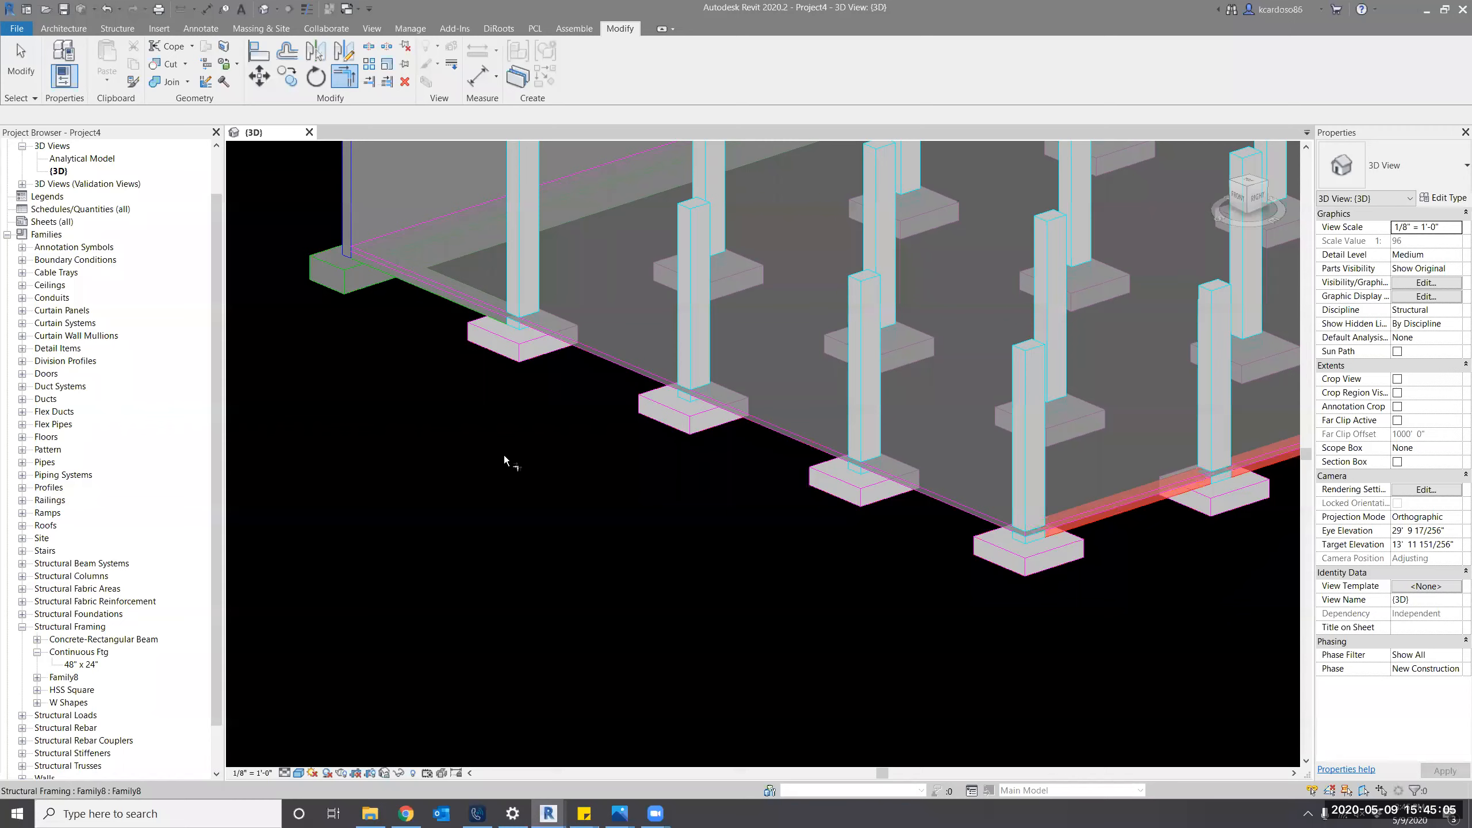
pyautogui.click(448, 302)
pyautogui.scroll(-2, 446, 426)
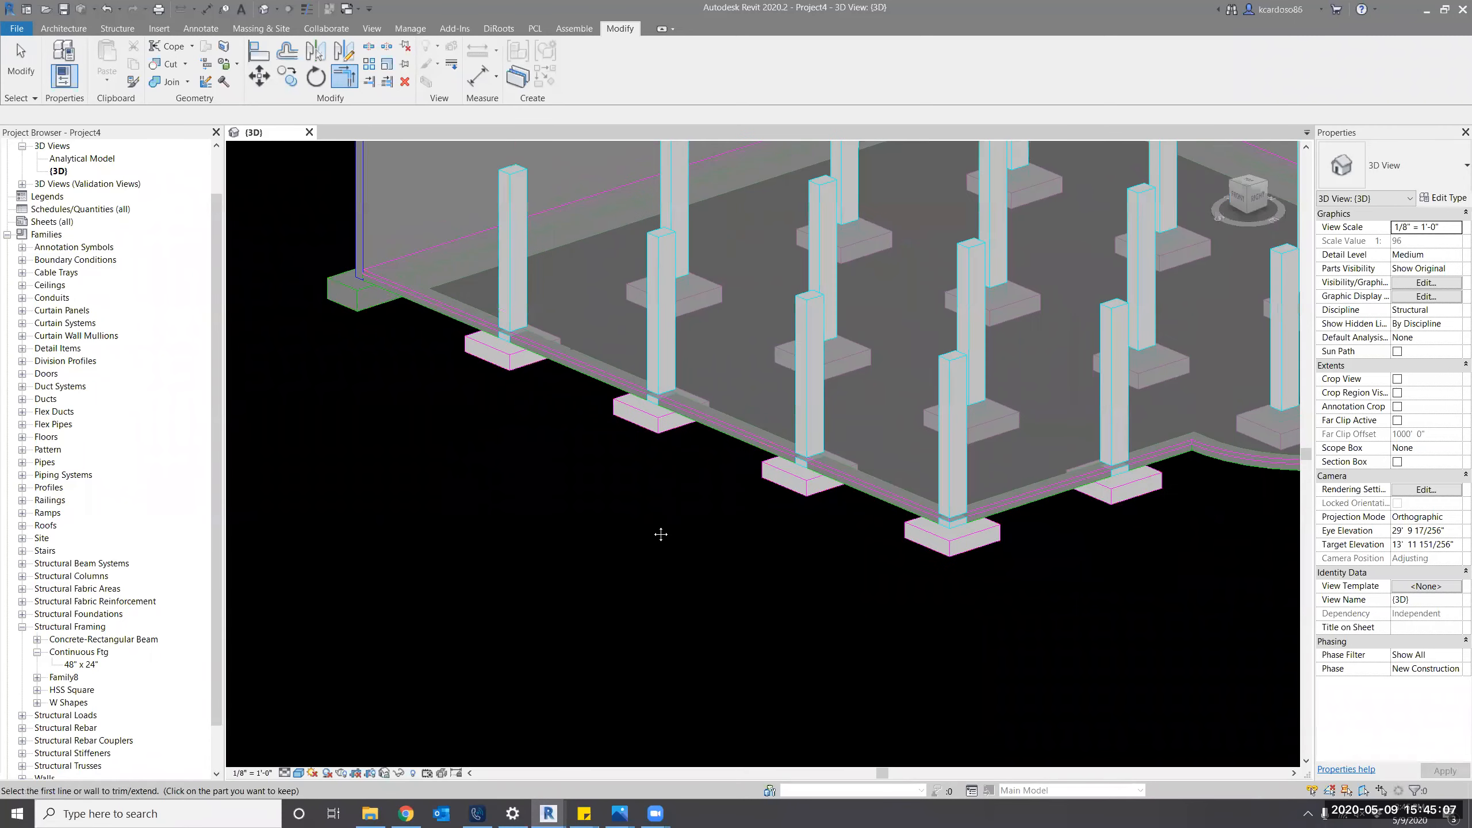
# Trim/Extend the curved beam to the straight edge beam that runs to the wall footing.
pyautogui.moveTo(980, 476); pyautogui.dragTo(816, 492, button='middle')
pyautogui.moveTo(1162, 434); pyautogui.dragTo(723, 506, button='middle')
pyautogui.scroll(3, 722, 506)
pyautogui.click(723, 506)
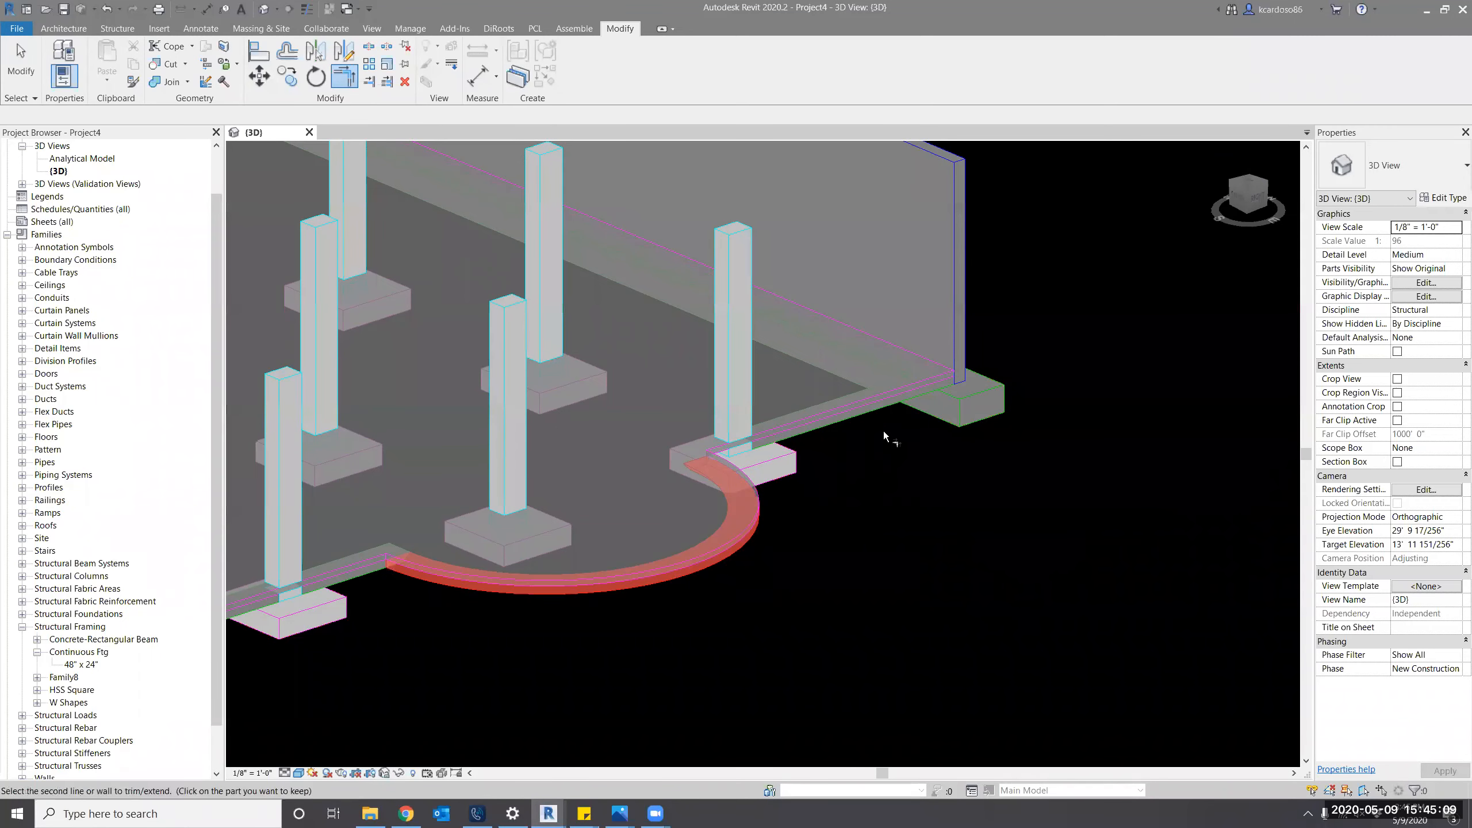
pyautogui.click(910, 507)
pyautogui.moveTo(927, 515); pyautogui.dragTo(942, 512, button='middle')
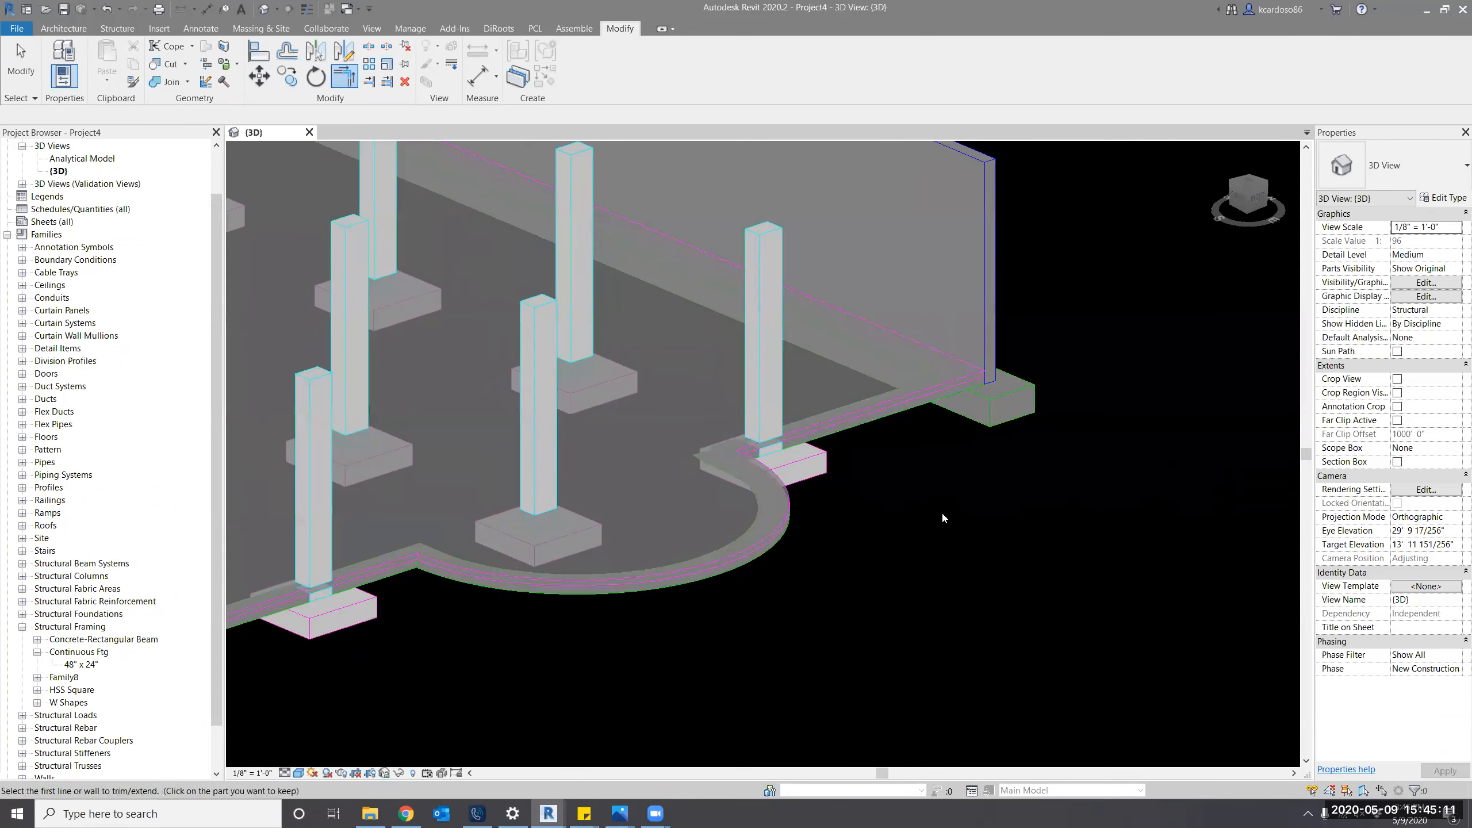
pyautogui.press('Escape')
# Examine the joint between the curved and straight beams and the beam run back to the other wall end.
pyautogui.scroll(-2, 932, 521)
pyautogui.keyDown('shift'); pyautogui.moveTo(941, 626); pyautogui.dragTo(939, 630, button='middle'); pyautogui.keyUp('shift')
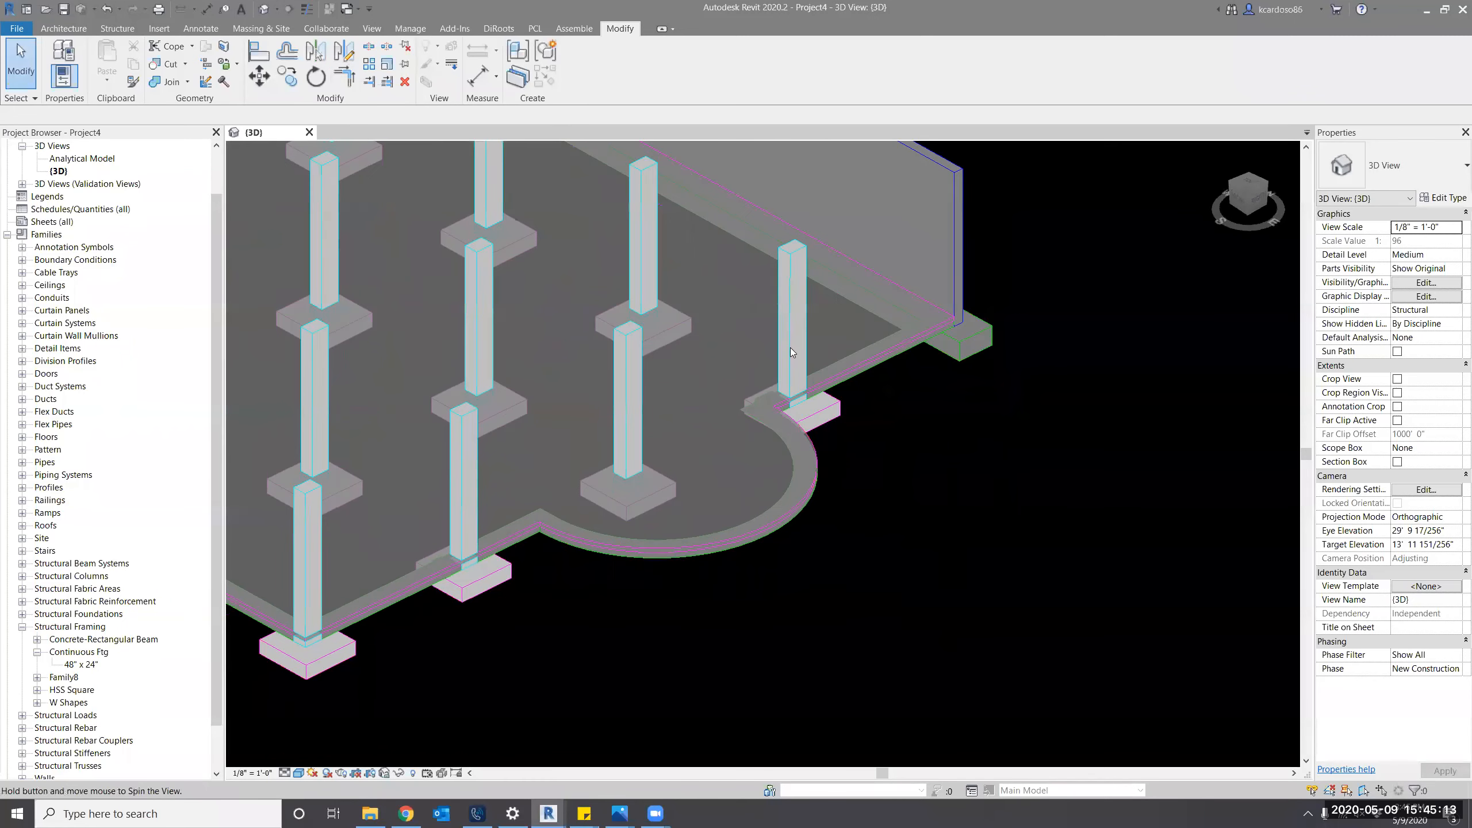
pyautogui.scroll(5, 803, 349)
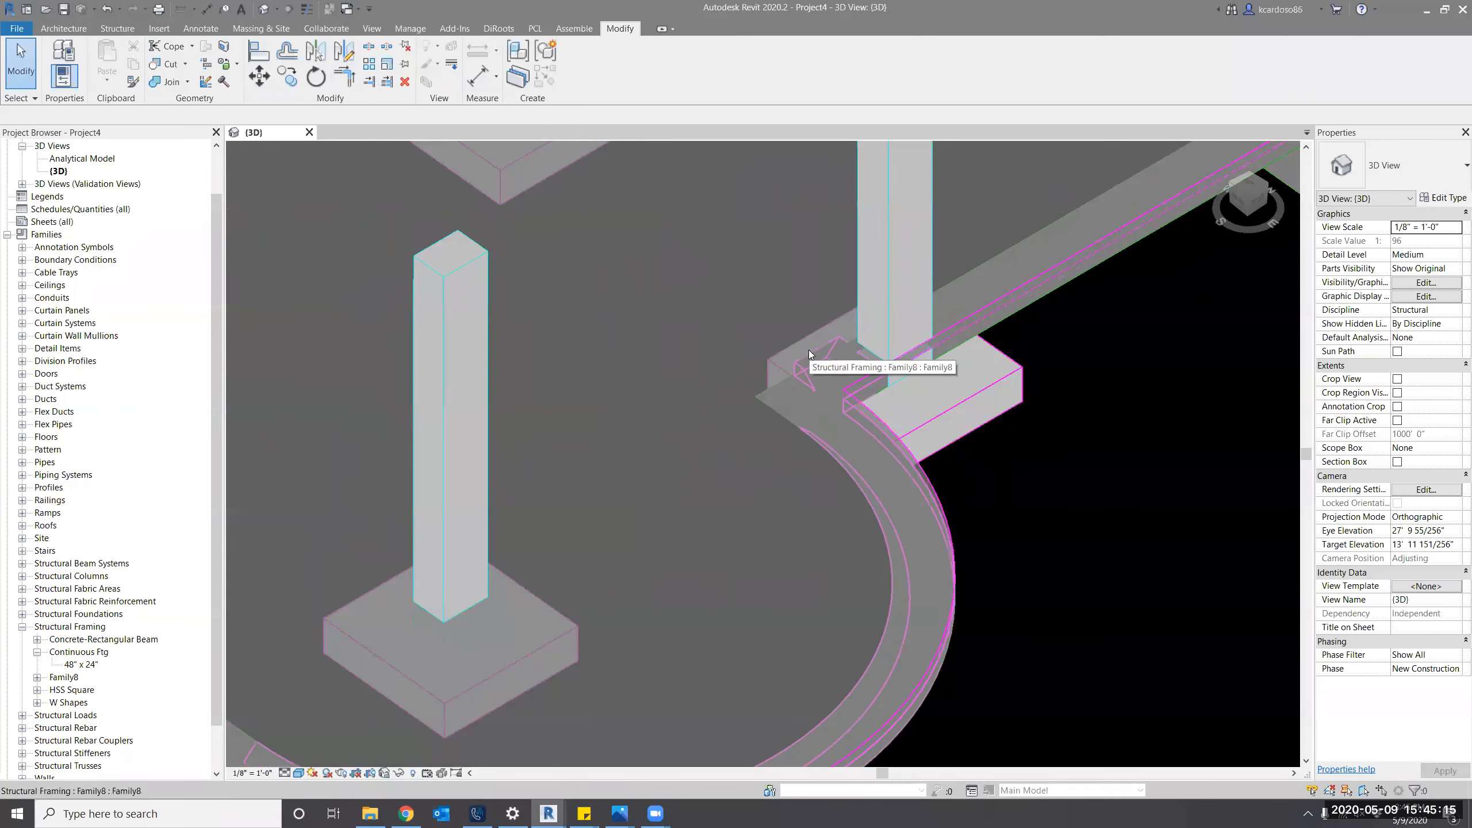
pyautogui.click(924, 514)
pyautogui.click(956, 492)
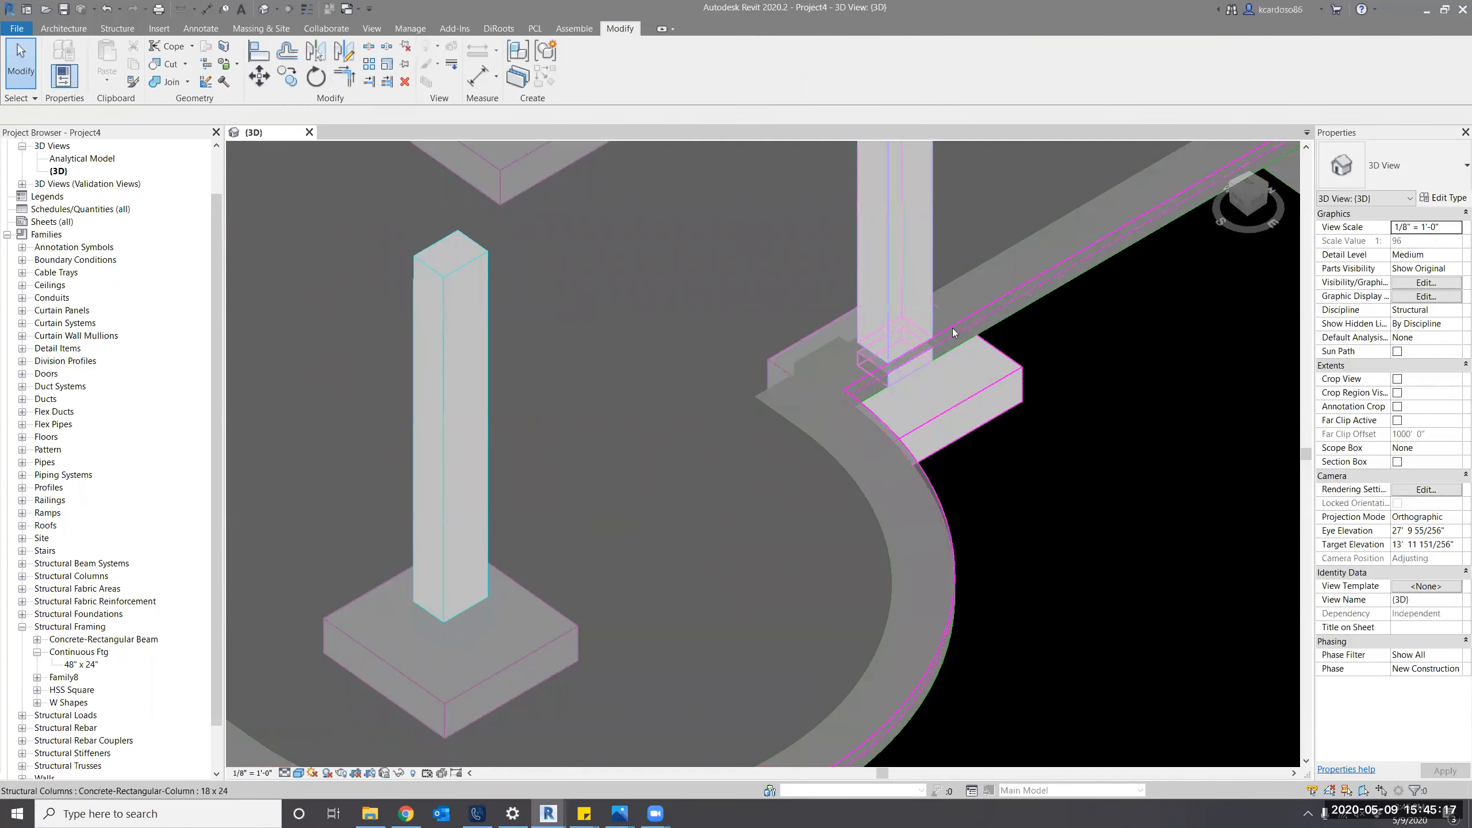
pyautogui.scroll(-5, 952, 326)
pyautogui.keyDown('shift'); pyautogui.moveTo(536, 604); pyautogui.dragTo(596, 609, button='middle'); pyautogui.keyUp('shift')
pyautogui.scroll(1, 376, 416)
pyautogui.scroll(2, 411, 456)
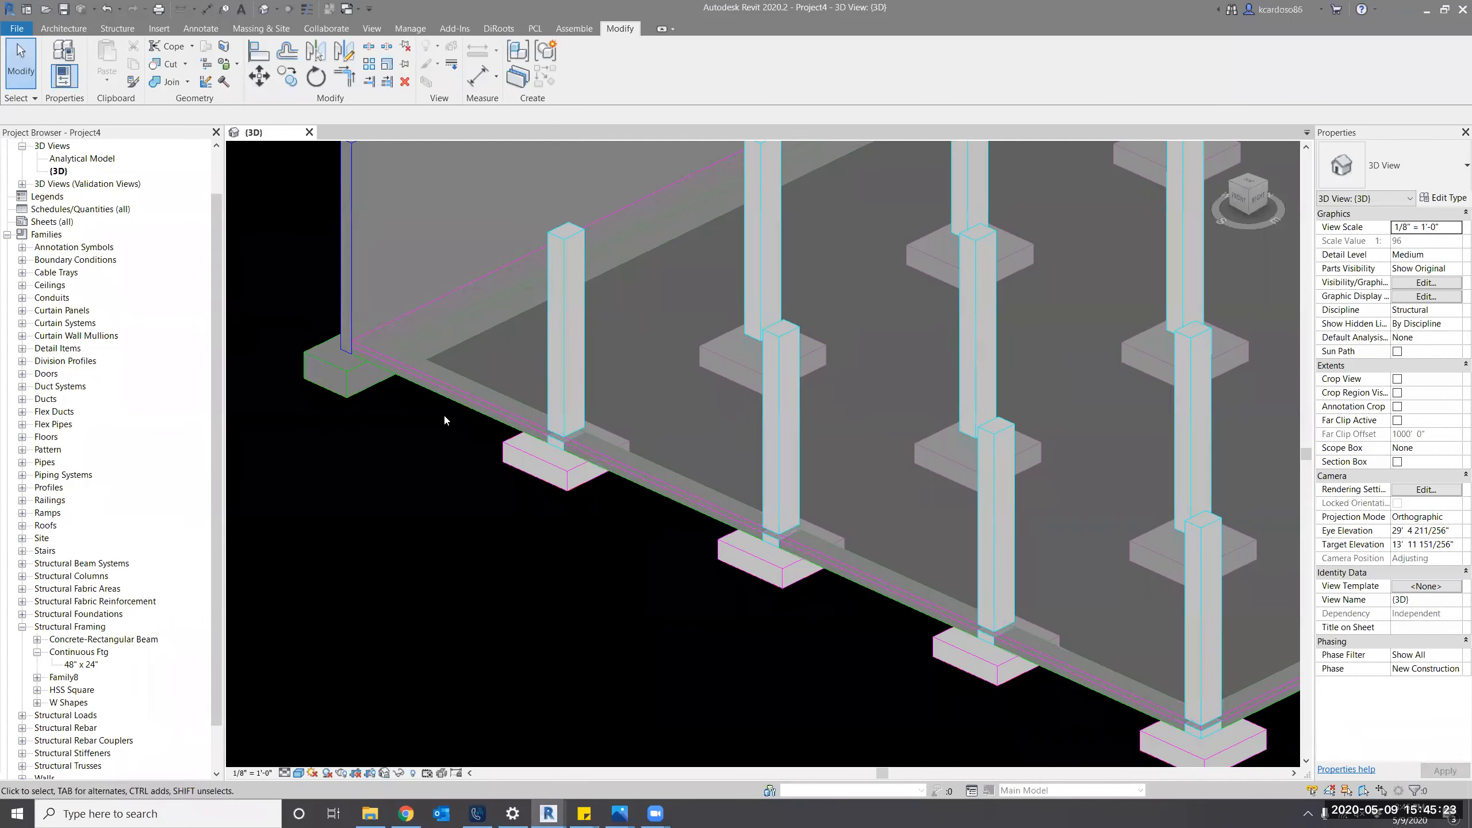
# Duplicate the wall footing's Continuous Ftg type under the name 18" x 24".
pyautogui.moveTo(447, 508); pyautogui.dragTo(513, 542, button='middle')
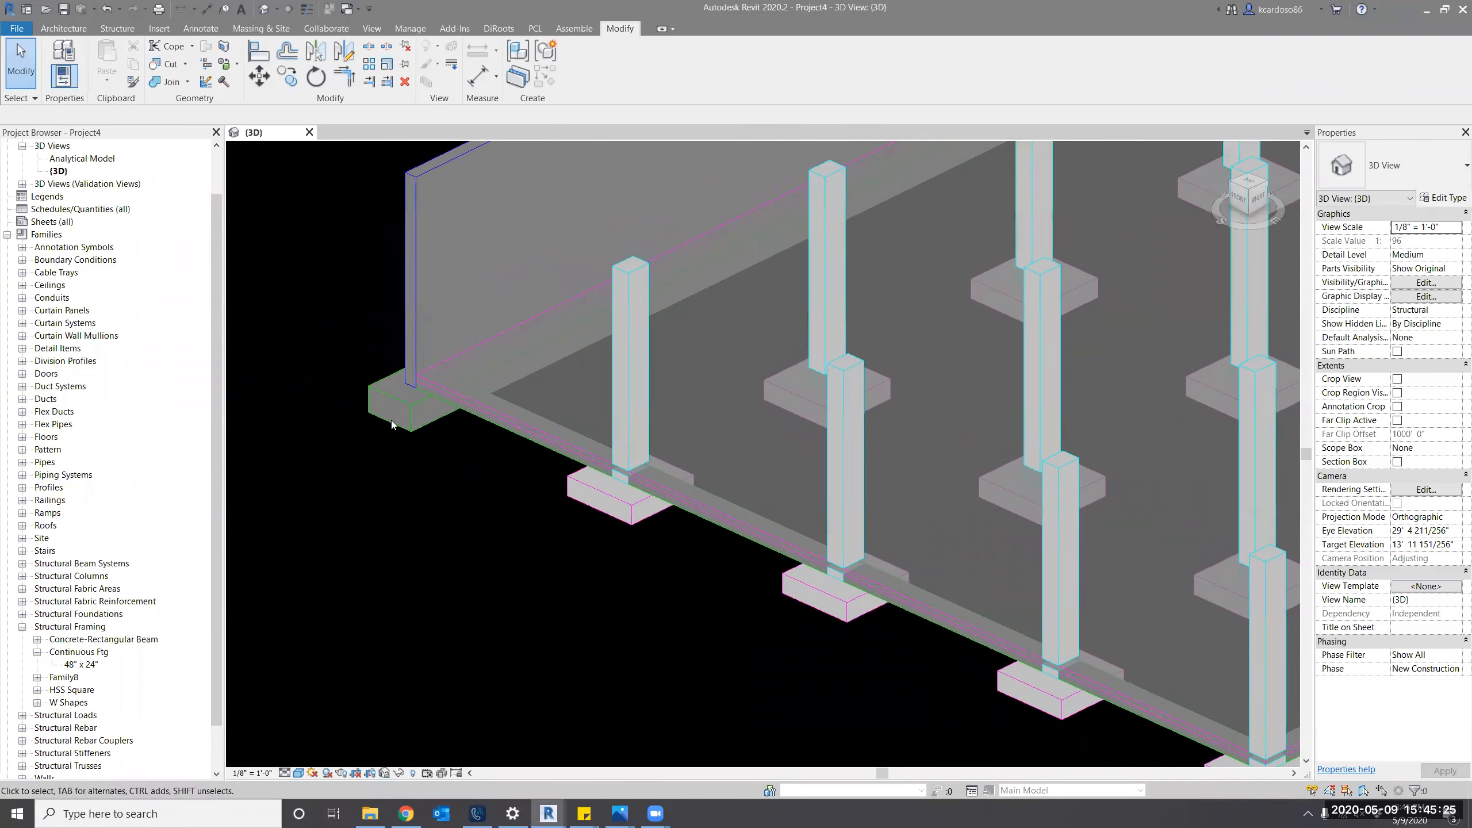
pyautogui.click(404, 472)
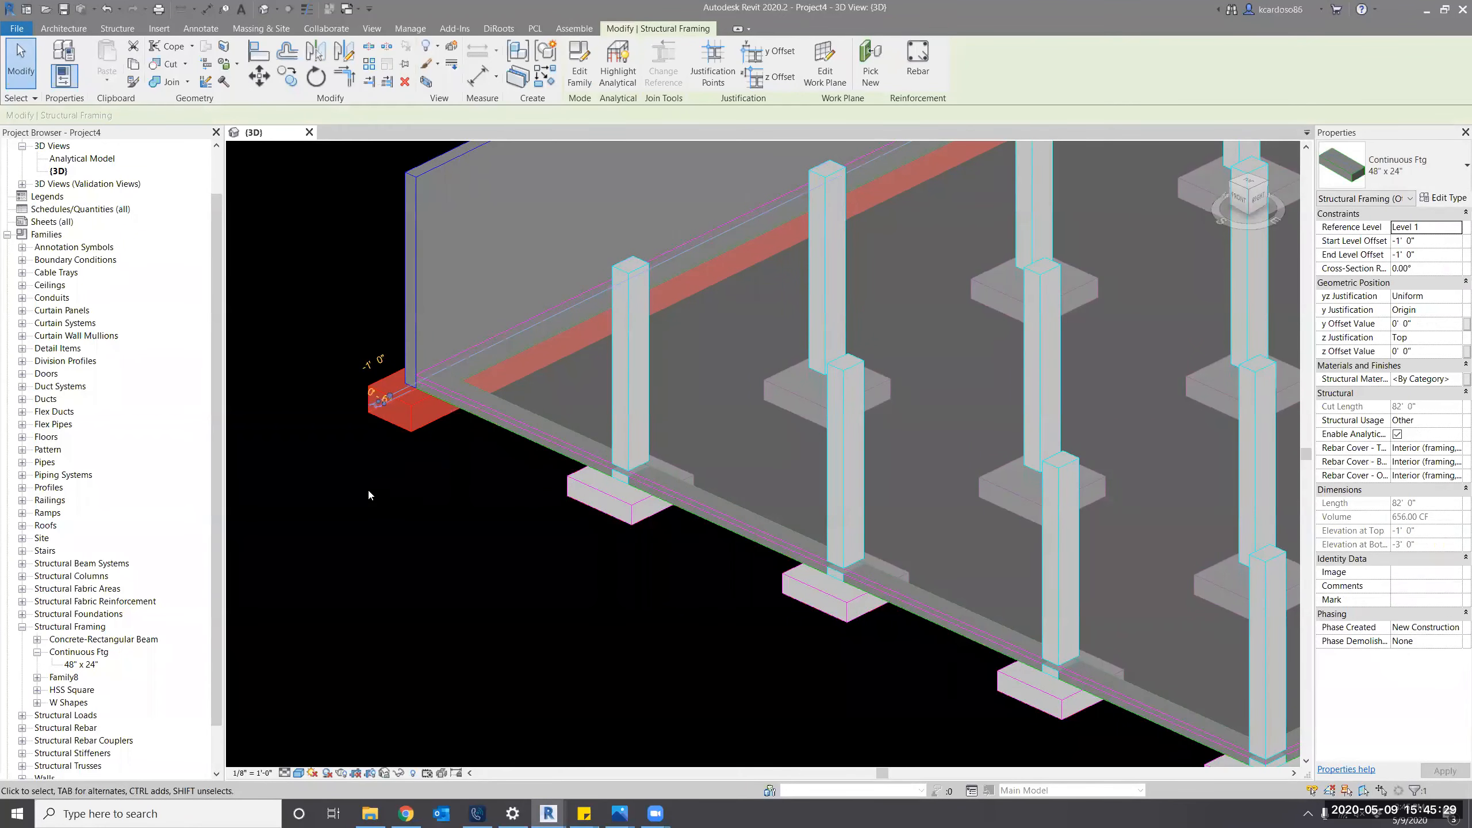
pyautogui.click(1443, 197)
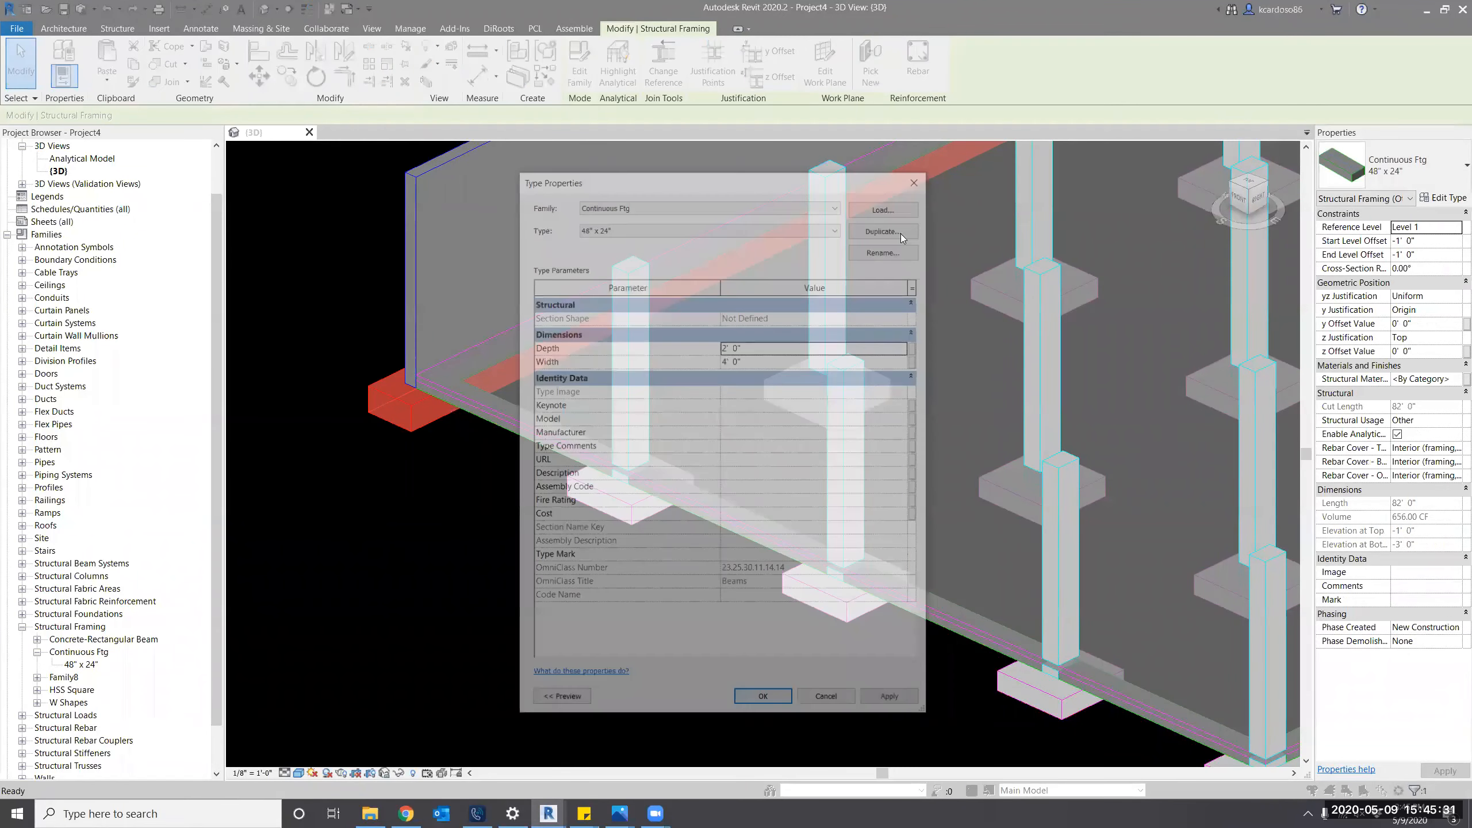
pyautogui.click(900, 234)
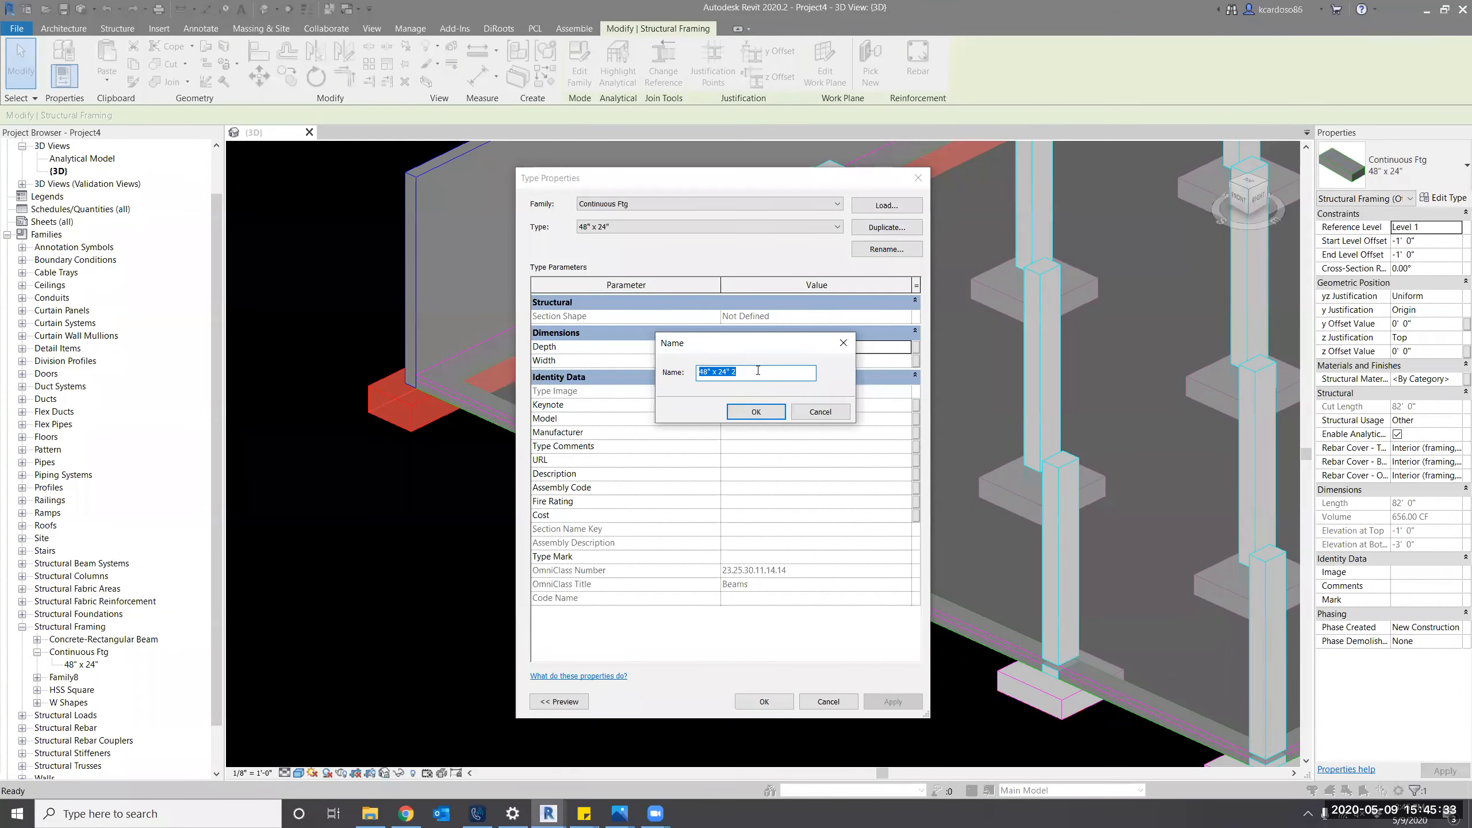
pyautogui.write('18" x 24"')
pyautogui.press('Return')
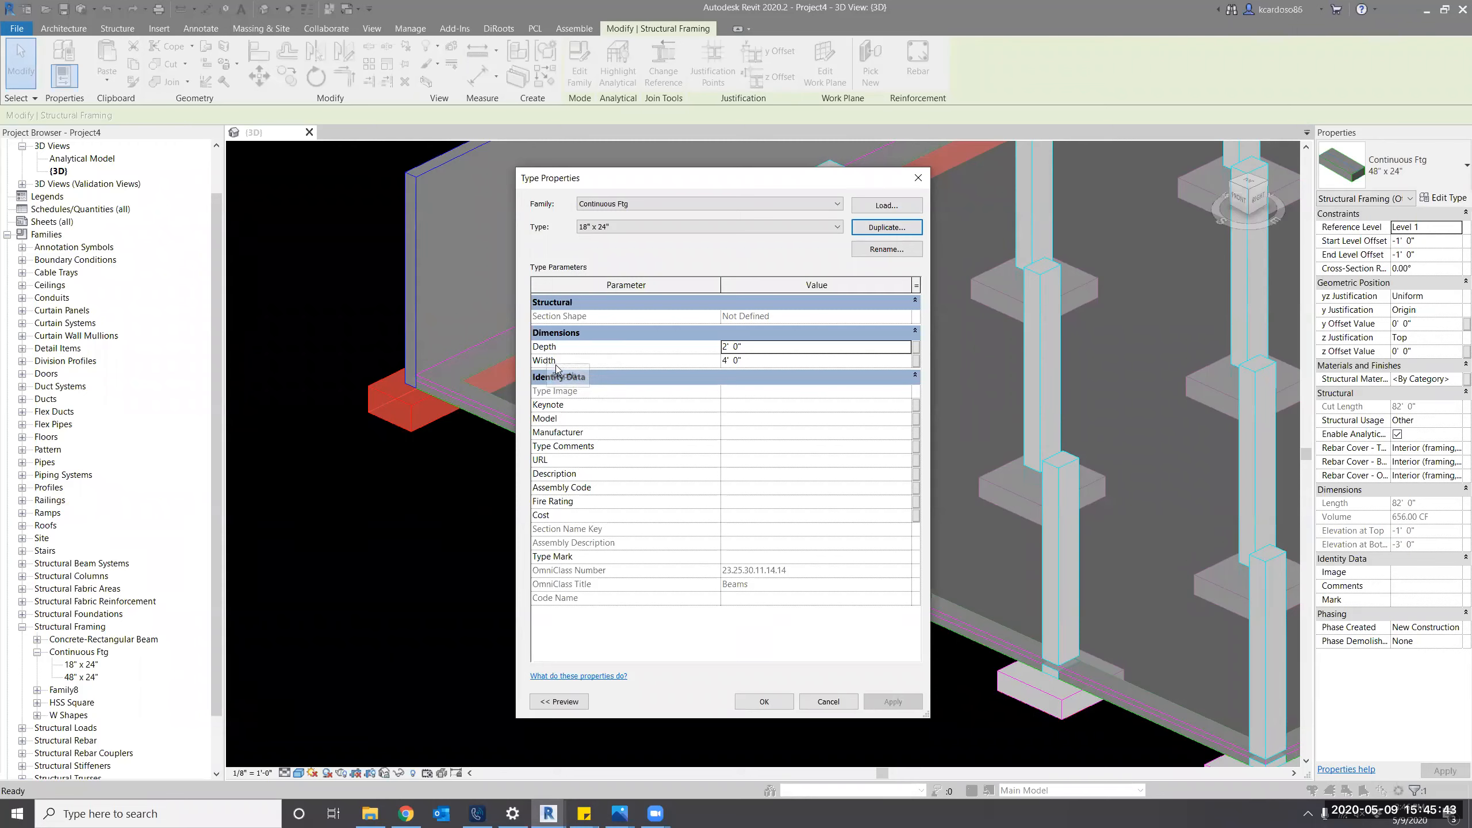
# Set the width of the 18" x 24" footing type to 18 inches and accept the type properties.
pyautogui.click(765, 361)
pyautogui.write('18')
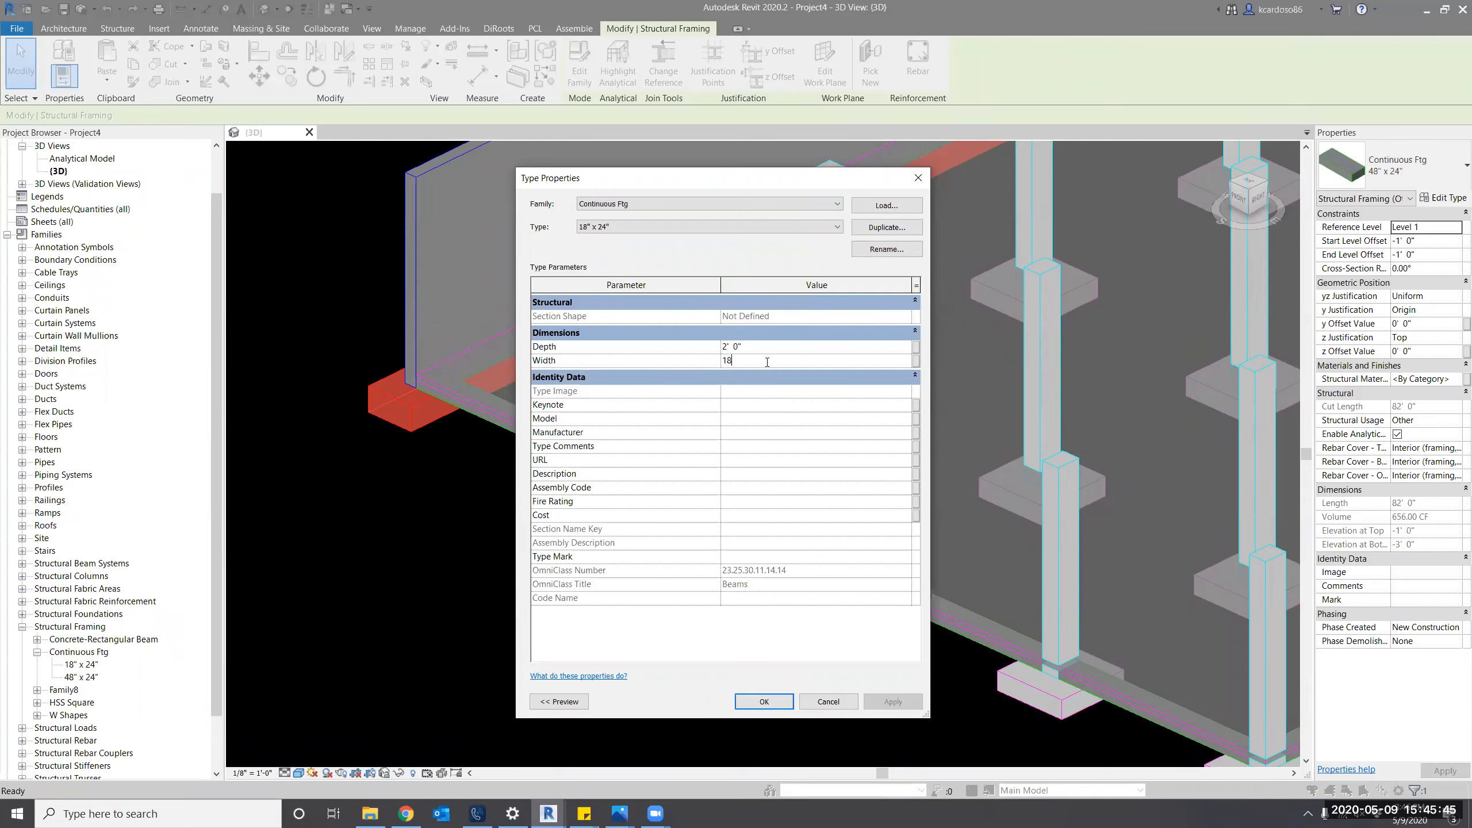
pyautogui.press('Return')
pyautogui.click(762, 700)
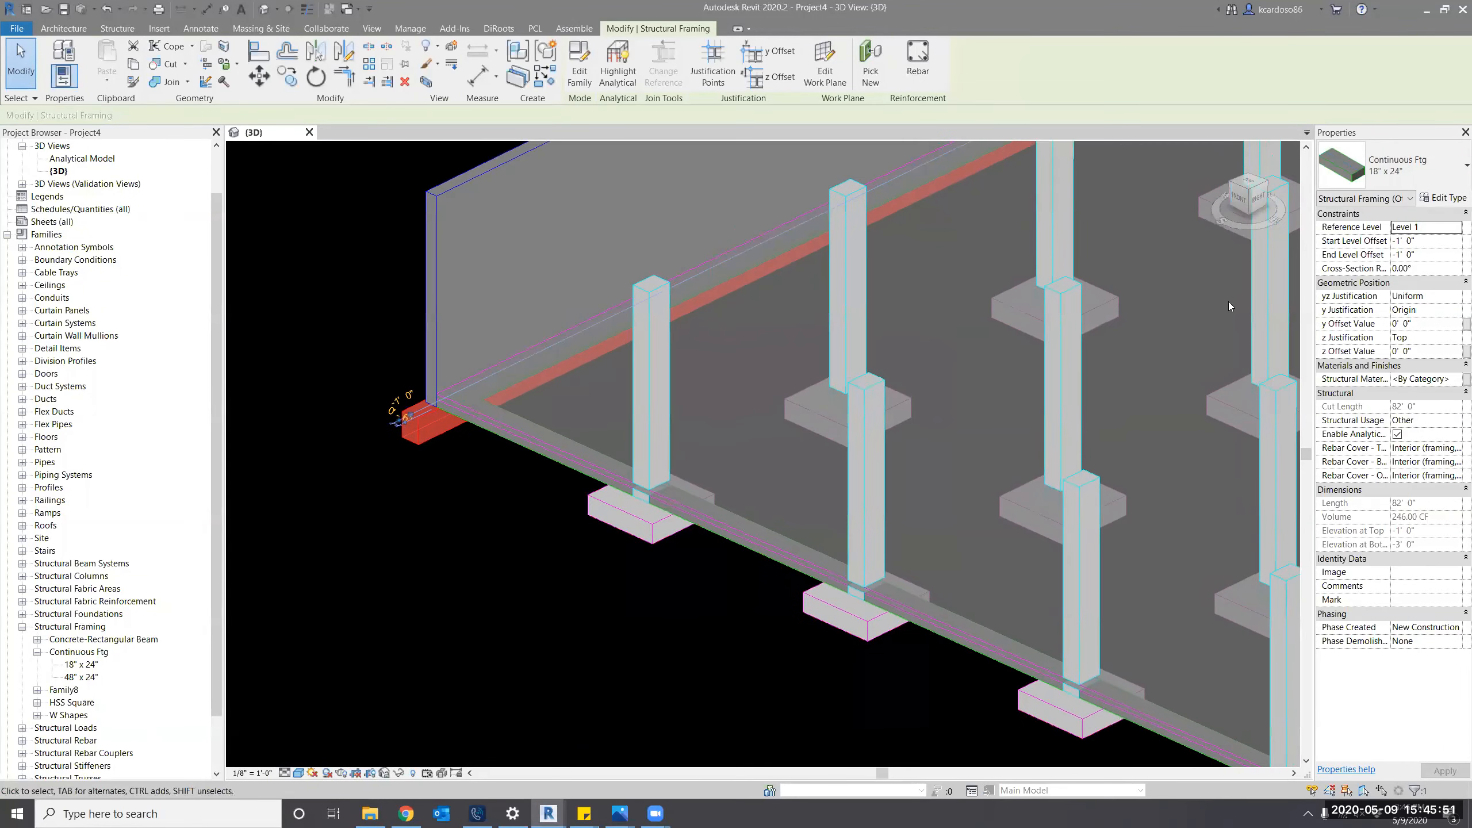
# Change the selected wall footing back to the Continuous Ftg 48" x 24" type.
pyautogui.click(1402, 167)
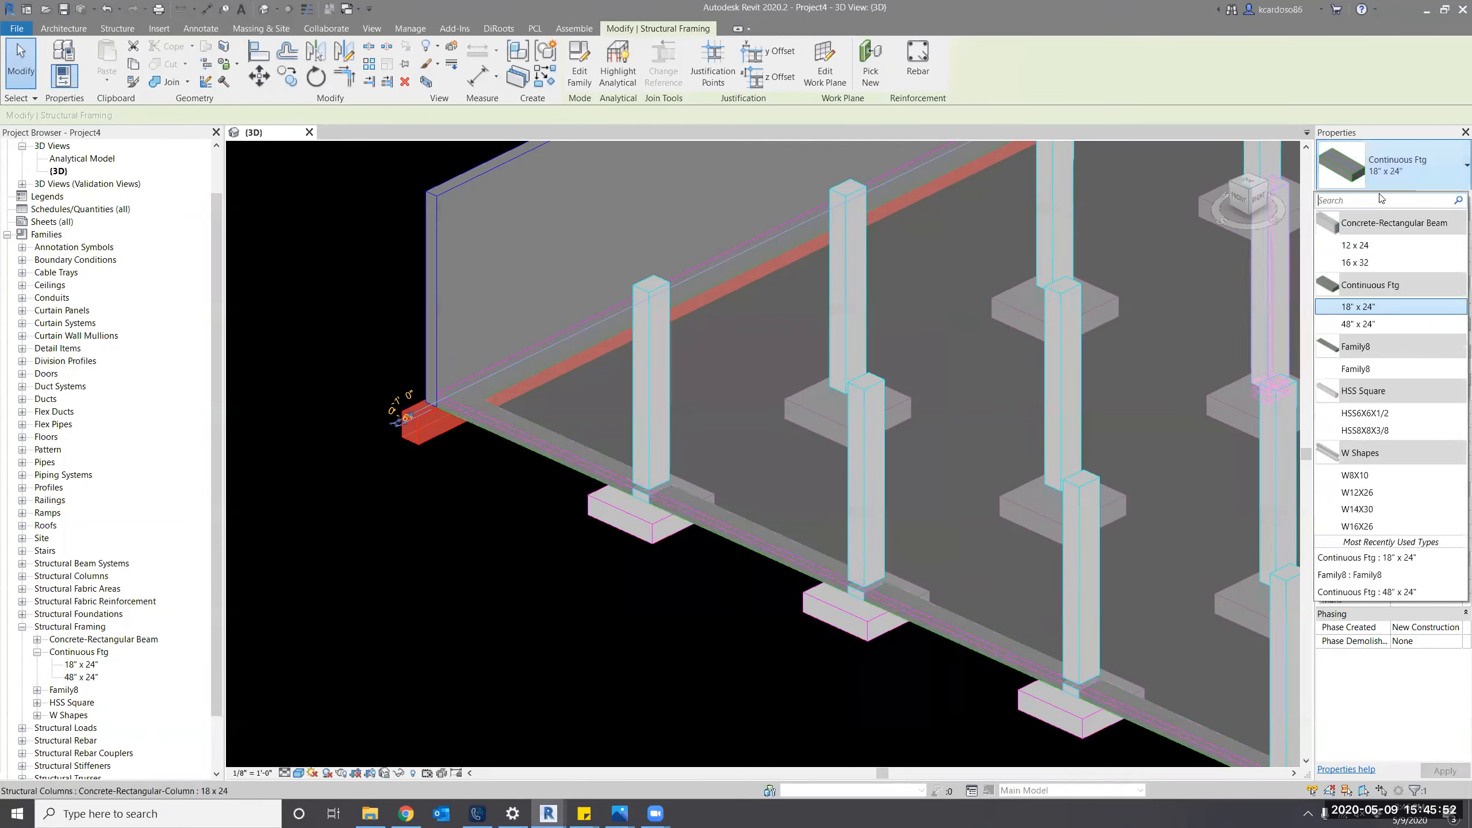
pyautogui.click(1359, 324)
pyautogui.scroll(-2, 450, 516)
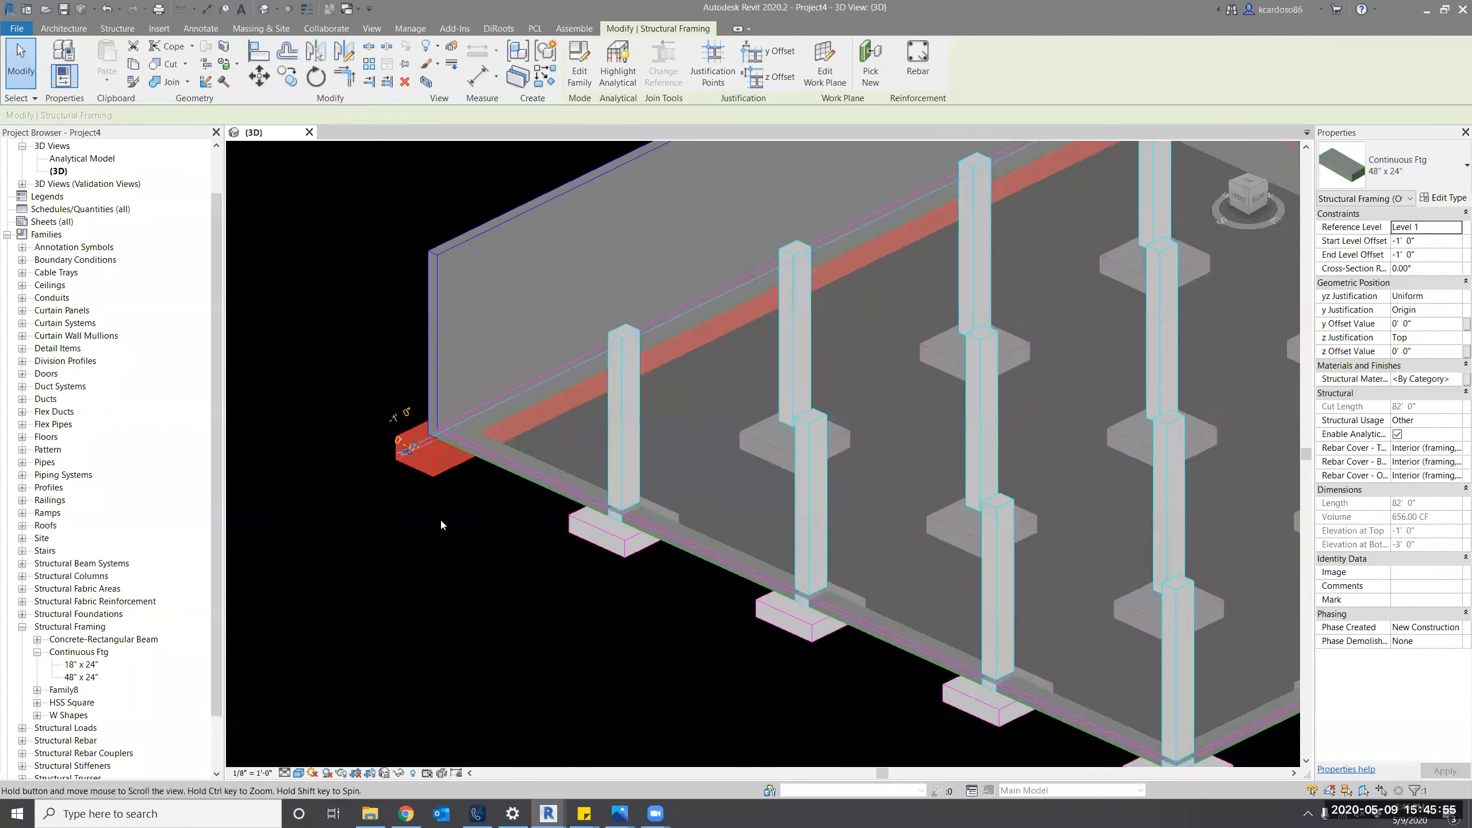
pyautogui.scroll(1, 437, 513)
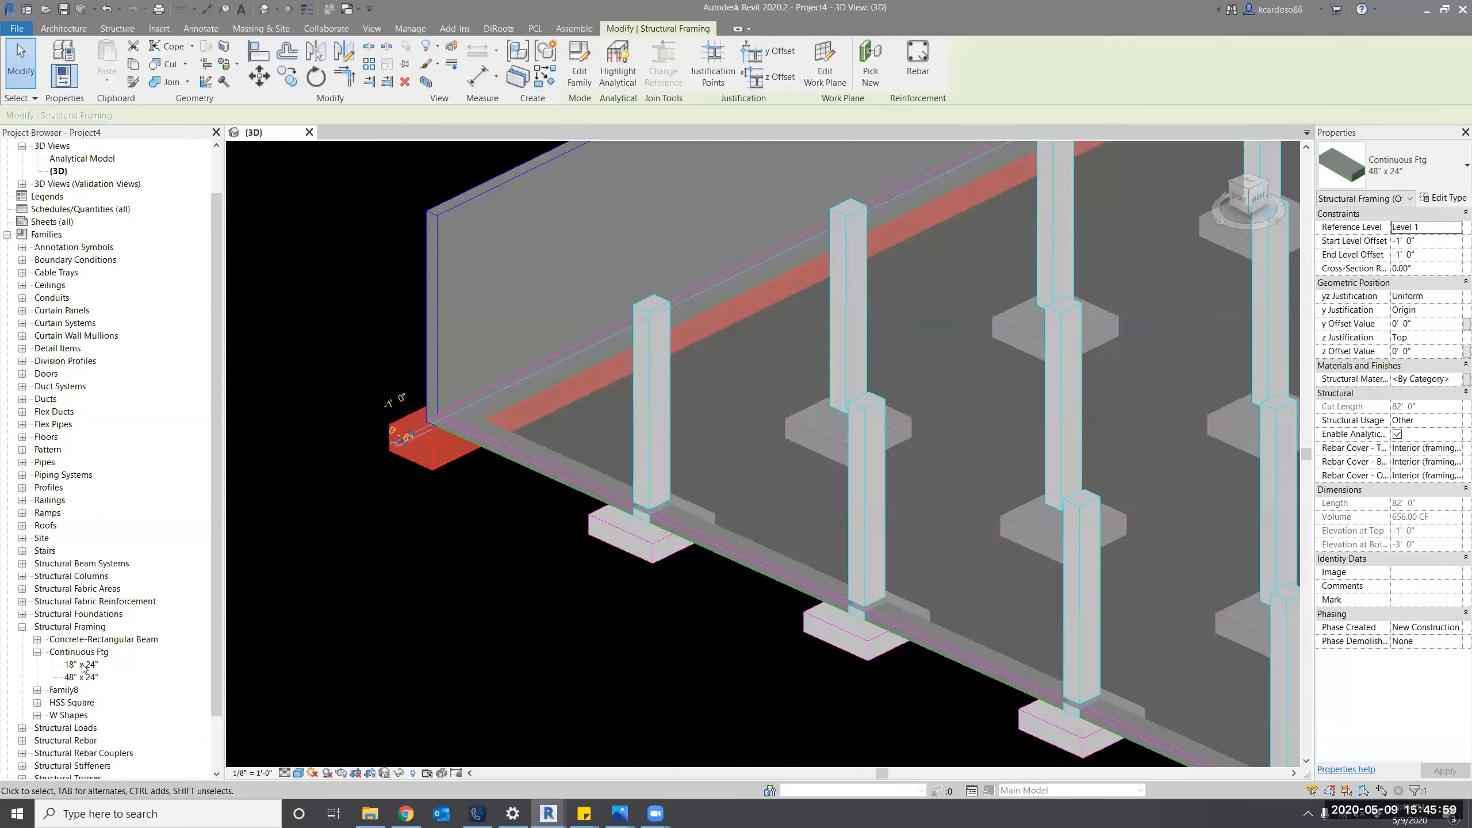
# Place Continuous Ftg 18" x 24" by picking the slab-edge beam lines beside the wall end and beside the corner column footing.
pyautogui.moveTo(80, 667); pyautogui.dragTo(530, 612)
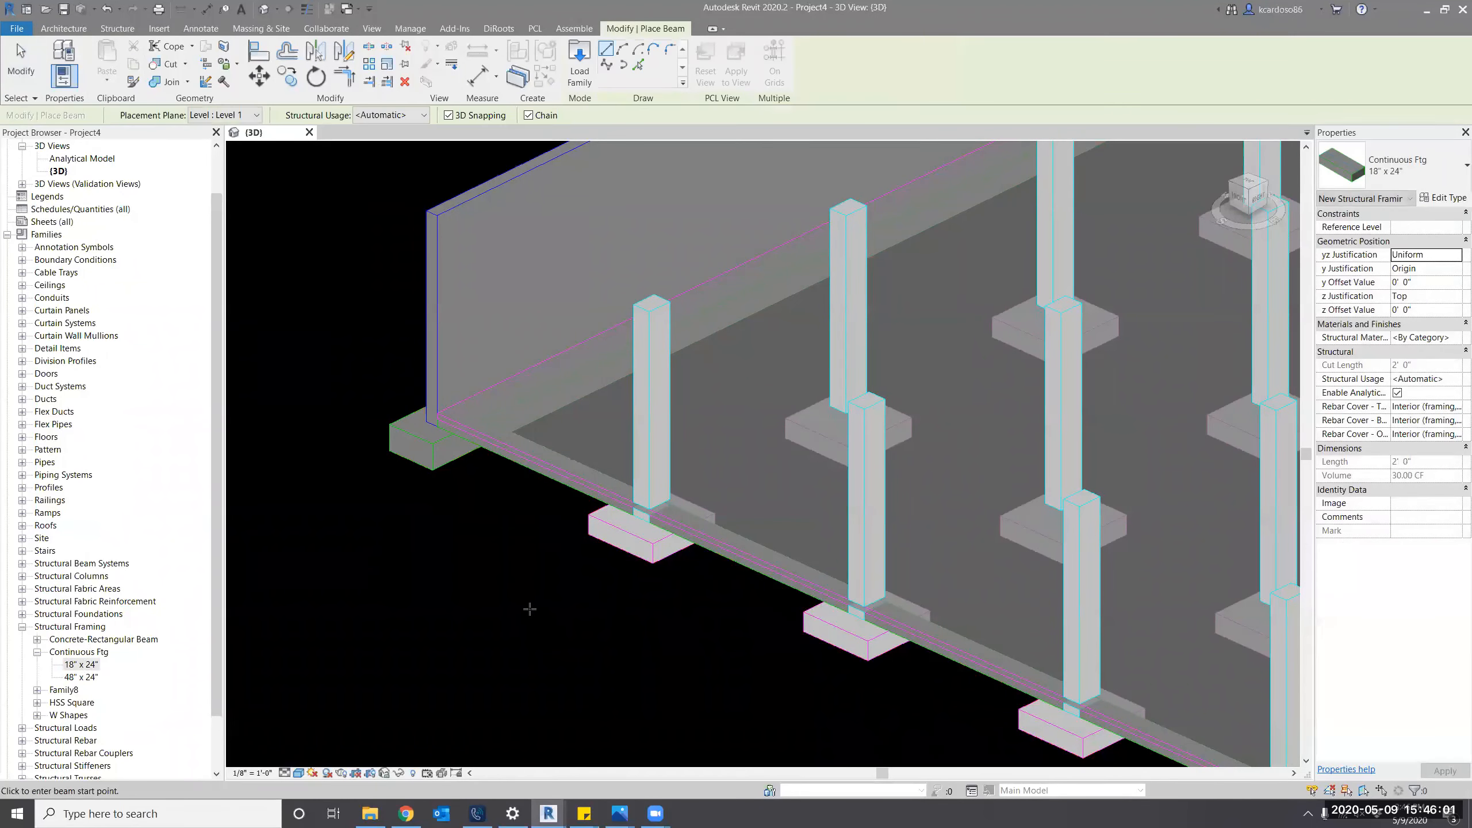
pyautogui.click(638, 64)
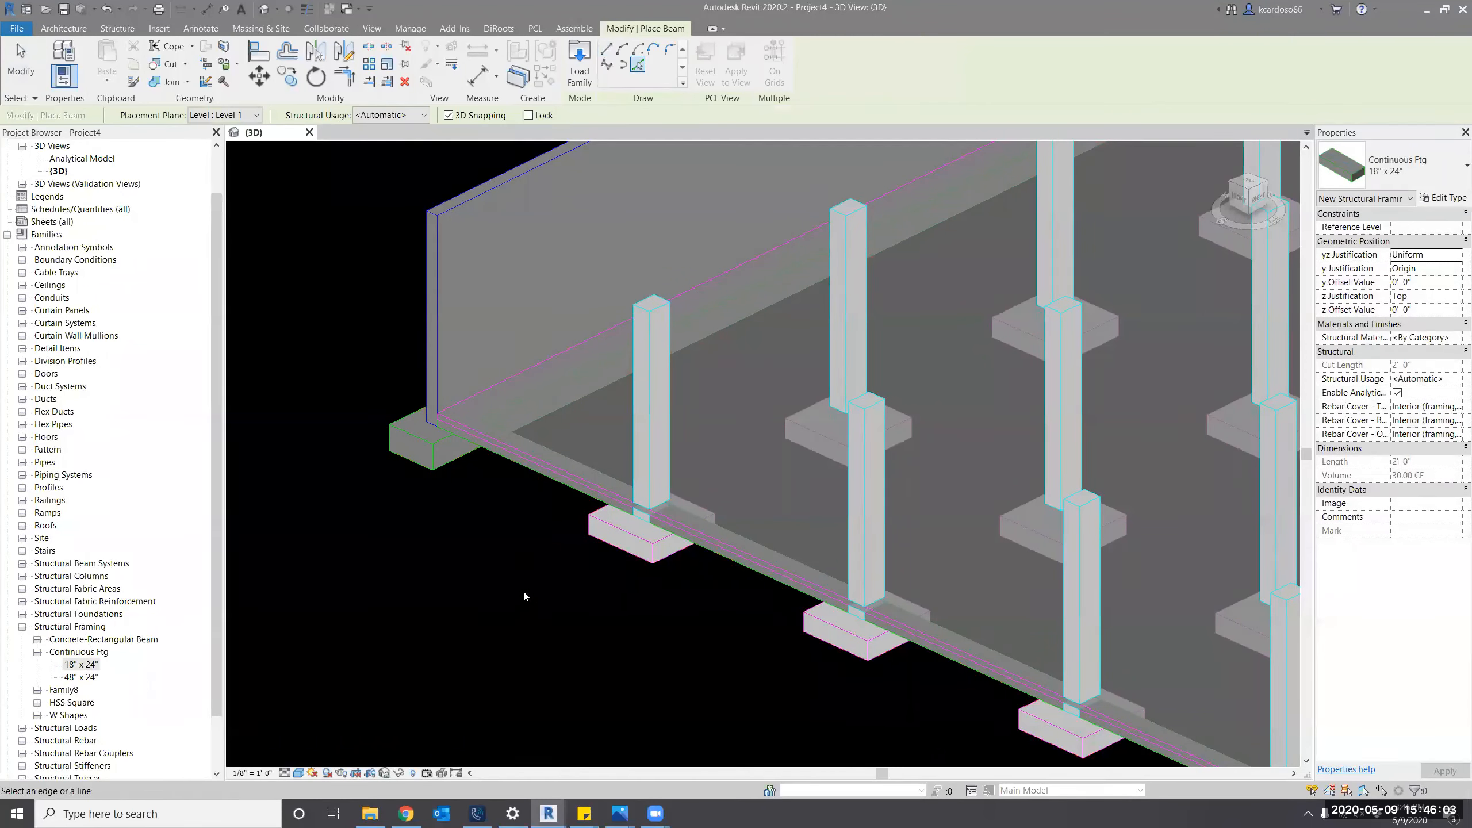
pyautogui.moveTo(522, 589); pyautogui.dragTo(481, 549, button='middle')
pyautogui.scroll(3, 532, 469)
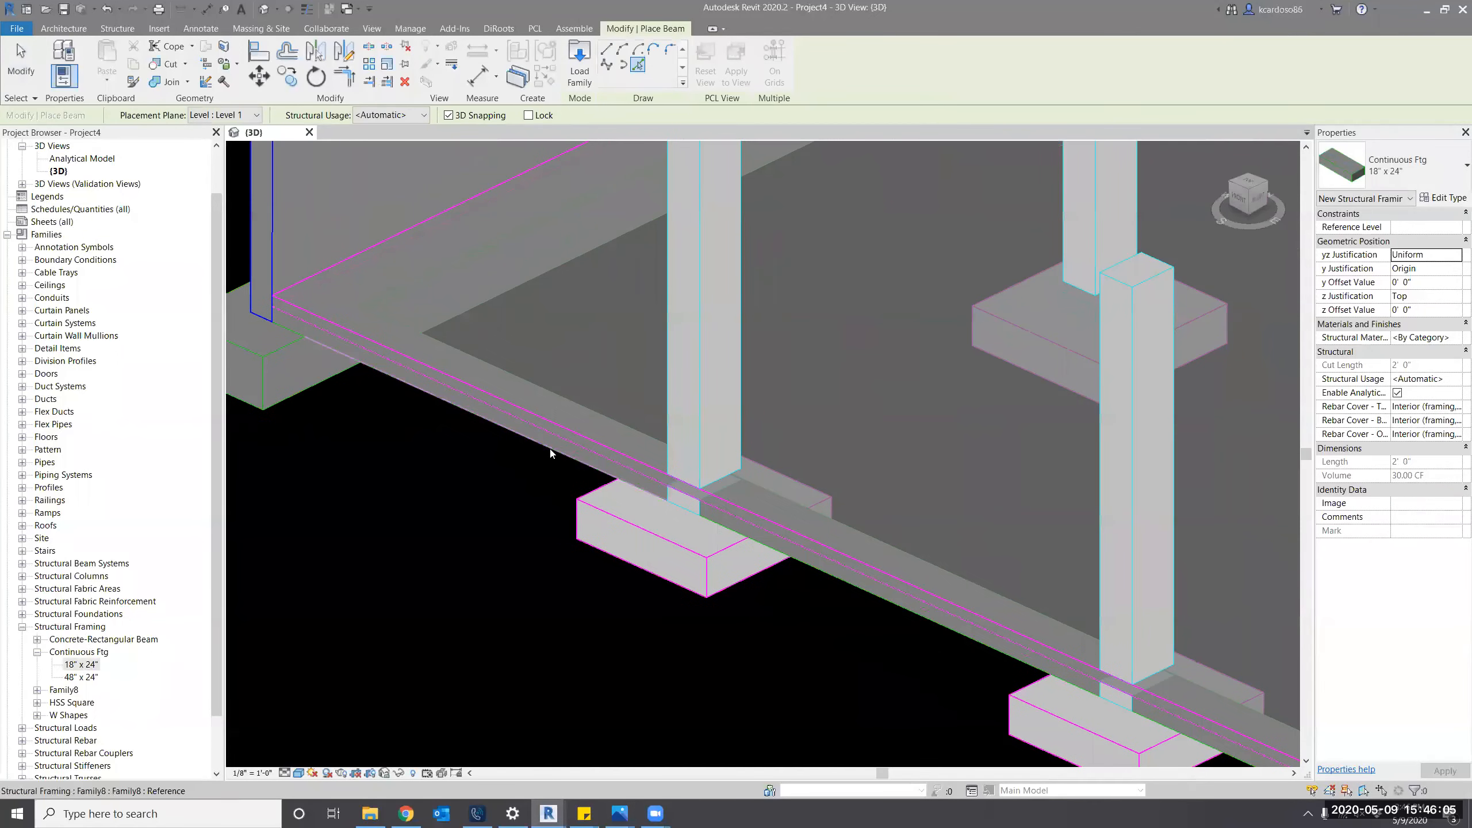
pyautogui.scroll(-5, 515, 478)
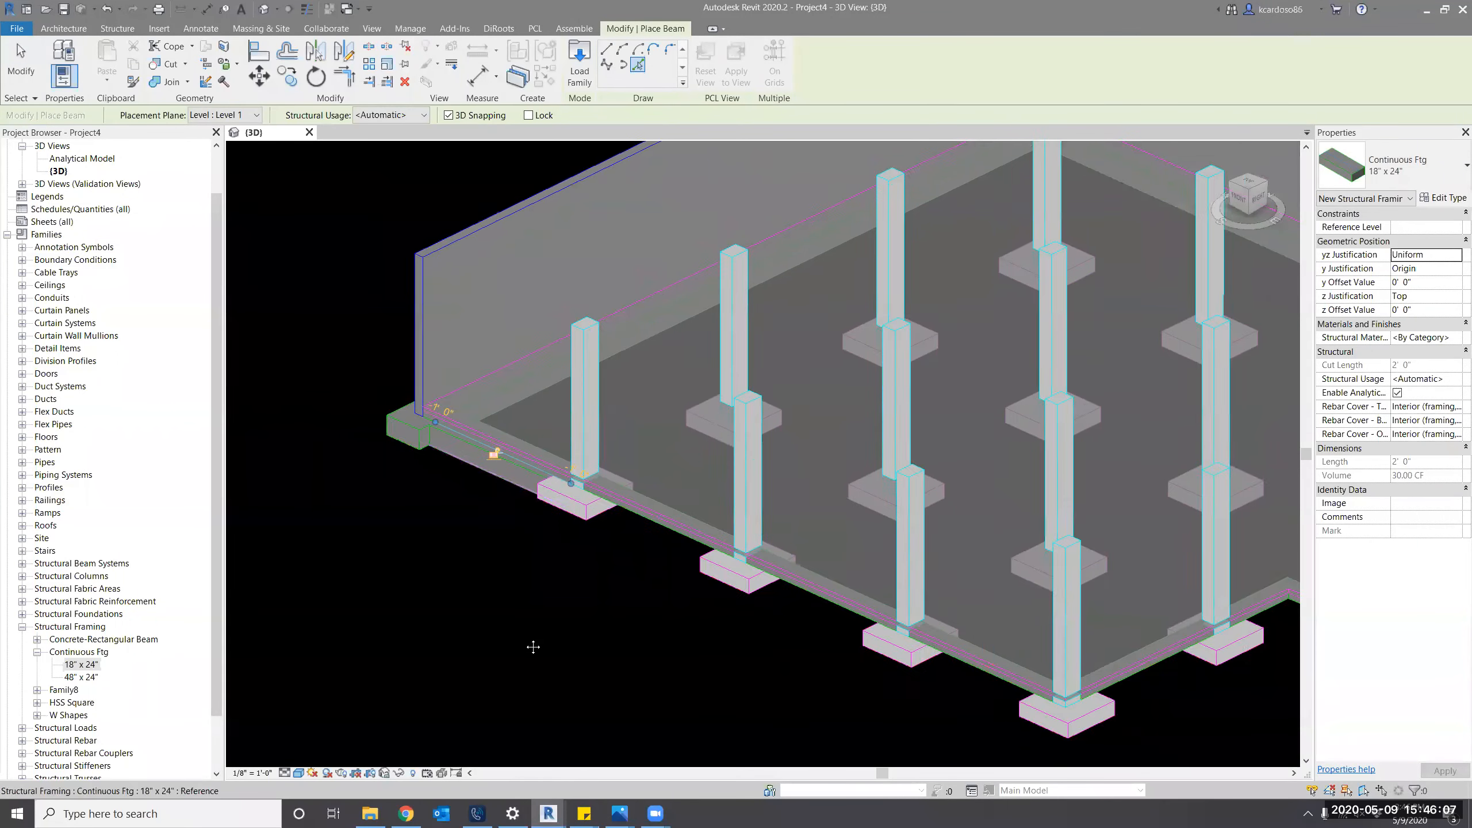
pyautogui.scroll(4, 829, 589)
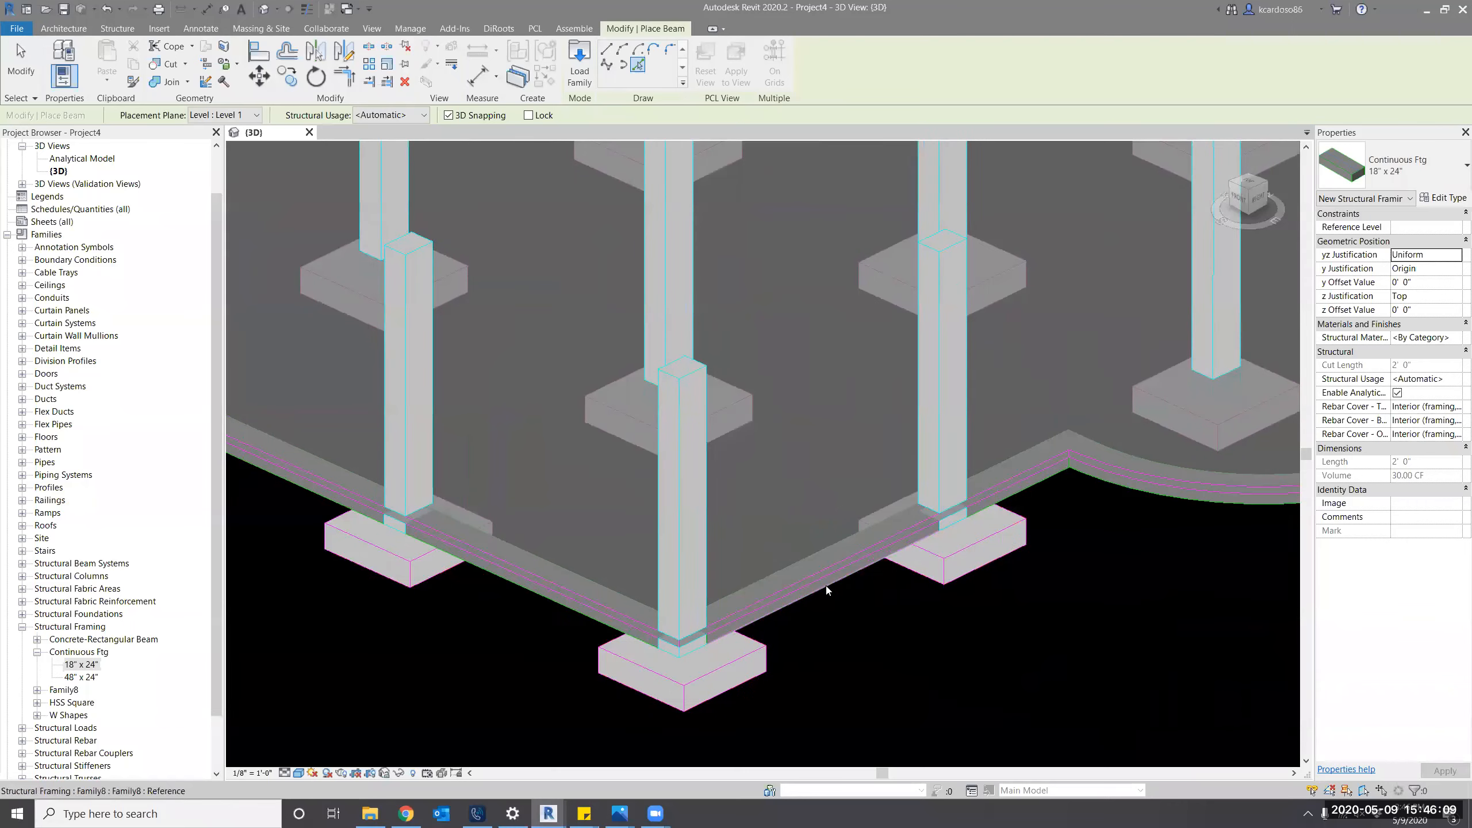
pyautogui.scroll(-5, 791, 577)
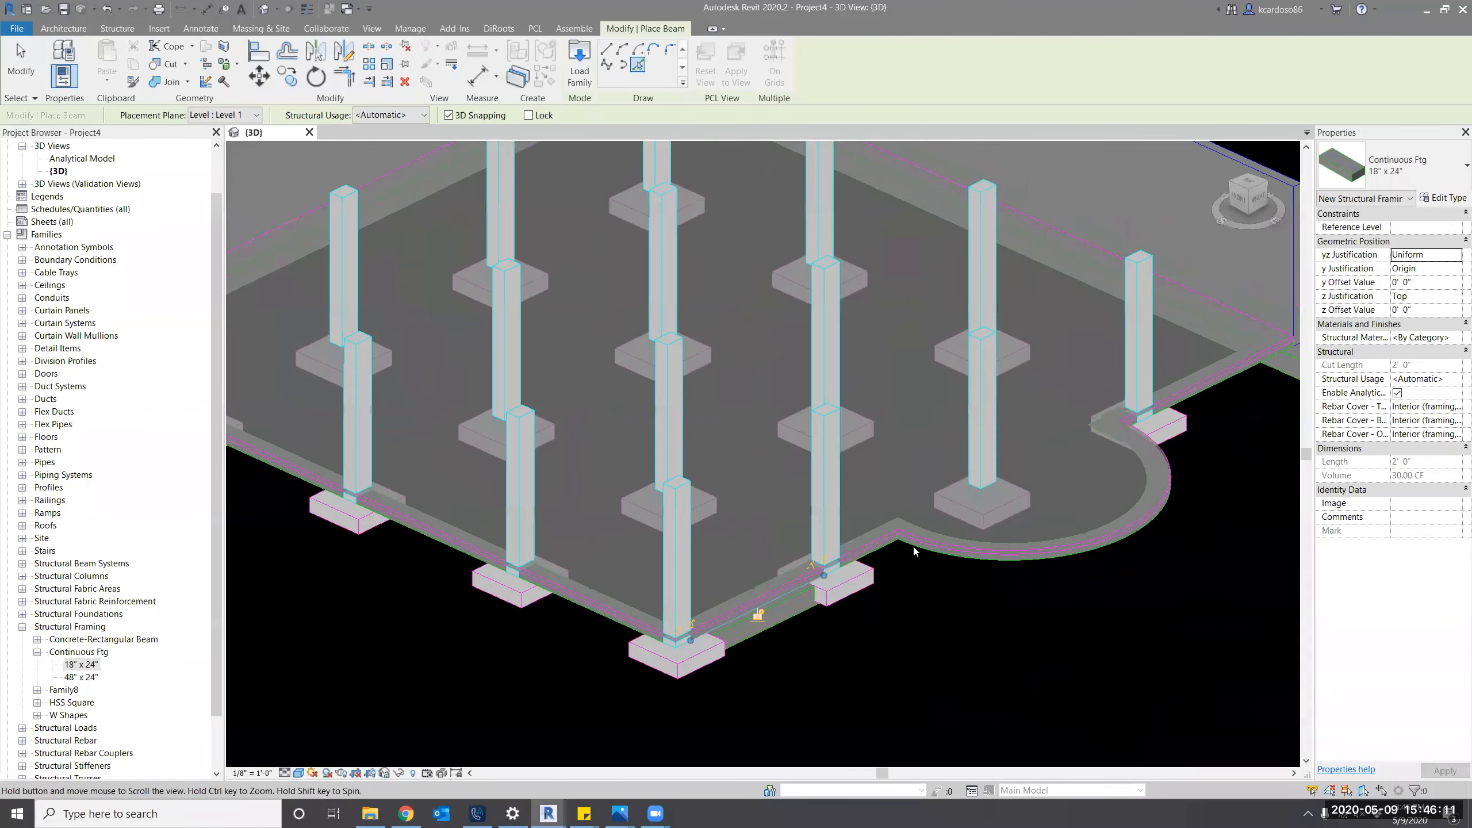
# Place the 18" x 24" footing along the curved beam and the straight edge running to the other wall footing.
pyautogui.scroll(5, 917, 540)
pyautogui.click(918, 540)
pyautogui.scroll(2, 770, 553)
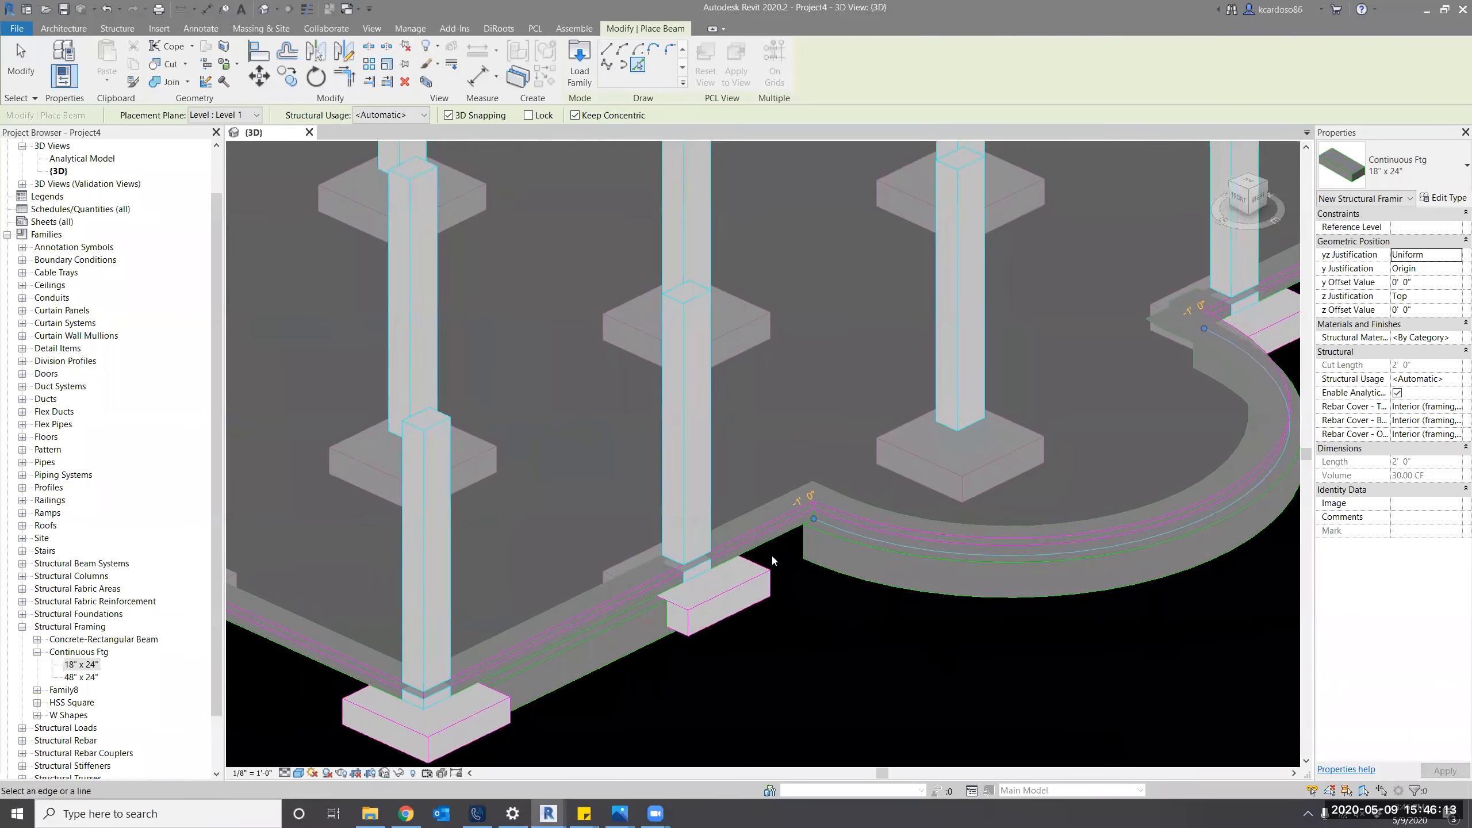
pyautogui.scroll(1, 769, 566)
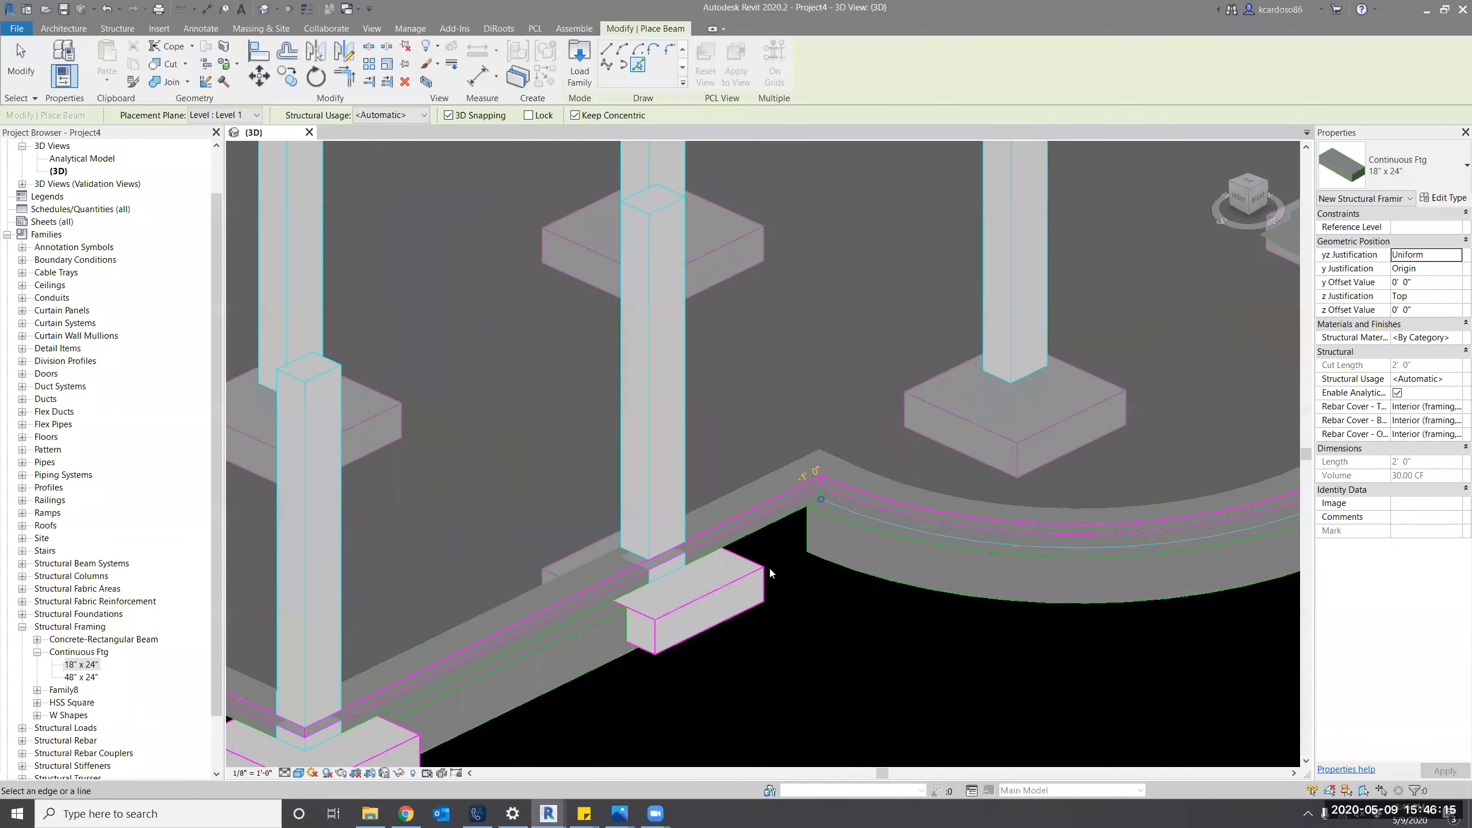
pyautogui.scroll(-5, 850, 601)
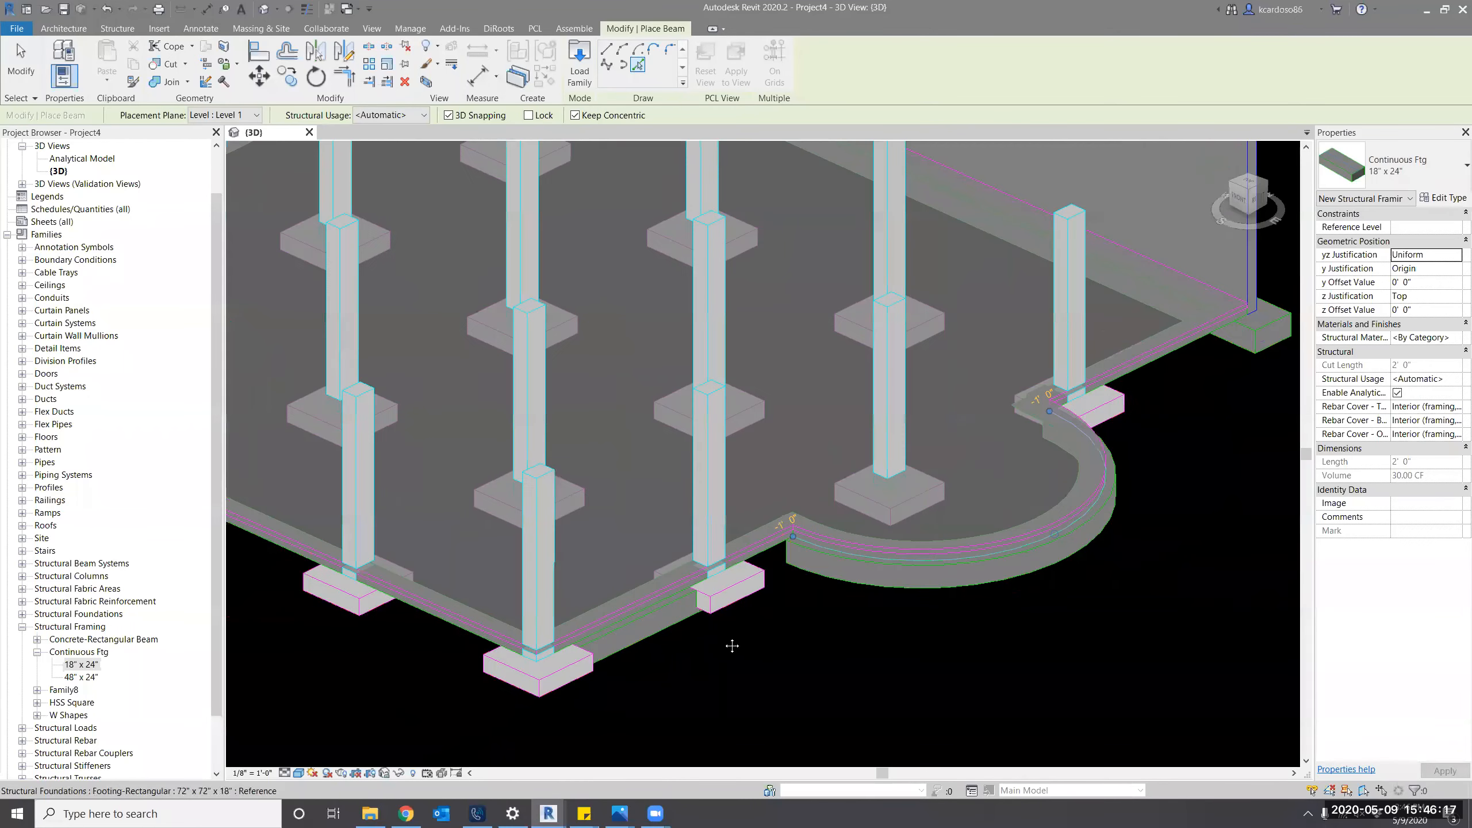
pyautogui.scroll(5, 1009, 394)
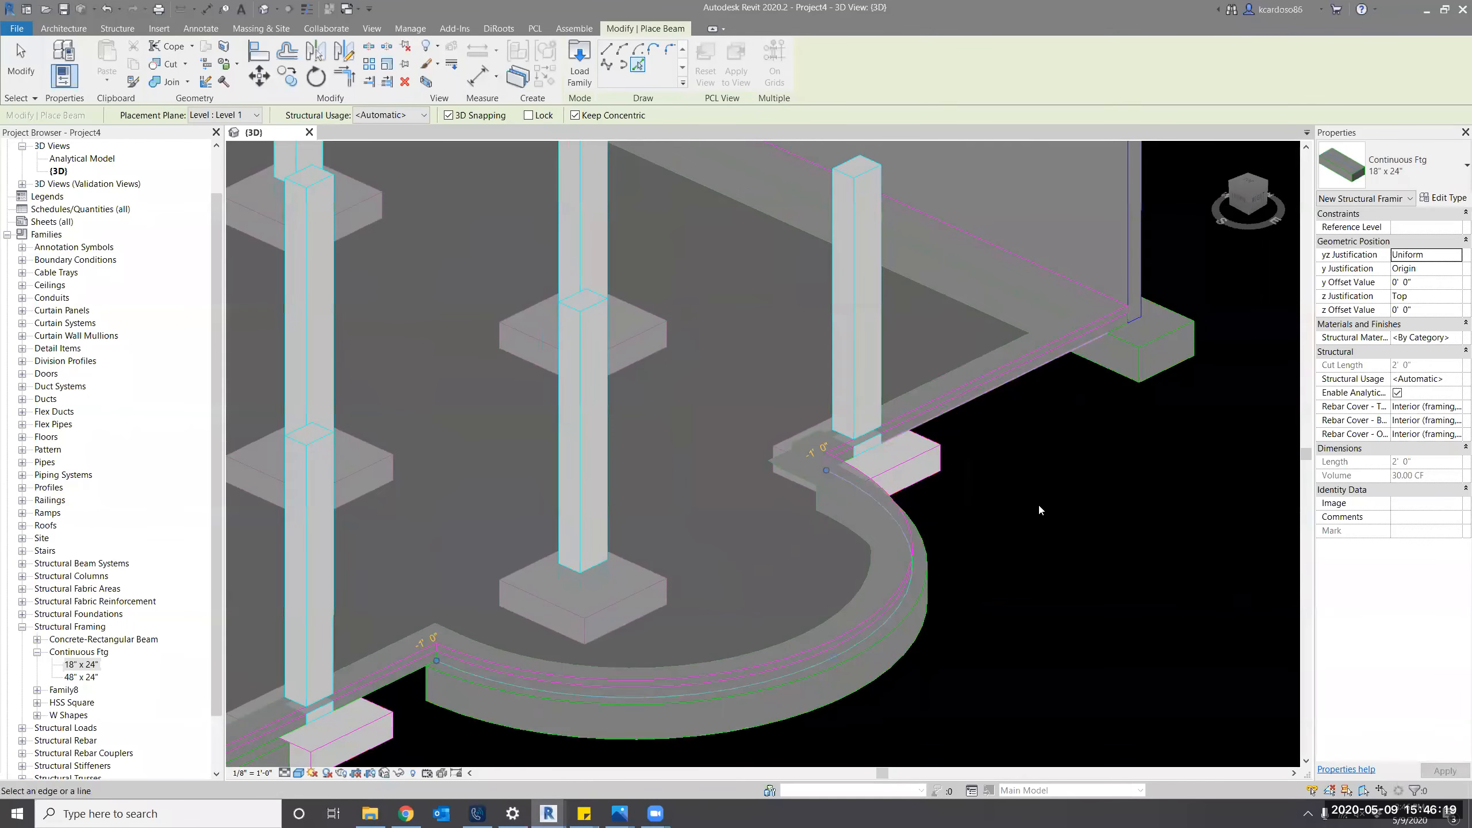
pyautogui.click(990, 390)
pyautogui.press('Escape')
pyautogui.scroll(-5, 1187, 465)
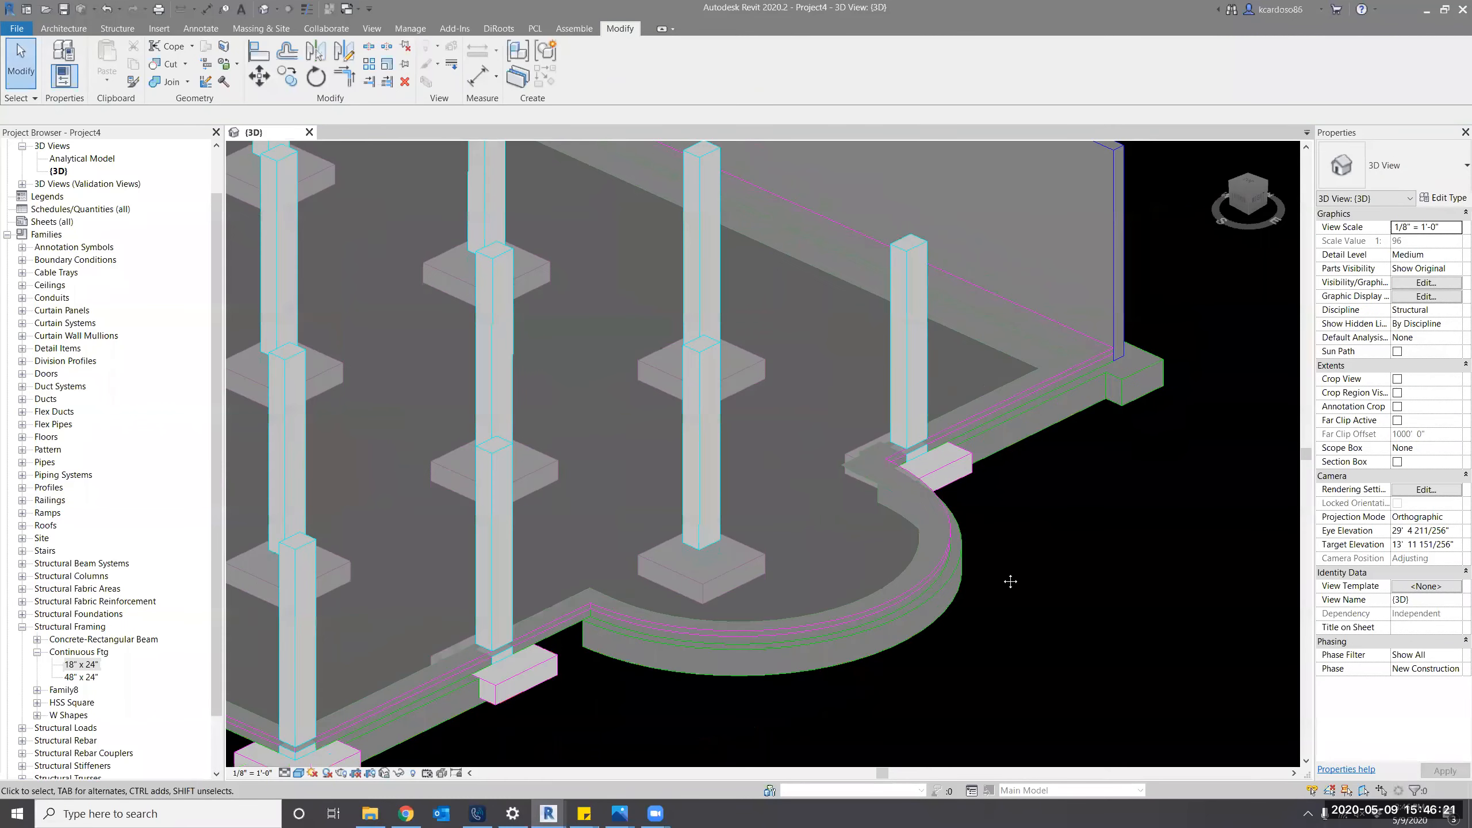
# Examine the new footings from the slab corner back to the wall end in the 3D view.
pyautogui.scroll(4, 1079, 527)
pyautogui.scroll(2, 985, 580)
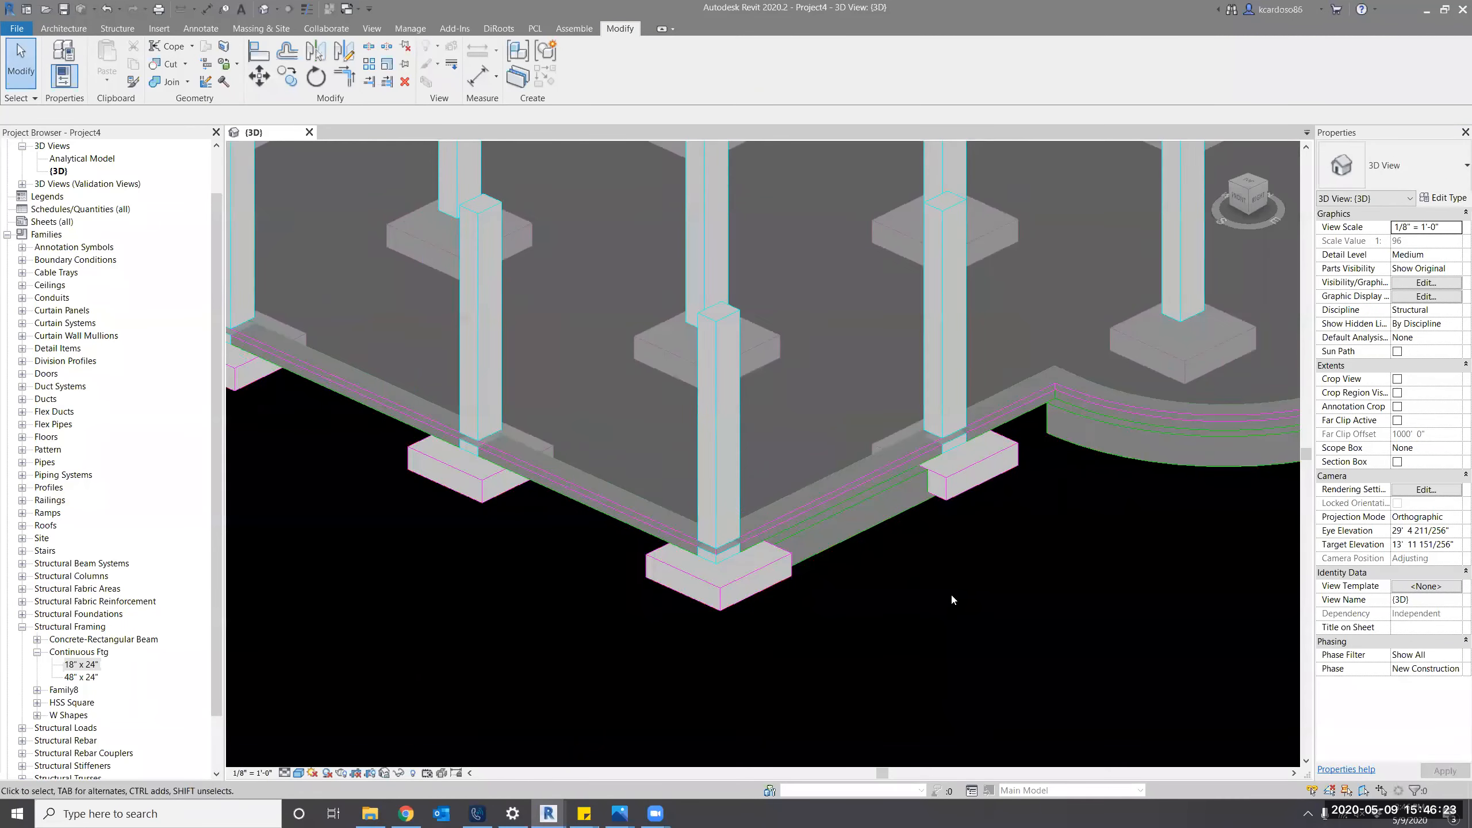
pyautogui.click(888, 507)
pyautogui.keyDown('shift'); pyautogui.moveTo(888, 507); pyautogui.dragTo(1095, 584, button='middle'); pyautogui.keyUp('shift')
pyautogui.press('Delete')
pyautogui.scroll(-2, 927, 674)
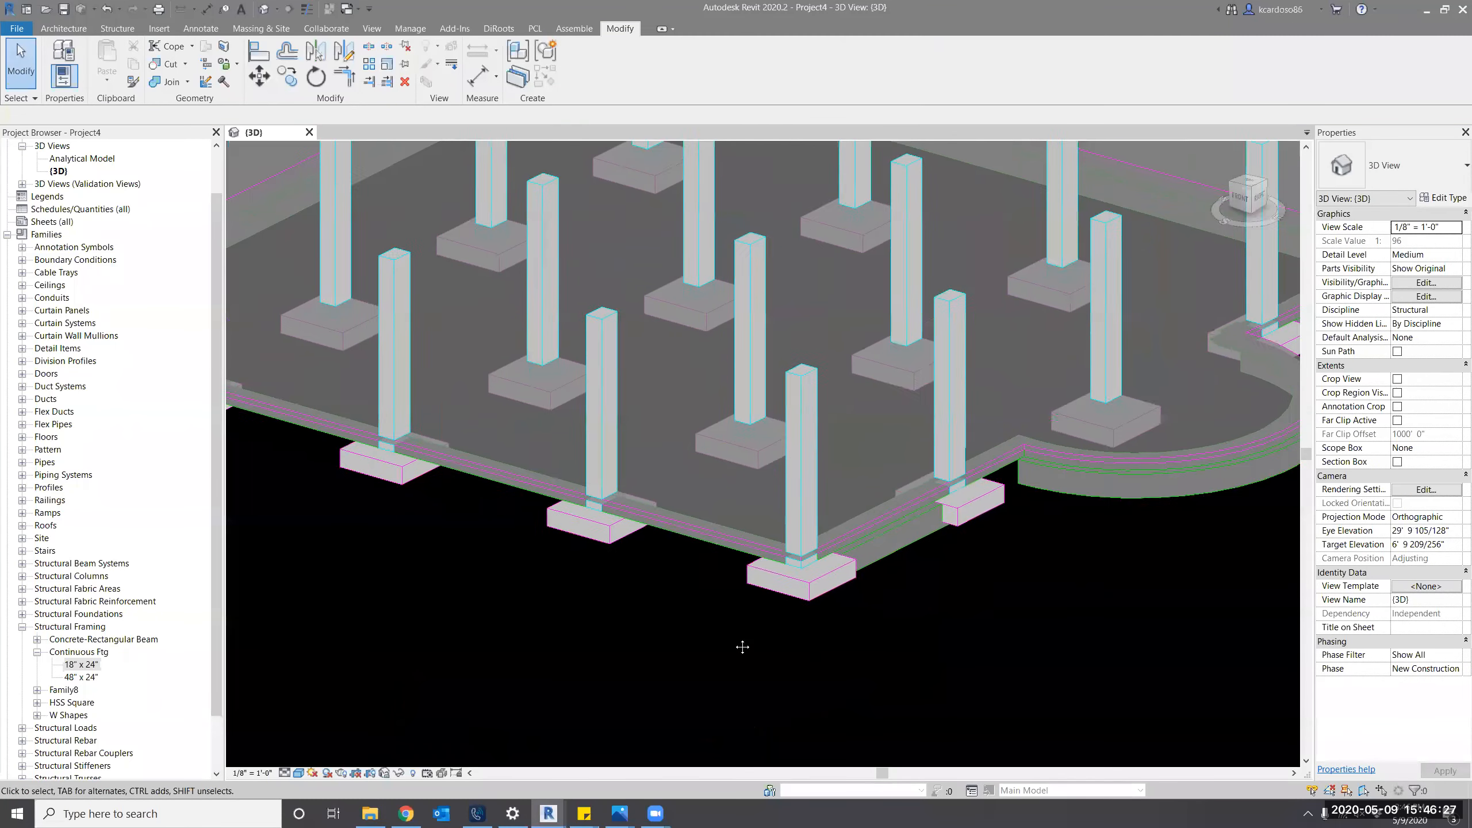
pyautogui.moveTo(249, 616); pyautogui.dragTo(554, 675, button='middle')
pyautogui.scroll(2, 328, 329)
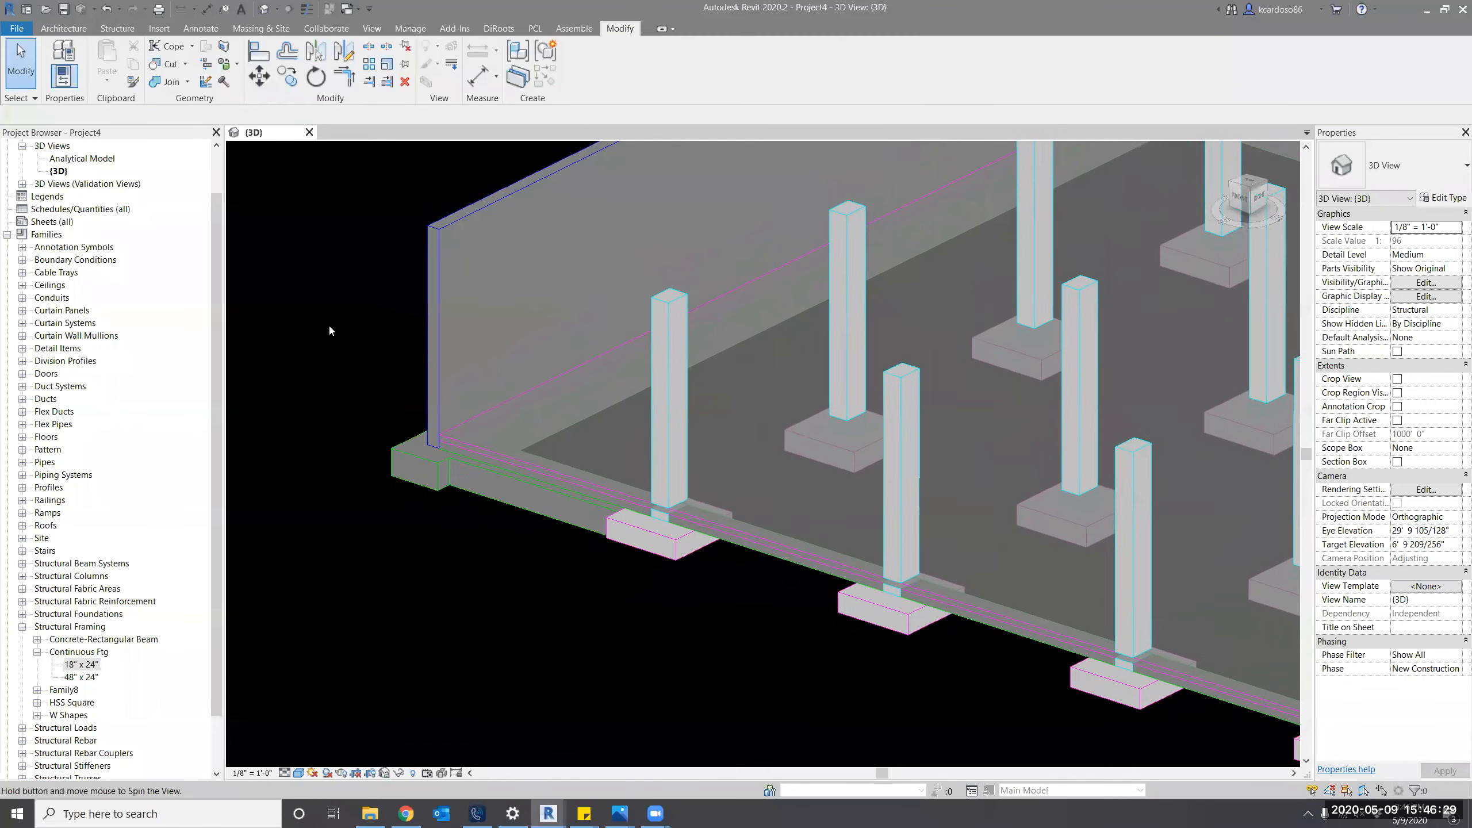
pyautogui.moveTo(332, 227); pyautogui.dragTo(320, 223, button='middle')
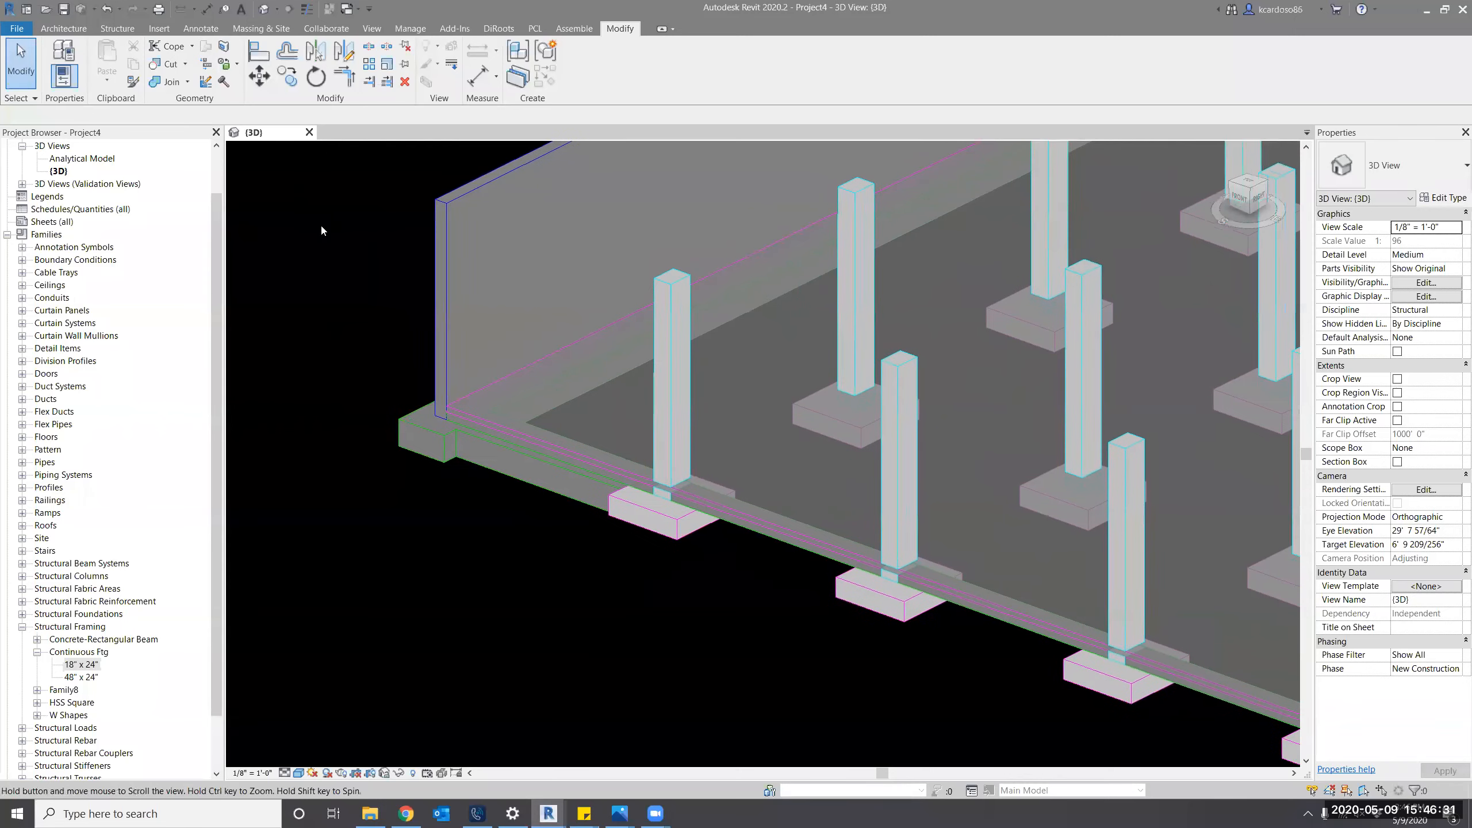
pyautogui.scroll(1, 116, 231)
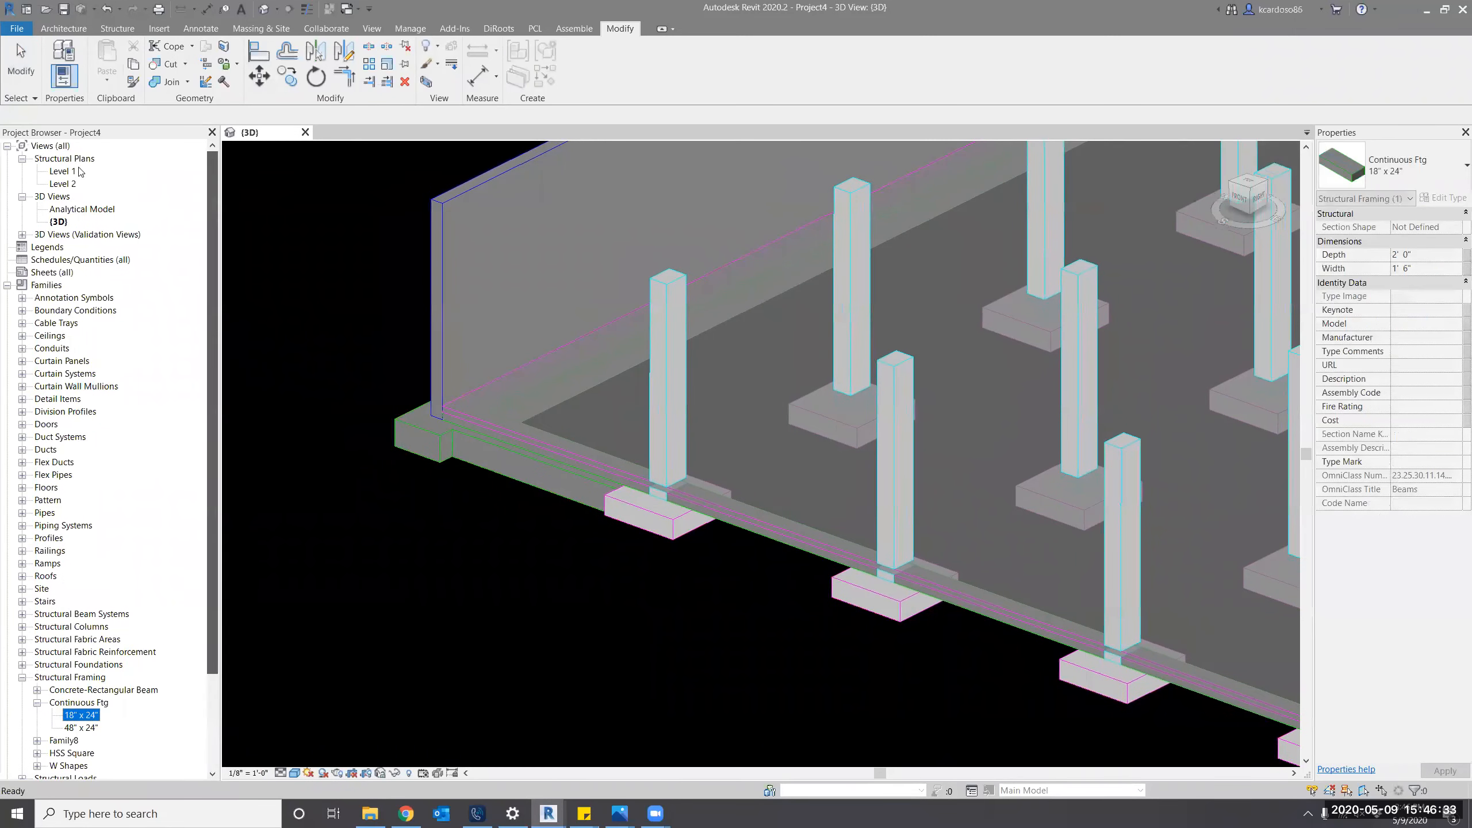
# On the Level 1 plan, draw a short vertical section through the edge footing on grid E between grids 1 and 2.
pyautogui.doubleClick(62, 170)
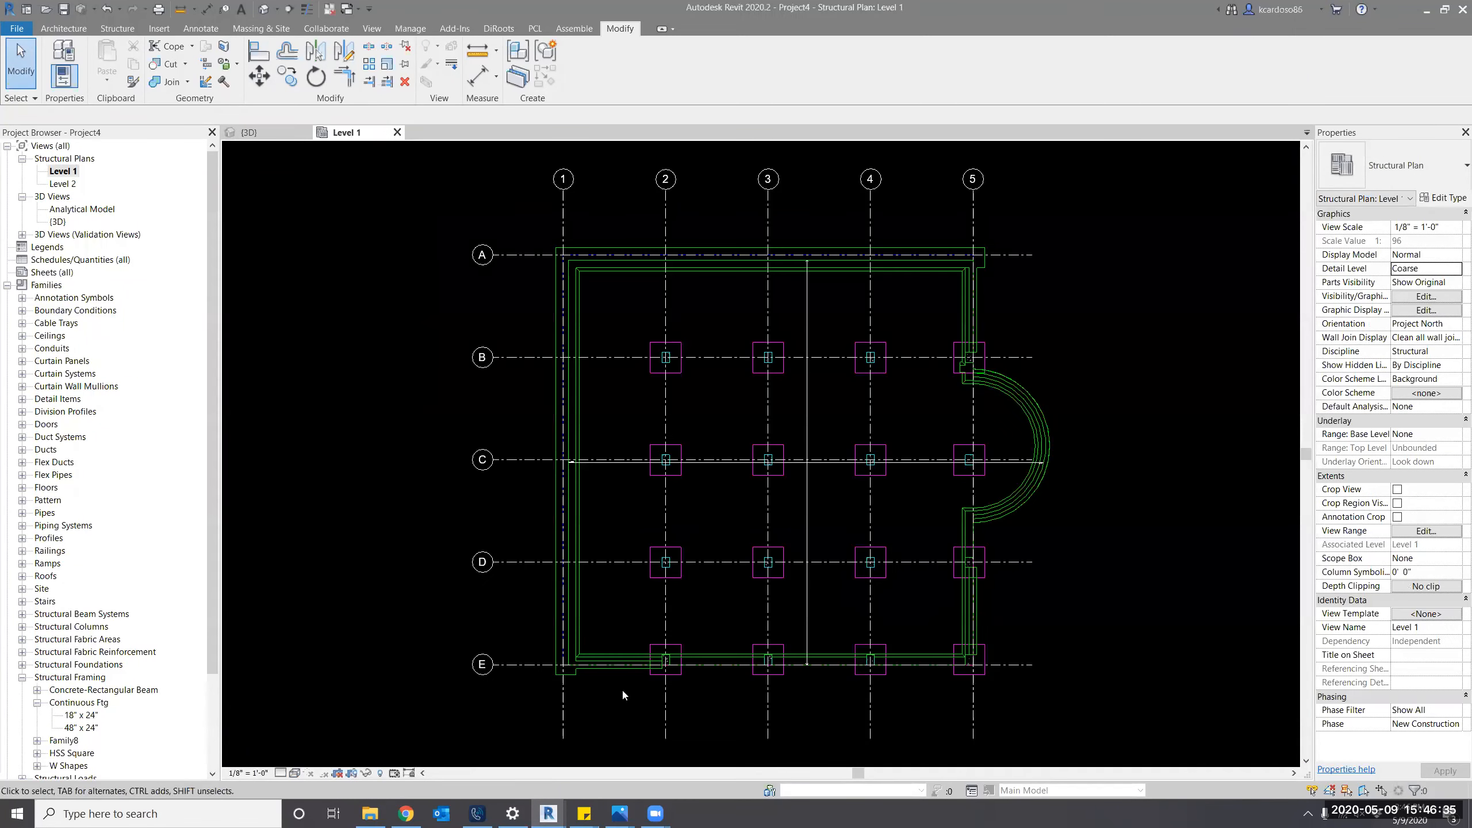
pyautogui.scroll(4, 623, 694)
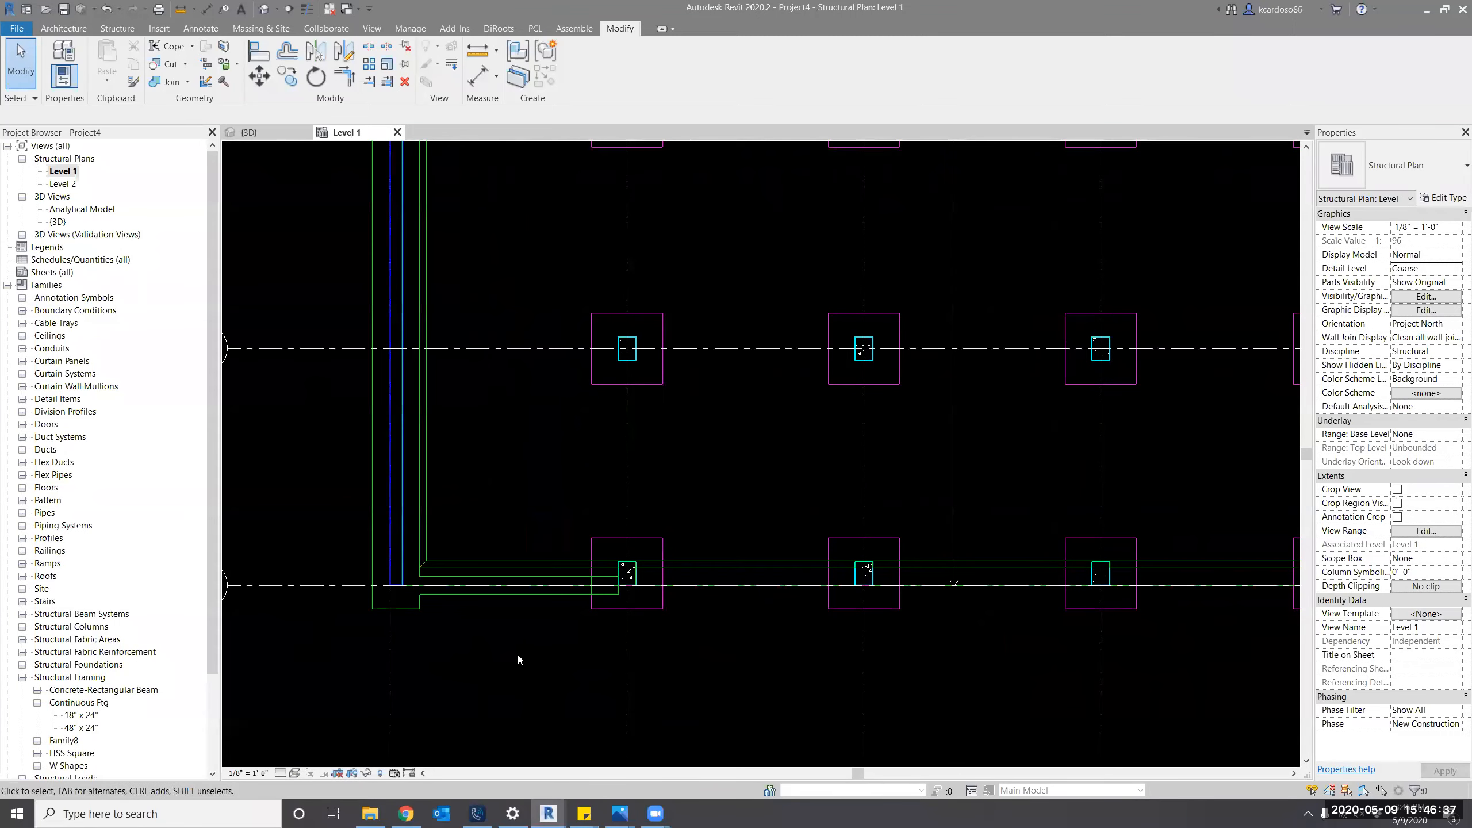
pyautogui.click(290, 8)
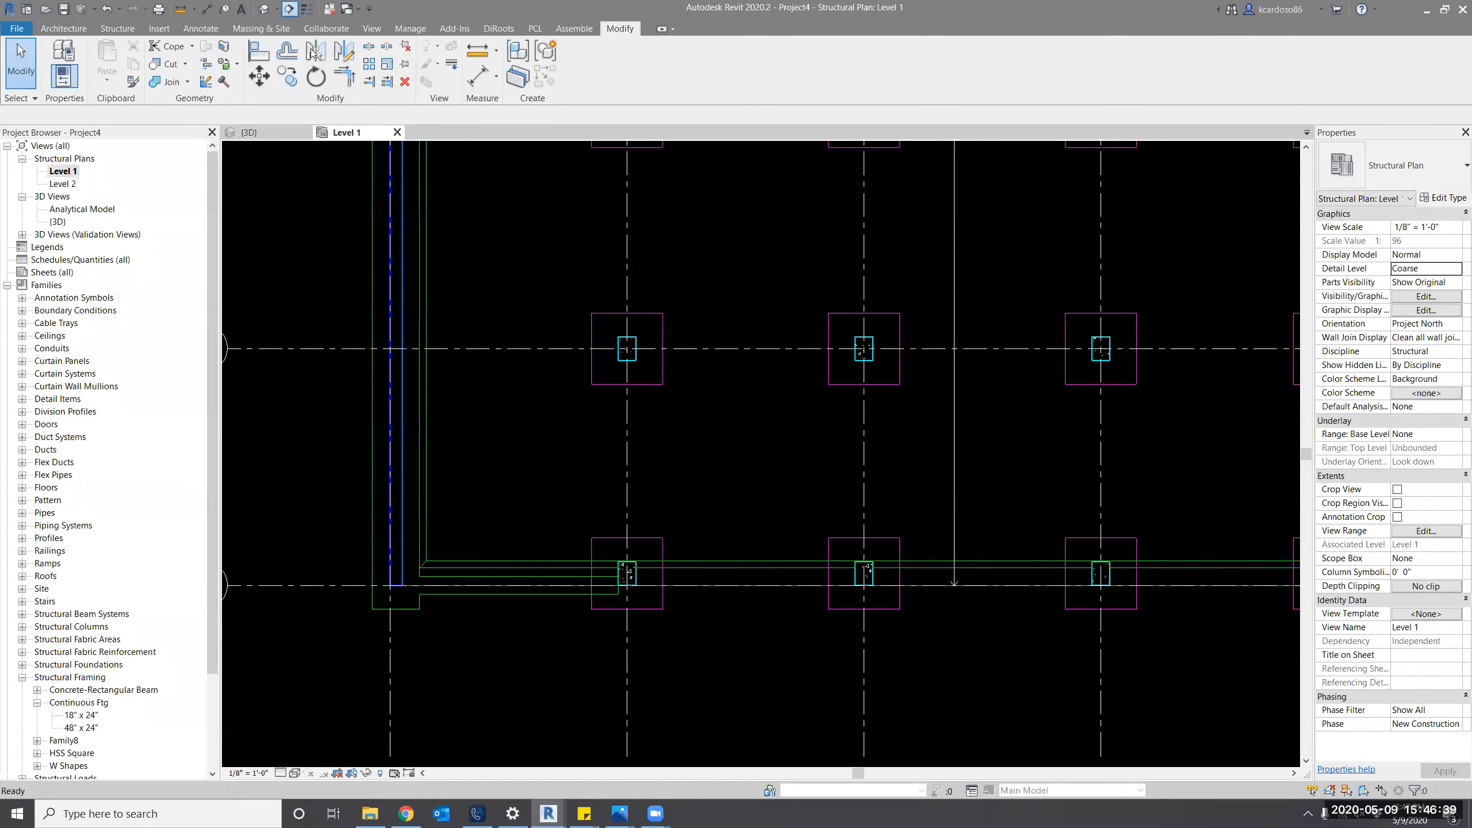
pyautogui.click(523, 620)
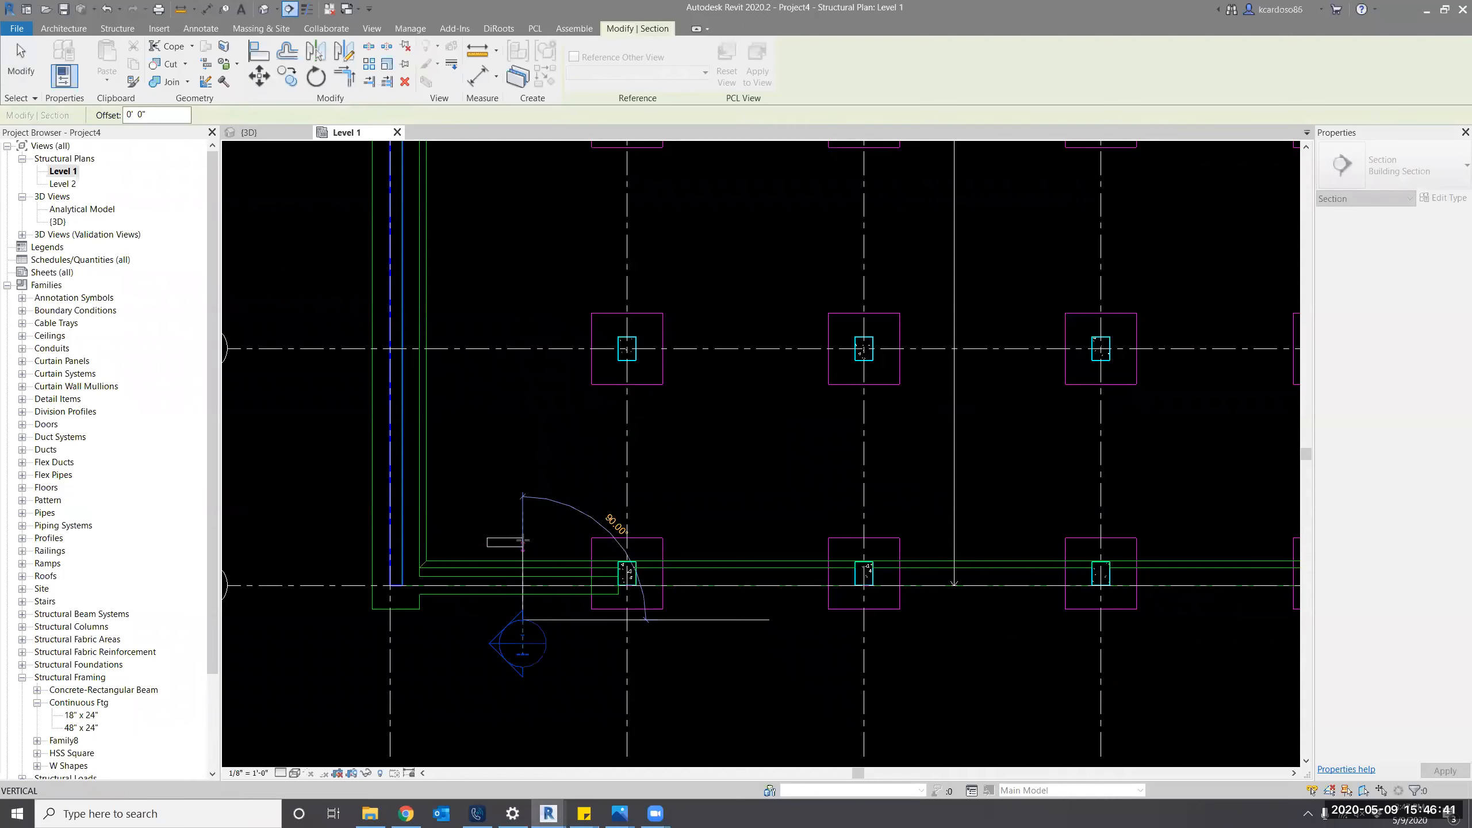
pyautogui.click(523, 518)
pyautogui.press('Escape')
pyautogui.press('Escape')
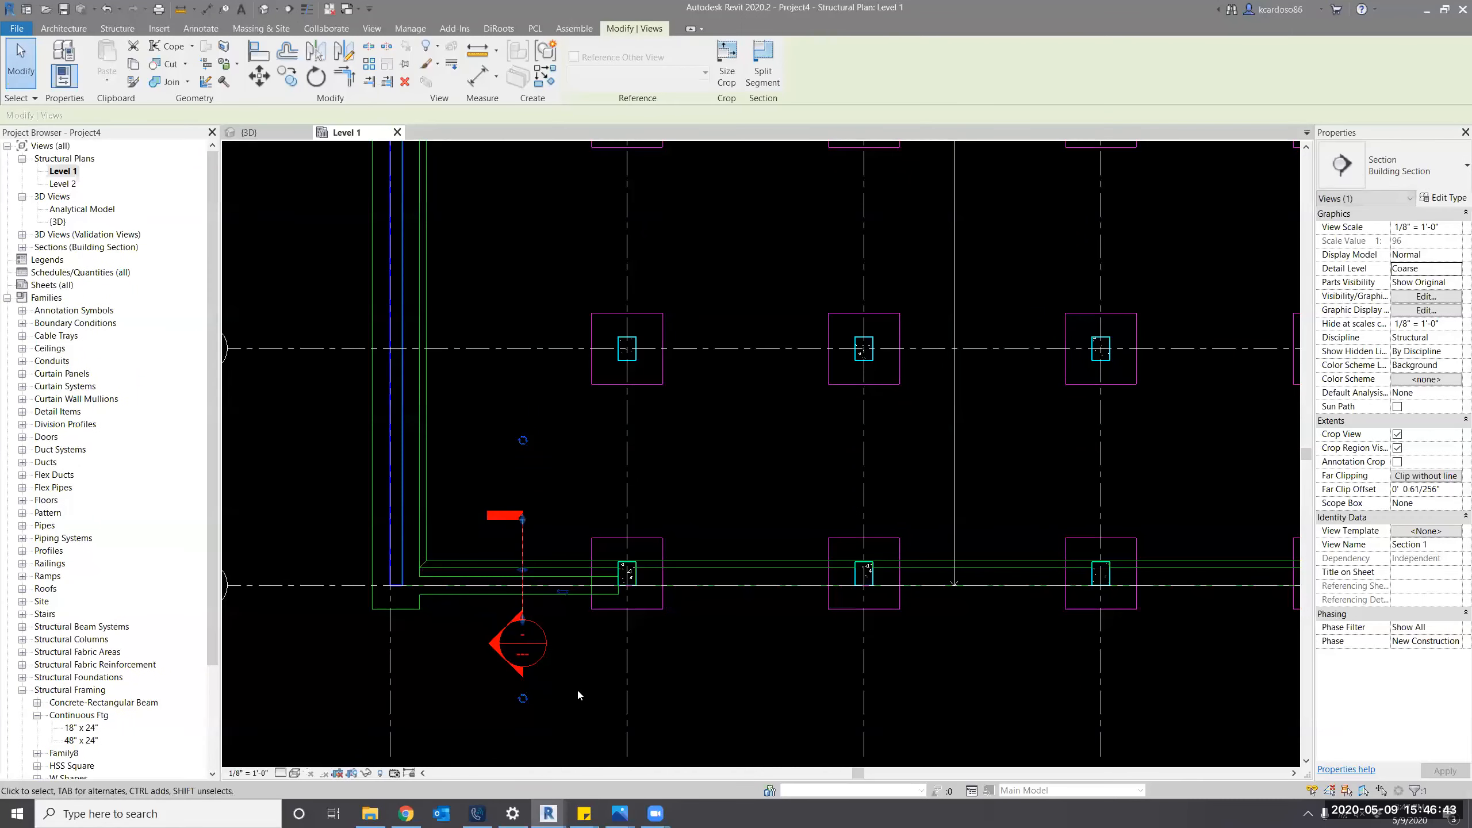
# Open the new section and compare the slab edge and footing profile with the SOG Detail image.
pyautogui.doubleClick(540, 668)
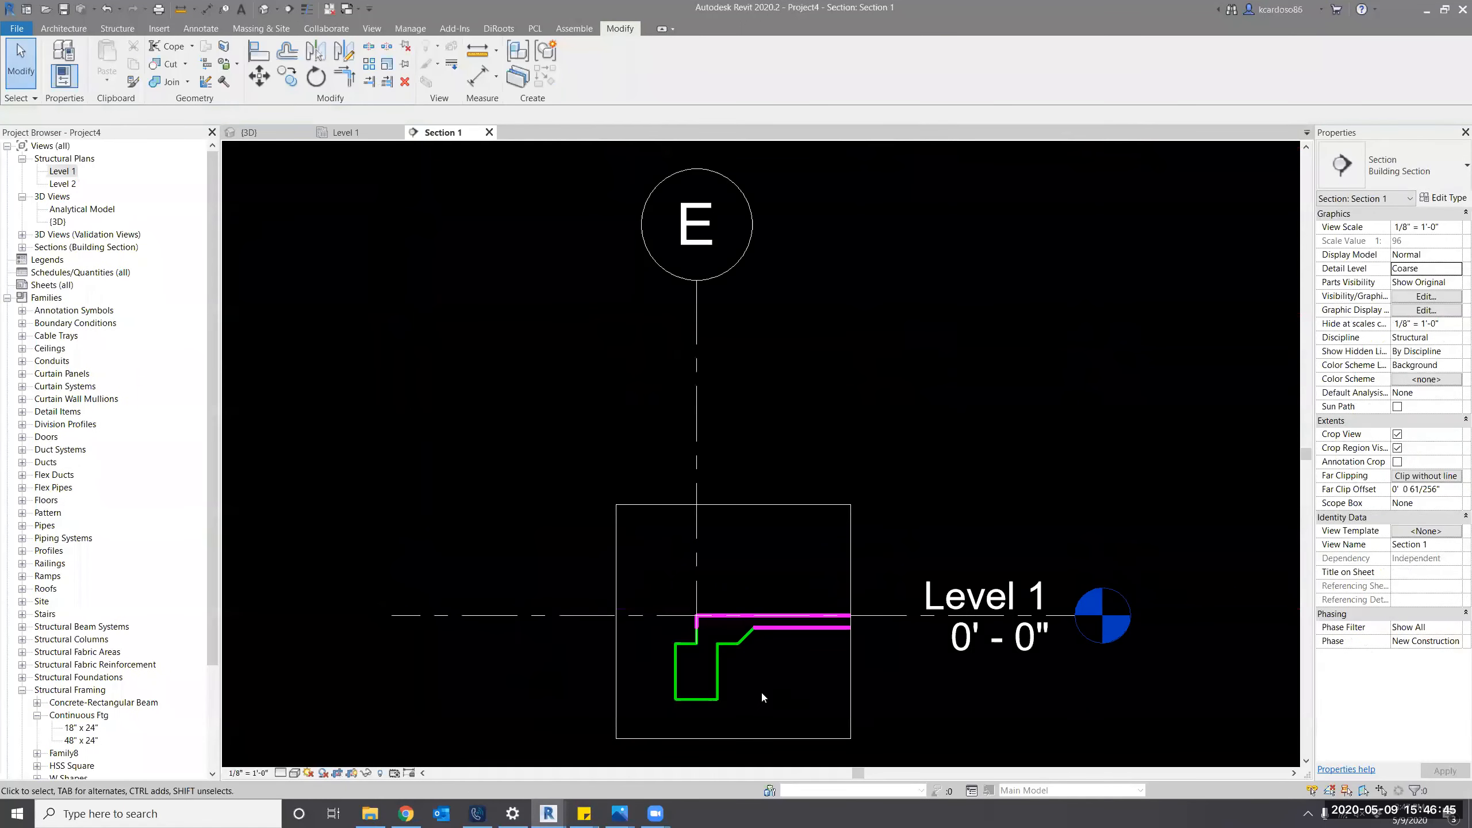
pyautogui.moveTo(758, 694); pyautogui.dragTo(766, 539, button='middle')
pyautogui.scroll(1, 743, 546)
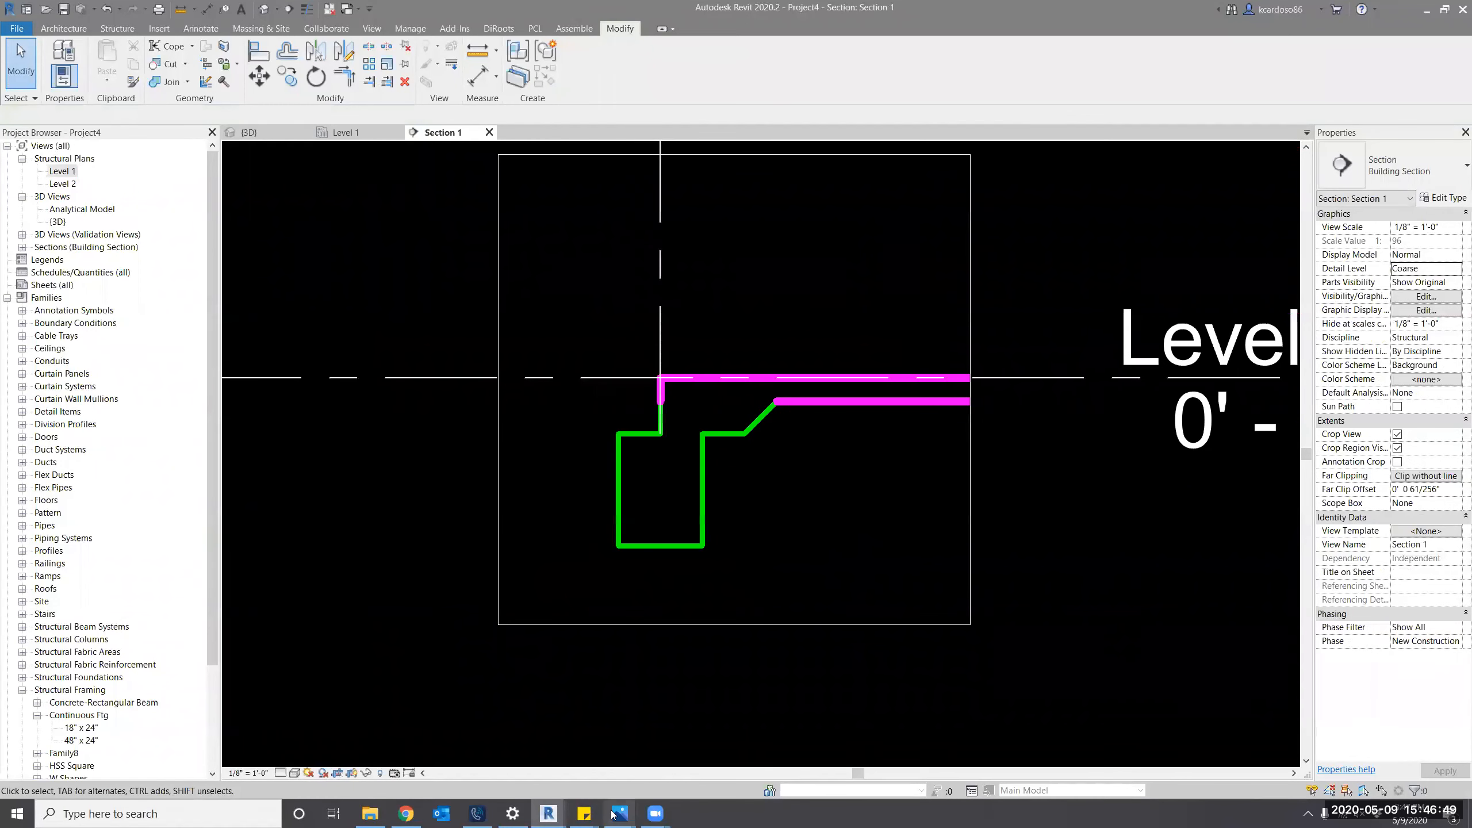
pyautogui.moveTo(619, 812)
pyautogui.click(632, 763)
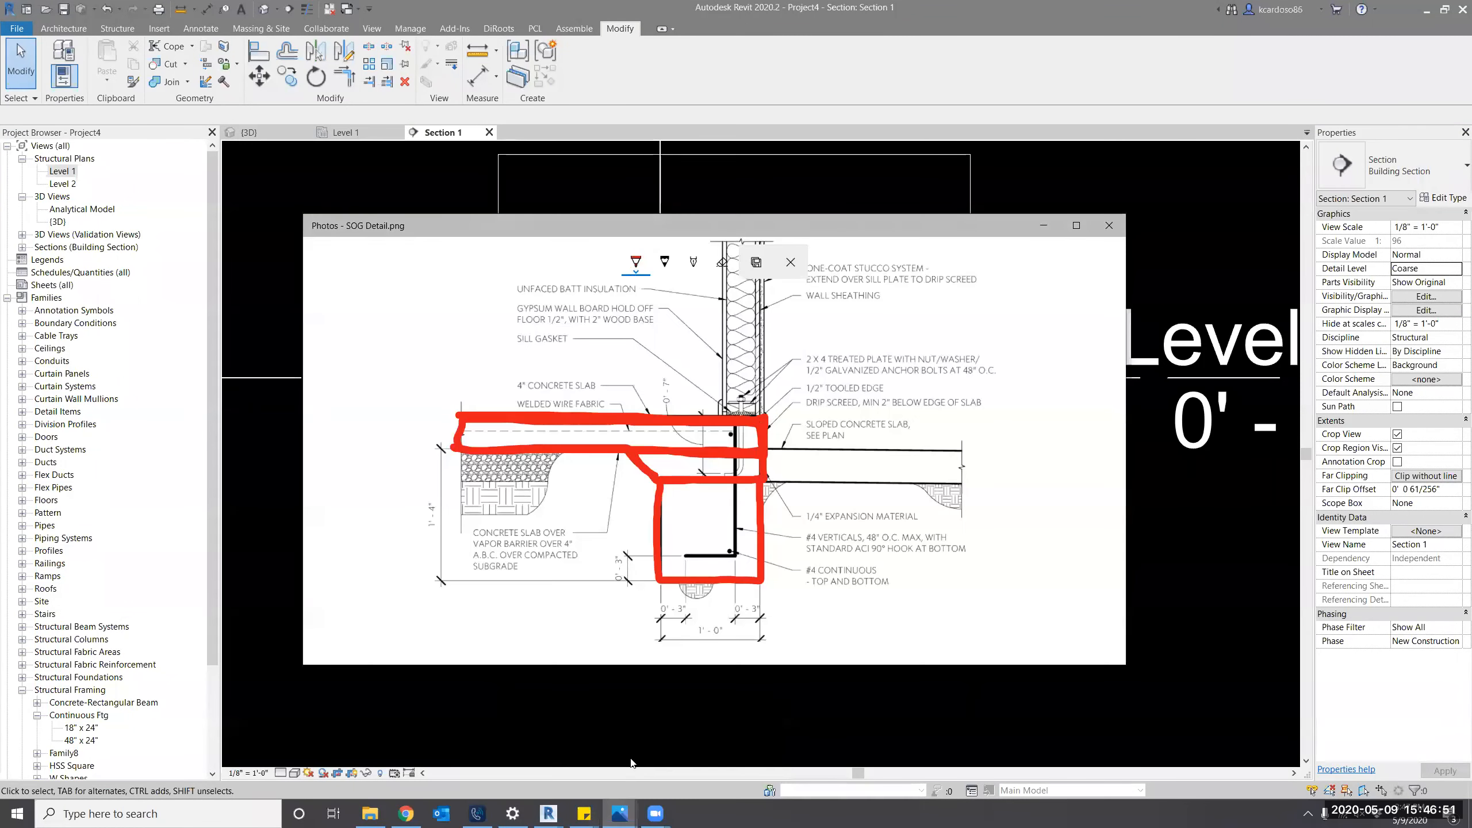
pyautogui.click(697, 732)
pyautogui.scroll(2, 638, 455)
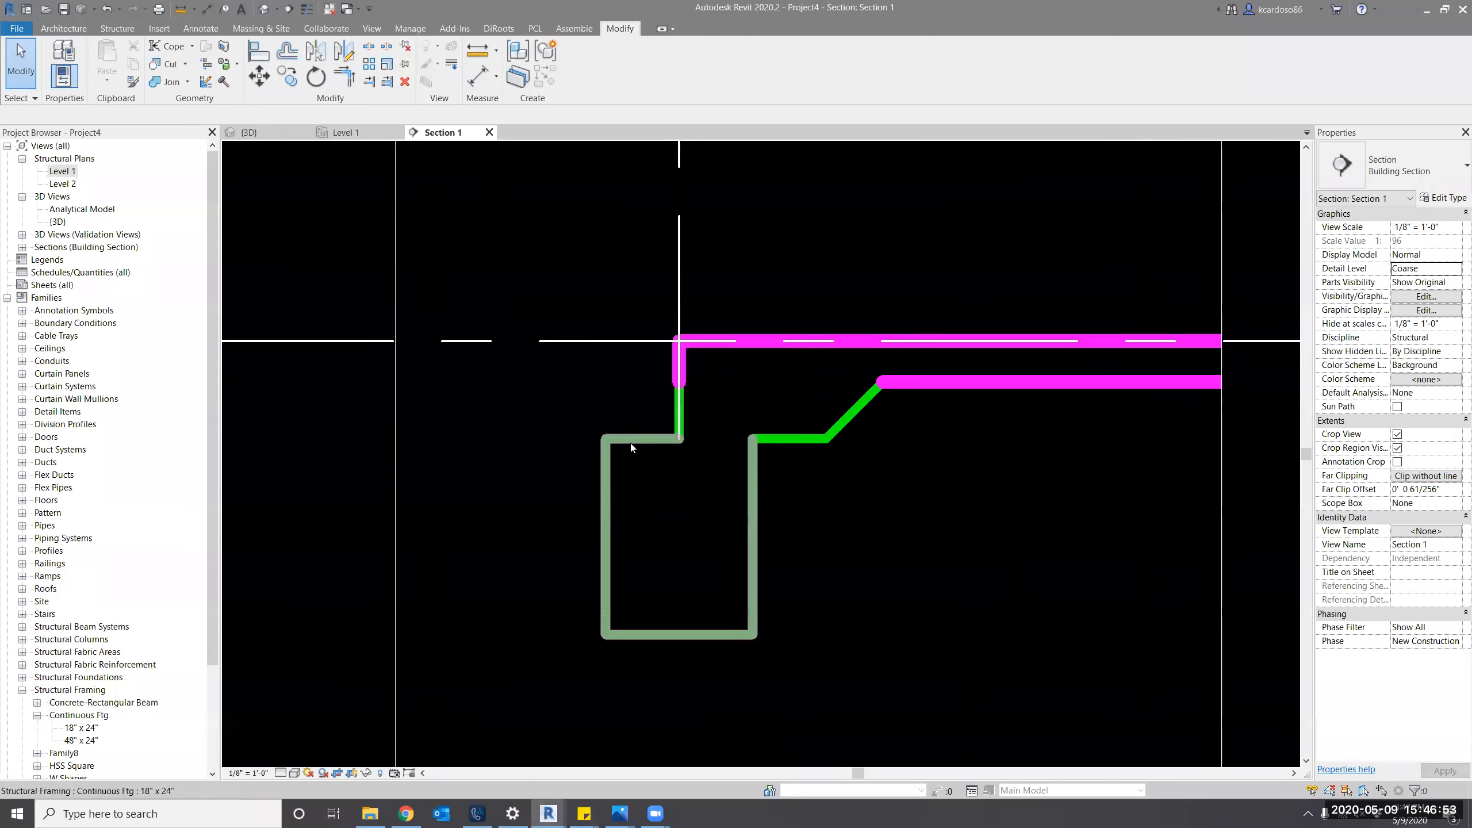
# In the 3D view, align the 18" x 24" footing along the long straight edge with the slab edge's outer face.
pyautogui.click(620, 476)
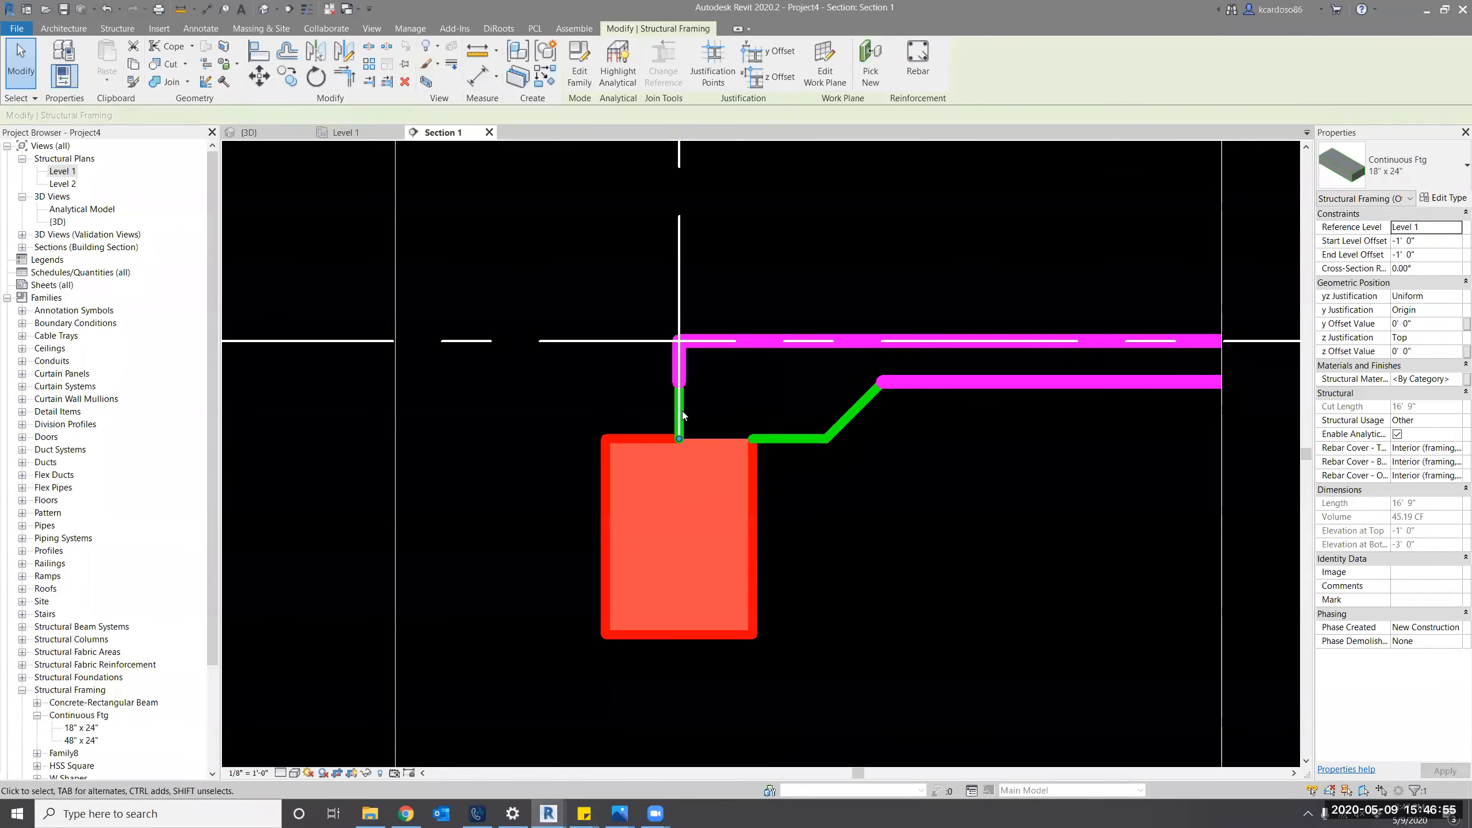
pyautogui.click(559, 249)
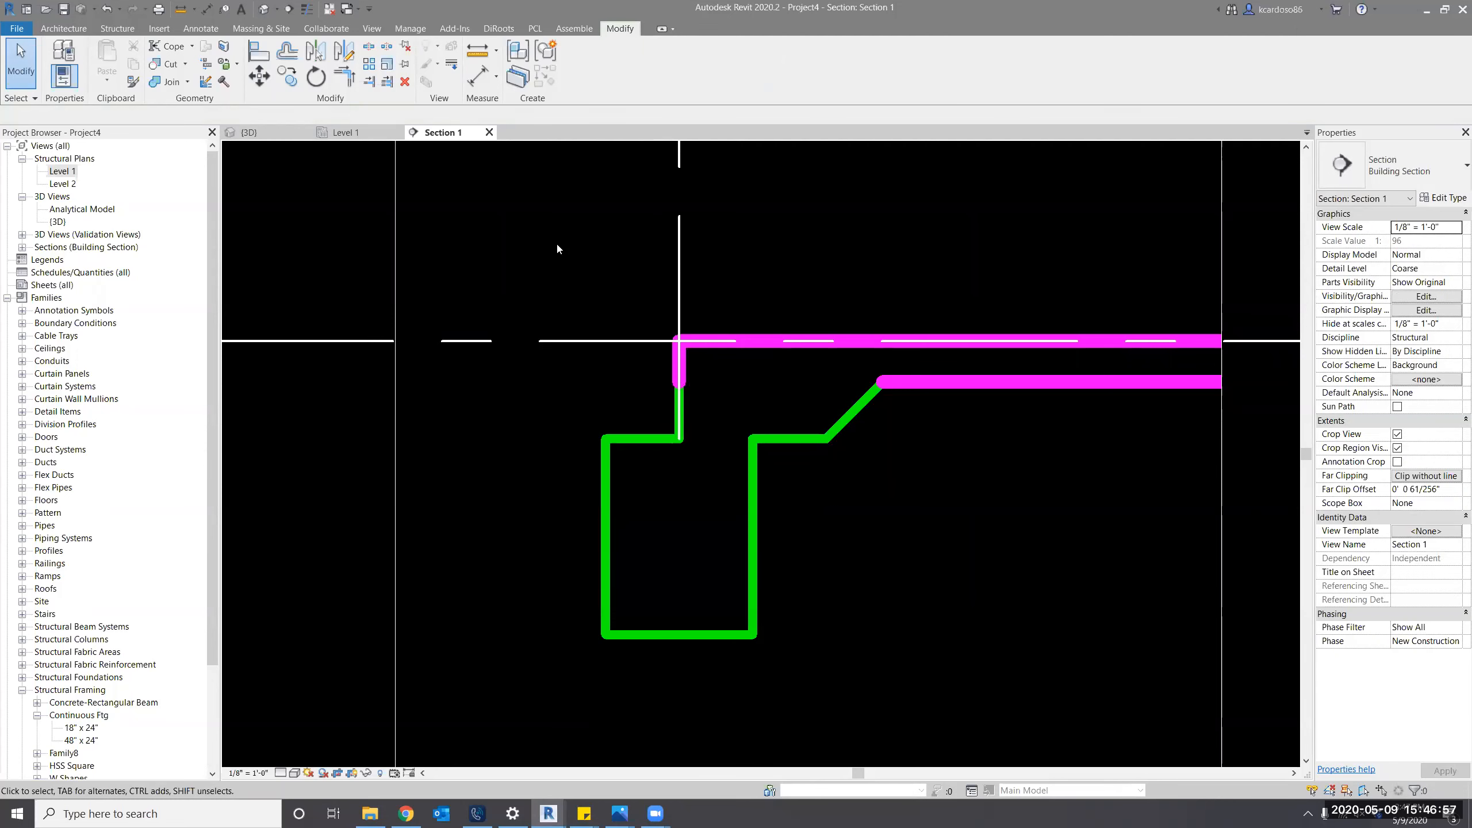
pyautogui.hotkey('ctrl', 'Tab')
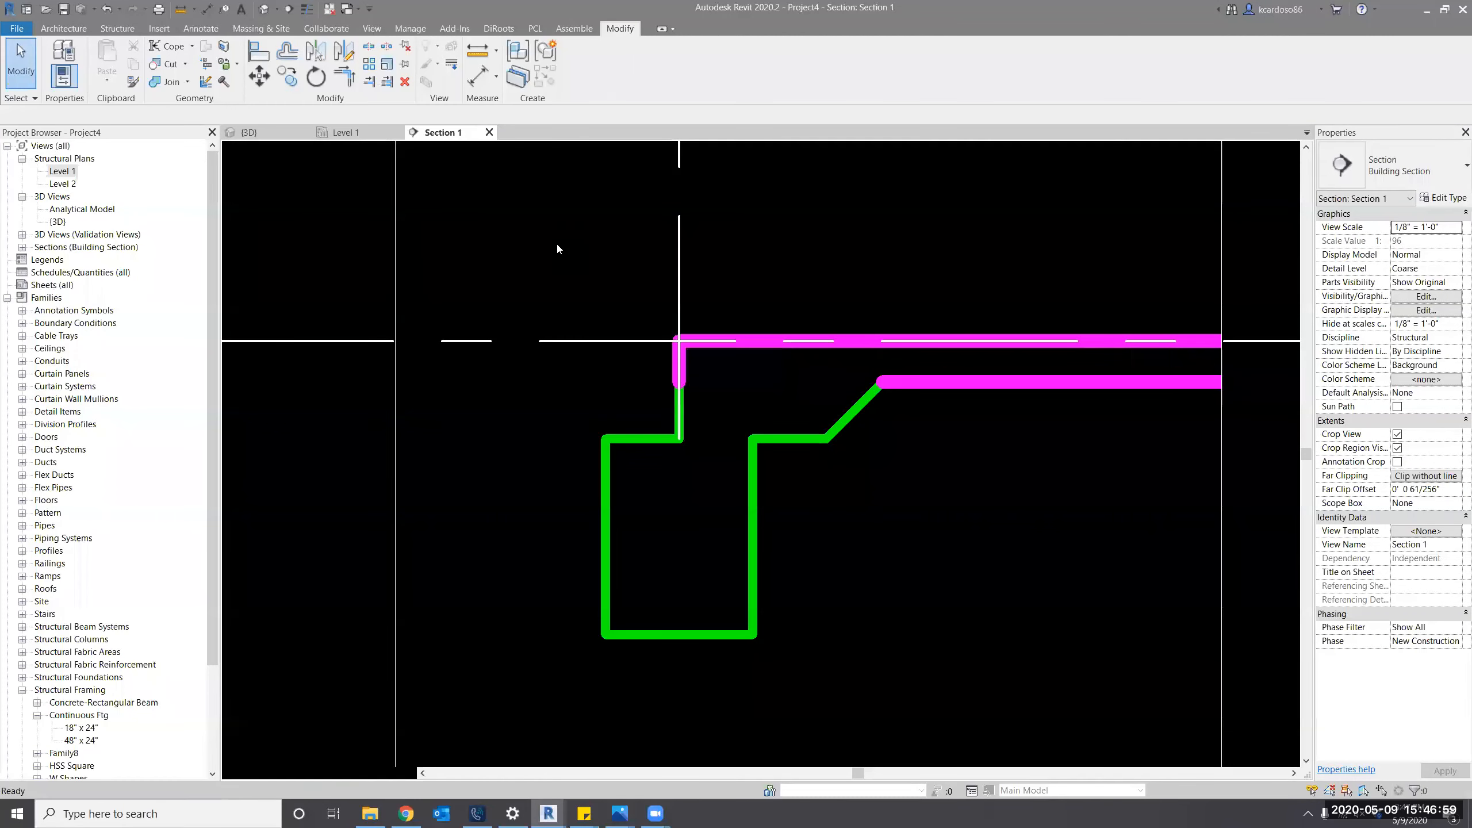
pyautogui.keyDown('shift'); pyautogui.moveTo(555, 576); pyautogui.dragTo(551, 555, button='middle'); pyautogui.keyUp('shift')
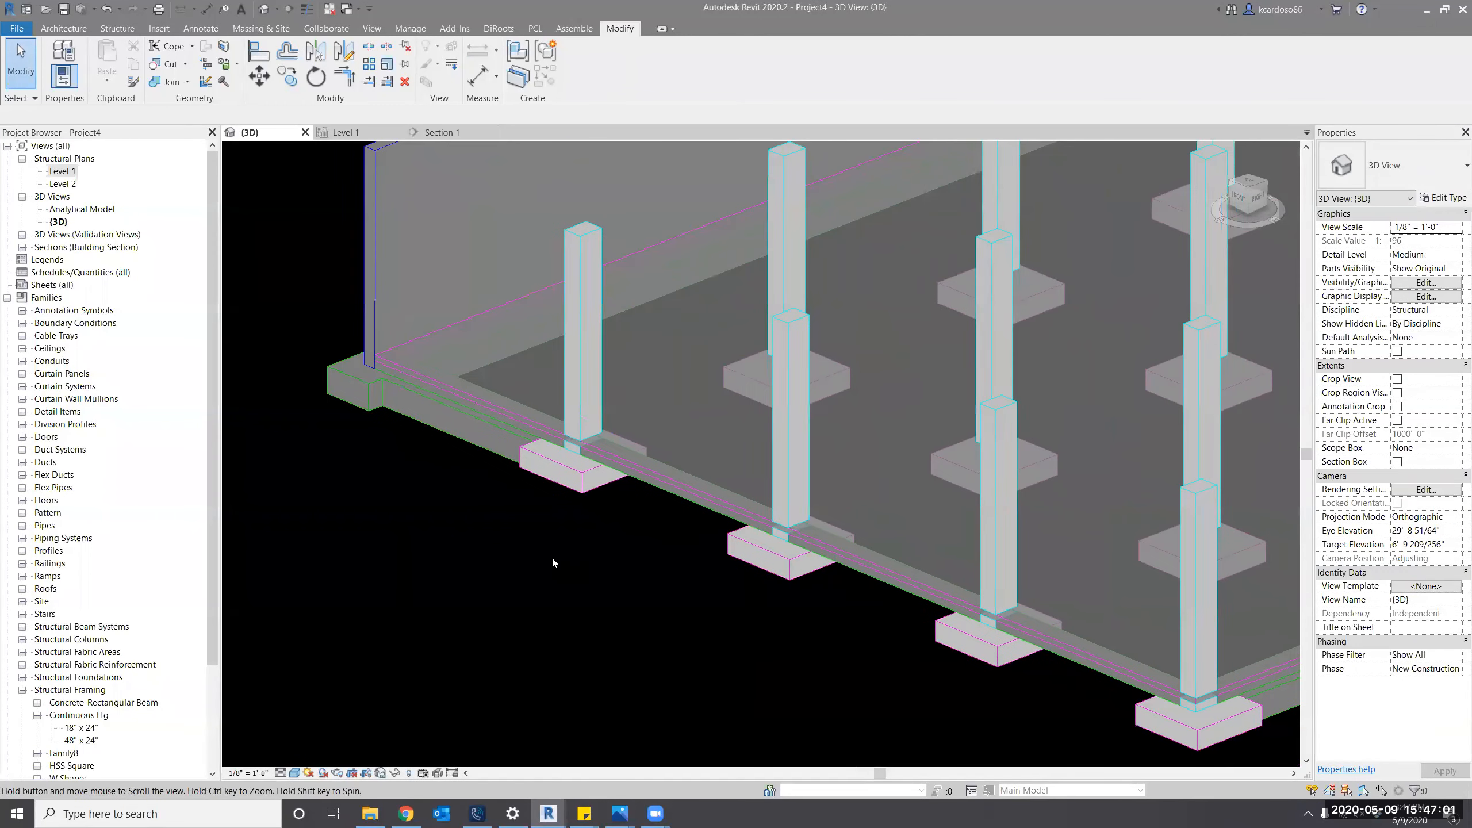
pyautogui.press('a')
pyautogui.press('l')
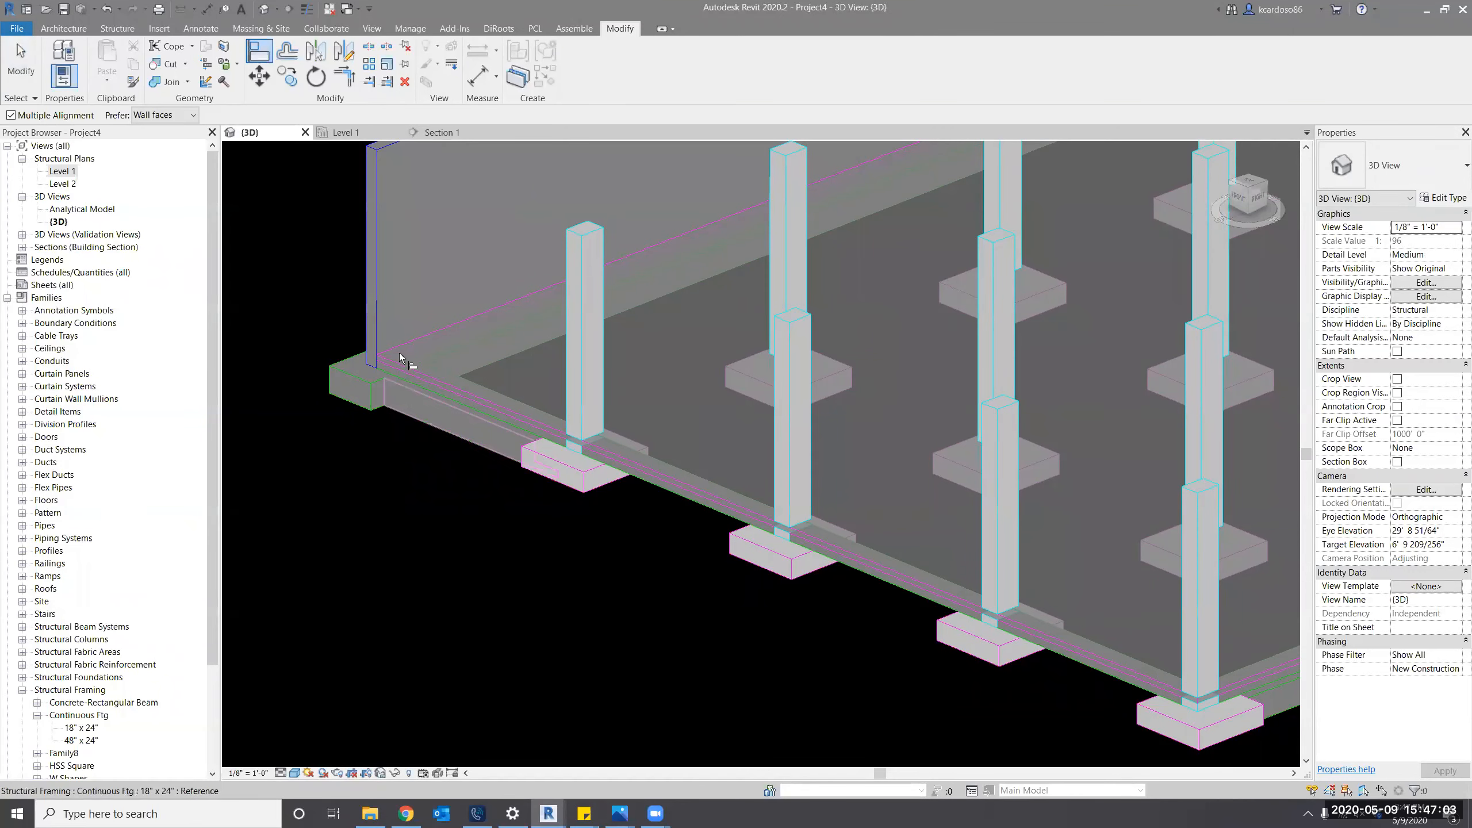
pyautogui.scroll(5, 508, 378)
pyautogui.click(496, 392)
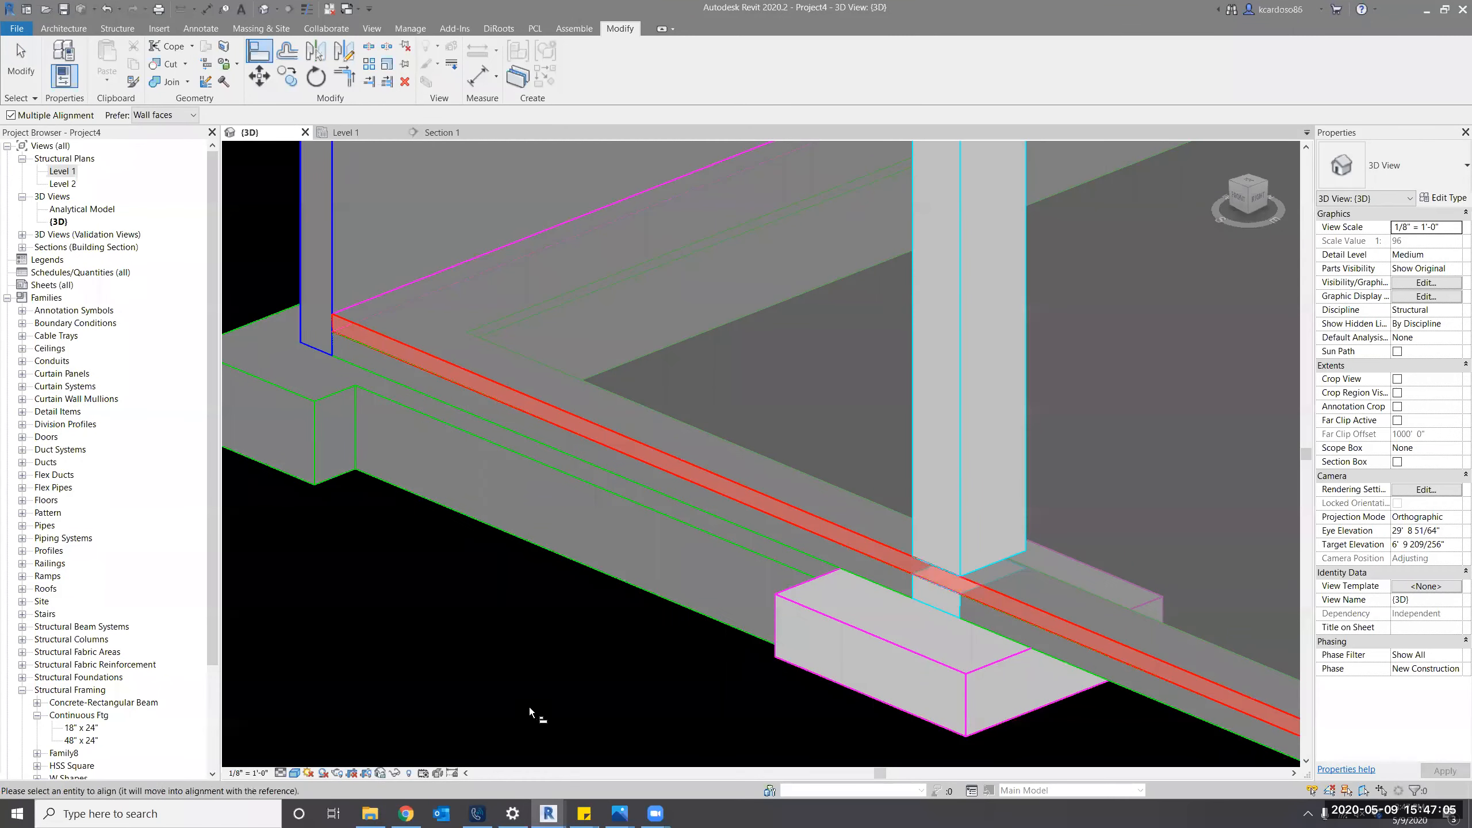
pyautogui.scroll(-2, 550, 551)
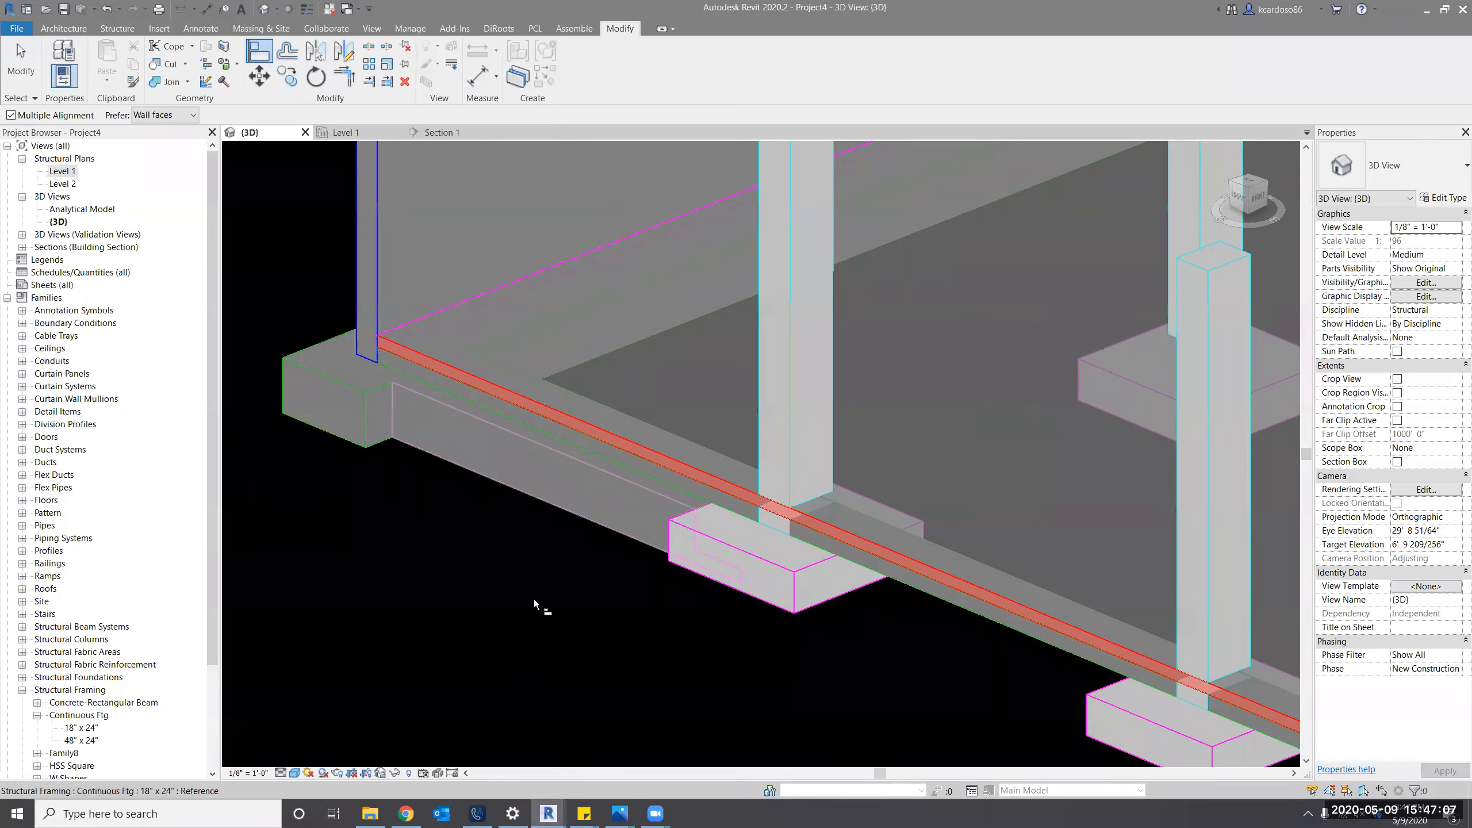
pyautogui.scroll(-5, 545, 440)
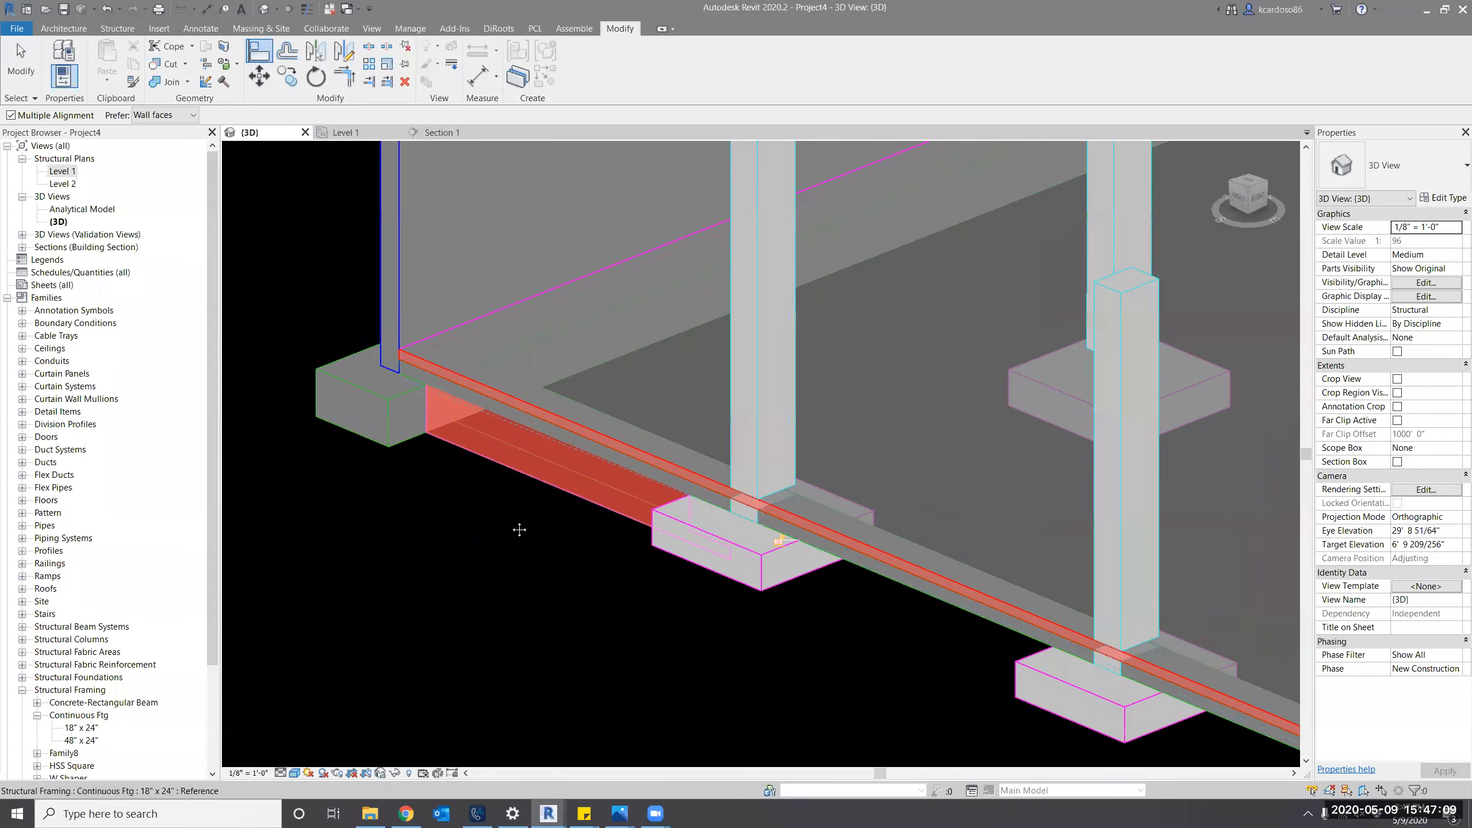
# Align the short 18" x 24" footing between the slab corner and the curve with the outer face of the Family8 edge.
pyautogui.scroll(3, 935, 603)
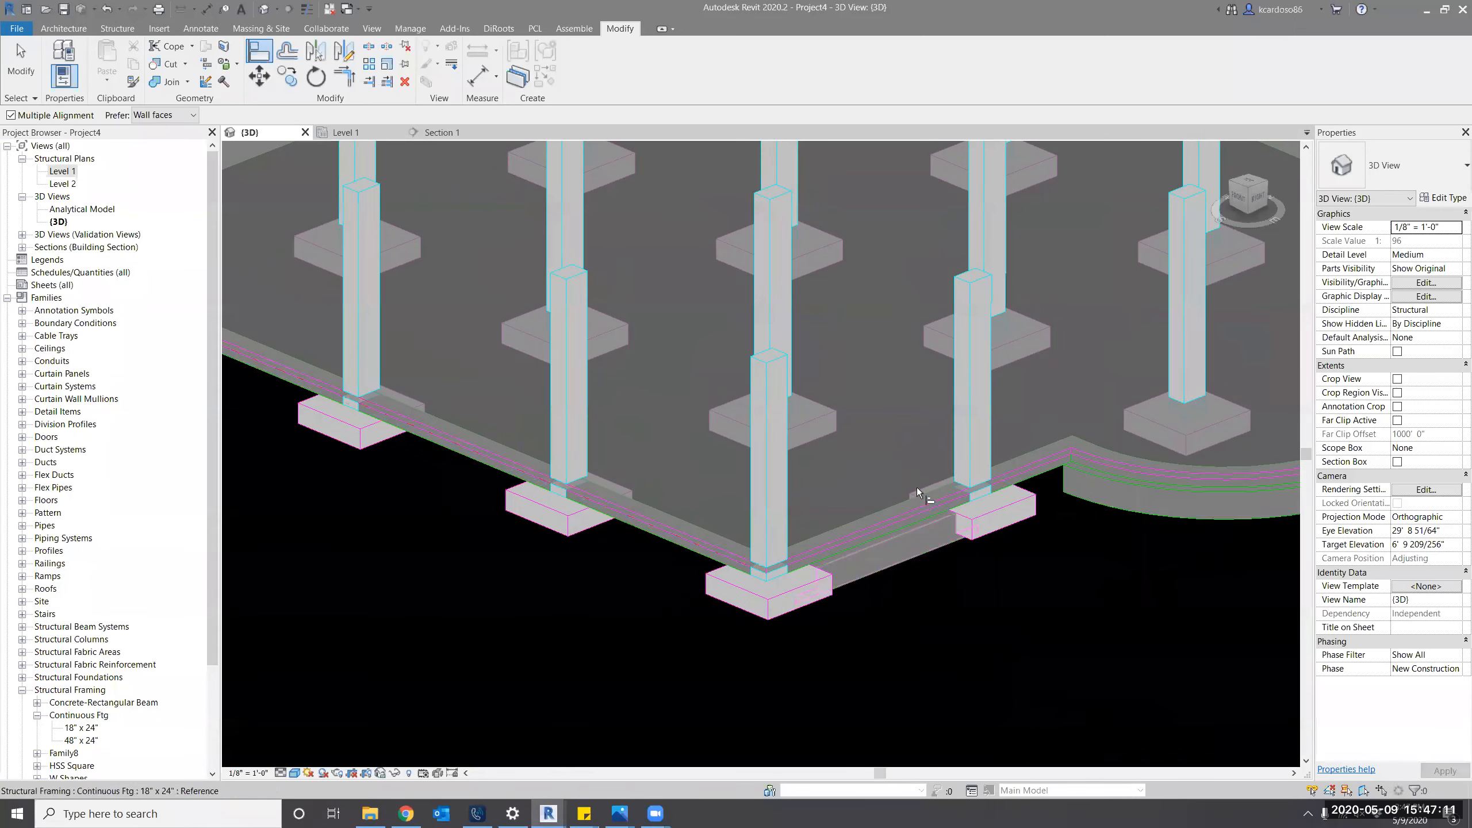
pyautogui.scroll(5, 942, 536)
pyautogui.click(942, 537)
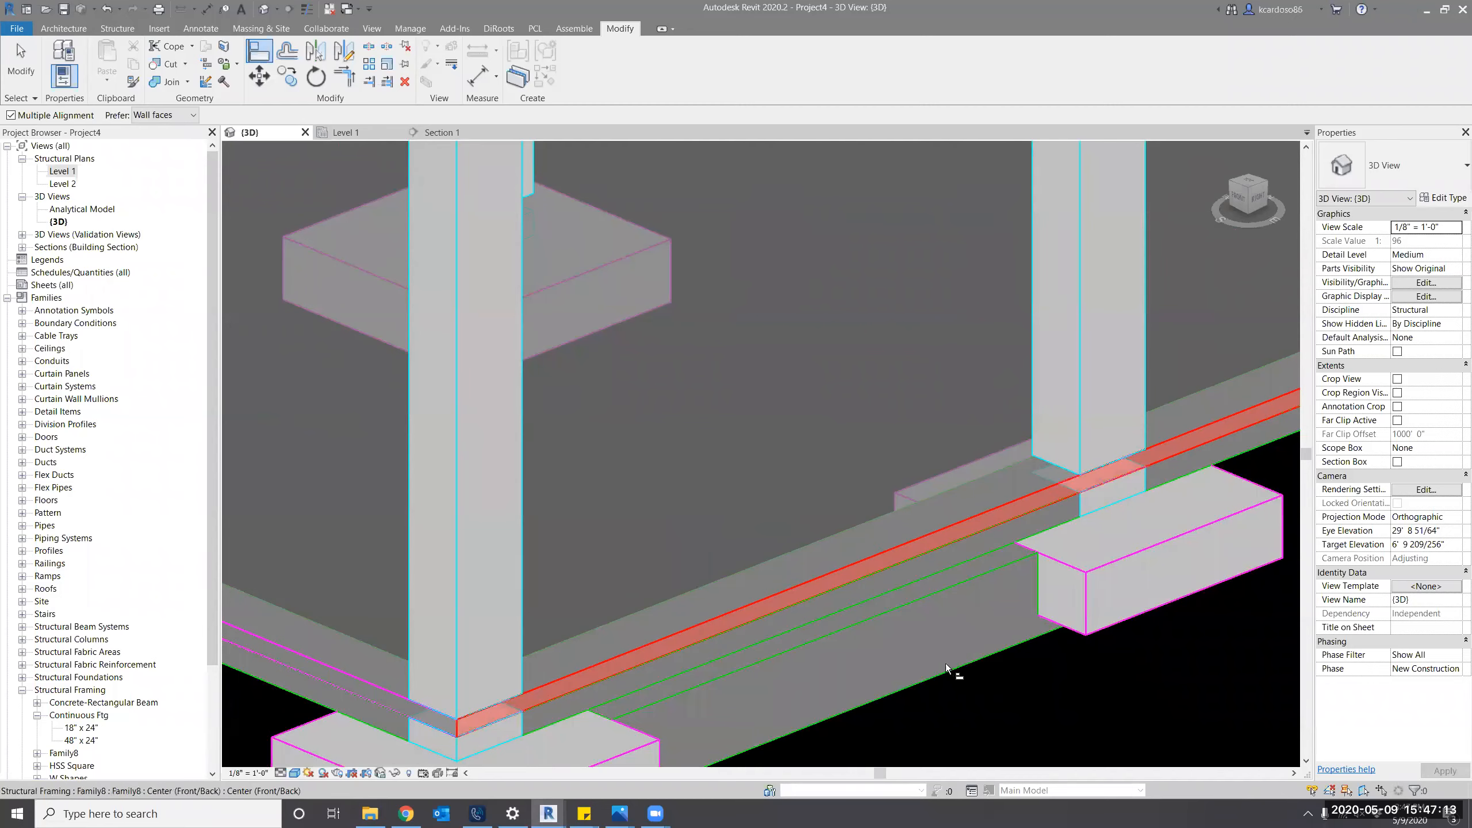
pyautogui.scroll(-3, 945, 663)
pyautogui.click(932, 610)
pyautogui.scroll(-4, 947, 635)
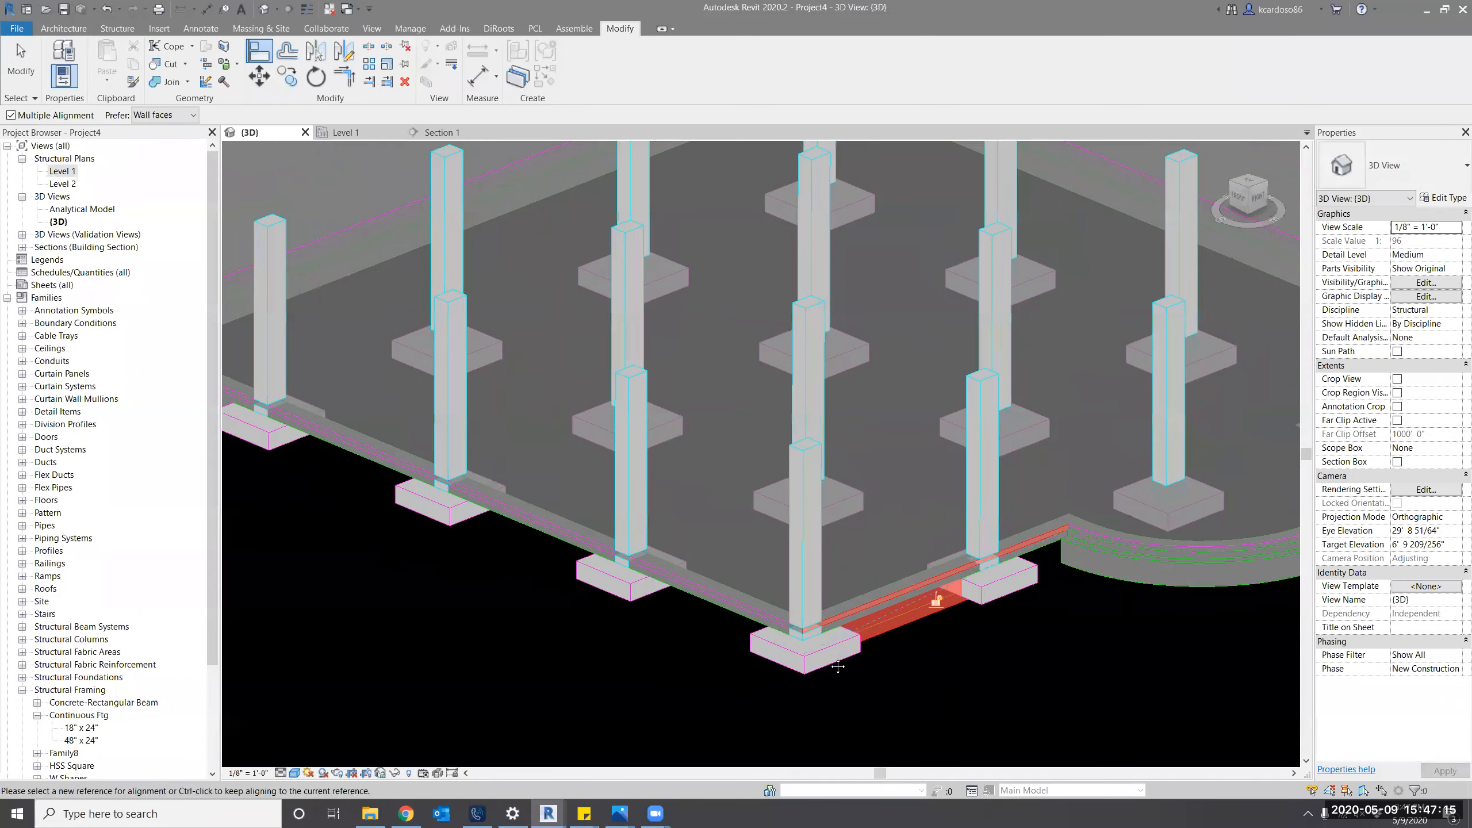
# Align the straight 18" x 24" footing between the curve and the far wall with its slab edge's outer face.
pyautogui.scroll(4, 1022, 460)
pyautogui.scroll(2, 1024, 443)
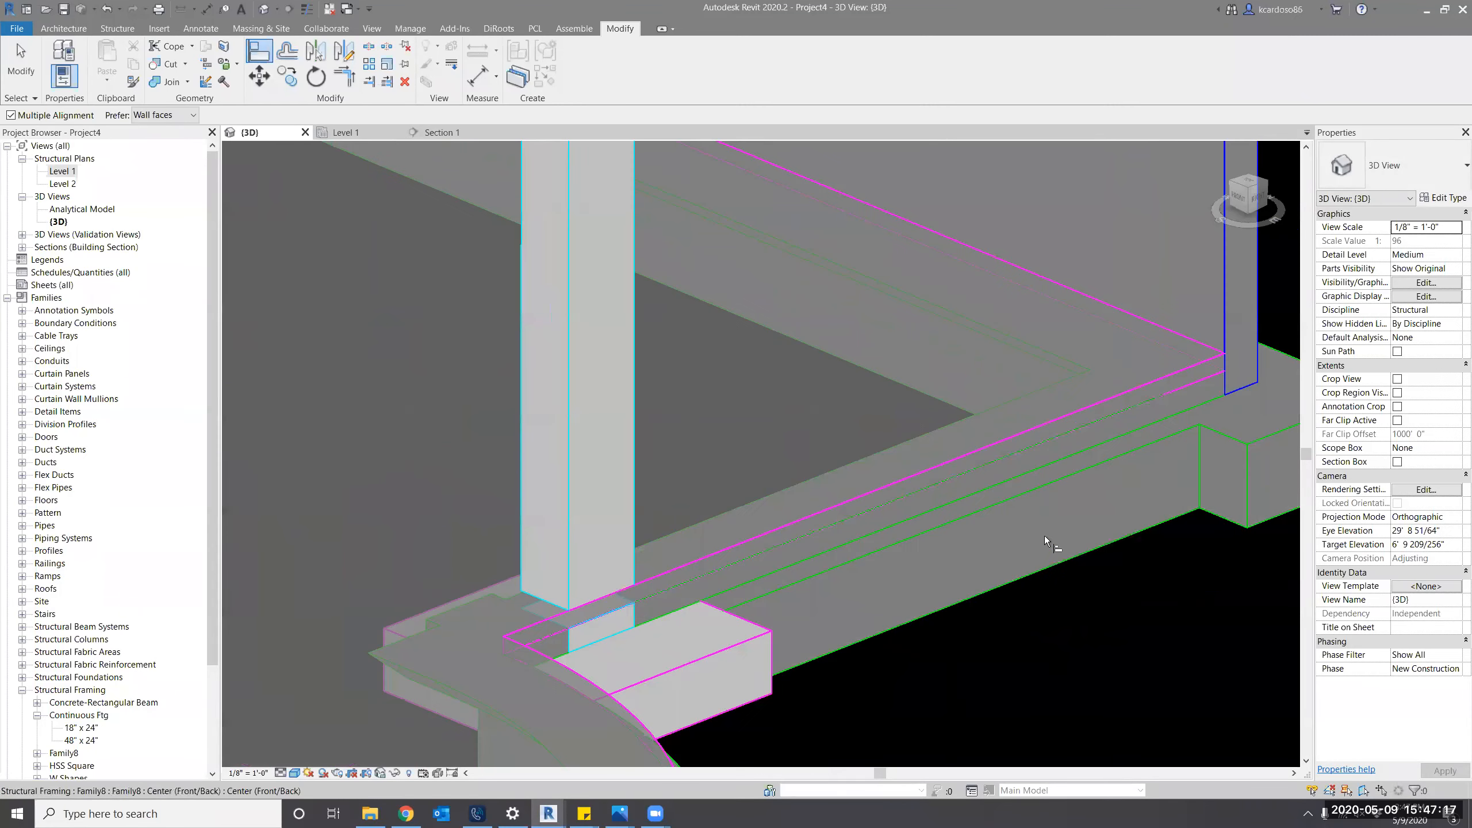
pyautogui.click(1137, 501)
pyautogui.scroll(-5, 1132, 516)
pyautogui.press('Escape')
pyautogui.scroll(-4, 1113, 620)
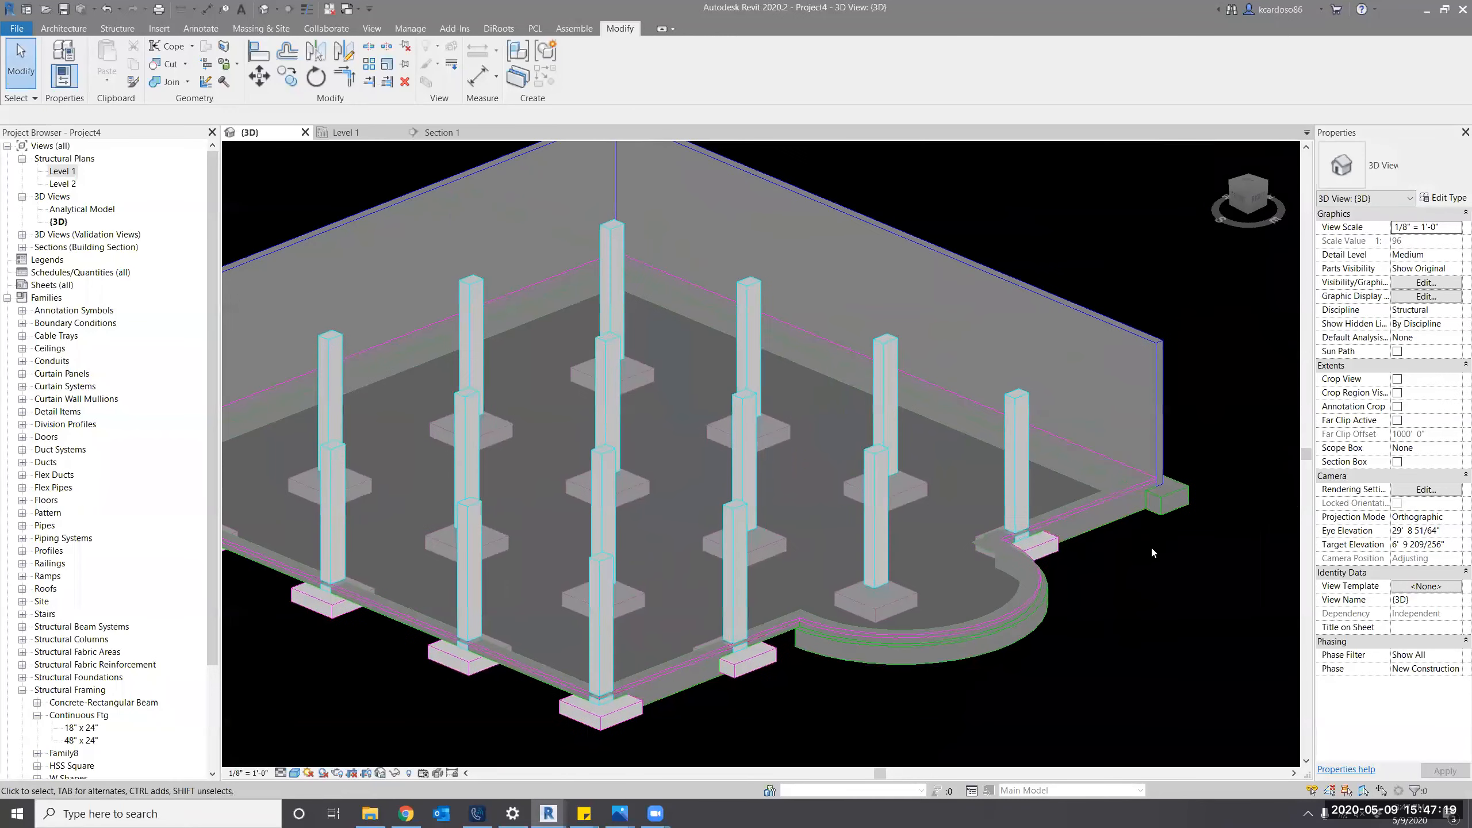
# Set the curved 18" x 24" footing's y Justification to Right.
pyautogui.scroll(3, 1150, 546)
pyautogui.scroll(2, 1049, 583)
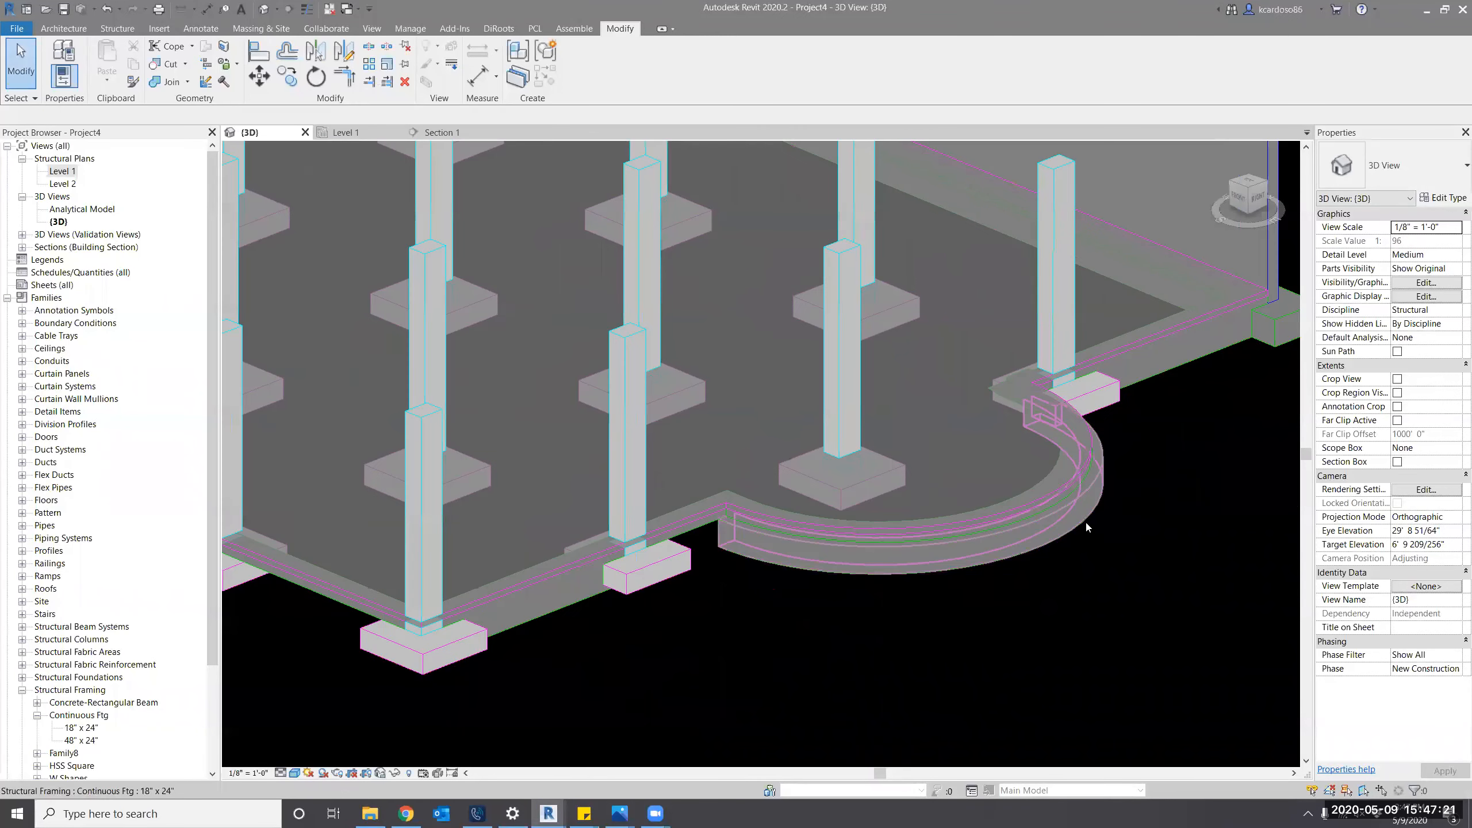
pyautogui.click(1086, 521)
pyautogui.keyDown('shift'); pyautogui.moveTo(1141, 582); pyautogui.dragTo(1095, 610, button='middle'); pyautogui.keyUp('shift')
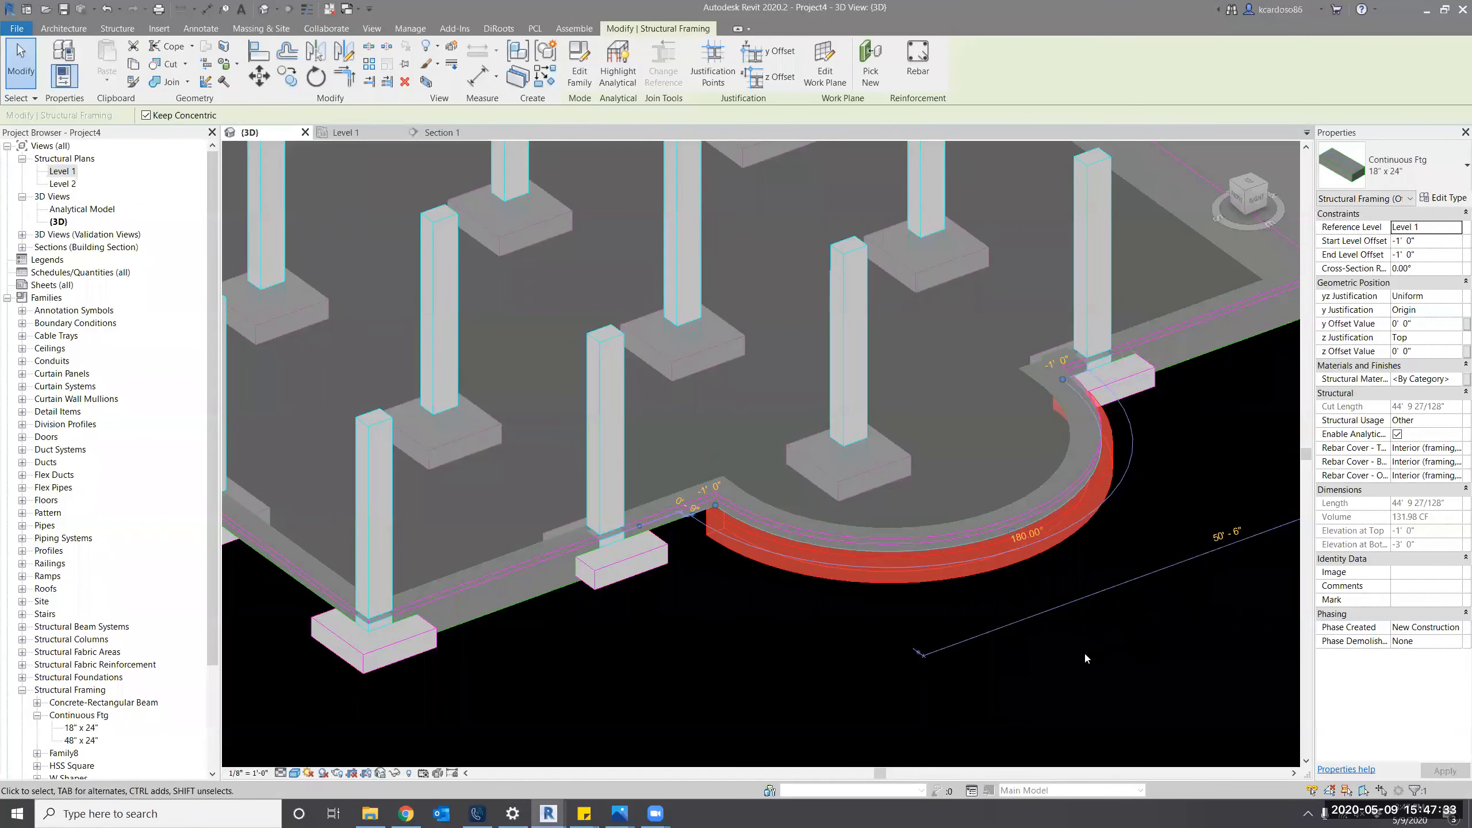
pyautogui.scroll(2, 702, 493)
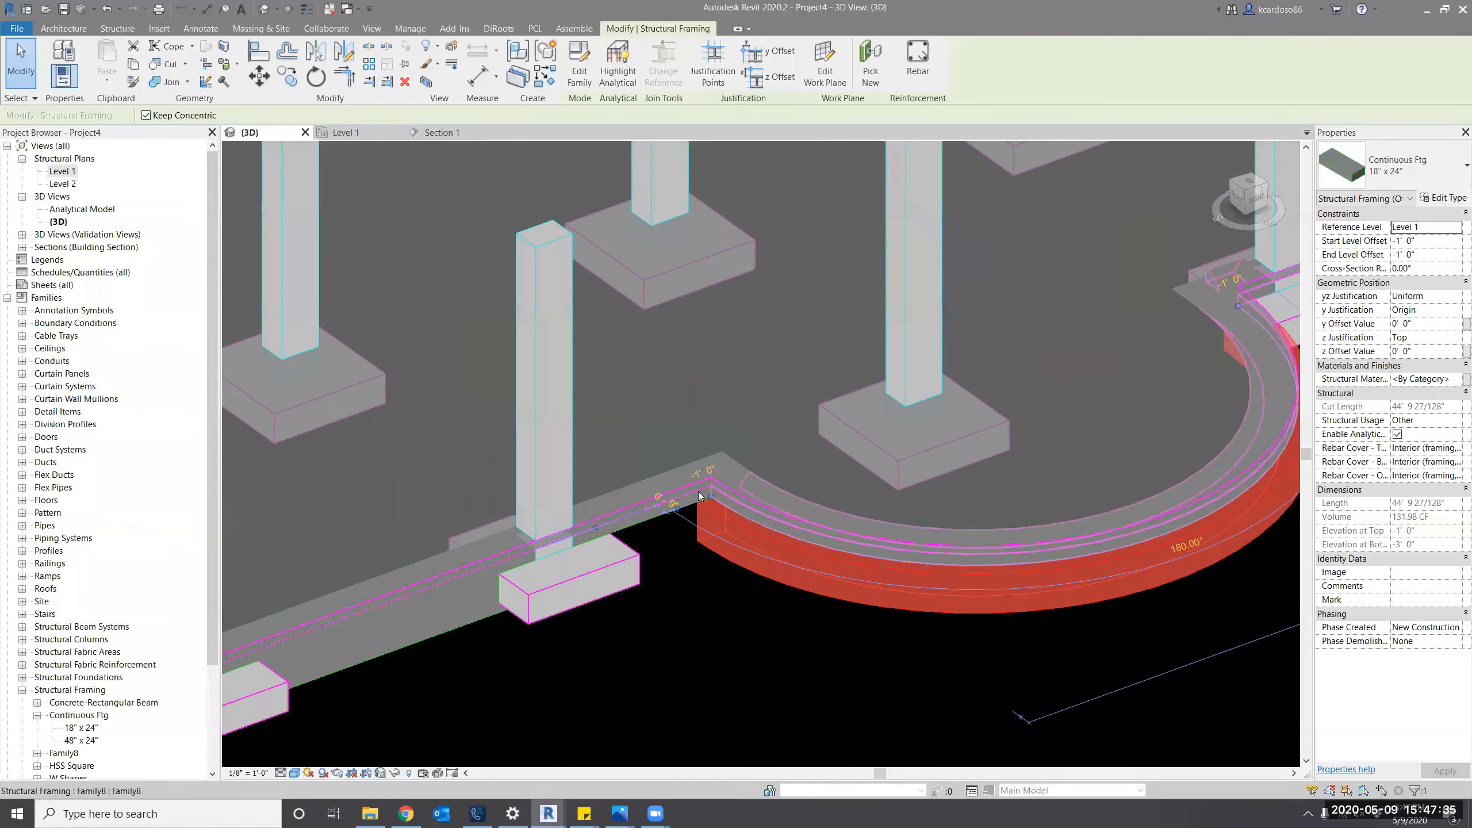
pyautogui.scroll(2, 699, 491)
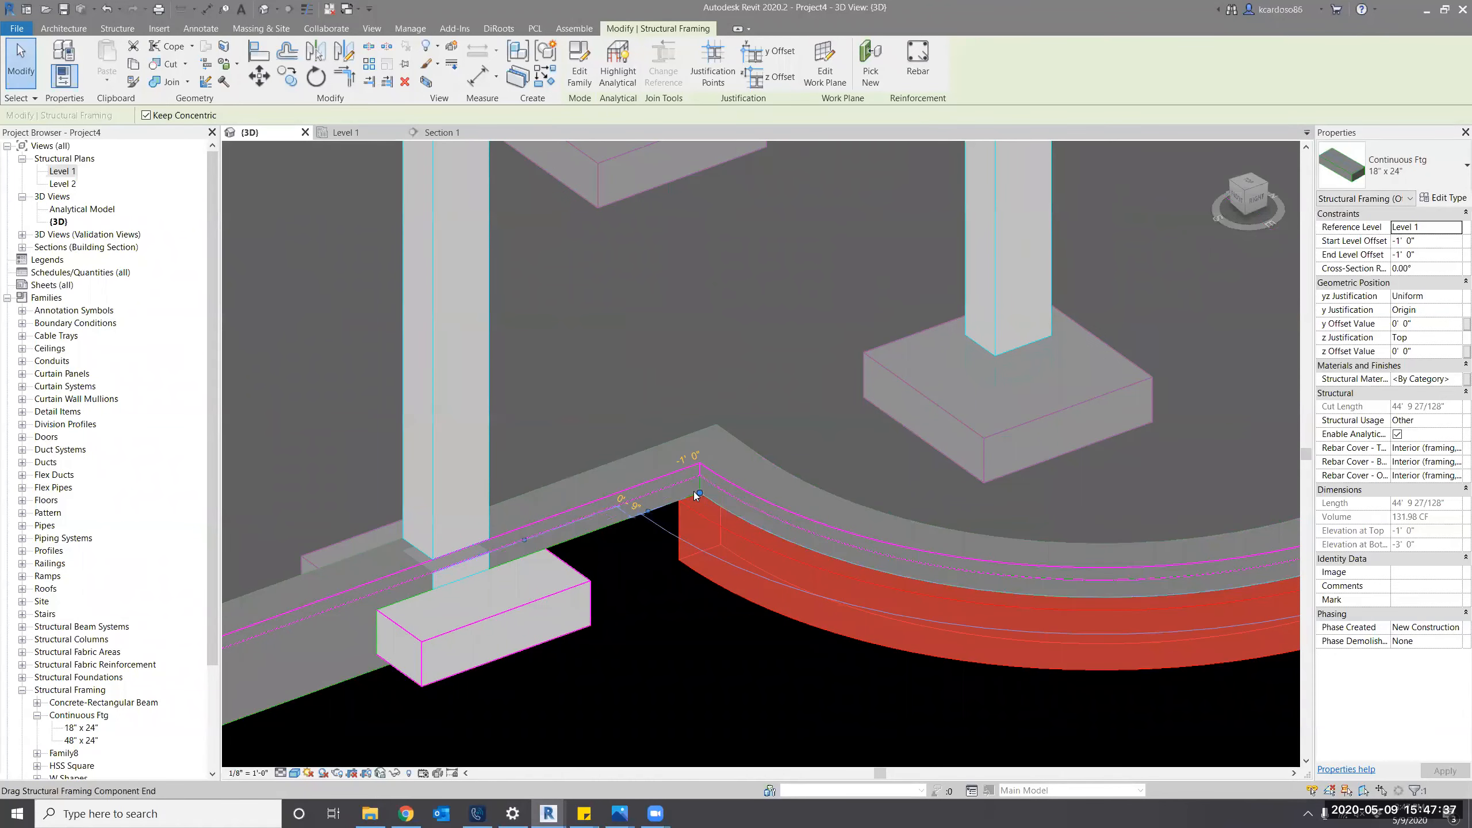
pyautogui.scroll(-5, 696, 496)
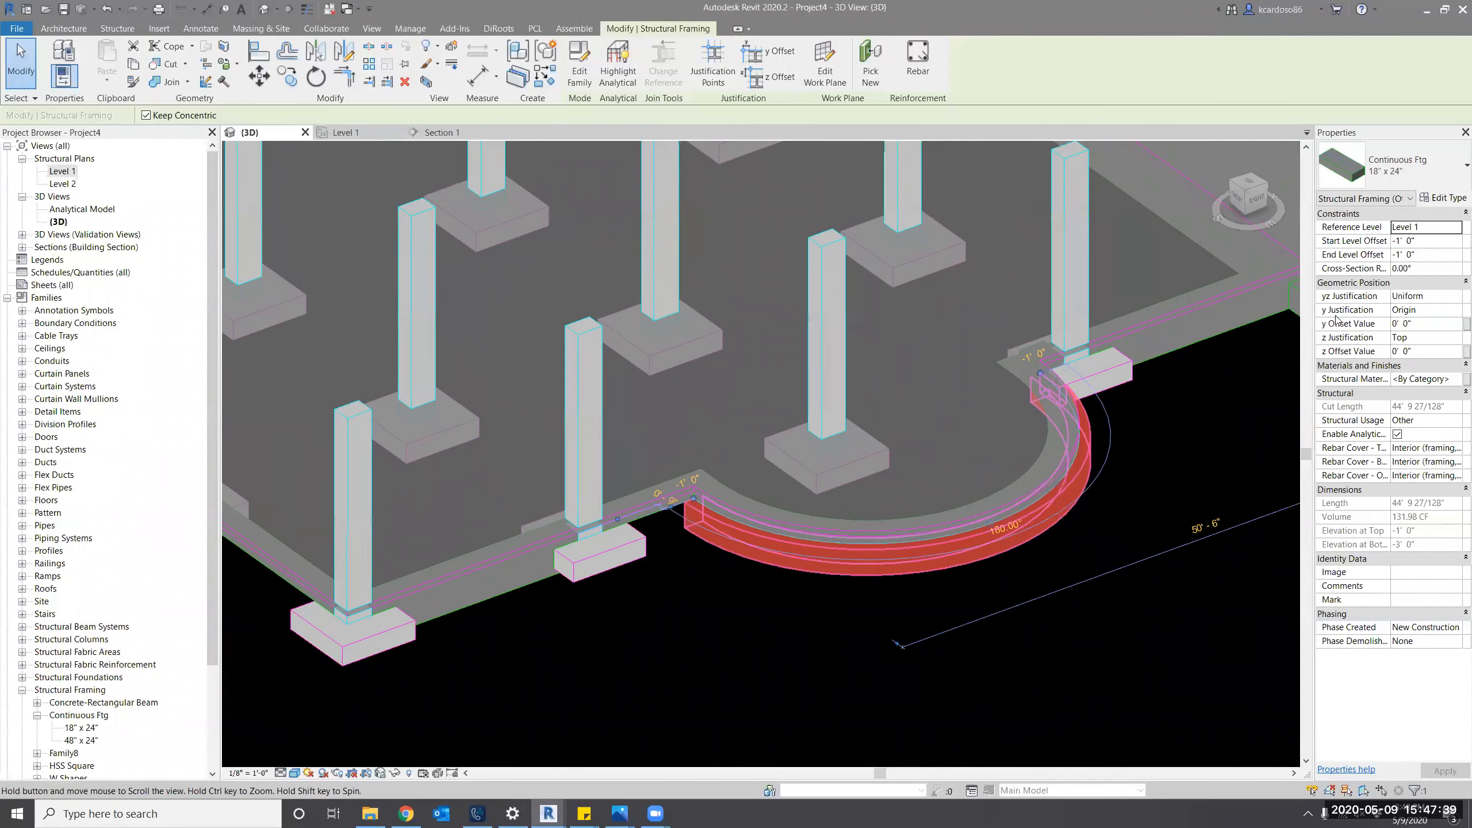
pyautogui.click(1456, 312)
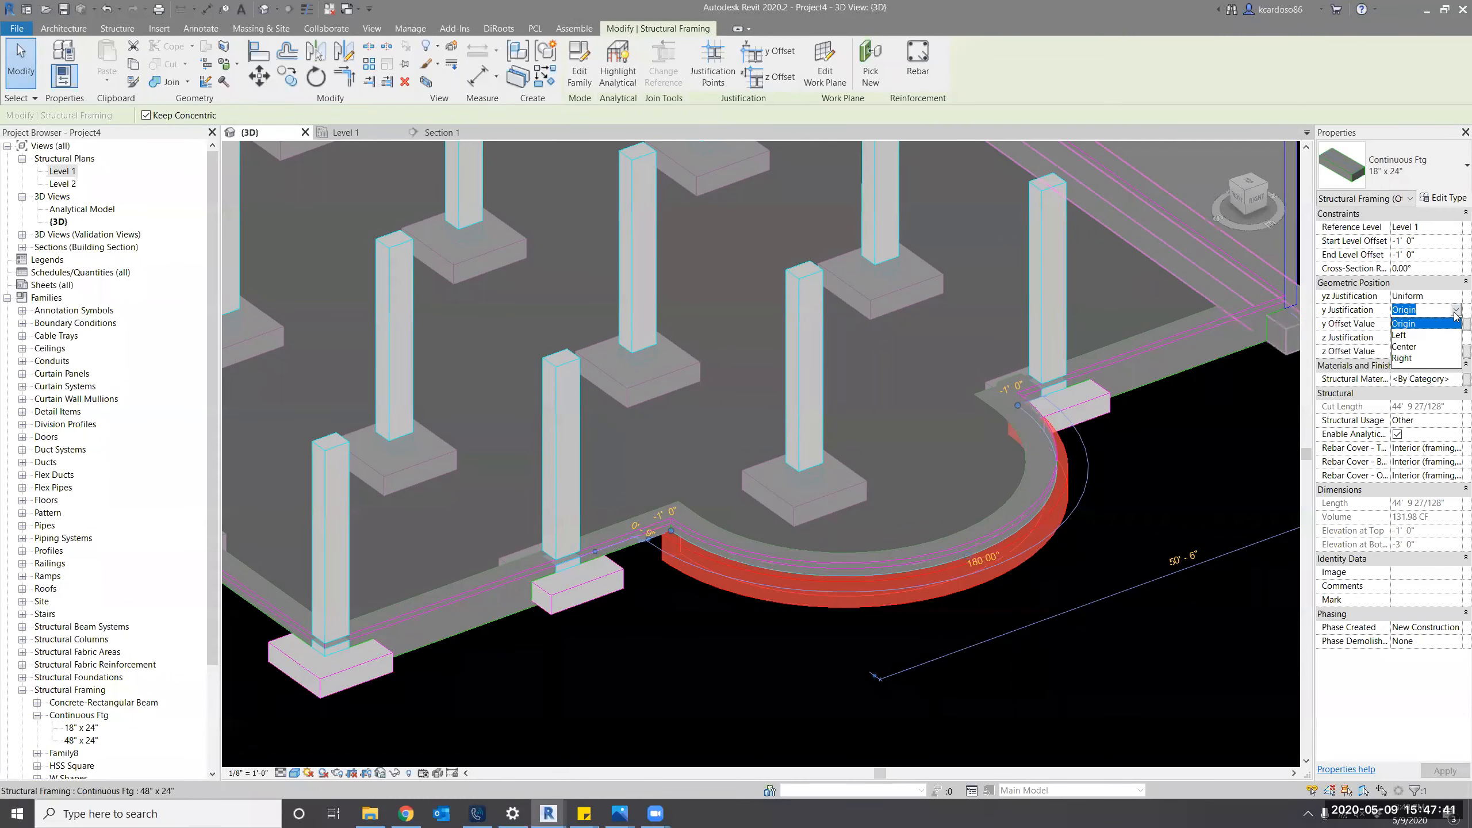
pyautogui.click(1408, 336)
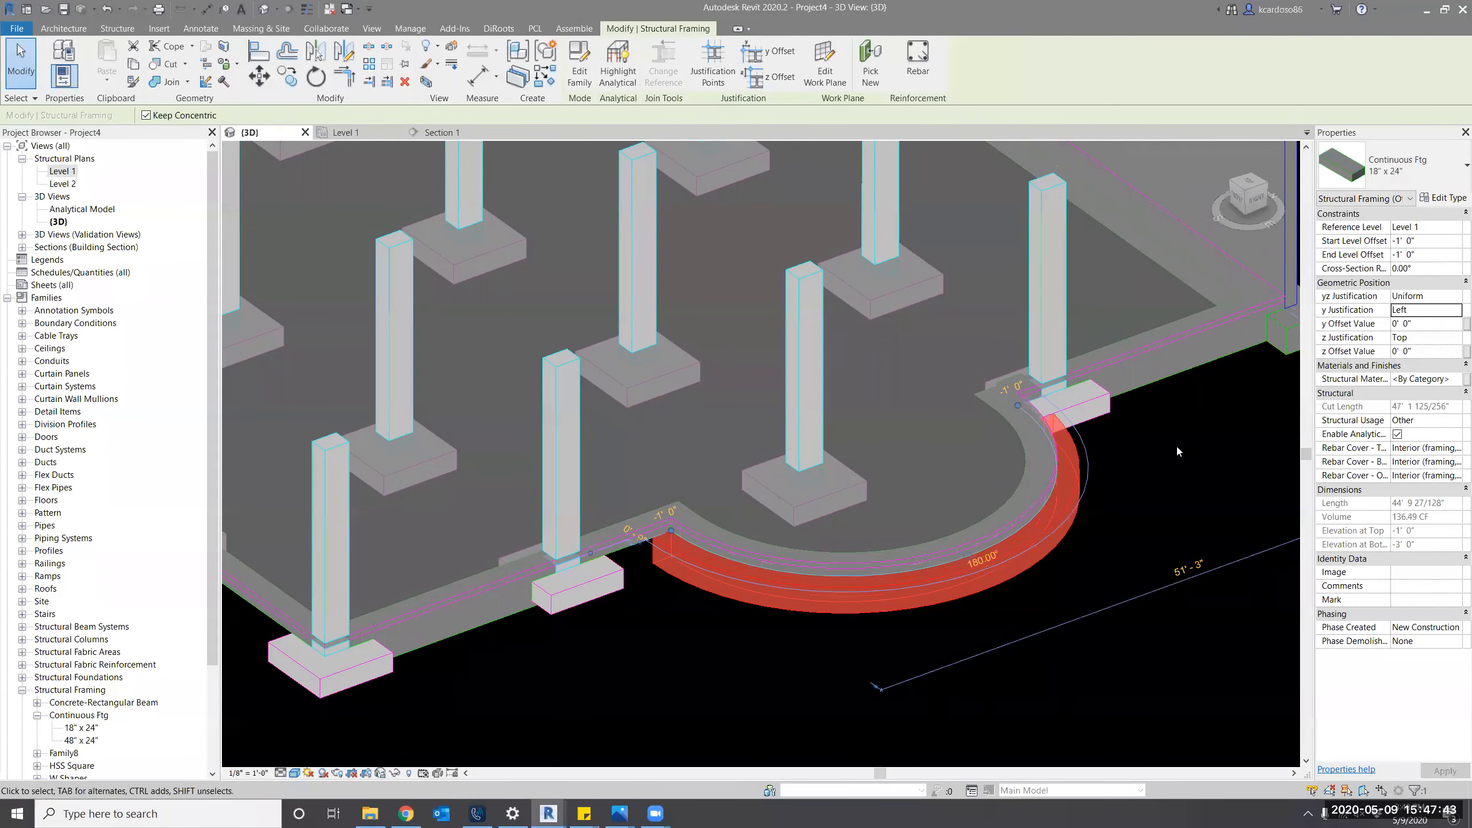
pyautogui.click(1455, 309)
pyautogui.click(1415, 361)
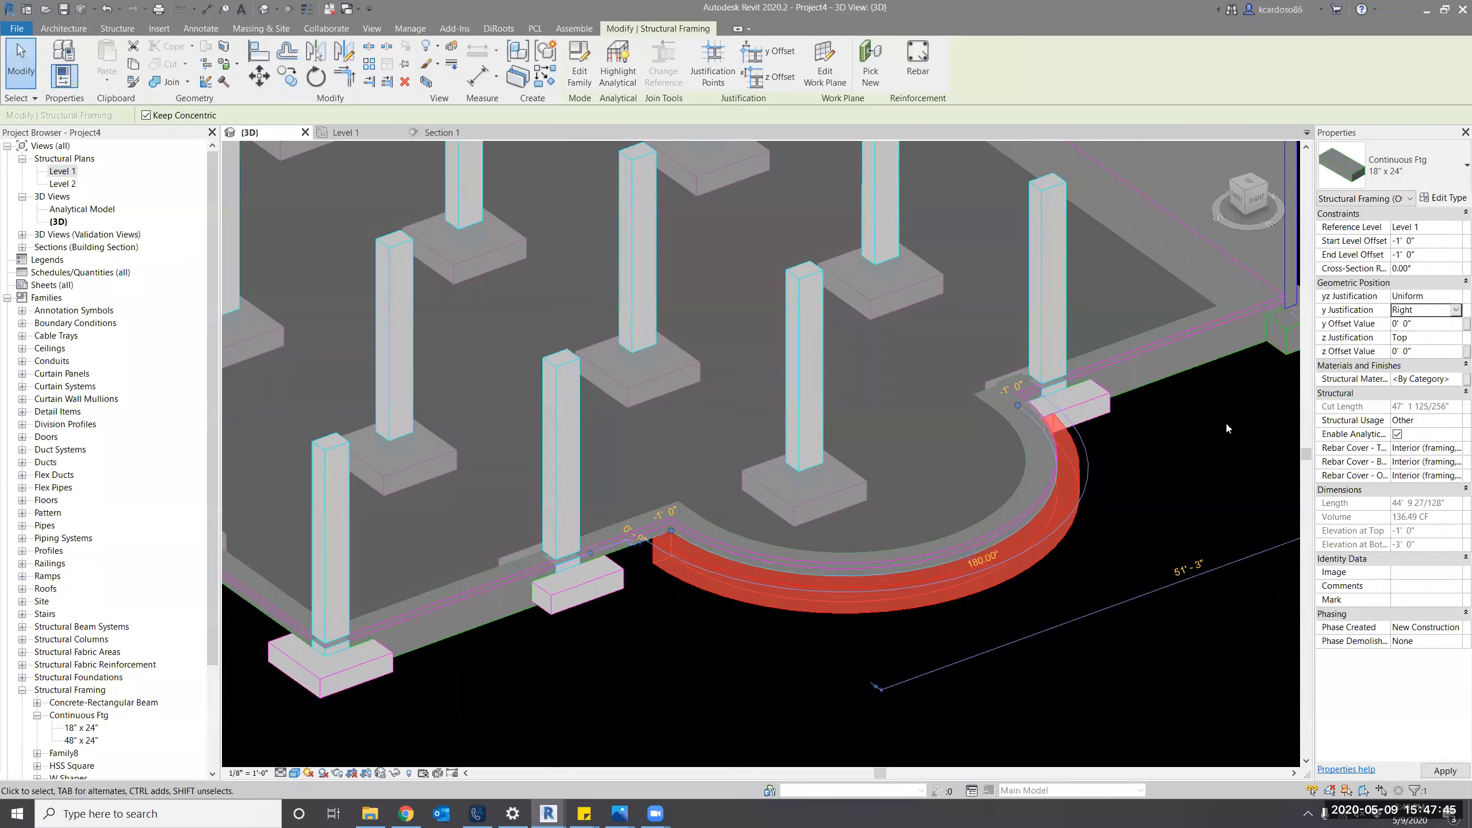
pyautogui.keyDown('shift'); pyautogui.moveTo(885, 696); pyautogui.dragTo(921, 580, button='middle'); pyautogui.keyUp('shift')
pyautogui.click(1070, 610)
# Examine from below and above how the short edge footing meets the slab corner and the adjacent Family8 edge.
pyautogui.click(928, 313)
pyautogui.press('Escape')
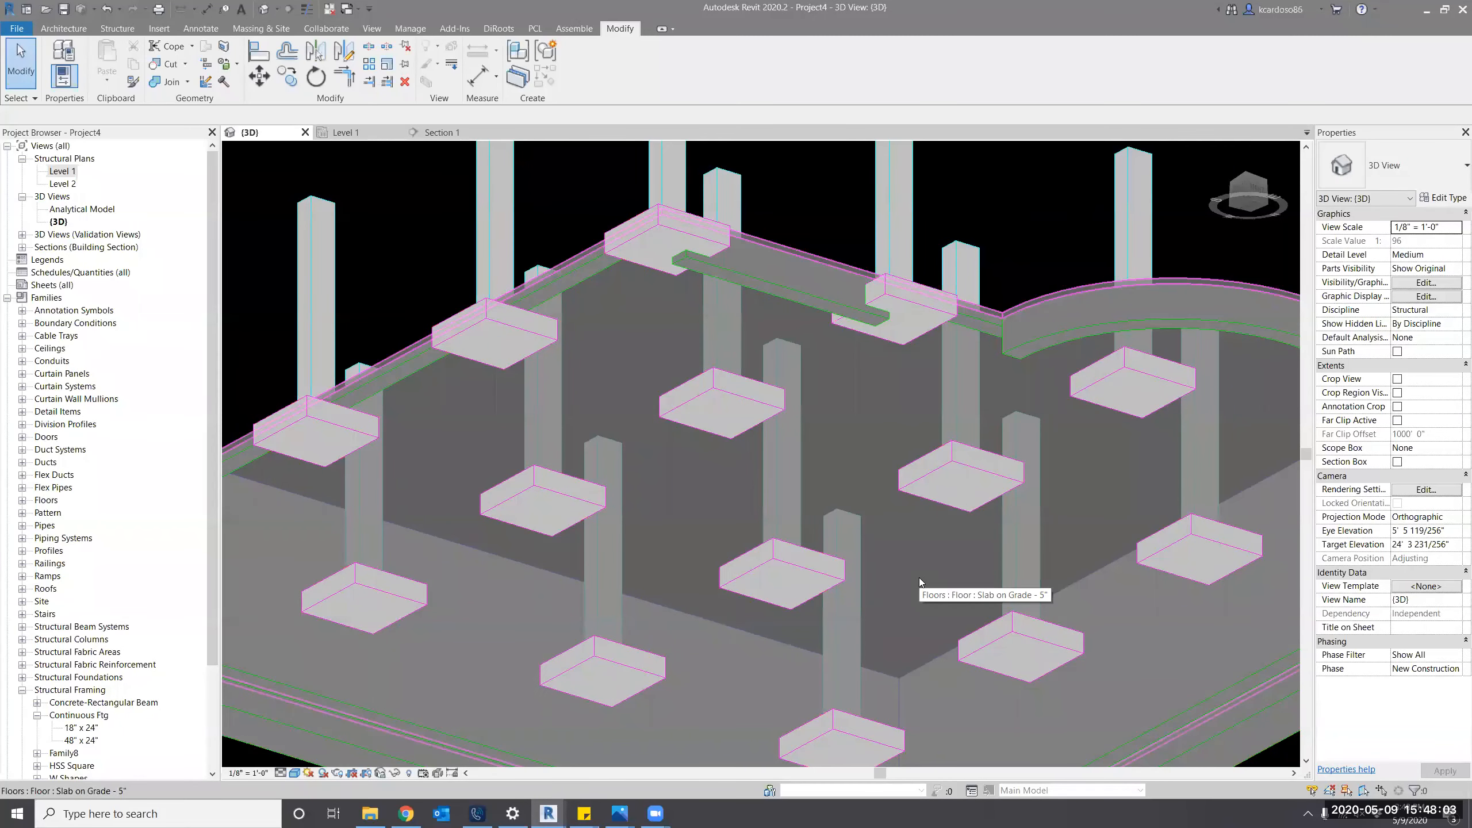
pyautogui.keyDown('shift'); pyautogui.moveTo(749, 292); pyautogui.dragTo(782, 320, button='middle'); pyautogui.keyUp('shift')
pyautogui.click(782, 320)
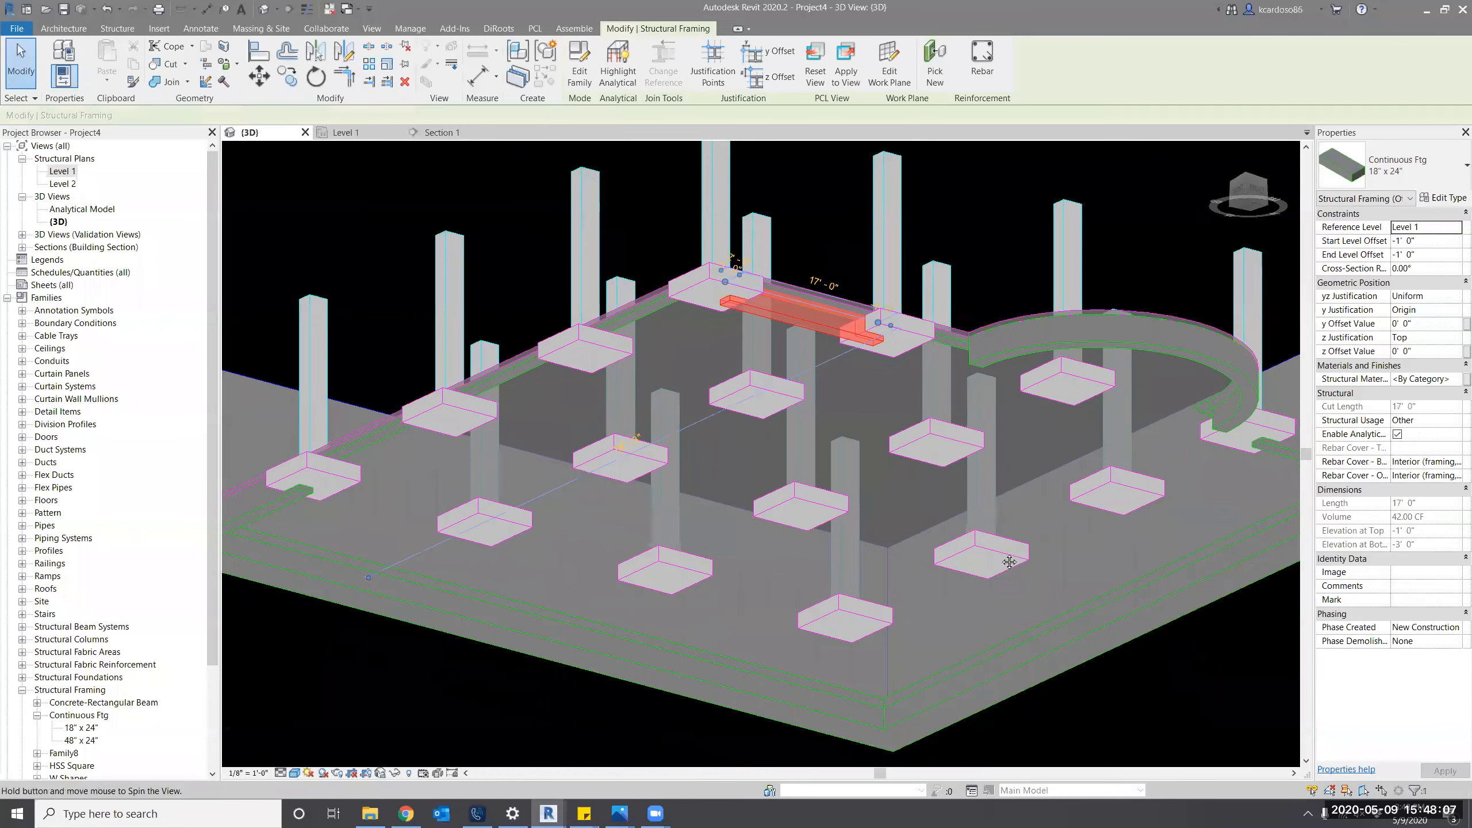
pyautogui.keyDown('shift'); pyautogui.moveTo(978, 549); pyautogui.dragTo(952, 549, button='middle'); pyautogui.keyUp('shift')
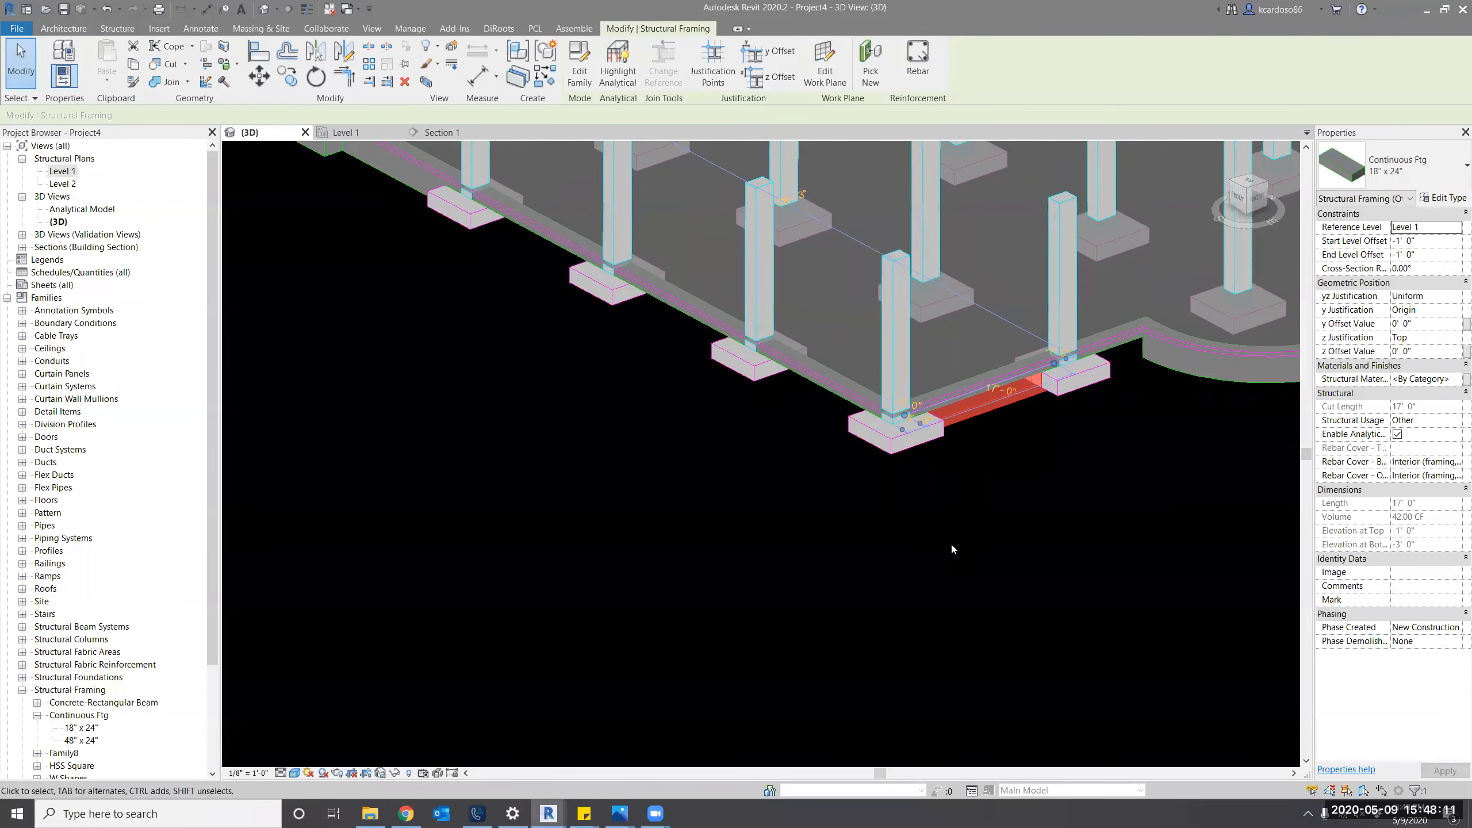
pyautogui.scroll(3, 997, 405)
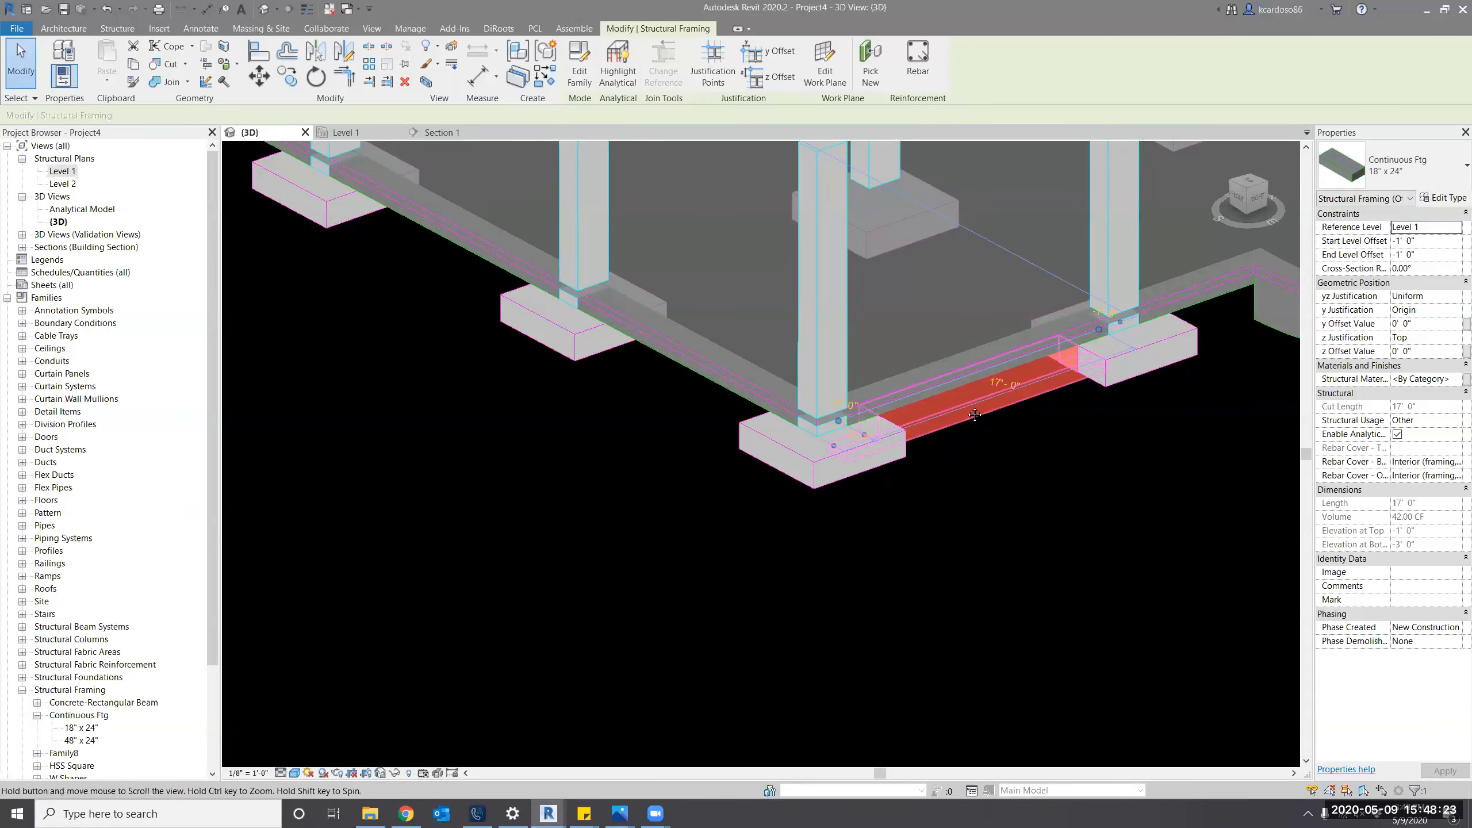
pyautogui.moveTo(975, 406); pyautogui.dragTo(971, 412, button='middle')
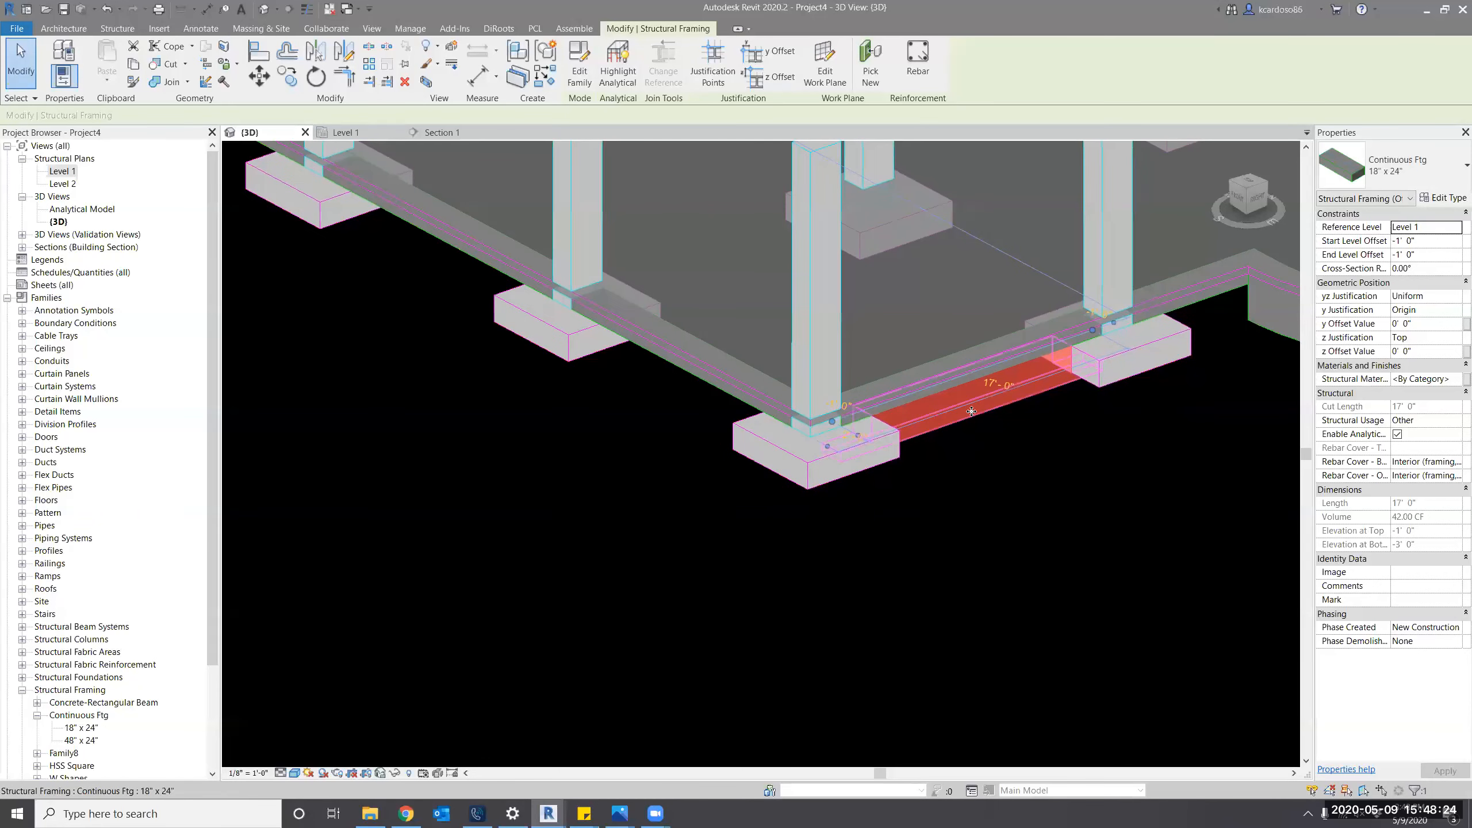
pyautogui.click(717, 358)
pyautogui.scroll(-2, 715, 472)
pyautogui.moveTo(802, 530); pyautogui.dragTo(797, 526, button='middle')
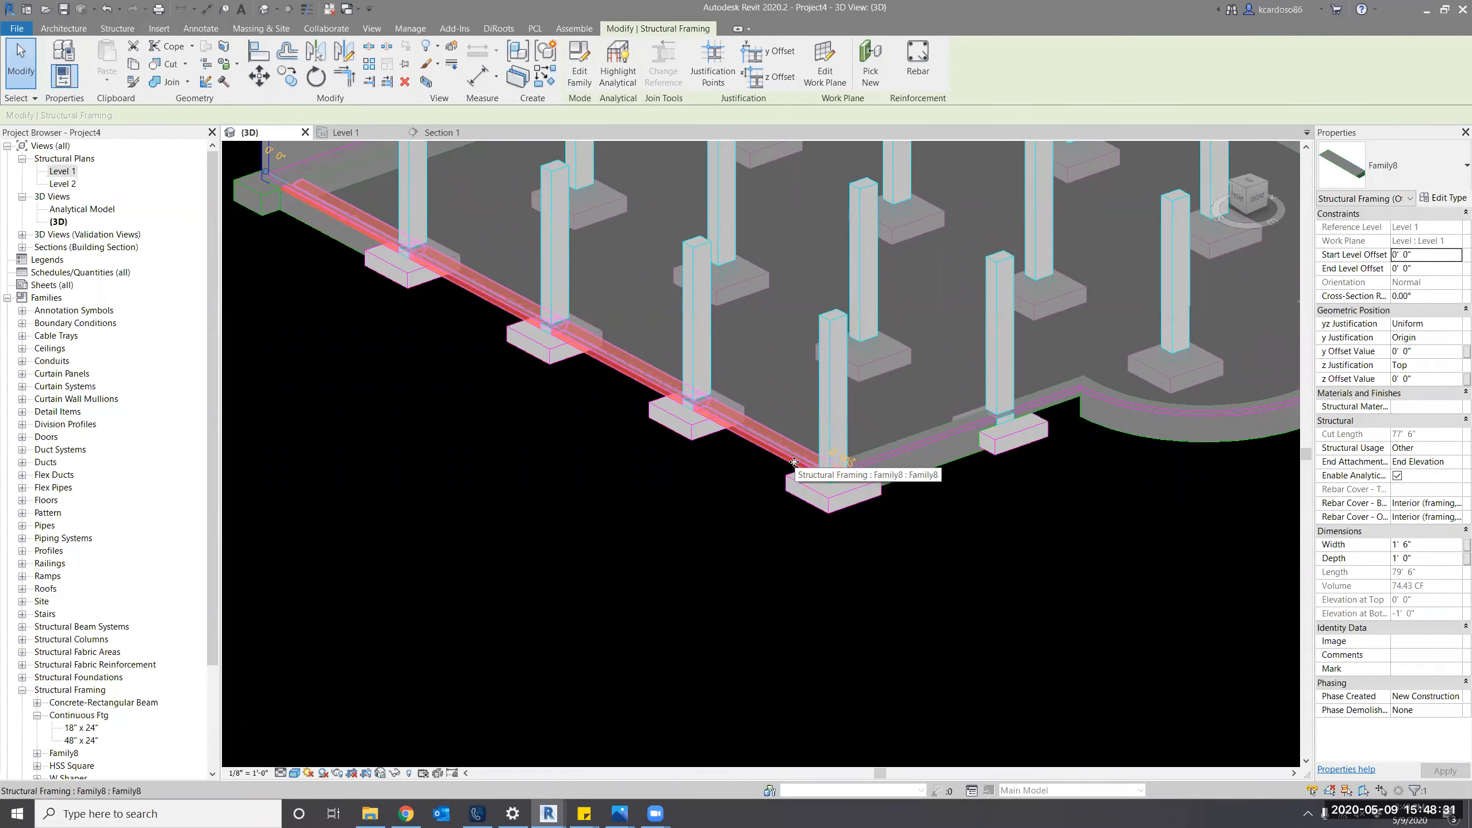
pyautogui.click(953, 500)
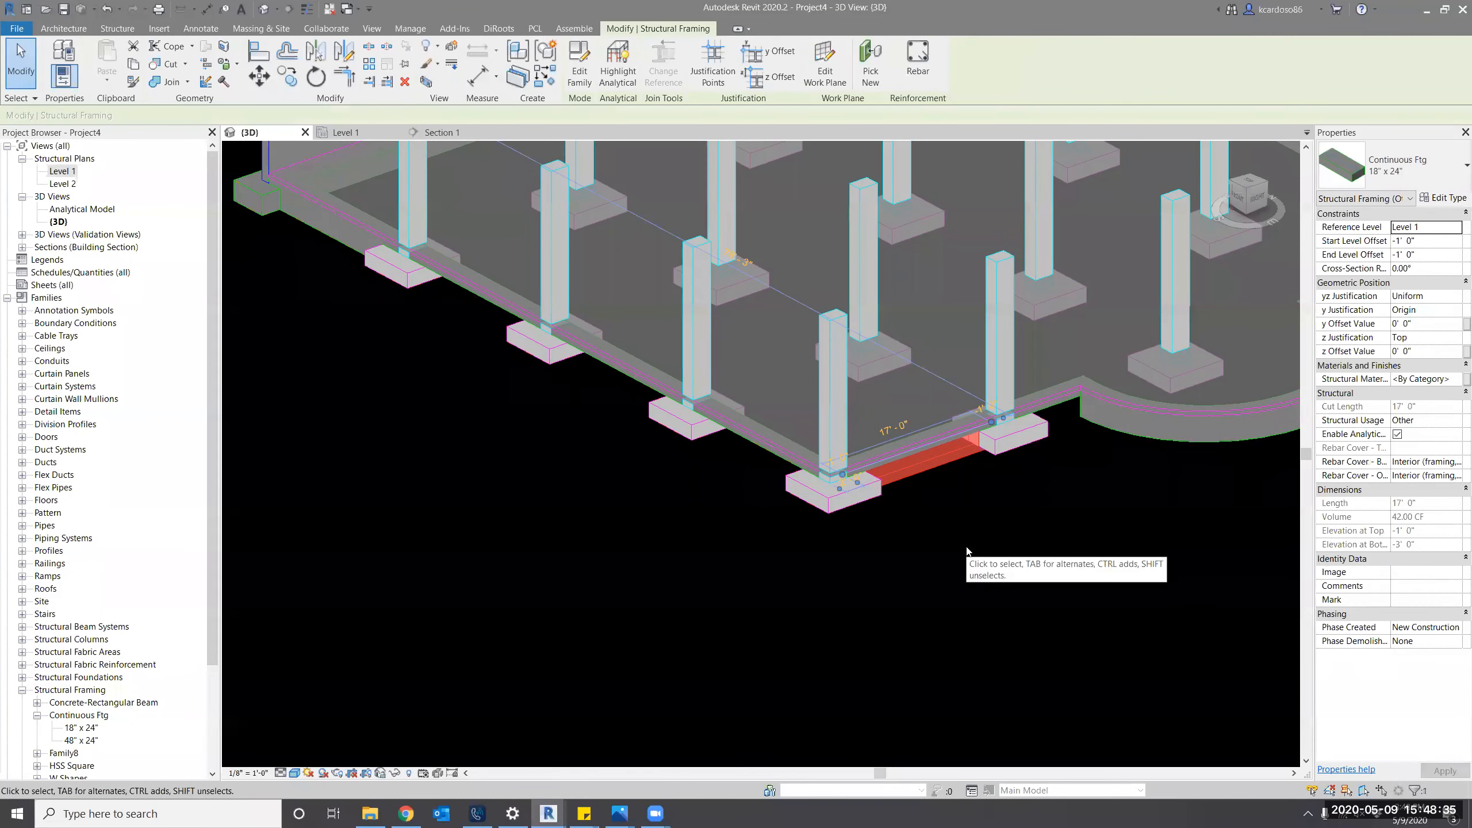
pyautogui.scroll(2, 979, 477)
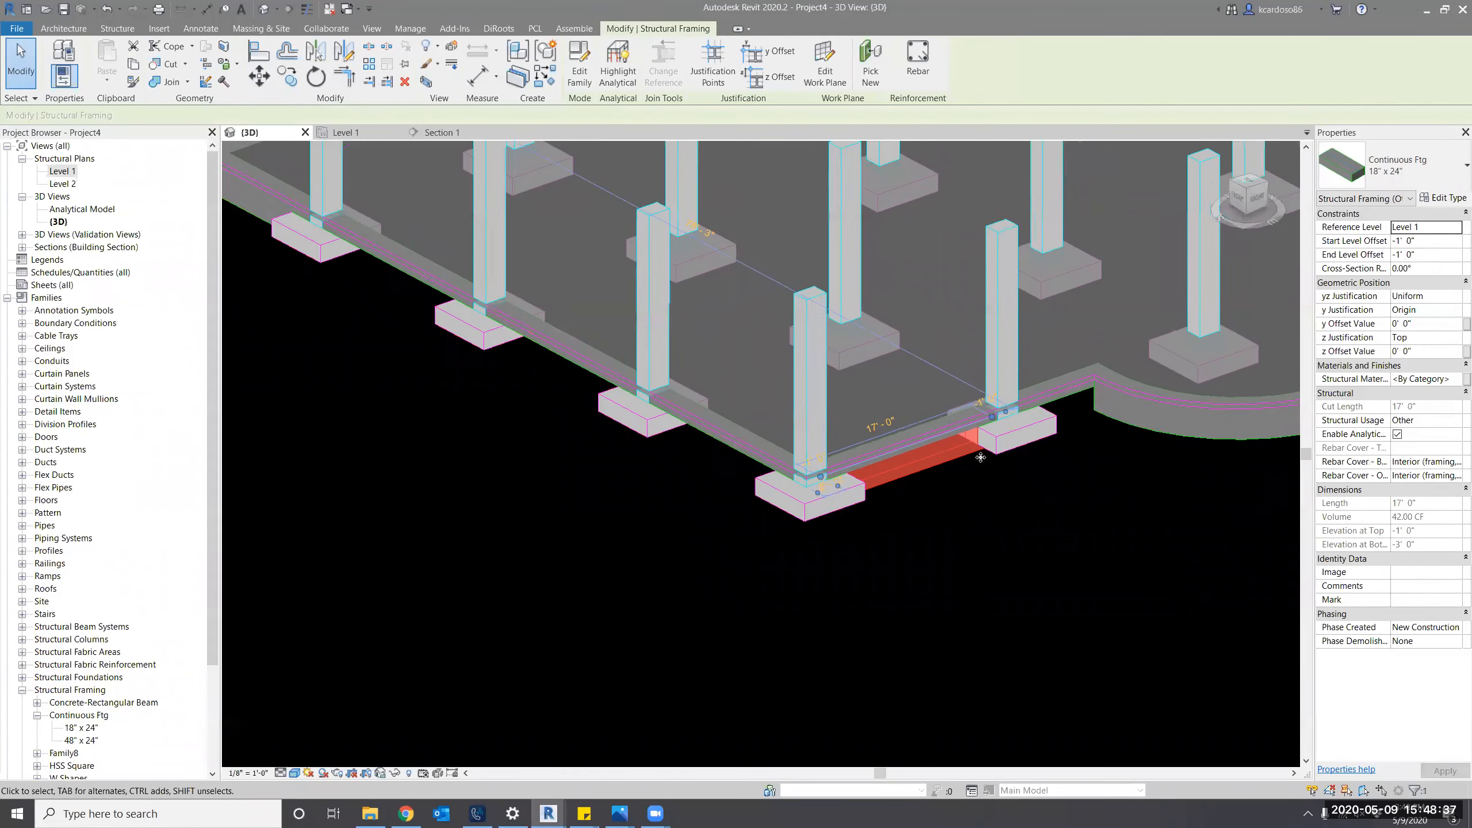
pyautogui.scroll(-2, 974, 490)
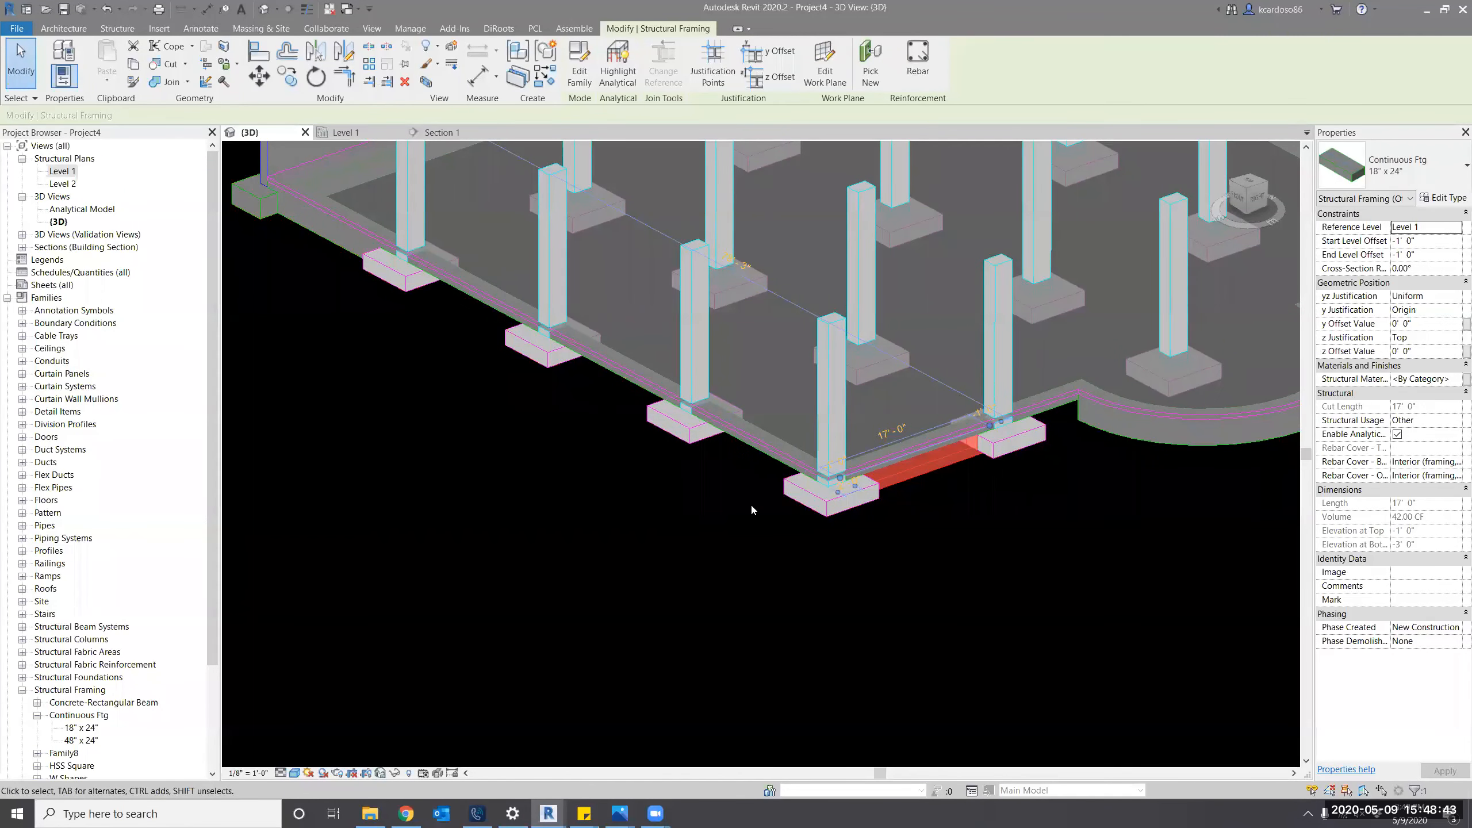
pyautogui.moveTo(904, 530); pyautogui.dragTo(894, 532, button='middle')
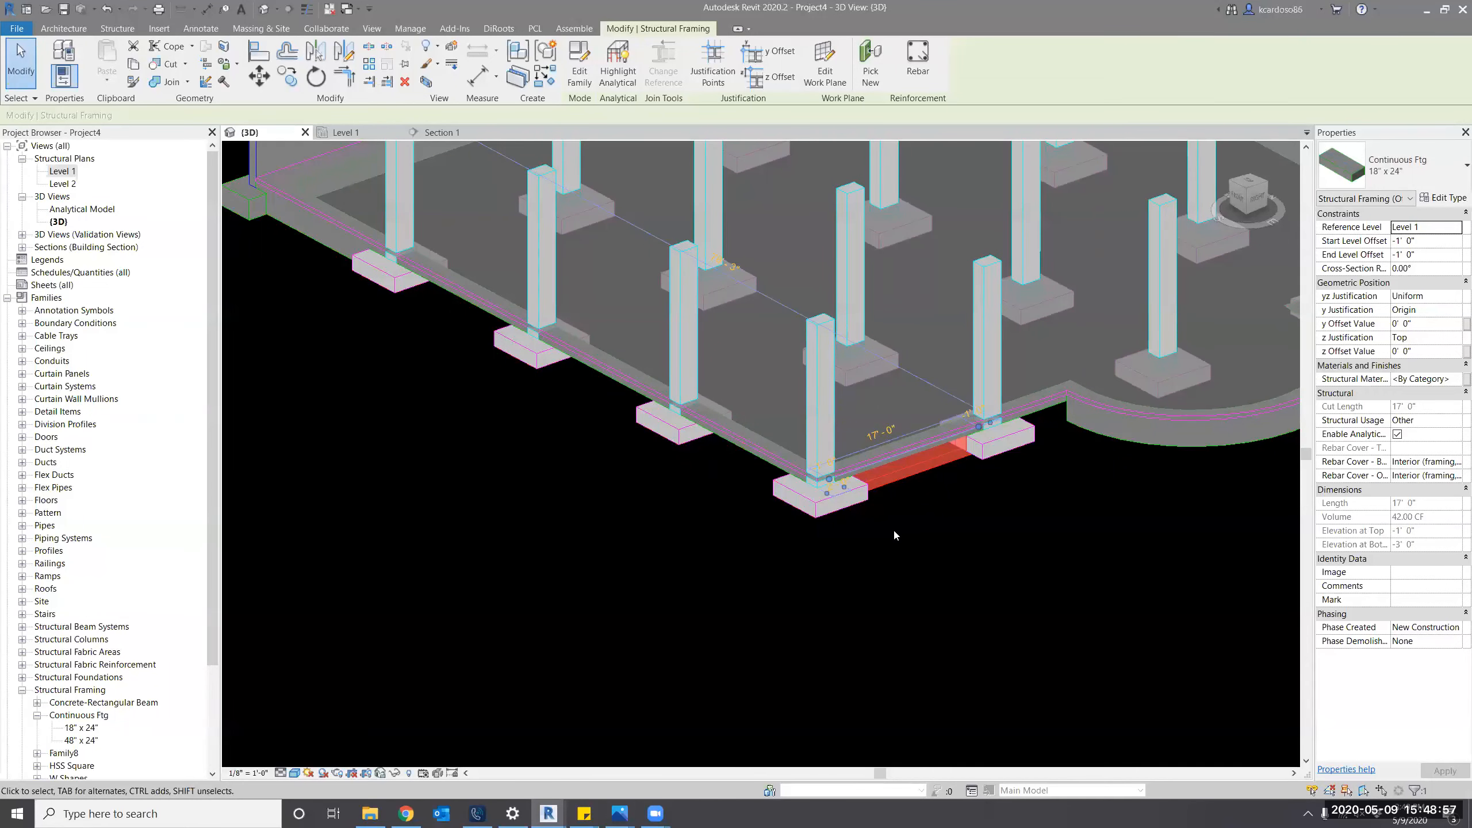
# Trim/extend the short 18" x 24" footing to a corner with the adjacent footing along the long straight edge.
pyautogui.click(949, 511)
pyautogui.click(923, 461)
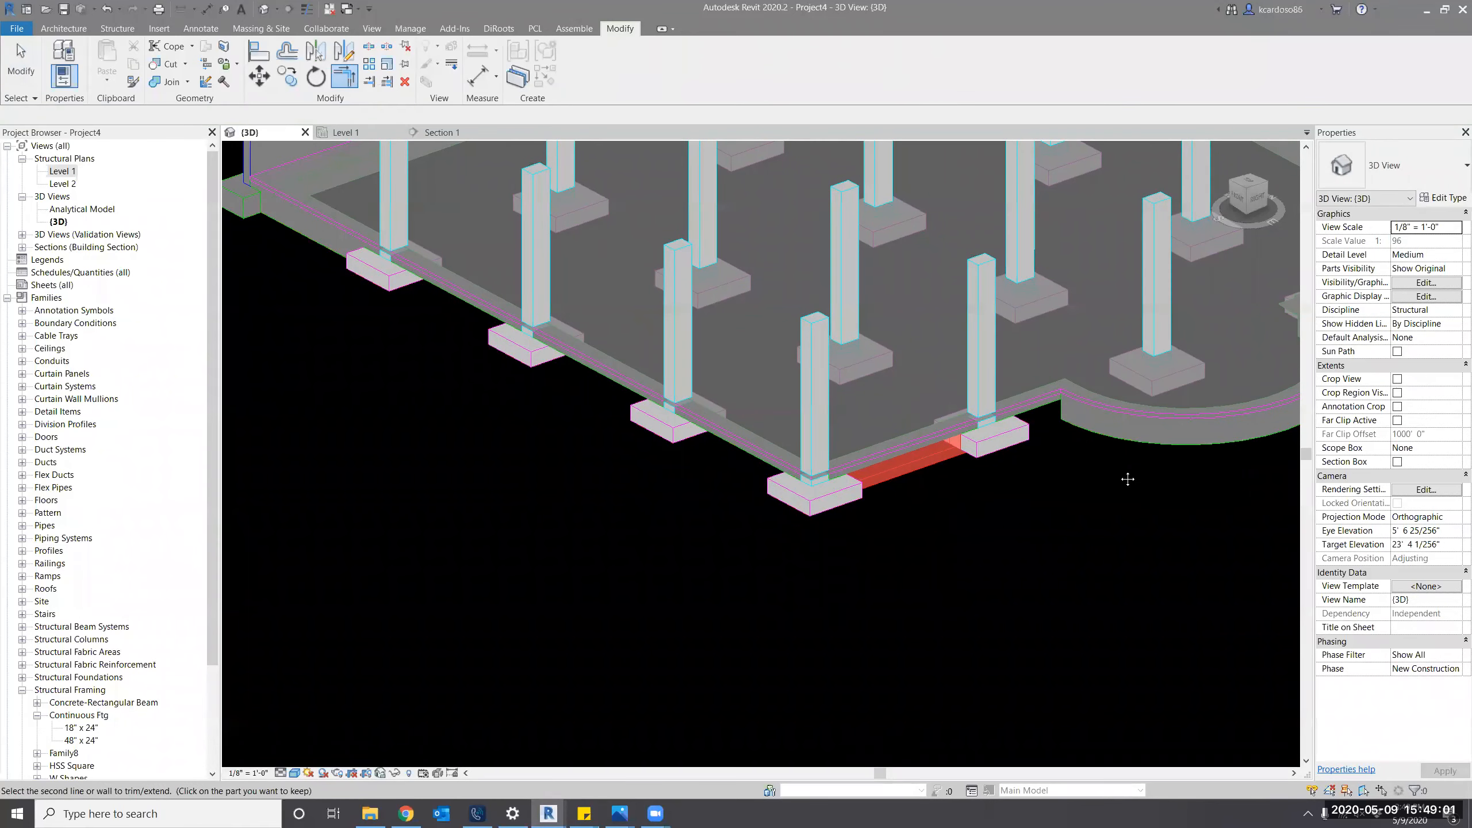
pyautogui.scroll(-2, 995, 525)
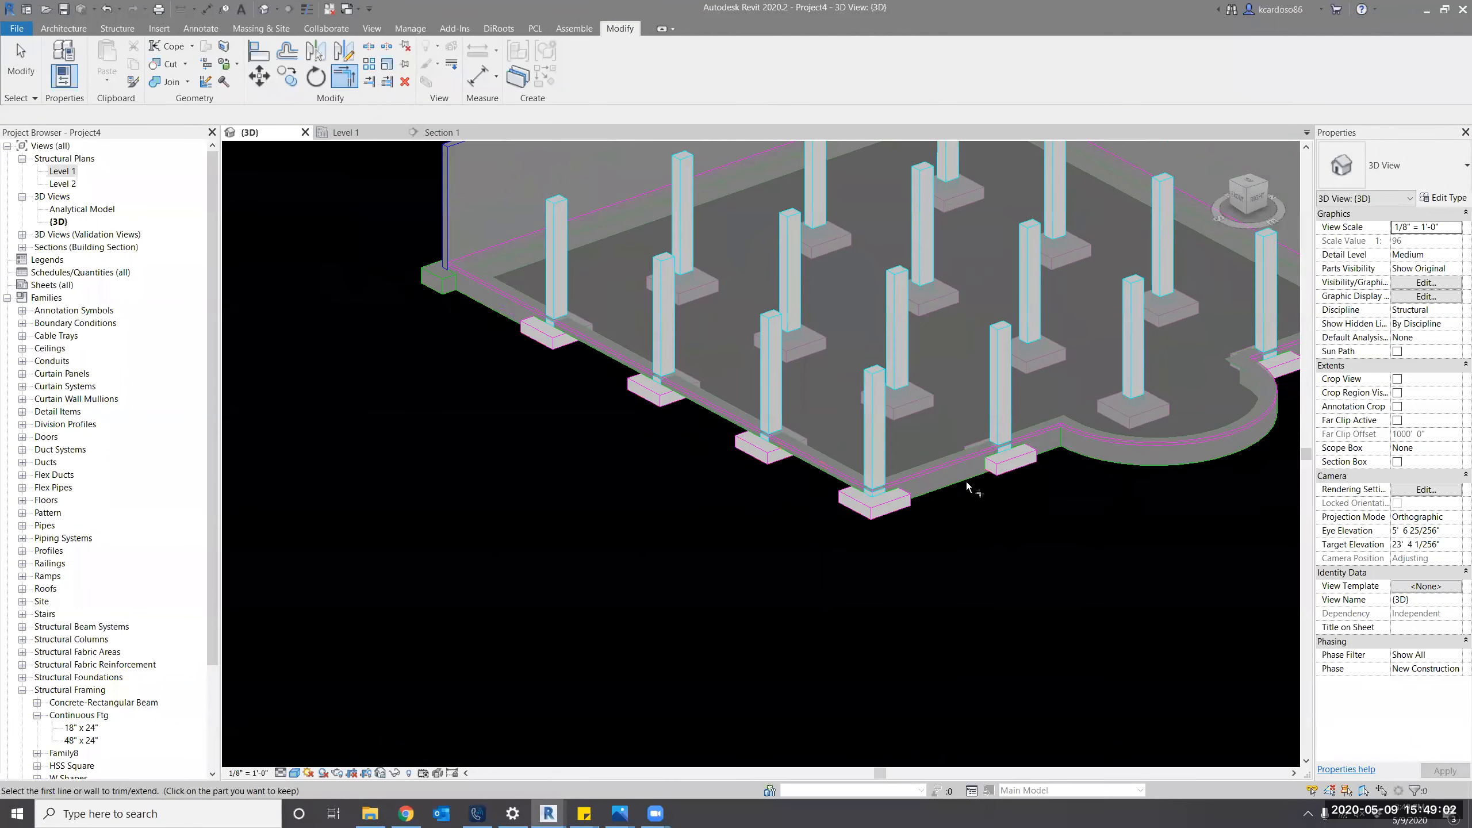
pyautogui.click(496, 383)
pyautogui.scroll(-1, 635, 539)
pyautogui.moveTo(973, 562); pyautogui.dragTo(978, 559, button='middle')
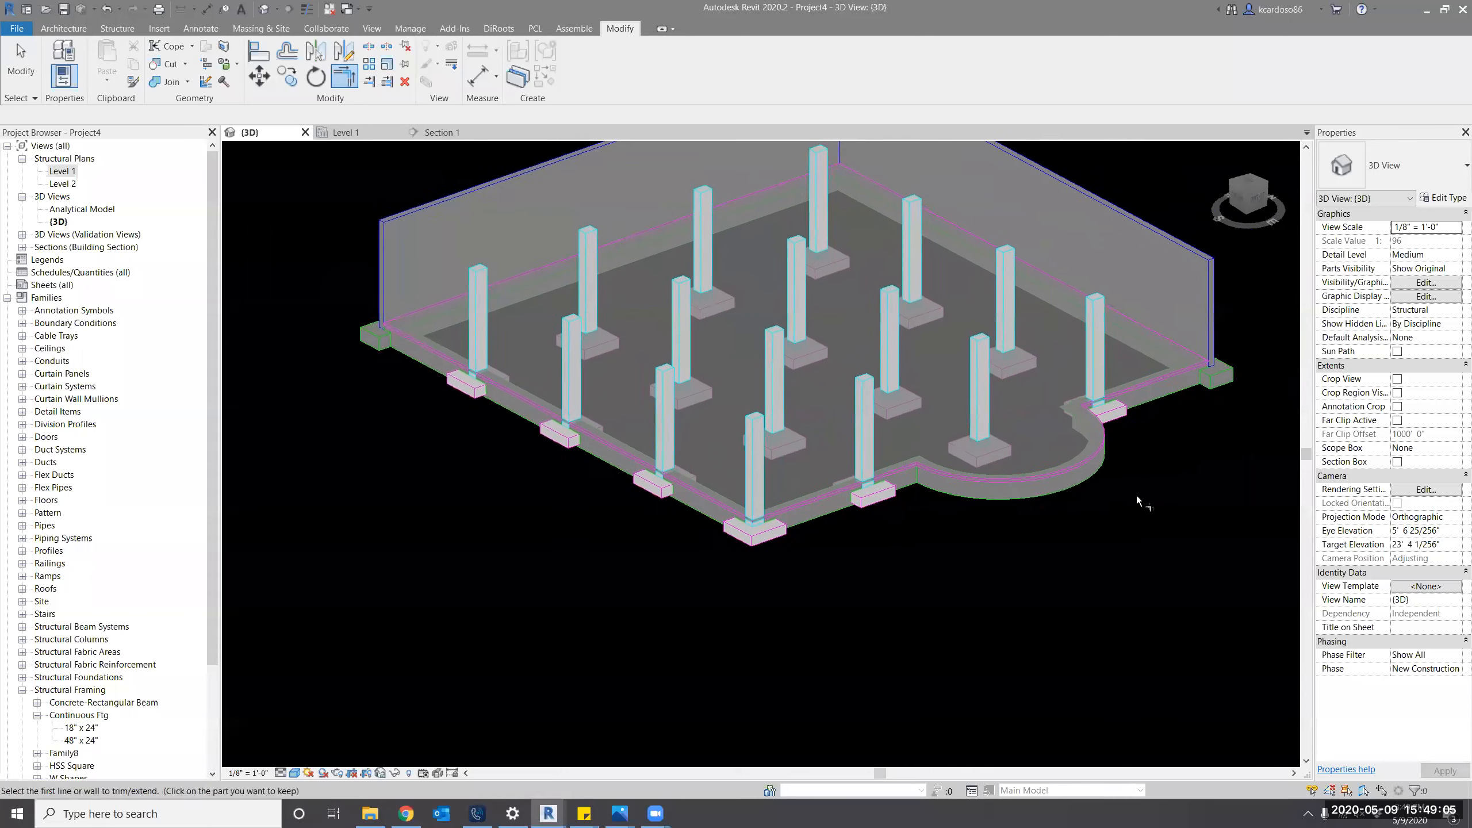
# Examine how the isolated column footings overlap the curved and straight 18" x 24" footings around the slab edge.
pyautogui.keyDown('shift'); pyautogui.moveTo(1151, 505); pyautogui.dragTo(1207, 570, button='middle'); pyautogui.keyUp('shift')
pyautogui.scroll(4, 1053, 580)
pyautogui.scroll(-3, 1203, 575)
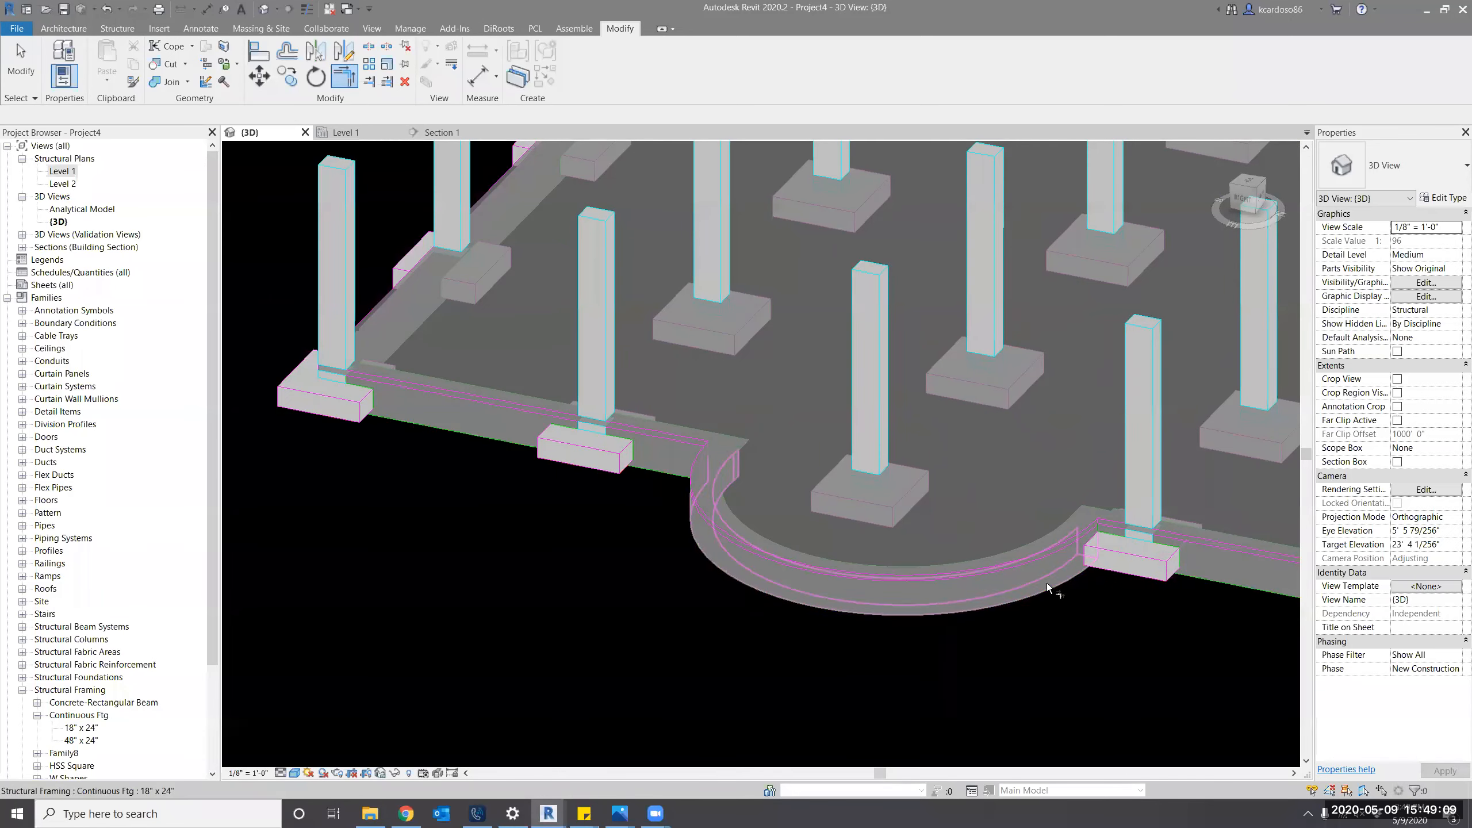
pyautogui.scroll(2, 1211, 589)
pyautogui.scroll(-2, 892, 597)
pyautogui.keyDown('shift'); pyautogui.moveTo(1212, 589); pyautogui.dragTo(810, 621, button='middle'); pyautogui.keyUp('shift')
pyautogui.press('Escape')
pyautogui.scroll(2, 757, 488)
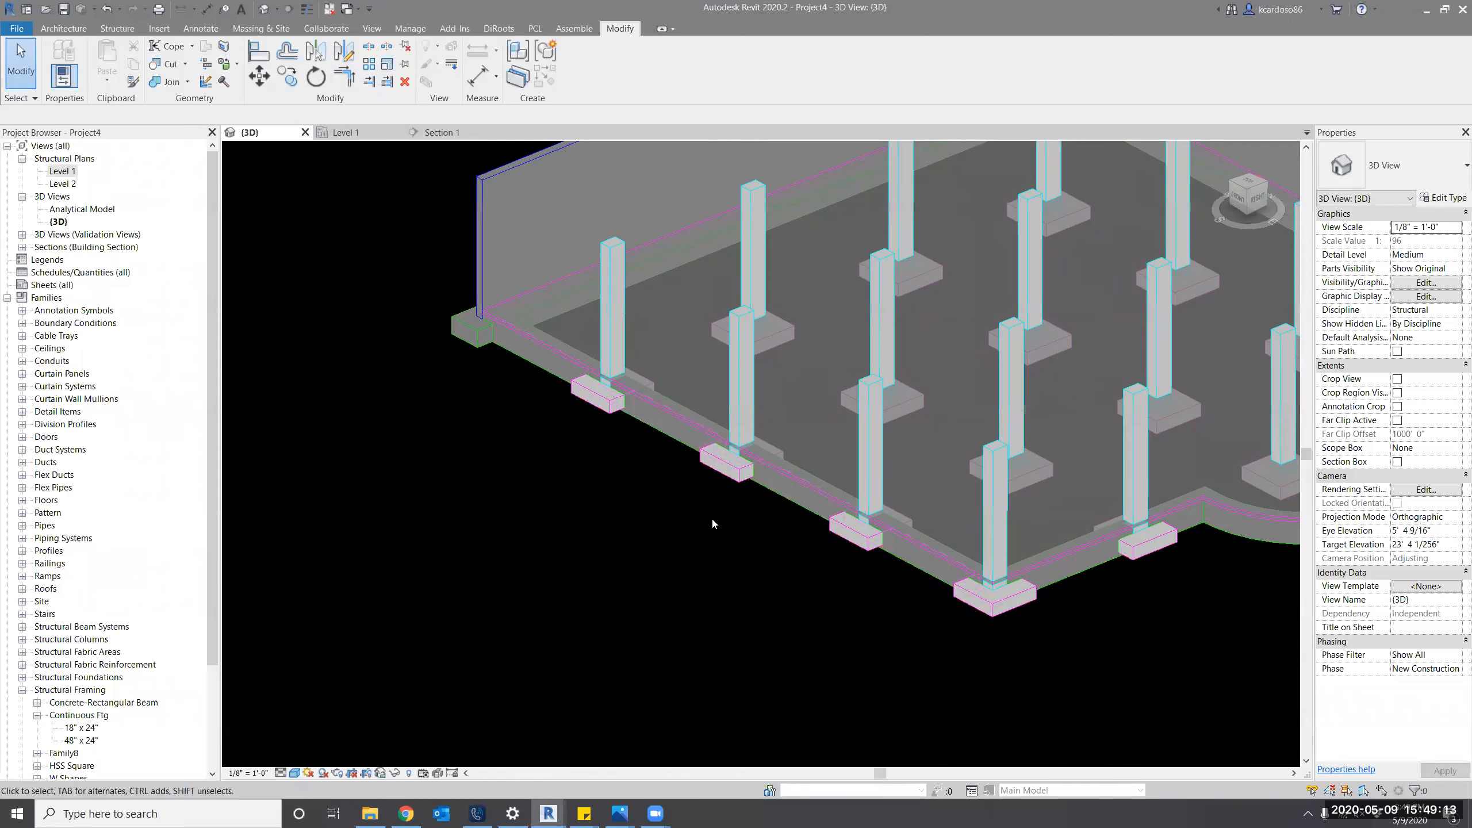
# Split the 18" x 24" footing along the long straight slab edge into segments between the isolated column footings.
pyautogui.click(369, 47)
pyautogui.scroll(2, 567, 421)
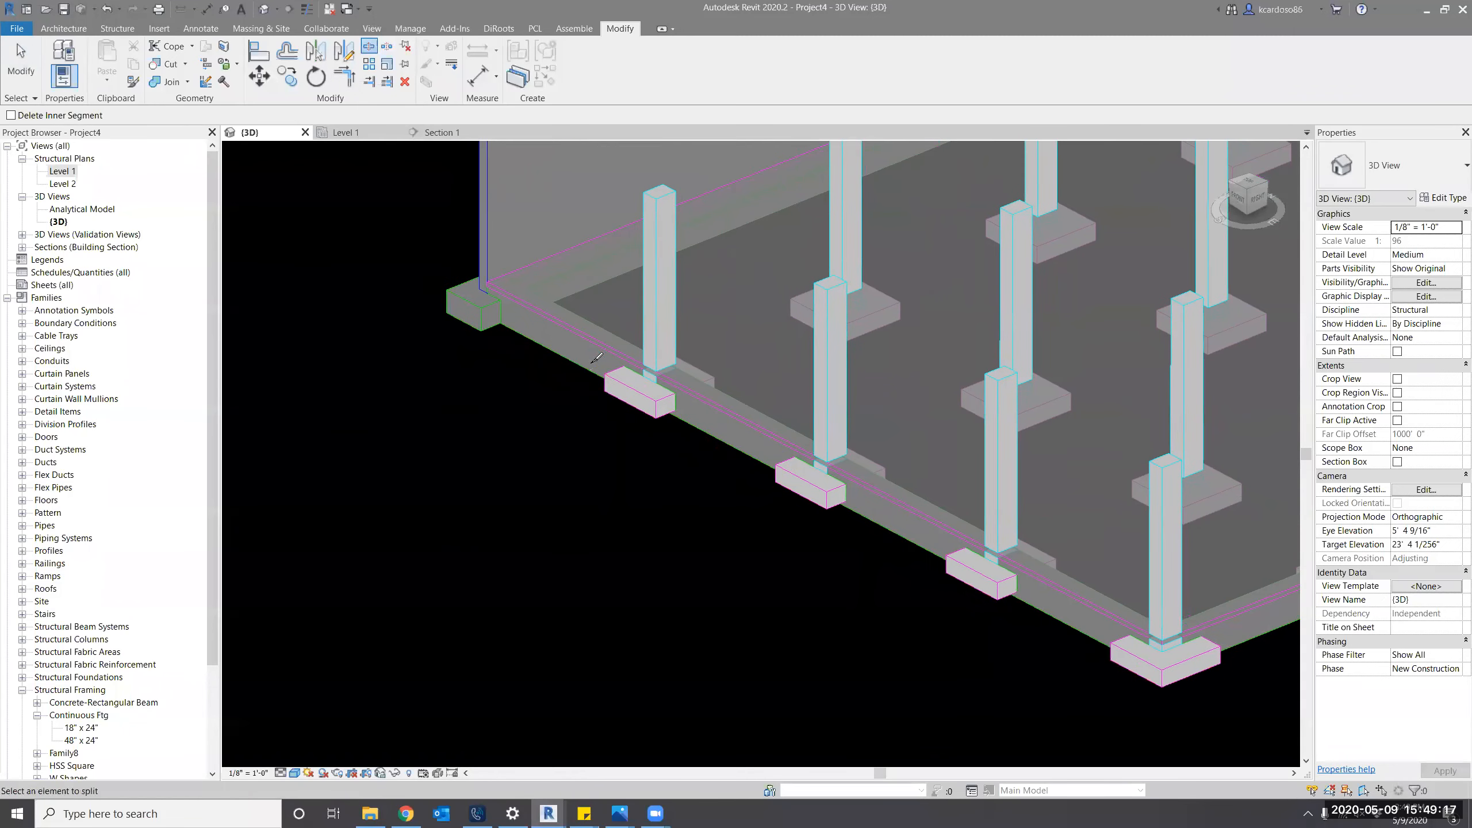
pyautogui.scroll(-1, 759, 503)
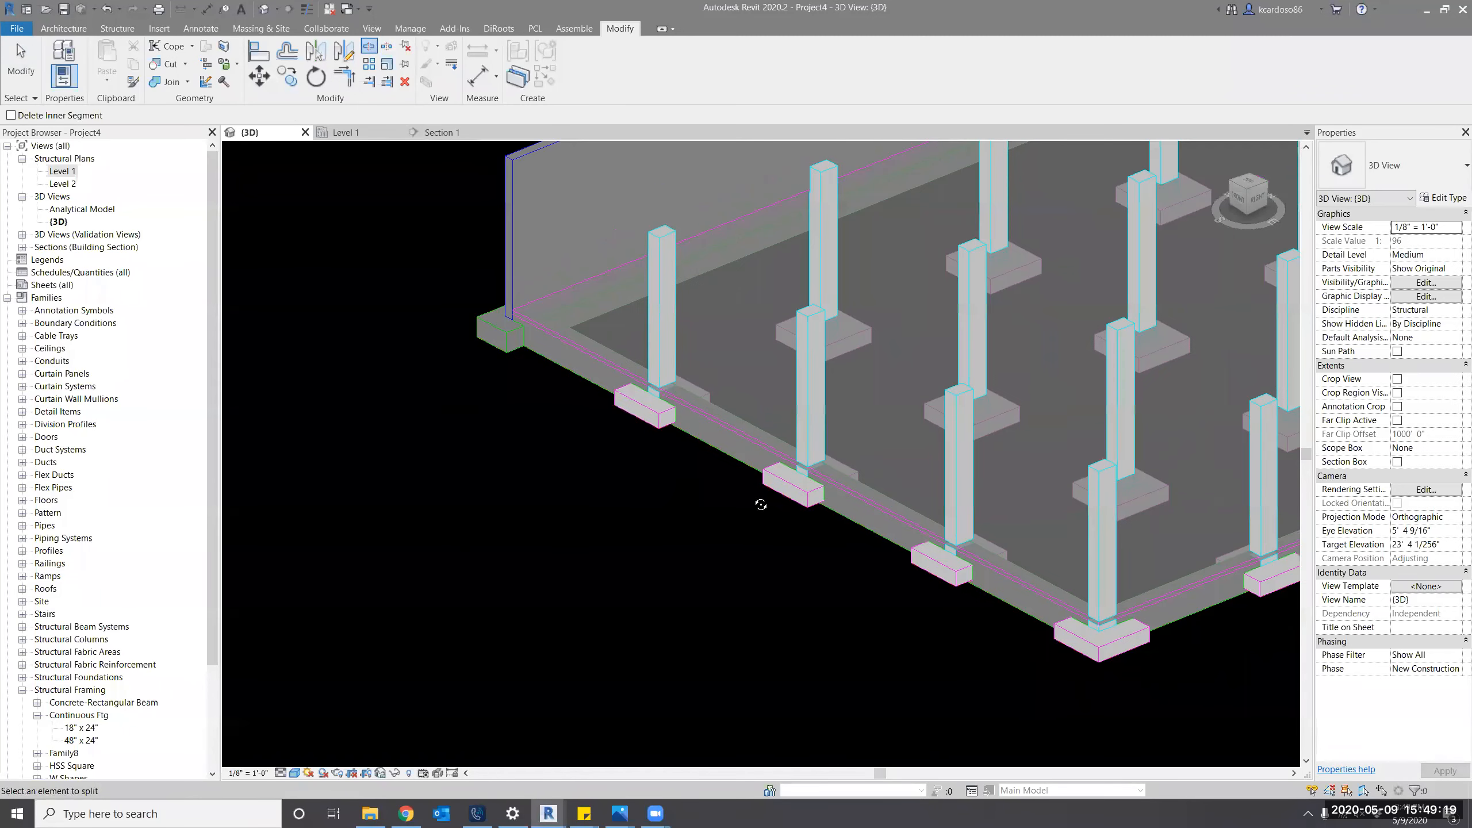
pyautogui.keyDown('shift'); pyautogui.moveTo(441, 577); pyautogui.dragTo(474, 540, button='middle'); pyautogui.keyUp('shift')
pyautogui.scroll(2, 472, 532)
pyautogui.scroll(1, 471, 532)
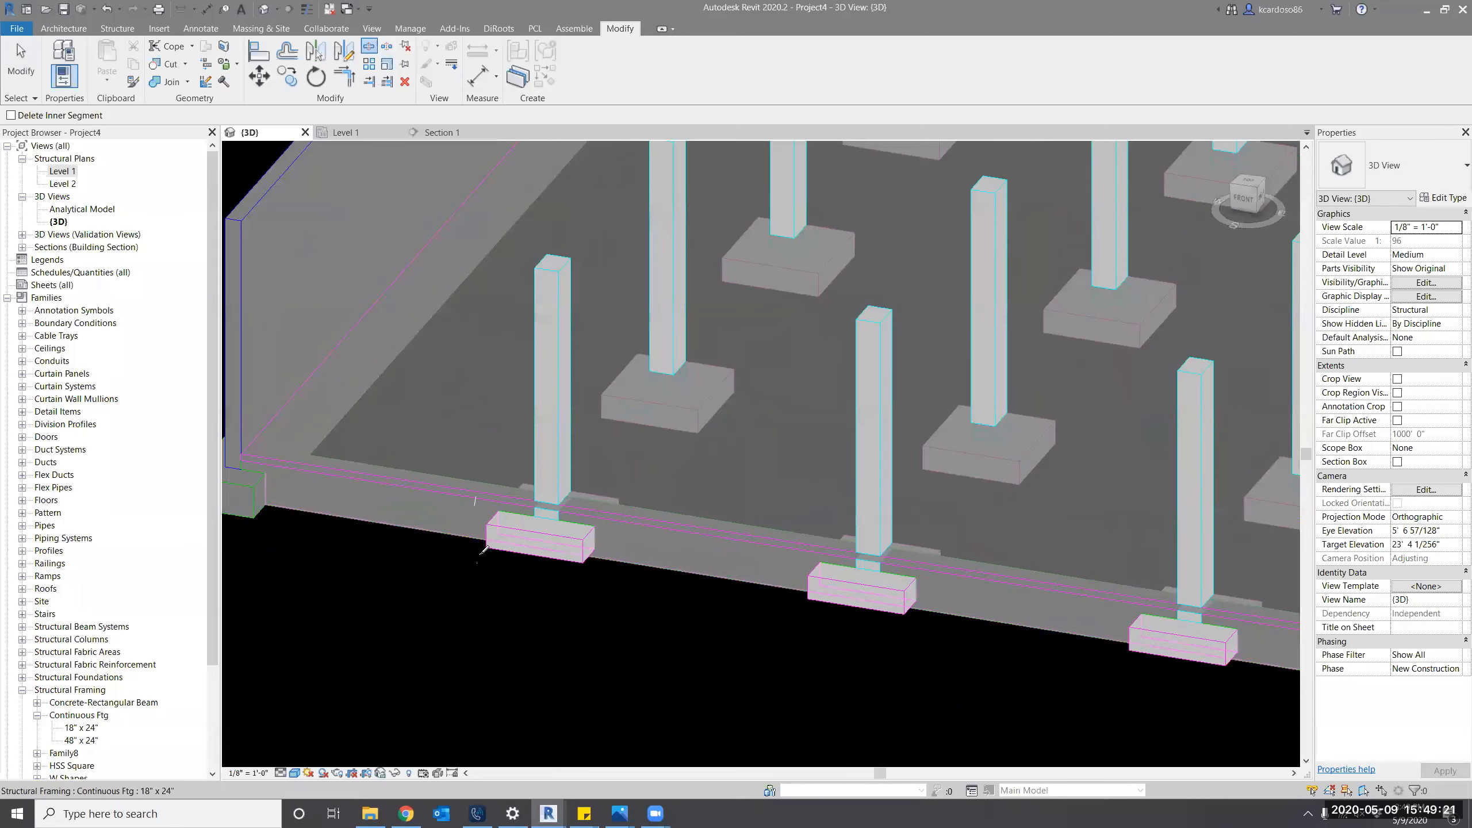
pyautogui.click(718, 573)
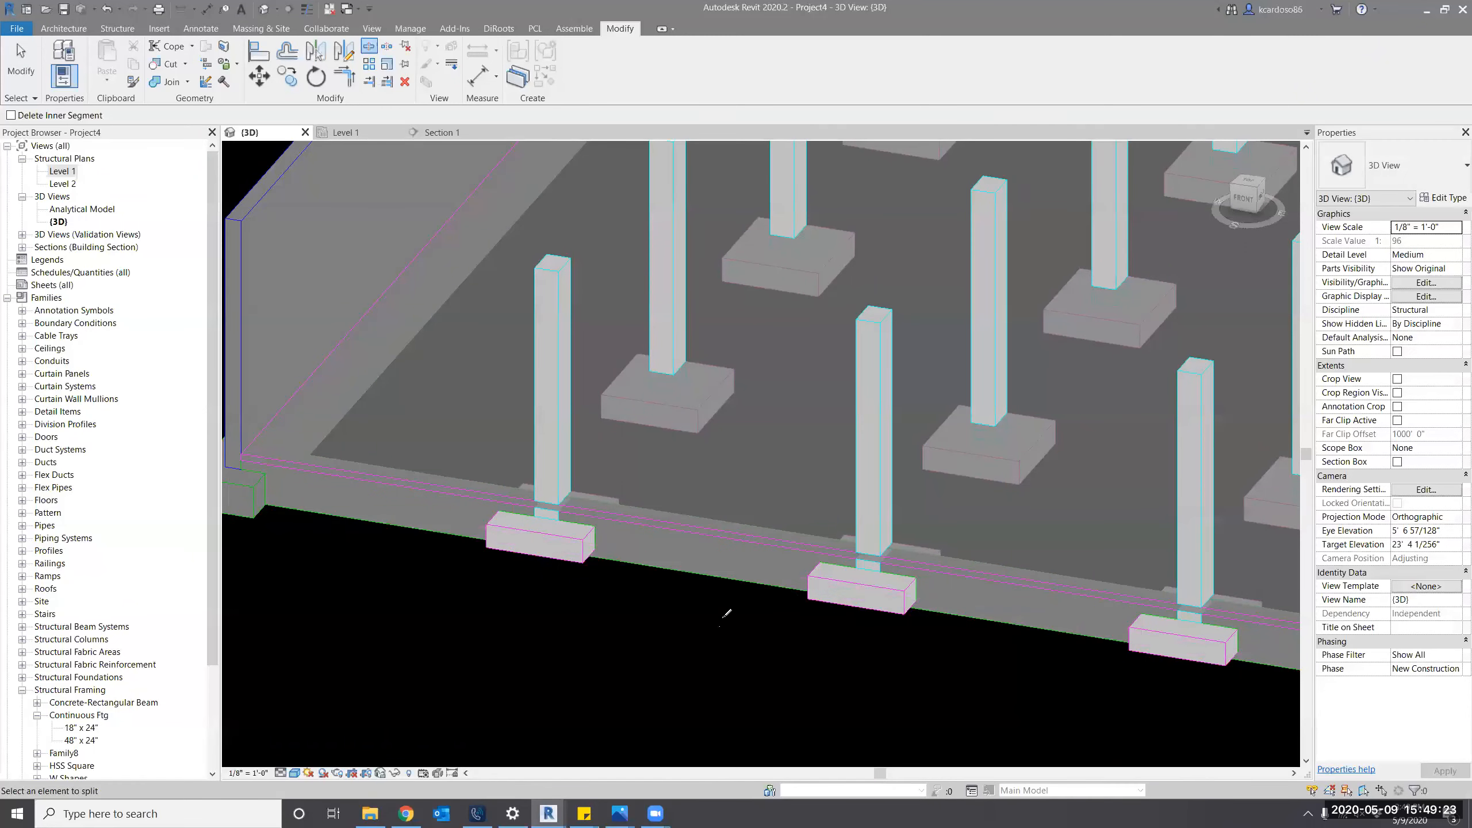
pyautogui.moveTo(962, 598); pyautogui.dragTo(757, 539, button='middle')
pyautogui.keyDown('shift'); pyautogui.moveTo(824, 634); pyautogui.dragTo(863, 682, button='middle'); pyautogui.keyUp('shift')
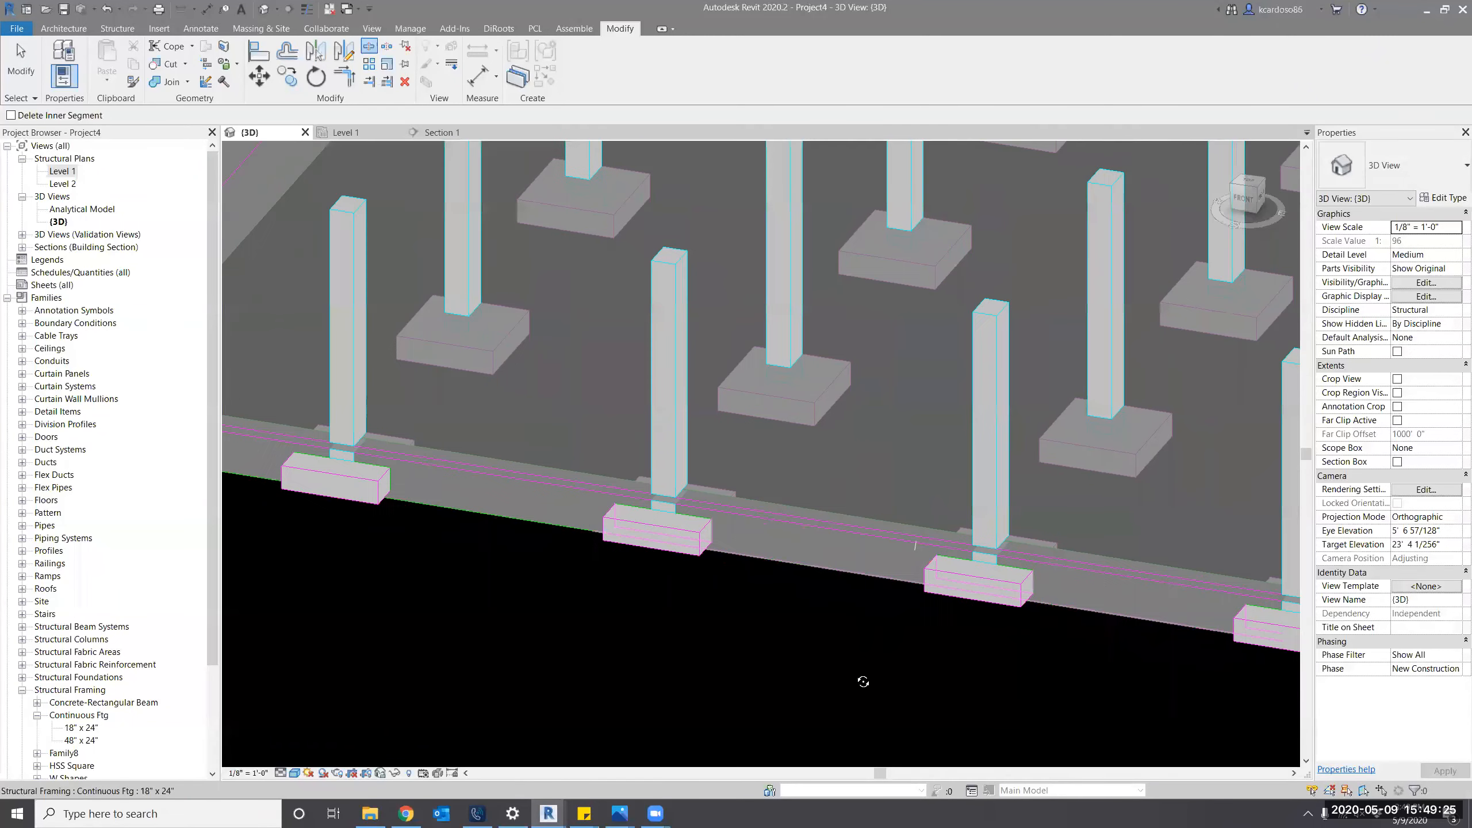
pyautogui.scroll(-2, 858, 687)
pyautogui.press('Escape')
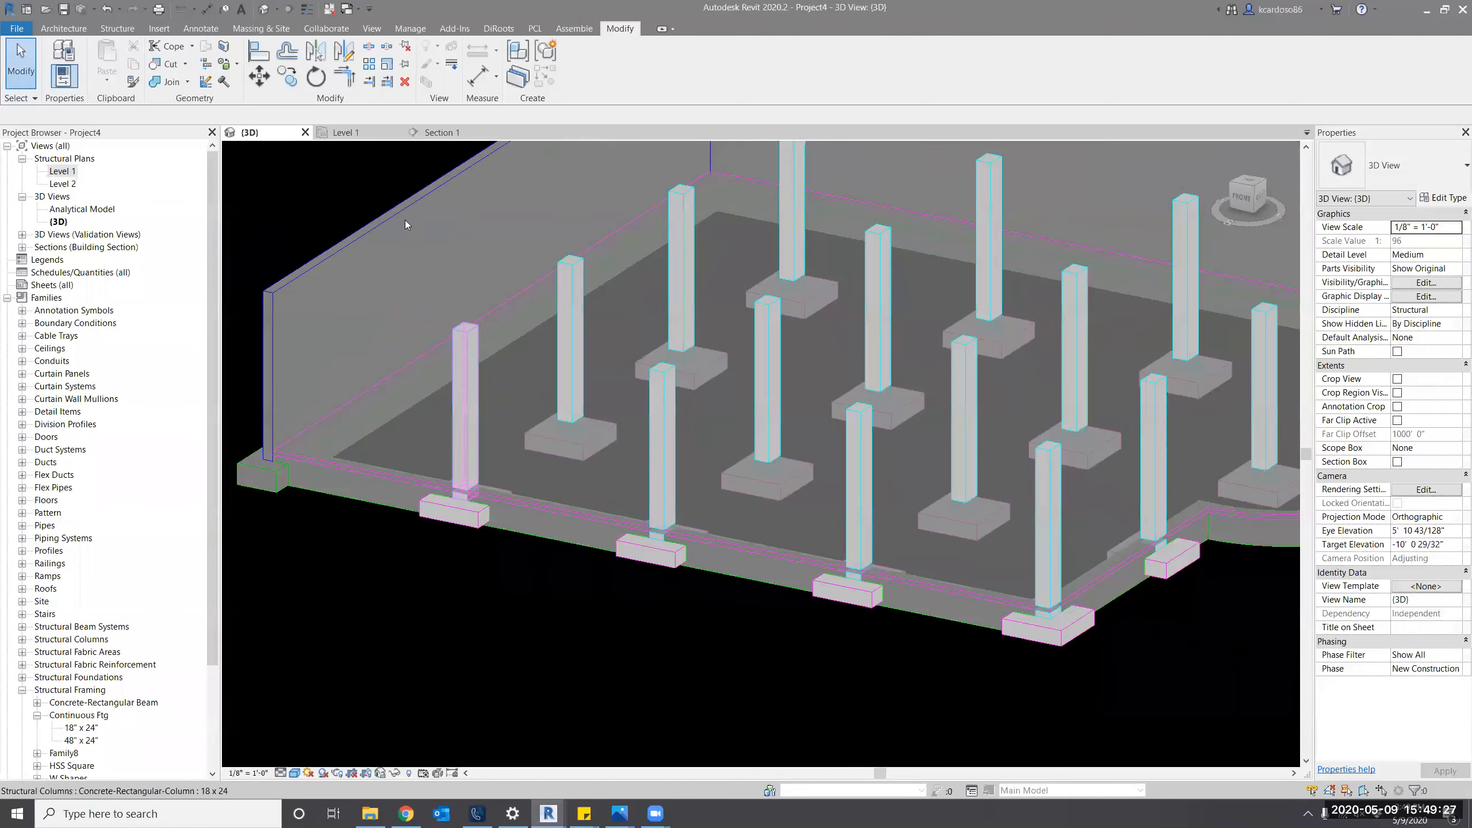
# Trim/extend the 18" x 24" segment beside the slab corner to the near face of the adjacent isolated column footing.
pyautogui.click(369, 82)
pyautogui.scroll(4, 881, 644)
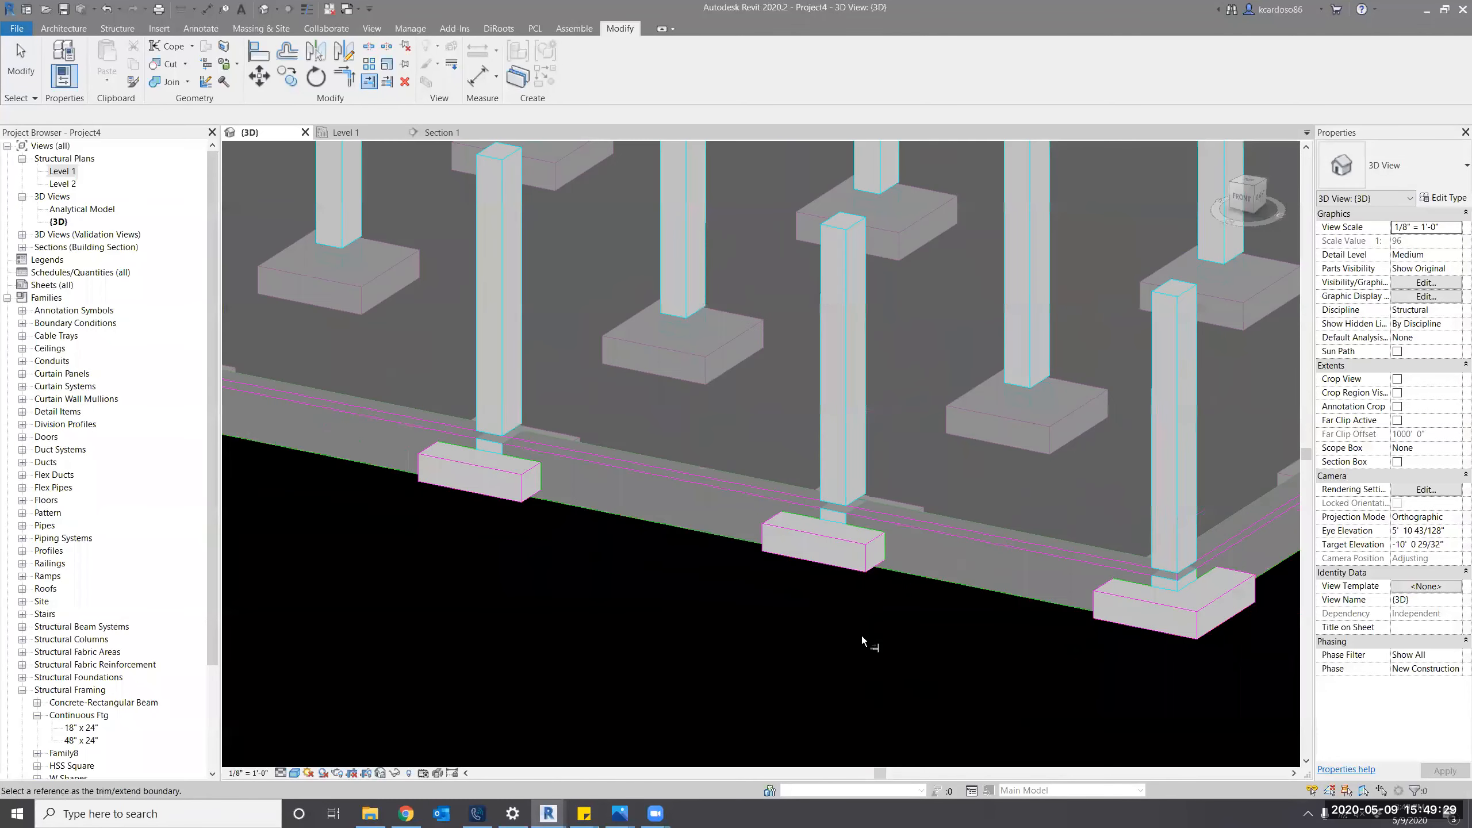
pyautogui.click(875, 530)
pyautogui.click(1051, 579)
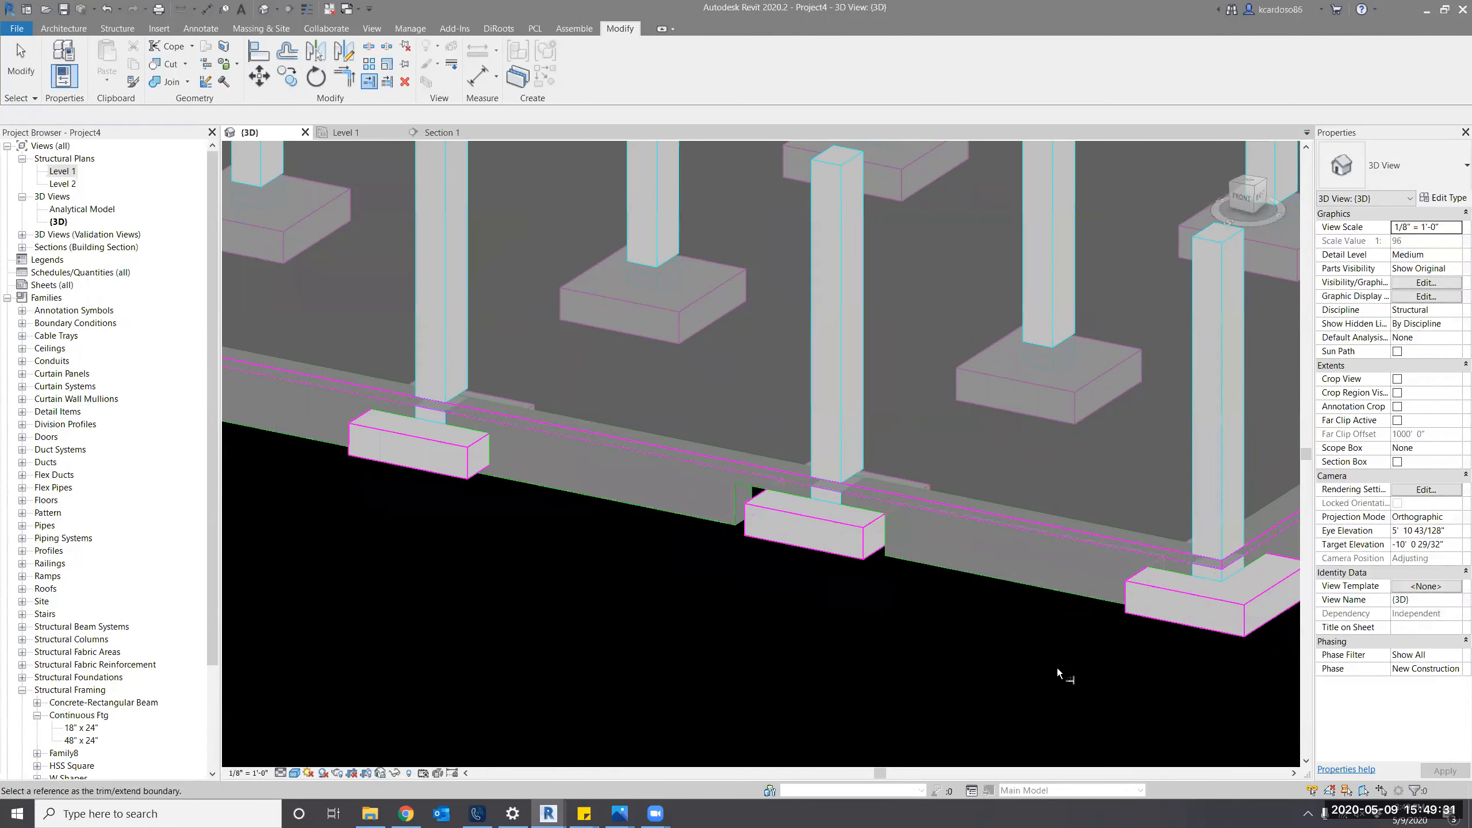
pyautogui.scroll(-1, 1054, 667)
pyautogui.keyDown('shift'); pyautogui.moveTo(928, 646); pyautogui.dragTo(1188, 648, button='middle'); pyautogui.keyUp('shift')
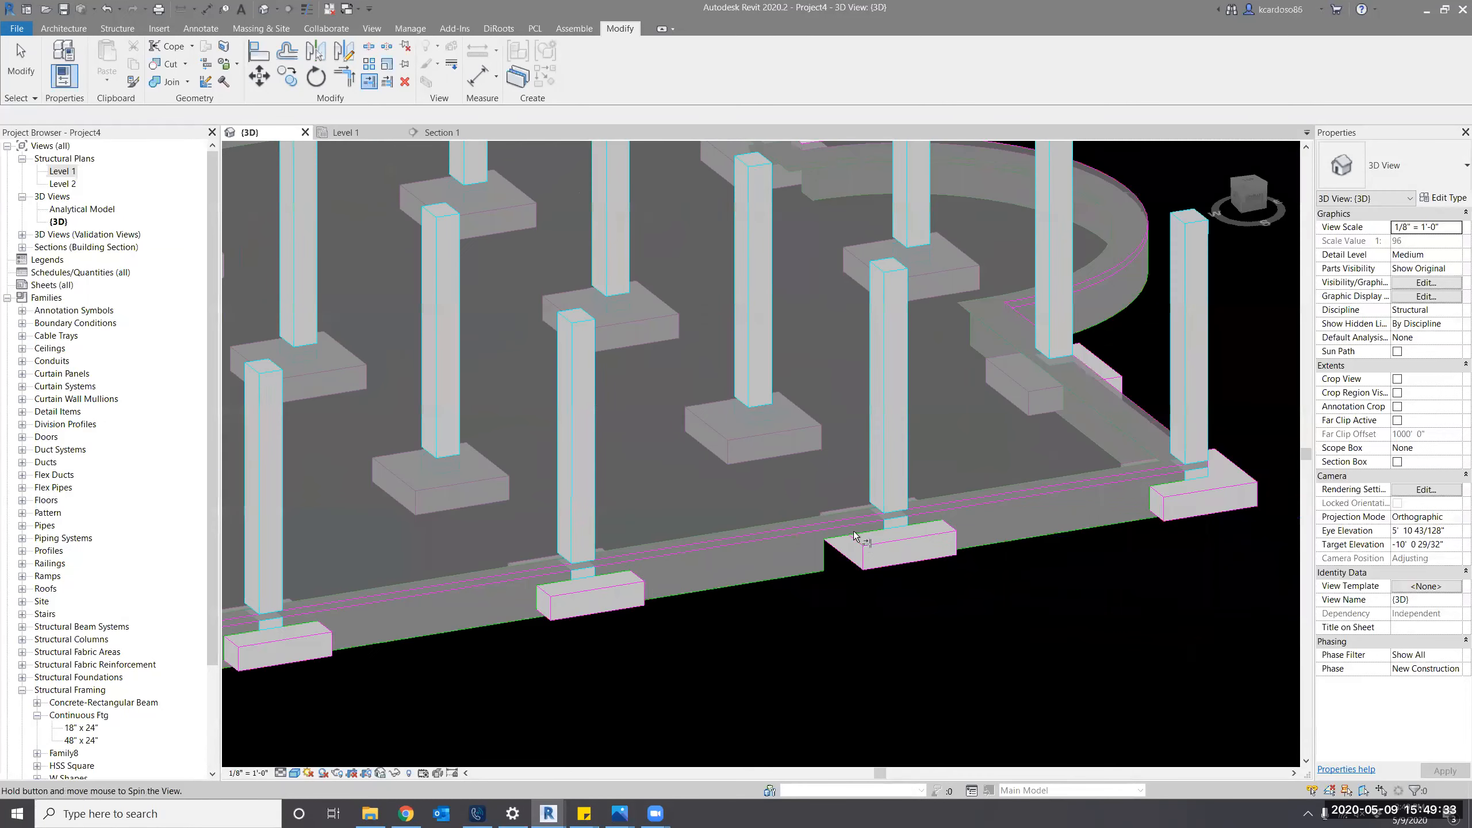
# Trim/extend the 18" x 24" segment on the other side of that isolated footing to its opposite face.
pyautogui.scroll(2, 788, 552)
pyautogui.click(785, 554)
pyautogui.keyDown('shift'); pyautogui.moveTo(759, 634); pyautogui.dragTo(529, 628, button='middle'); pyautogui.keyUp('shift')
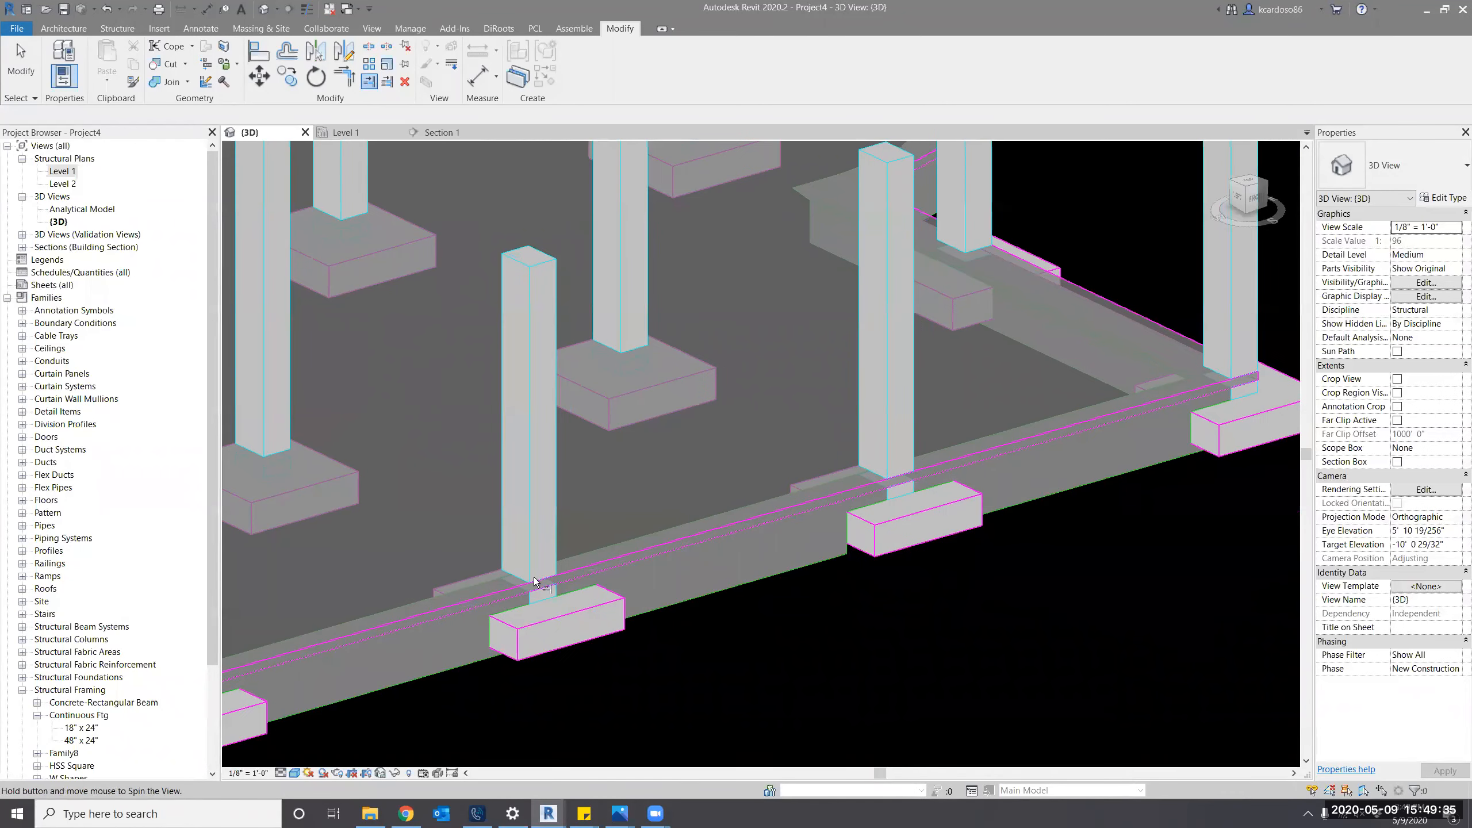
pyautogui.keyDown('shift'); pyautogui.moveTo(554, 458); pyautogui.dragTo(510, 460, button='middle'); pyautogui.keyUp('shift')
pyautogui.scroll(-1, 671, 608)
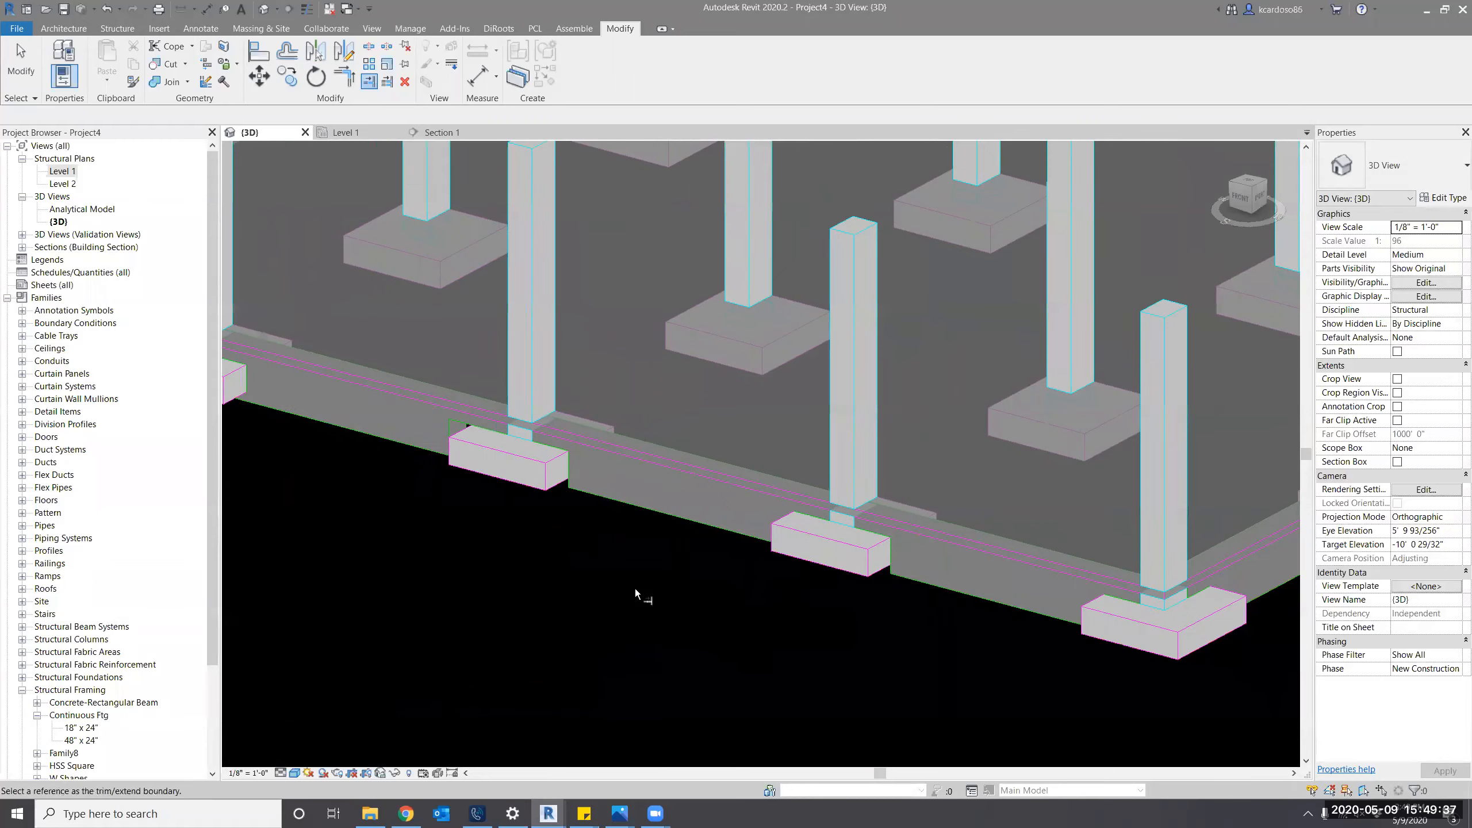
# Trim/extend the remaining 18" x 24" segments along the long straight edge to the side faces of their isolated footings.
pyautogui.moveTo(609, 602); pyautogui.dragTo(783, 745, button='middle')
pyautogui.scroll(1, 695, 627)
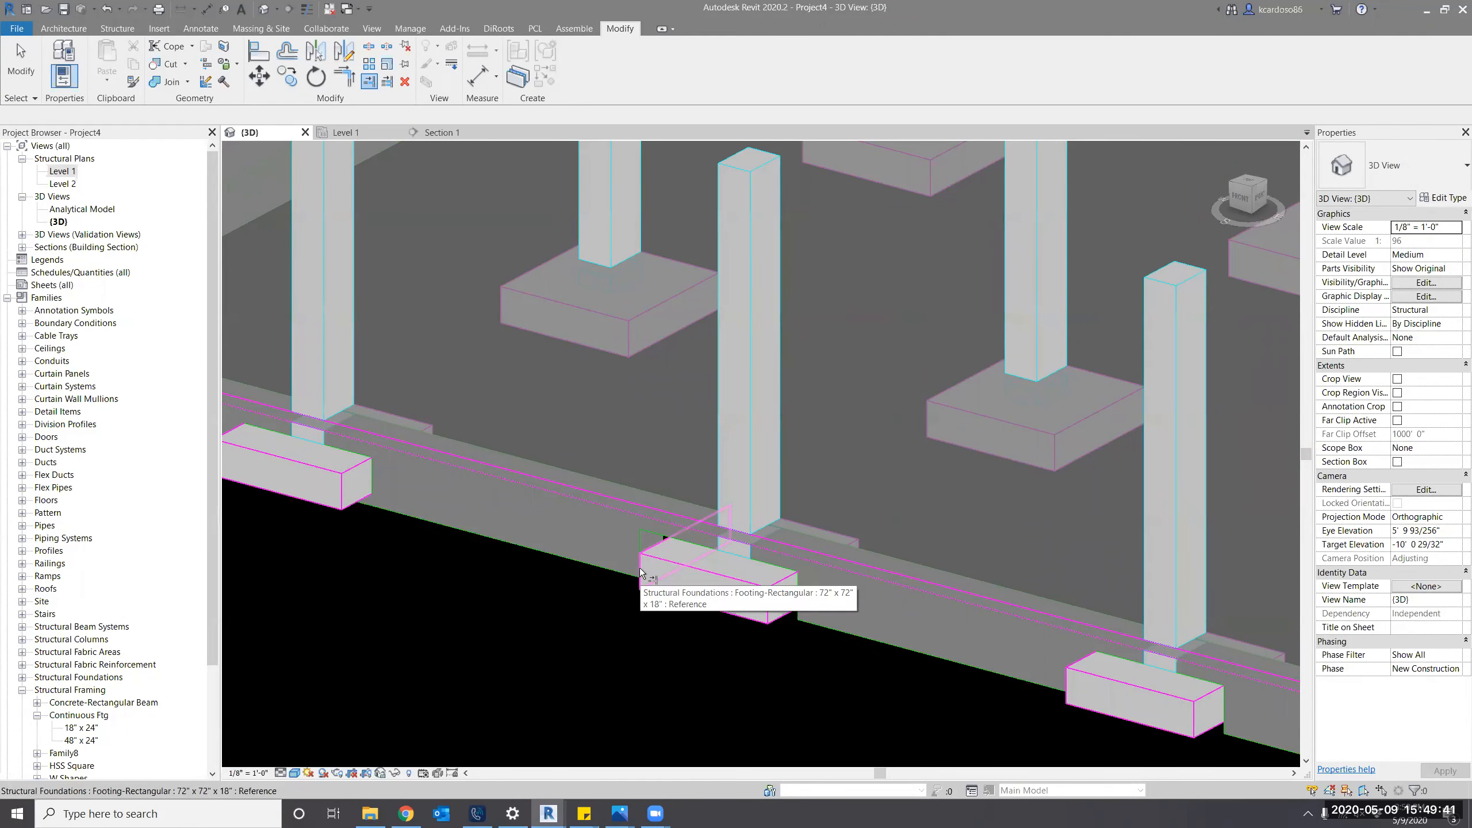
pyautogui.moveTo(541, 606); pyautogui.dragTo(626, 579, button='middle')
pyautogui.moveTo(464, 550); pyautogui.dragTo(520, 566, button='middle')
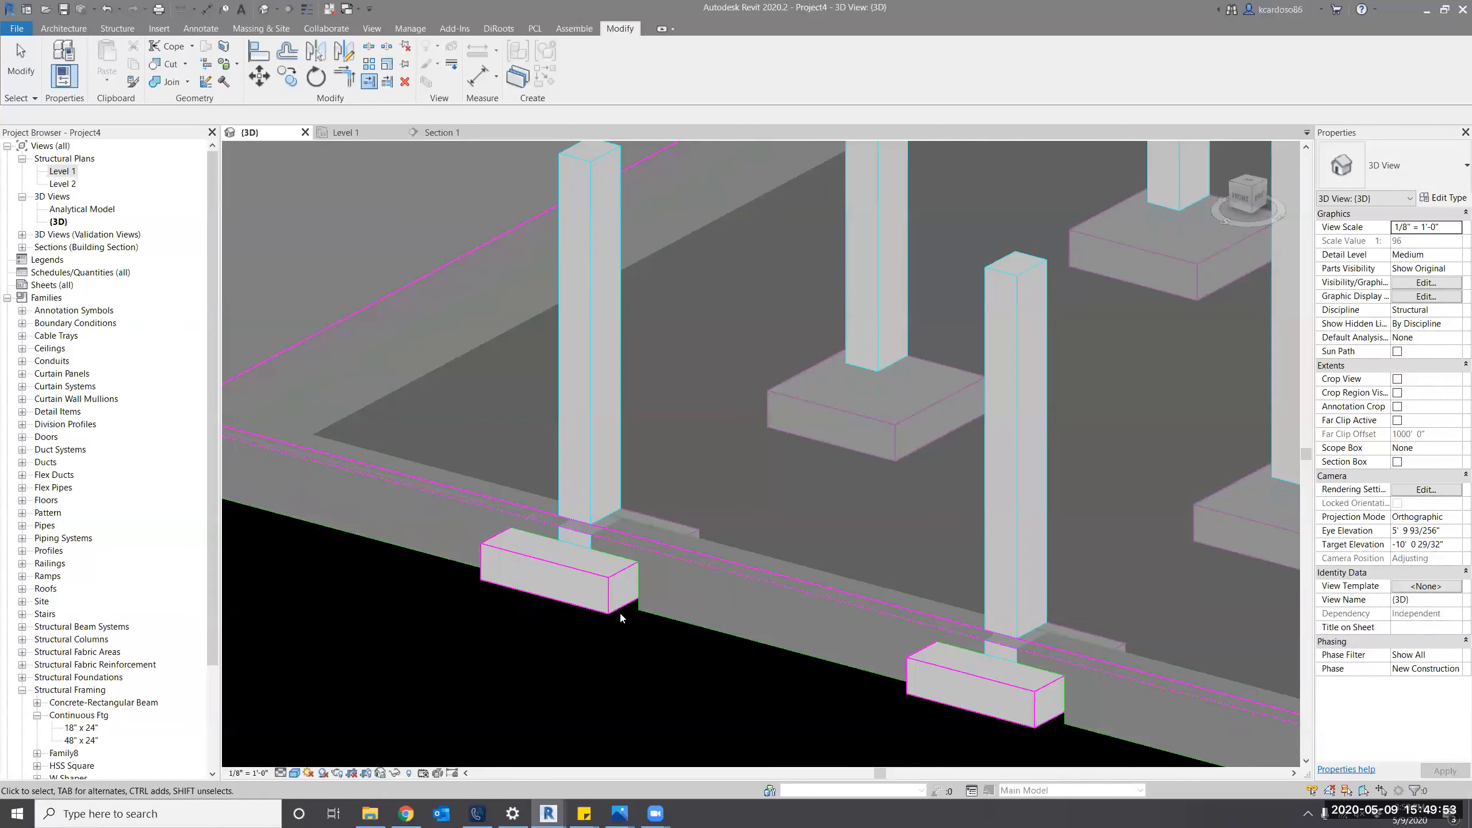
# Split the short 18" x 24" footing between the slab corner and the curve at its isolated column footing.
pyautogui.scroll(-1, 620, 615)
pyautogui.scroll(-3, 638, 667)
pyautogui.scroll(3, 1016, 590)
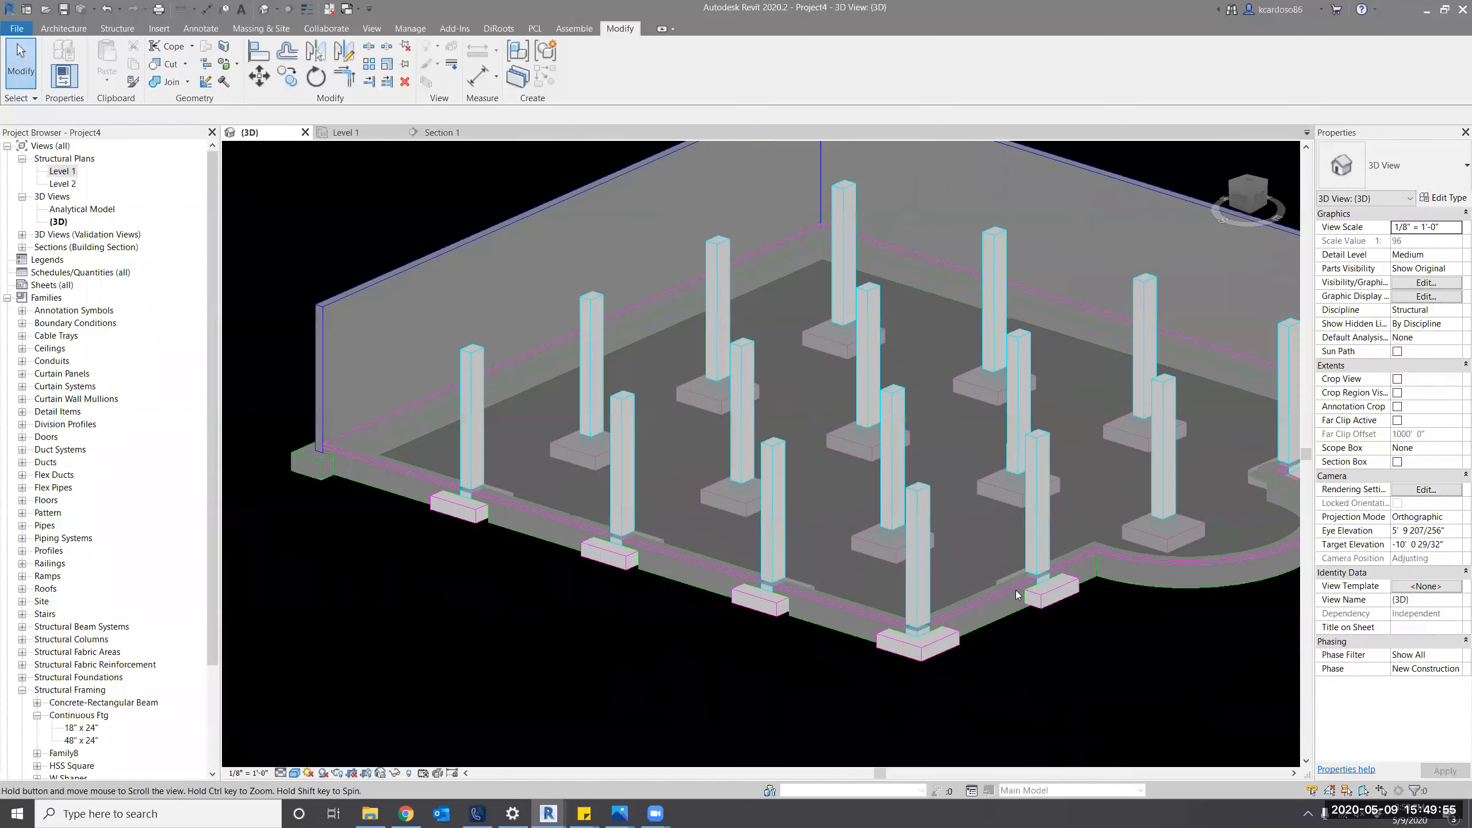
pyautogui.scroll(2, 1044, 504)
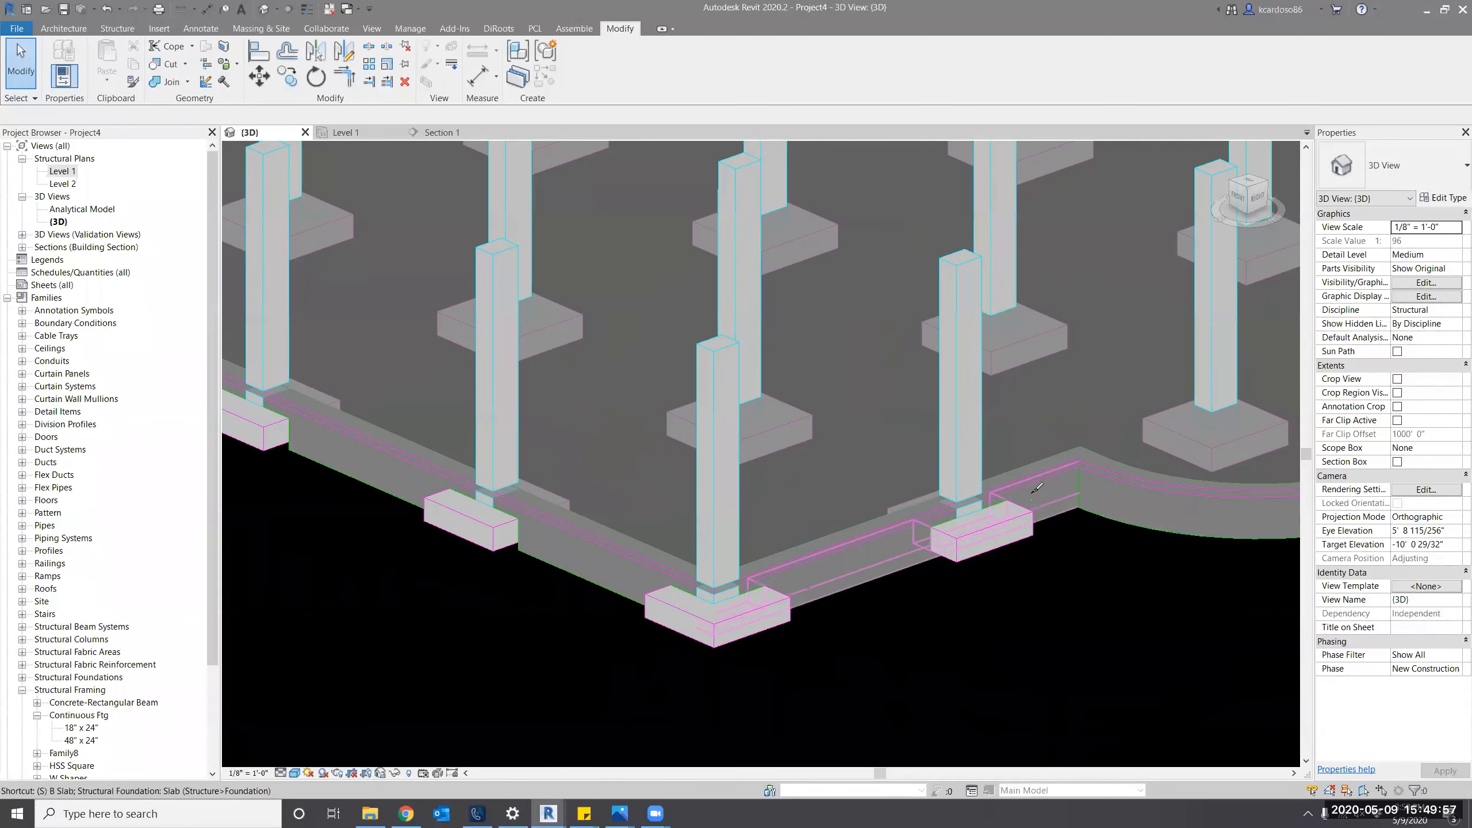
pyautogui.press('l')
pyautogui.scroll(2, 1008, 528)
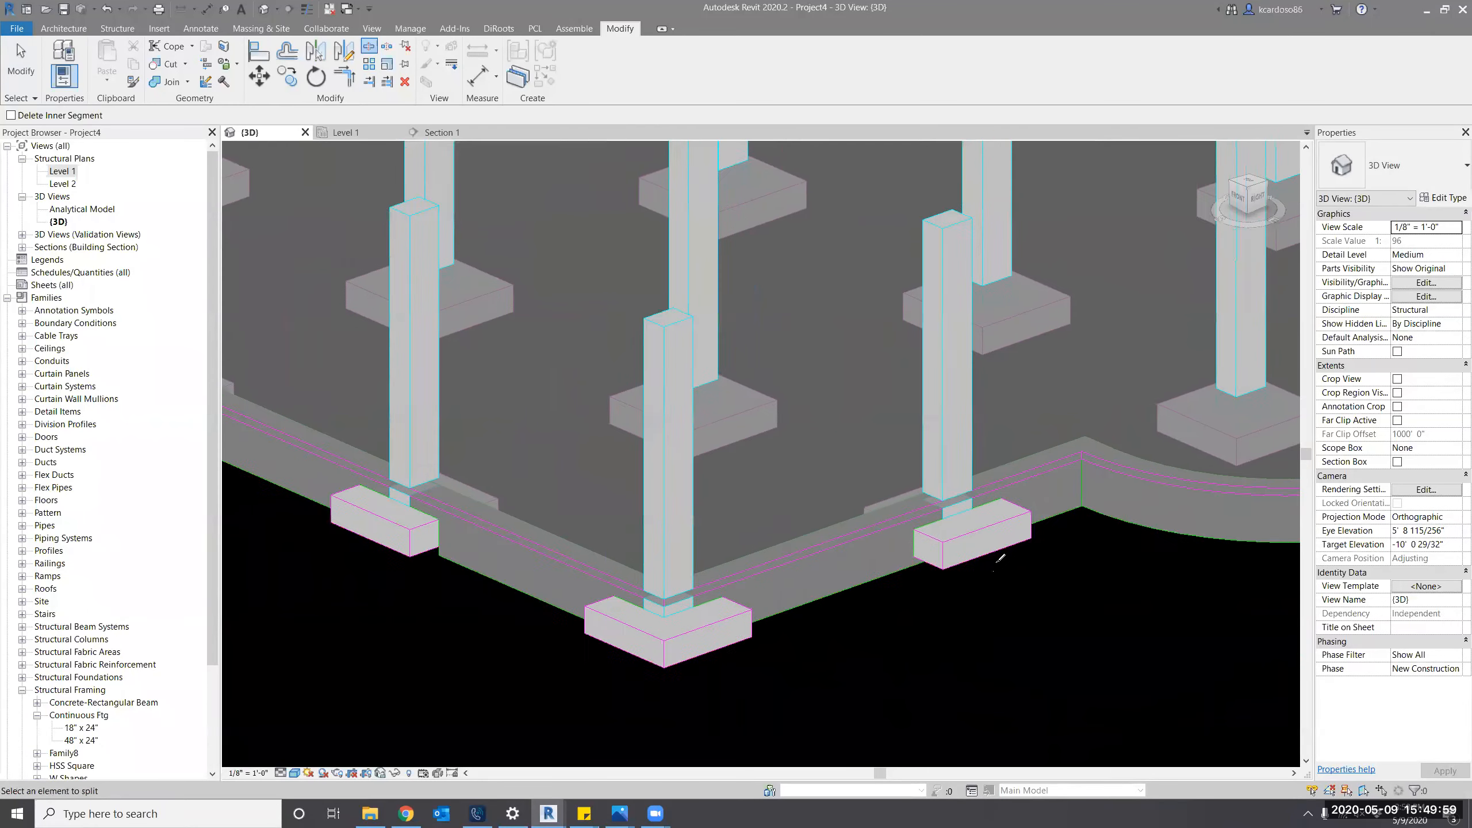
# Trim/extend the split short-edge 18" x 24" segments to the side faces of the isolated footing between the corner and the curve.
pyautogui.click(369, 81)
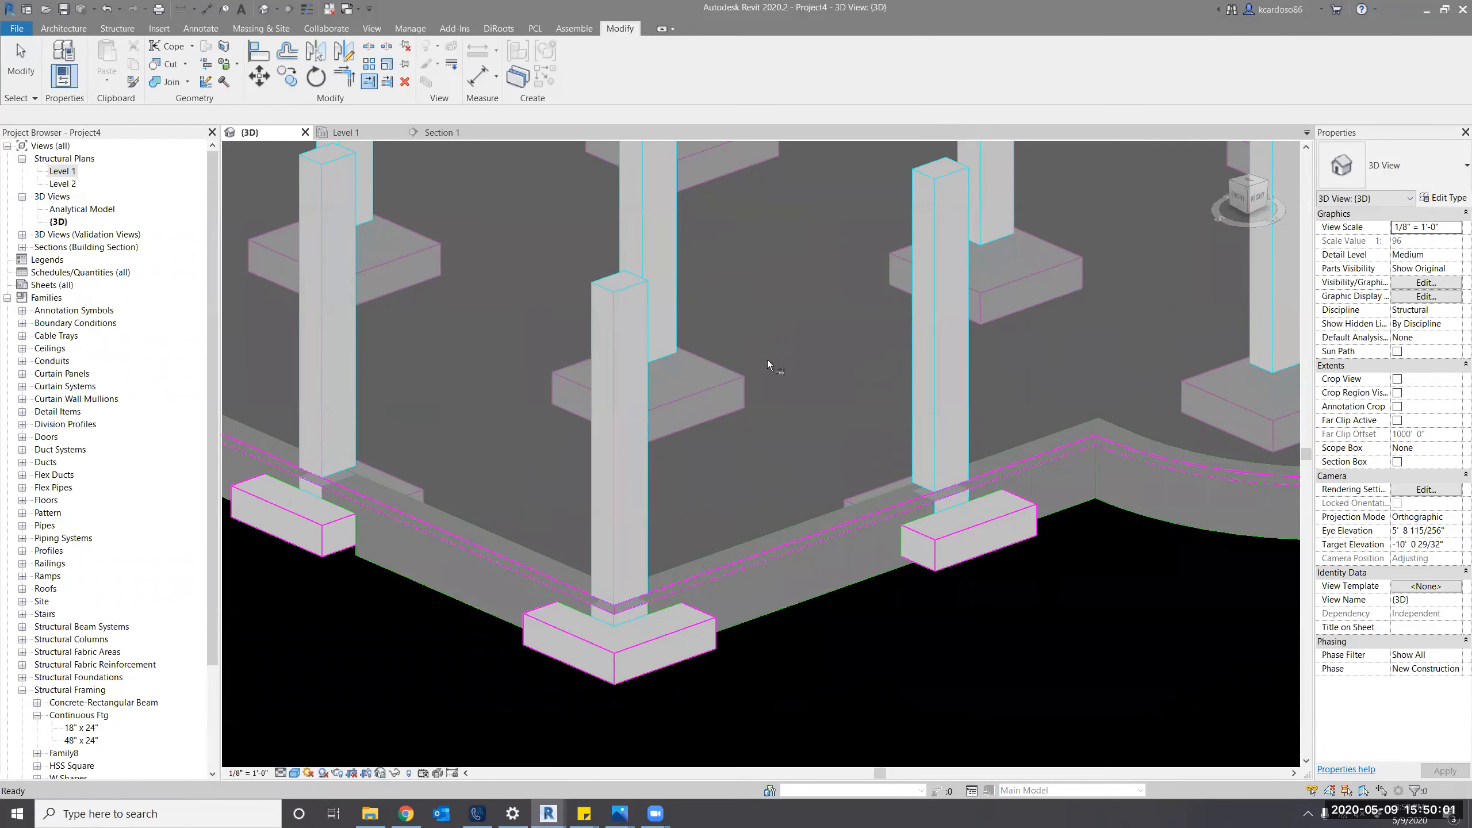
pyautogui.press('Tab')
pyautogui.click(1024, 499)
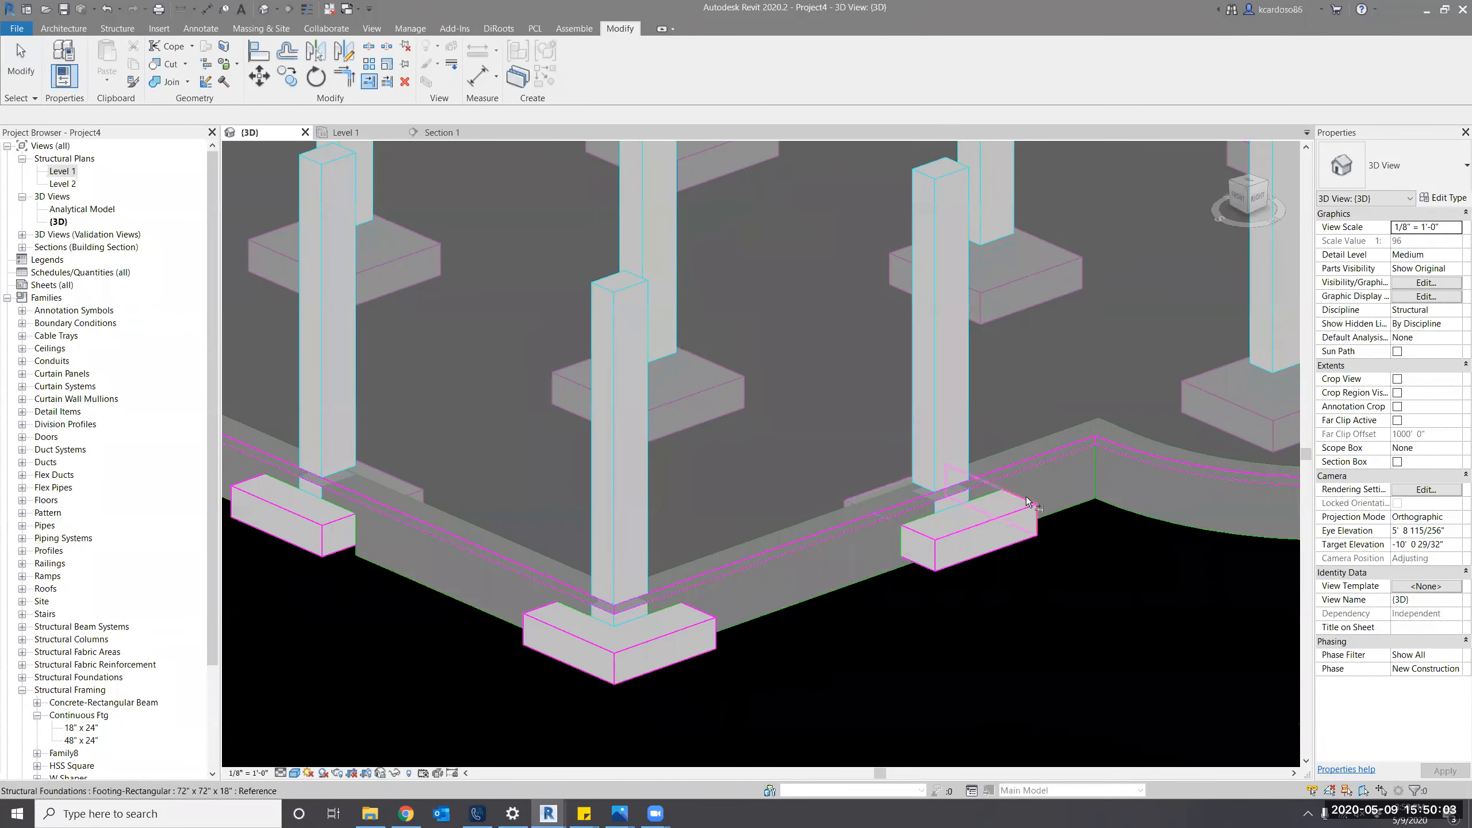
pyautogui.click(1050, 487)
pyautogui.click(896, 550)
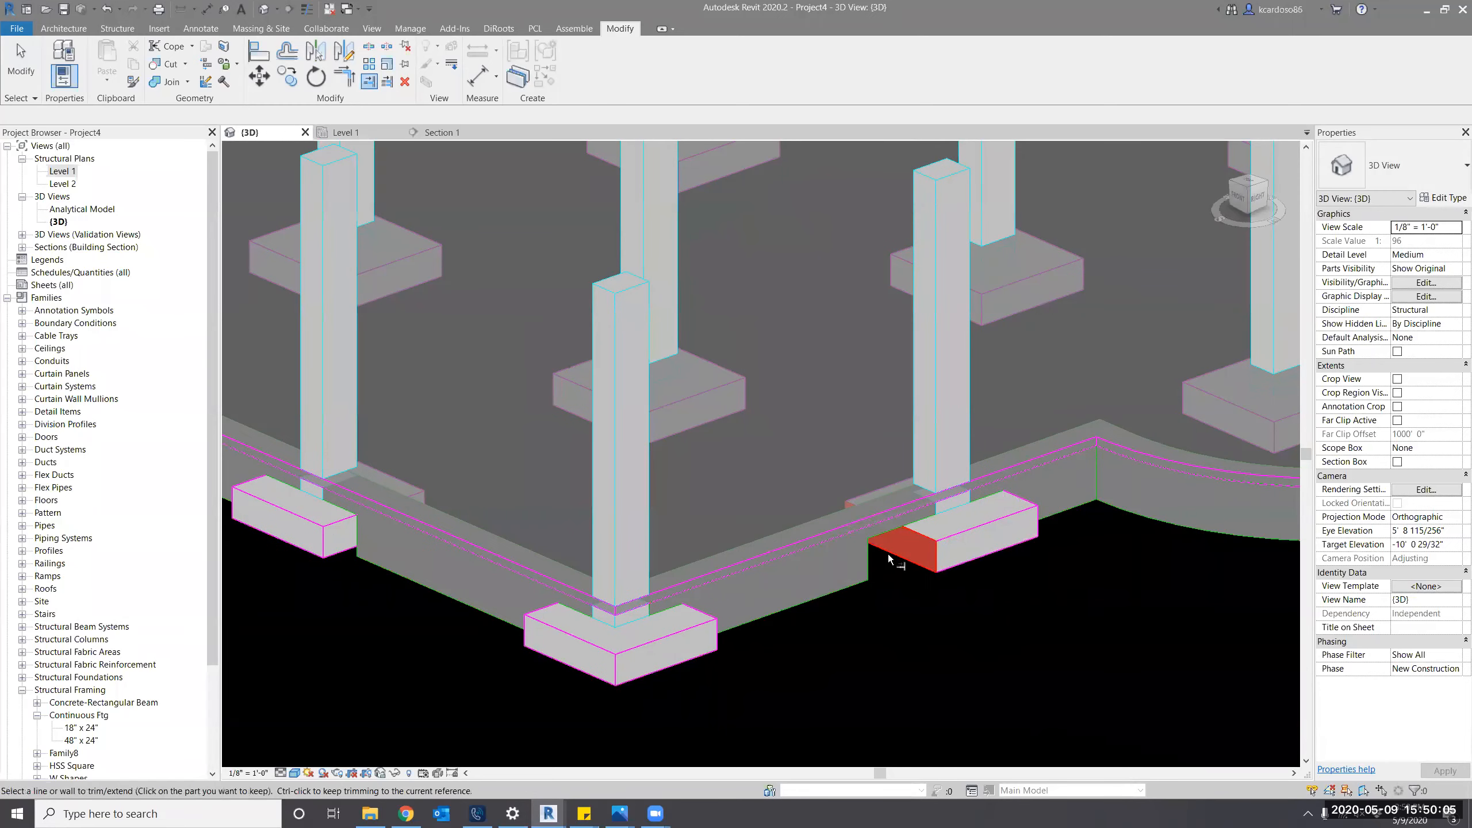
pyautogui.click(855, 556)
pyautogui.scroll(-1, 899, 599)
pyautogui.press('Escape')
pyautogui.scroll(-3, 846, 599)
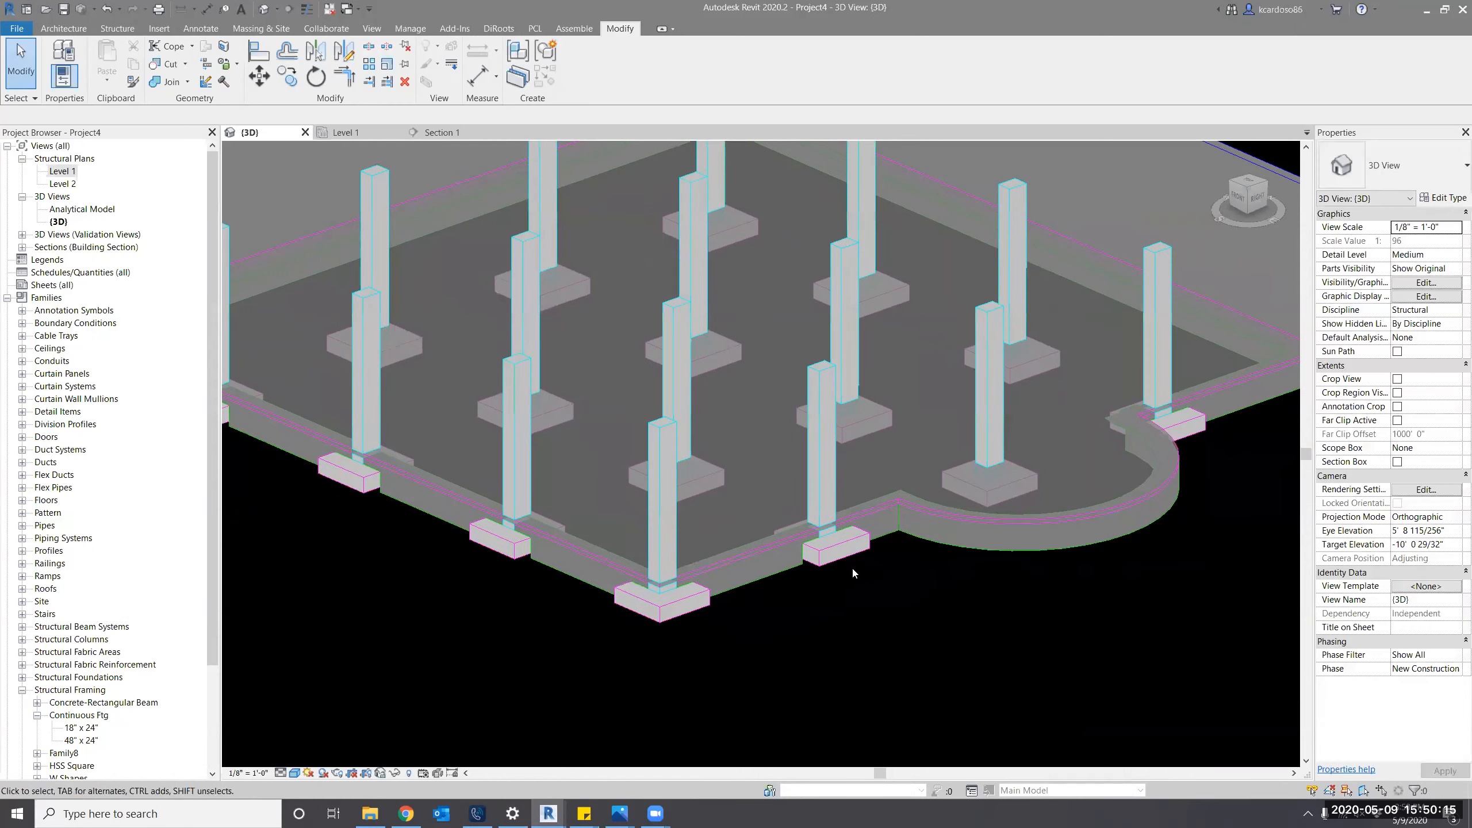
# Set the Foundation Thickness of the isolated Footing-Rectangular 72" x 72" x 18" type to 2' 0".
pyautogui.scroll(2, 819, 565)
pyautogui.scroll(1, 819, 565)
pyautogui.click(822, 548)
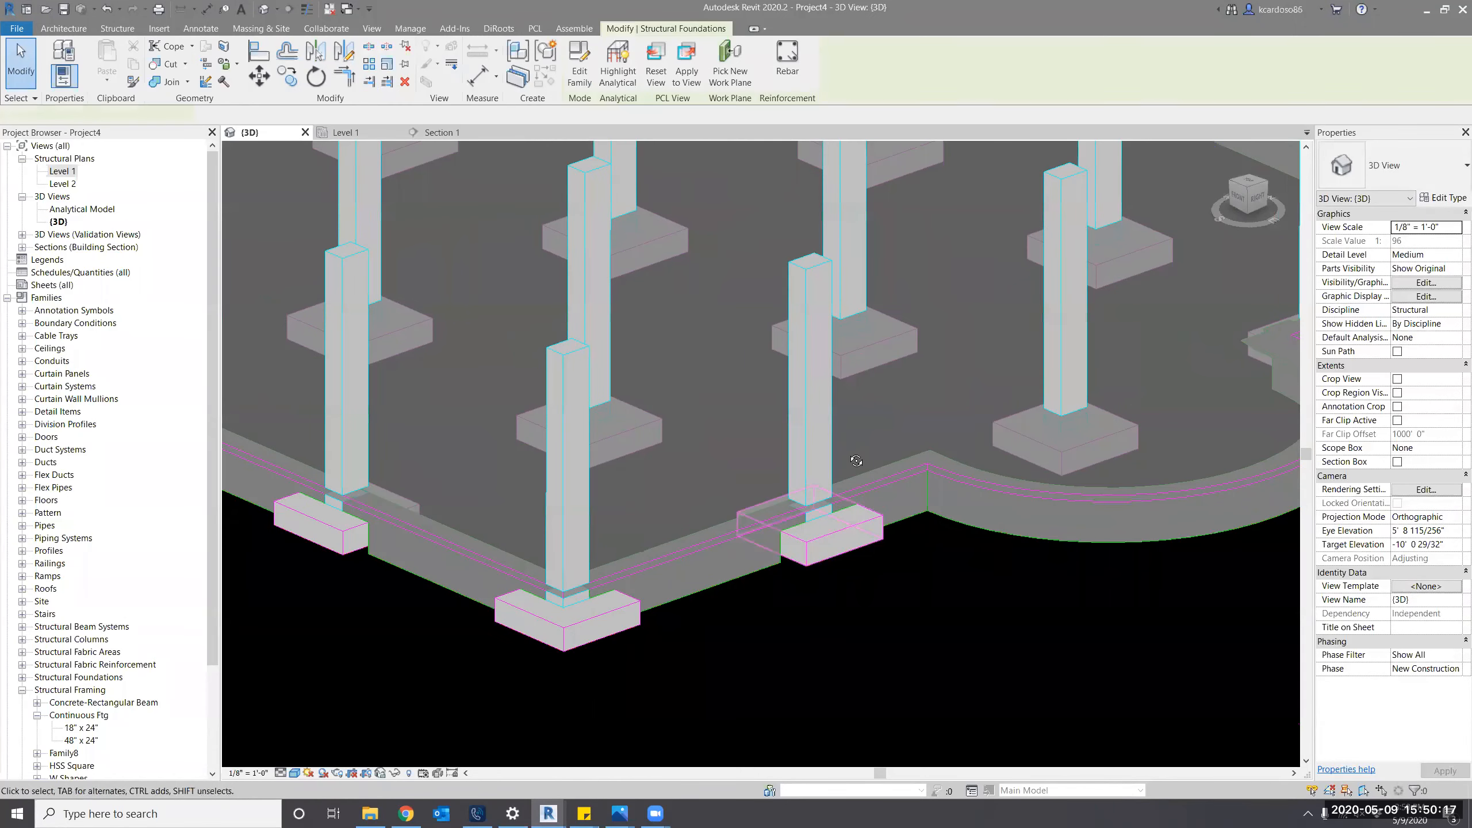
pyautogui.keyDown('shift'); pyautogui.moveTo(810, 579); pyautogui.dragTo(826, 529, button='middle'); pyautogui.keyUp('shift')
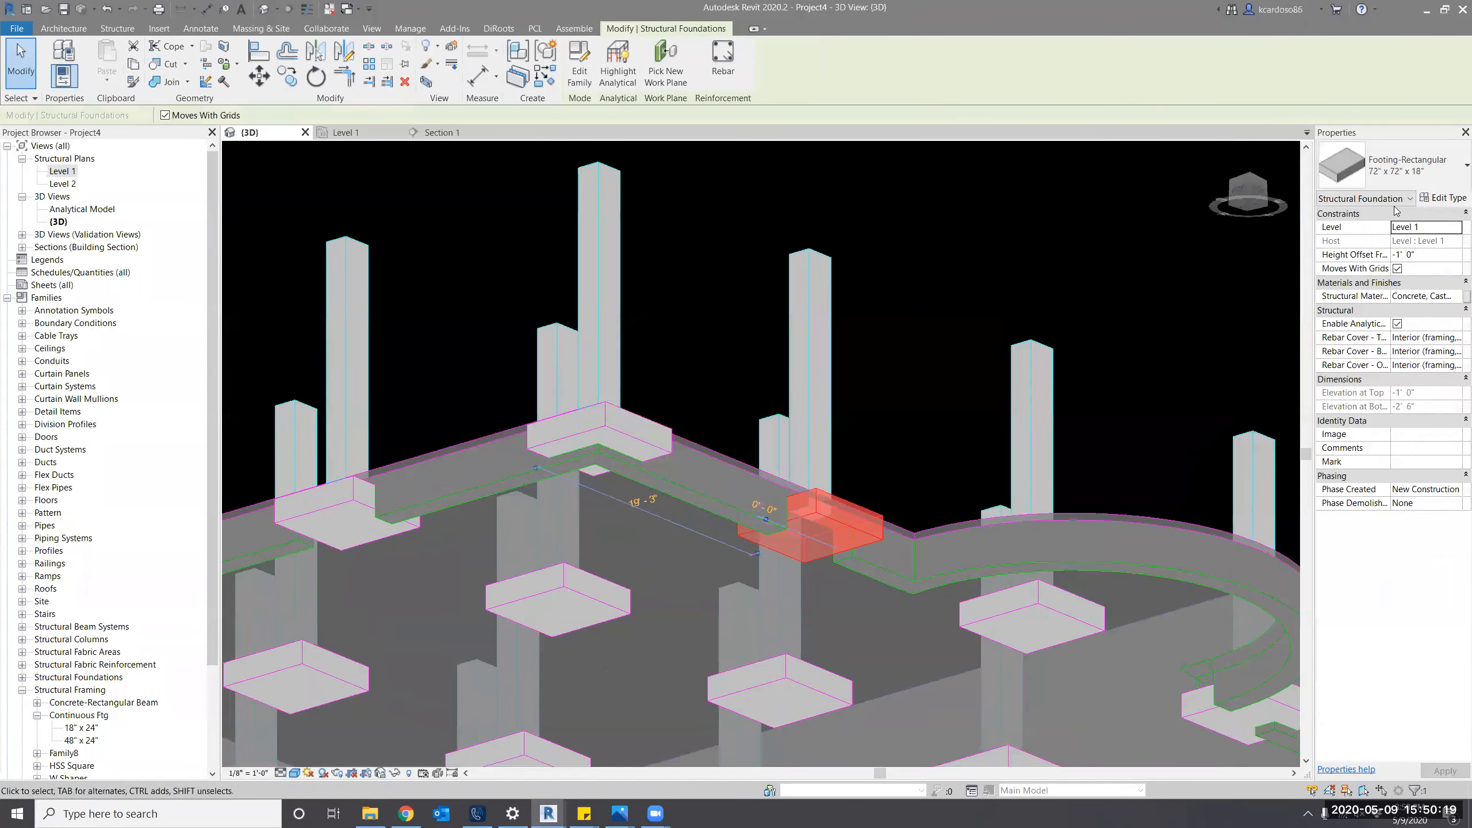
pyautogui.click(1443, 198)
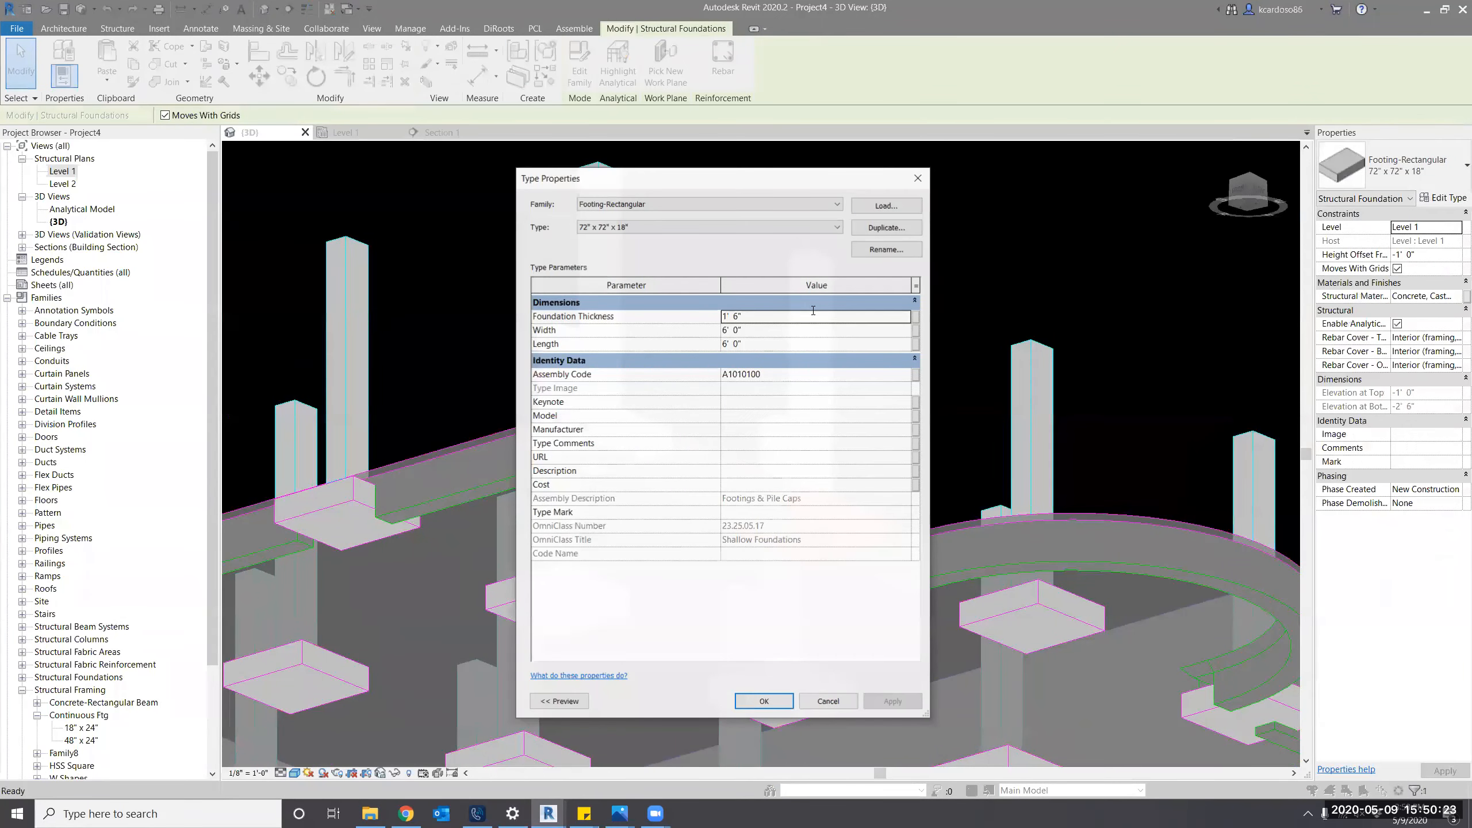
pyautogui.click(813, 314)
pyautogui.write('2')
pyautogui.press('Return')
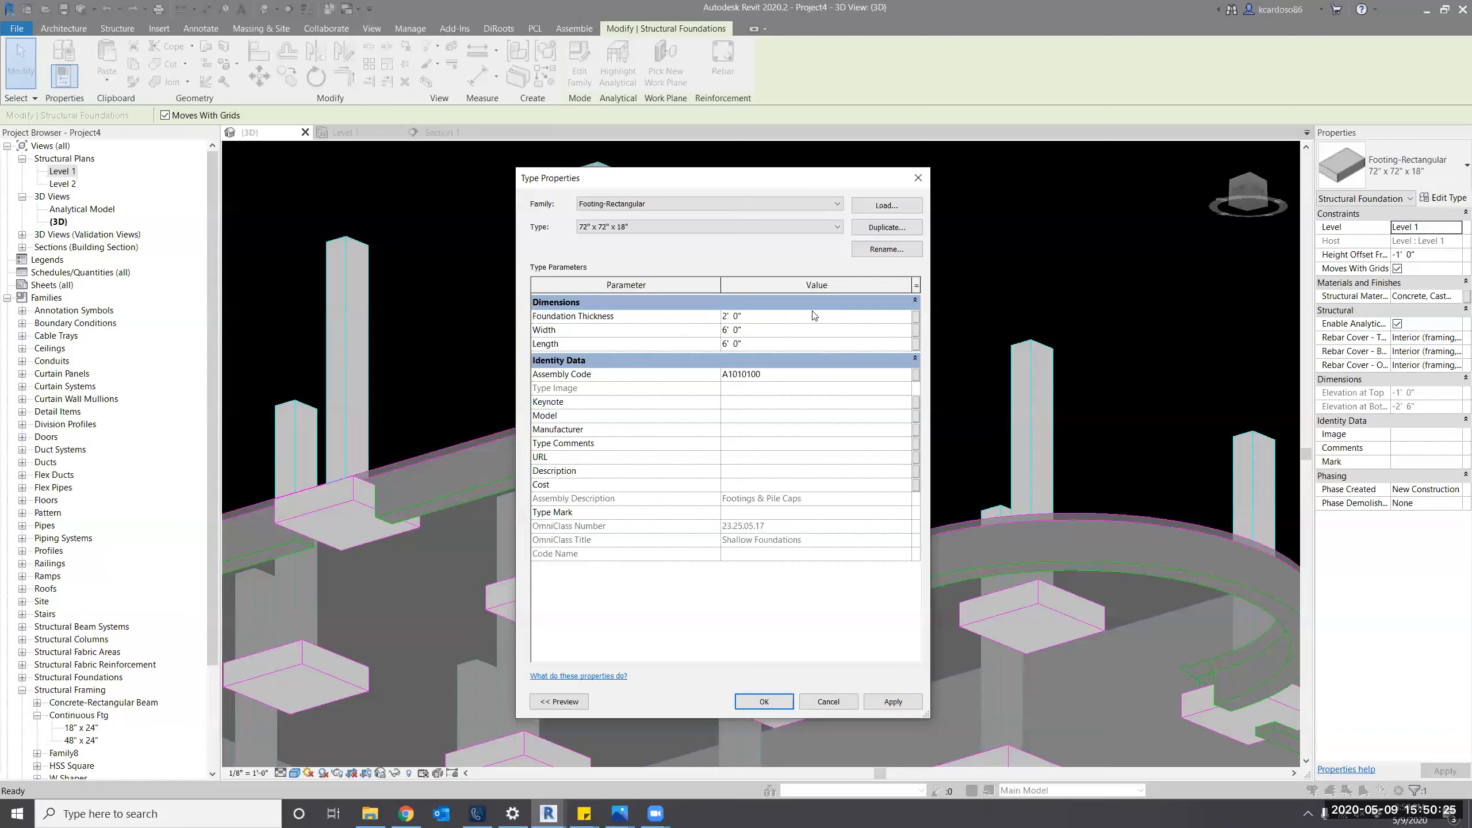
# Rename the isolated footing type to 72" x 72" x 24" and apply the type changes.
pyautogui.click(887, 249)
pyautogui.click(730, 445)
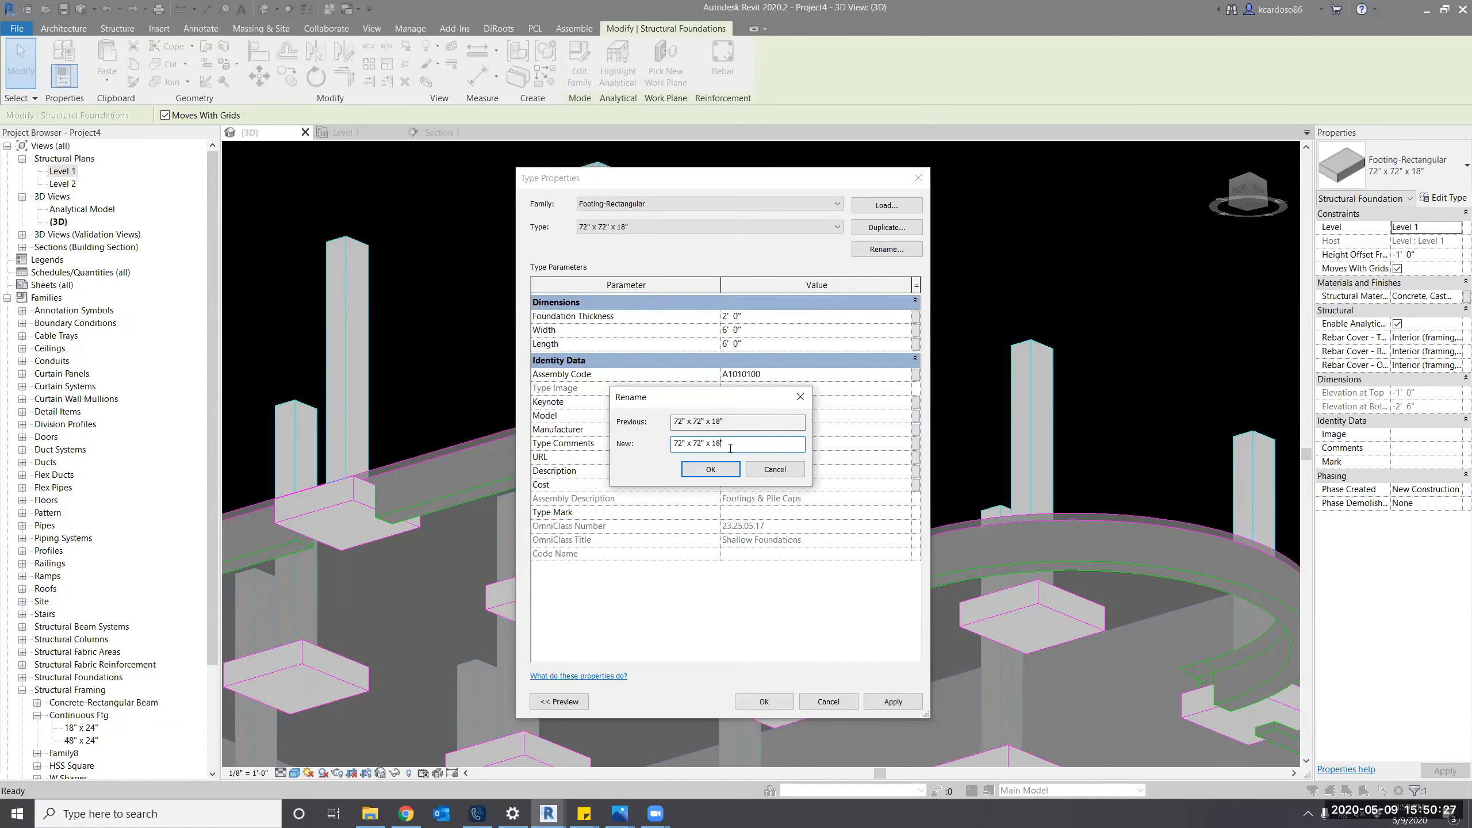
pyautogui.write('24')
pyautogui.press('Return')
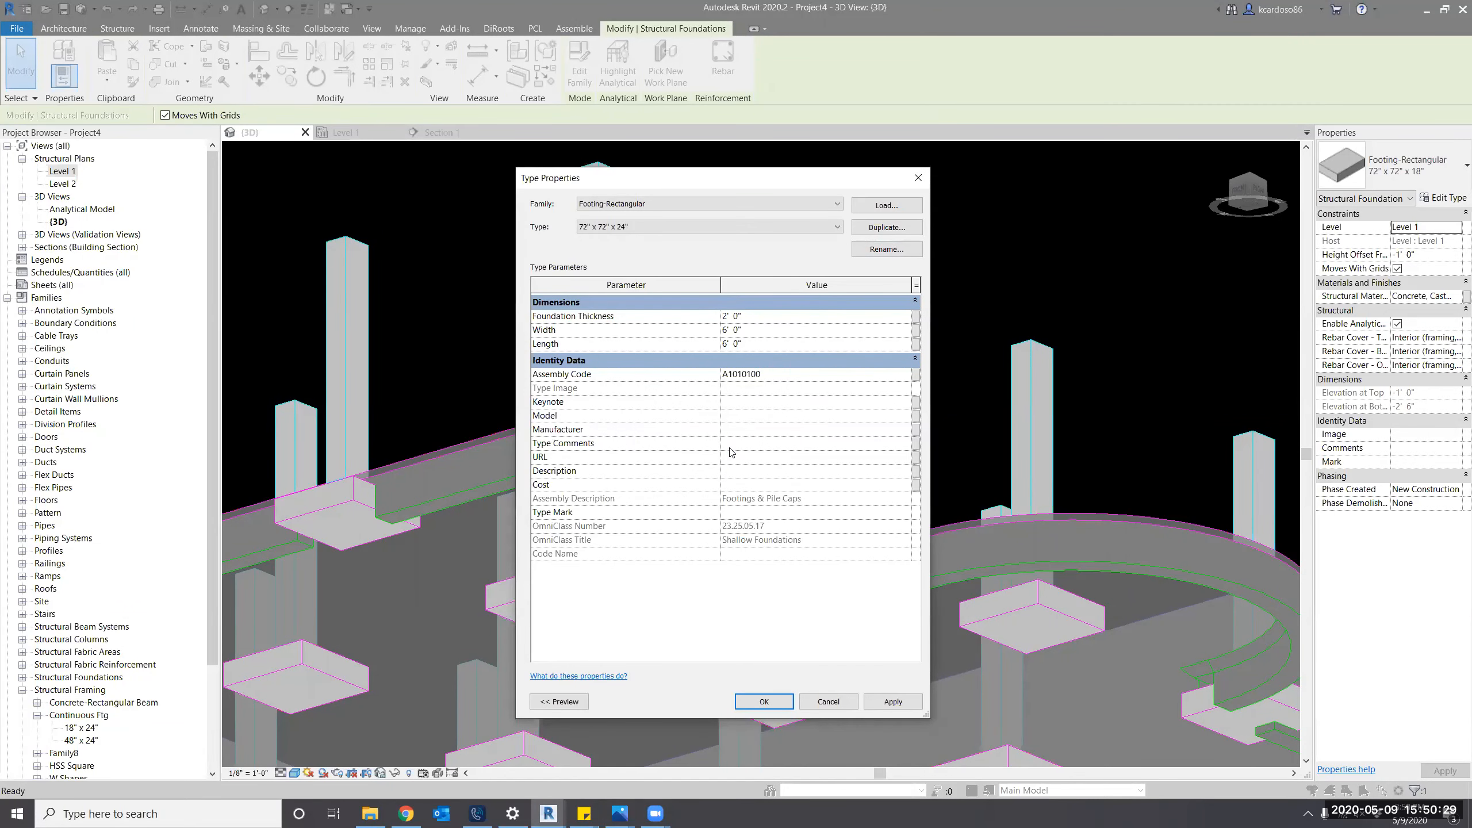
pyautogui.press('Return')
# Examine the isolated column footings from below and above, including how they meet the 18" x 24" edge footings.
pyautogui.click(730, 273)
pyautogui.scroll(-2, 735, 254)
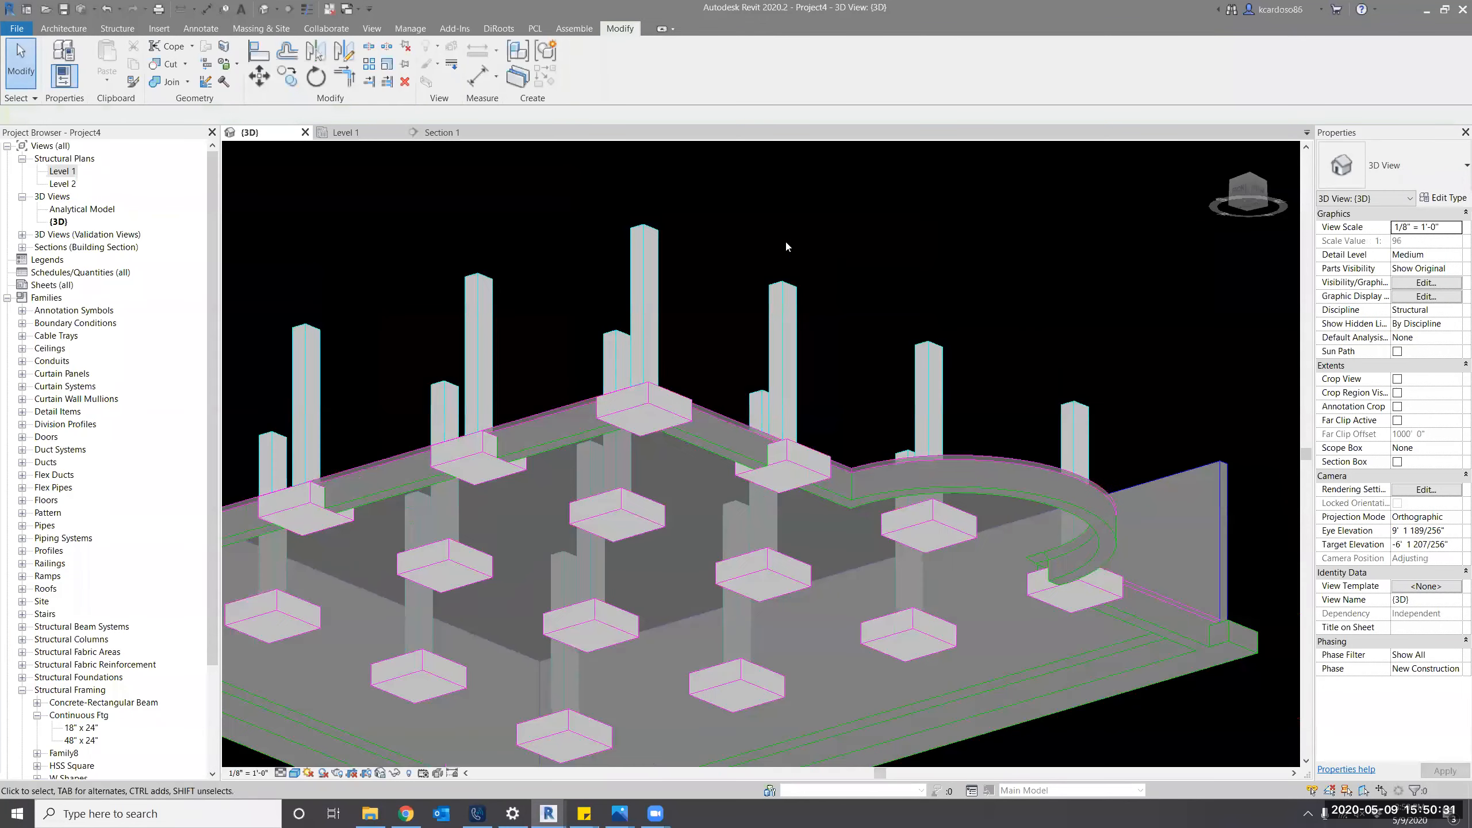
pyautogui.moveTo(786, 243); pyautogui.dragTo(828, 208, button='middle')
pyautogui.keyDown('shift'); pyautogui.moveTo(1182, 603); pyautogui.dragTo(969, 641, button='middle'); pyautogui.keyUp('shift')
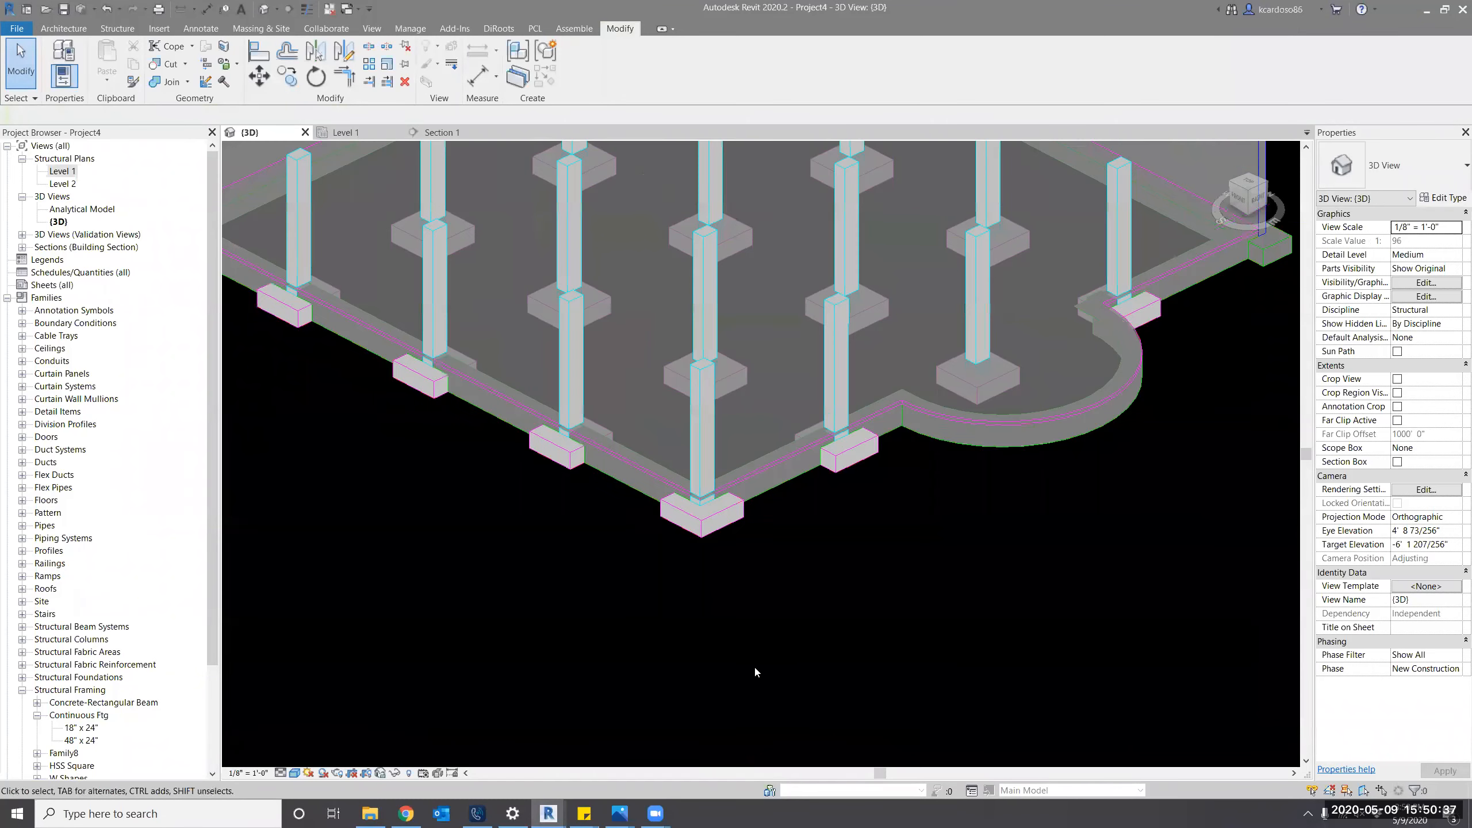
pyautogui.moveTo(755, 668); pyautogui.dragTo(801, 667, button='middle')
pyautogui.keyDown('shift'); pyautogui.moveTo(660, 639); pyautogui.dragTo(720, 647, button='middle'); pyautogui.keyUp('shift')
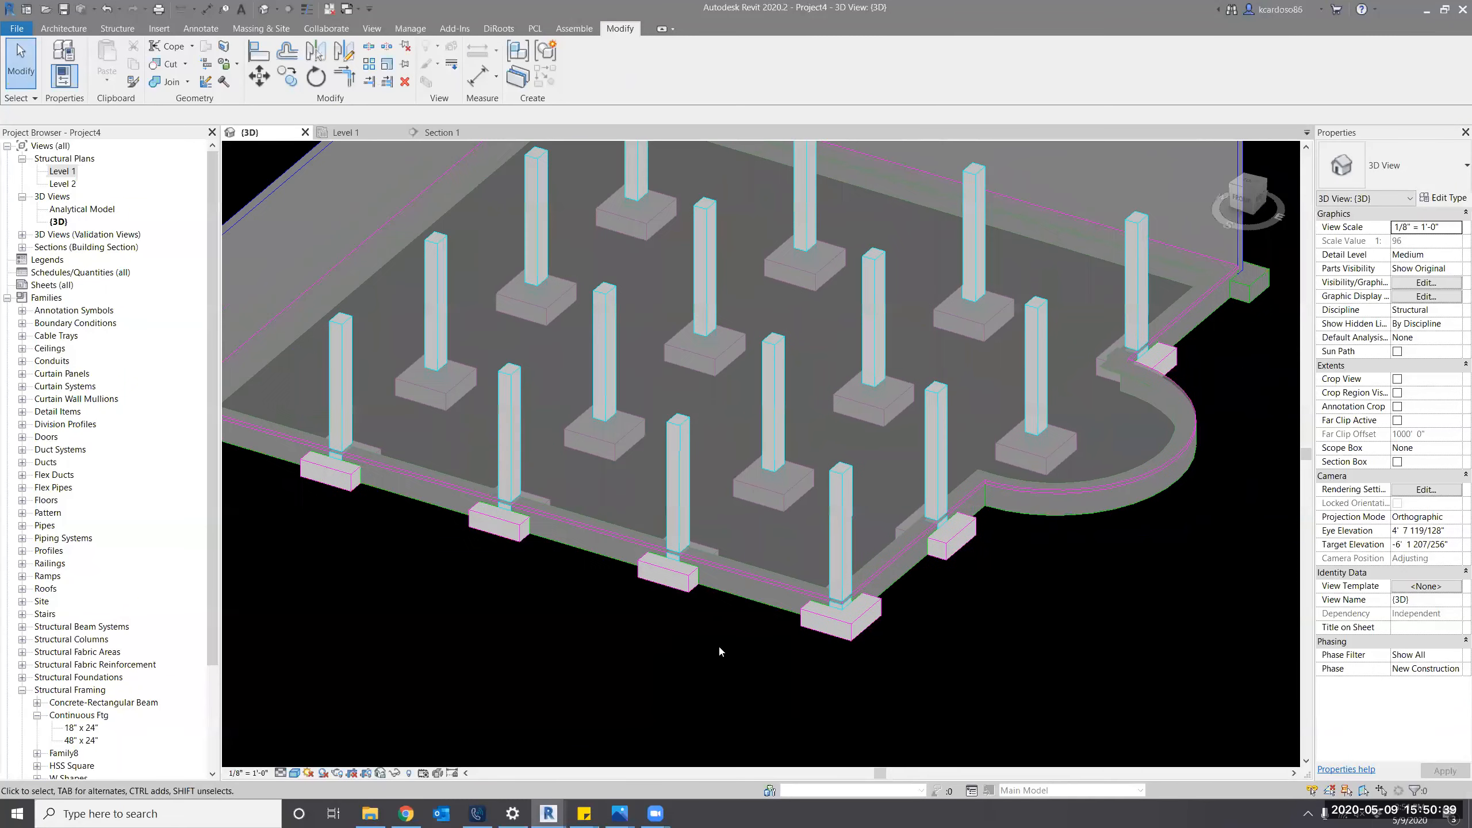
pyautogui.click(705, 473)
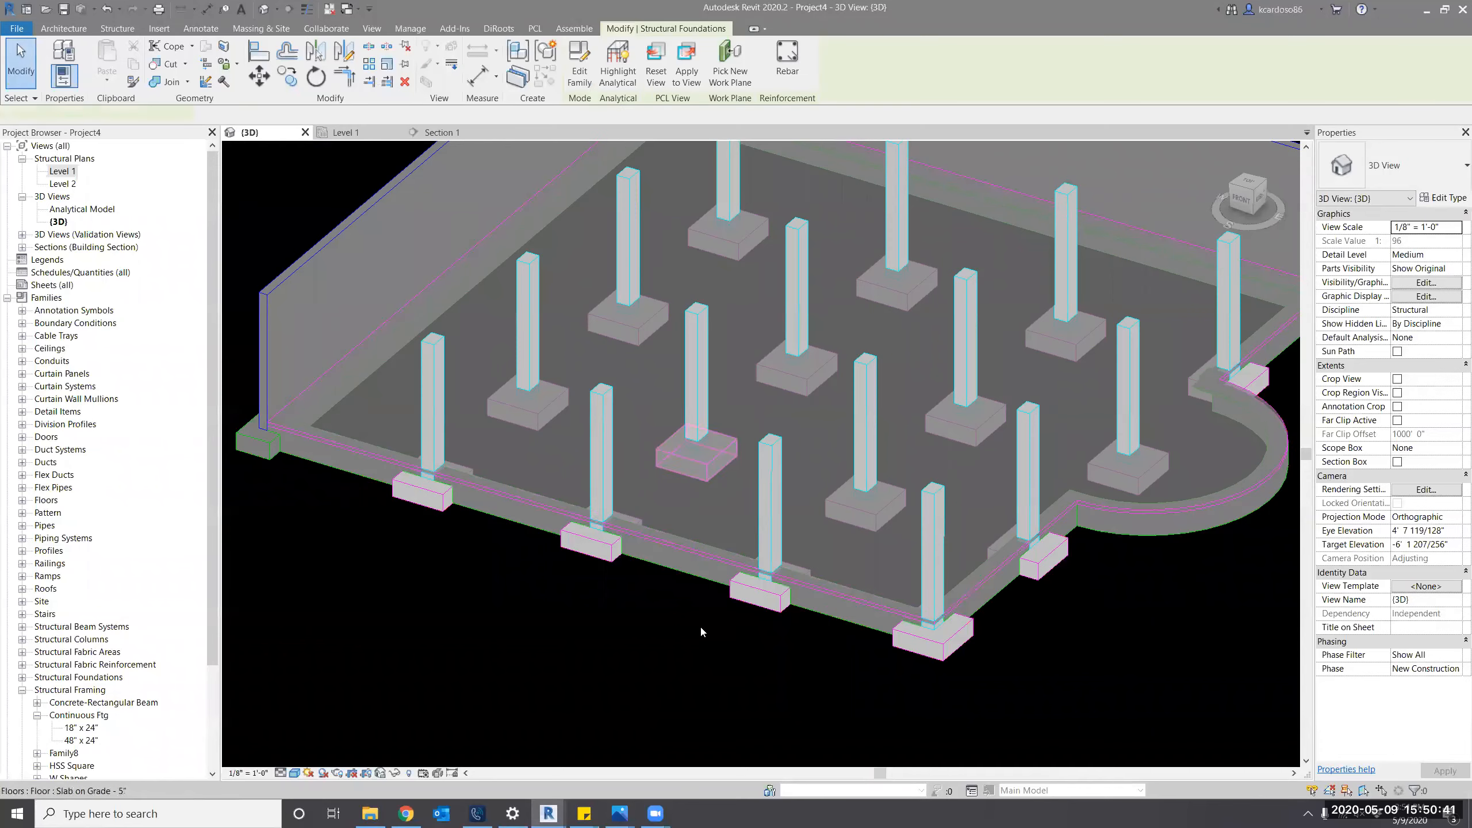
pyautogui.keyDown('shift'); pyautogui.moveTo(705, 659); pyautogui.dragTo(711, 603, button='middle'); pyautogui.keyUp('shift')
pyautogui.scroll(3, 731, 456)
pyautogui.scroll(-4, 712, 604)
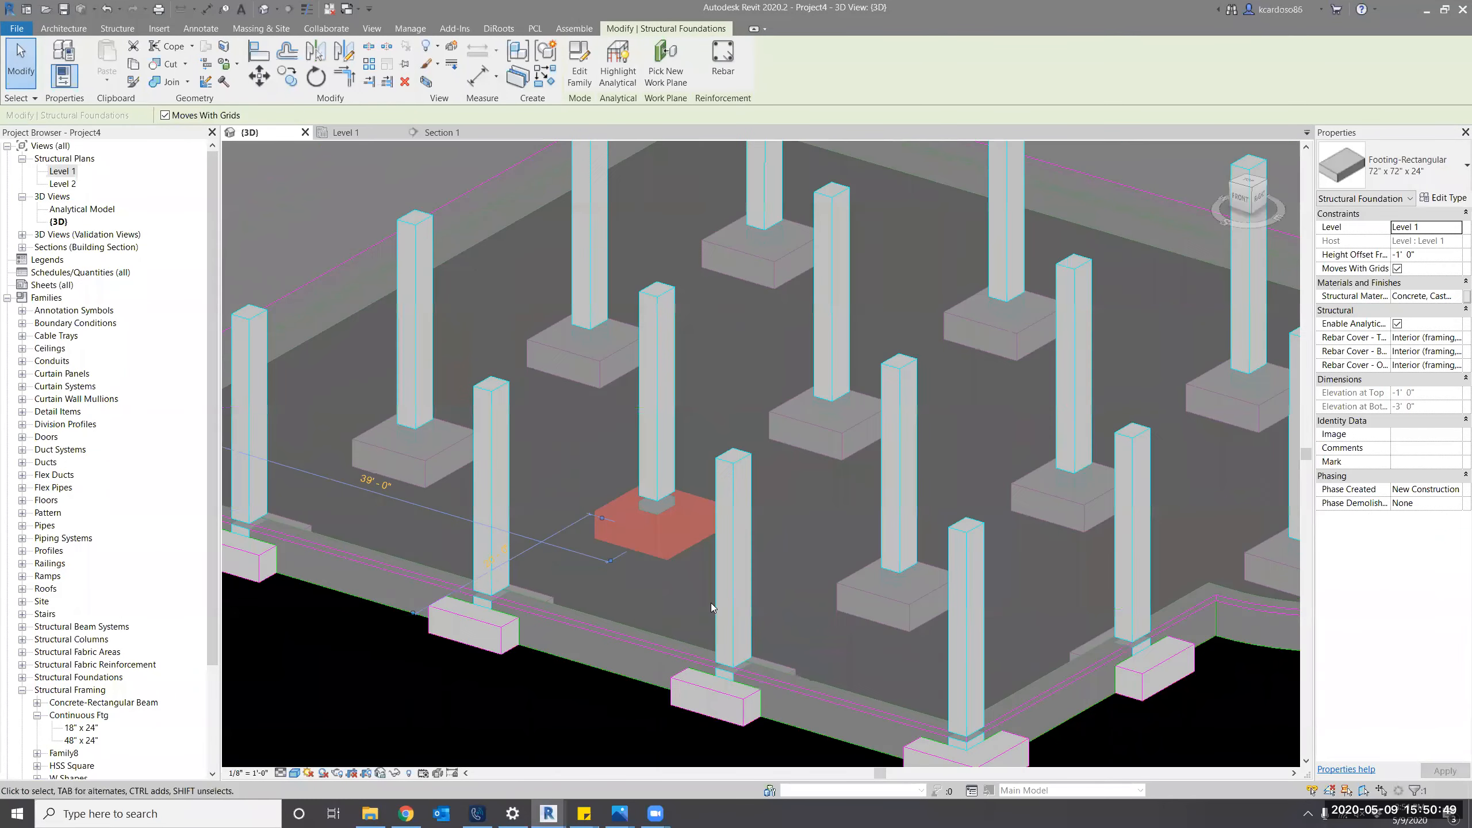
pyautogui.press('Escape')
pyautogui.scroll(3, 712, 605)
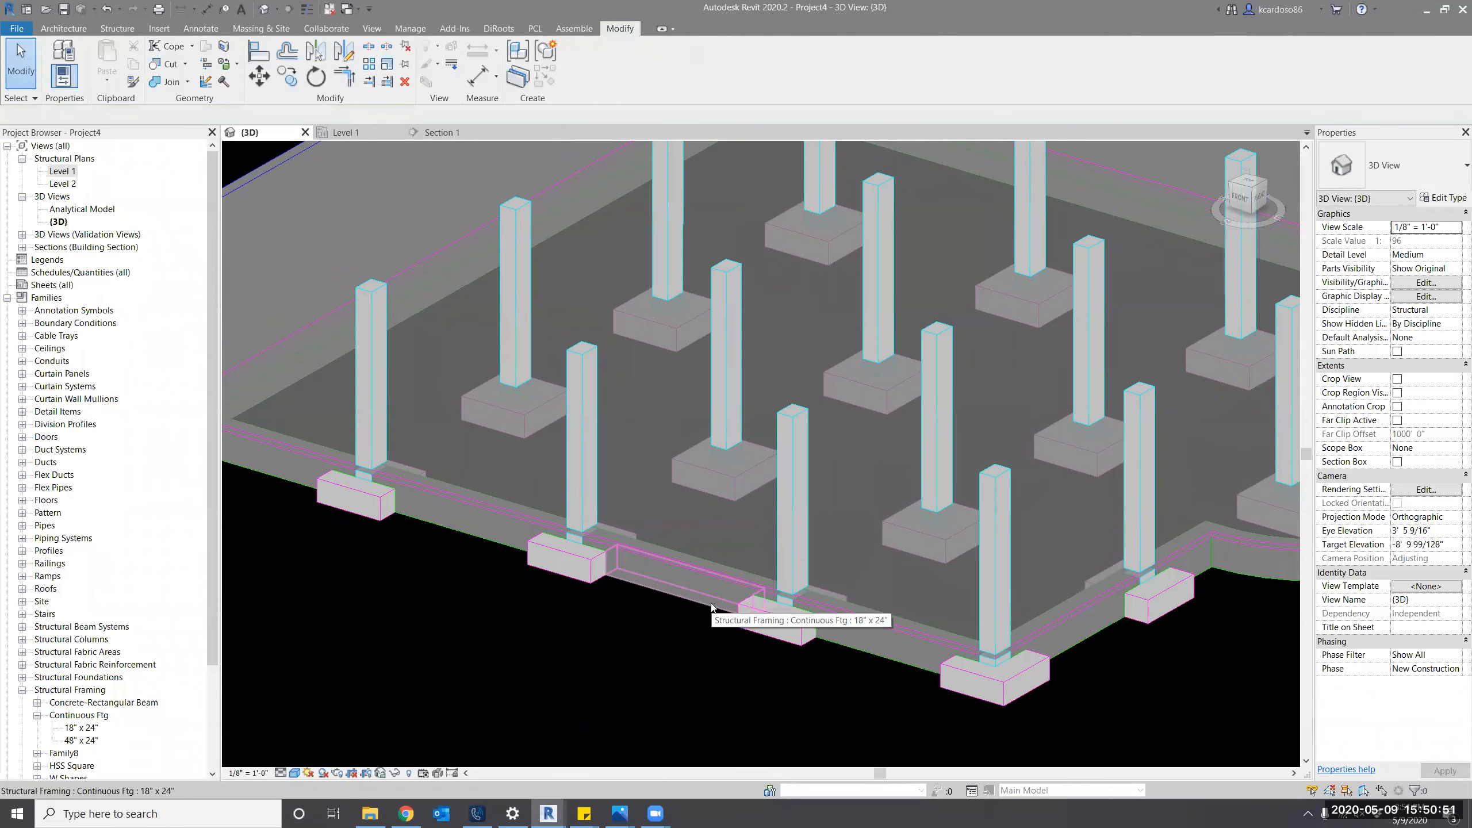
pyautogui.scroll(-3, 515, 648)
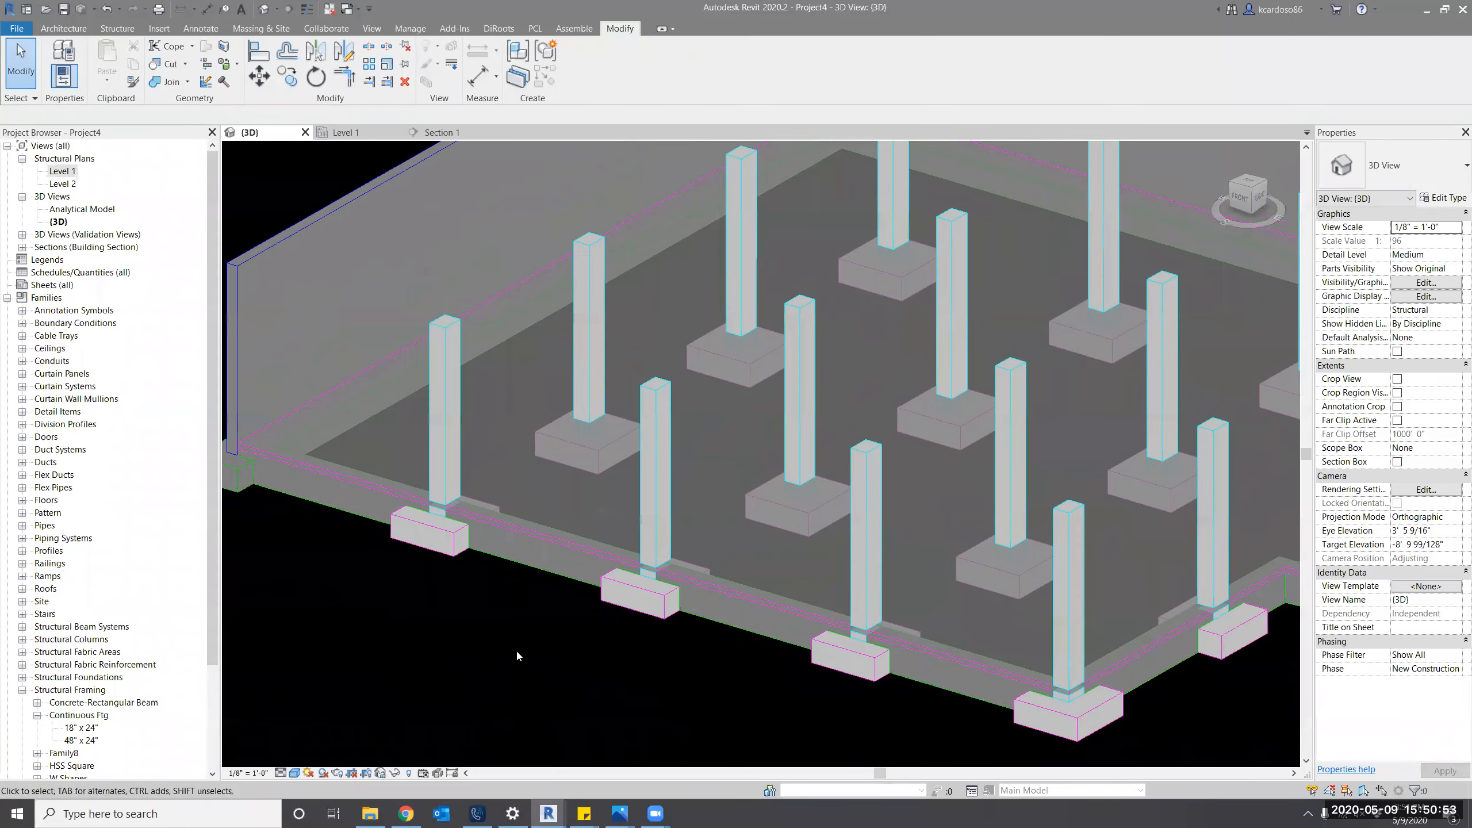
# Select all instances of the Footing-Rectangular 72" x 72" x 24" type and temporarily isolate them in the 3D view.
pyautogui.scroll(5, 519, 542)
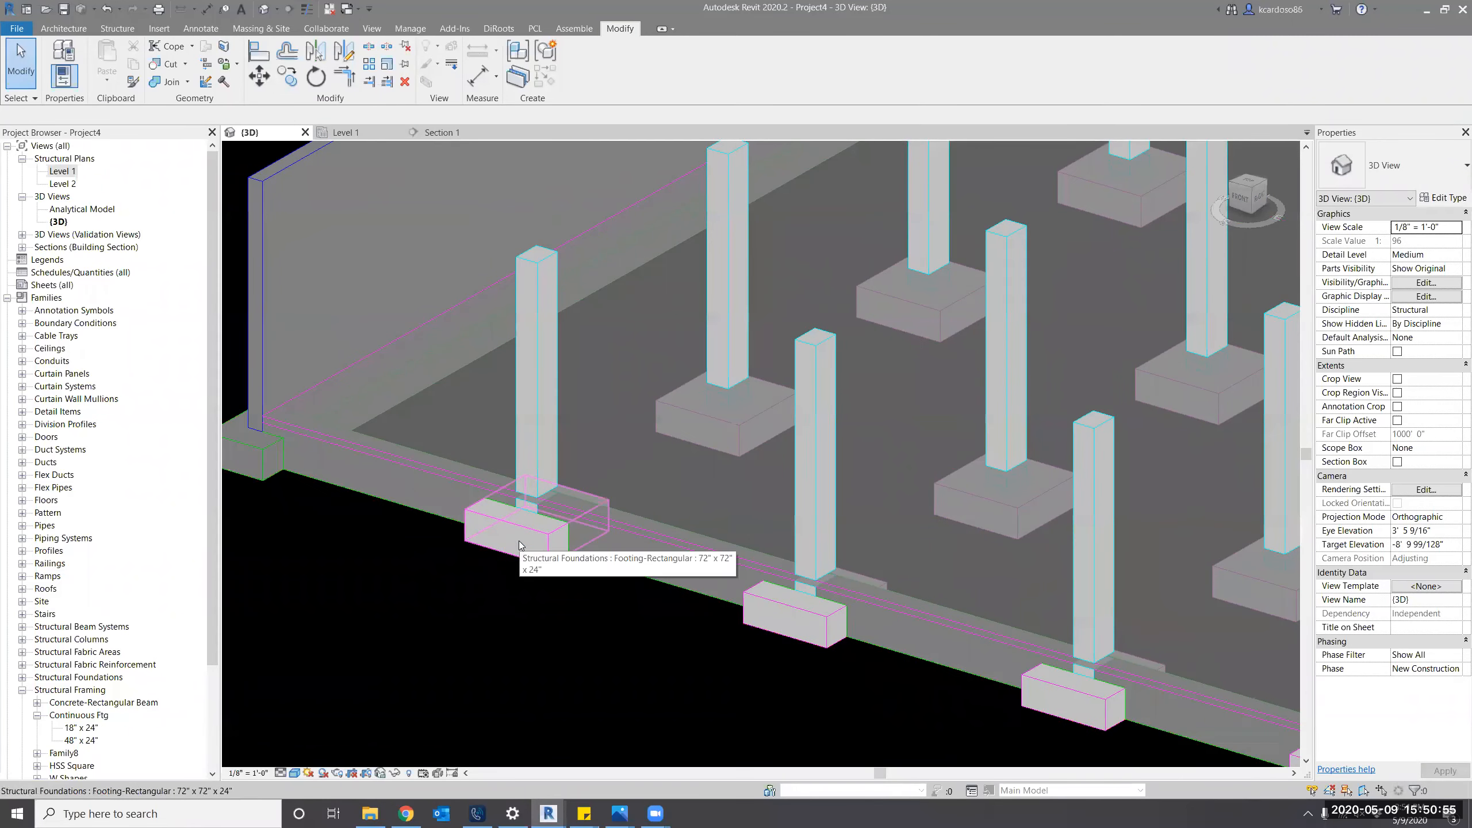
pyautogui.click(518, 541)
pyautogui.keyDown('shift'); pyautogui.moveTo(509, 666); pyautogui.dragTo(407, 422, button='middle'); pyautogui.keyUp('shift')
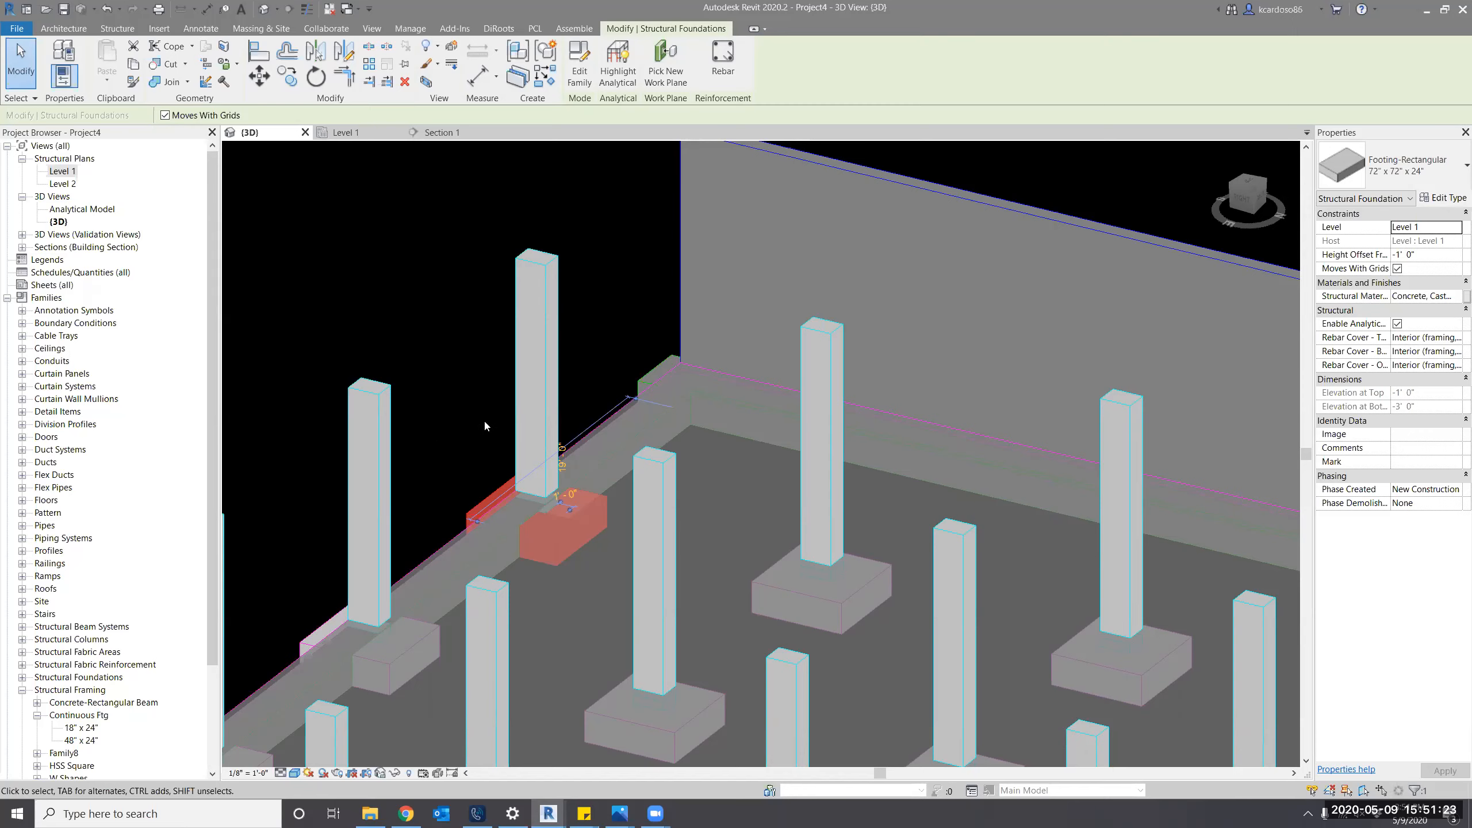
pyautogui.scroll(-2, 485, 427)
pyautogui.keyDown('shift'); pyautogui.moveTo(484, 426); pyautogui.dragTo(980, 646, button='middle'); pyautogui.keyUp('shift')
pyautogui.press('s')
pyautogui.press('a')
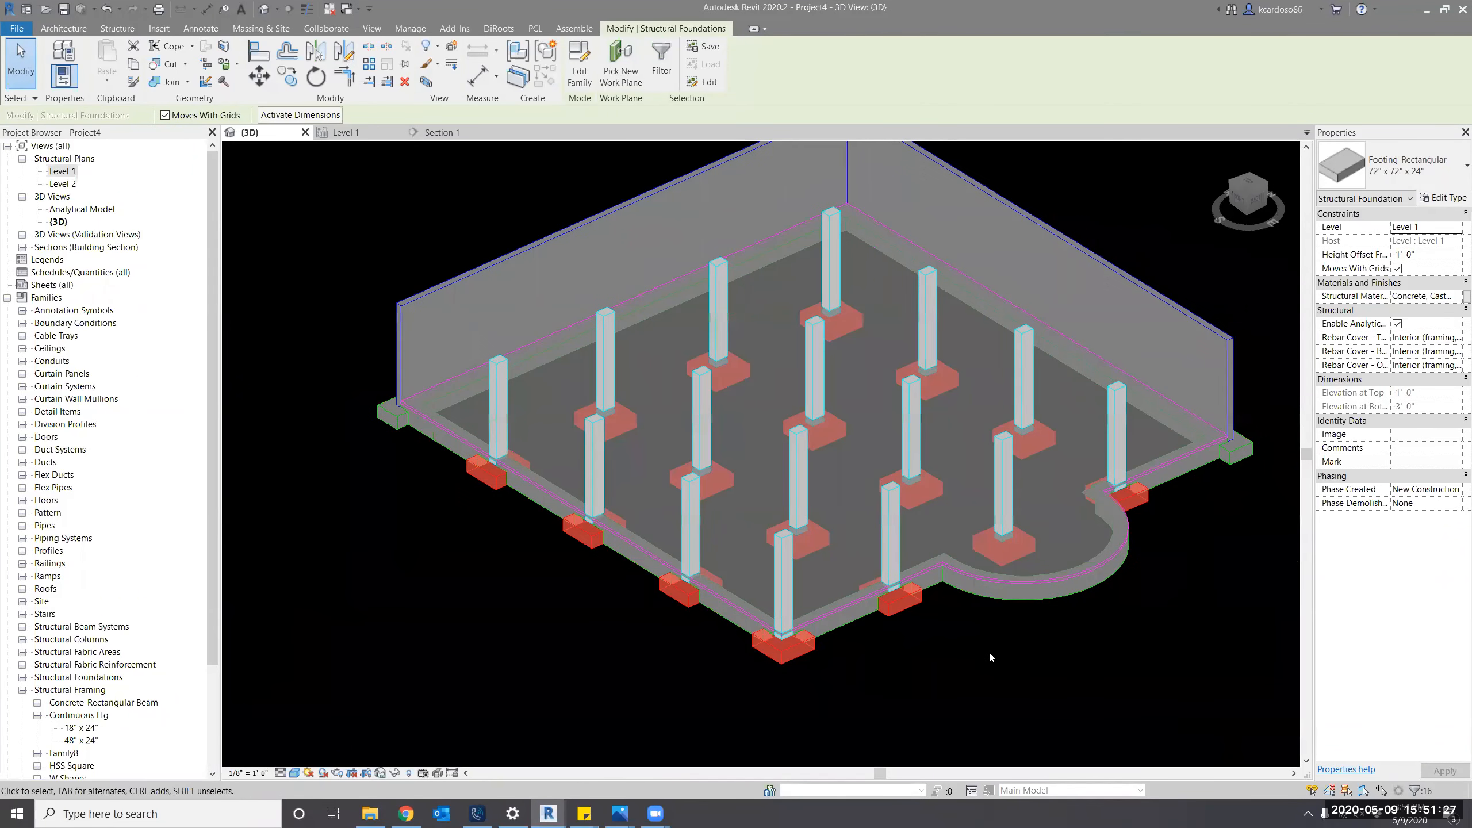
pyautogui.click(396, 774)
pyautogui.click(451, 713)
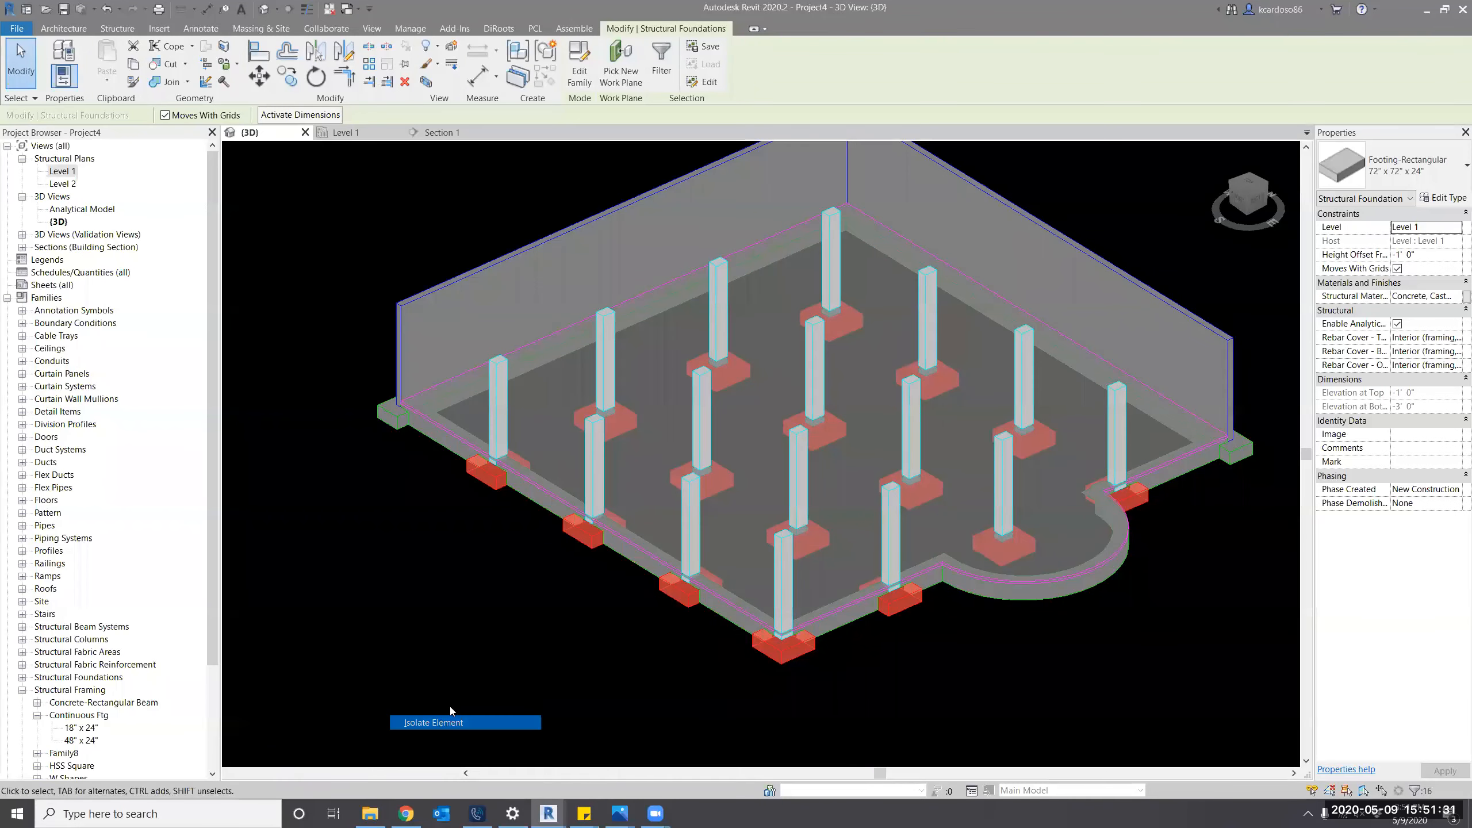
pyautogui.click(592, 691)
pyautogui.scroll(2, 513, 652)
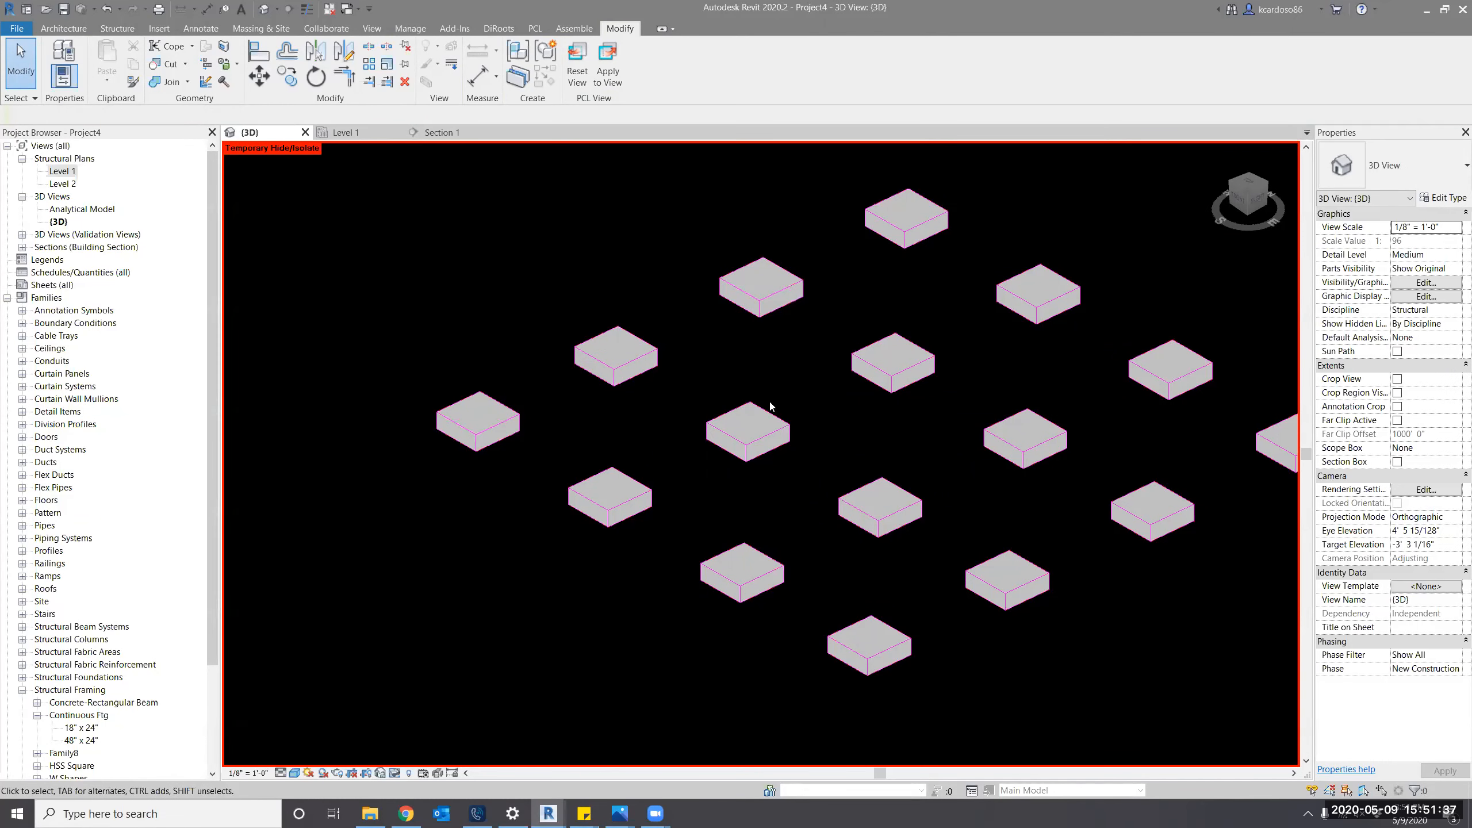
pyautogui.scroll(-1, 1038, 578)
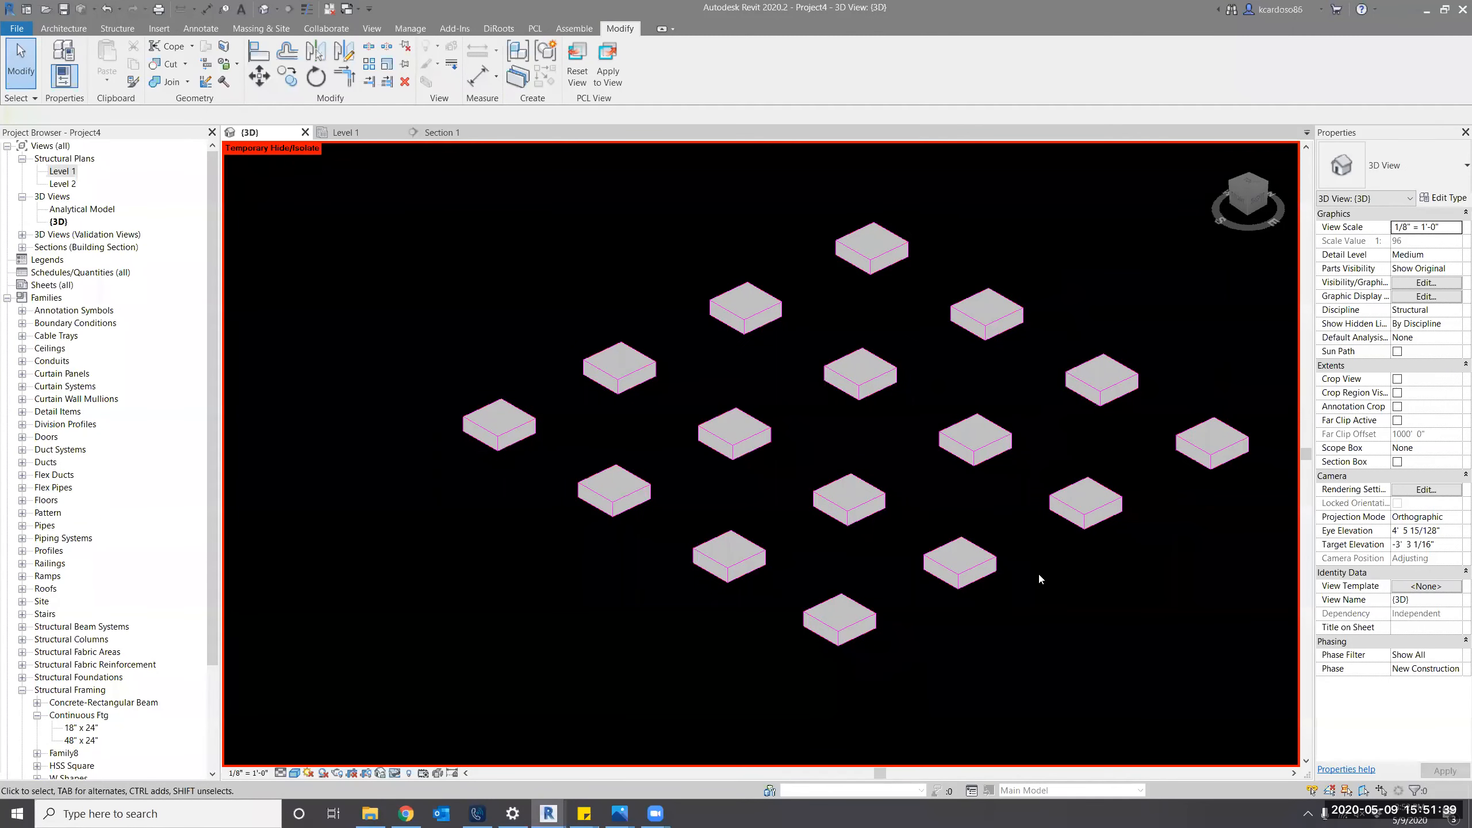
# Reset the temporary isolation and view the full foundation model with its columns from another angle.
pyautogui.press('h')
pyautogui.press('r')
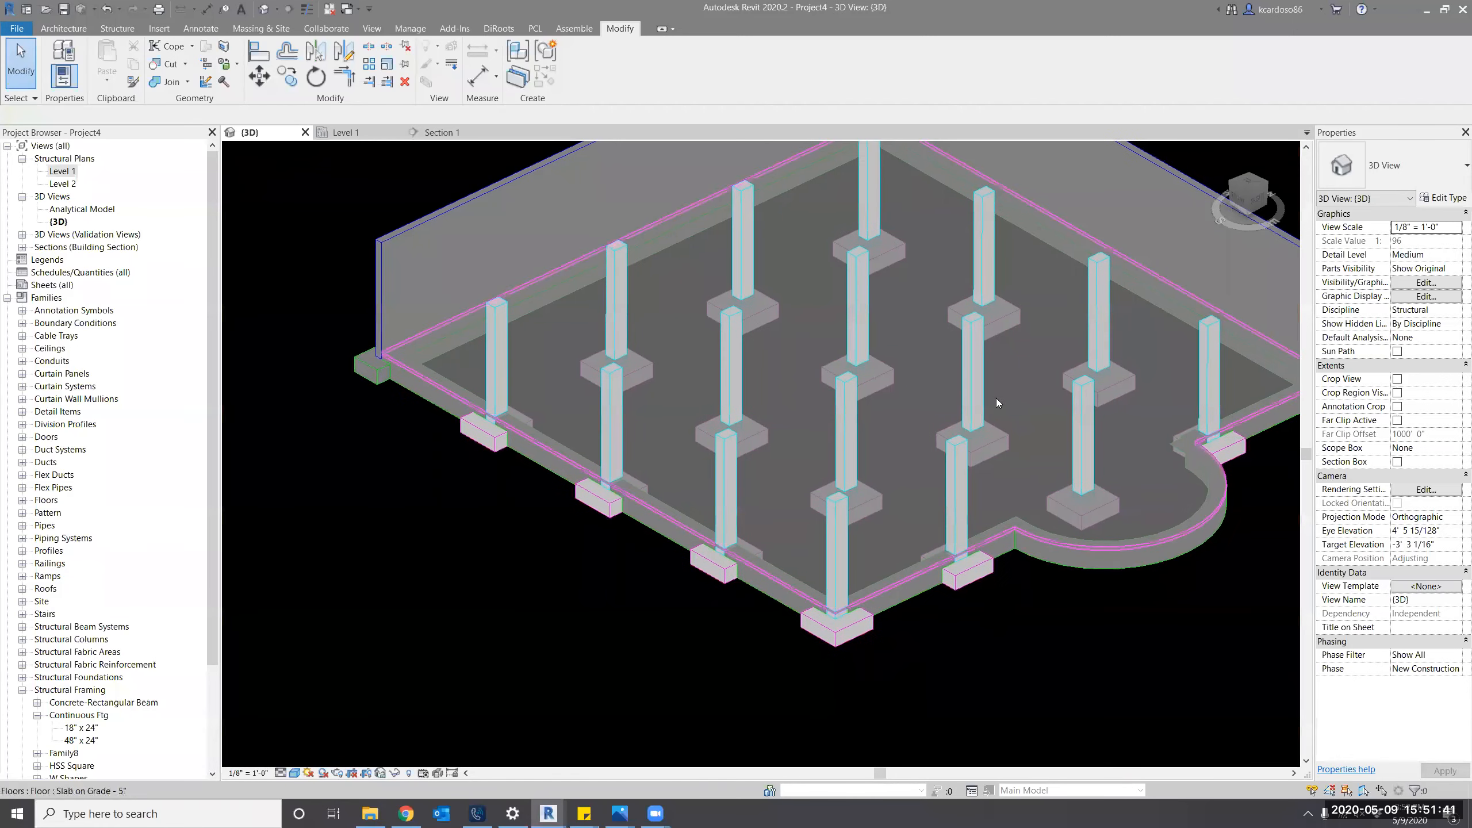
pyautogui.click(981, 399)
pyautogui.keyDown('shift'); pyautogui.moveTo(1085, 602); pyautogui.dragTo(1078, 556, button='middle'); pyautogui.keyUp('shift')
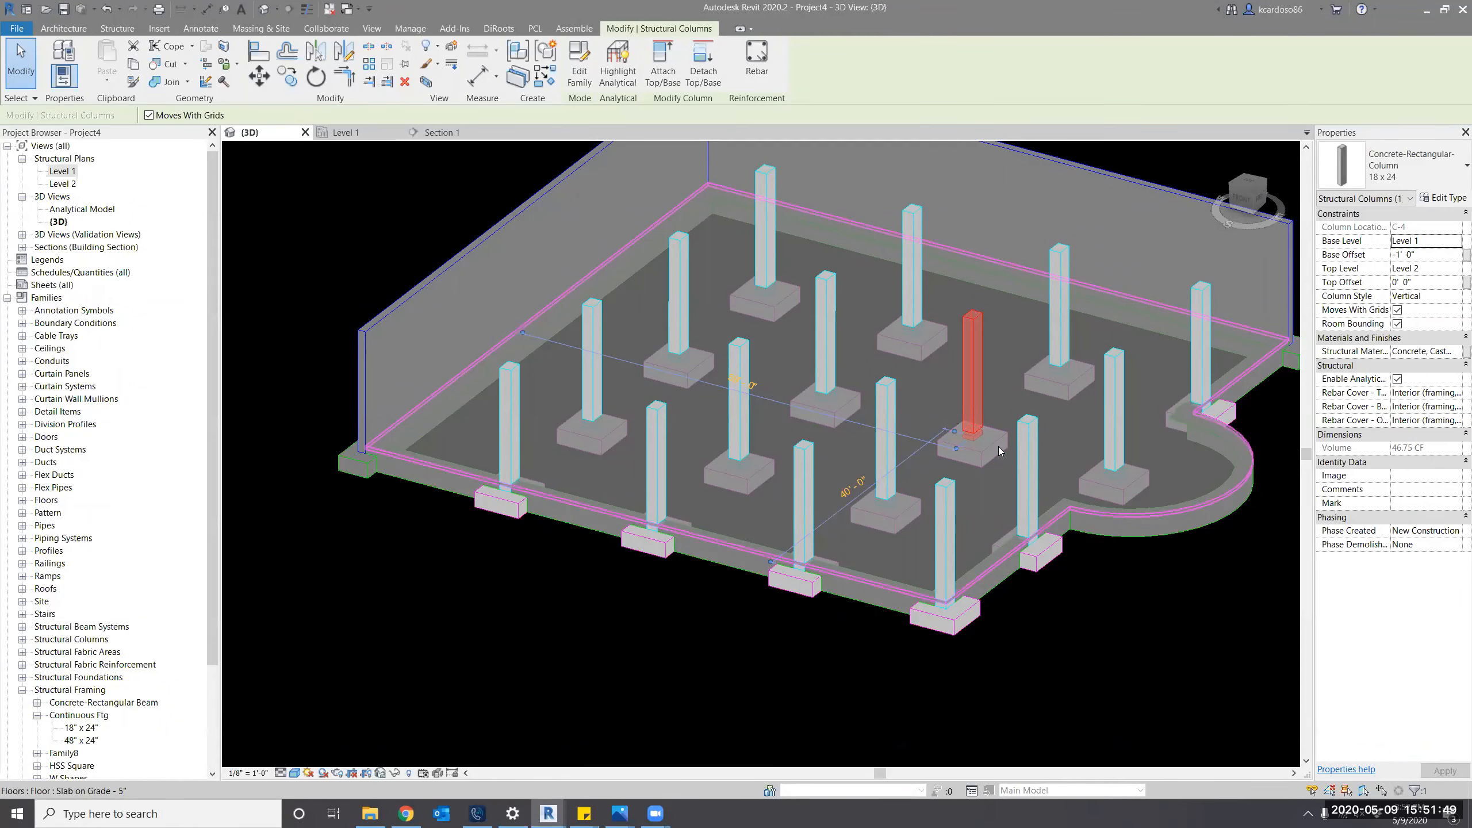
pyautogui.press('Escape')
# Create a new family from the Generic Model.rft template.
pyautogui.click(25, 30)
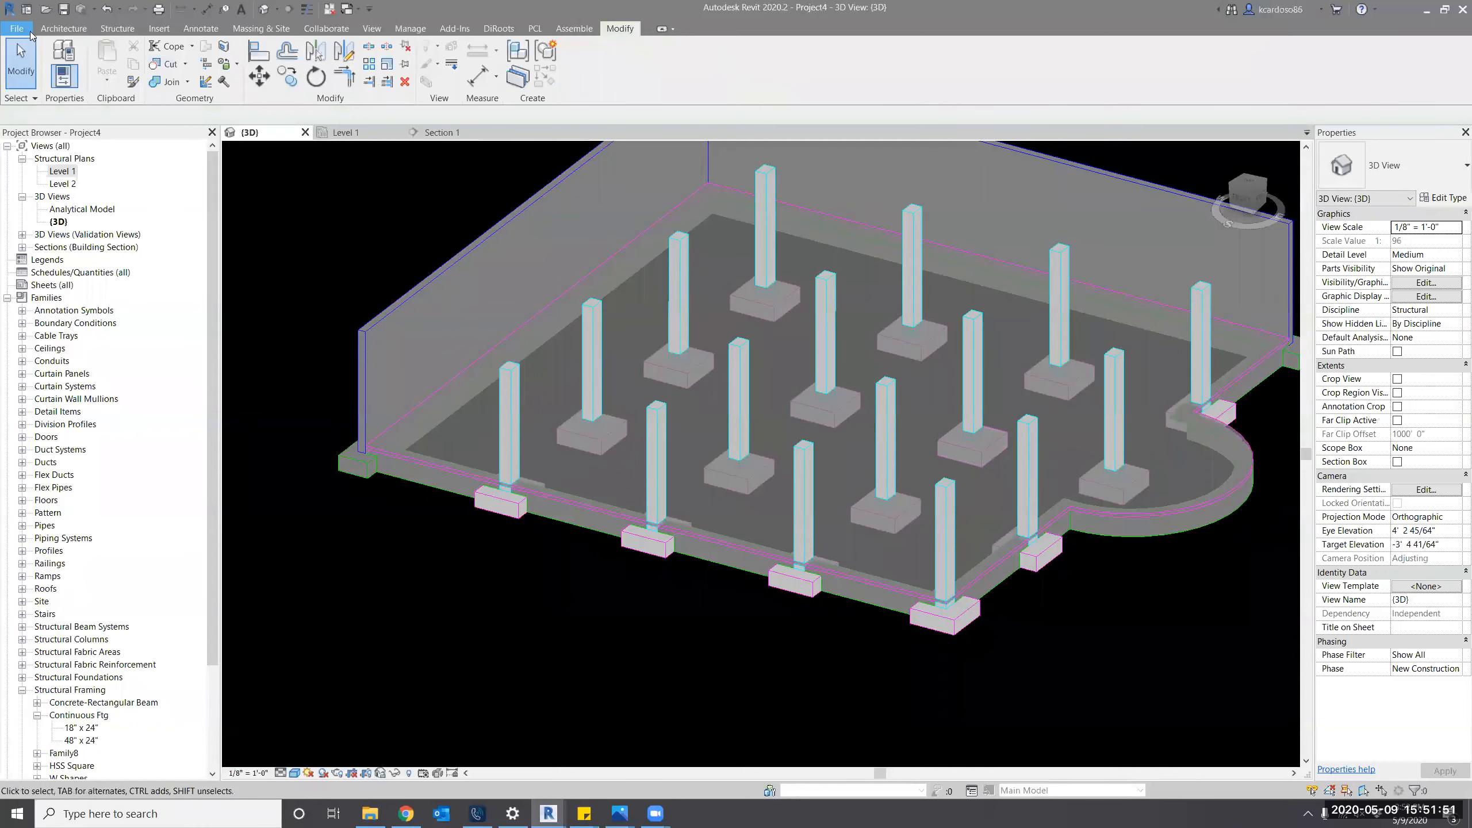
pyautogui.click(191, 136)
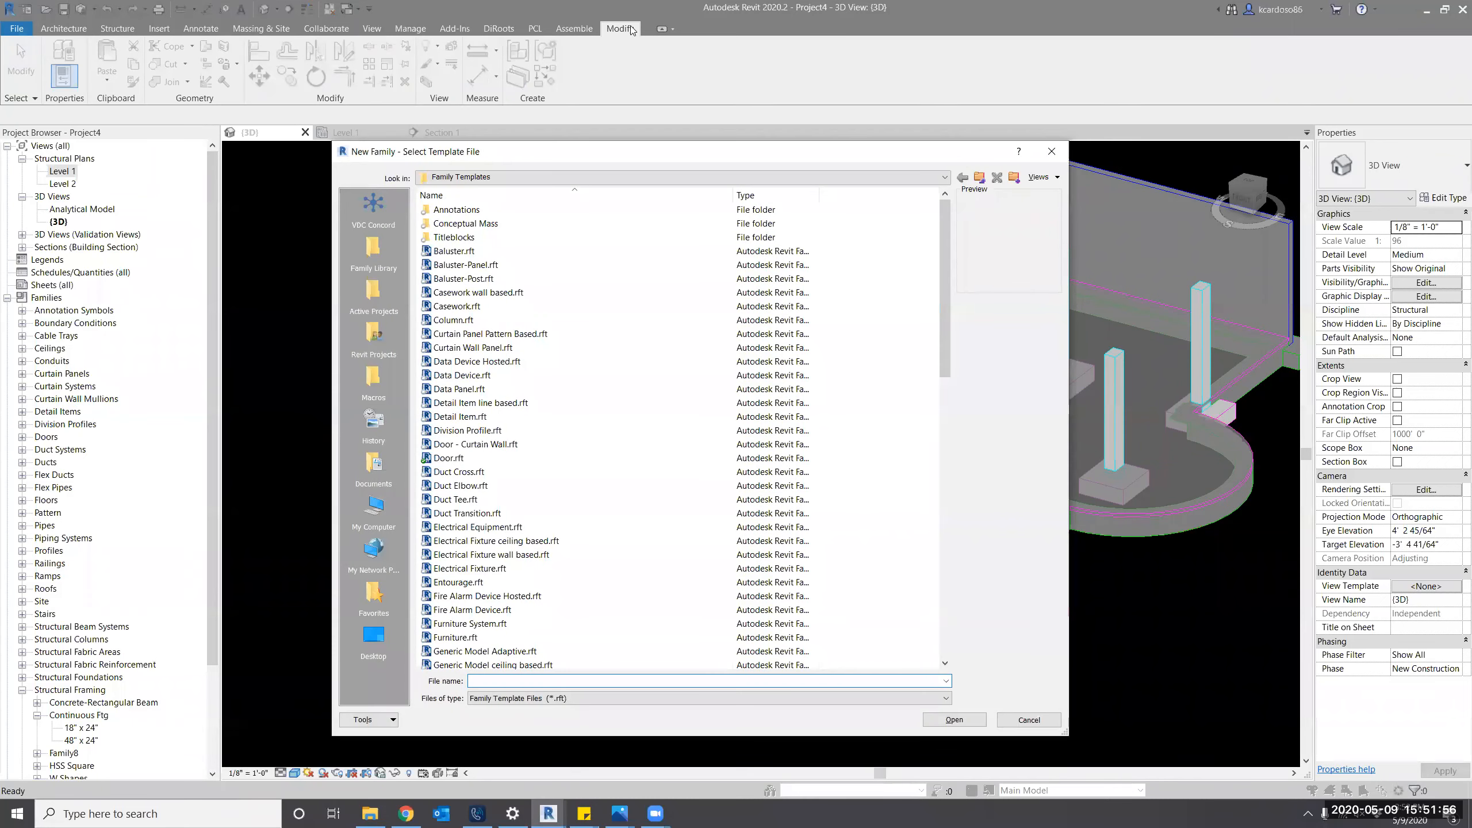
pyautogui.moveTo(945, 356); pyautogui.dragTo(965, 640)
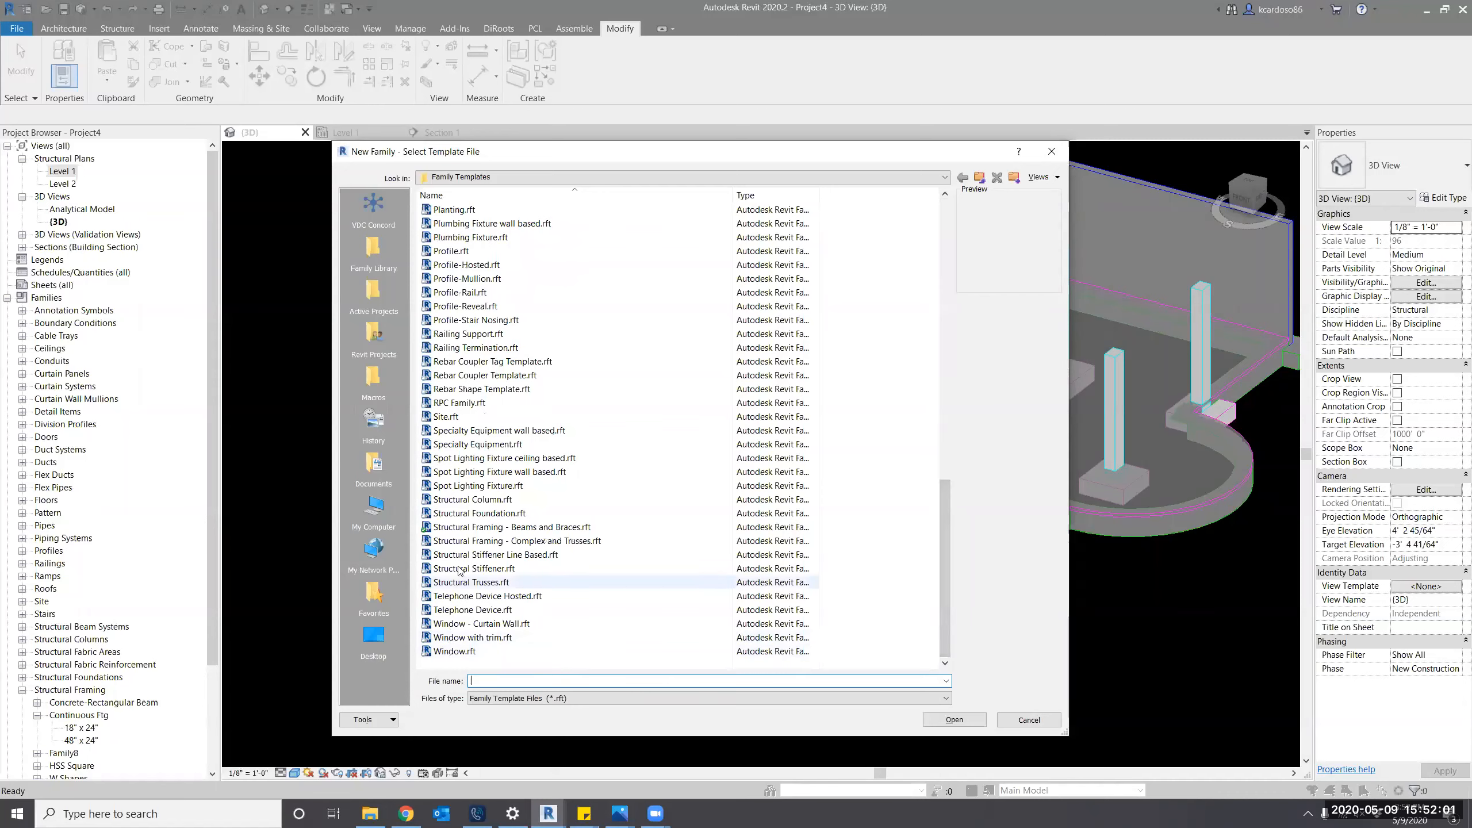
pyautogui.click(578, 528)
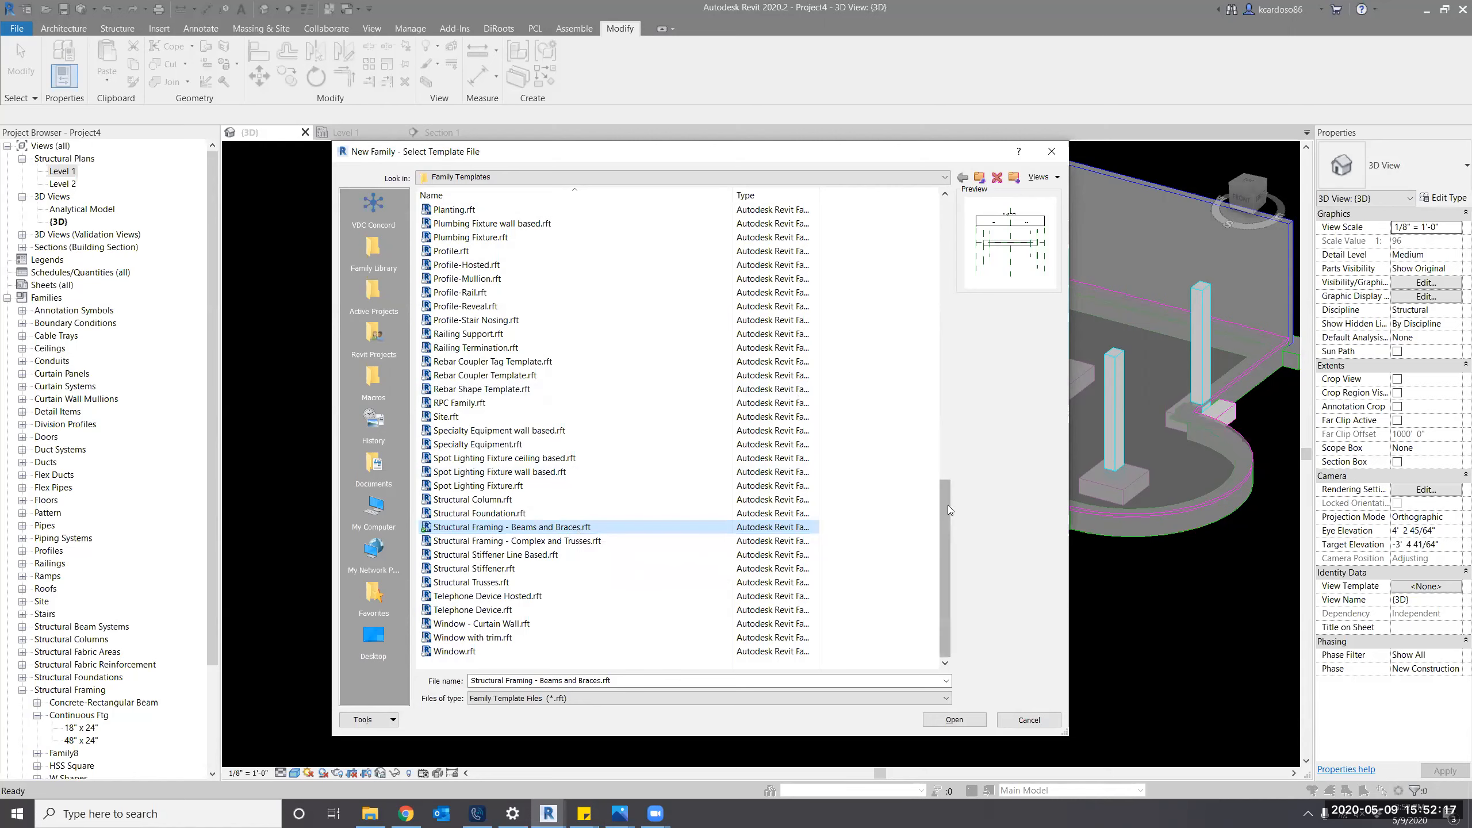
pyautogui.moveTo(950, 477); pyautogui.dragTo(958, 347)
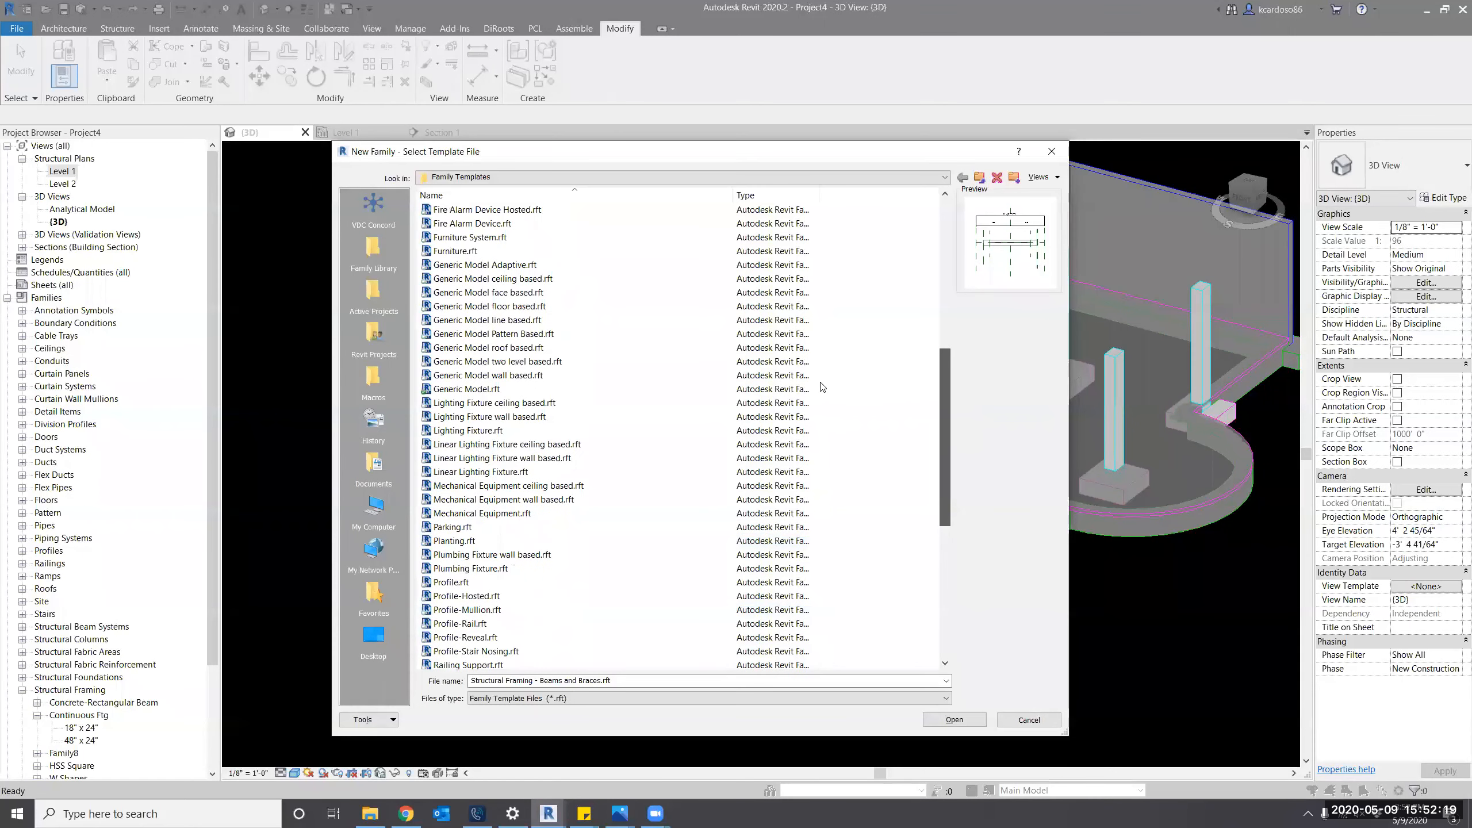
pyautogui.click(508, 391)
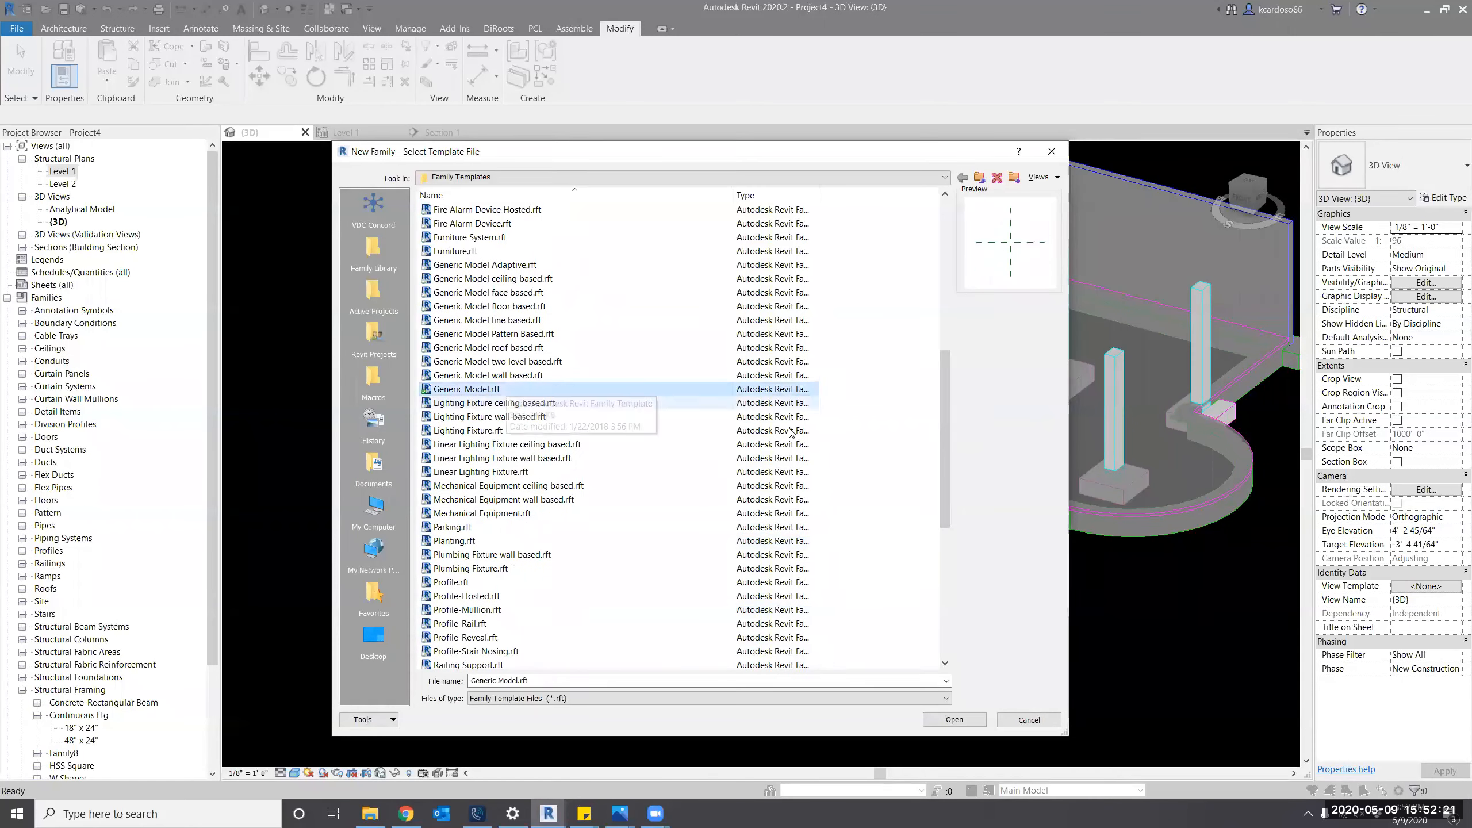
pyautogui.click(953, 719)
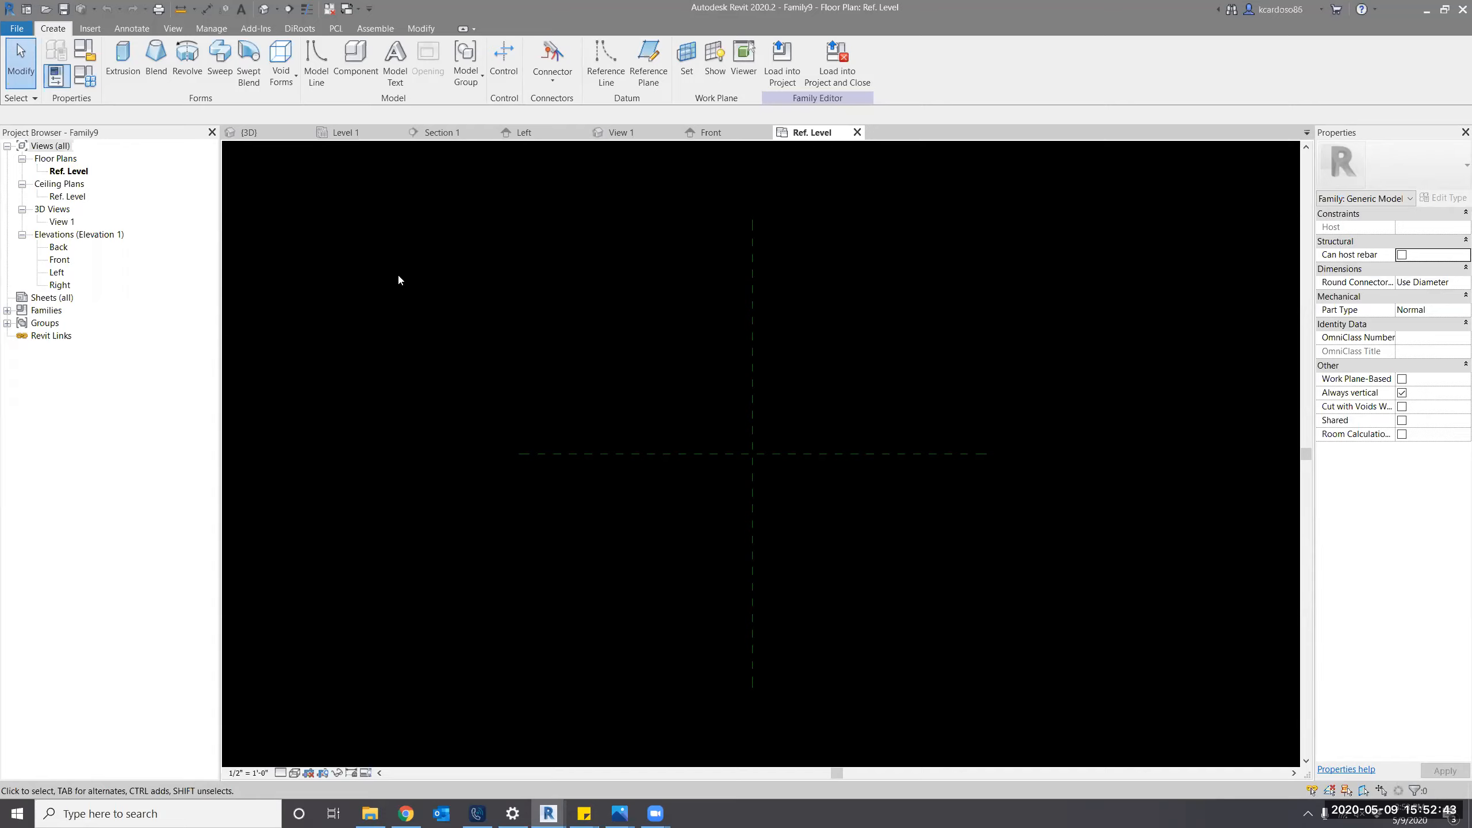
# Add reference planes in the Ref. Level plan, offset 2' 0" to both sides of the Center (Left/Right) plane.
pyautogui.press('r')
pyautogui.press('p')
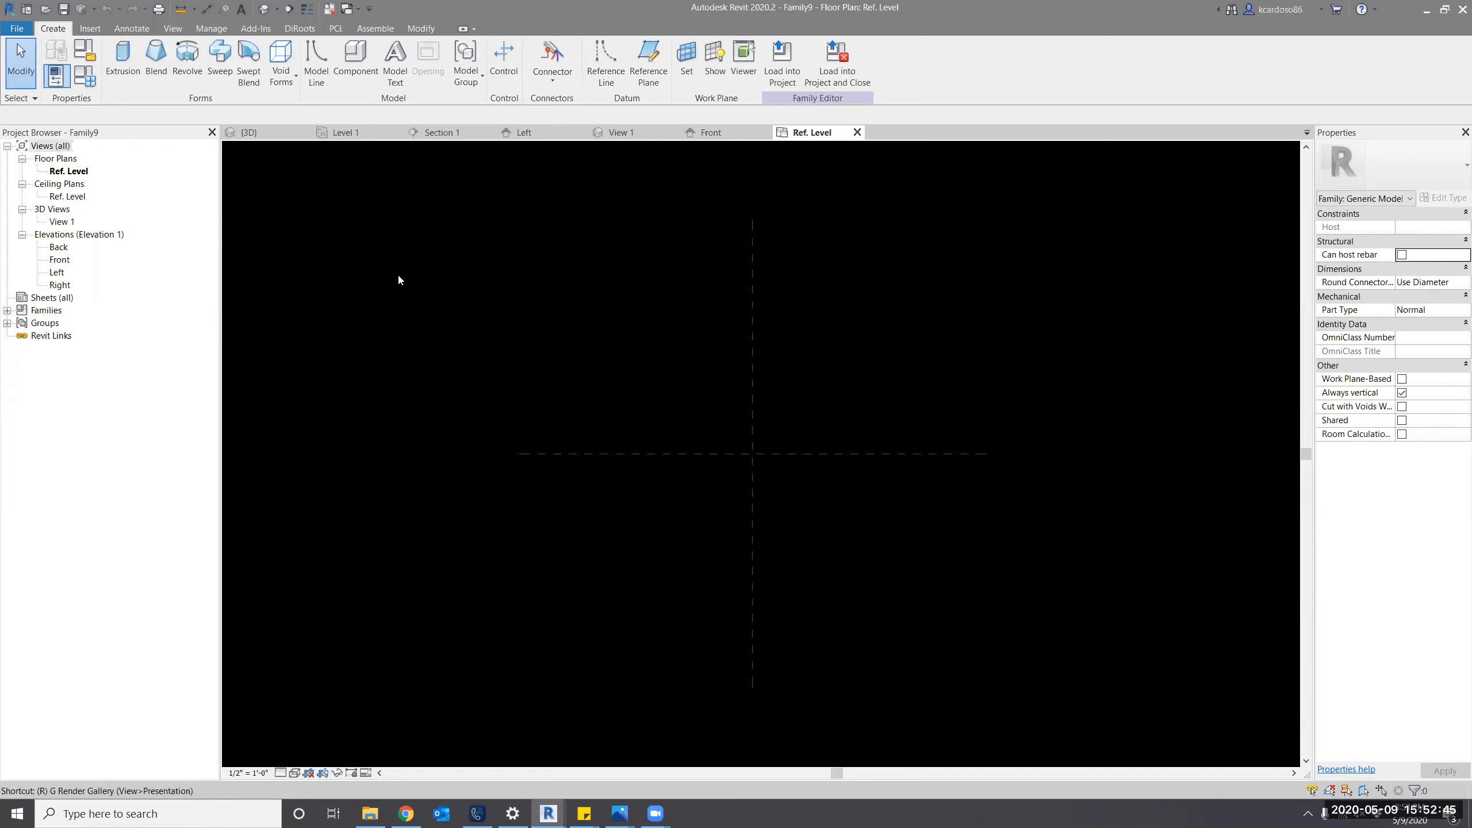
pyautogui.click(510, 49)
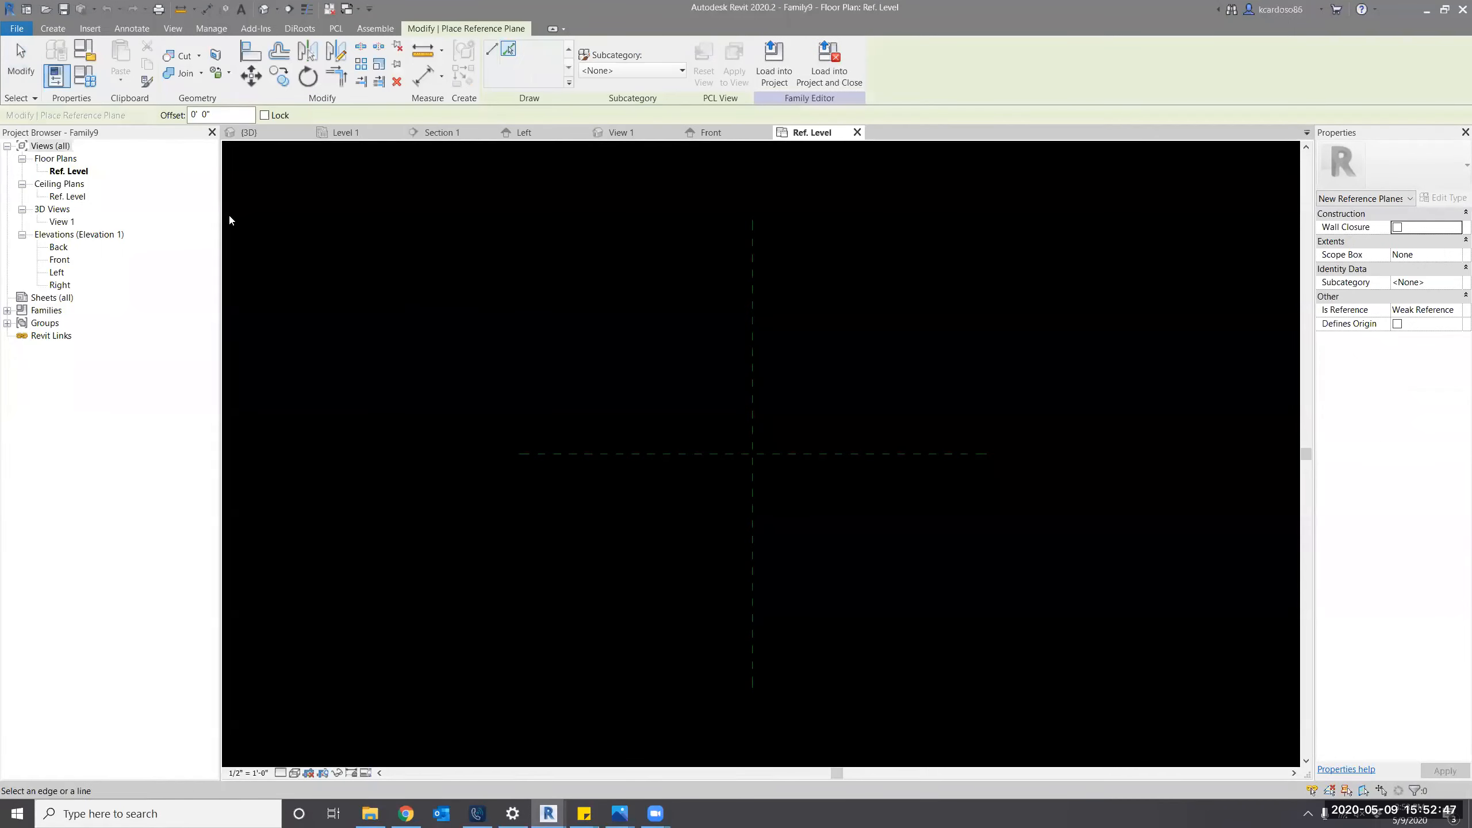
pyautogui.click(224, 113)
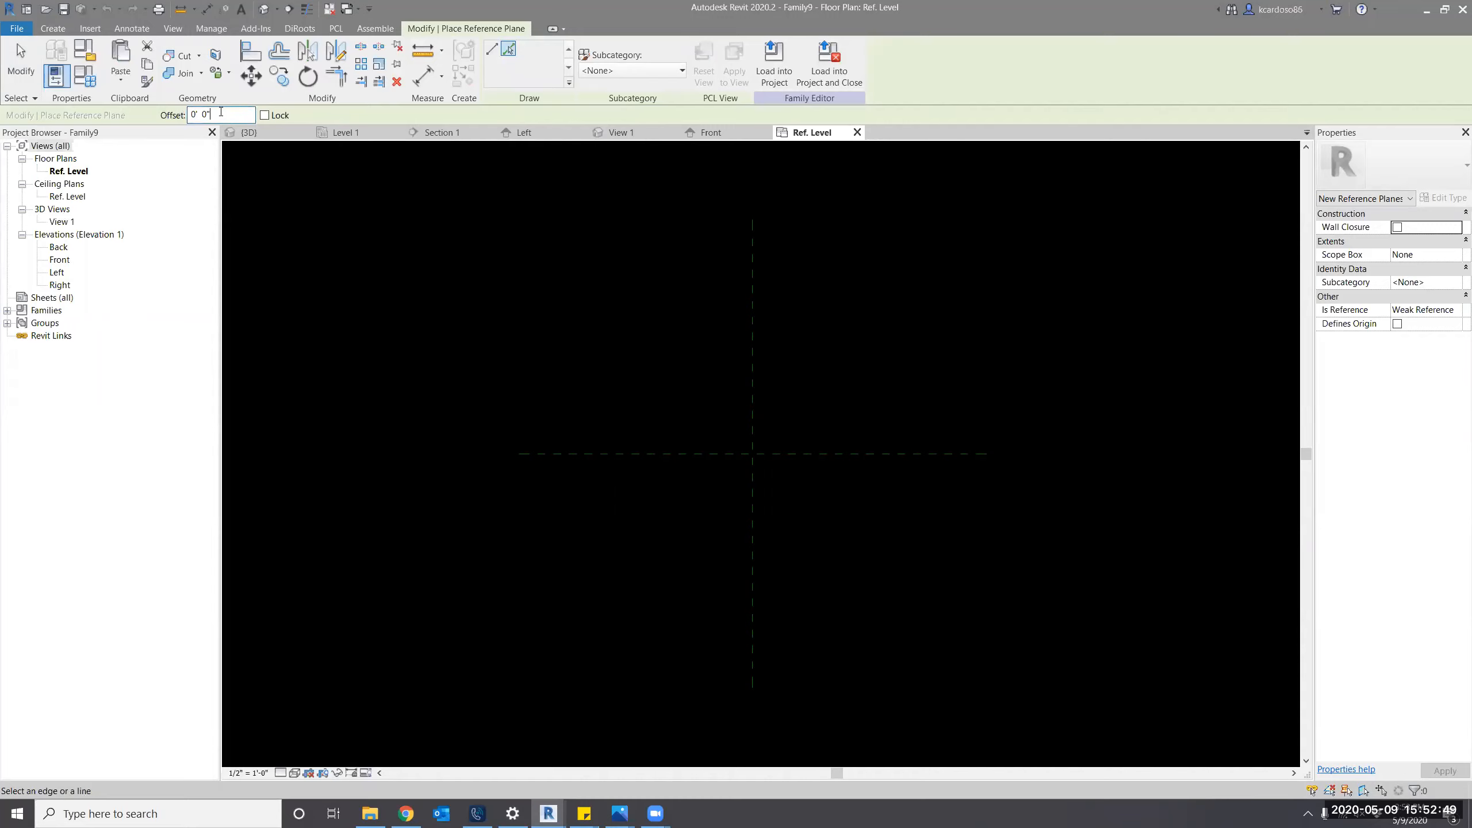
pyautogui.doubleClick(220, 113)
pyautogui.write('2')
pyautogui.press('Return')
pyautogui.click(753, 381)
pyautogui.click(758, 383)
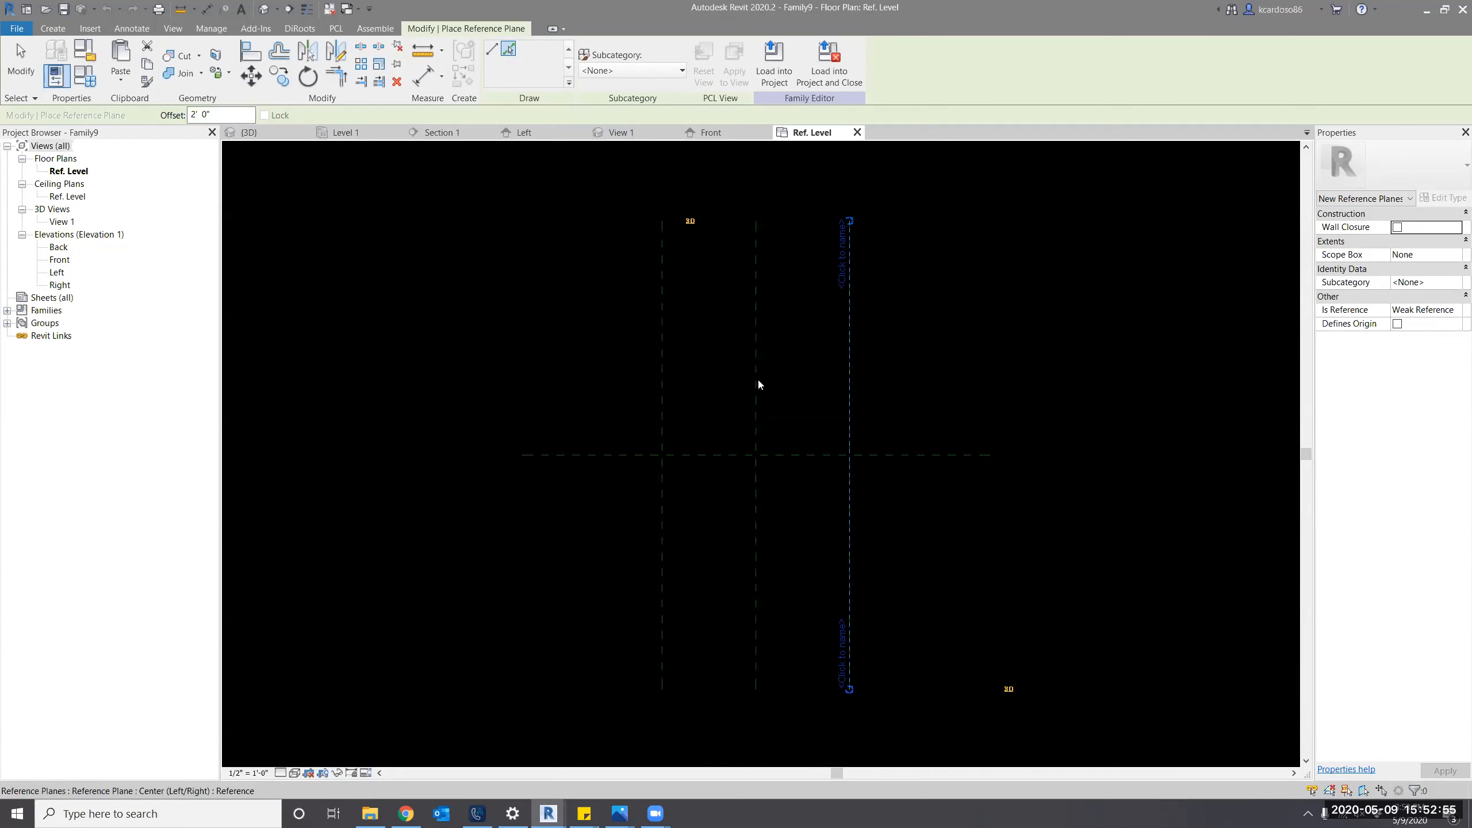
# Add two more reference planes offset 2' 0" to either side of the horizontal center plane.
pyautogui.click(932, 451)
pyautogui.click(931, 457)
pyautogui.moveTo(1004, 495); pyautogui.dragTo(989, 509, button='middle')
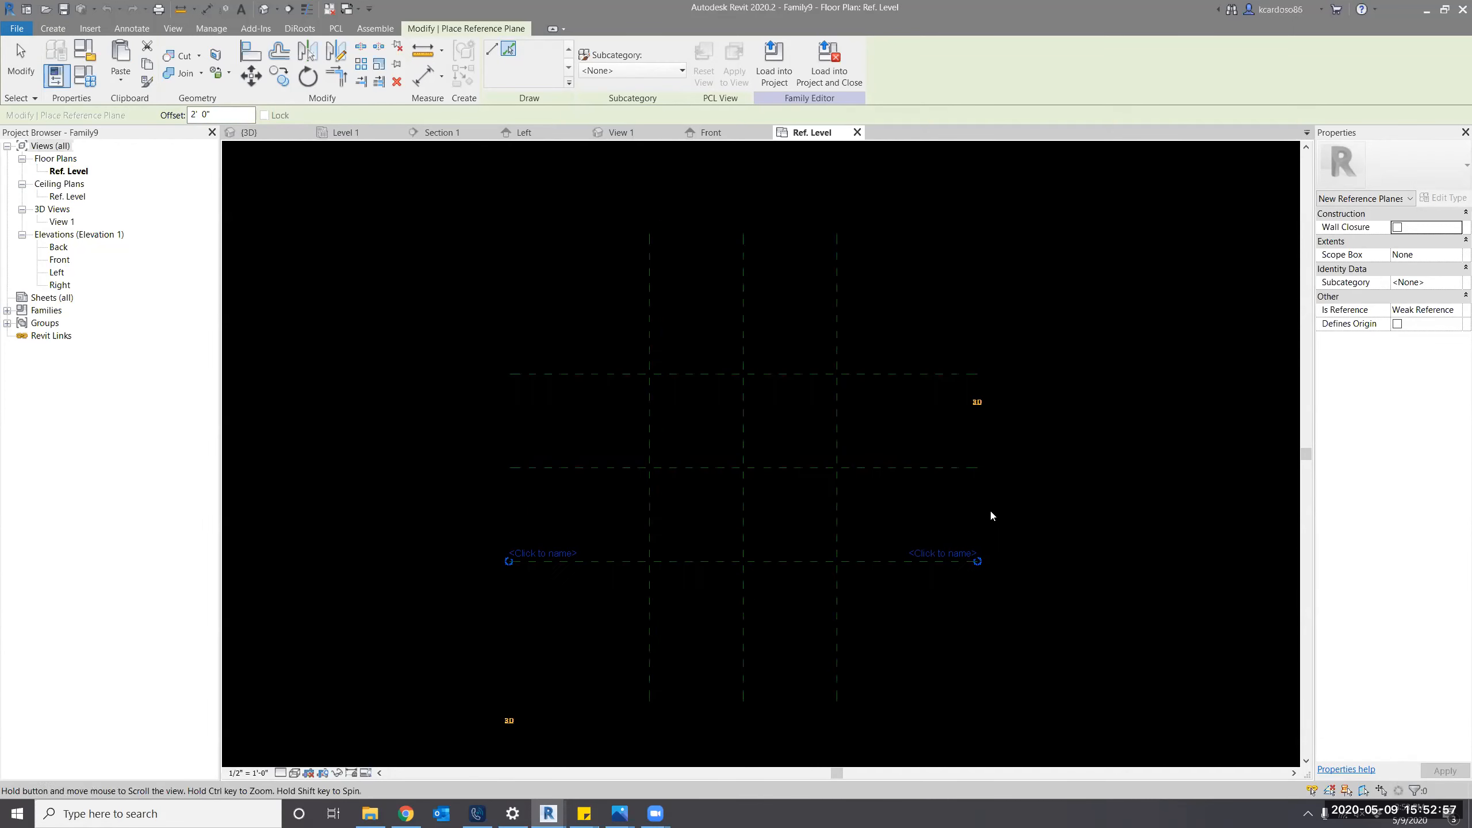
pyautogui.press('Escape')
pyautogui.press('Escape')
pyautogui.scroll(1, 945, 510)
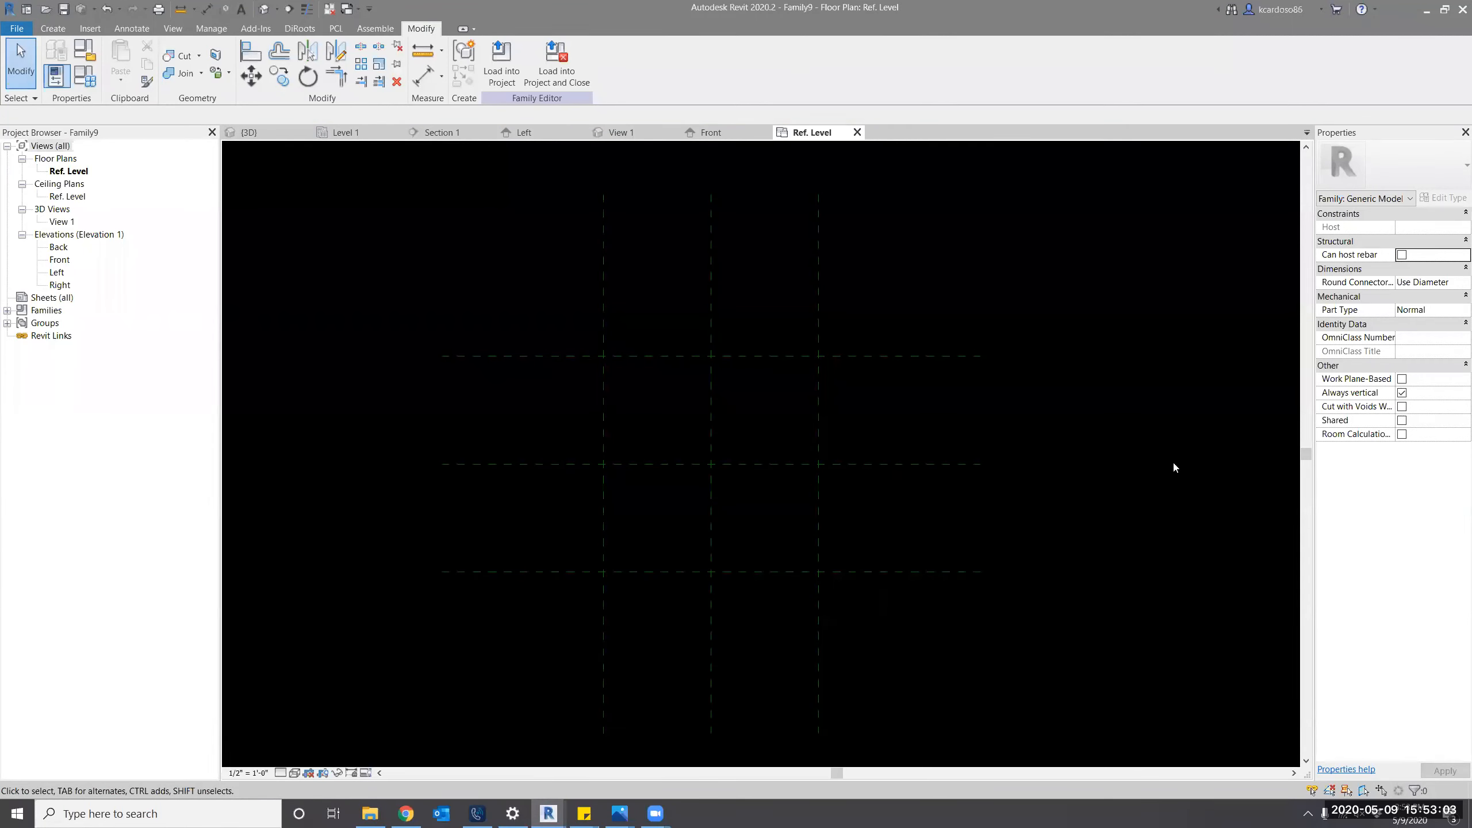
# Add a reference plane in the Right elevation, offset 6" above the Ref. Level.
pyautogui.doubleClick(61, 285)
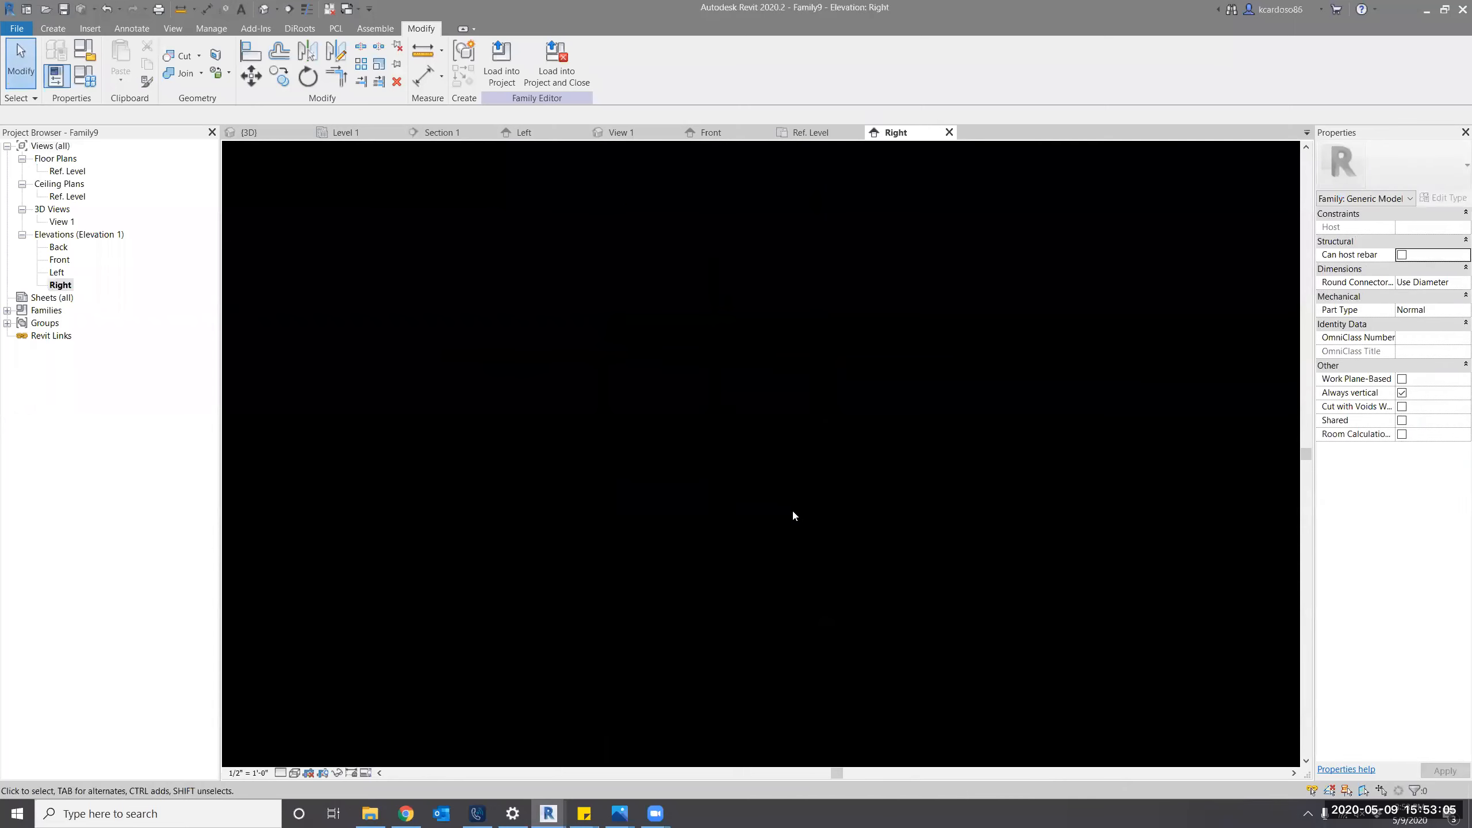
pyautogui.scroll(3, 805, 690)
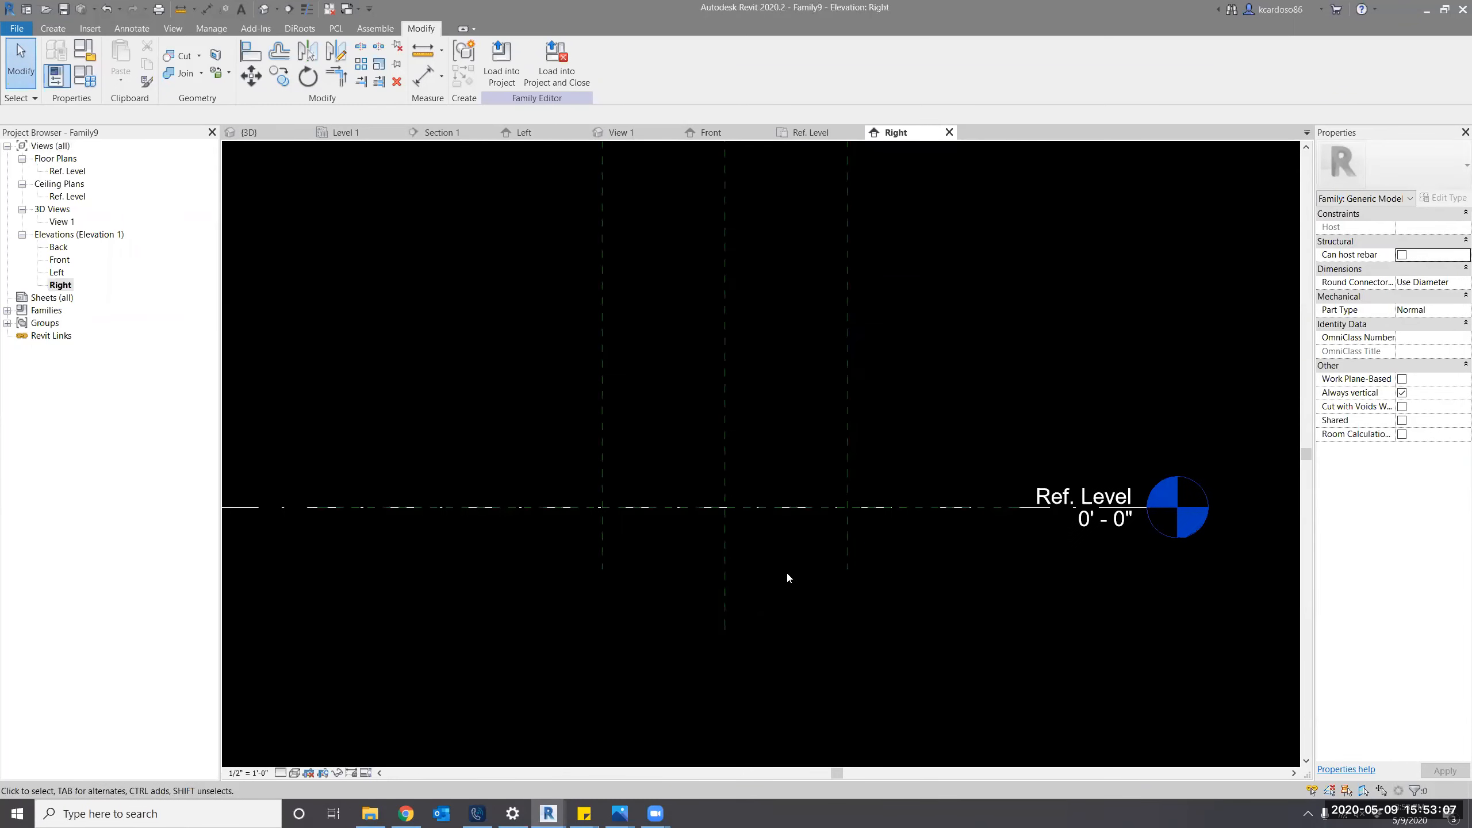
pyautogui.press('r')
pyautogui.press('p')
pyautogui.click(508, 49)
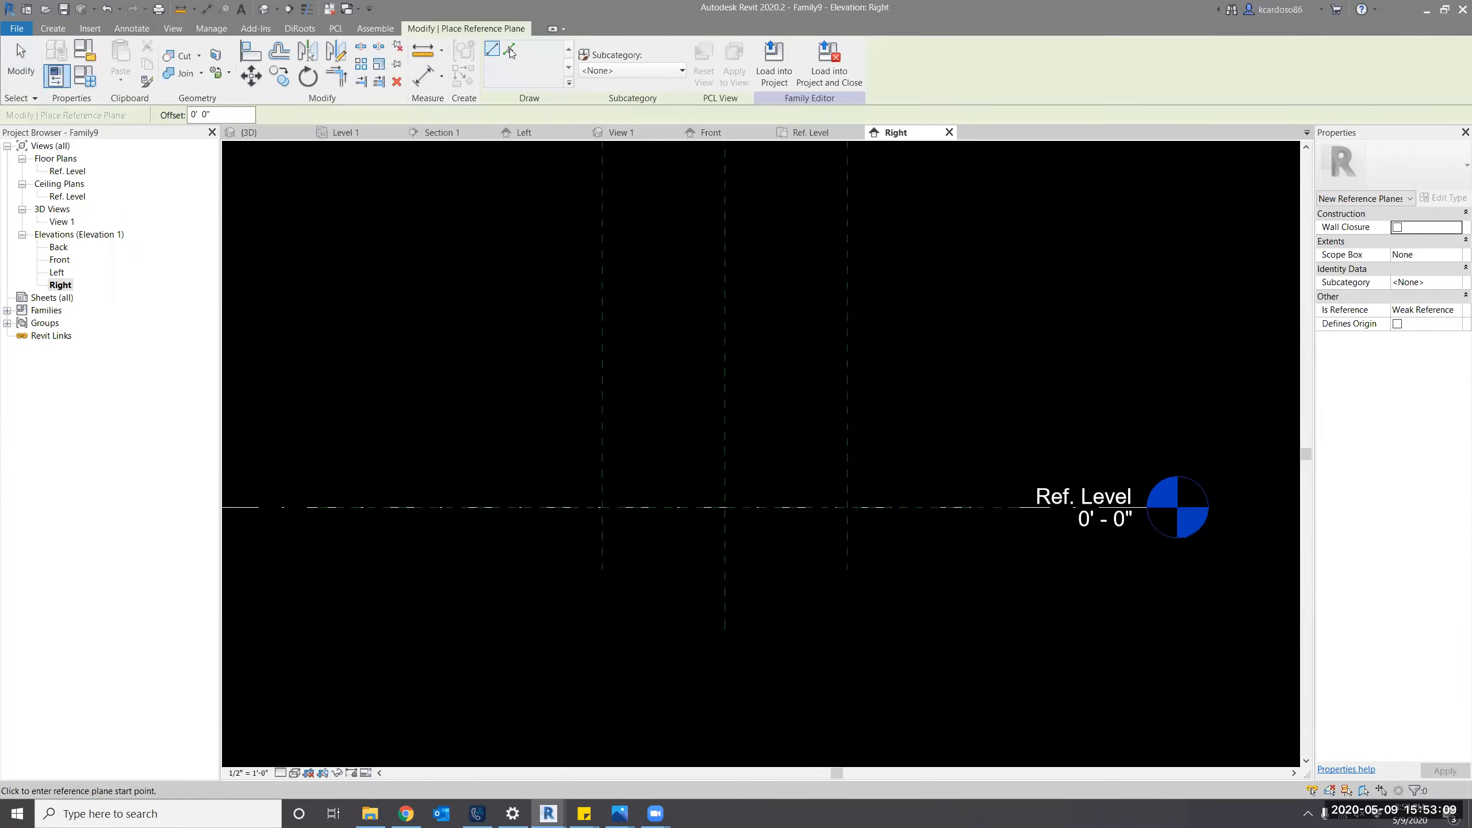
pyautogui.click(240, 115)
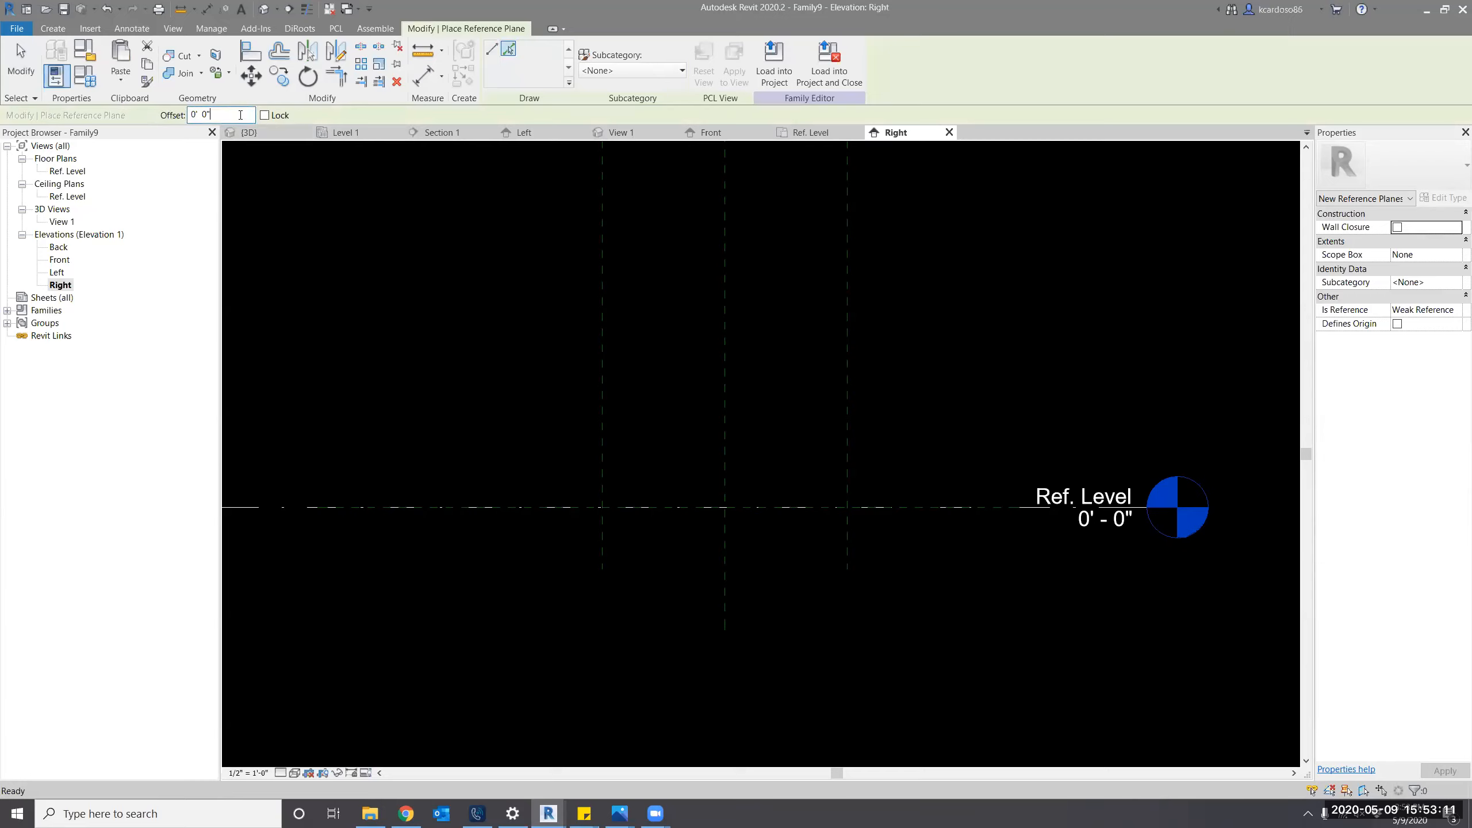
pyautogui.doubleClick(240, 115)
pyautogui.write('6"')
pyautogui.press('Return')
pyautogui.click(552, 505)
pyautogui.press('Escape')
pyautogui.press('Escape')
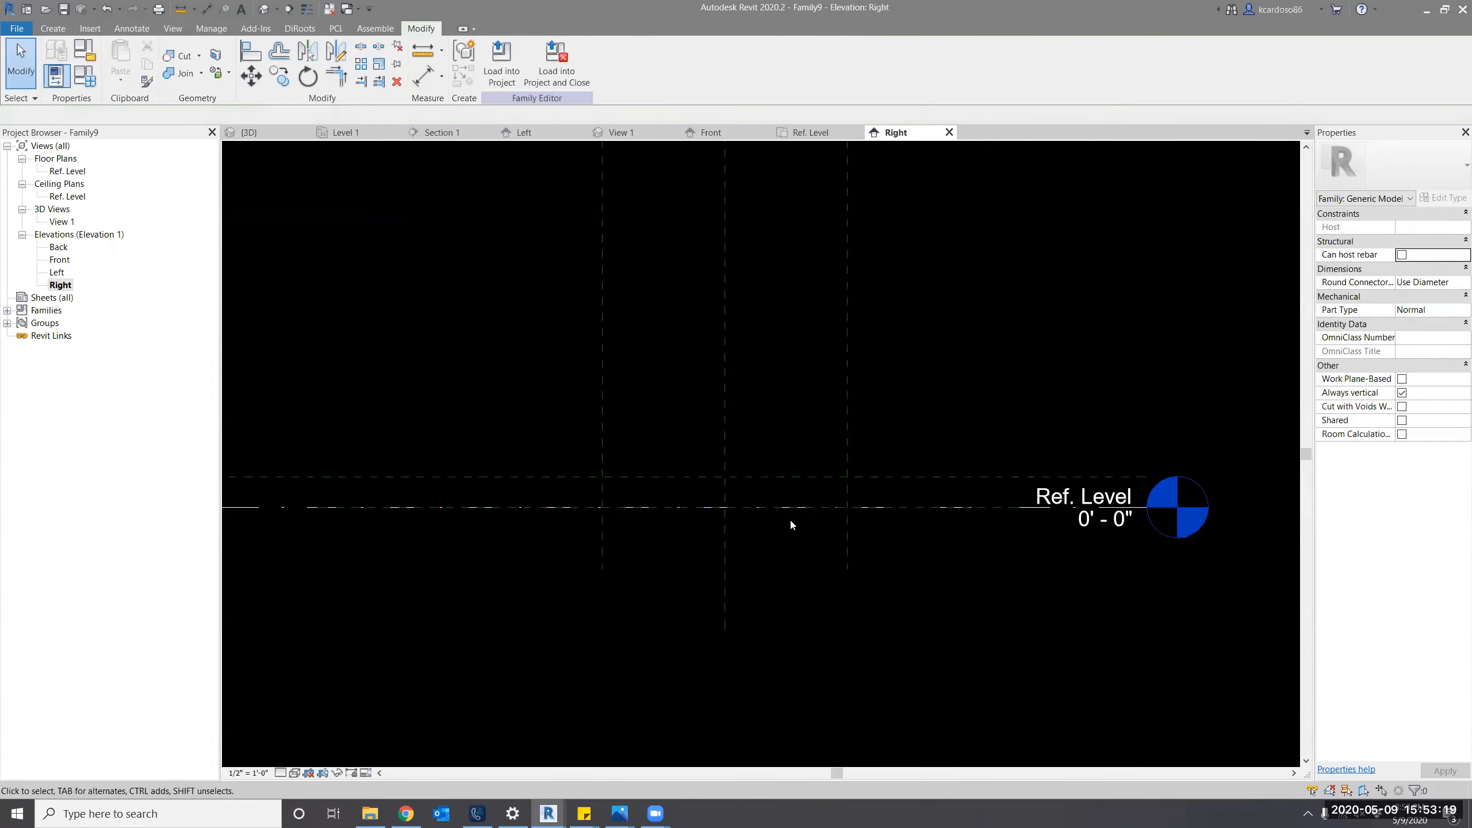
pyautogui.scroll(1, 791, 525)
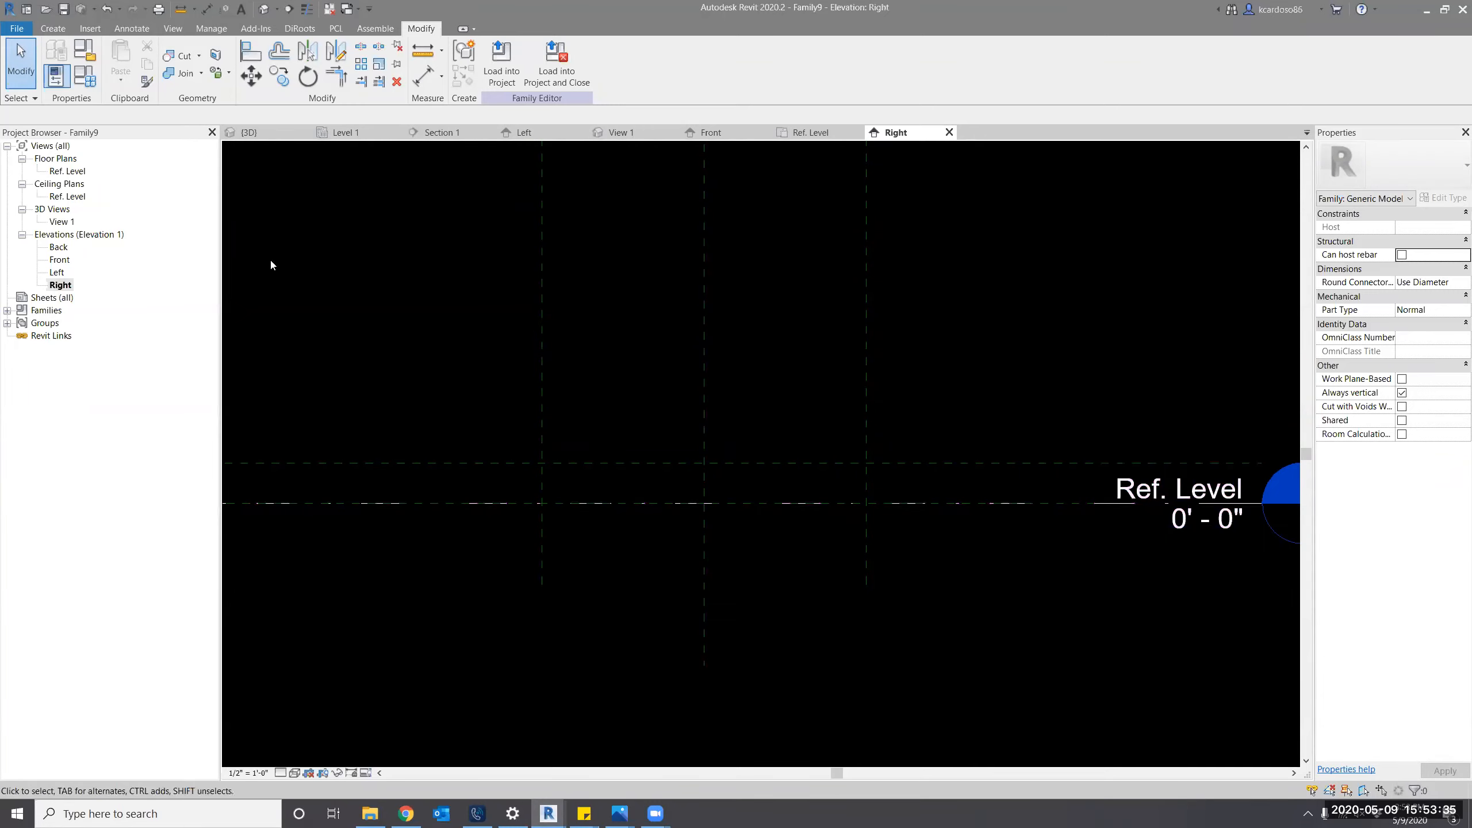
# Start a solid extrusion in the Ref. Level plan with locked sketch lines on the four outer reference planes.
pyautogui.click(77, 172)
pyautogui.doubleClick(77, 172)
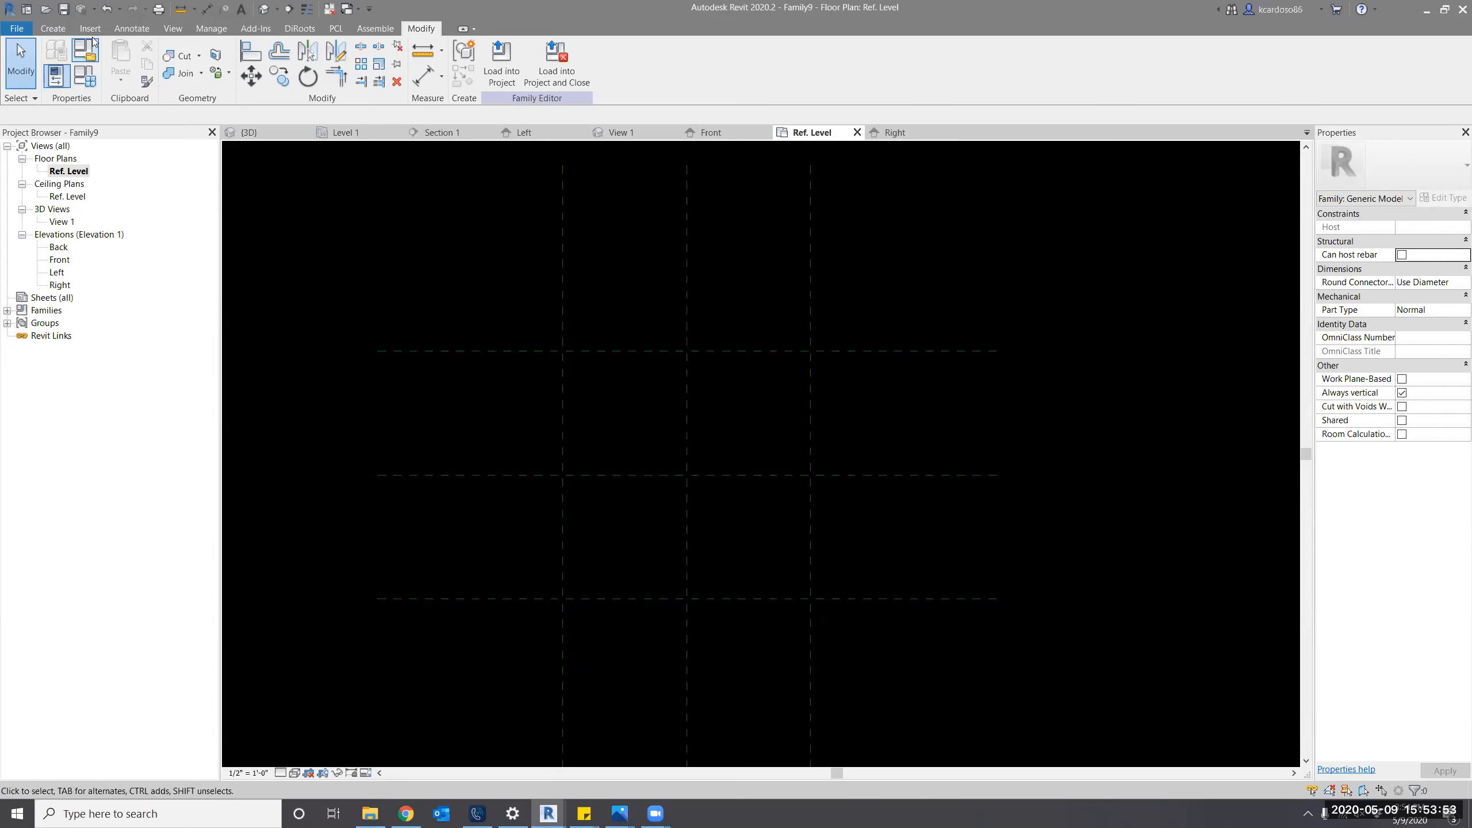
pyautogui.click(54, 28)
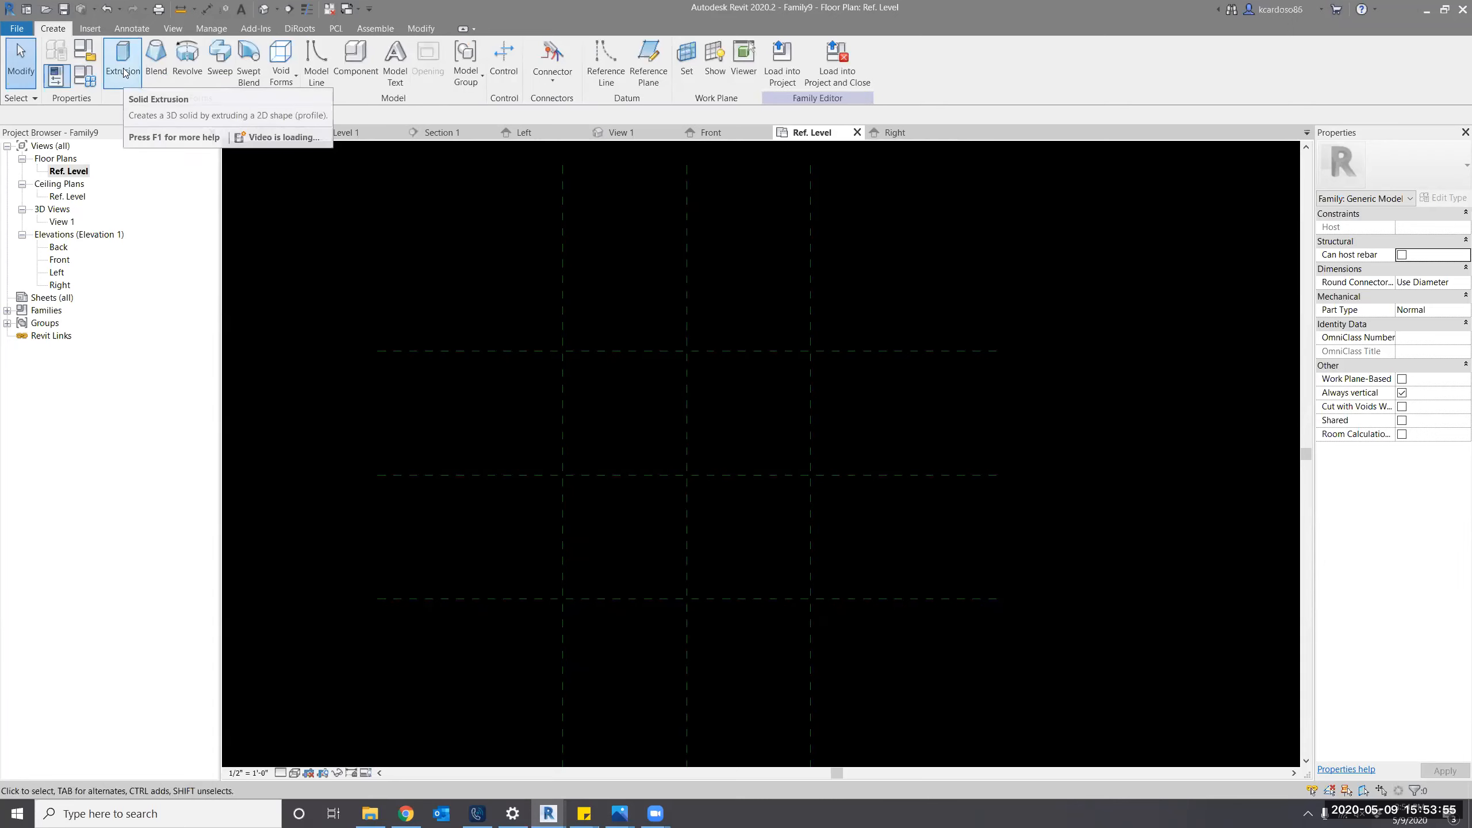
pyautogui.click(121, 72)
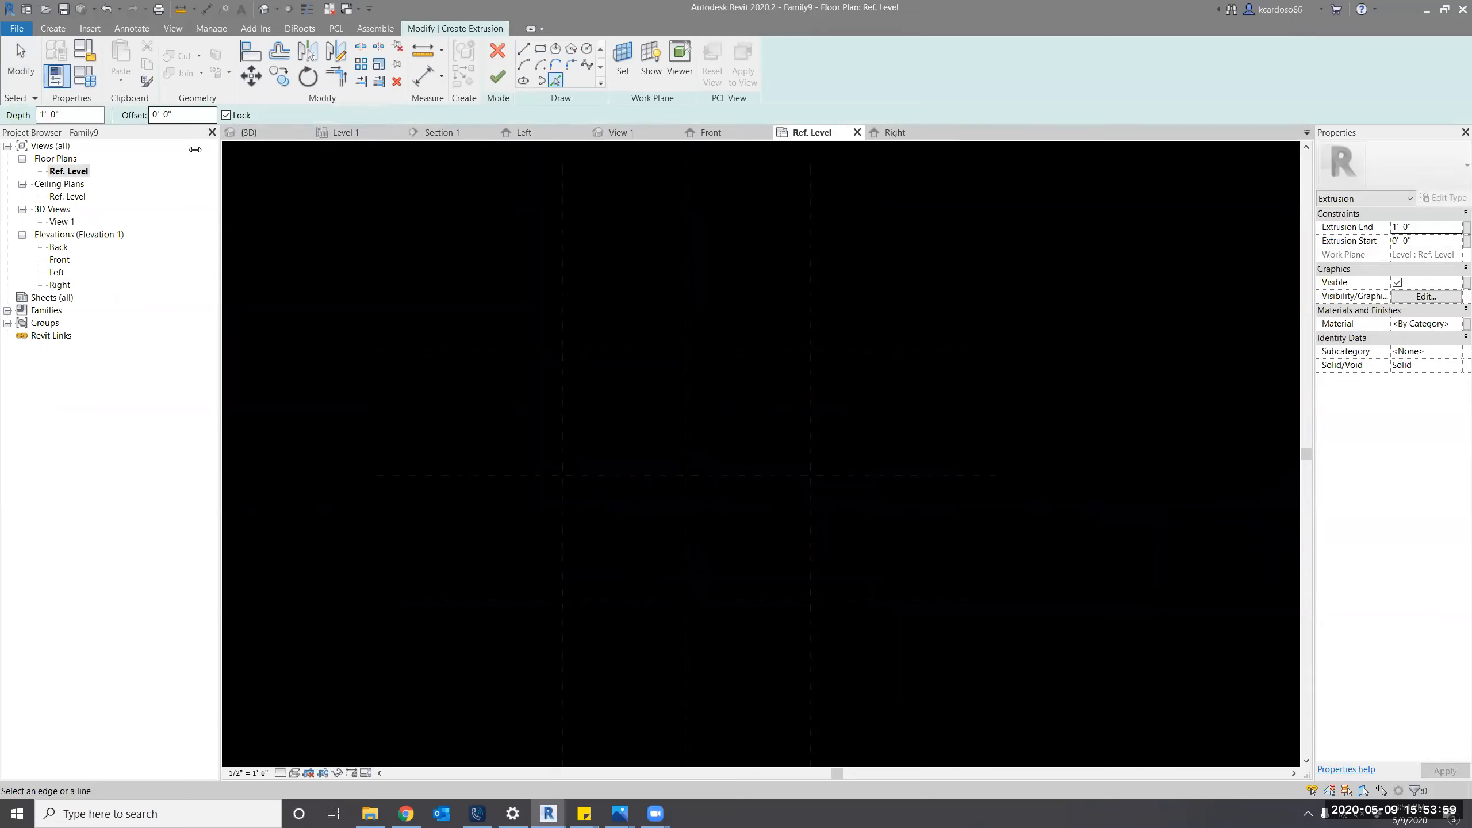
pyautogui.click(563, 344)
pyautogui.click(587, 351)
pyautogui.click(810, 387)
pyautogui.click(801, 598)
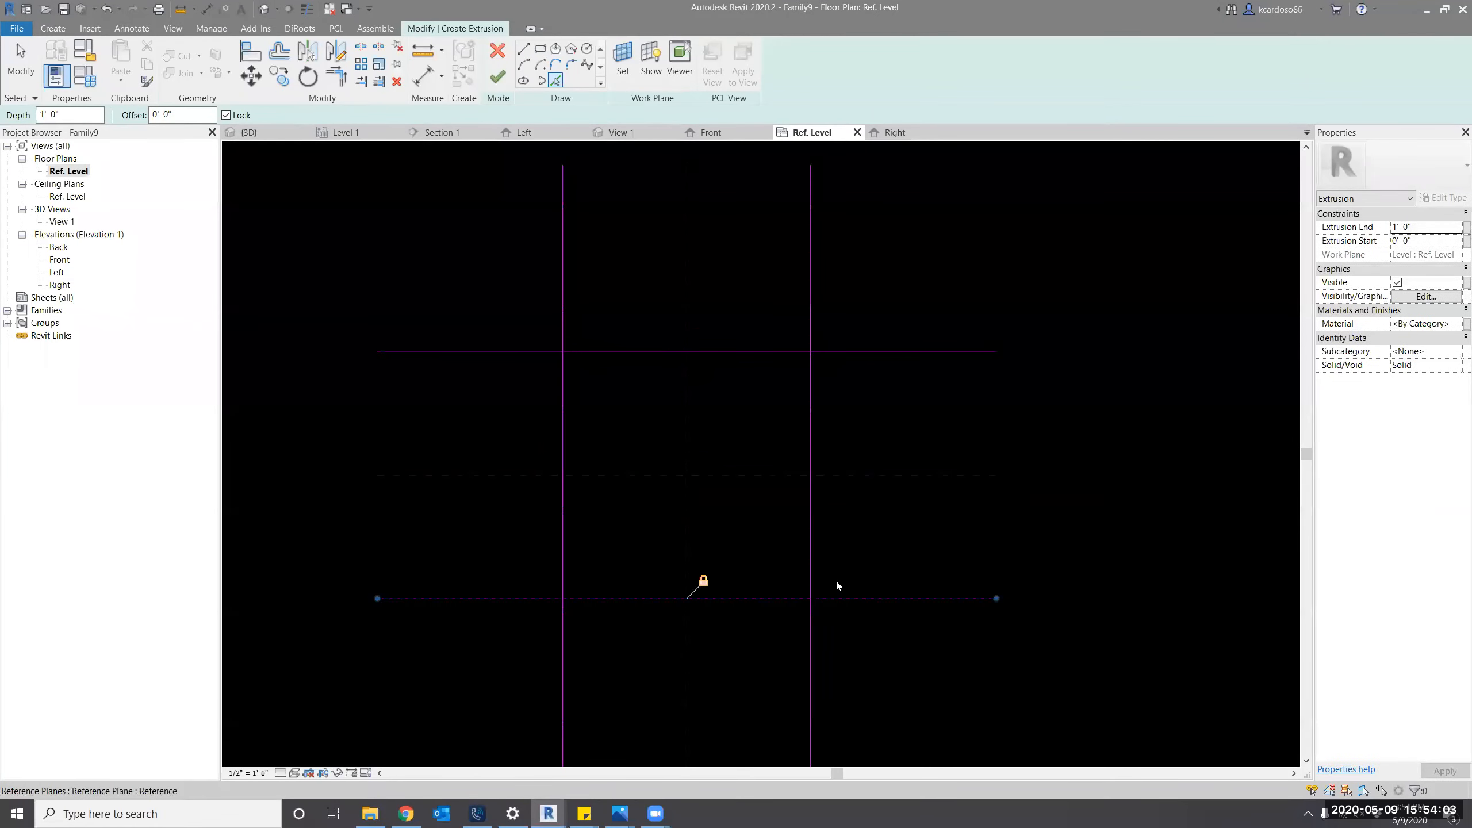
# Trim the four extrusion sketch lines at their corners into a closed square.
pyautogui.press('t')
pyautogui.press('r')
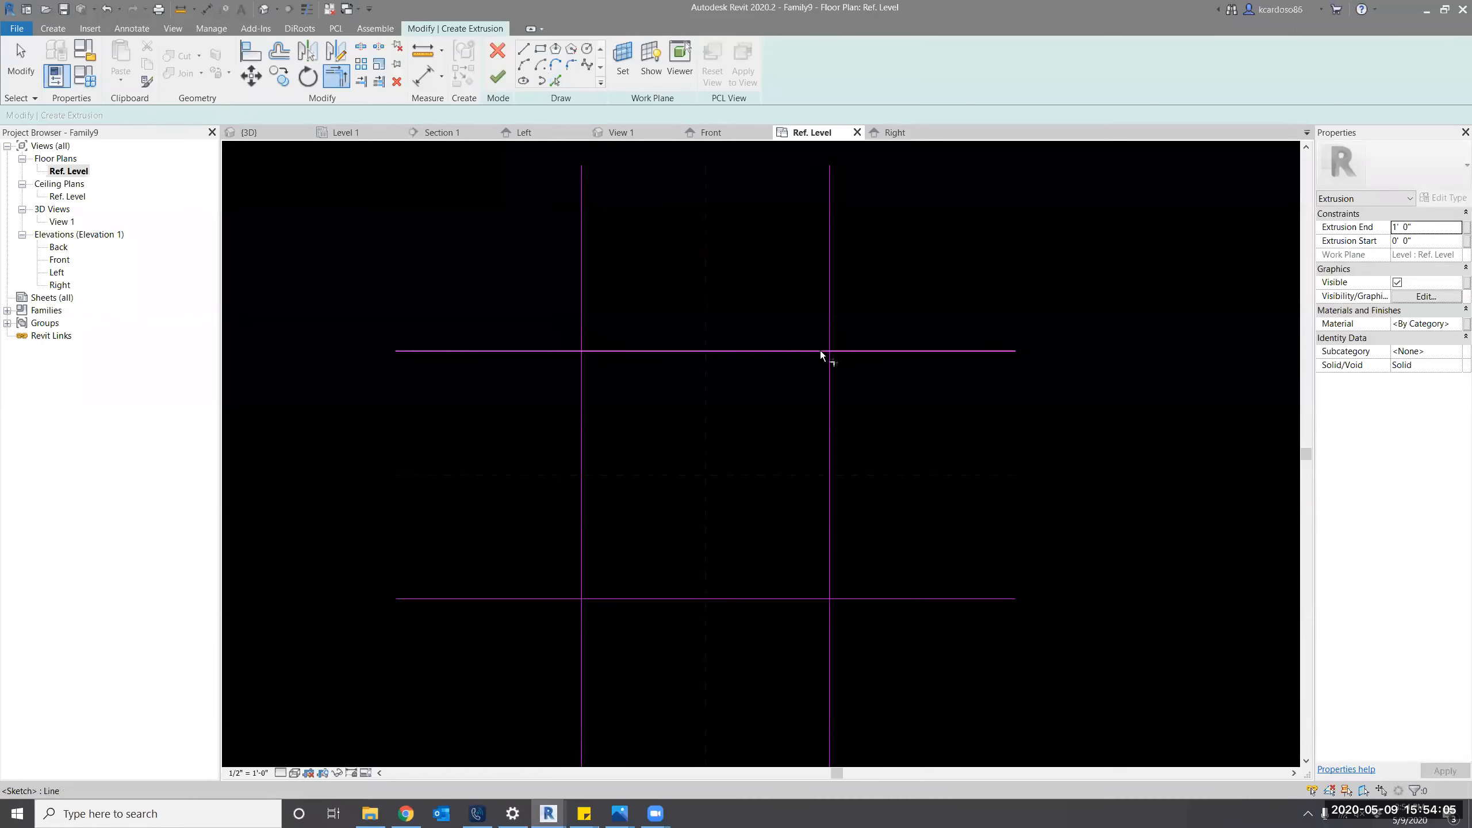
pyautogui.click(822, 352)
pyautogui.click(829, 369)
pyautogui.click(589, 352)
pyautogui.click(583, 367)
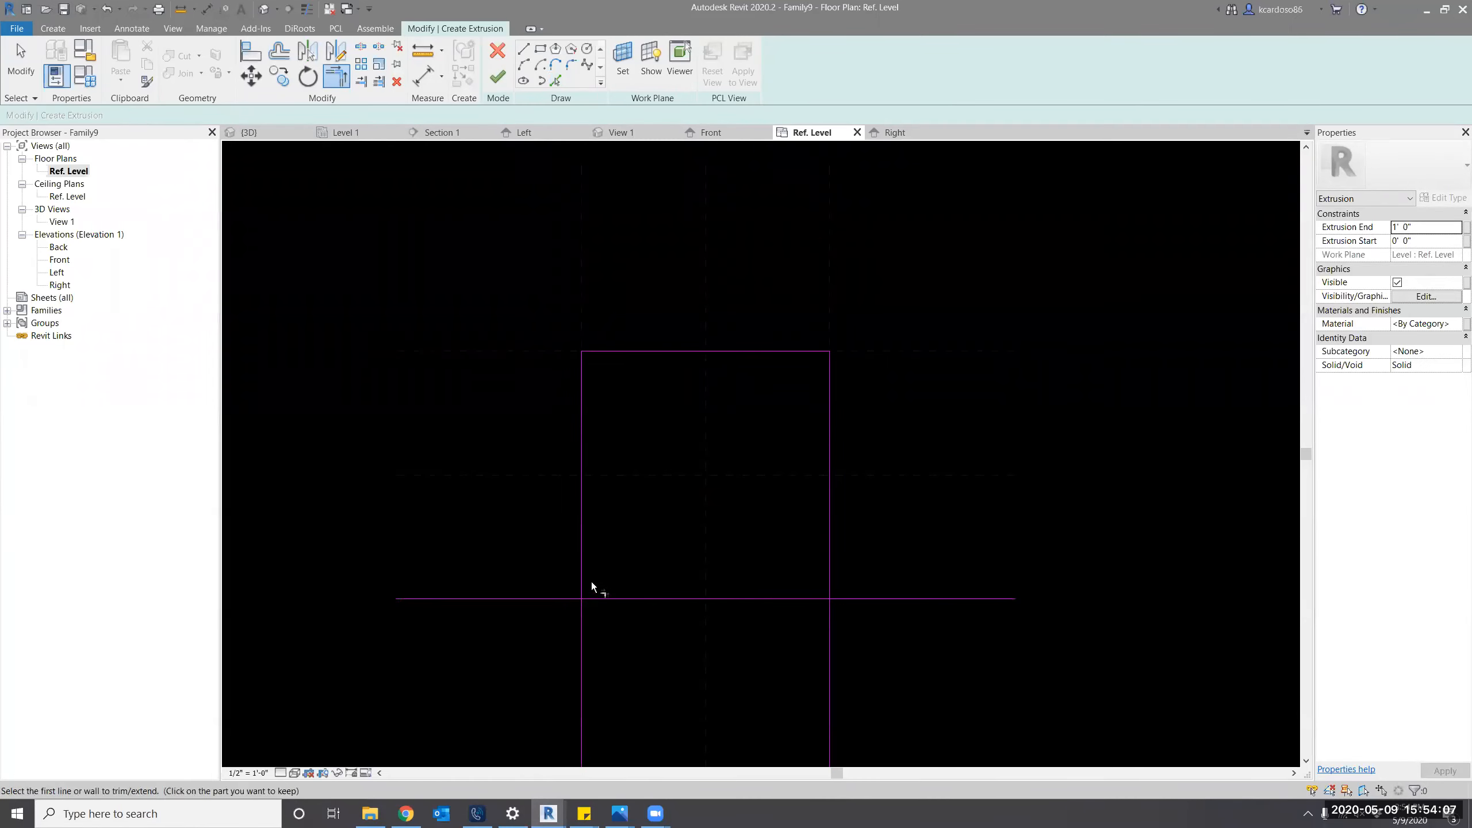
pyautogui.click(589, 596)
pyautogui.click(583, 582)
pyautogui.click(813, 598)
pyautogui.click(828, 587)
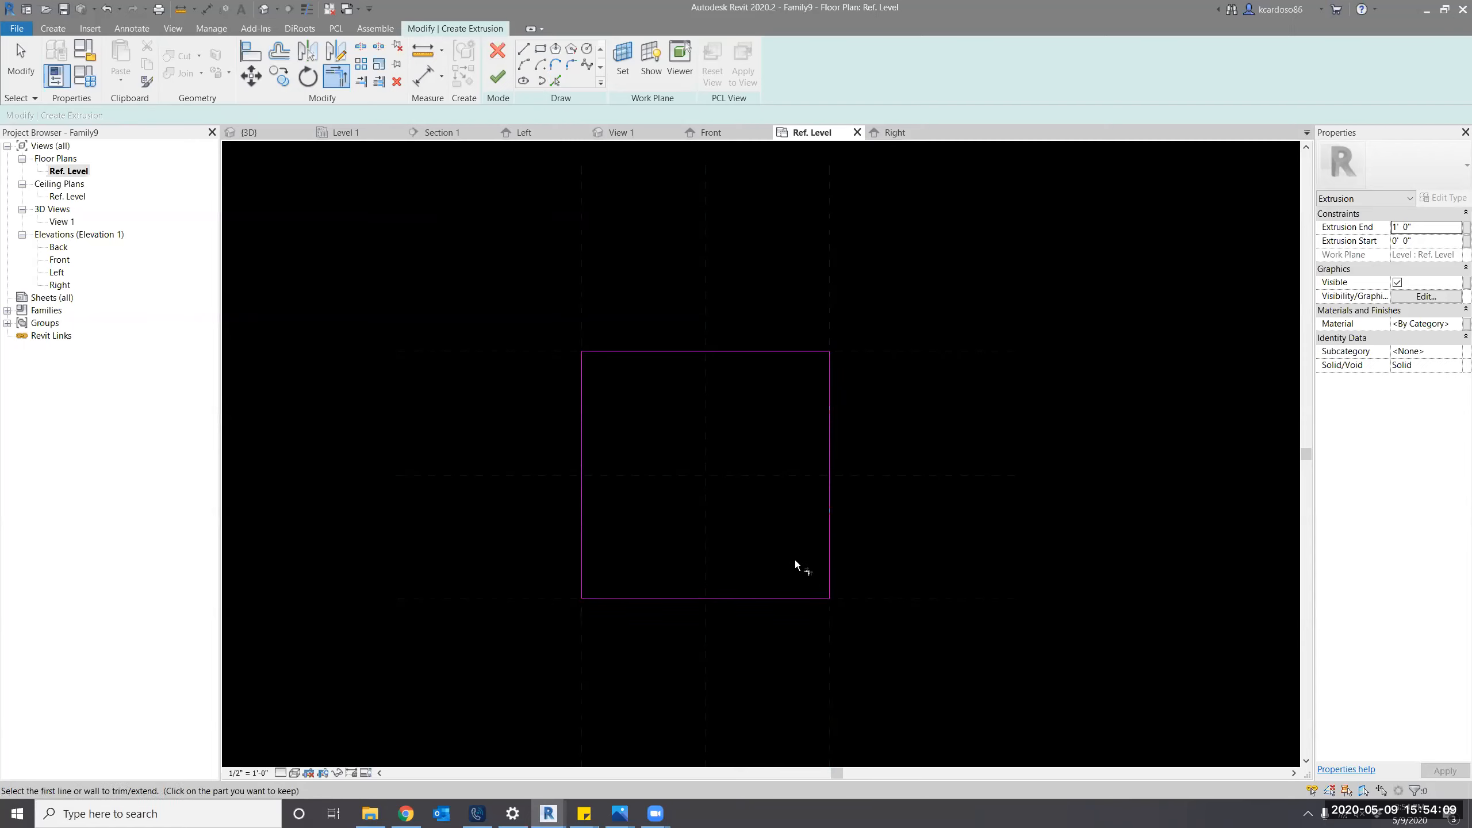
pyautogui.press('Escape')
pyautogui.press('Escape')
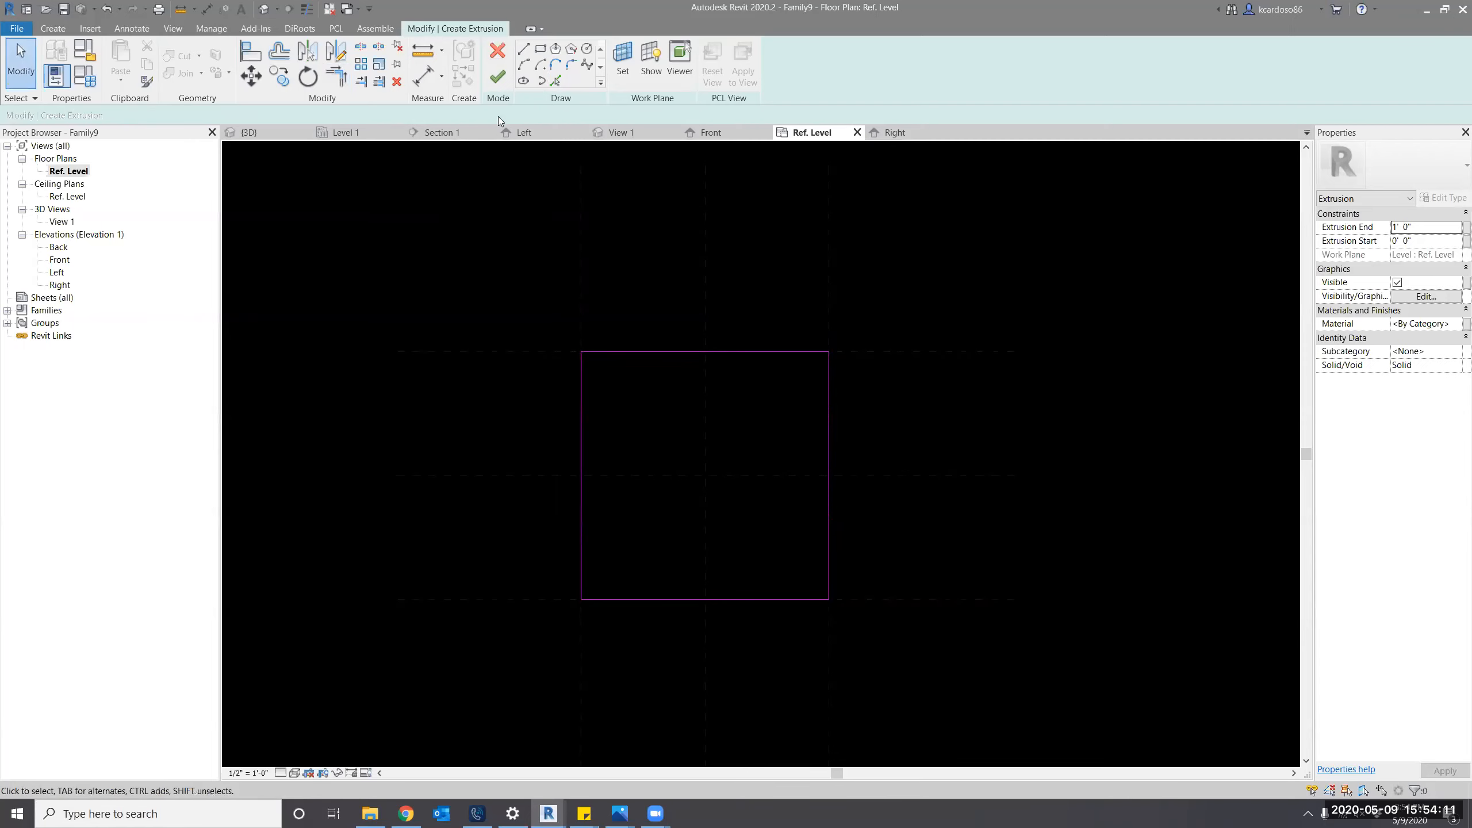
# Finish the square extrusion and try to stretch its right edge past the locked reference plane.
pyautogui.click(499, 81)
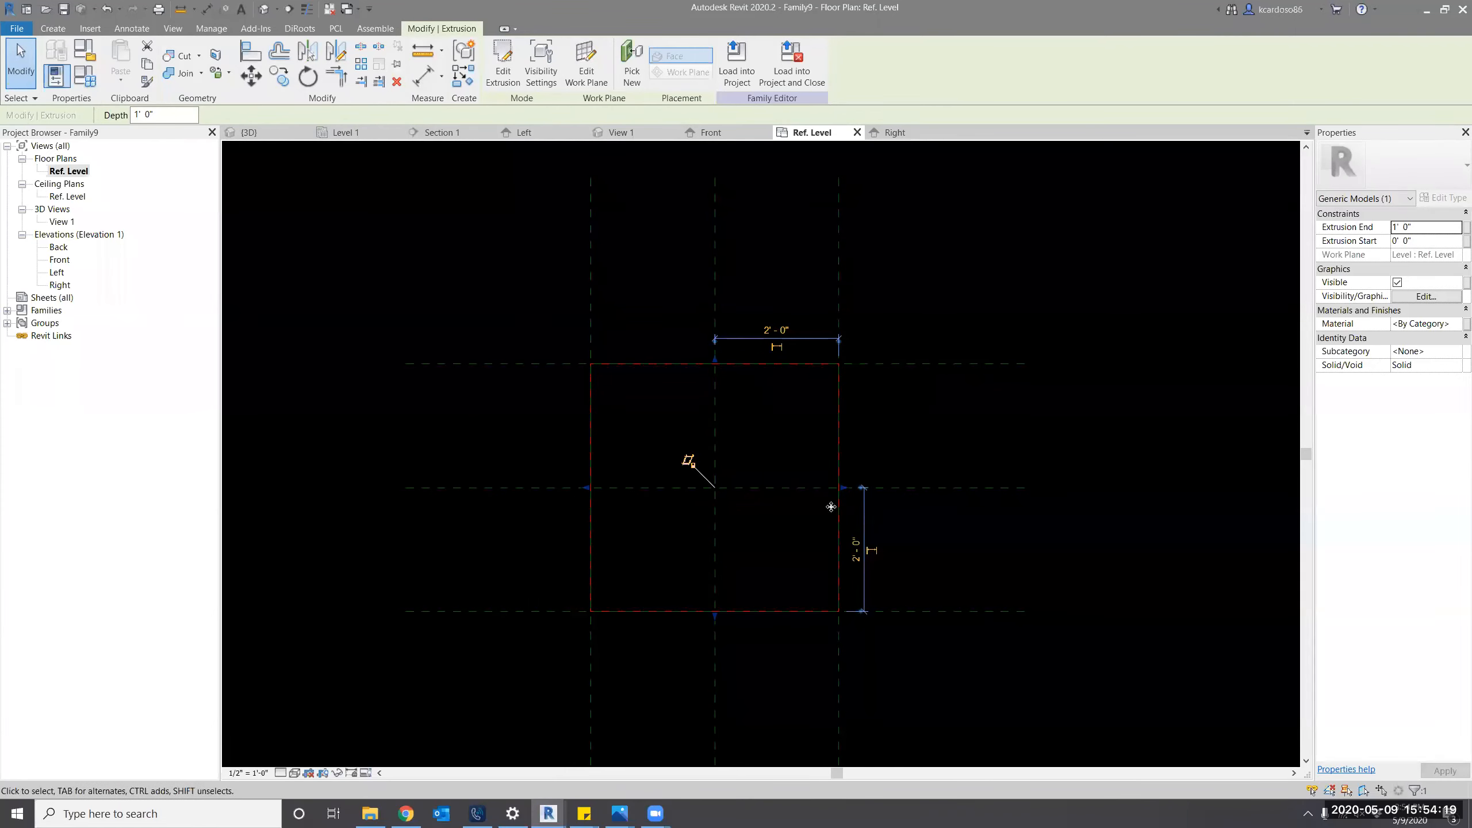
pyautogui.moveTo(847, 490); pyautogui.dragTo(903, 511)
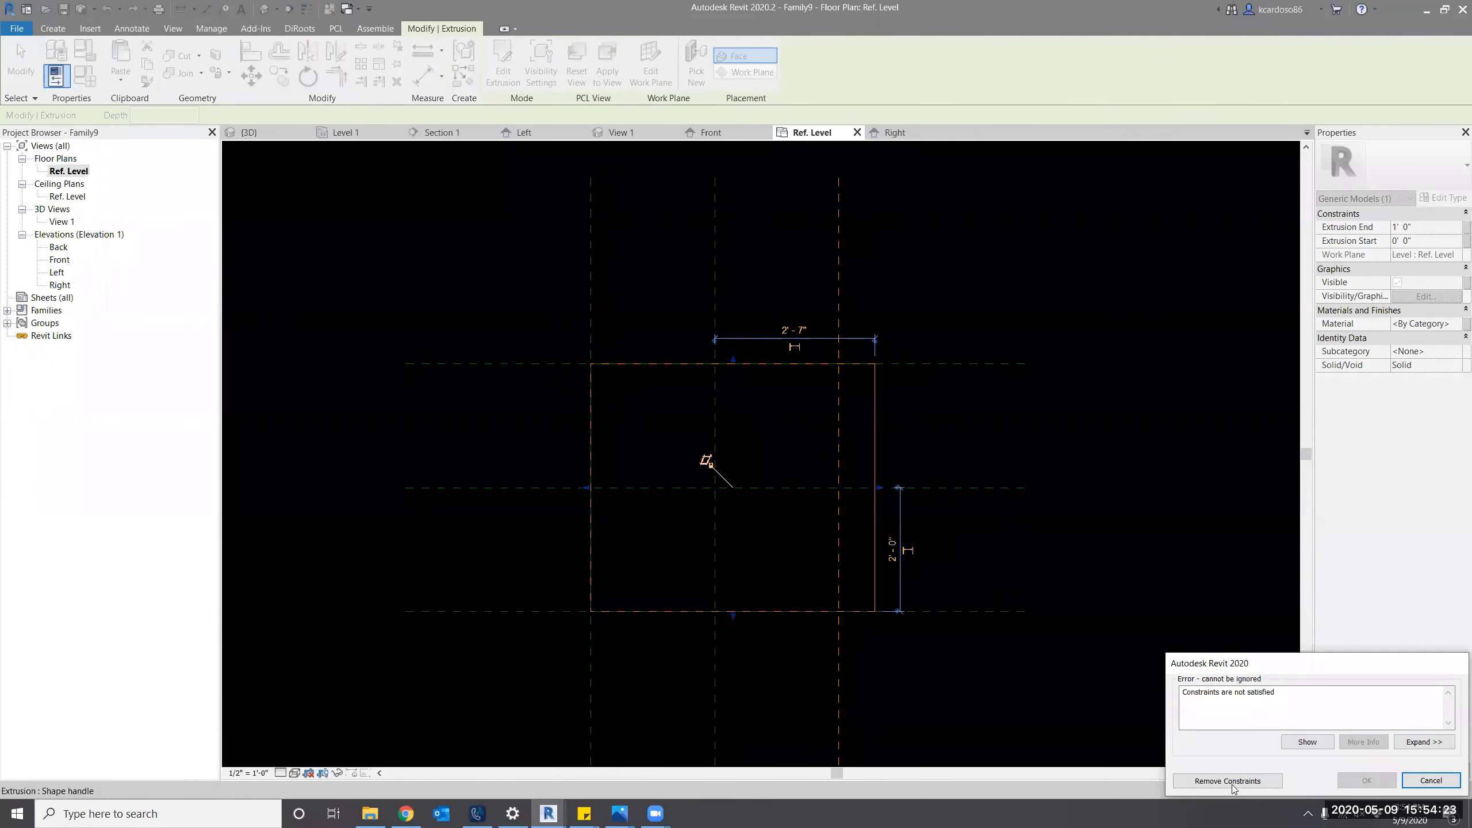
pyautogui.press('Escape')
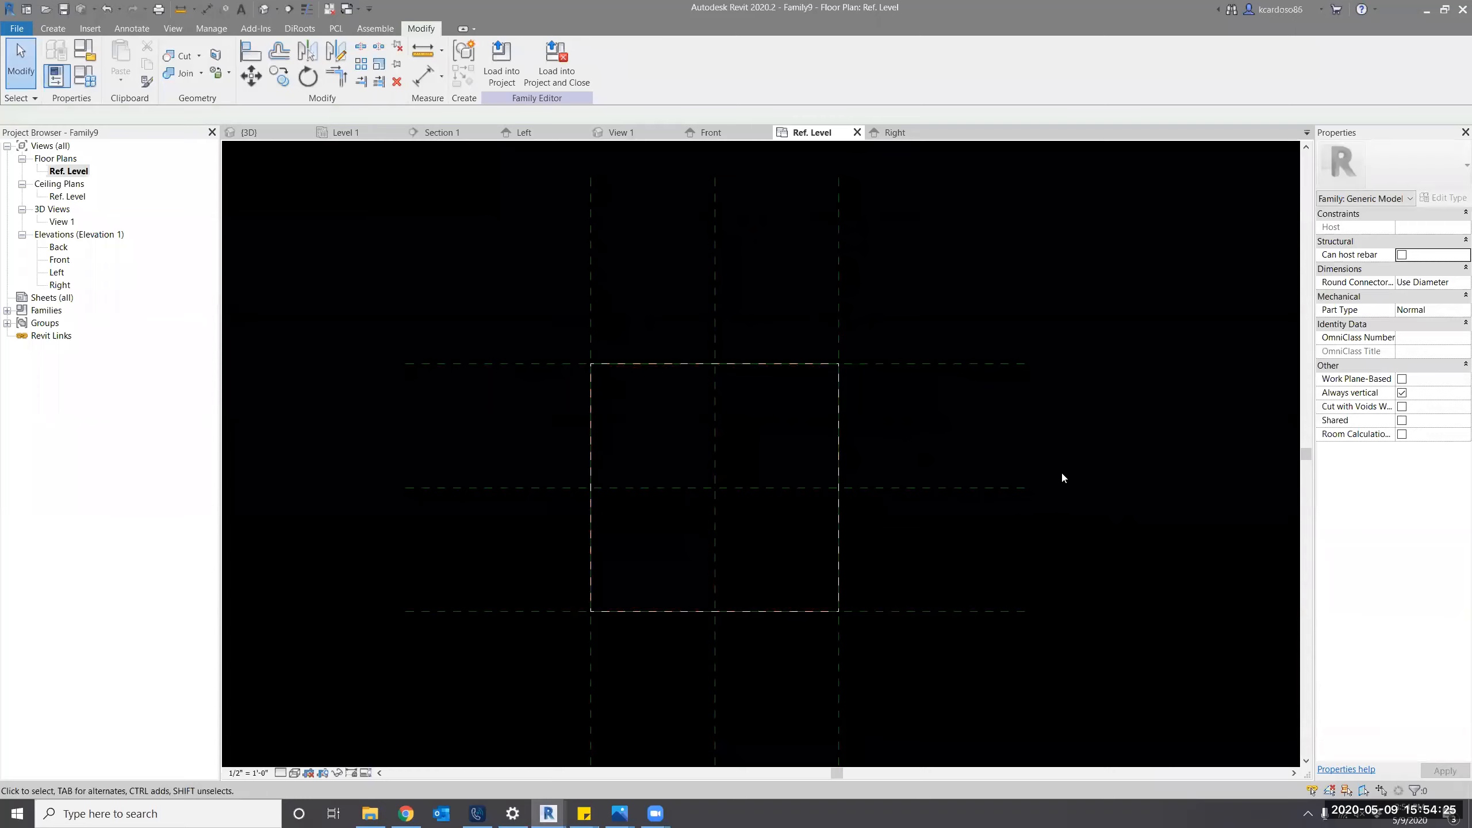
# In the Right elevation, lock the extrusion's bottom to the Ref. Level and stretch and lock its top to the upper reference plane.
pyautogui.doubleClick(61, 285)
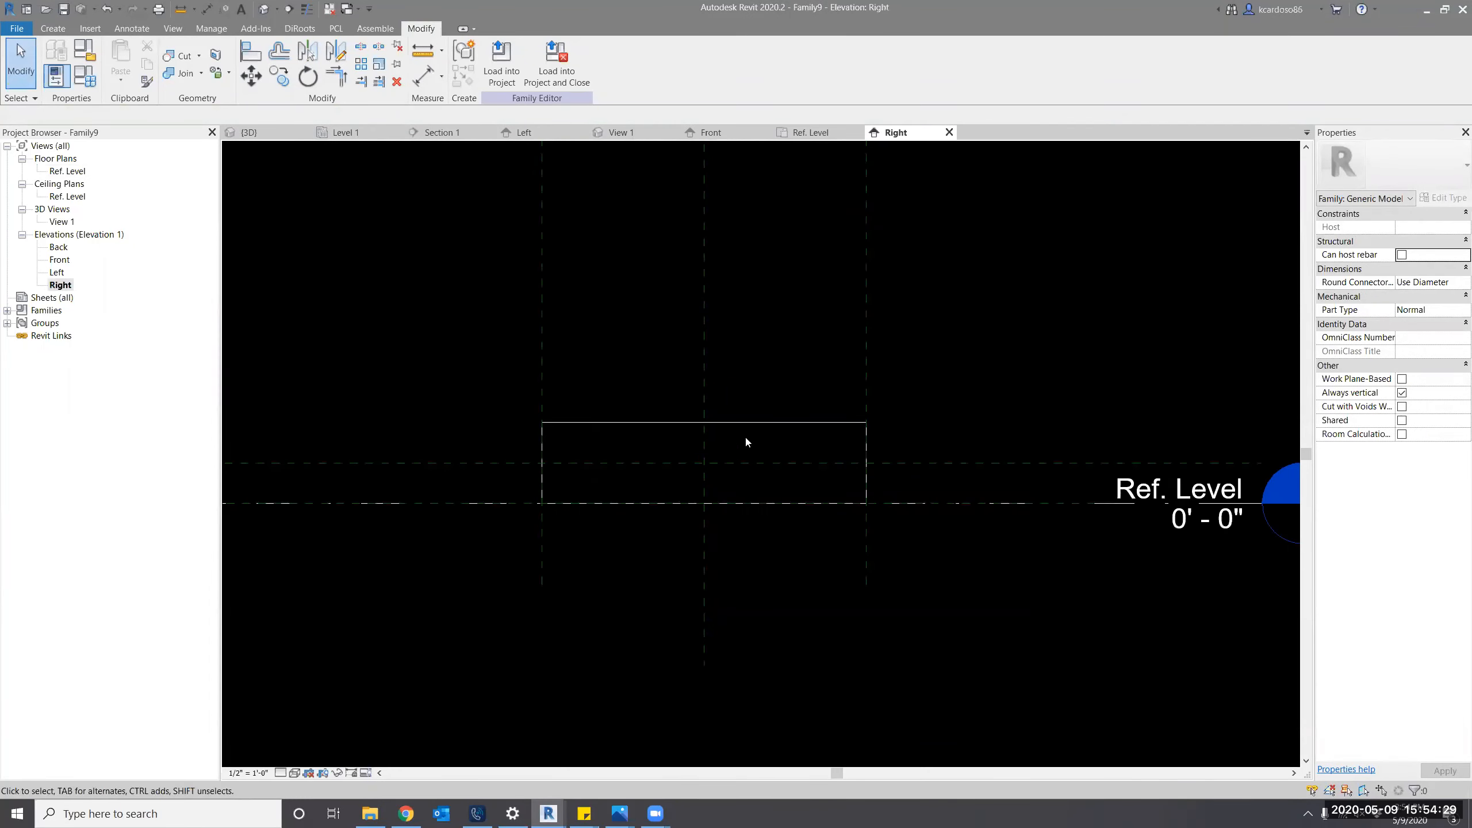
pyautogui.click(756, 505)
pyautogui.scroll(1, 716, 514)
pyautogui.moveTo(703, 508)
pyautogui.mouseDown()
pyautogui.moveTo(705, 534)
pyautogui.moveTo(707, 500)
pyautogui.mouseUp()
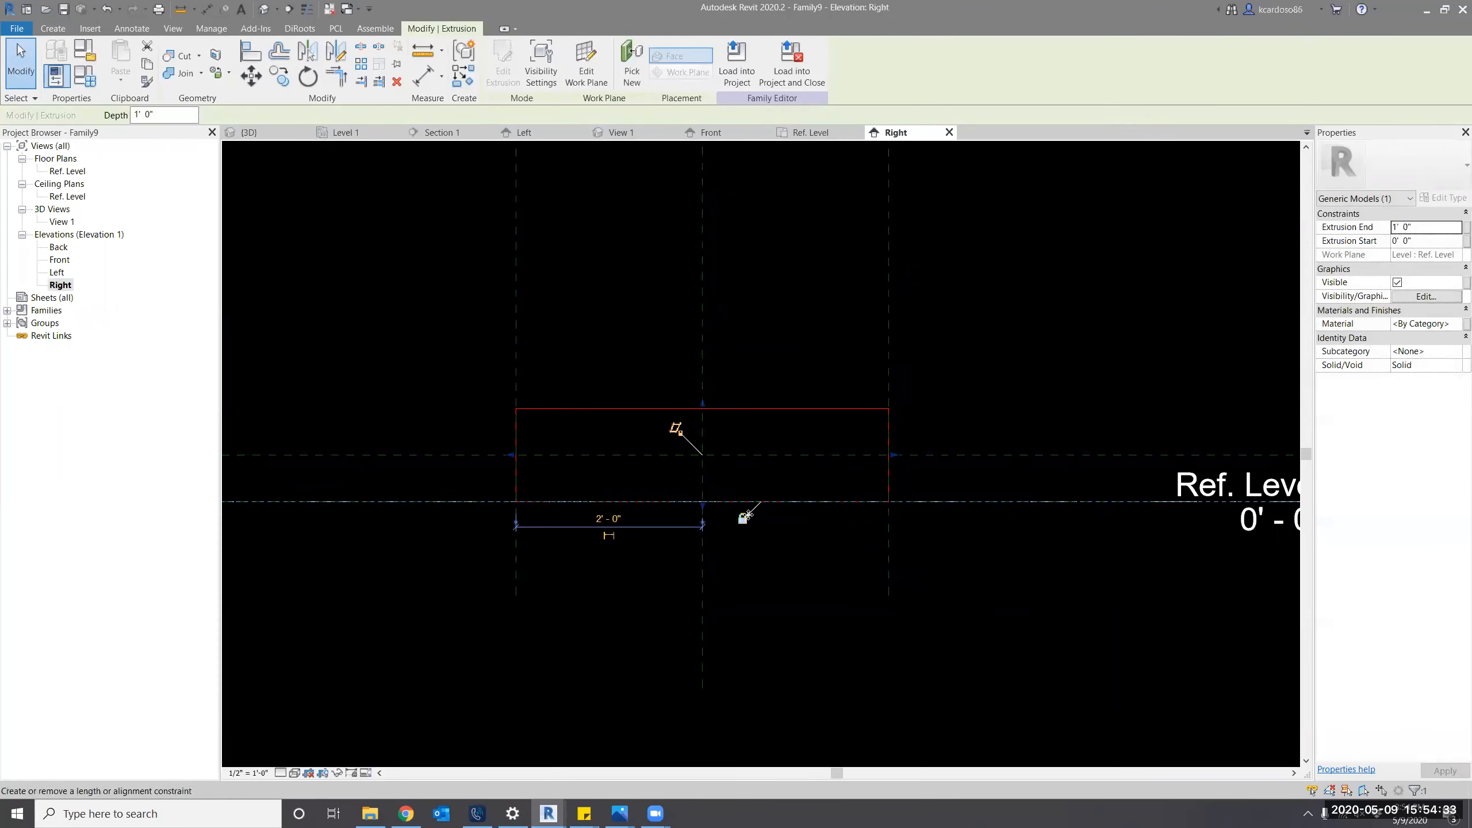
pyautogui.moveTo(703, 404); pyautogui.dragTo(781, 443)
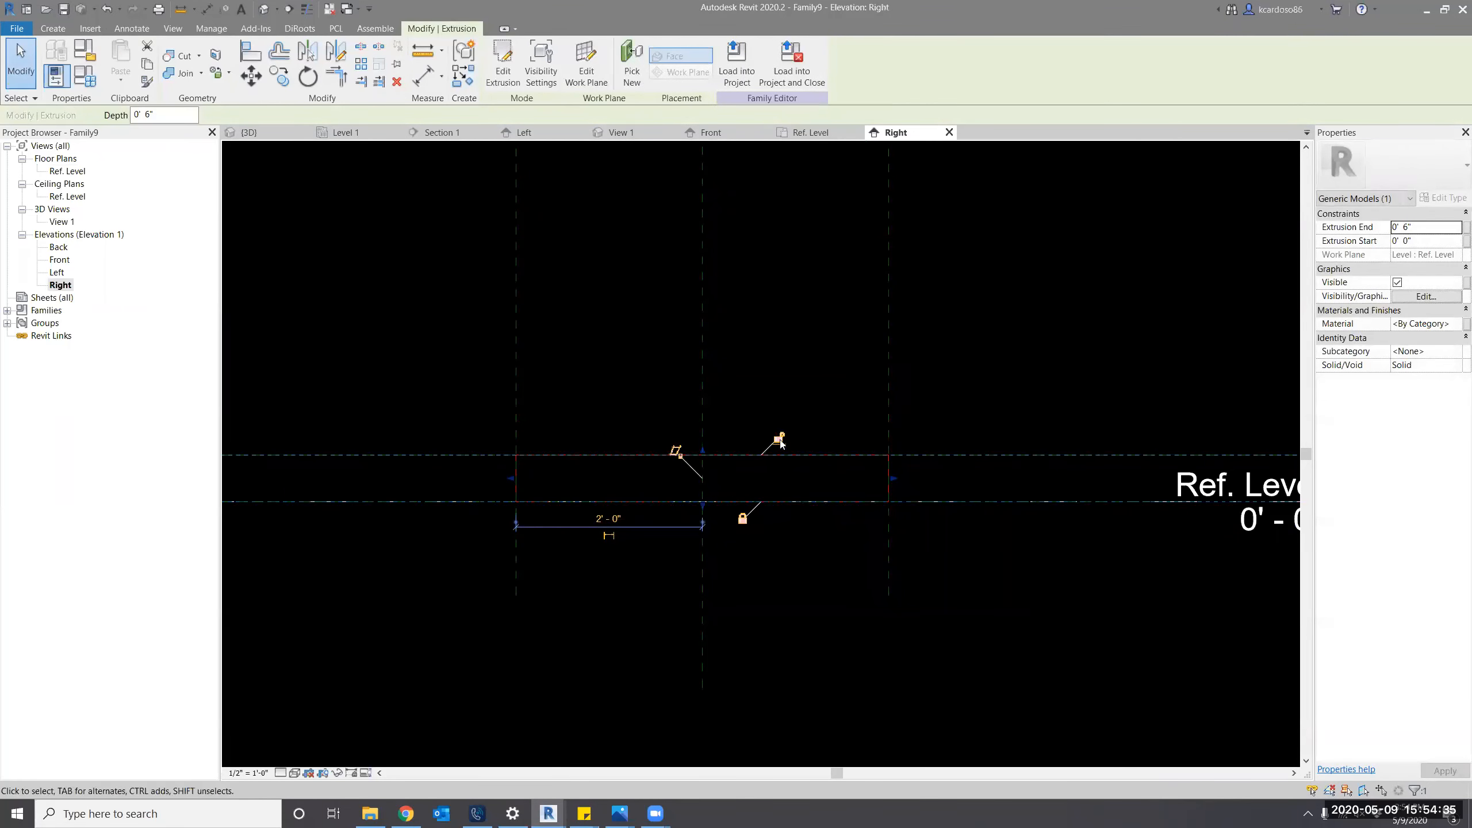
pyautogui.click(780, 441)
pyautogui.click(821, 554)
pyautogui.scroll(-1, 824, 555)
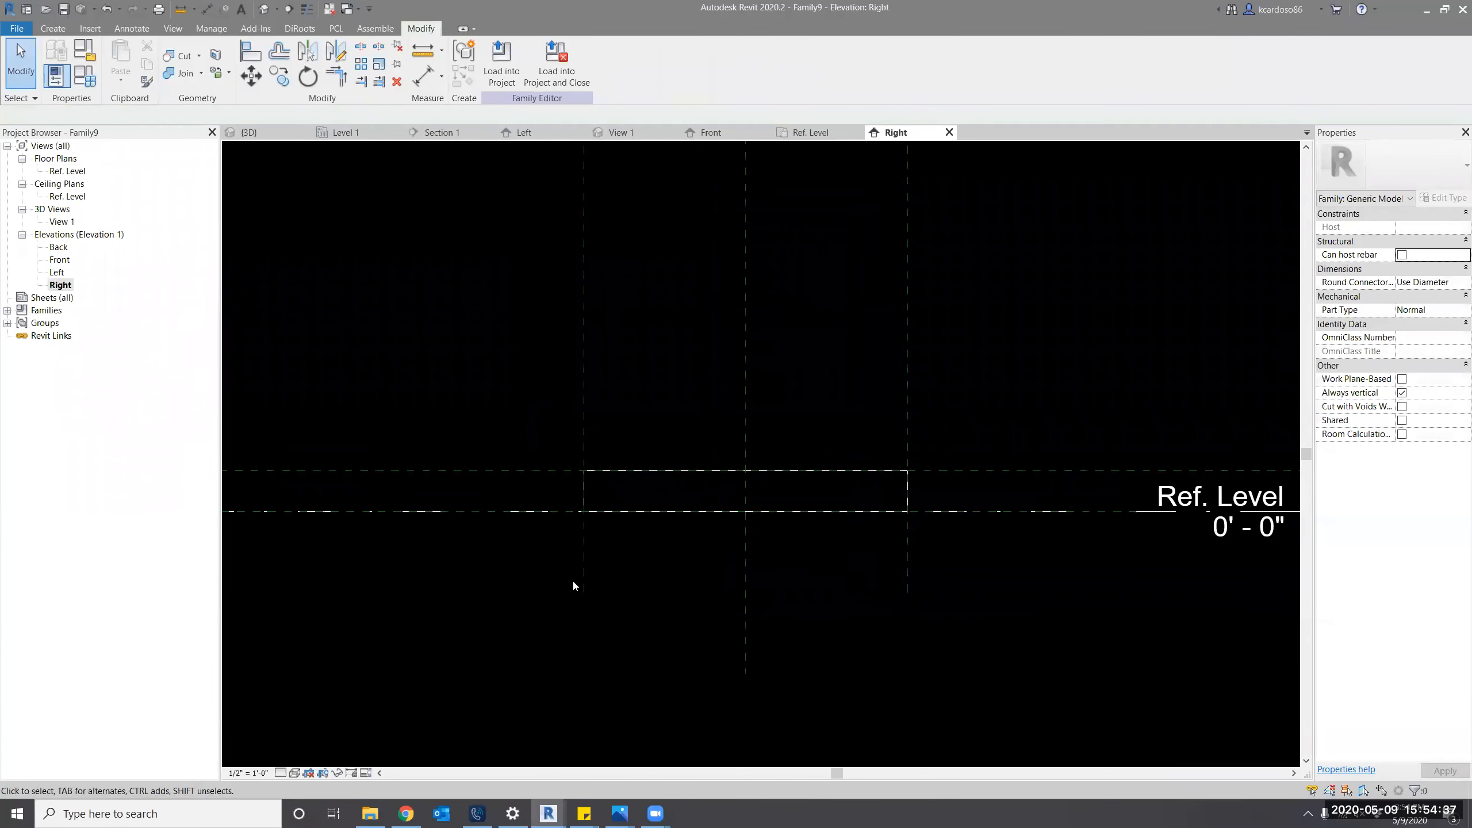
# Add an aligned dimension between the Ref. Level and the reference plane above it.
pyautogui.press('d')
pyautogui.press('i')
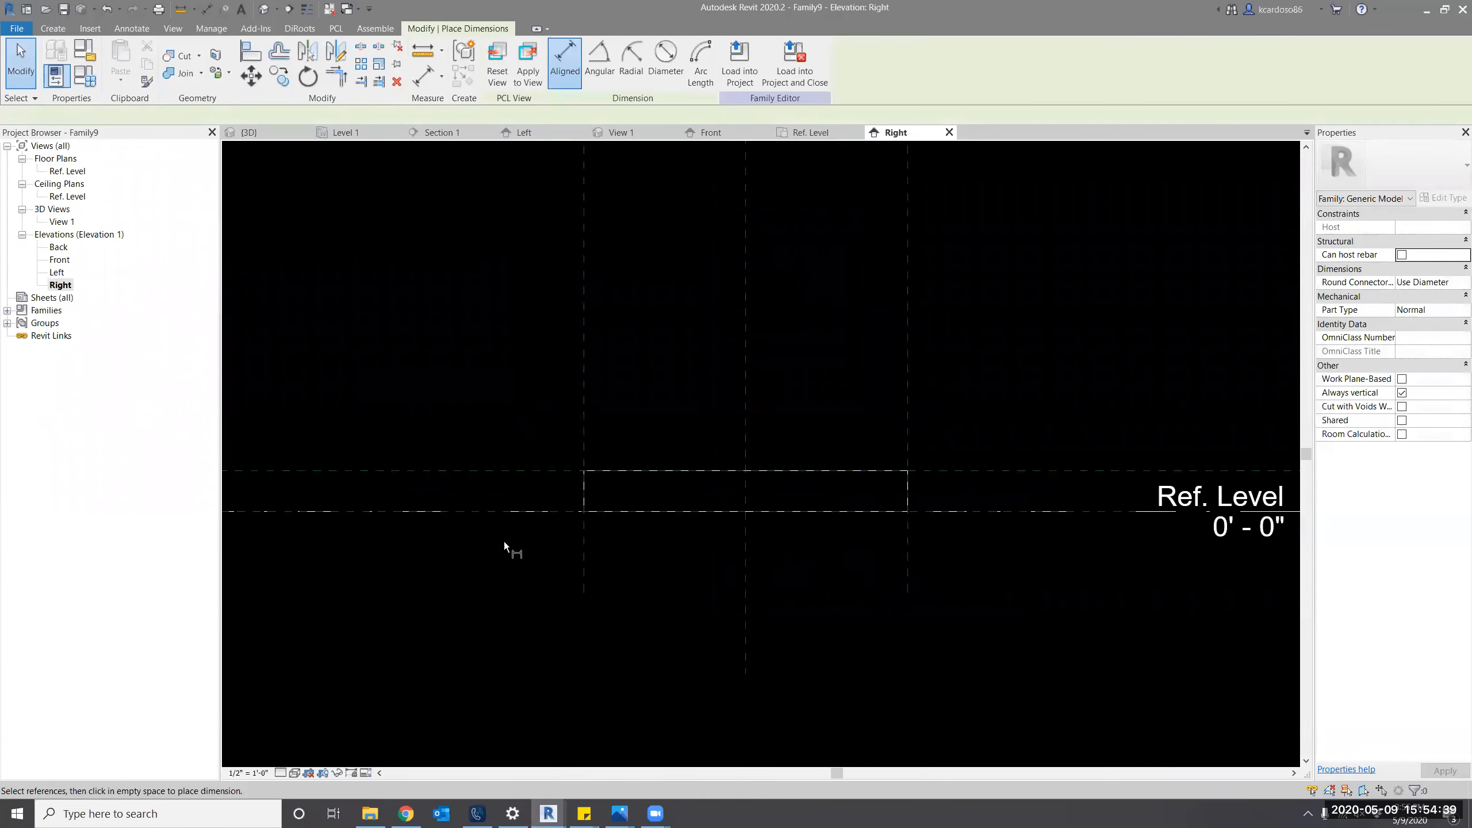
pyautogui.click(515, 511)
pyautogui.click(513, 470)
pyautogui.click(508, 401)
pyautogui.press('Escape')
pyautogui.press('Escape')
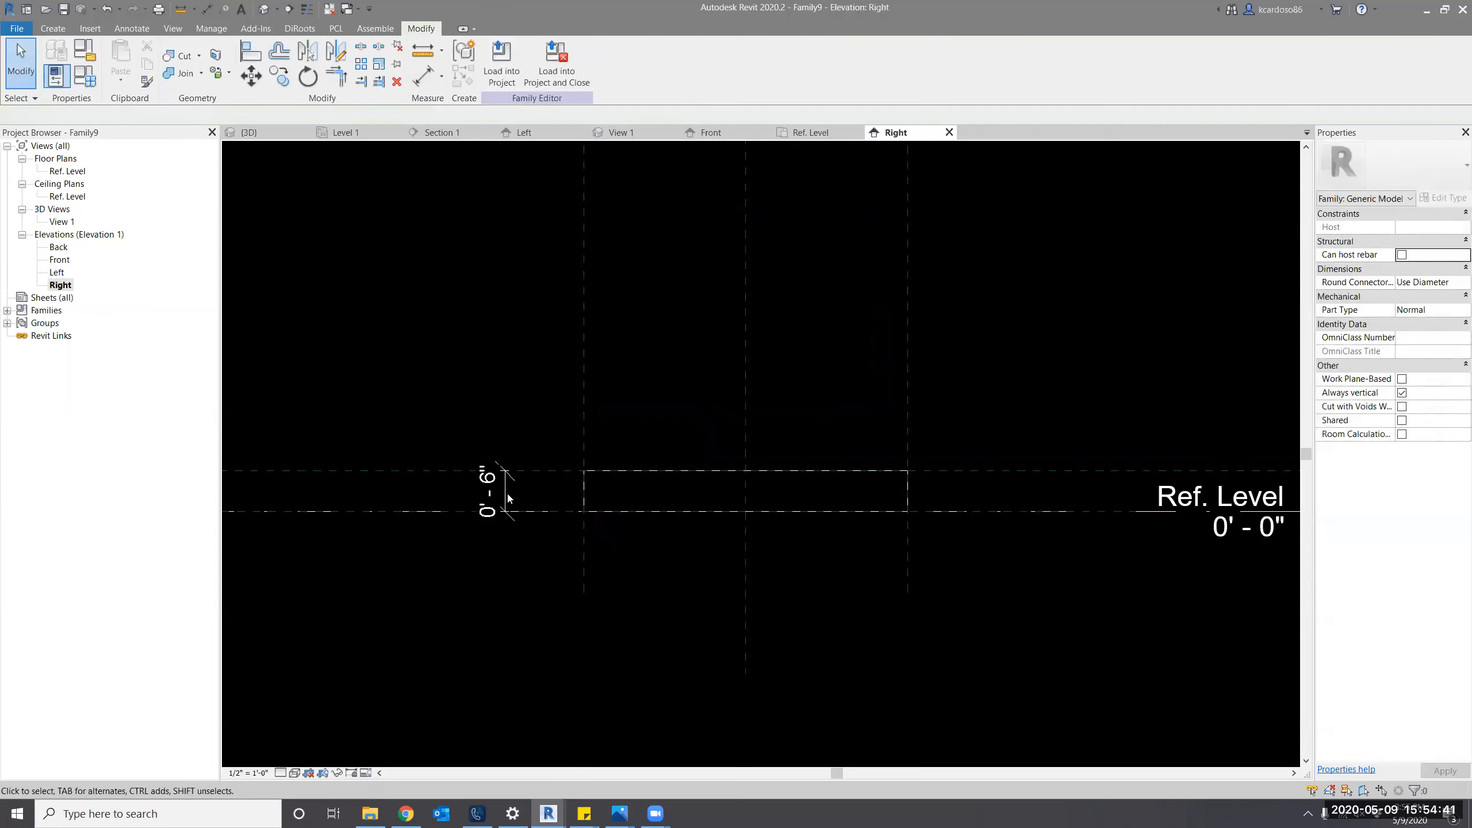
# Label the vertical thickness dimension with a new instance family parameter named Depth.
pyautogui.click(506, 491)
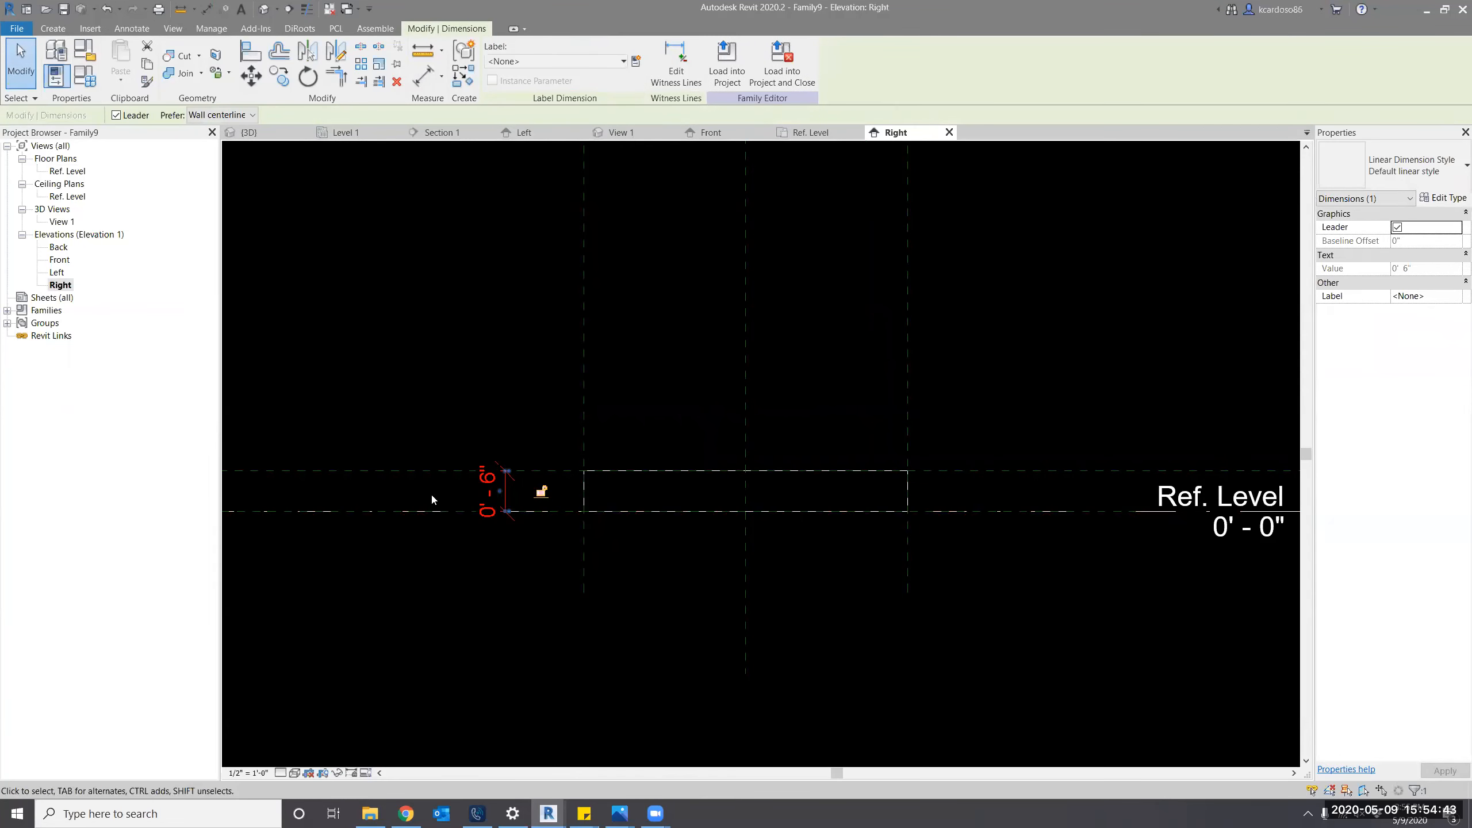
pyautogui.click(637, 61)
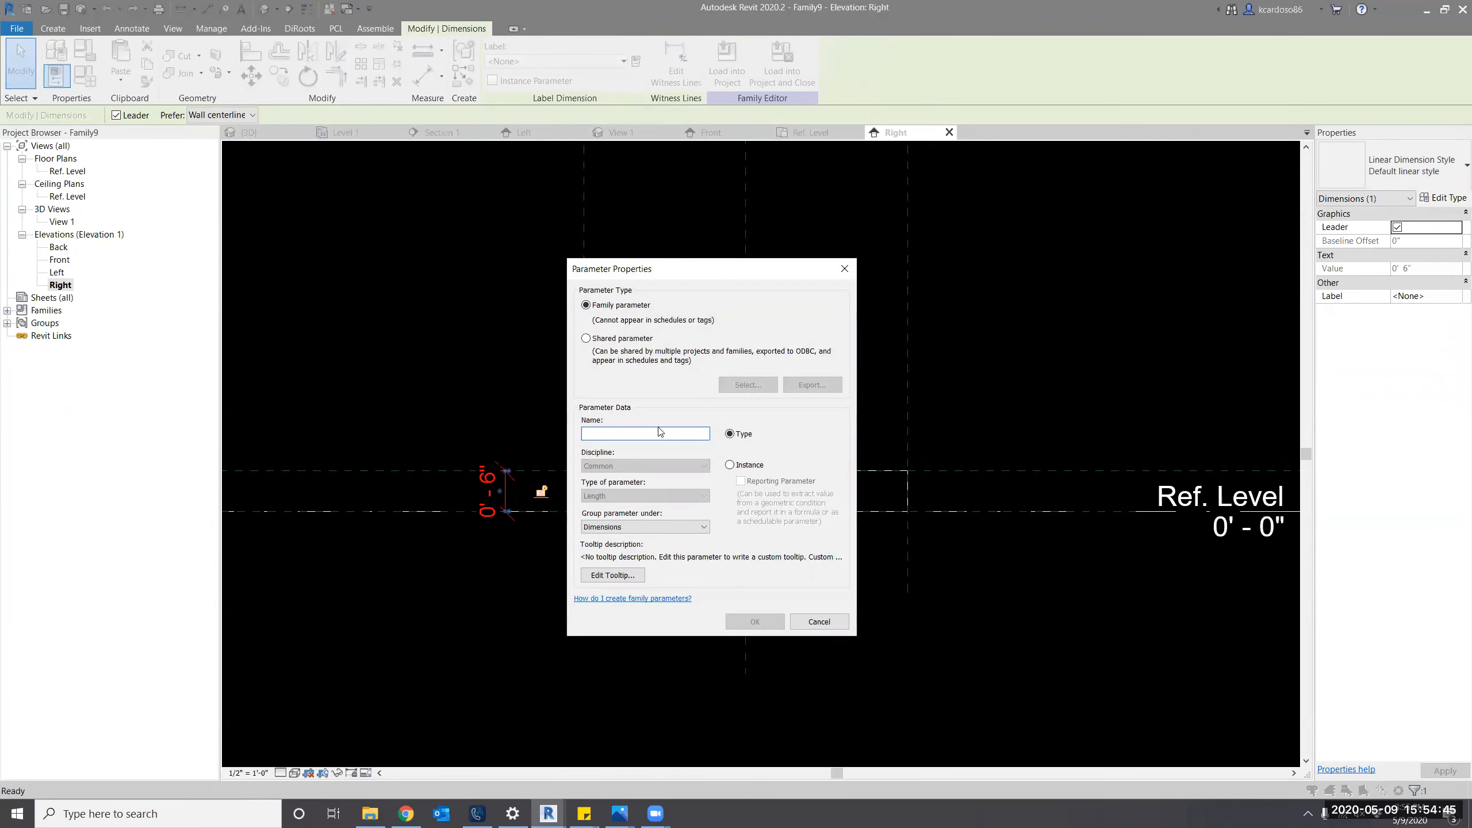
pyautogui.write('Depth')
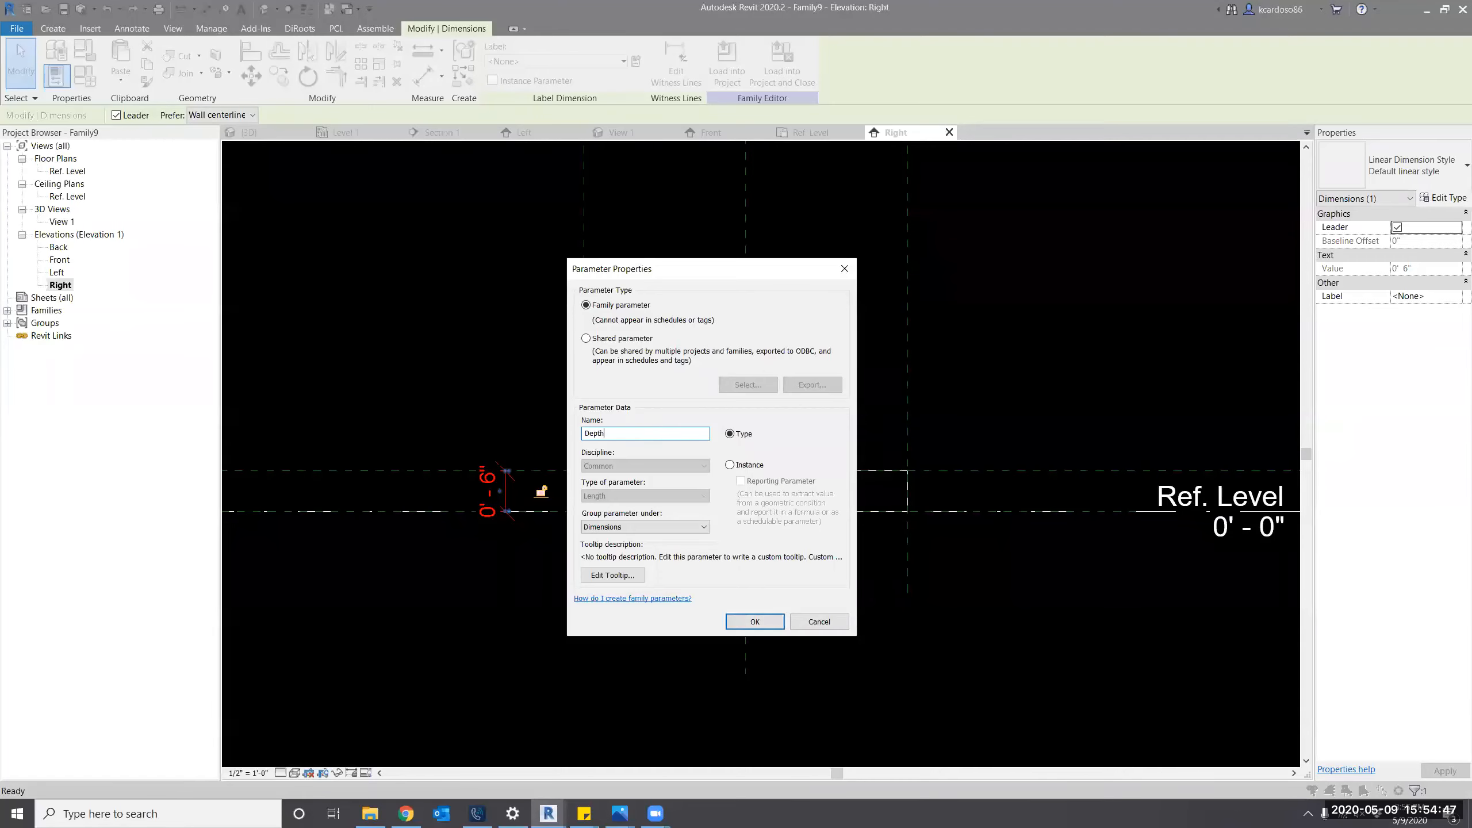
pyautogui.click(729, 464)
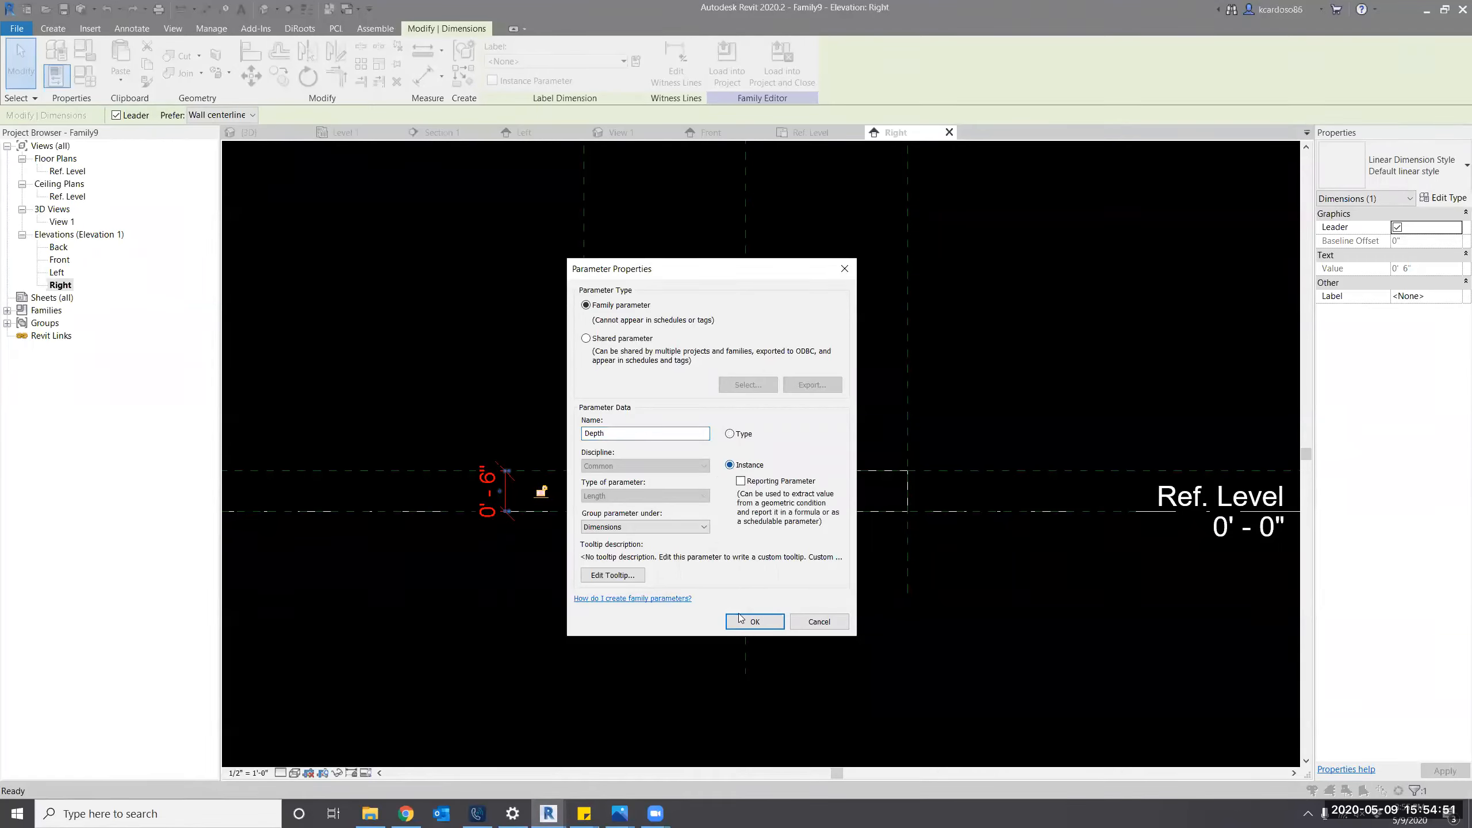
pyautogui.click(742, 621)
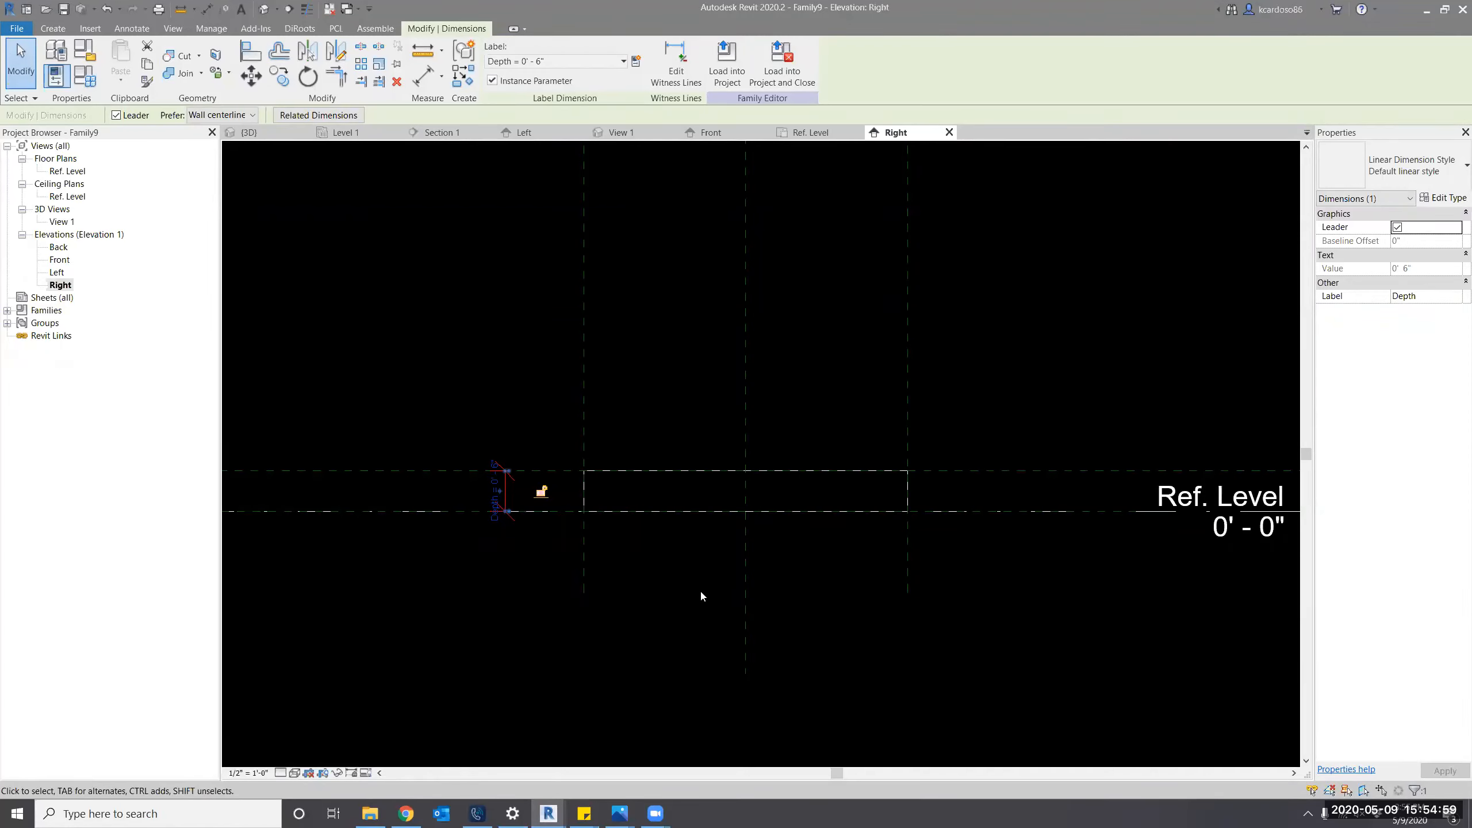
pyautogui.click(502, 385)
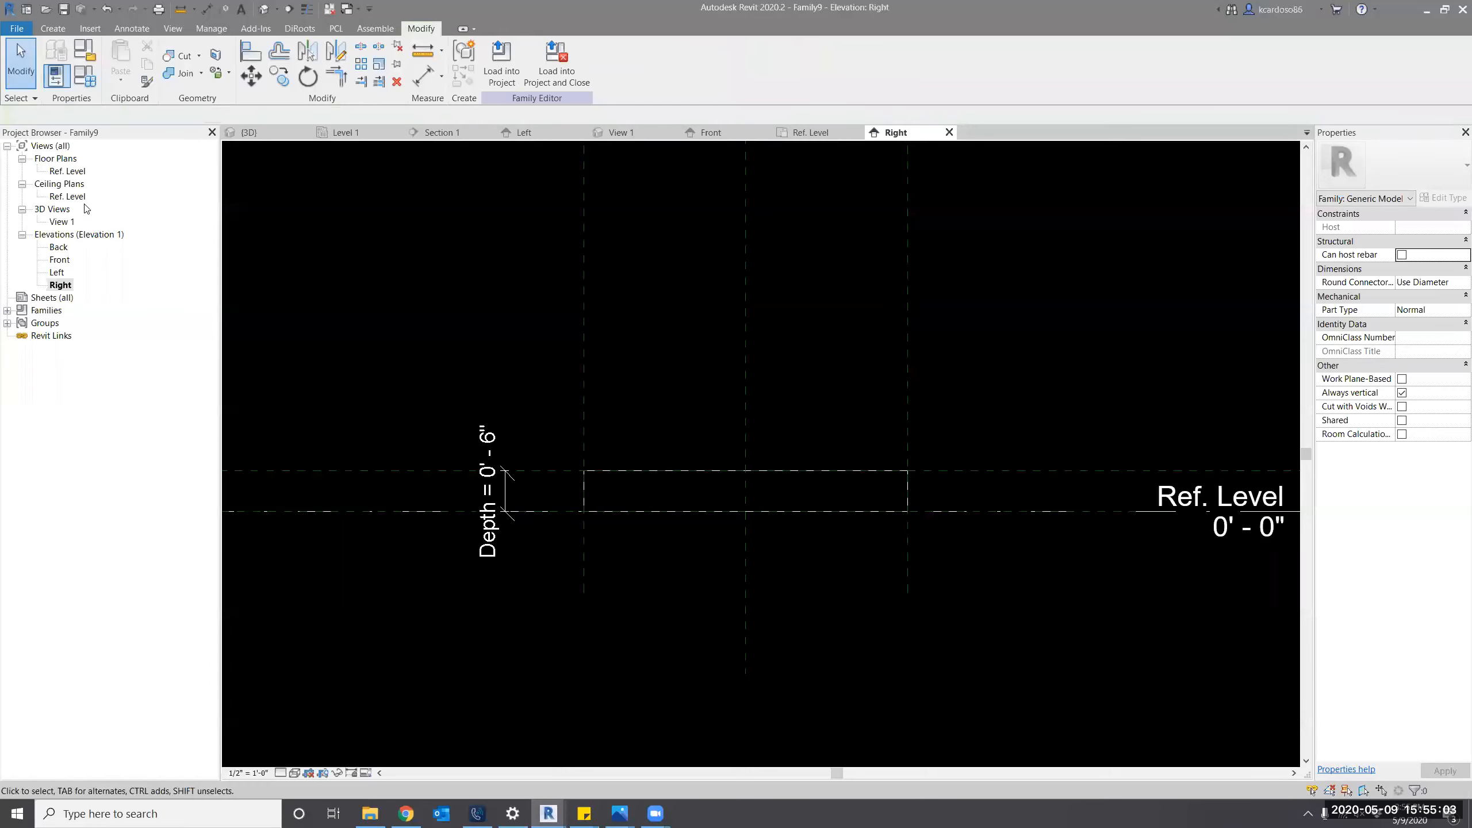
# In the Ref. Level plan, dimension across the three vertical reference planes and make the two segments equal (EQ).
pyautogui.doubleClick(79, 170)
pyautogui.click(618, 585)
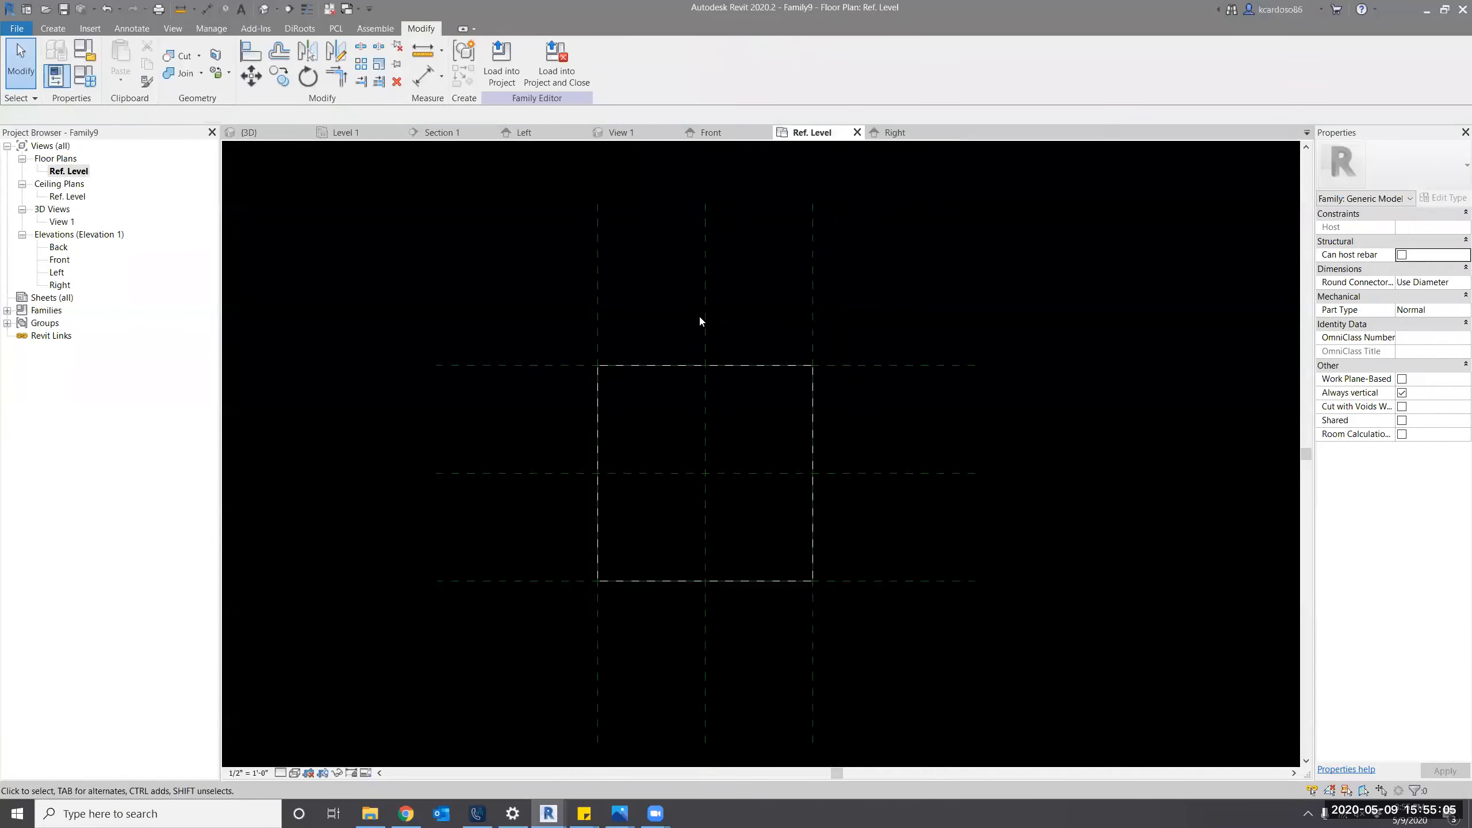
pyautogui.press('d')
pyautogui.press('i')
pyautogui.click(598, 328)
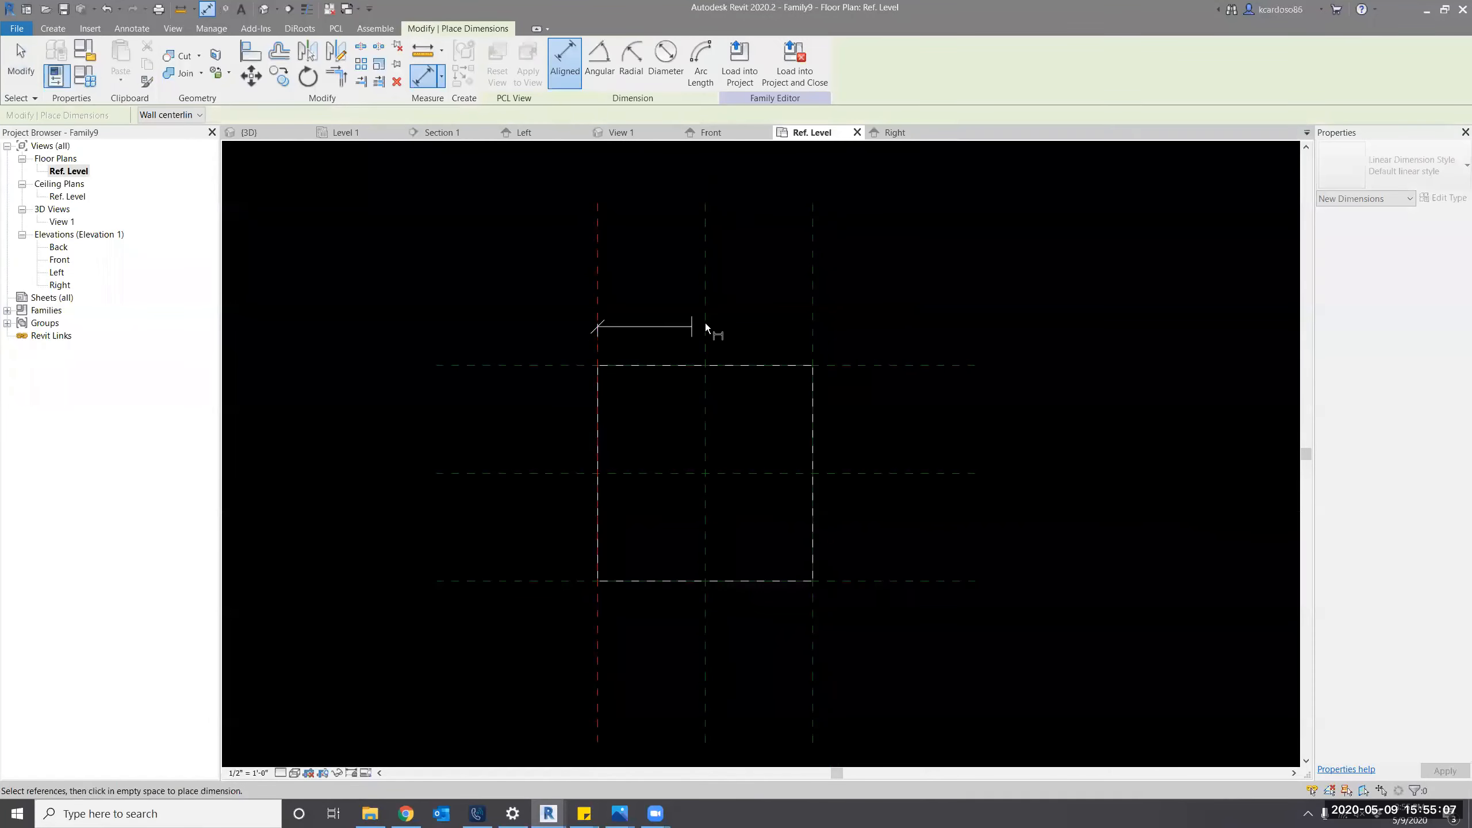
pyautogui.click(706, 323)
pyautogui.click(813, 310)
pyautogui.click(897, 309)
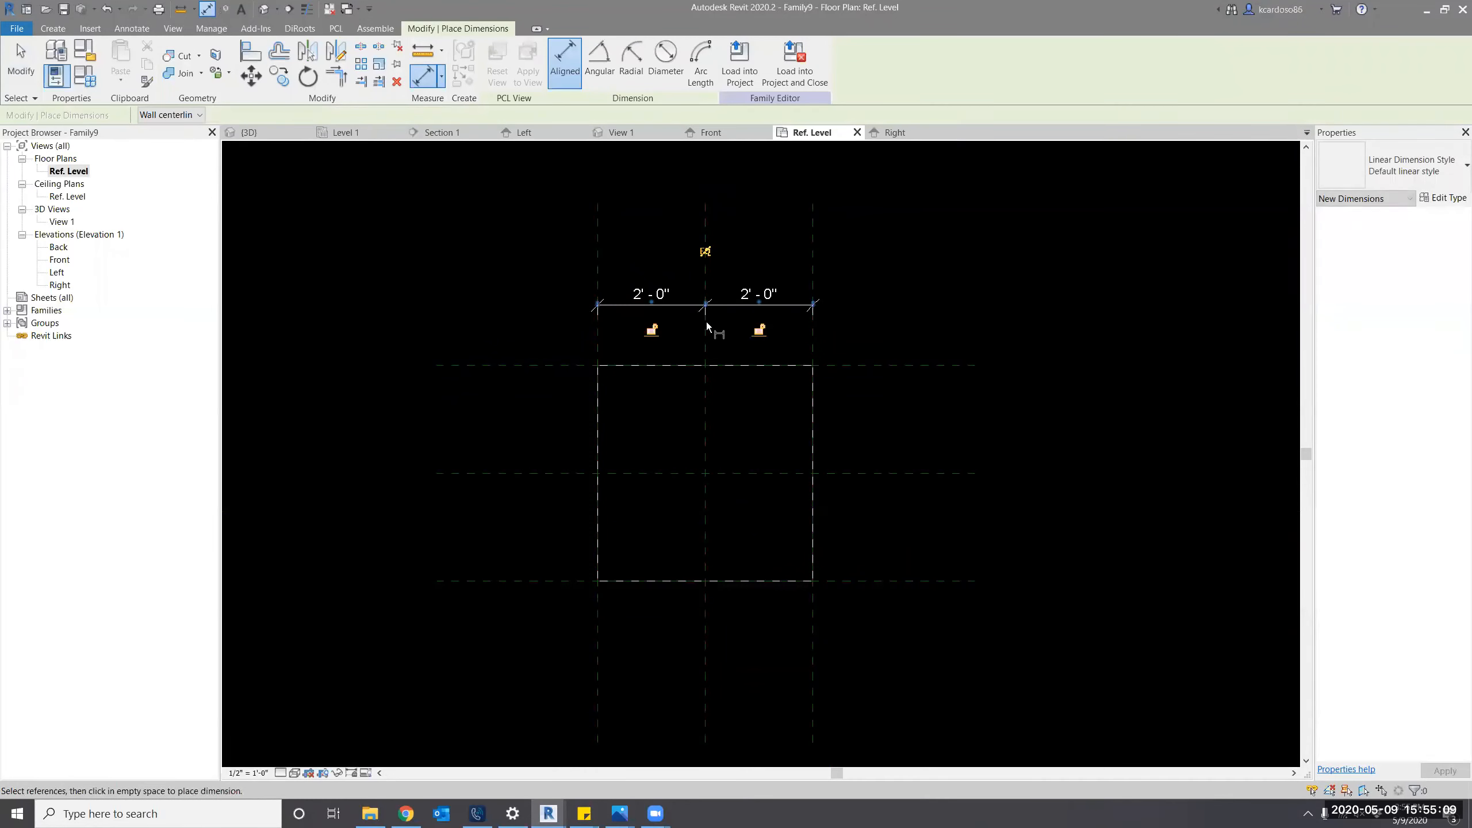
pyautogui.click(704, 253)
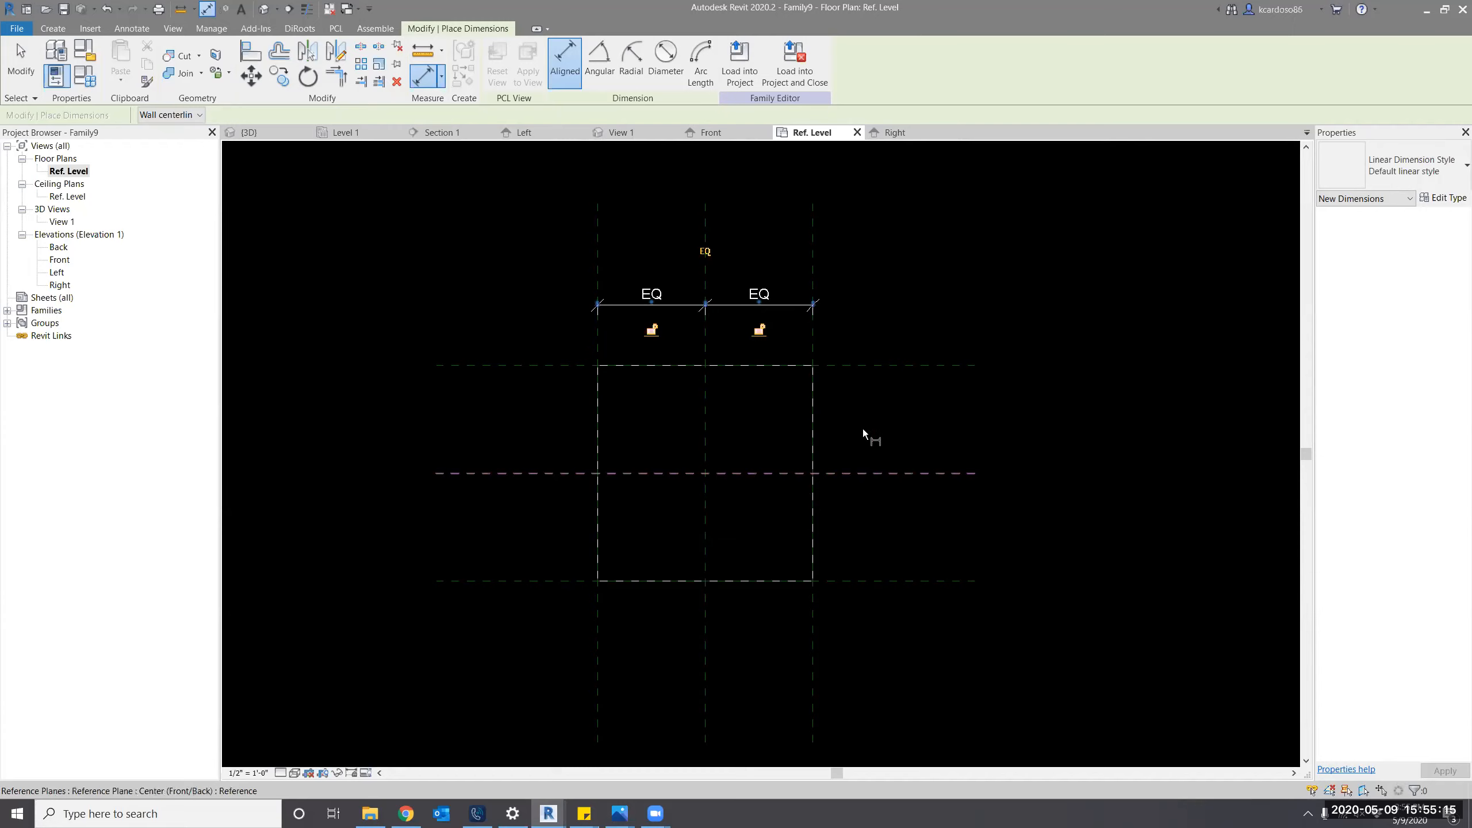
# Dimension across the three horizontal reference planes and constrain the two segments as equal (EQ).
pyautogui.click(874, 366)
pyautogui.click(880, 580)
pyautogui.click(880, 642)
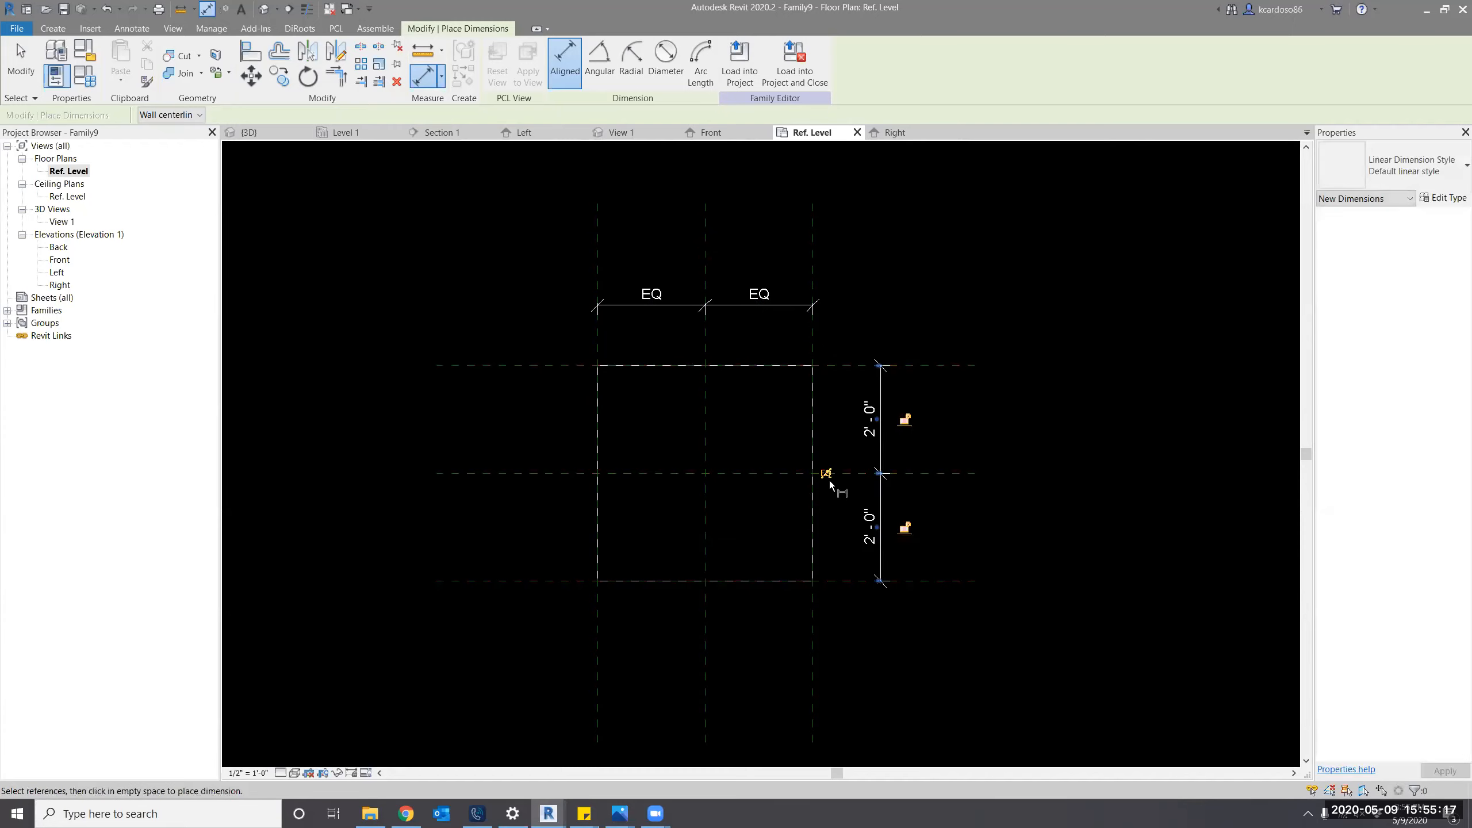
pyautogui.click(826, 474)
# Add overall dimensions between the outer horizontal reference planes and between the outer vertical reference planes.
pyautogui.click(942, 366)
pyautogui.click(939, 580)
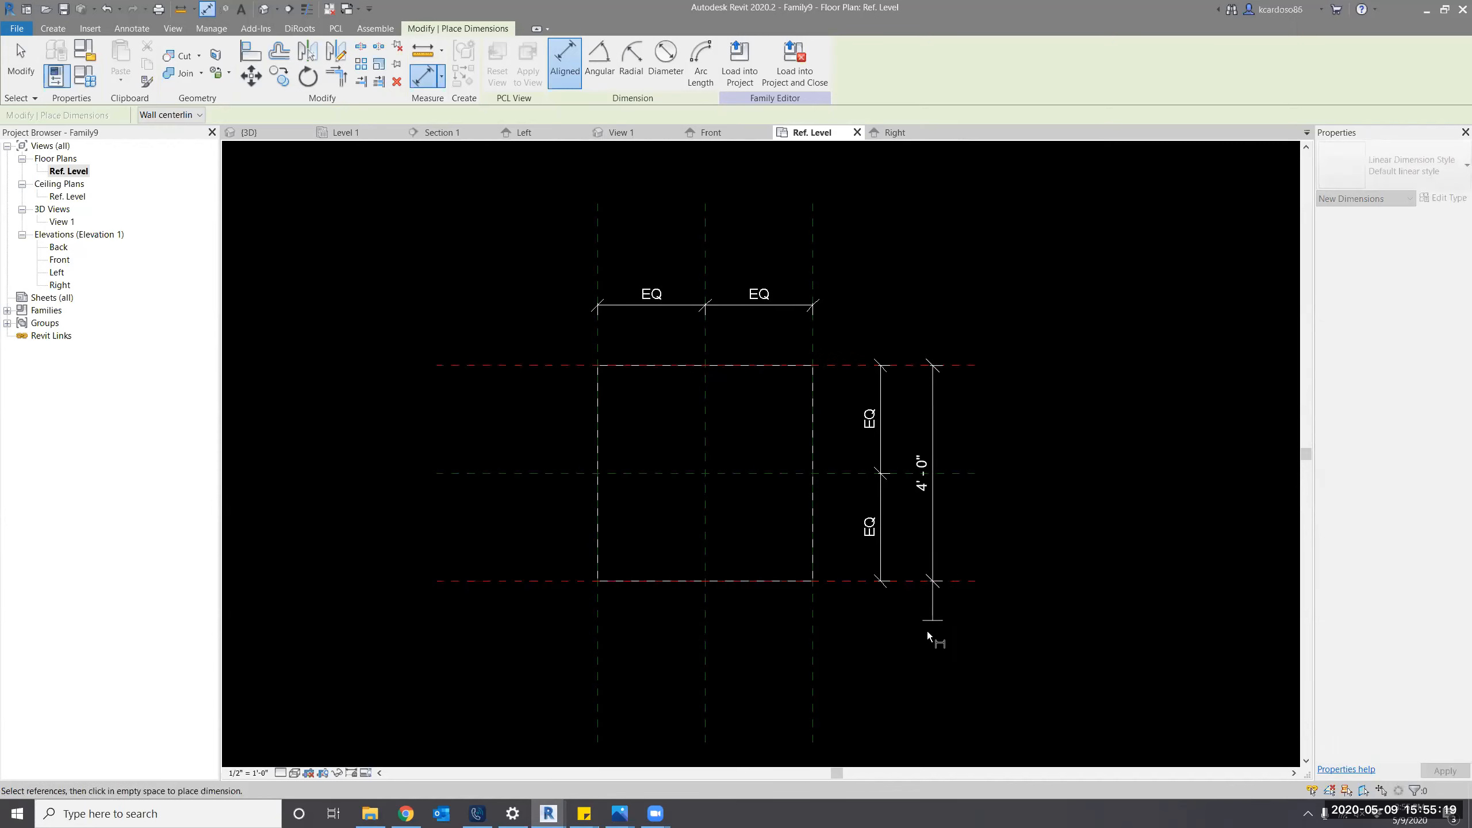
pyautogui.click(927, 630)
pyautogui.click(812, 248)
pyautogui.click(608, 259)
pyautogui.click(536, 270)
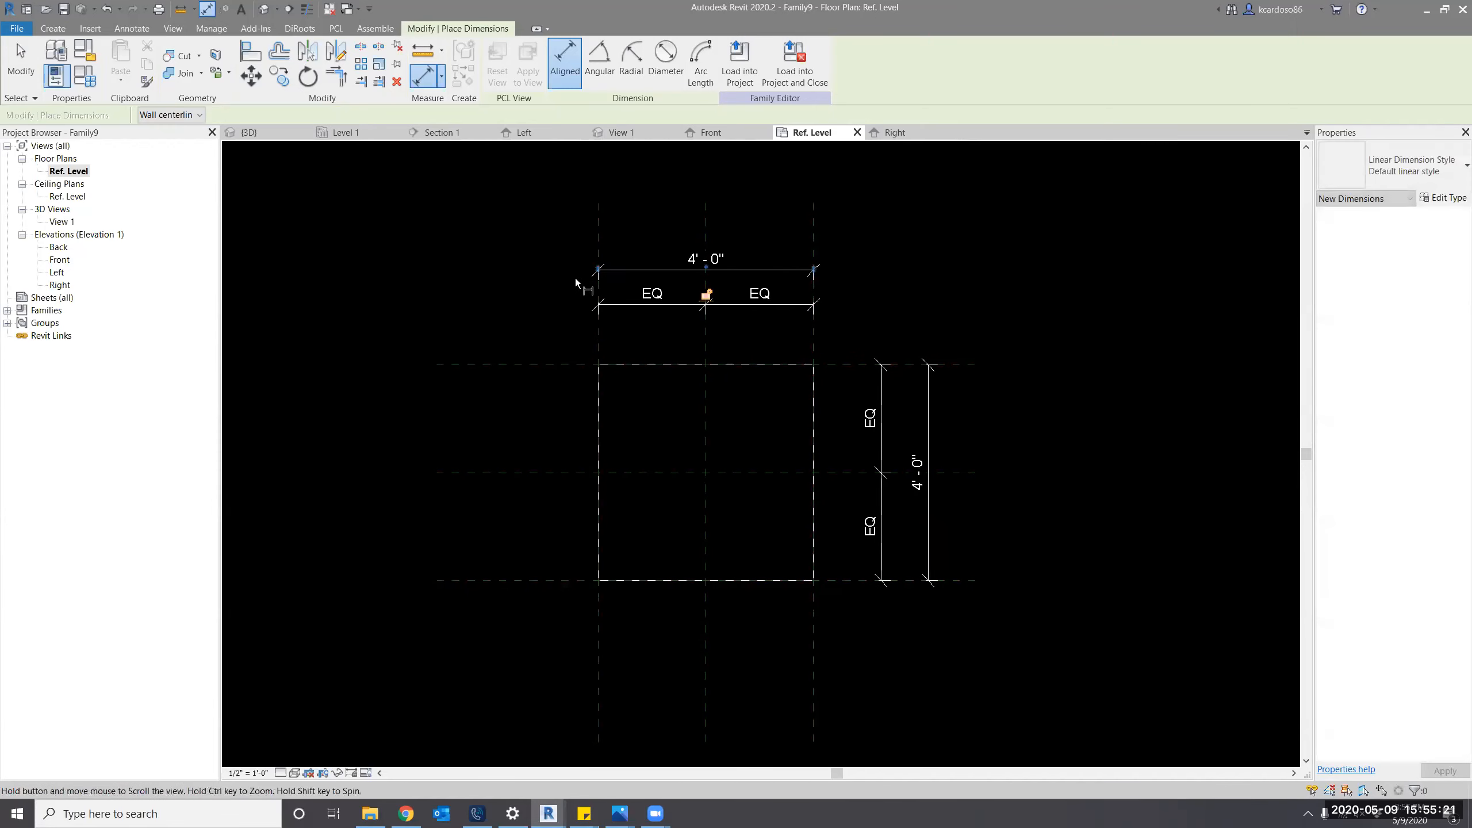
pyautogui.press('Escape')
pyautogui.press('Escape')
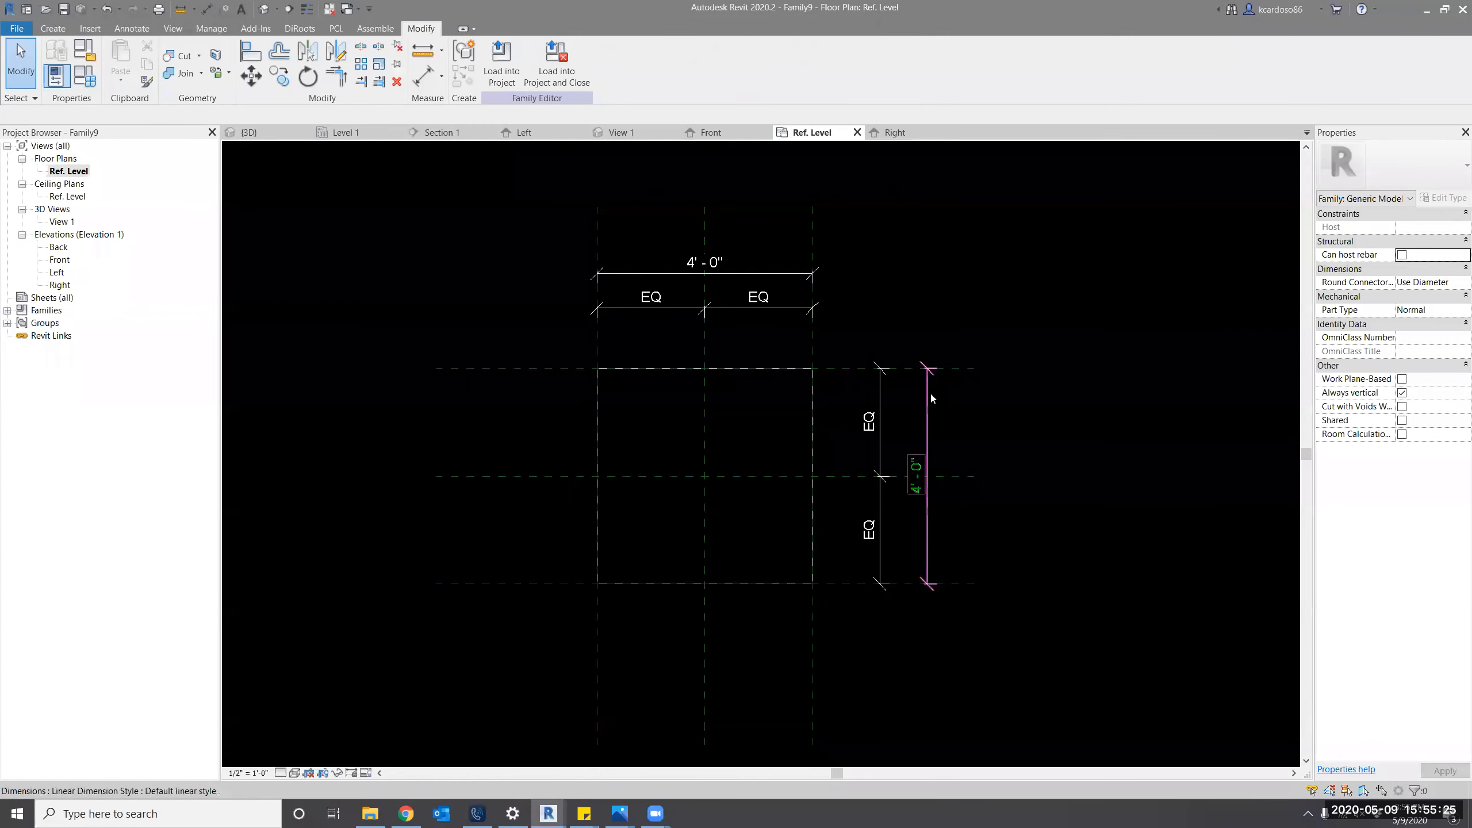
# Label the overall dimension between the outer vertical reference planes with a new instance parameter named Width.
pyautogui.click(705, 270)
pyautogui.click(636, 61)
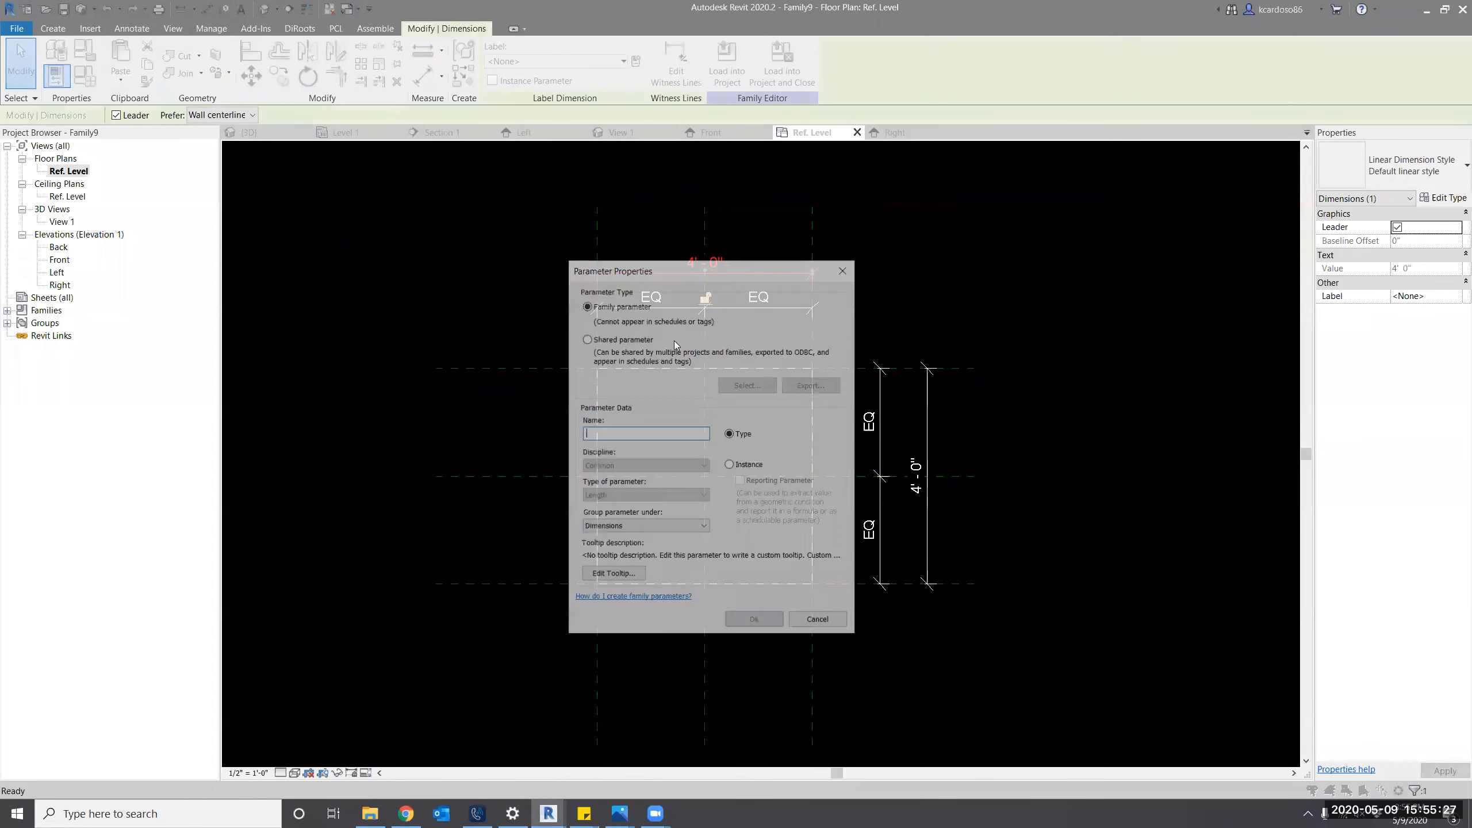
pyautogui.write('Width')
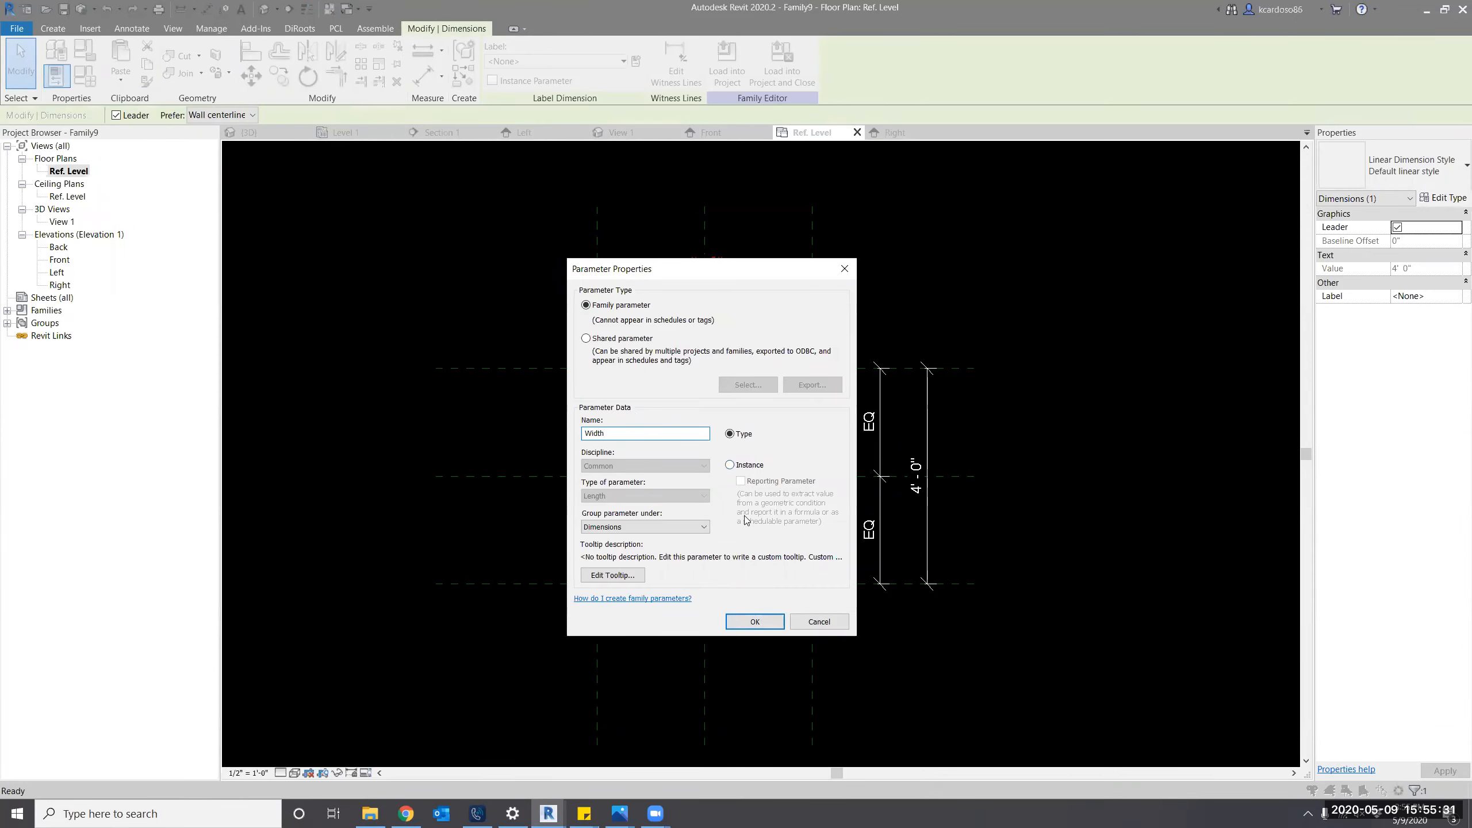
pyautogui.click(730, 464)
pyautogui.click(754, 621)
# Label the overall dimension between the outer horizontal reference planes with a new instance parameter named Length.
pyautogui.click(928, 453)
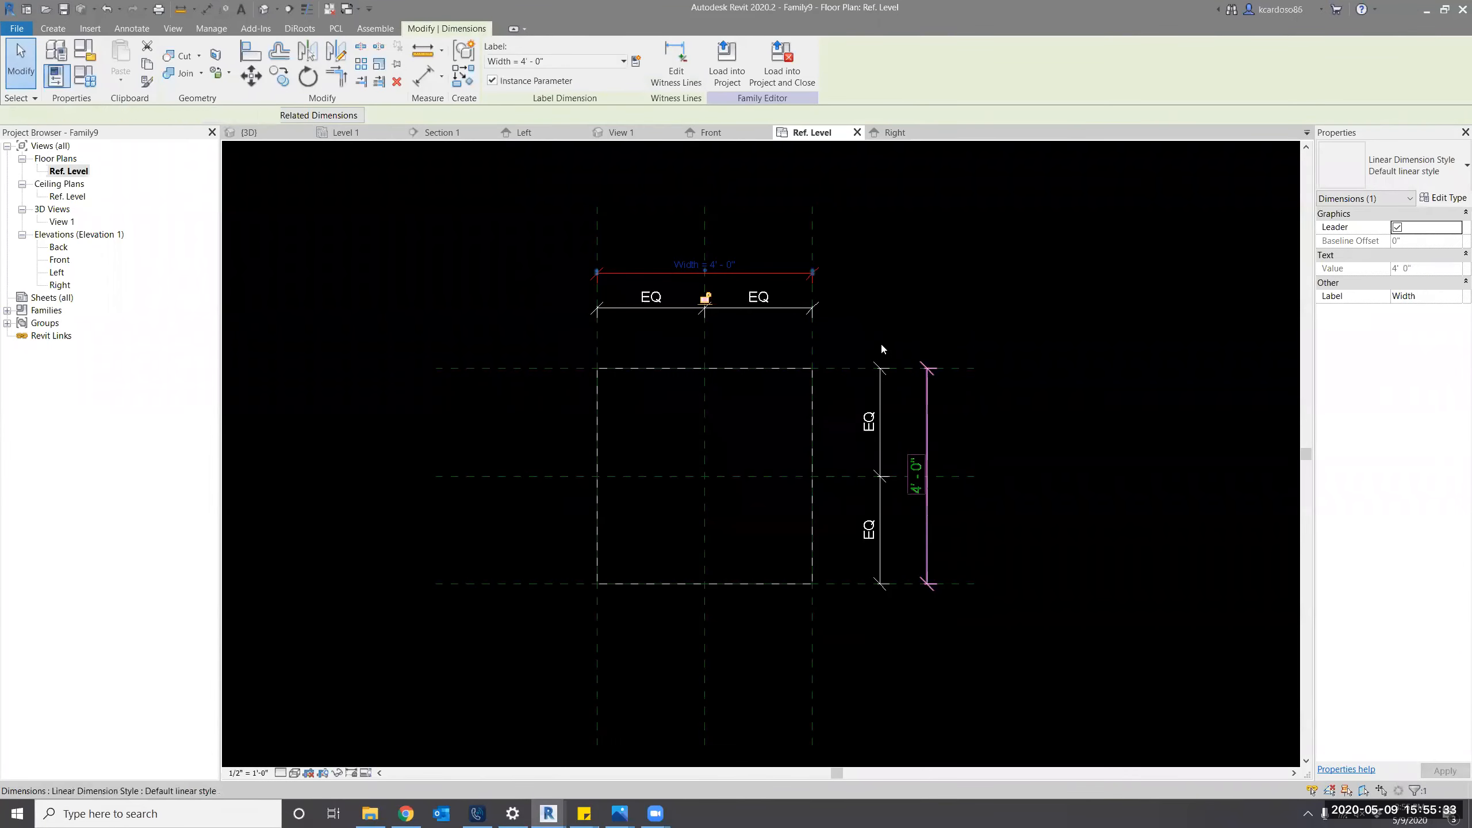
pyautogui.click(636, 62)
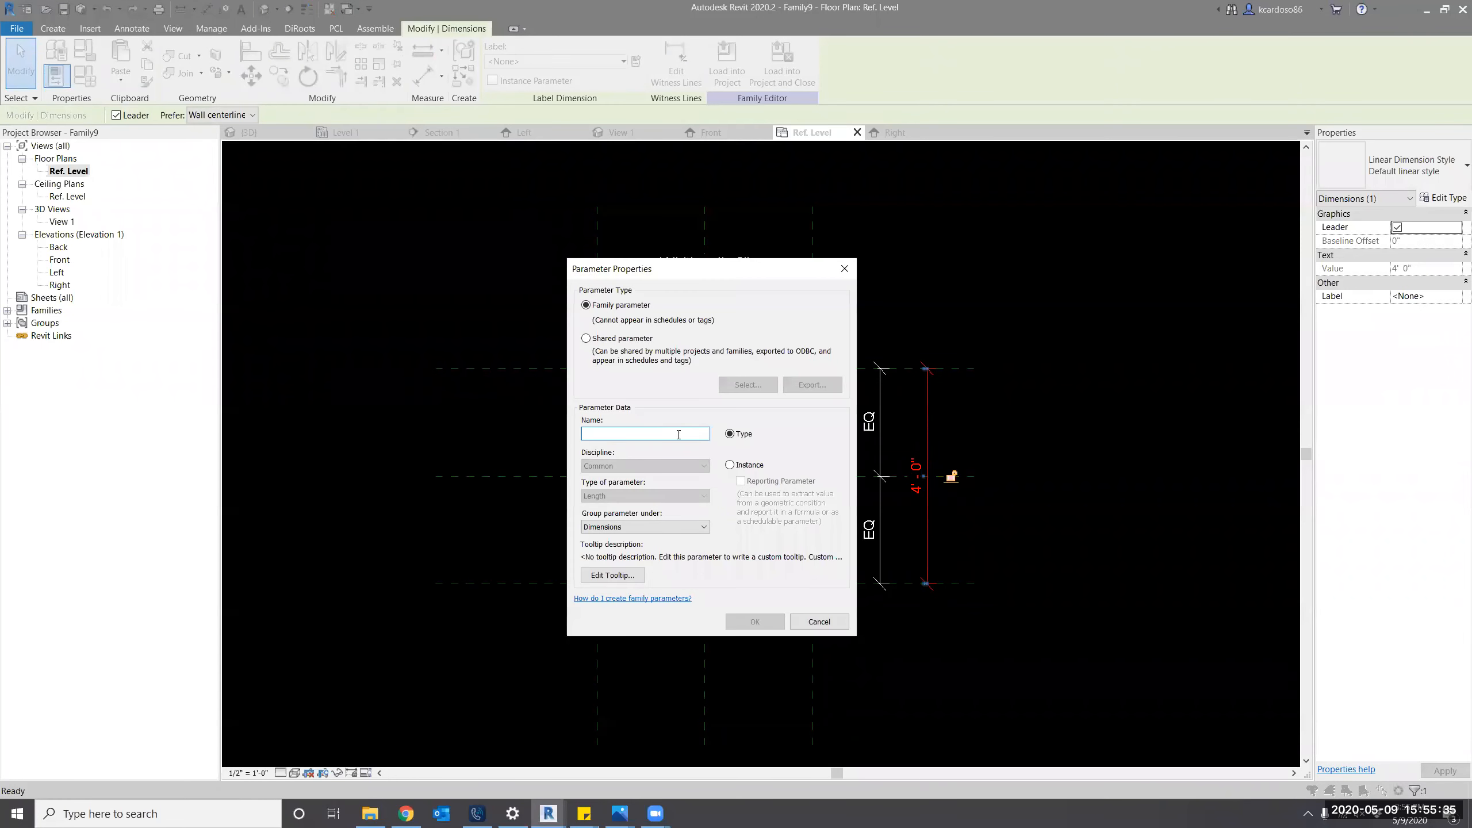
pyautogui.write('Length')
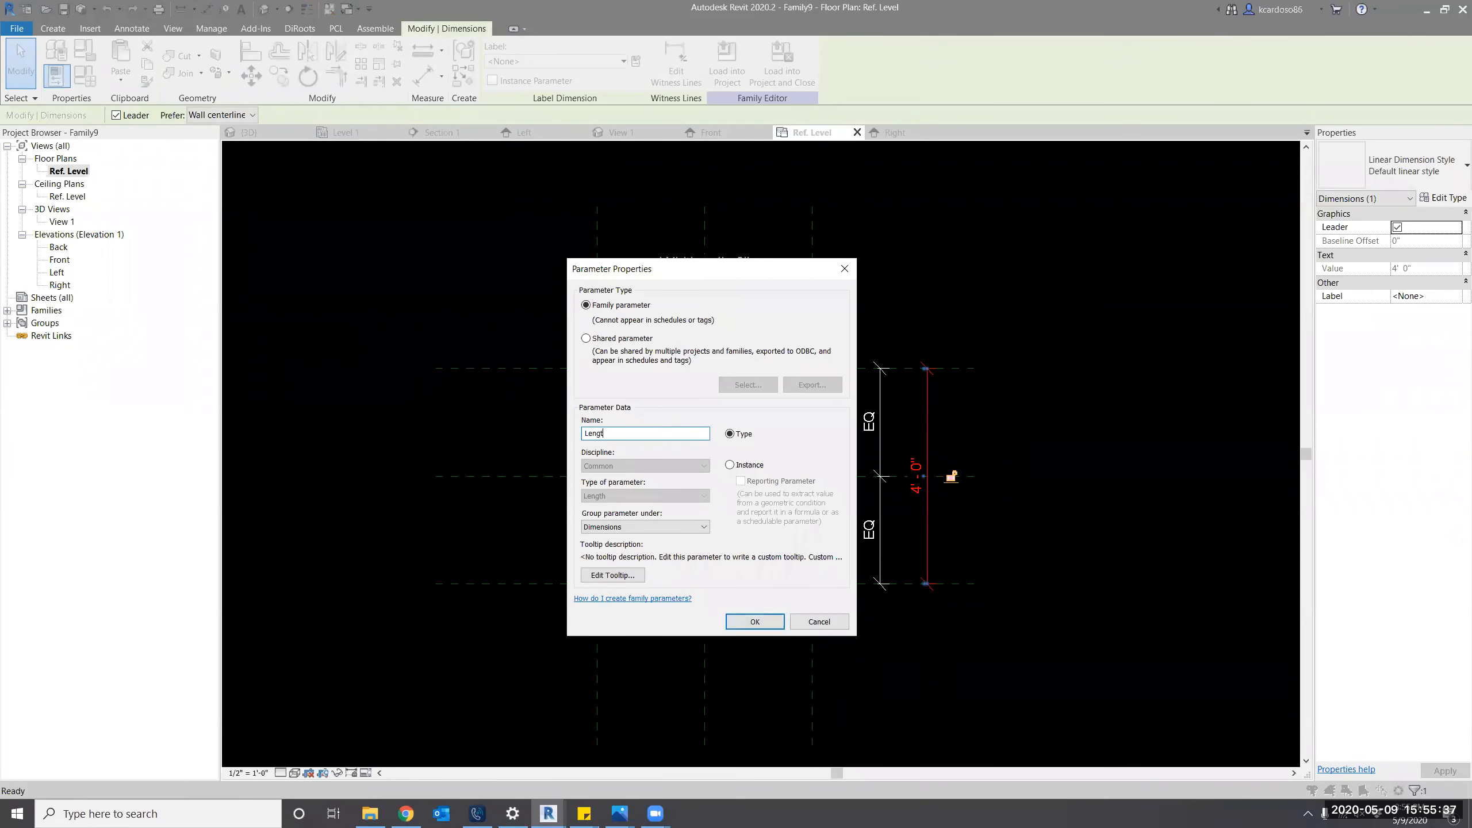
pyautogui.click(759, 469)
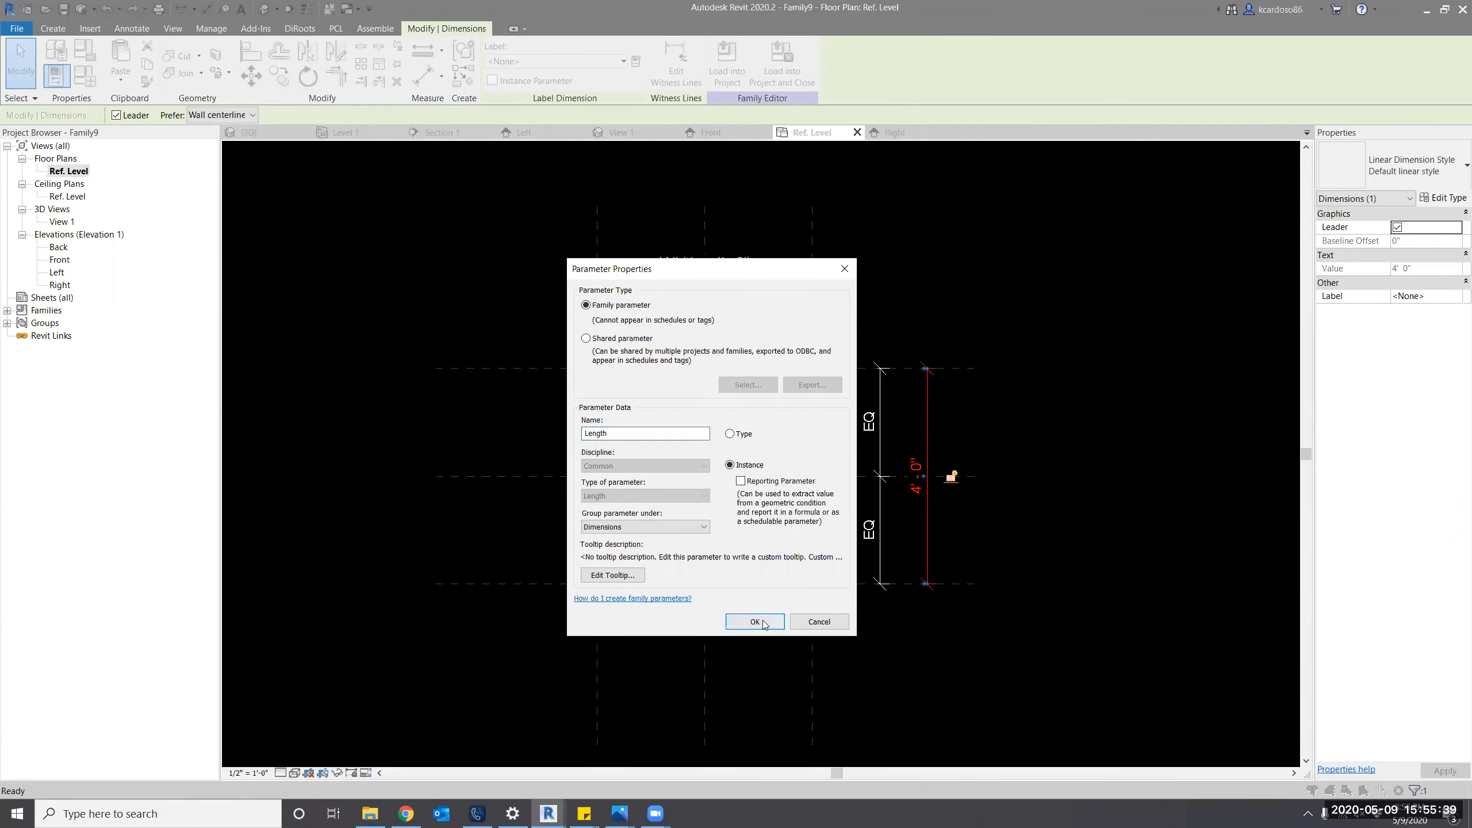
pyautogui.click(763, 624)
pyautogui.click(1038, 289)
pyautogui.scroll(-1, 953, 322)
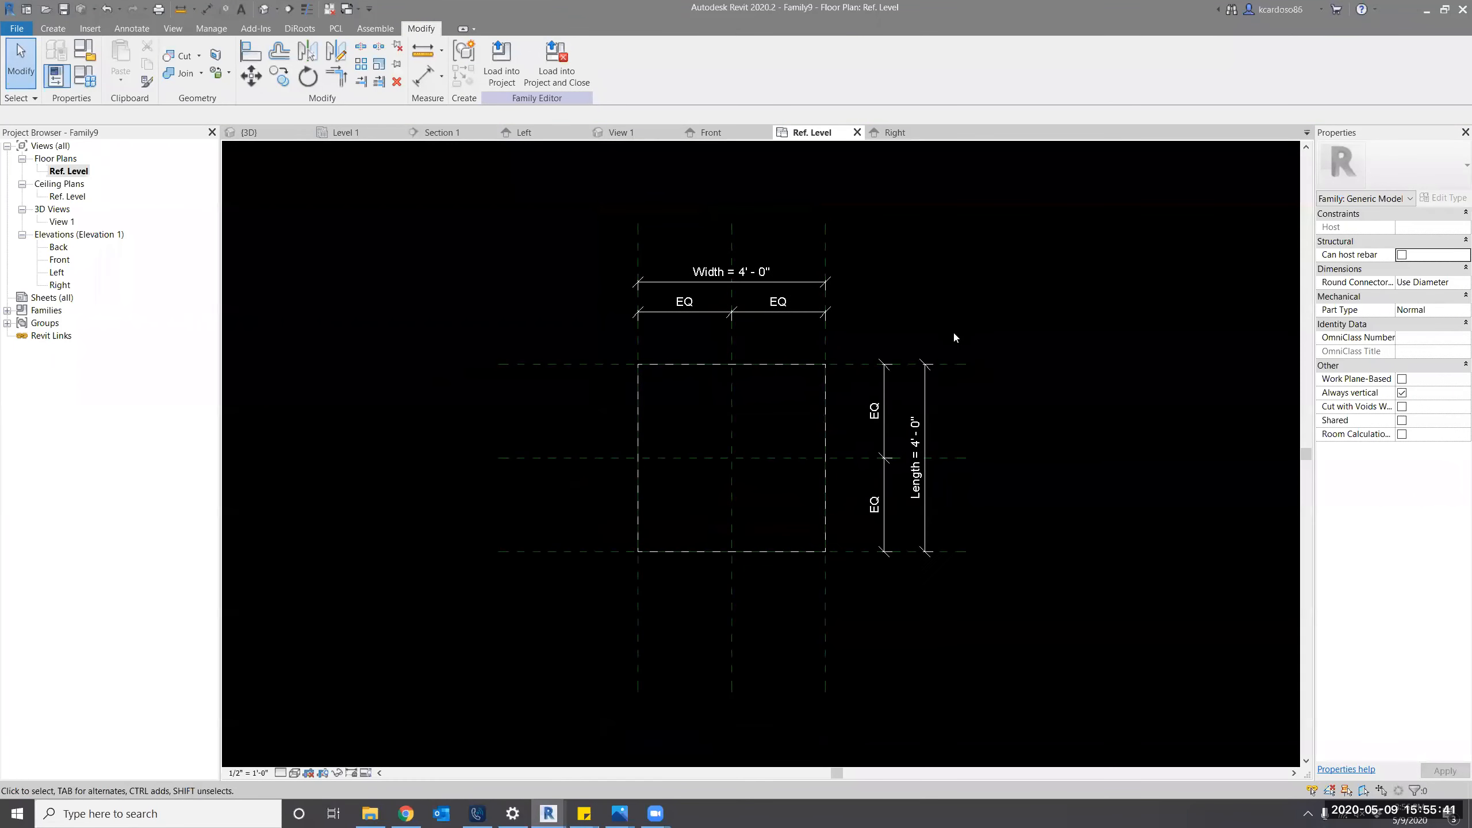
pyautogui.moveTo(955, 333)
pyautogui.mouseDown(button='middle')
pyautogui.moveTo(955, 310)
pyautogui.moveTo(945, 320)
pyautogui.mouseUp(button='middle')
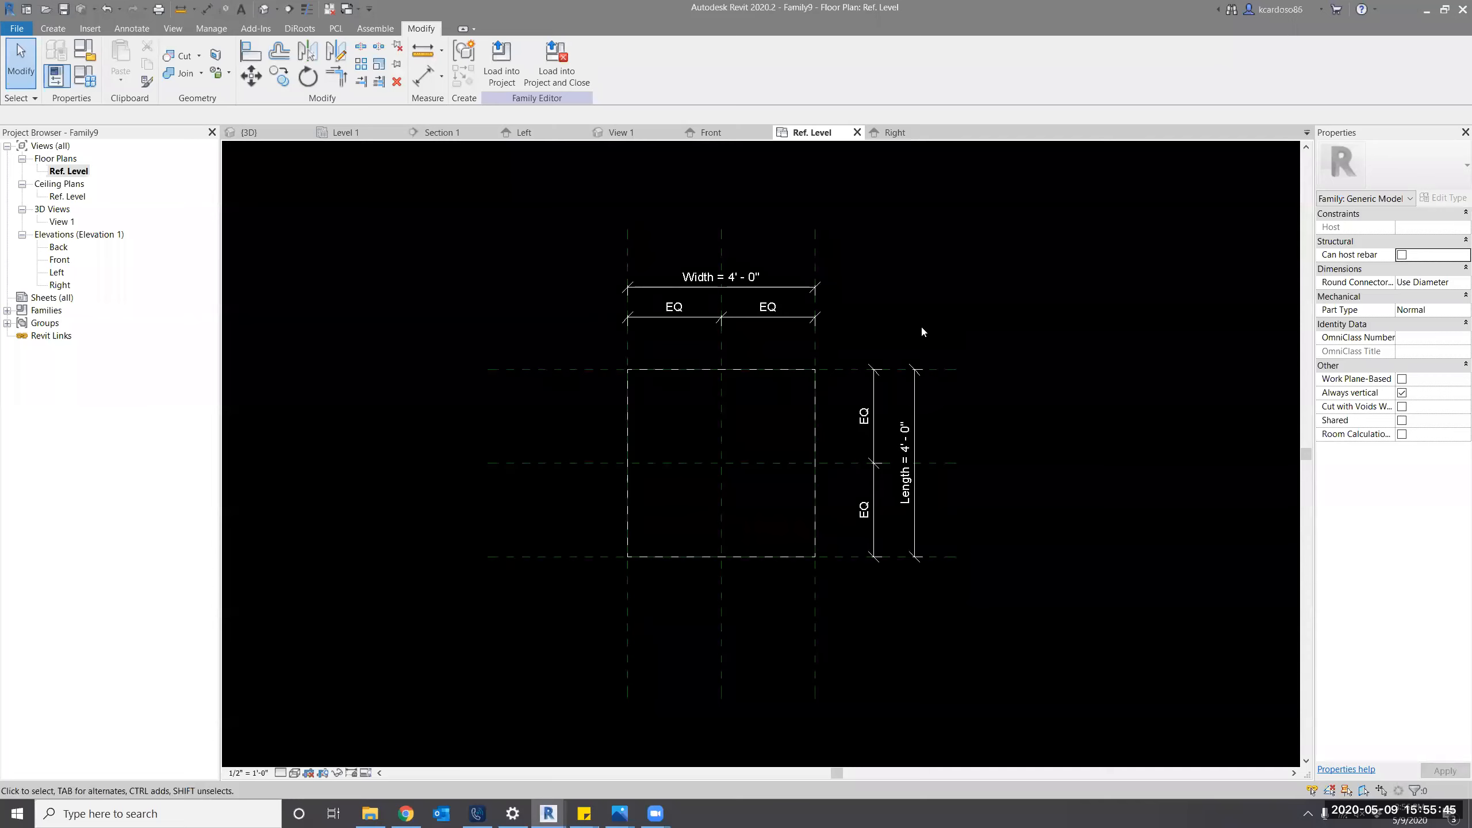
# Open the default 3D view and examine the extruded slab from an angle.
pyautogui.press('3')
pyautogui.press('d')
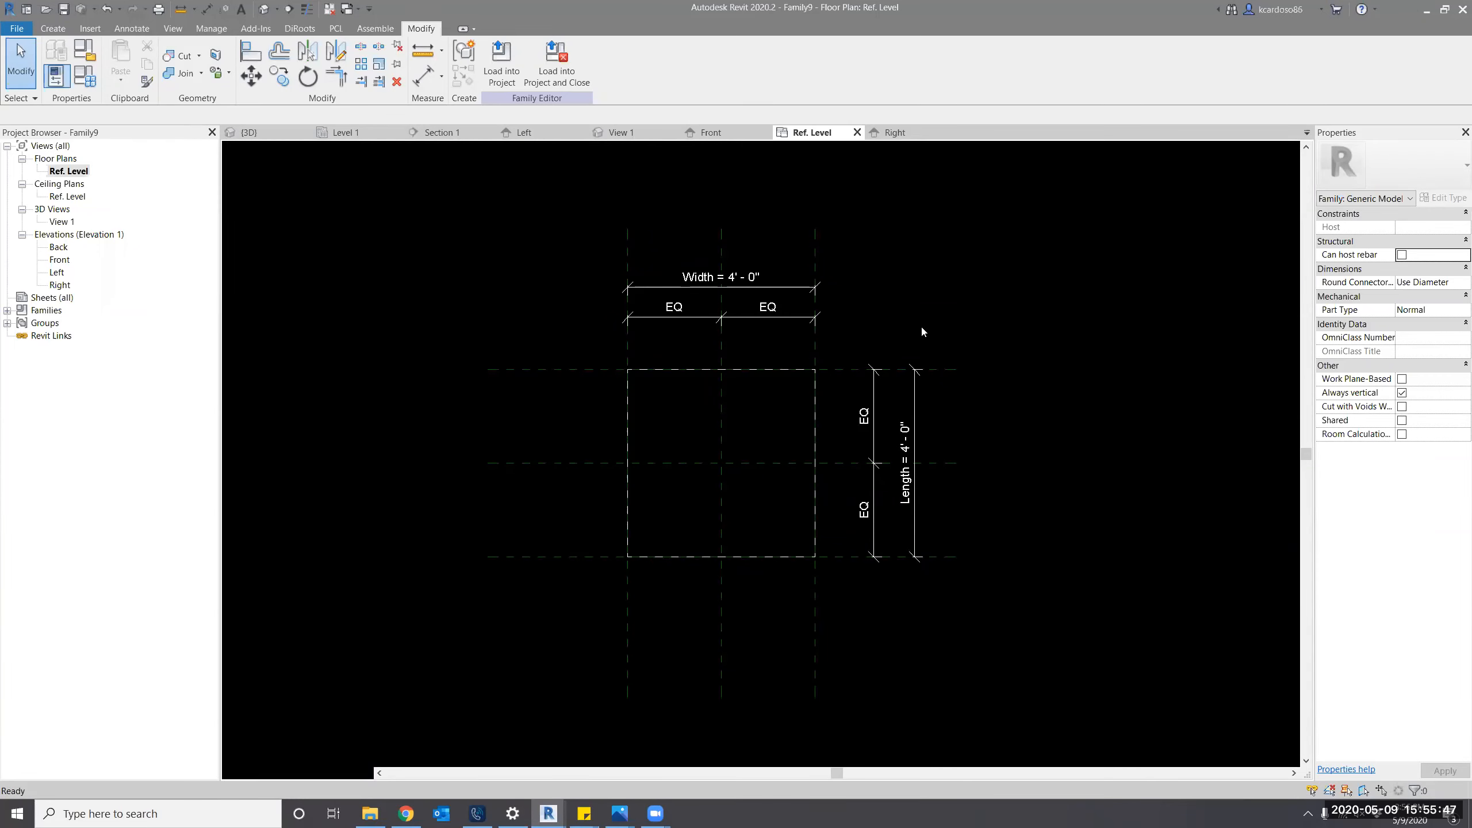
pyautogui.scroll(-3, 782, 703)
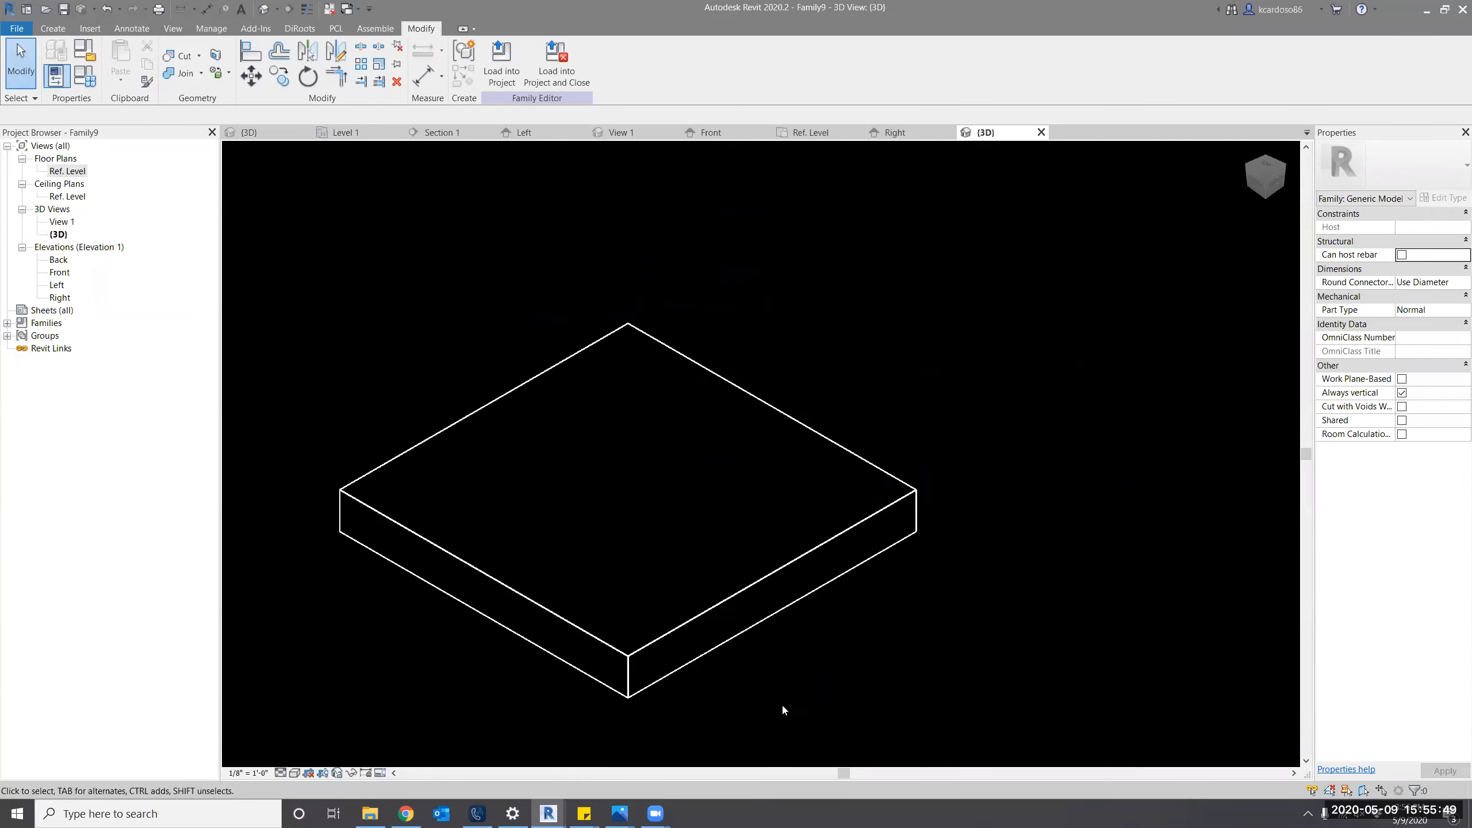
pyautogui.keyDown('shift'); pyautogui.moveTo(809, 674); pyautogui.dragTo(788, 670, button='middle'); pyautogui.keyUp('shift')
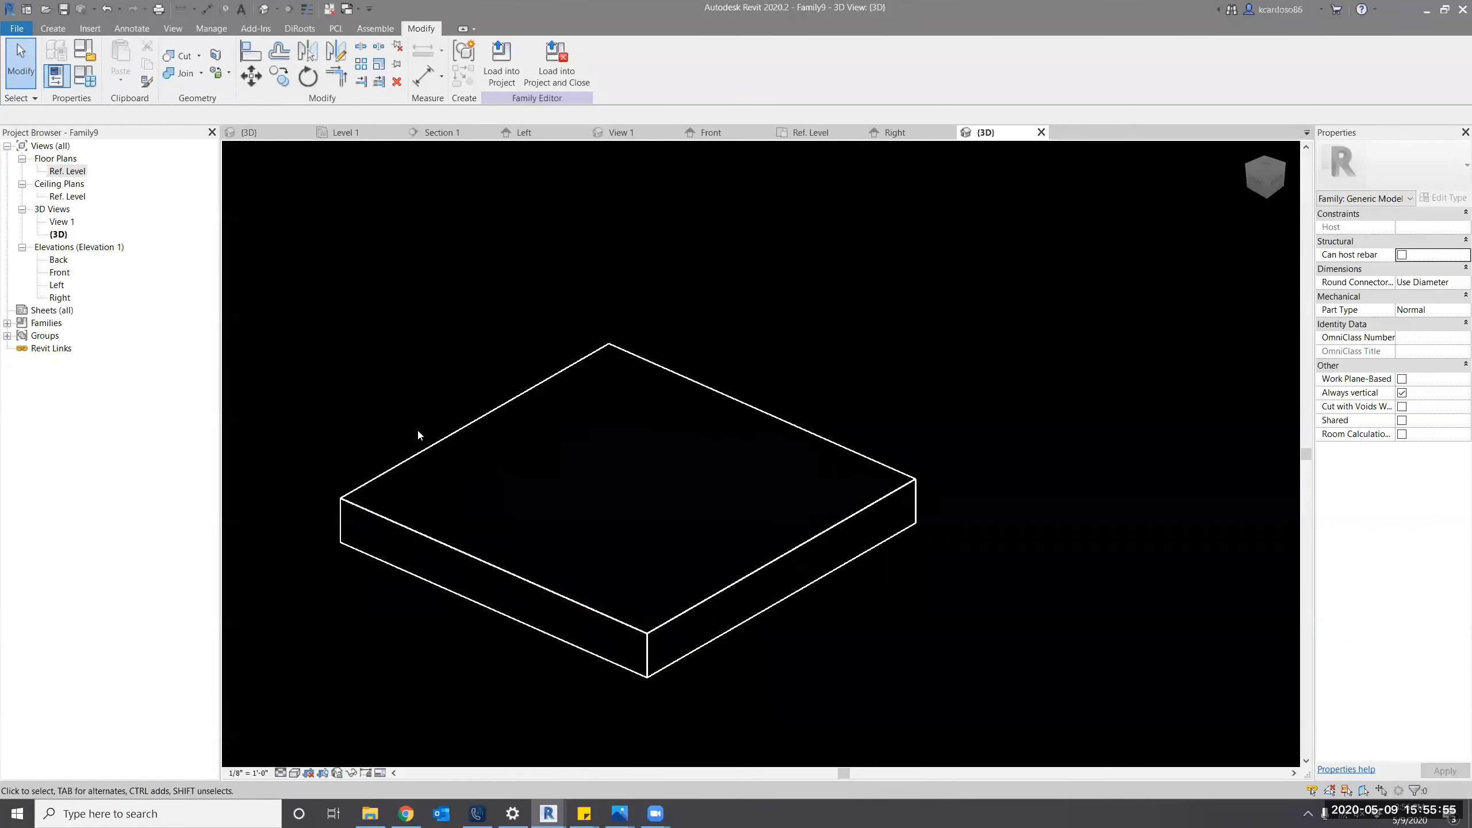
pyautogui.moveTo(959, 685); pyautogui.dragTo(990, 664, button='middle')
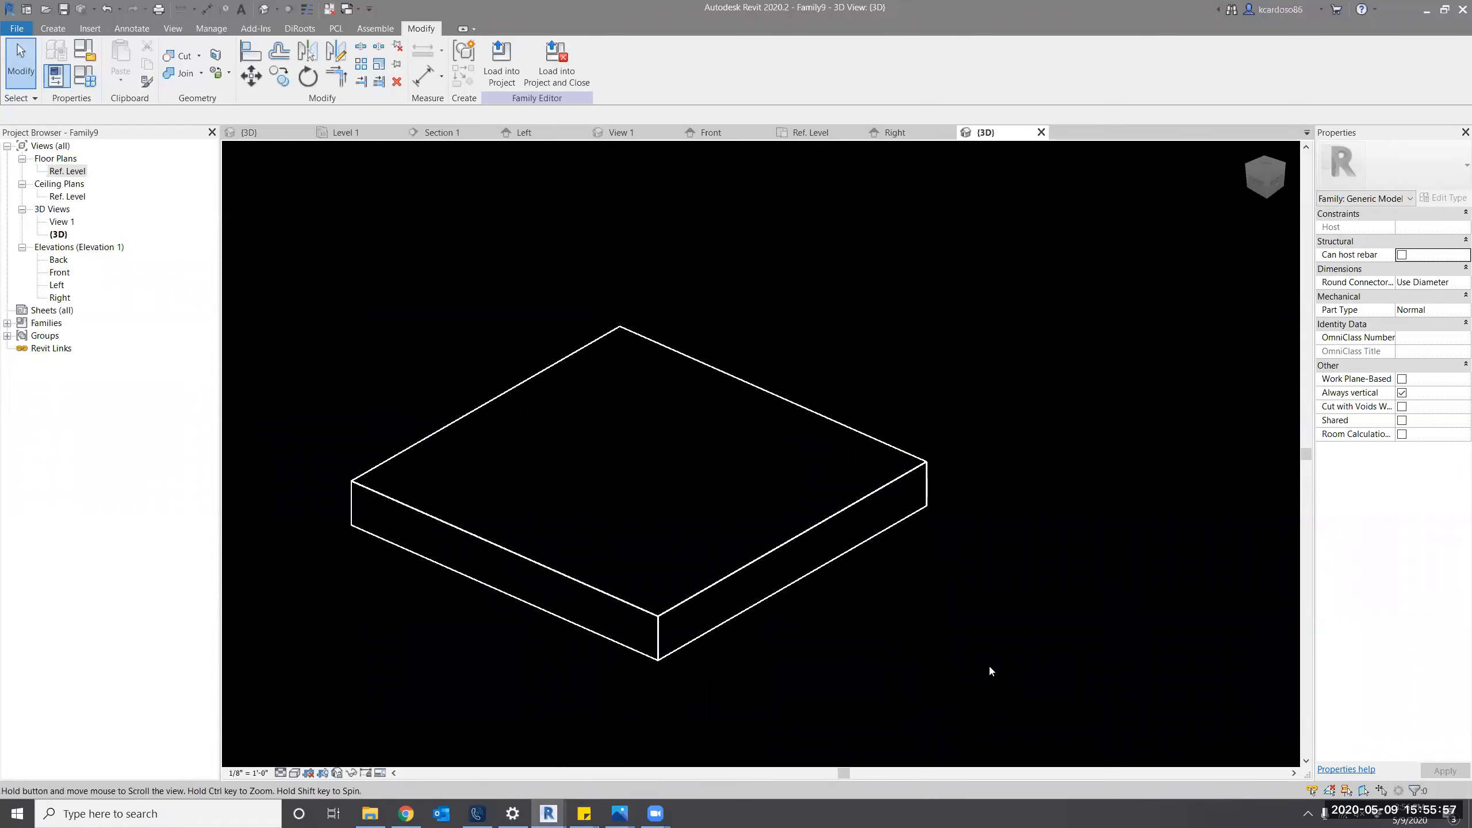
# Start a sweep in the Ref. Level floor plan and pick the four outer reference planes as locked path lines.
pyautogui.doubleClick(68, 170)
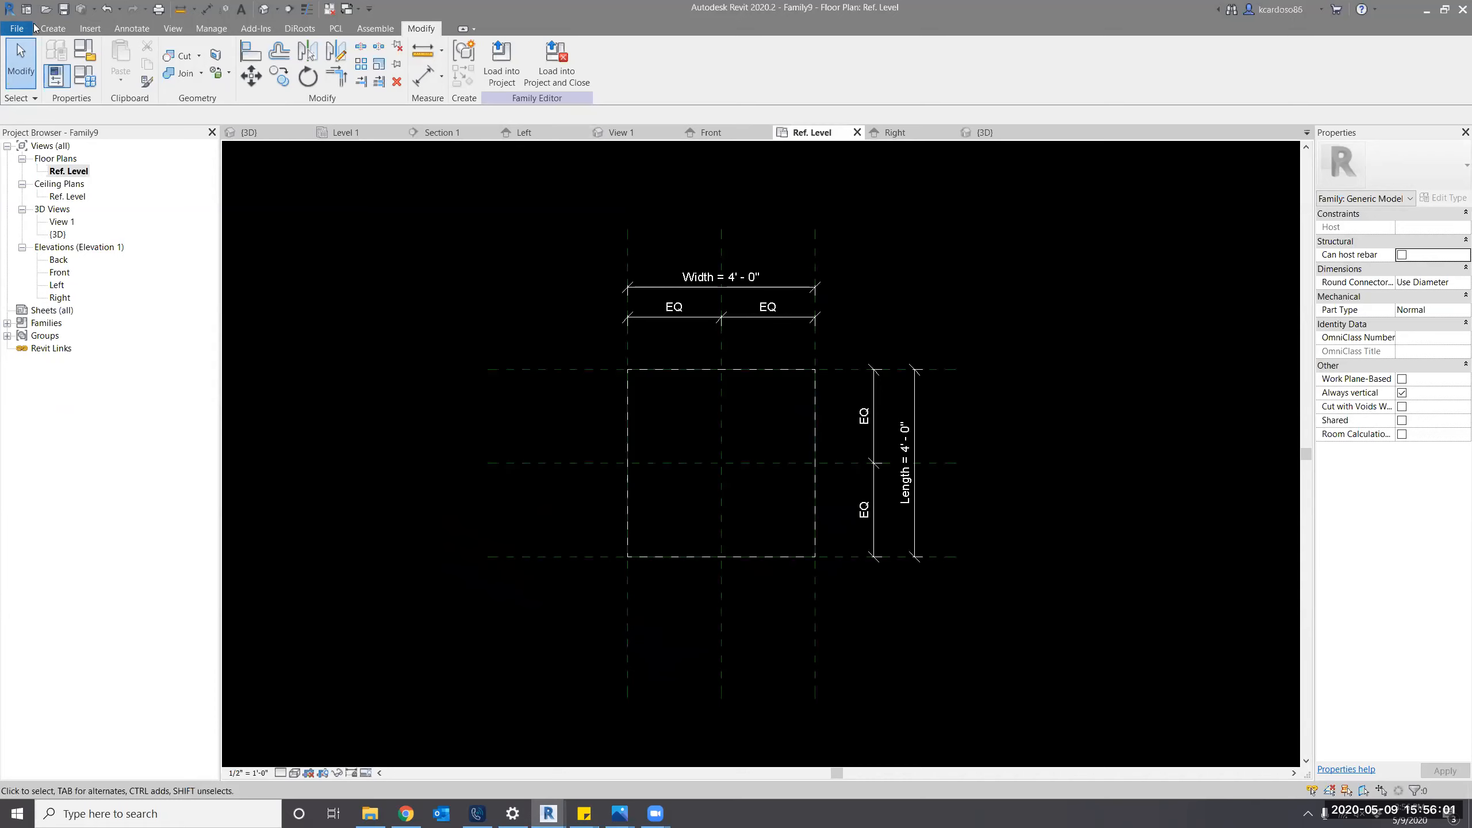
pyautogui.click(53, 28)
pyautogui.click(219, 67)
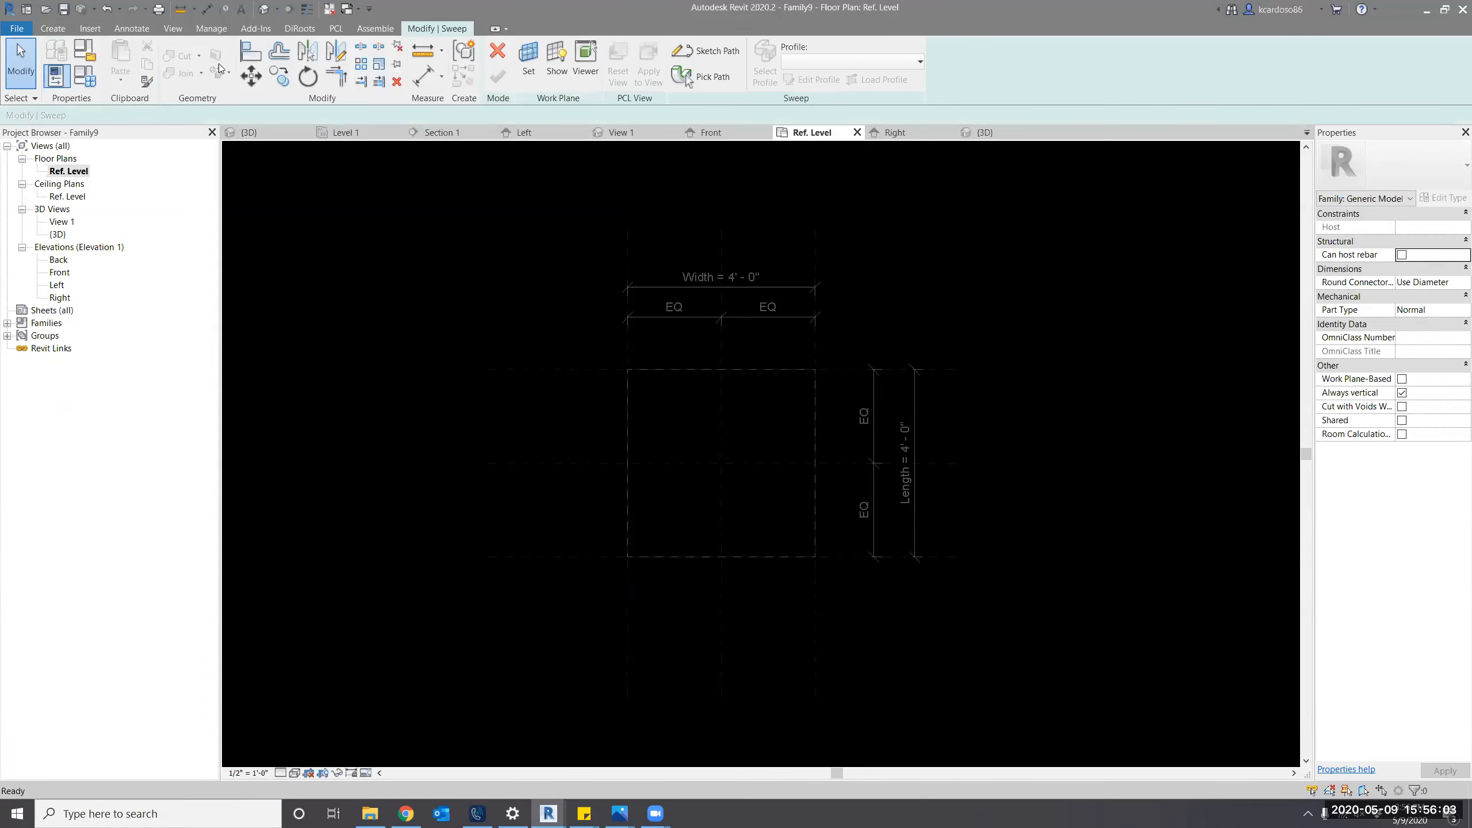
pyautogui.click(703, 52)
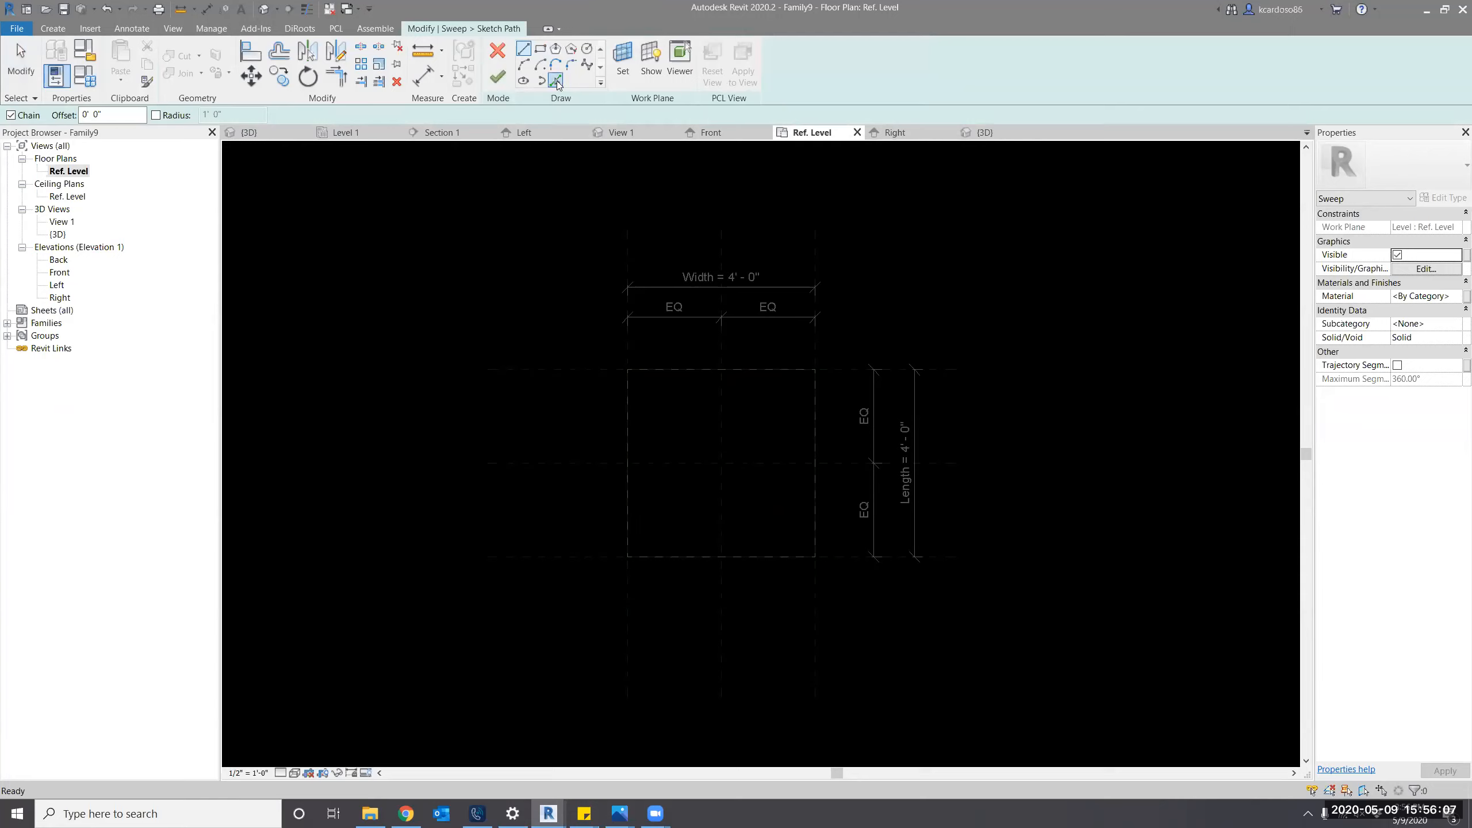
pyautogui.click(555, 81)
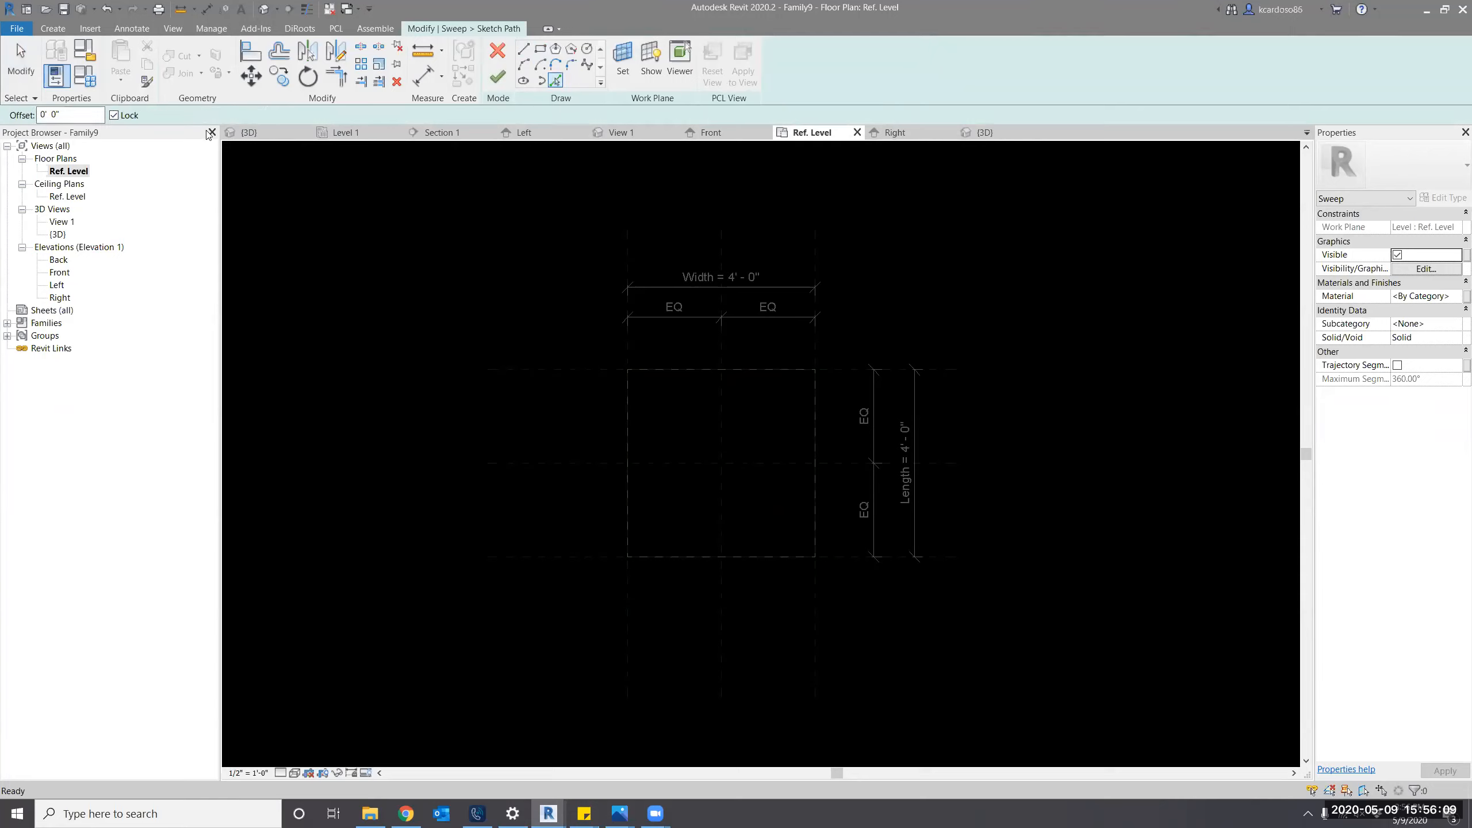
pyautogui.click(627, 341)
pyautogui.click(605, 368)
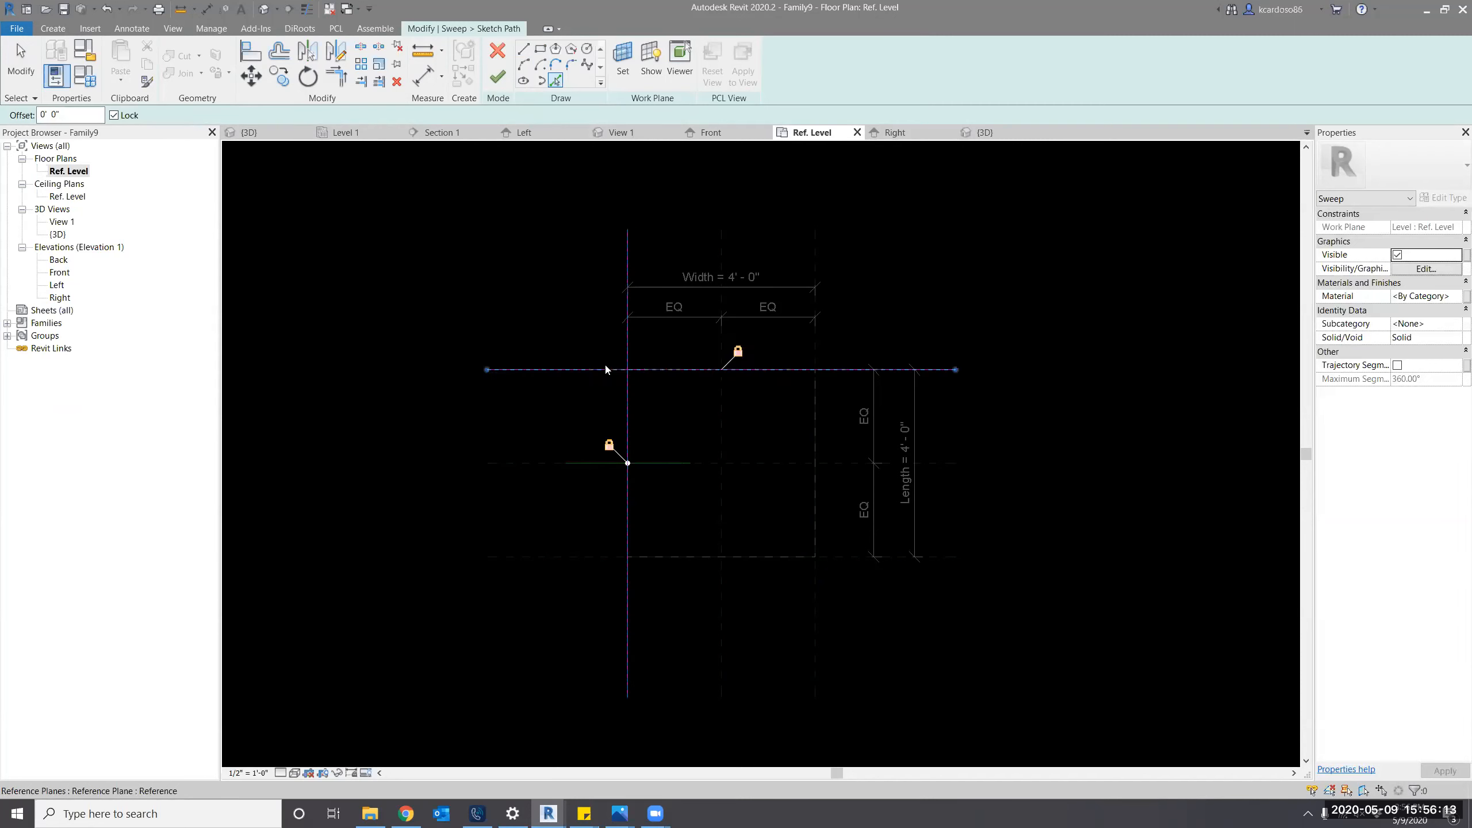
pyautogui.click(815, 354)
pyautogui.click(830, 556)
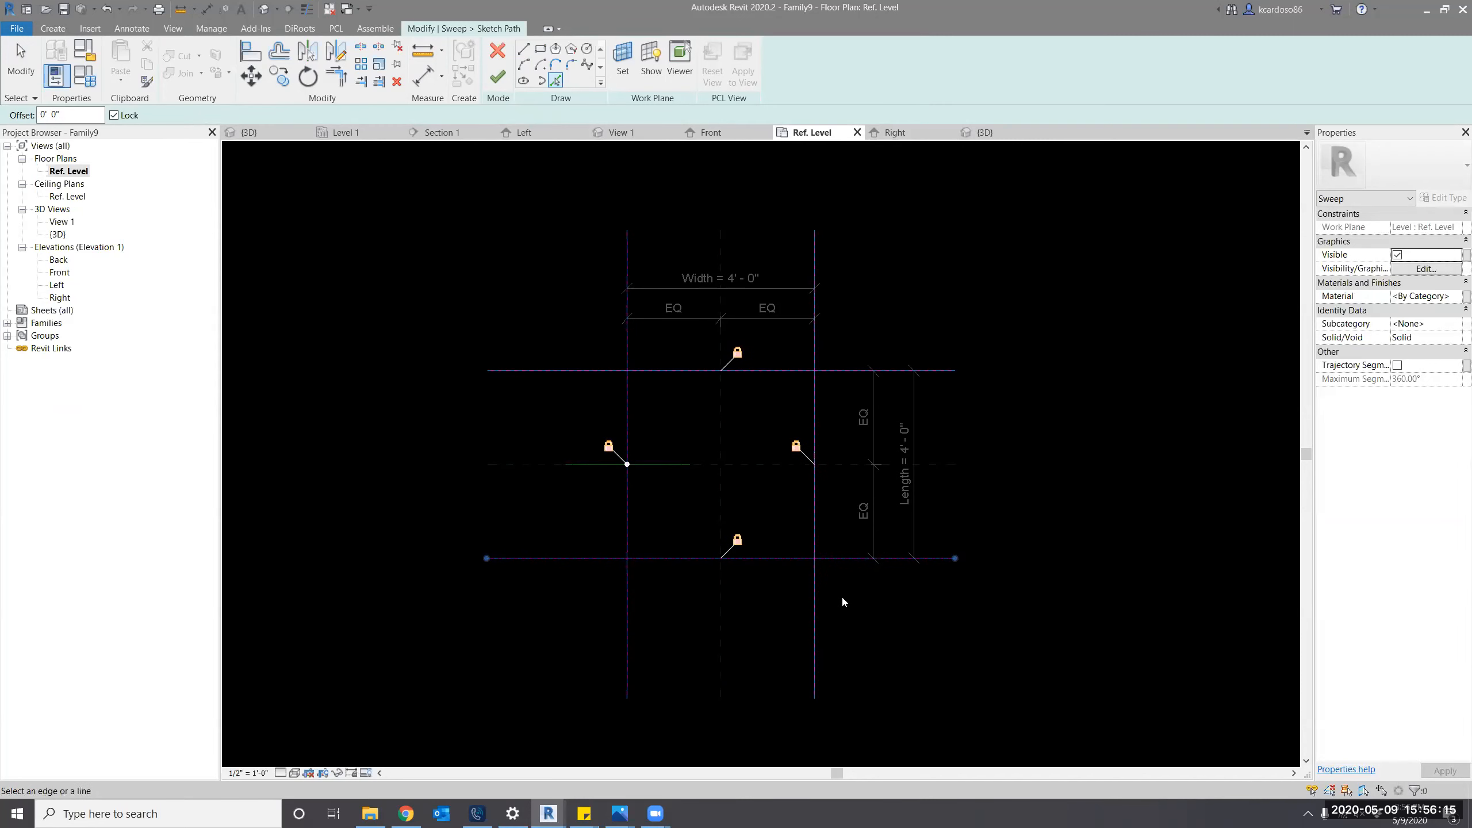
pyautogui.press('Escape')
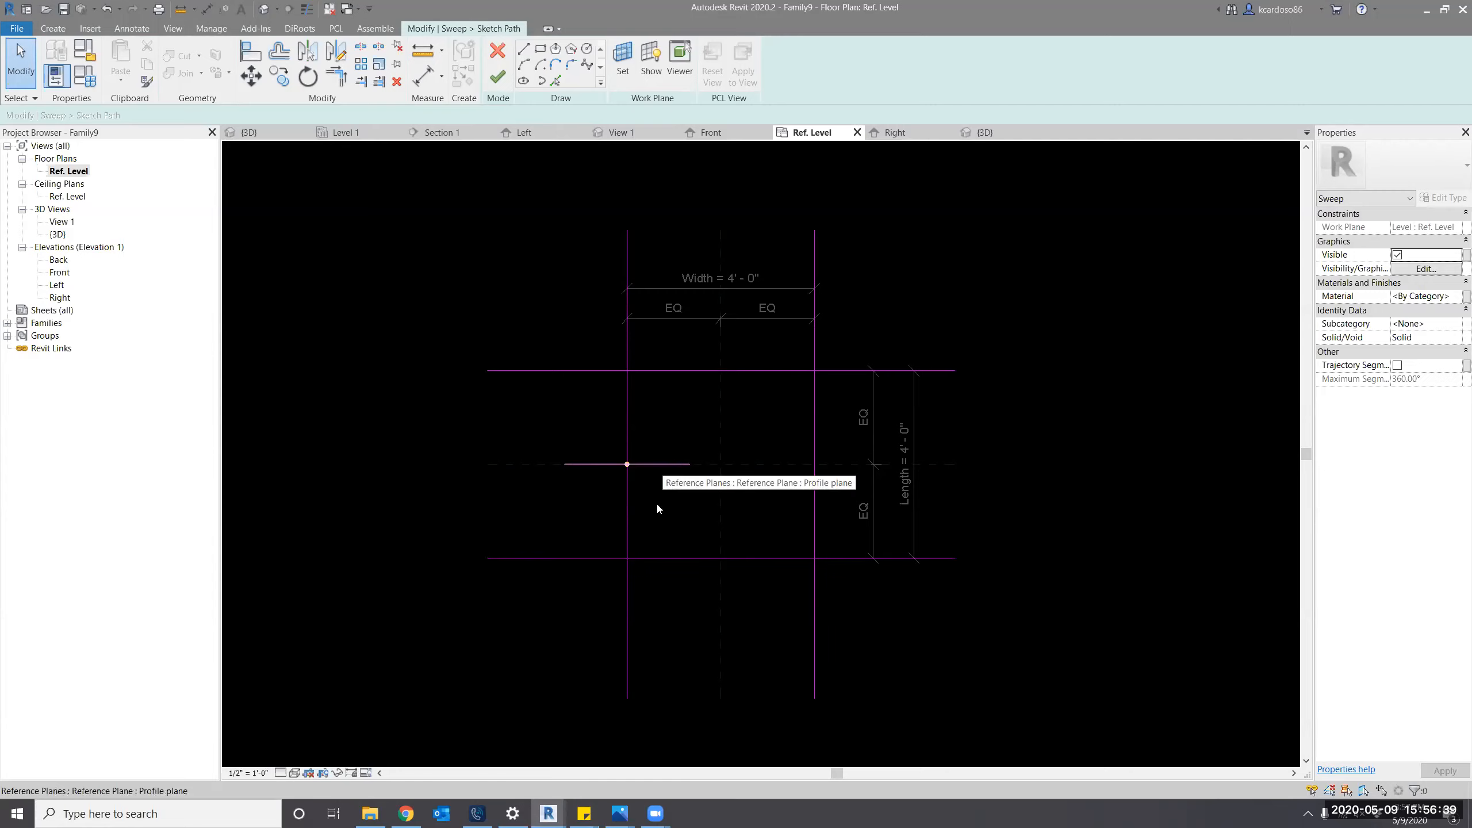
# Delete the left vertical path line and recreate it by picking the left reference plane with Lock on, moving the profile plane.
pyautogui.click(628, 513)
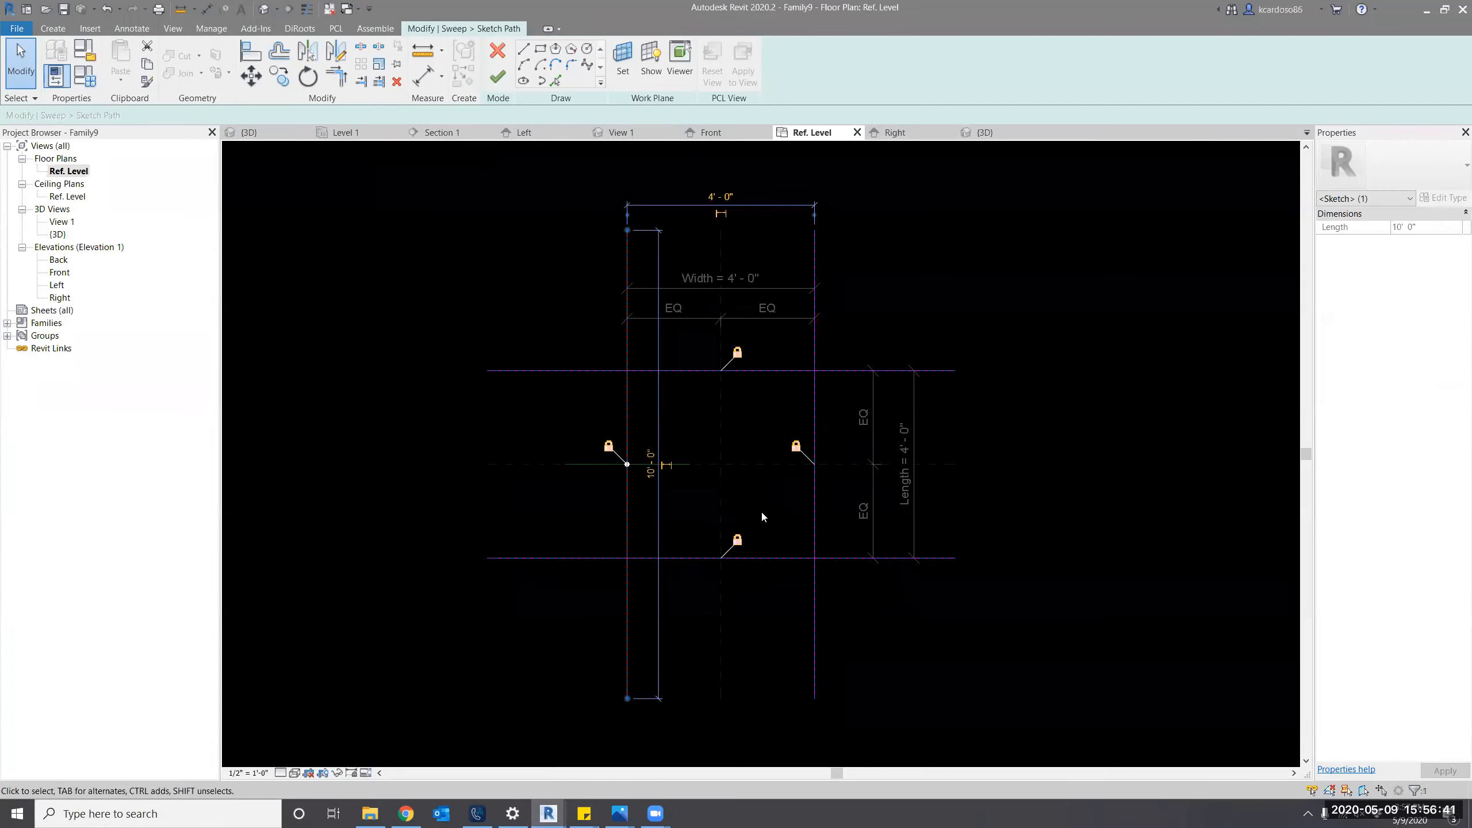
pyautogui.press('Delete')
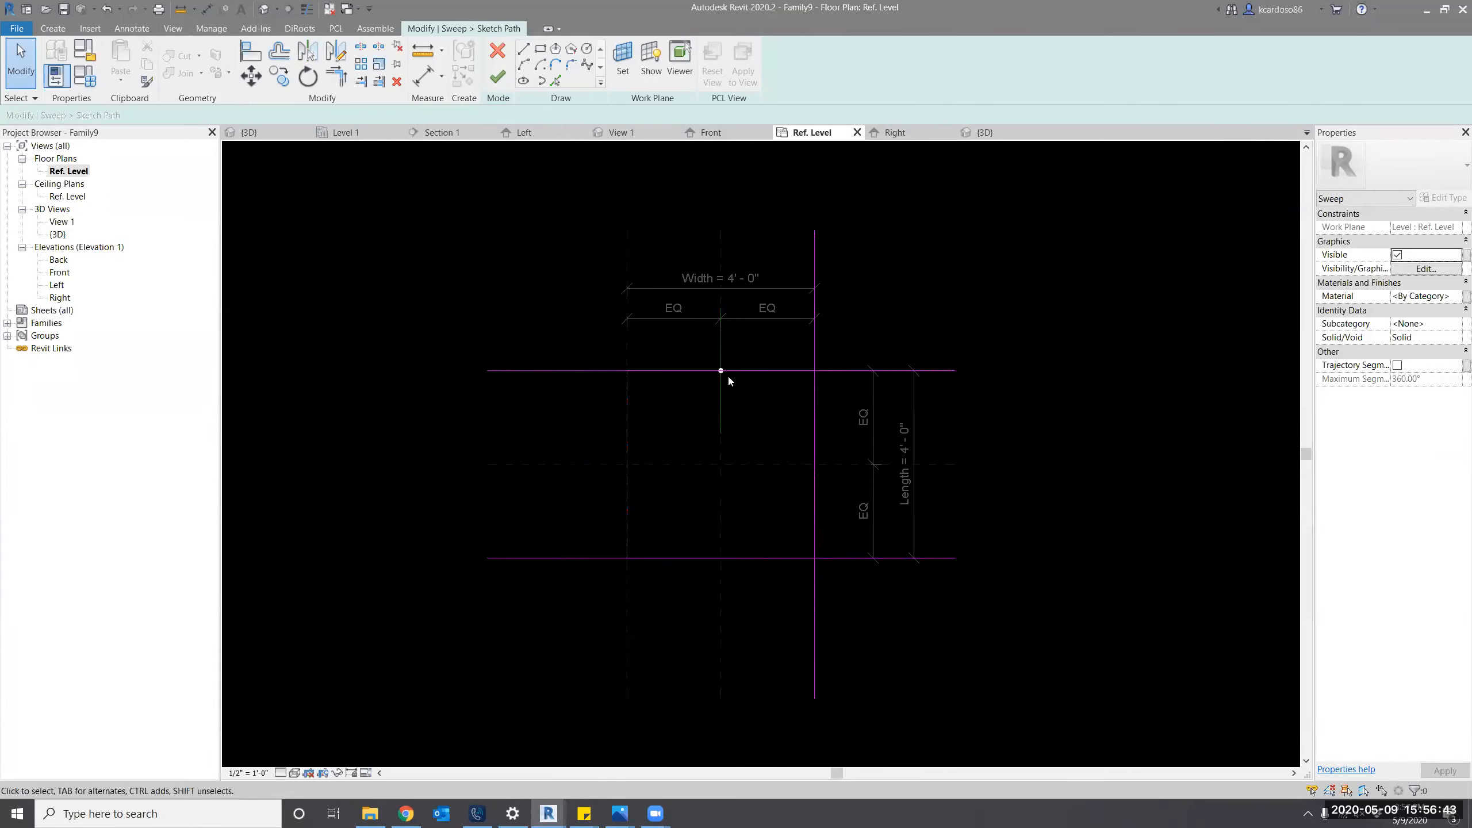
pyautogui.click(556, 78)
pyautogui.click(618, 350)
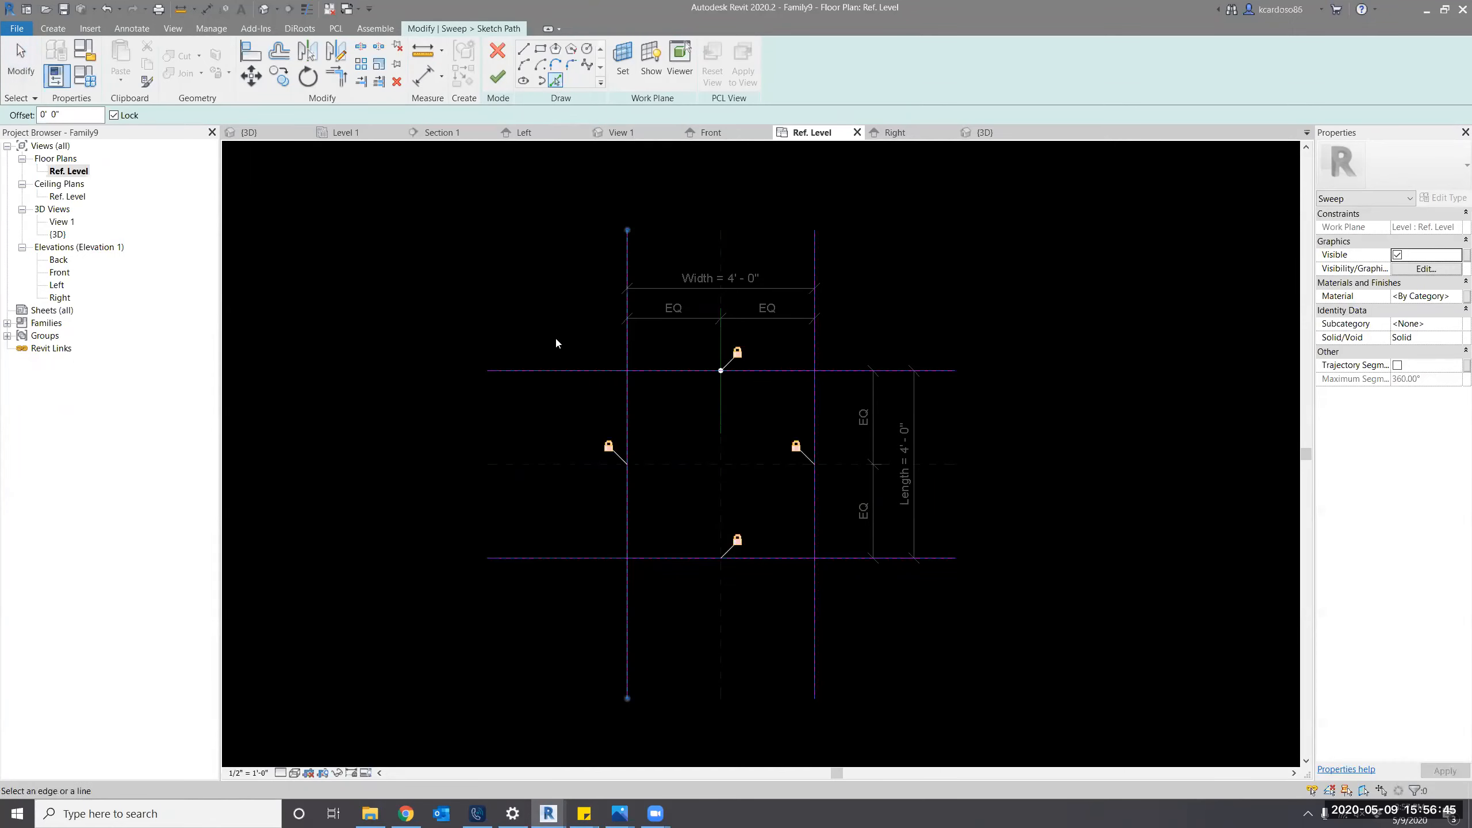
# Trim the four path lines at their corners into a closed square and finish the sweep path.
pyautogui.press('t')
pyautogui.press('r')
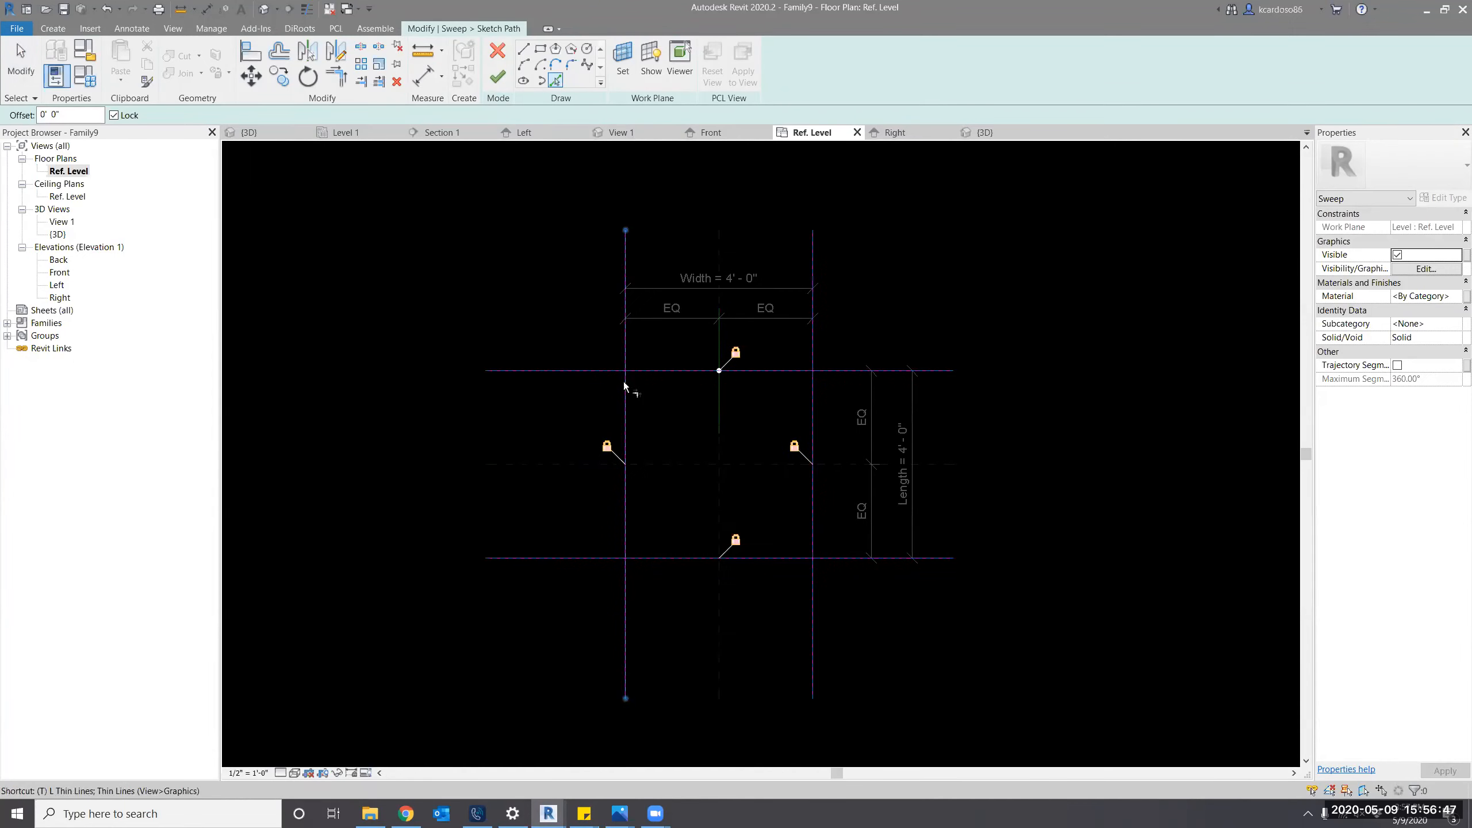
pyautogui.click(624, 384)
pyautogui.click(632, 372)
pyautogui.click(797, 371)
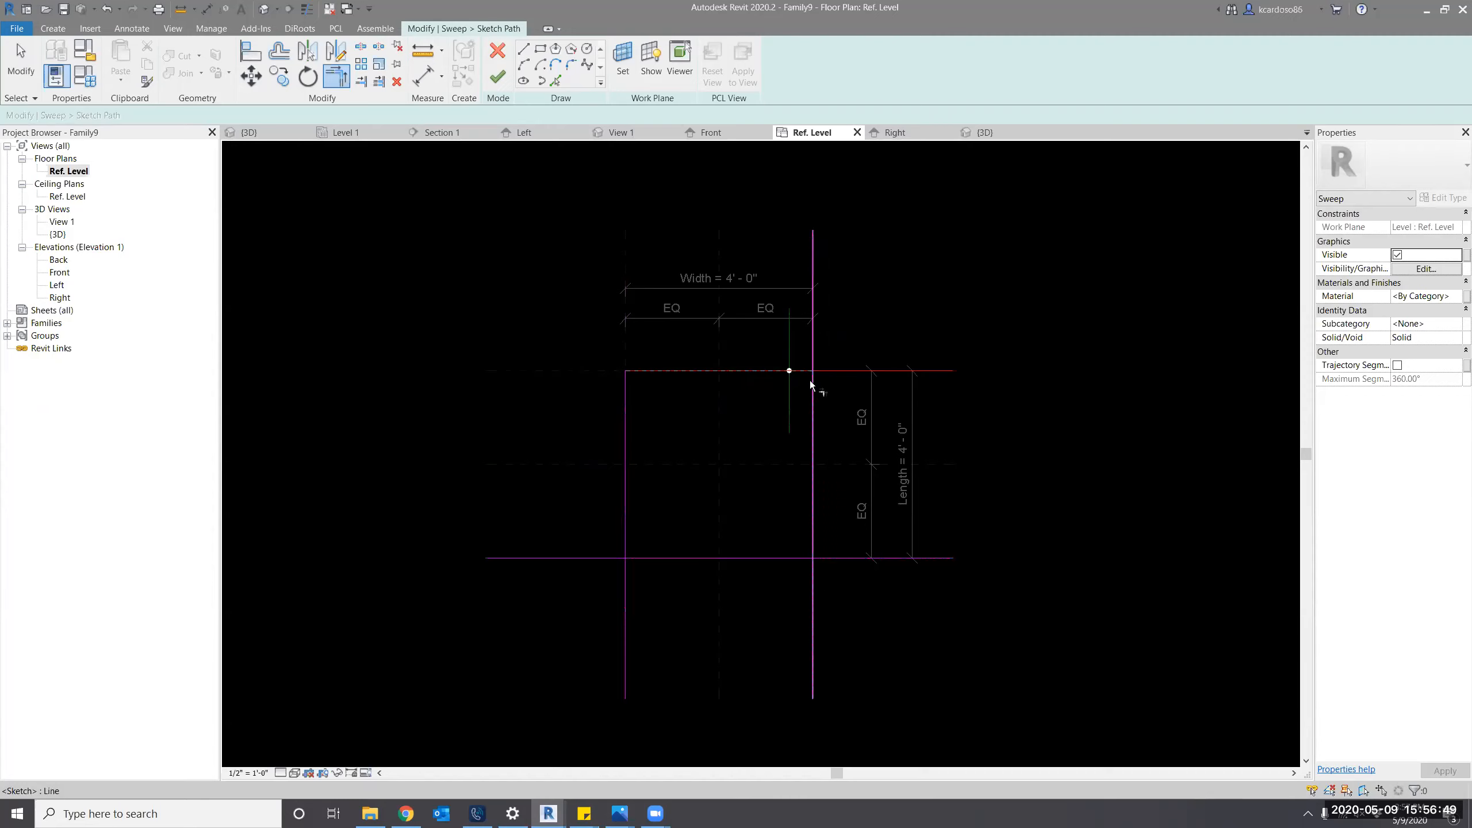
pyautogui.click(812, 380)
pyautogui.click(814, 548)
pyautogui.click(807, 558)
pyautogui.click(632, 551)
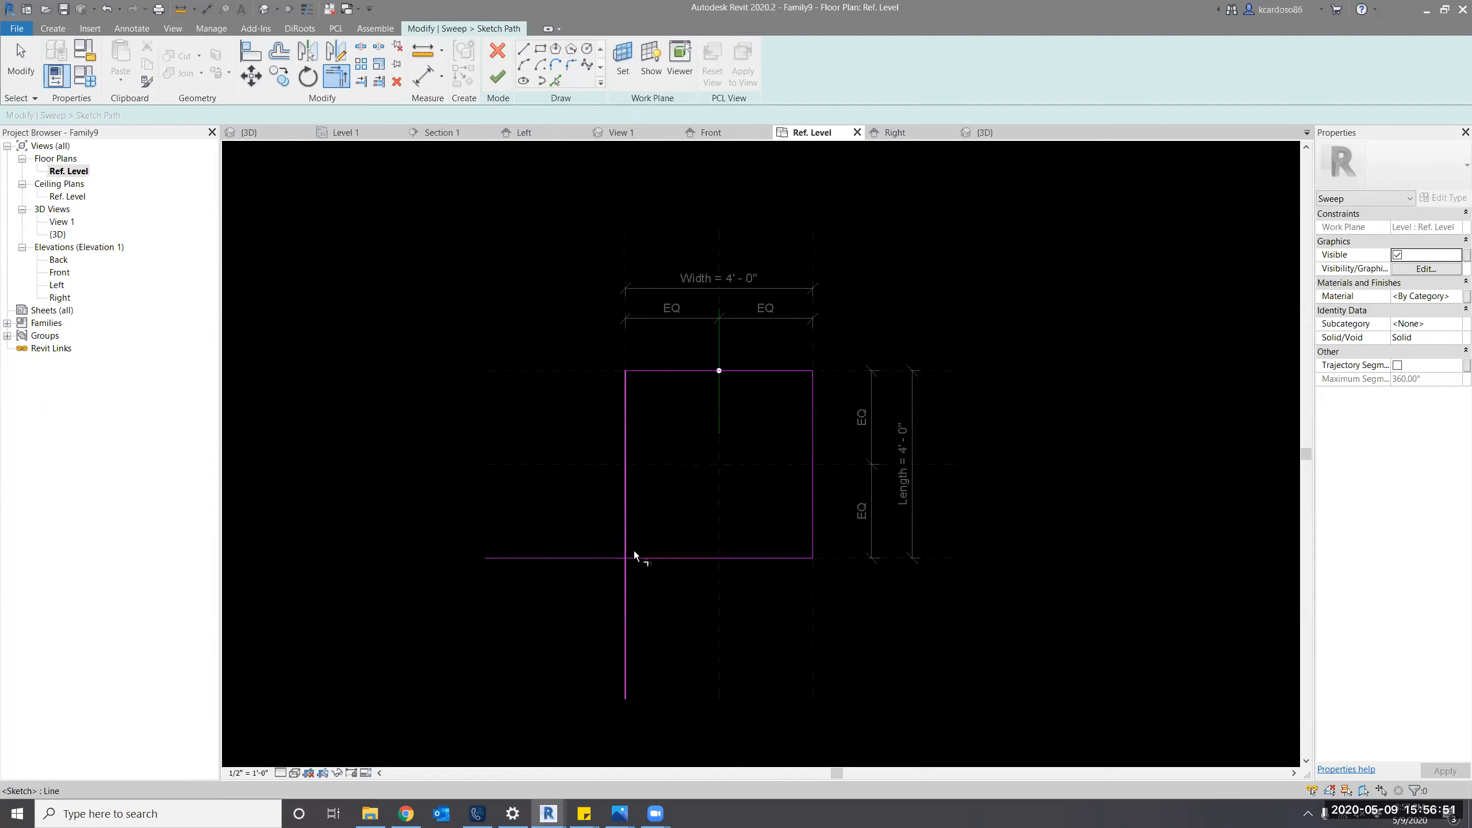
pyautogui.click(634, 557)
pyautogui.press('Escape')
pyautogui.press('Escape')
pyautogui.click(496, 82)
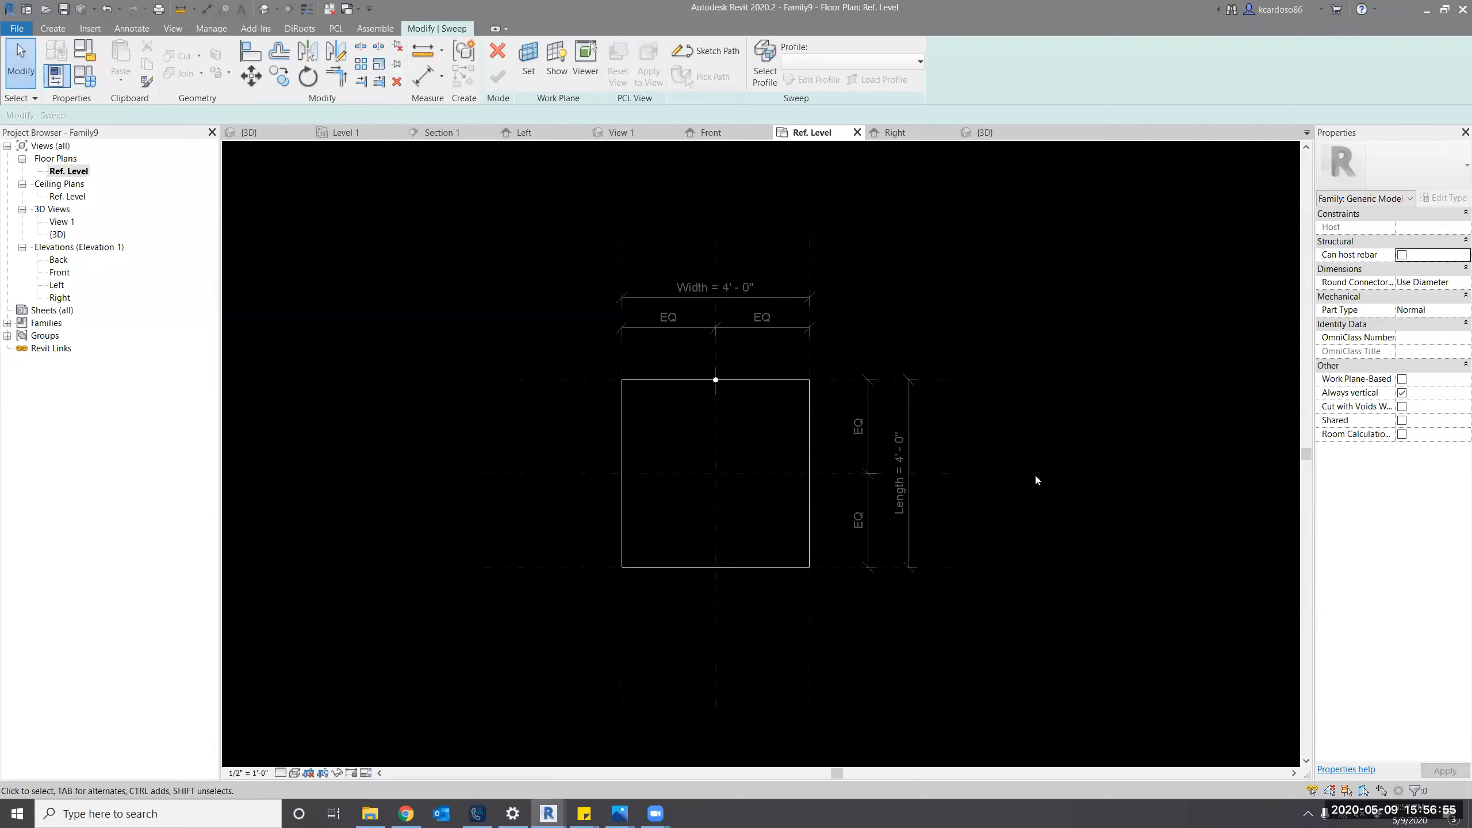
# Open the Right elevation and select the sweep's profile plane at the end of the path for a sketched profile.
pyautogui.scroll(2, 717, 364)
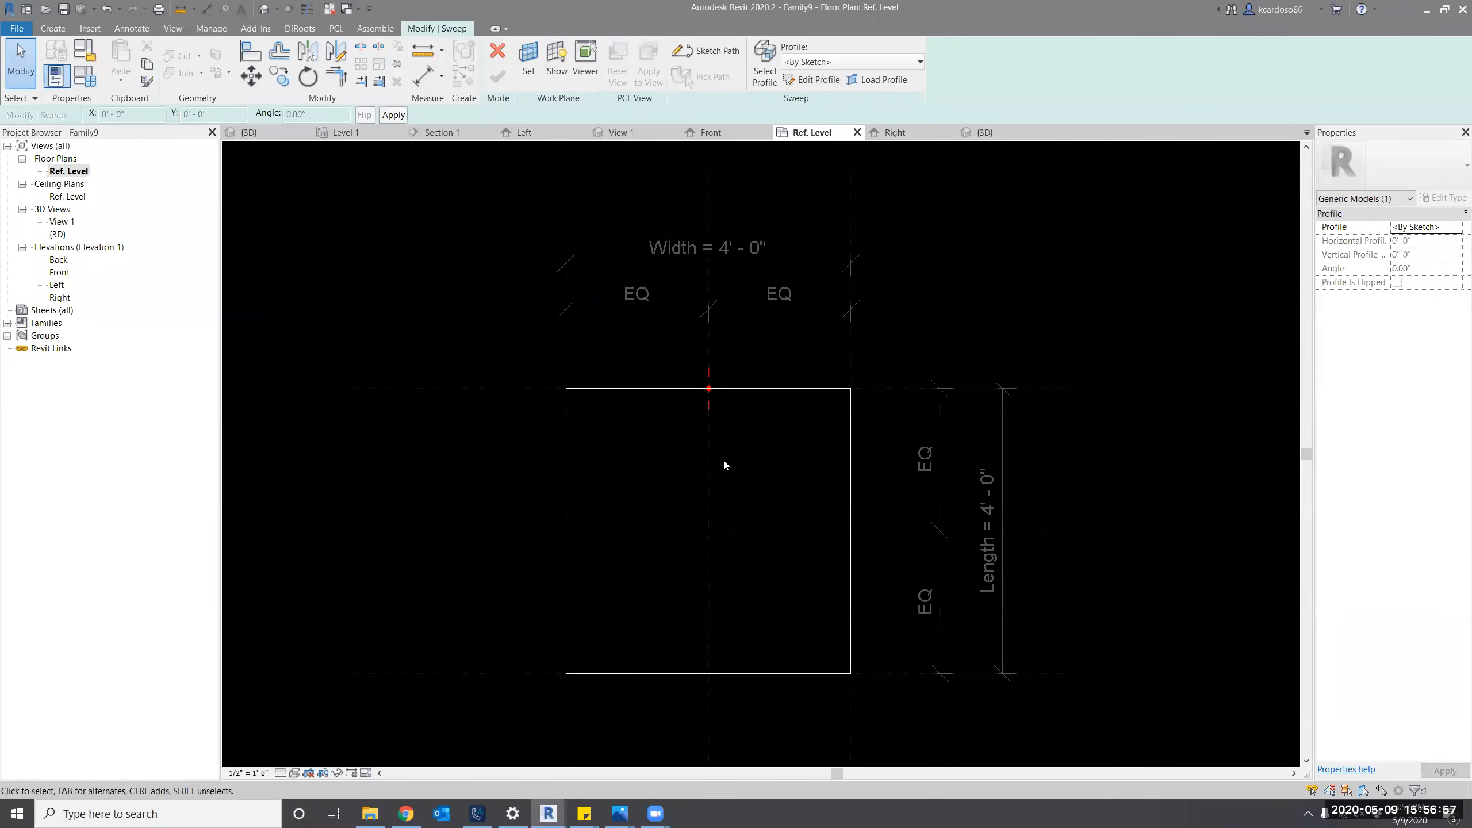
pyautogui.doubleClick(60, 297)
pyautogui.scroll(1, 939, 525)
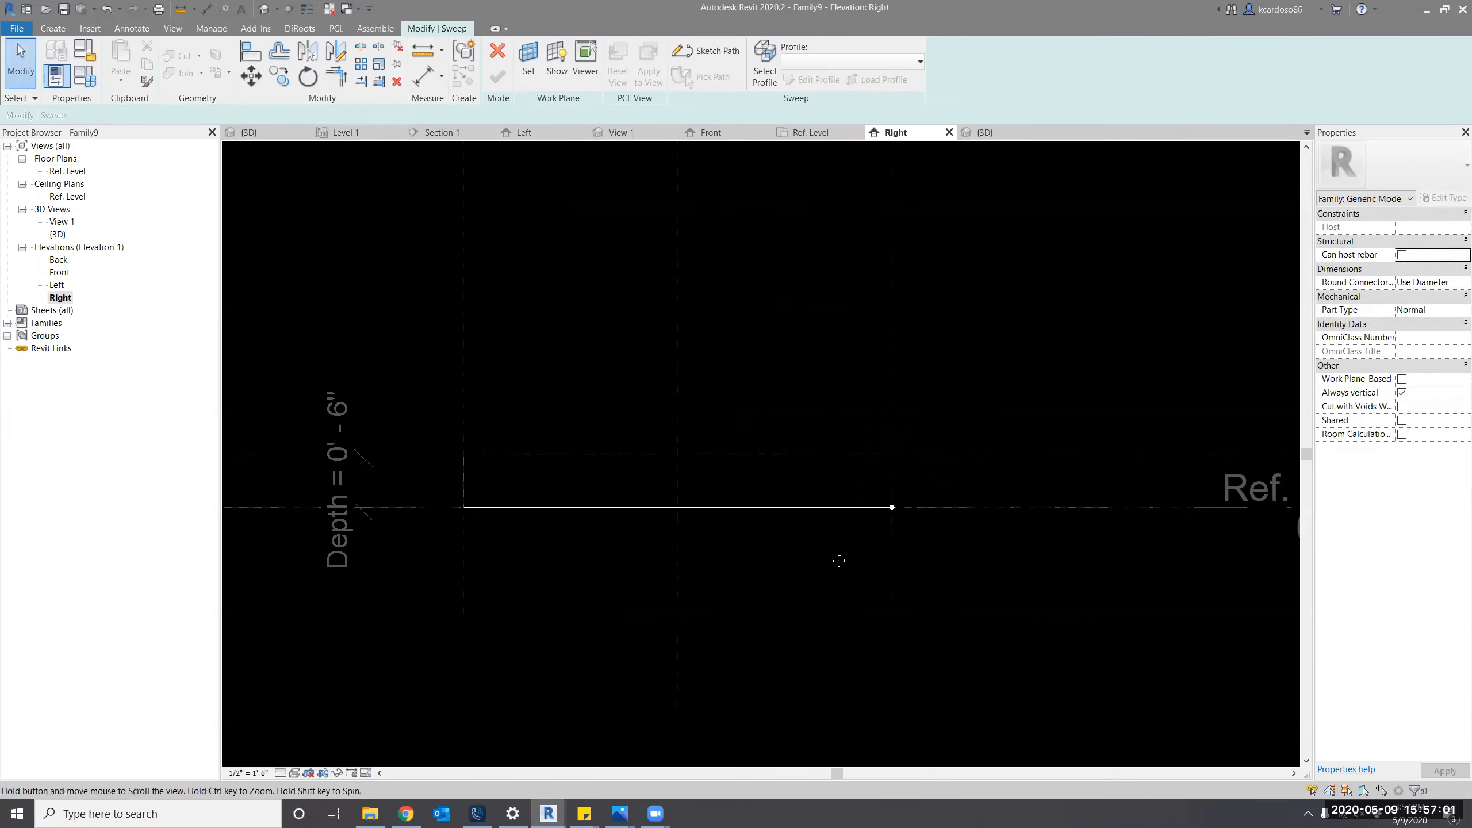
pyautogui.moveTo(904, 524); pyautogui.dragTo(776, 534, button='middle')
pyautogui.click(767, 539)
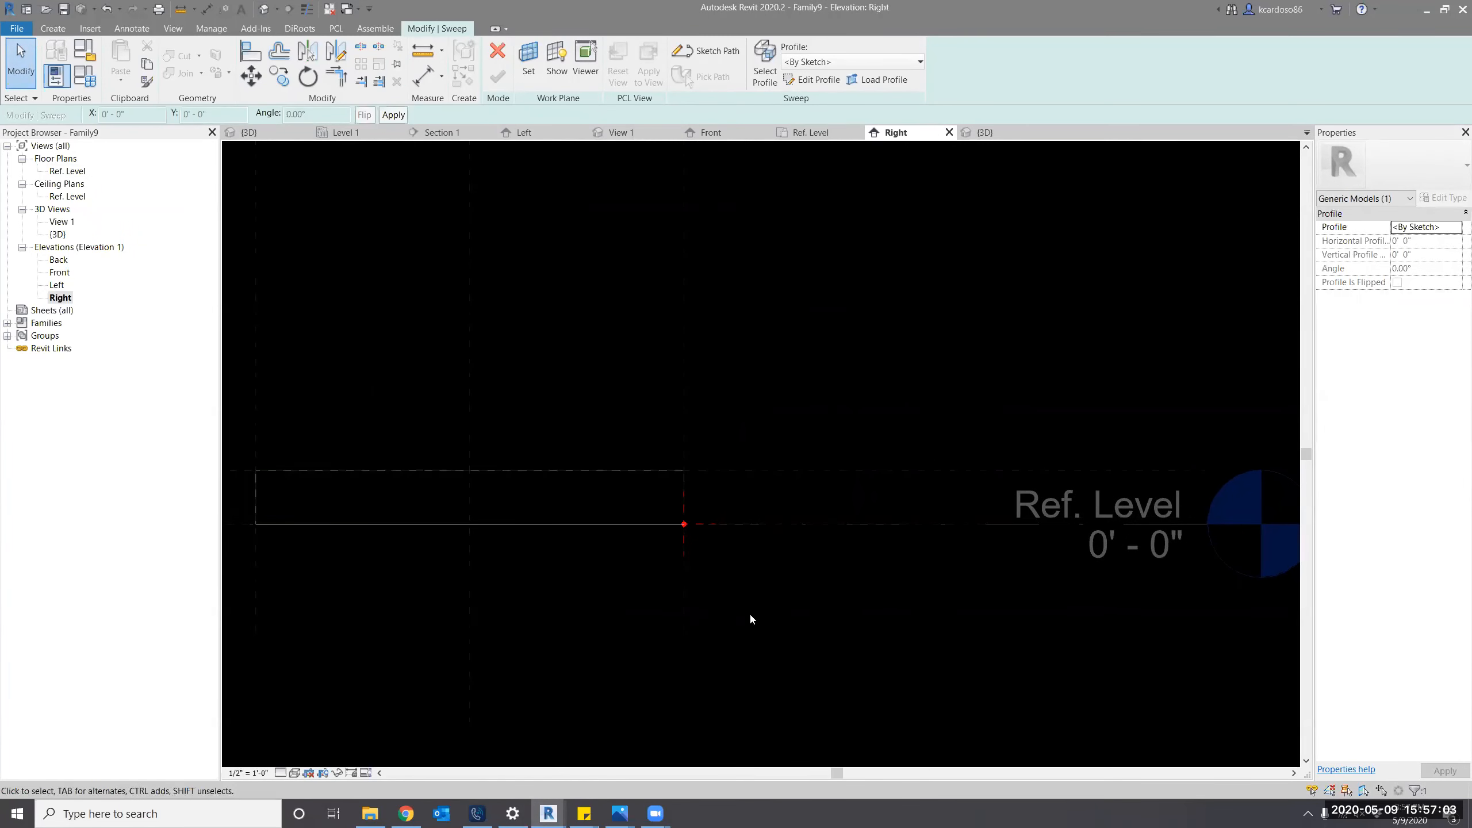
# Edit the sweep profile and pick the vertical reference plane and the top horizontal plane as locked sketch lines.
pyautogui.click(817, 80)
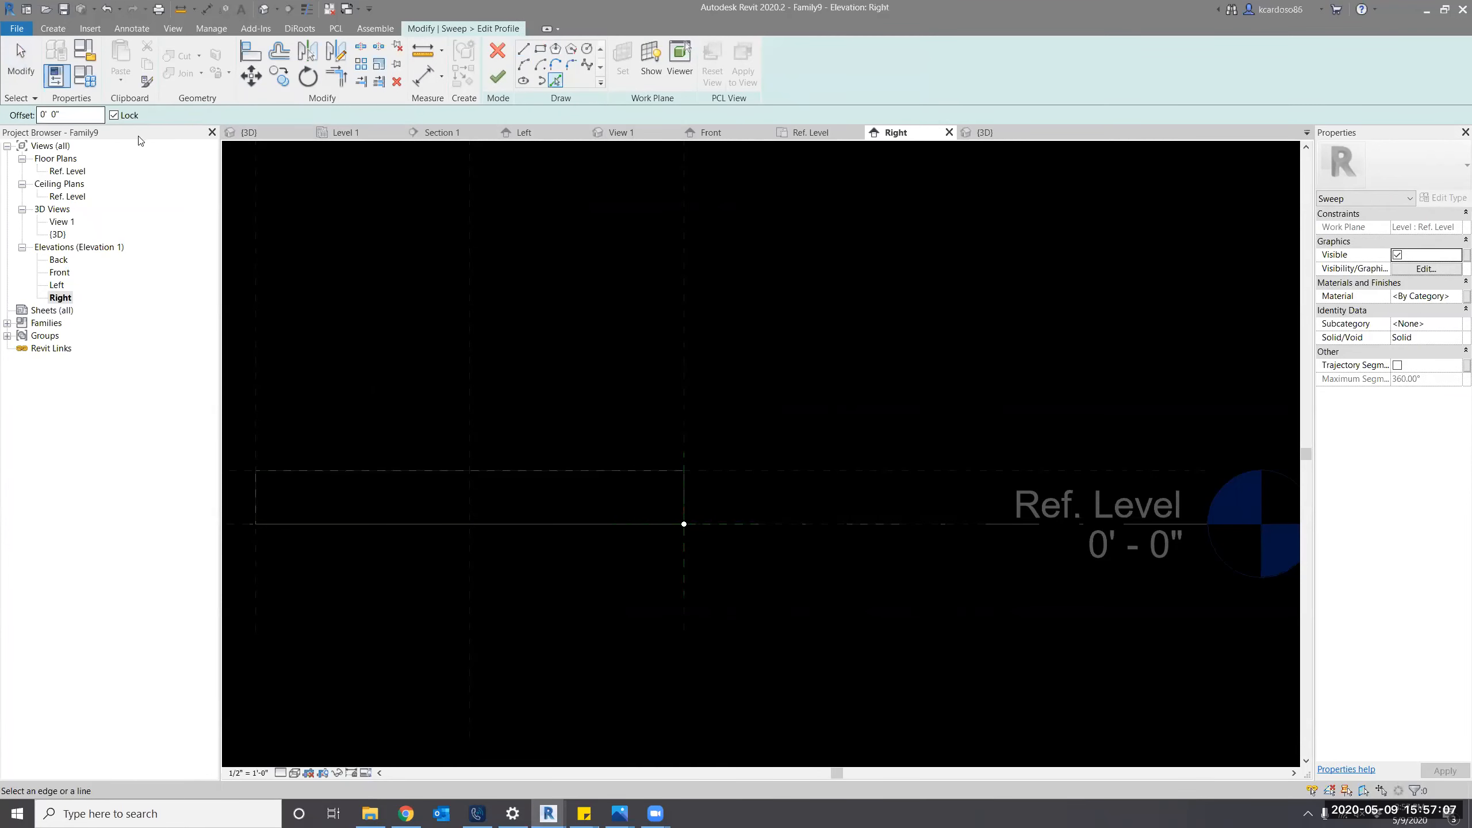
pyautogui.click(684, 399)
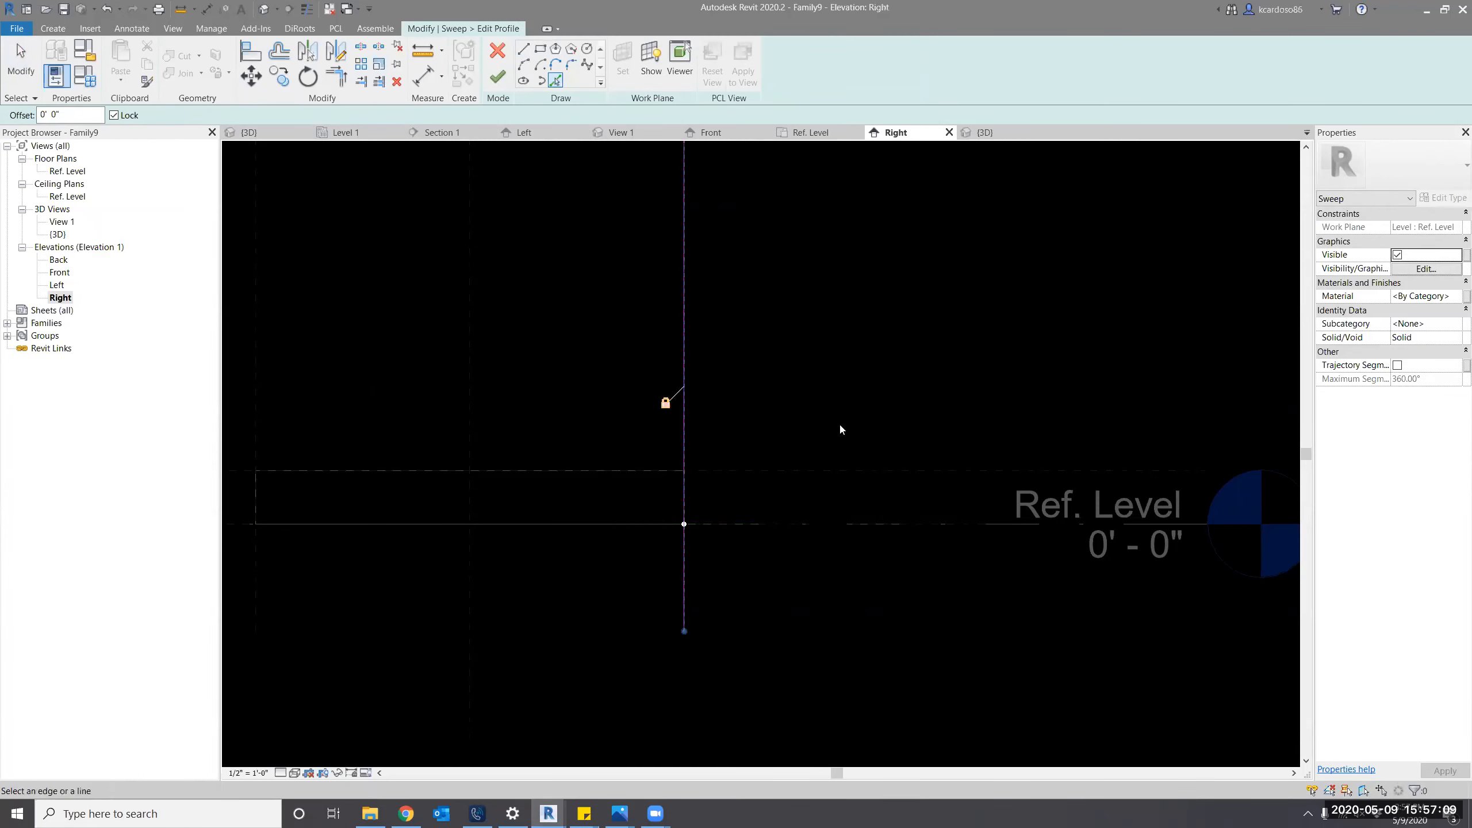
pyautogui.click(836, 468)
pyautogui.press('Escape')
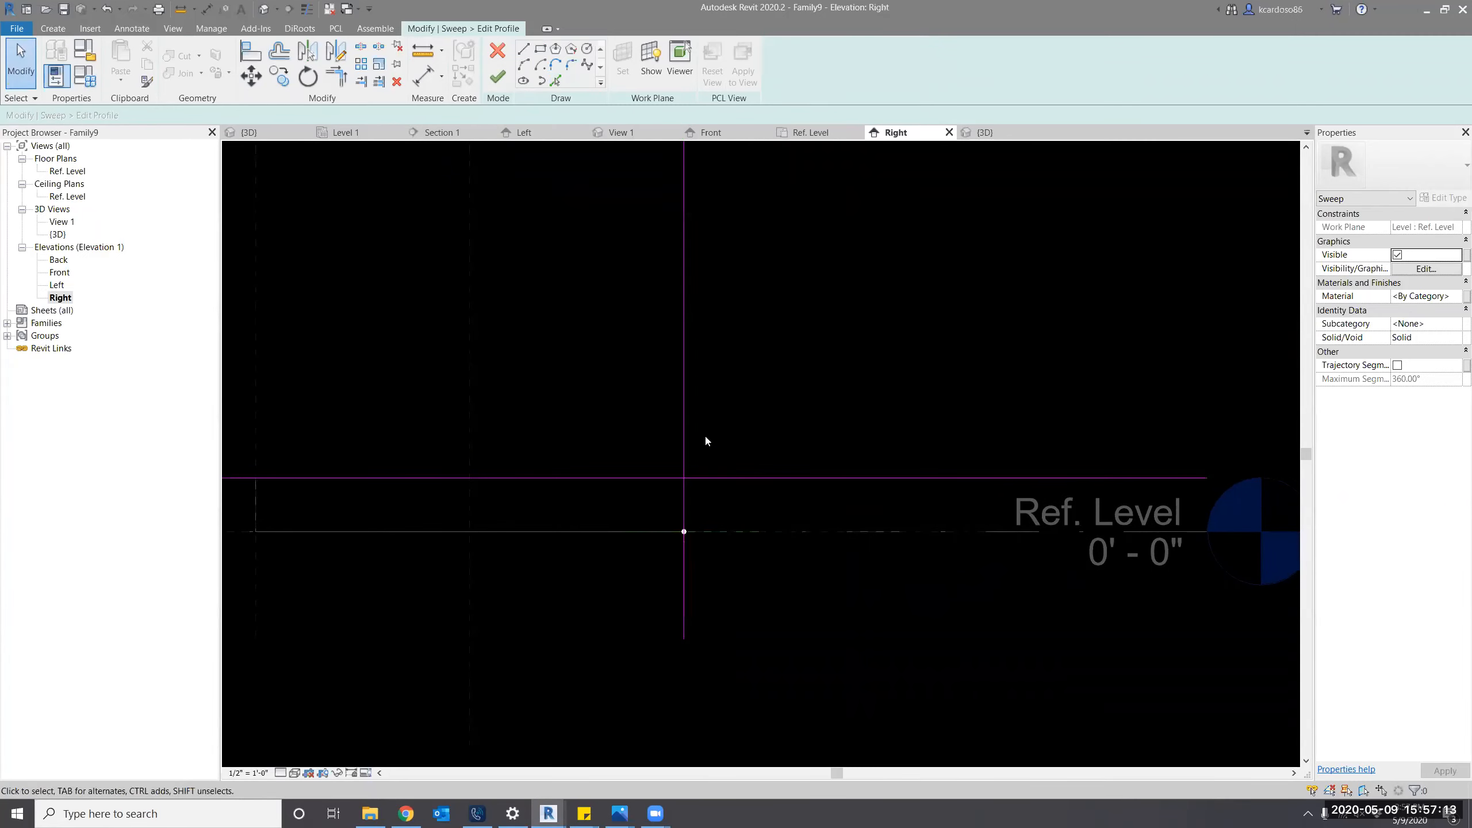
# Draw a diagonal profile line from the sweep path point outward and up past the top line at about 45°.
pyautogui.press('l')
pyautogui.press('i')
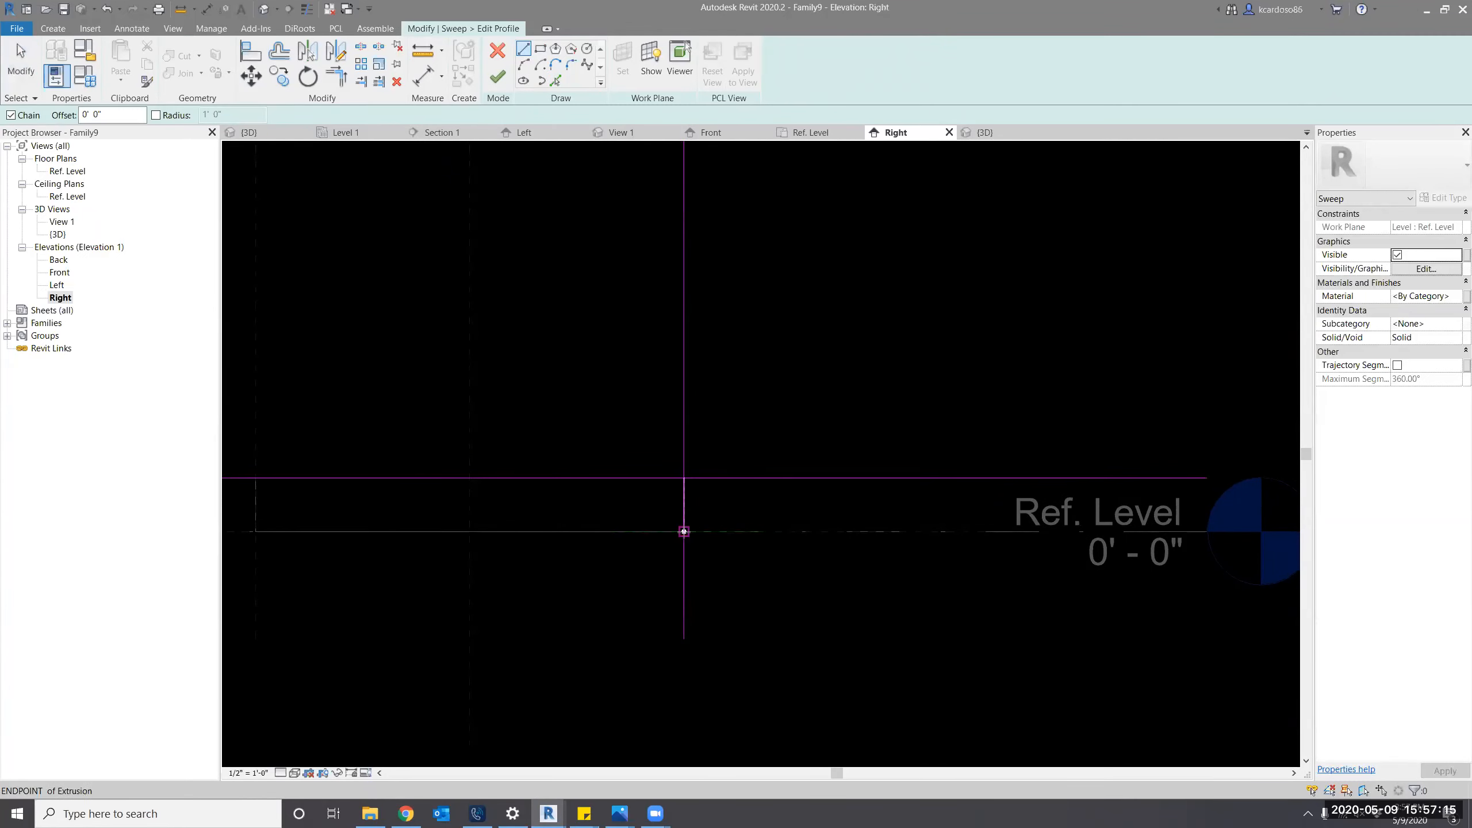
pyautogui.click(685, 531)
pyautogui.click(771, 444)
pyautogui.press('Escape')
pyautogui.press('Escape')
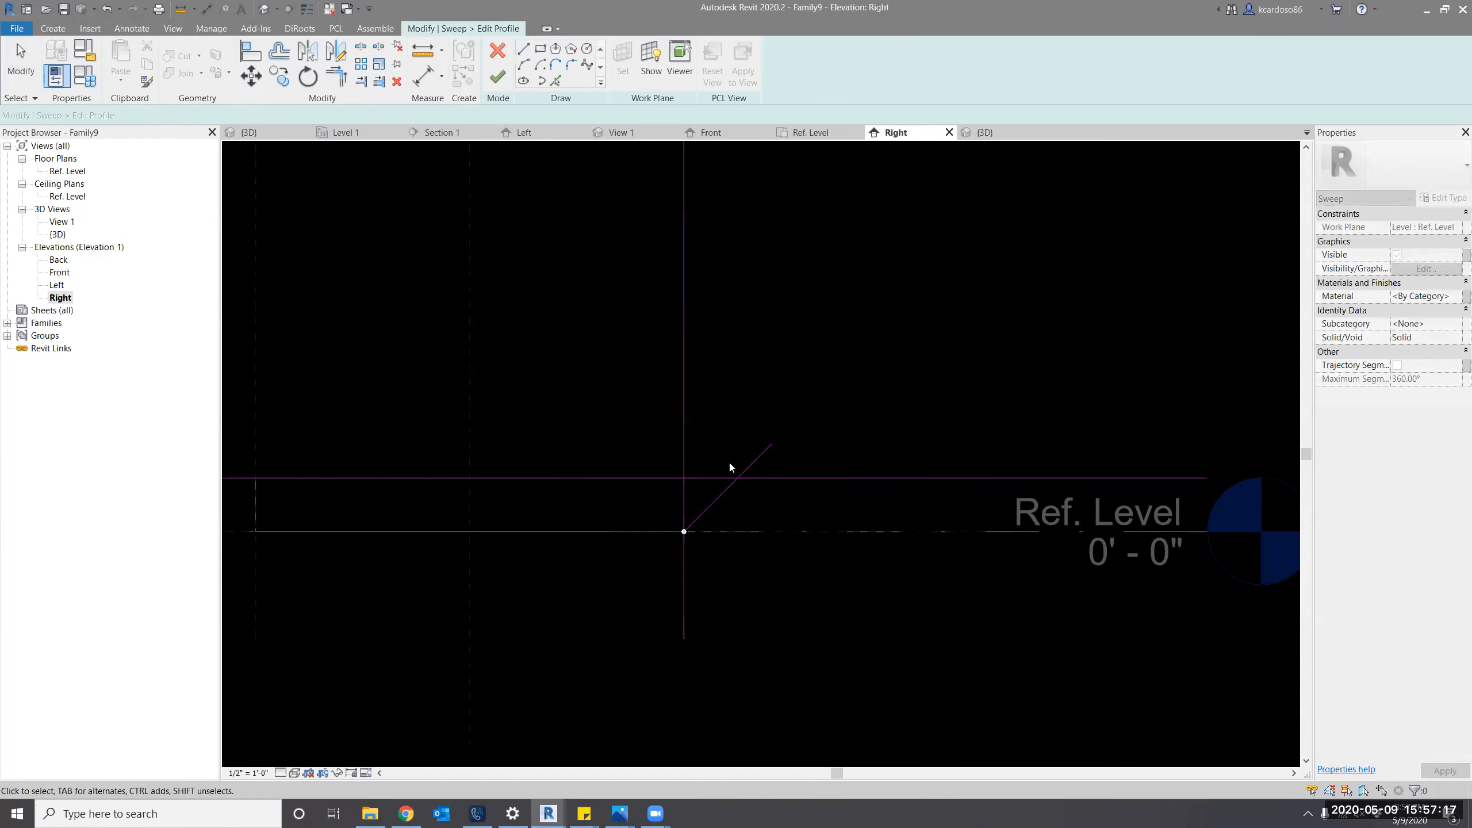
# Trim the horizontal, vertical and diagonal profile lines to each other to form a closed triangle.
pyautogui.scroll(2, 725, 453)
pyautogui.press('t')
pyautogui.press('r')
pyautogui.click(719, 485)
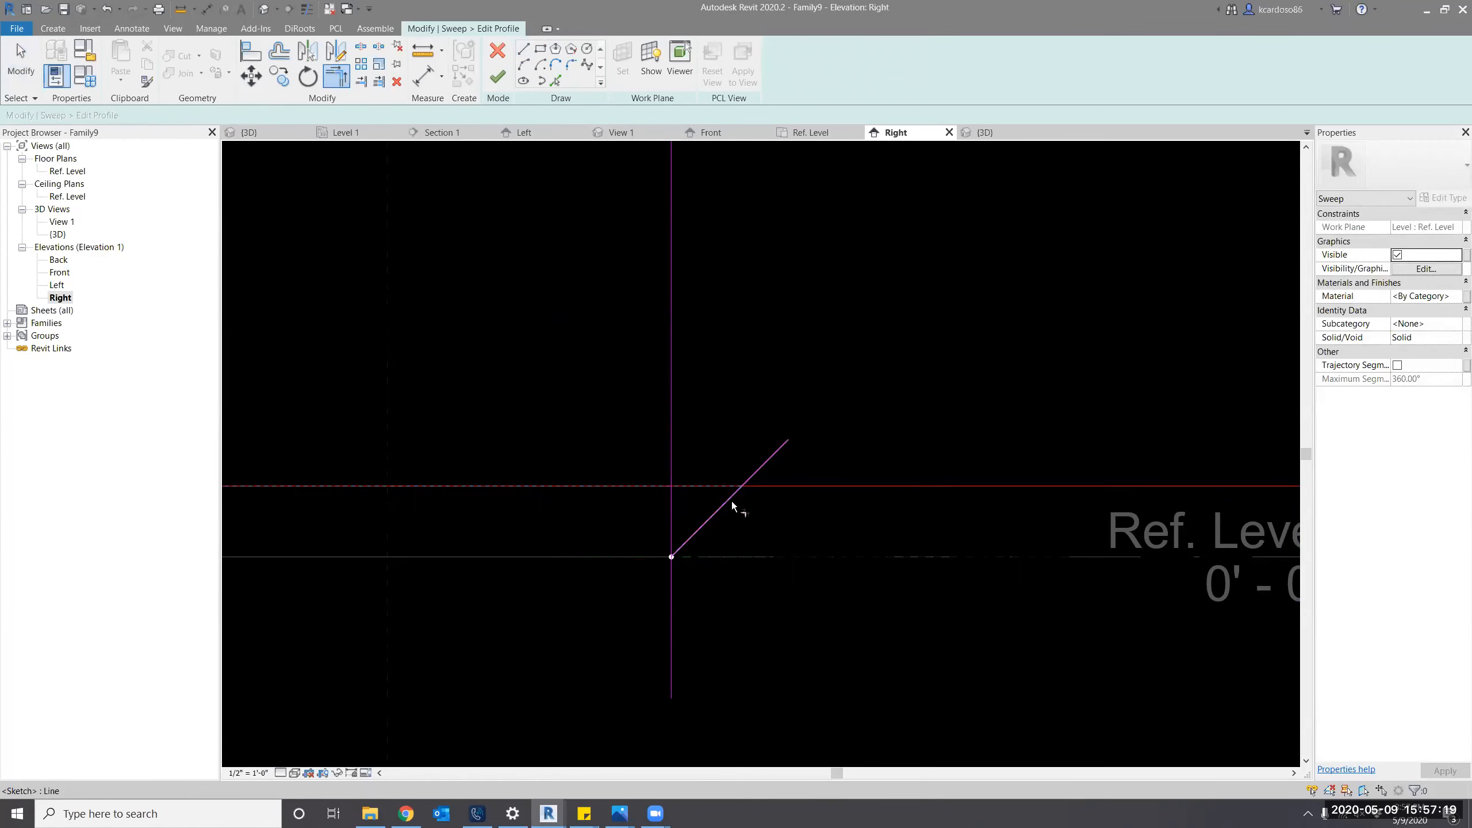
pyautogui.click(731, 499)
pyautogui.click(671, 509)
pyautogui.click(694, 533)
pyautogui.click(679, 490)
pyautogui.click(673, 501)
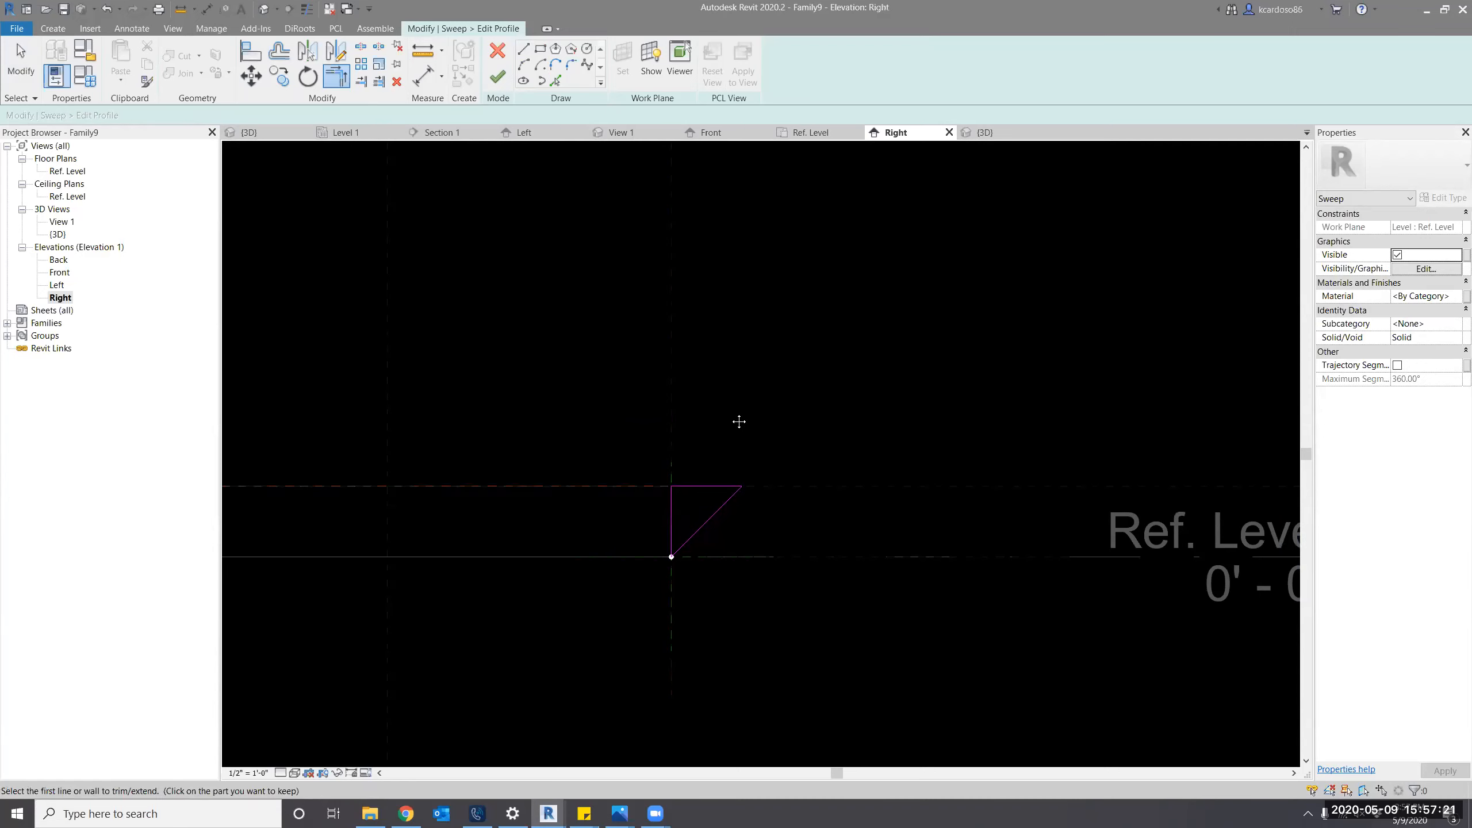
pyautogui.moveTo(739, 421); pyautogui.dragTo(739, 423, button='middle')
pyautogui.press('Escape')
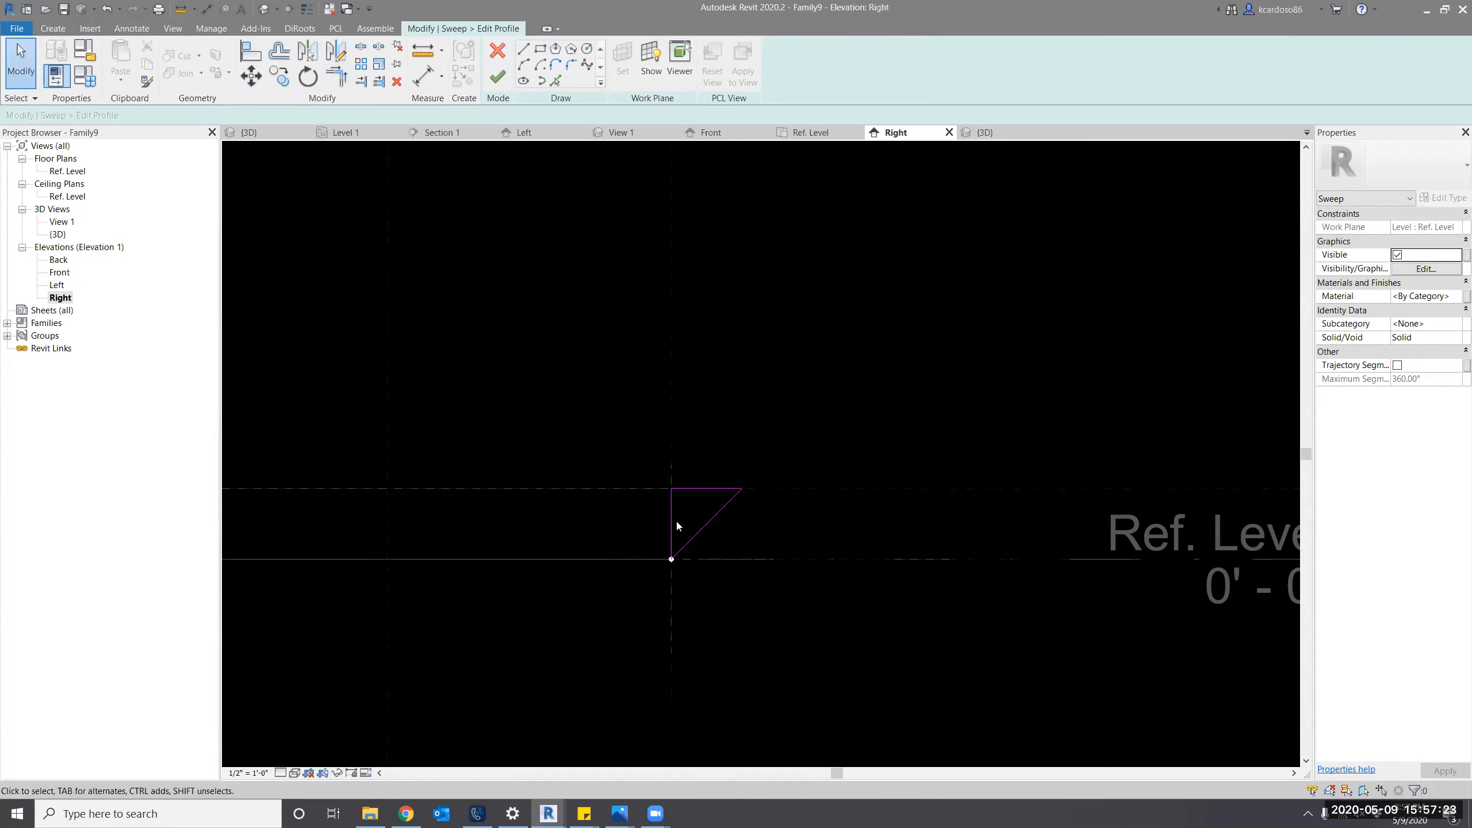
# Add an angular dimension between the triangle's vertical side and its diagonal line, placed above the profile.
pyautogui.press('d')
pyautogui.press('i')
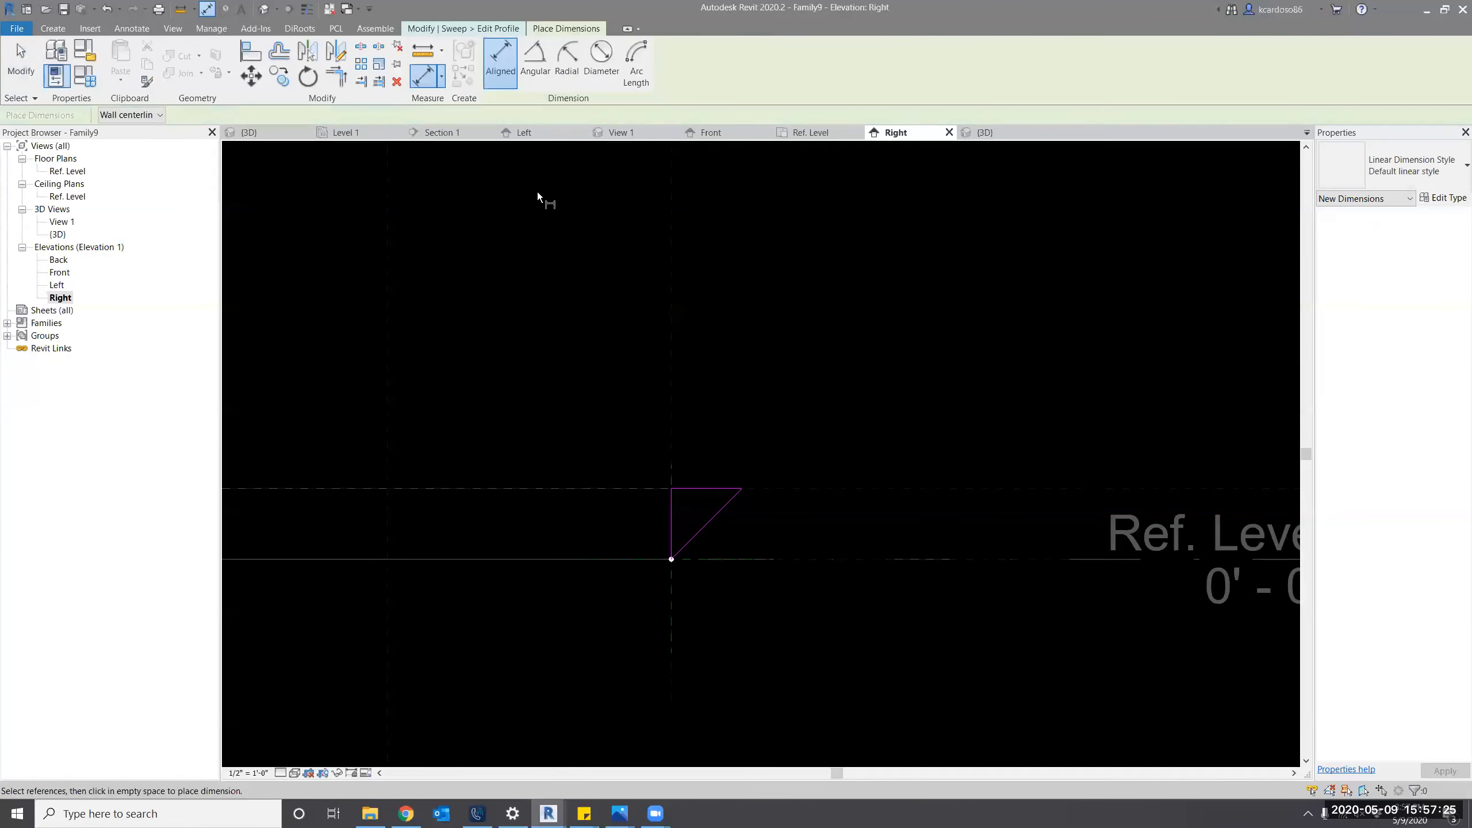
pyautogui.click(539, 81)
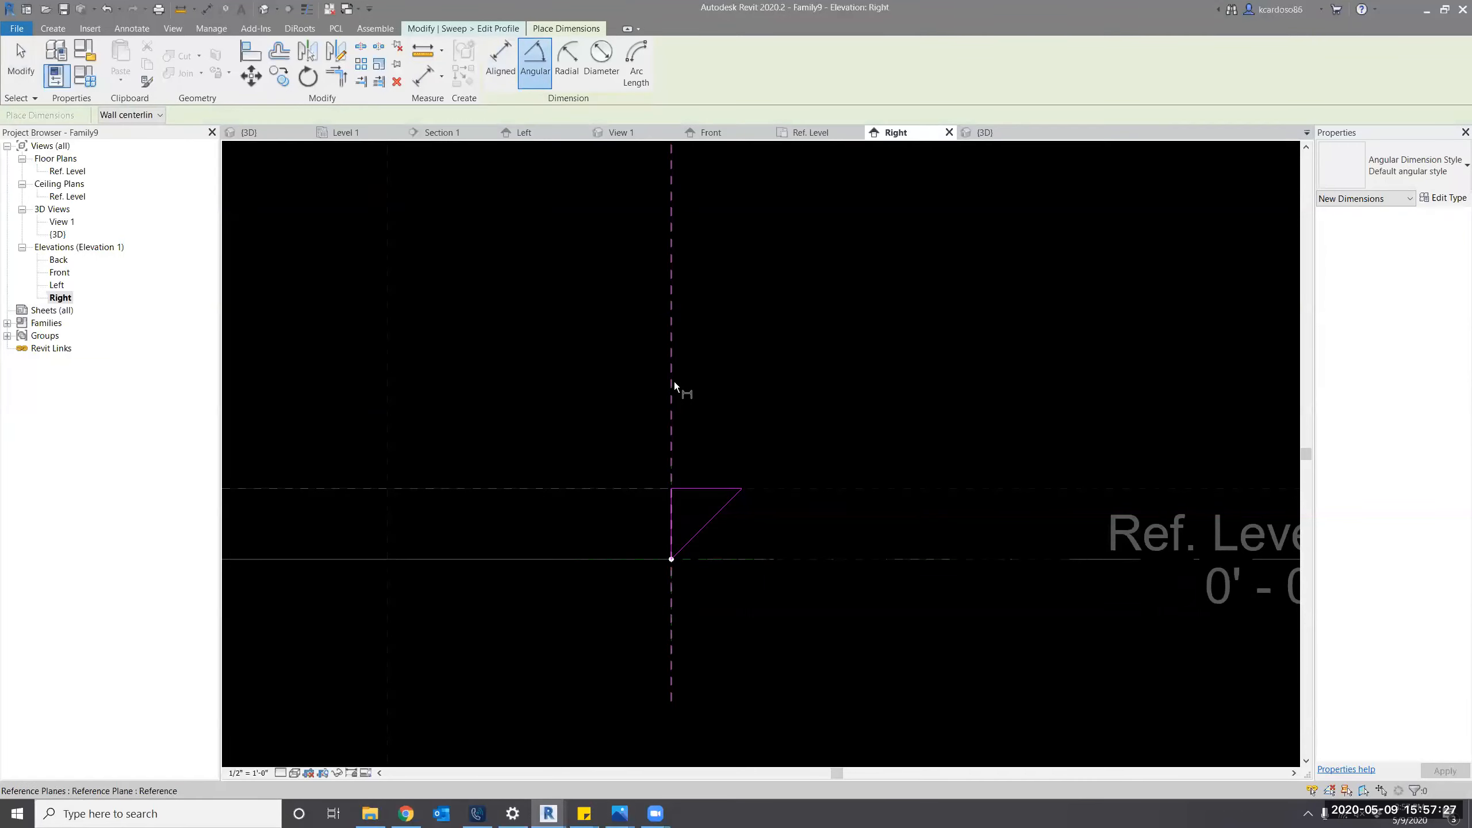
pyautogui.click(673, 513)
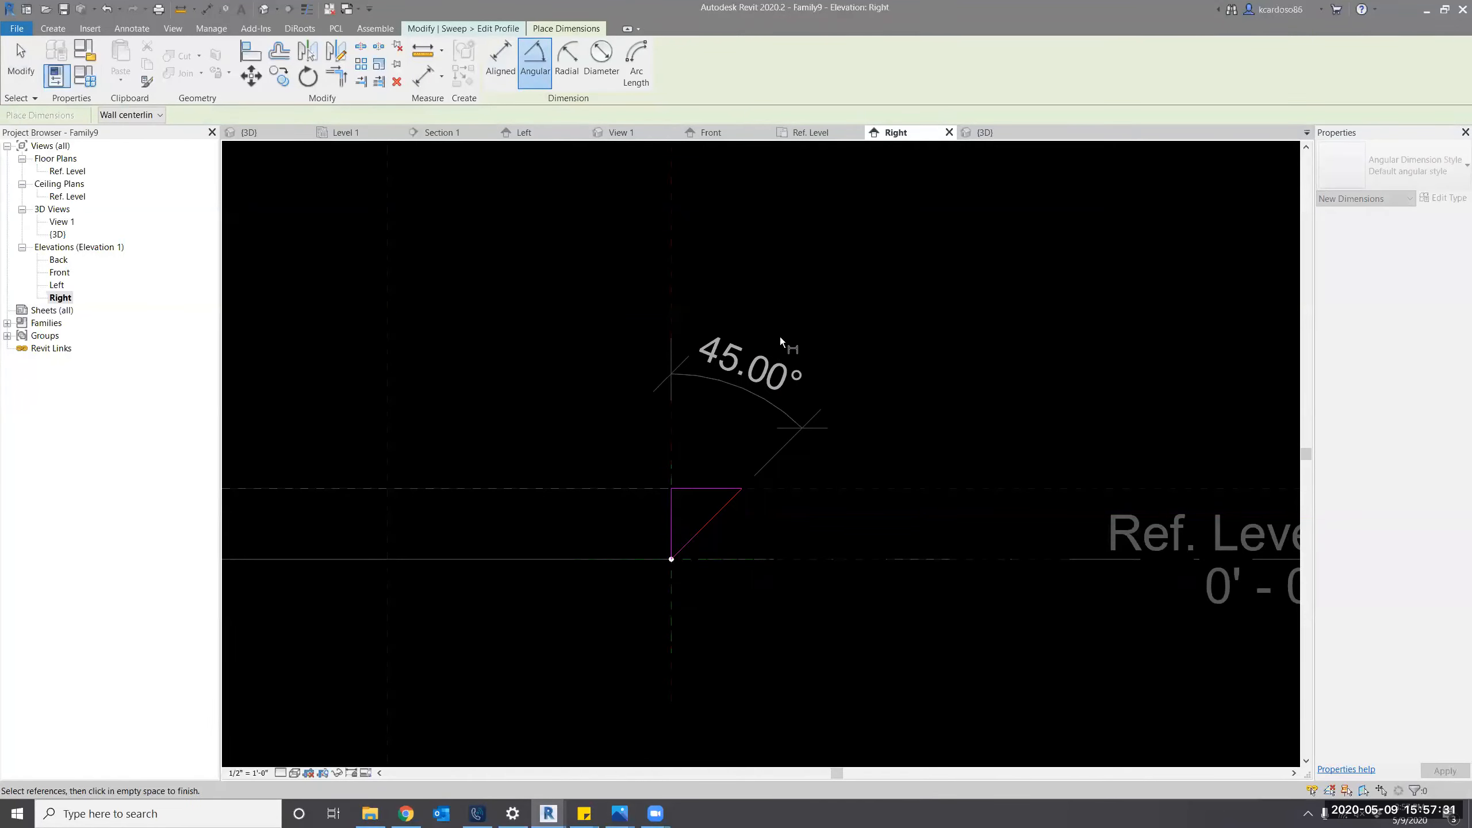
pyautogui.click(791, 335)
pyautogui.press('Escape')
pyautogui.scroll(-1, 767, 633)
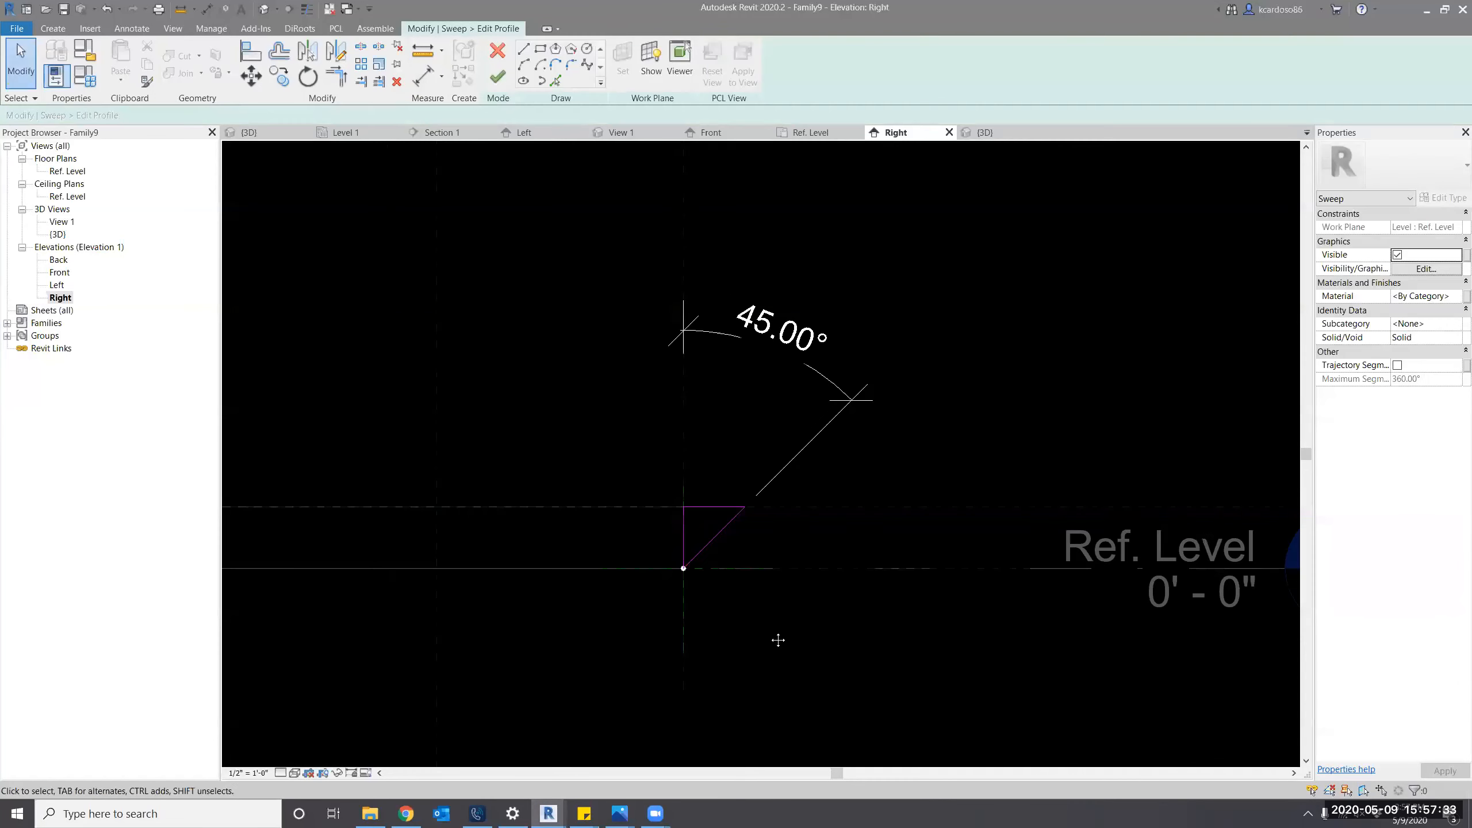
pyautogui.scroll(2, 696, 598)
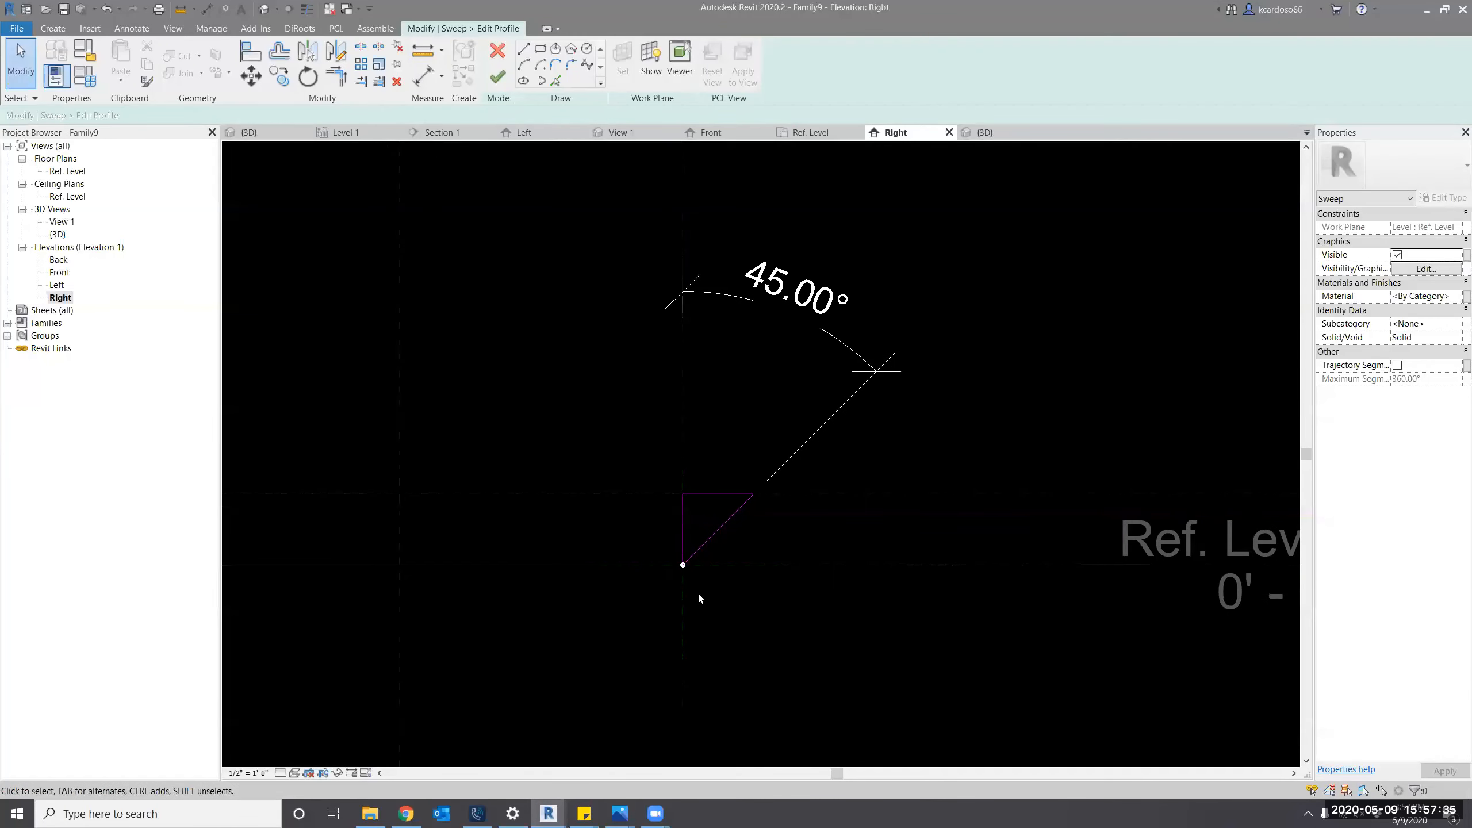
pyautogui.moveTo(698, 597); pyautogui.dragTo(901, 590, button='middle')
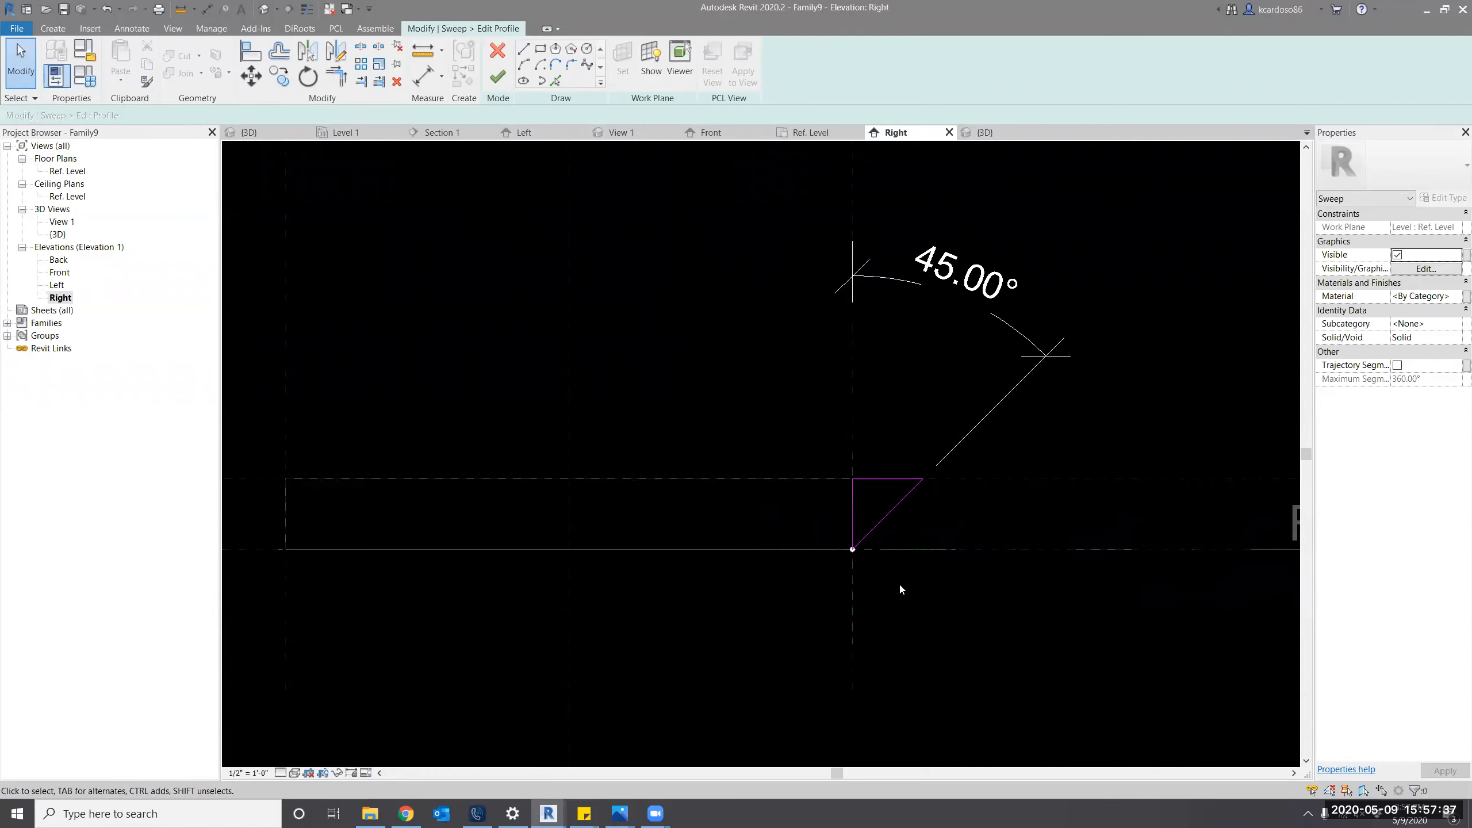
pyautogui.press('a')
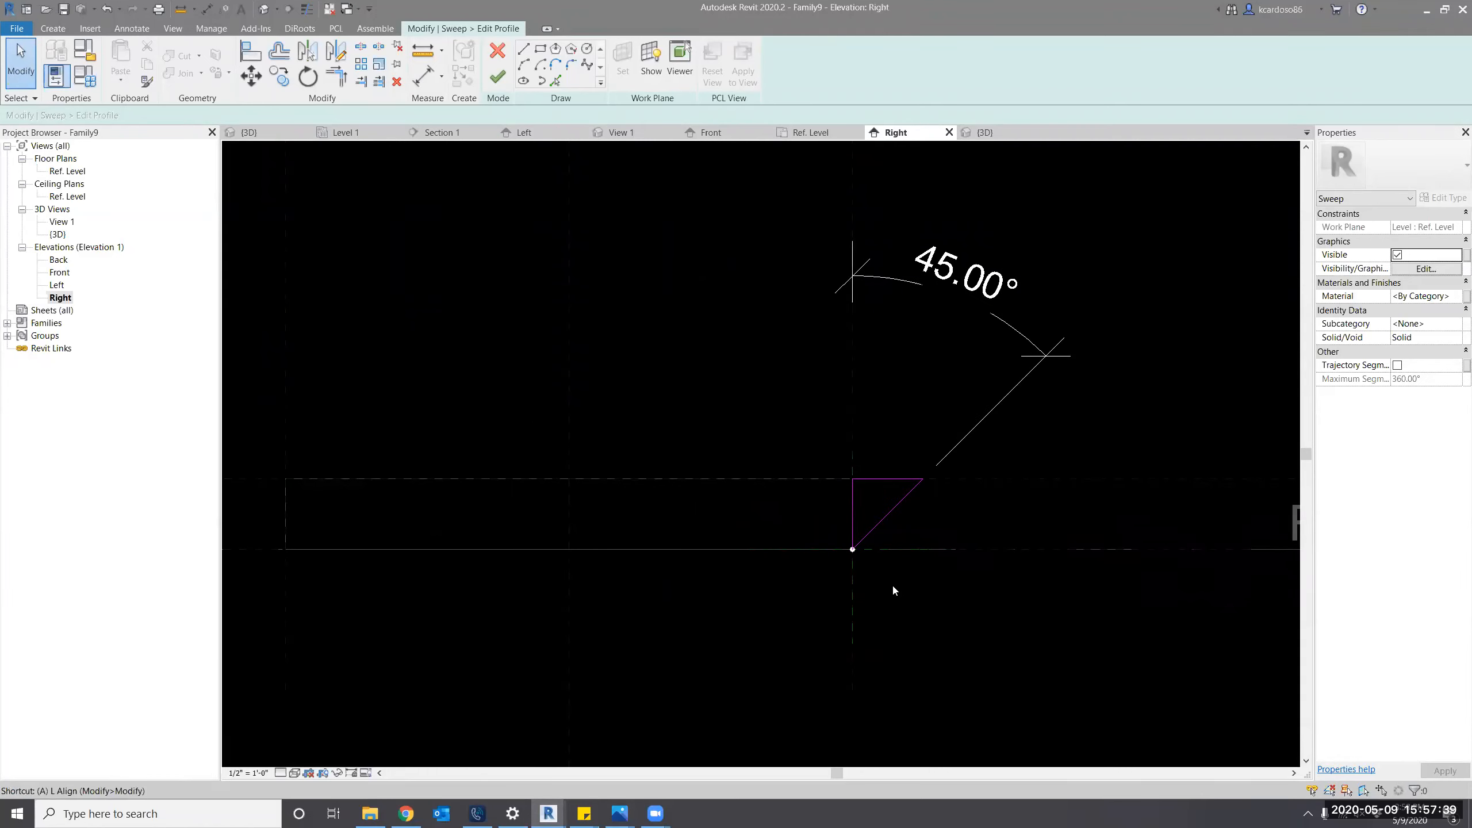
pyautogui.press('l')
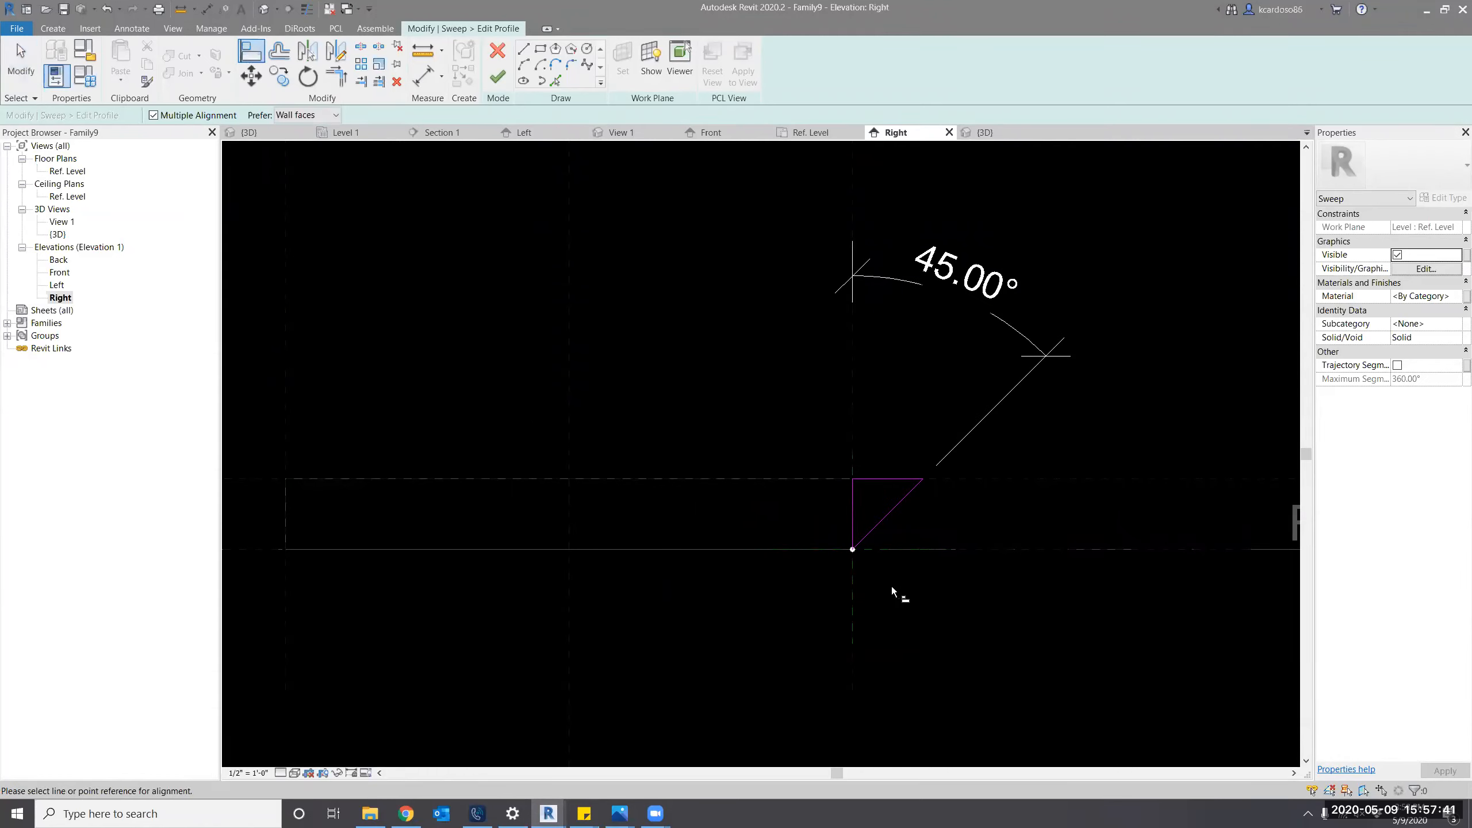
pyautogui.click(919, 550)
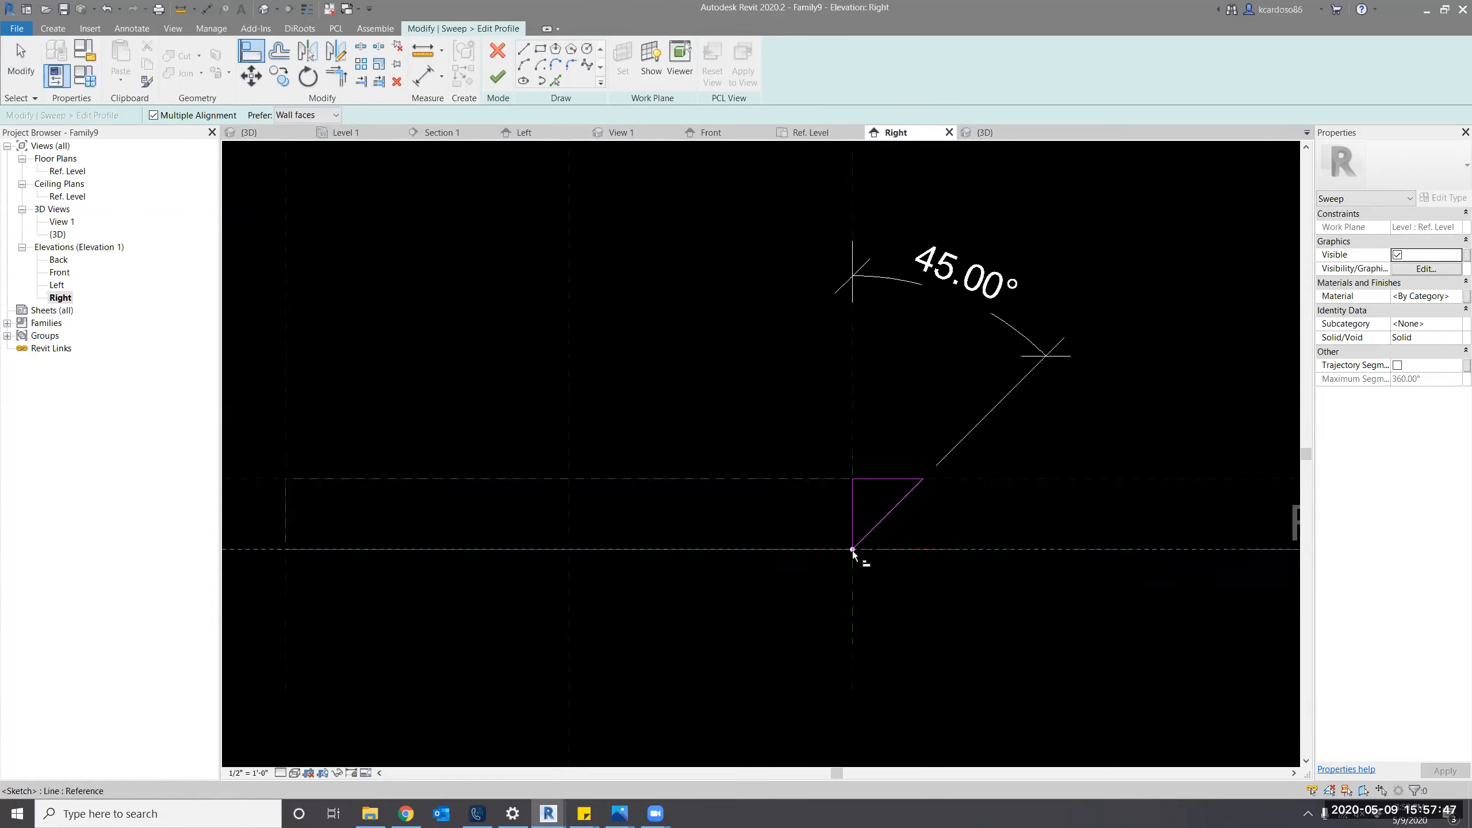
pyautogui.scroll(4, 853, 557)
pyautogui.press('Escape')
pyautogui.press('Escape')
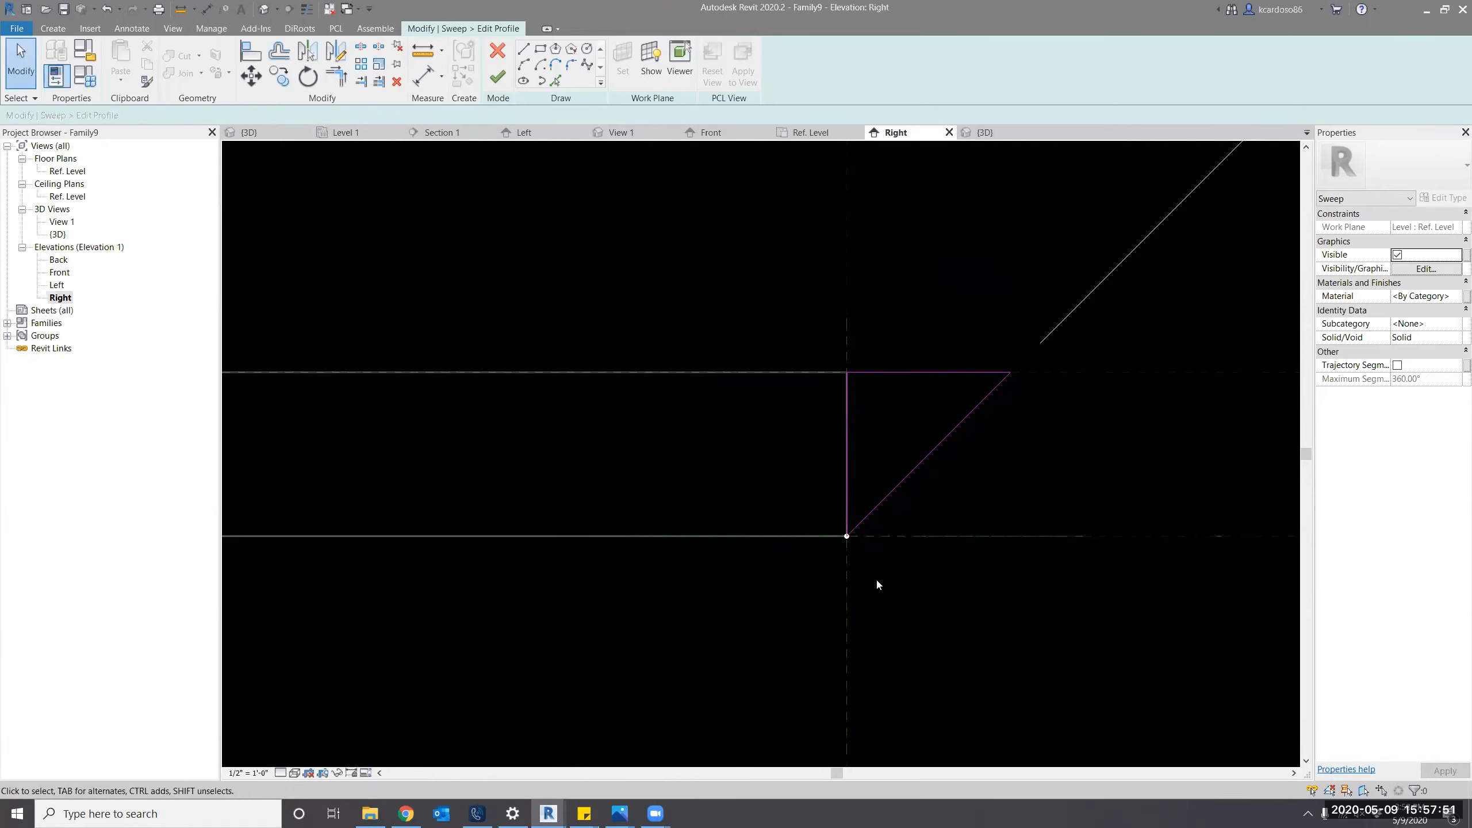
# Align the lower endpoint of the triangle's diagonal line to the Ref. Level line and lock the alignment.
pyautogui.press('a')
pyautogui.press('l')
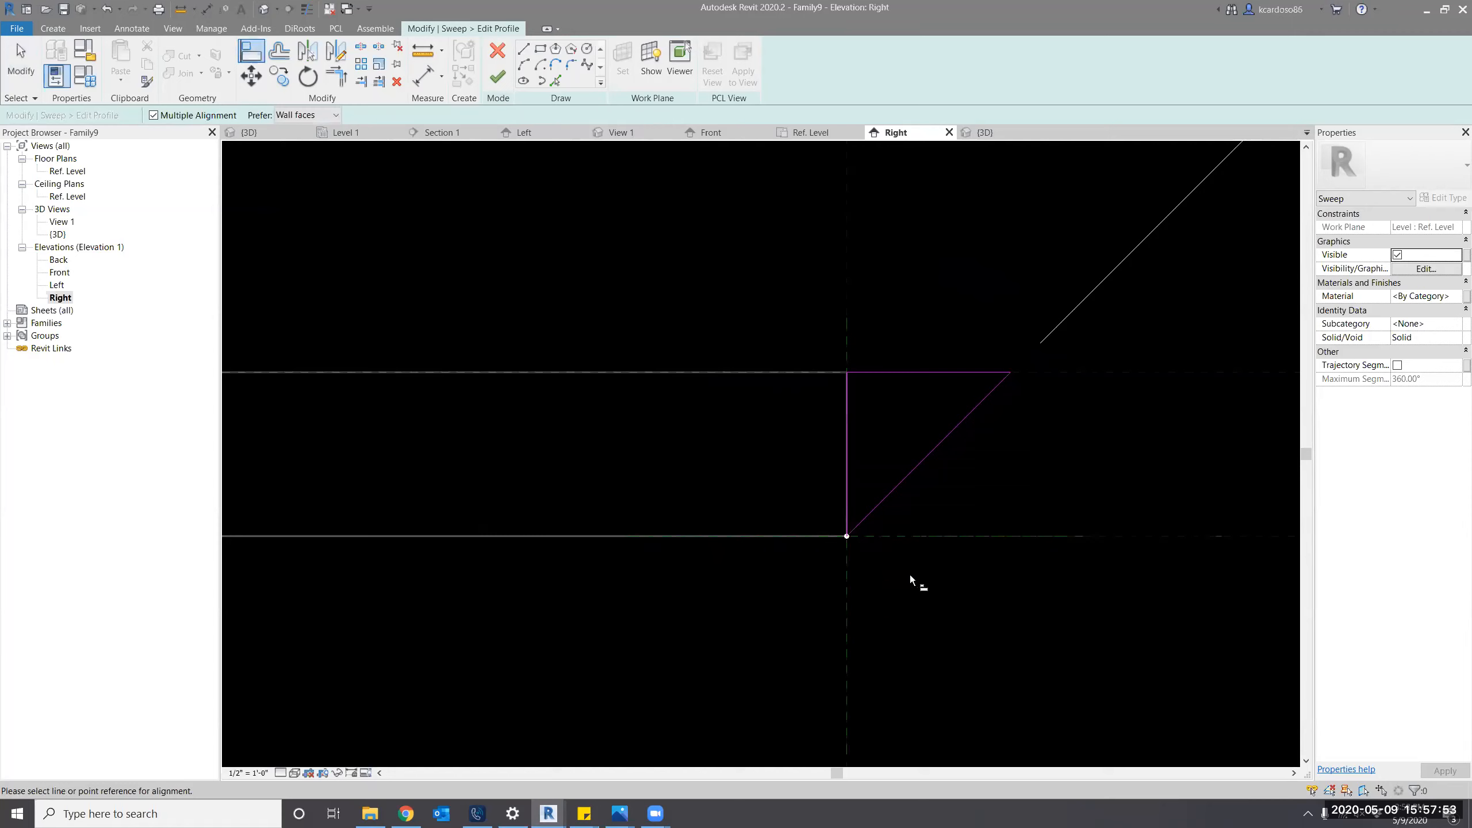
pyautogui.click(899, 537)
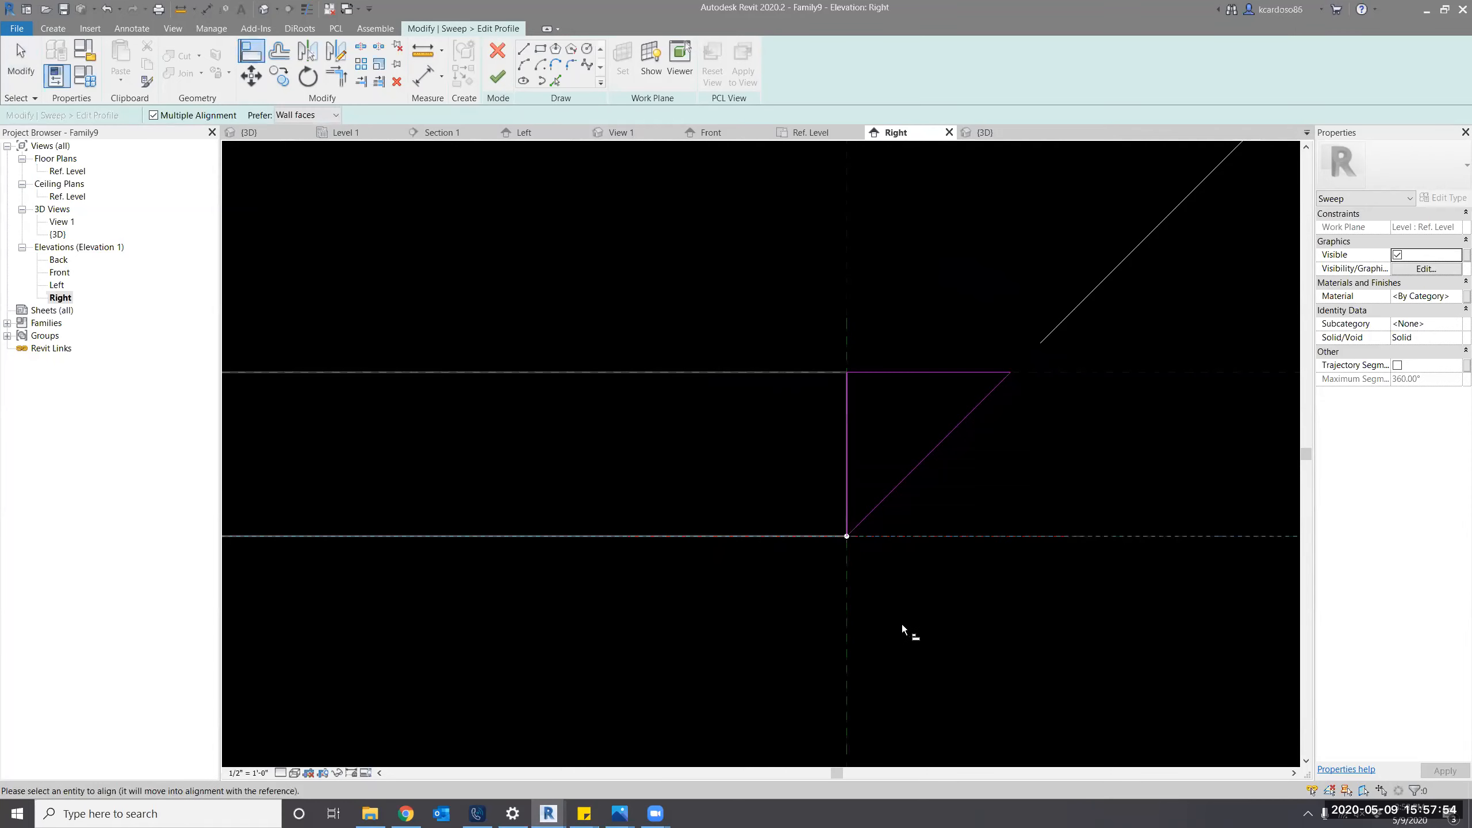
pyautogui.click(847, 537)
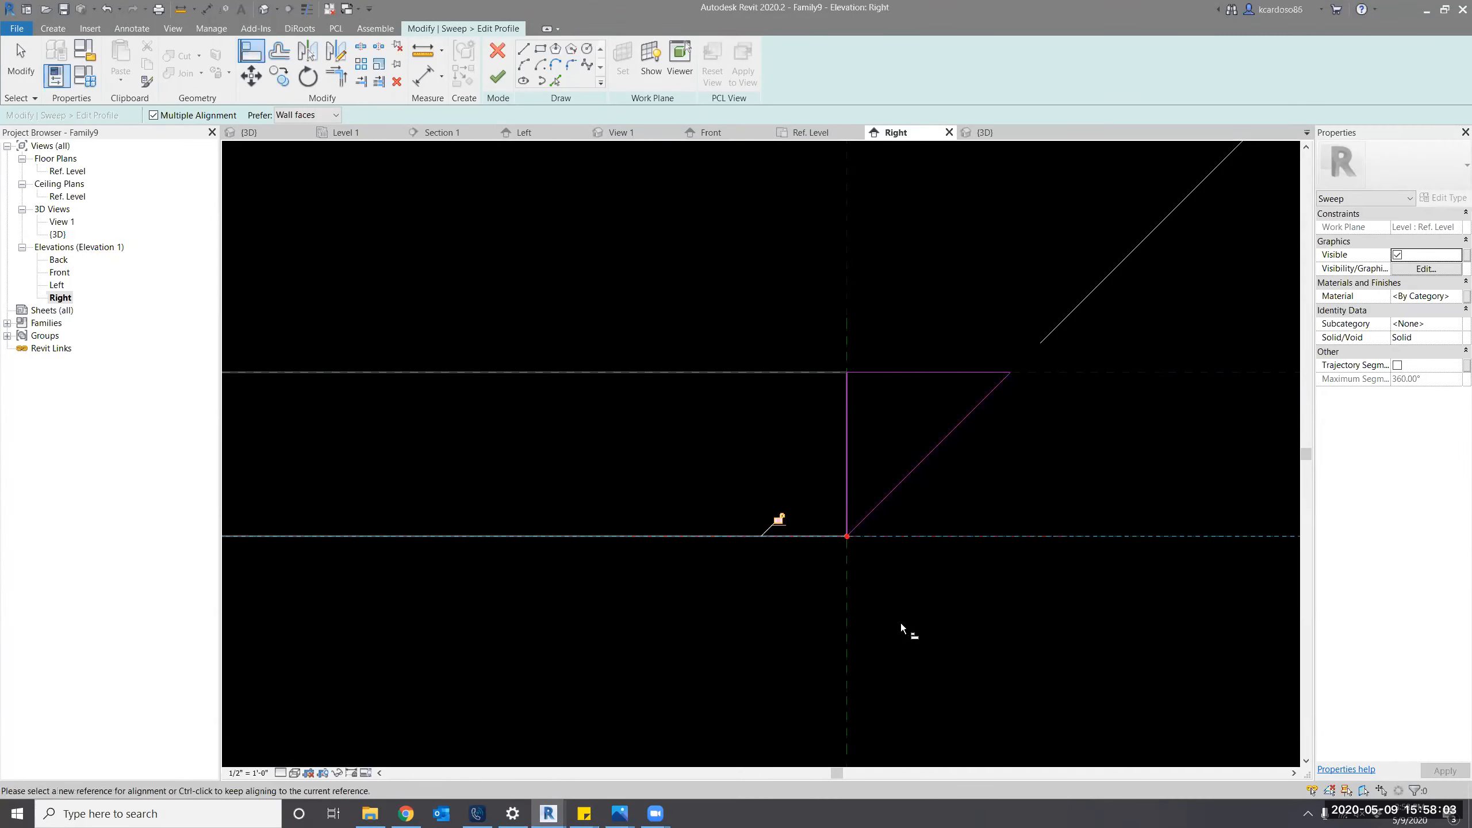
pyautogui.click(779, 521)
pyautogui.click(1022, 616)
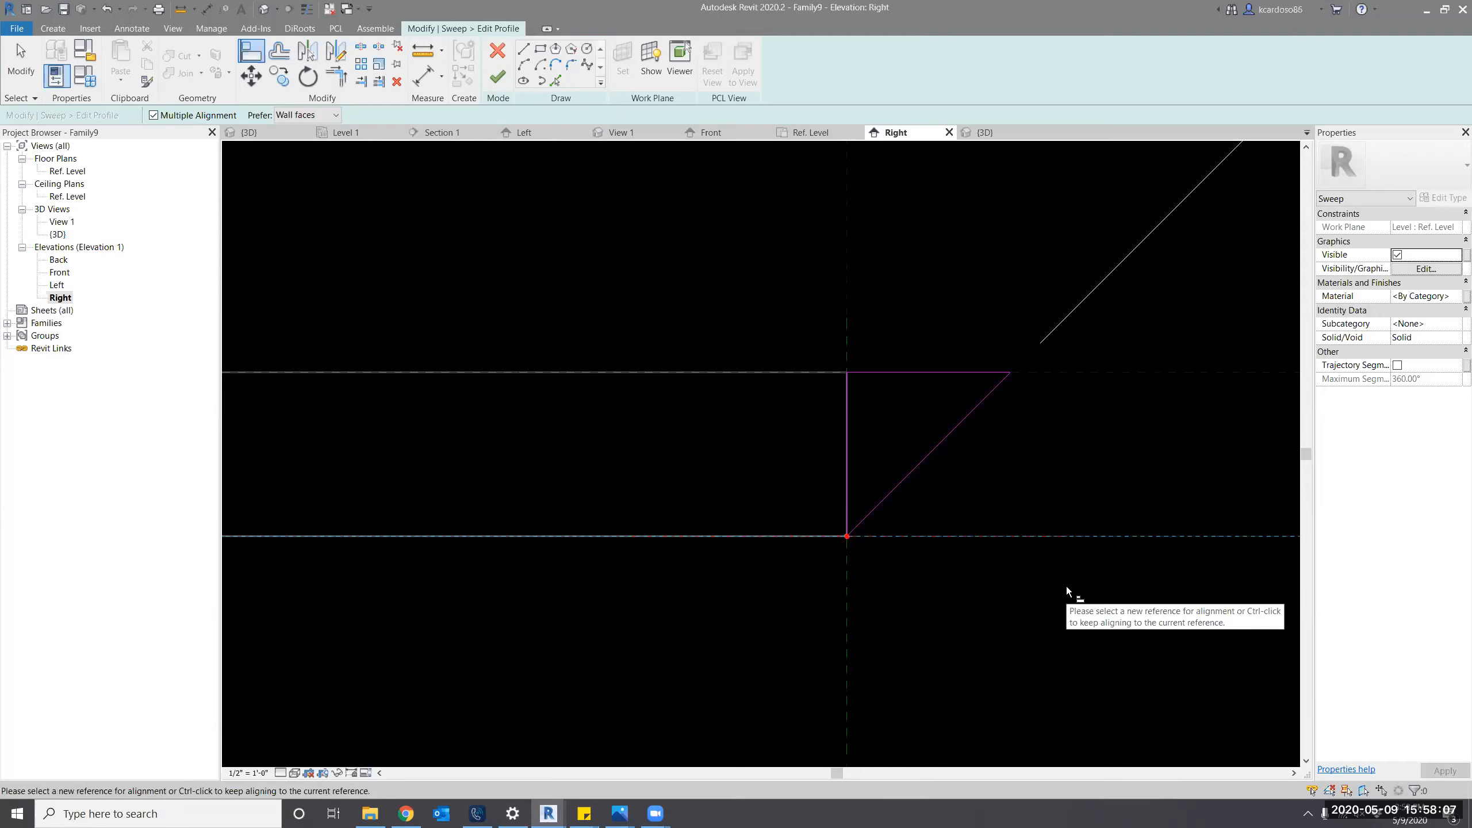
pyautogui.press('Escape')
pyautogui.press('Escape')
pyautogui.scroll(-3, 1064, 580)
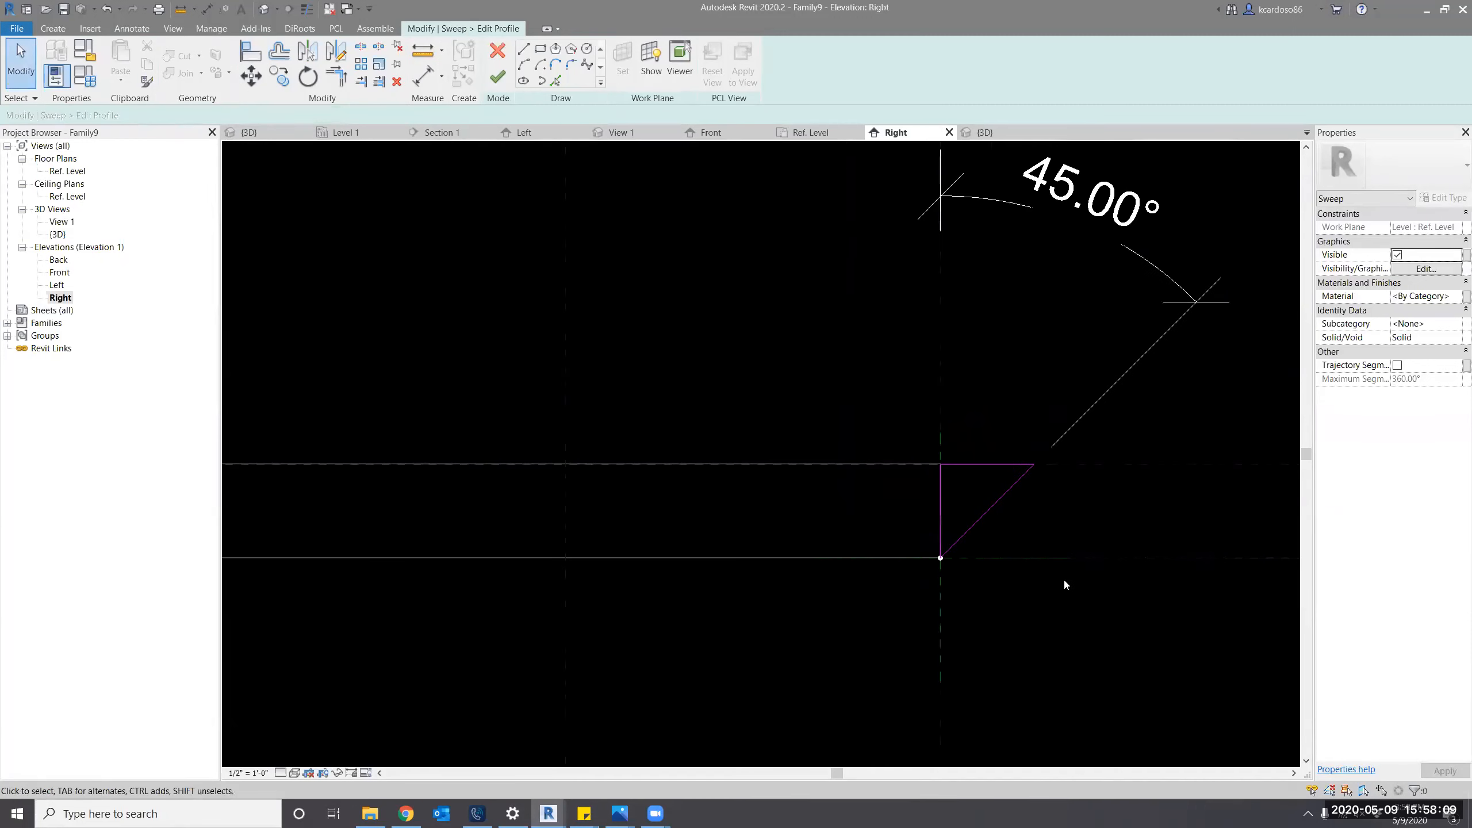
# Finish the triangular profile sketch and complete the sweep around the slab.
pyautogui.click(498, 80)
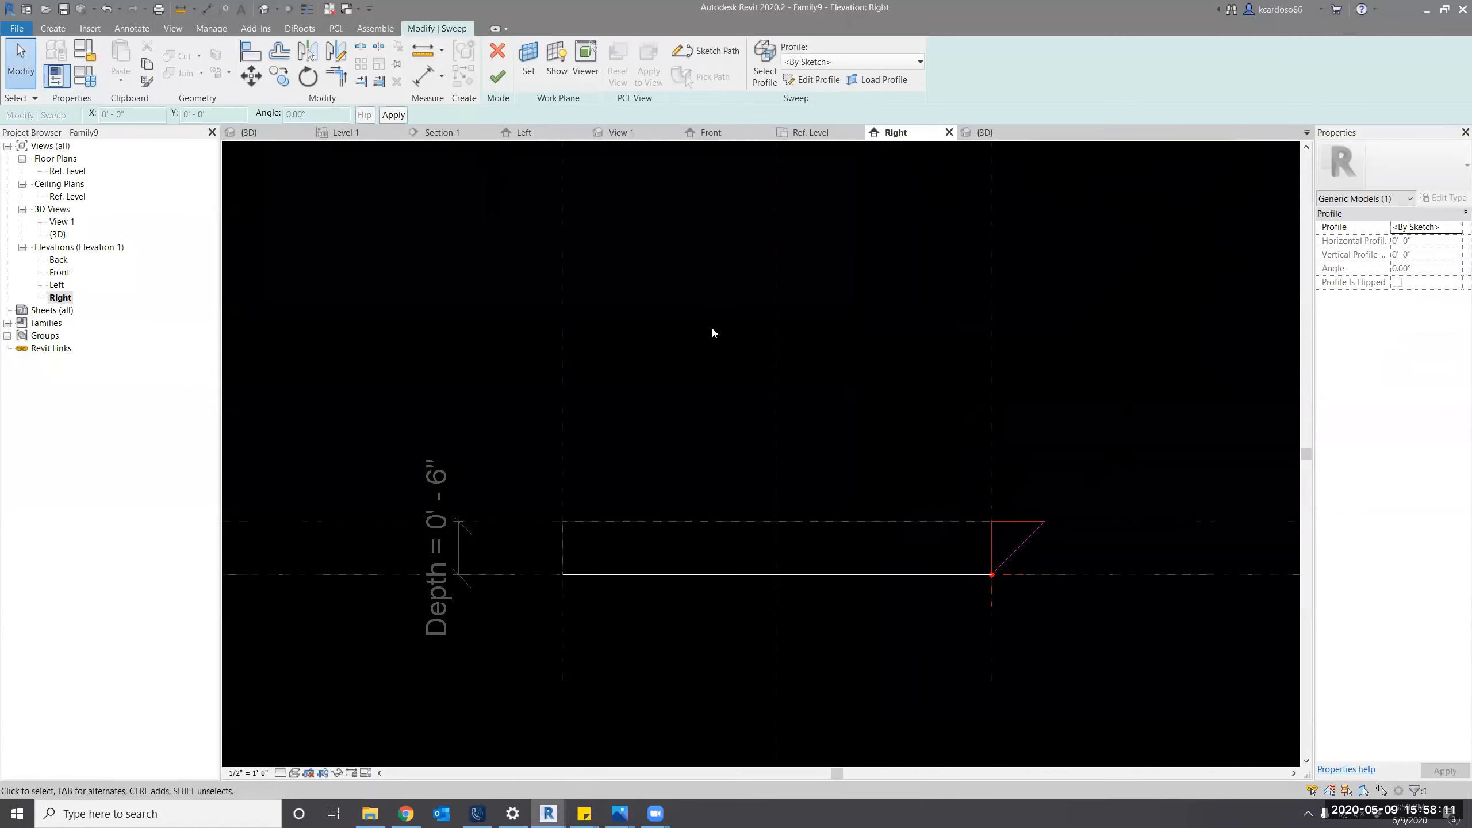
pyautogui.click(498, 78)
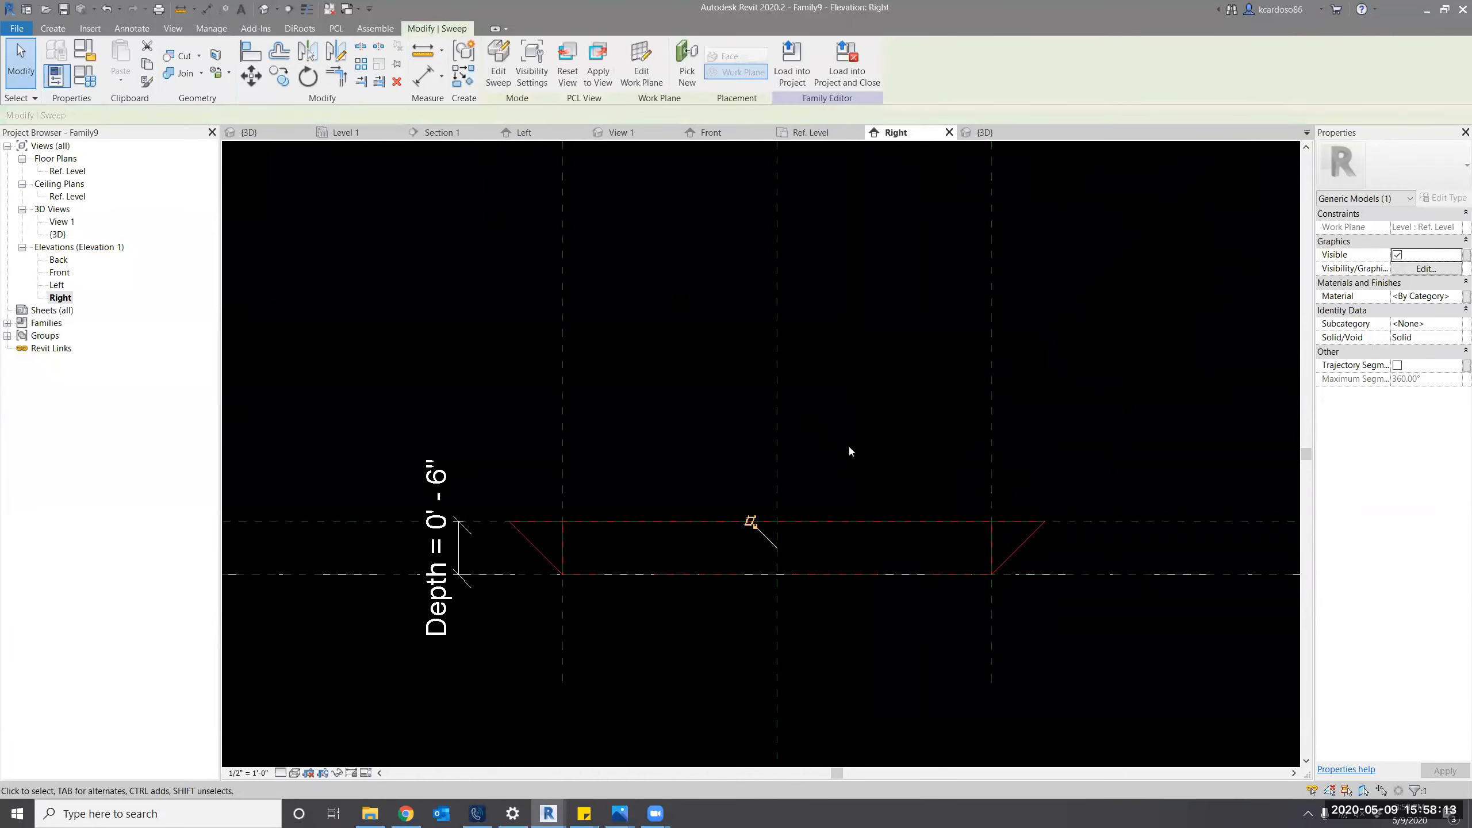
pyautogui.moveTo(874, 453); pyautogui.dragTo(904, 447, button='middle')
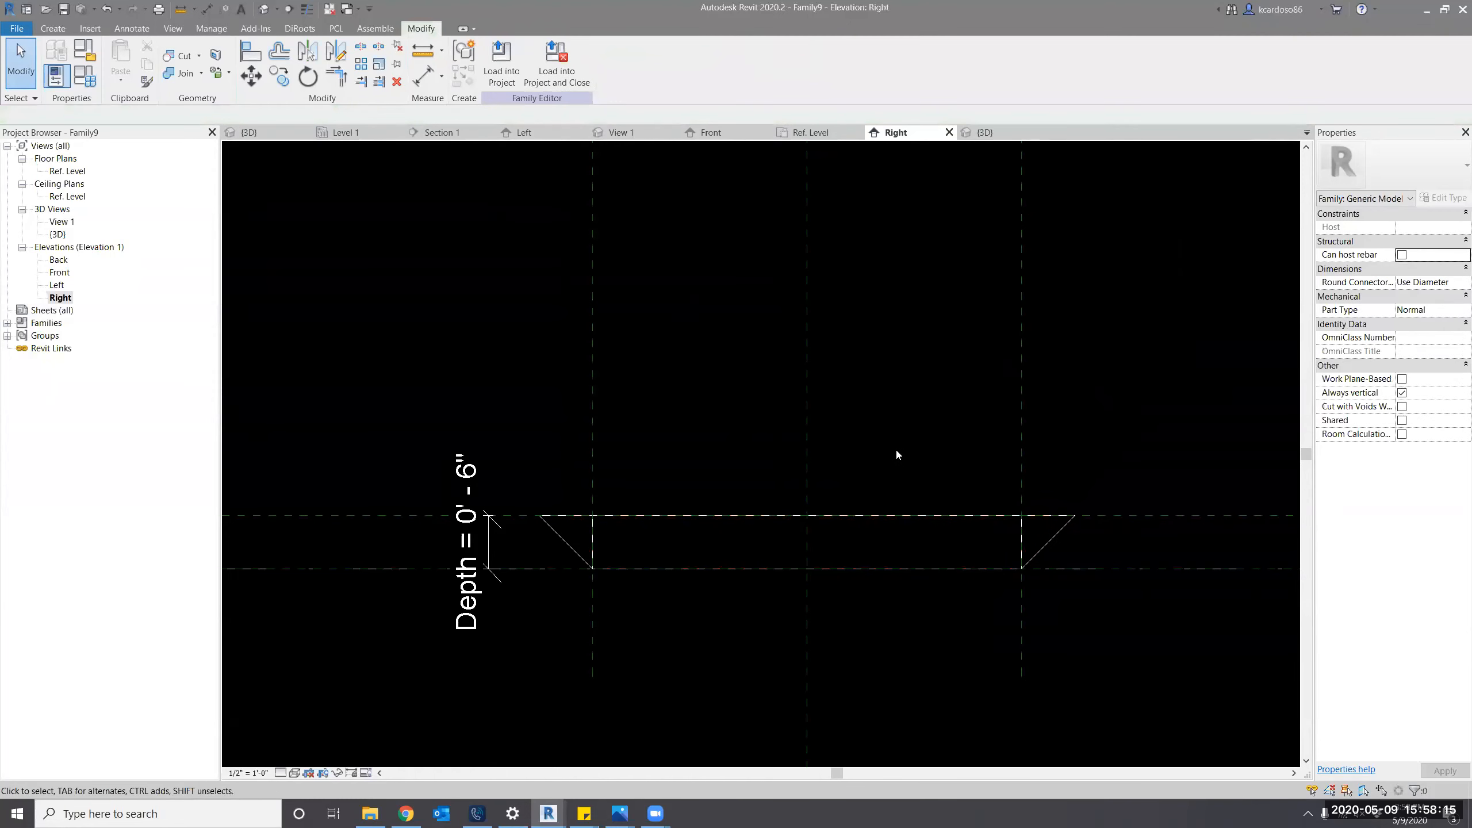
# Join the sweep with the slab extrusion in the 3D view and inspect the result from a lower angle.
pyautogui.hotkey('ctrl', 'Tab')
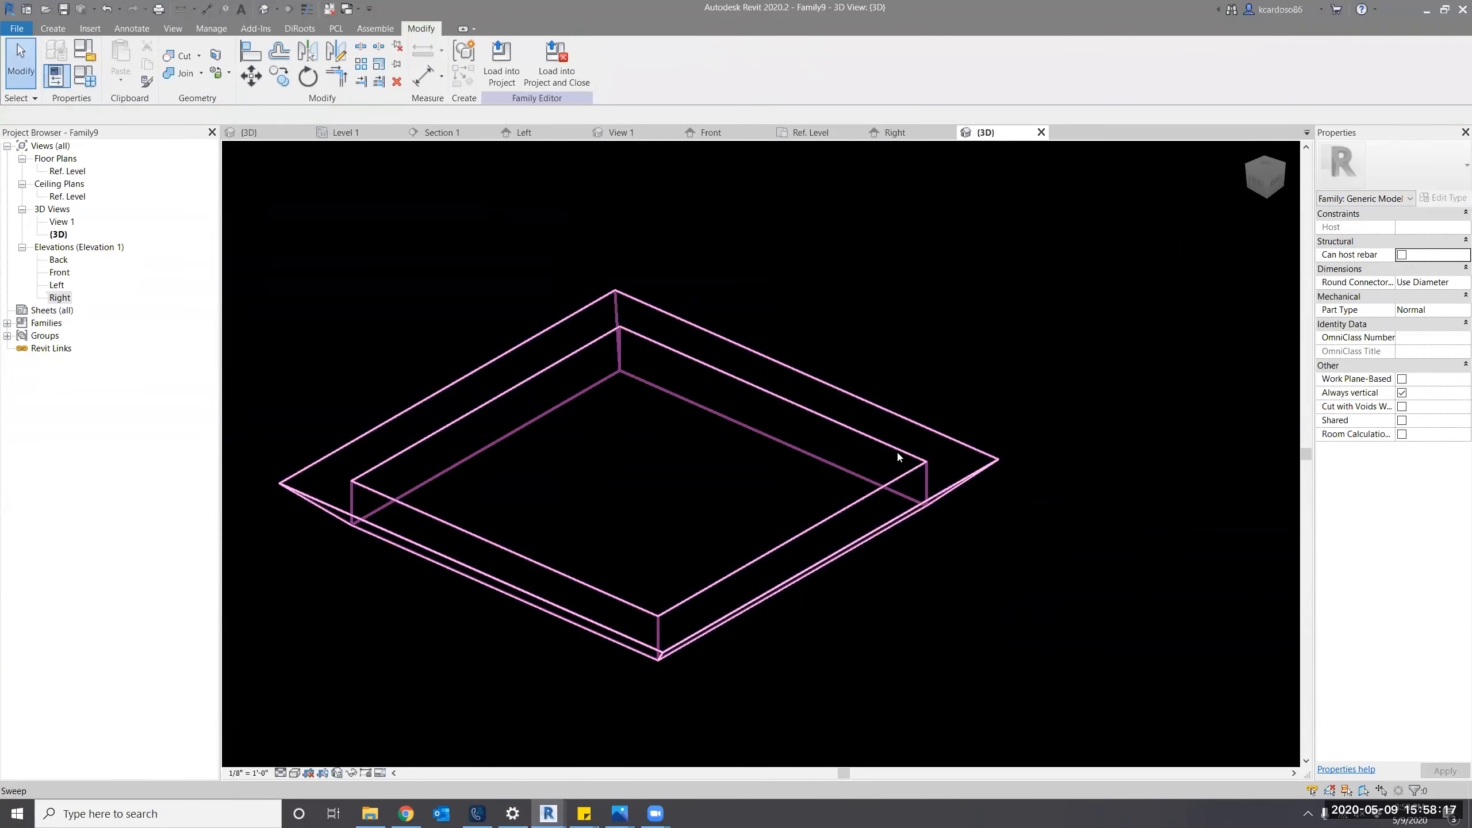
pyautogui.scroll(-2, 1095, 538)
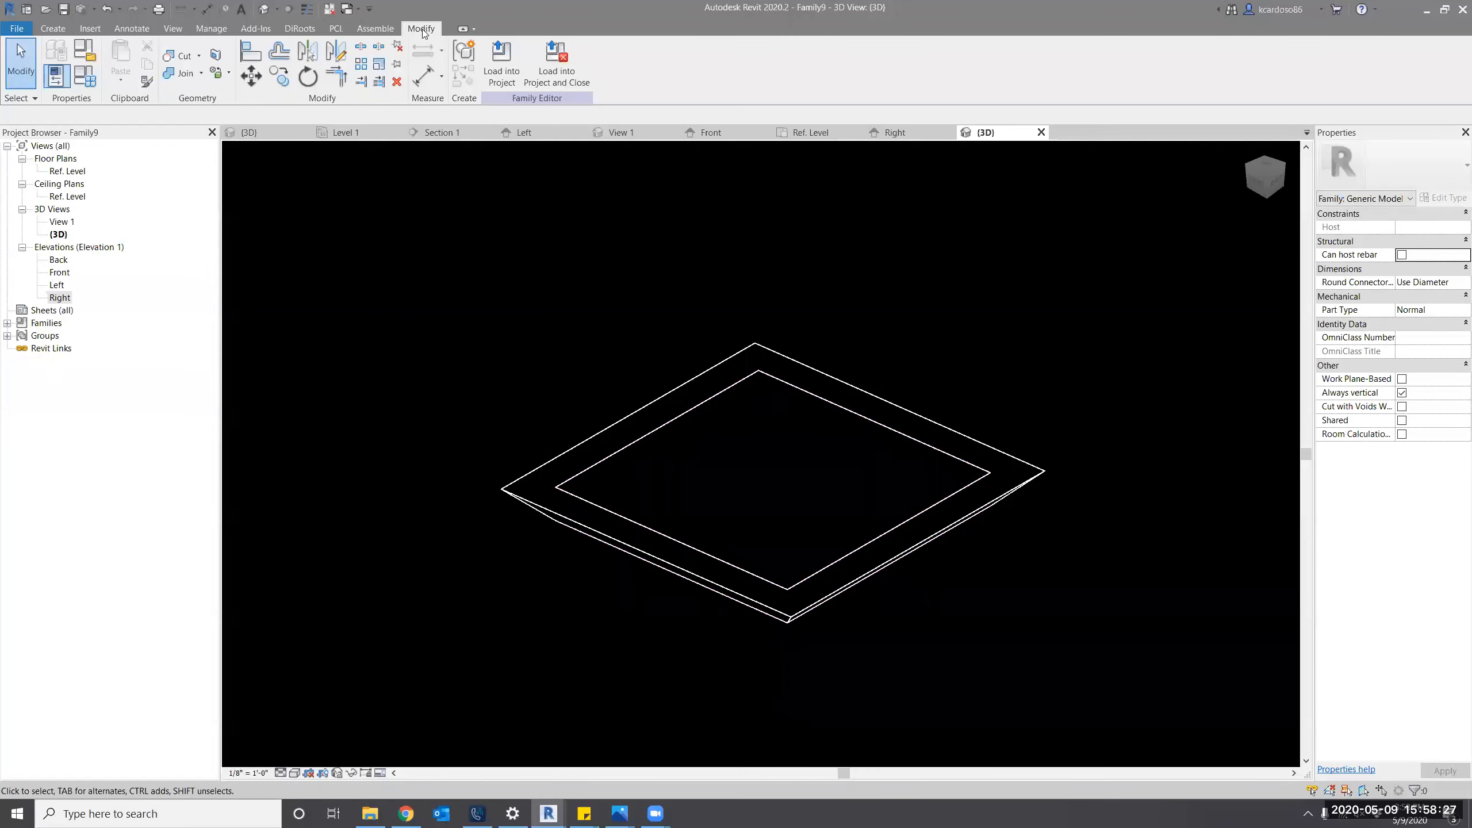
pyautogui.click(186, 74)
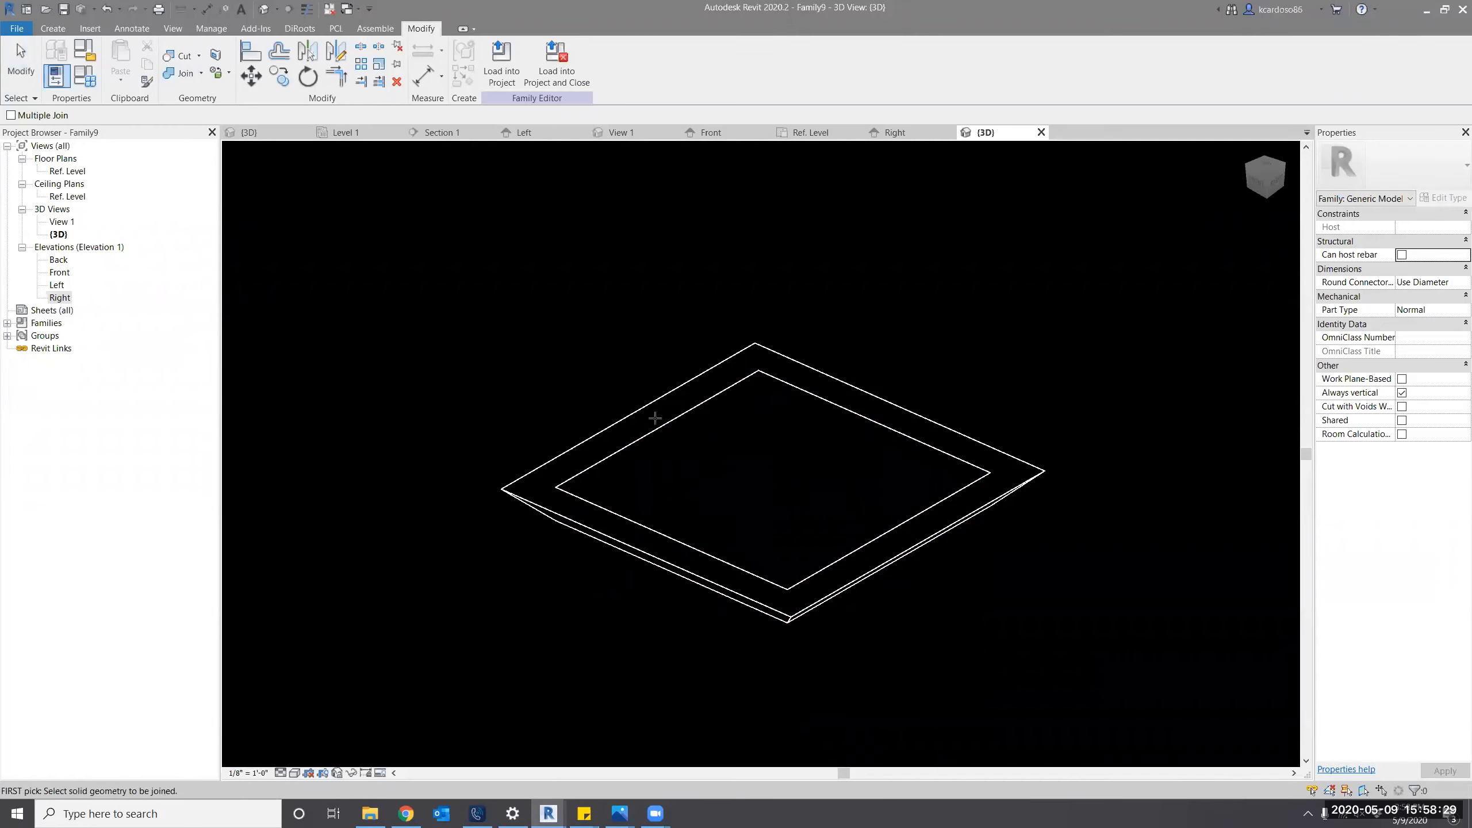
pyautogui.press('Escape')
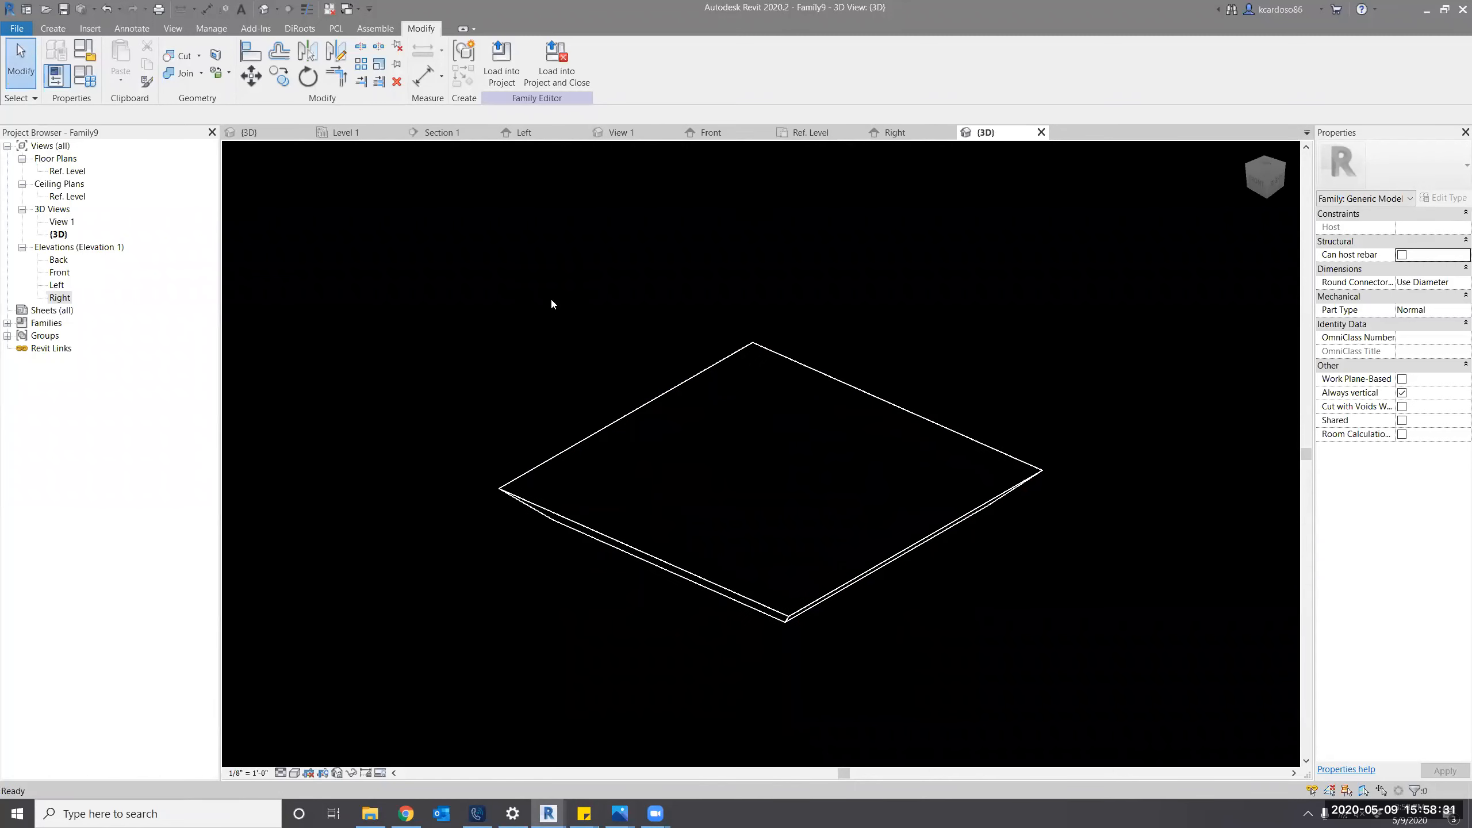
pyautogui.keyDown('shift'); pyautogui.moveTo(956, 639); pyautogui.dragTo(947, 617, button='middle'); pyautogui.keyUp('shift')
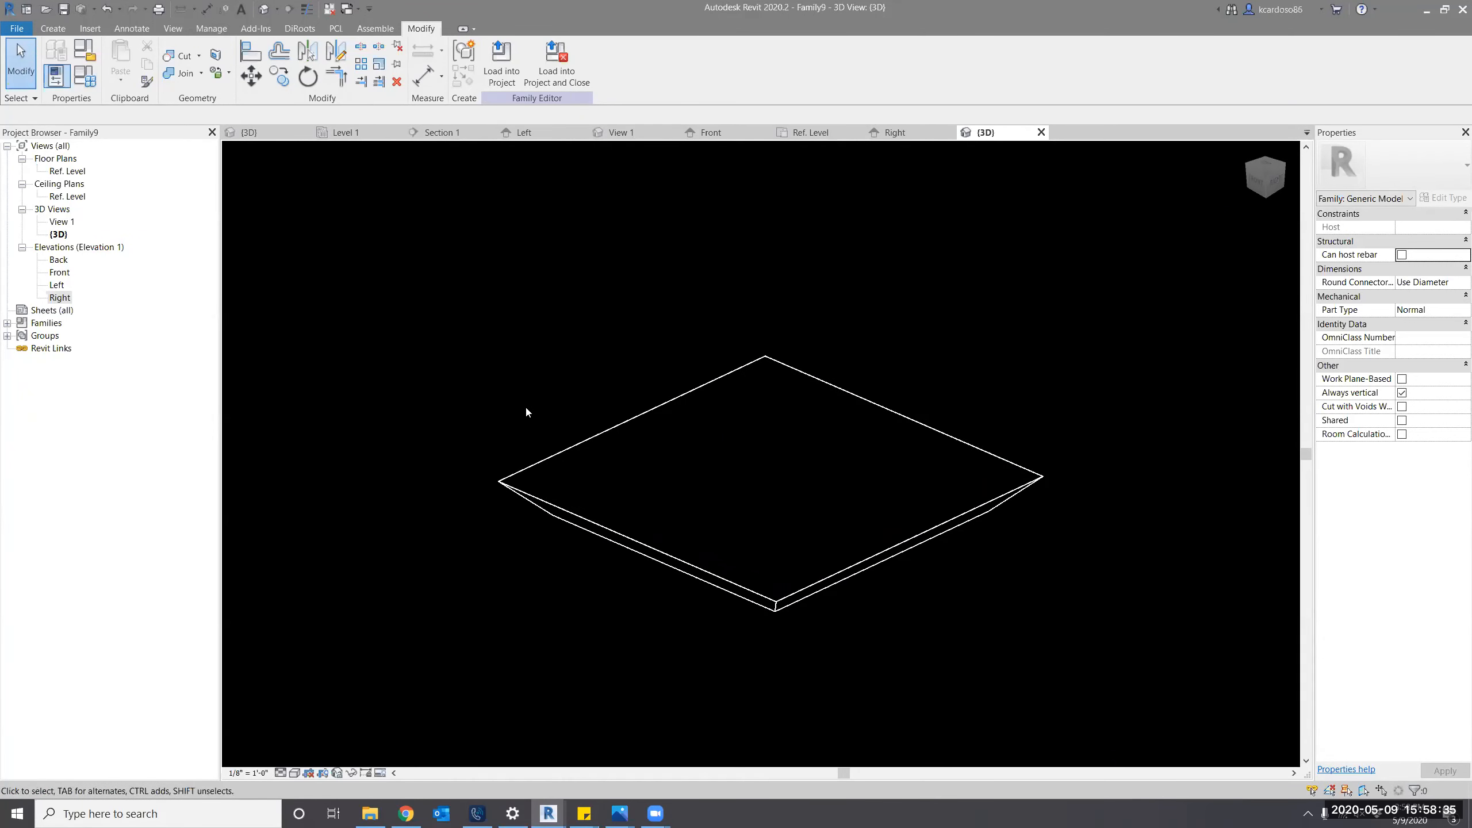
pyautogui.keyDown('shift'); pyautogui.moveTo(841, 661); pyautogui.dragTo(816, 424, button='middle'); pyautogui.keyUp('shift')
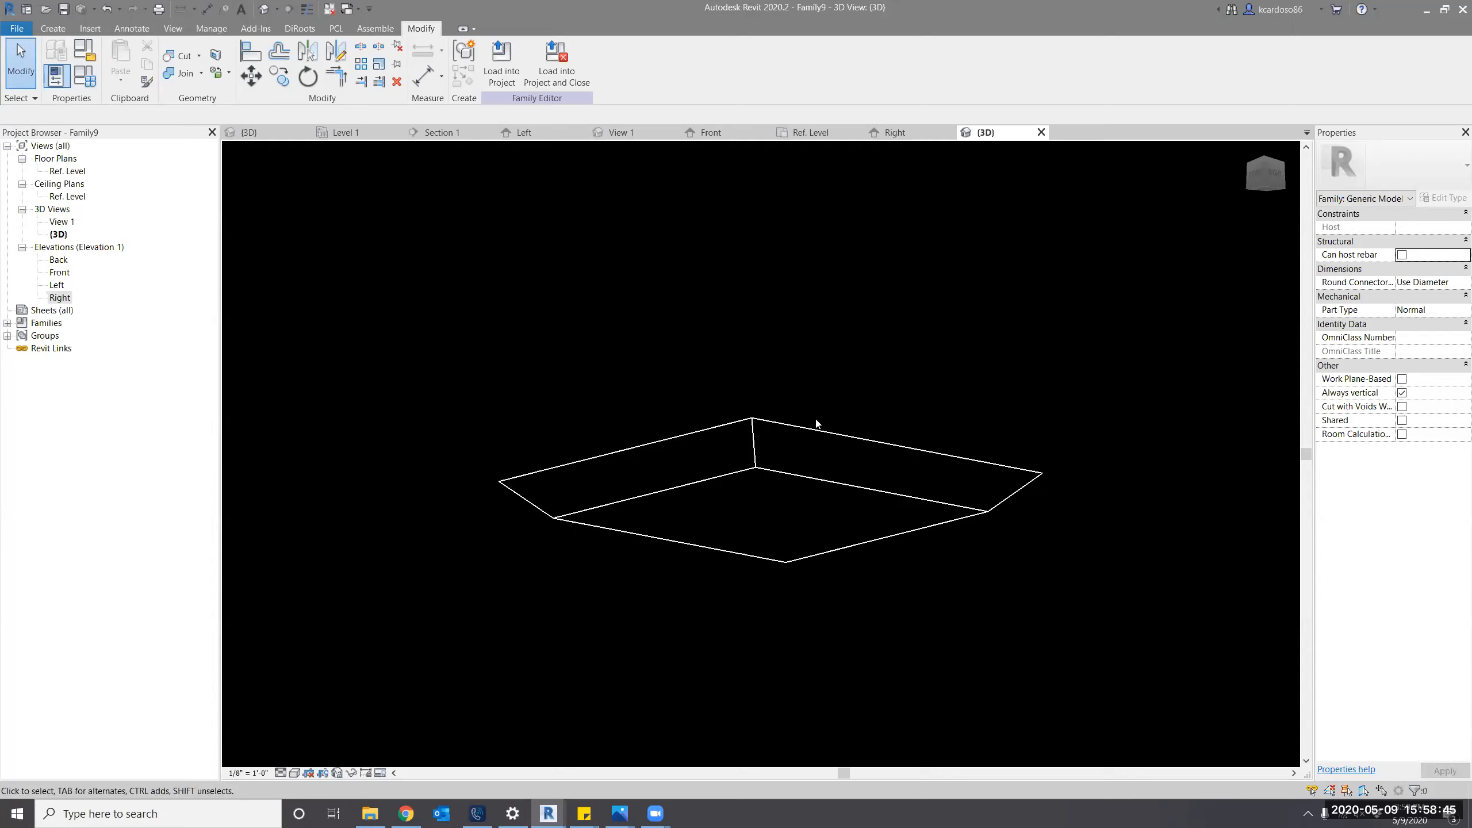
# Set the family category to Structural Framing and its Material for Model Behavior to Concrete.
pyautogui.click(92, 50)
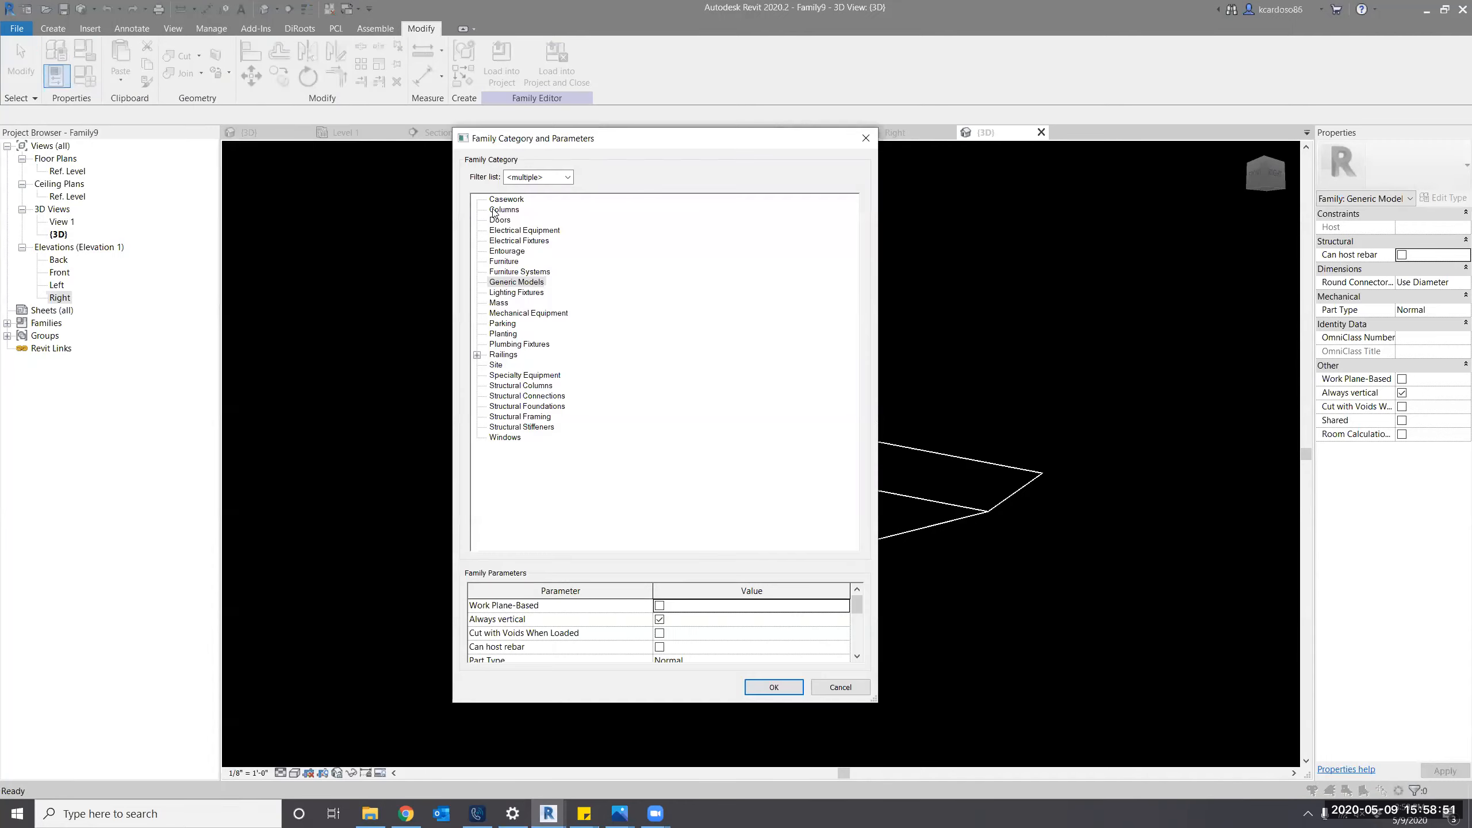
pyautogui.click(533, 418)
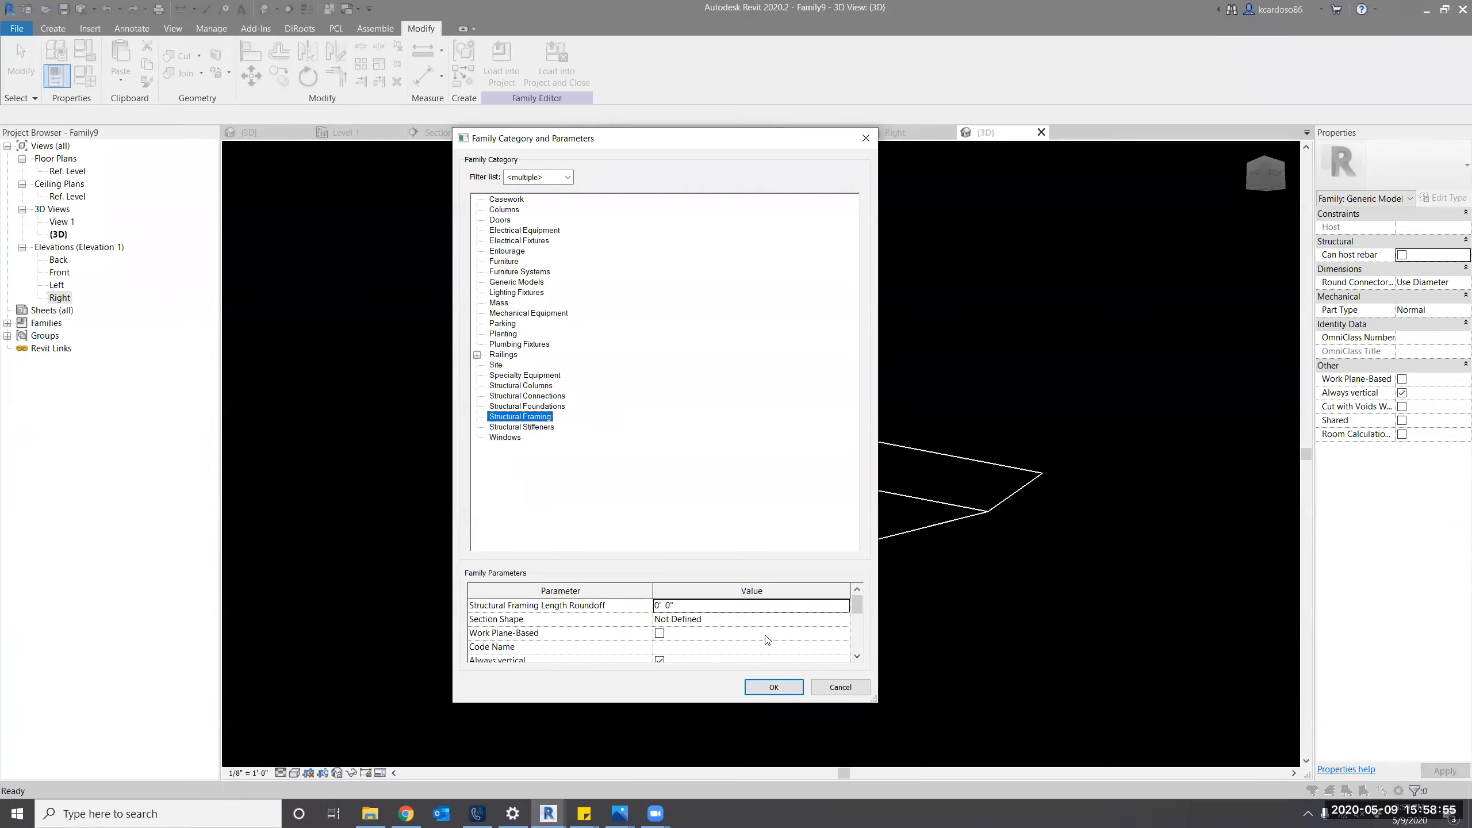
pyautogui.scroll(-1, 768, 640)
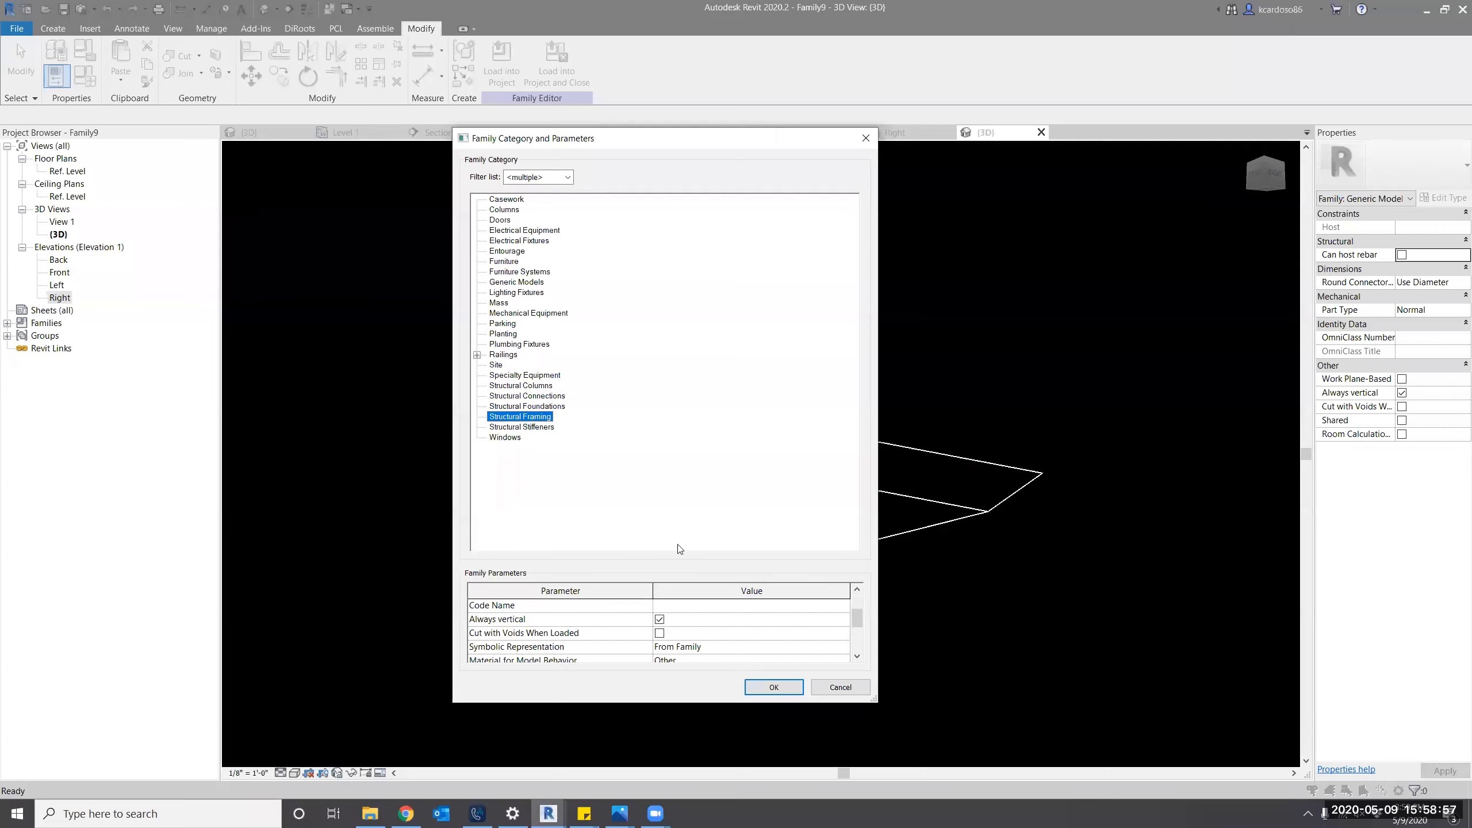
pyautogui.click(857, 658)
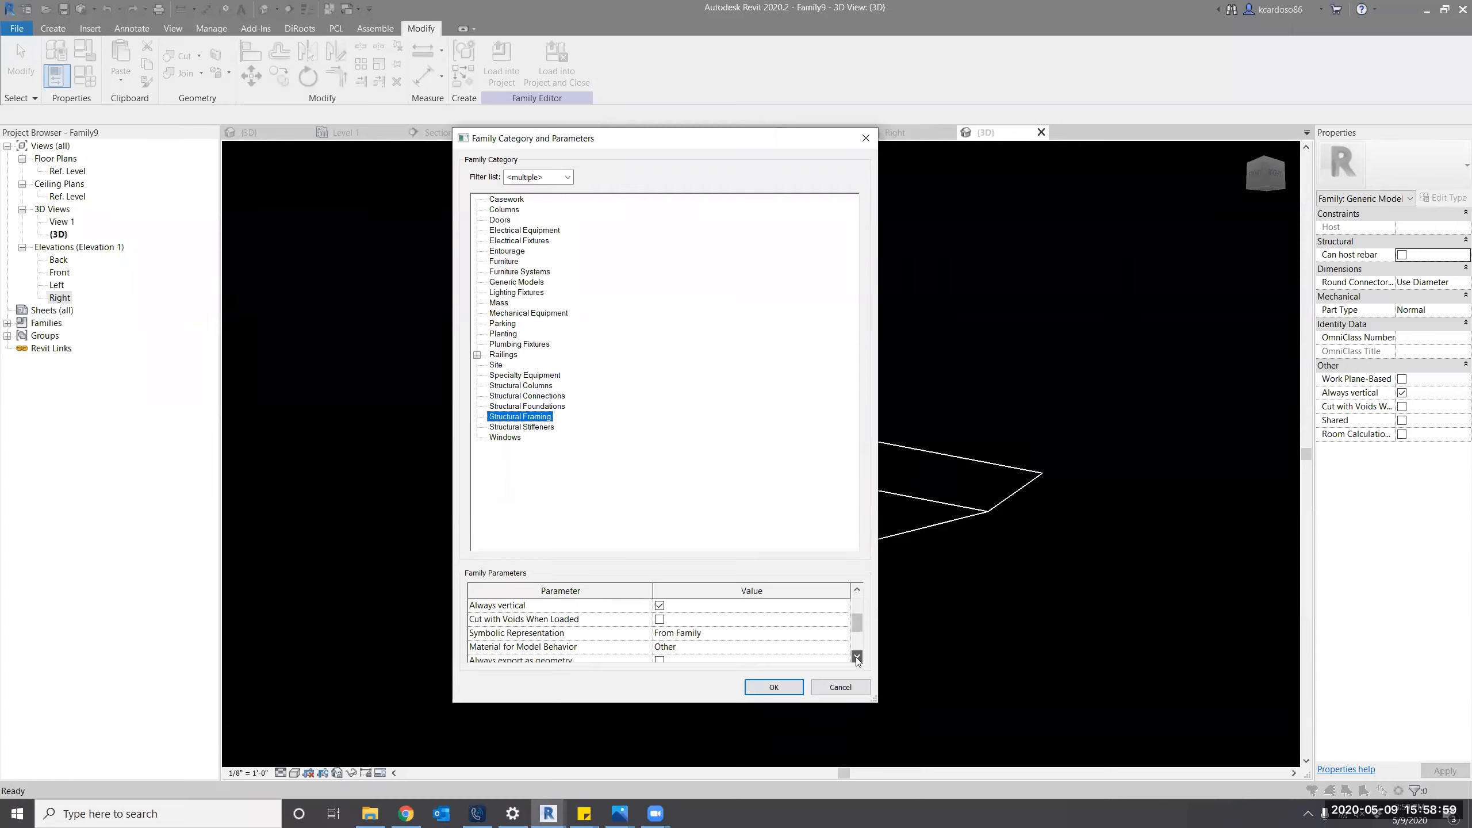
pyautogui.click(857, 657)
pyautogui.click(857, 658)
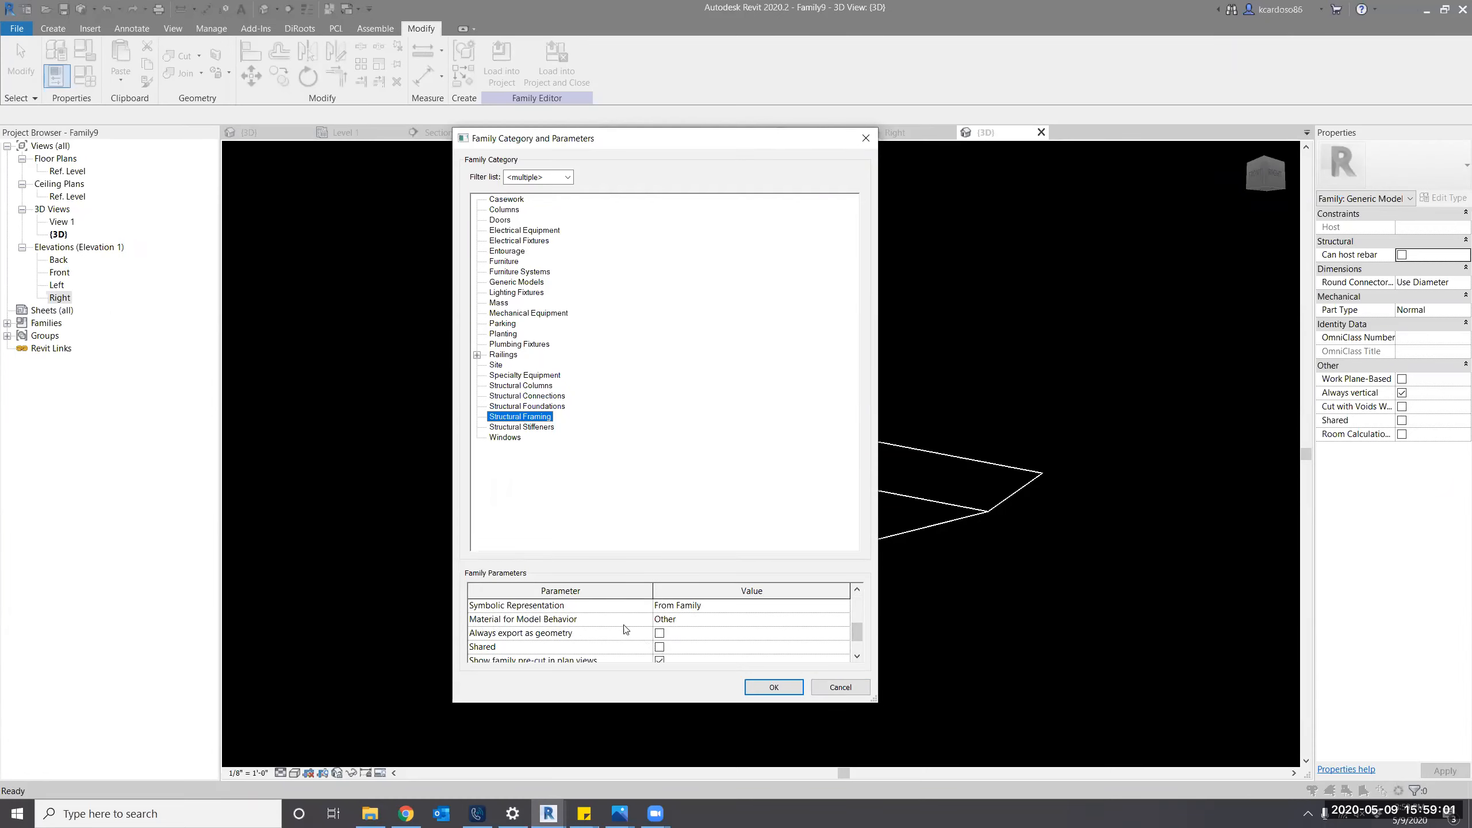
pyautogui.click(765, 620)
pyautogui.click(825, 620)
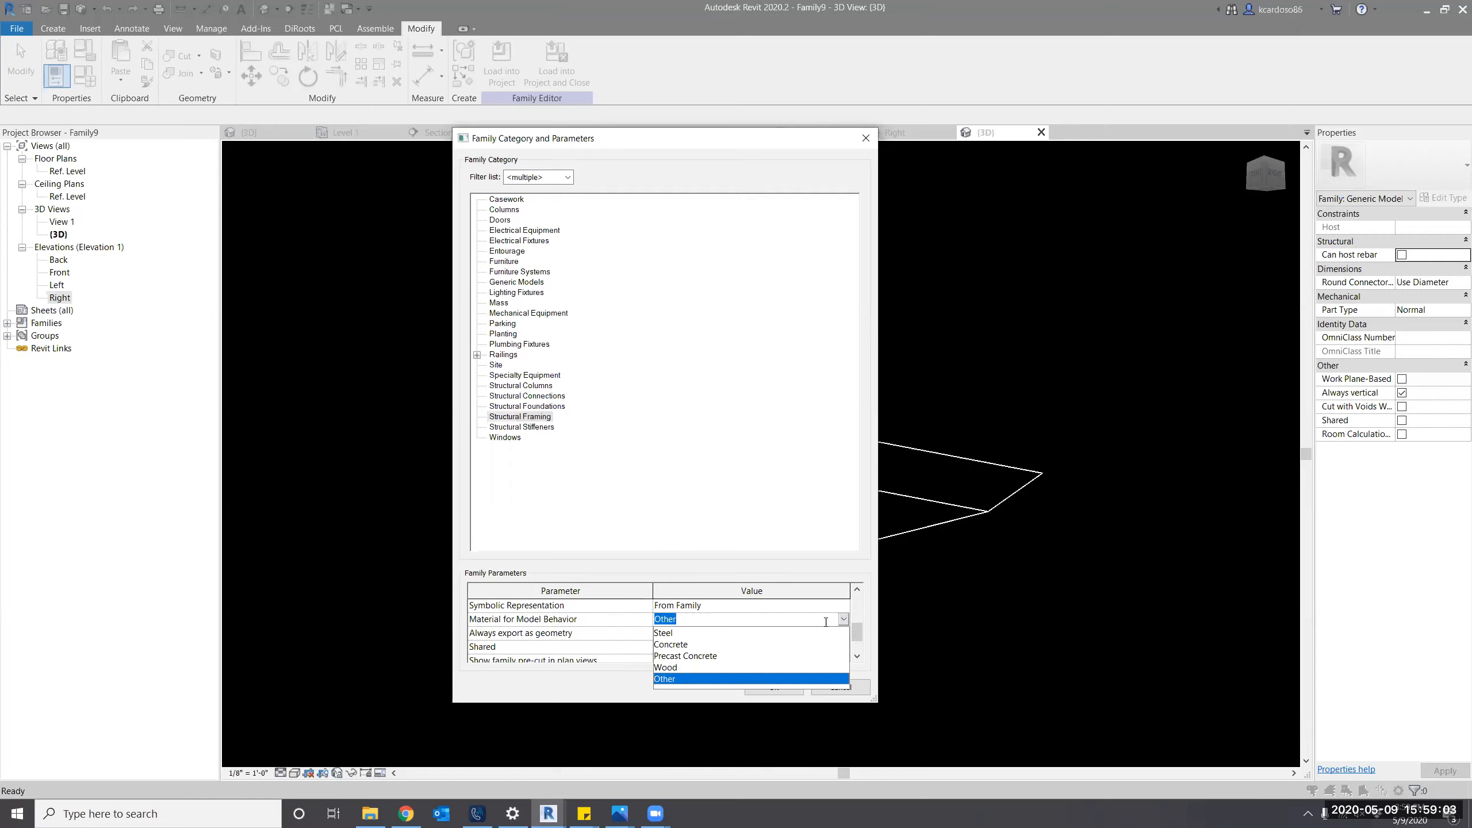
pyautogui.click(687, 644)
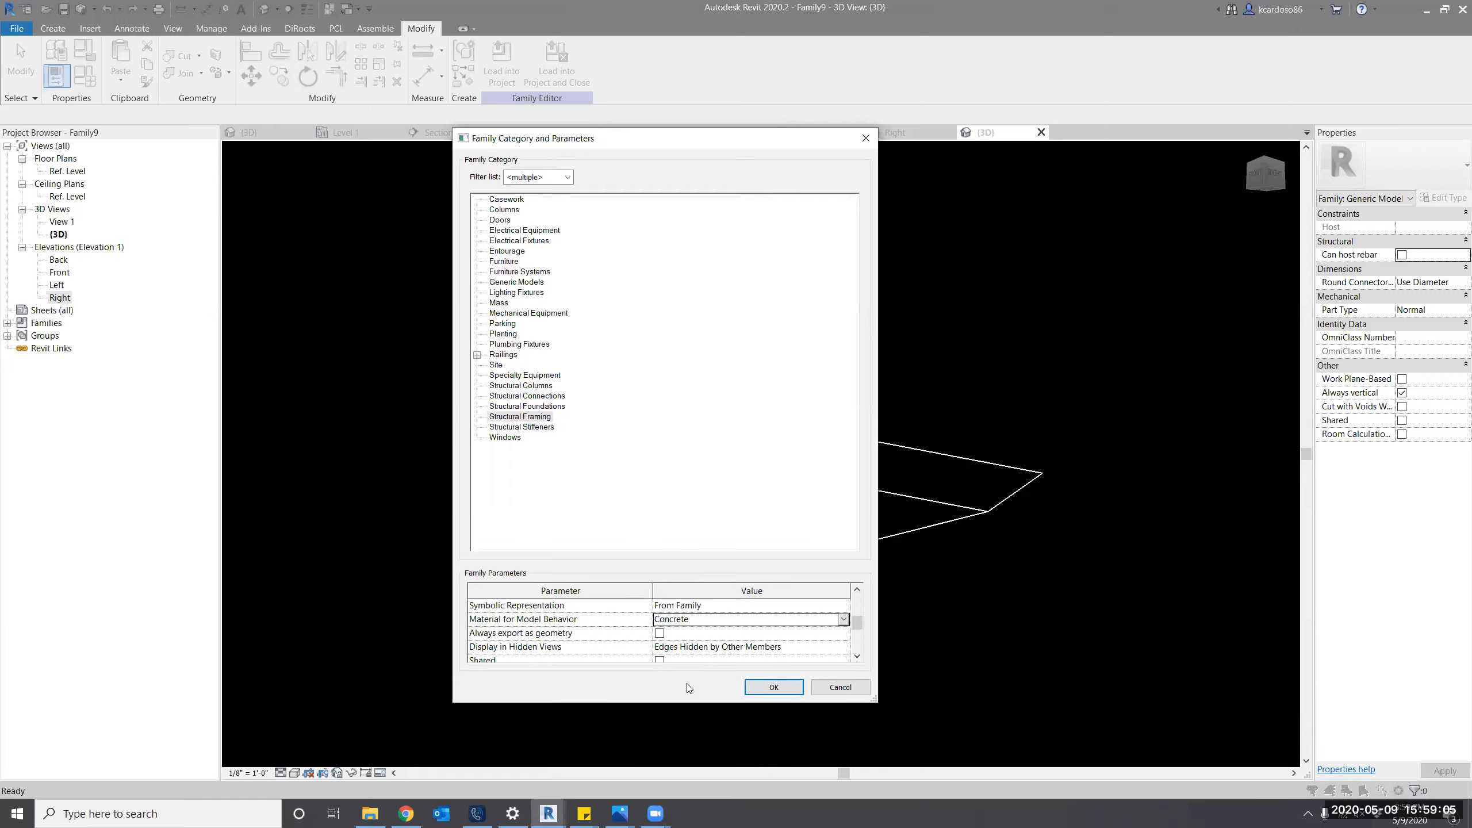
pyautogui.click(770, 687)
# Close the inactive views of the slab family and orbit its 3D model to check the angled edge.
pyautogui.keyDown('shift'); pyautogui.moveTo(766, 690); pyautogui.dragTo(642, 336, button='middle'); pyautogui.keyUp('shift')
pyautogui.press('c')
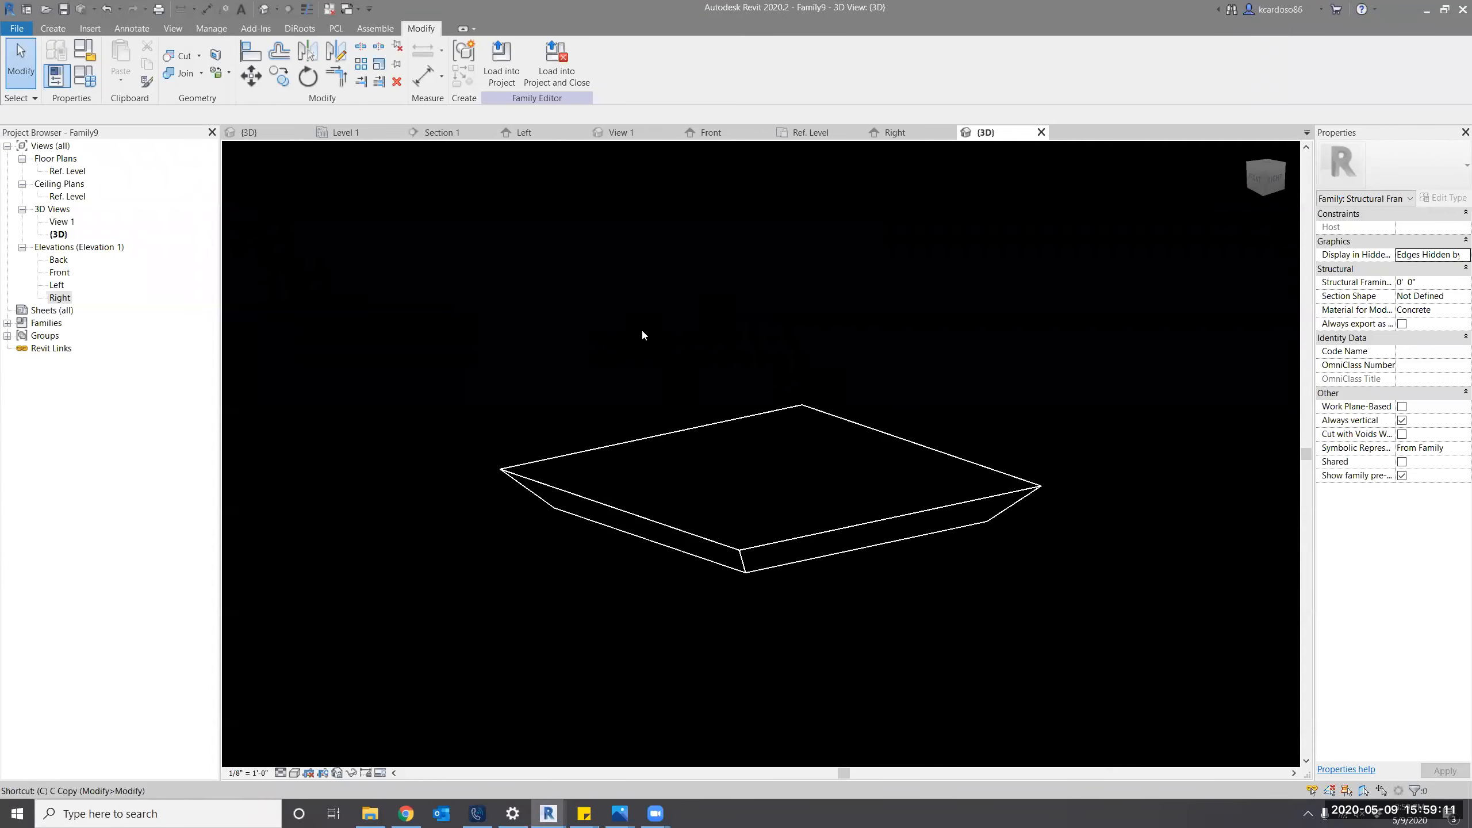
pyautogui.press('h')
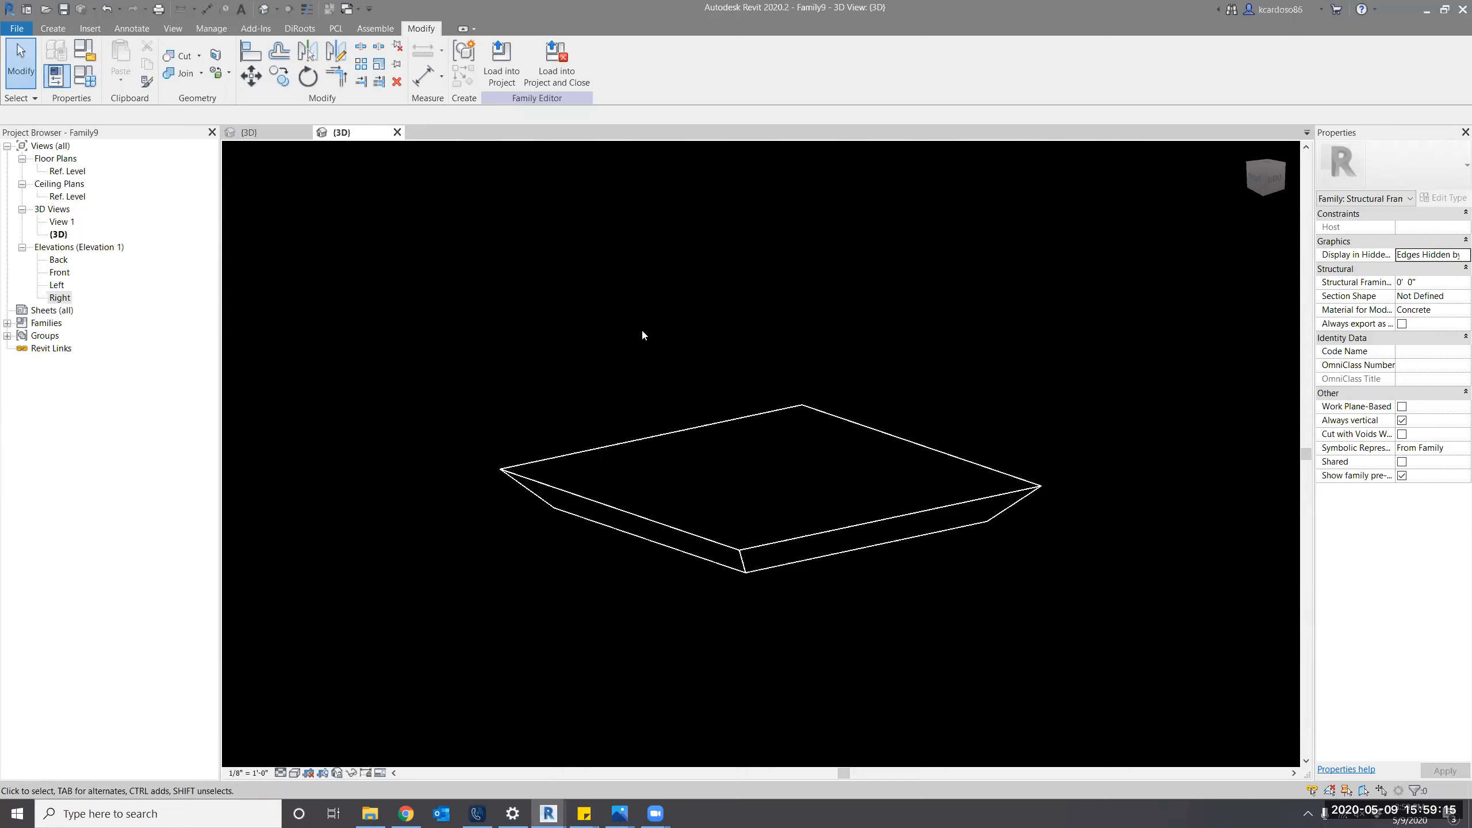
pyautogui.keyDown('shift'); pyautogui.moveTo(861, 651); pyautogui.dragTo(1005, 591, button='middle'); pyautogui.keyUp('shift')
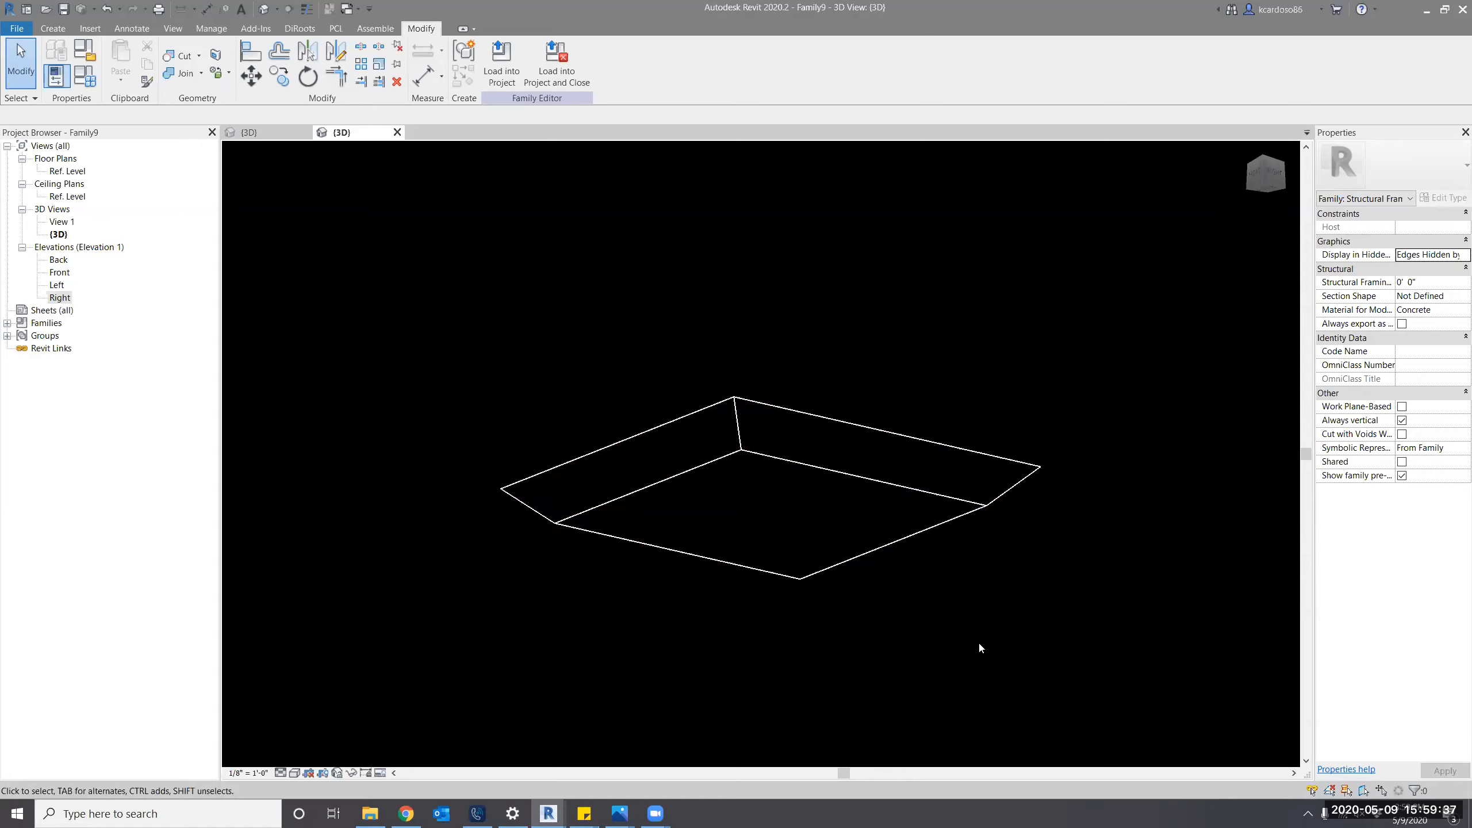
# Switch to the Project4 3D view and open an 18 x 24 Concrete-Rectangular-Column for family editing.
pyautogui.click(251, 132)
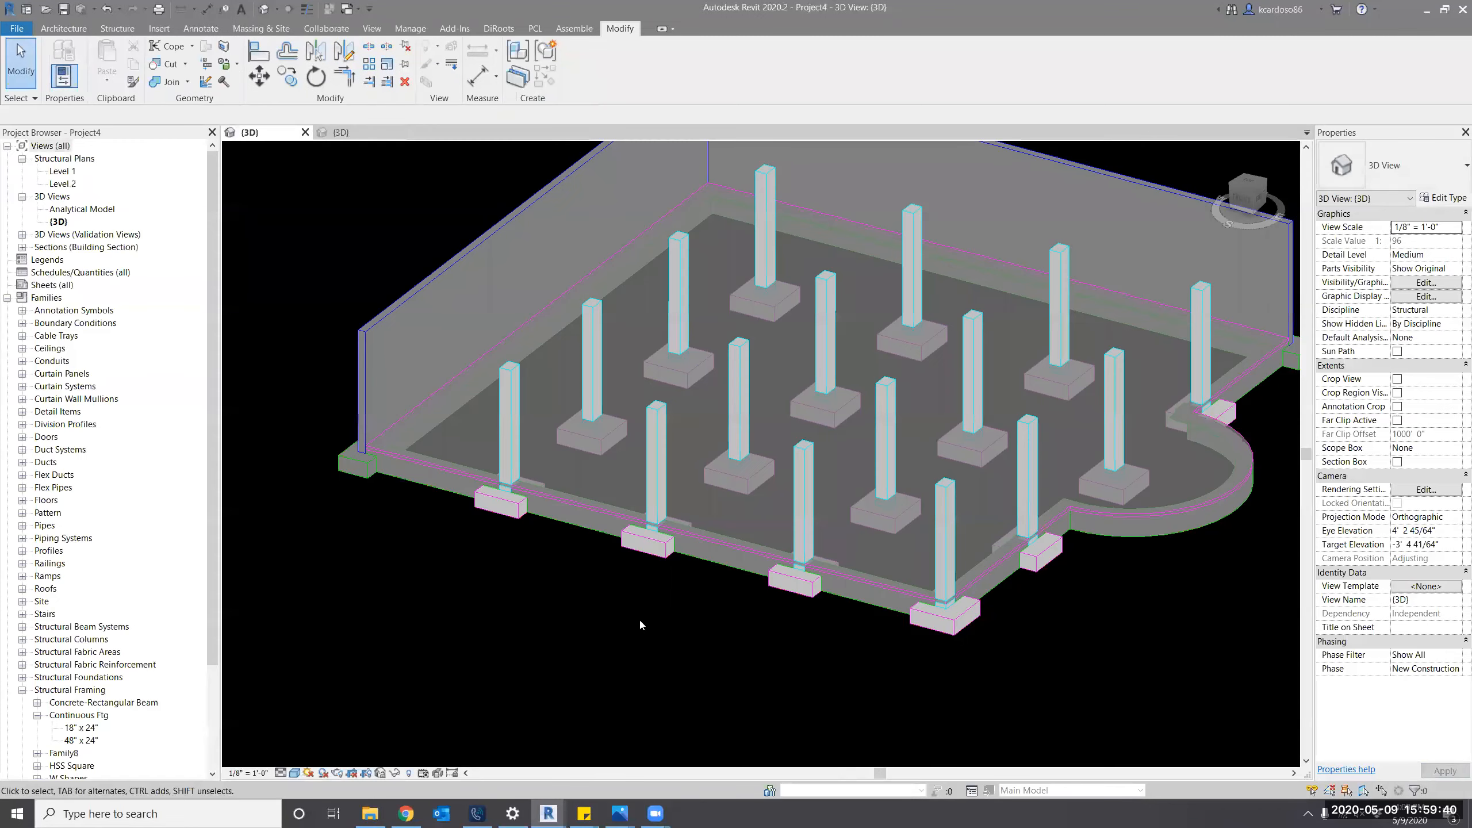
pyautogui.keyDown('shift'); pyautogui.moveTo(640, 621); pyautogui.dragTo(619, 620, button='middle'); pyautogui.keyUp('shift')
pyautogui.click(642, 509)
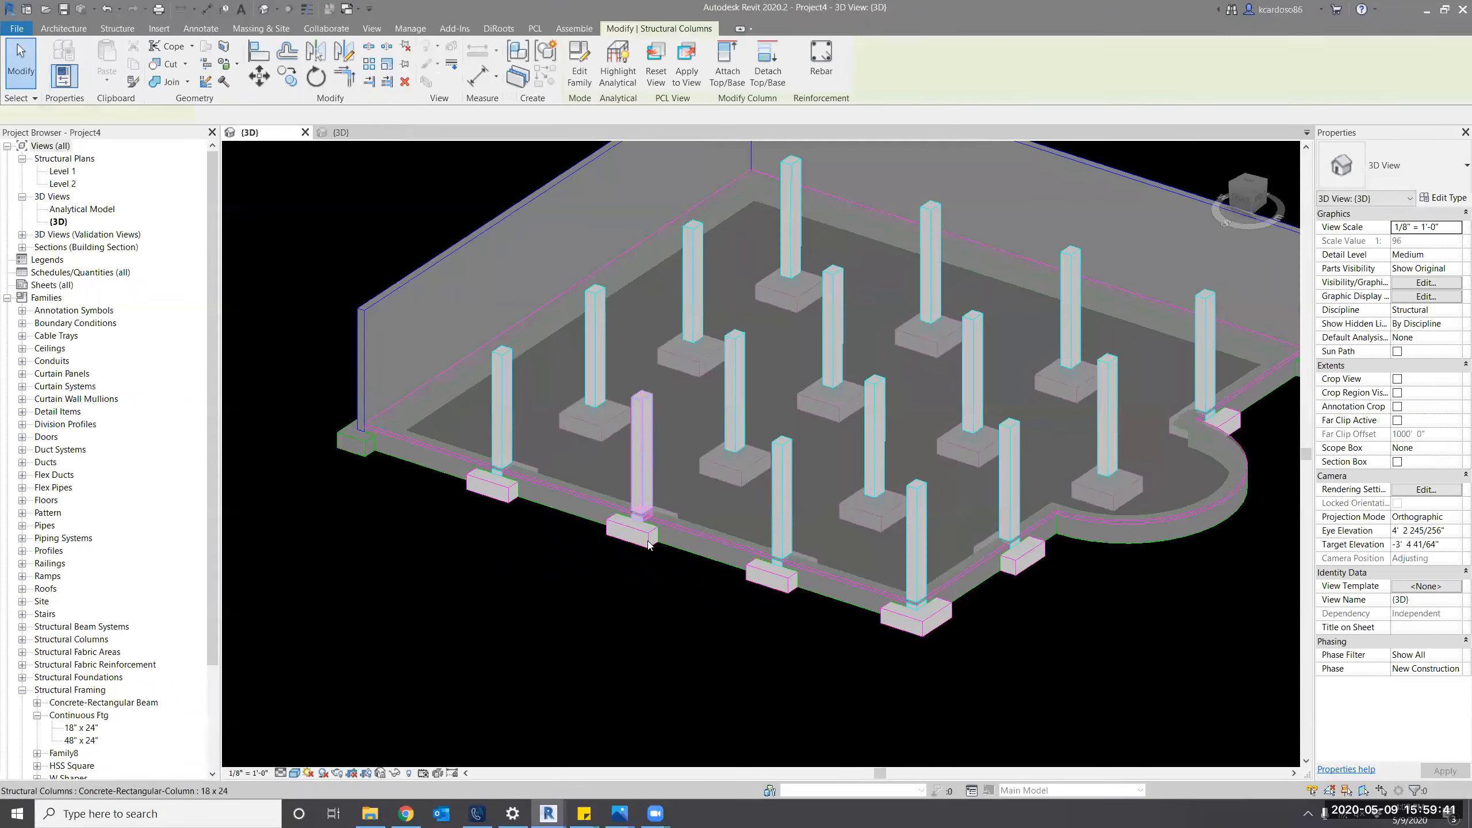
pyautogui.click(579, 64)
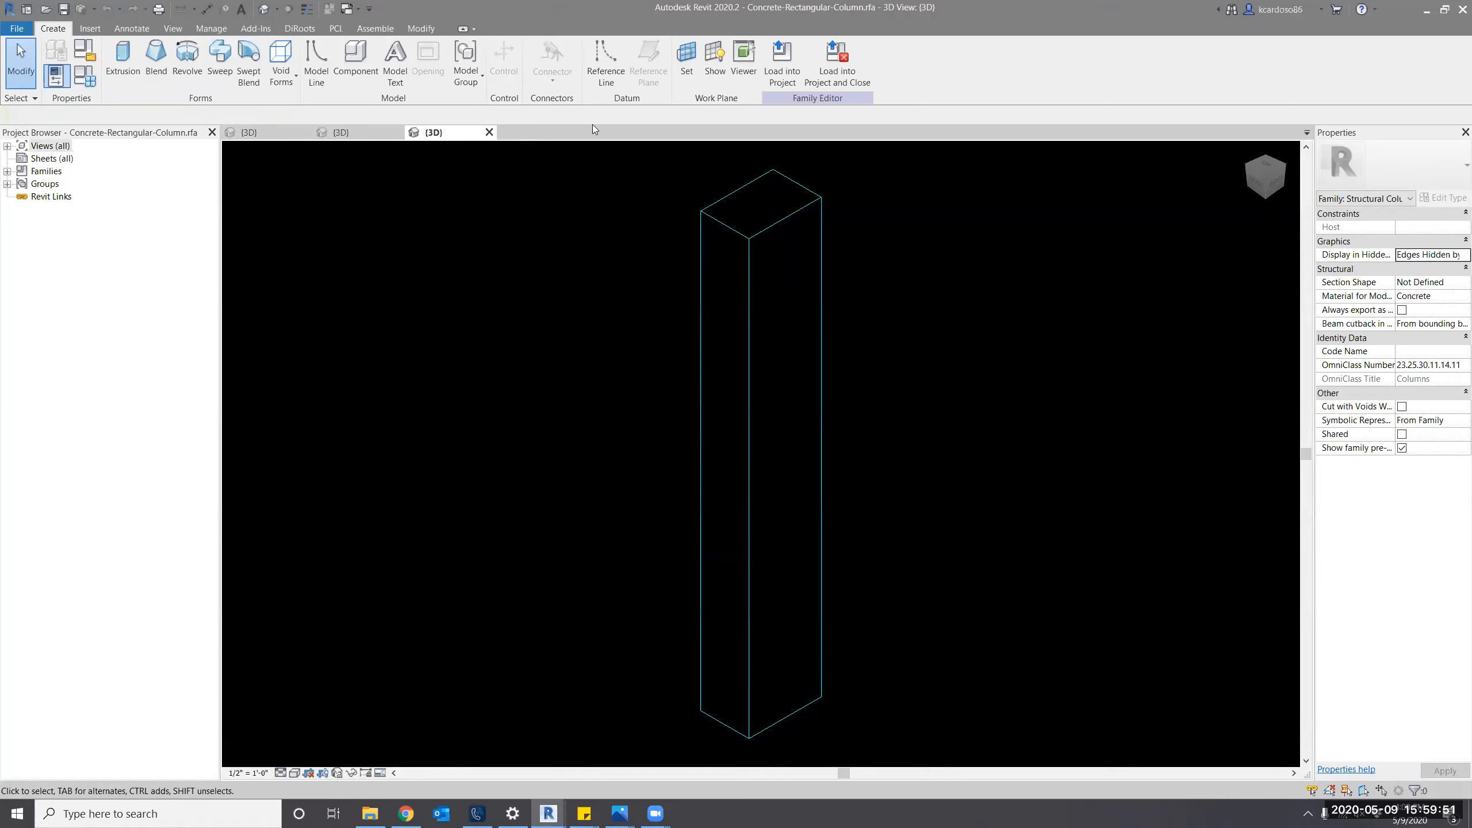
# Tile the column family, slab family and project 3D views, and fit the column and slab models in their windows.
pyautogui.click(175, 28)
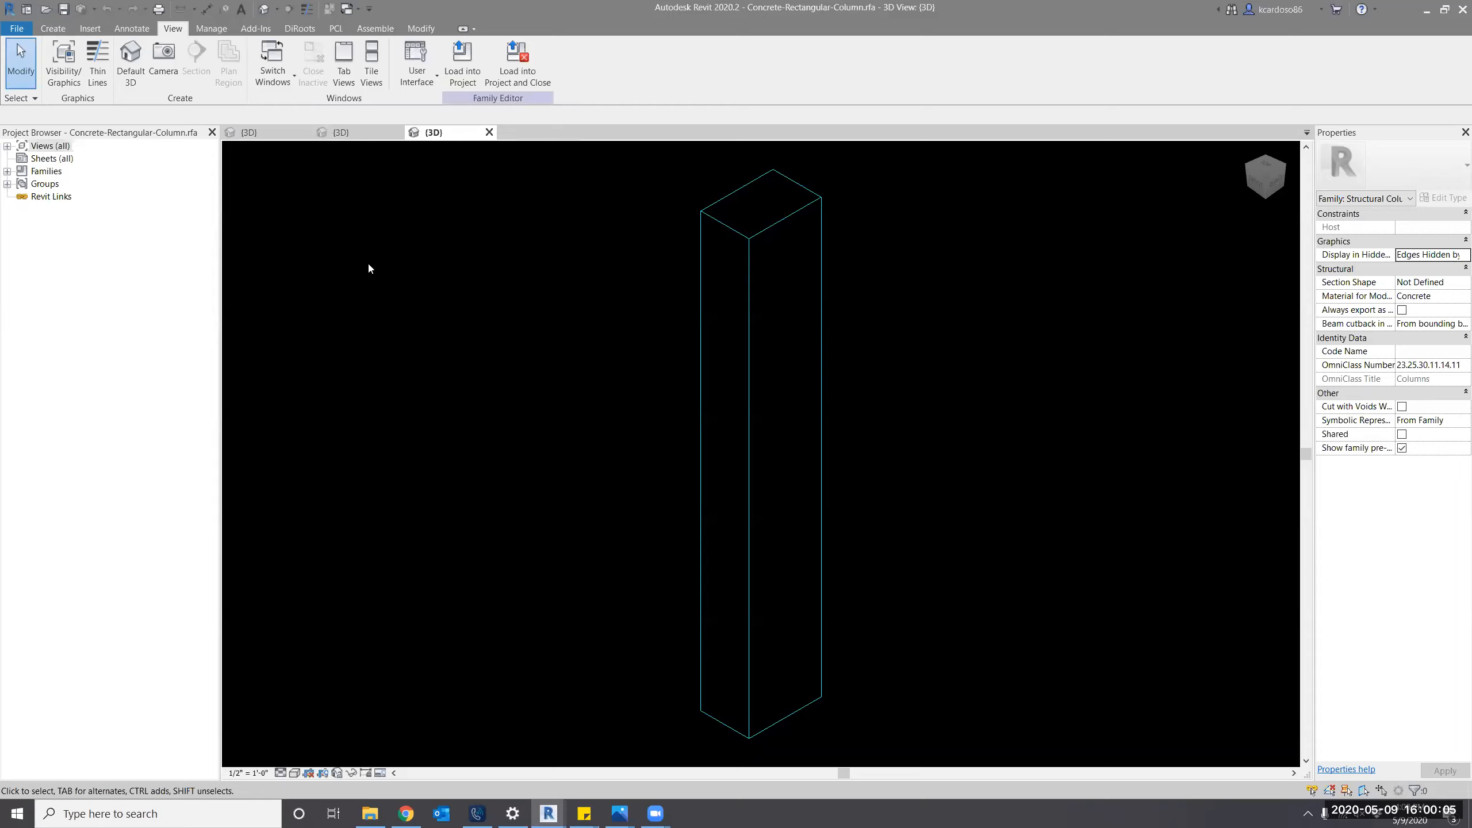
pyautogui.press('w')
pyautogui.press('t')
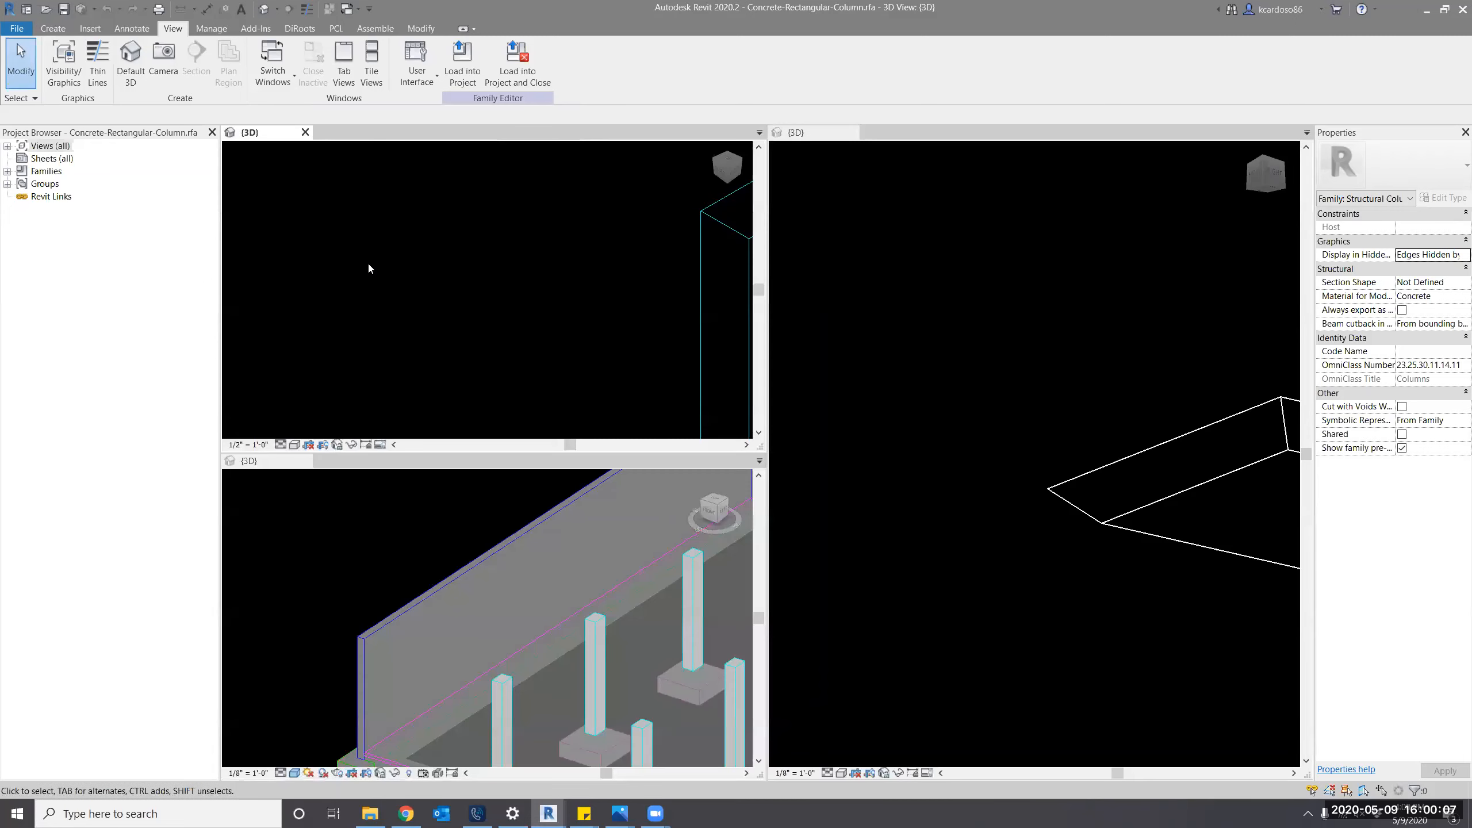
pyautogui.middleClick(382, 249)
pyautogui.middleClick(382, 249)
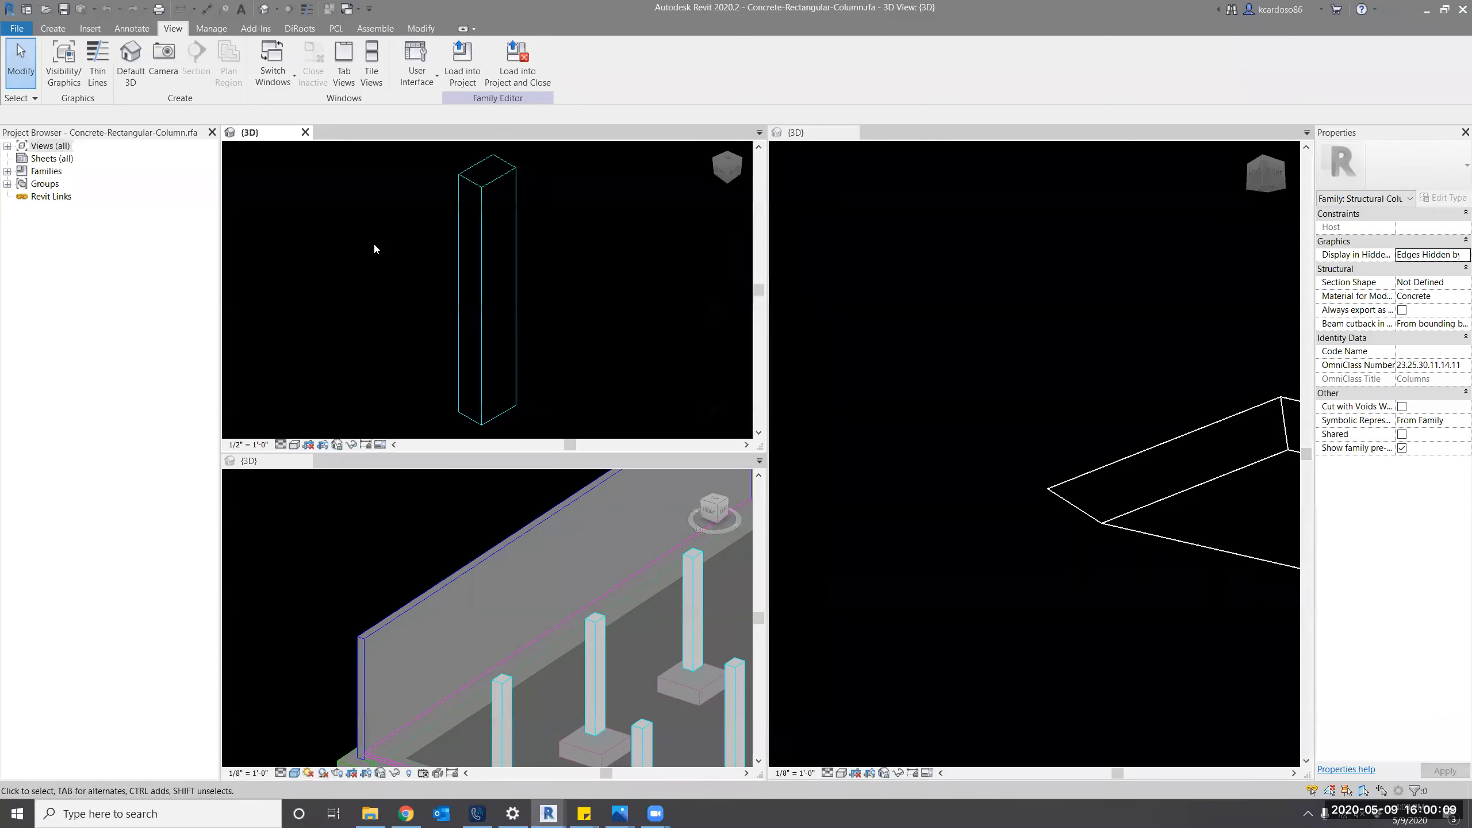
pyautogui.middleClick(823, 254)
pyautogui.middleClick(823, 254)
pyautogui.keyDown('shift'); pyautogui.moveTo(910, 264); pyautogui.dragTo(919, 327, button='middle'); pyautogui.keyUp('shift')
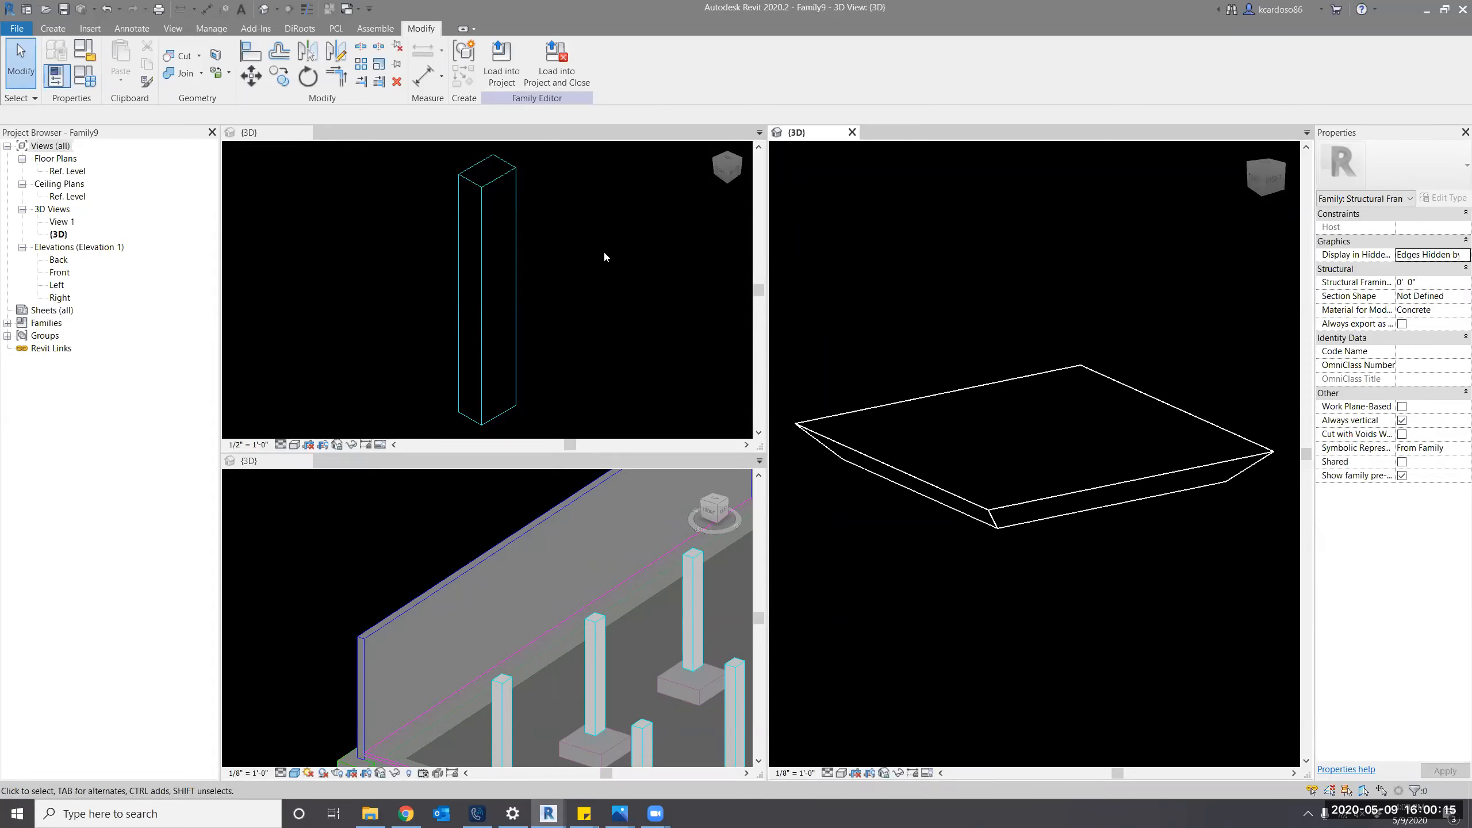
pyautogui.click(580, 250)
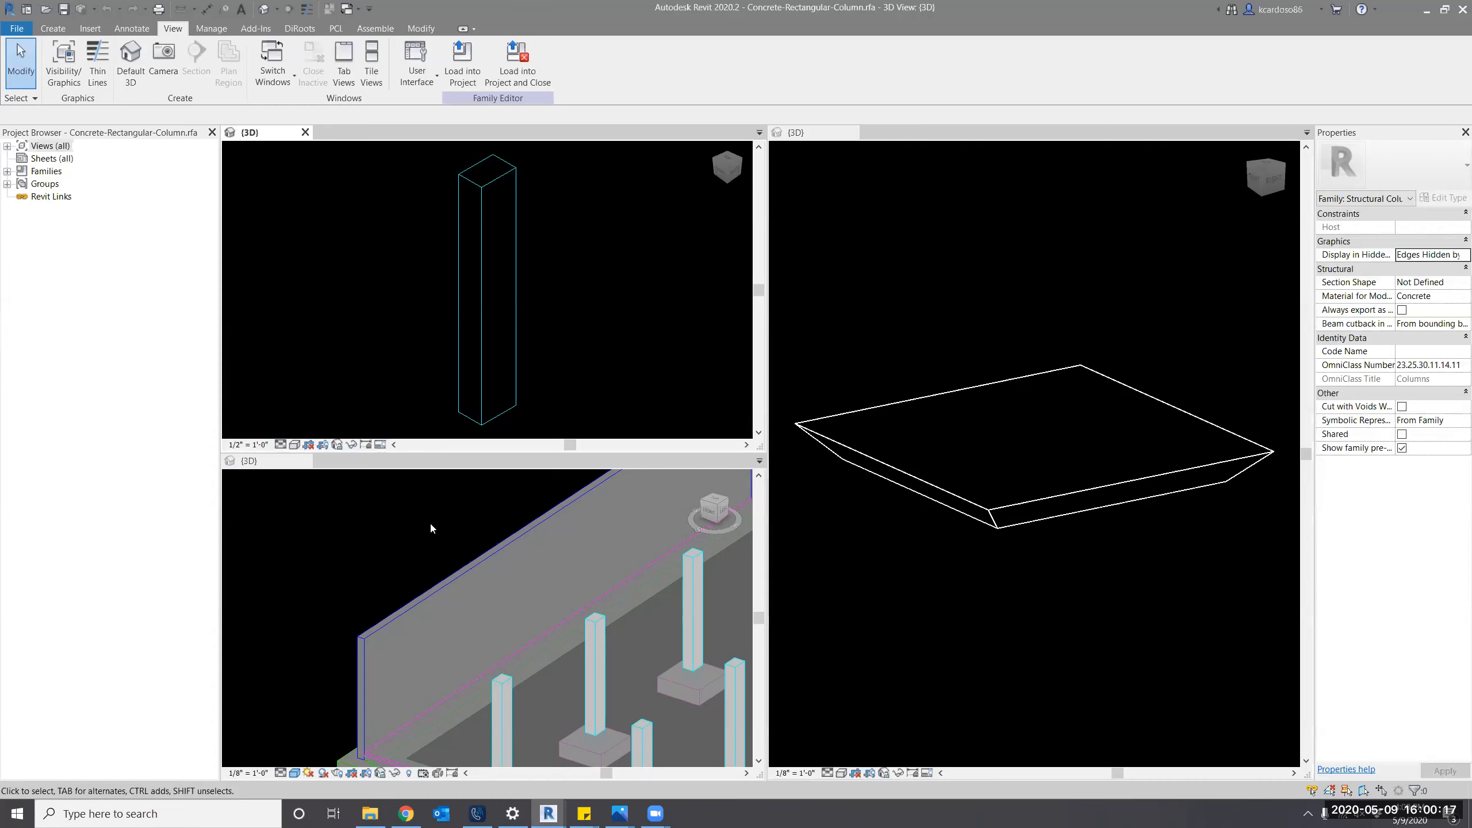
pyautogui.click(417, 534)
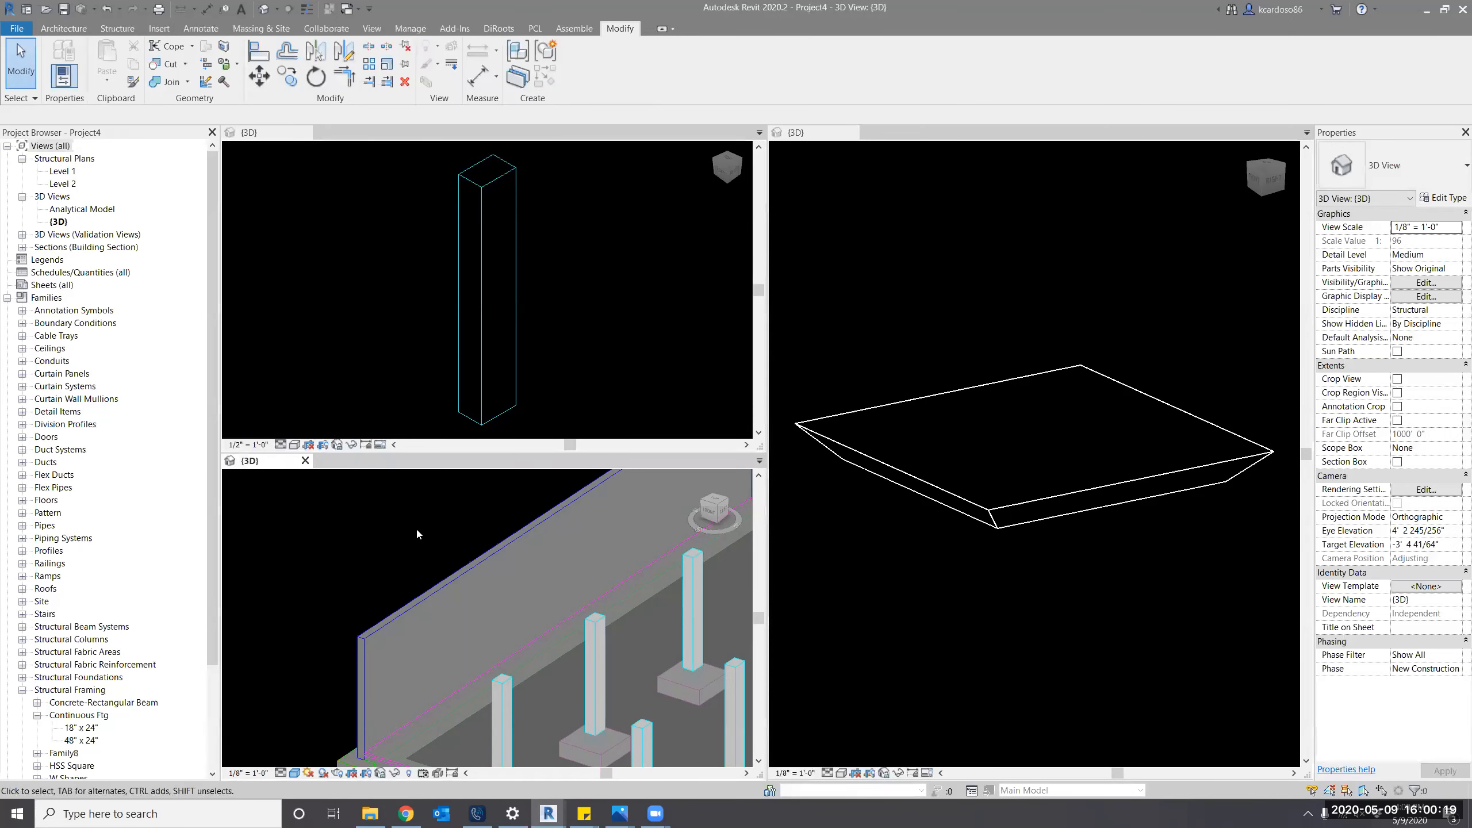
# Load the slab family into Concrete-Rectangular-Column.rfa only and place one instance beside the column.
pyautogui.click(873, 227)
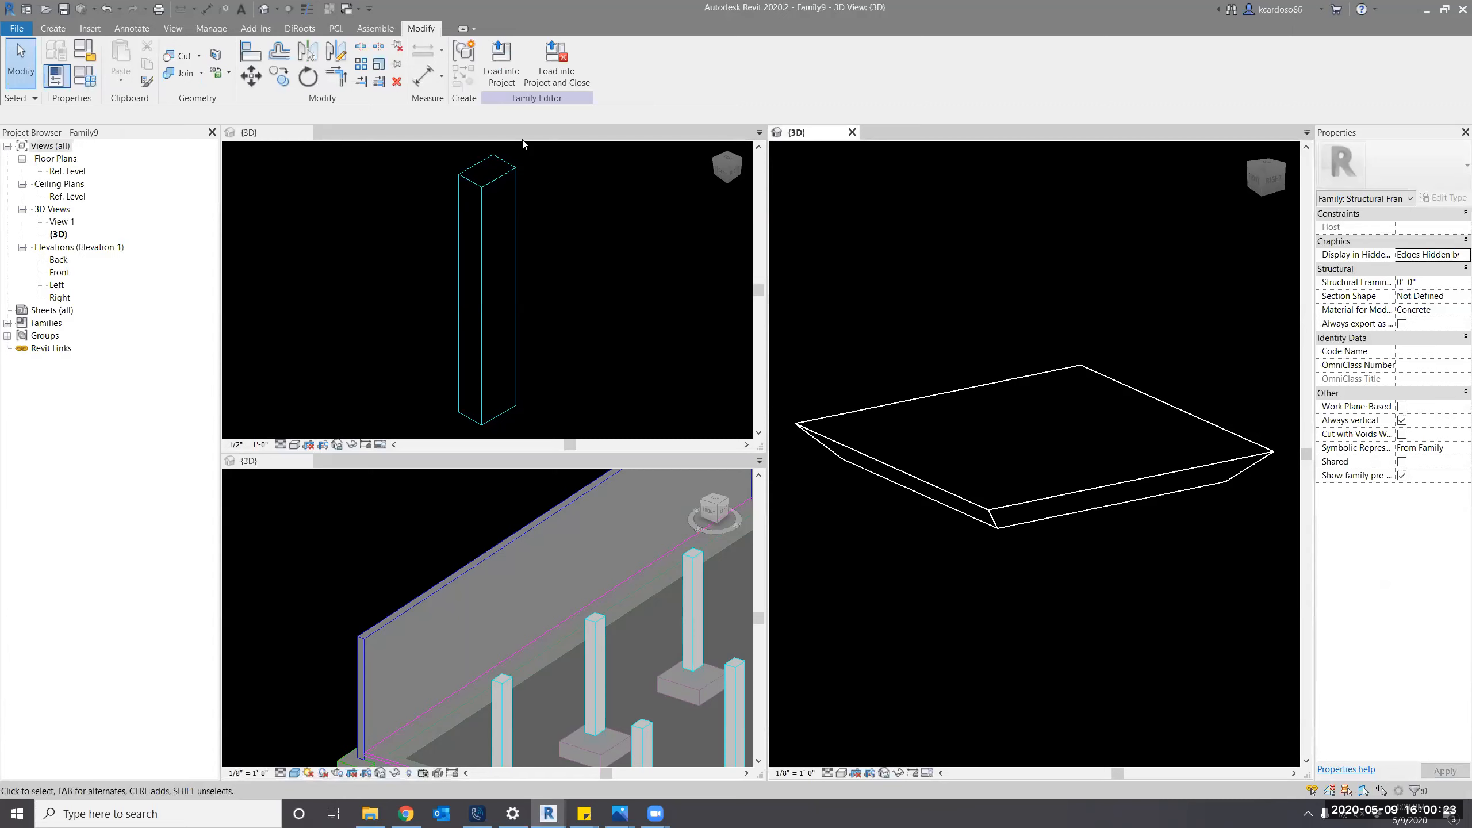
pyautogui.click(501, 64)
pyautogui.click(657, 345)
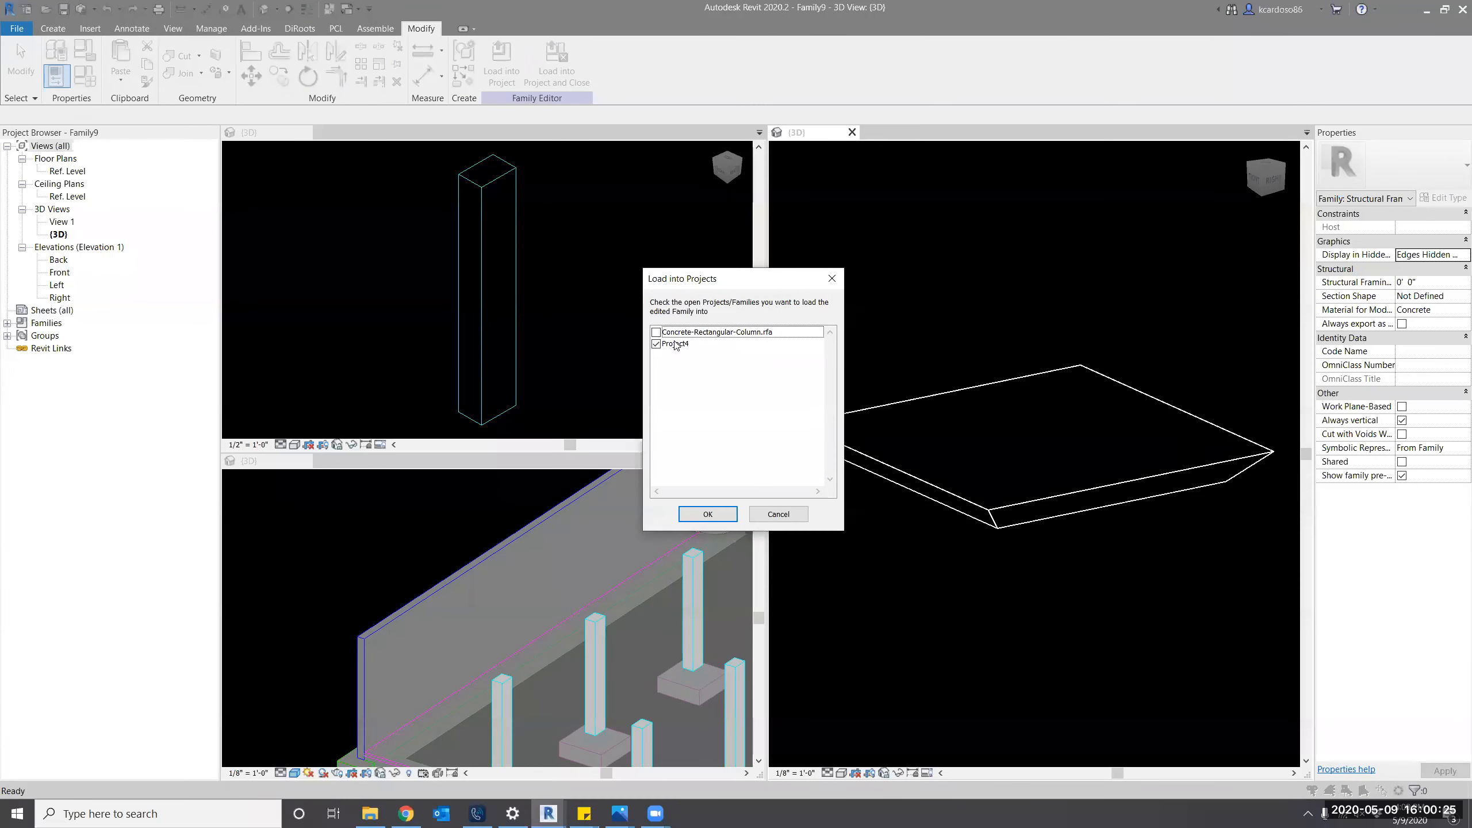
pyautogui.click(742, 332)
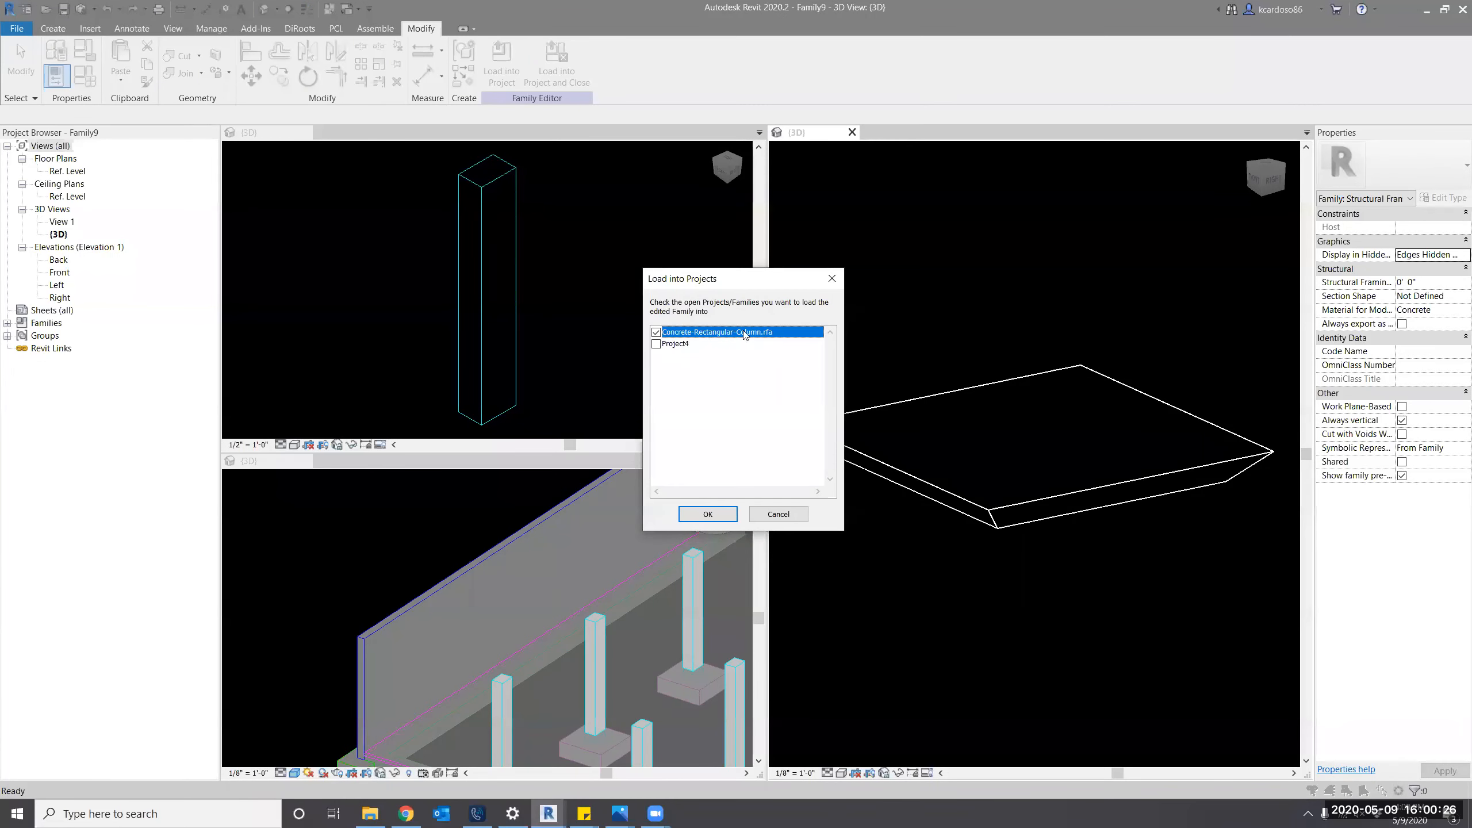
pyautogui.click(707, 512)
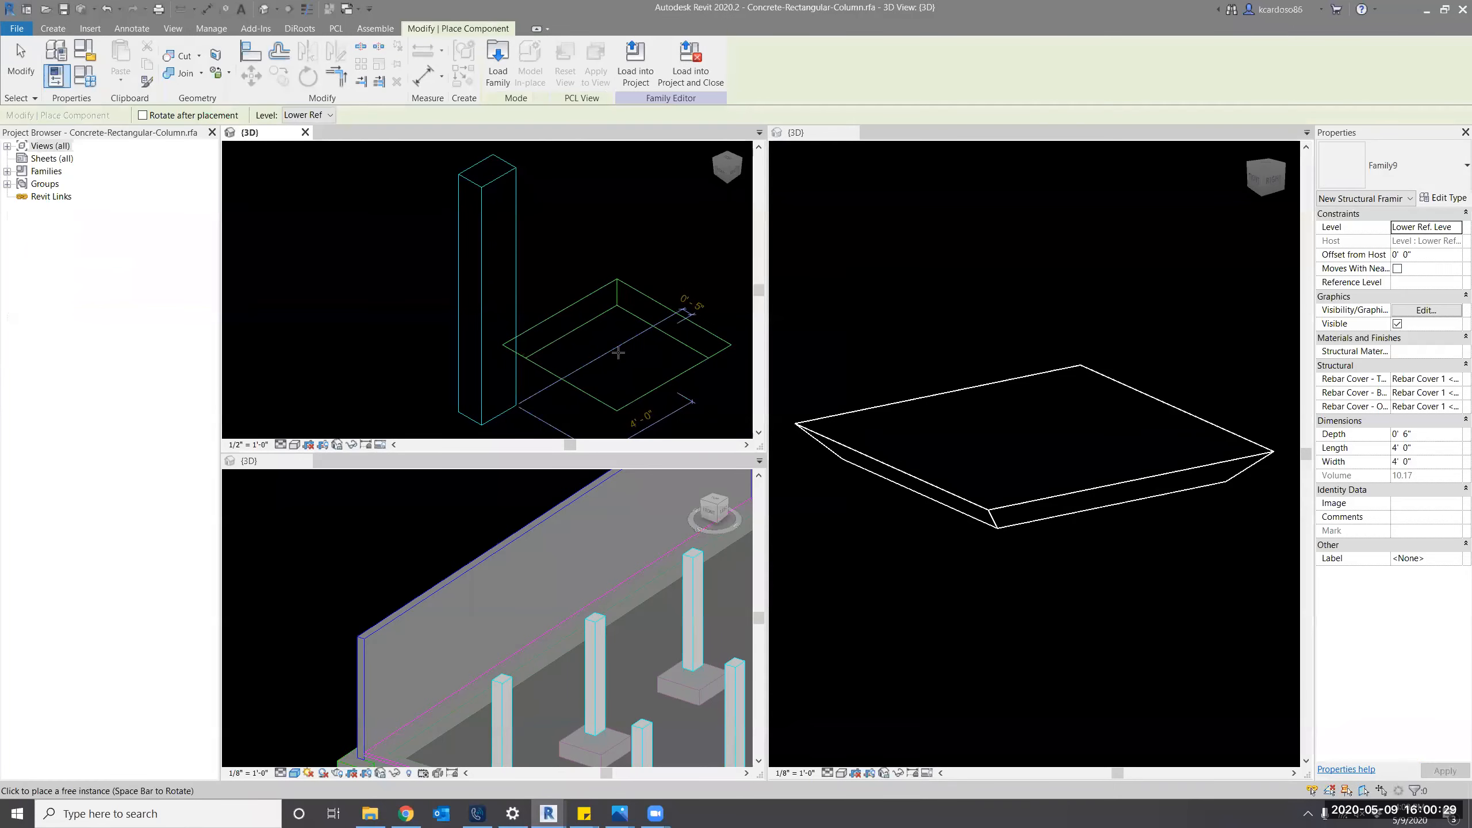
pyautogui.press('Escape')
pyautogui.press('Escape')
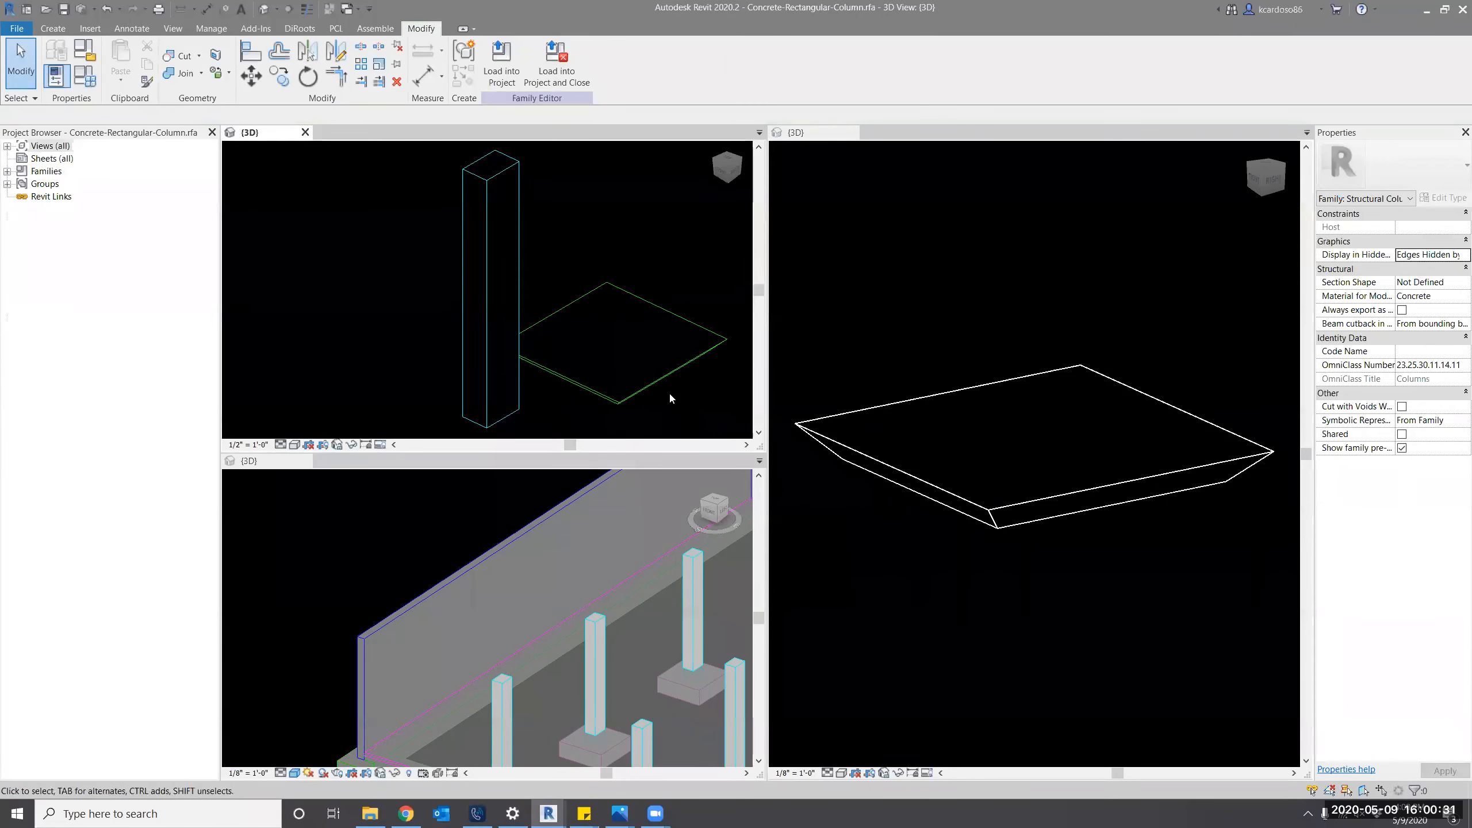
# Set the column family's 3D view to the Shaded visual style.
pyautogui.click(295, 444)
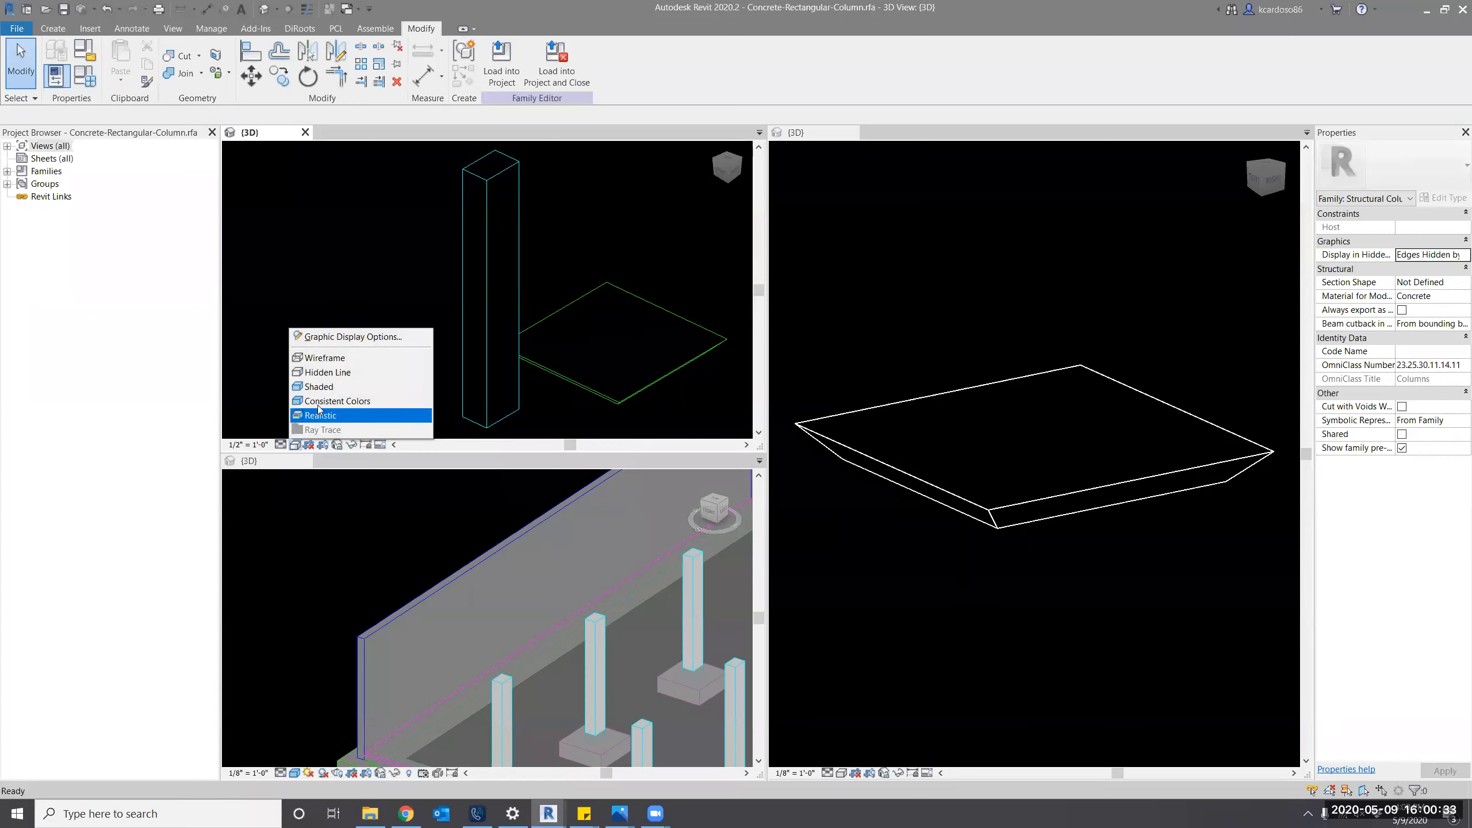
pyautogui.click(319, 386)
pyautogui.moveTo(405, 377)
pyautogui.keyDown('shift'); pyautogui.mouseDown(button='middle')
pyautogui.moveTo(364, 351)
pyautogui.moveTo(400, 377)
pyautogui.mouseUp(button='middle'); pyautogui.keyUp('shift')
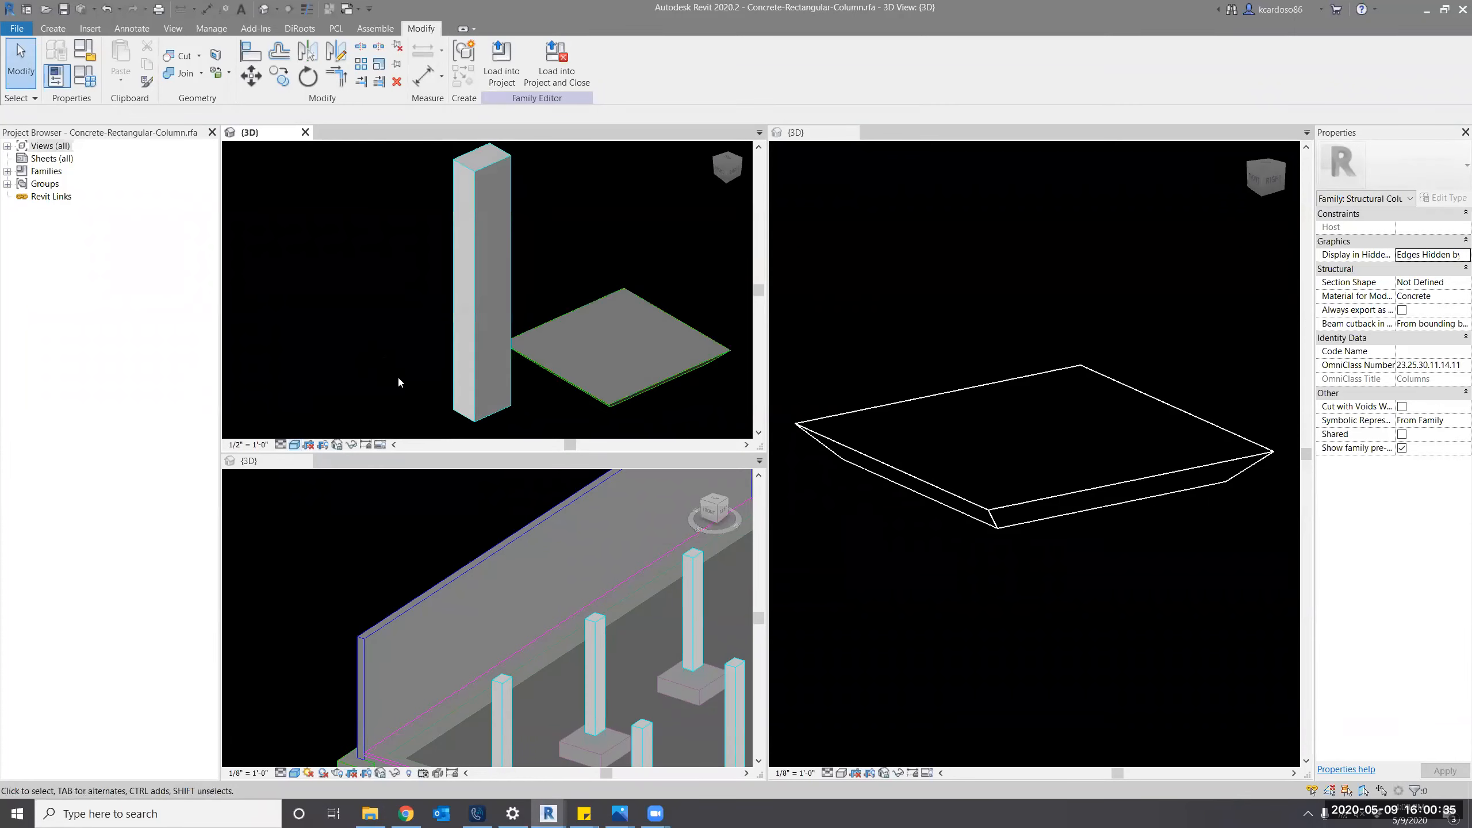
# Close the slab family's 3D view and tile the remaining column family and project views.
pyautogui.click(879, 256)
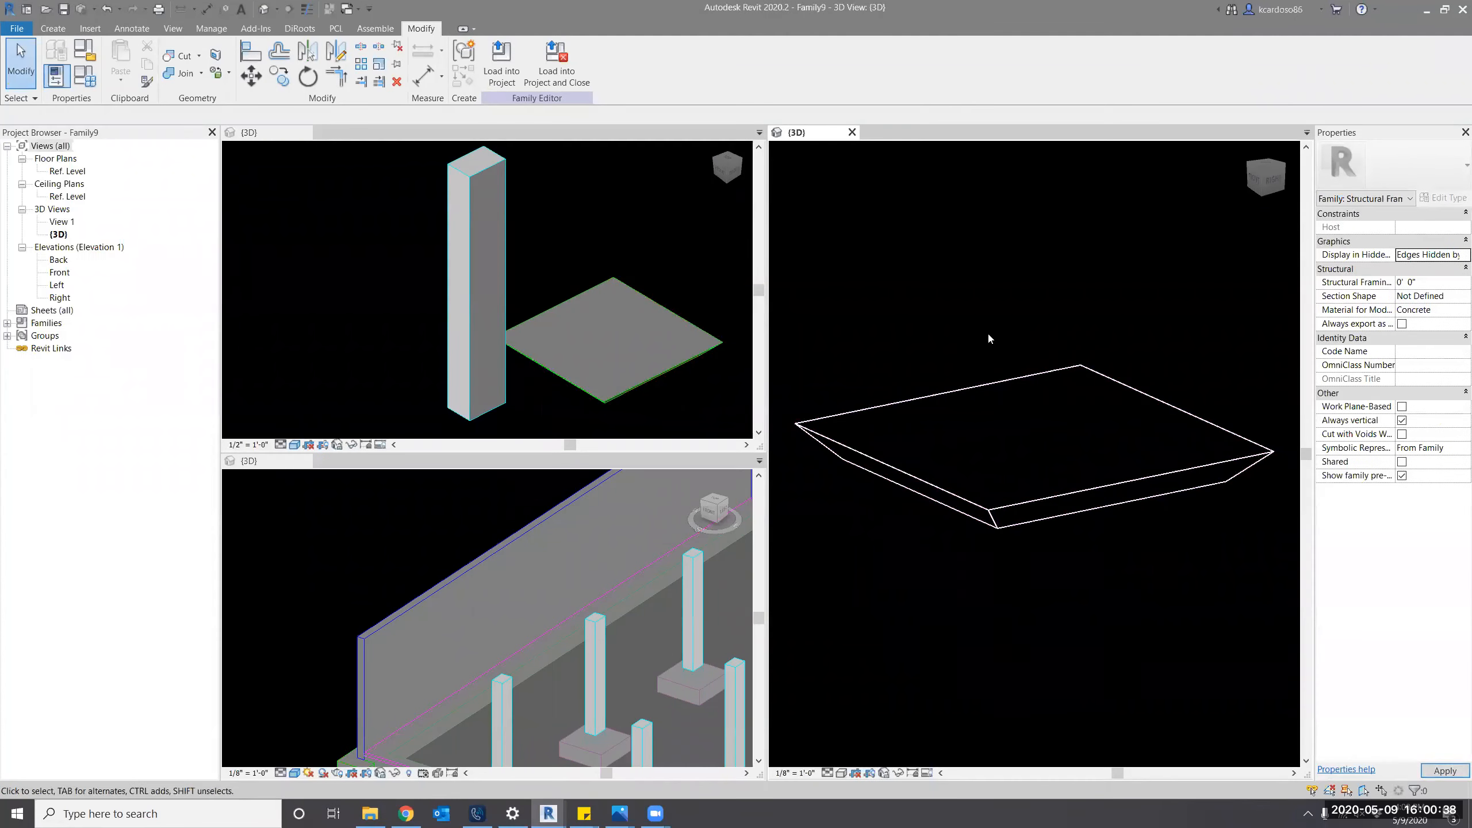
pyautogui.click(853, 132)
pyautogui.click(780, 411)
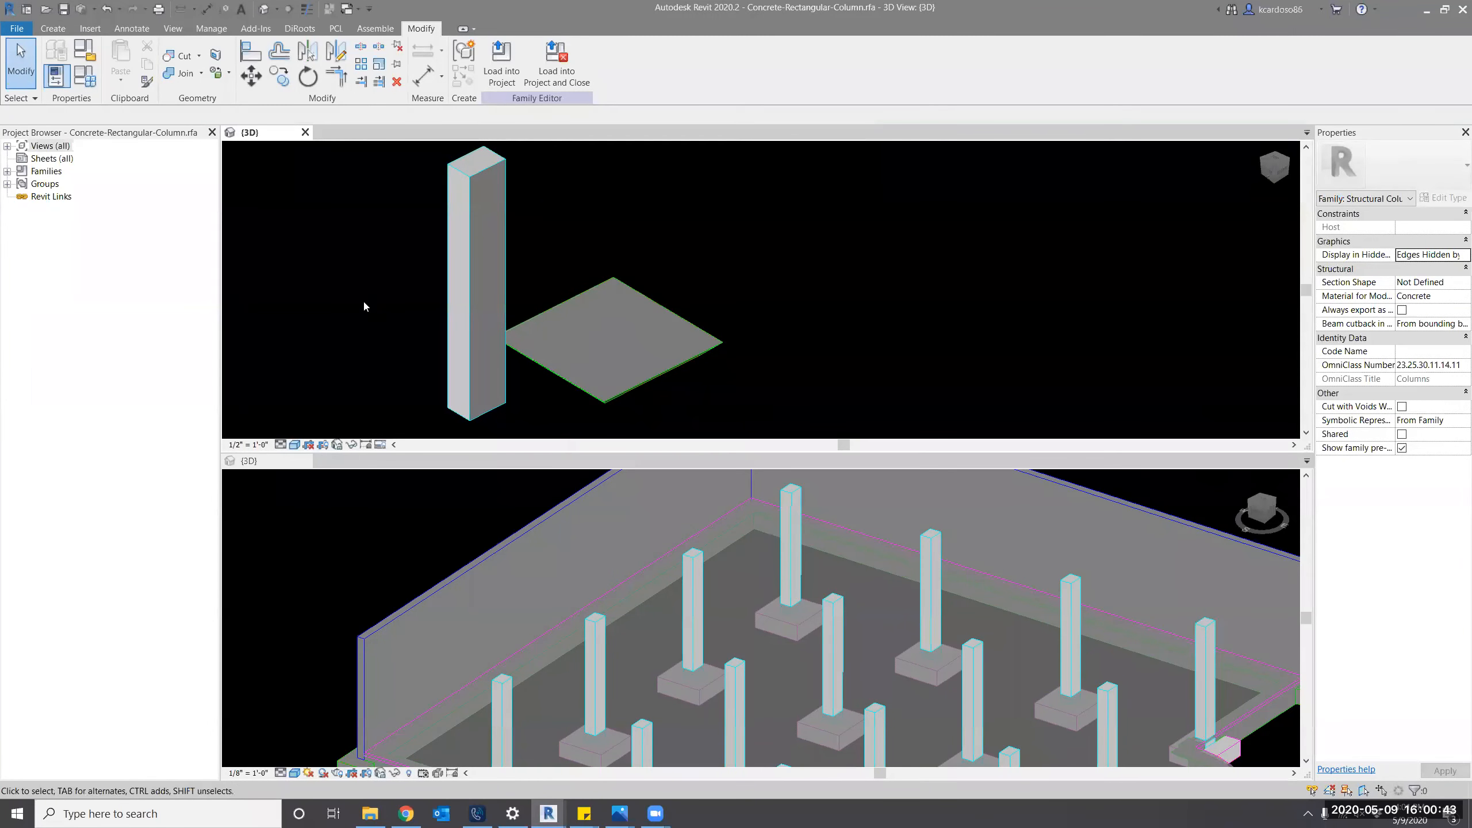
pyautogui.press('w')
pyautogui.press('t')
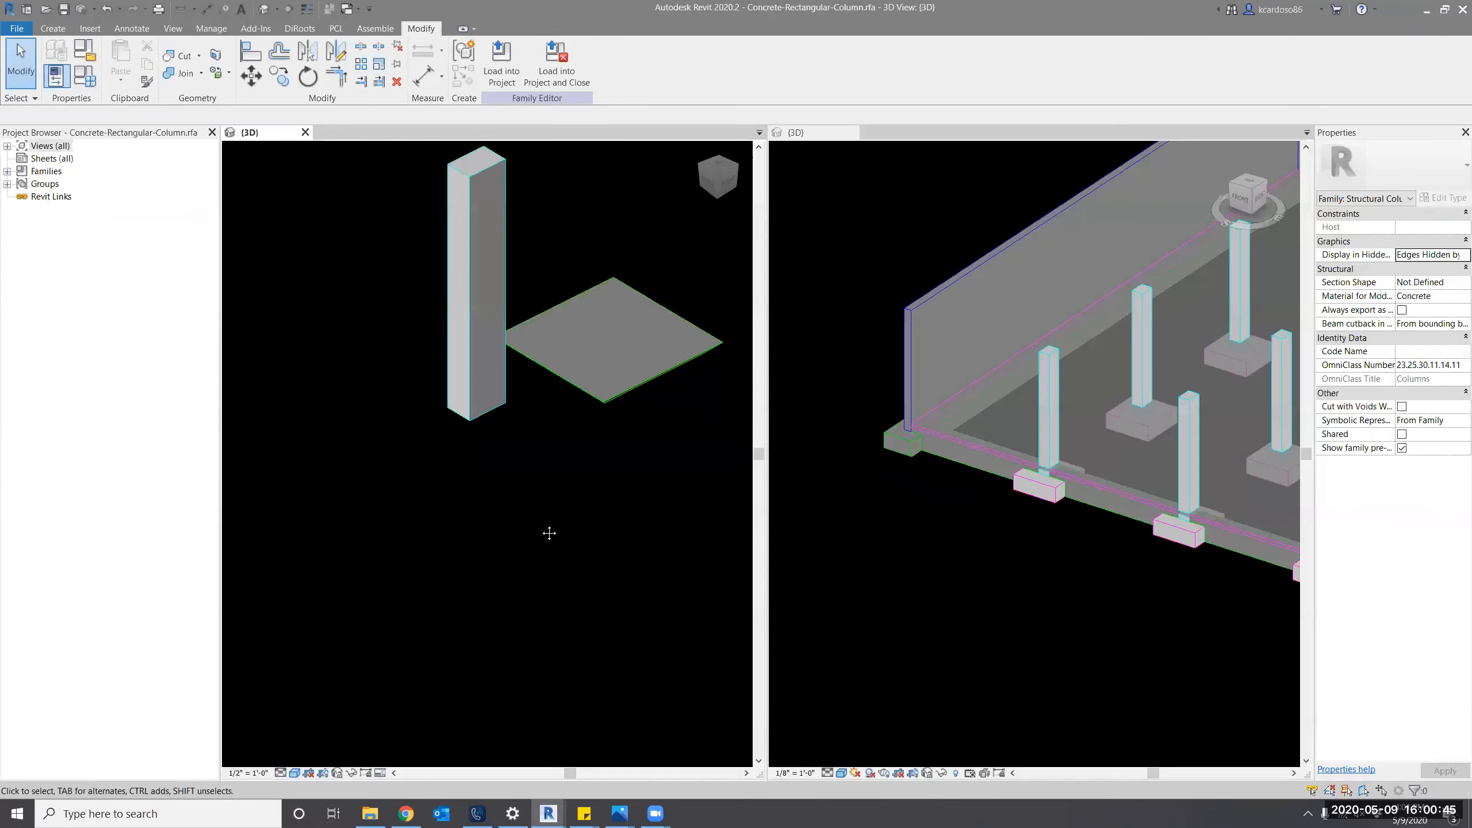
pyautogui.scroll(2, 574, 479)
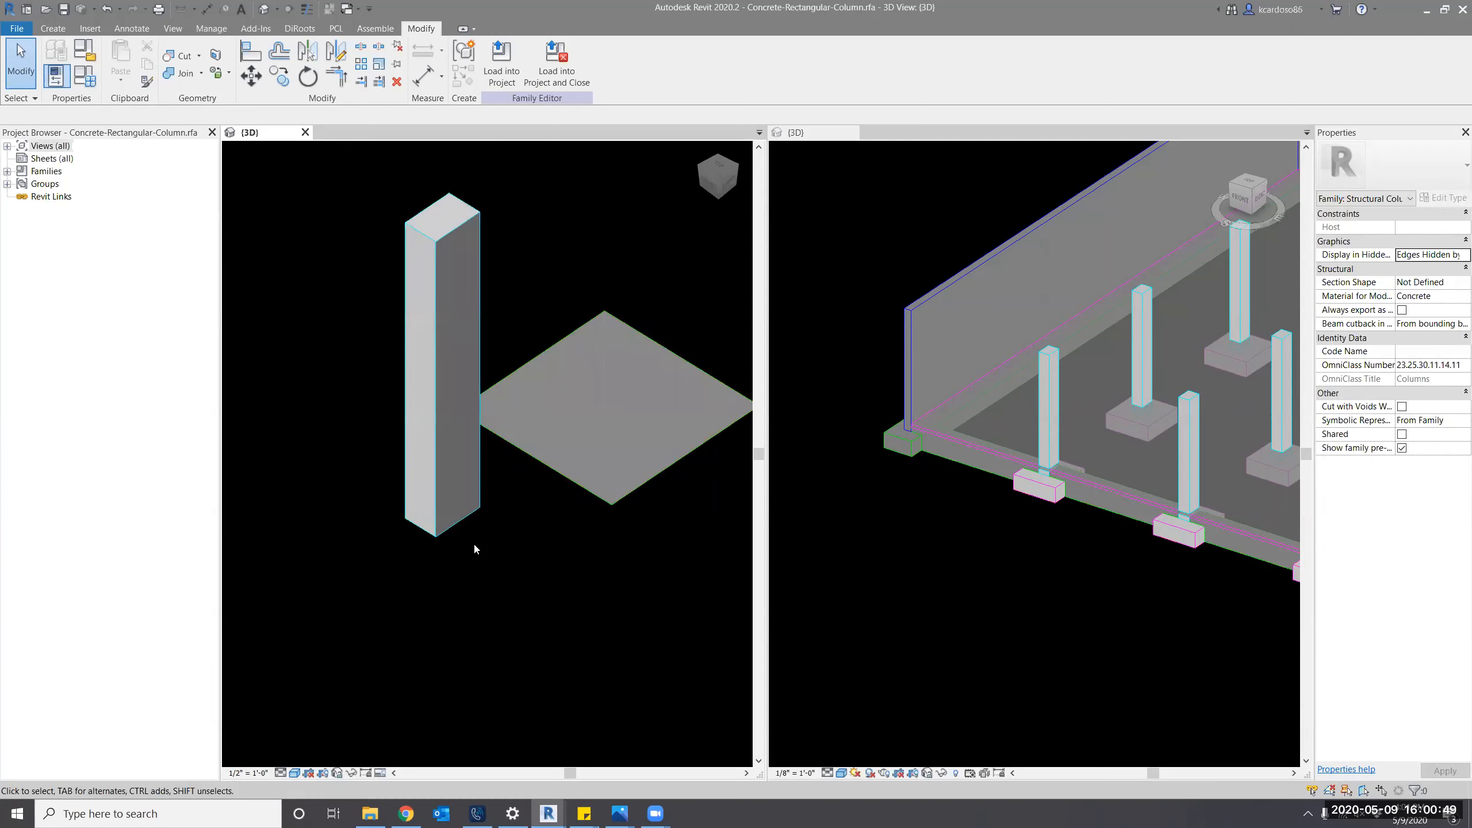
# Open the Lower Ref. Level floor plan of the column family.
pyautogui.click(8, 147)
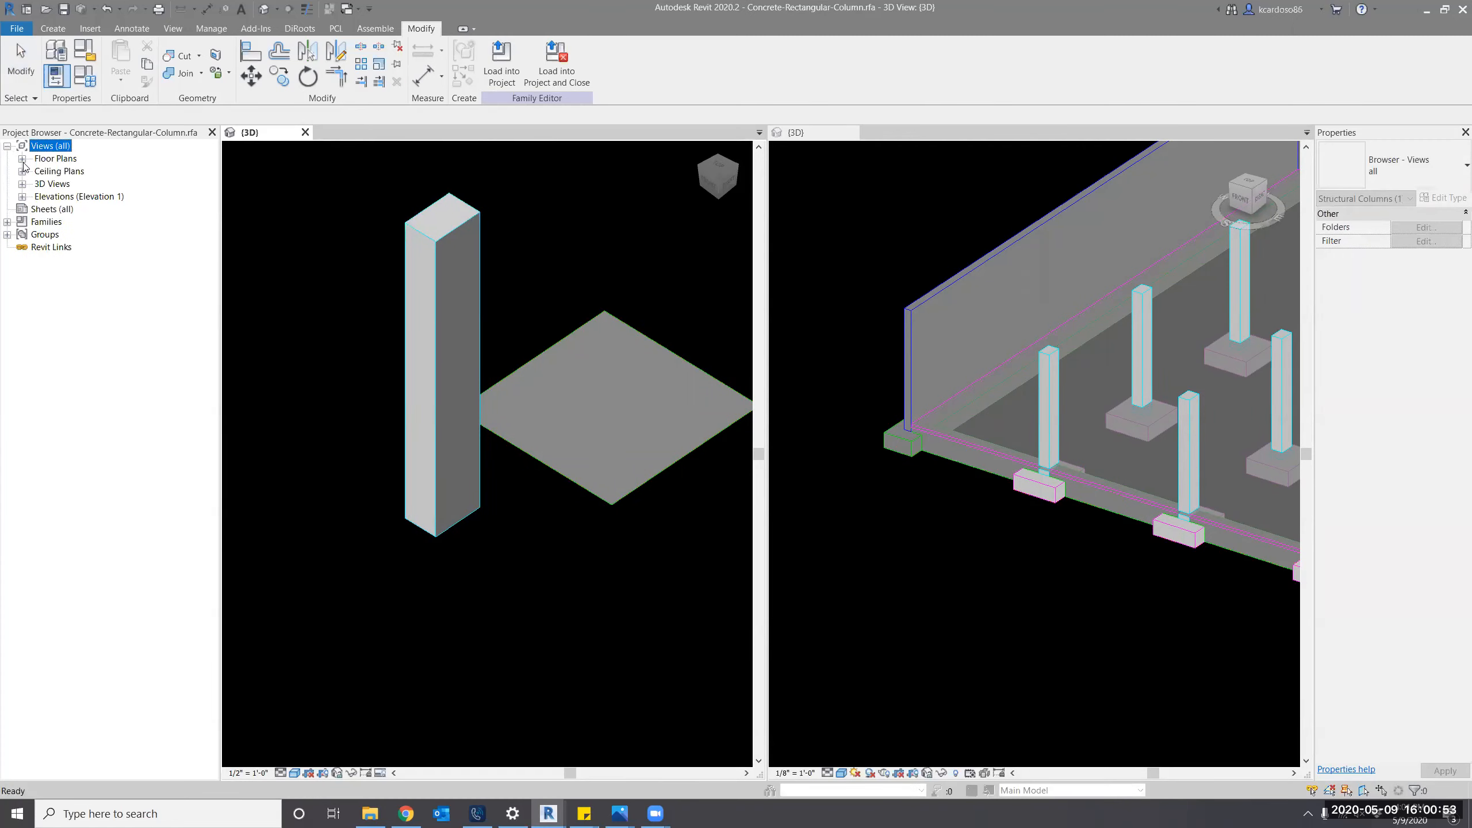
pyautogui.click(22, 160)
pyautogui.doubleClick(81, 171)
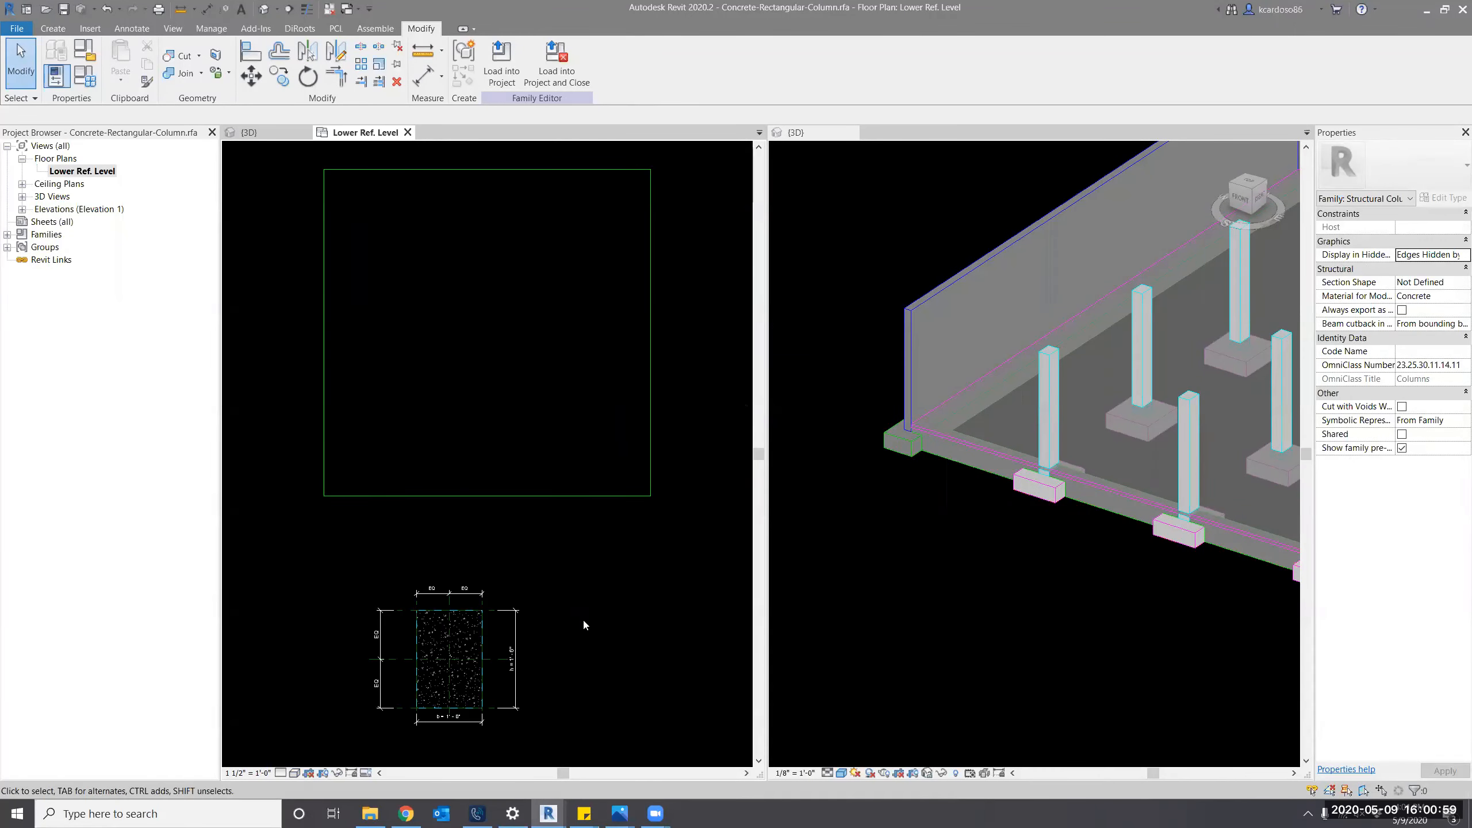
pyautogui.moveTo(476, 545); pyautogui.dragTo(502, 522, button='middle')
# Align the slab's Center (Left/Right) reference to the column's vertical centre reference plane.
pyautogui.press('a')
pyautogui.press('l')
pyautogui.scroll(3, 476, 573)
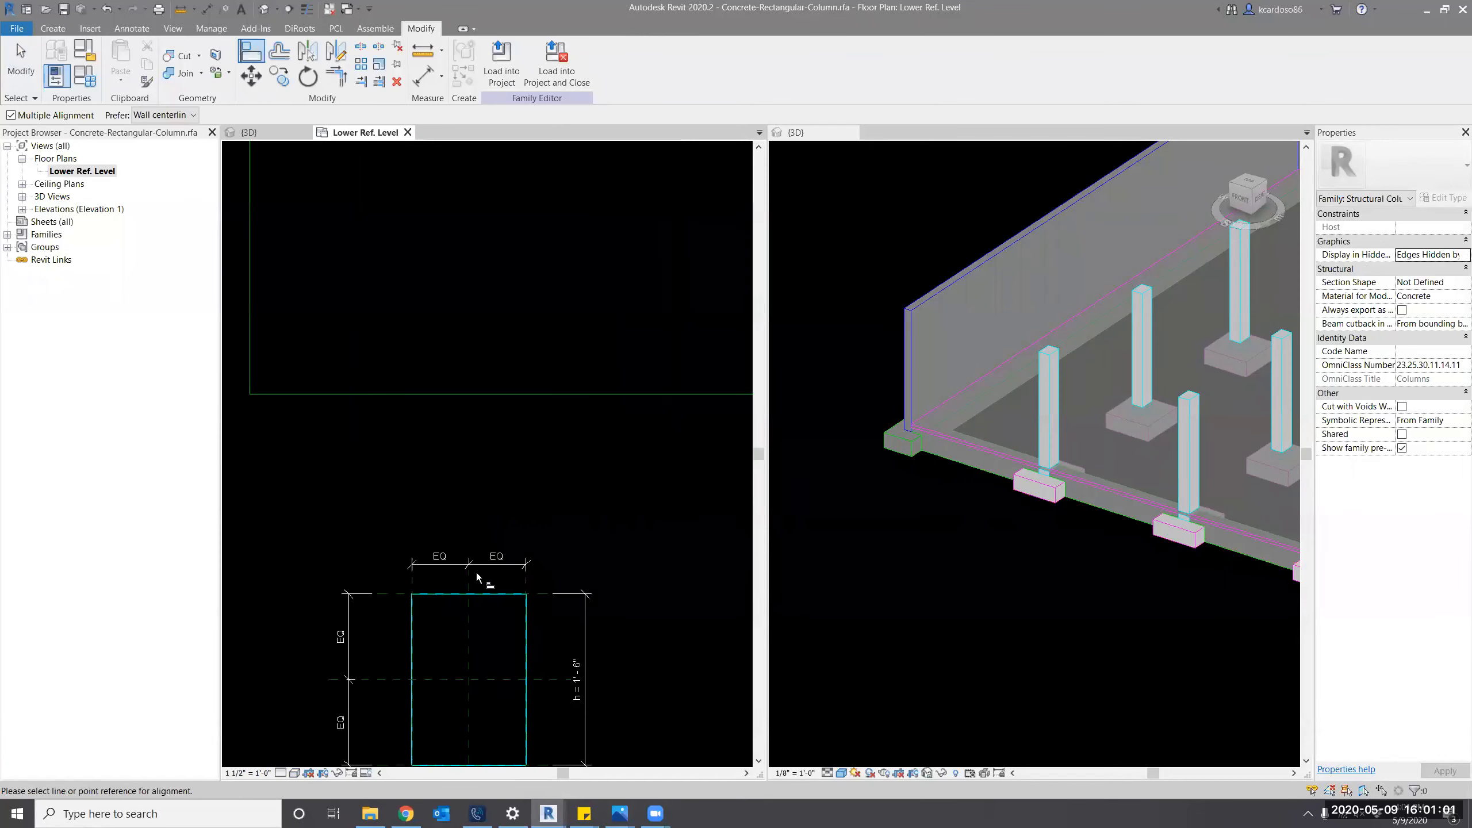
pyautogui.click(470, 574)
pyautogui.scroll(-3, 472, 576)
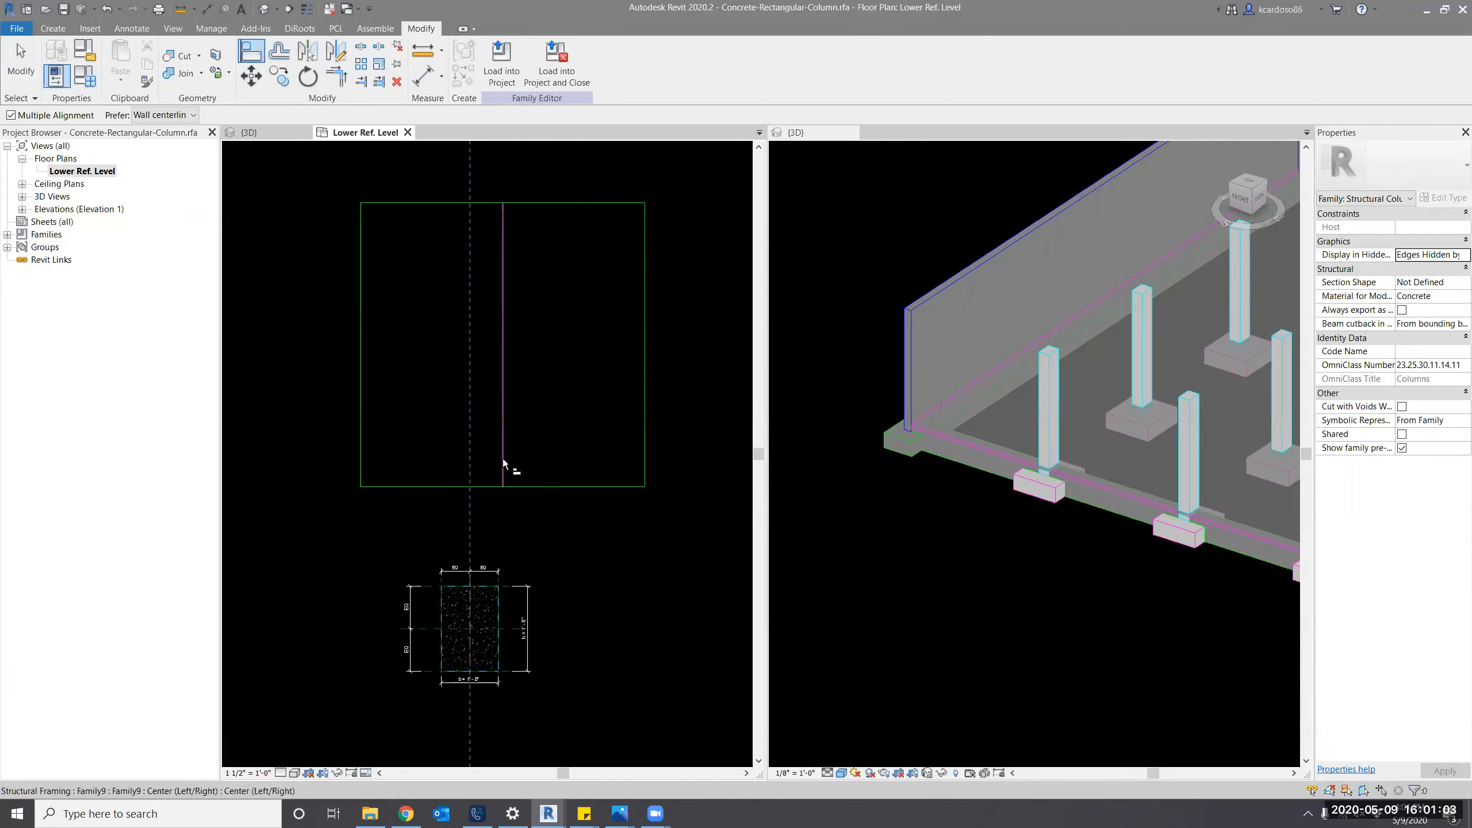
pyautogui.click(502, 458)
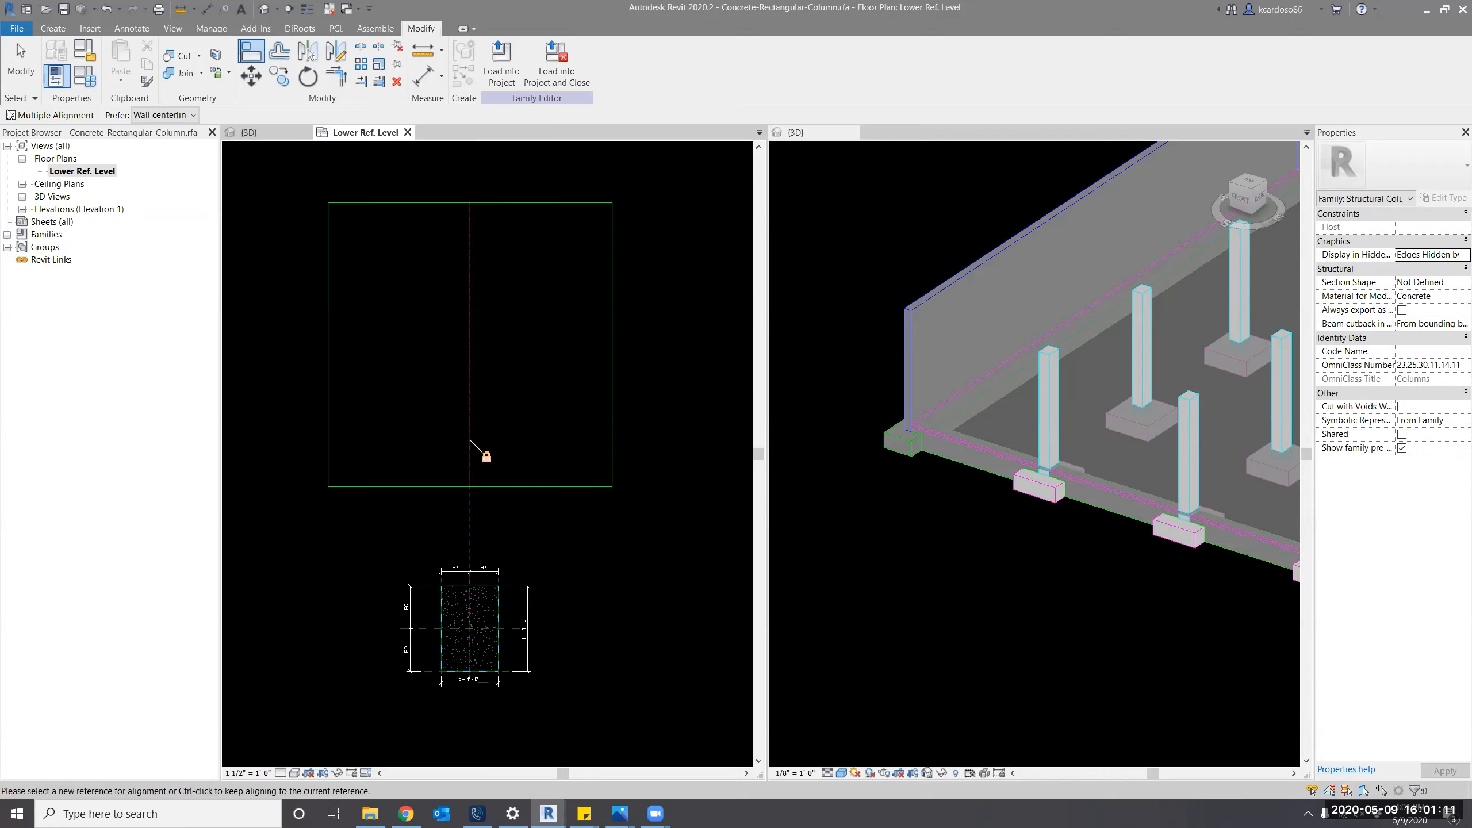
# Align the slab's Center (Front/Back) reference to the column's horizontal centre reference plane.
pyautogui.click(295, 556)
pyautogui.click(400, 628)
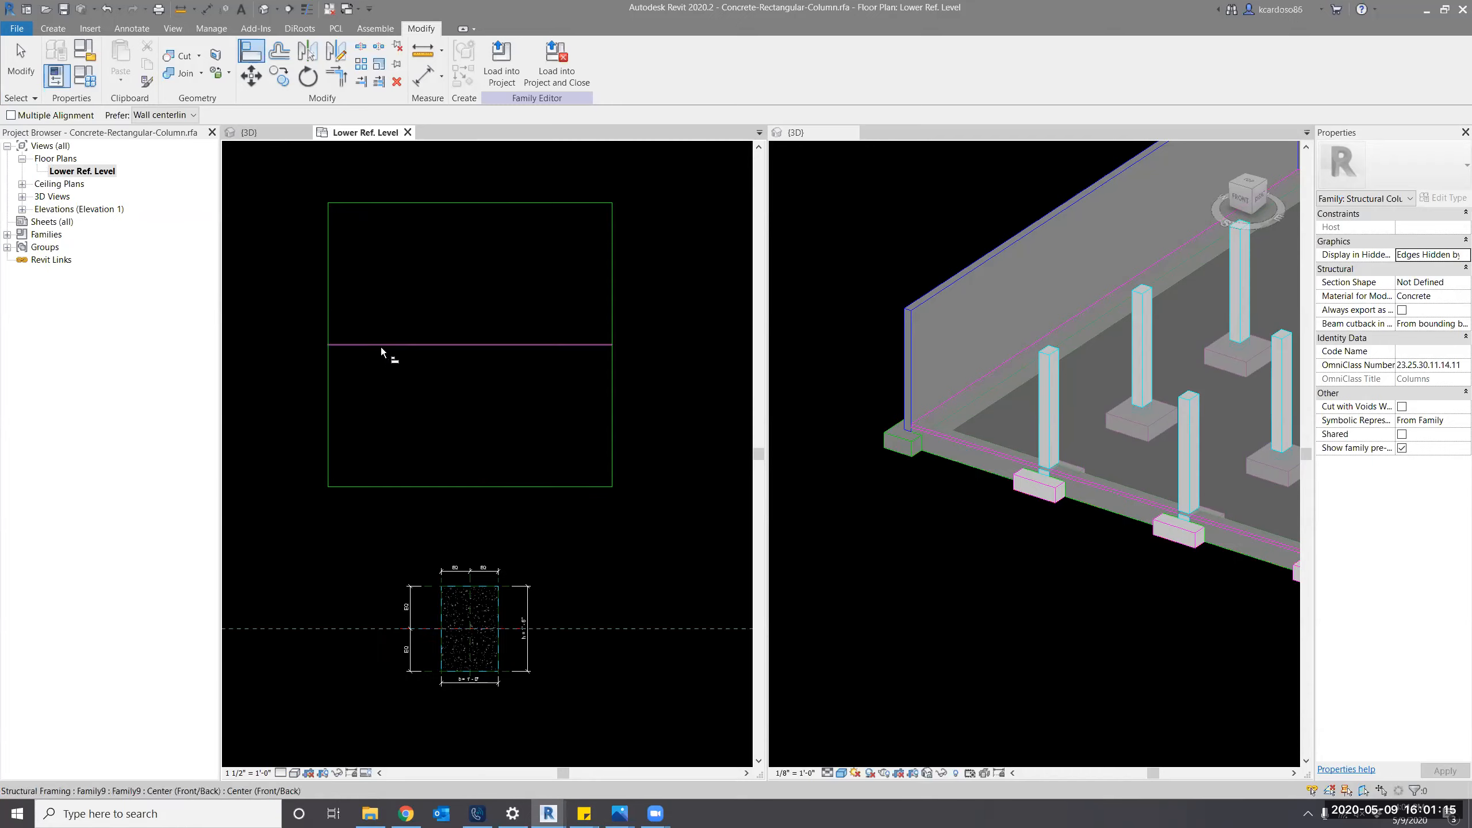
pyautogui.click(381, 346)
pyautogui.moveTo(671, 531); pyautogui.dragTo(683, 495, button='middle')
pyautogui.press('Escape')
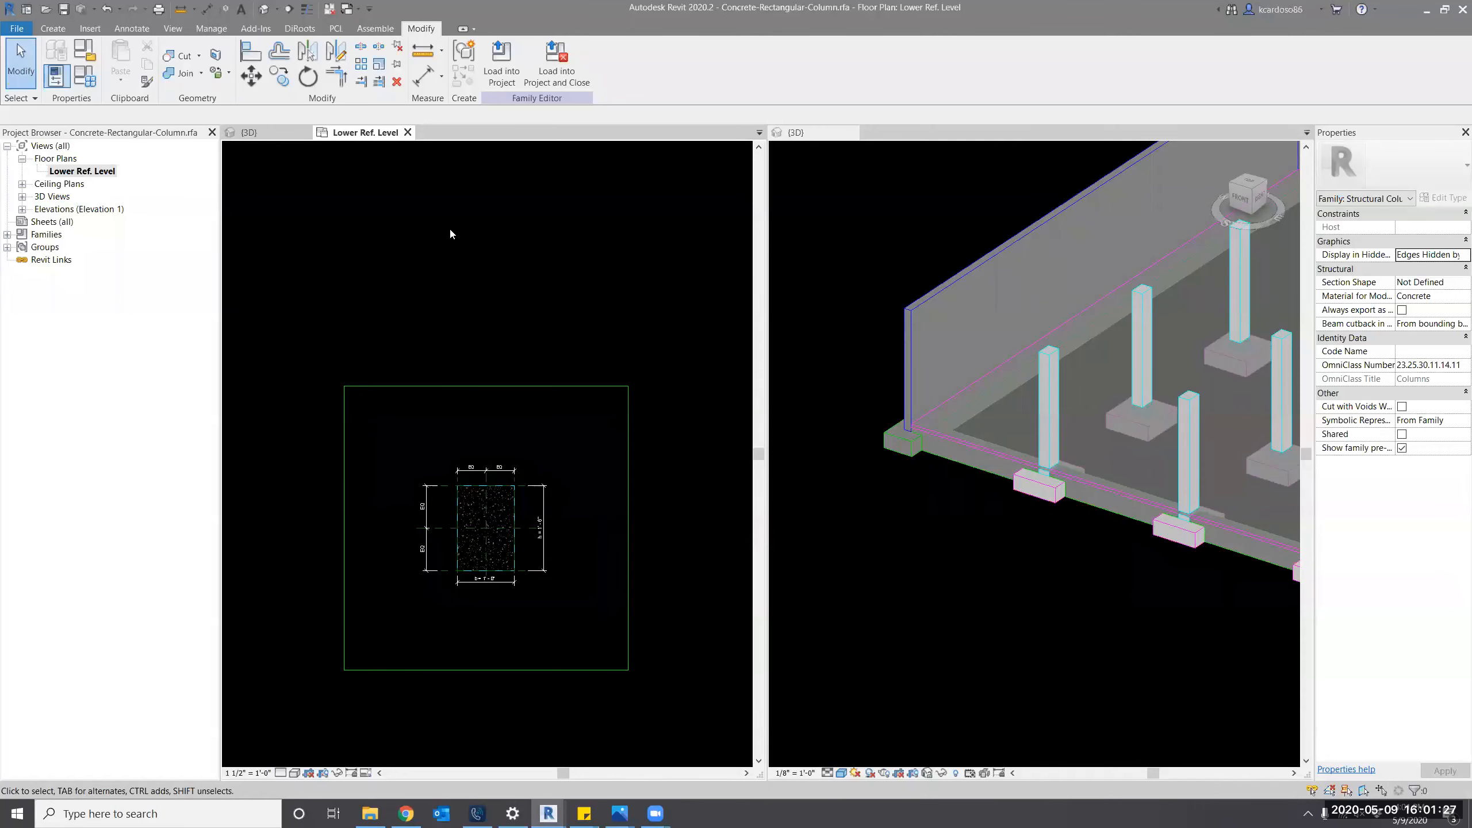
# Load the column family with its nested slab into Project4, overwriting the existing version.
pyautogui.click(502, 75)
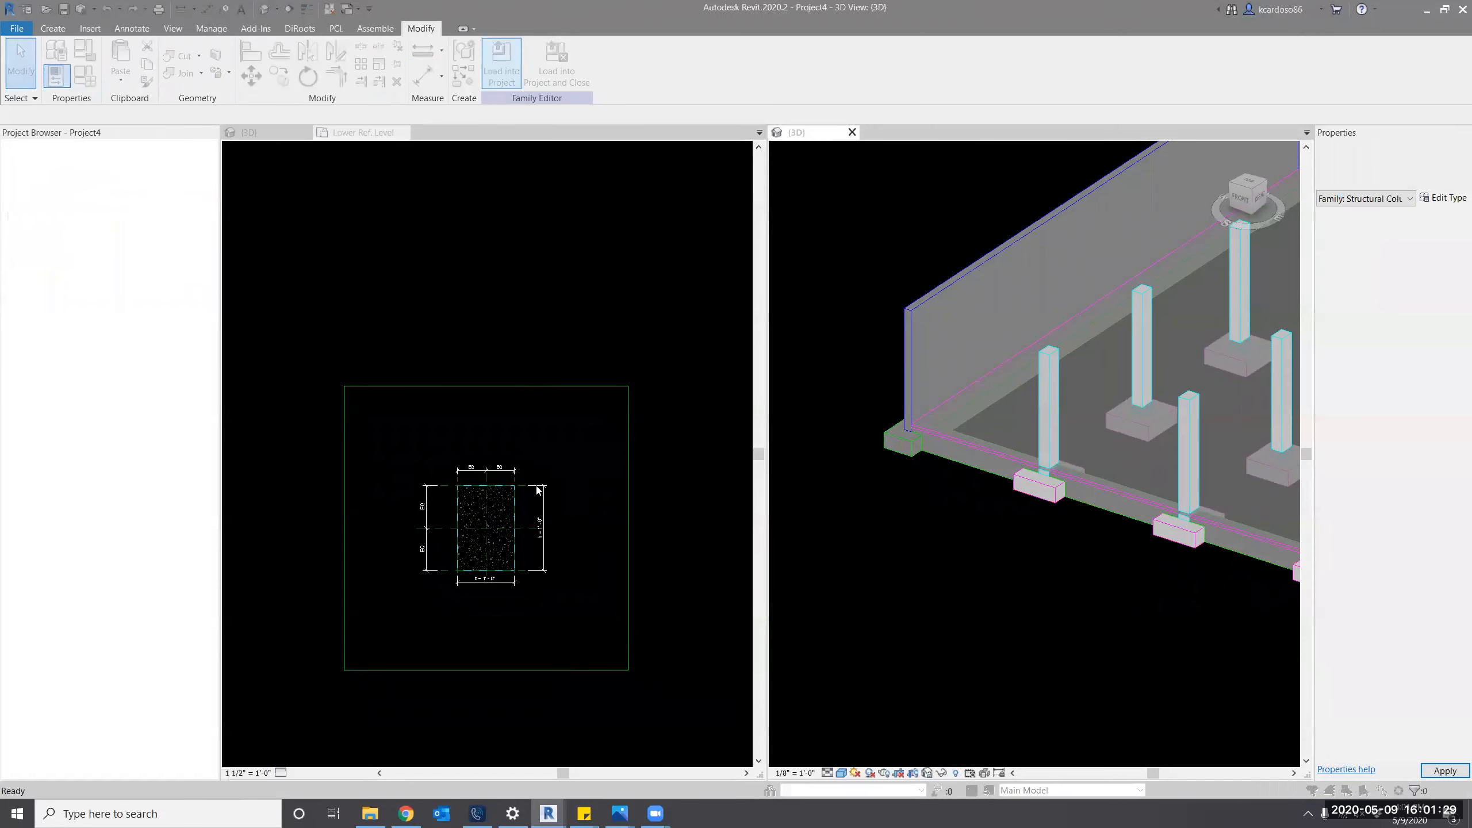
pyautogui.click(724, 376)
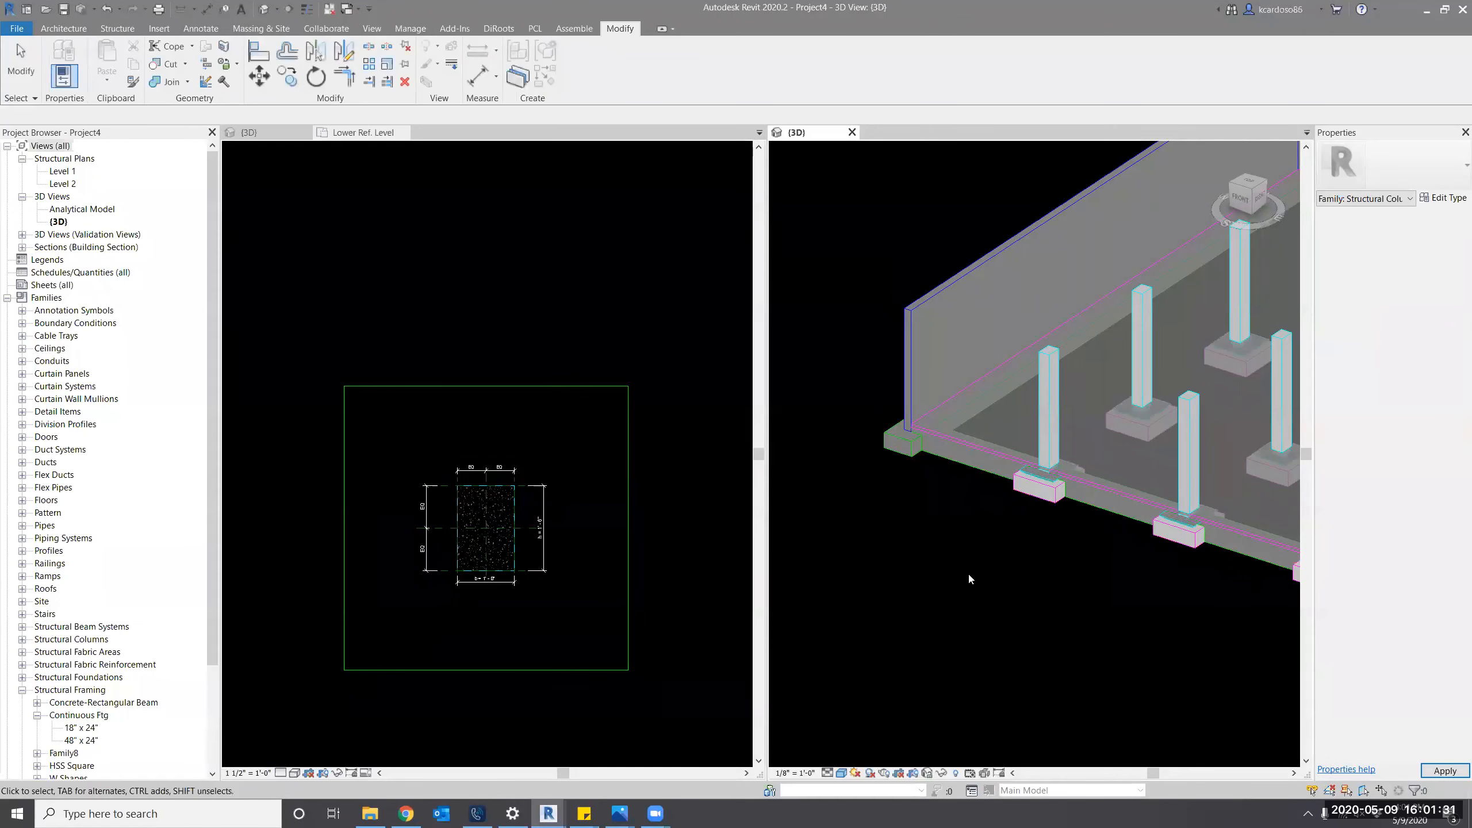
# Examine the slab at the bases of the perimeter columns in the project's 3D view and select one column.
pyautogui.moveTo(1119, 610)
pyautogui.keyDown('shift'); pyautogui.mouseDown(button='middle')
pyautogui.moveTo(980, 562)
pyautogui.moveTo(1045, 624)
pyautogui.moveTo(1108, 599)
pyautogui.moveTo(1111, 630)
pyautogui.mouseUp(button='middle'); pyautogui.keyUp('shift')
pyautogui.scroll(5, 1125, 627)
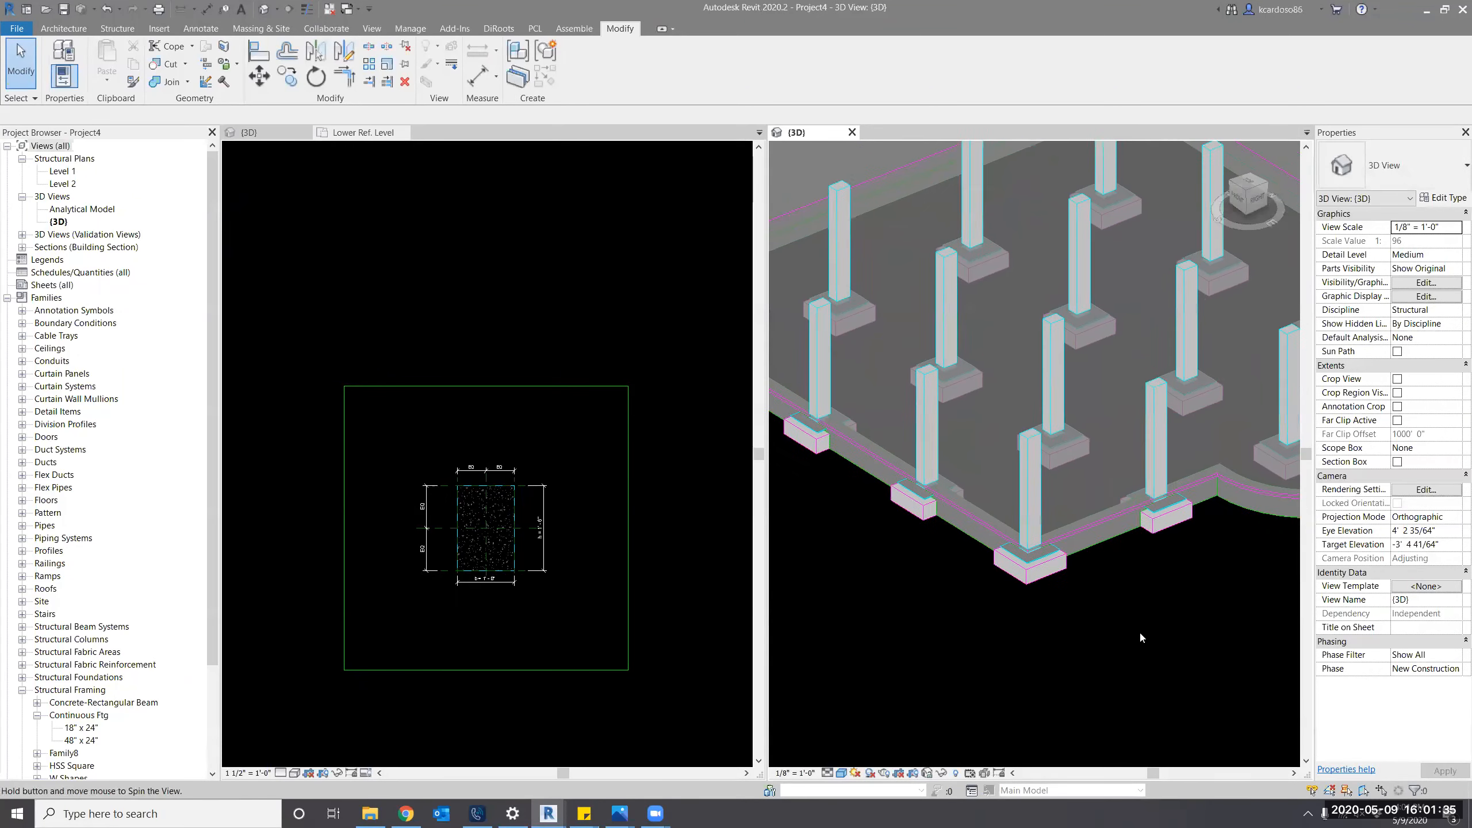
pyautogui.scroll(1, 1210, 529)
pyautogui.moveTo(1209, 529); pyautogui.dragTo(1196, 454, button='middle')
pyautogui.scroll(3, 1204, 556)
pyautogui.moveTo(1204, 559); pyautogui.dragTo(1117, 705, button='middle')
pyautogui.scroll(1, 1121, 683)
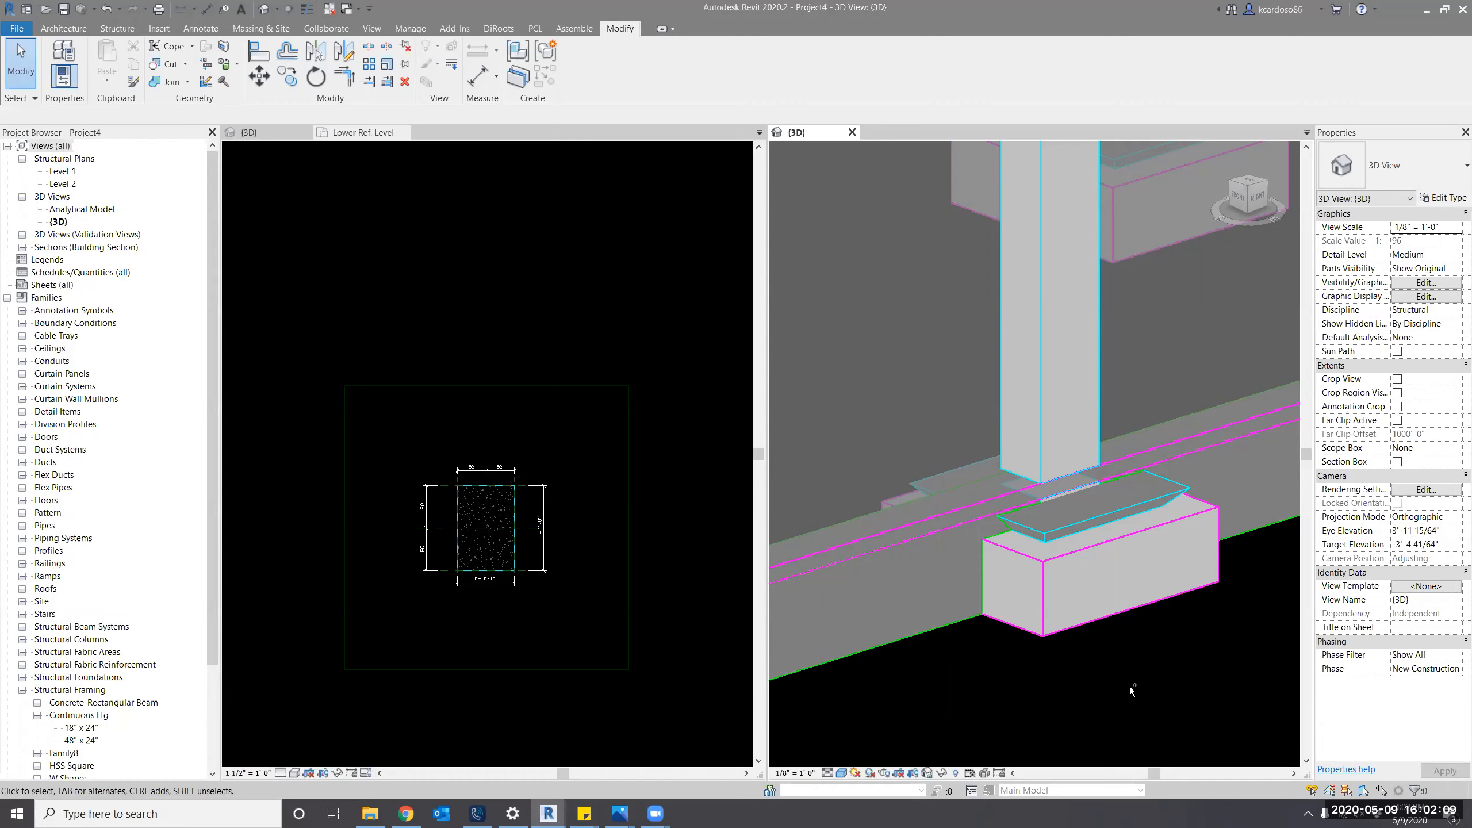
pyautogui.scroll(-5, 1129, 686)
pyautogui.moveTo(1056, 661); pyautogui.dragTo(1101, 577, button='middle')
pyautogui.scroll(2, 1192, 540)
pyautogui.scroll(2, 1197, 415)
pyautogui.click(1196, 415)
pyautogui.moveTo(1054, 671); pyautogui.dragTo(966, 681, button='middle')
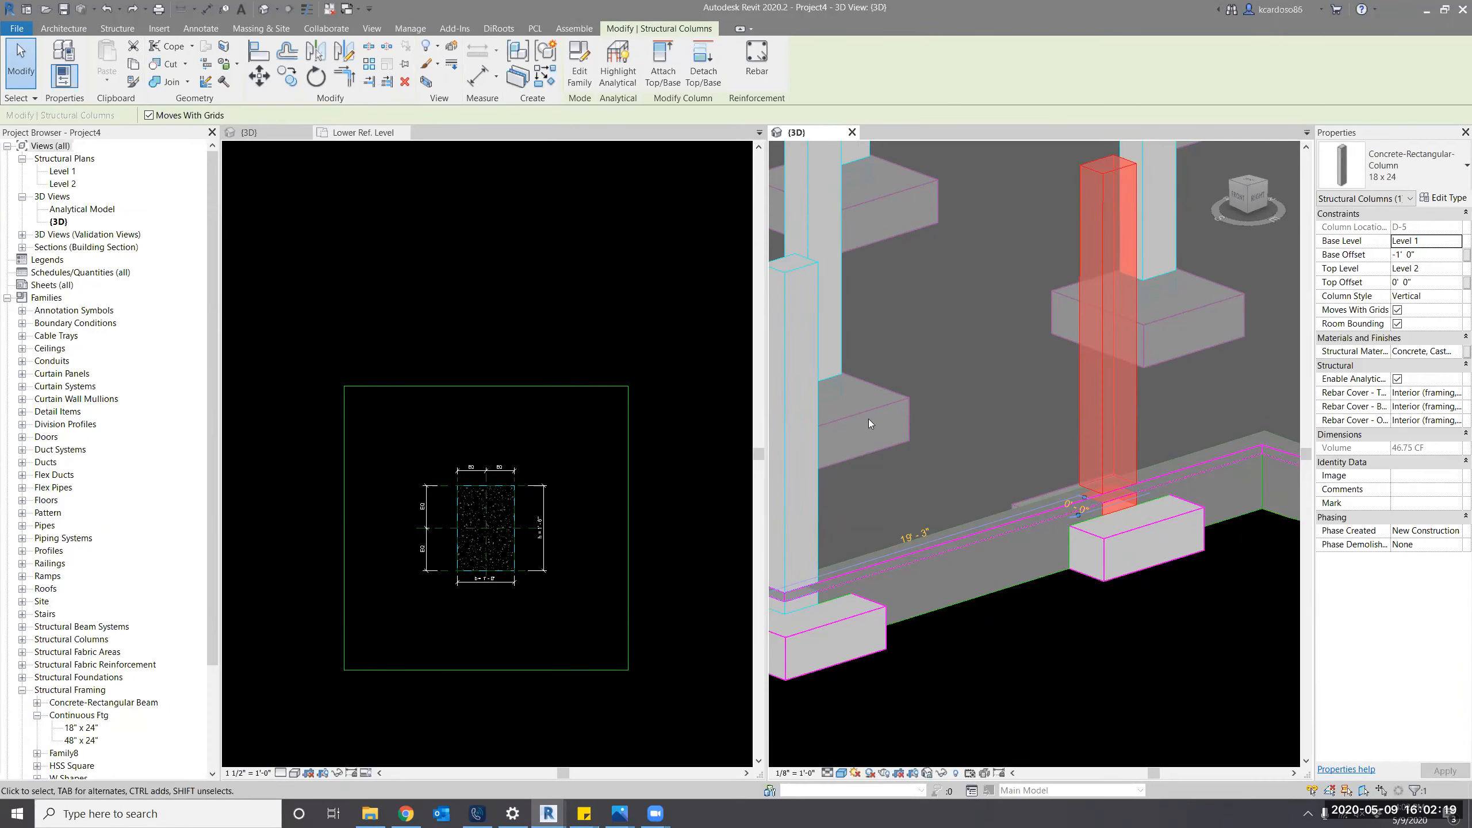
# Load the column family into Project4 again, overwriting the existing version, and select a perimeter column to check the slab.
pyautogui.click(619, 271)
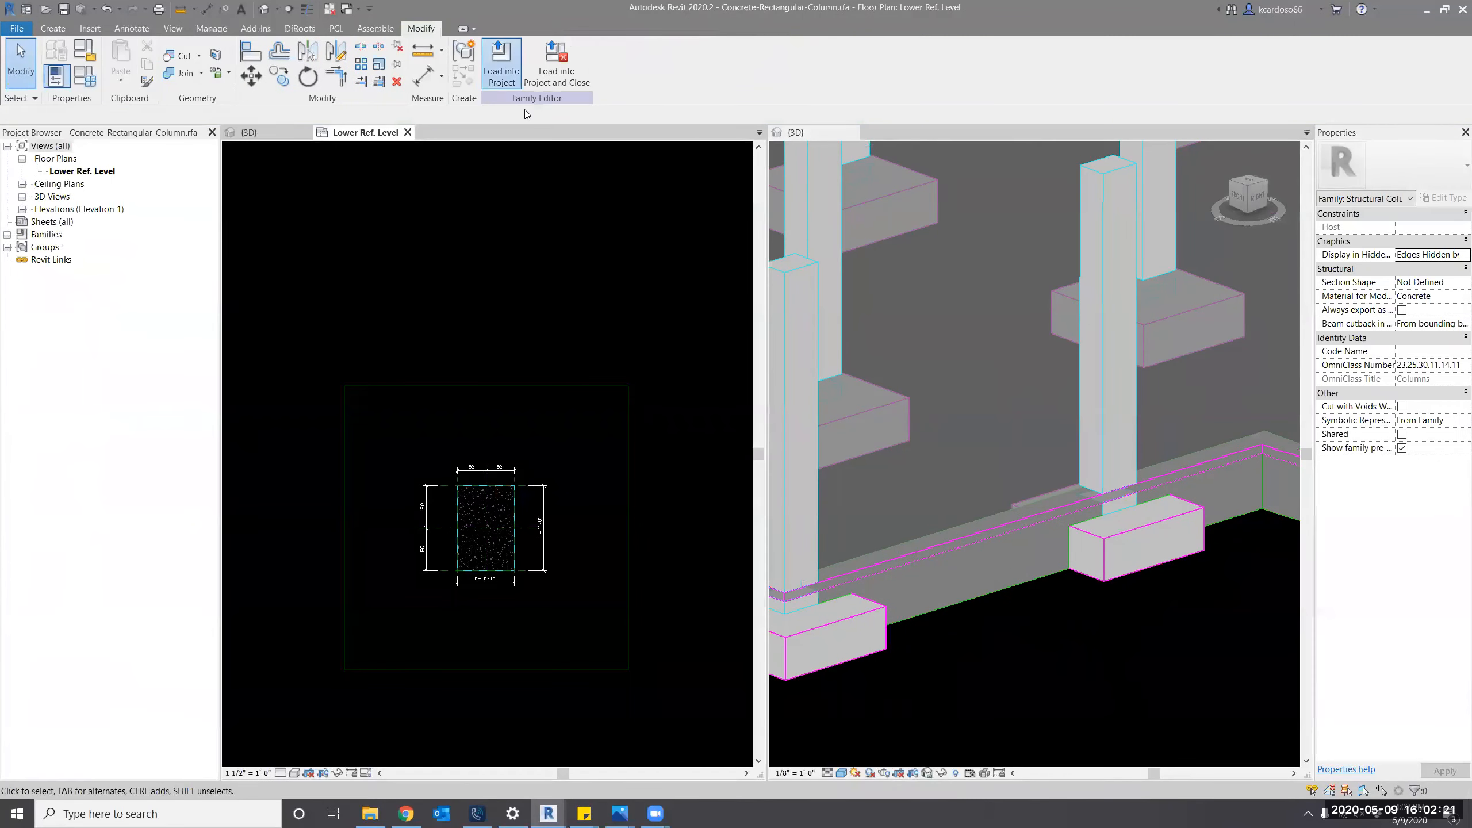
pyautogui.click(501, 69)
pyautogui.click(729, 372)
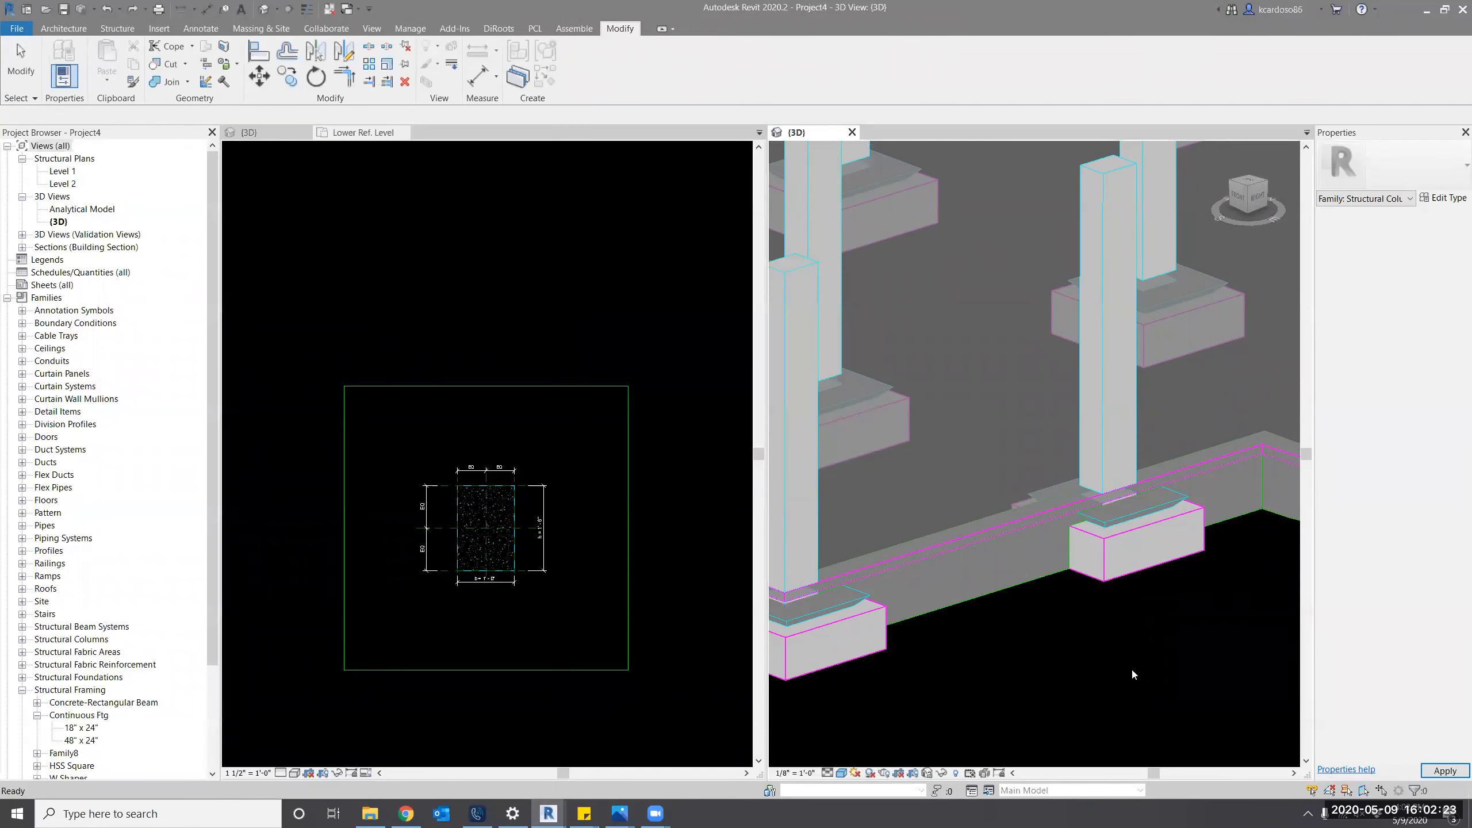
pyautogui.moveTo(1142, 679); pyautogui.dragTo(1127, 696, button='middle')
pyautogui.click(1120, 415)
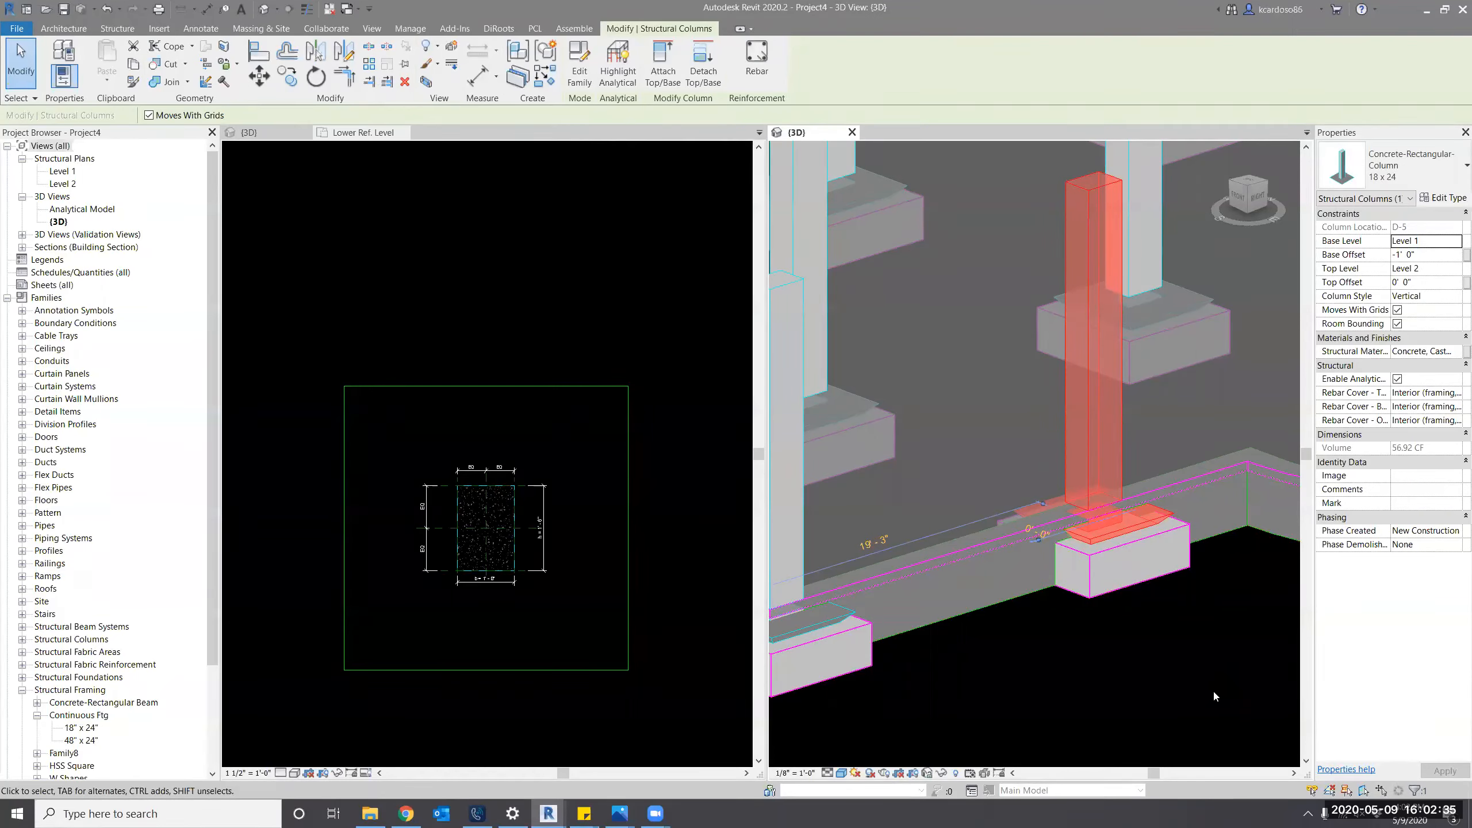
# Open the nested slab family for editing from the column's floor plan and enable its Shared property.
pyautogui.click(504, 257)
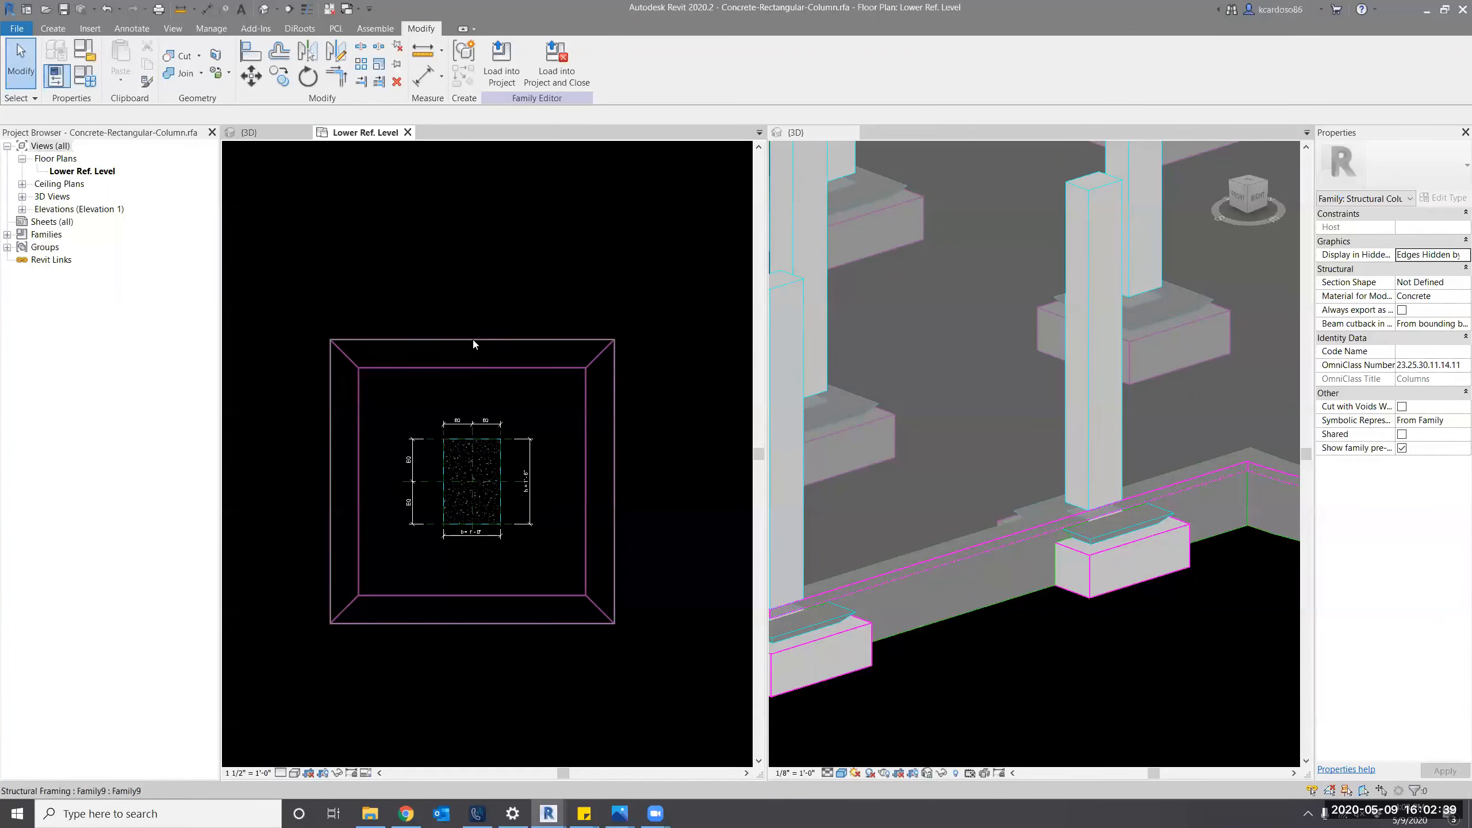
pyautogui.click(478, 340)
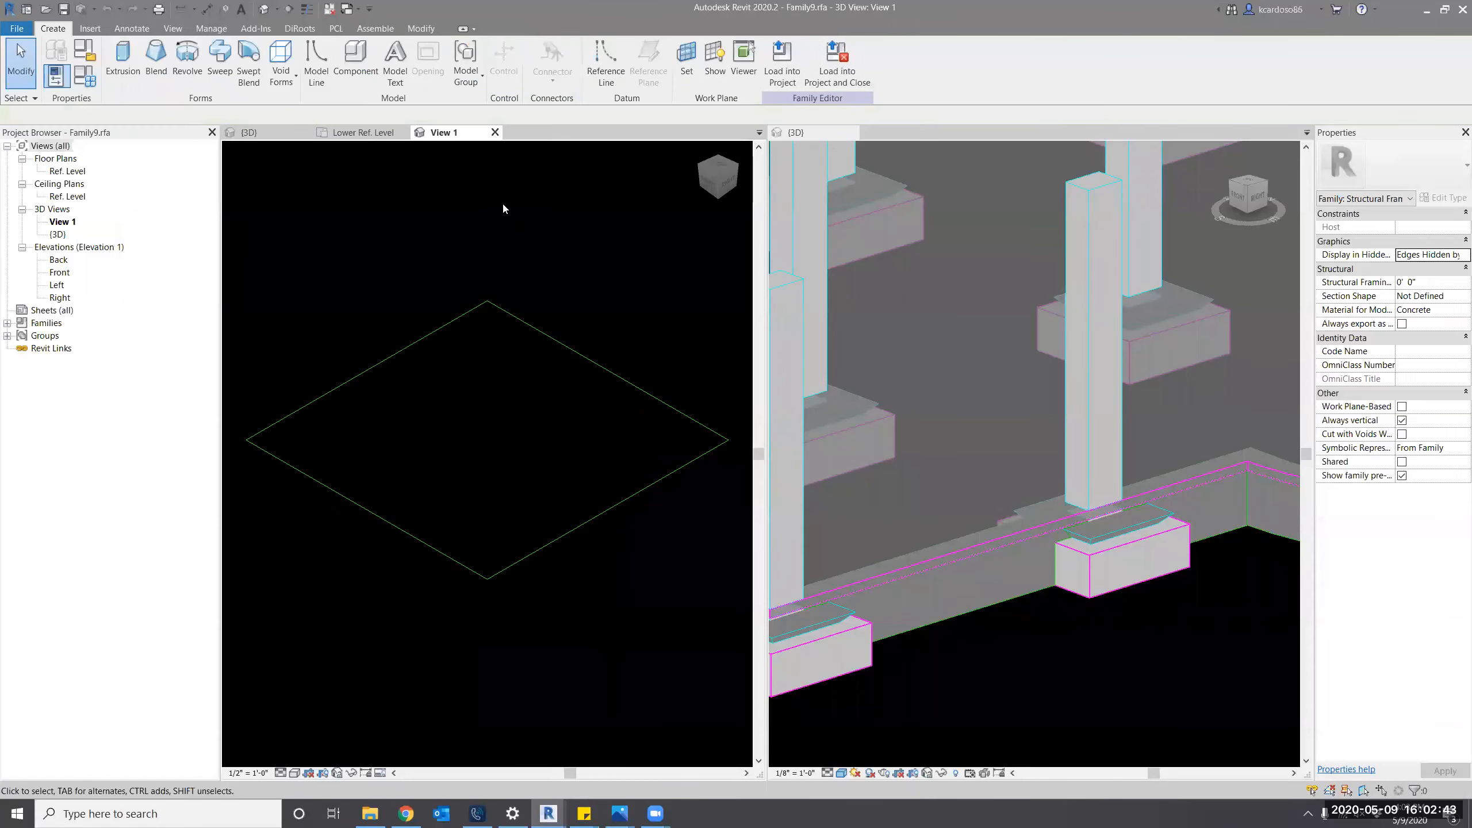
pyautogui.keyDown('shift'); pyautogui.moveTo(630, 605); pyautogui.dragTo(683, 566, button='middle'); pyautogui.keyUp('shift')
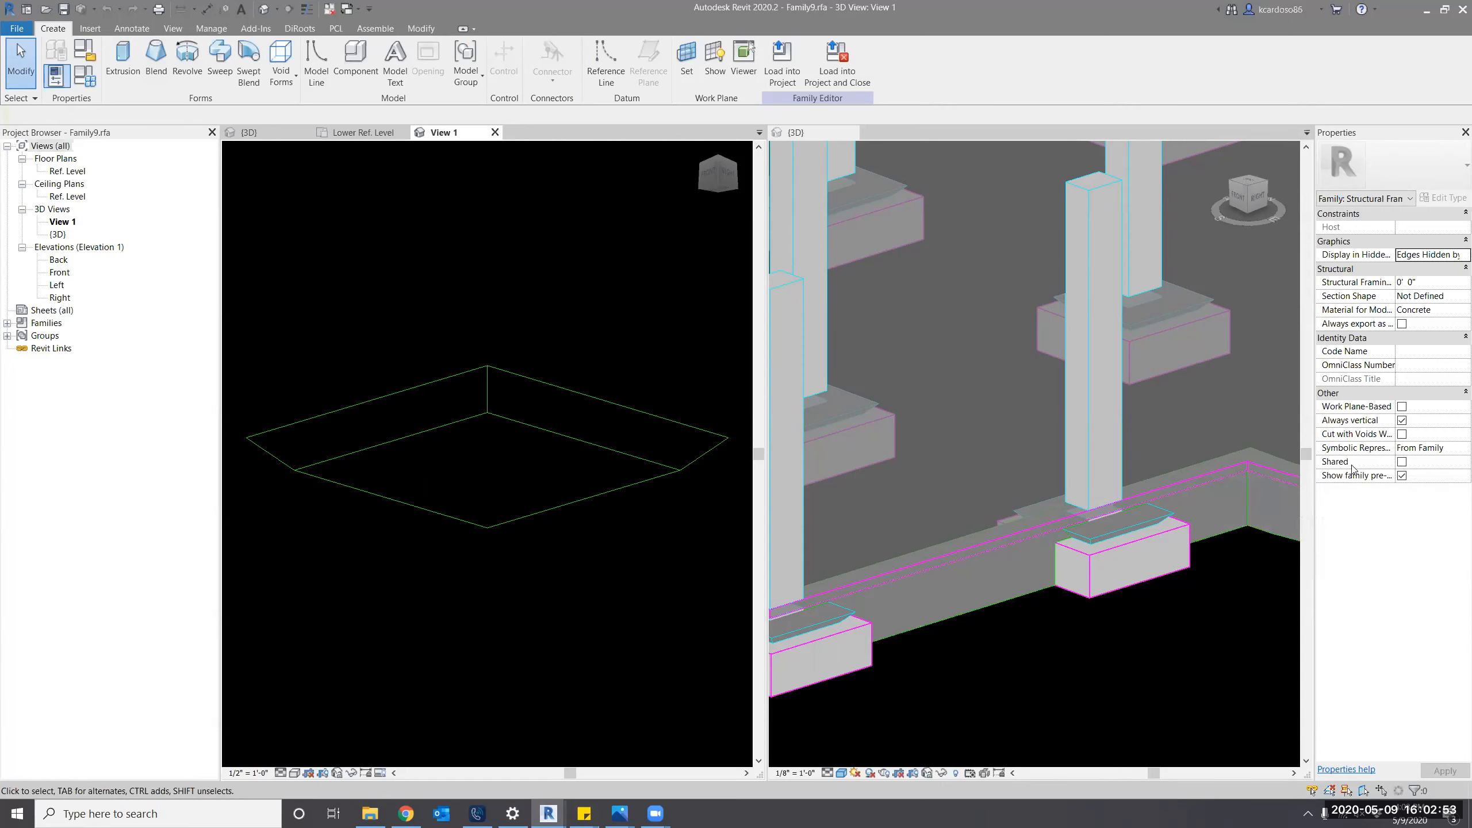
pyautogui.moveTo(1352, 469)
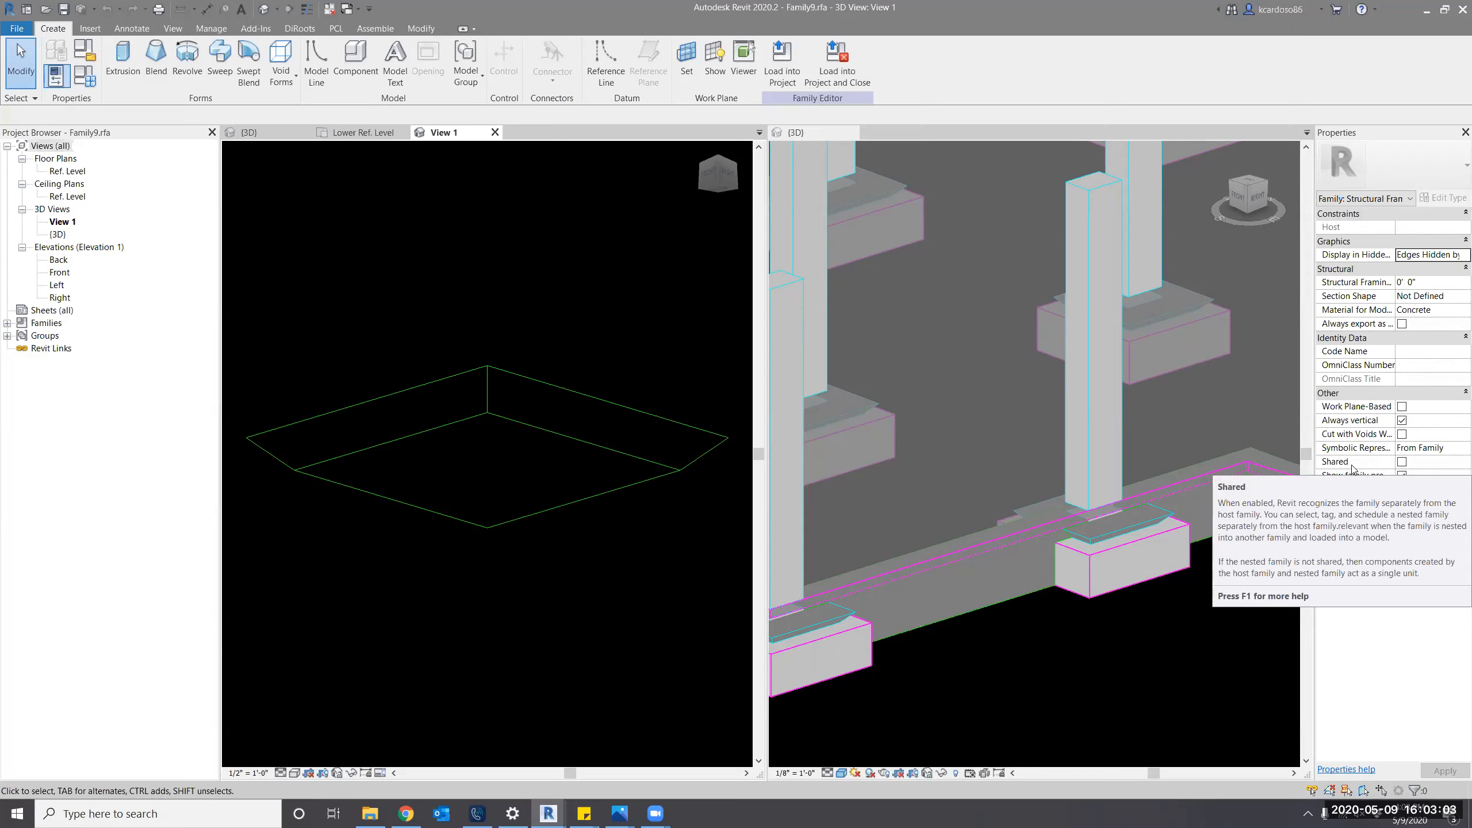
pyautogui.click(1402, 461)
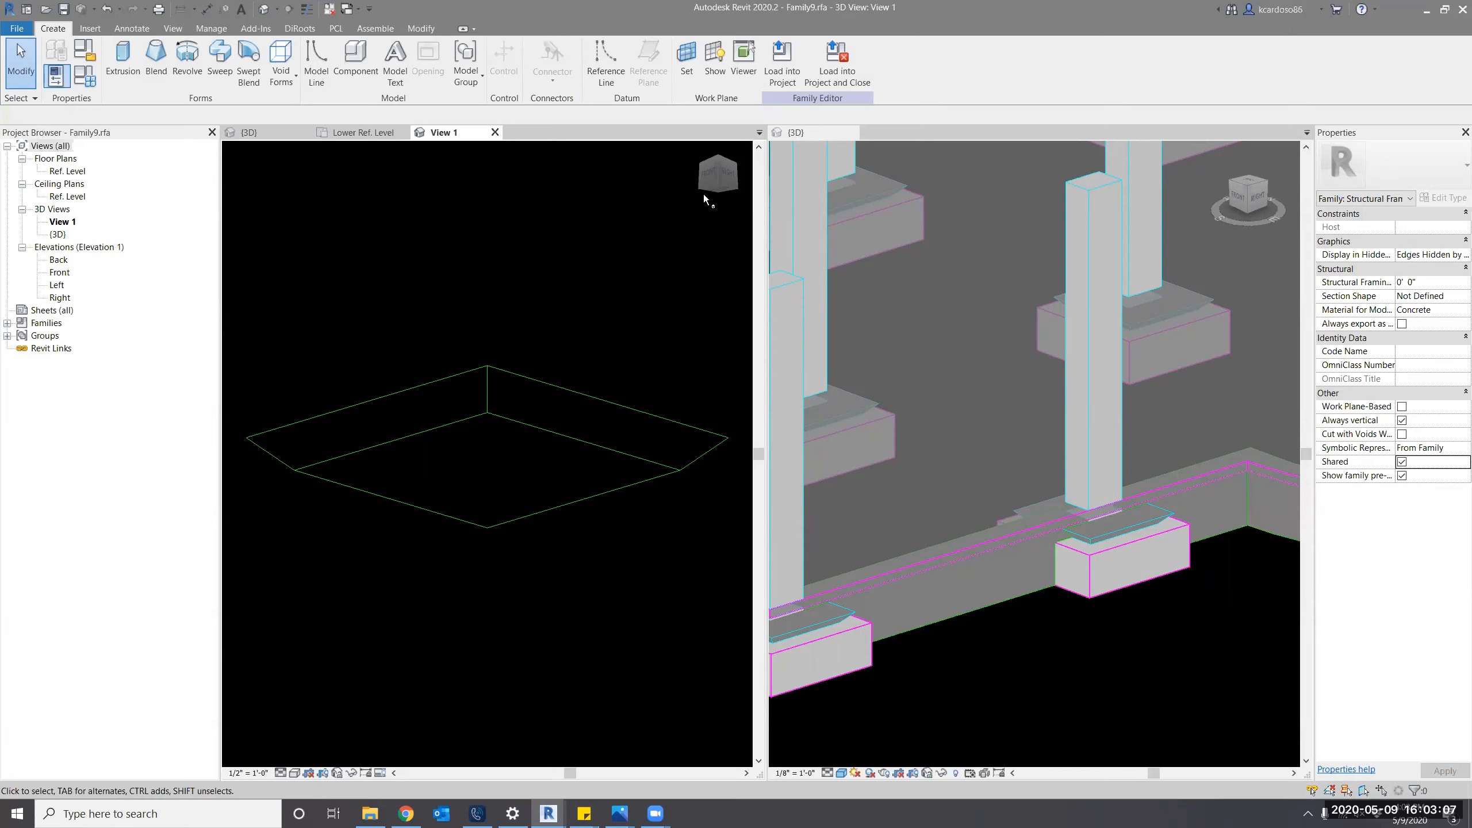
# Load the shared slab family only into Concrete-Rectangular-Column.rfa, overwriting the existing version.
pyautogui.click(782, 61)
pyautogui.click(656, 344)
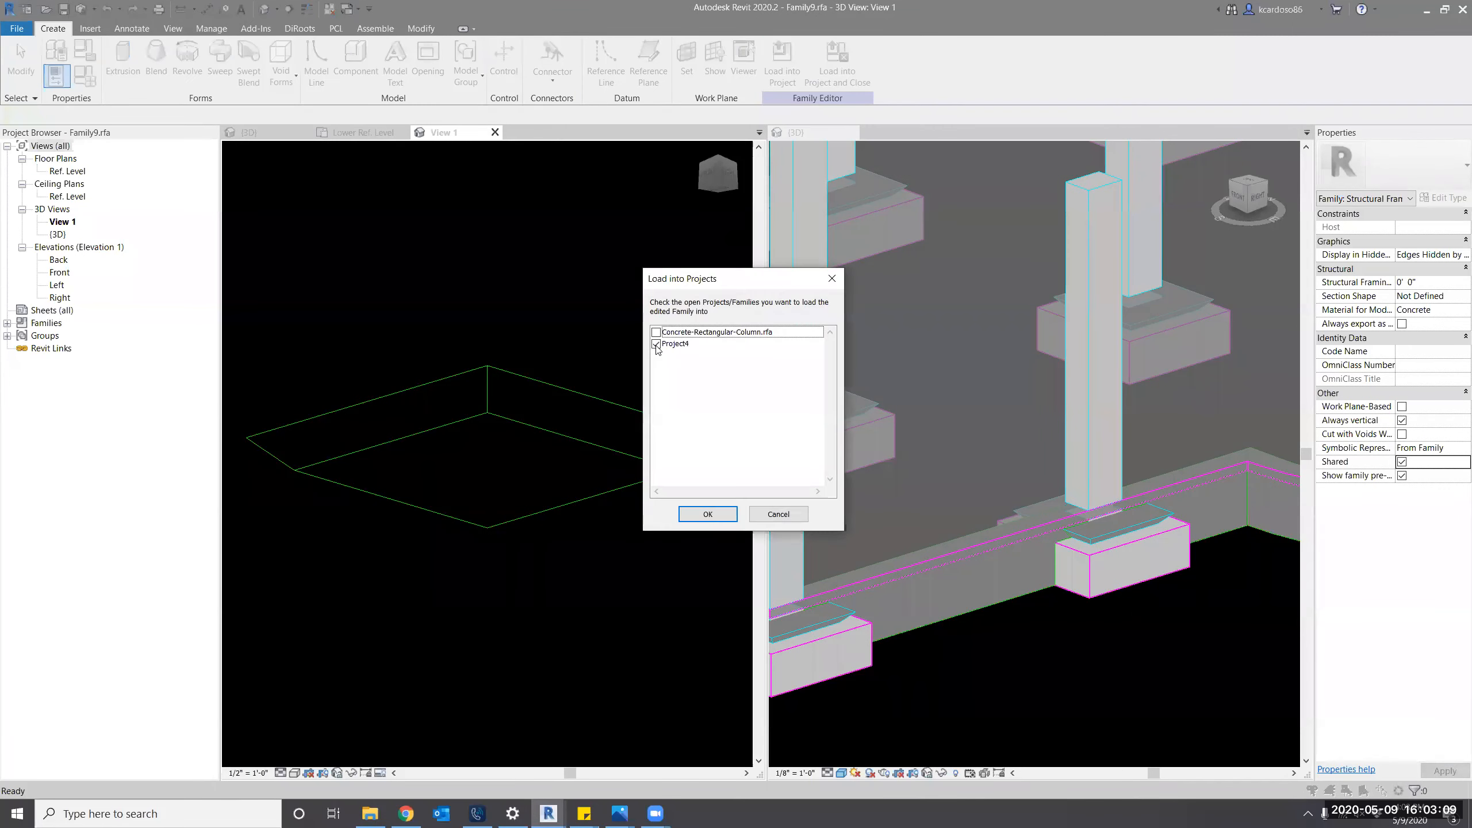
pyautogui.click(656, 344)
pyautogui.click(656, 332)
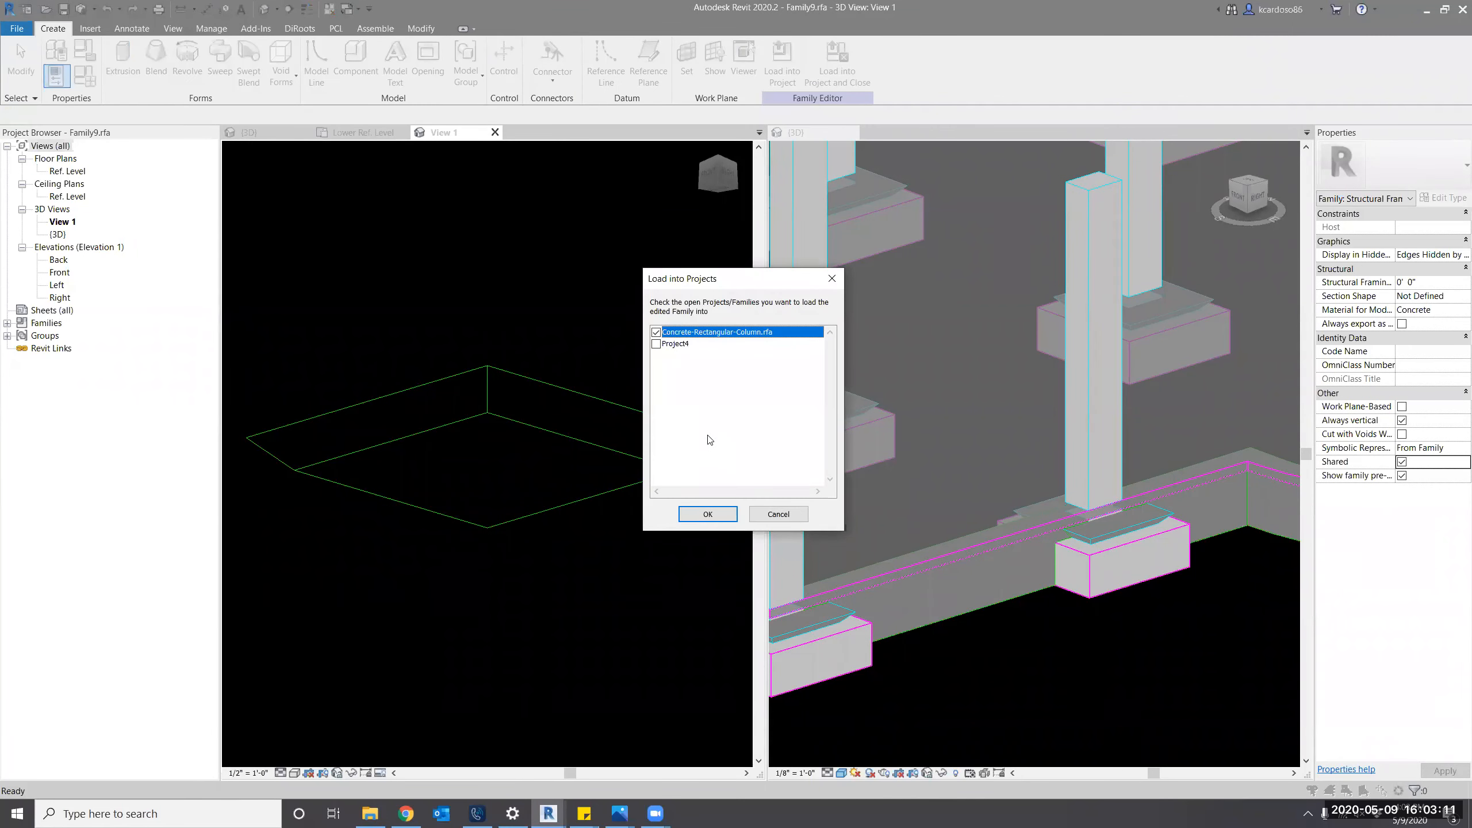
pyautogui.click(708, 514)
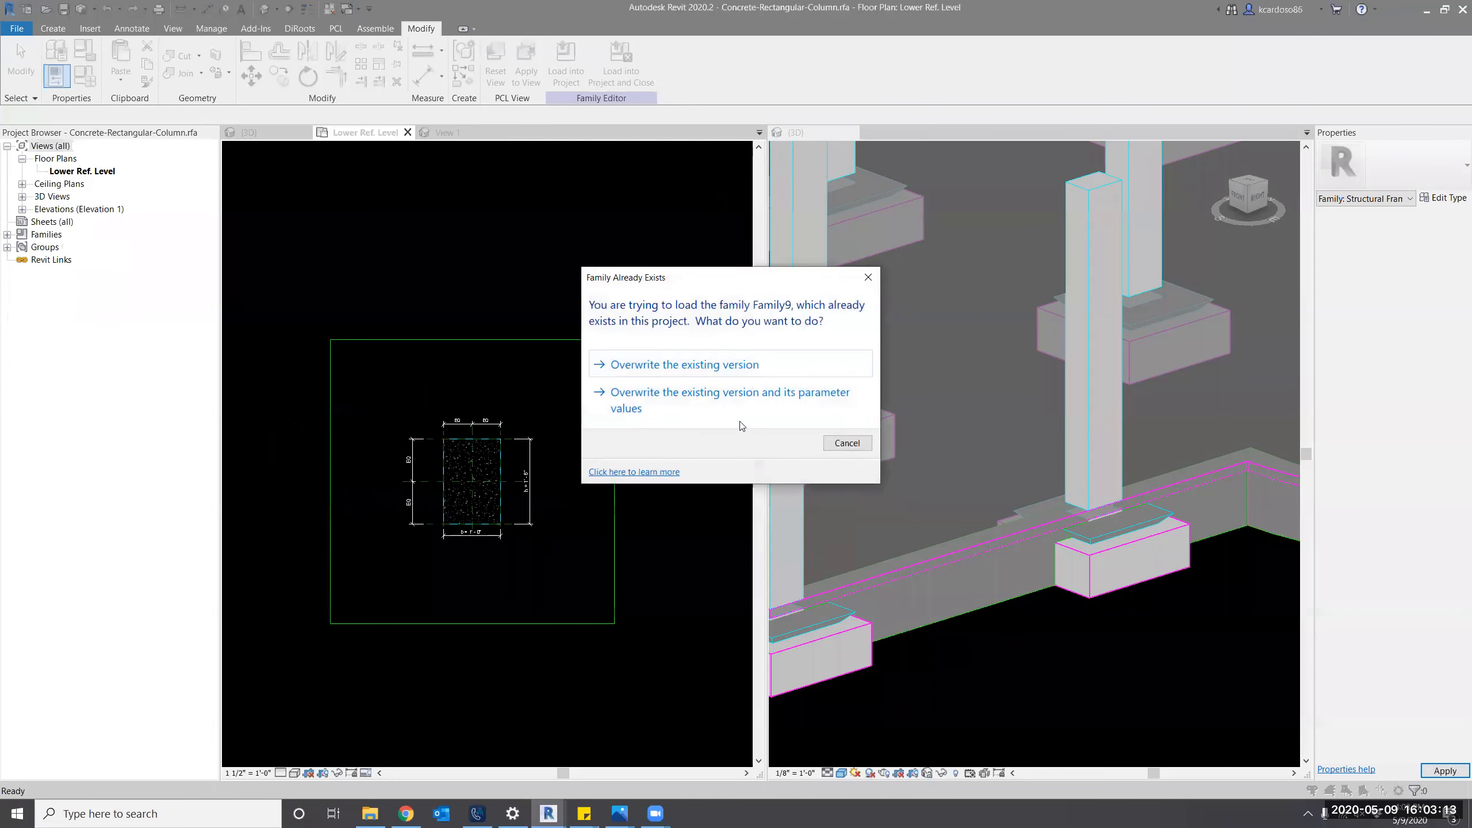
pyautogui.click(702, 371)
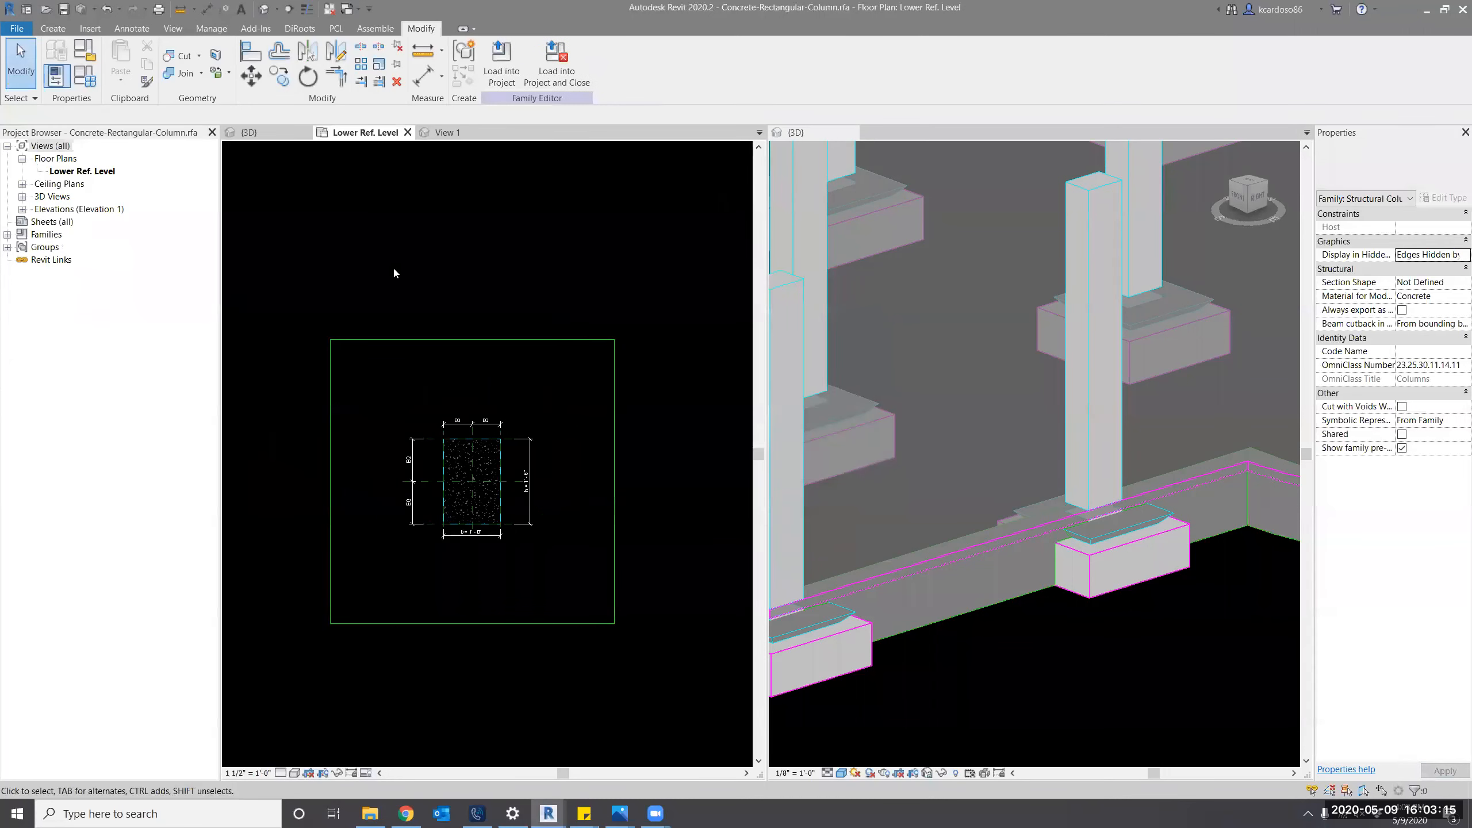
# Load the column family with the shared slab into Project4 only, overwriting the existing version.
pyautogui.click(502, 58)
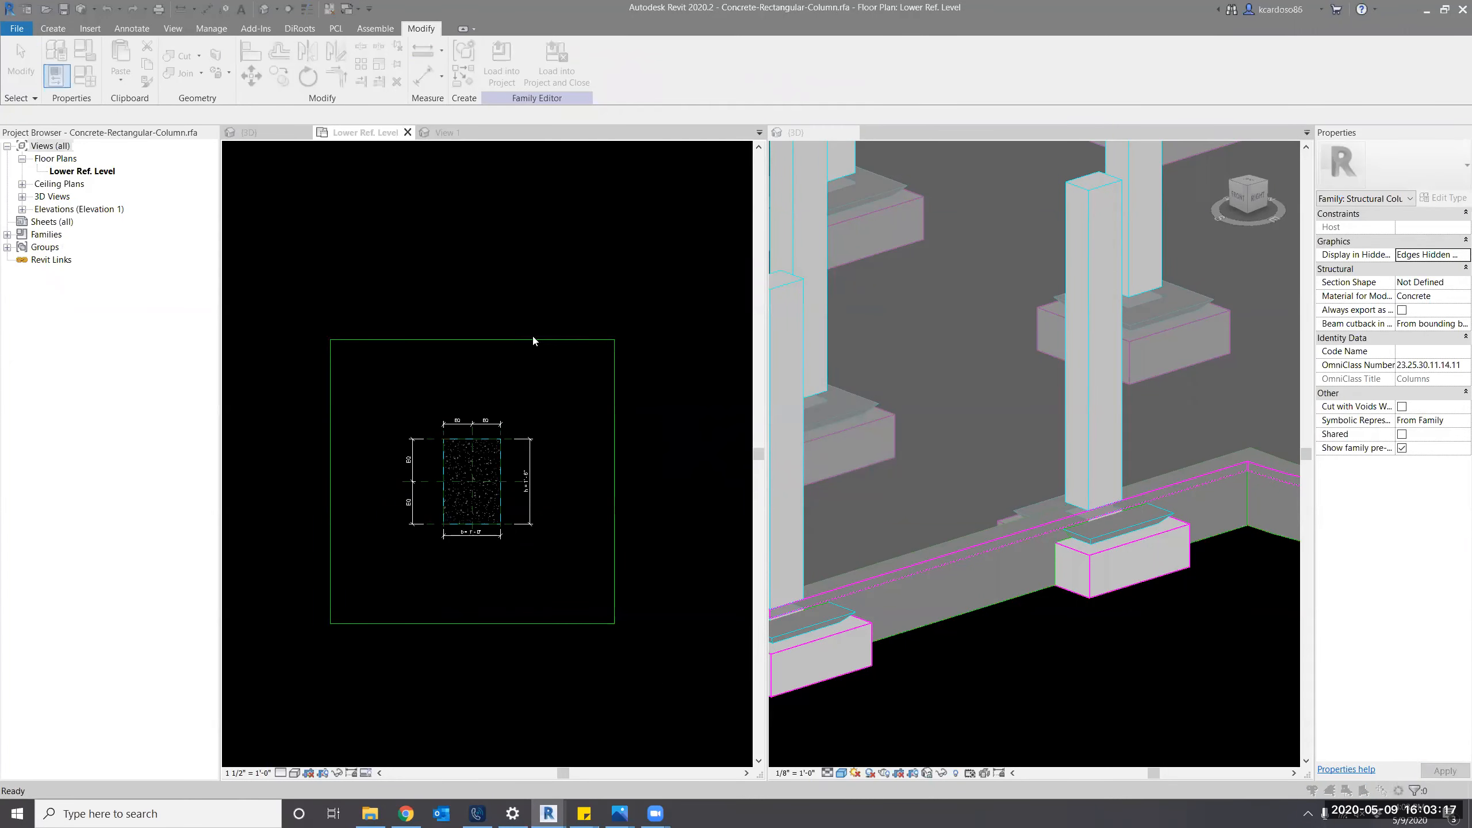
pyautogui.click(656, 344)
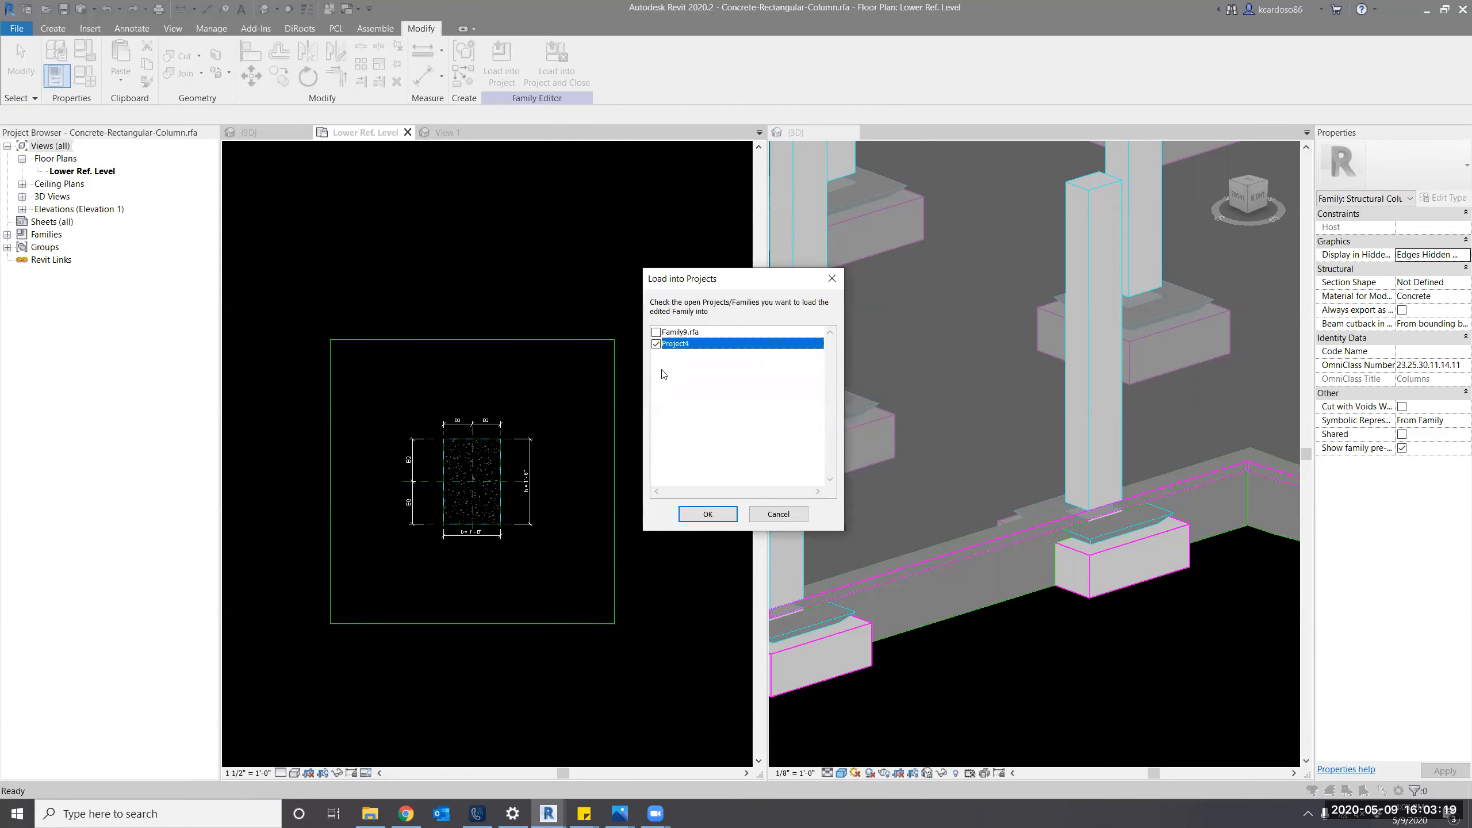
pyautogui.click(708, 514)
pyautogui.click(751, 372)
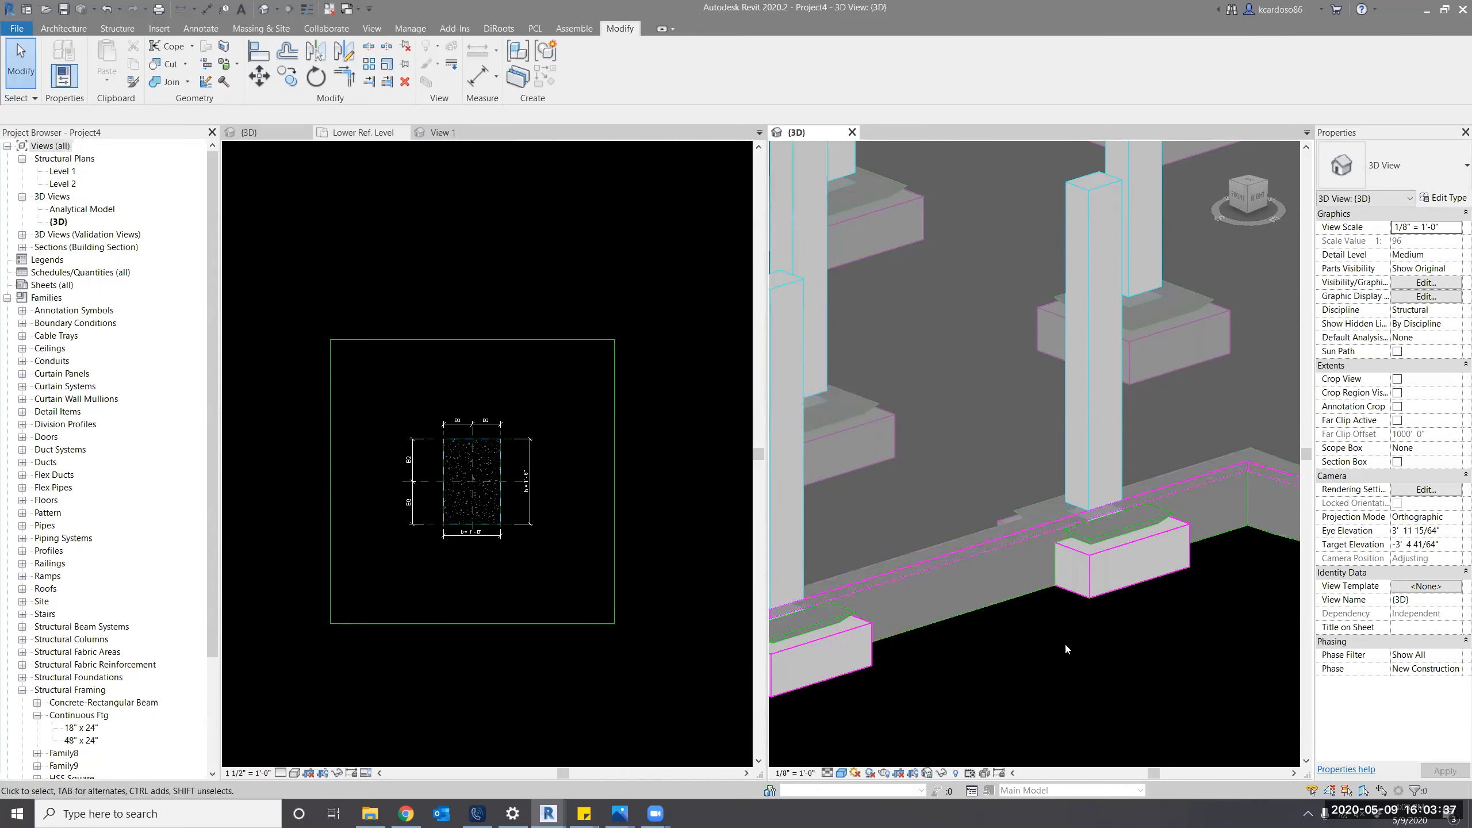
# Examine how the slabs meet the footings and perimeter wall in the project's 3D view, selecting a perimeter column.
pyautogui.scroll(-1, 1066, 645)
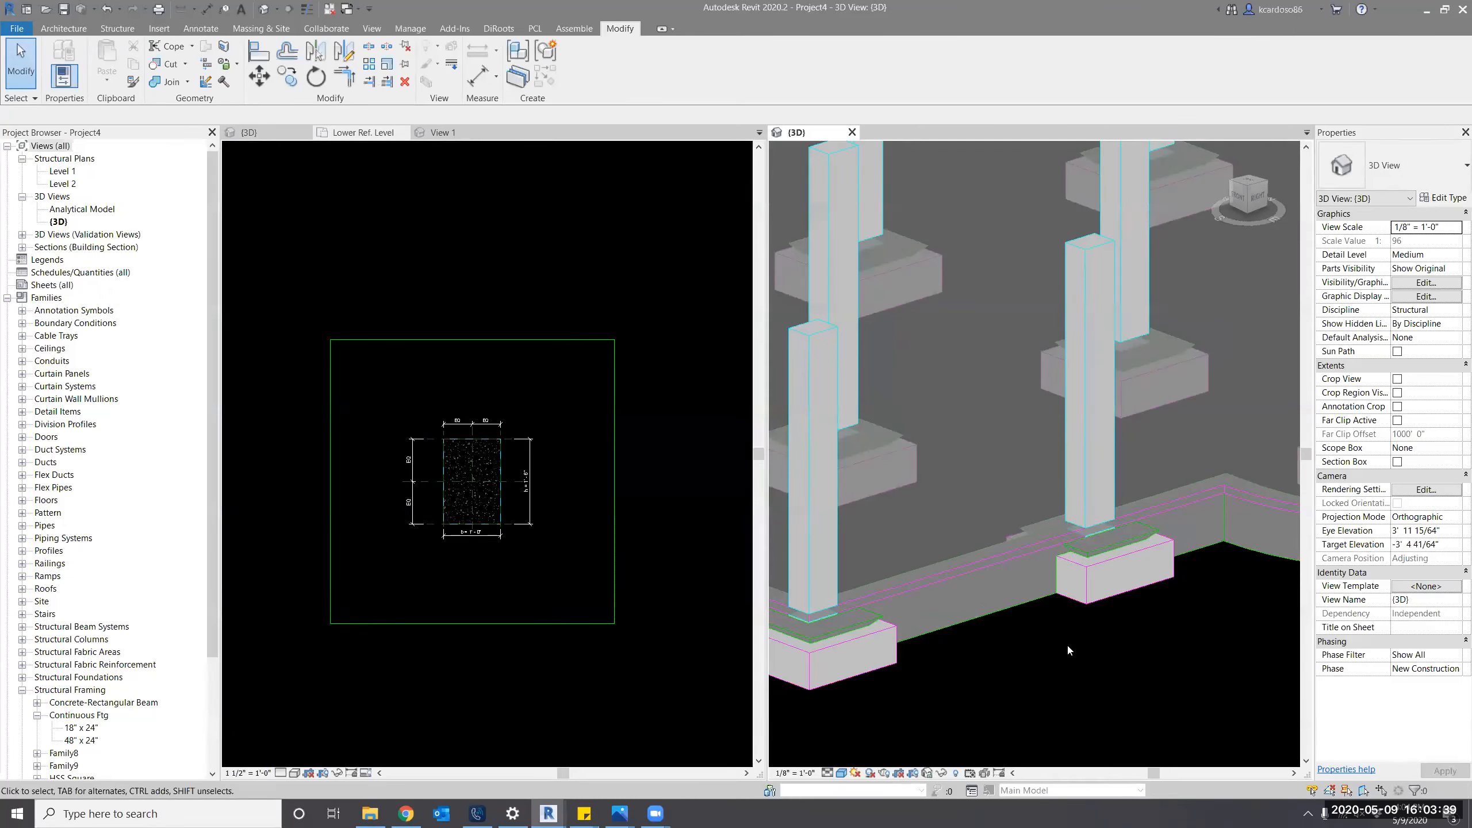
pyautogui.scroll(-1, 1067, 643)
pyautogui.moveTo(1078, 674); pyautogui.dragTo(1123, 614, button='middle')
pyautogui.scroll(-2, 1123, 615)
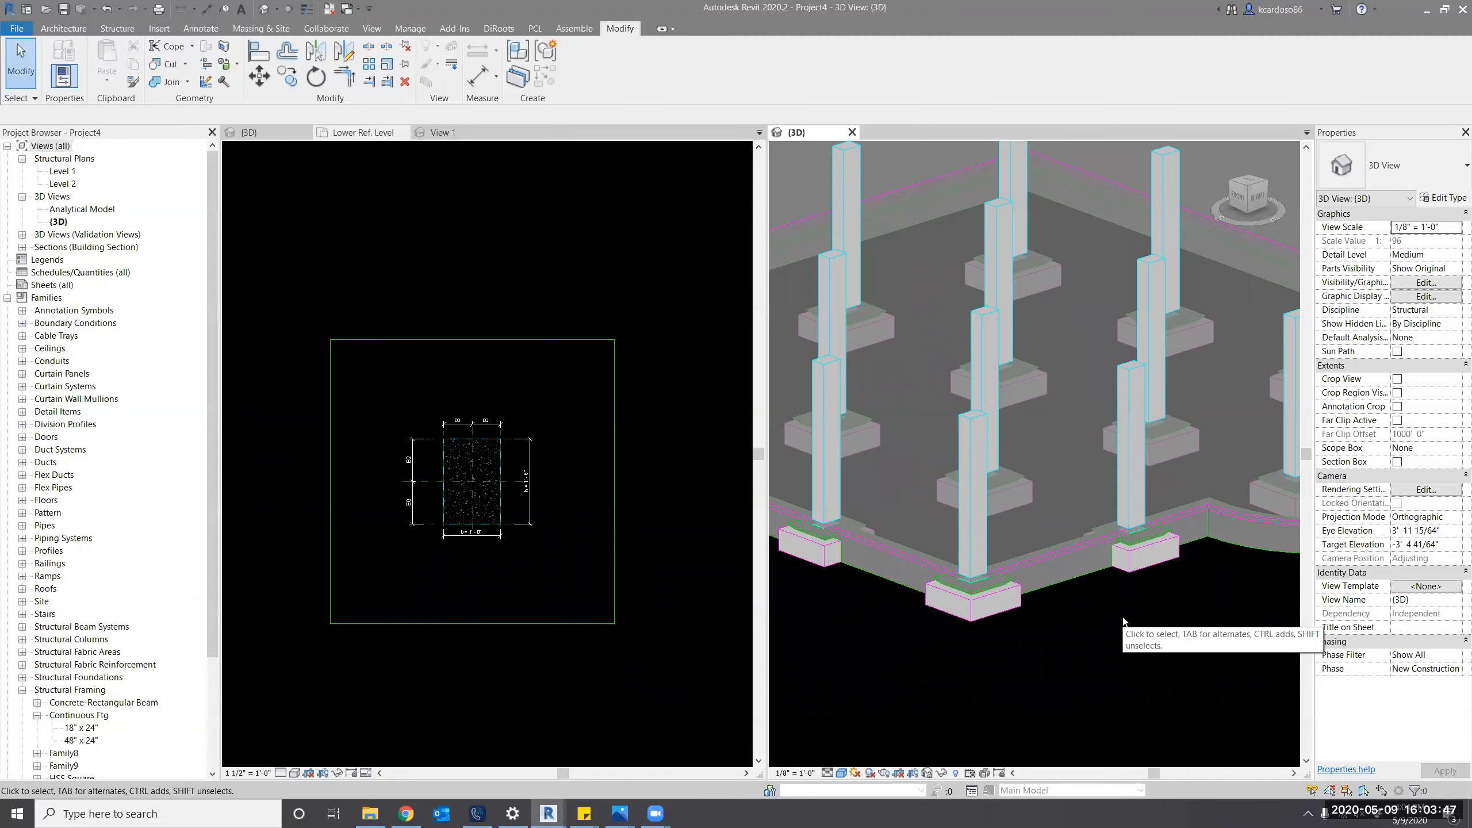
pyautogui.click(1118, 486)
pyautogui.keyDown('shift'); pyautogui.moveTo(1223, 633); pyautogui.dragTo(1137, 541, button='middle'); pyautogui.keyUp('shift')
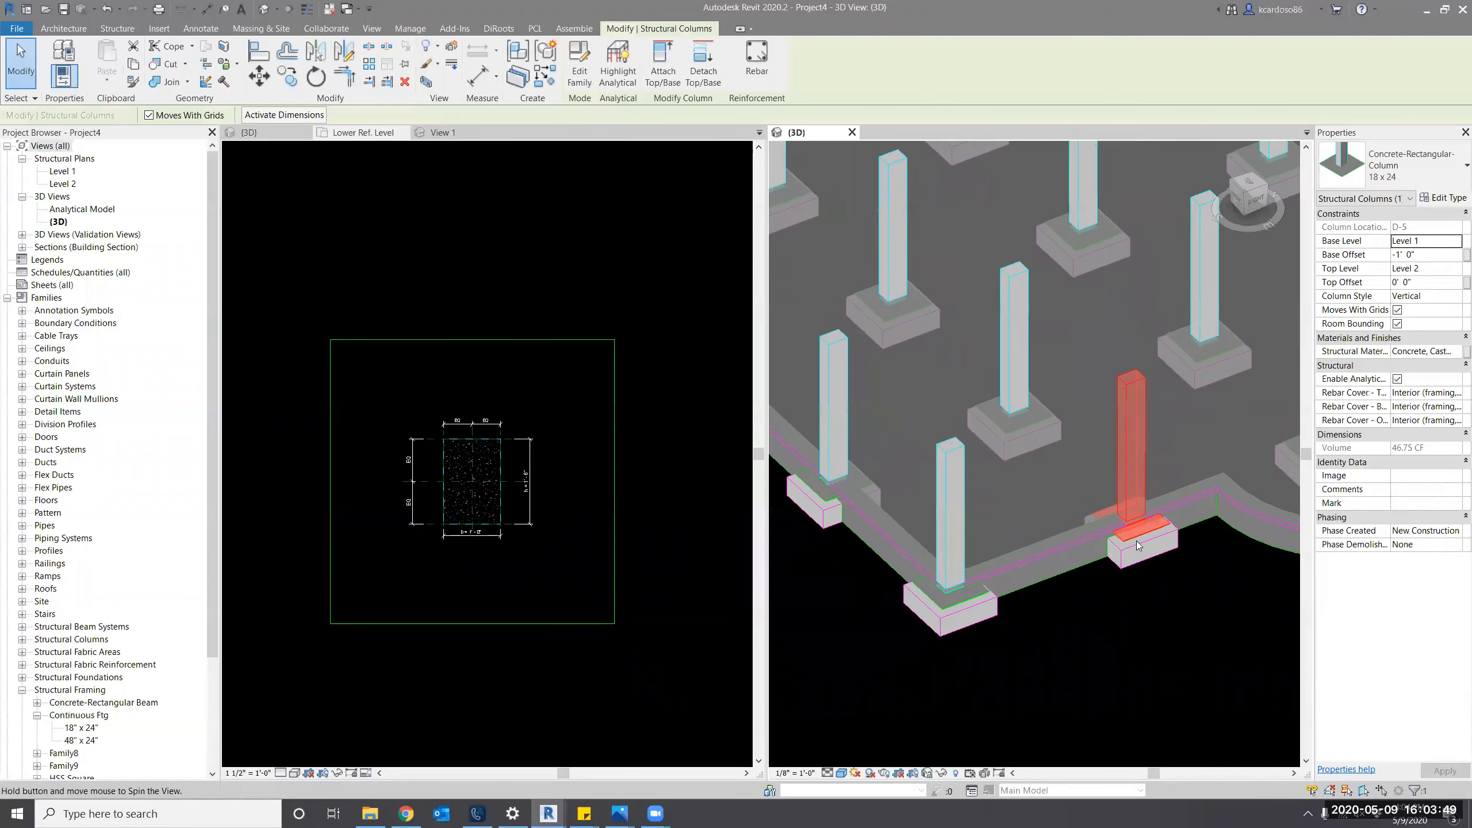
pyautogui.scroll(3, 1136, 542)
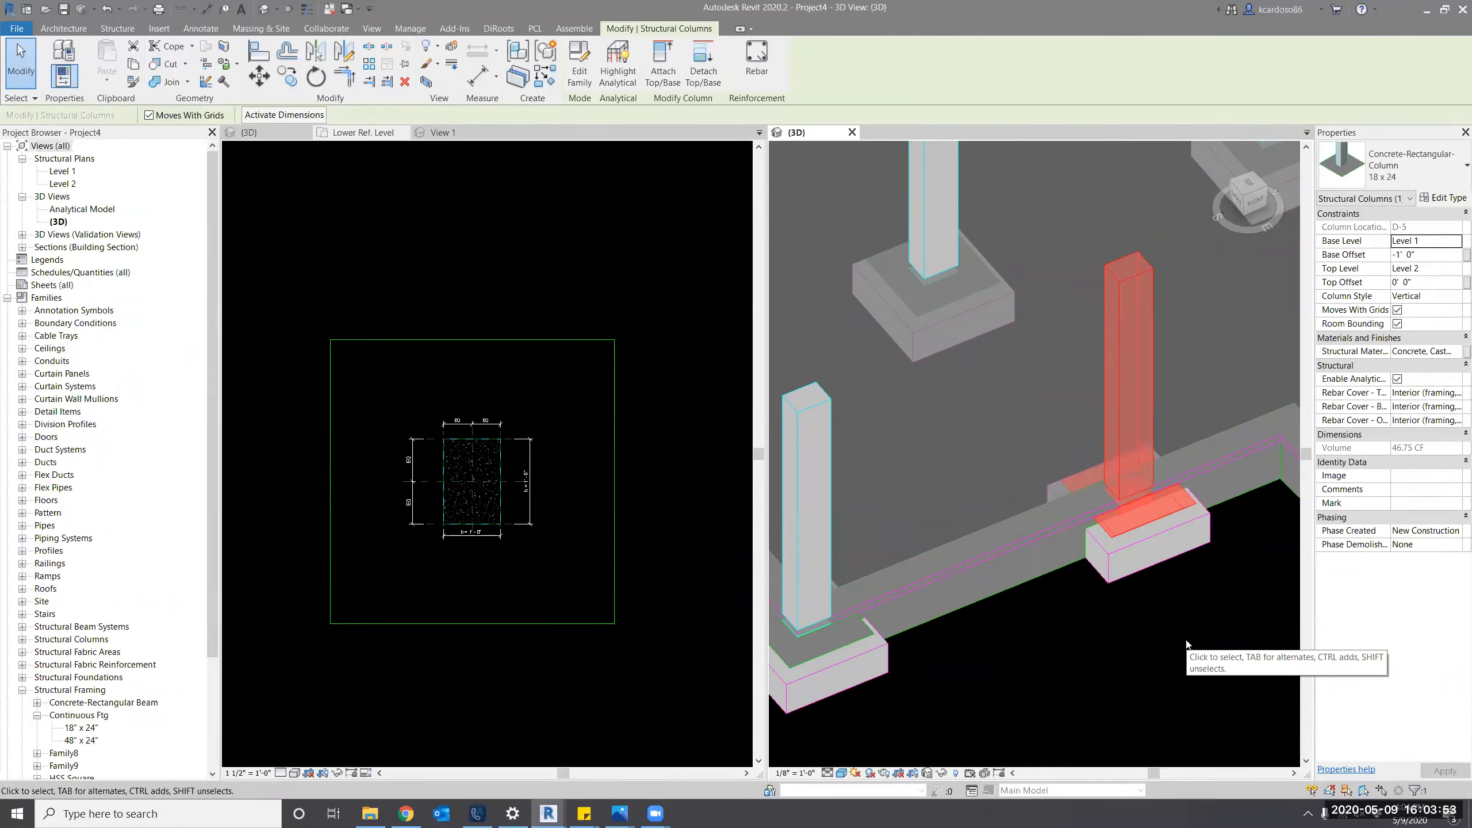
# Isolate the nested slab temporarily in the column family's 3D view and select it.
pyautogui.click(635, 554)
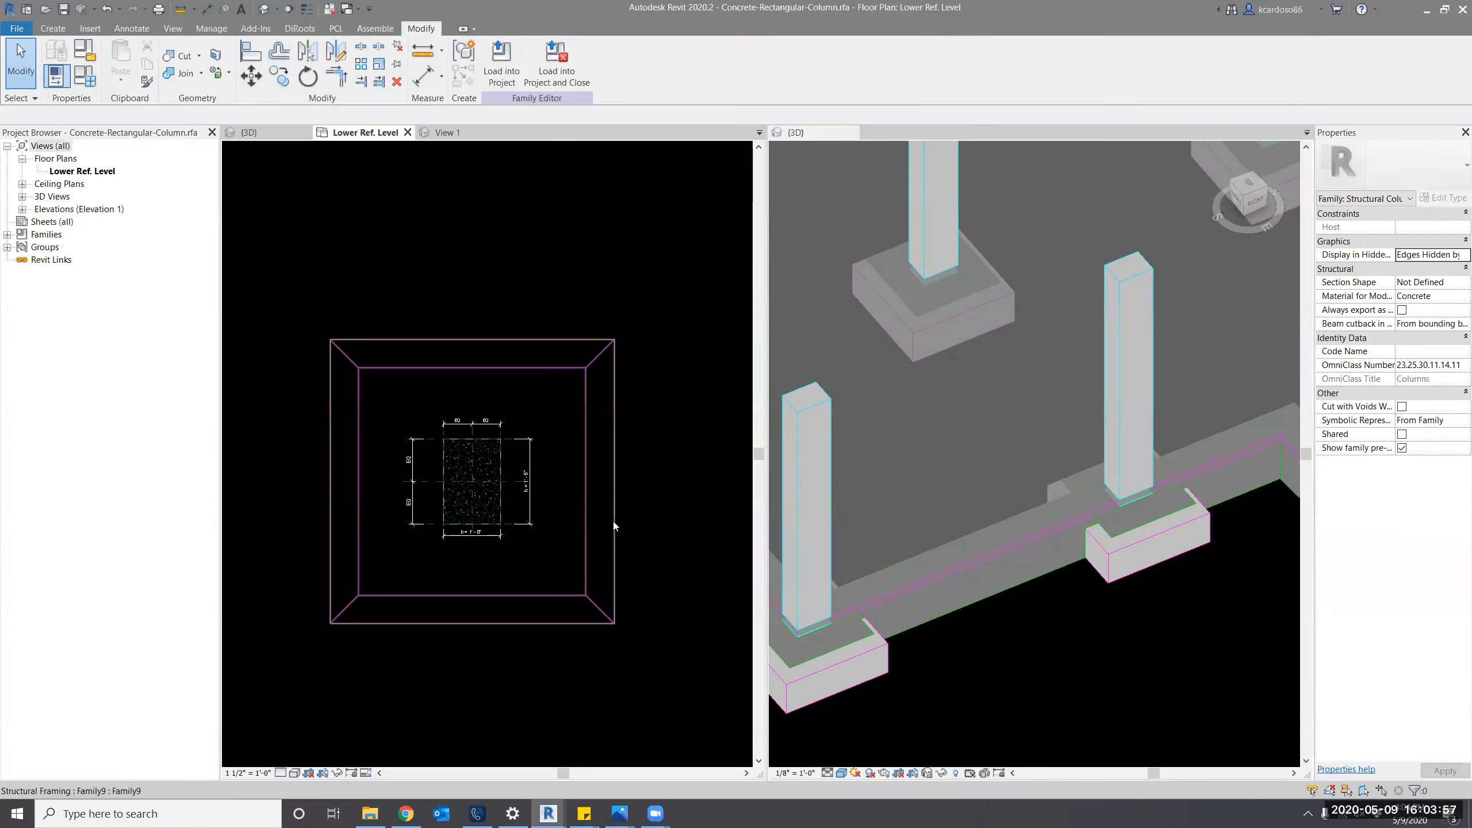
pyautogui.press('3')
pyautogui.press('d')
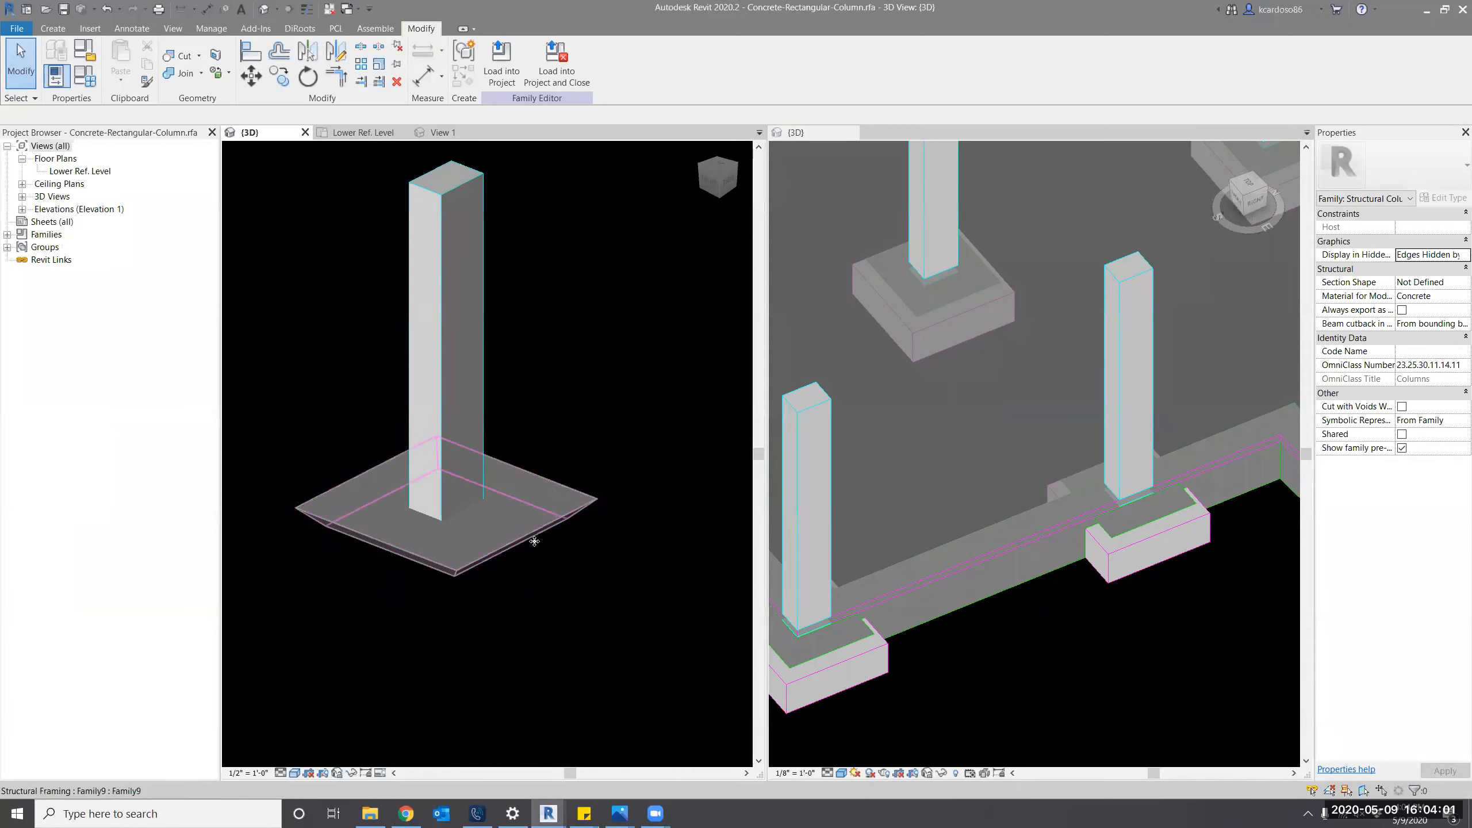
pyautogui.click(532, 534)
pyautogui.keyDown('shift'); pyautogui.moveTo(603, 559); pyautogui.dragTo(570, 588, button='middle'); pyautogui.keyUp('shift')
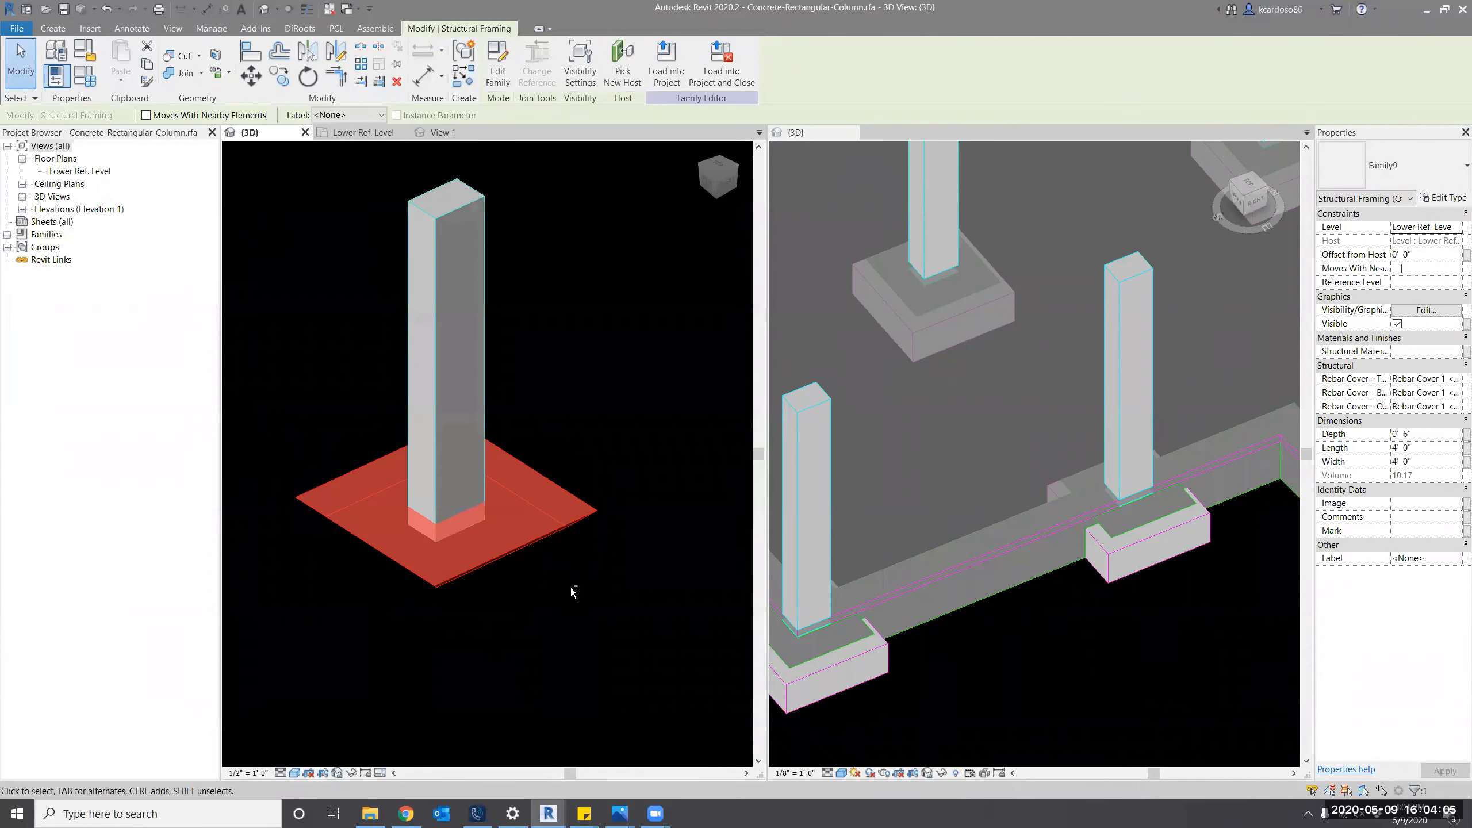
pyautogui.click(351, 774)
pyautogui.click(392, 723)
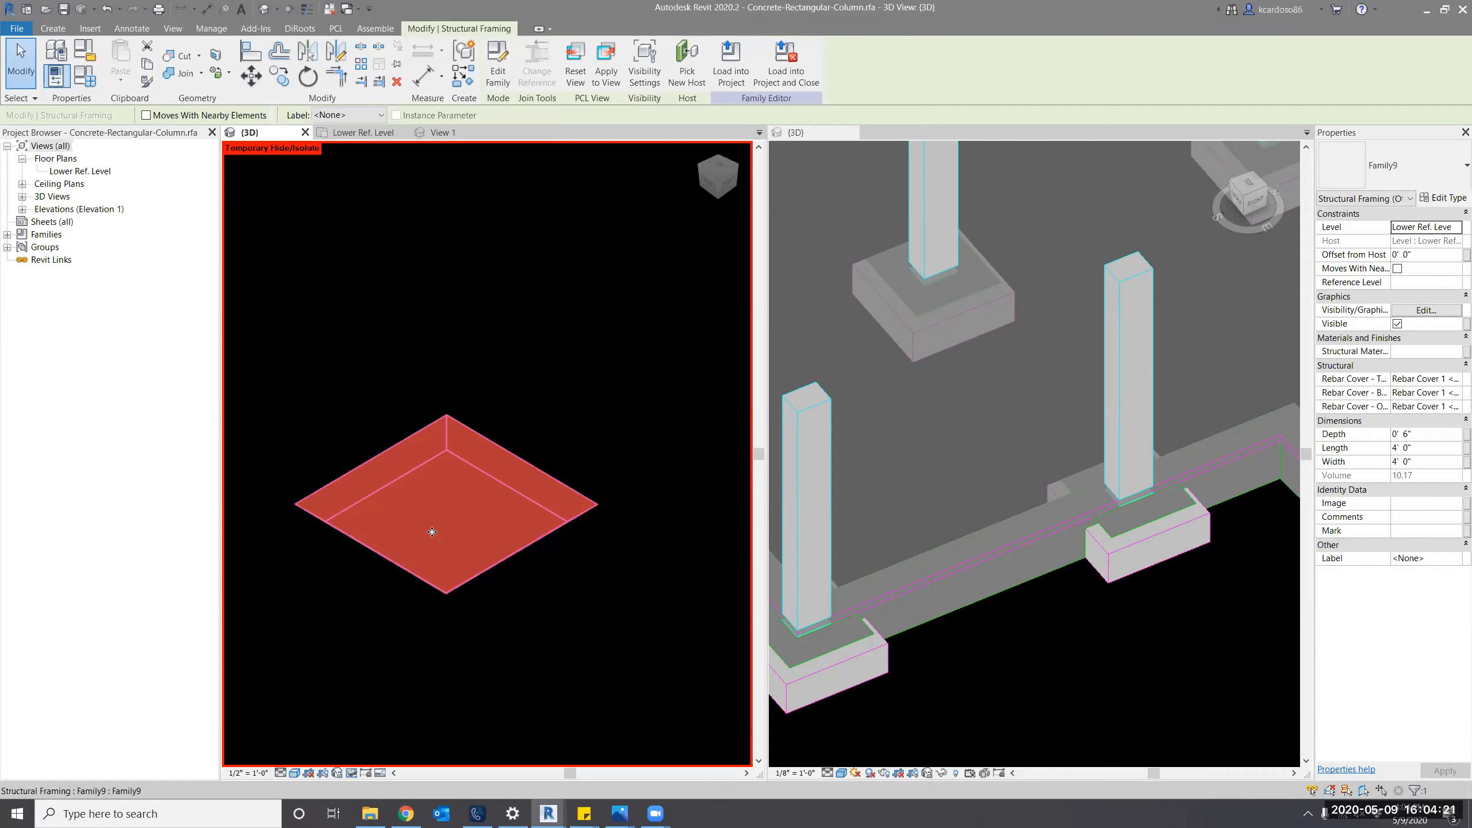
pyautogui.click(417, 326)
pyautogui.click(424, 486)
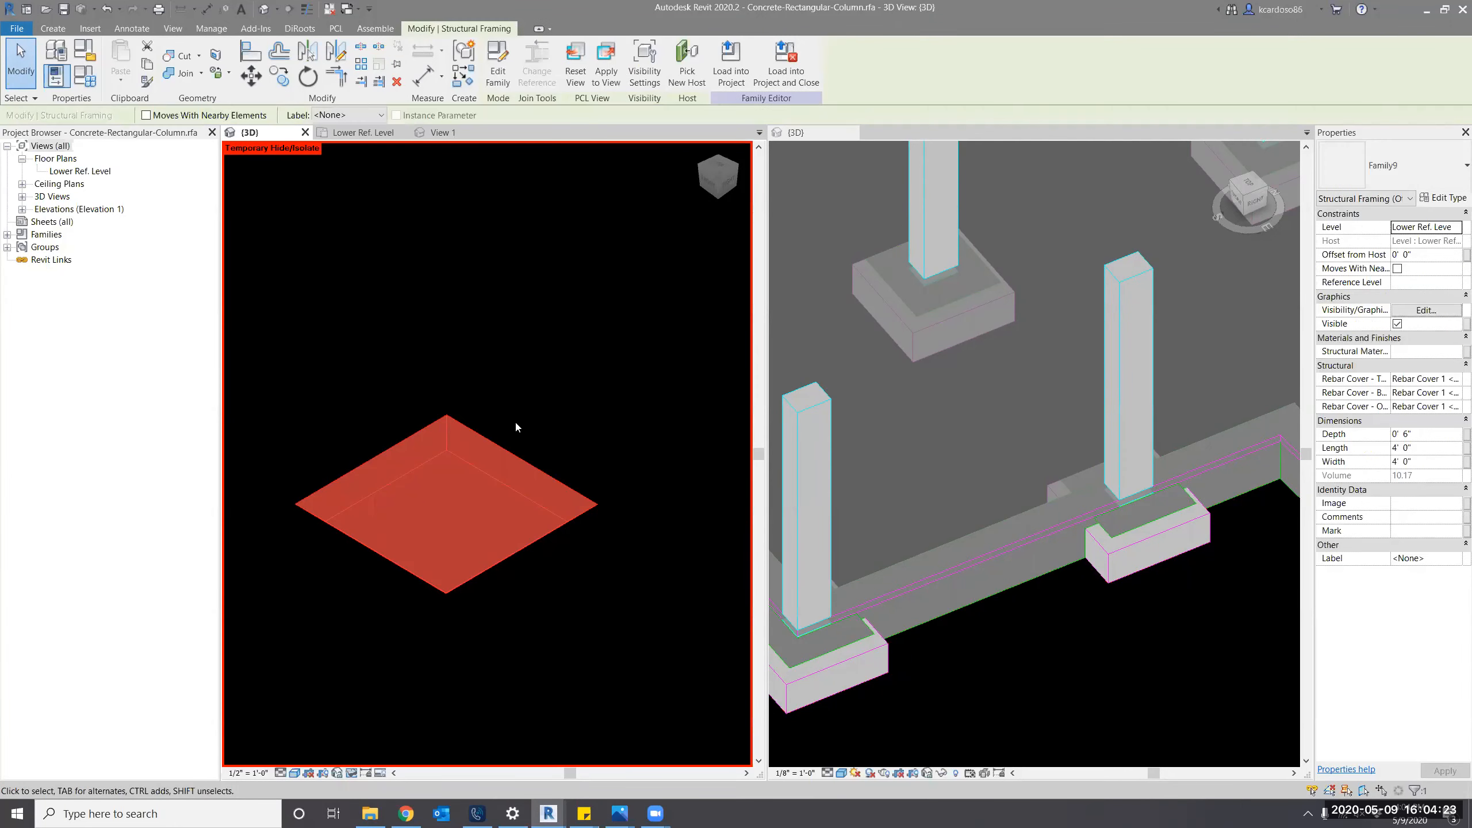
# In the nested slab family's Ref. Level plan, add reference planes offset 6" to both sides of the vertical centre plane.
pyautogui.click(498, 71)
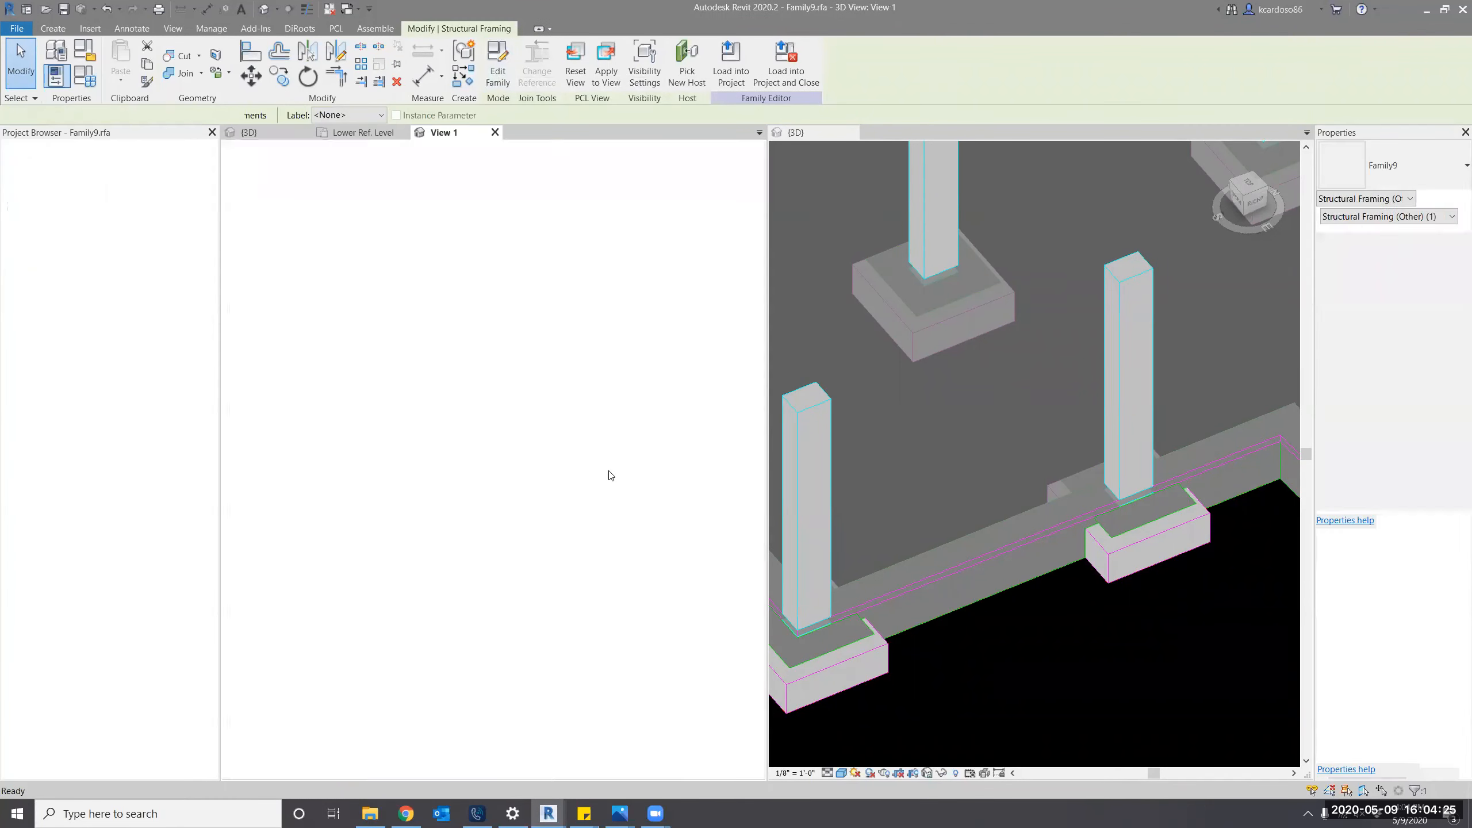
pyautogui.doubleClick(80, 171)
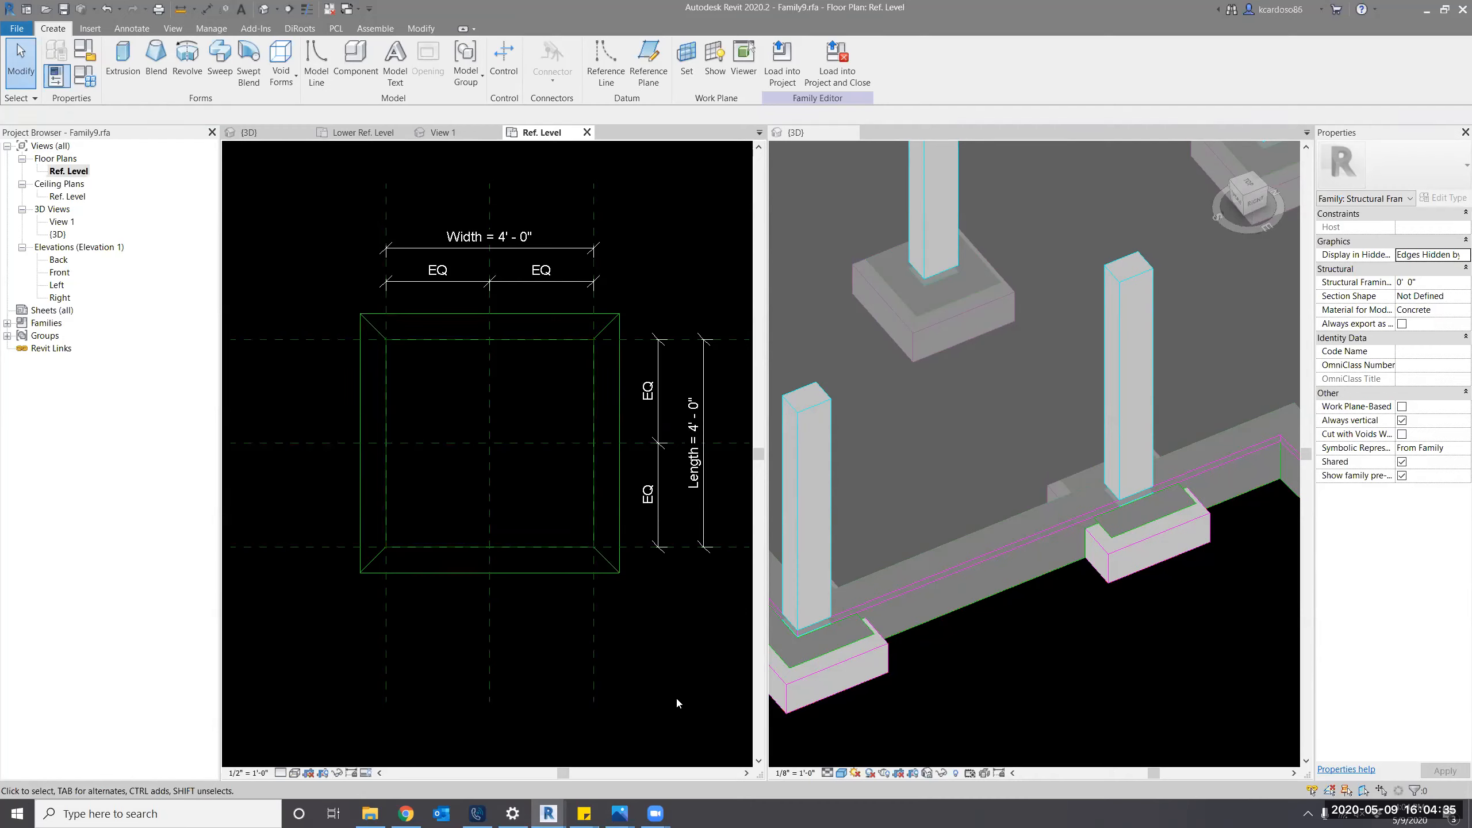
pyautogui.press('r')
pyautogui.press('p')
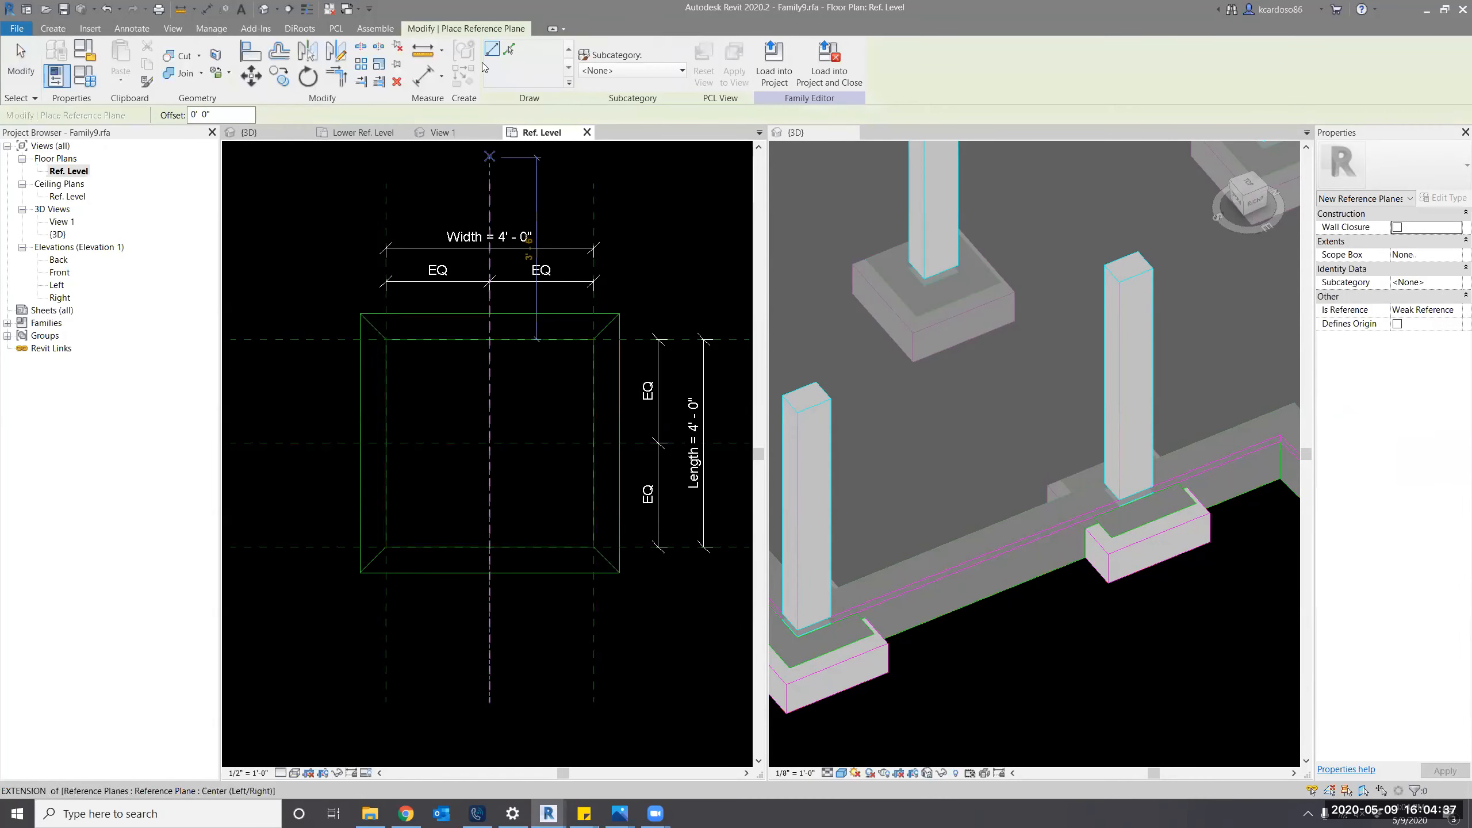
pyautogui.click(509, 49)
pyautogui.click(229, 116)
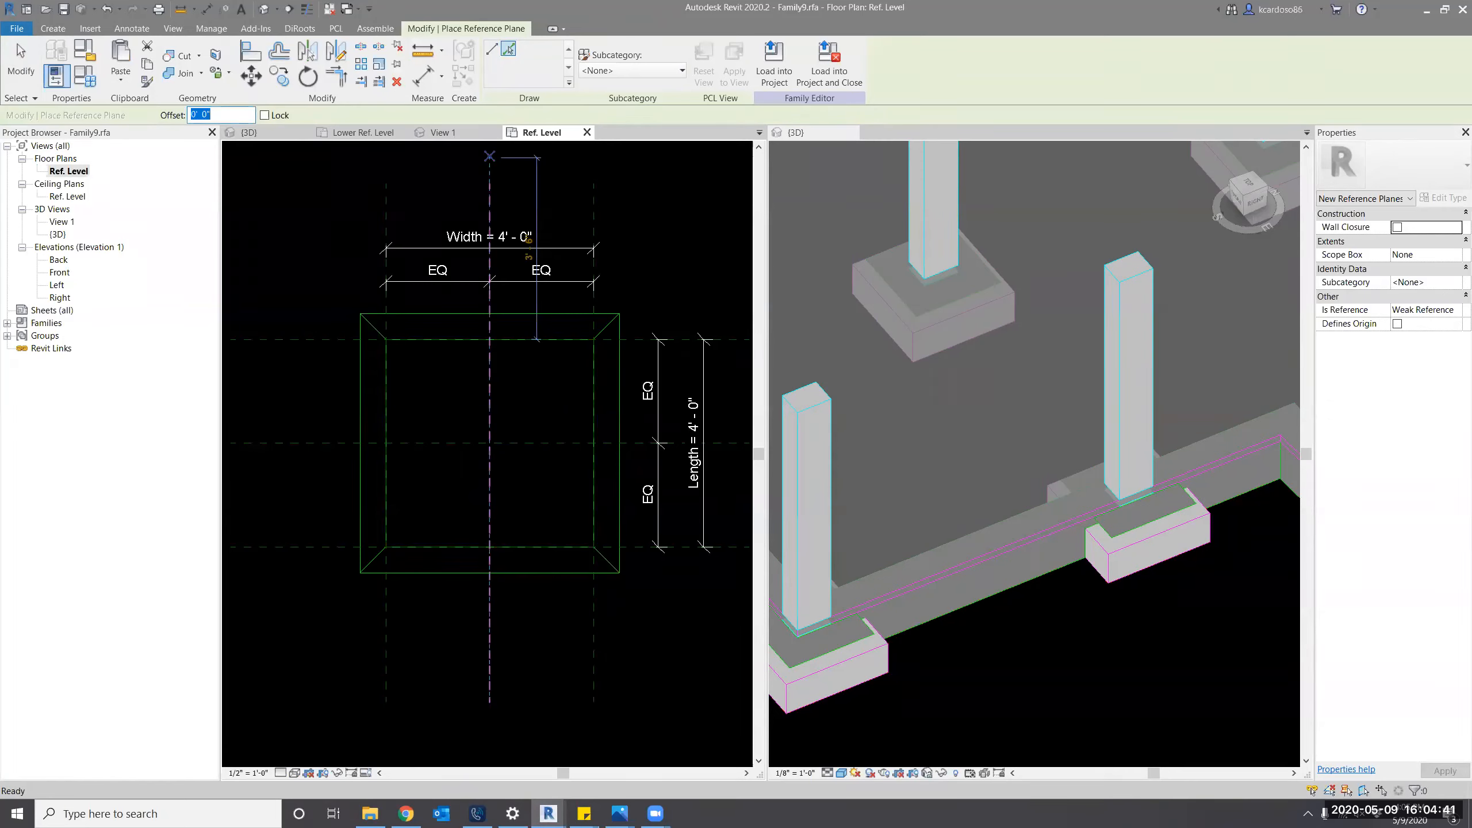
pyautogui.write('.5')
pyautogui.press('Return')
pyautogui.moveTo(319, 272); pyautogui.dragTo(333, 265, button='middle')
pyautogui.click(500, 210)
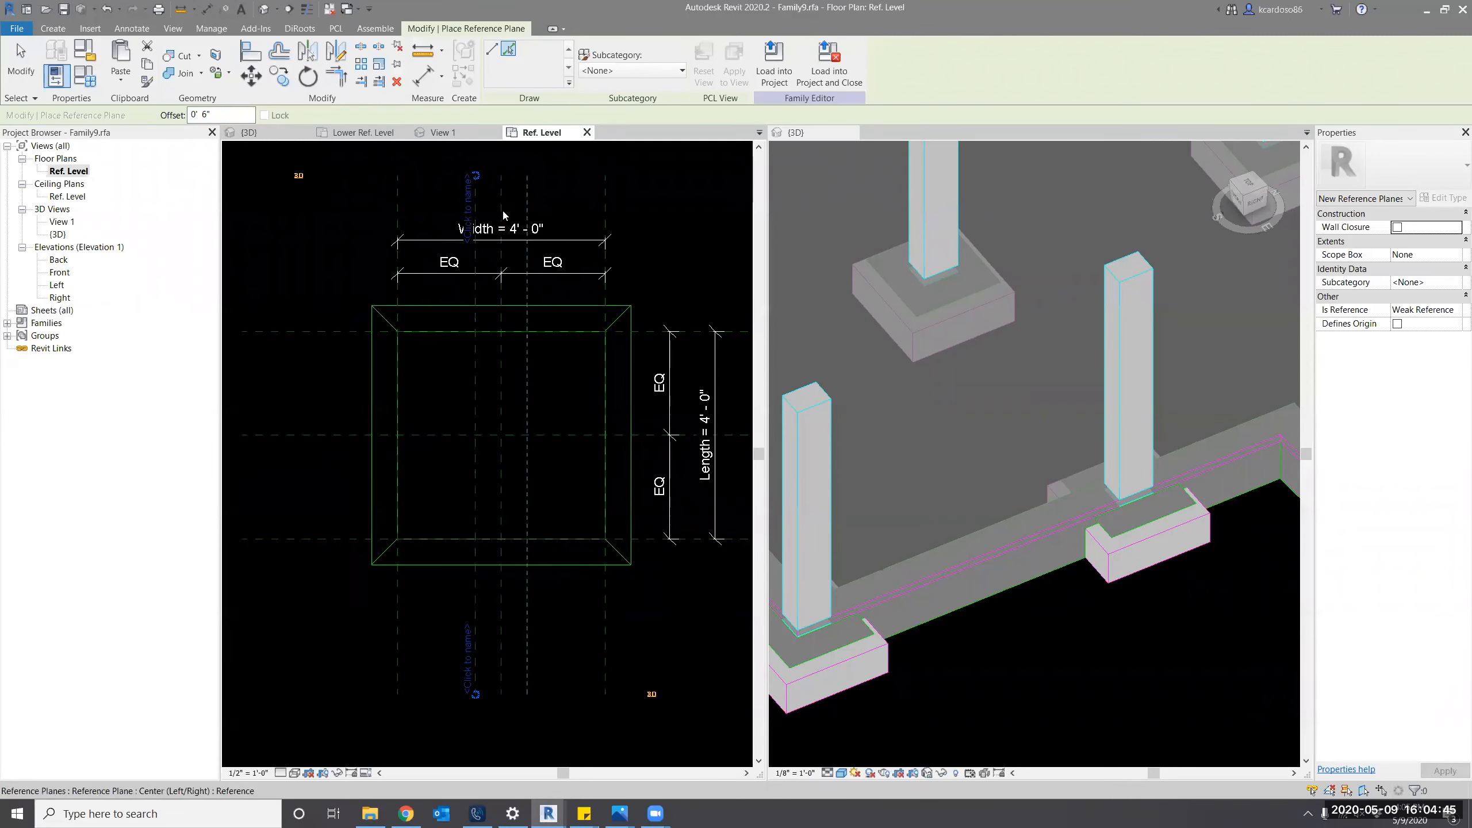
pyautogui.click(504, 211)
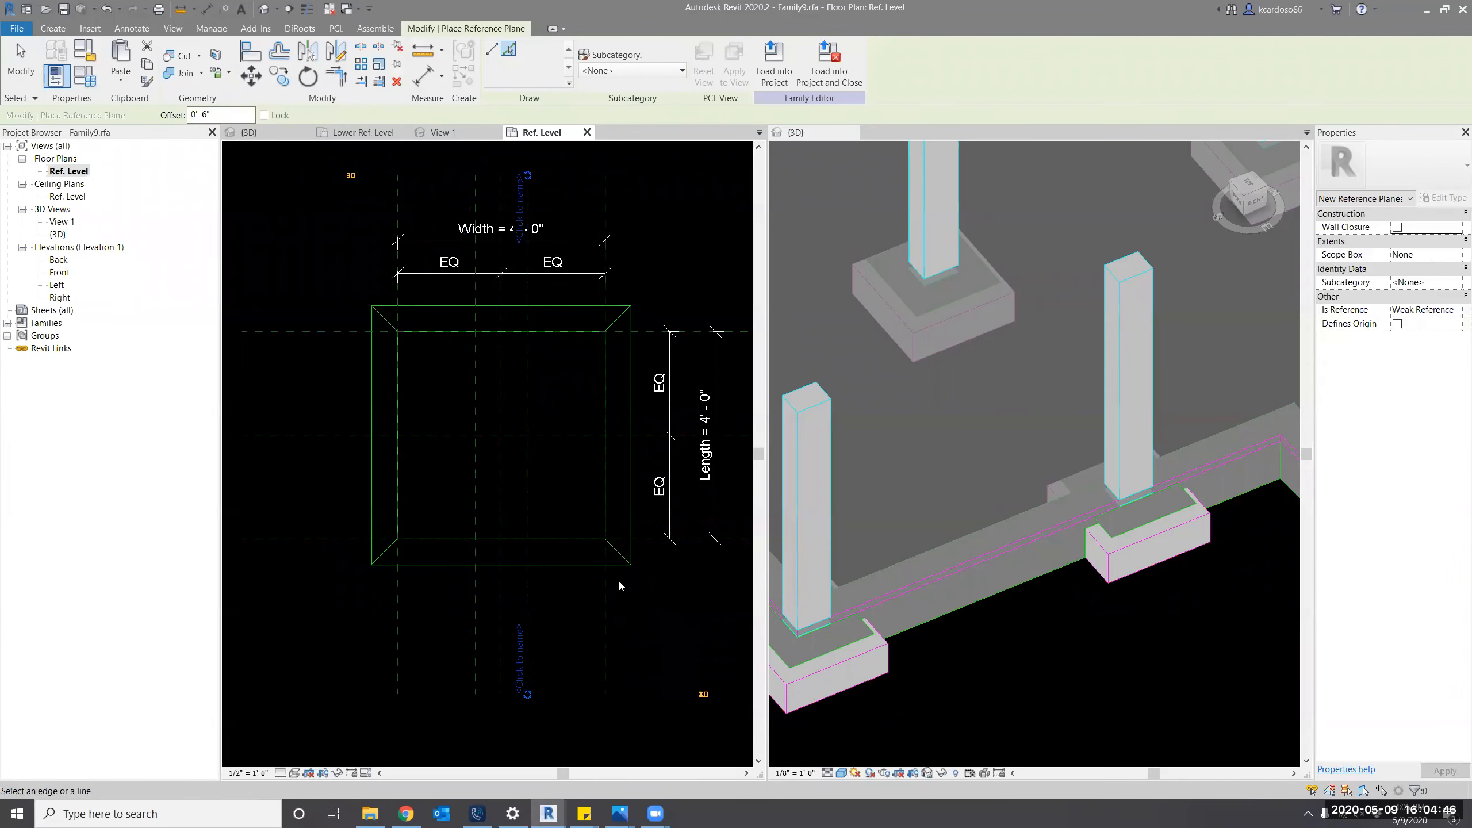
# Add reference planes offset 6" above and below the slab's horizontal centre plane.
pyautogui.click(340, 436)
pyautogui.click(343, 431)
pyautogui.moveTo(436, 511); pyautogui.dragTo(480, 513, button='middle')
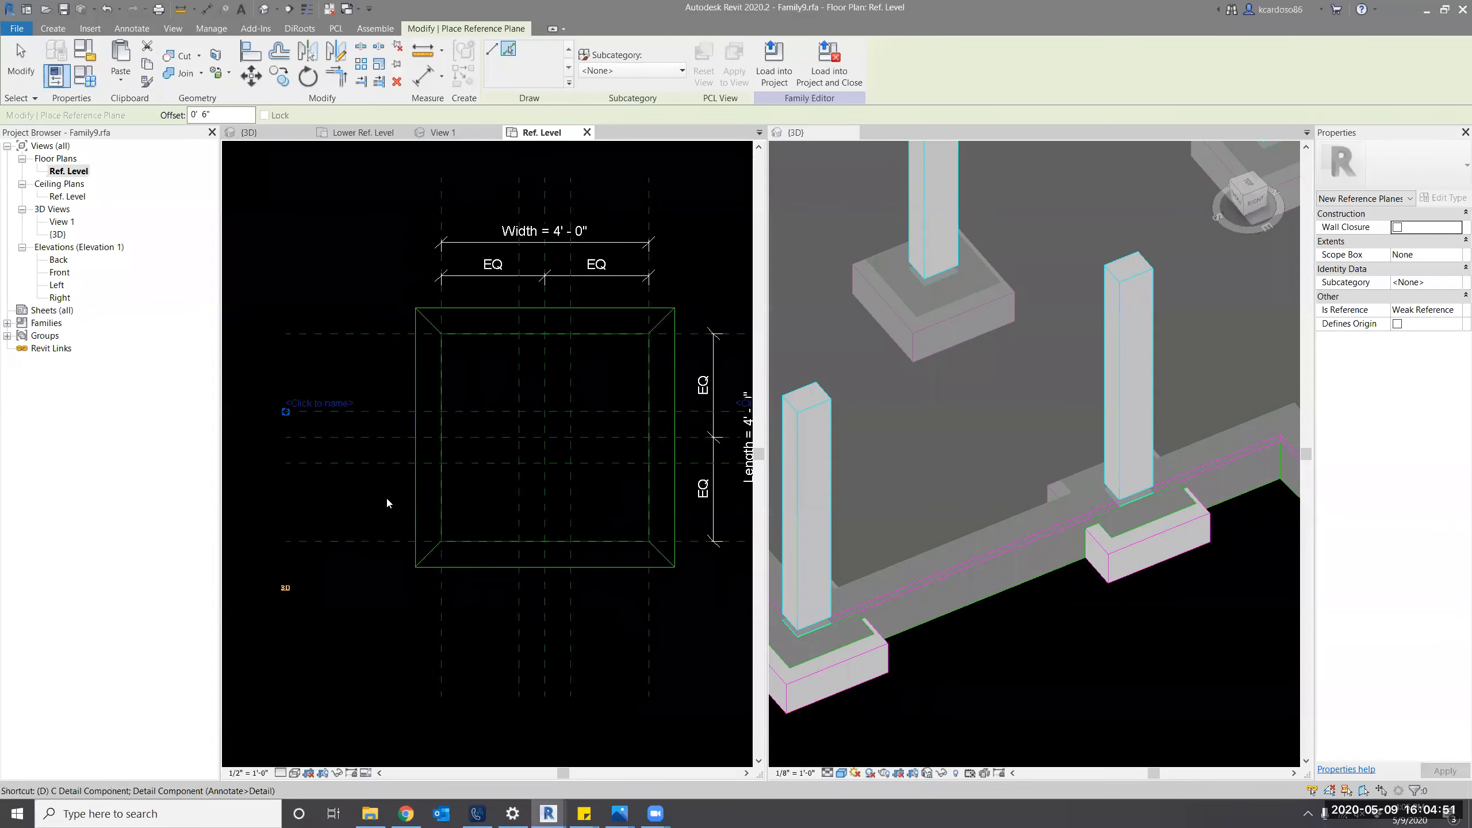
# Dimension the overall distance between the two new horizontal reference planes beside the slab.
pyautogui.press('d')
pyautogui.press('i')
pyautogui.click(385, 411)
pyautogui.click(382, 463)
pyautogui.click(368, 525)
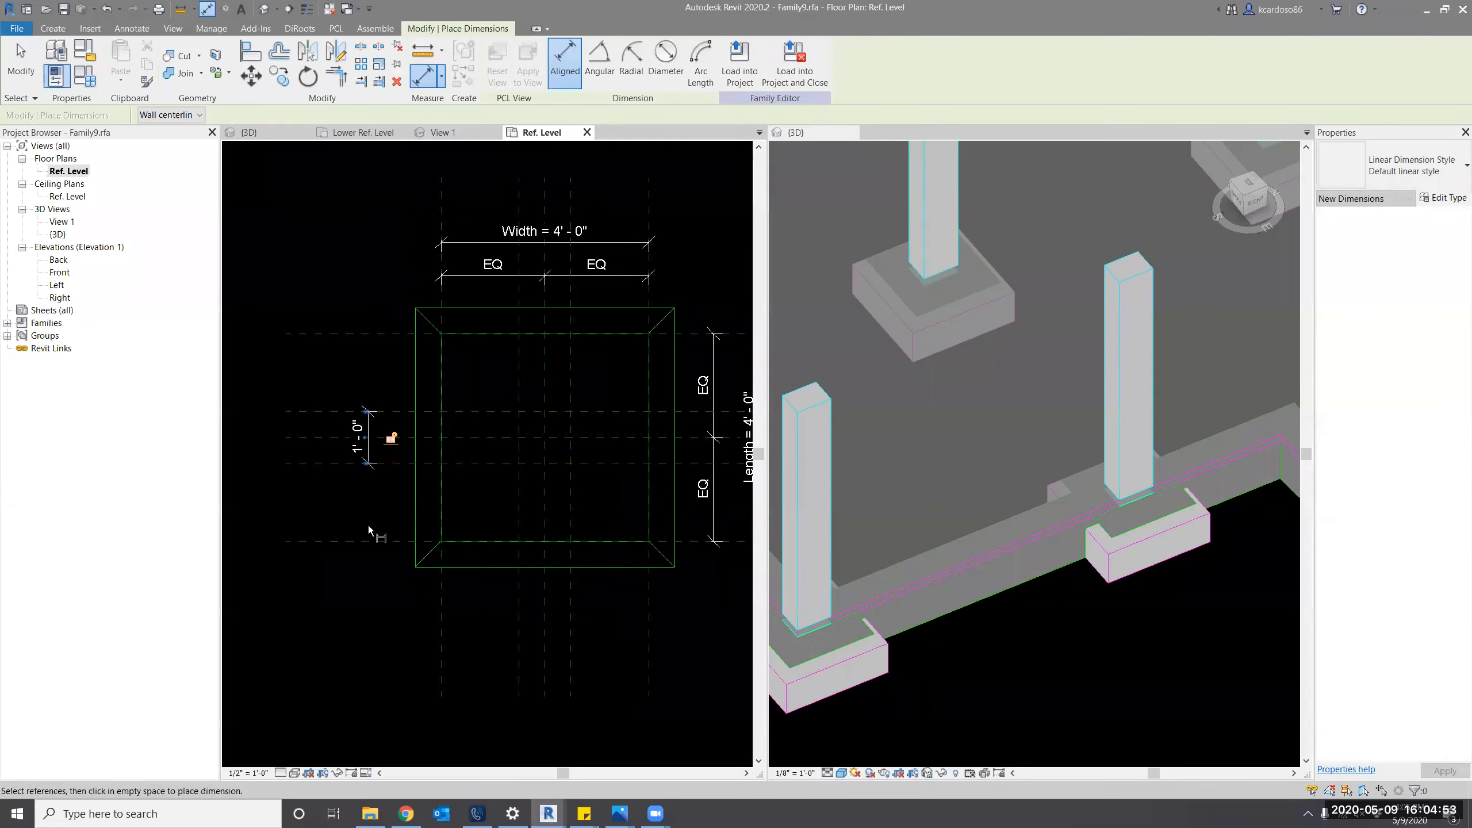
# Dimension the inner horizontal reference planes through the centre plane and constrain the spacing as equal.
pyautogui.moveTo(357, 505); pyautogui.dragTo(352, 506, button='middle')
pyautogui.click(333, 463)
pyautogui.click(329, 438)
pyautogui.click(326, 412)
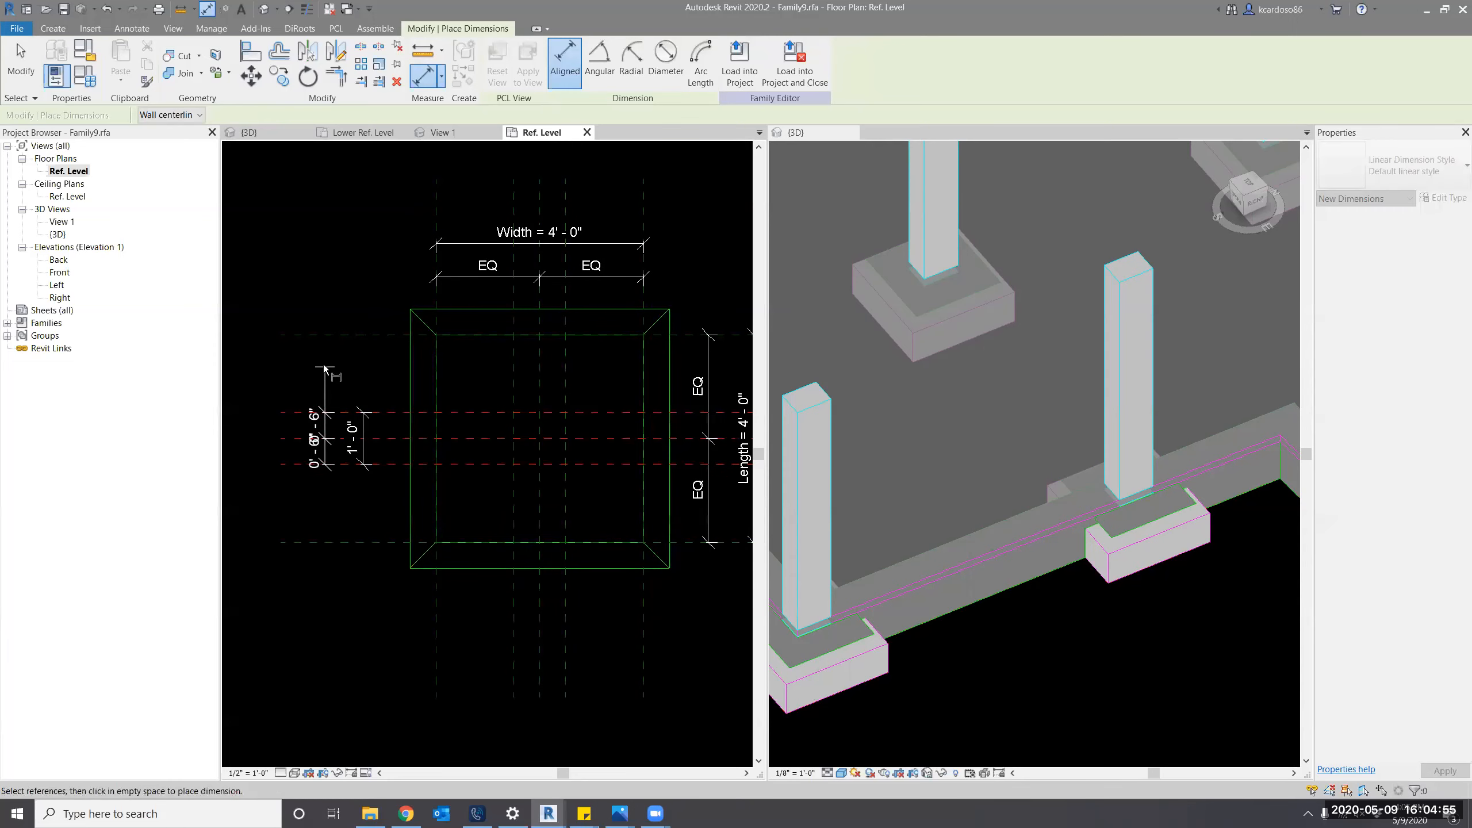
pyautogui.click(323, 364)
pyautogui.click(272, 438)
# Dimension the inner vertical reference planes through the centre plane below the slab and constrain the spacing as equal.
pyautogui.moveTo(523, 637); pyautogui.dragTo(507, 627, button='middle')
pyautogui.click(498, 622)
pyautogui.click(523, 617)
pyautogui.click(549, 615)
pyautogui.click(591, 616)
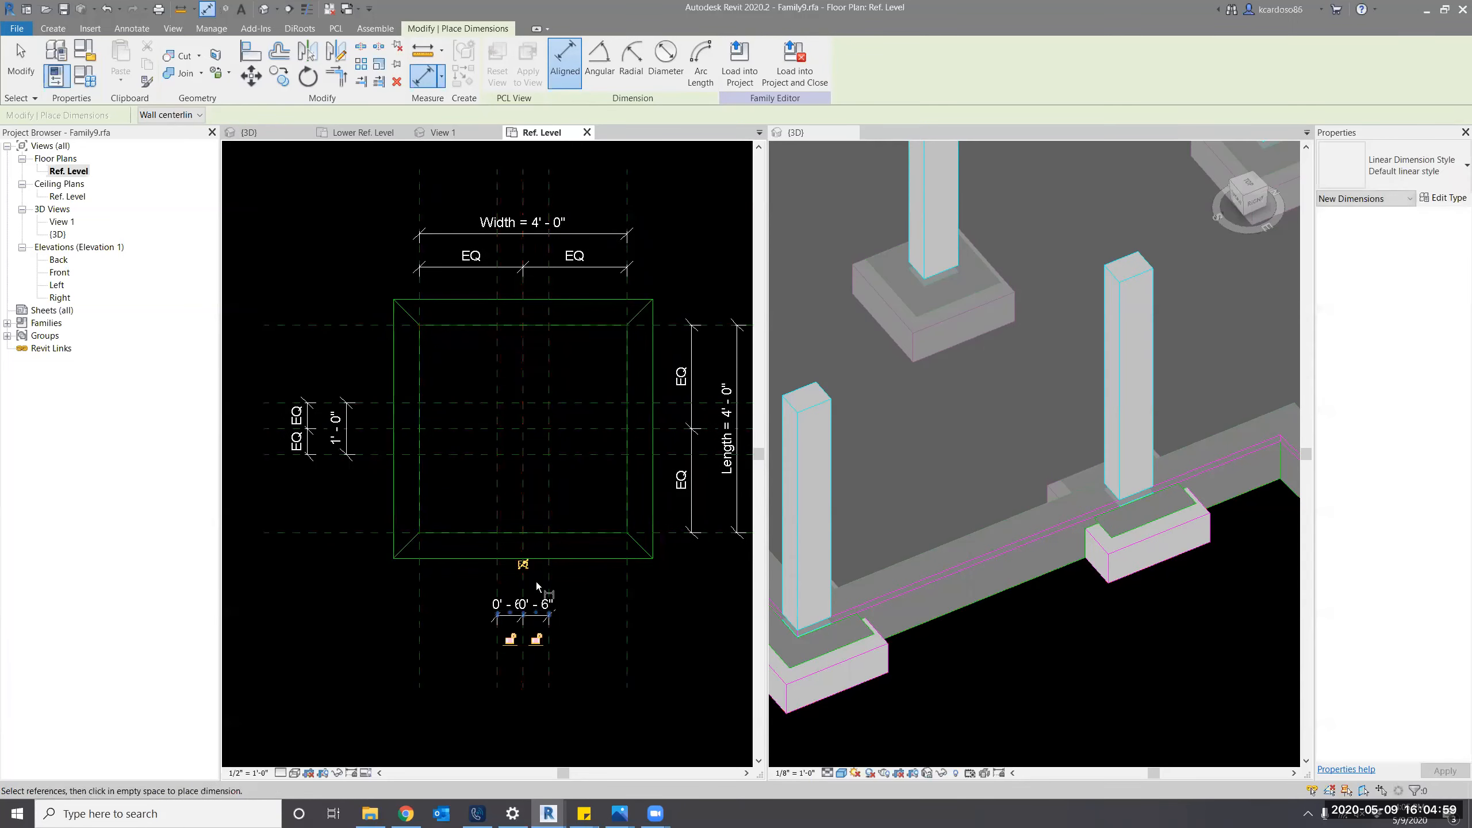
pyautogui.click(523, 564)
# Dimension the overall distance between the two inner vertical reference planes and end the dimension command.
pyautogui.click(498, 660)
pyautogui.click(549, 669)
pyautogui.click(597, 649)
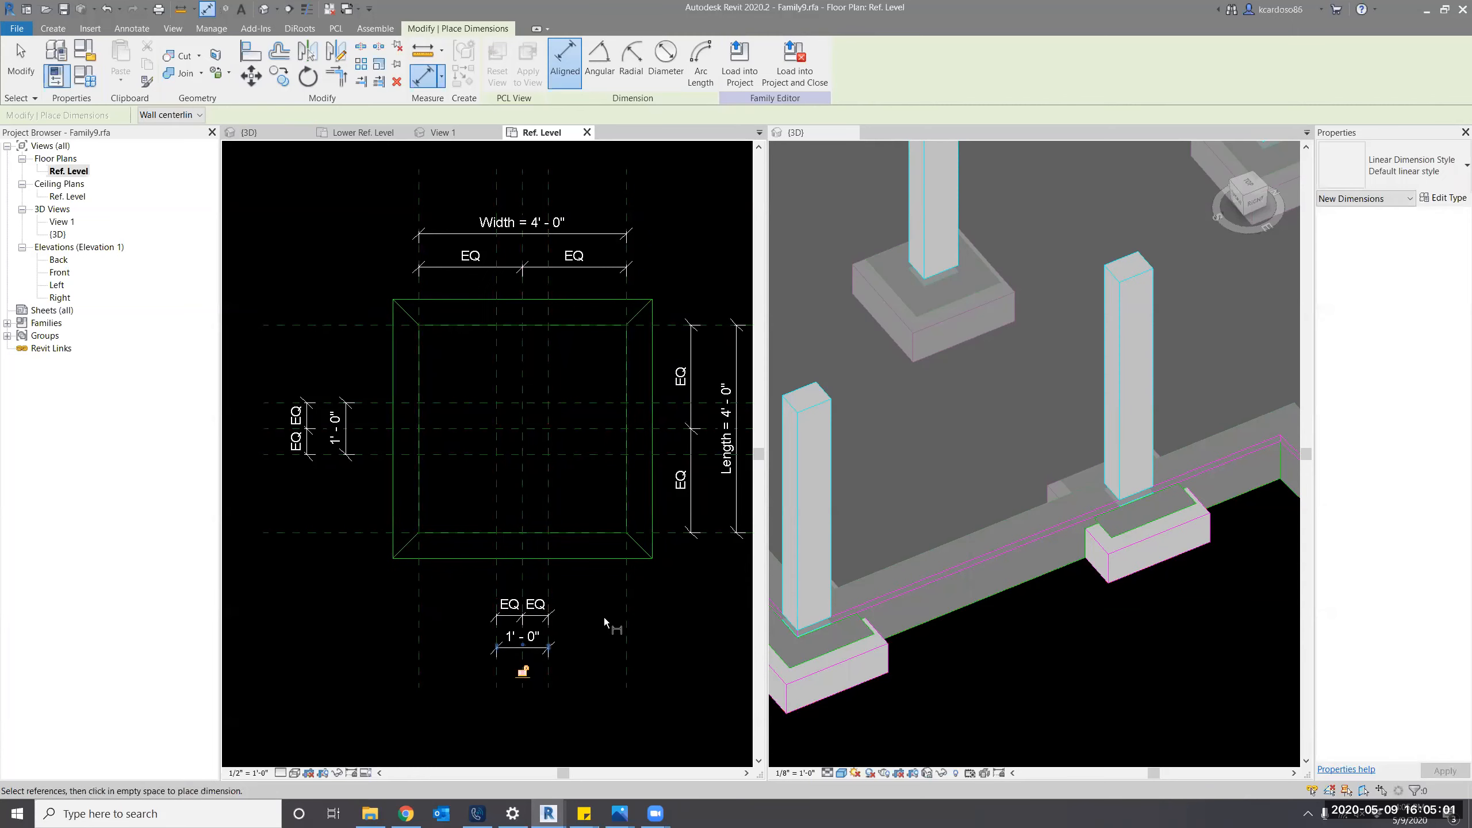
pyautogui.scroll(-2, 584, 632)
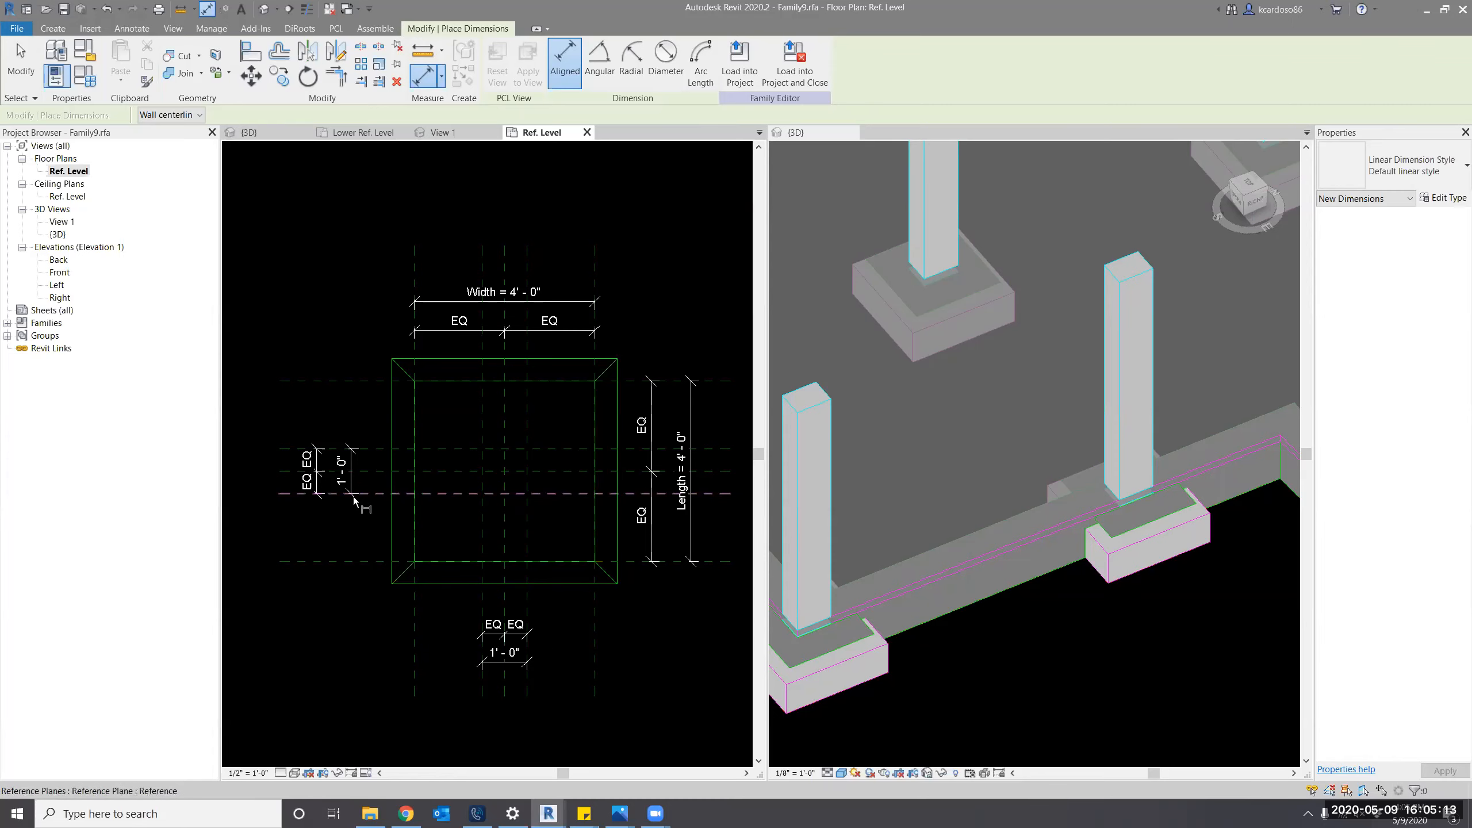
pyautogui.rightClick(342, 299)
pyautogui.click(354, 307)
pyautogui.rightClick(355, 306)
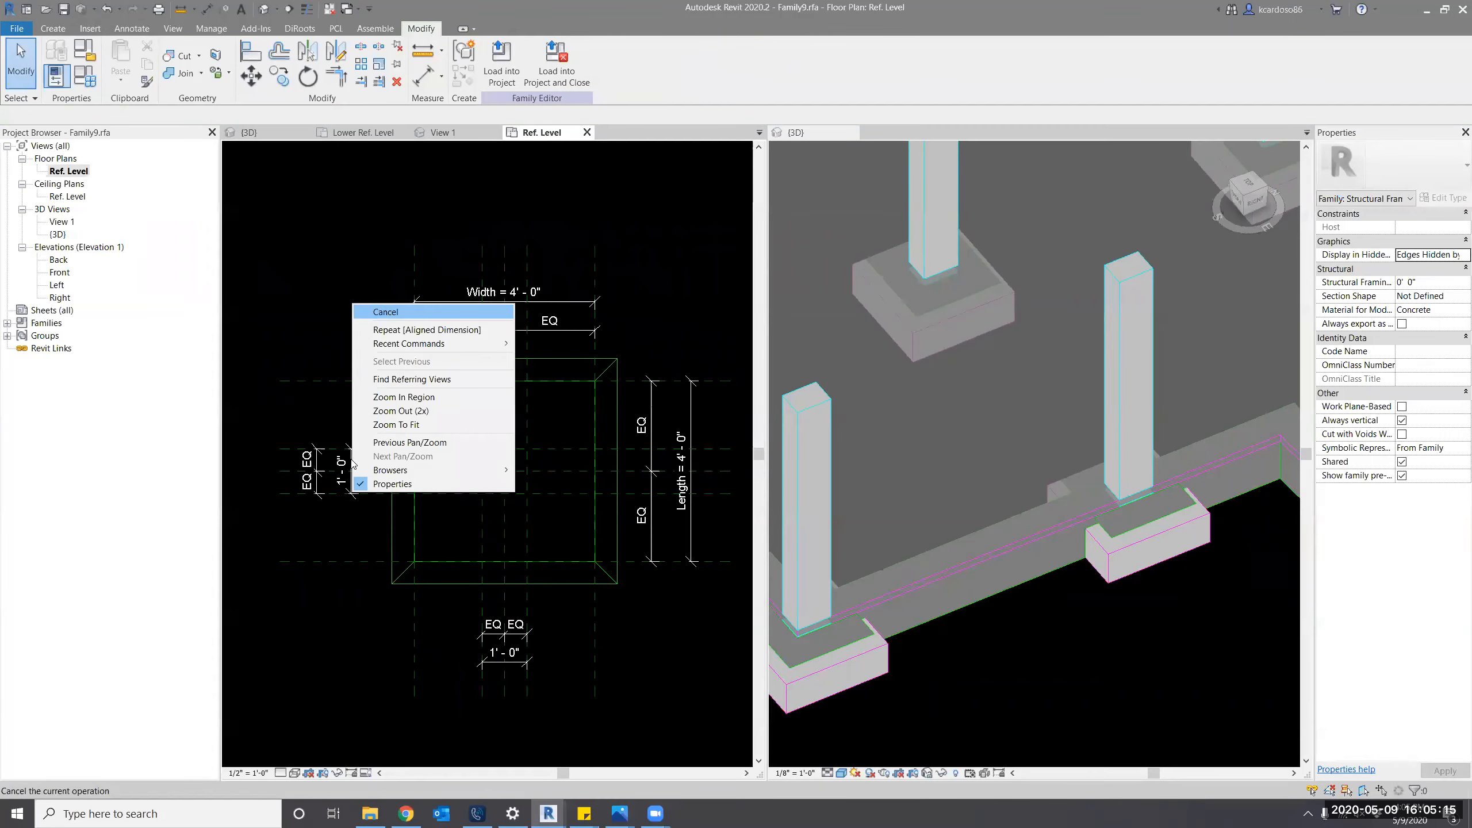
pyautogui.click(357, 309)
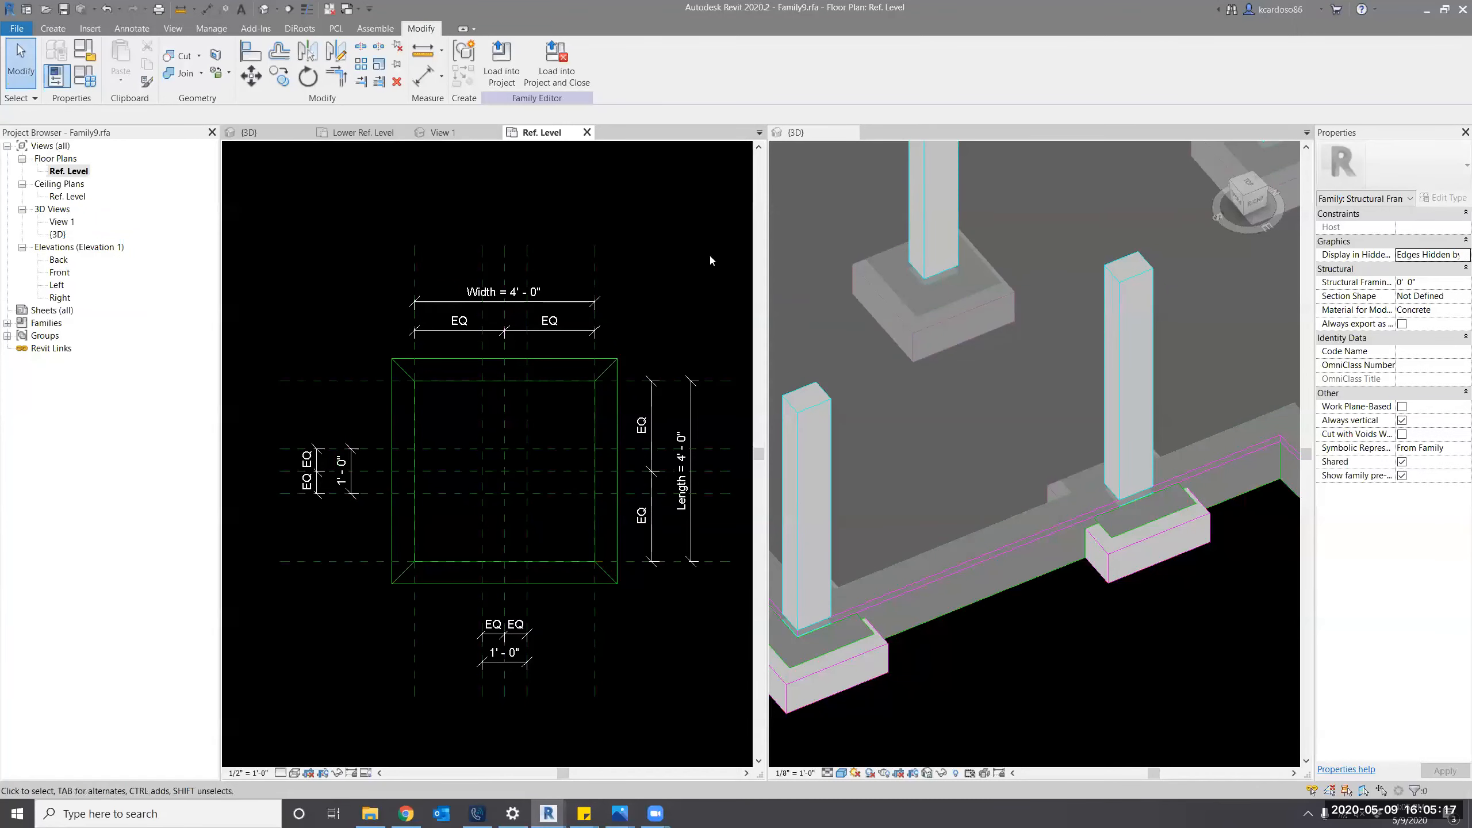
# Check the type dimension parameters of a perimeter column in Project4's 3D view without changing them.
pyautogui.click(809, 133)
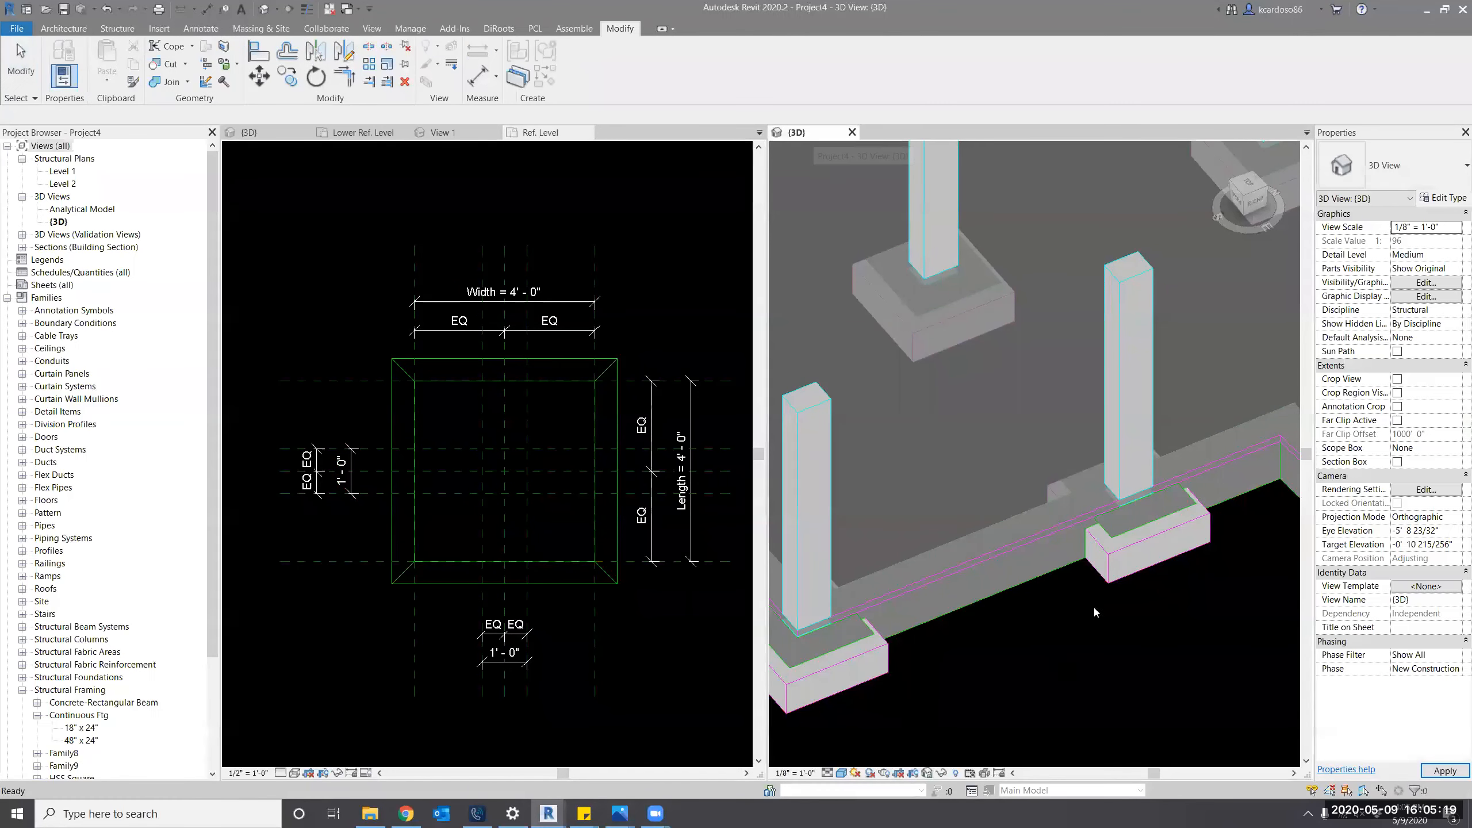
pyautogui.click(1135, 375)
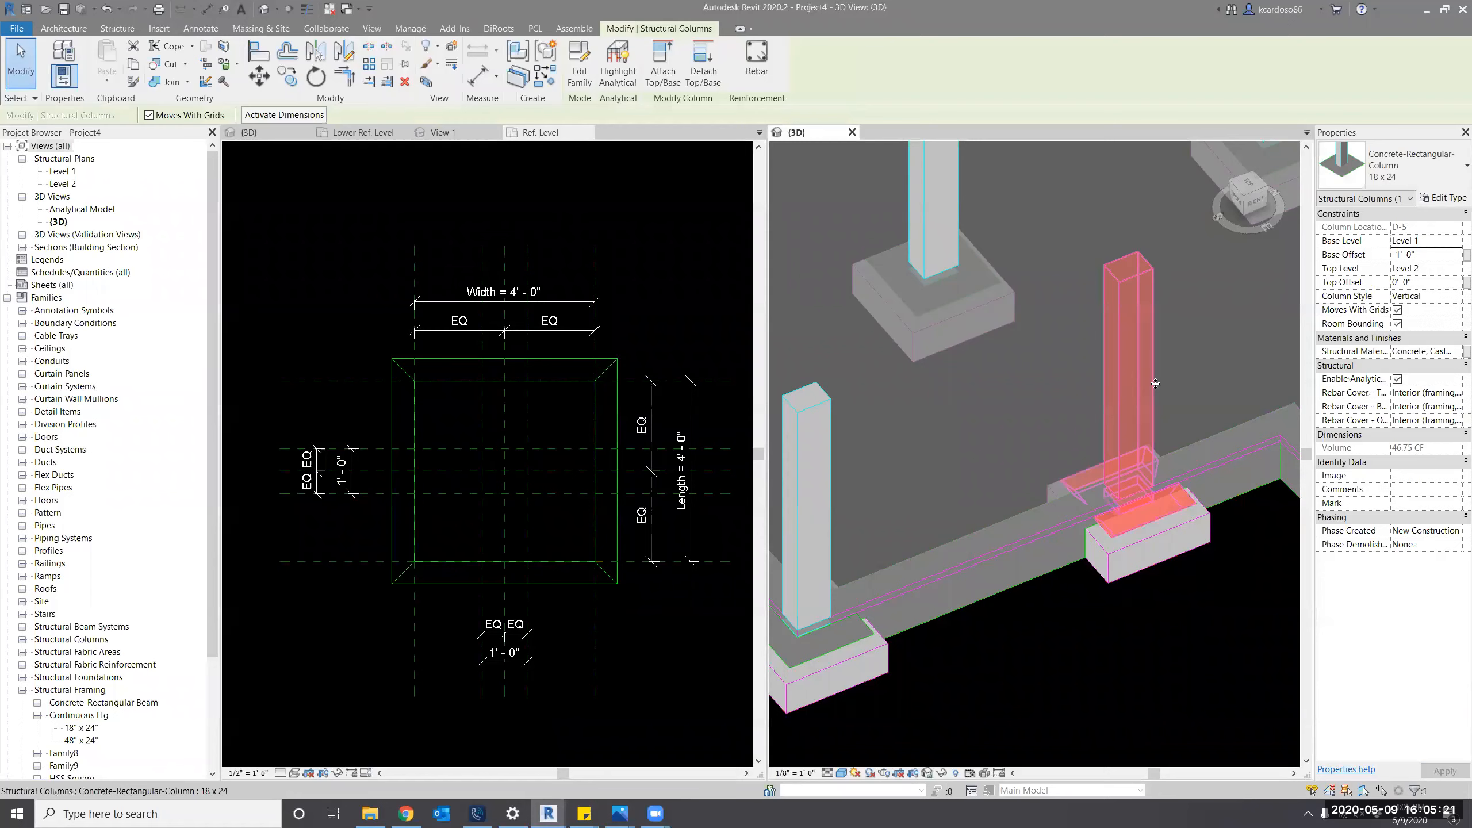
pyautogui.click(1443, 198)
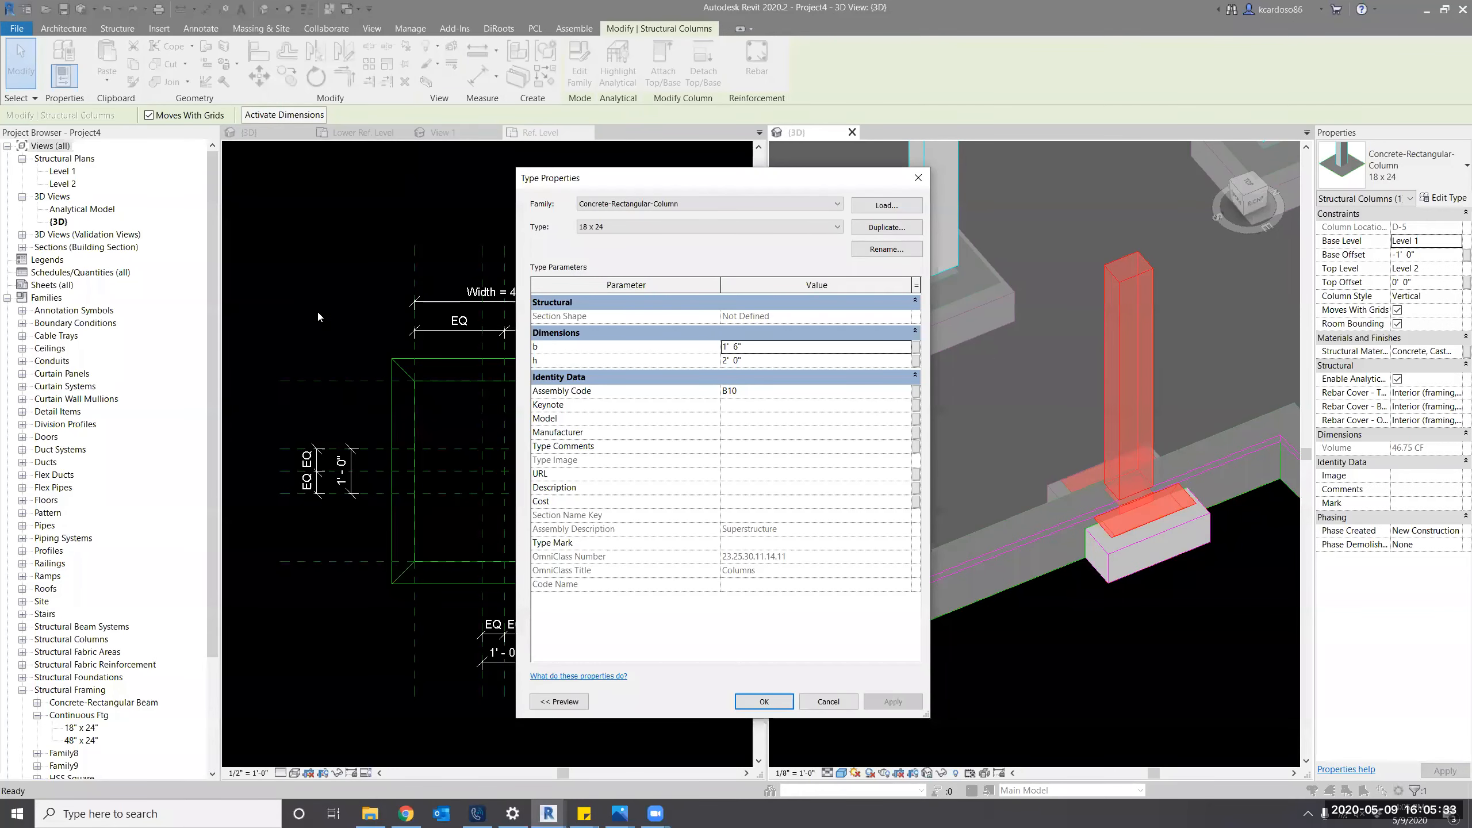
pyautogui.press('Escape')
pyautogui.press('Escape')
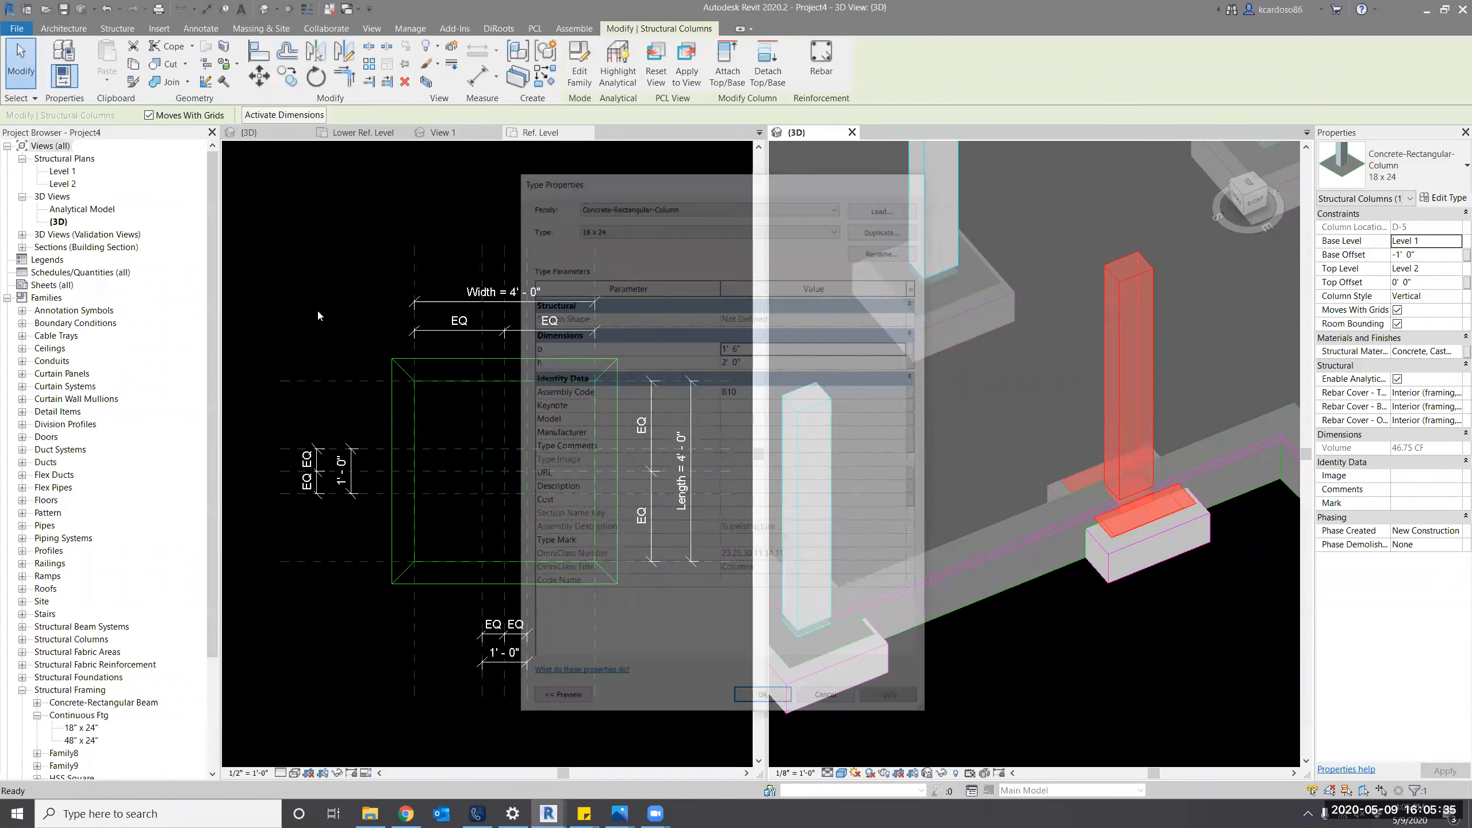
# Label the overall dimension between the slab's inner vertical planes with a new instance parameter named b.
pyautogui.click(333, 362)
pyautogui.click(513, 664)
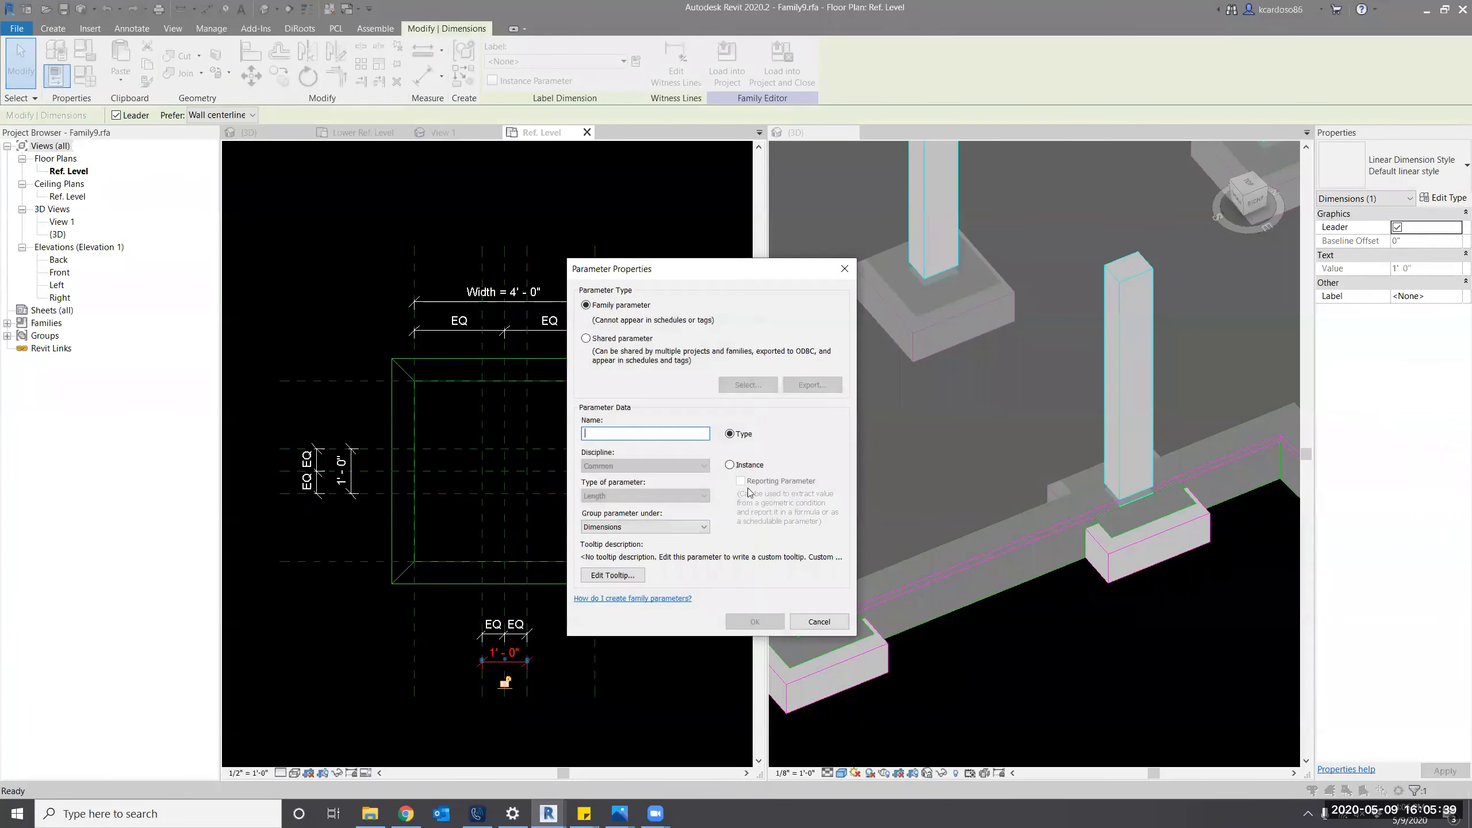
pyautogui.click(730, 465)
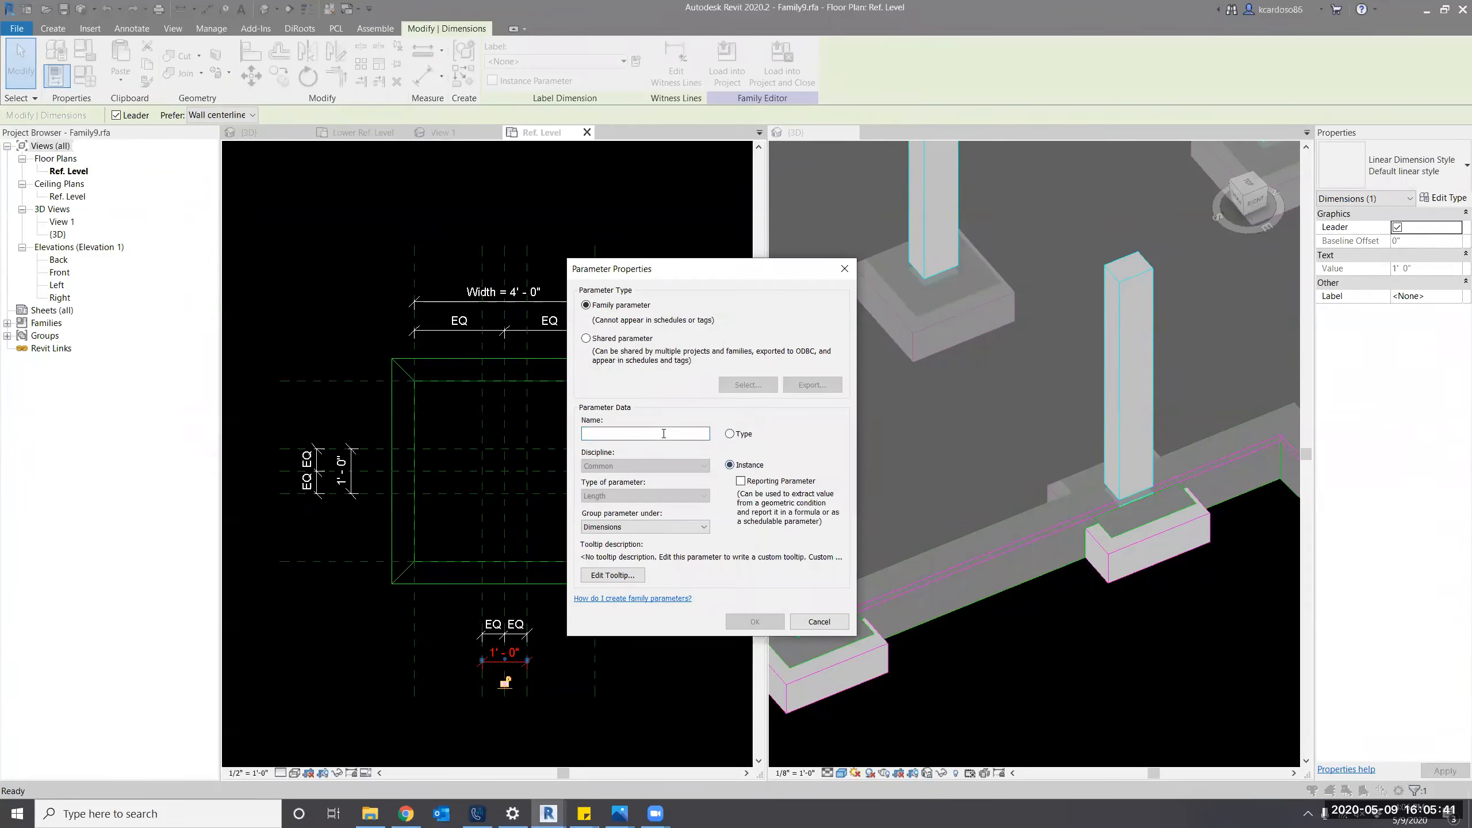
pyautogui.write('b')
pyautogui.click(741, 622)
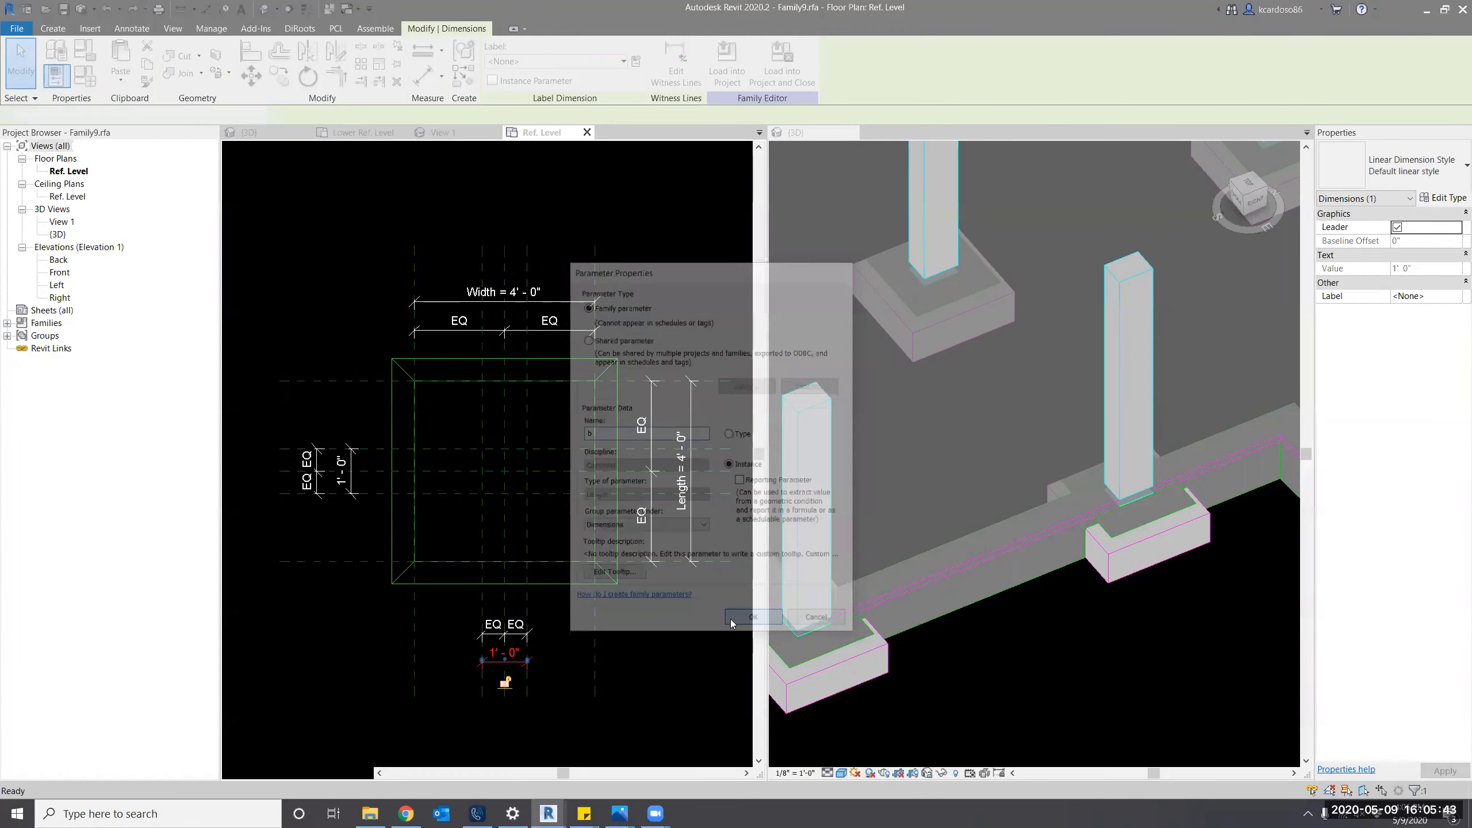
# Label the overall dimension between the slab's inner horizontal planes with a new instance parameter named h.
pyautogui.click(325, 575)
pyautogui.click(351, 490)
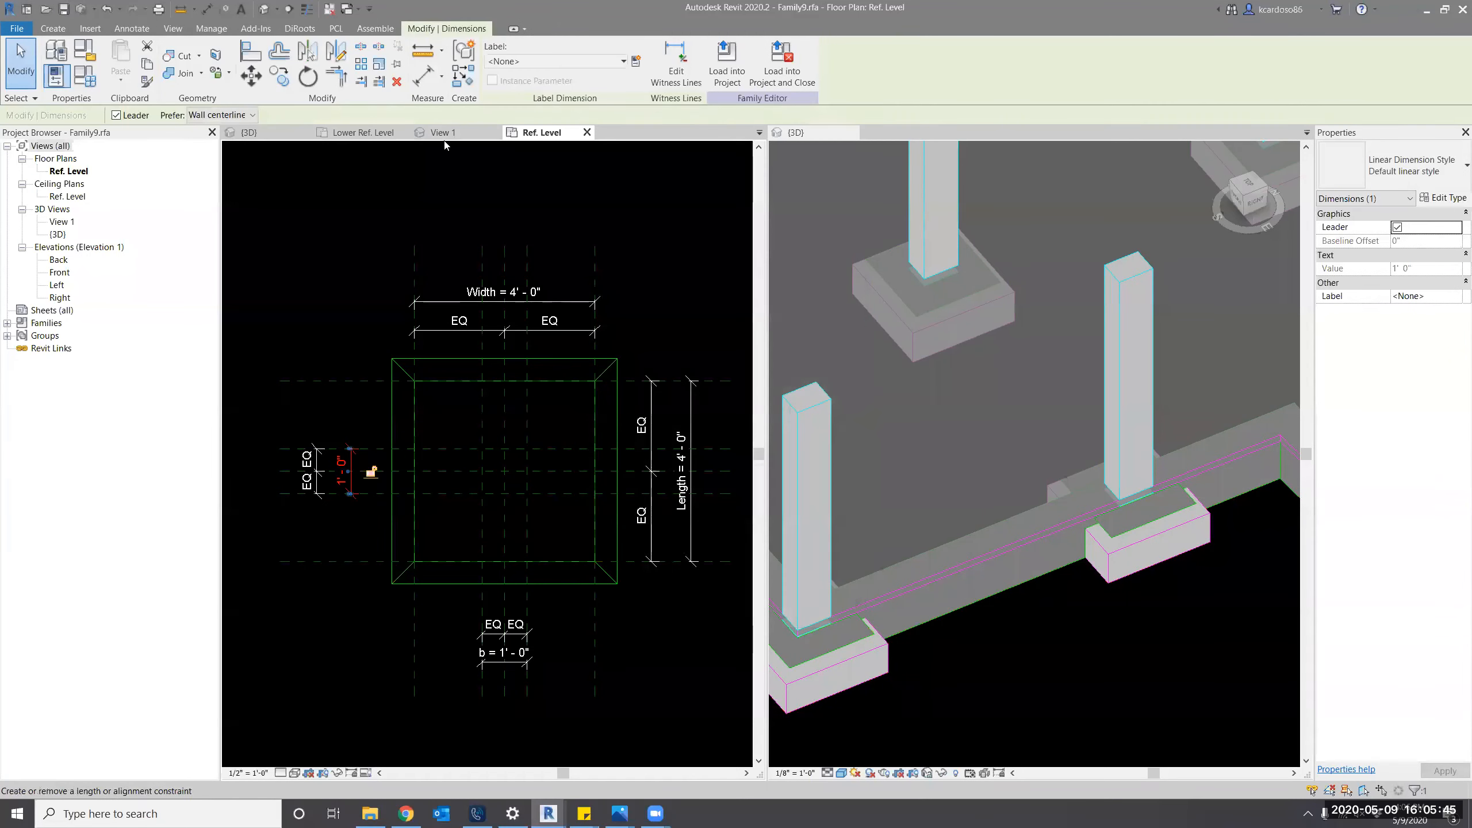
pyautogui.click(636, 61)
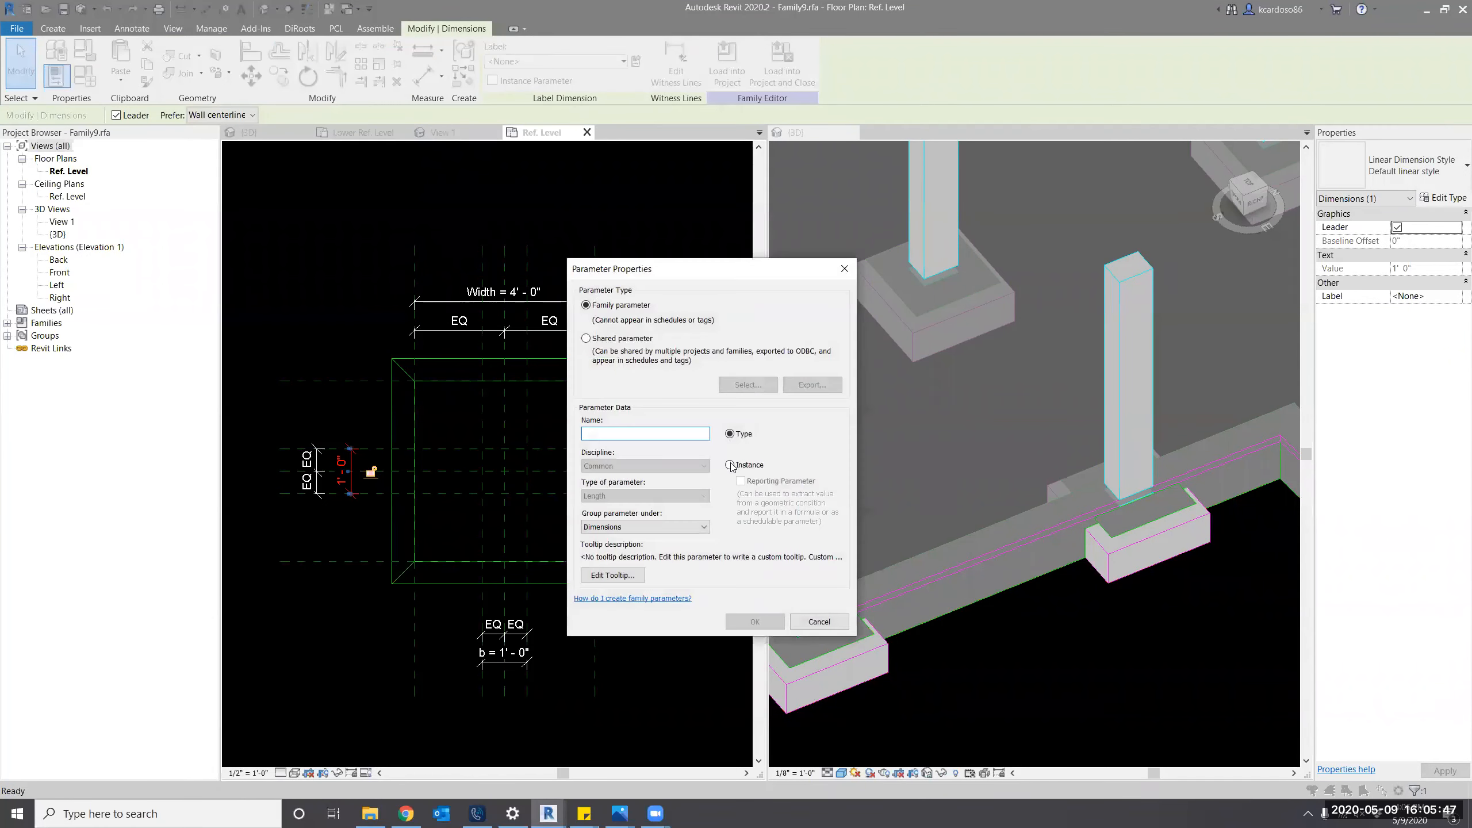
pyautogui.click(729, 465)
pyautogui.click(682, 432)
pyautogui.write('h')
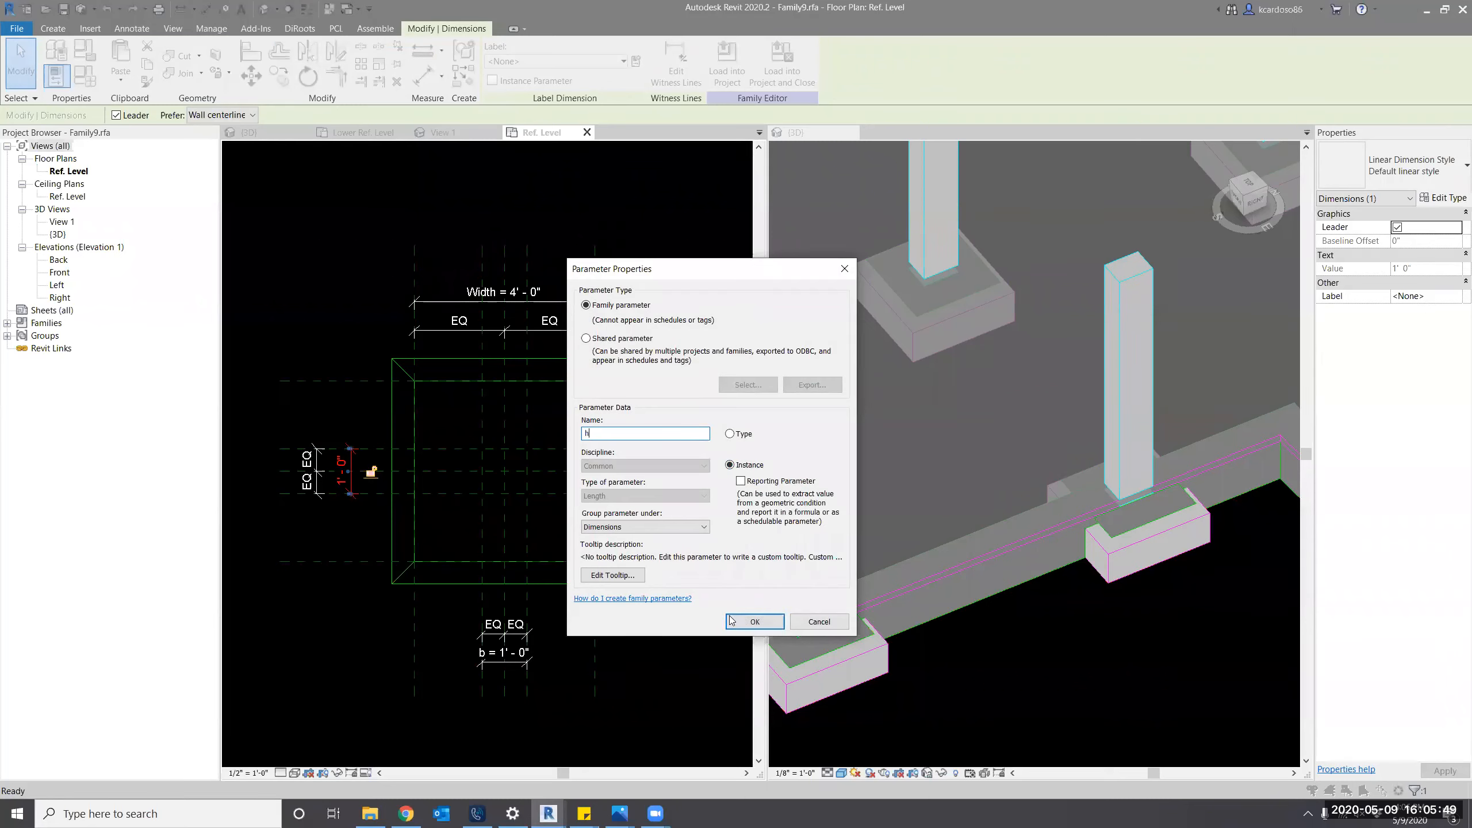
pyautogui.click(754, 621)
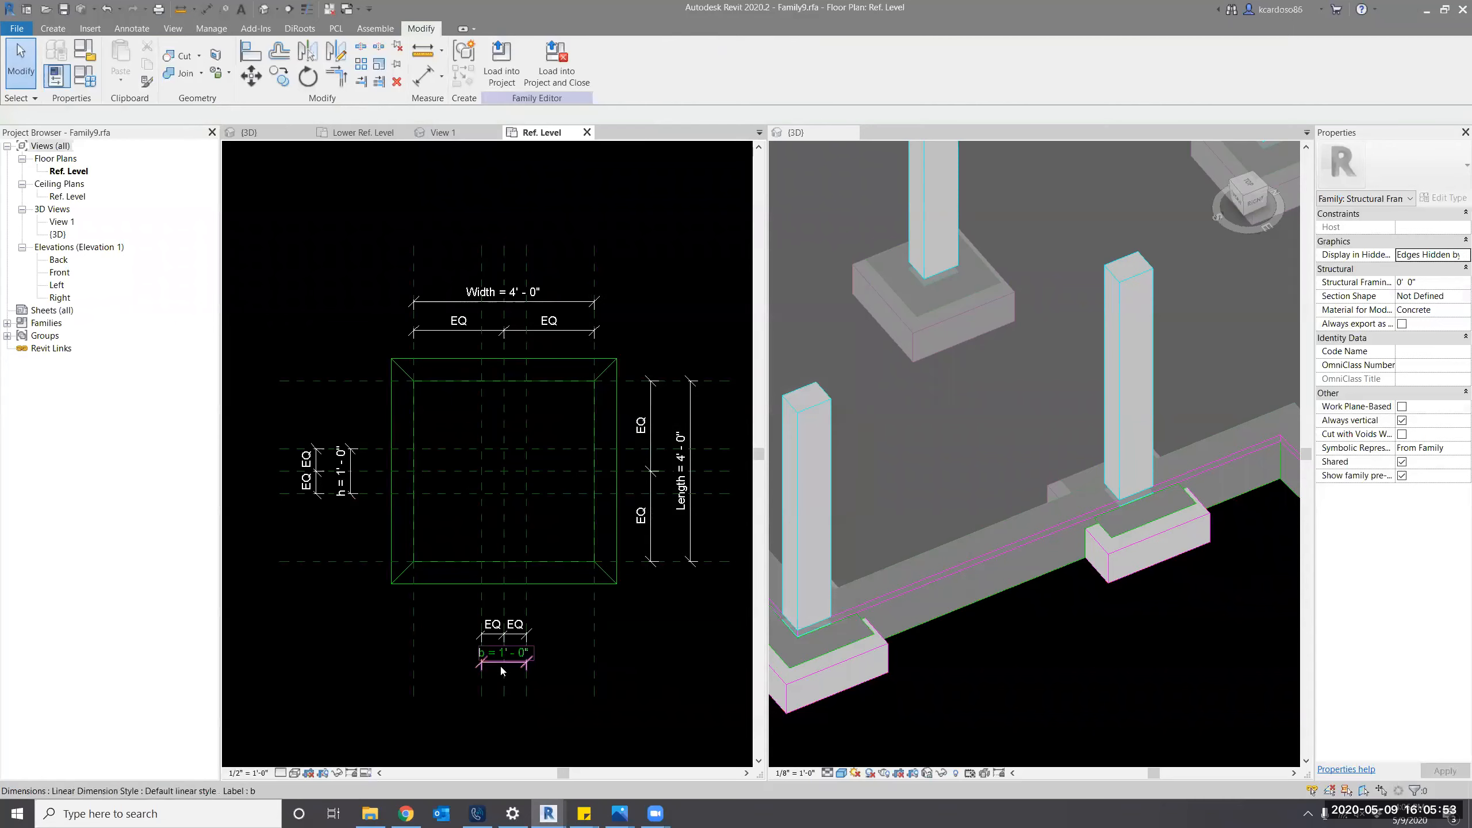
# Start a void extrusion and create sketch lines locked to the four inner reference planes.
pyautogui.click(51, 28)
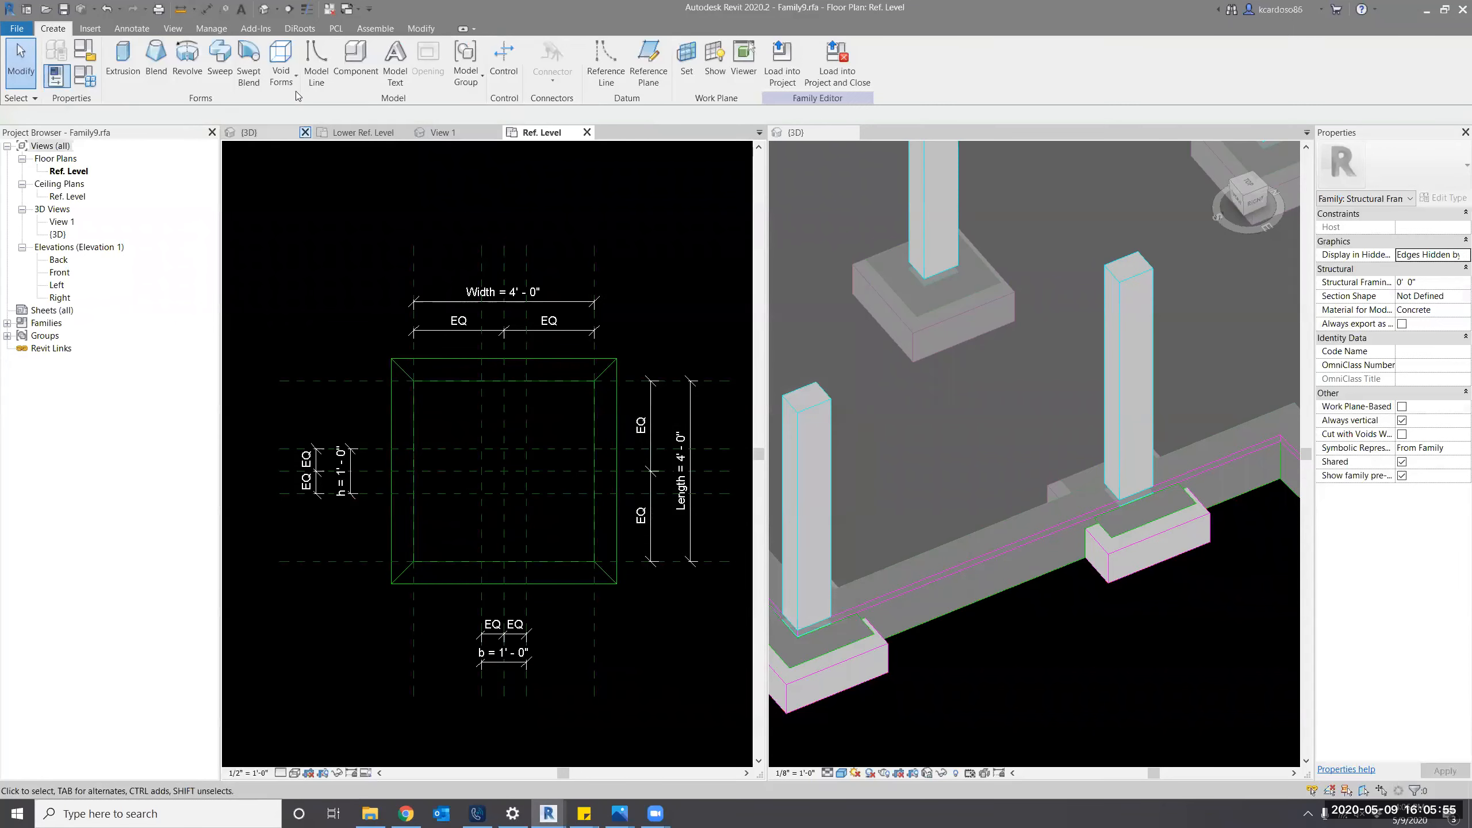
pyautogui.click(281, 64)
pyautogui.click(313, 106)
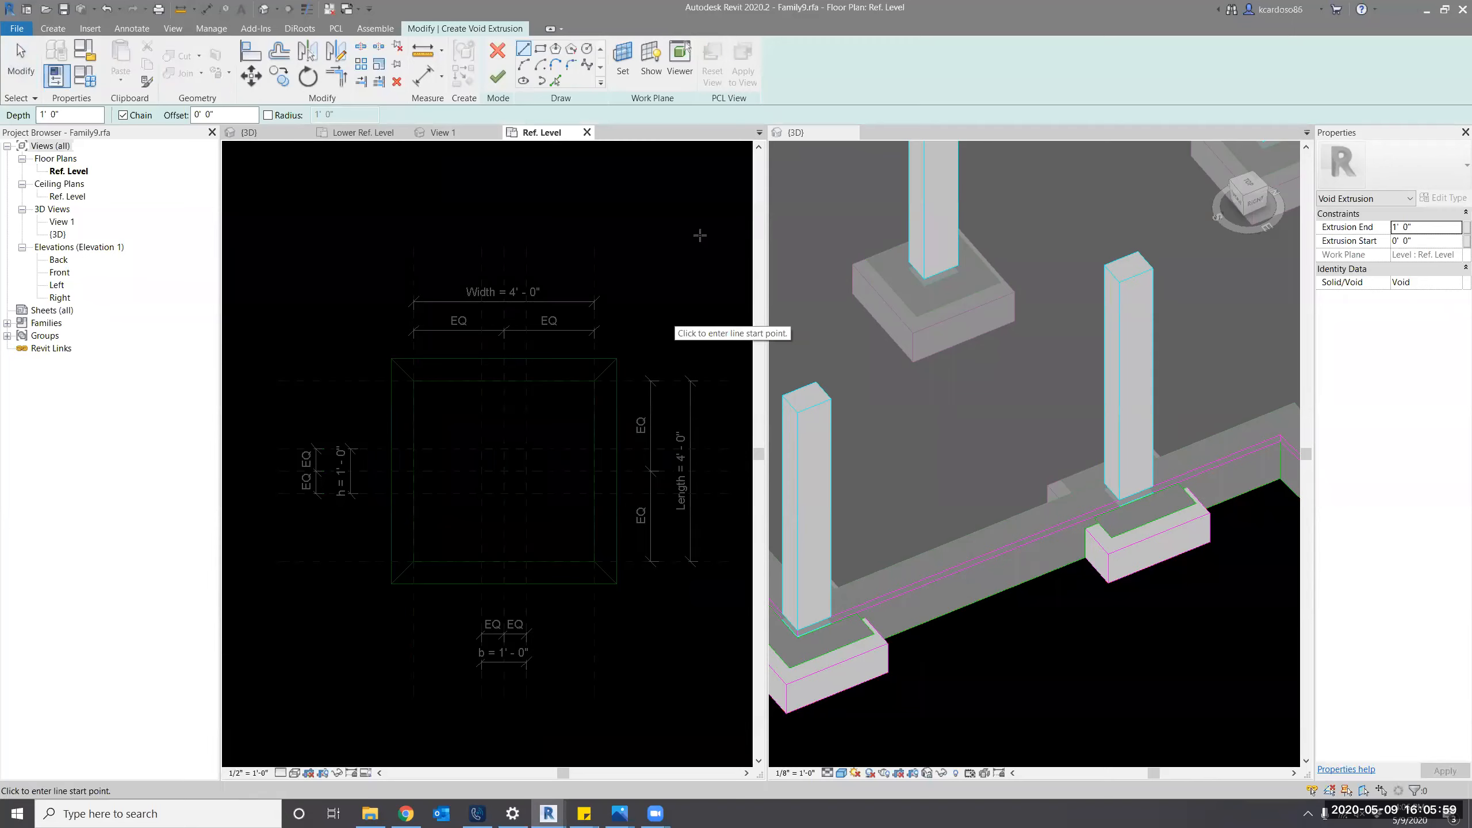
pyautogui.click(555, 79)
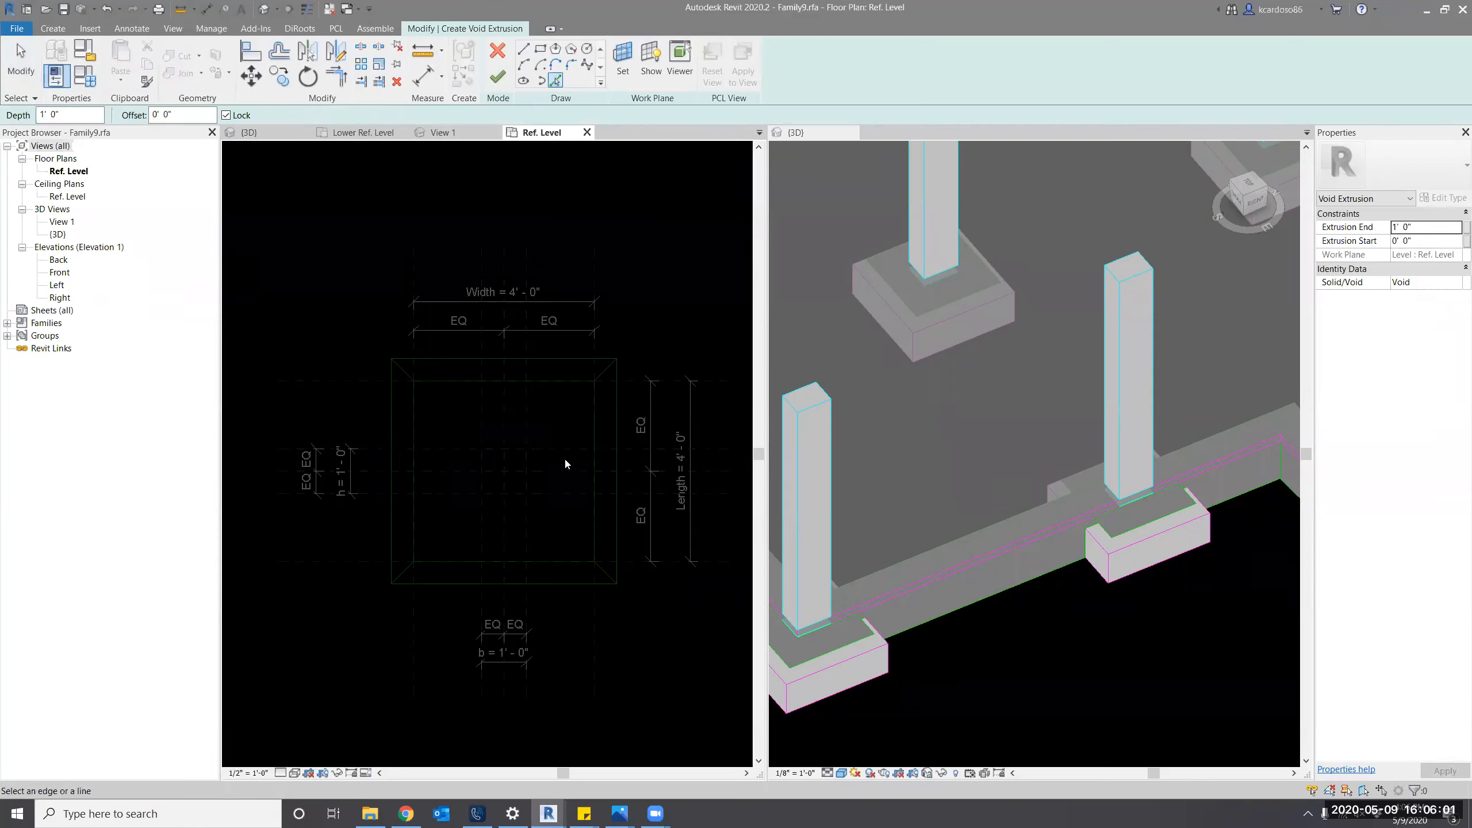
pyautogui.click(528, 410)
pyautogui.click(482, 423)
pyautogui.click(510, 493)
pyautogui.moveTo(644, 634); pyautogui.dragTo(640, 634, button='middle')
# Trim the void's sketch lines into a closed rectangle at the slab's centre and finish the void extrusion.
pyautogui.press('t')
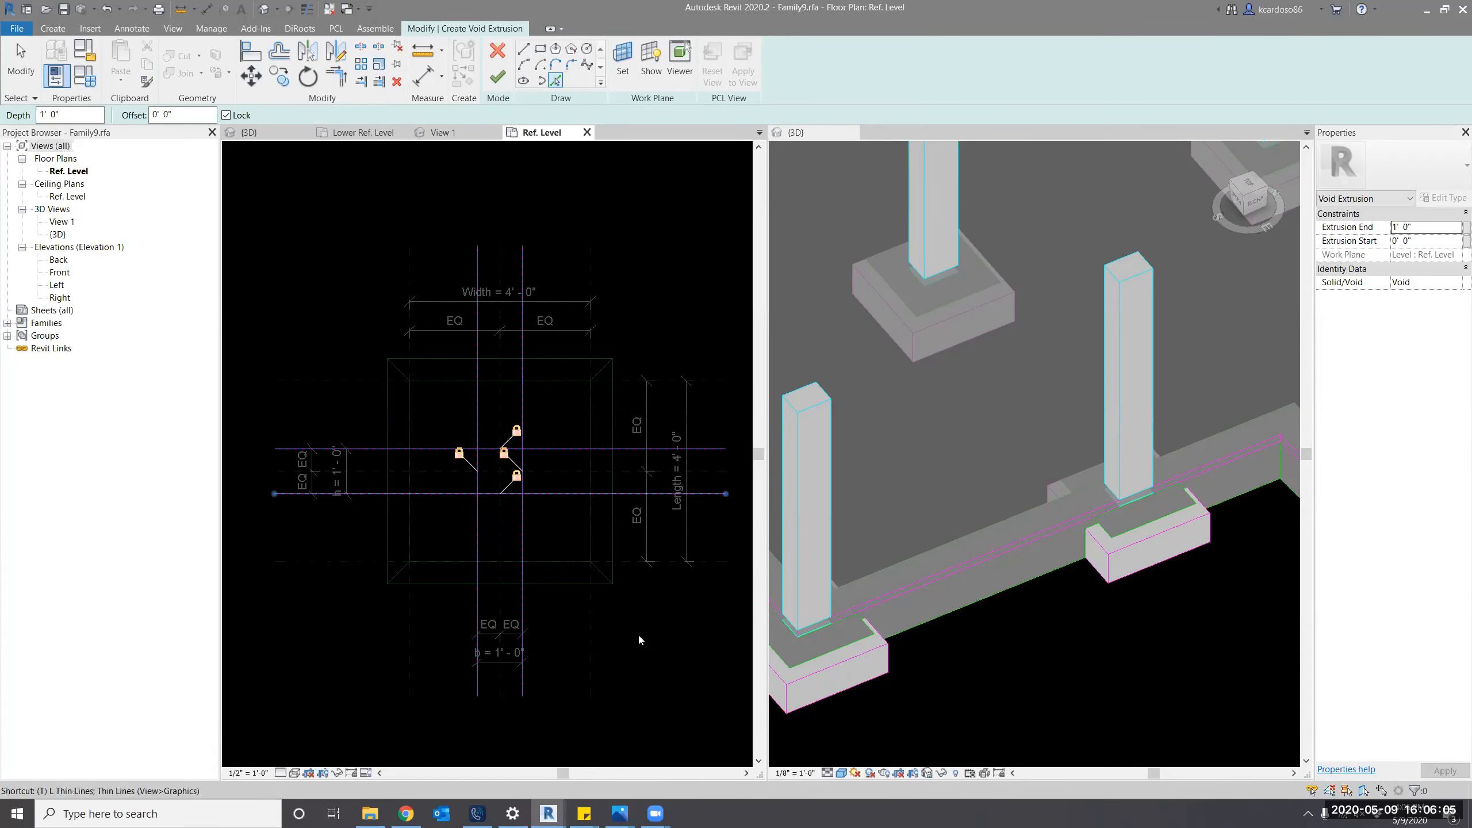
pyautogui.press('r')
pyautogui.click(481, 449)
pyautogui.click(478, 457)
pyautogui.click(511, 450)
pyautogui.click(521, 461)
pyautogui.click(517, 493)
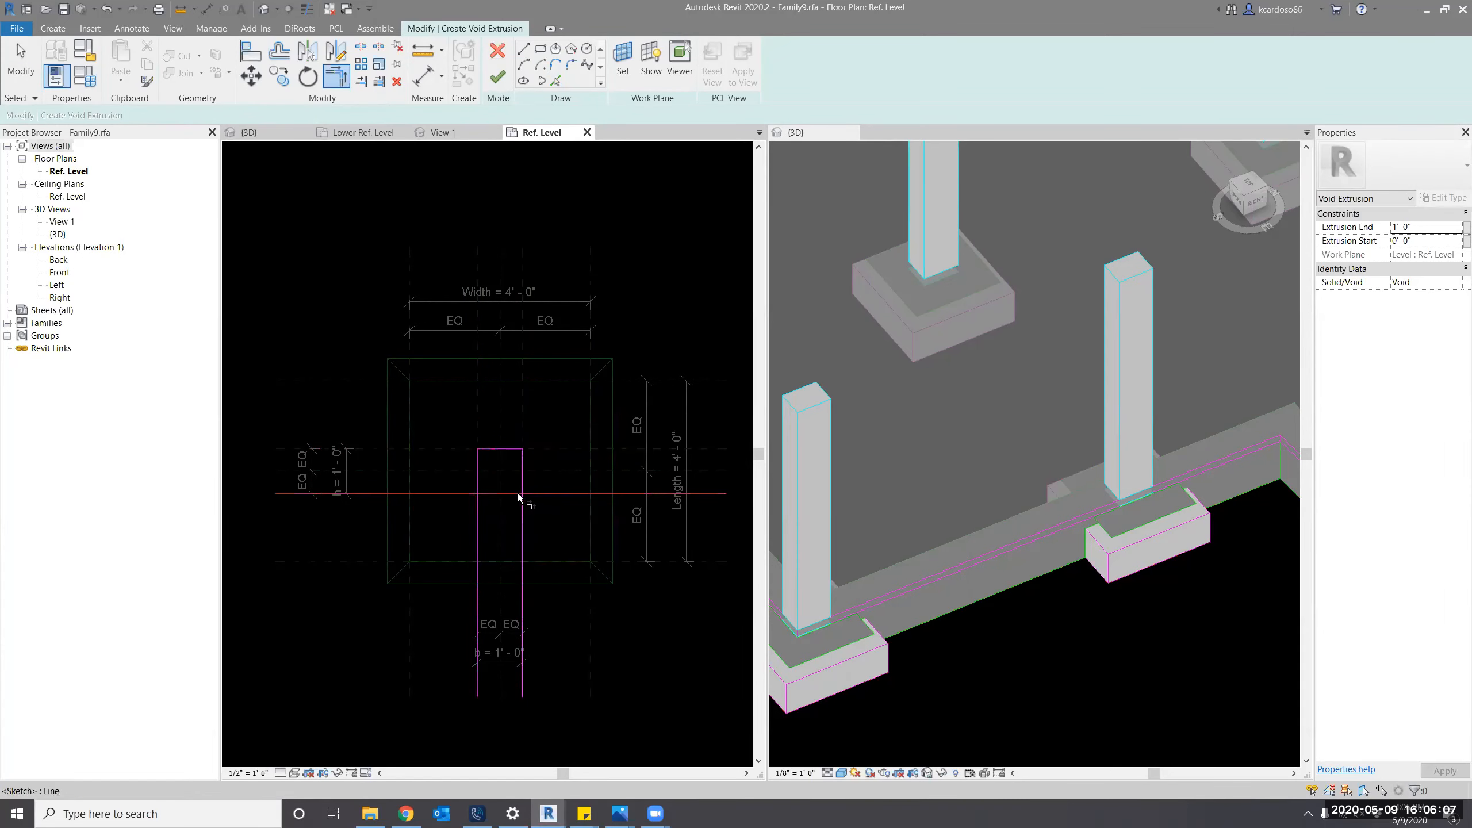
pyautogui.click(523, 484)
pyautogui.click(511, 493)
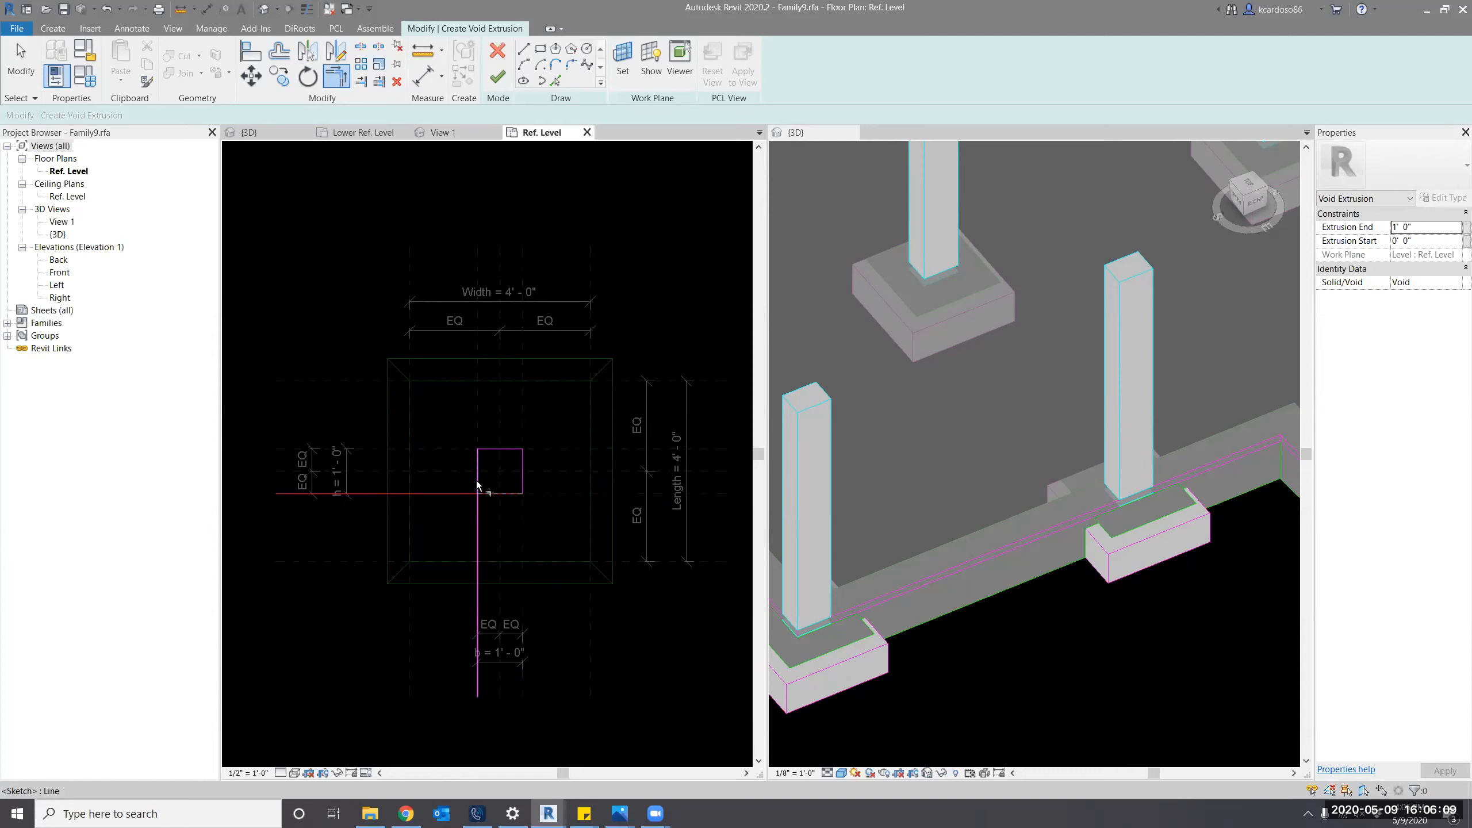
pyautogui.click(477, 481)
pyautogui.press('Escape')
pyautogui.moveTo(628, 688); pyautogui.dragTo(629, 694, button='middle')
pyautogui.click(497, 76)
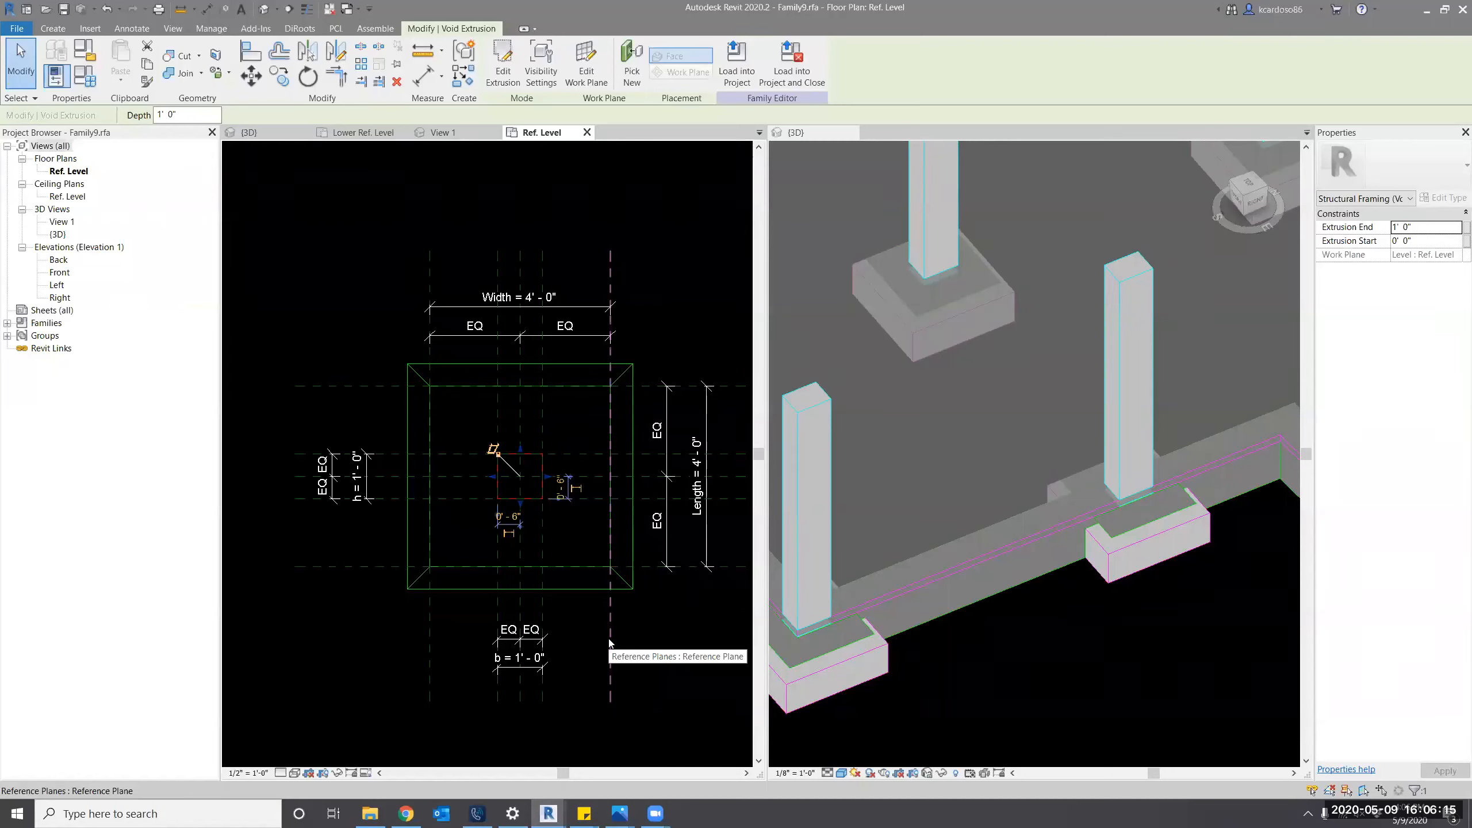
pyautogui.press('Escape')
# In the Right elevation, align the void extrusion's top with the slab's top reference plane and lock its top and bottom faces to the planes.
pyautogui.doubleClick(60, 298)
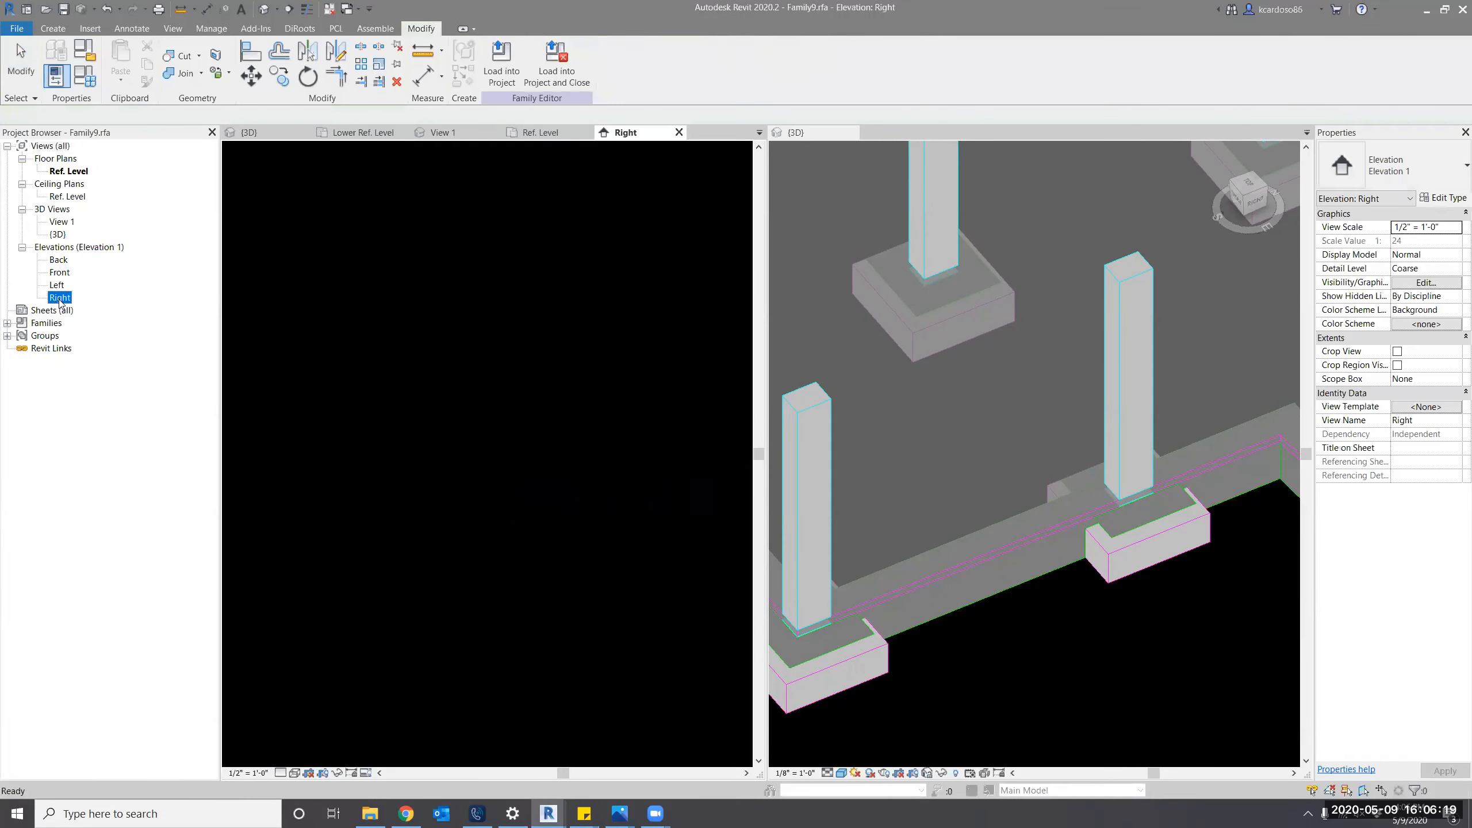
pyautogui.scroll(2, 501, 544)
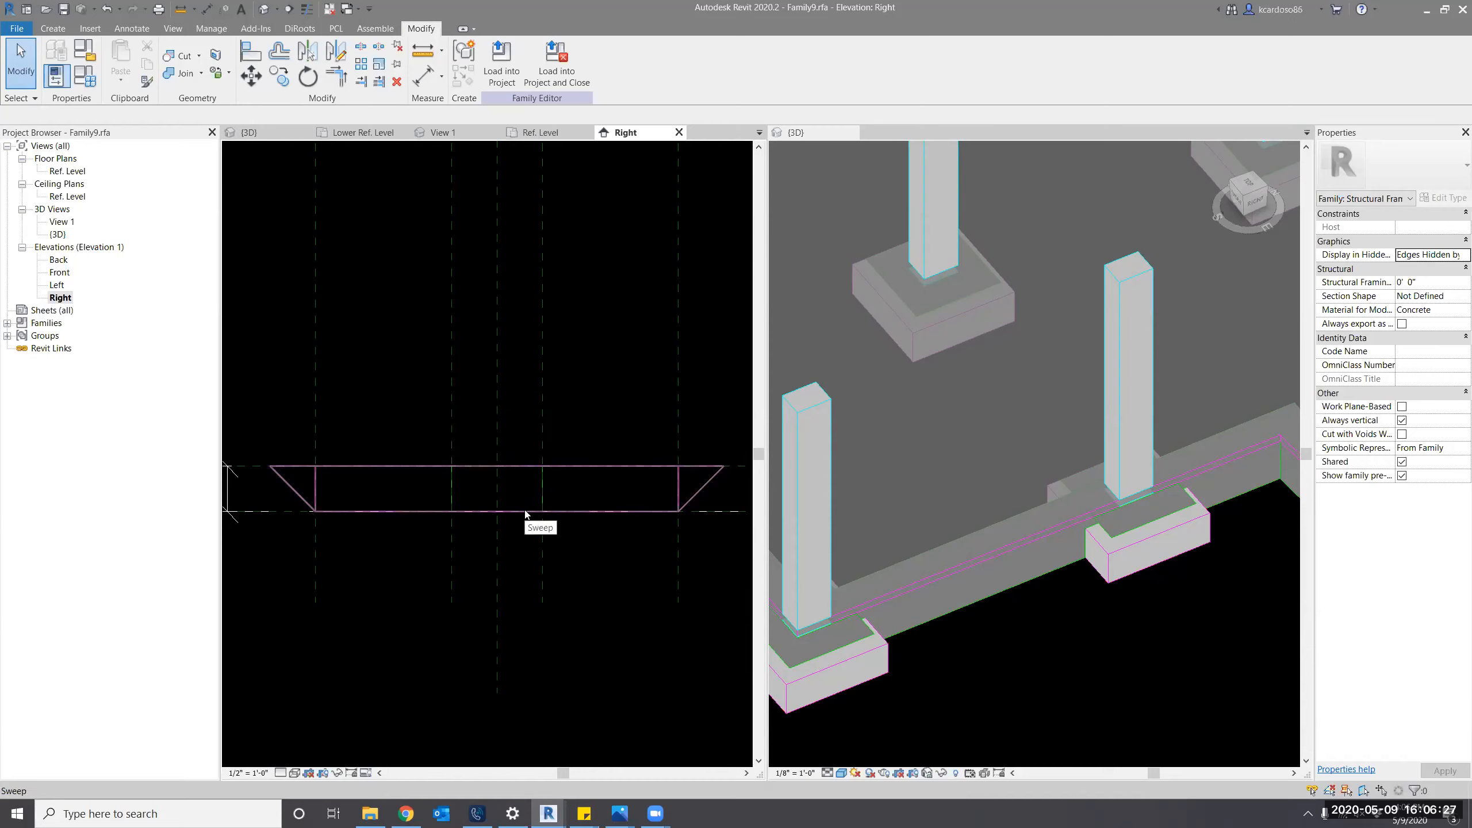
pyautogui.press('Tab')
pyautogui.press('Tab')
pyautogui.click(526, 514)
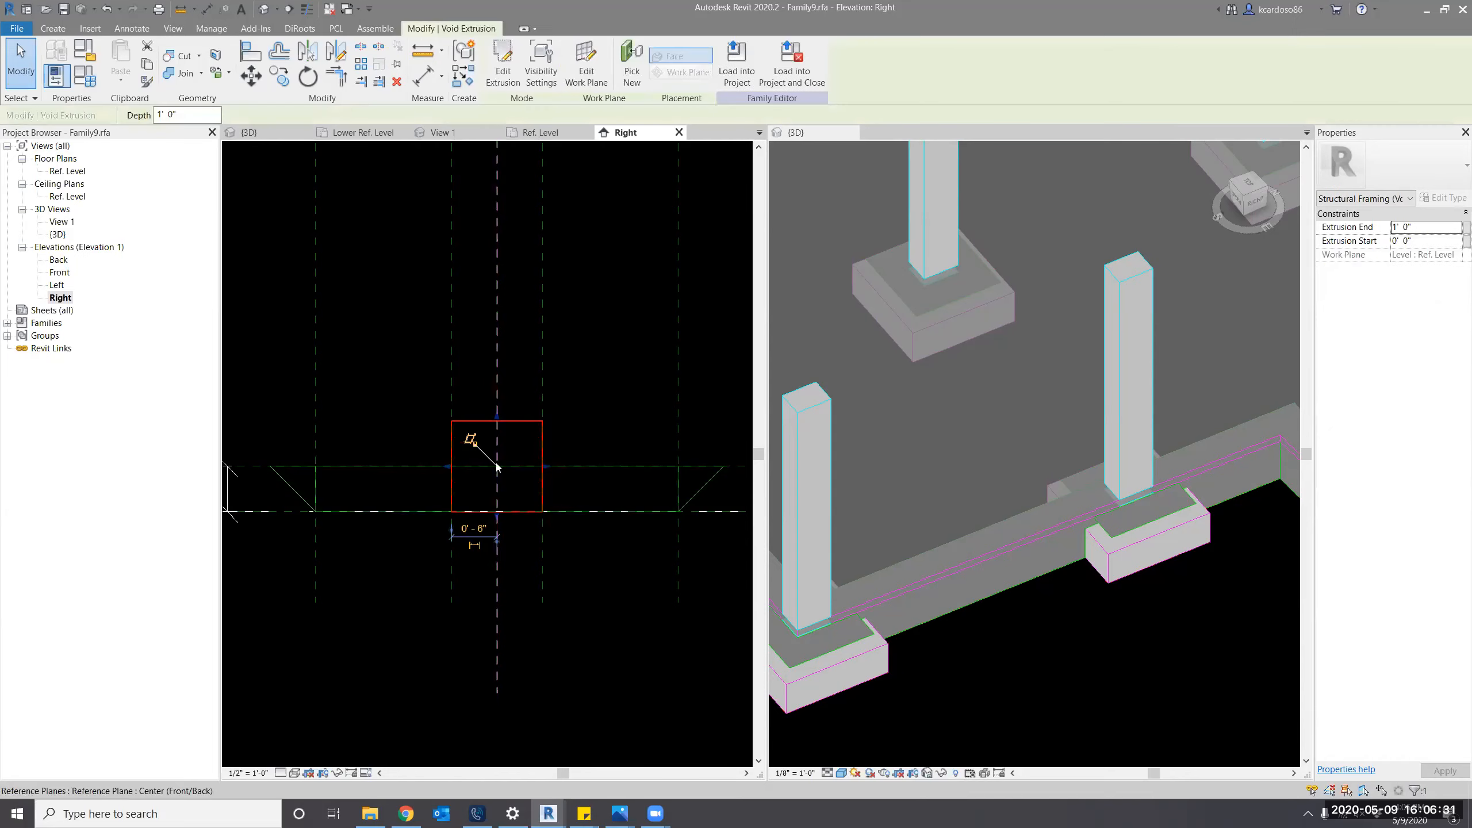
pyautogui.moveTo(498, 416); pyautogui.dragTo(502, 465)
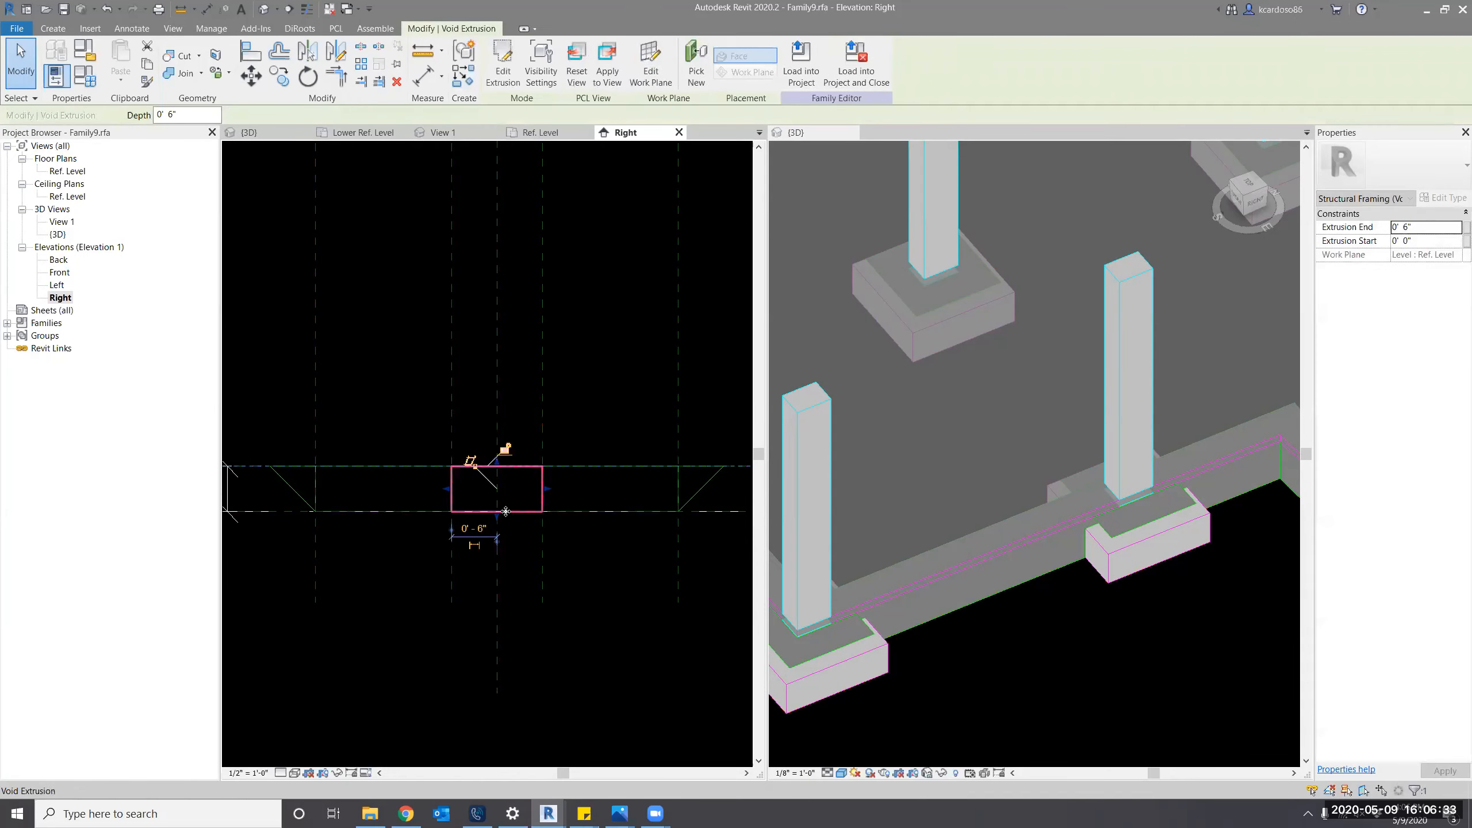
pyautogui.click(505, 450)
pyautogui.moveTo(497, 516)
pyautogui.mouseDown()
pyautogui.moveTo(497, 547)
pyautogui.moveTo(498, 512)
pyautogui.mouseUp()
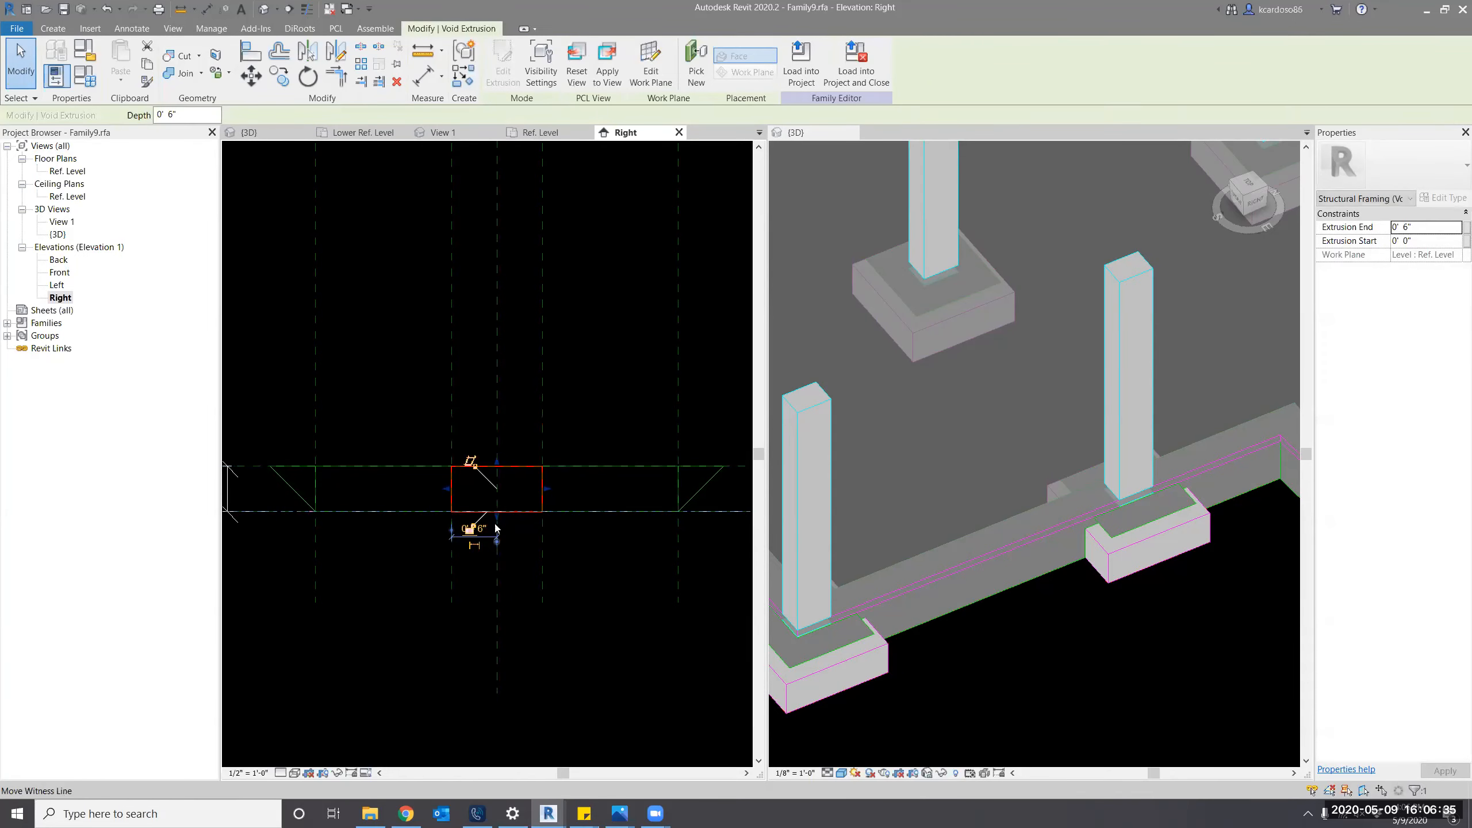
pyautogui.click(491, 528)
pyautogui.click(551, 574)
pyautogui.scroll(-2, 583, 522)
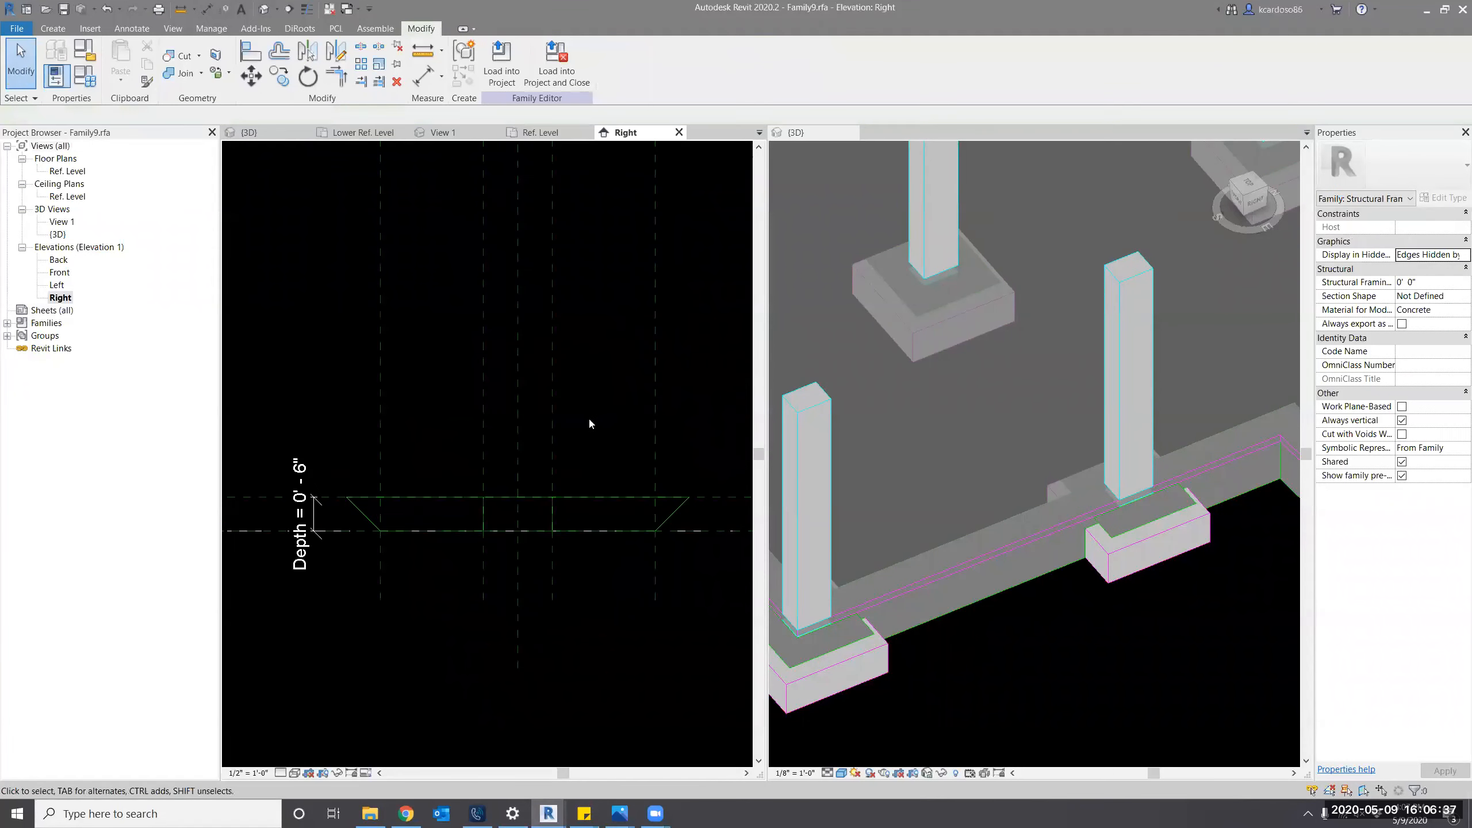
# Load the slab family into the rectangular column family, replacing the existing version, and close the slab family without saving.
pyautogui.click(575, 76)
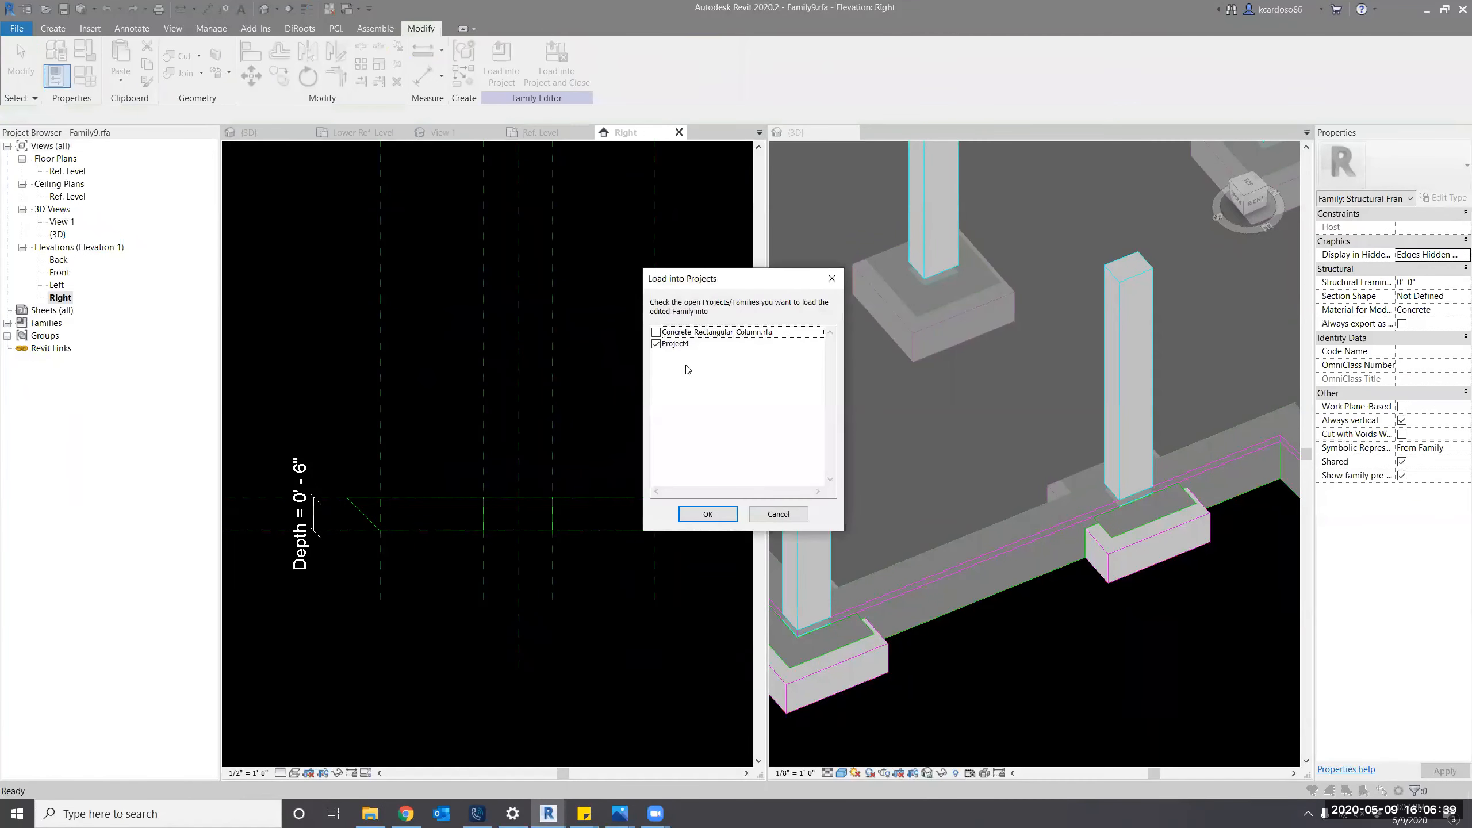
pyautogui.click(702, 516)
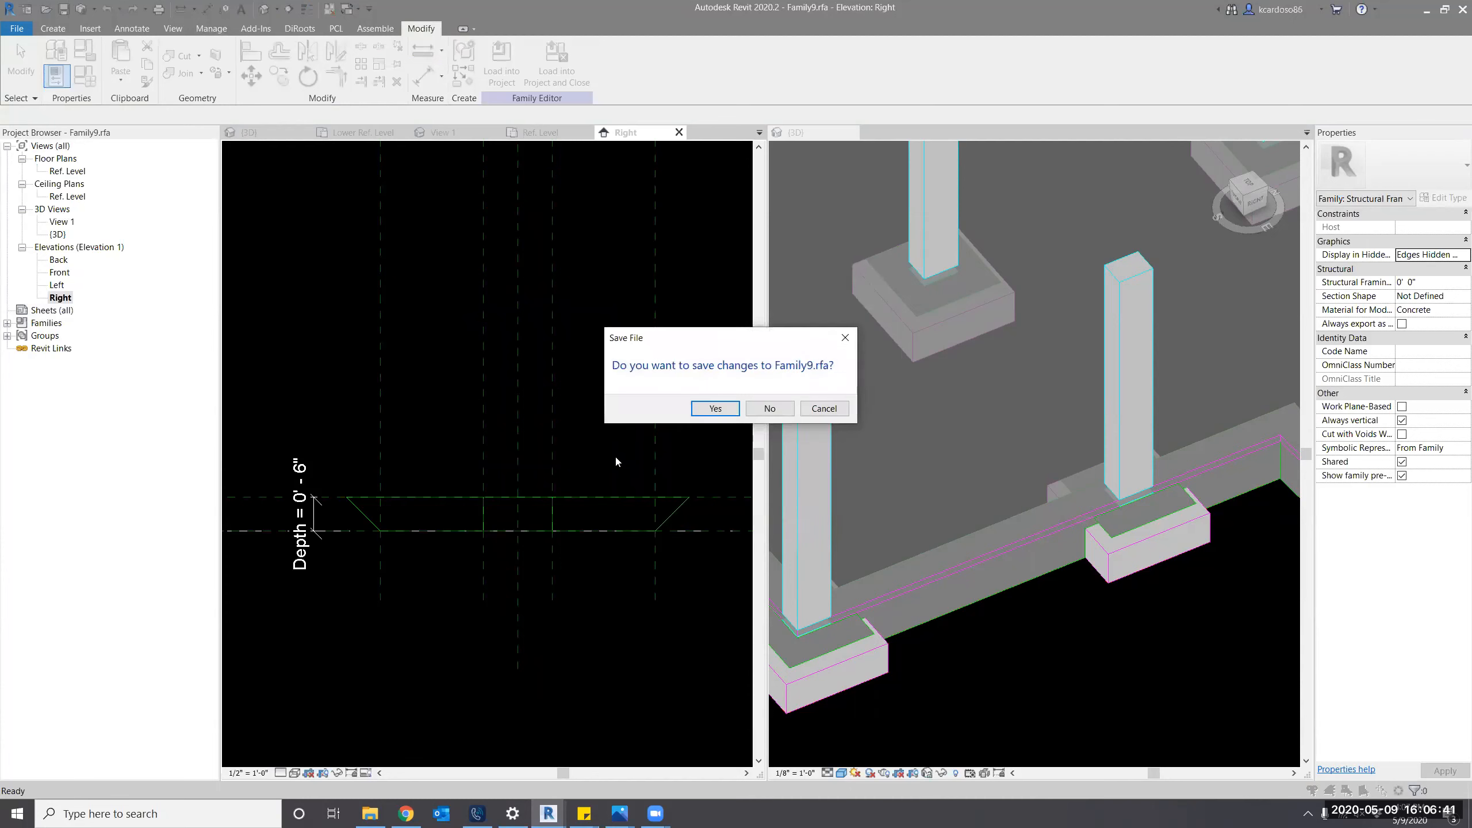
pyautogui.click(769, 409)
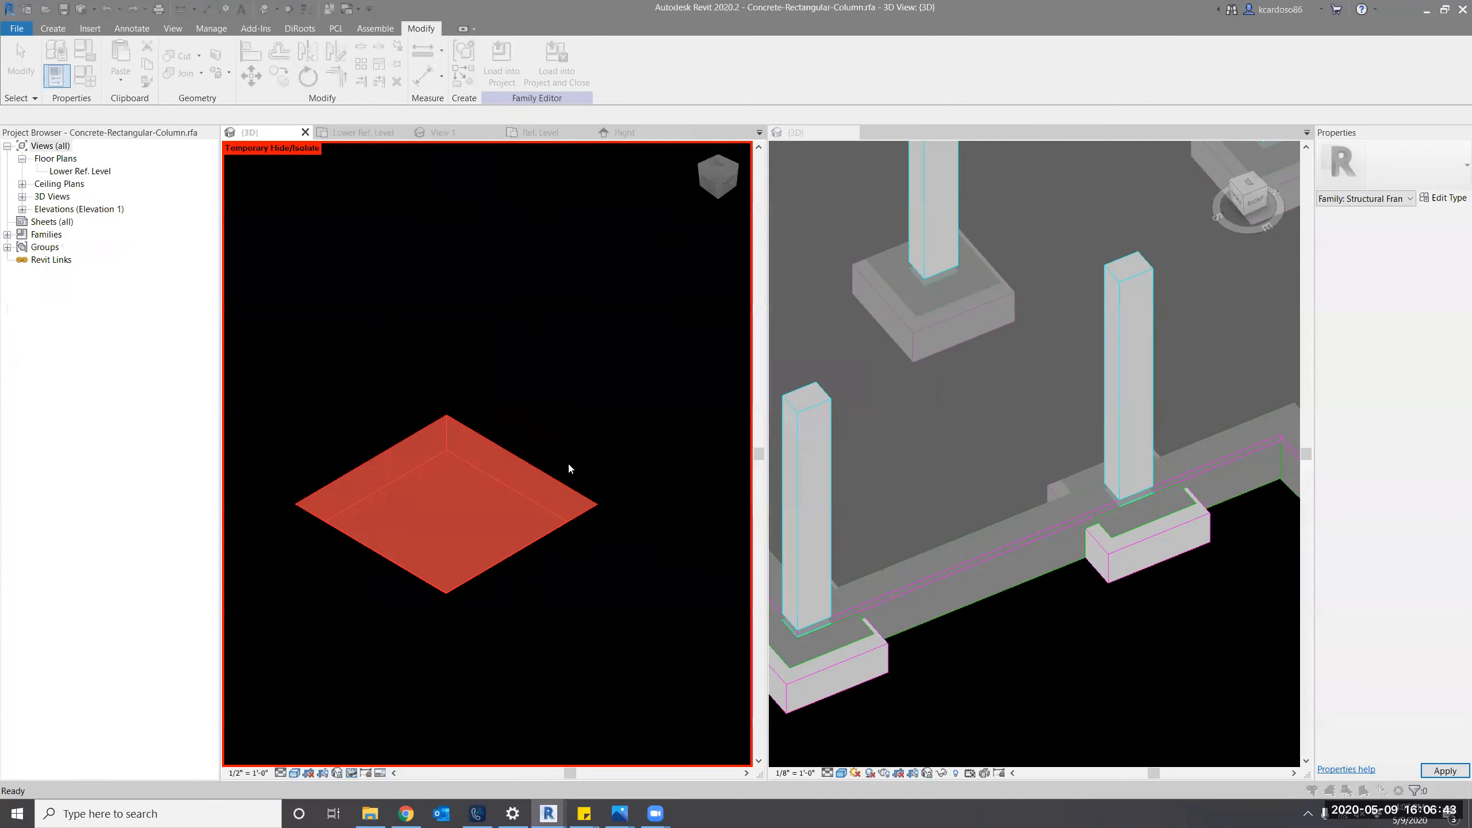
pyautogui.click(713, 398)
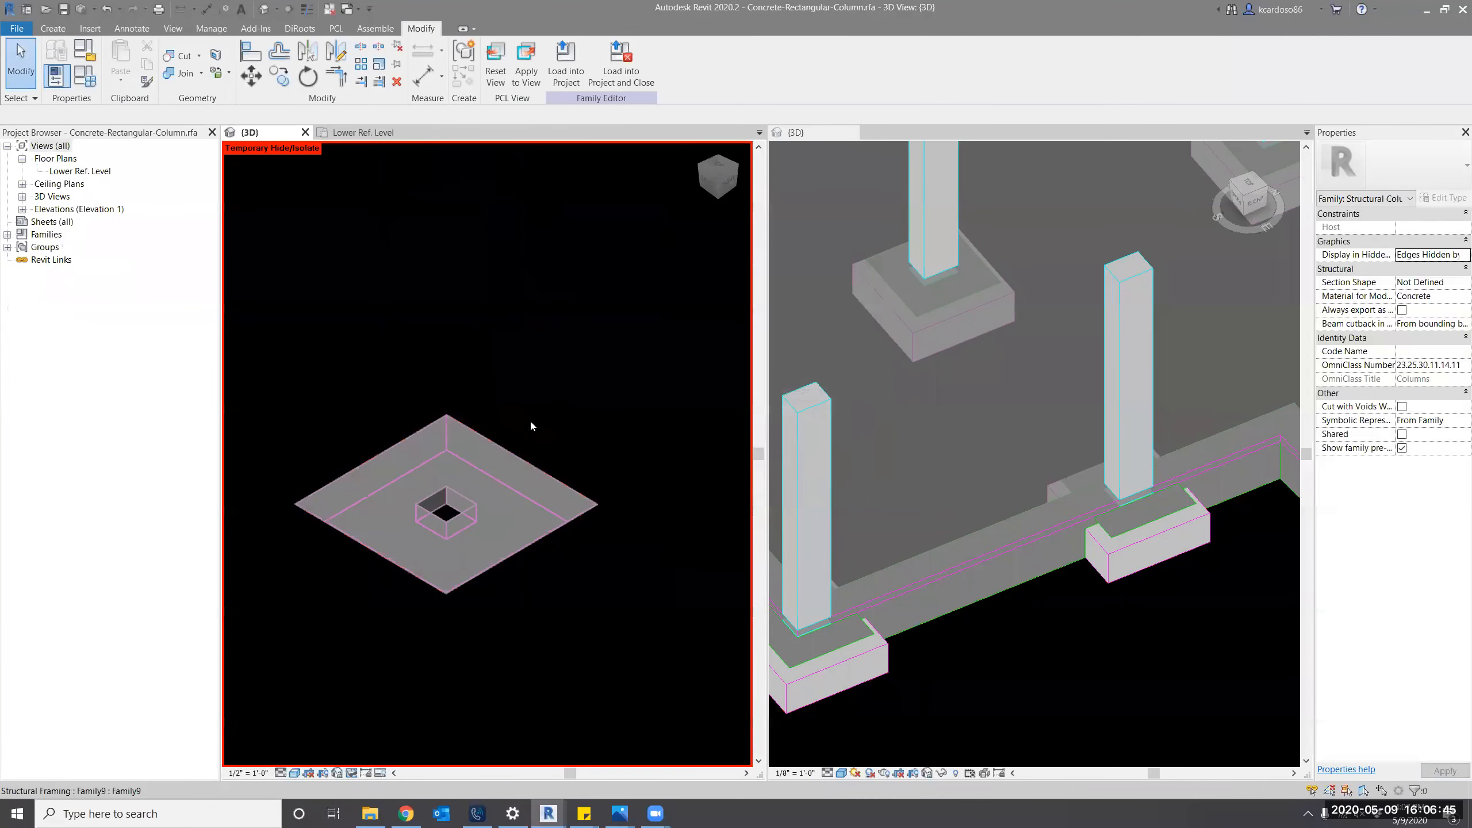
# Inspect the slab's column opening in 3D and reset the temporary hide/isolate to bring the column back.
pyautogui.keyDown('shift'); pyautogui.moveTo(519, 605); pyautogui.dragTo(588, 651, button='middle'); pyautogui.keyUp('shift')
pyautogui.scroll(5, 439, 591)
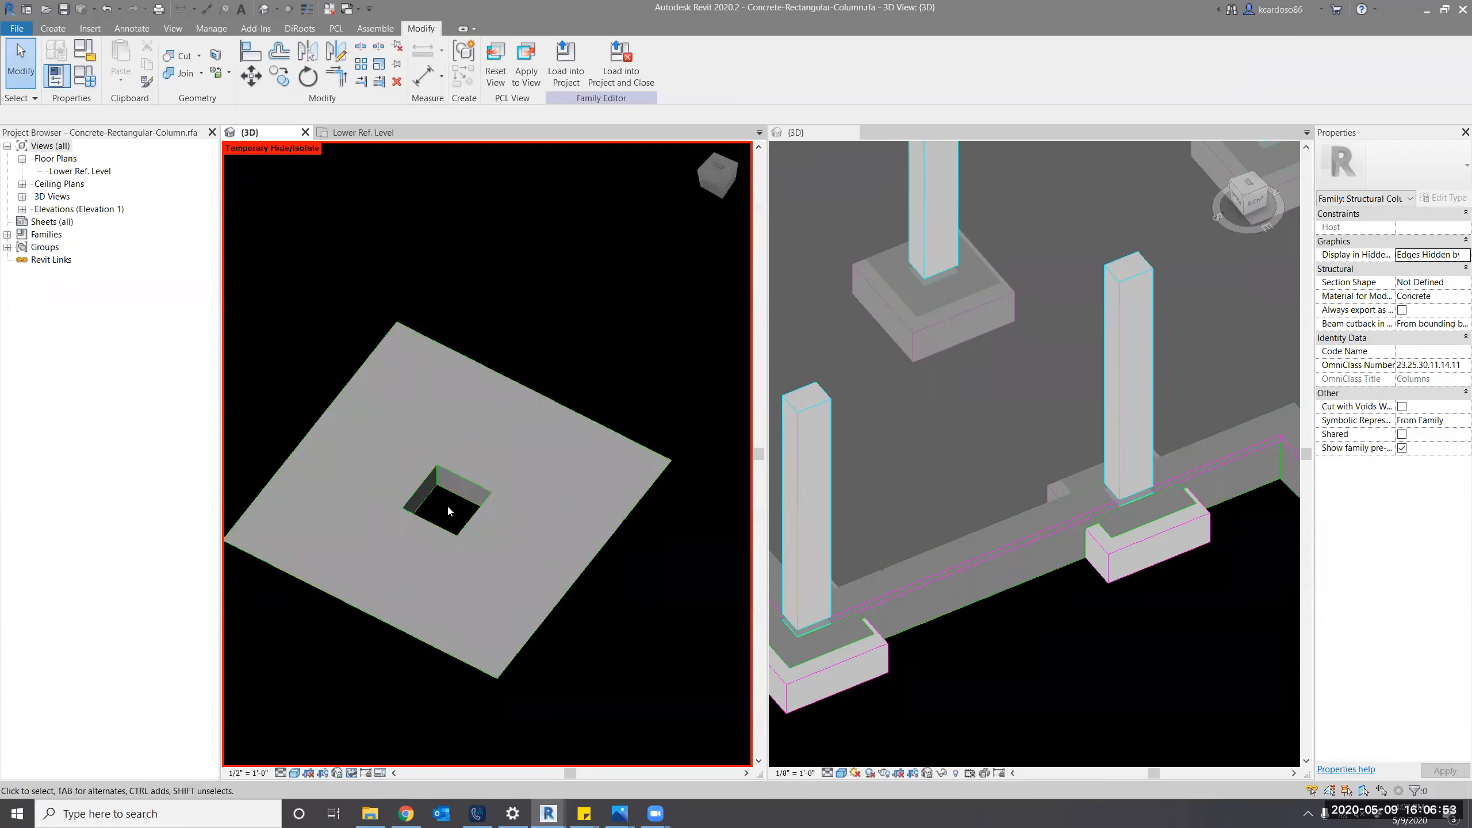
pyautogui.click(357, 774)
pyautogui.click(385, 764)
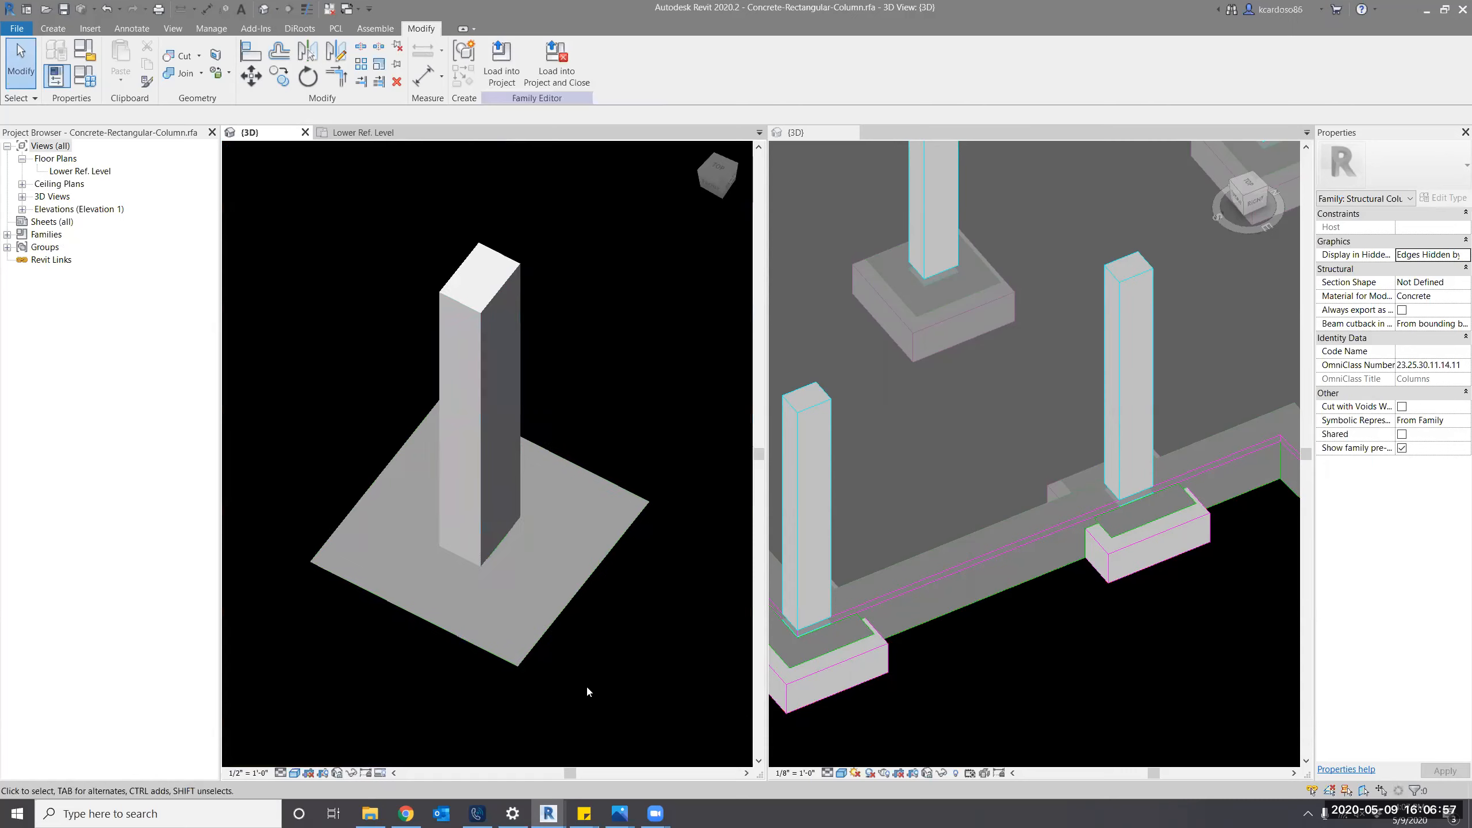
# In the Lower Ref. Level plan, associate the nested slab's h parameter with the column family's h parameter.
pyautogui.doubleClick(93, 171)
pyautogui.moveTo(517, 730); pyautogui.dragTo(557, 717, button='middle')
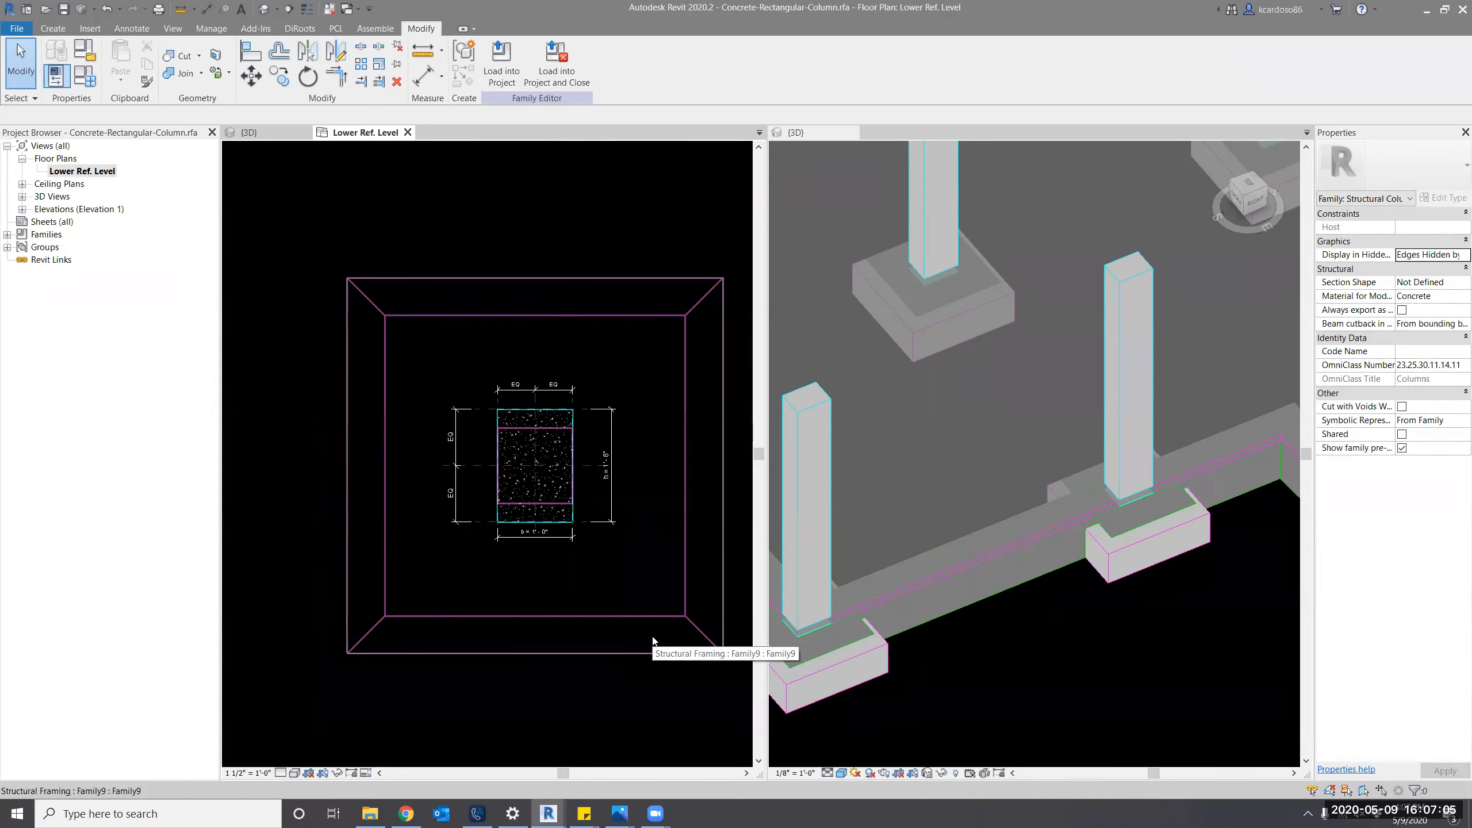
pyautogui.click(653, 637)
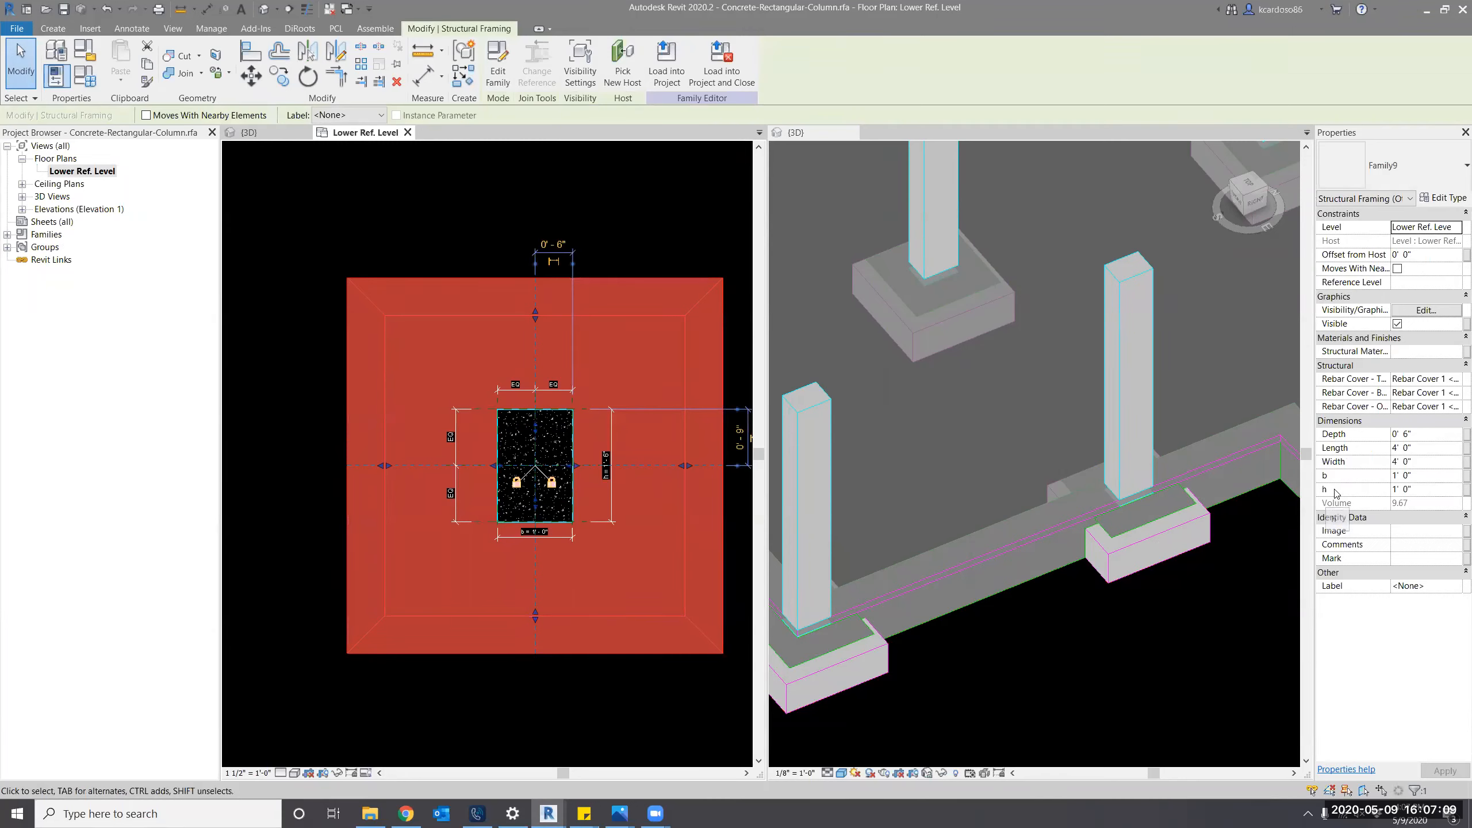
pyautogui.click(1457, 490)
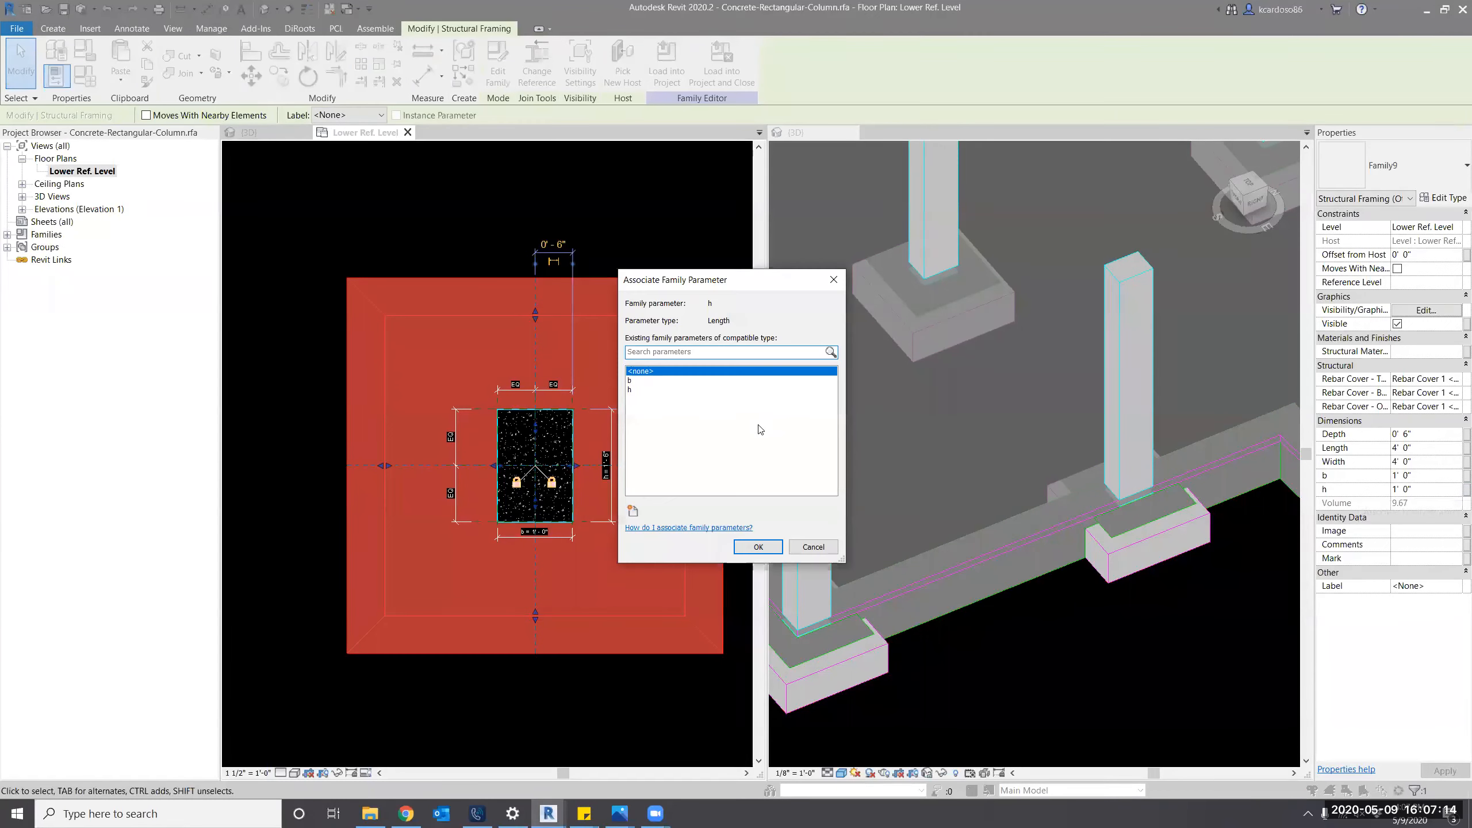
pyautogui.click(633, 391)
pyautogui.click(758, 547)
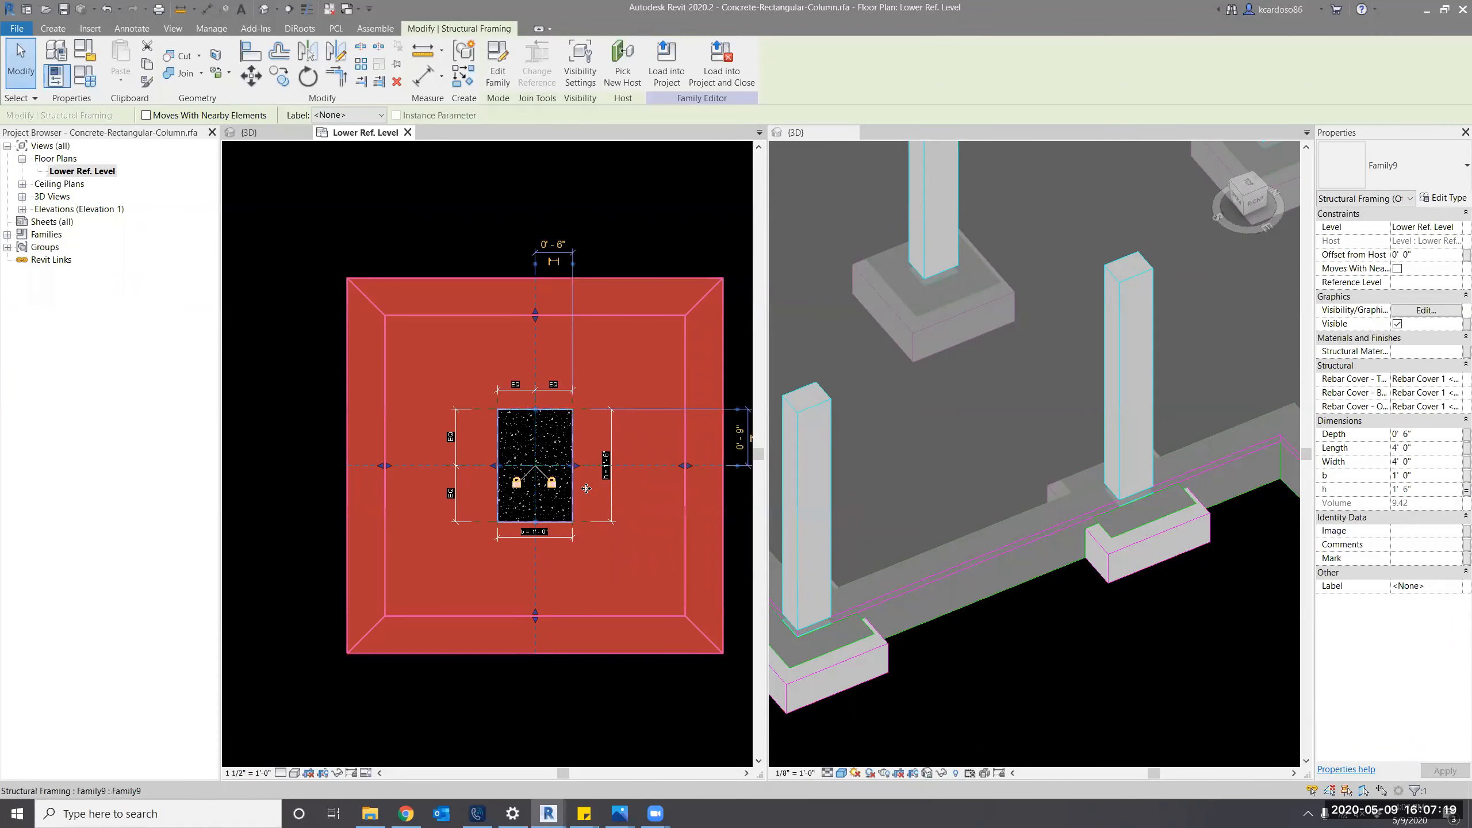
# Associate the nested slab's b parameter with the column family's b parameter.
pyautogui.click(1465, 475)
pyautogui.click(633, 381)
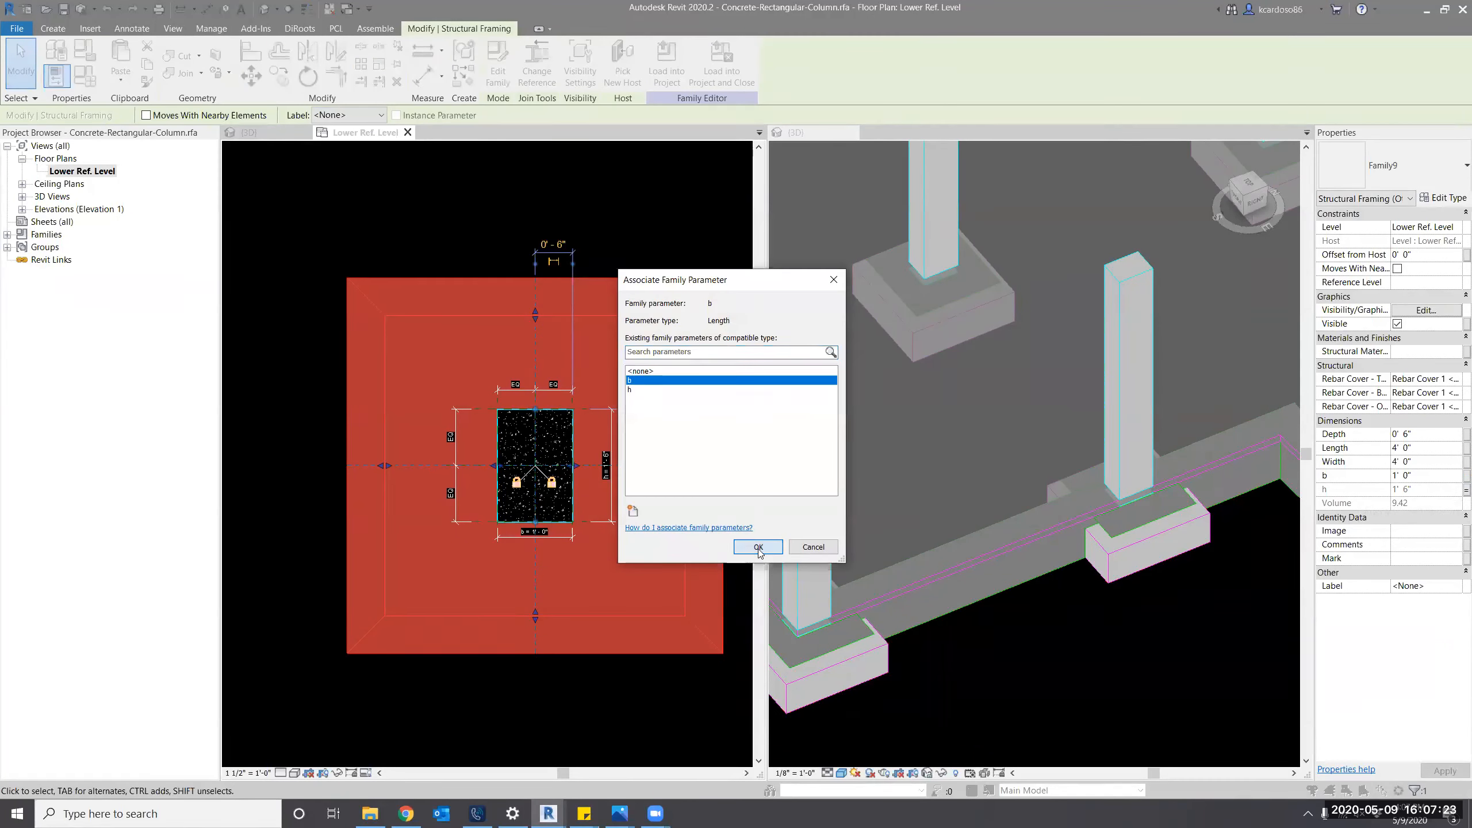
pyautogui.click(758, 547)
pyautogui.click(562, 683)
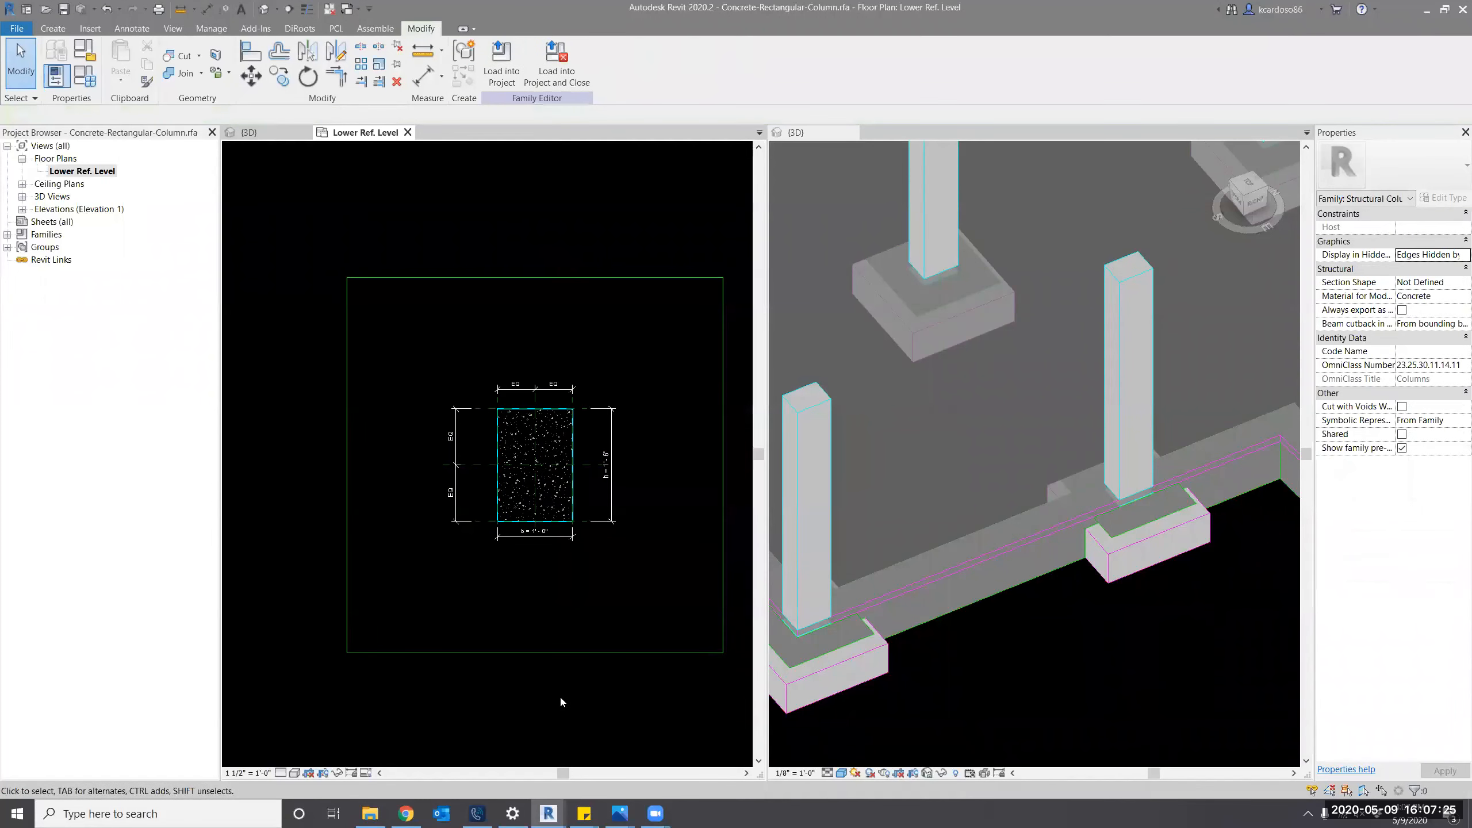
# Switch the column family's current type to 18 x 24 and apply it to test the slab opening.
pyautogui.click(85, 76)
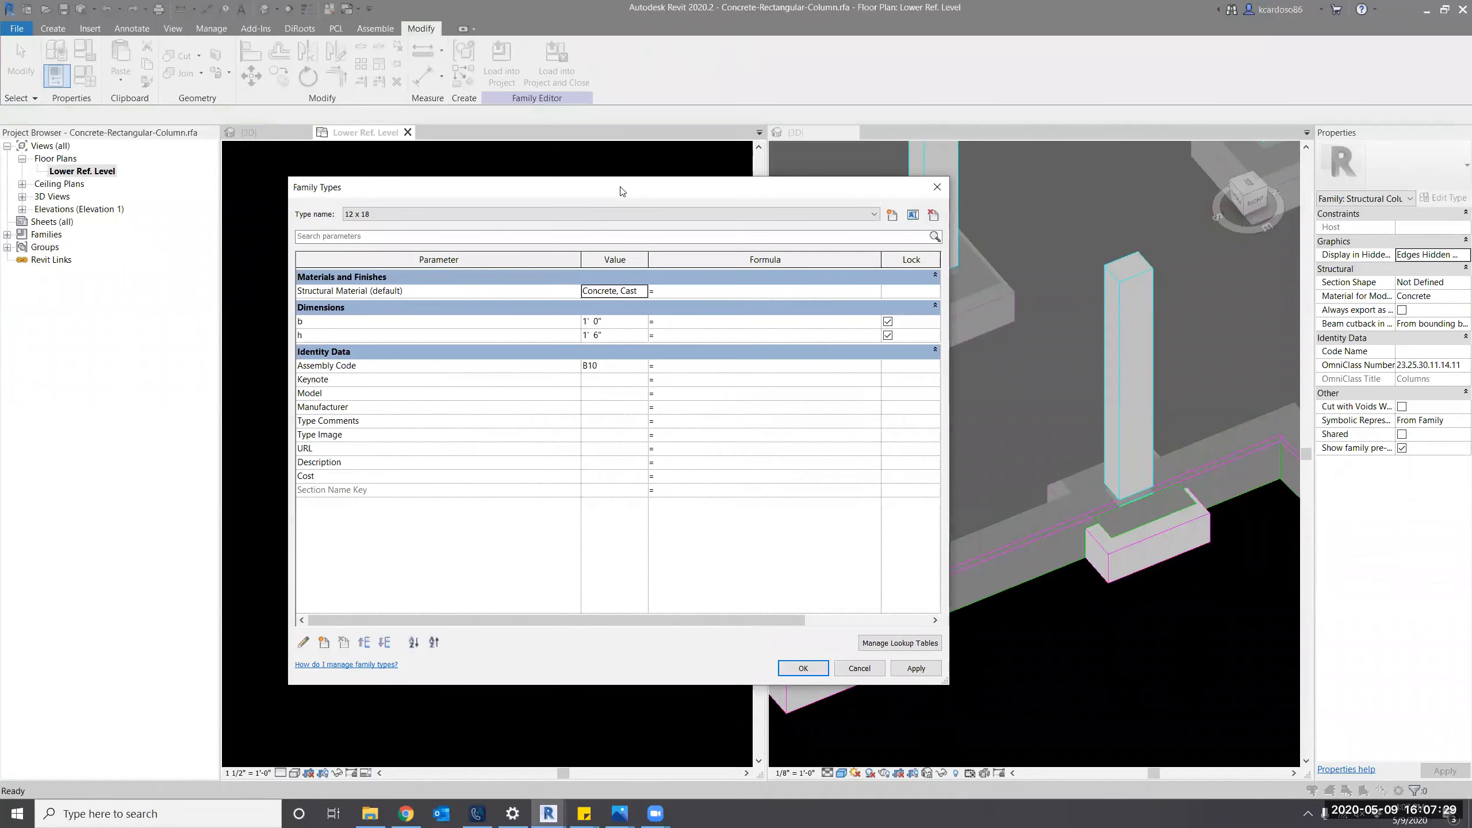
pyautogui.moveTo(622, 191); pyautogui.dragTo(974, 179)
pyautogui.click(716, 201)
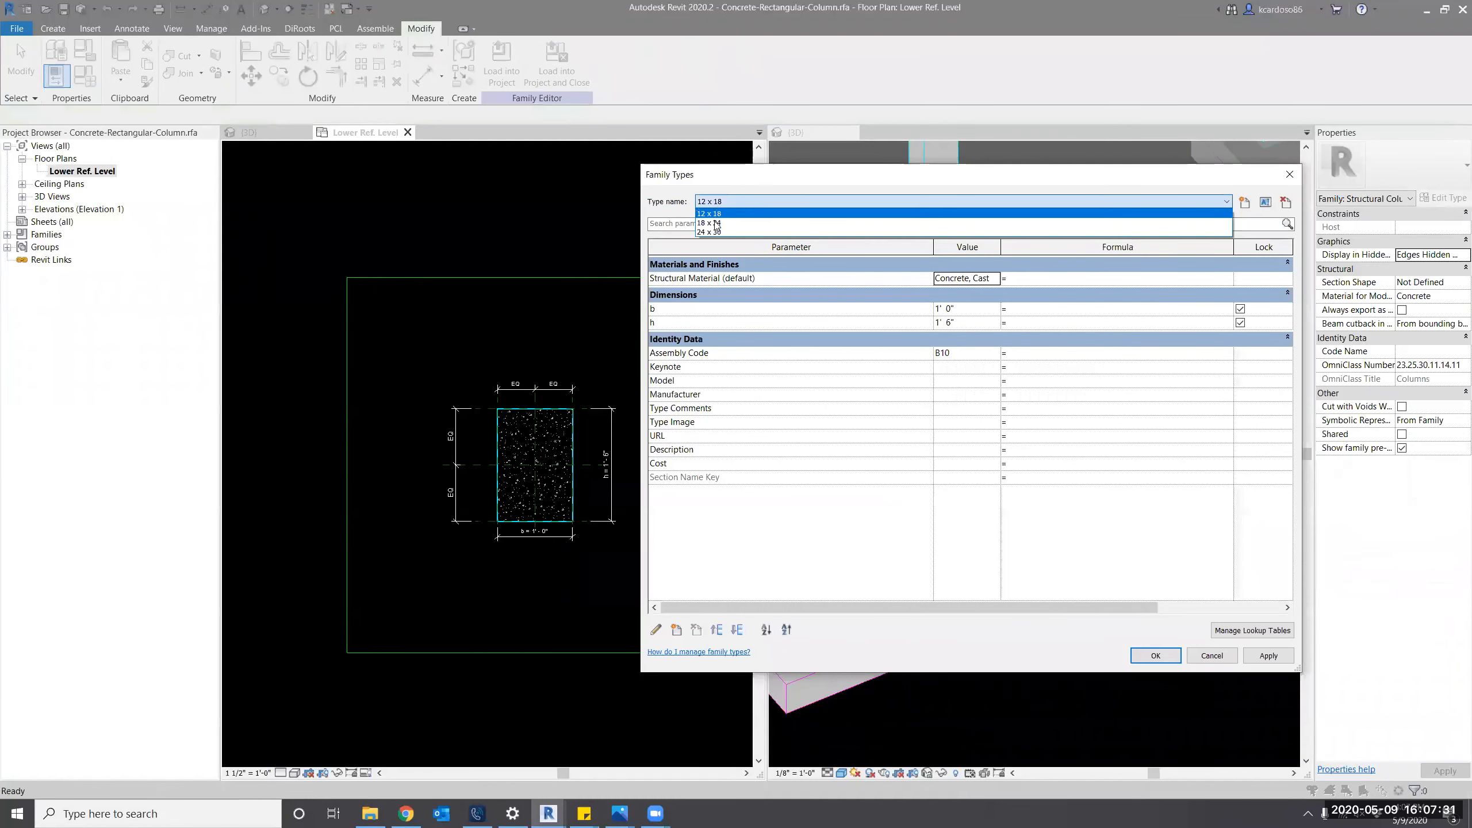
pyautogui.click(712, 222)
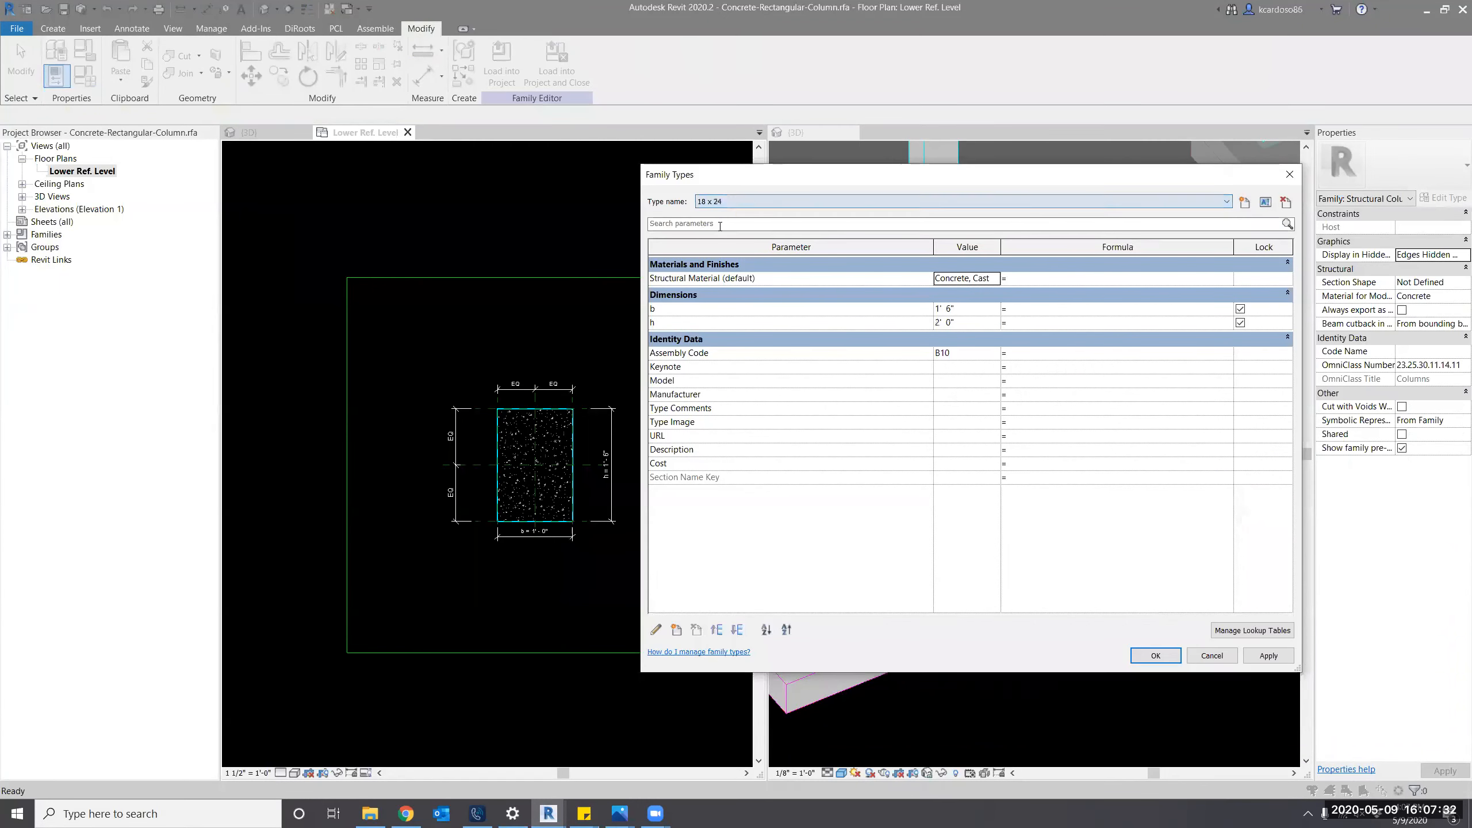
pyautogui.click(1264, 656)
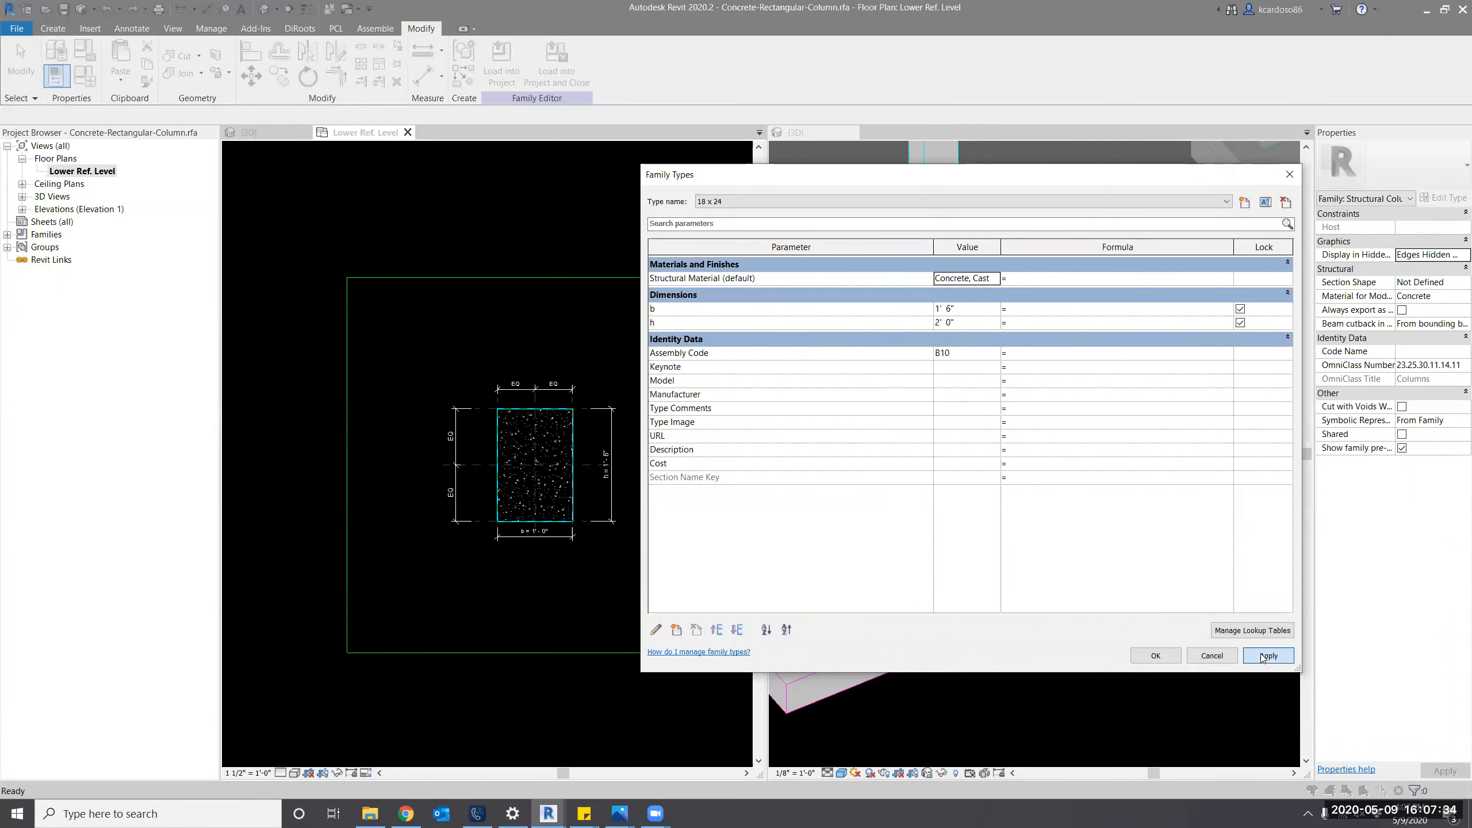
pyautogui.click(1156, 655)
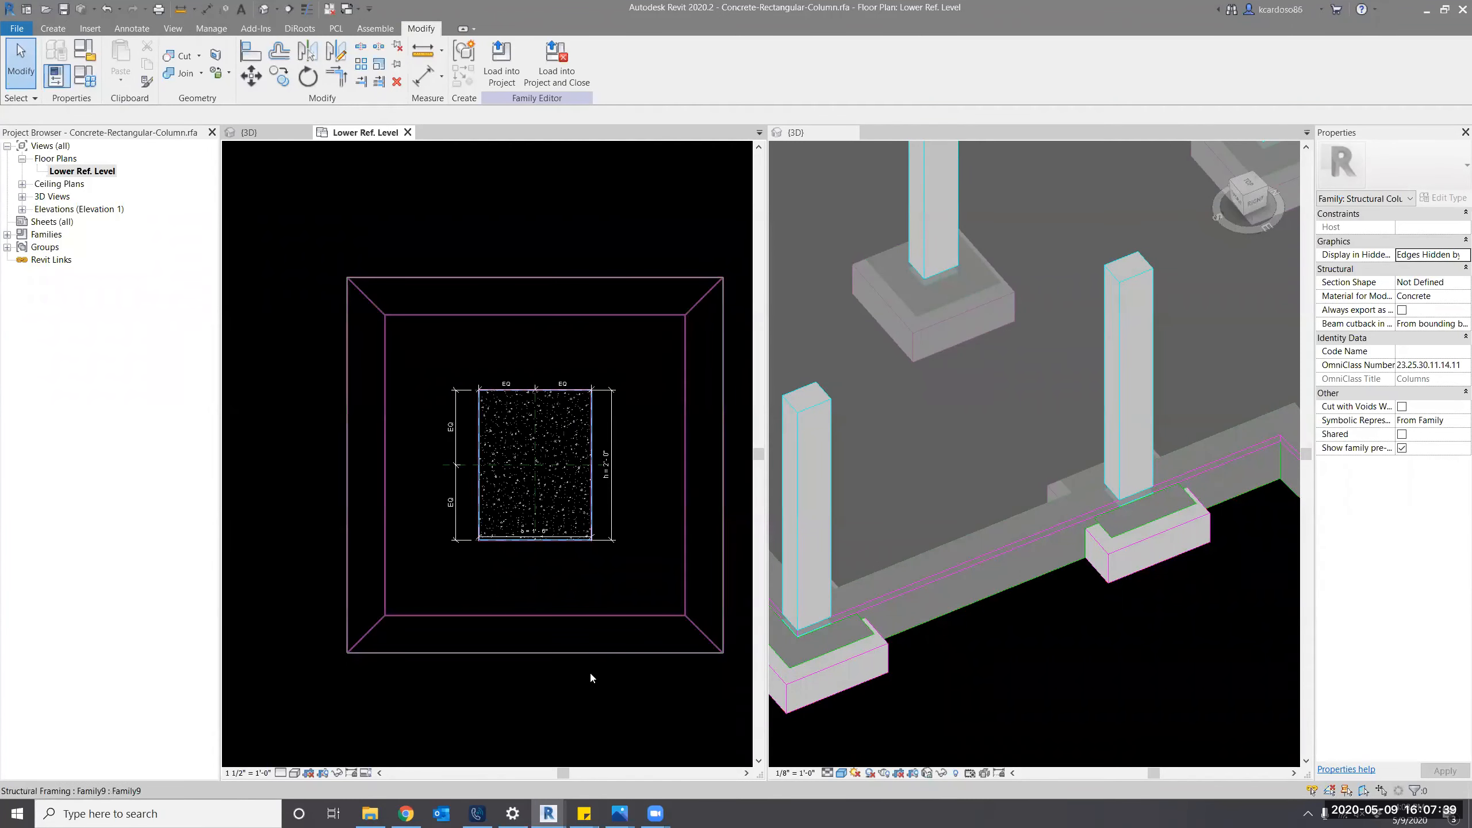
pyautogui.scroll(-2, 594, 677)
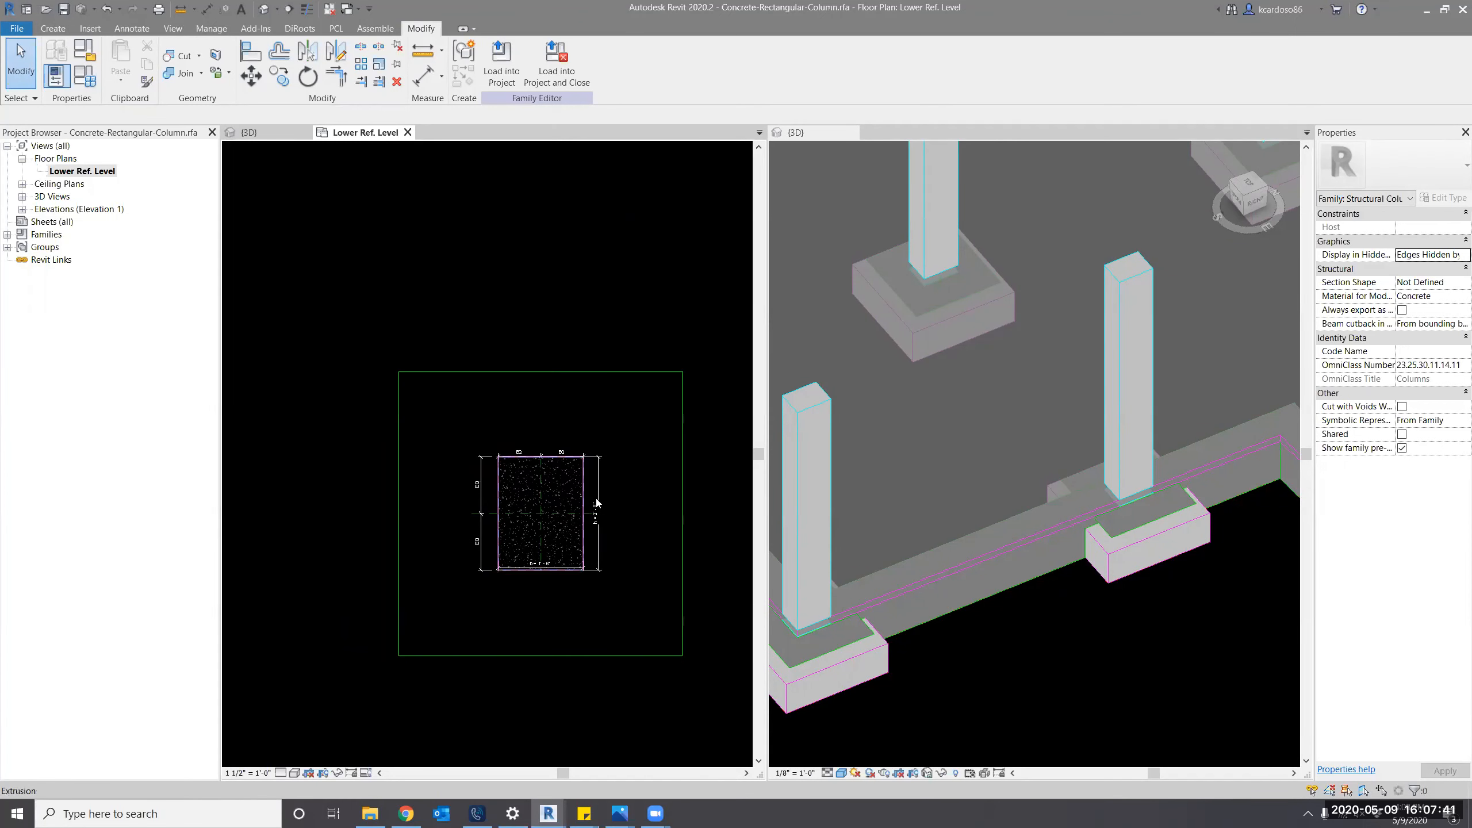
# Load the column family into Project4, overwriting the shared slab sub-component and its parameter values, and dismiss the save reminder.
pyautogui.click(501, 64)
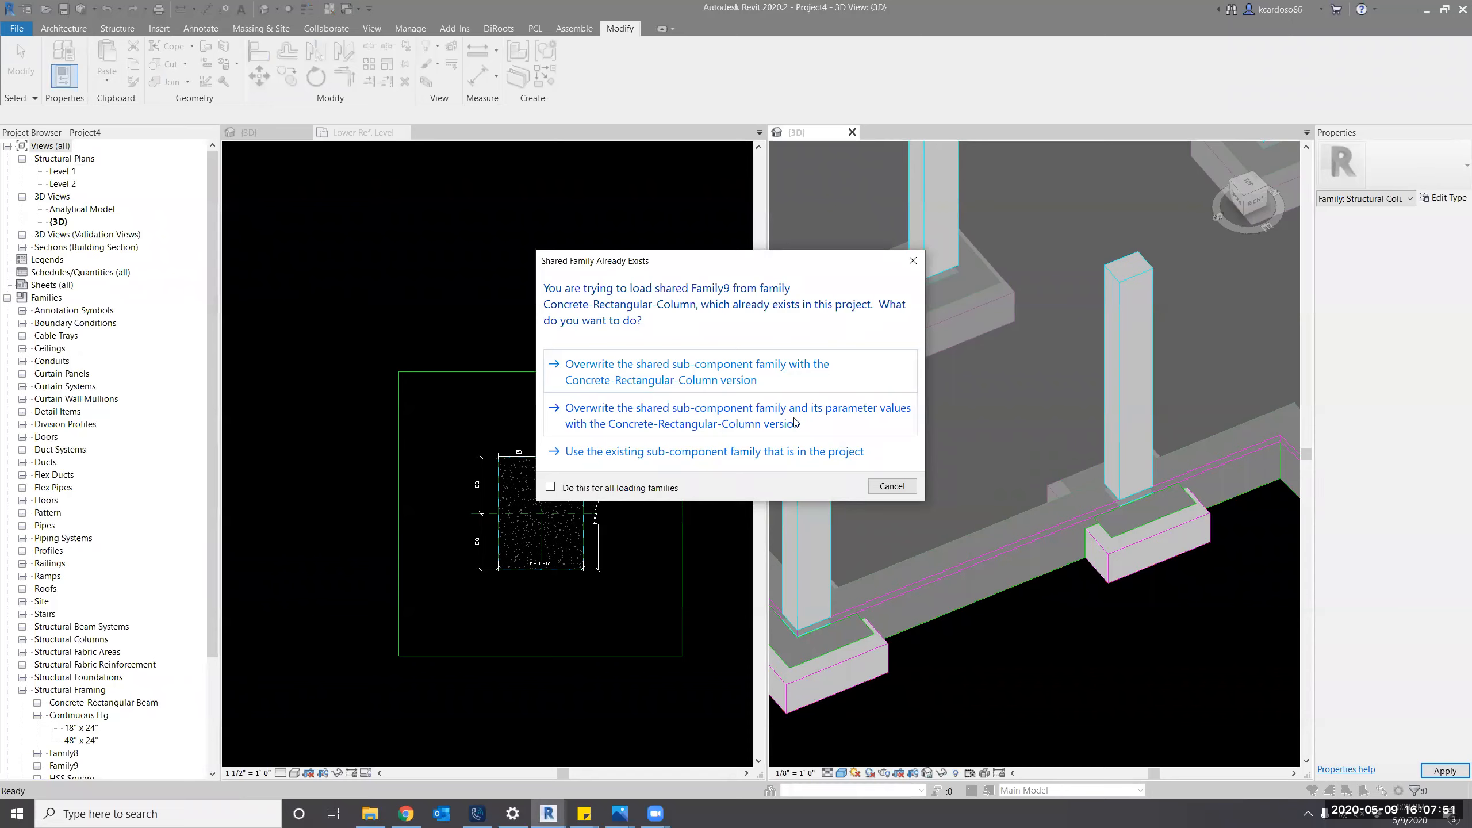
pyautogui.click(767, 417)
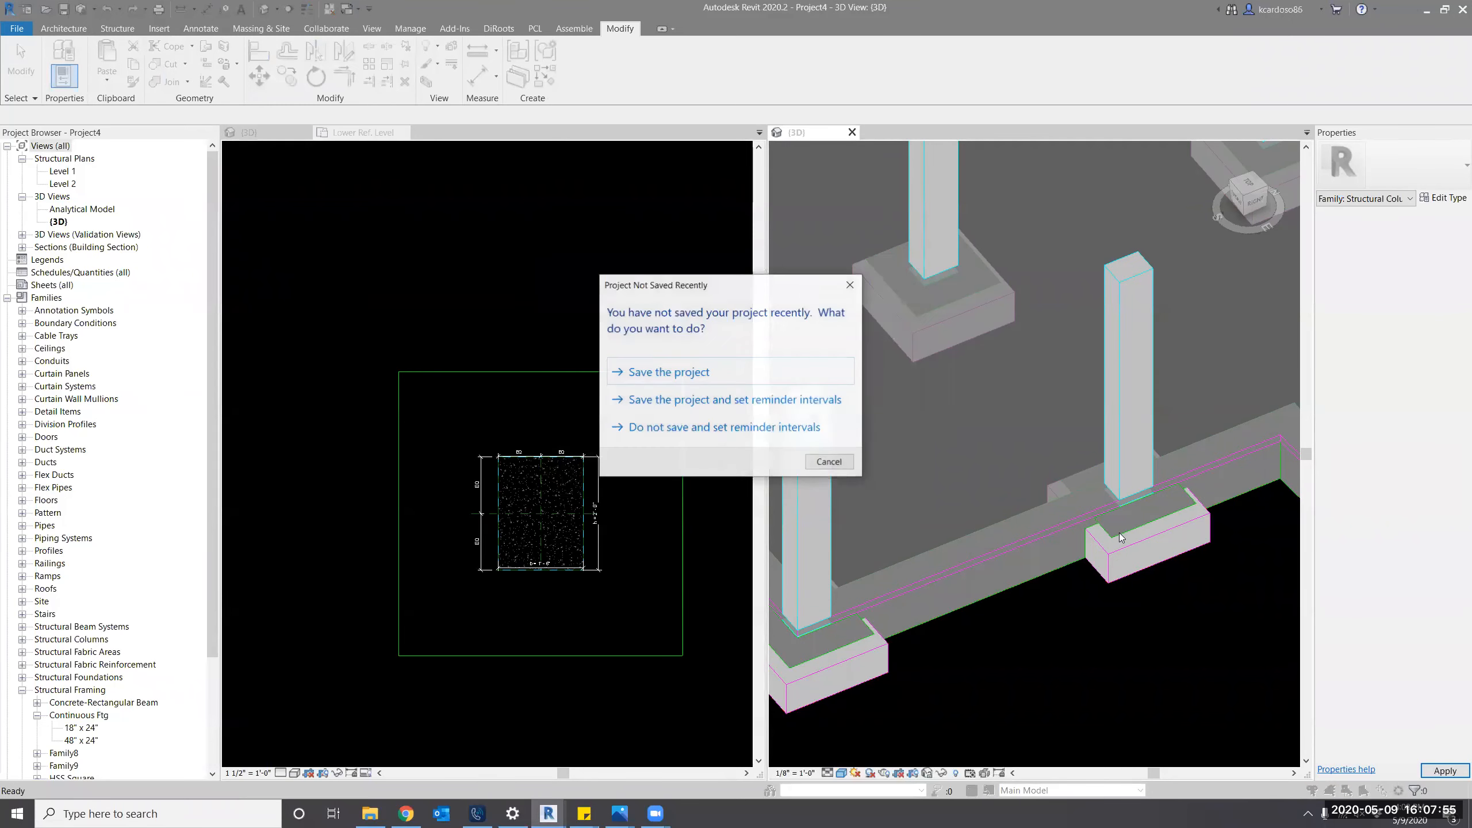
pyautogui.click(851, 285)
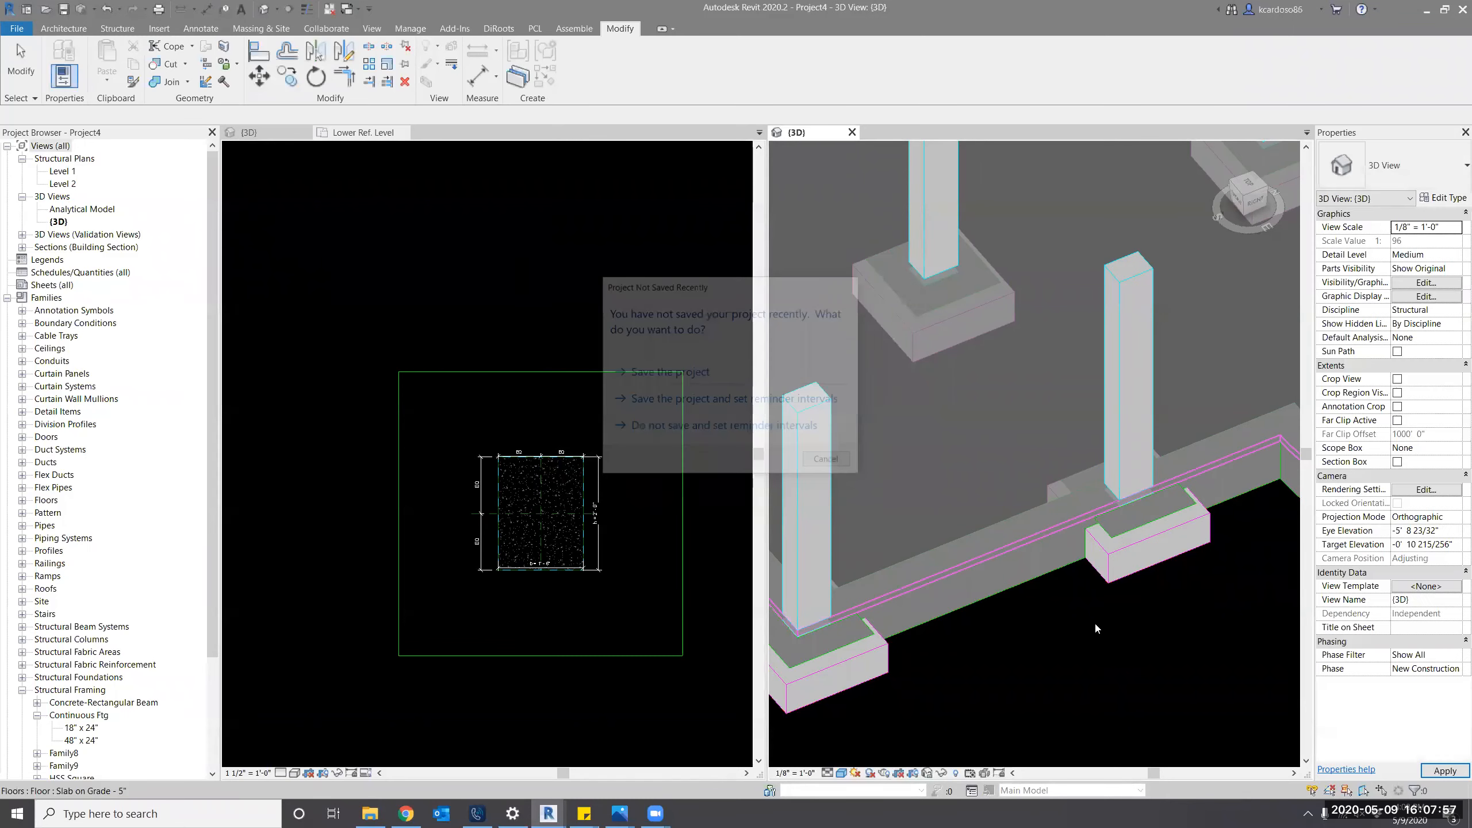
# Examine an edge column in the project's 3D view and check the nested slab's geometry and dimensions at its base.
pyautogui.click(1127, 429)
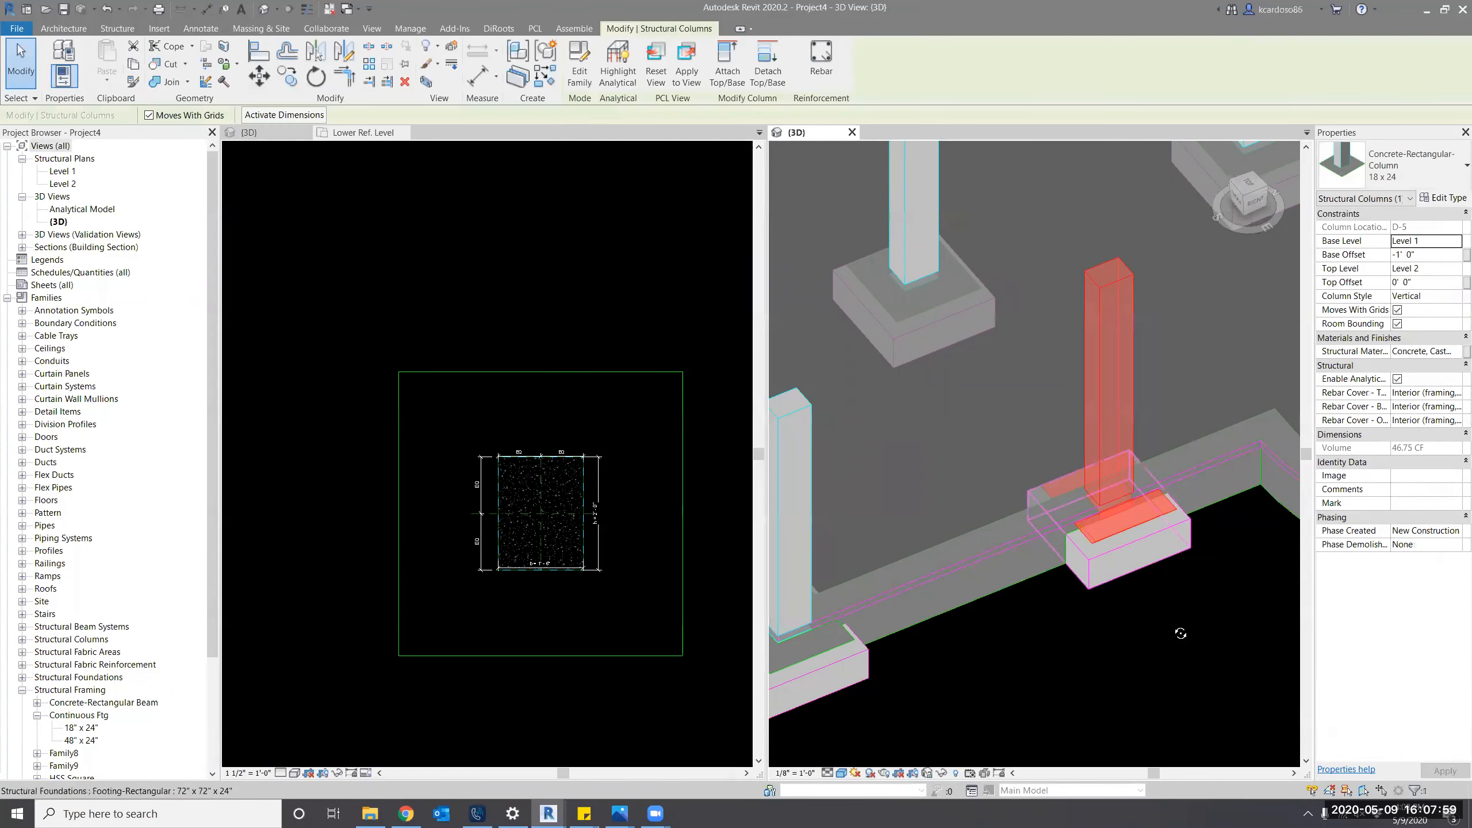
pyautogui.keyDown('shift'); pyautogui.moveTo(1183, 634); pyautogui.dragTo(1158, 596, button='middle'); pyautogui.keyUp('shift')
pyautogui.press('Escape')
pyautogui.scroll(4, 1159, 599)
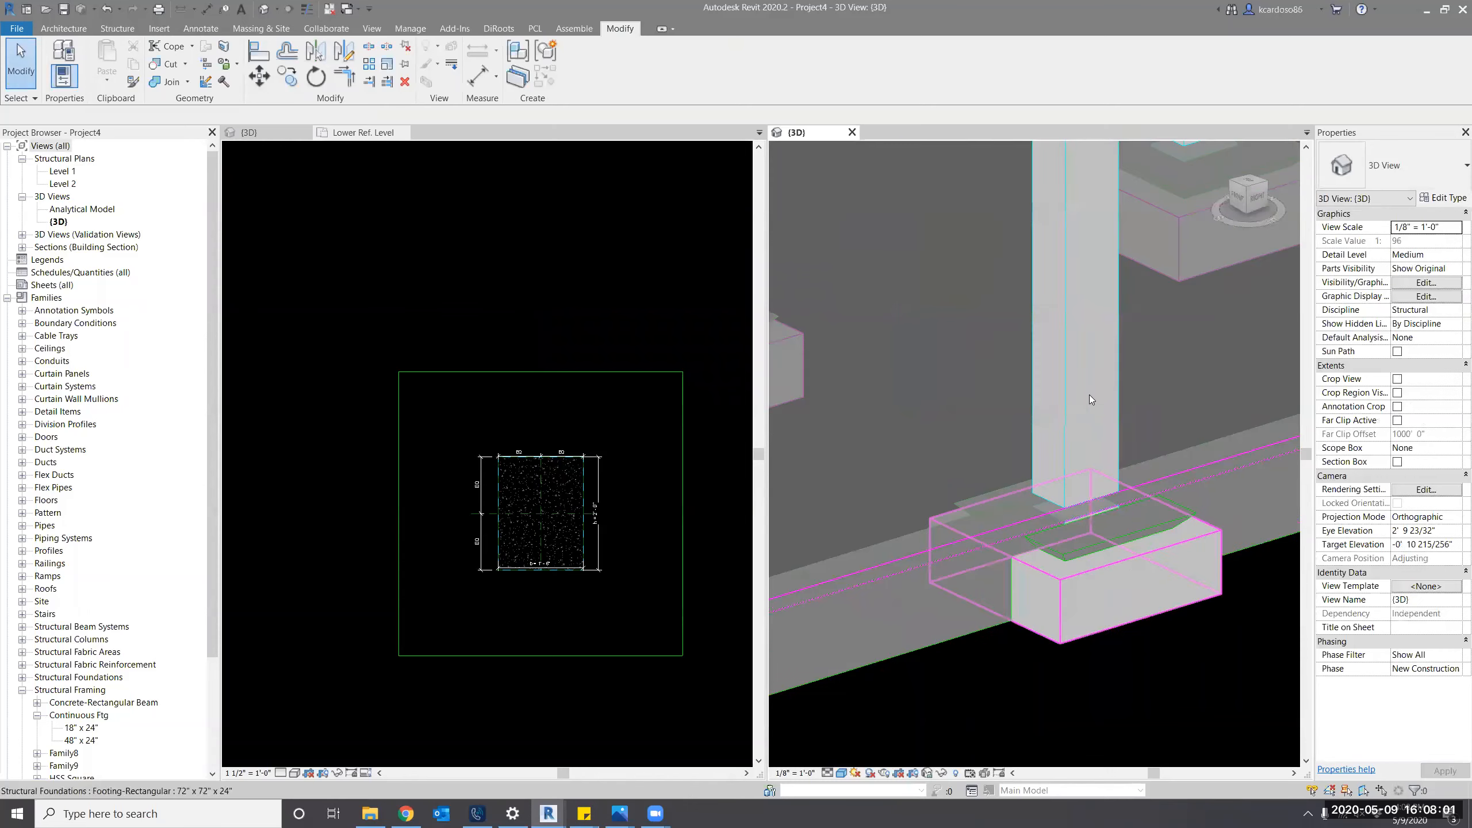
pyautogui.click(1124, 509)
pyautogui.keyDown('shift'); pyautogui.moveTo(1149, 601); pyautogui.dragTo(1185, 701, button='middle'); pyautogui.keyUp('shift')
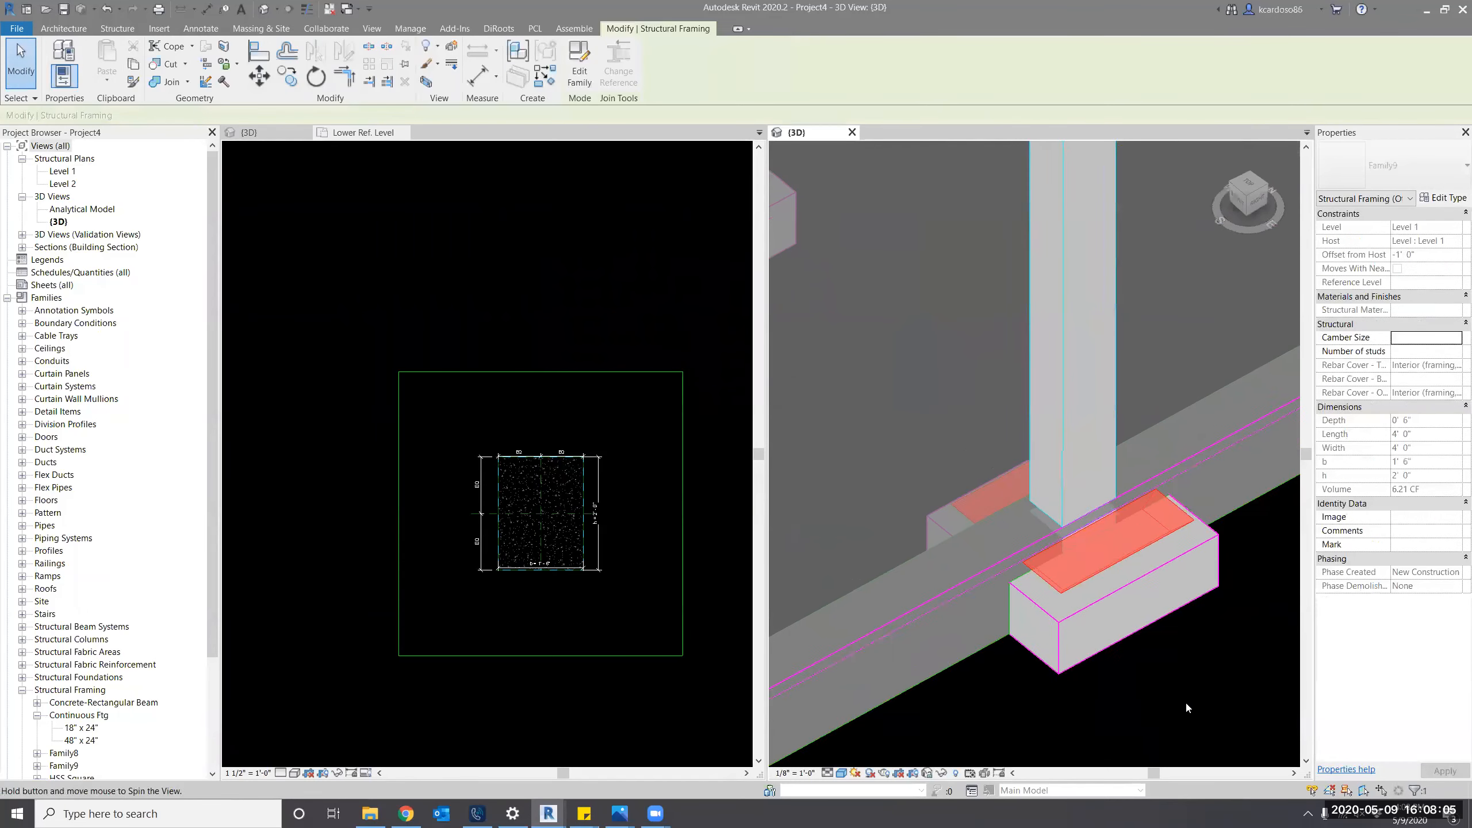
pyautogui.press('Escape')
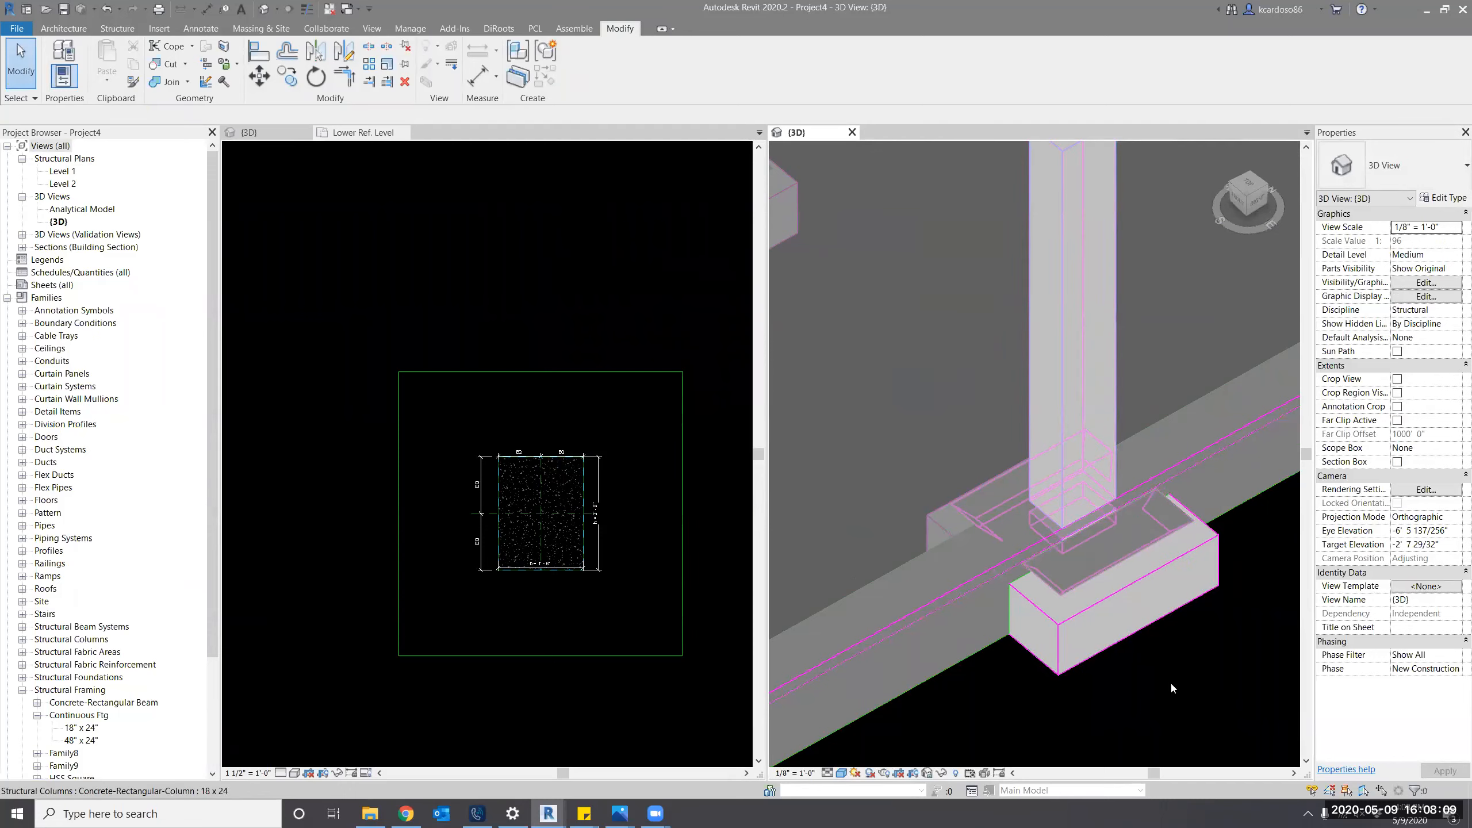
pyautogui.click(1120, 548)
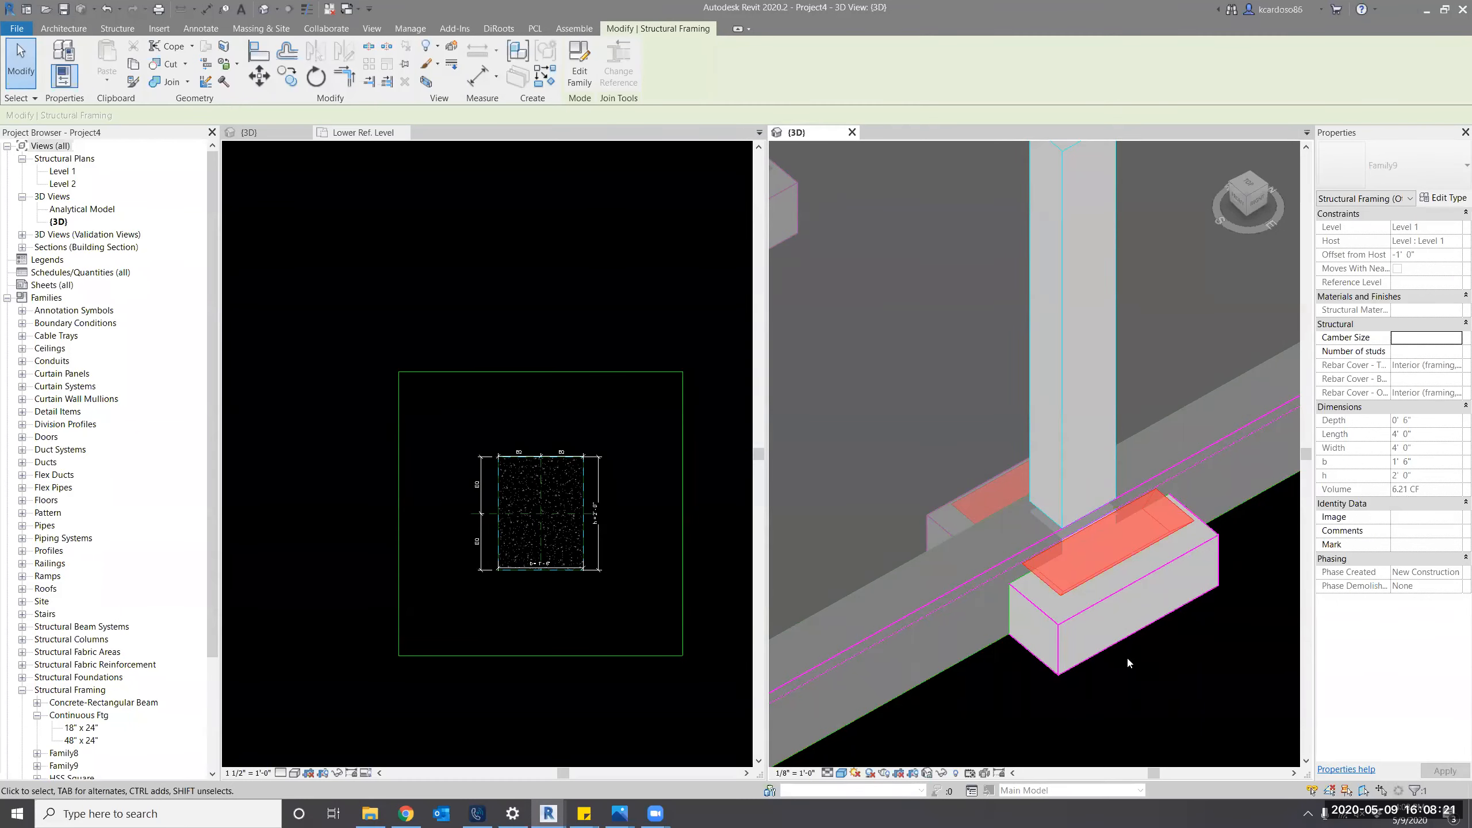
pyautogui.scroll(-4, 1128, 656)
pyautogui.press('Escape')
# Try switching the join order of the slab on grade with all the columns, footings and walls together, using multiple switch.
pyautogui.scroll(-5, 1138, 513)
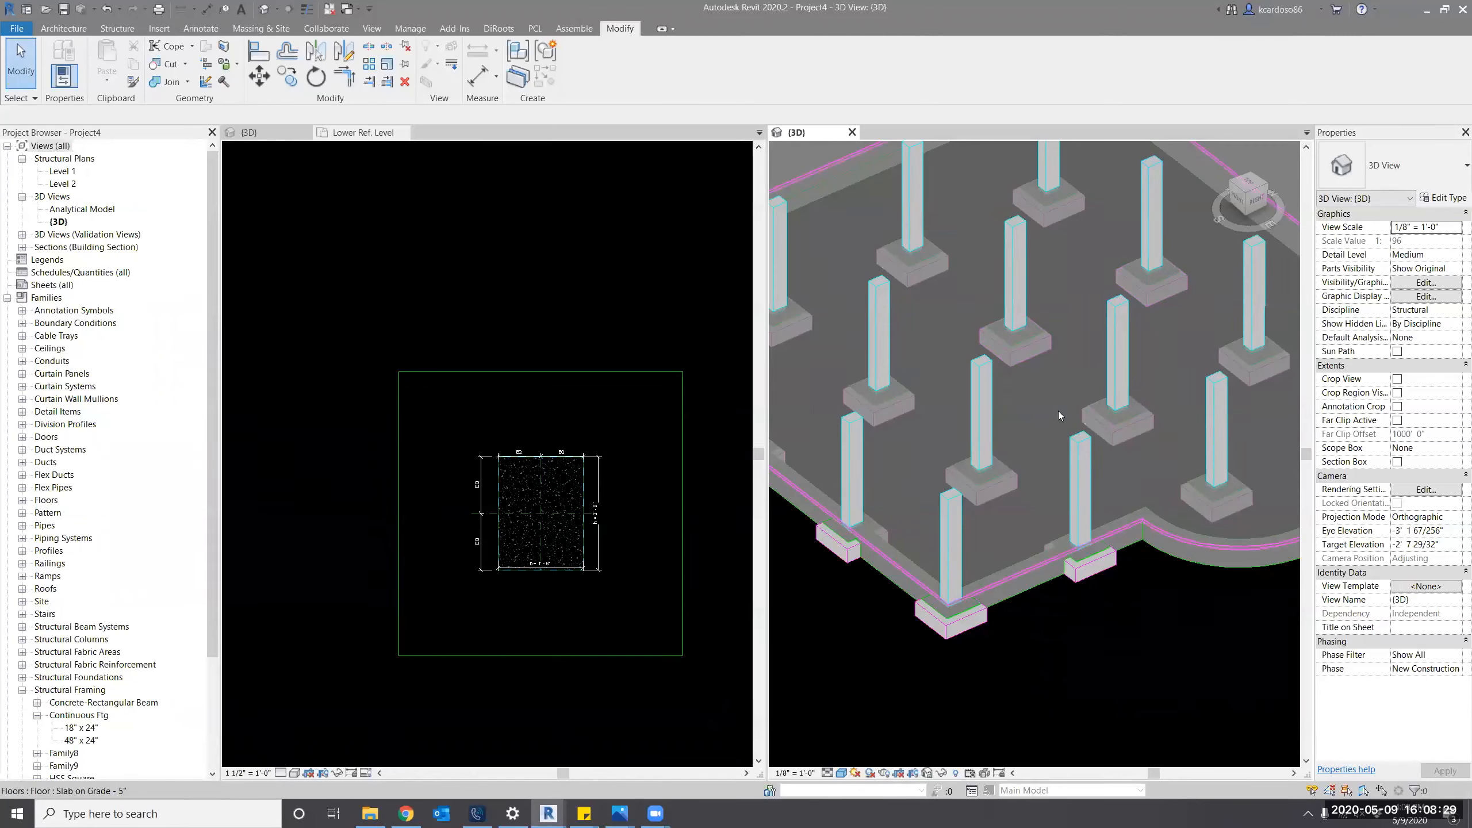
pyautogui.scroll(-3, 1058, 411)
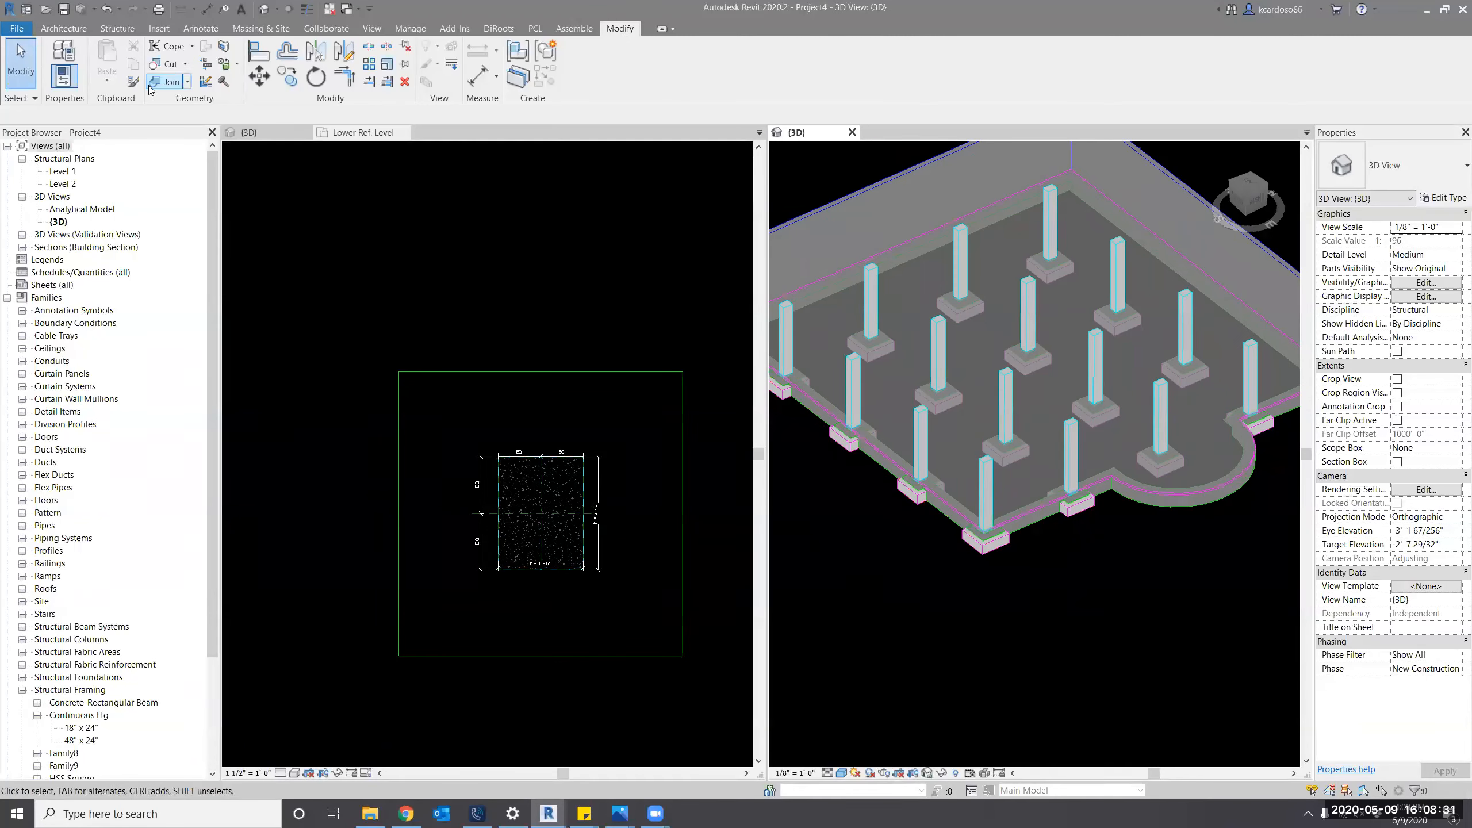
pyautogui.click(188, 84)
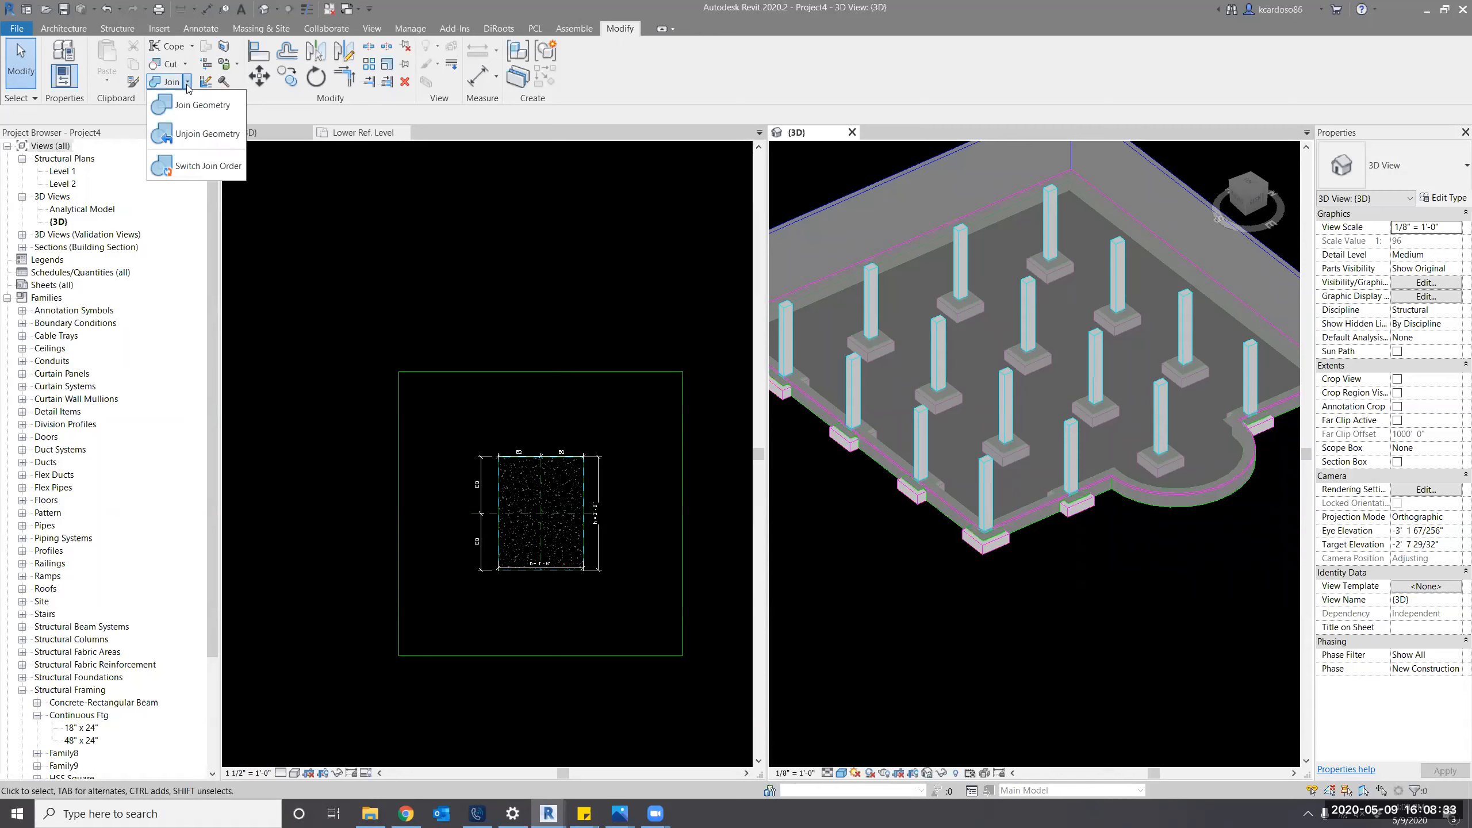
pyautogui.click(208, 165)
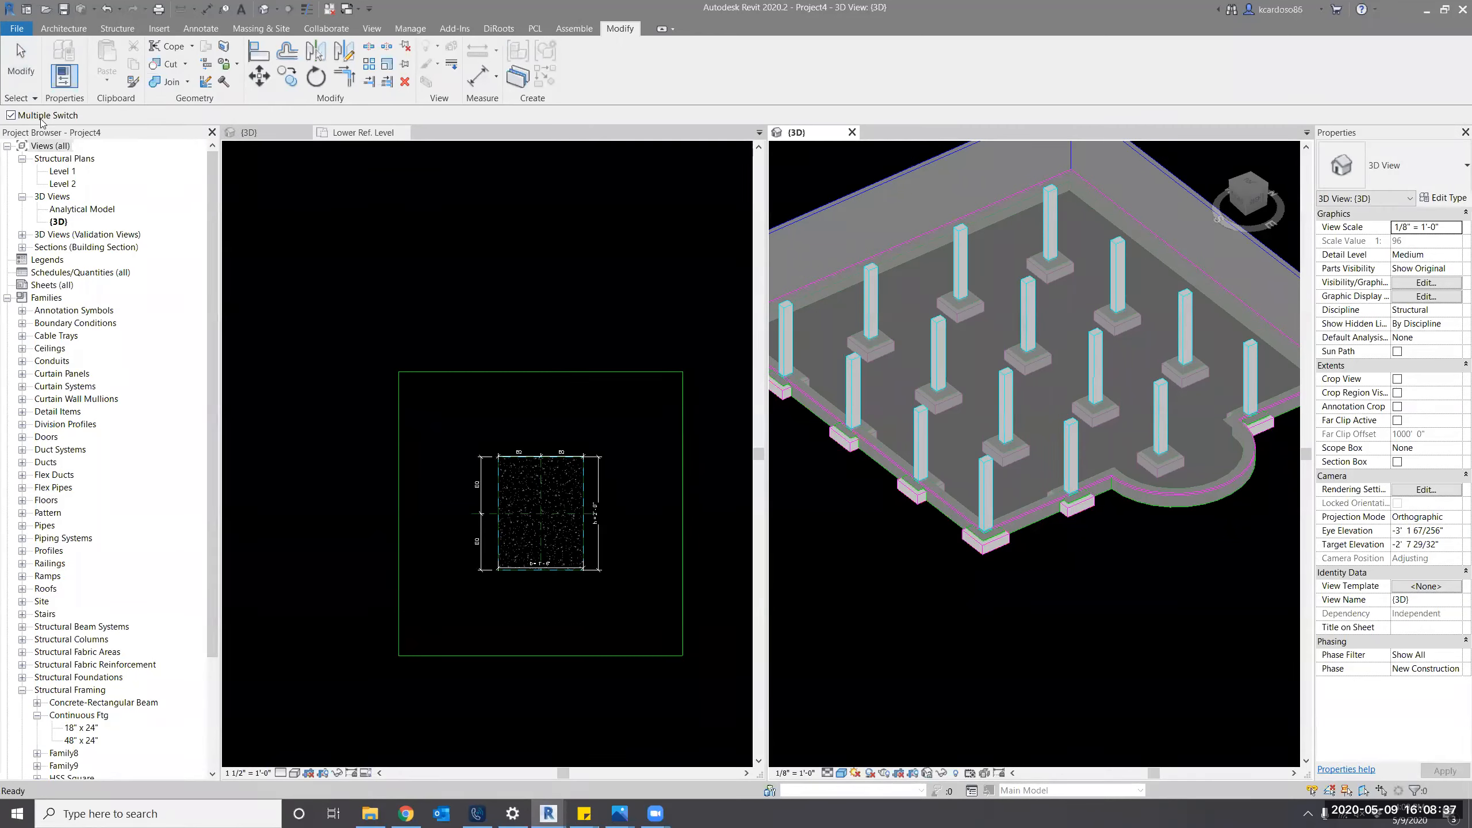
pyautogui.moveTo(1099, 579); pyautogui.dragTo(1081, 589, button='middle')
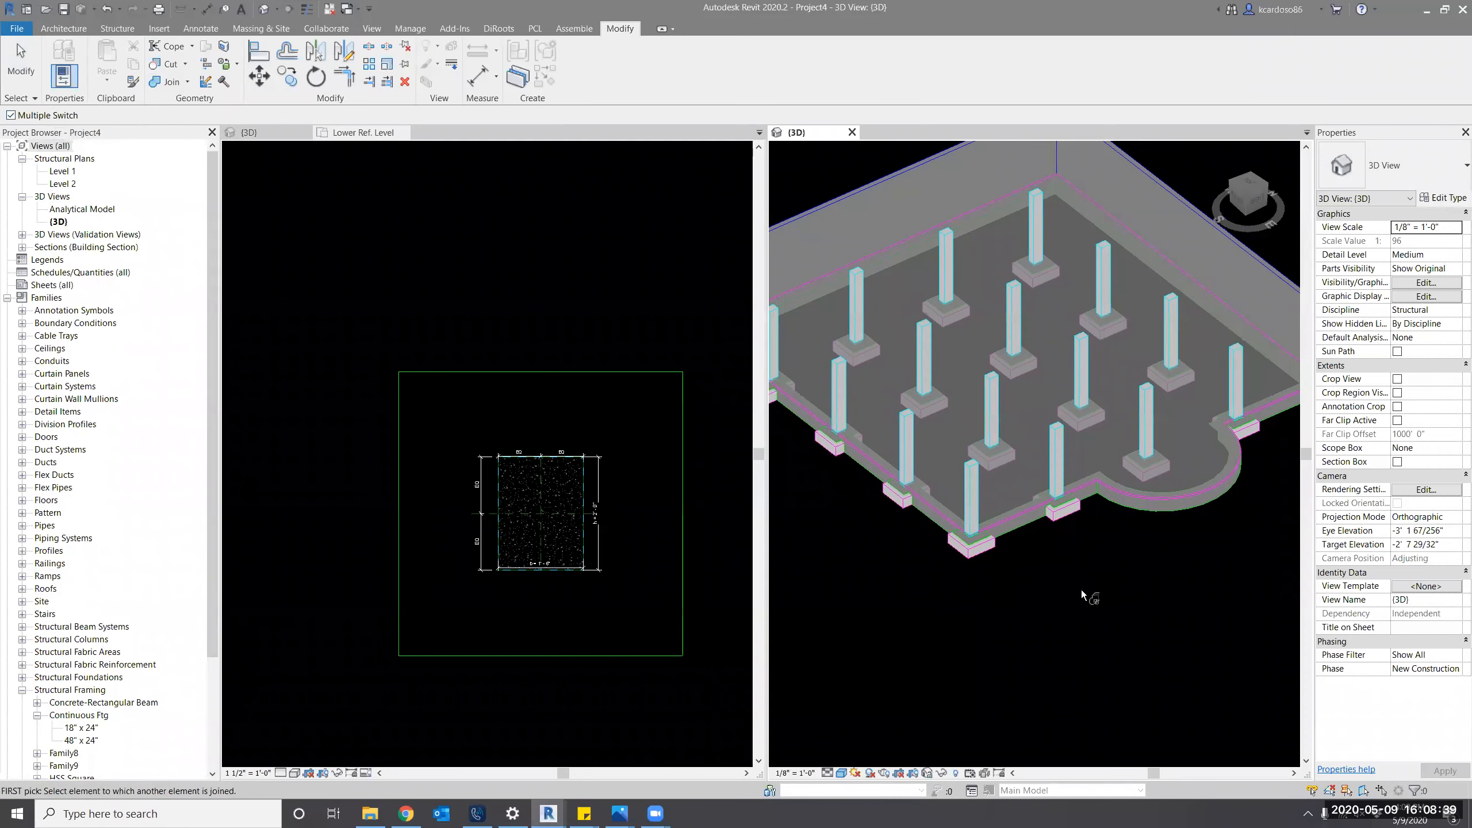
pyautogui.click(1116, 447)
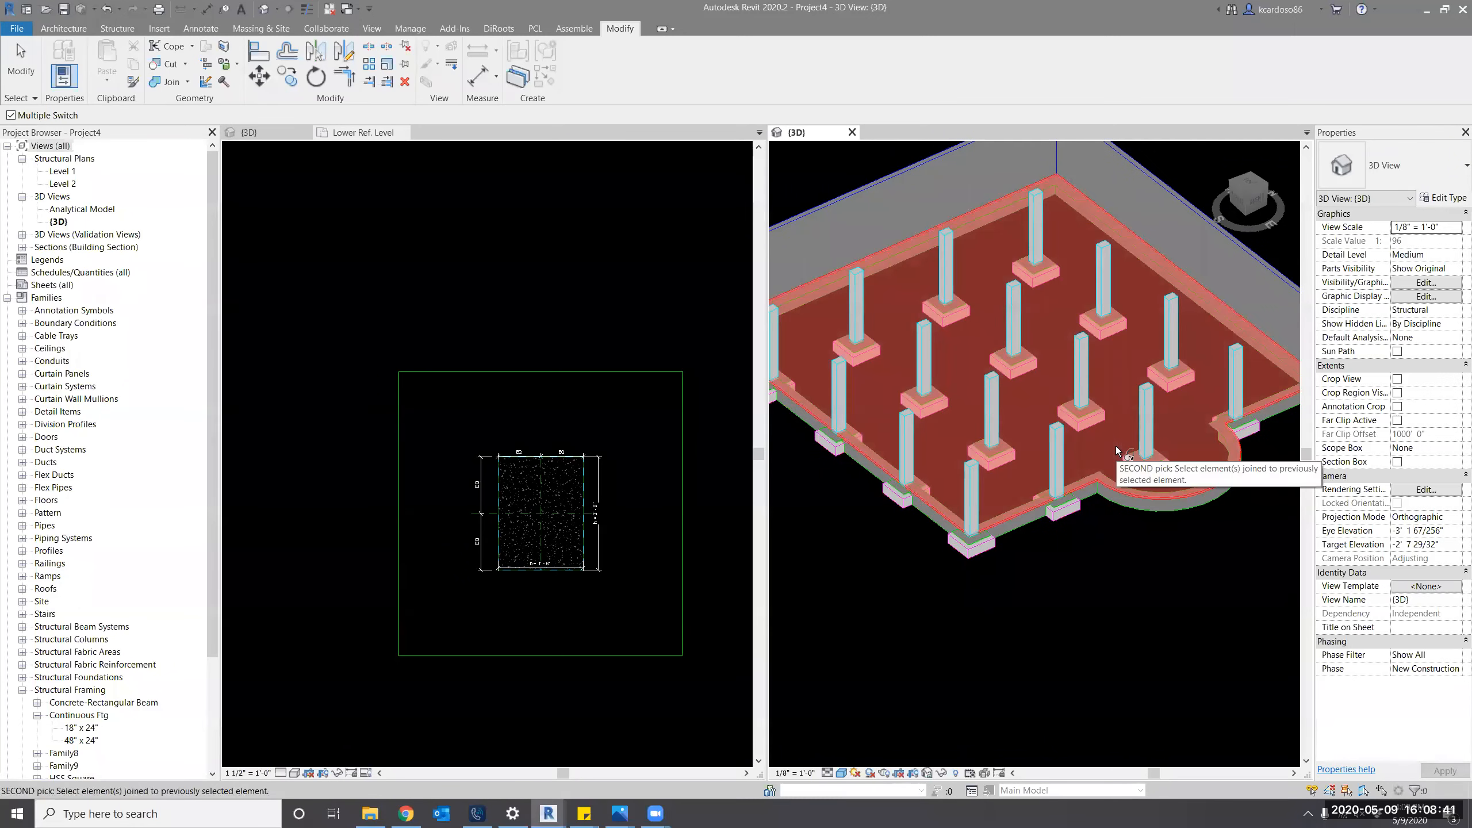
pyautogui.scroll(-4, 1115, 447)
pyautogui.moveTo(1242, 571); pyautogui.dragTo(889, 347)
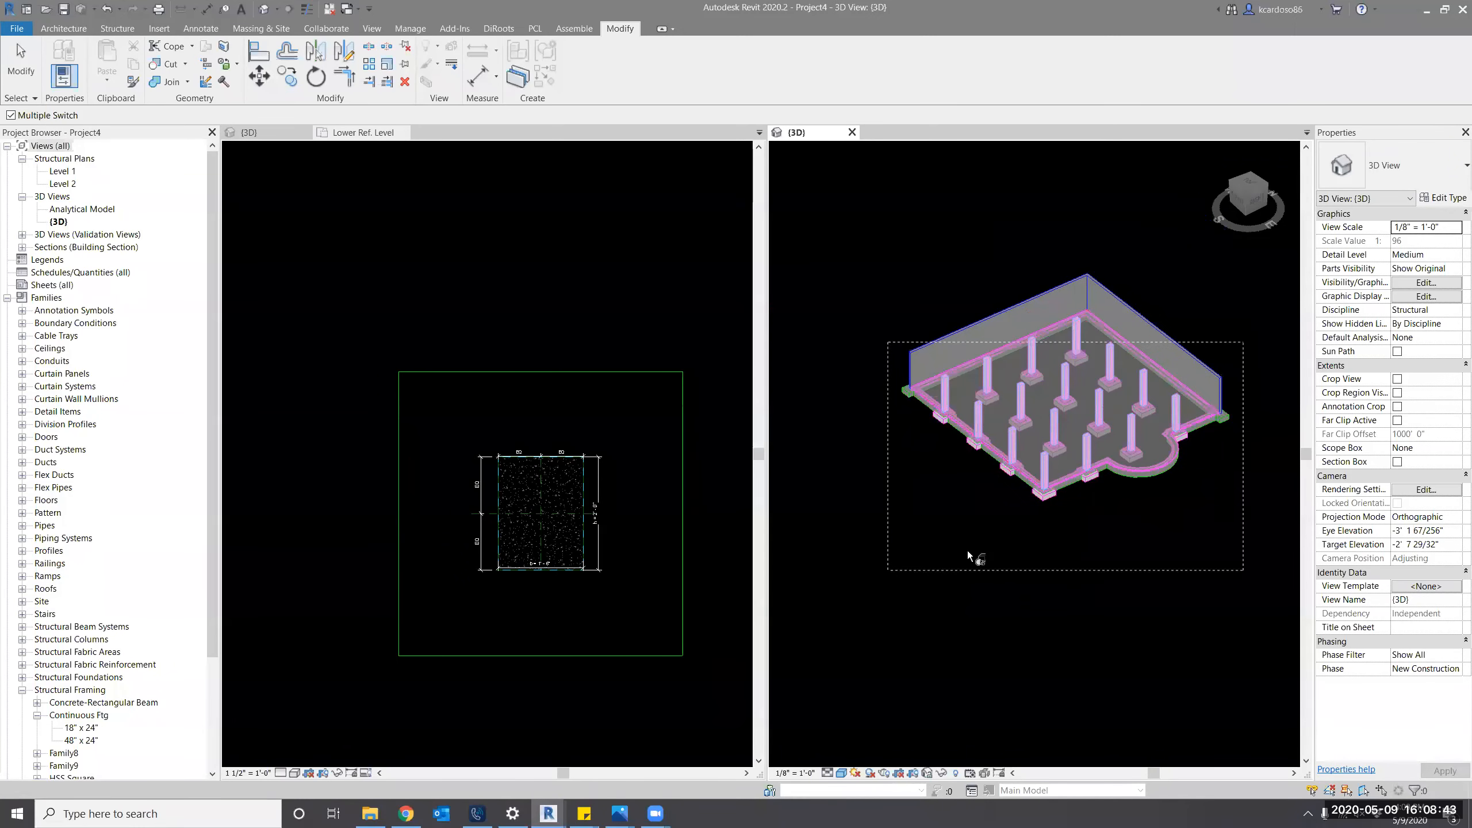
pyautogui.moveTo(1091, 587); pyautogui.dragTo(1120, 581, button='middle')
pyautogui.press('Escape')
pyautogui.press('Escape')
# Switch the join order of the slab on grade with the columns, using multiple switch and selecting them in a side view.
pyautogui.scroll(1, 1104, 566)
pyautogui.scroll(1, 1091, 527)
pyautogui.scroll(3, 1097, 542)
pyautogui.scroll(3, 1129, 546)
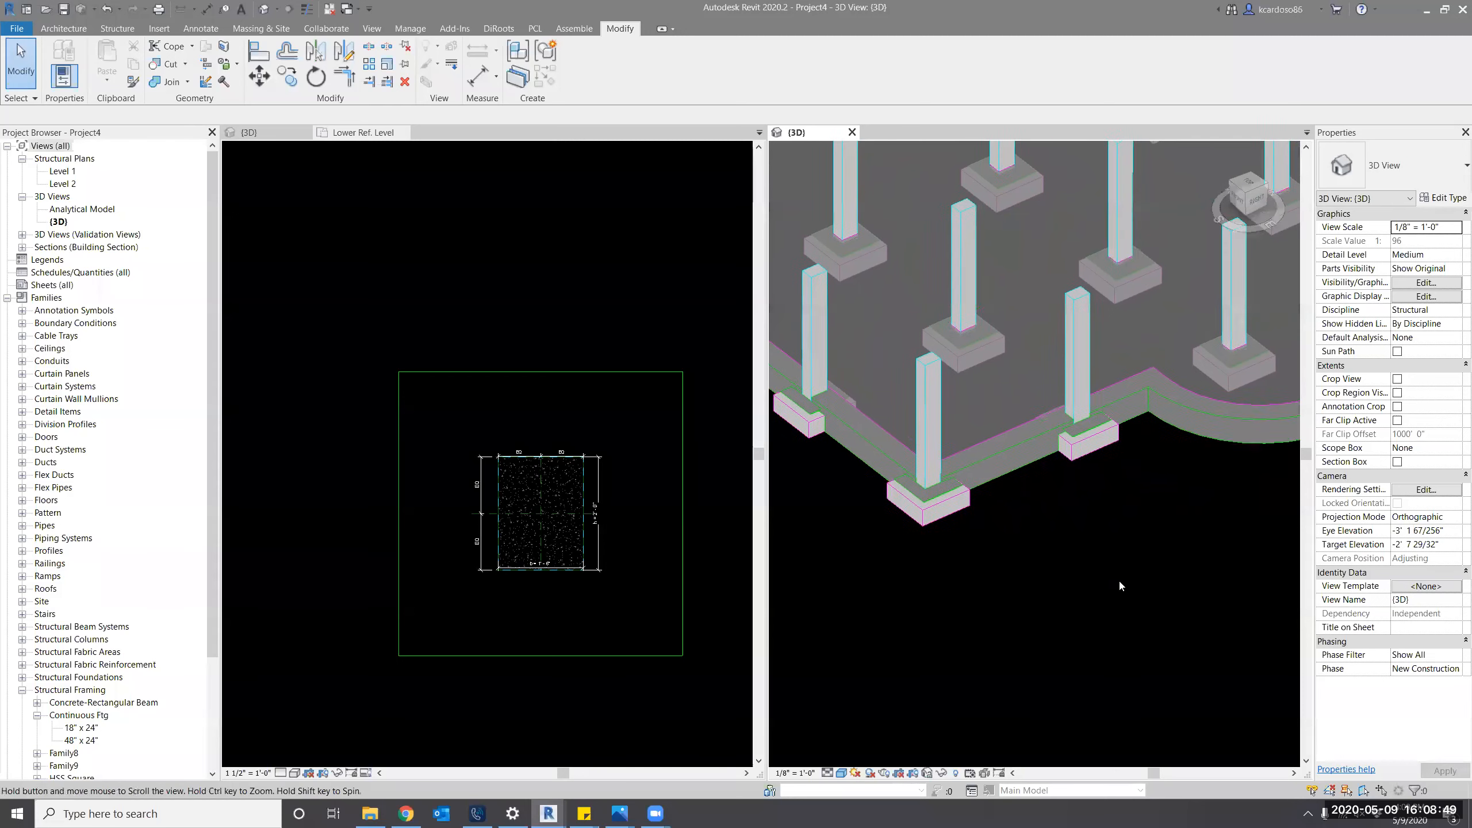
pyautogui.scroll(-1, 1120, 585)
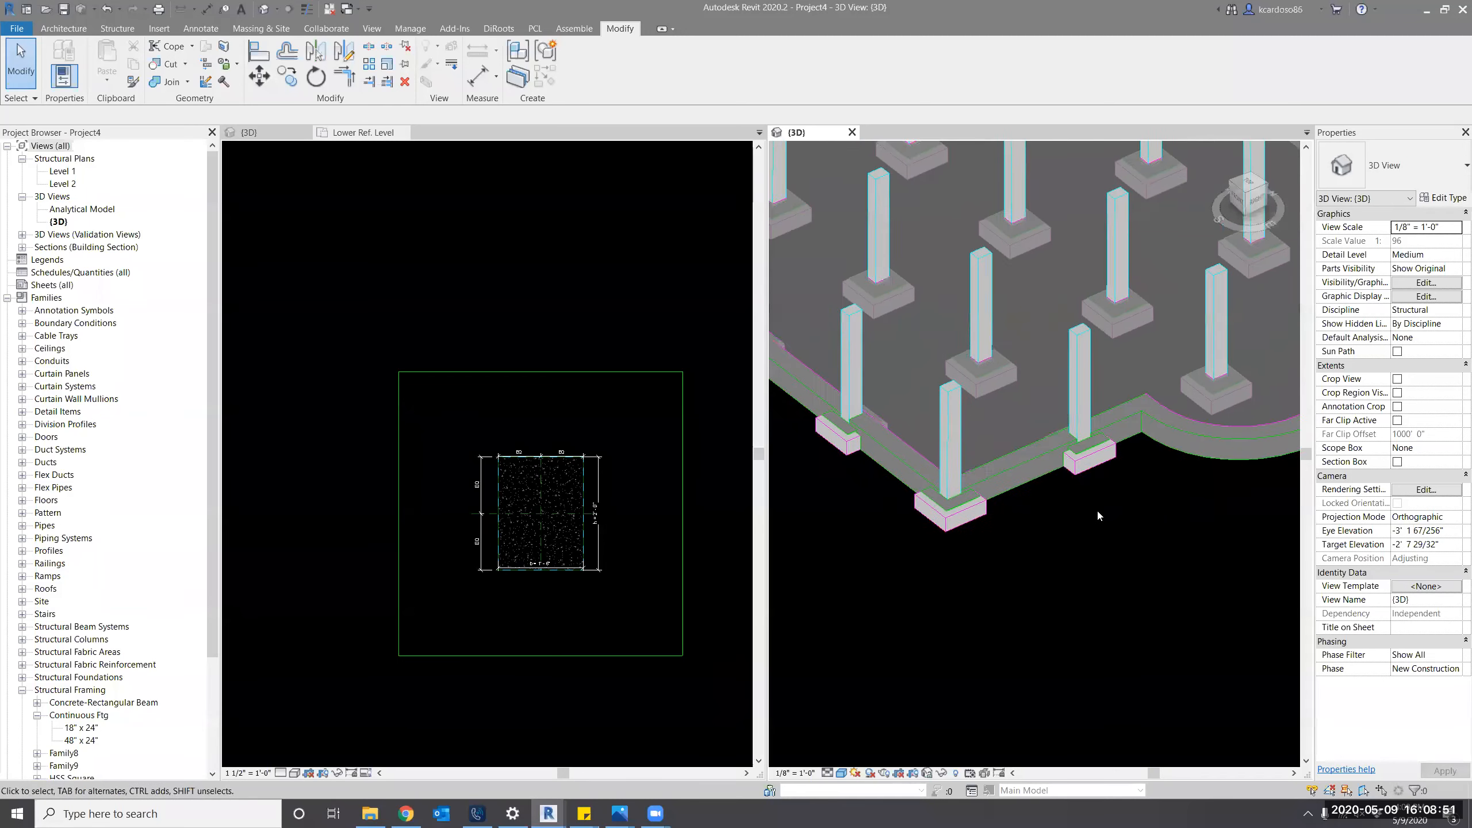
pyautogui.scroll(-5, 1097, 509)
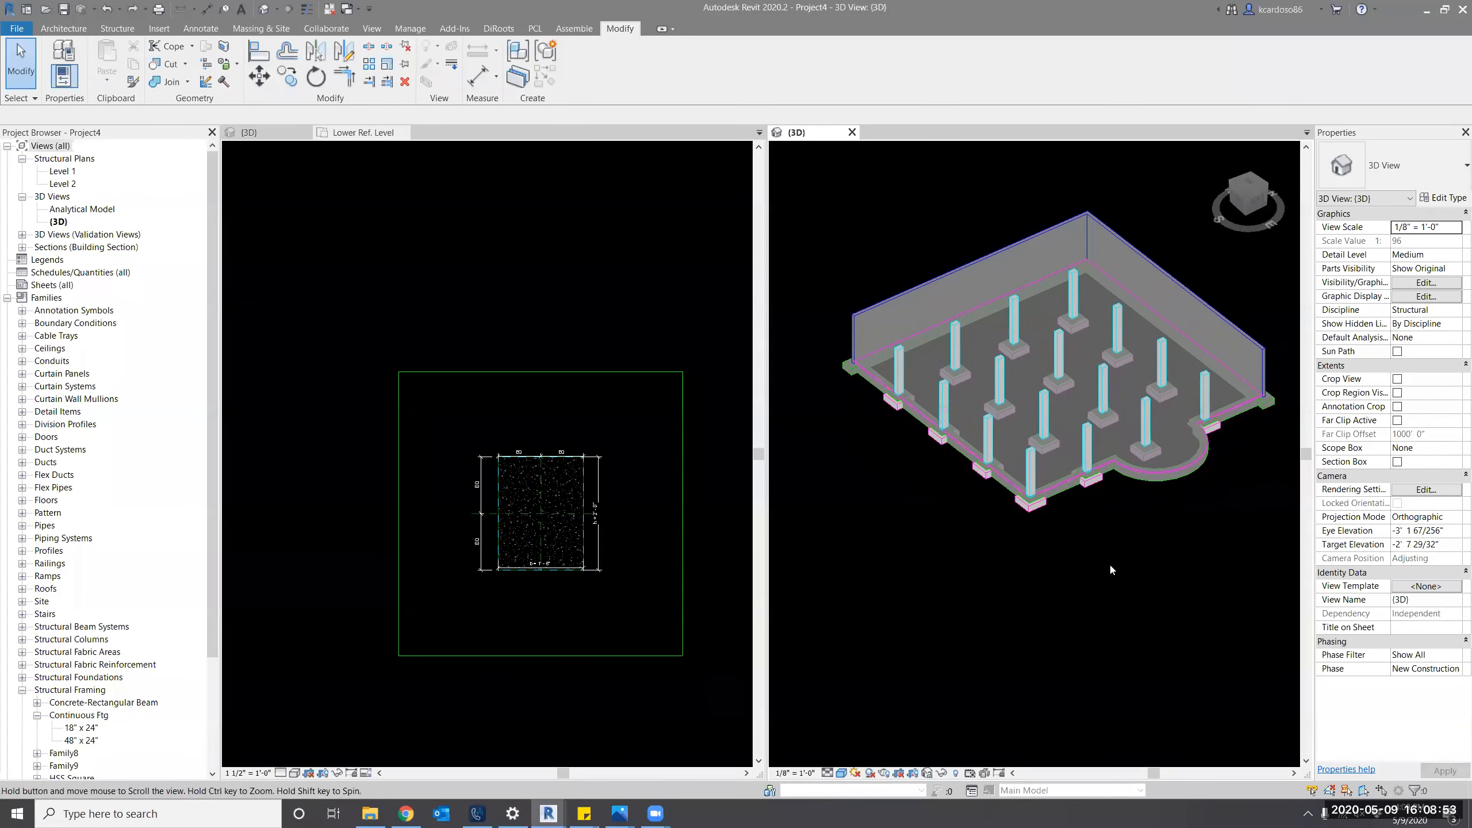
pyautogui.scroll(2, 1092, 537)
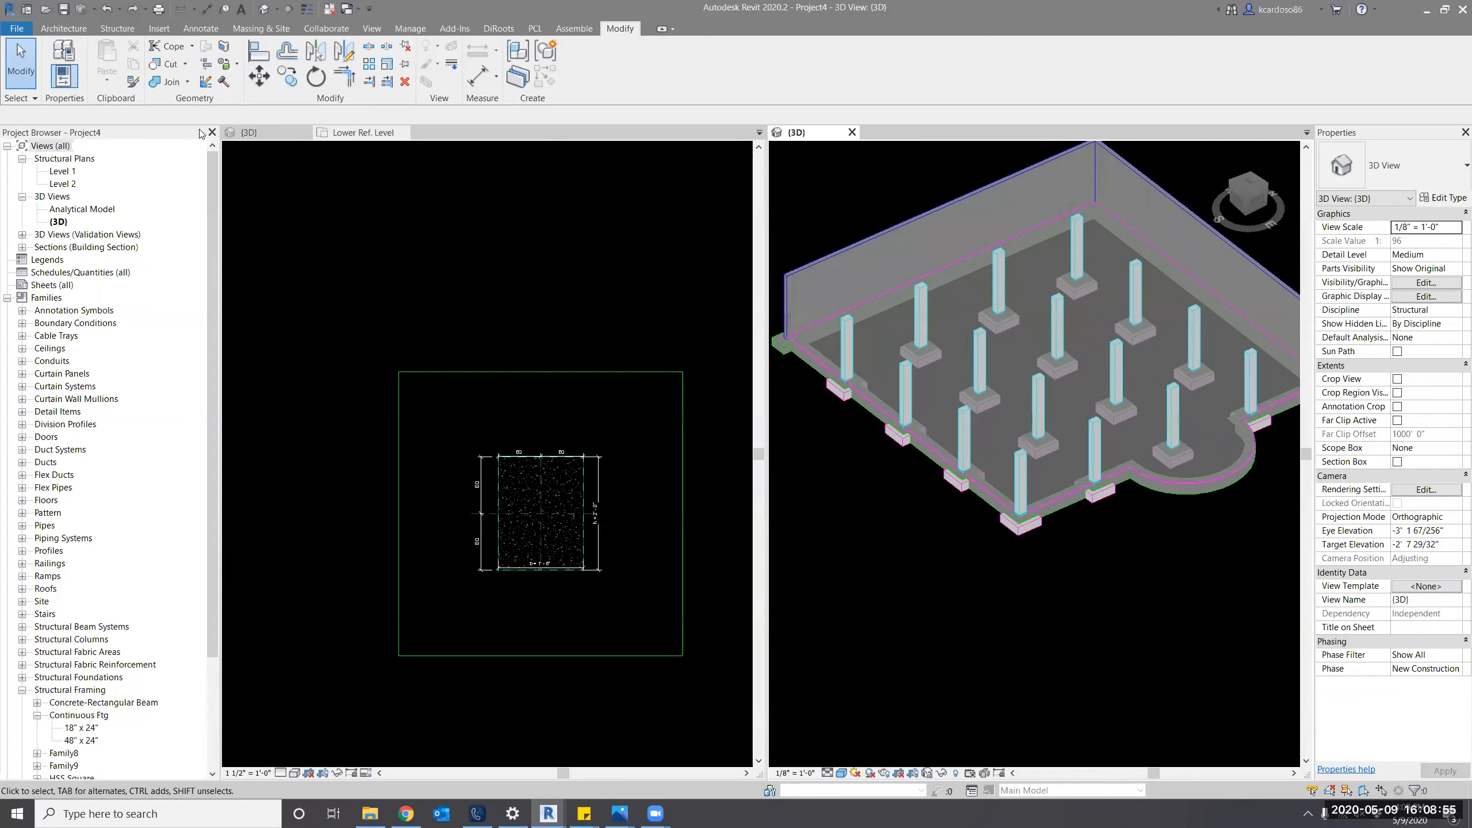
pyautogui.click(187, 82)
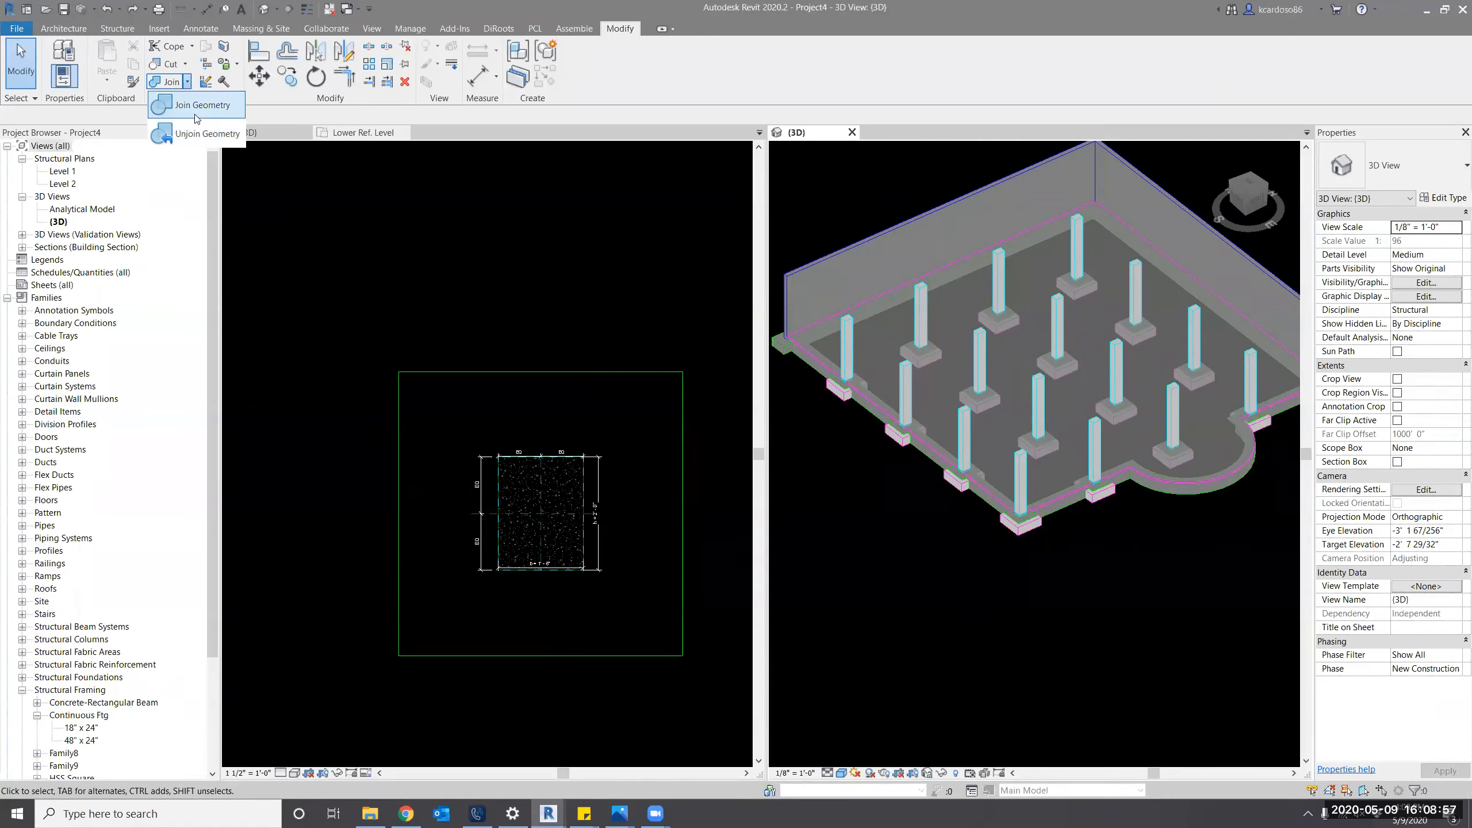
pyautogui.click(198, 168)
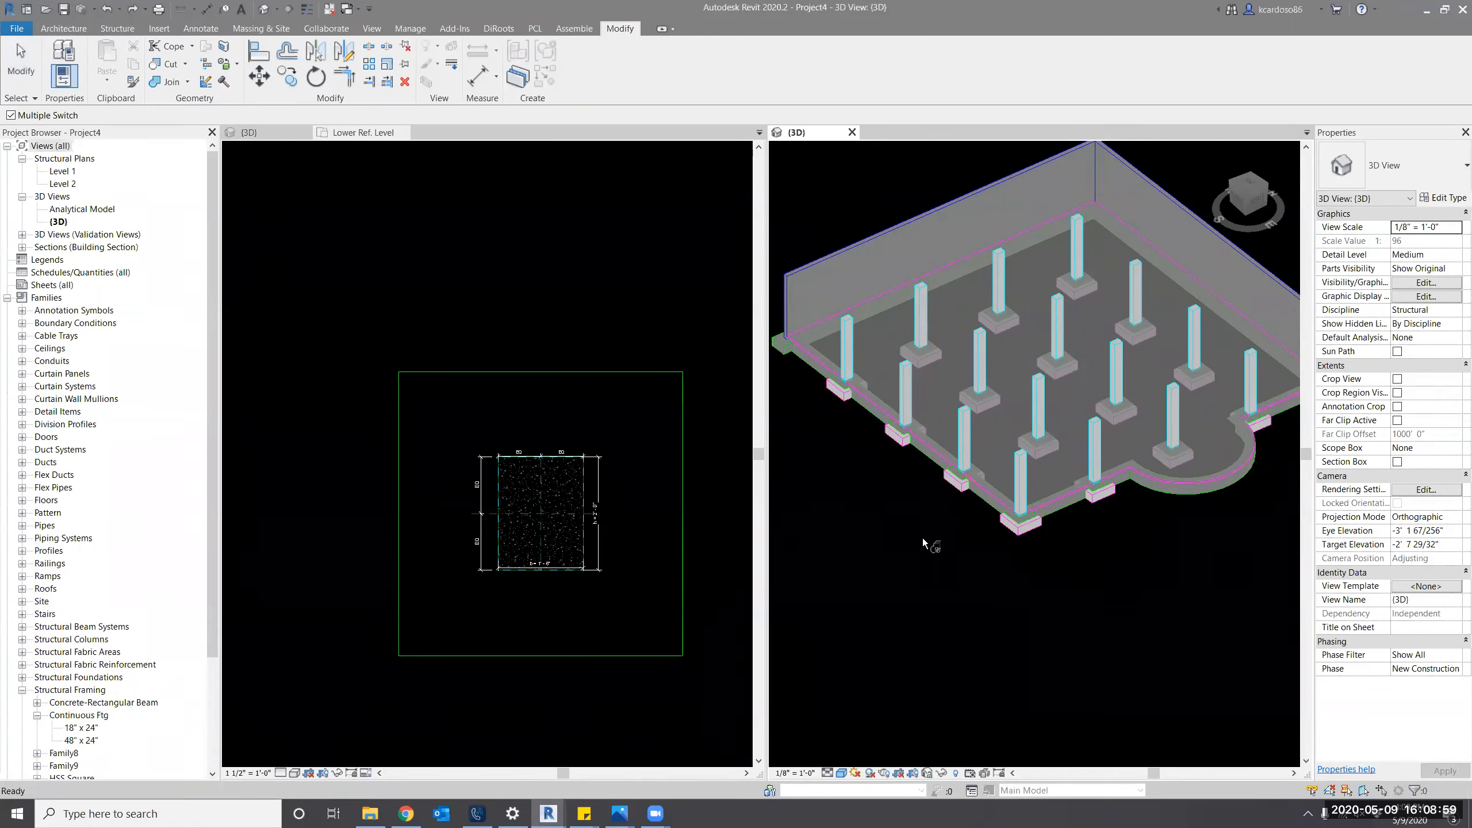
pyautogui.click(1055, 479)
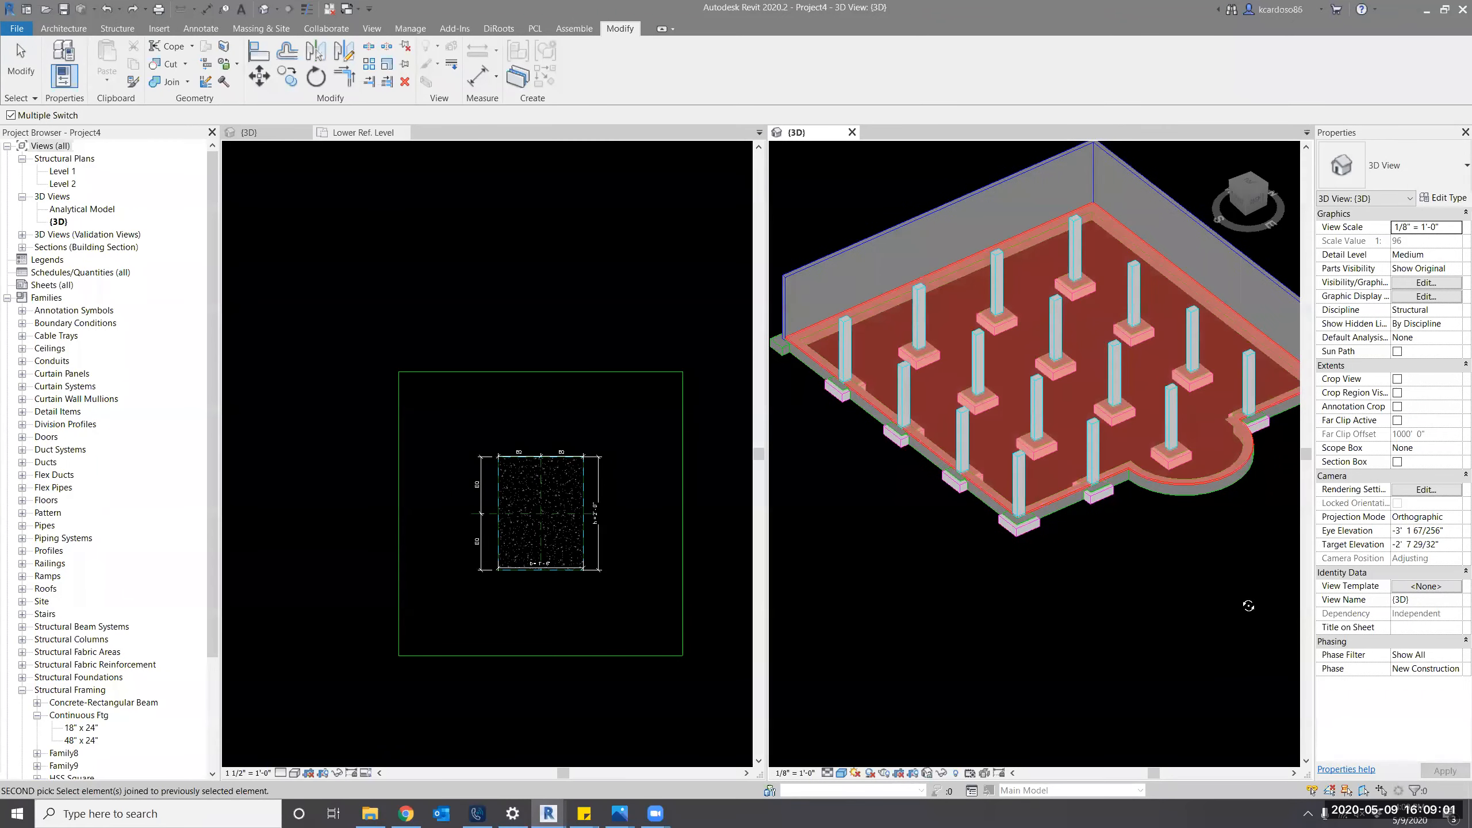
pyautogui.keyDown('shift'); pyautogui.moveTo(1249, 606); pyautogui.dragTo(1165, 460, button='middle'); pyautogui.keyUp('shift')
pyautogui.moveTo(880, 422); pyautogui.dragTo(880, 423)
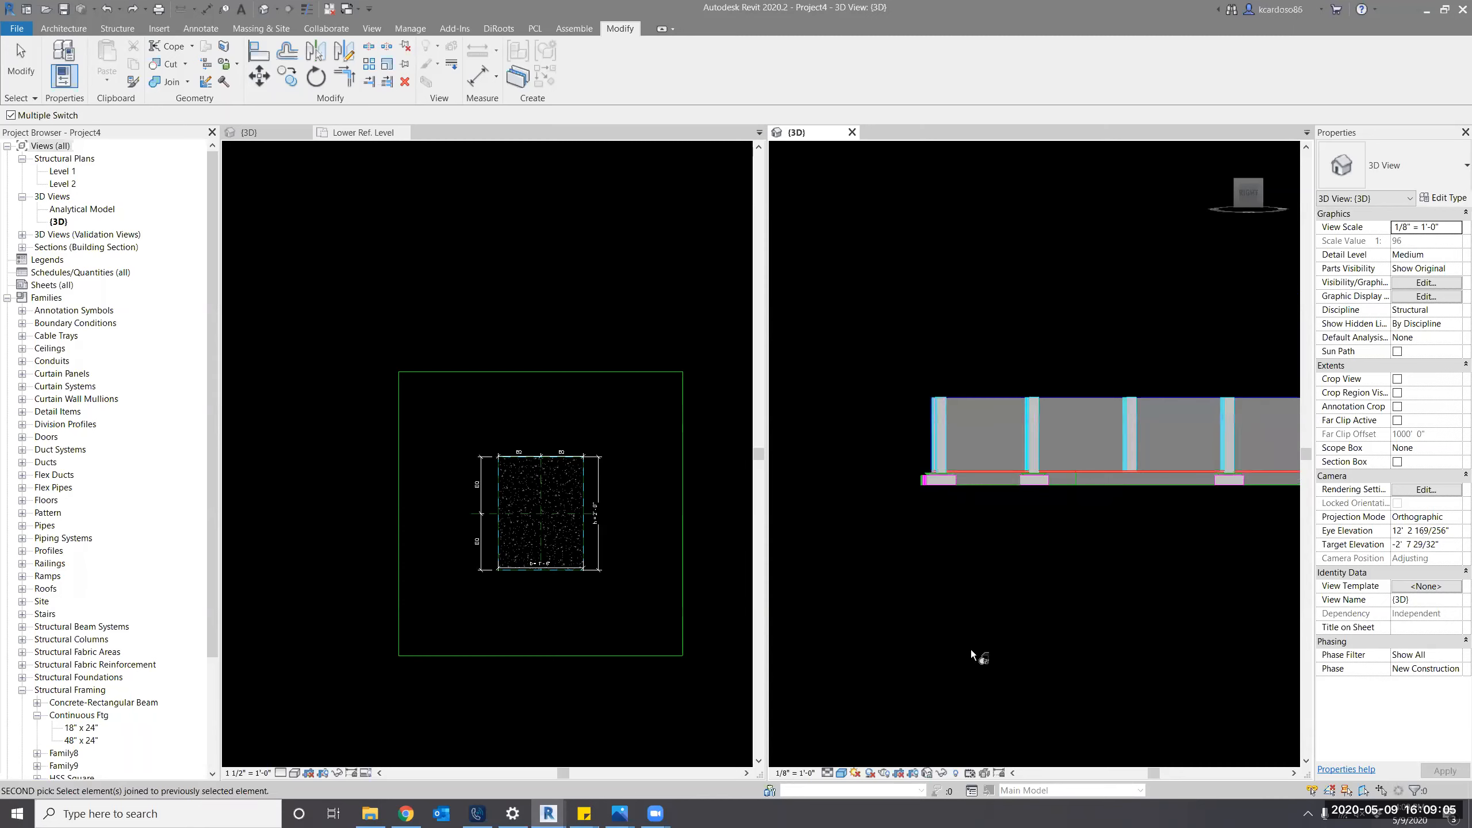
pyautogui.keyDown('shift'); pyautogui.moveTo(870, 479); pyautogui.dragTo(1035, 608, button='middle'); pyautogui.keyUp('shift')
pyautogui.press('Escape')
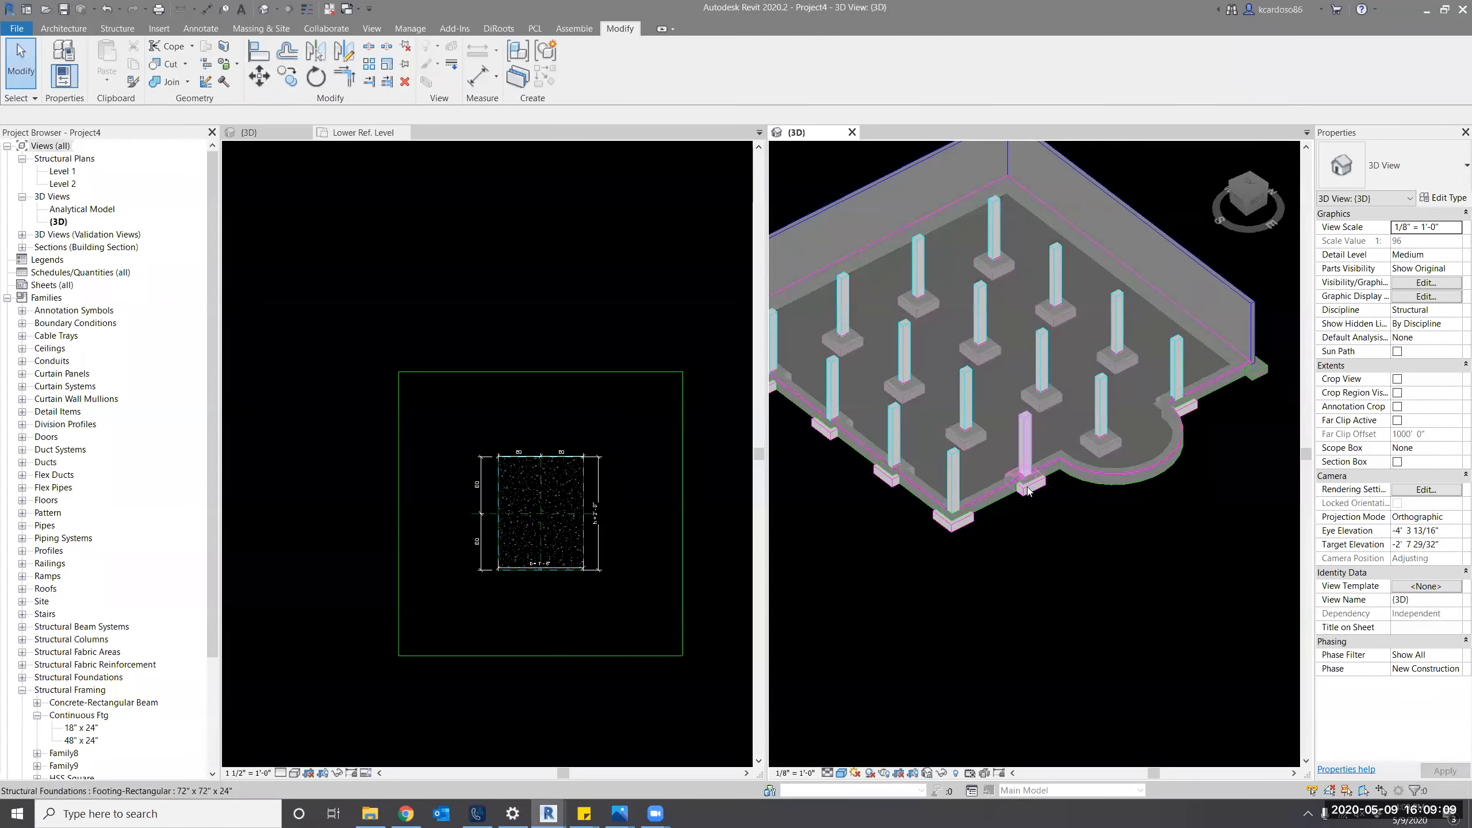
# Examine an edge column and its nested thickened slab from several angles, checking how they meet the footing and slab on grade.
pyautogui.scroll(4, 1068, 499)
pyautogui.scroll(5, 1068, 503)
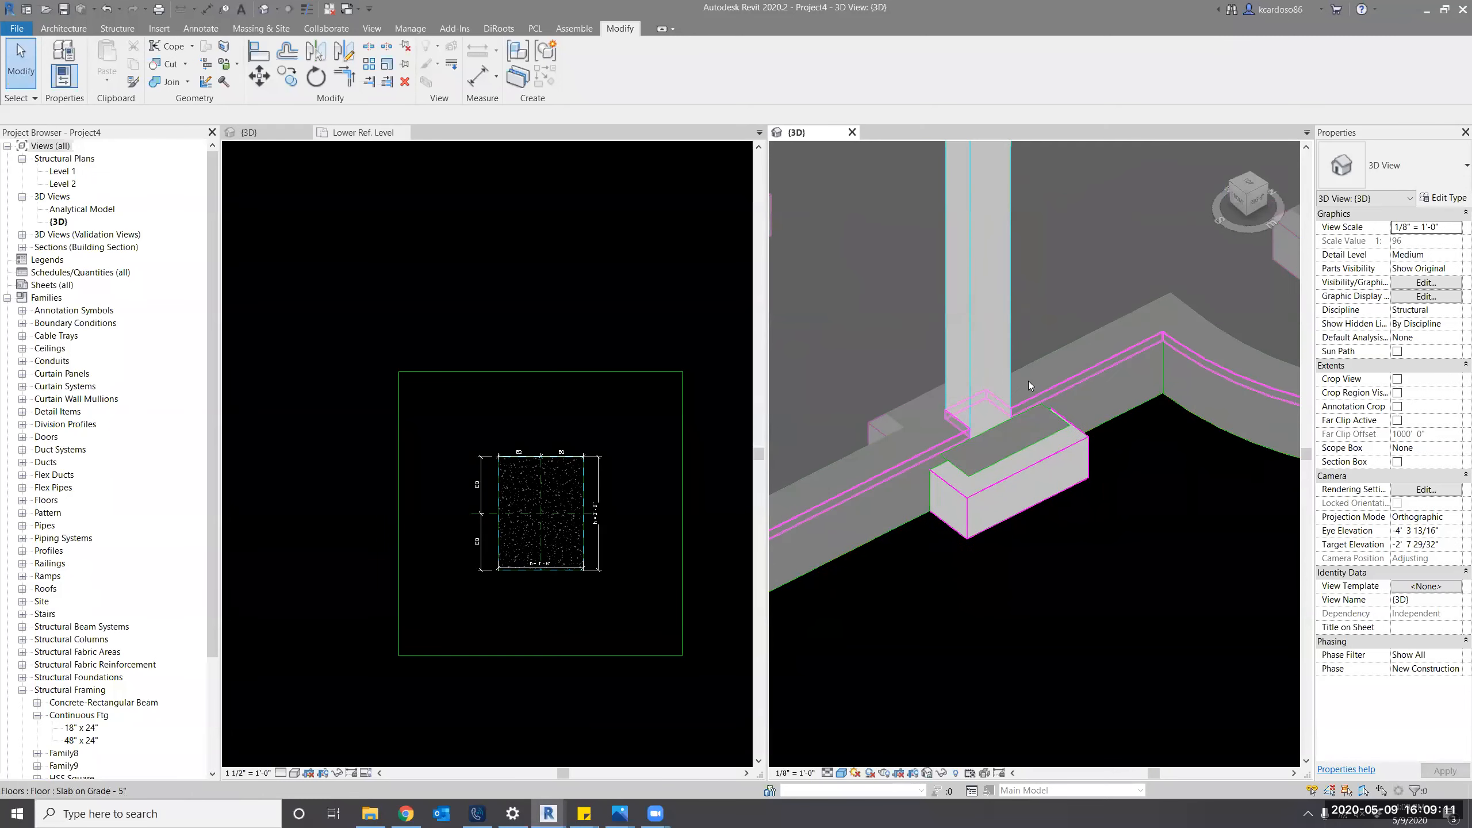
pyautogui.click(1028, 381)
pyautogui.keyDown('shift'); pyautogui.moveTo(1073, 587); pyautogui.dragTo(1055, 596, button='middle'); pyautogui.keyUp('shift')
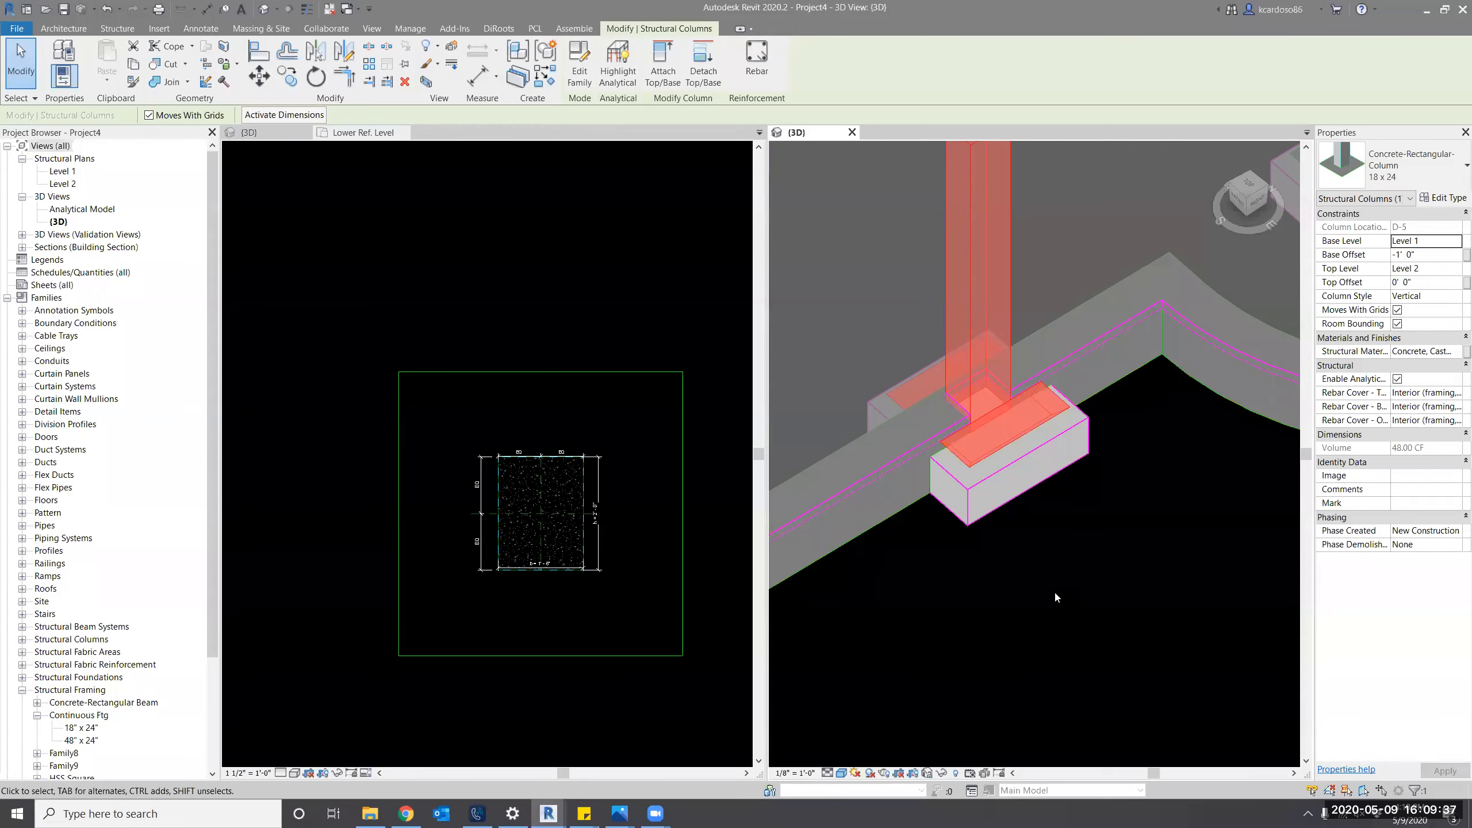
pyautogui.click(927, 551)
pyautogui.keyDown('shift'); pyautogui.moveTo(1093, 590); pyautogui.dragTo(1052, 615, button='middle'); pyautogui.keyUp('shift')
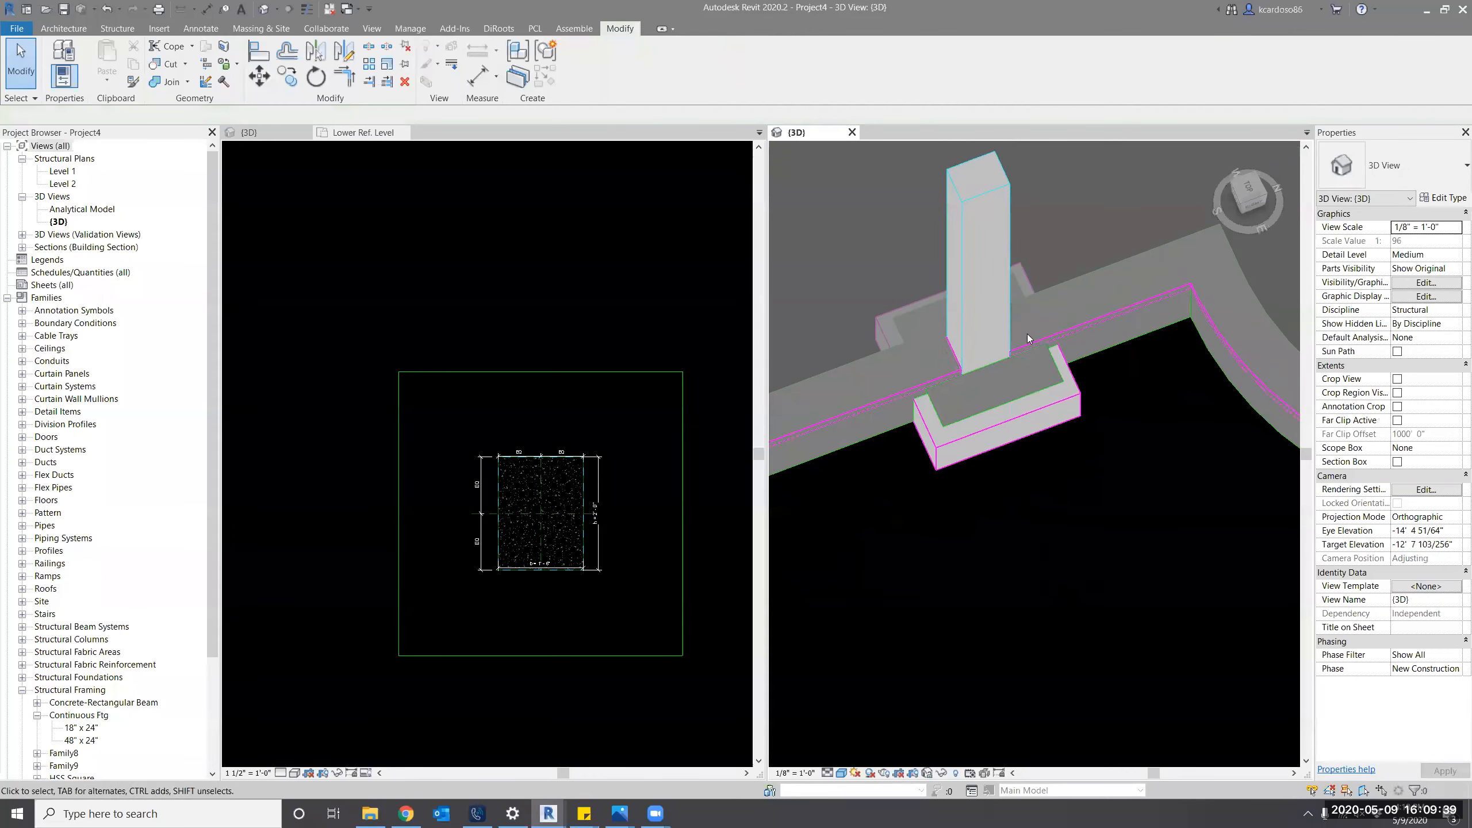
pyautogui.click(999, 290)
pyautogui.keyDown('shift'); pyautogui.moveTo(1127, 417); pyautogui.dragTo(1040, 574, button='middle'); pyautogui.keyUp('shift')
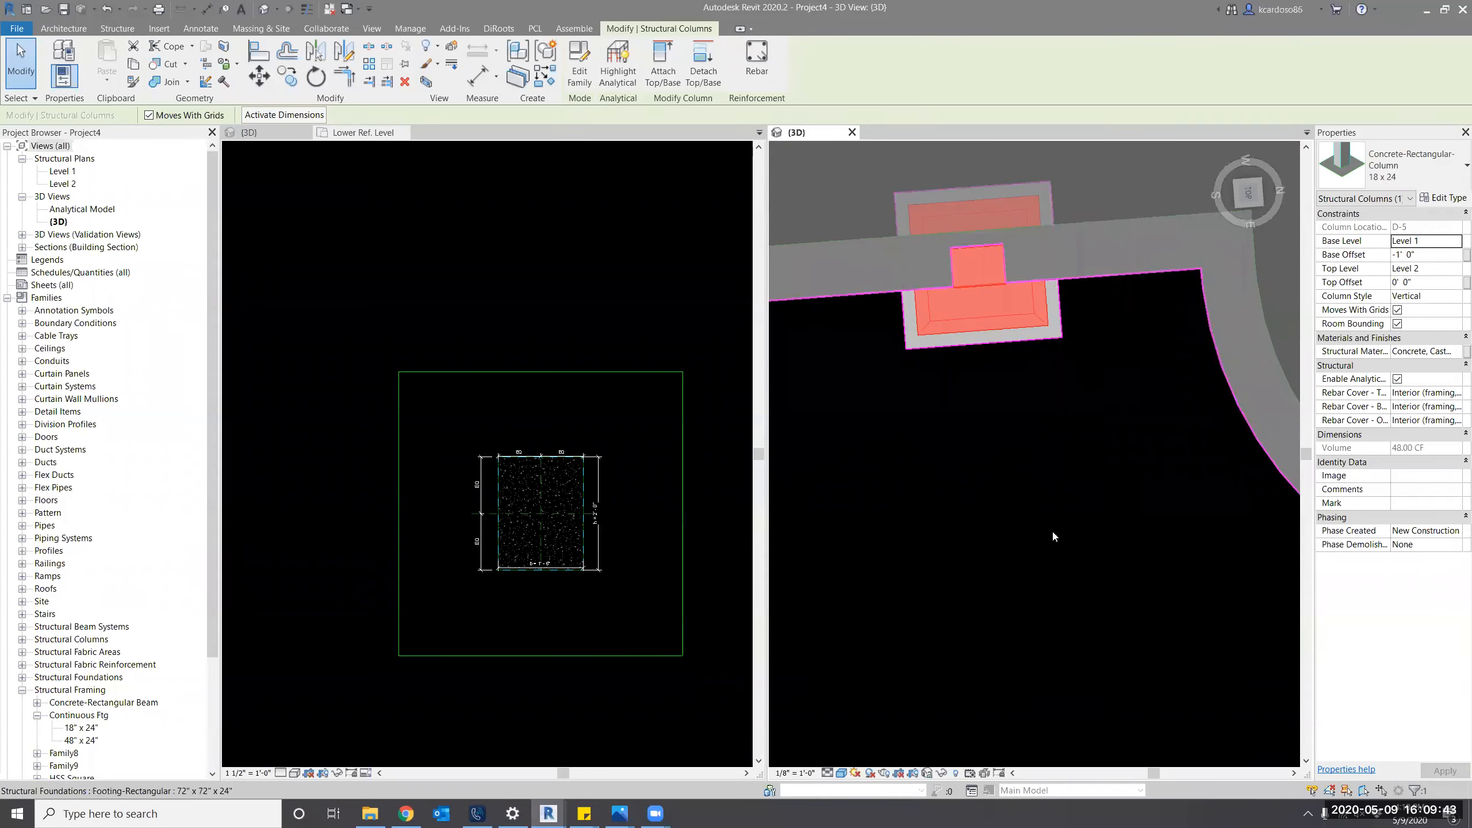
pyautogui.keyDown('shift'); pyautogui.moveTo(1124, 424); pyautogui.dragTo(1152, 441, button='middle'); pyautogui.keyUp('shift')
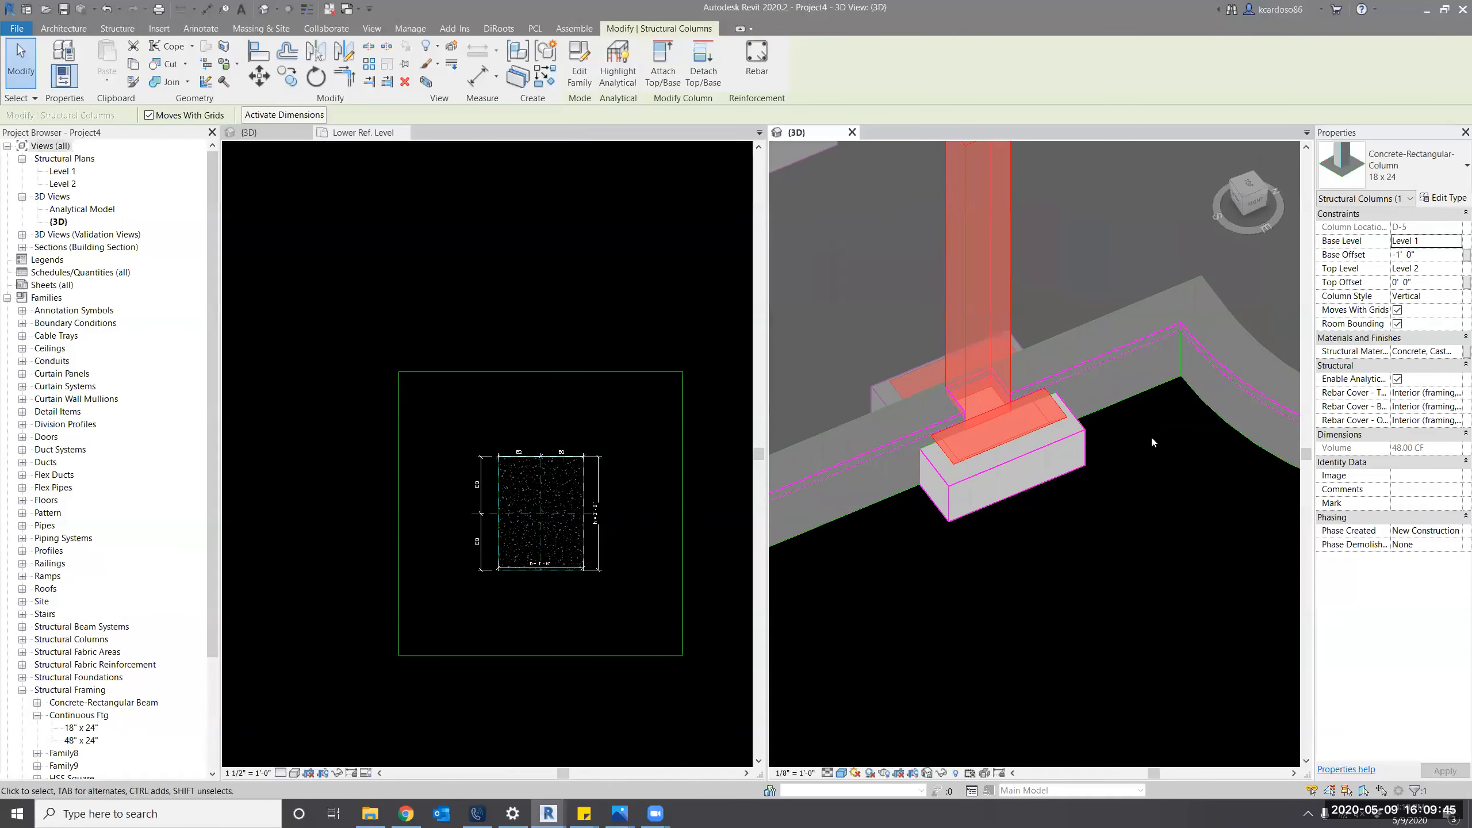
pyautogui.click(1046, 636)
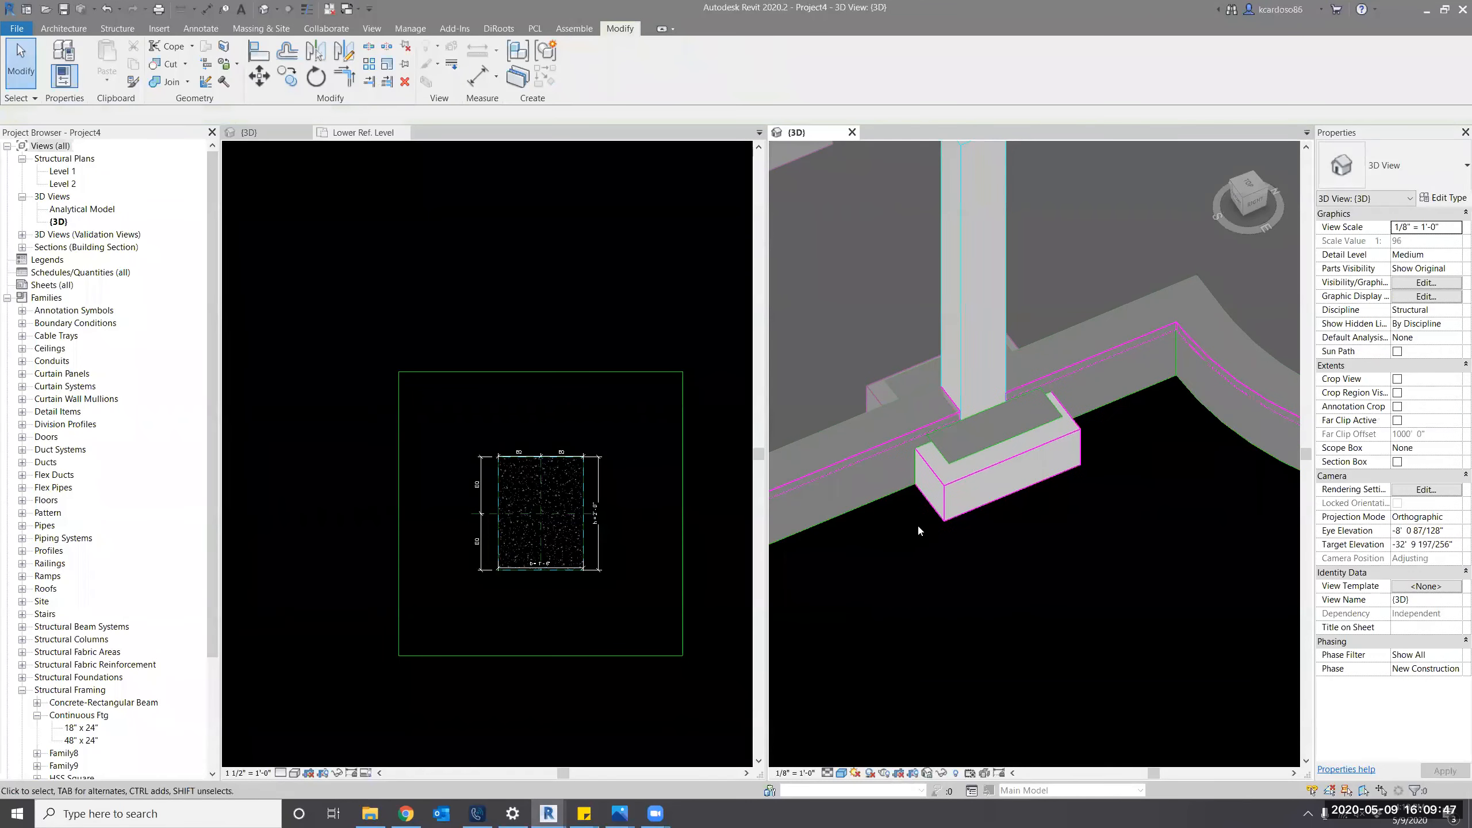
# Return to the column family's Lower Ref. Level plan and check the nested slab's depth, length and width properties.
pyautogui.click(614, 324)
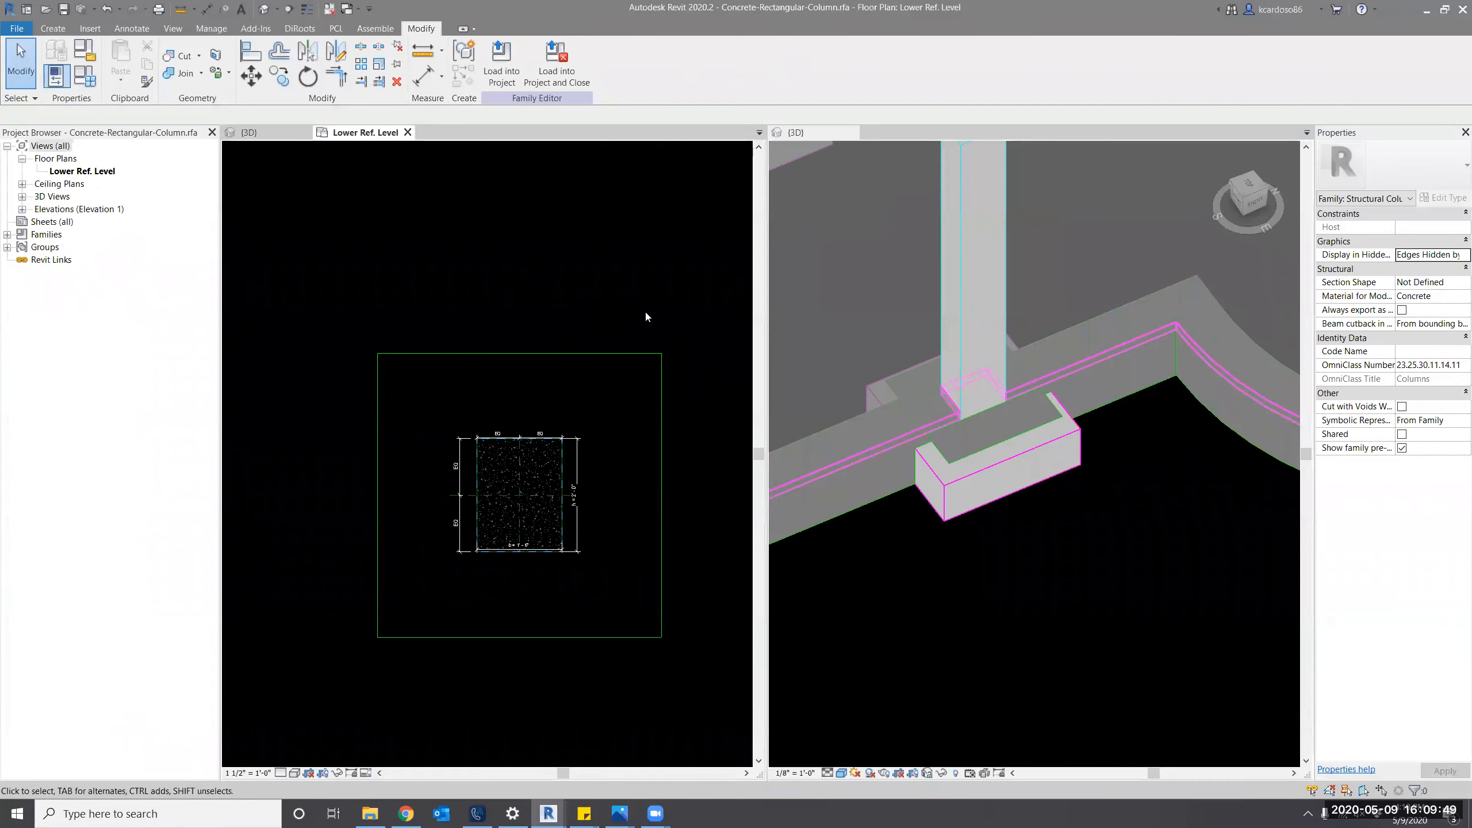
pyautogui.moveTo(635, 299); pyautogui.dragTo(614, 273, button='middle')
pyautogui.click(642, 365)
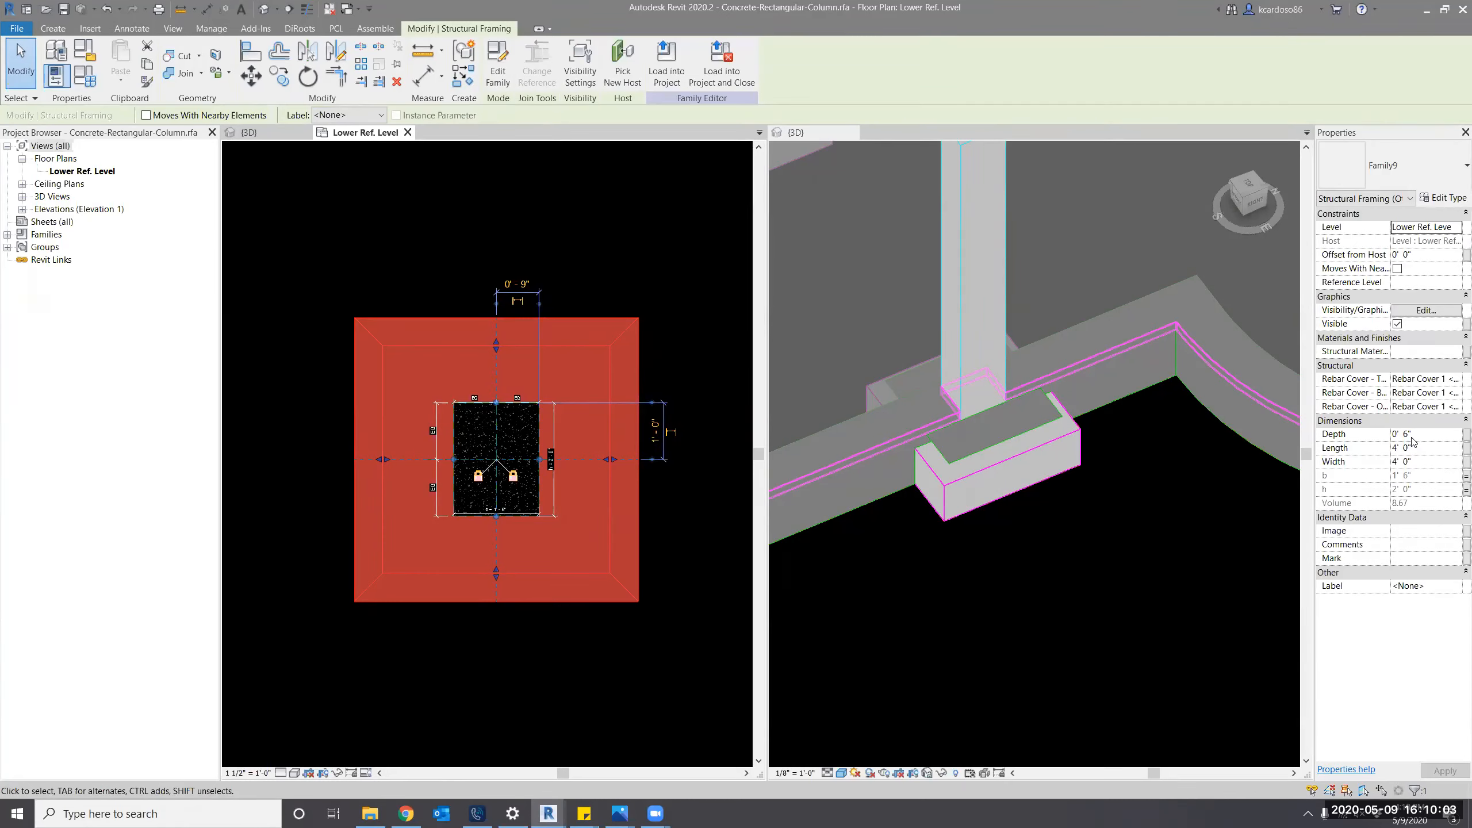
pyautogui.click(525, 220)
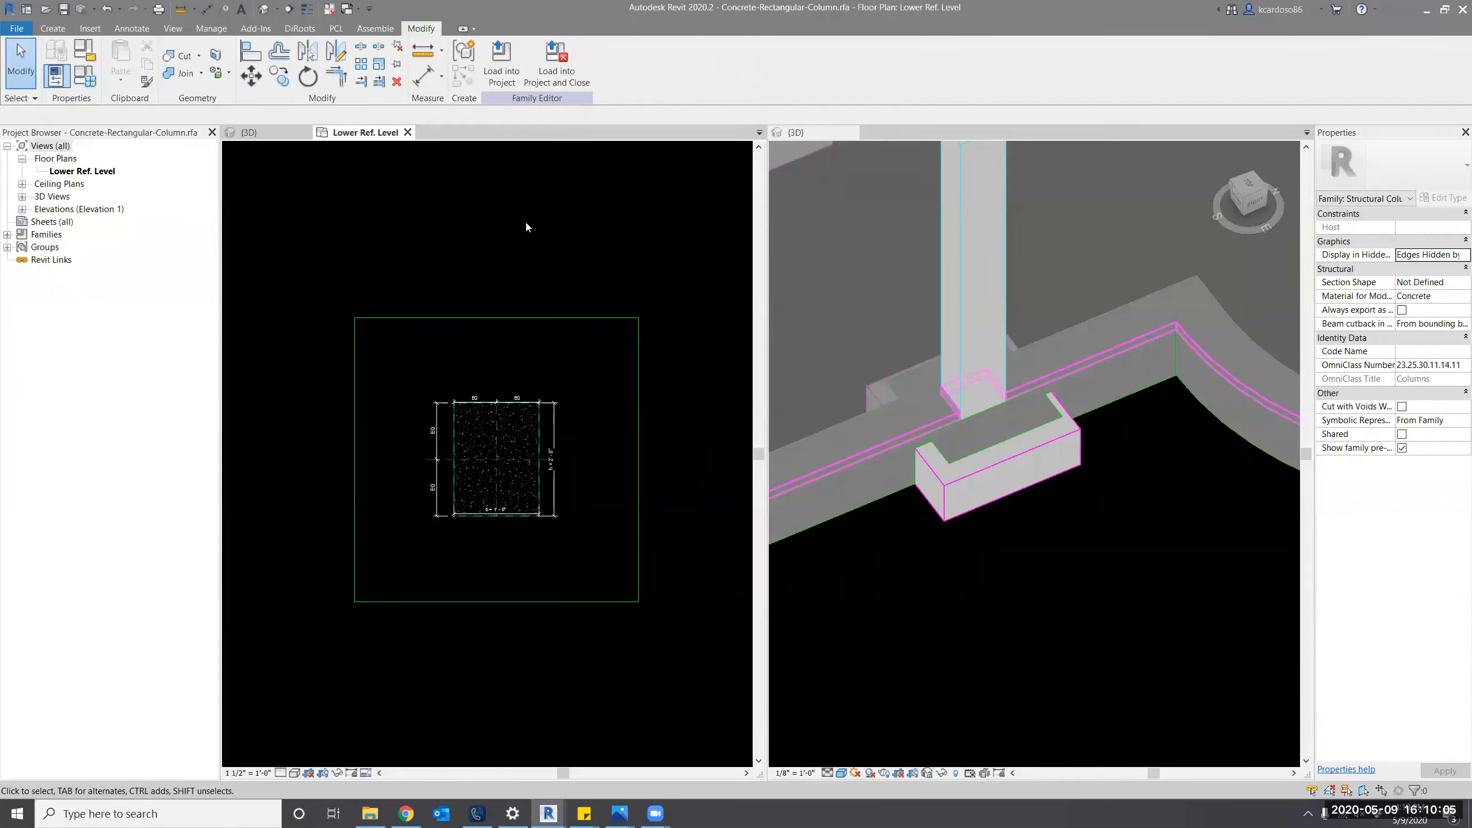
# Open the column family's Family Types and enlarge and rearrange the parameter table for readability.
pyautogui.click(83, 78)
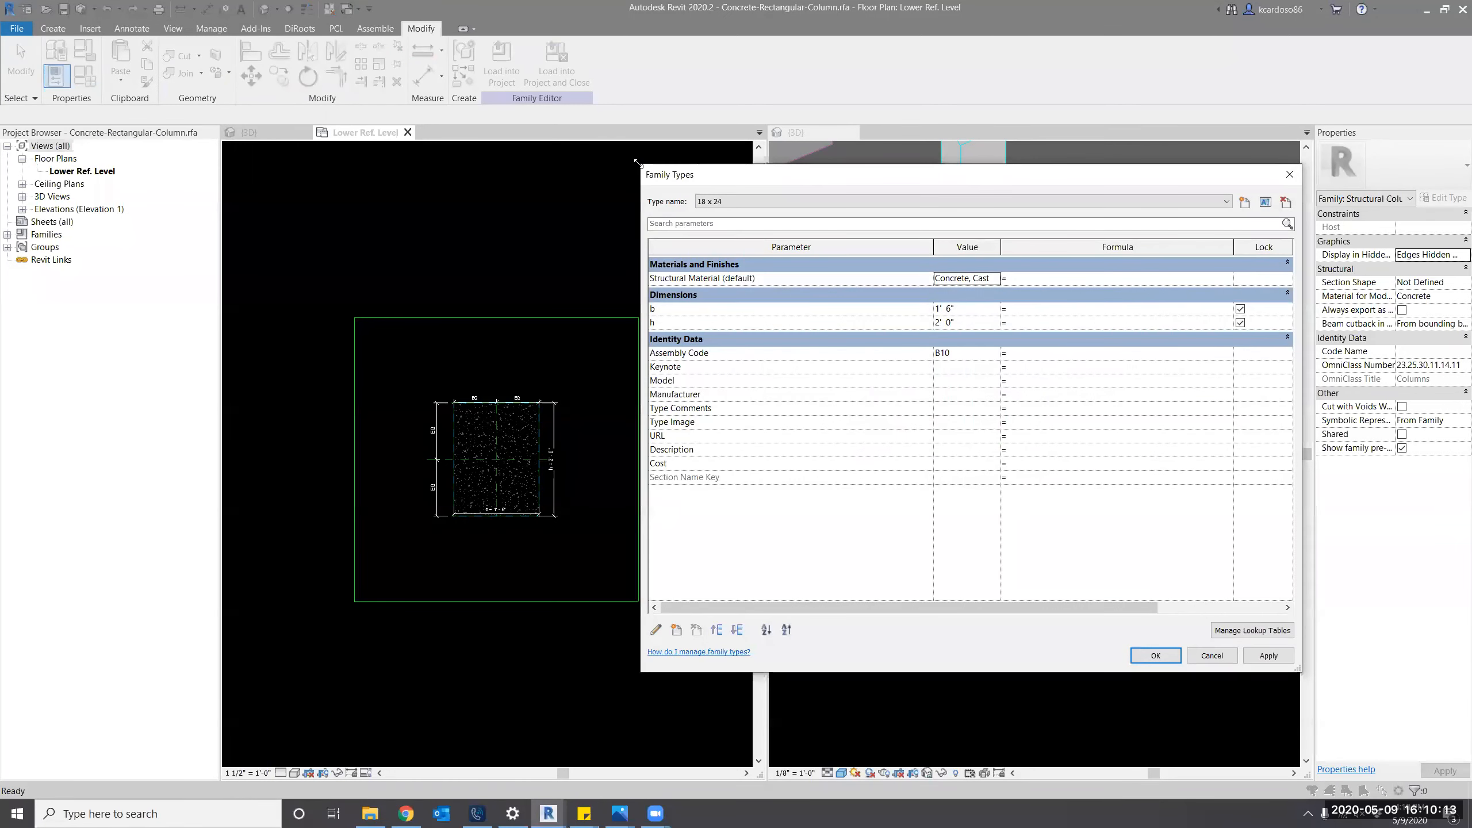
pyautogui.moveTo(636, 163); pyautogui.dragTo(846, 91)
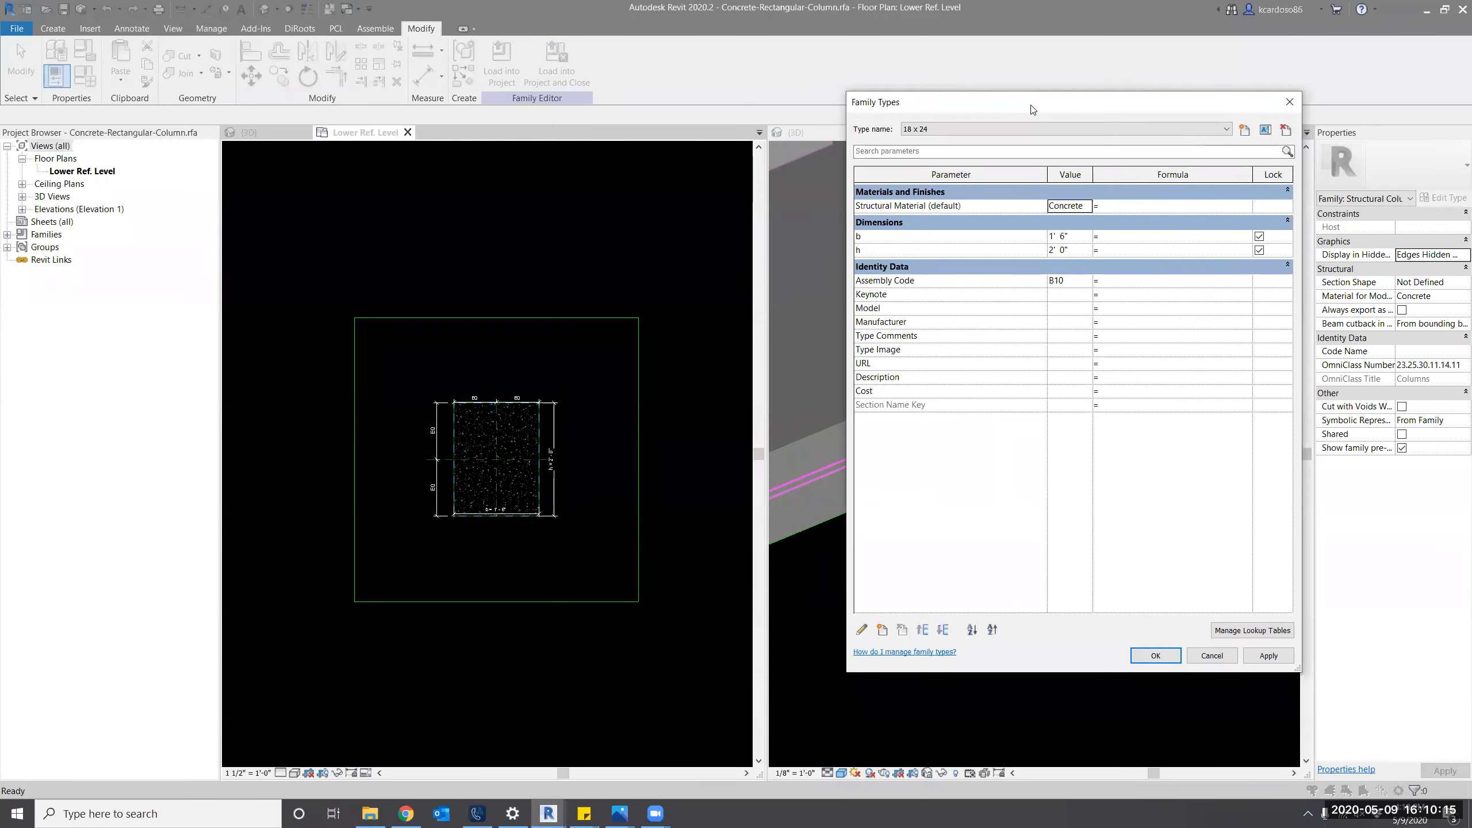
pyautogui.moveTo(1032, 109); pyautogui.dragTo(602, 169)
pyautogui.moveTo(618, 235)
pyautogui.mouseDown()
pyautogui.moveTo(526, 235)
pyautogui.moveTo(642, 234)
pyautogui.mouseUp()
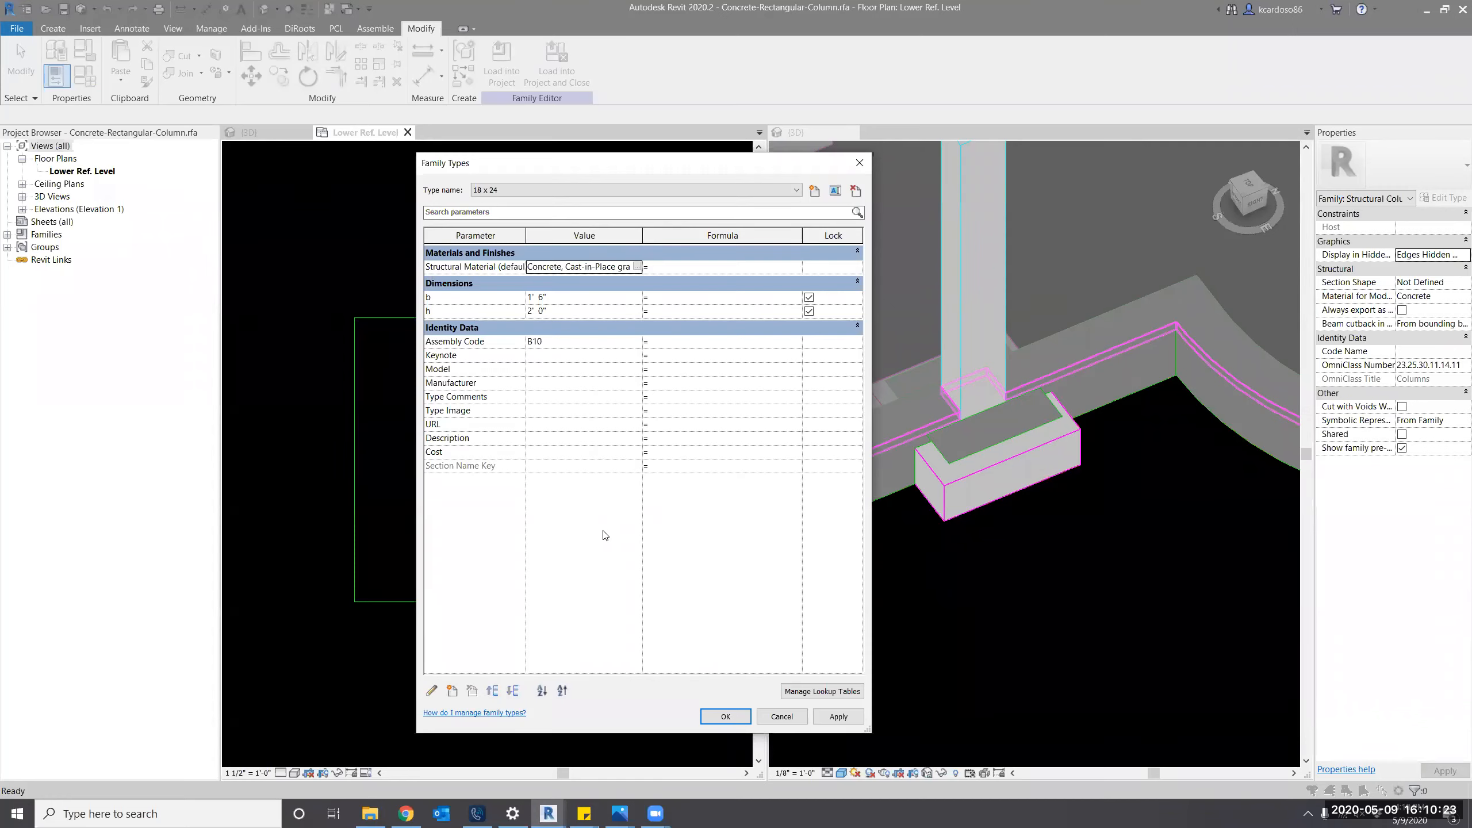
# Add an instance length parameter named Thickened Slab Width to the column family, grouped under Construction.
pyautogui.click(452, 691)
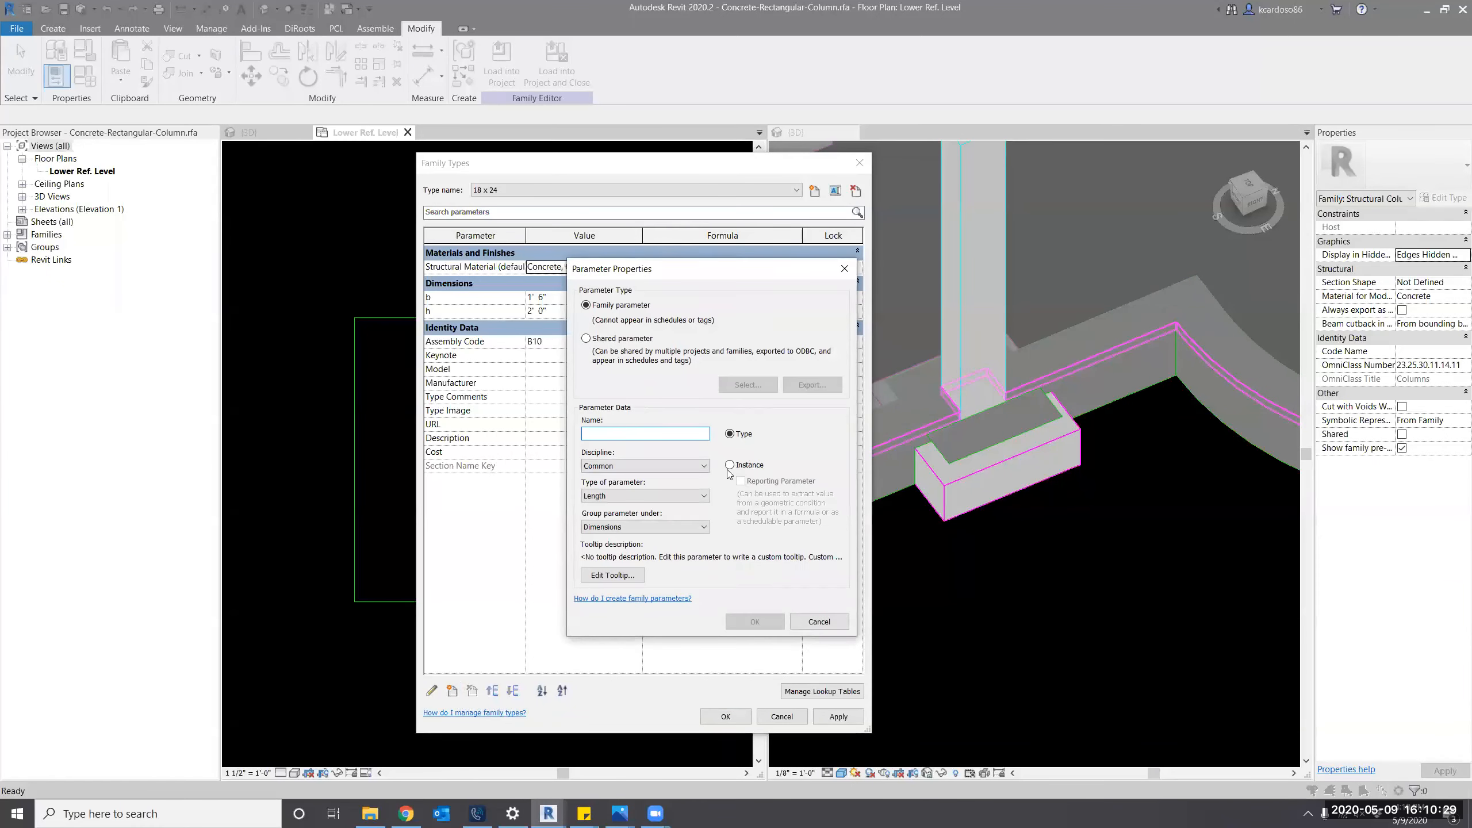
pyautogui.click(730, 465)
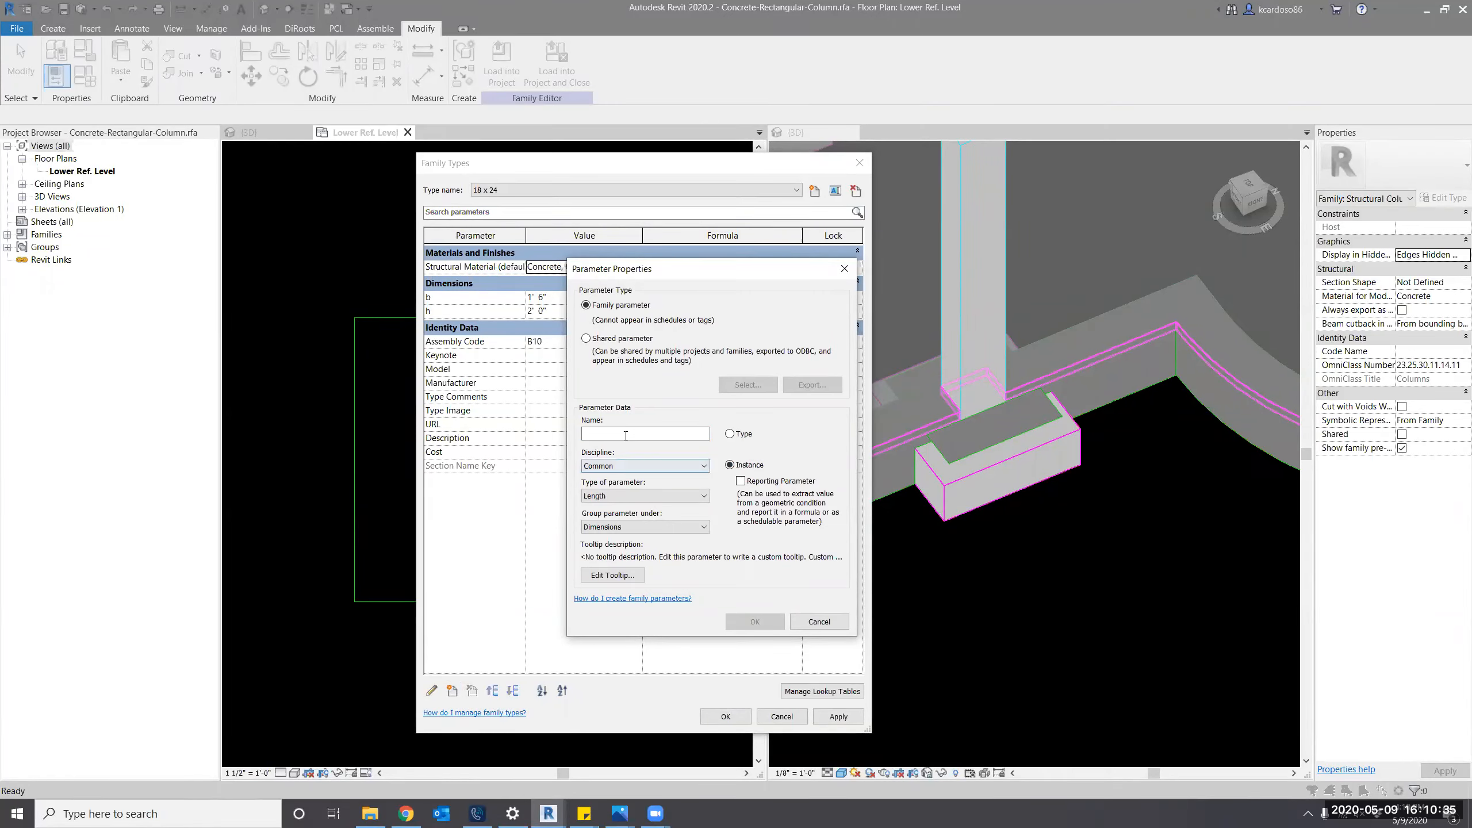
pyautogui.click(626, 435)
pyautogui.write('Thic')
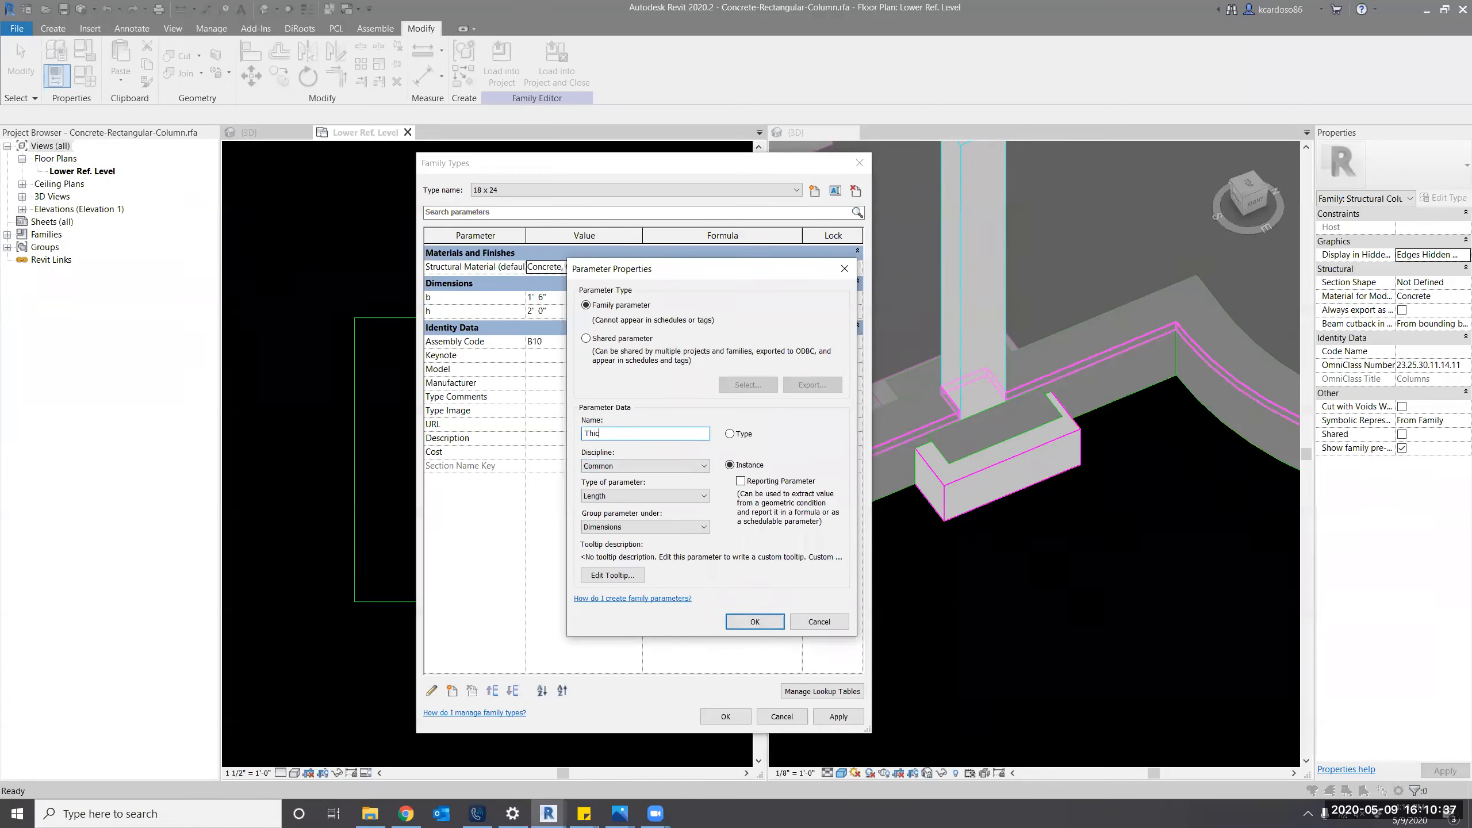
pyautogui.write('kened Slab')
pyautogui.write('Width')
pyautogui.click(644, 525)
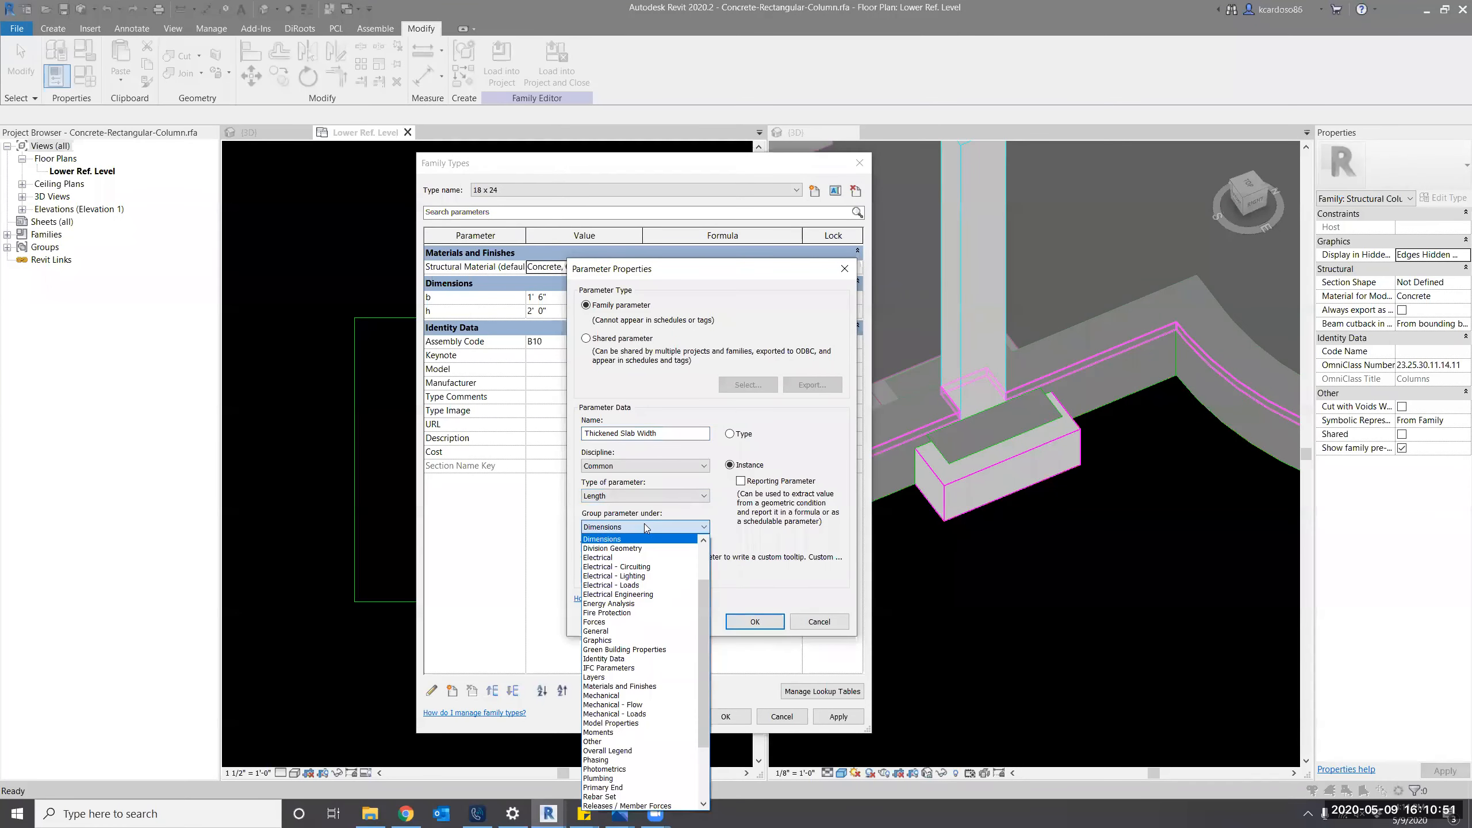
pyautogui.press('c')
pyautogui.press('c')
pyautogui.press('Return')
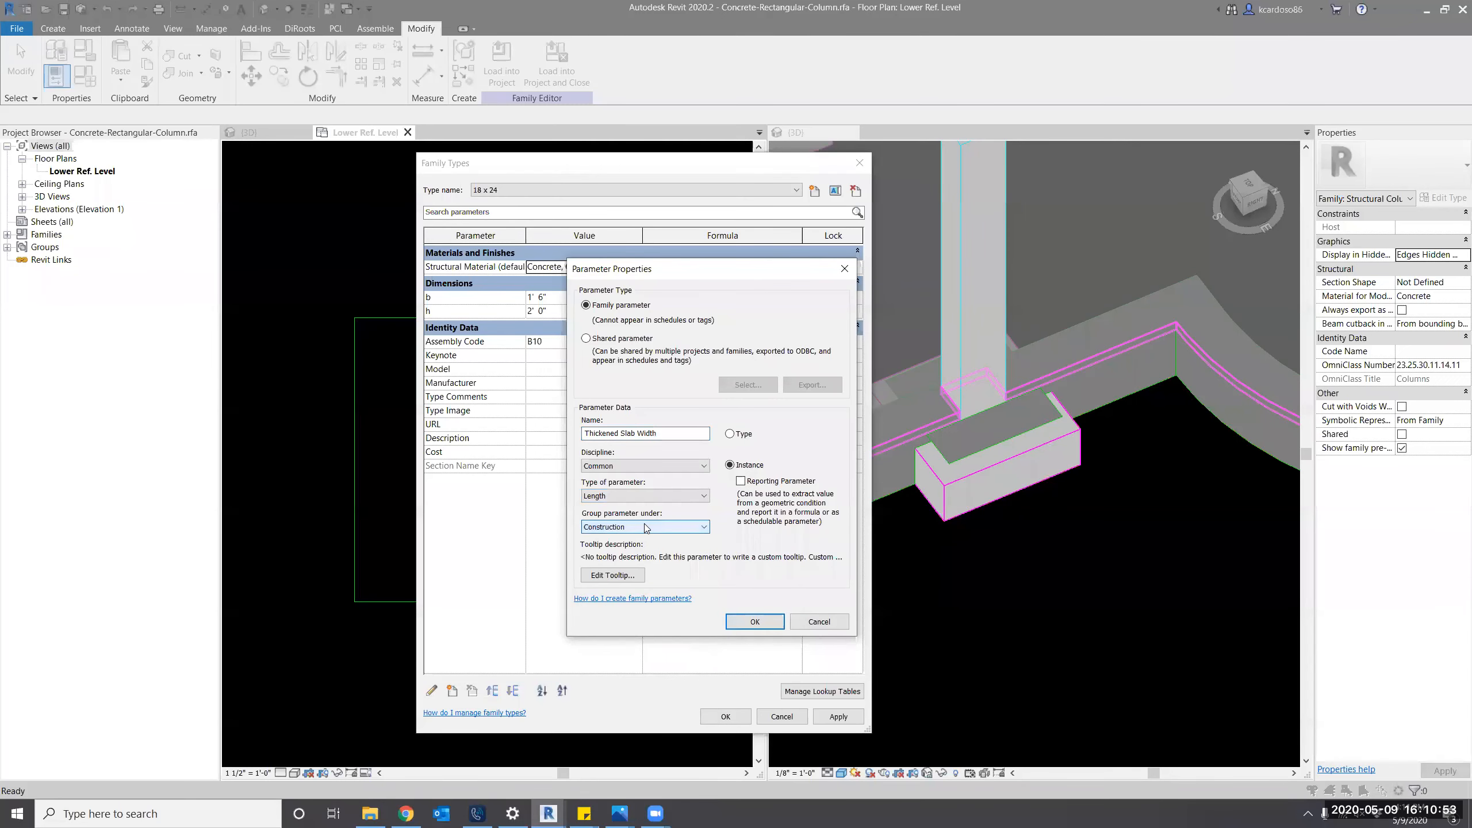
pyautogui.click(750, 623)
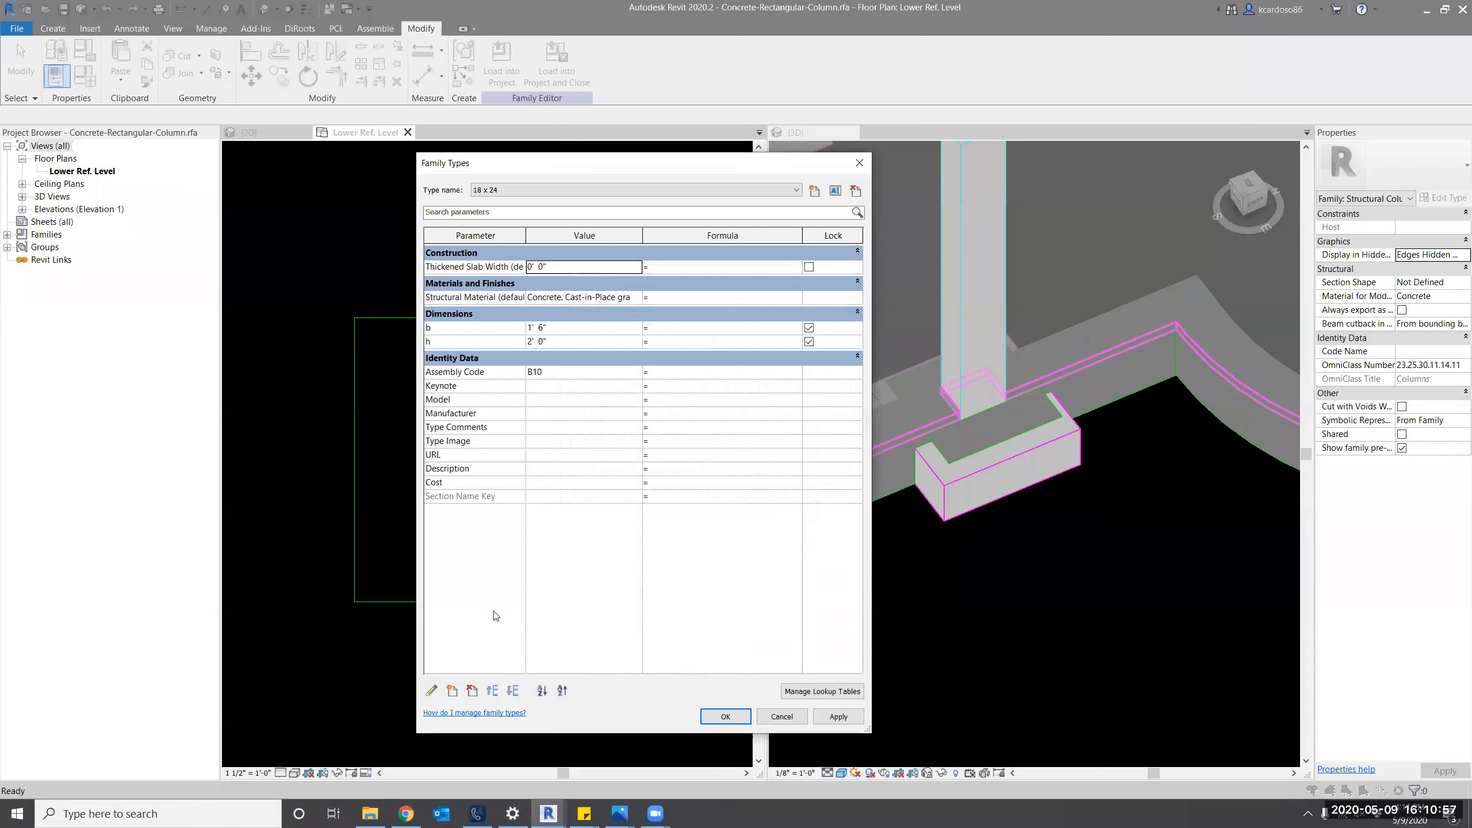
# Add an instance Yes/No parameter named Thickened Slab, grouped under Construction, and widen the parameter name column.
pyautogui.click(452, 690)
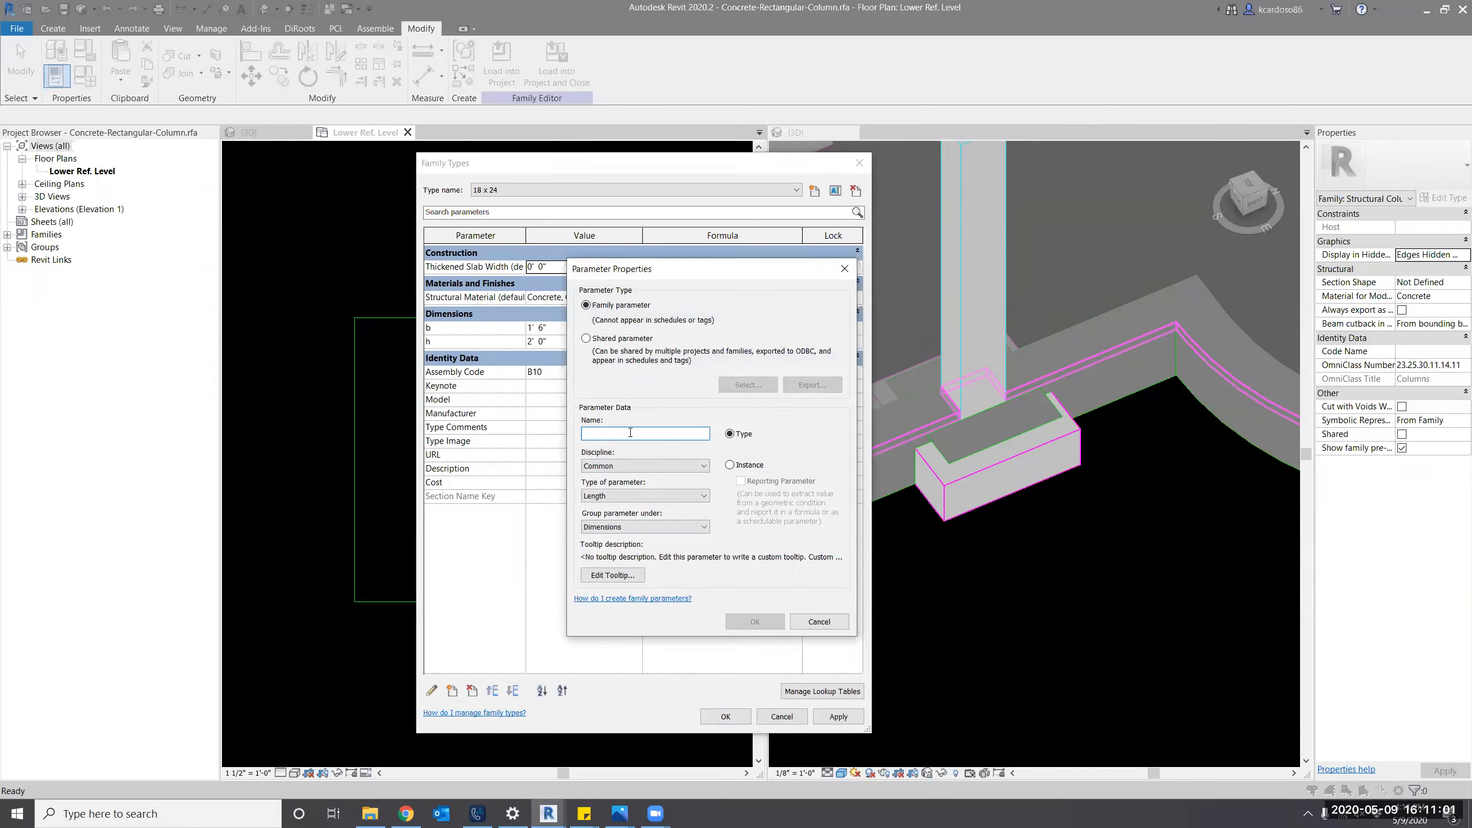
pyautogui.write('Thick')
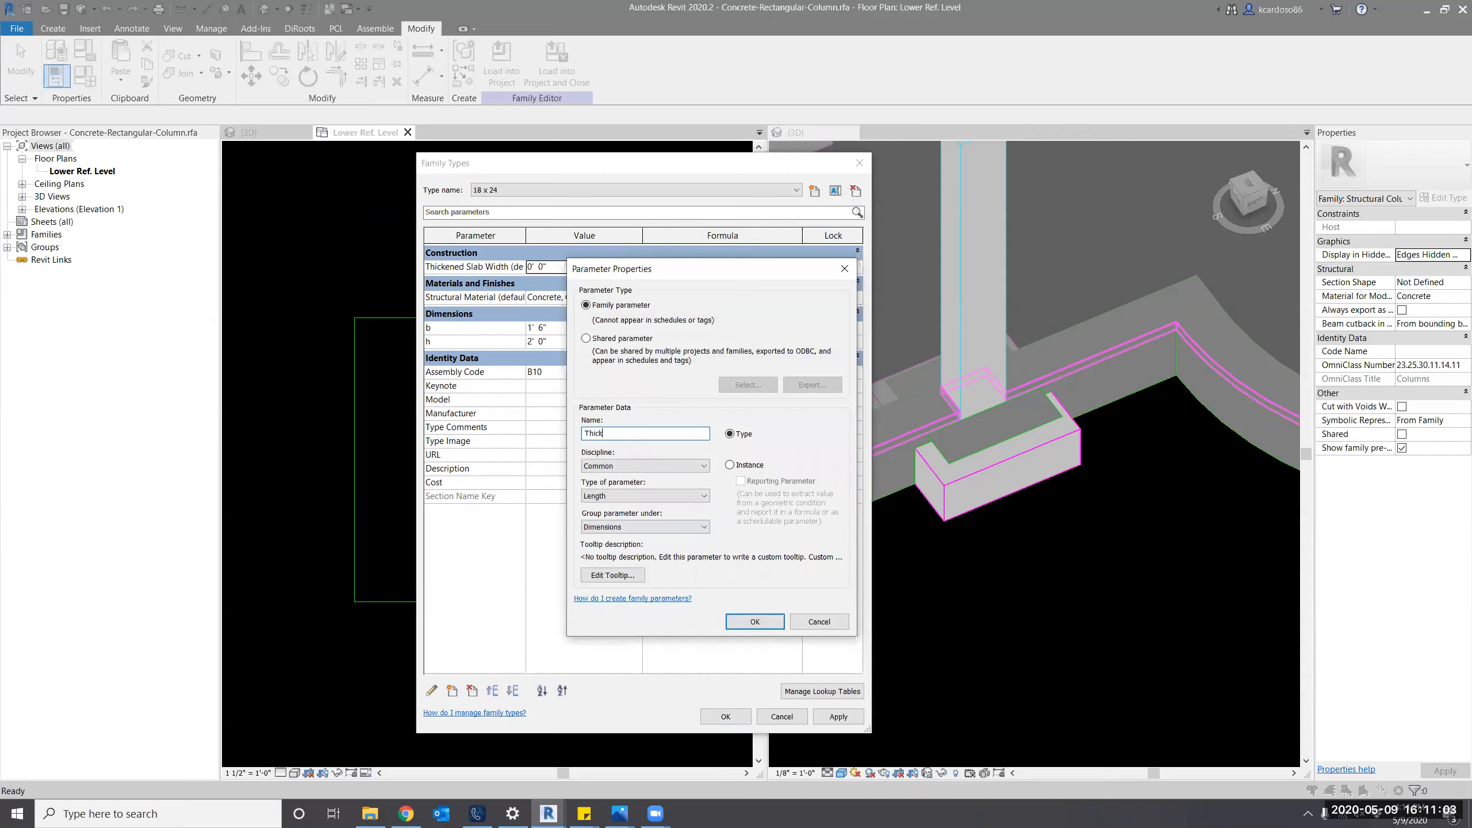
pyautogui.write('ened Slab')
pyautogui.click(730, 465)
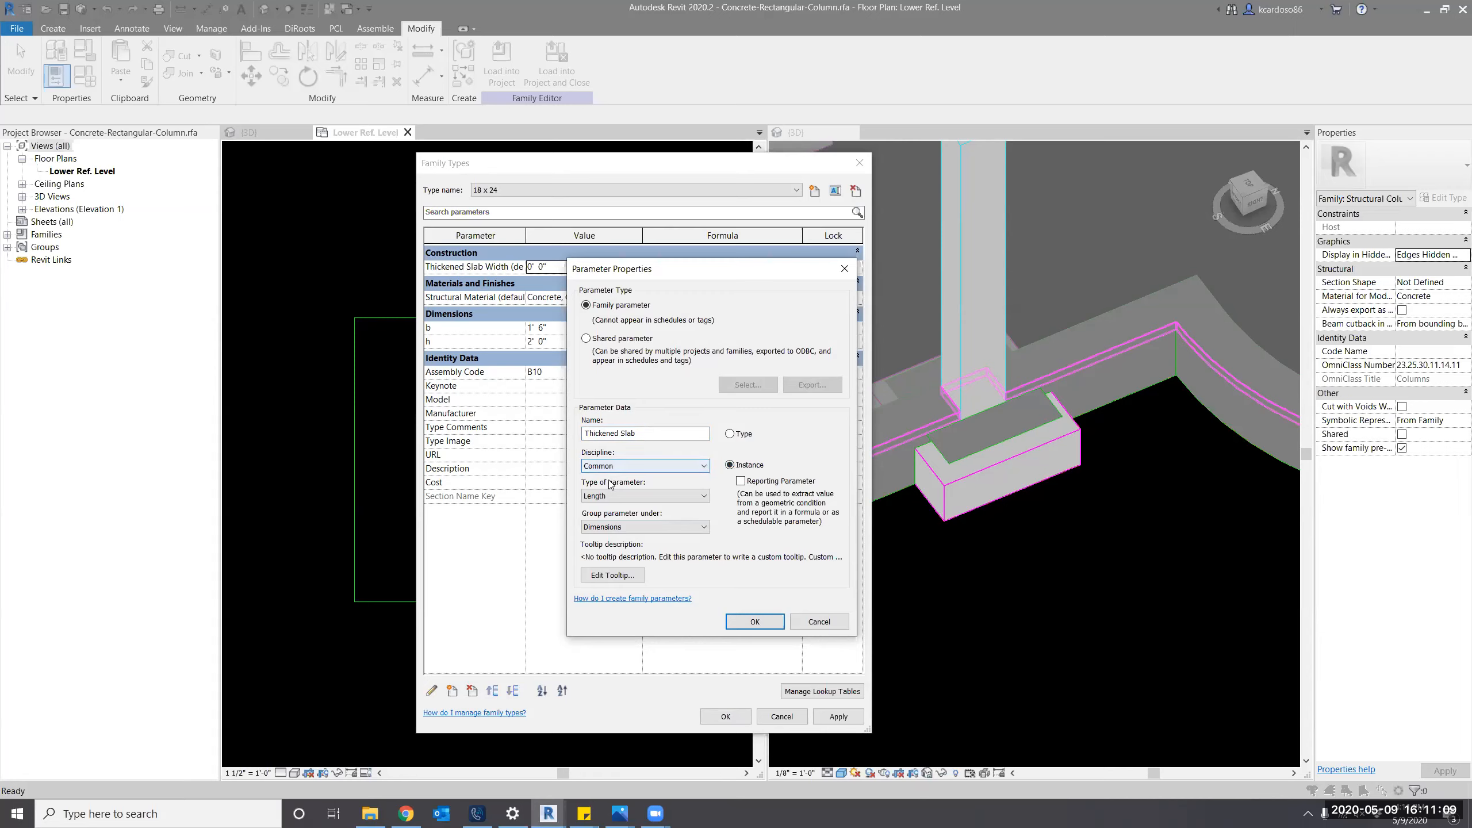
pyautogui.click(607, 498)
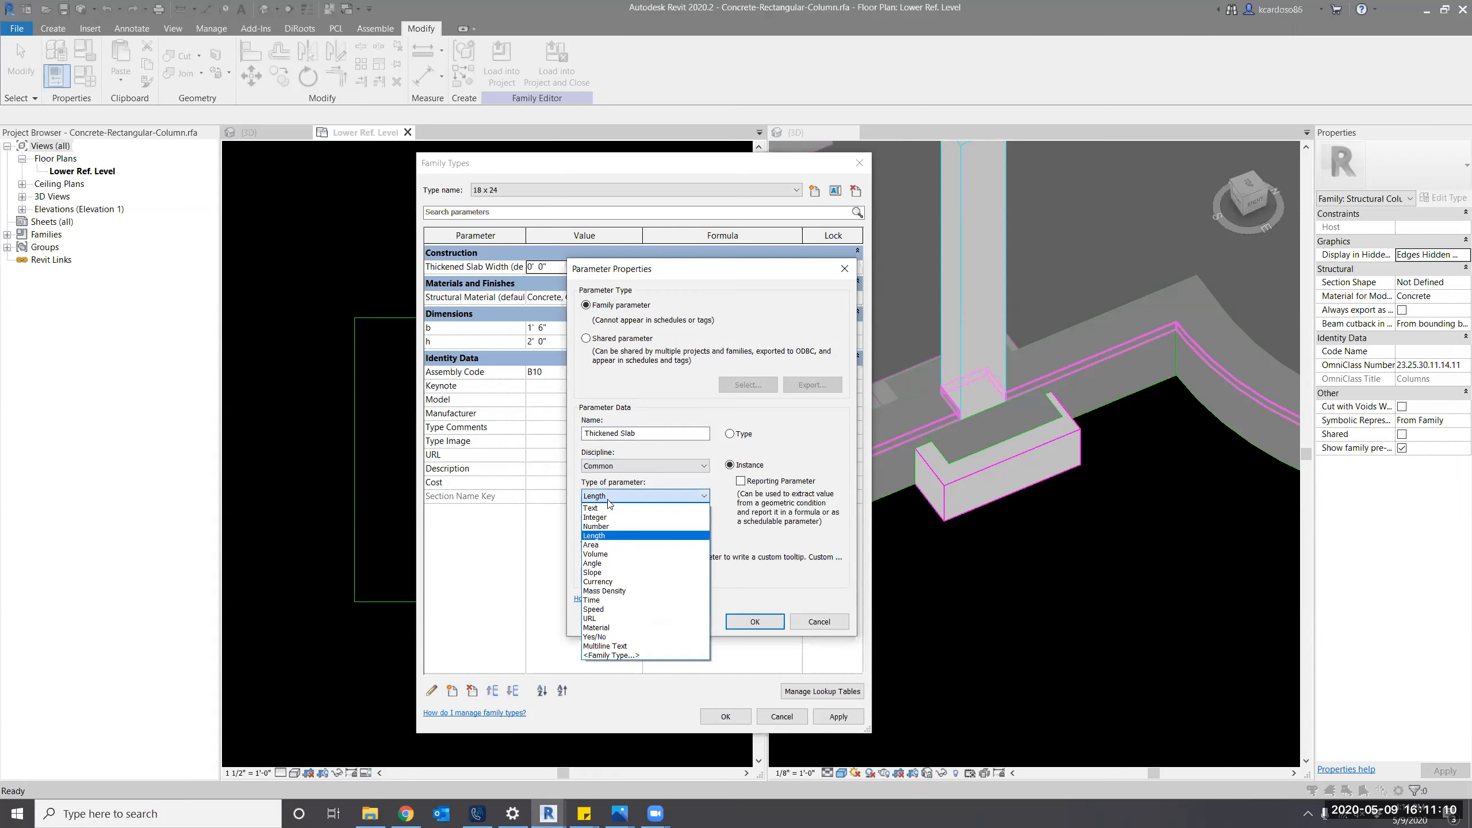
pyautogui.click(599, 638)
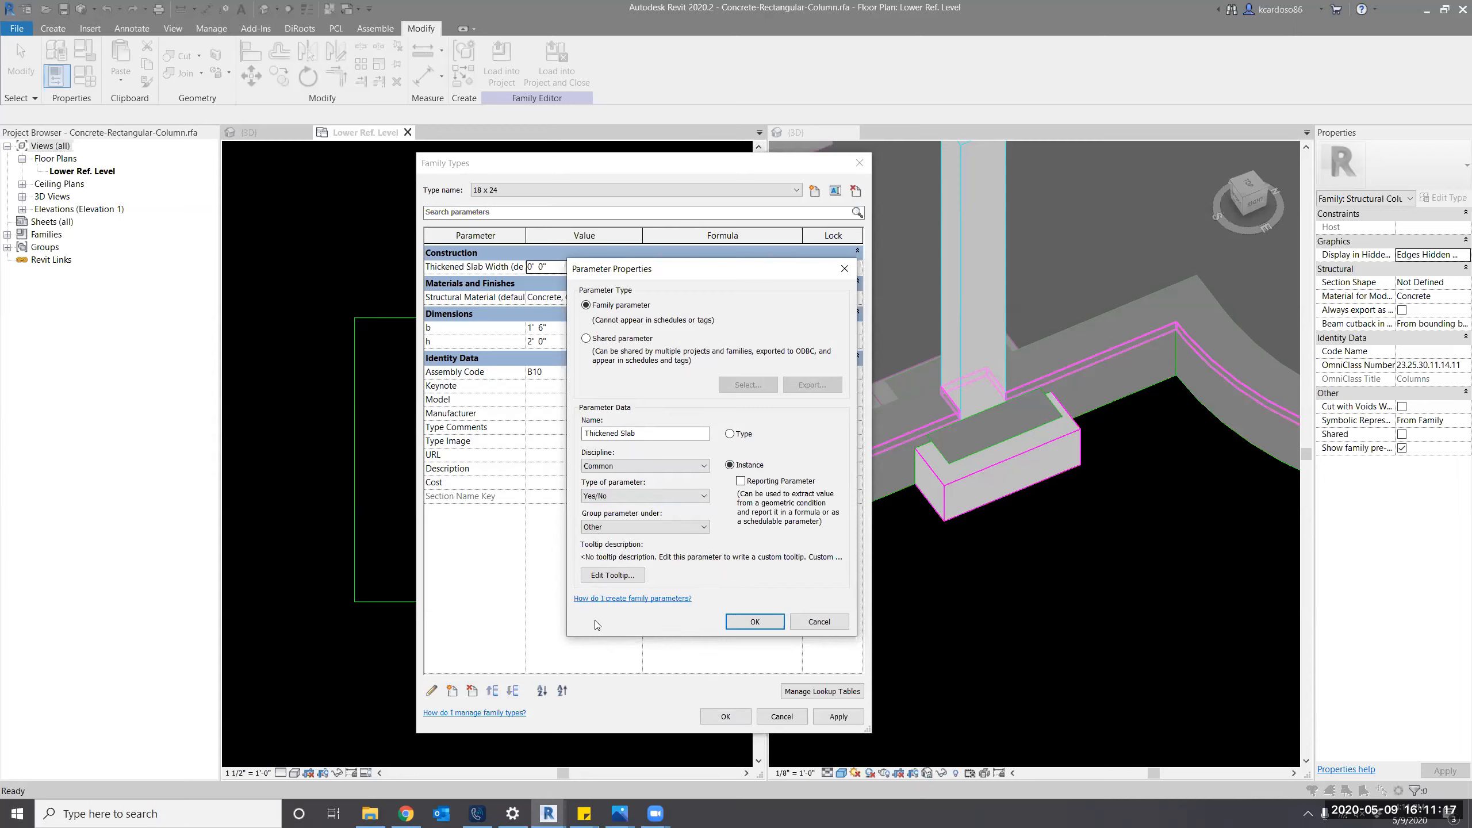
pyautogui.click(628, 499)
pyautogui.click(608, 498)
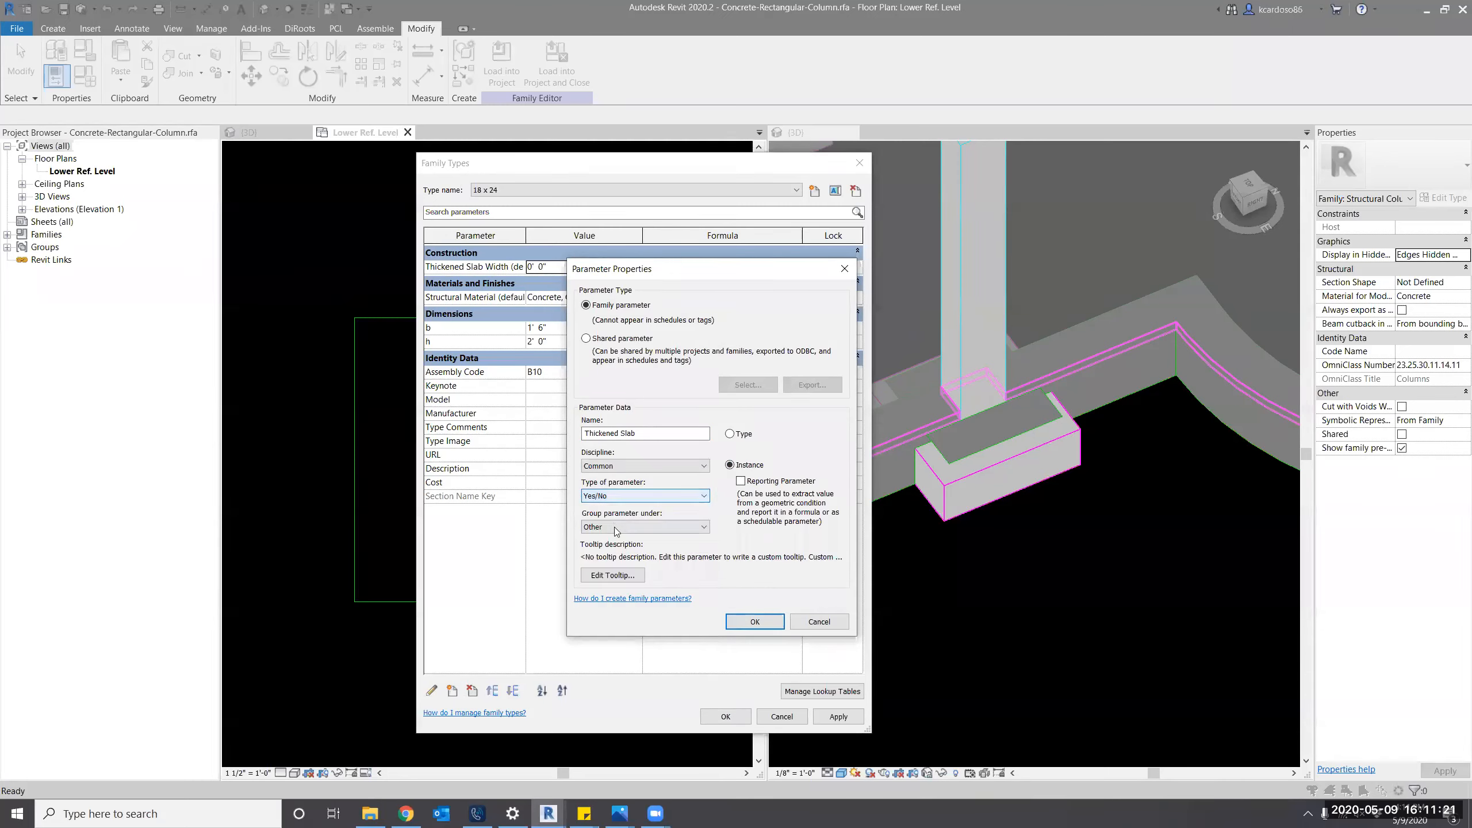
pyautogui.click(616, 528)
pyautogui.press('c')
pyautogui.press('c')
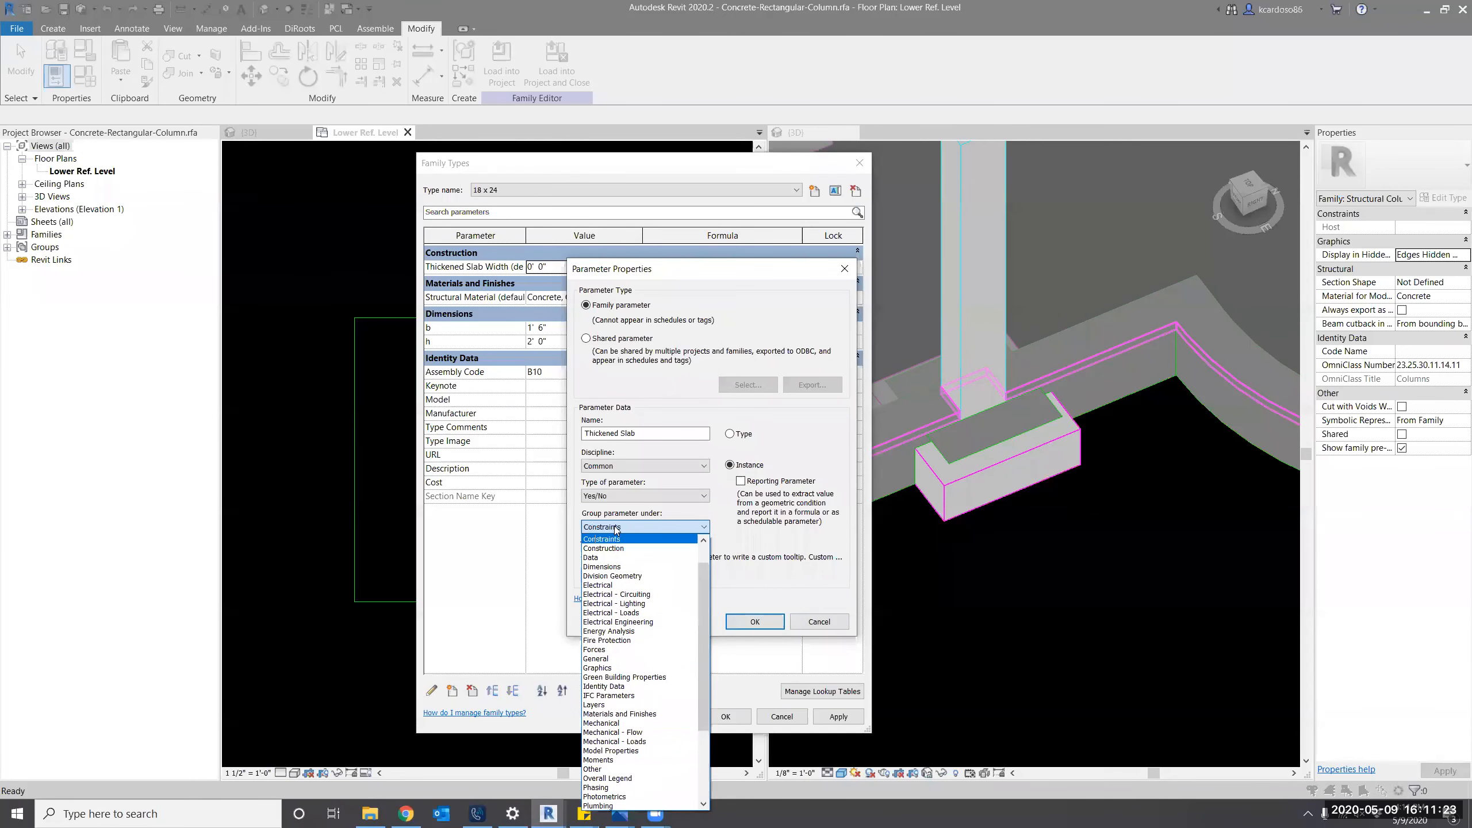
pyautogui.click(616, 530)
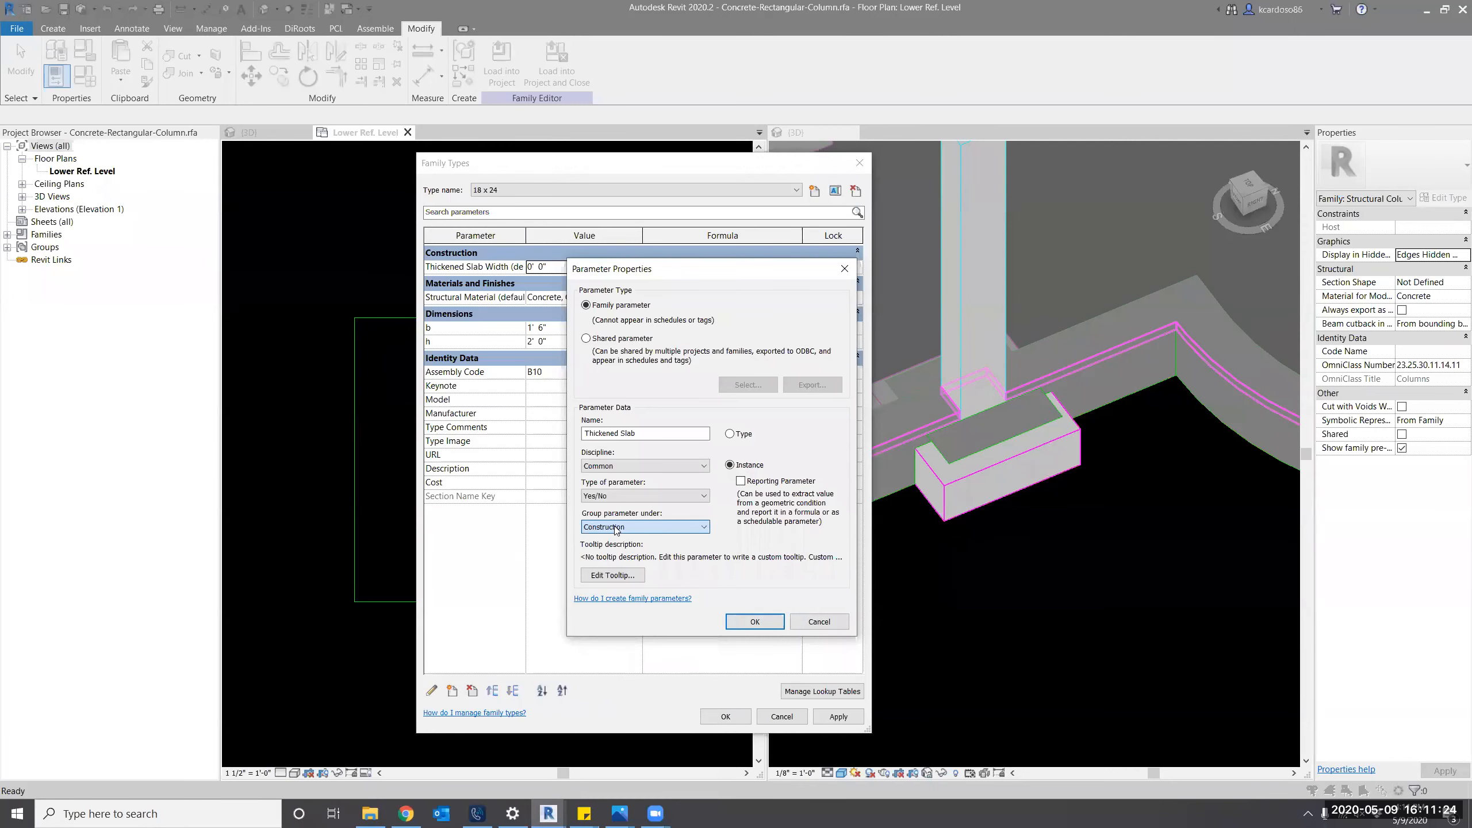
pyautogui.click(754, 621)
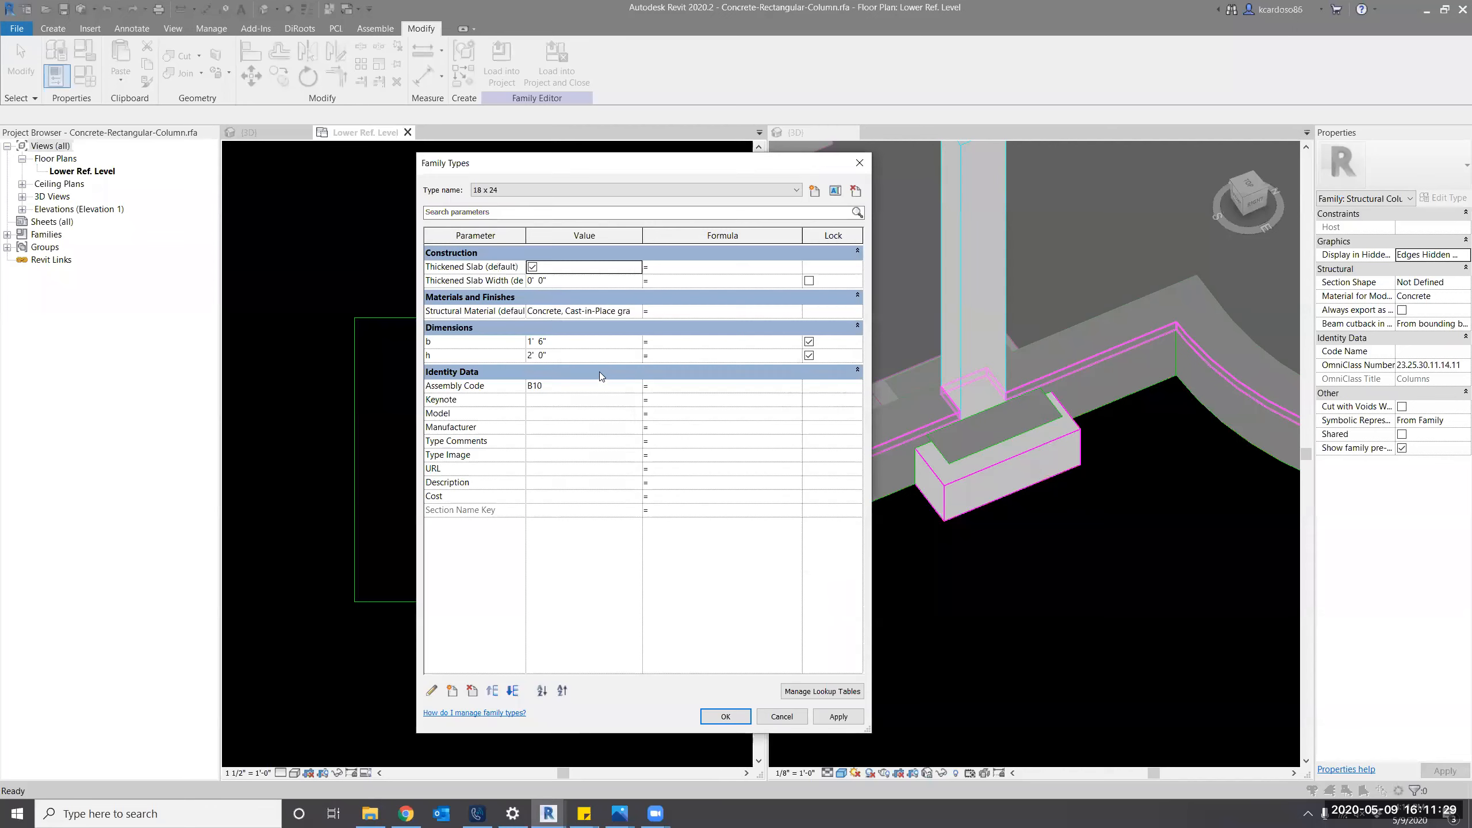
pyautogui.moveTo(526, 235); pyautogui.dragTo(627, 236)
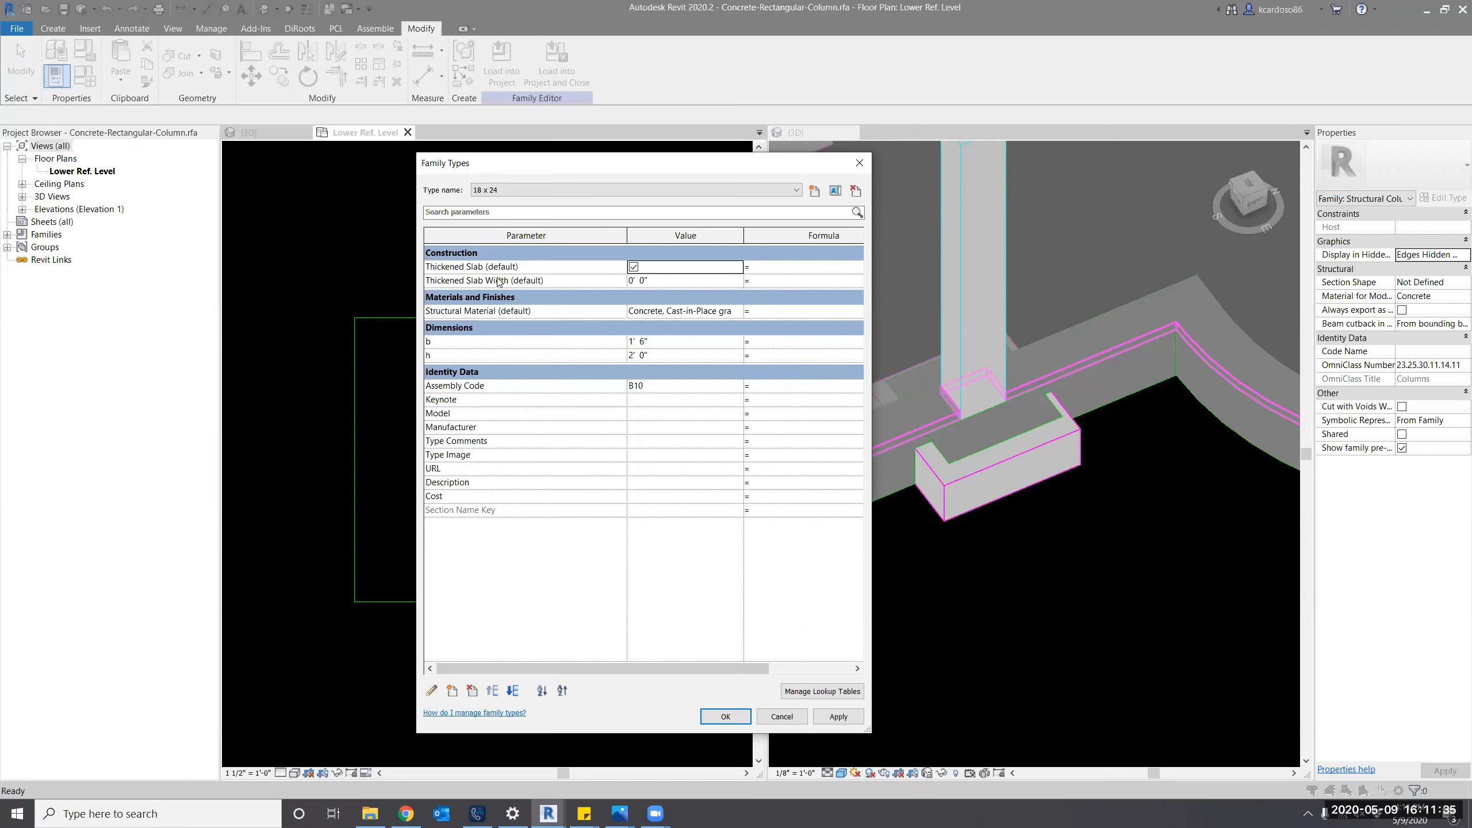
# Add an instance length parameter named Thickened Slab Depth to the column family, grouped under Construction.
pyautogui.click(452, 690)
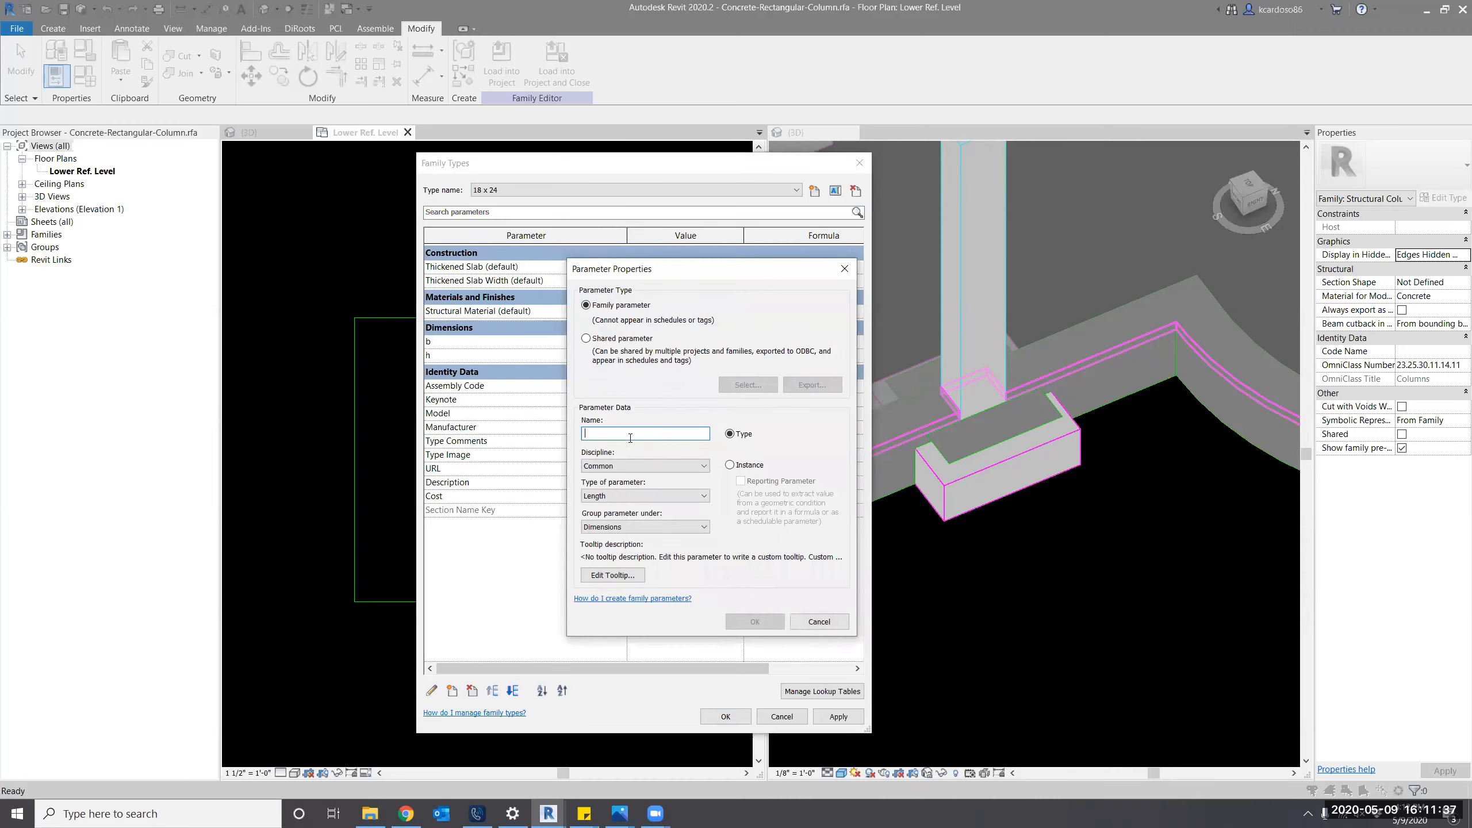
pyautogui.write('Thi')
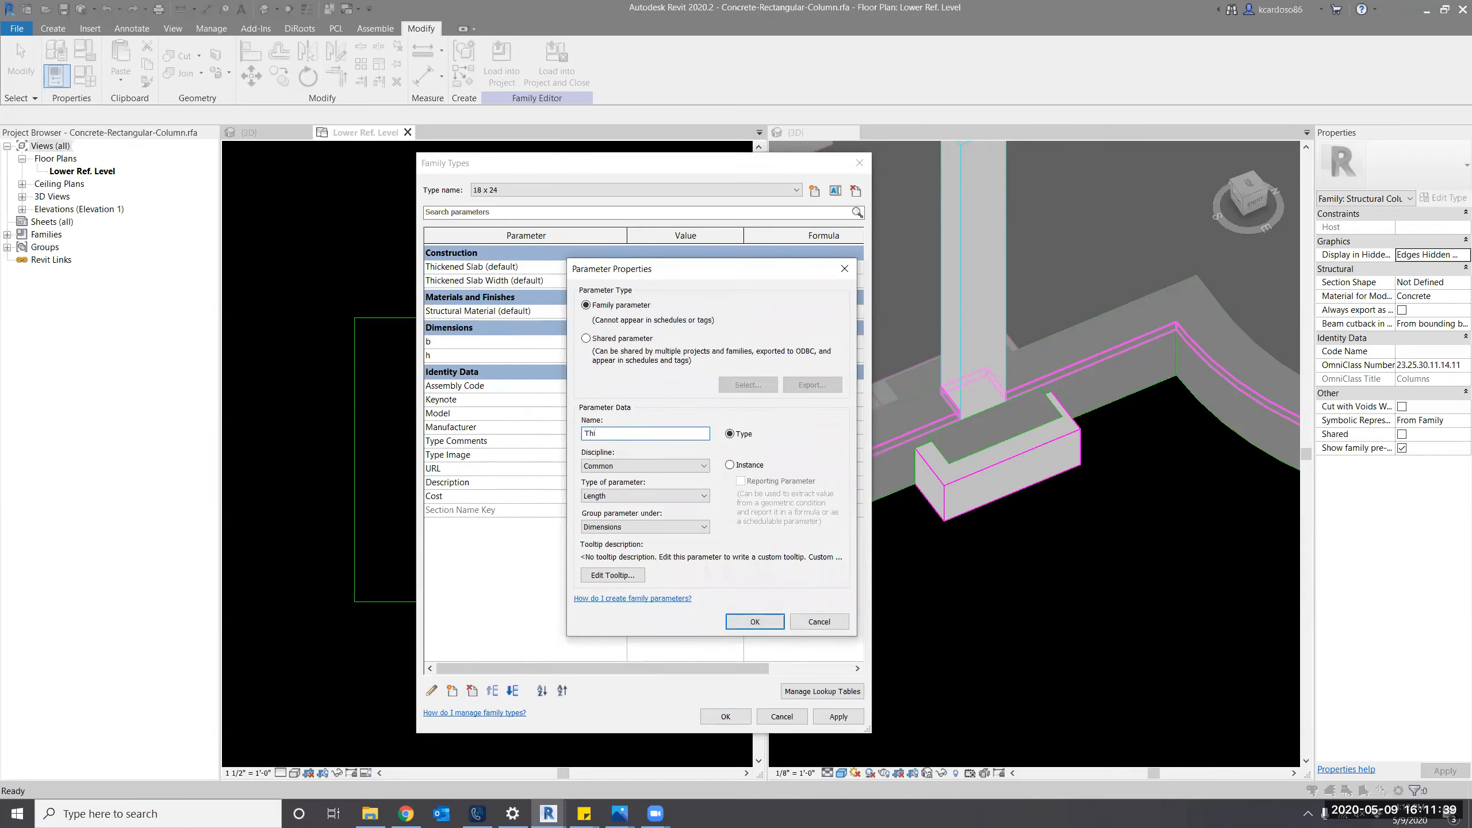
pyautogui.write('ckened Slab Depth')
pyautogui.click(736, 465)
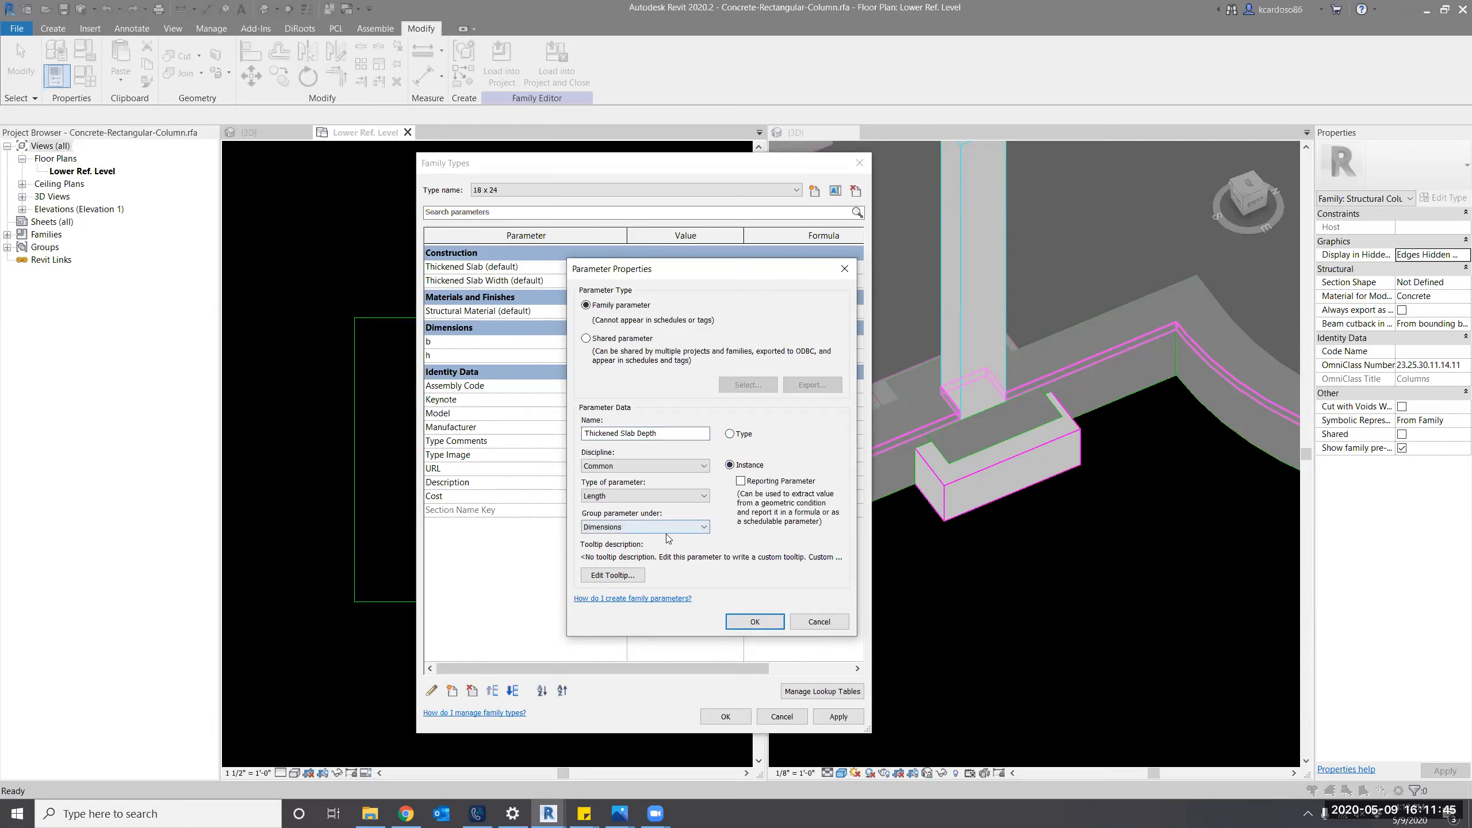
pyautogui.press('c')
pyautogui.press('Escape')
pyautogui.click(653, 527)
pyautogui.press('Up')
pyautogui.press('Up')
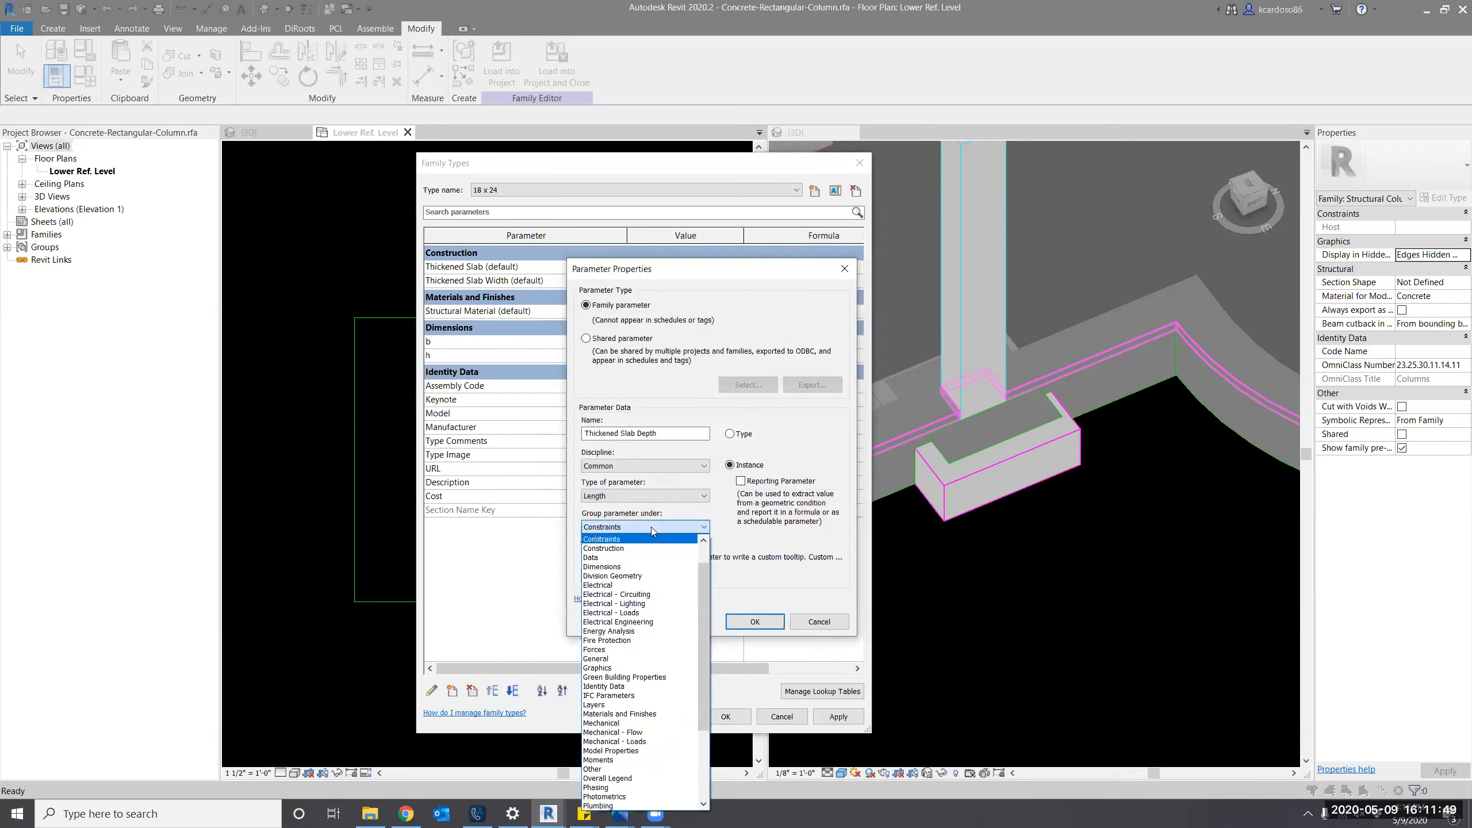
pyautogui.press('Return')
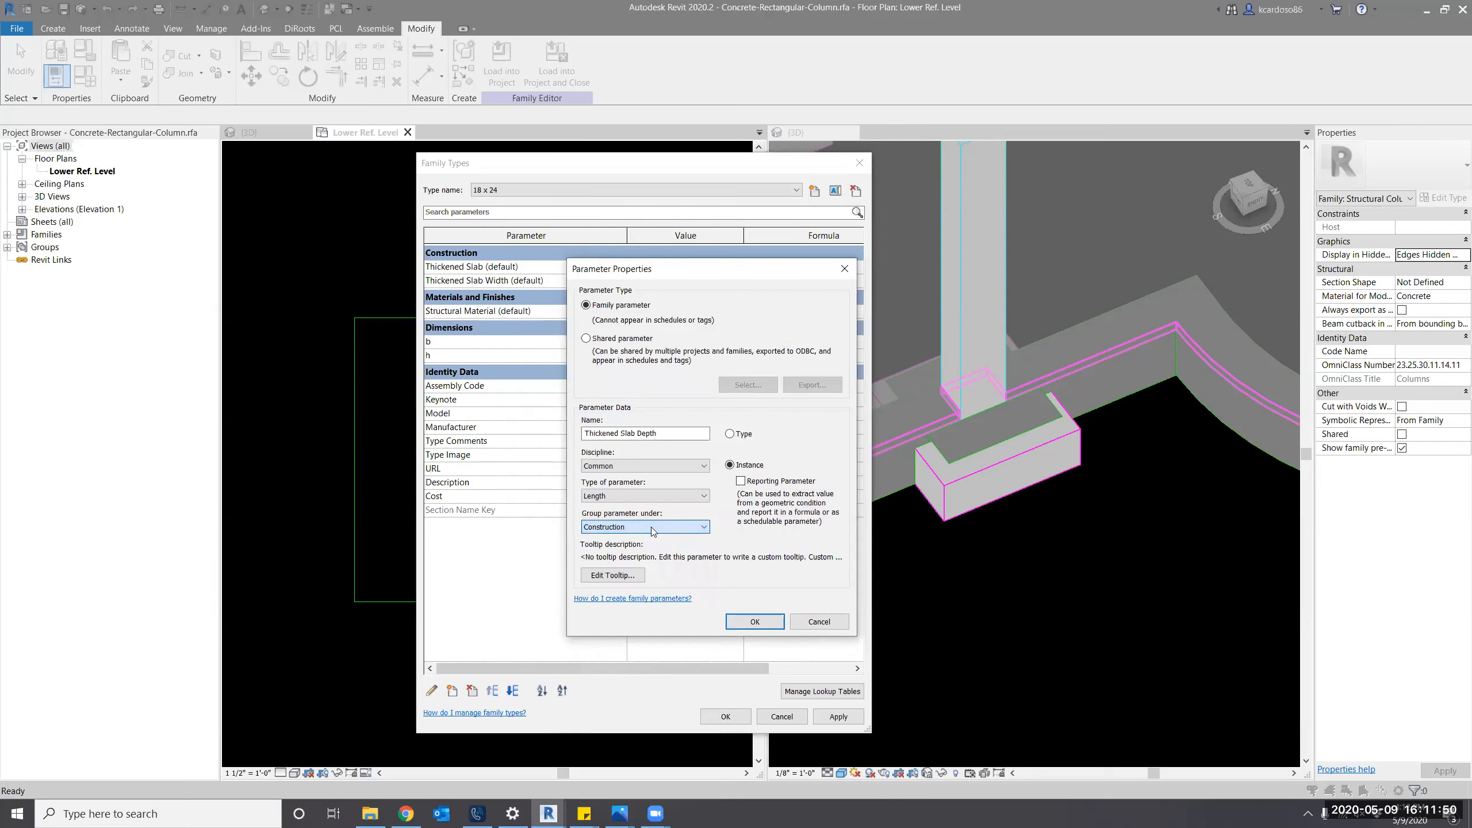
pyautogui.click(750, 622)
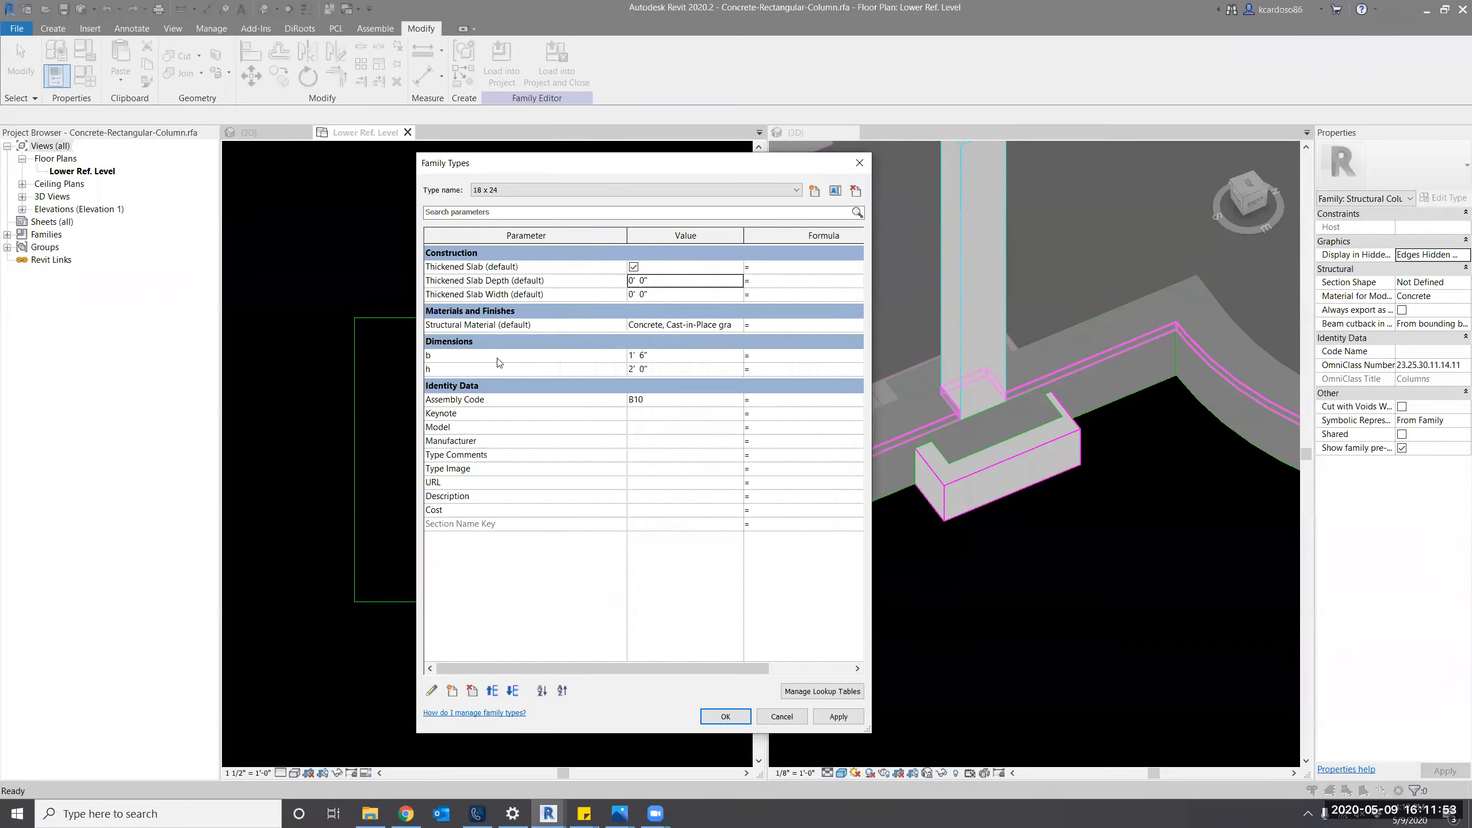
# Reorder the Construction parameters so that Thickened Slab Depth follows Thickened Slab Width.
pyautogui.click(488, 281)
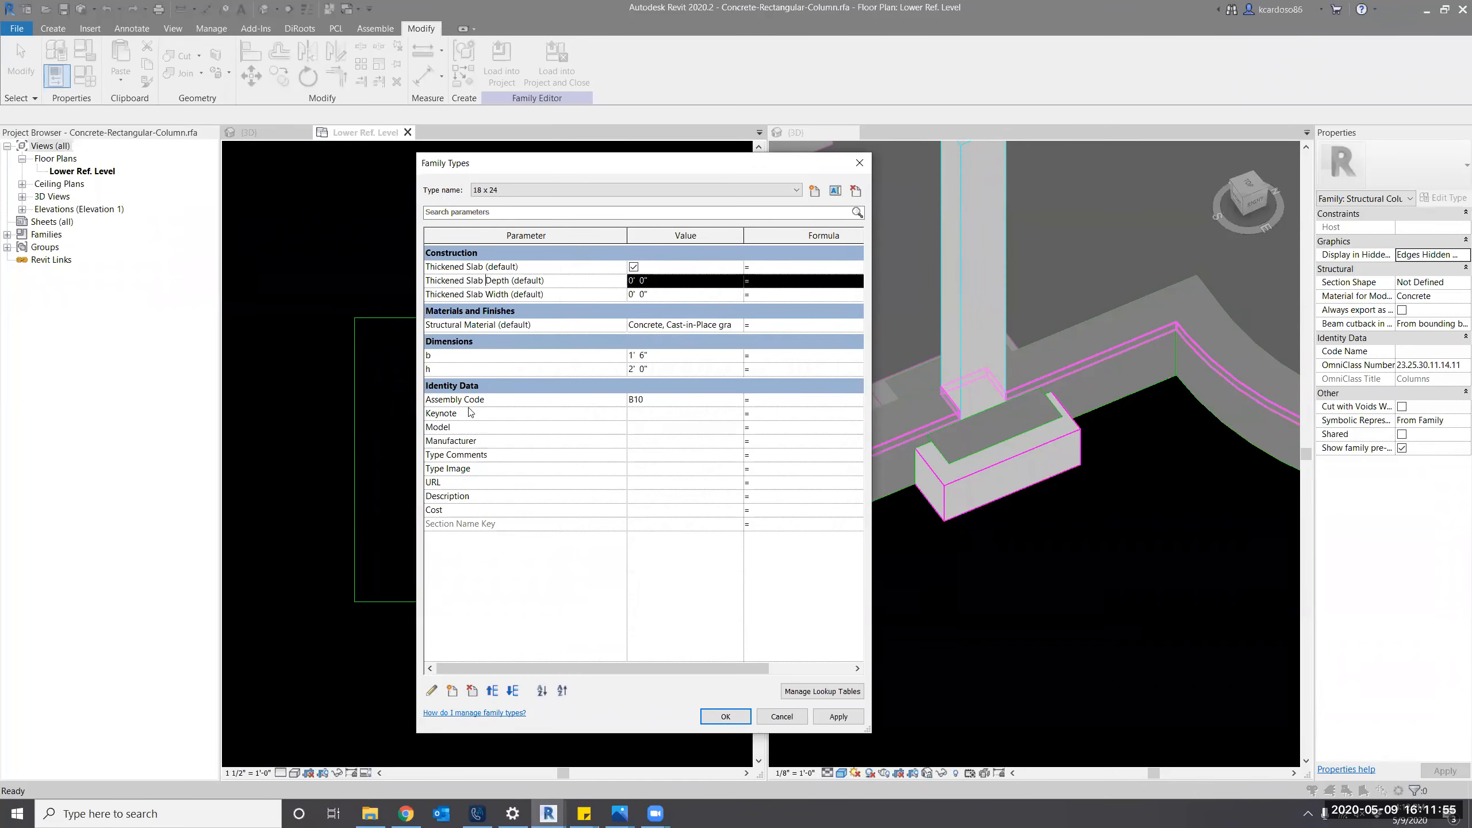
pyautogui.click(512, 690)
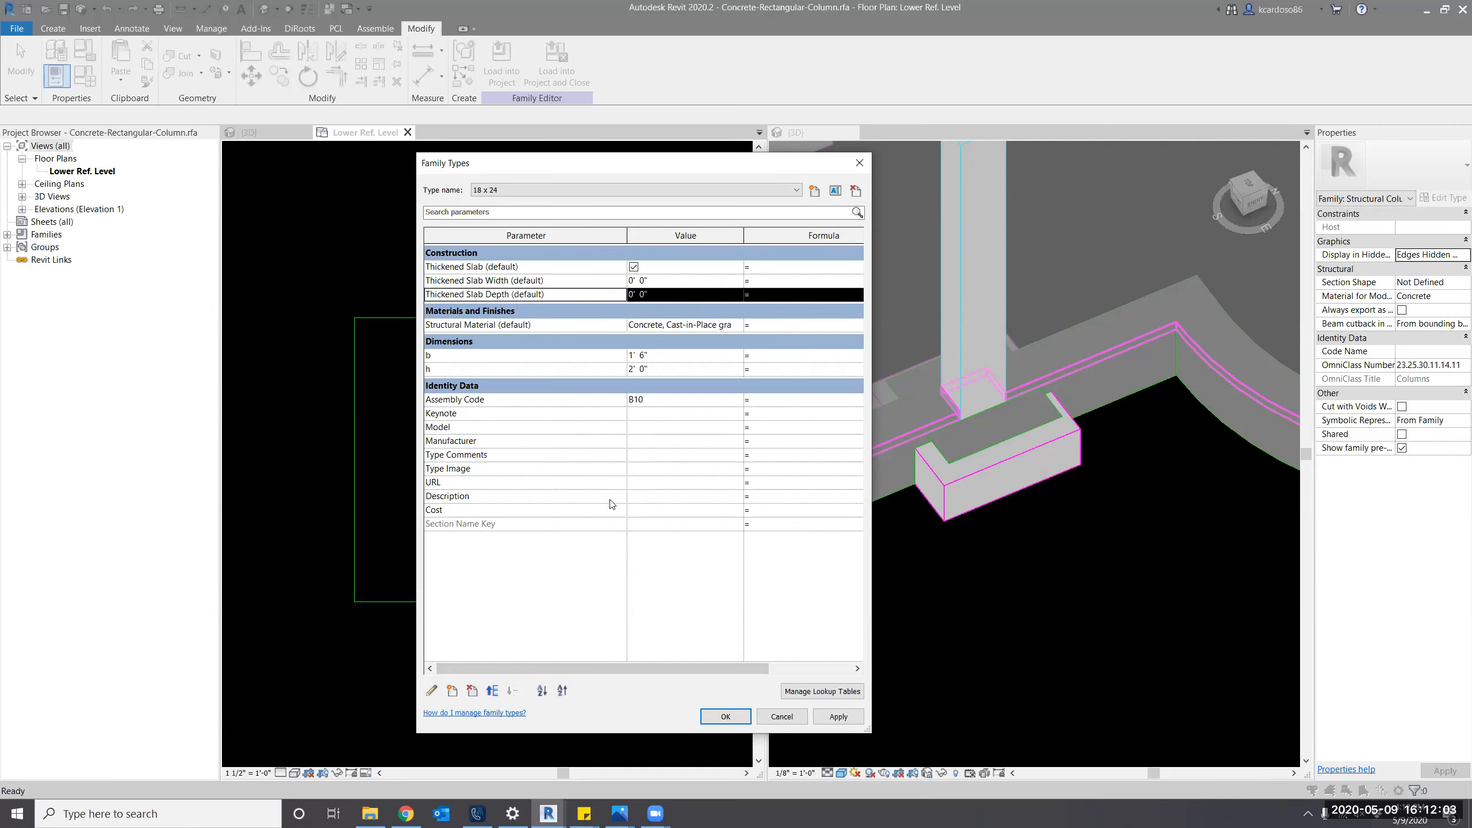
pyautogui.moveTo(632, 169); pyautogui.dragTo(589, 177)
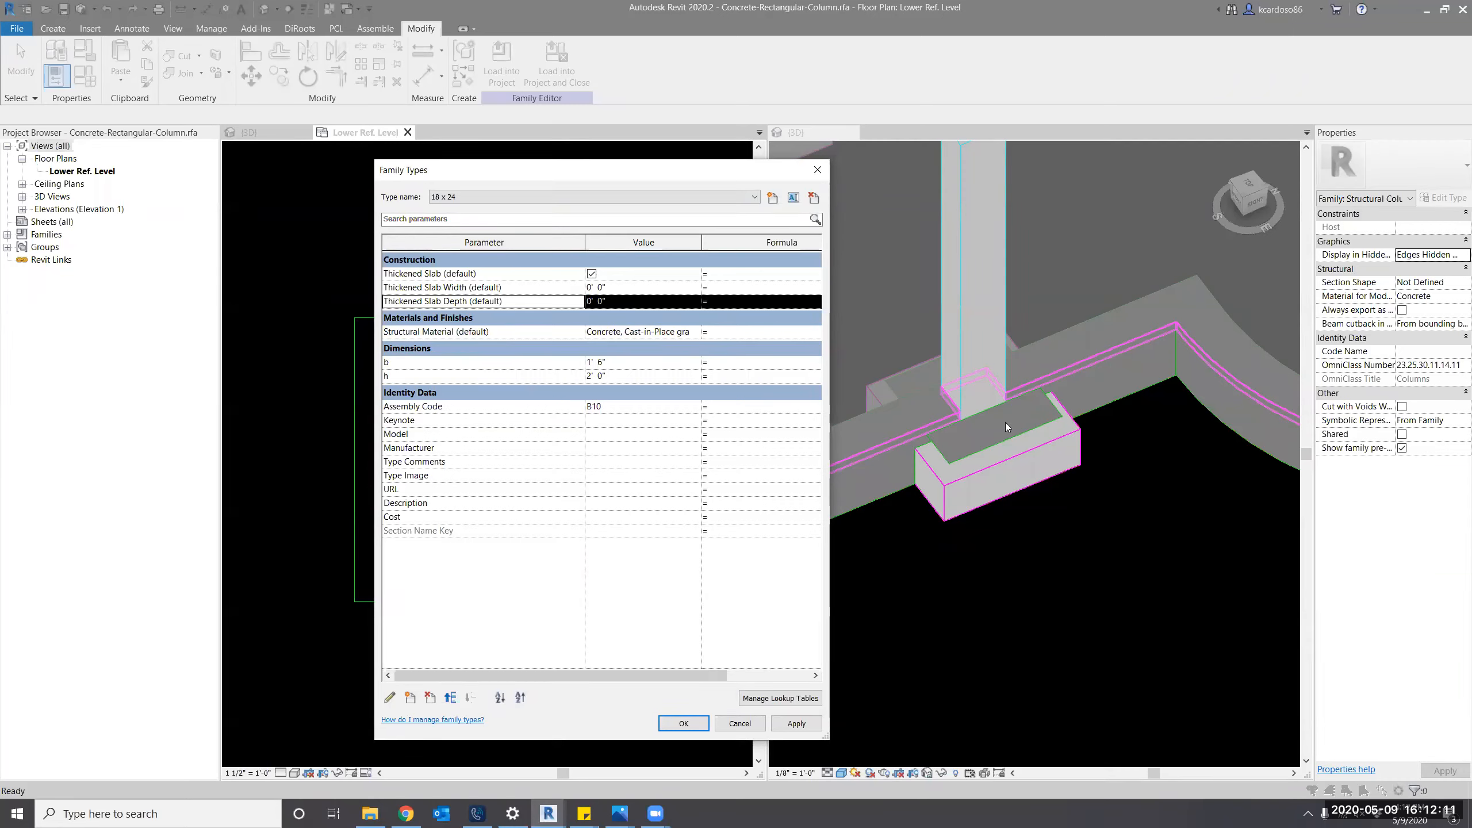
pyautogui.click(670, 284)
pyautogui.write('6"')
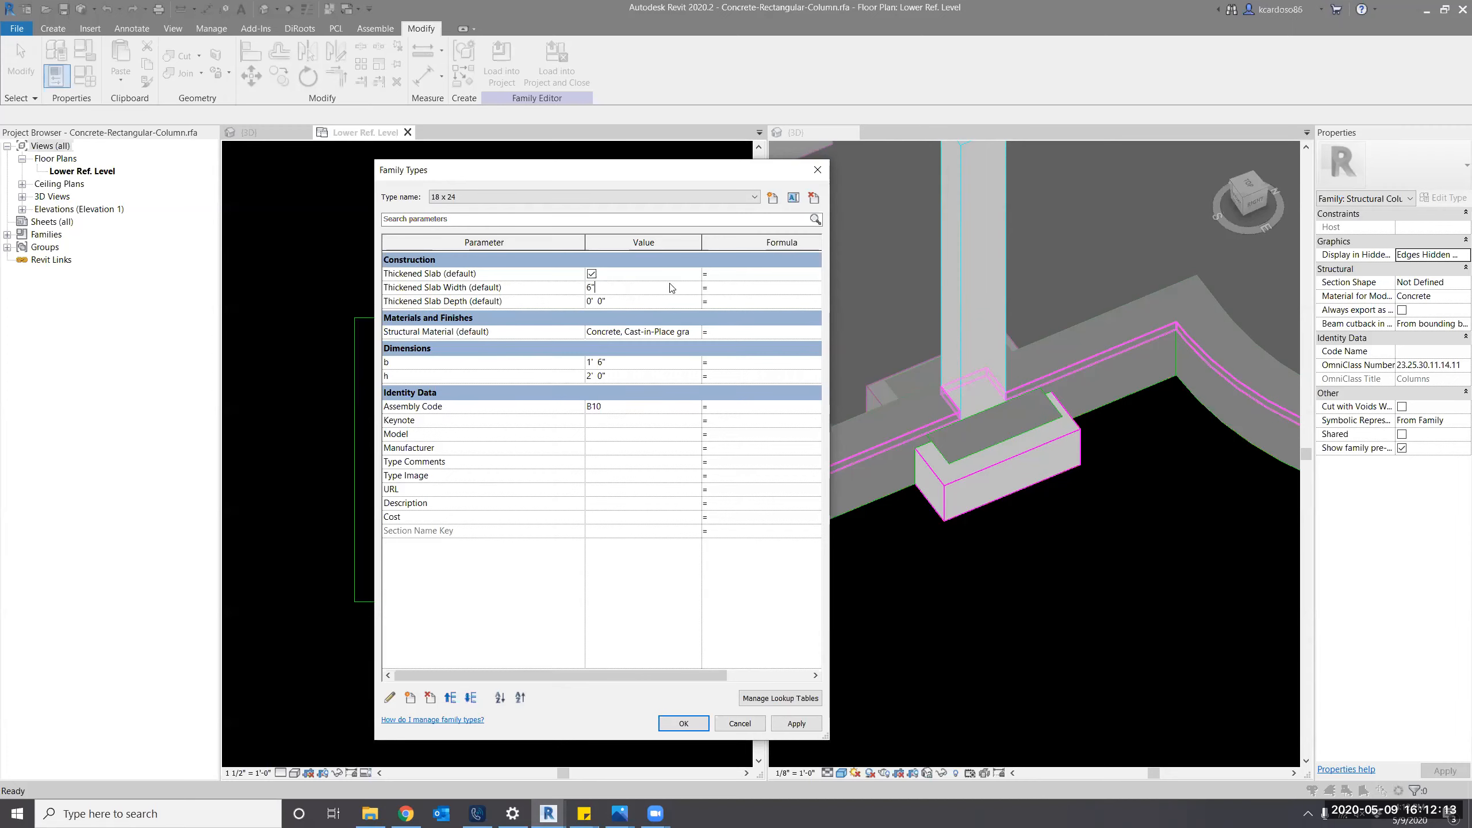
pyautogui.press('Tab')
# Set Thickened Slab Width to 4' and Thickened Slab Depth to 6", and accept the family type changes.
pyautogui.moveTo(519, 674); pyautogui.dragTo(436, 675)
pyautogui.click(643, 287)
pyautogui.write('4')
pyautogui.press('Tab')
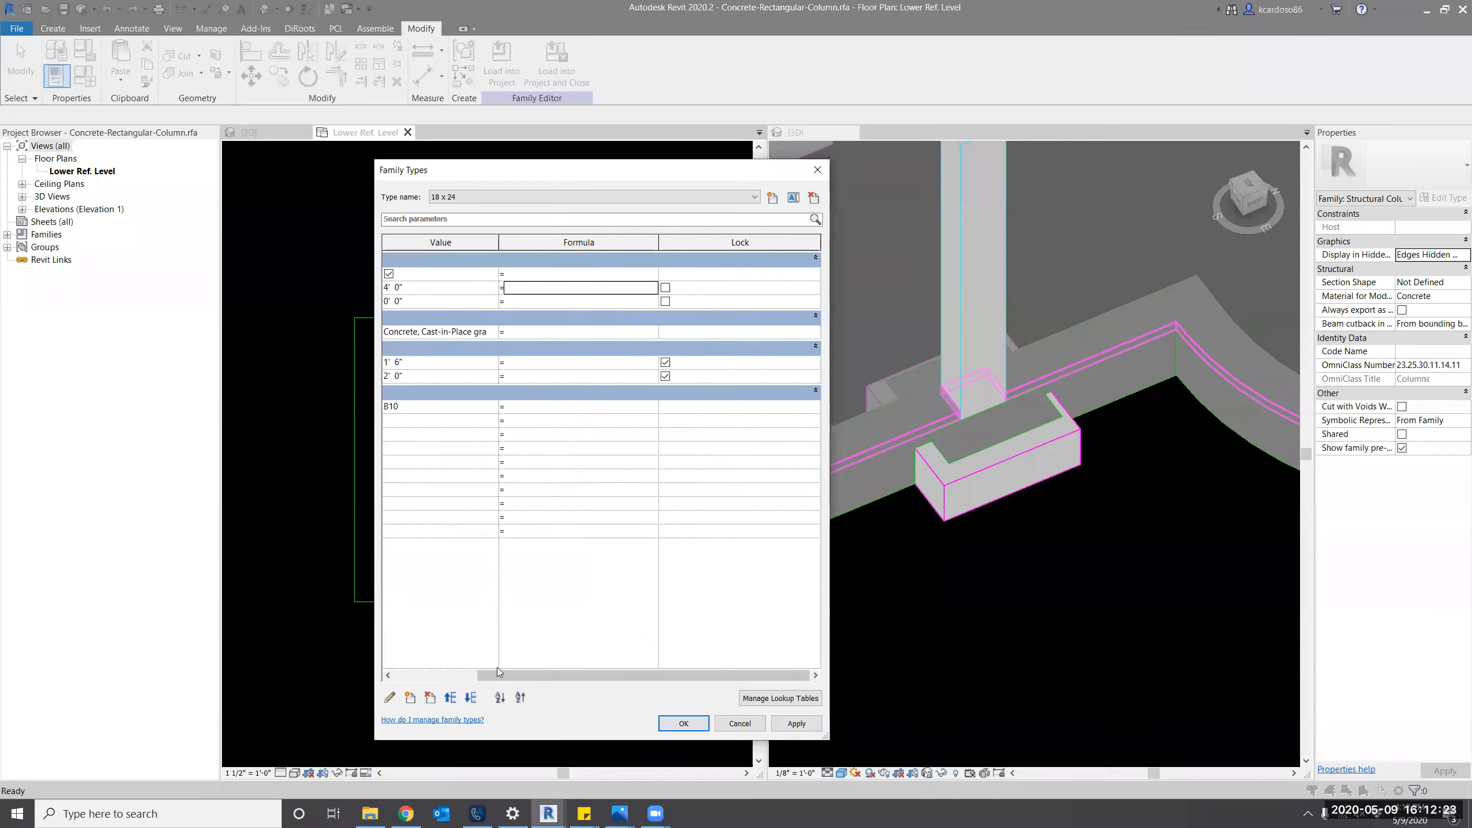
pyautogui.moveTo(499, 672); pyautogui.dragTo(394, 676)
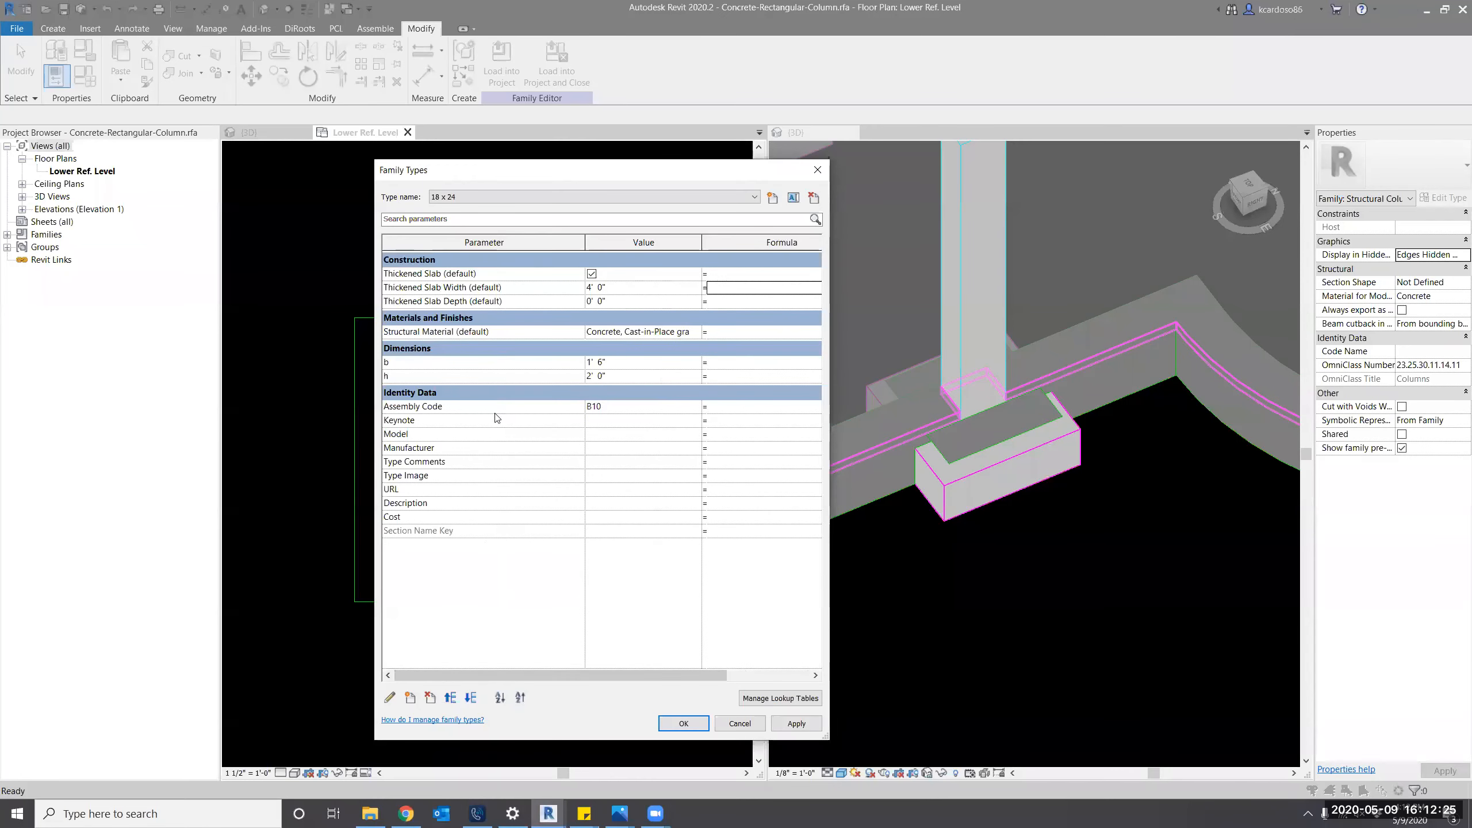
pyautogui.click(629, 302)
pyautogui.write('6"')
pyautogui.click(532, 616)
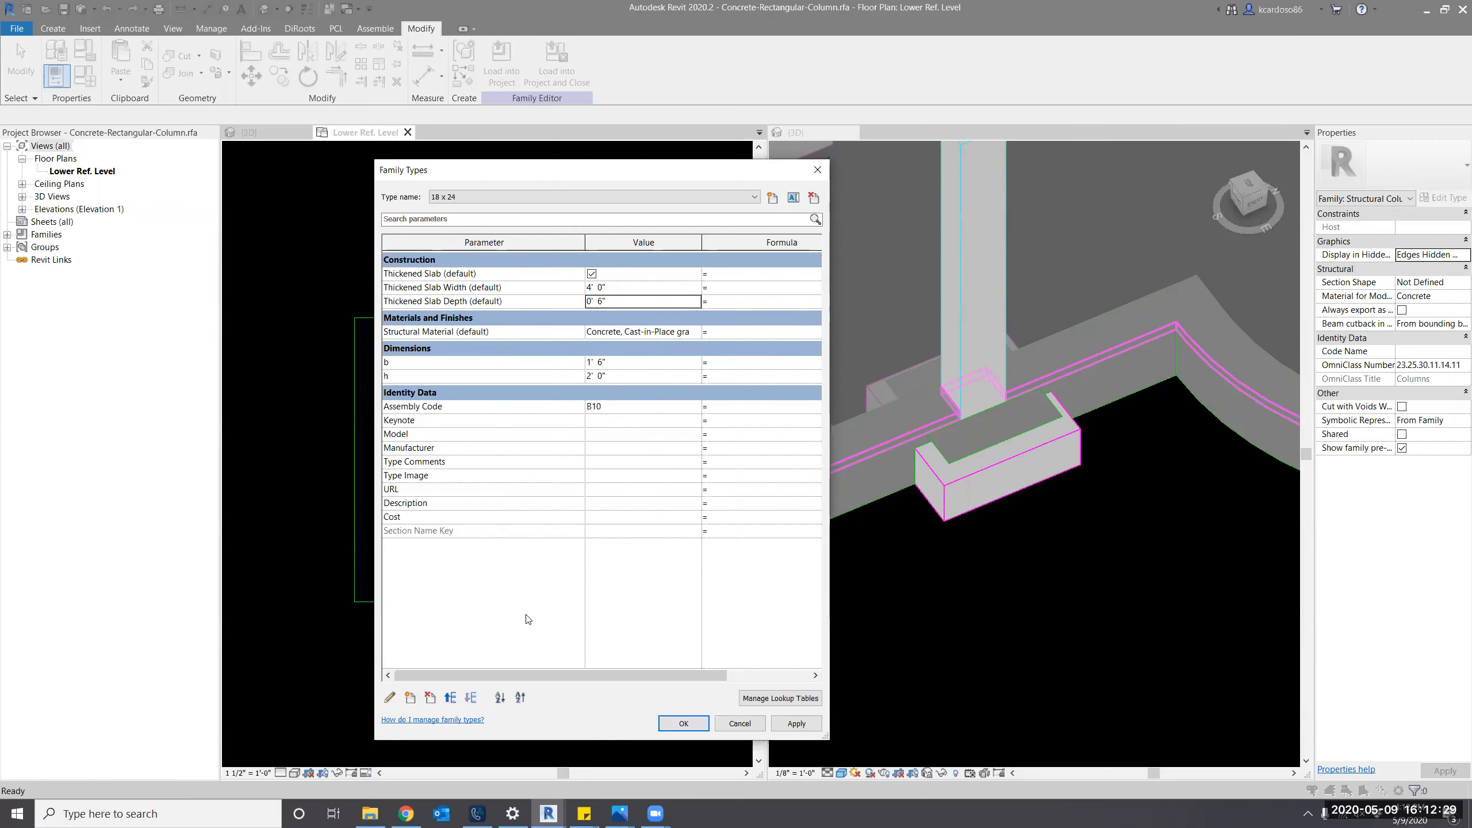
pyautogui.click(797, 723)
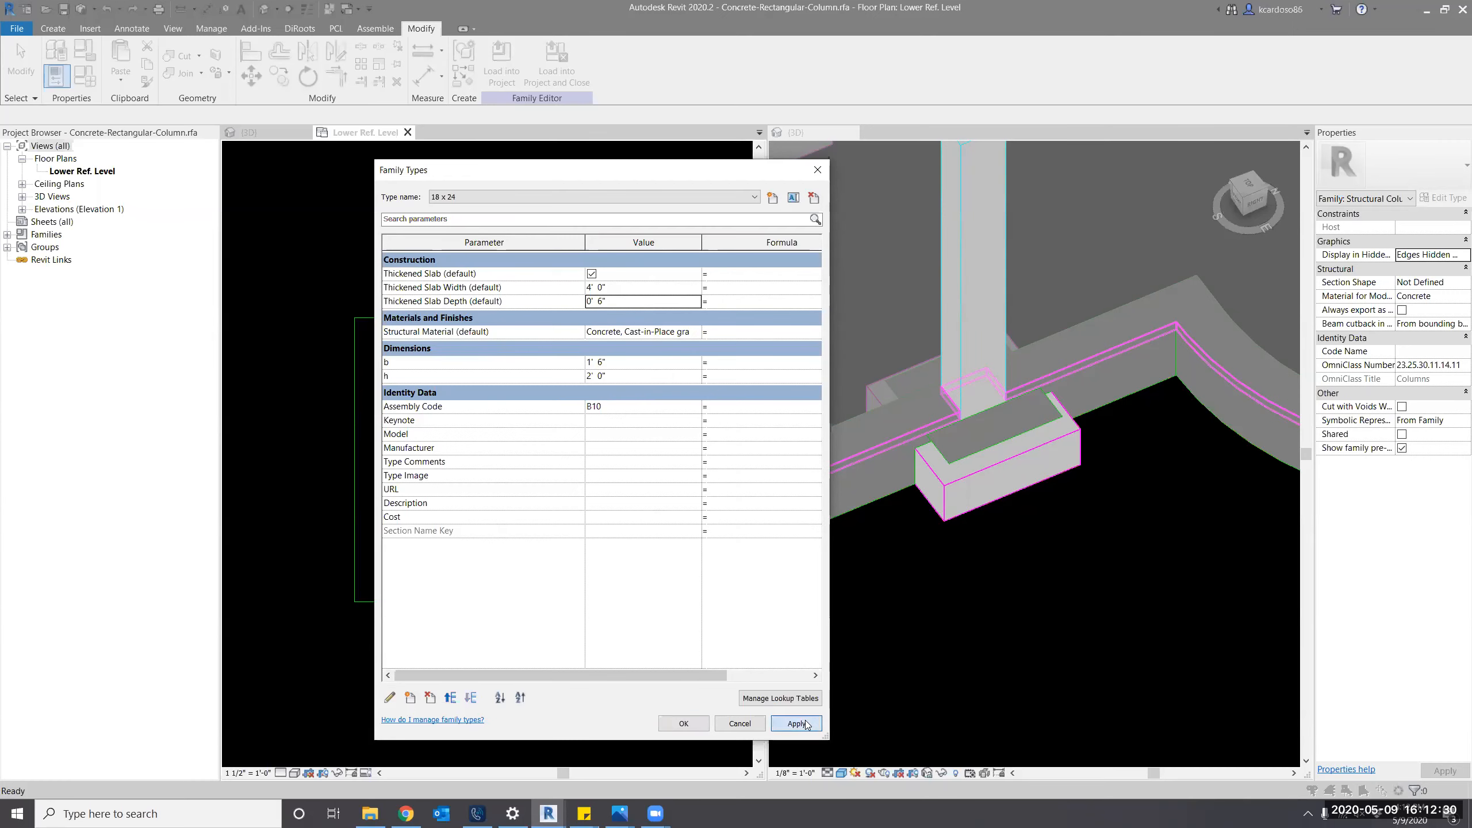
pyautogui.click(683, 723)
# Associate the nested slab's Depth property with the Thickened Slab Depth family parameter.
pyautogui.moveTo(631, 697); pyautogui.dragTo(635, 705, button='middle')
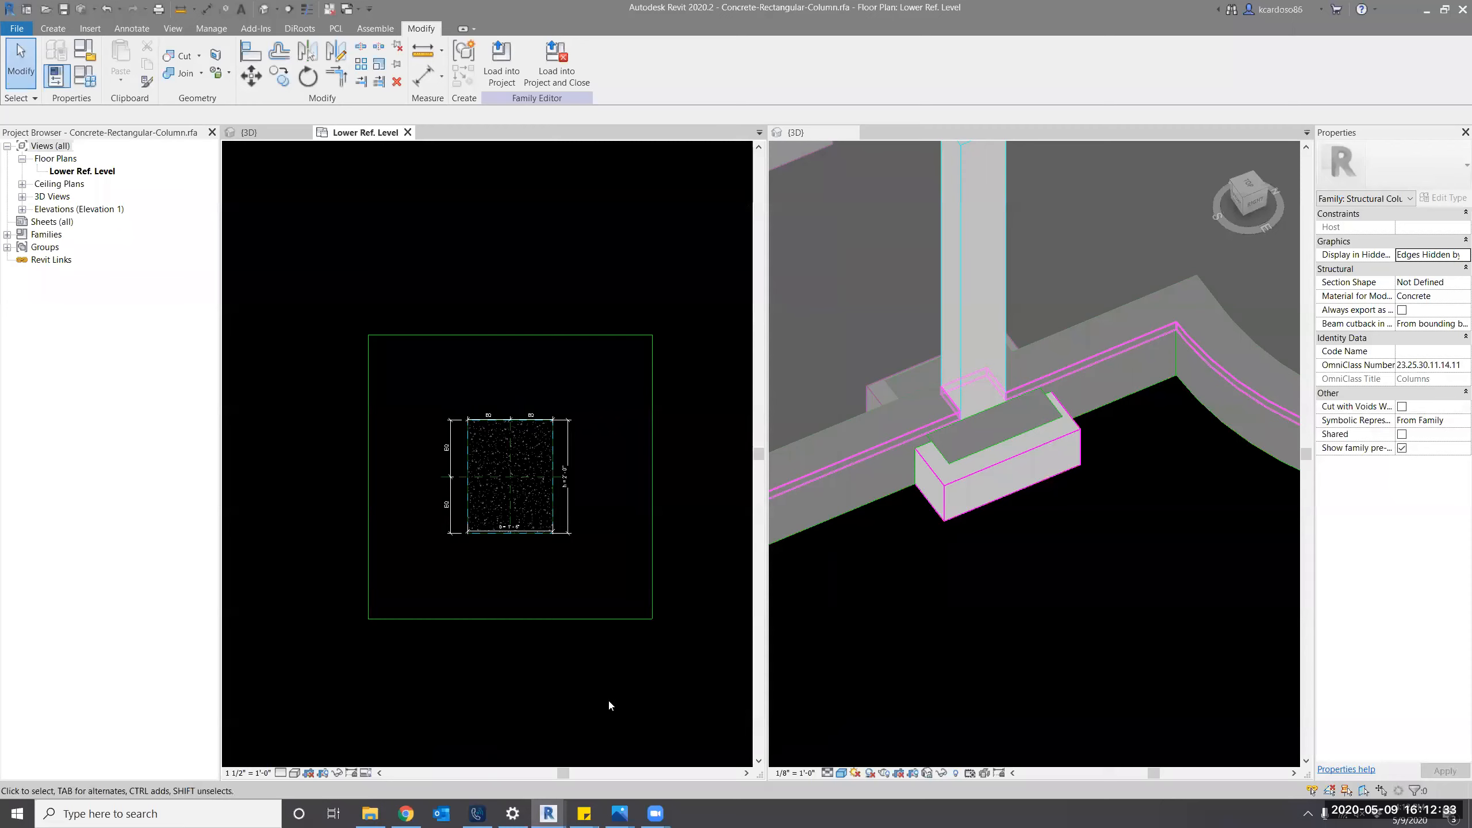
pyautogui.click(650, 622)
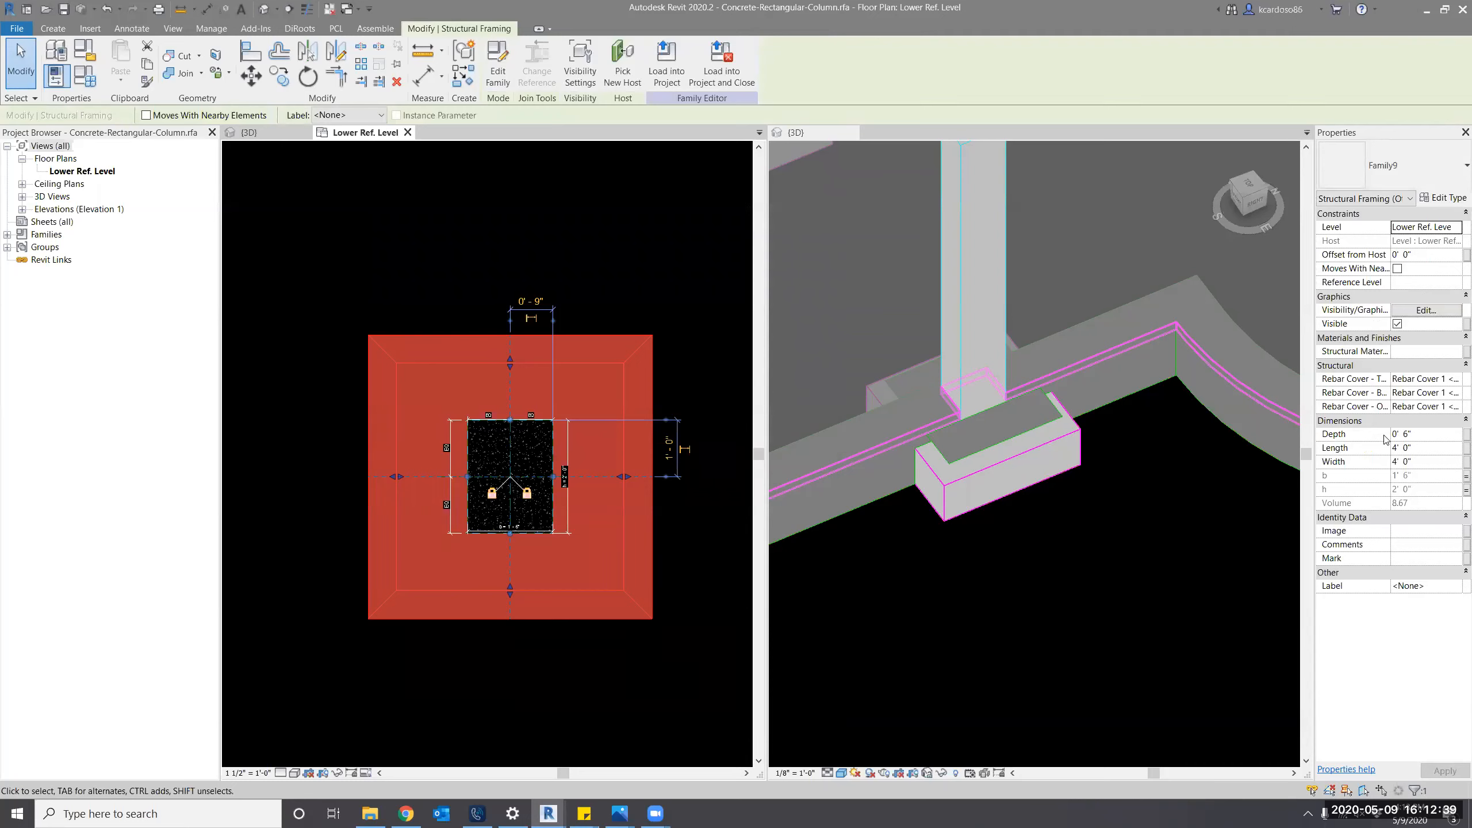
pyautogui.click(1465, 435)
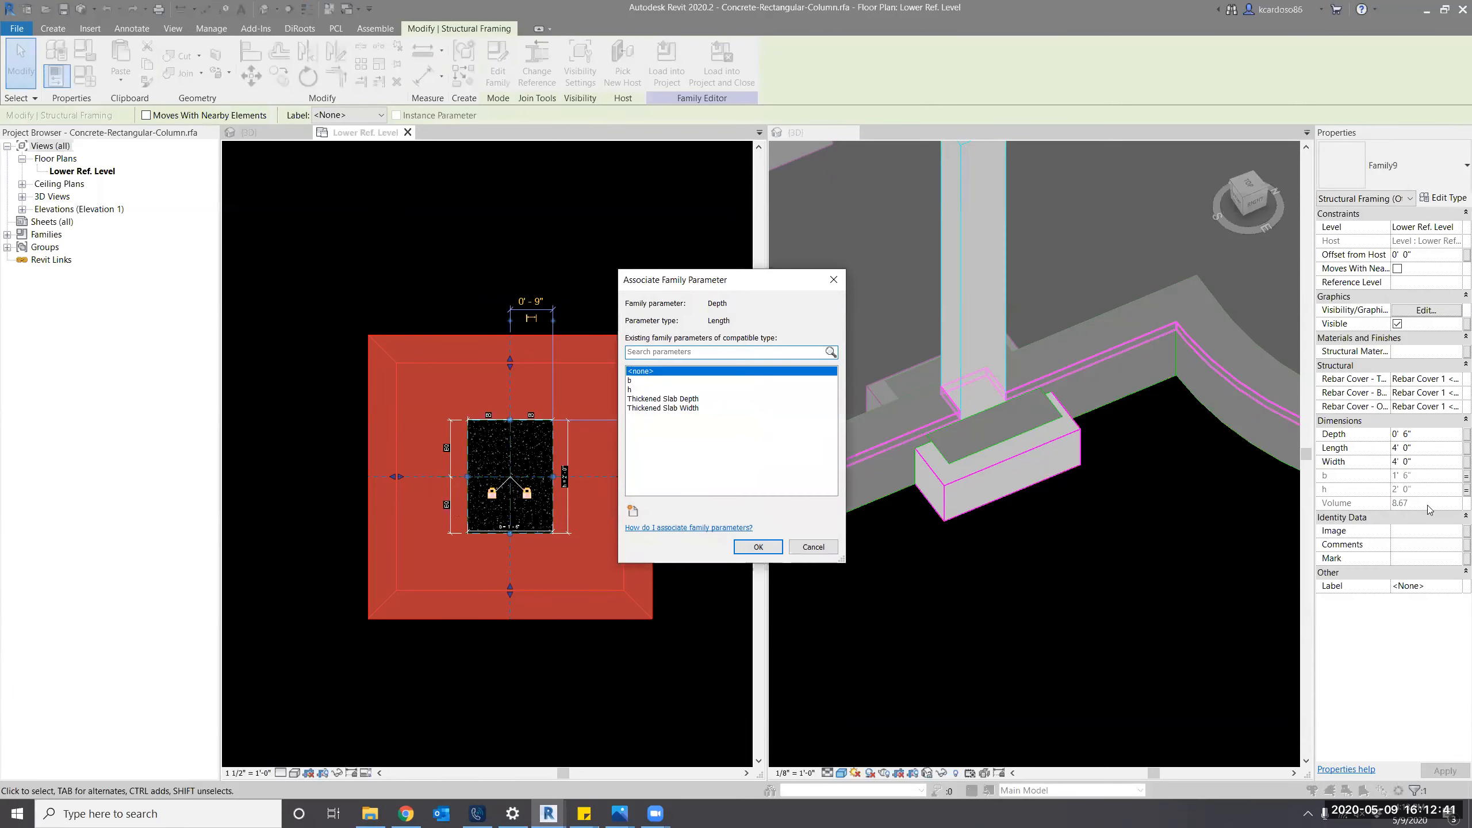
pyautogui.click(692, 401)
pyautogui.click(757, 547)
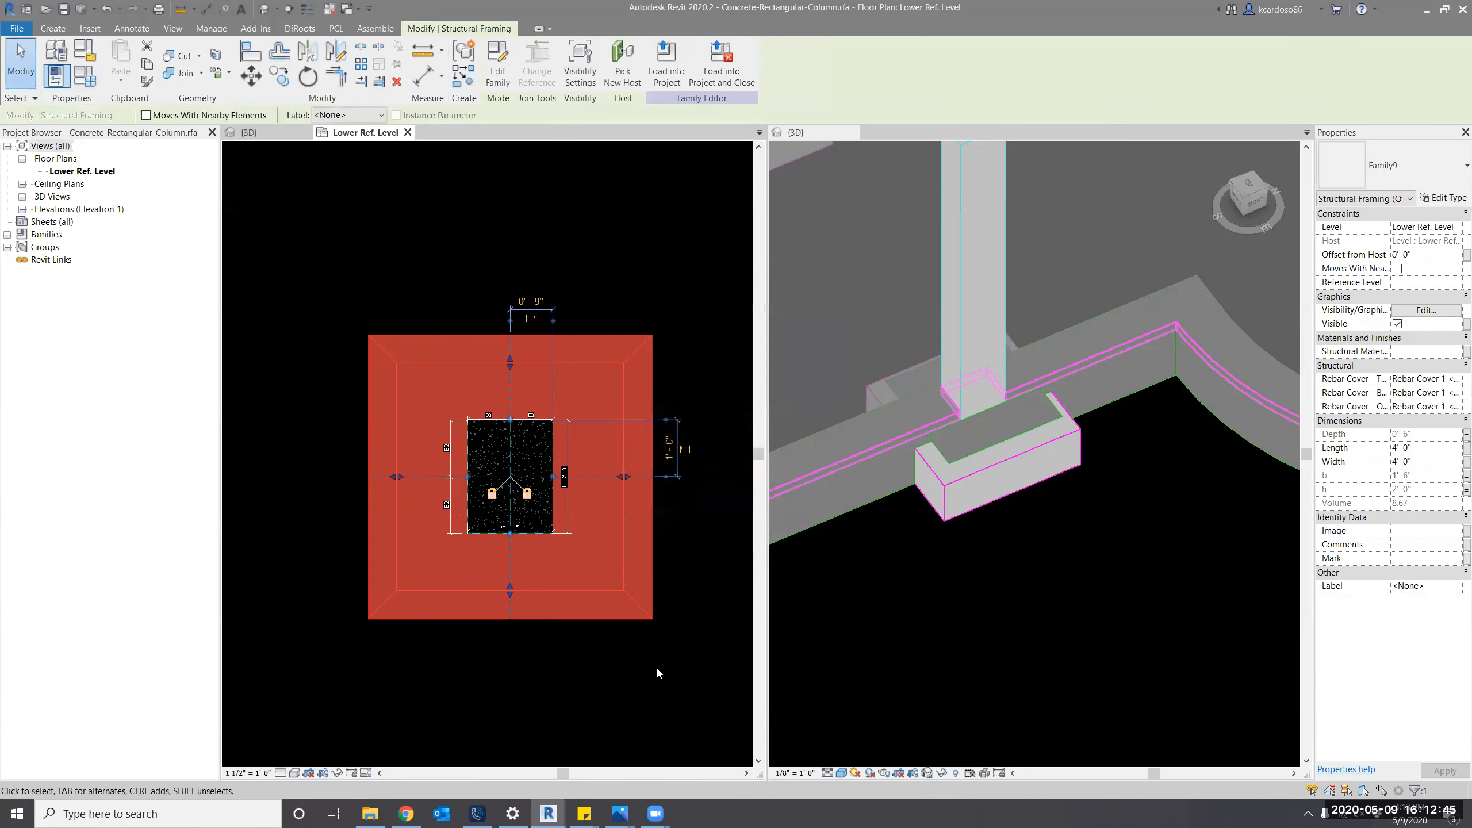
# Load the column family into Project4, overwriting the existing version and its parameter values.
pyautogui.click(656, 667)
pyautogui.click(501, 61)
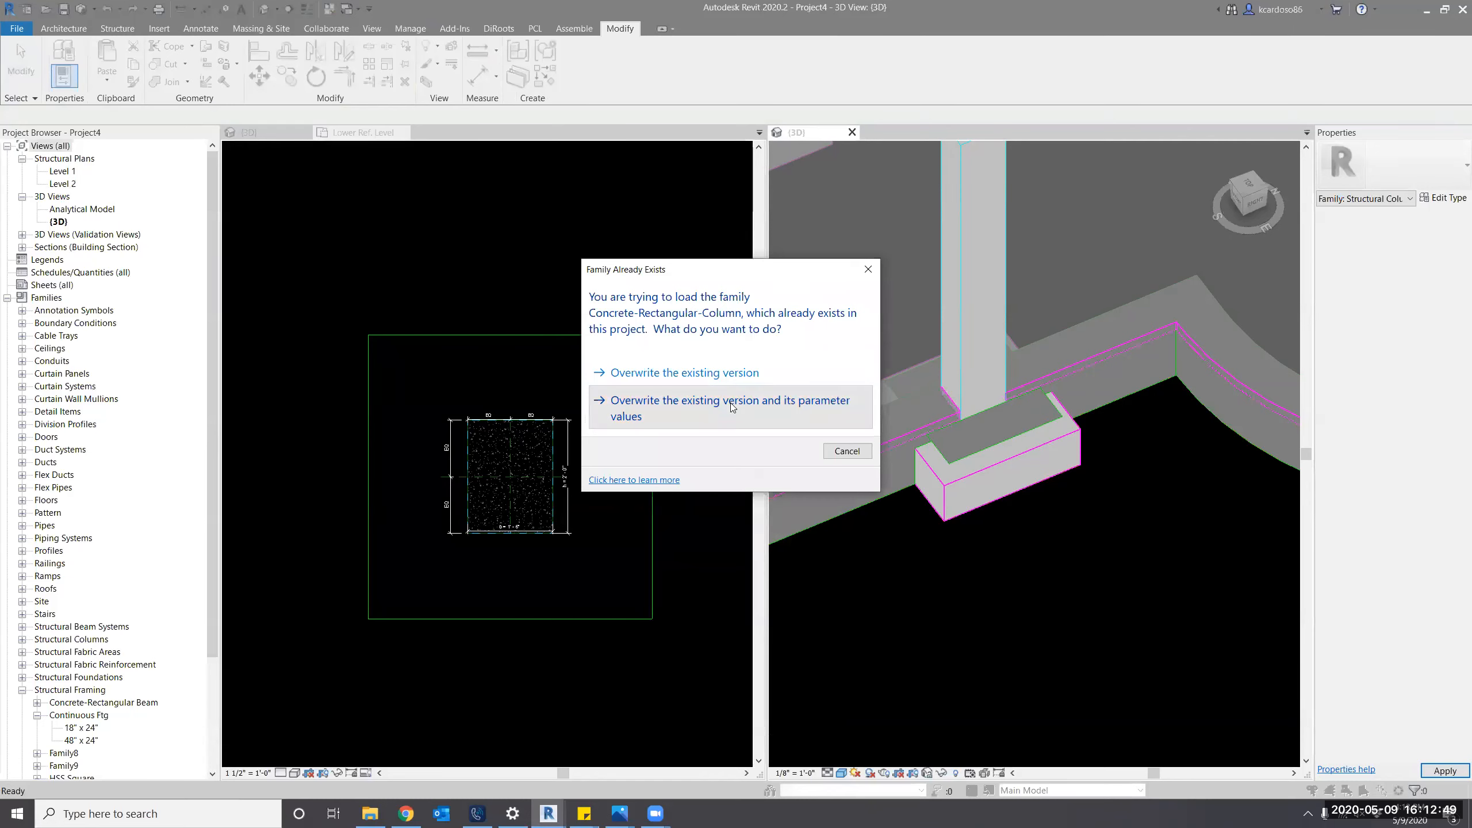
pyautogui.click(731, 405)
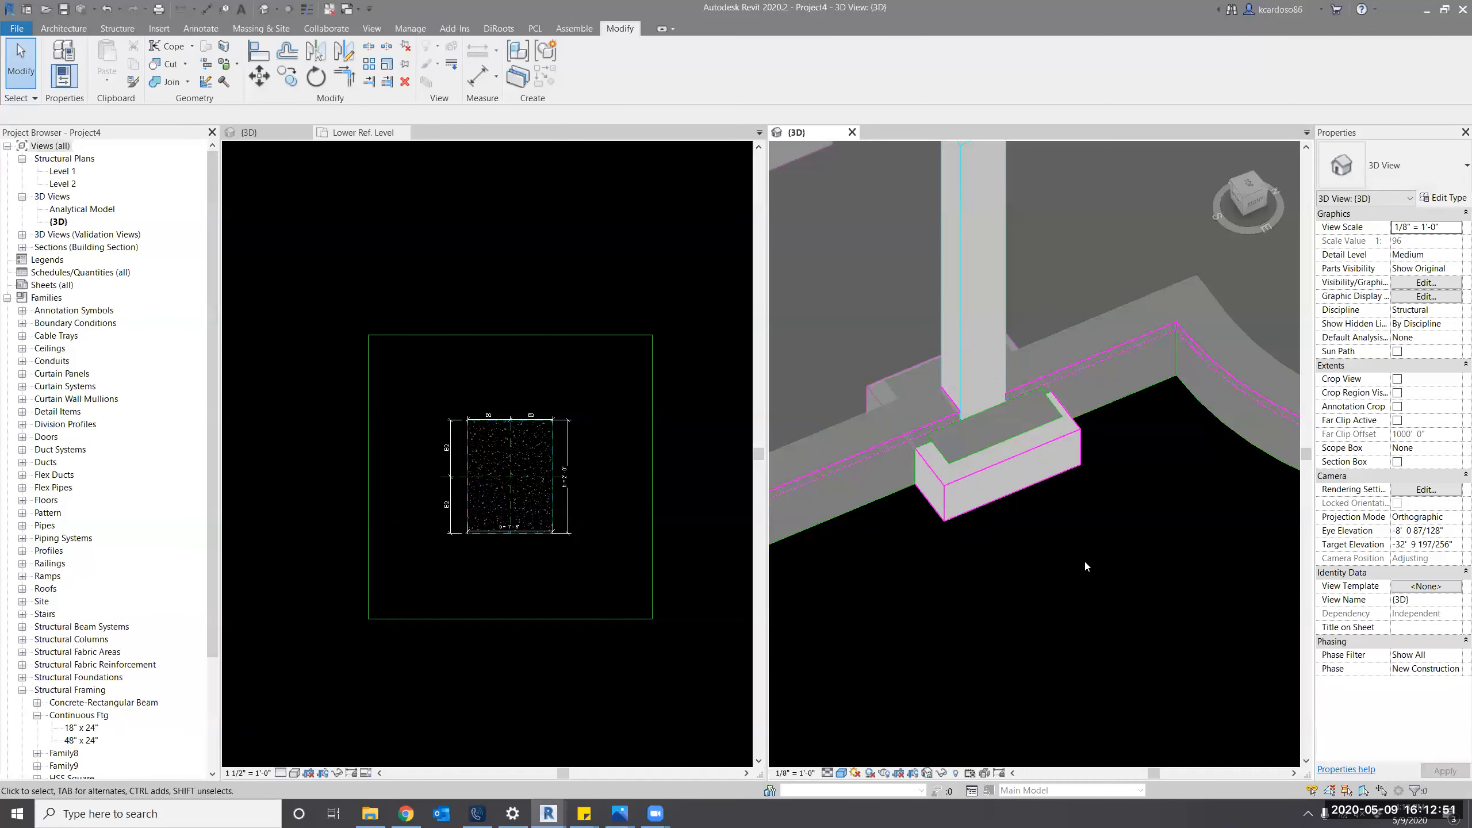
# Set the thickened slab depth of the edge column at D-5 to 7" and inspect its base in 3D.
pyautogui.click(995, 304)
pyautogui.keyDown('shift'); pyautogui.moveTo(1075, 607); pyautogui.dragTo(1084, 461, button='middle'); pyautogui.keyUp('shift')
pyautogui.scroll(3, 1009, 458)
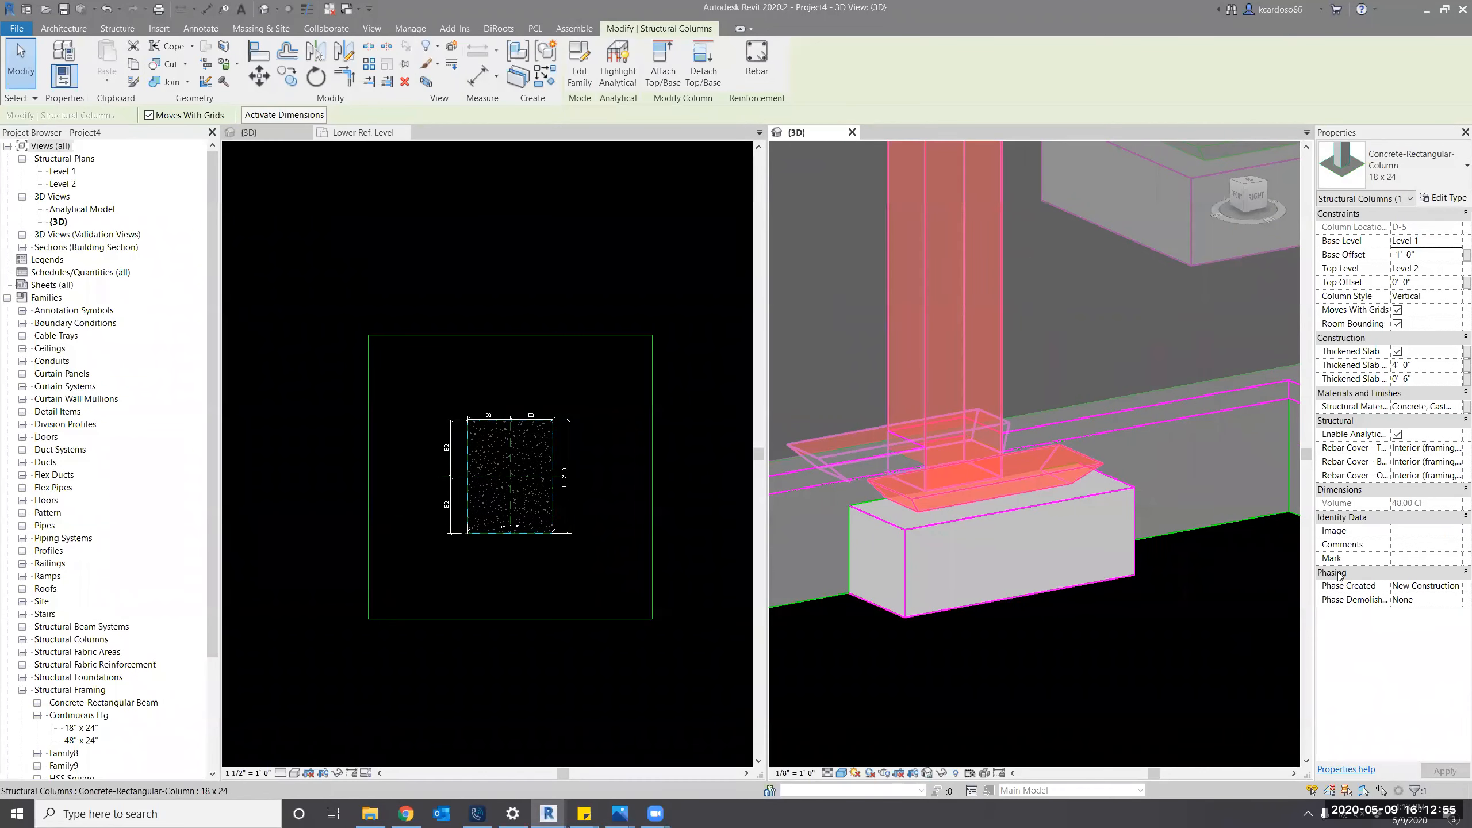
pyautogui.scroll(2, 963, 489)
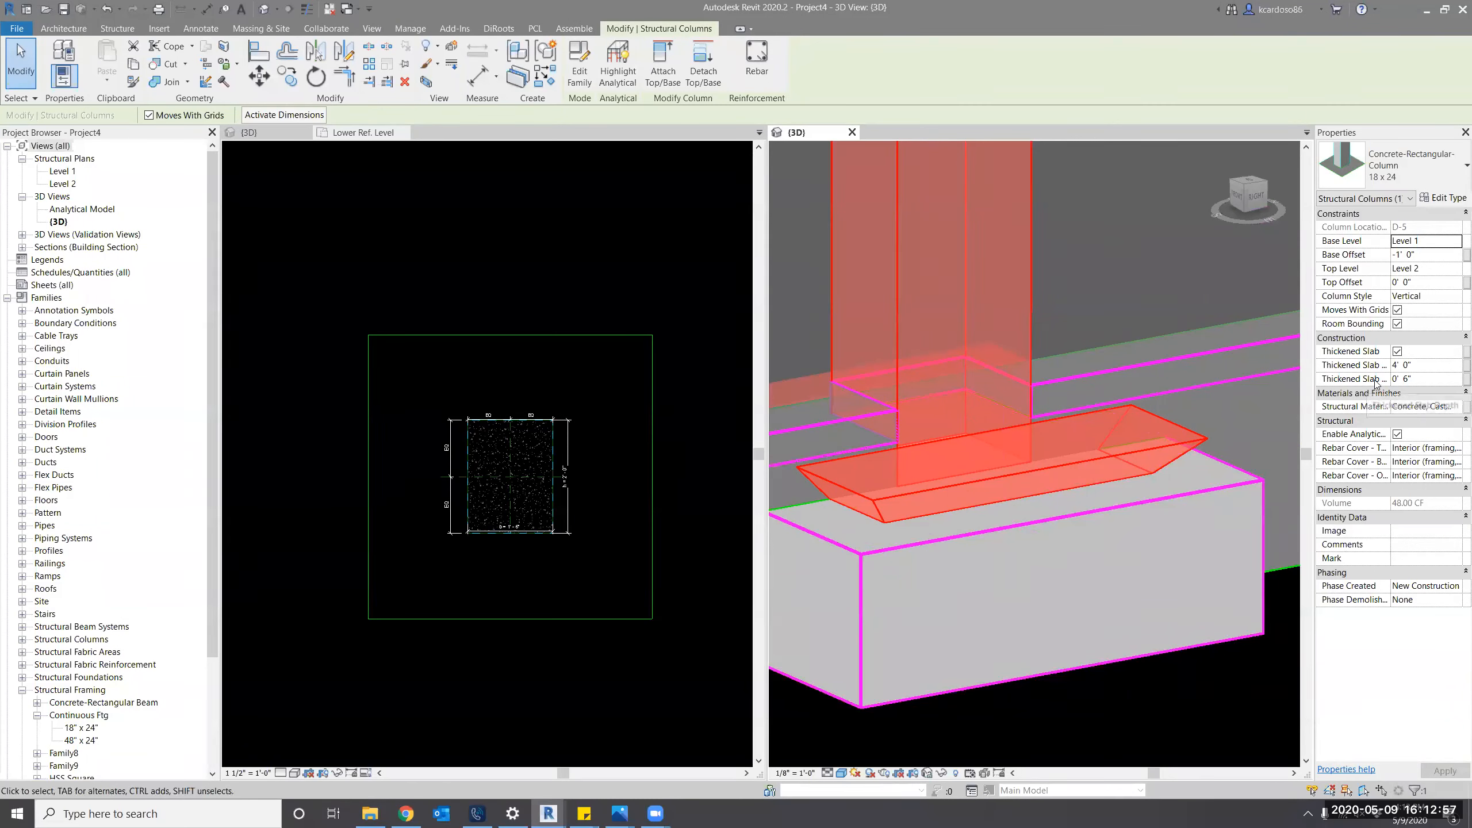
pyautogui.click(1420, 378)
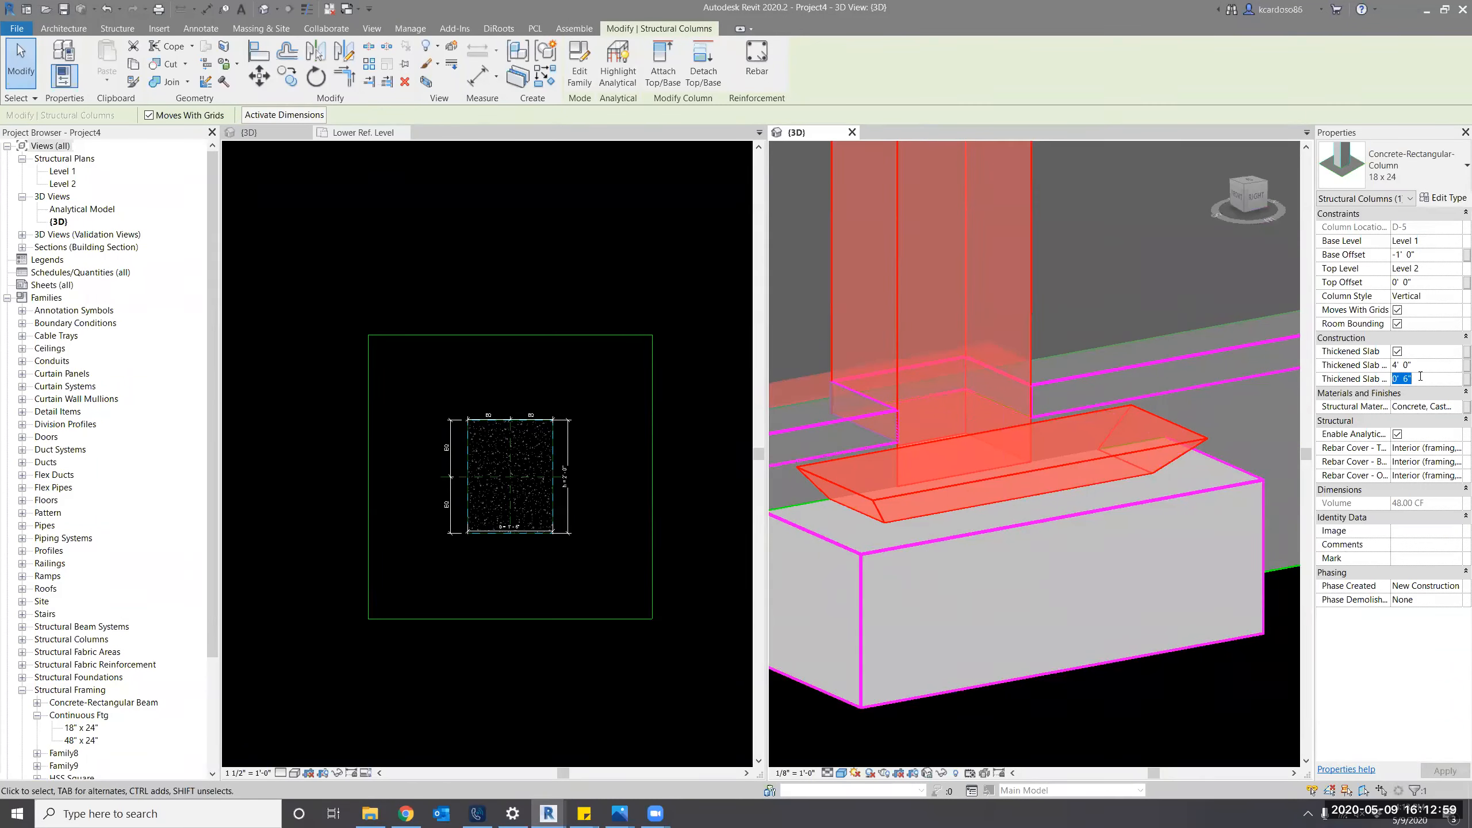
pyautogui.write('7')
pyautogui.press('Return')
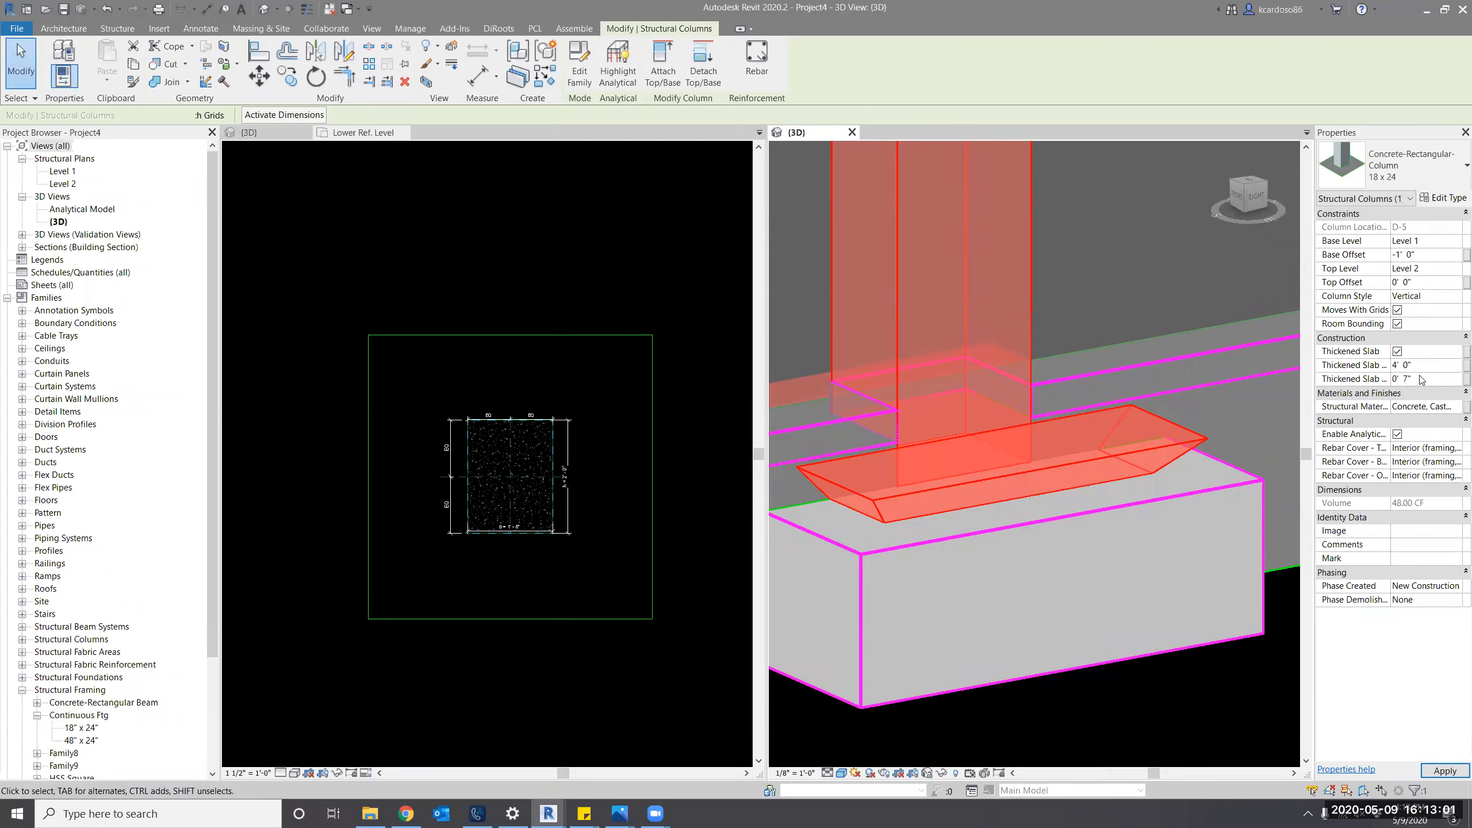
pyautogui.scroll(-1, 1012, 509)
pyautogui.keyDown('shift'); pyautogui.moveTo(1081, 649); pyautogui.dragTo(1087, 689, button='middle'); pyautogui.keyUp('shift')
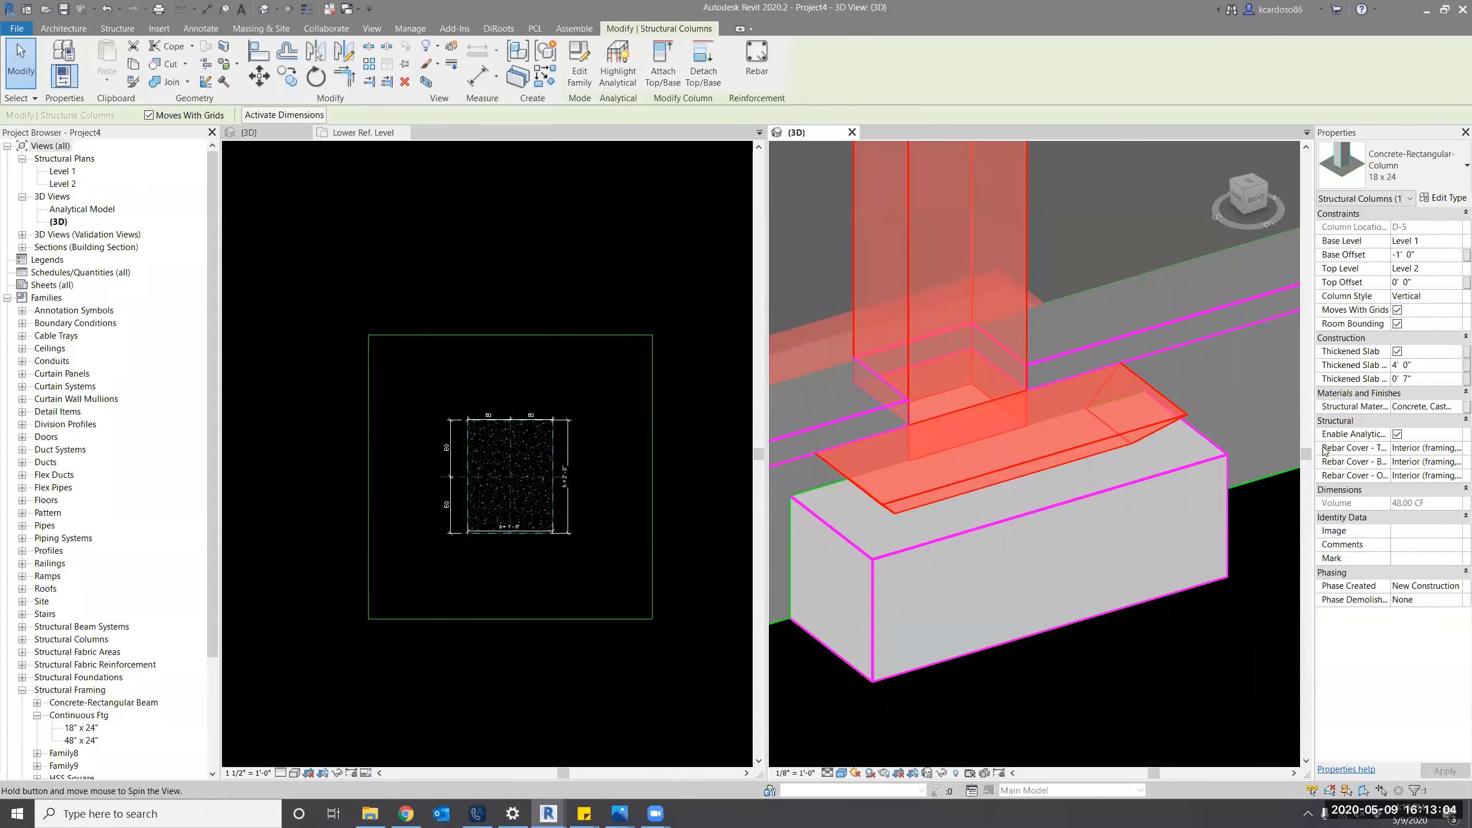
# Try a thickened slab depth of 10" on the edge column at D-5 and inspect its base in 3D.
pyautogui.click(1436, 380)
pyautogui.write('10')
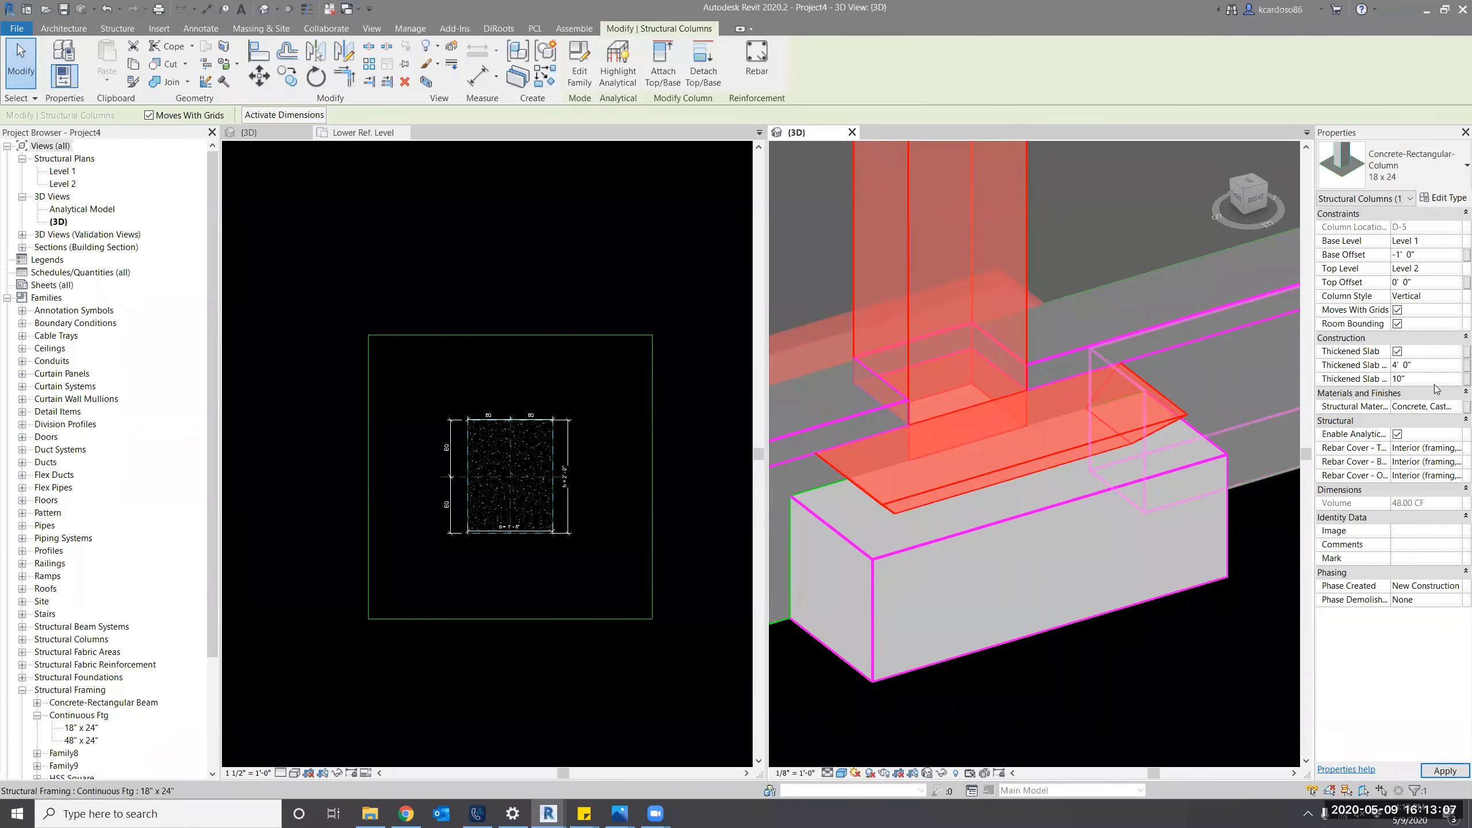
pyautogui.press('Return')
pyautogui.click(1164, 641)
pyautogui.scroll(-2, 1146, 395)
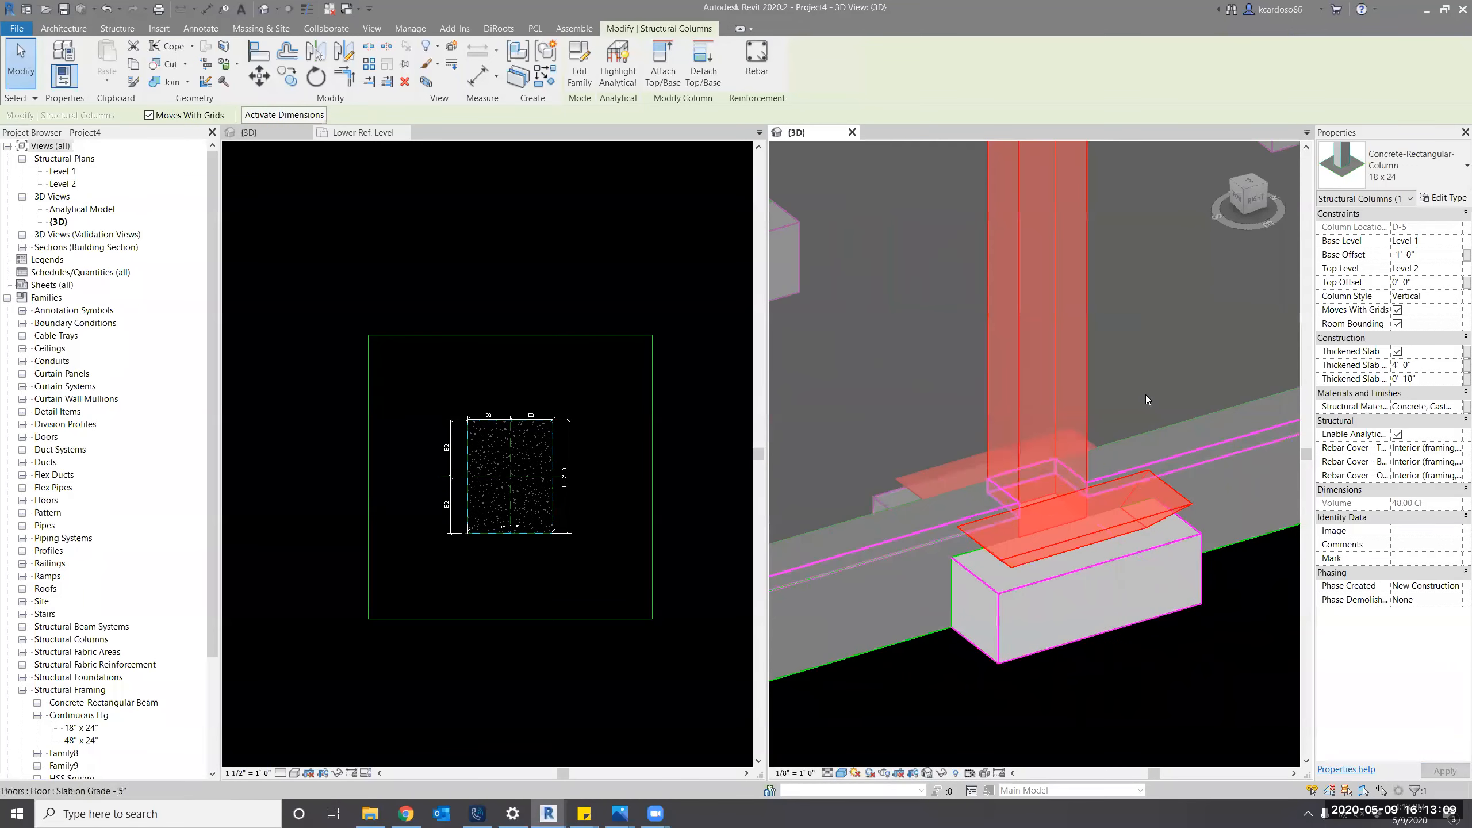
pyautogui.scroll(1, 1077, 419)
pyautogui.click(1076, 419)
pyautogui.keyDown('shift'); pyautogui.moveTo(1077, 419); pyautogui.dragTo(1169, 492, button='middle'); pyautogui.keyUp('shift')
pyautogui.click(1201, 686)
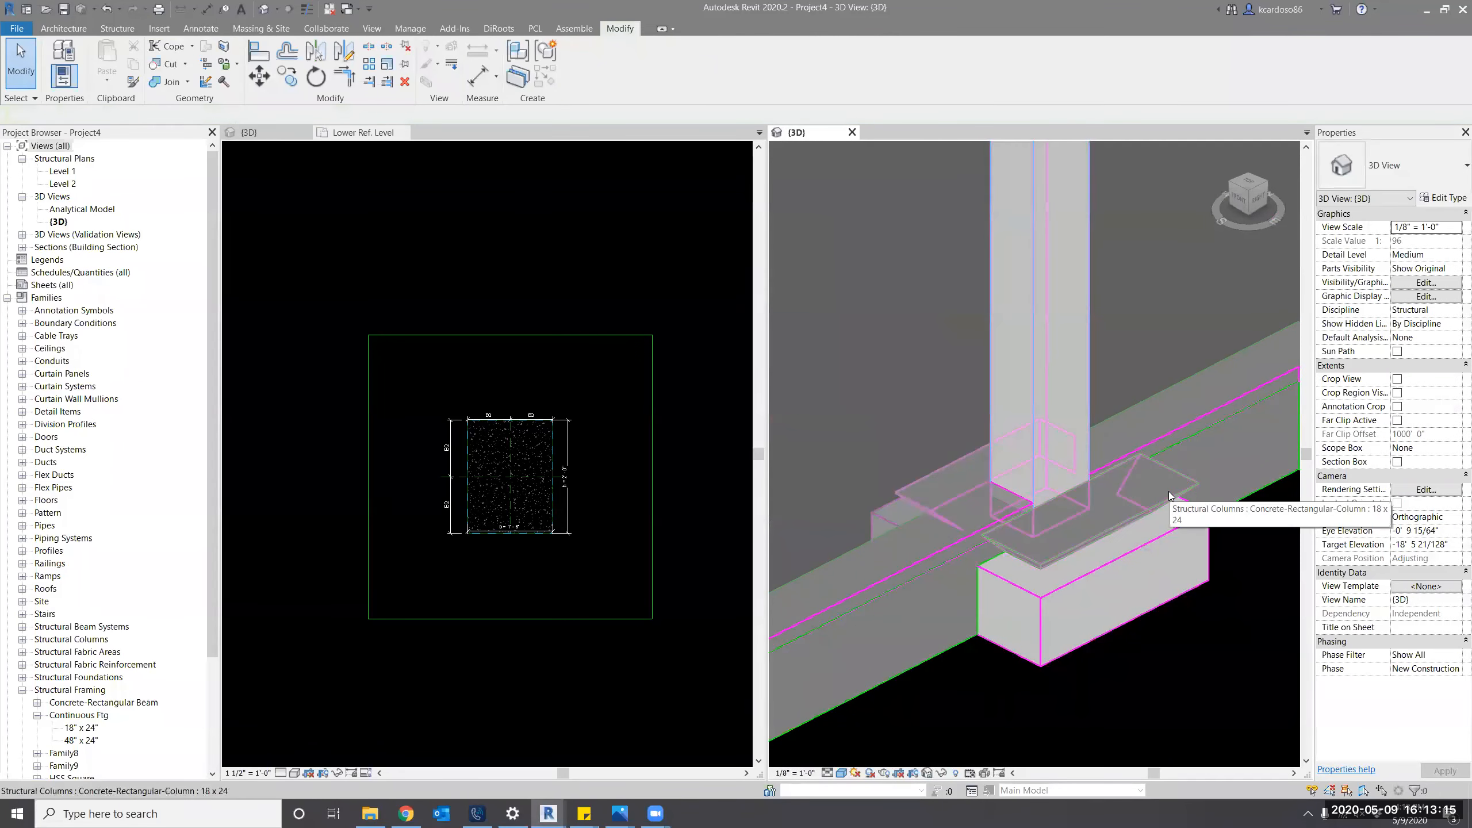
pyautogui.click(1168, 492)
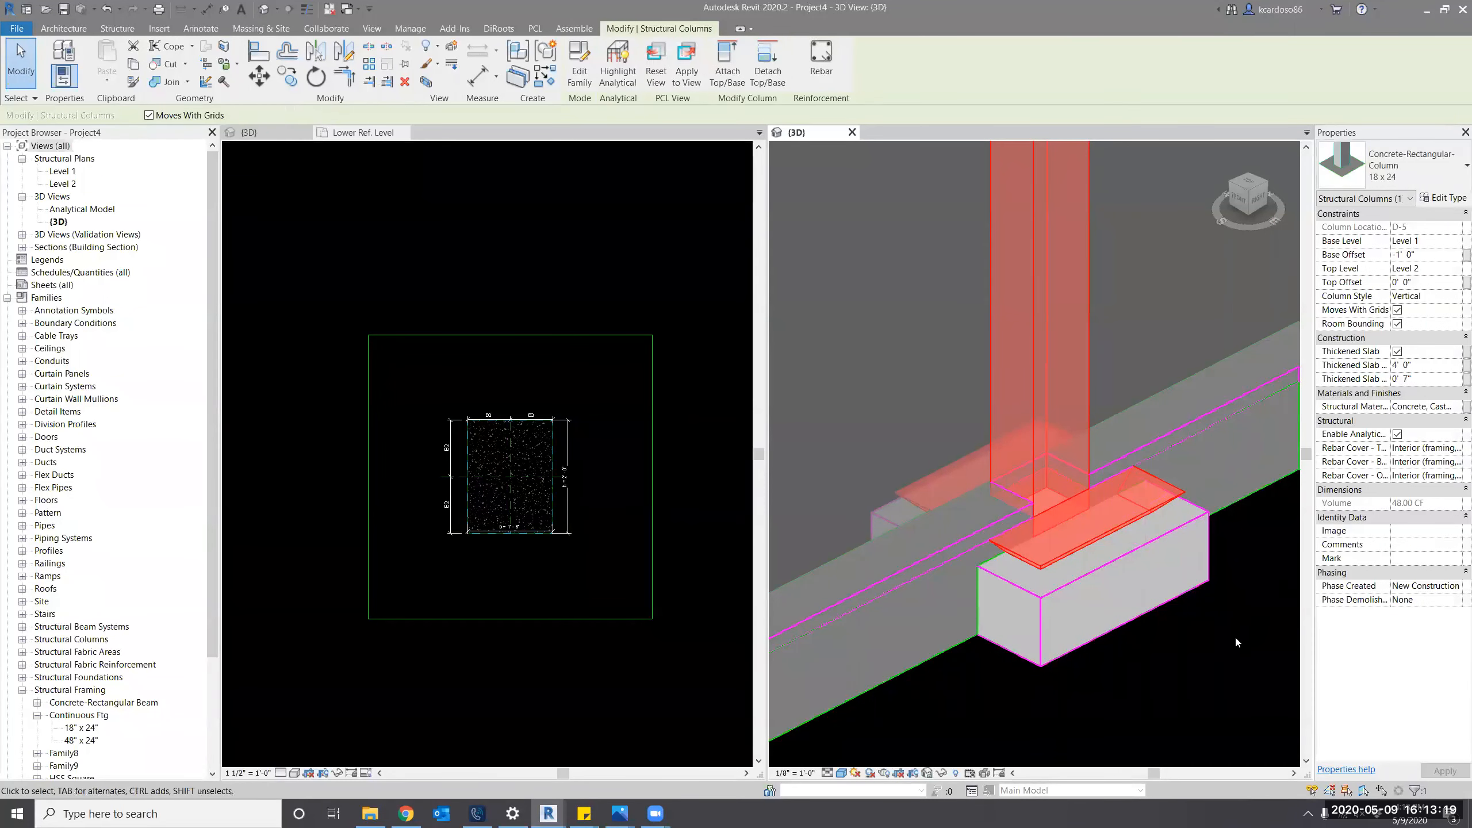
pyautogui.keyDown('shift'); pyautogui.moveTo(1236, 635); pyautogui.dragTo(1154, 609, button='middle'); pyautogui.keyUp('shift')
pyautogui.click(1143, 645)
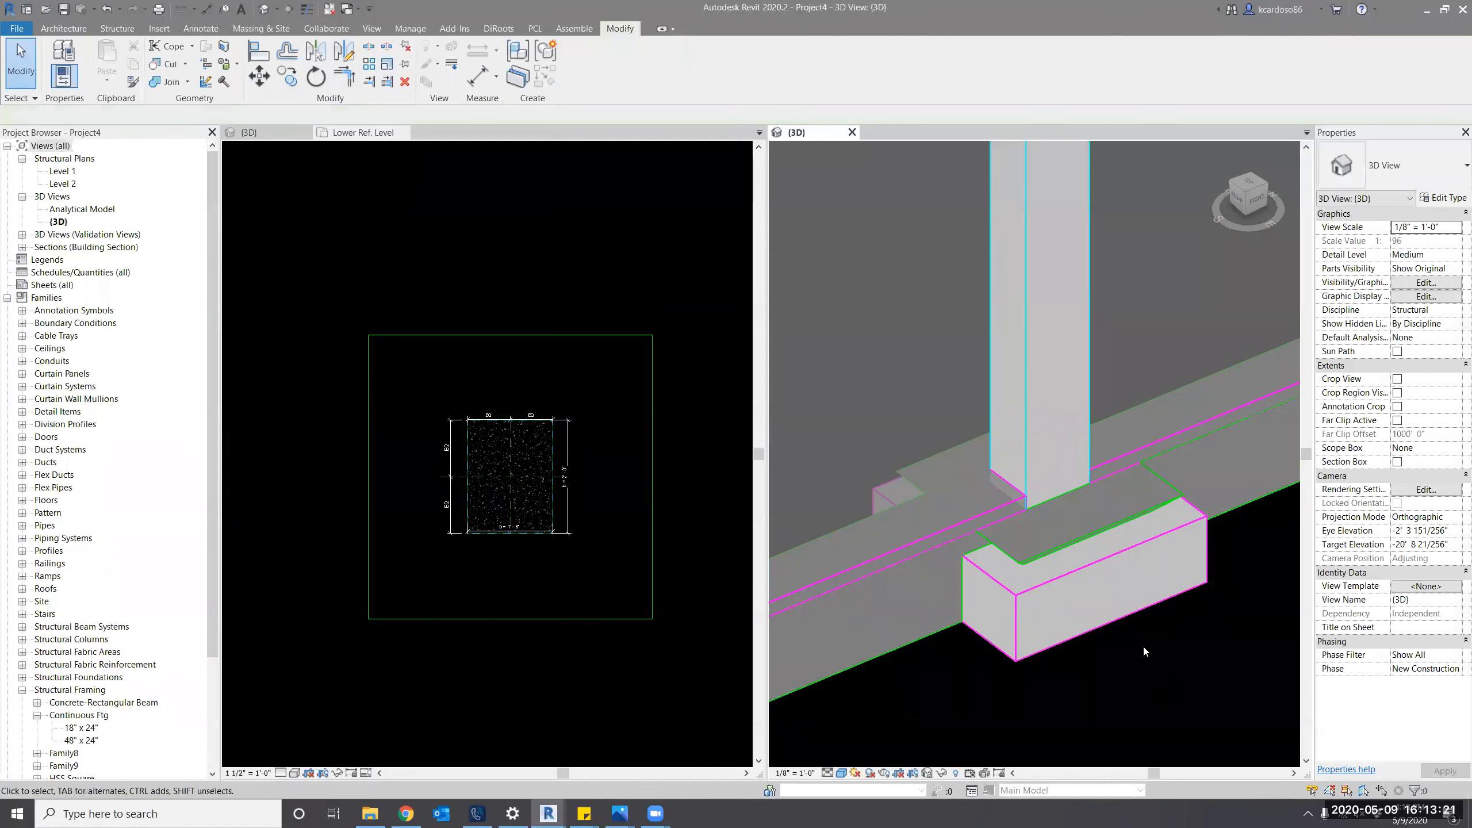
# In the column family's Lower Ref. Level plan, associate the nested slab's Length property with the Thickened Slab Width parameter.
pyautogui.click(440, 234)
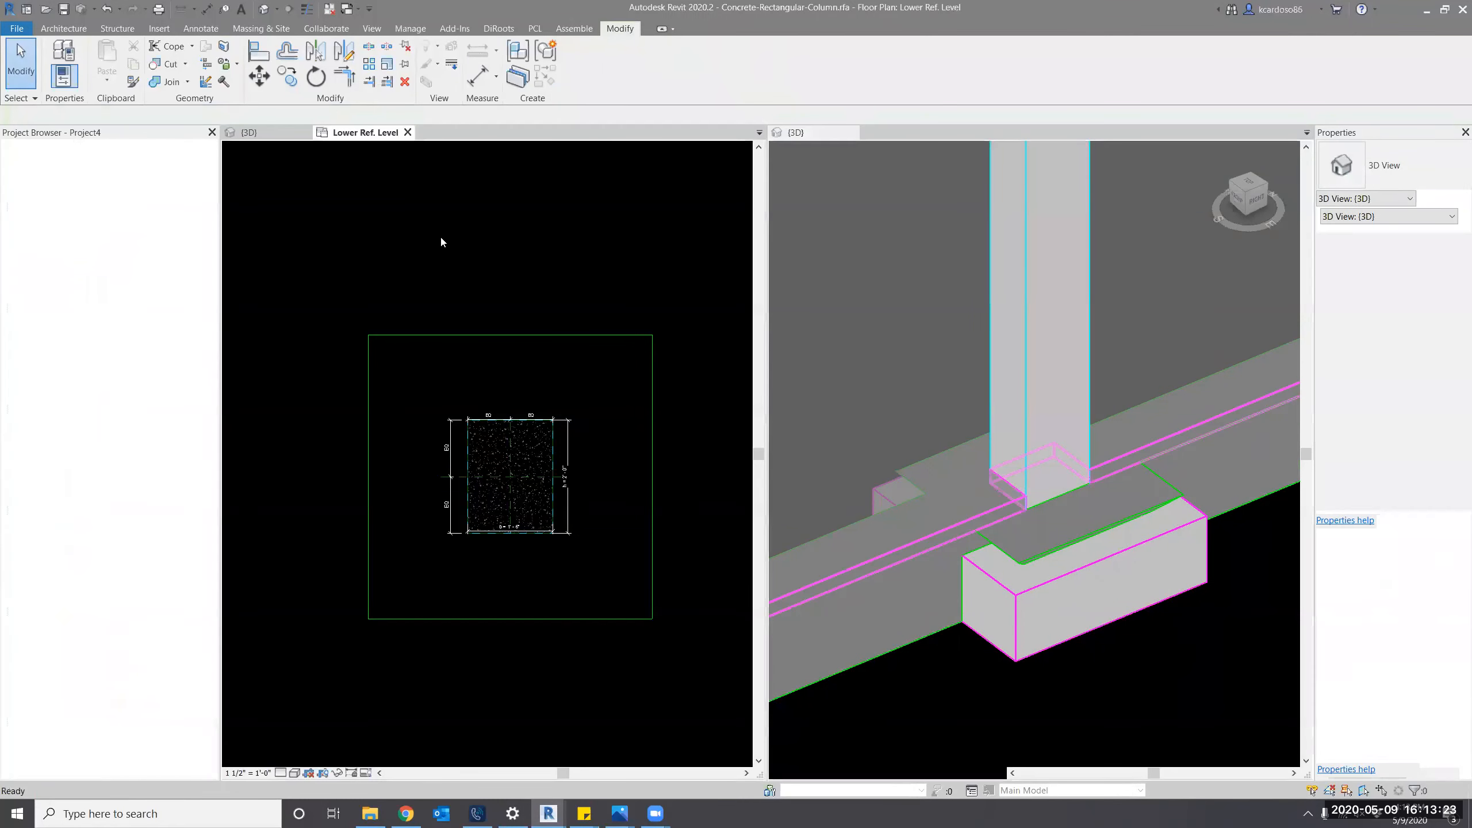
pyautogui.click(498, 335)
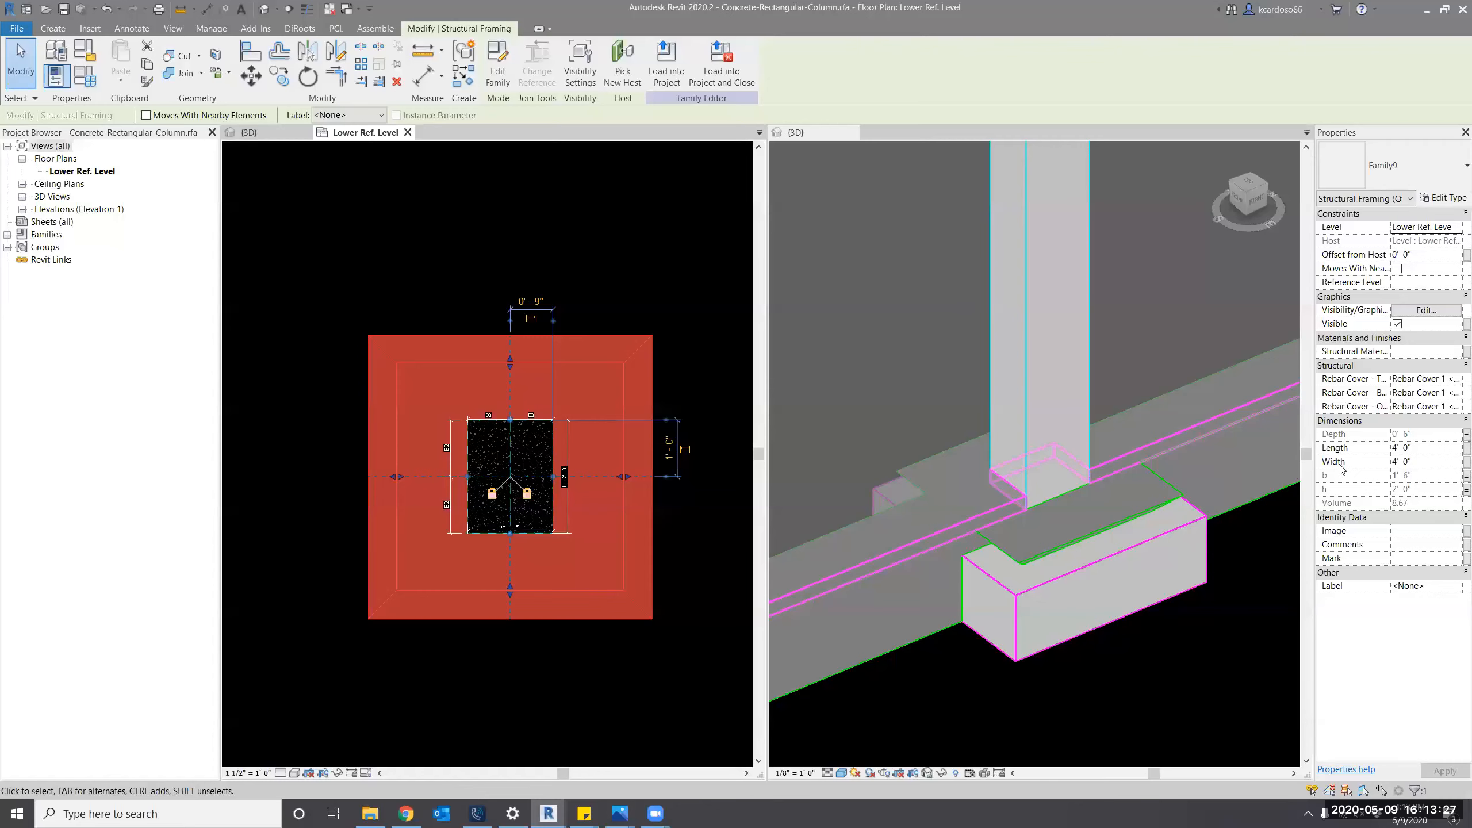
pyautogui.click(1466, 447)
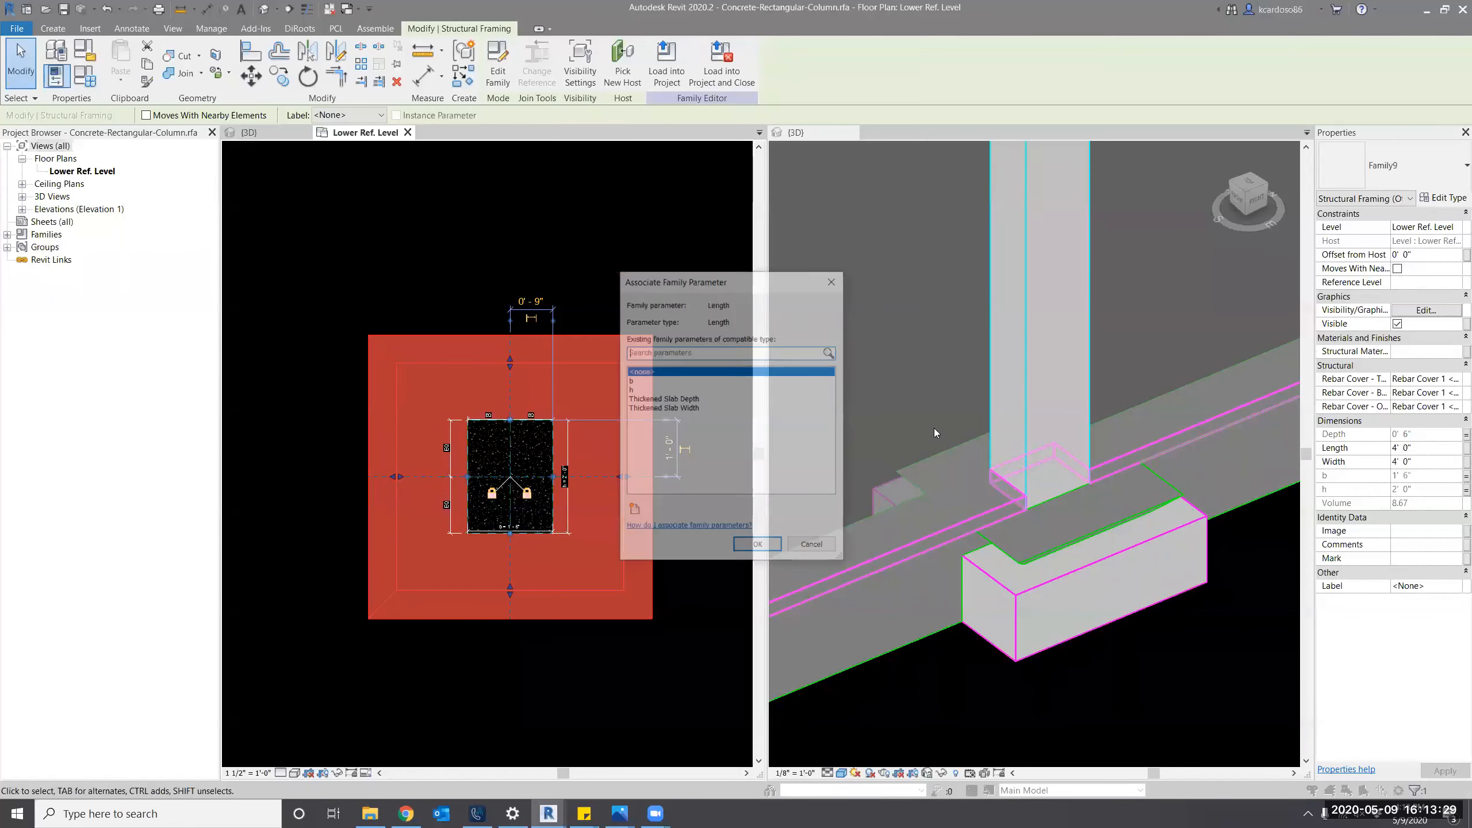
pyautogui.click(689, 408)
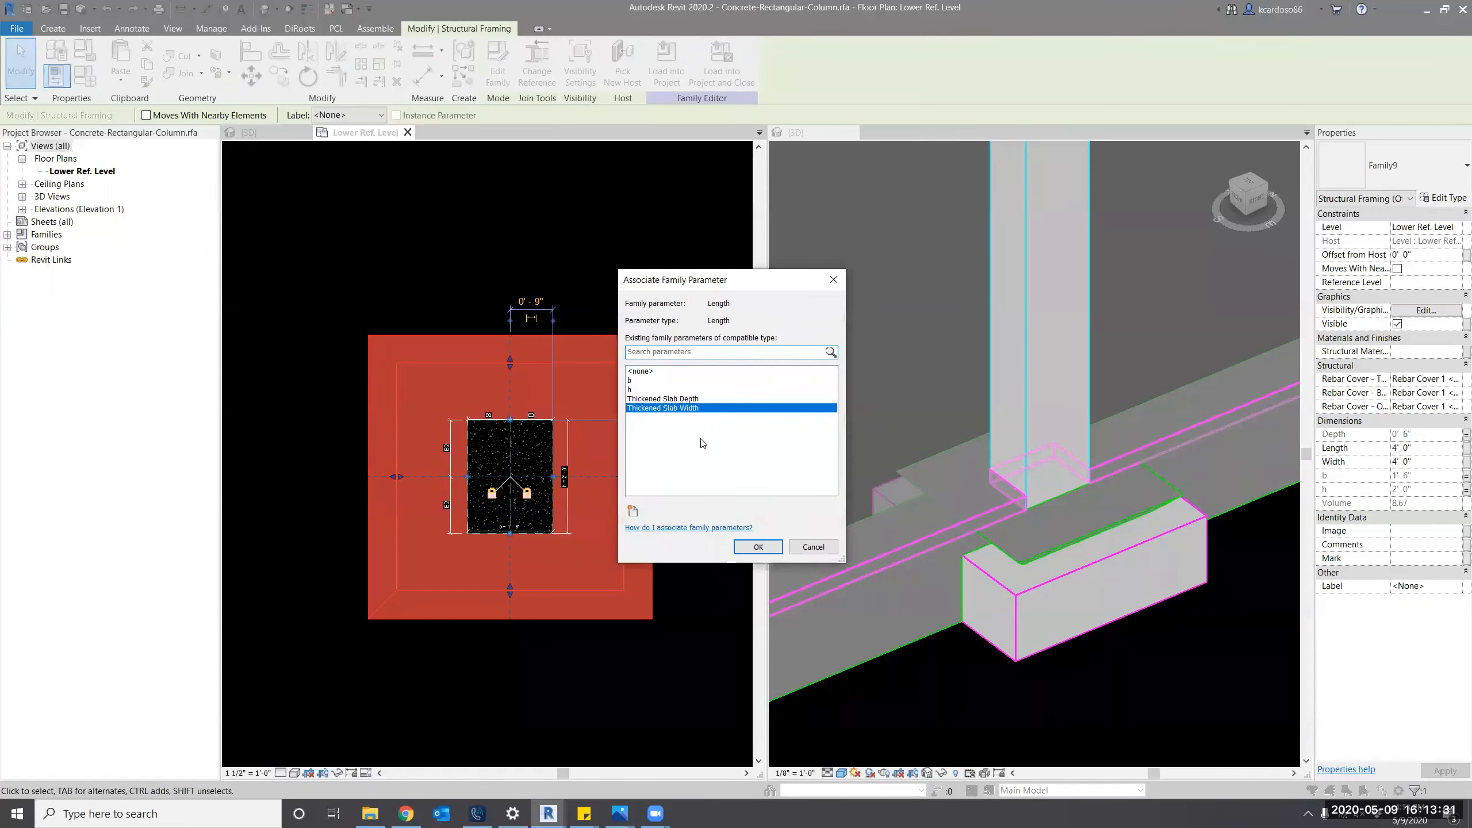
pyautogui.click(747, 548)
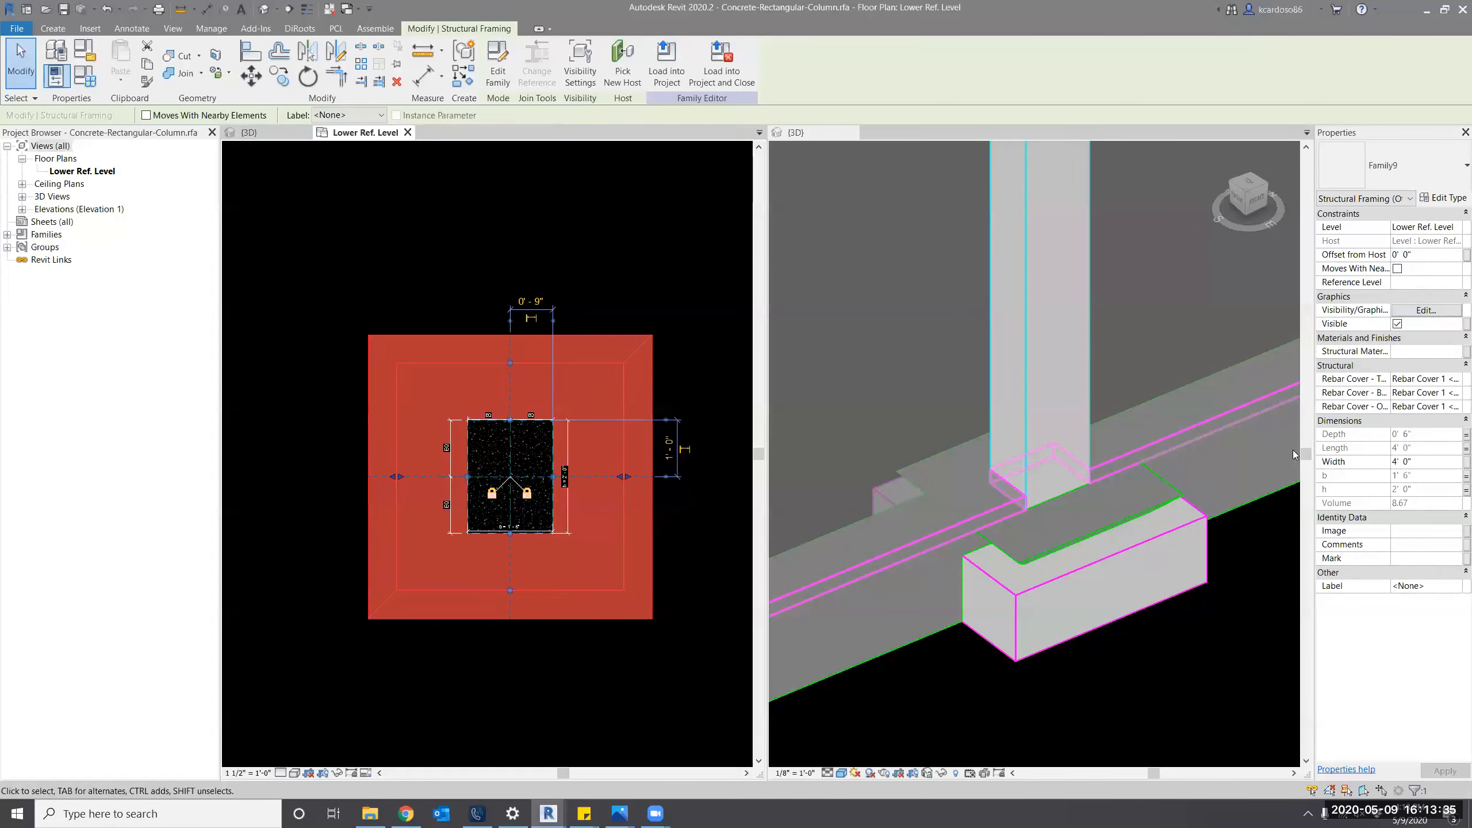
# Associate the nested slab's Width with Thickened Slab Width and reload the column family into Project4, overwriting the existing version.
pyautogui.click(1467, 462)
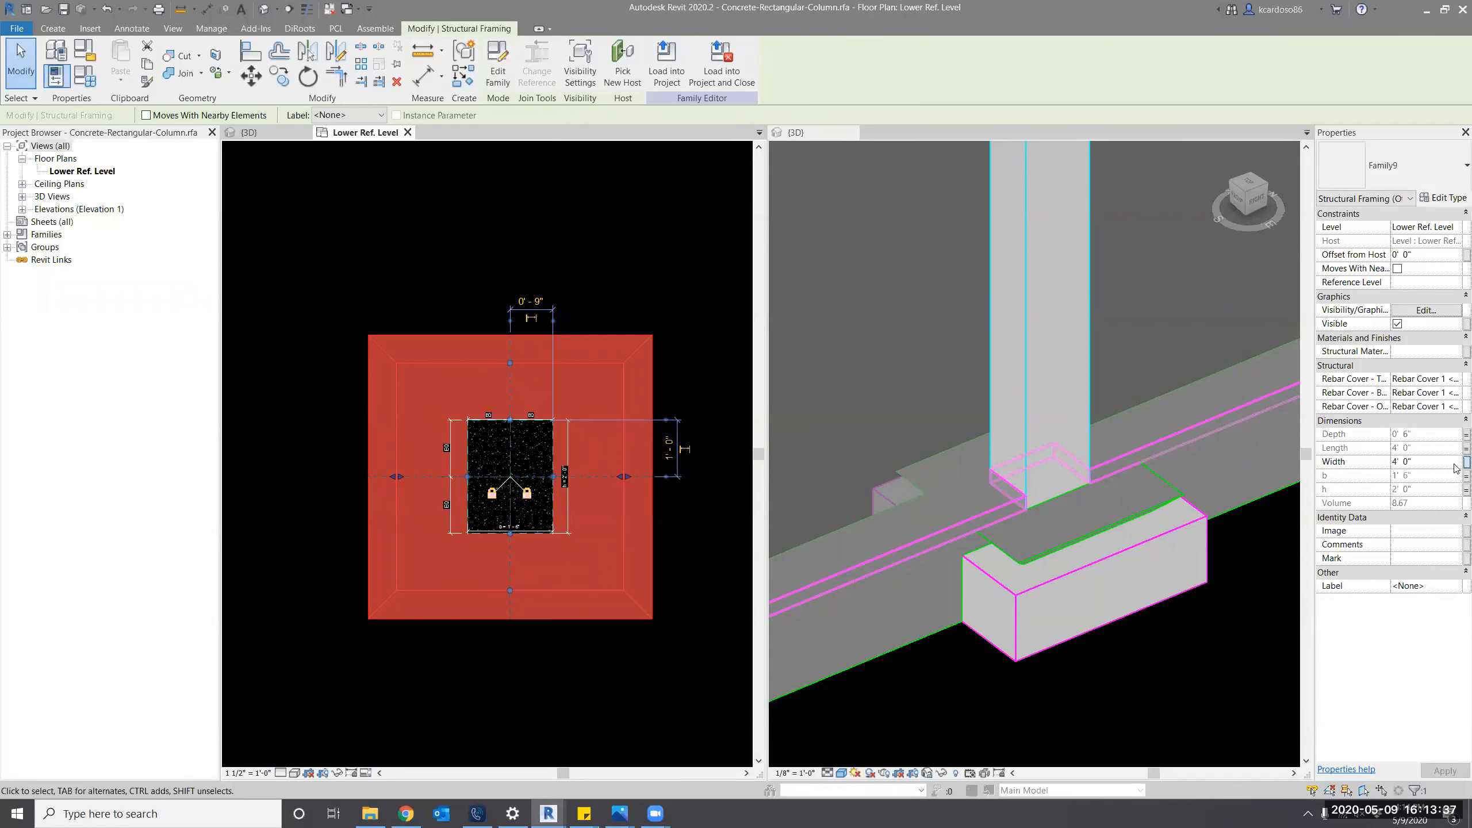
pyautogui.click(690, 408)
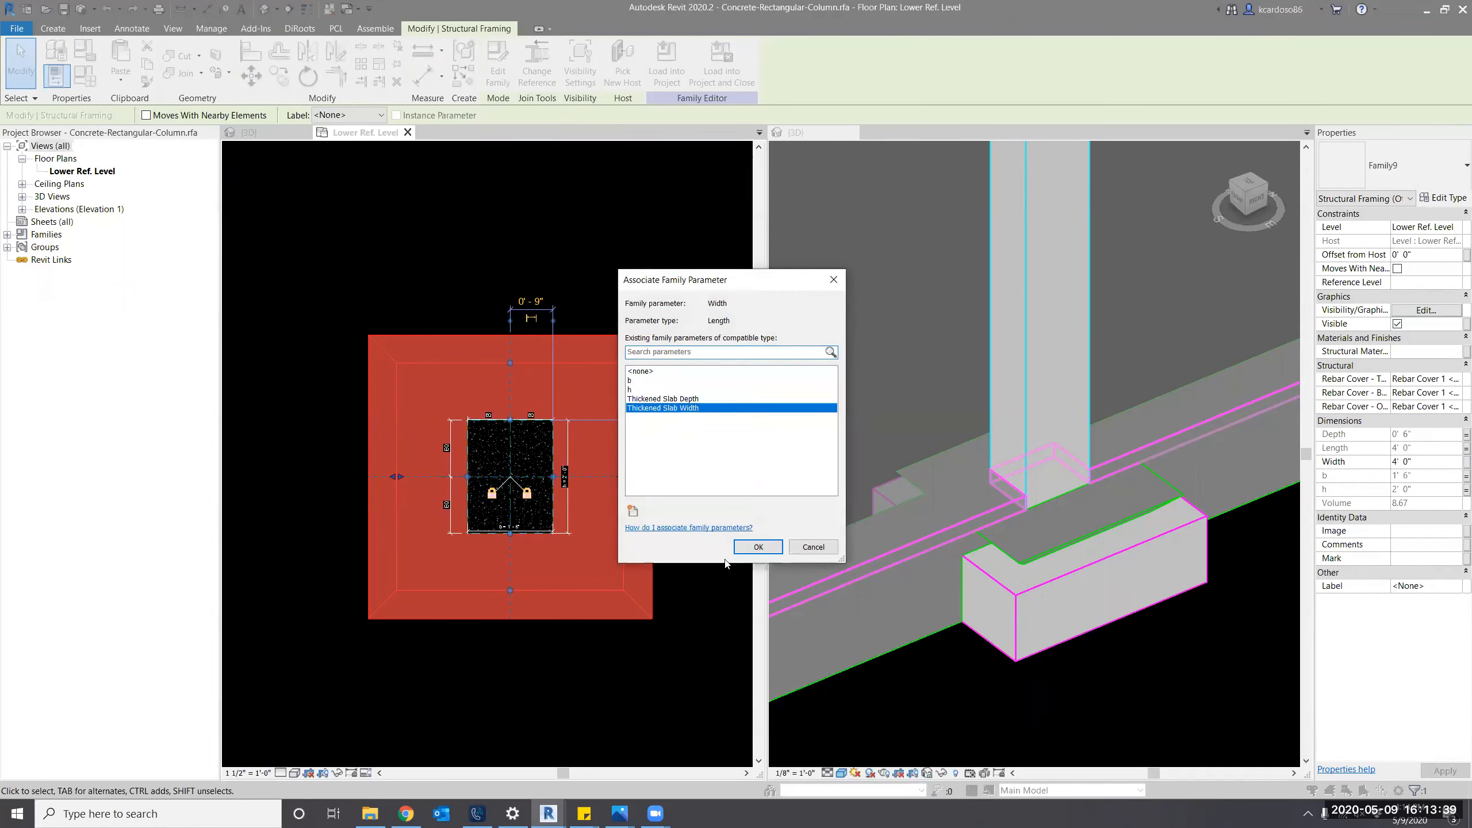
pyautogui.click(748, 546)
pyautogui.click(716, 553)
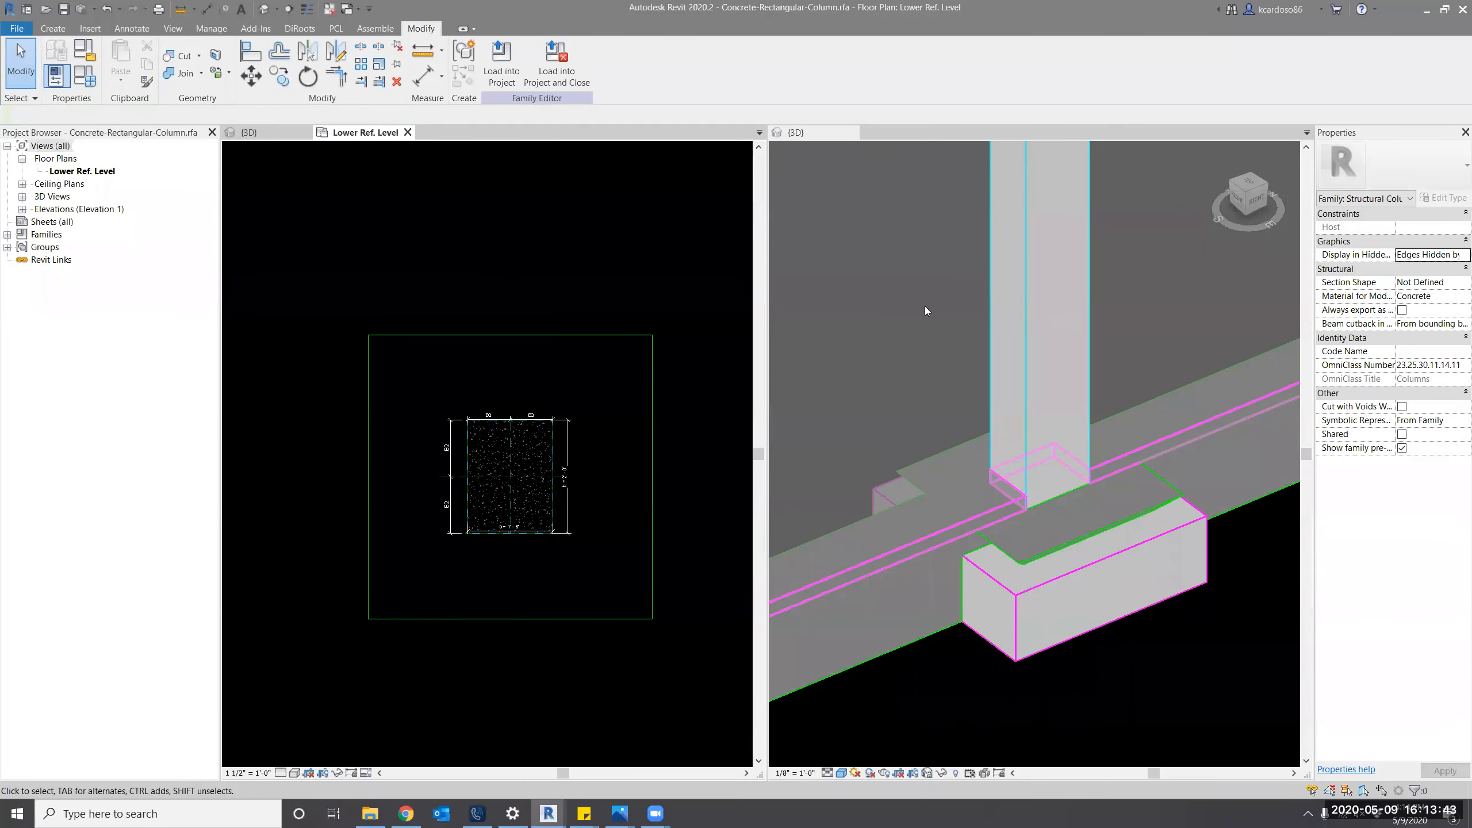
pyautogui.click(502, 72)
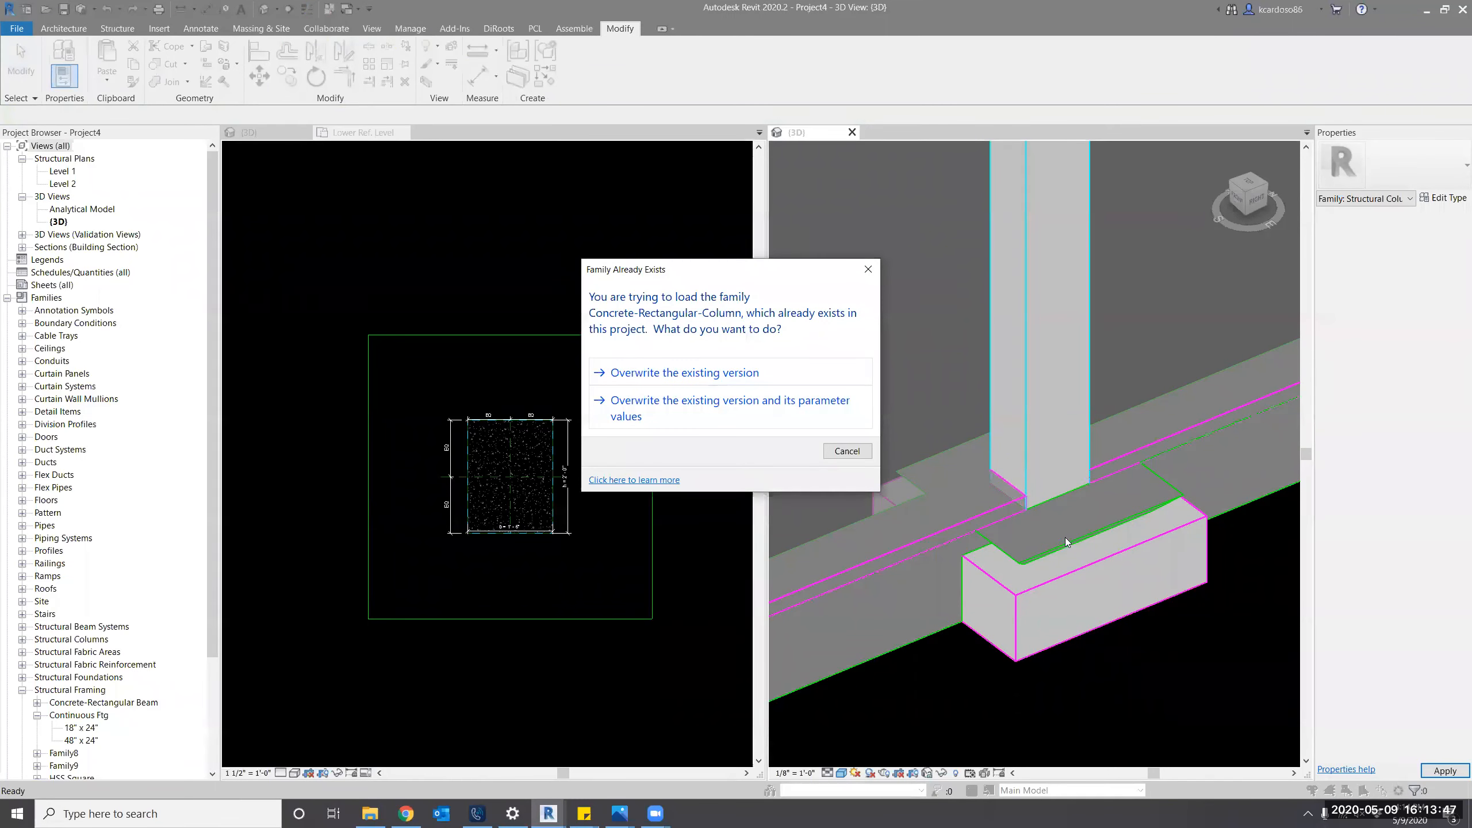
pyautogui.press('Escape')
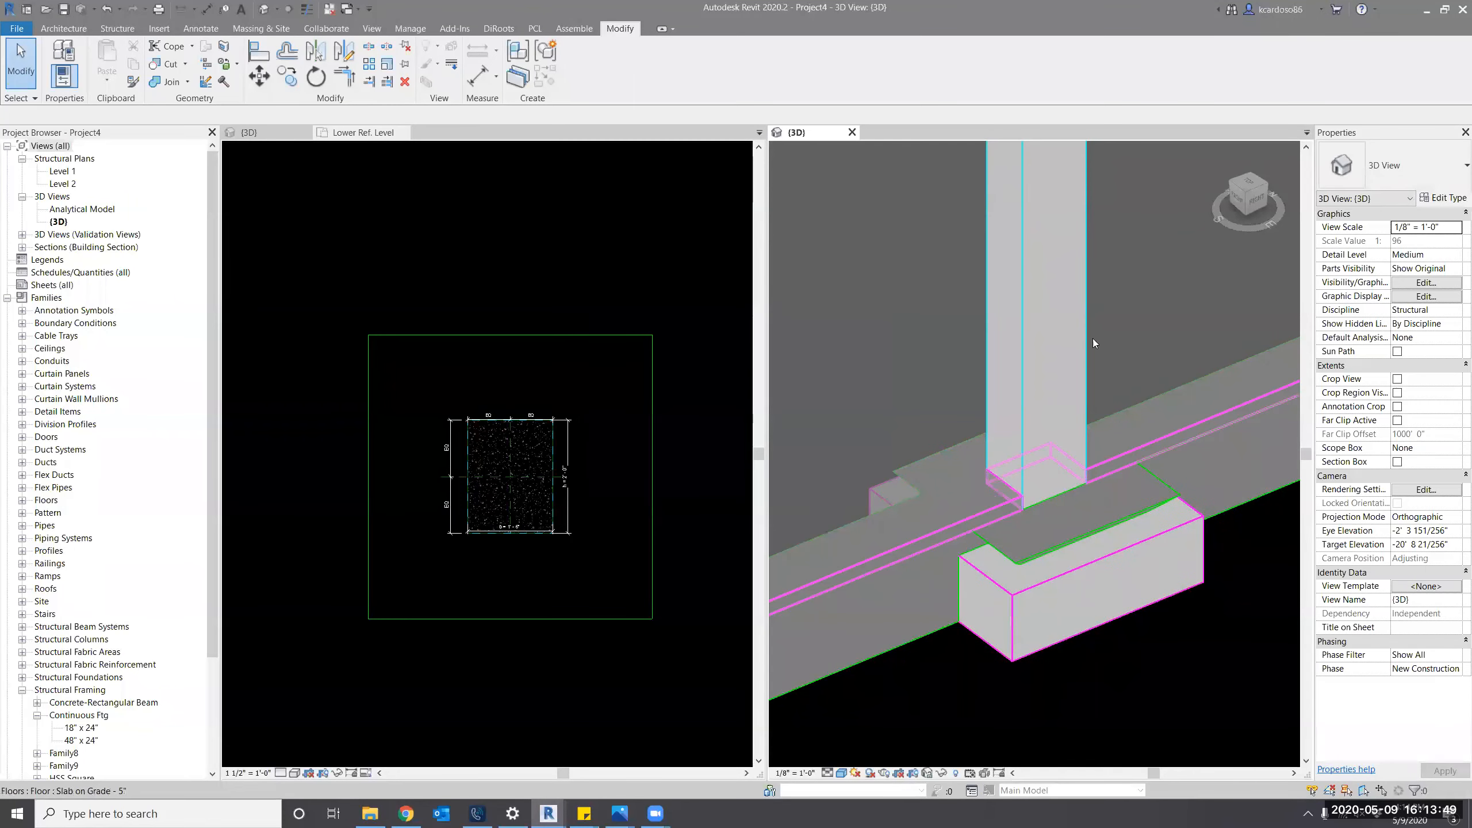
# Set the thickened slab width of the edge column at D-5 to 72" and inspect its base in 3D.
pyautogui.click(1086, 337)
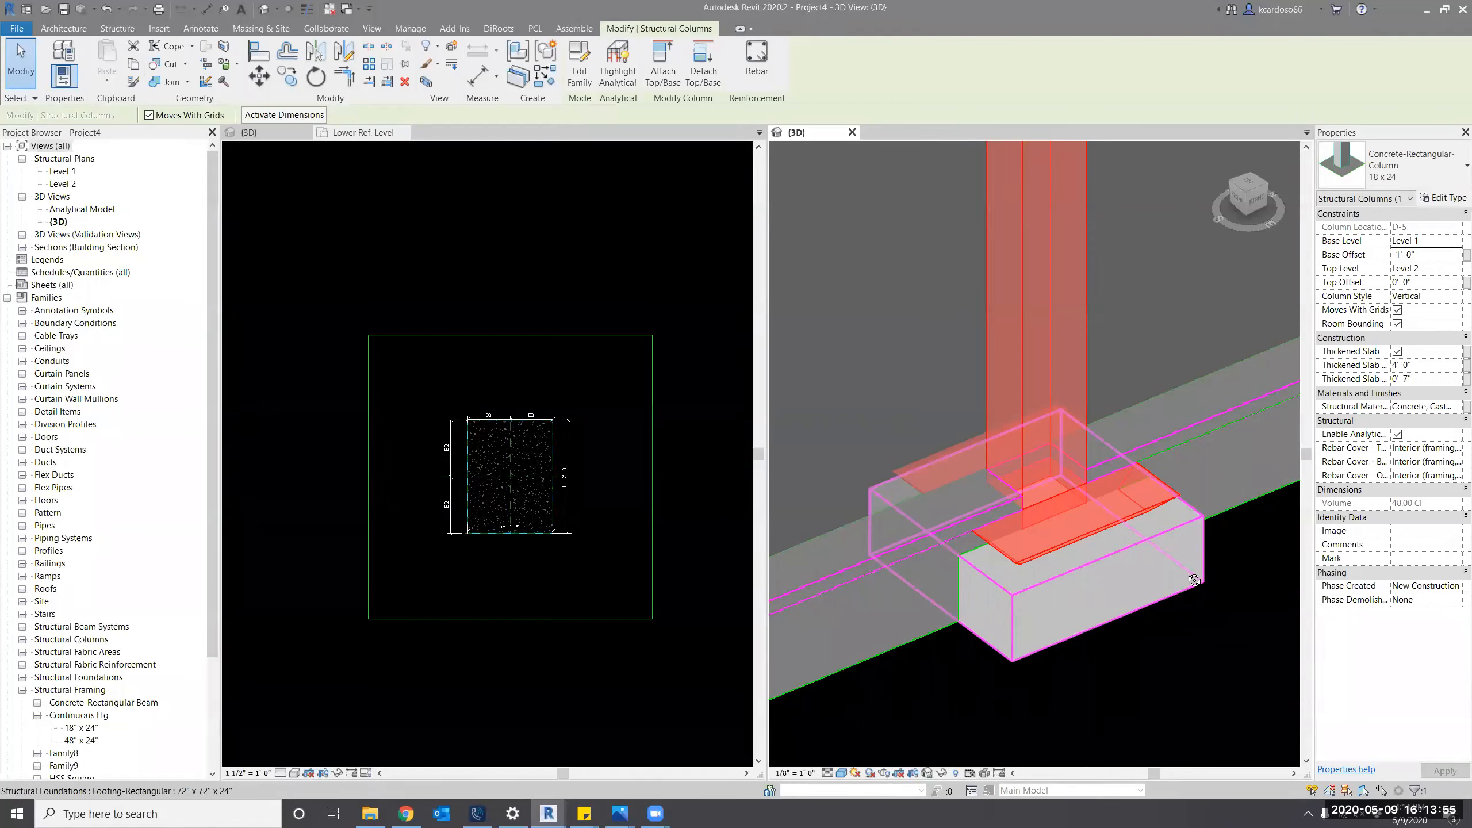
pyautogui.keyDown('shift'); pyautogui.moveTo(1169, 579); pyautogui.dragTo(1355, 378, button='middle'); pyautogui.keyUp('shift')
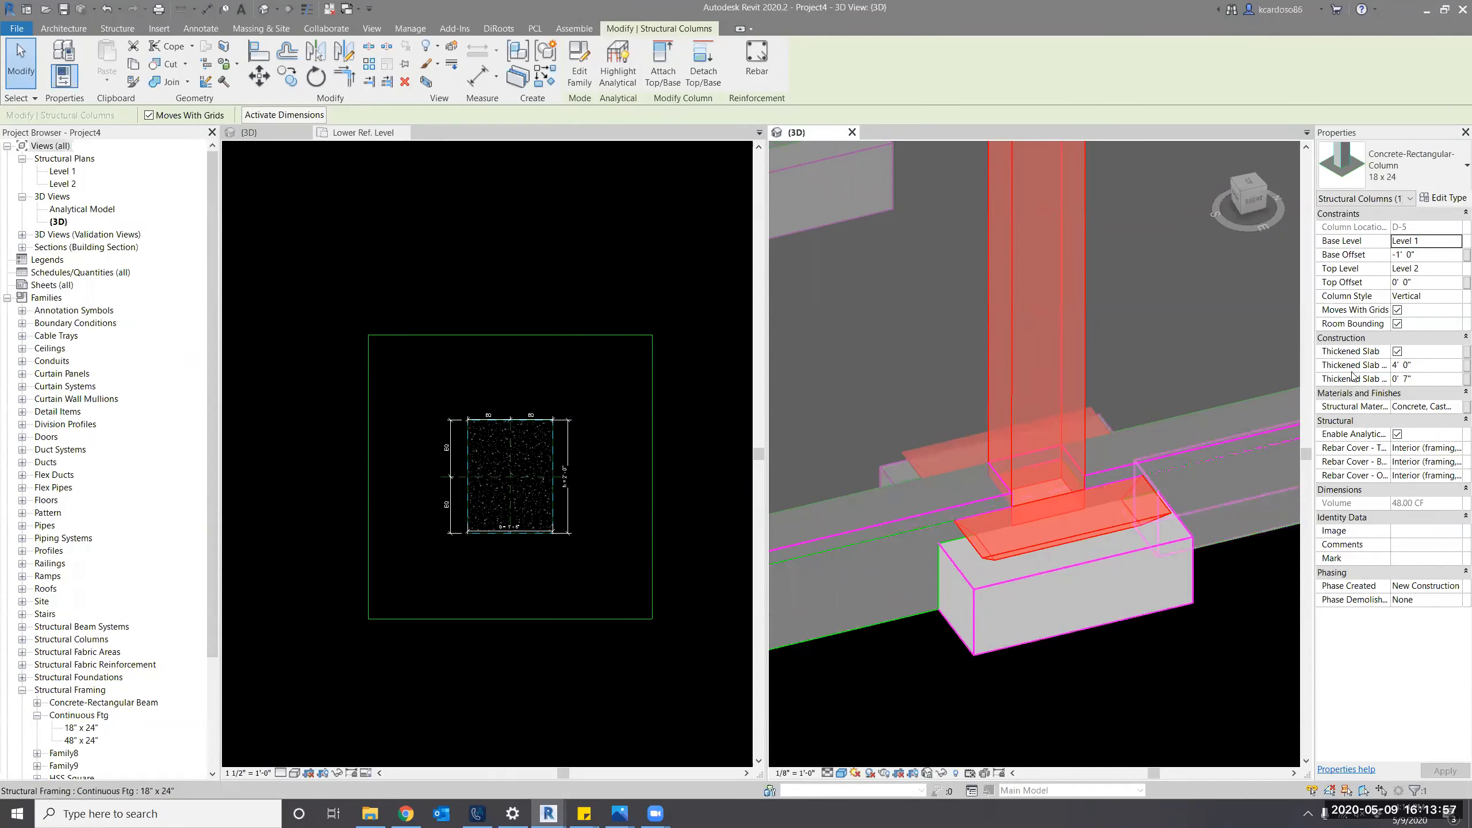
pyautogui.click(1442, 365)
pyautogui.write('72')
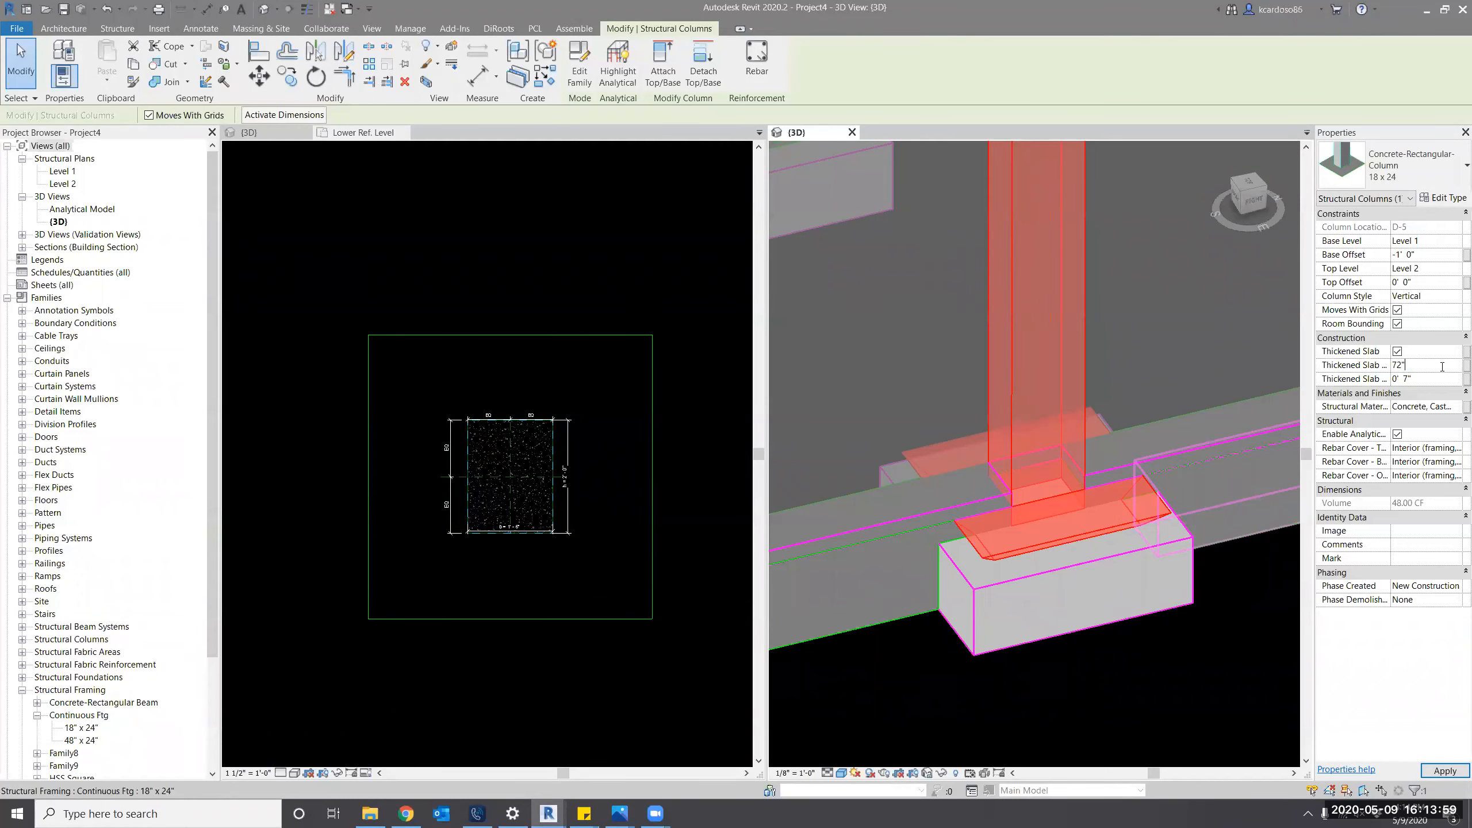
pyautogui.press('Return')
pyautogui.keyDown('shift'); pyautogui.moveTo(880, 654); pyautogui.dragTo(1101, 595, button='middle'); pyautogui.keyUp('shift')
pyautogui.keyDown('shift'); pyautogui.moveTo(1150, 672); pyautogui.dragTo(1150, 665, button='middle'); pyautogui.keyUp('shift')
pyautogui.click(1150, 643)
pyautogui.scroll(-6, 1134, 650)
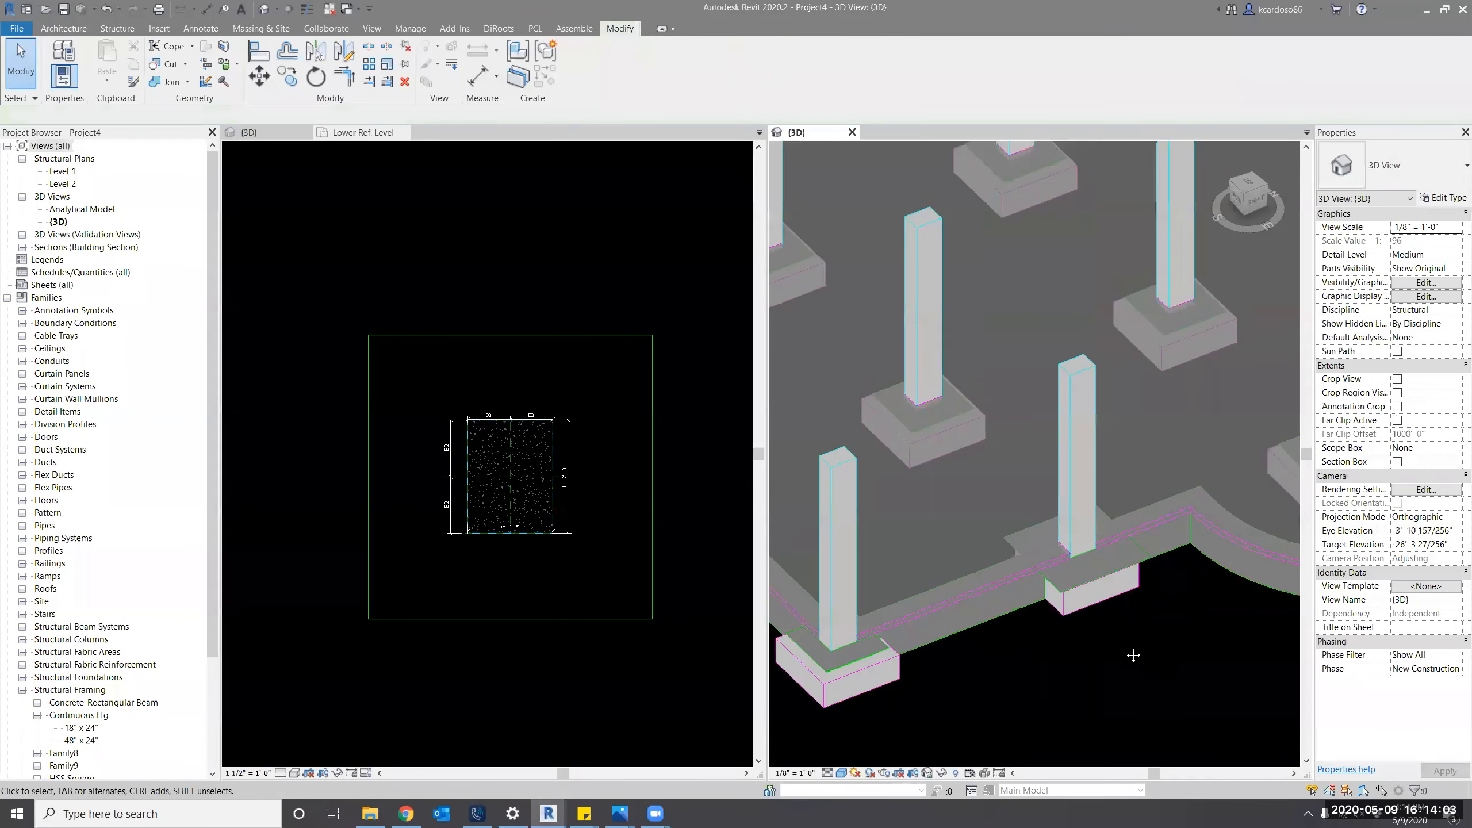
pyautogui.scroll(-5, 1120, 640)
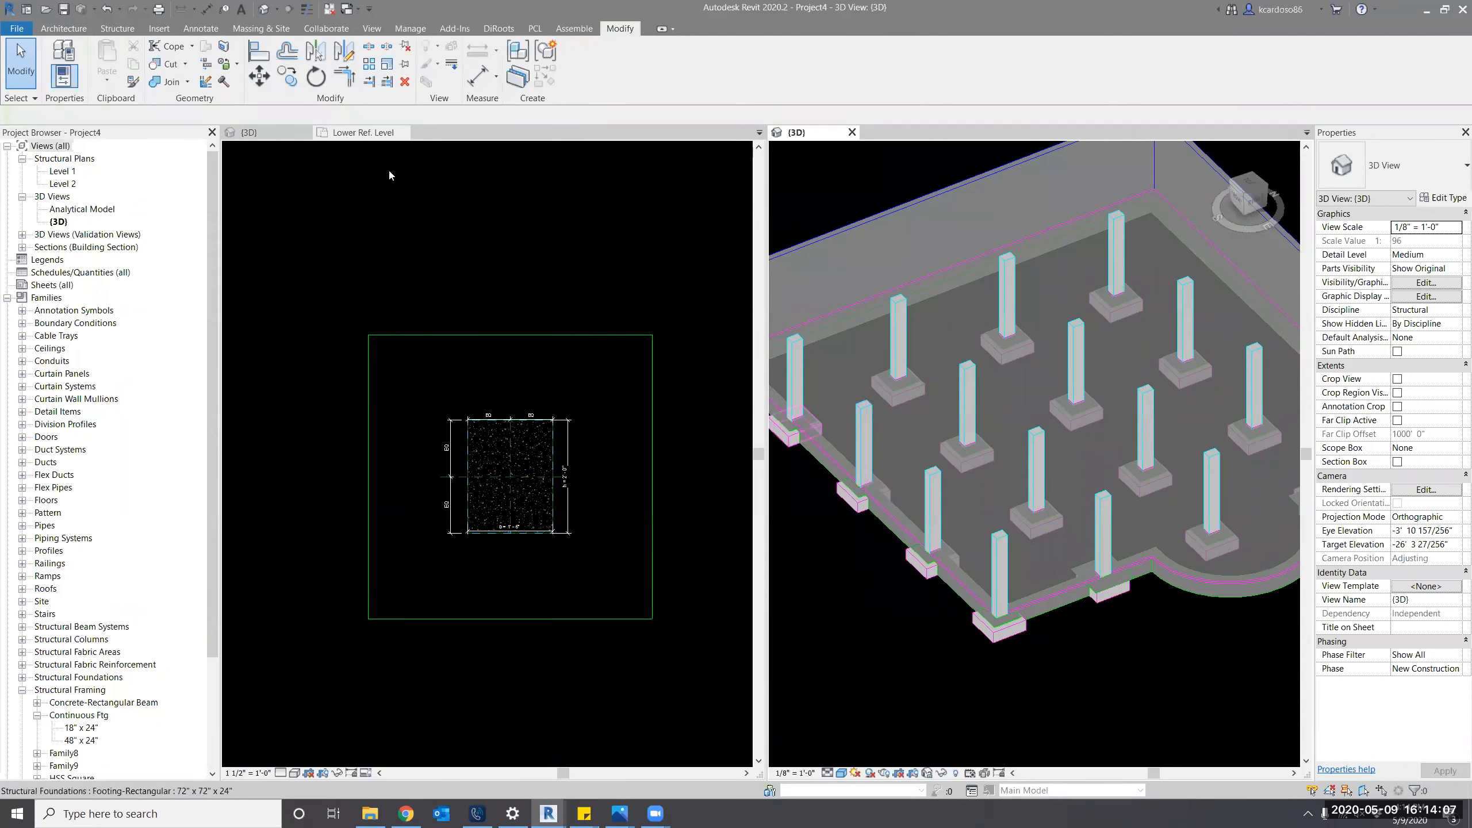
# Close the column family's plan and 3D views without saving the family changes.
pyautogui.click(400, 134)
pyautogui.click(402, 133)
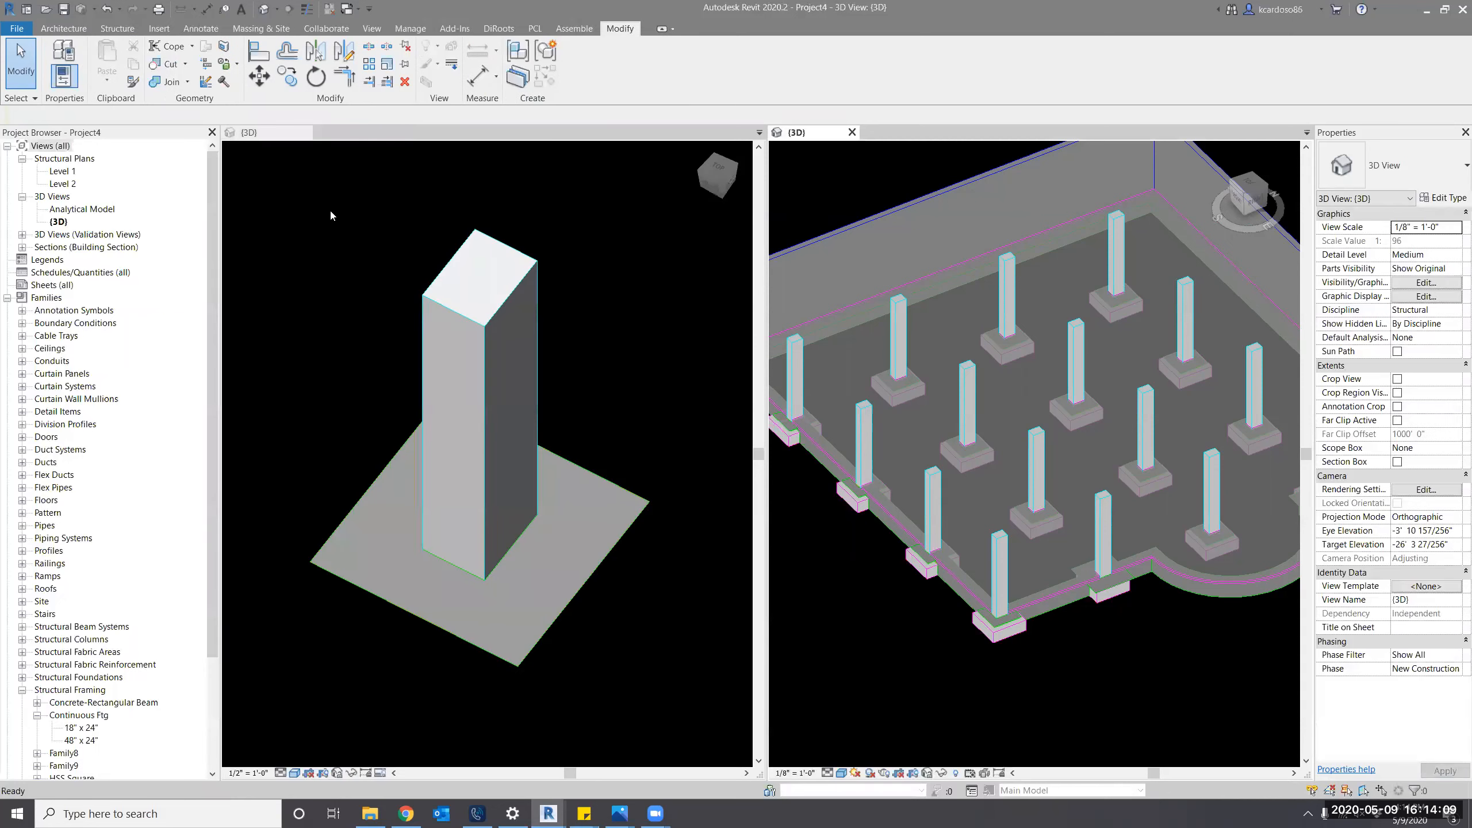
pyautogui.click(315, 145)
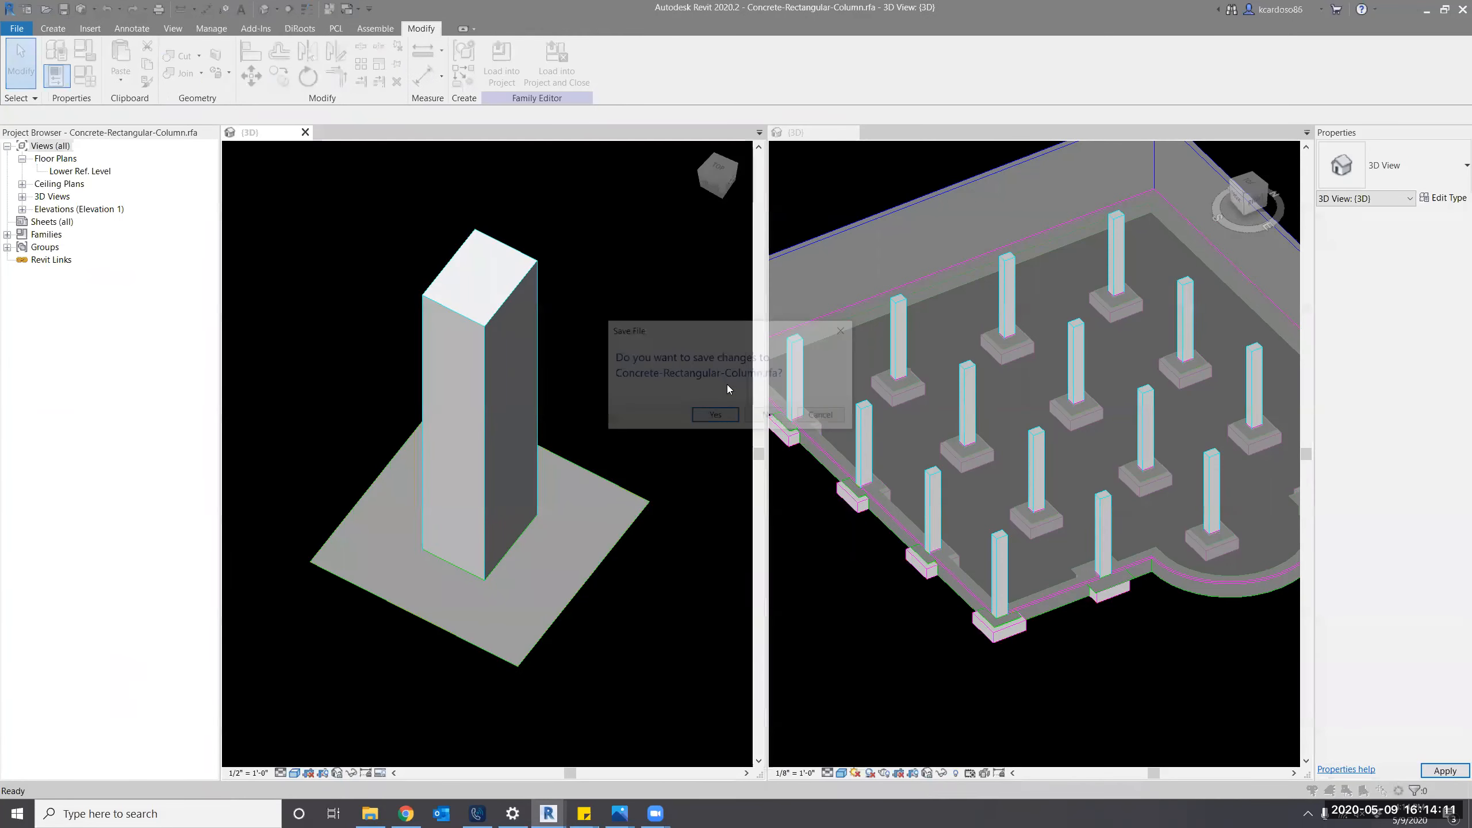
pyautogui.click(771, 417)
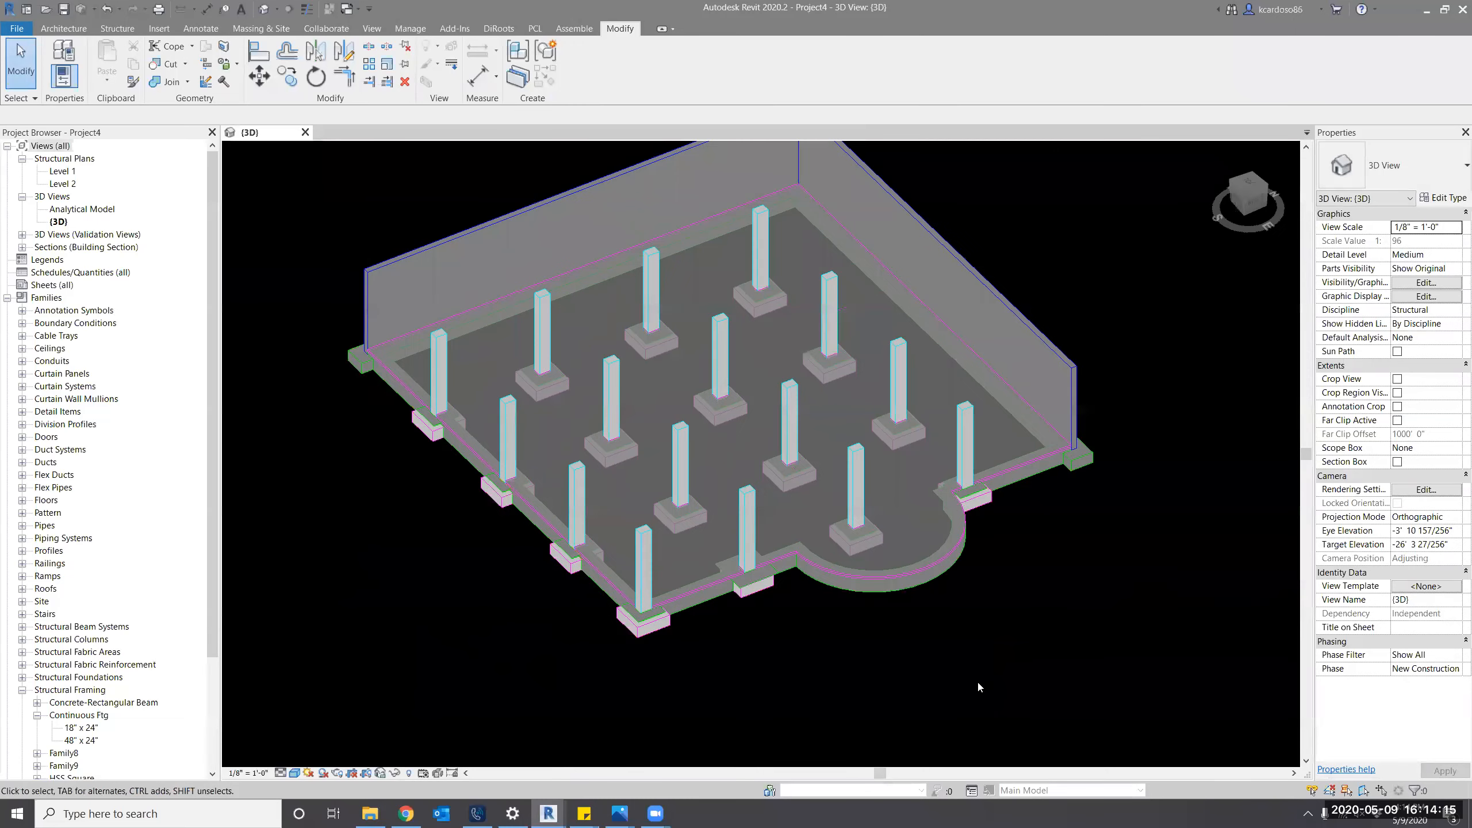
# Select all 18 x 24 concrete columns in the model and set their thickened slab width to 72" and depth to 7".
pyautogui.keyDown('shift'); pyautogui.moveTo(946, 648); pyautogui.dragTo(953, 695, button='middle'); pyautogui.keyUp('shift')
pyautogui.middleClick(971, 695)
pyautogui.middleClick(971, 696)
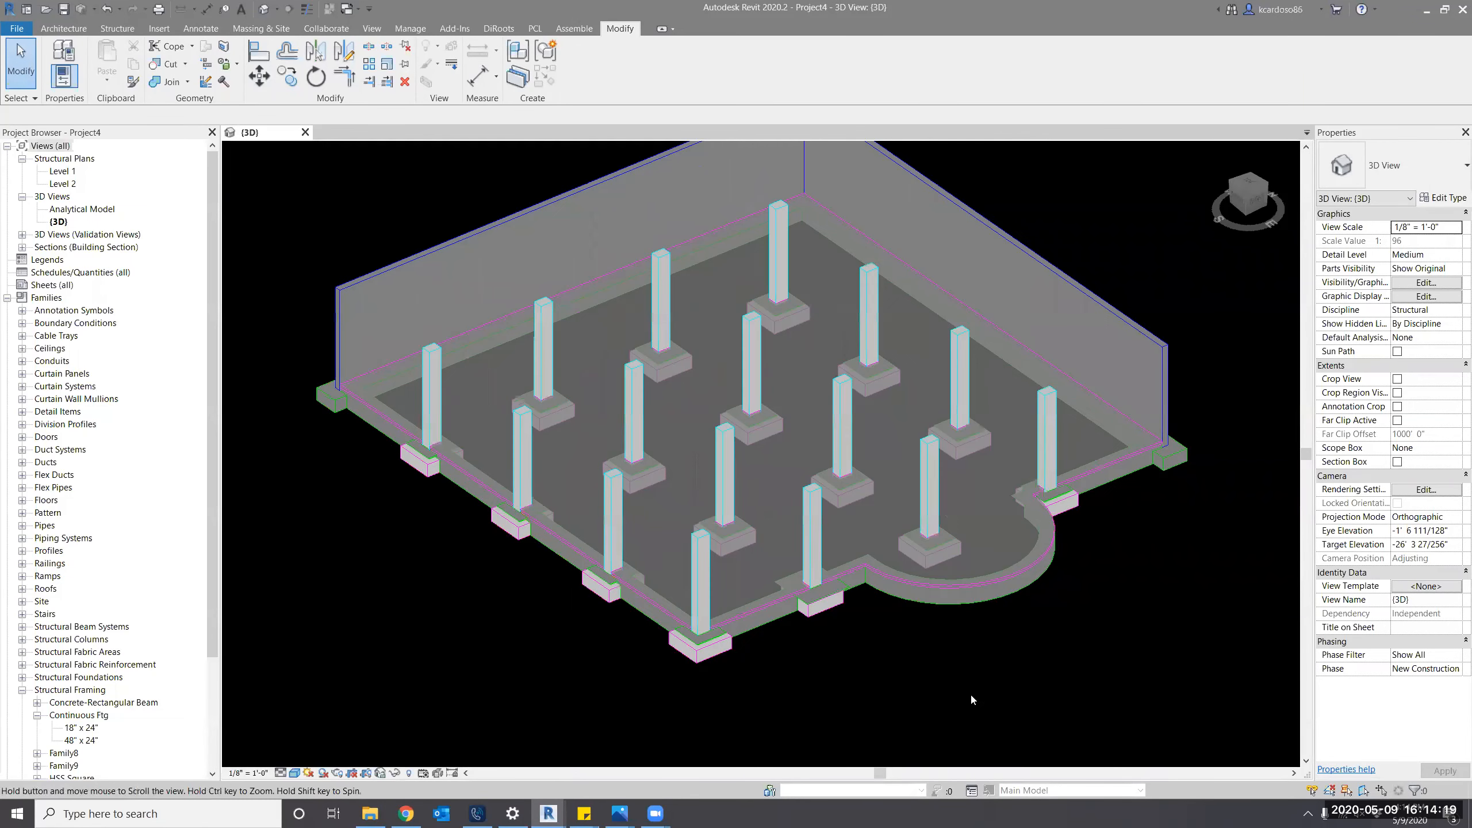
pyautogui.click(931, 477)
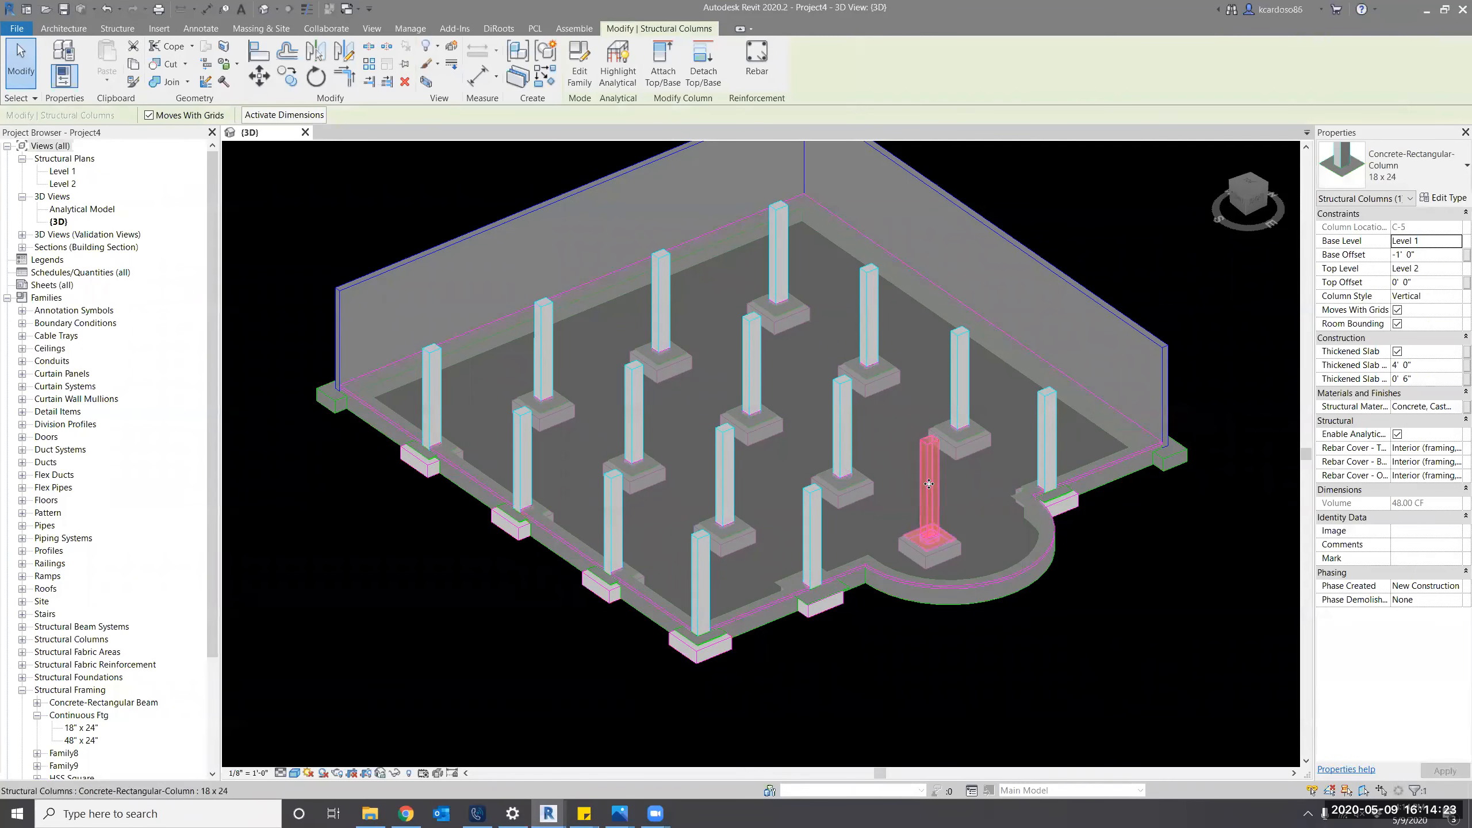
pyautogui.press('s')
pyautogui.press('a')
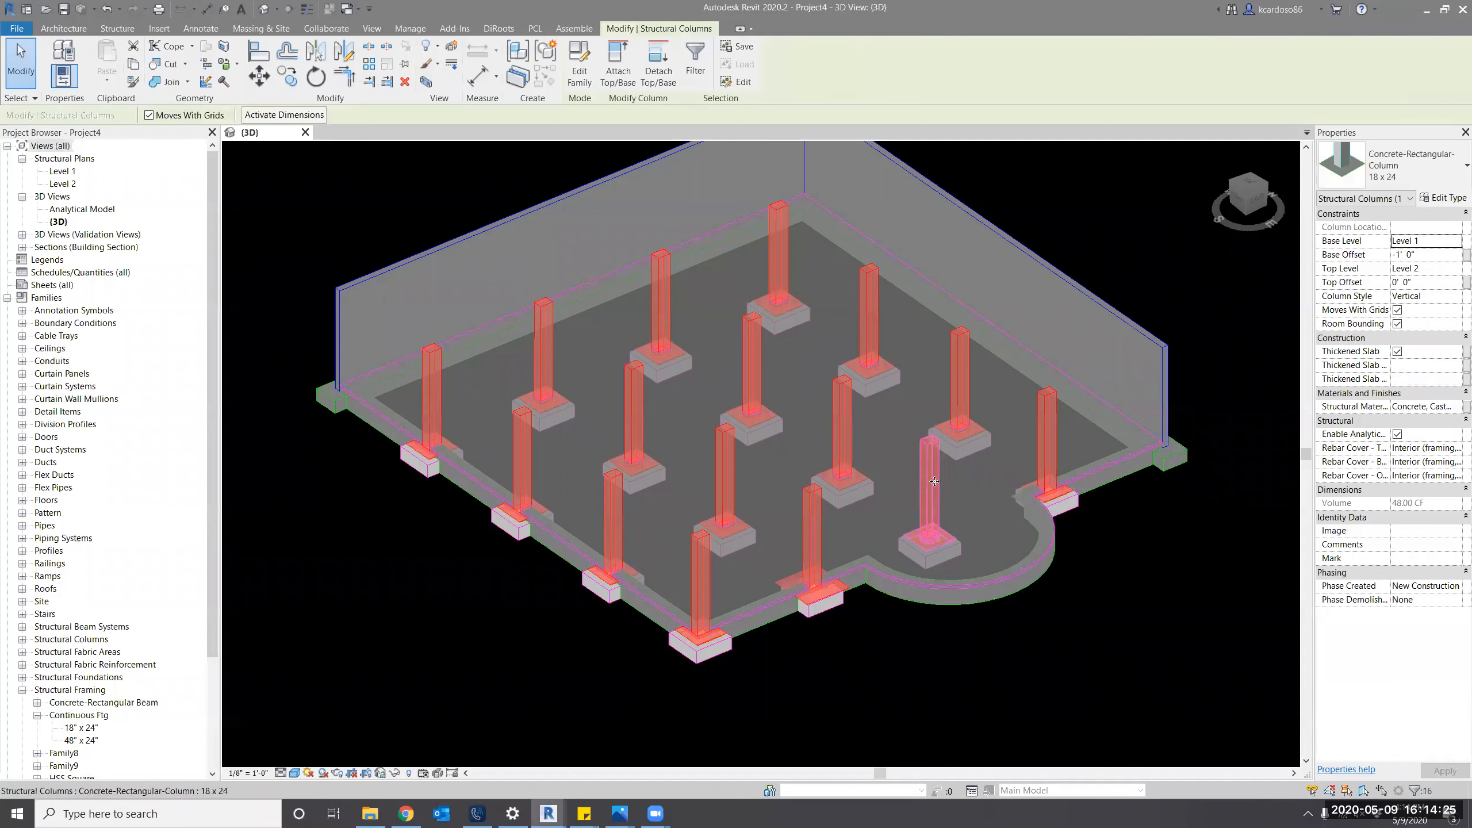
pyautogui.click(1424, 365)
pyautogui.write('72"')
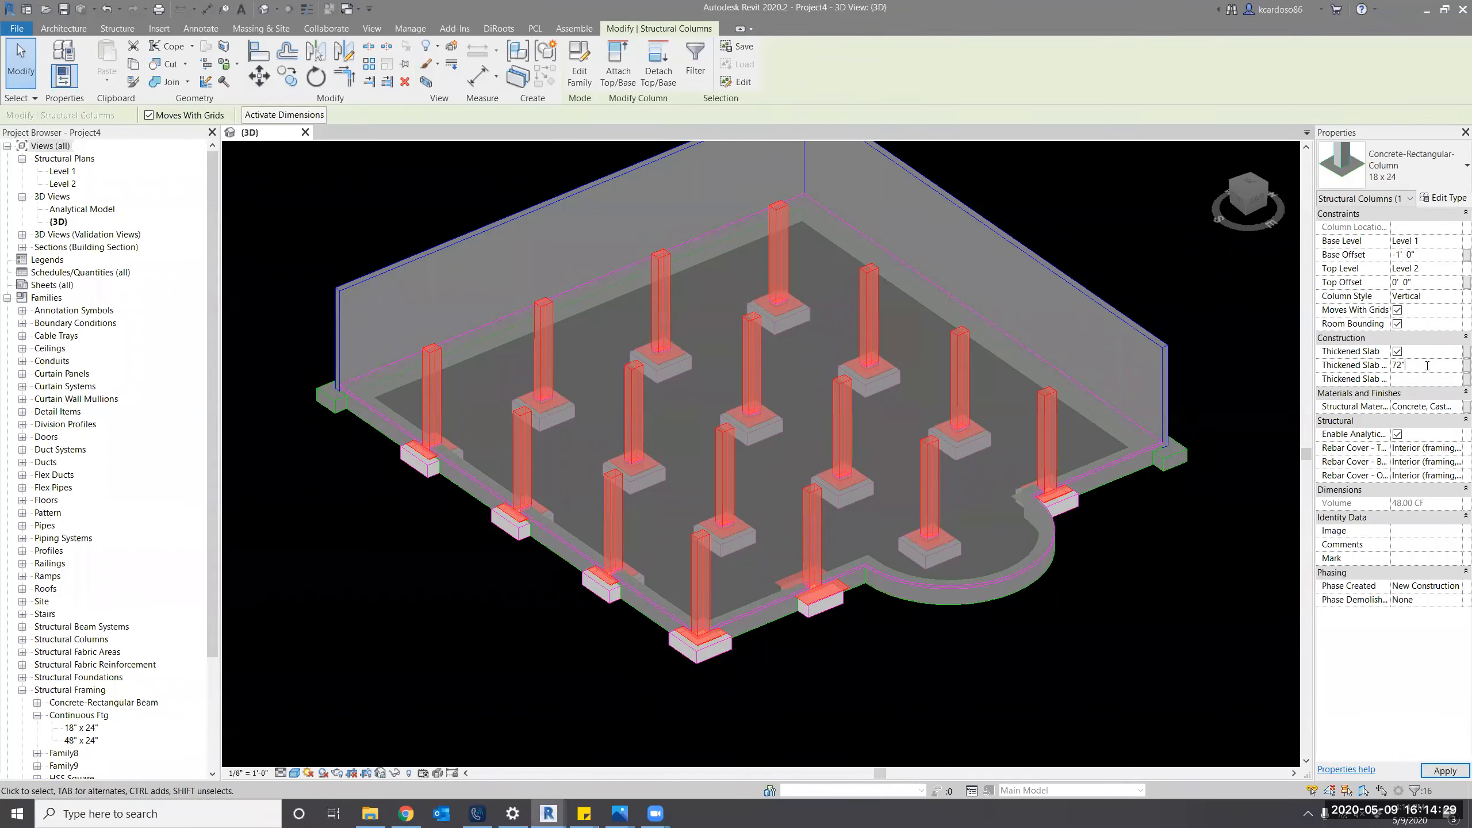
pyautogui.press('Tab')
pyautogui.write('7')
pyautogui.moveTo(900, 640); pyautogui.dragTo(948, 645, button='middle')
pyautogui.click(906, 640)
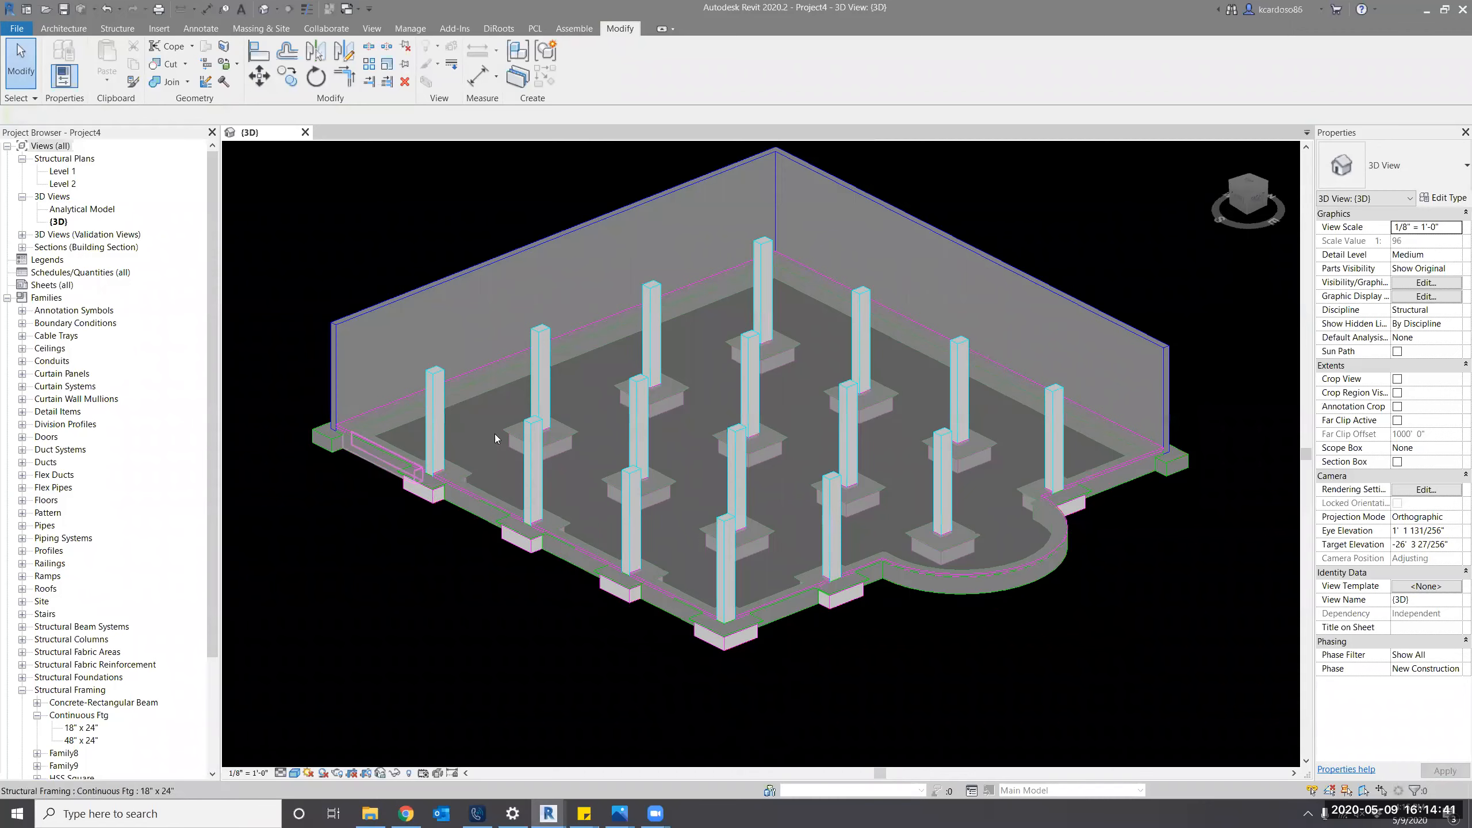
# Examine the thickened slabs and footings at the edge columns from several angles, including the column at E-2.
pyautogui.scroll(3, 398, 463)
pyautogui.keyDown('shift'); pyautogui.moveTo(442, 567); pyautogui.dragTo(798, 611, button='middle'); pyautogui.keyUp('shift')
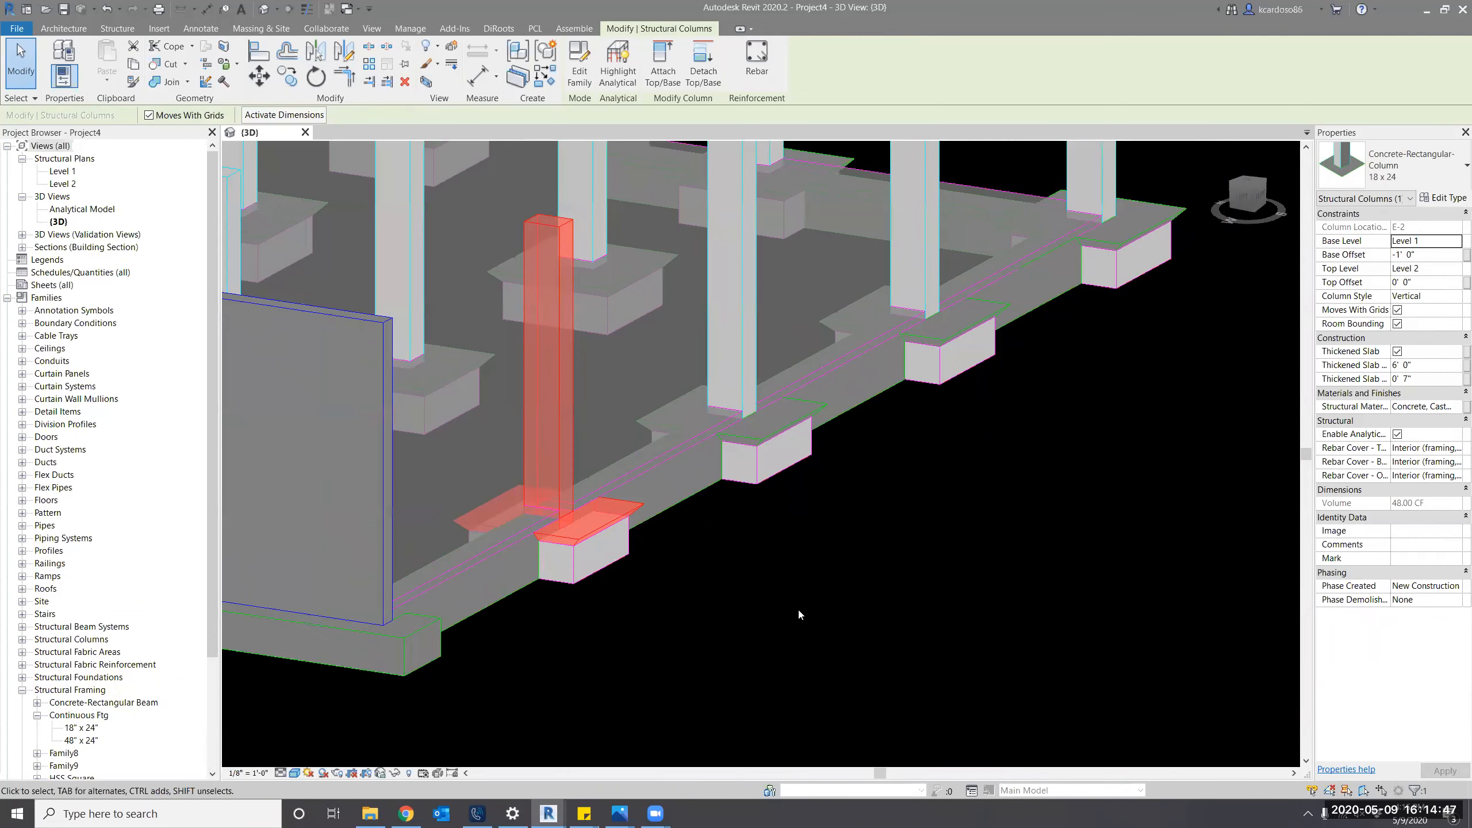
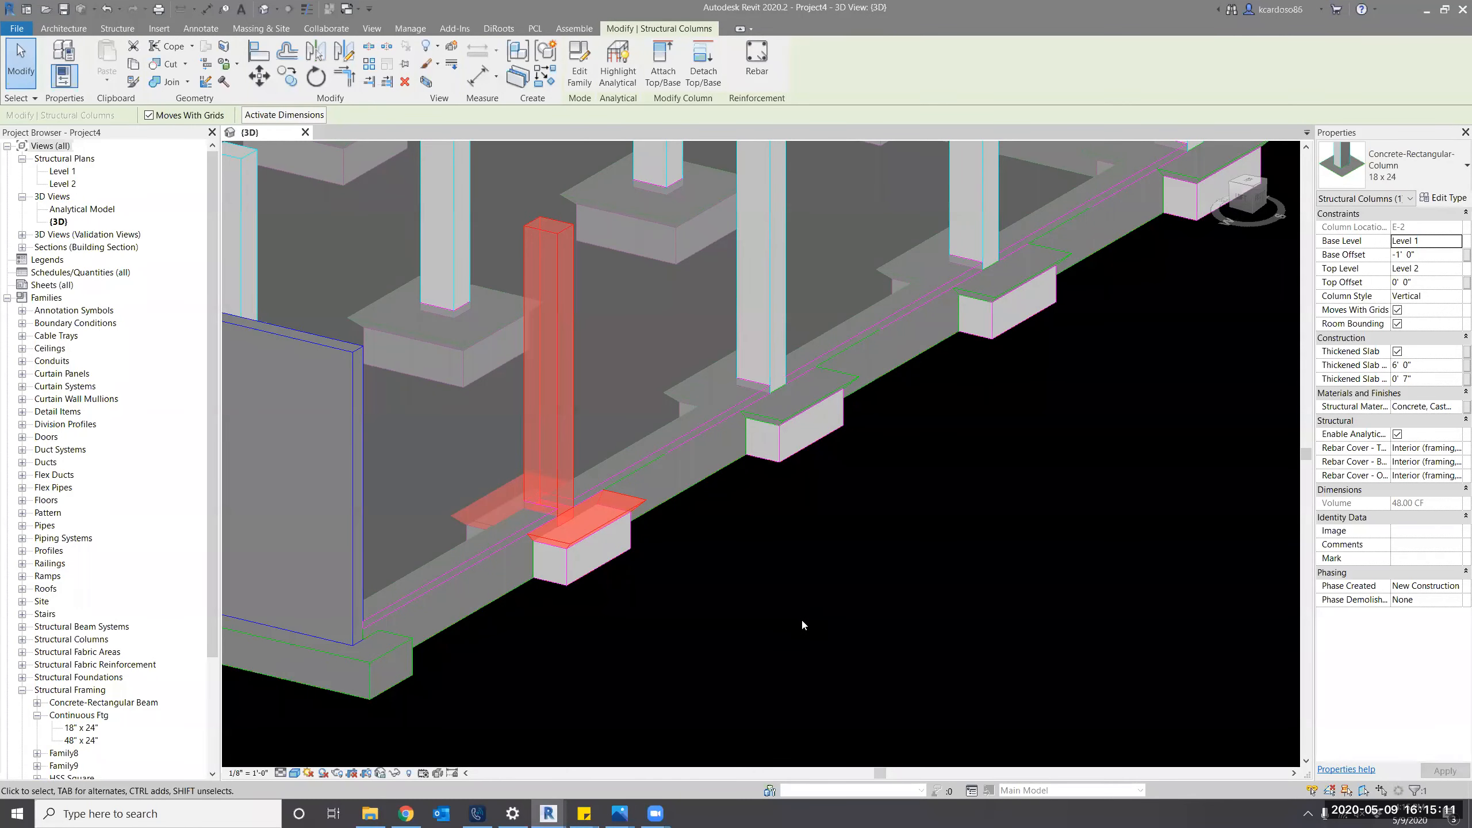
pyautogui.keyDown('shift'); pyautogui.moveTo(803, 624); pyautogui.dragTo(915, 648, button='middle'); pyautogui.keyUp('shift')
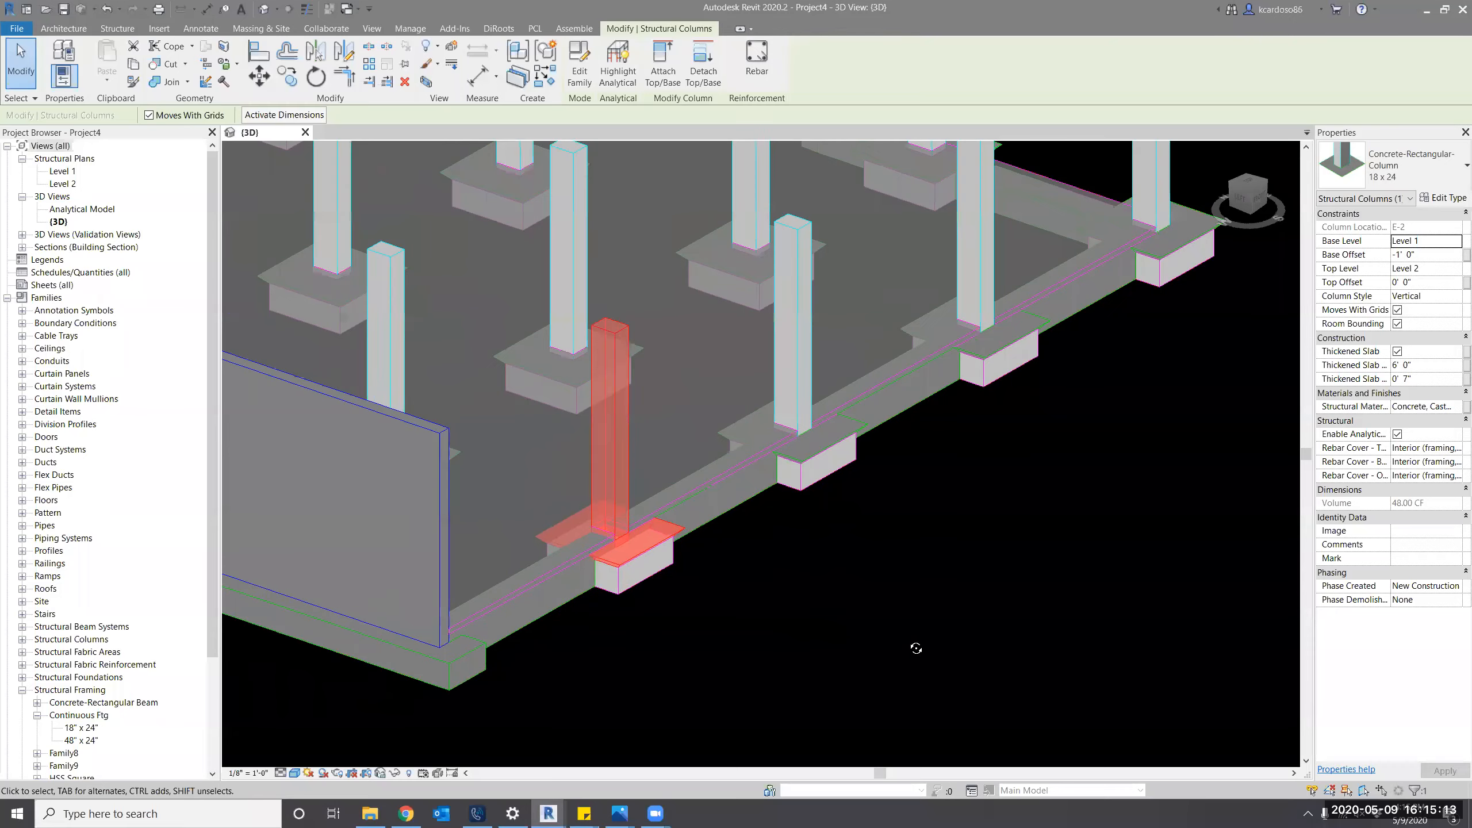
pyautogui.click(915, 648)
pyautogui.scroll(-1, 680, 654)
pyautogui.keyDown('shift'); pyautogui.moveTo(681, 654); pyautogui.dragTo(13, 24, button='middle'); pyautogui.keyUp('shift')
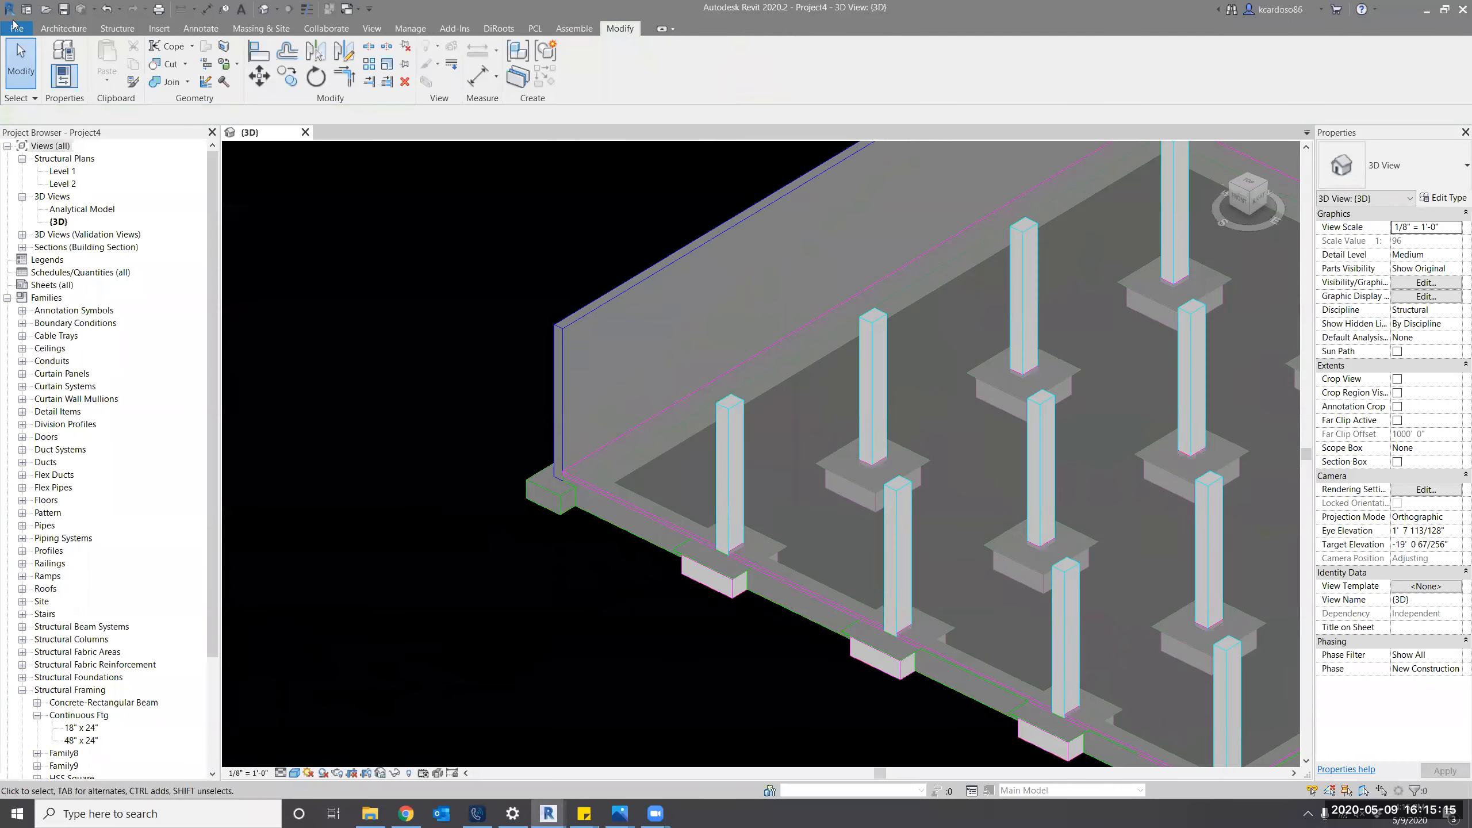
# Create a new family from the Generic Model face based.rft template.
pyautogui.click(16, 27)
pyautogui.click(199, 132)
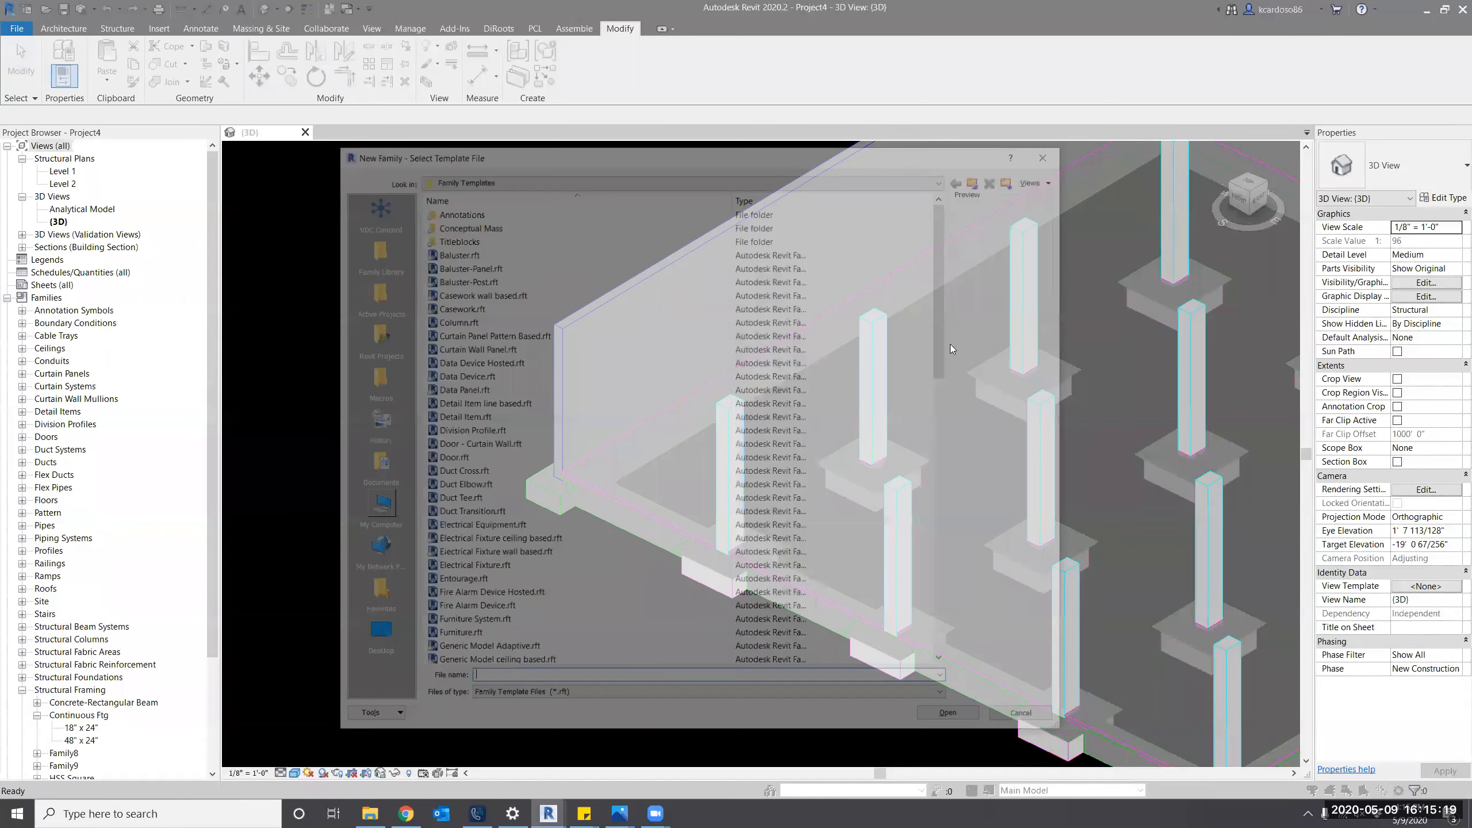
pyautogui.moveTo(950, 344); pyautogui.dragTo(942, 466)
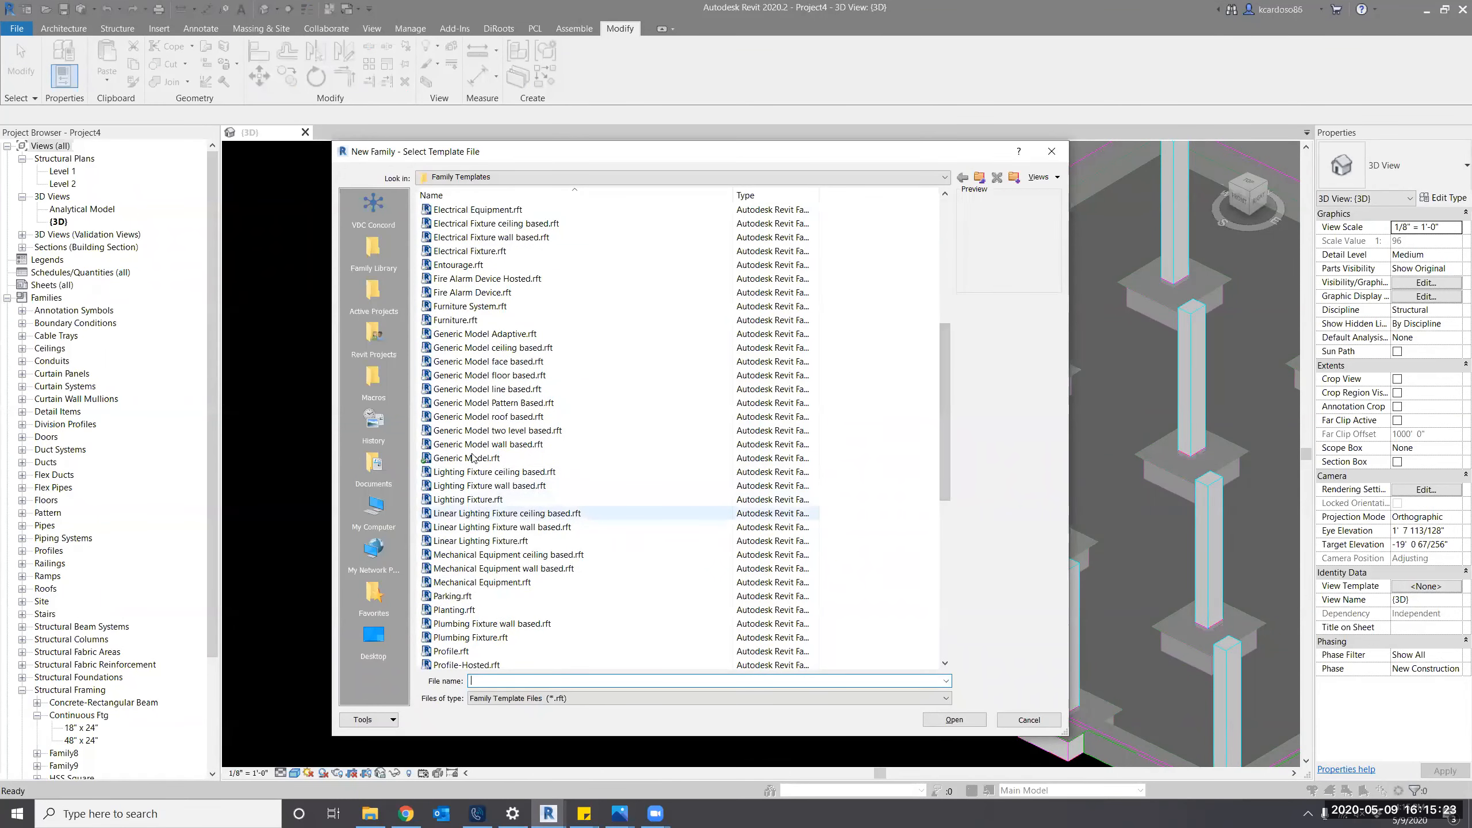
pyautogui.click(539, 363)
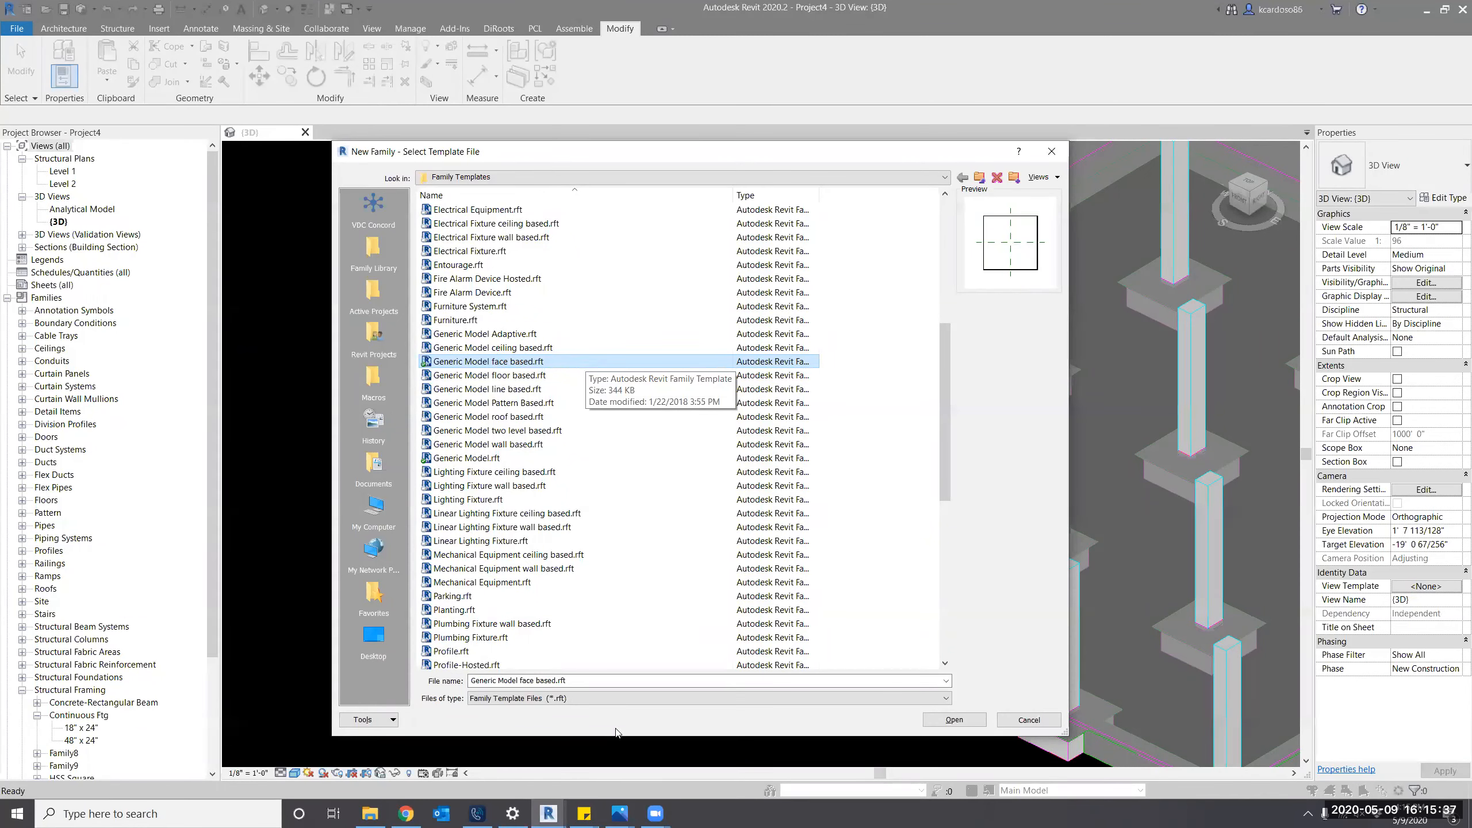
pyautogui.click(960, 719)
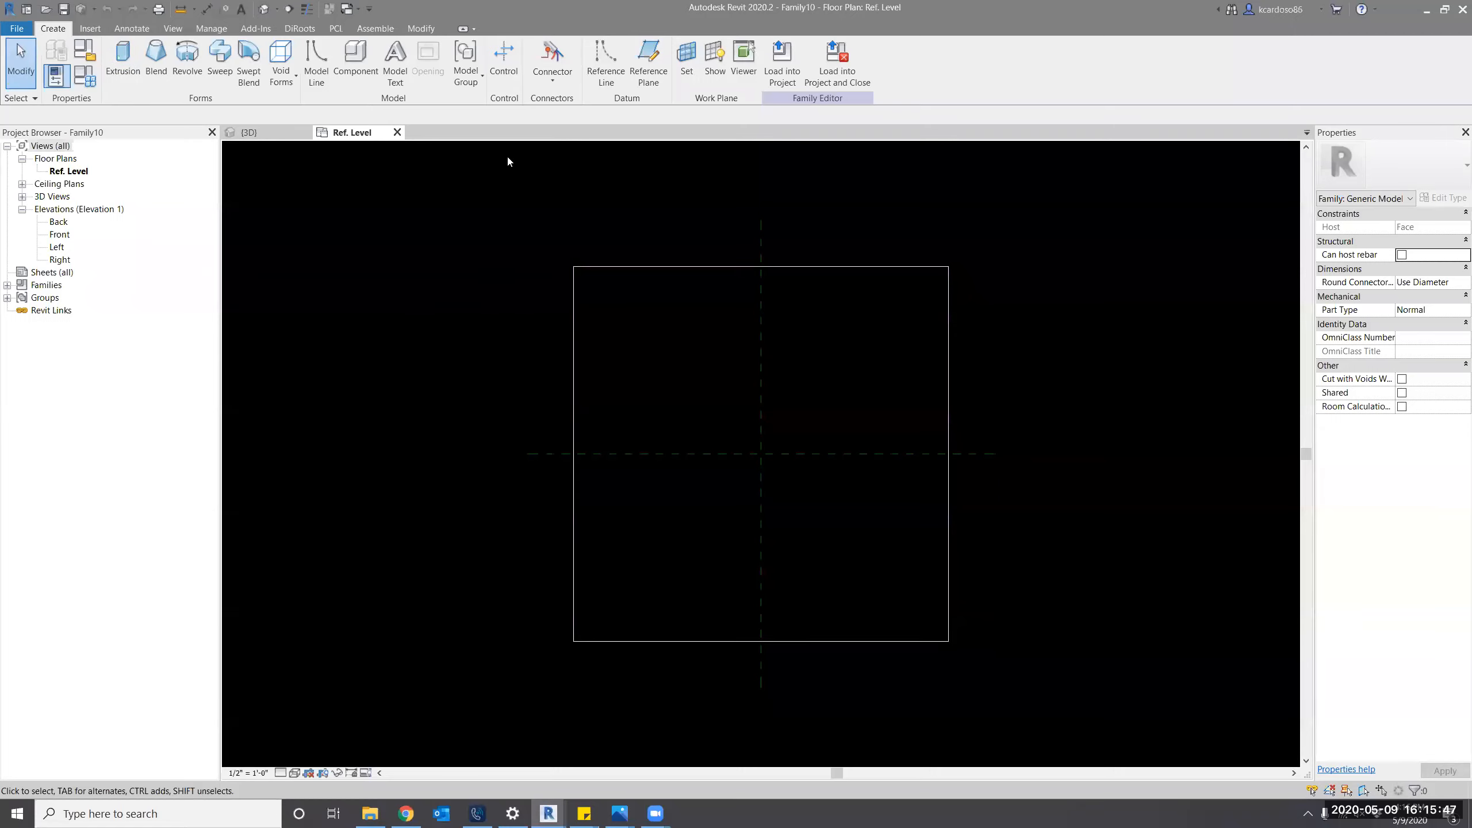
# Add reference planes offset 3' on both sides of the vertical and horizontal center planes in the Ref. Level plan.
pyautogui.click(648, 58)
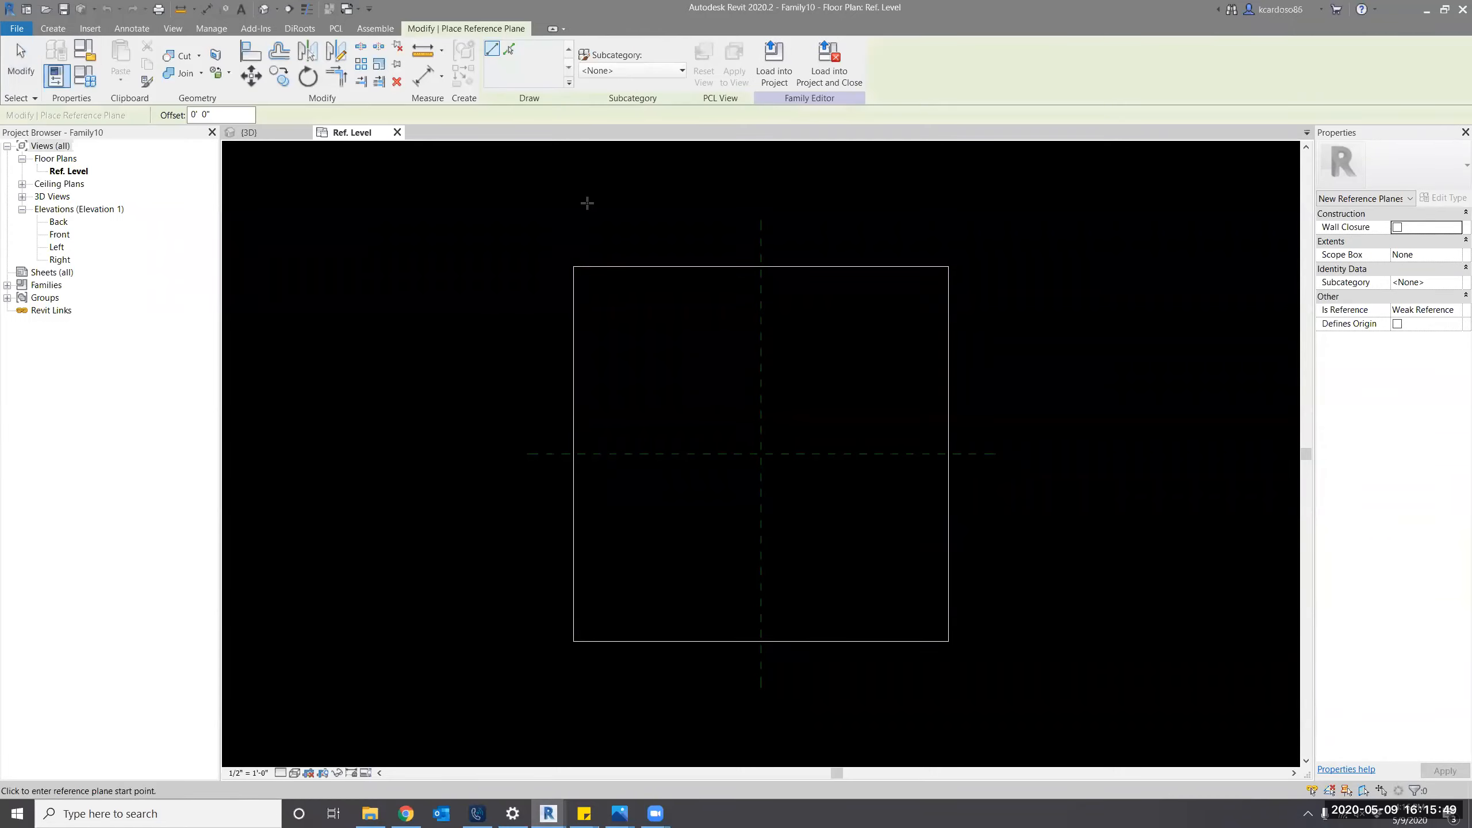
pyautogui.click(511, 50)
pyautogui.click(253, 114)
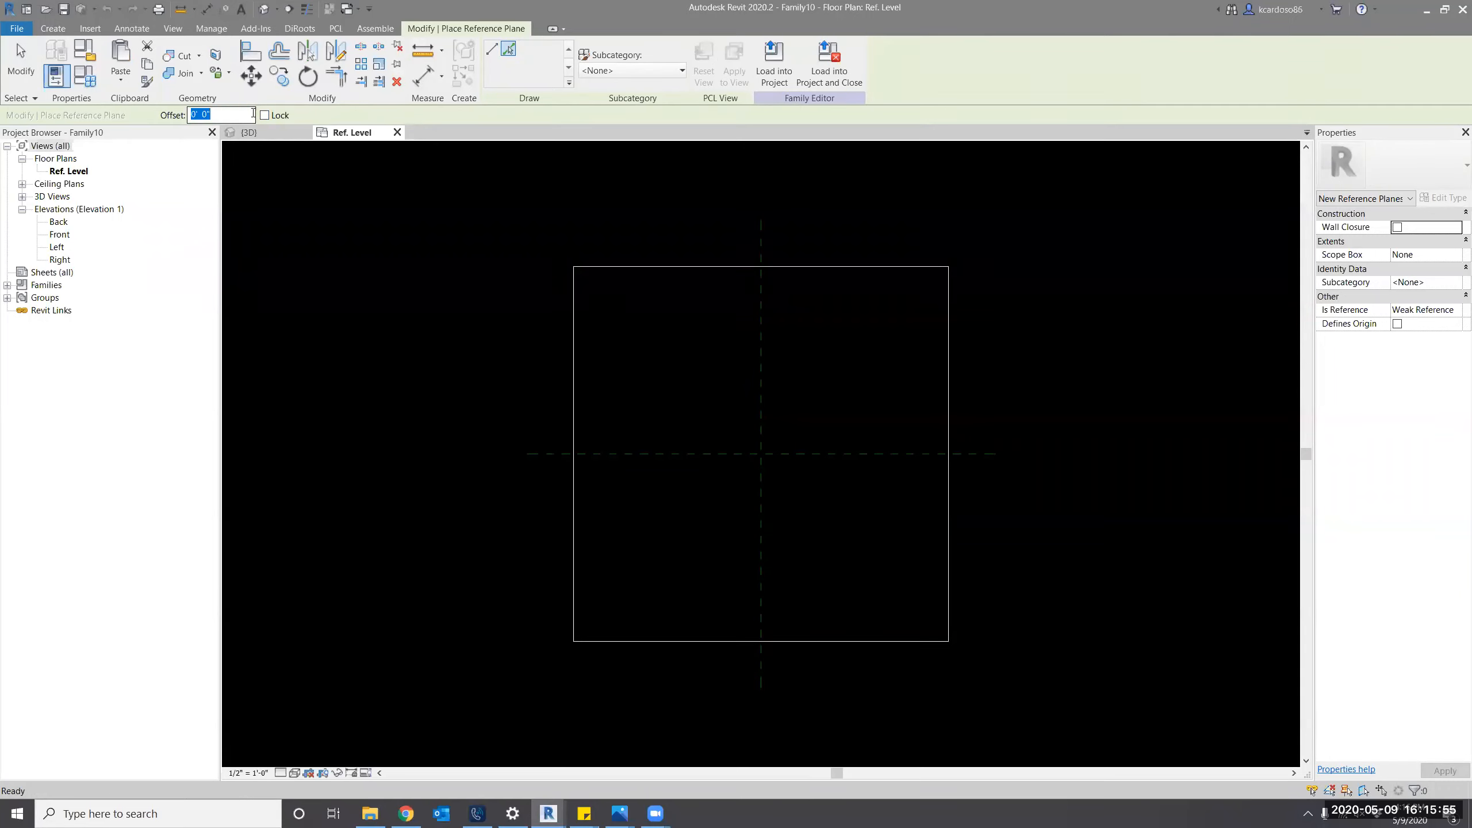
pyautogui.write('3')
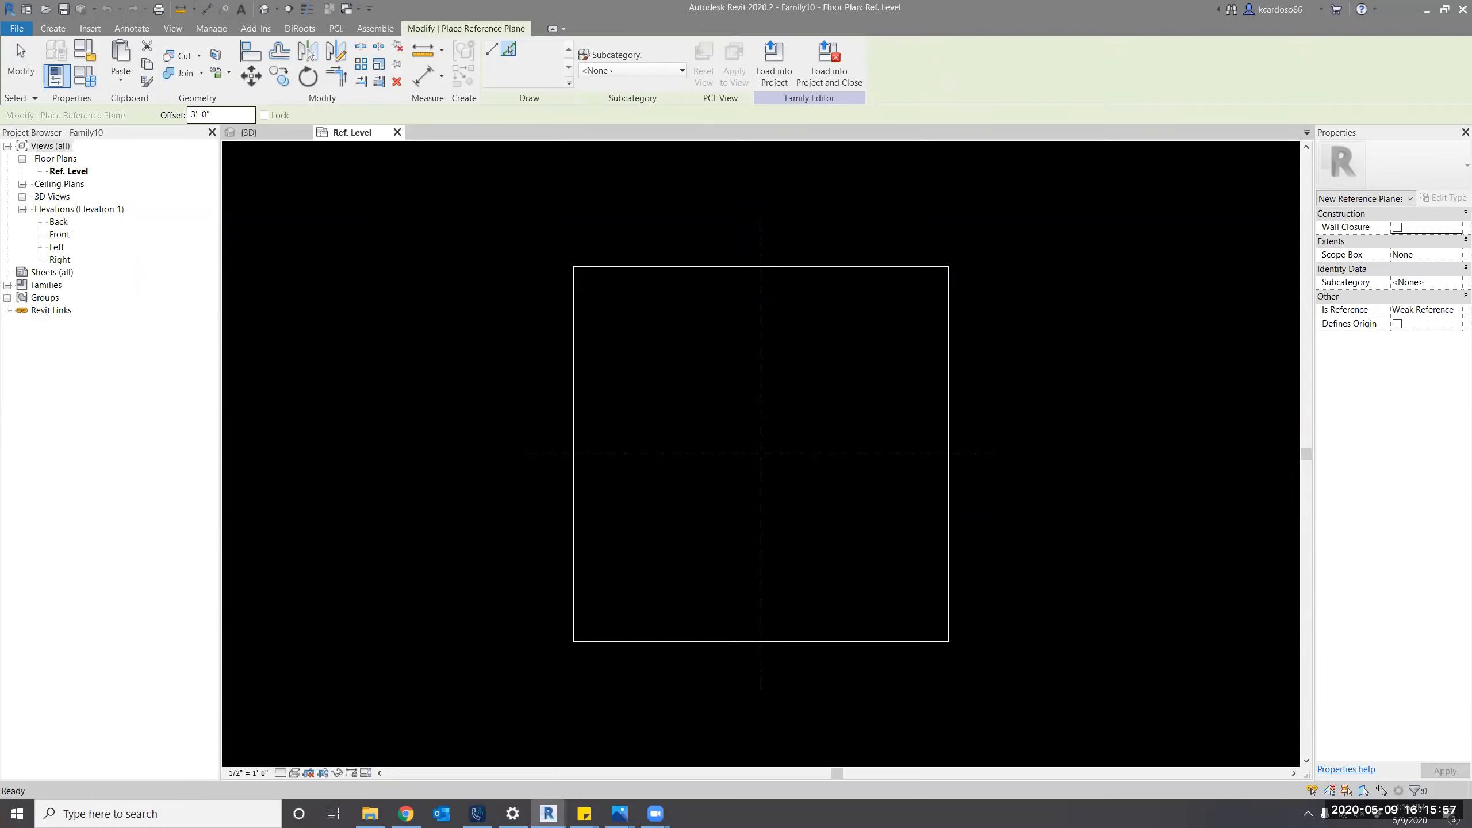
pyautogui.click(757, 343)
pyautogui.click(768, 352)
pyautogui.click(854, 456)
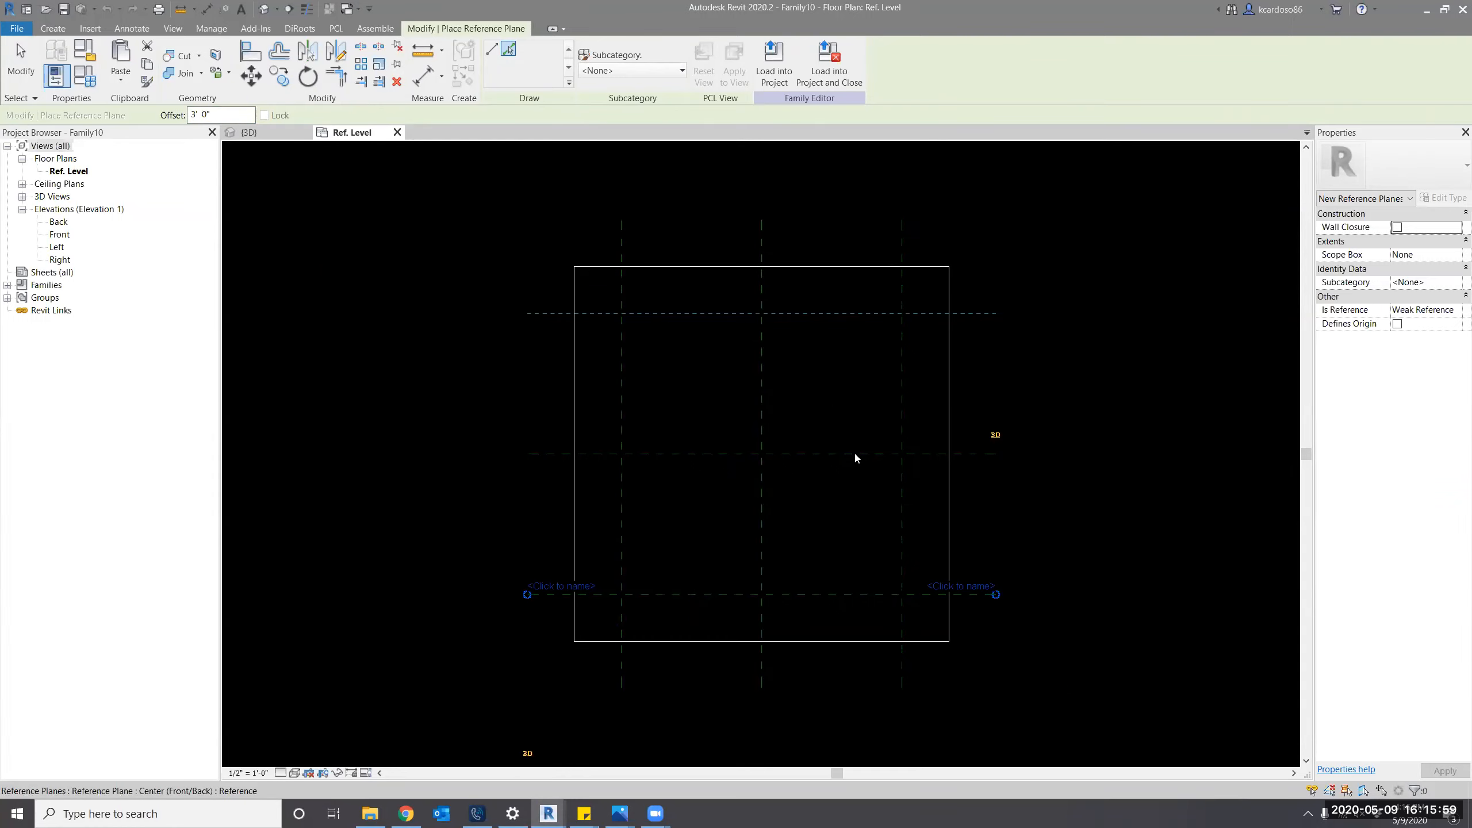
pyautogui.click(865, 451)
pyautogui.moveTo(864, 451); pyautogui.dragTo(858, 474, button='middle')
# Dimension the three vertical reference planes as a chain and add an overall dimension between the outer two.
pyautogui.press('d')
pyautogui.press('i')
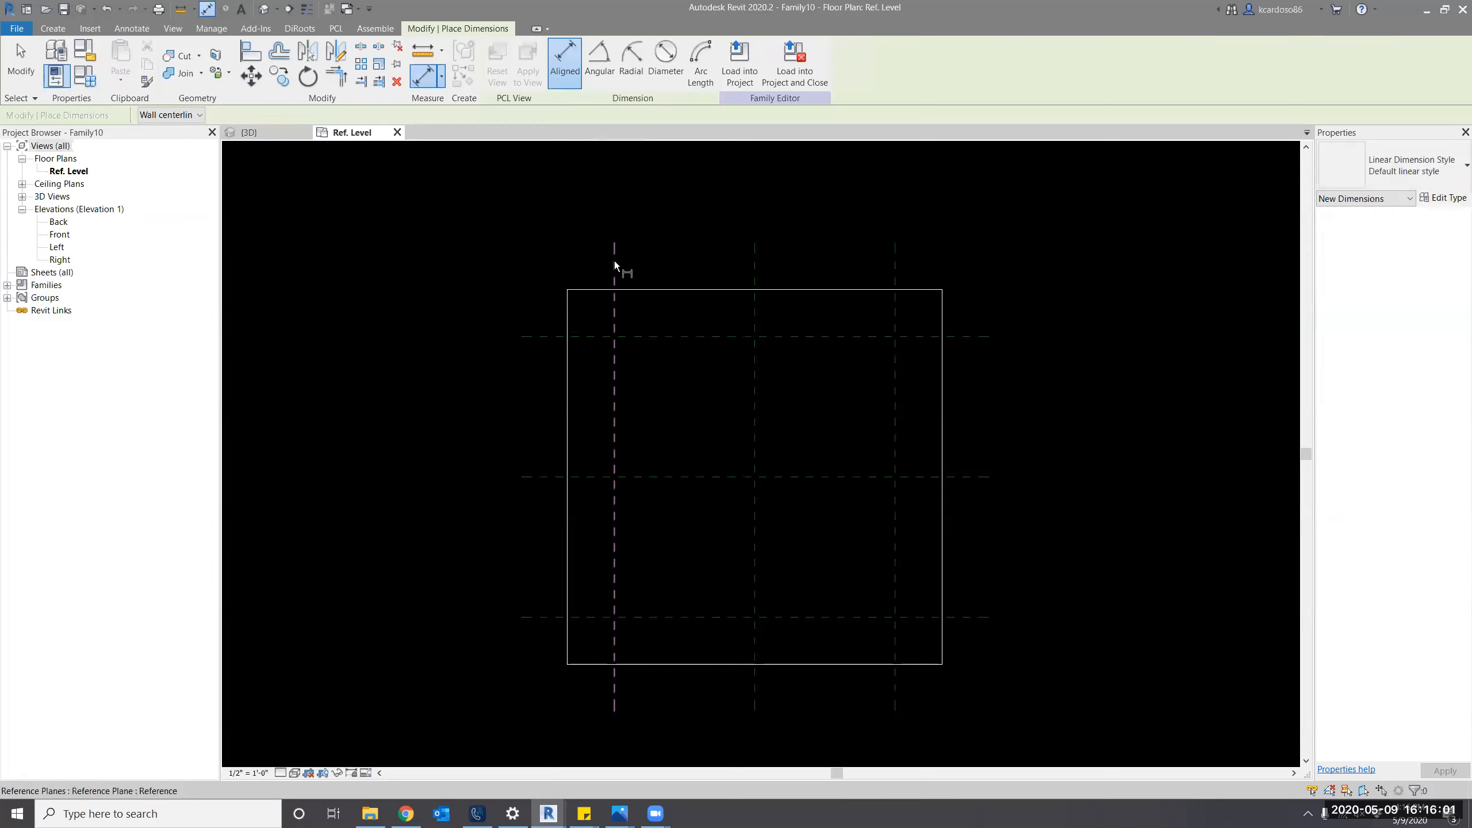
pyautogui.click(614, 260)
pyautogui.click(756, 258)
pyautogui.click(895, 263)
pyautogui.click(906, 274)
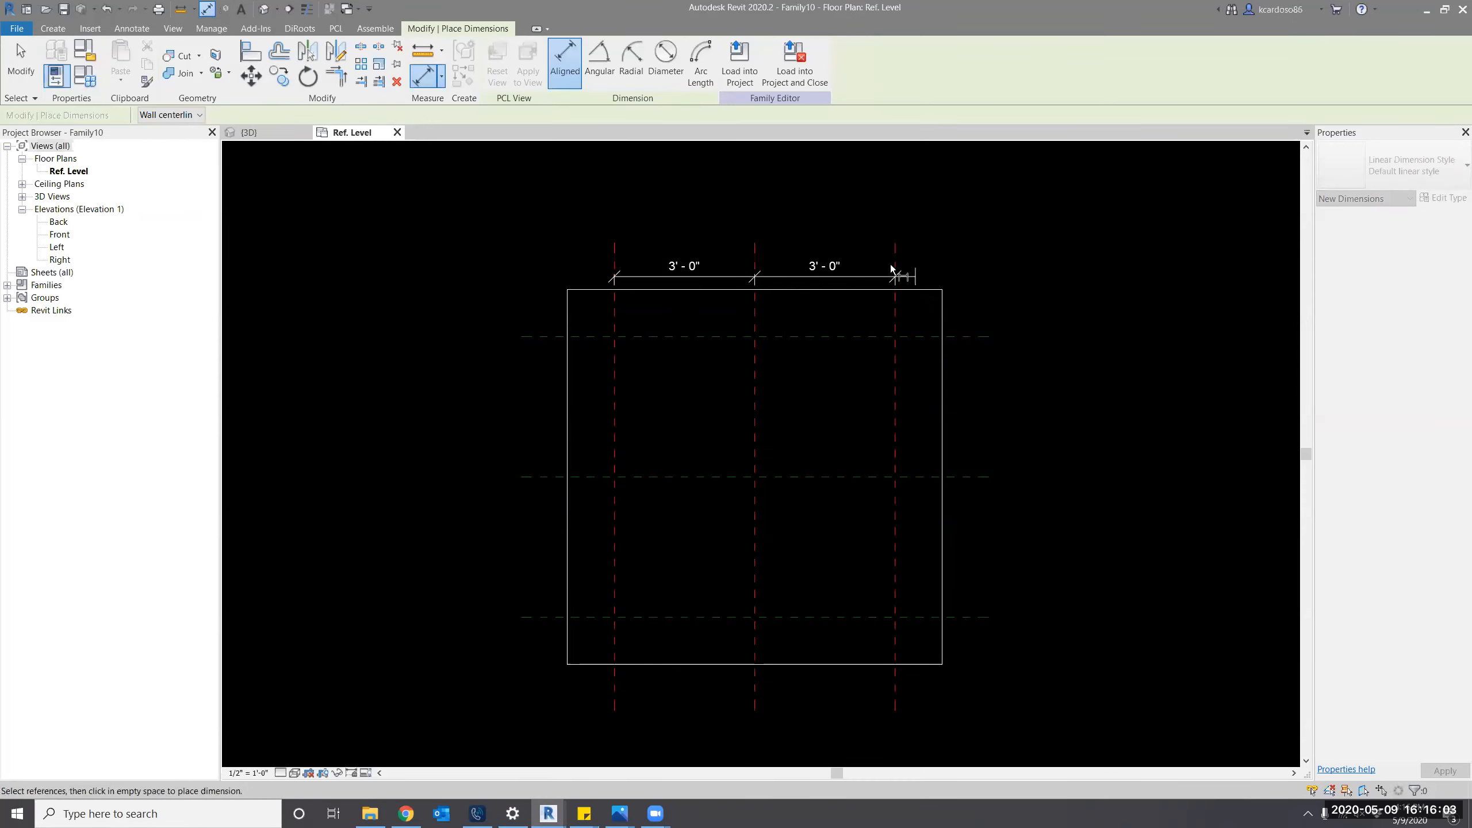
pyautogui.click(615, 260)
pyautogui.click(897, 254)
pyautogui.click(939, 259)
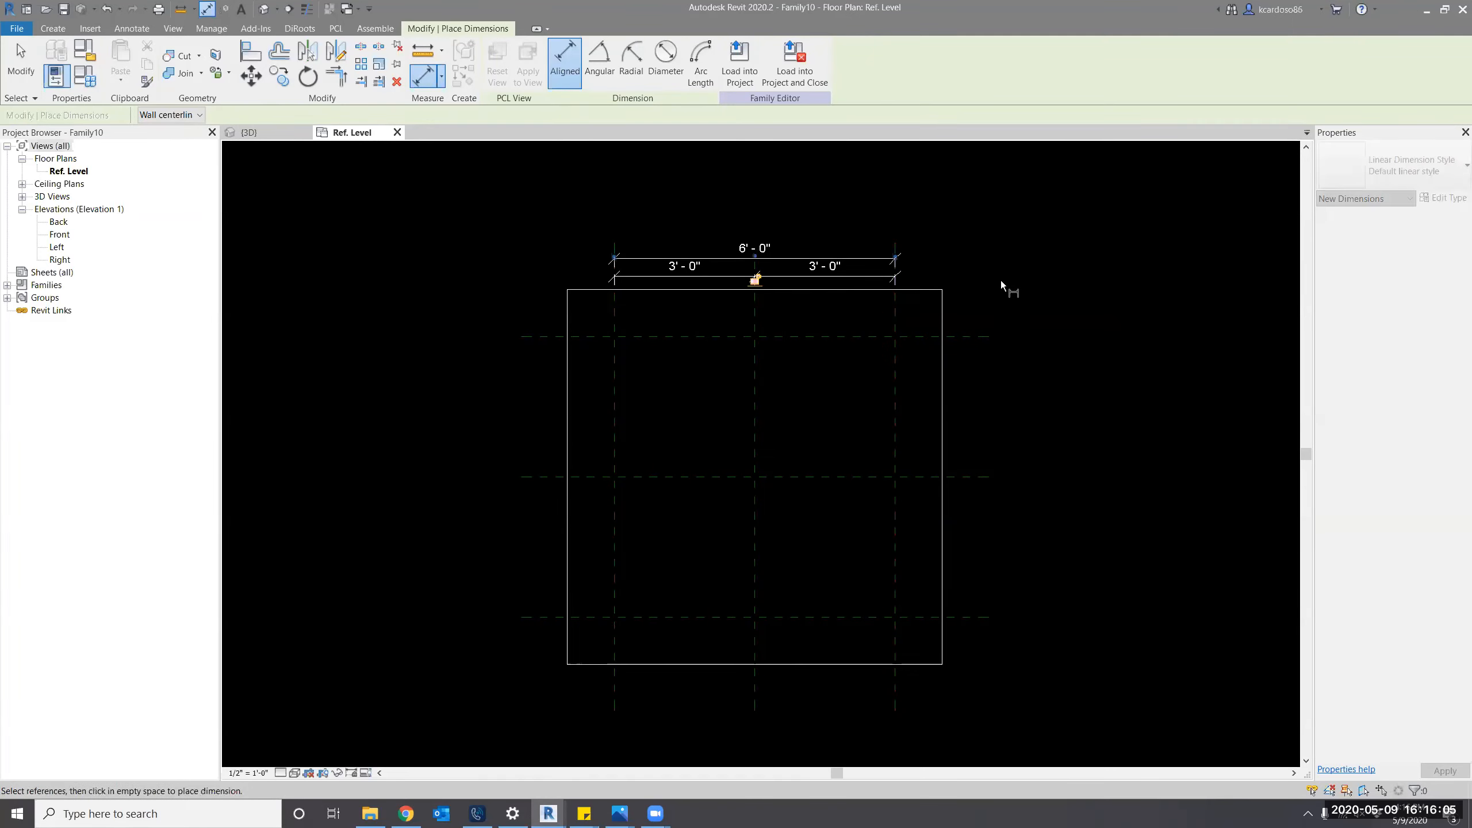
# Dimension the three horizontal reference planes as a chain and add an overall dimension between the outer two.
pyautogui.click(978, 338)
pyautogui.click(965, 477)
pyautogui.click(960, 616)
pyautogui.click(958, 622)
pyautogui.click(984, 618)
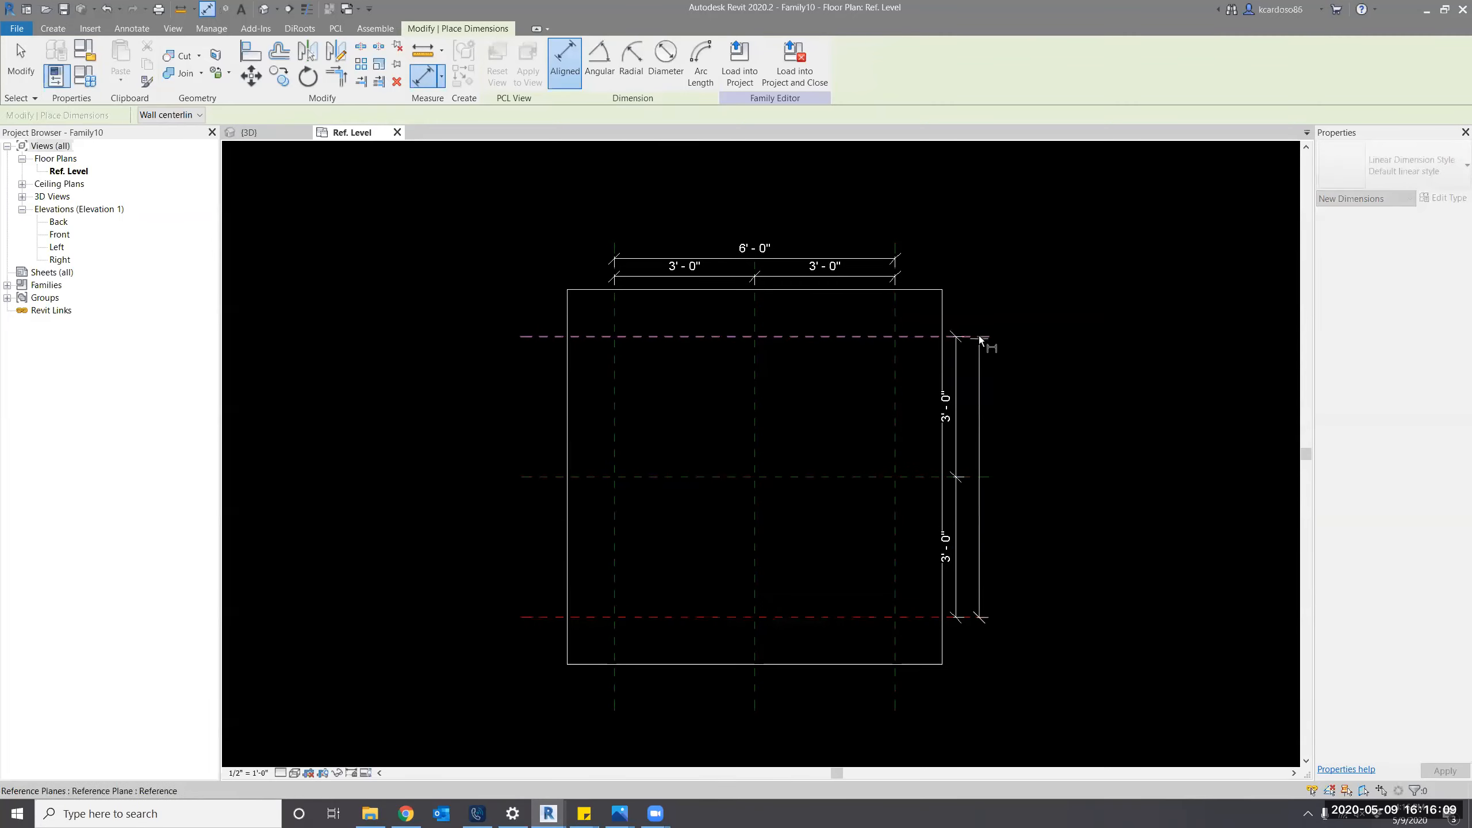
pyautogui.click(979, 337)
pyautogui.click(987, 302)
pyautogui.press('Escape')
pyautogui.press('Escape')
# Apply equality constraints to both chain dimensions so the outer planes stay centered.
pyautogui.click(956, 441)
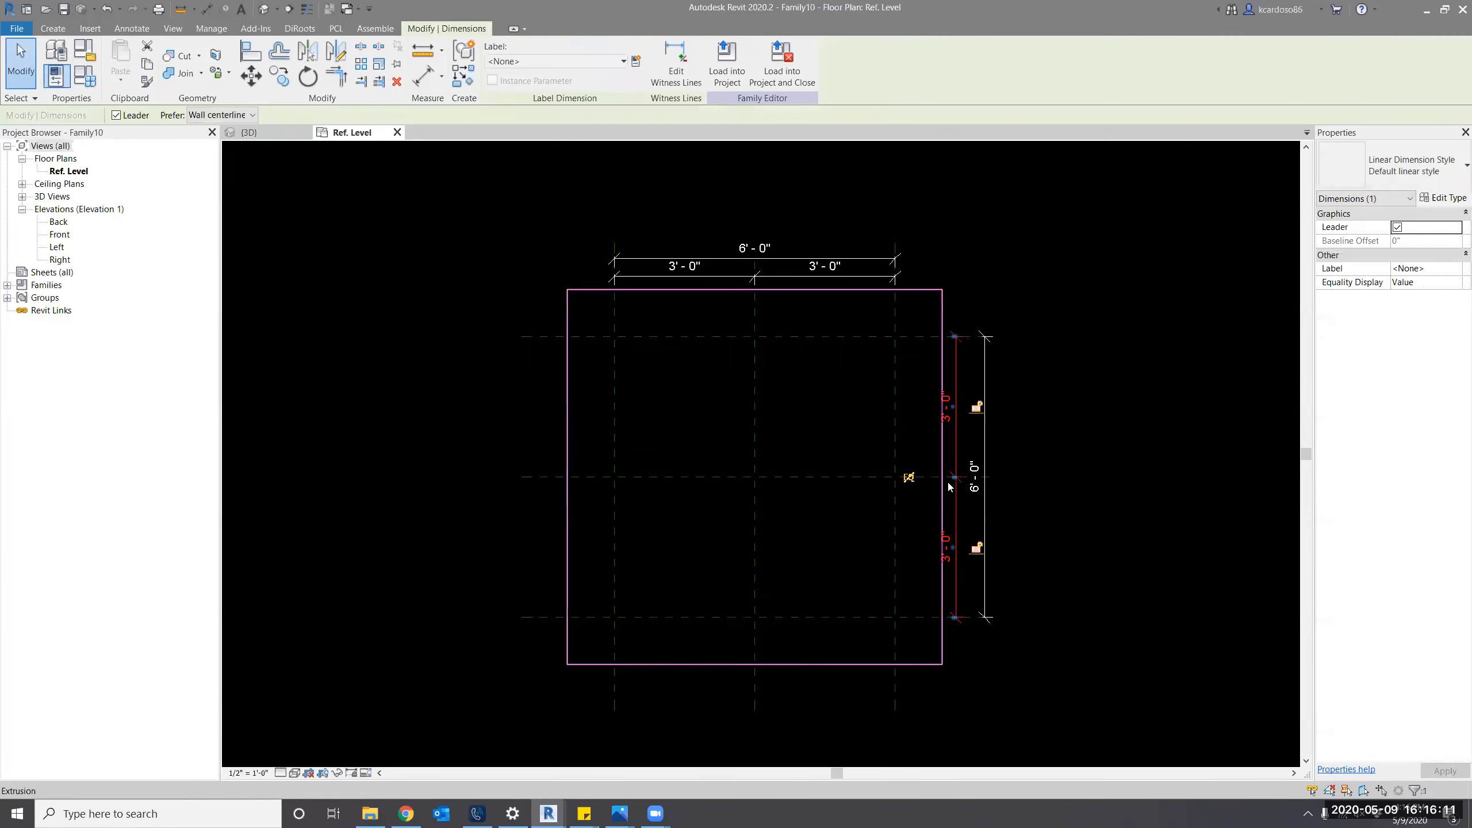
pyautogui.click(908, 477)
pyautogui.click(833, 278)
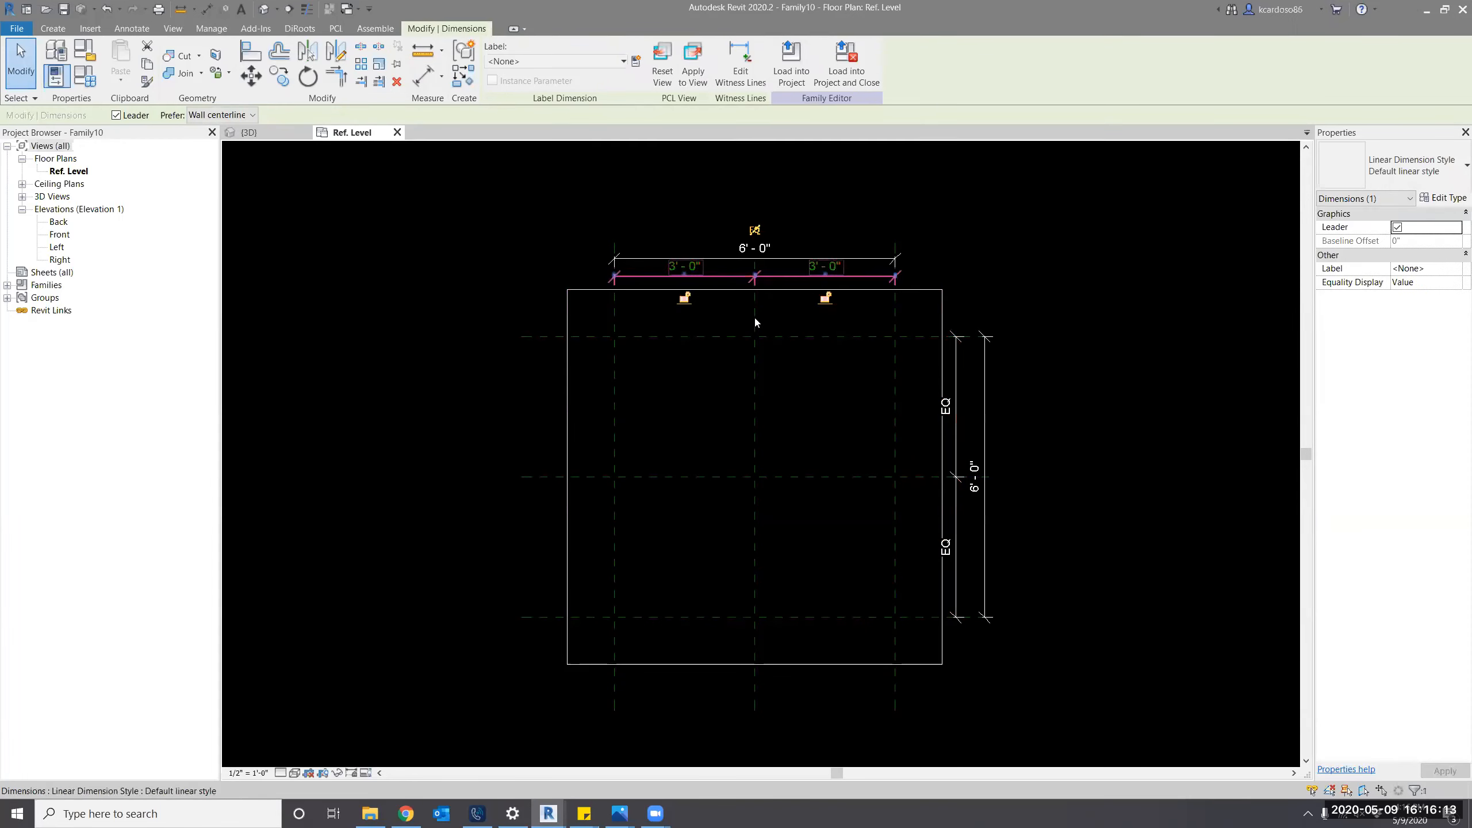
pyautogui.click(755, 233)
pyautogui.click(815, 205)
pyautogui.scroll(-1, 815, 206)
pyautogui.scroll(2, 846, 197)
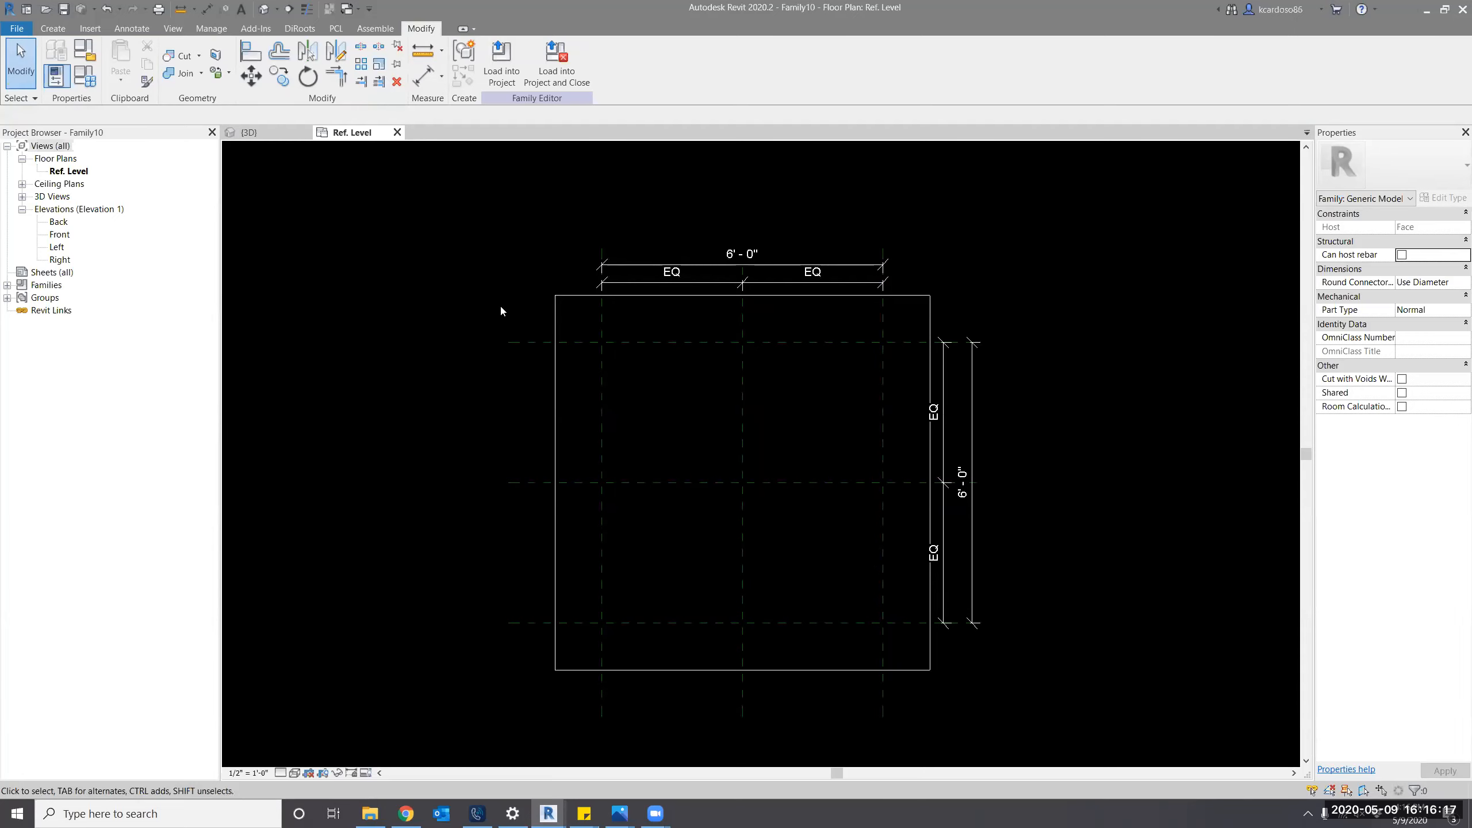
# Begin a void extrusion and pick sketch lines locked to the four outer reference planes.
pyautogui.click(57, 29)
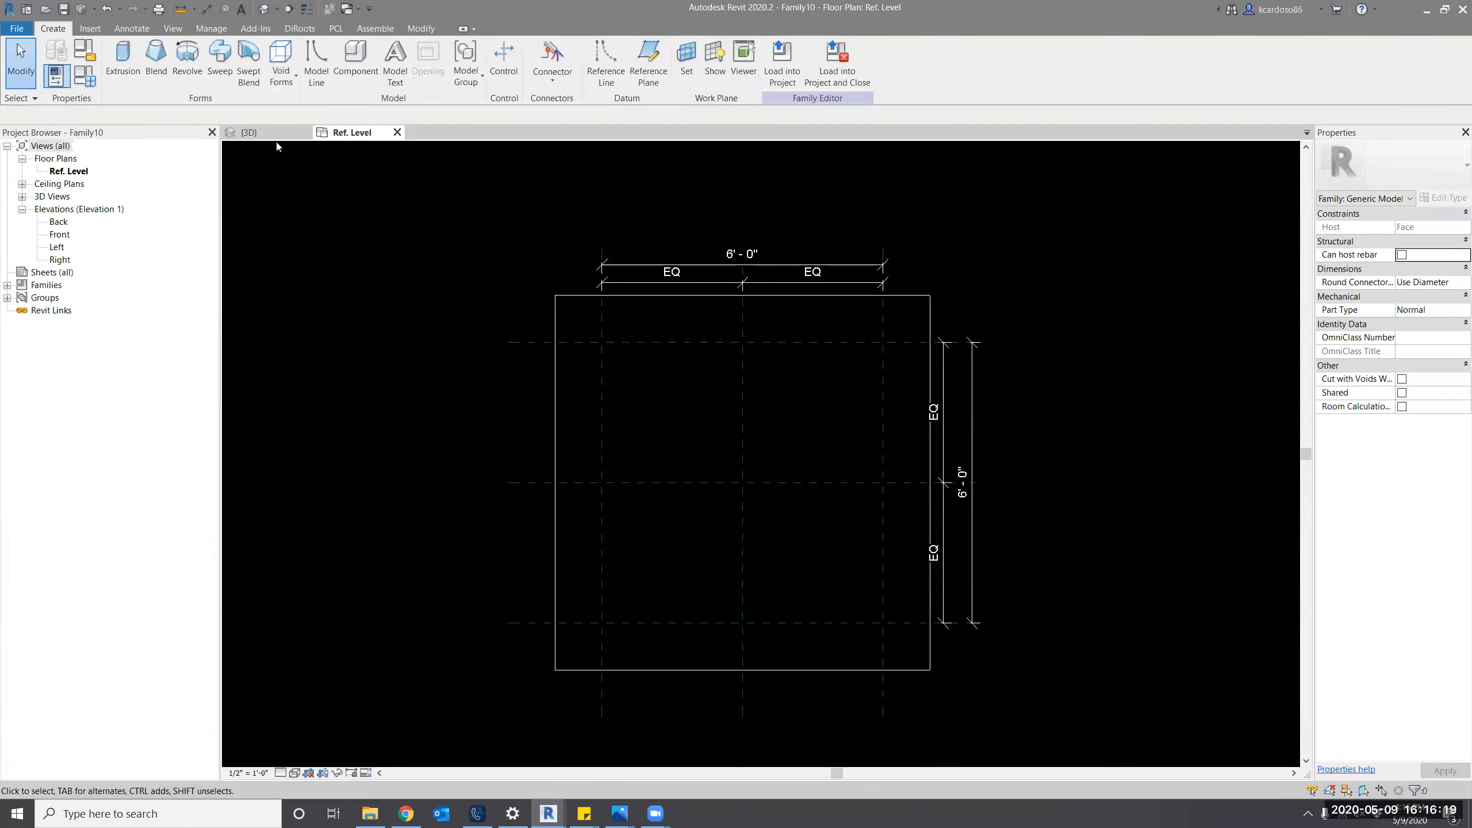
pyautogui.click(281, 64)
pyautogui.click(318, 106)
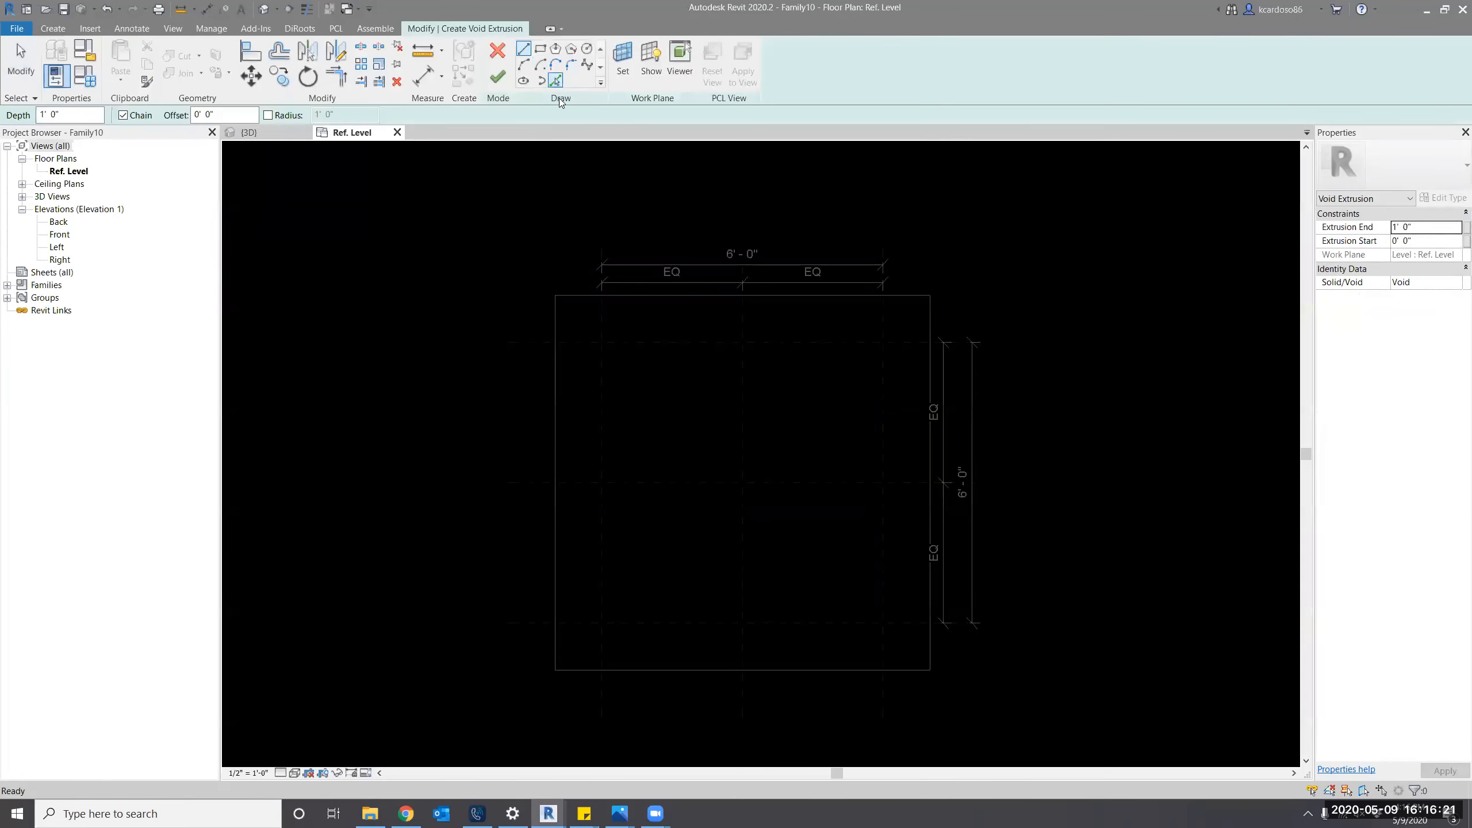
pyautogui.click(558, 79)
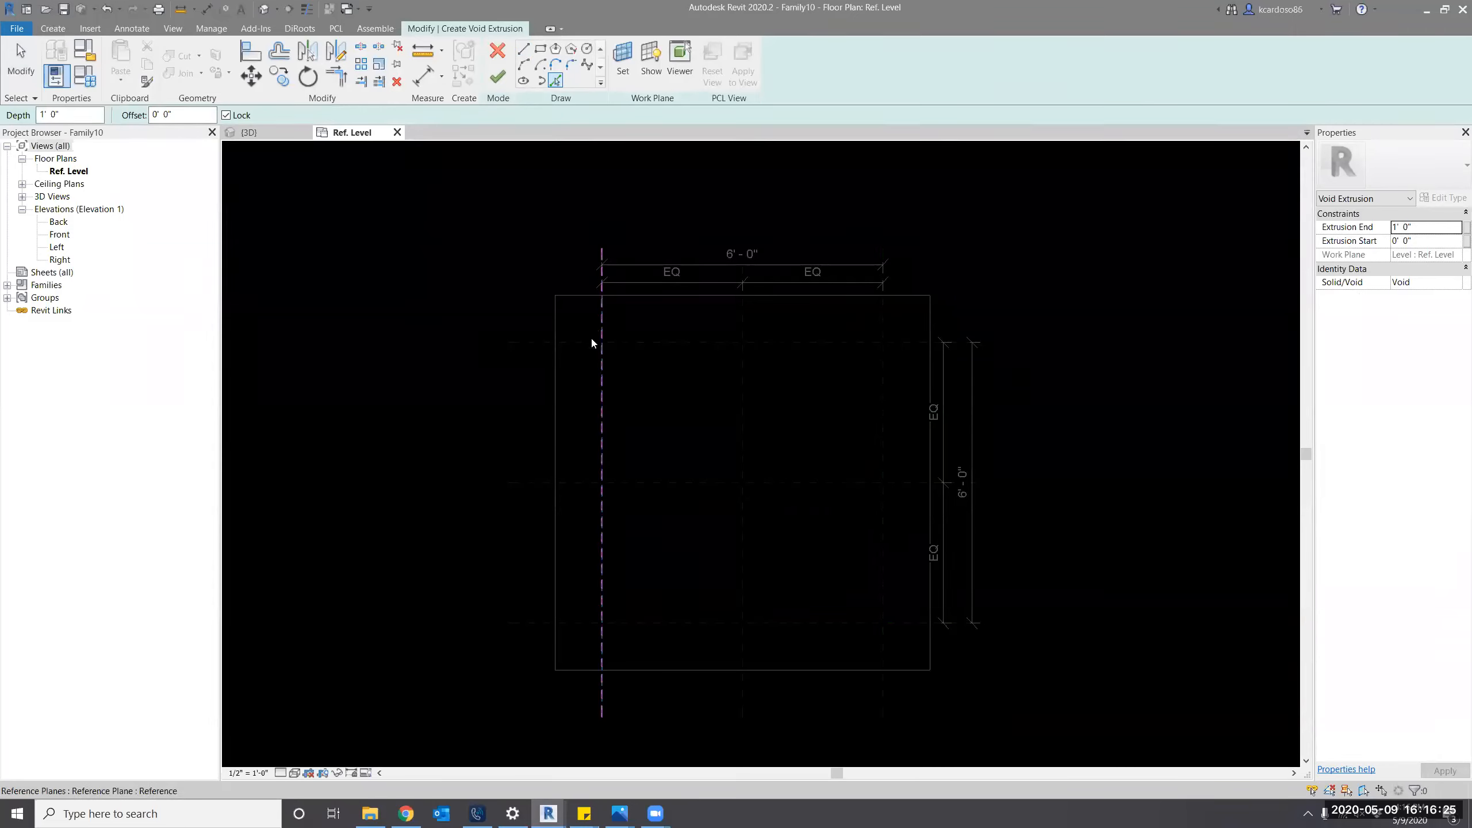
pyautogui.click(601, 357)
pyautogui.click(631, 343)
pyautogui.click(895, 622)
pyautogui.click(883, 642)
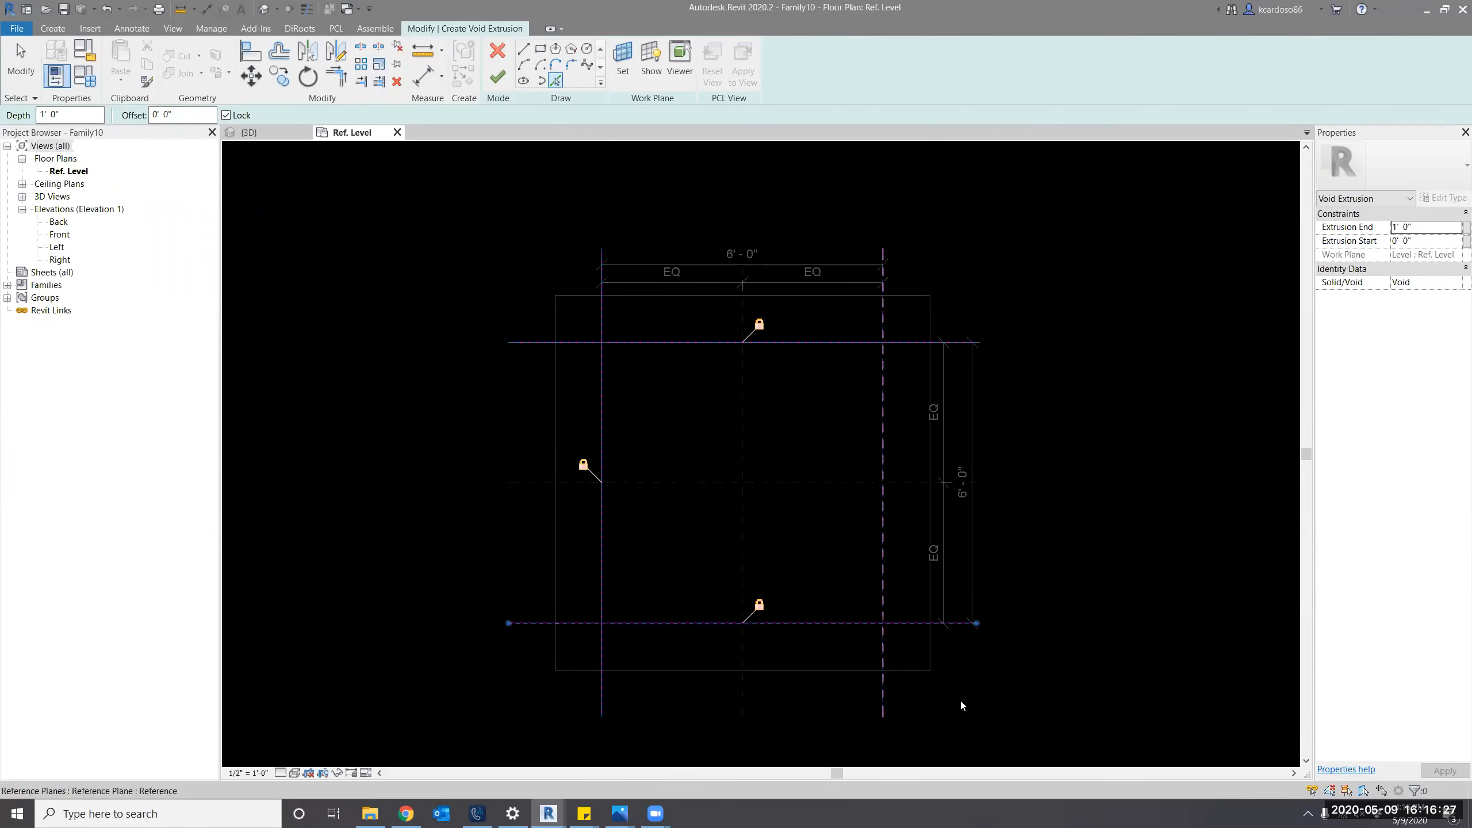
# Trim the void sketch lines at their corners into a closed square and finish the void extrusion.
pyautogui.moveTo(960, 710); pyautogui.dragTo(959, 718, button='middle')
pyautogui.press('t')
pyautogui.press('r')
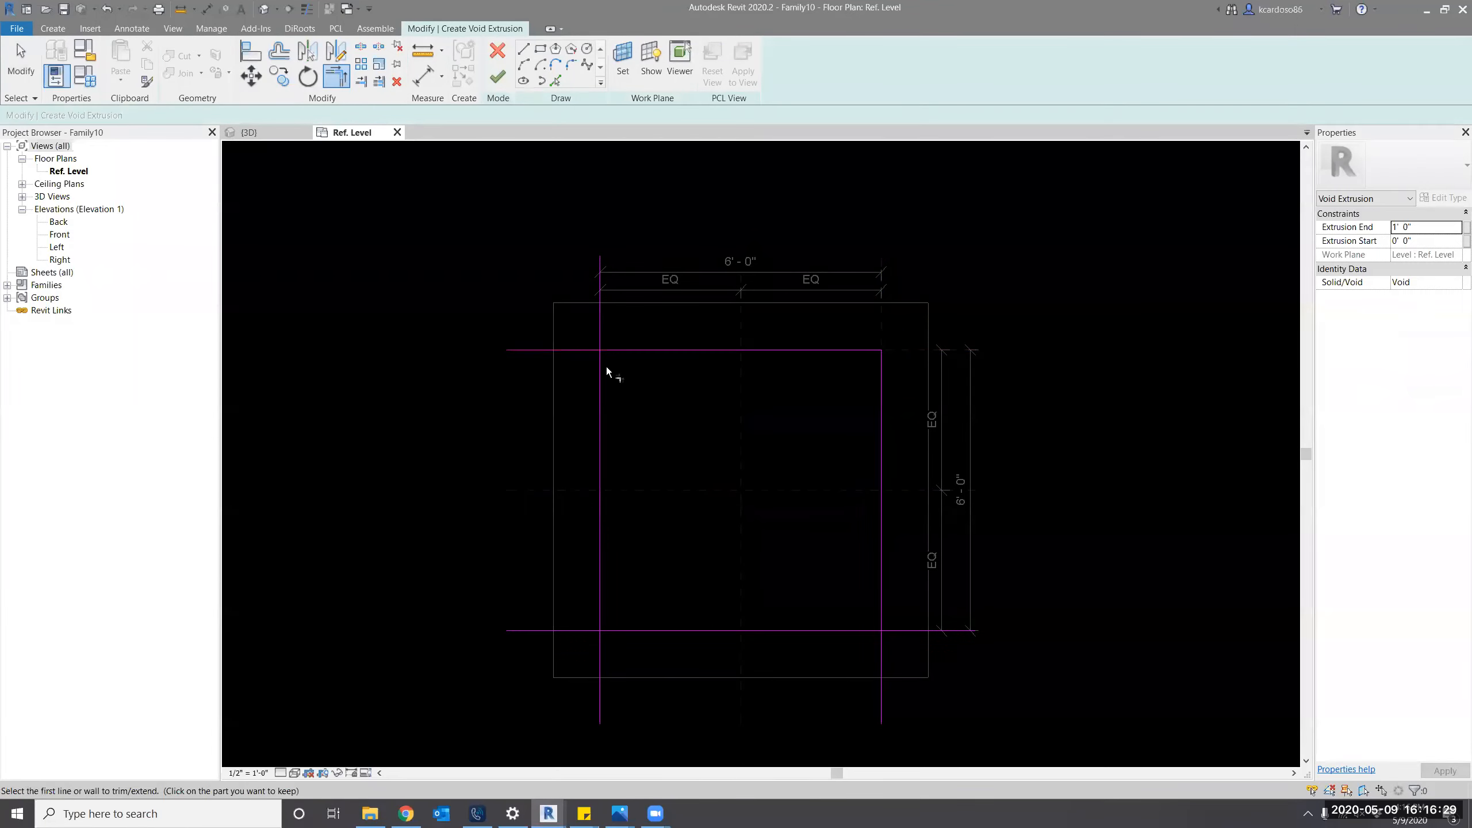
pyautogui.click(601, 353)
pyautogui.click(600, 357)
pyautogui.click(617, 631)
pyautogui.click(602, 617)
pyautogui.click(882, 618)
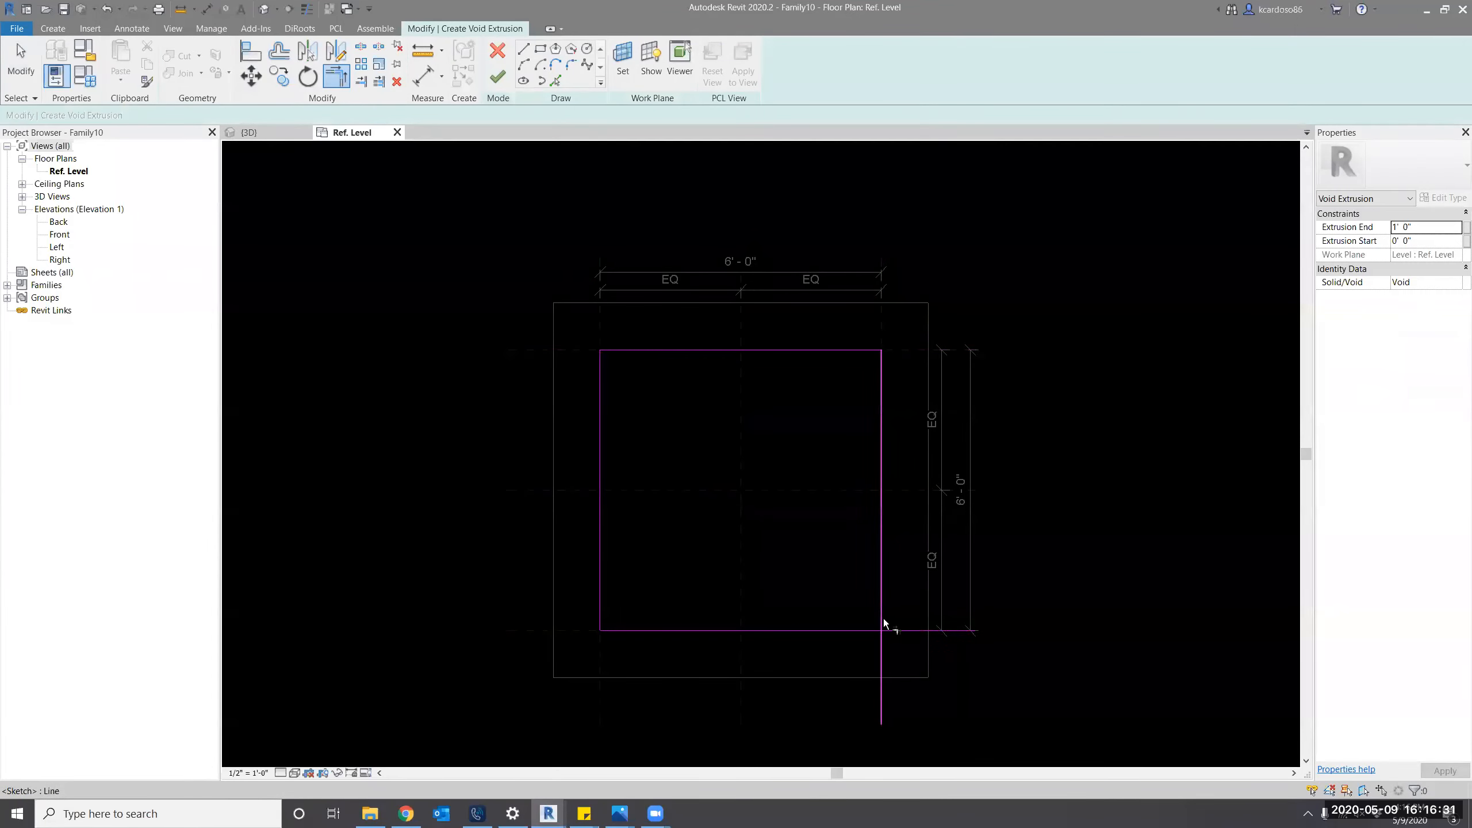
pyautogui.click(877, 624)
pyautogui.scroll(-1, 1024, 590)
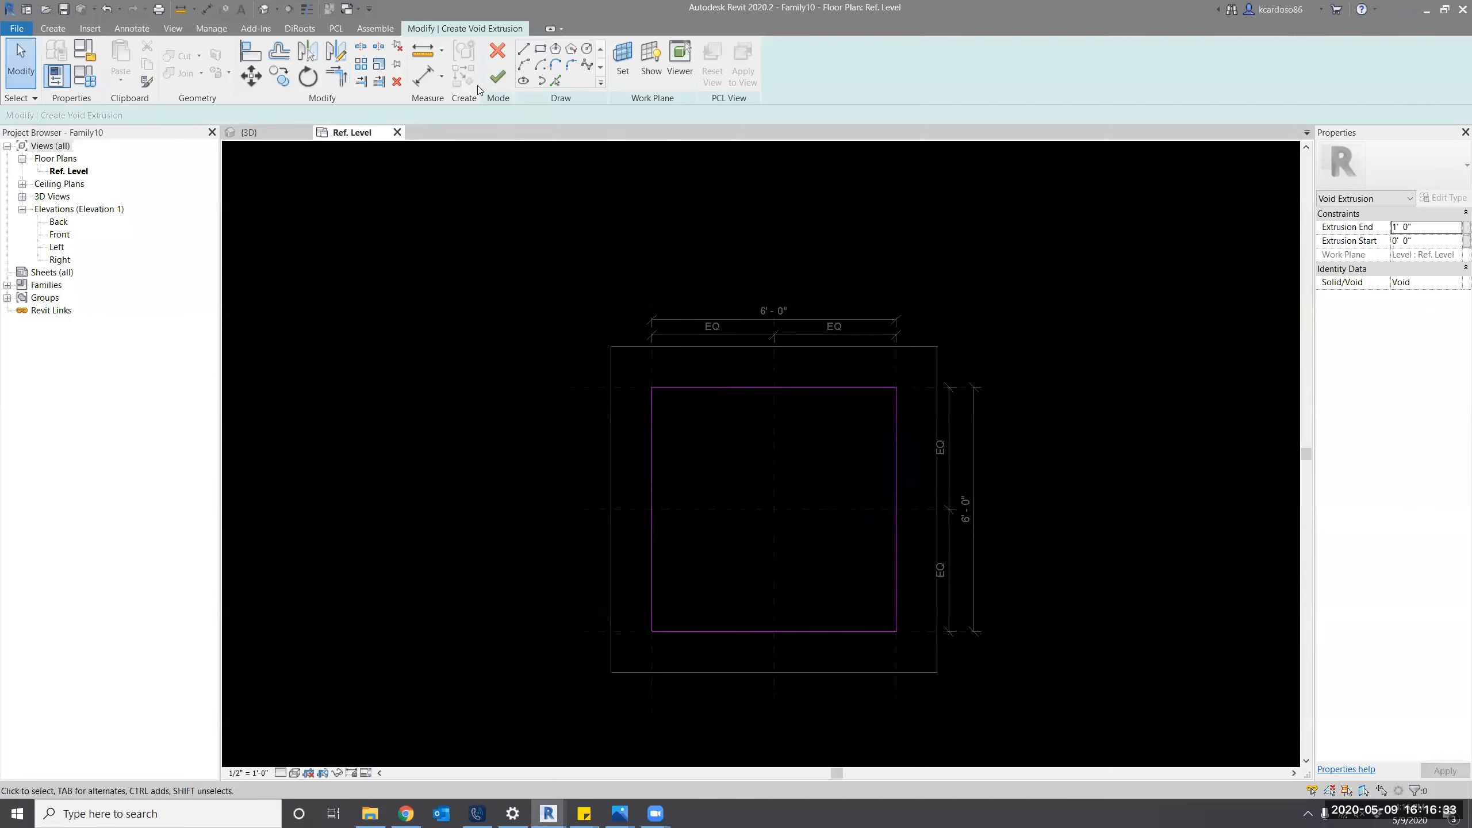
pyautogui.click(498, 76)
pyautogui.click(542, 470)
pyautogui.moveTo(487, 487); pyautogui.dragTo(454, 478, button='middle')
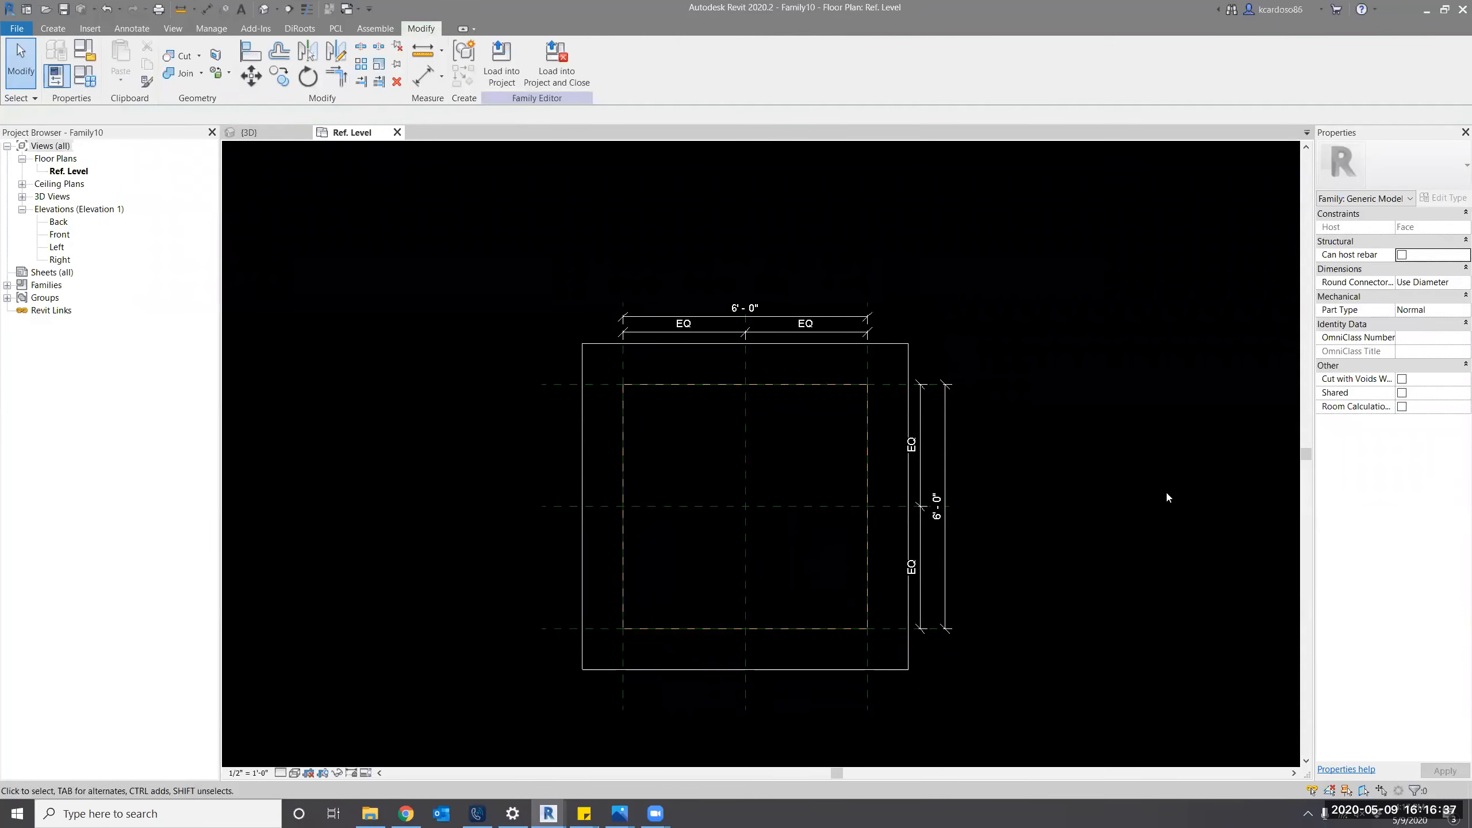
# In the Right elevation, add a reference plane offset 1' below the Ref. Level.
pyautogui.doubleClick(60, 260)
pyautogui.scroll(2, 840, 691)
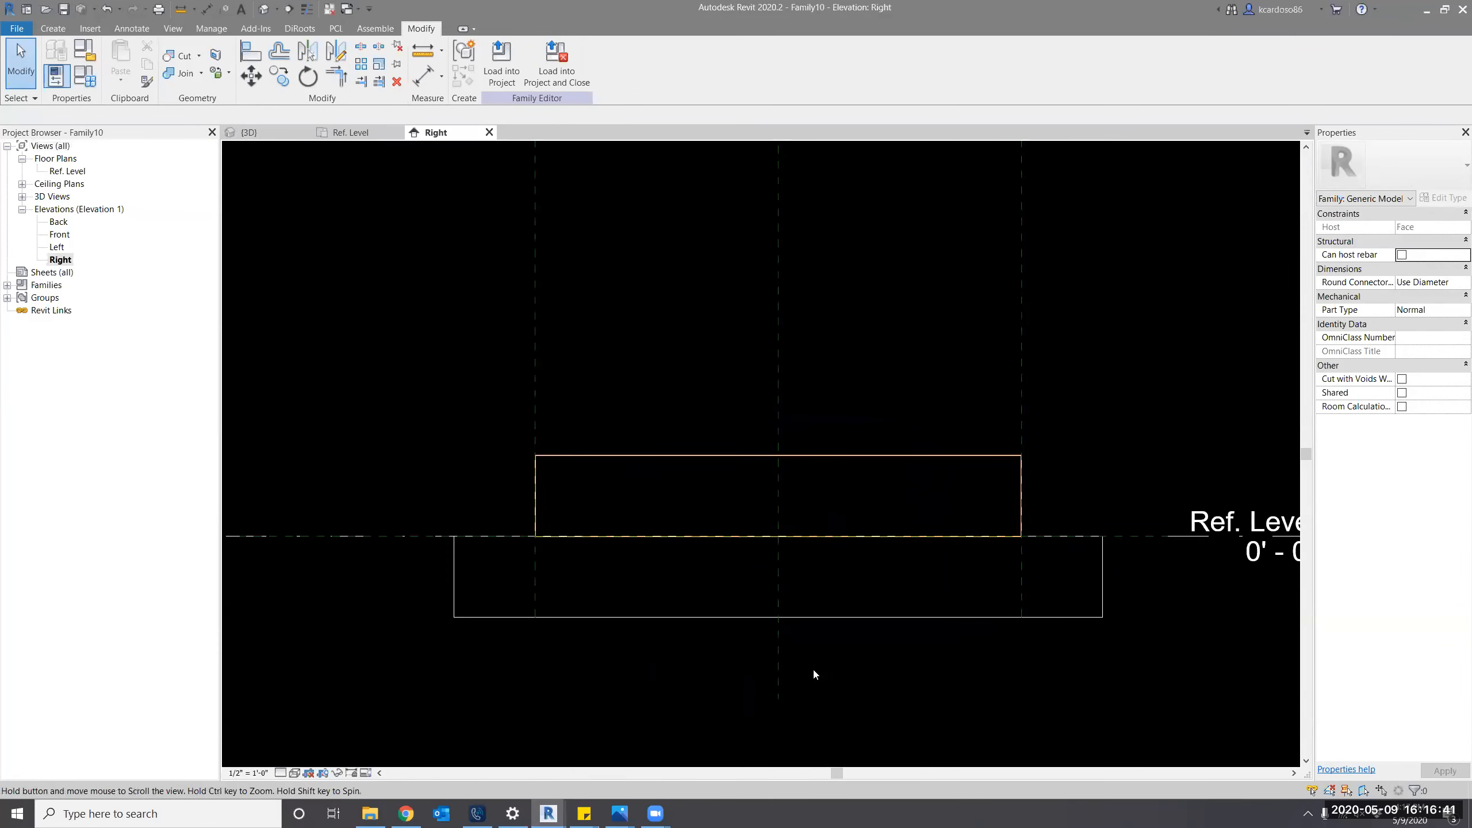
pyautogui.moveTo(814, 673); pyautogui.dragTo(800, 662, button='middle')
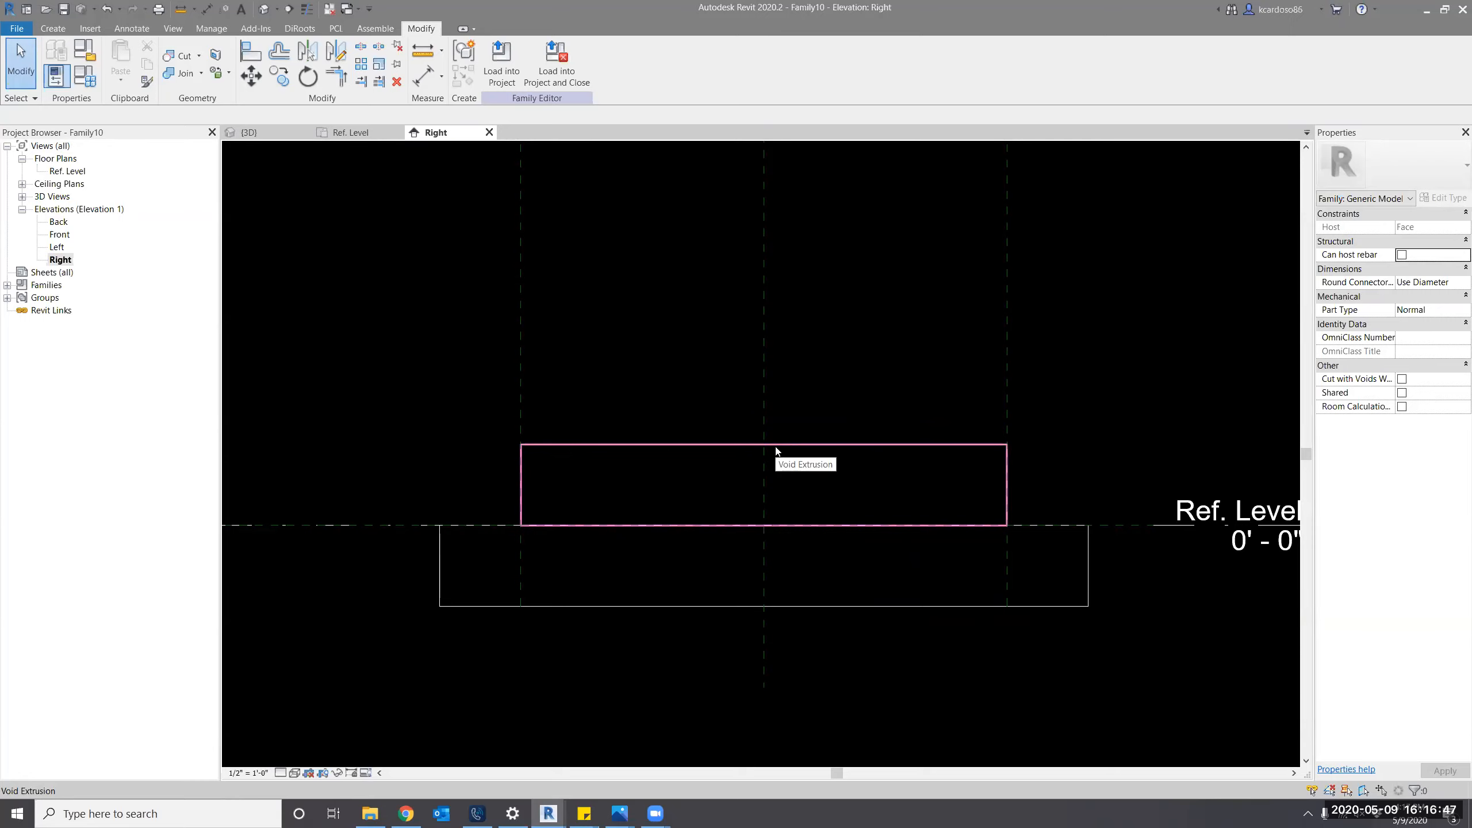
pyautogui.moveTo(1099, 454); pyautogui.dragTo(1092, 444, button='middle')
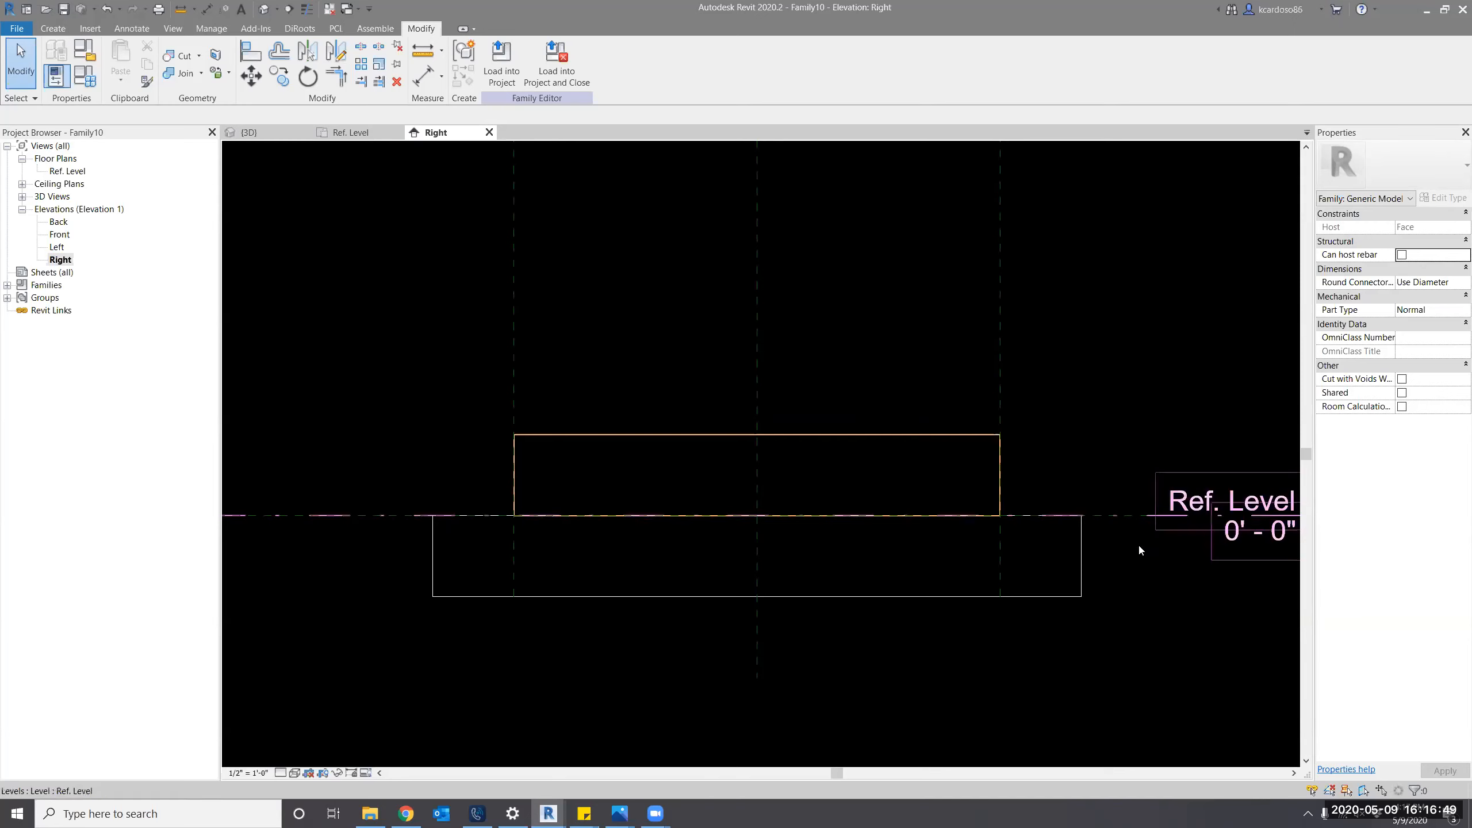
pyautogui.press('r')
pyautogui.press('p')
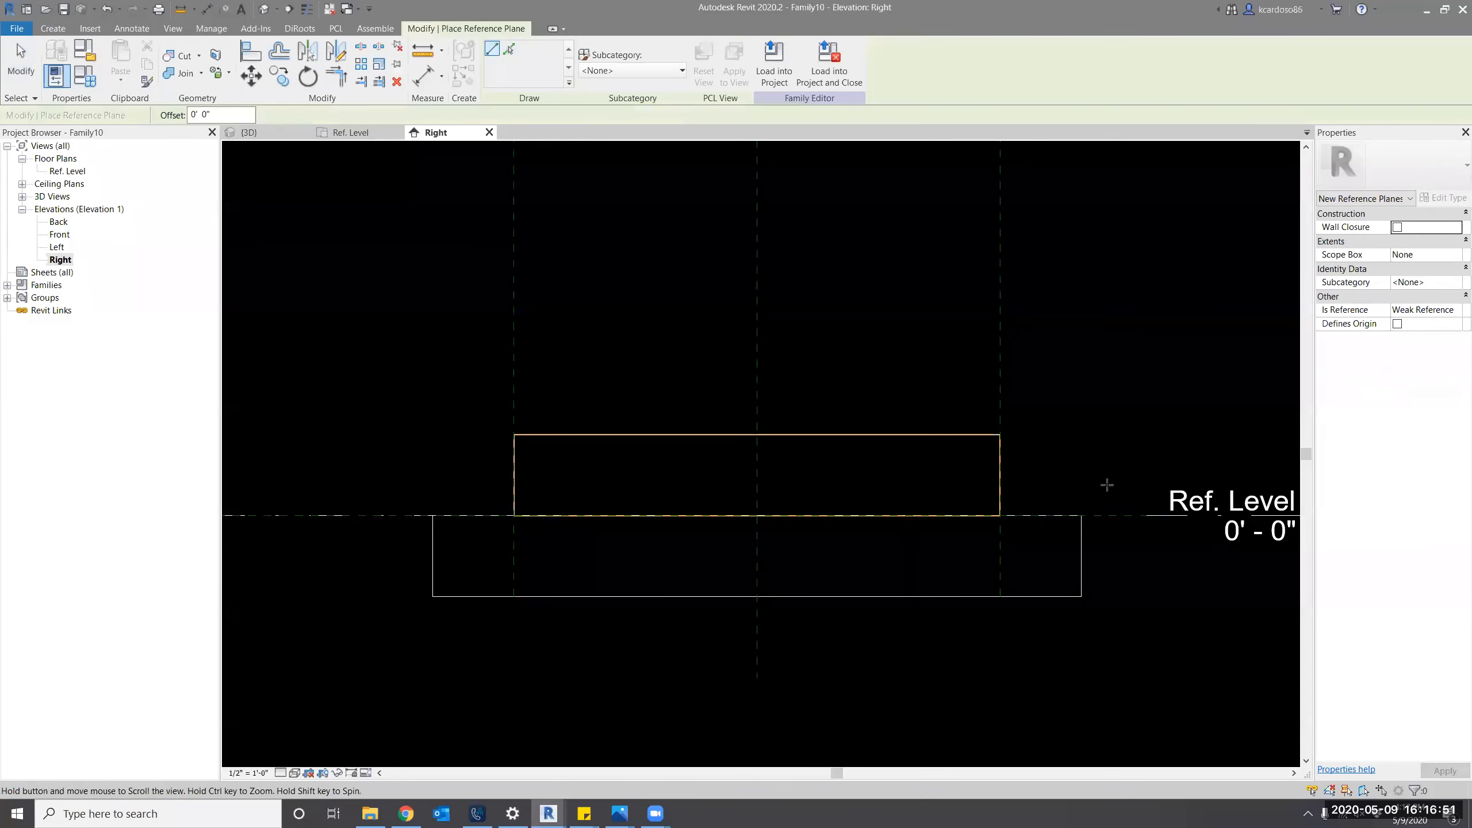
pyautogui.click(509, 49)
pyautogui.click(244, 115)
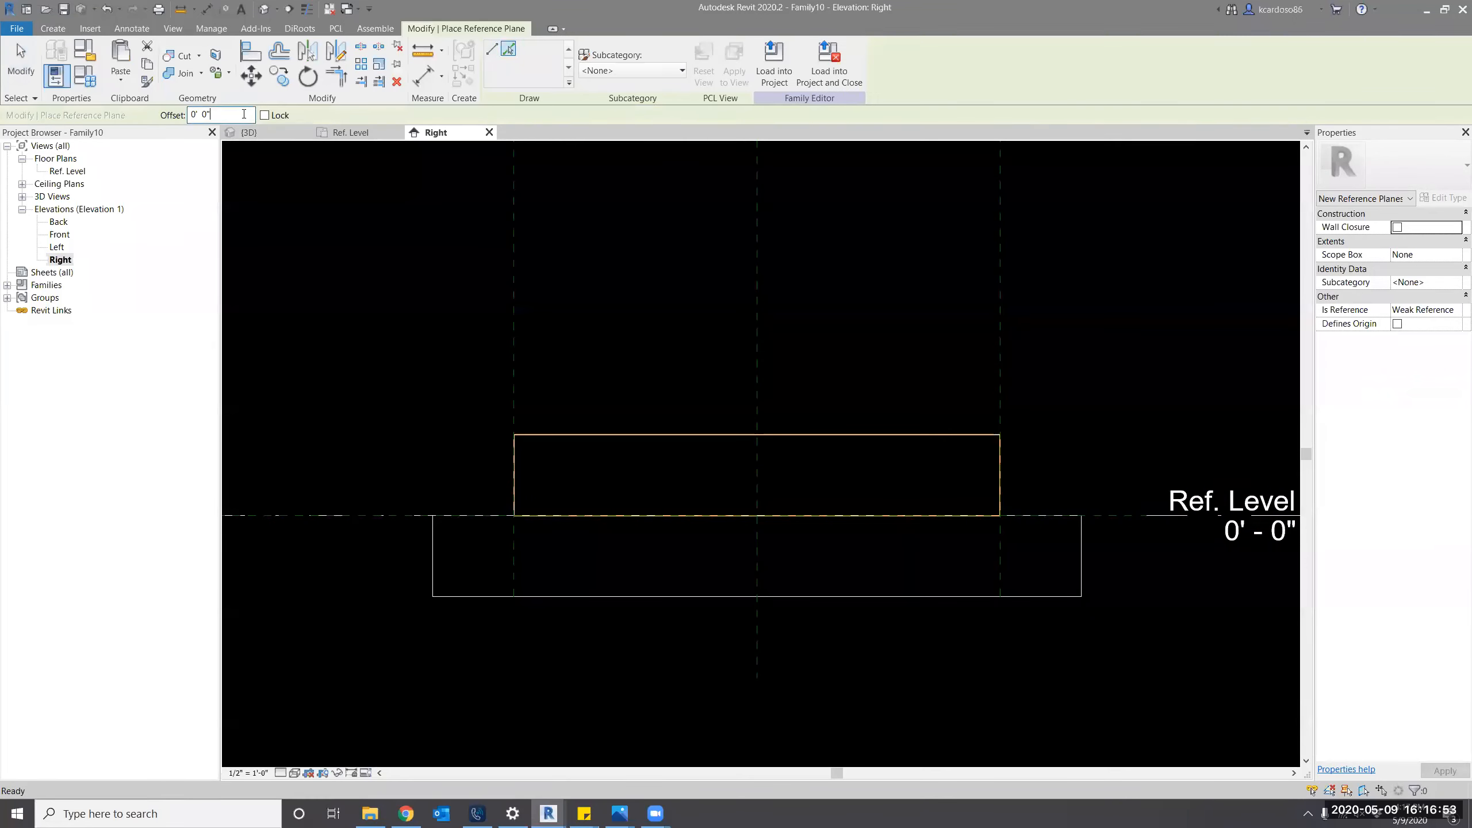
pyautogui.doubleClick(244, 115)
pyautogui.write('1')
pyautogui.press('Return')
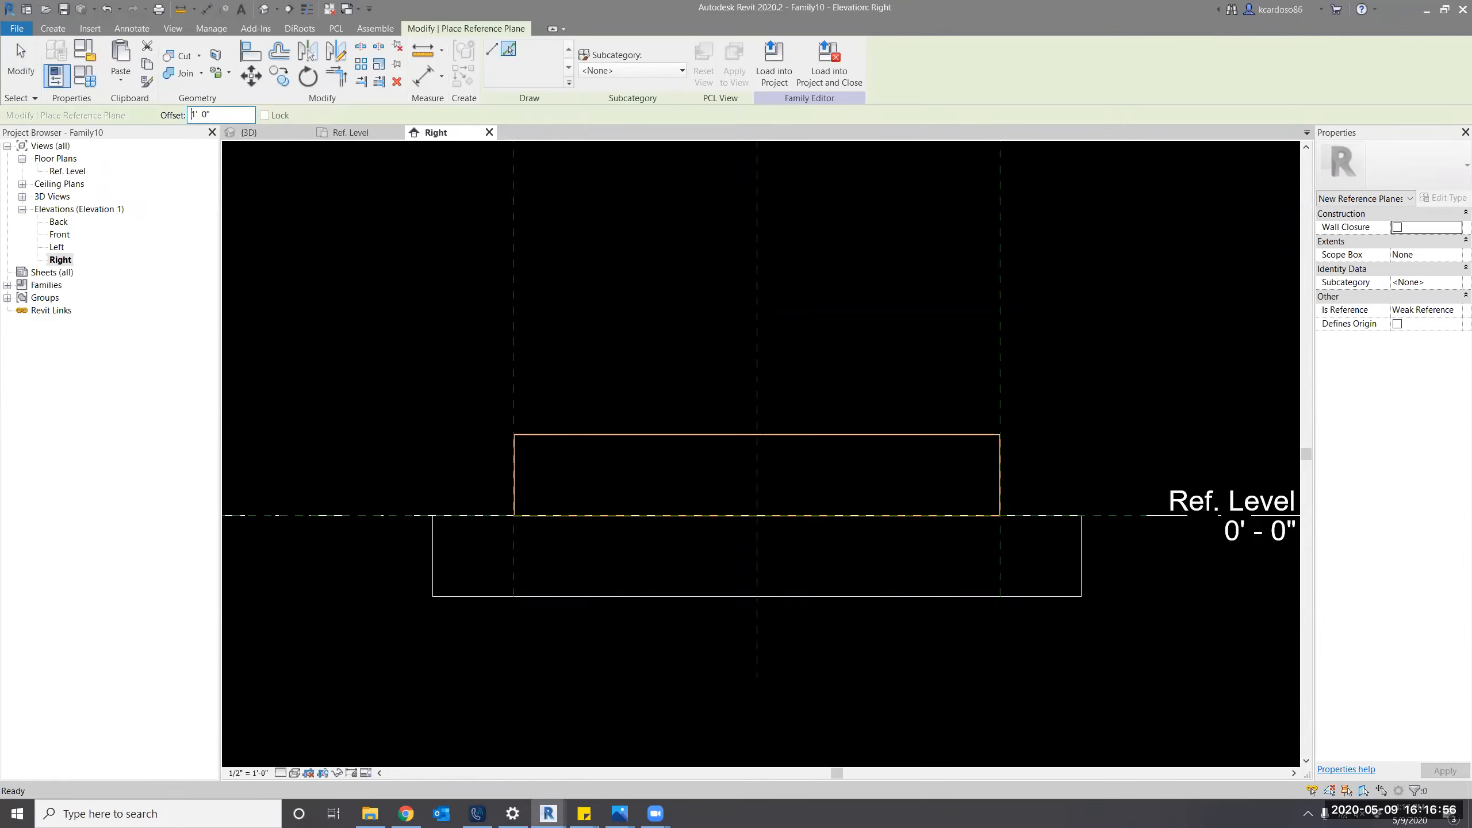
pyautogui.click(354, 519)
pyautogui.moveTo(401, 670); pyautogui.dragTo(455, 626, button='middle')
pyautogui.press('Escape')
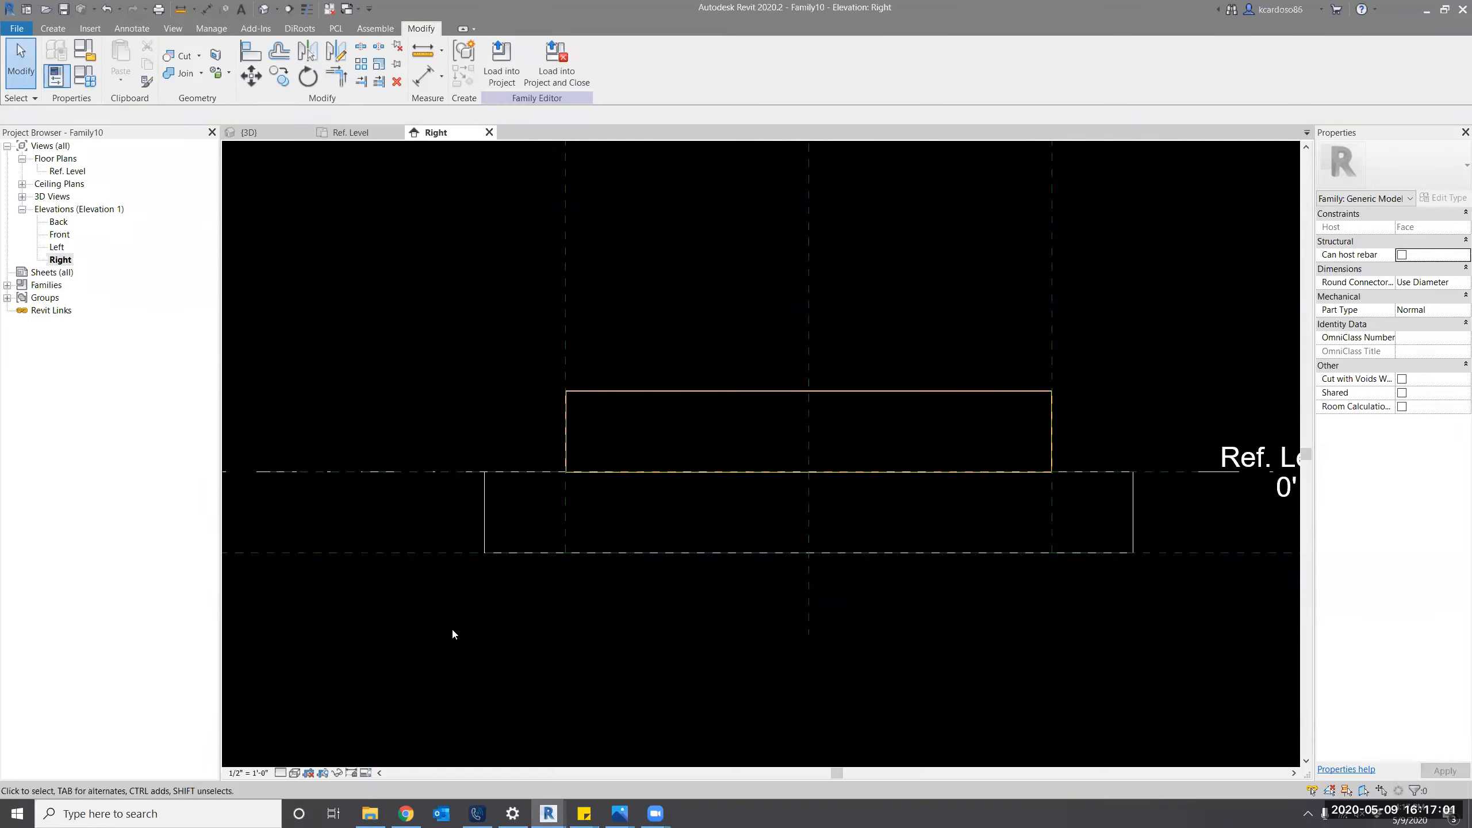
# Stretch the void extrusion's top face down below the Ref. Level to about half the host's thickness.
pyautogui.click(607, 393)
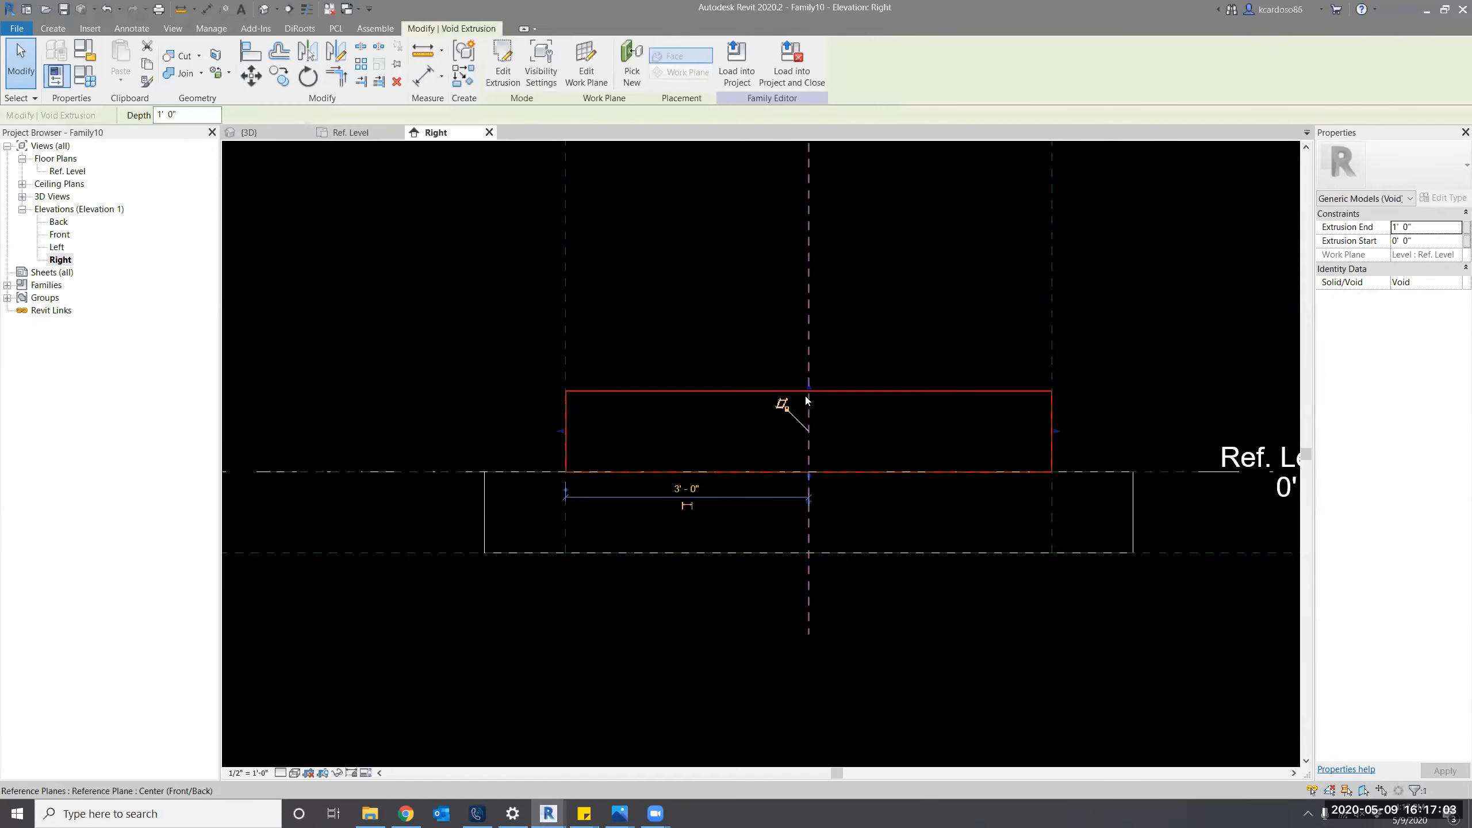
pyautogui.moveTo(807, 400); pyautogui.dragTo(812, 544)
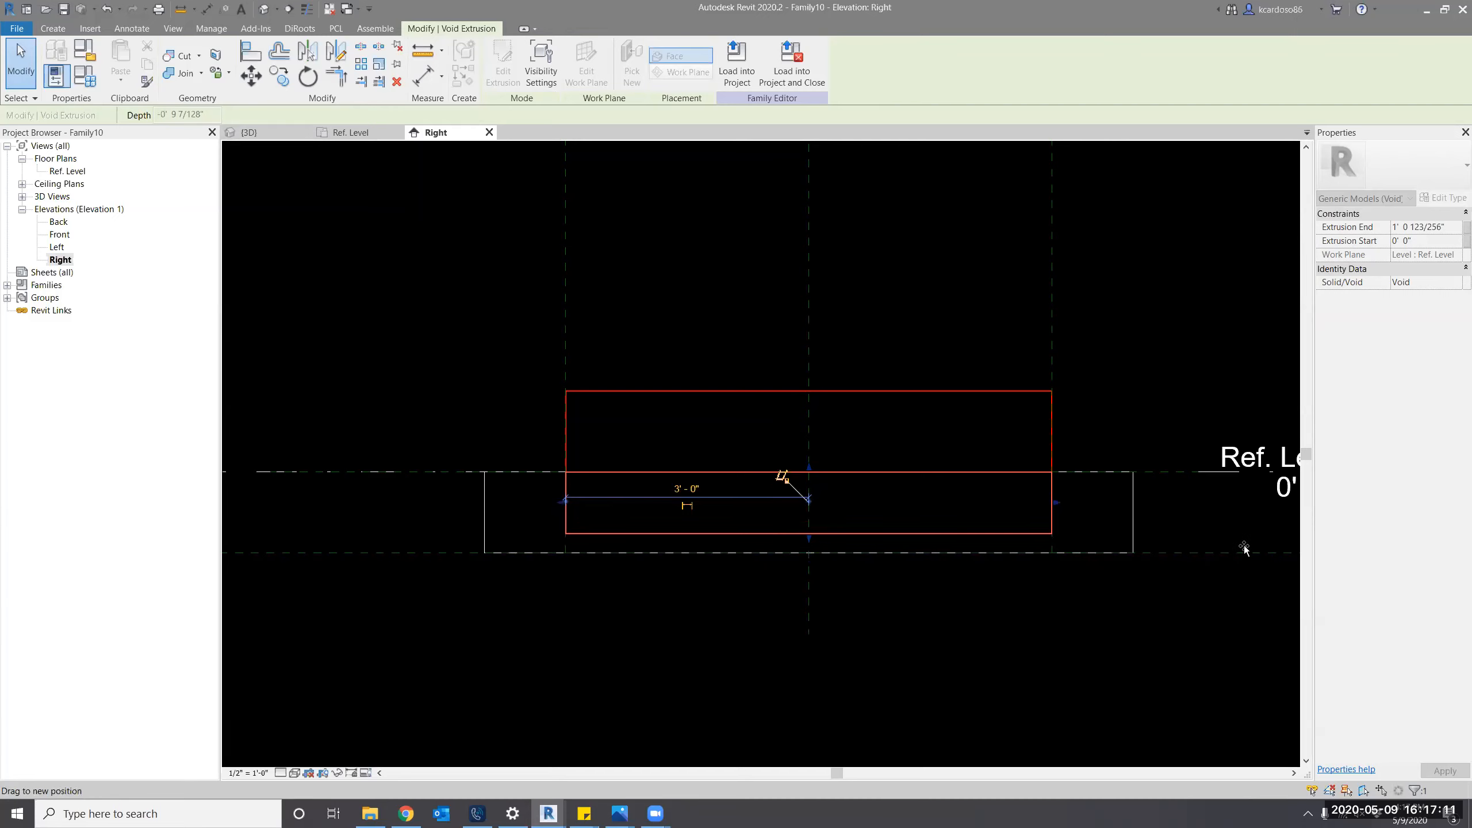
pyautogui.moveTo(1245, 548); pyautogui.dragTo(1196, 538)
# Set the distance between the lower reference plane and the Ref. Level to 6".
pyautogui.click(1194, 553)
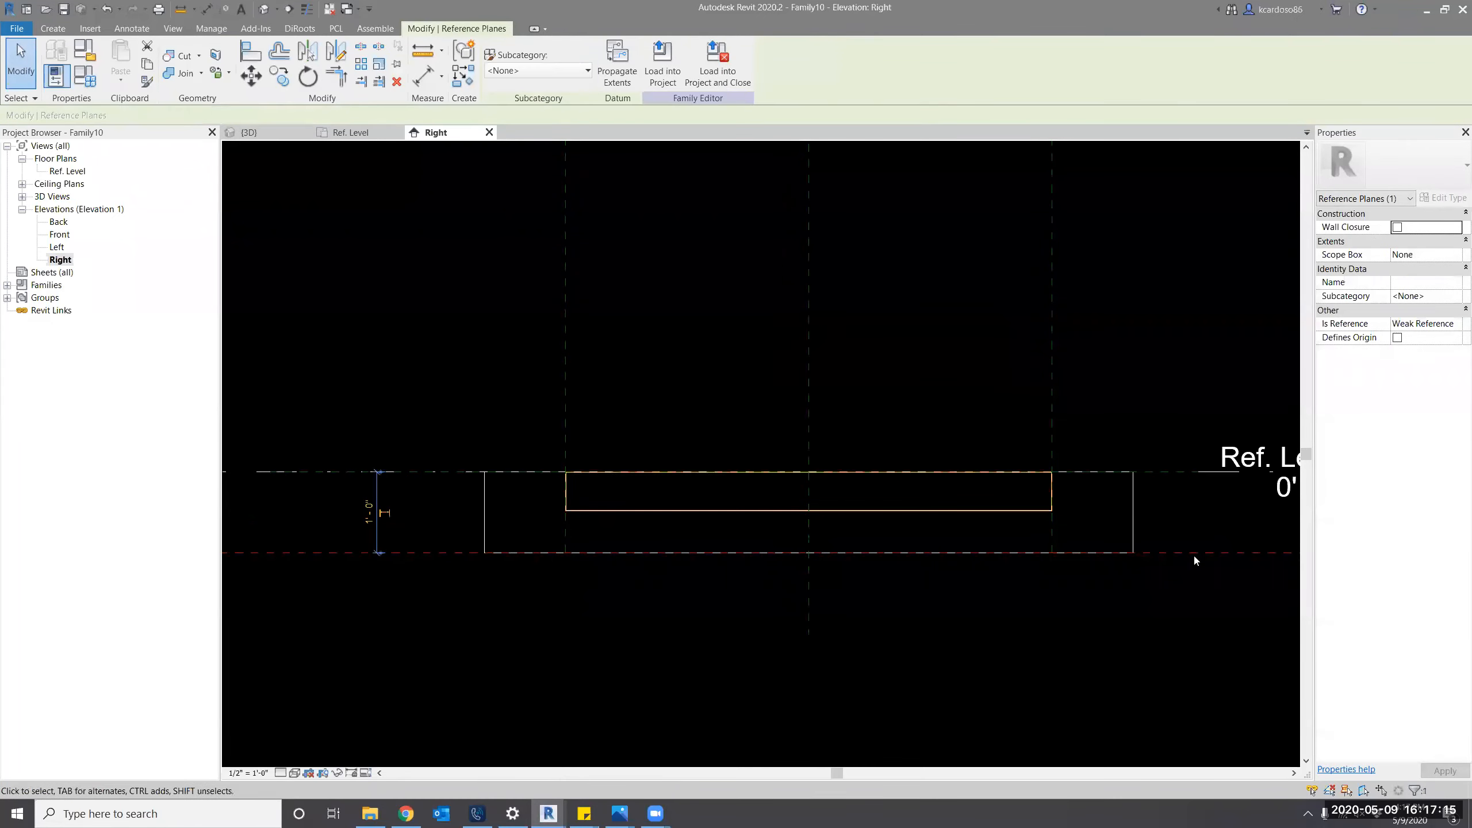
pyautogui.click(371, 523)
pyautogui.write('6')
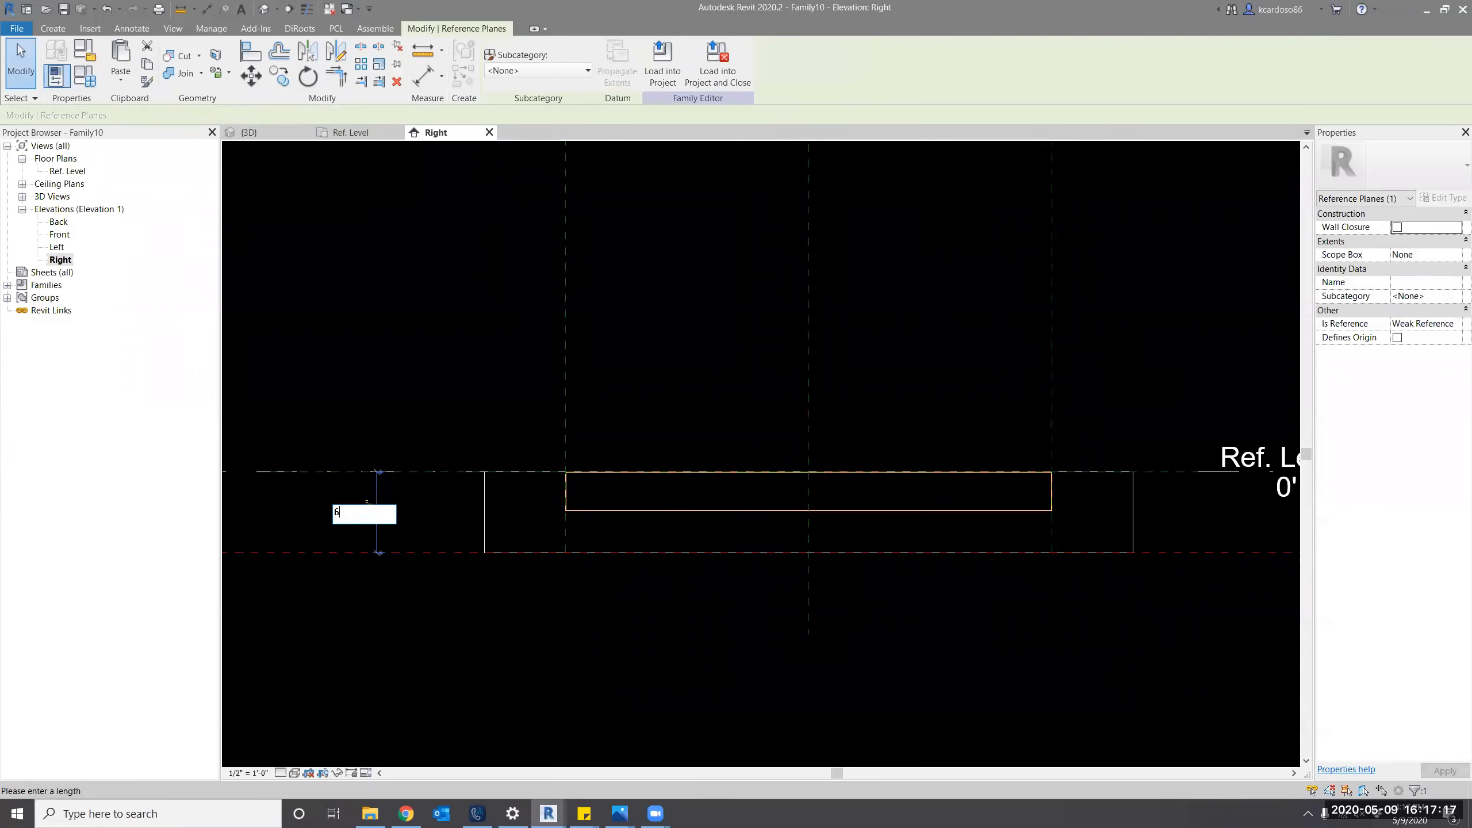
pyautogui.write('"')
pyautogui.press('Return')
pyautogui.click(630, 479)
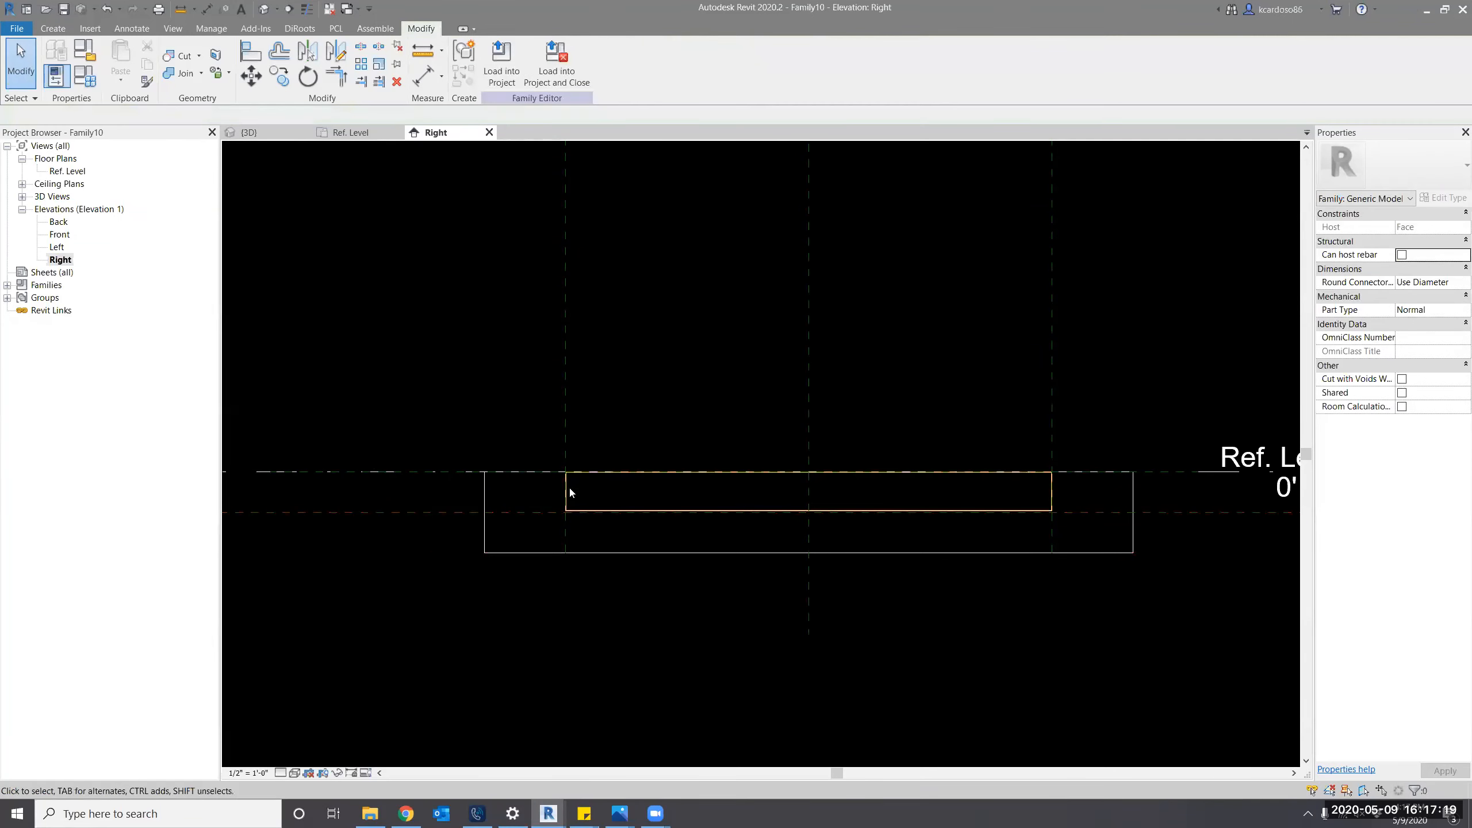
# Stretch the void extrusion's bottom face onto the lower reference plane, and cut the host extrusion with the void.
pyautogui.moveTo(809, 518); pyautogui.dragTo(809, 512)
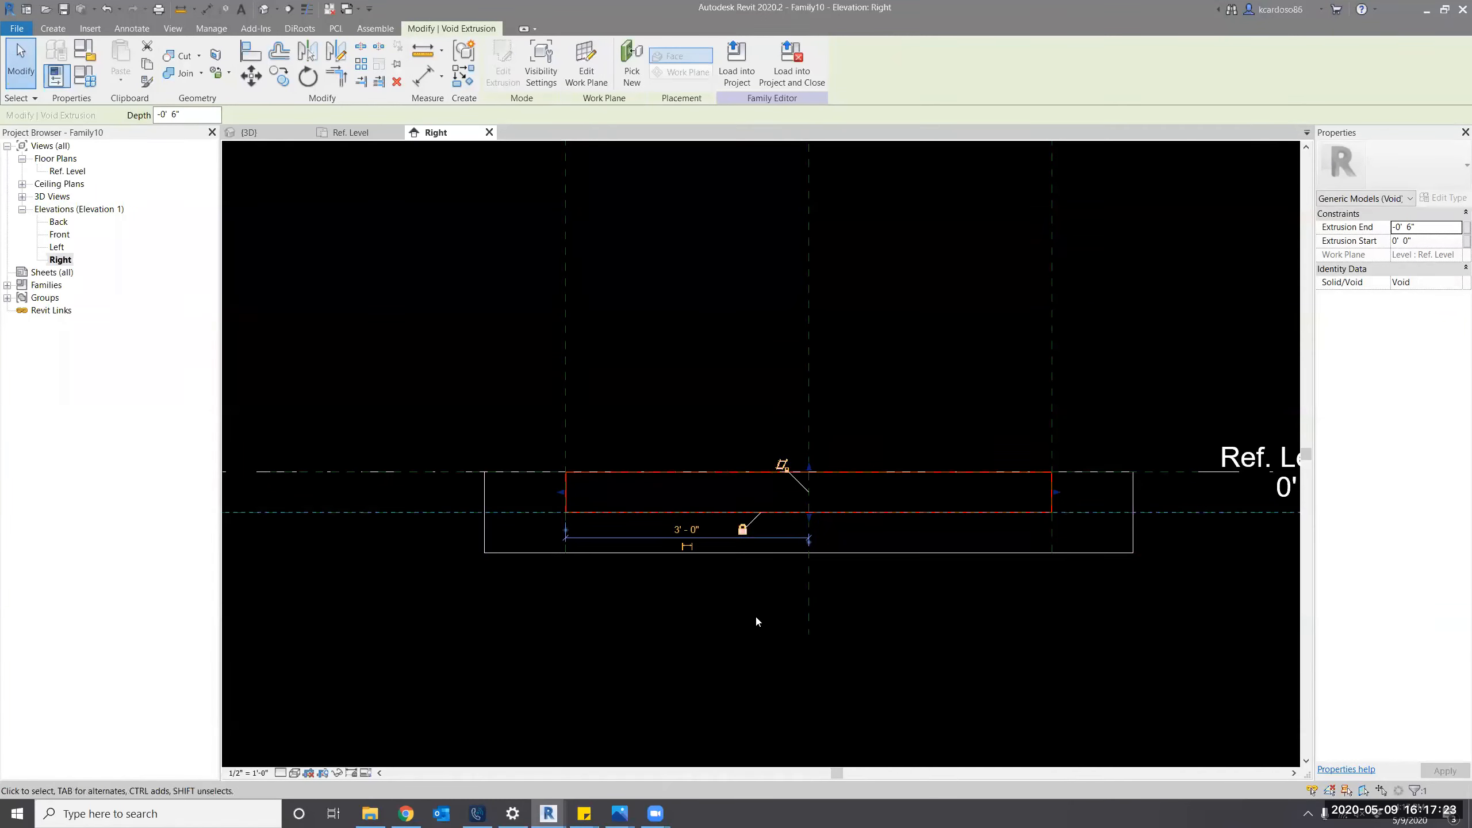
pyautogui.click(741, 633)
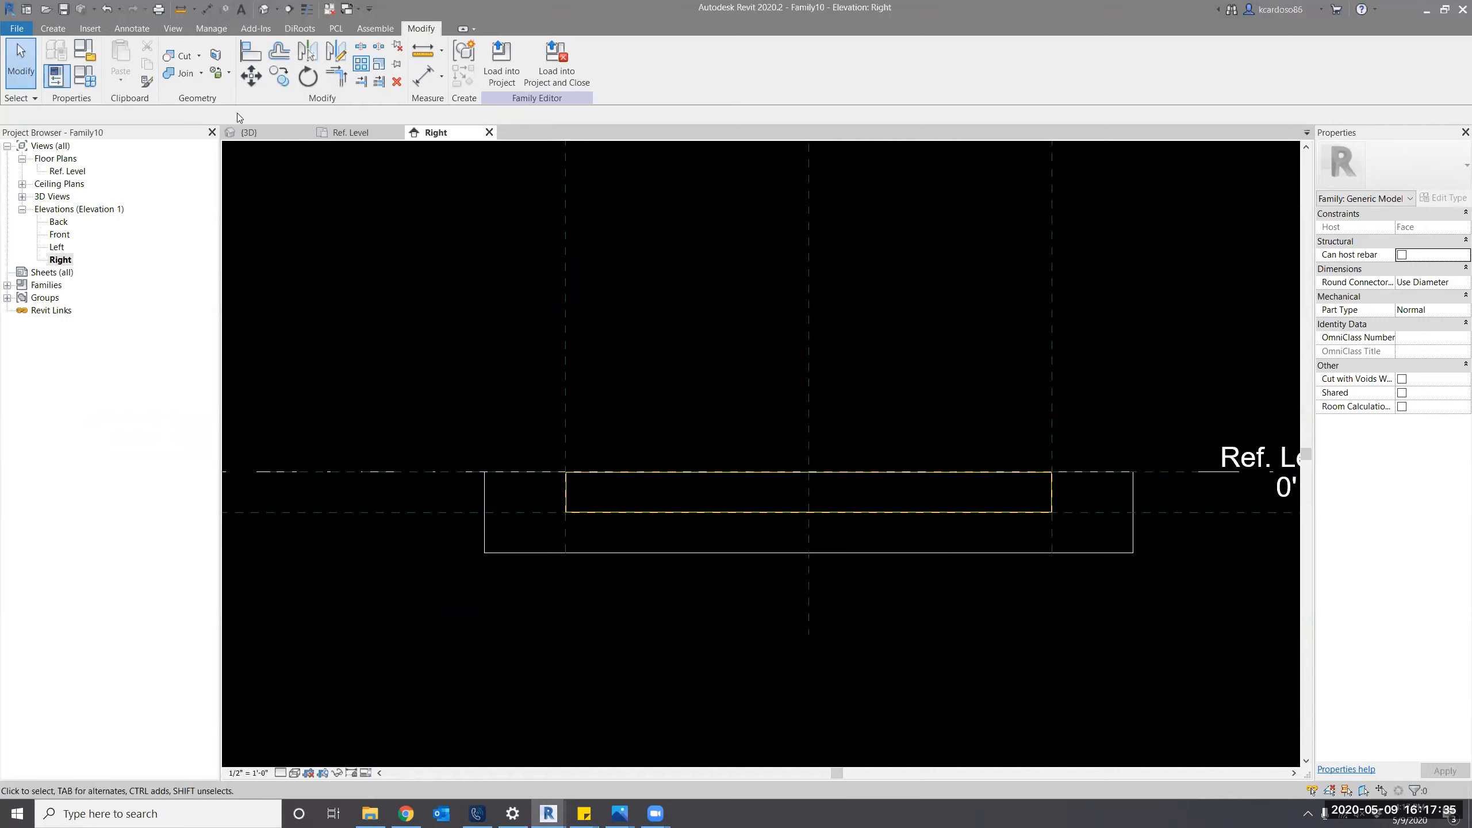
pyautogui.click(175, 56)
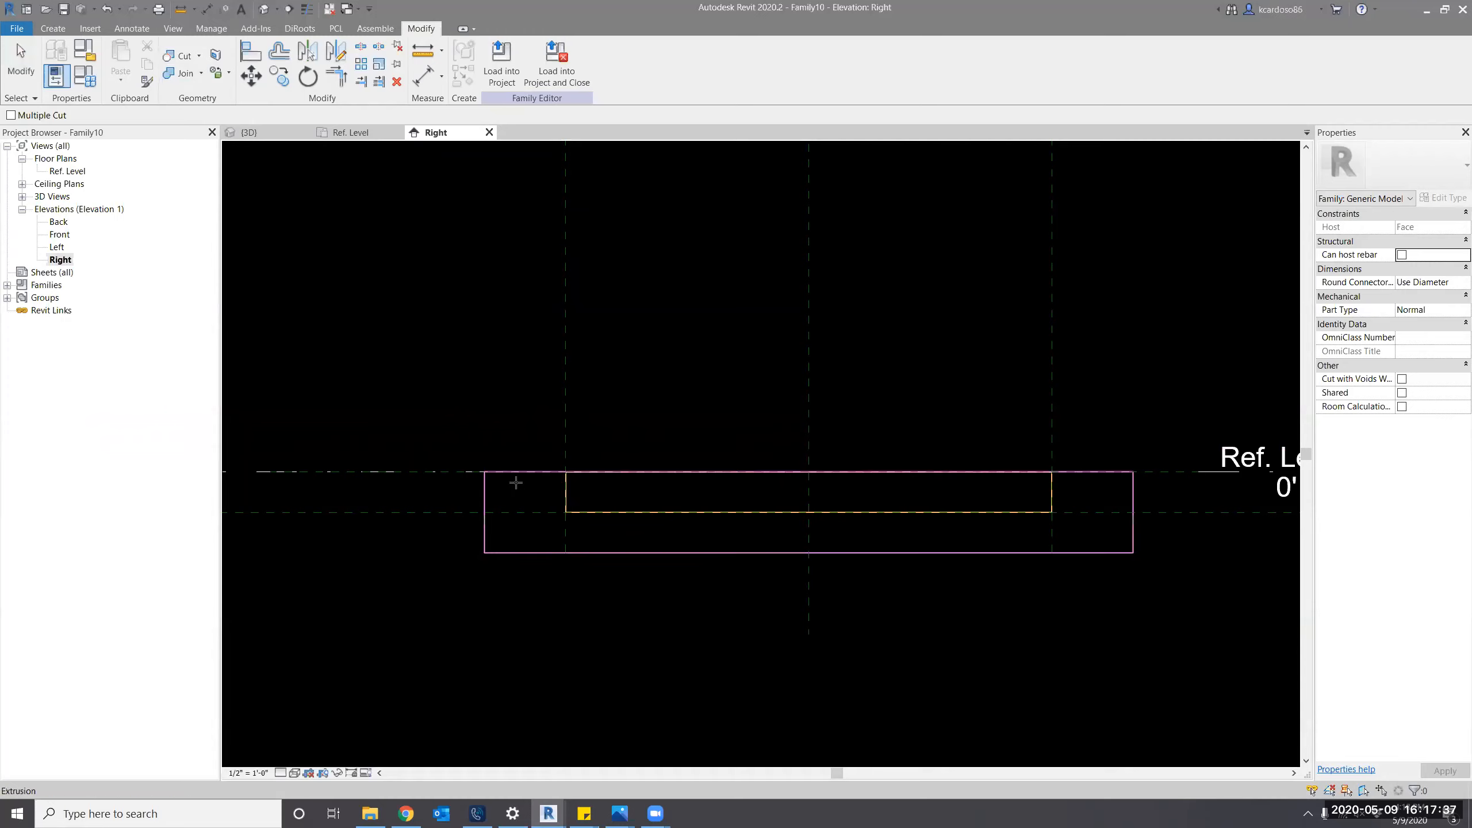
pyautogui.click(482, 486)
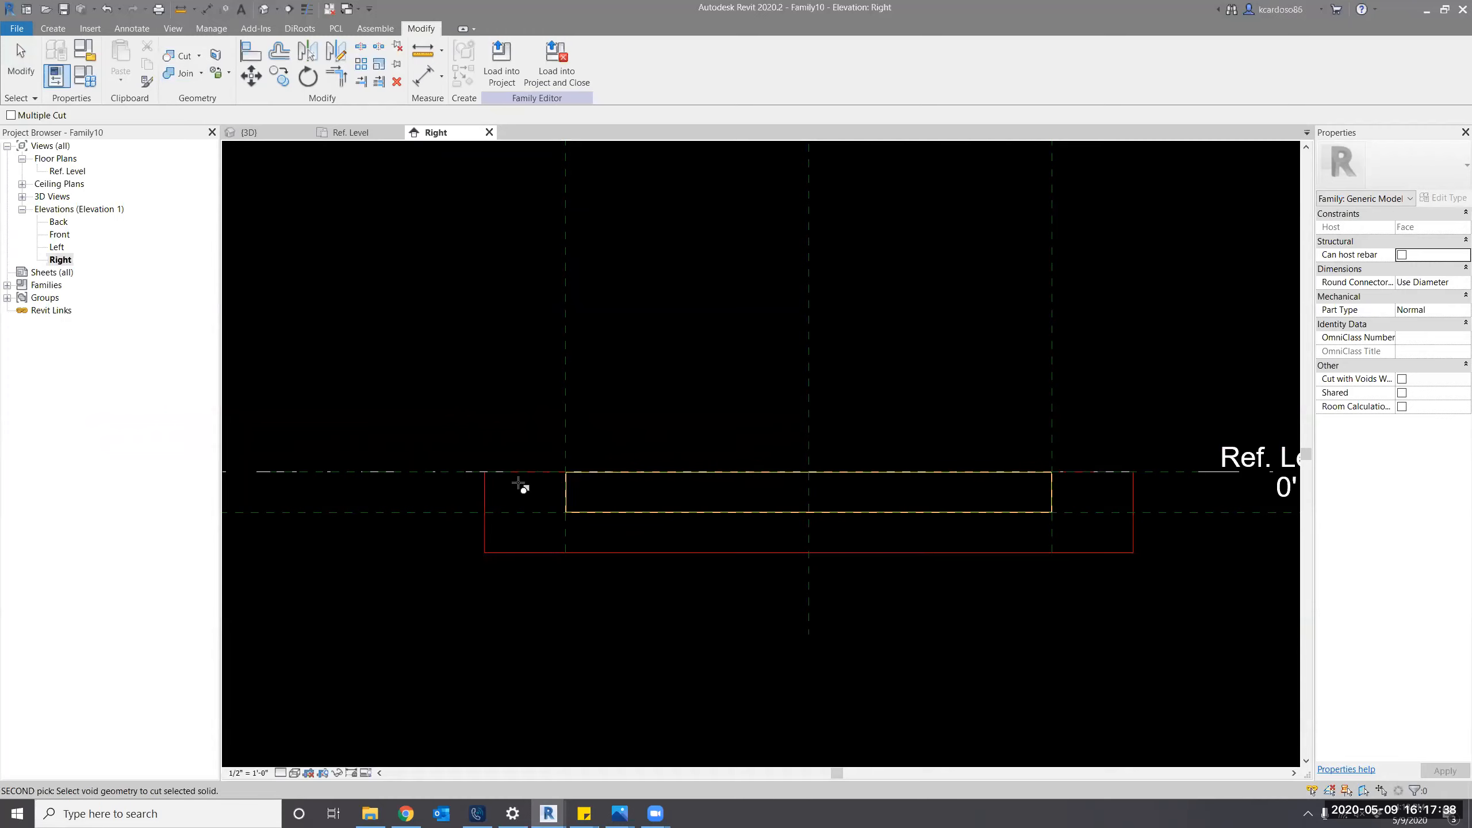
pyautogui.click(564, 477)
pyautogui.press('Escape')
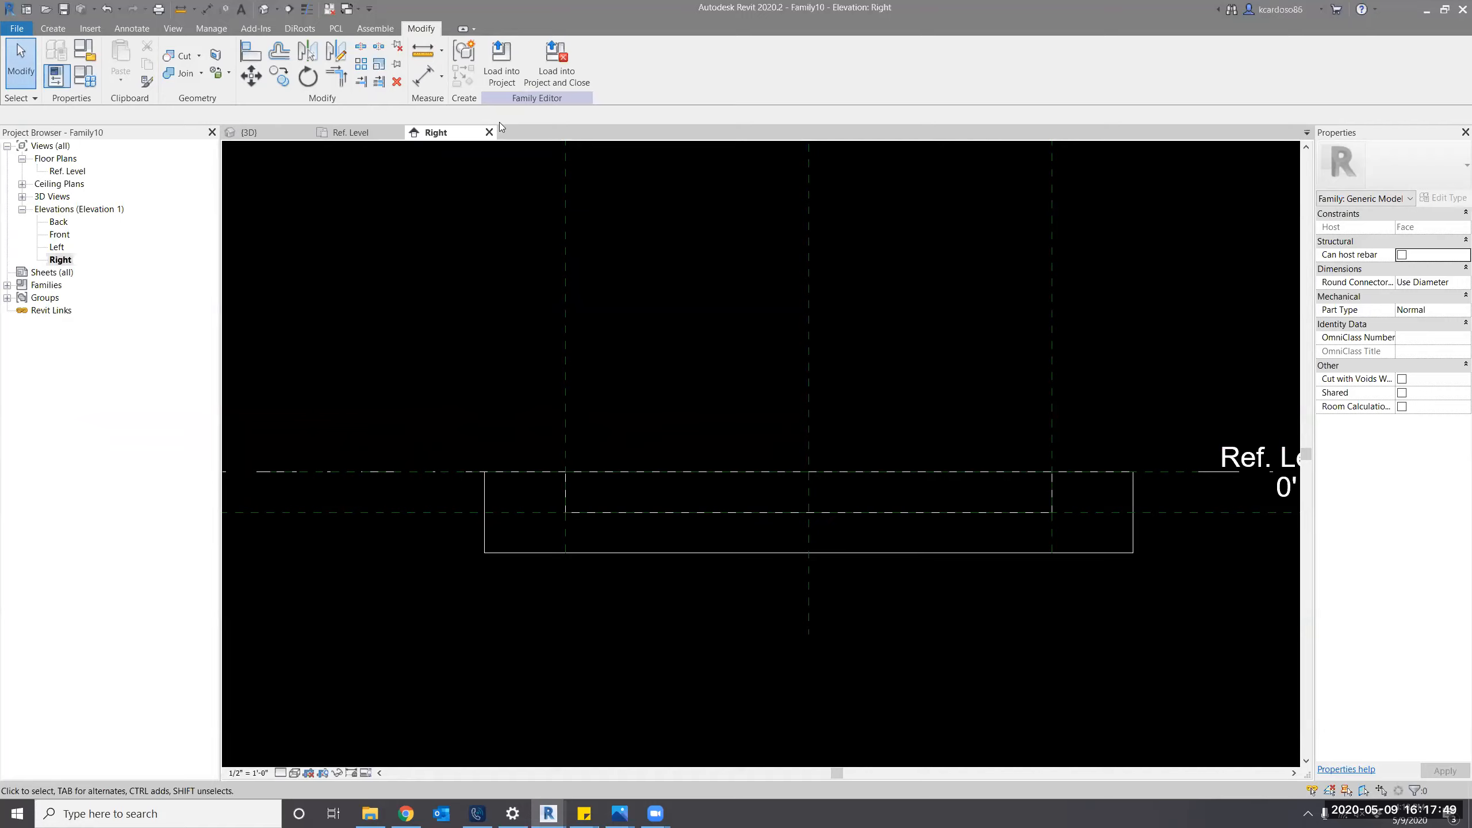
# Load the family into Project4 and preview its placement on the slab edge face beside the wall corner.
pyautogui.click(504, 62)
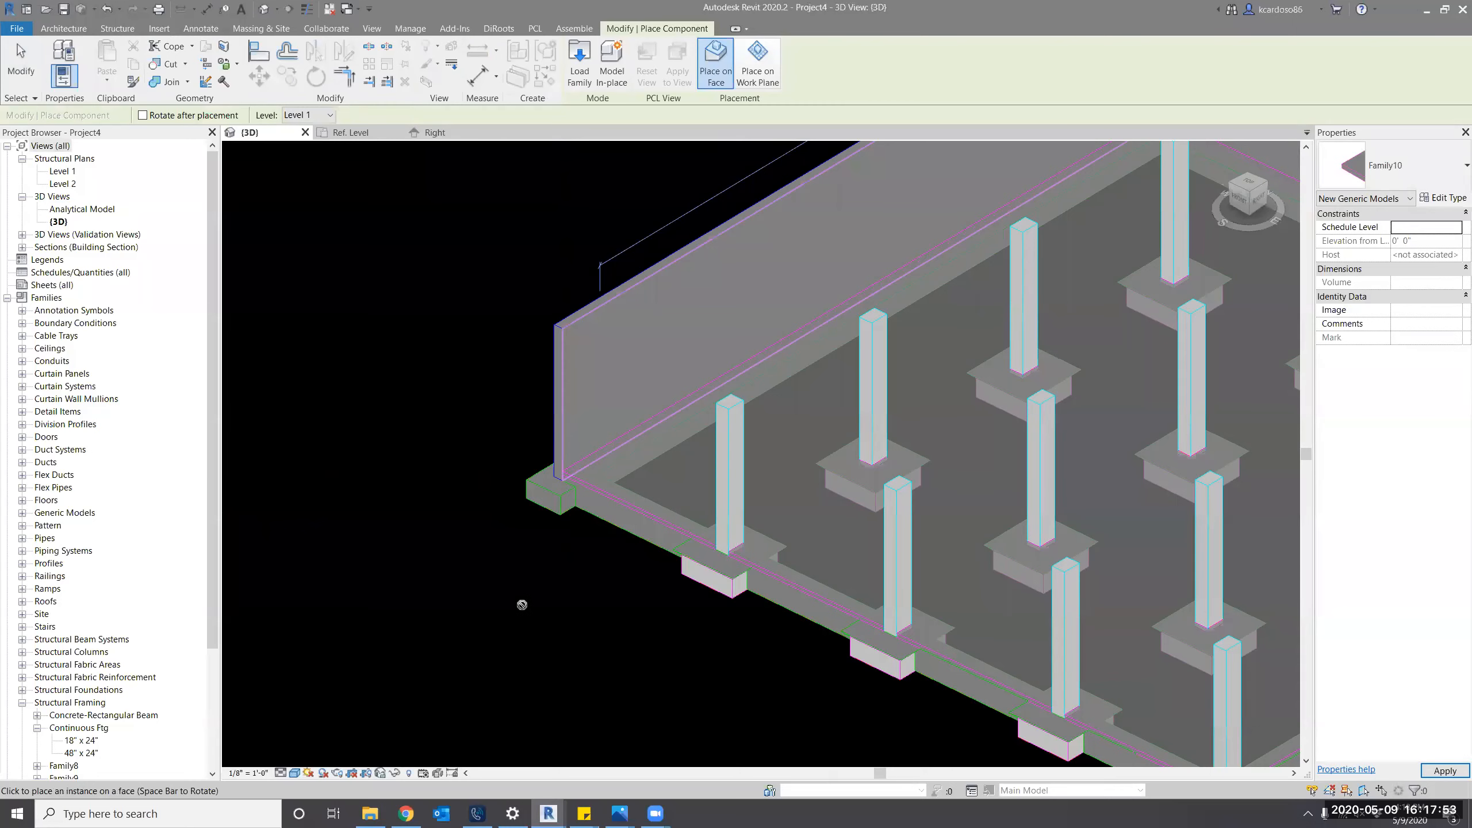
pyautogui.scroll(1, 522, 604)
pyautogui.scroll(1, 406, 490)
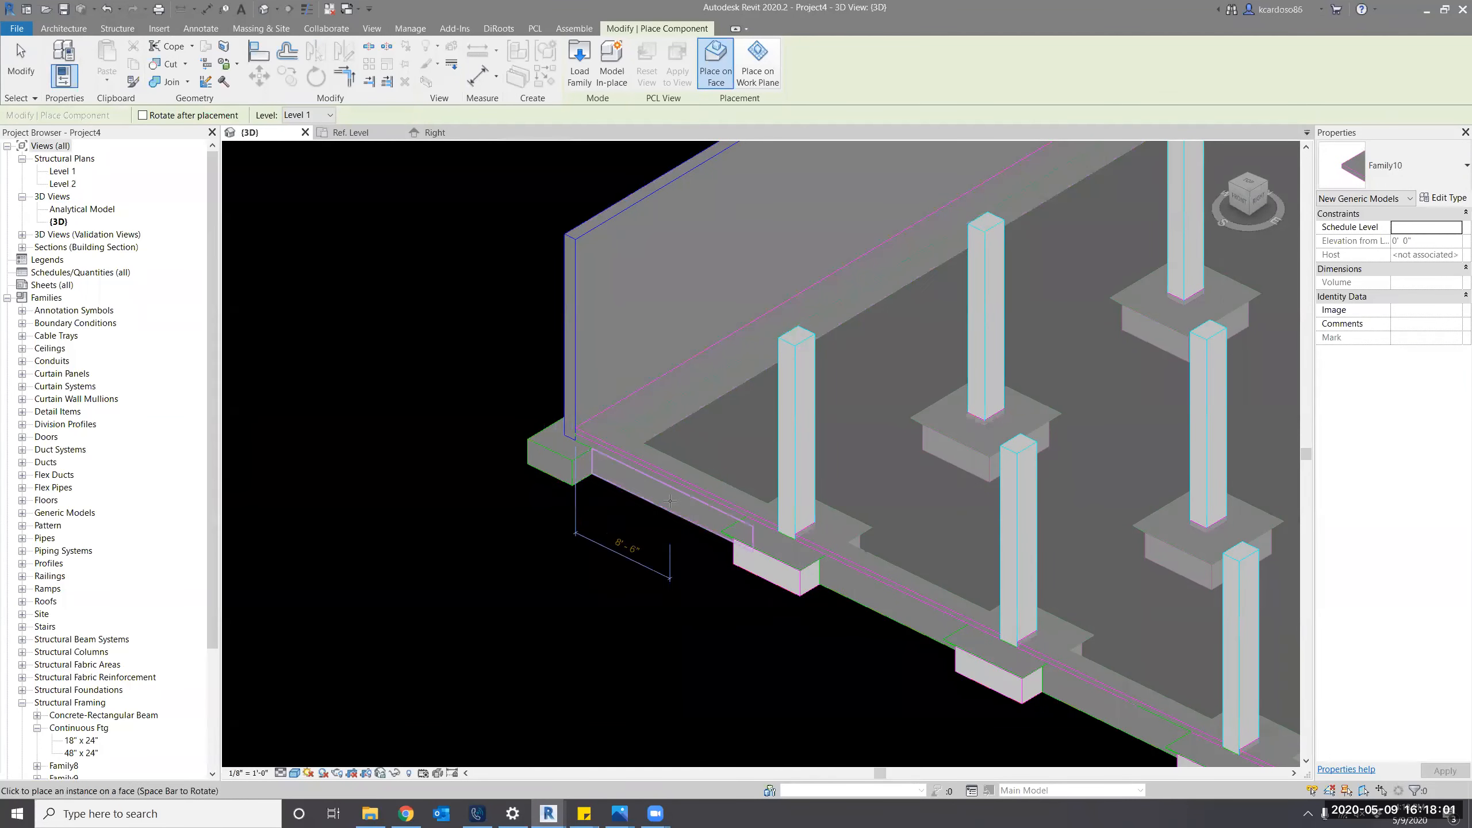
pyautogui.scroll(2, 672, 502)
pyautogui.scroll(1, 672, 502)
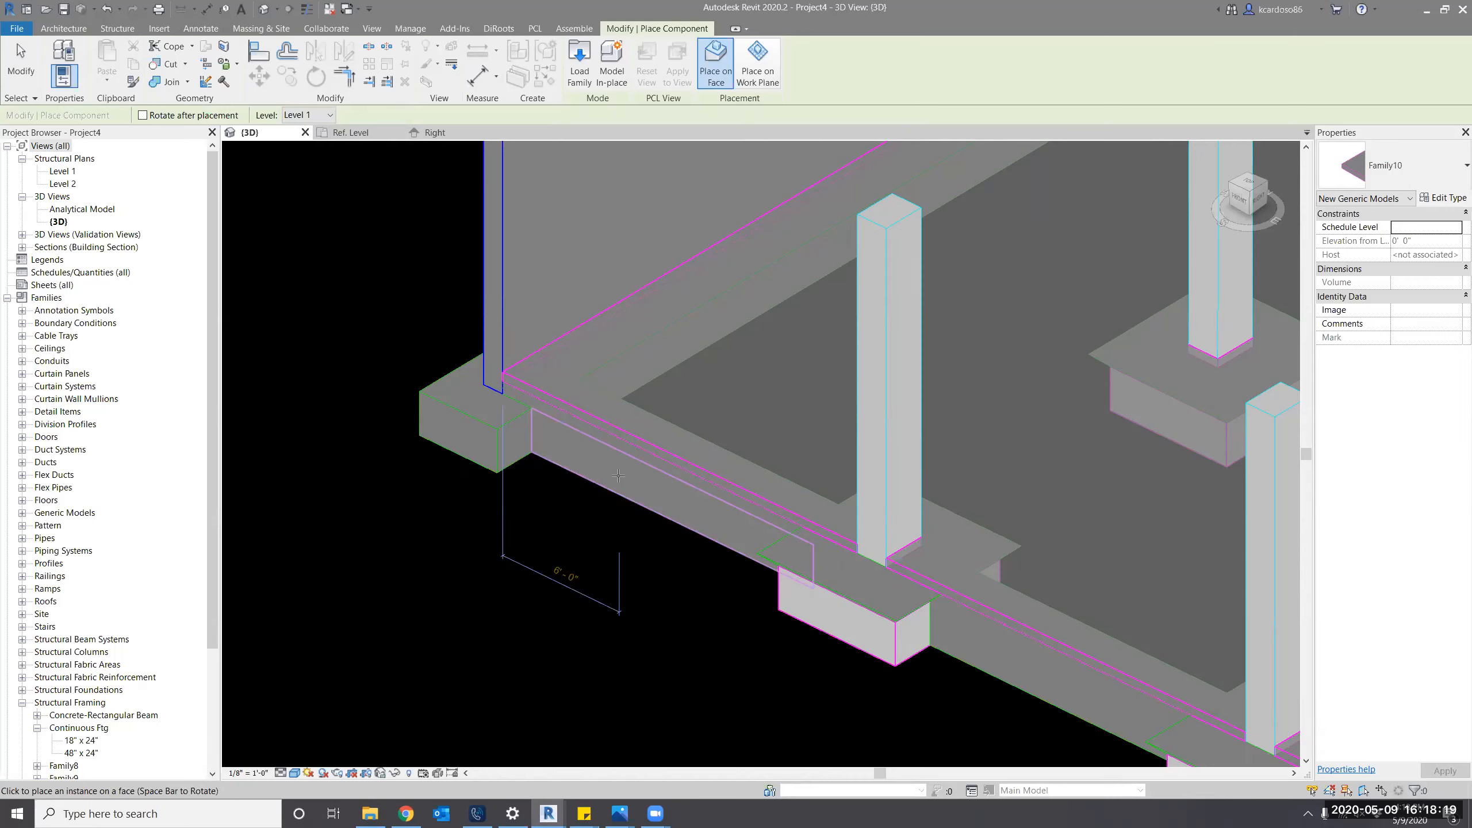
pyautogui.press('Escape')
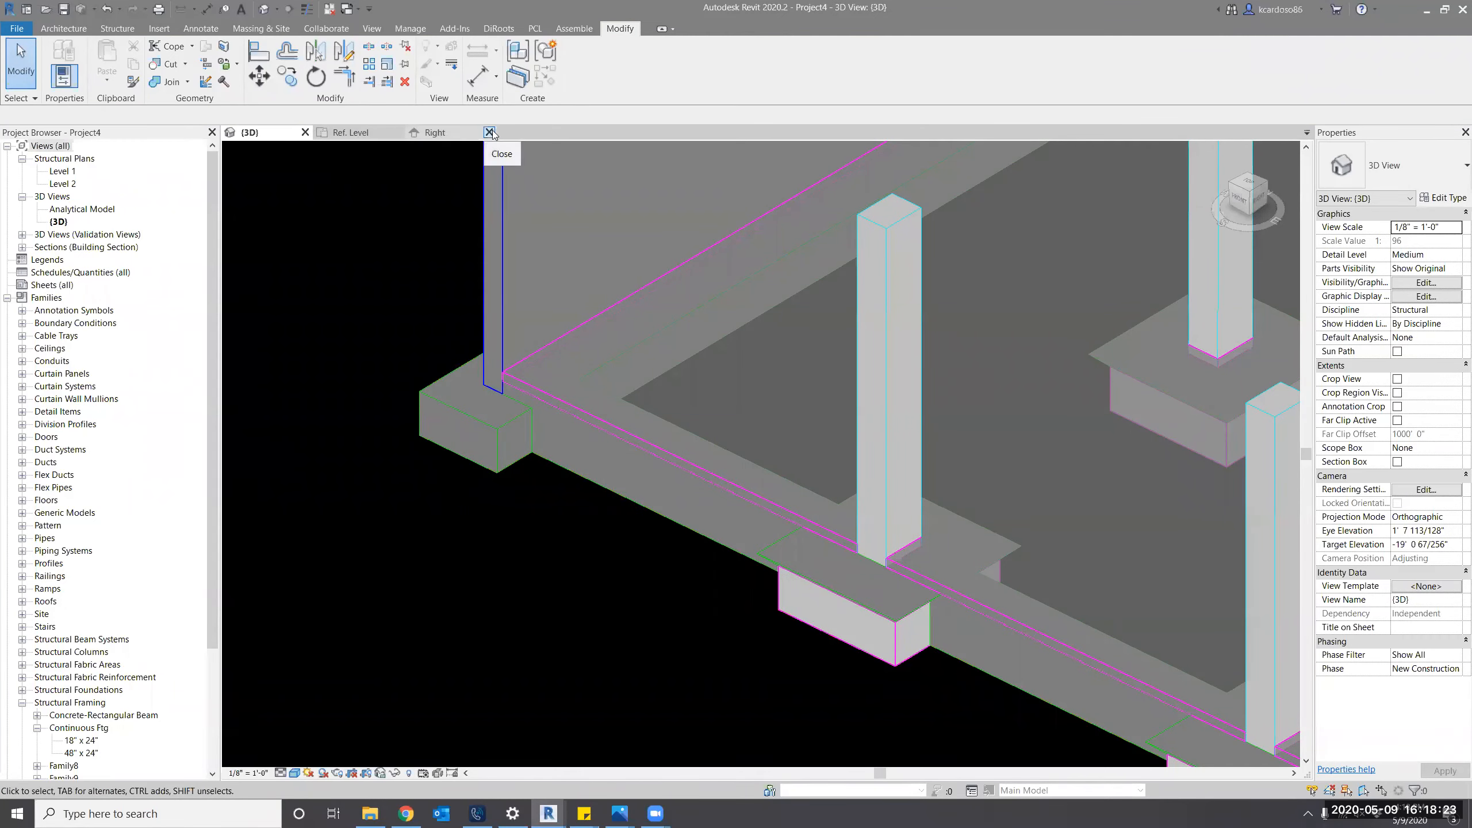
# In the family's Ref. Level plan, create locked Generic Models [projection] model lines from the four outer reference planes.
pyautogui.click(491, 133)
pyautogui.click(372, 134)
pyautogui.moveTo(627, 436); pyautogui.dragTo(556, 423, button='middle')
pyautogui.scroll(1, 585, 394)
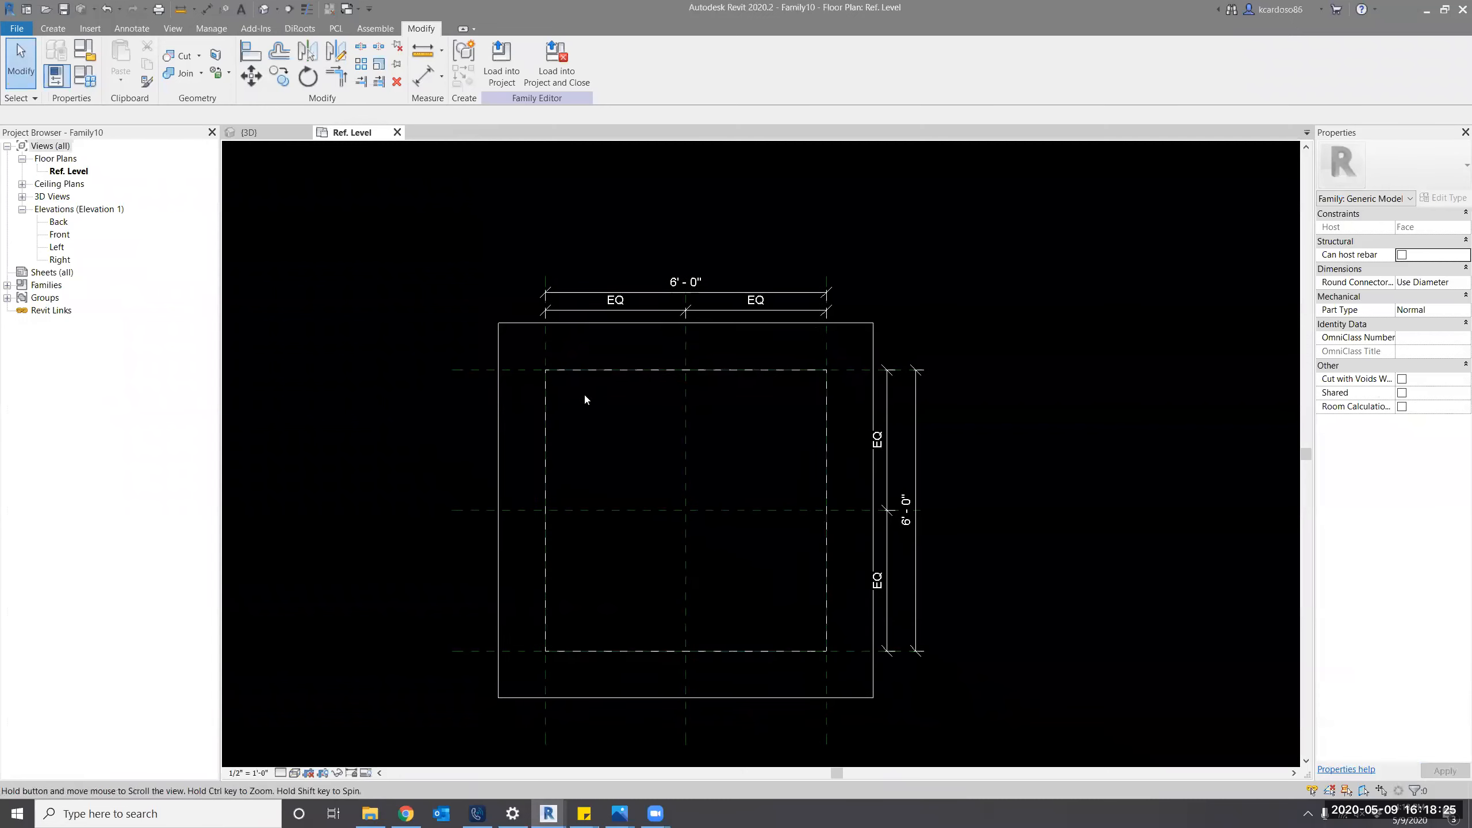
pyautogui.click(54, 28)
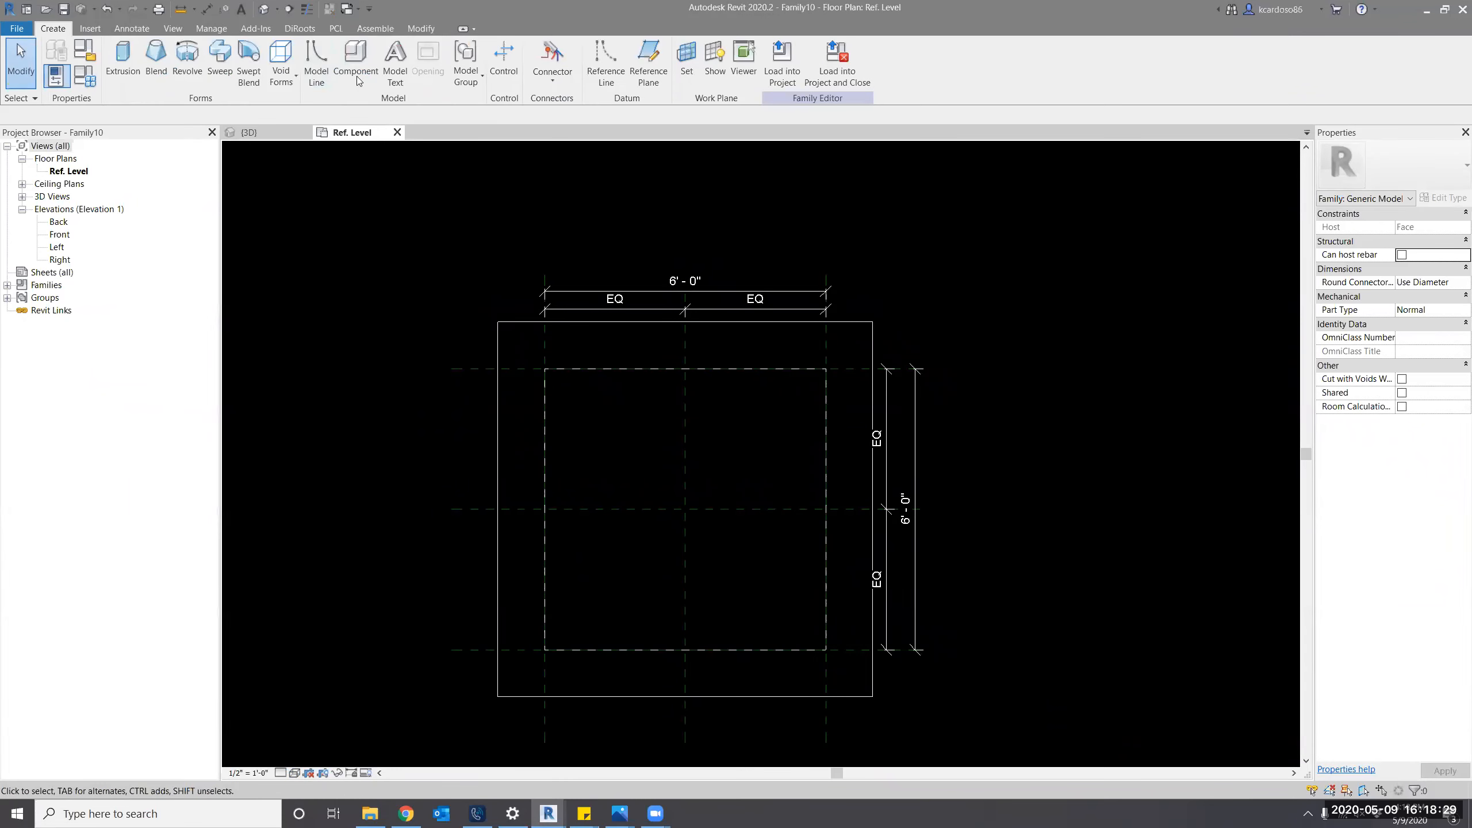
pyautogui.click(316, 58)
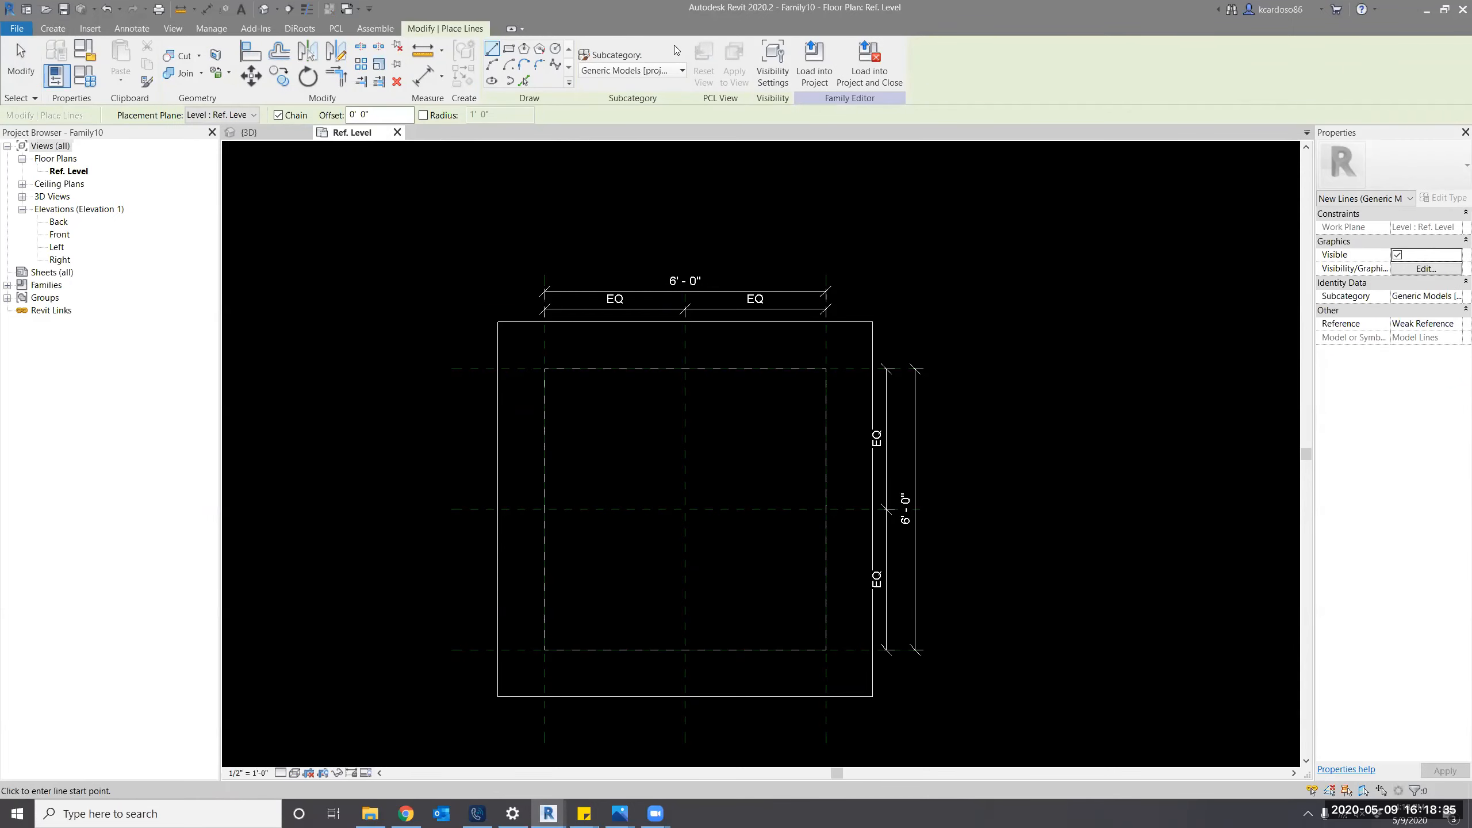
pyautogui.click(636, 72)
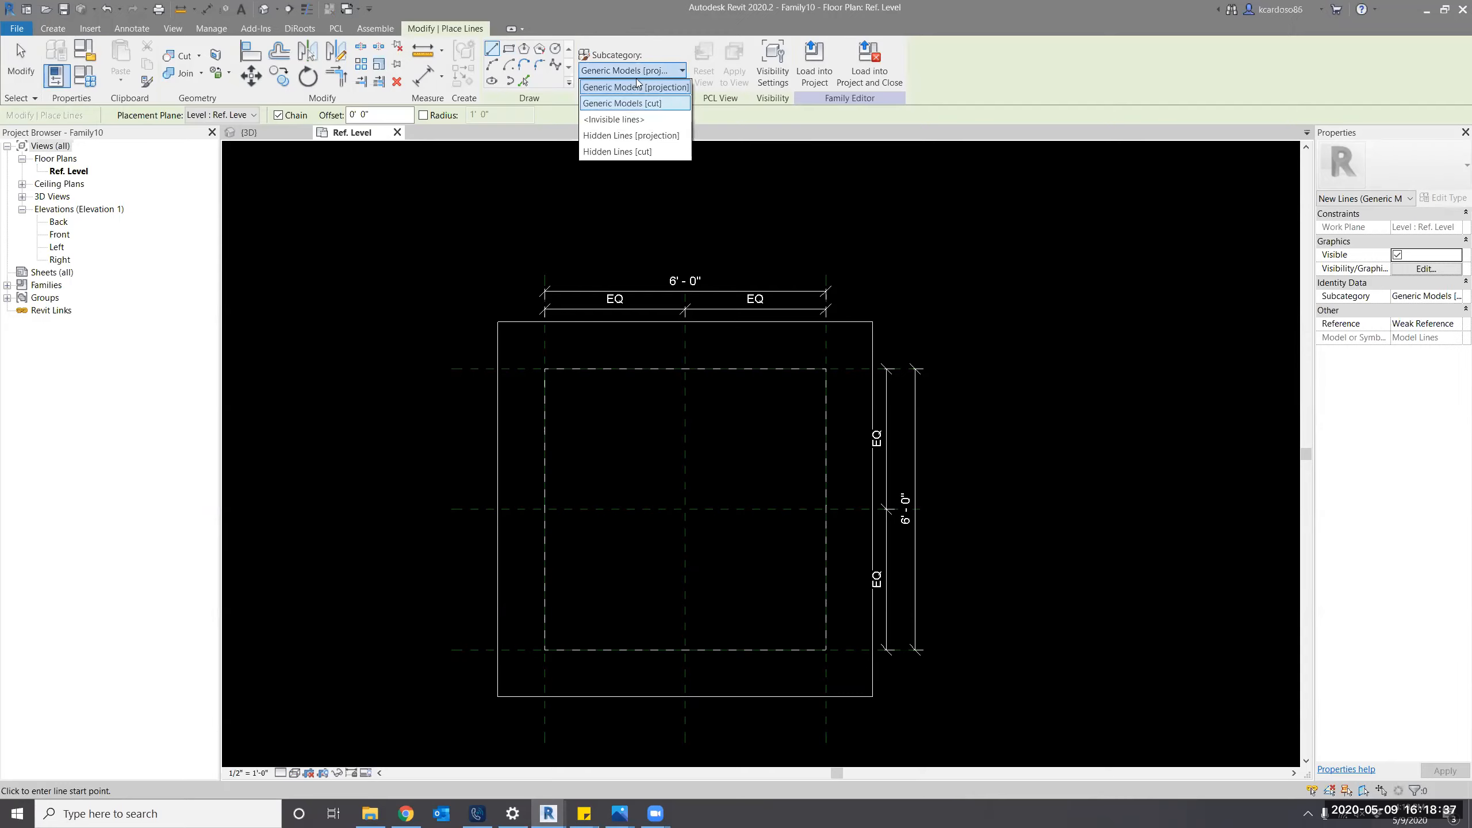
pyautogui.click(636, 87)
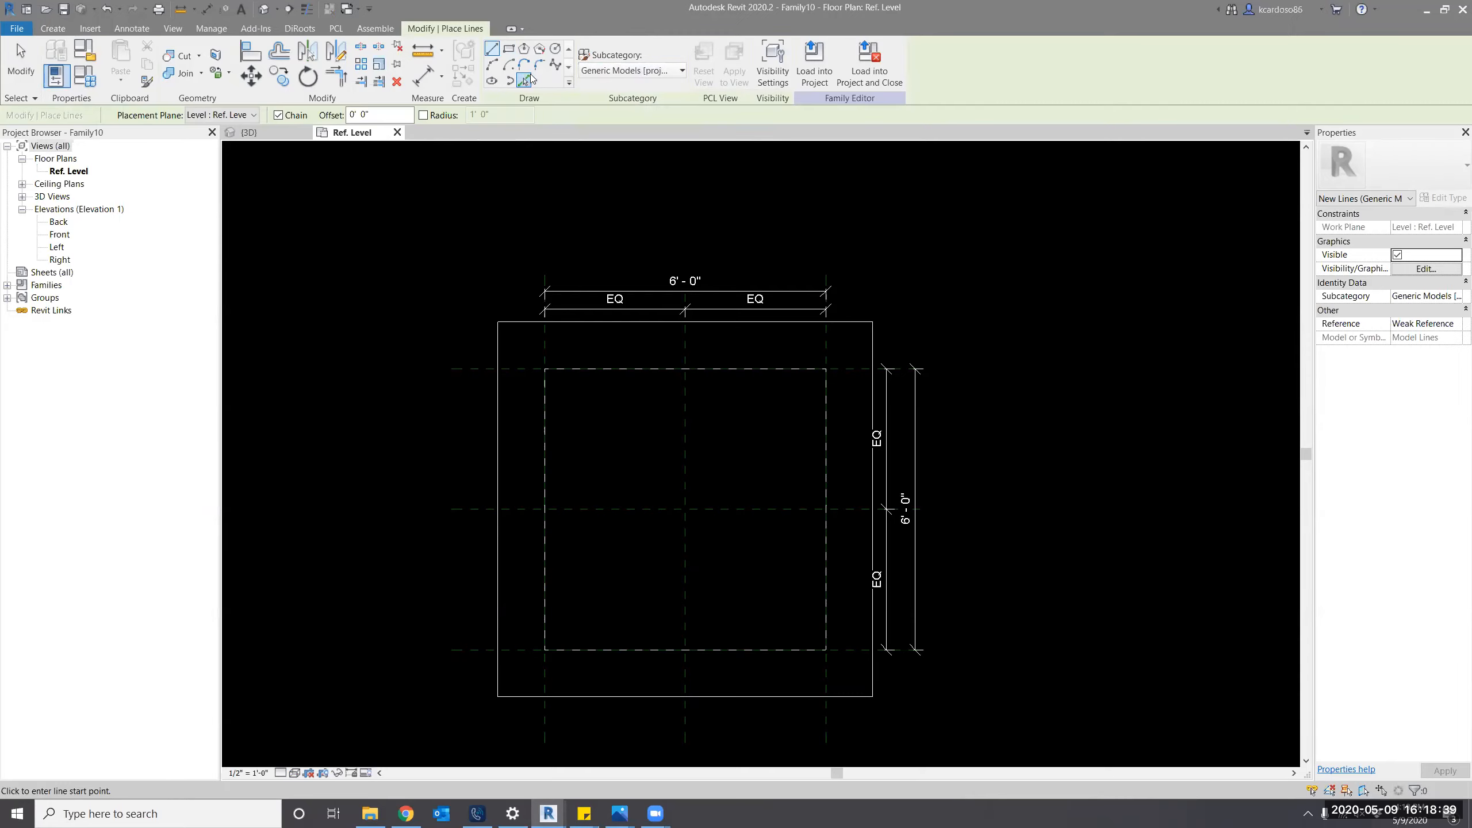
pyautogui.click(525, 79)
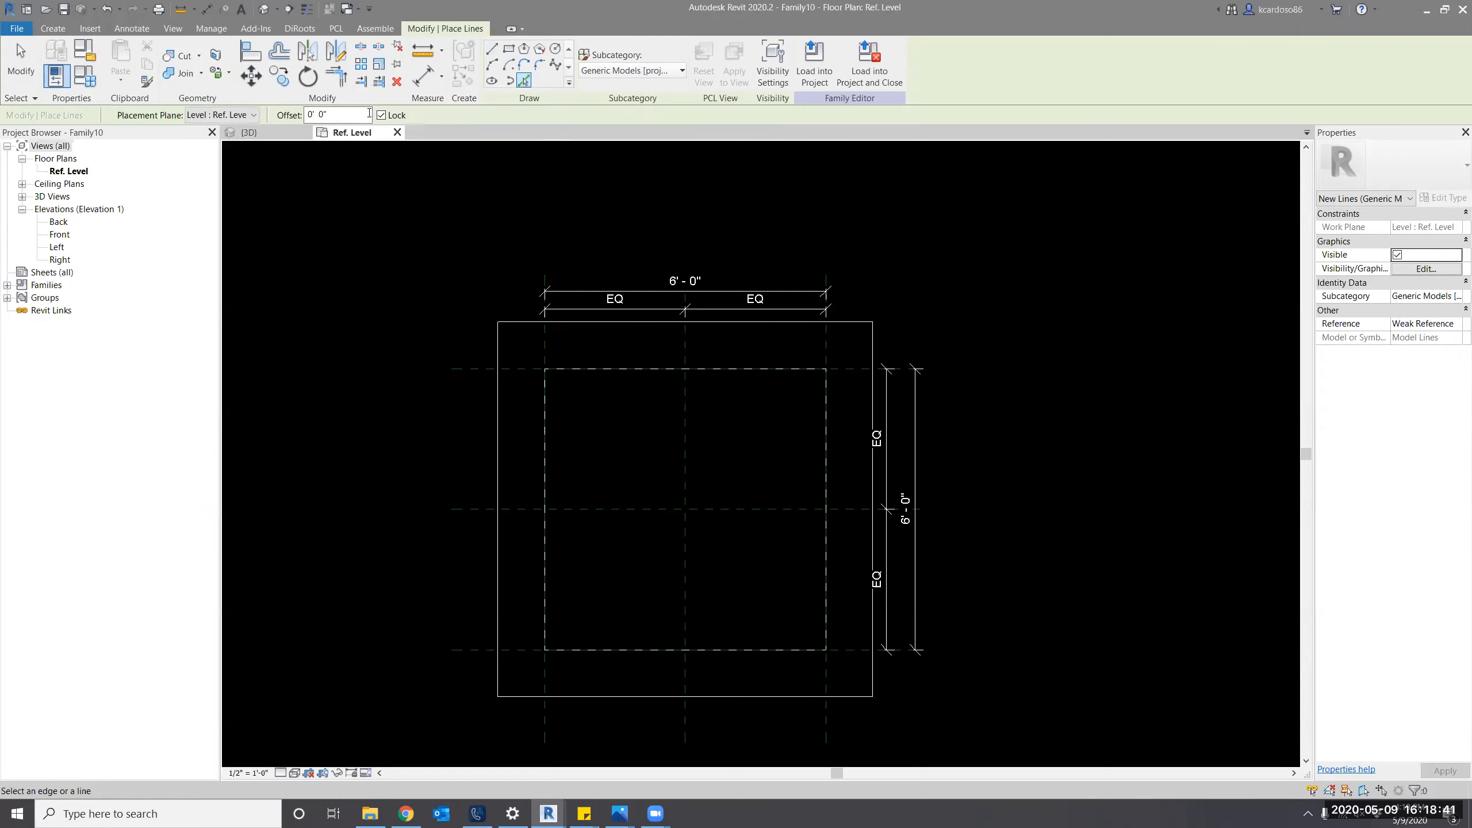
pyautogui.click(503, 369)
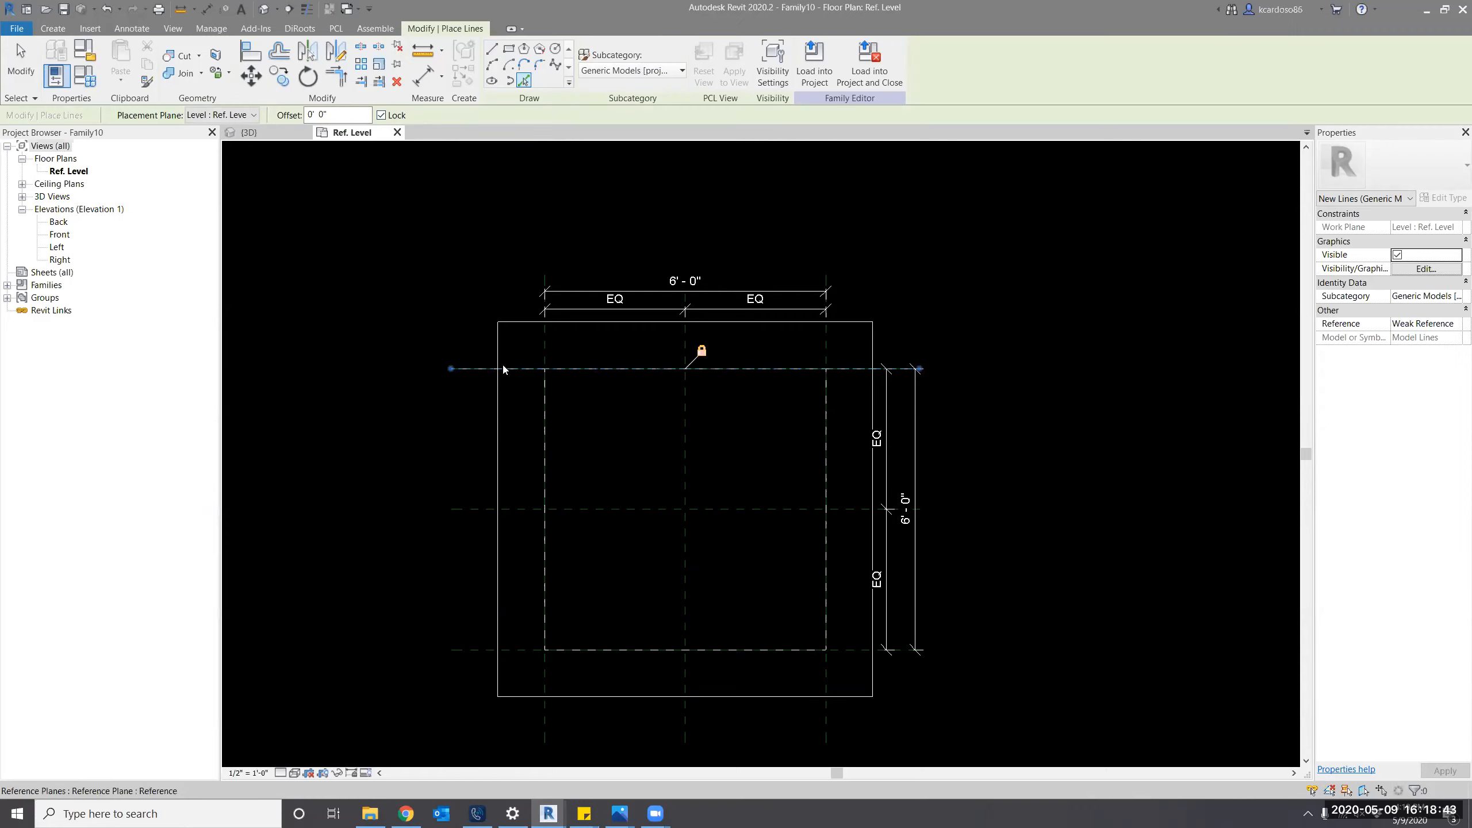
pyautogui.click(543, 337)
pyautogui.click(825, 336)
pyautogui.click(864, 649)
# Trim the model lines at their corners into a closed square around the void.
pyautogui.press('t')
pyautogui.press('r')
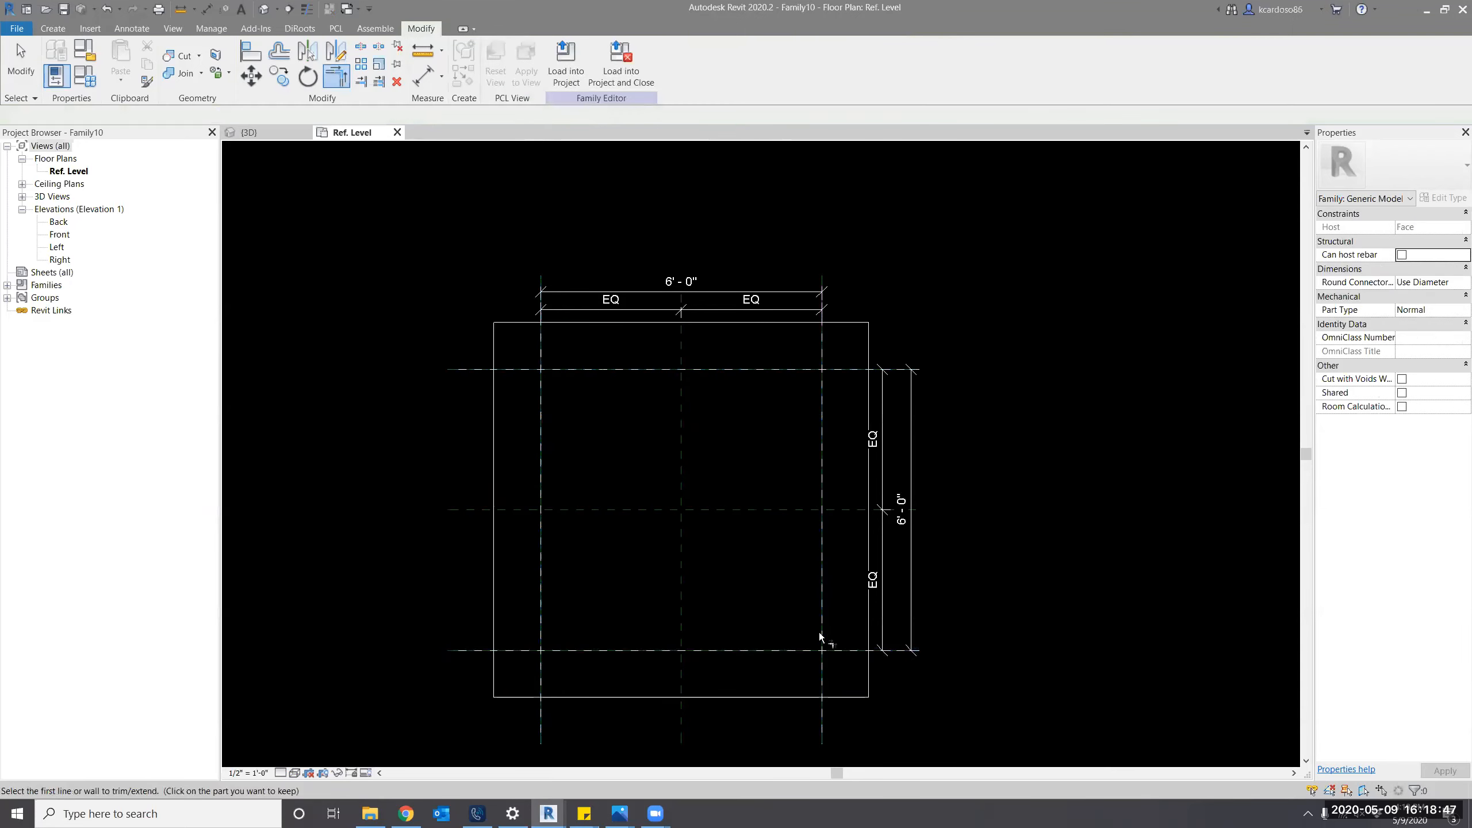
pyautogui.click(809, 371)
pyautogui.click(821, 377)
pyautogui.click(554, 371)
pyautogui.click(539, 380)
pyautogui.click(539, 630)
pyautogui.click(551, 651)
pyautogui.press('Escape')
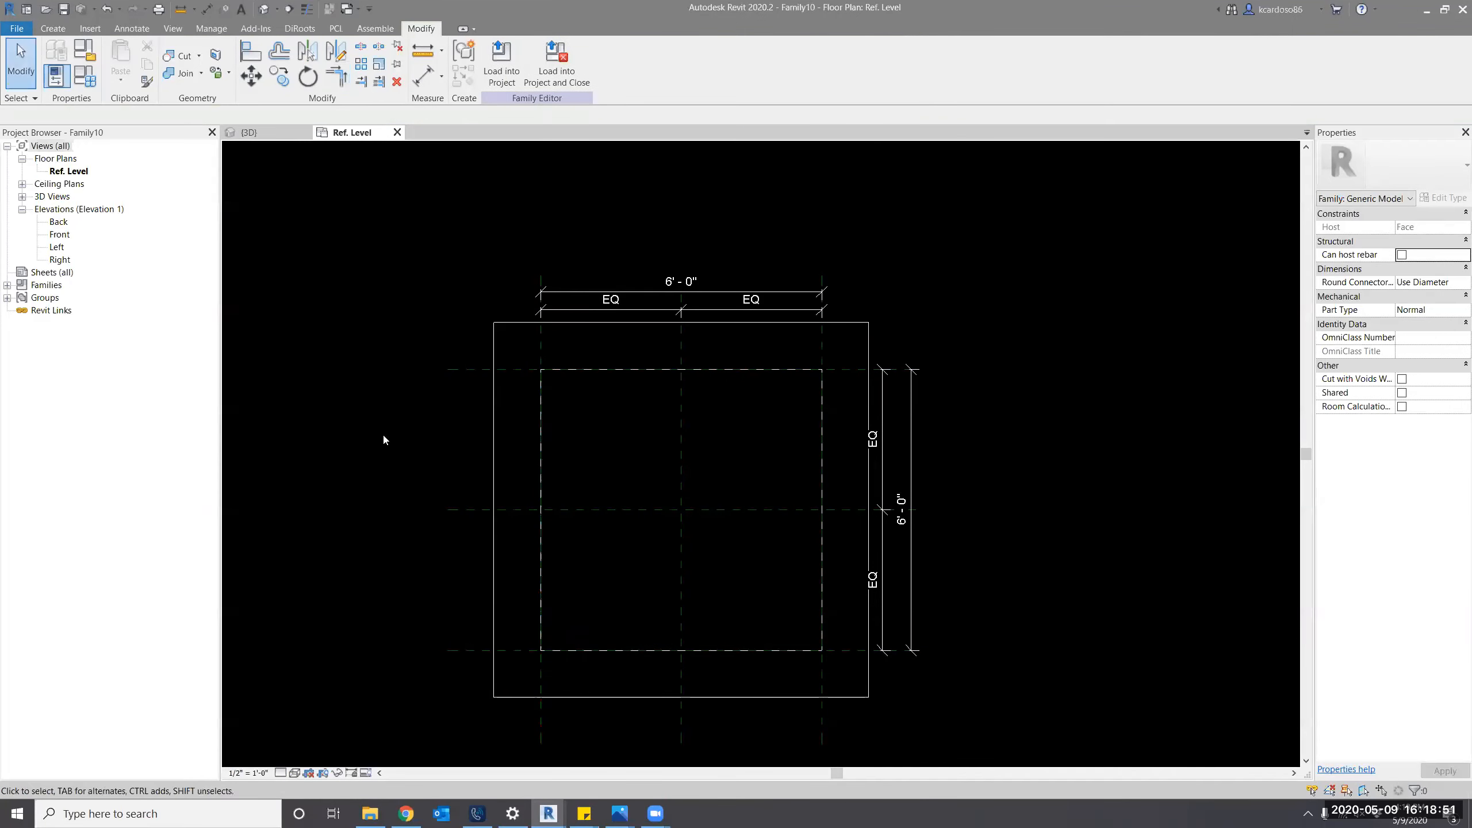
# Load Family10 into Project4, overwriting the existing version, and place an instance on the thickened slab at the edge column.
pyautogui.click(555, 58)
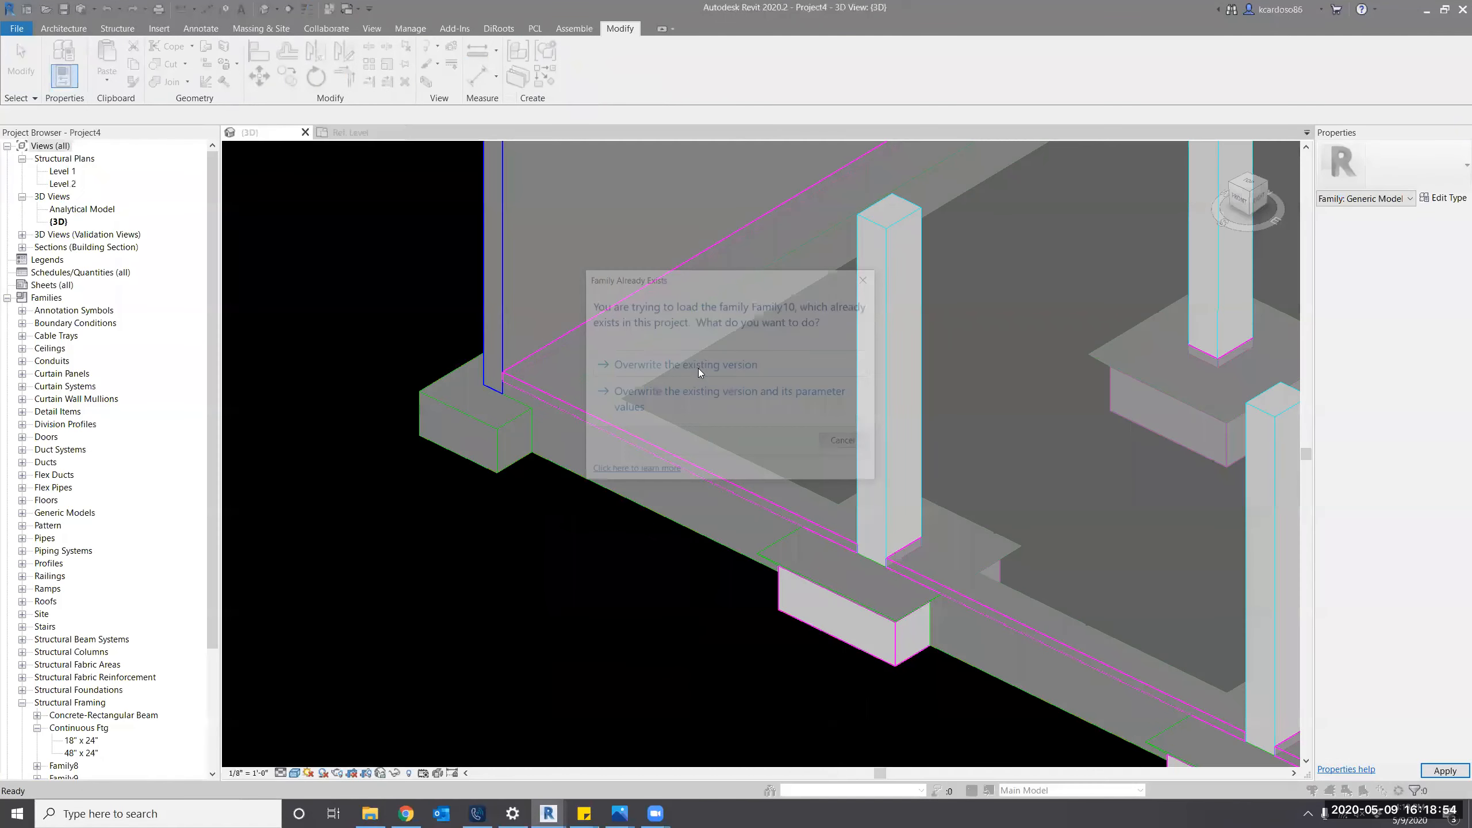
pyautogui.click(698, 368)
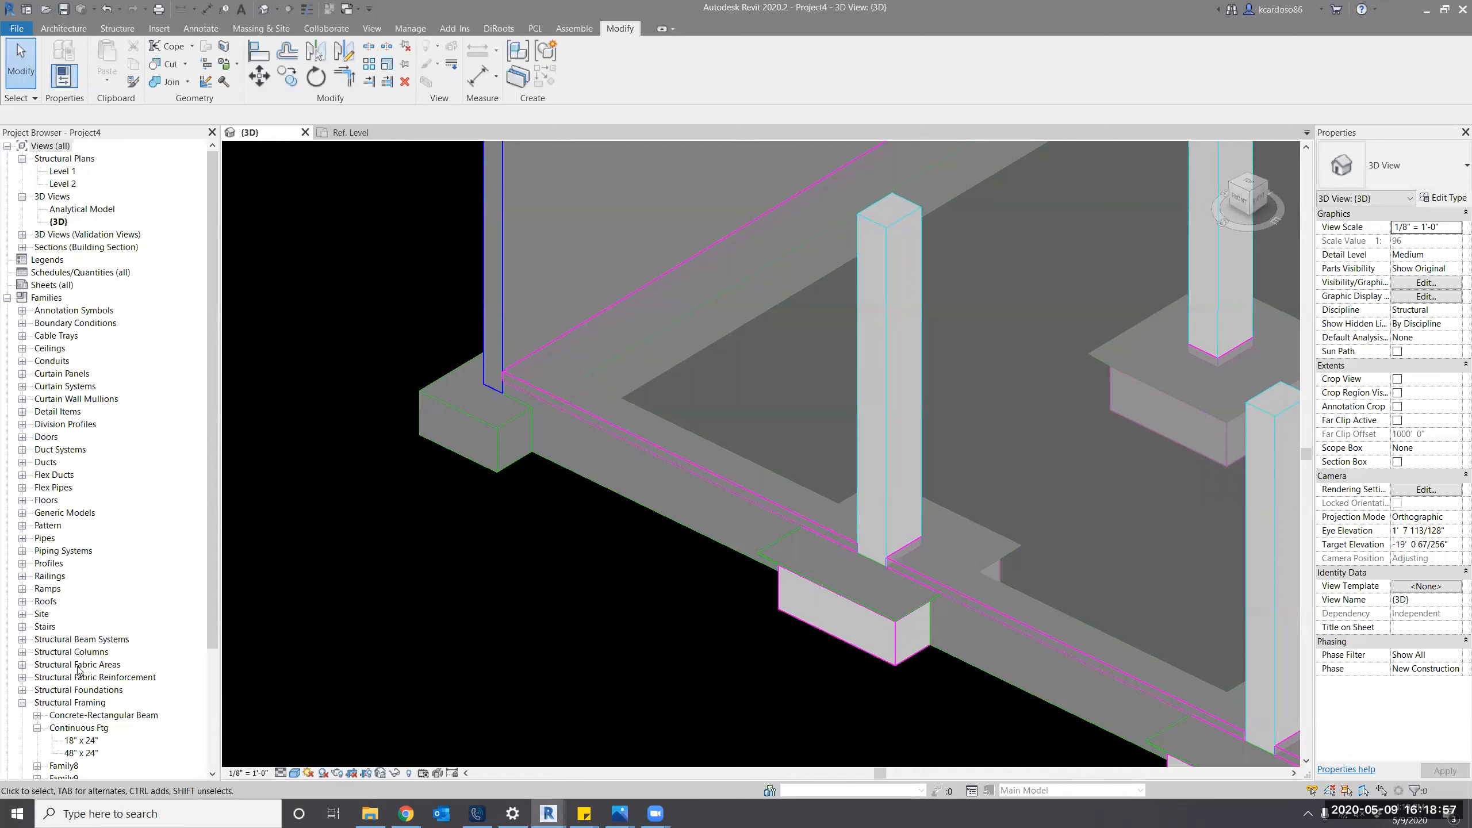
pyautogui.click(22, 513)
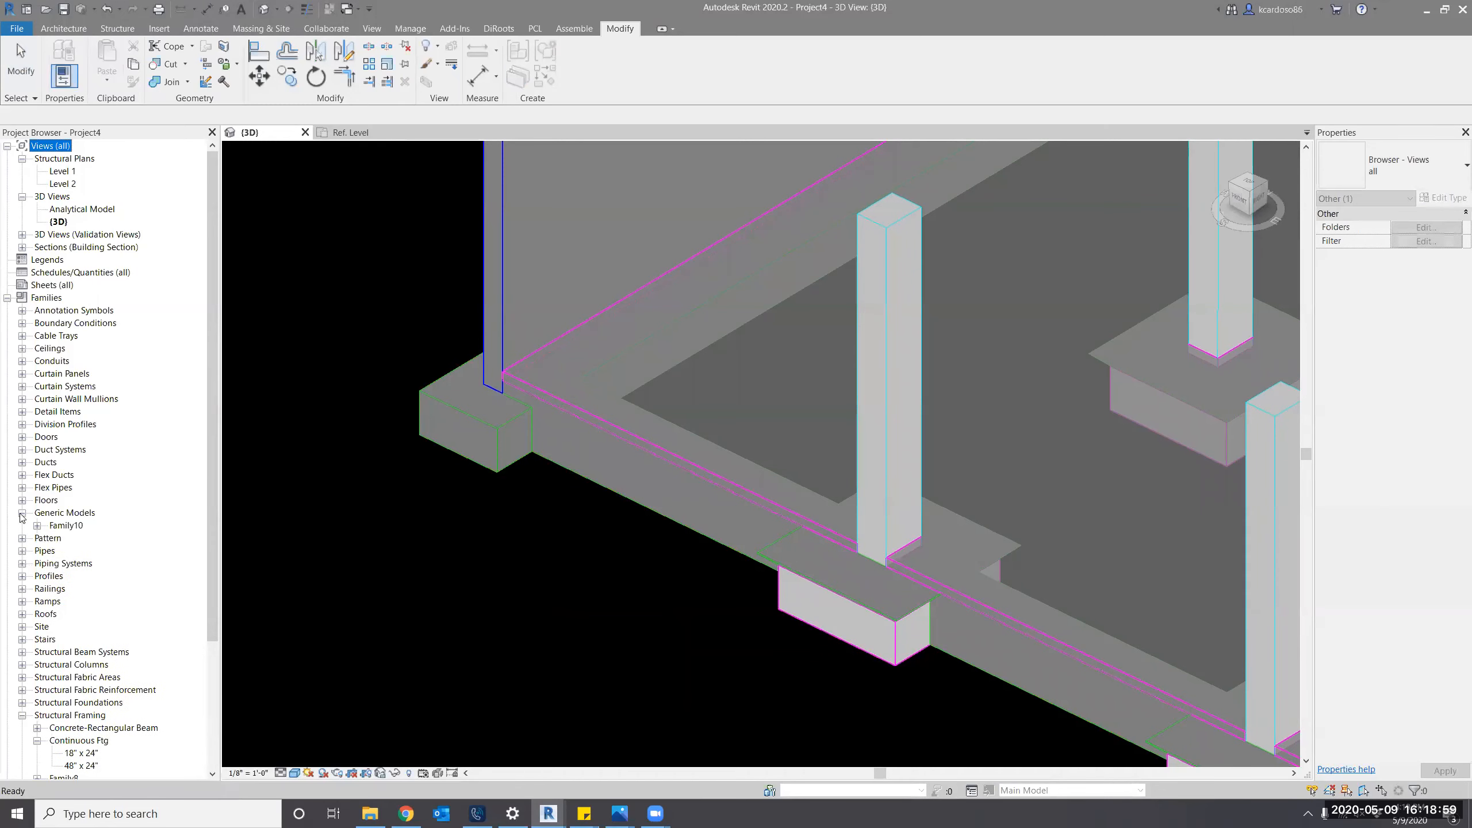
pyautogui.click(38, 526)
pyautogui.scroll(-1, 88, 526)
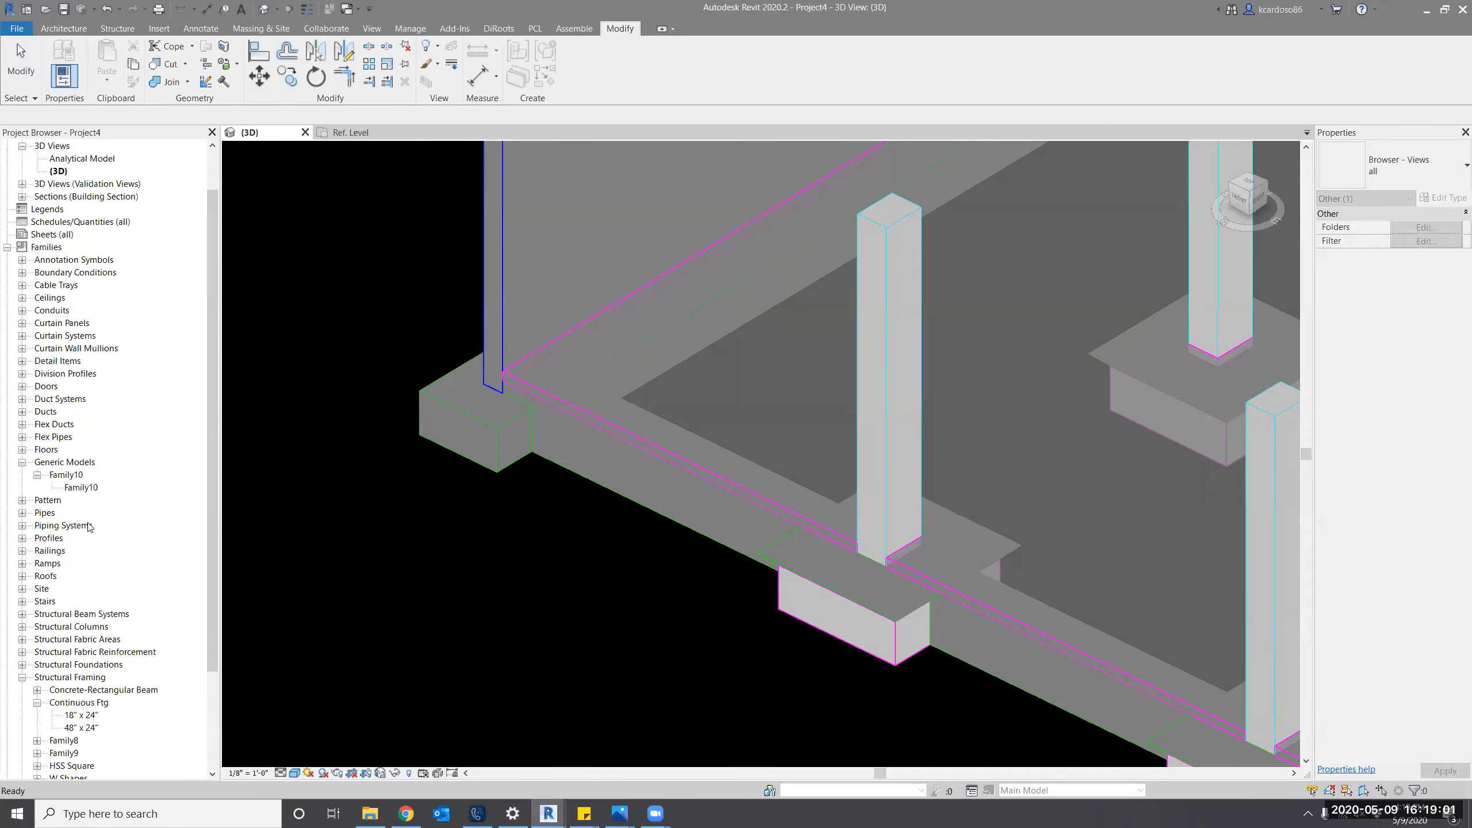
pyautogui.moveTo(79, 490); pyautogui.dragTo(408, 555)
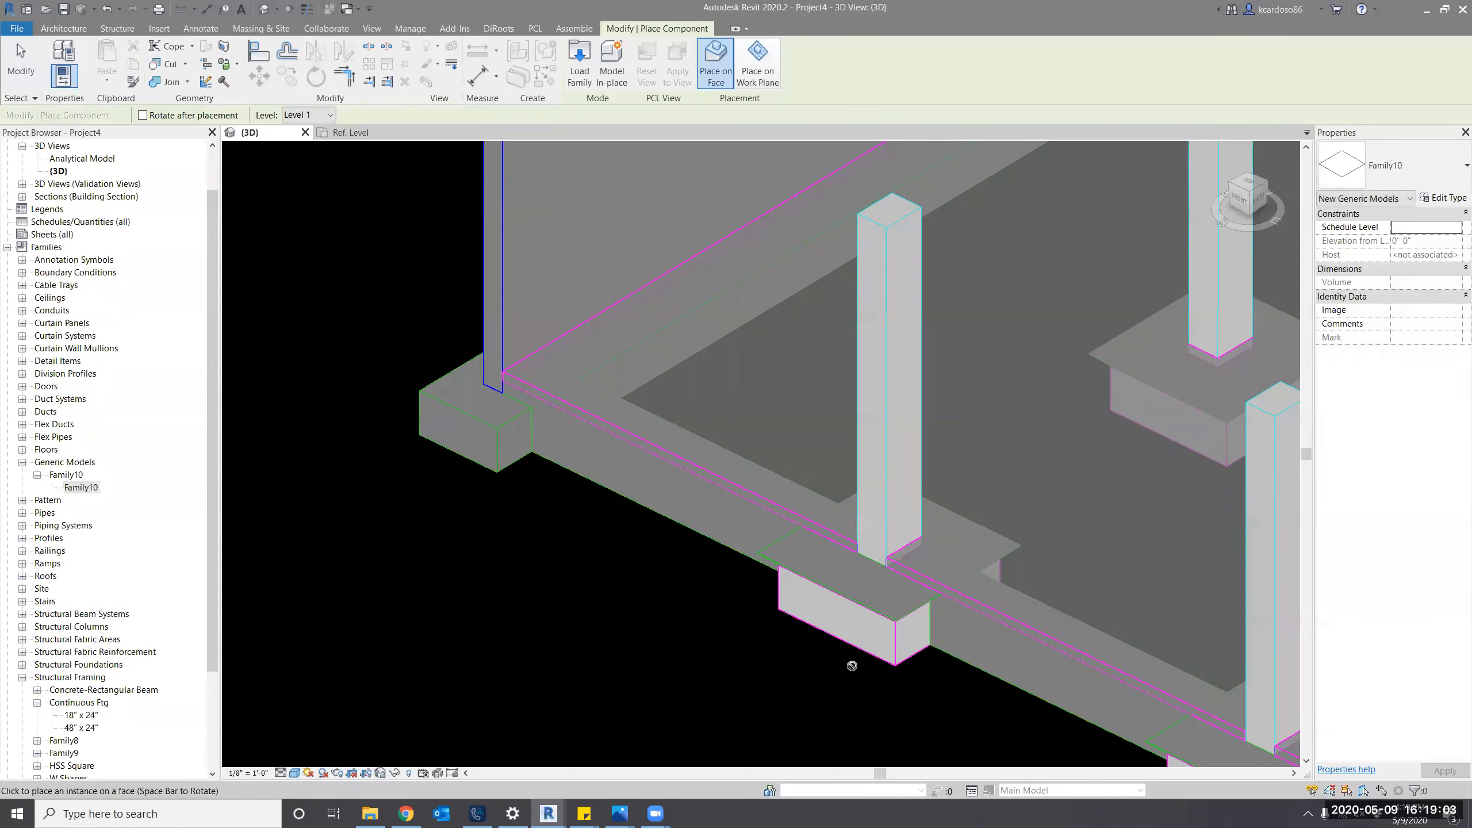
pyautogui.scroll(2, 836, 676)
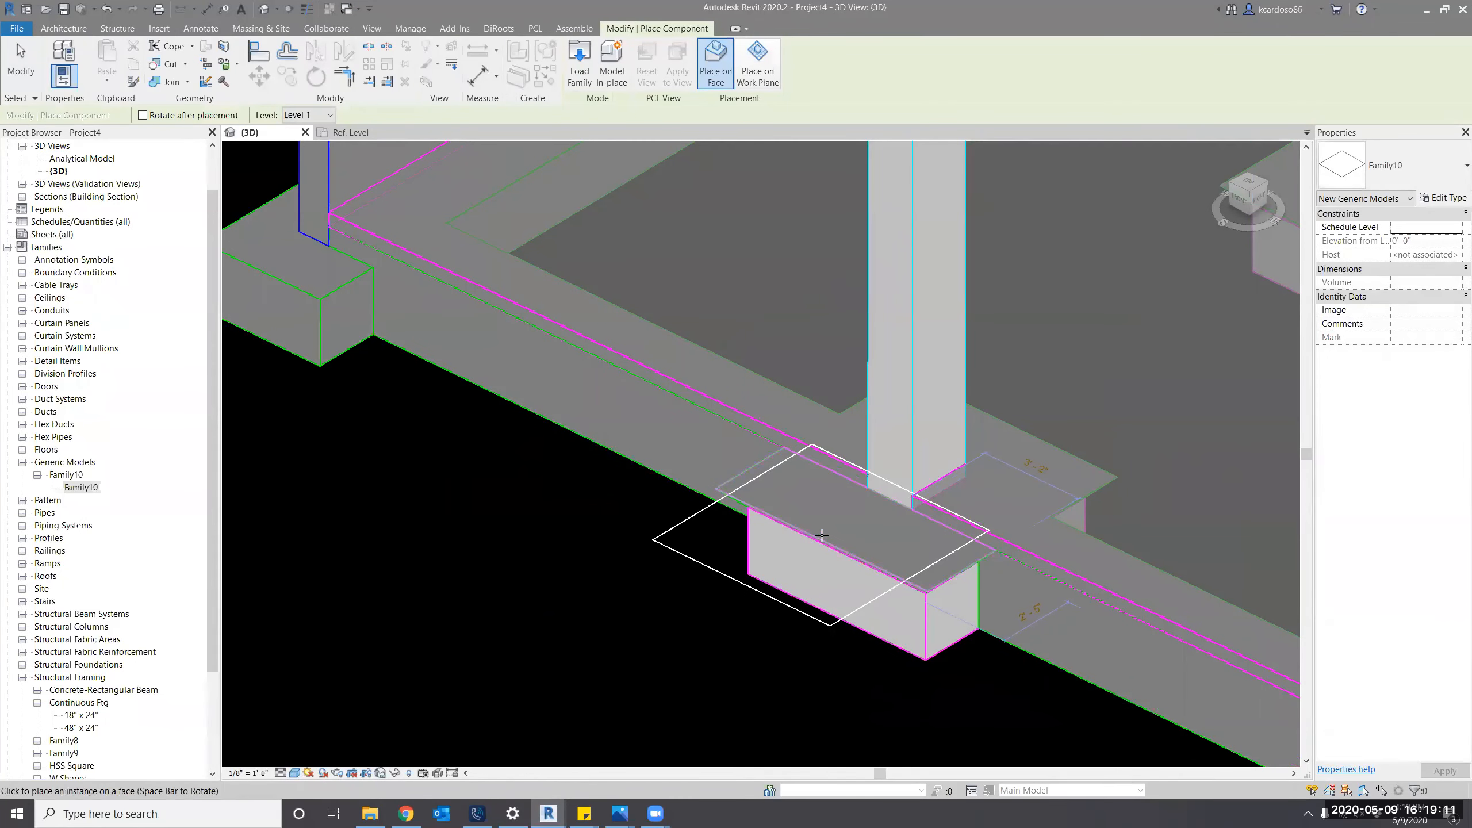
pyautogui.moveTo(771, 677); pyautogui.dragTo(765, 677, button='middle')
pyautogui.press('Escape')
pyautogui.press('Escape')
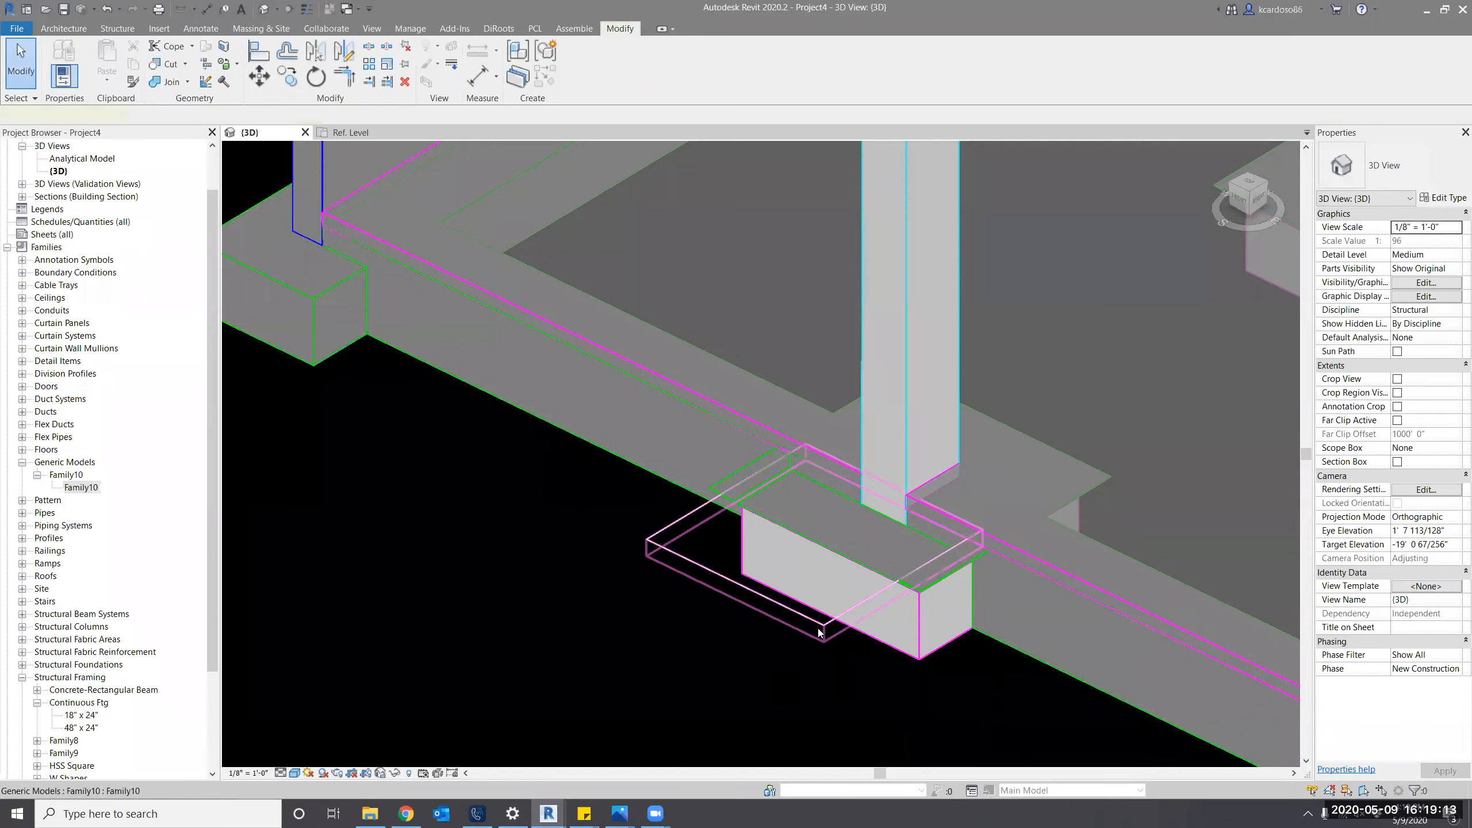
pyautogui.click(822, 634)
pyautogui.keyDown('shift'); pyautogui.moveTo(719, 583); pyautogui.dragTo(879, 608, button='middle'); pyautogui.keyUp('shift')
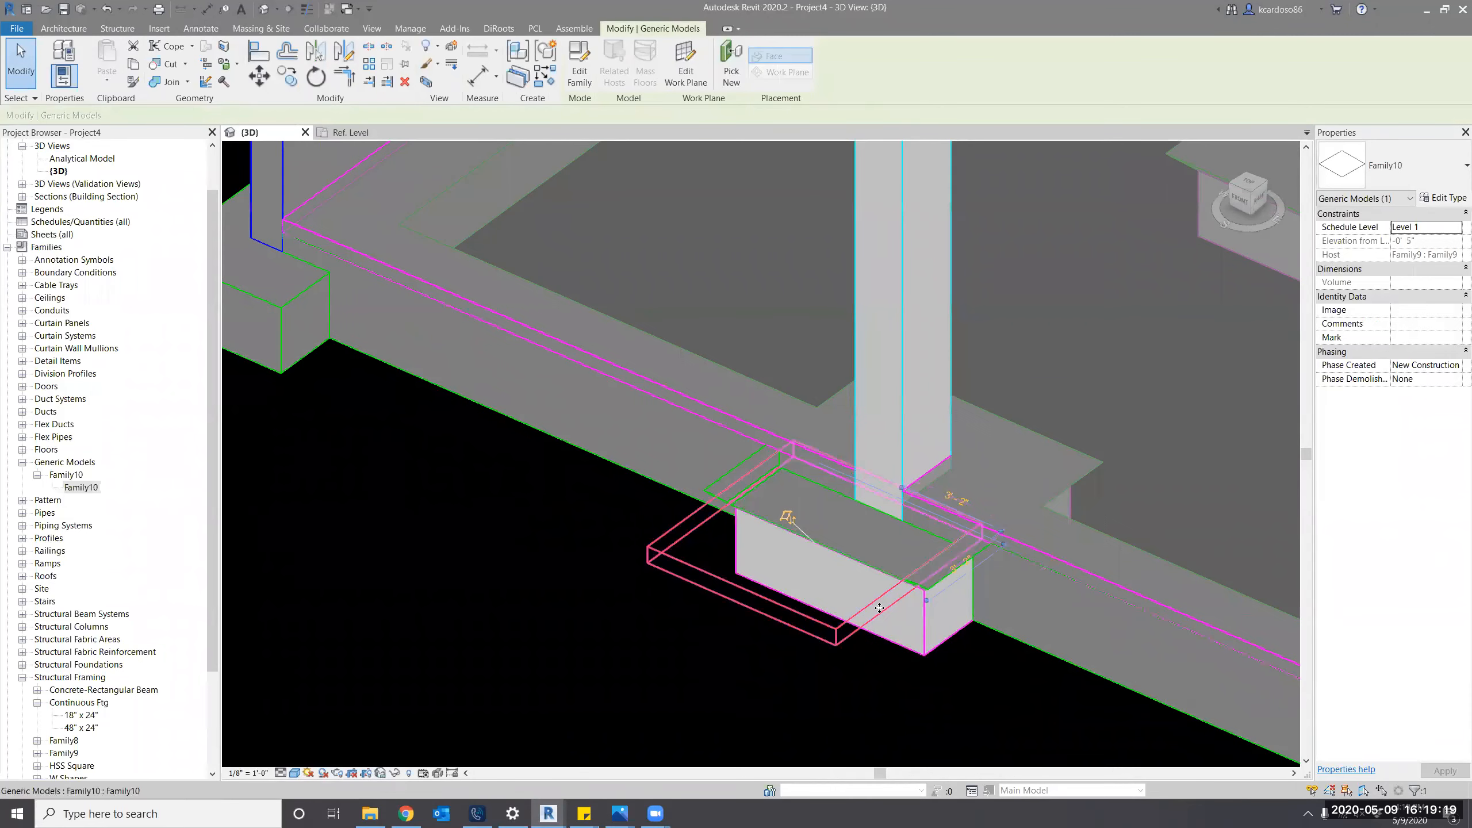
# In the family's Ref. Level plan, label the horizontal overall 6' dimension with a new instance parameter named Width.
pyautogui.click(355, 135)
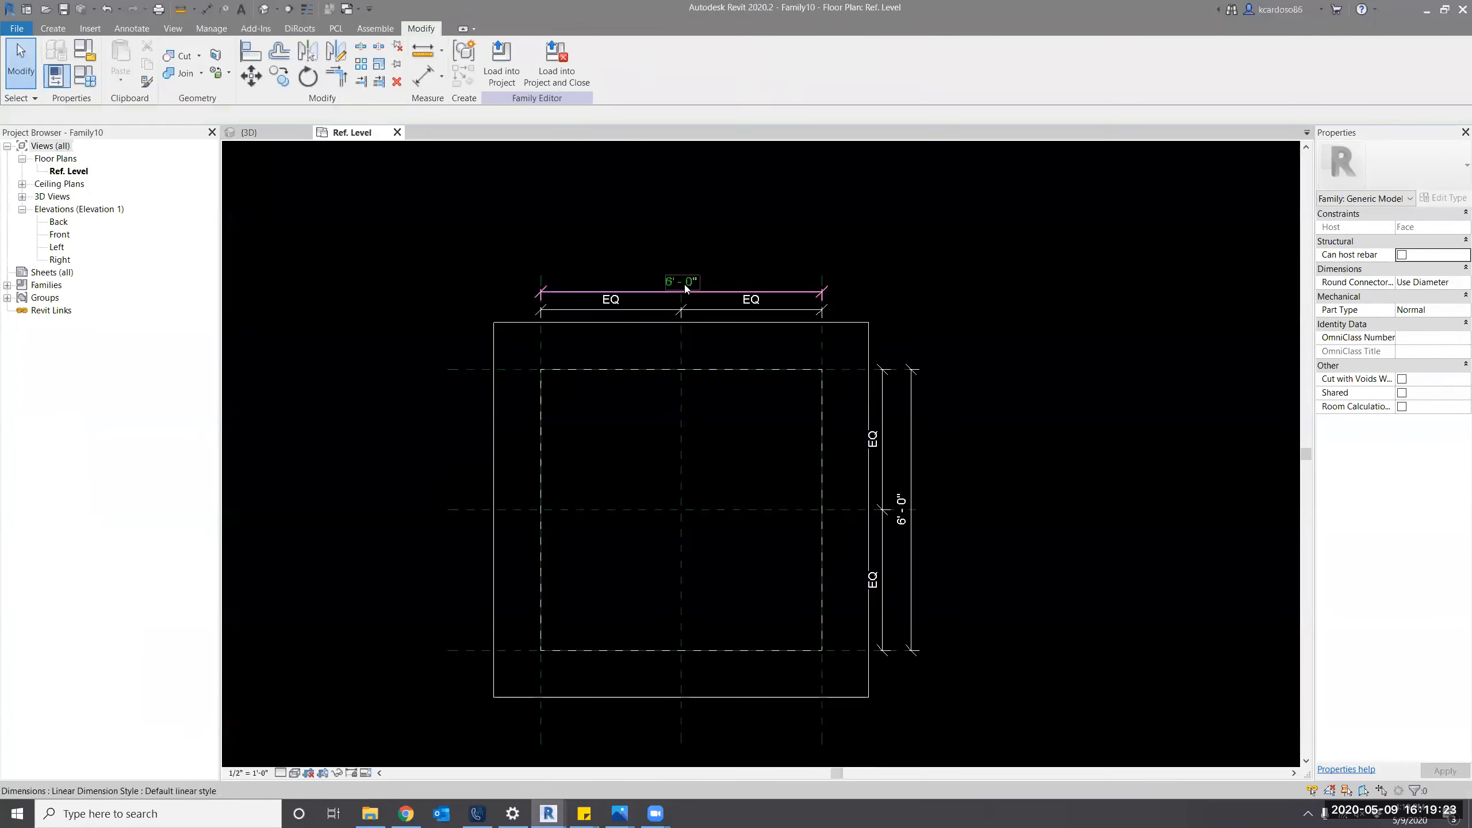
pyautogui.click(685, 289)
pyautogui.scroll(1, 695, 250)
pyautogui.click(636, 61)
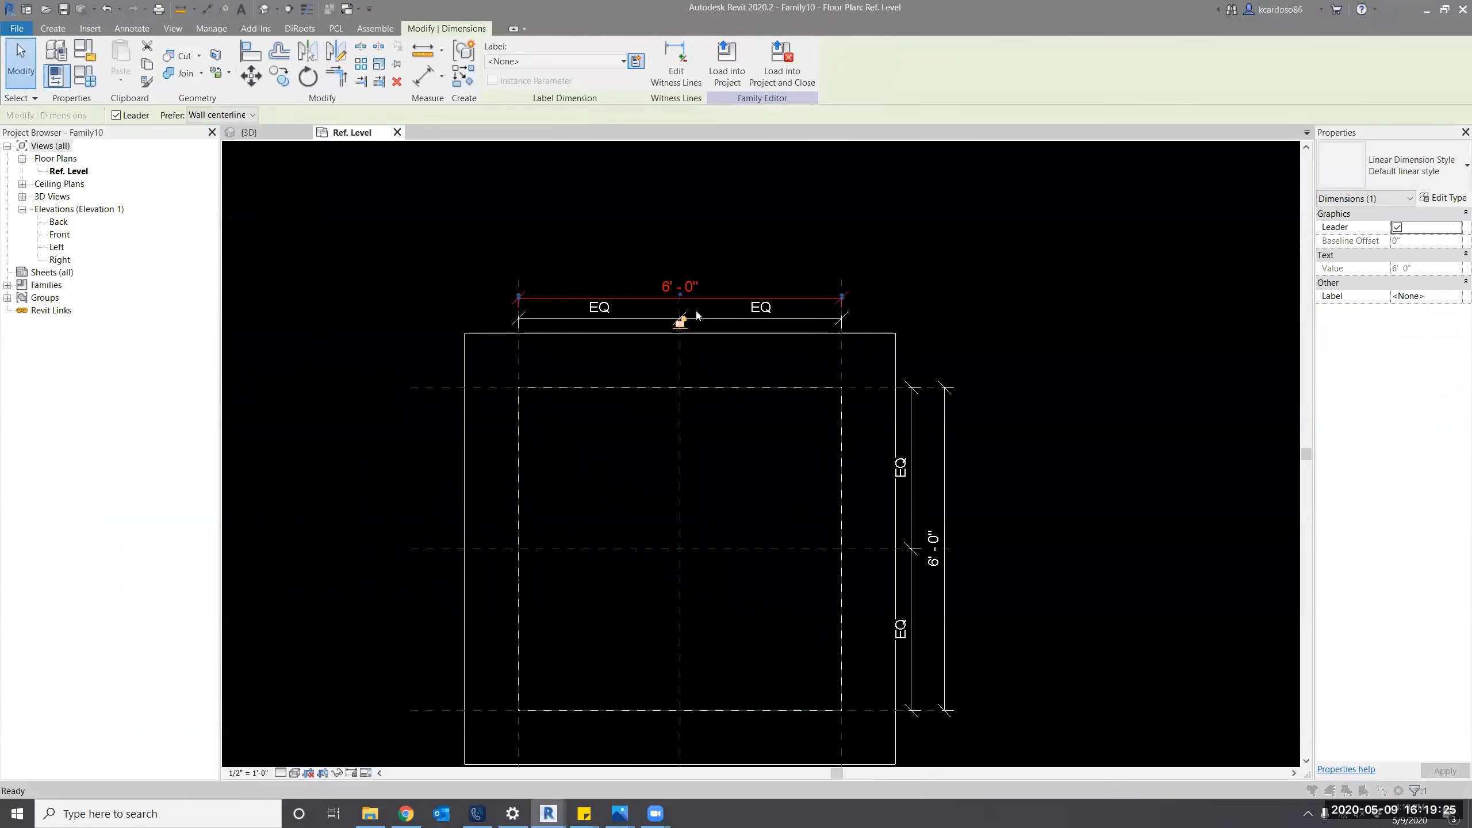
pyautogui.click(730, 465)
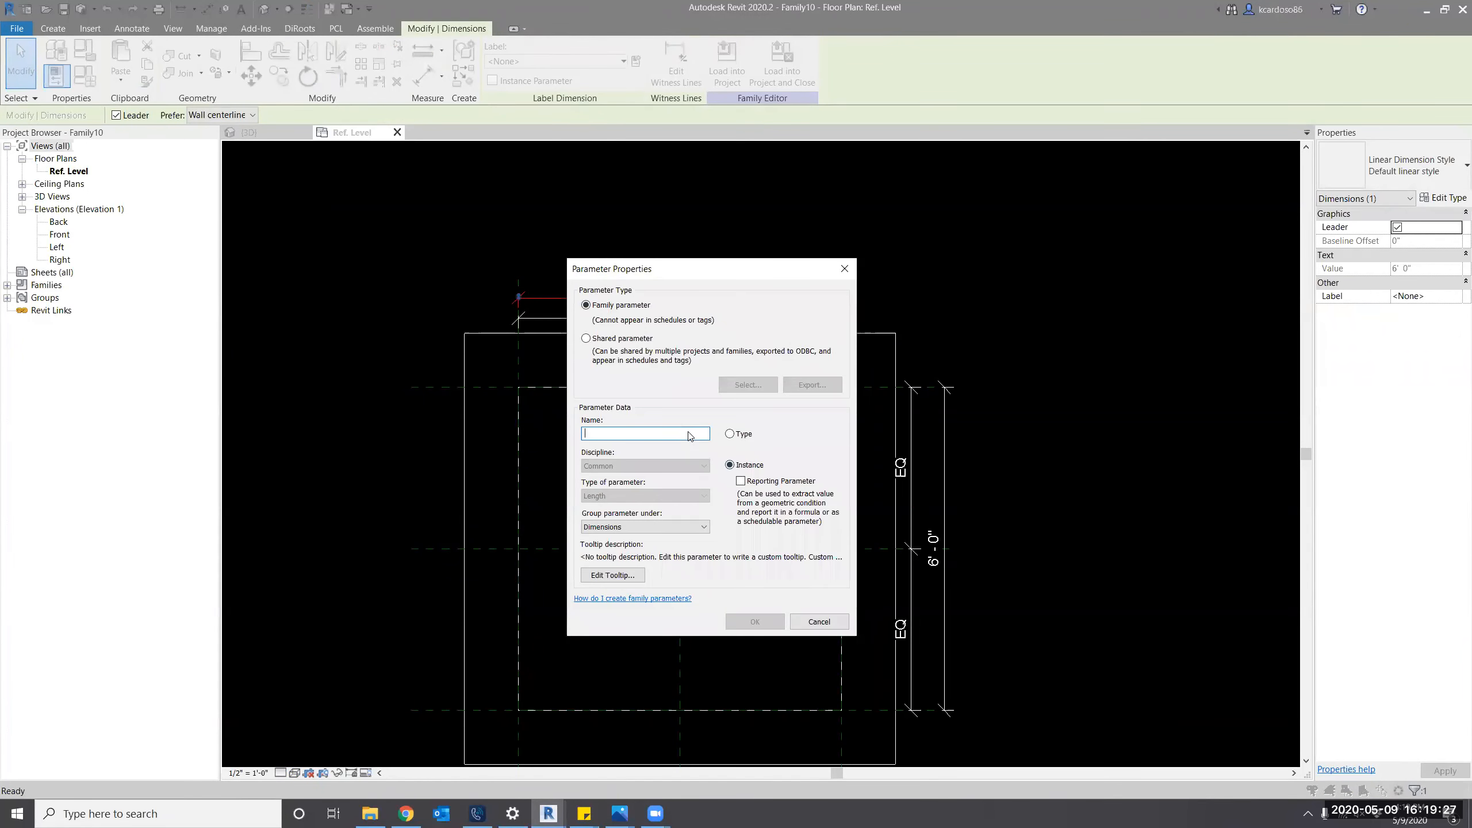
pyautogui.write('Width')
pyautogui.press('Return')
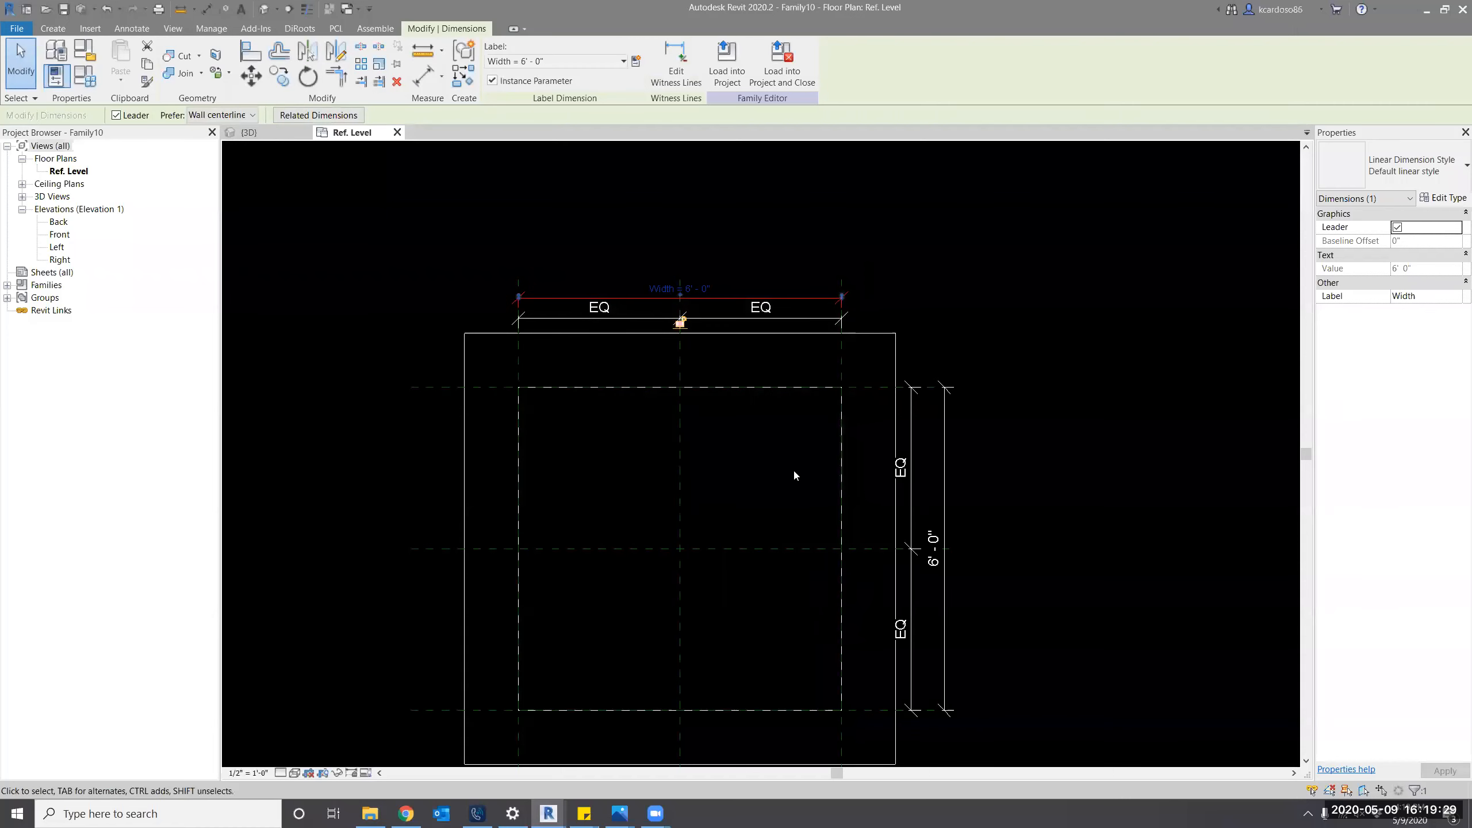
# Label the vertical overall 6' dimension with a new instance parameter named Length.
pyautogui.click(946, 417)
pyautogui.click(636, 61)
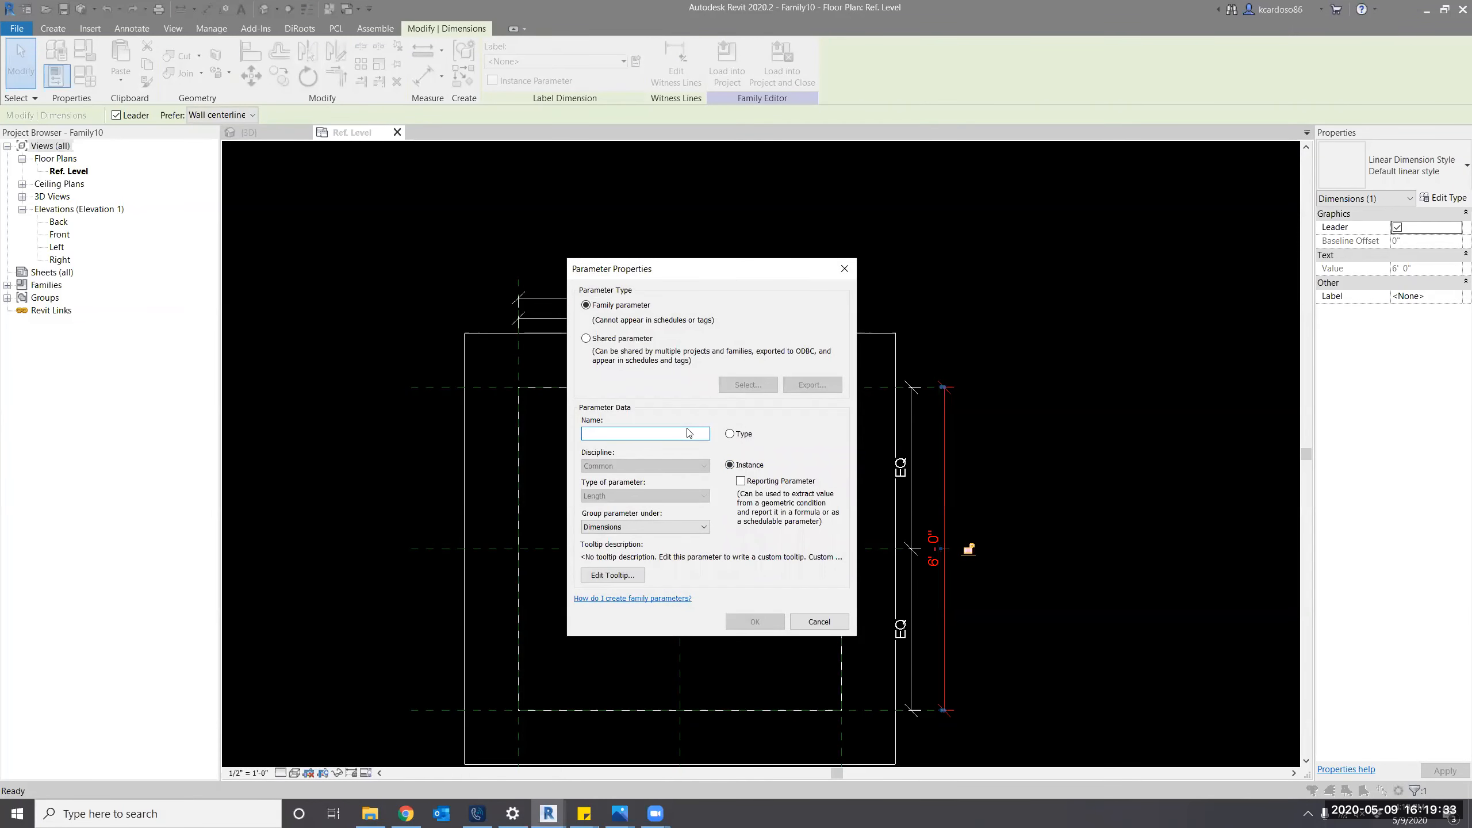
pyautogui.write('Length')
pyautogui.click(755, 621)
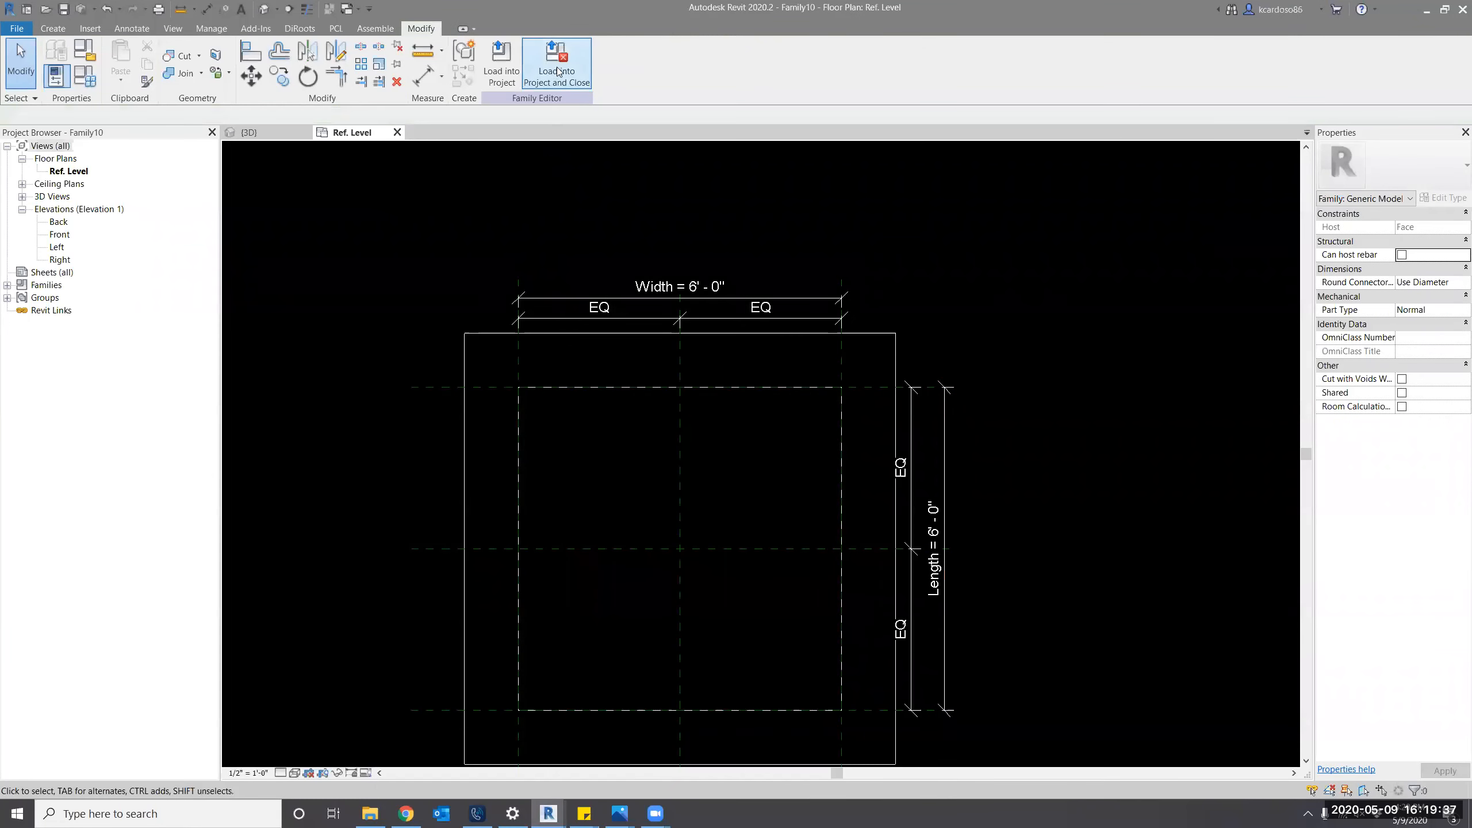
# Load the parametric family into Project4 over the existing version and close the family file.
pyautogui.click(558, 70)
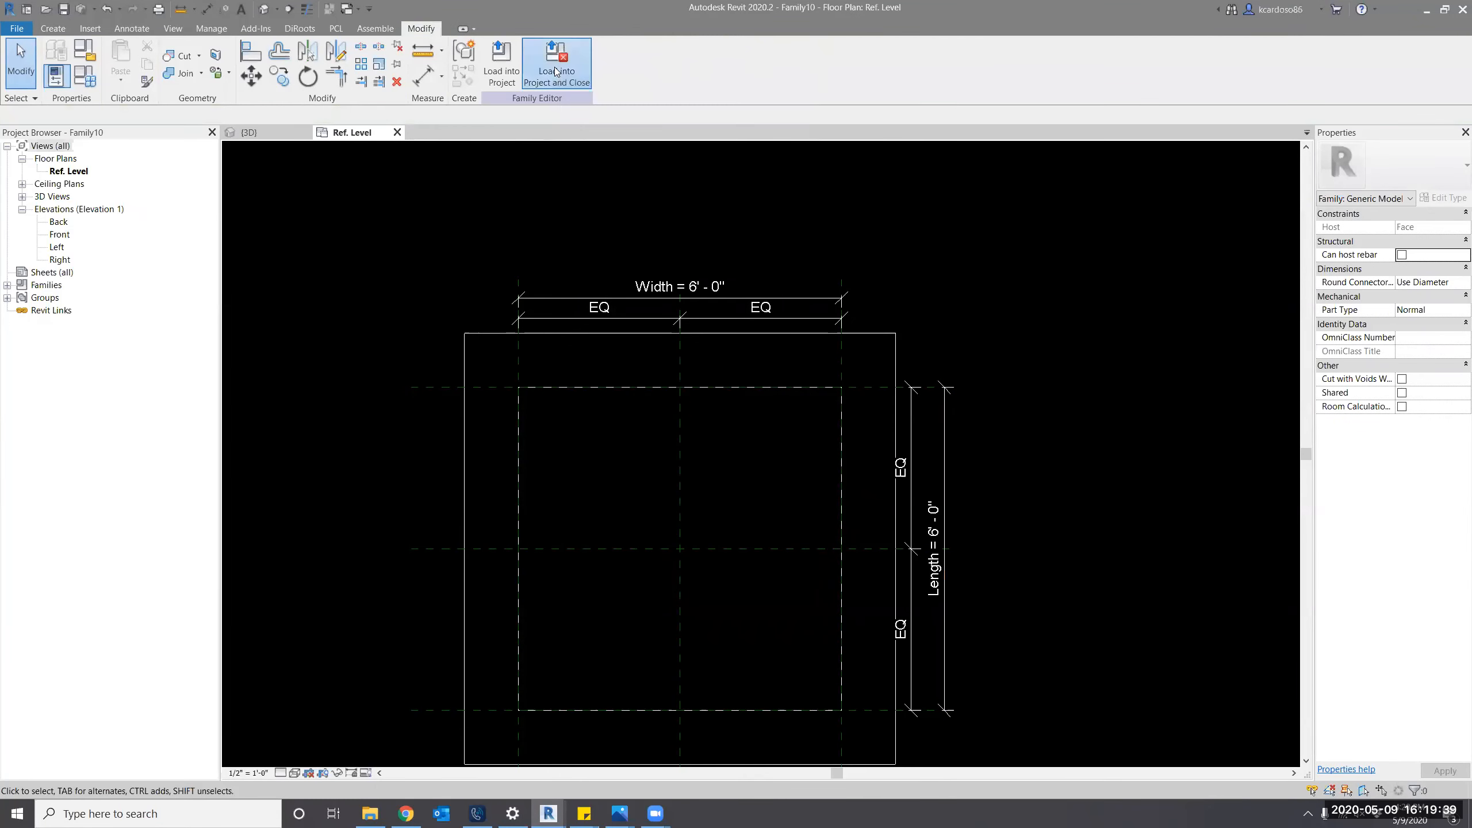
pyautogui.click(774, 409)
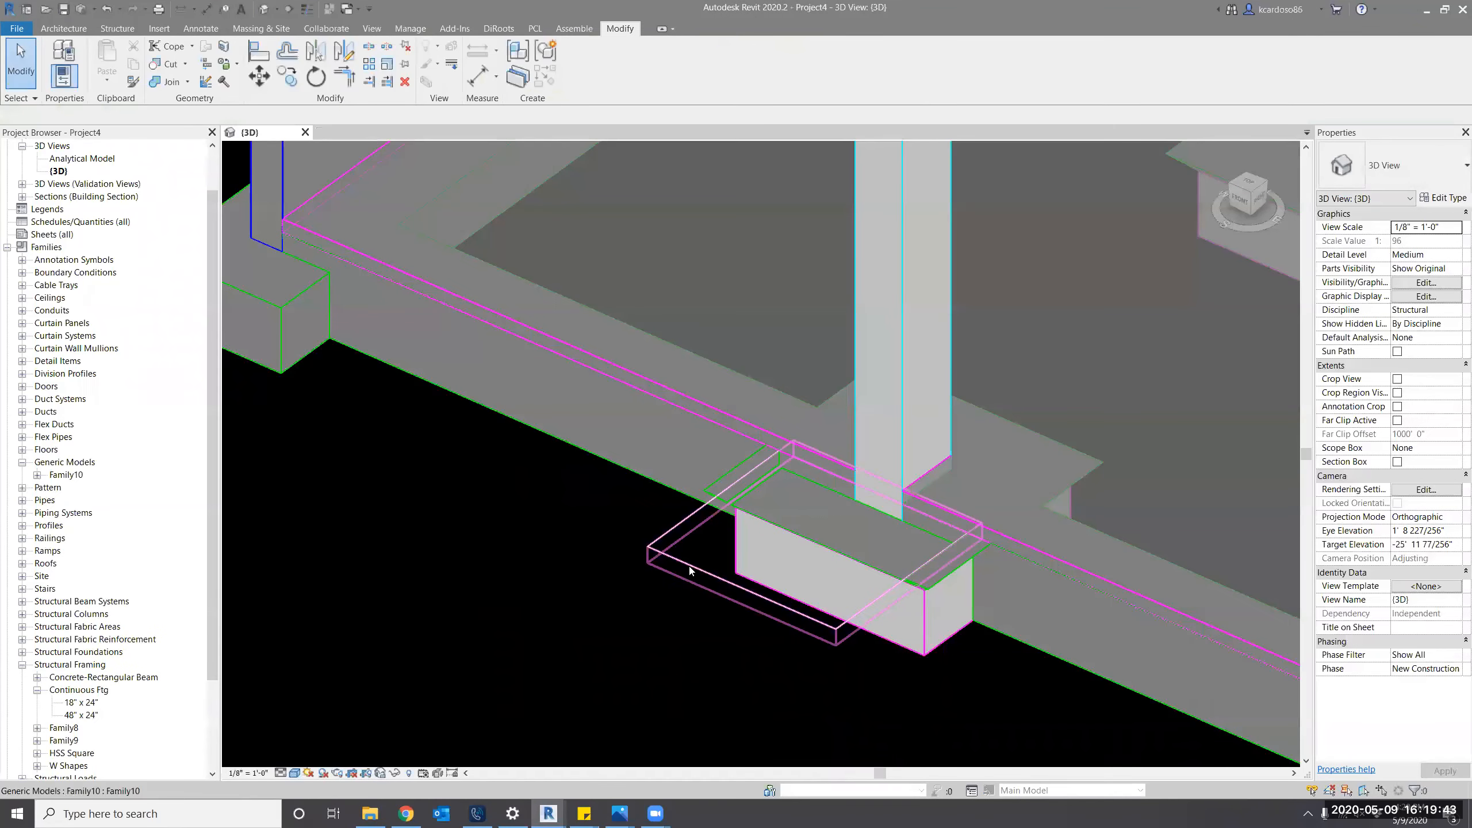
pyautogui.keyDown('shift'); pyautogui.moveTo(961, 728); pyautogui.dragTo(977, 748, button='middle'); pyautogui.keyUp('shift')
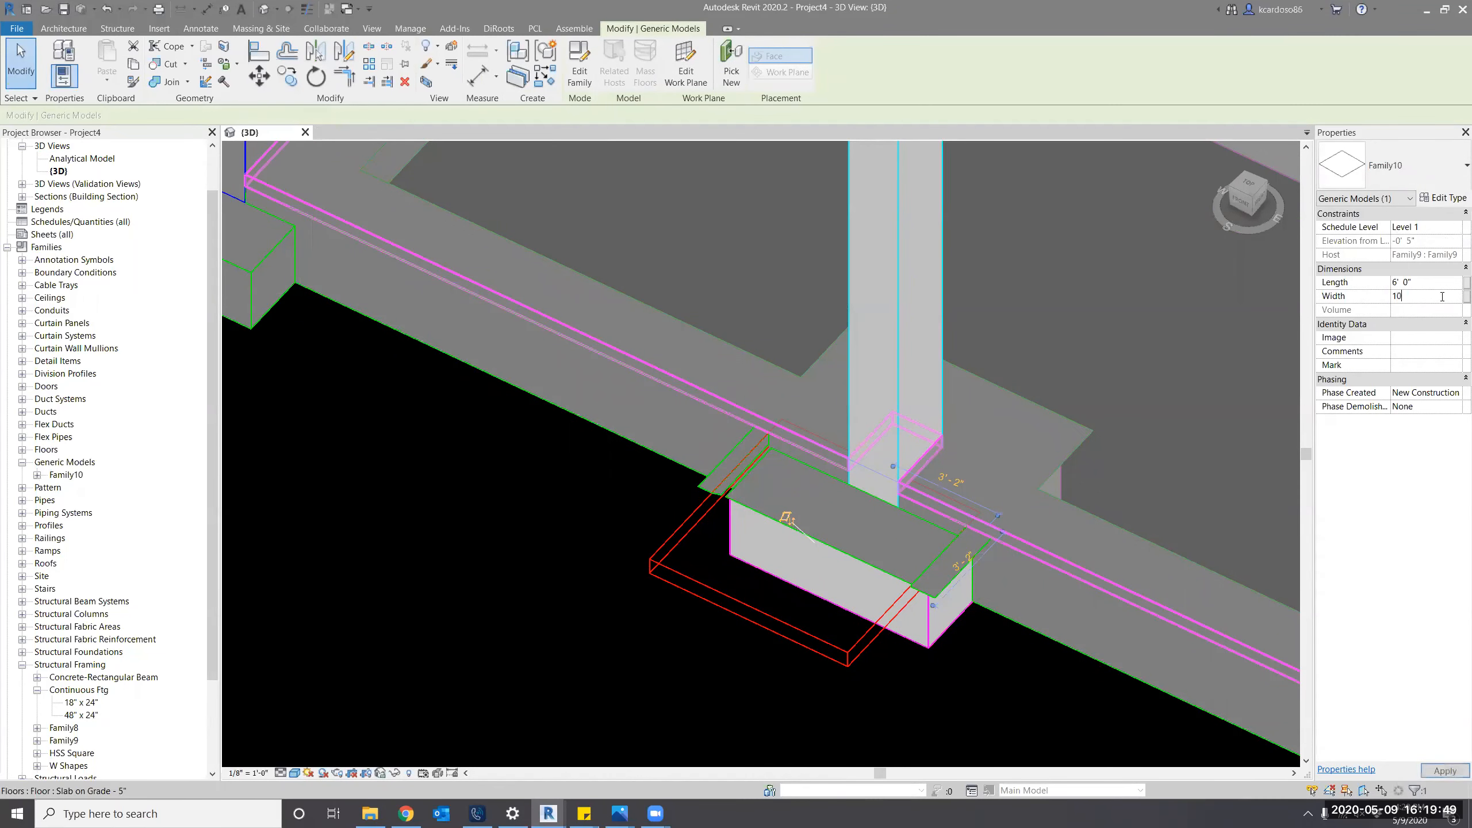
# Set the Width of the placed void instance at the edge column to 10'.
pyautogui.click(1443, 296)
pyautogui.write('10')
pyautogui.press('Return')
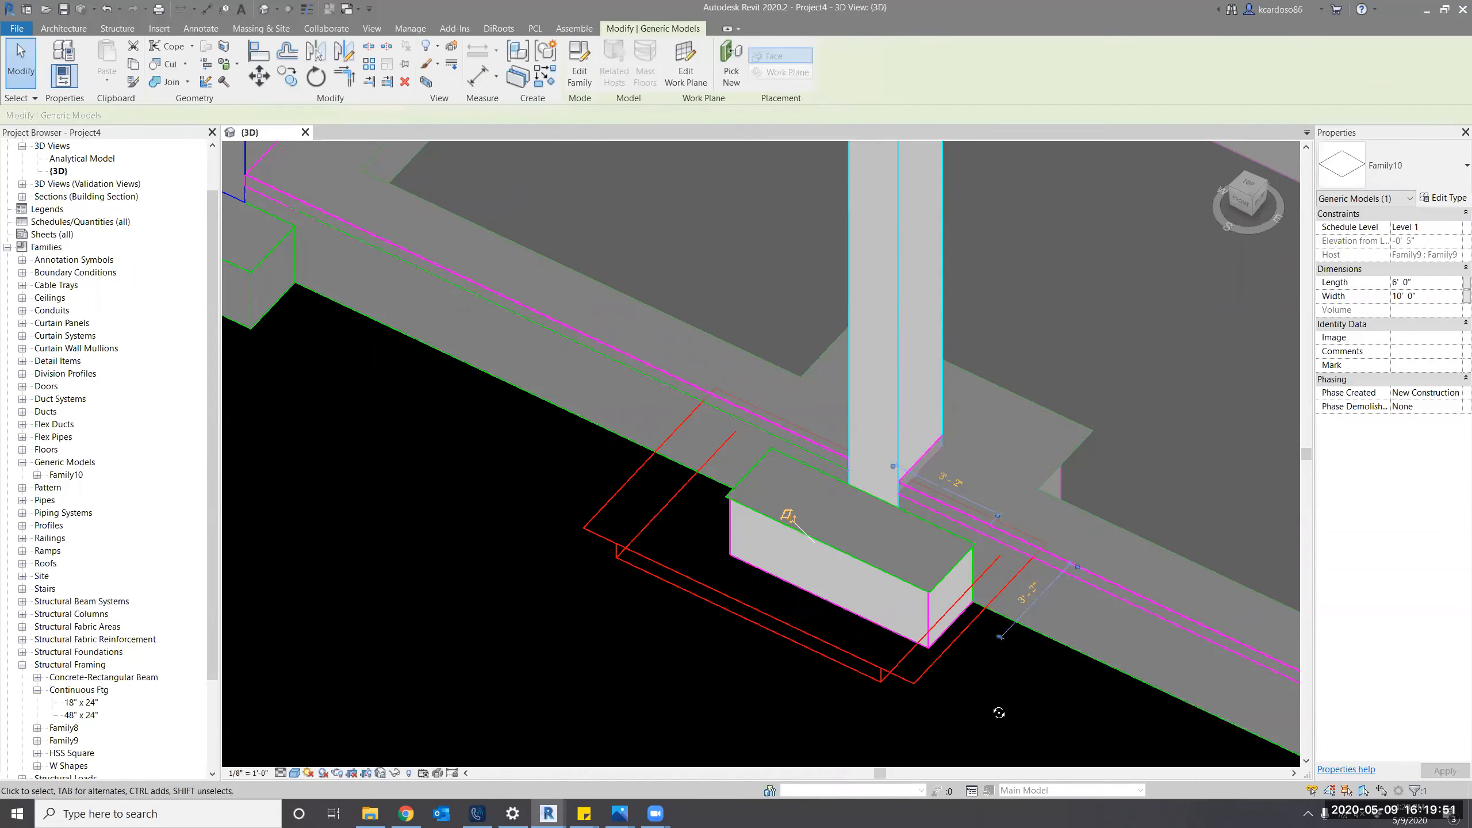
pyautogui.keyDown('shift'); pyautogui.moveTo(999, 713); pyautogui.dragTo(990, 563, button='middle'); pyautogui.keyUp('shift')
pyautogui.click(948, 708)
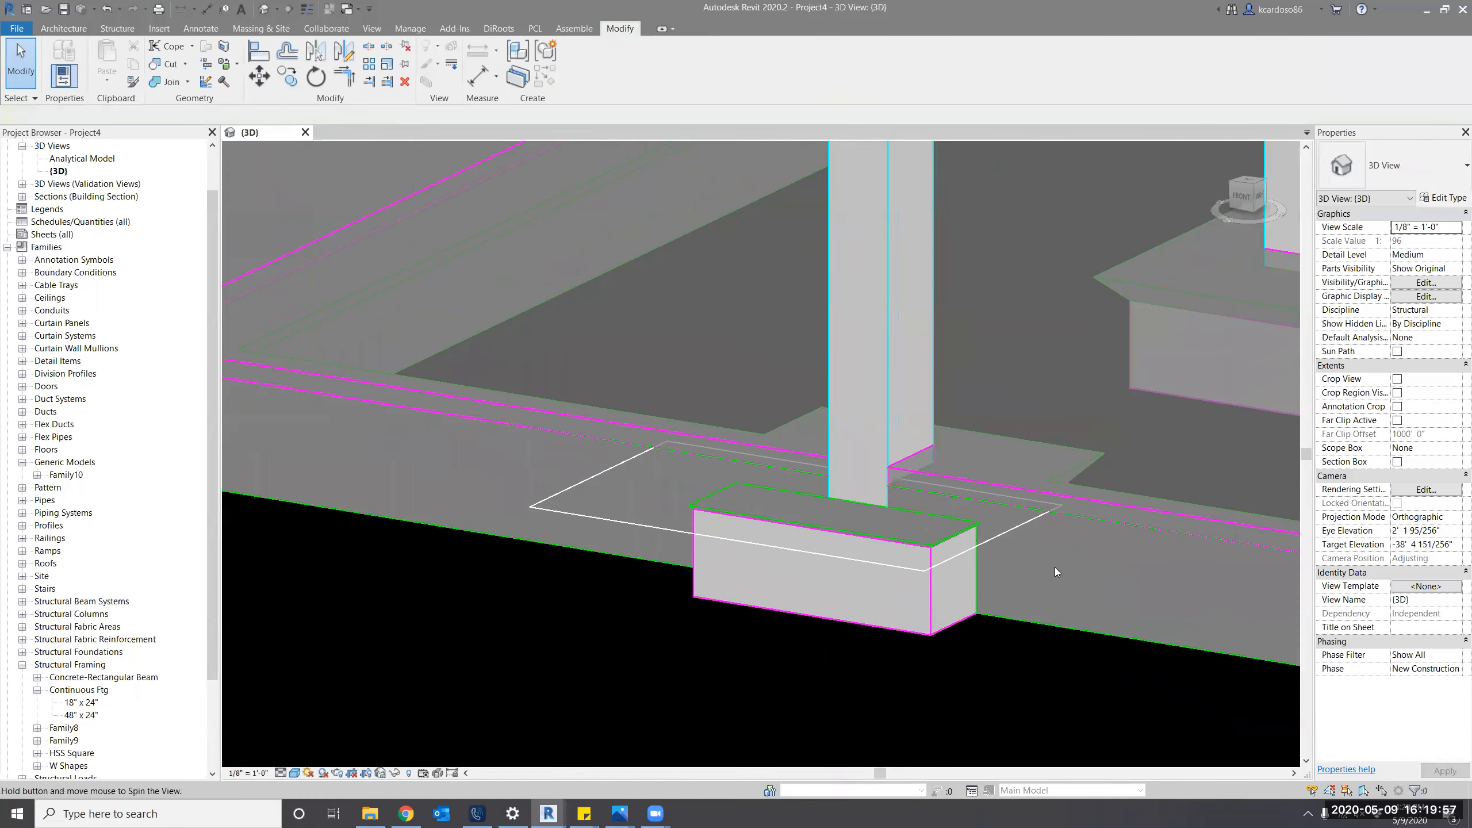
# Align the void instance's inner edge with the slab-on-grade's edge line beside the column.
pyautogui.scroll(2, 1053, 568)
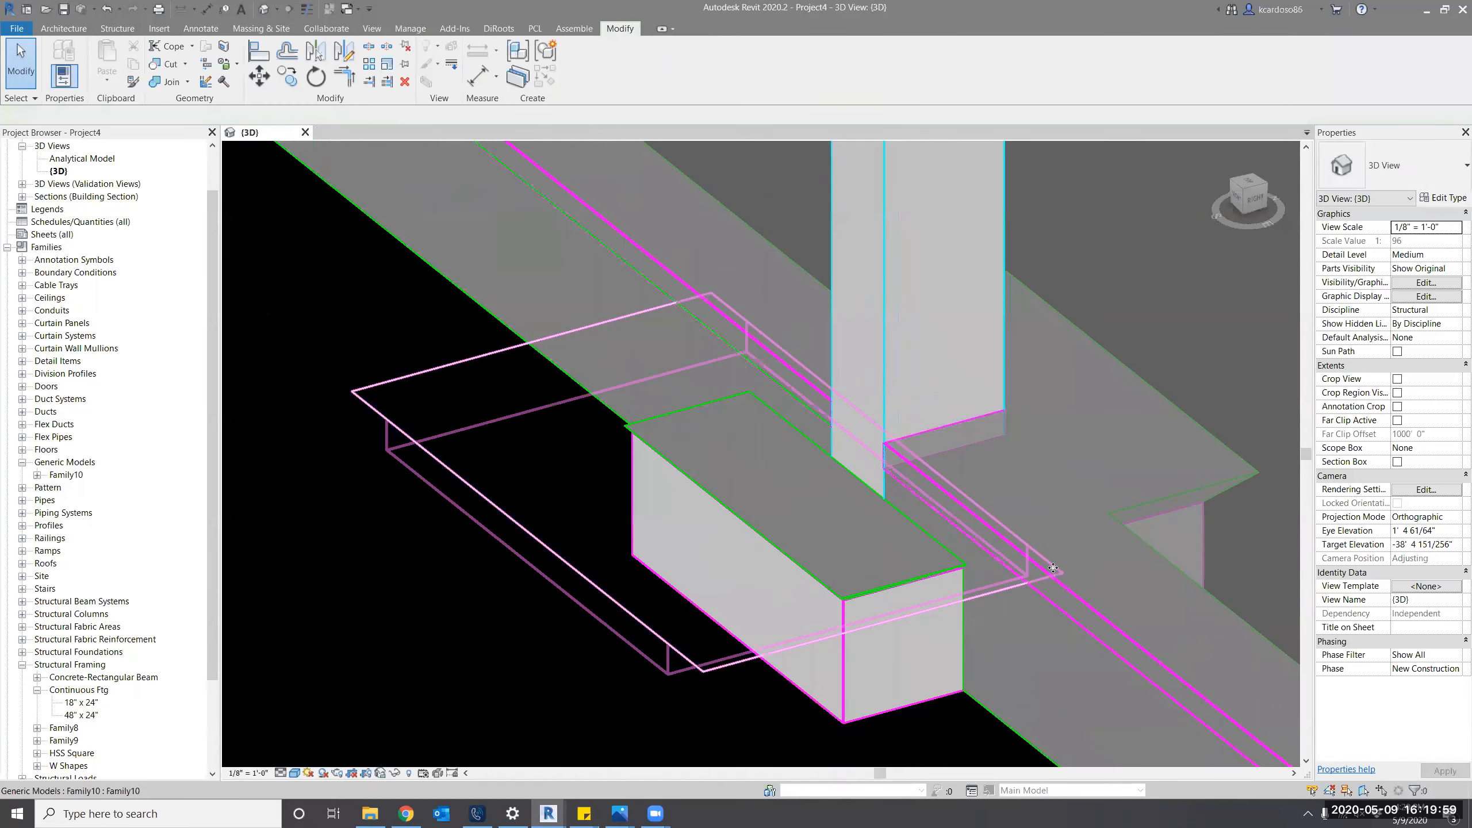
pyautogui.click(1053, 568)
pyautogui.keyDown('shift'); pyautogui.moveTo(1053, 568); pyautogui.dragTo(1159, 645, button='middle'); pyautogui.keyUp('shift')
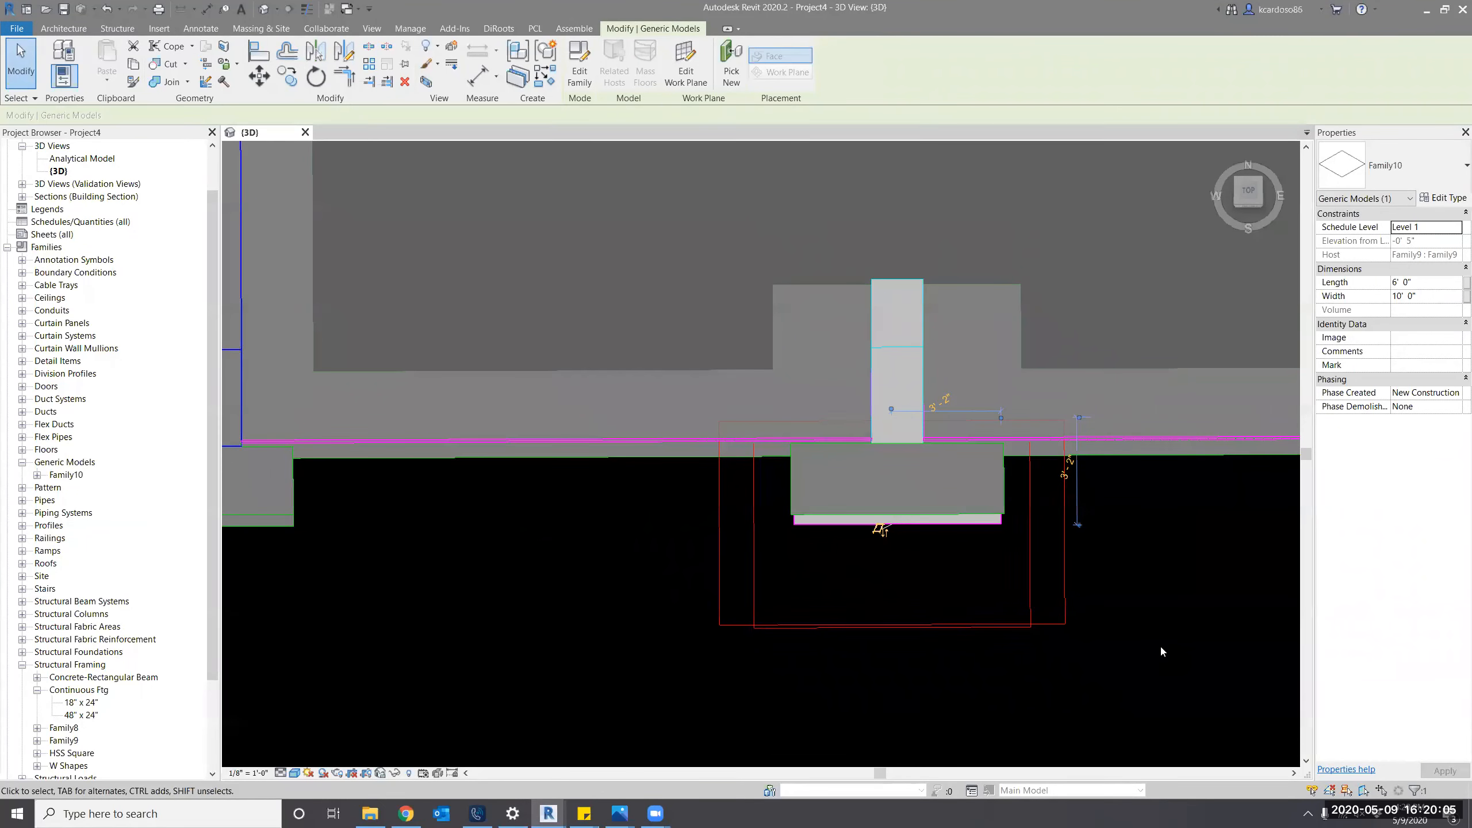
pyautogui.keyDown('shift'); pyautogui.moveTo(1162, 651); pyautogui.dragTo(1137, 590, button='middle'); pyautogui.keyUp('shift')
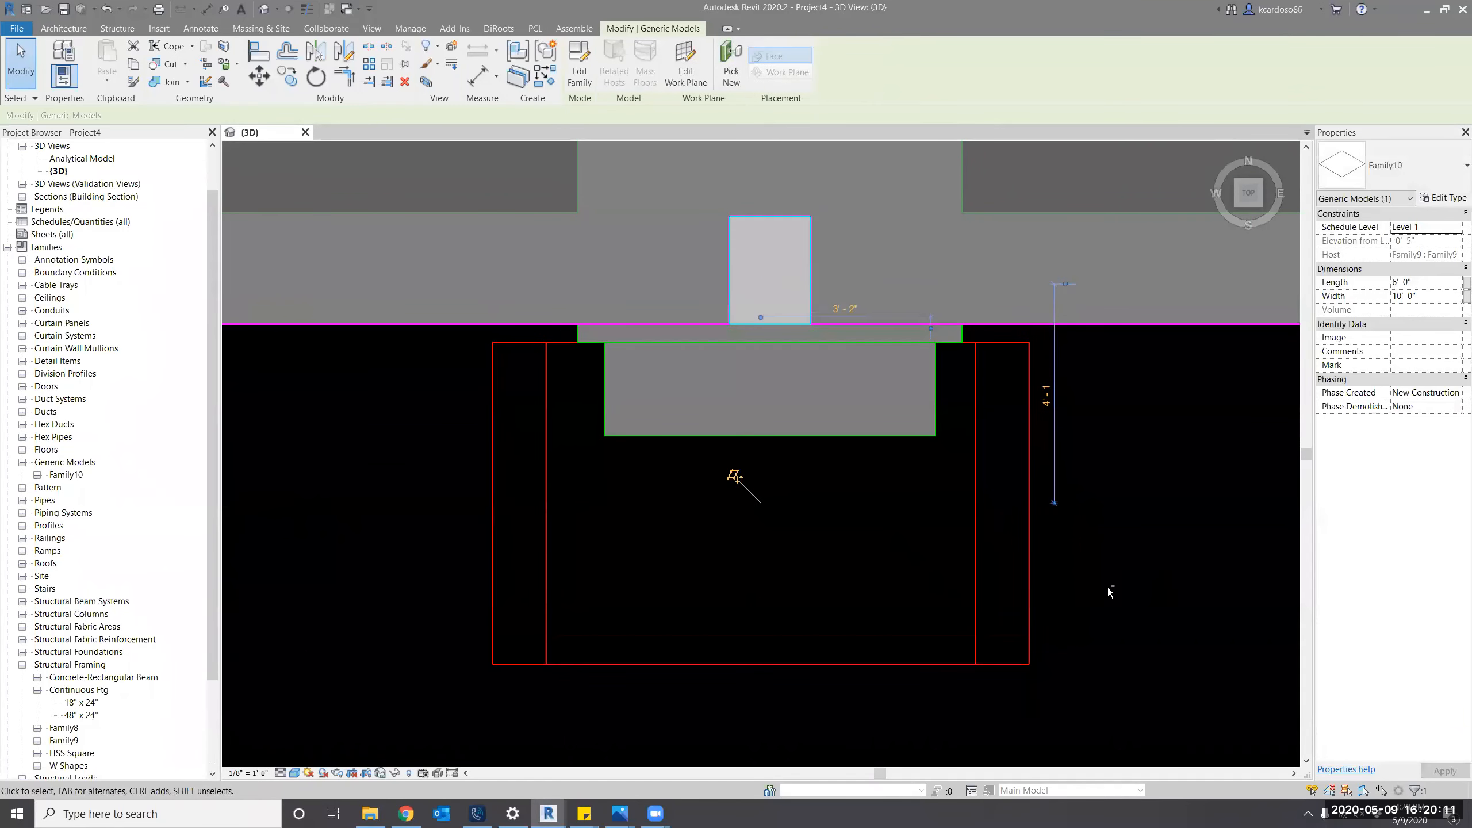
pyautogui.keyDown('shift'); pyautogui.moveTo(1107, 593); pyautogui.dragTo(953, 710, button='middle'); pyautogui.keyUp('shift')
pyautogui.press('l')
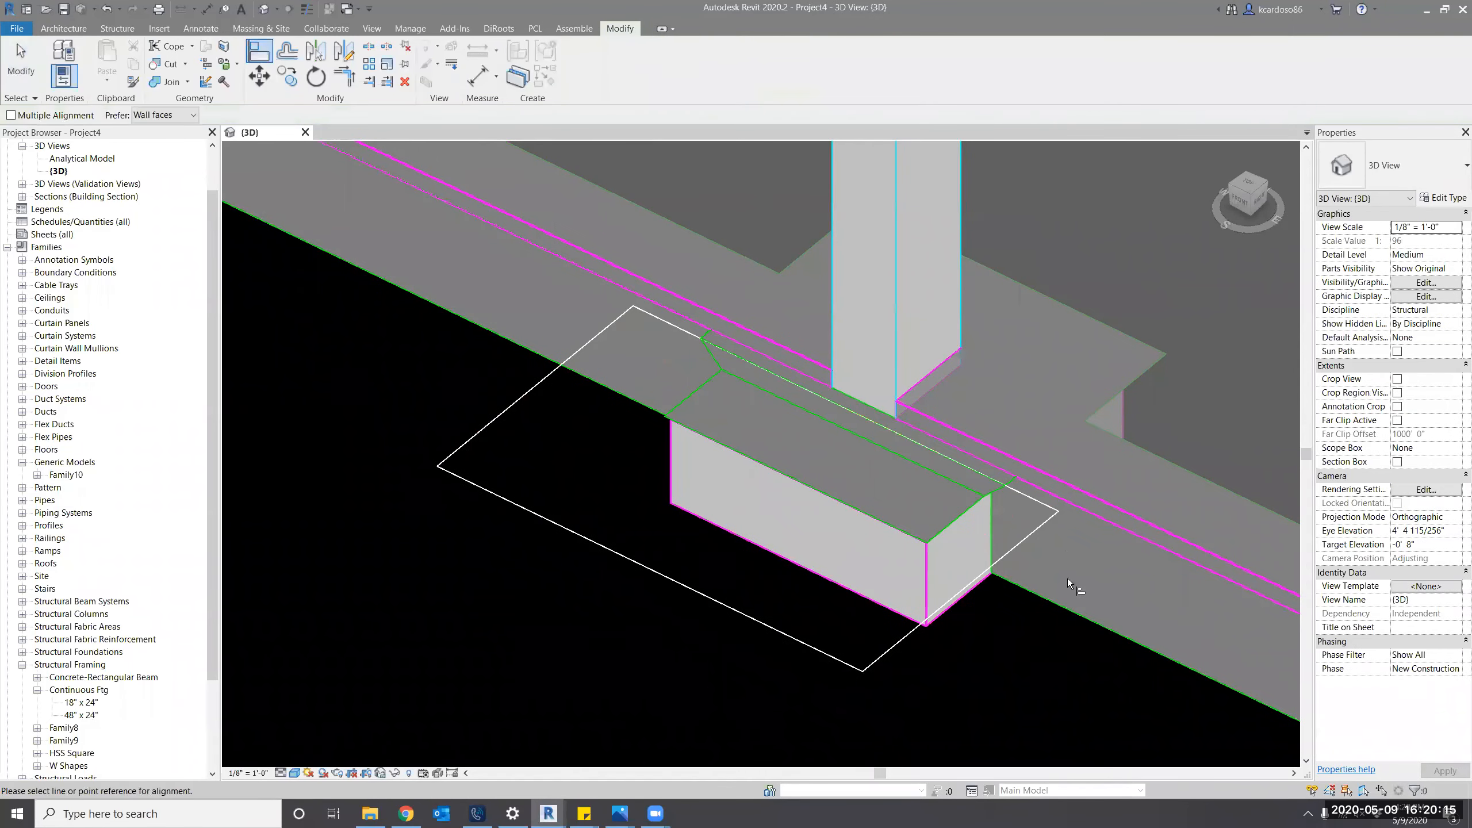
pyautogui.click(1053, 469)
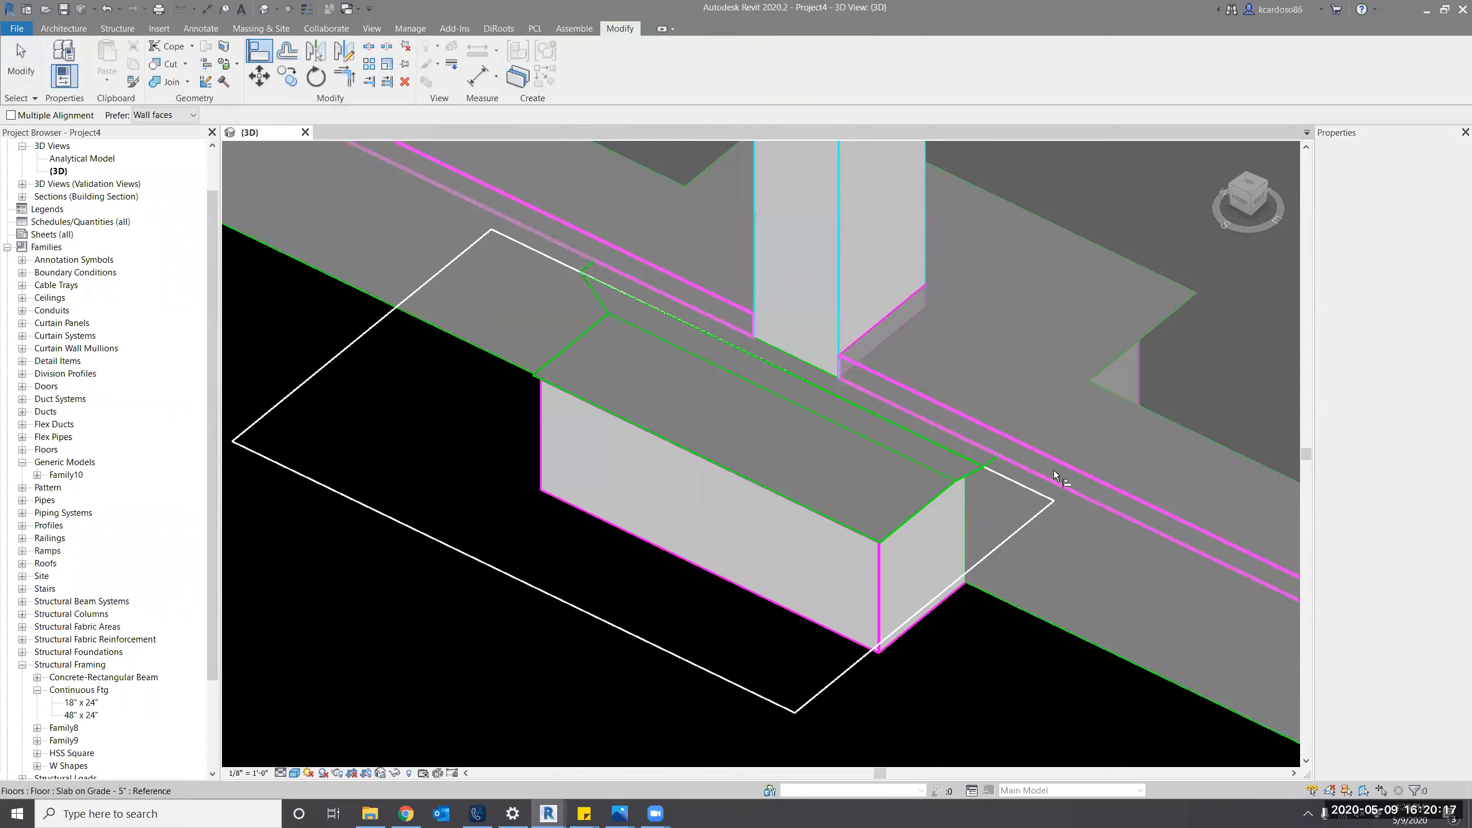
pyautogui.click(1030, 490)
pyautogui.press('Escape')
pyautogui.press('Escape')
pyautogui.keyDown('shift'); pyautogui.moveTo(976, 631); pyautogui.dragTo(975, 530, button='middle'); pyautogui.keyUp('shift')
# Edit the void's family and, in its Right elevation, dimension between the reference level and the reference plane at the void's base.
pyautogui.click(457, 485)
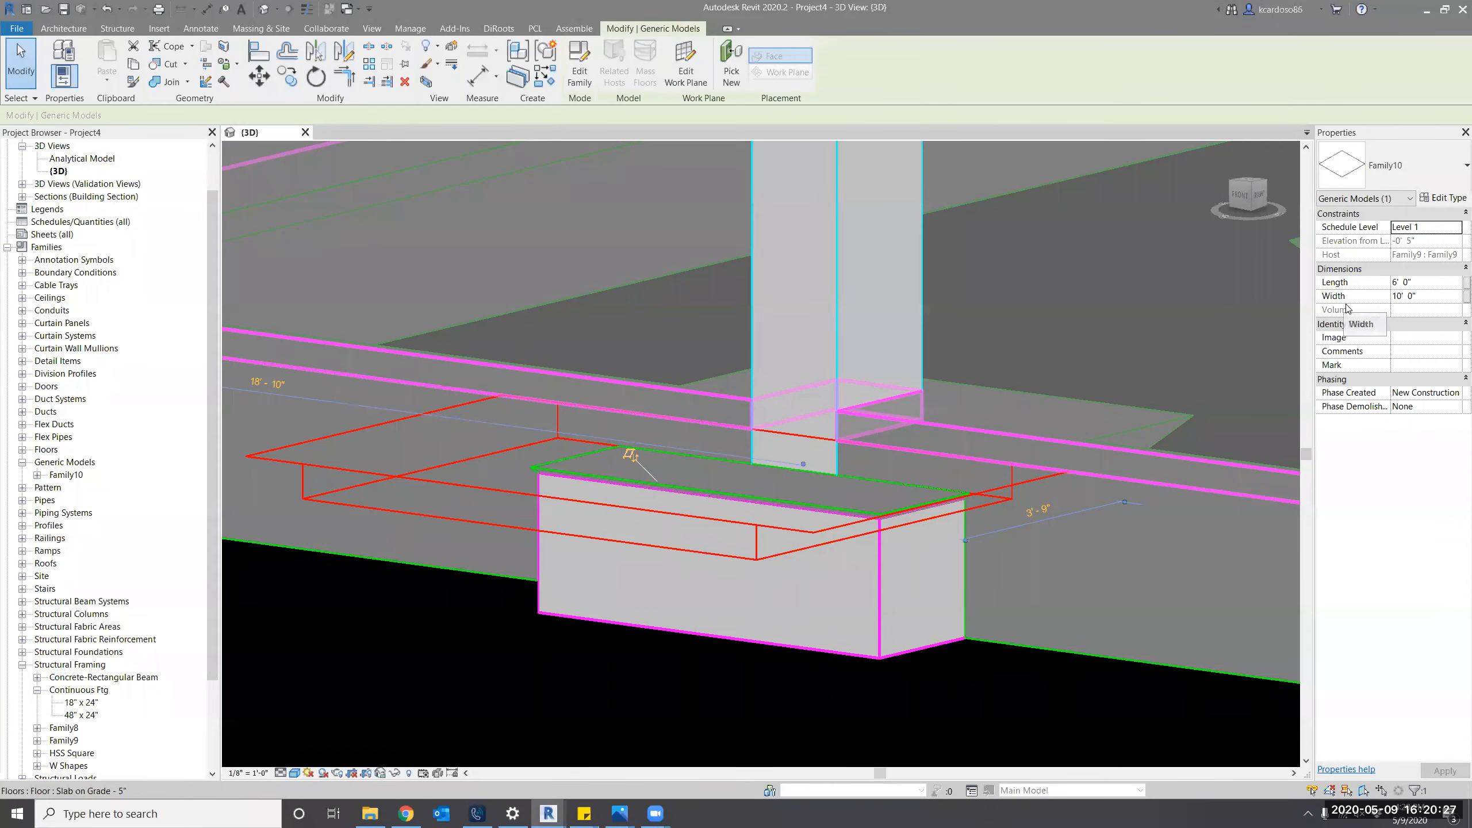
pyautogui.keyDown('shift'); pyautogui.moveTo(779, 700); pyautogui.dragTo(783, 712, button='middle'); pyautogui.keyUp('shift')
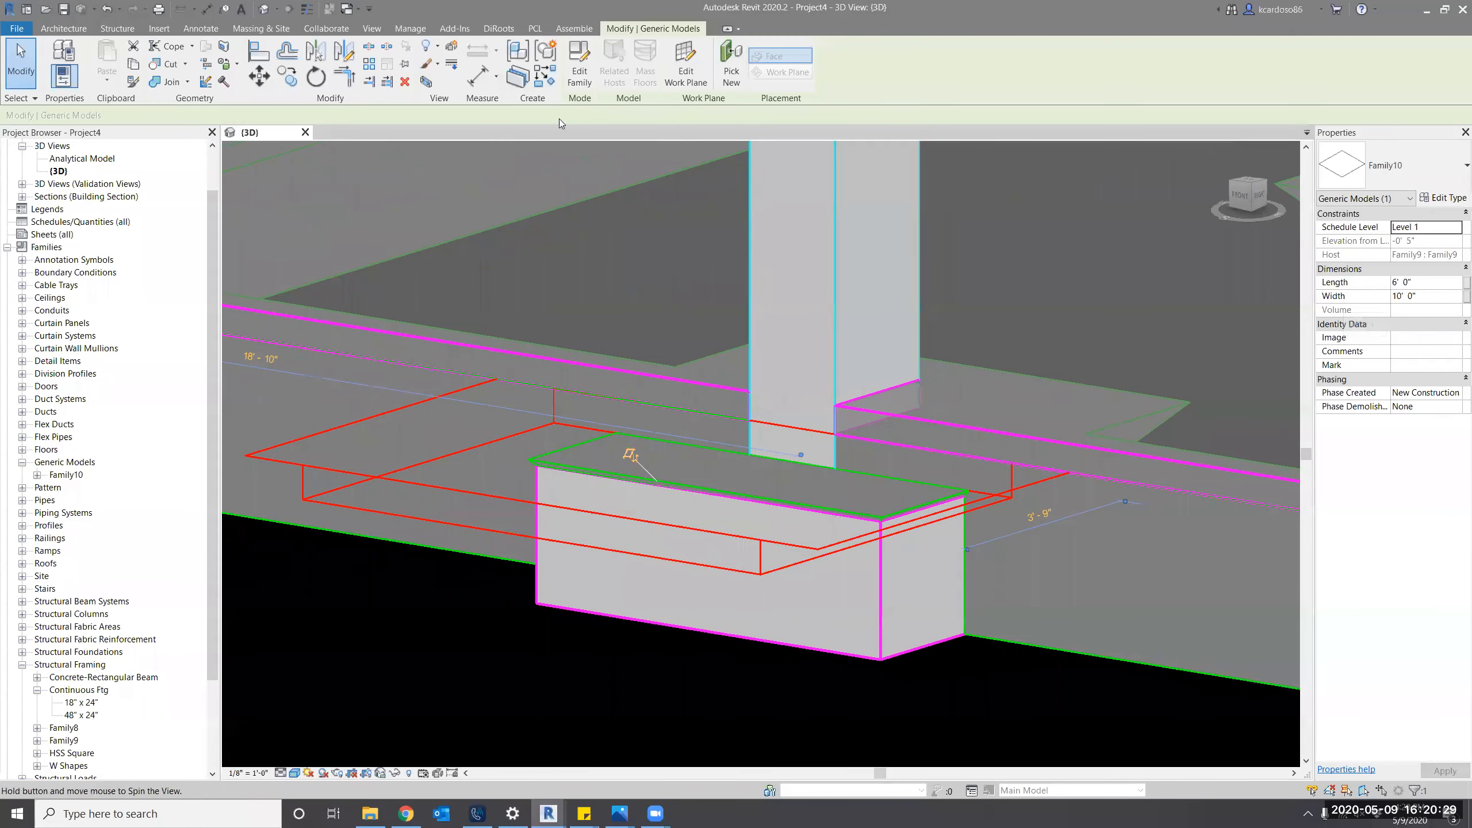
pyautogui.click(578, 71)
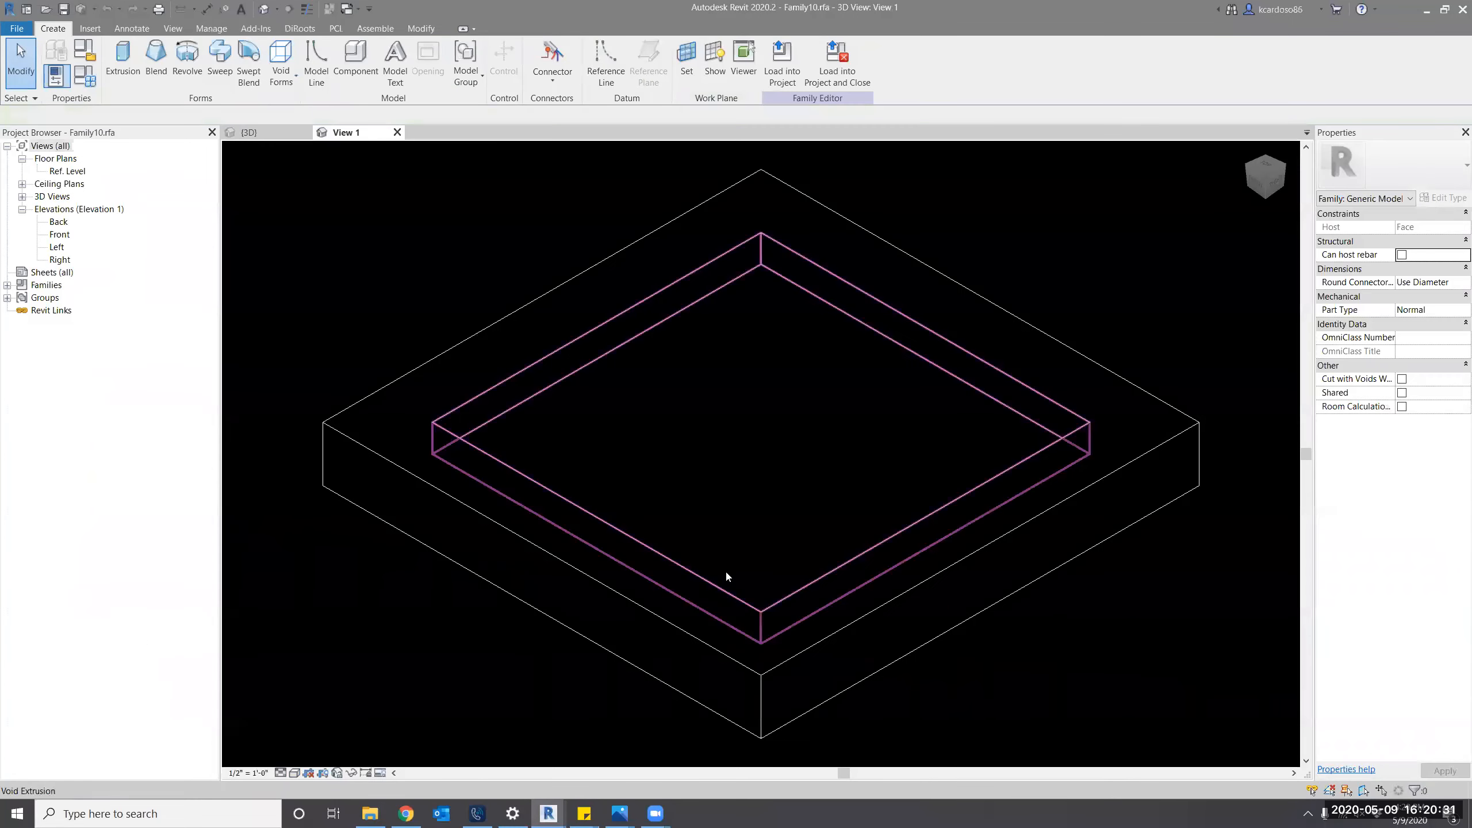
pyautogui.doubleClick(58, 260)
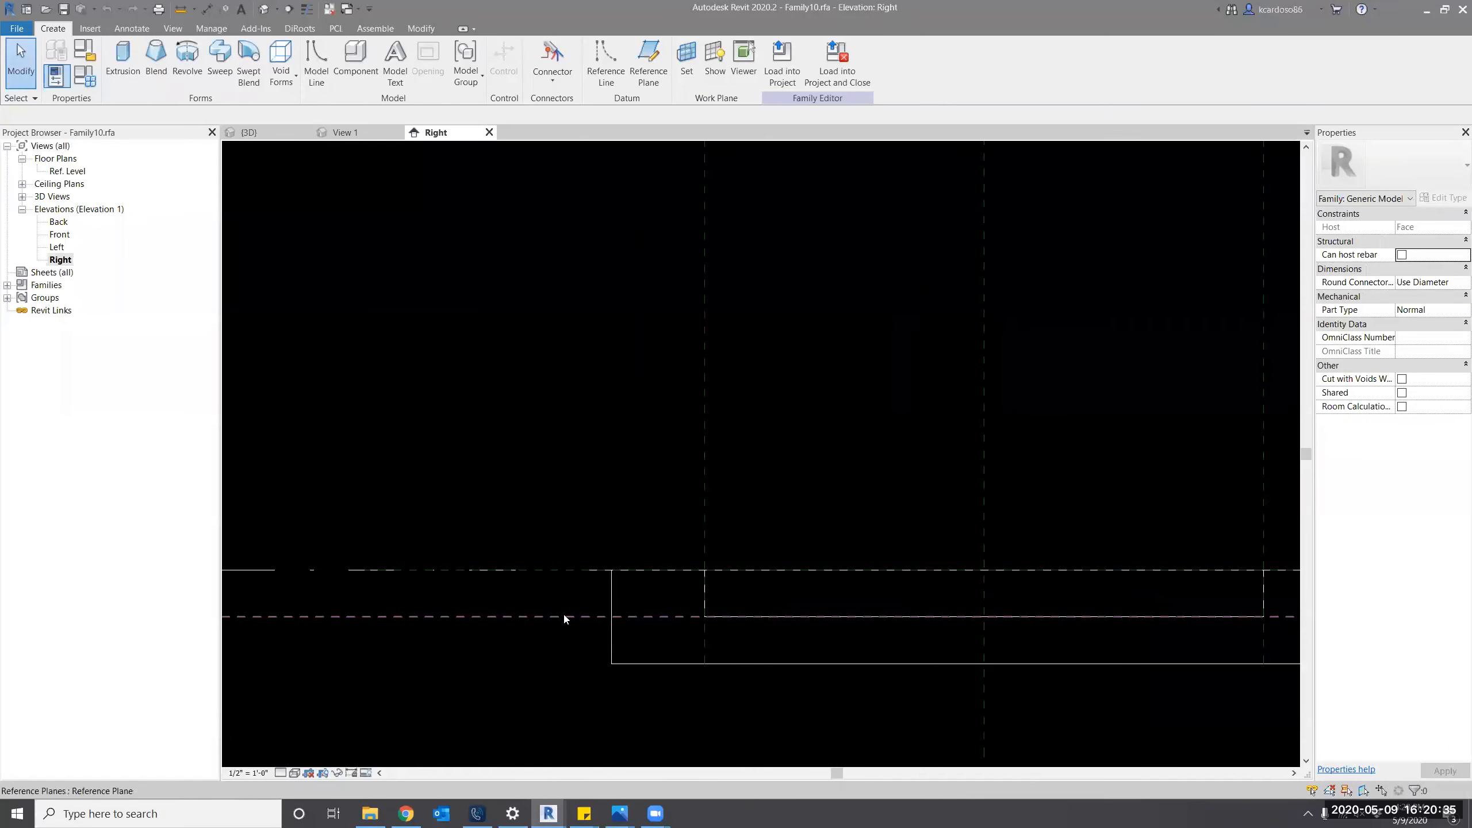
pyautogui.press('d')
pyautogui.press('i')
pyautogui.click(546, 570)
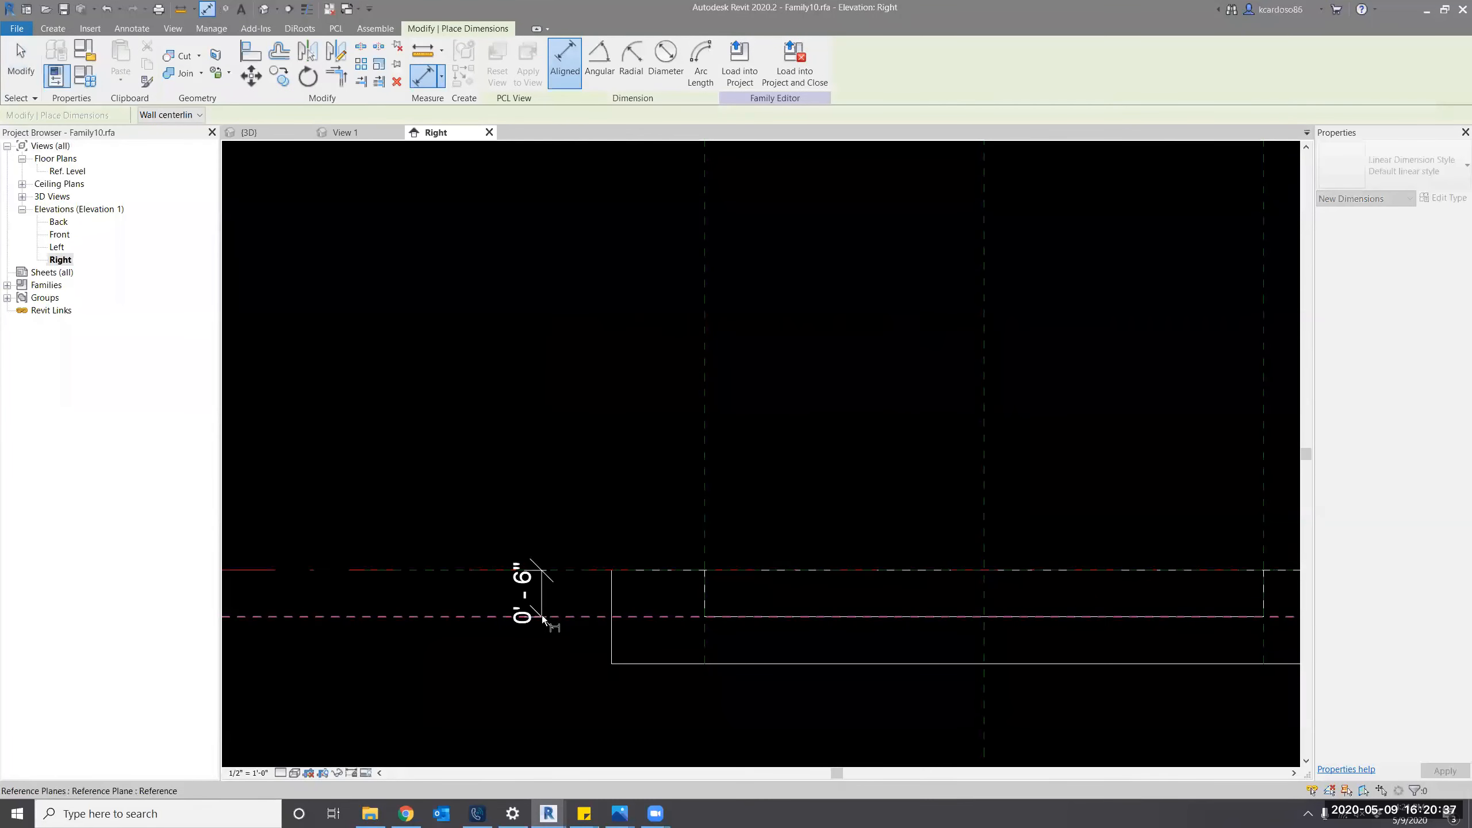
pyautogui.click(541, 616)
pyautogui.click(525, 683)
pyautogui.press('Escape')
pyautogui.press('Escape')
# Label the vertical 6" dimension with a new instance parameter named Depth.
pyautogui.click(526, 593)
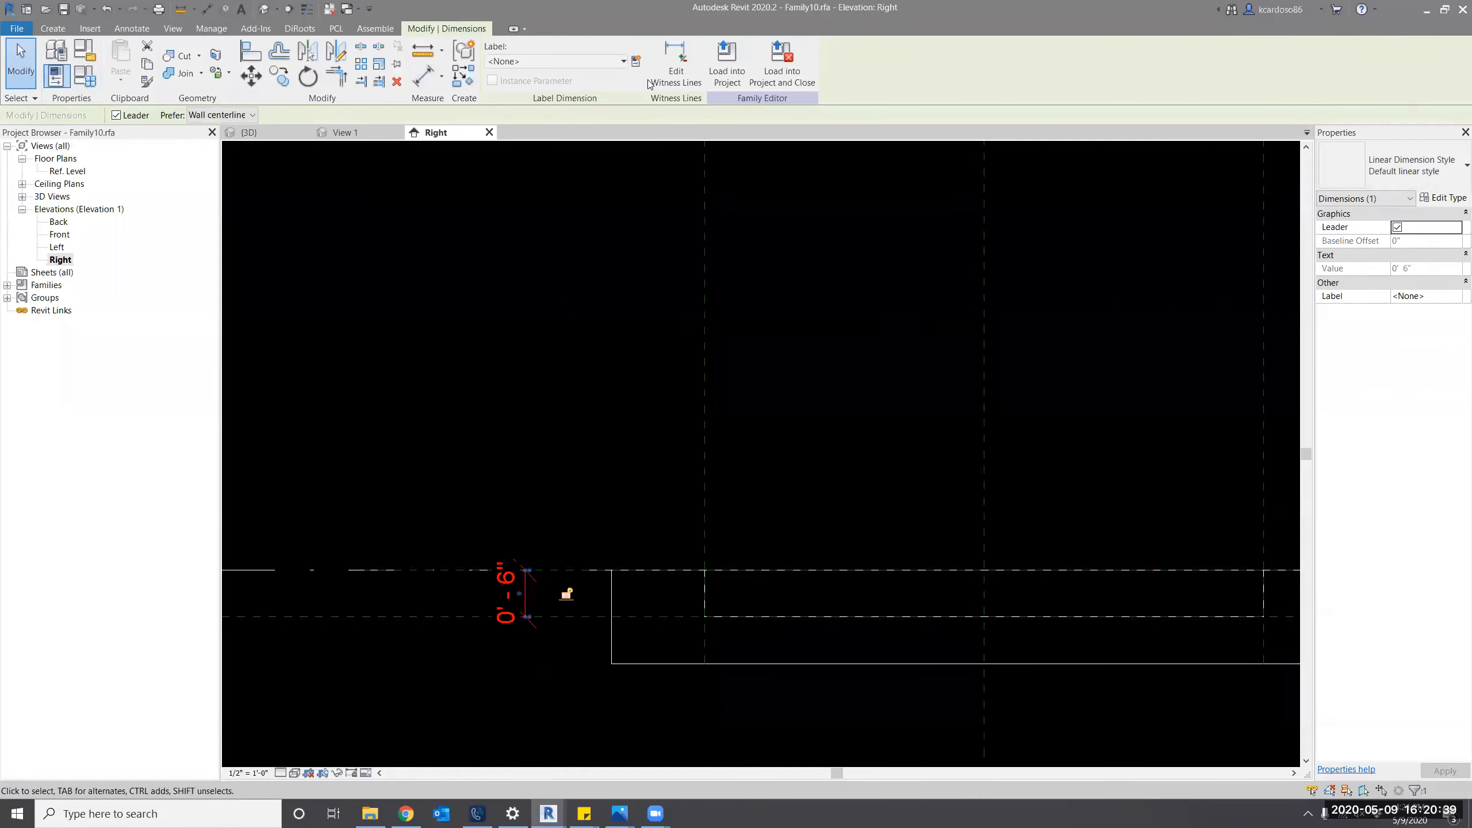
pyautogui.click(636, 62)
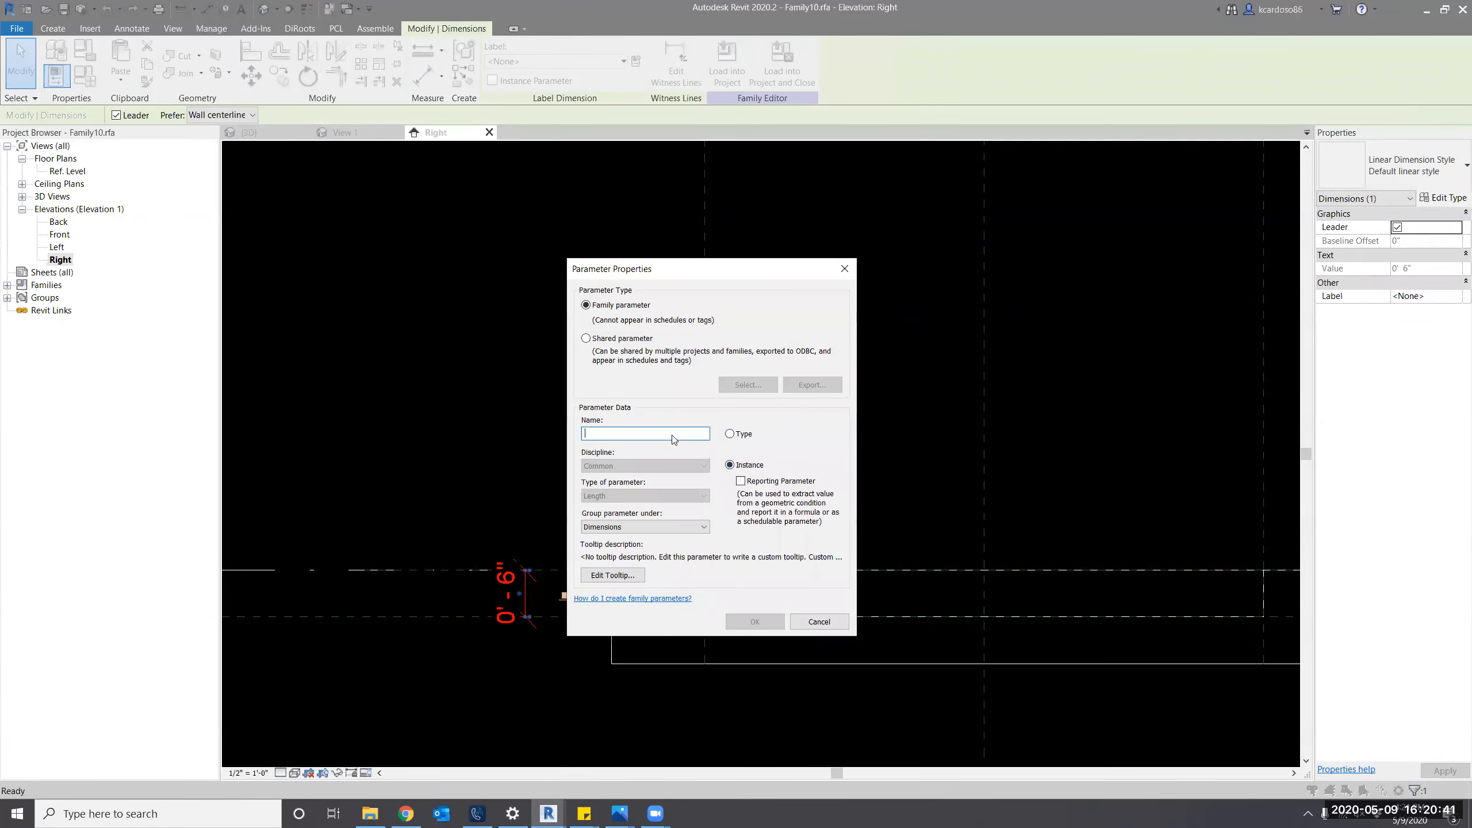
pyautogui.write('Depth')
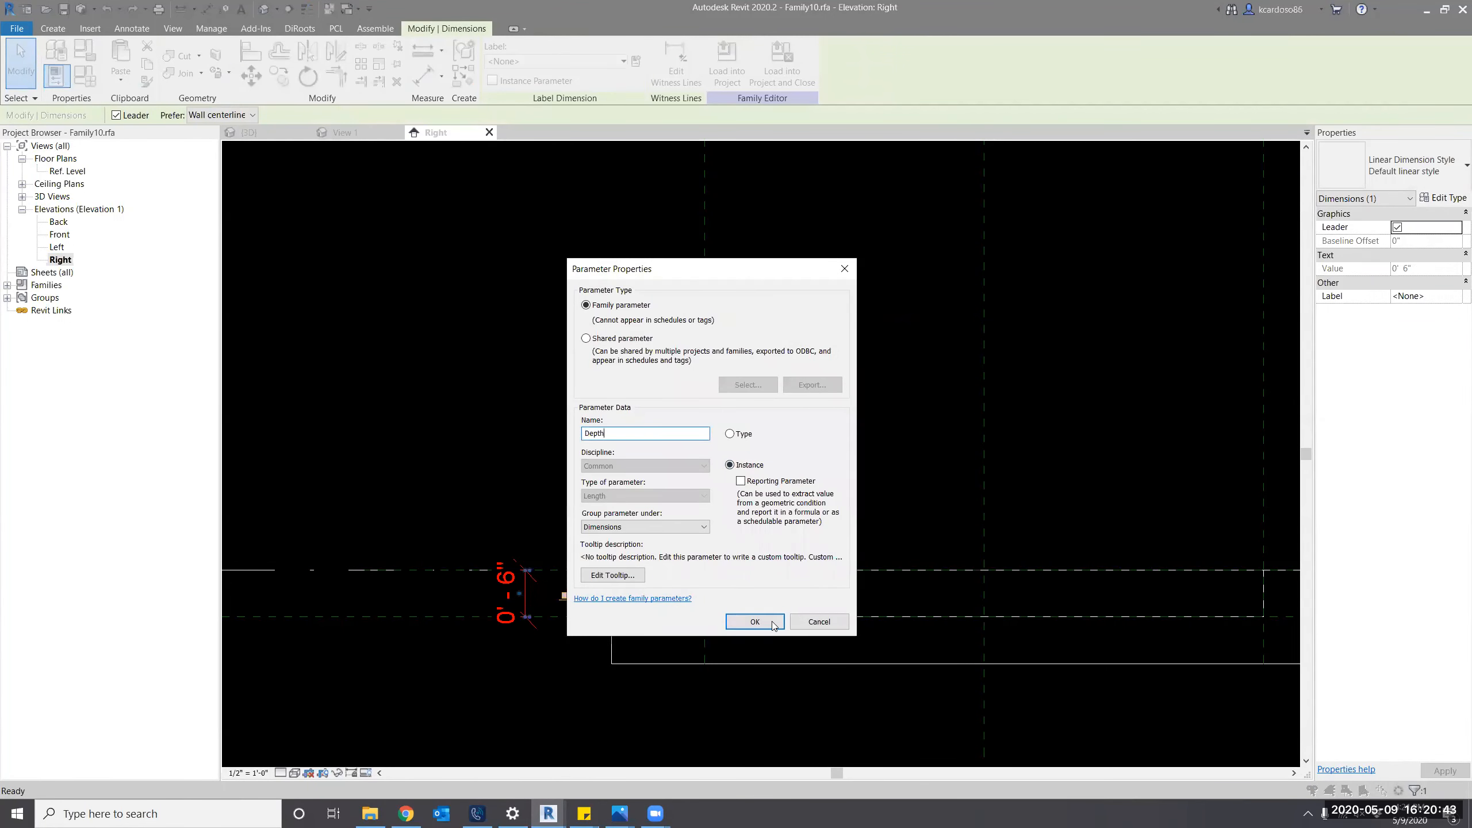
pyautogui.click(754, 622)
pyautogui.click(516, 444)
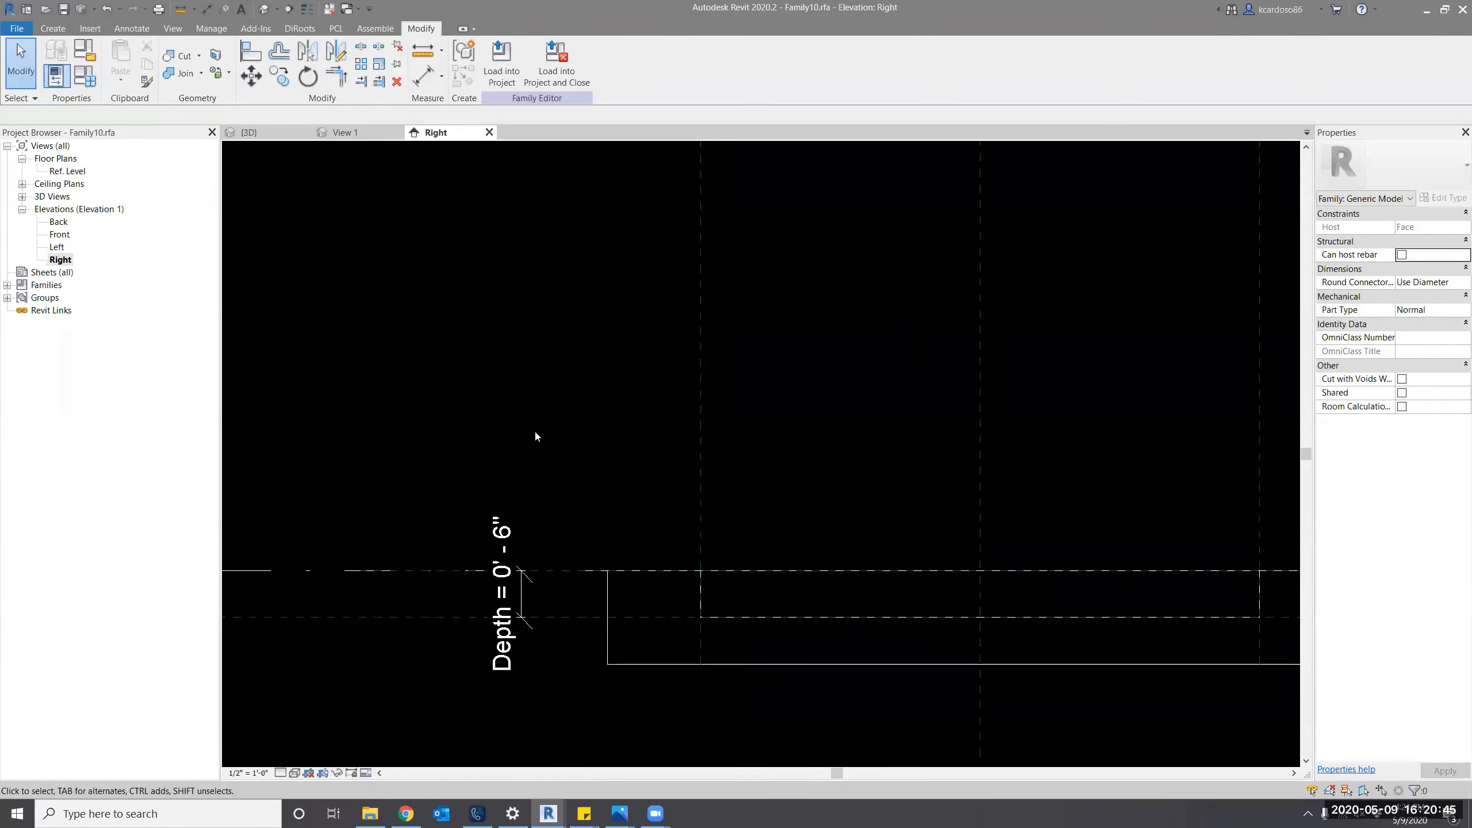
# Reorder the family's dimension parameters so that Length comes below Width.
pyautogui.click(85, 81)
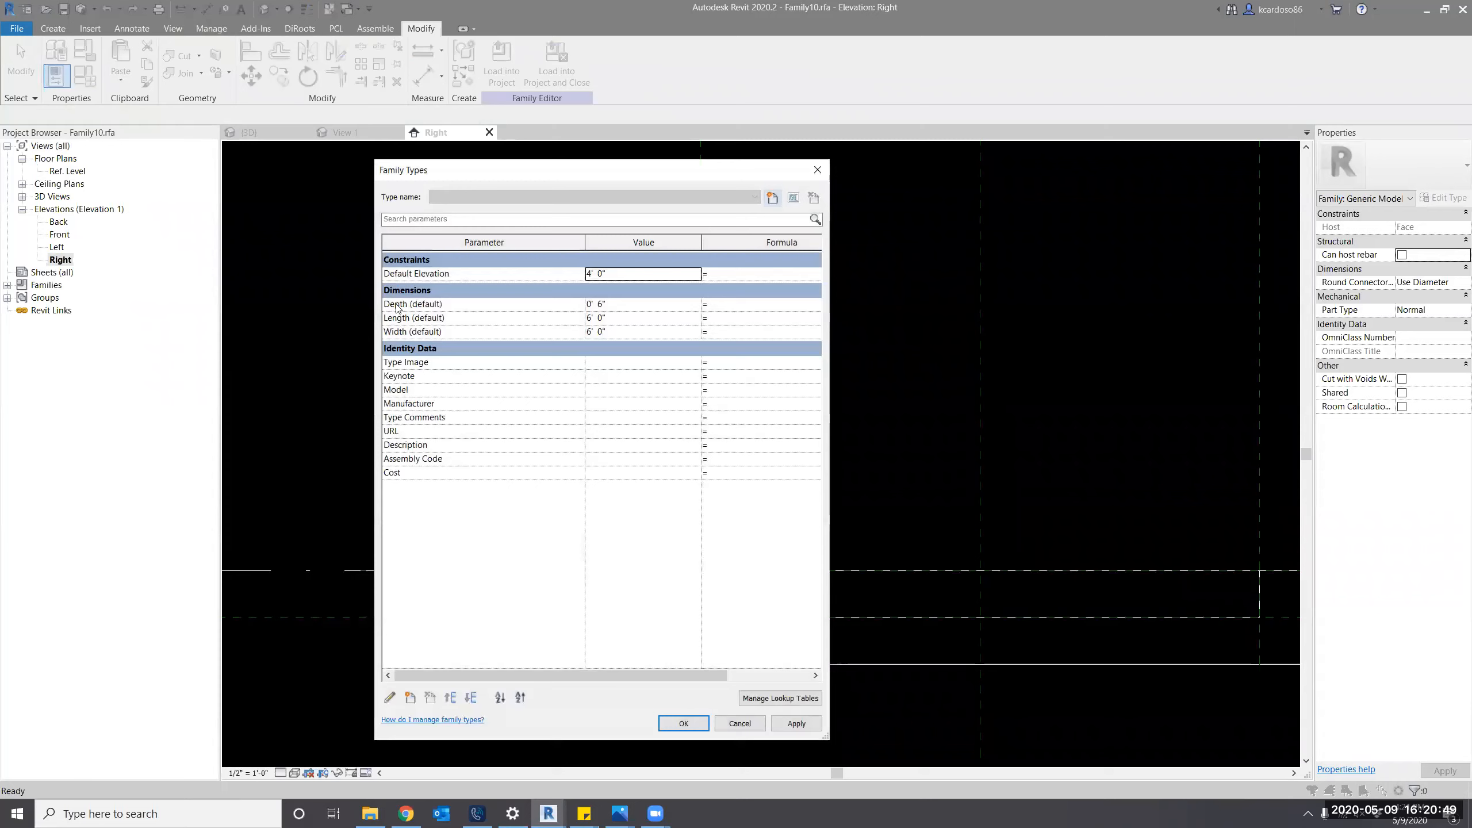
pyautogui.click(407, 323)
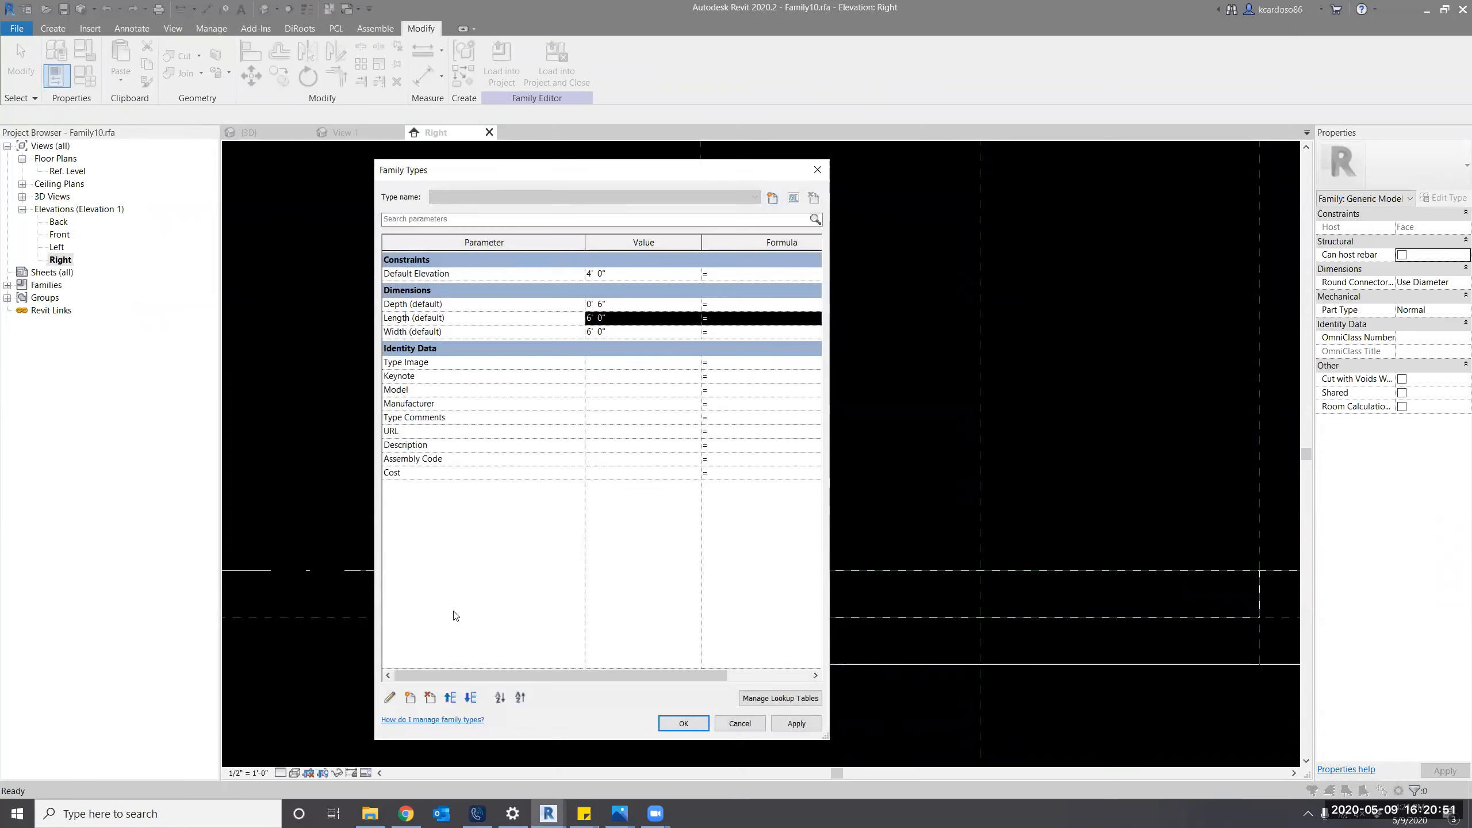
pyautogui.click(470, 698)
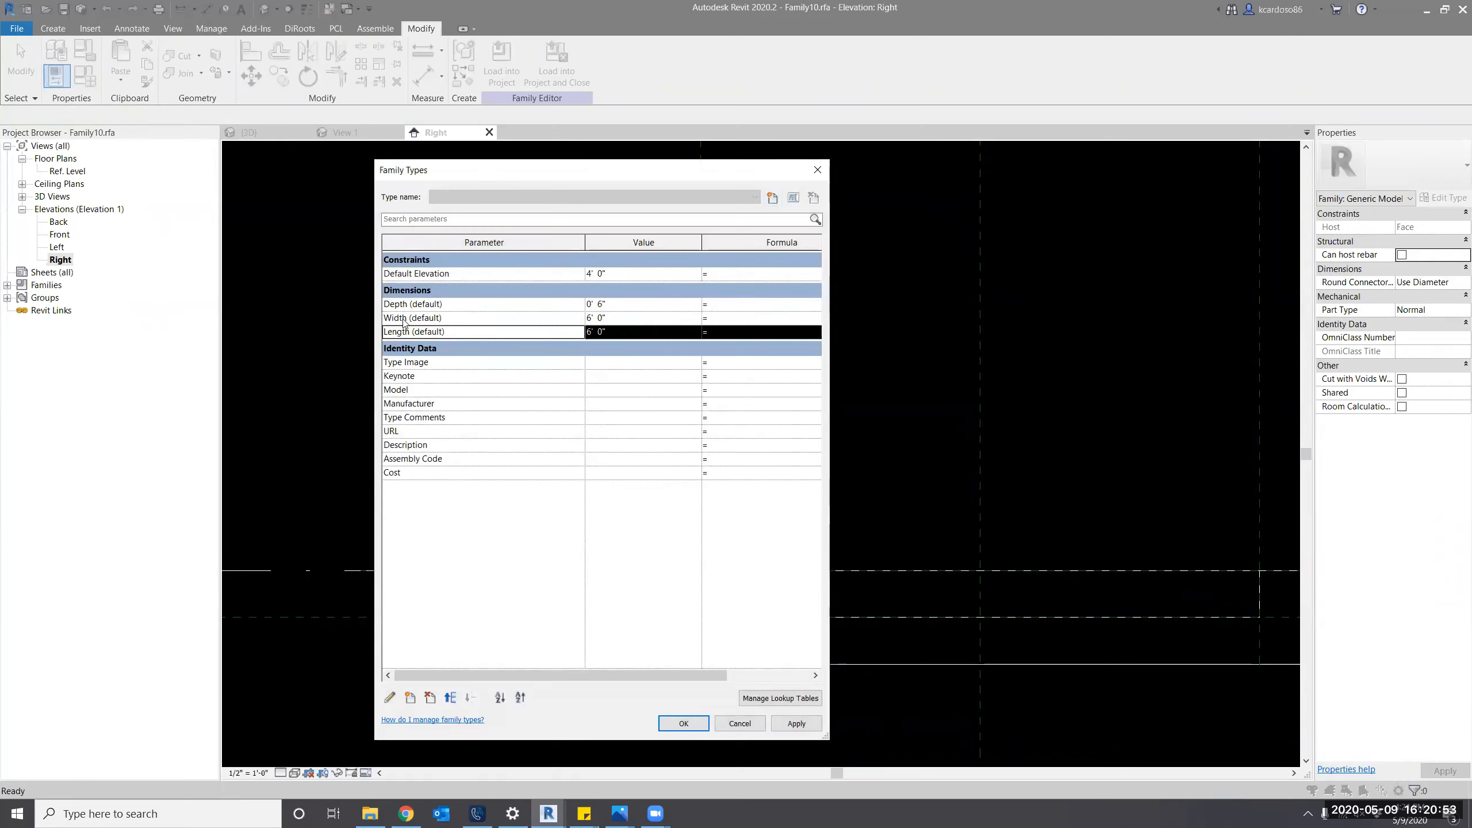
pyautogui.click(683, 722)
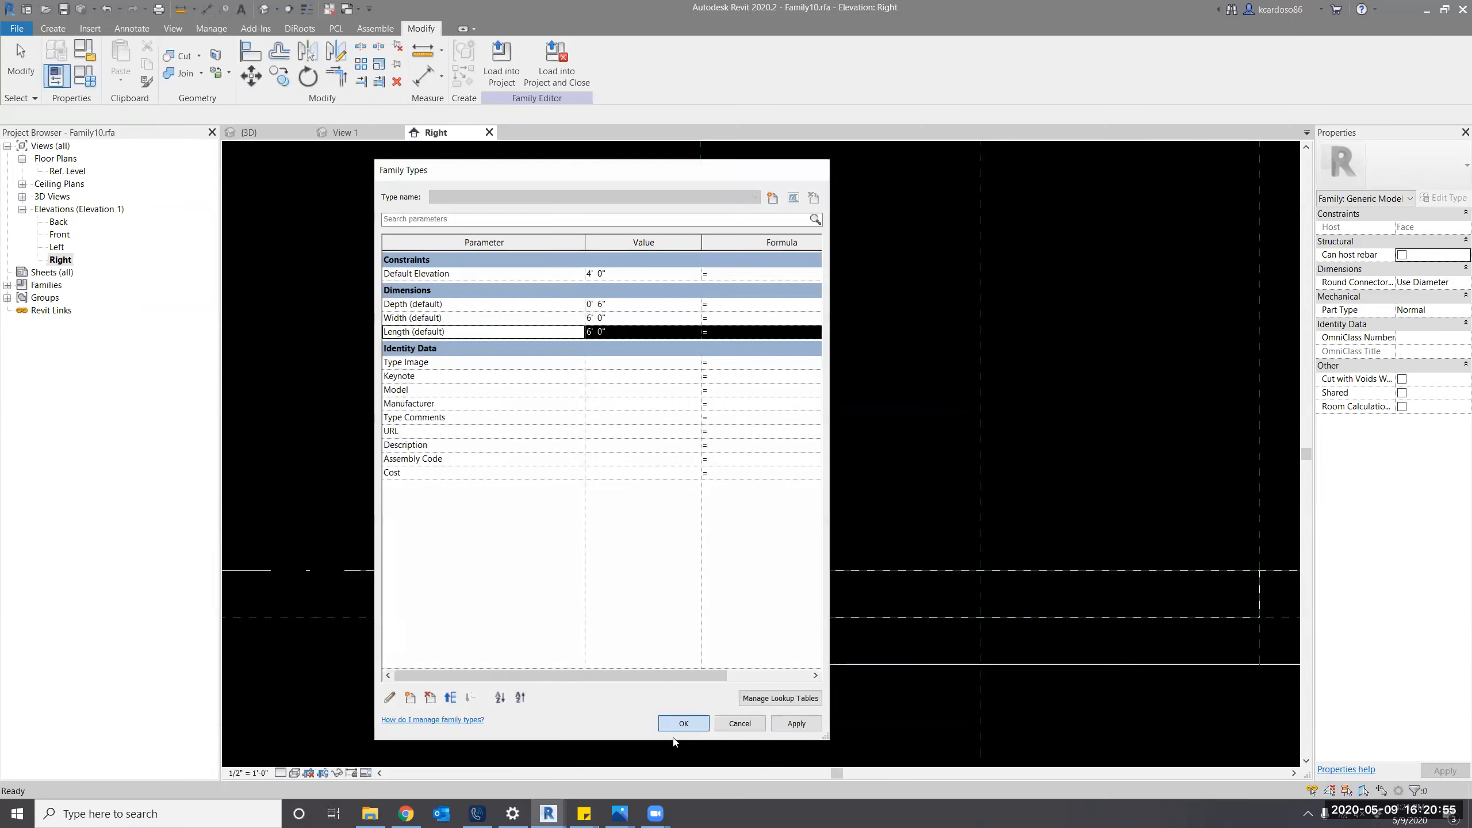
# Load the family into Project4, closing it without saving, and set the void instance's Depth to 1'.
pyautogui.click(552, 74)
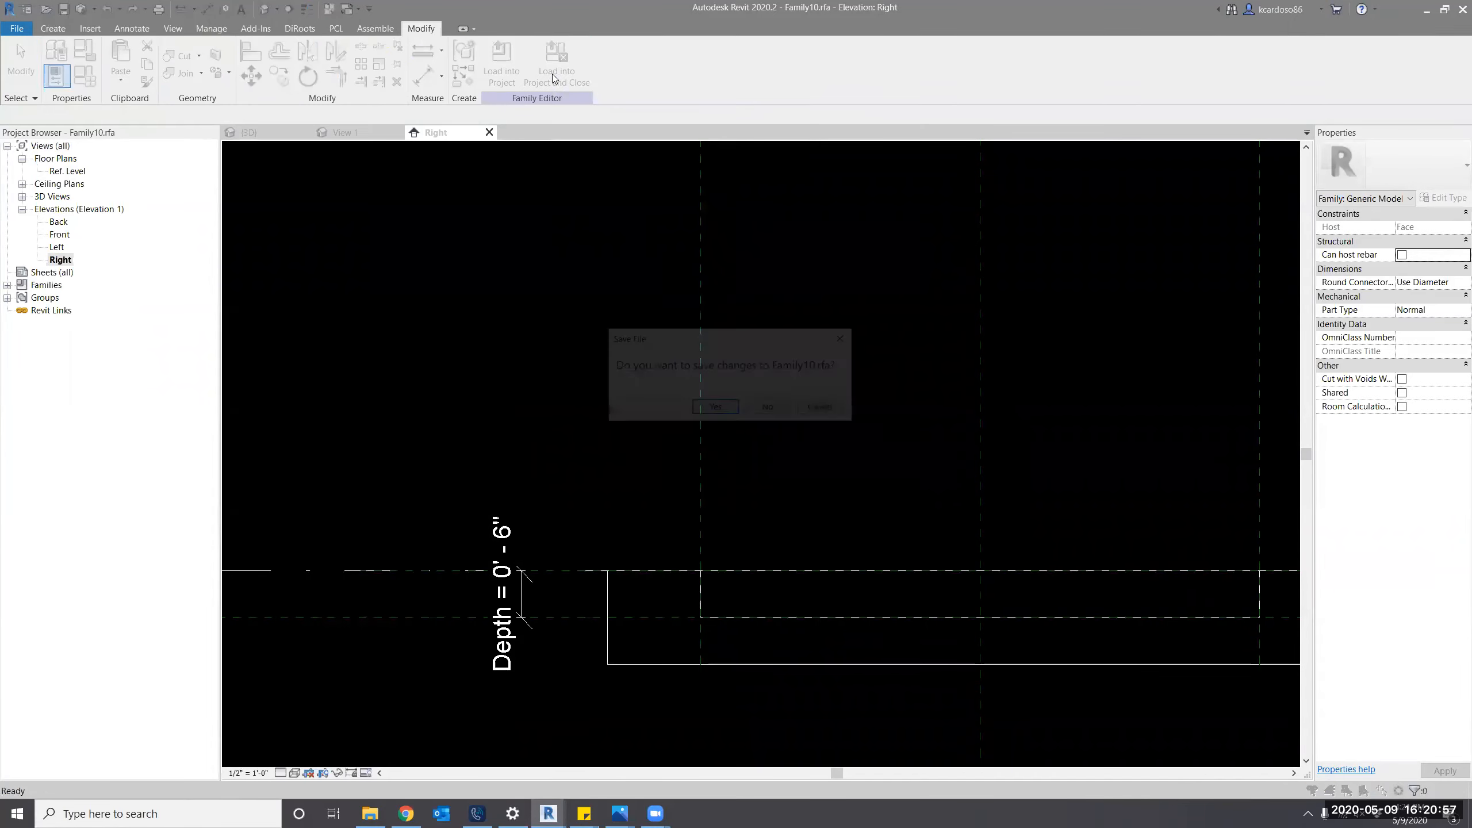
pyautogui.click(770, 410)
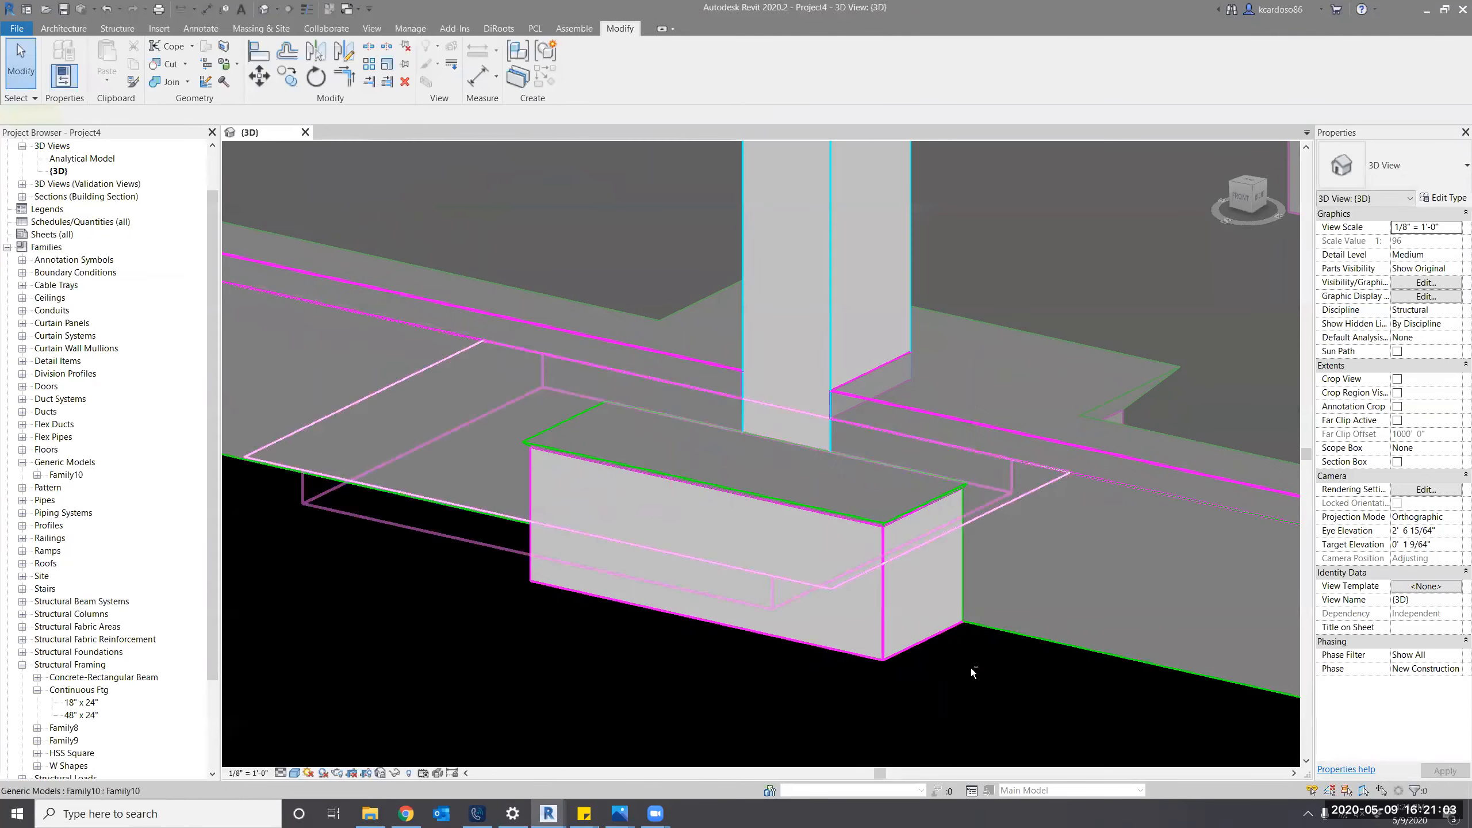
pyautogui.scroll(-1, 998, 708)
pyautogui.keyDown('shift'); pyautogui.moveTo(998, 709); pyautogui.dragTo(1000, 748, button='middle'); pyautogui.keyUp('shift')
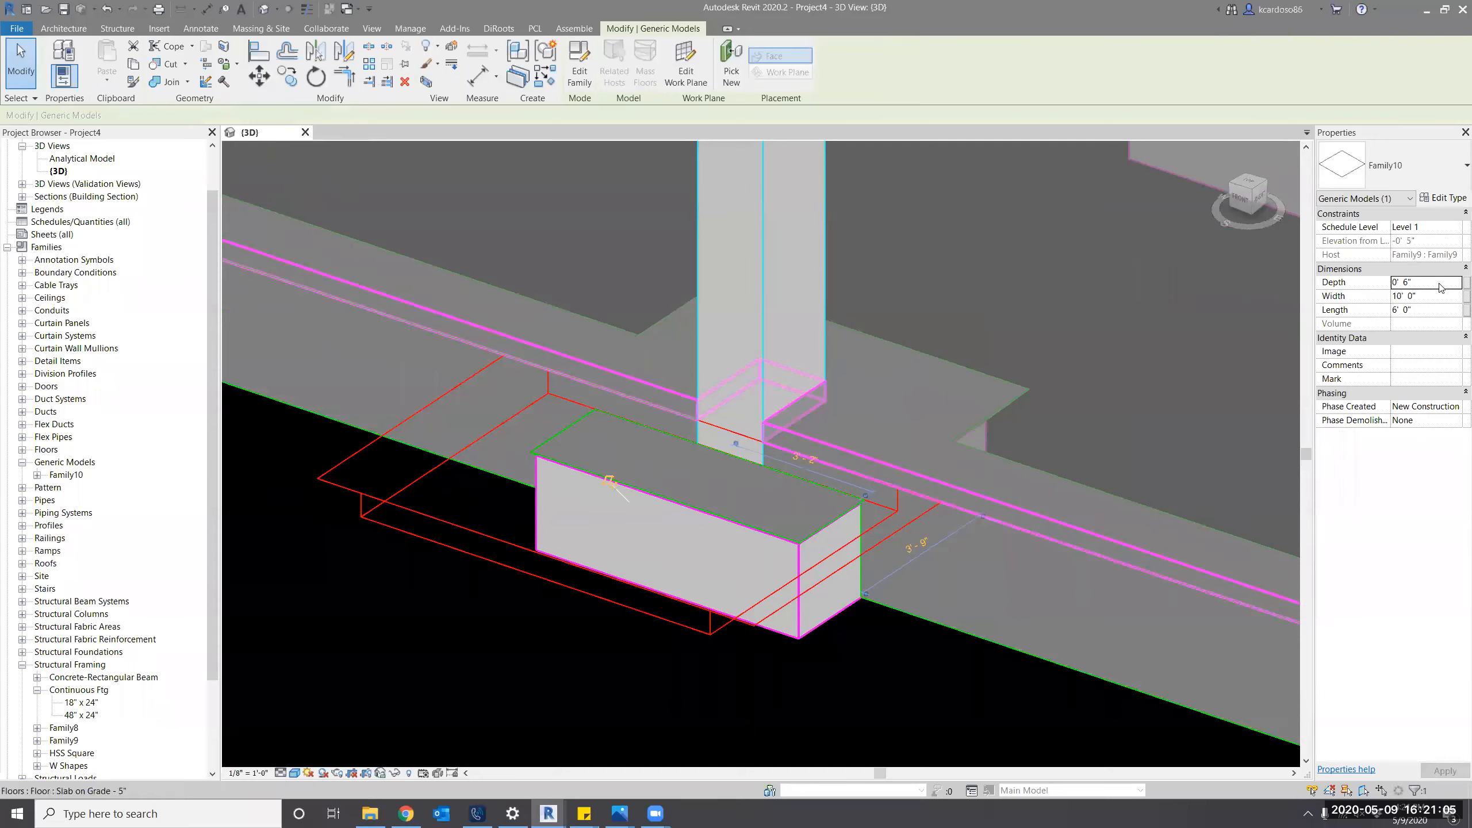
pyautogui.press('Return')
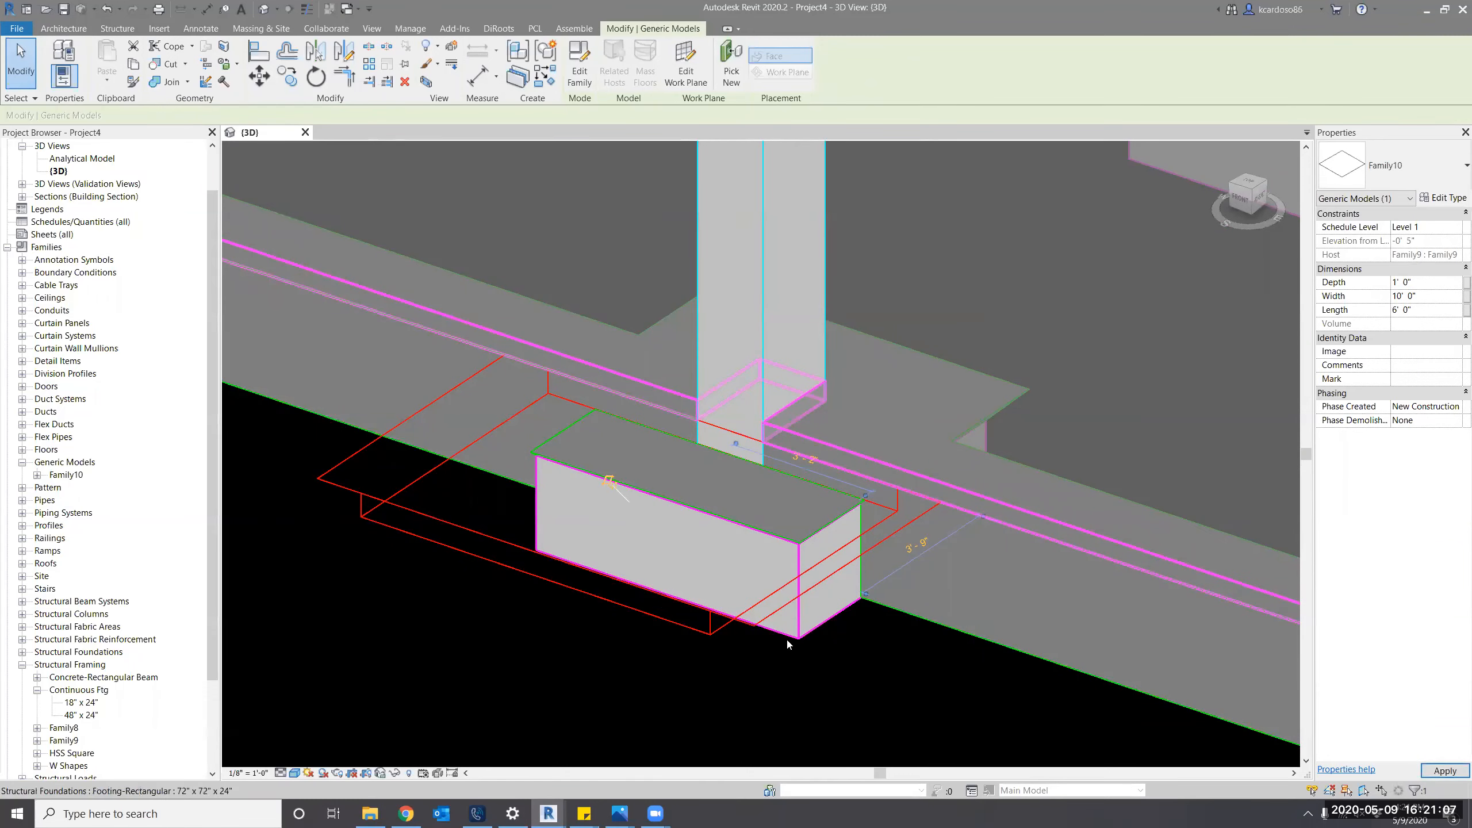
pyautogui.click(831, 681)
# Create a similar void instance and place it on the thickened slab at the next edge column.
pyautogui.scroll(-1, 830, 682)
pyautogui.keyDown('shift'); pyautogui.moveTo(939, 770); pyautogui.dragTo(897, 711, button='middle'); pyautogui.keyUp('shift')
pyautogui.keyDown('shift'); pyautogui.moveTo(419, 574); pyautogui.dragTo(526, 703, button='middle'); pyautogui.keyUp('shift')
pyautogui.scroll(-3, 430, 576)
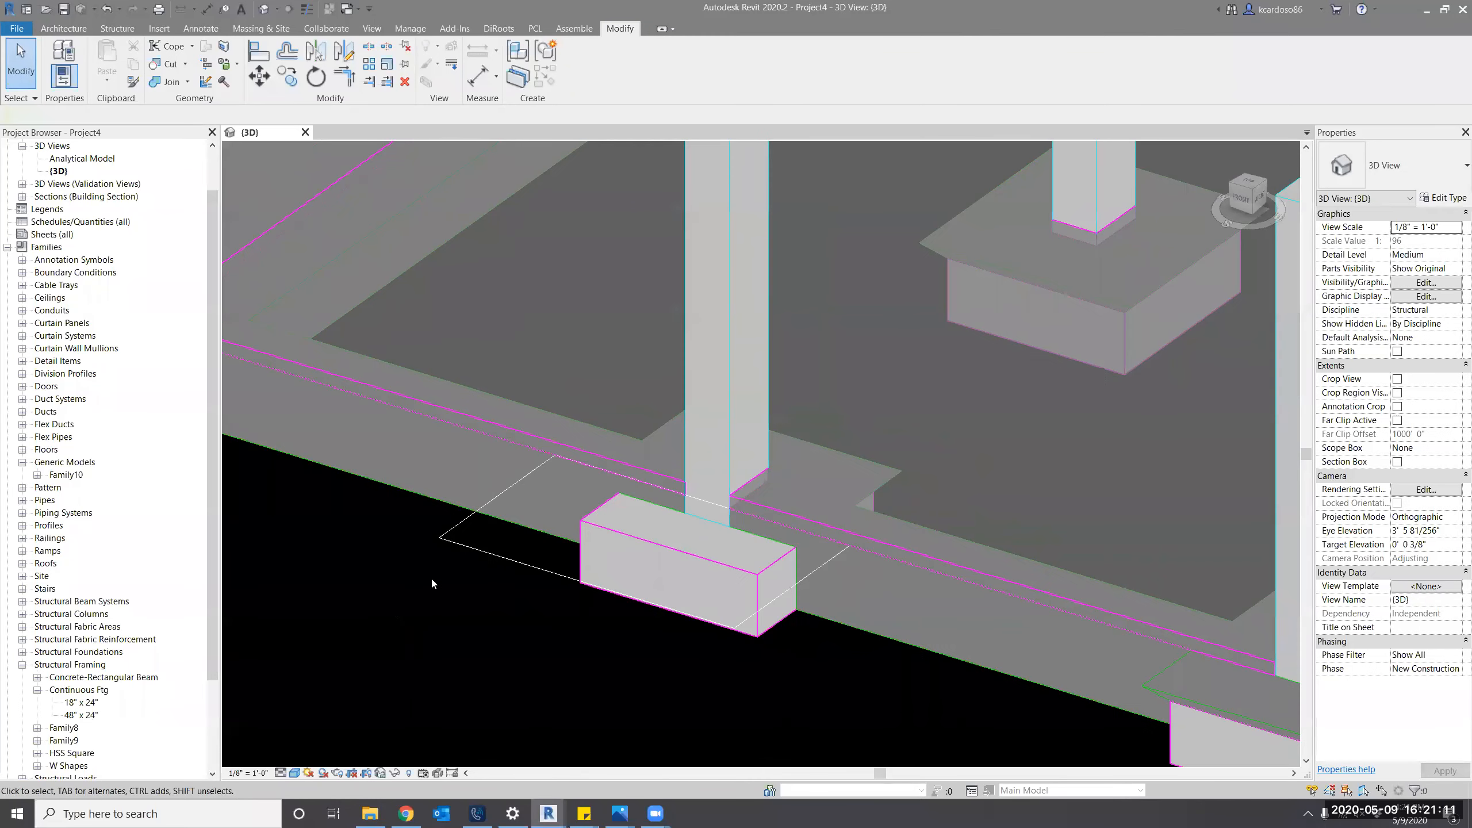
pyautogui.click(451, 567)
pyautogui.rightClick(452, 566)
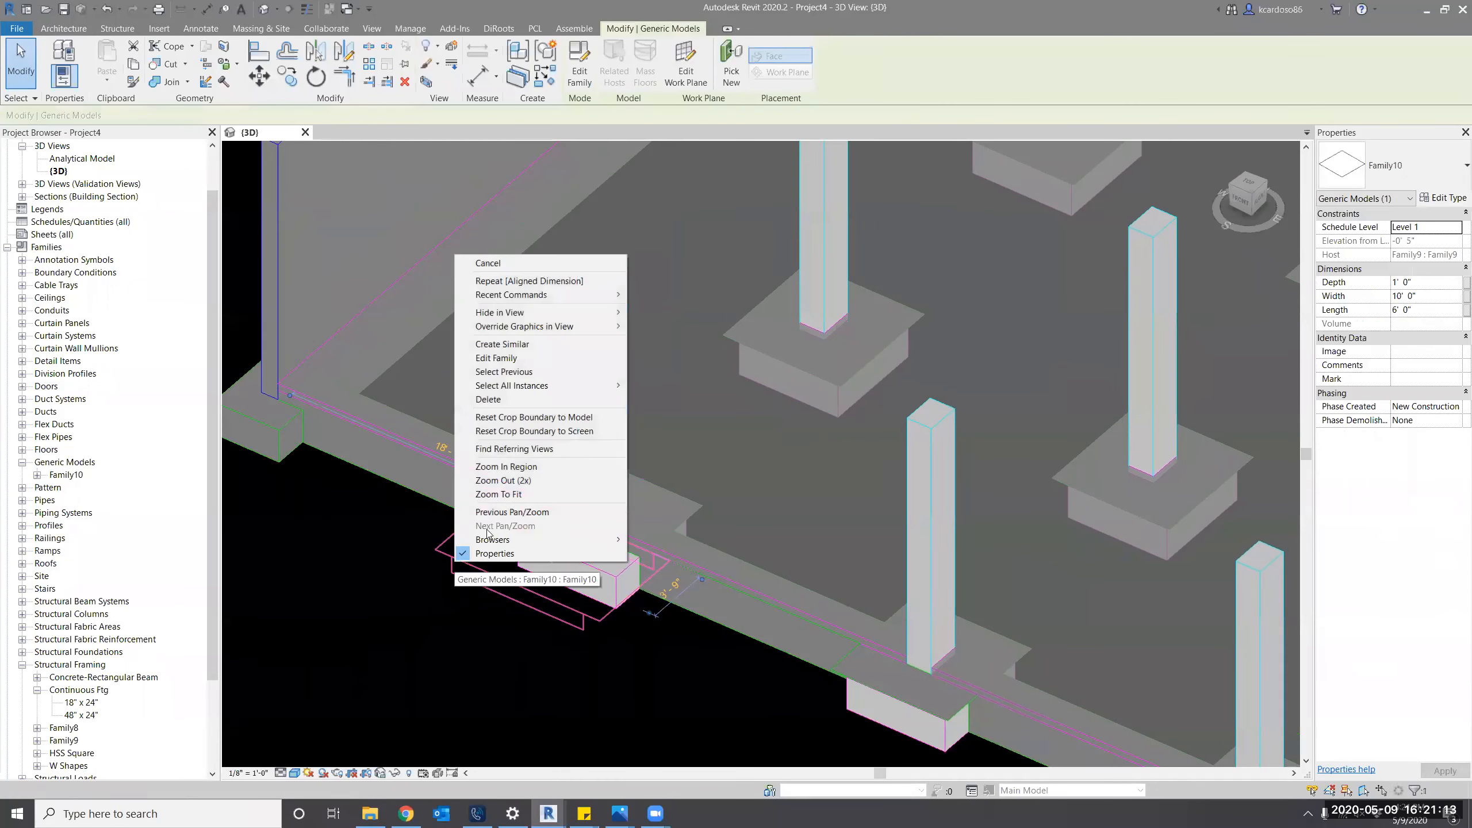
pyautogui.click(512, 346)
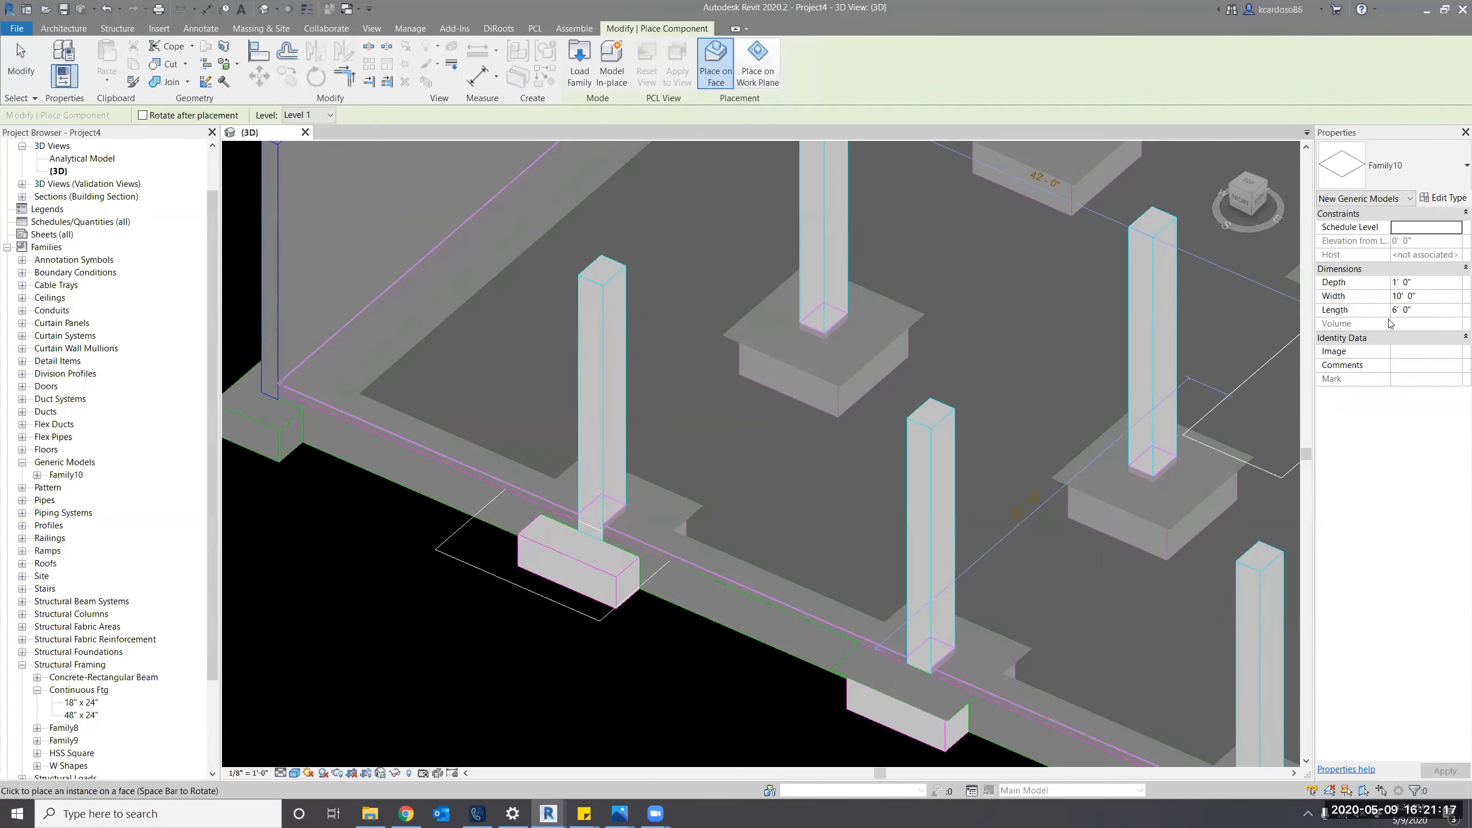
pyautogui.scroll(5, 885, 656)
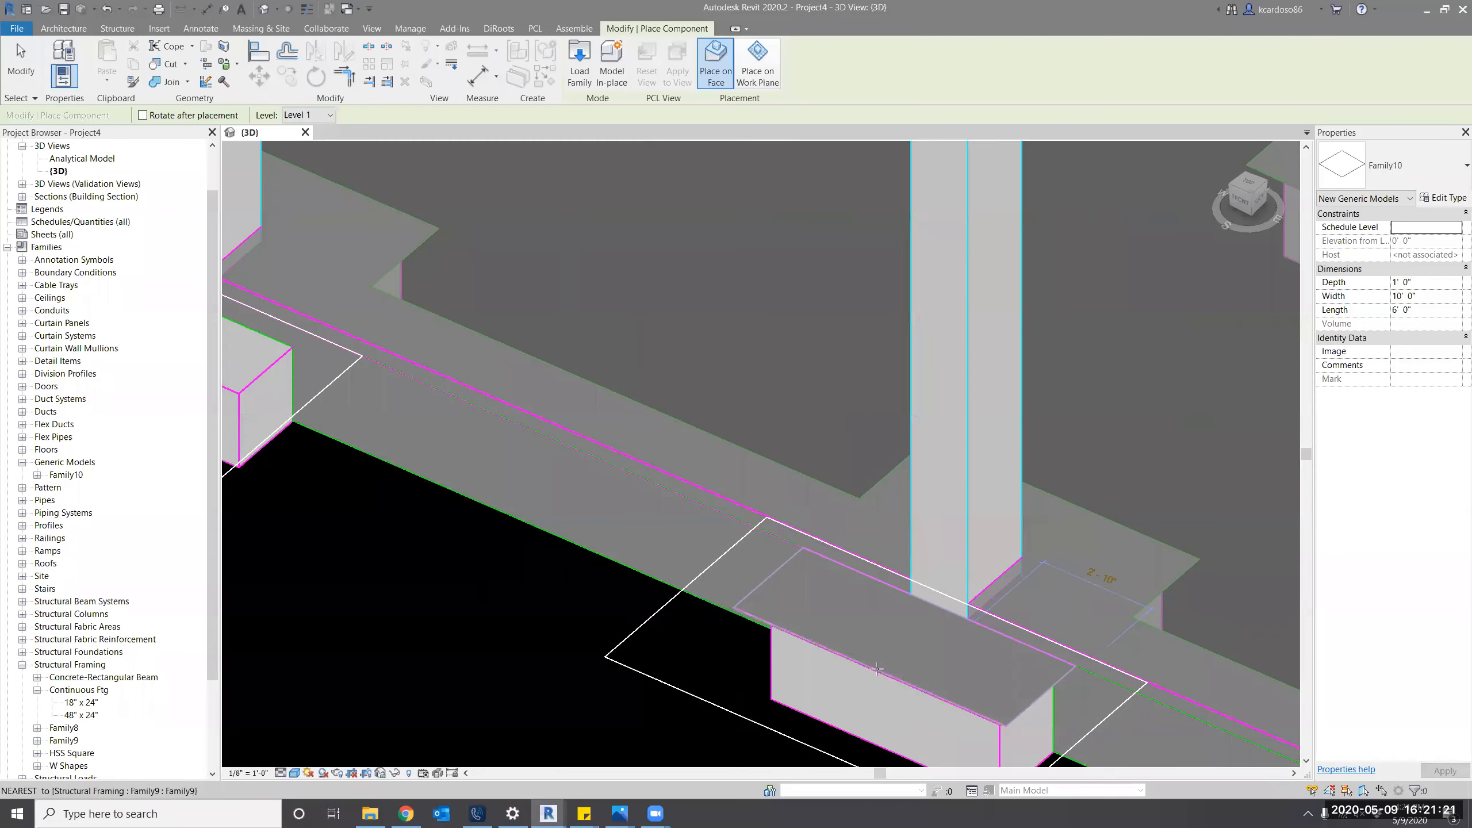
pyautogui.scroll(-4, 820, 450)
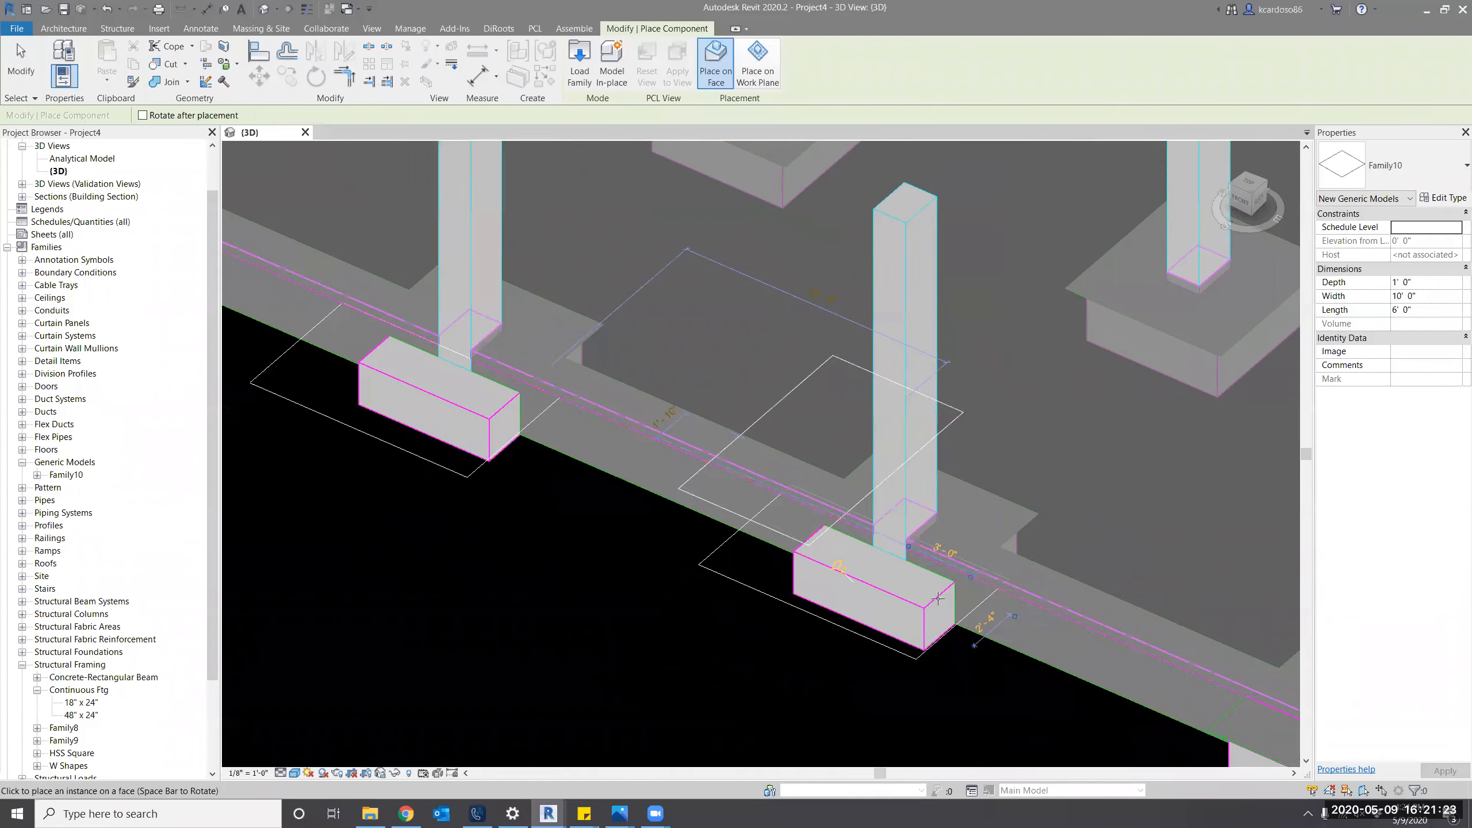
pyautogui.click(951, 617)
# Try to place another void instance on the thickened slab at the corner column.
pyautogui.moveTo(952, 617); pyautogui.dragTo(384, 391, button='middle')
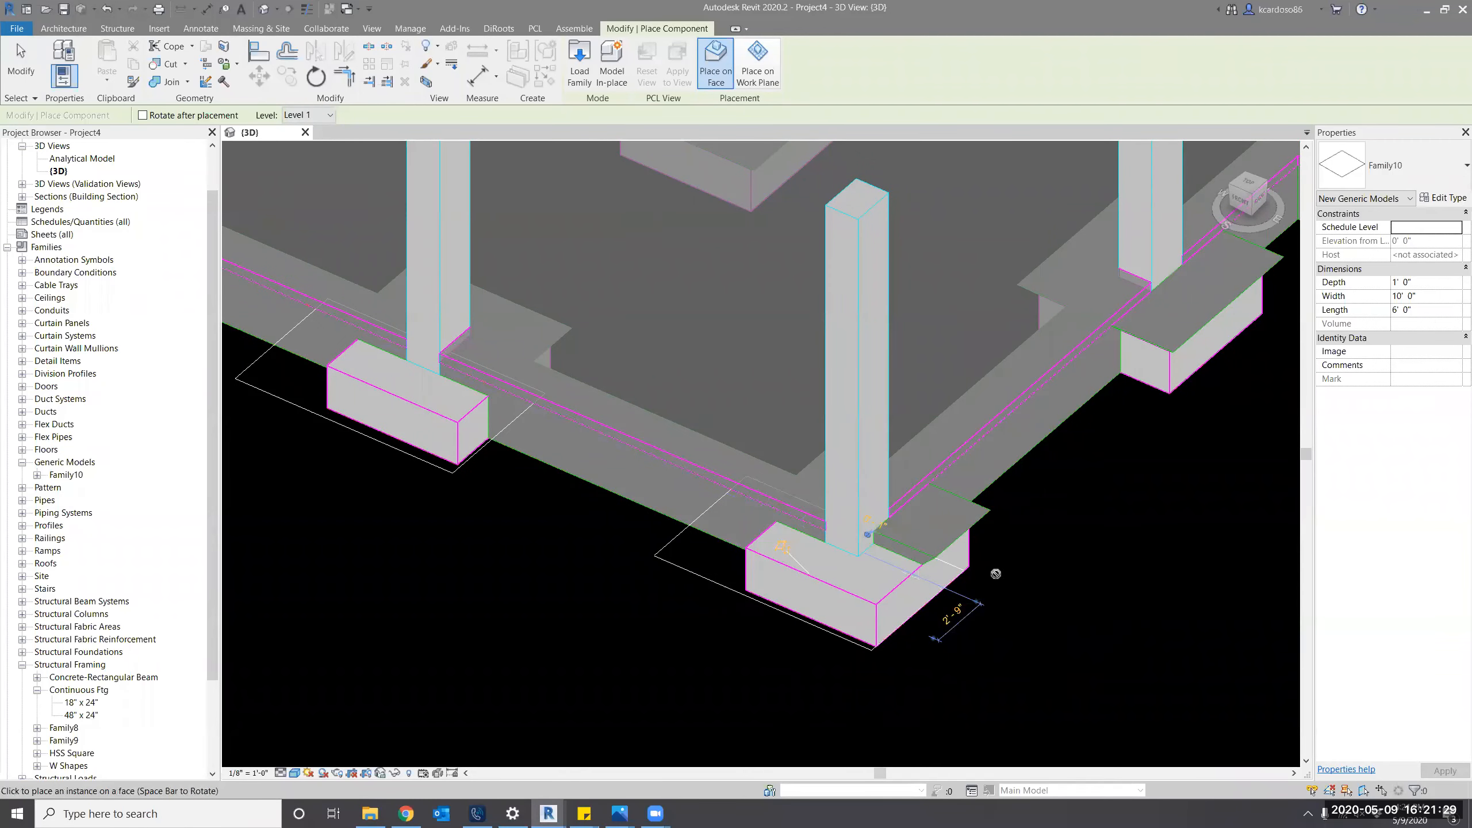
pyautogui.scroll(2, 996, 573)
pyautogui.press('Escape')
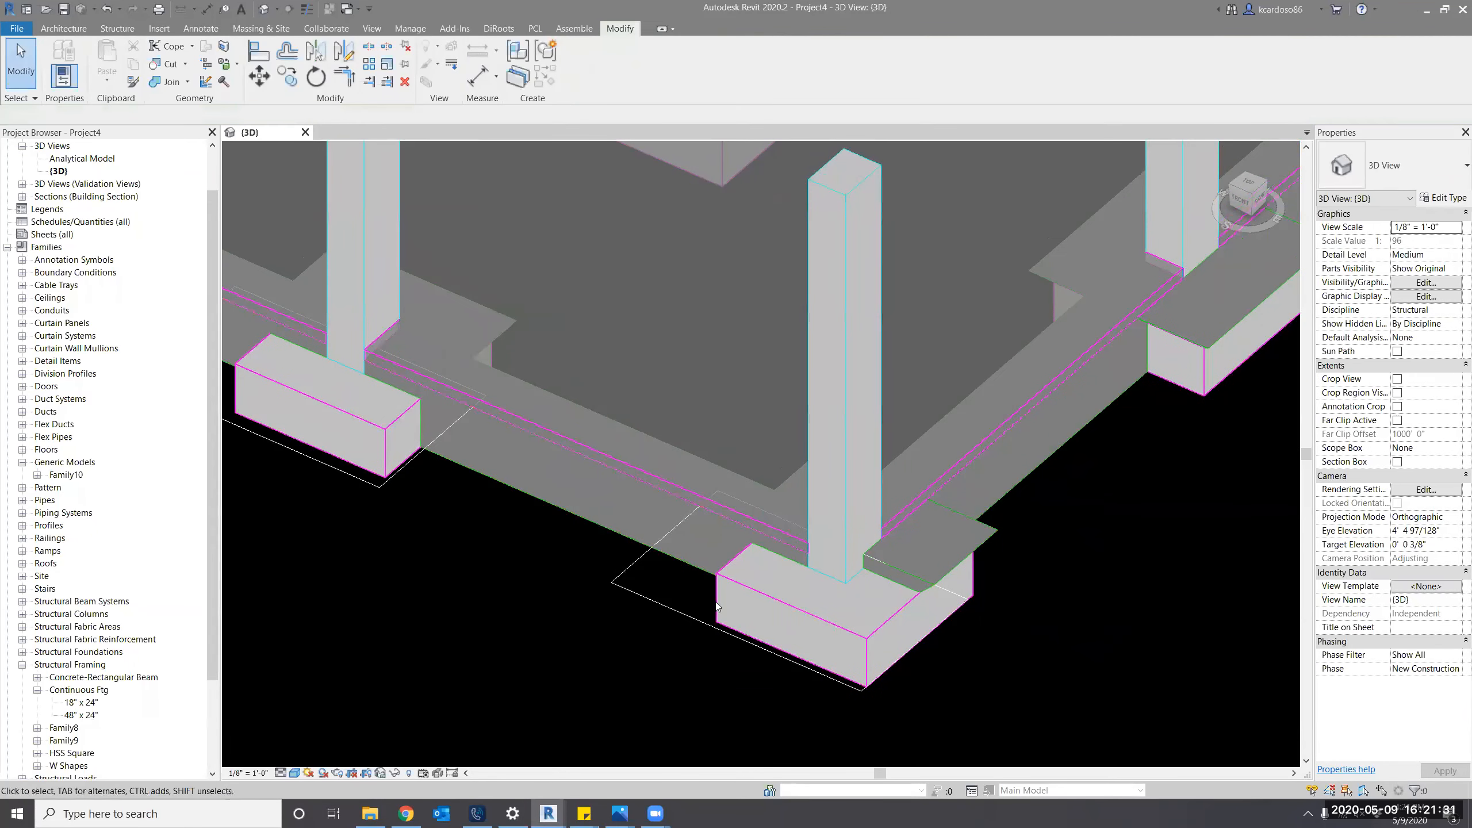
# Create similar void instances on both outer sides of the corner column's thickened slab, rotating the second one.
pyautogui.click(294, 403)
pyautogui.rightClick(294, 403)
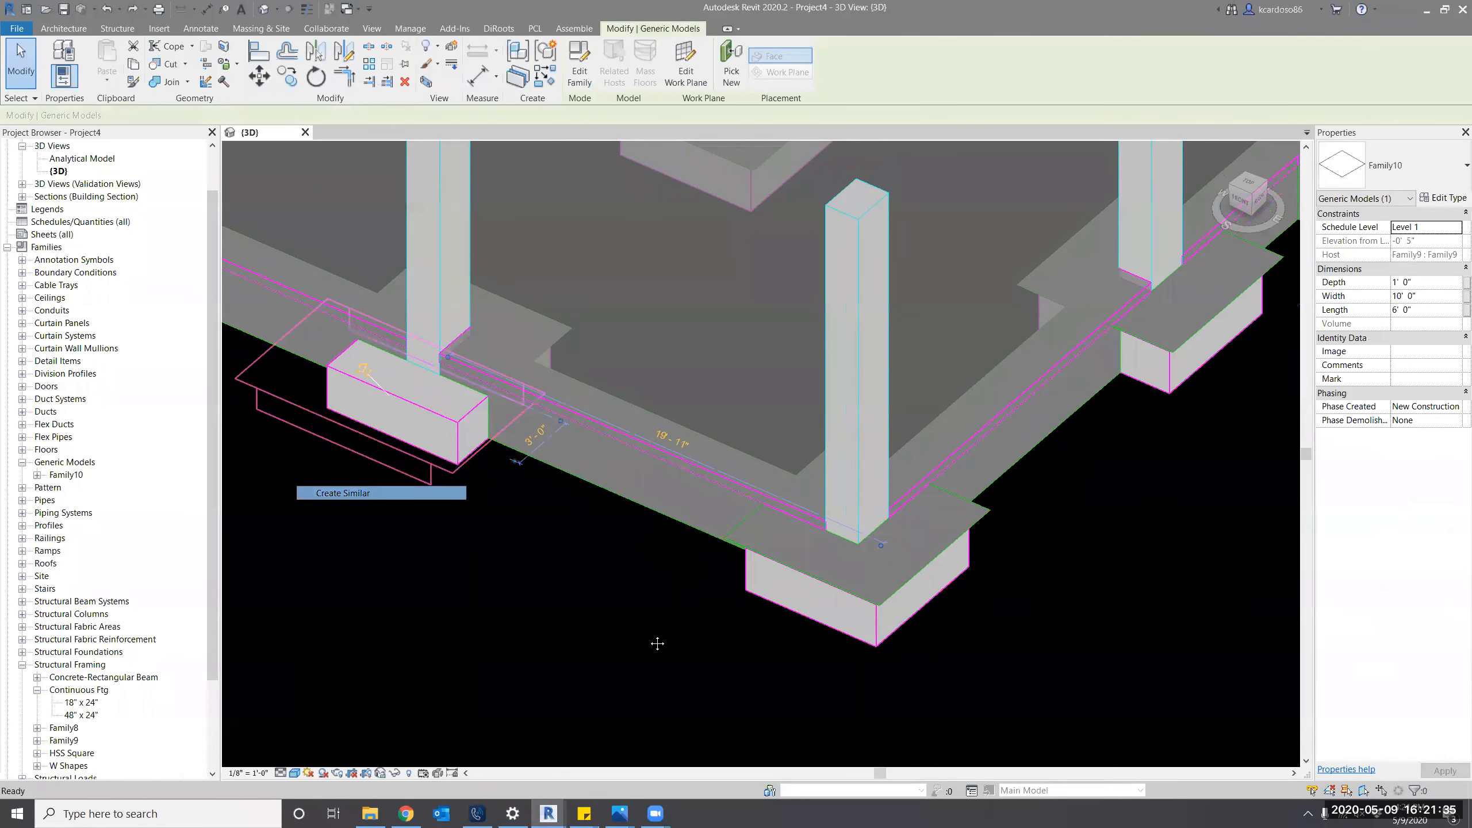
pyautogui.click(342, 493)
pyautogui.scroll(2, 804, 581)
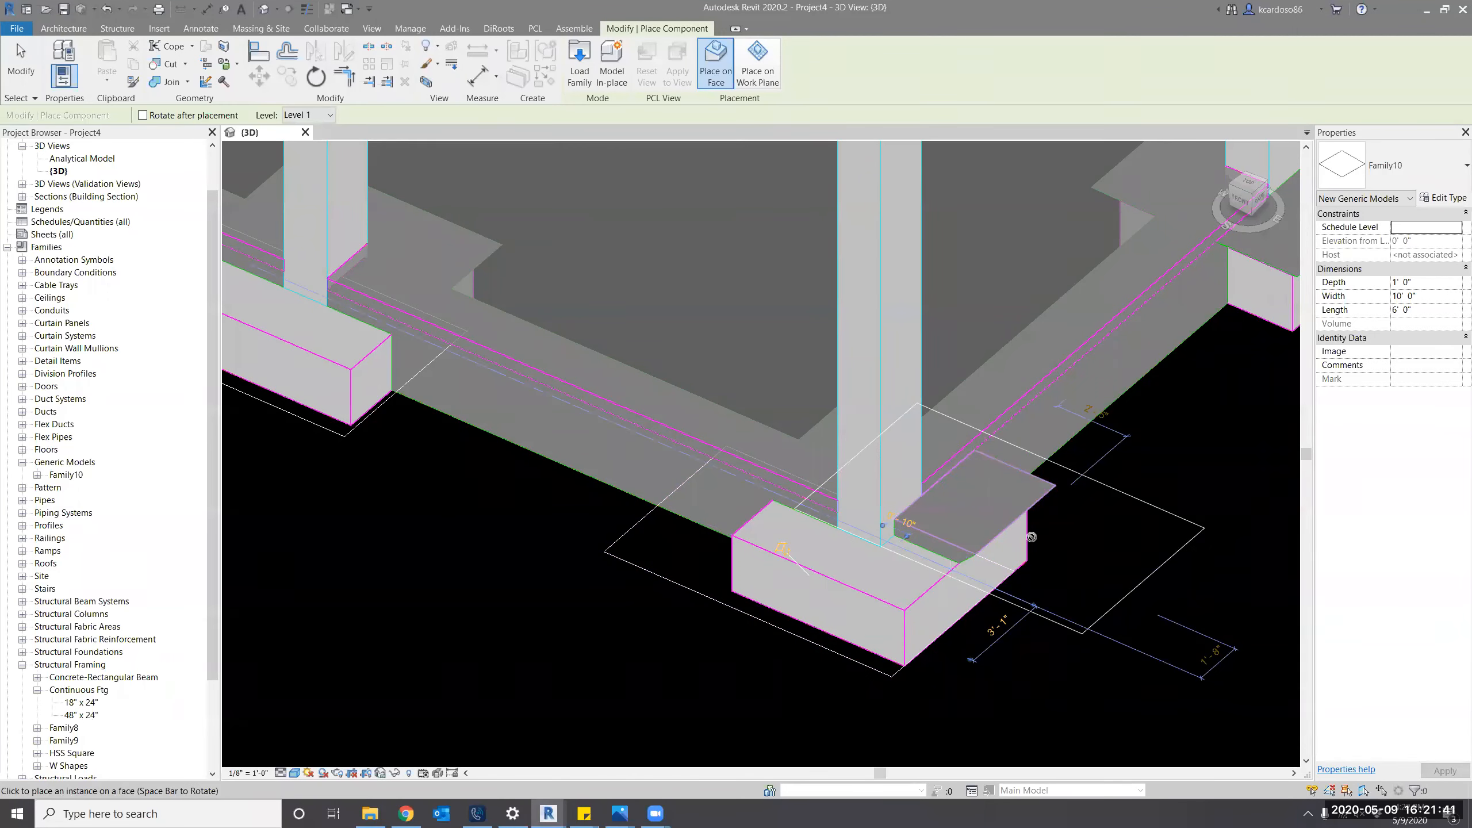
pyautogui.press('space')
pyautogui.click(995, 516)
pyautogui.scroll(-2, 1041, 648)
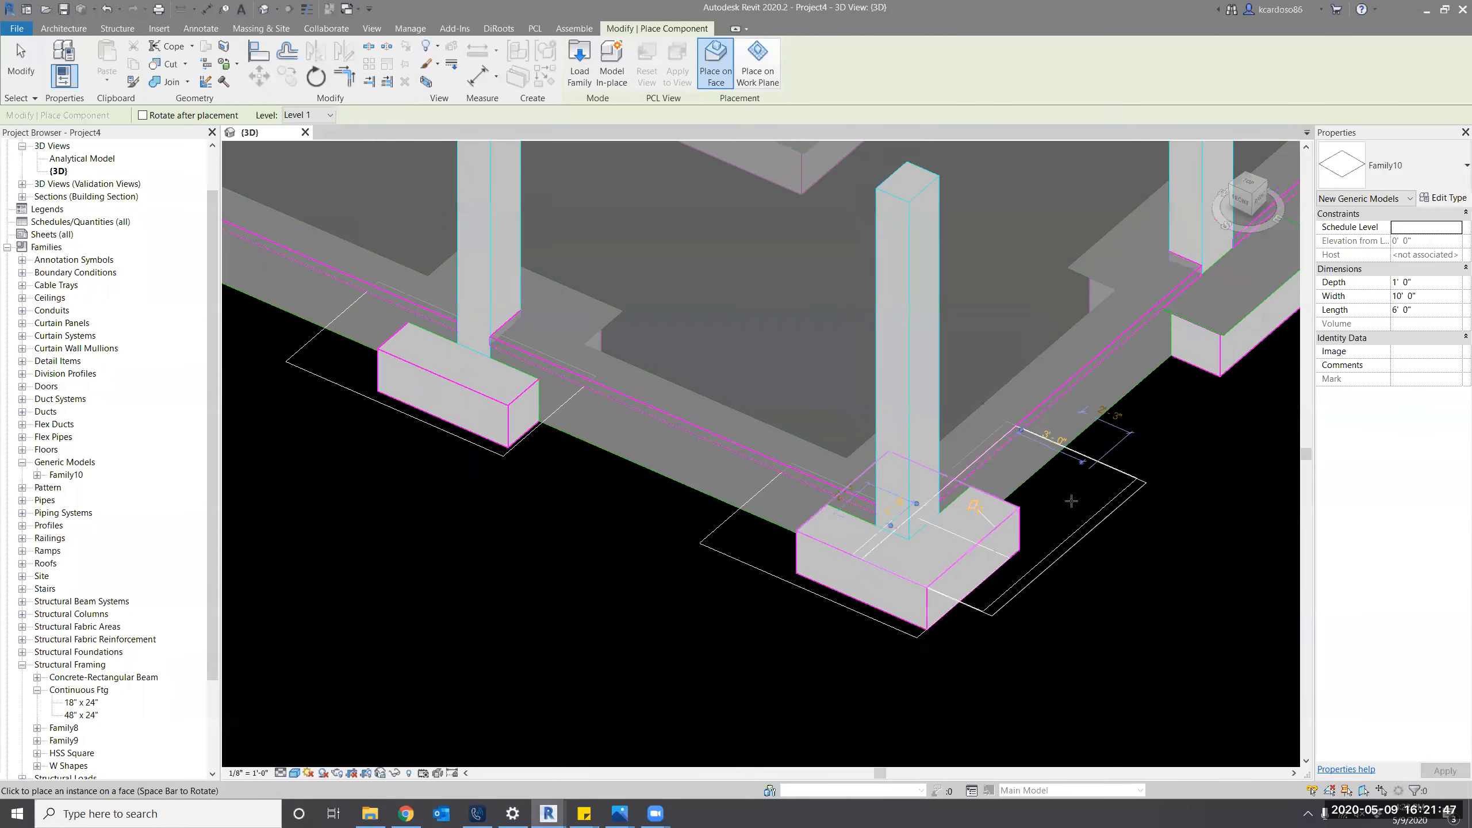
# Place similar void instances on the thickened slabs at the edge columns on both sides of the curved slab edge.
pyautogui.moveTo(1060, 495); pyautogui.dragTo(1040, 634, button='middle')
pyautogui.scroll(-1, 1025, 556)
pyautogui.scroll(-3, 1061, 377)
pyautogui.scroll(4, 998, 383)
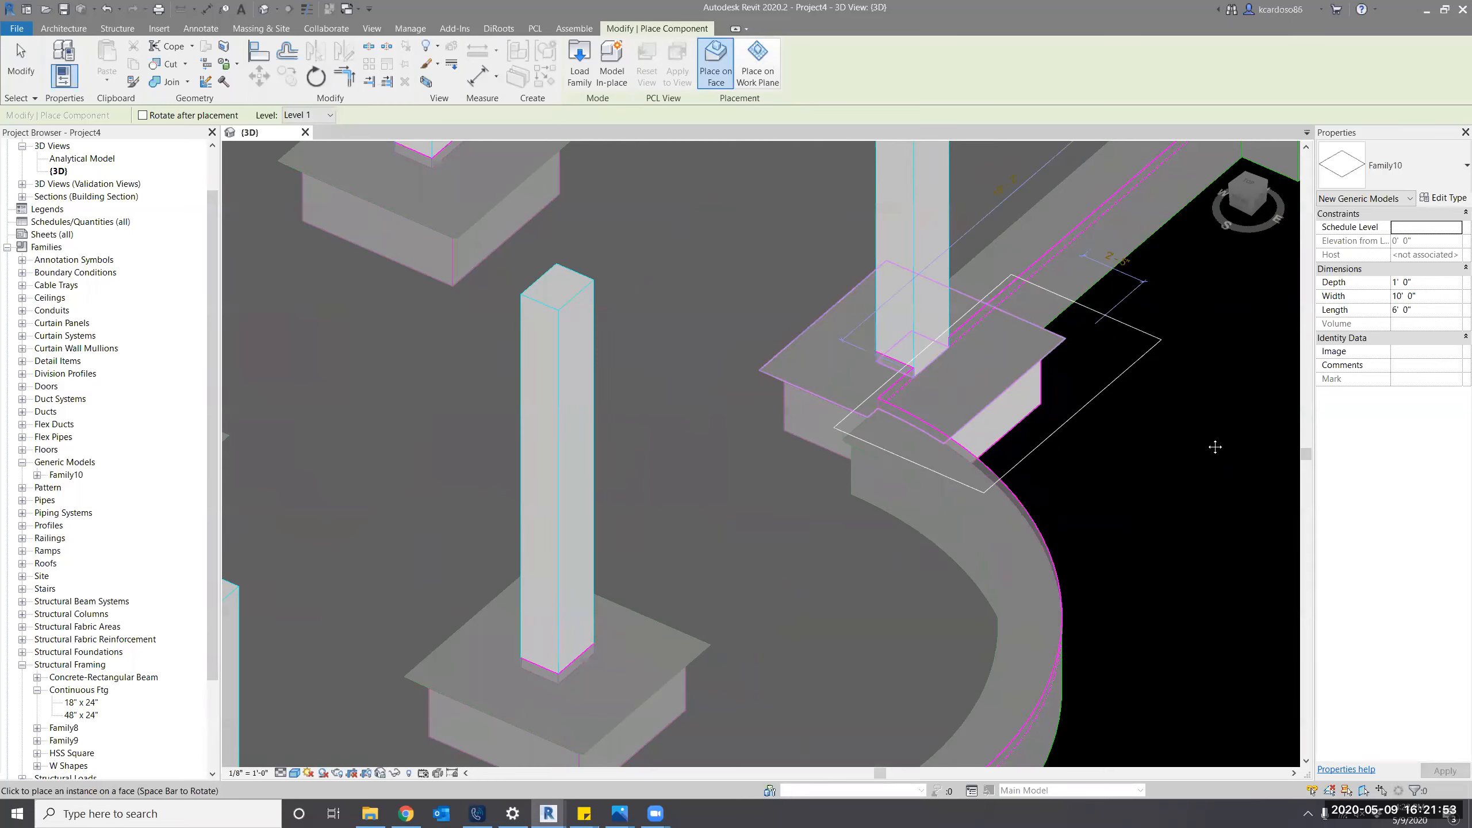
pyautogui.scroll(-2, 1187, 480)
pyautogui.press('Escape')
pyautogui.press('Escape')
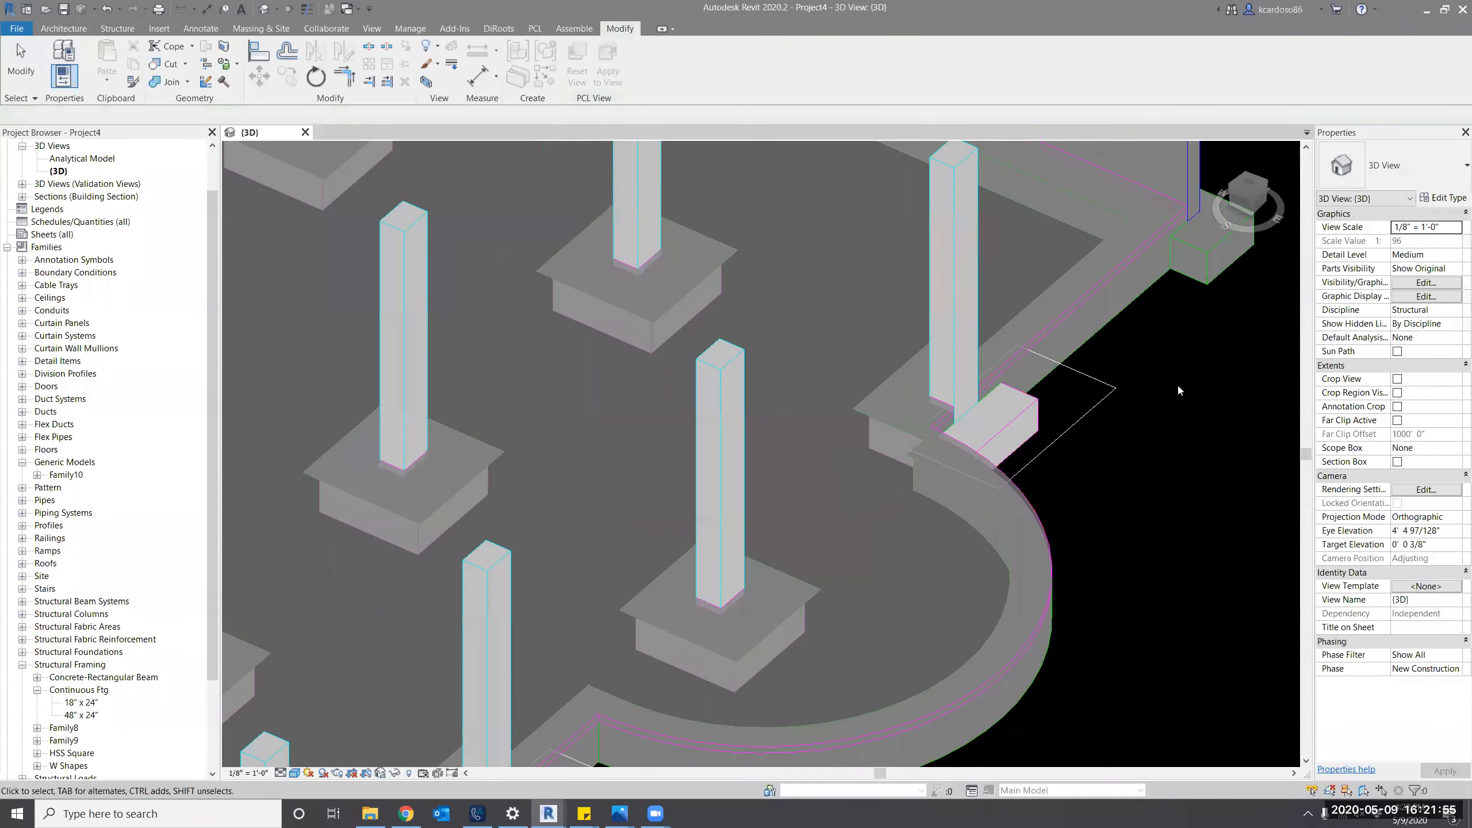
# Select all instances of the void family in the entire project, starting from the one beside the curved slab edge.
pyautogui.scroll(-3, 1178, 383)
pyautogui.scroll(1, 1150, 322)
pyautogui.scroll(4, 1150, 321)
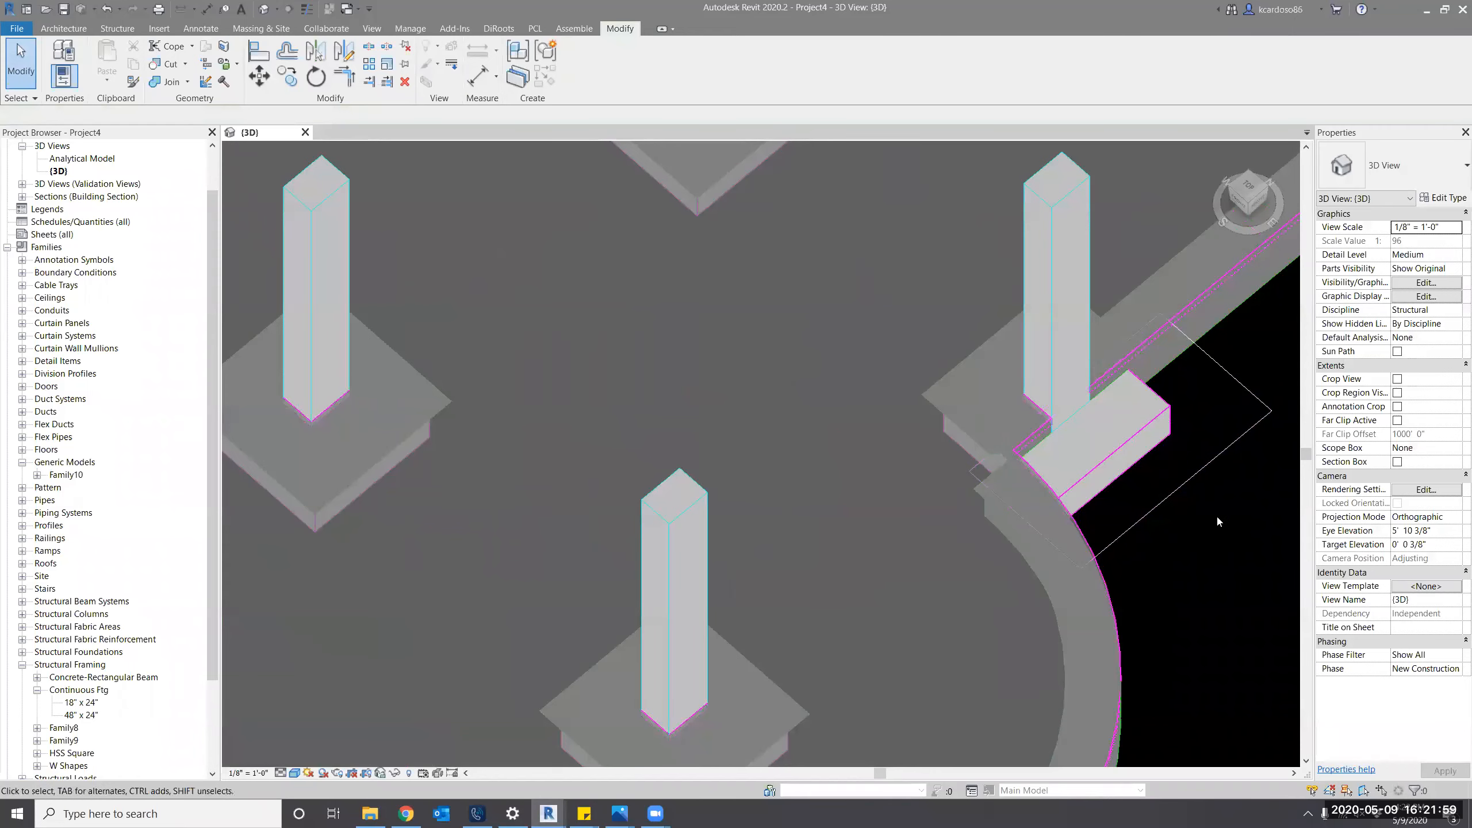
pyautogui.scroll(-4, 1222, 577)
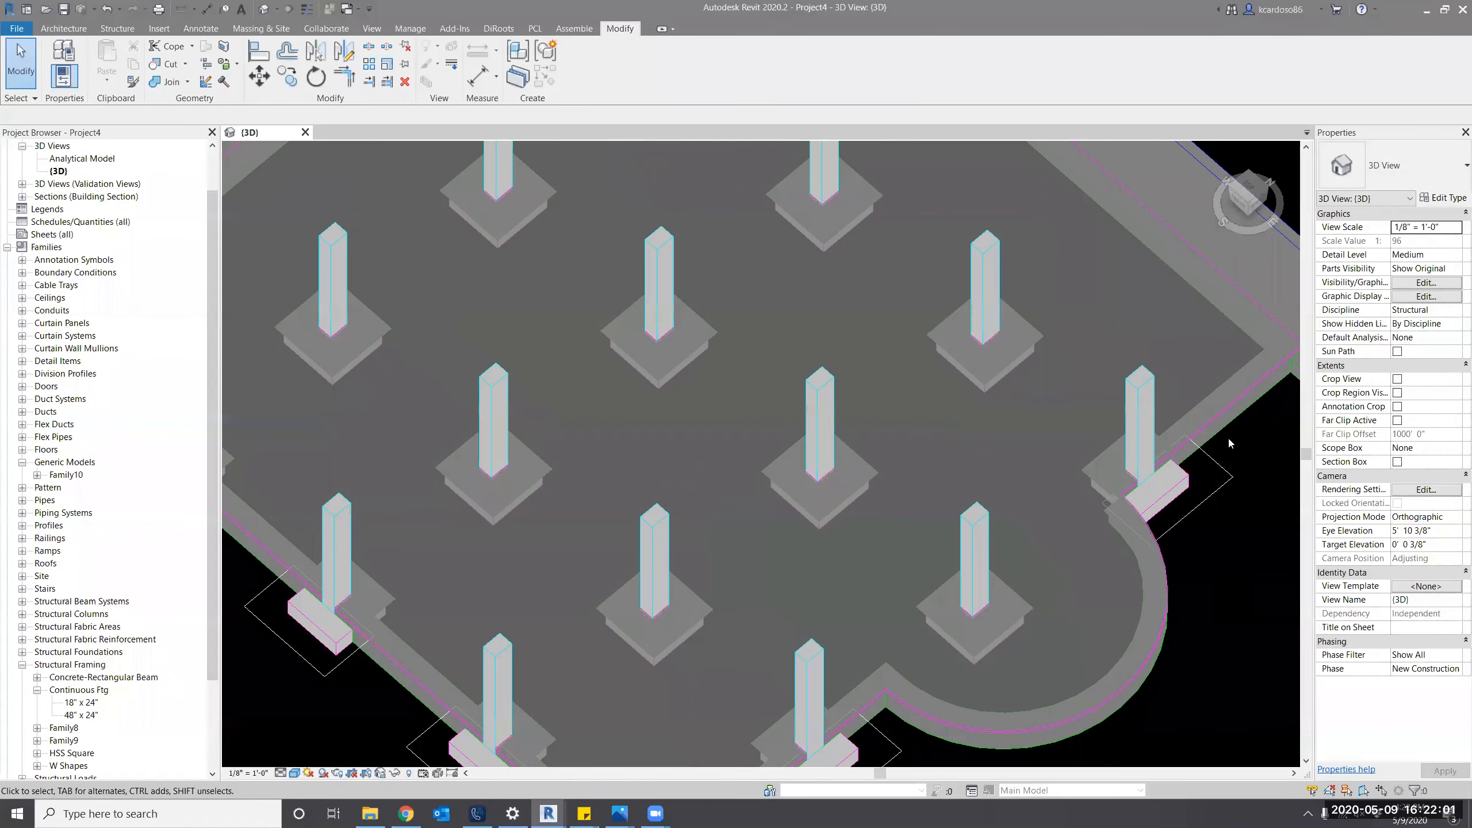
pyautogui.keyDown('shift'); pyautogui.moveTo(1228, 436); pyautogui.dragTo(1228, 434, button='middle'); pyautogui.keyUp('shift')
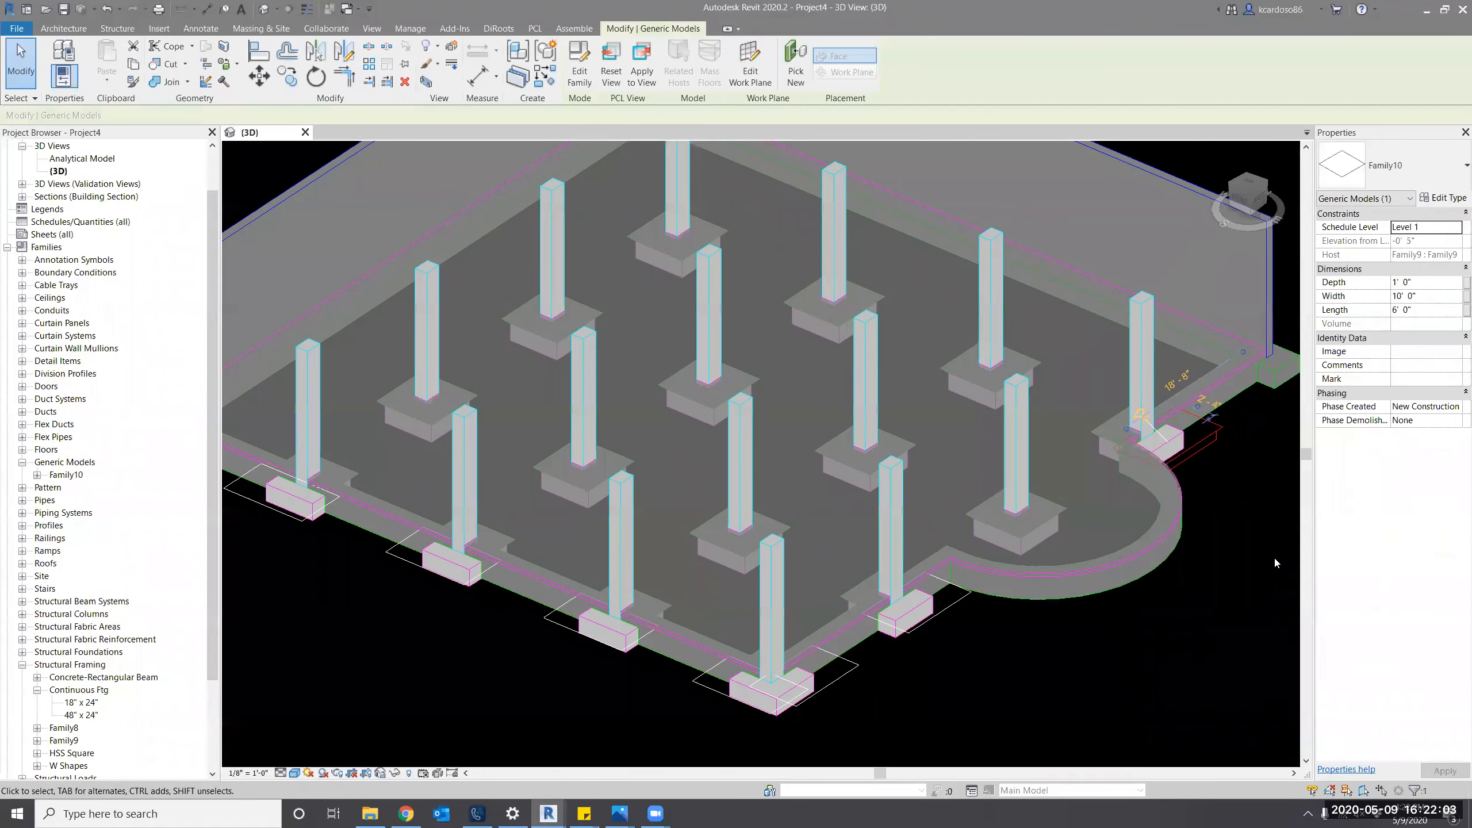
pyautogui.moveTo(1274, 559); pyautogui.dragTo(1285, 551, button='middle')
pyautogui.rightClick(1250, 407)
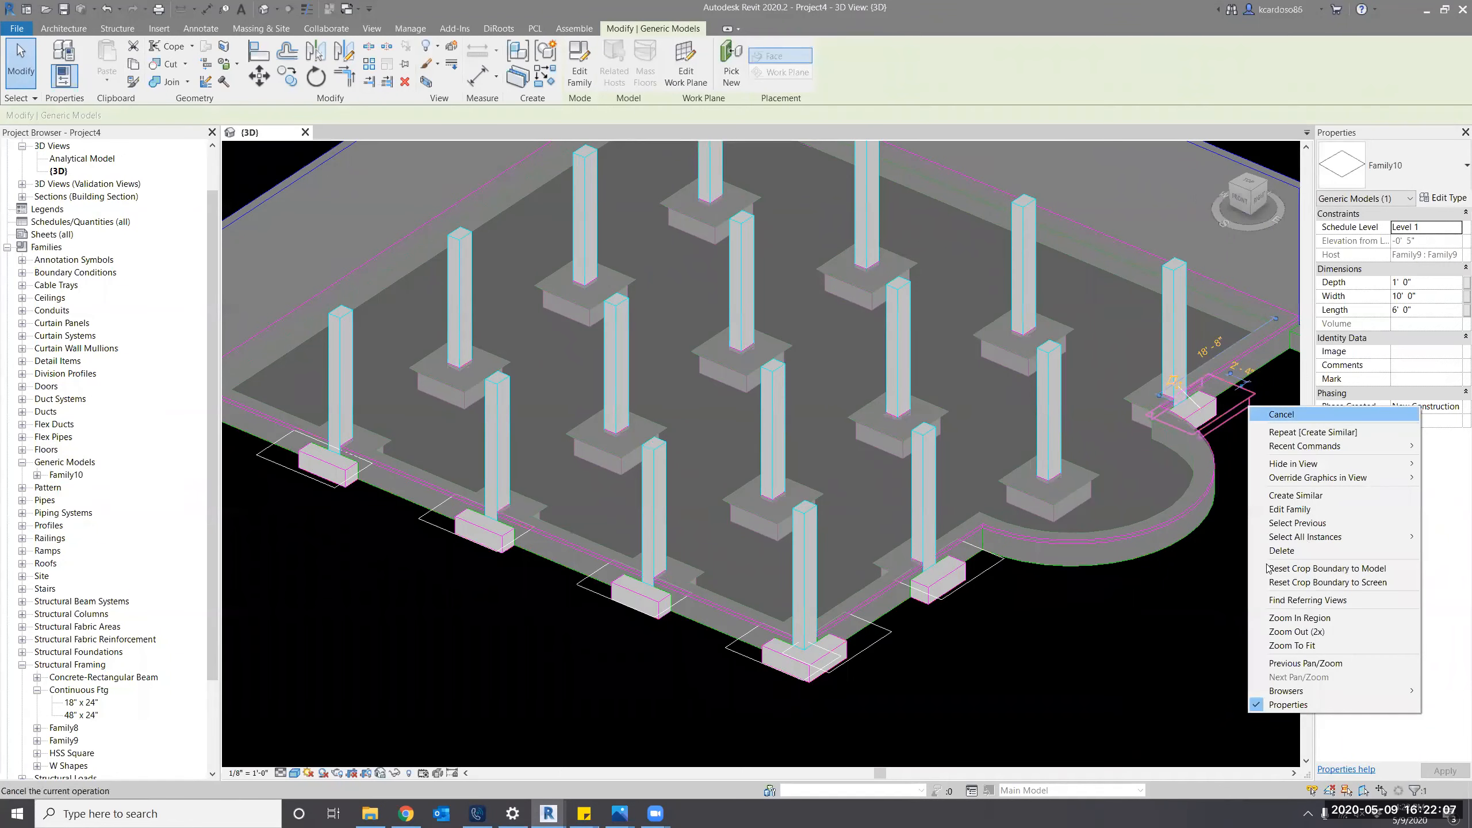
pyautogui.moveTo(1273, 540)
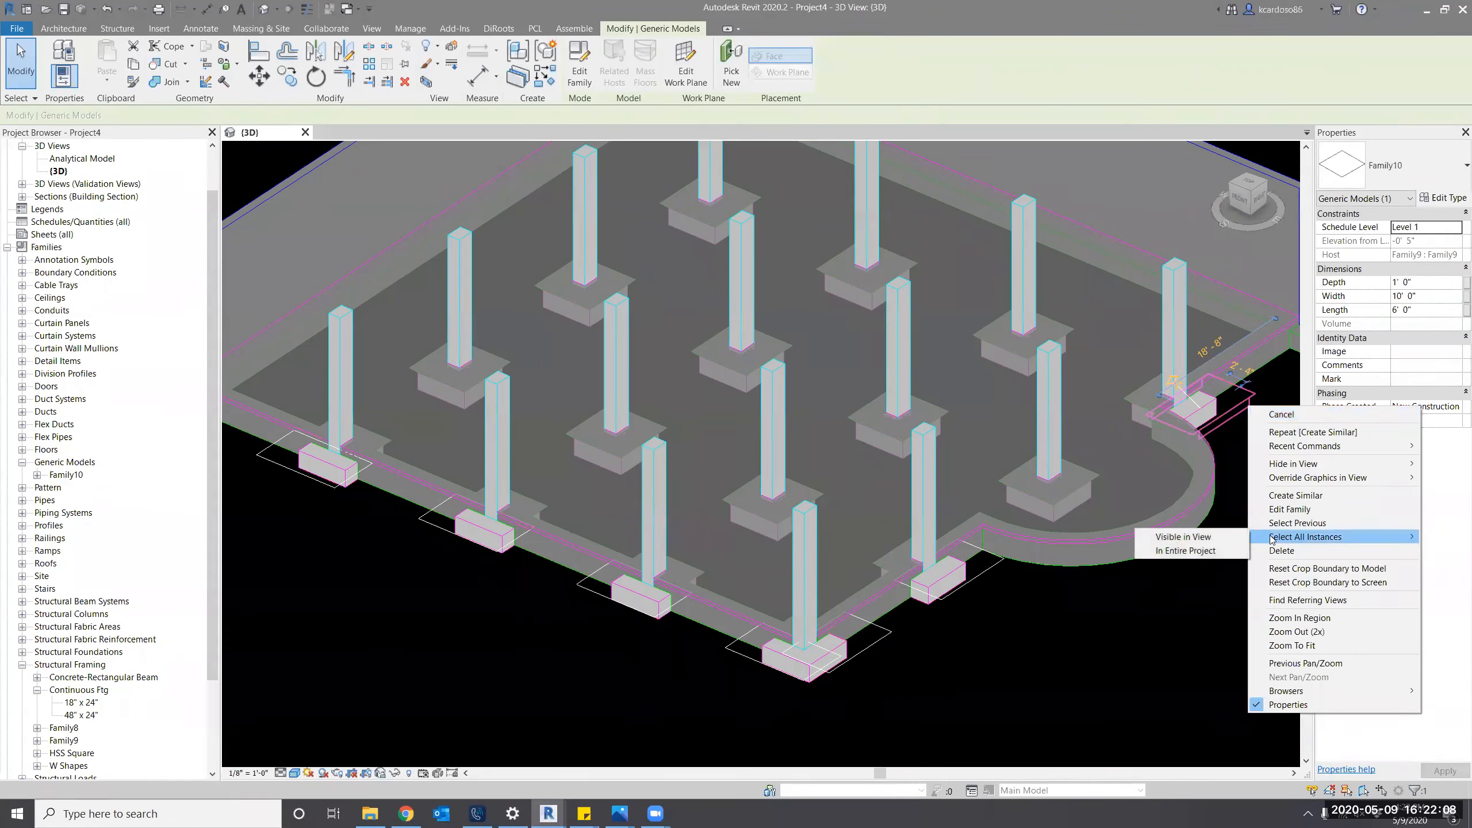
pyautogui.click(1209, 552)
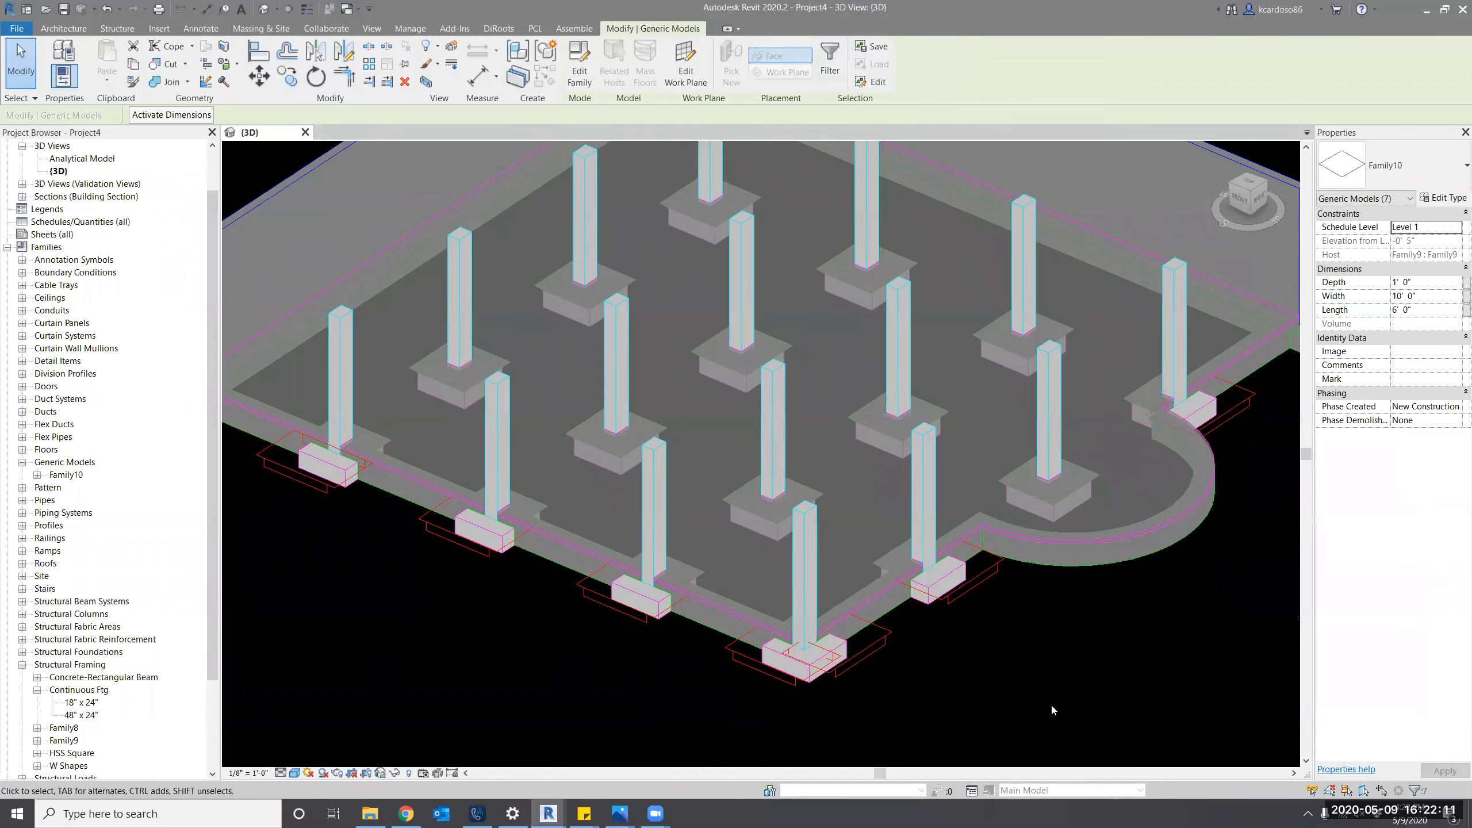
# Add the floor slab to the selected voids and temporarily isolate these elements in the 3D view.
pyautogui.keyDown('ctrl'); pyautogui.click(985, 421); pyautogui.keyUp('ctrl')
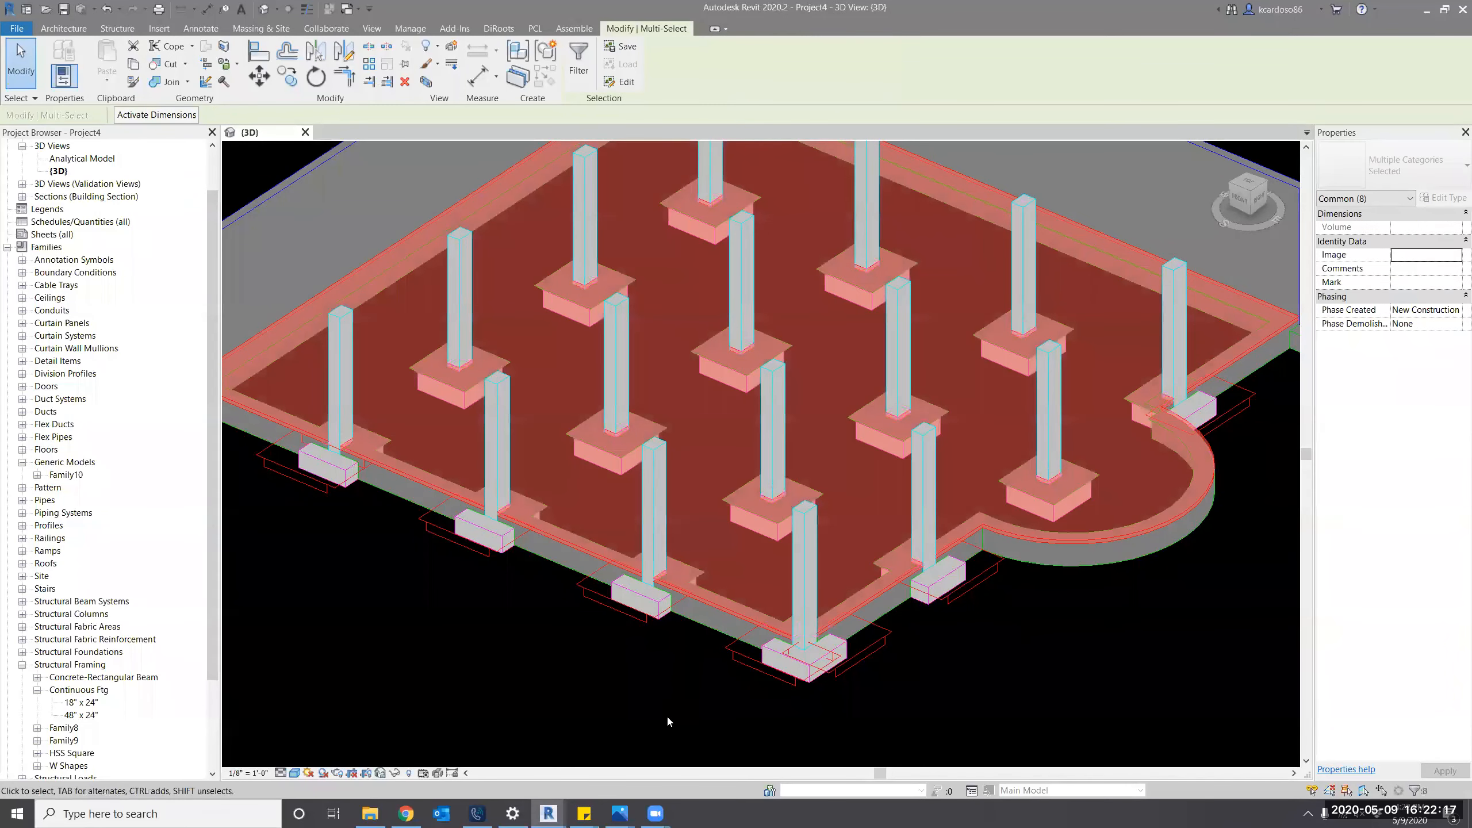
pyautogui.click(394, 774)
pyautogui.click(446, 726)
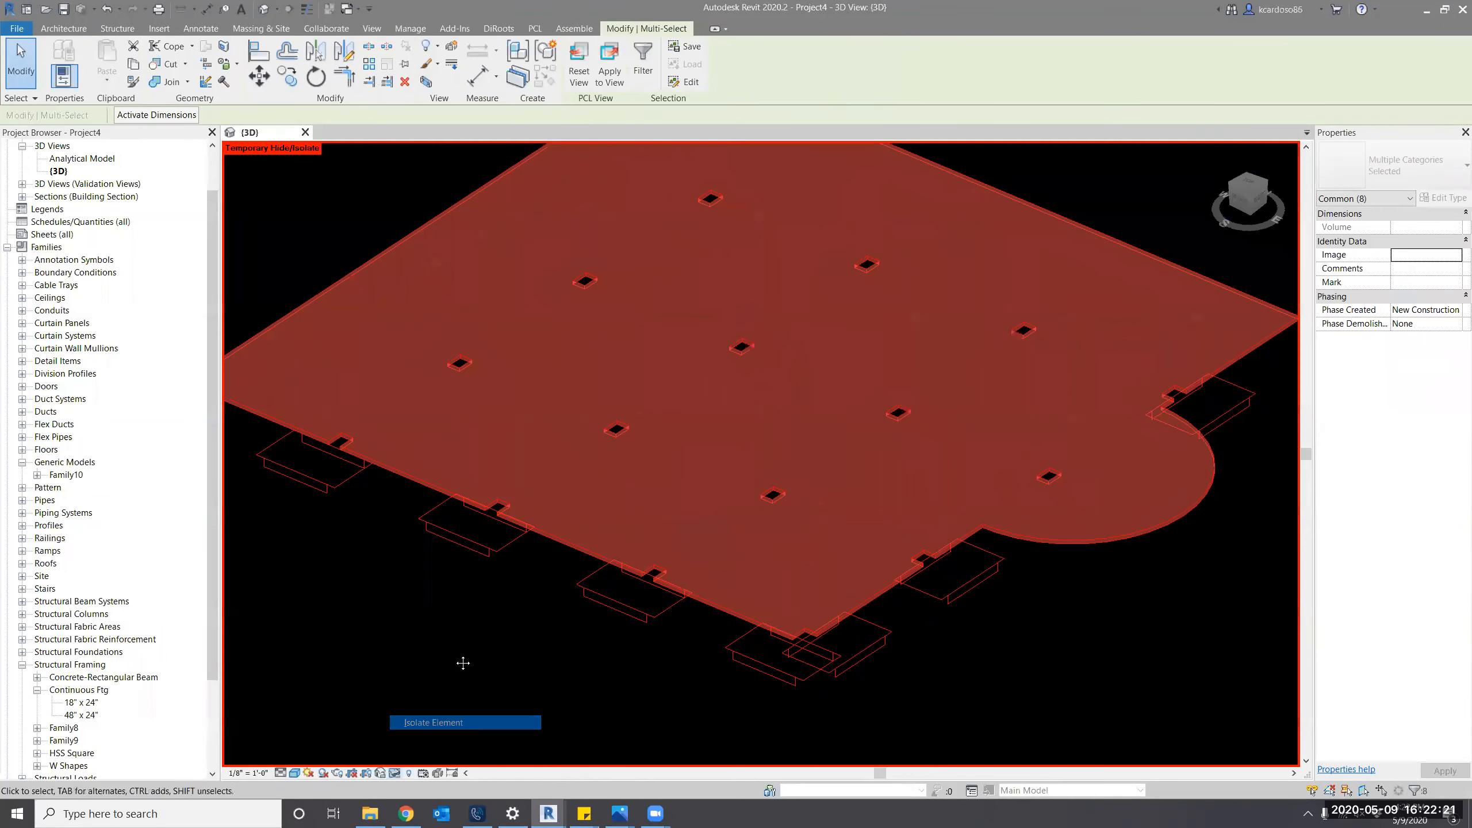
pyautogui.click(463, 667)
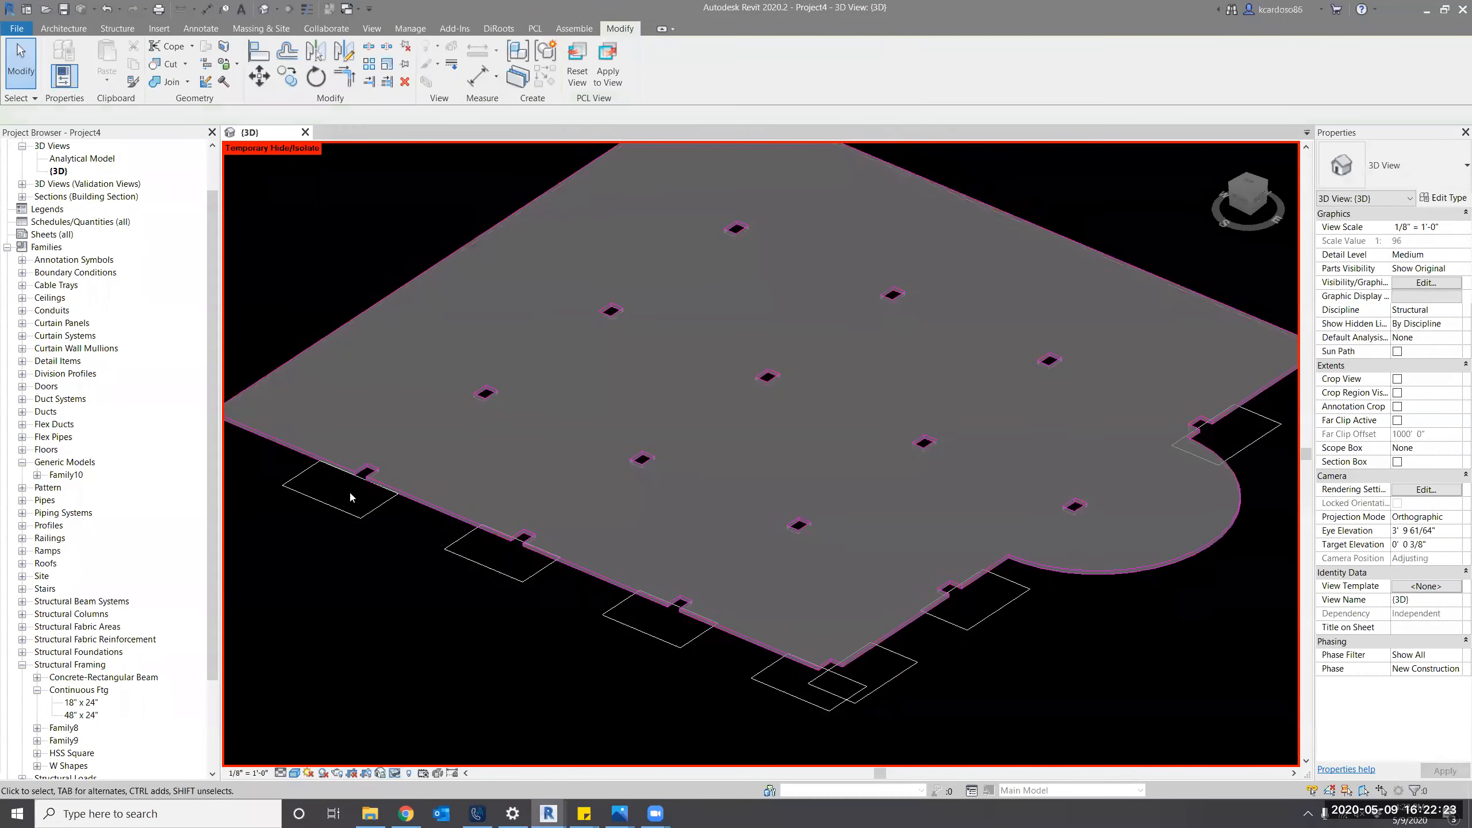
# Align the inner edges of the void instances along the long straight slab edge to the slab's edge face, using Multiple Alignment.
pyautogui.scroll(4, 474, 615)
pyautogui.scroll(-2, 455, 592)
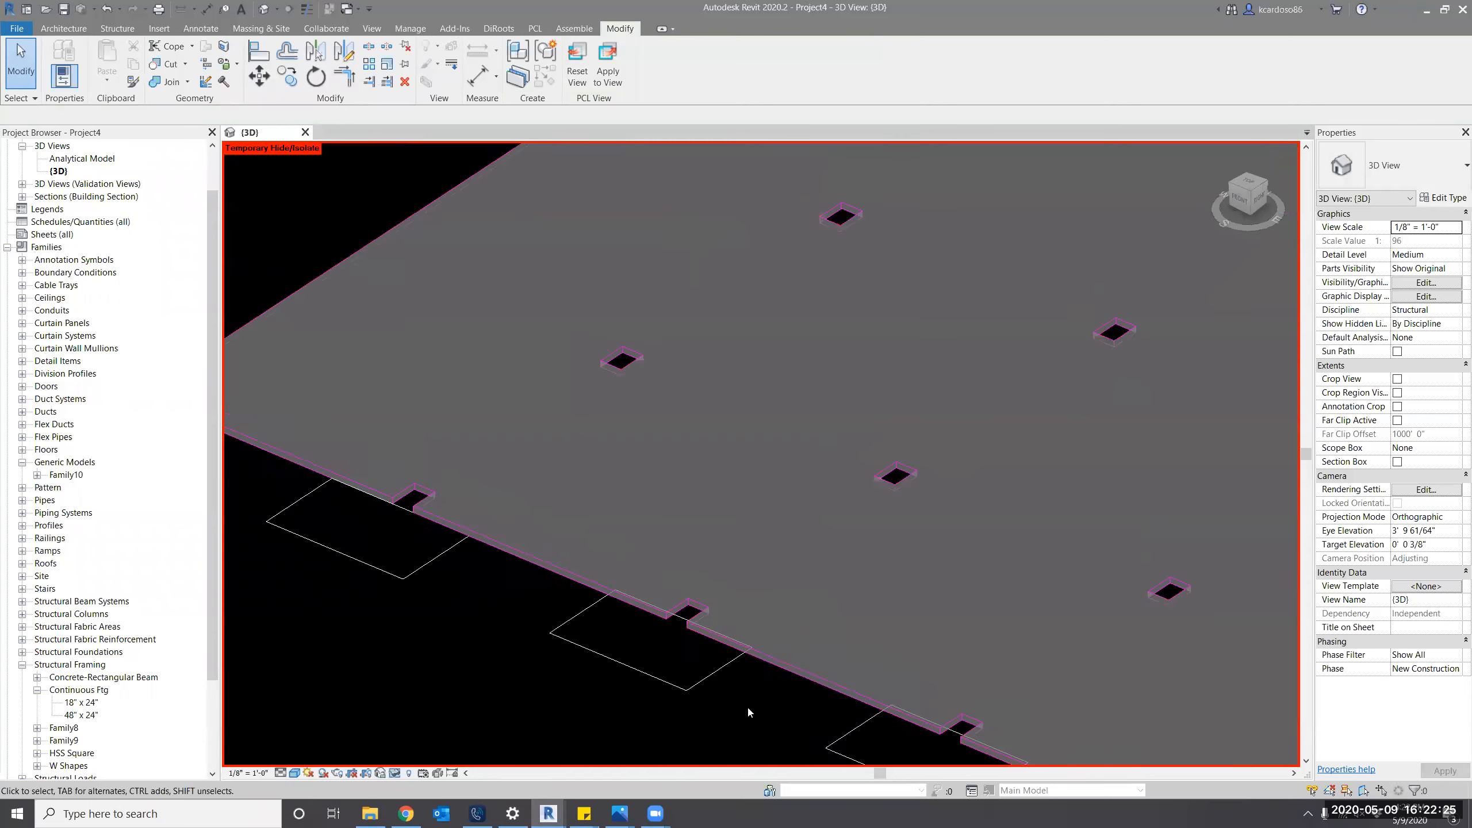
pyautogui.moveTo(748, 705); pyautogui.dragTo(623, 525, button='middle')
pyautogui.moveTo(927, 737); pyautogui.dragTo(796, 702, button='middle')
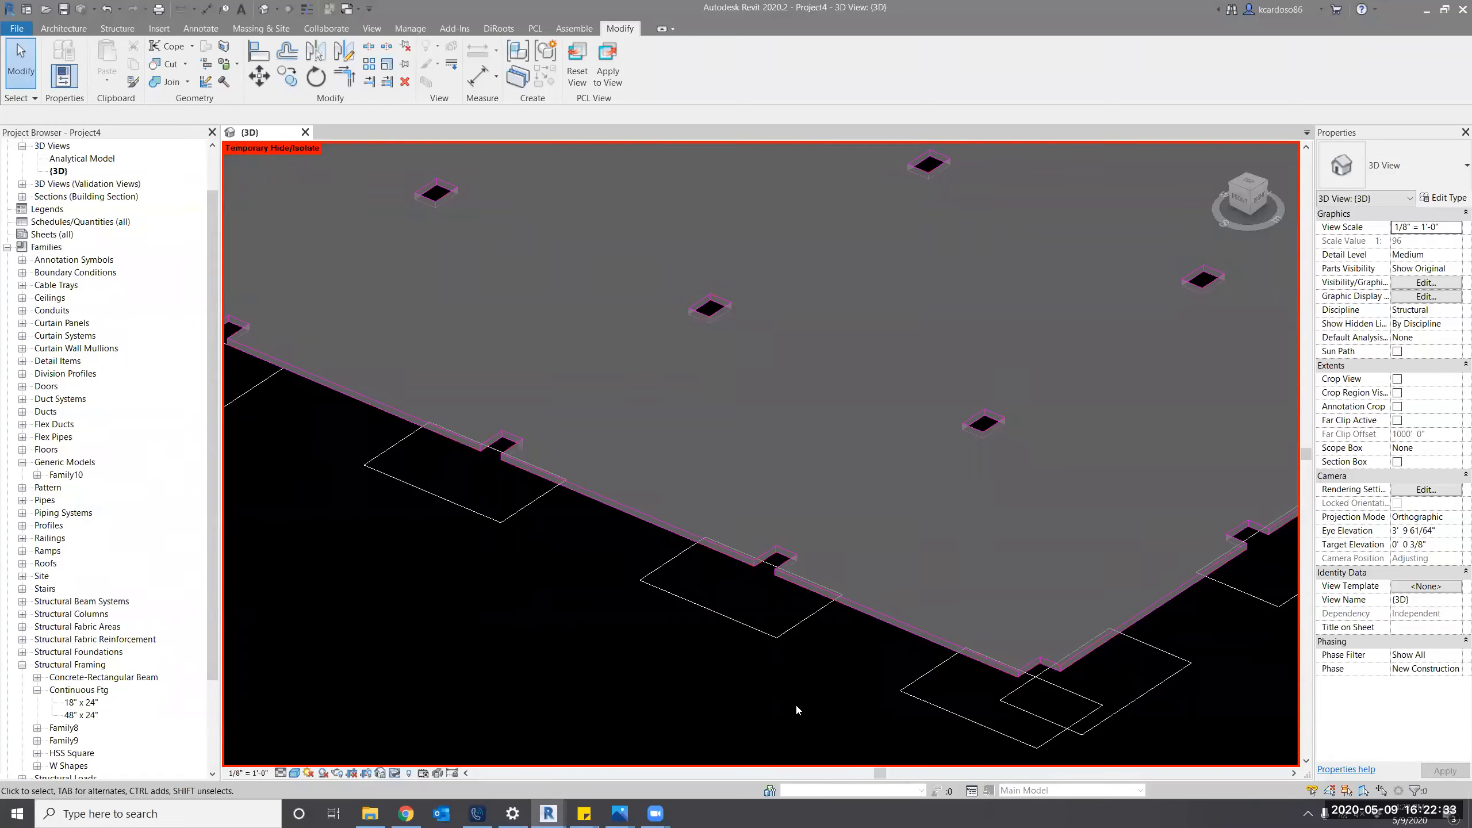
pyautogui.press('a')
pyautogui.press('l')
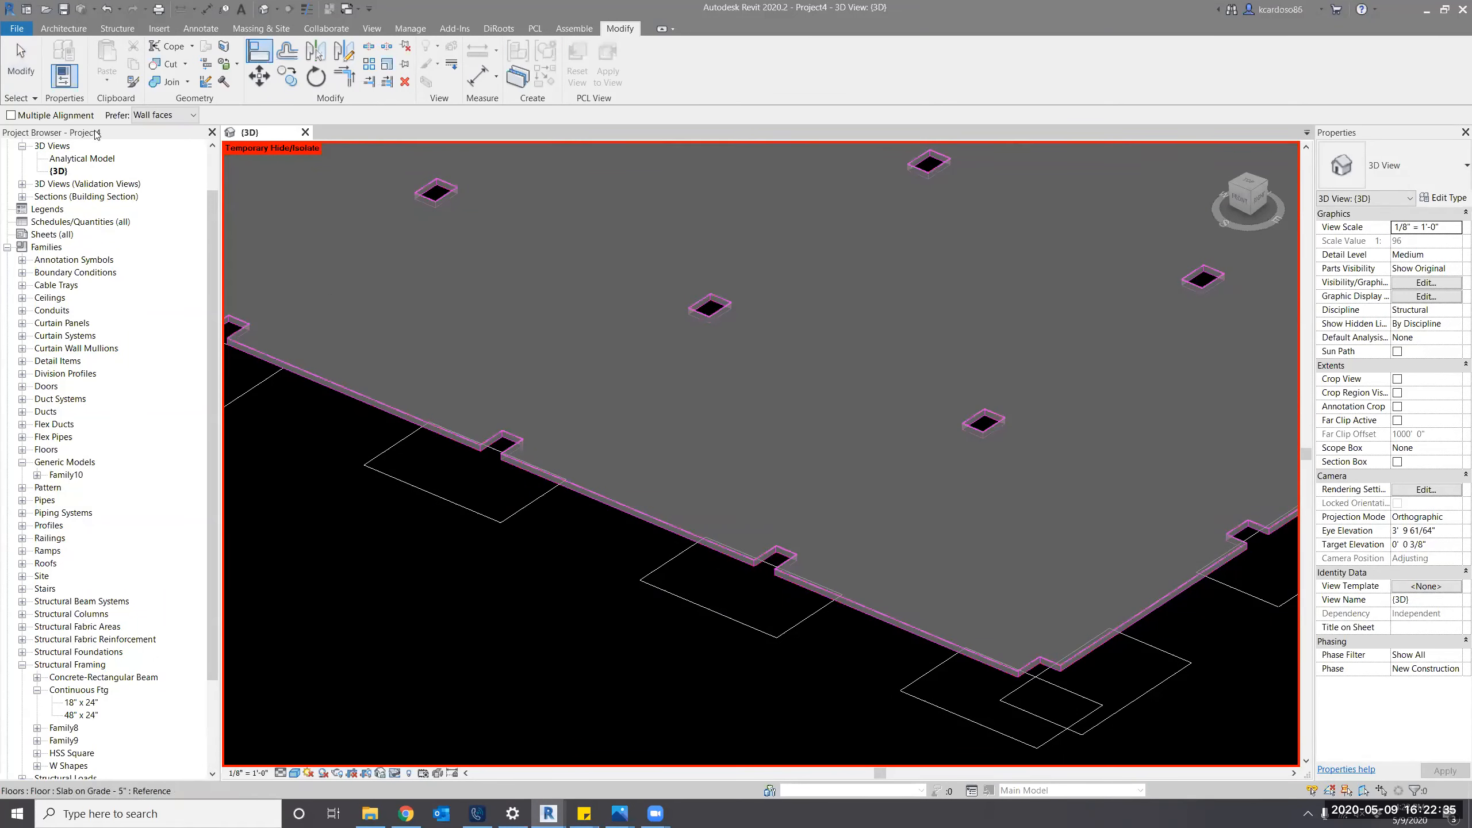
pyautogui.click(11, 115)
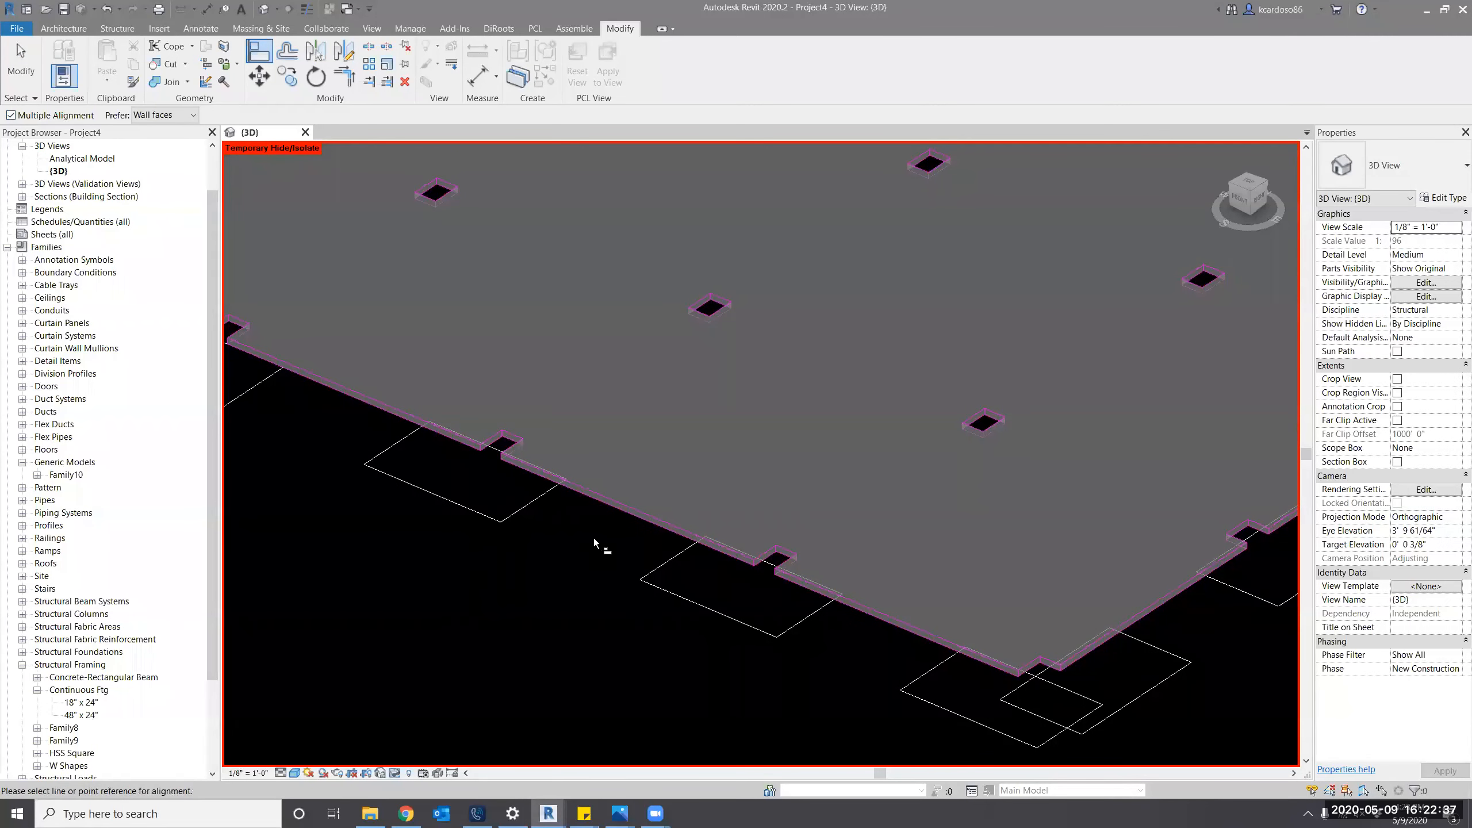
pyautogui.scroll(4, 627, 512)
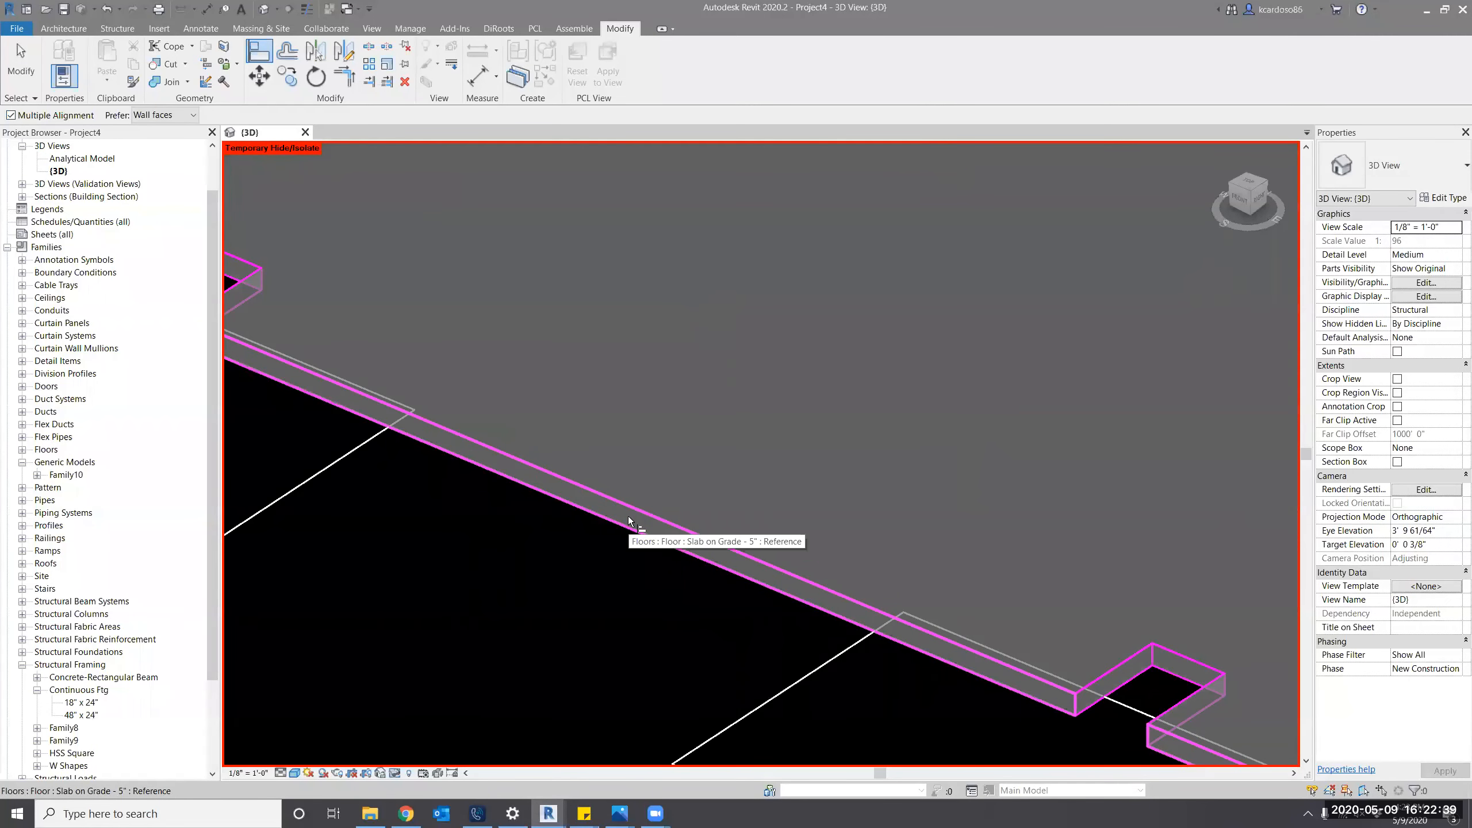
pyautogui.click(628, 515)
pyautogui.scroll(-4, 628, 515)
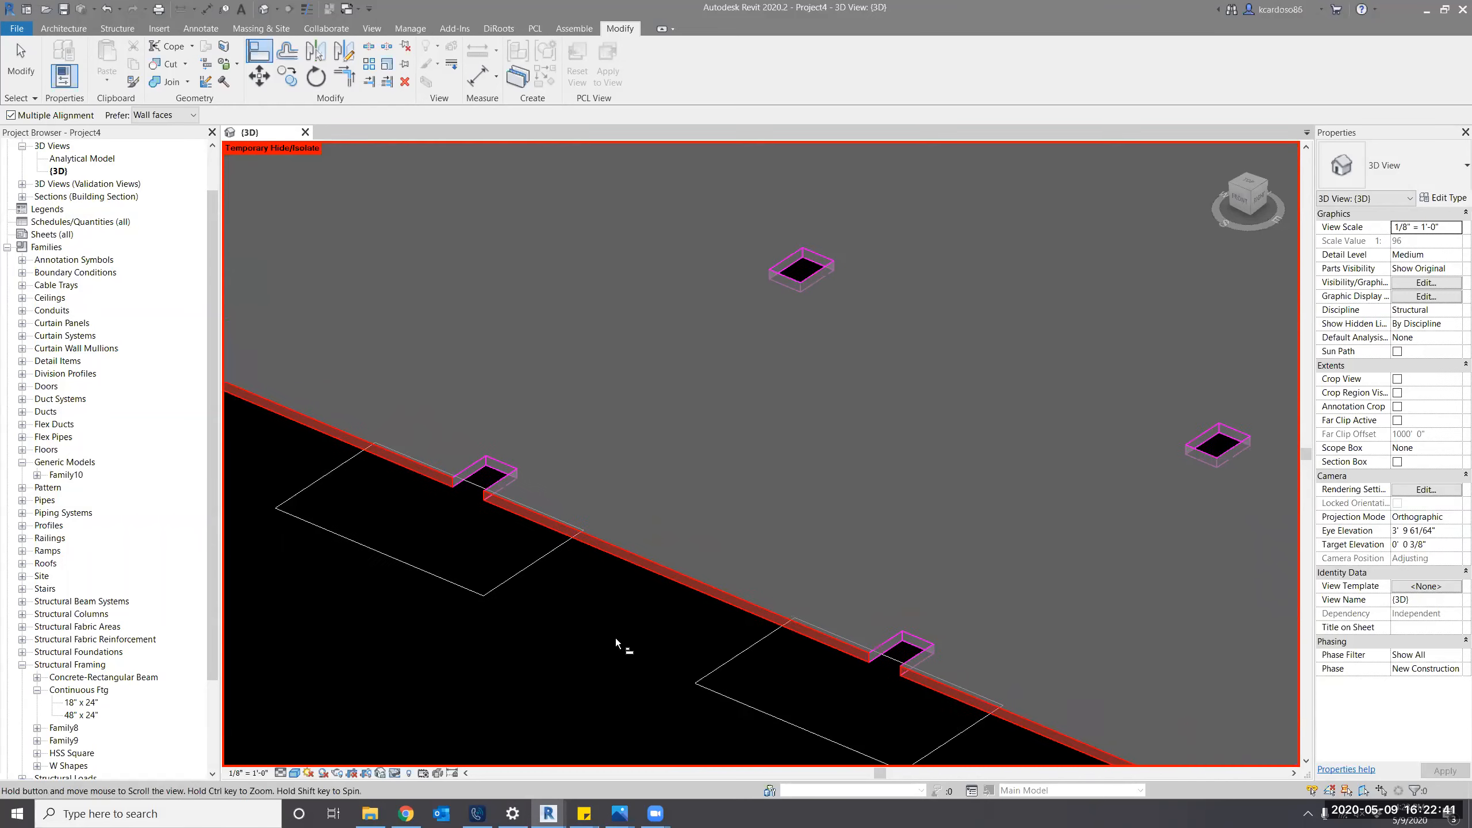
pyautogui.keyDown('shift'); pyautogui.moveTo(622, 563); pyautogui.dragTo(643, 538, button='middle'); pyautogui.keyUp('shift')
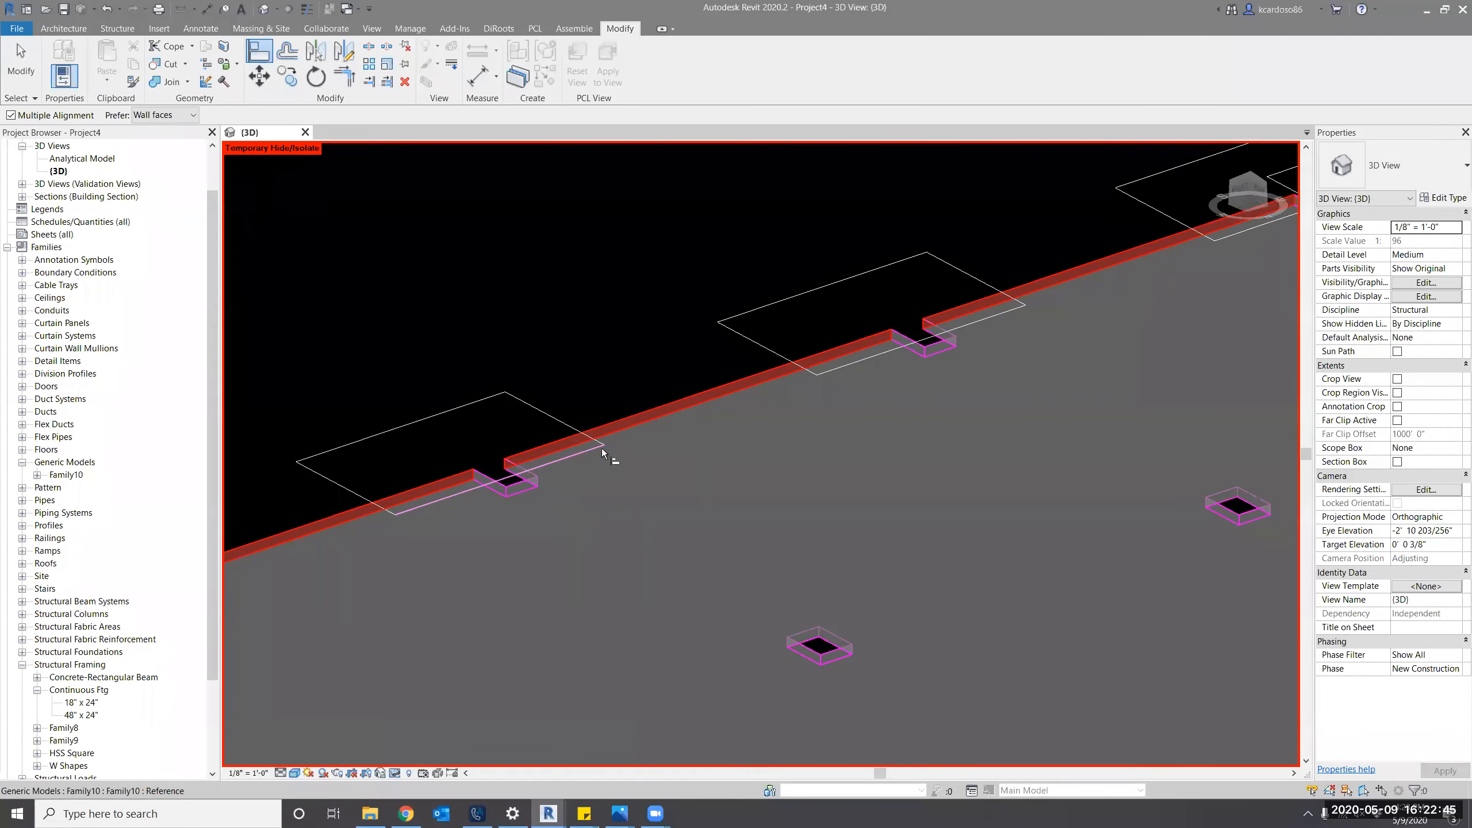
pyautogui.click(601, 449)
pyautogui.click(871, 359)
pyautogui.moveTo(1092, 373); pyautogui.dragTo(730, 511, button='middle')
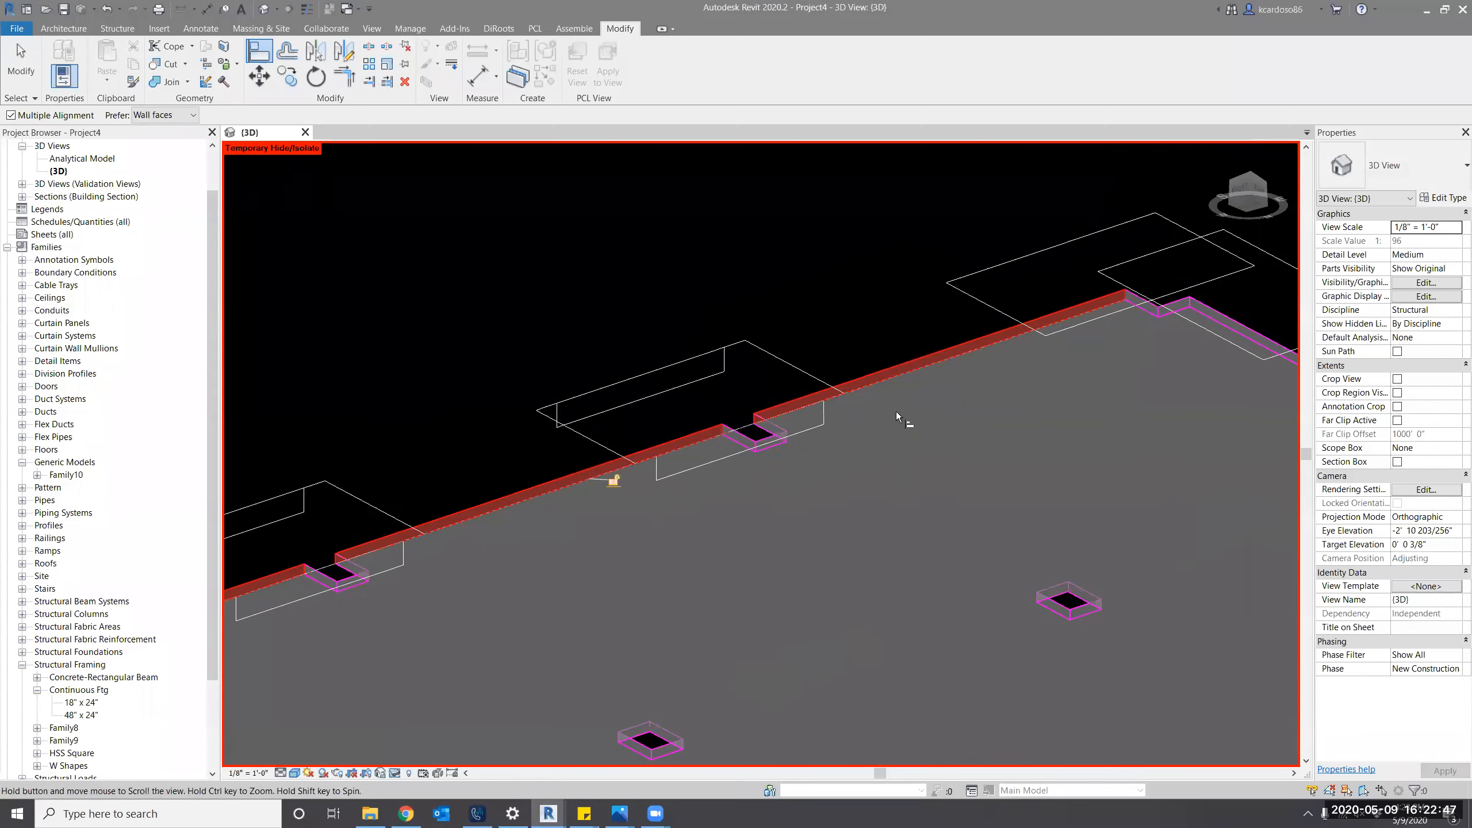
pyautogui.click(907, 361)
pyautogui.moveTo(930, 471); pyautogui.dragTo(811, 523, button='middle')
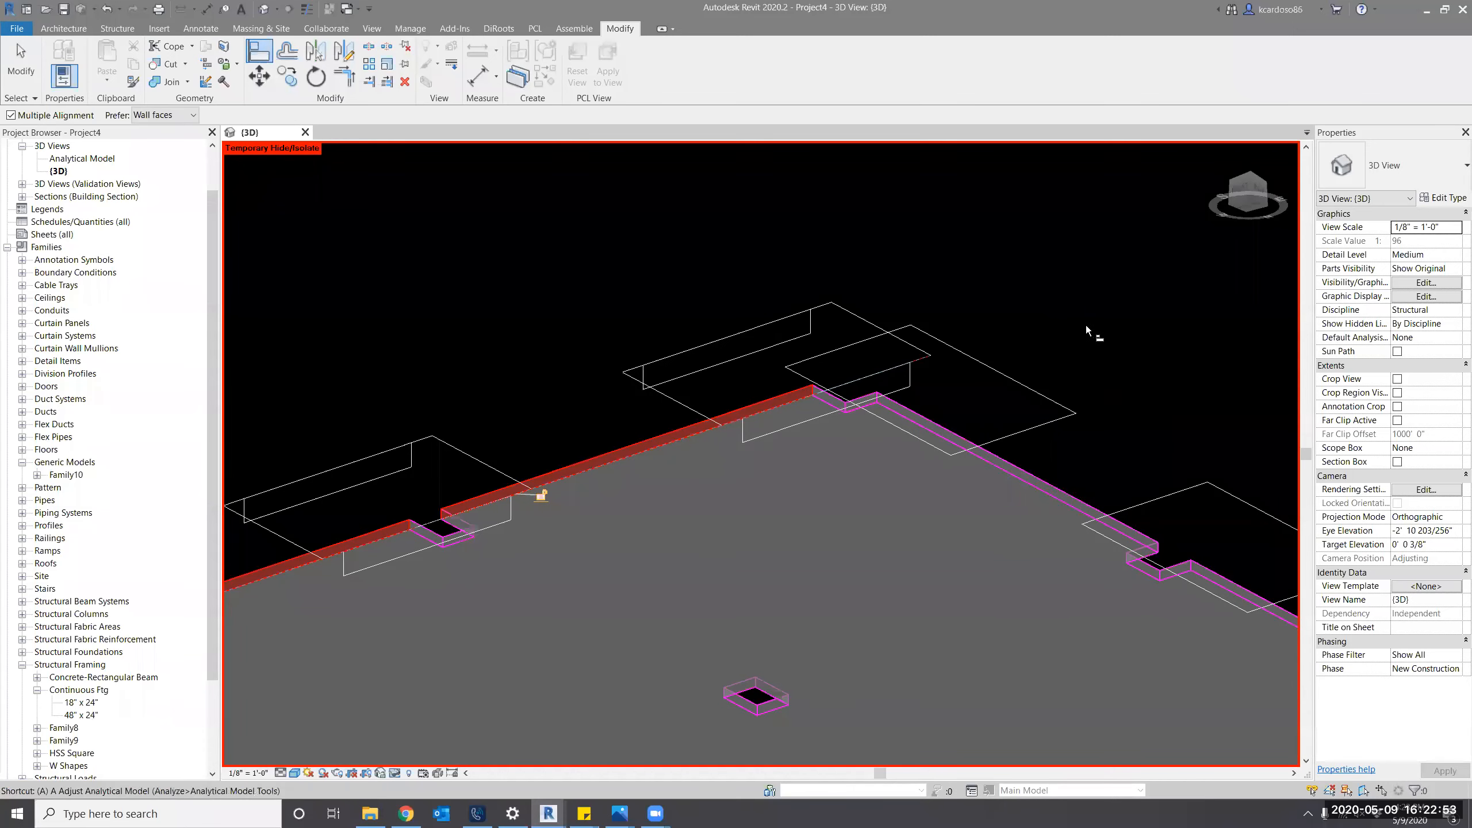
pyautogui.press('Escape')
# Align the corner void and its neighbour on the adjoining slab edge to that edge's face with Multiple Alignment.
pyautogui.scroll(3, 1041, 496)
pyautogui.scroll(-2, 1041, 493)
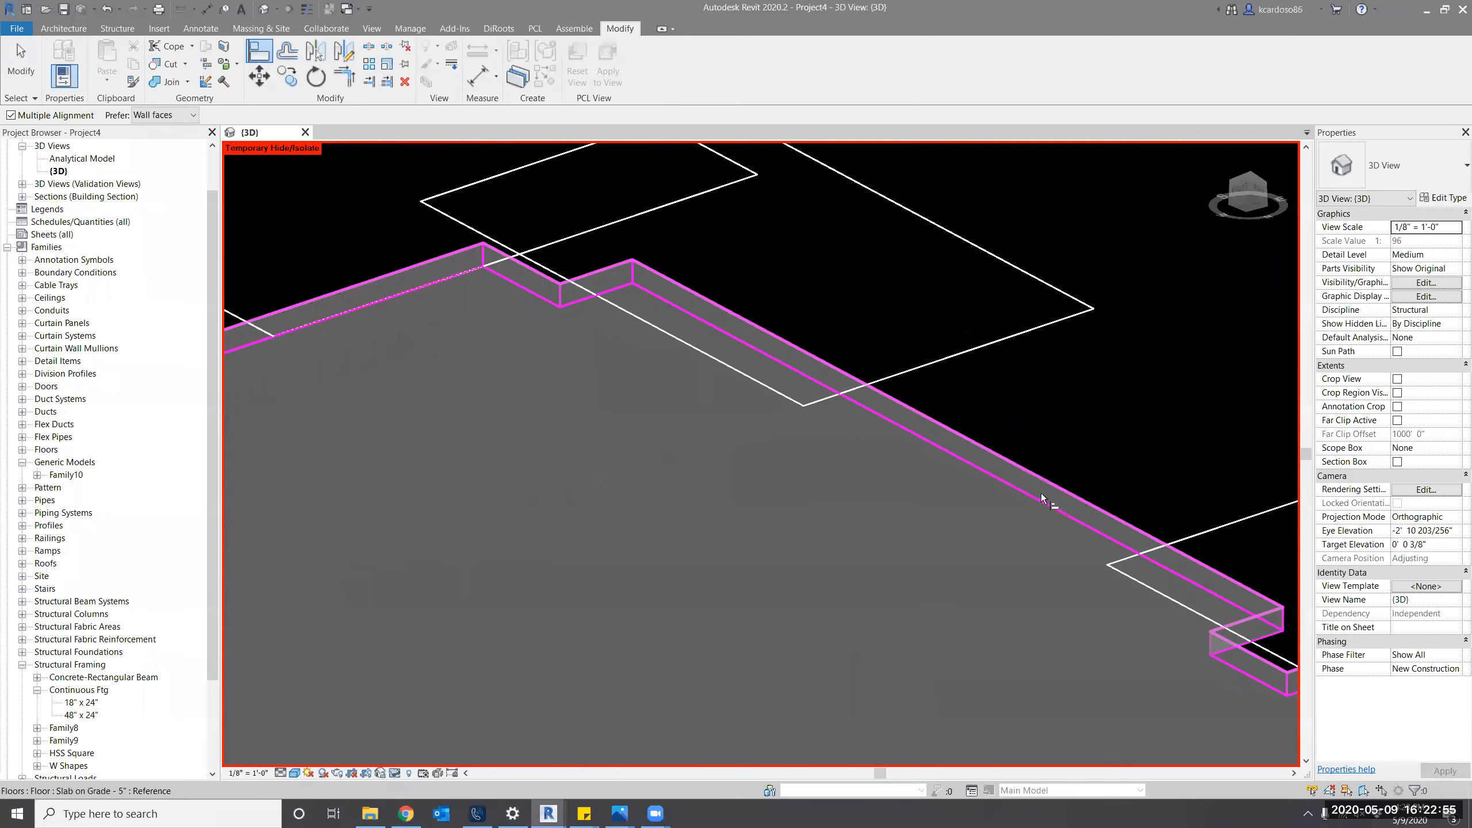
pyautogui.click(1027, 486)
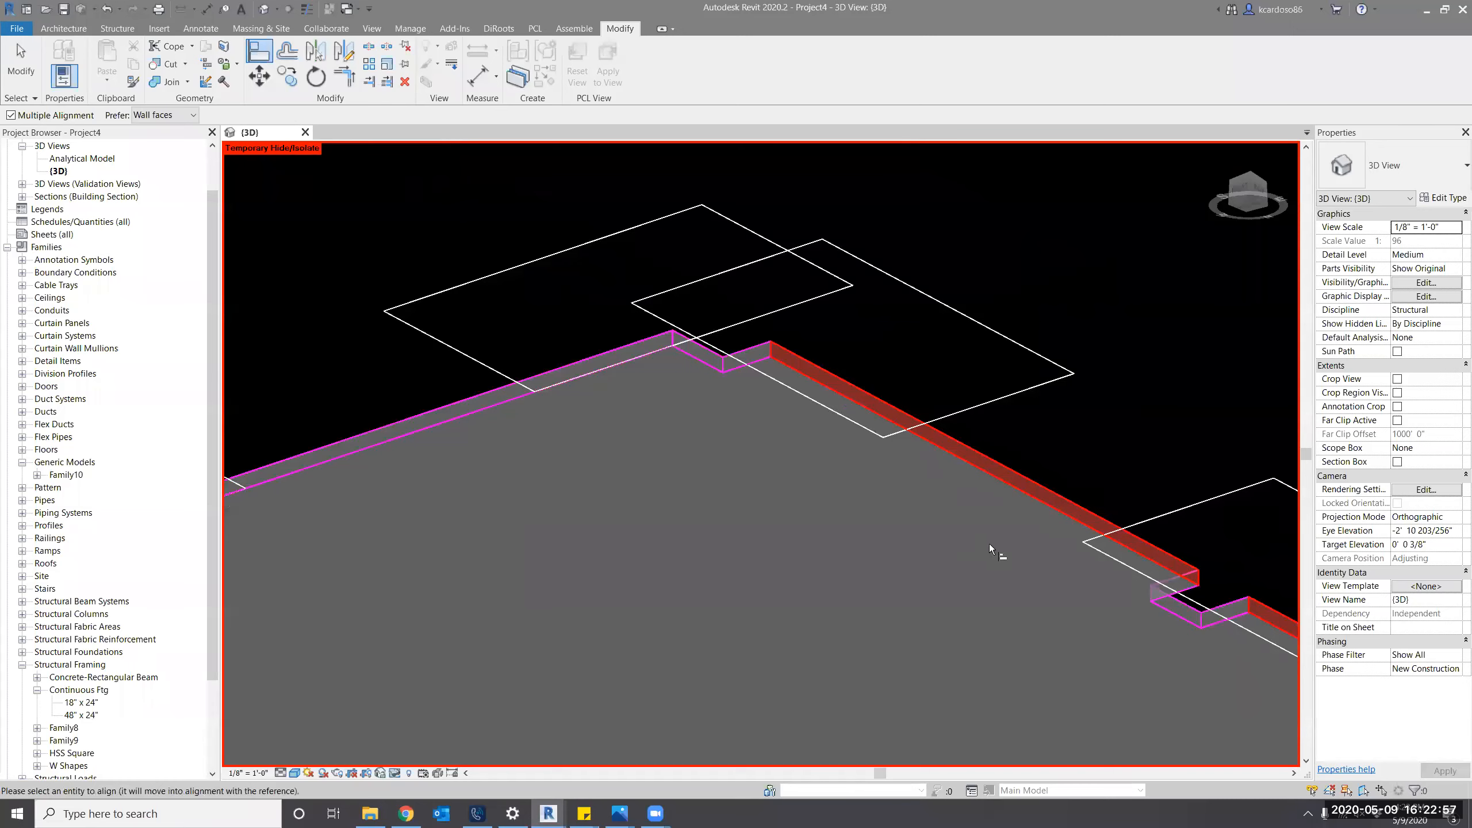
pyautogui.scroll(-3, 989, 543)
pyautogui.moveTo(822, 602); pyautogui.dragTo(460, 532, button='middle')
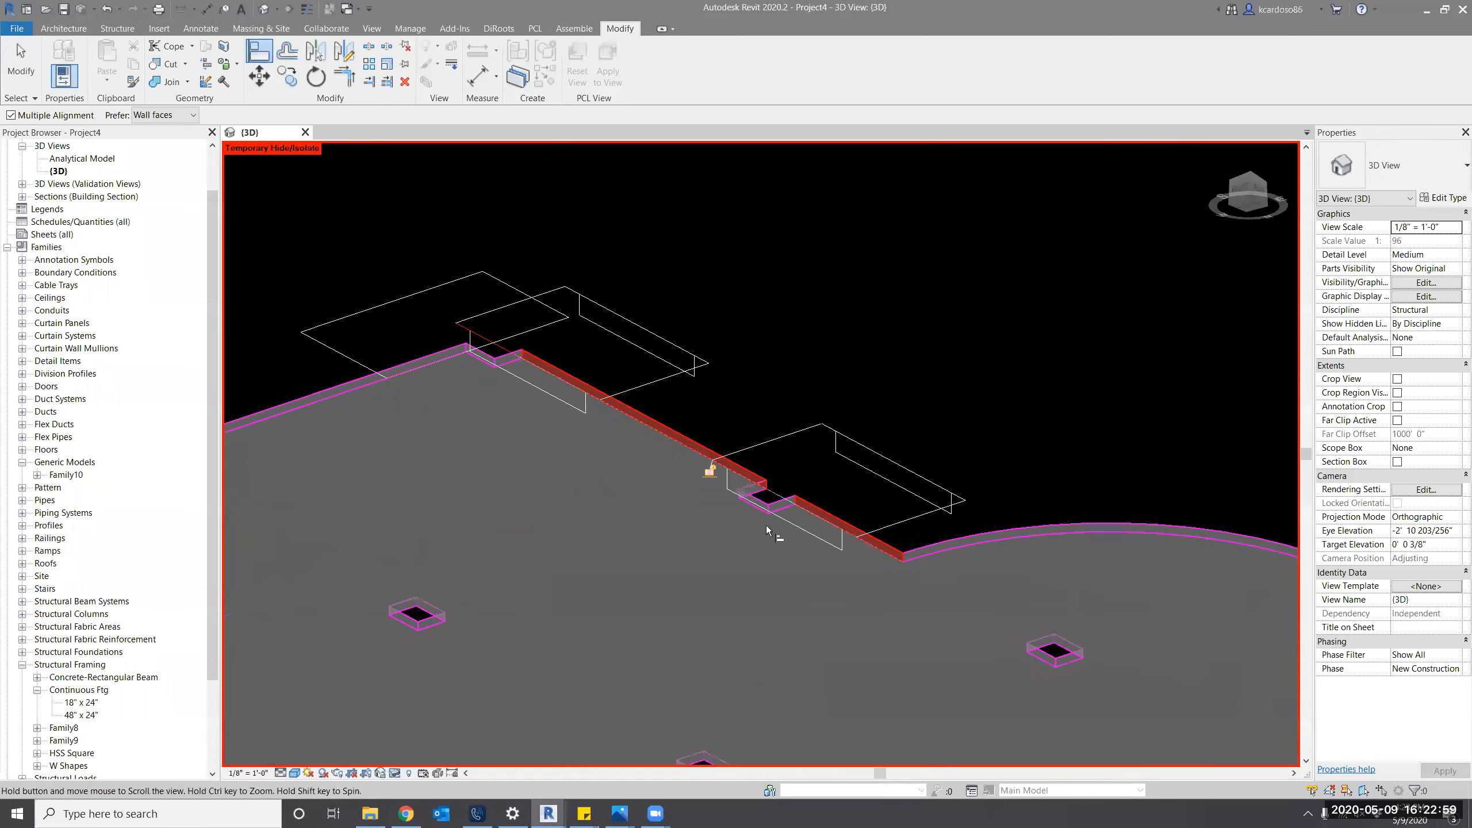
pyautogui.moveTo(776, 532)
pyautogui.mouseDown(button='middle')
pyautogui.moveTo(612, 483)
pyautogui.moveTo(498, 340)
pyautogui.mouseUp(button='middle')
pyautogui.moveTo(858, 555); pyautogui.dragTo(603, 433, button='middle')
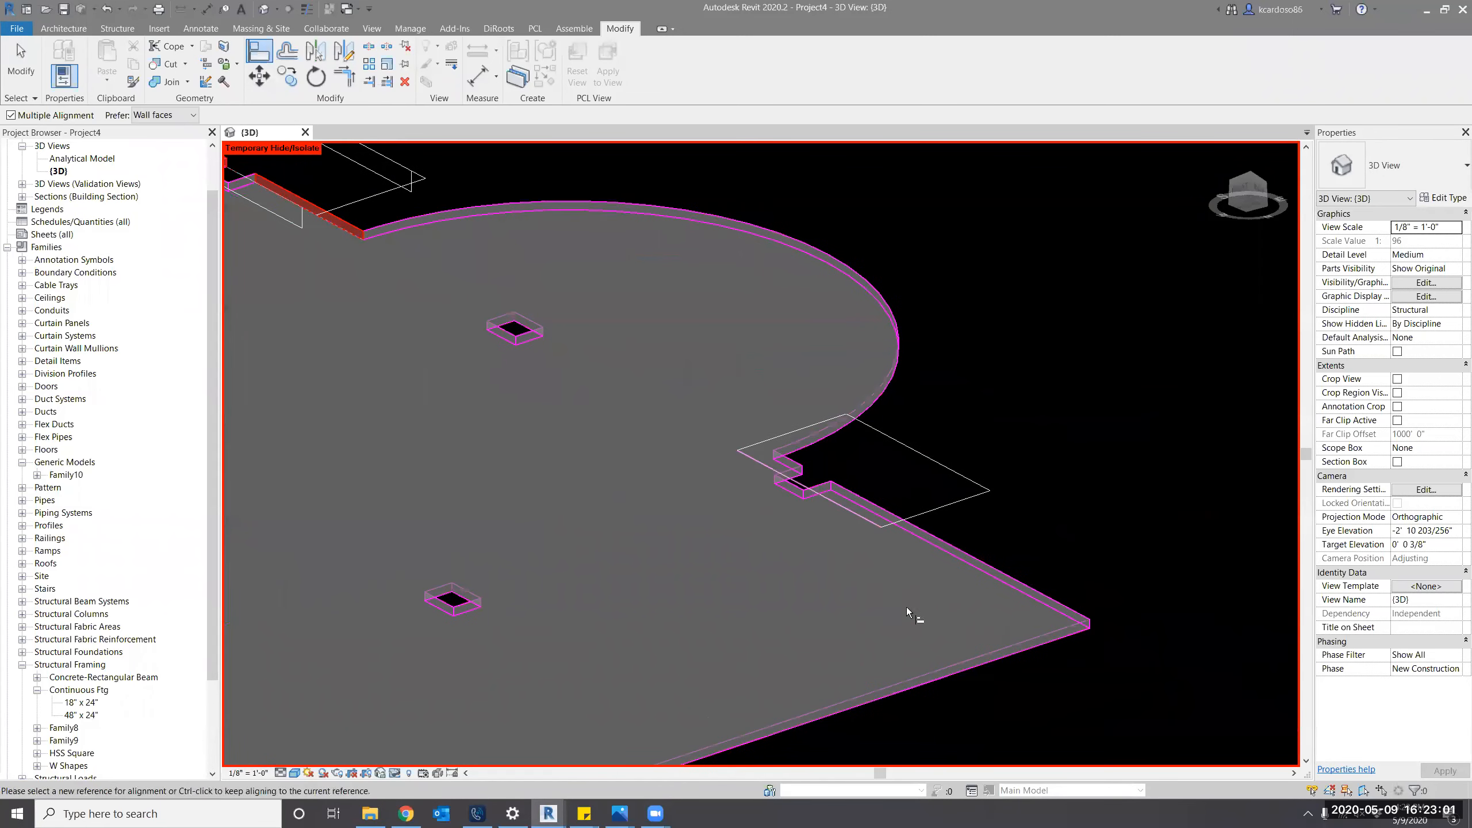
pyautogui.press('Escape')
pyautogui.press('Escape')
# Reset the temporary isolation to bring back the columns, walls and footings in the 3D view.
pyautogui.scroll(-2, 968, 437)
pyautogui.keyDown('shift'); pyautogui.moveTo(851, 283); pyautogui.dragTo(575, 676, button='middle'); pyautogui.keyUp('shift')
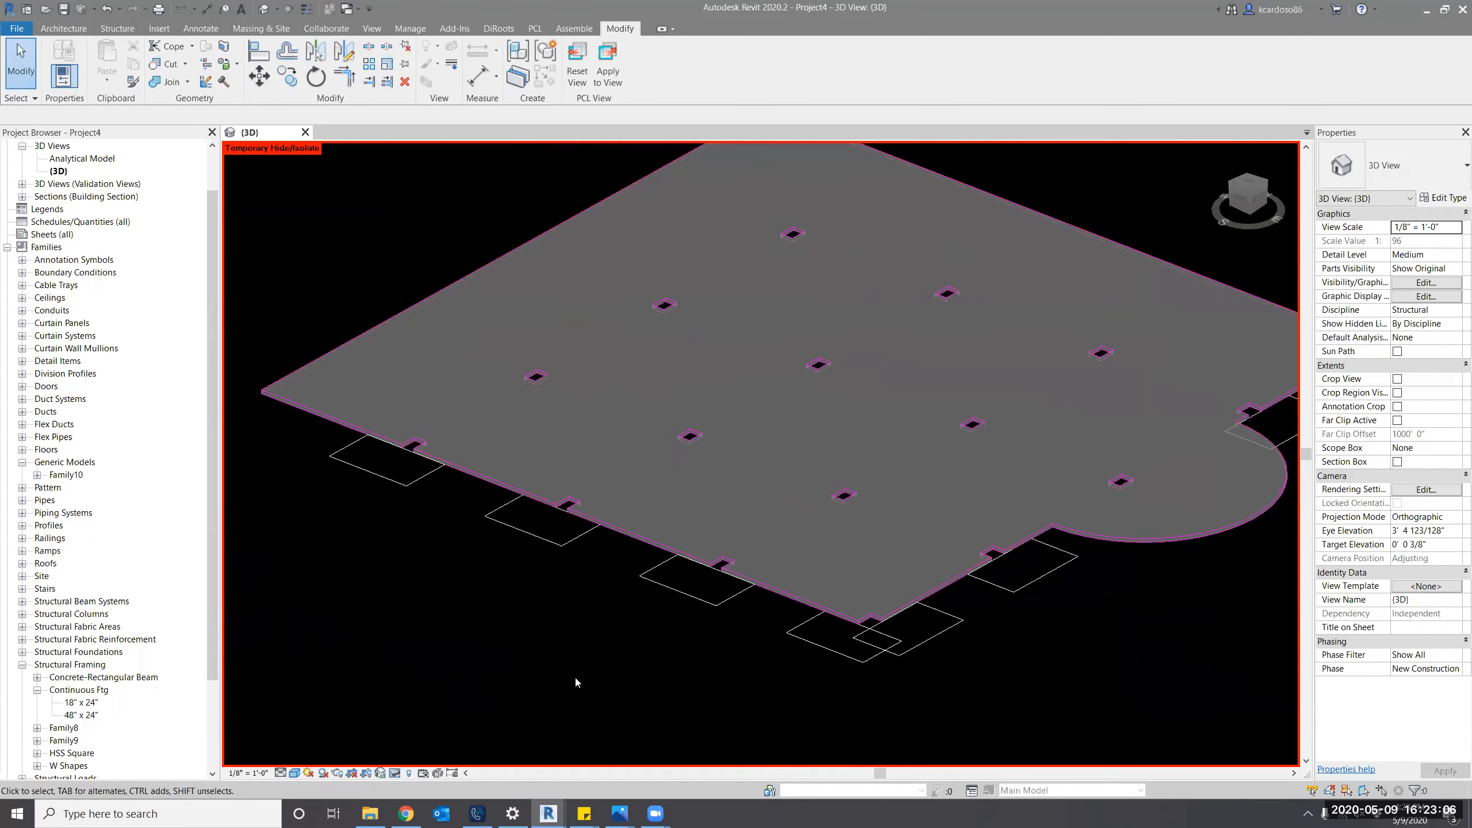
pyautogui.click(396, 775)
pyautogui.click(460, 758)
pyautogui.keyDown('shift'); pyautogui.moveTo(607, 693); pyautogui.dragTo(906, 682, button='middle'); pyautogui.keyUp('shift')
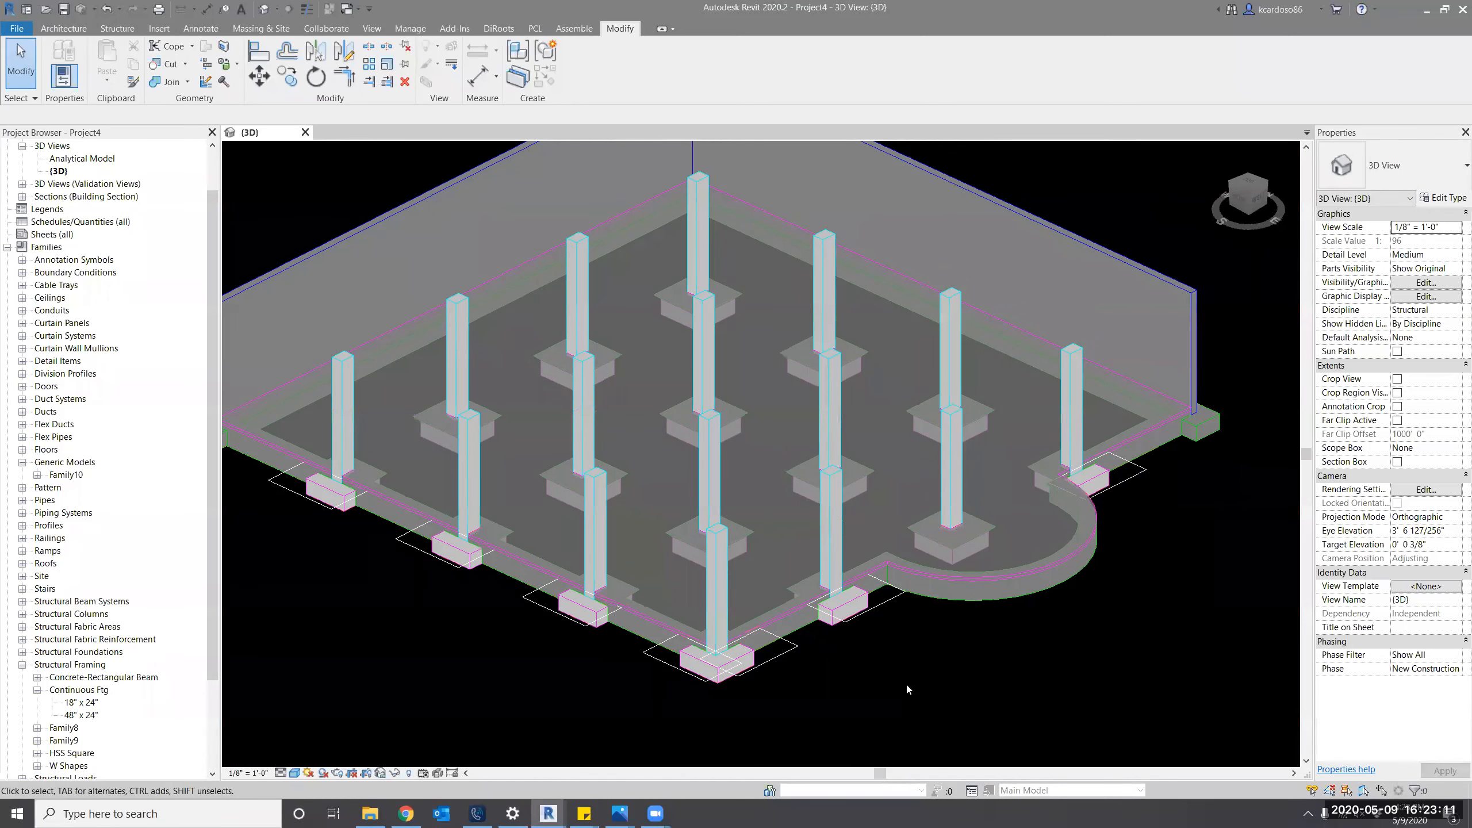